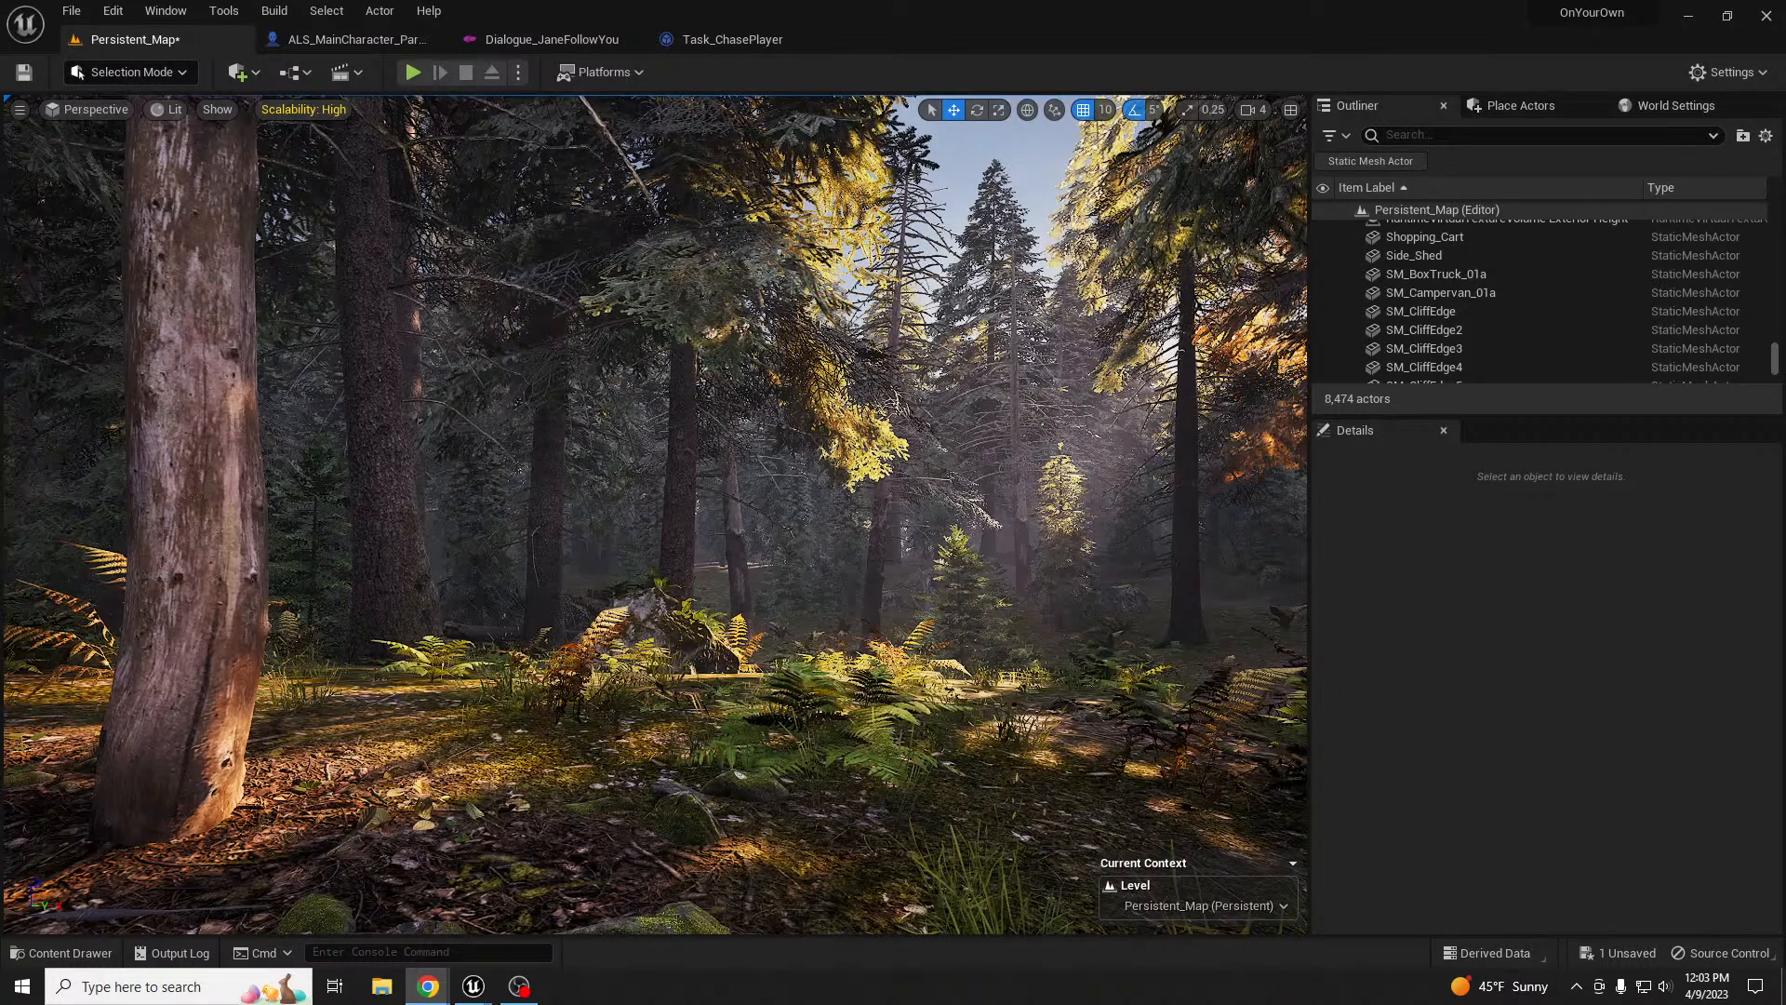
pyautogui.press('XF86AudioLowerVolume')
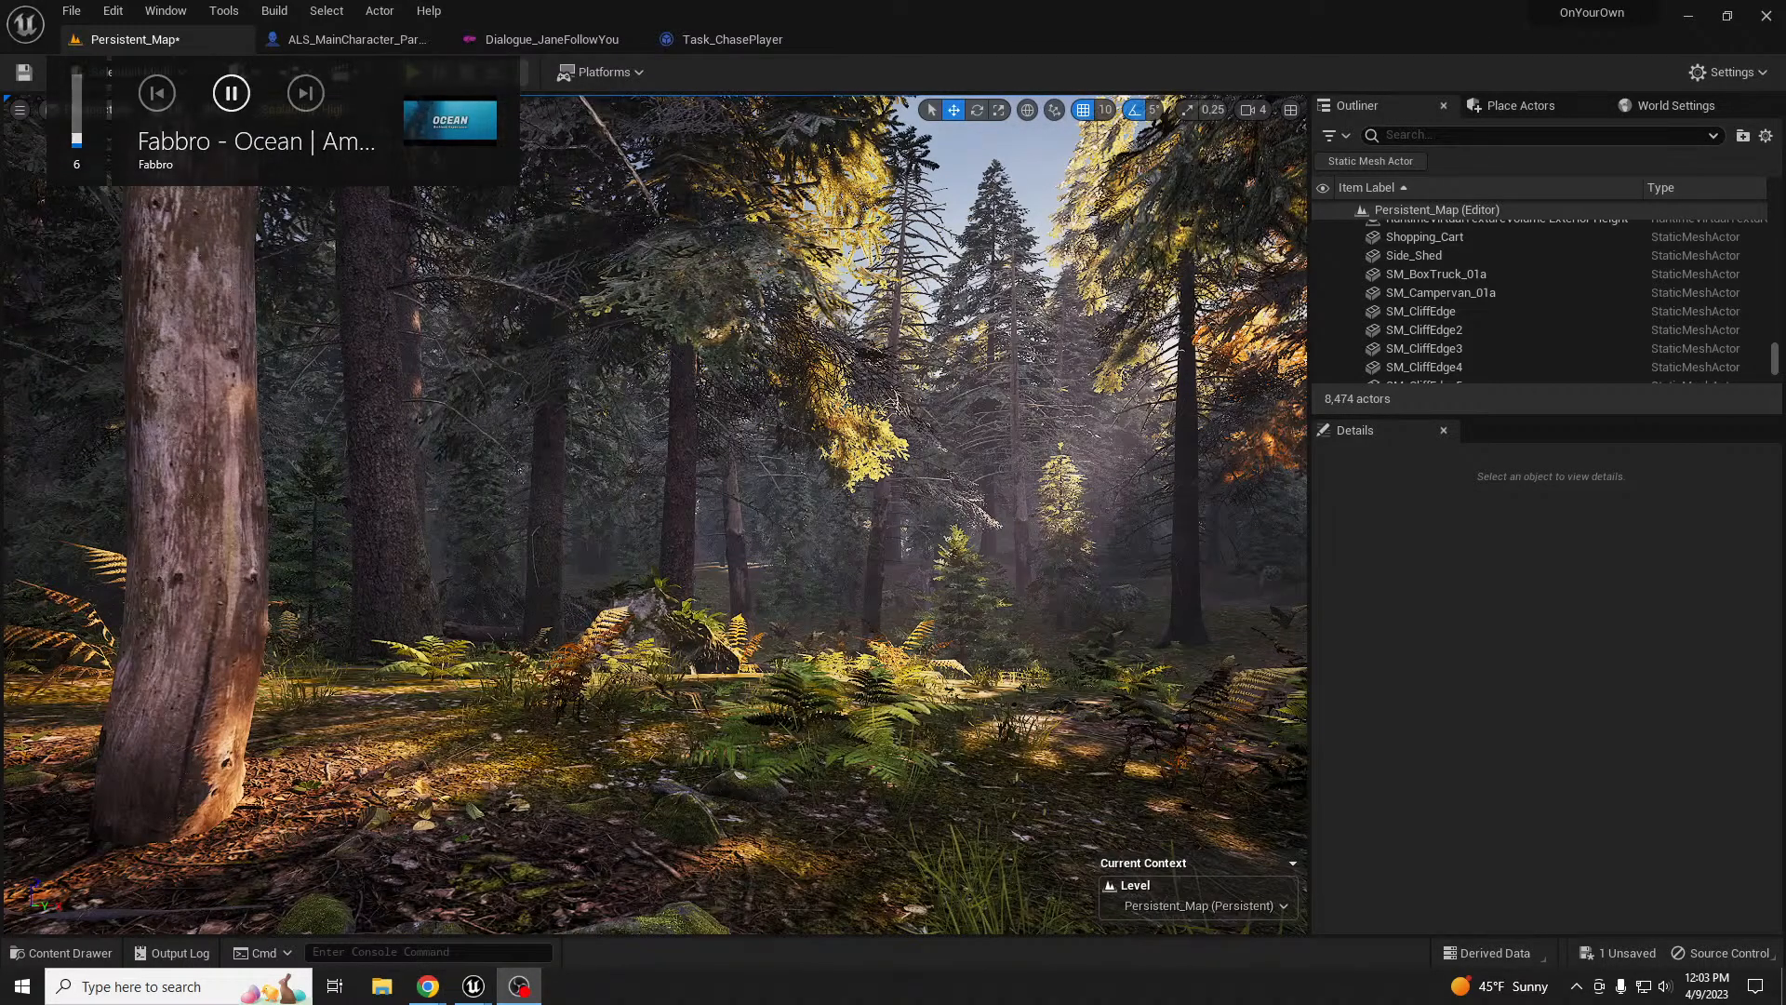
pyautogui.press('XF86AudioLowerVolume')
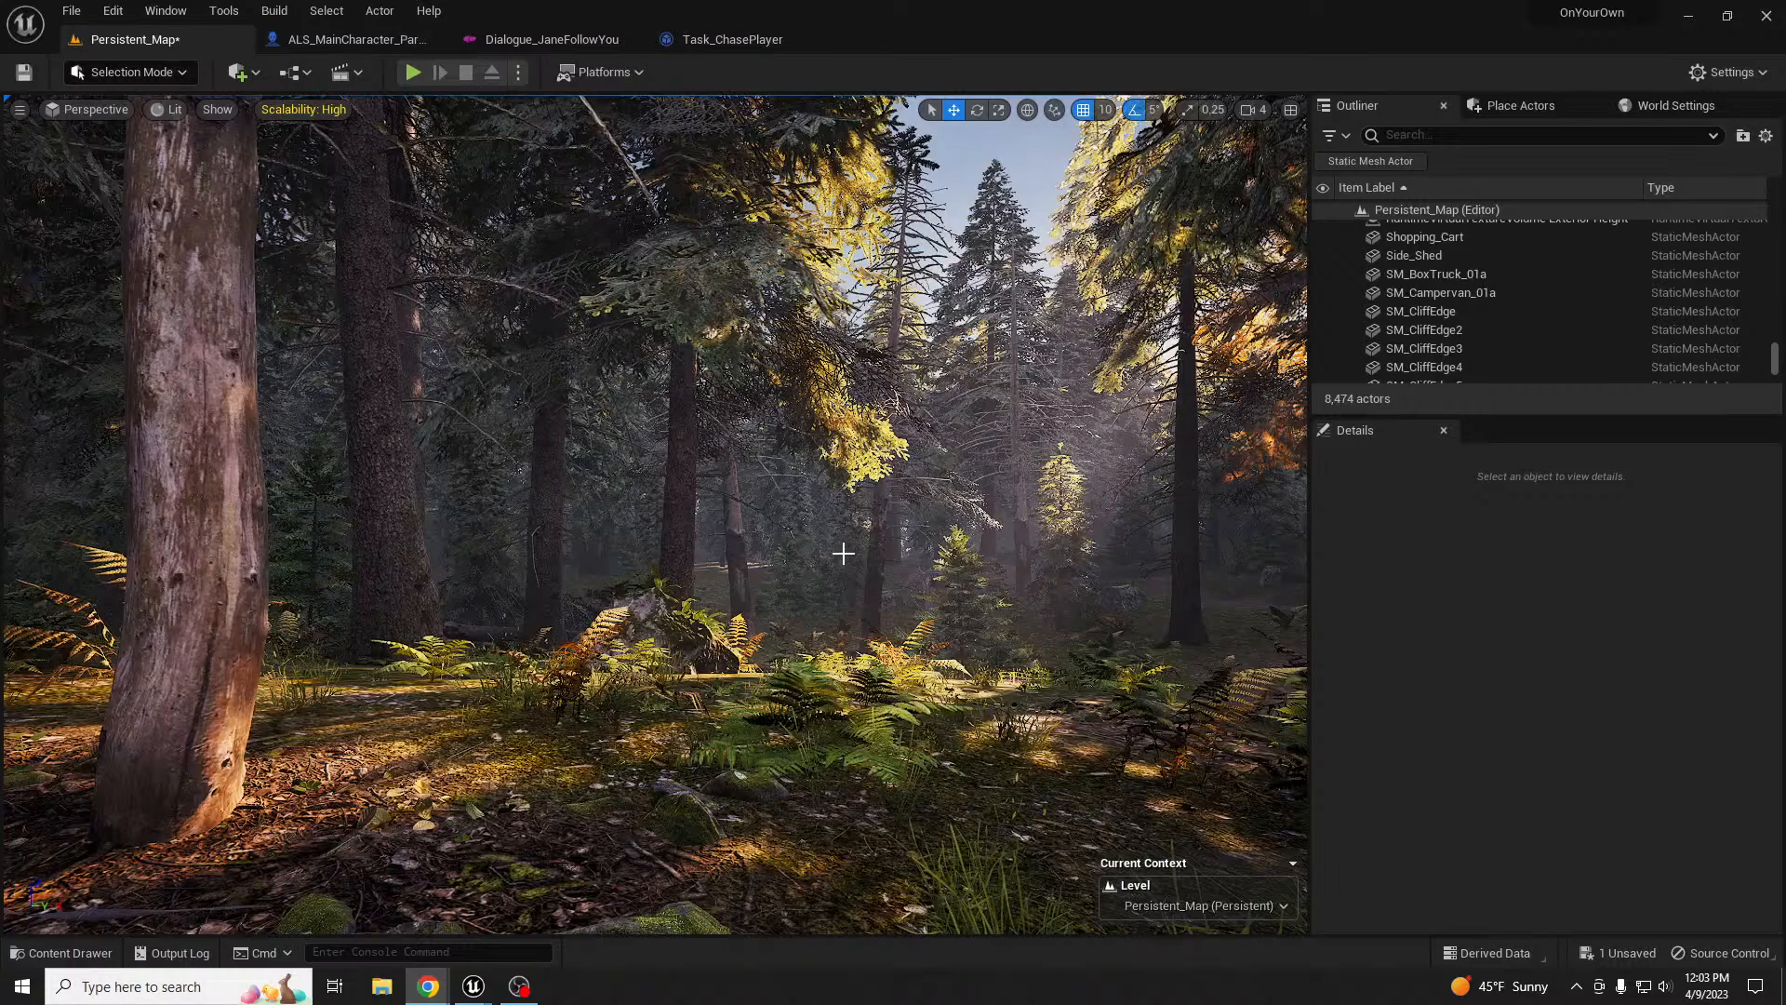
pyautogui.moveTo(840, 559)
pyautogui.mouseDown(button='right')
pyautogui.moveTo(803, 559)
pyautogui.moveTo(822, 560)
pyautogui.mouseUp(button='right')
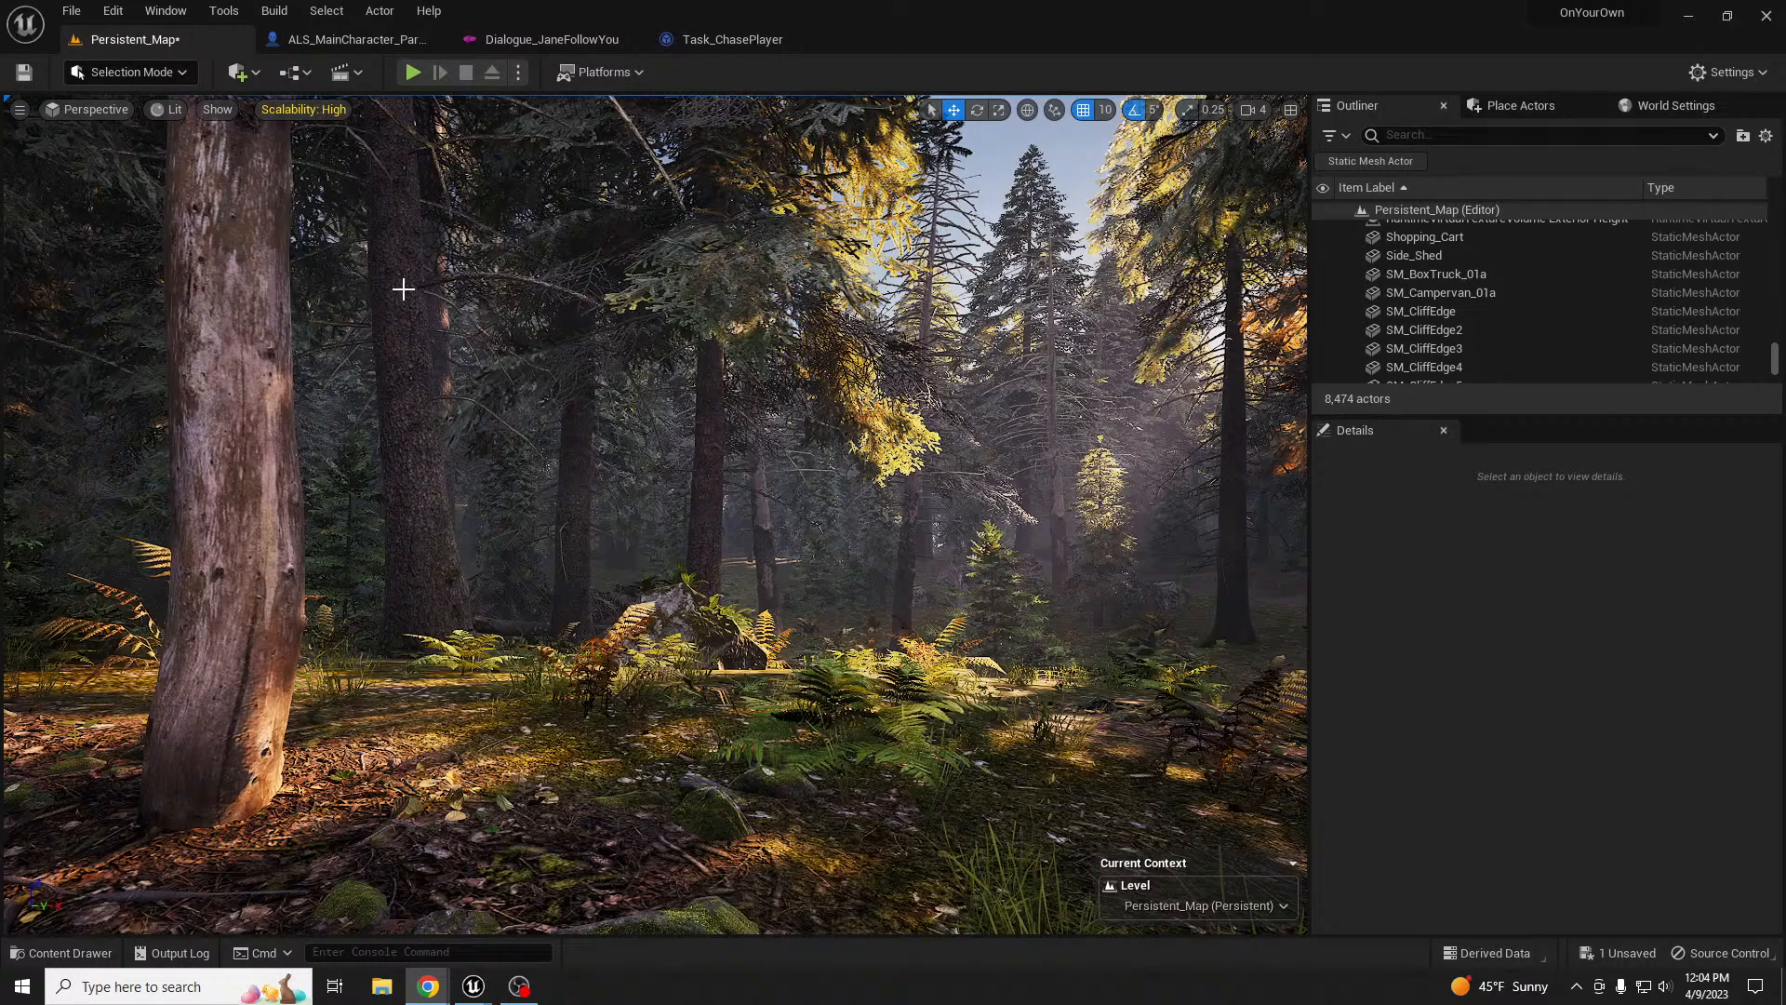
pyautogui.moveTo(671, 411); pyautogui.dragTo(604, 437, button='right')
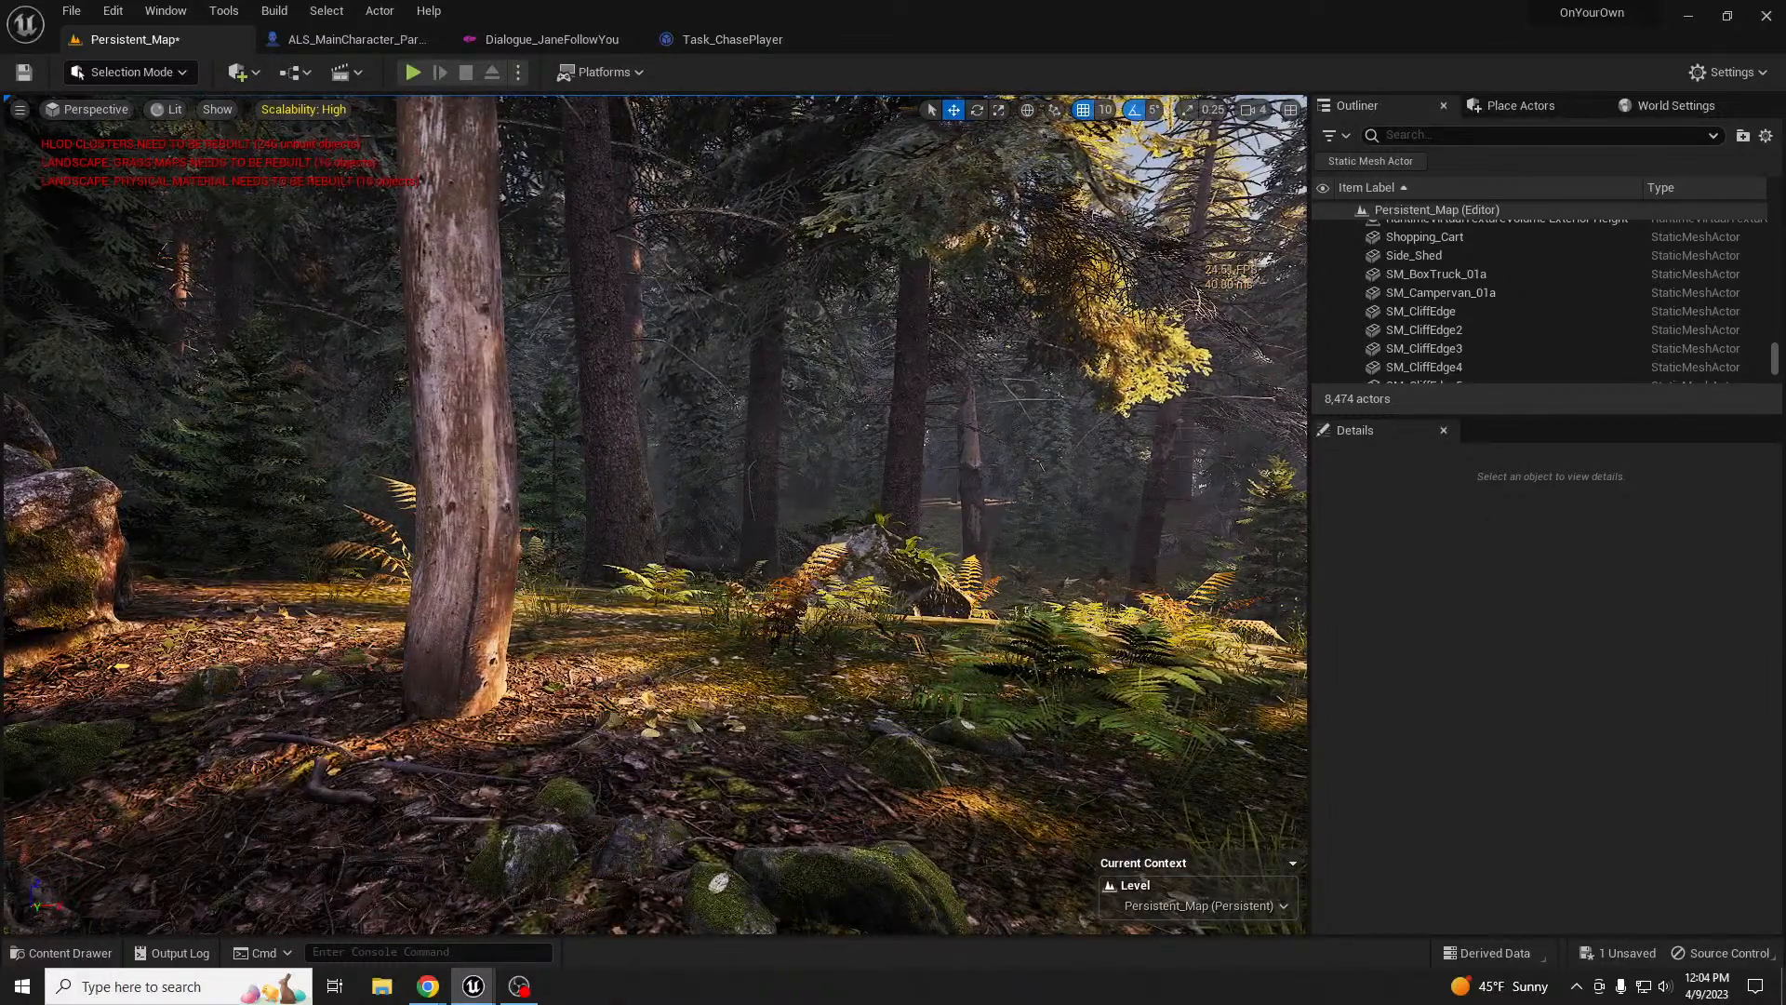
pyautogui.hotkey('ctrl', 'space')
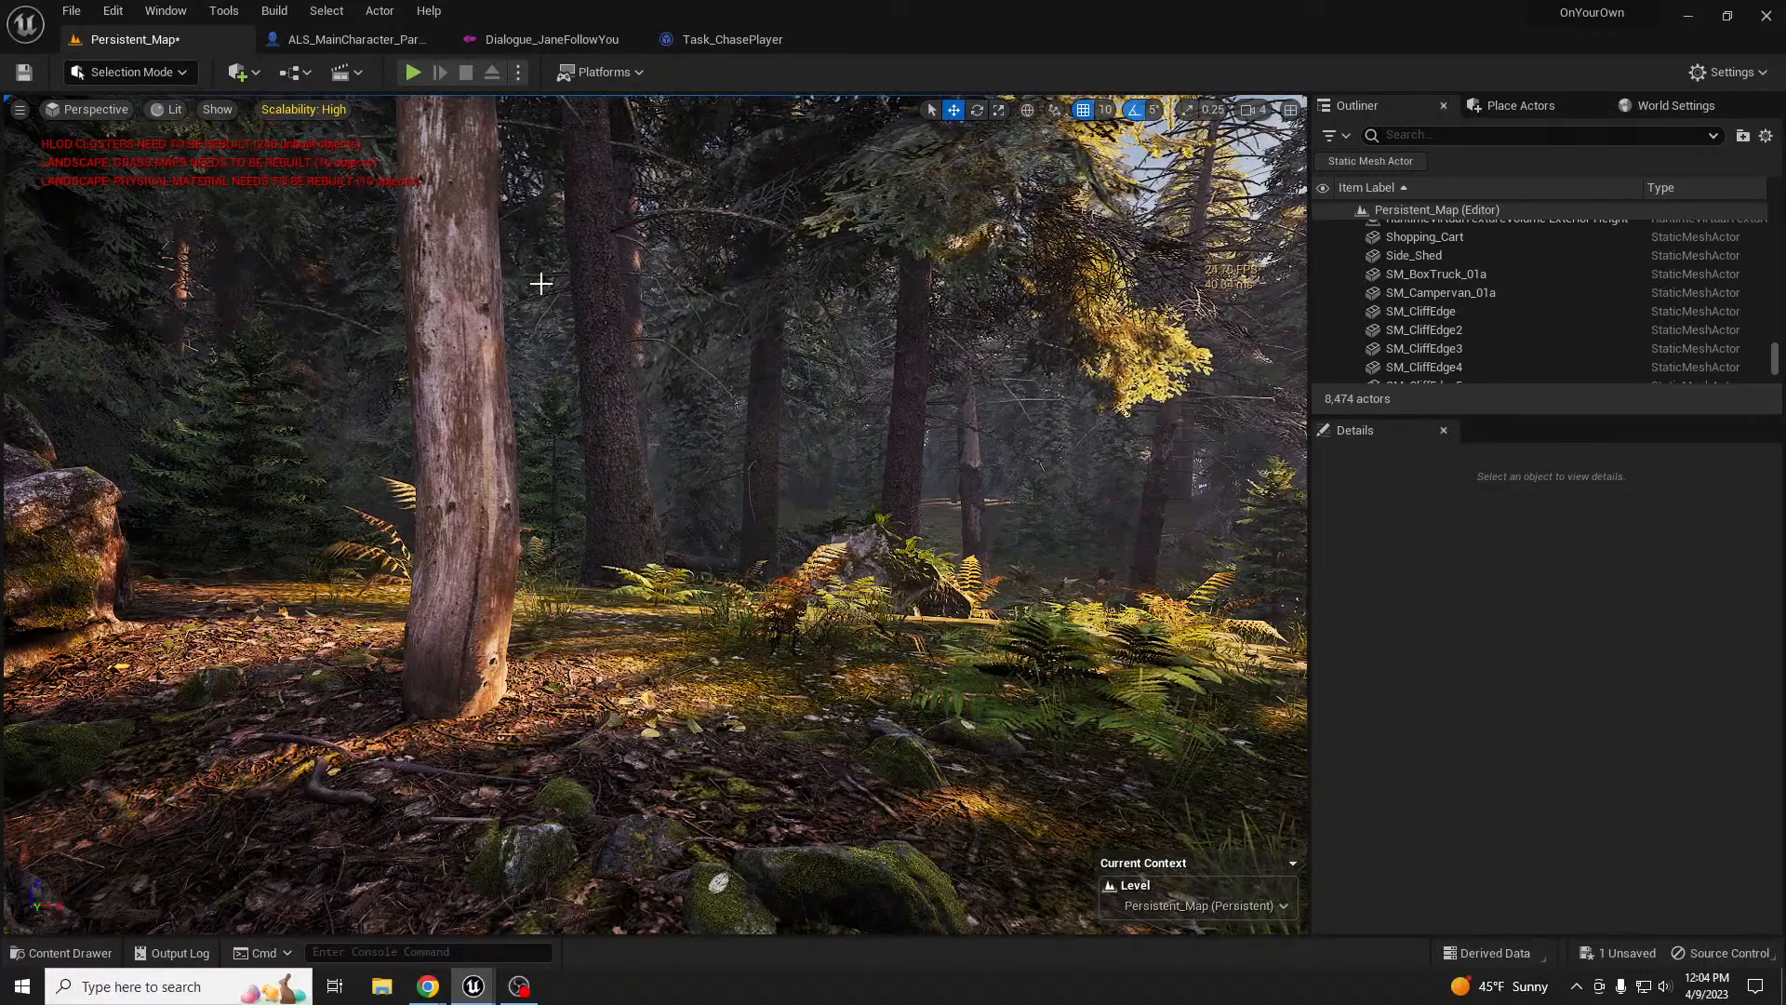
pyautogui.moveTo(734, 404); pyautogui.dragTo(729, 407, button='right')
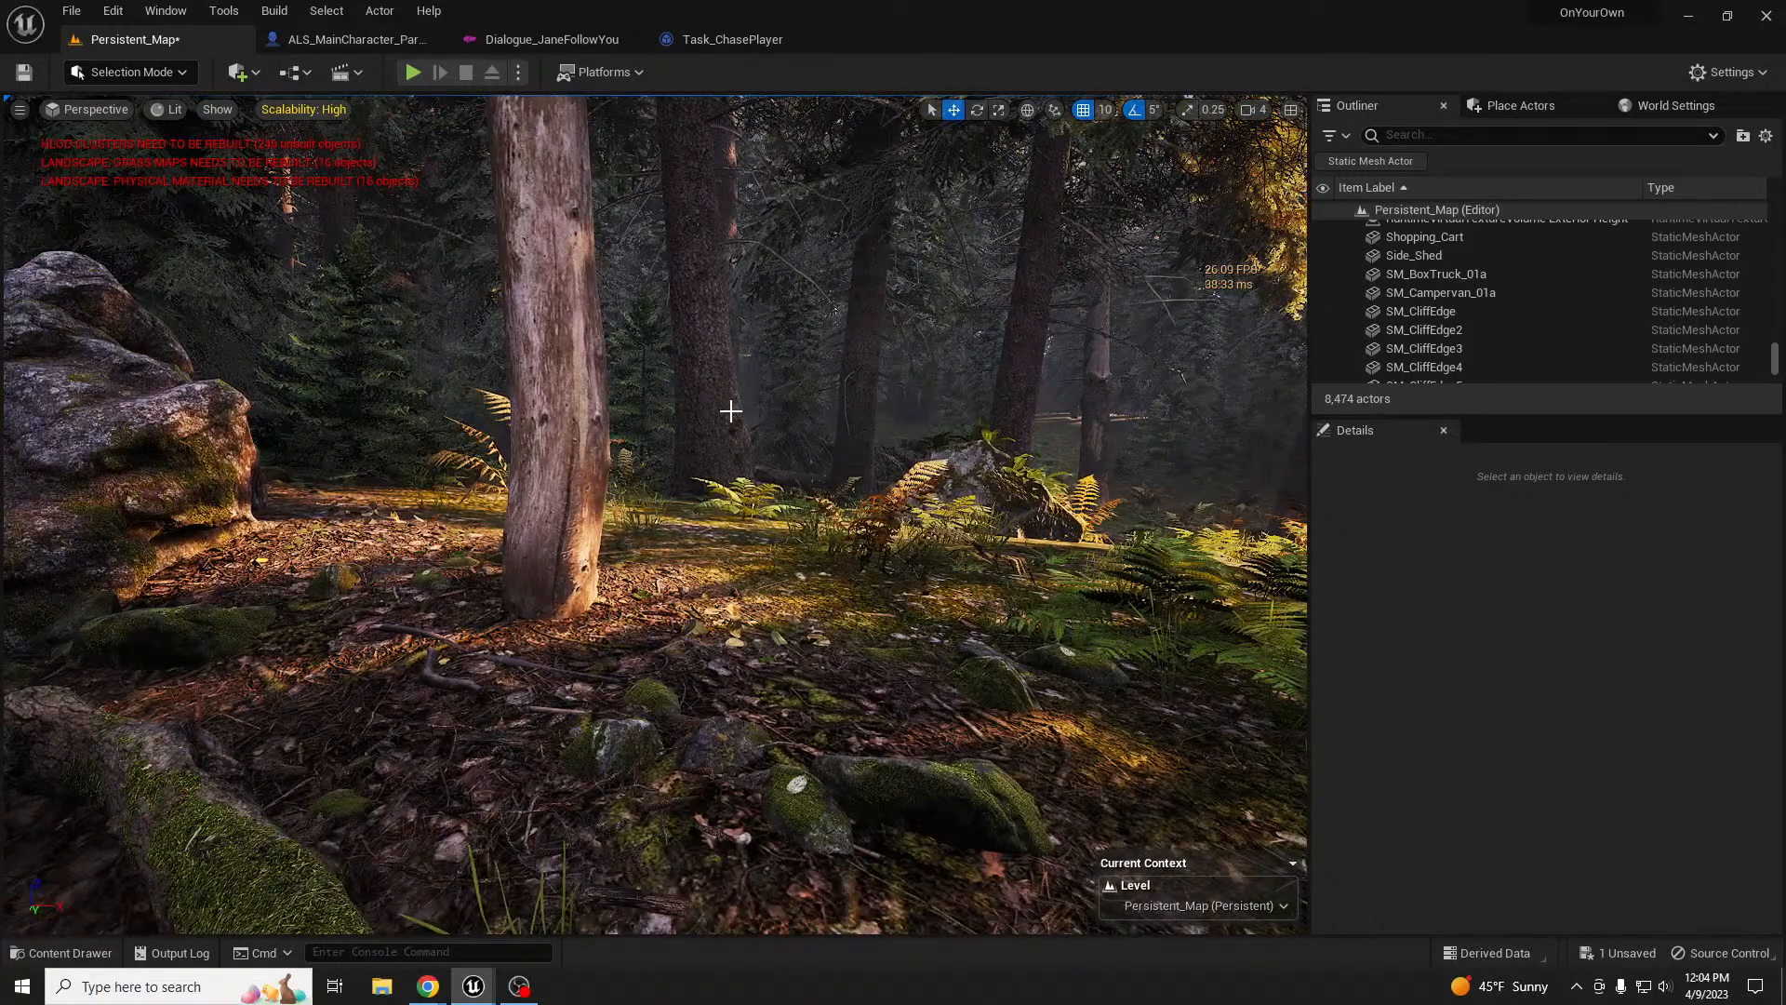
# - Play-test the level from the main menu's campaign, stop the play session and close the message log
pyautogui.hotkey('alt', 'p')
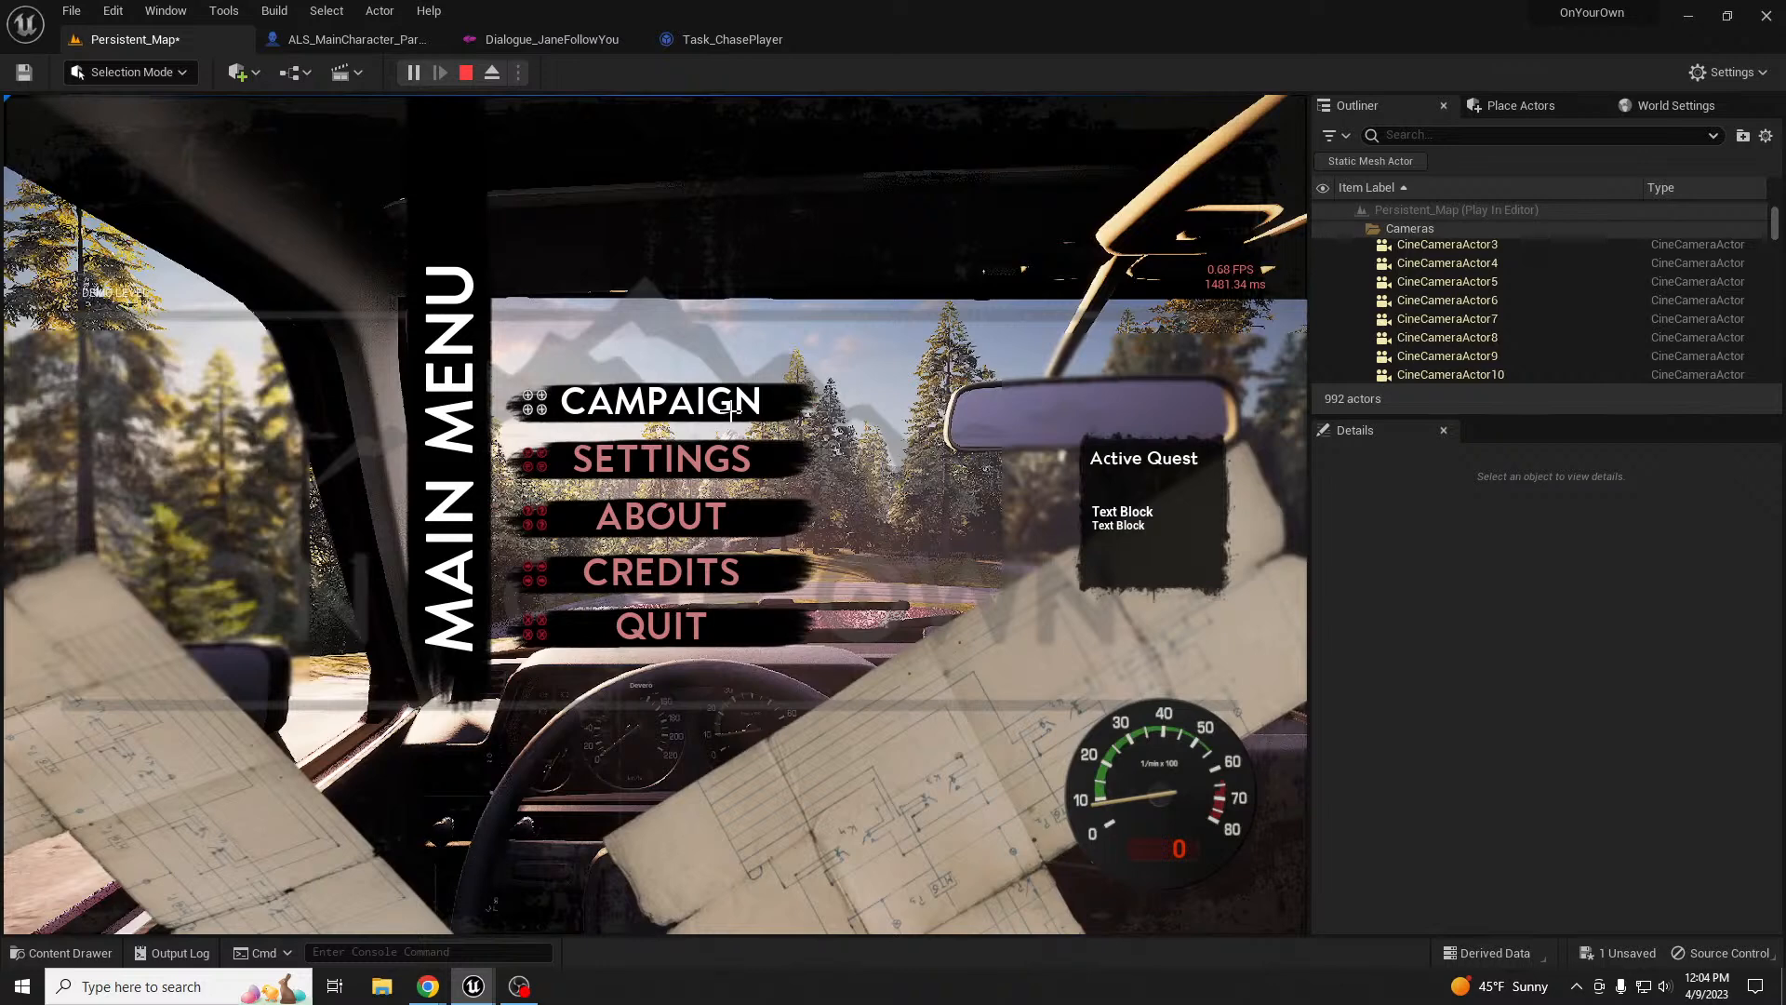
pyautogui.click(732, 410)
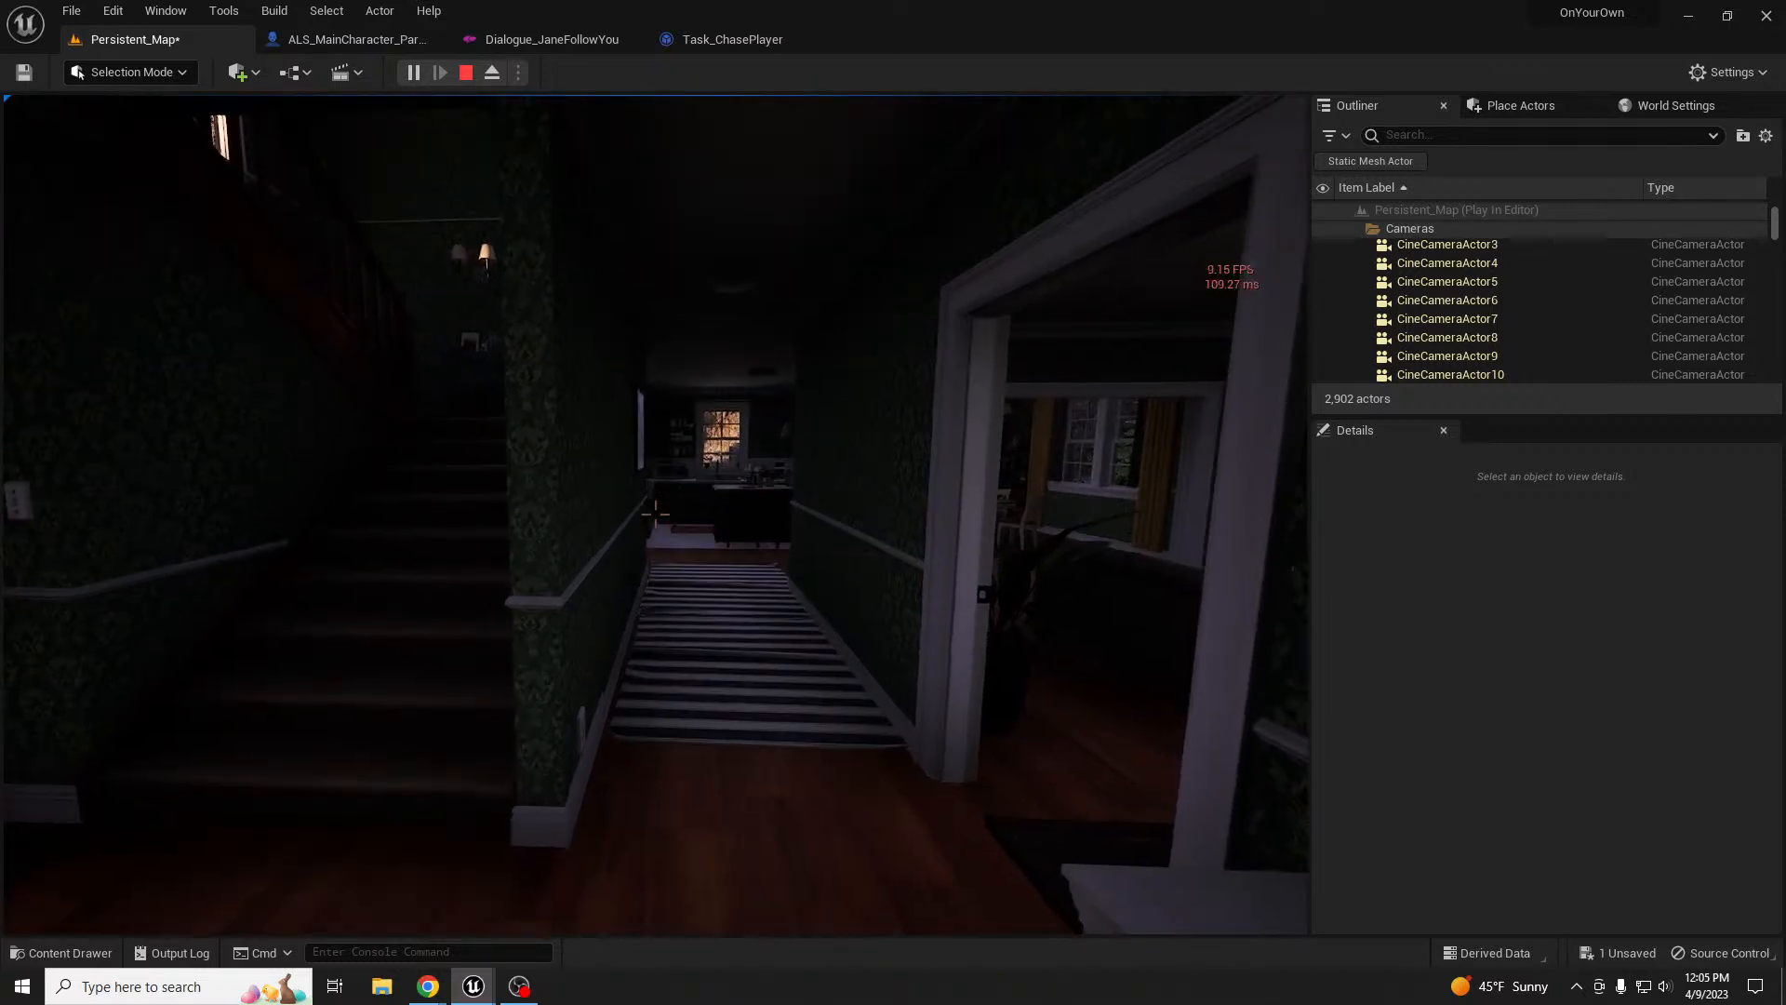
pyautogui.hotkey('shift', 'F1')
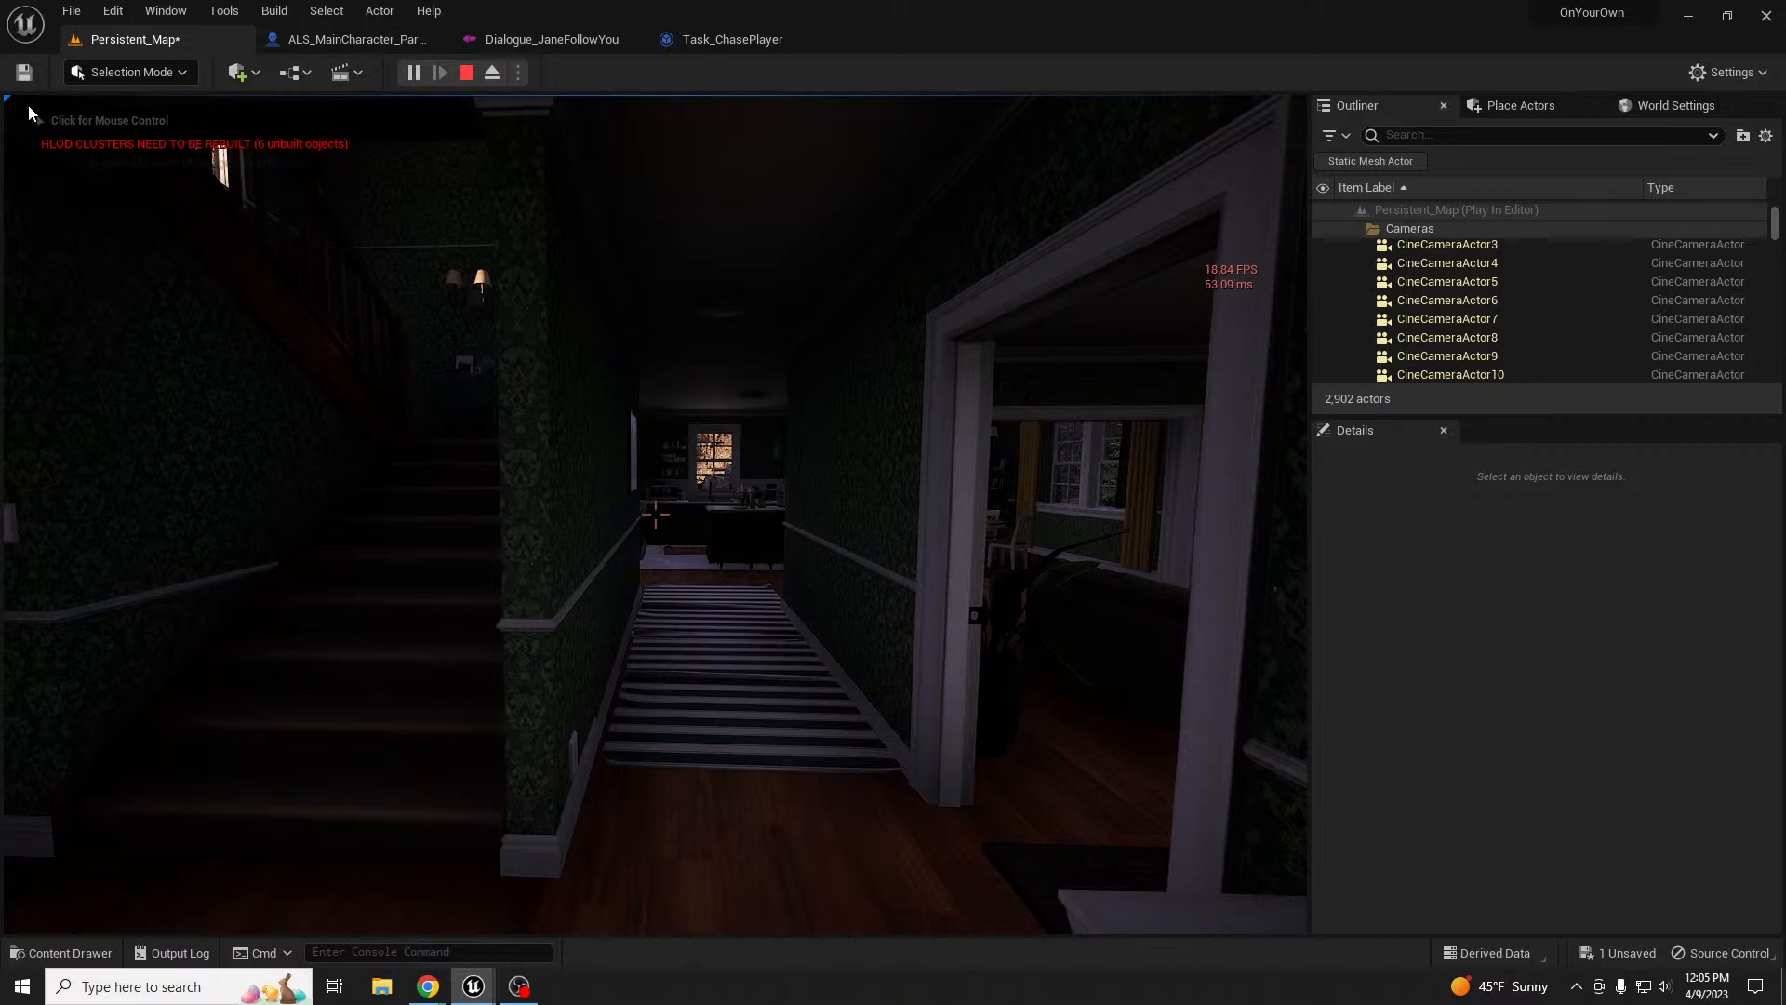
pyautogui.press('Escape')
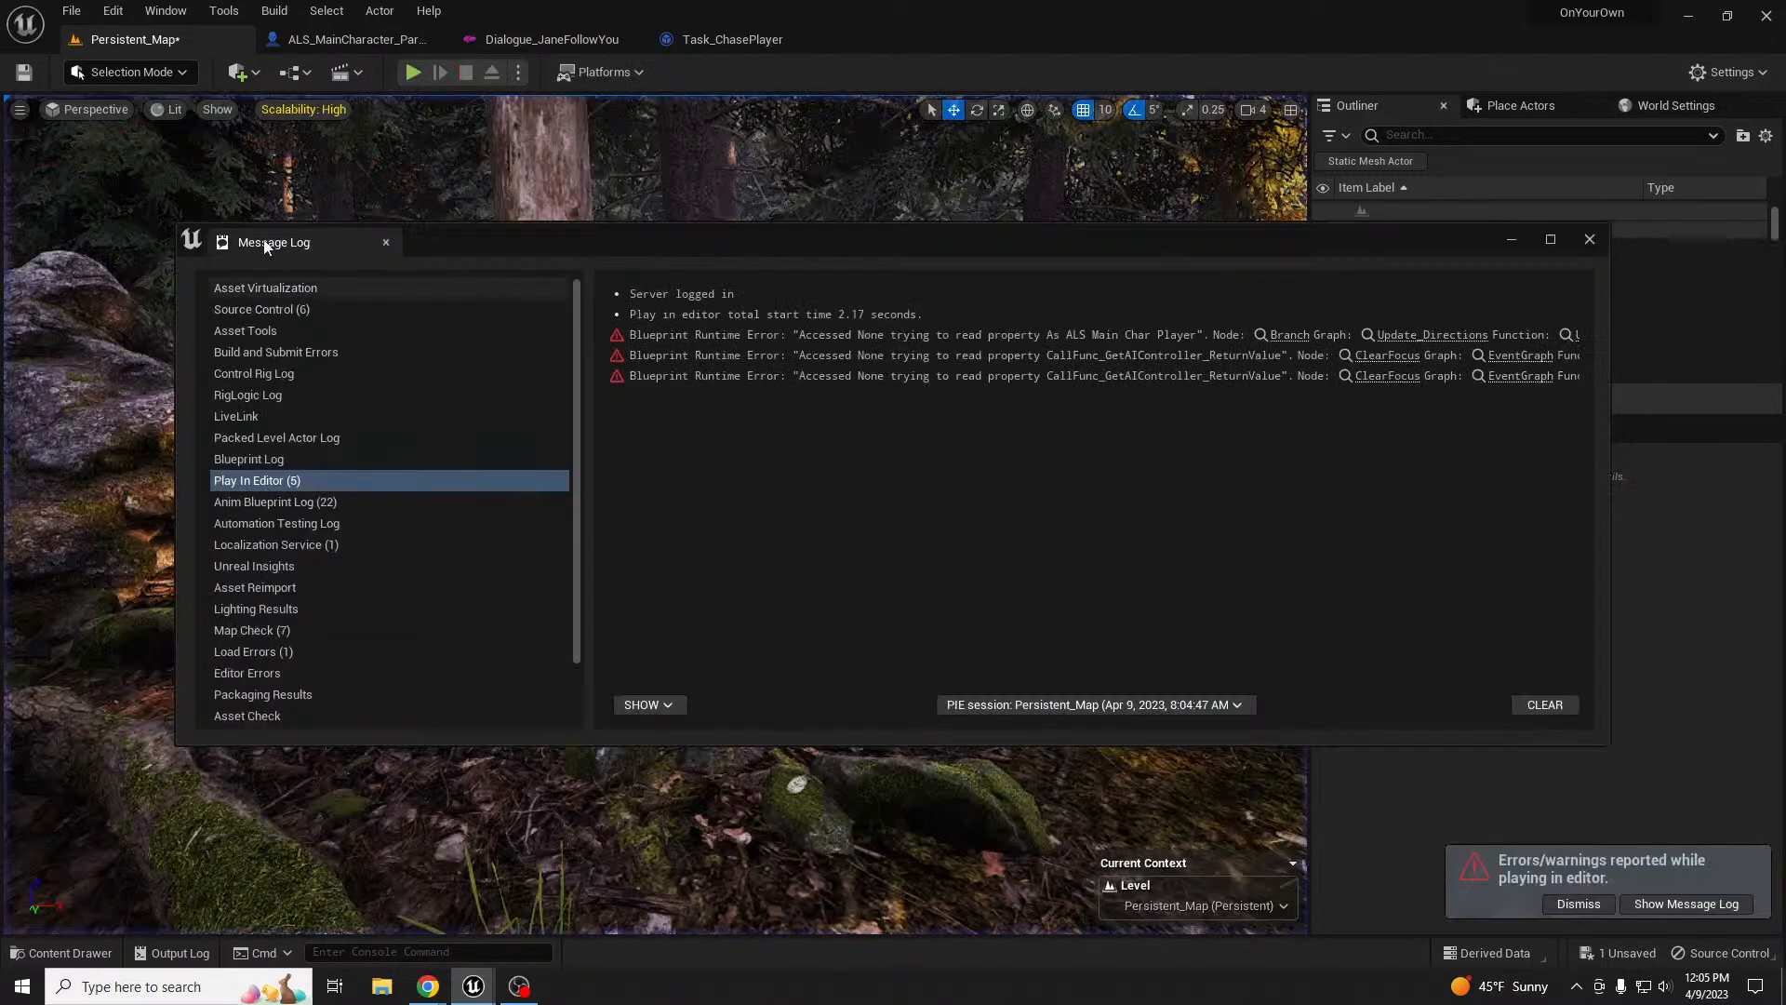
pyautogui.click(386, 242)
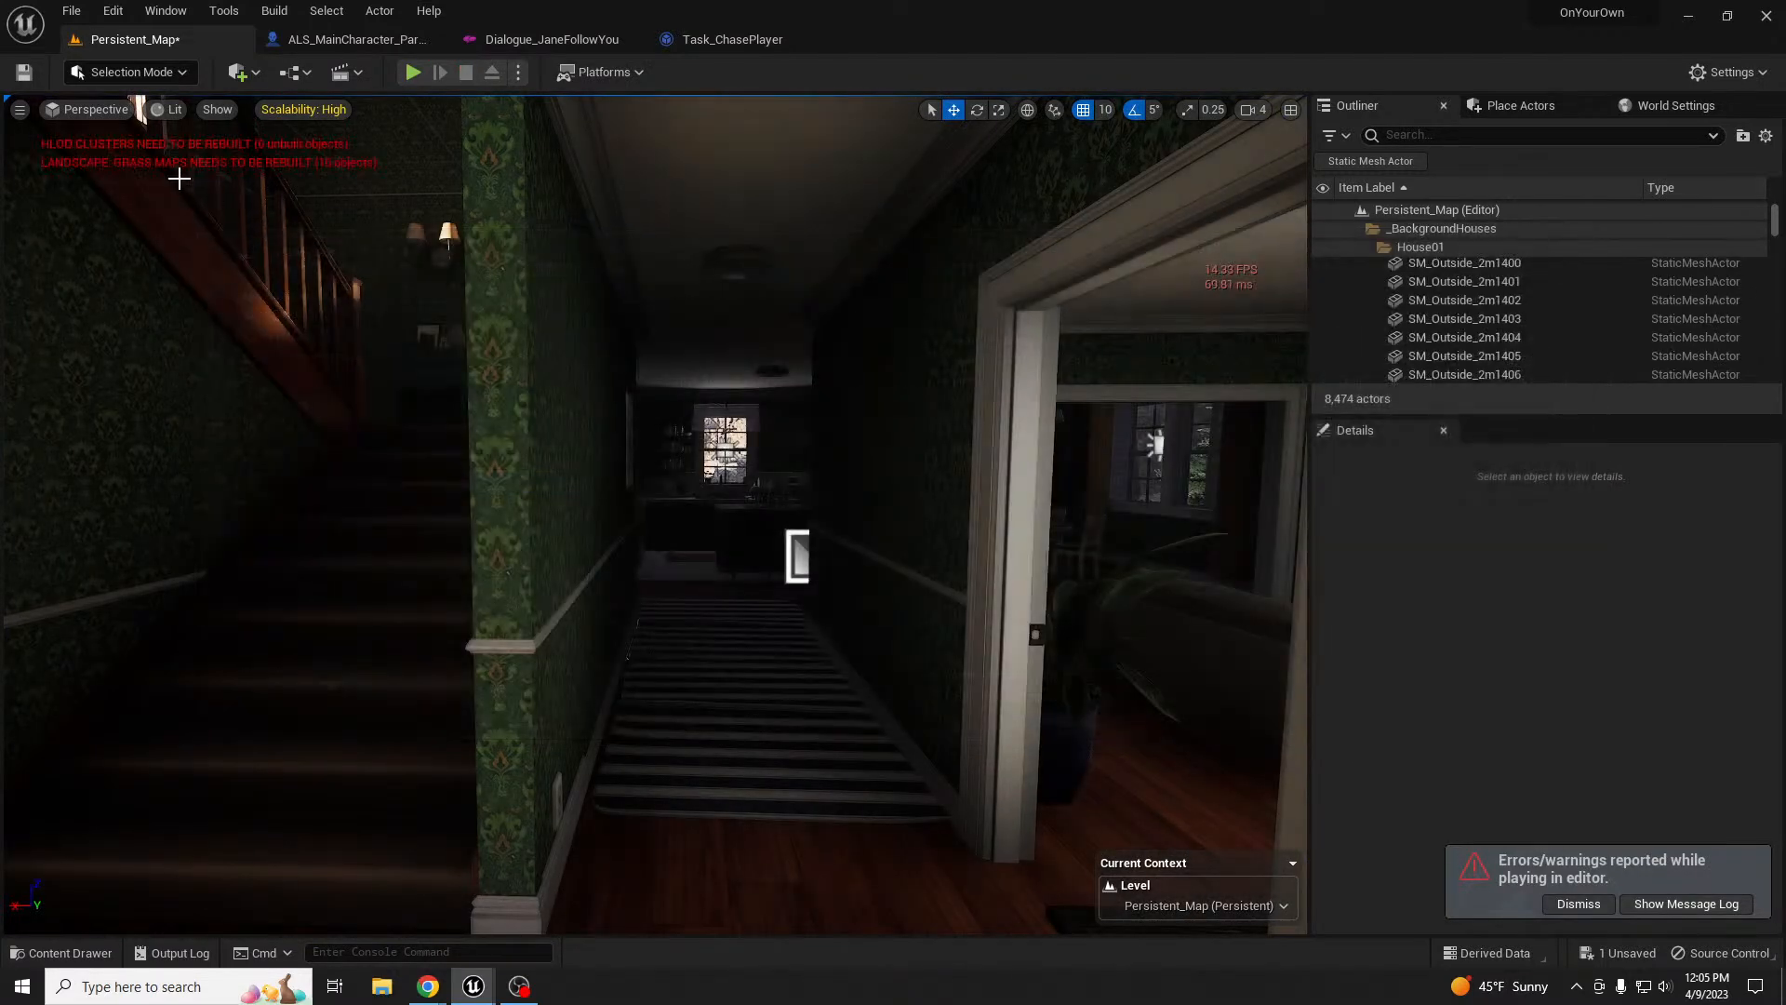
# - Hide the FPS read-out in the level viewport and bring the house's front door into view from the porch
pyautogui.click(19, 110)
pyautogui.click(65, 215)
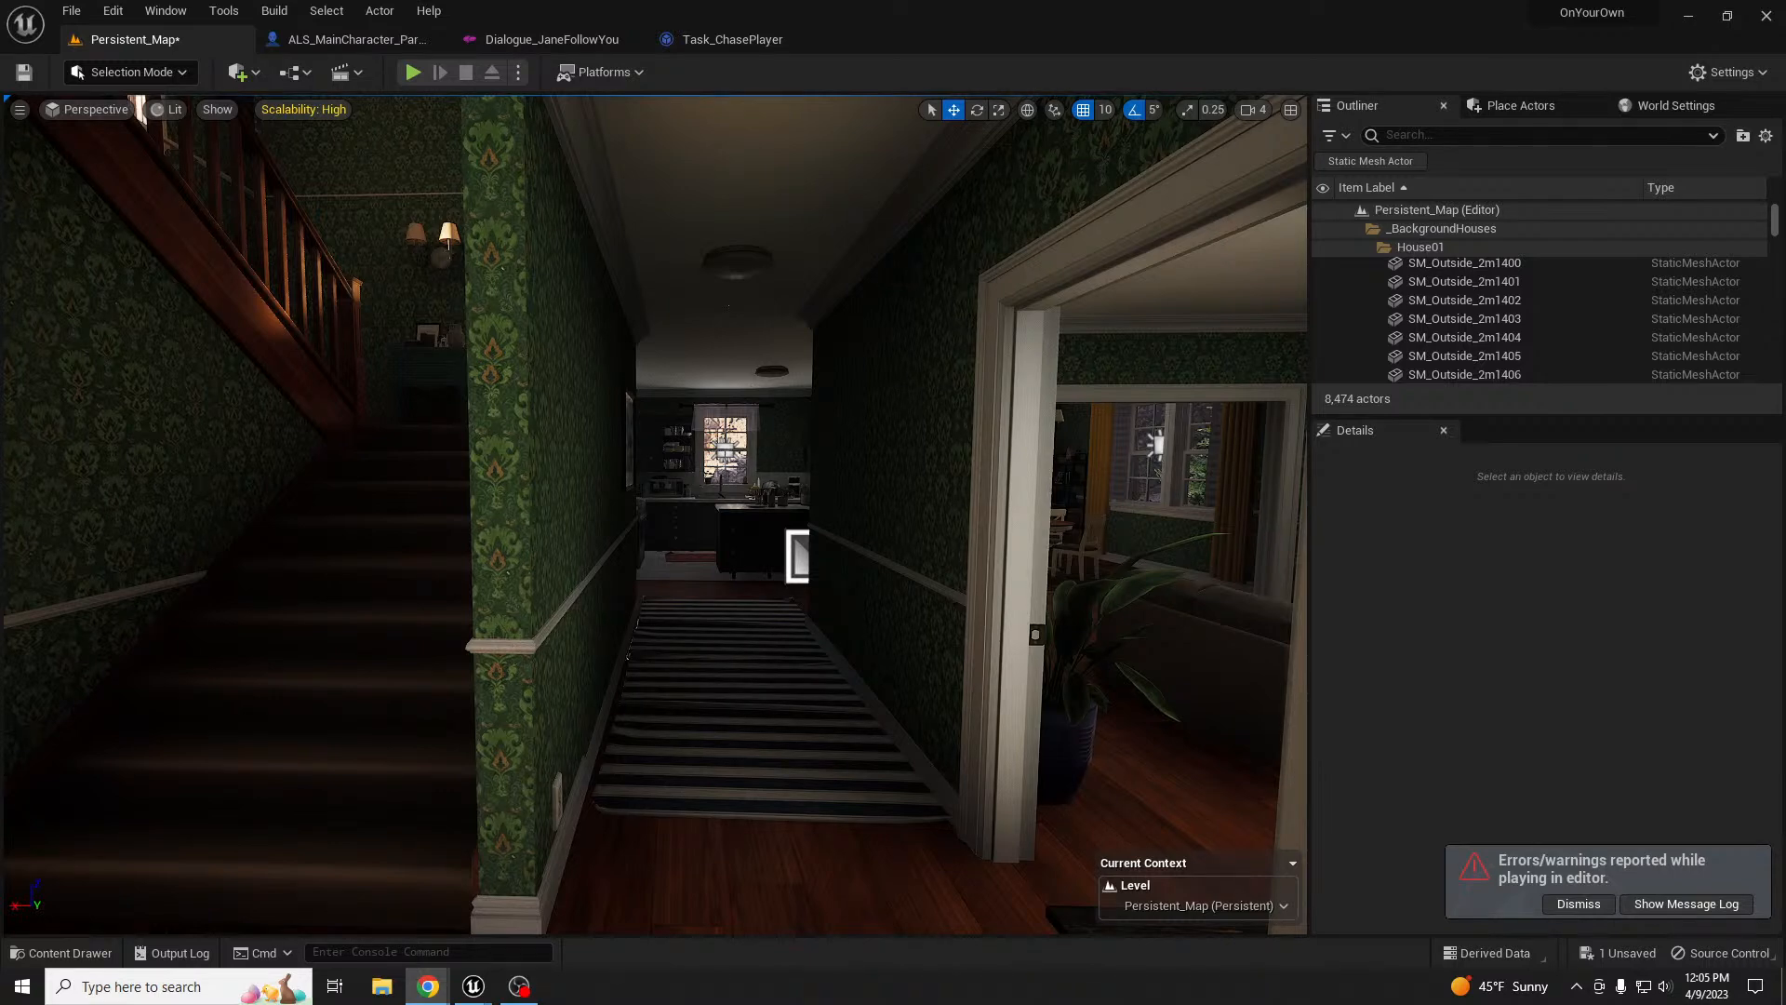
pyautogui.click(1323, 34)
pyautogui.moveTo(877, 555); pyautogui.dragTo(941, 560, button='right')
pyautogui.press('s')
pyautogui.press('a')
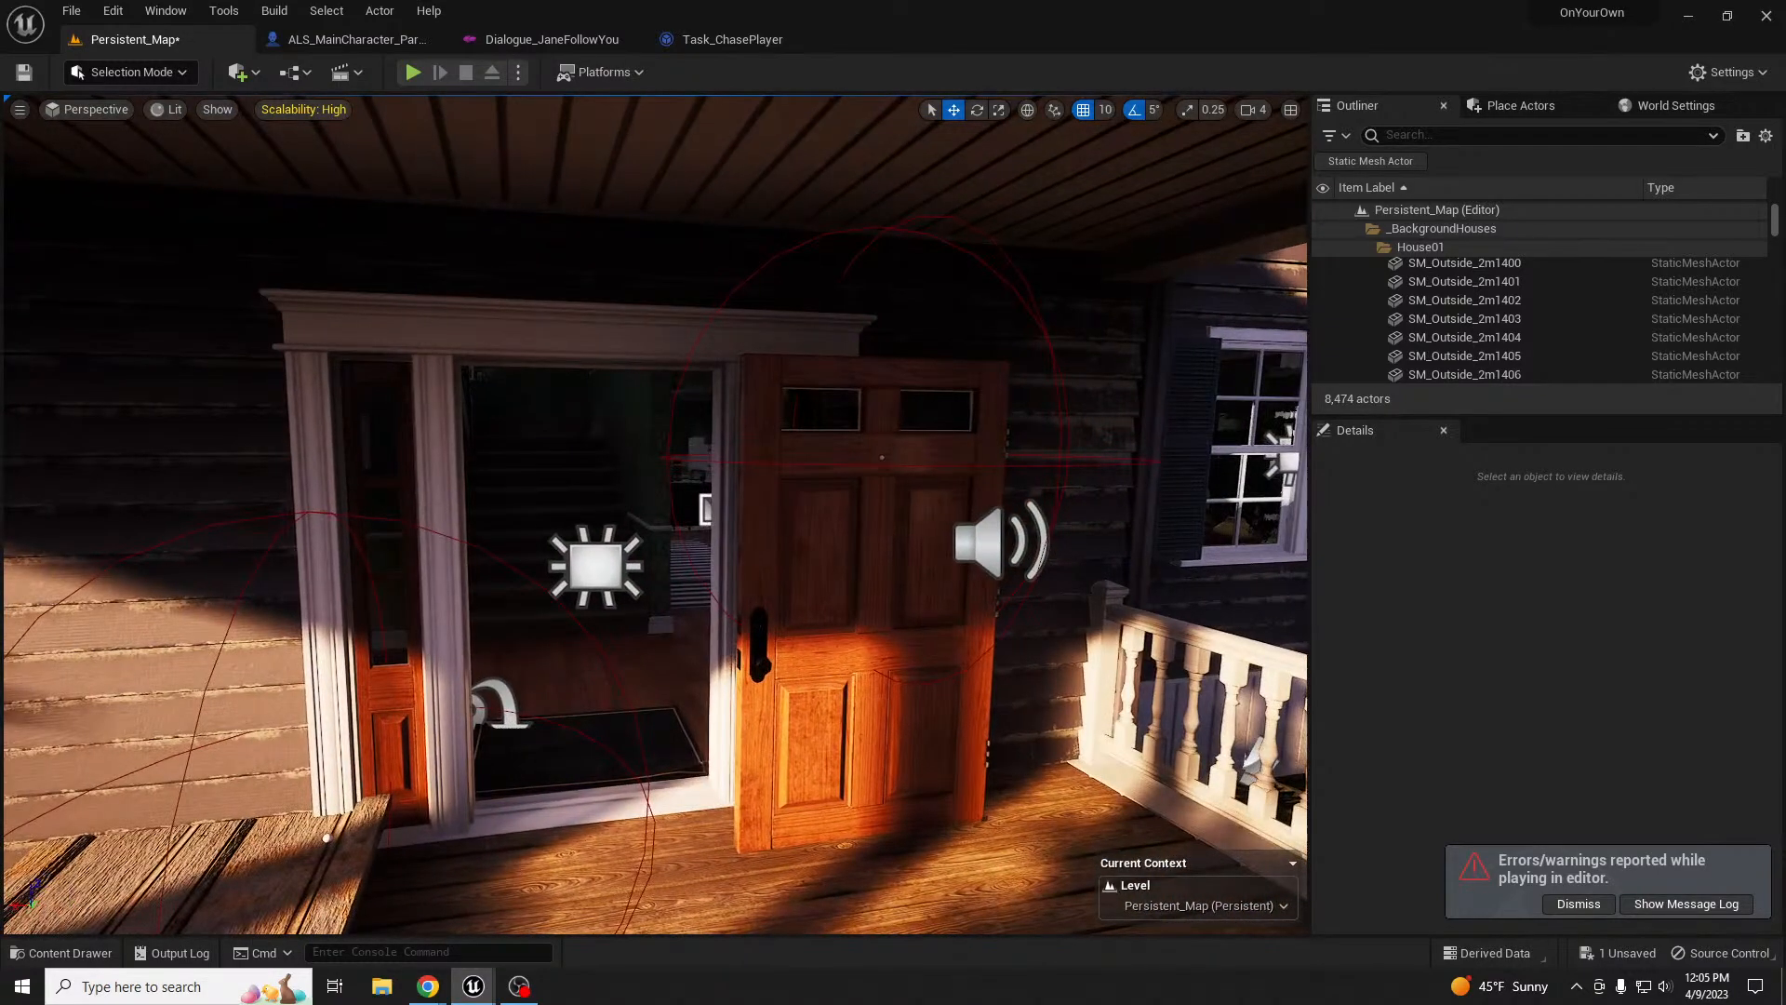
# - Select the open front door and lower its Location for Dot Product point to about handle height
pyautogui.click(882, 457)
pyautogui.moveTo(879, 438); pyautogui.dragTo(749, 617)
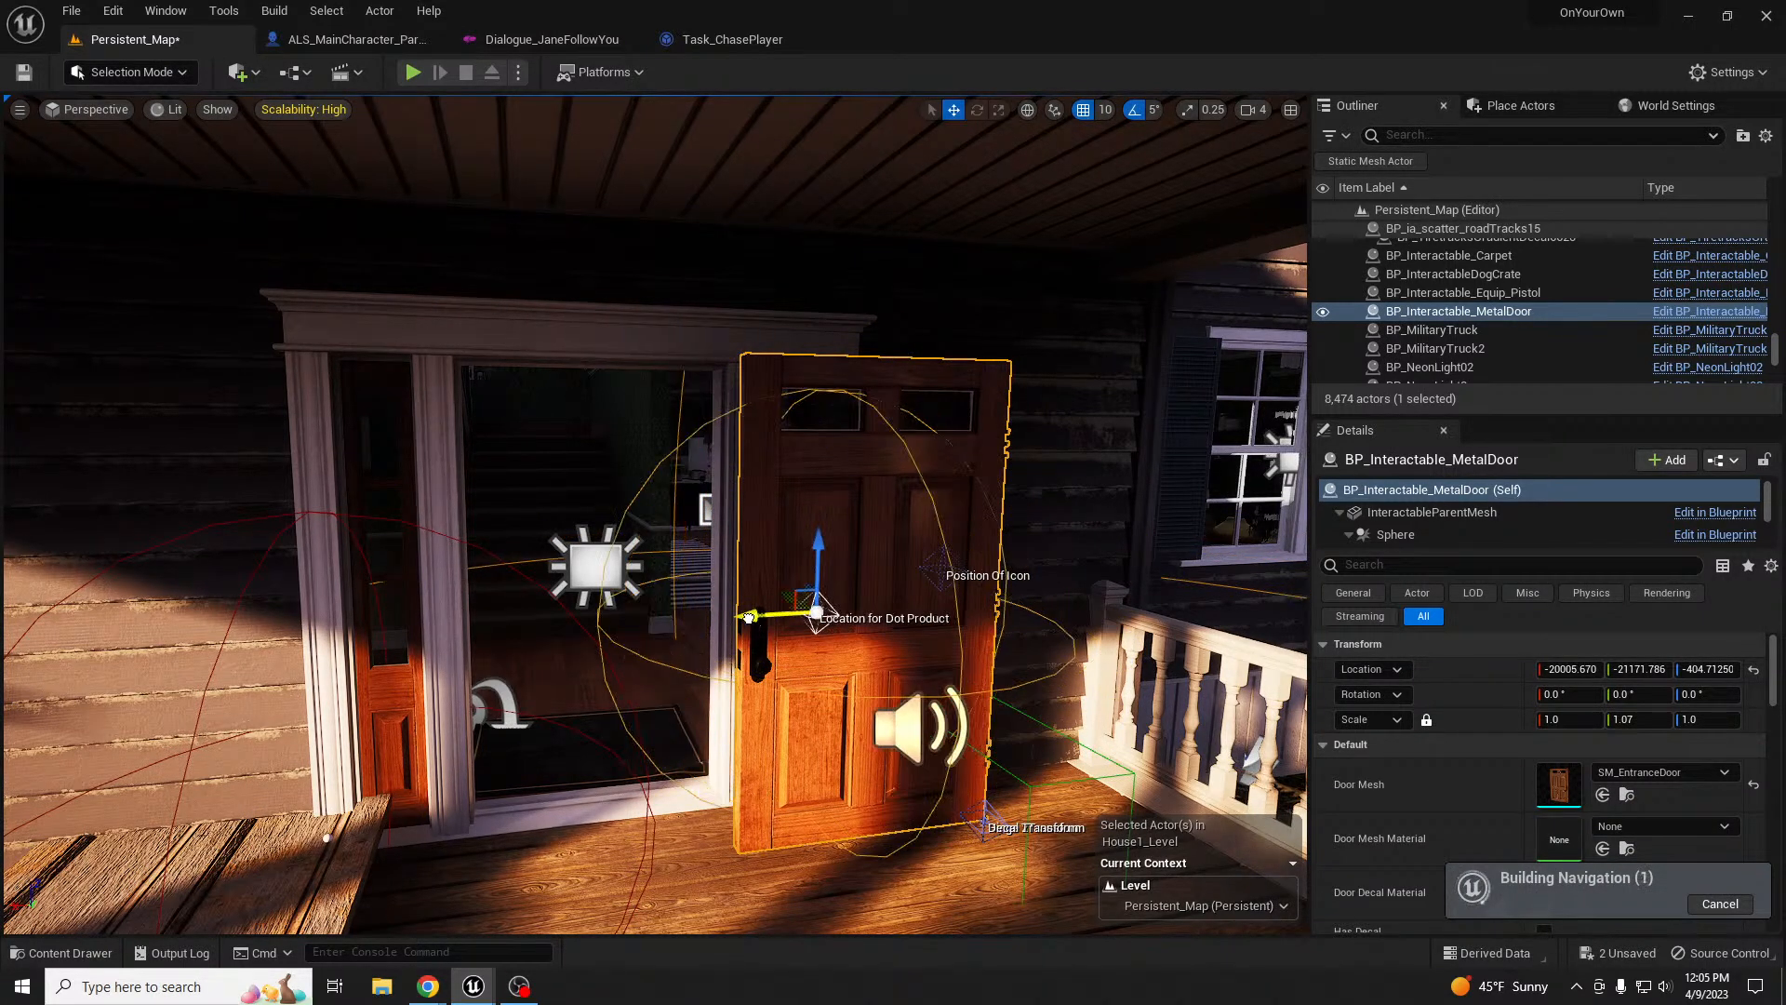
pyautogui.moveTo(818, 547); pyautogui.dragTo(816, 584)
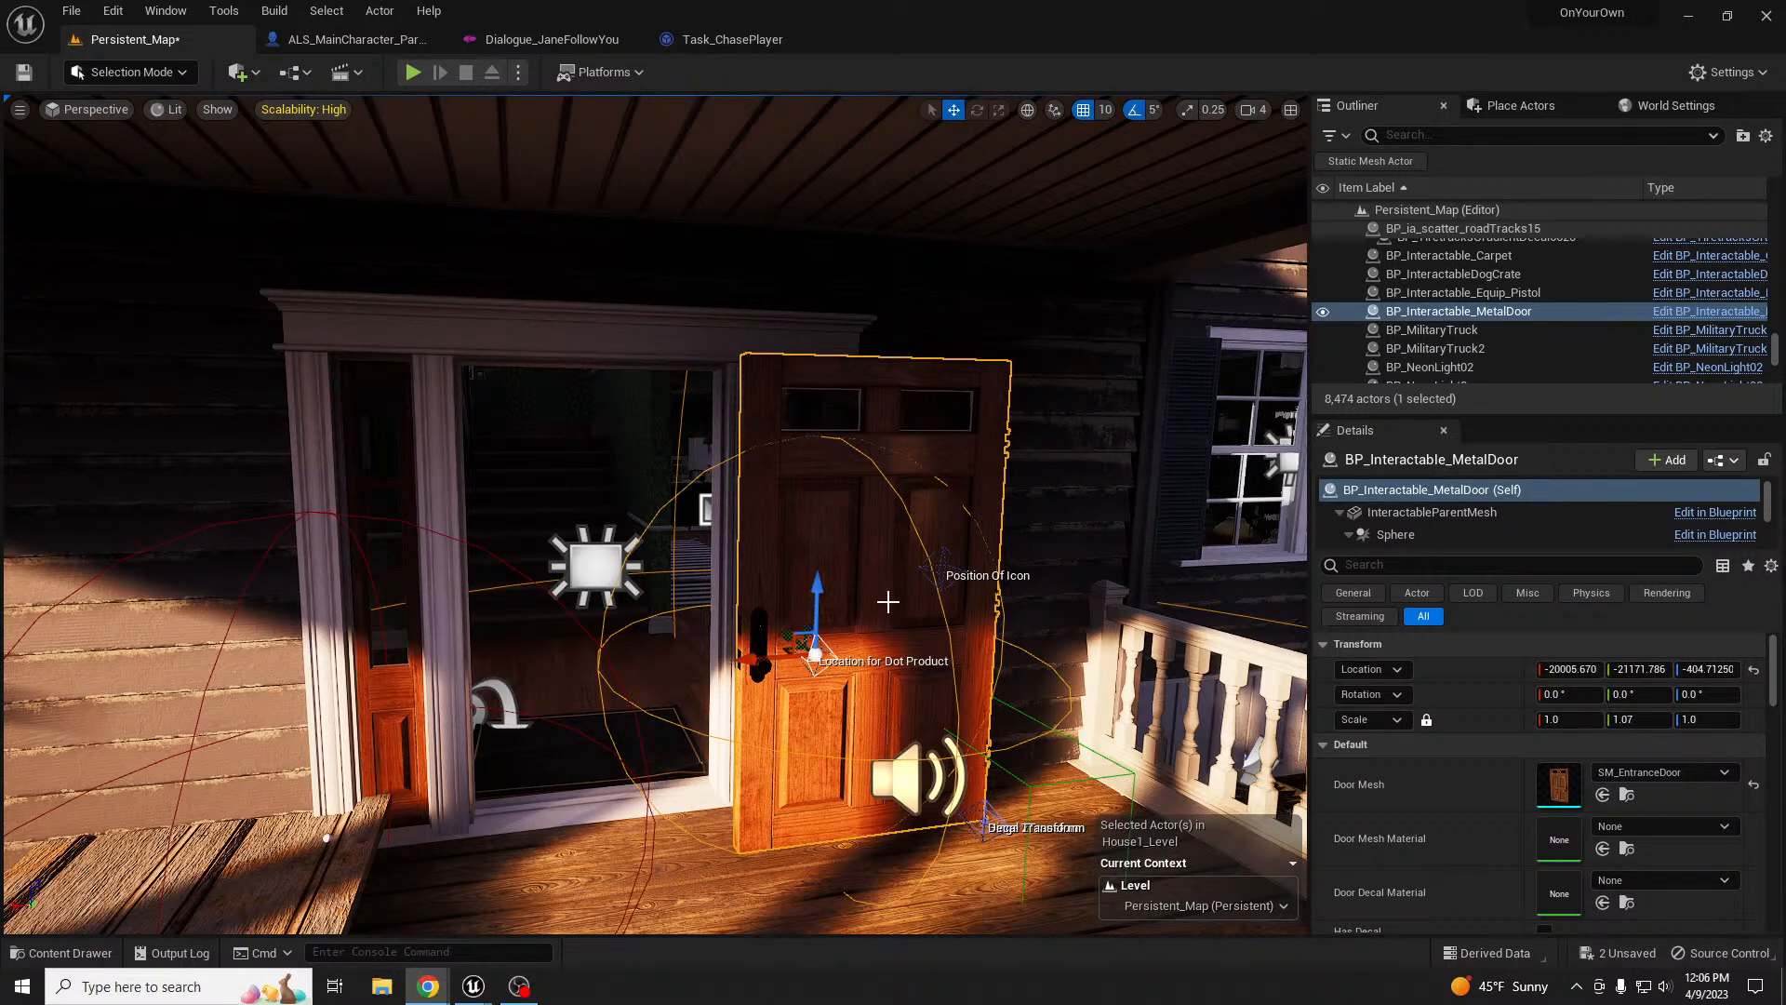
pyautogui.click(985, 822)
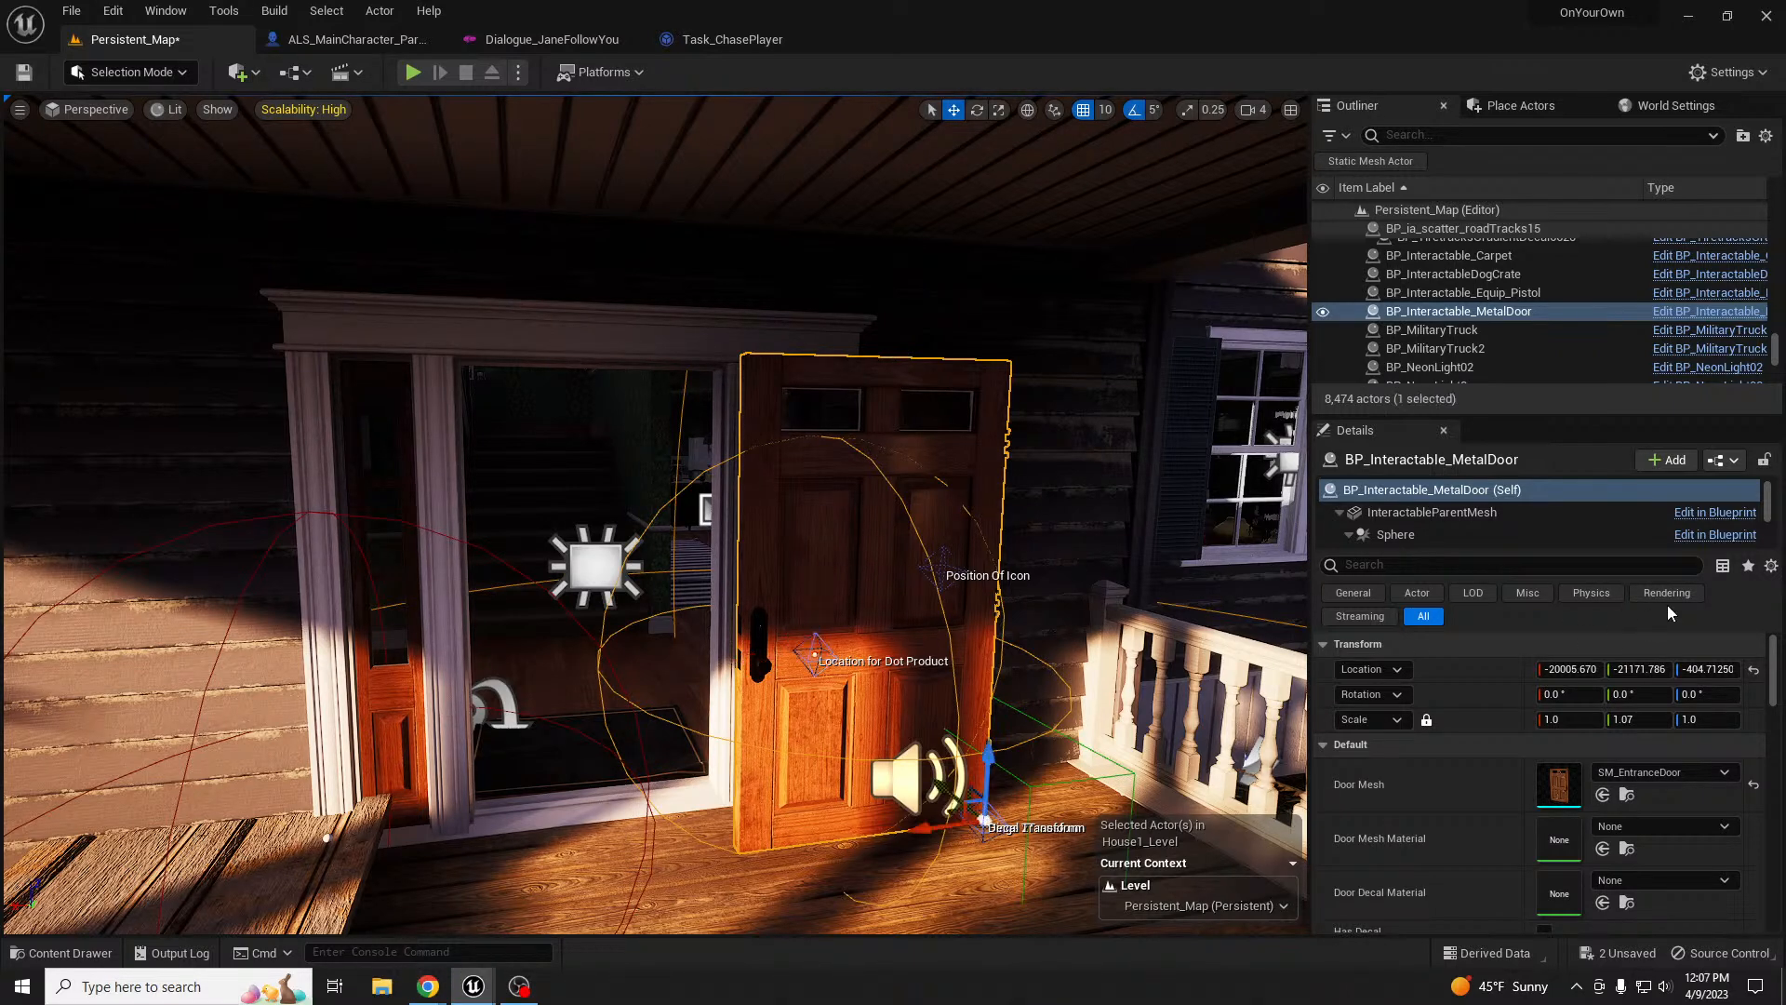
# - Search the front door's properties for "affec" and "navig", and clear the search filter
pyautogui.click(1494, 564)
pyautogui.write('affec')
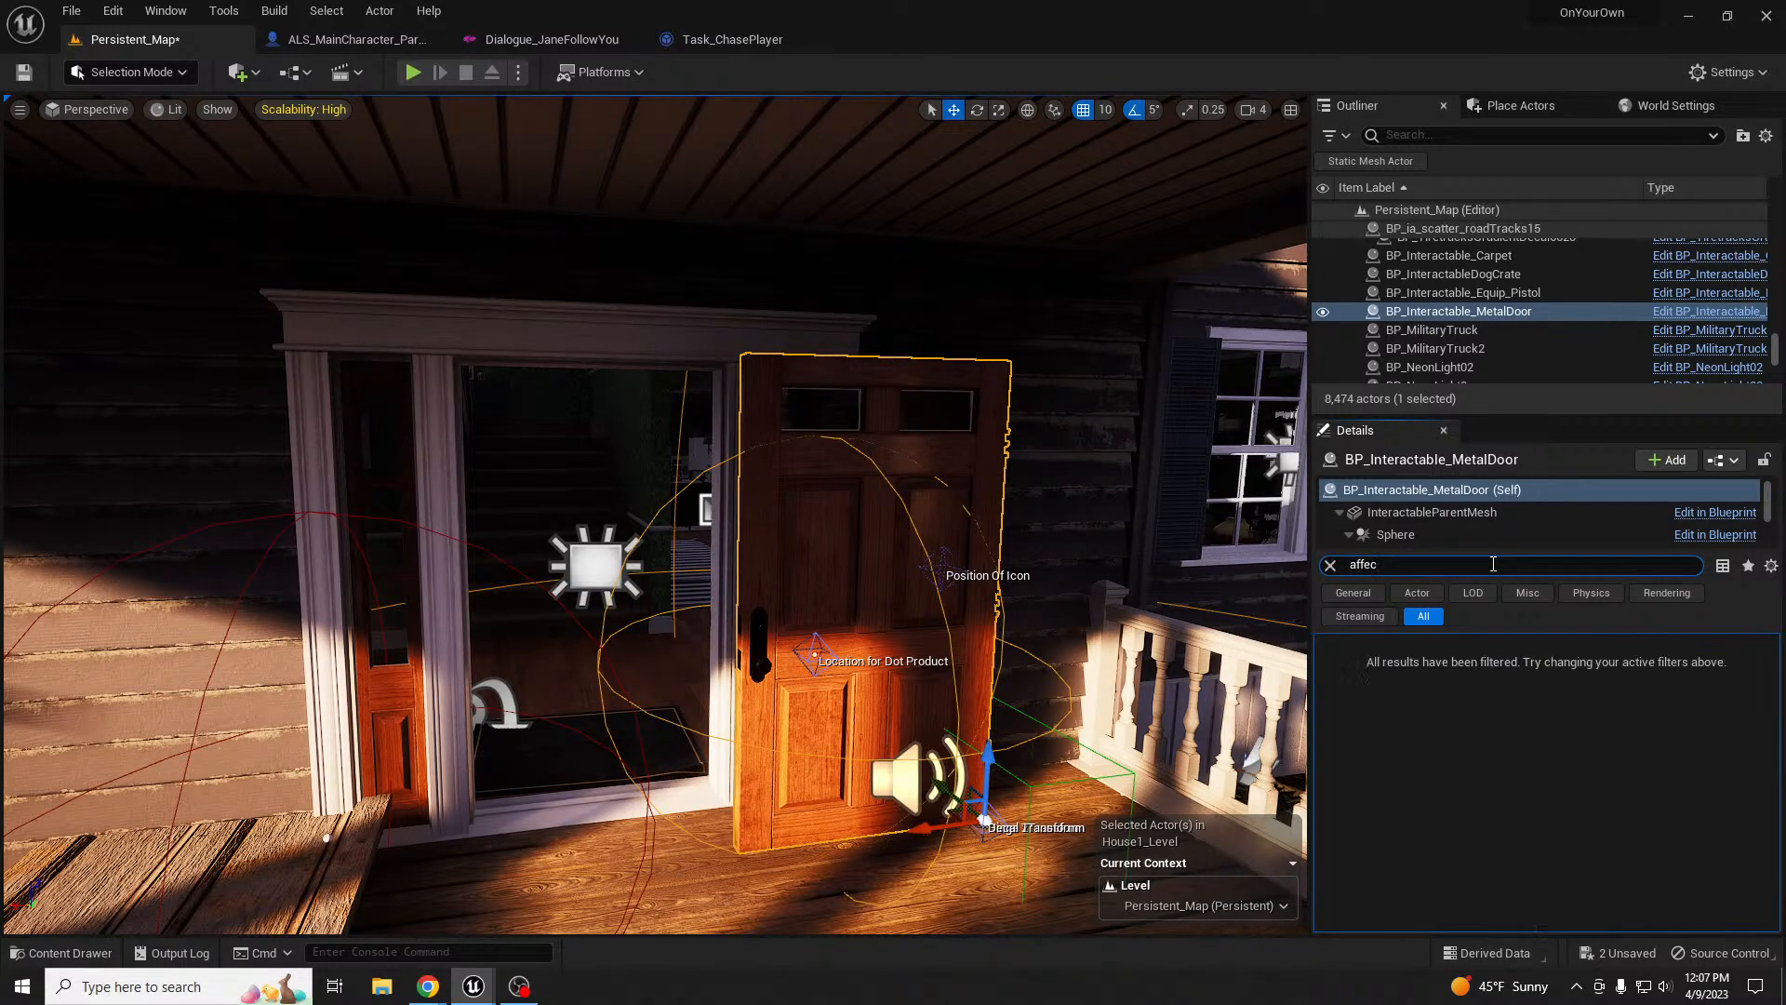
pyautogui.moveTo(1407, 564); pyautogui.dragTo(1311, 564)
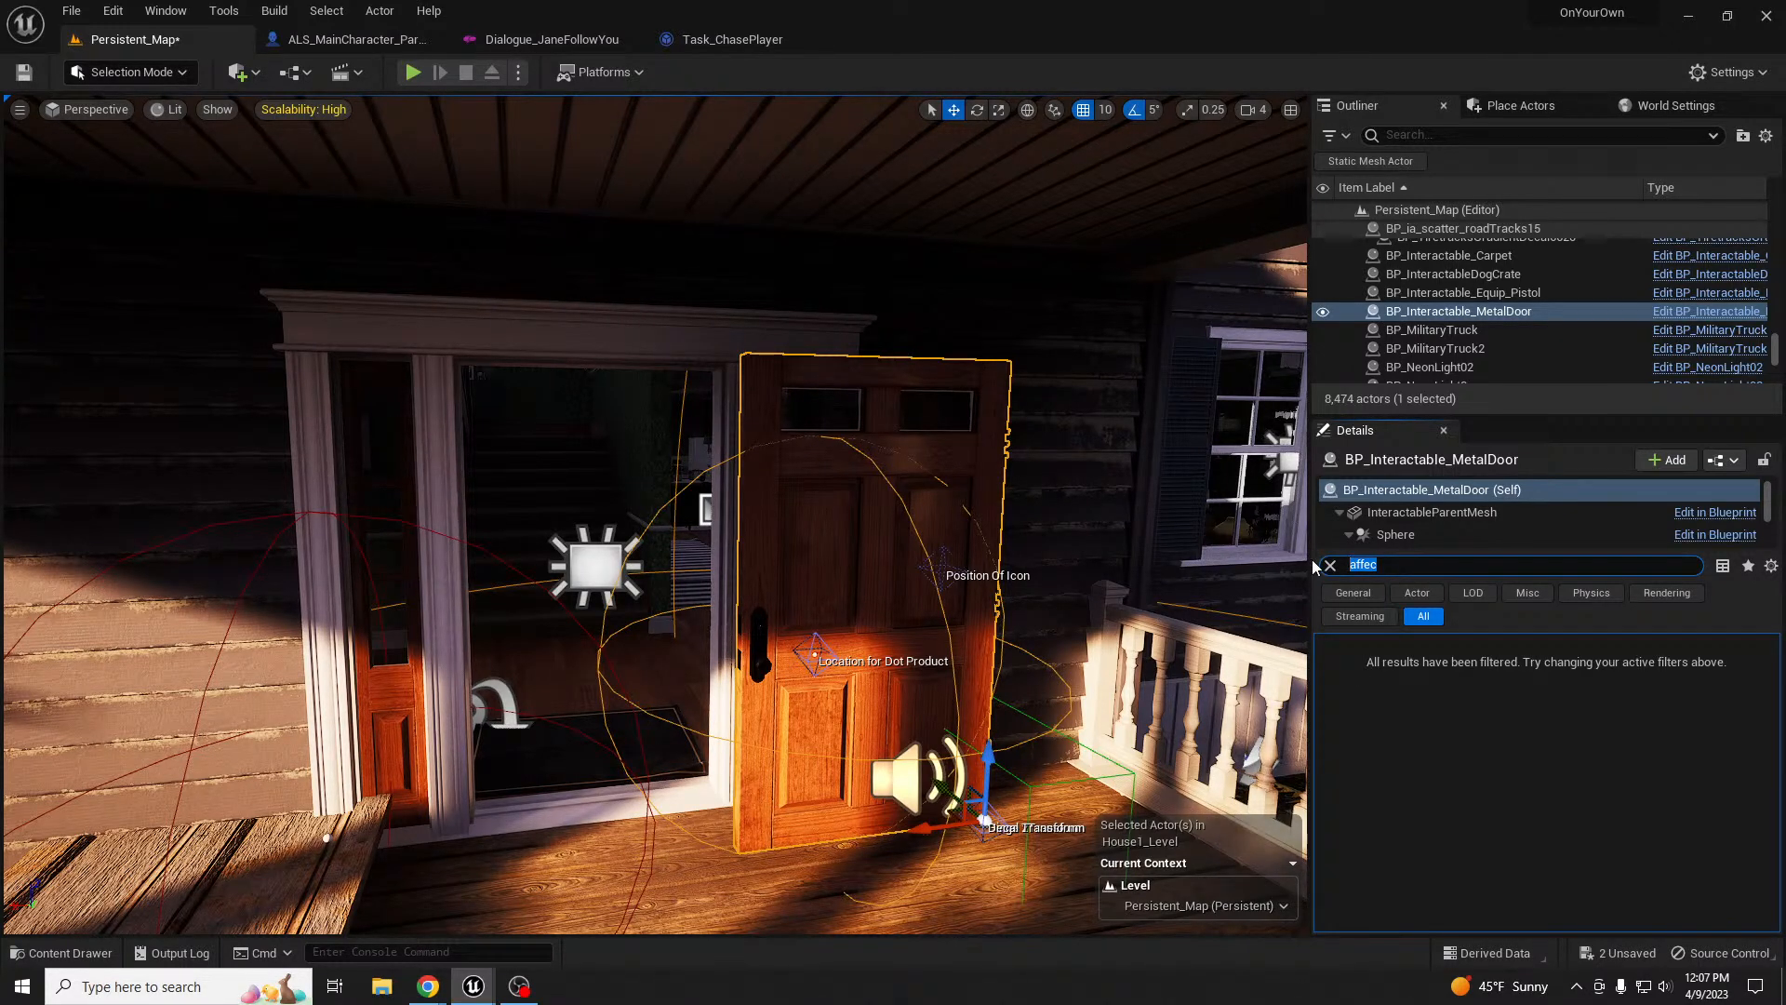
pyautogui.write('navig')
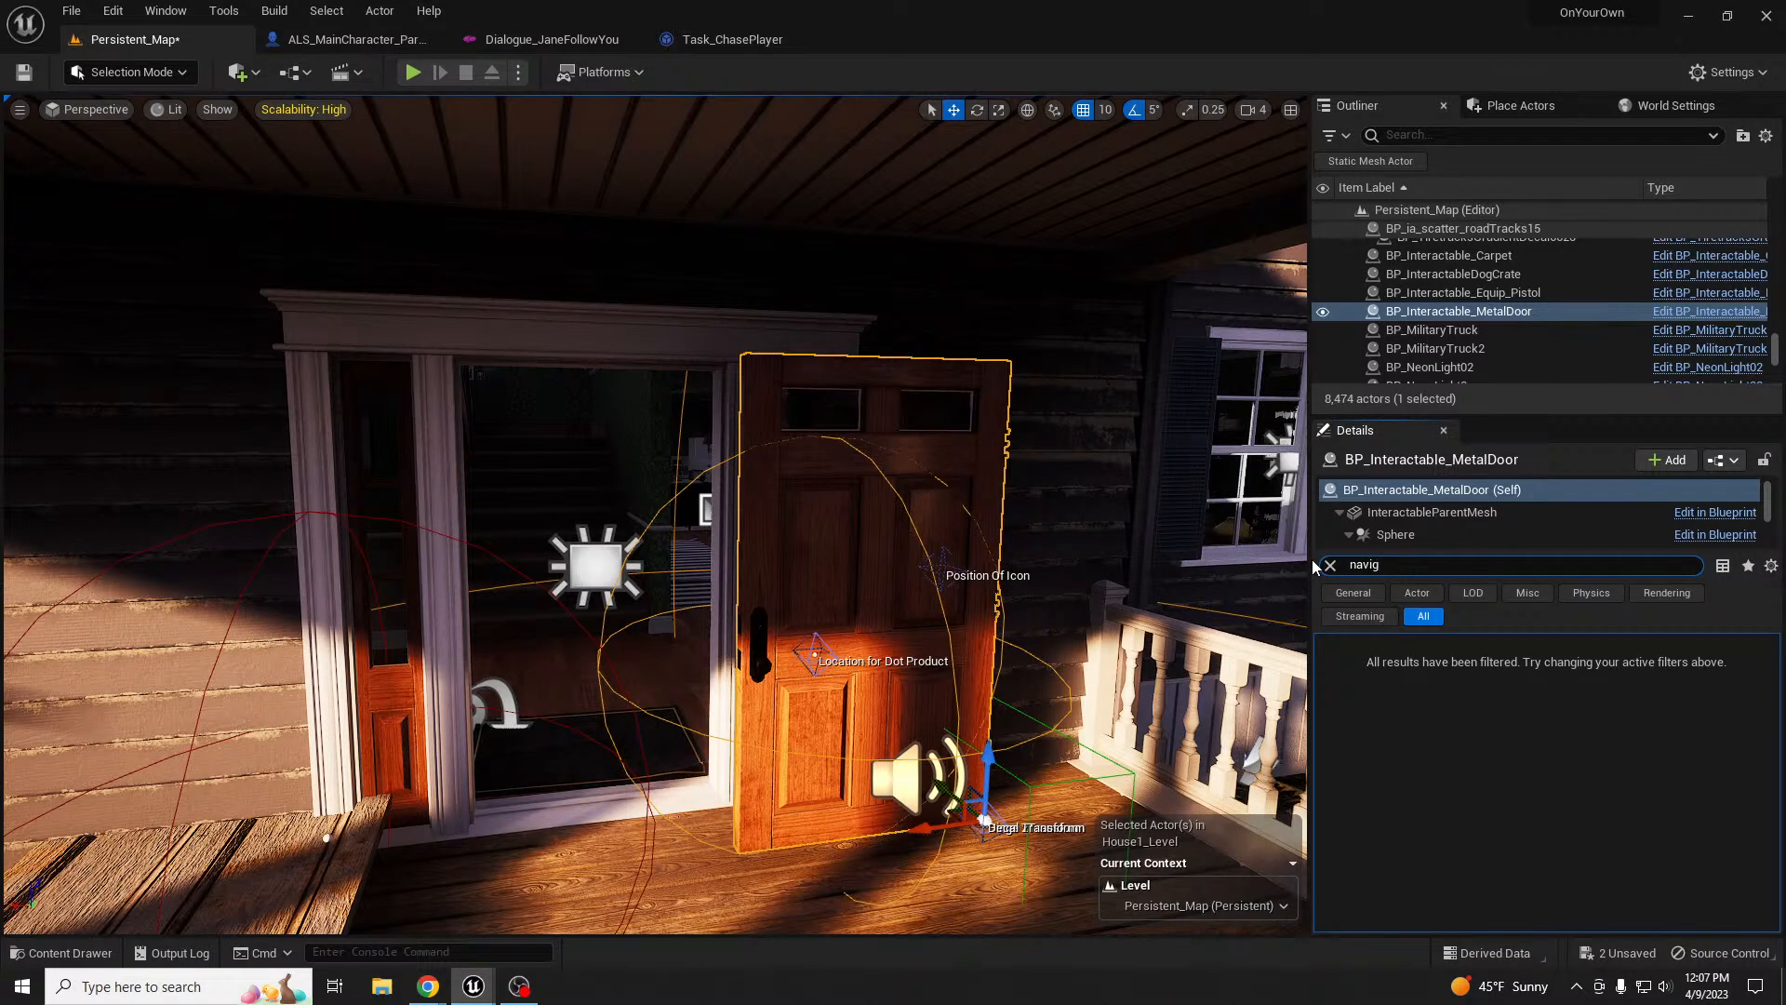
pyautogui.press('BackSpace')
pyautogui.press('BackSpace')
pyautogui.press('BackSpace')
pyautogui.press('BackSpace')
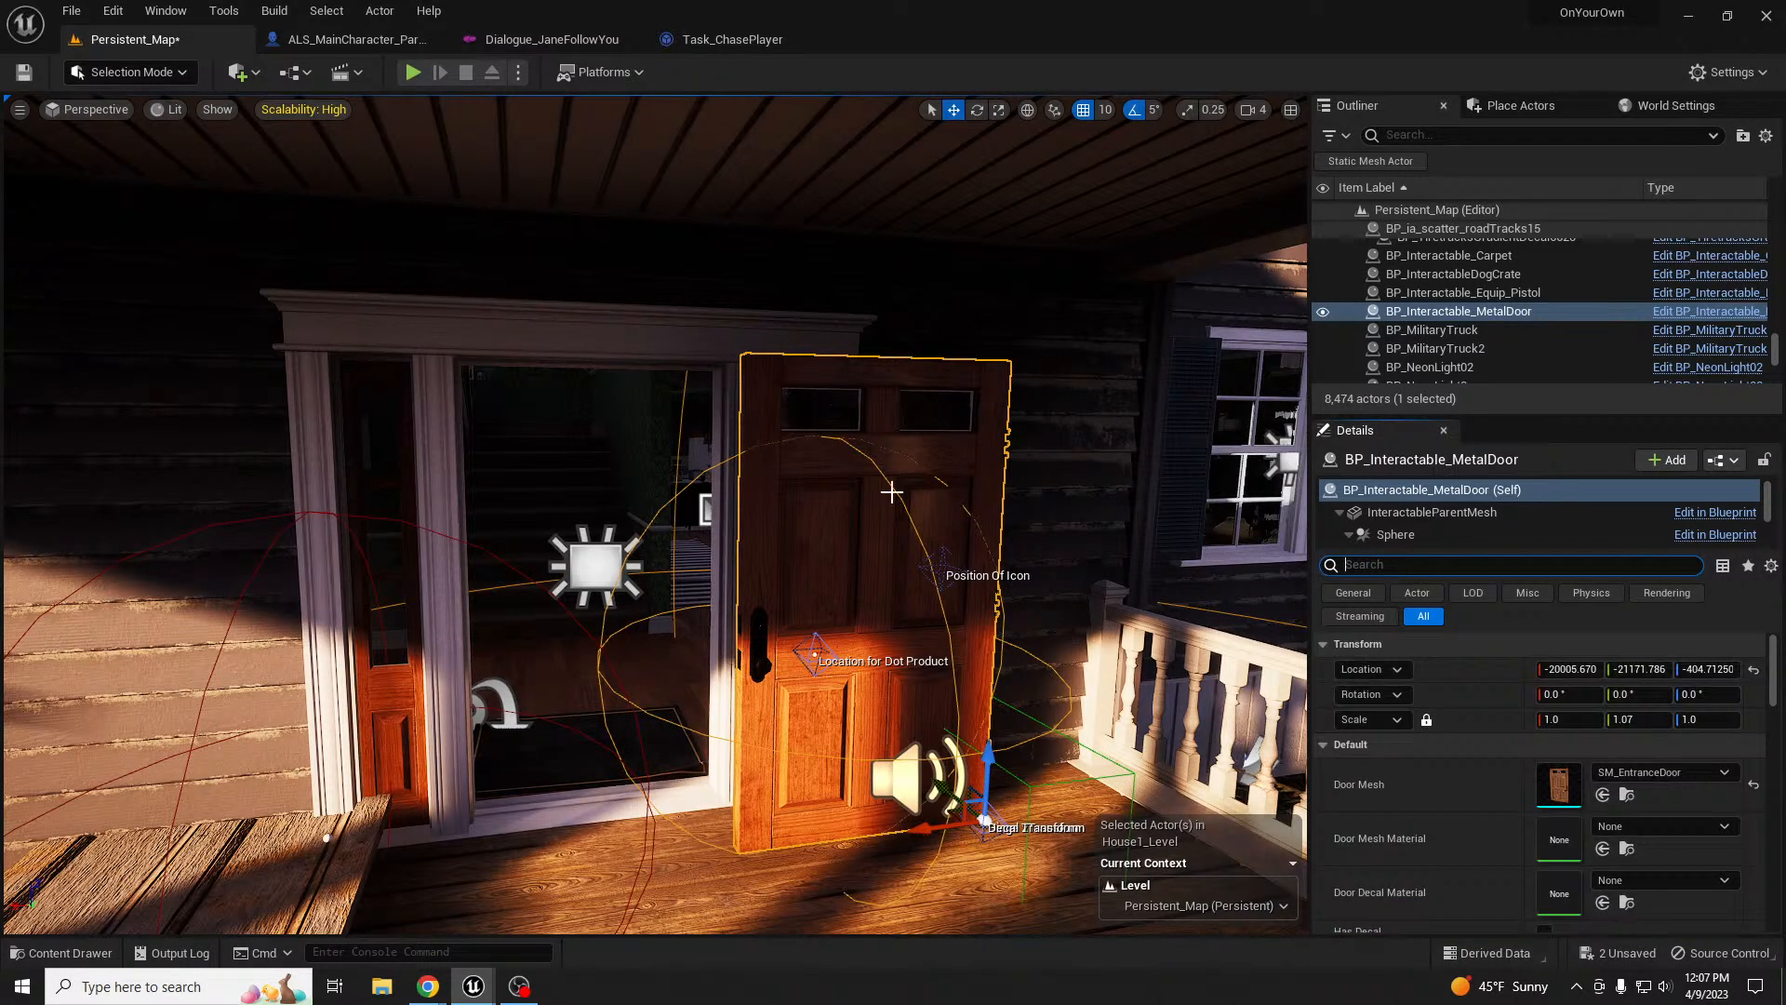
# - Display the navigation mesh and move the front door into its doorway at X -19885.670, Y -21121.786
pyautogui.moveTo(857, 648); pyautogui.dragTo(840, 711, button='right')
pyautogui.press('p')
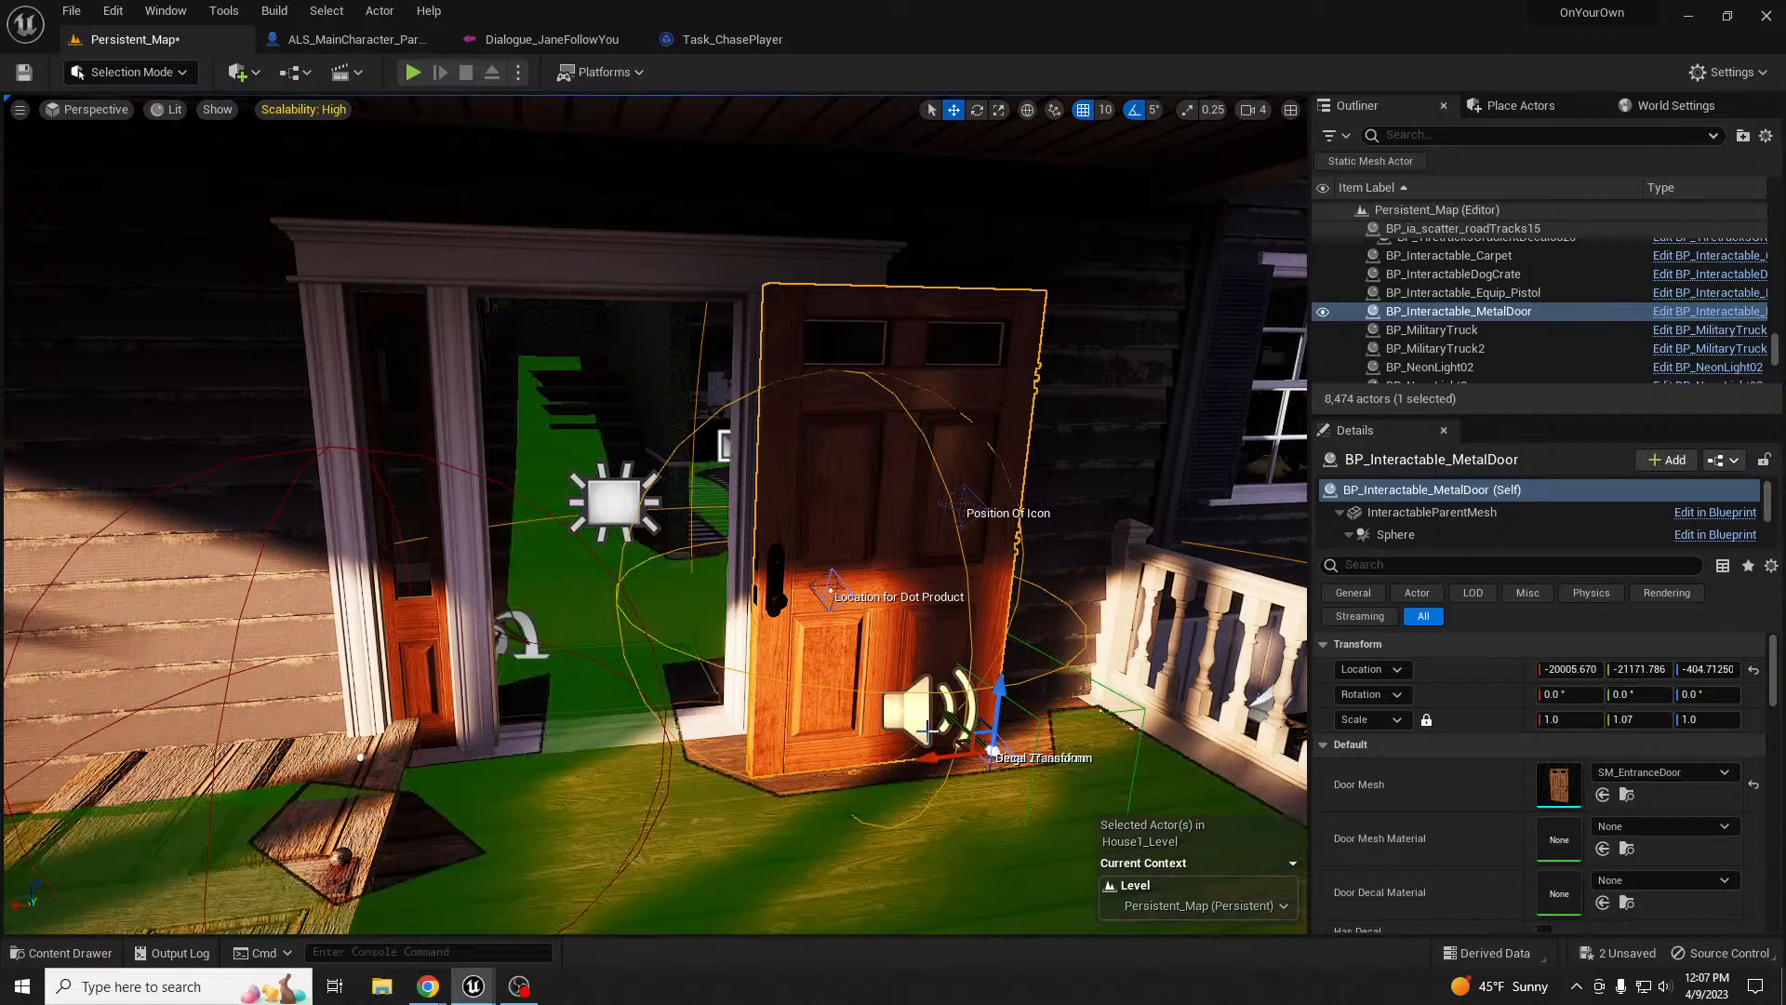
pyautogui.moveTo(952, 743); pyautogui.dragTo(694, 713)
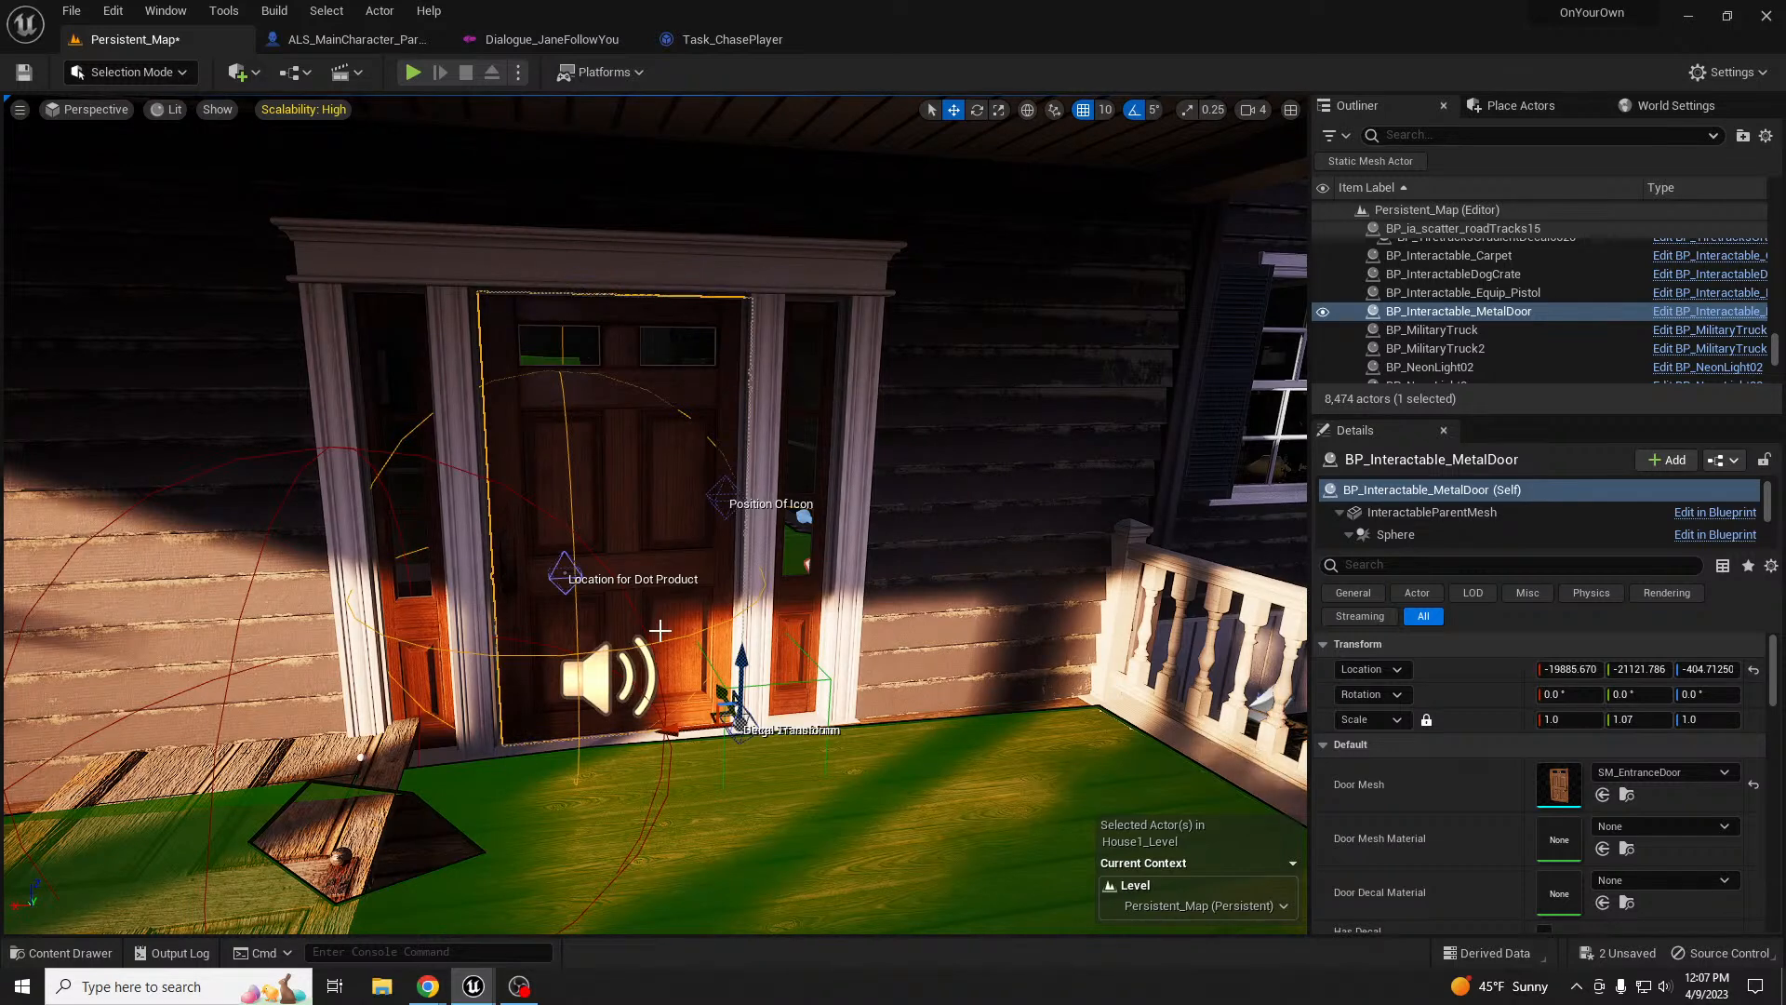
# - Open the front door's blueprint in the Blueprint Editor
pyautogui.click(1716, 462)
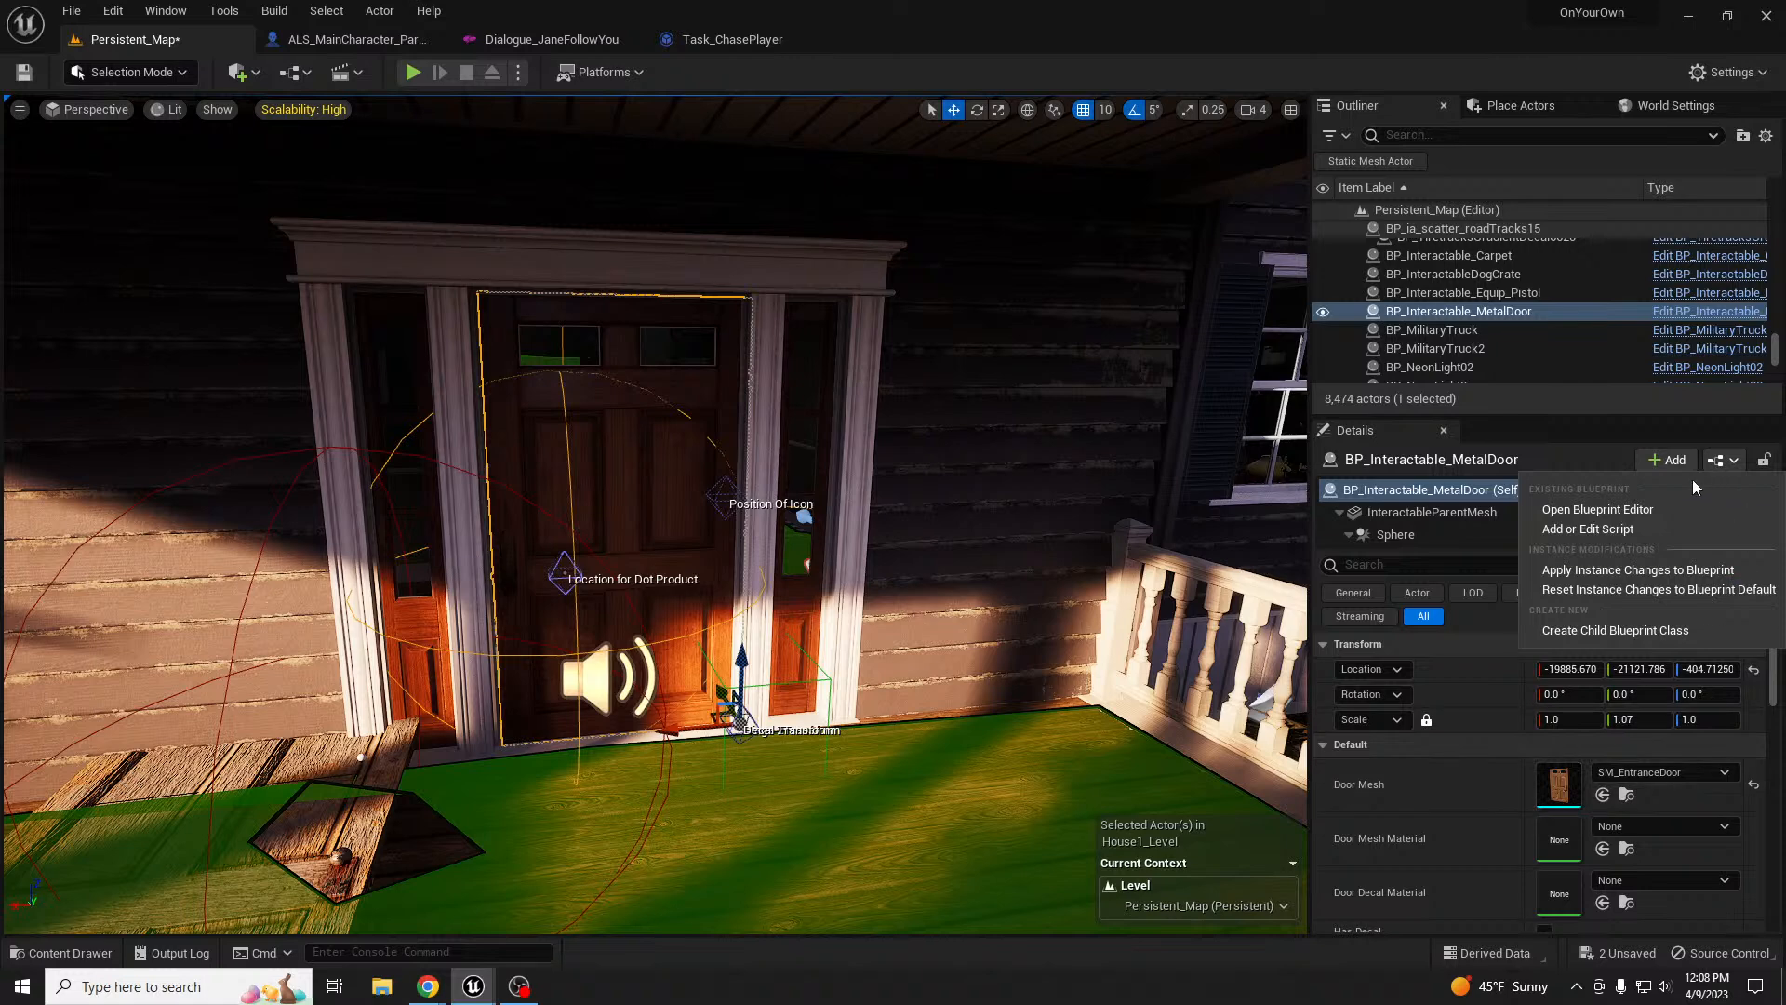
pyautogui.click(1591, 508)
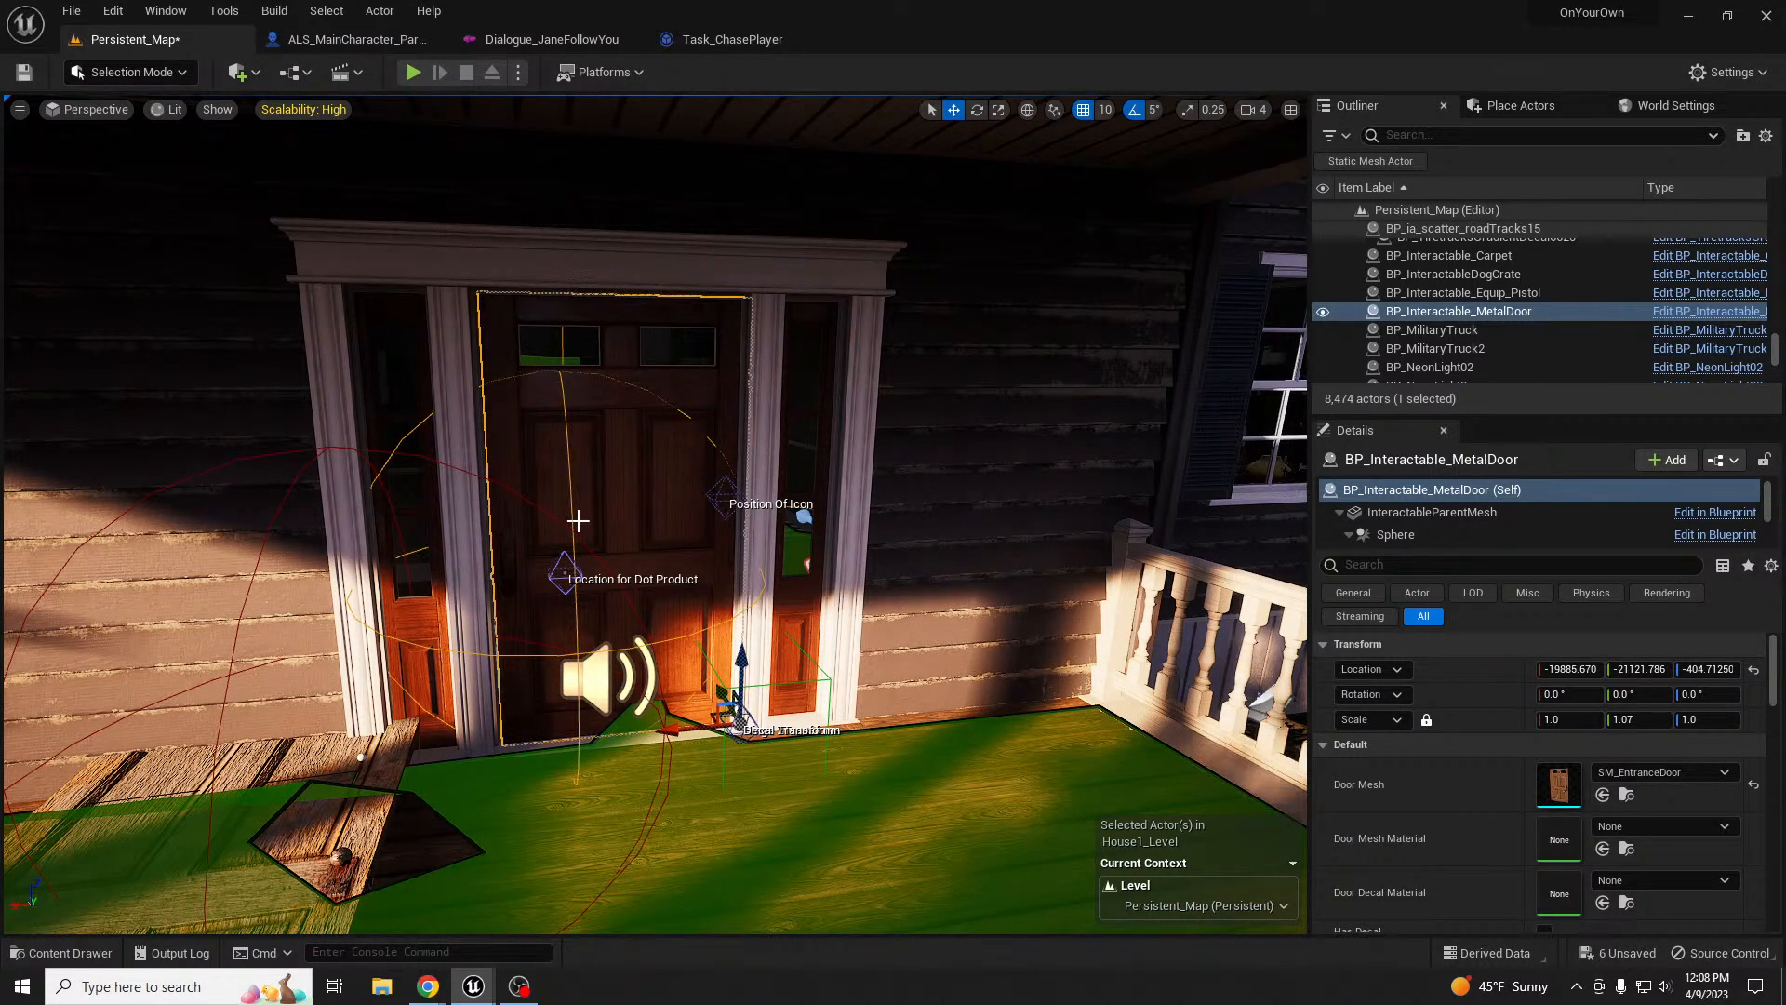
# - Hide the front door to examine the navigation mesh through the doorway, and undo the hiding
pyautogui.moveTo(650, 509); pyautogui.dragTo(660, 533, button='right')
pyautogui.press('h')
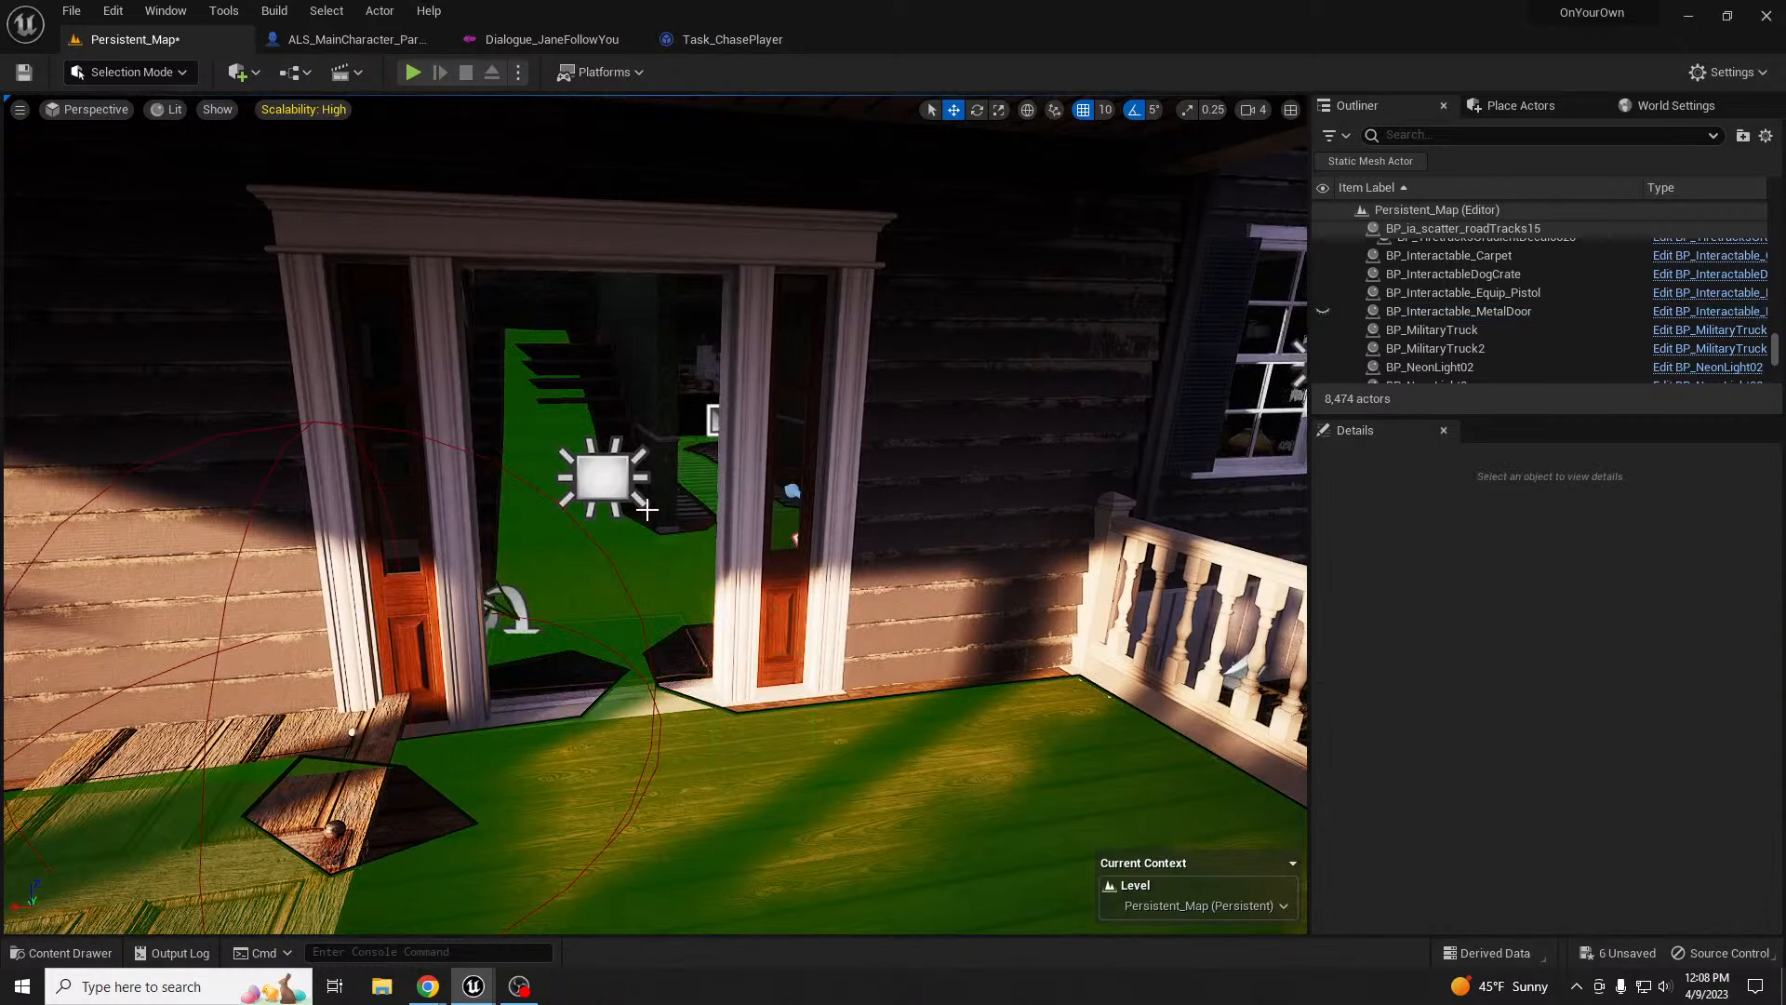
pyautogui.hotkey('ctrl', 'z')
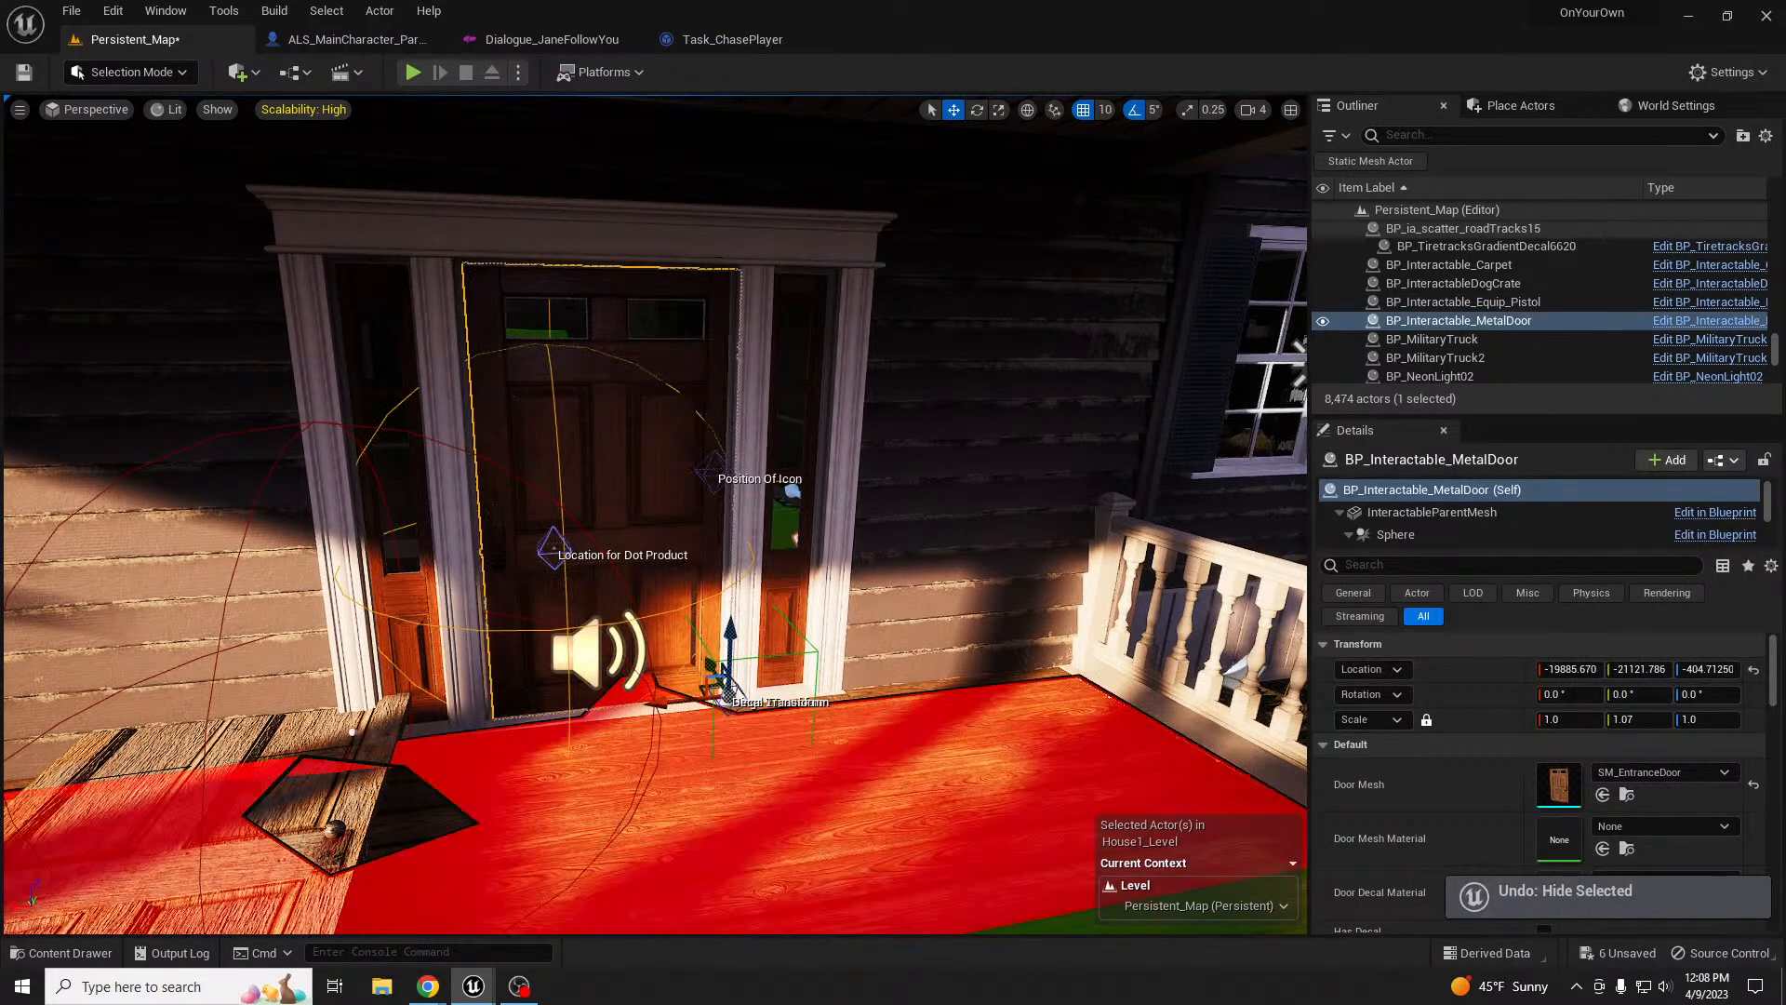
# - Check the door blueprint's mesh in its viewport, return to the level and save all modified assets
pyautogui.moveTo(0, 289); pyautogui.dragTo(930, 42)
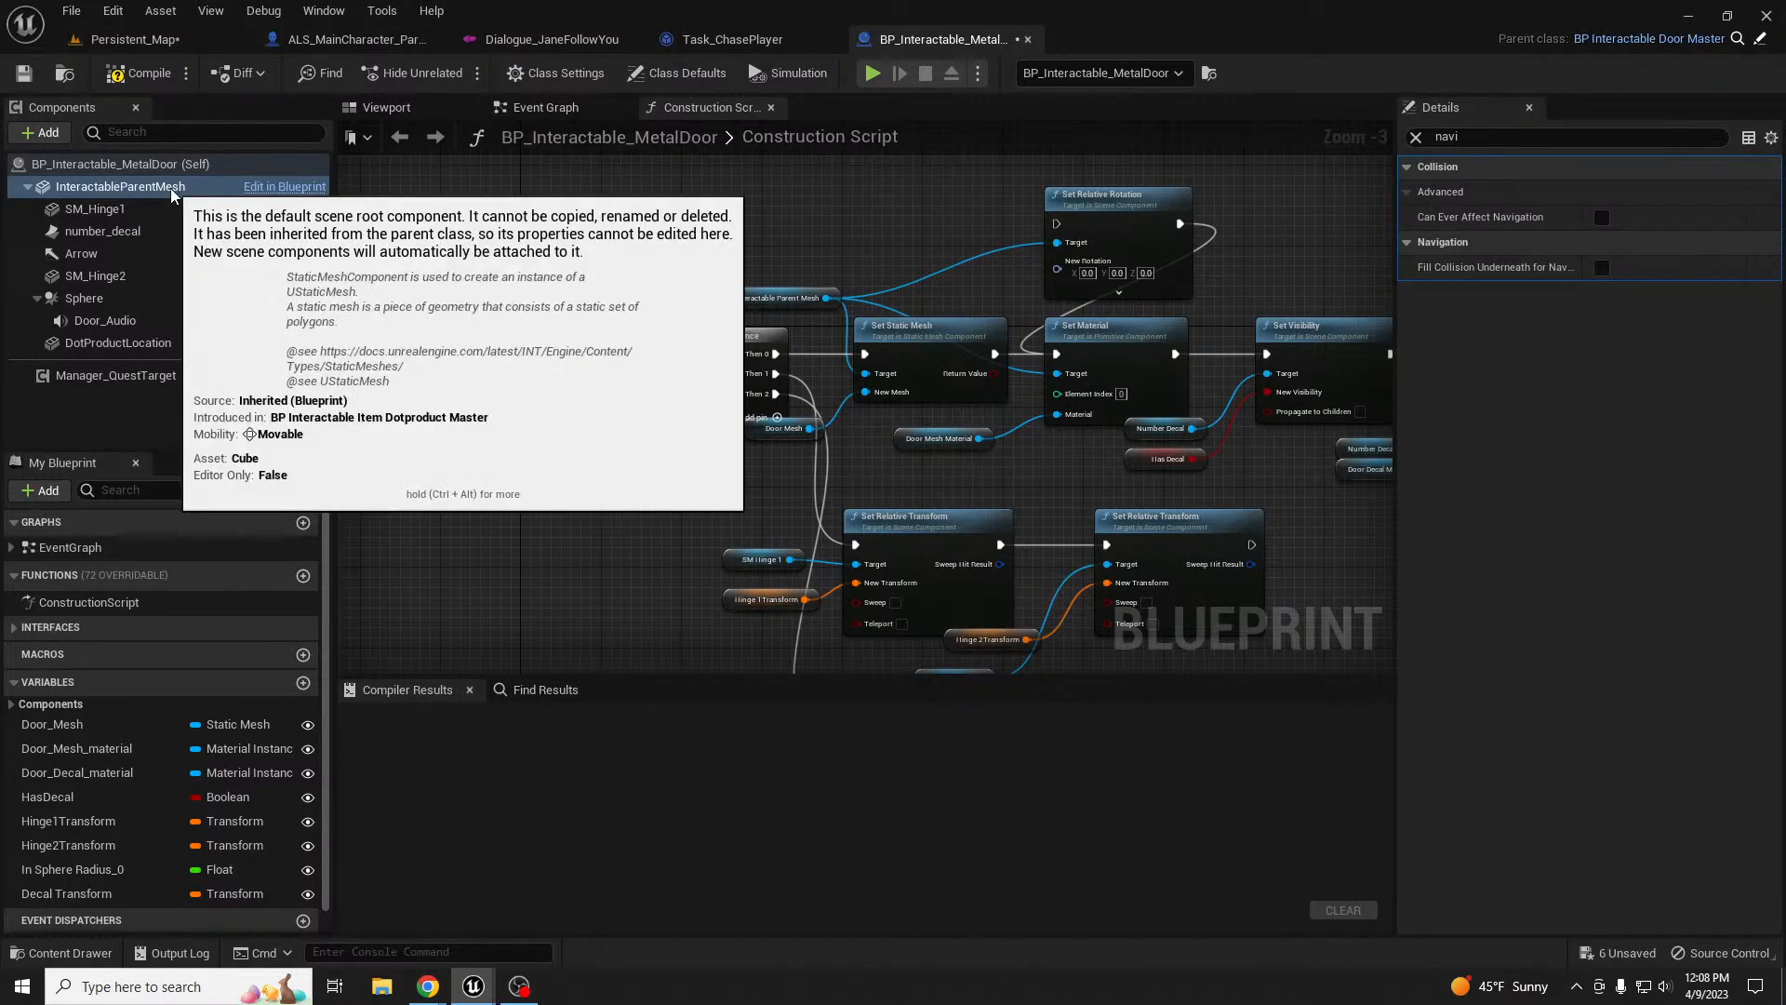
pyautogui.click(368, 108)
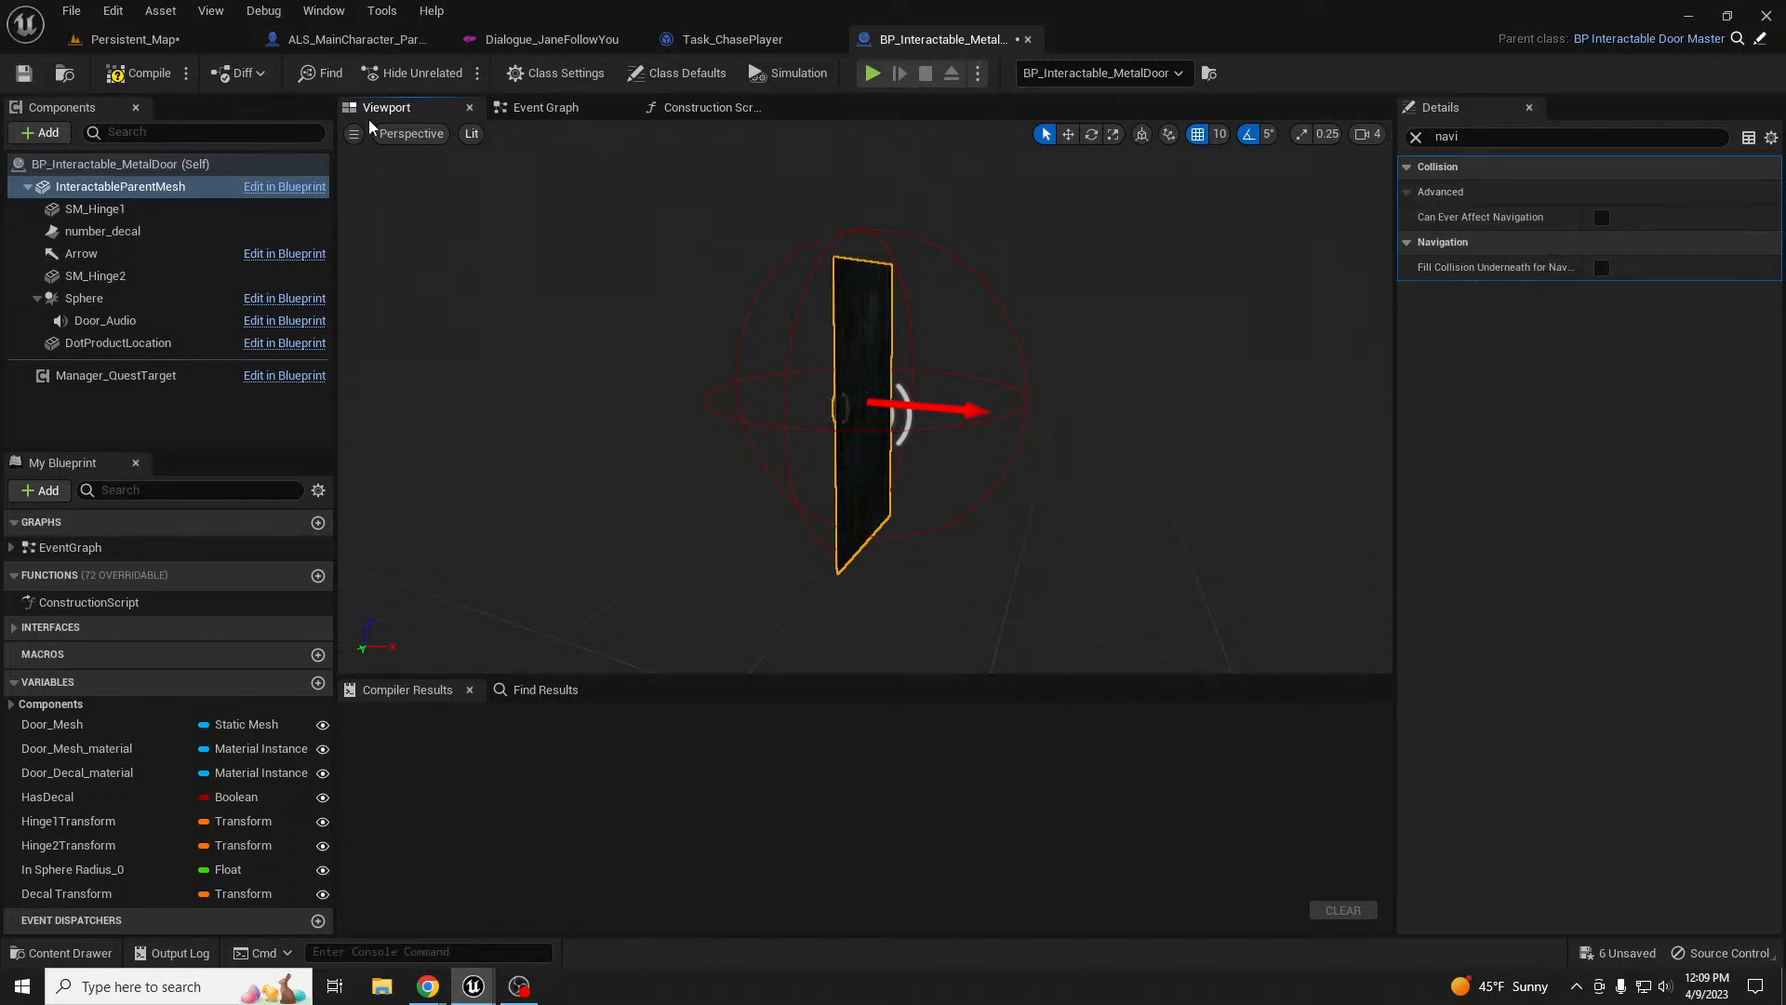
pyautogui.click(140, 39)
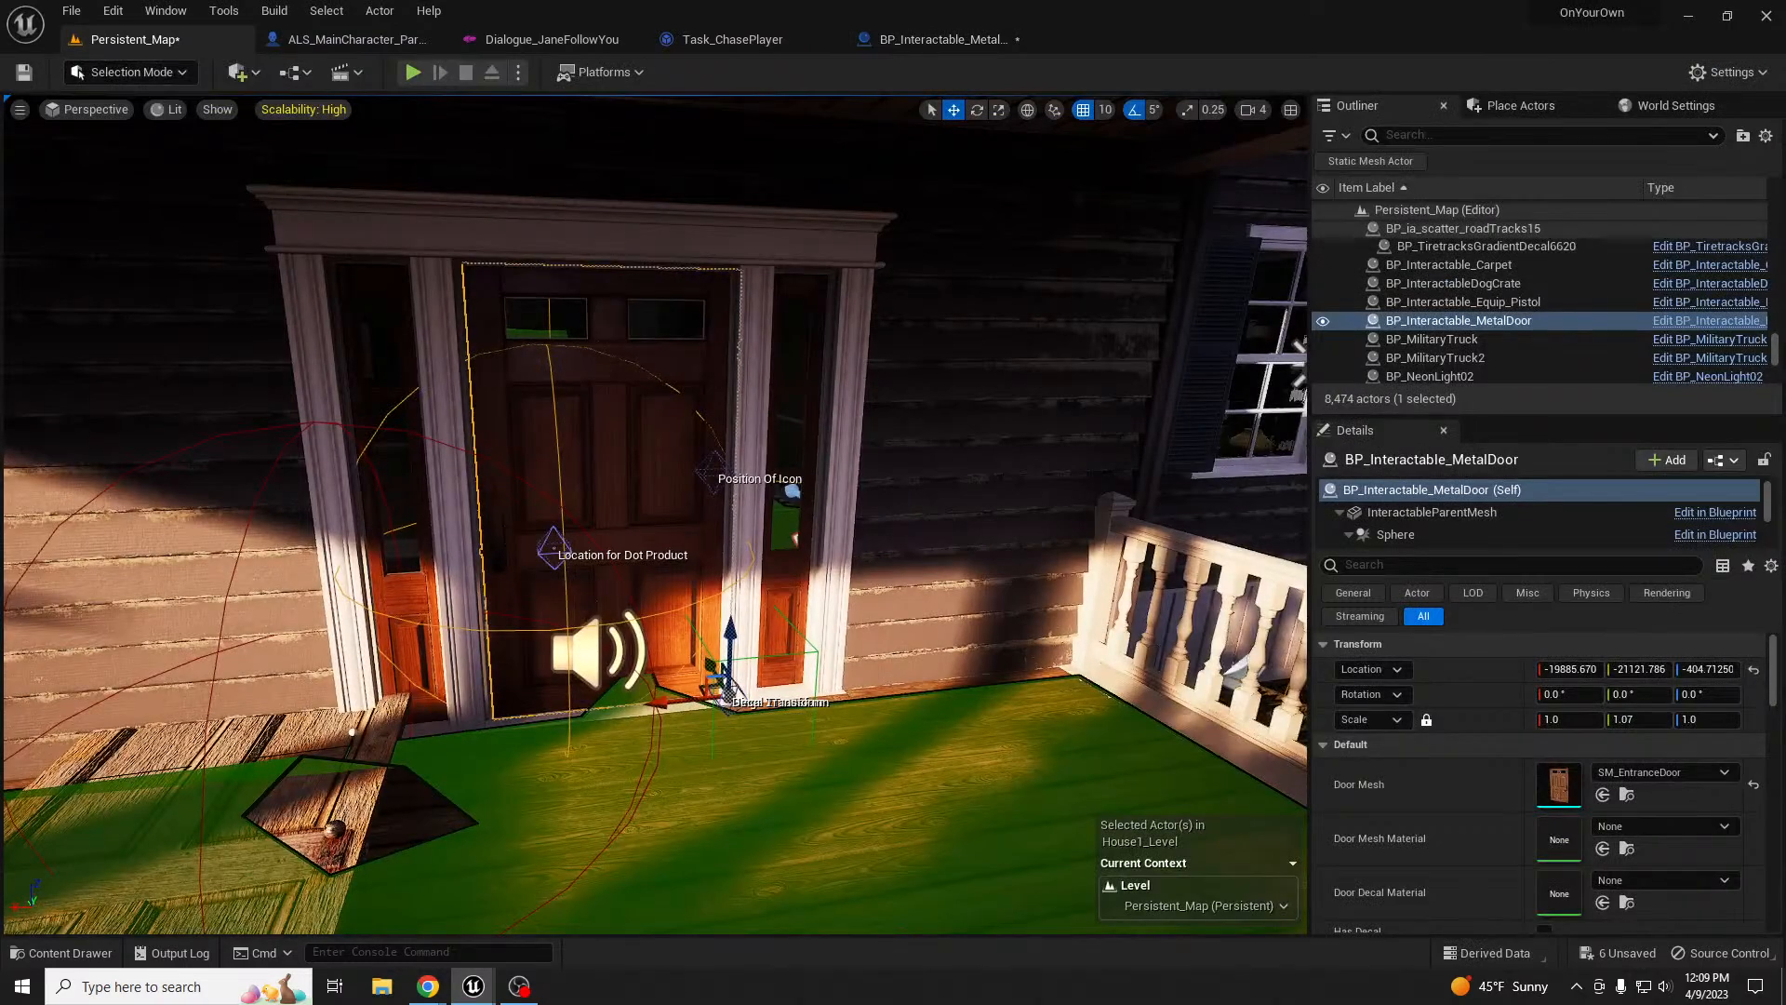
pyautogui.scroll(2, 595, 428)
pyautogui.hotkey('ctrl', 's')
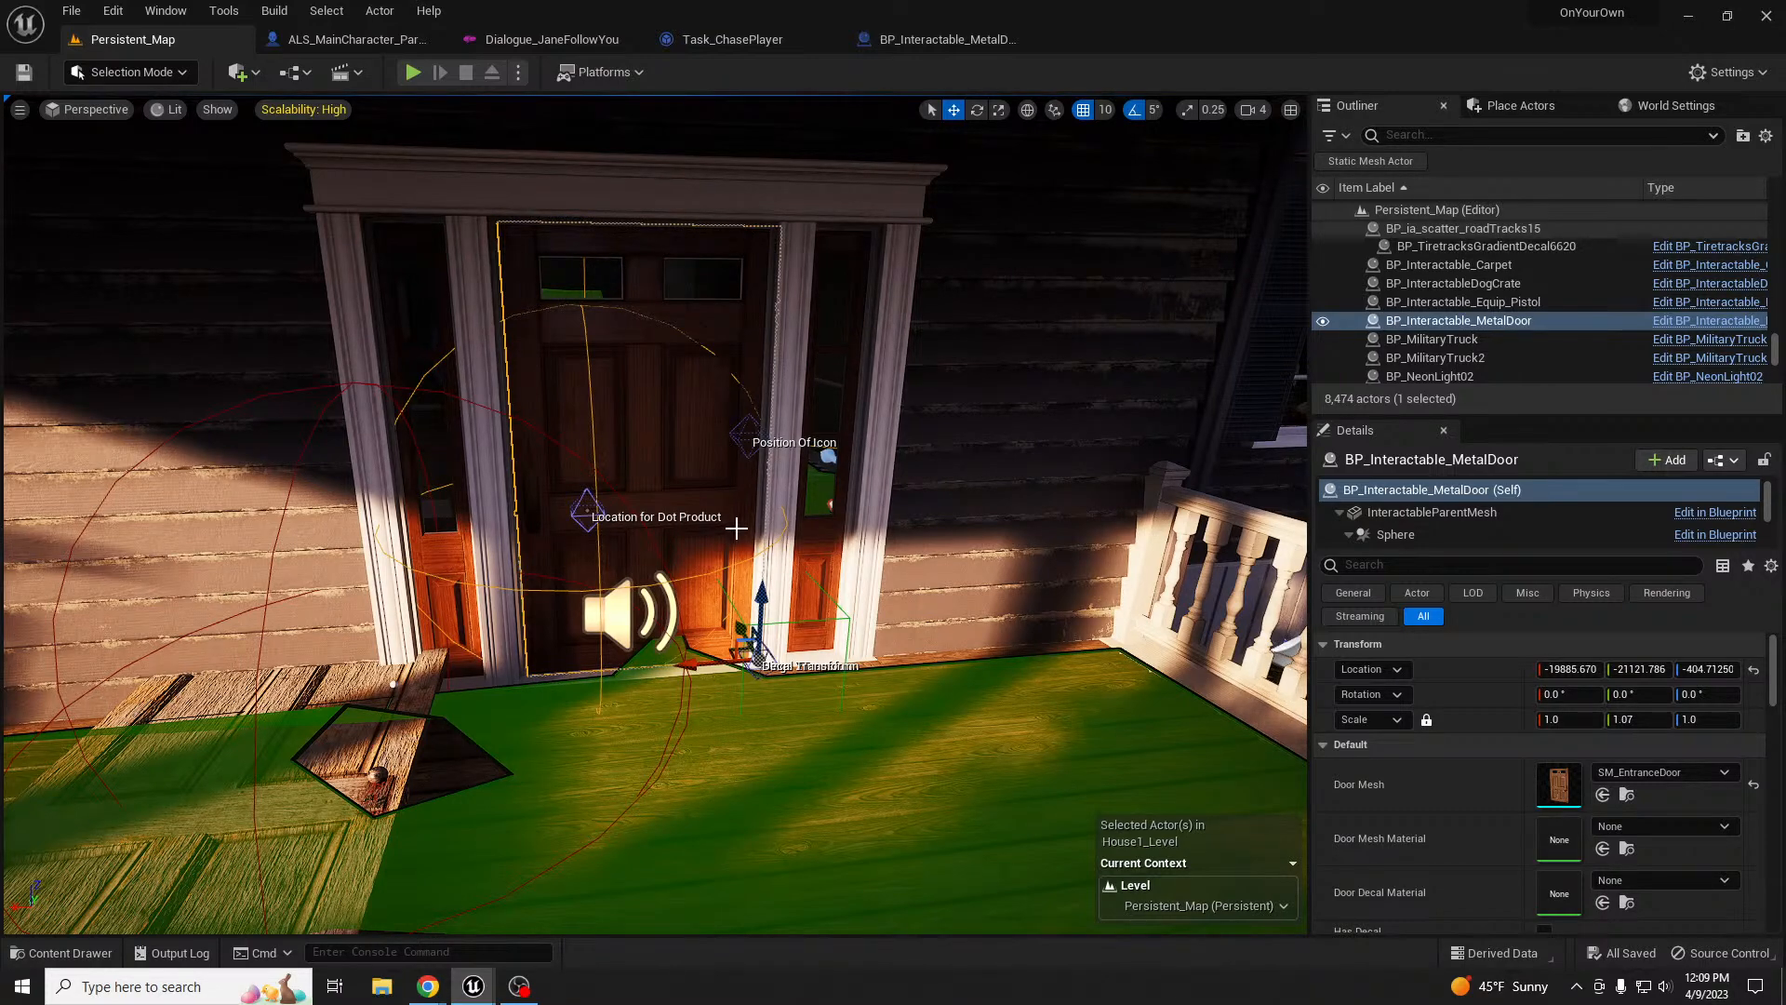
# - Select the trap door lying on the porch beside the front door and move it to Y -21235.999
pyautogui.moveTo(564, 738); pyautogui.dragTo(379, 709, button='right')
pyautogui.press('d')
pyautogui.click(456, 621)
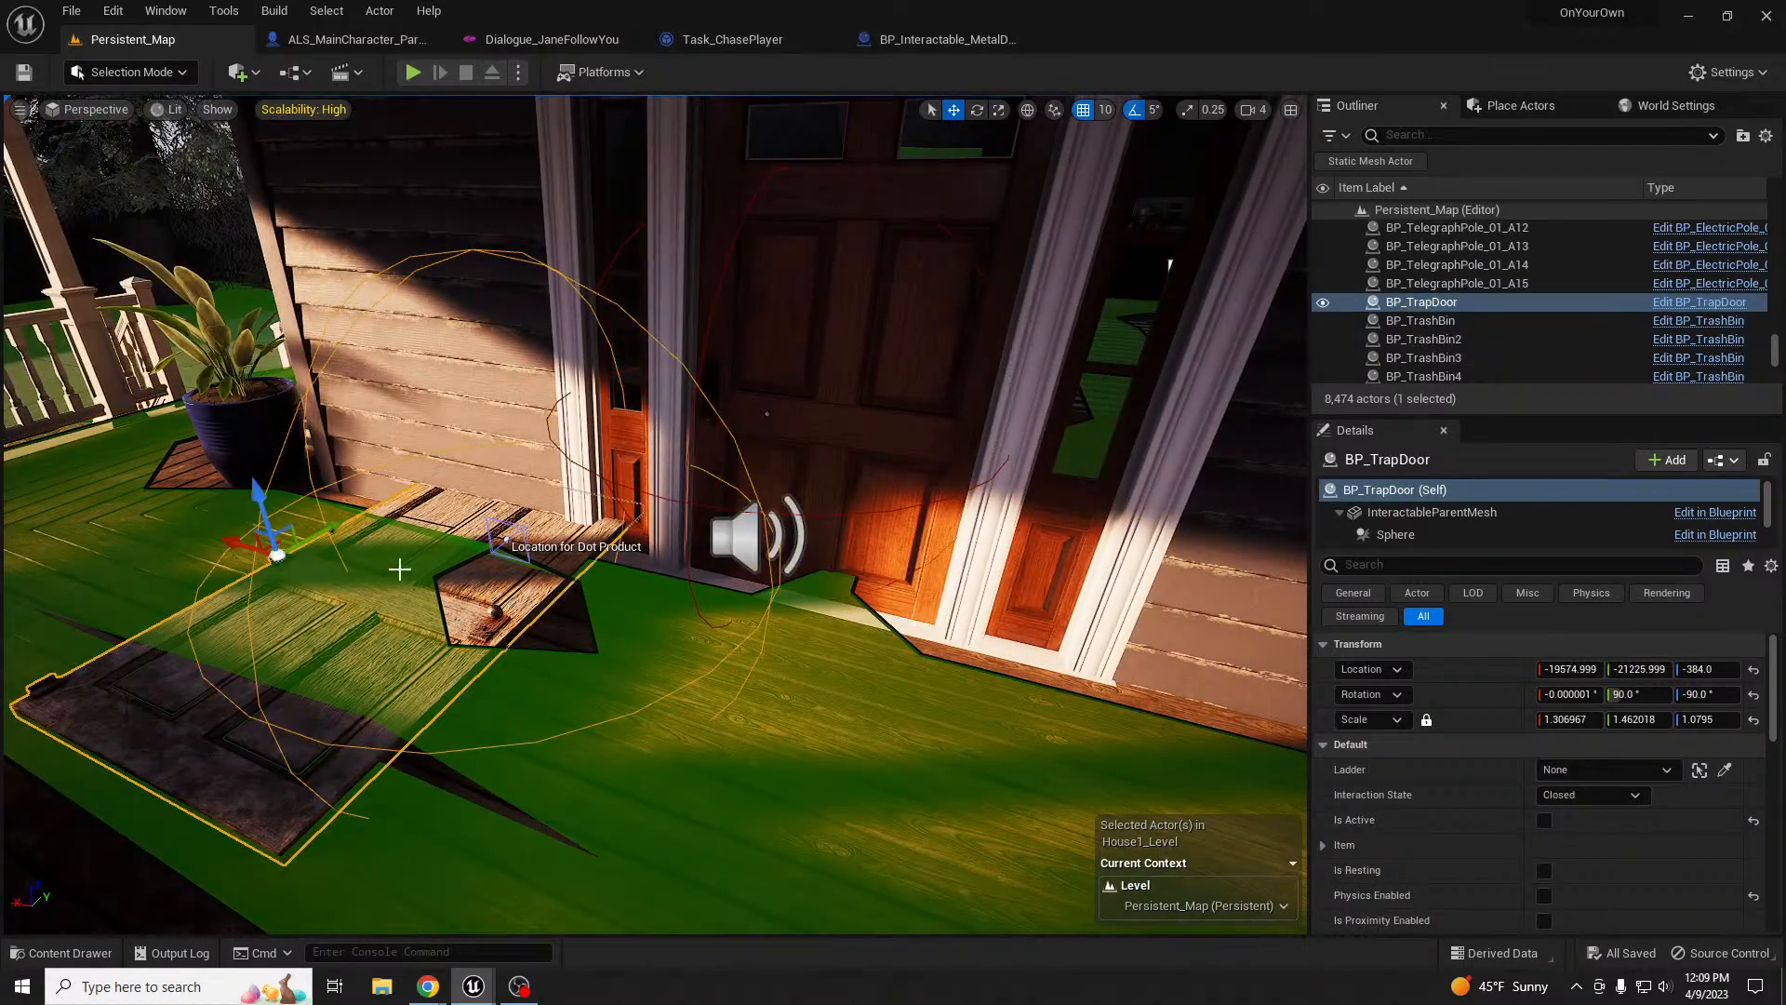
pyautogui.moveTo(322, 533)
pyautogui.mouseDown()
pyautogui.moveTo(533, 400)
pyautogui.moveTo(400, 460)
pyautogui.moveTo(319, 527)
pyautogui.moveTo(332, 536)
pyautogui.mouseUp()
pyautogui.moveTo(522, 623); pyautogui.dragTo(518, 555, button='right')
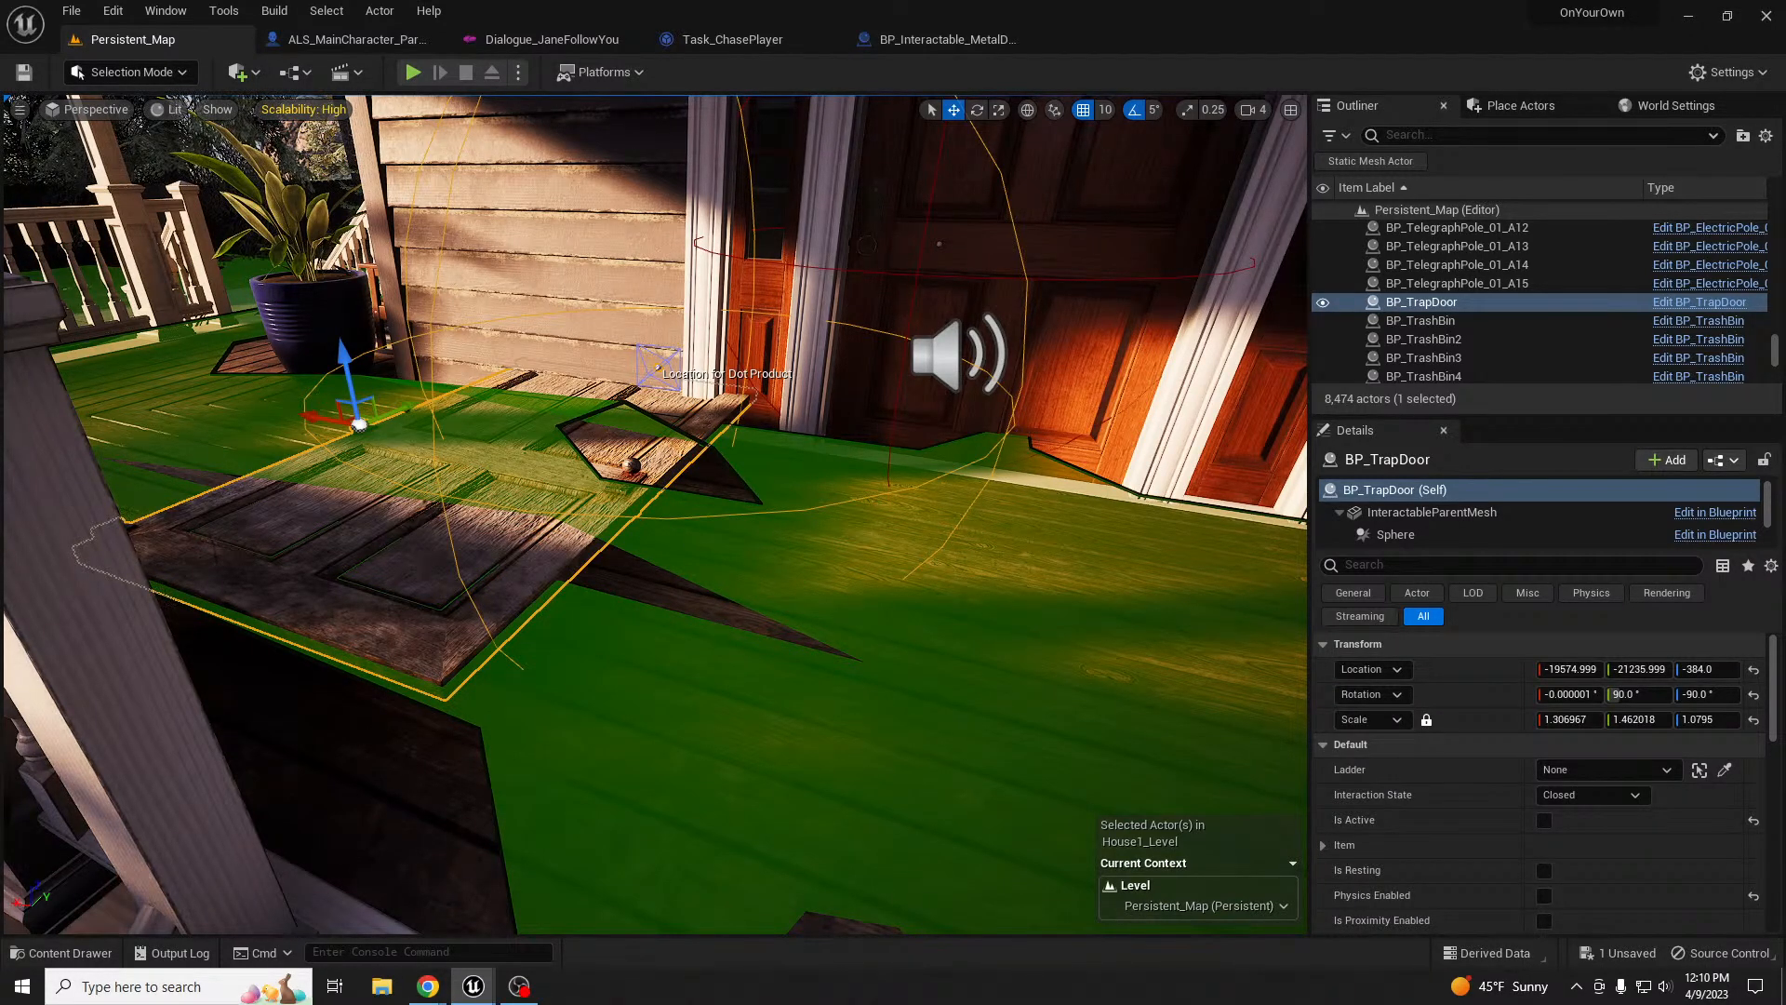
# - Select the front door in the level, switch to its blueprint and open the parent BP Interactable Door Master blueprint
pyautogui.moveTo(698, 539); pyautogui.dragTo(759, 420, button='right')
pyautogui.click(749, 429)
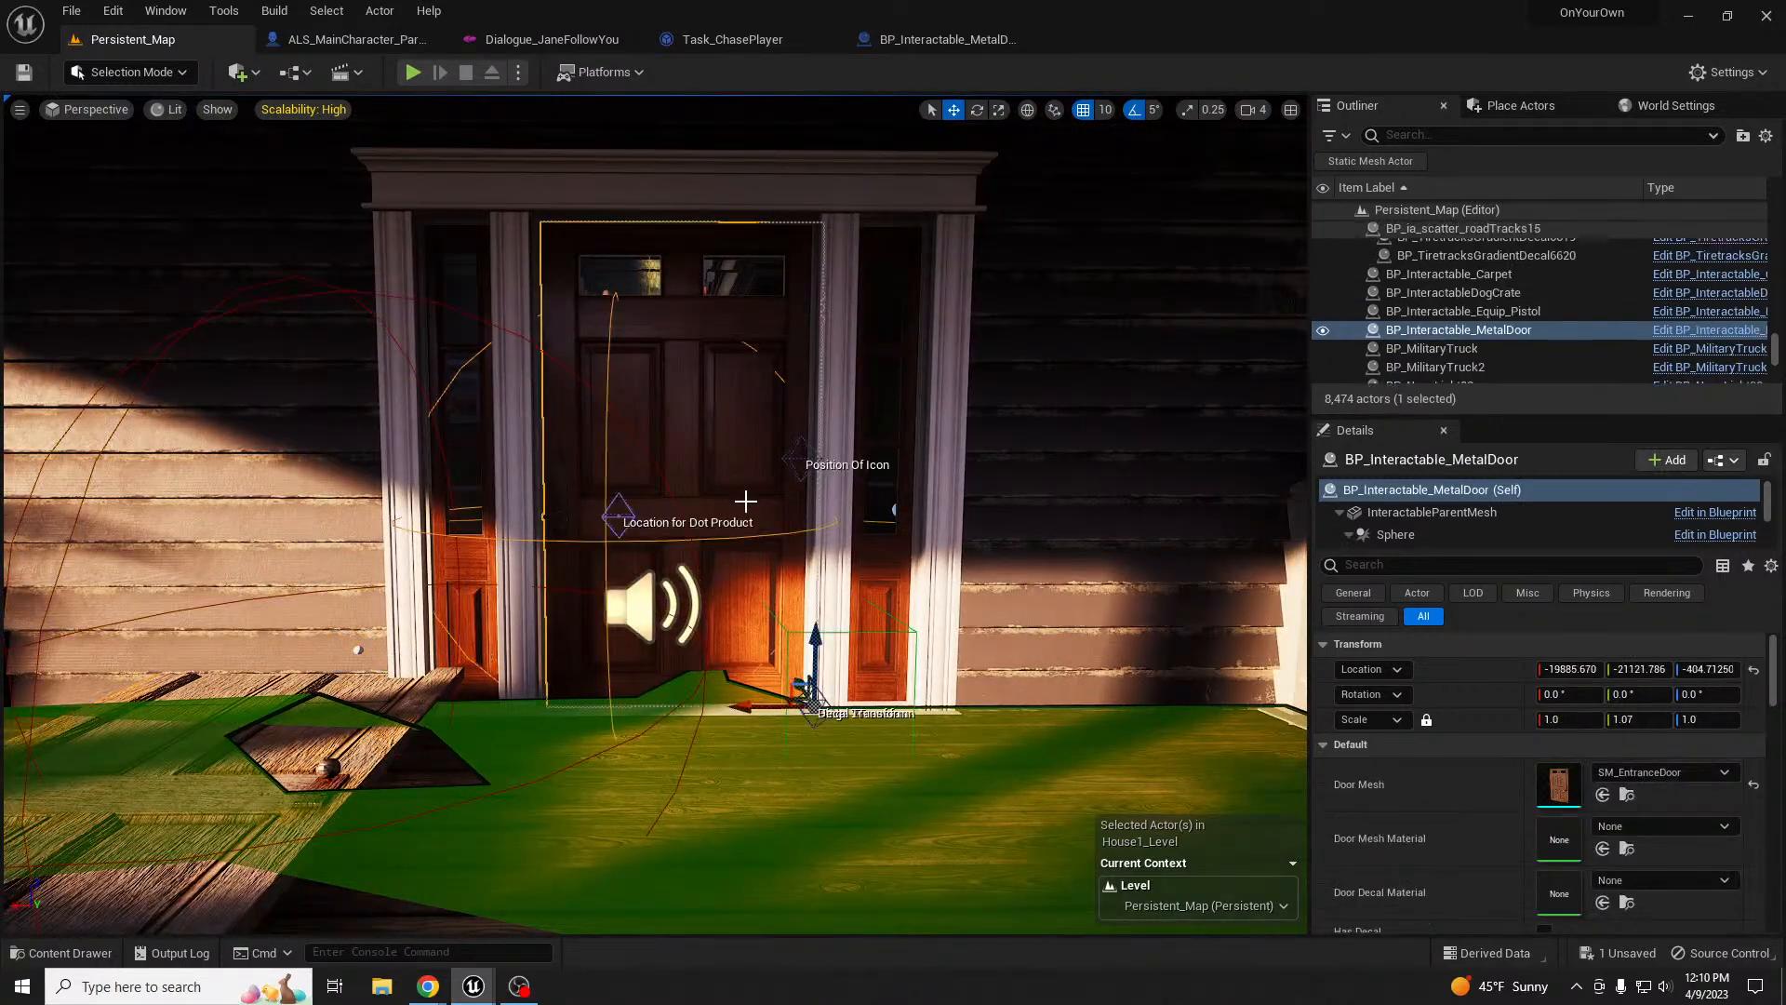
pyautogui.click(936, 43)
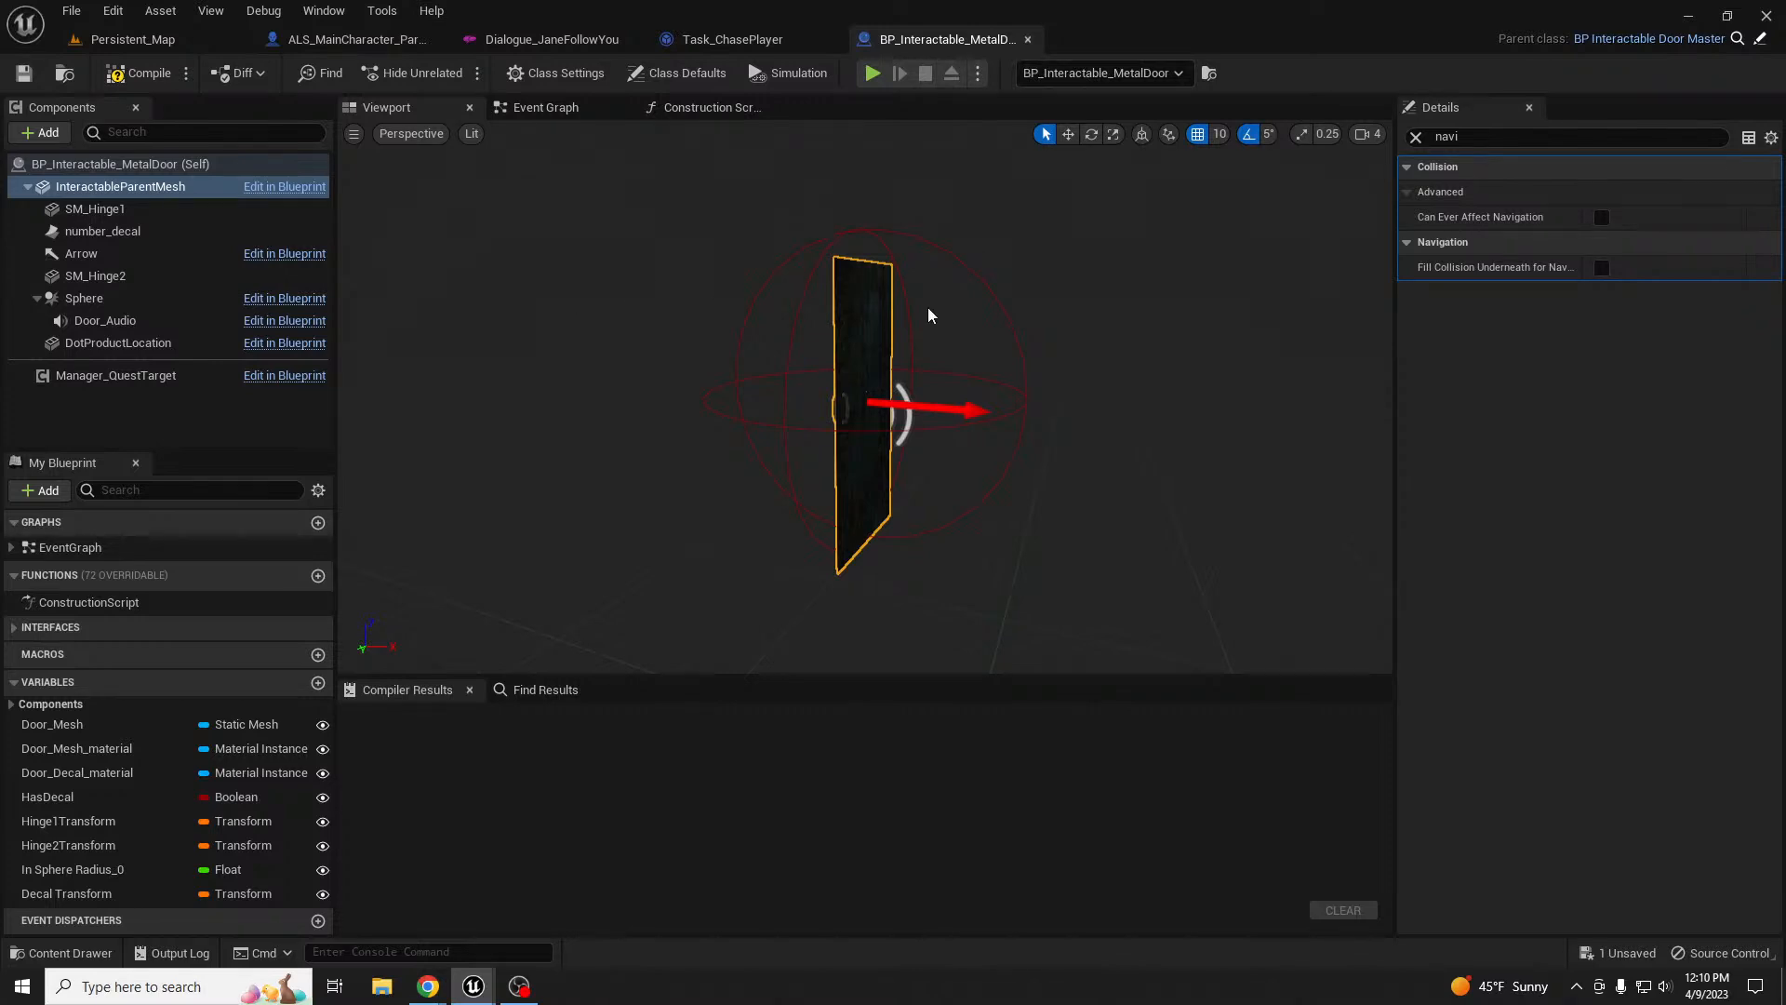
pyautogui.click(602, 108)
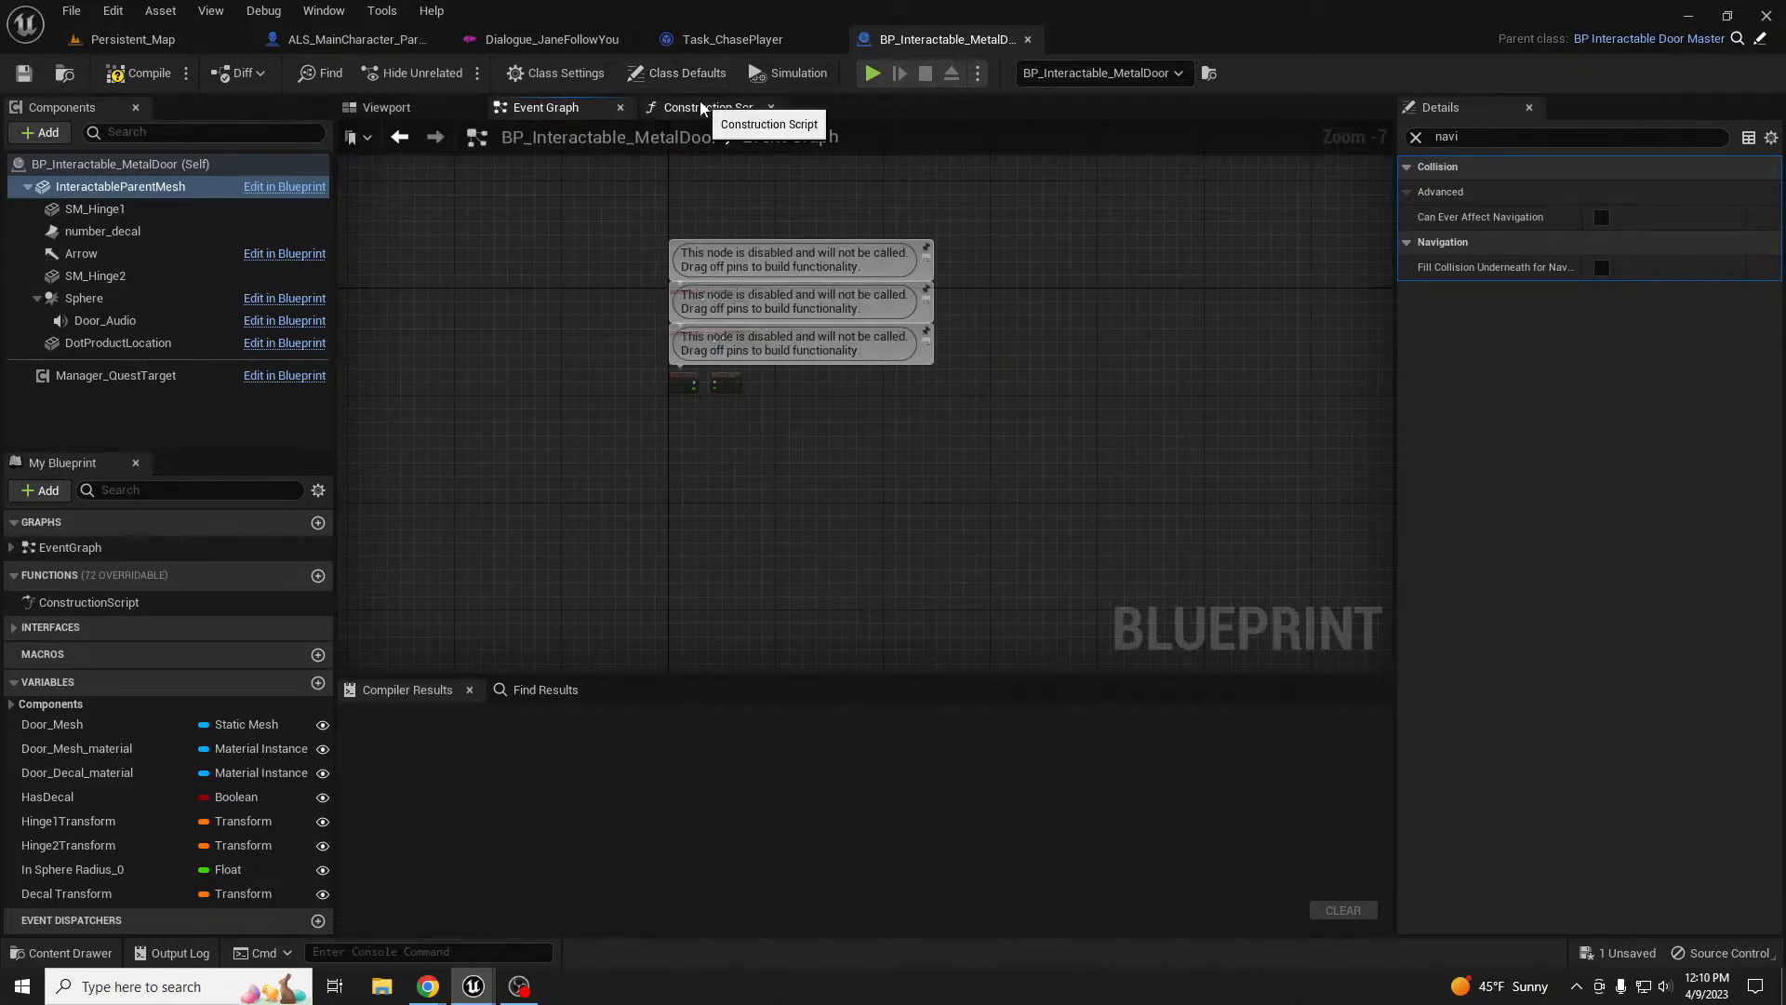
pyautogui.click(1761, 39)
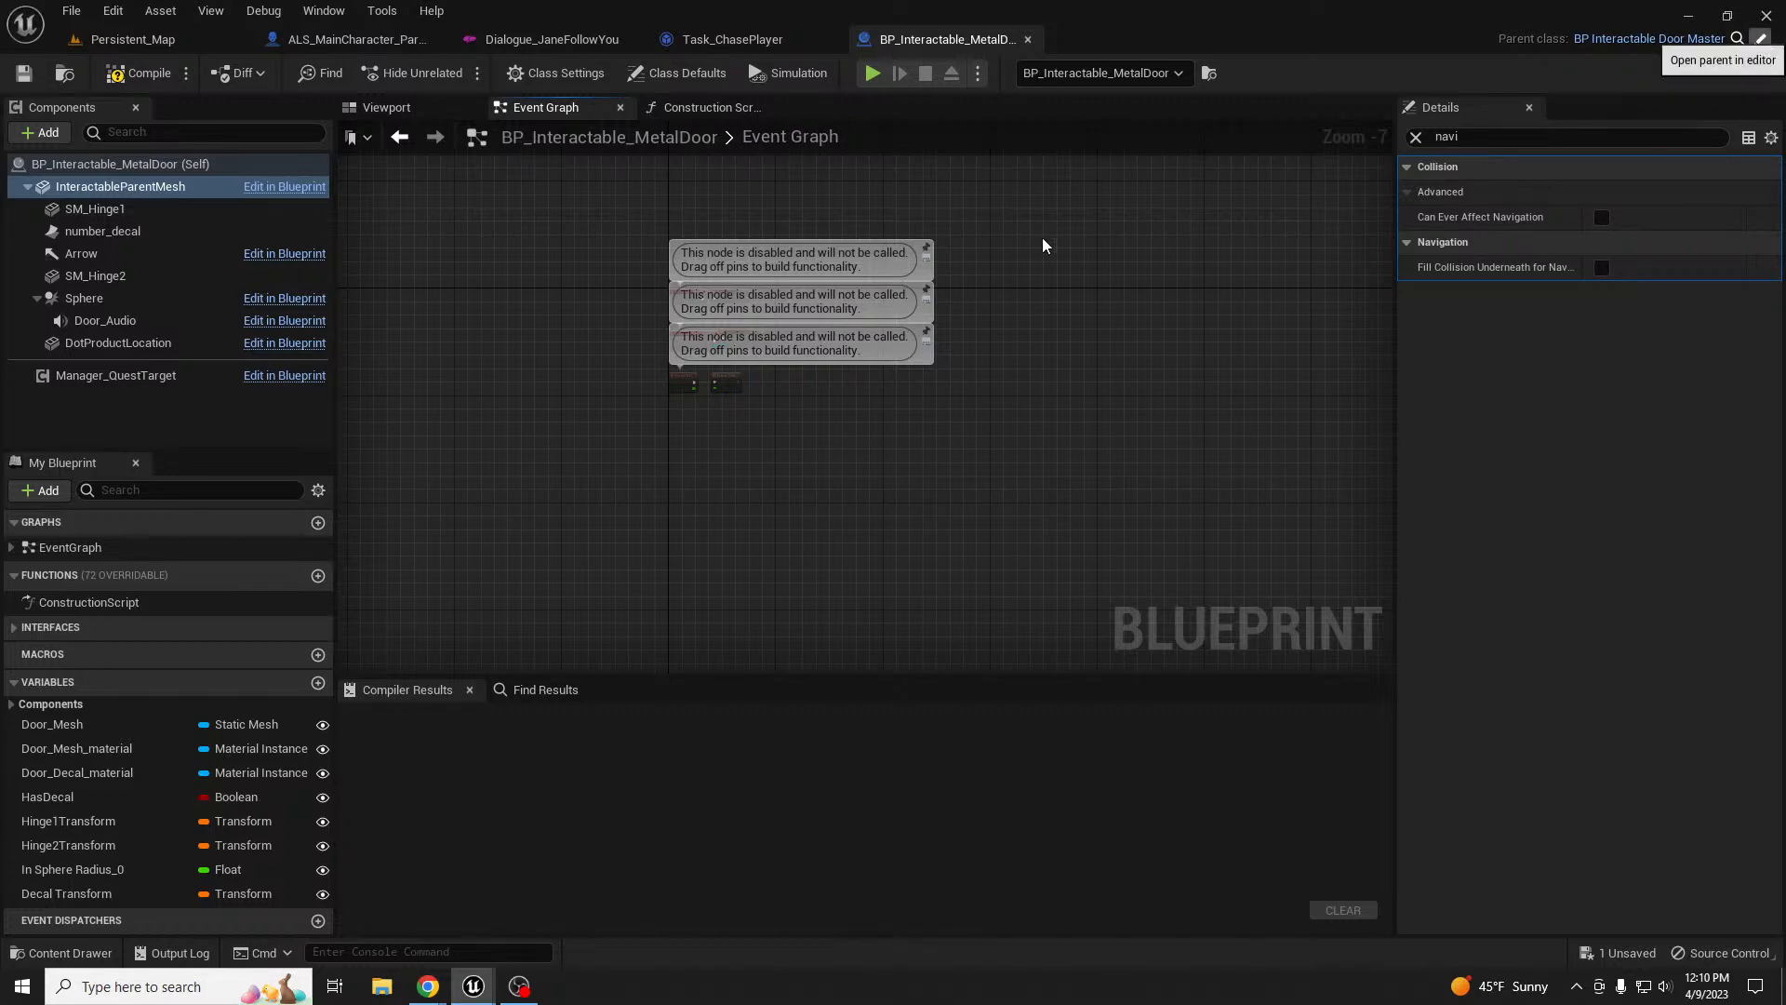
# - Examine the CloseDoor and OpenDoor event chains in the Open/Close Events section of the master door's event graph
pyautogui.scroll(-5, 923, 434)
pyautogui.moveTo(710, 391); pyautogui.dragTo(779, 407, button='right')
pyautogui.scroll(5, 608, 389)
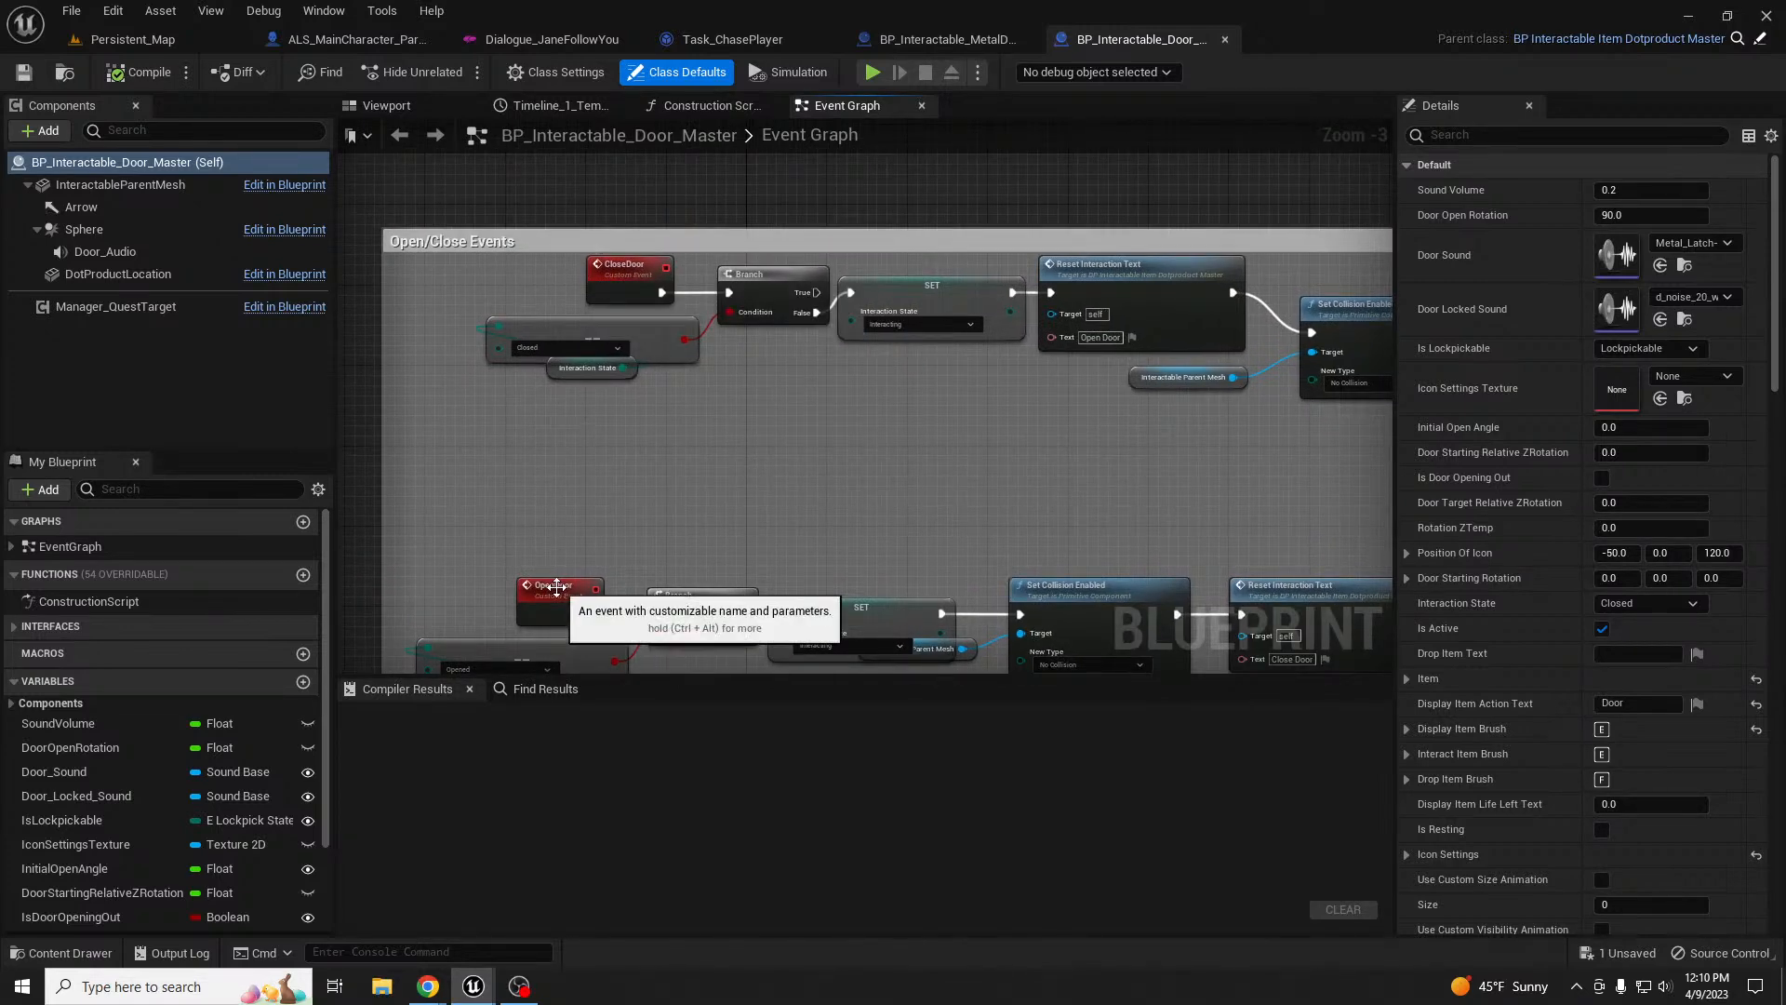
pyautogui.moveTo(937, 501); pyautogui.dragTo(815, 493, button='right')
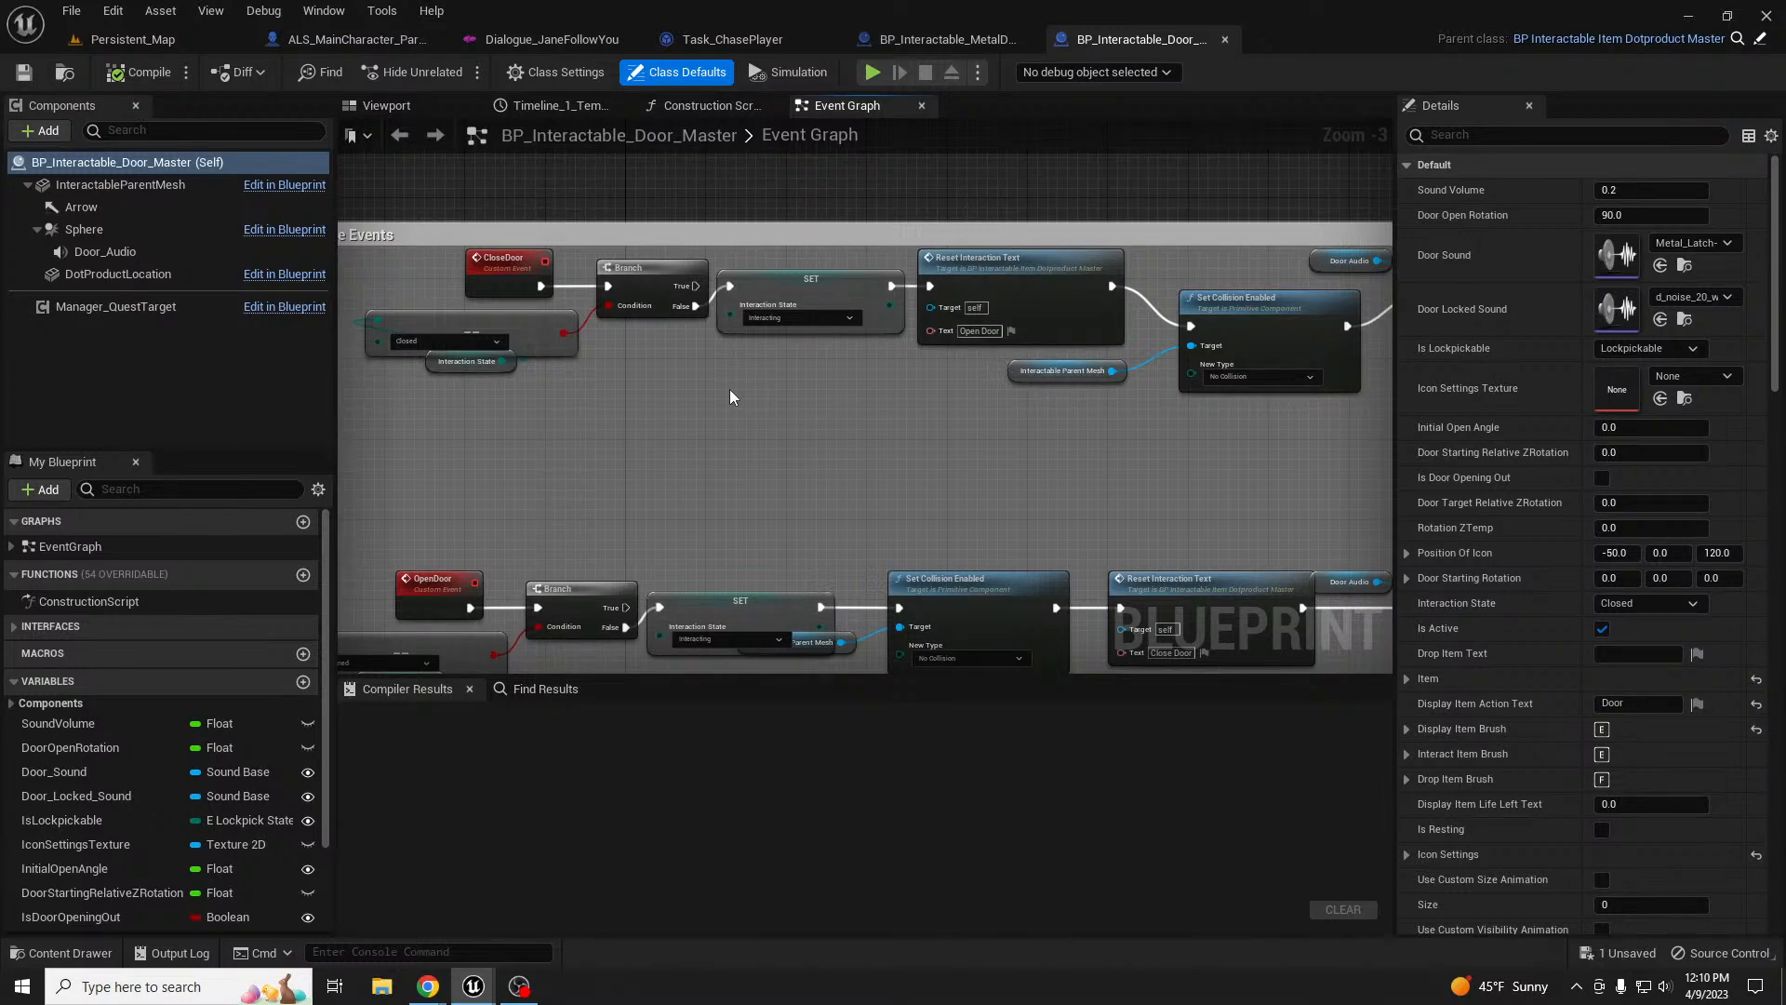
pyautogui.moveTo(1119, 426); pyautogui.dragTo(1092, 415, button='right')
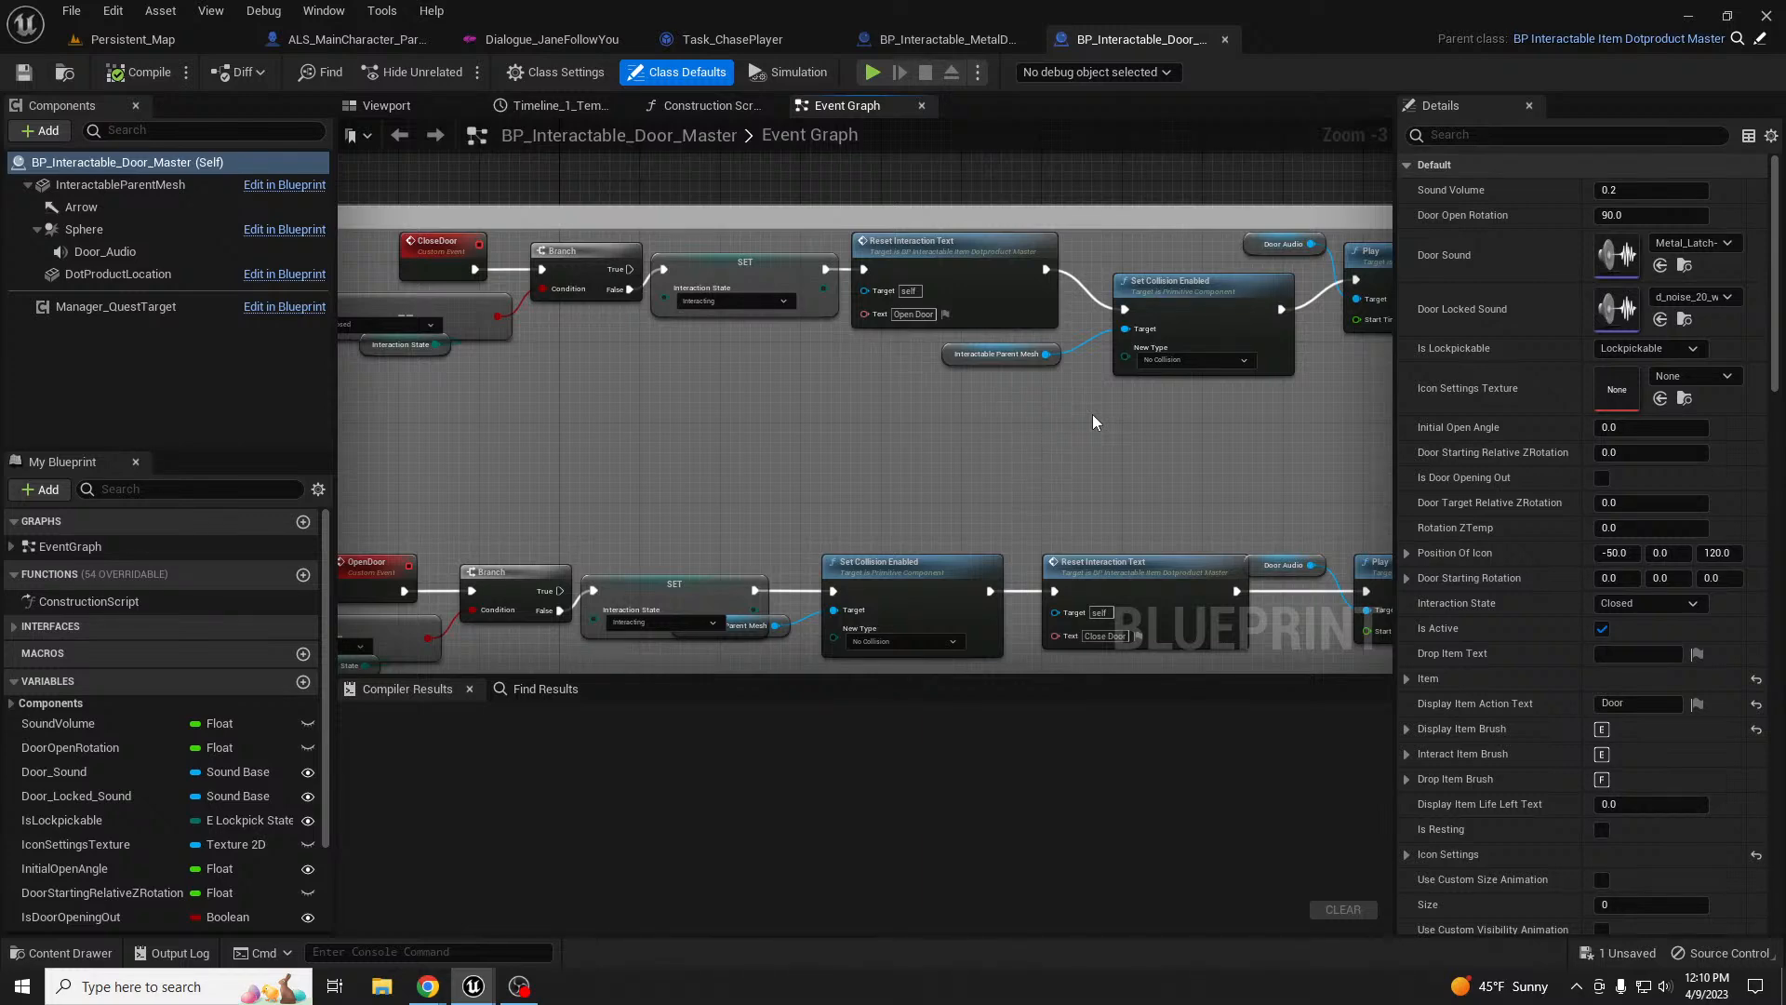
pyautogui.moveTo(1200, 441); pyautogui.dragTo(940, 360, button='right')
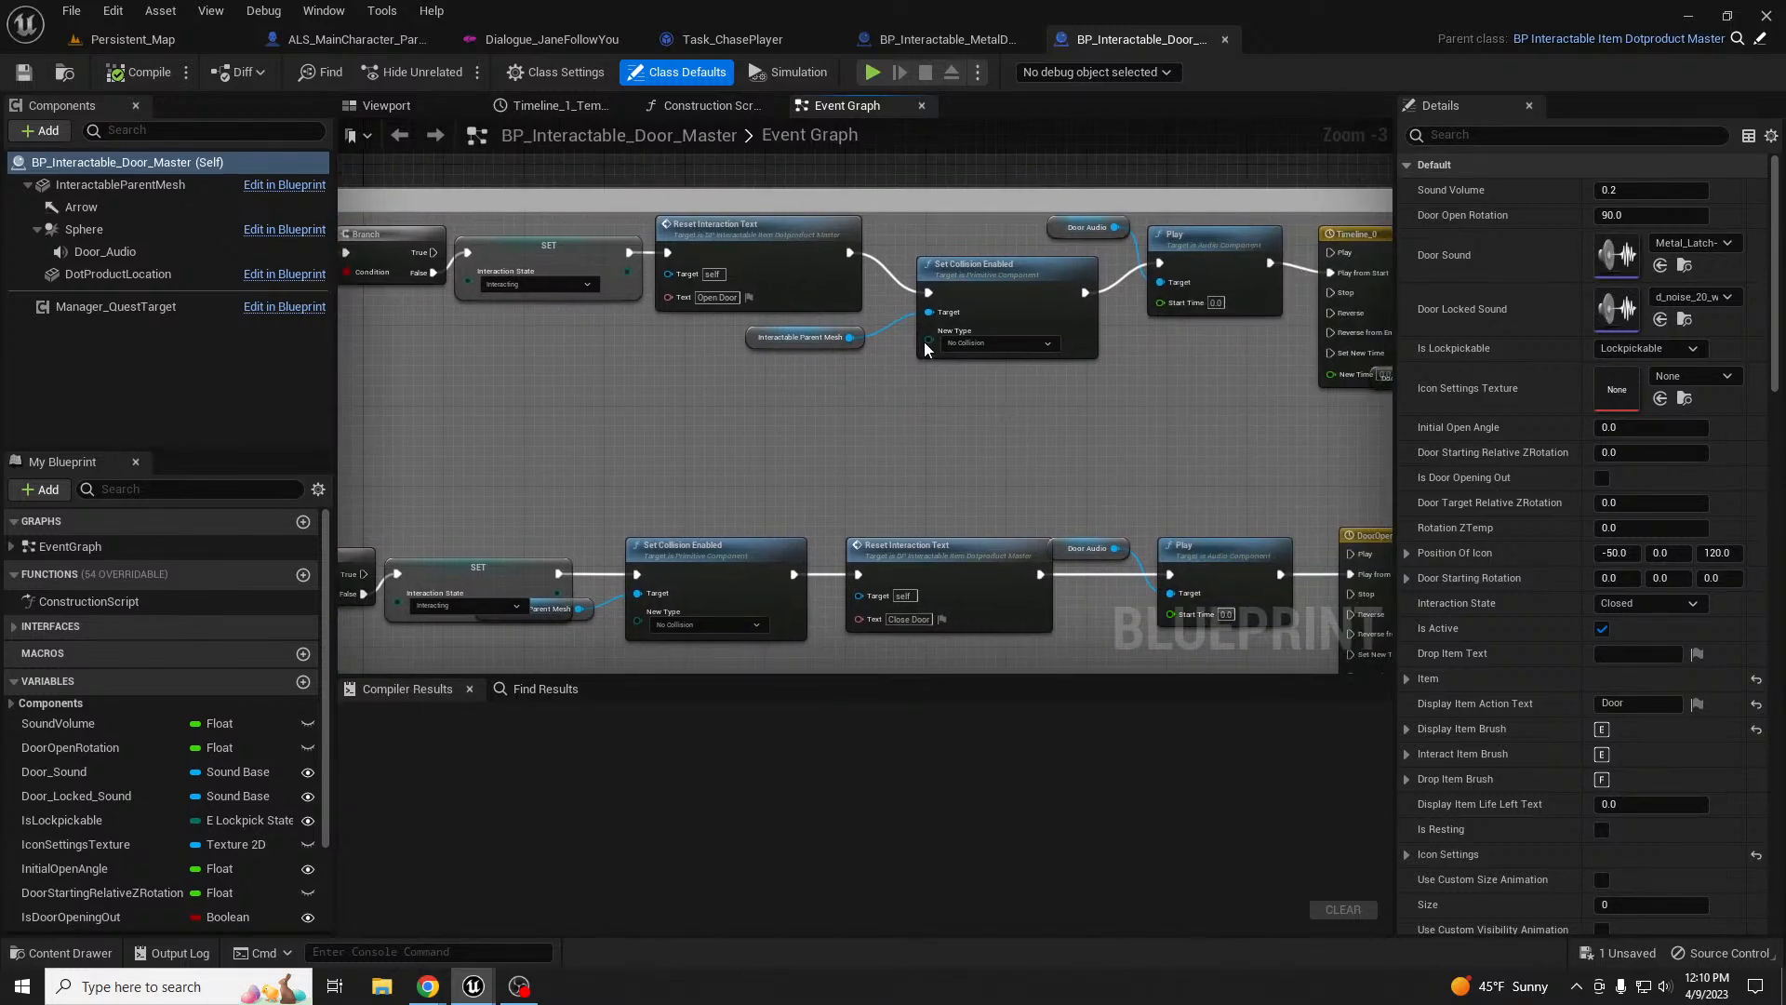
pyautogui.moveTo(1097, 423); pyautogui.dragTo(611, 405, button='right')
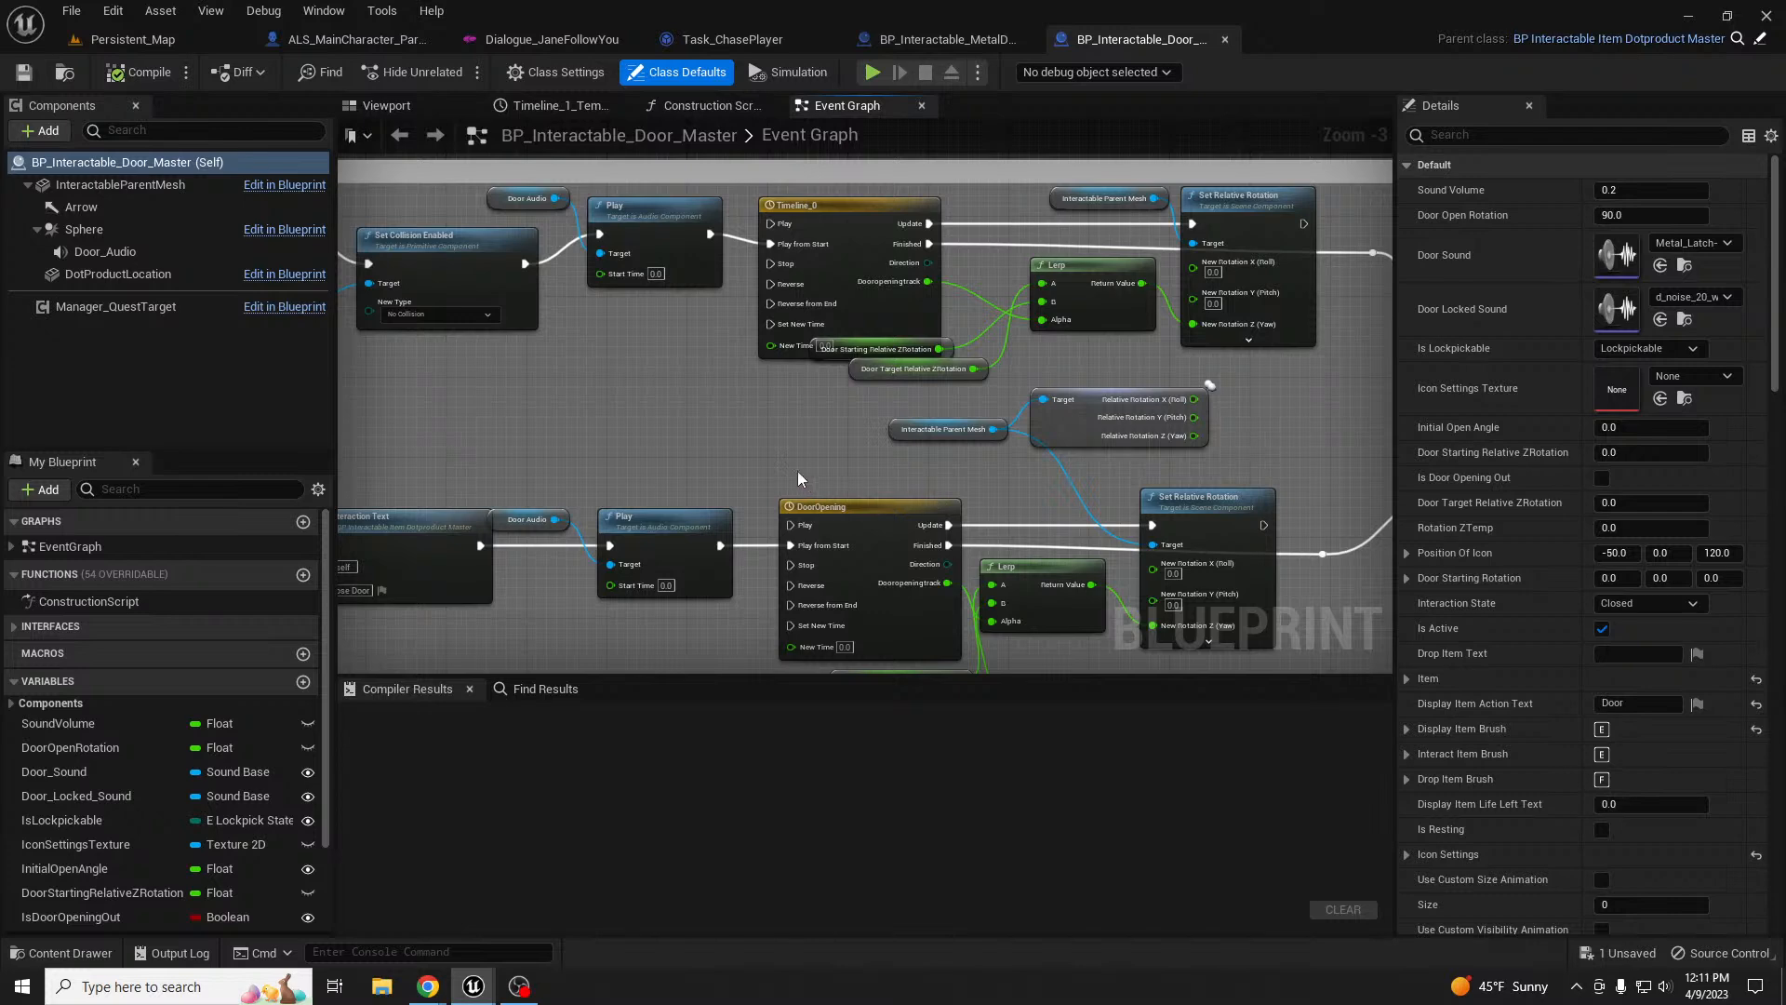
# - Look through the rest of the event graph and examine the On Component End Overlap (Sphere) logic that closes the door
pyautogui.moveTo(748, 404); pyautogui.dragTo(1024, 606, button='right')
pyautogui.moveTo(828, 314); pyautogui.dragTo(1179, 572, button='right')
pyautogui.scroll(-1, 987, 456)
pyautogui.moveTo(985, 456); pyautogui.dragTo(973, 644, button='right')
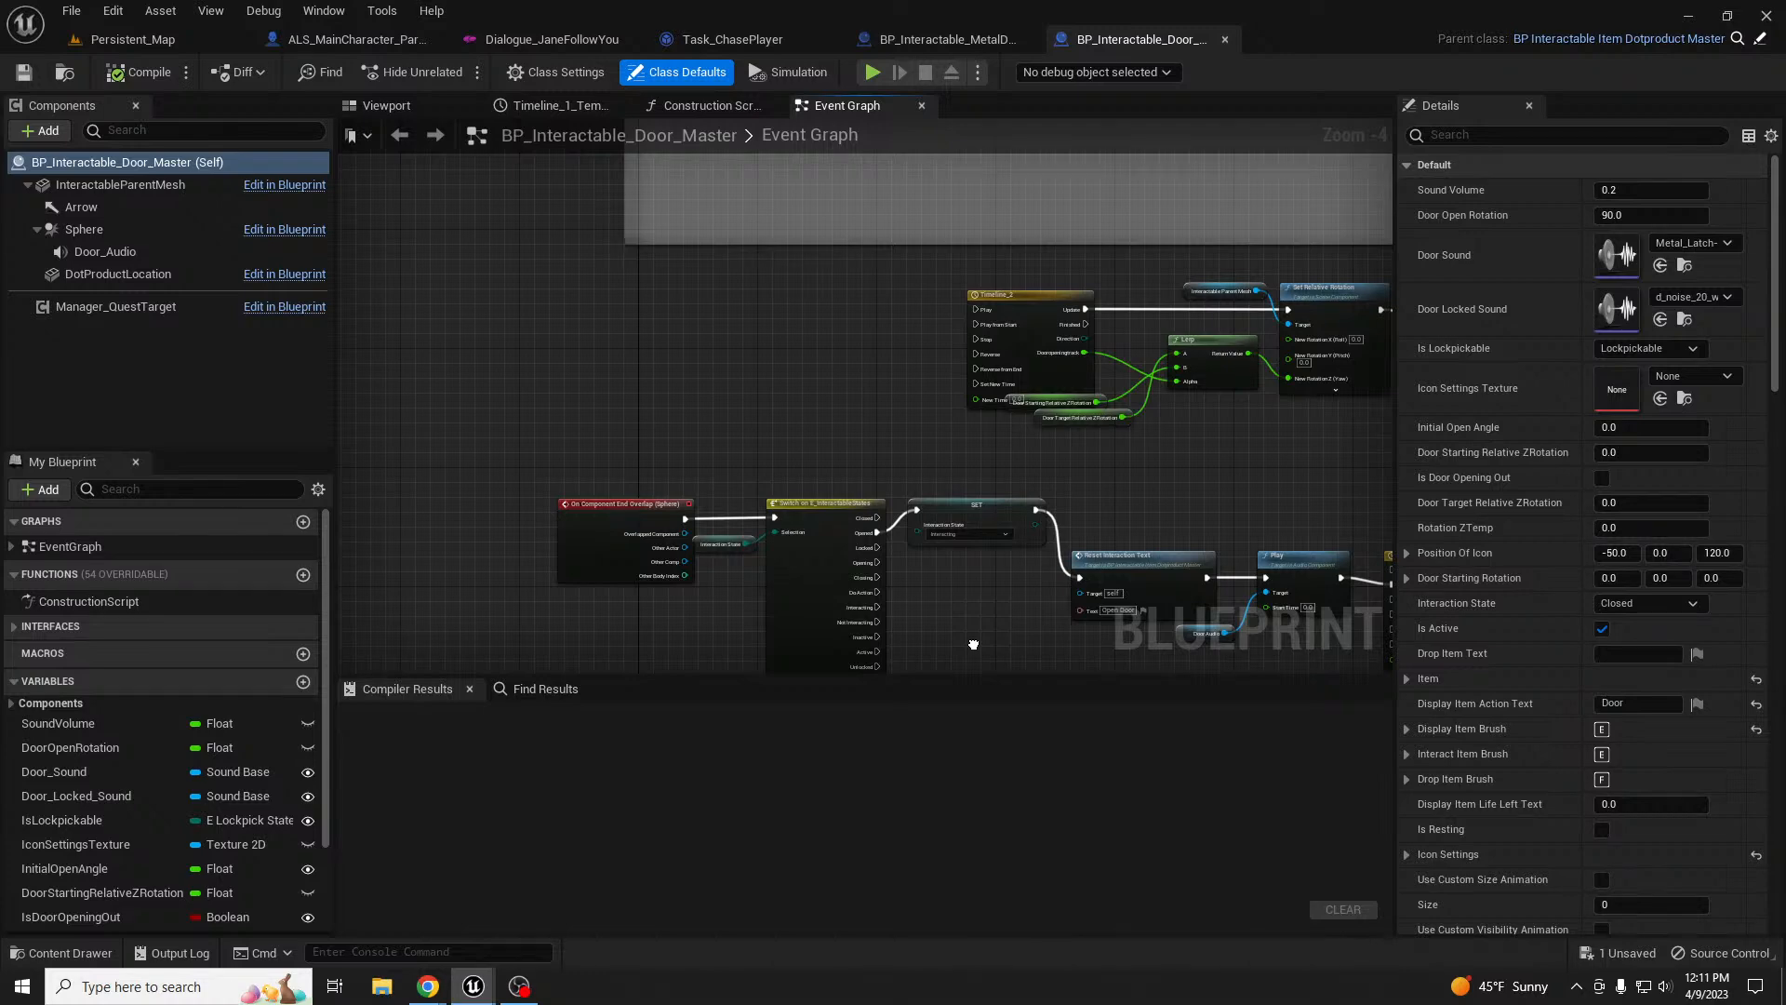
pyautogui.moveTo(973, 644); pyautogui.dragTo(770, 622, button='right')
pyautogui.moveTo(654, 335); pyautogui.dragTo(760, 771, button='right')
pyautogui.scroll(-5, 722, 399)
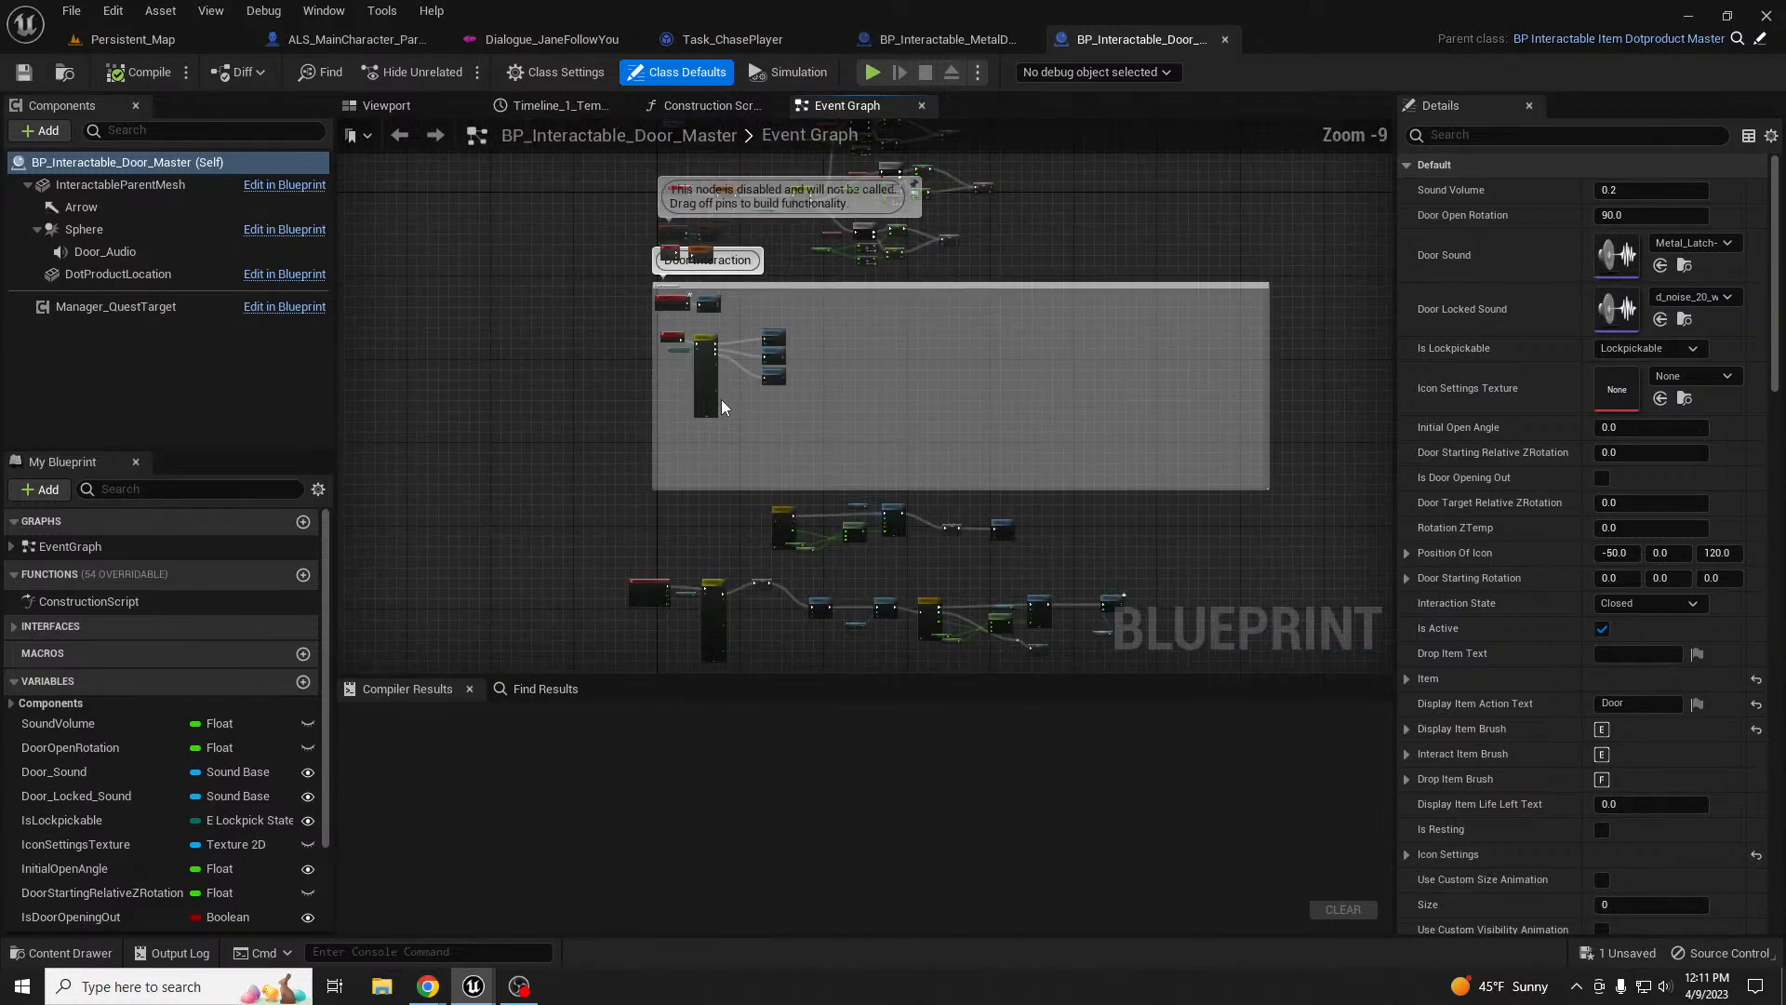
pyautogui.moveTo(858, 293); pyautogui.dragTo(818, 471, button='right')
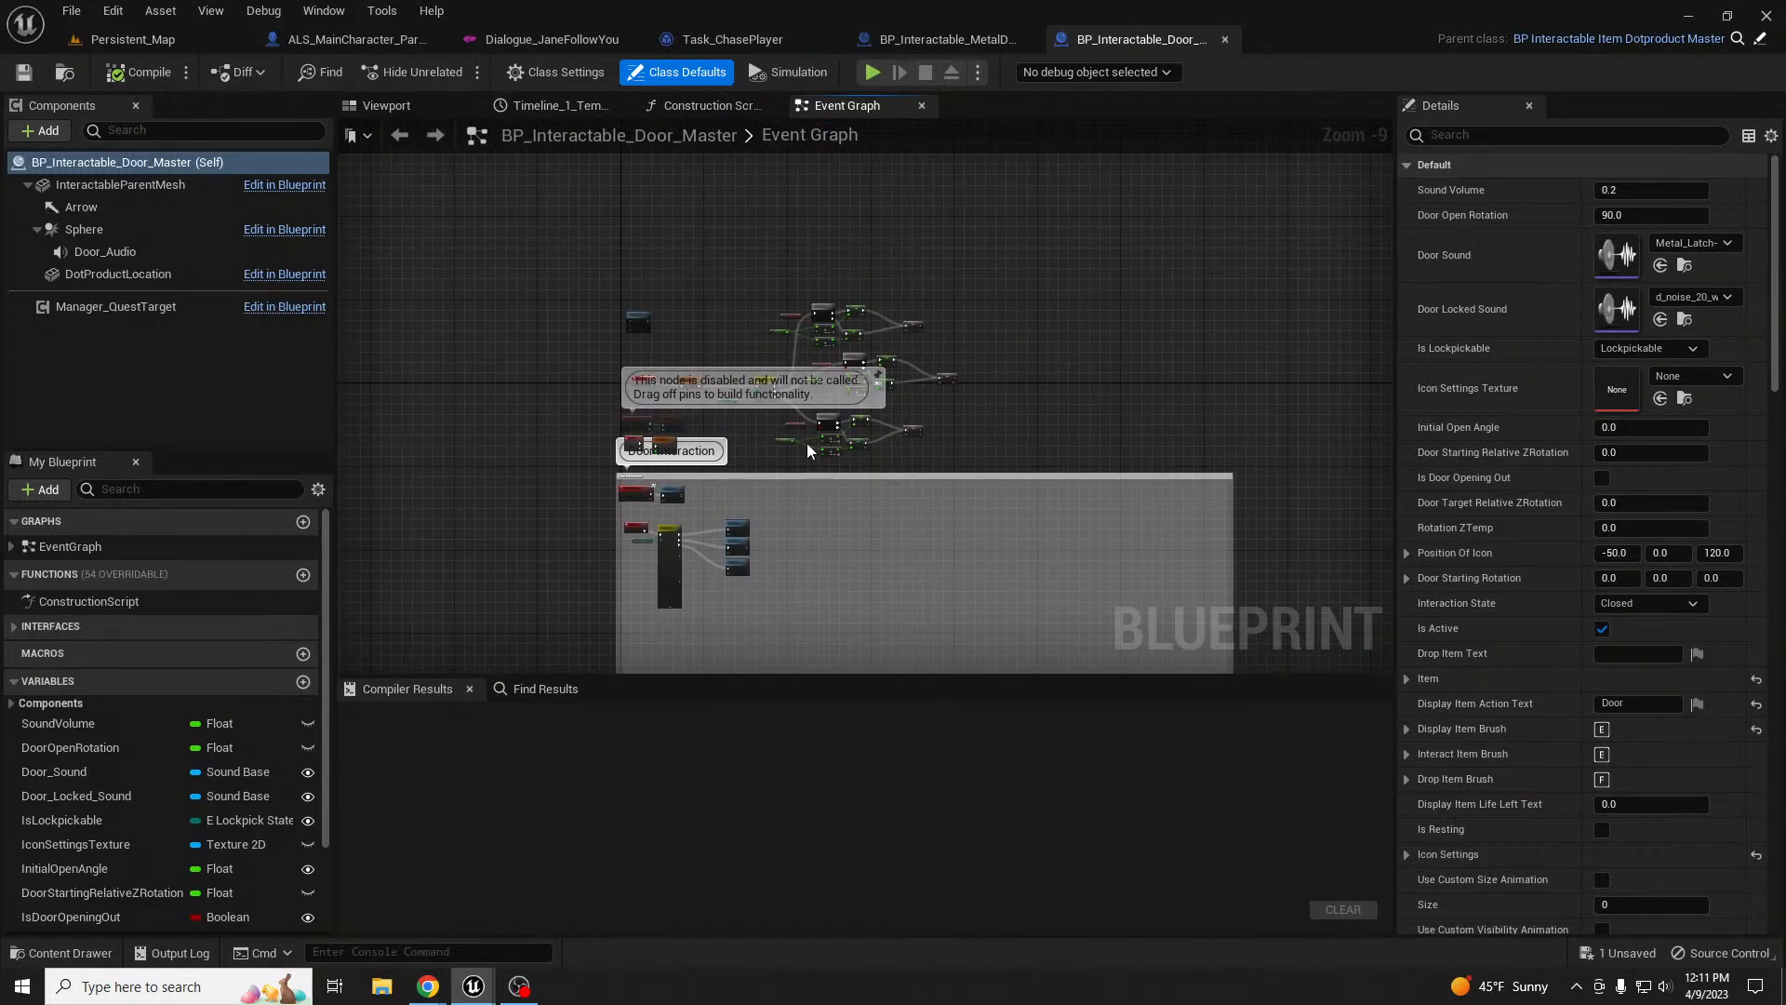
pyautogui.scroll(4, 789, 362)
pyautogui.moveTo(712, 510); pyautogui.dragTo(876, 119, button='right')
pyautogui.moveTo(865, 521); pyautogui.dragTo(890, 281, button='right')
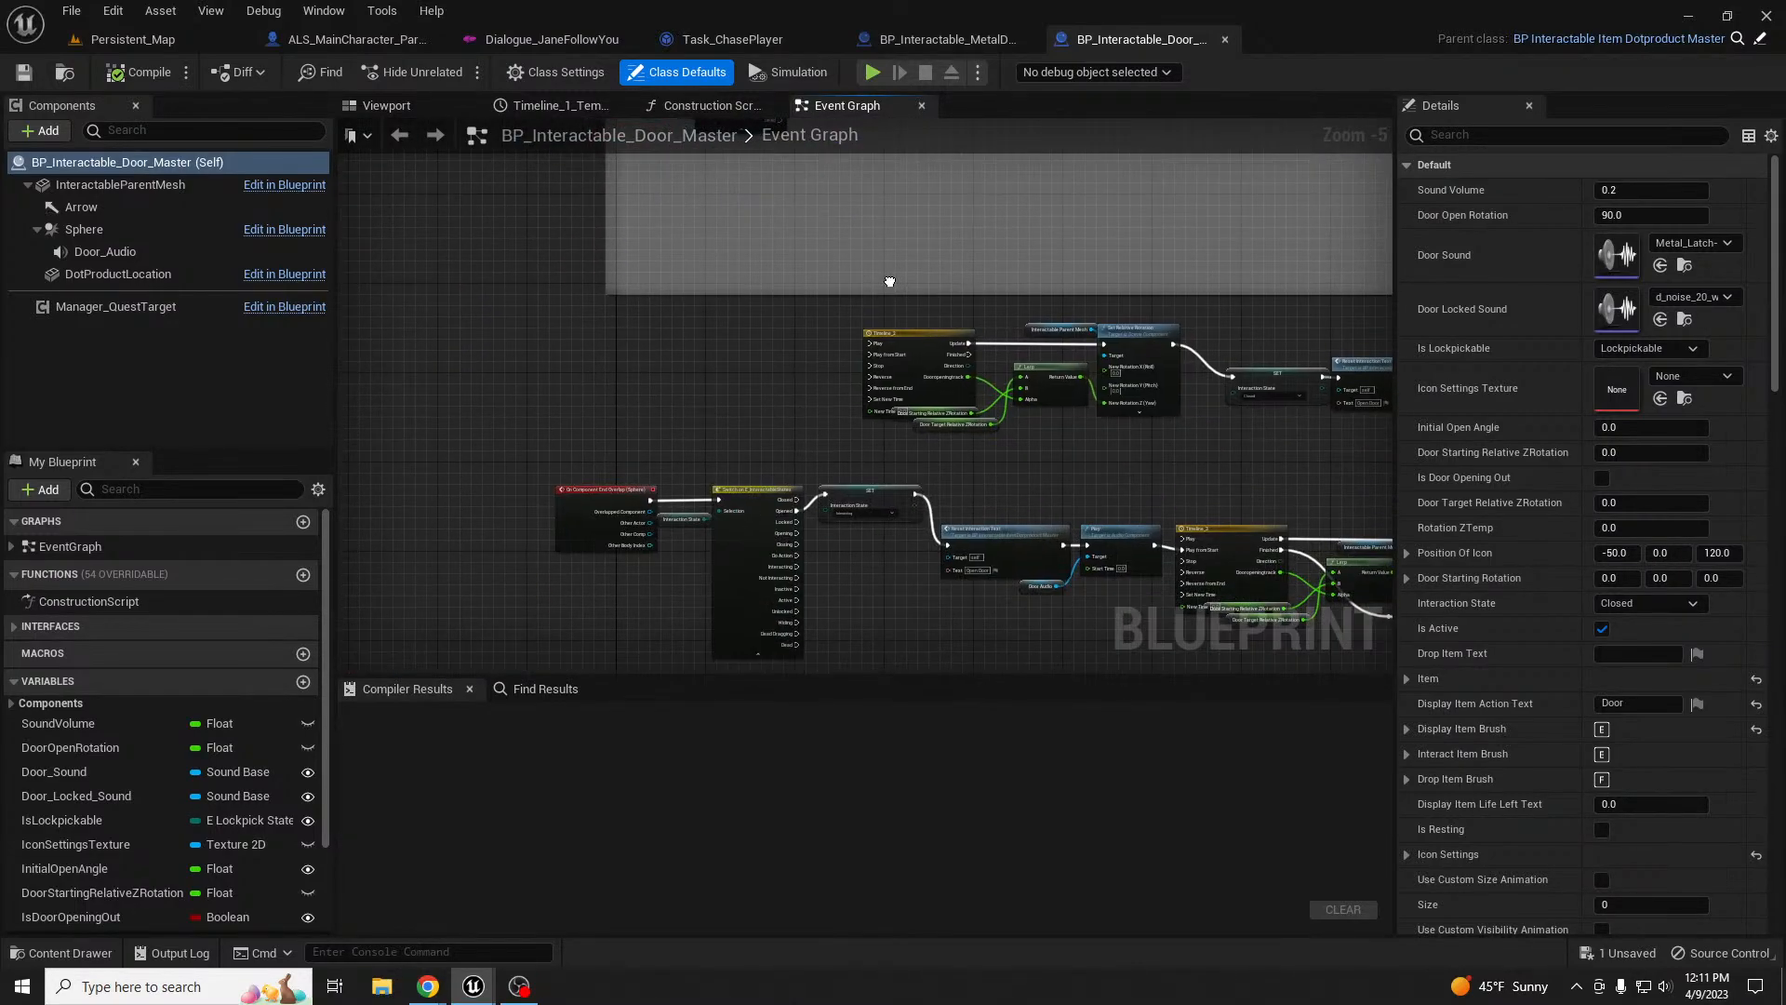
pyautogui.scroll(3, 684, 527)
pyautogui.moveTo(662, 383); pyautogui.dragTo(698, 381, button='right')
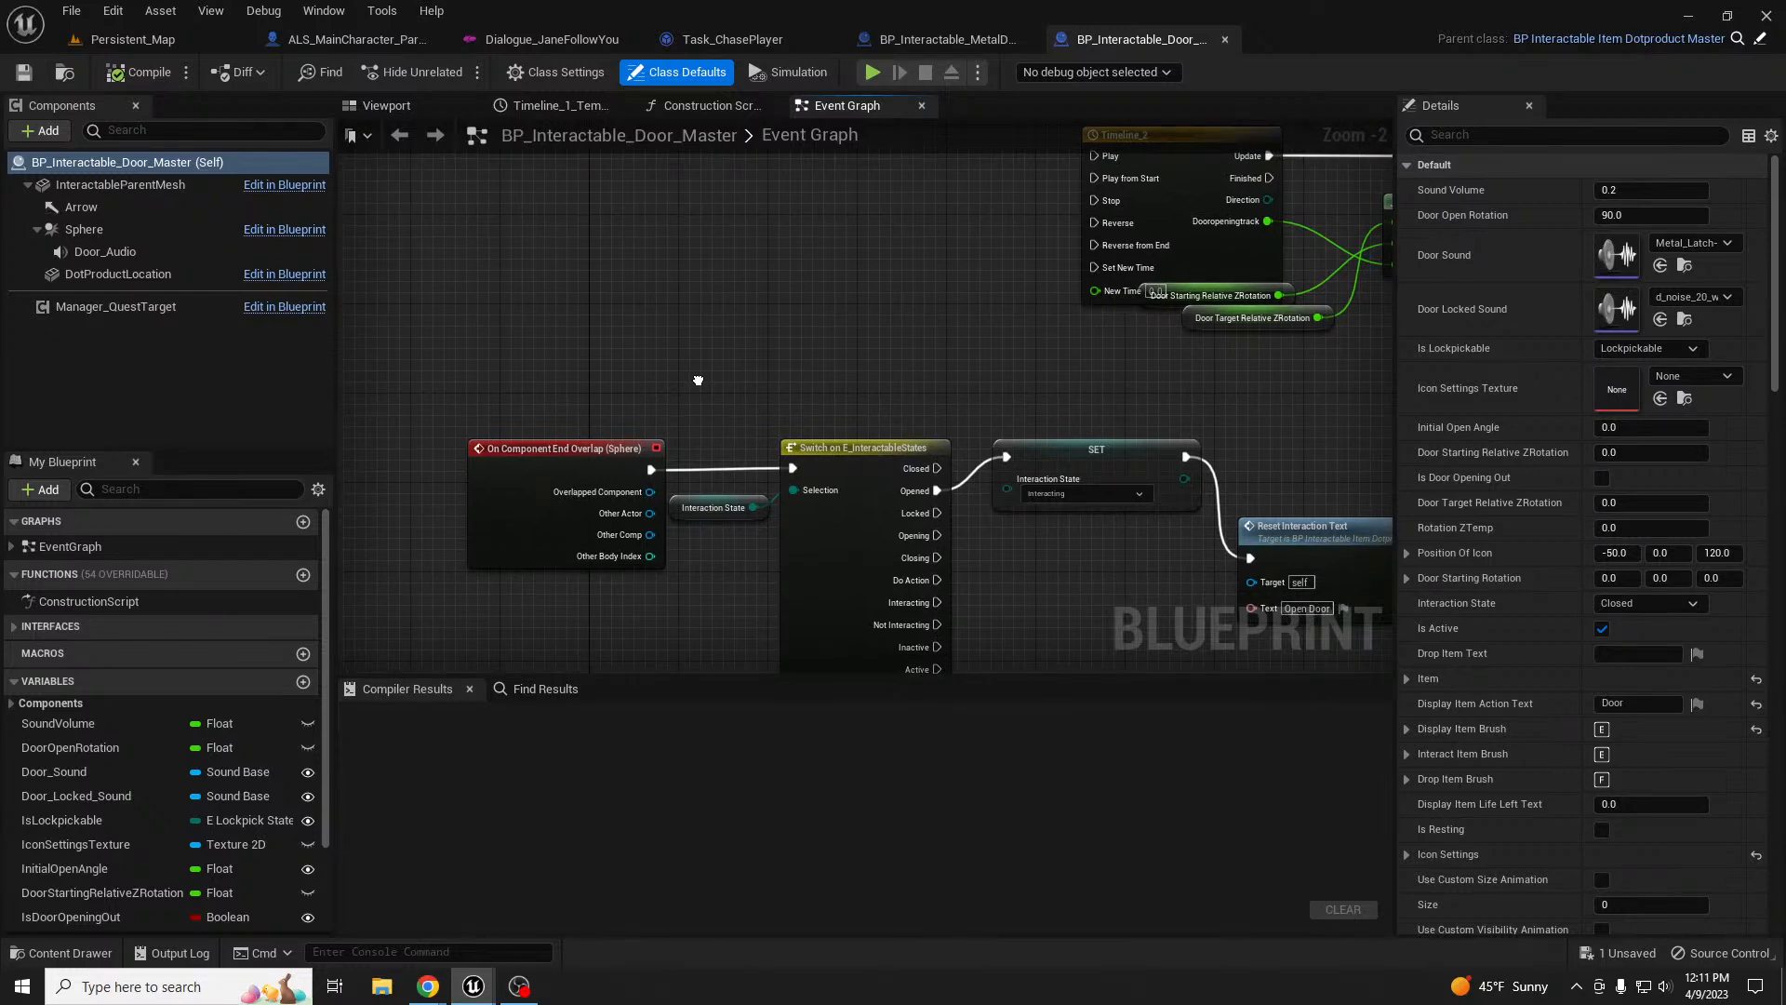
pyautogui.moveTo(697, 381); pyautogui.dragTo(719, 399, button='right')
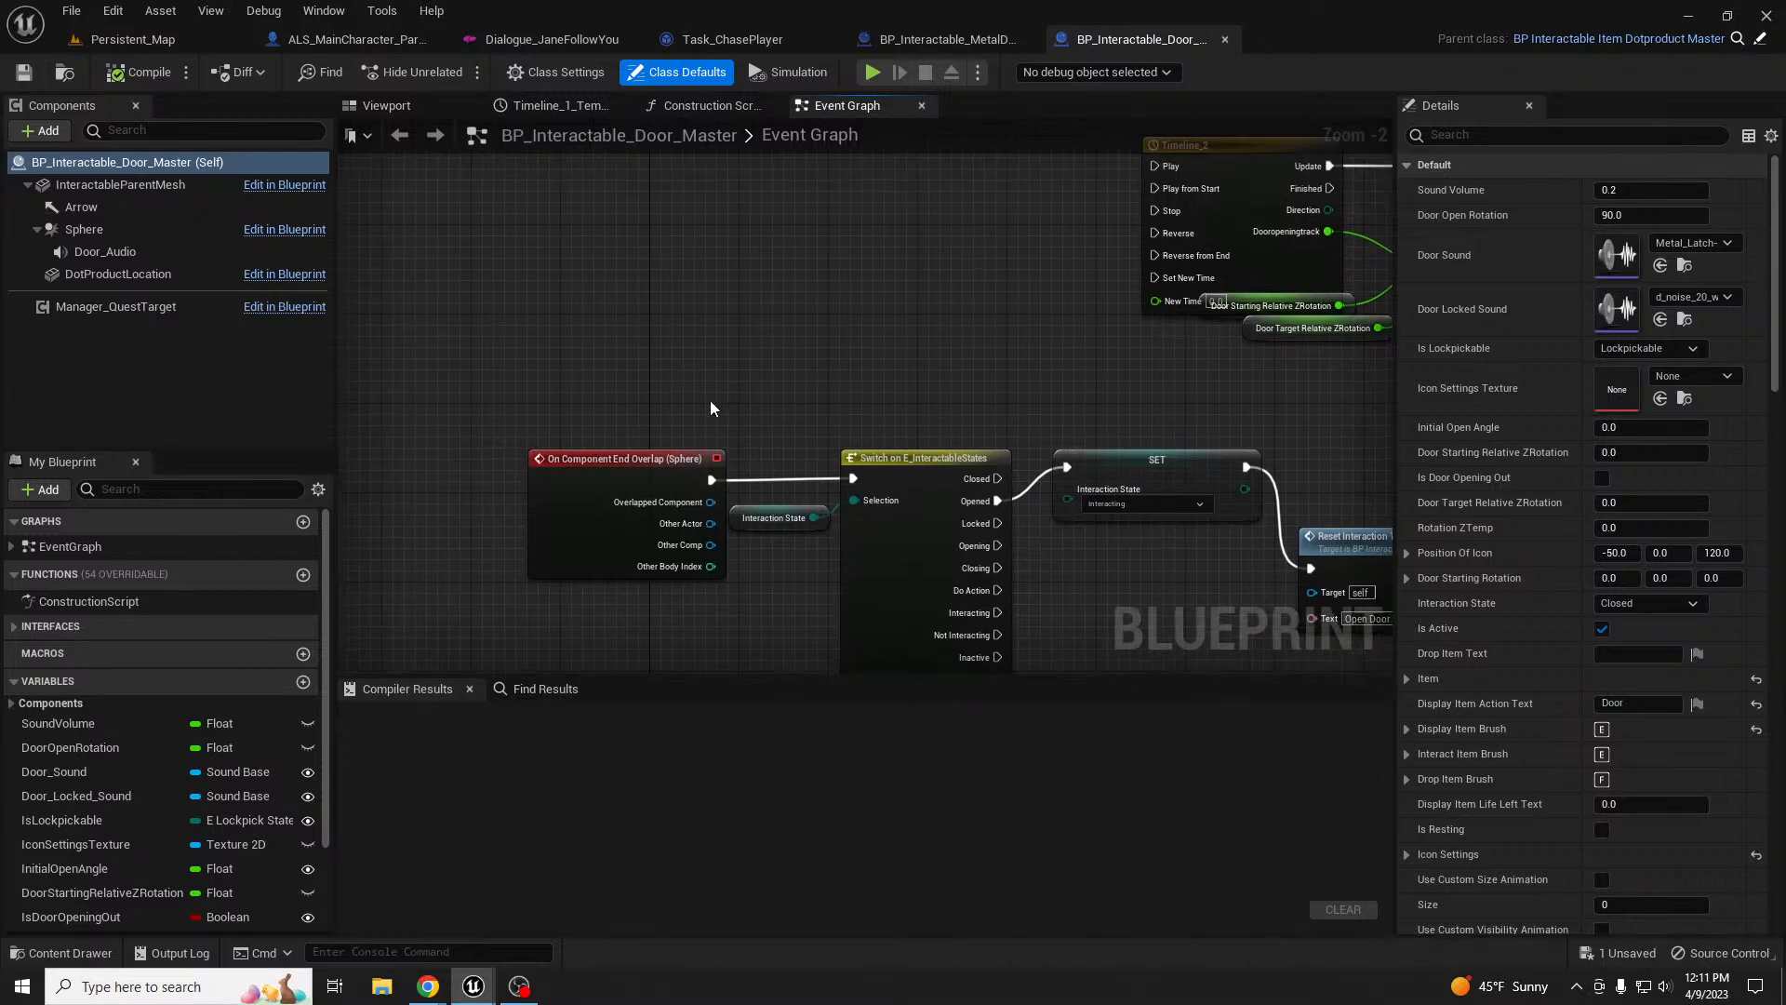
pyautogui.scroll(-2, 724, 402)
pyautogui.moveTo(835, 391); pyautogui.dragTo(762, 361, button='right')
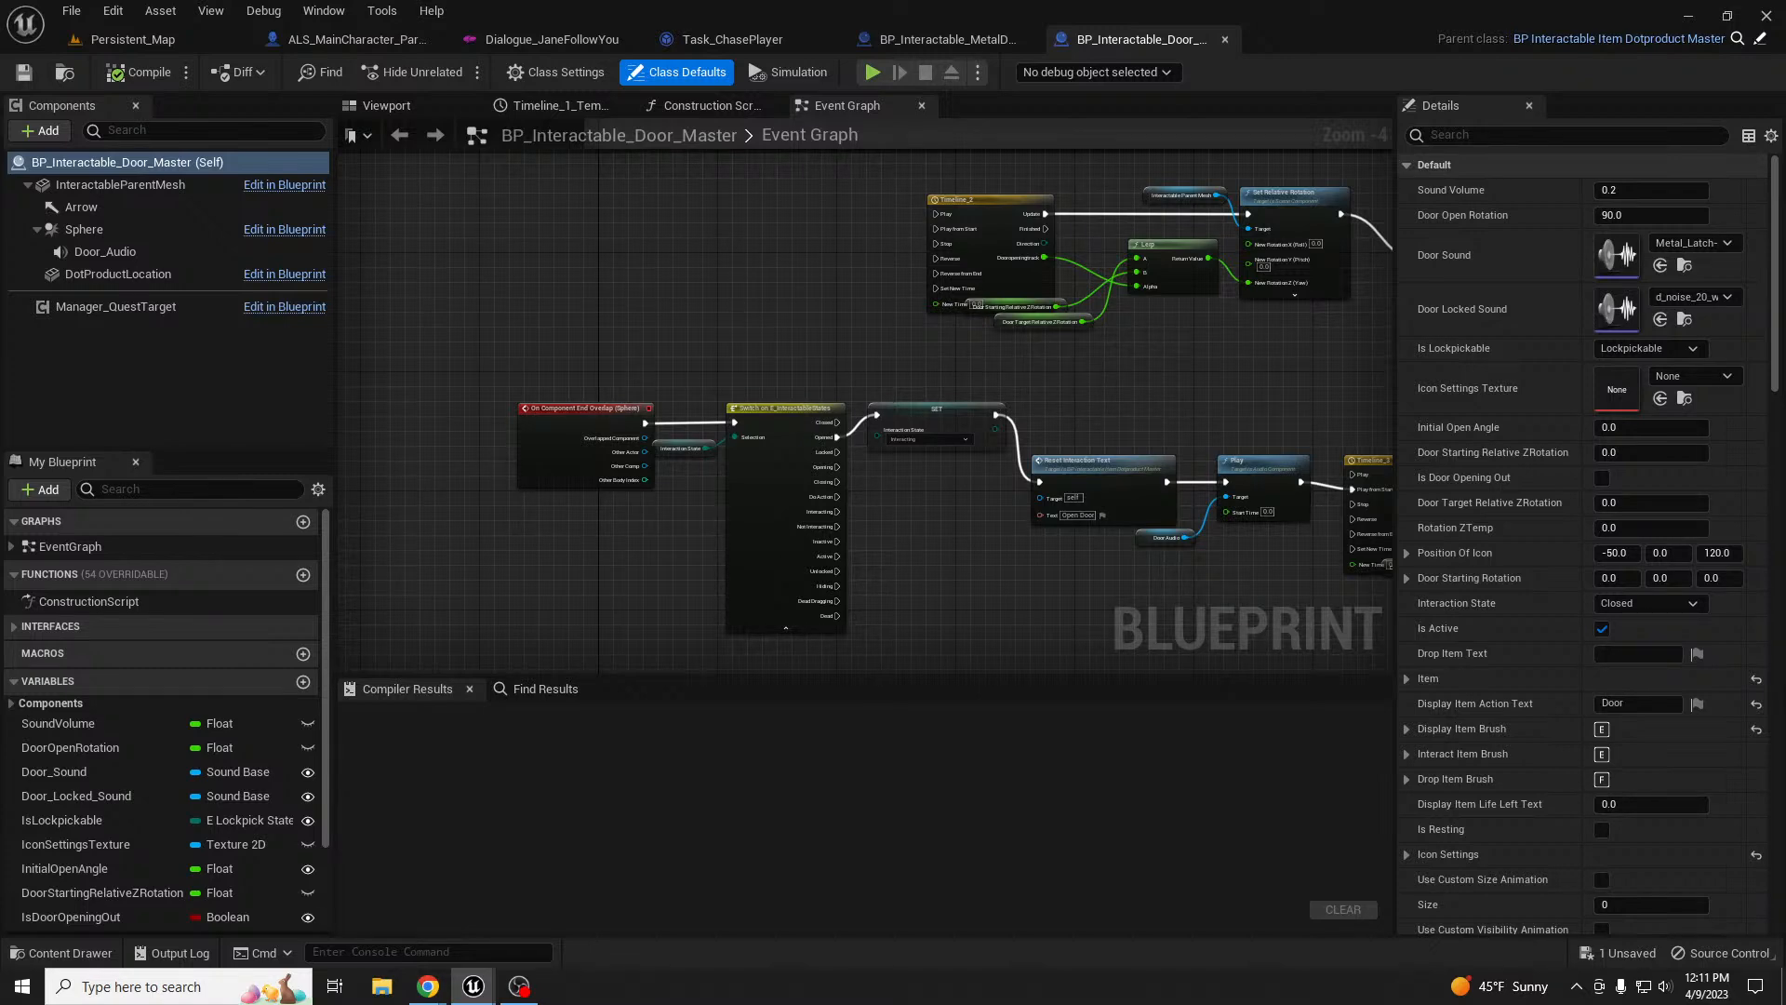
pyautogui.moveTo(579, 347); pyautogui.dragTo(657, 433, button='right')
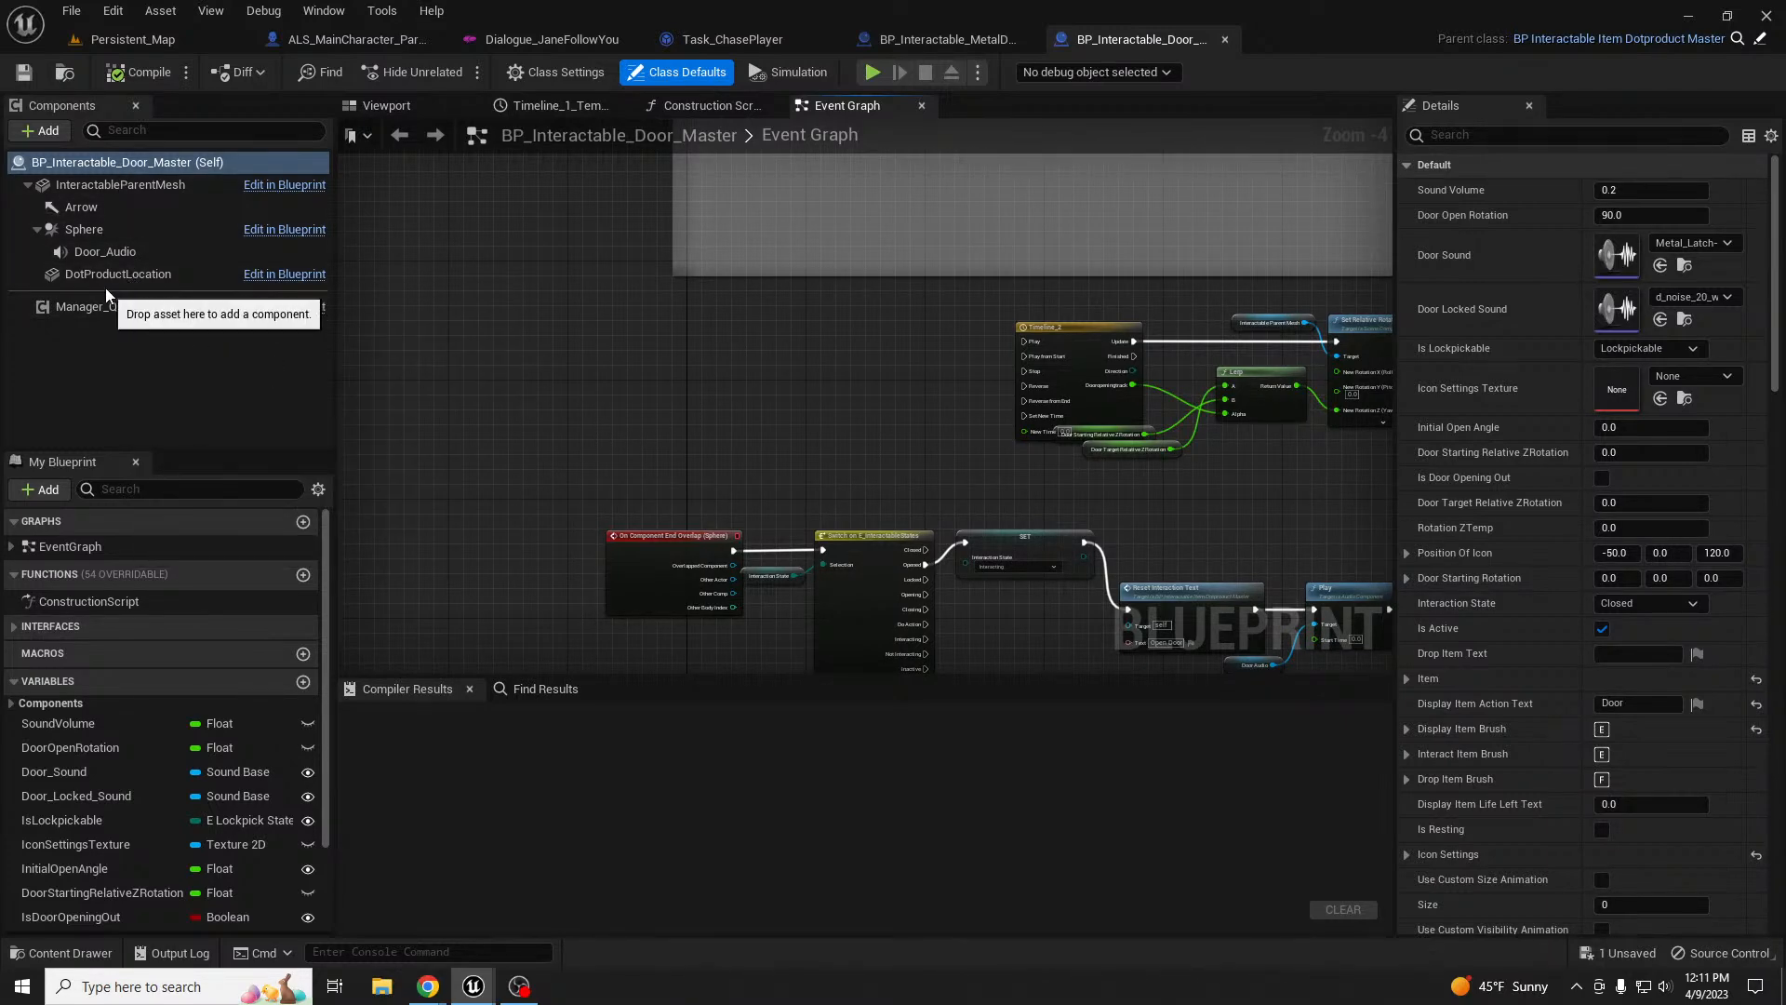
pyautogui.rightClick(681, 533)
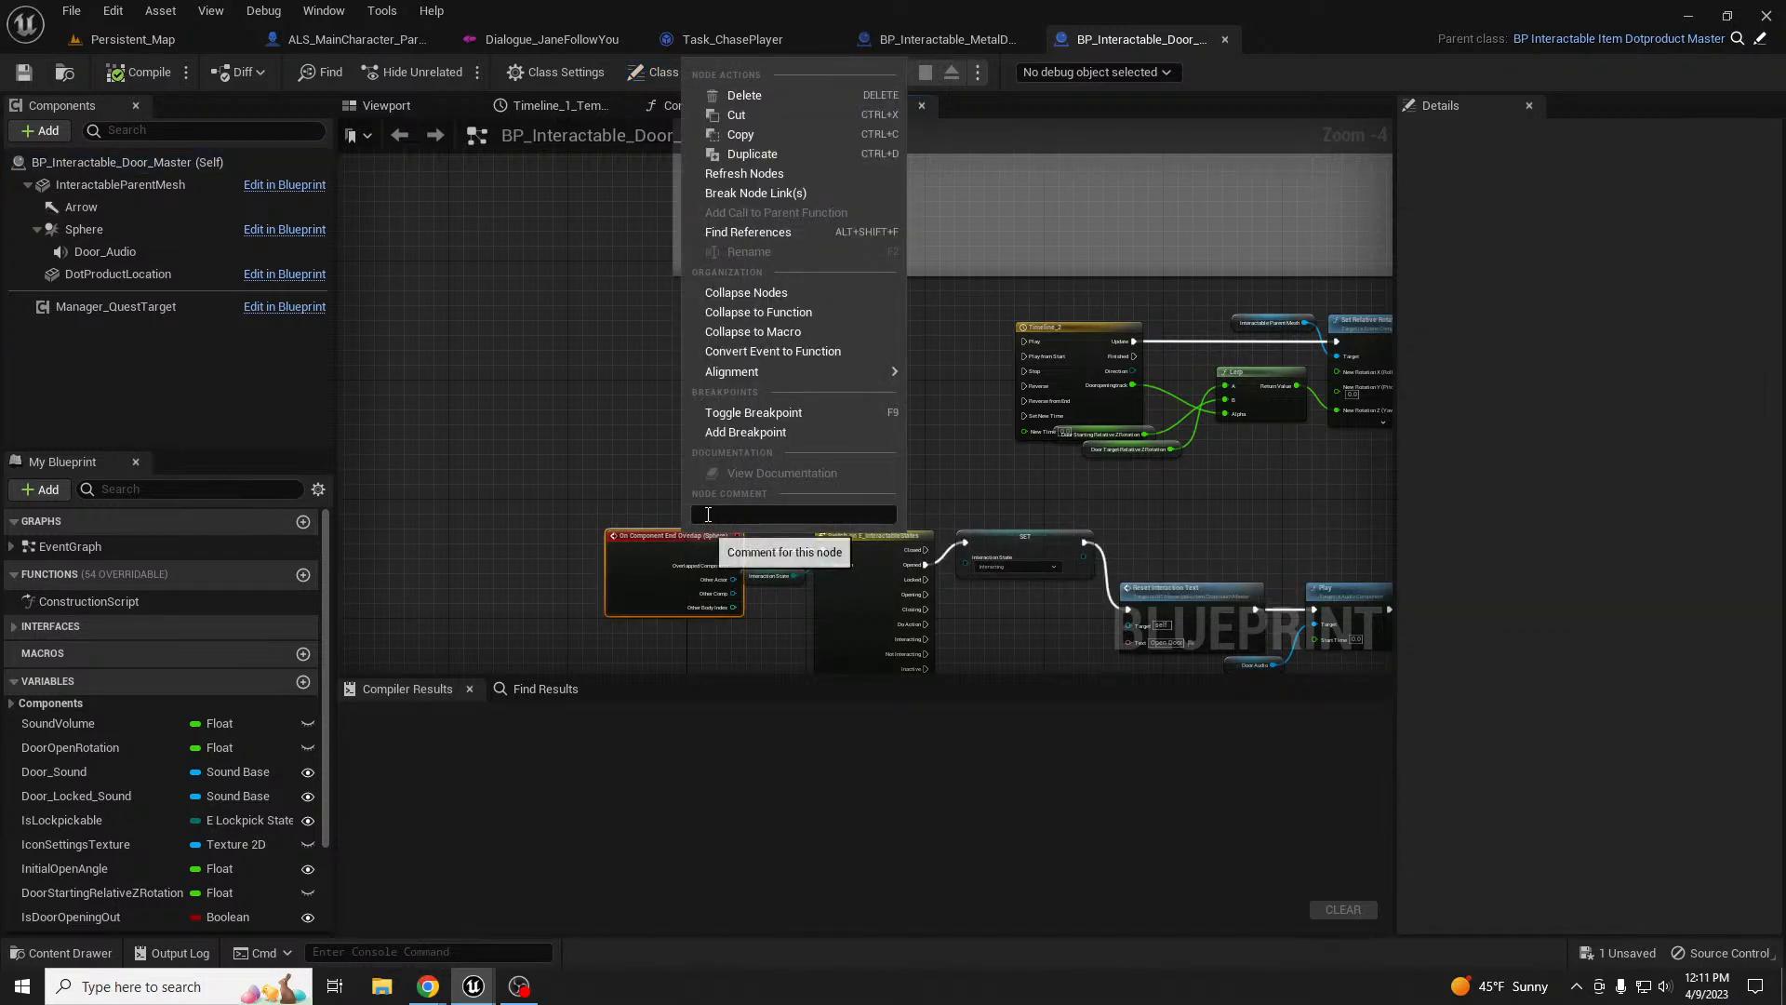
pyautogui.click(611, 396)
pyautogui.moveTo(601, 333); pyautogui.dragTo(741, 415, button='right')
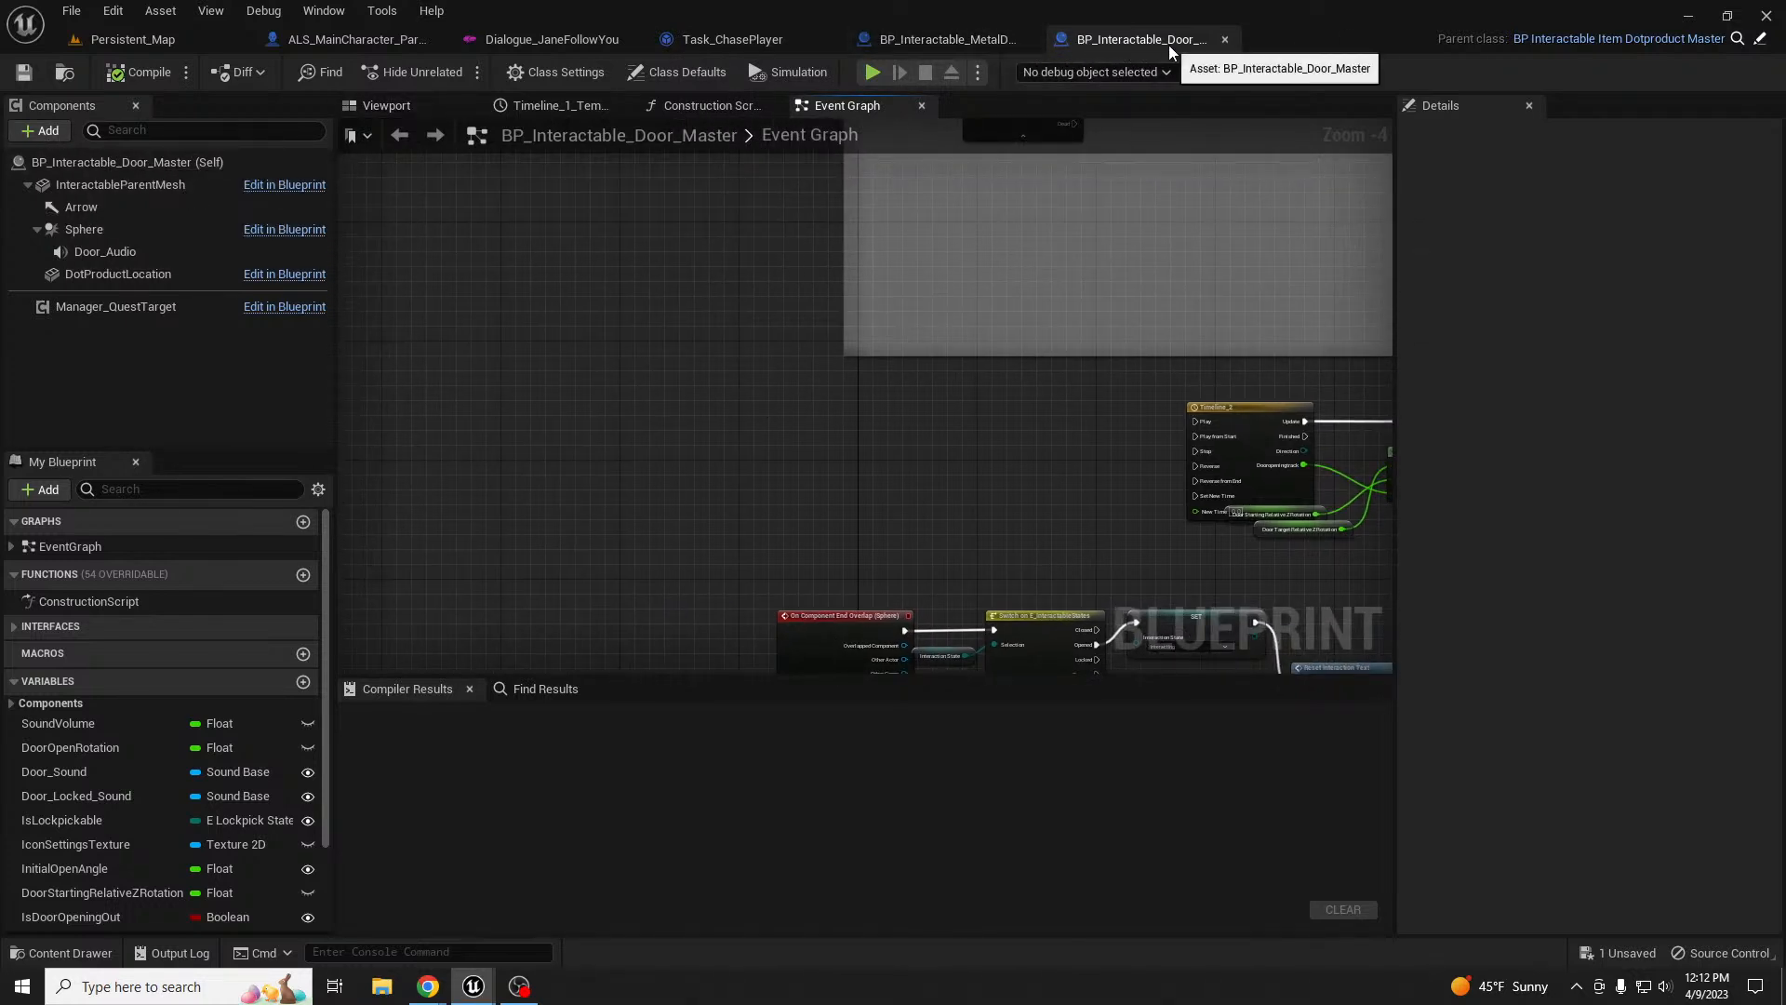
# - Add a Sphere Collision component named NPCOverlap to the master door blueprint
pyautogui.click(47, 132)
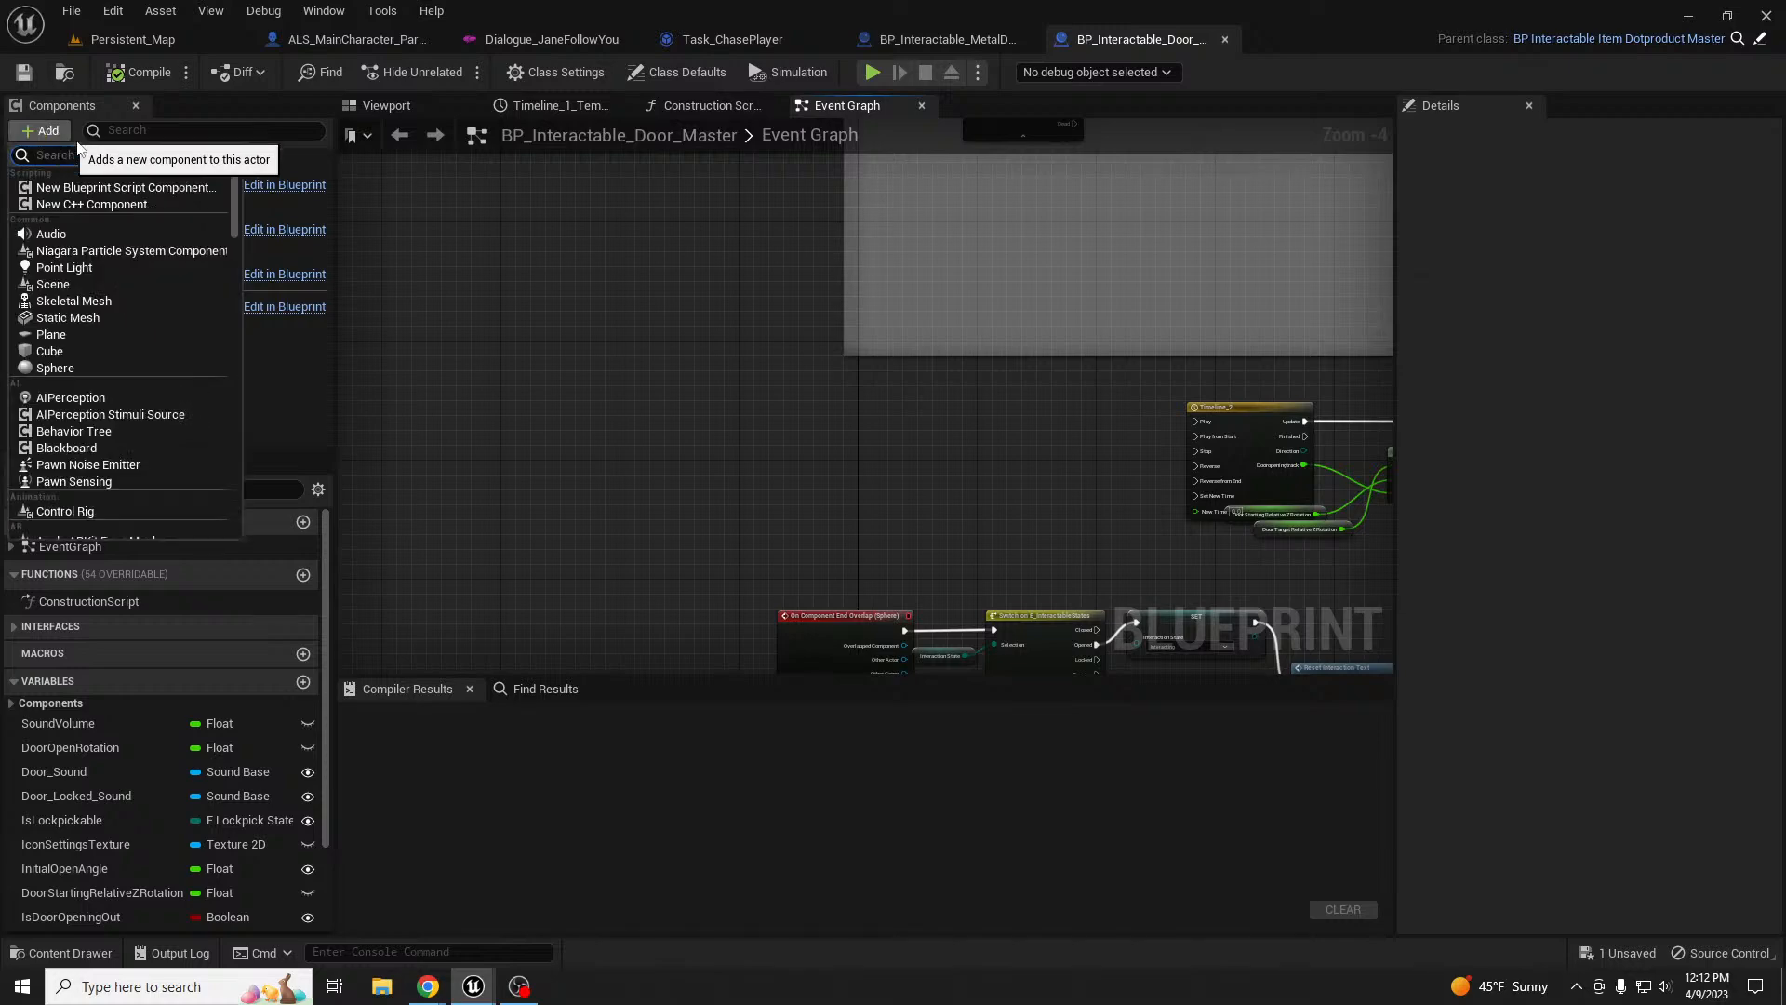
pyautogui.write('spher')
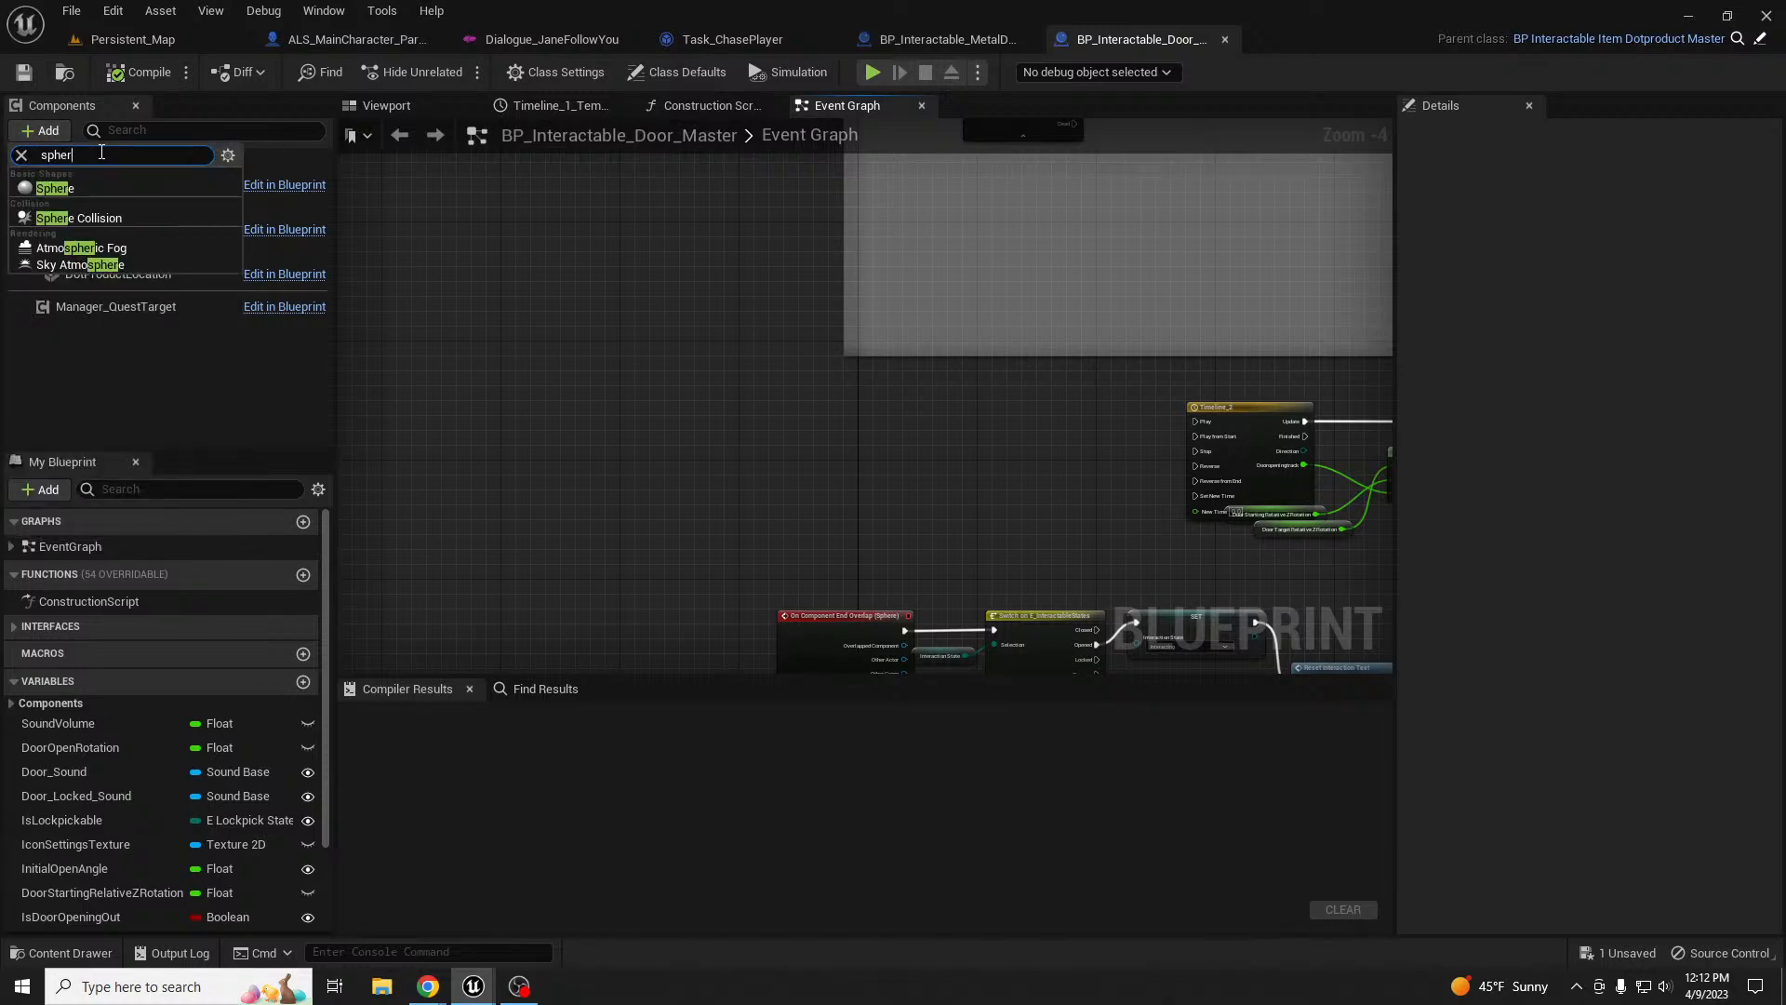
pyautogui.click(79, 219)
pyautogui.write('NPCO')
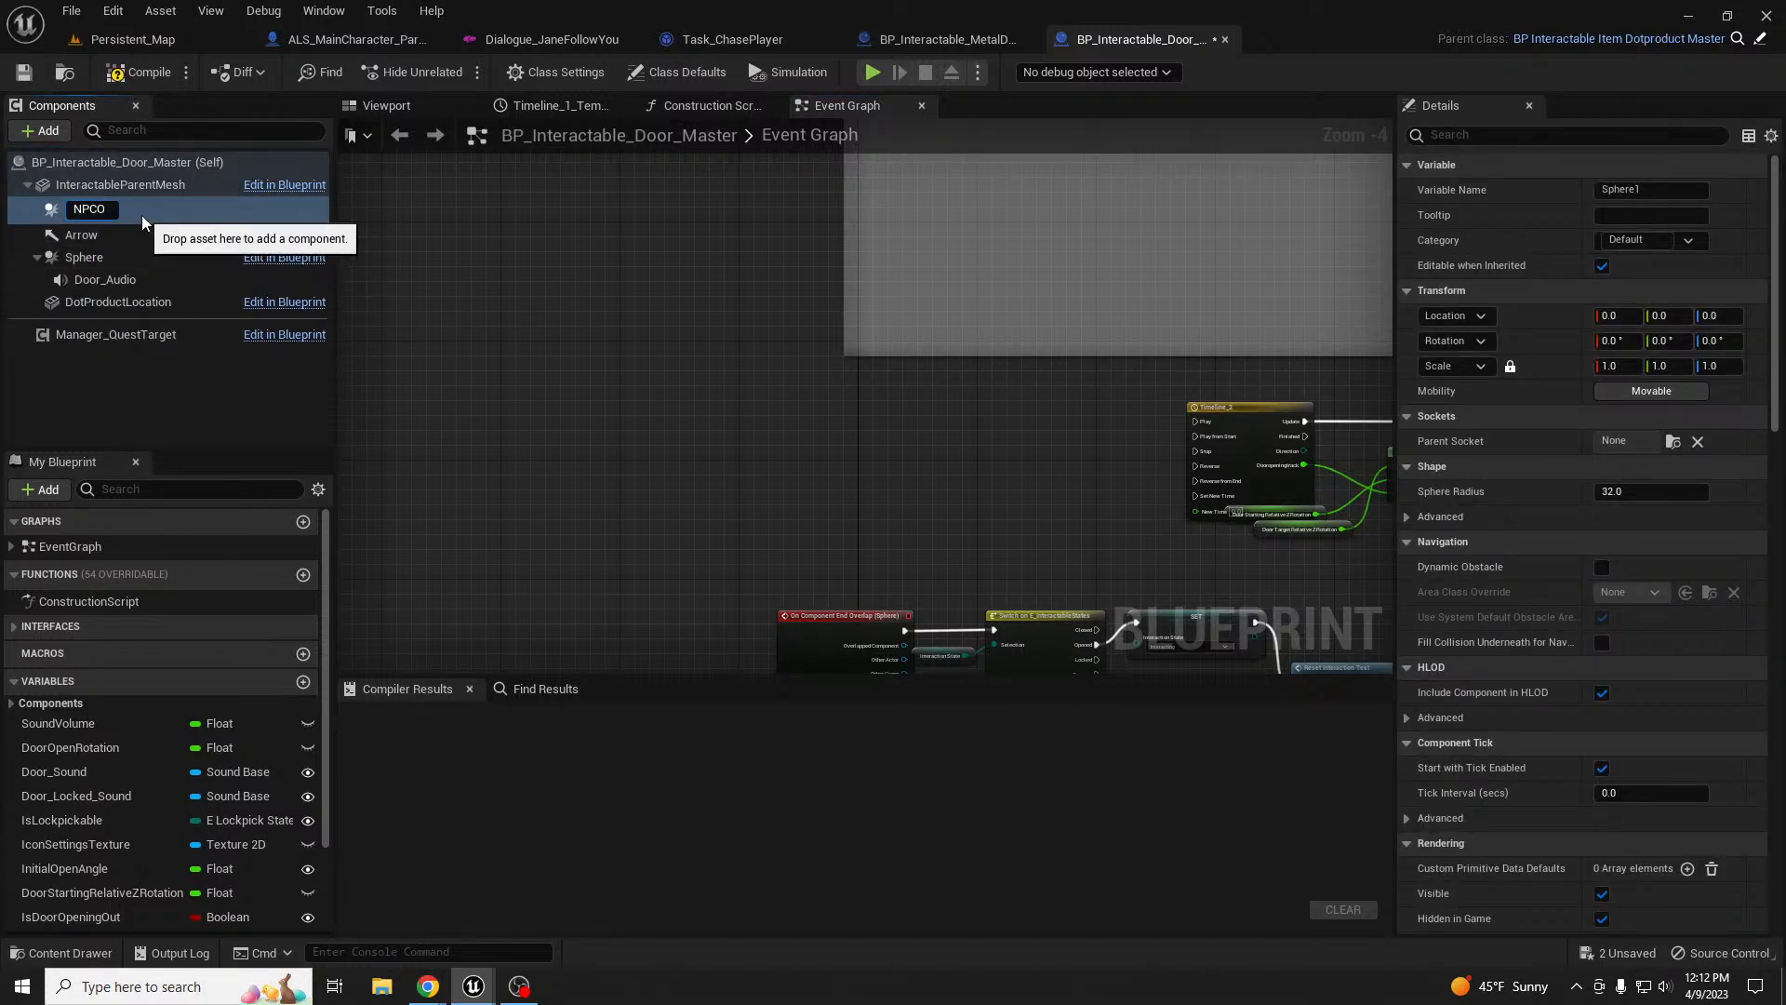
pyautogui.write('verlap')
pyautogui.press('Return')
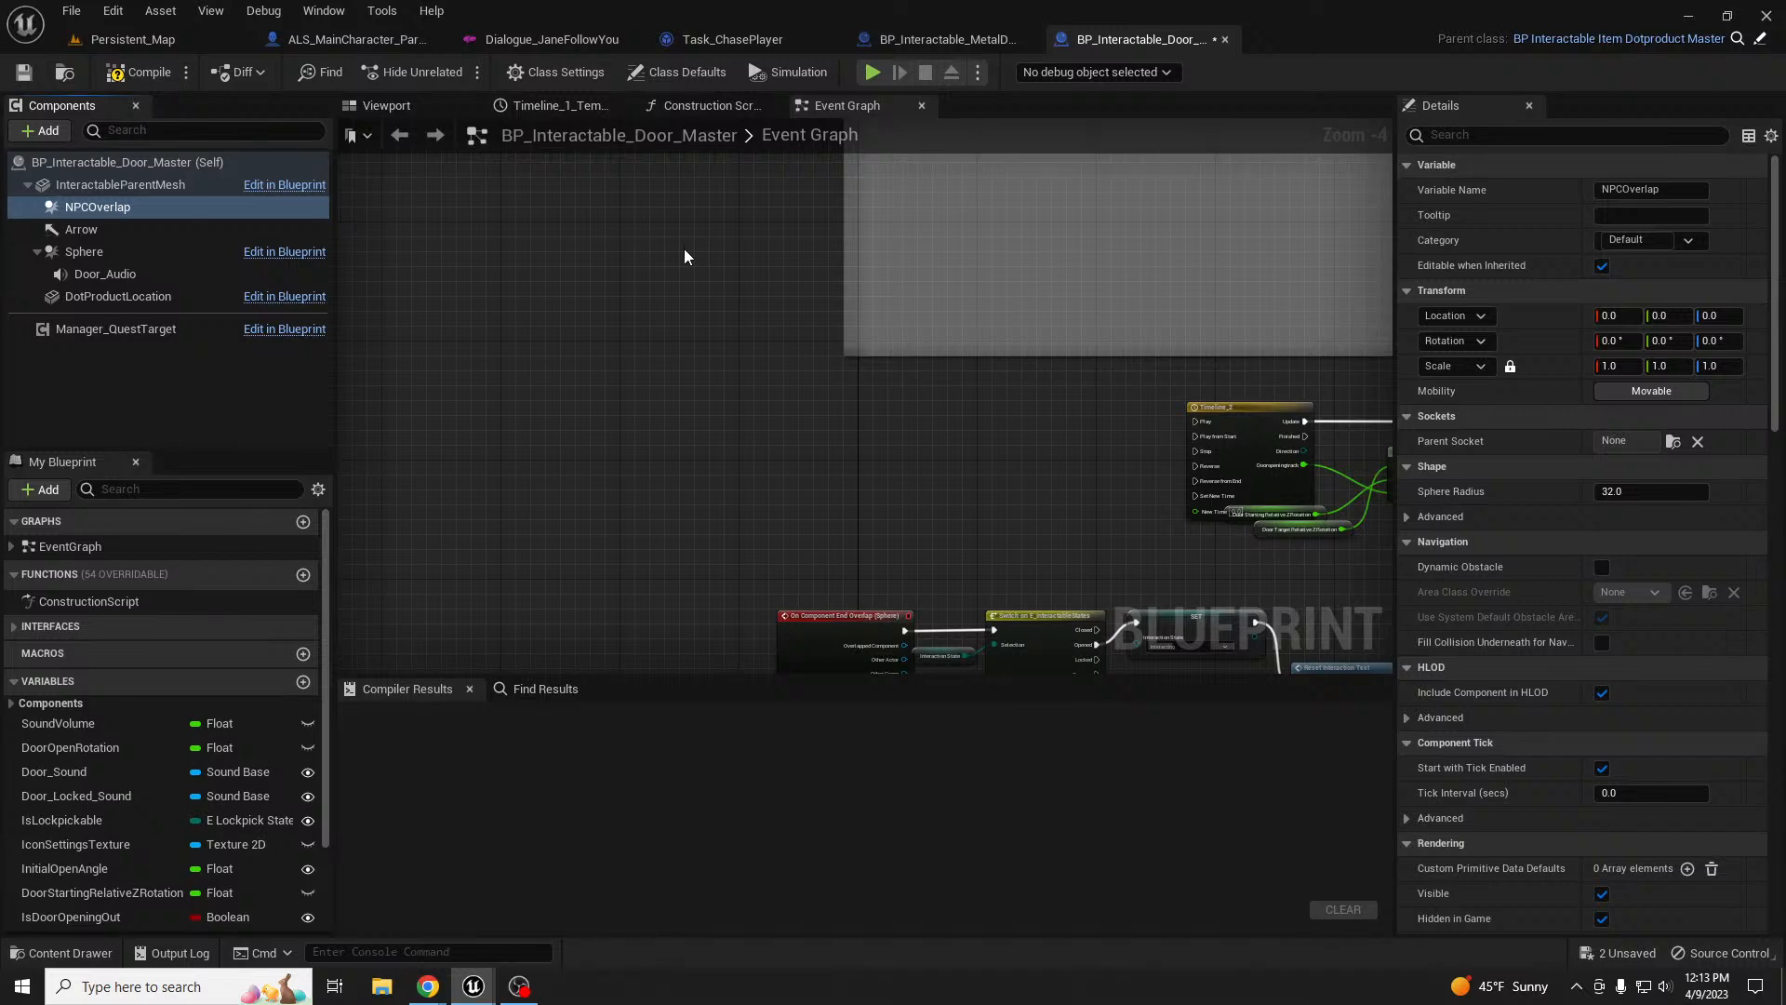
# - Add an On Component Begin Overlap event for the NPCOverlap sphere to the event graph
pyautogui.moveTo(880, 424); pyautogui.dragTo(772, 285, button='right')
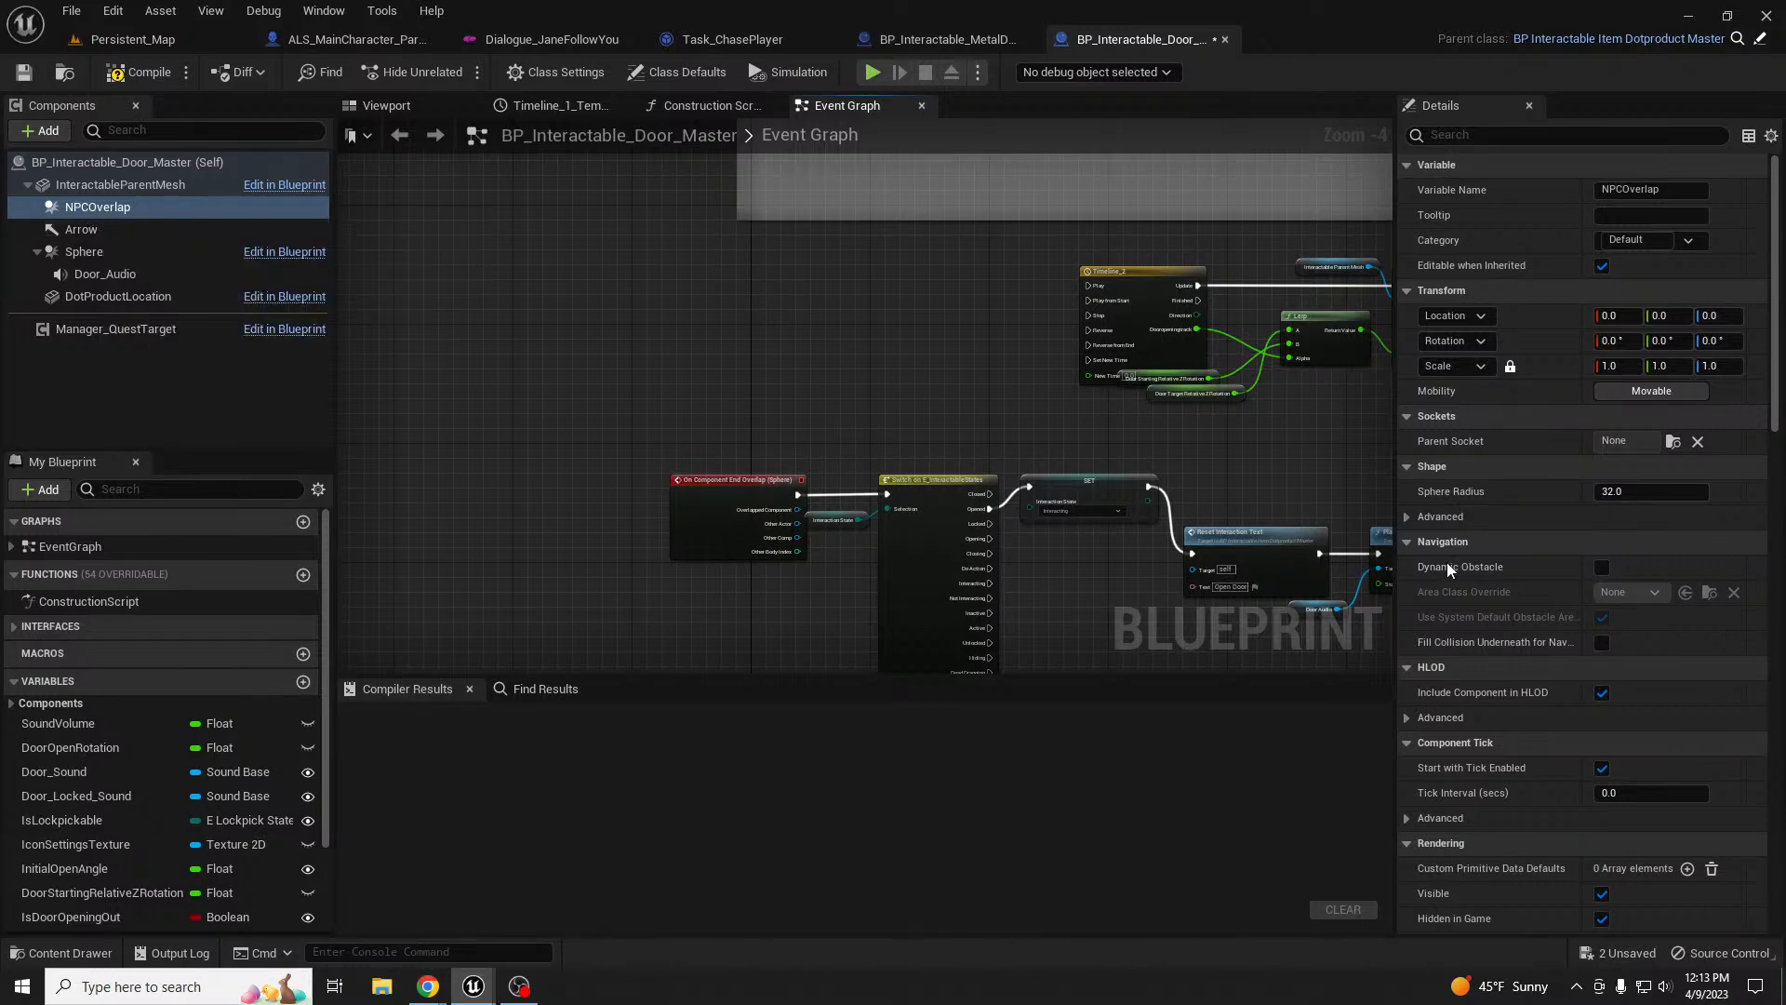
pyautogui.scroll(-10, 1500, 564)
pyautogui.scroll(-15, 1500, 566)
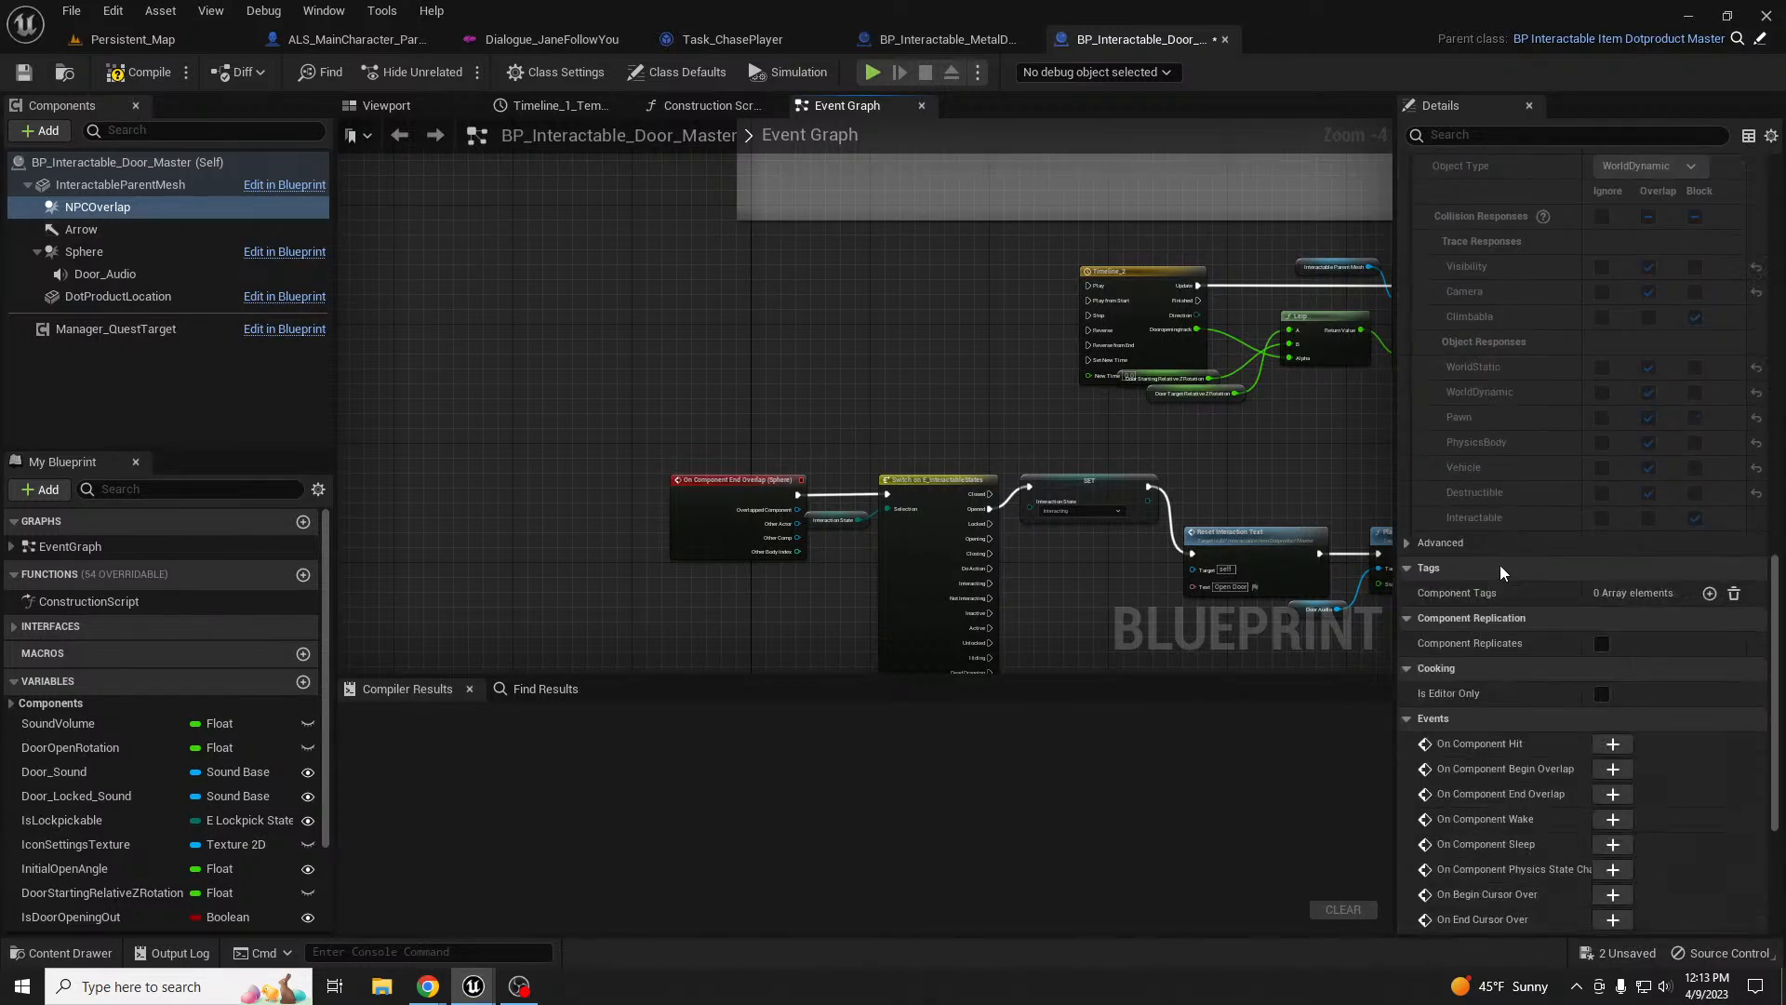
pyautogui.click(1613, 560)
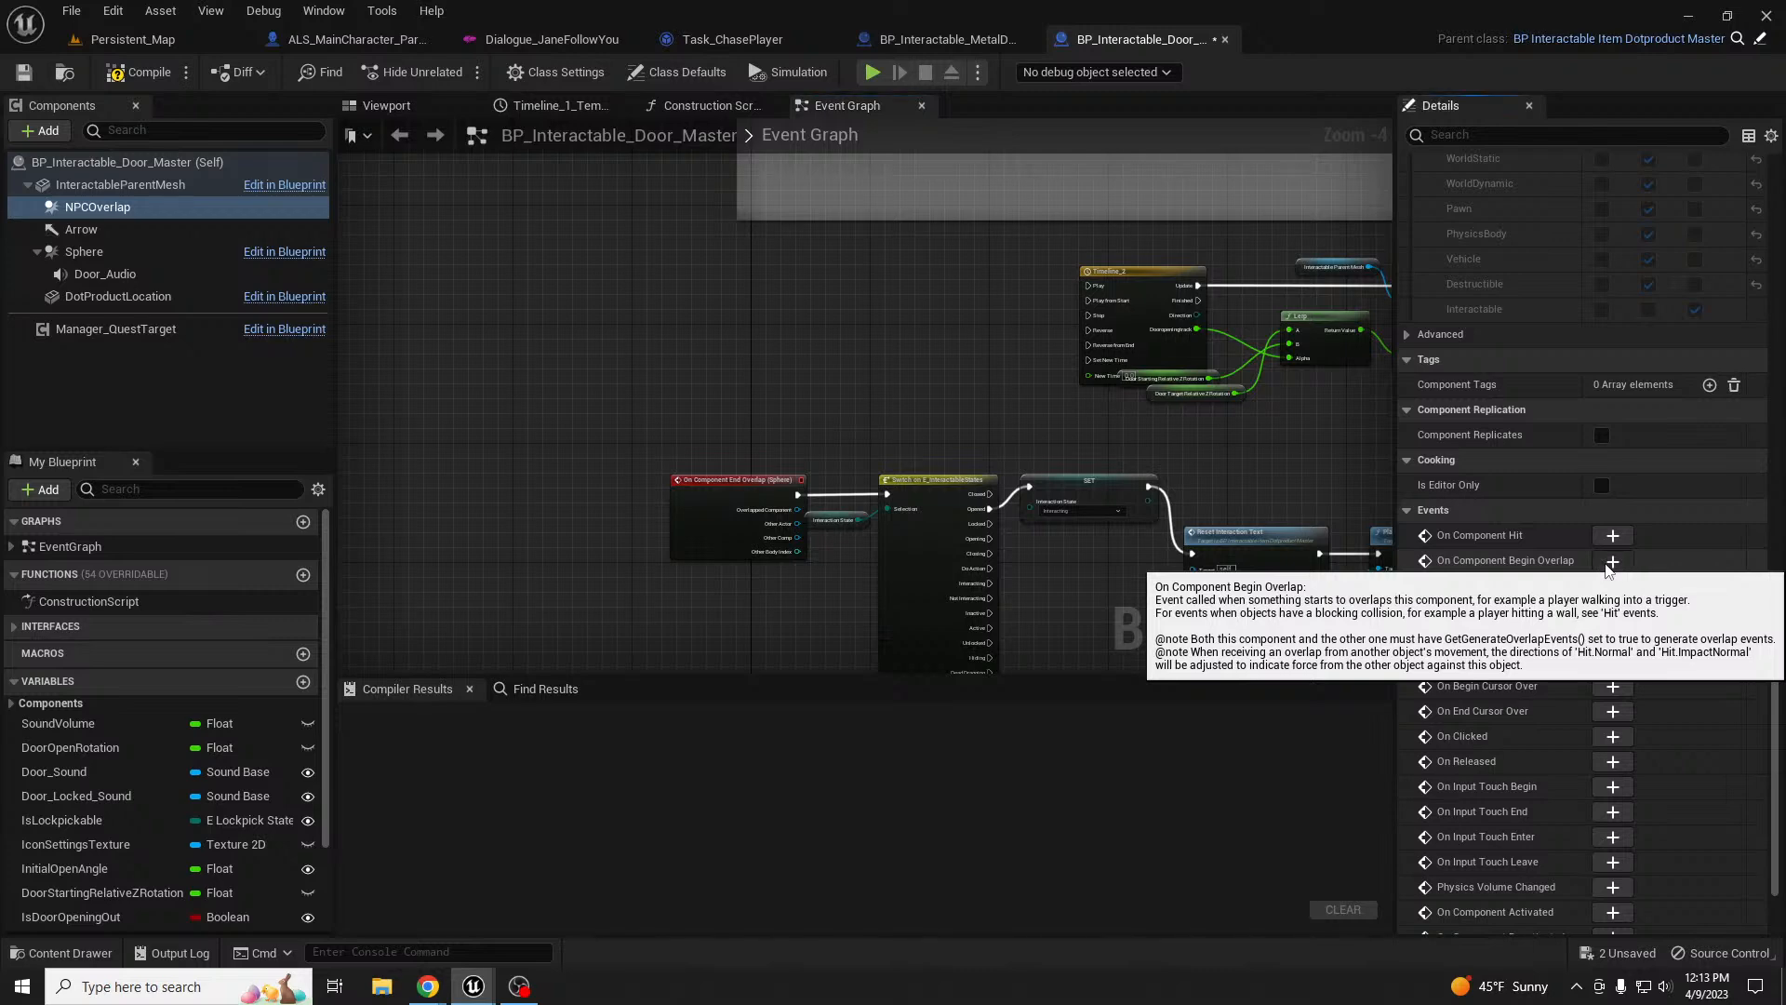
pyautogui.moveTo(1113, 317); pyautogui.dragTo(763, 478, button='right')
pyautogui.scroll(-5, 762, 479)
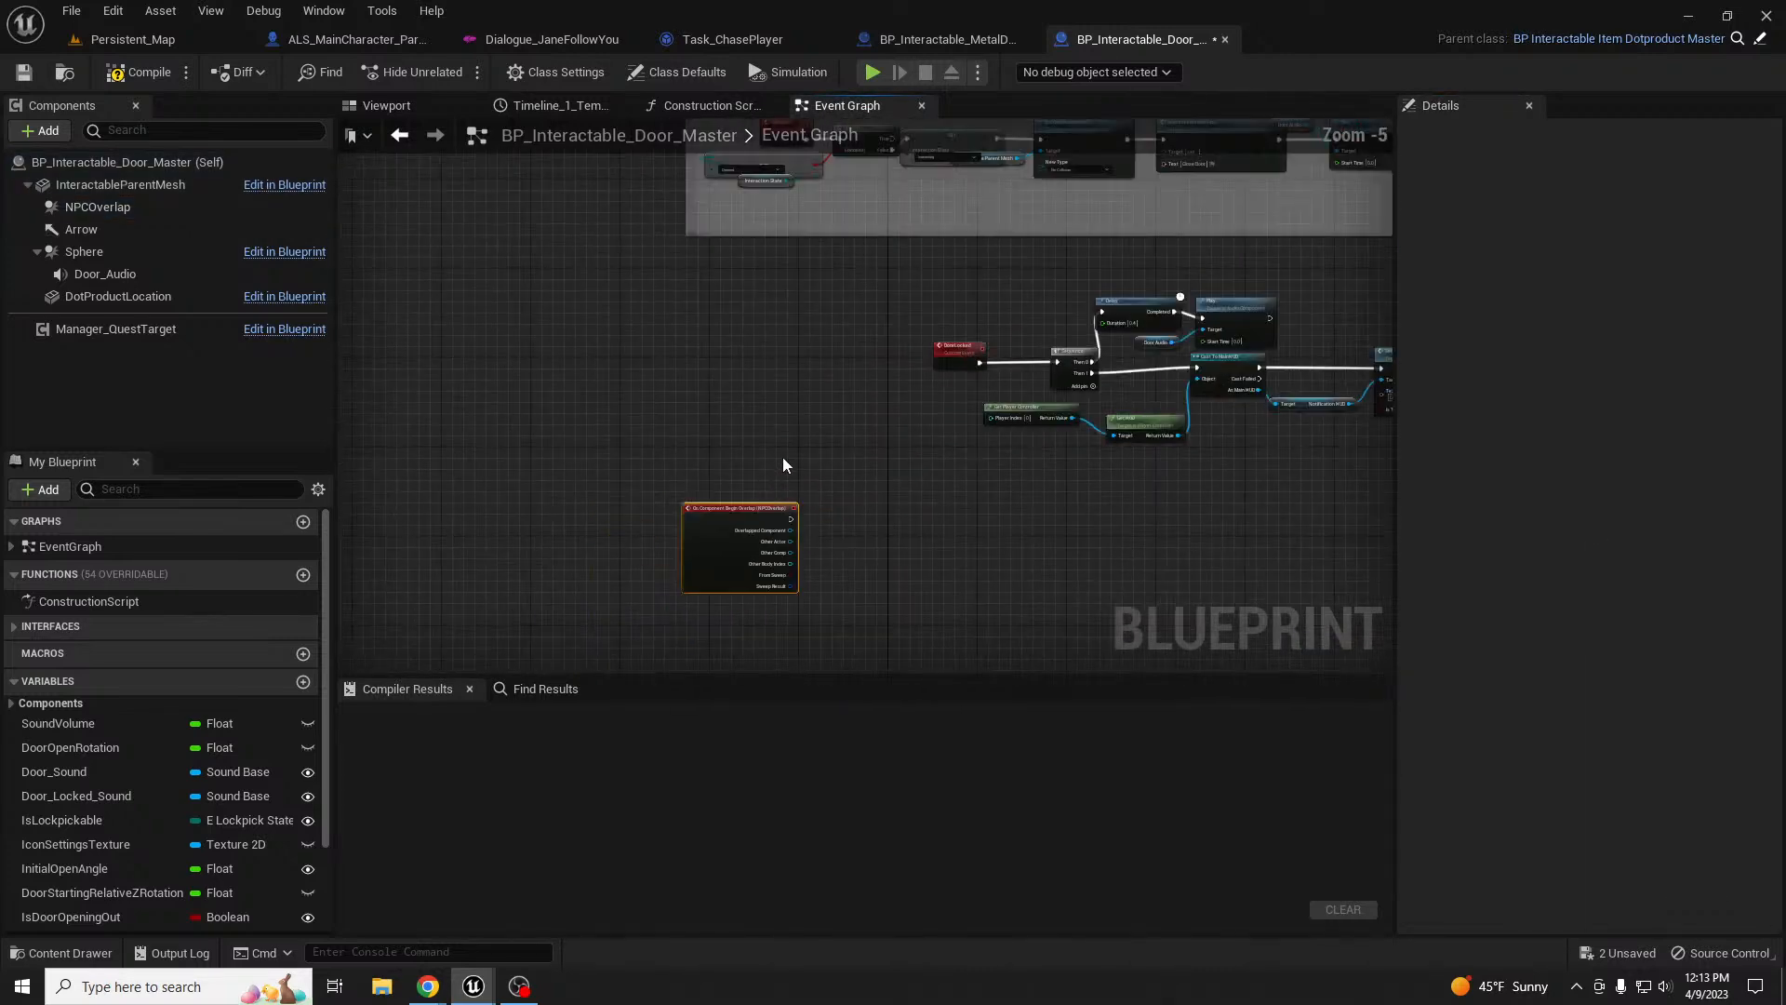
# - Add an On Component End Overlap event for the NPCOverlap sphere to the event graph
pyautogui.click(124, 209)
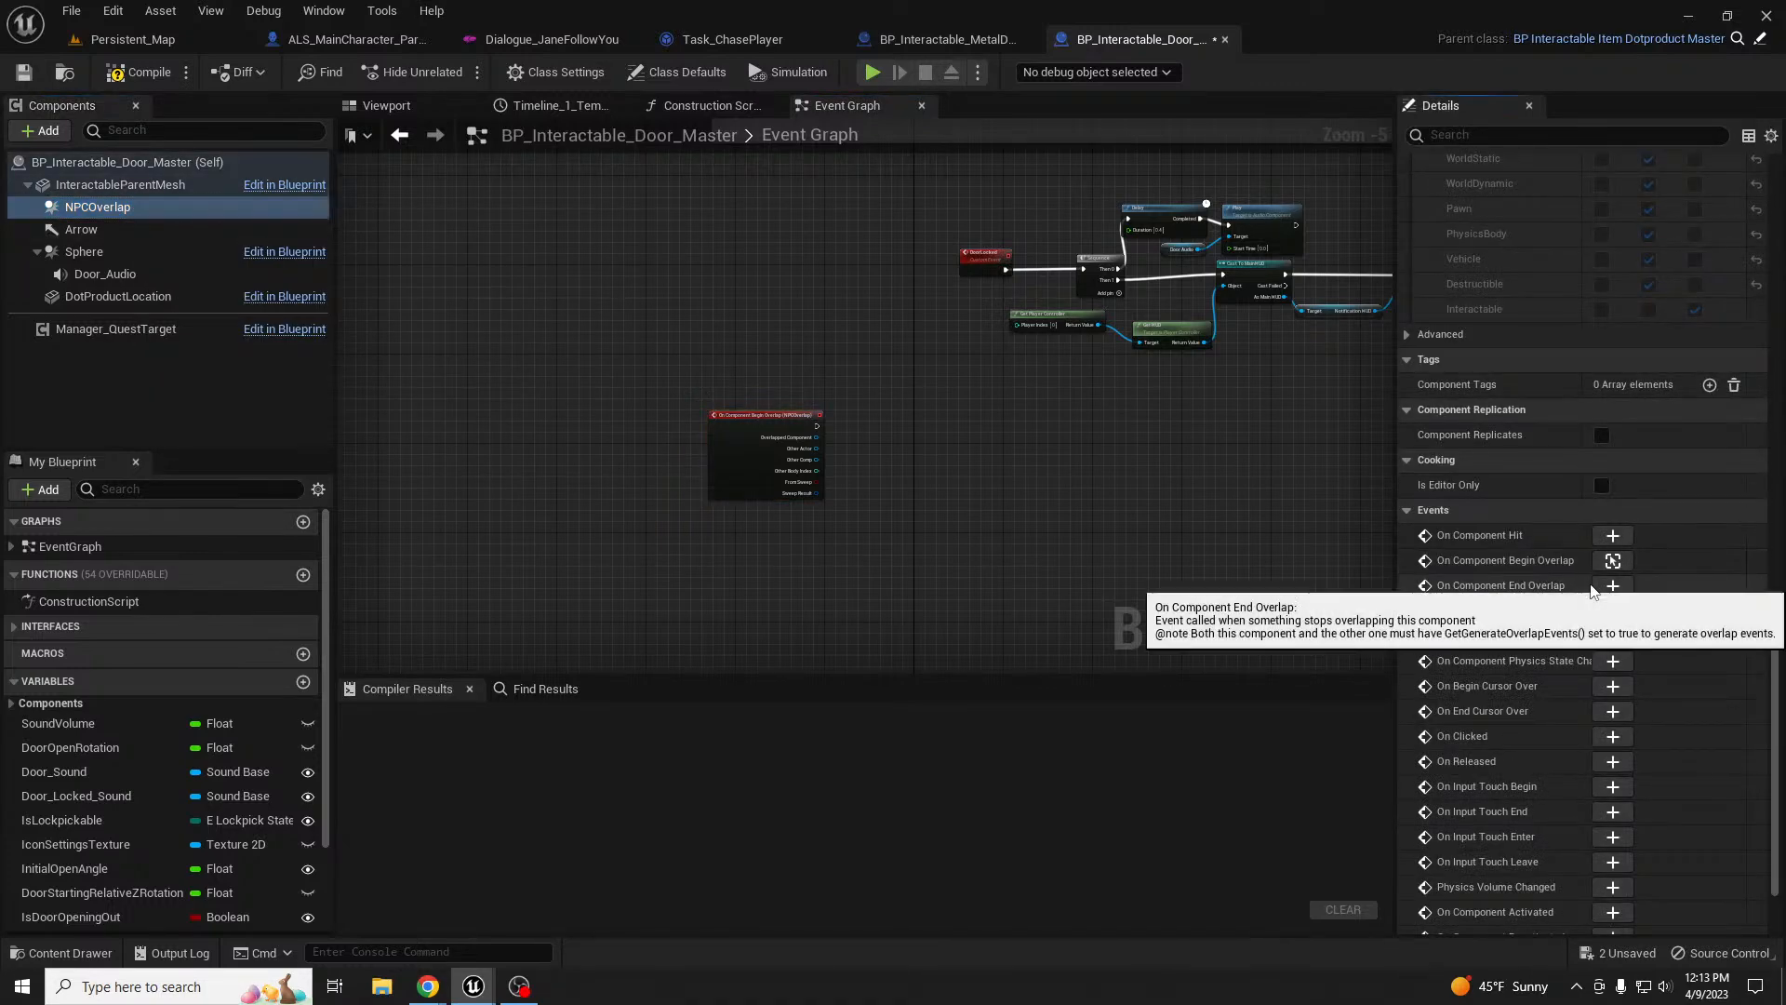
pyautogui.click(1607, 588)
pyautogui.scroll(5, 931, 383)
pyautogui.moveTo(931, 383); pyautogui.dragTo(898, 470, button='right')
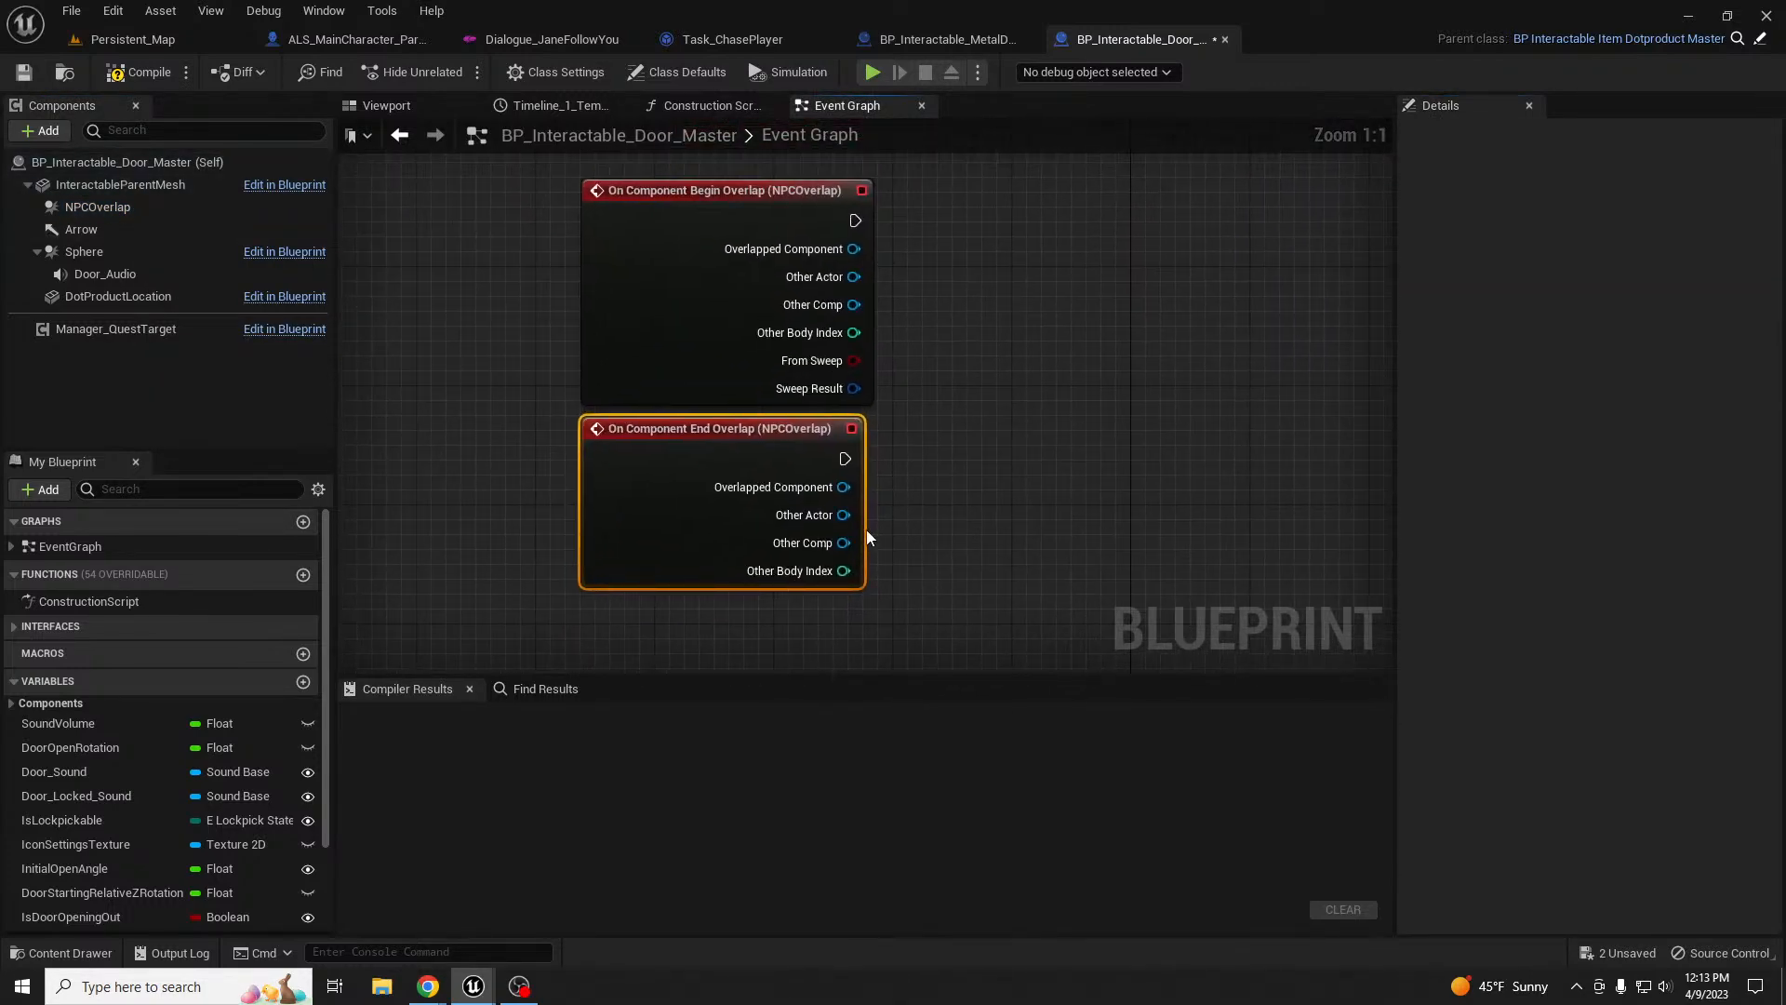
pyautogui.scroll(-2, 869, 510)
pyautogui.moveTo(959, 398); pyautogui.dragTo(909, 453, button='right')
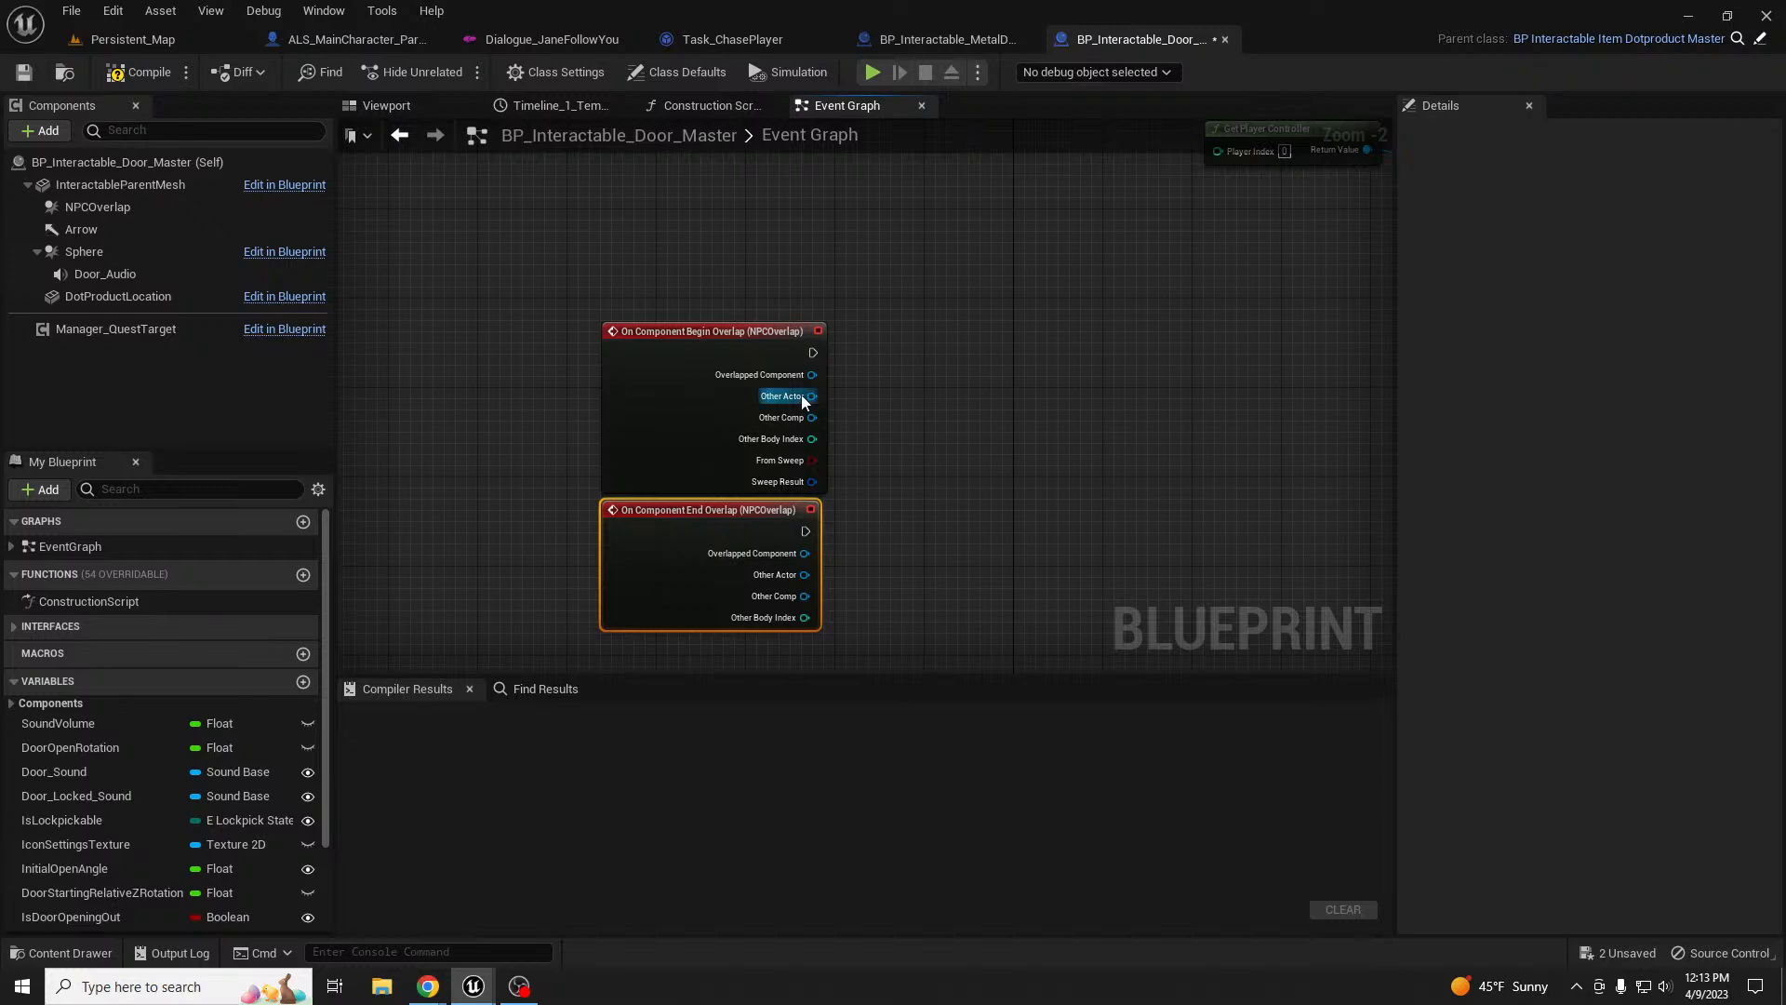
# - Cast the begin overlap event's Other Actor to ALS_Char_NPC and place the cast node beside the event
pyautogui.moveTo(812, 396); pyautogui.dragTo(925, 368)
pyautogui.write('ca')
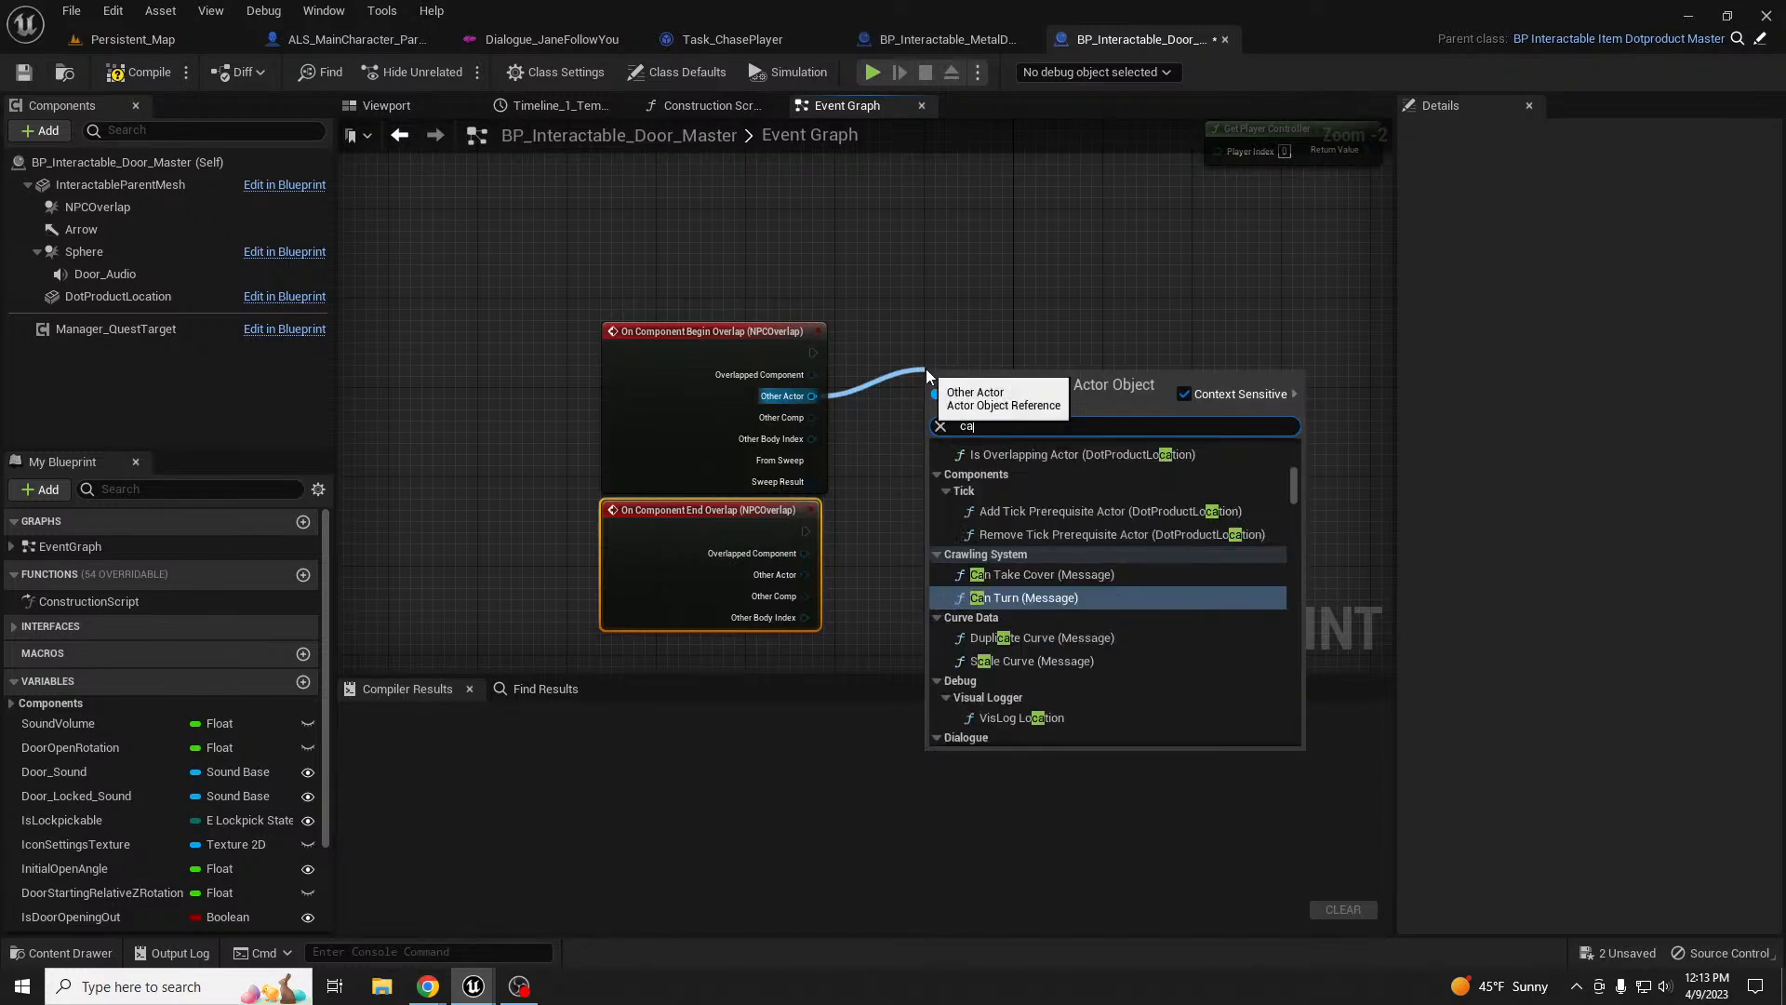
pyautogui.write('st')
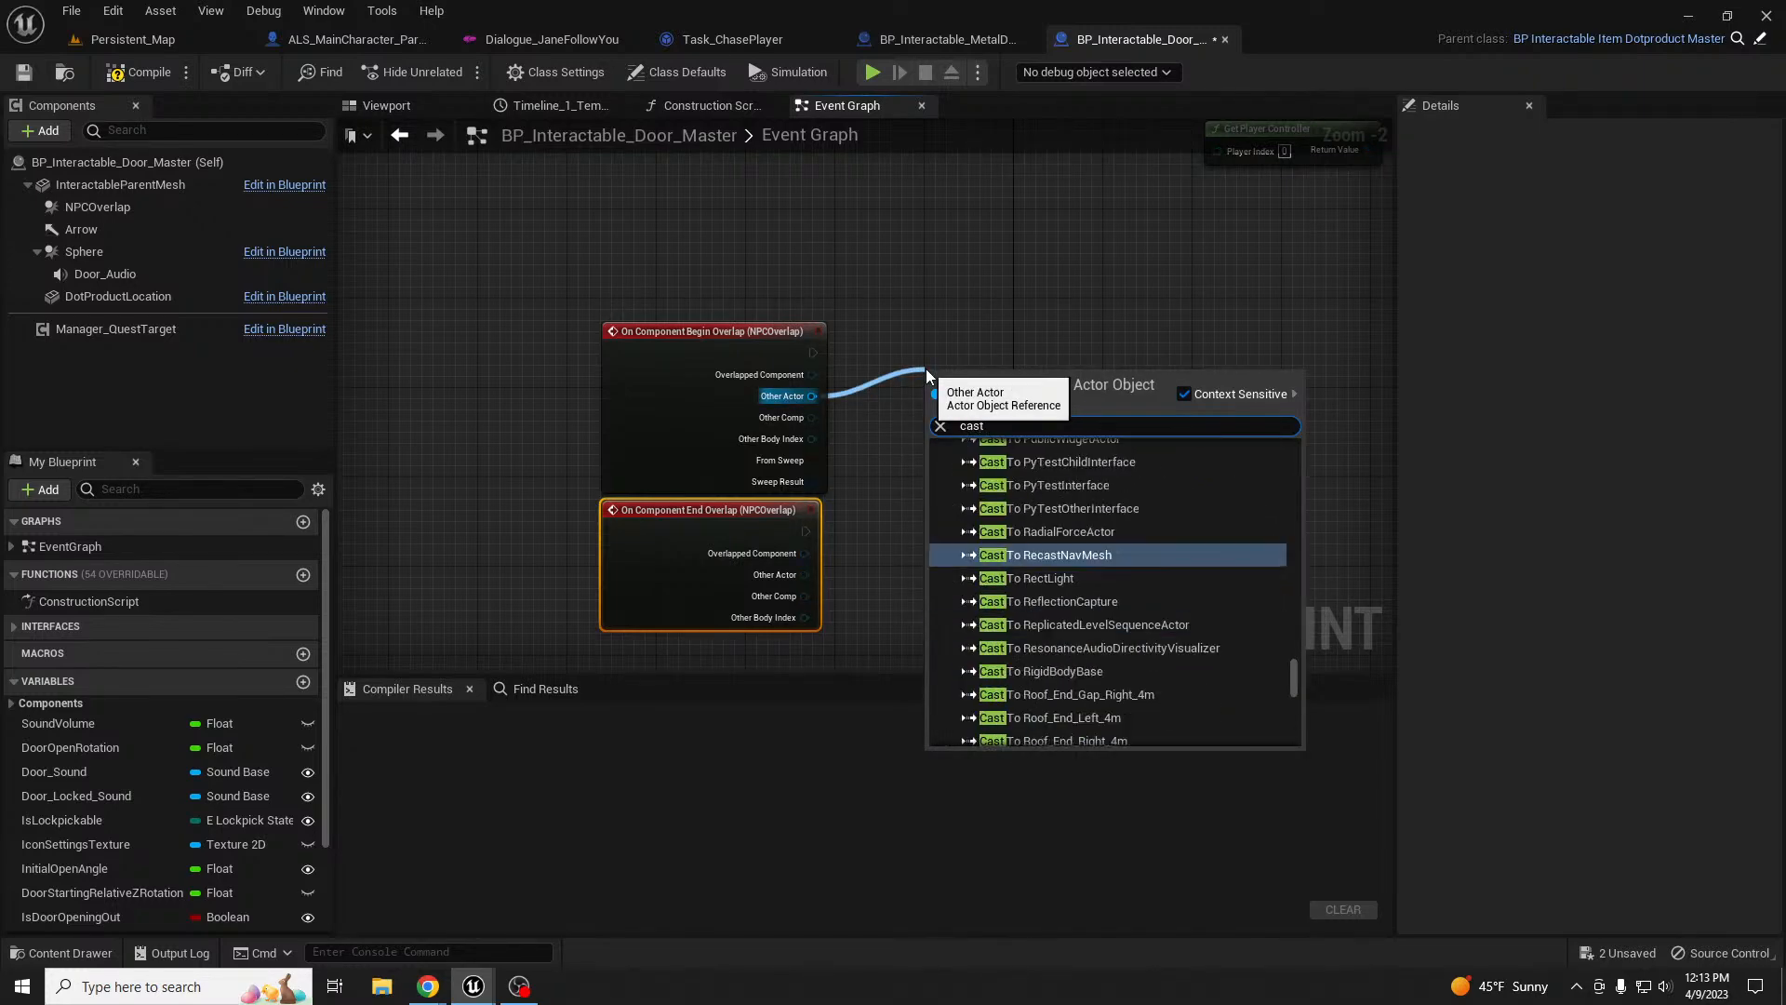
pyautogui.write(' npc')
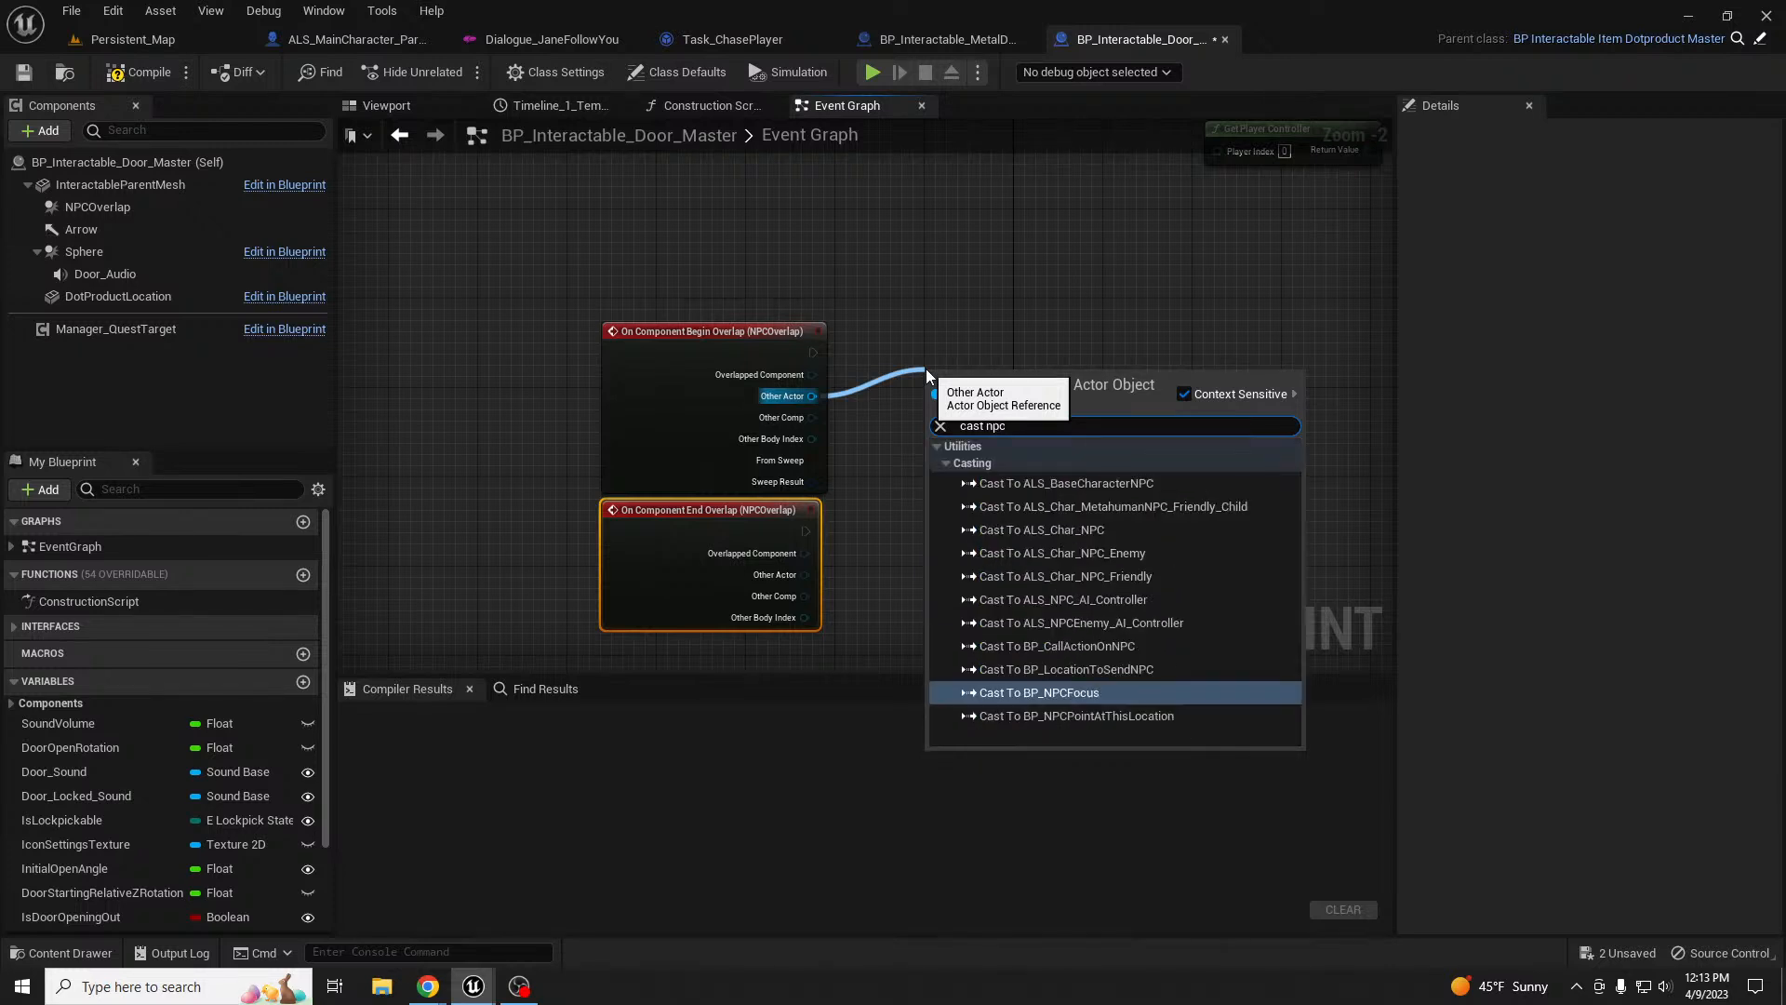
pyautogui.click(1163, 529)
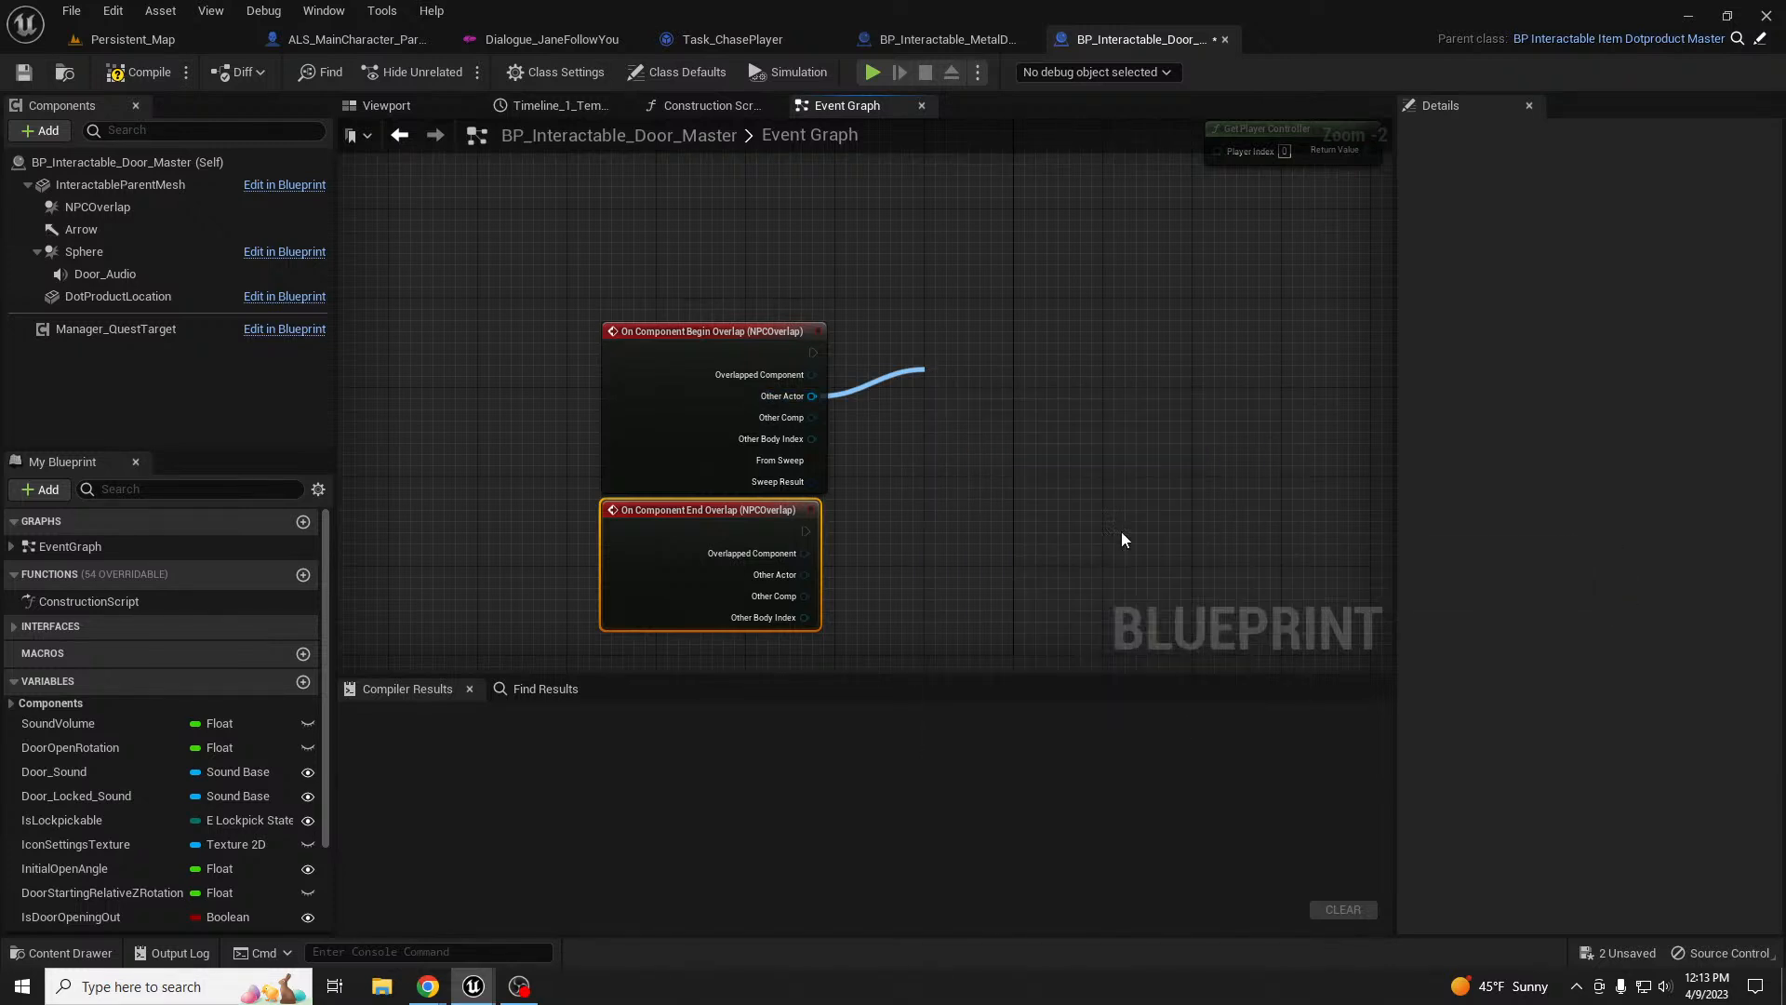
pyautogui.moveTo(959, 247); pyautogui.dragTo(879, 262, button='right')
pyautogui.moveTo(899, 383); pyautogui.dragTo(877, 340)
pyautogui.moveTo(1089, 300); pyautogui.dragTo(813, 625, button='right')
pyautogui.scroll(-3, 812, 472)
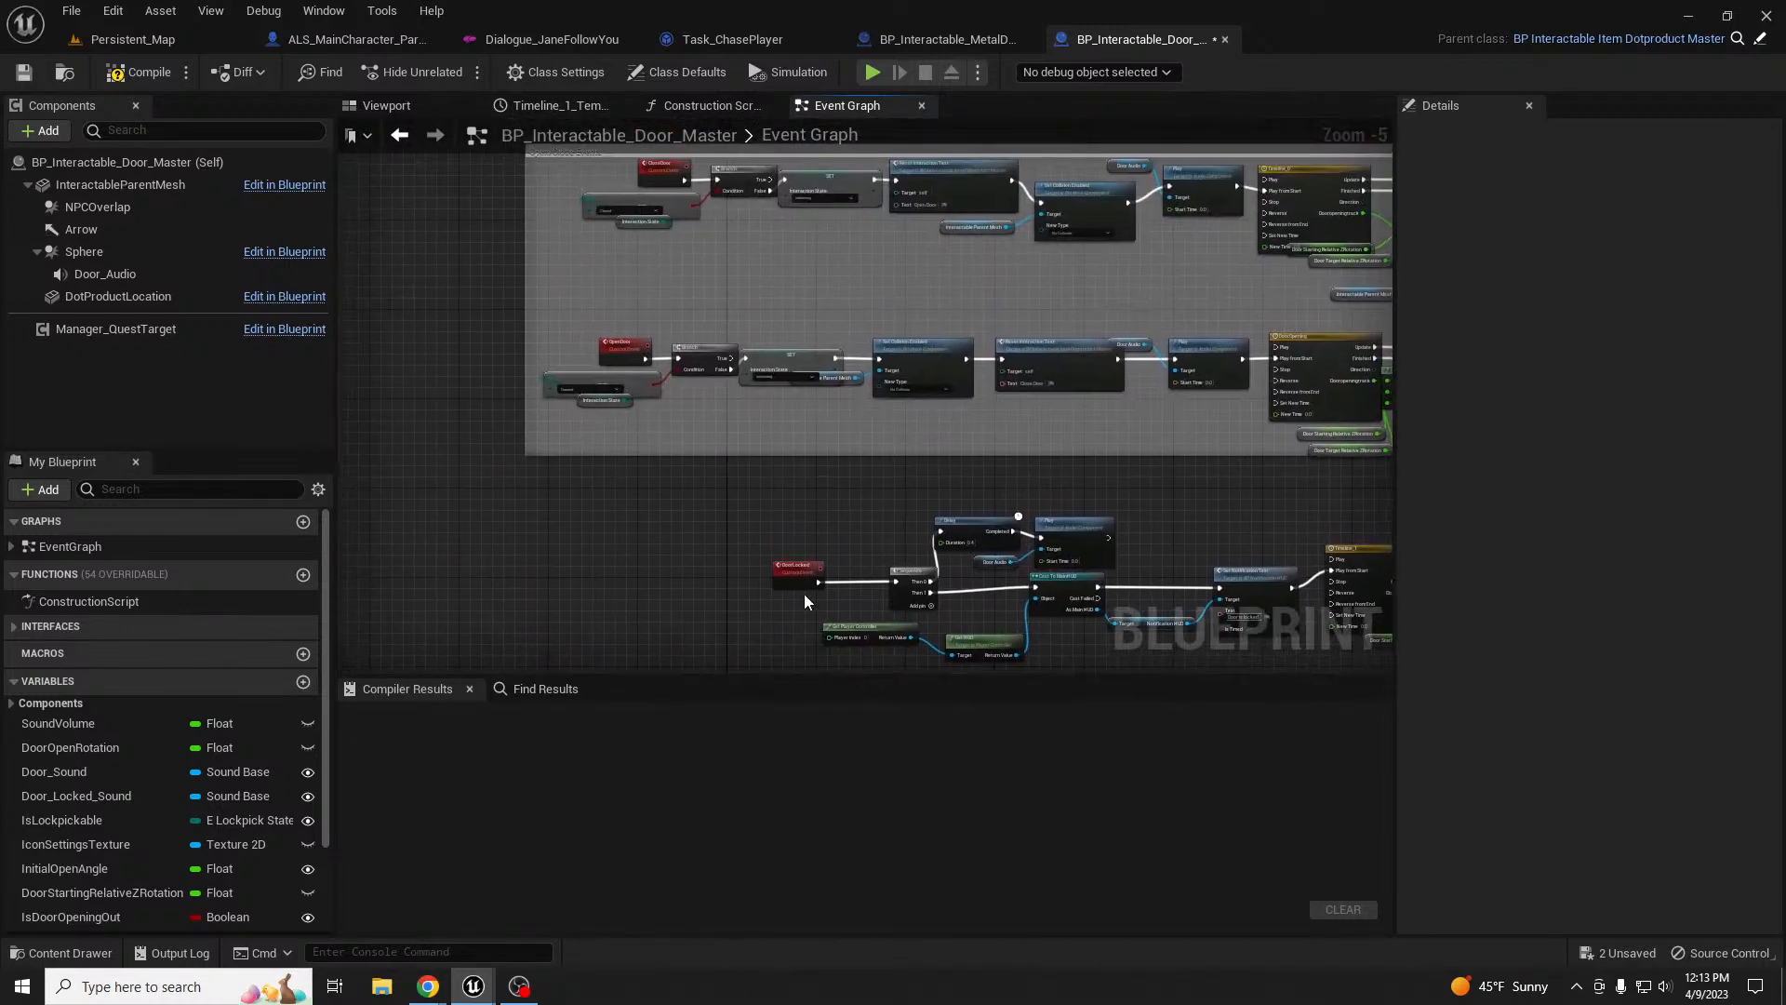
# - Examine the CloseDoor and OpenDoor custom event chains in the Open/Close Events section of the event graph
pyautogui.moveTo(664, 274); pyautogui.dragTo(680, 298, button='right')
pyautogui.scroll(2, 672, 167)
pyautogui.moveTo(721, 443); pyautogui.dragTo(761, 235, button='right')
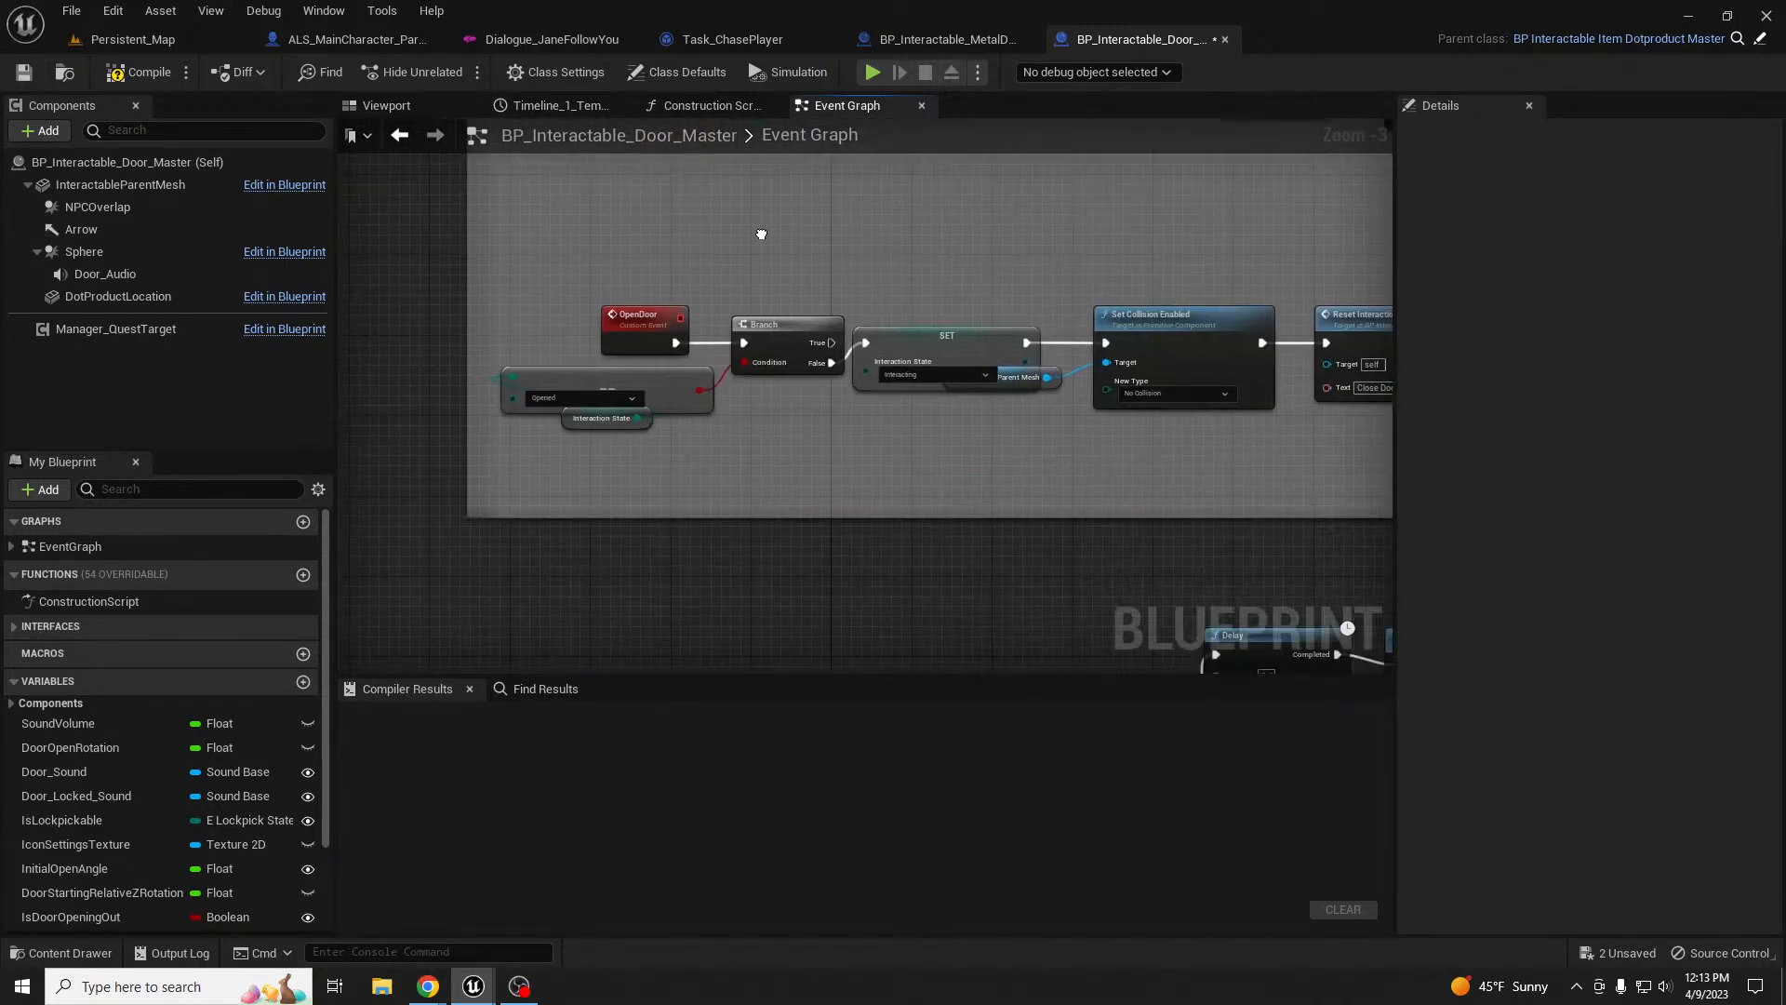
pyautogui.moveTo(897, 253)
pyautogui.mouseDown(button='right')
pyautogui.moveTo(503, 353)
pyautogui.moveTo(341, 372)
pyautogui.mouseUp(button='right')
pyautogui.moveTo(1377, 299)
pyautogui.mouseDown(button='right')
pyautogui.moveTo(912, 274)
pyautogui.moveTo(697, 383)
pyautogui.moveTo(533, 384)
pyautogui.moveTo(1388, 374)
pyautogui.mouseUp(button='right')
pyautogui.moveTo(400, 454); pyautogui.dragTo(861, 463, button='right')
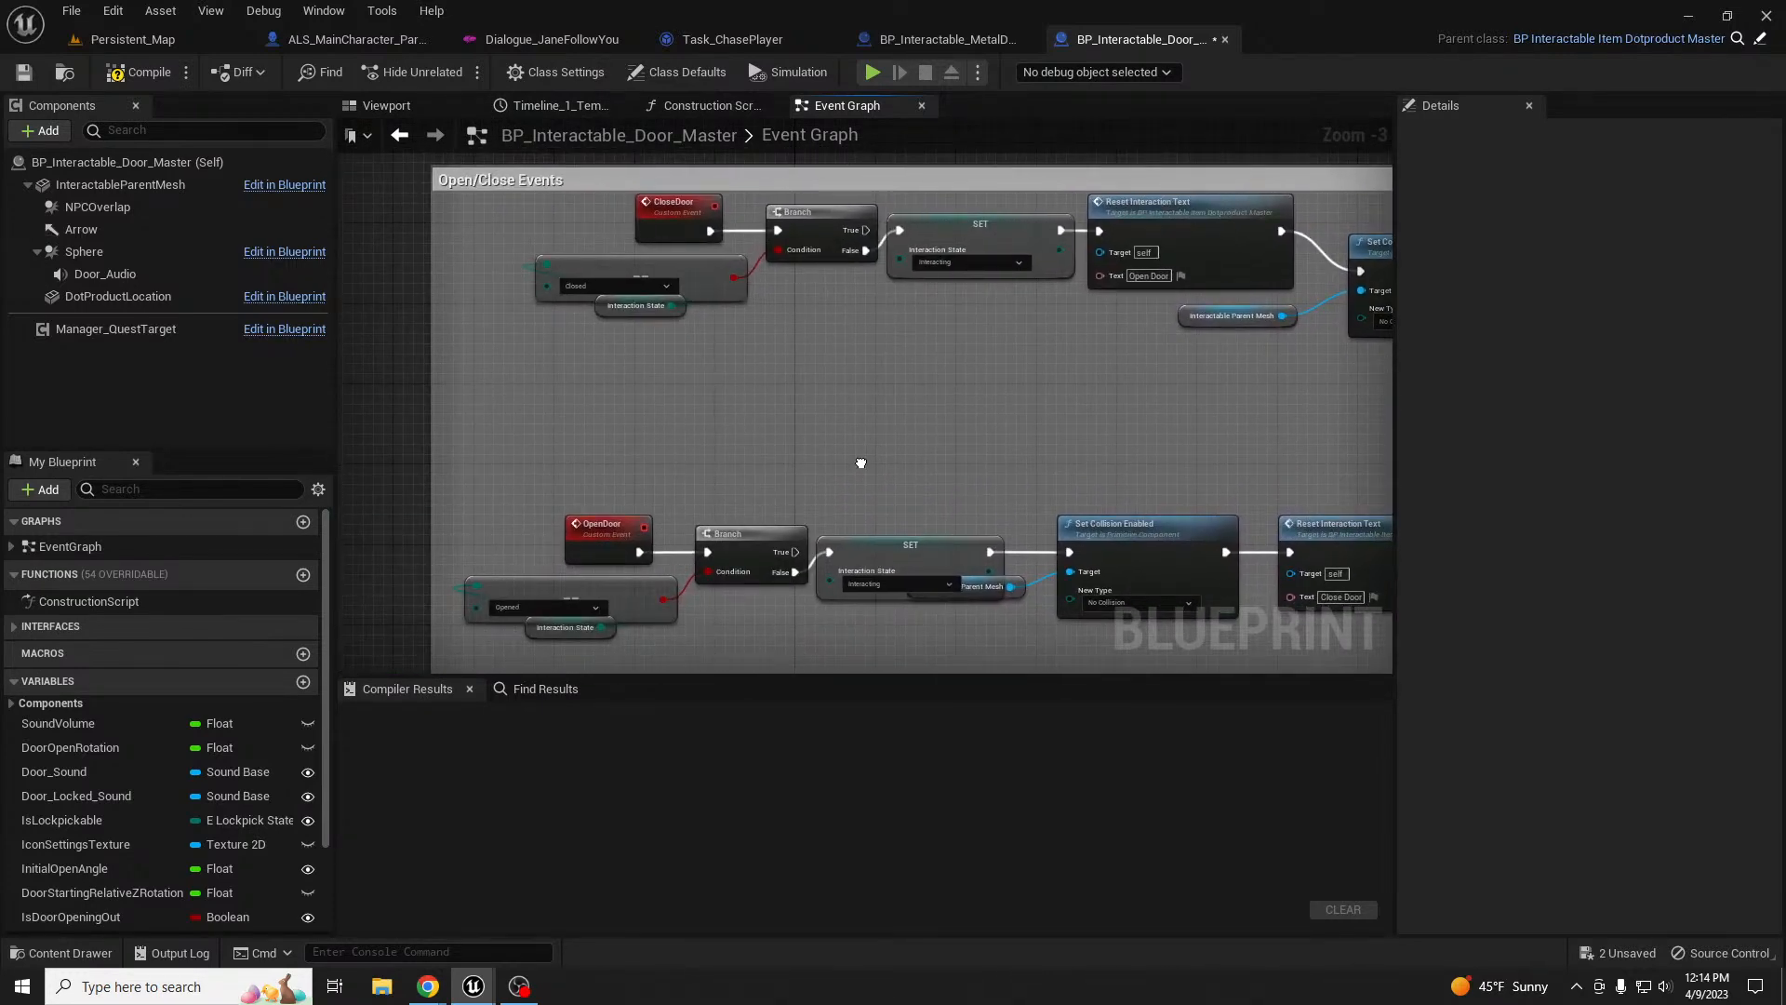
pyautogui.moveTo(860, 463); pyautogui.dragTo(890, 117, button='right')
pyautogui.moveTo(856, 650); pyautogui.dragTo(815, 566, button='right')
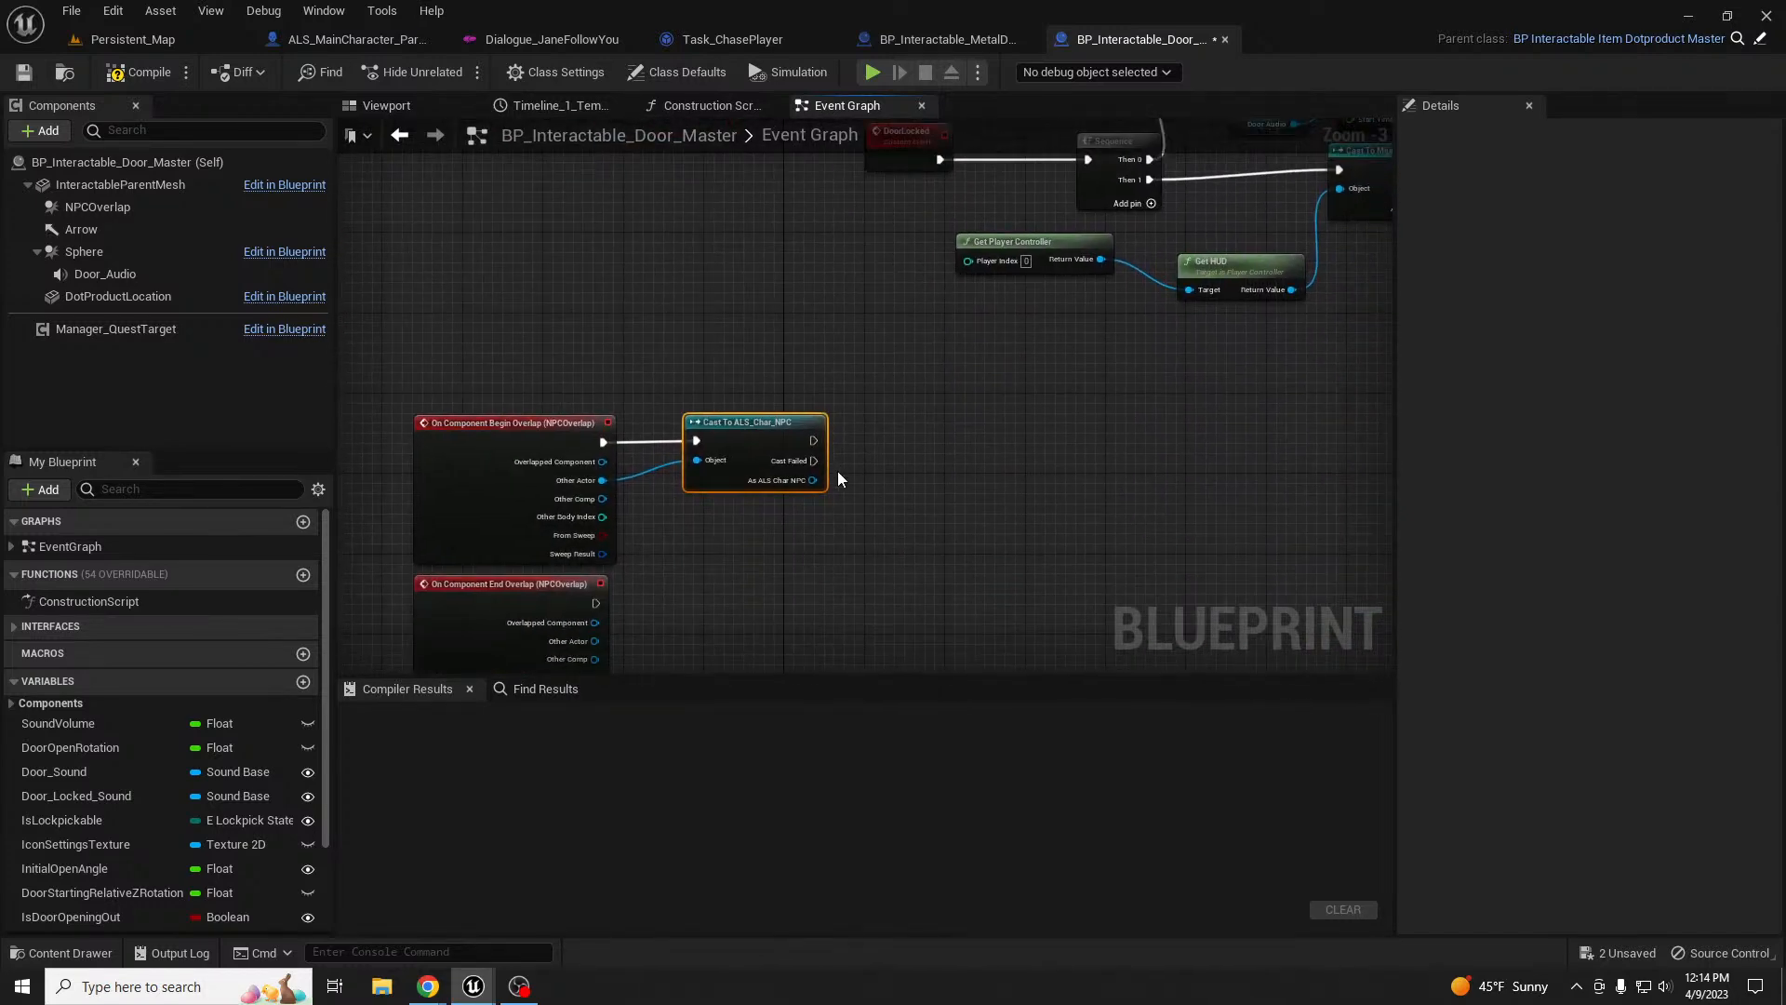
# - Call the Open Door event from the success output of the begin overlap event's ALS_Char_NPC cast
pyautogui.moveTo(812, 480); pyautogui.dragTo(897, 443)
pyautogui.click(854, 426)
pyautogui.write('open')
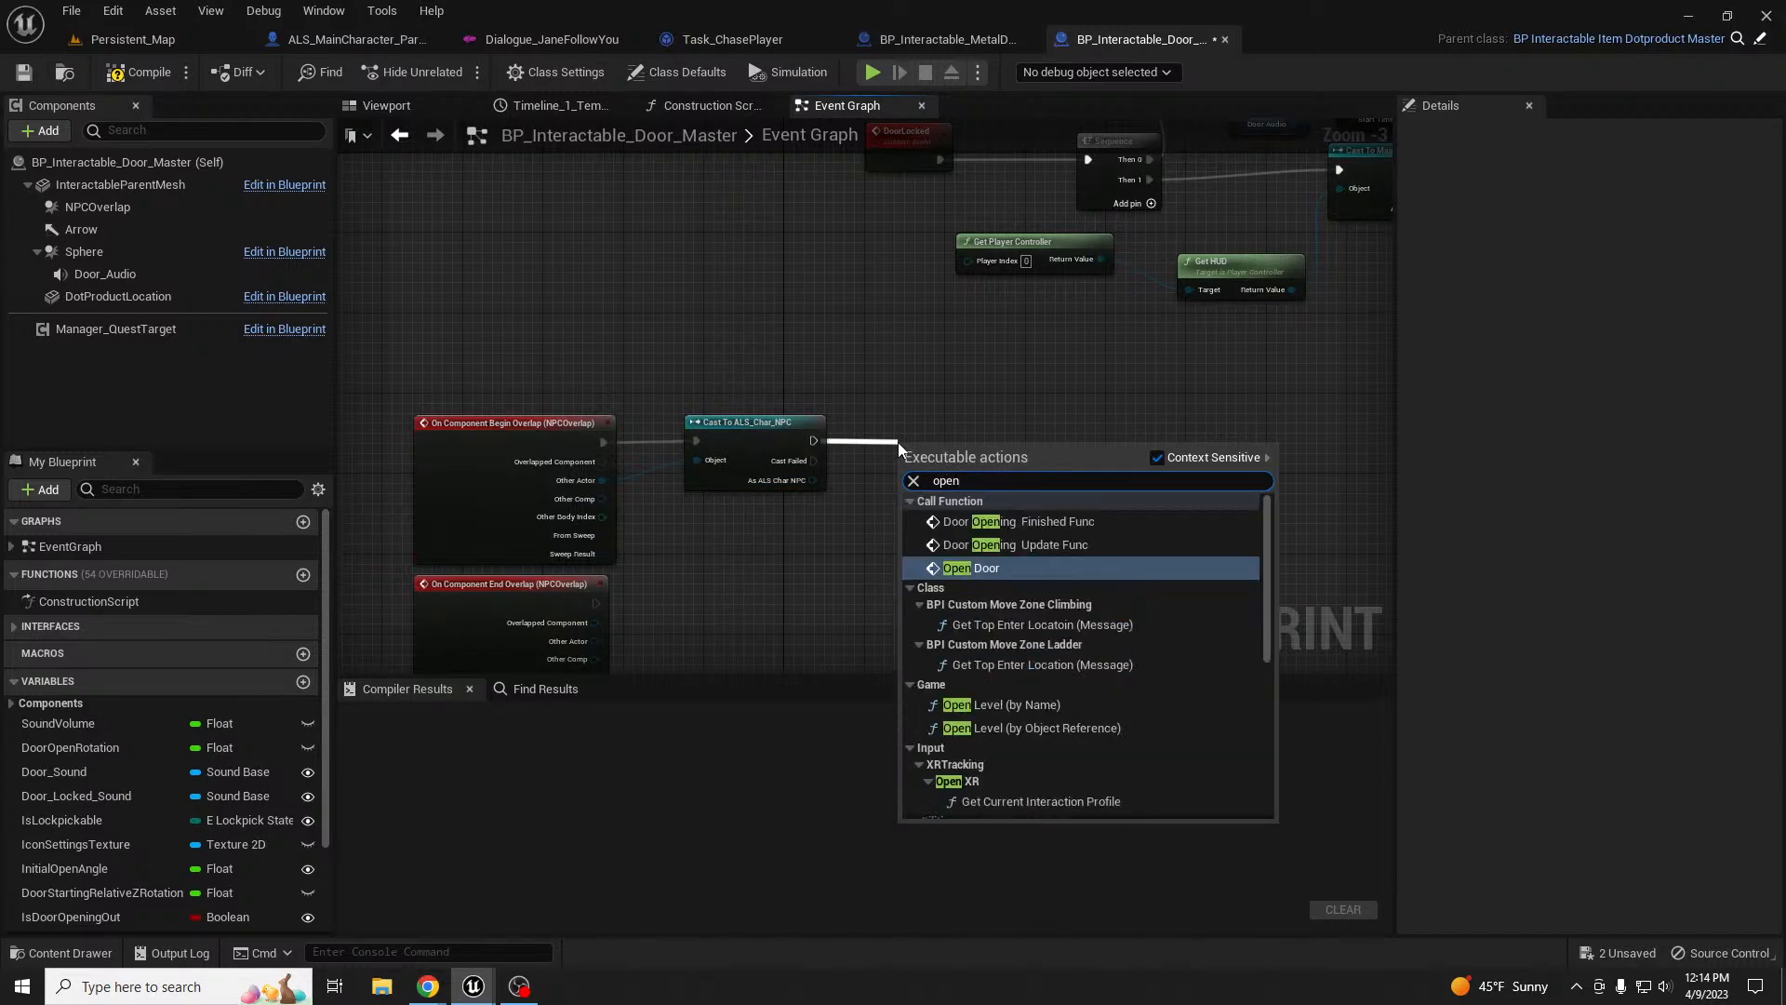
pyautogui.press('Return')
pyautogui.scroll(1, 875, 441)
pyautogui.moveTo(946, 421); pyautogui.dragTo(949, 428)
# - Cast the NPCOverlap end overlap event's Other Actor to ALS_Char_NPC
pyautogui.moveTo(871, 405); pyautogui.dragTo(861, 269, button='right')
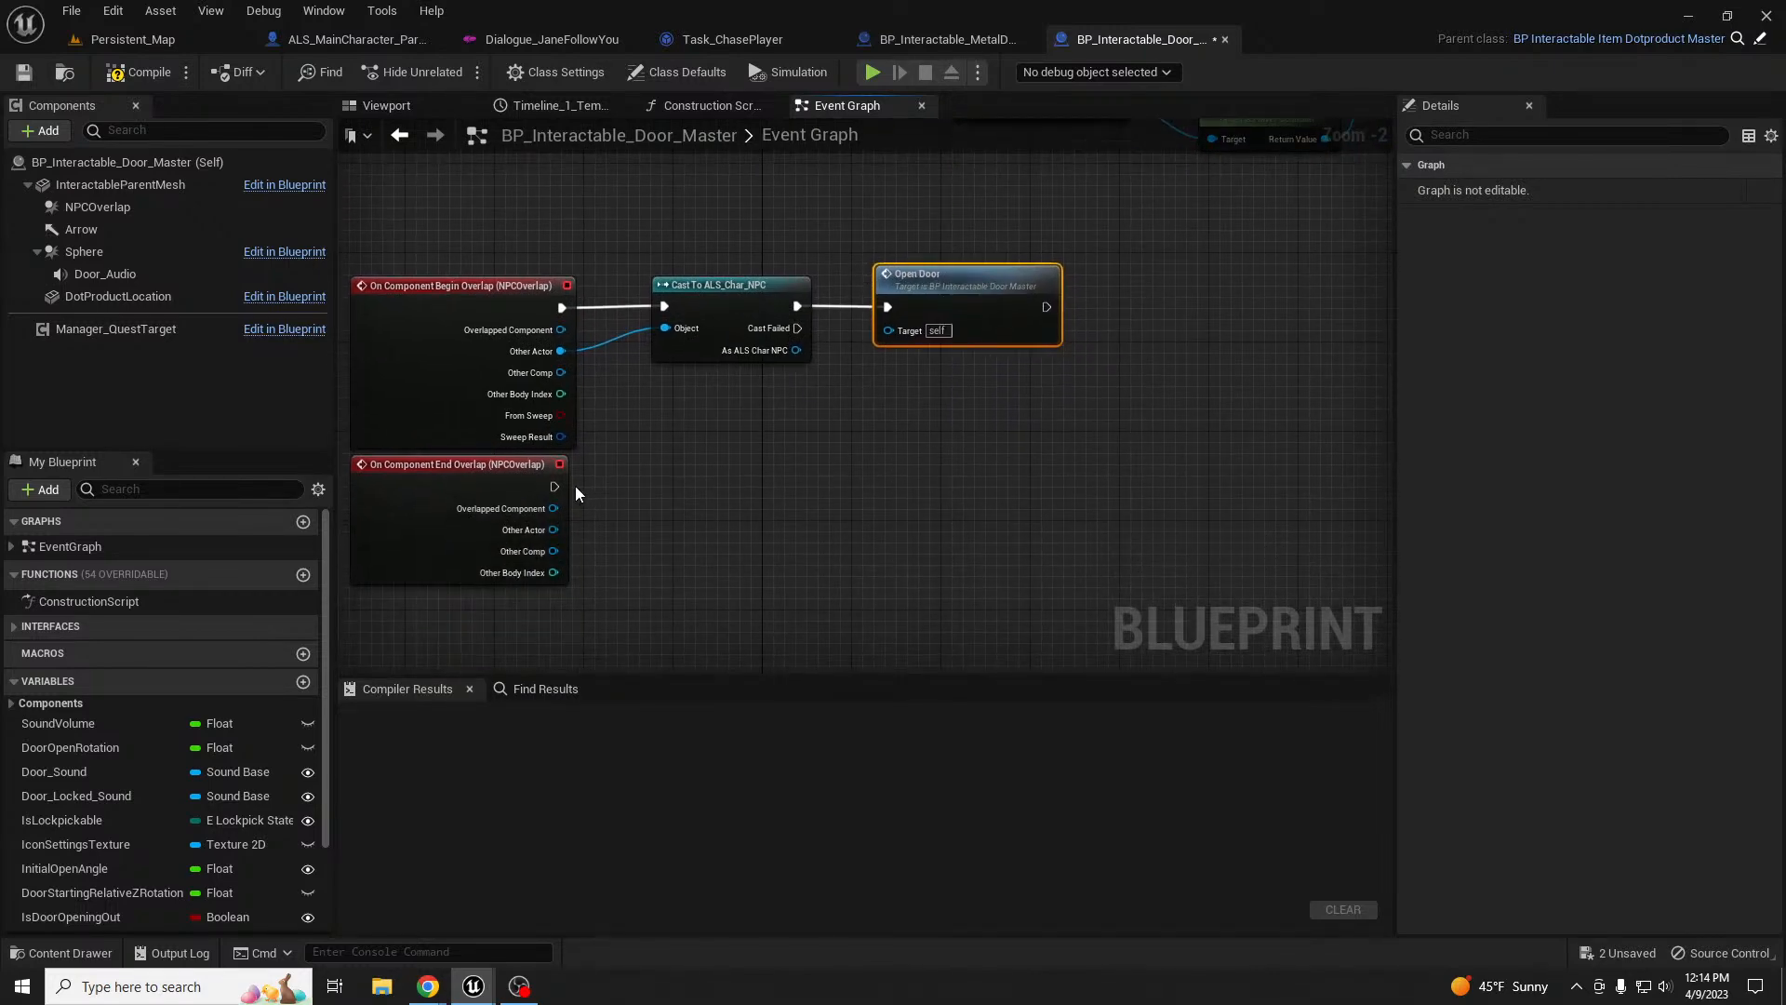
pyautogui.moveTo(497, 471); pyautogui.dragTo(500, 482)
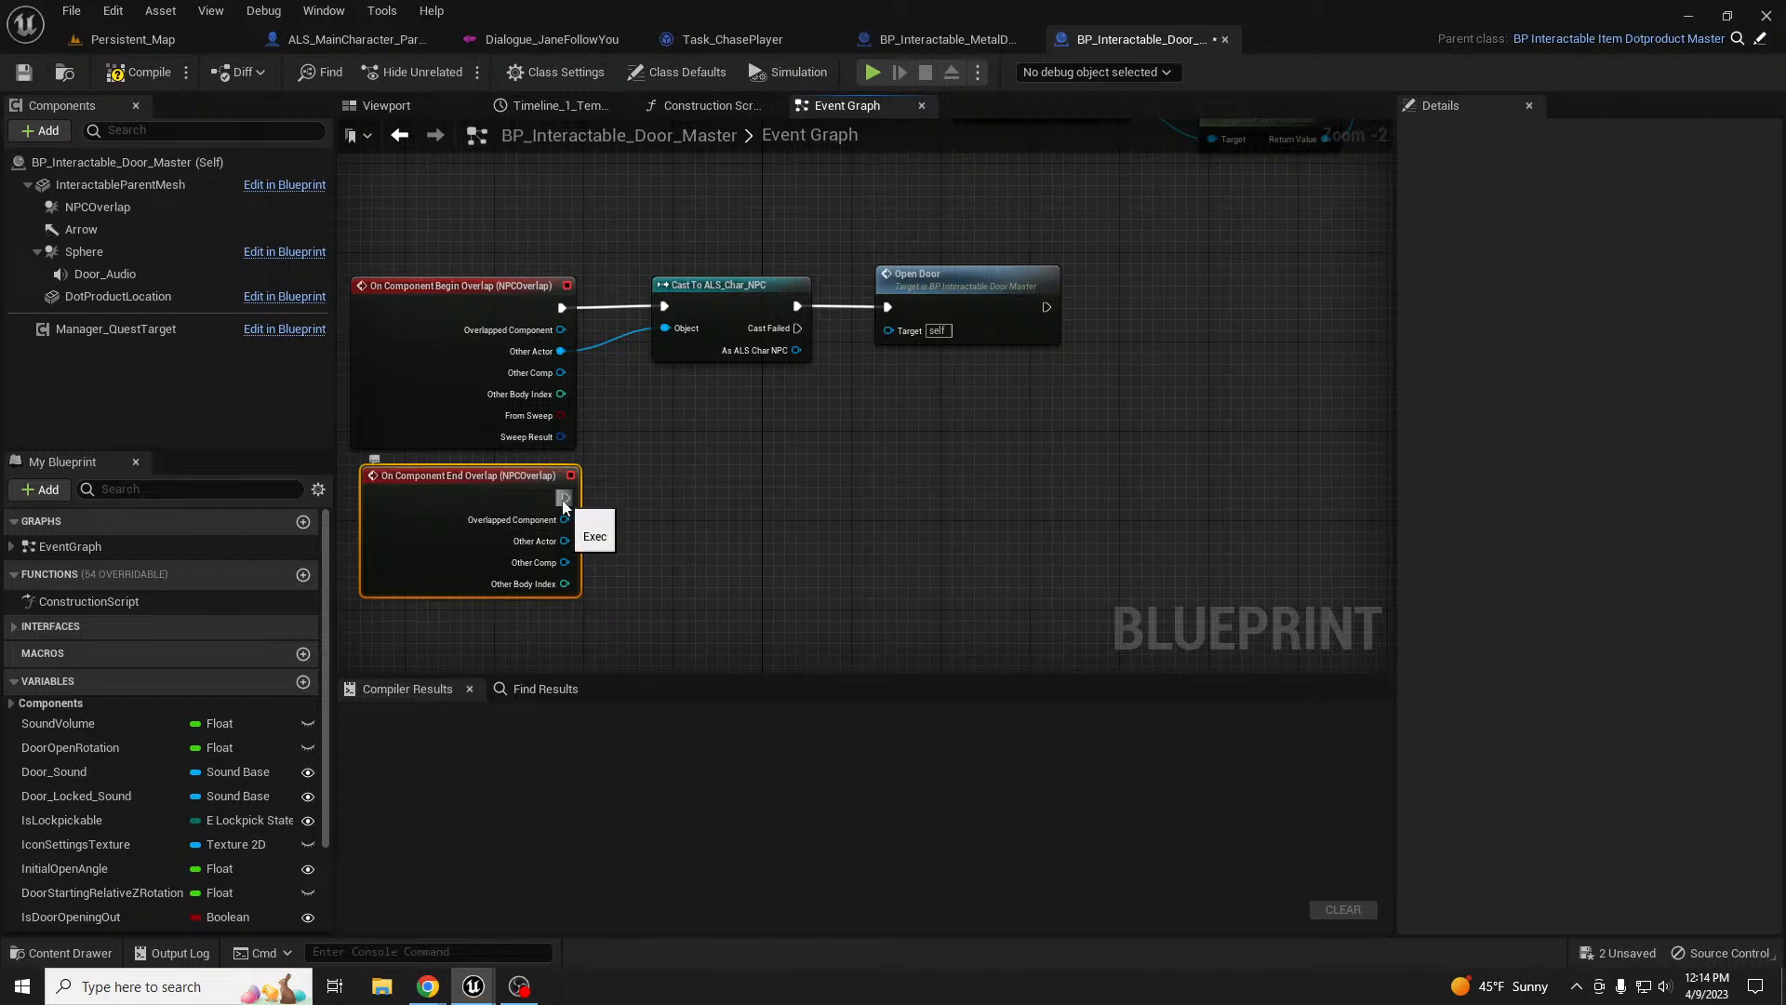
pyautogui.moveTo(564, 500); pyautogui.dragTo(642, 473)
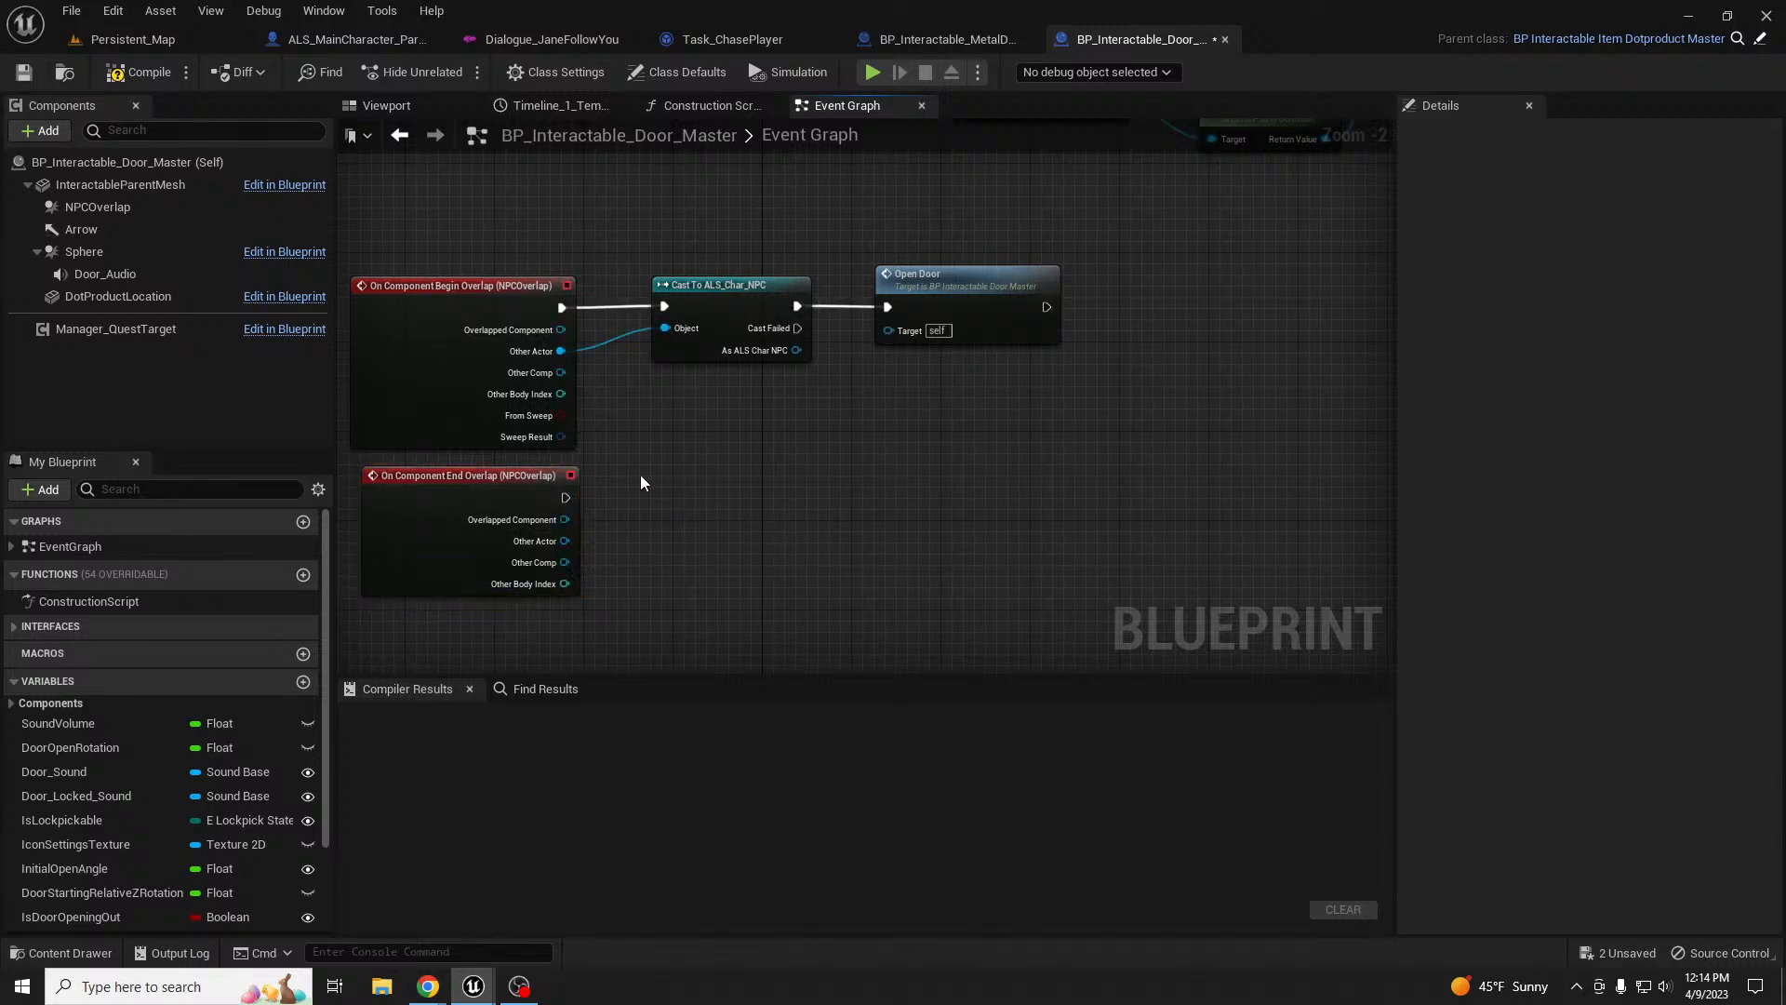
pyautogui.moveTo(565, 542); pyautogui.dragTo(664, 508)
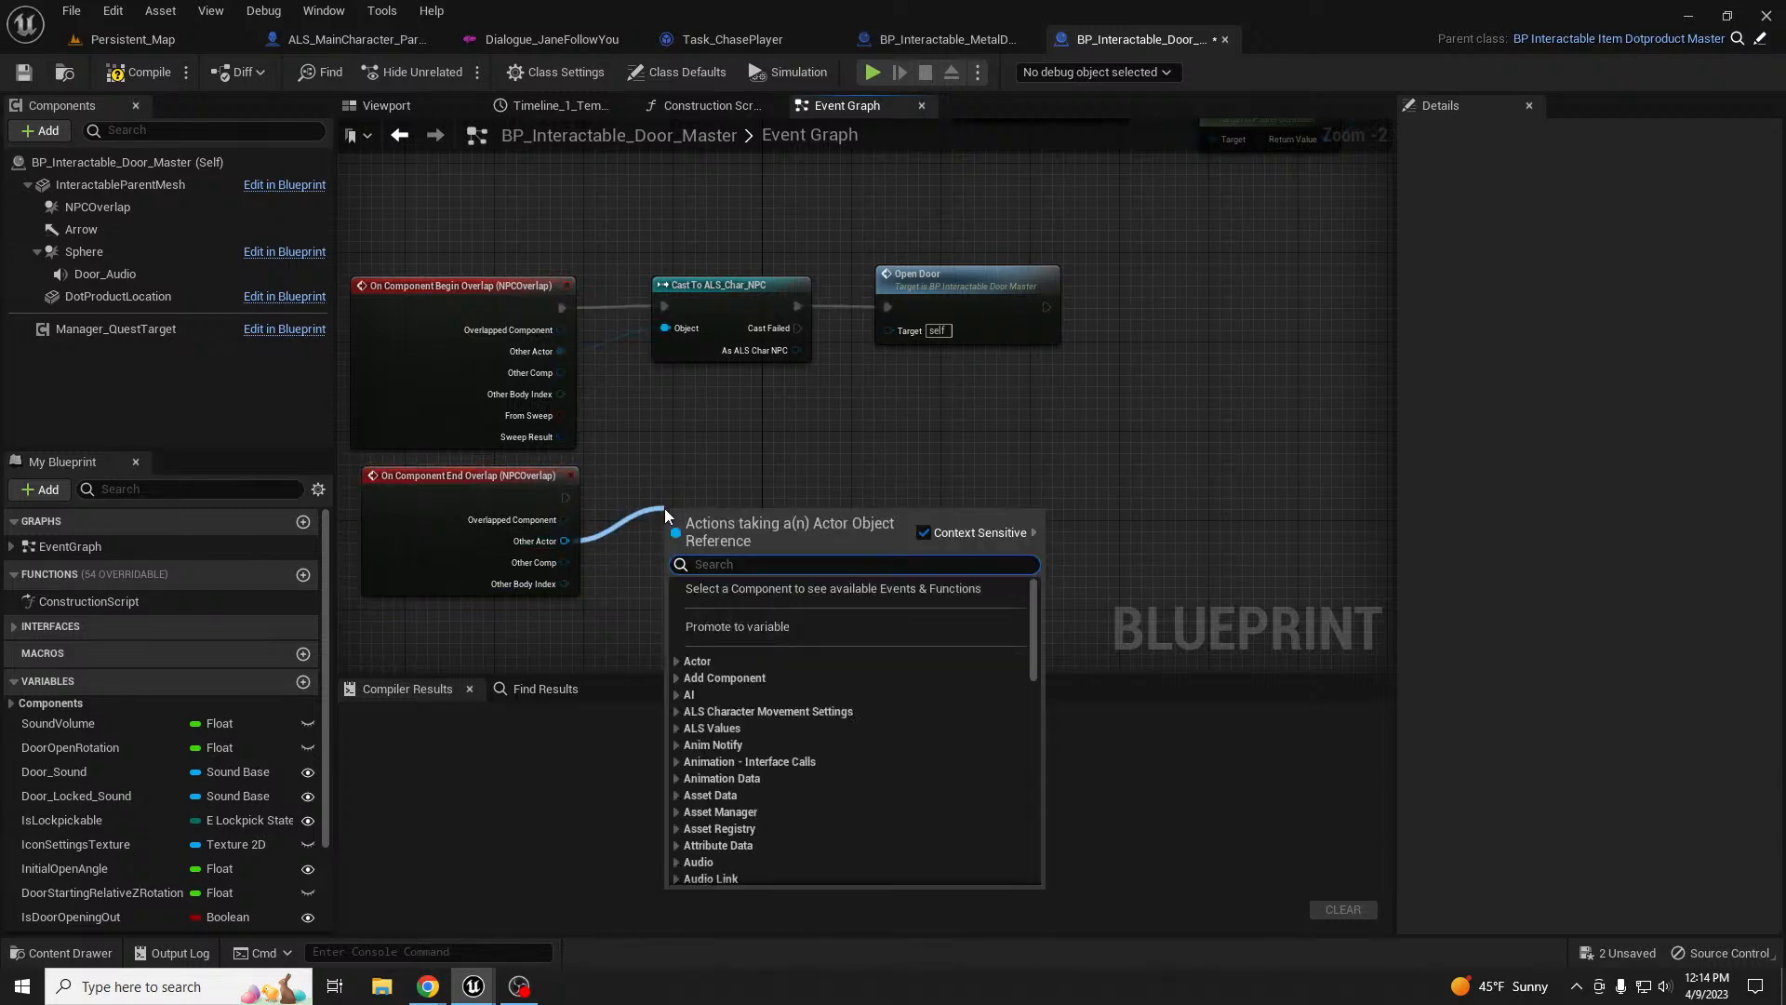
pyautogui.write('cast')
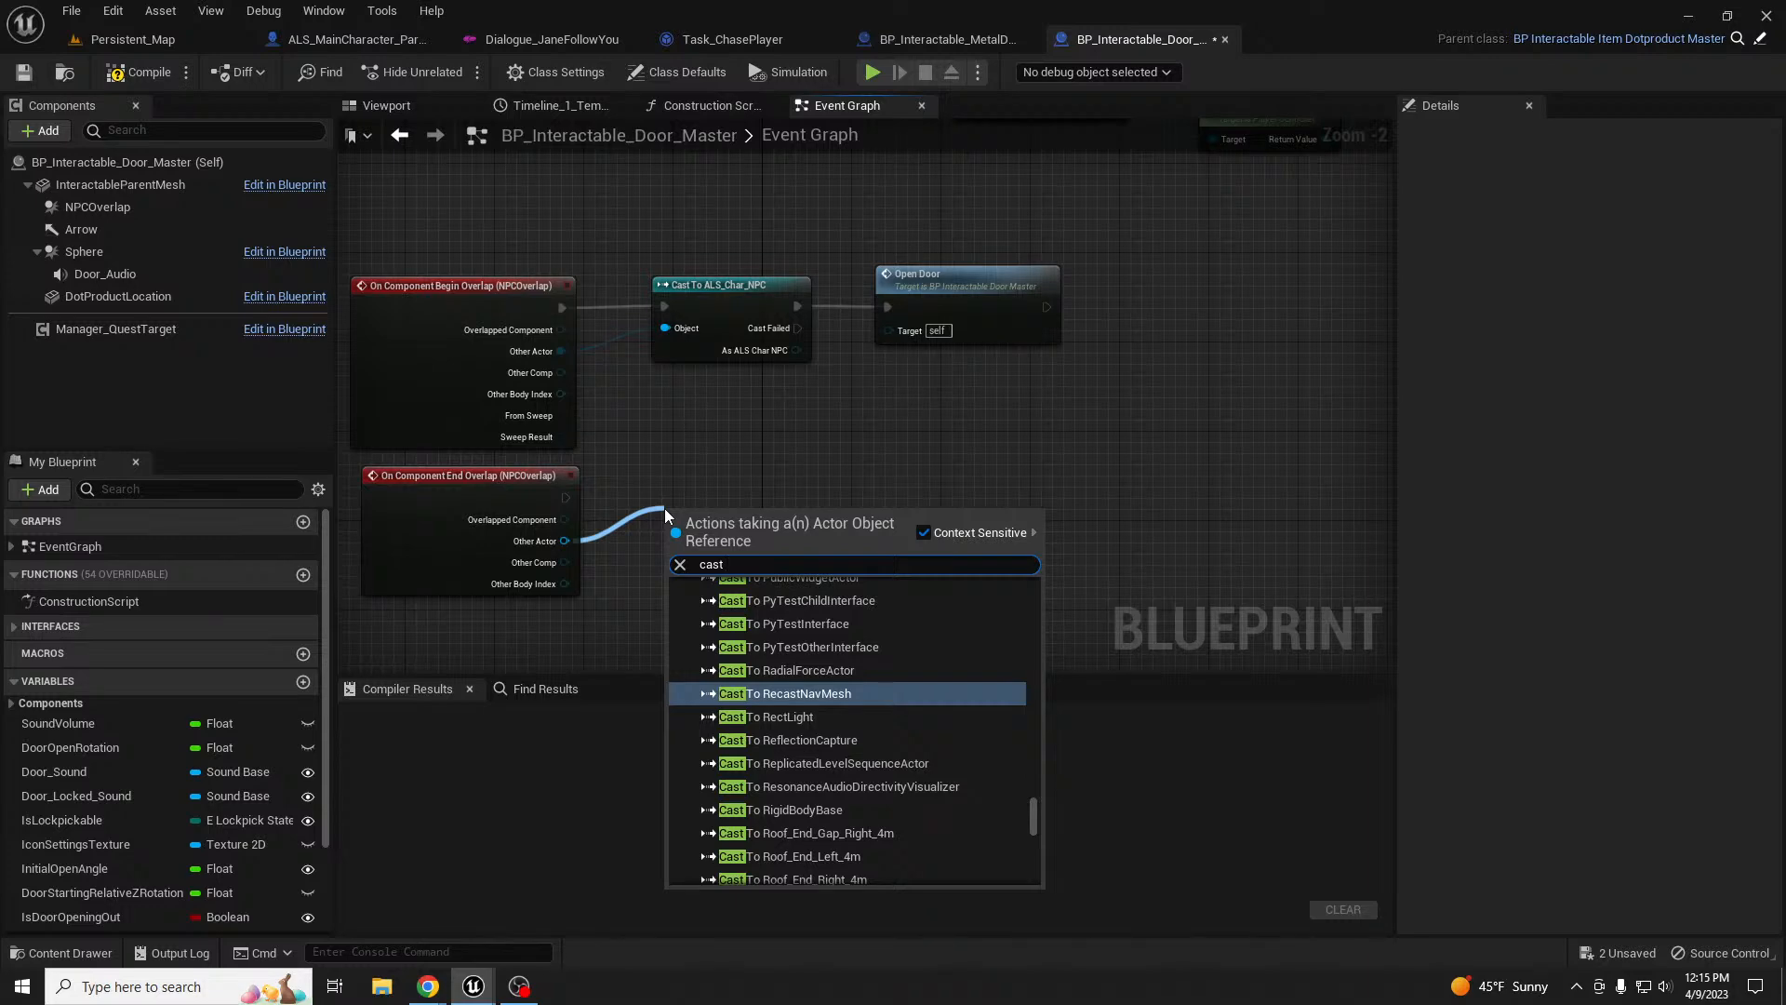
pyautogui.write('als np')
pyautogui.press('Return')
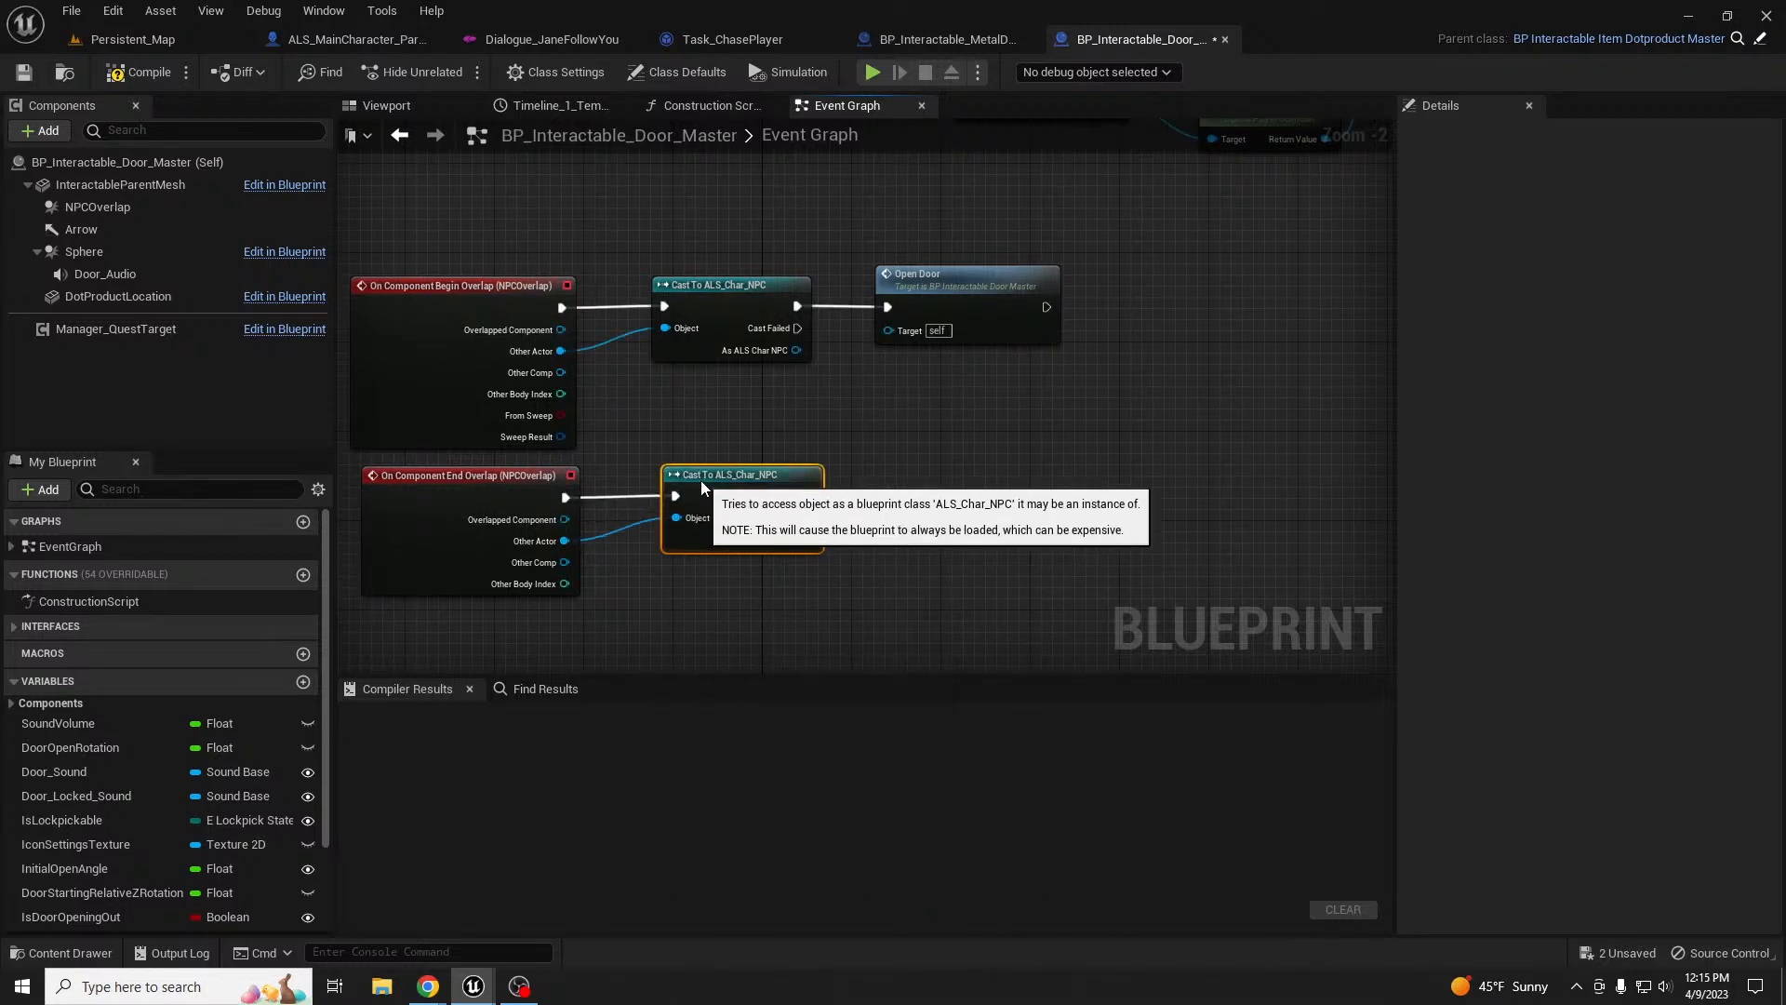
pyautogui.moveTo(808, 539); pyautogui.dragTo(904, 509)
pyautogui.write('close')
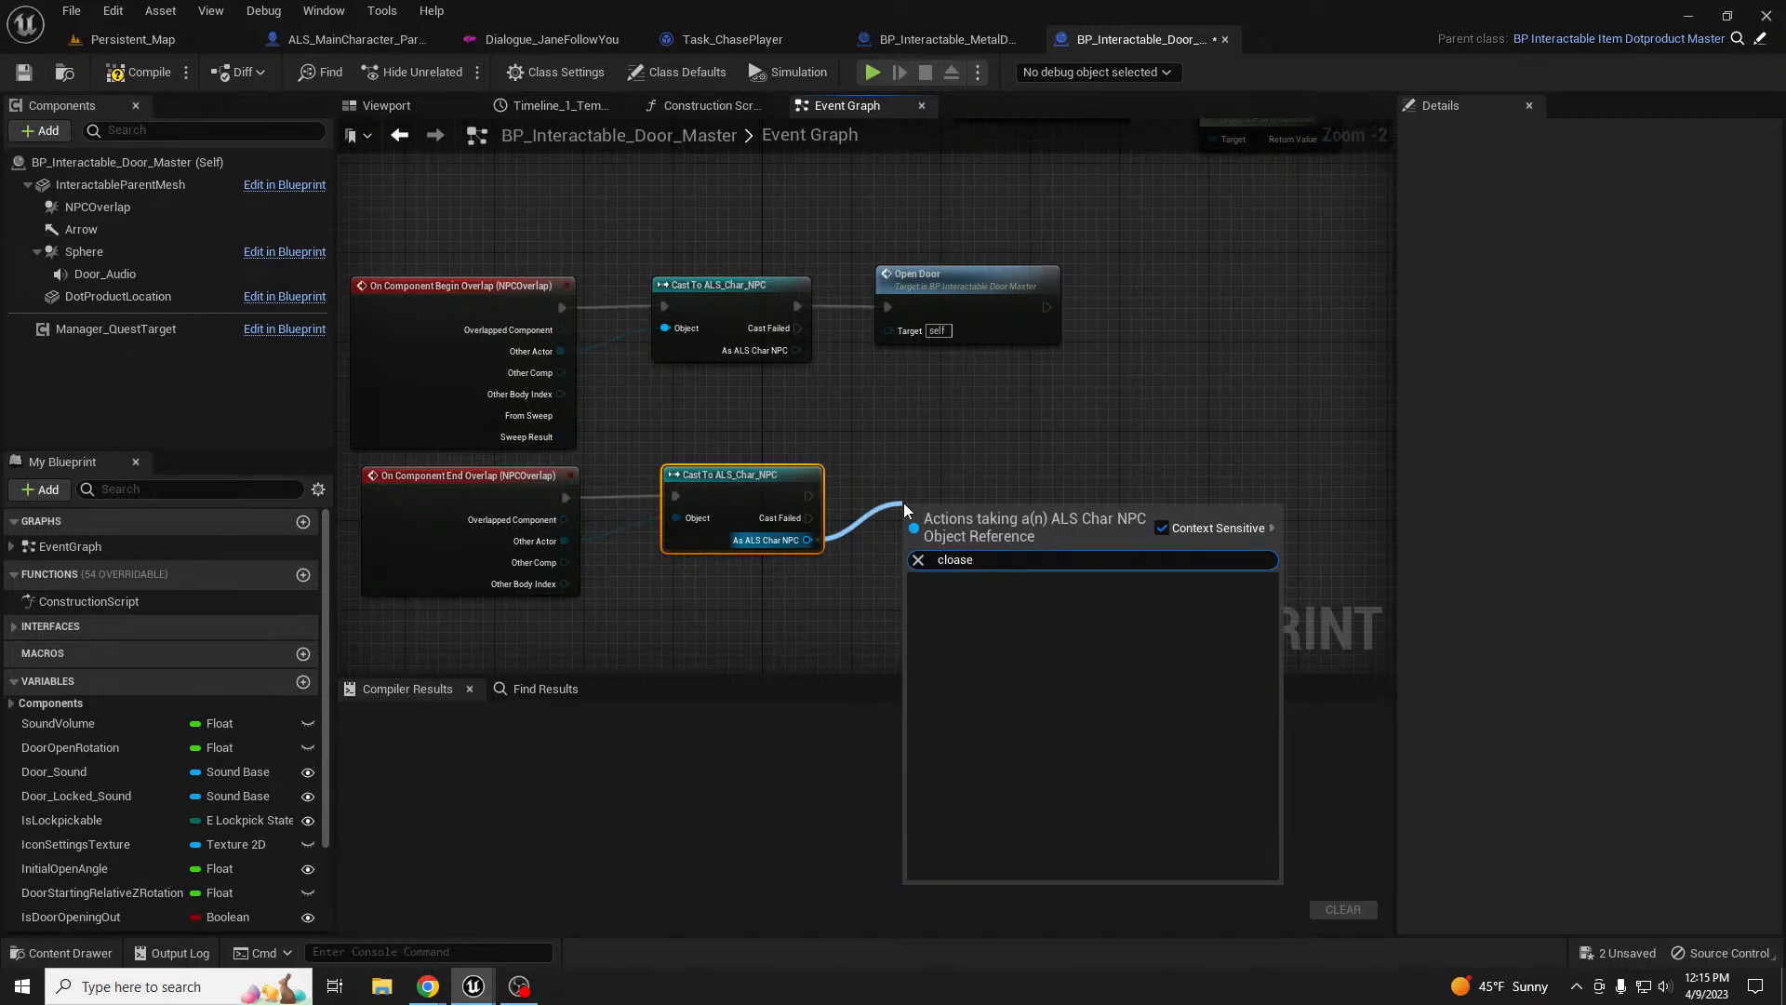
pyautogui.write(' do')
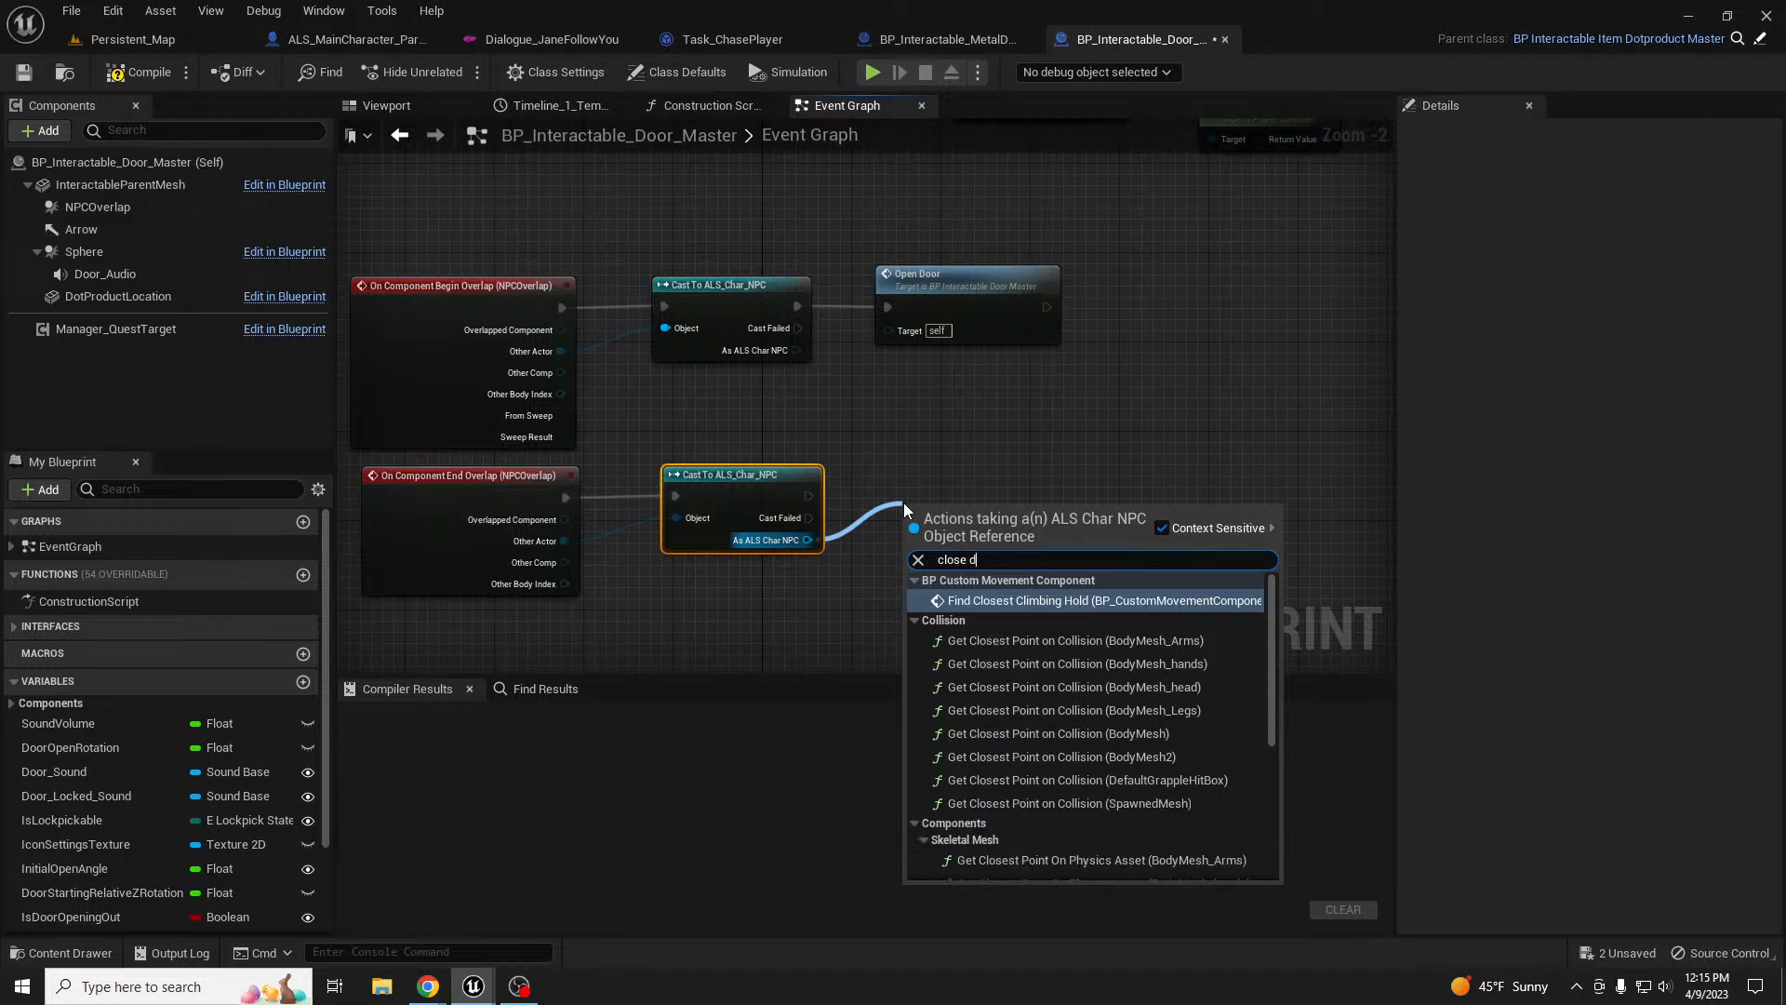
pyautogui.press('BackSpace')
pyautogui.press('BackSpace')
pyautogui.press('BackSpace')
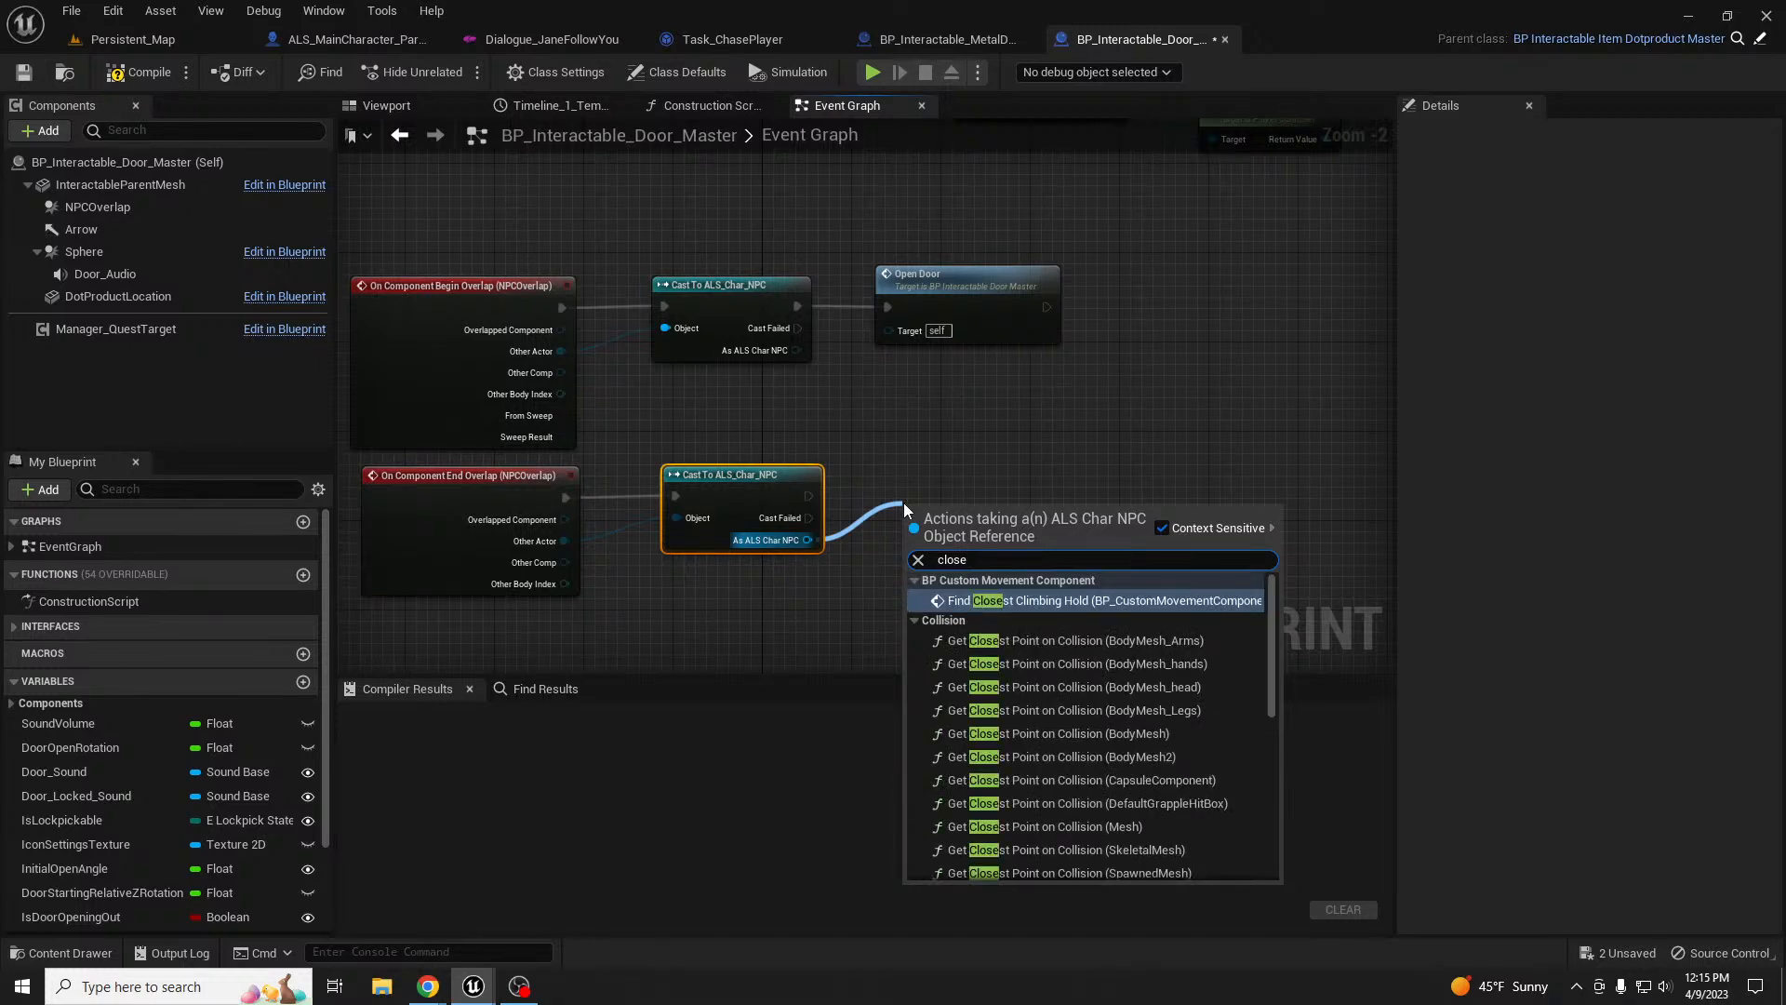
pyautogui.press('Escape')
# - Call the Close Door event from the success output of the end overlap event's ALS_Char_NPC cast
pyautogui.moveTo(809, 495); pyautogui.dragTo(918, 464)
pyautogui.press('Return')
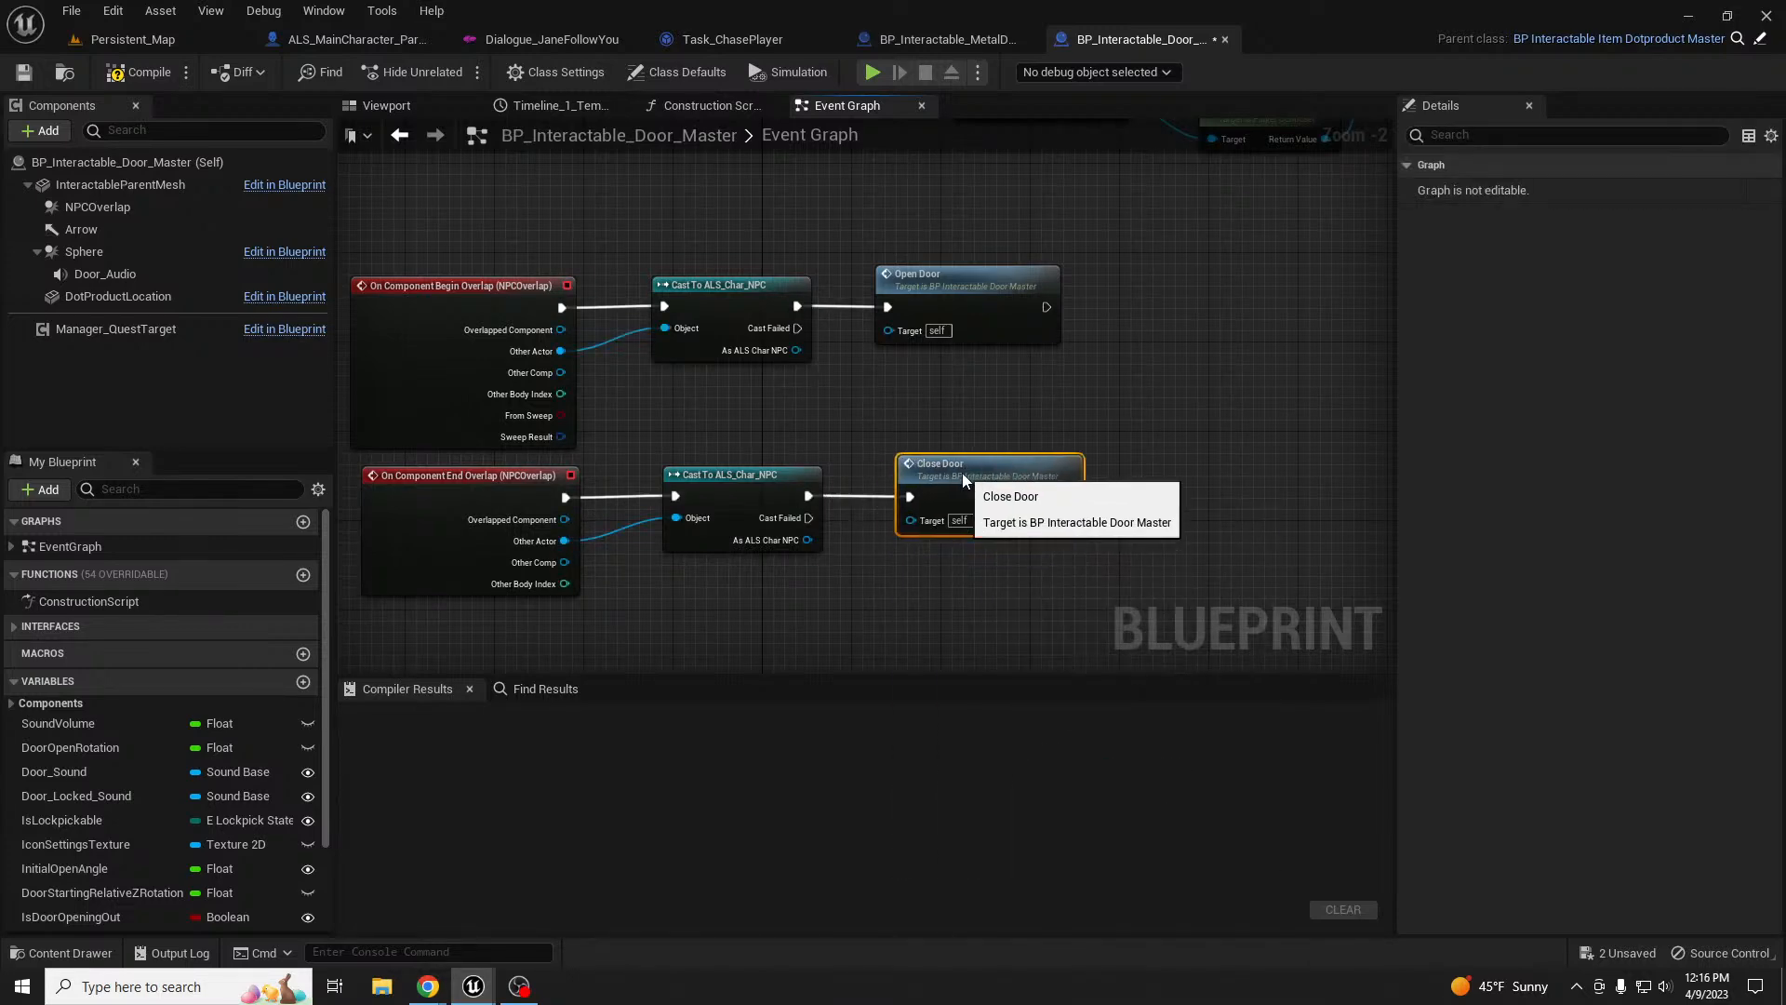
# - Enclose both overlap event chains in a comment titled "NPC overlap" and enable its bubble when zoomed
pyautogui.scroll(-1, 771, 389)
pyautogui.moveTo(389, 177); pyautogui.dragTo(1033, 432)
pyautogui.moveTo(706, 456); pyautogui.dragTo(871, 638, button='right')
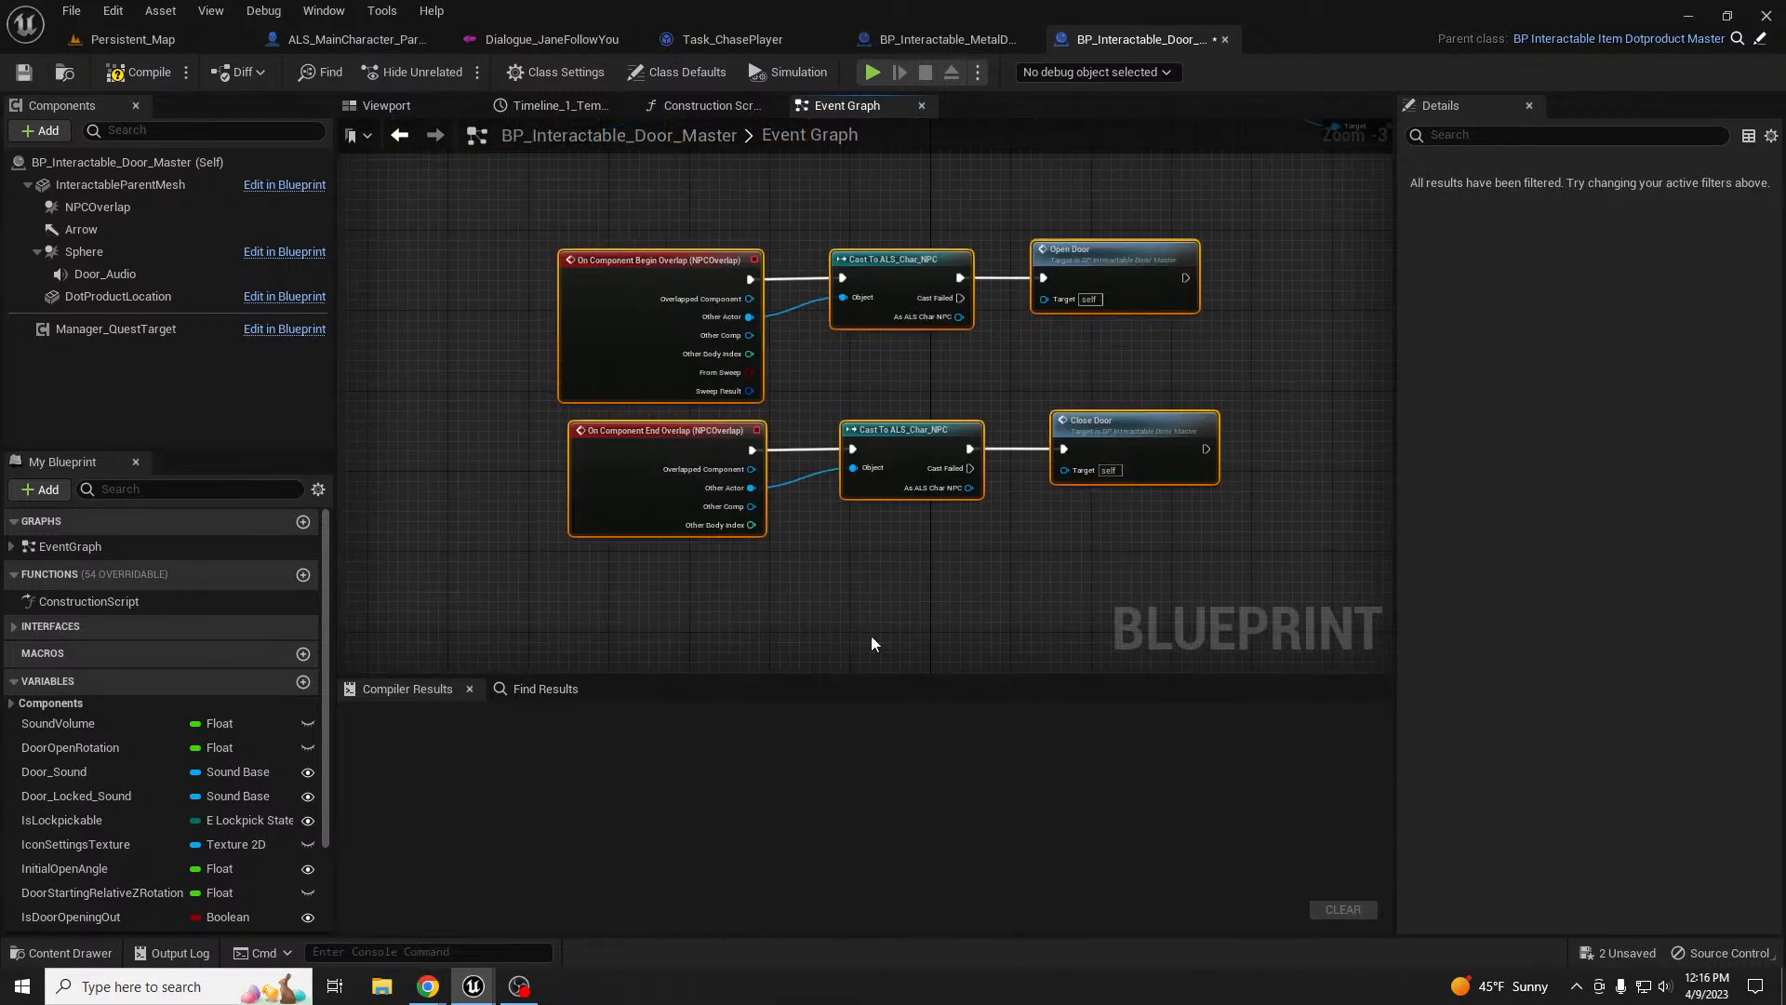
pyautogui.write('c')
pyautogui.write('NPC')
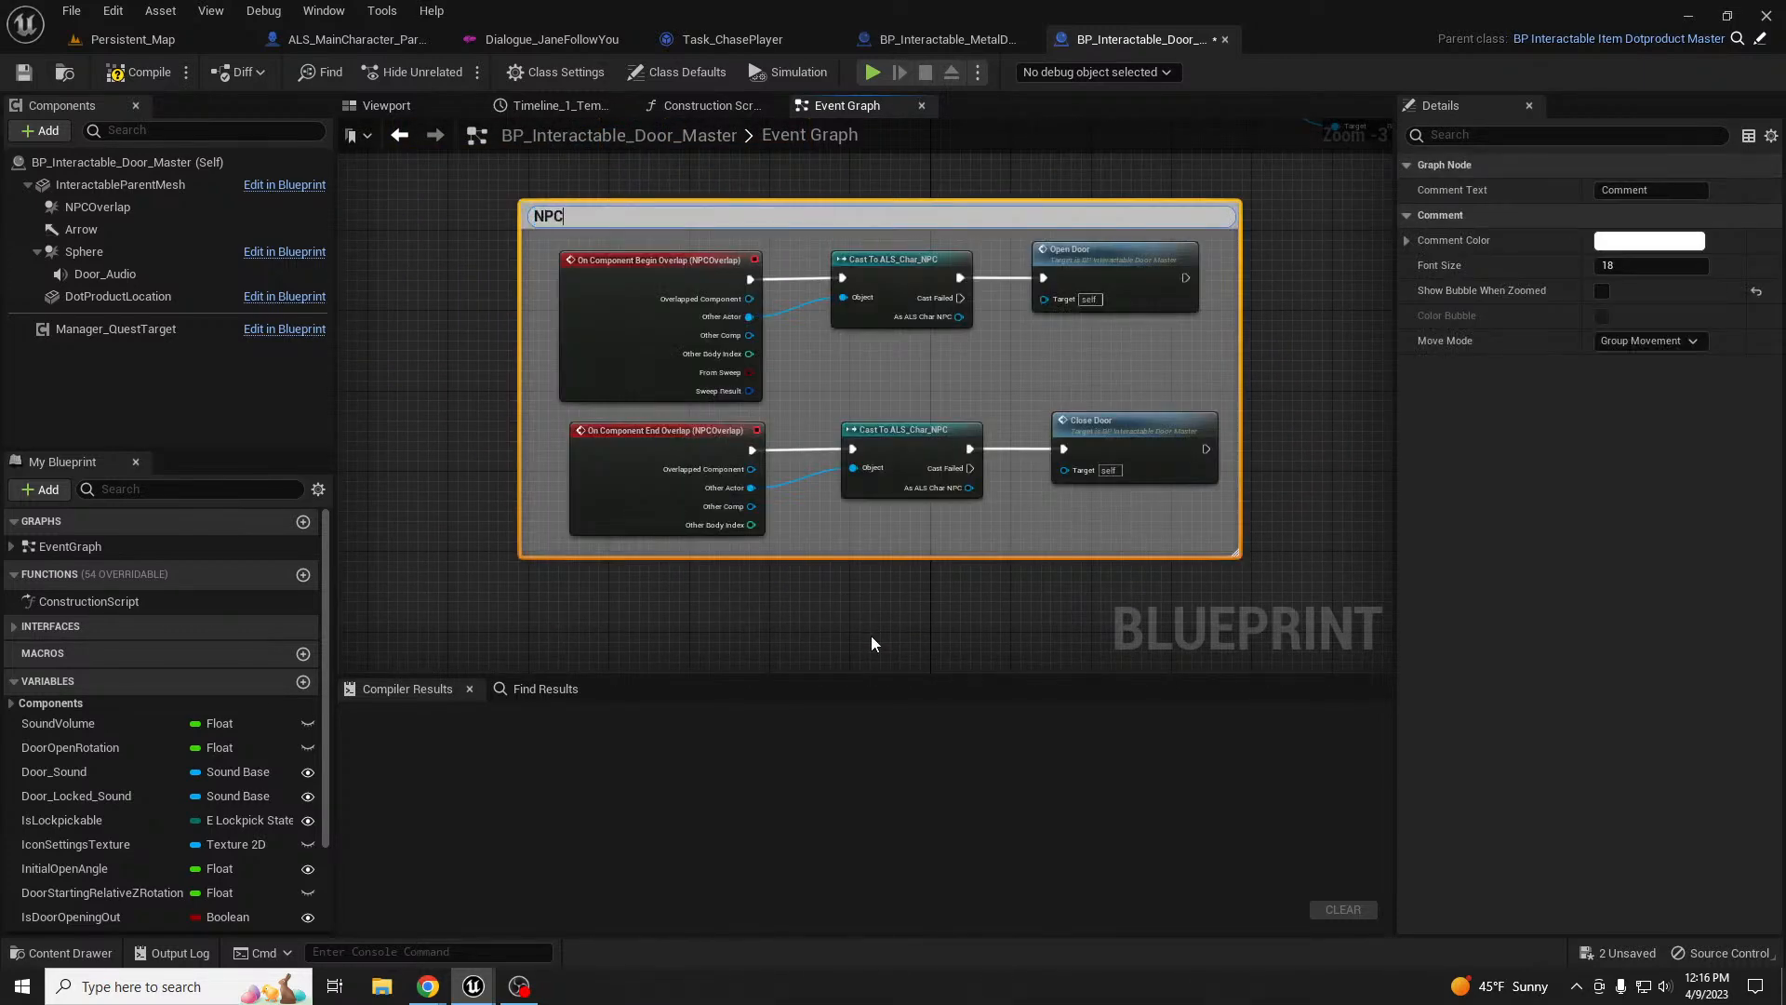
pyautogui.write(' overlap')
pyautogui.press('Return')
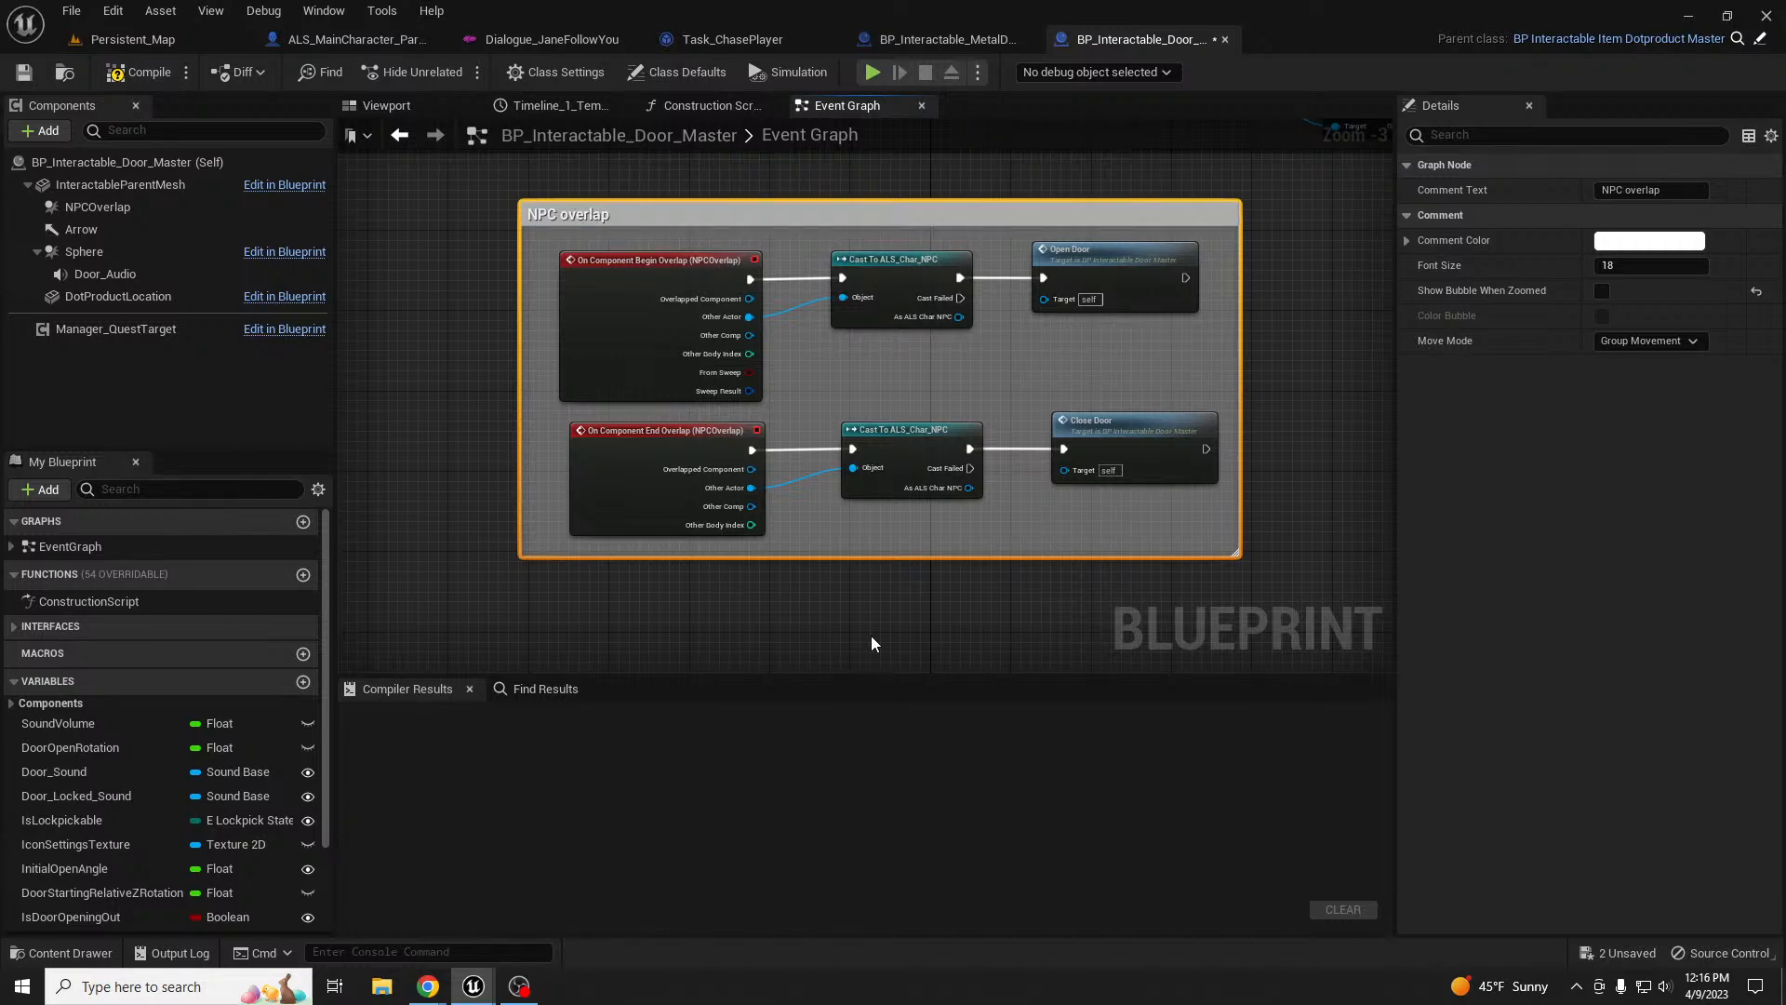
pyautogui.click(1601, 292)
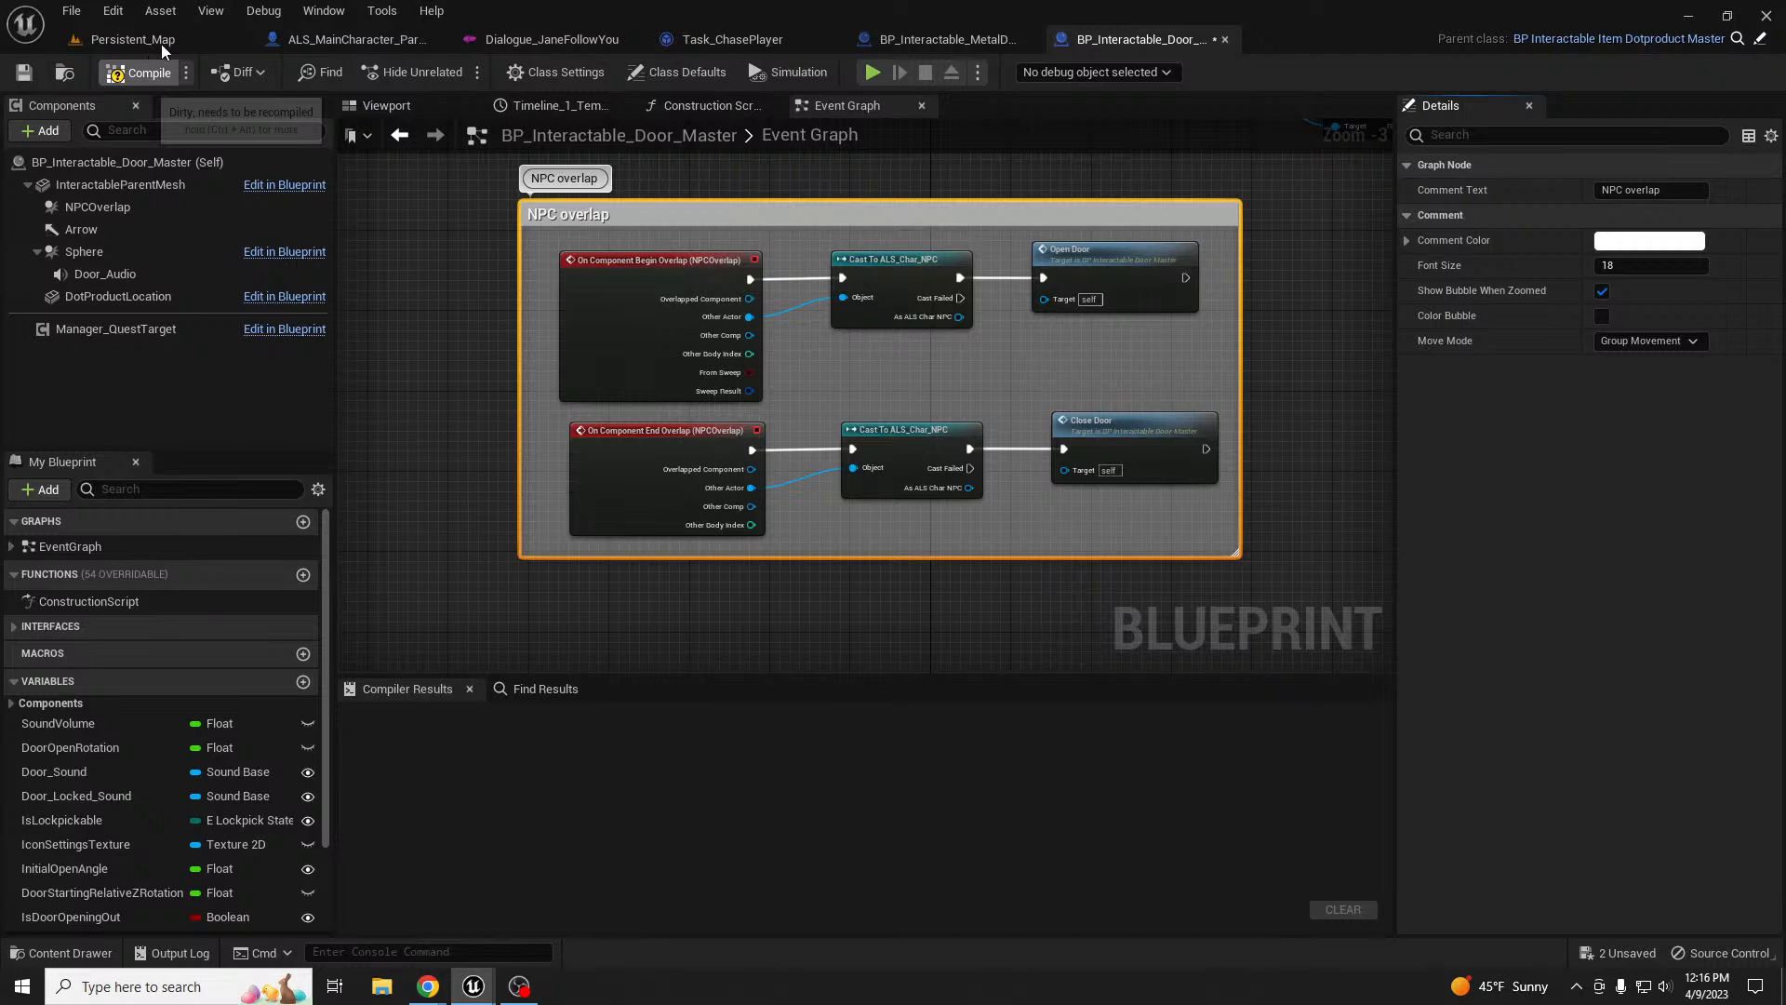
# - Playtest Persistent_Map by walking through the house and out the front door with the NPC following, then end the session
pyautogui.click(133, 39)
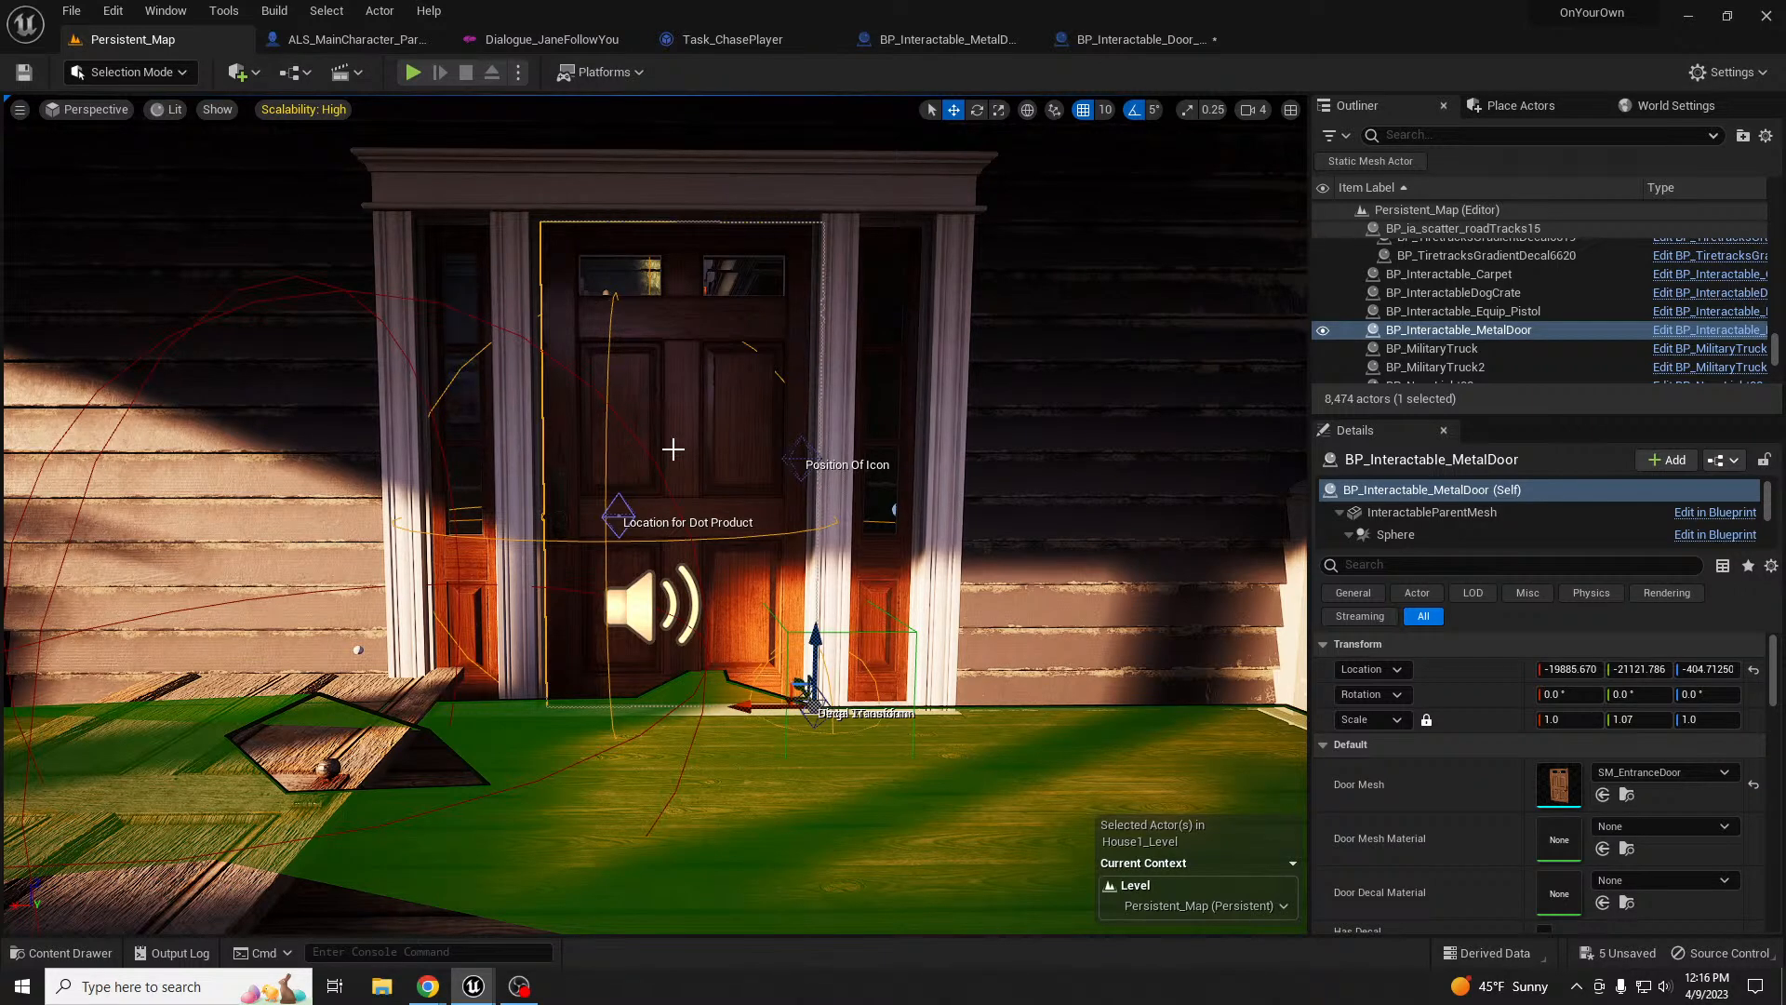
pyautogui.moveTo(713, 475); pyautogui.dragTo(700, 507, button='right')
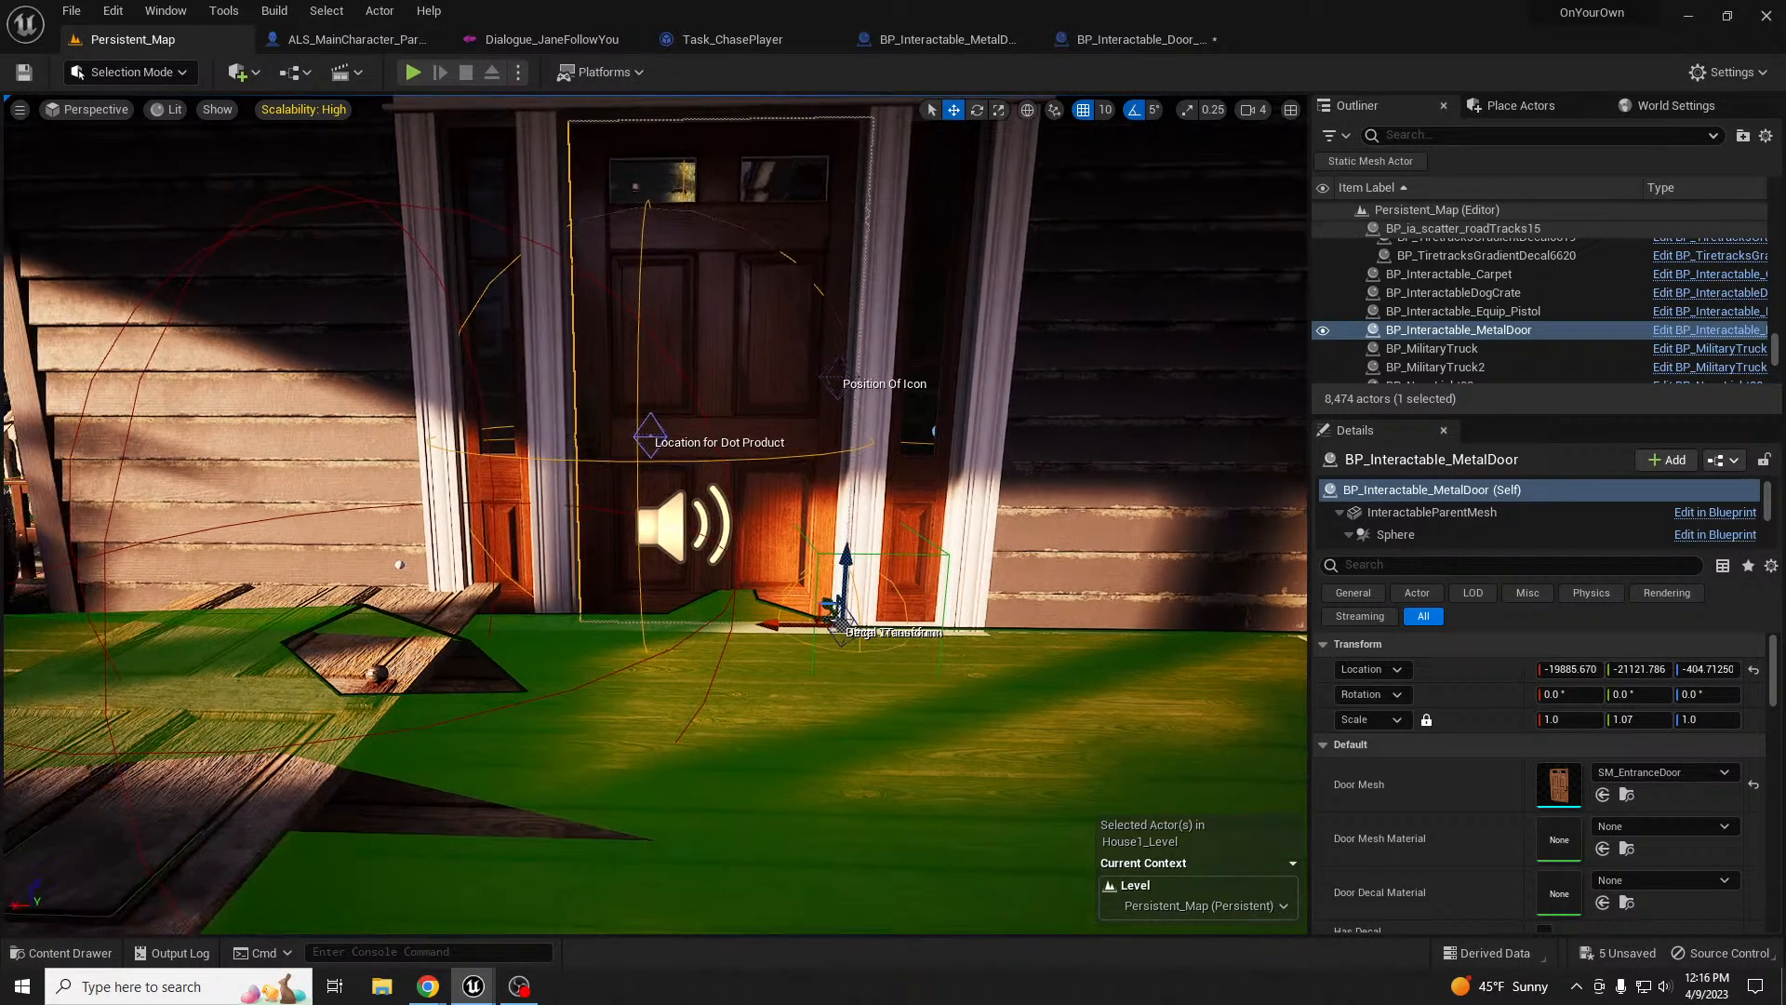
pyautogui.hotkey('alt', 'p')
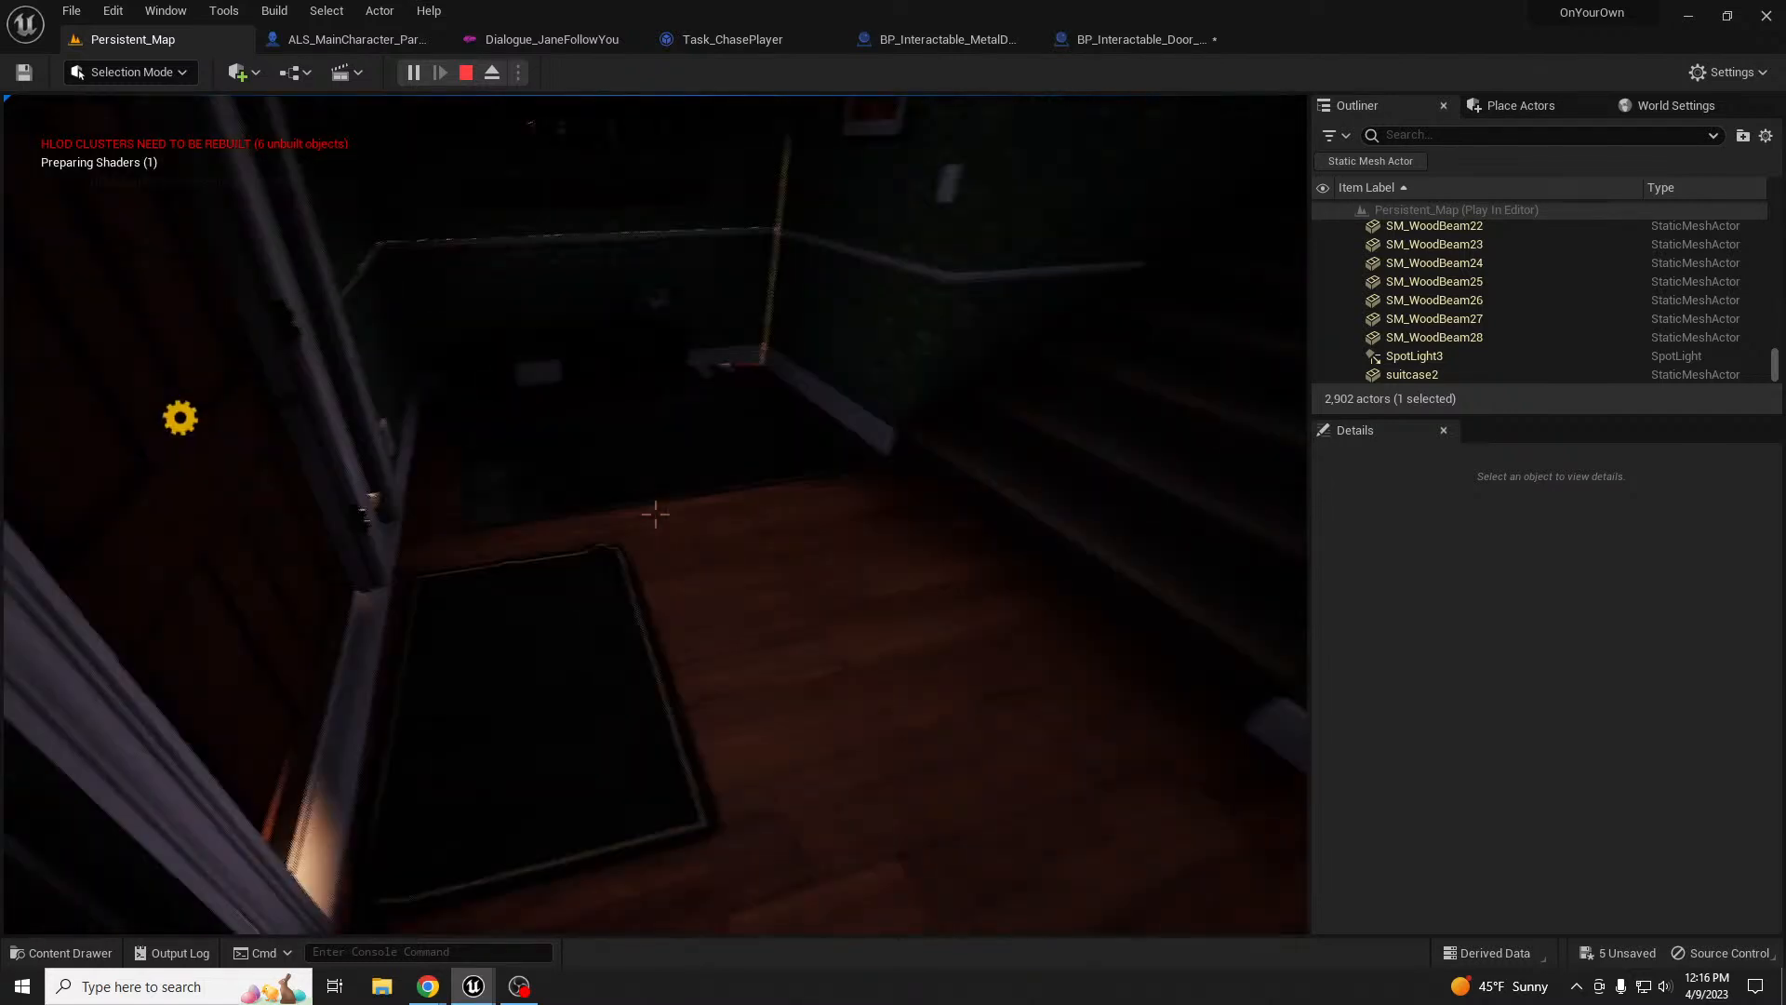
pyautogui.press('w')
pyautogui.press('f')
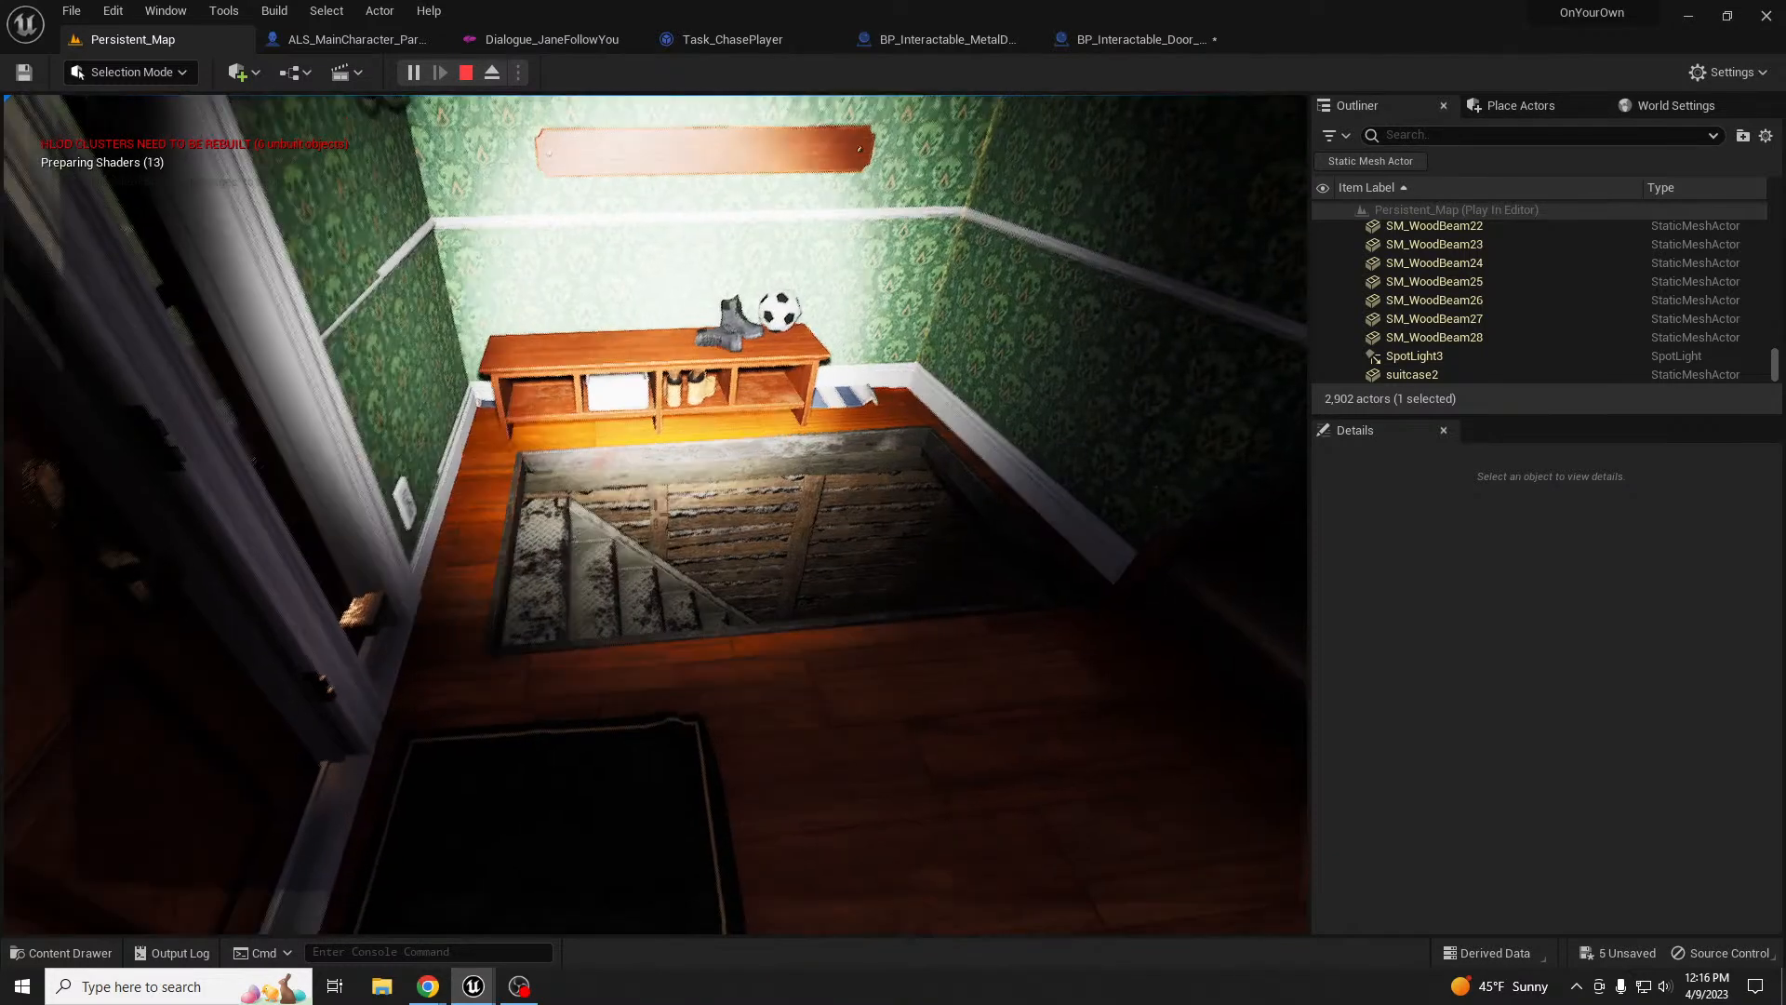
pyautogui.press('w')
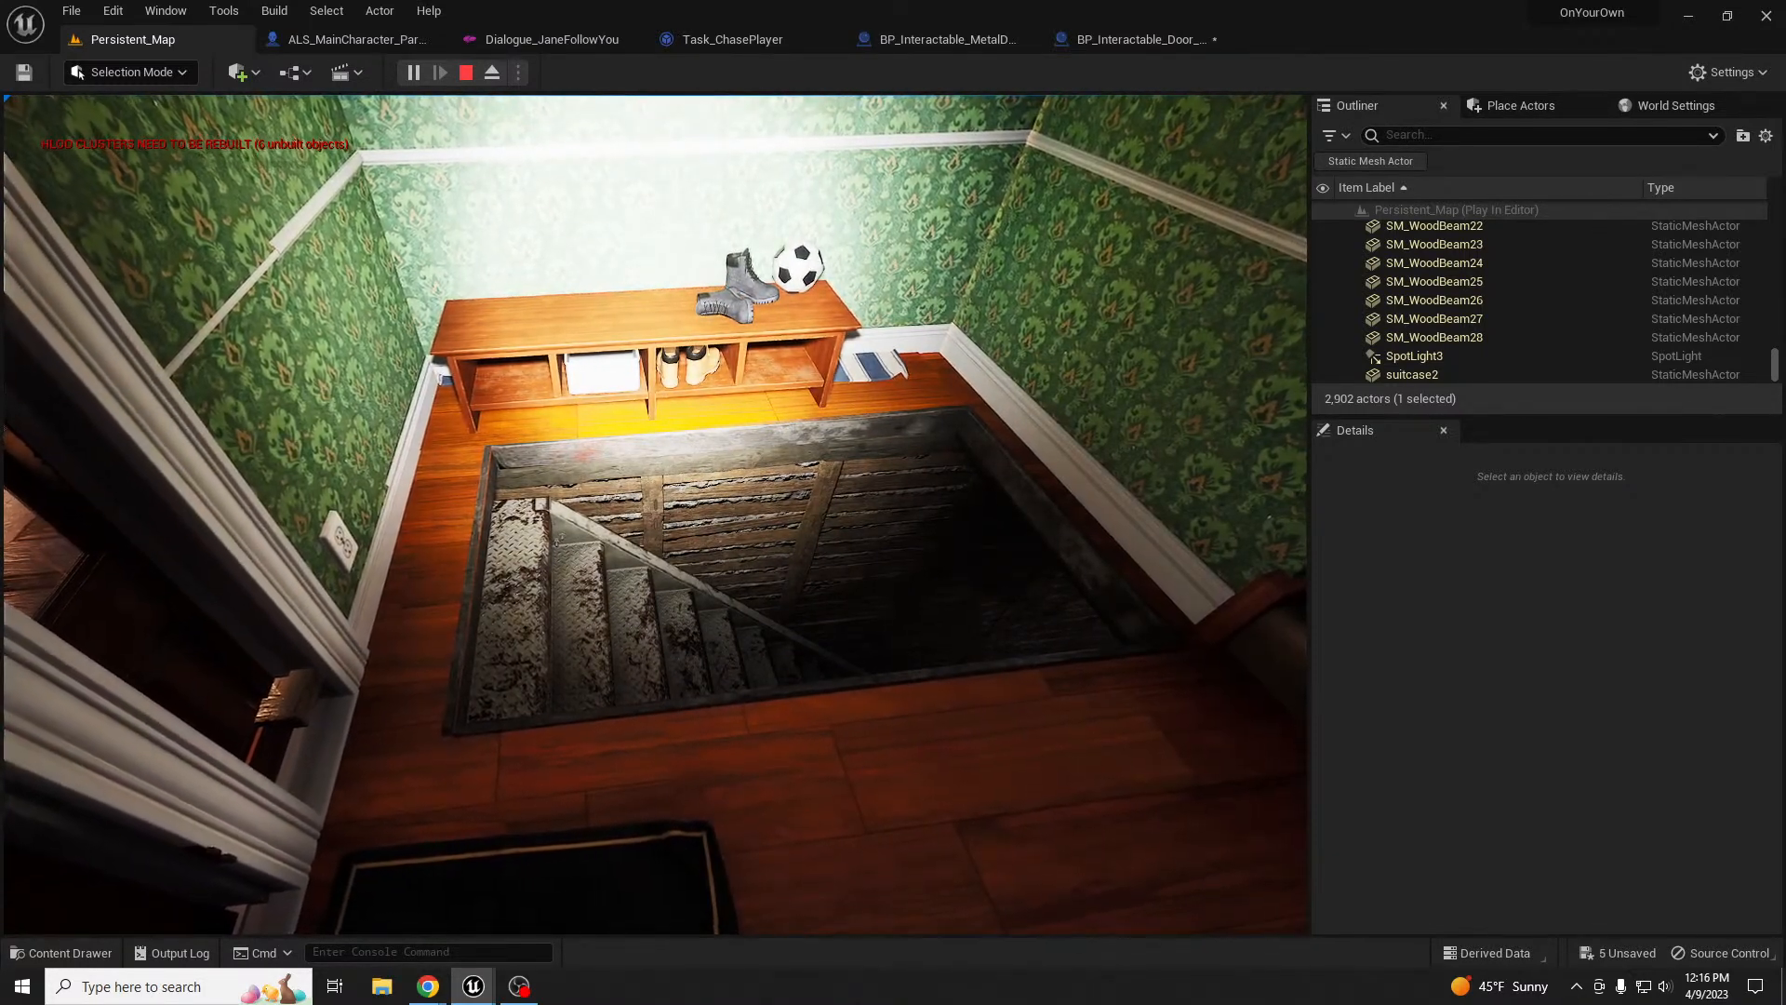
pyautogui.press('w')
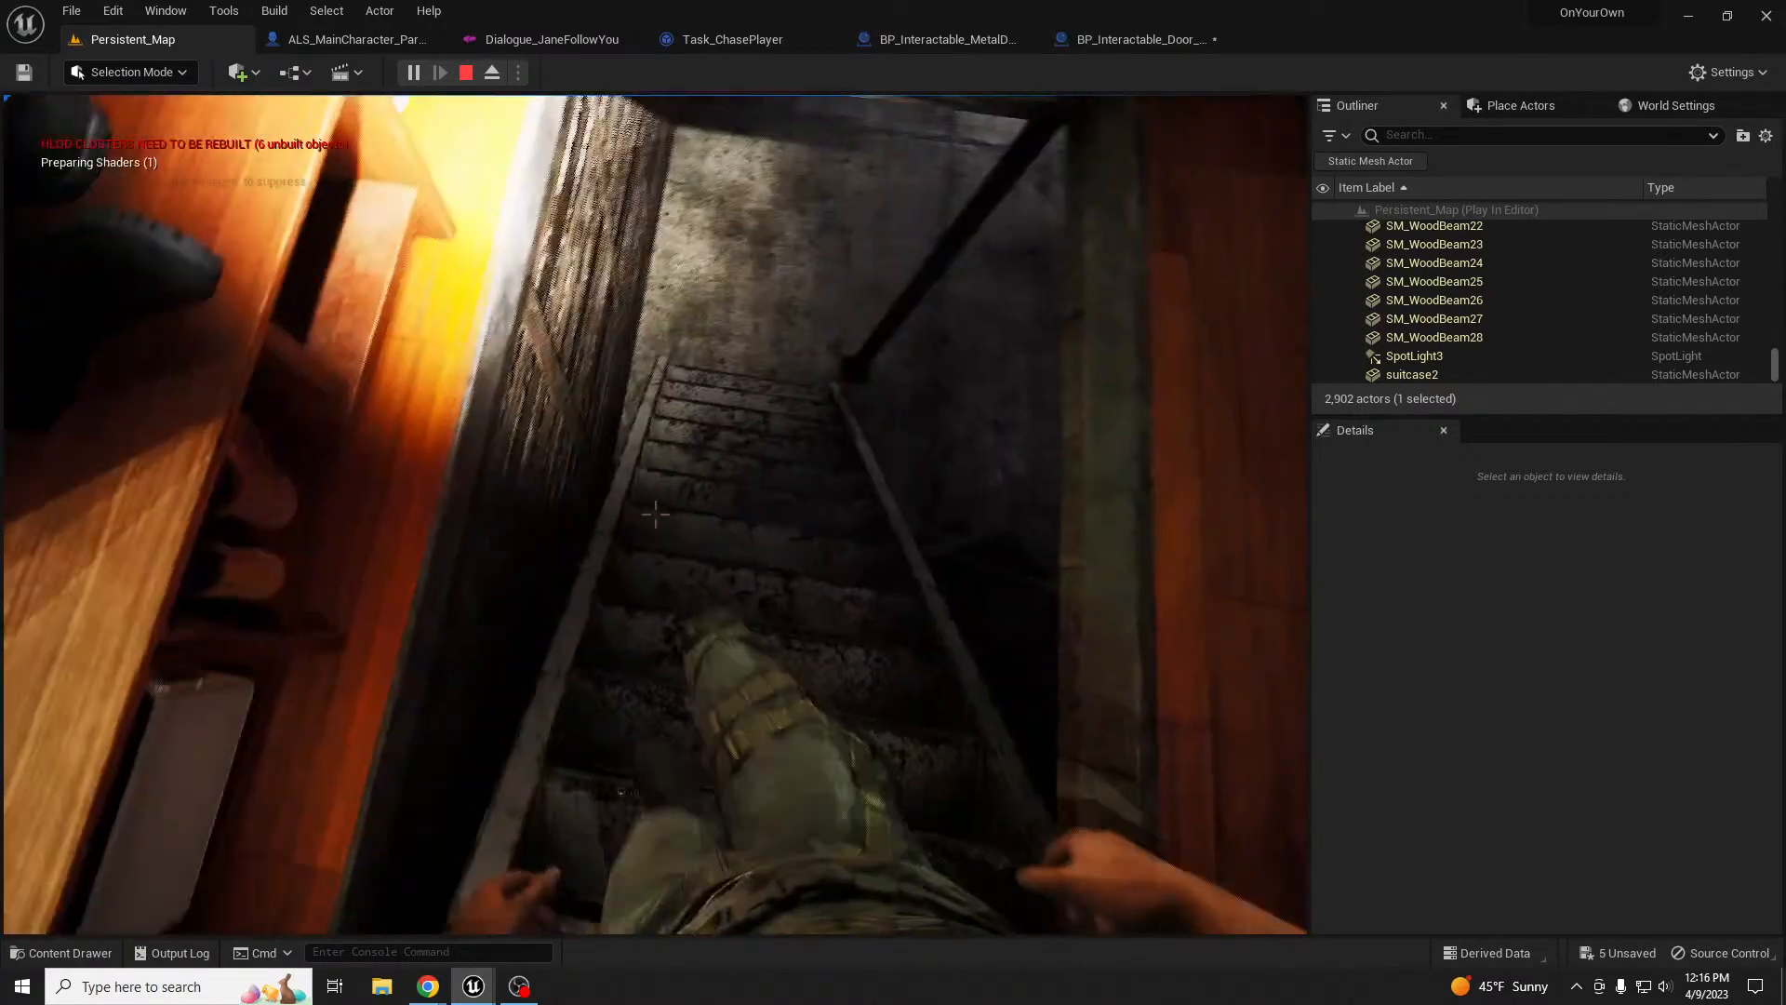
pyautogui.press('w')
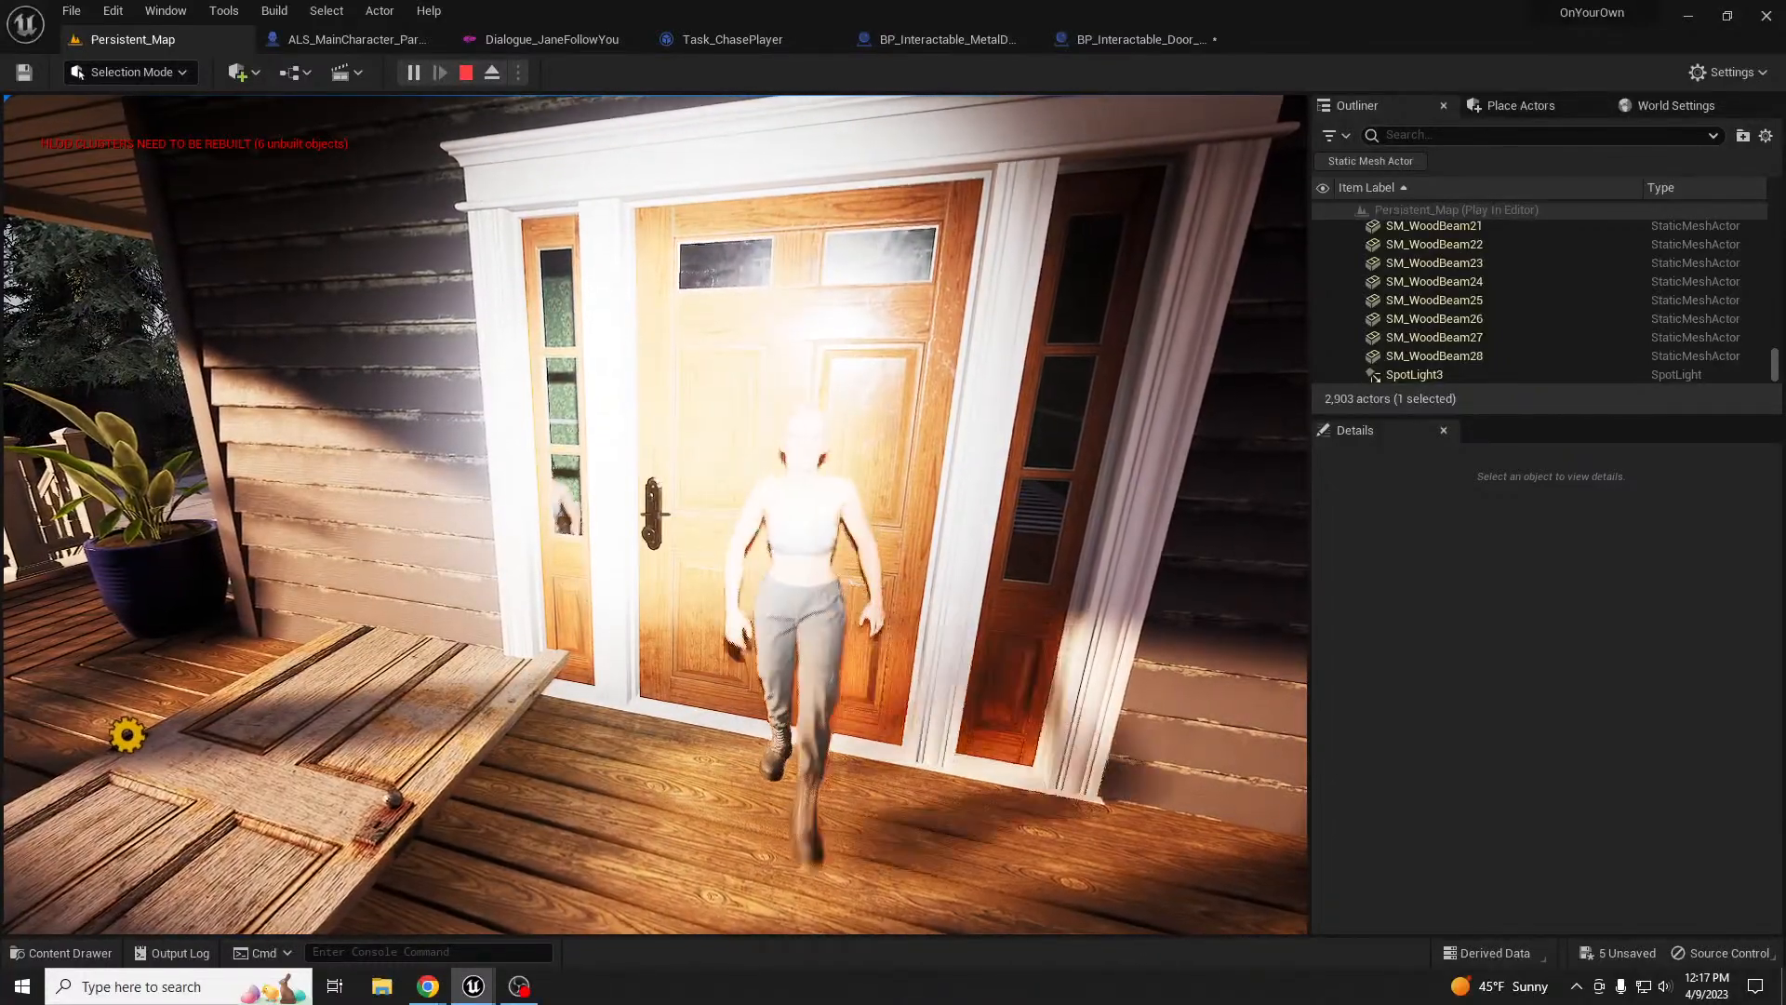
pyautogui.press('s')
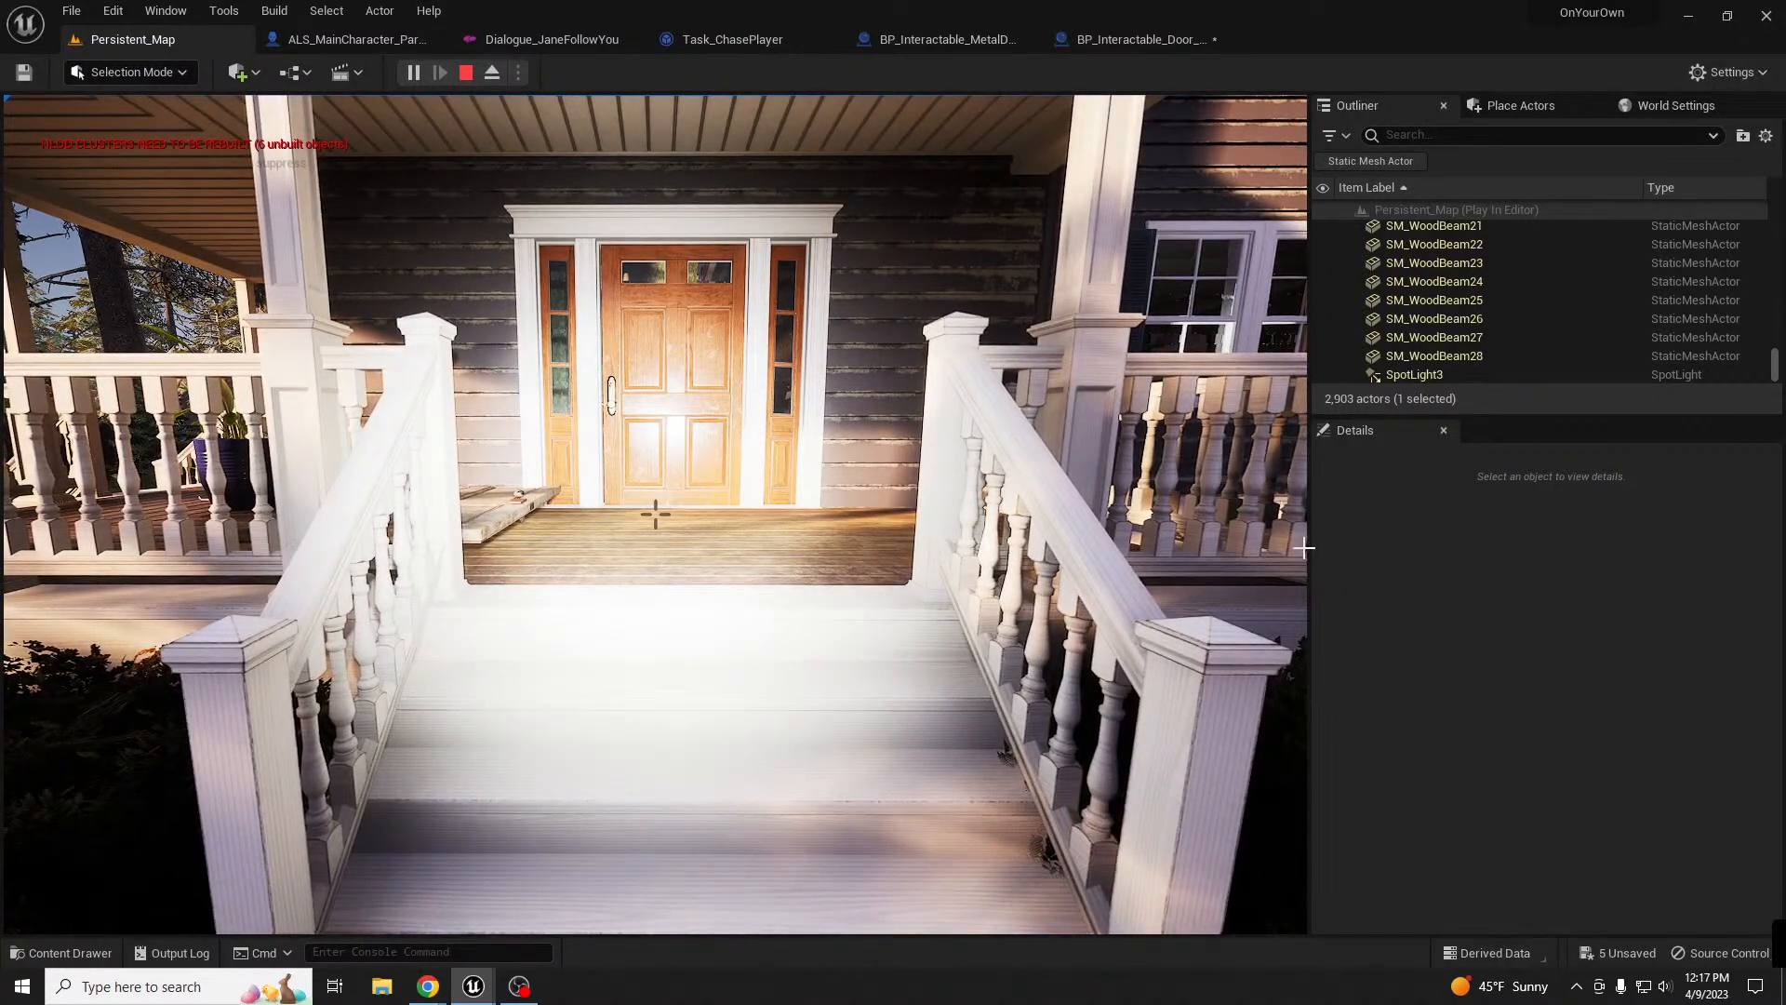
pyautogui.press('Escape')
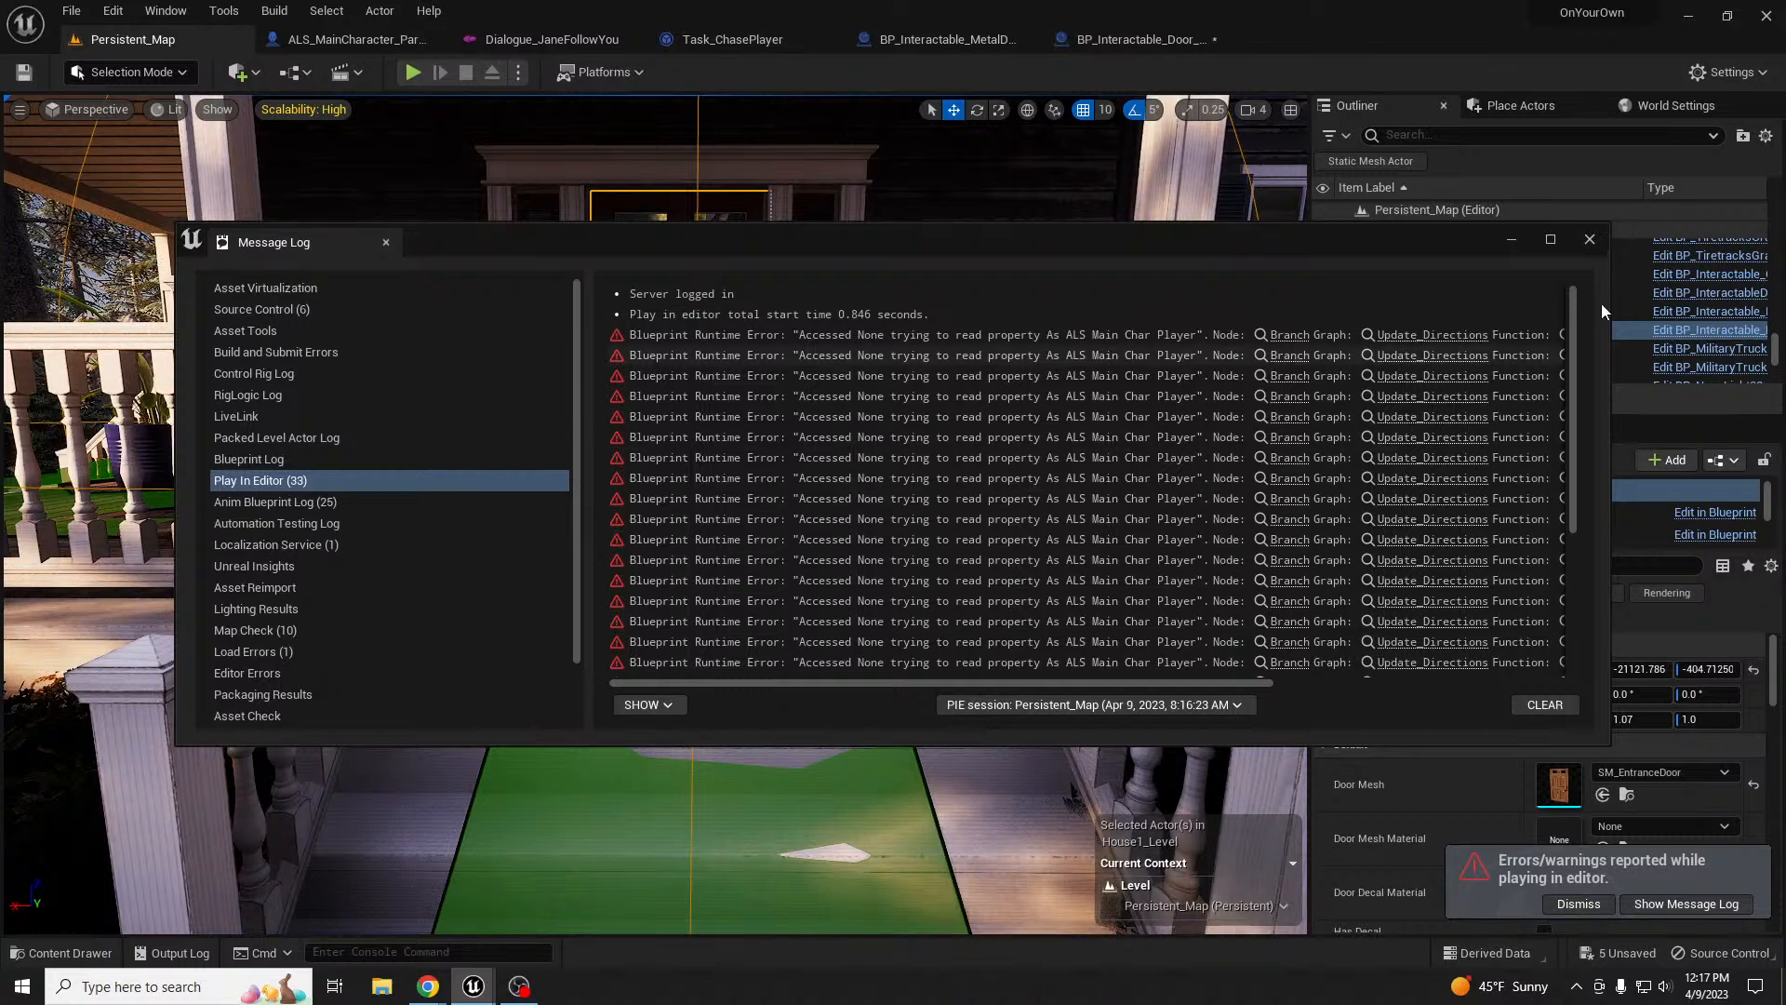
pyautogui.click(1590, 240)
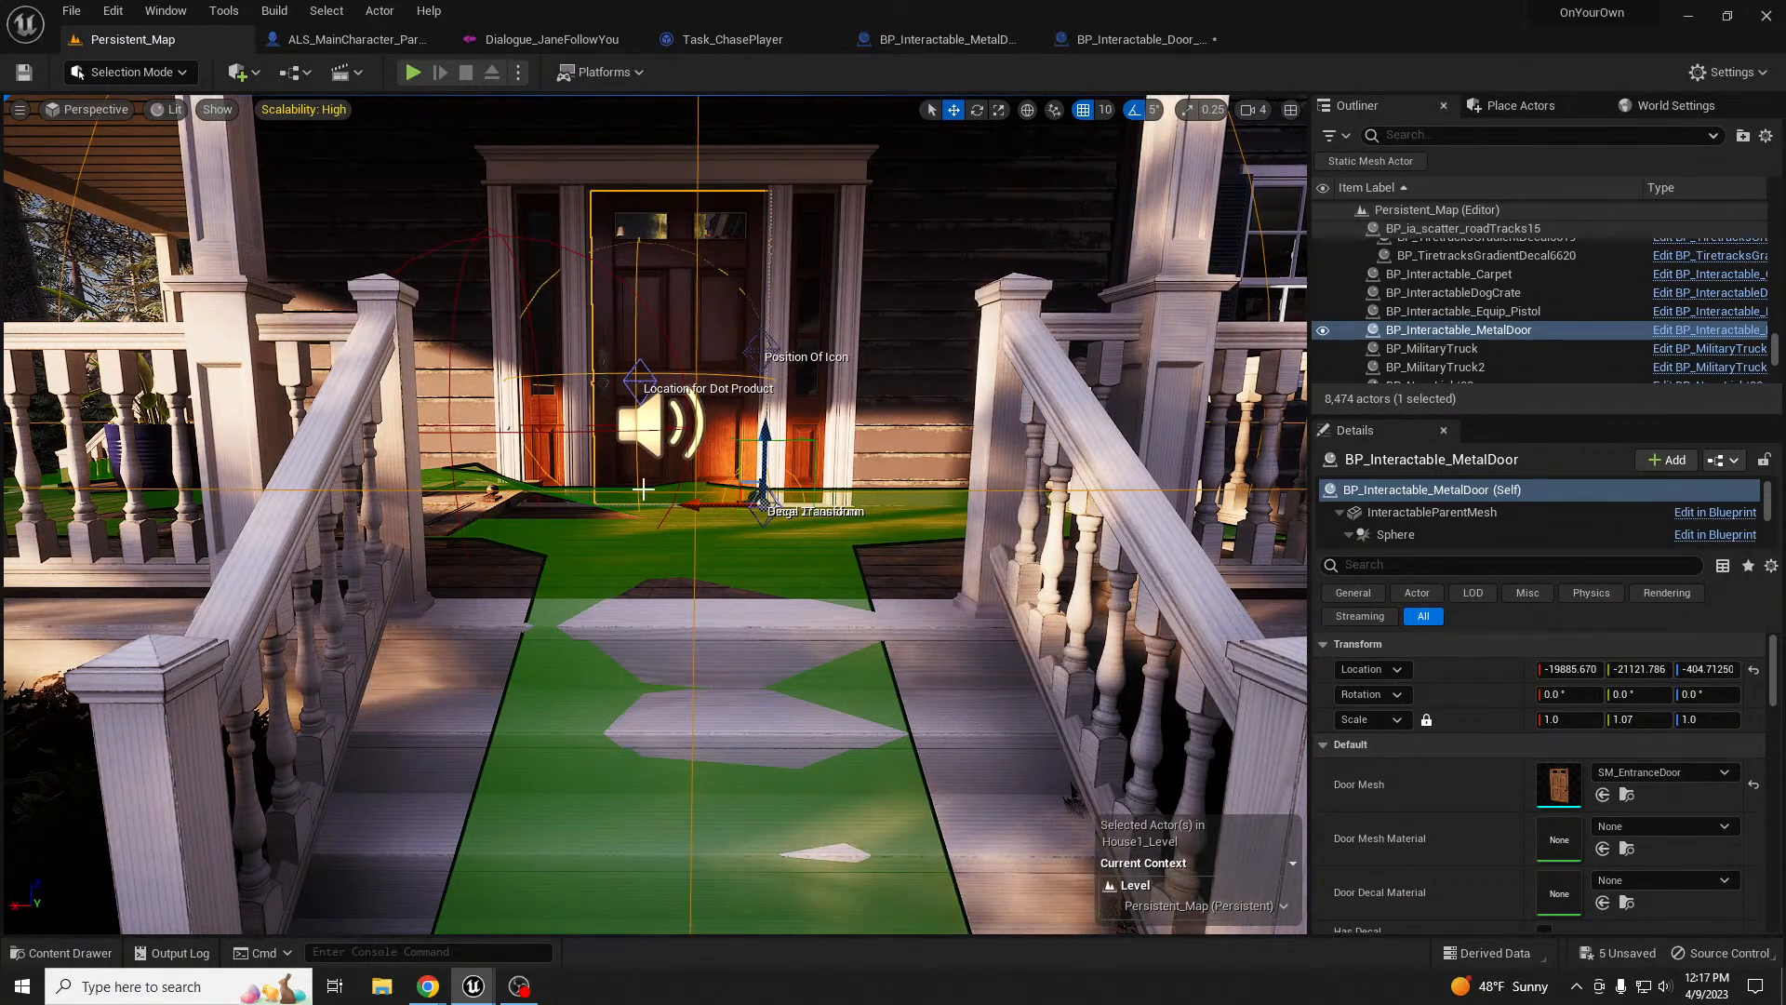
# - Inspect NavLinkProxy1 at the house entrance, then view the porch and front door without the editor overlays
pyautogui.press('w')
pyautogui.moveTo(655, 559); pyautogui.dragTo(669, 633, button='right')
pyautogui.click(576, 823)
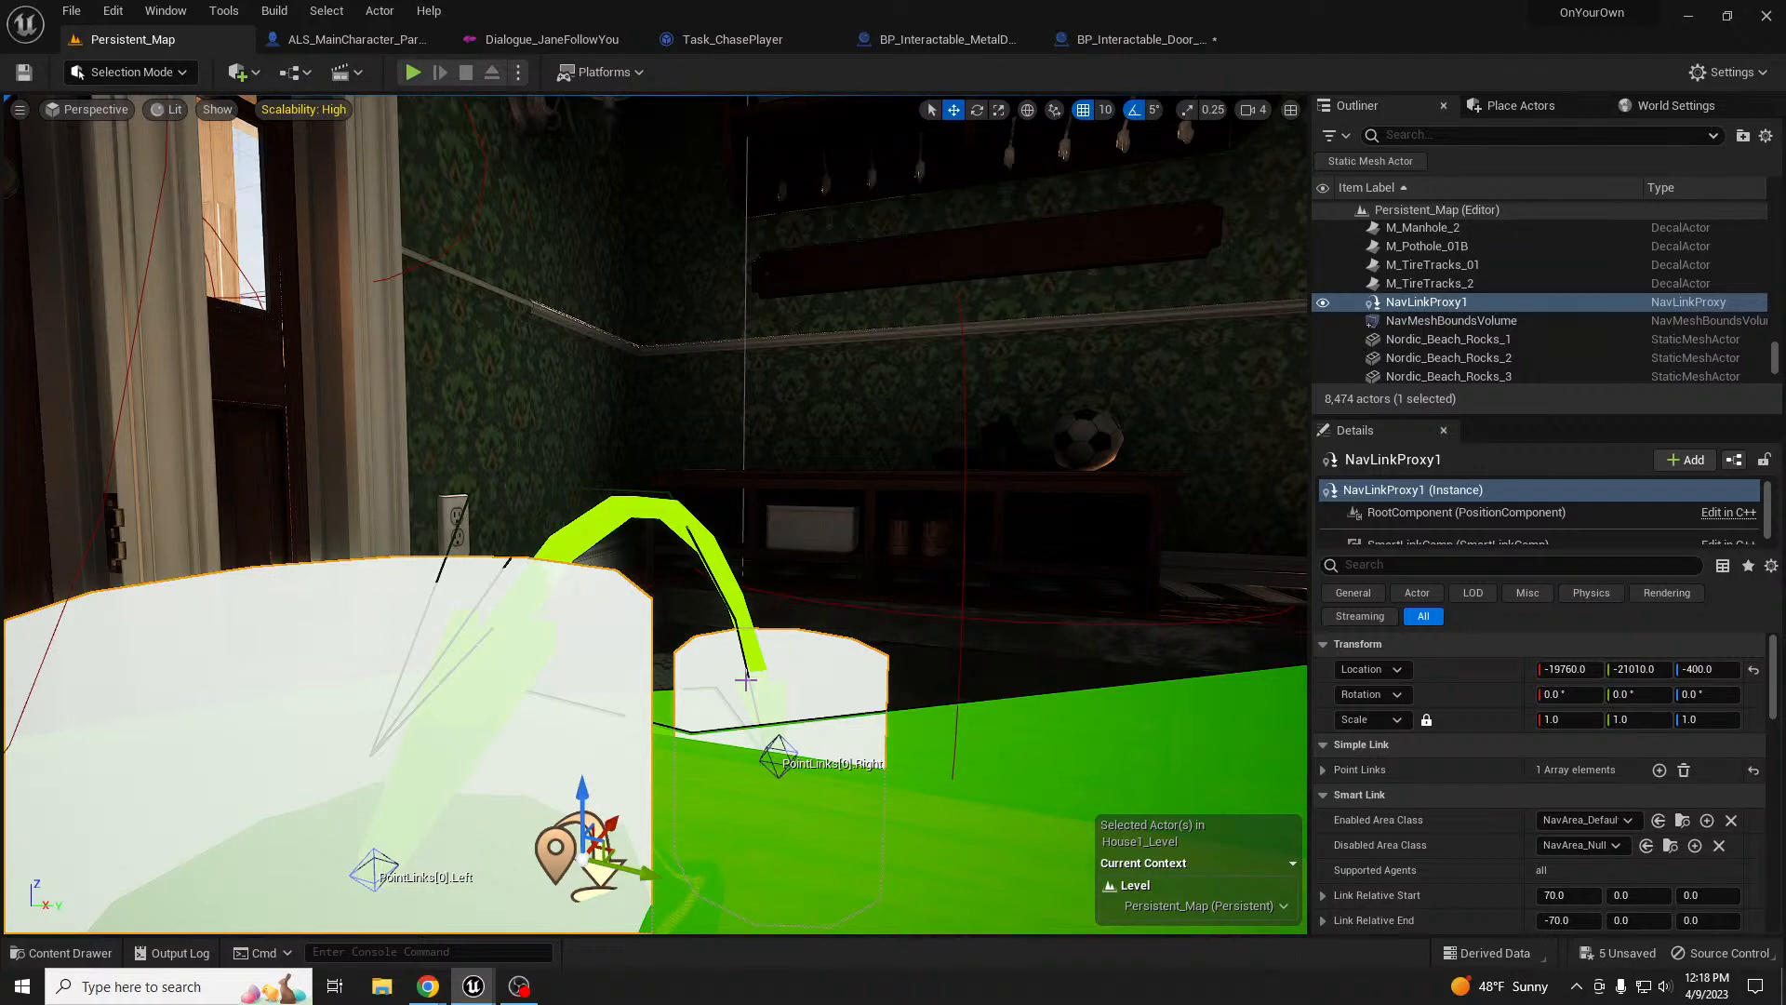
pyautogui.moveTo(752, 688); pyautogui.dragTo(1040, 660, button='right')
pyautogui.press('g')
pyautogui.press('s')
pyautogui.press('q')
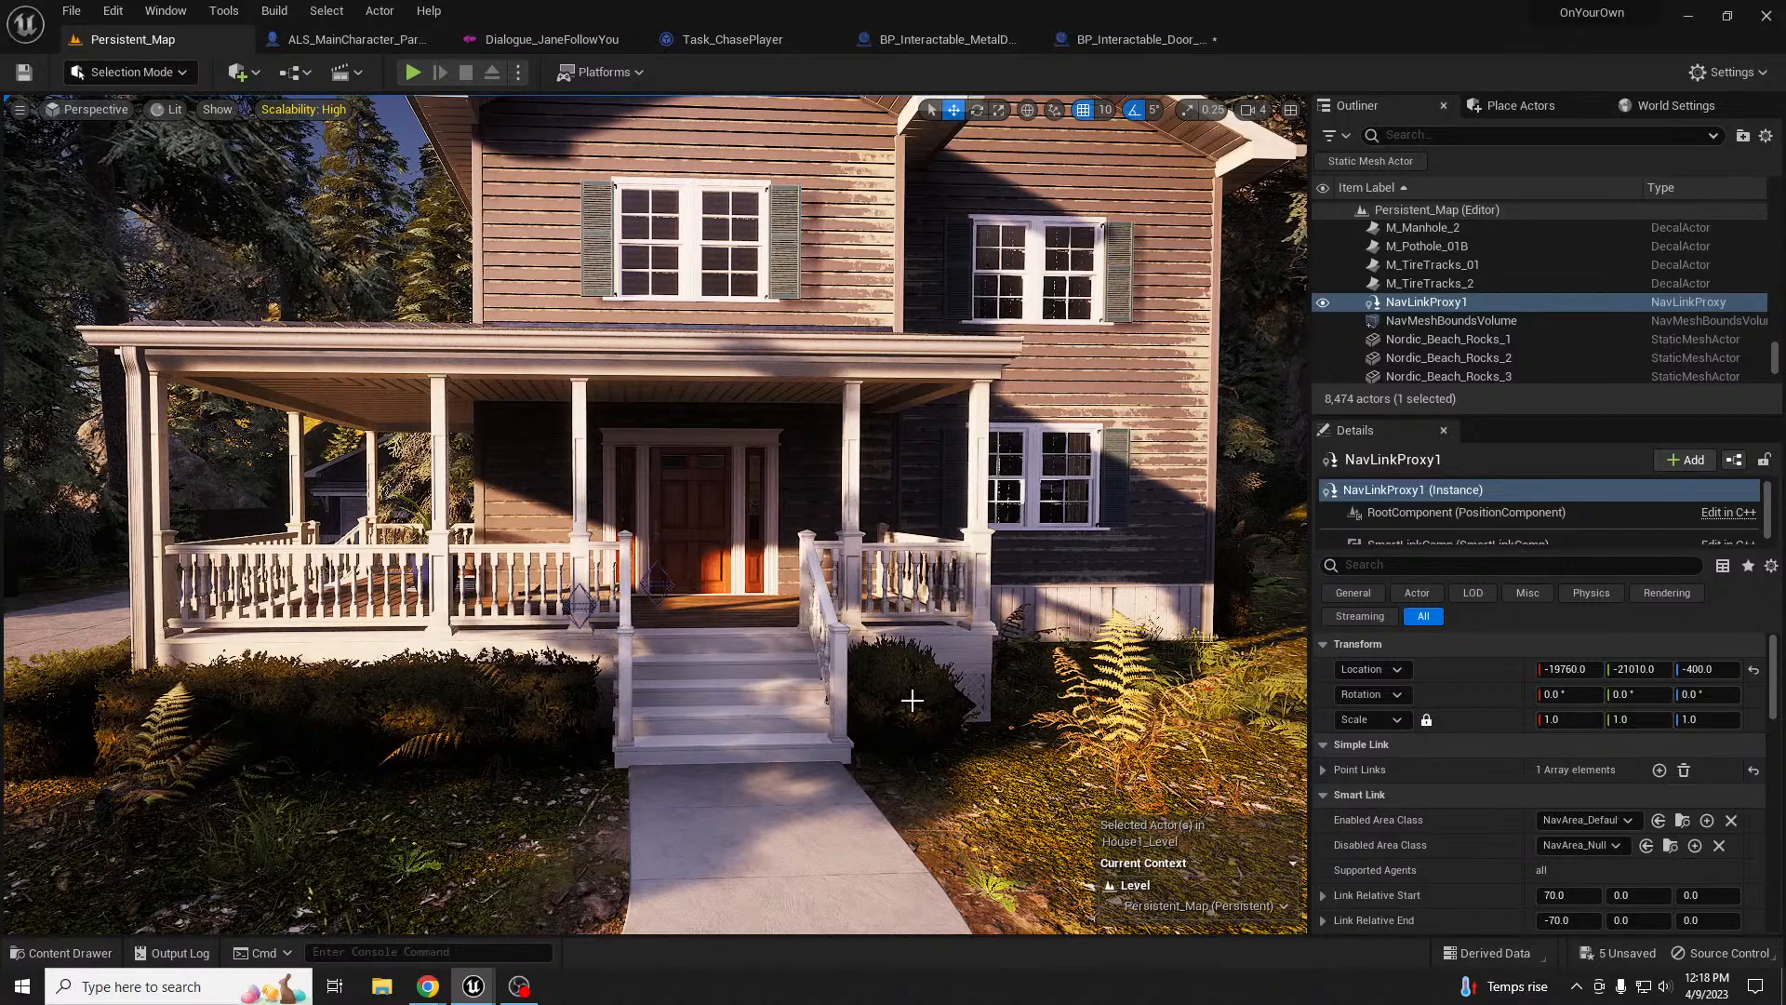
pyautogui.moveTo(910, 696); pyautogui.dragTo(947, 684, button='right')
pyautogui.press('w')
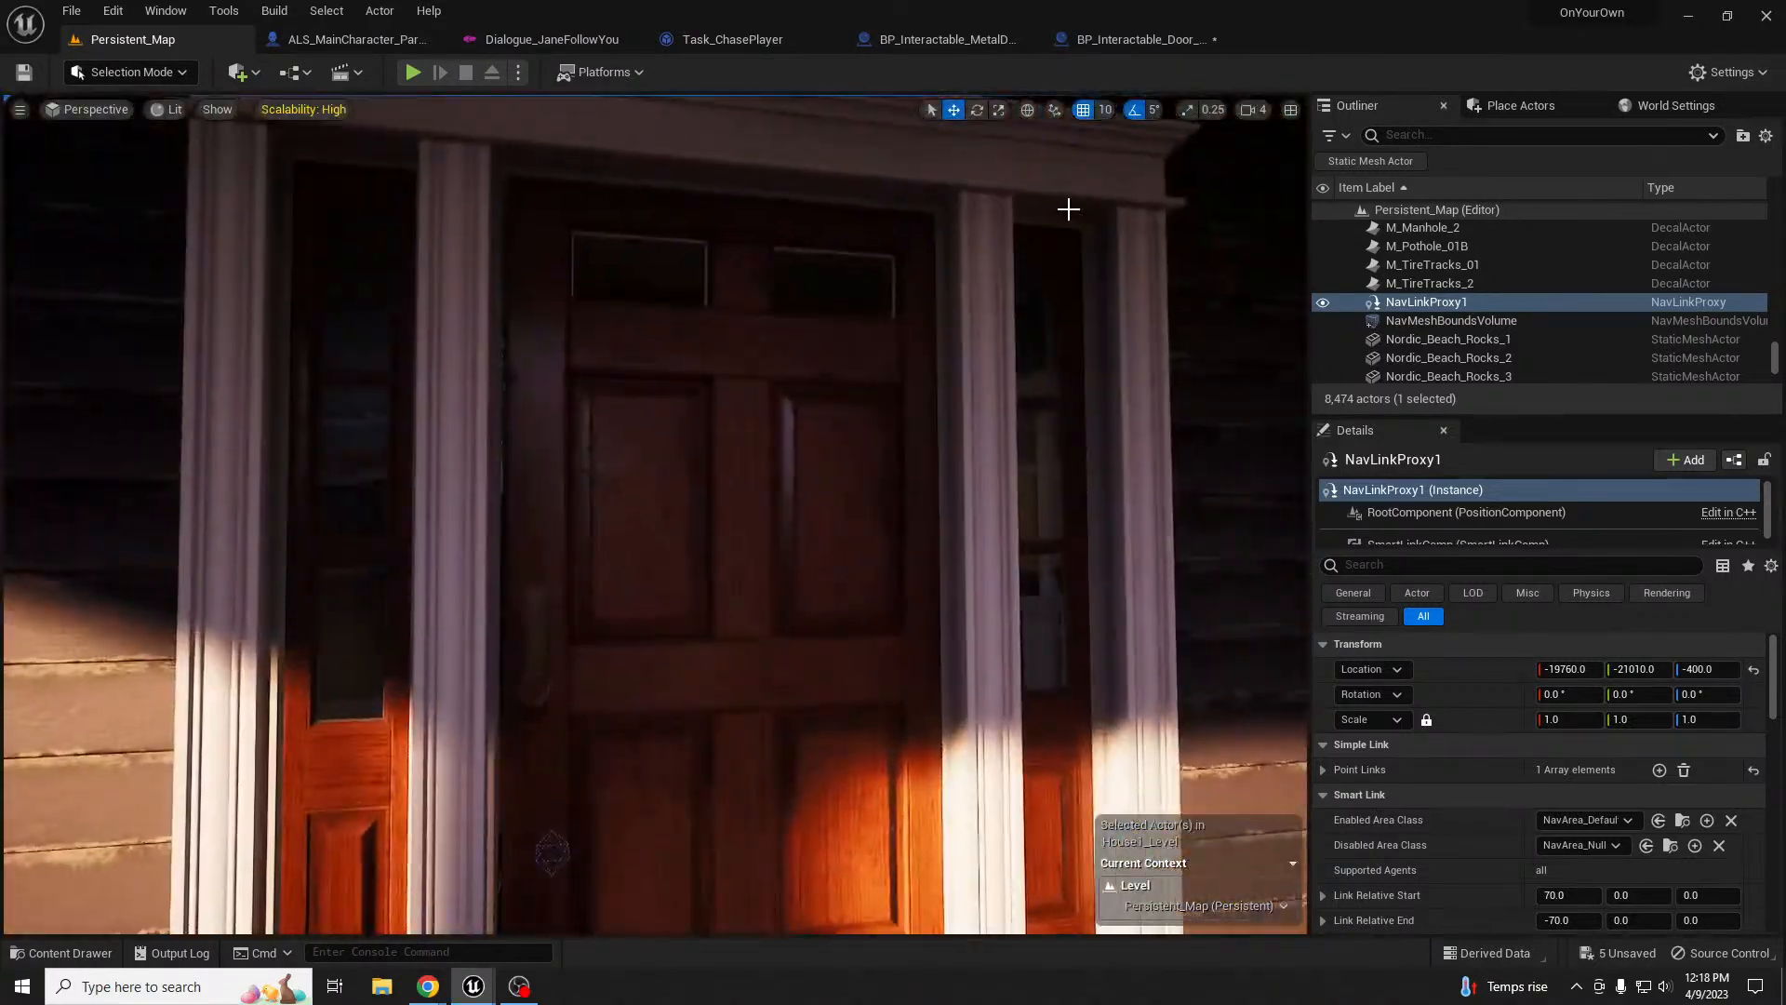
# - Move the NPCOverlap sphere in the master door blueprint to location -40, 0, 100 so it sits midway up the door
pyautogui.click(1152, 47)
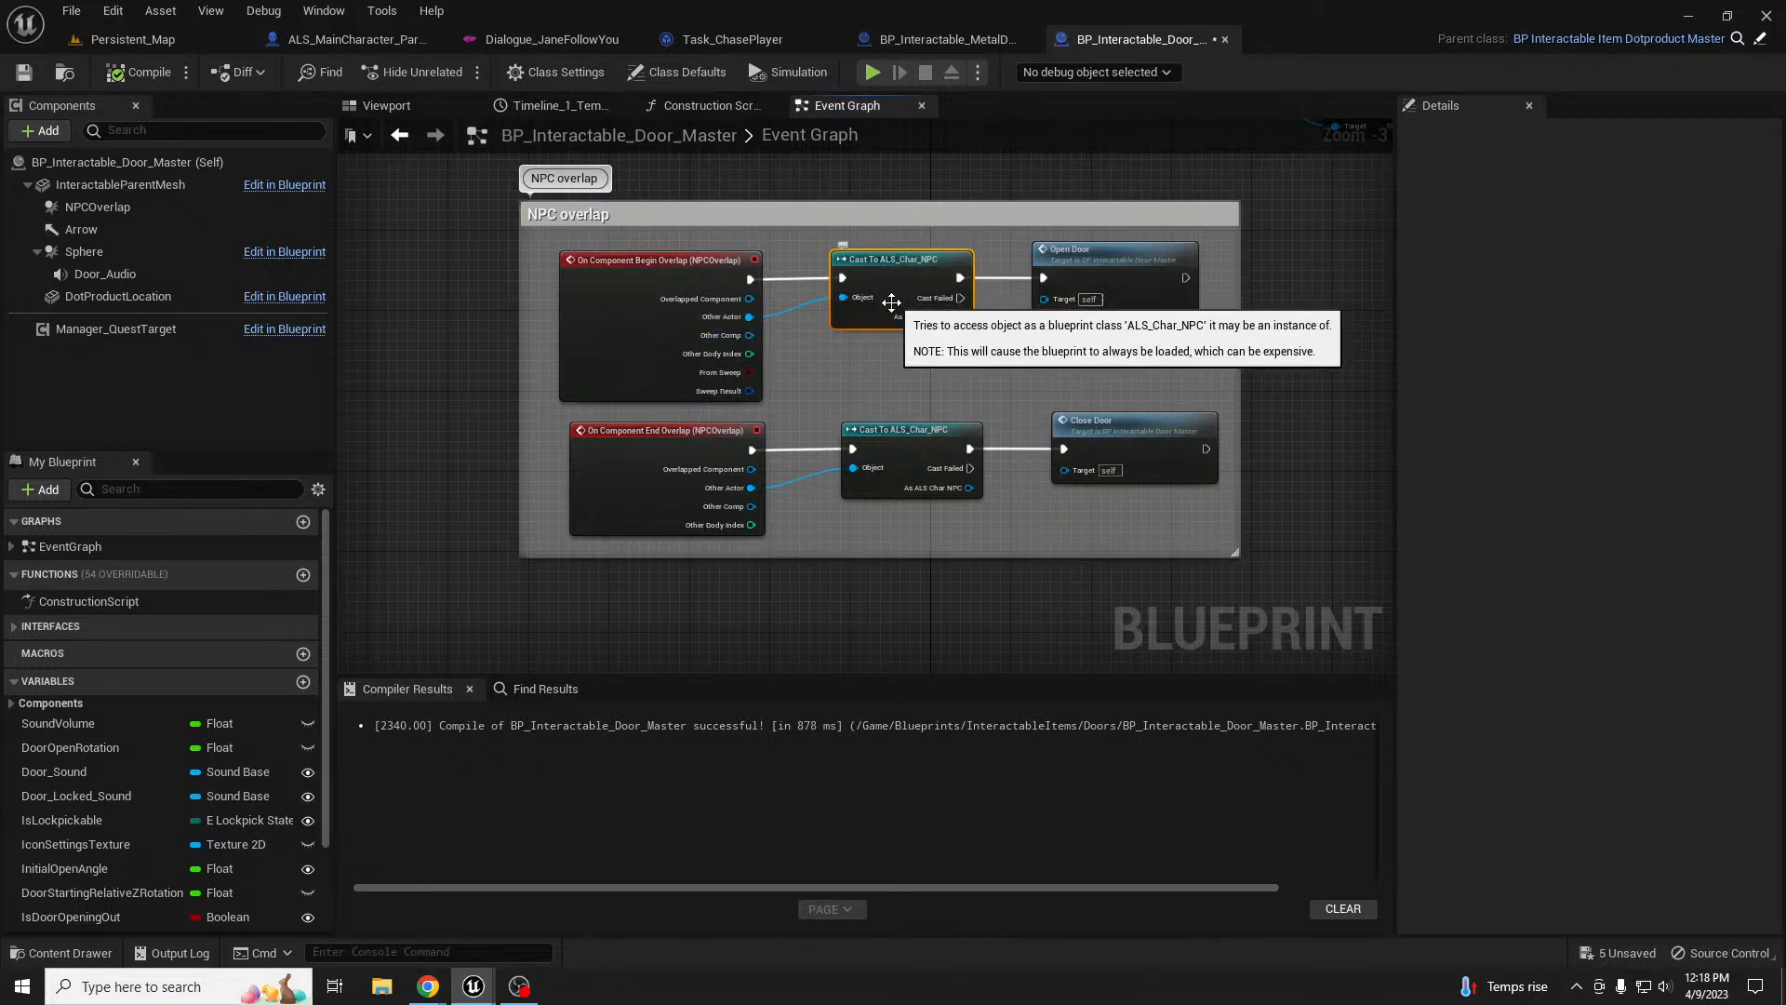
pyautogui.click(140, 210)
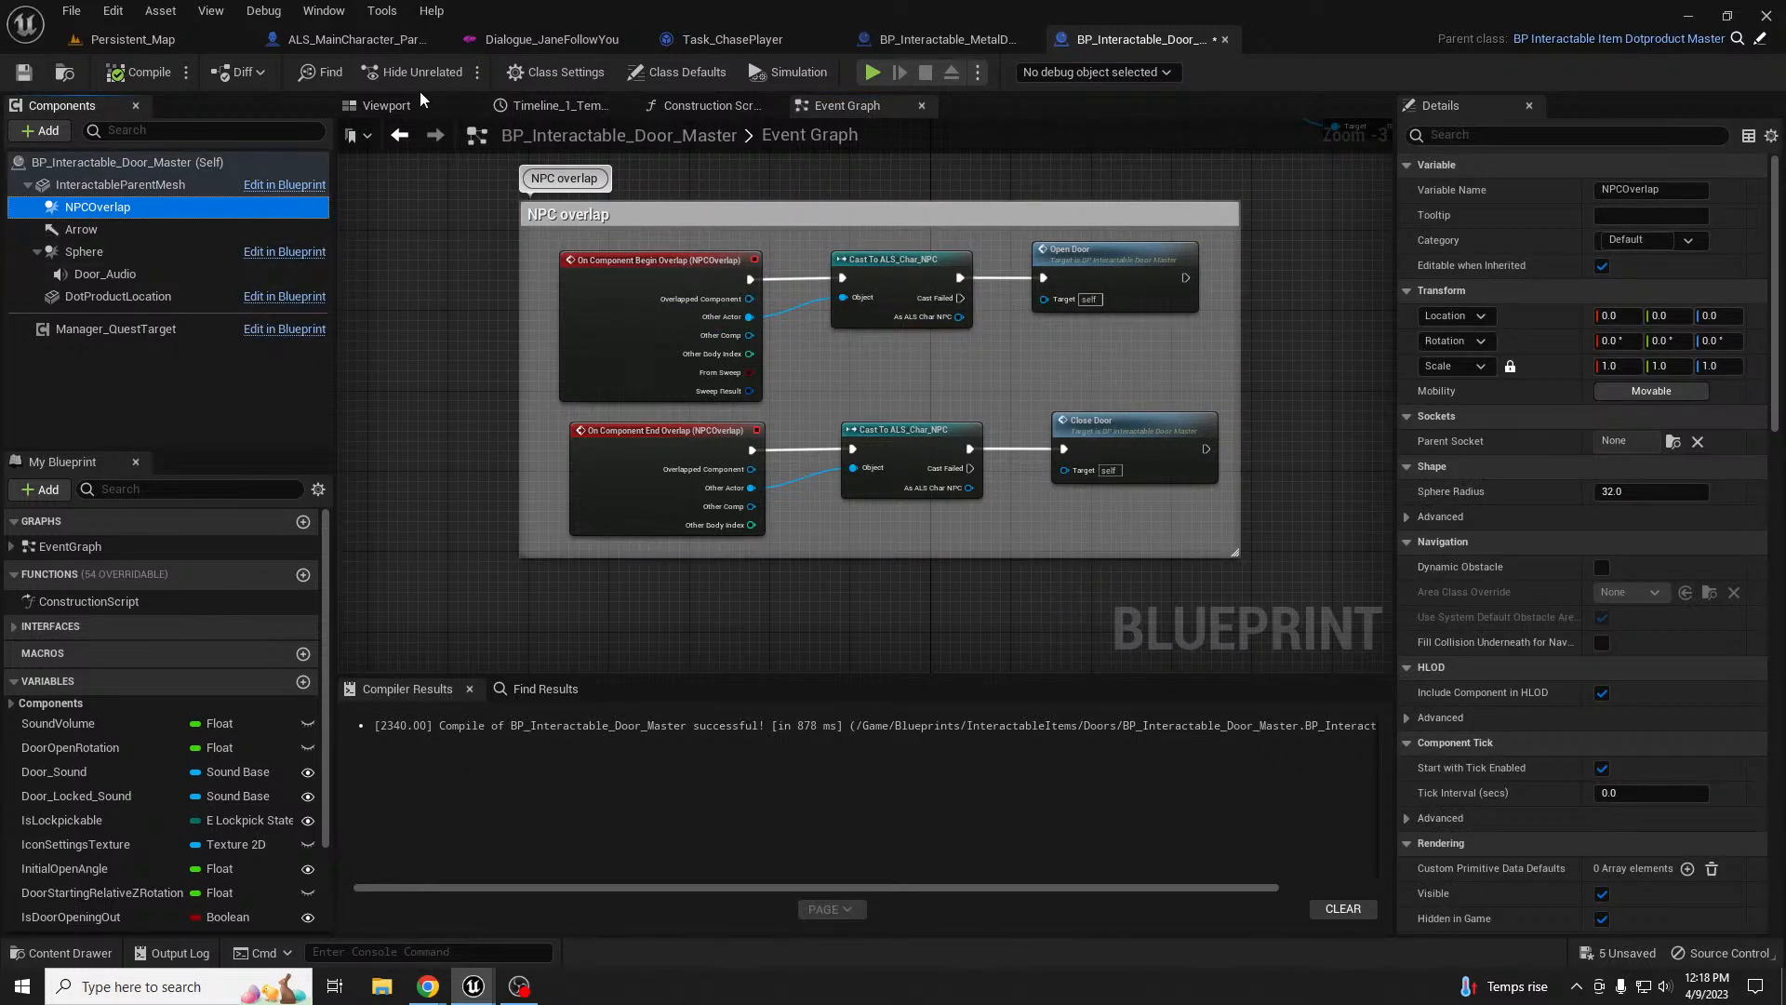
pyautogui.click(394, 106)
pyautogui.moveTo(914, 390); pyautogui.dragTo(878, 391, button='right')
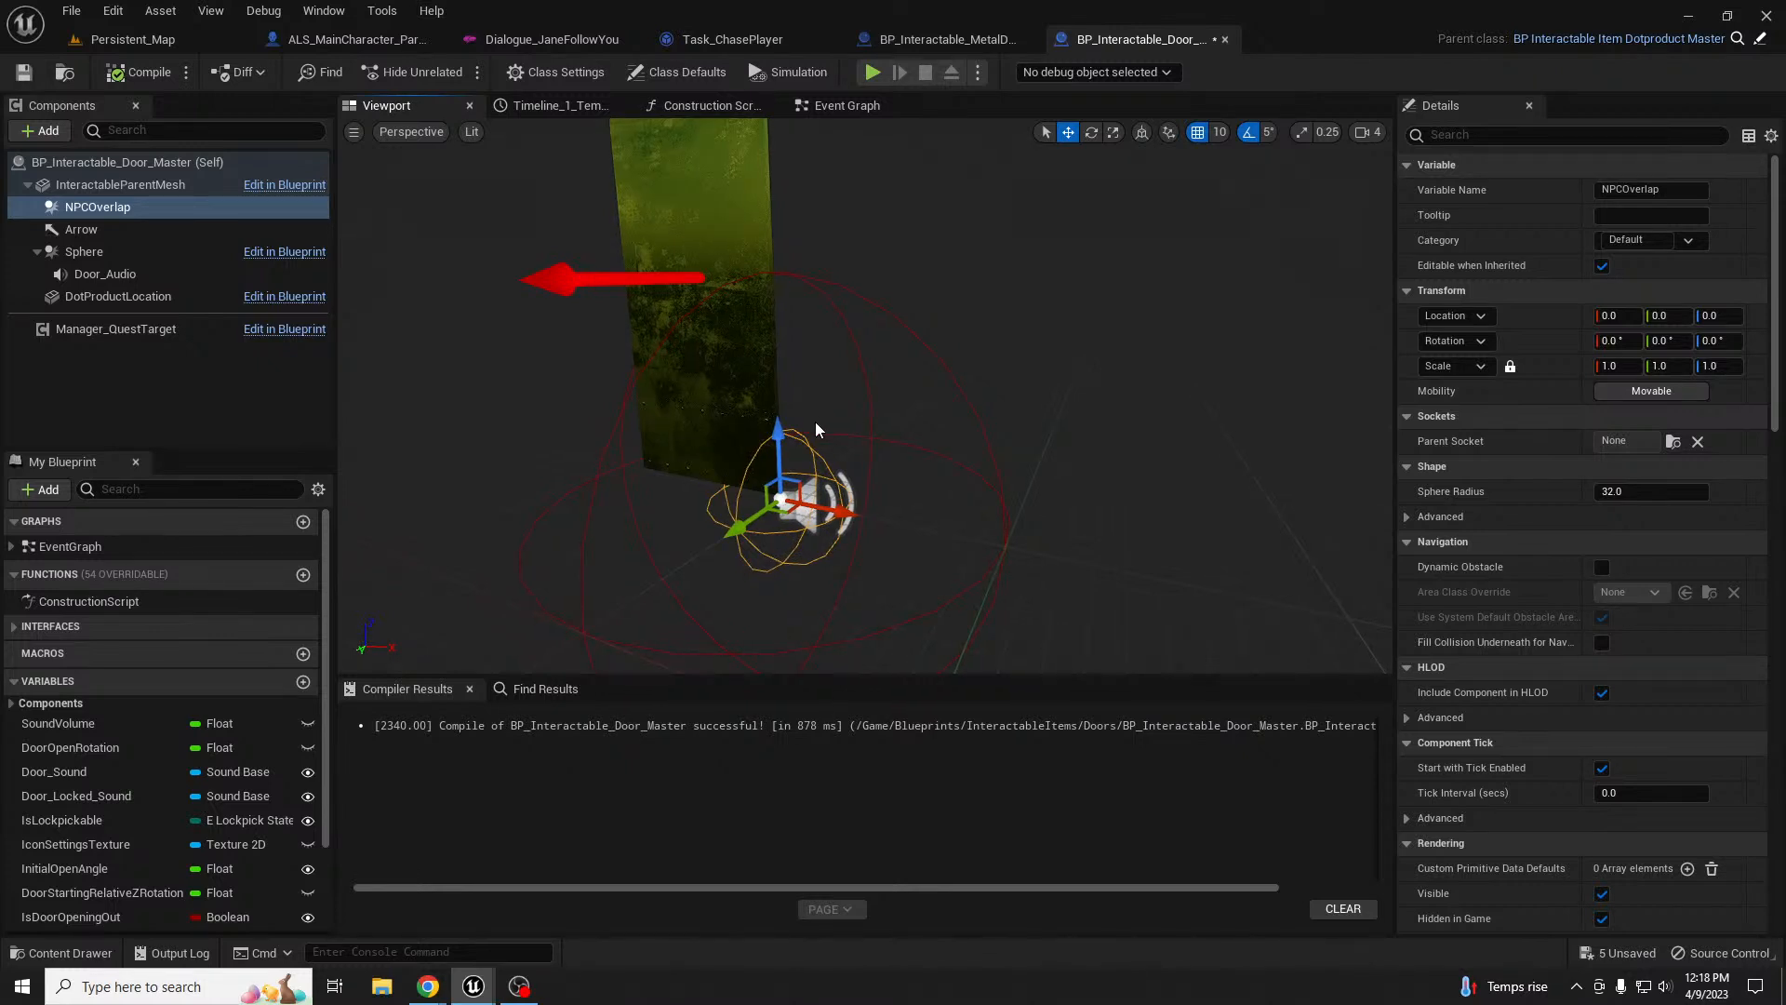
pyautogui.moveTo(805, 476); pyautogui.dragTo(712, 261)
pyautogui.moveTo(711, 261); pyautogui.dragTo(758, 263, button='right')
pyautogui.moveTo(1094, 326); pyautogui.dragTo(1096, 325, button='right')
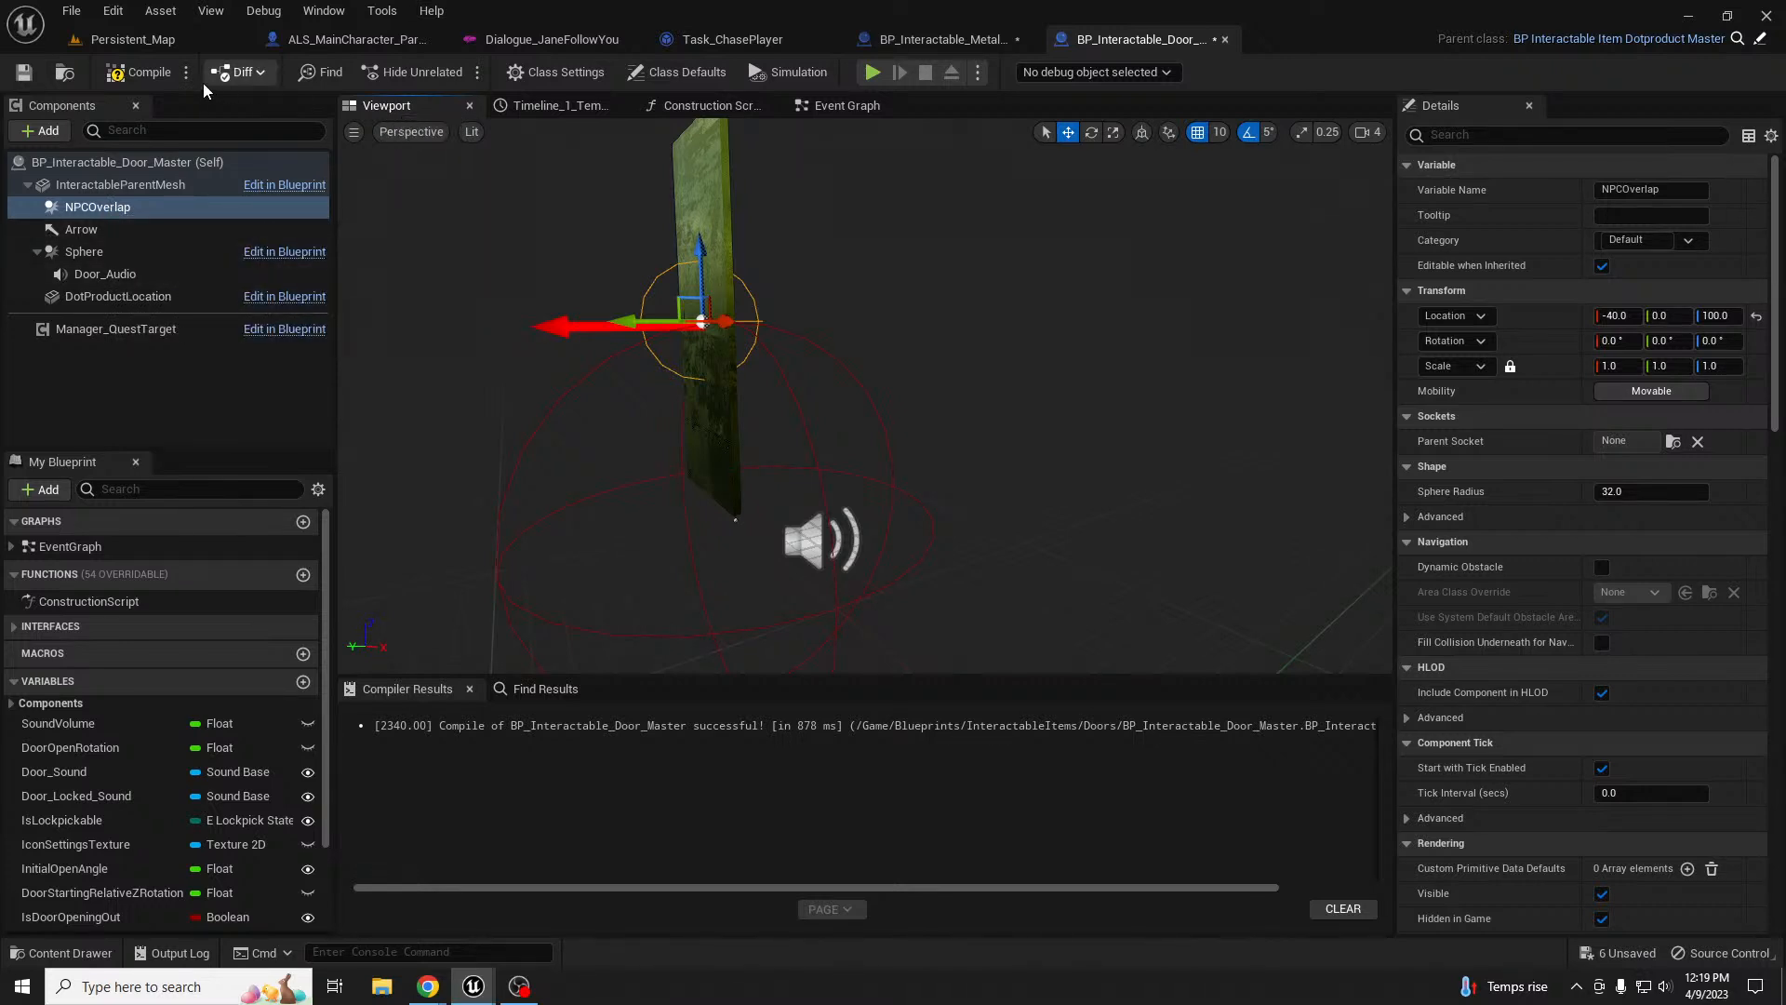
# - Compile the master door blueprint and select the front door's Location for Dot Product handle in Persistent_Map
pyautogui.click(141, 73)
pyautogui.click(149, 41)
pyautogui.moveTo(645, 442)
pyautogui.mouseDown(button='right')
pyautogui.moveTo(648, 484)
pyautogui.moveTo(645, 442)
pyautogui.mouseUp(button='right')
pyautogui.click(644, 442)
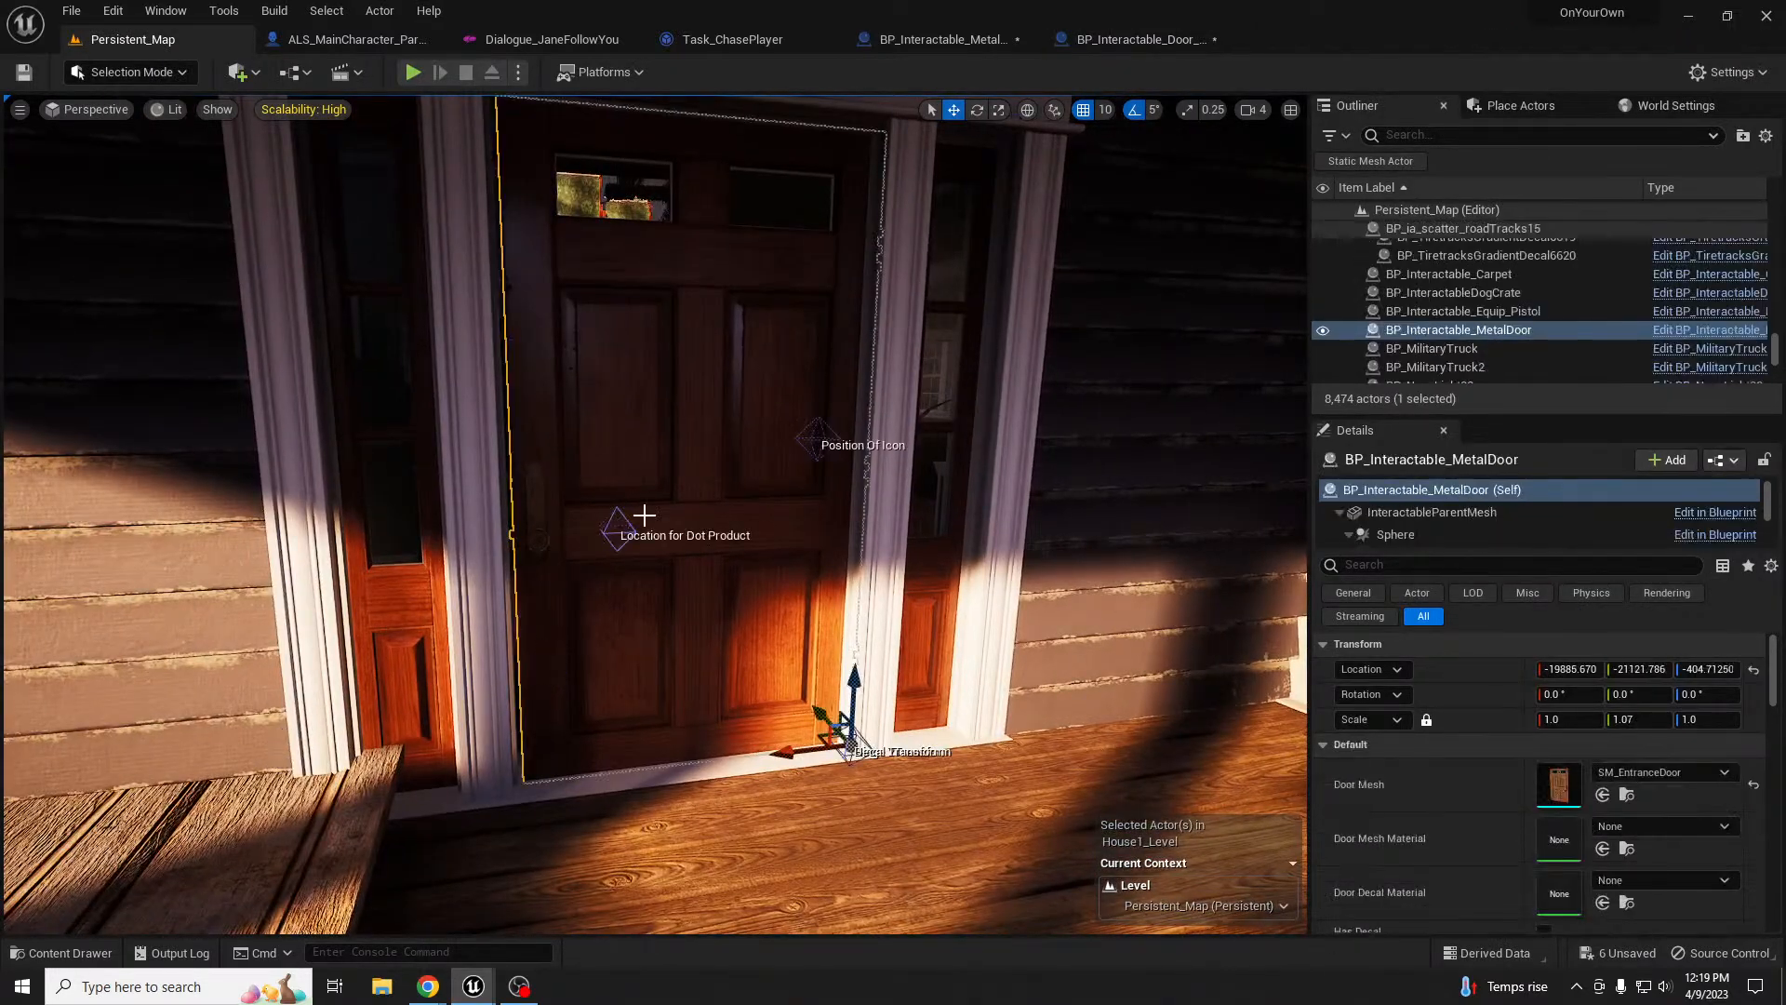
pyautogui.click(615, 529)
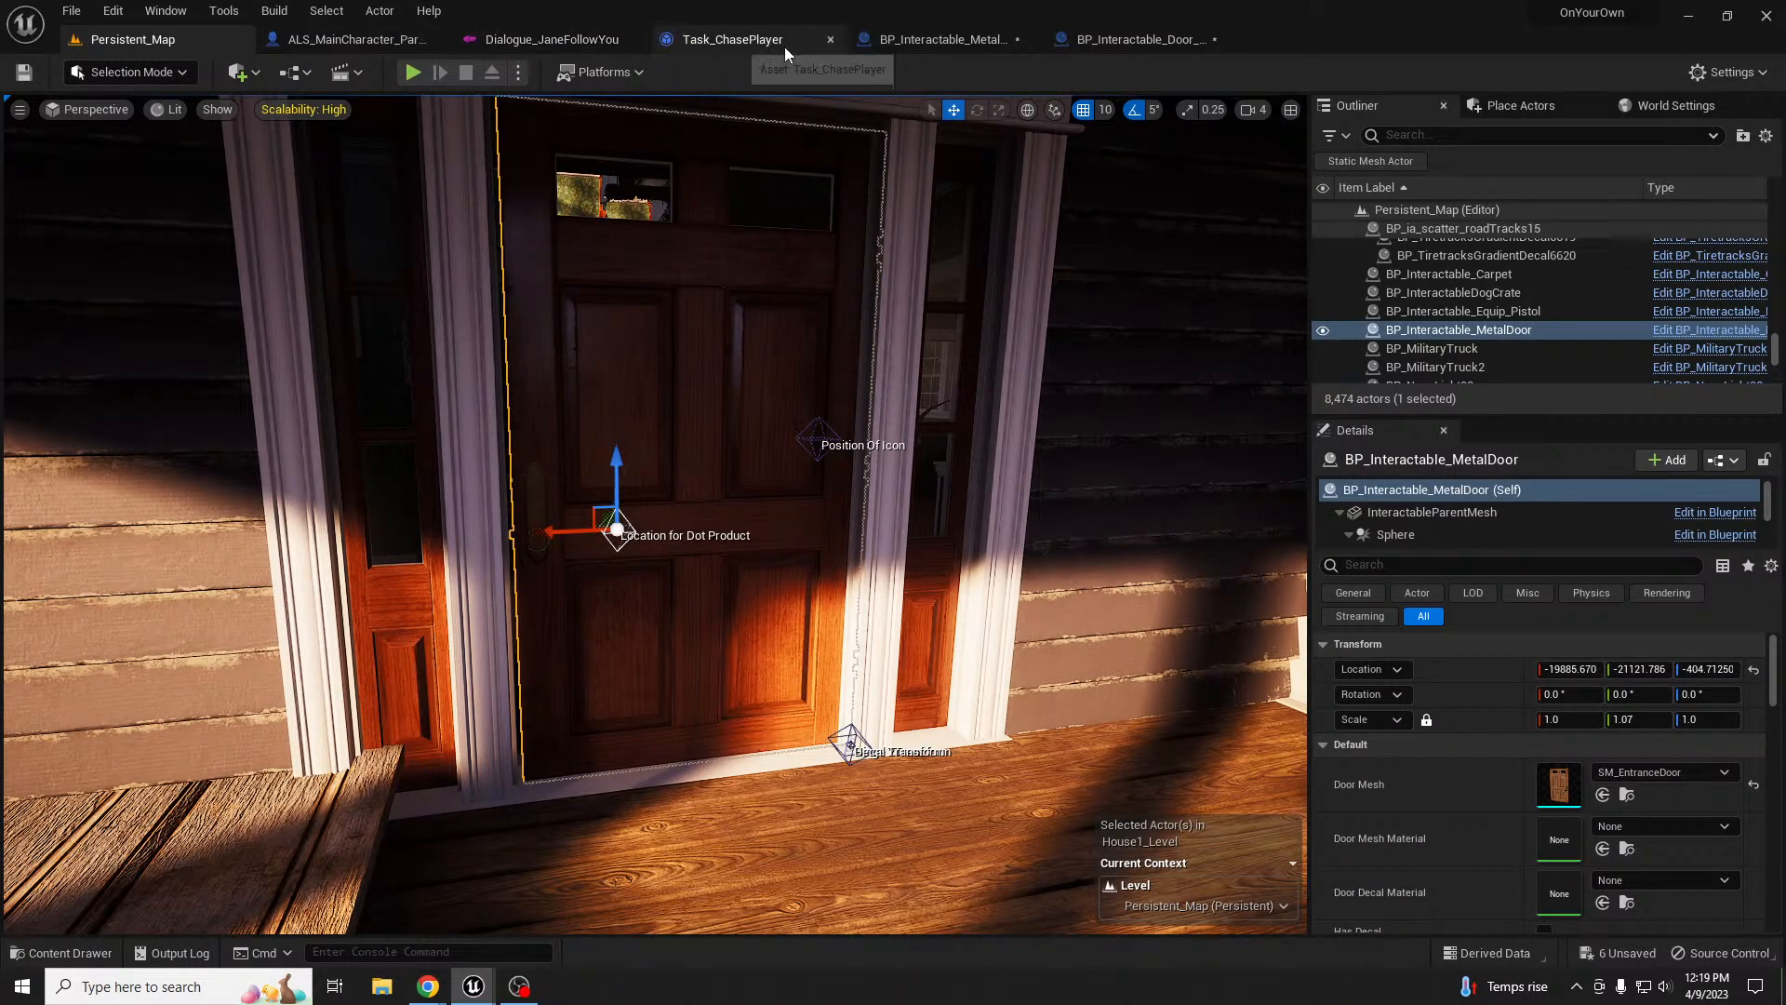
# - Examine the master door's construction script from its parent call through to the icon settings nodes
pyautogui.click(1129, 43)
pyautogui.moveTo(874, 503); pyautogui.dragTo(831, 539, button='right')
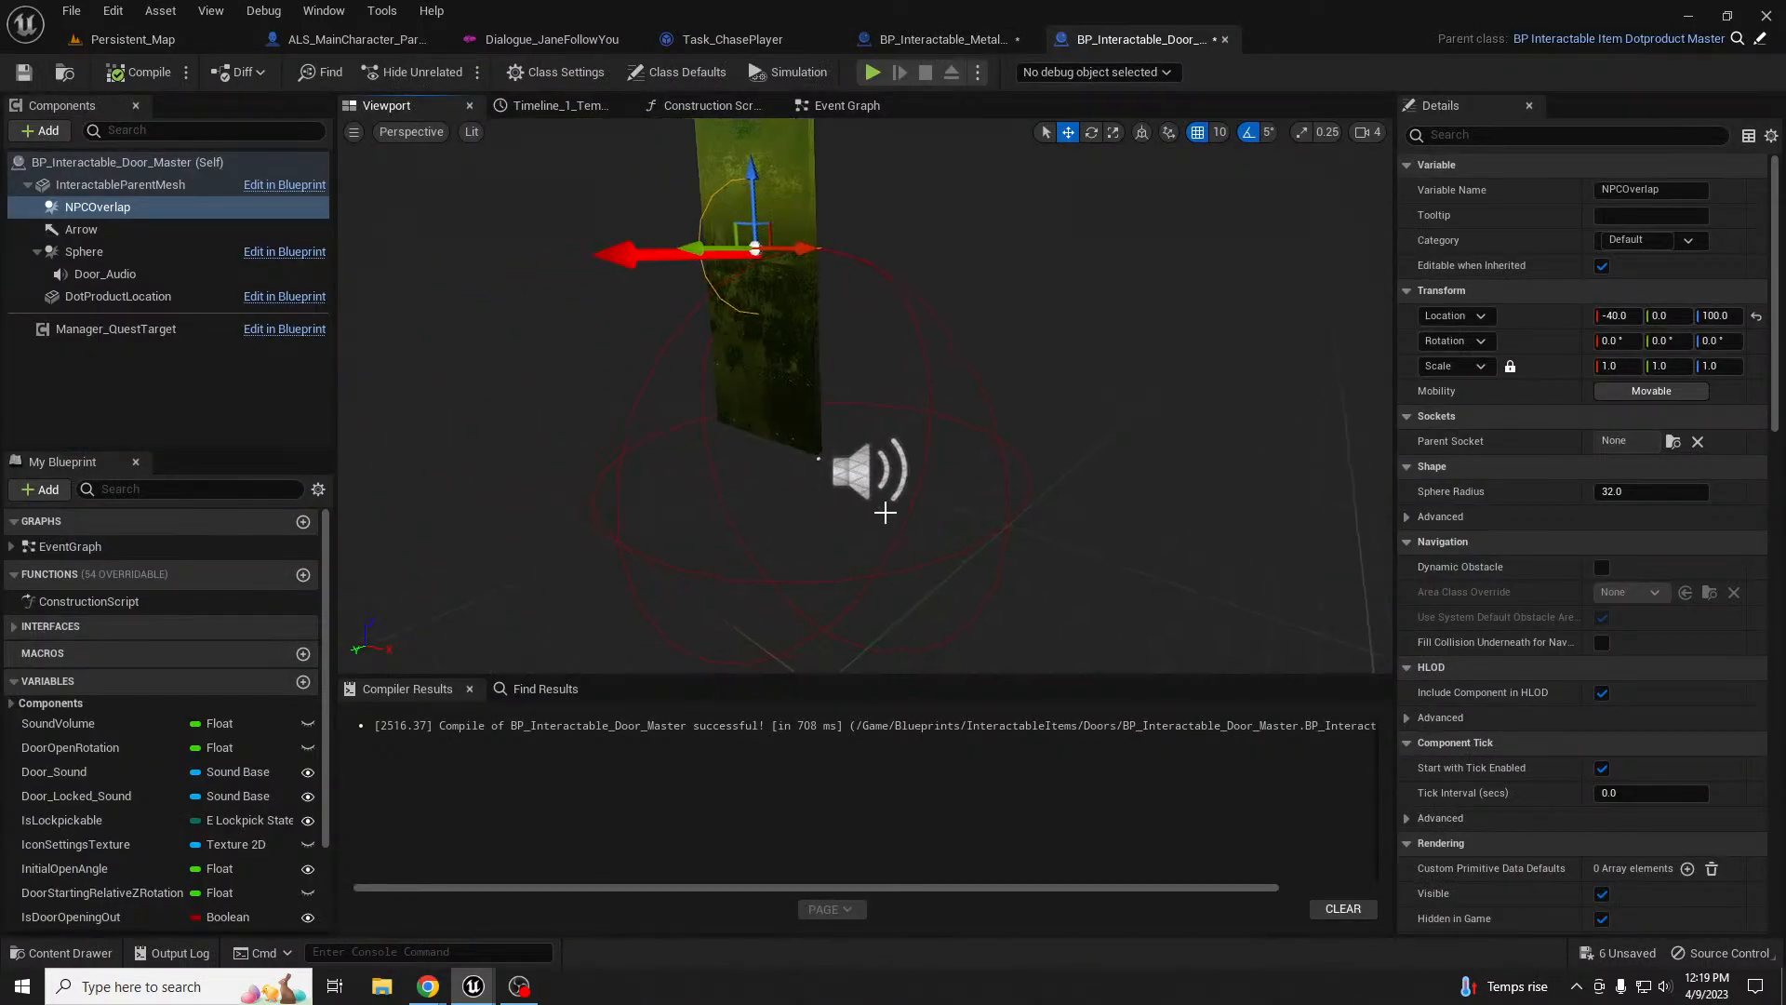
pyautogui.click(710, 105)
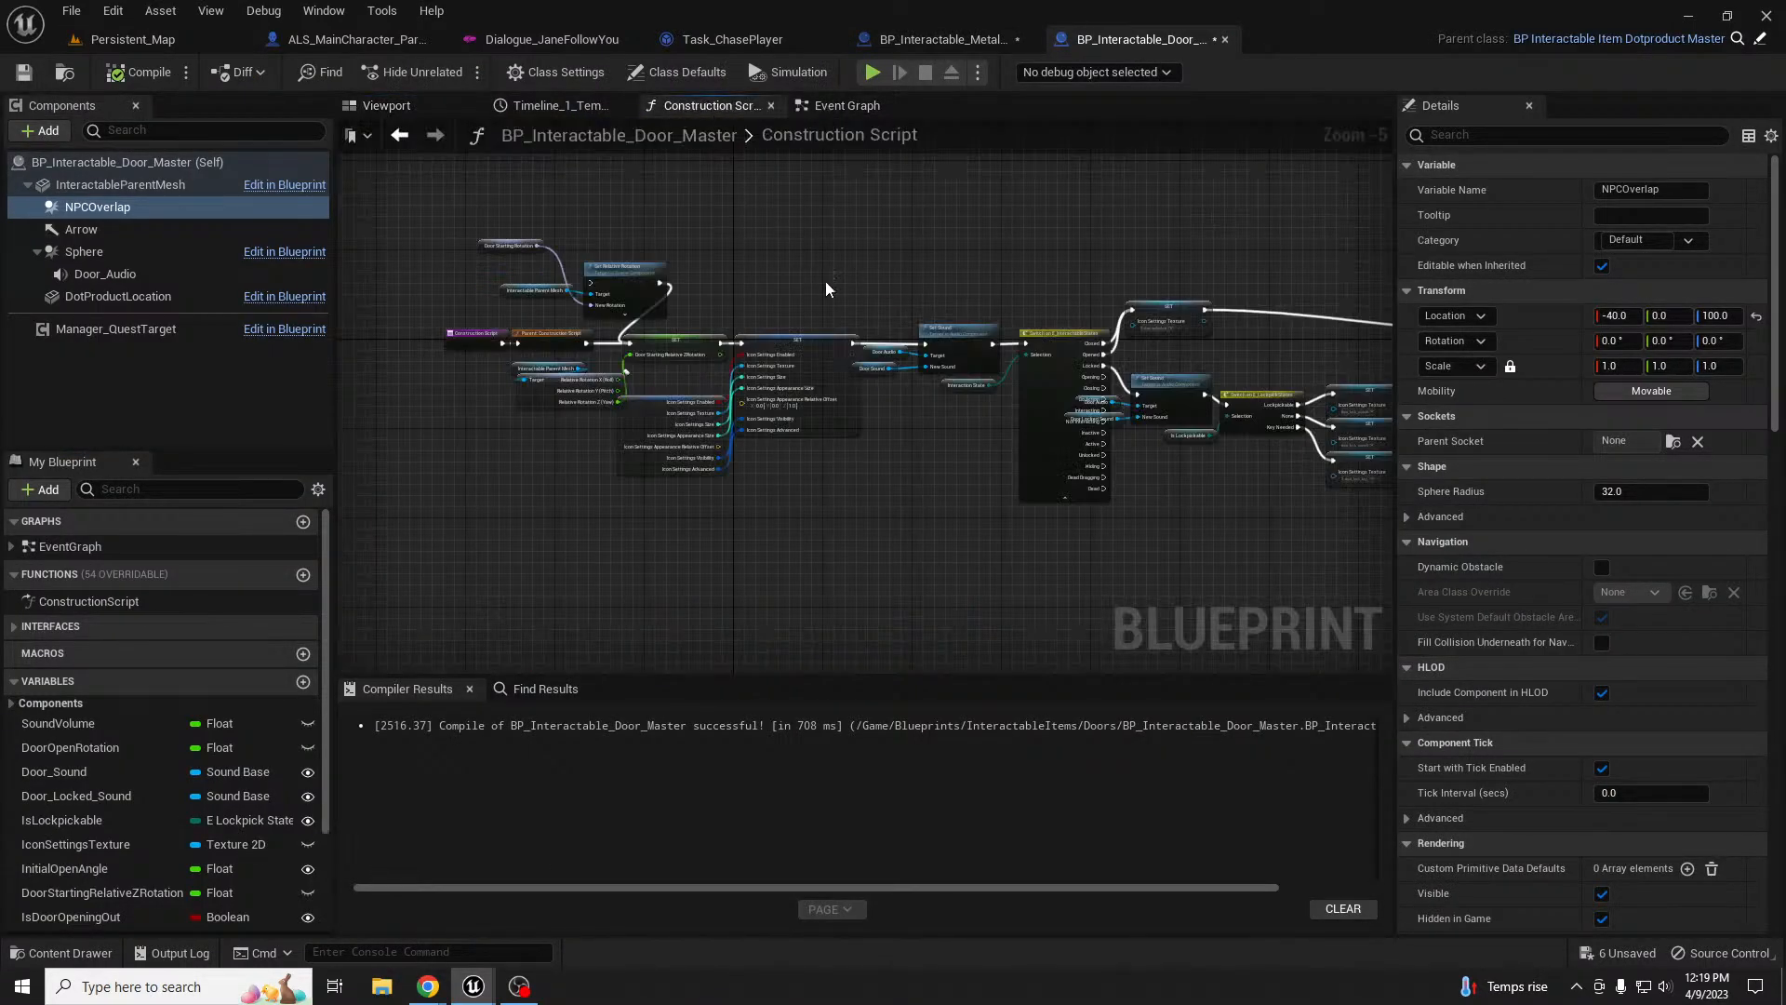
pyautogui.scroll(5, 648, 360)
pyautogui.moveTo(796, 246); pyautogui.dragTo(522, 282, button='right')
pyautogui.moveTo(874, 276); pyautogui.dragTo(698, 275, button='right')
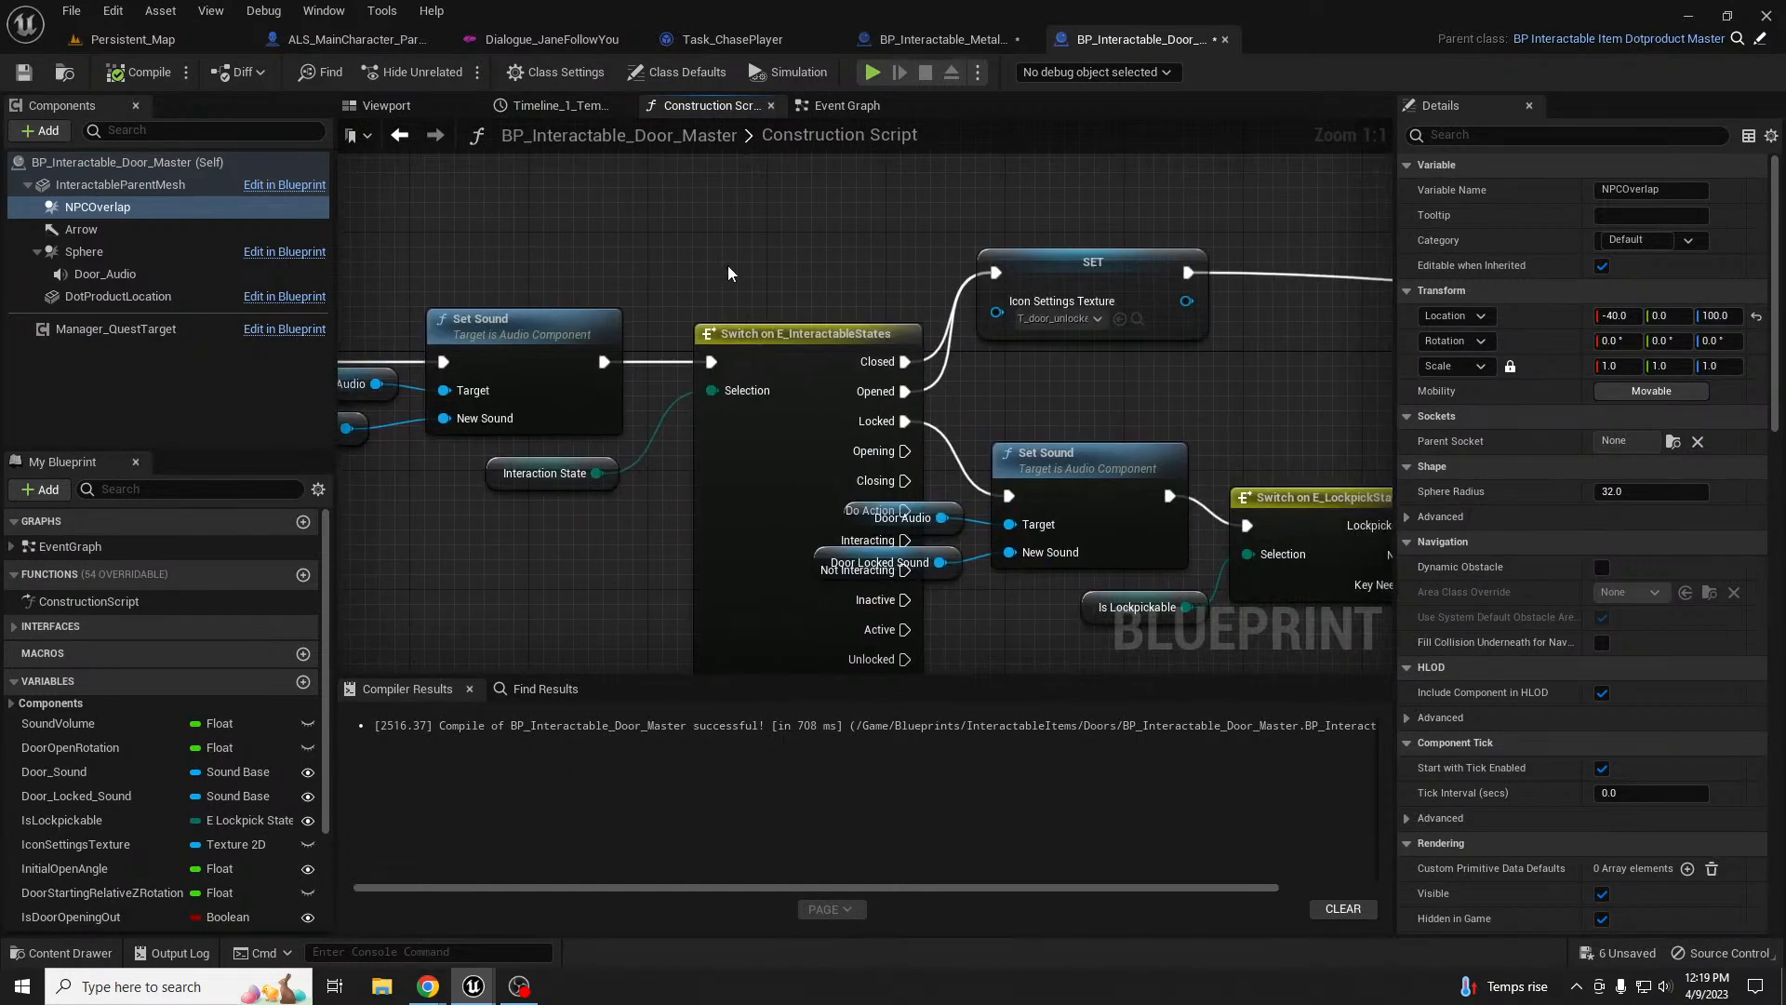
pyautogui.moveTo(1352, 223); pyautogui.dragTo(722, 223, button='right')
pyautogui.moveTo(1099, 216); pyautogui.dragTo(534, 211, button='right')
pyautogui.moveTo(904, 213); pyautogui.dragTo(868, 202, button='right')
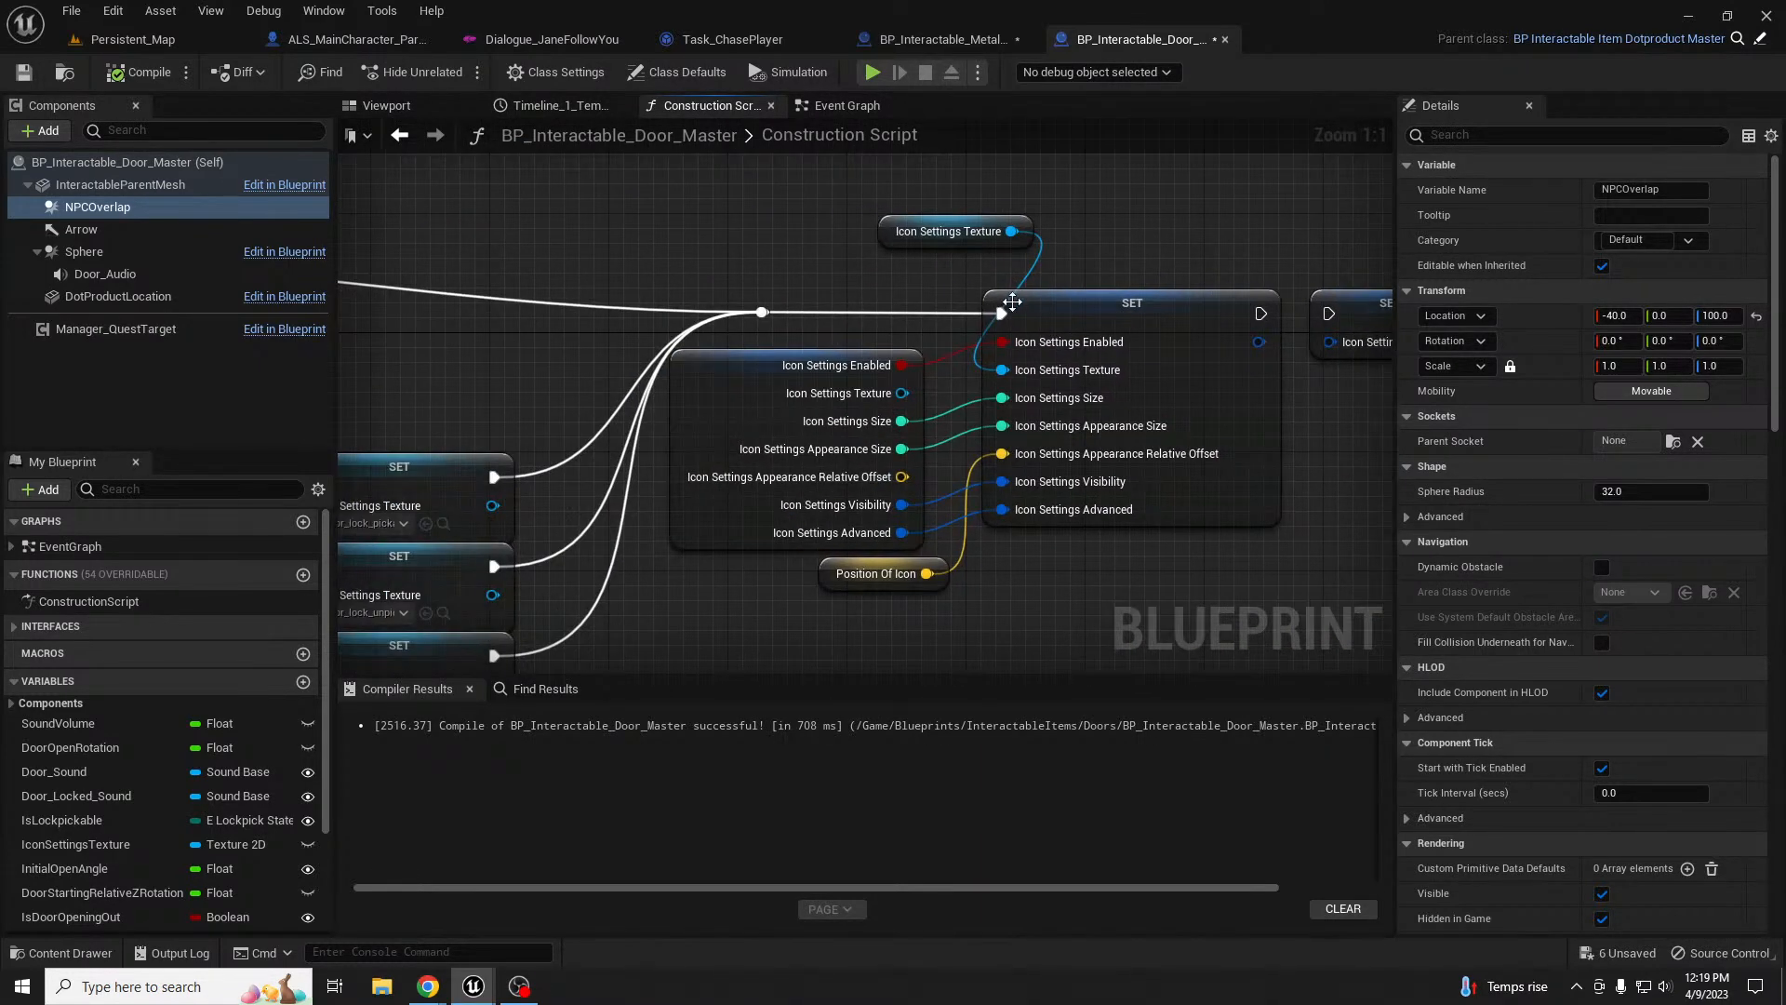
pyautogui.moveTo(539, 232); pyautogui.dragTo(1386, 219, button='right')
pyautogui.scroll(-3, 1302, 256)
pyautogui.moveTo(579, 270); pyautogui.dragTo(1180, 287, button='right')
pyautogui.moveTo(491, 306); pyautogui.dragTo(752, 315, button='right')
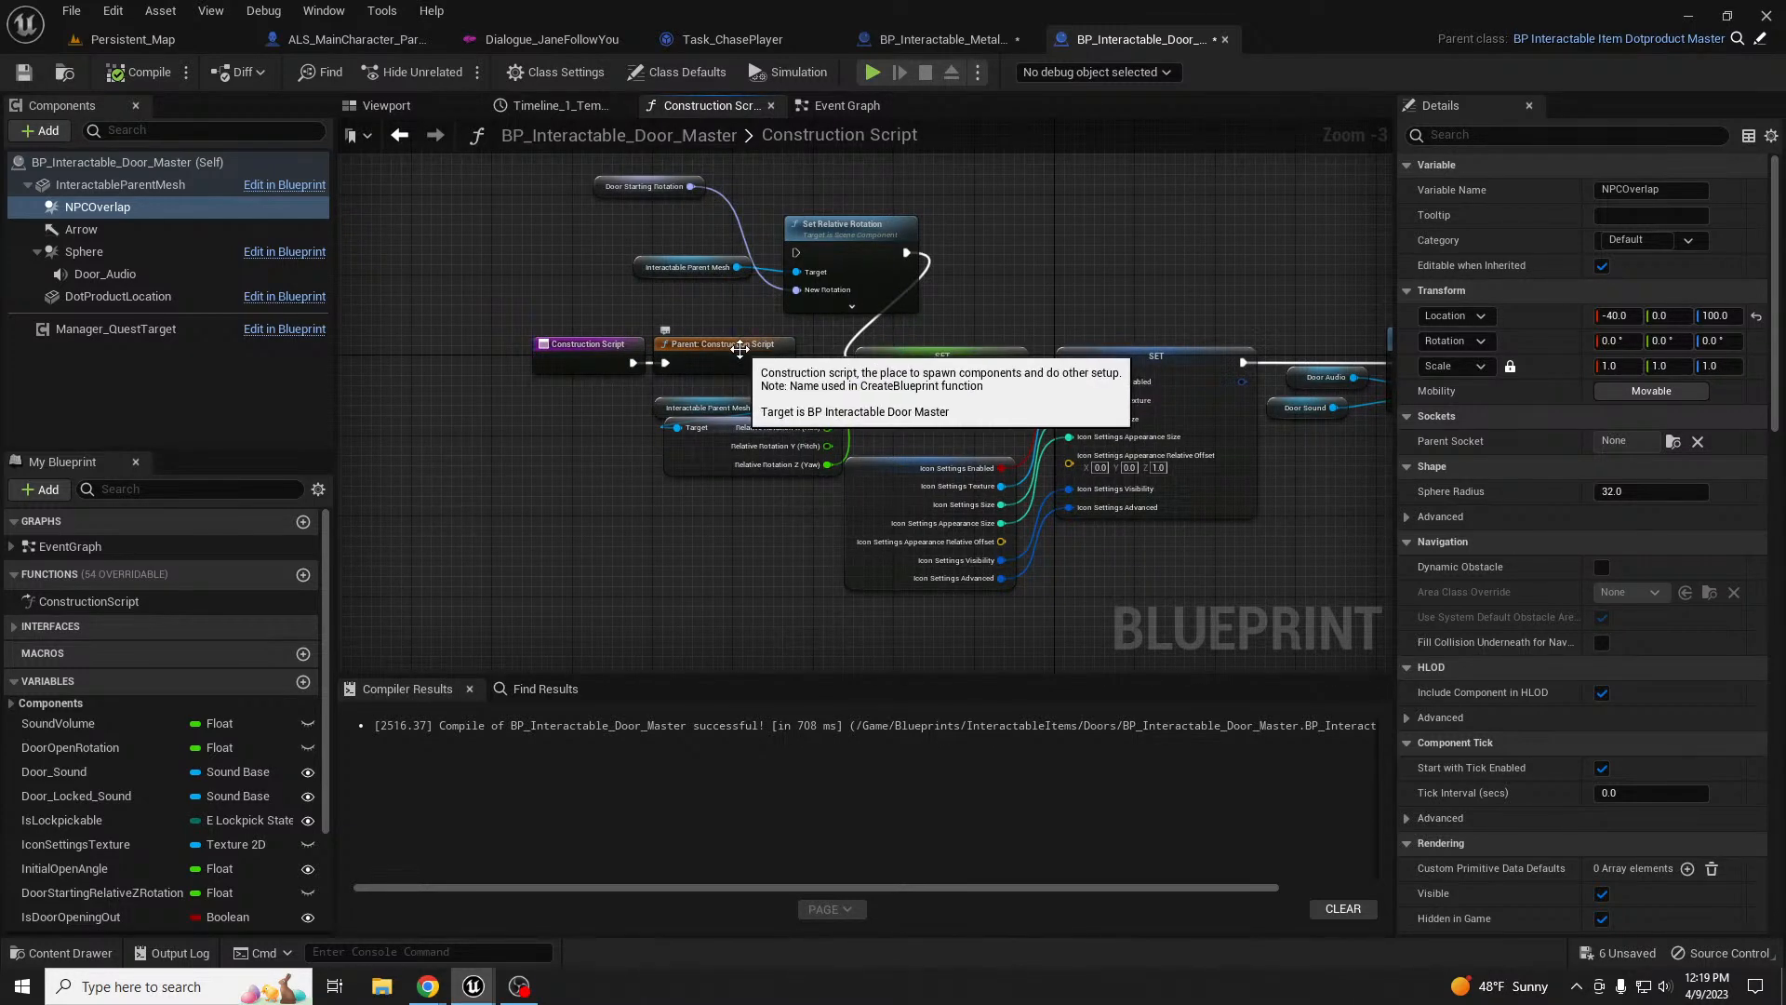
# - Open the parent class's construction script and reposition the first Set Relative Location node and the Dot Product Location reference
pyautogui.click(739, 350)
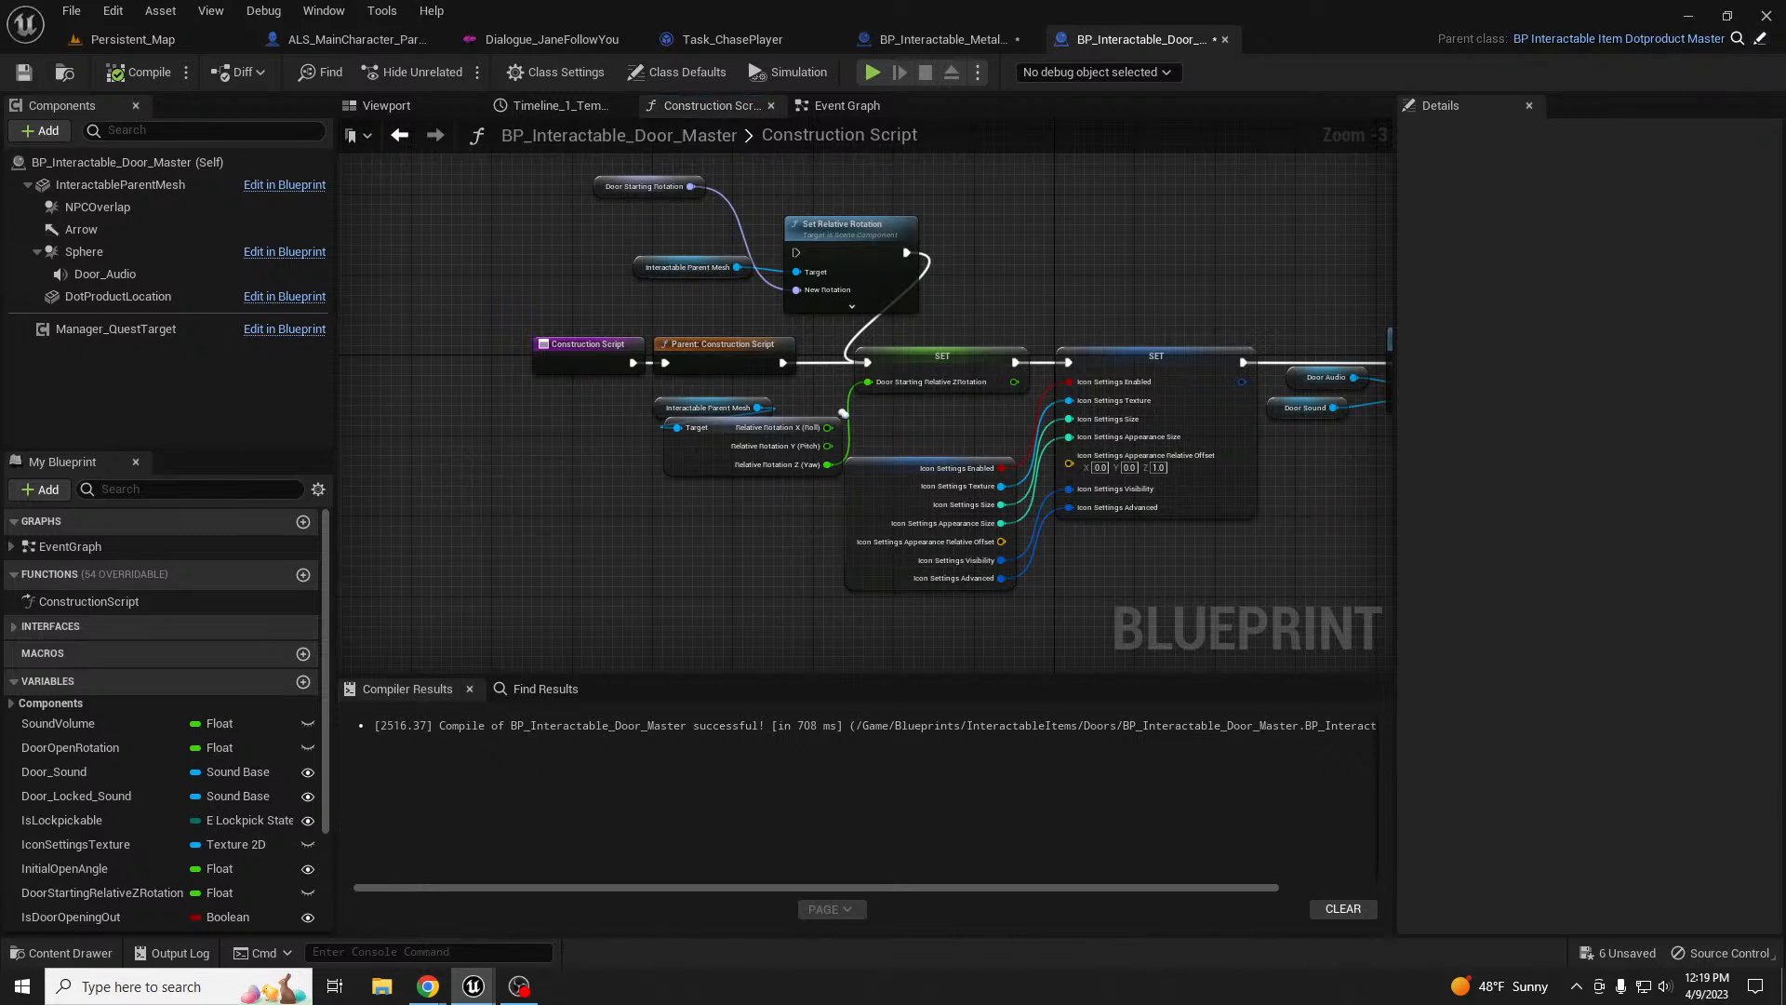
pyautogui.click(1760, 38)
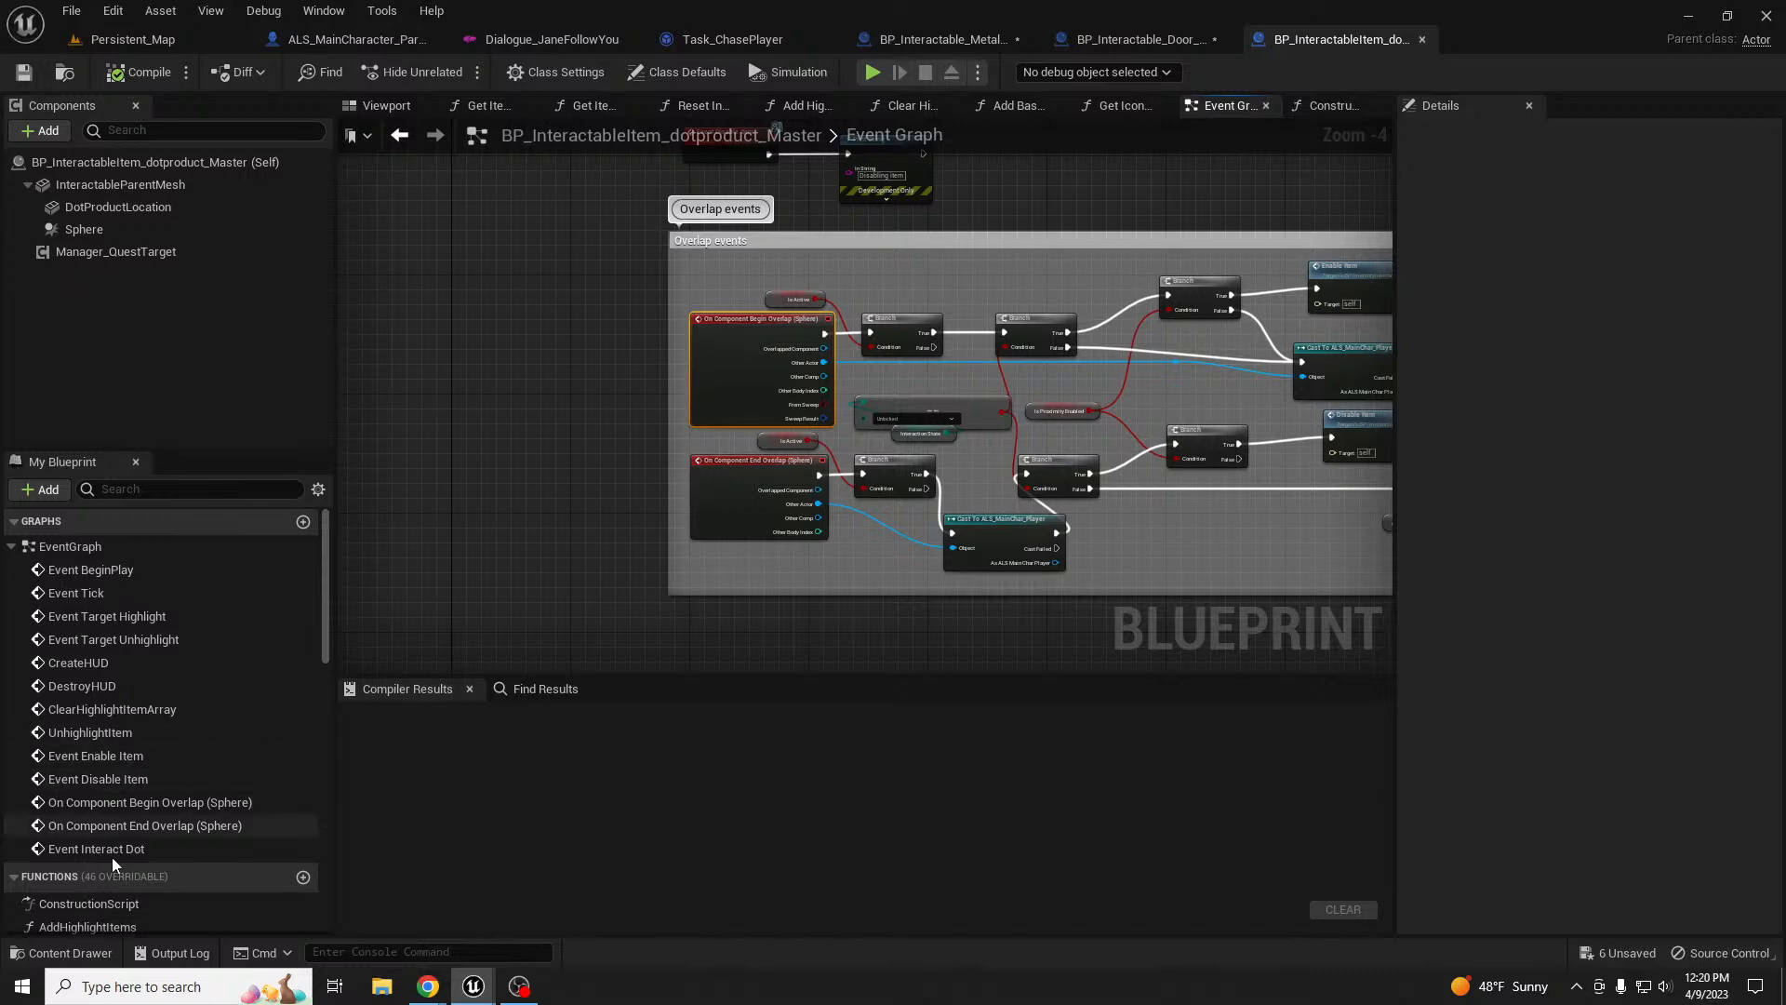
pyautogui.doubleClick(84, 903)
pyautogui.scroll(5, 827, 499)
pyautogui.moveTo(584, 534); pyautogui.dragTo(390, 514, button='right')
pyautogui.moveTo(927, 262); pyautogui.dragTo(965, 261)
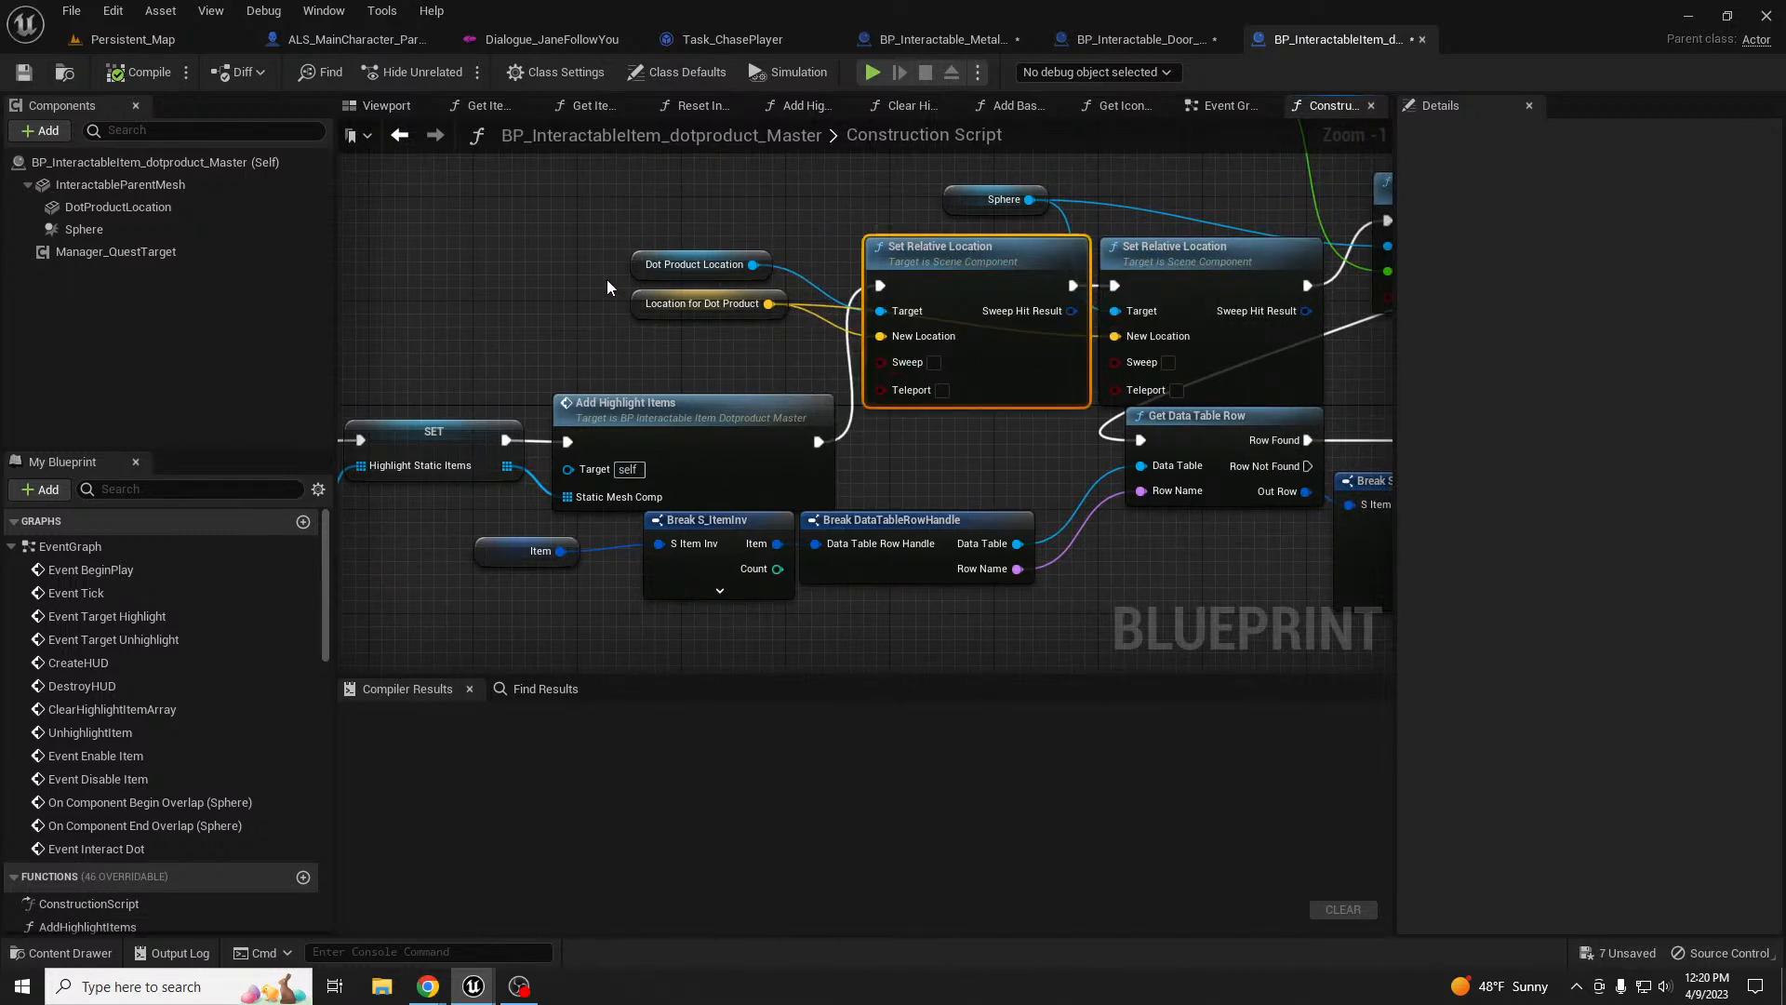
pyautogui.moveTo(657, 257); pyautogui.dragTo(655, 334)
# - Copy the Sphere reference, the Location for Dot Product variable and the second Set Relative Location node
pyautogui.moveTo(654, 324); pyautogui.dragTo(433, 295, button='right')
pyautogui.click(566, 274)
pyautogui.keyDown('ctrl'); pyautogui.click(848, 361); pyautogui.keyUp('ctrl')
pyautogui.moveTo(785, 277); pyautogui.dragTo(883, 275, button='right')
pyautogui.keyDown('ctrl'); pyautogui.click(419, 383); pyautogui.keyUp('ctrl')
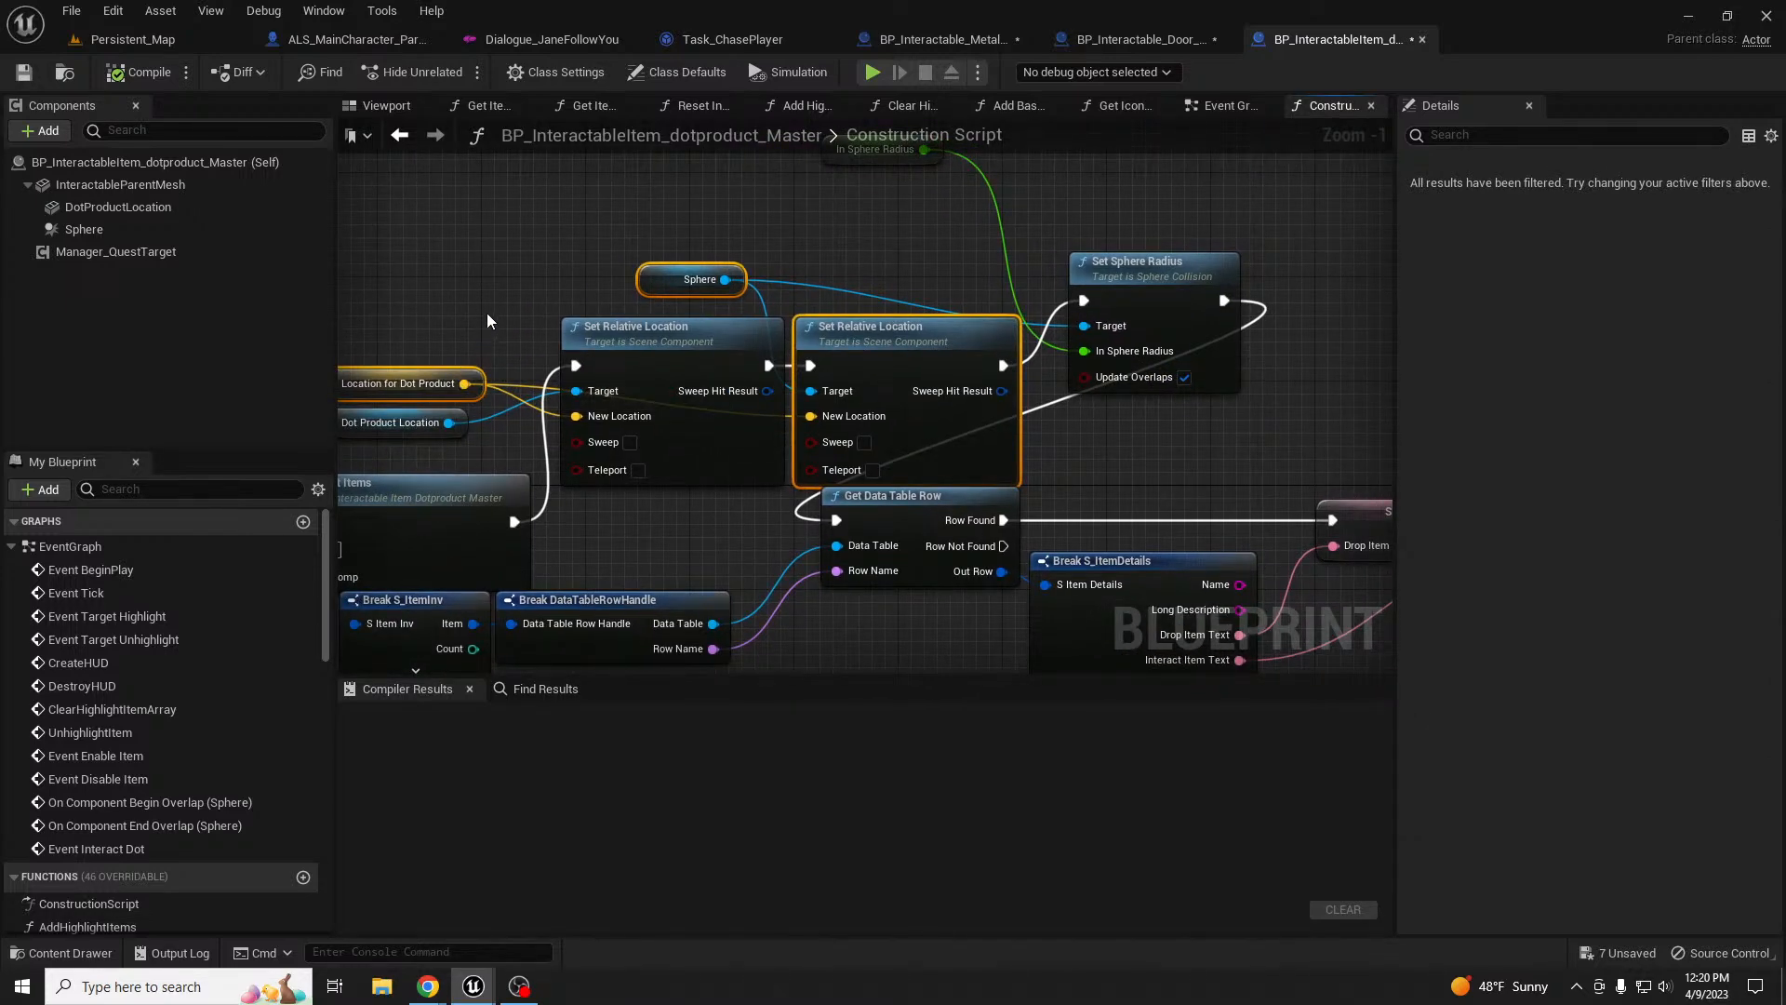
# - Paste the copied nodes into the master door's construction script and replace the Sphere reference with NPCOverlap
pyautogui.click(1131, 39)
pyautogui.moveTo(969, 210); pyautogui.dragTo(796, 365, button='right')
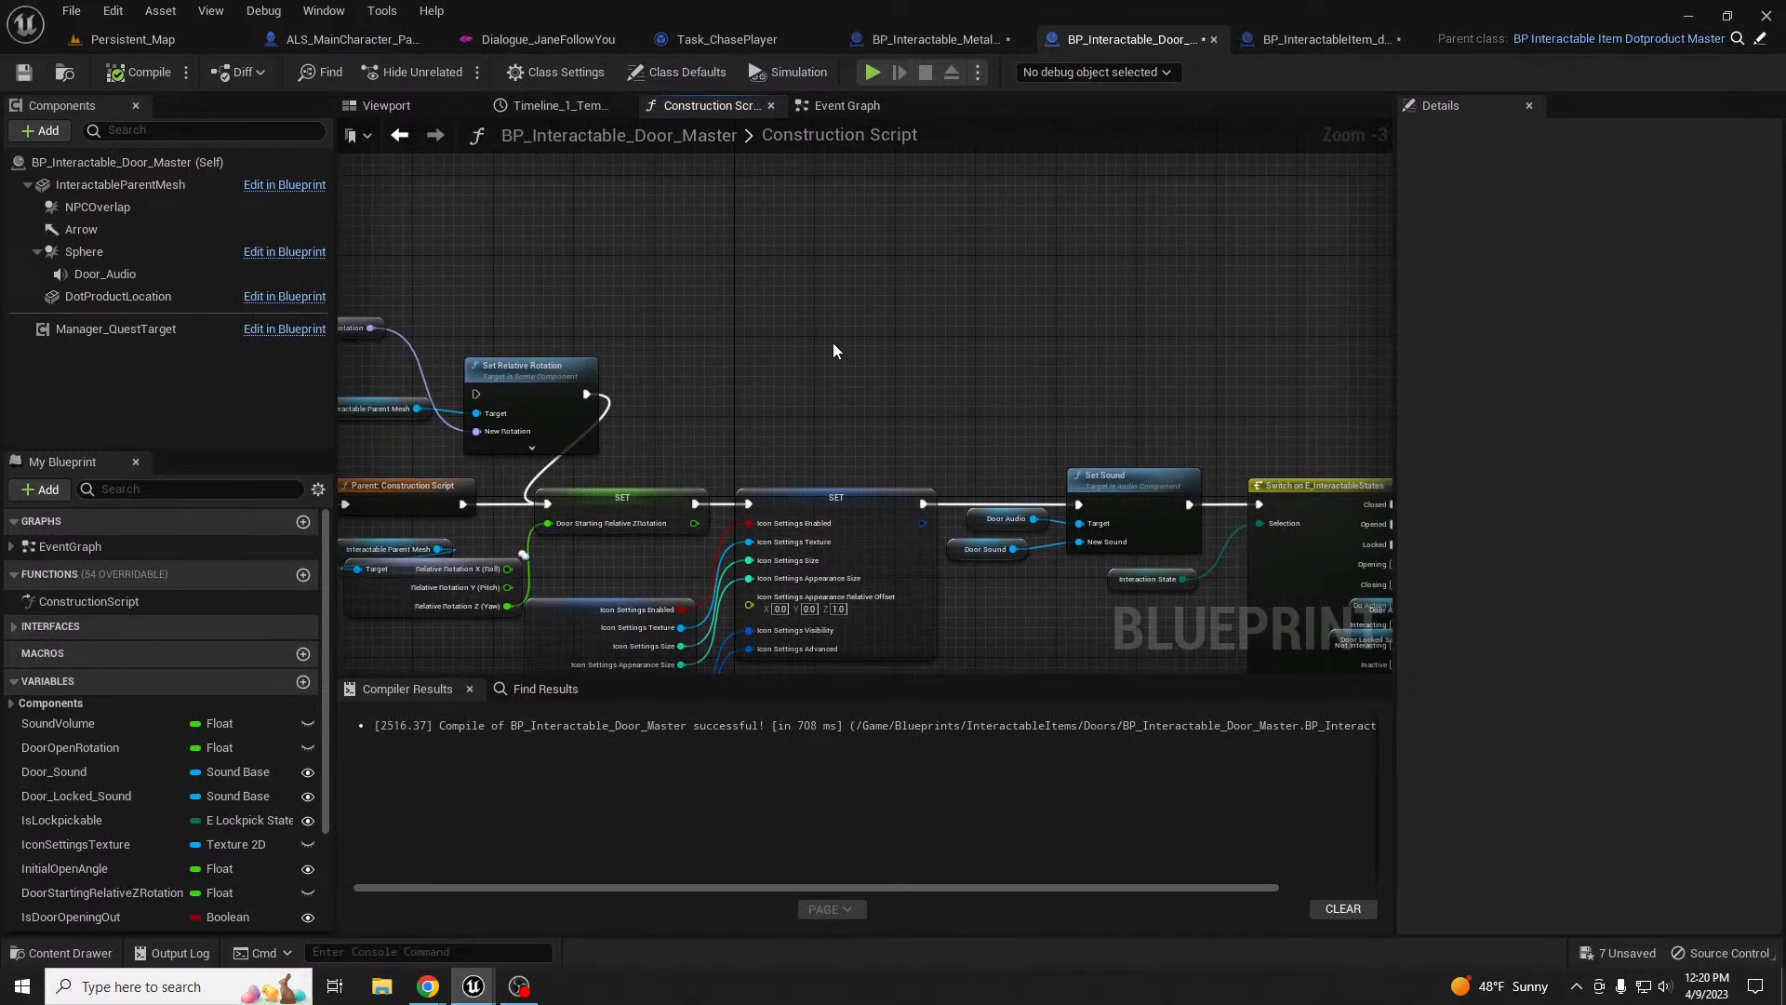
pyautogui.hotkey('ctrl', 'v')
pyautogui.moveTo(1004, 343); pyautogui.dragTo(810, 267)
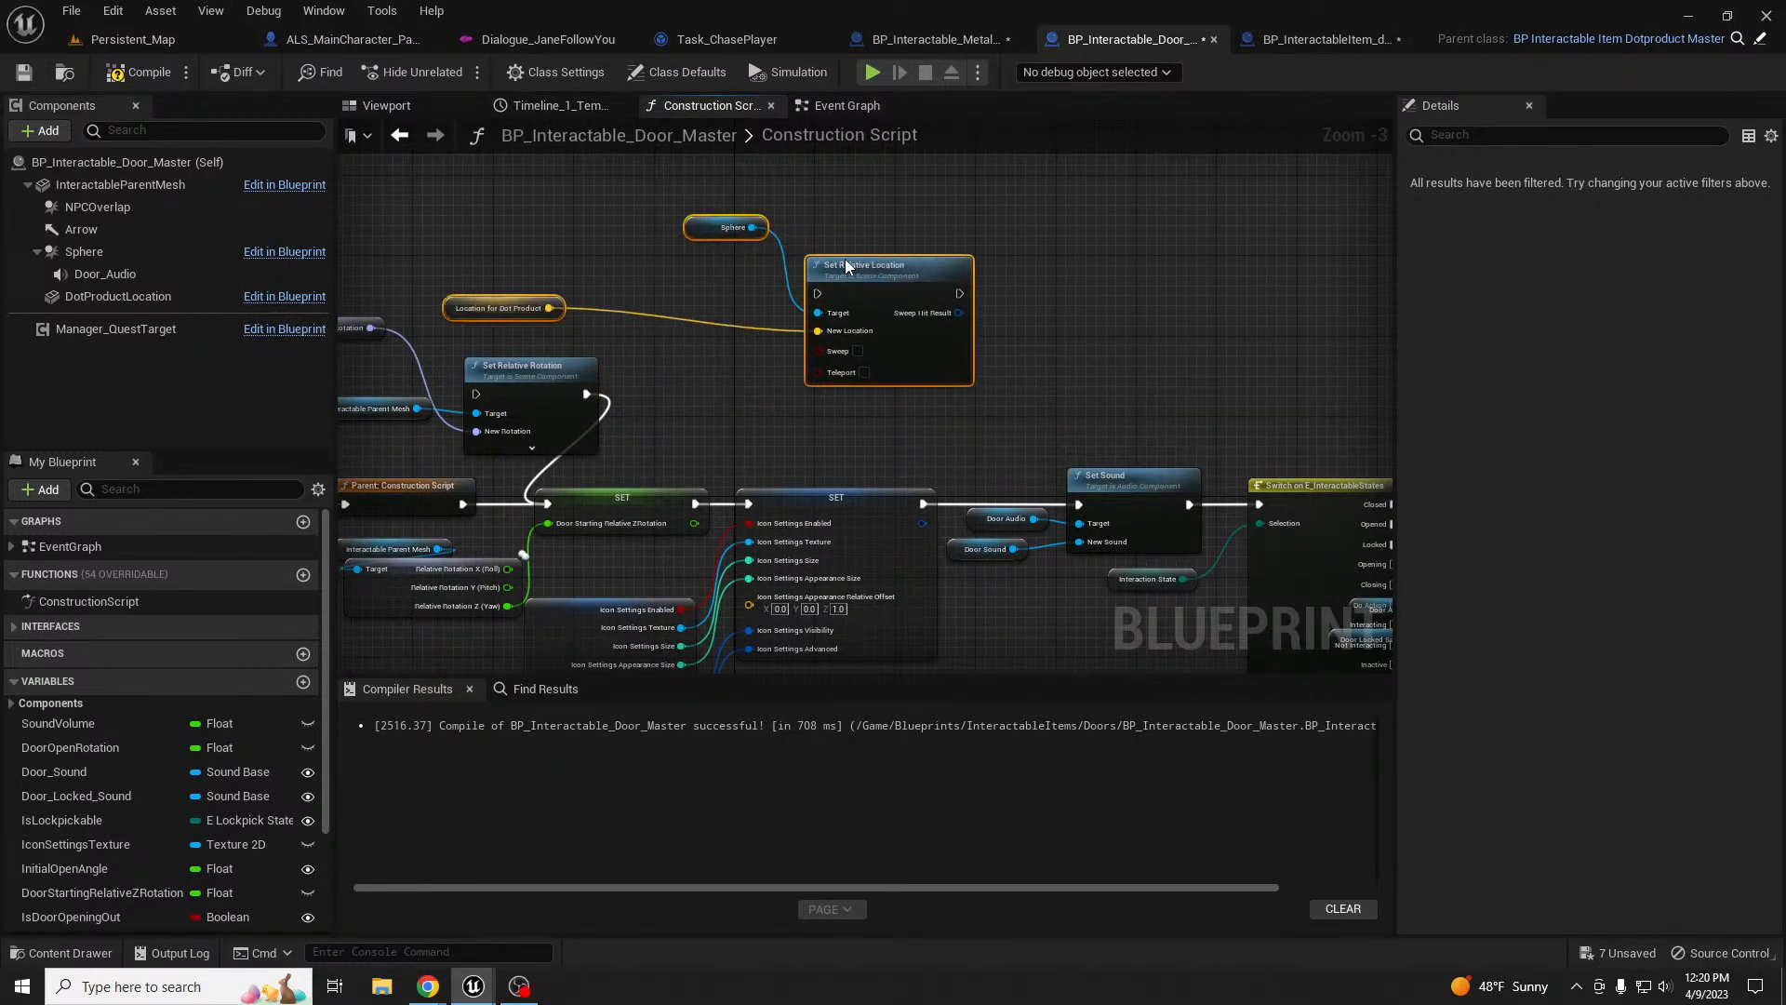
pyautogui.click(655, 300)
pyautogui.moveTo(103, 209); pyautogui.dragTo(685, 232)
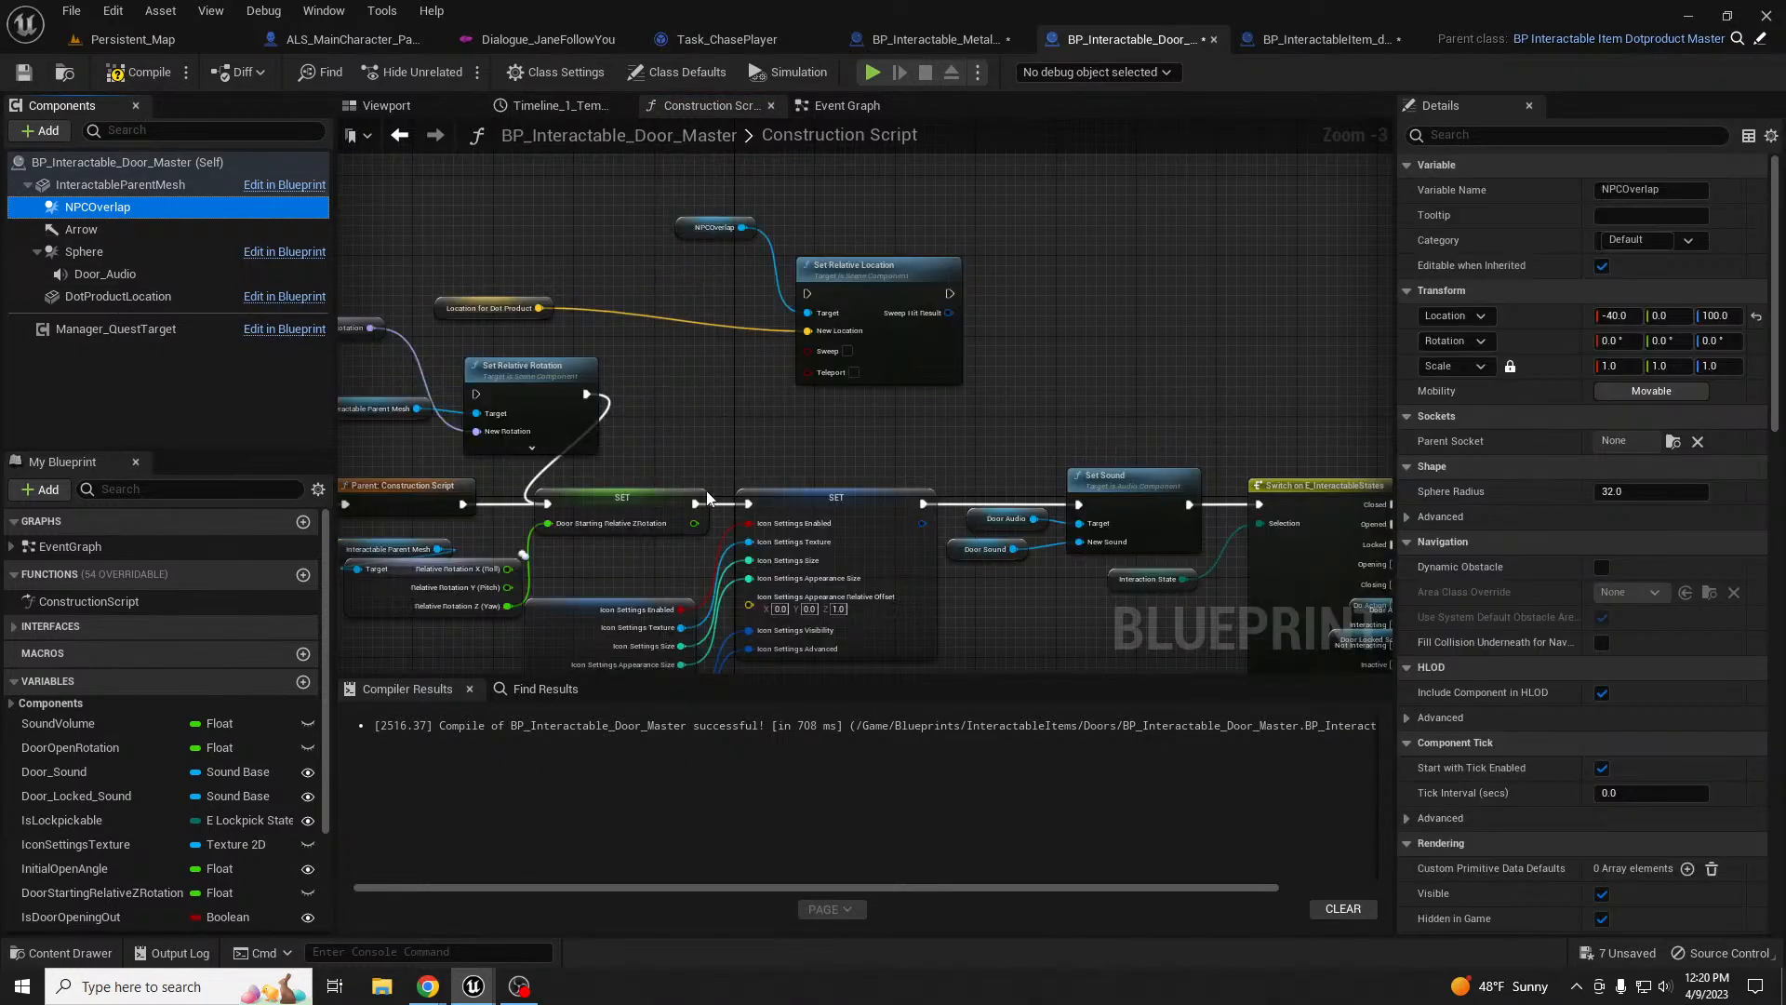
# - Wire Set Relative Location between the Door Starting Relative ZRotation and icon settings Set nodes, and rearrange the surrounding nodes to fit
pyautogui.moveTo(693, 502); pyautogui.dragTo(807, 293)
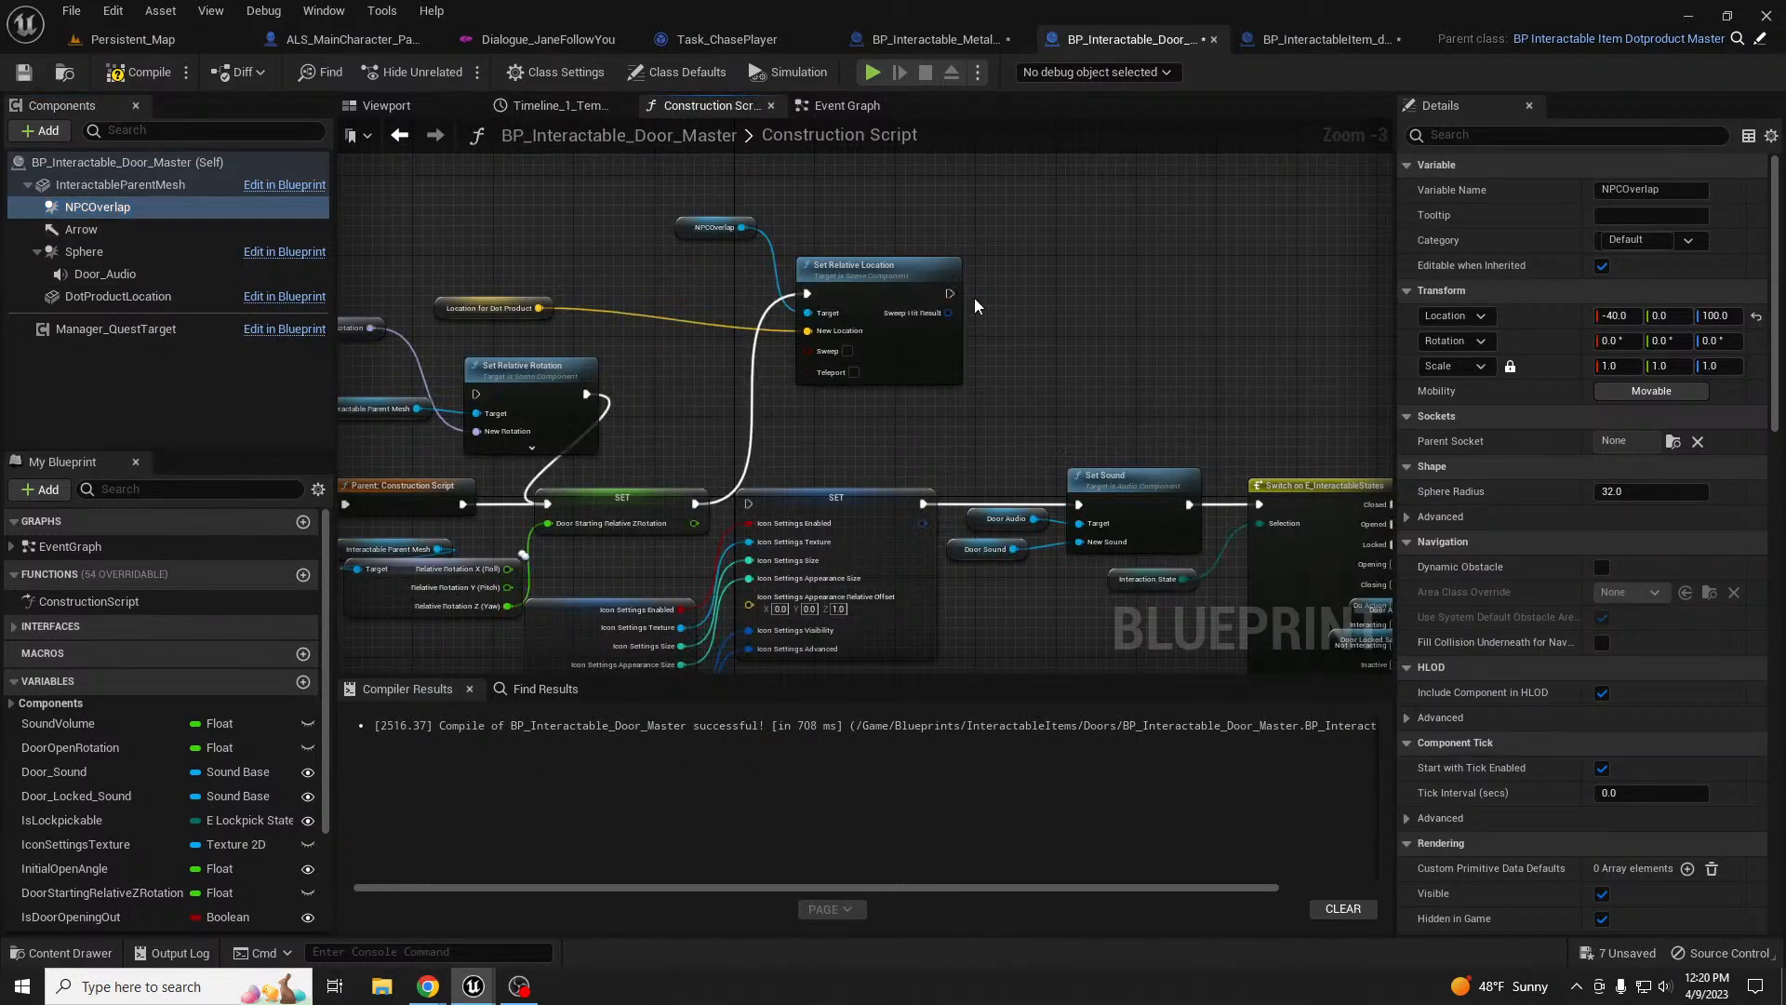
pyautogui.moveTo(947, 294); pyautogui.dragTo(749, 503)
pyautogui.moveTo(833, 448); pyautogui.dragTo(1141, 408, button='right')
pyautogui.moveTo(735, 416); pyautogui.dragTo(1076, 606)
pyautogui.moveTo(898, 464); pyautogui.dragTo(668, 454)
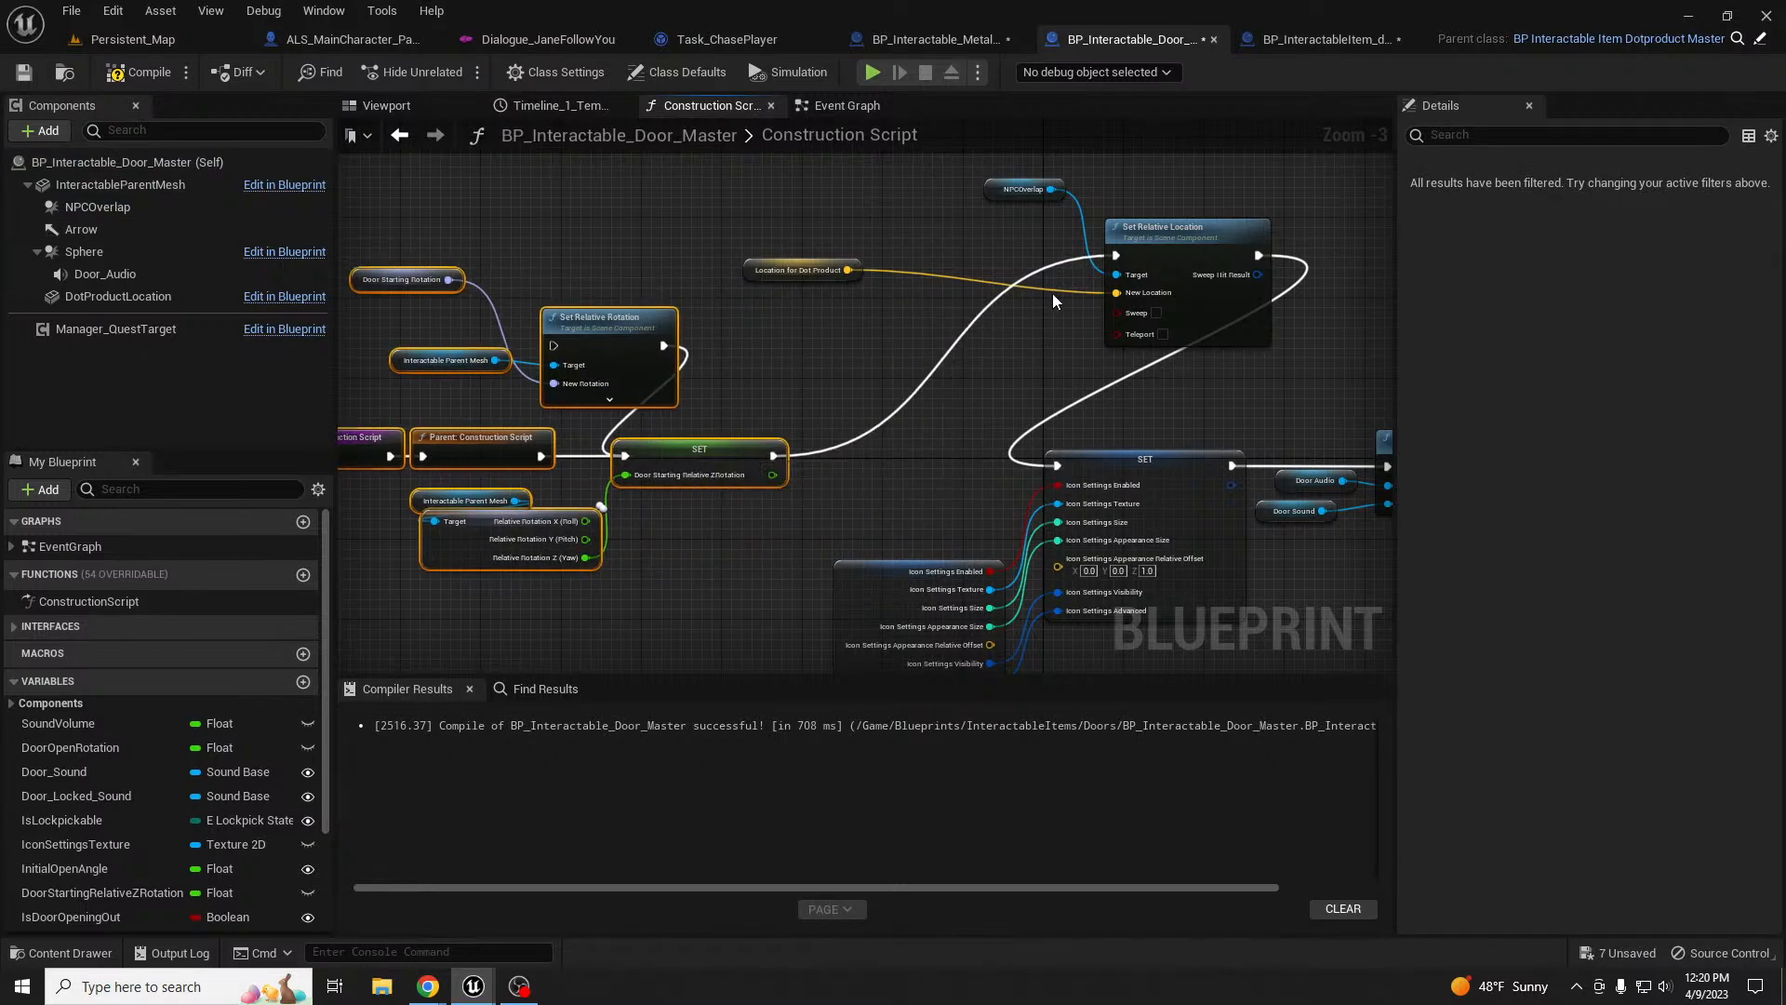
pyautogui.moveTo(827, 210); pyautogui.dragTo(908, 236)
pyautogui.rightClick(888, 390)
pyautogui.click(723, 196)
pyautogui.moveTo(725, 196); pyautogui.dragTo(704, 234)
pyautogui.moveTo(502, 275); pyautogui.dragTo(681, 292)
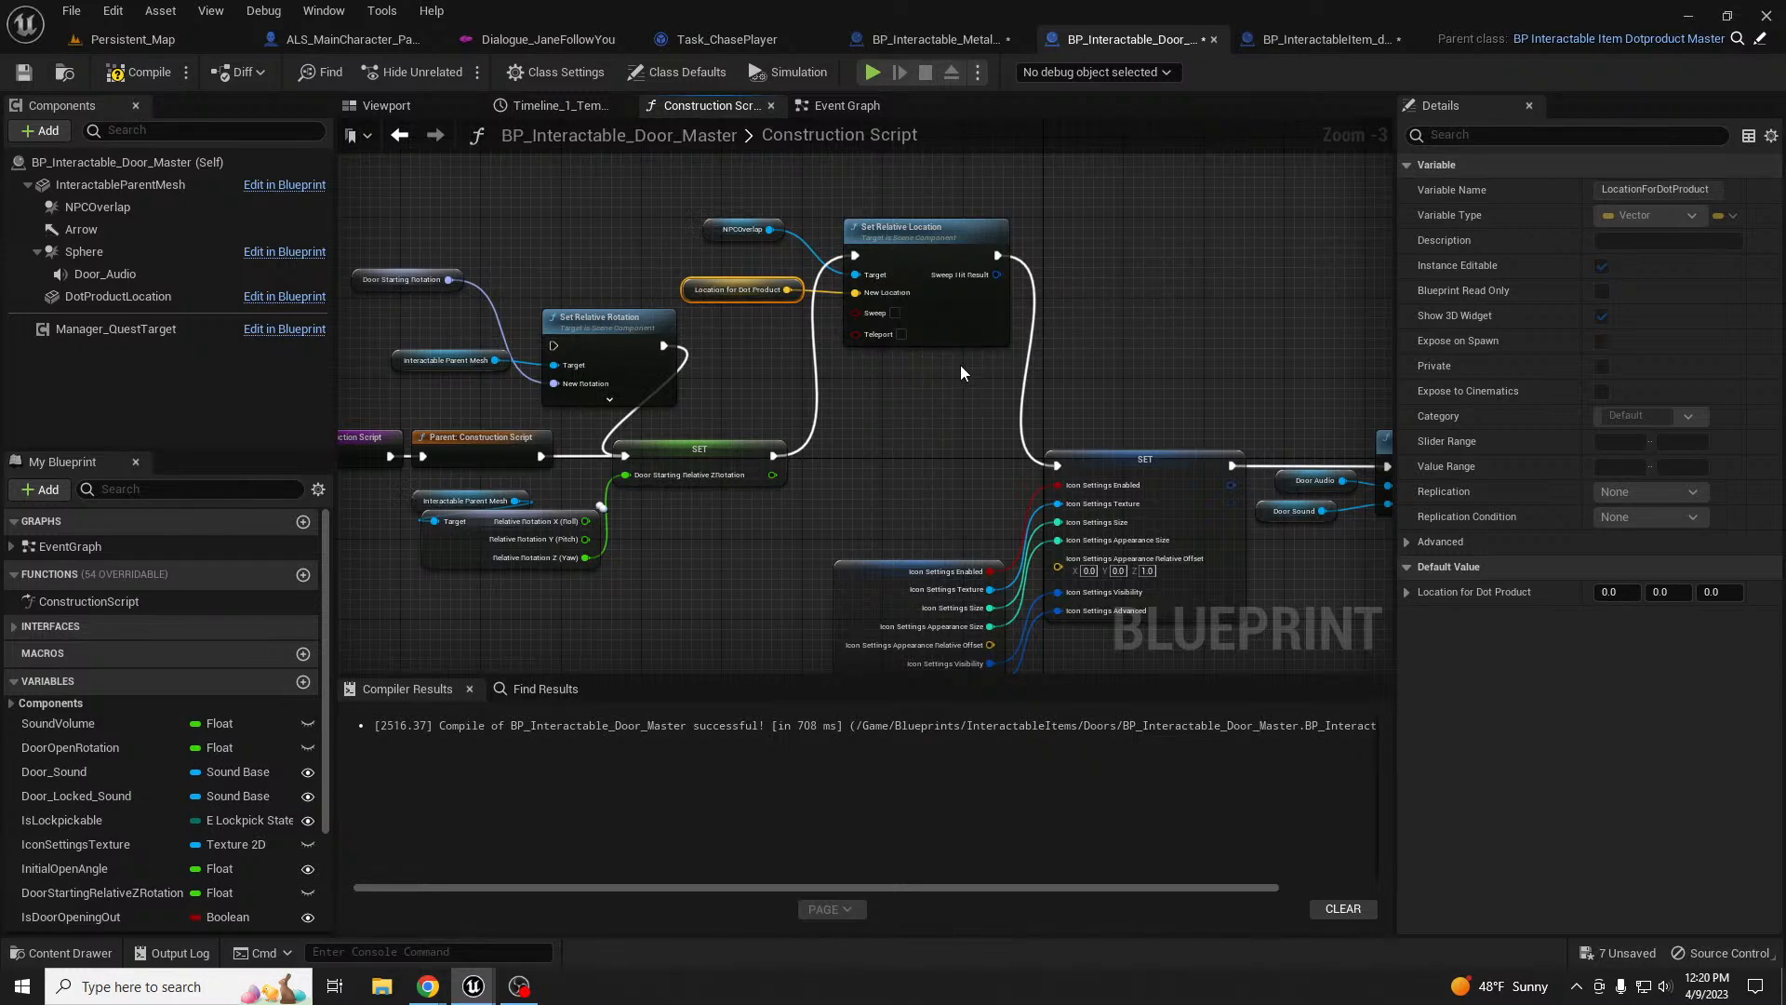
# - Delete the unused Set Relative Rotation node together with its Door Starting Rotation and Interactable Parent Mesh references
pyautogui.moveTo(466, 227); pyautogui.dragTo(586, 381)
pyautogui.press('Delete')
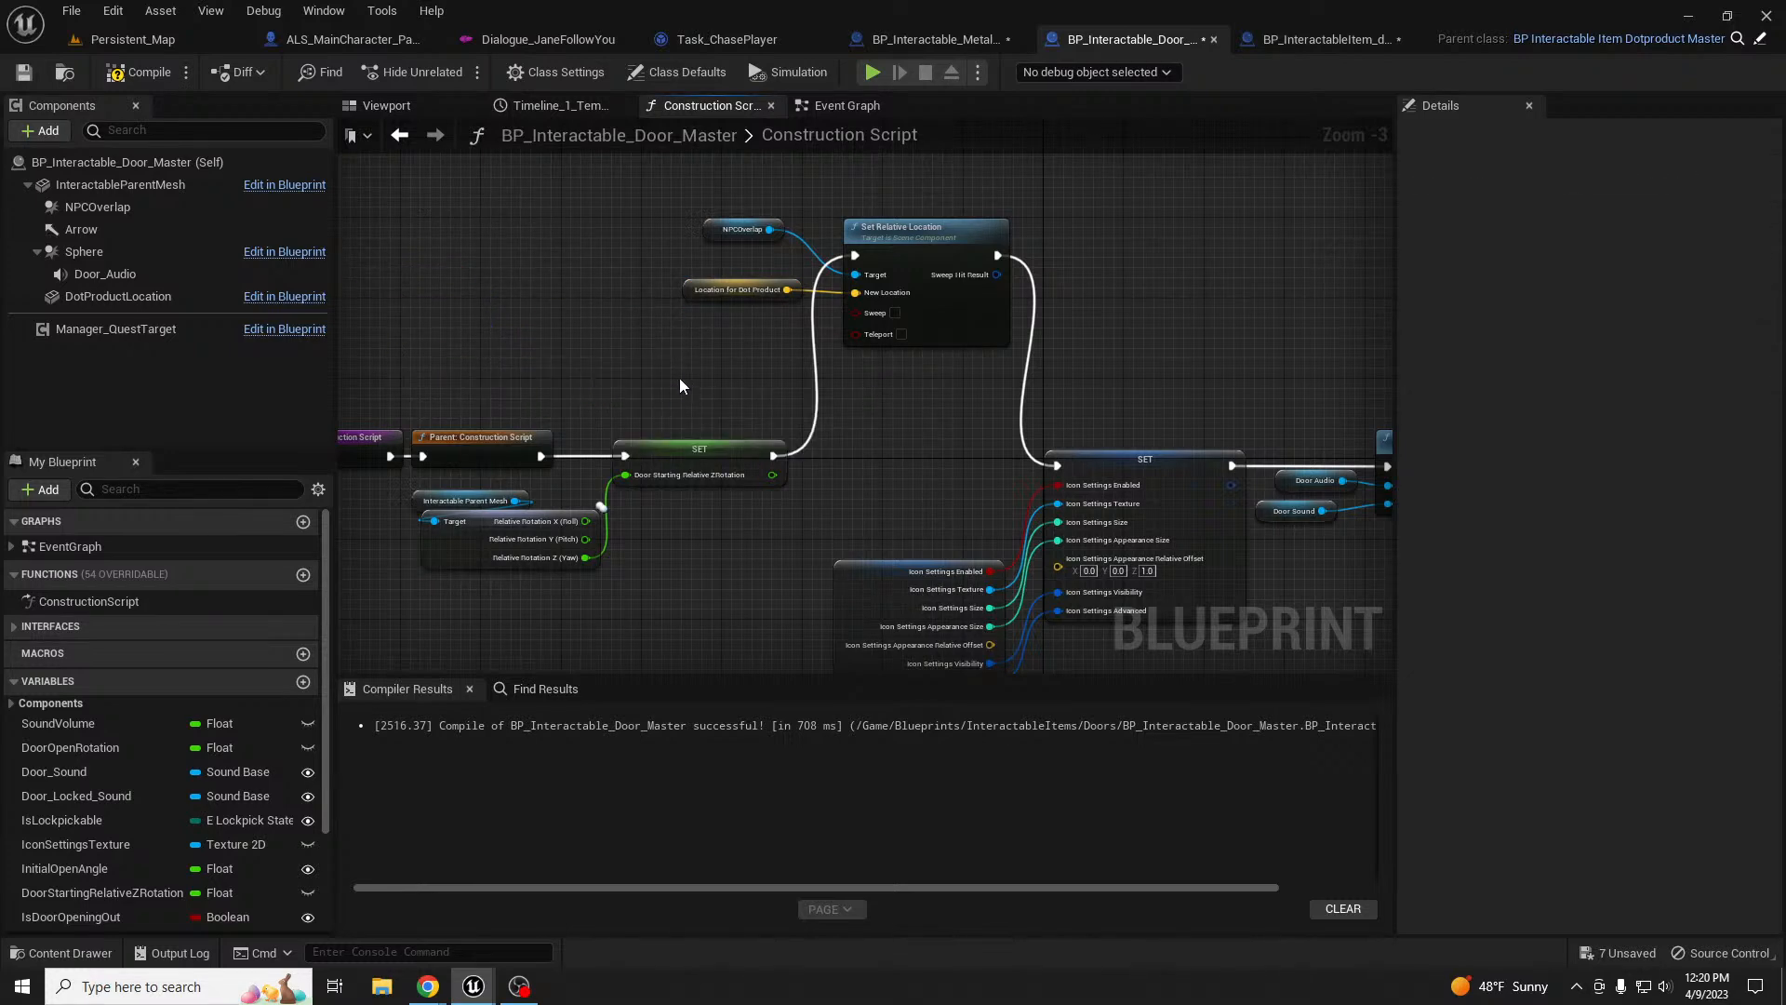
pyautogui.press('Home')
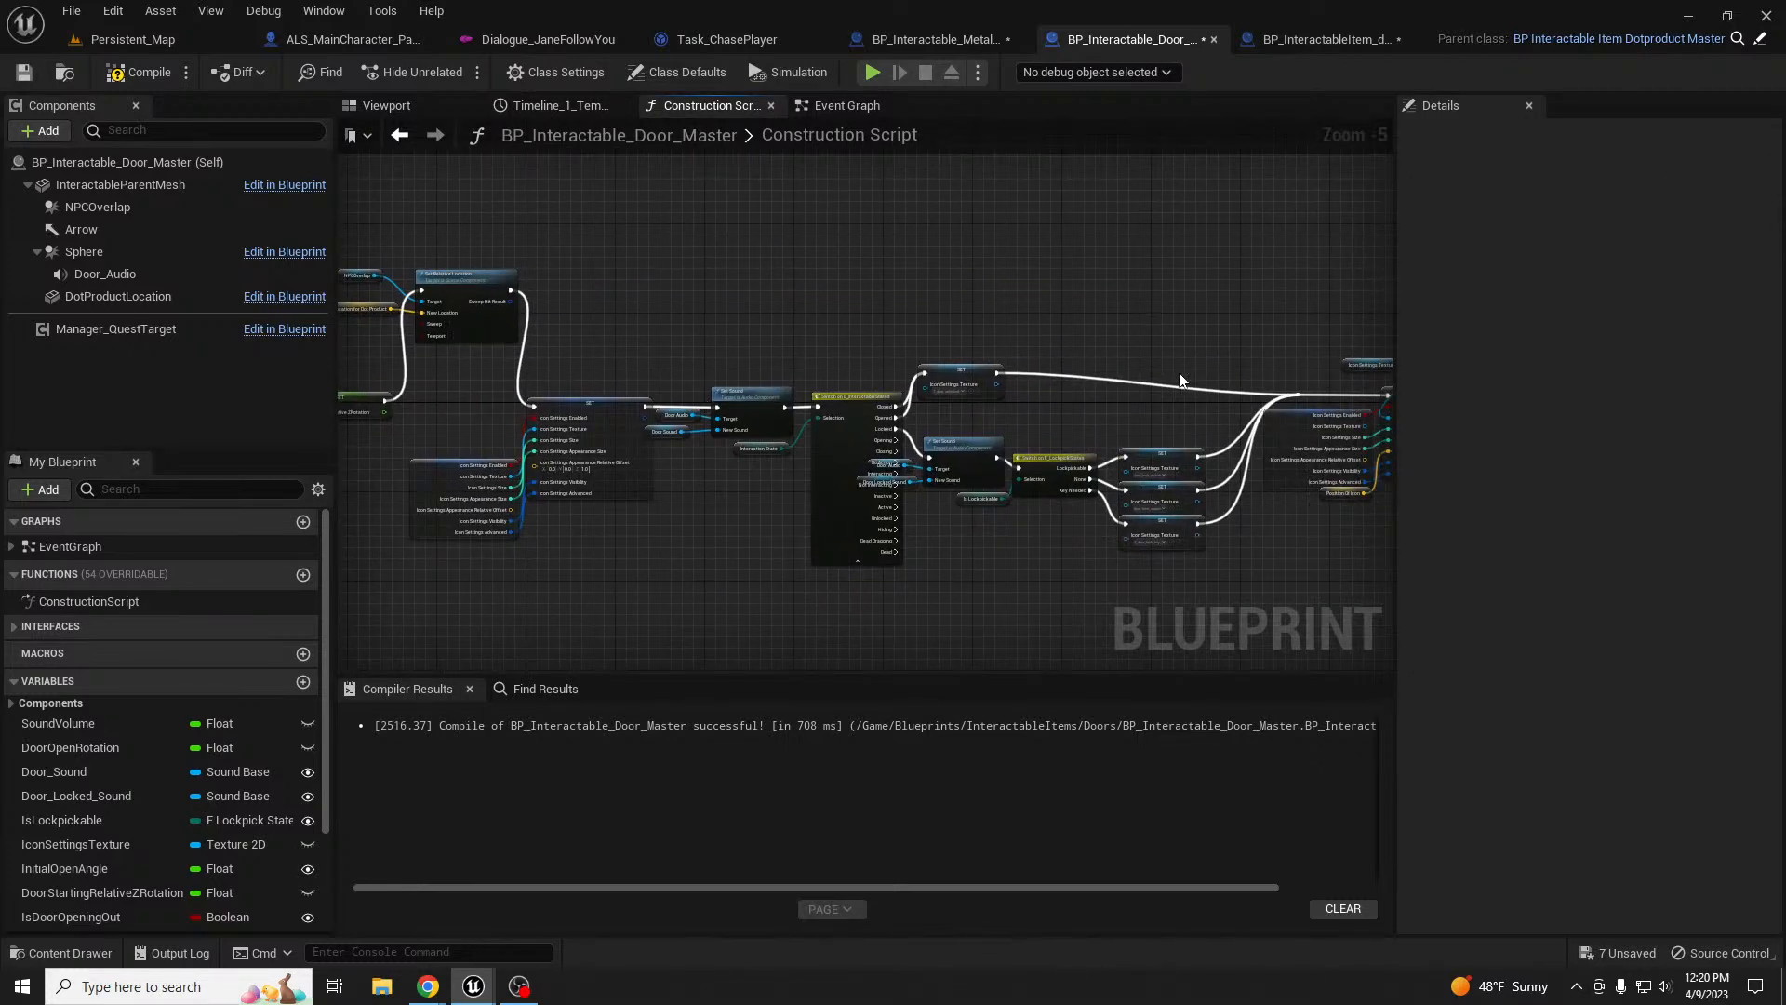
pyautogui.moveTo(661, 324); pyautogui.dragTo(787, 354, button='right')
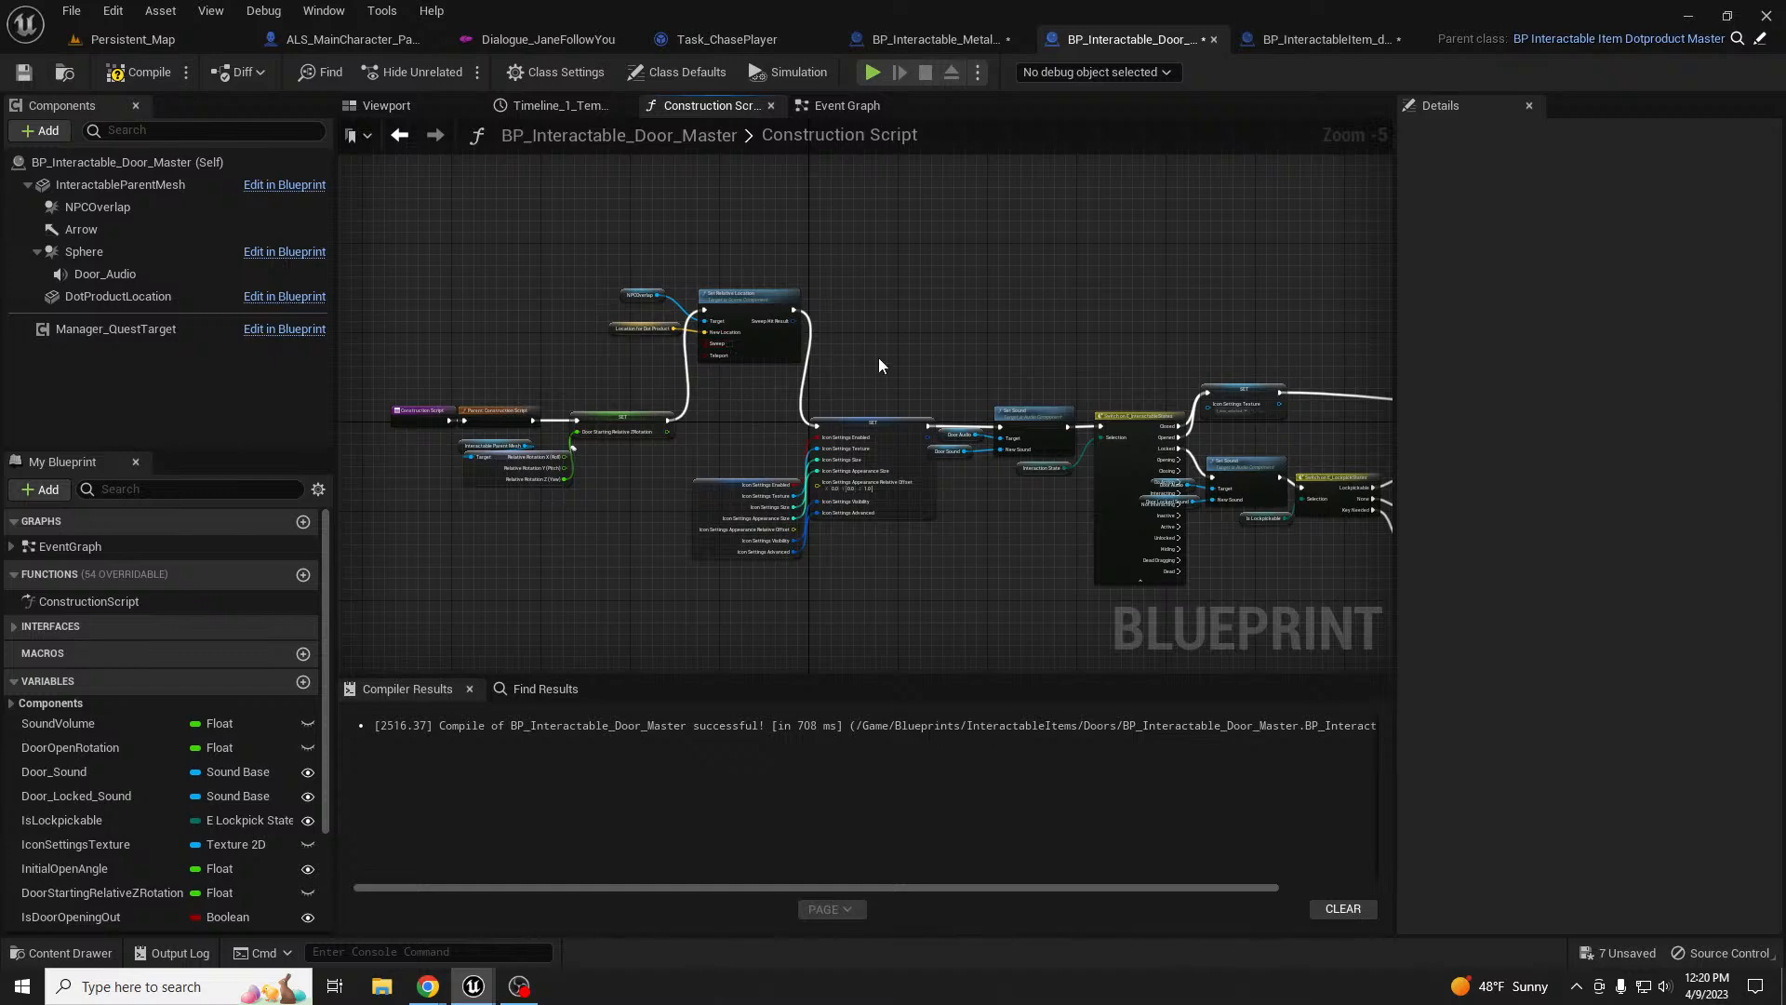
pyautogui.scroll(3, 858, 348)
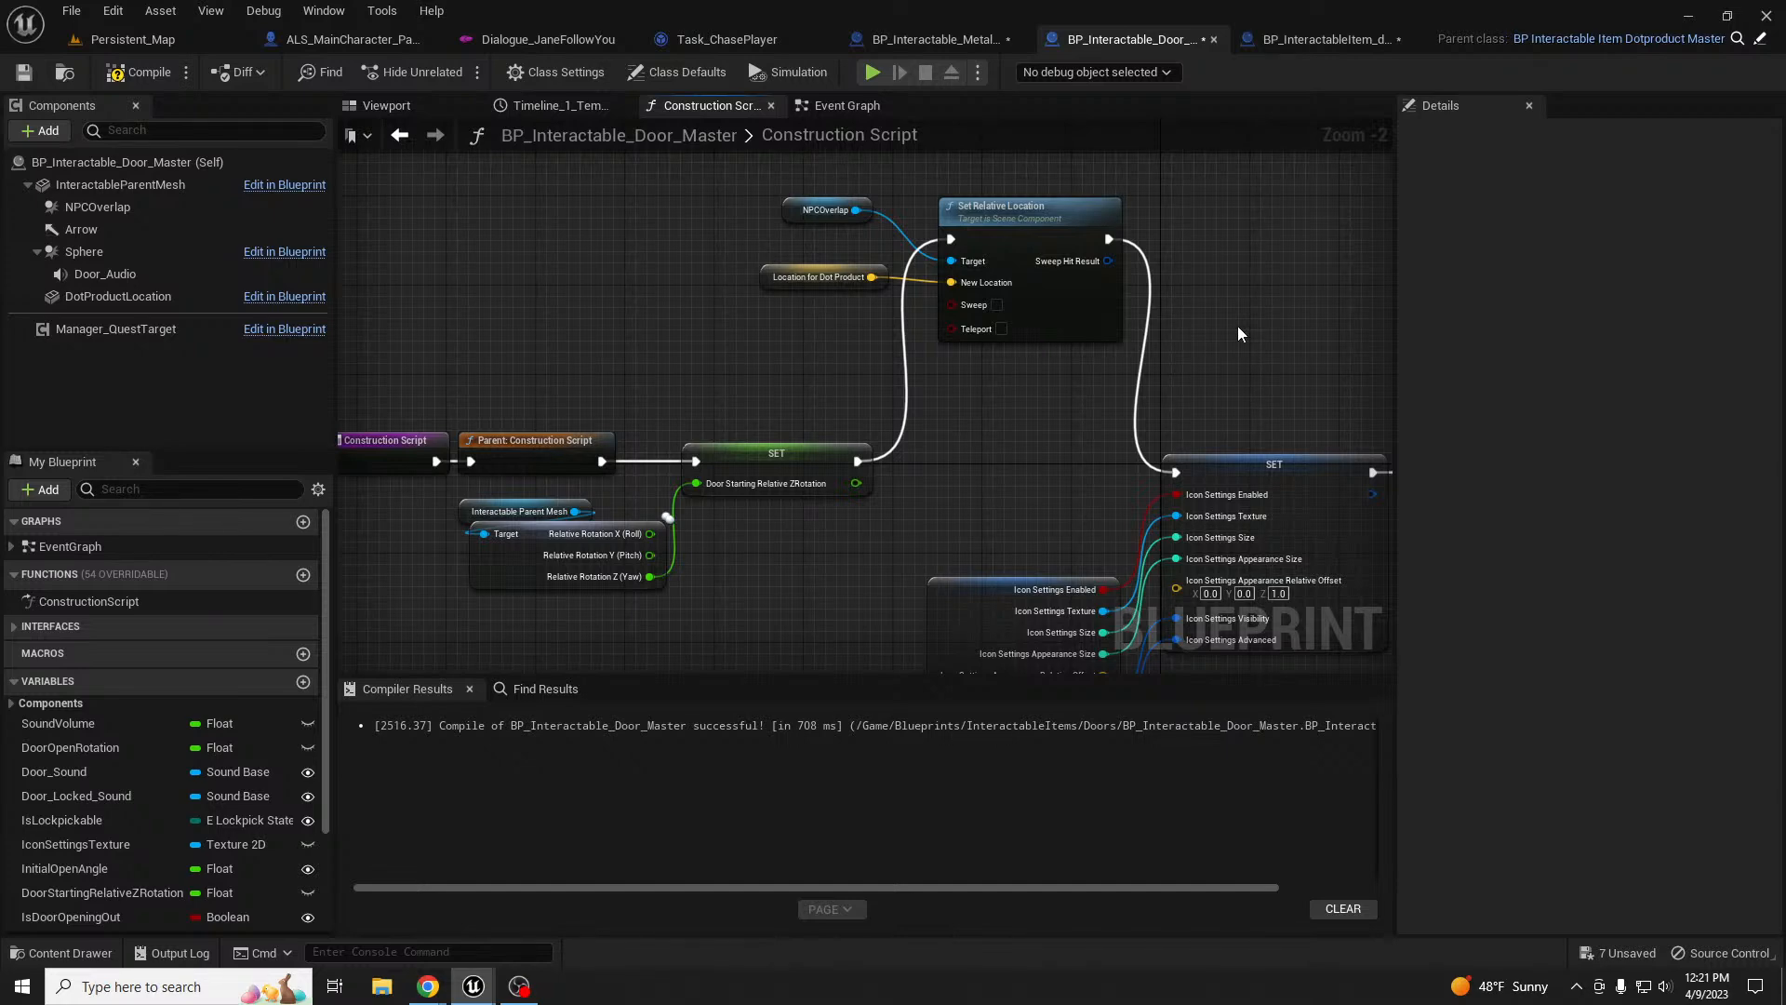
pyautogui.moveTo(1232, 327); pyautogui.dragTo(1218, 374, button='right')
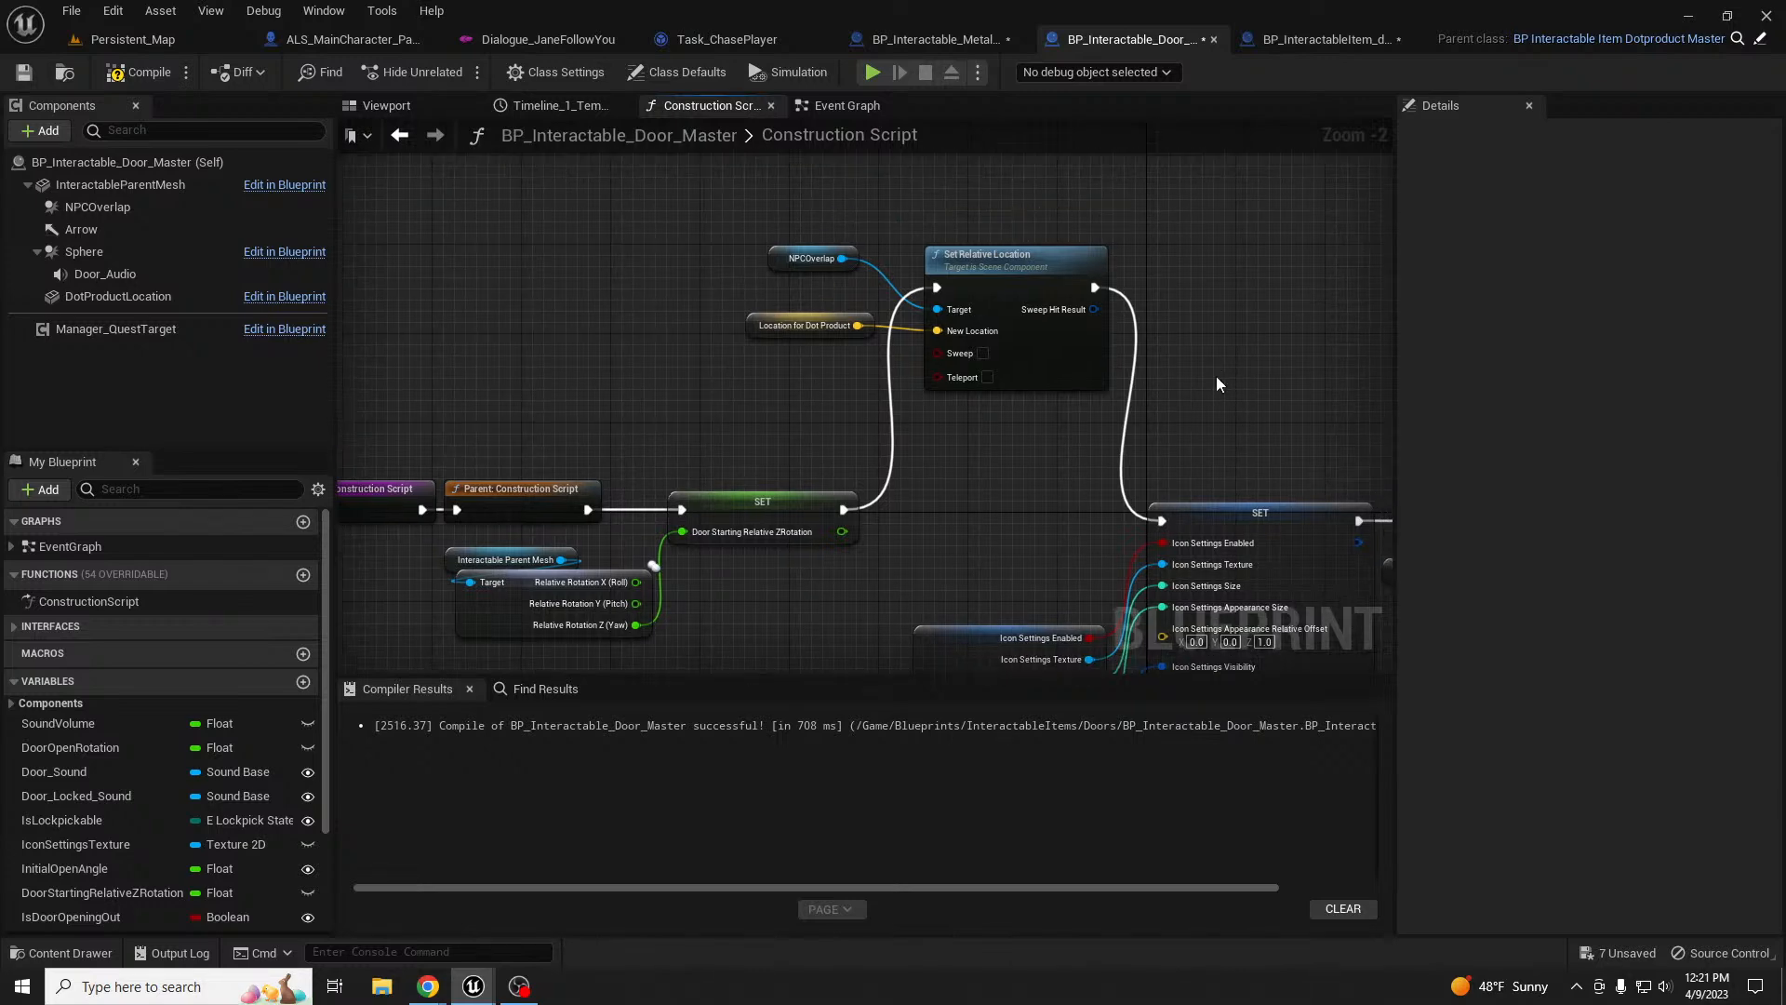
# - Move the Set Relative Location node and its two inputs closer to the main execution line and compile the blueprint
pyautogui.moveTo(744, 216); pyautogui.dragTo(1061, 354)
pyautogui.moveTo(1034, 292); pyautogui.dragTo(1022, 415)
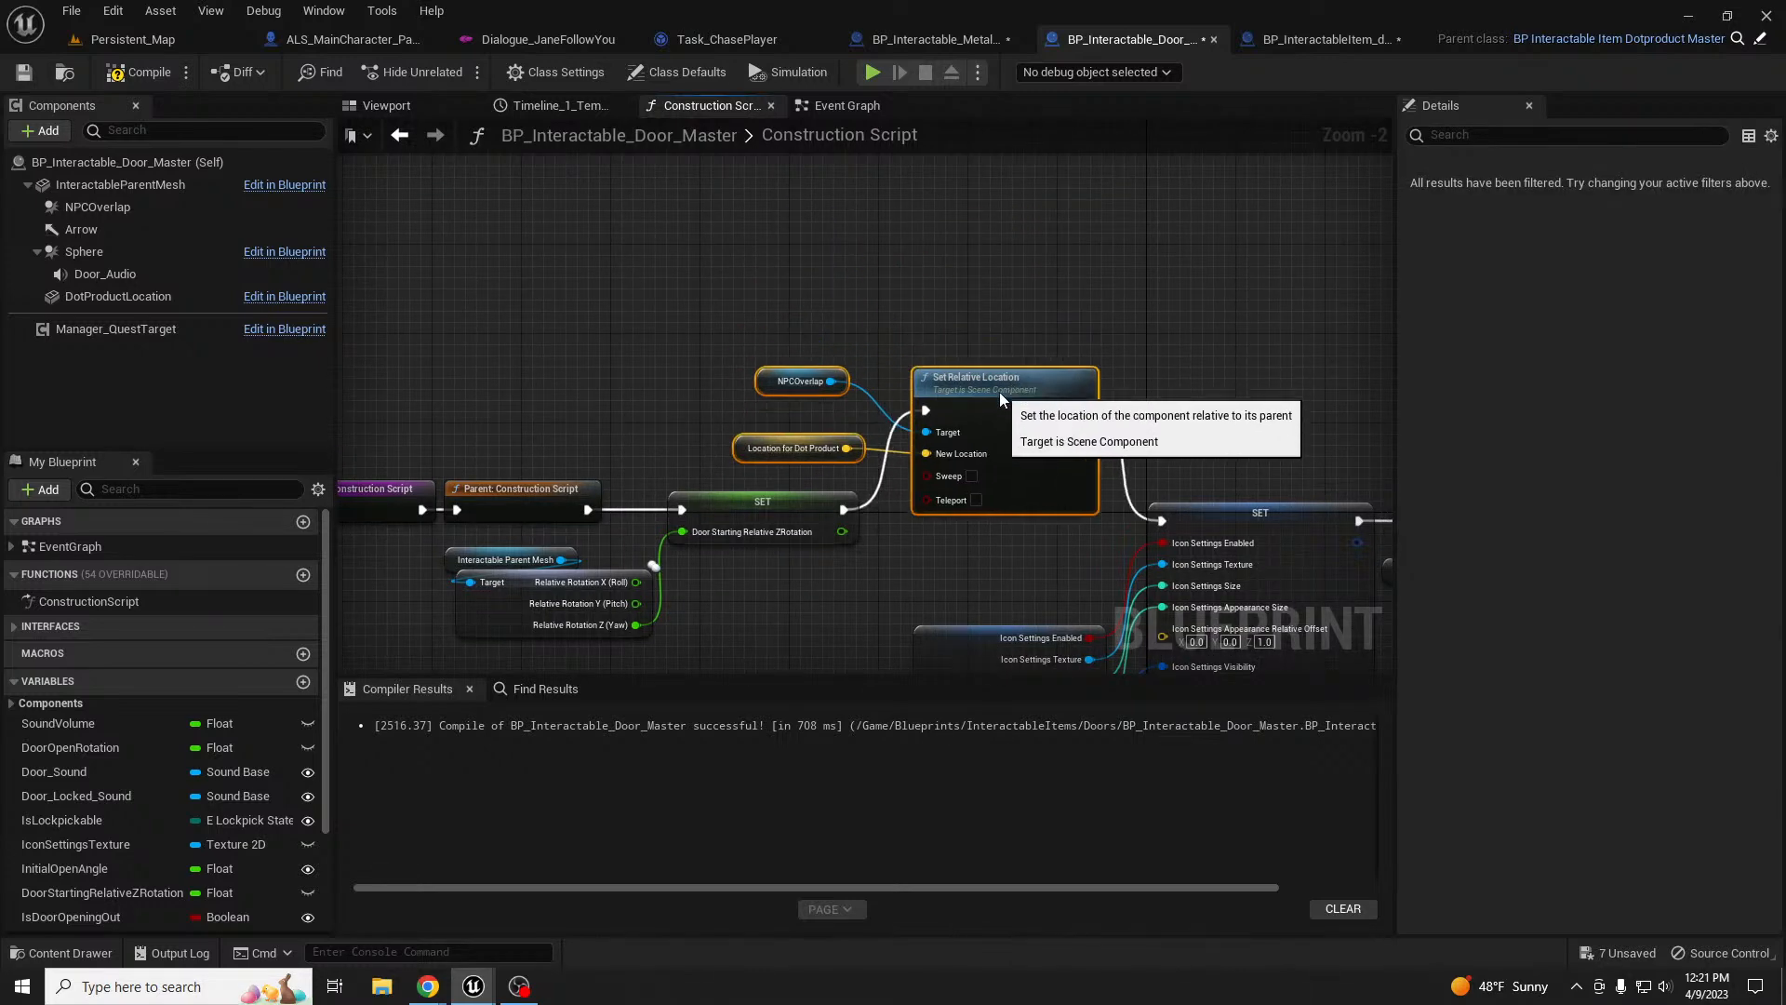
pyautogui.click(140, 72)
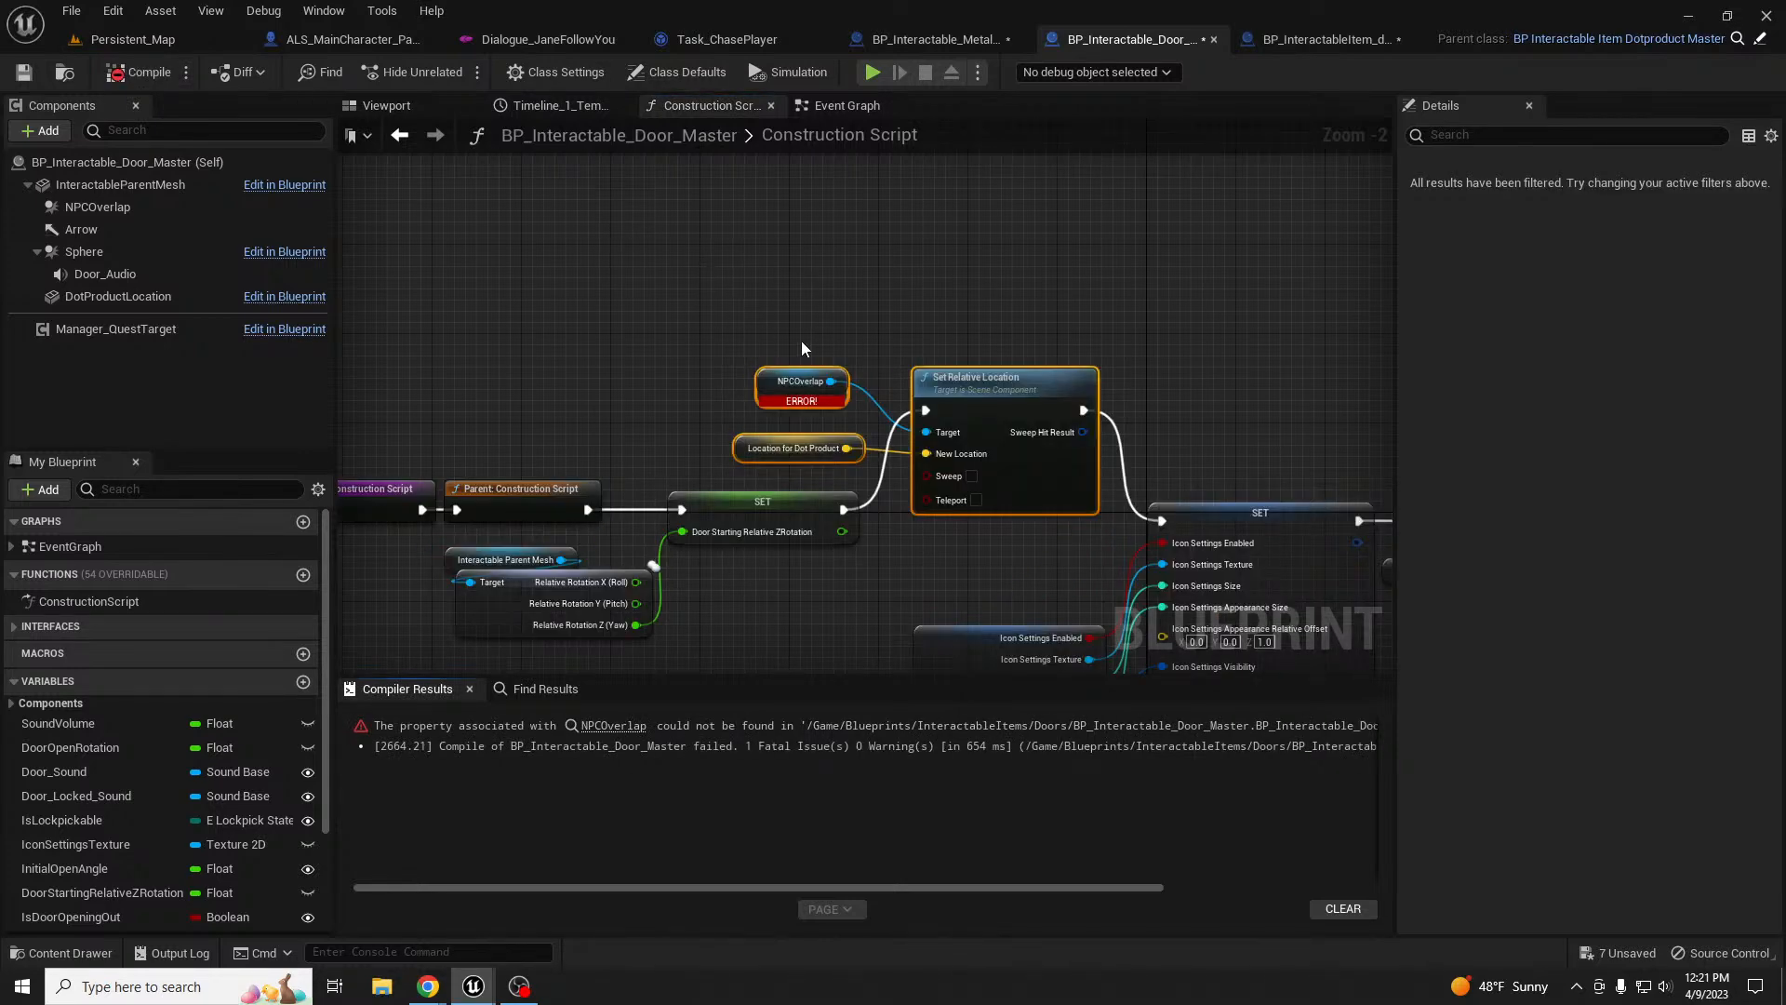
# - Replace the NPCOverlap reference feeding Set Relative Location's Target with a fresh one, recompile, and place it above Location for Dot Product
pyautogui.click(763, 382)
pyautogui.press('Delete')
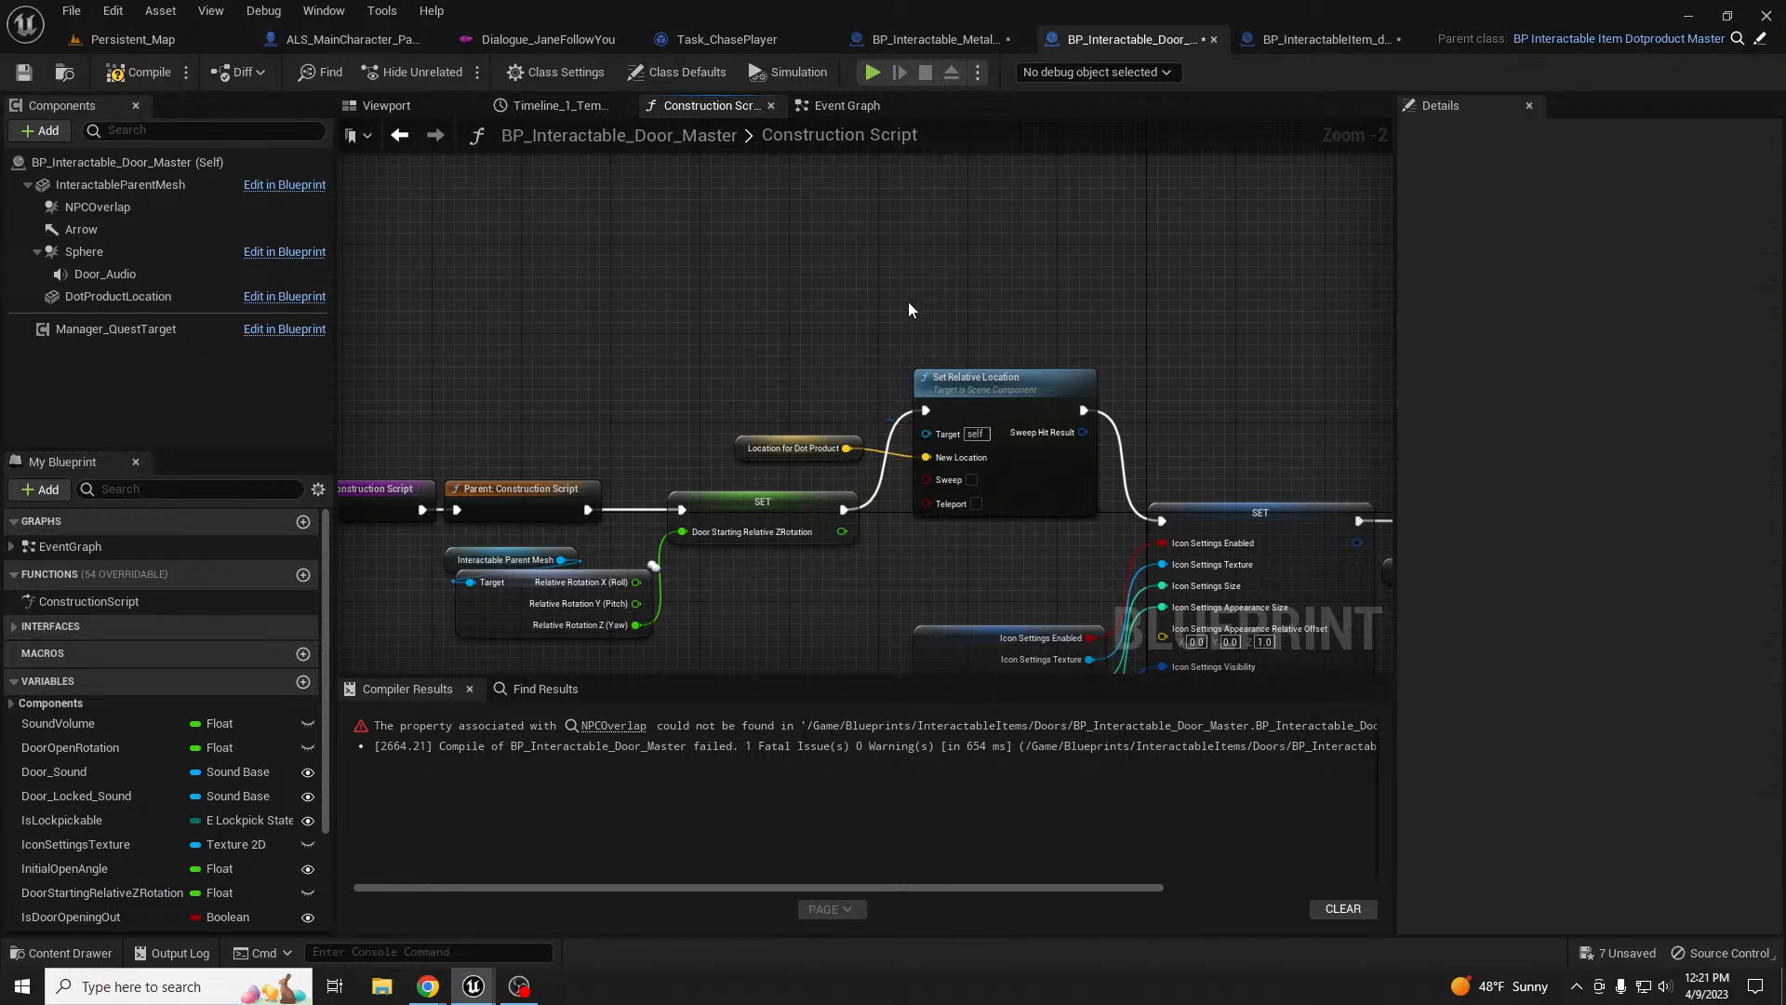
pyautogui.moveTo(98, 207); pyautogui.dragTo(926, 432)
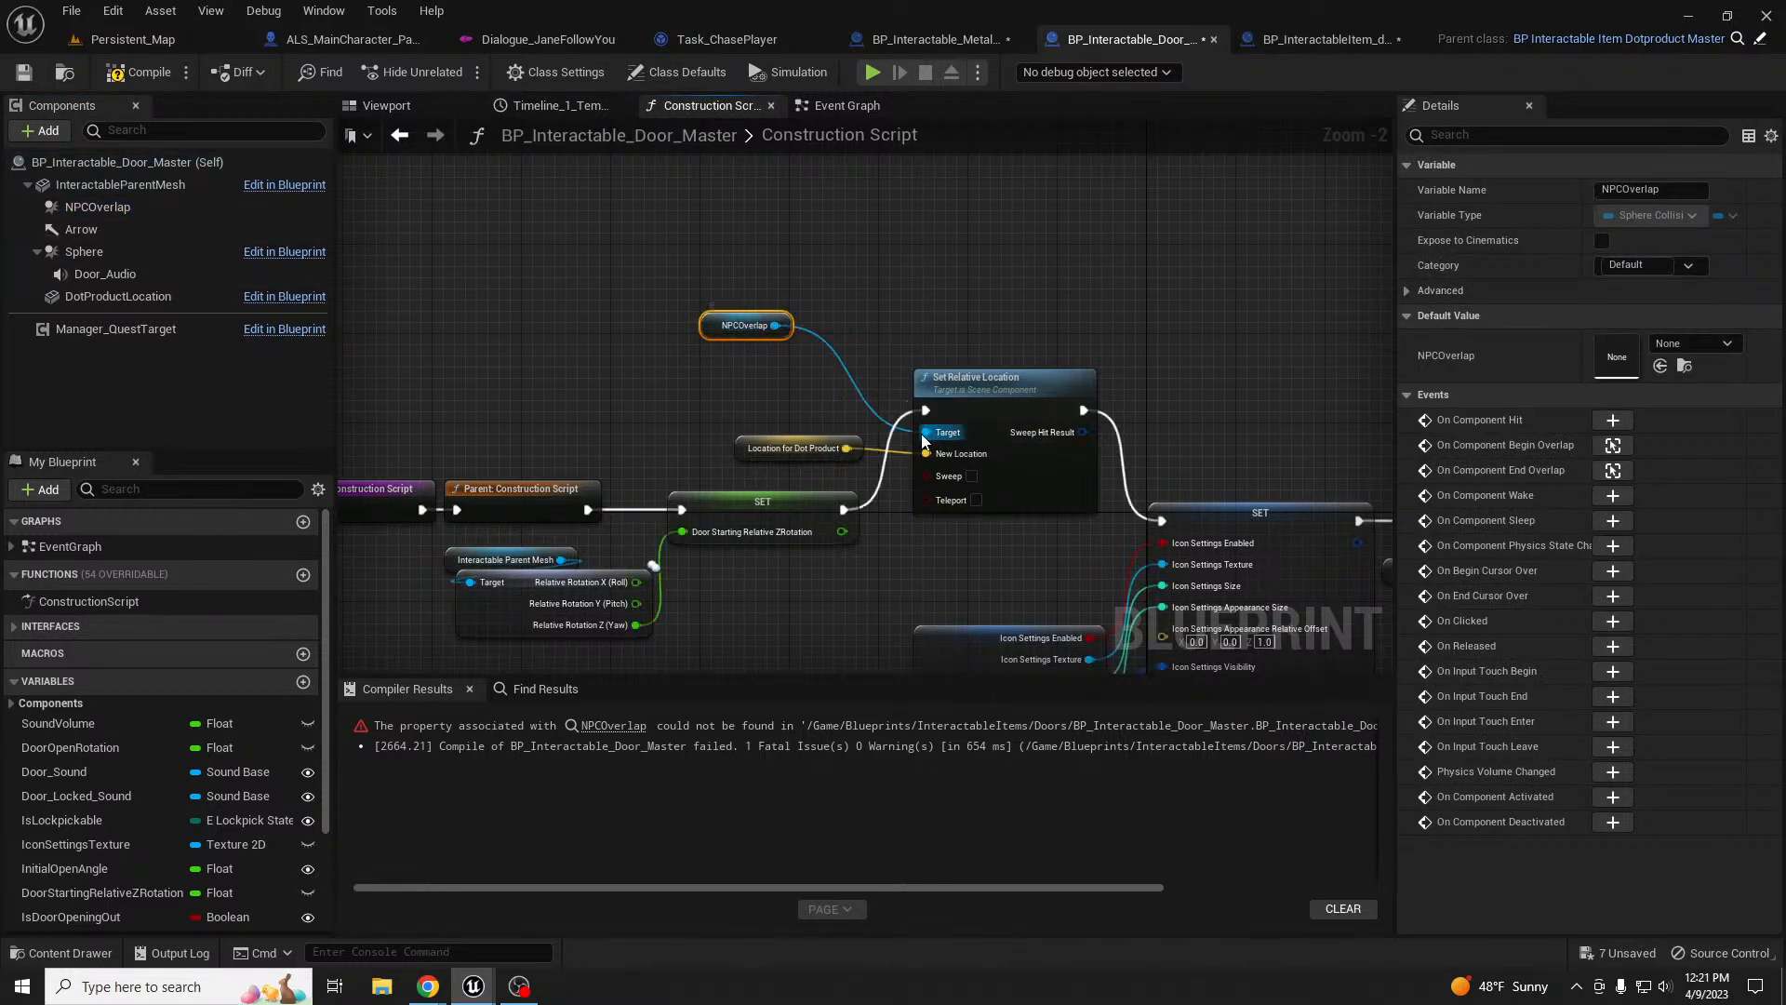
pyautogui.click(144, 74)
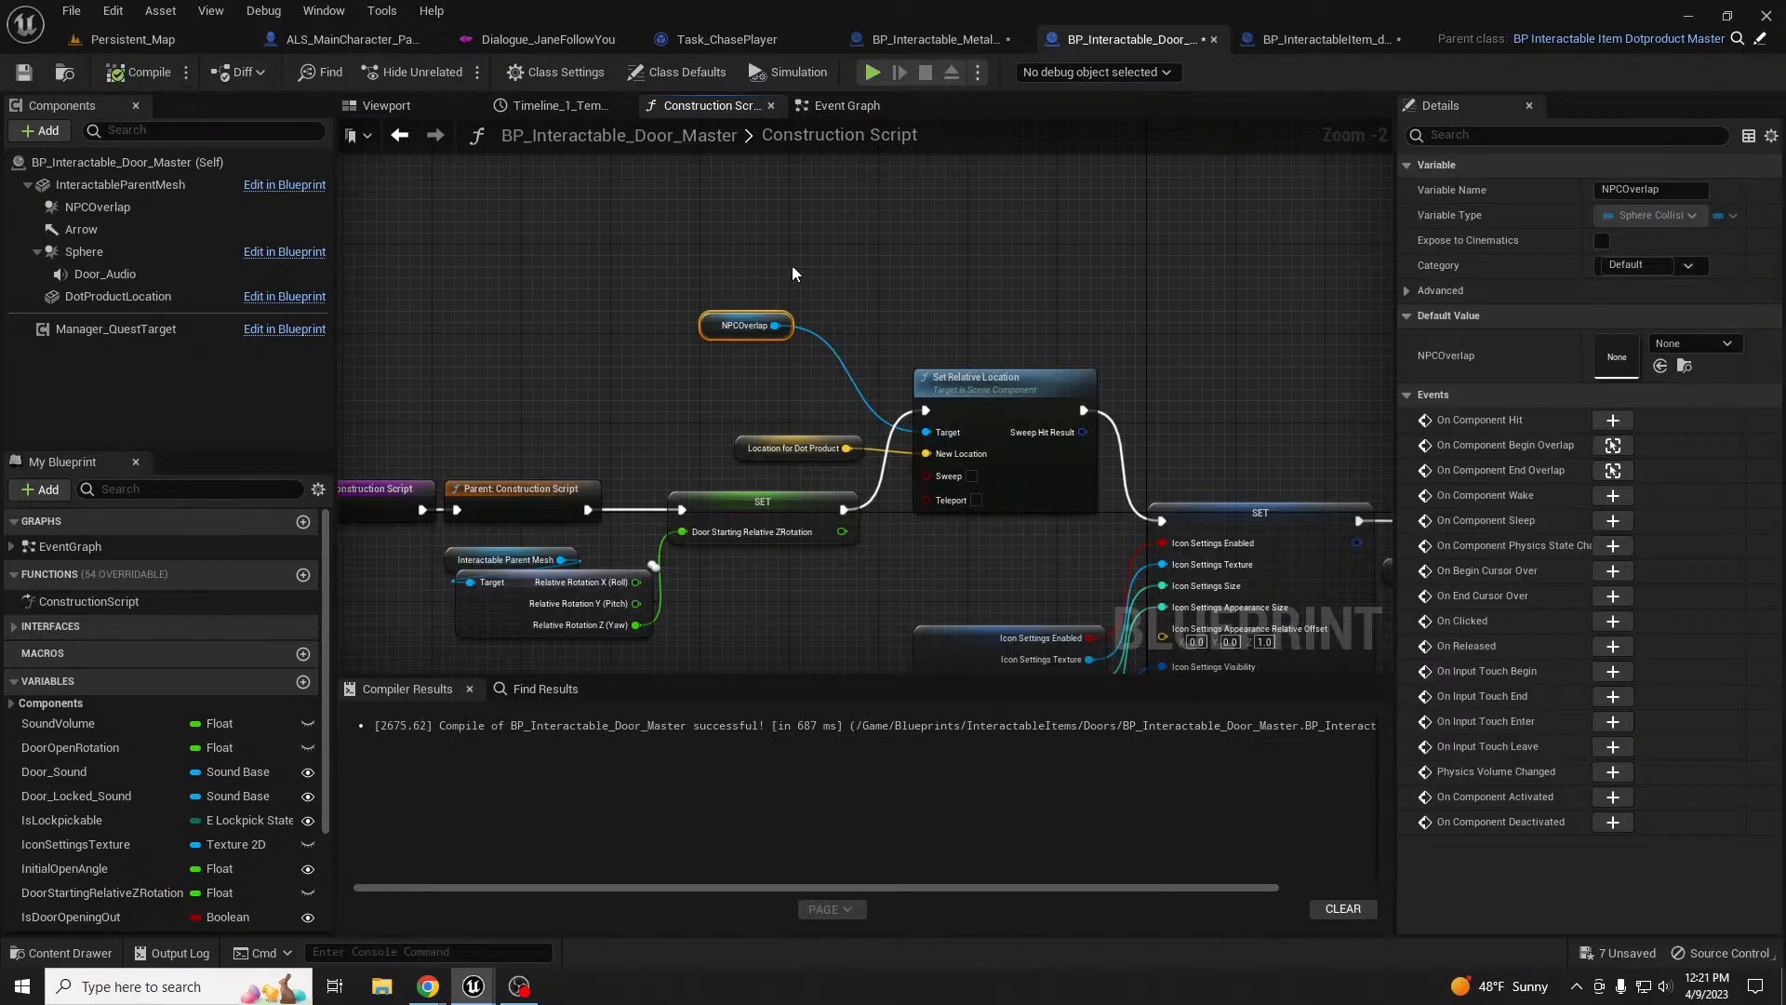
pyautogui.moveTo(740, 307); pyautogui.dragTo(784, 385)
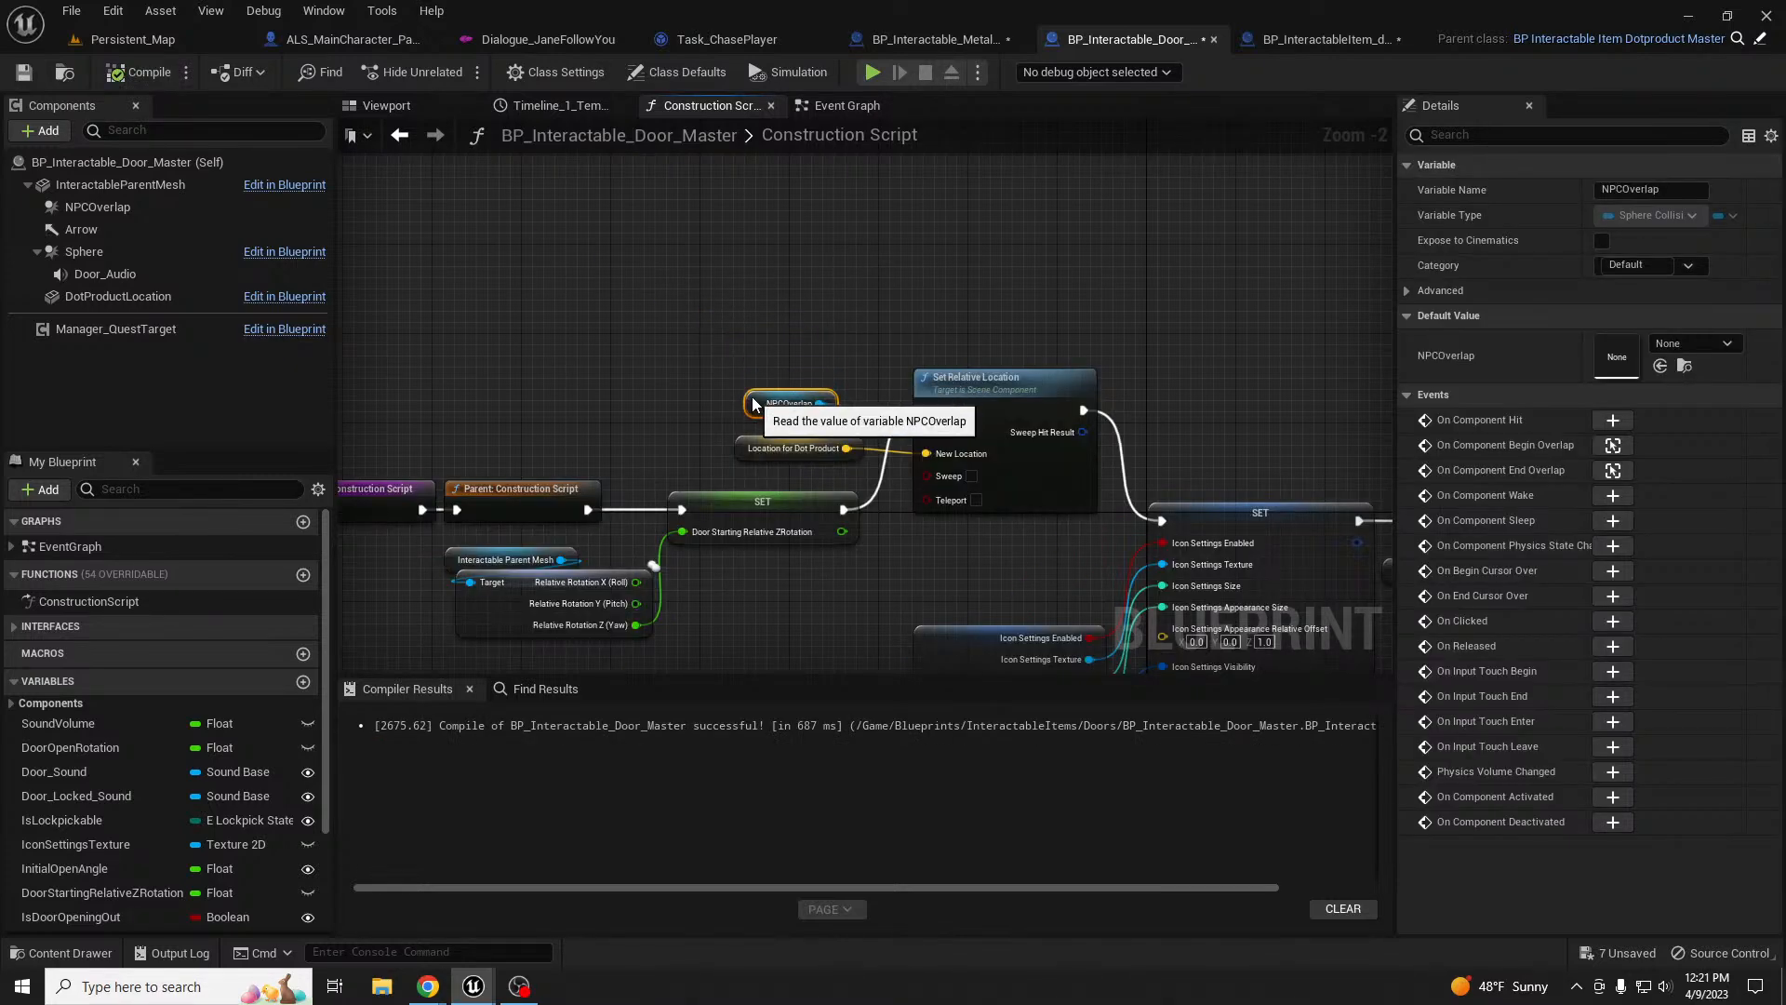
# - Turn off Hidden in Game for the NPCOverlap sphere and check its placement on the front door in Persistent_Map
pyautogui.click(132, 48)
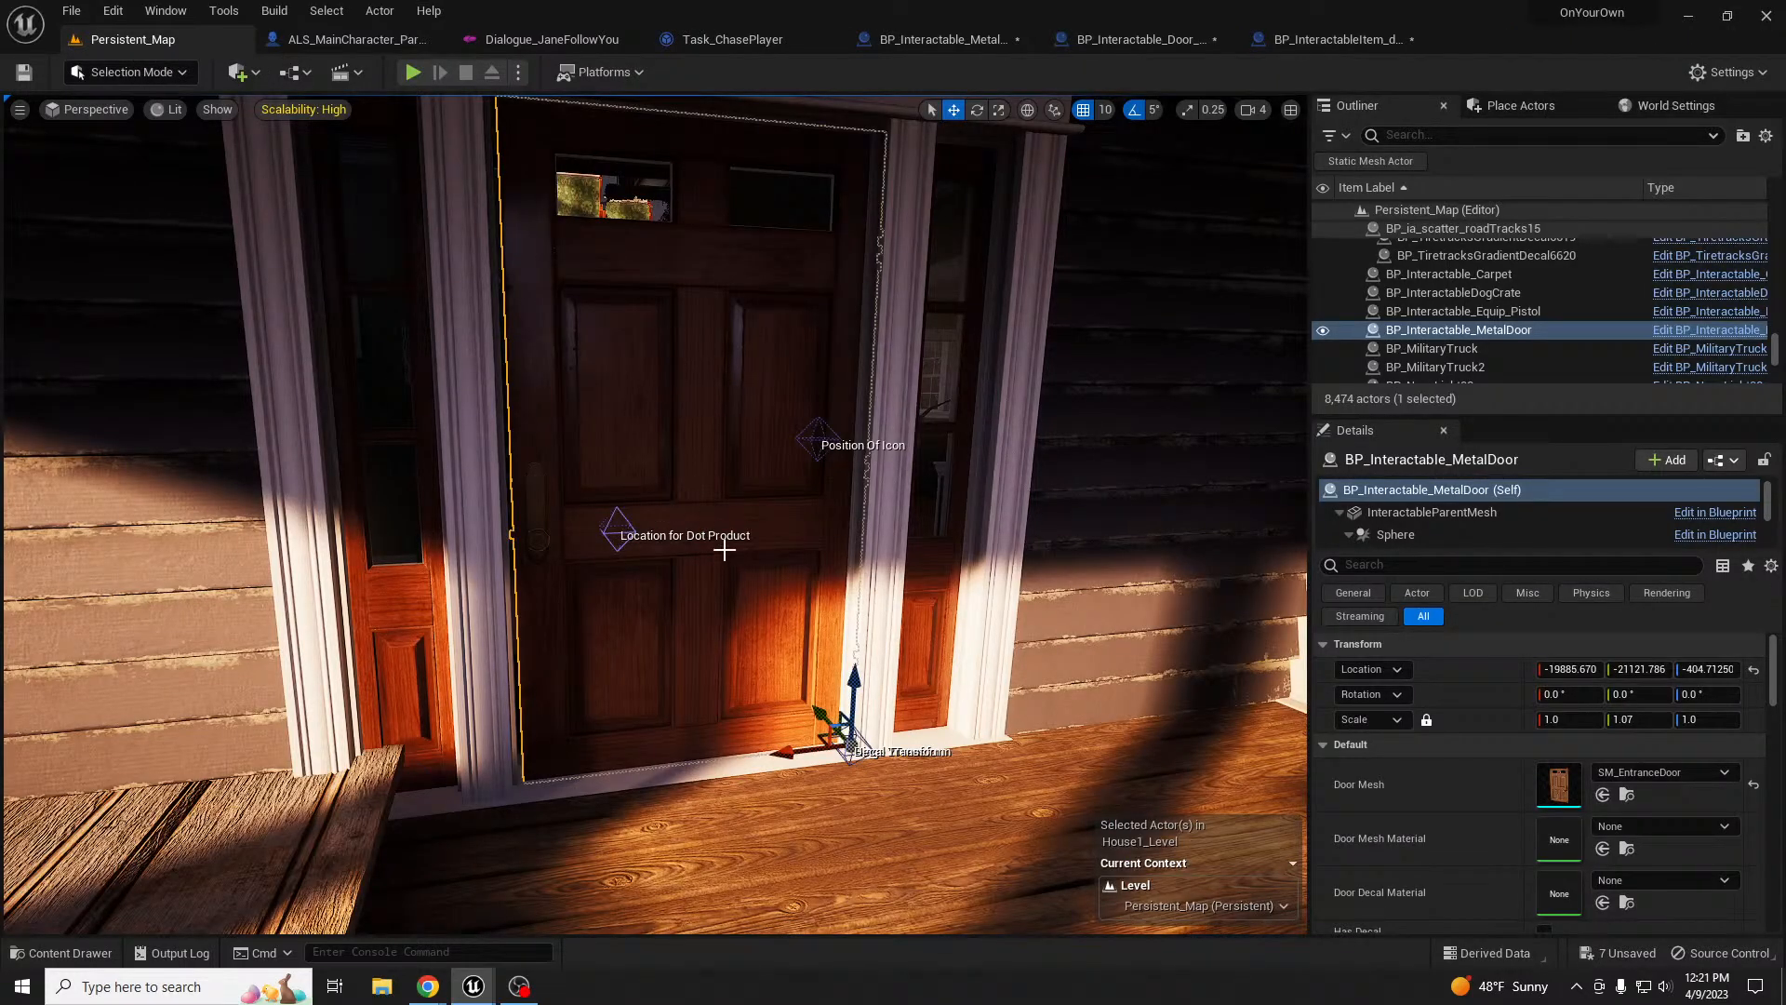
pyautogui.moveTo(760, 533); pyautogui.dragTo(741, 556, button='right')
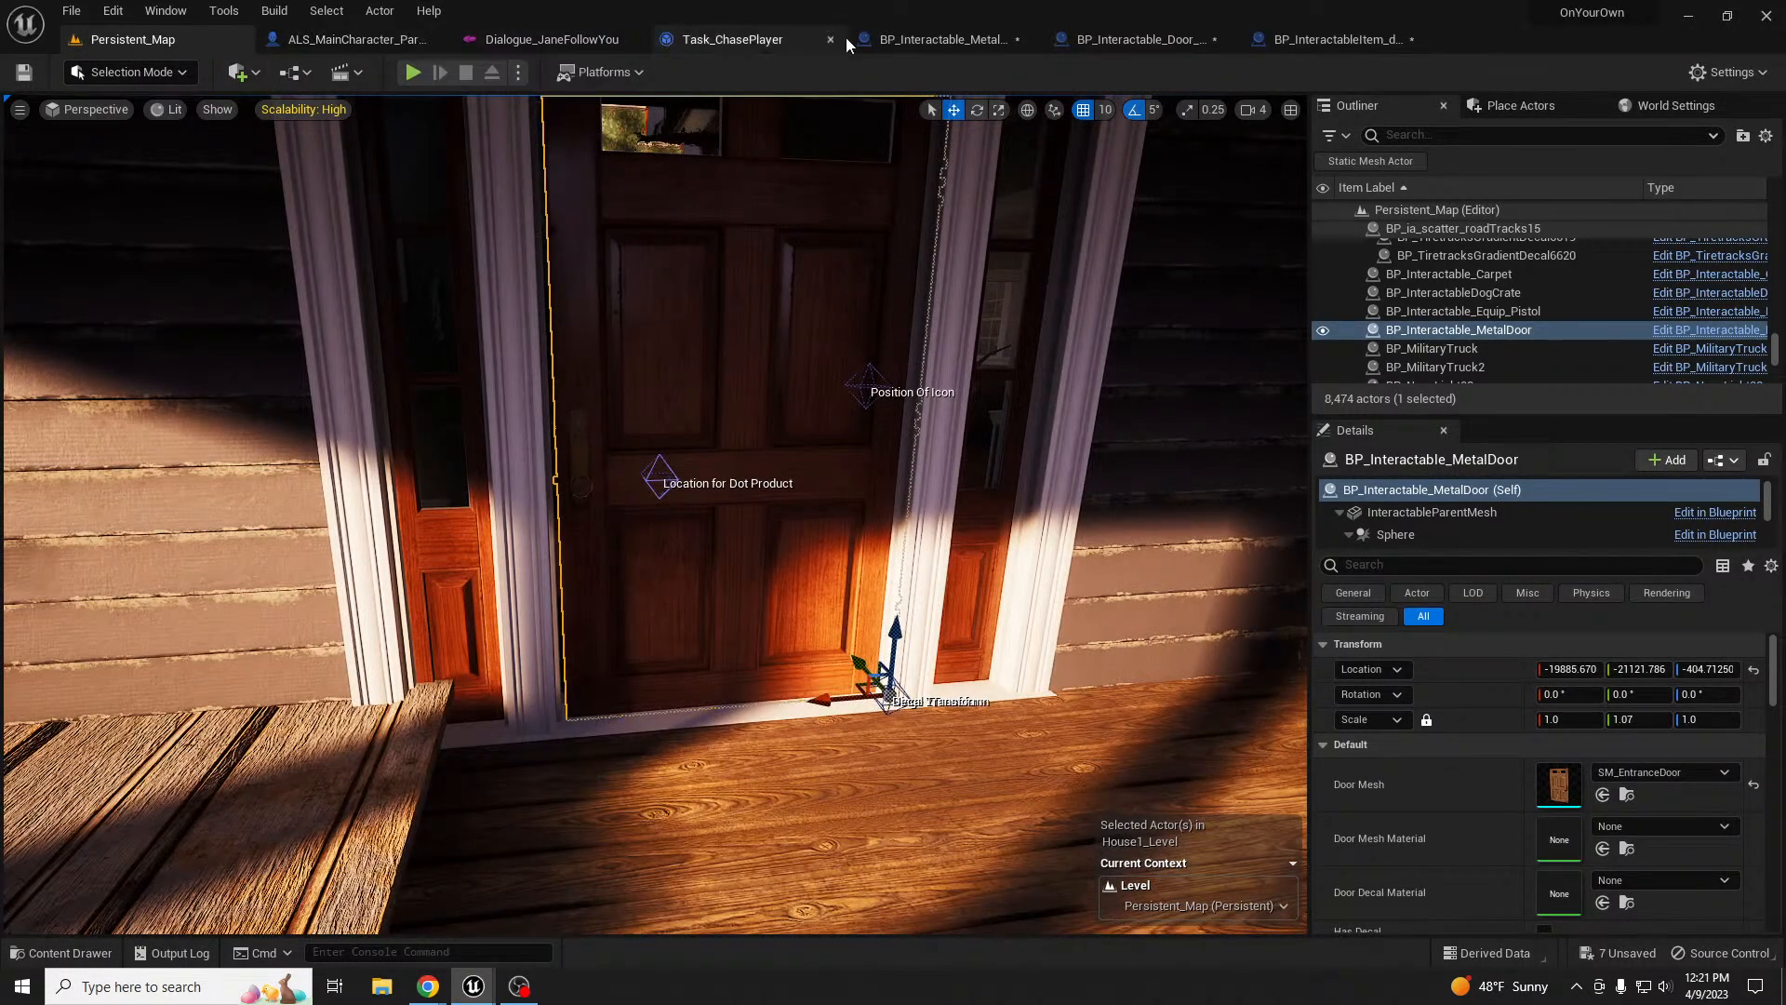
pyautogui.click(1097, 40)
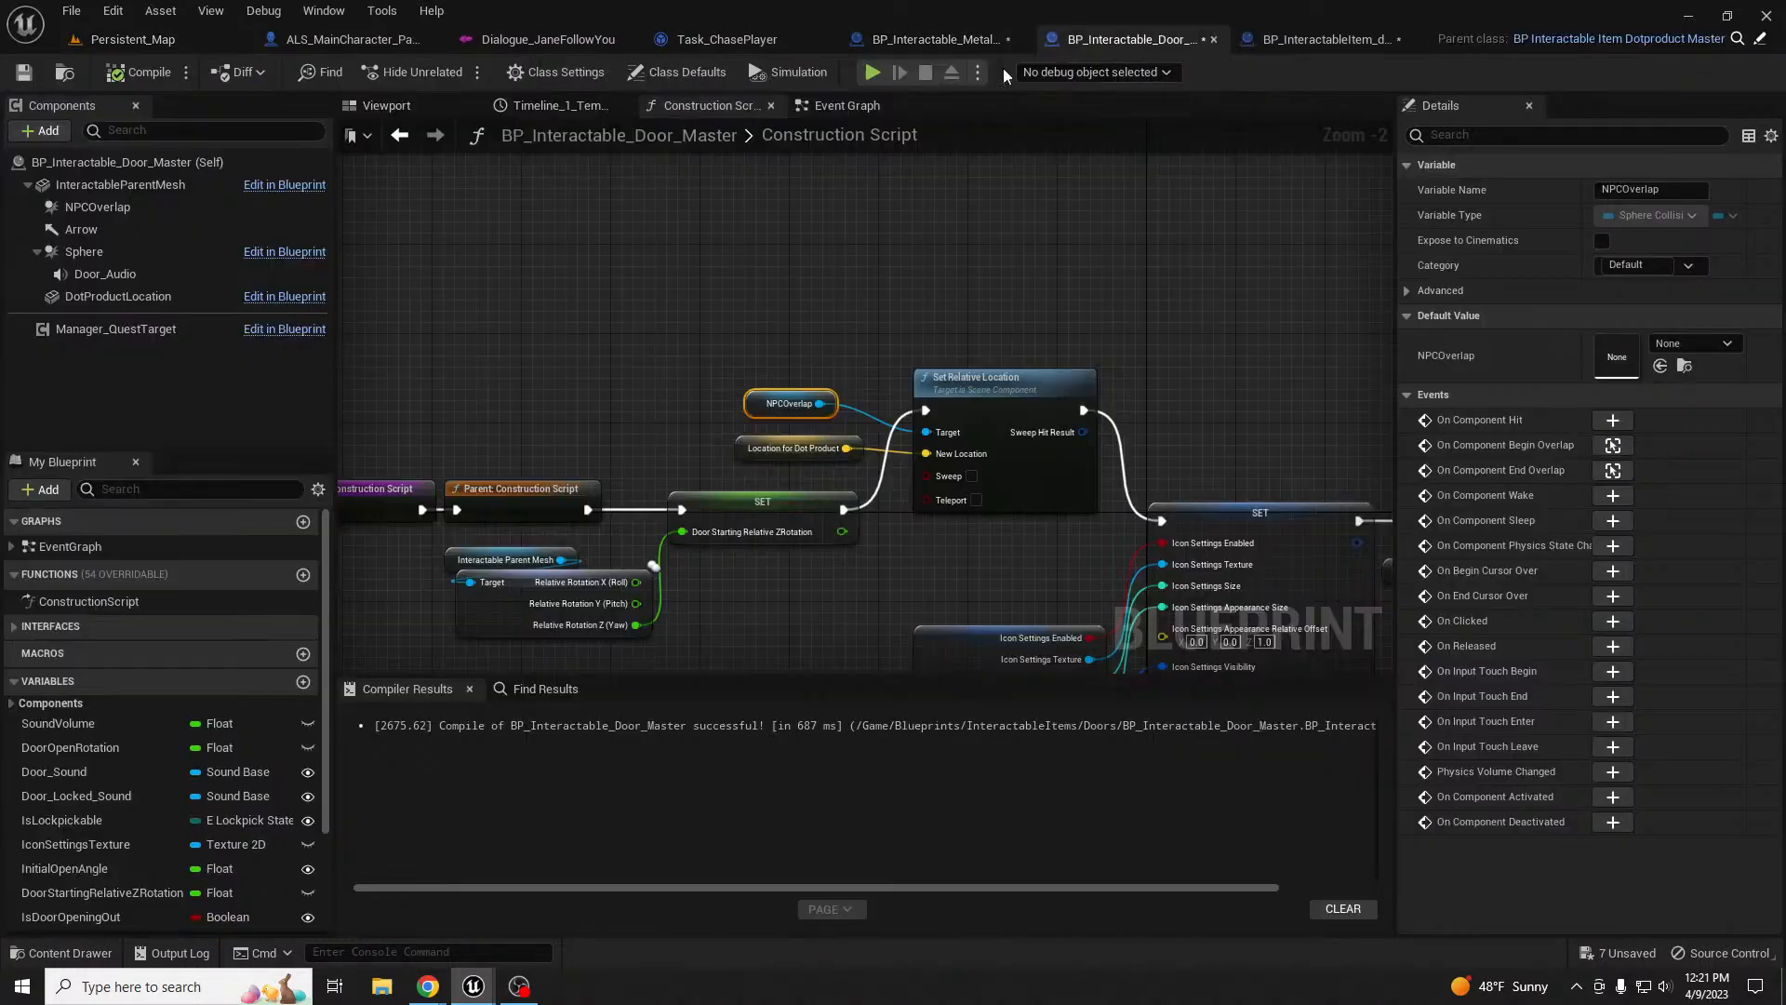
pyautogui.click(95, 206)
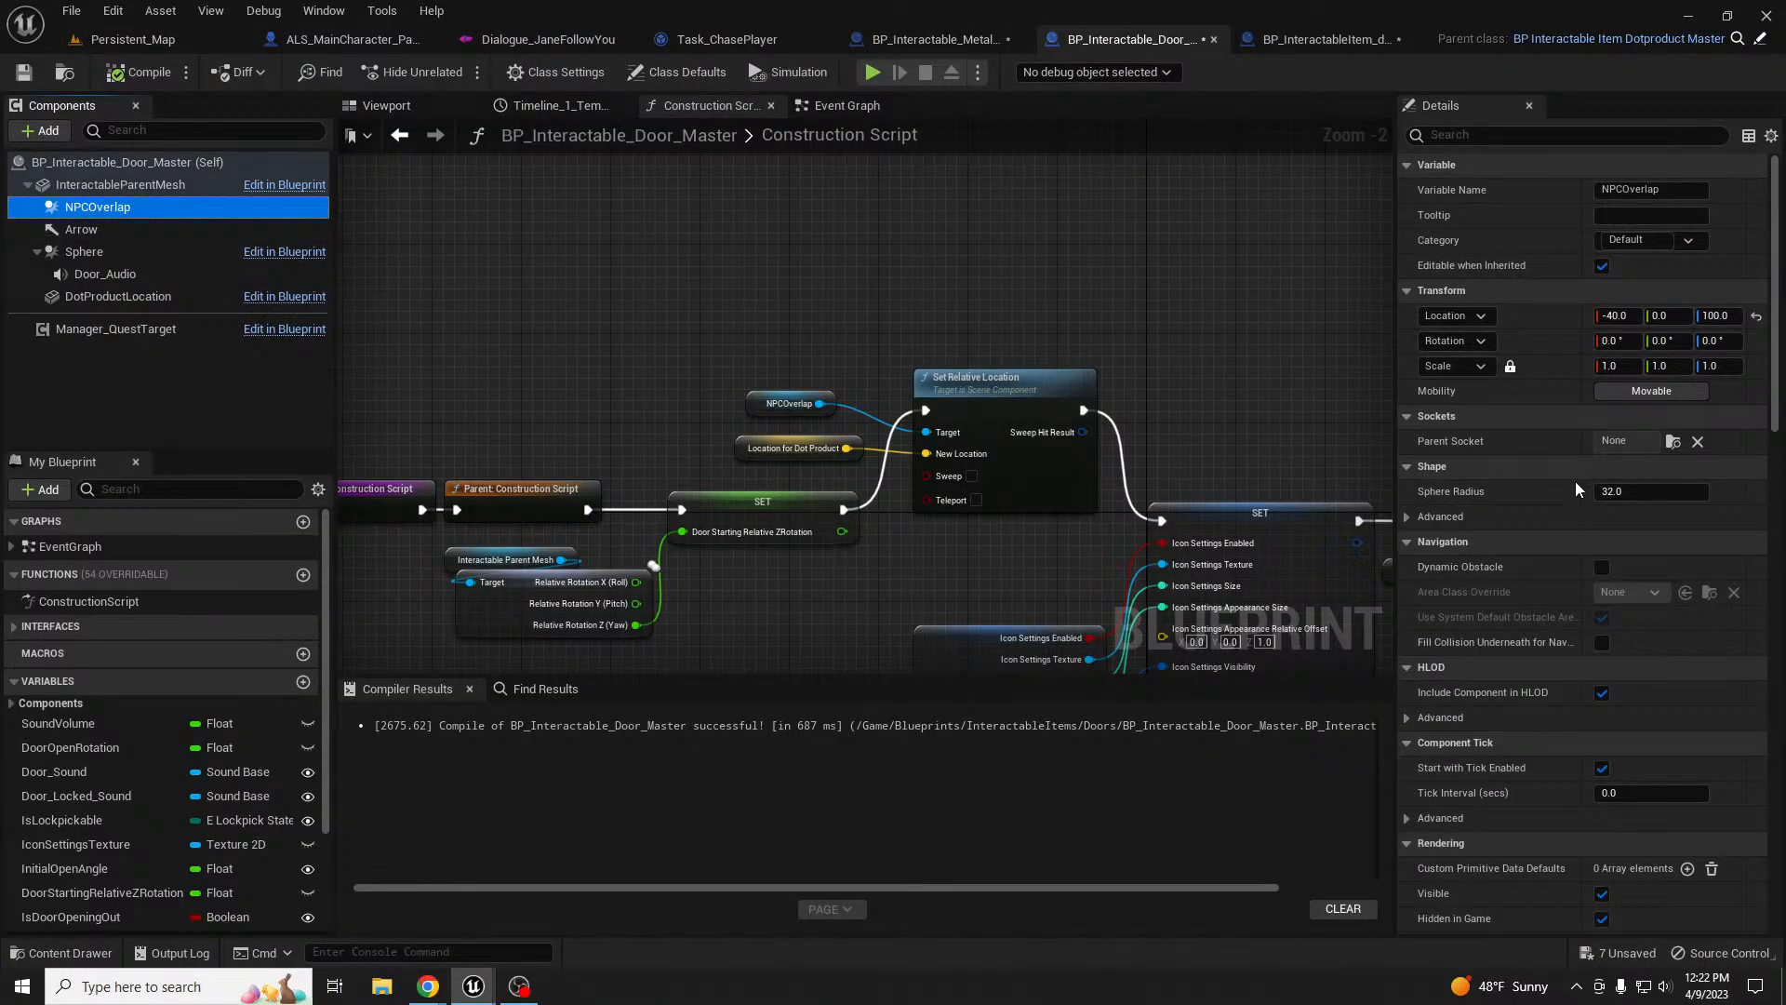
pyautogui.scroll(-4, 1577, 484)
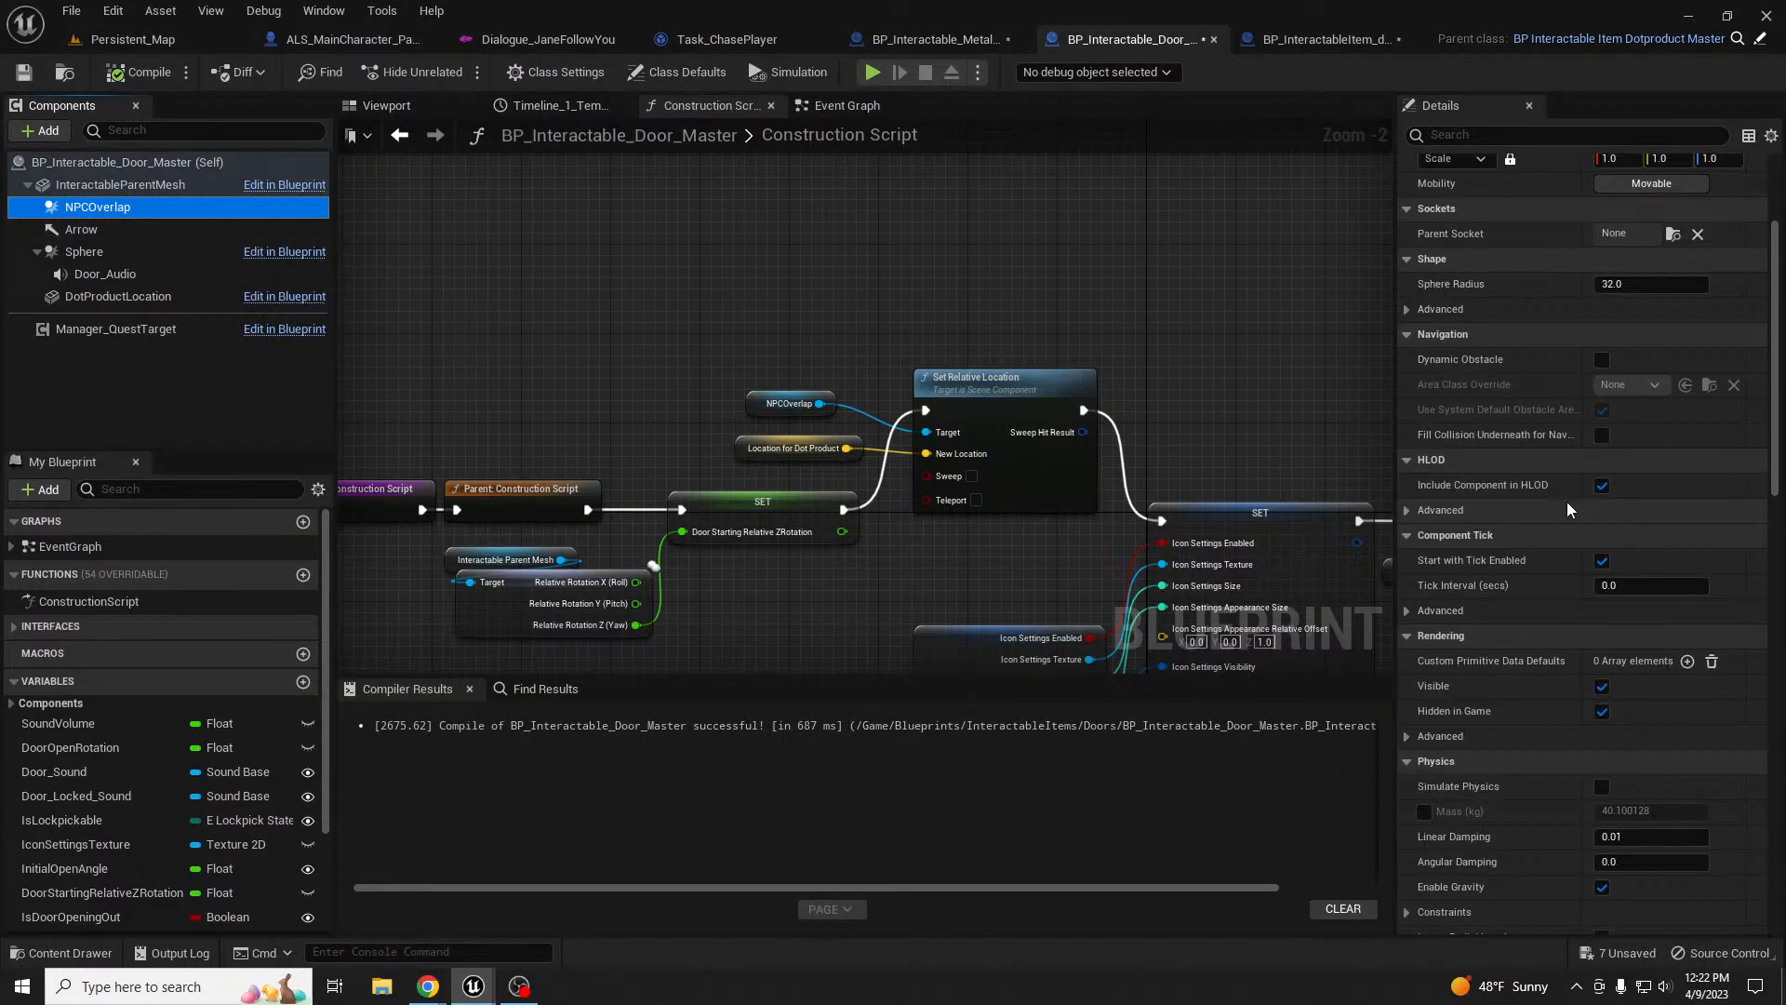
pyautogui.click(1599, 712)
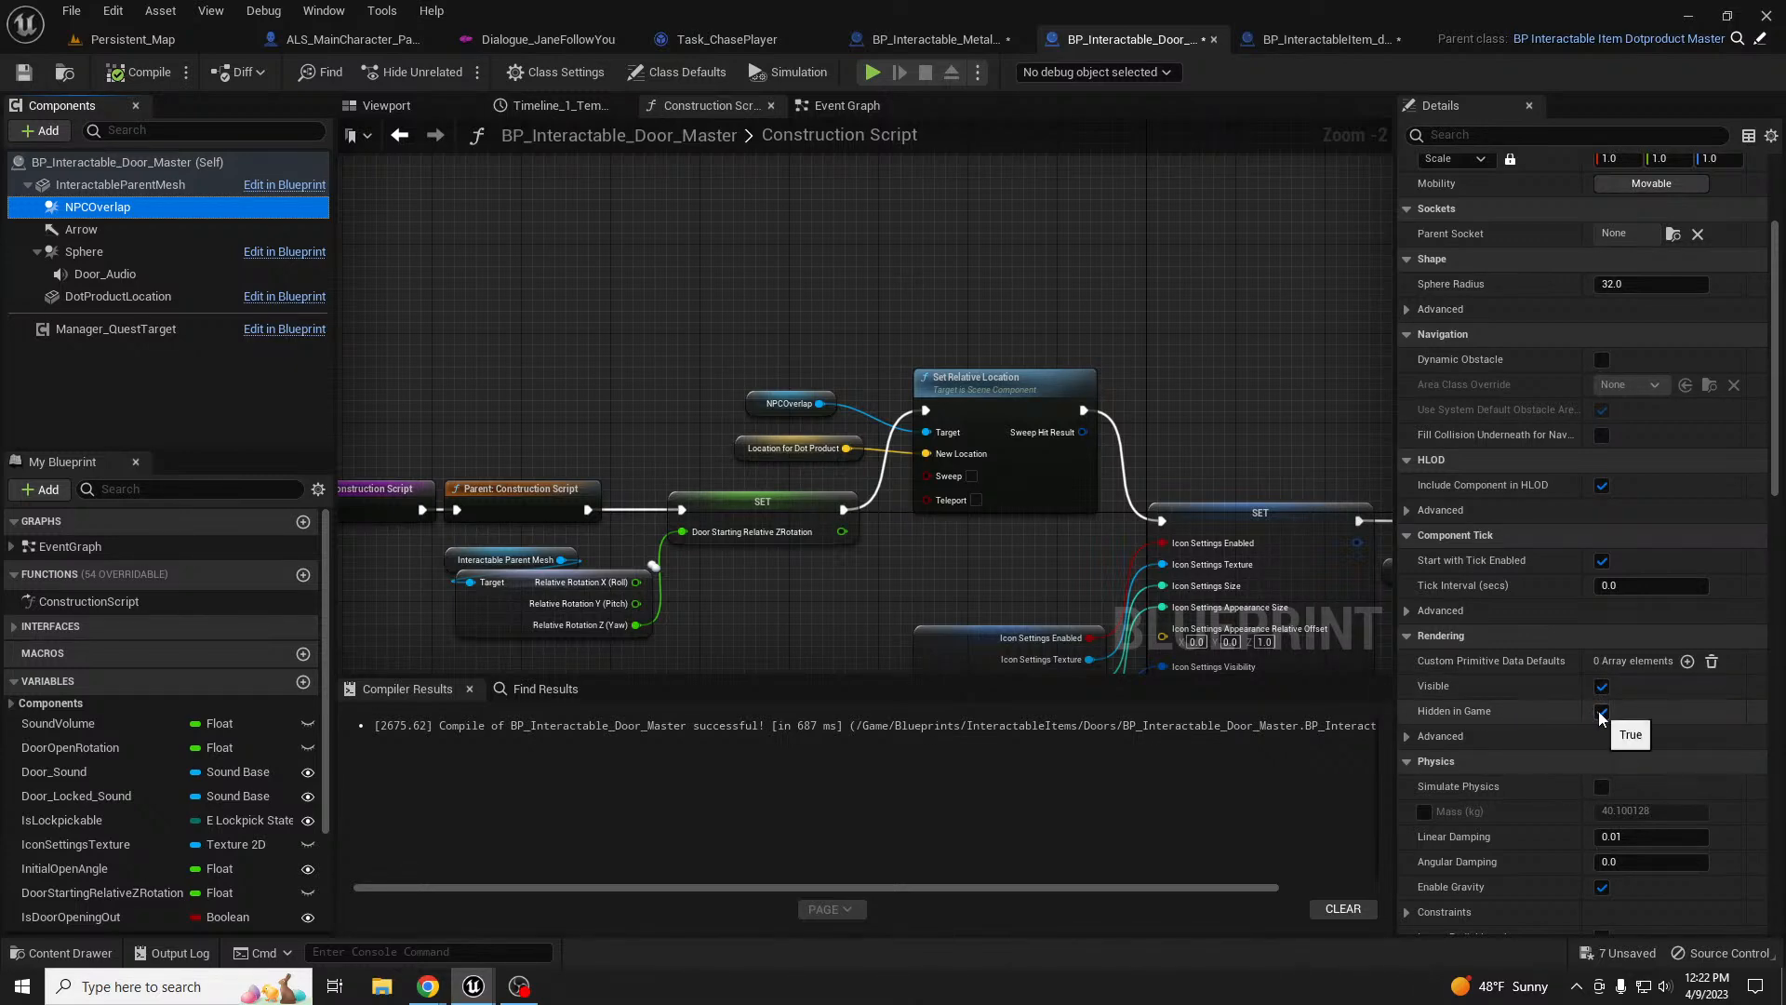
pyautogui.click(133, 39)
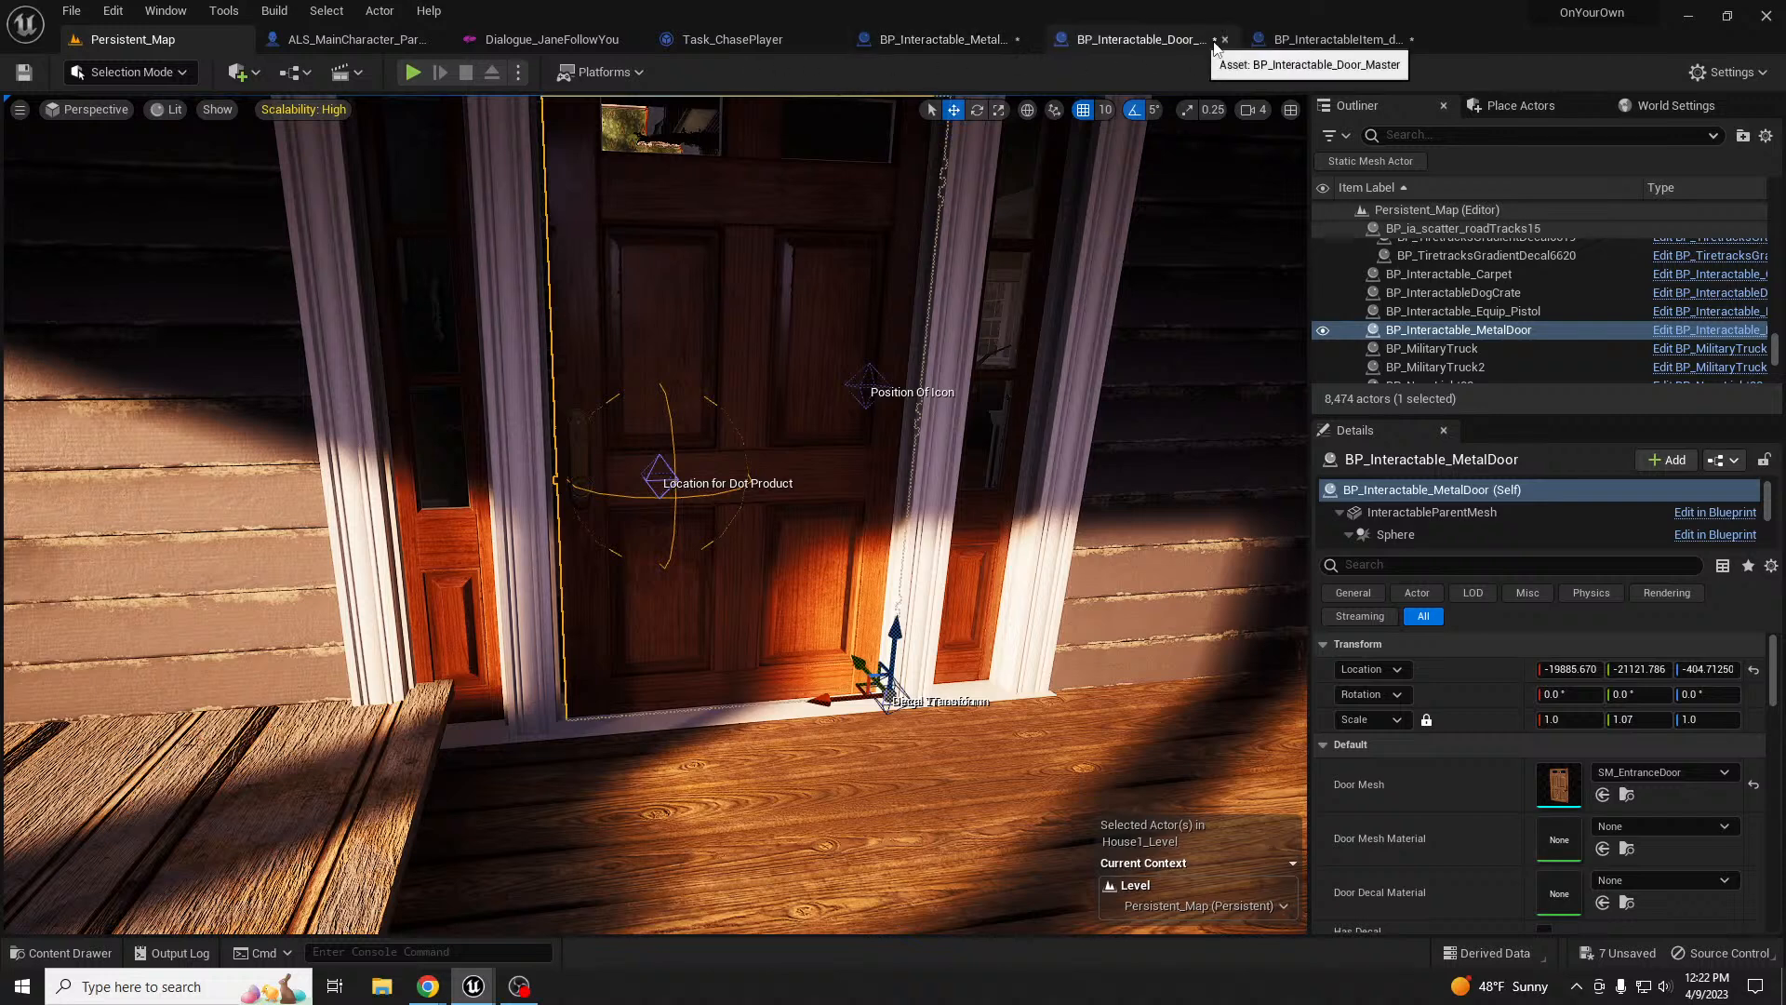
# - Turn Hidden in Game back on for the door master's NPCOverlap sphere, set its Sphere Radius to 60, and compile the blueprint
pyautogui.click(1135, 39)
pyautogui.click(1602, 559)
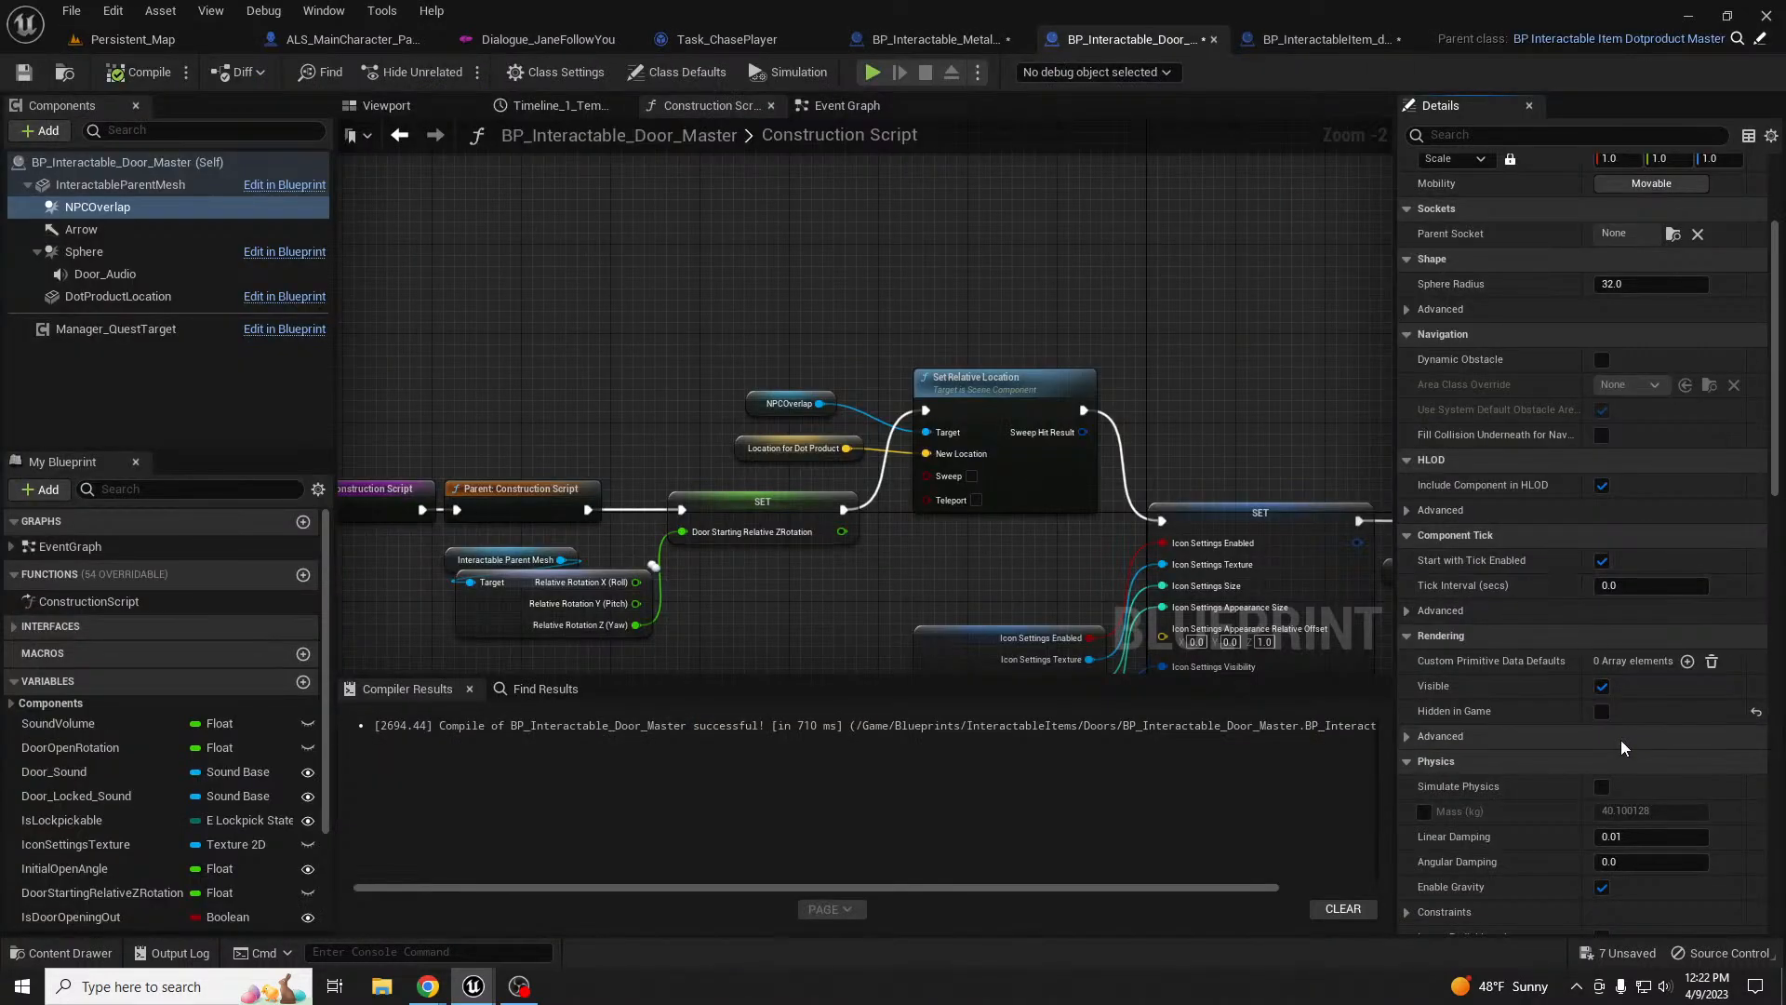
pyautogui.click(1601, 712)
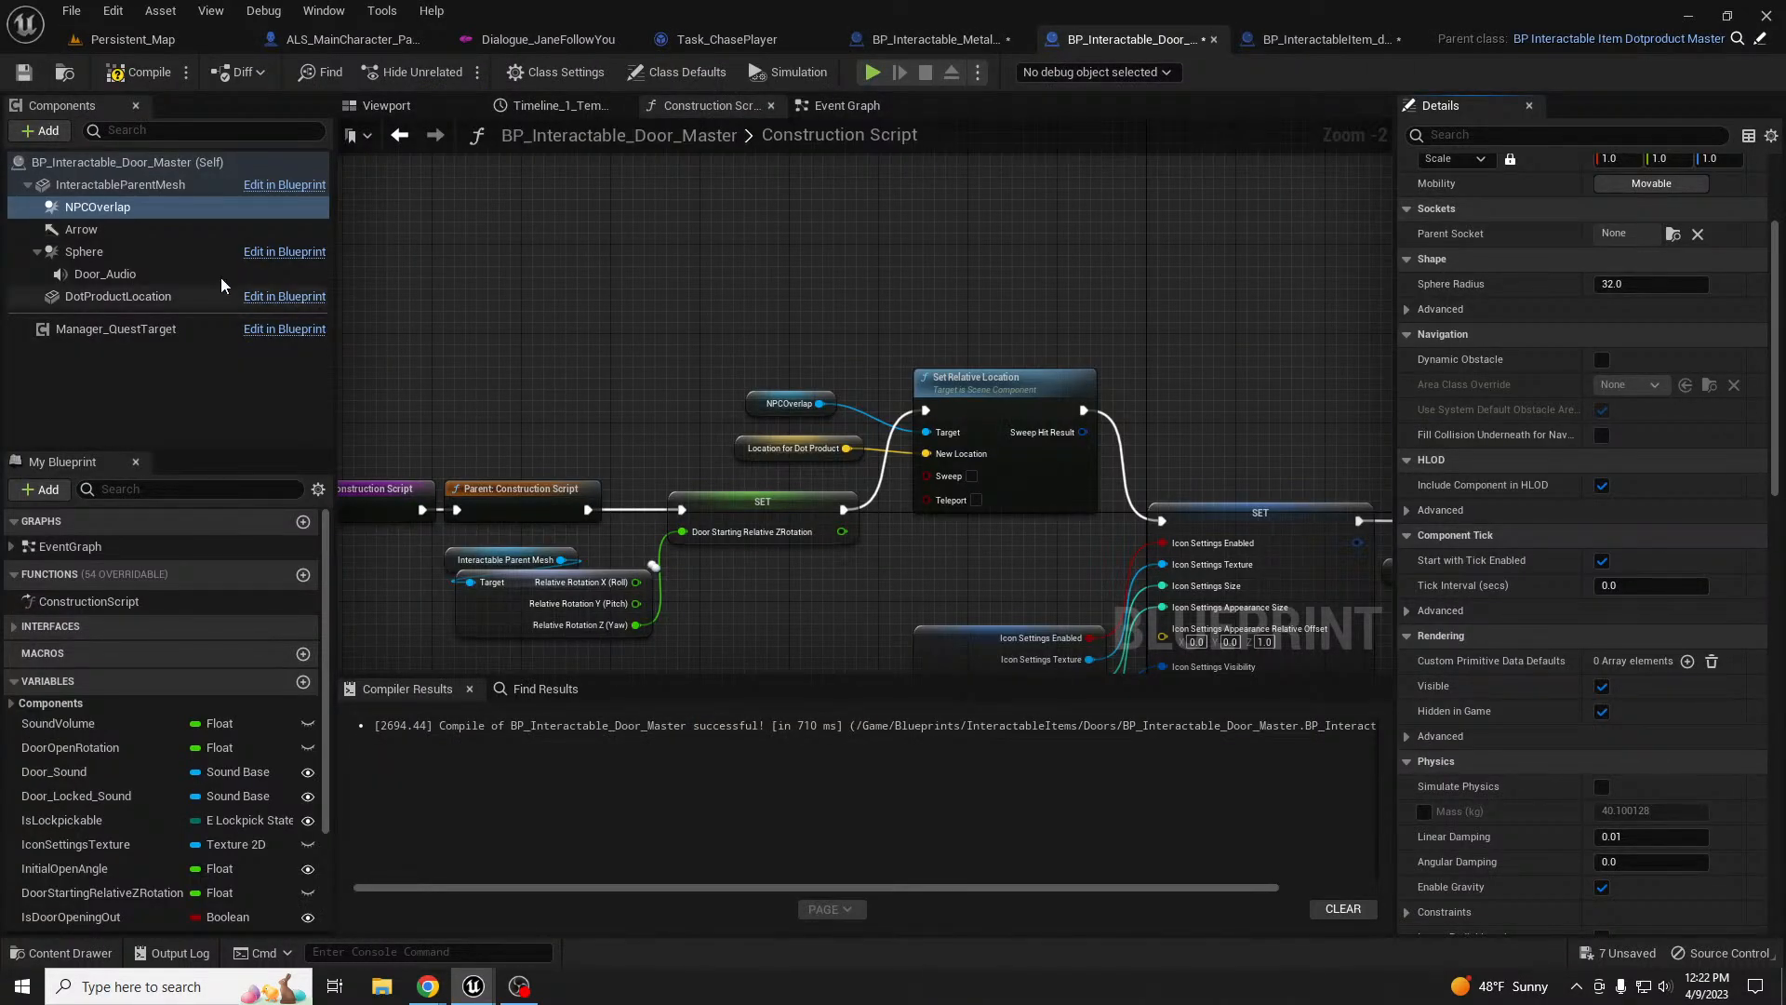
pyautogui.scroll(3, 1642, 418)
pyautogui.click(1641, 461)
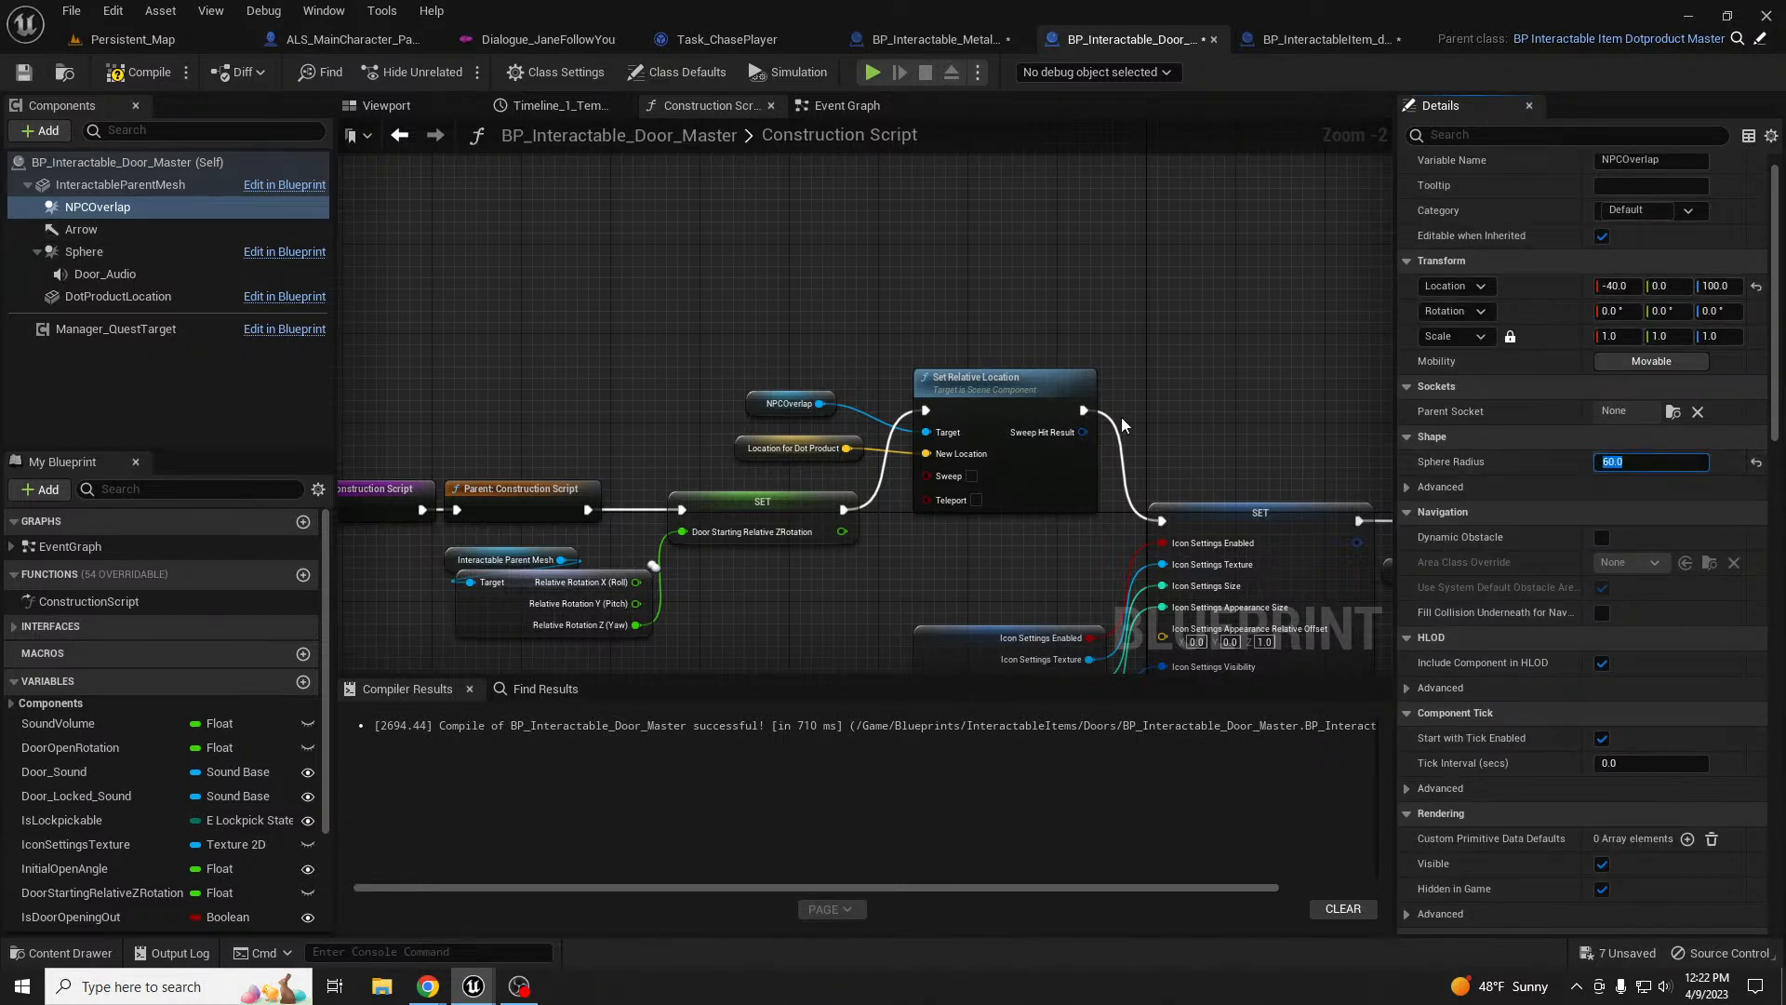
pyautogui.click(138, 77)
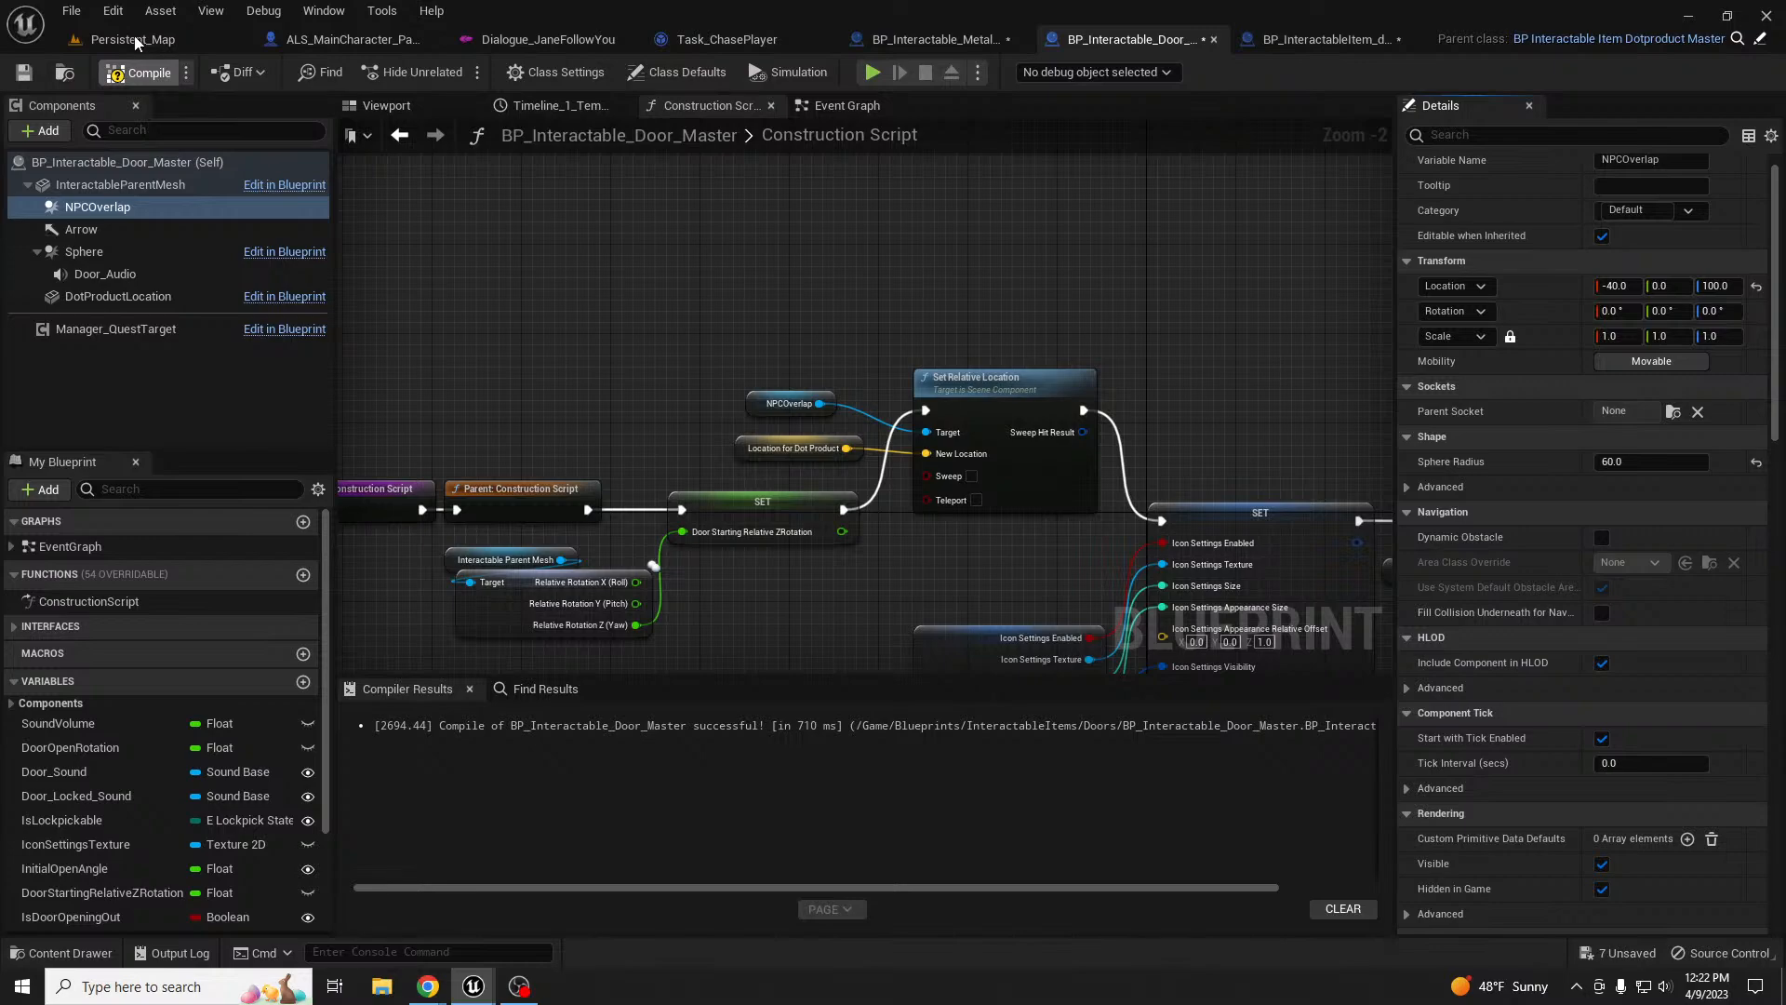
# - Play-test Persistent_Map, go down to the basement, and talk to an NPC so that both characters follow the player
pyautogui.click(134, 40)
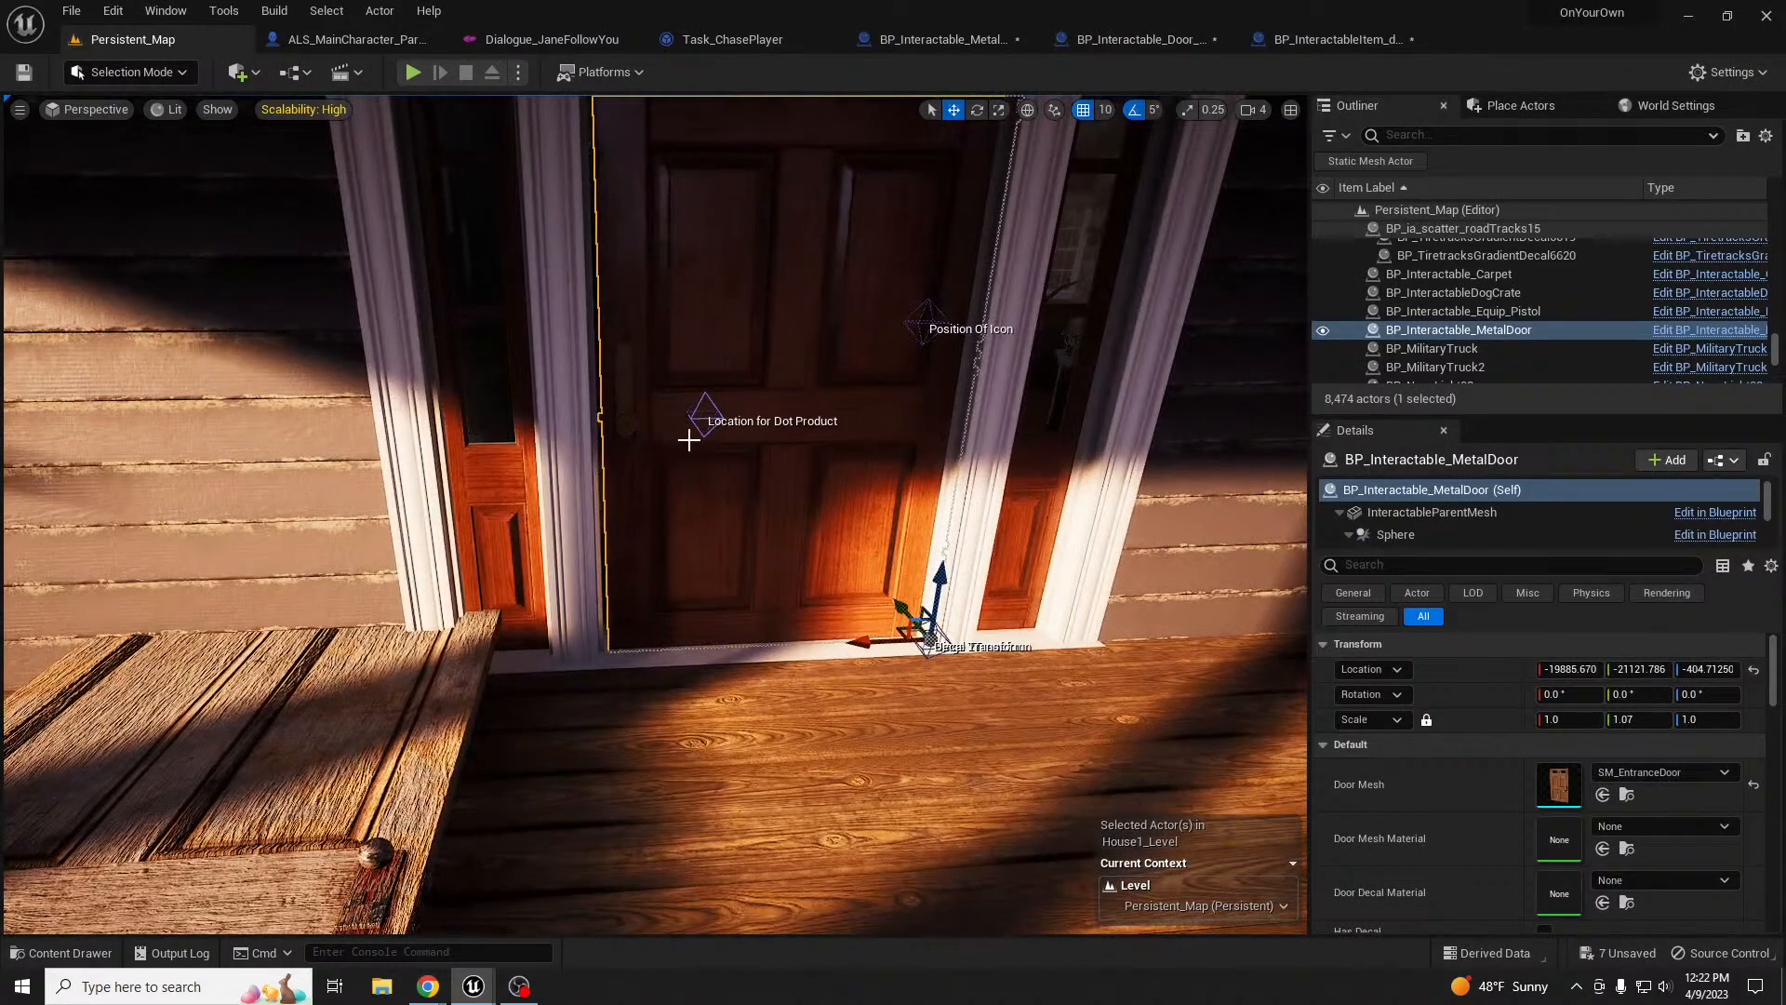
pyautogui.hotkey('alt', 'p')
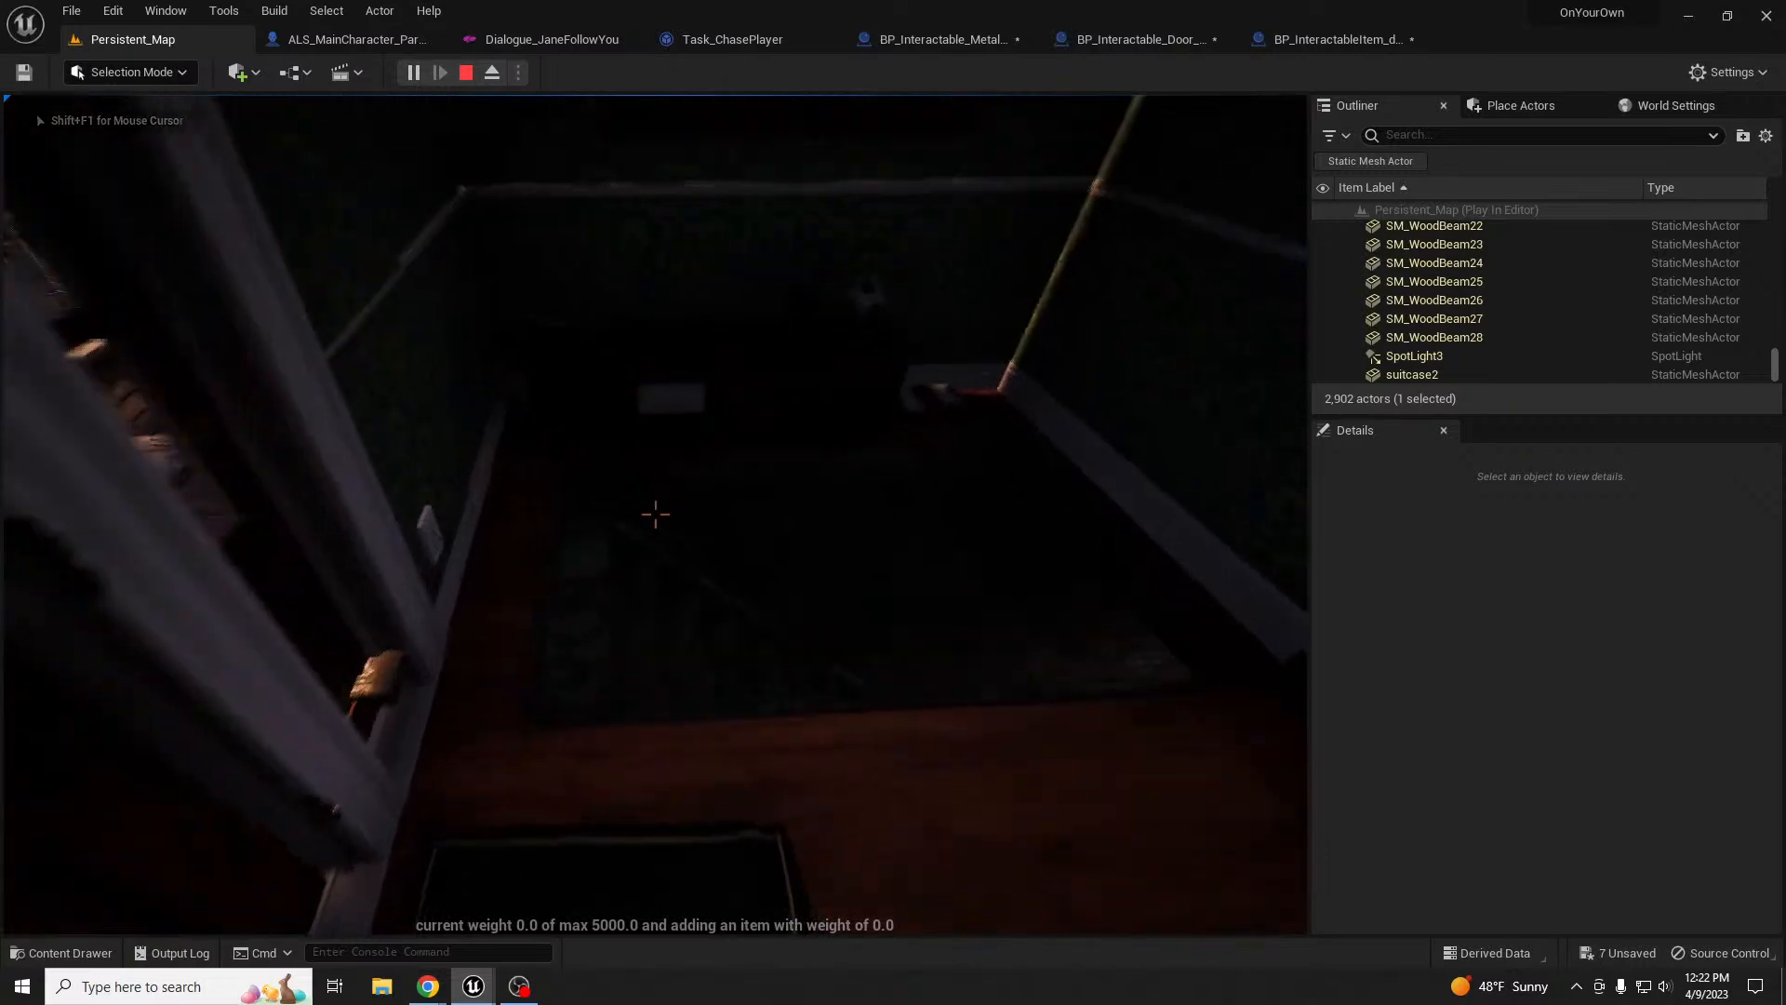
pyautogui.press('w')
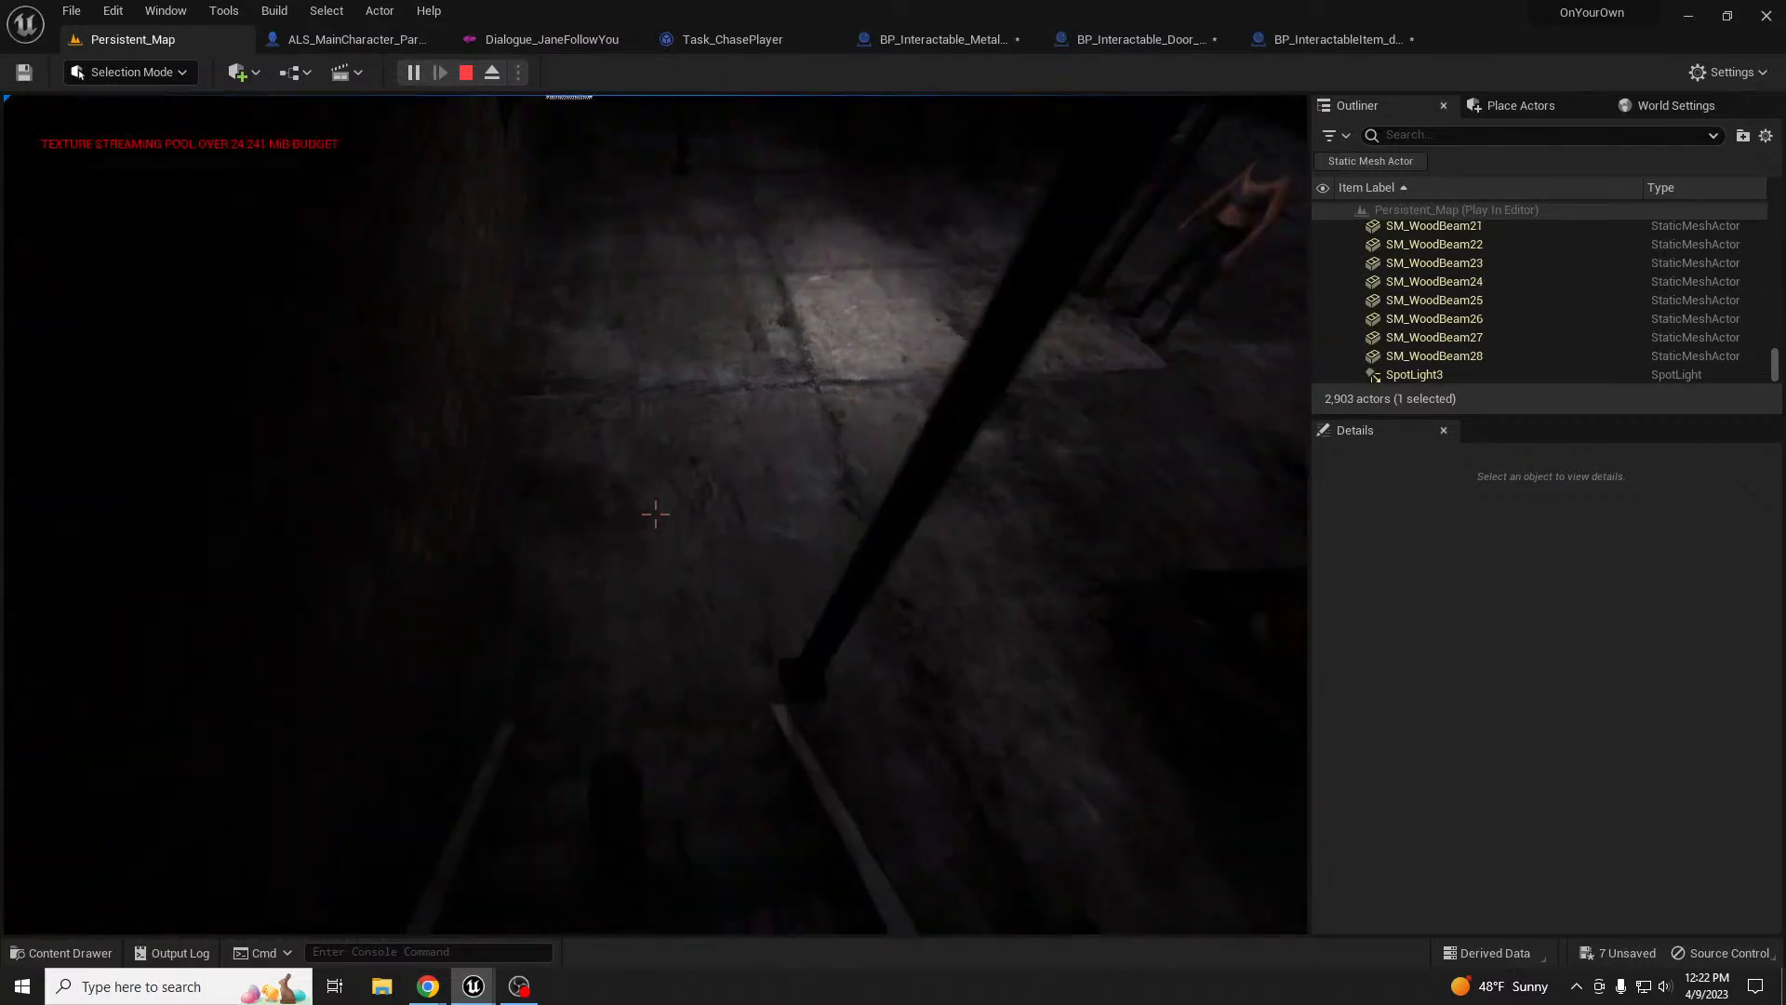
pyautogui.press('w')
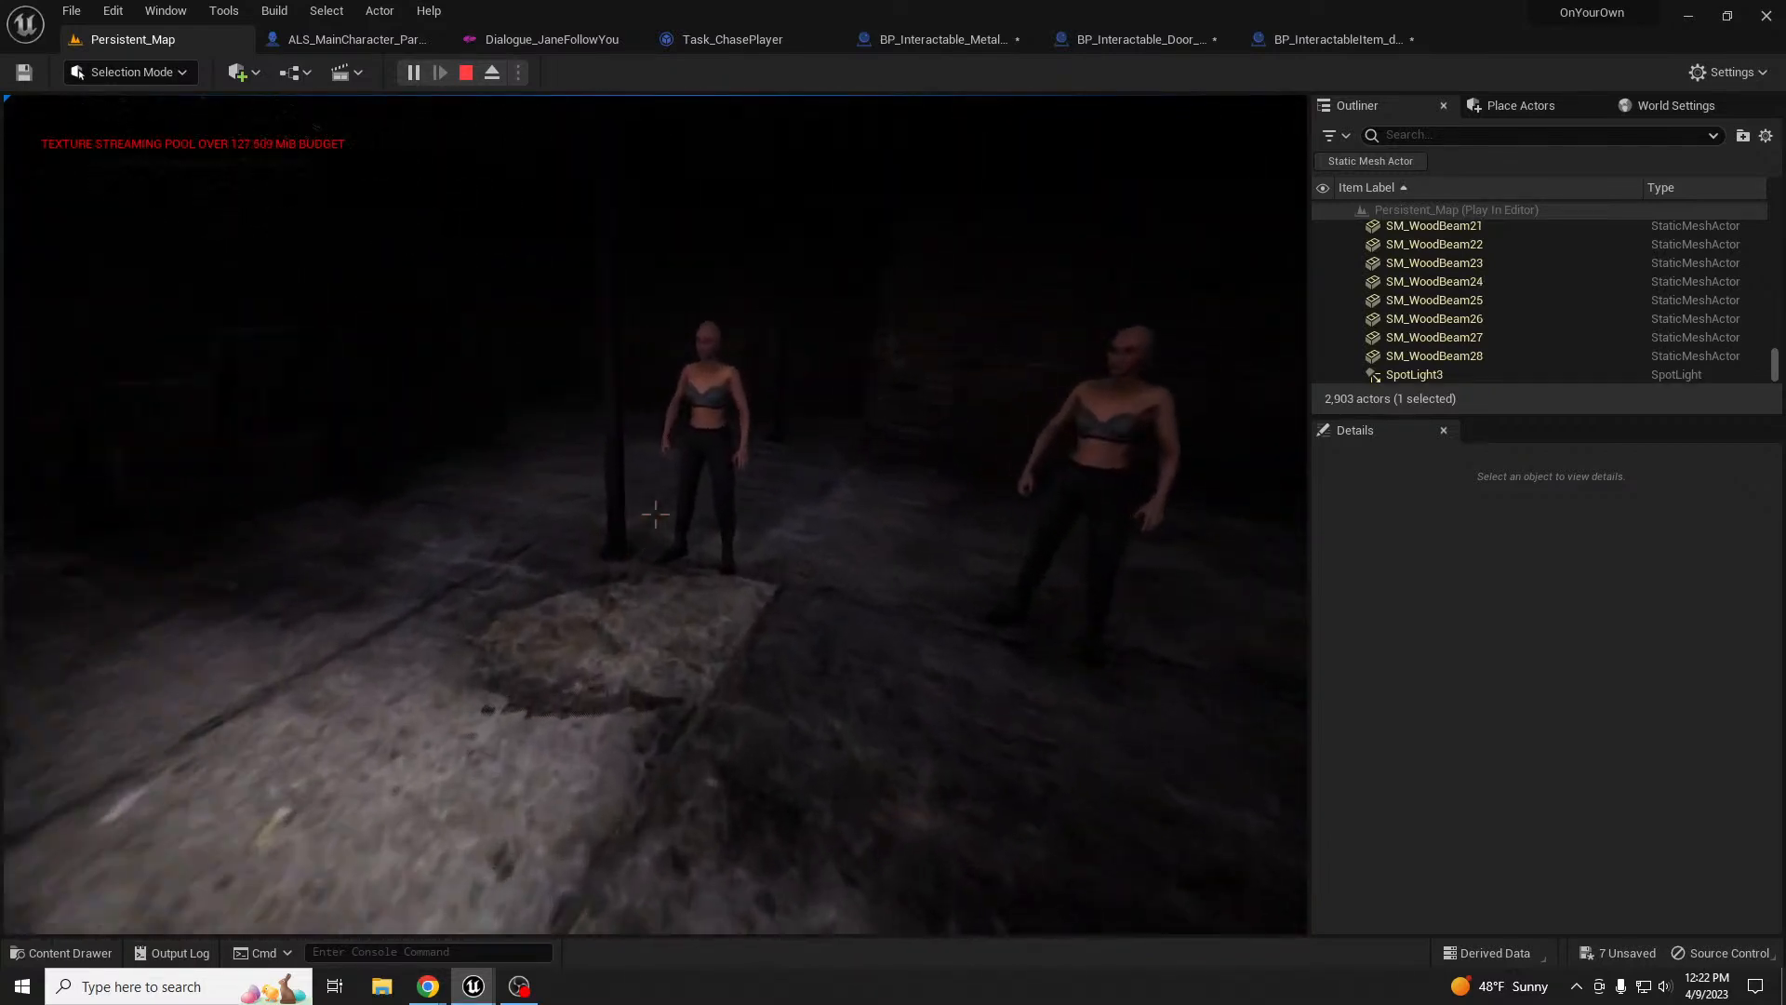
pyautogui.press('w')
pyautogui.press('e')
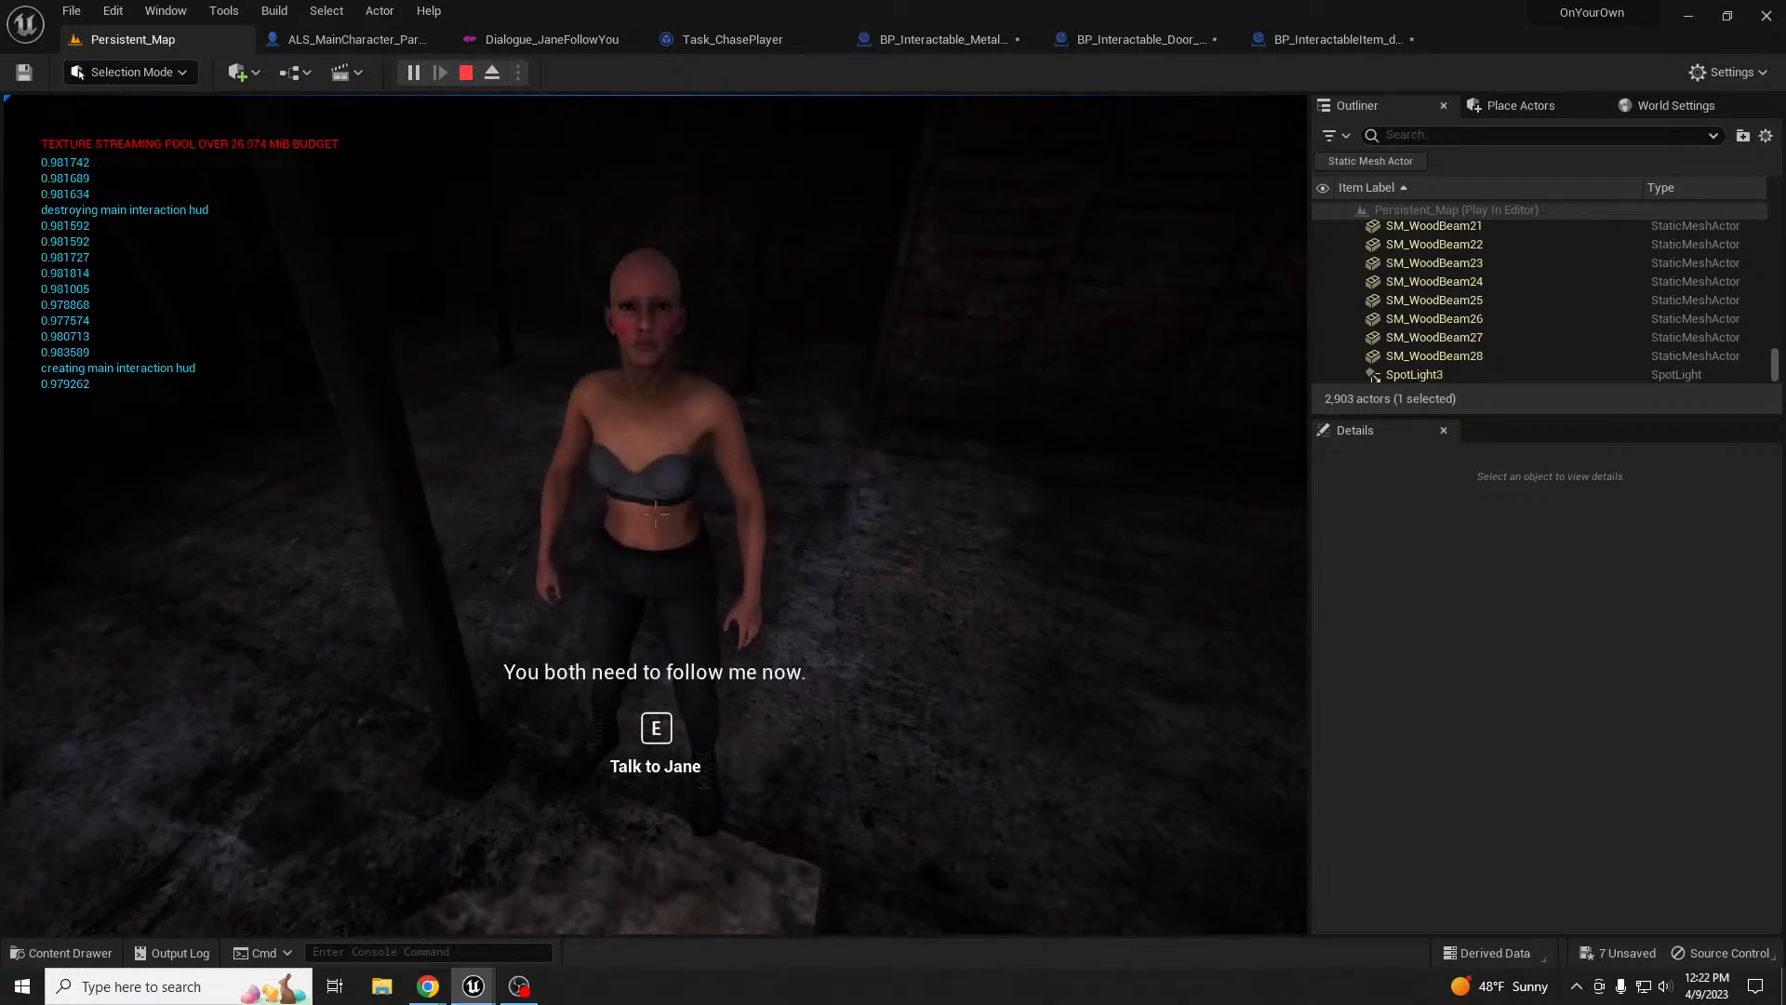
# - Go upstairs and out through the front door, close it, and back down the porch steps to watch whether it opens for the NPCs
pyautogui.press('w')
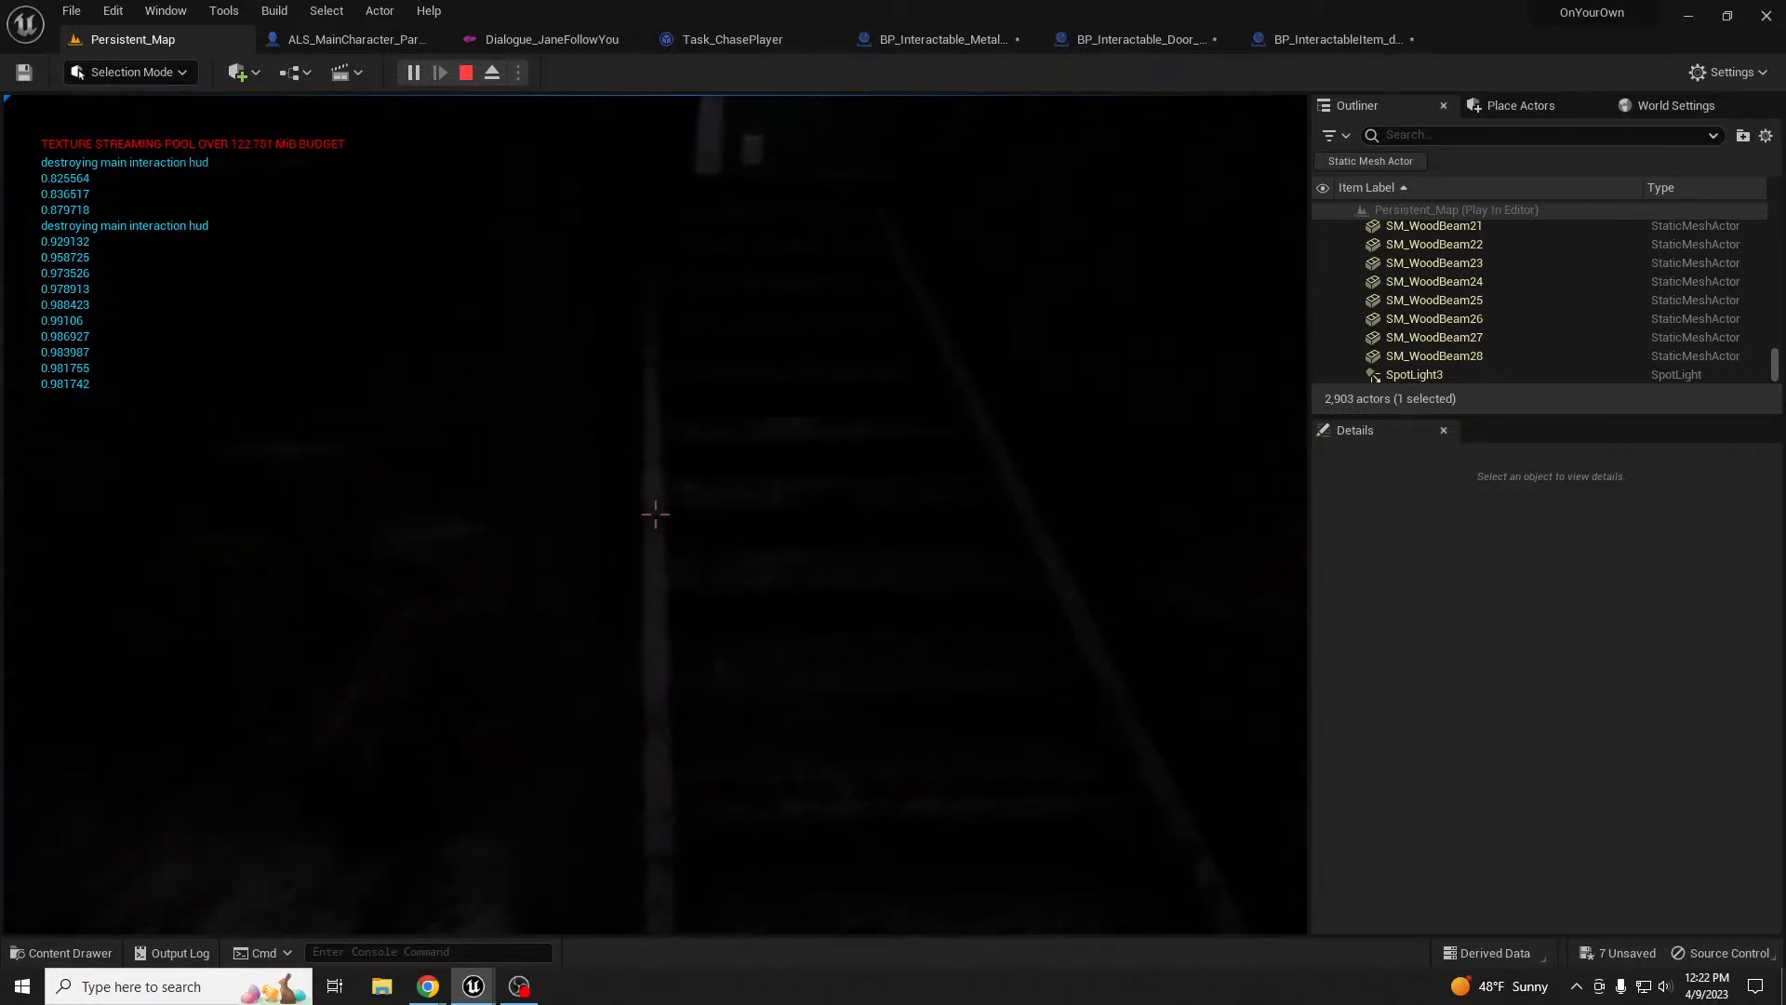
pyautogui.press('w')
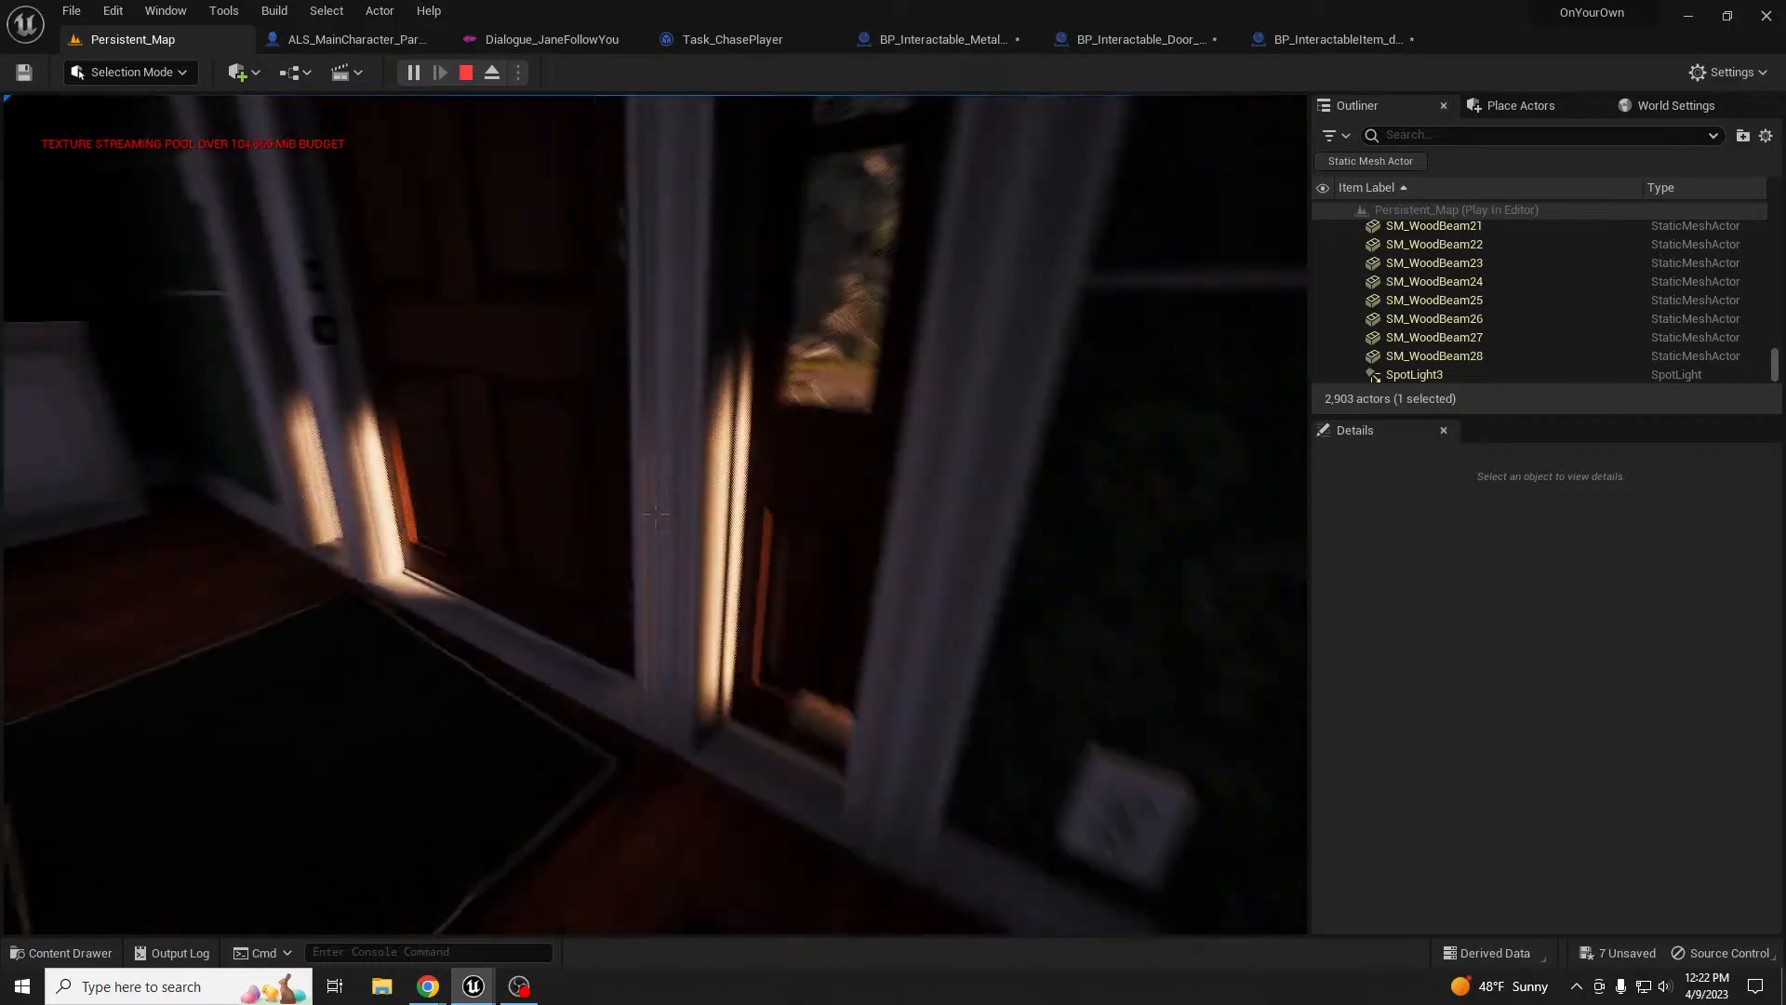
pyautogui.press('e')
pyautogui.press('w')
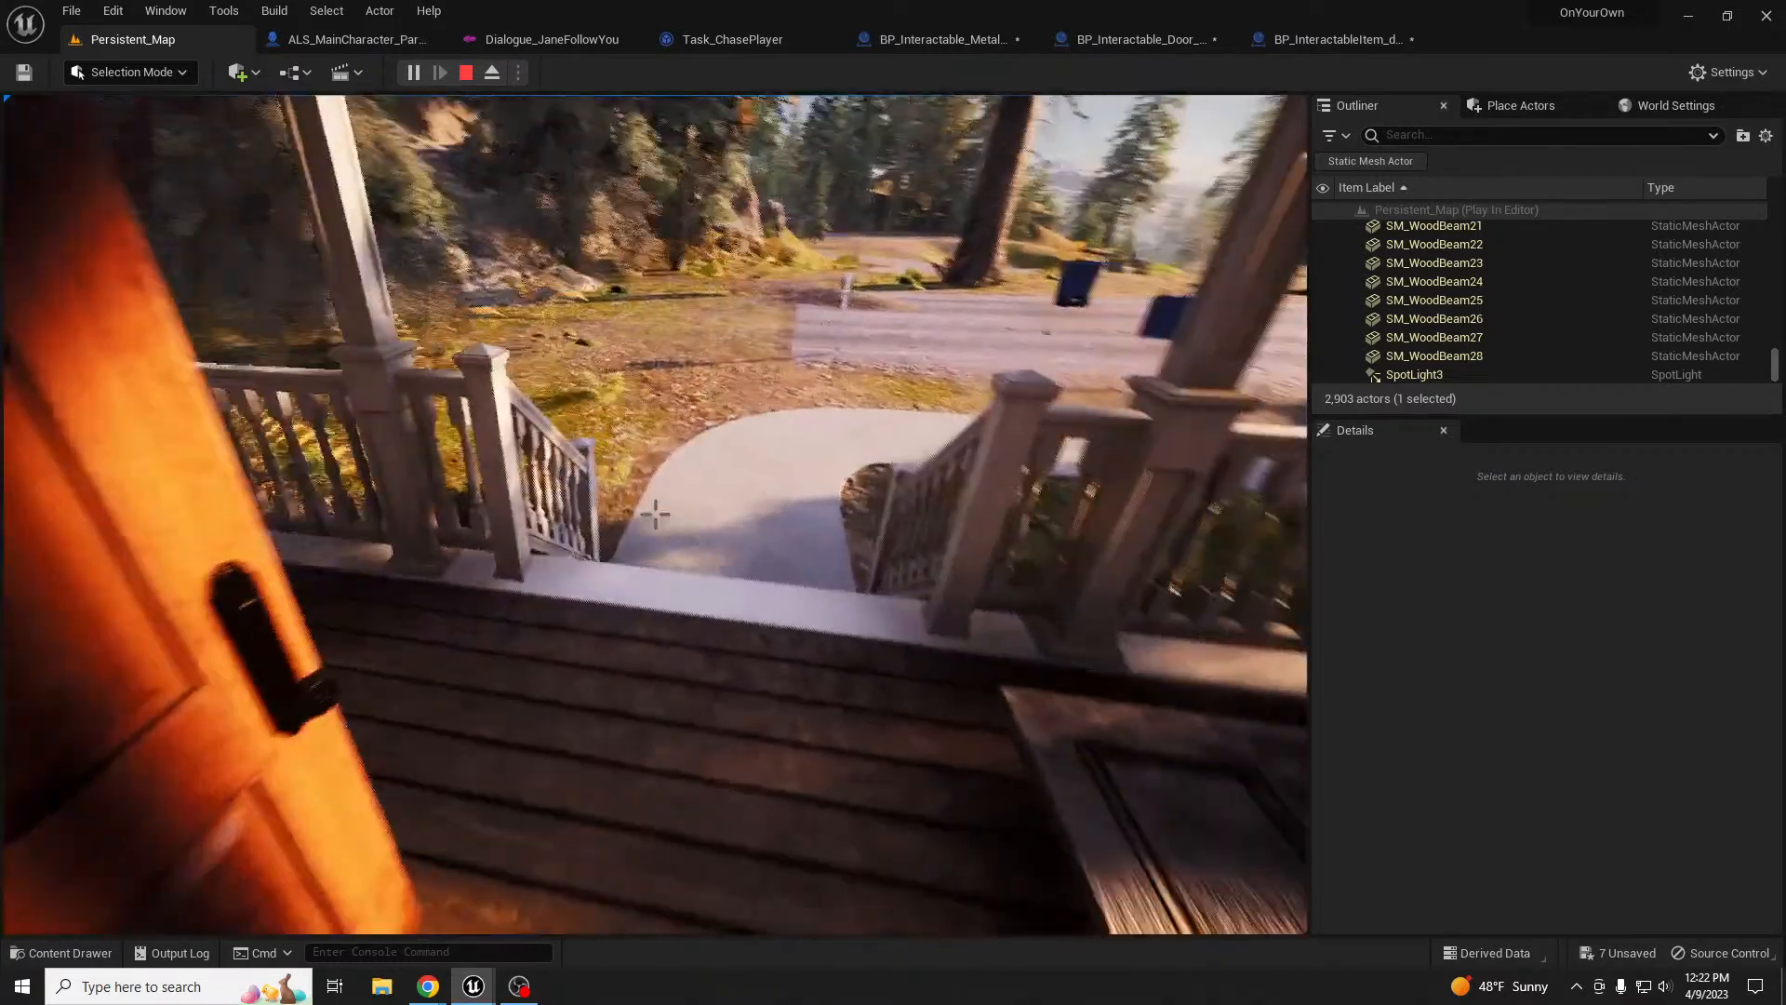
pyautogui.press('s')
pyautogui.press('e')
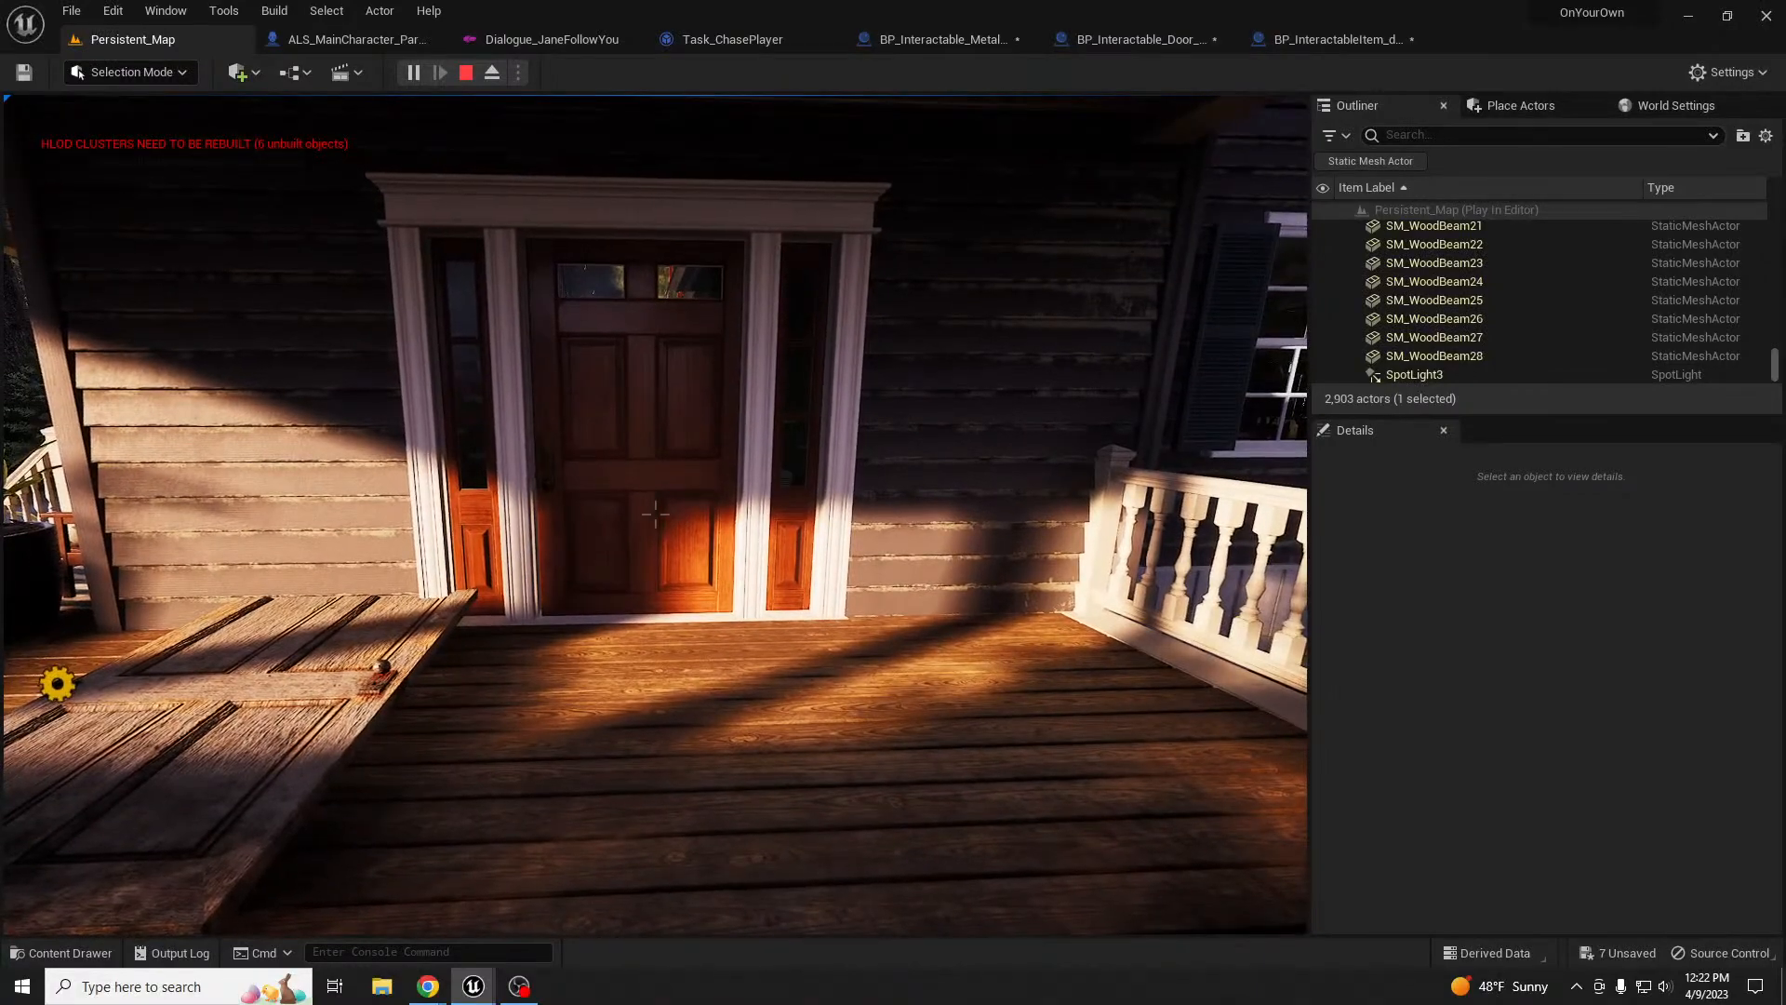
pyautogui.press('s')
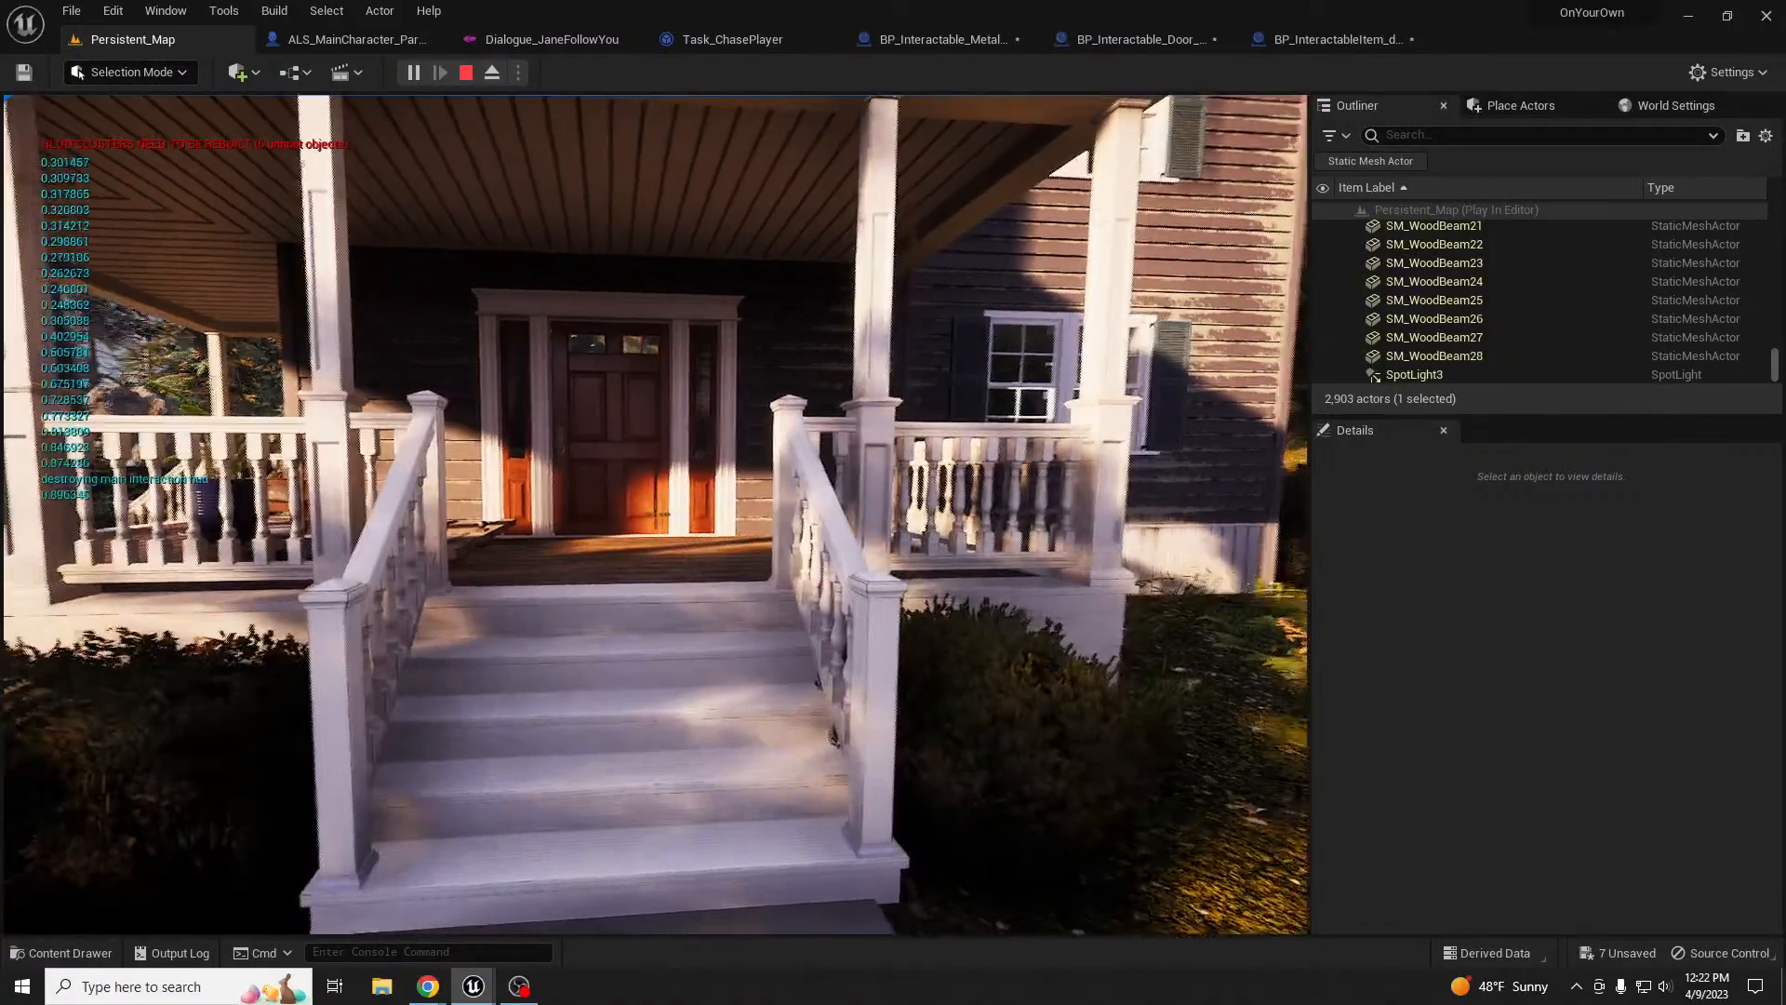
# - Re-enter the house through the front door and return to the basement to check where the following NPCs are
pyautogui.press('w')
pyautogui.press('w')
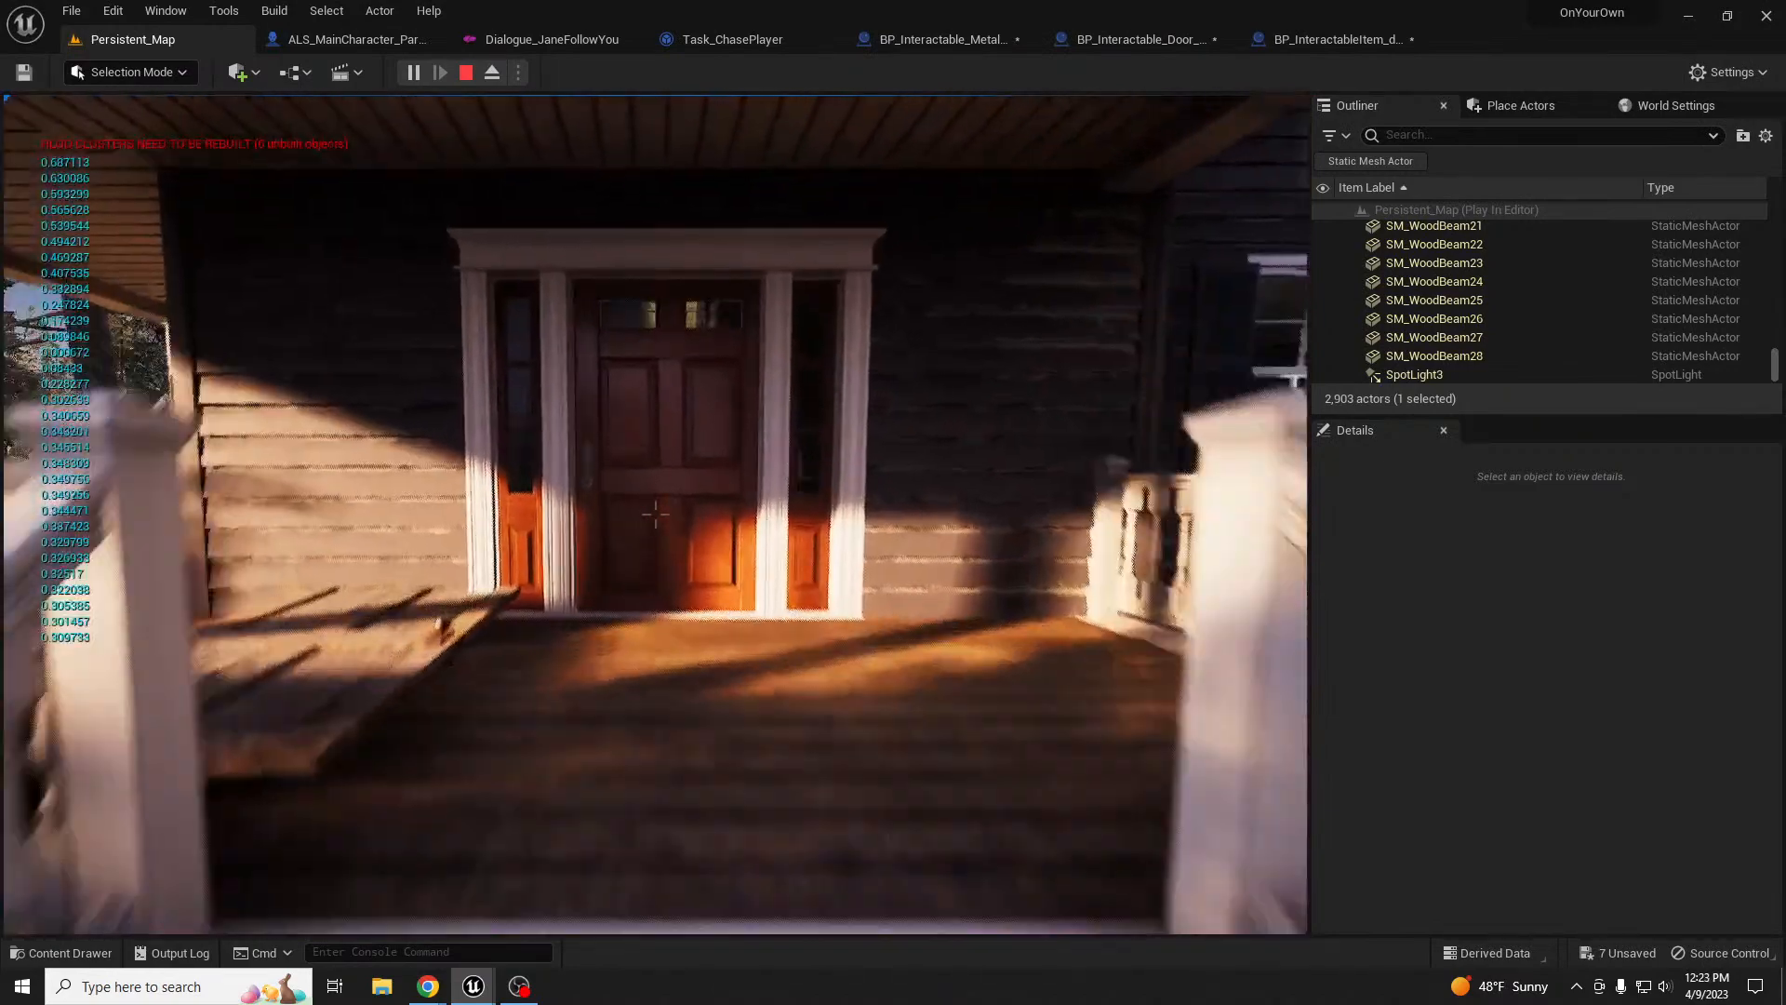
pyautogui.press('w')
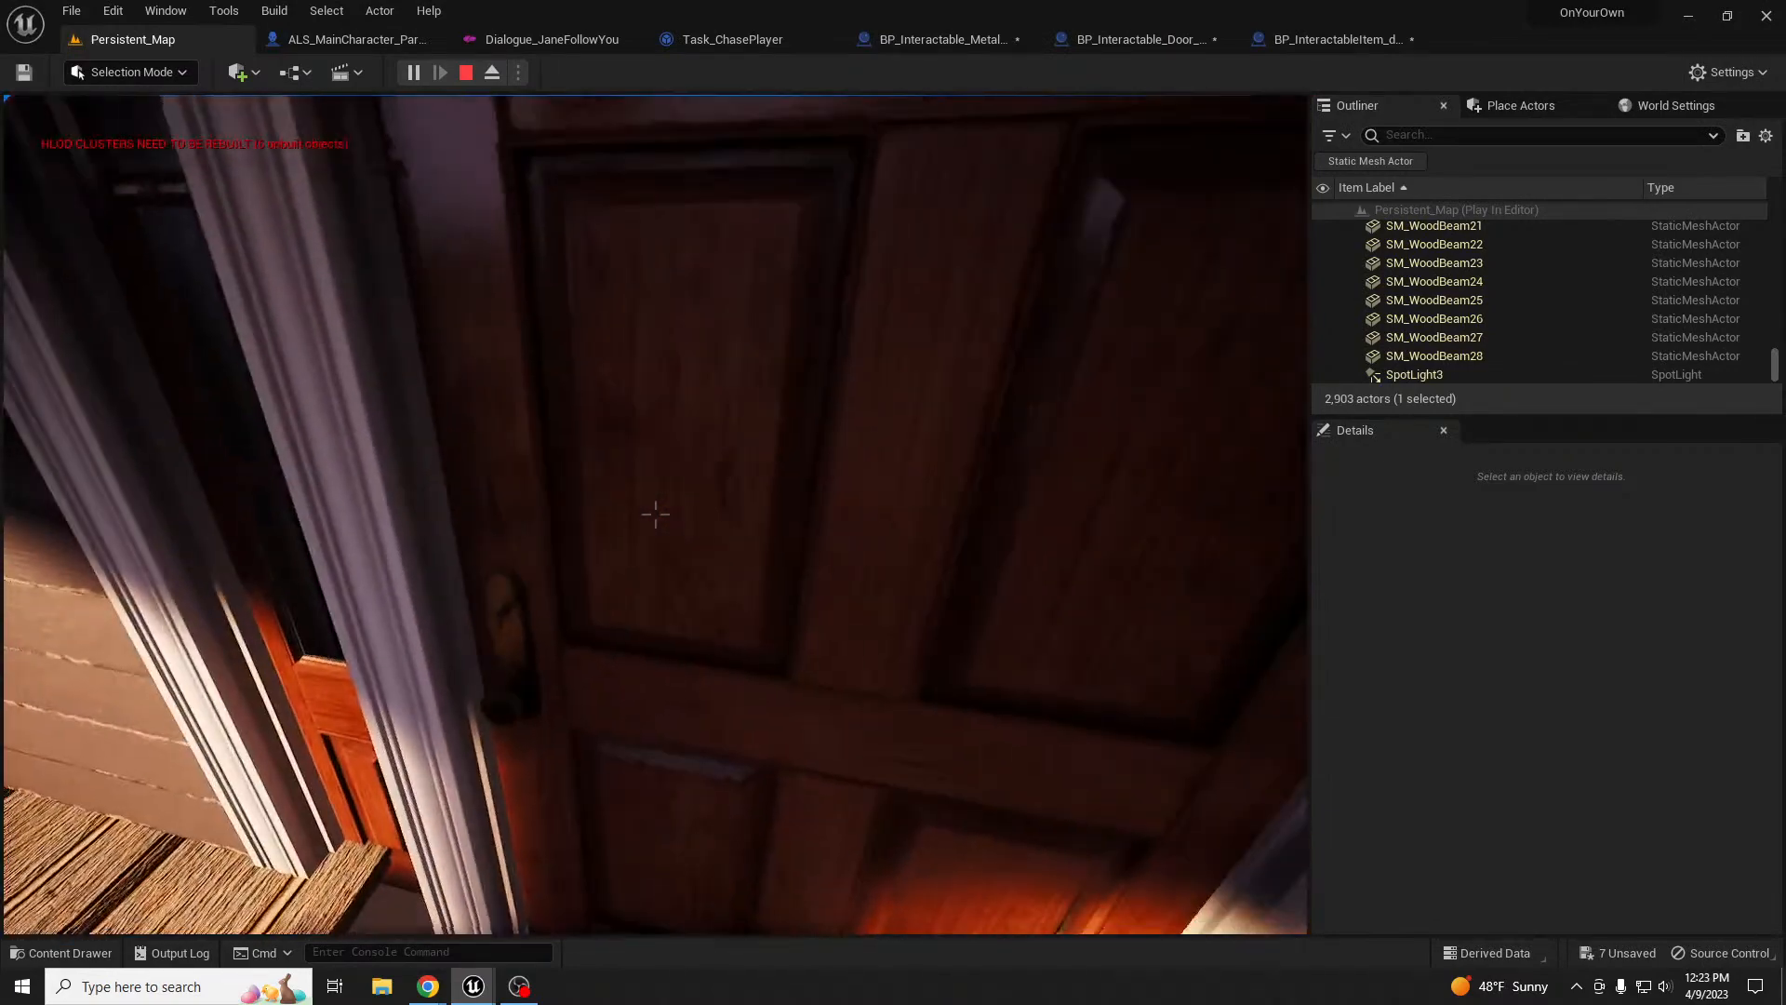
pyautogui.press('e')
pyautogui.press('s')
pyautogui.press('w')
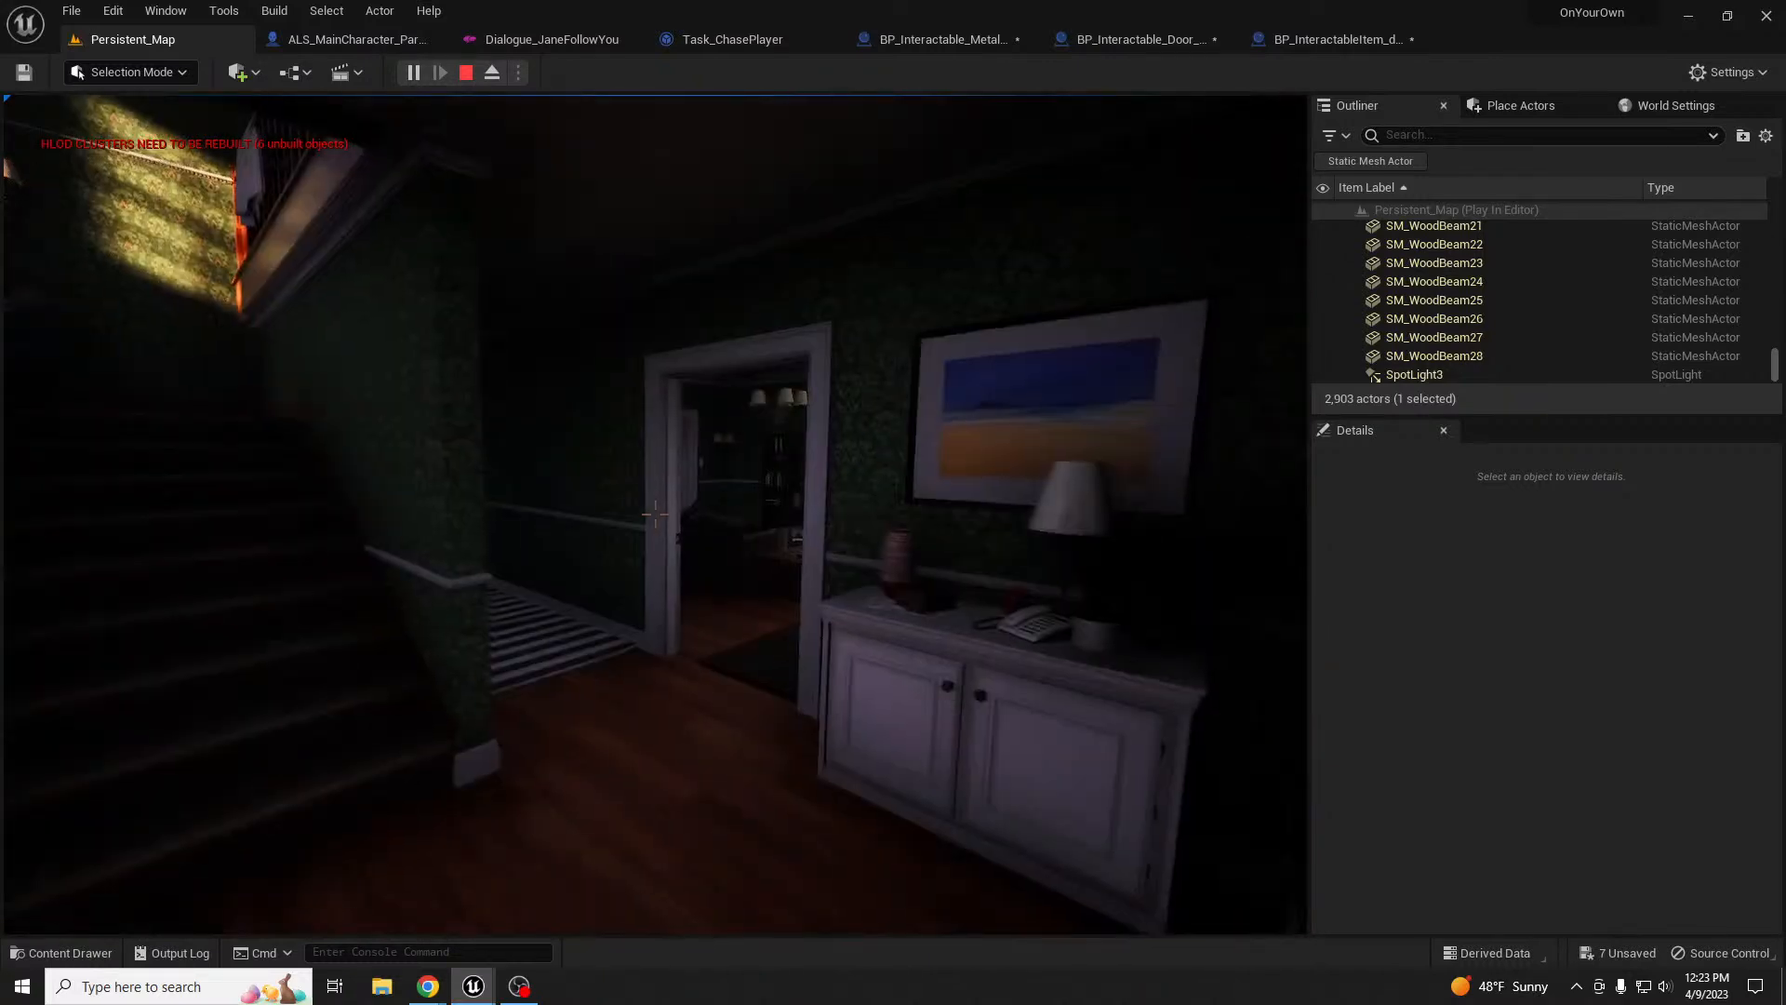
pyautogui.press('w')
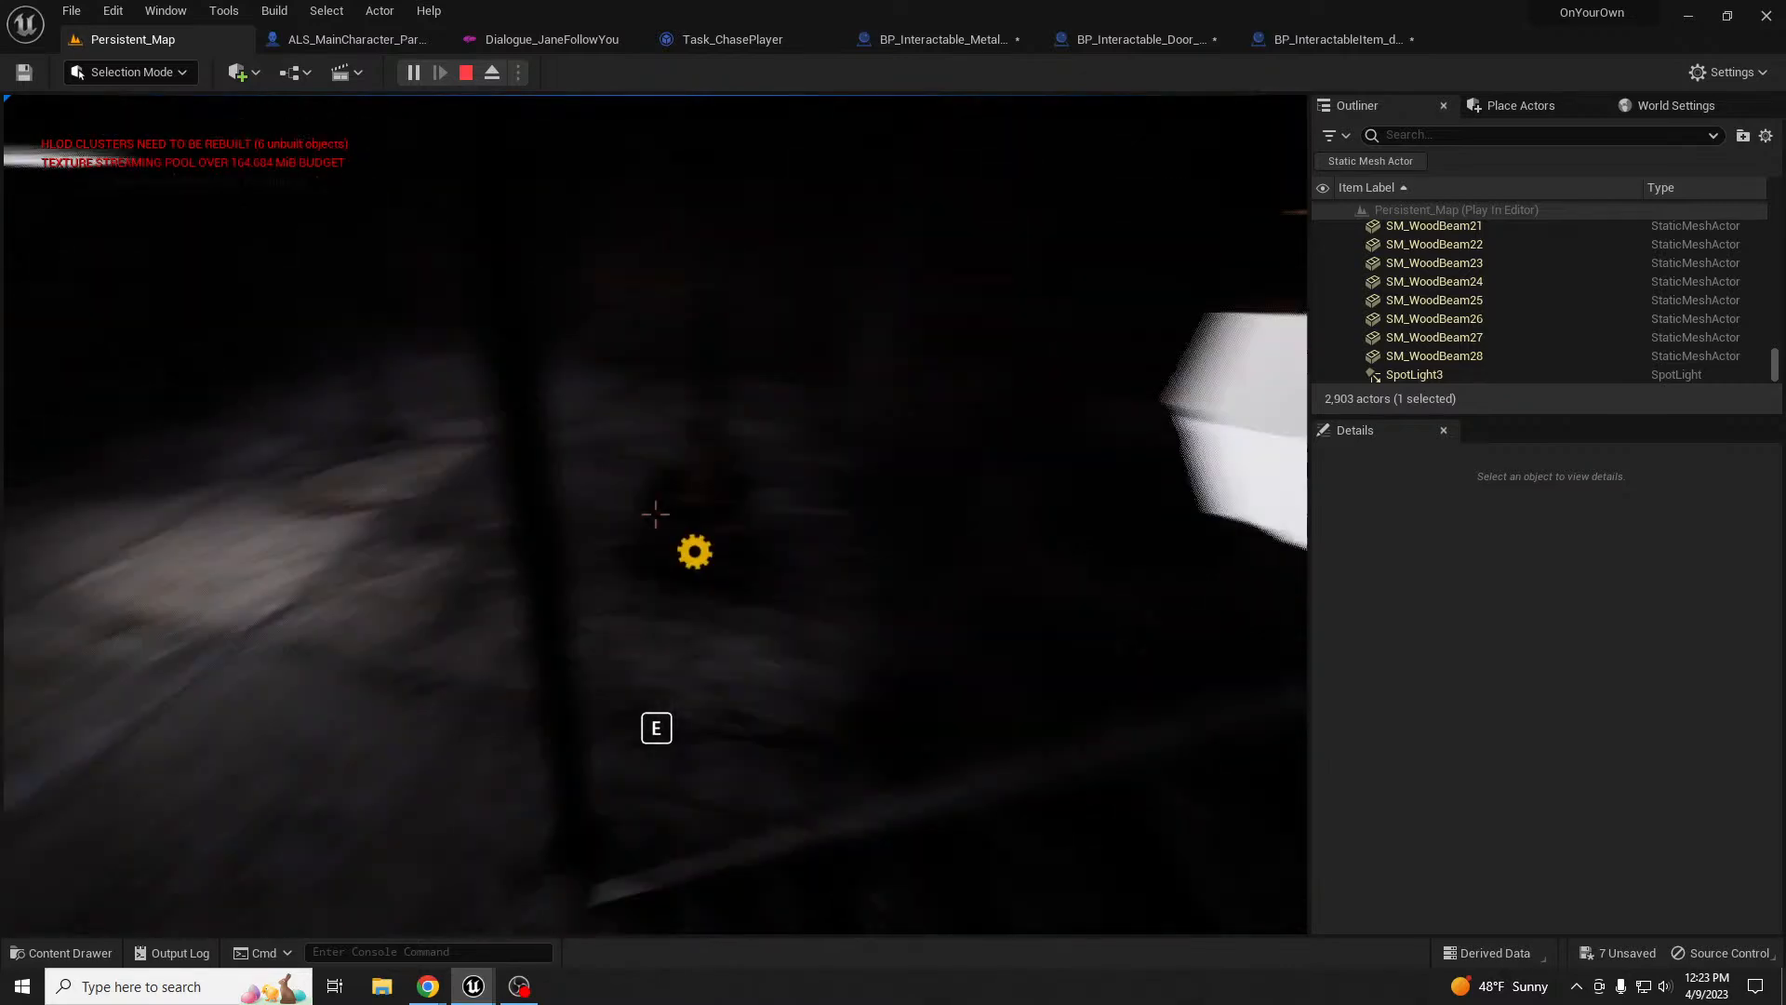
pyautogui.press('w')
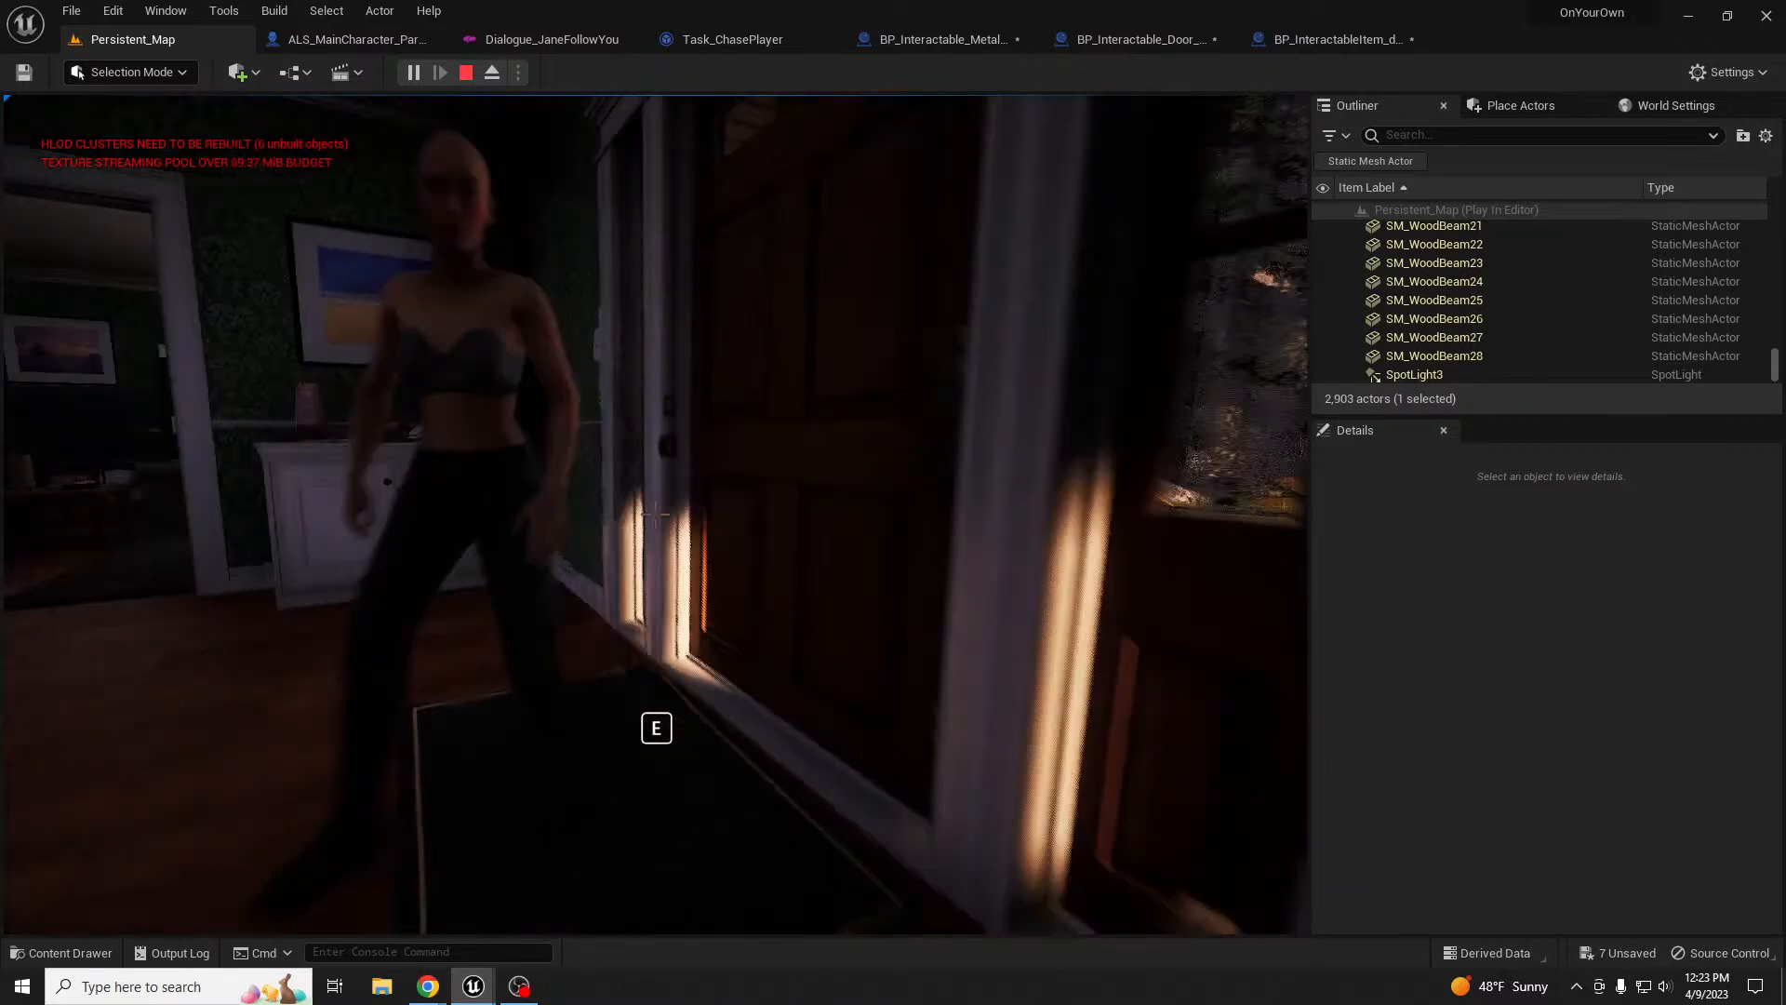
# - Leave through the front door again and back away from the porch to test whether the door opens for the following NPC
pyautogui.press('w')
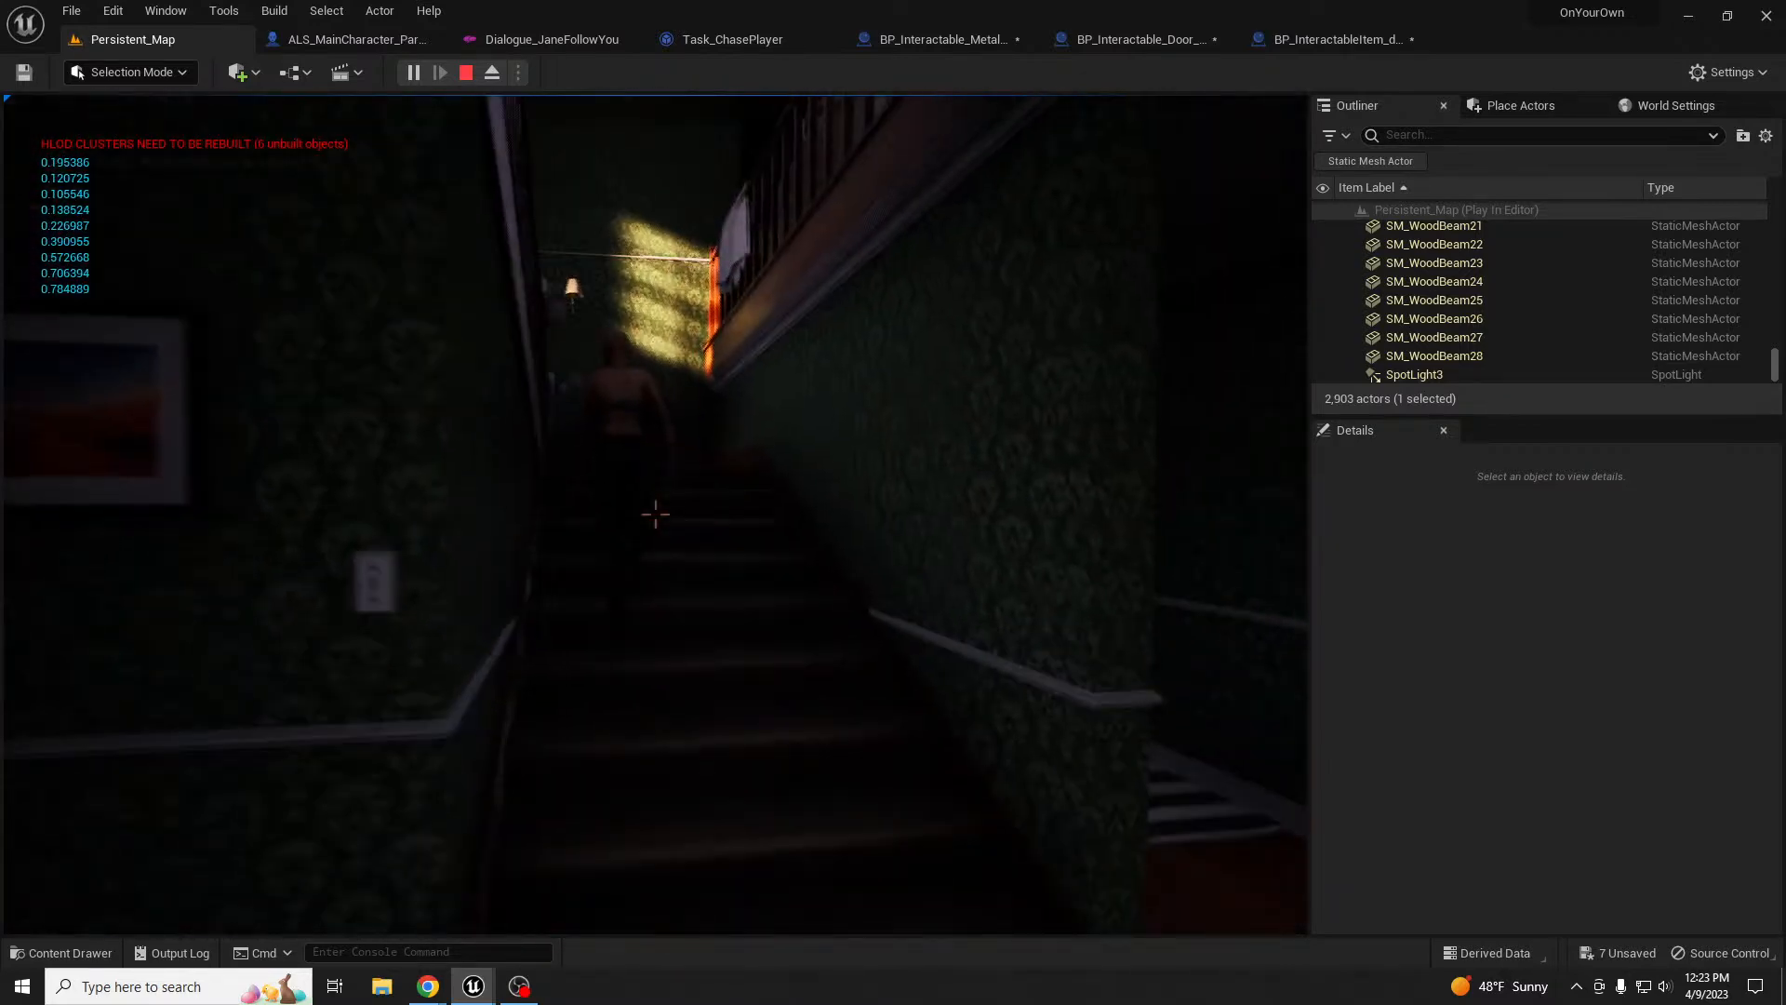
pyautogui.press('w')
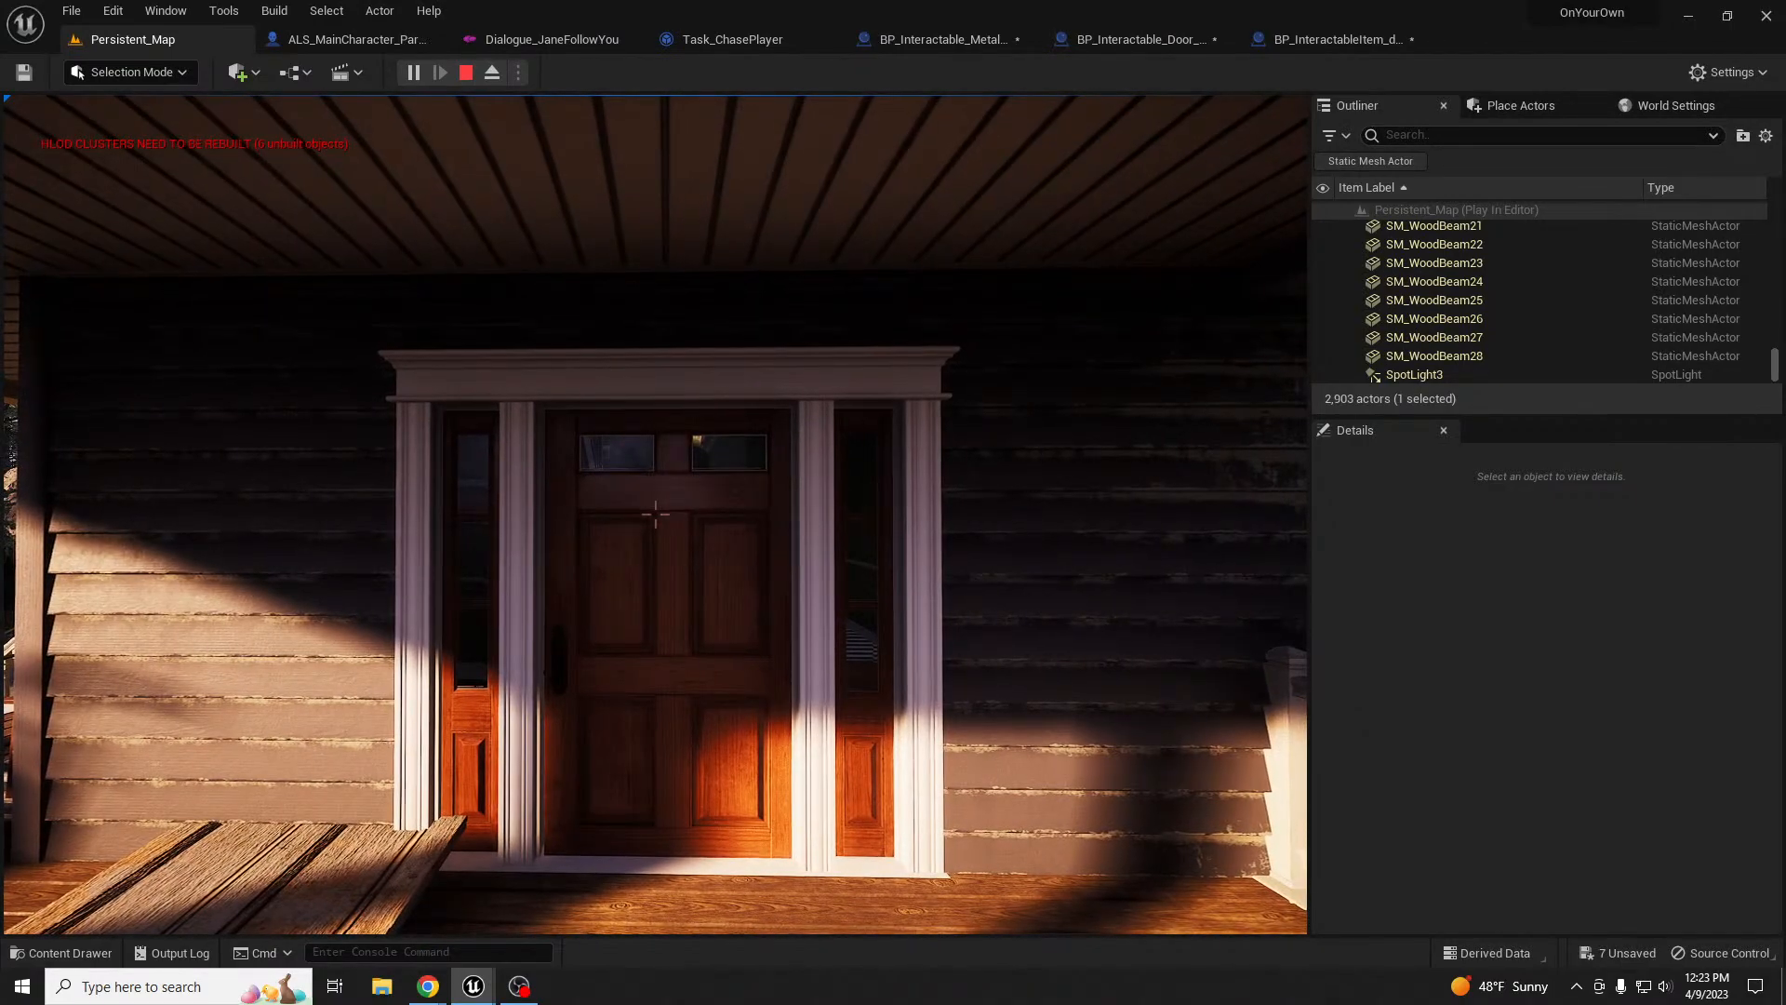
pyautogui.press('s')
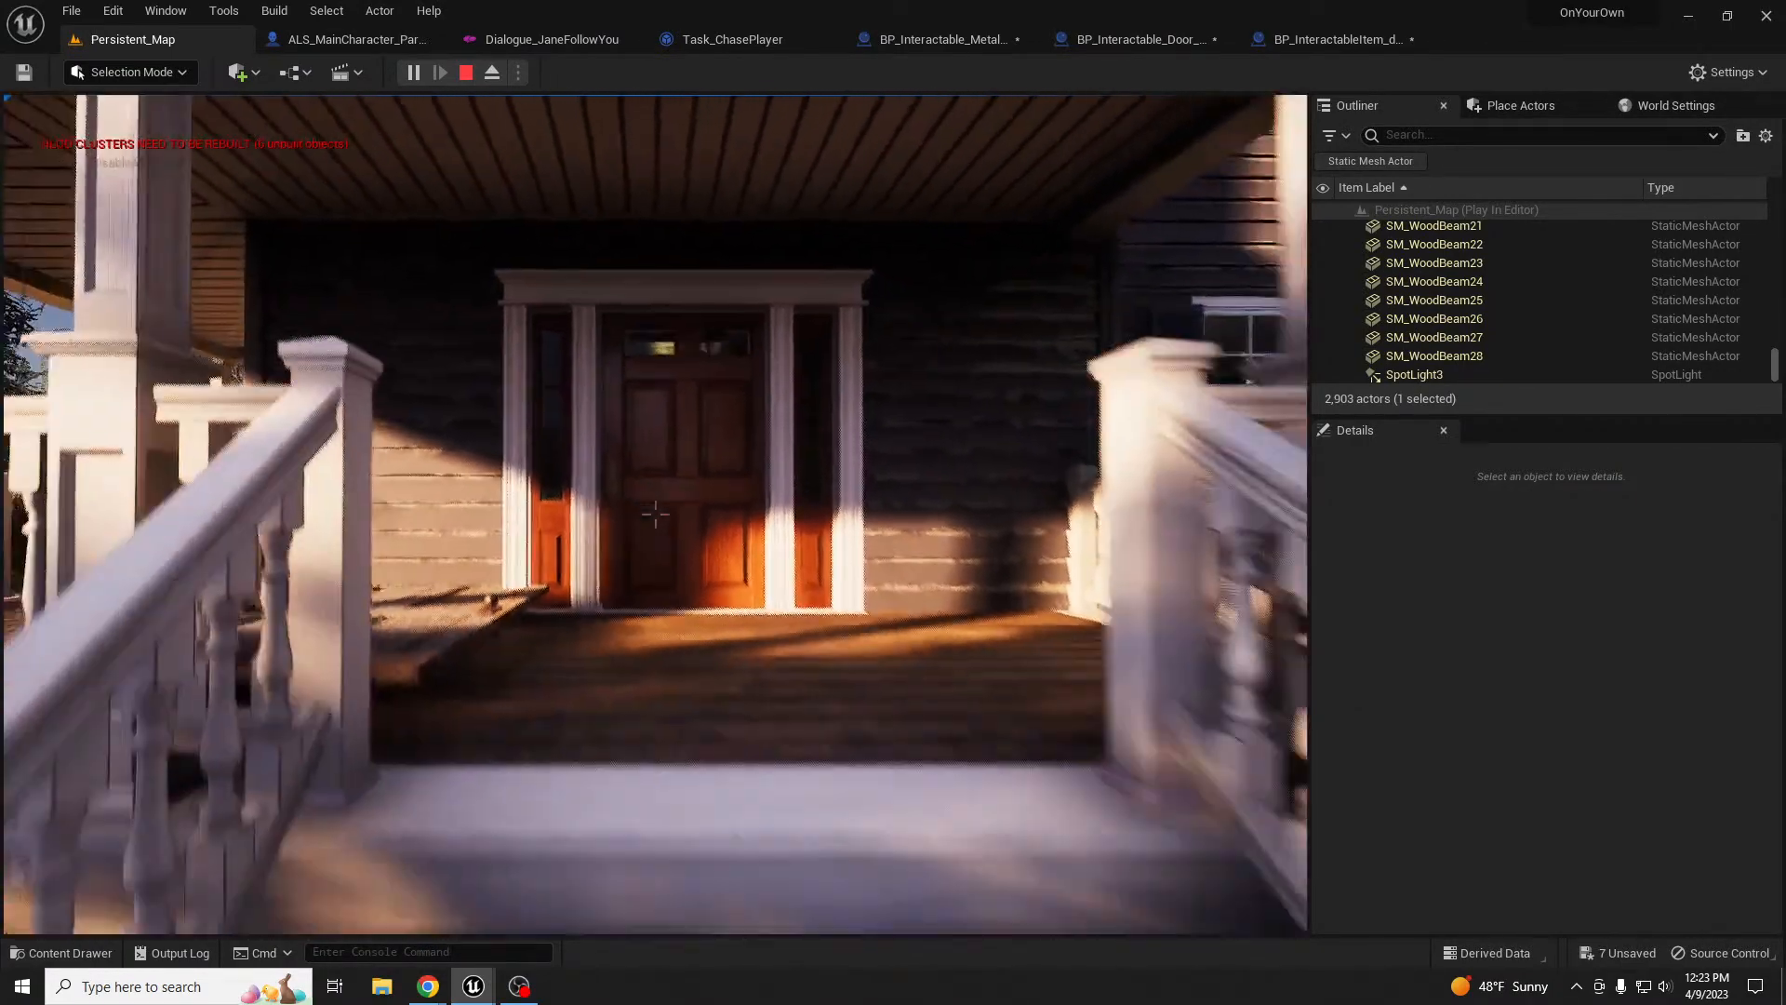
pyautogui.press('s')
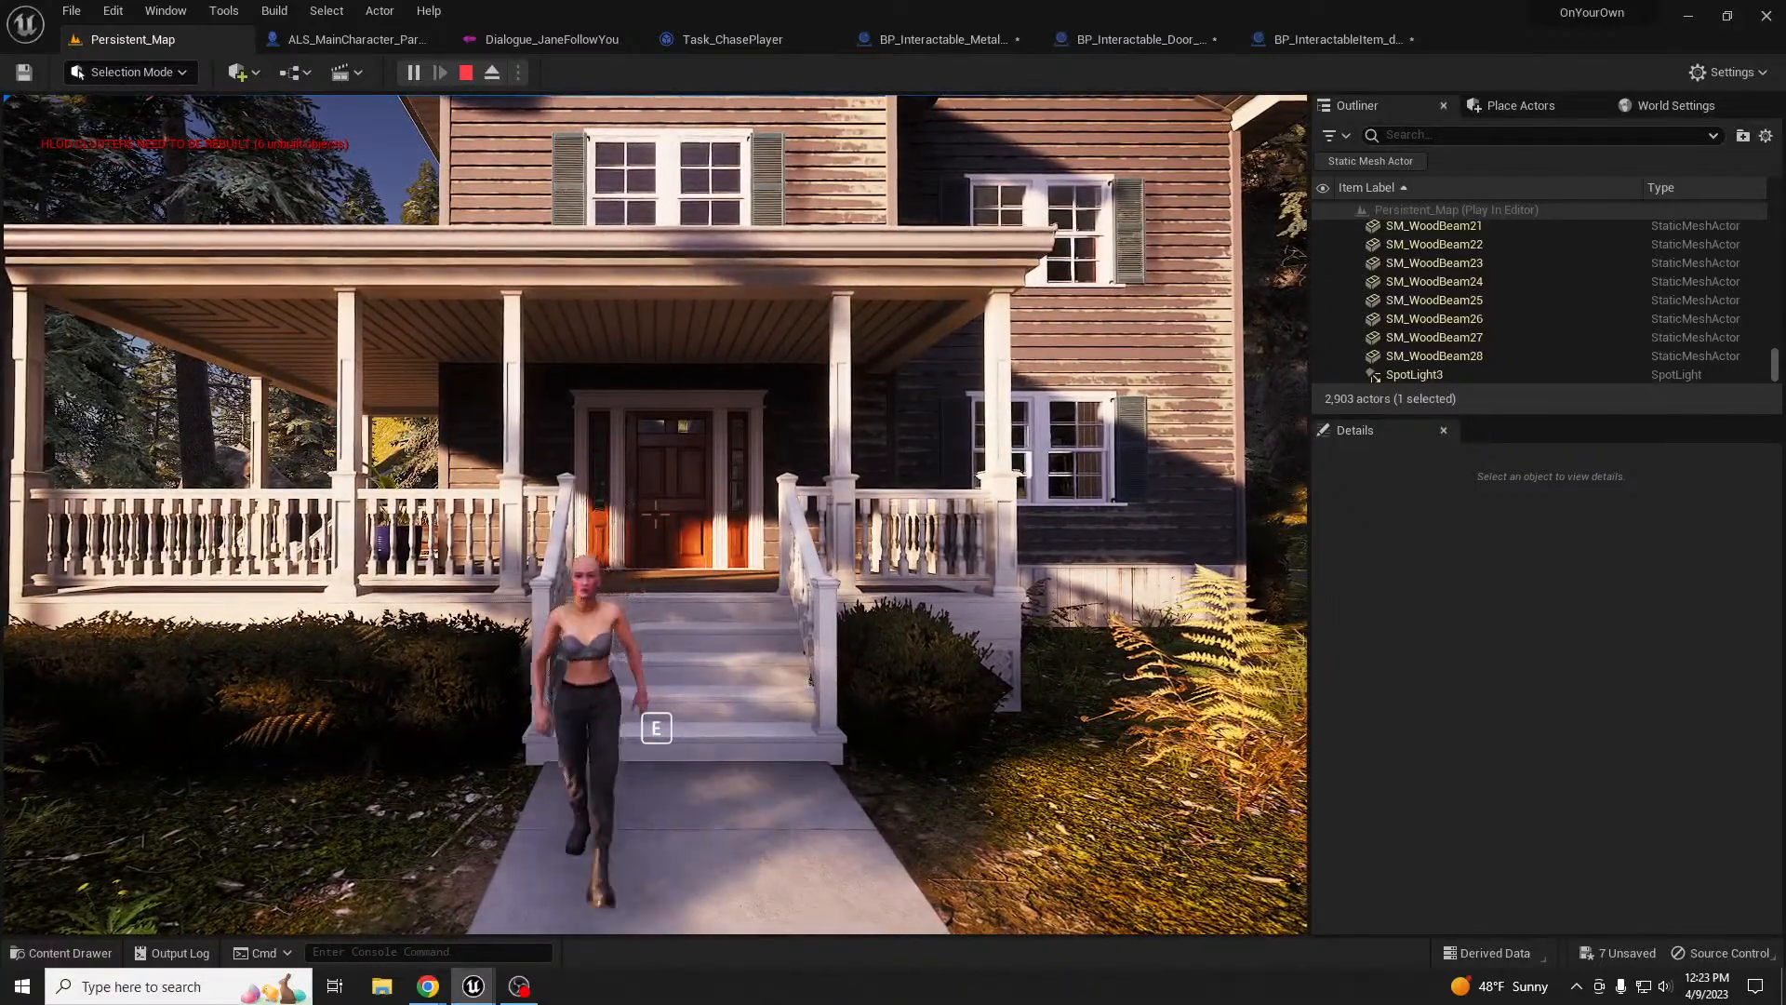
pyautogui.press('s')
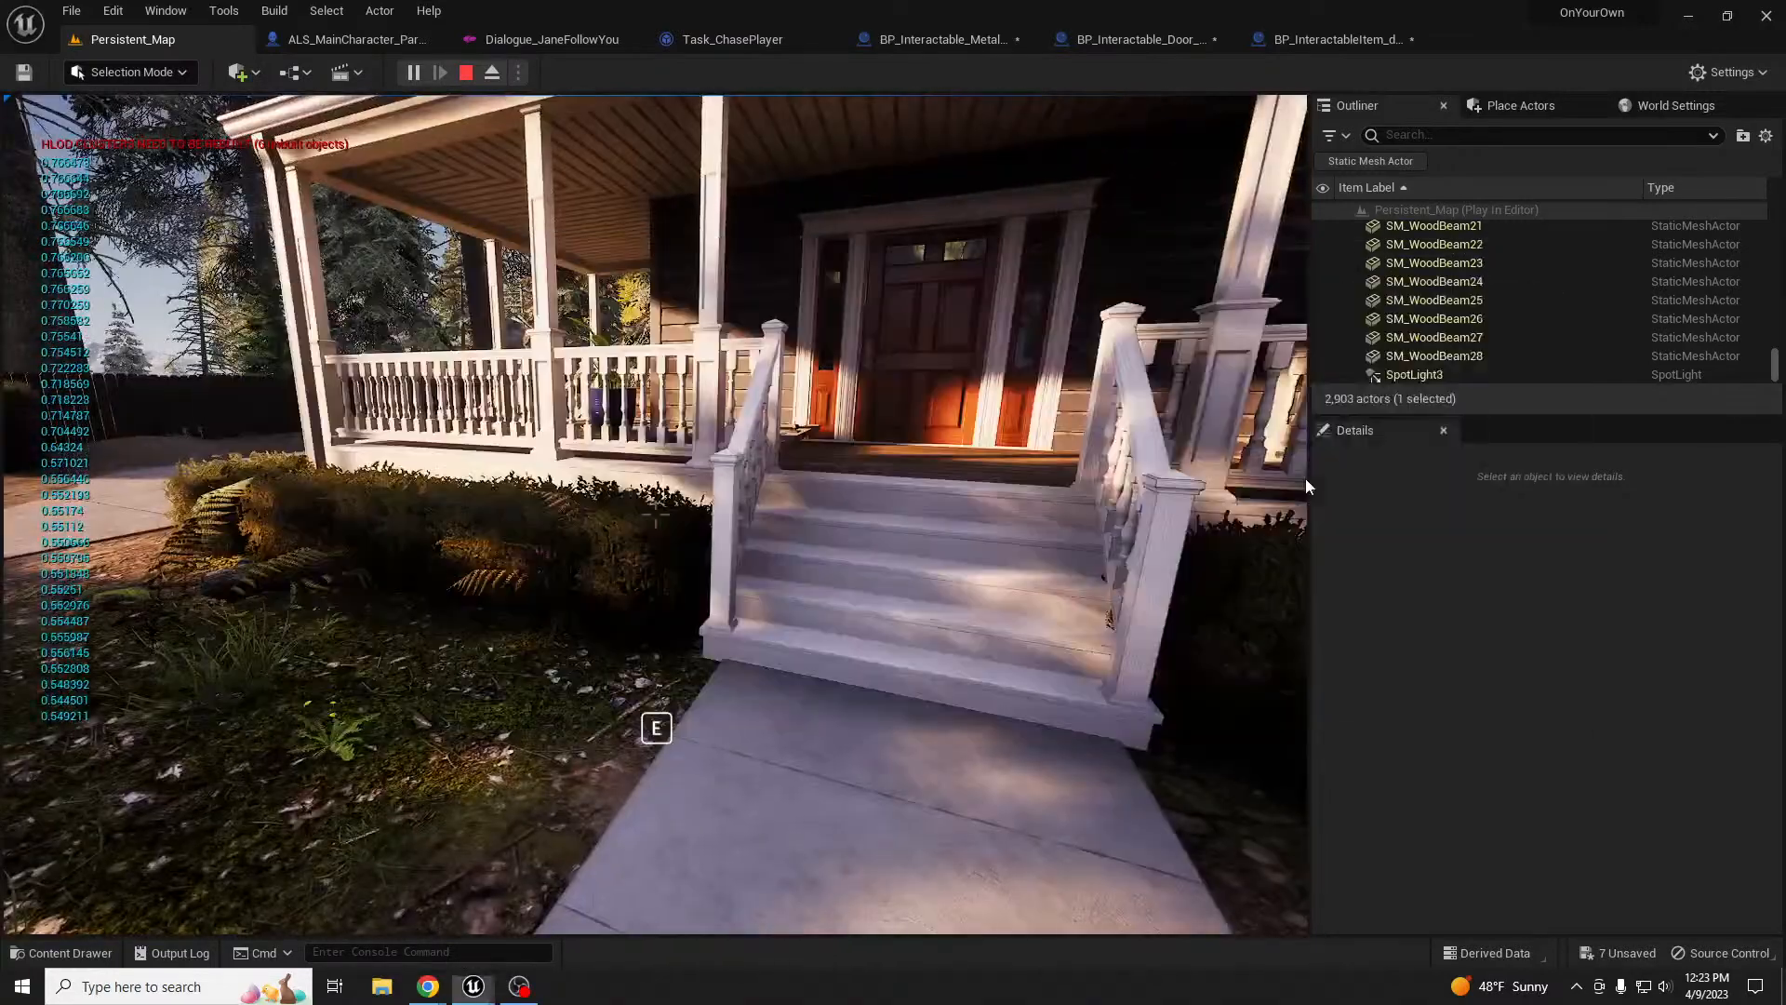
# - Eject from the player, inspect the other NPC in the basement in Unlit view, then end the play session and dismiss the Message Log
pyautogui.click(492, 72)
pyautogui.moveTo(833, 289); pyautogui.dragTo(737, 244, button='right')
pyautogui.press('s')
pyautogui.press('w')
pyautogui.press('w')
pyautogui.hotkey('alt', '3')
pyautogui.press('w')
pyautogui.press('s')
pyautogui.press('s')
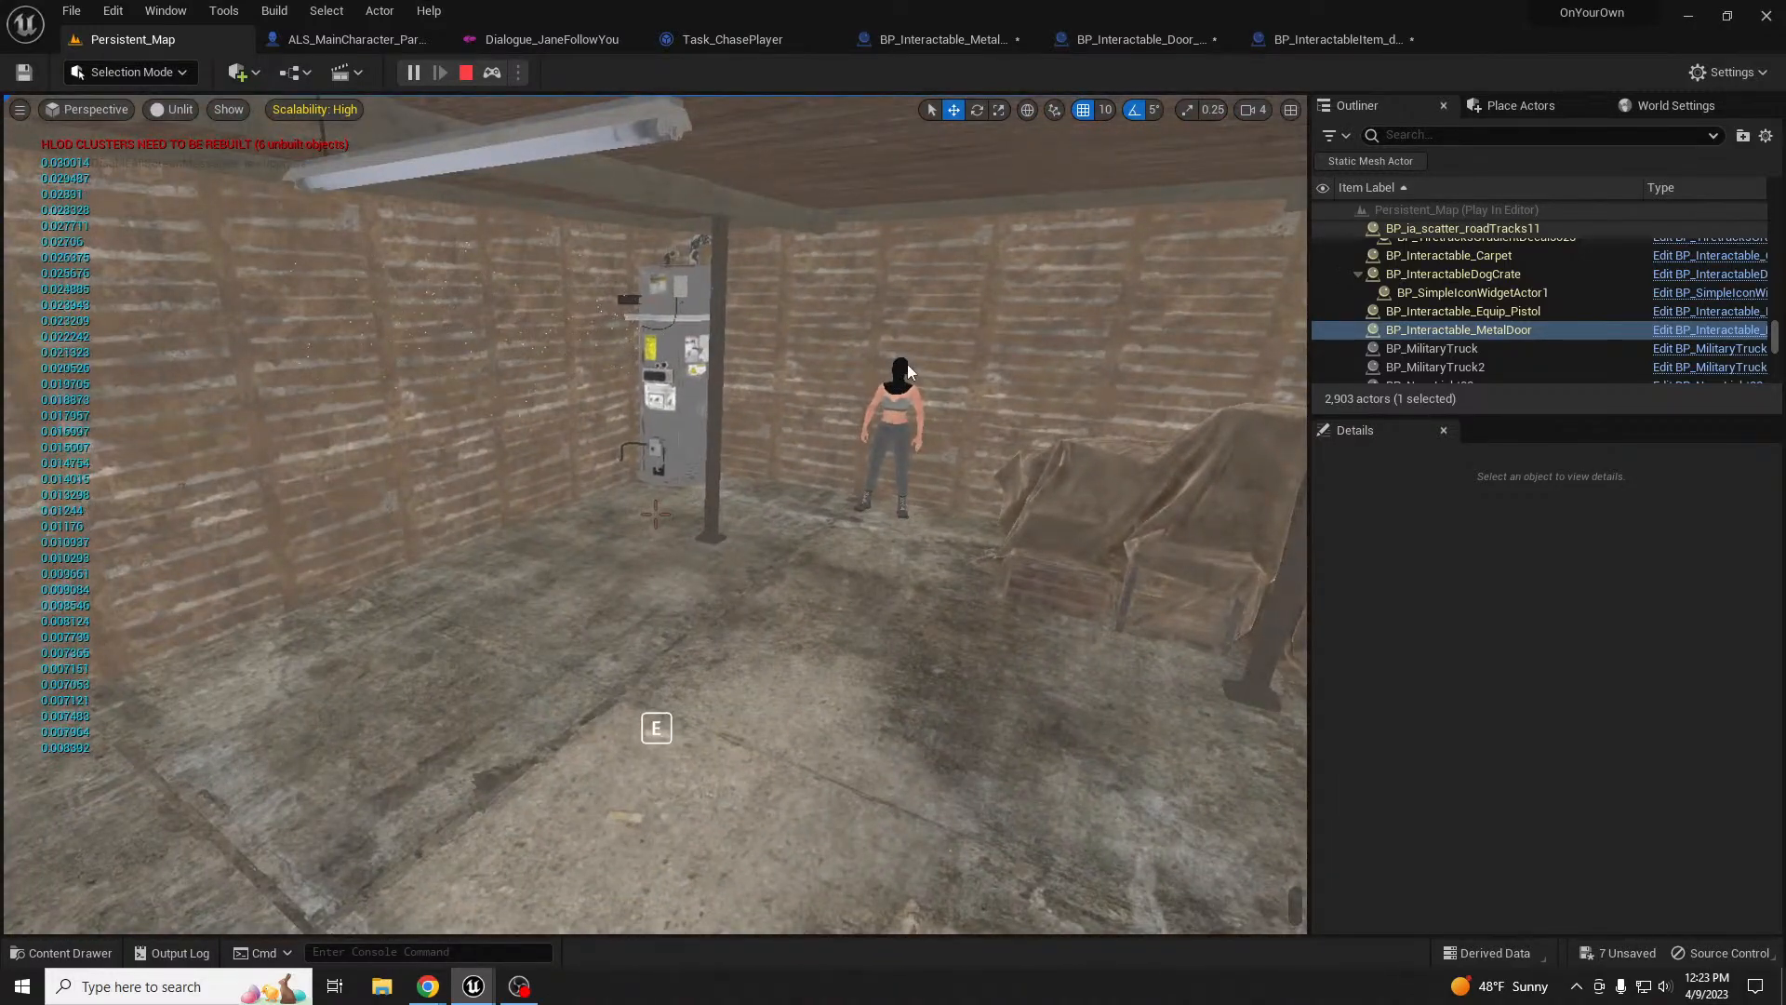
pyautogui.press('Escape')
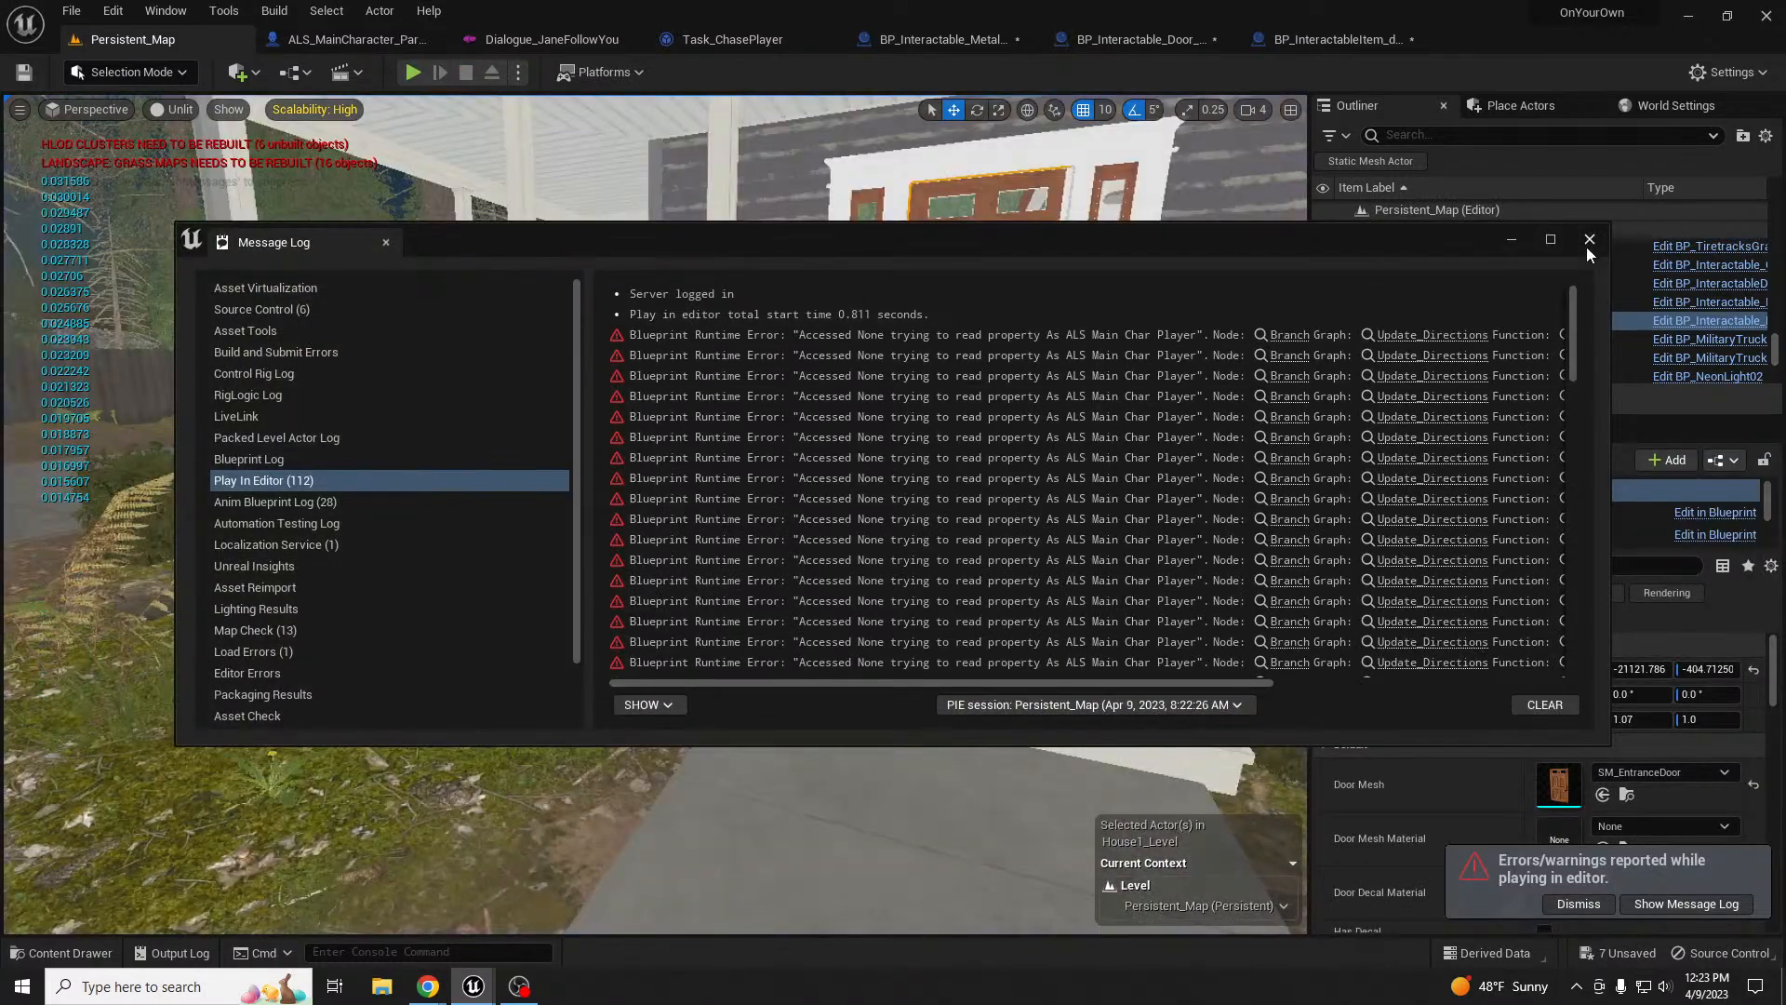
pyautogui.click(1589, 240)
# - Examine the navigation mesh coverage around the house interior, the porch, and the yard
pyautogui.press('w')
pyautogui.moveTo(725, 518)
pyautogui.mouseDown(button='right')
pyautogui.moveTo(744, 568)
pyautogui.moveTo(716, 474)
pyautogui.moveTo(749, 544)
pyautogui.moveTo(786, 507)
pyautogui.moveTo(773, 503)
pyautogui.moveTo(898, 572)
pyautogui.moveTo(866, 563)
pyautogui.moveTo(860, 540)
pyautogui.moveTo(791, 545)
pyautogui.moveTo(879, 573)
pyautogui.moveTo(800, 569)
pyautogui.moveTo(1005, 590)
pyautogui.moveTo(744, 496)
pyautogui.mouseUp(button='right')
pyautogui.press('w')
pyautogui.press('s')
pyautogui.press('s')
pyautogui.press('w')
pyautogui.press('s')
pyautogui.press('s')
pyautogui.press('a')
pyautogui.press('s')
pyautogui.press('a')
pyautogui.press('s')
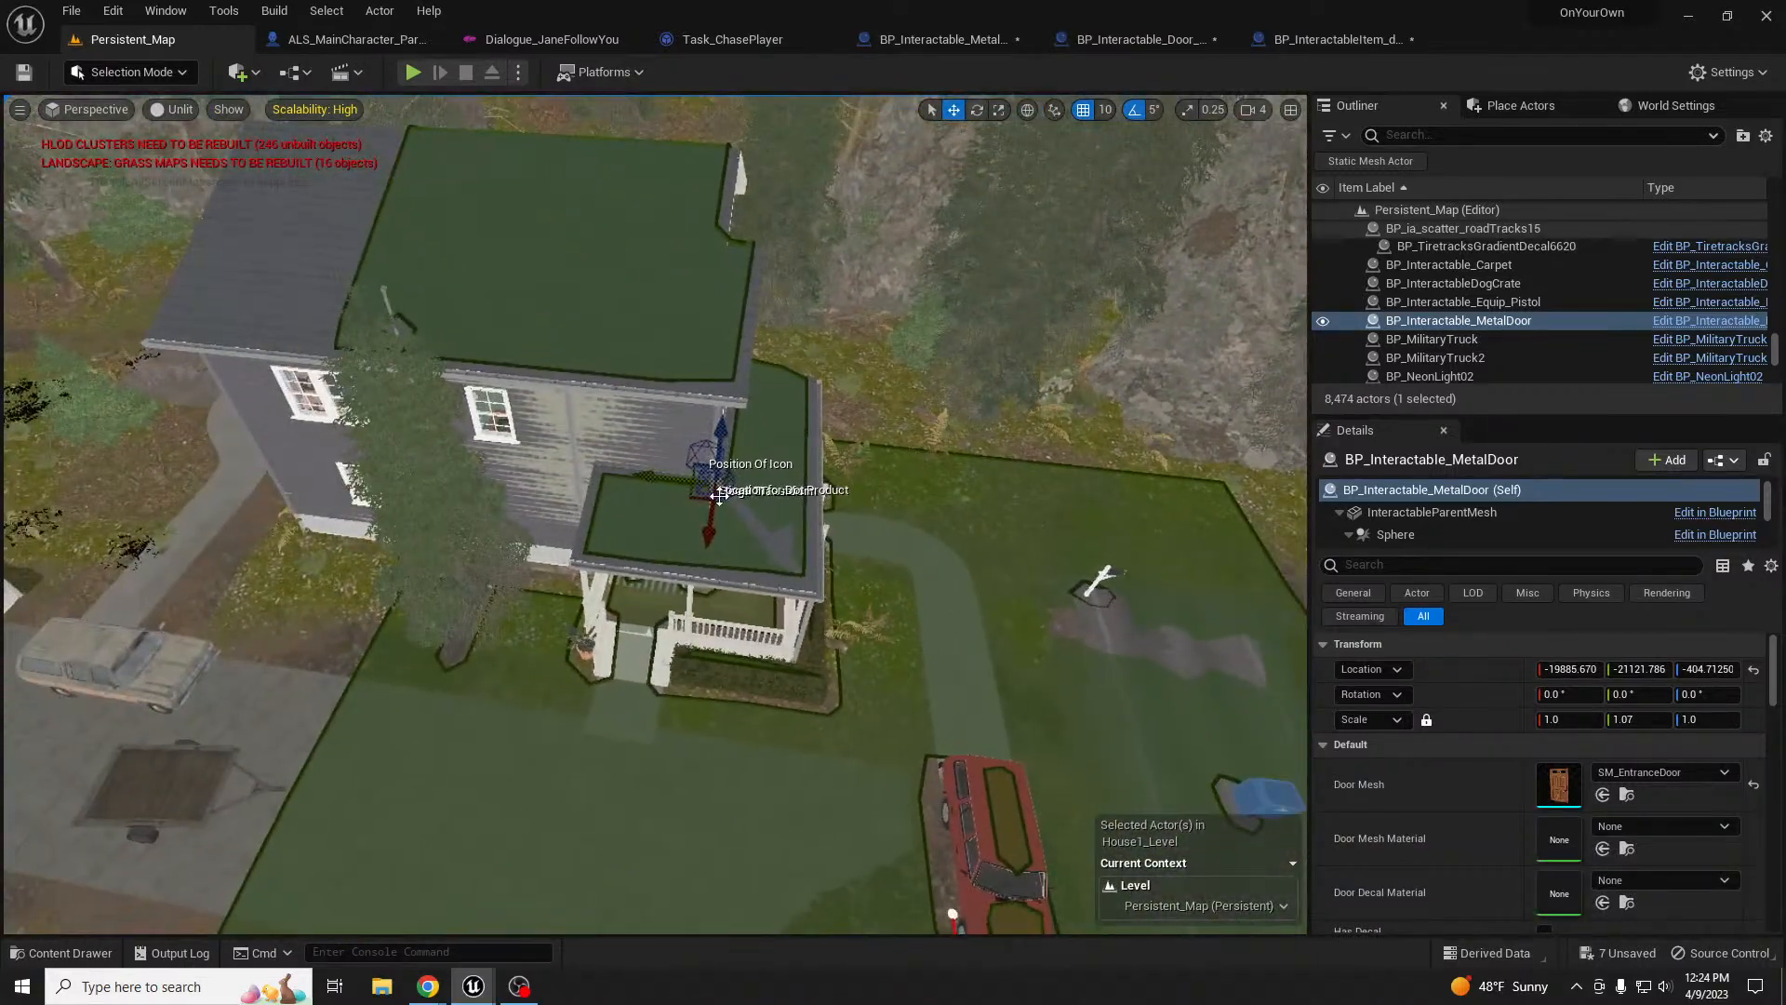
# - Try to move the selected BP_Interactable_MetalDoor across the house and undo the move
pyautogui.moveTo(660, 487); pyautogui.dragTo(540, 427)
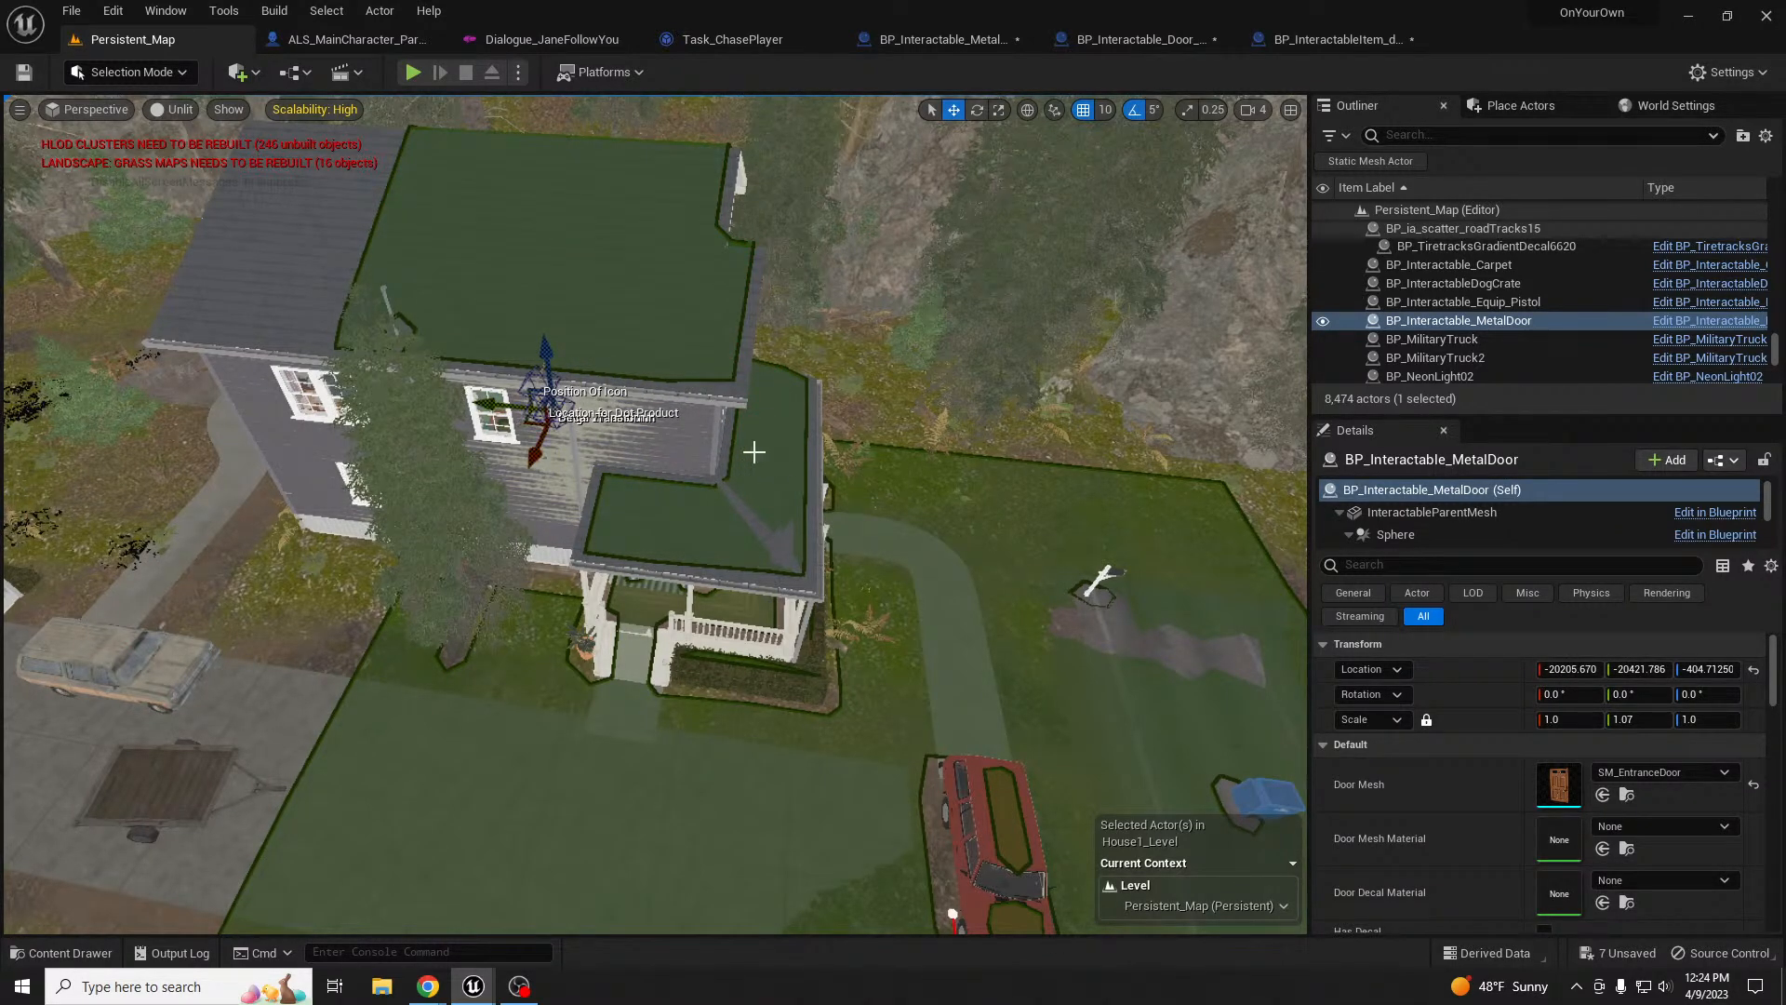
pyautogui.hotkey('ctrl', 'z')
# - Restore Lit shading, turn off game view, and select the NavMeshBoundsVolume surrounding the house
pyautogui.moveTo(937, 511)
pyautogui.mouseDown(button='right')
pyautogui.moveTo(893, 510)
pyautogui.moveTo(941, 516)
pyautogui.mouseUp(button='right')
pyautogui.hotkey('alt', '4')
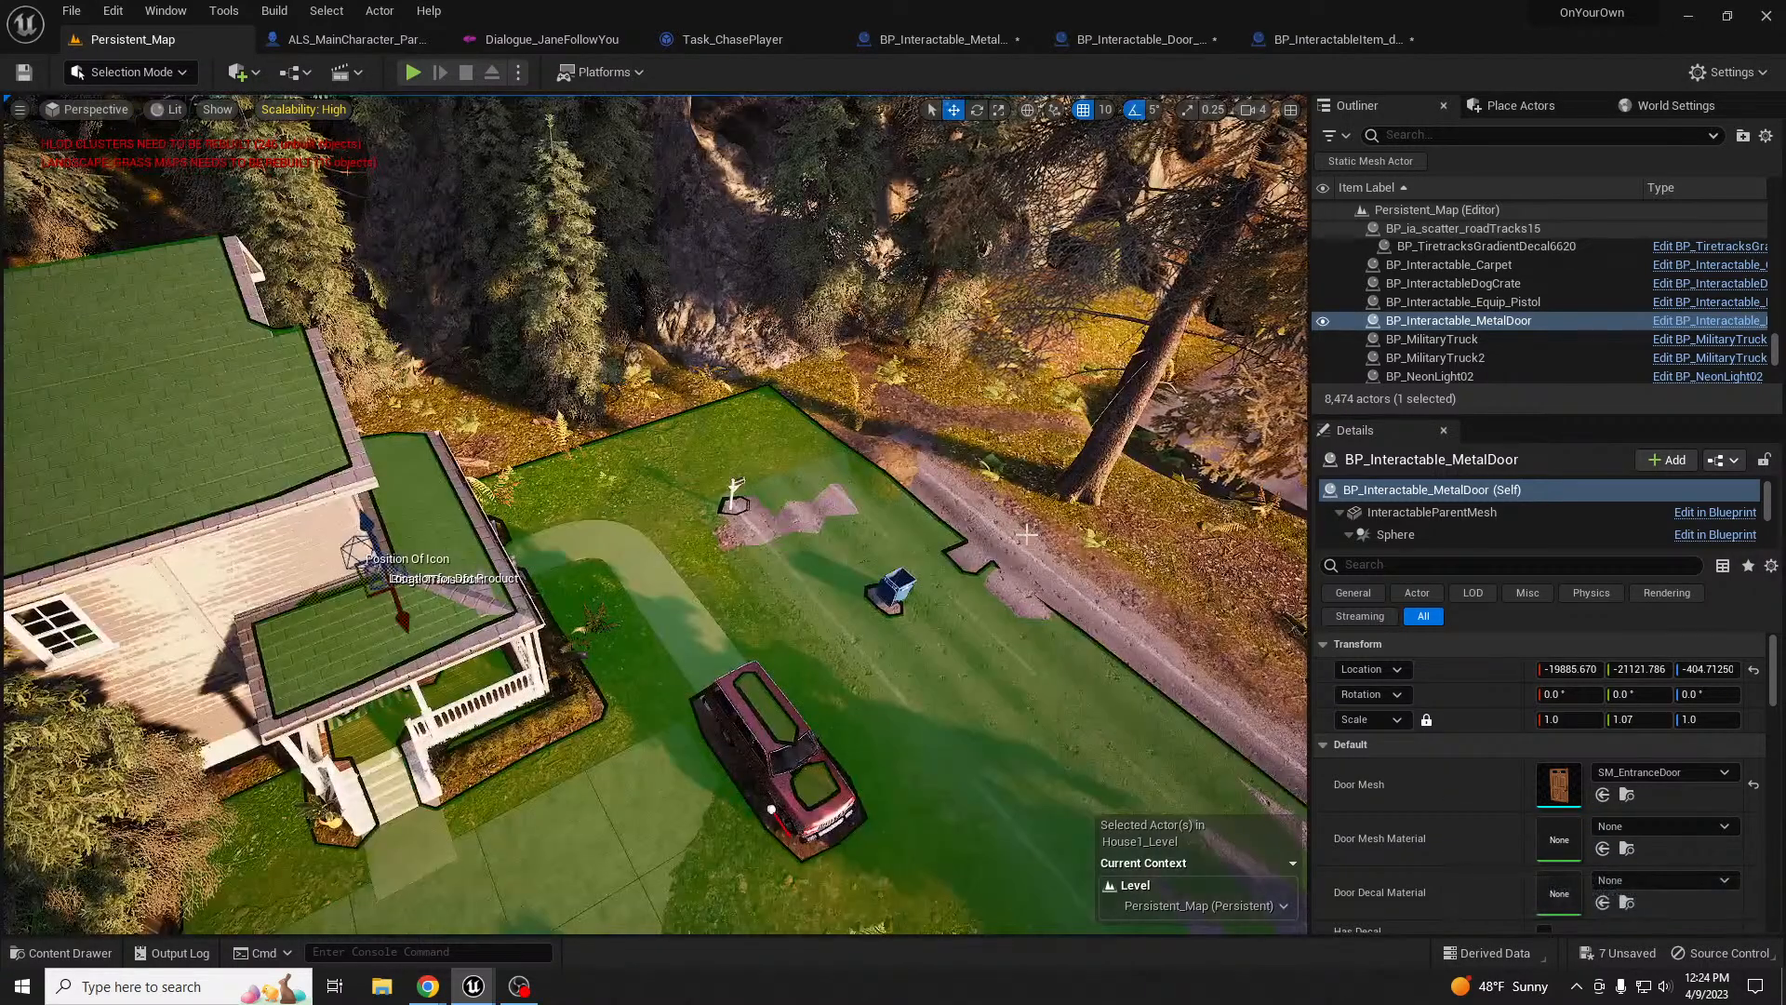
pyautogui.press('g')
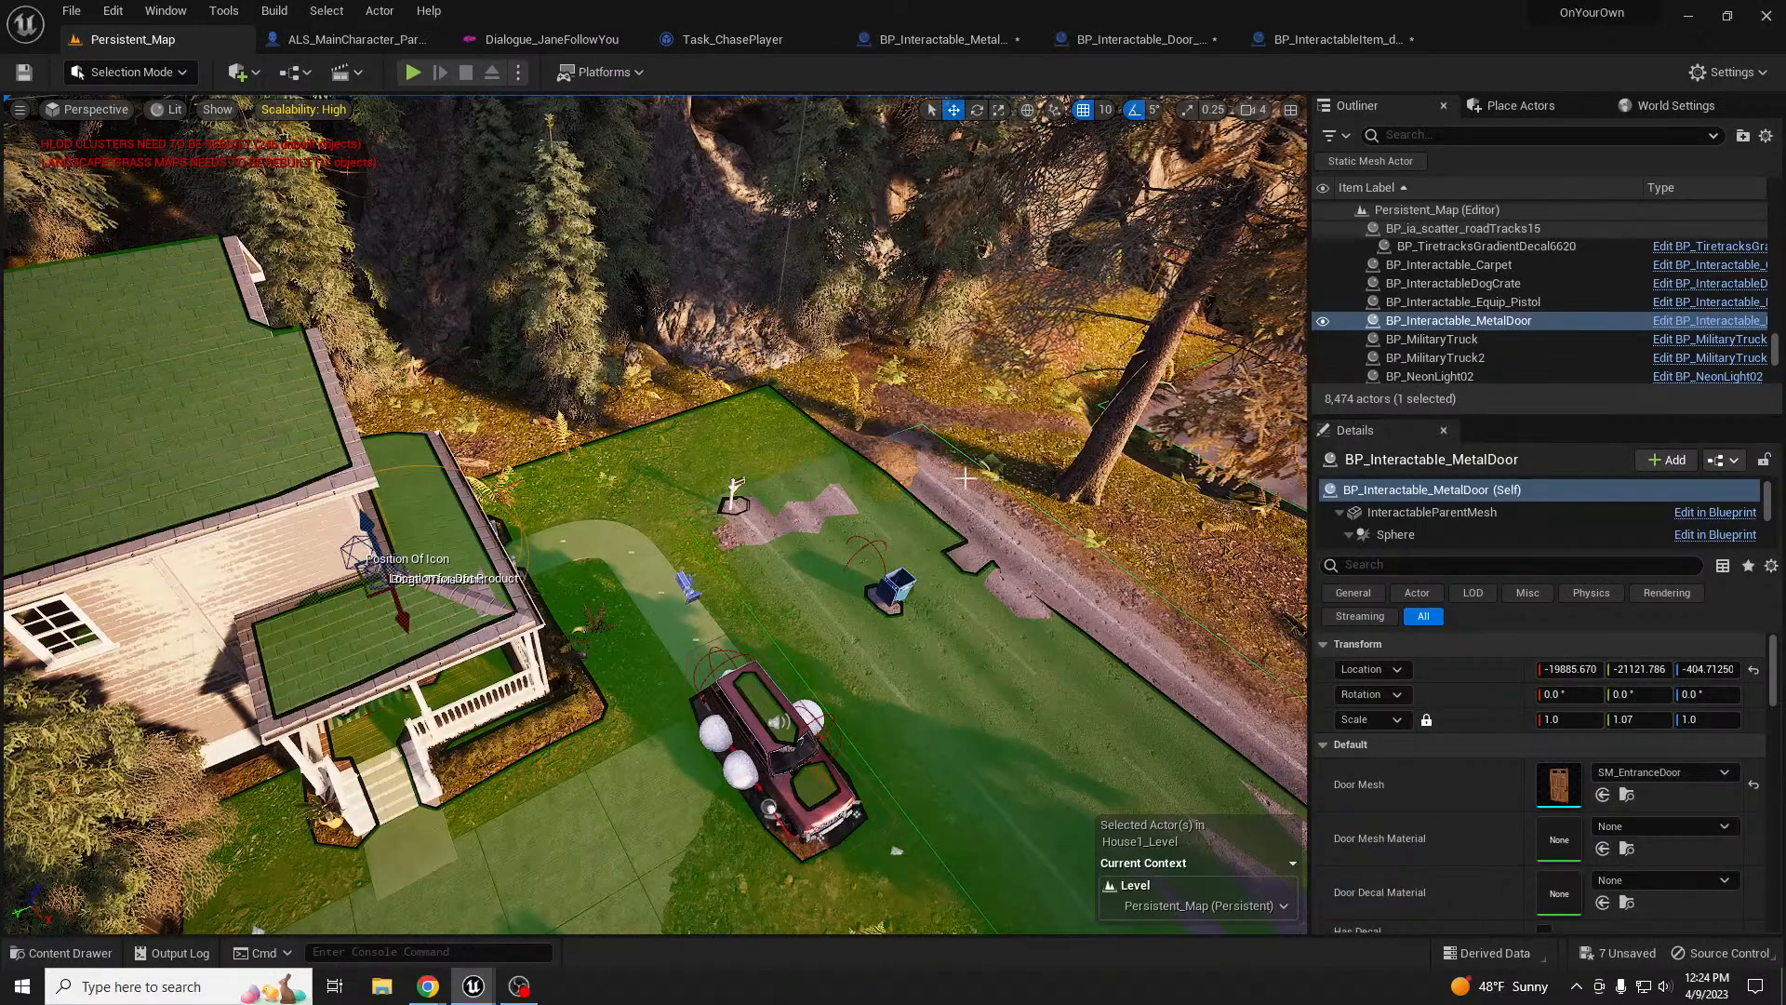
pyautogui.moveTo(966, 478); pyautogui.dragTo(967, 437, button='right')
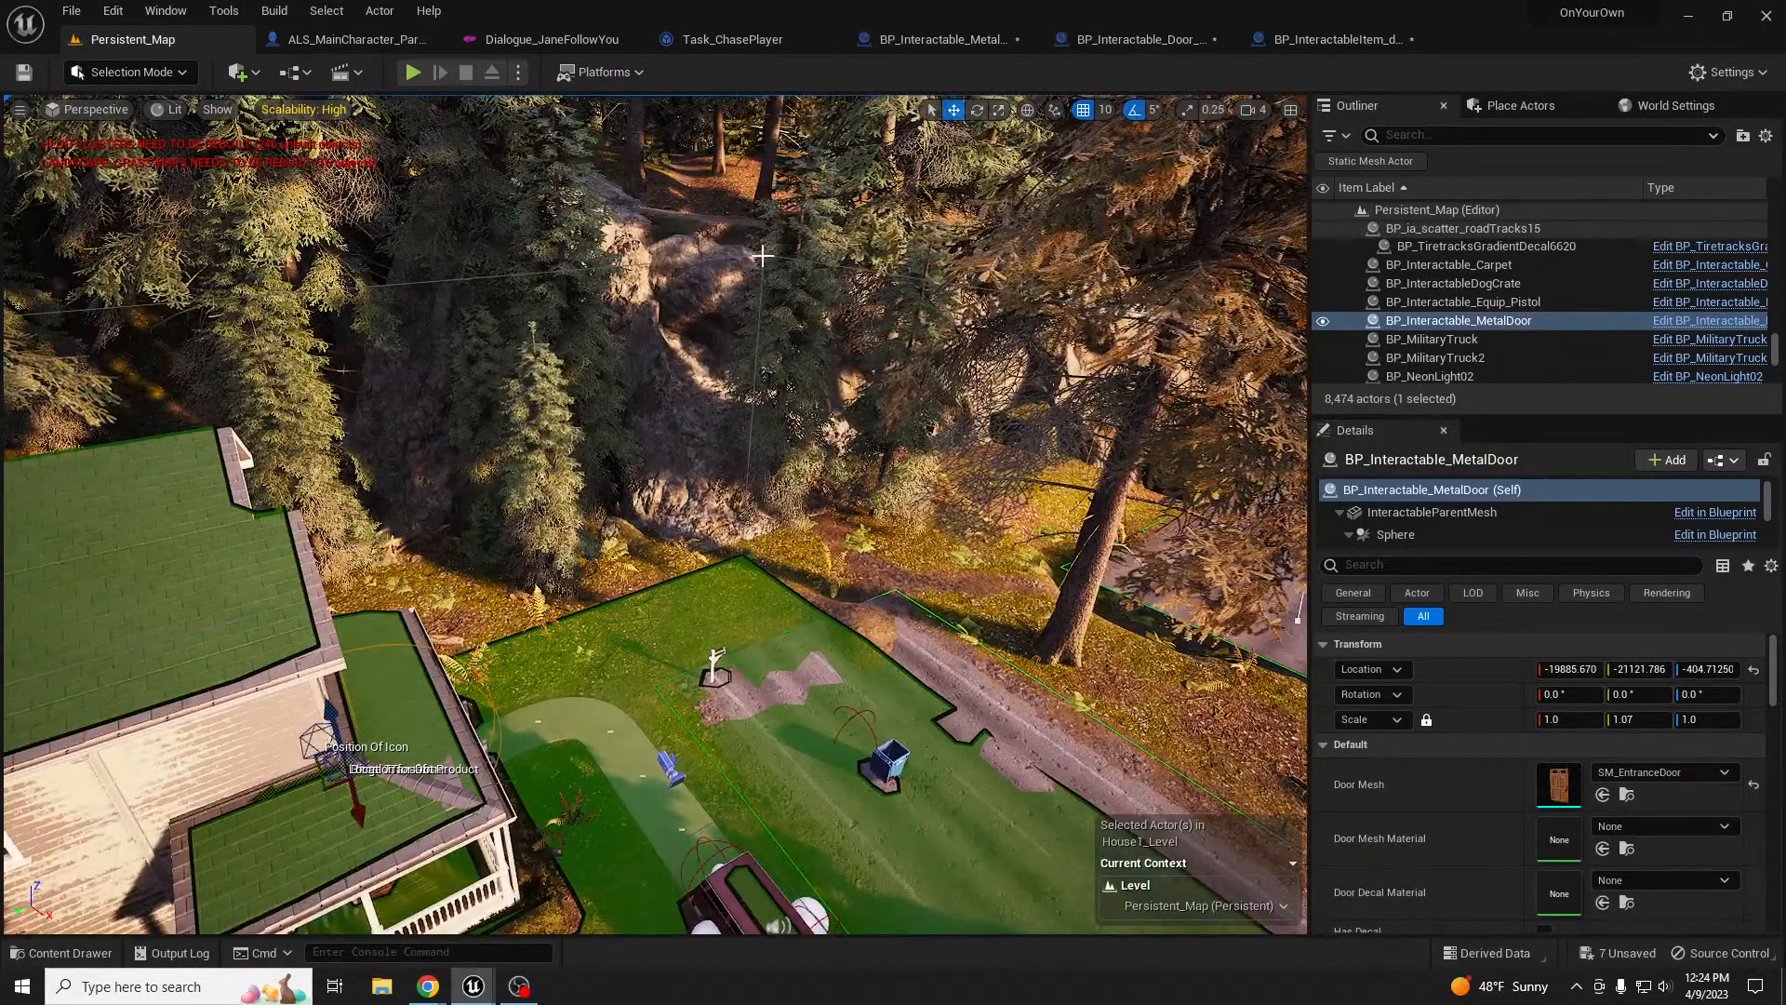
pyautogui.click(752, 298)
pyautogui.moveTo(835, 414); pyautogui.dragTo(708, 506, button='right')
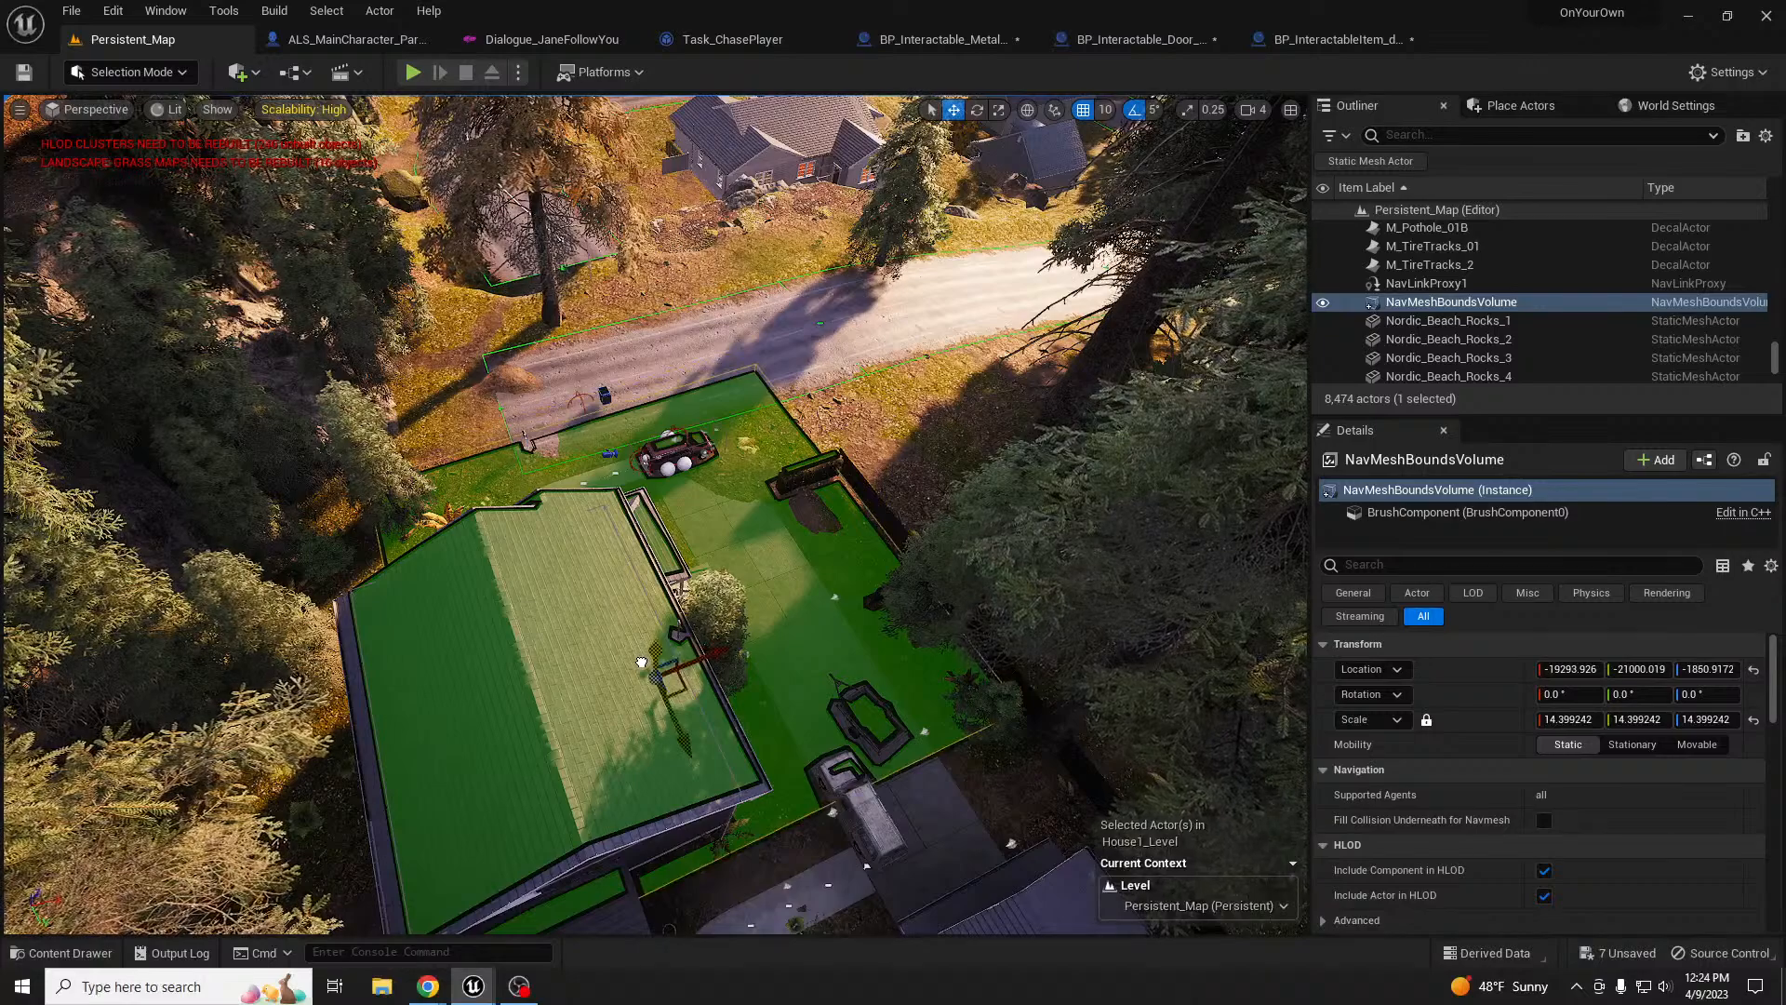
# - Raise the NavMeshBoundsVolume to a Z location of about -1220.9 to rebuild navigation at the porch and house
pyautogui.moveTo(641, 662); pyautogui.dragTo(811, 558, button='right')
pyautogui.press('w')
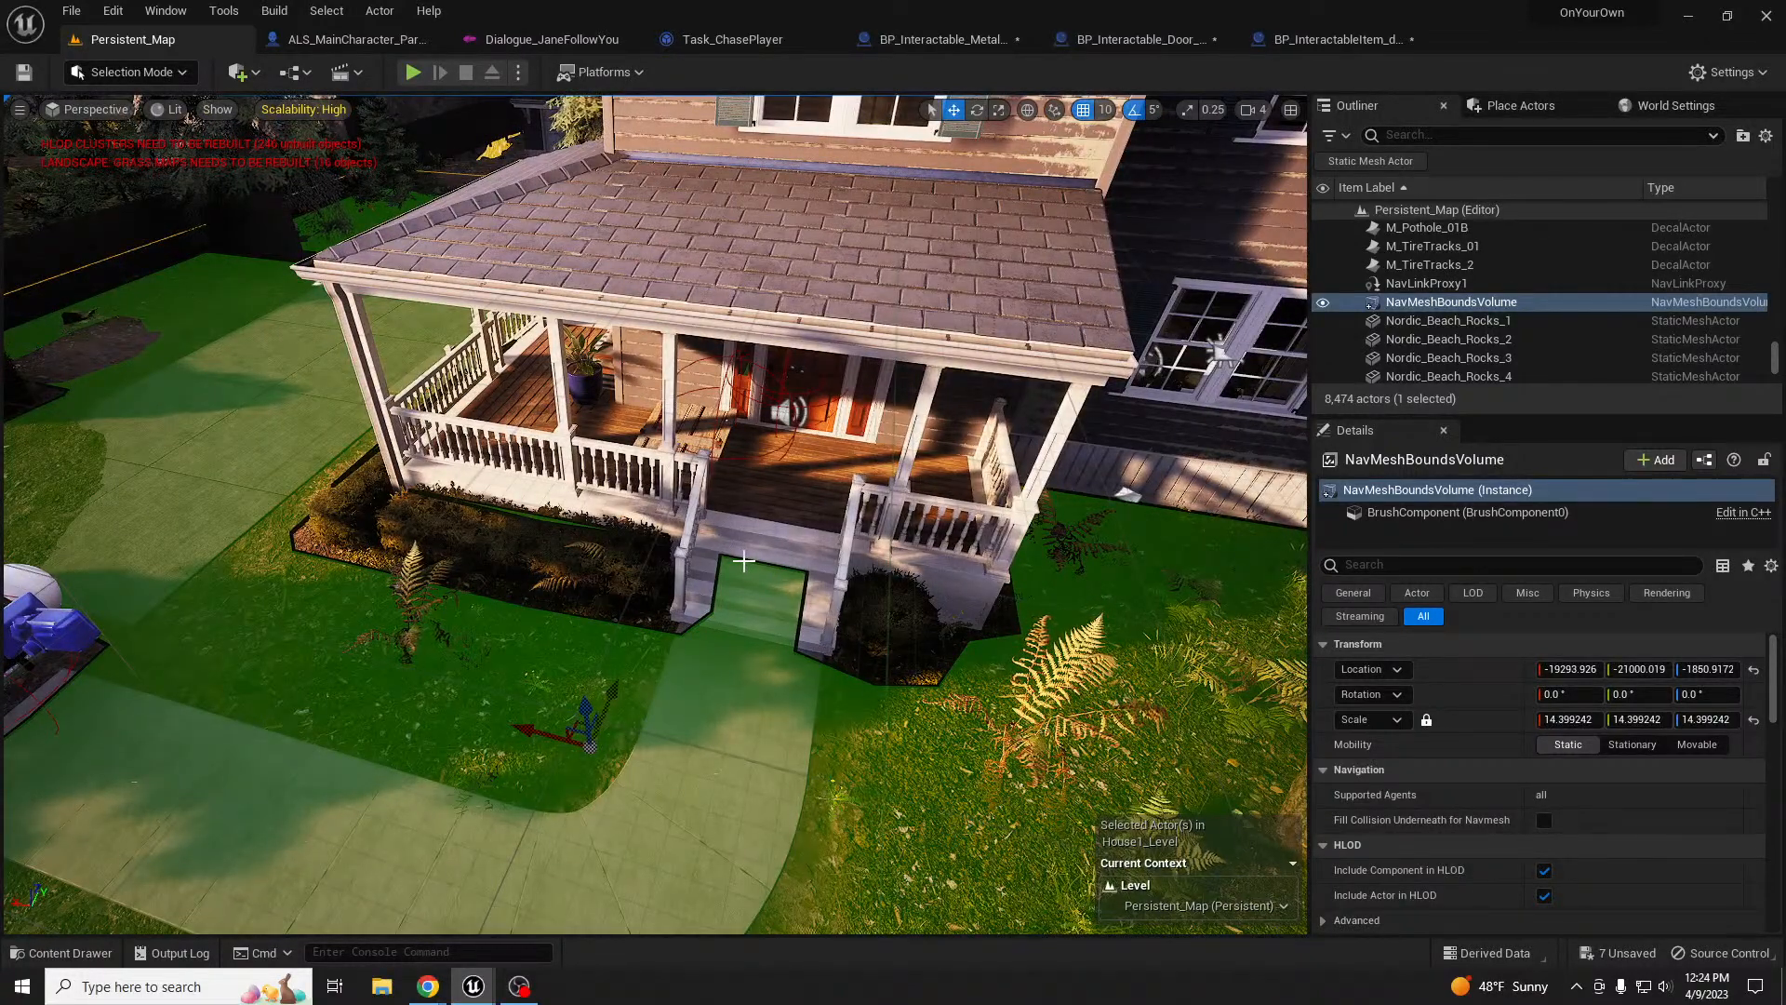
pyautogui.moveTo(637, 621); pyautogui.dragTo(630, 586, button='right')
pyautogui.press('s')
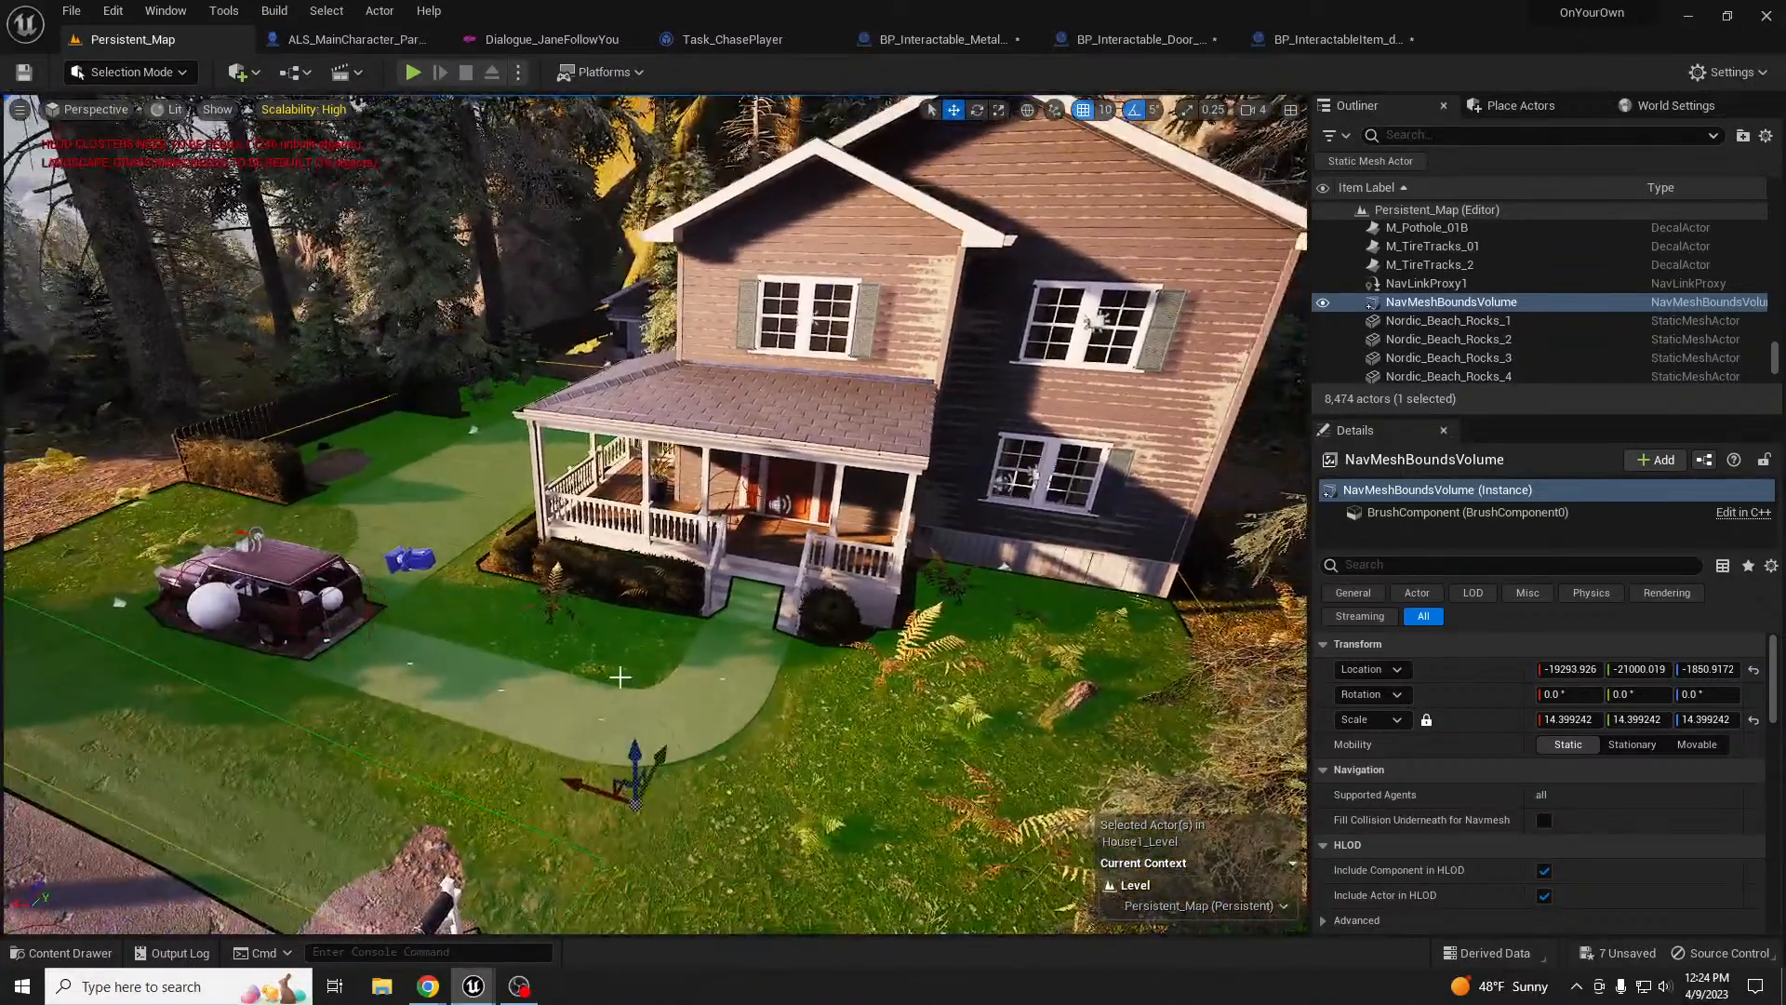
pyautogui.moveTo(632, 751); pyautogui.dragTo(648, 624)
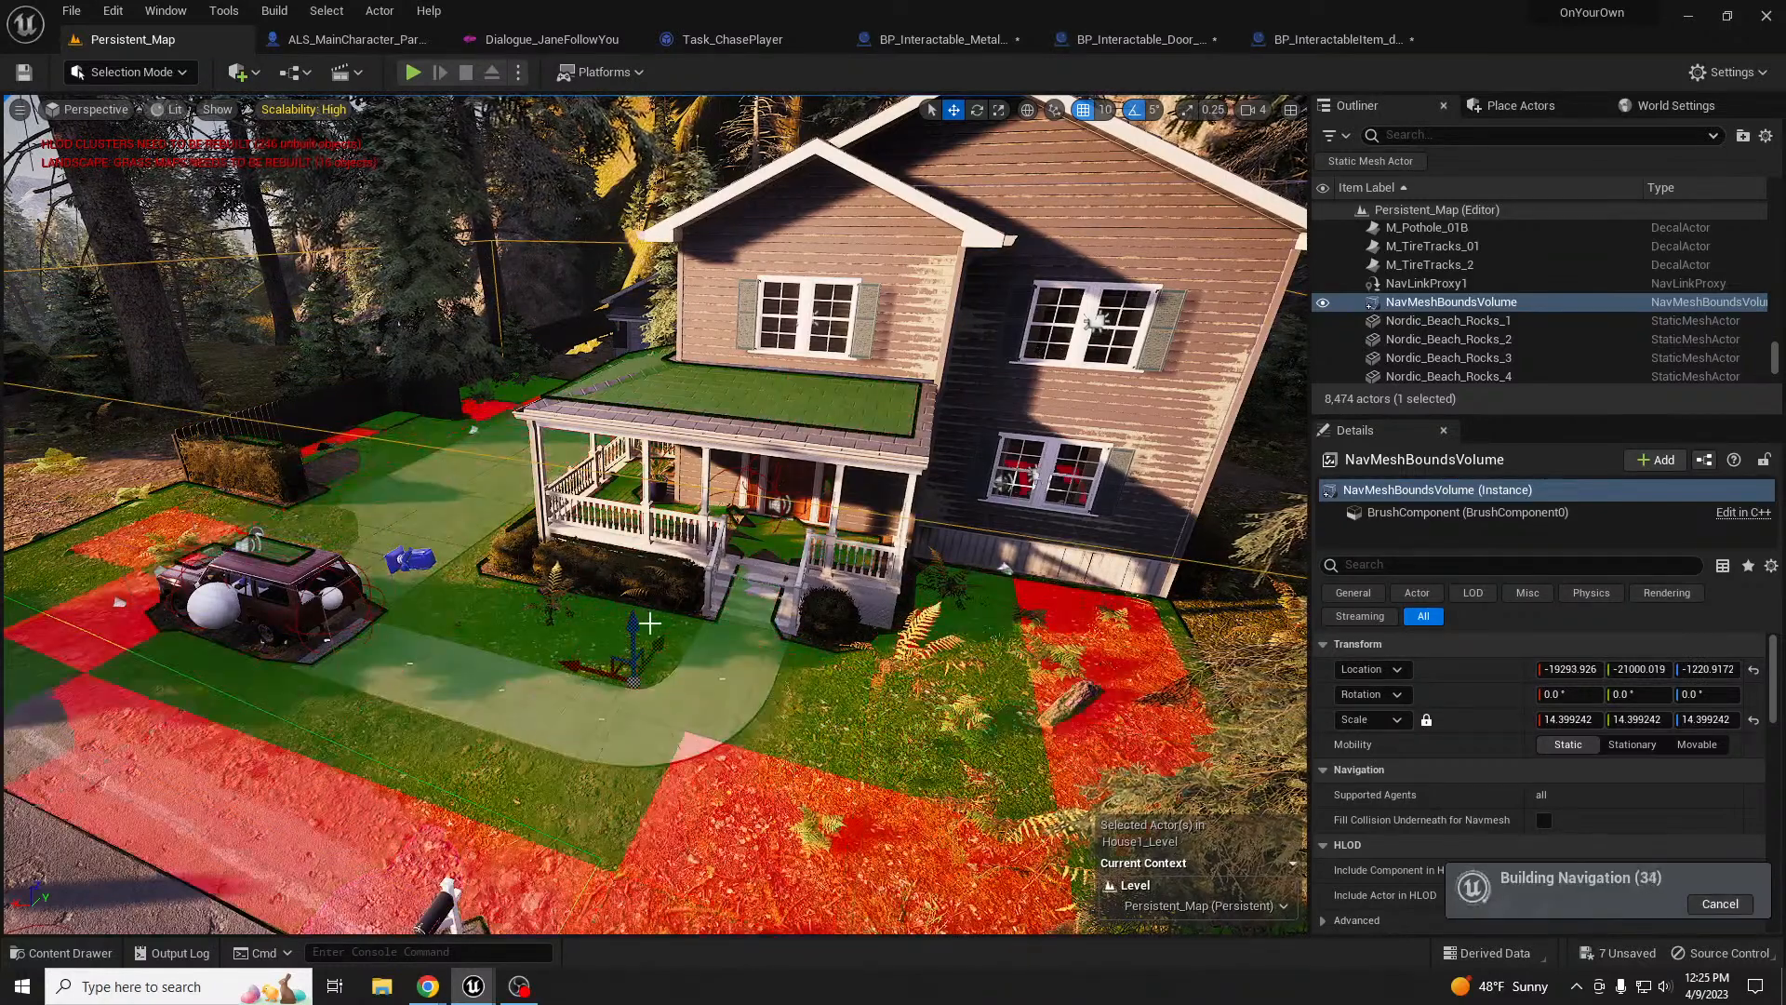
# - Raise the NavMeshBoundsVolume to a Z location of about -1110.9 so navigation rebuilds around the house and yard
pyautogui.moveTo(637, 625); pyautogui.dragTo(636, 589)
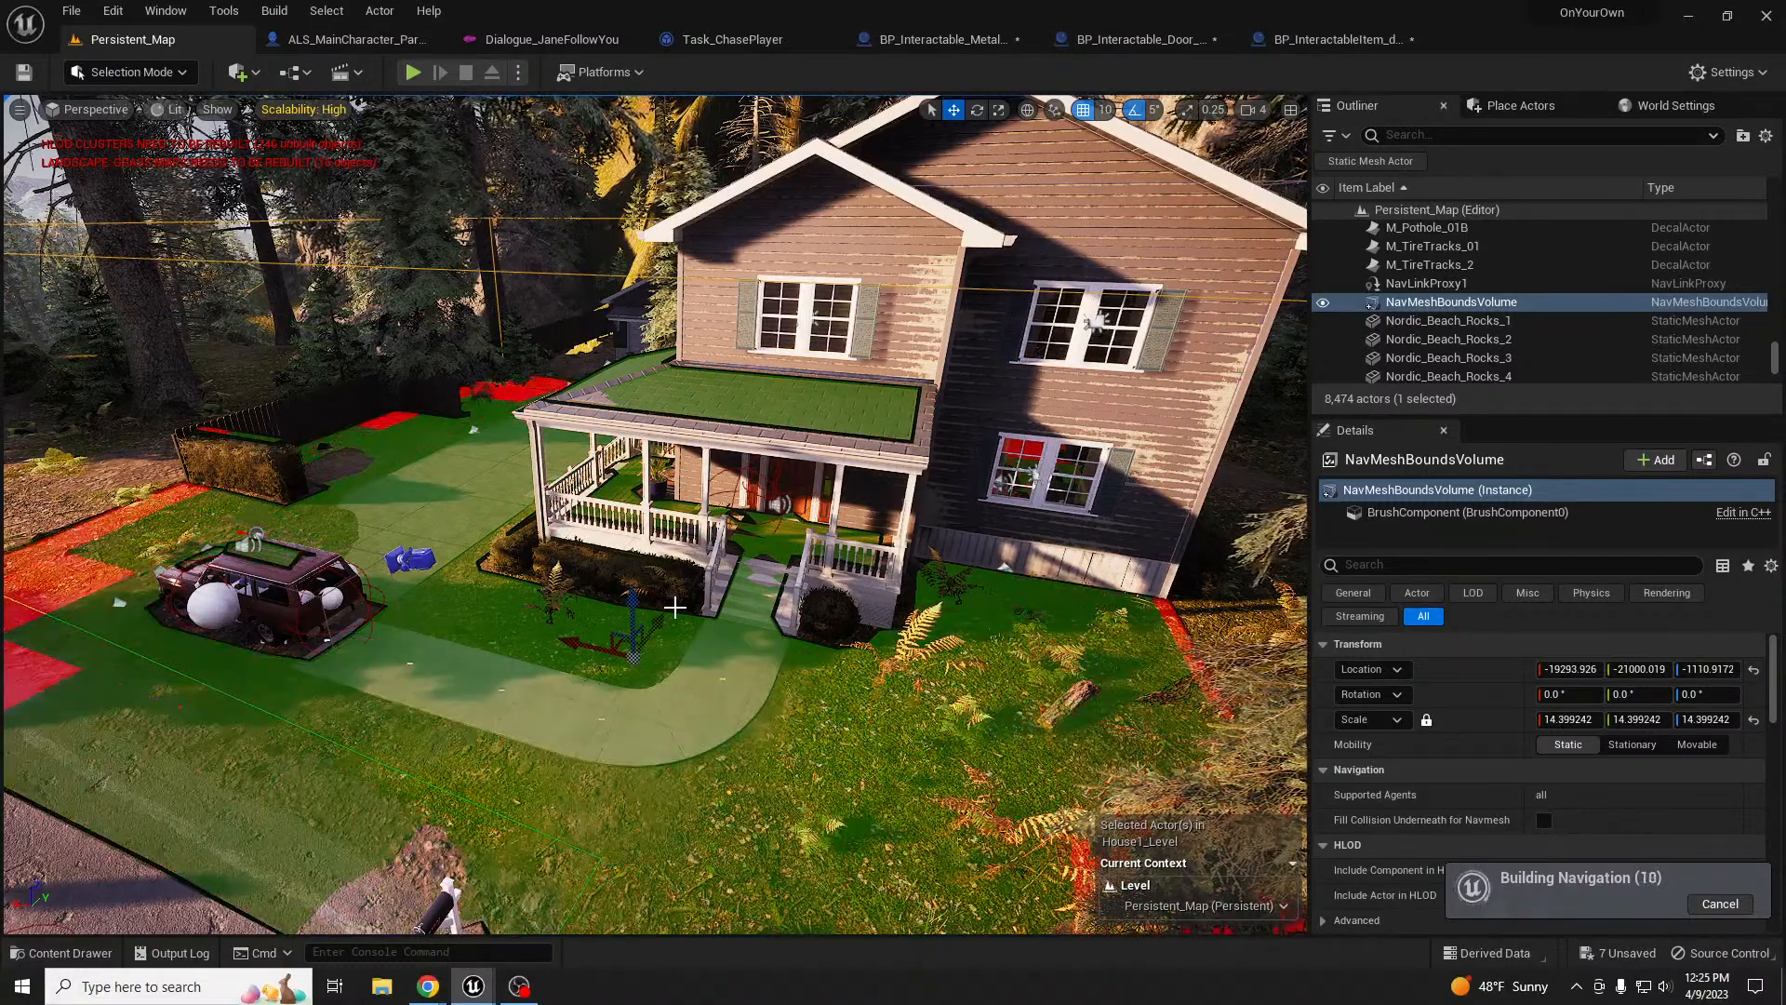
pyautogui.moveTo(735, 634); pyautogui.dragTo(788, 644, button='right')
pyautogui.press('w')
pyautogui.press('s')
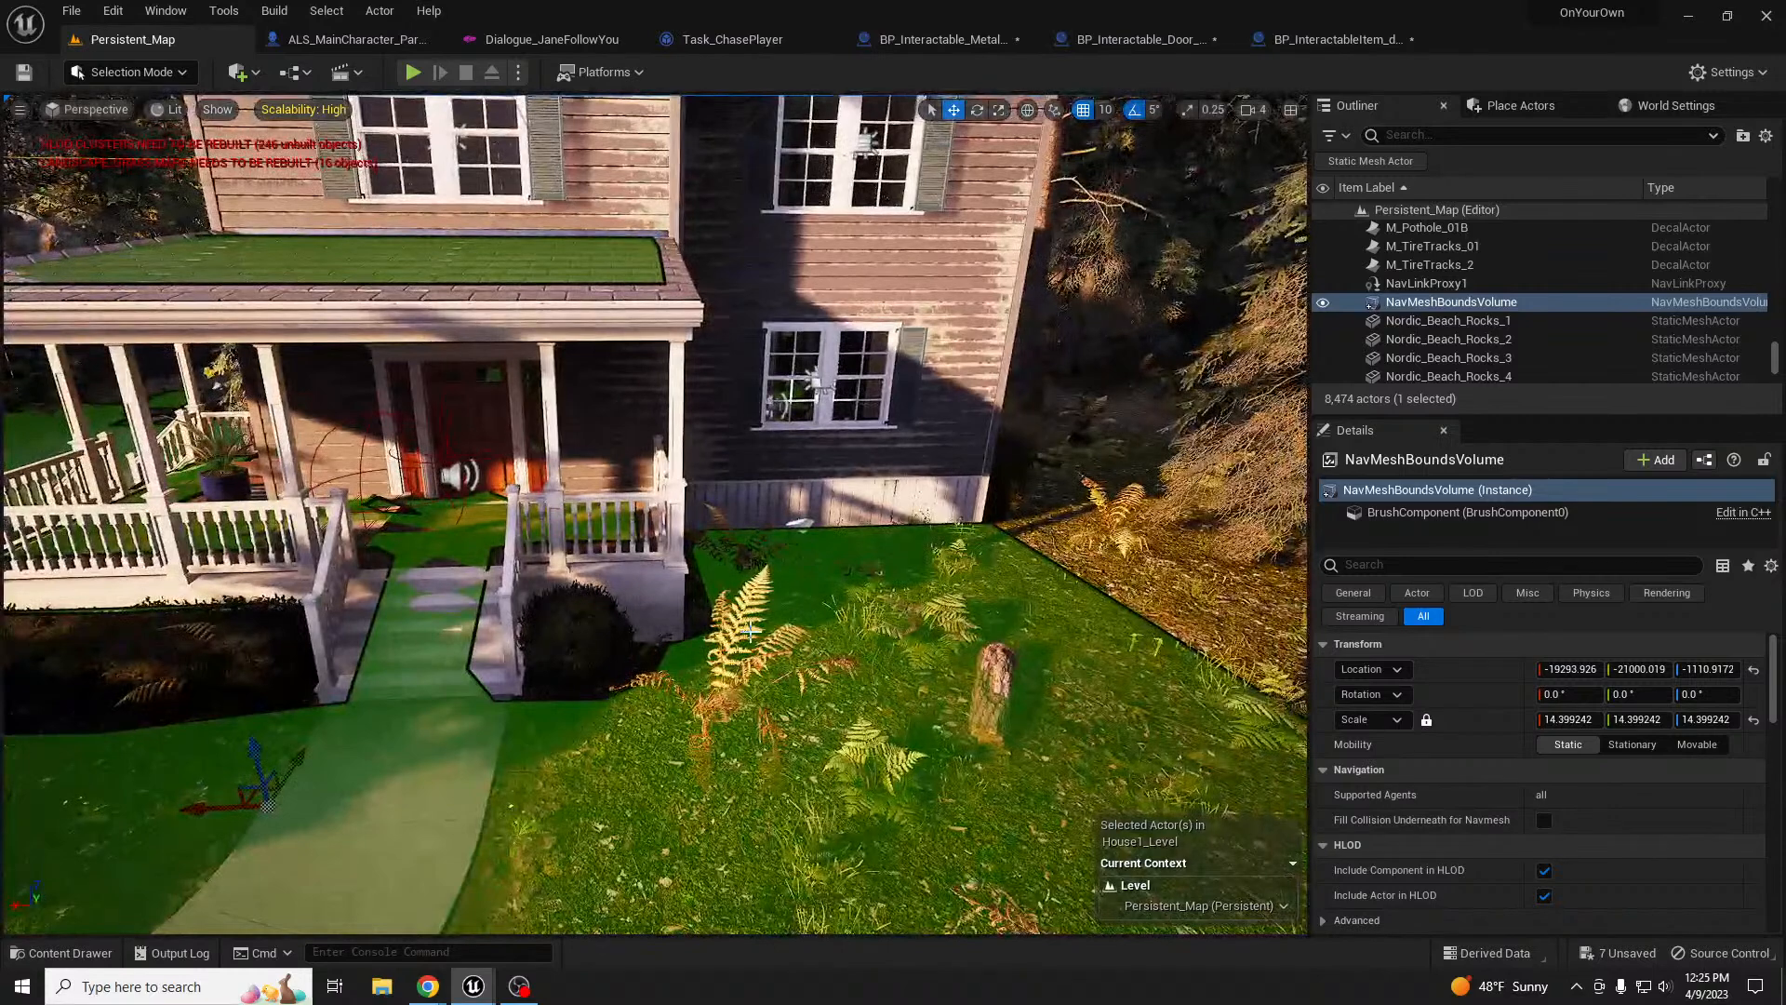
# - Play-test the level by walking through the house down to the NPCs in the basement and leading them back upstairs
pyautogui.hotkey('alt', 'p')
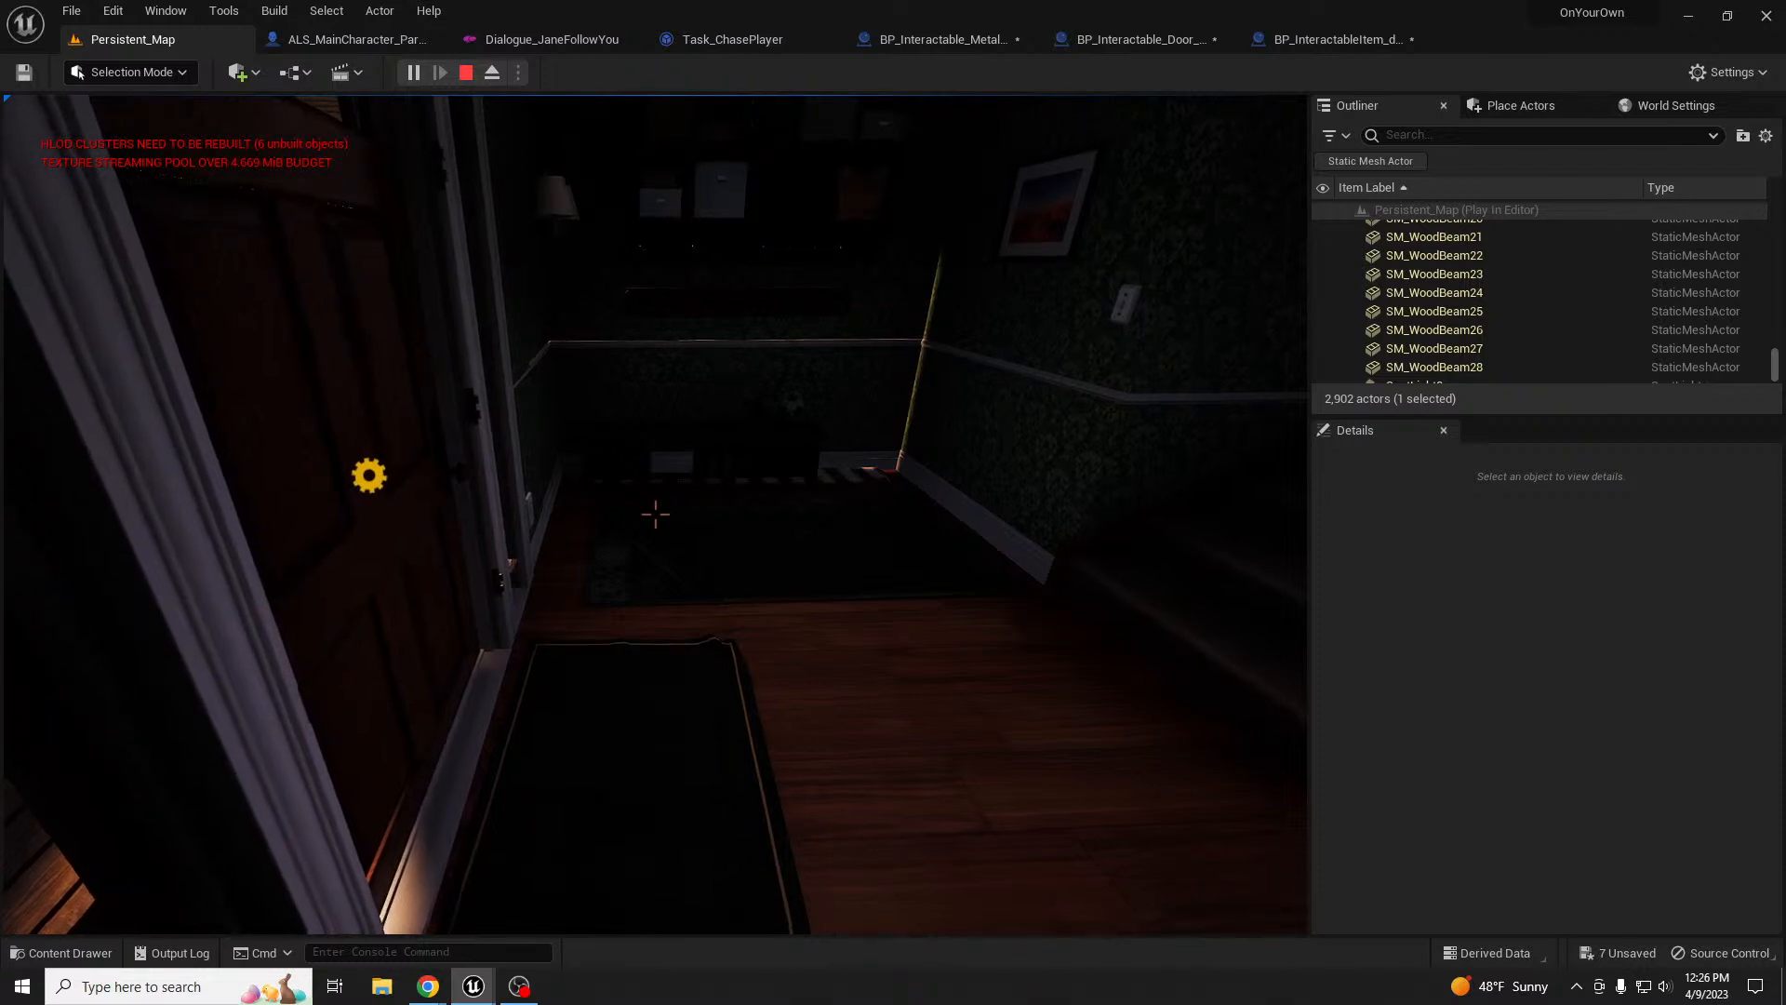
pyautogui.press('w')
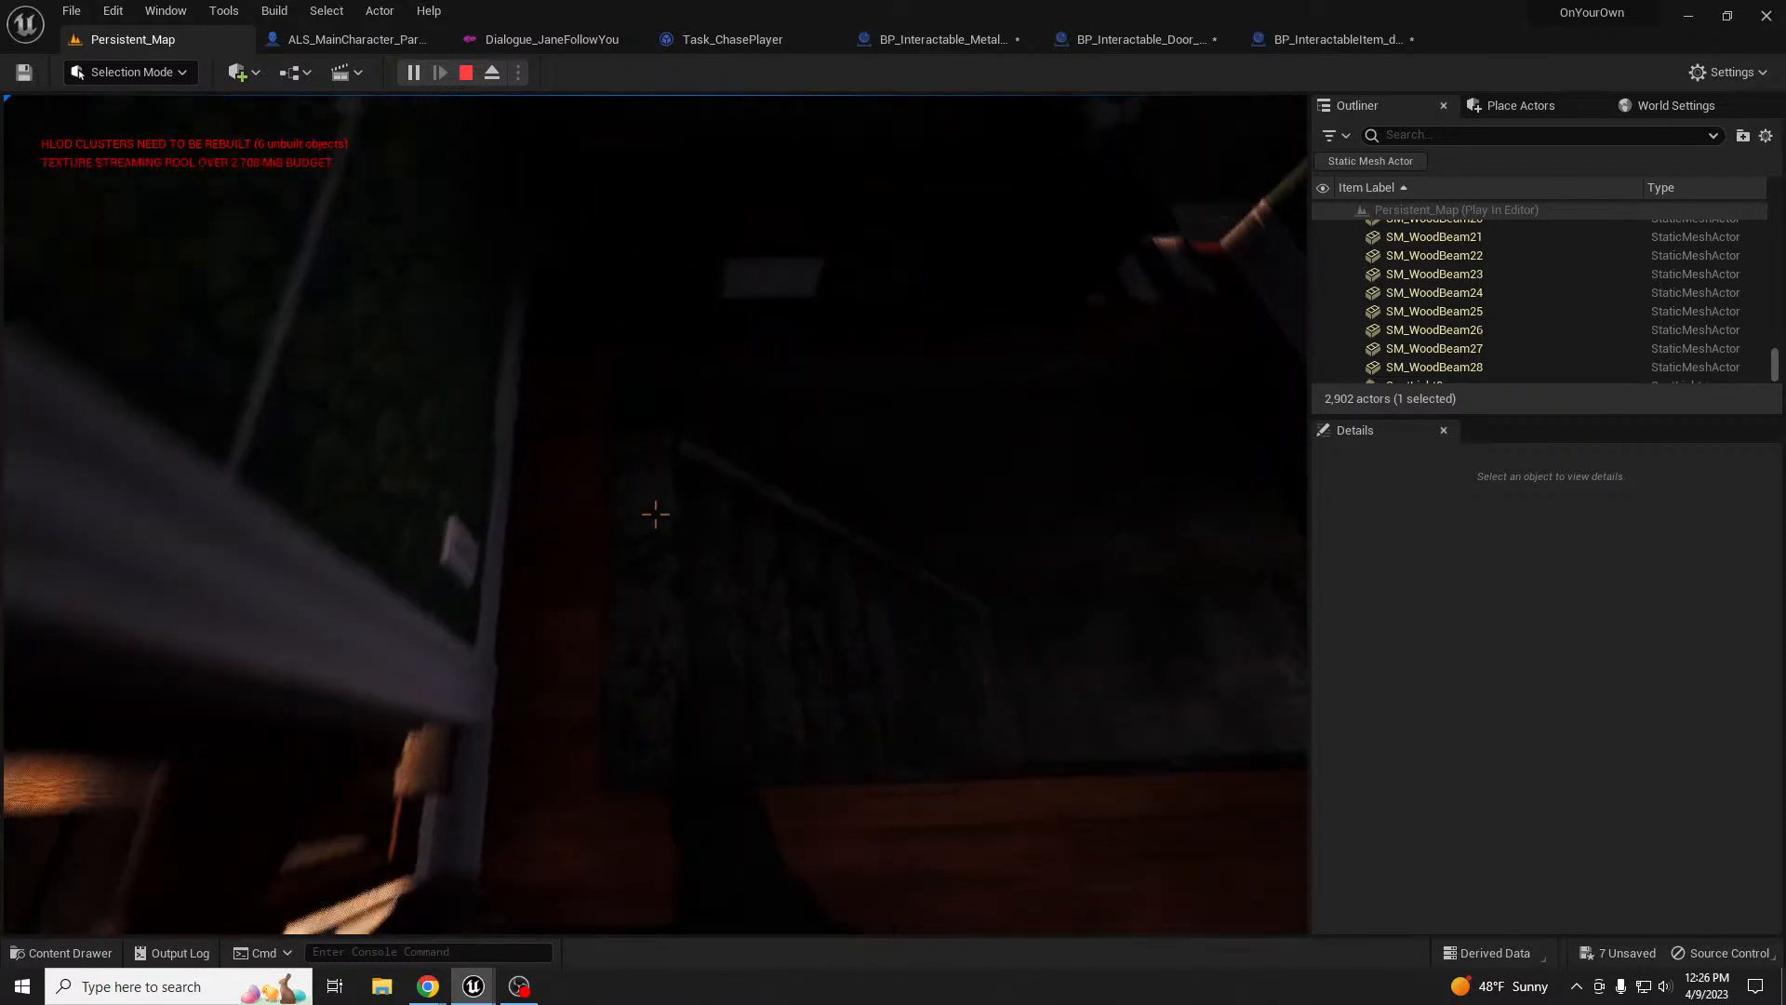
pyautogui.press('w')
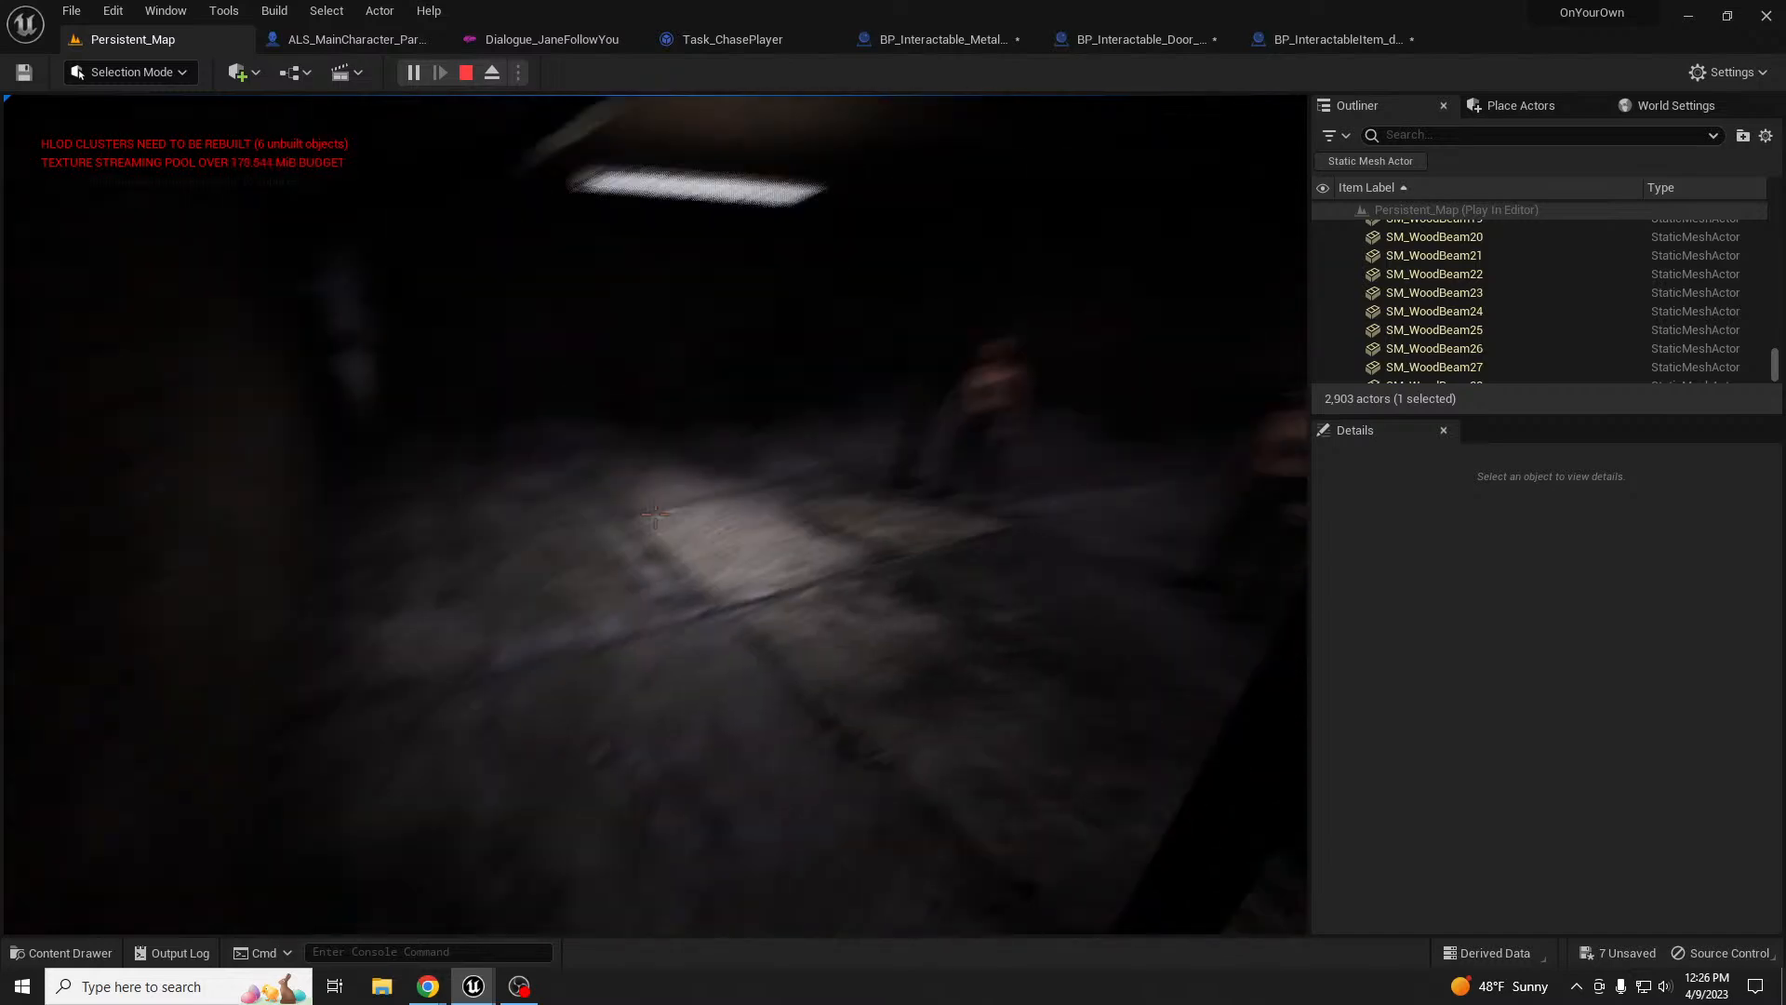
pyautogui.press('w')
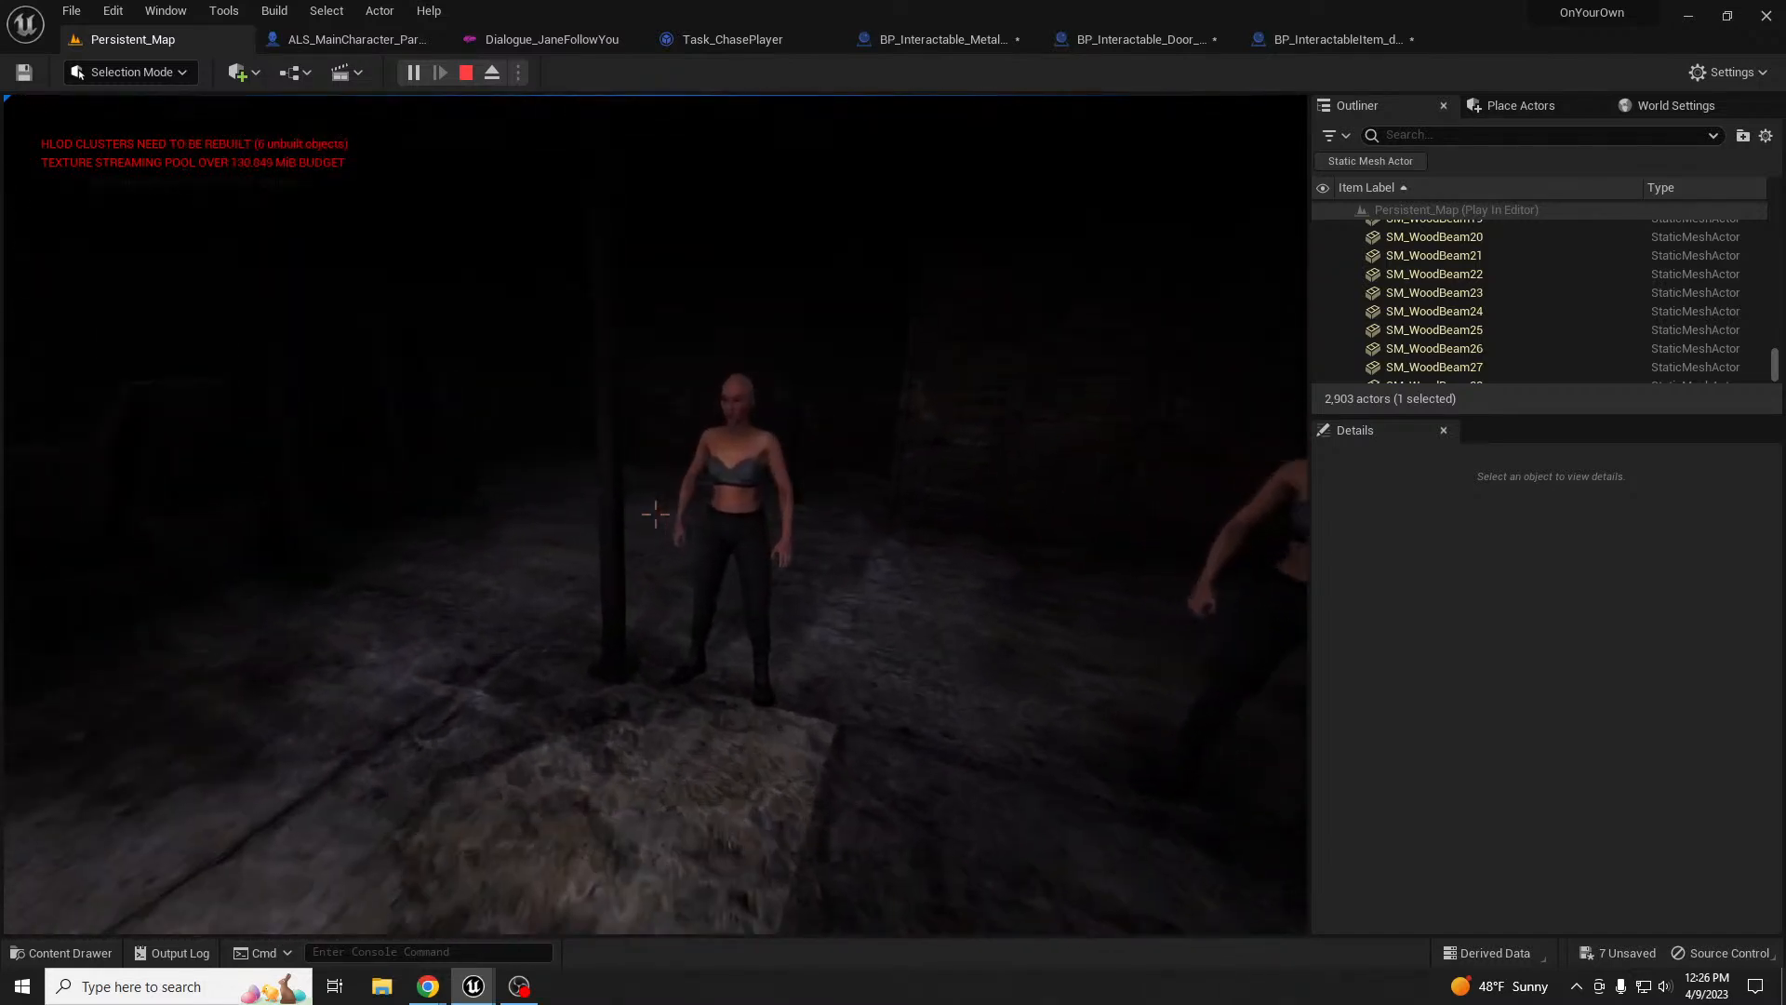
pyautogui.press('w')
pyautogui.press('e')
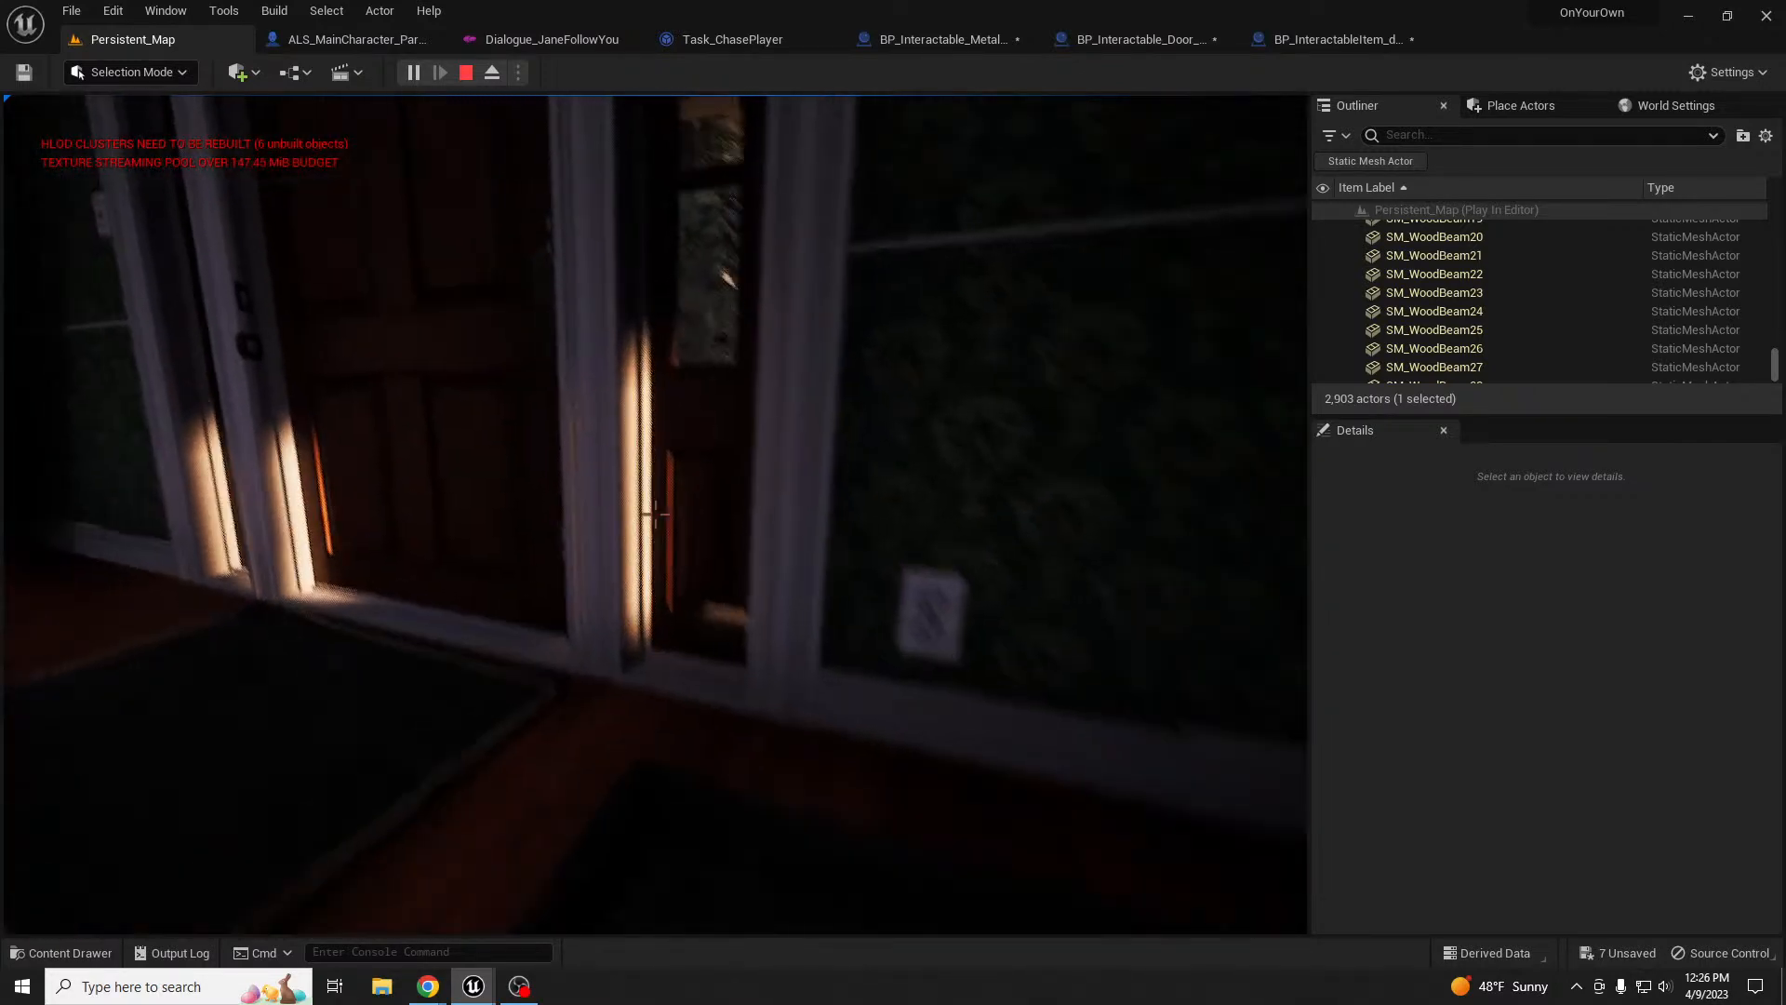
# - Test the front door by leading the following NPCs outside to the porch steps, and end the play session
pyautogui.press('e')
pyautogui.press('w')
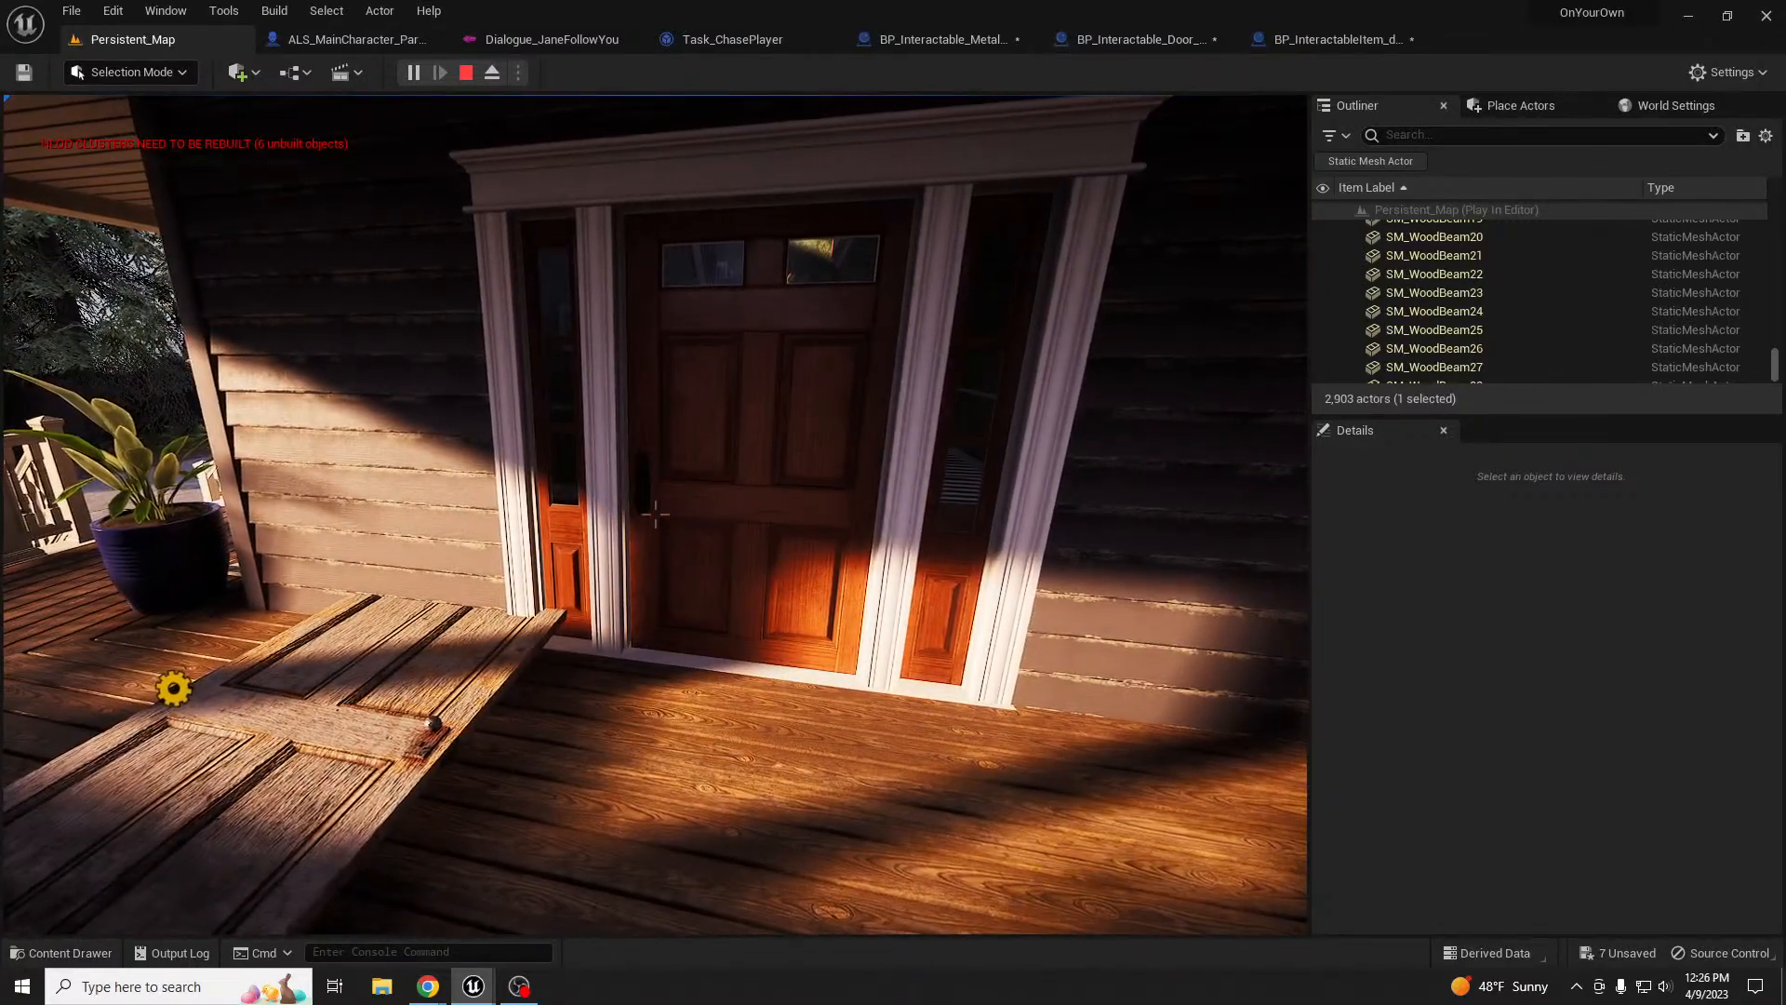
pyautogui.press('a')
pyautogui.press('e')
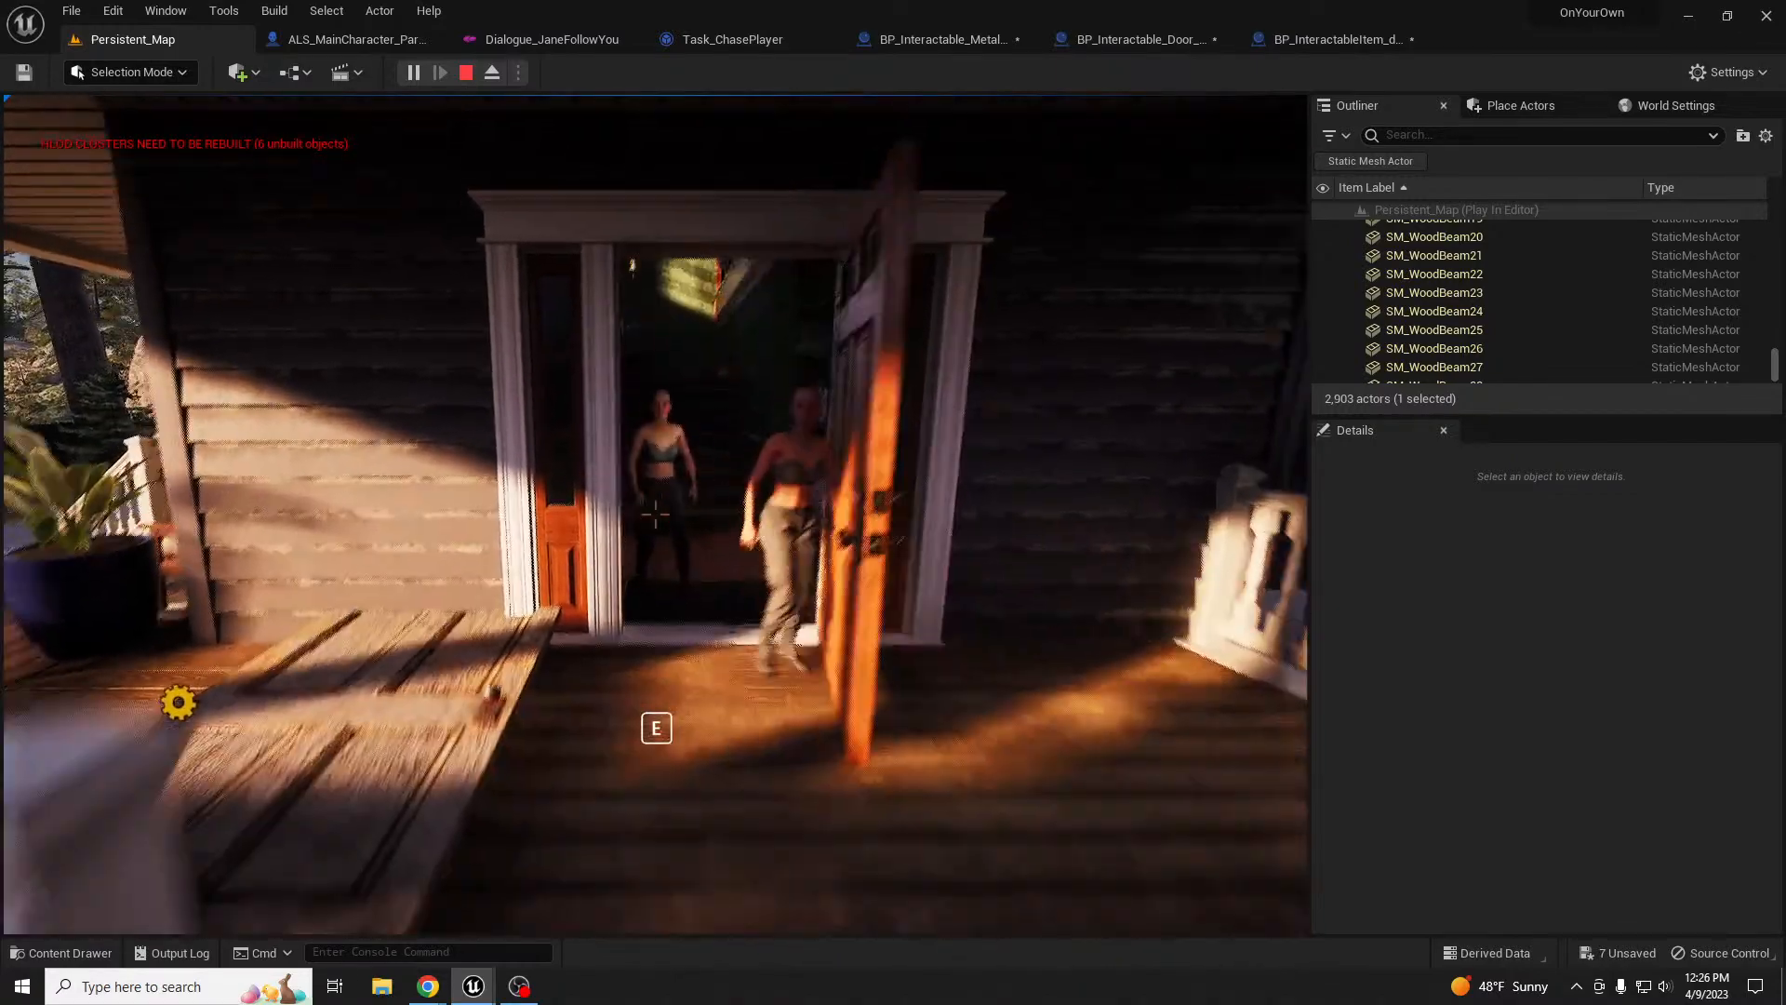
pyautogui.press('s')
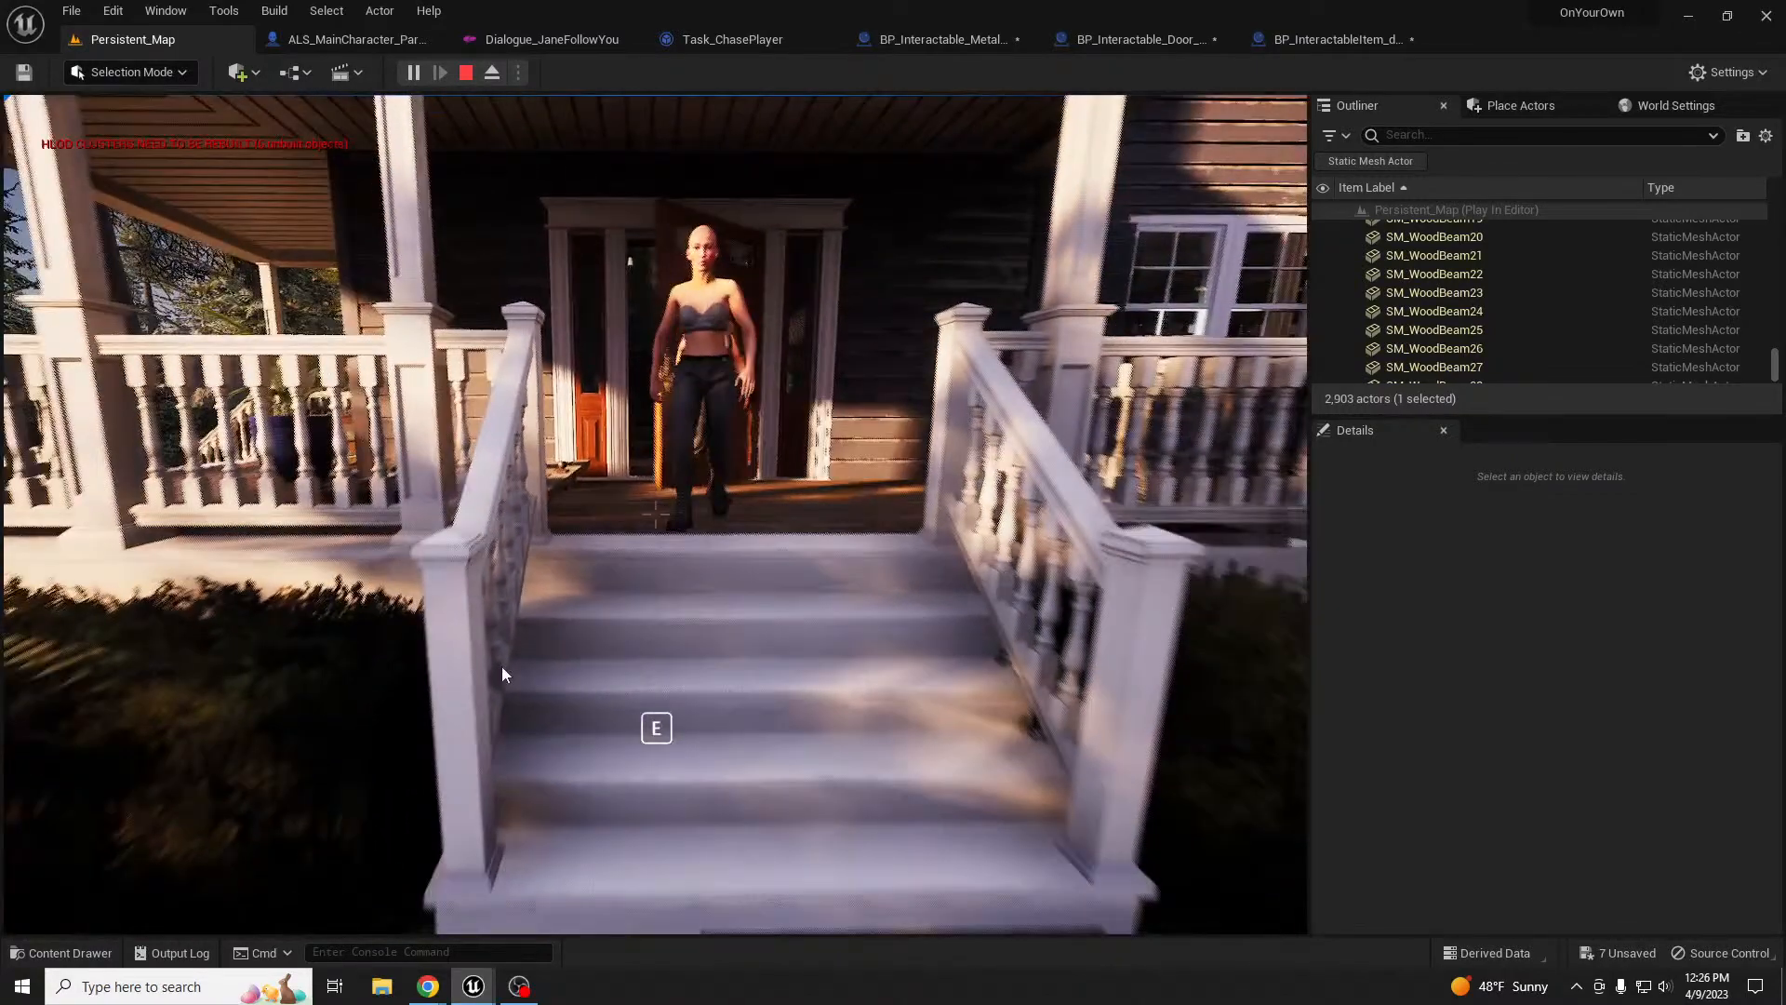
pyautogui.press('Escape')
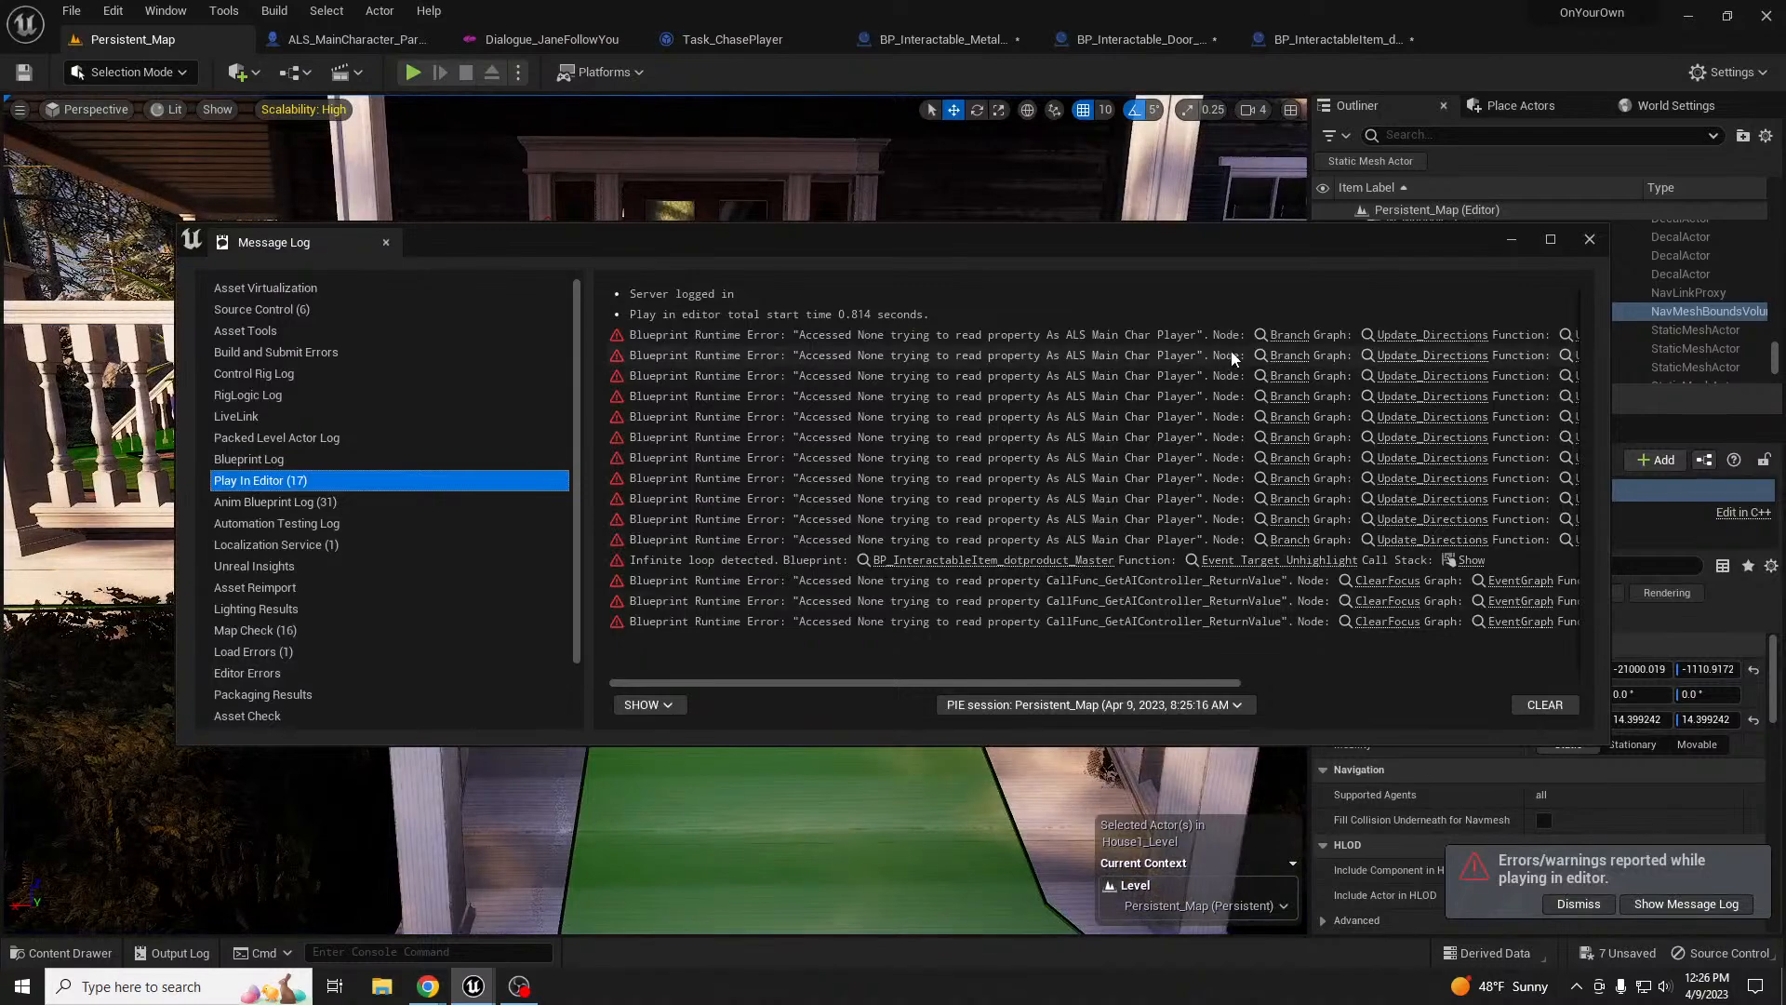
pyautogui.click(1594, 240)
# - Hide the navigation mesh display around the front porch
pyautogui.moveTo(853, 570); pyautogui.dragTo(798, 591, button='right')
pyautogui.press('s')
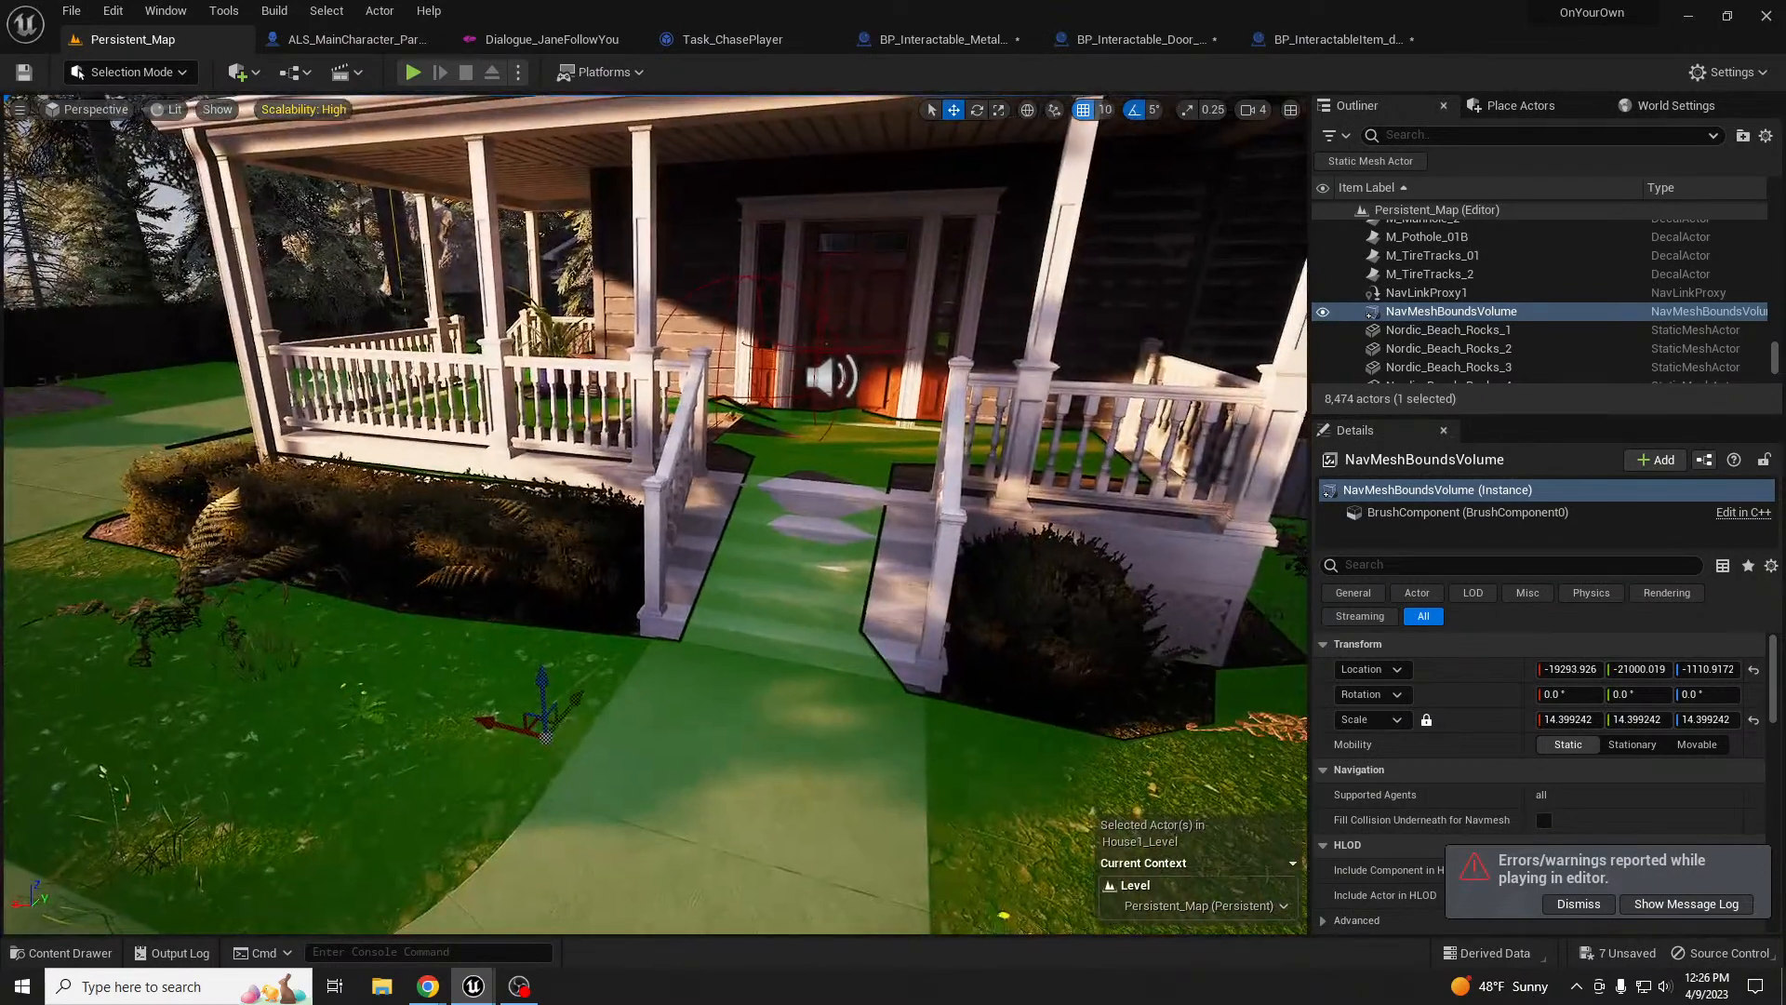
pyautogui.press('p')
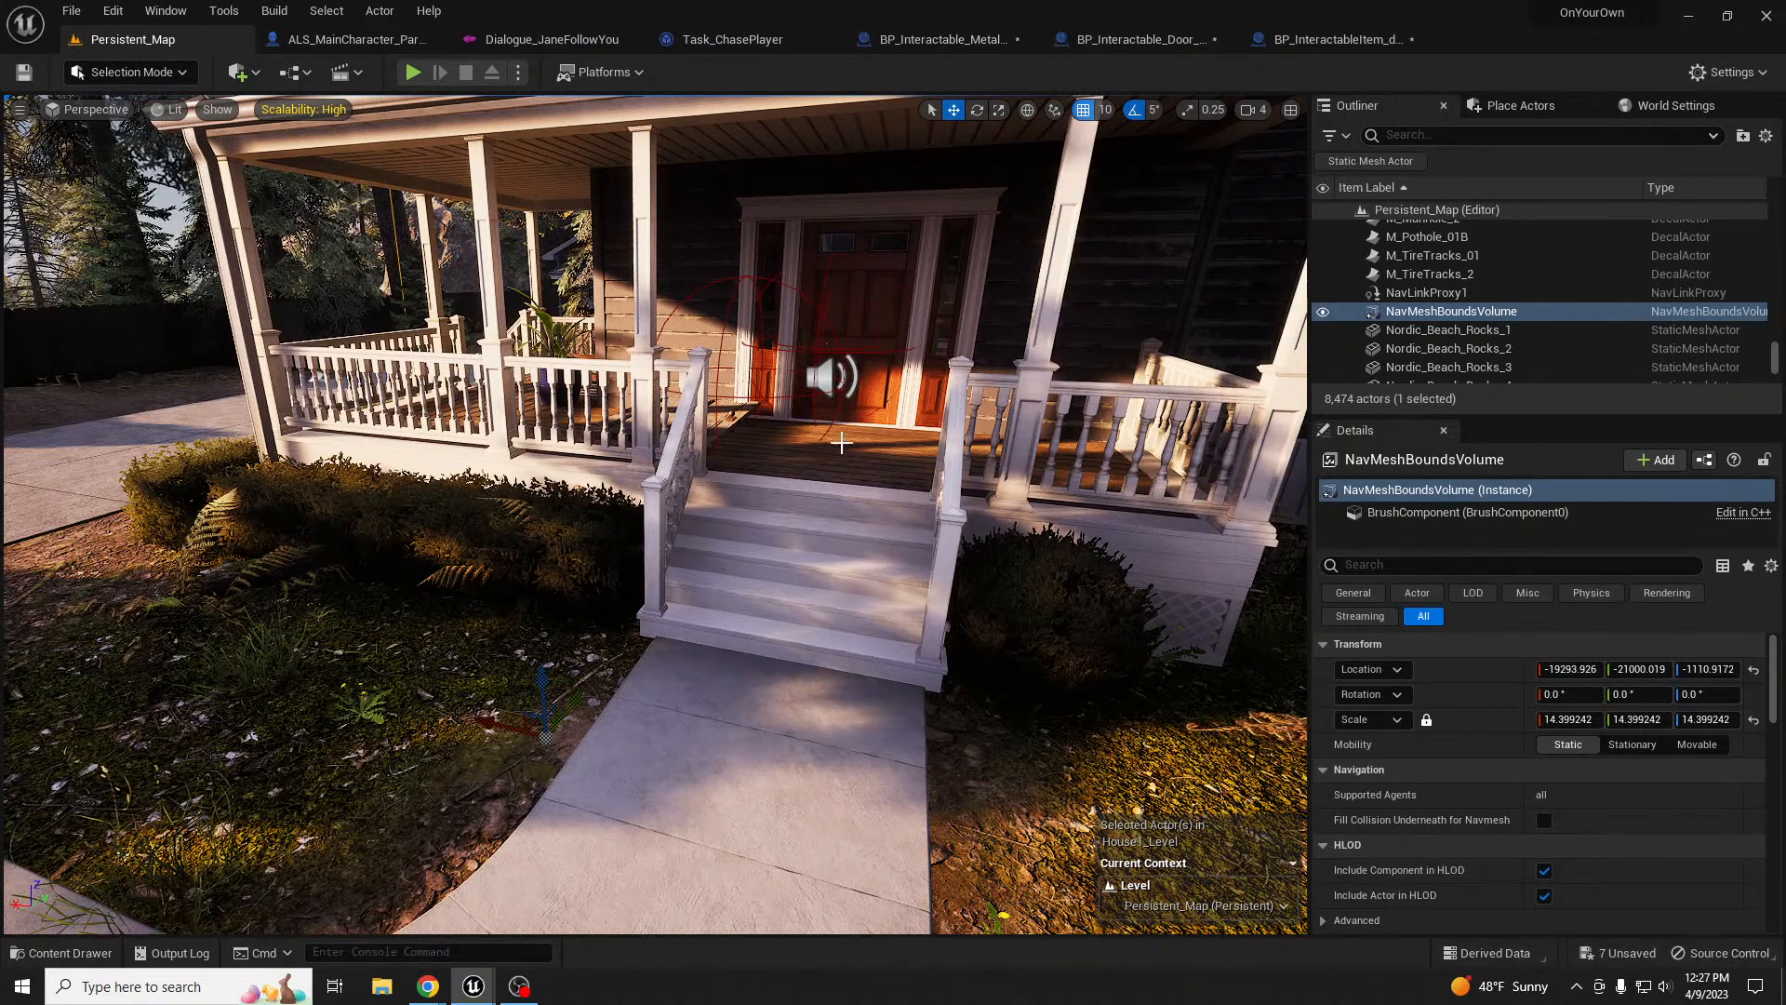
# - Open the EmptyLevel_AI_test level from the Maps folder, saving the modified content
pyautogui.click(72, 10)
pyautogui.moveTo(112, 11)
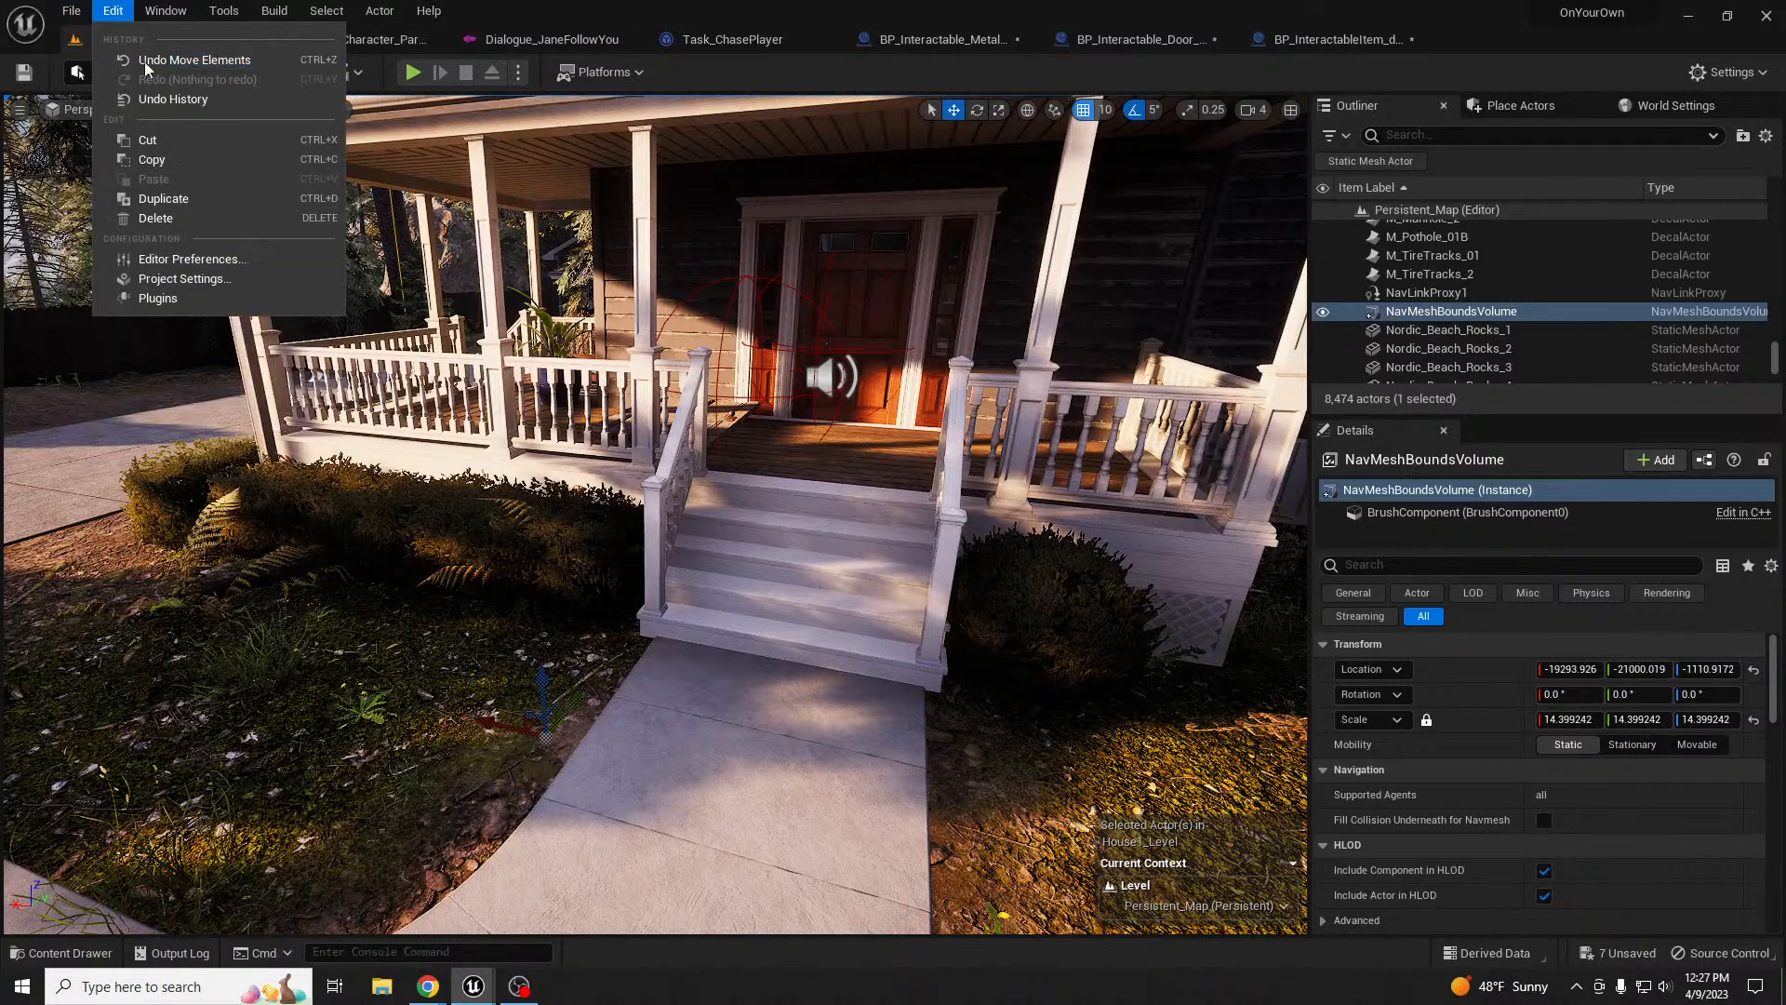
pyautogui.click(119, 75)
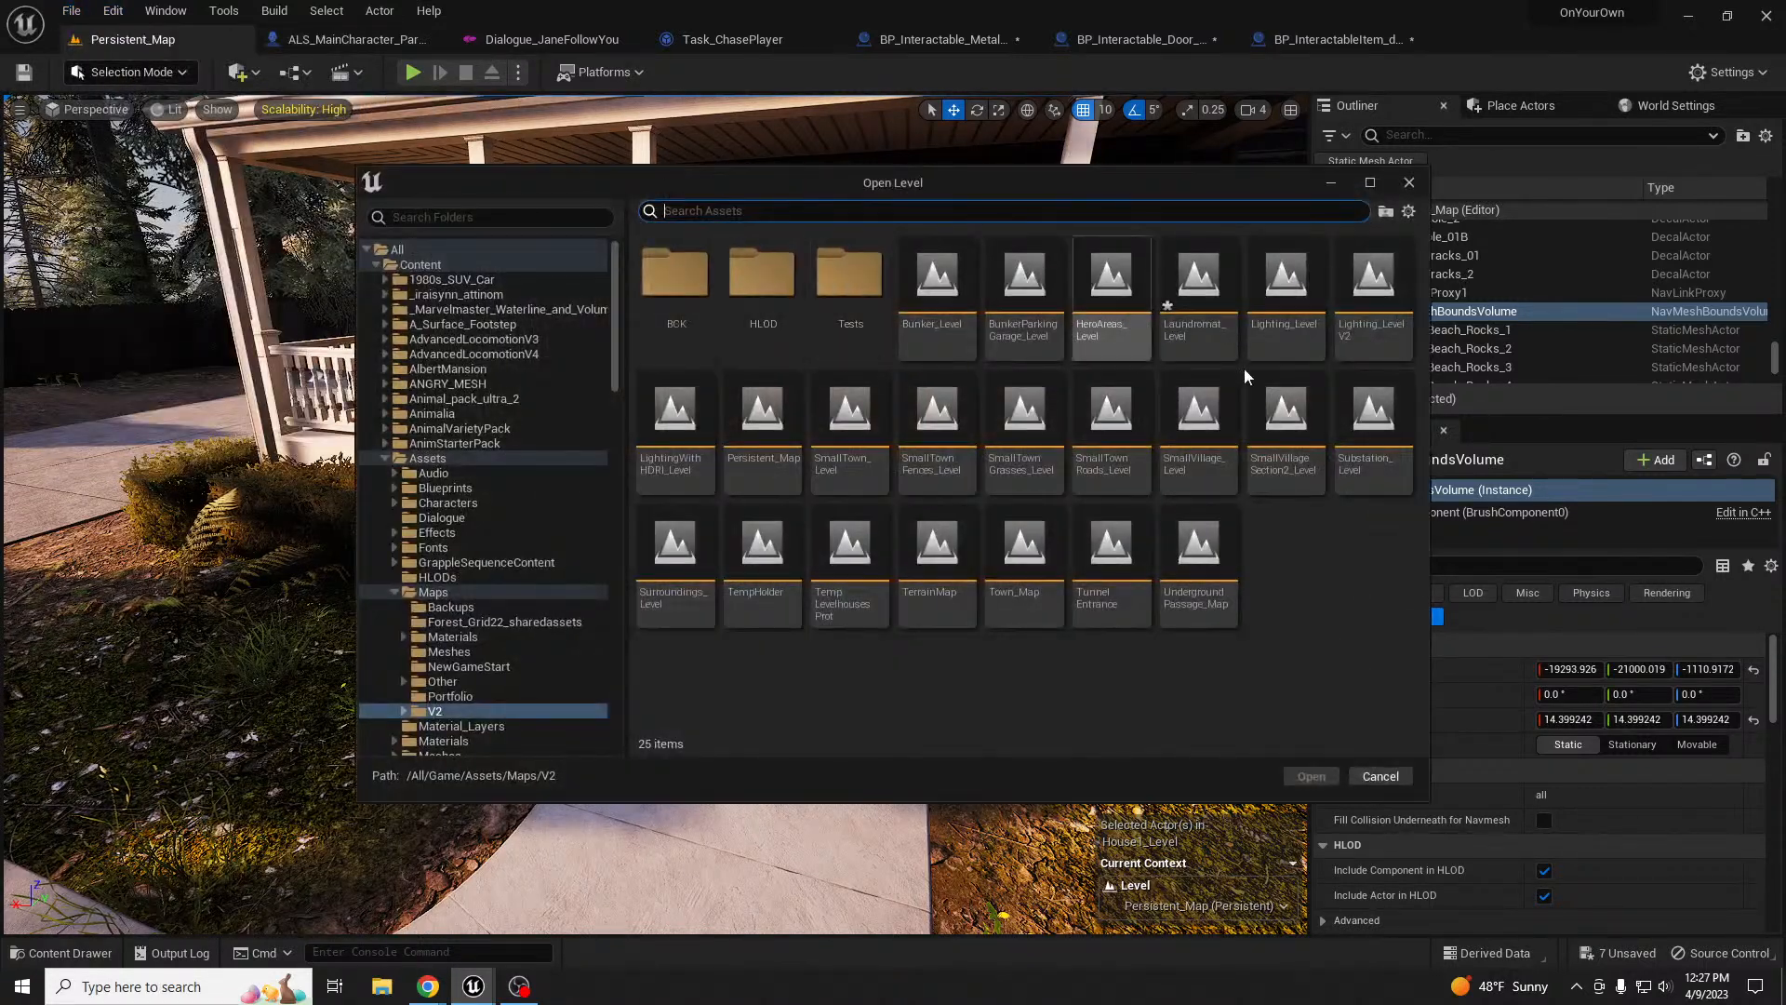
pyautogui.click(457, 592)
pyautogui.click(878, 547)
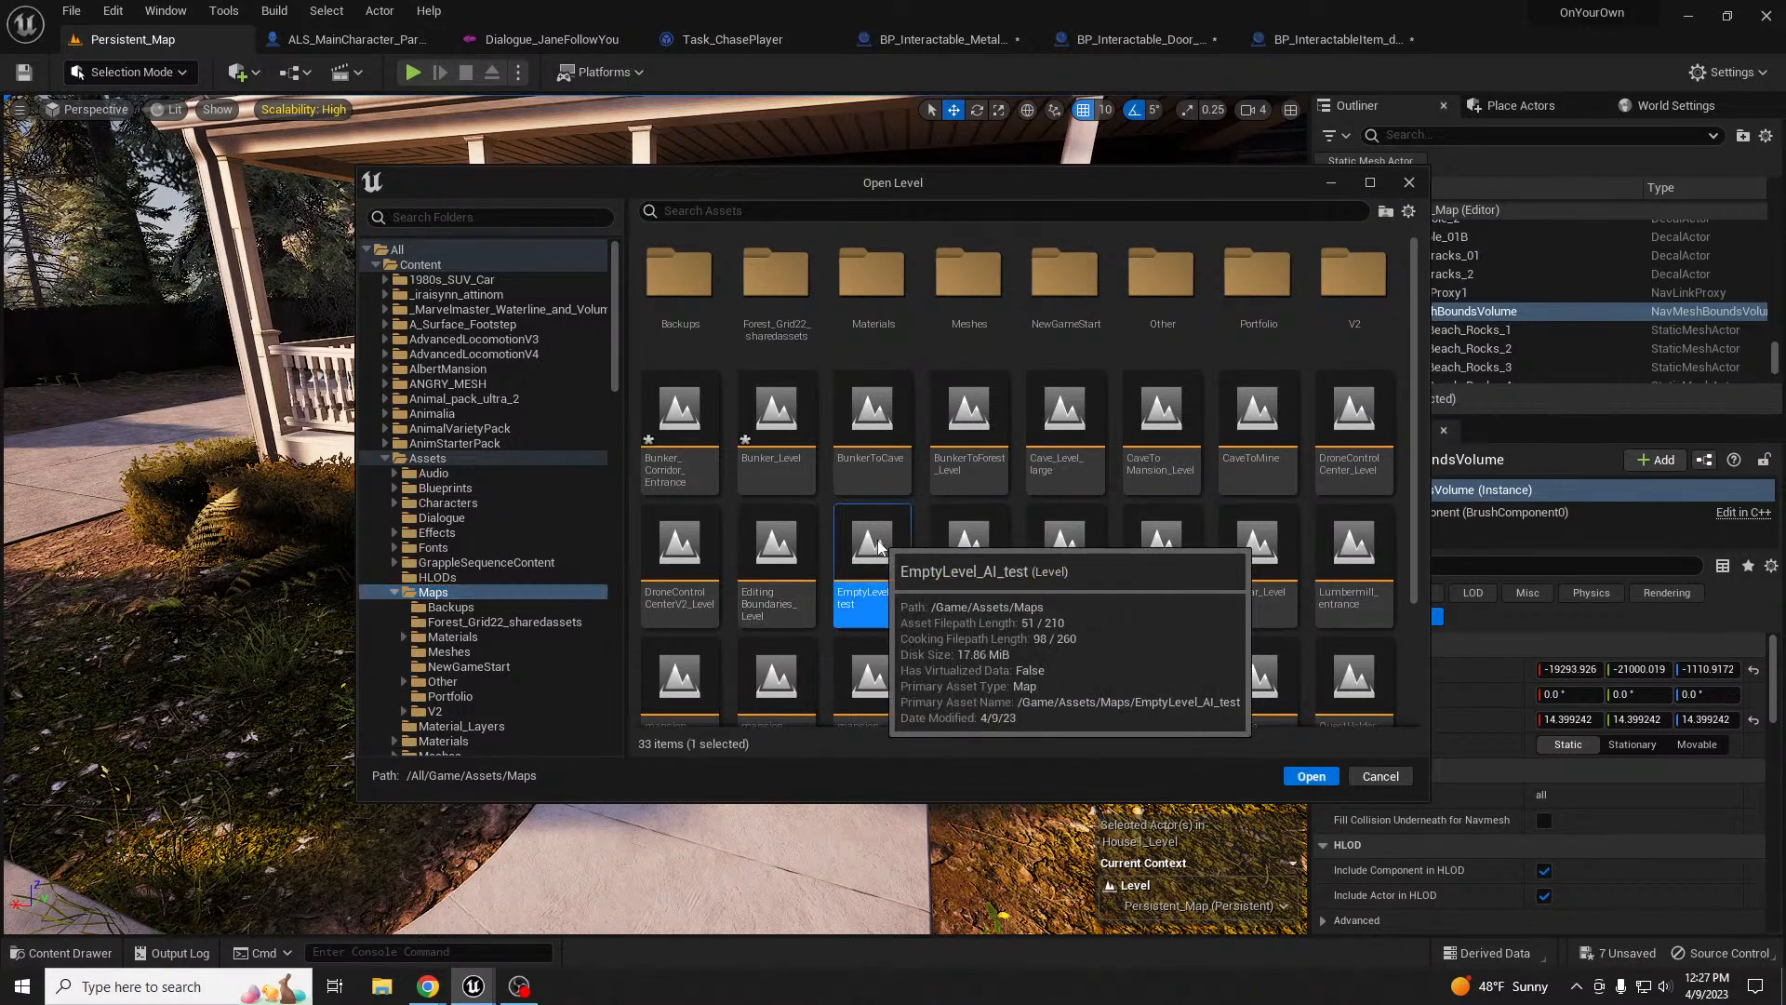
pyautogui.doubleClick(877, 547)
pyautogui.click(963, 700)
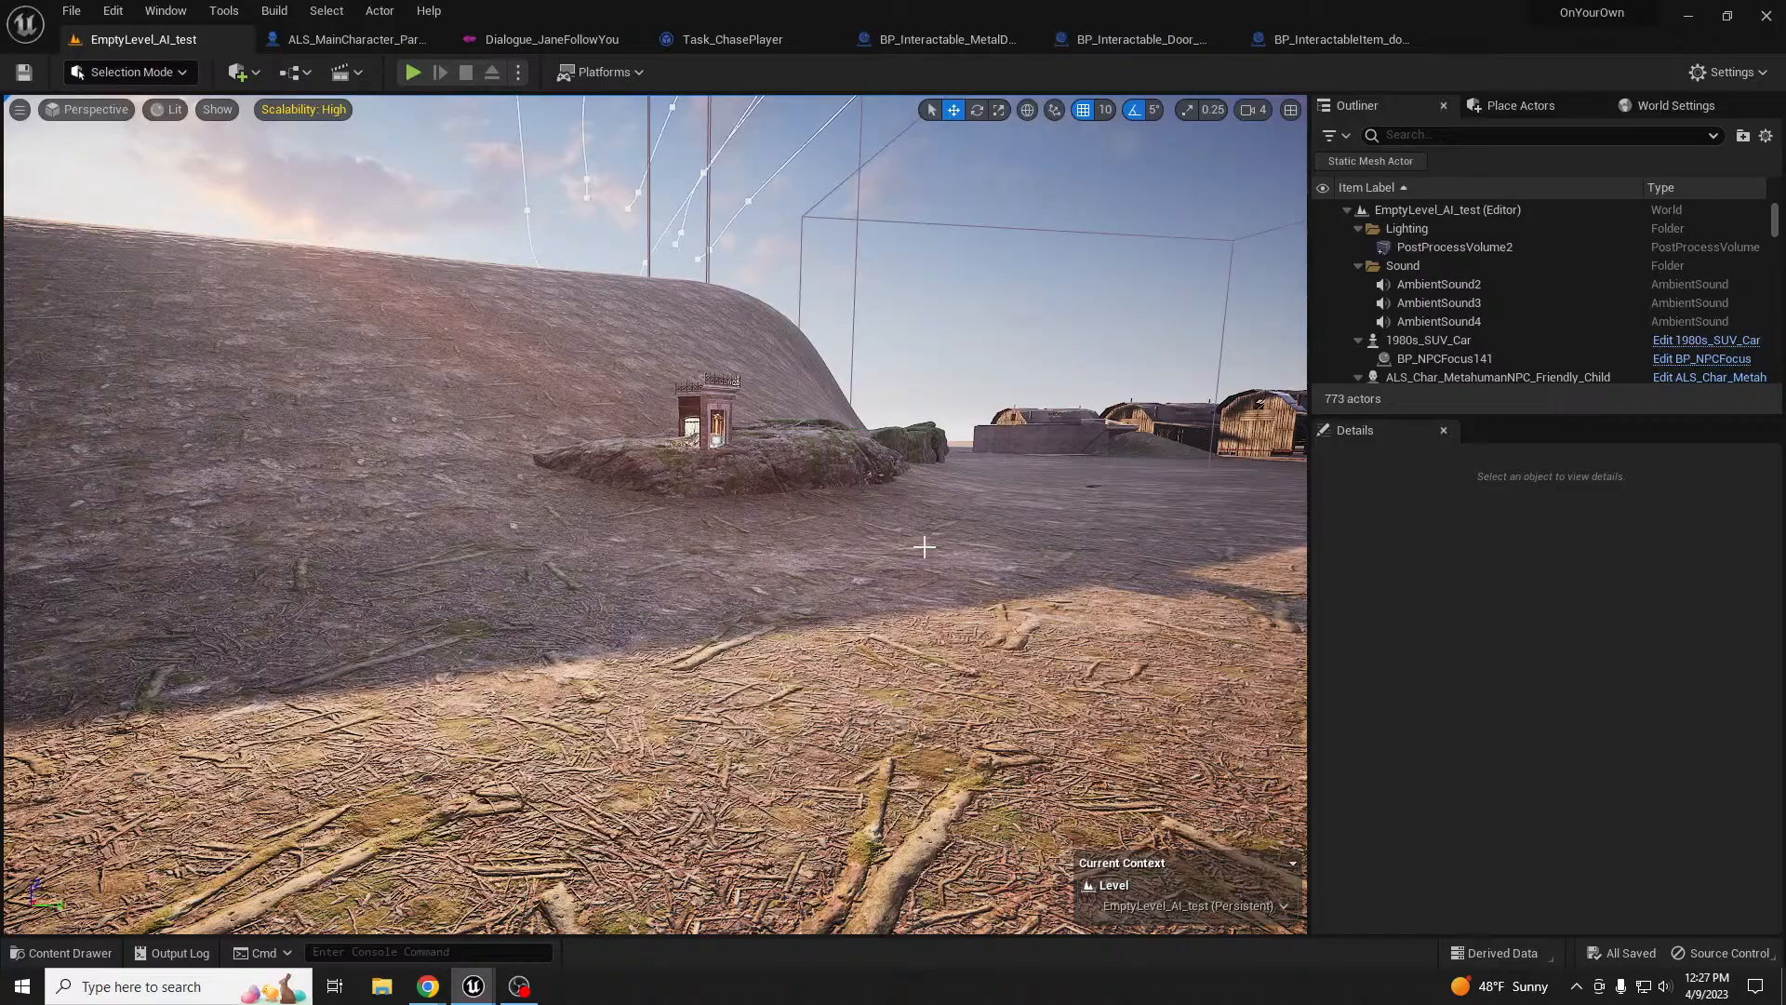
# - Move the red 1980s_SUV_Car beside the bus to a Y location of -3900
pyautogui.moveTo(781, 553); pyautogui.dragTo(1261, 737, button='right')
pyautogui.press('w')
pyautogui.press('w')
pyautogui.press('a')
pyautogui.moveTo(723, 516); pyautogui.dragTo(1010, 547, button='right')
pyautogui.press('s')
pyautogui.click(724, 516)
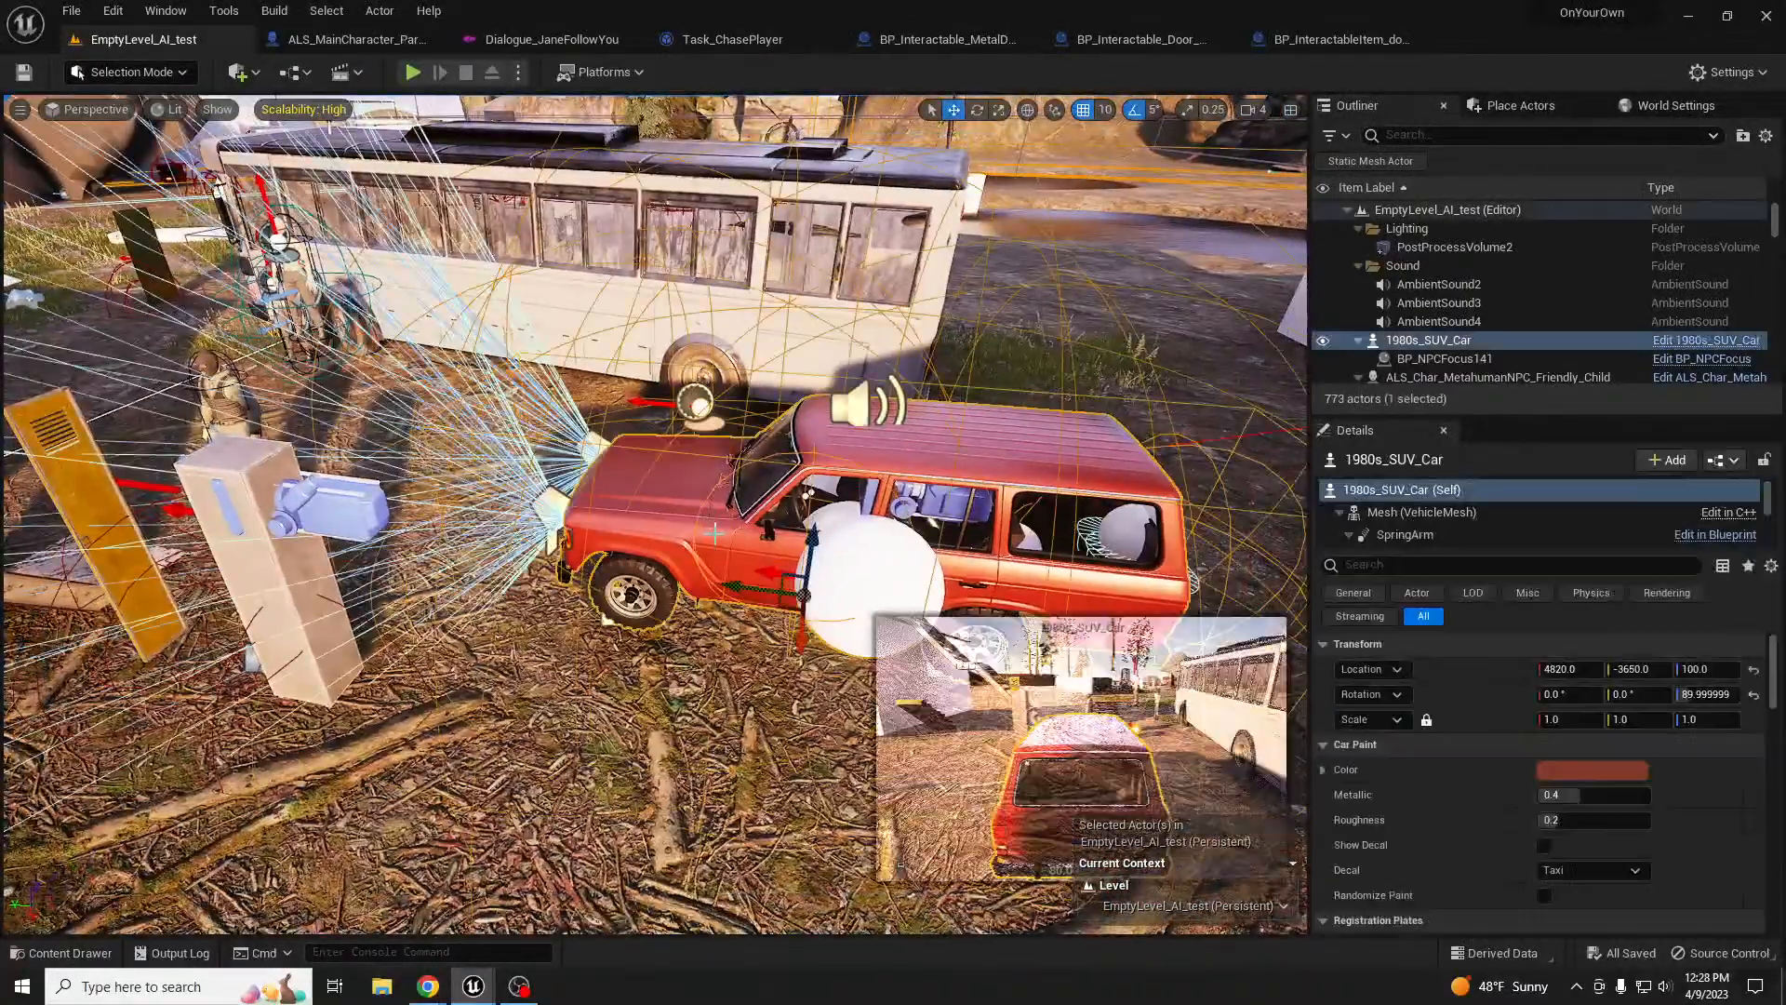
pyautogui.press('f')
pyautogui.moveTo(630, 574); pyautogui.dragTo(931, 574)
# - Select ALS_Char_MetahumanNPC_Friendly_Child2 beside the bus and open its assigned dialogue, Dialogue_Jim_FeedRocco
pyautogui.moveTo(931, 574); pyautogui.dragTo(651, 402, button='right')
pyautogui.press('w')
pyautogui.press('a')
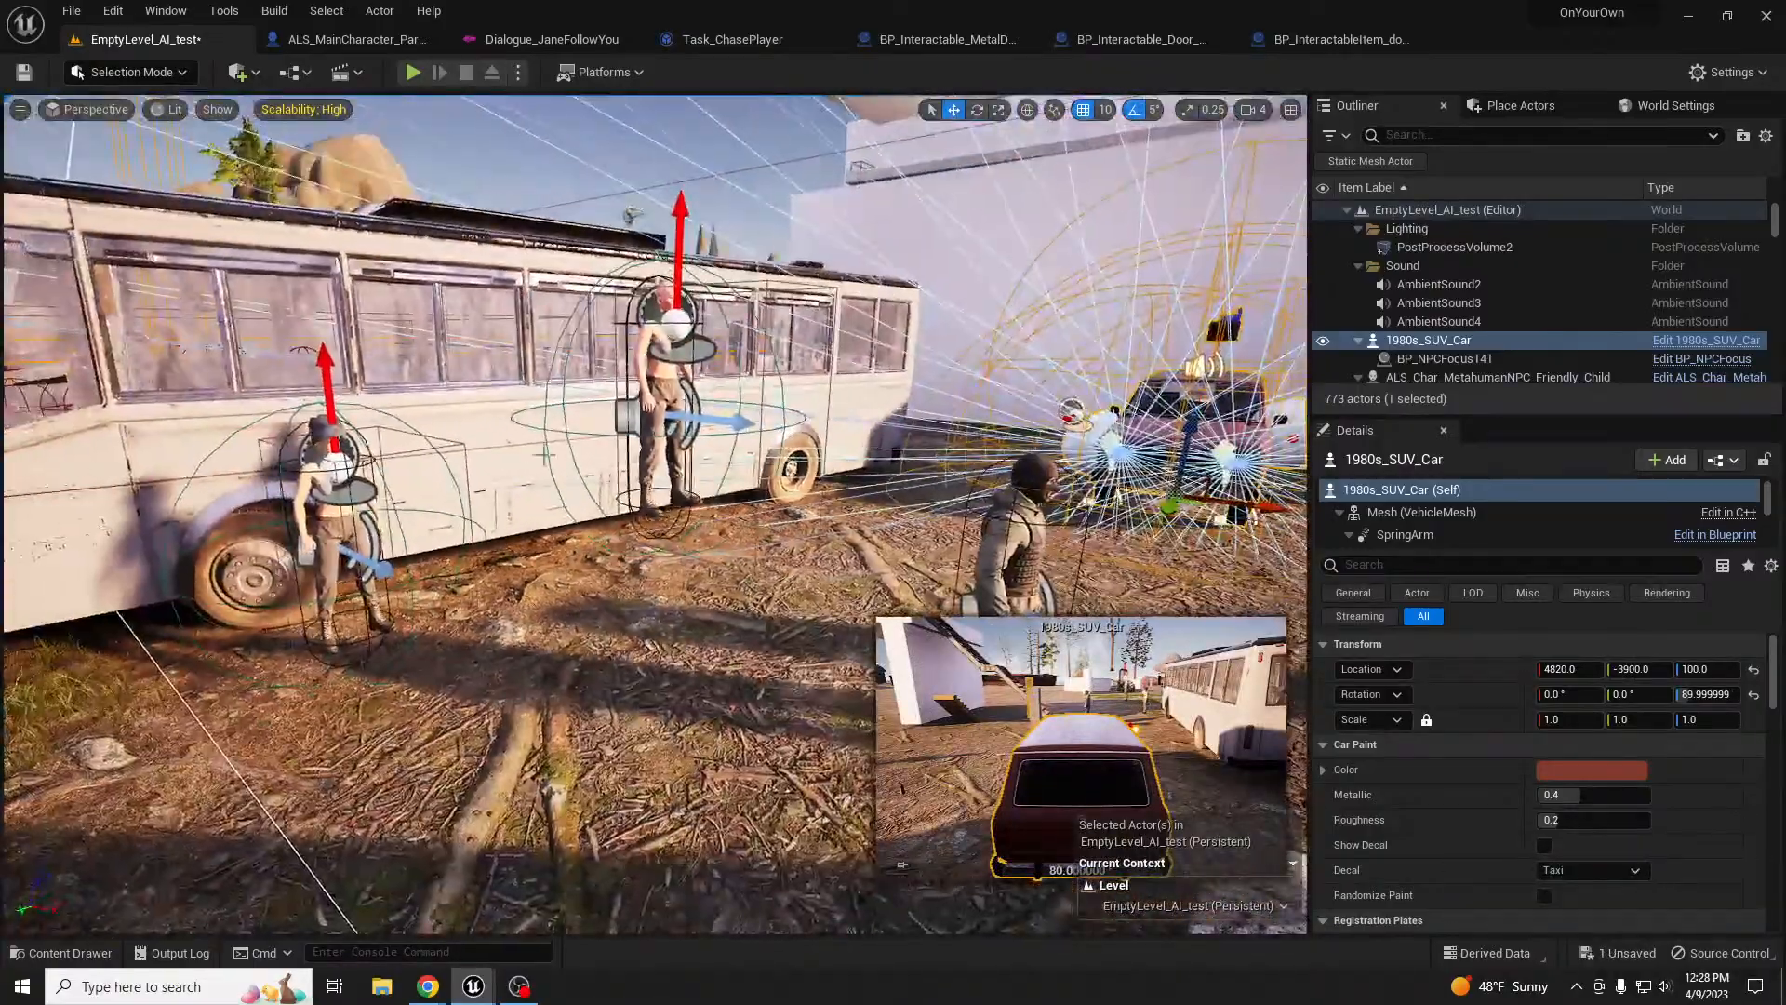
pyautogui.click(652, 402)
pyautogui.scroll(-10, 1495, 806)
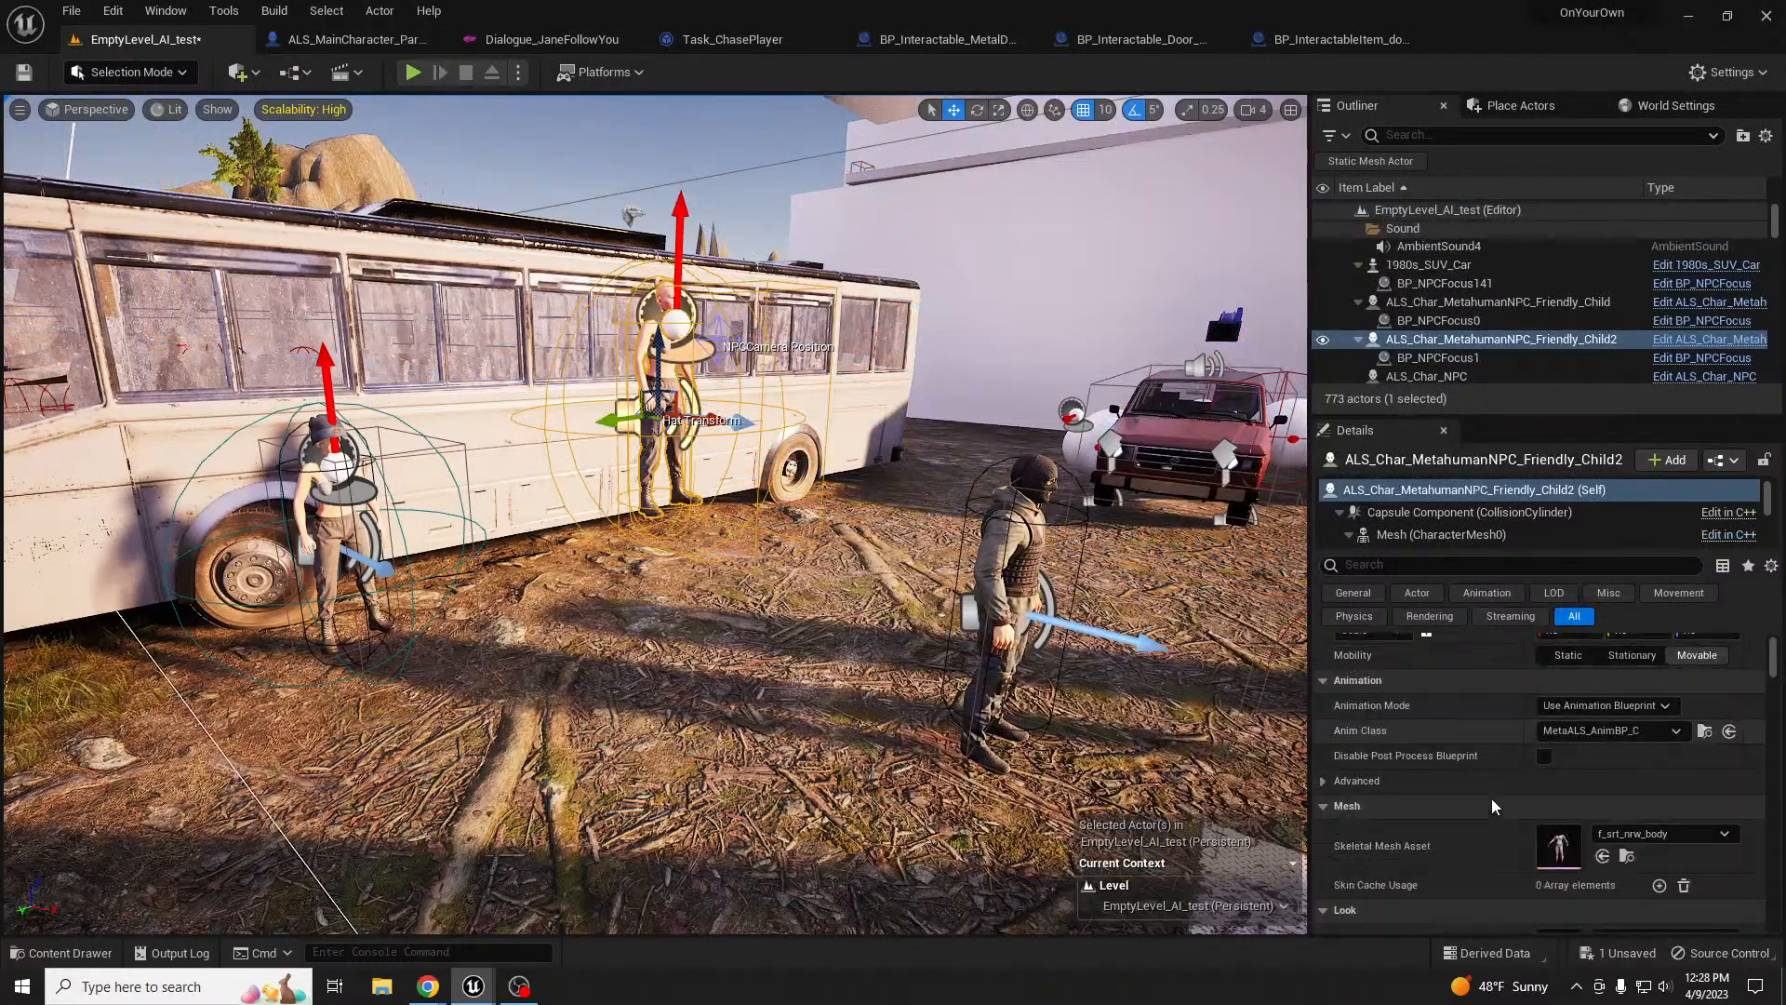
pyautogui.scroll(-5, 1495, 806)
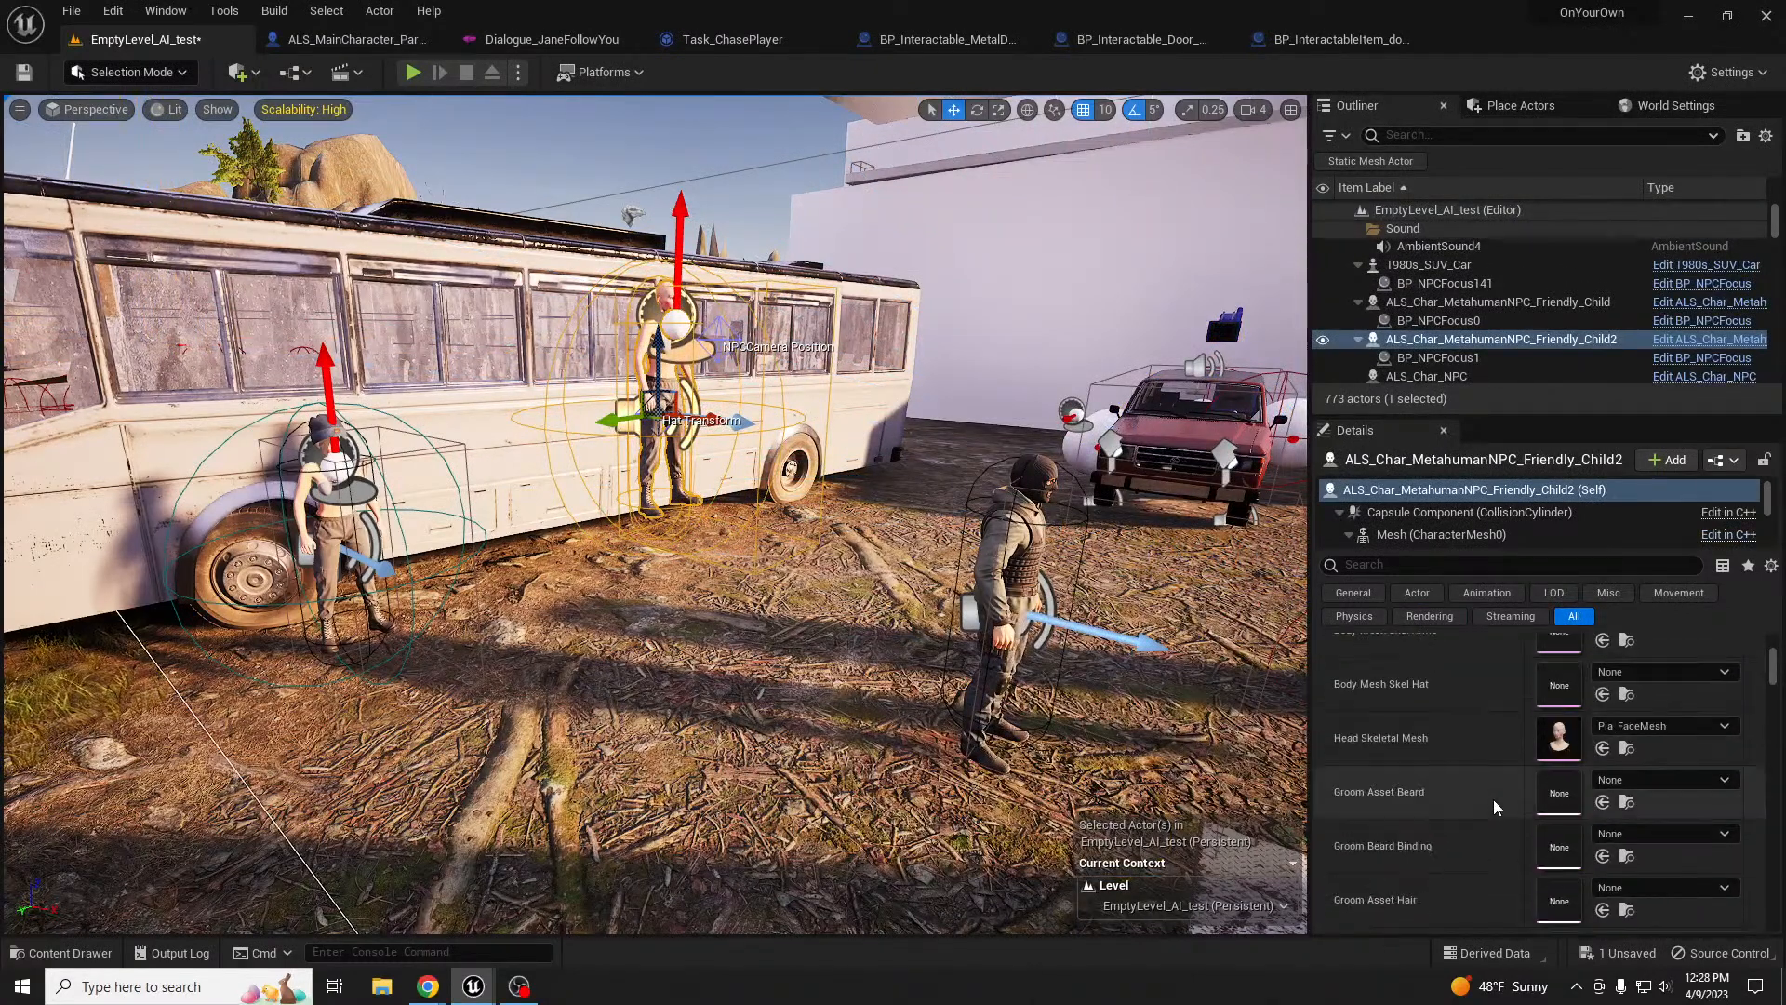
pyautogui.scroll(6, 1489, 814)
pyautogui.scroll(-8, 1489, 815)
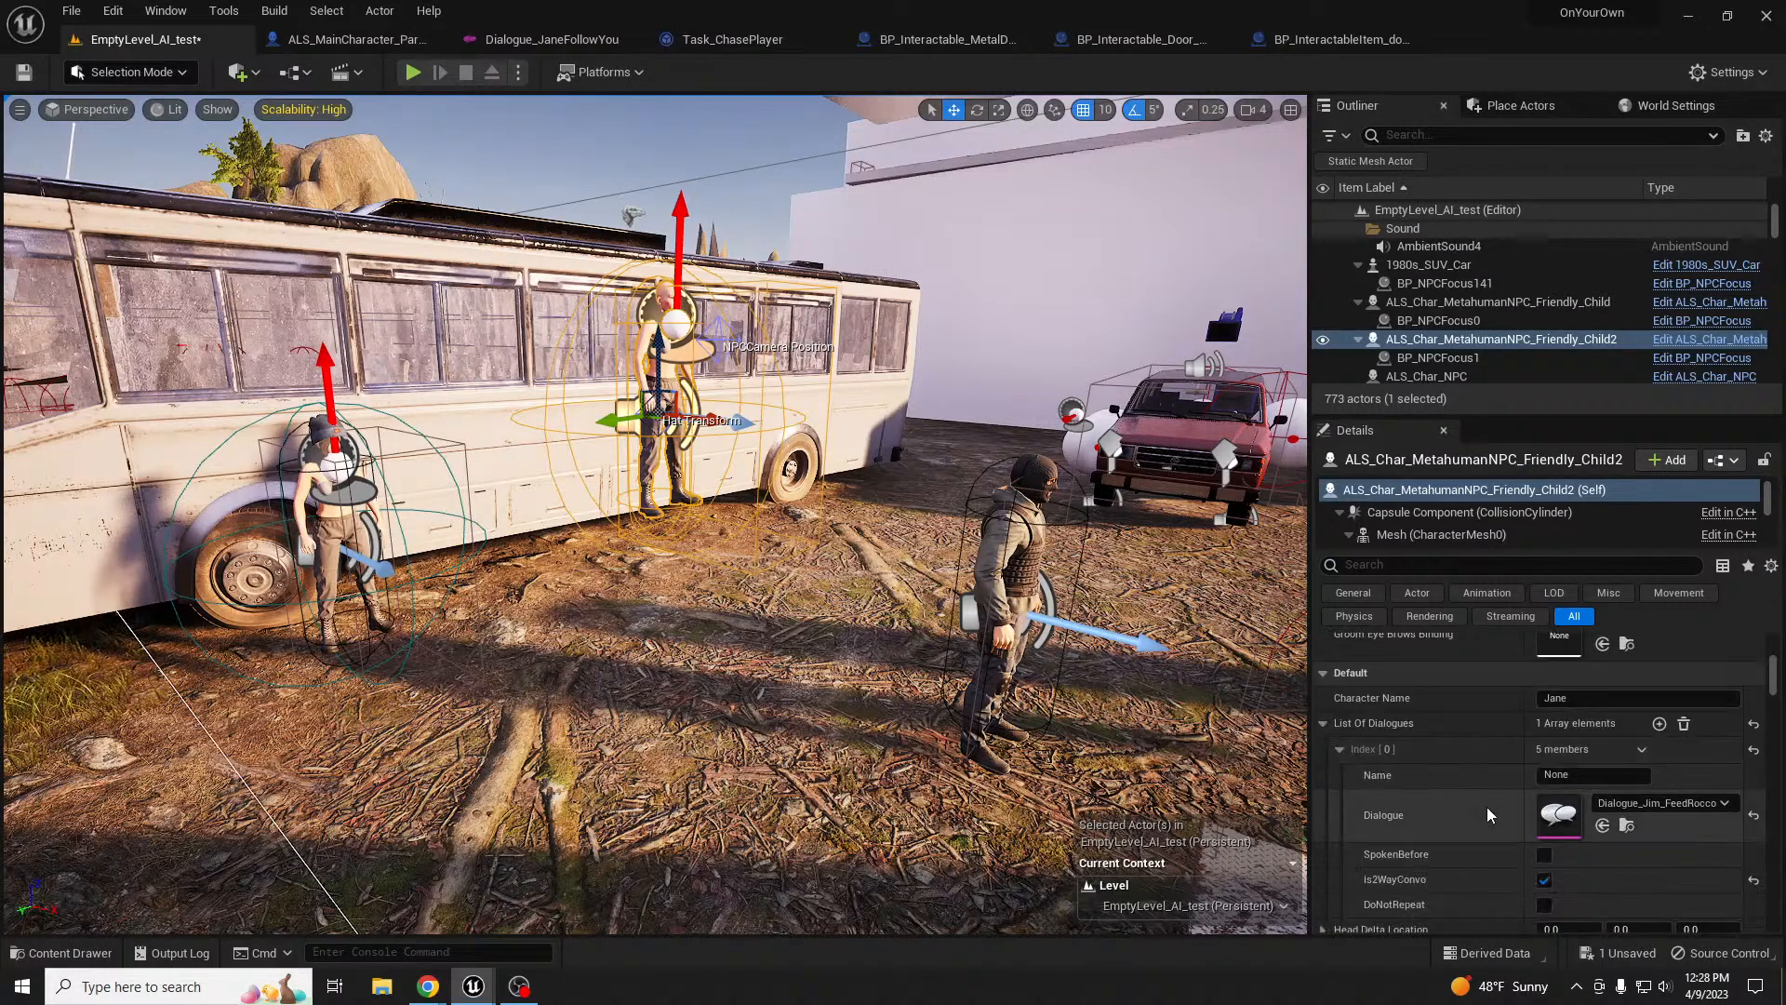
pyautogui.doubleClick(1557, 817)
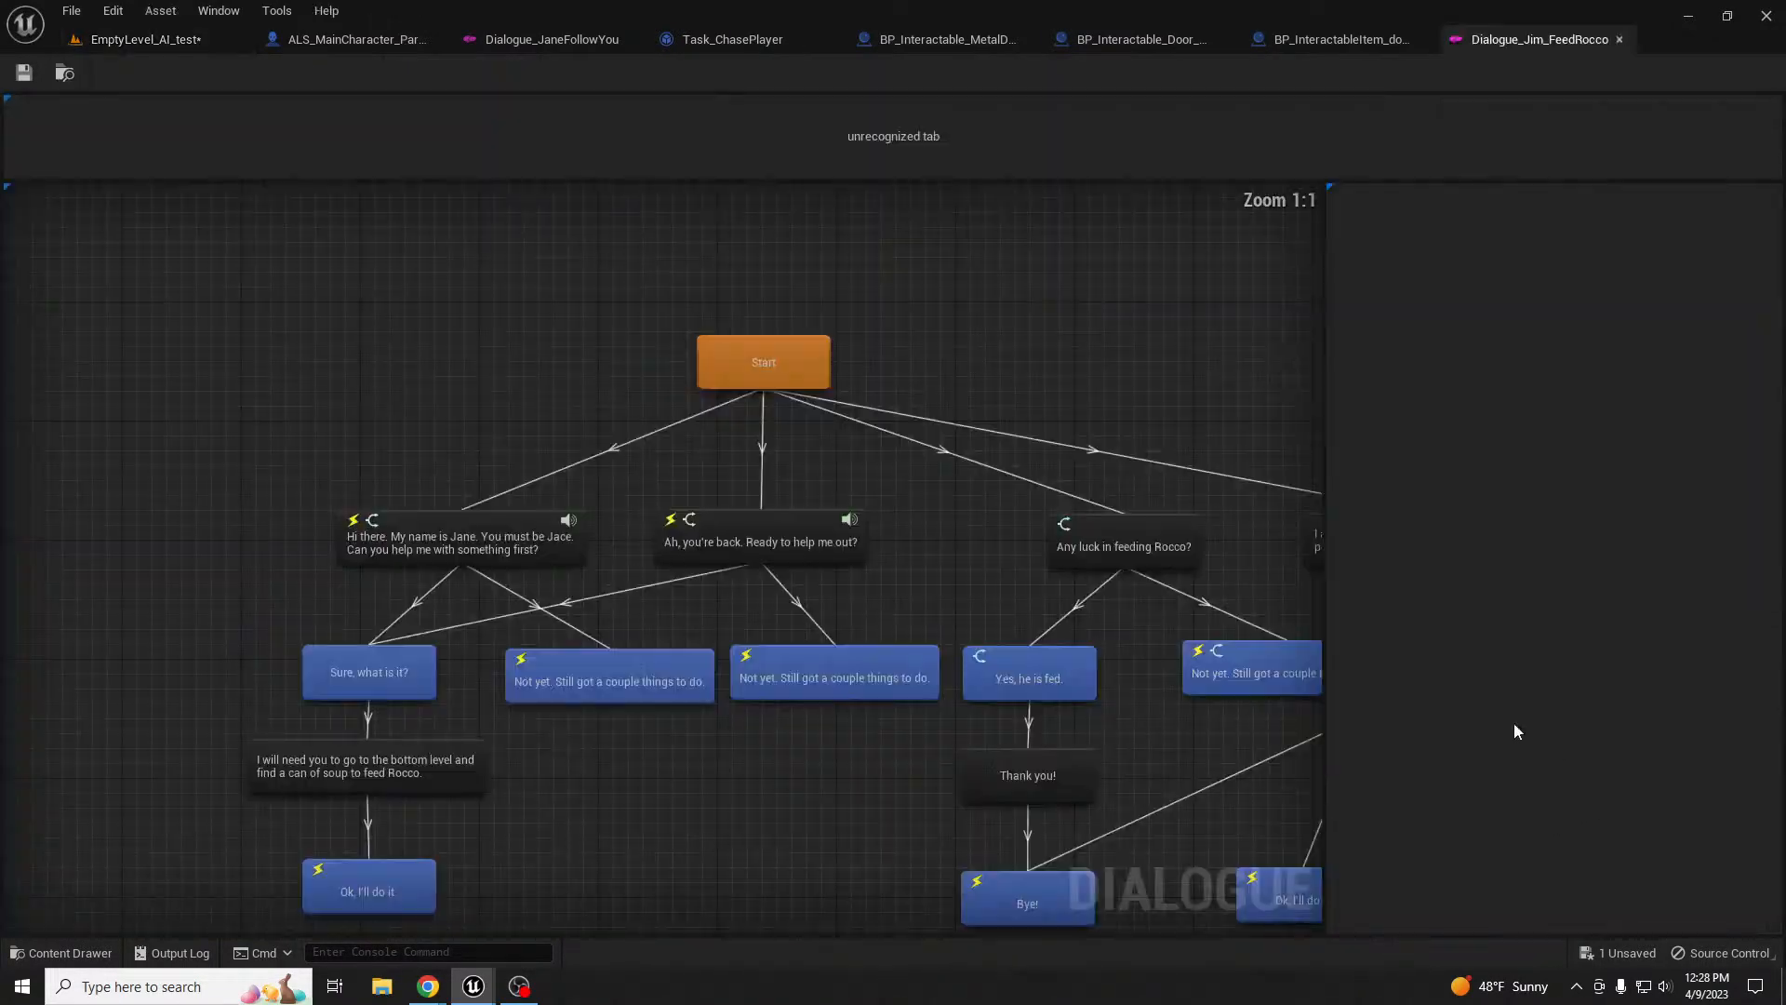
# - Examine the dialogue graph's branches and select the NPC's opening "Hi there" node to inspect its events
pyautogui.scroll(-2, 779, 564)
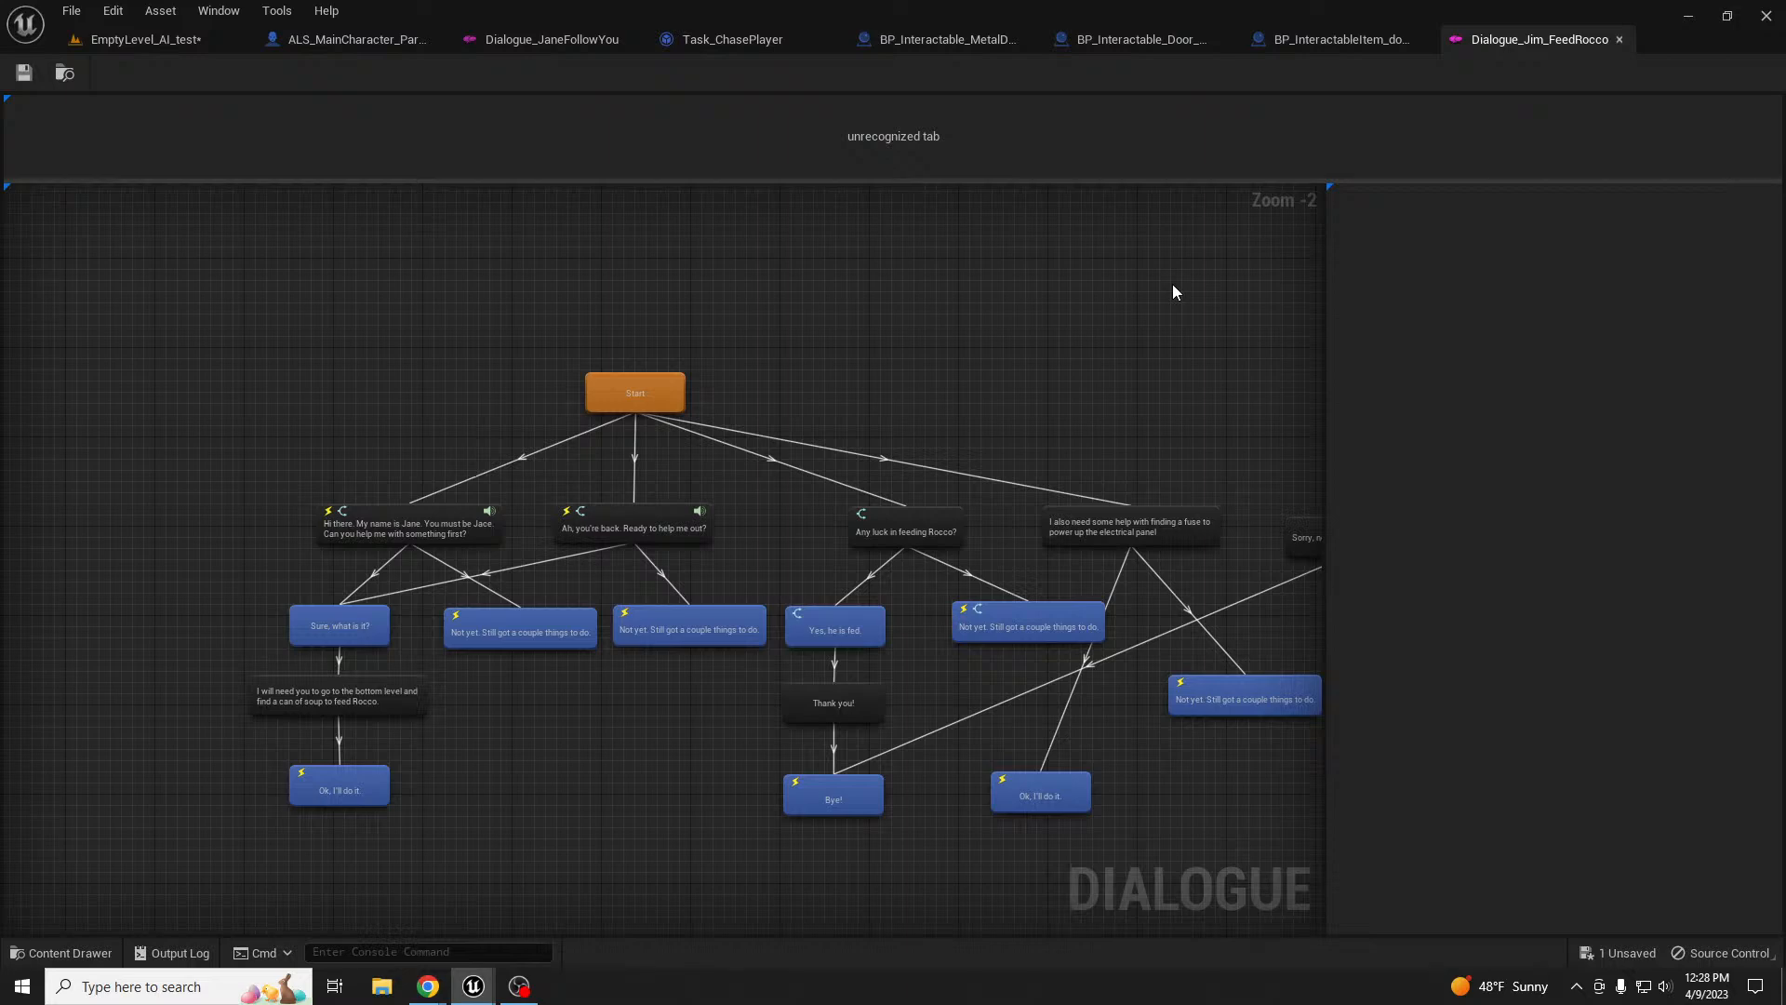
pyautogui.moveTo(1016, 372); pyautogui.dragTo(1158, 292, button='right')
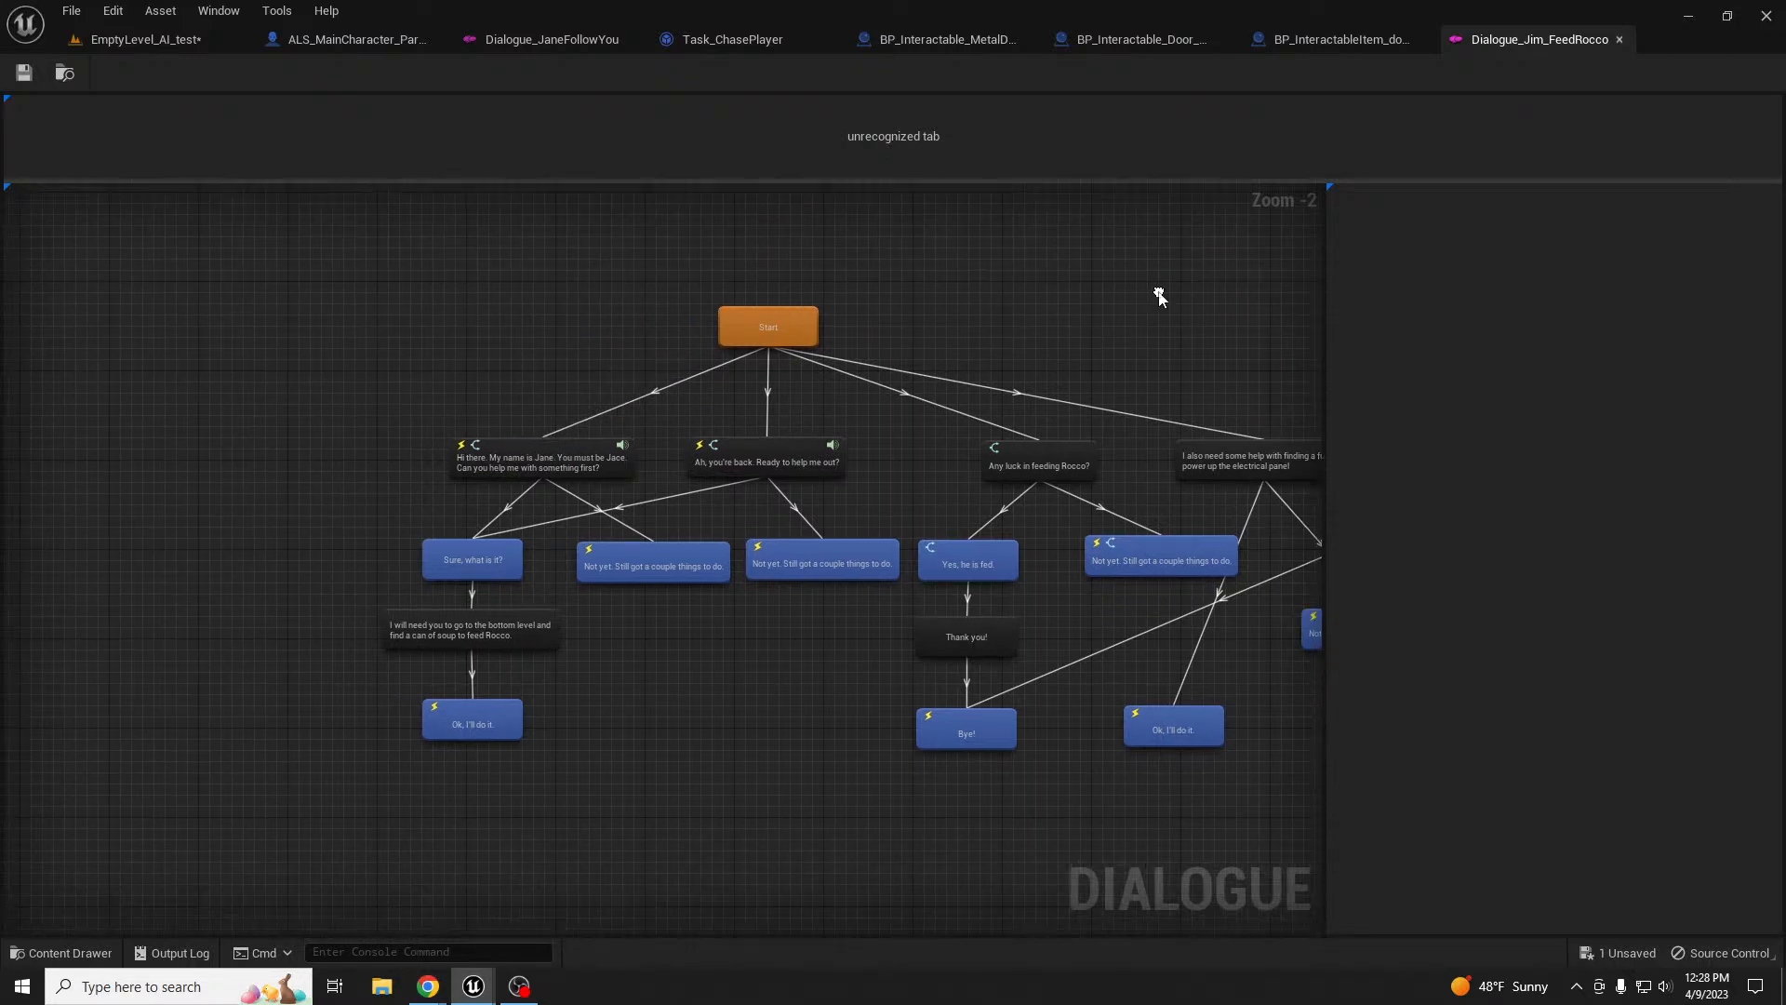
pyautogui.scroll(2, 557, 484)
pyautogui.moveTo(712, 398); pyautogui.dragTo(644, 398, button='right')
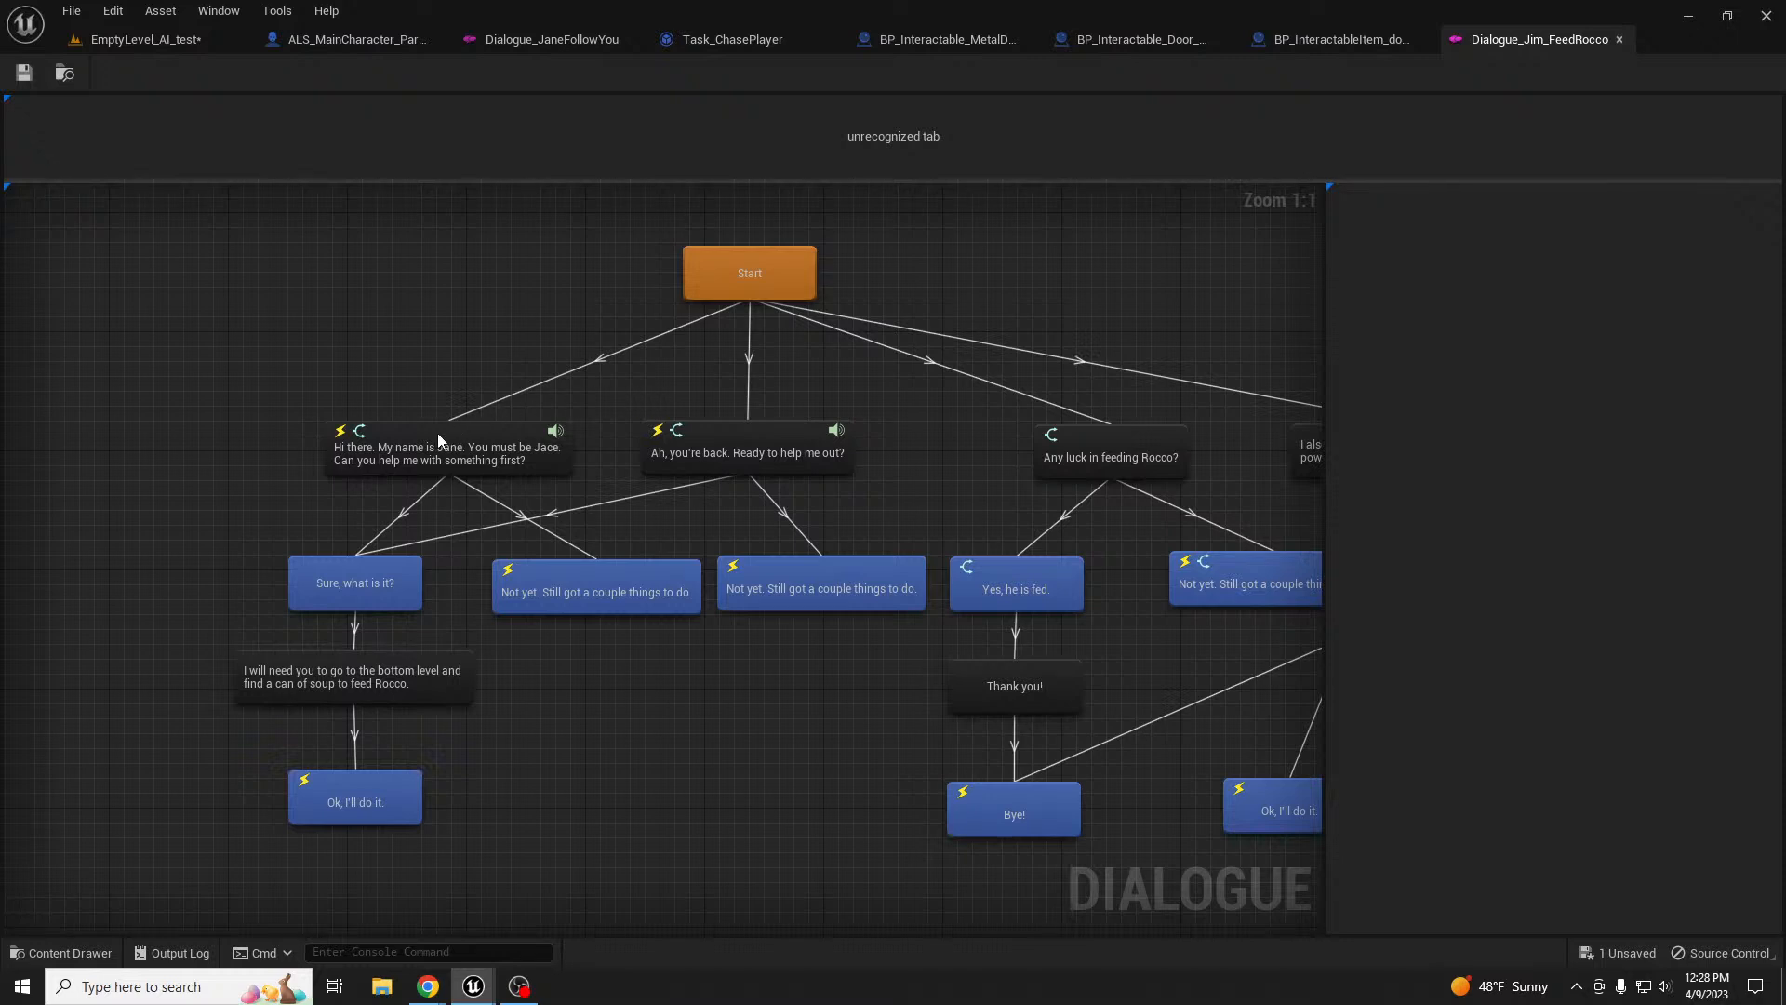
pyautogui.click(476, 432)
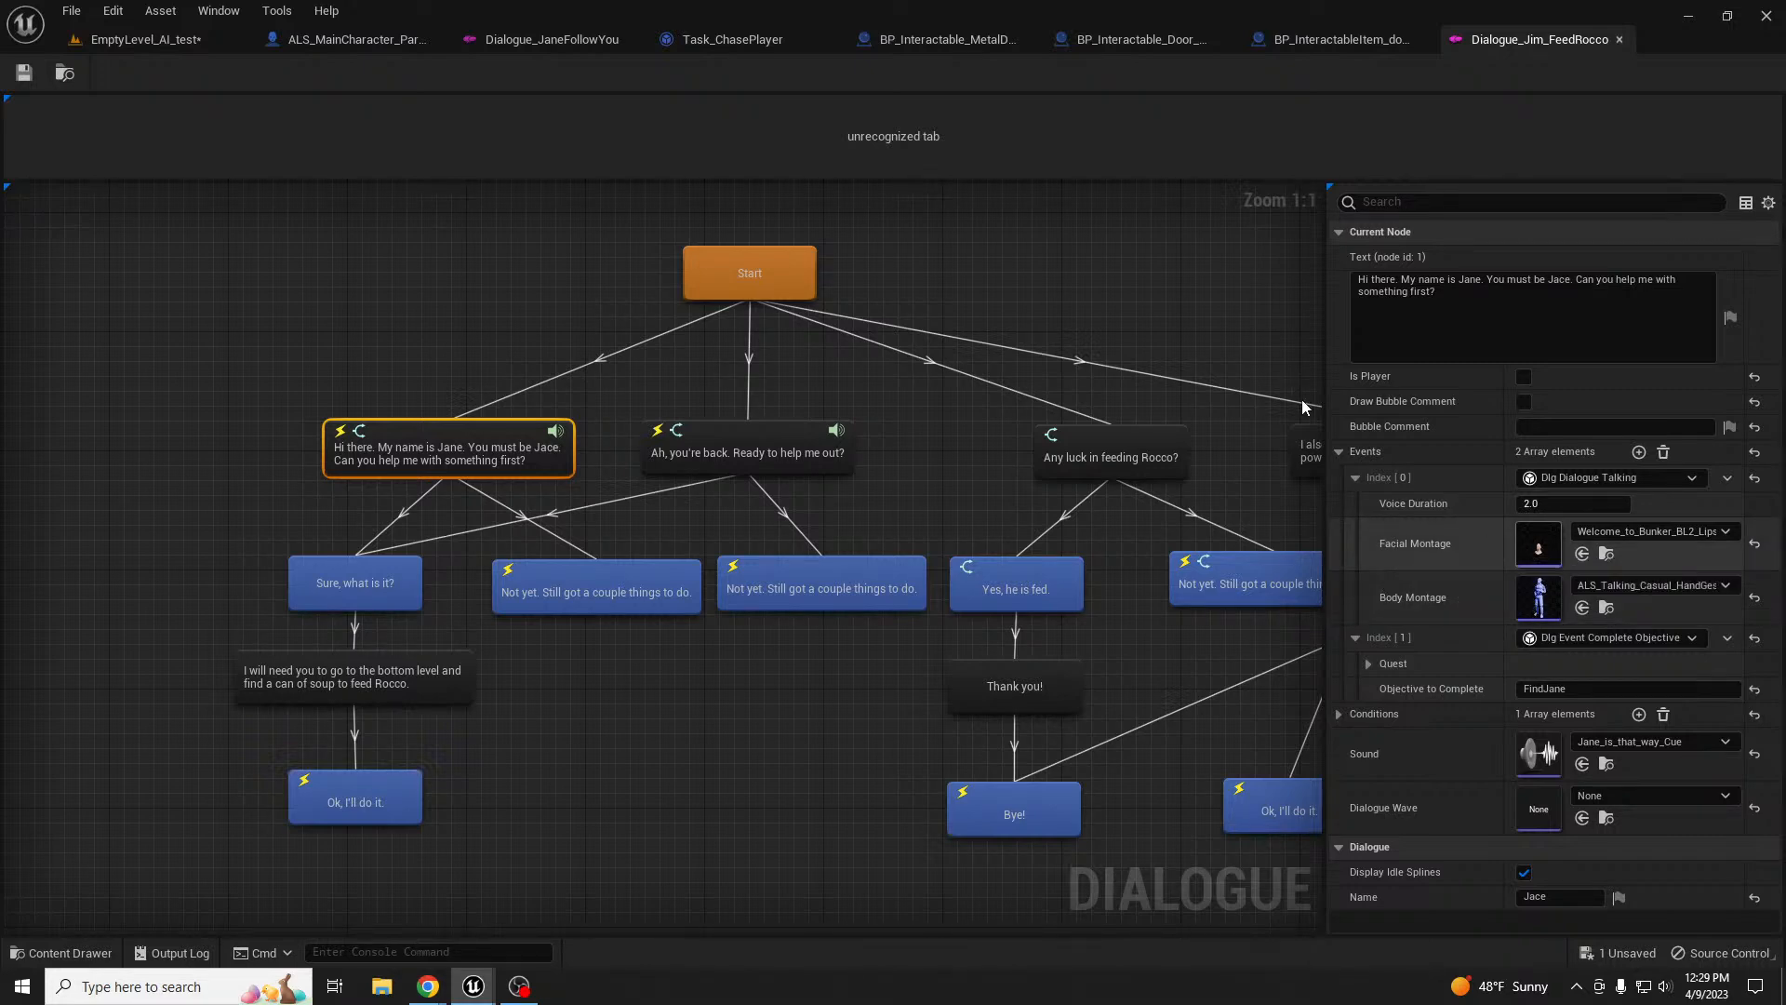
# - Open the node's Welcome_to_Bunker_BL2_Lipsync facial montage and inspect its face preview and animation slot
pyautogui.doubleClick(1531, 538)
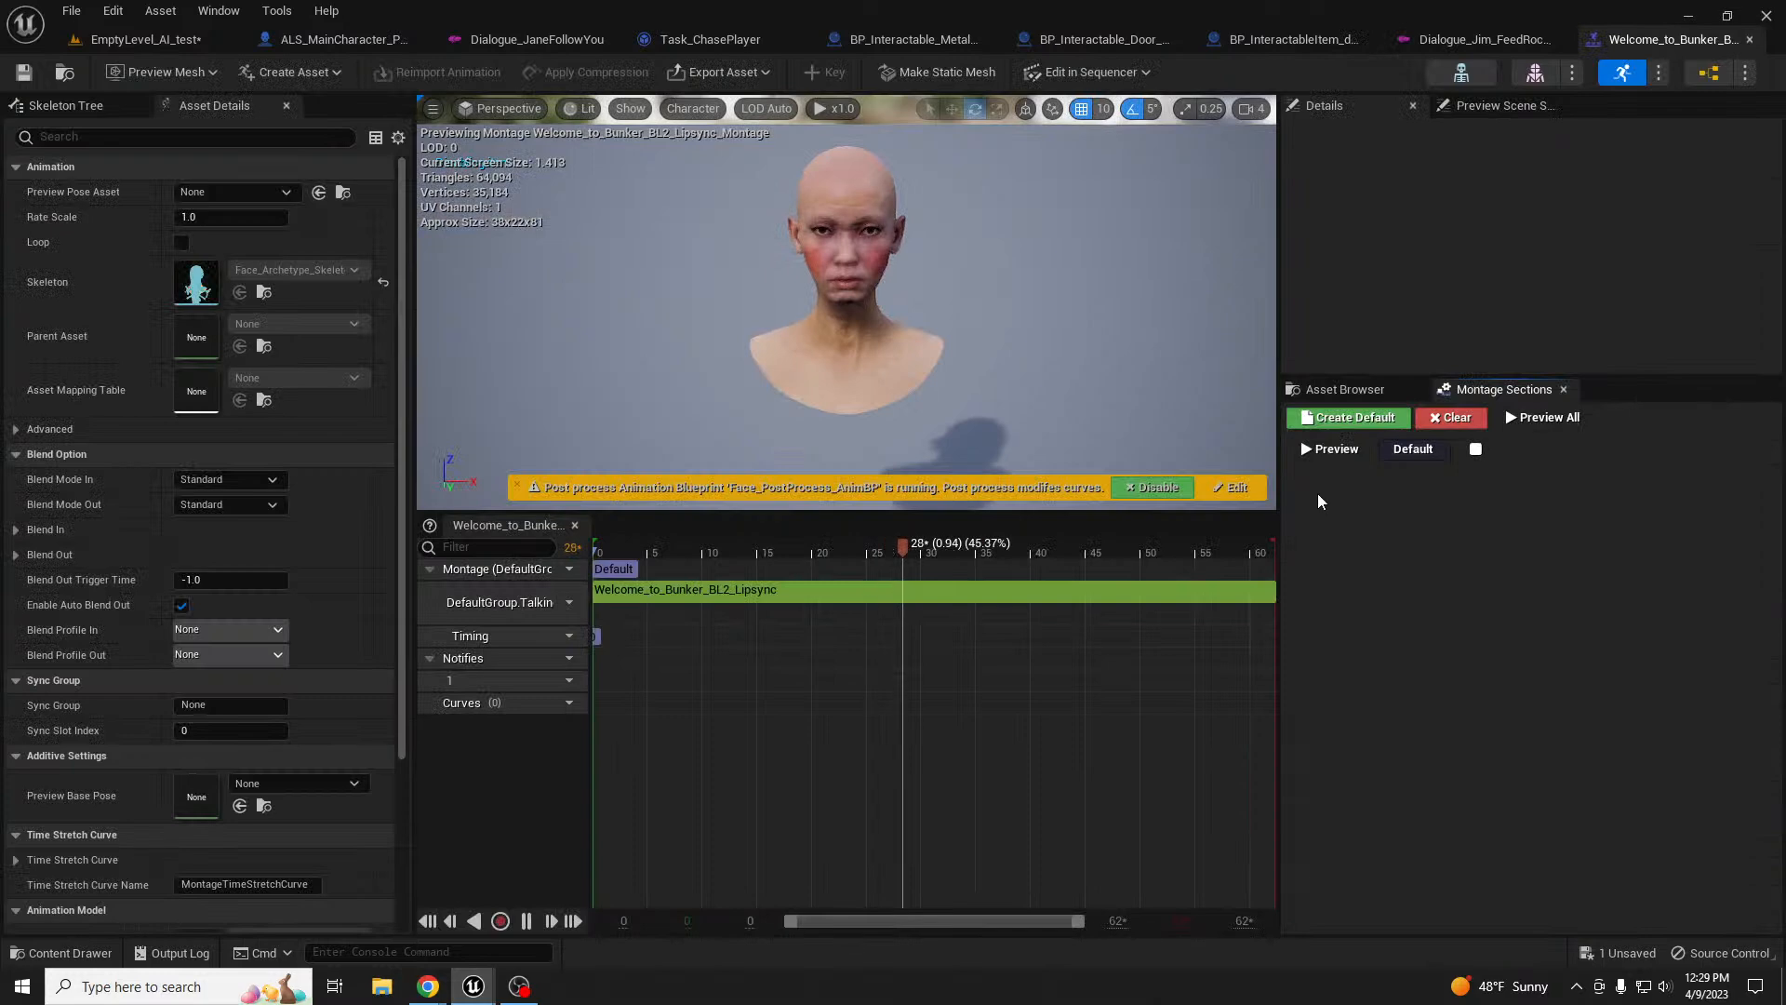
pyautogui.moveTo(973, 372); pyautogui.dragTo(988, 334, button='right')
pyautogui.scroll(4, 974, 372)
pyautogui.scroll(-5, 973, 371)
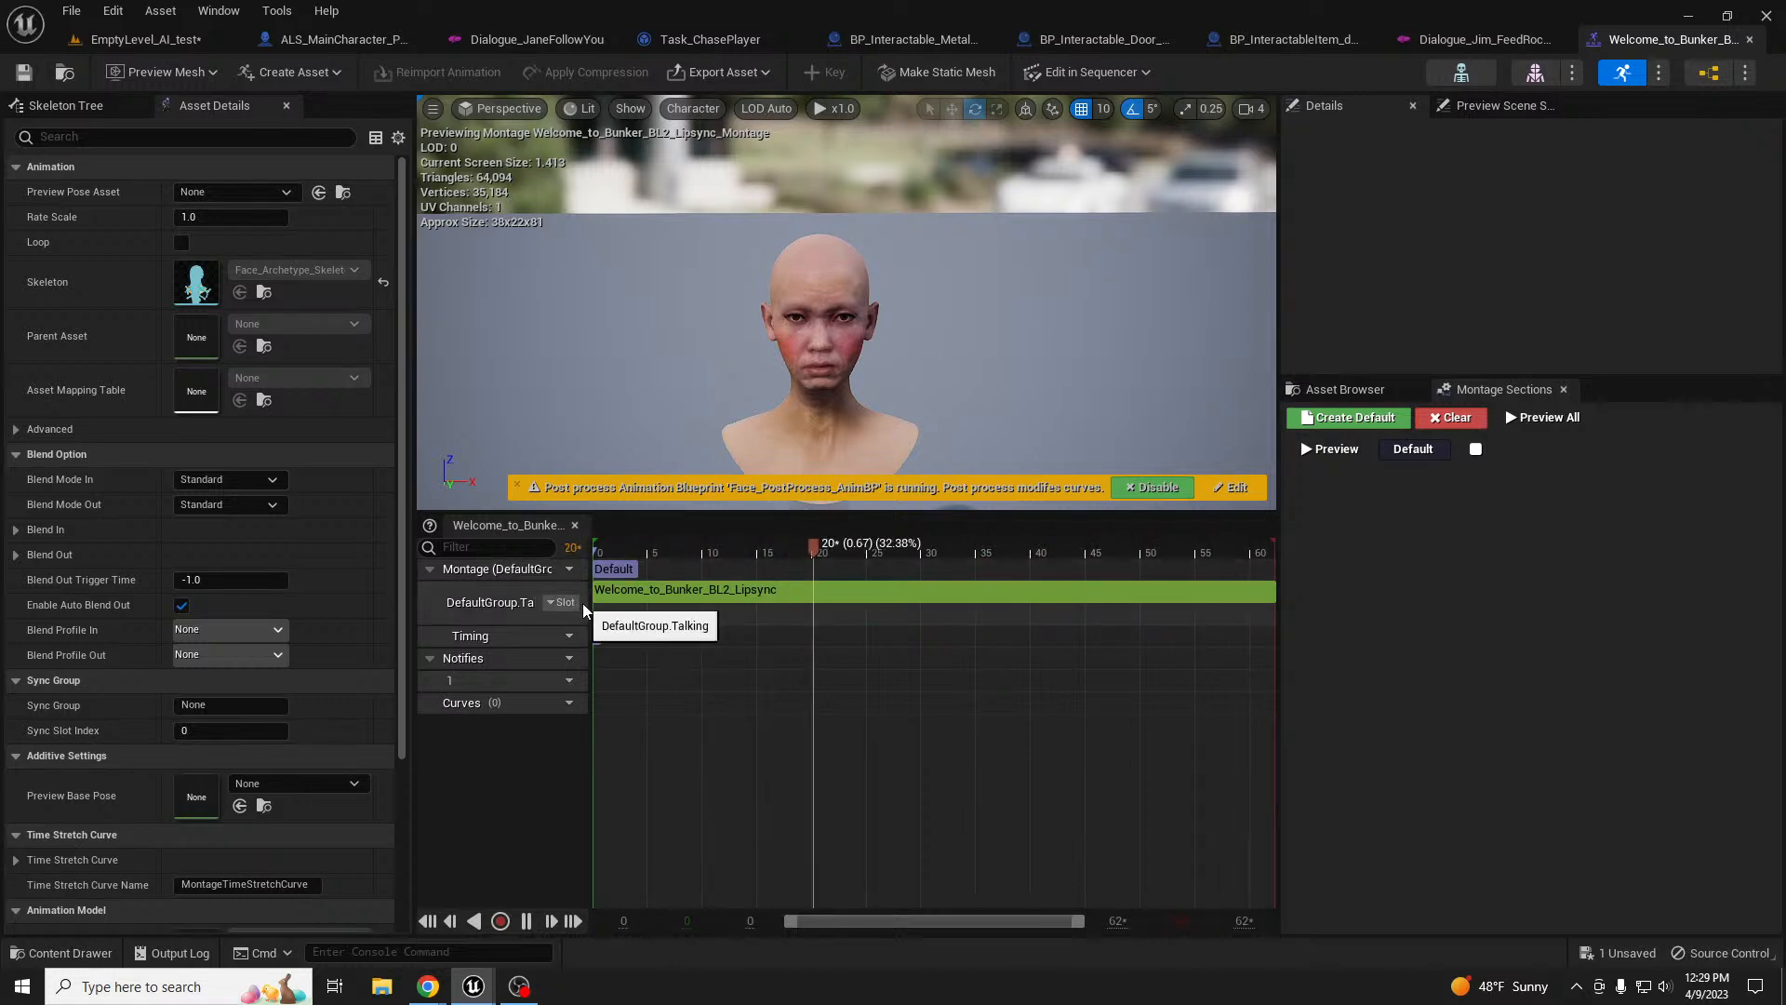
pyautogui.moveTo(590, 606); pyautogui.dragTo(647, 606)
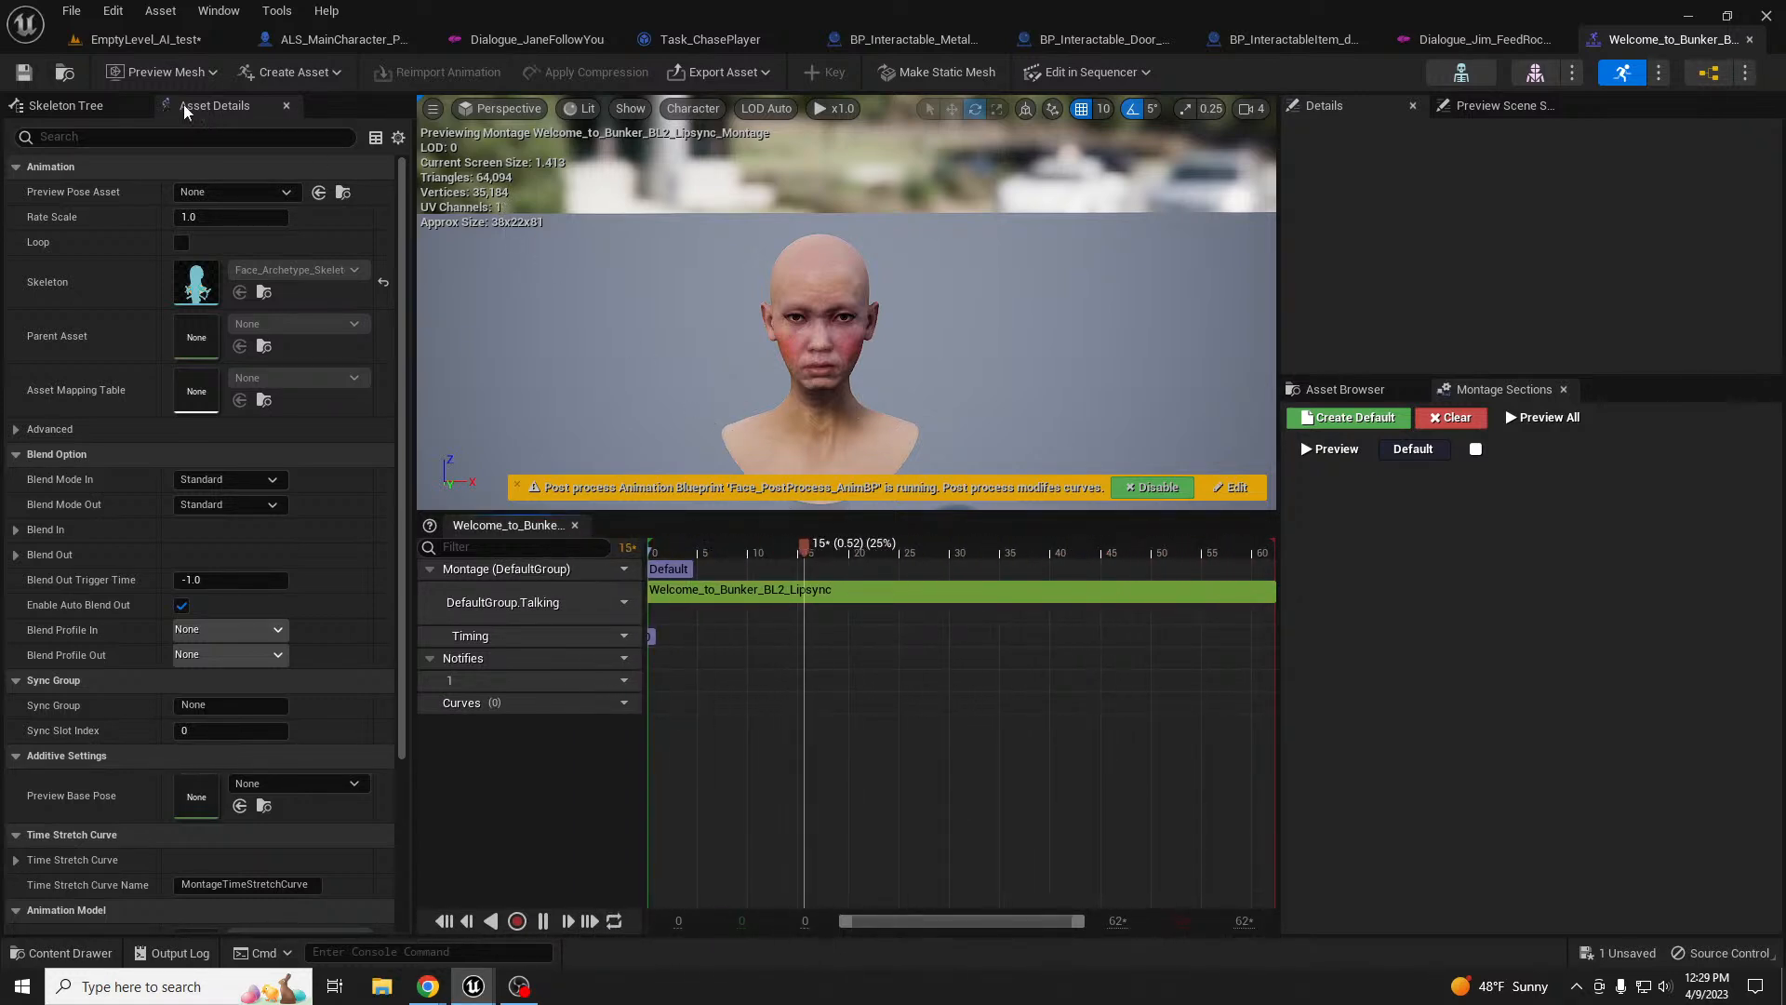
# - Play-test EmptyLevel_AI_test by talking to the NPC beside the bus, end the session, and focus on that NPC
pyautogui.click(145, 40)
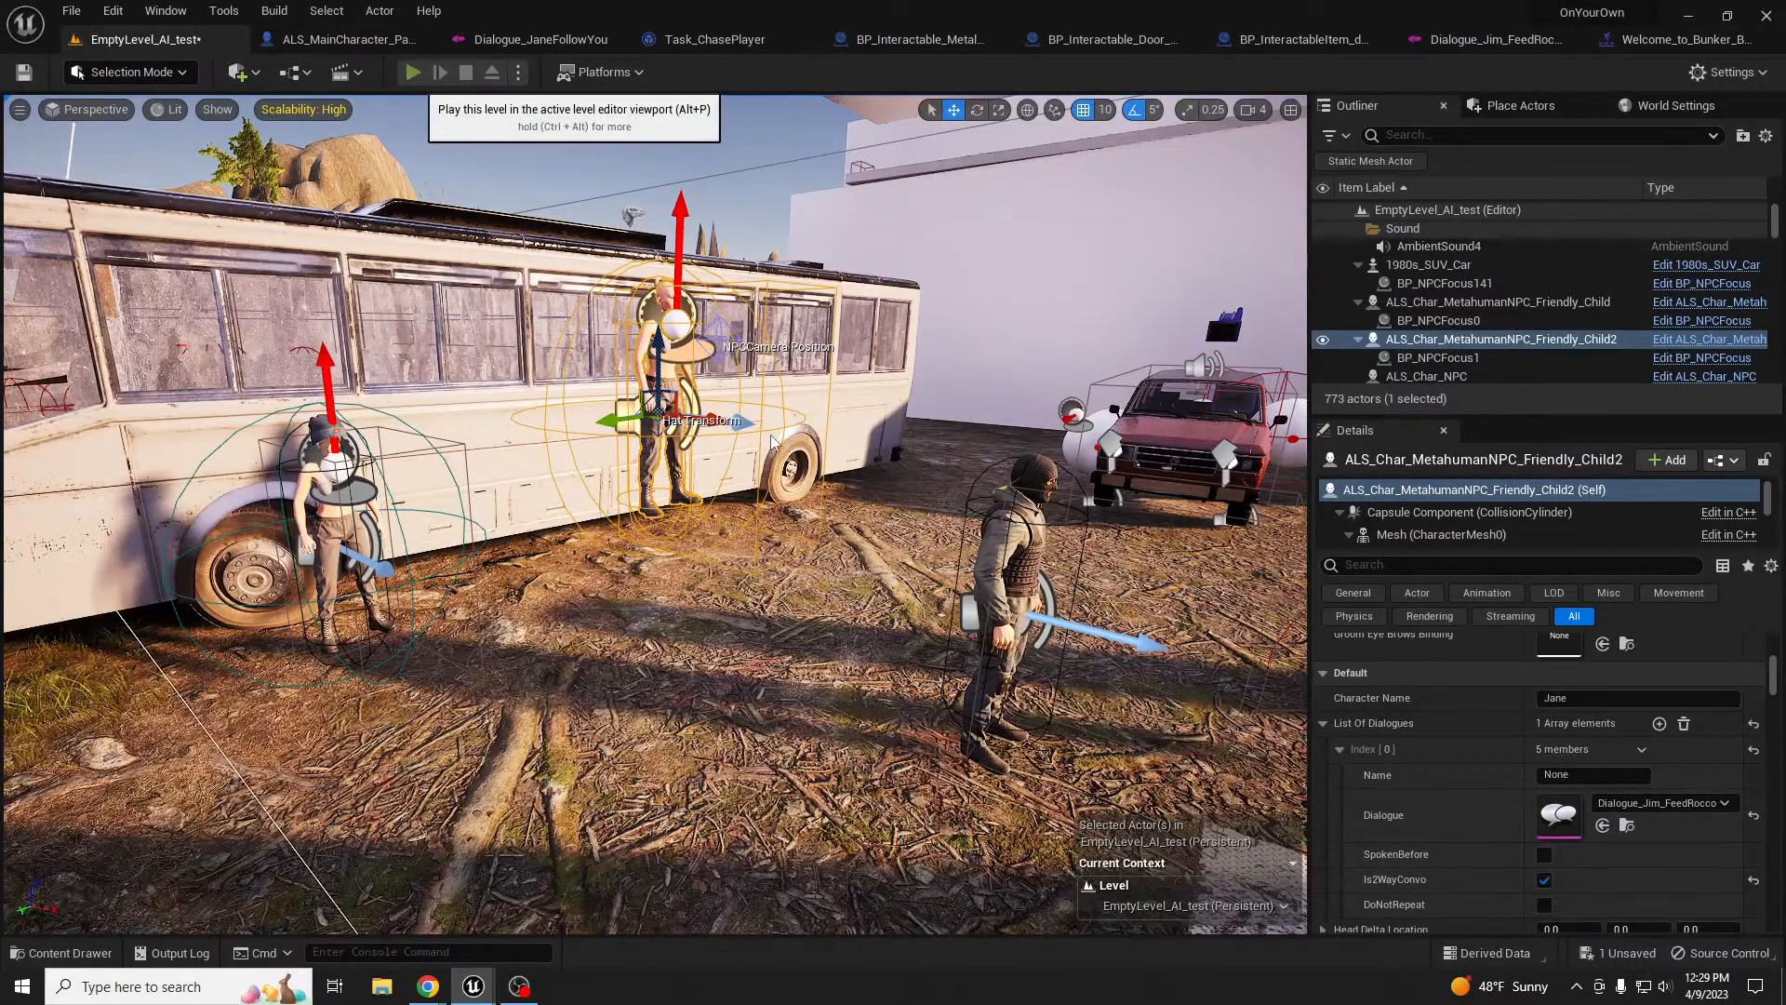
pyautogui.hotkey('alt', 'p')
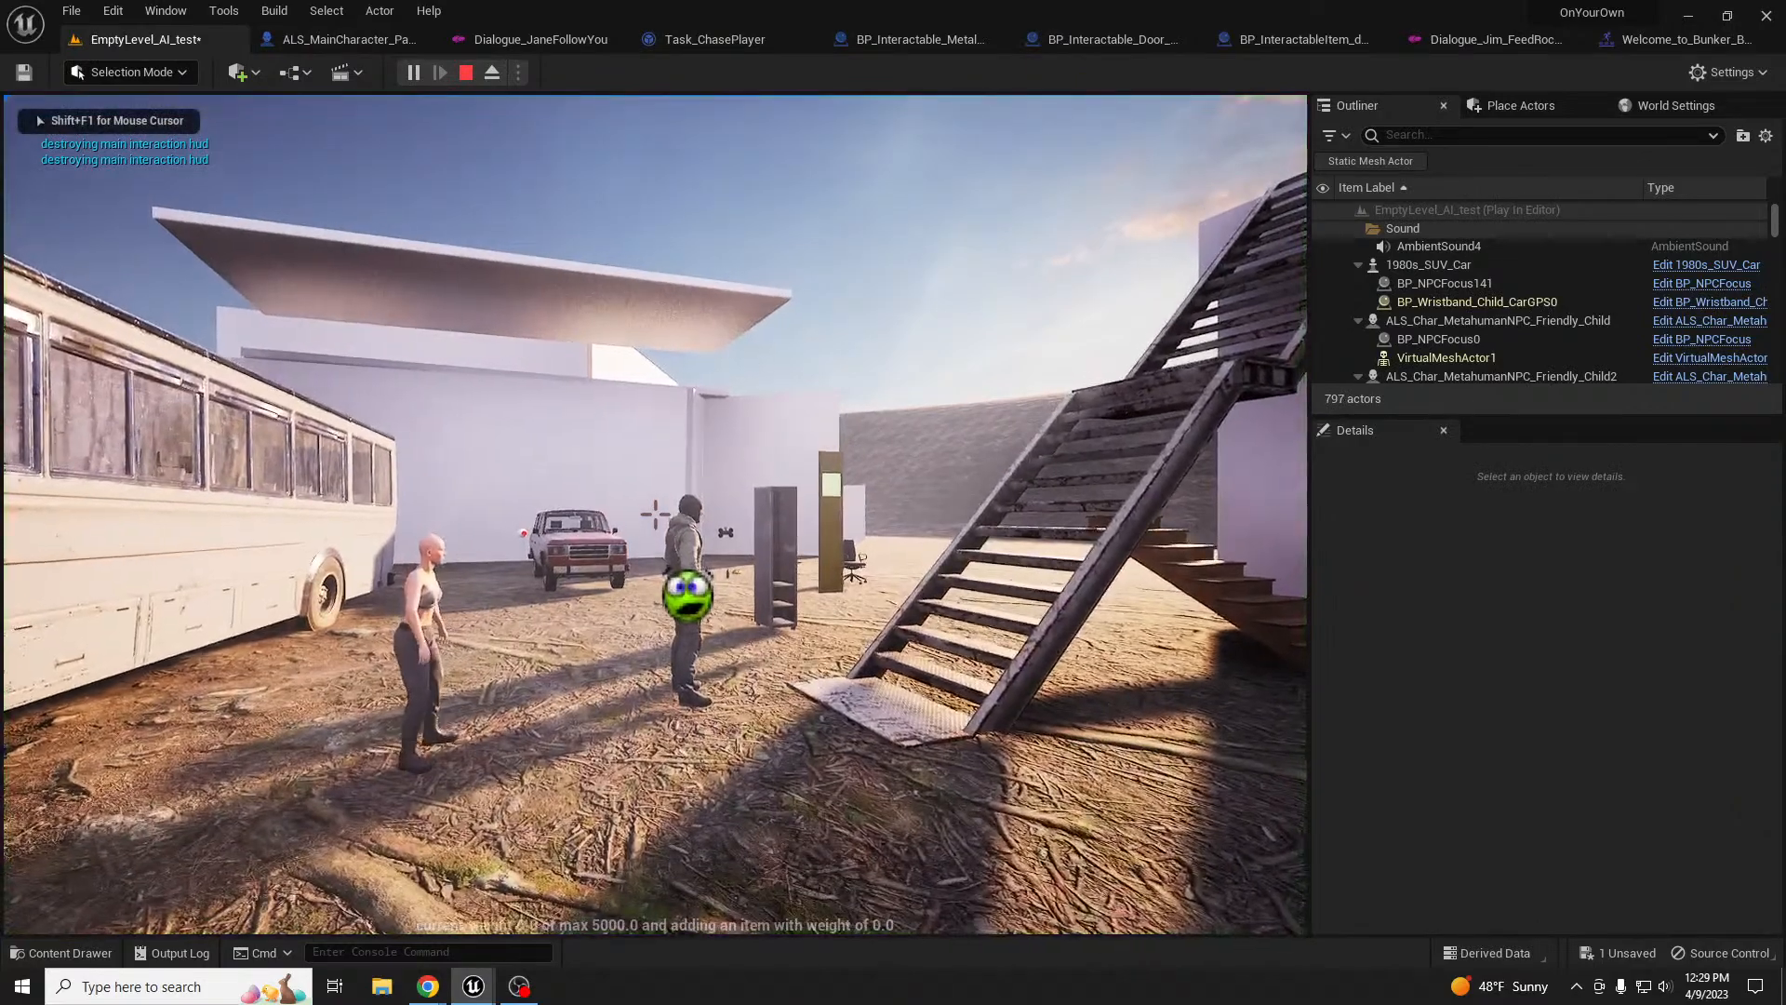
pyautogui.press('w')
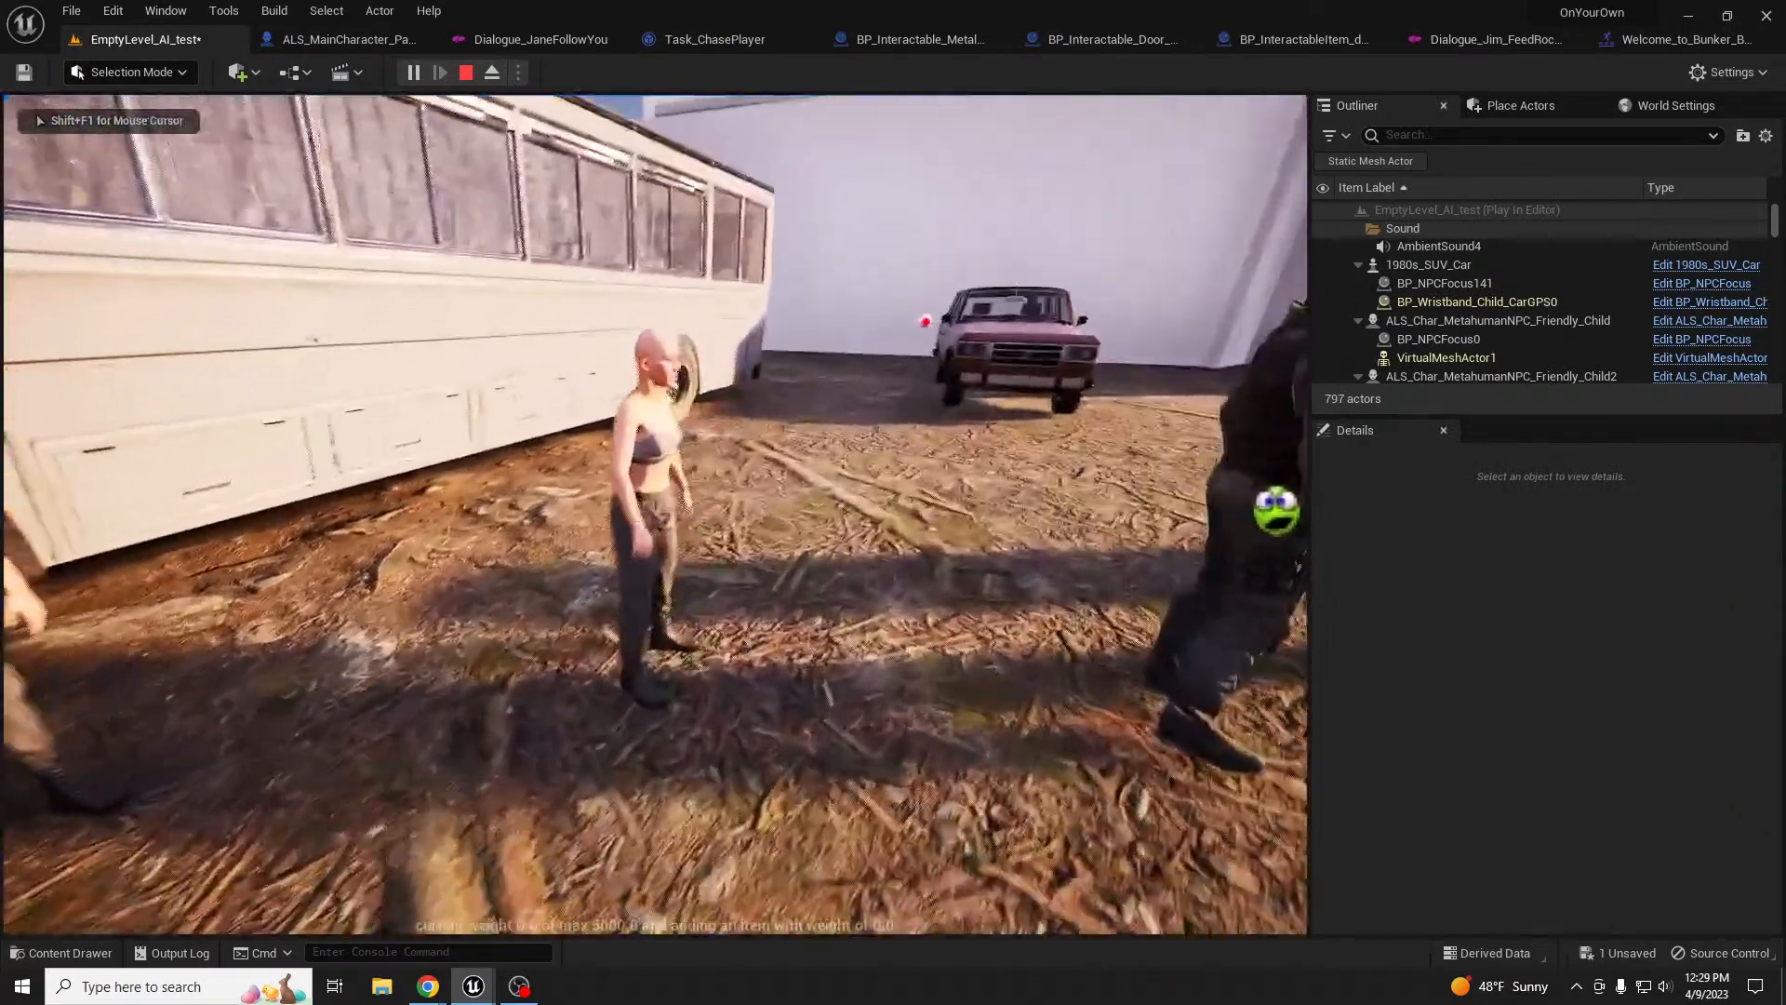
pyautogui.press('e')
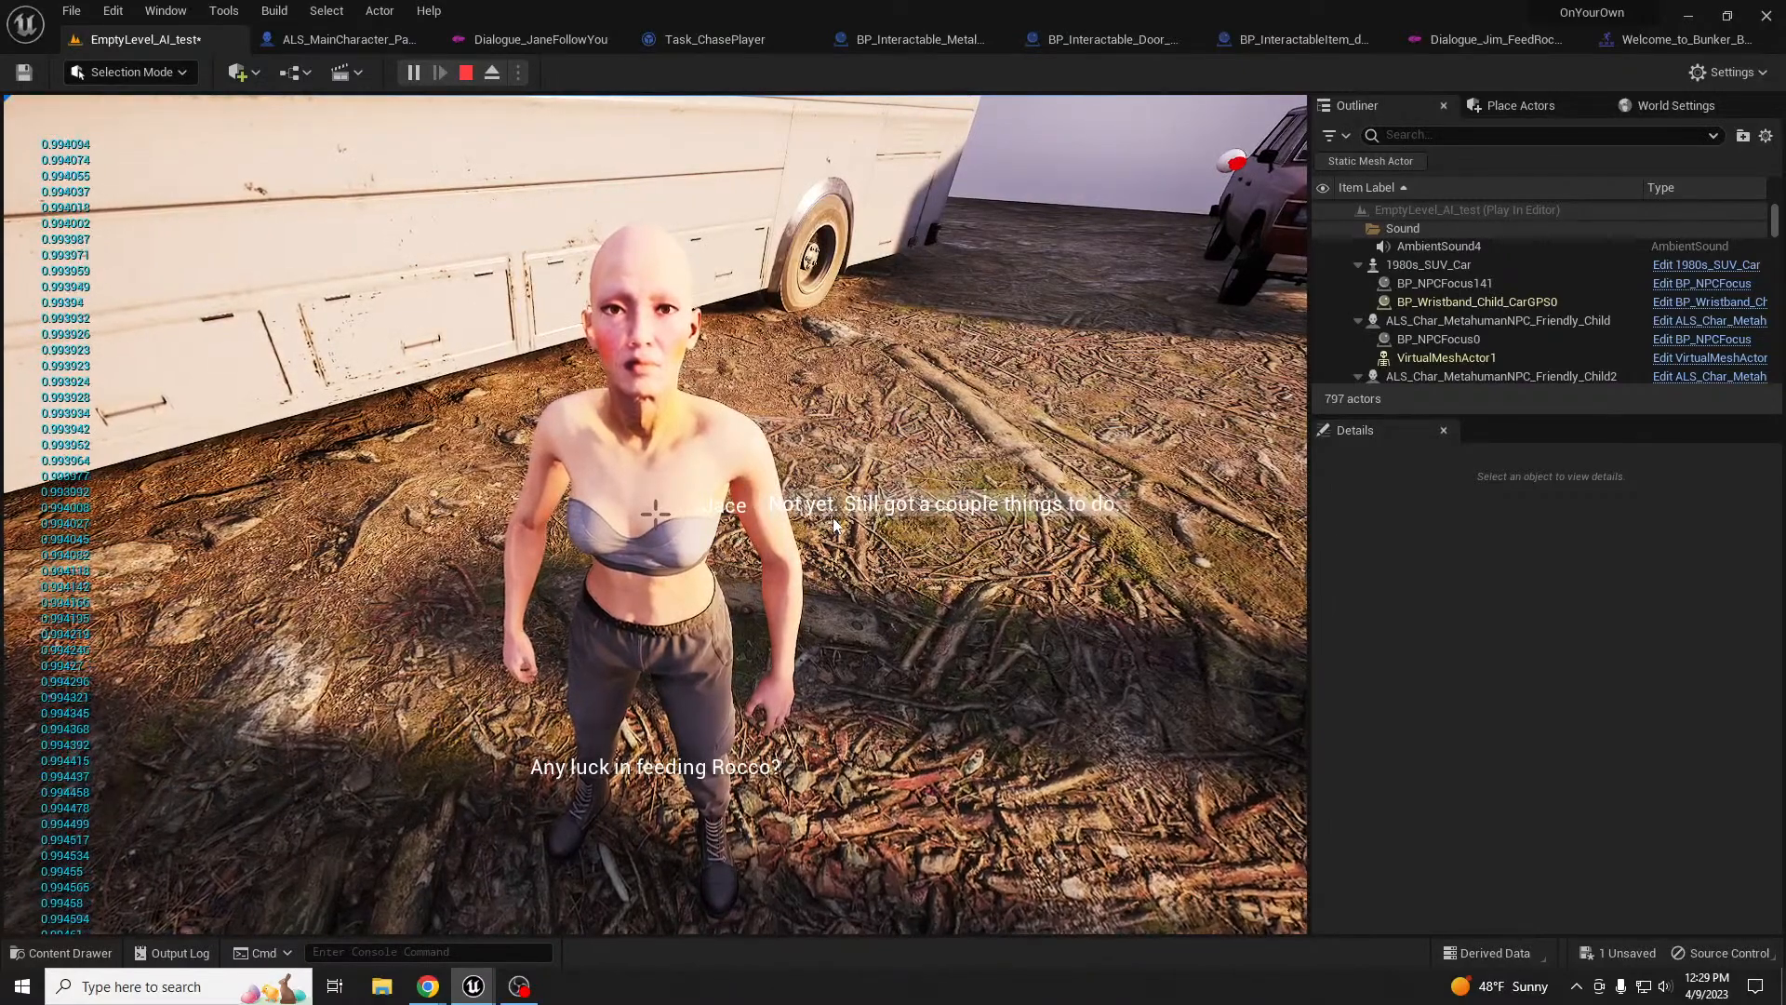
pyautogui.press('Escape')
pyautogui.press('f')
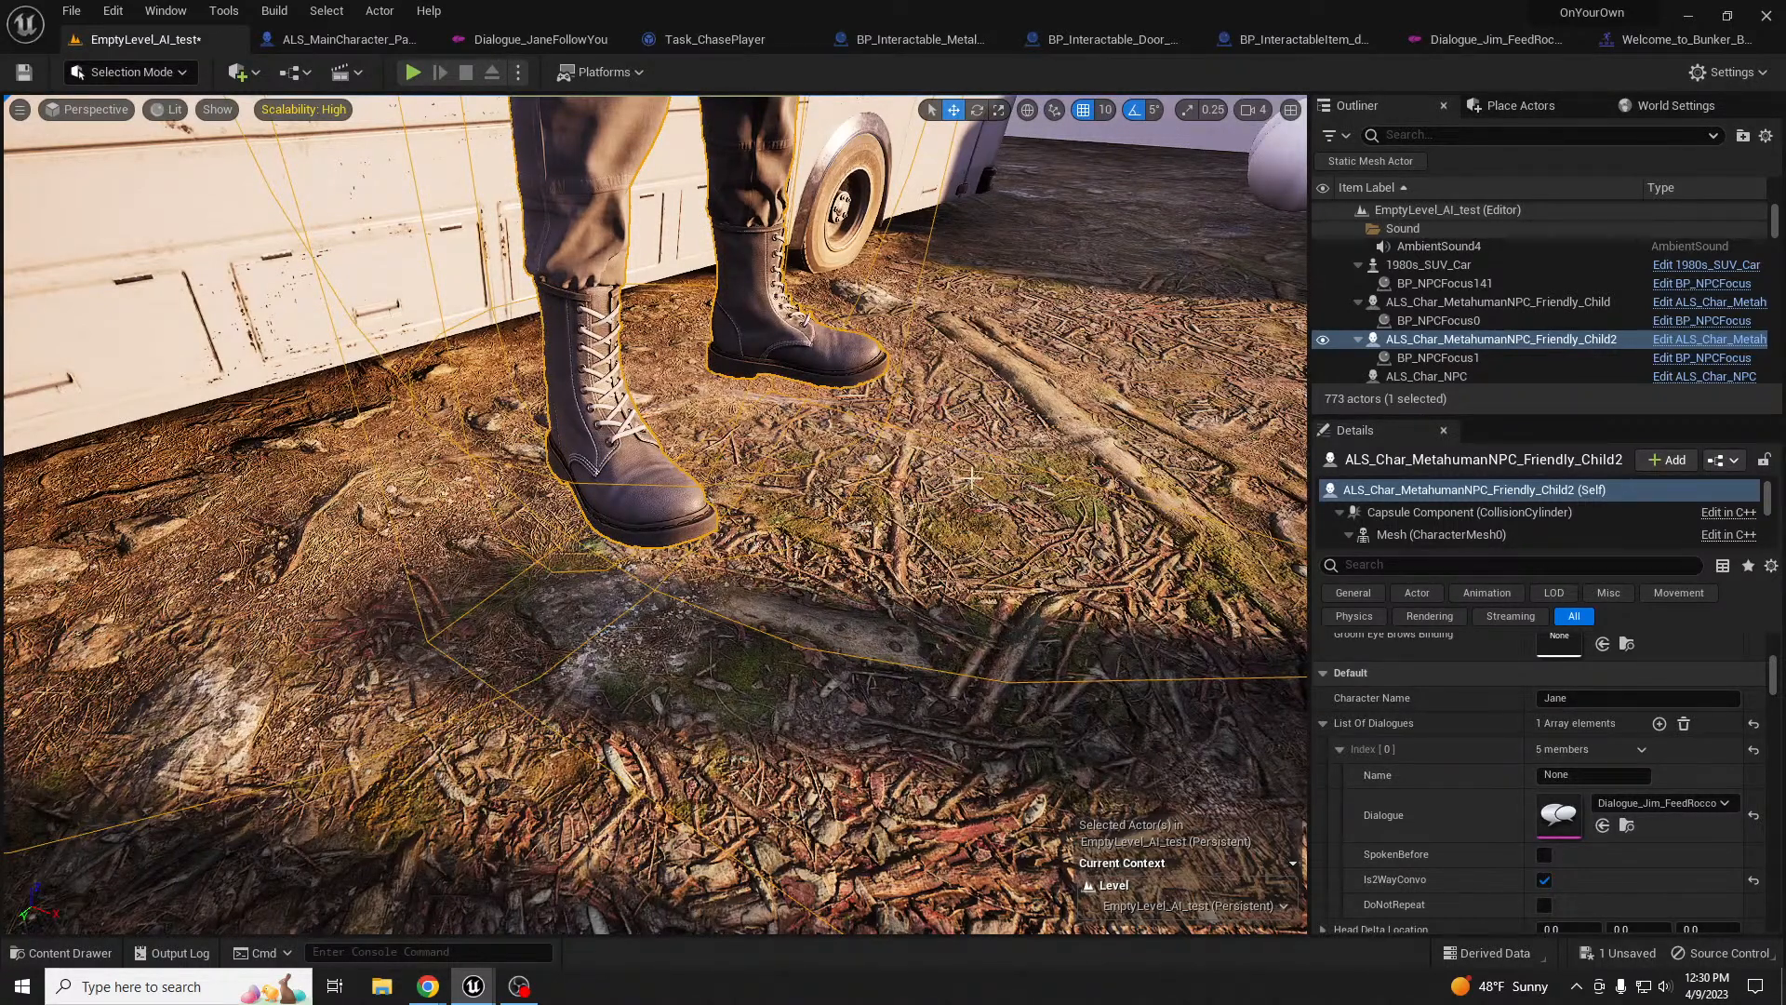
# - Play-test the level by talking to Jane beside the bus, answer "Sure, what is it?", and end the session
pyautogui.press('f')
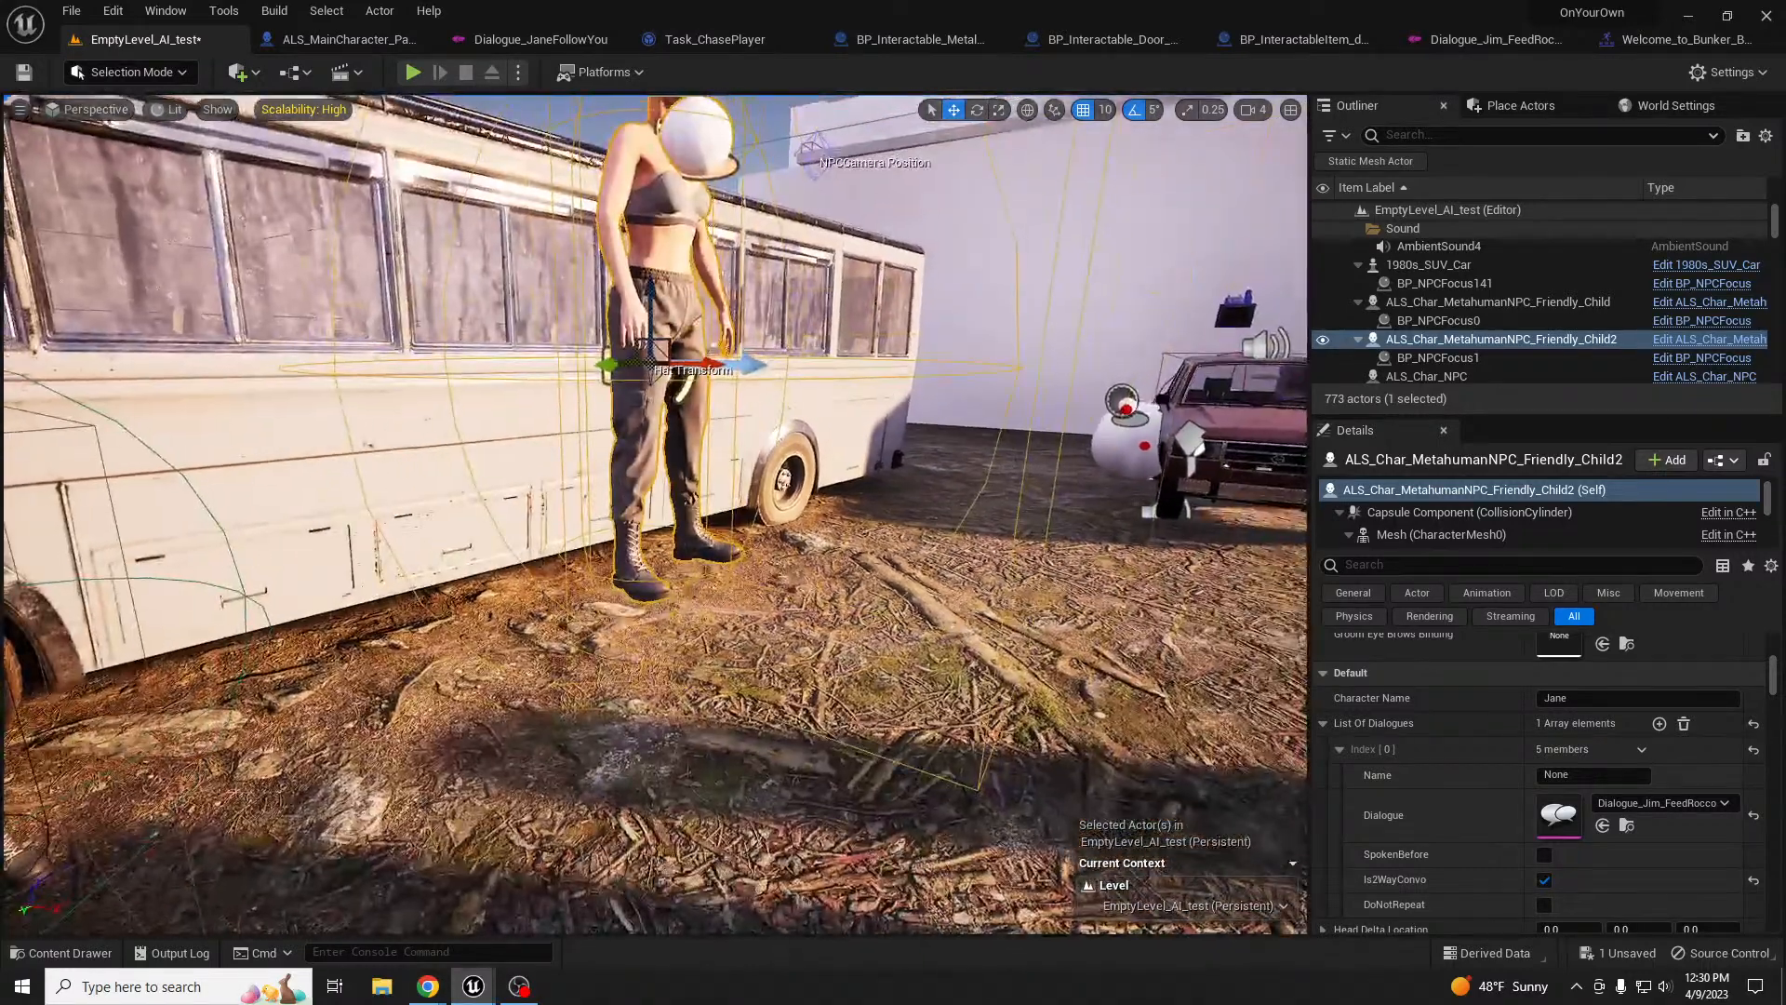
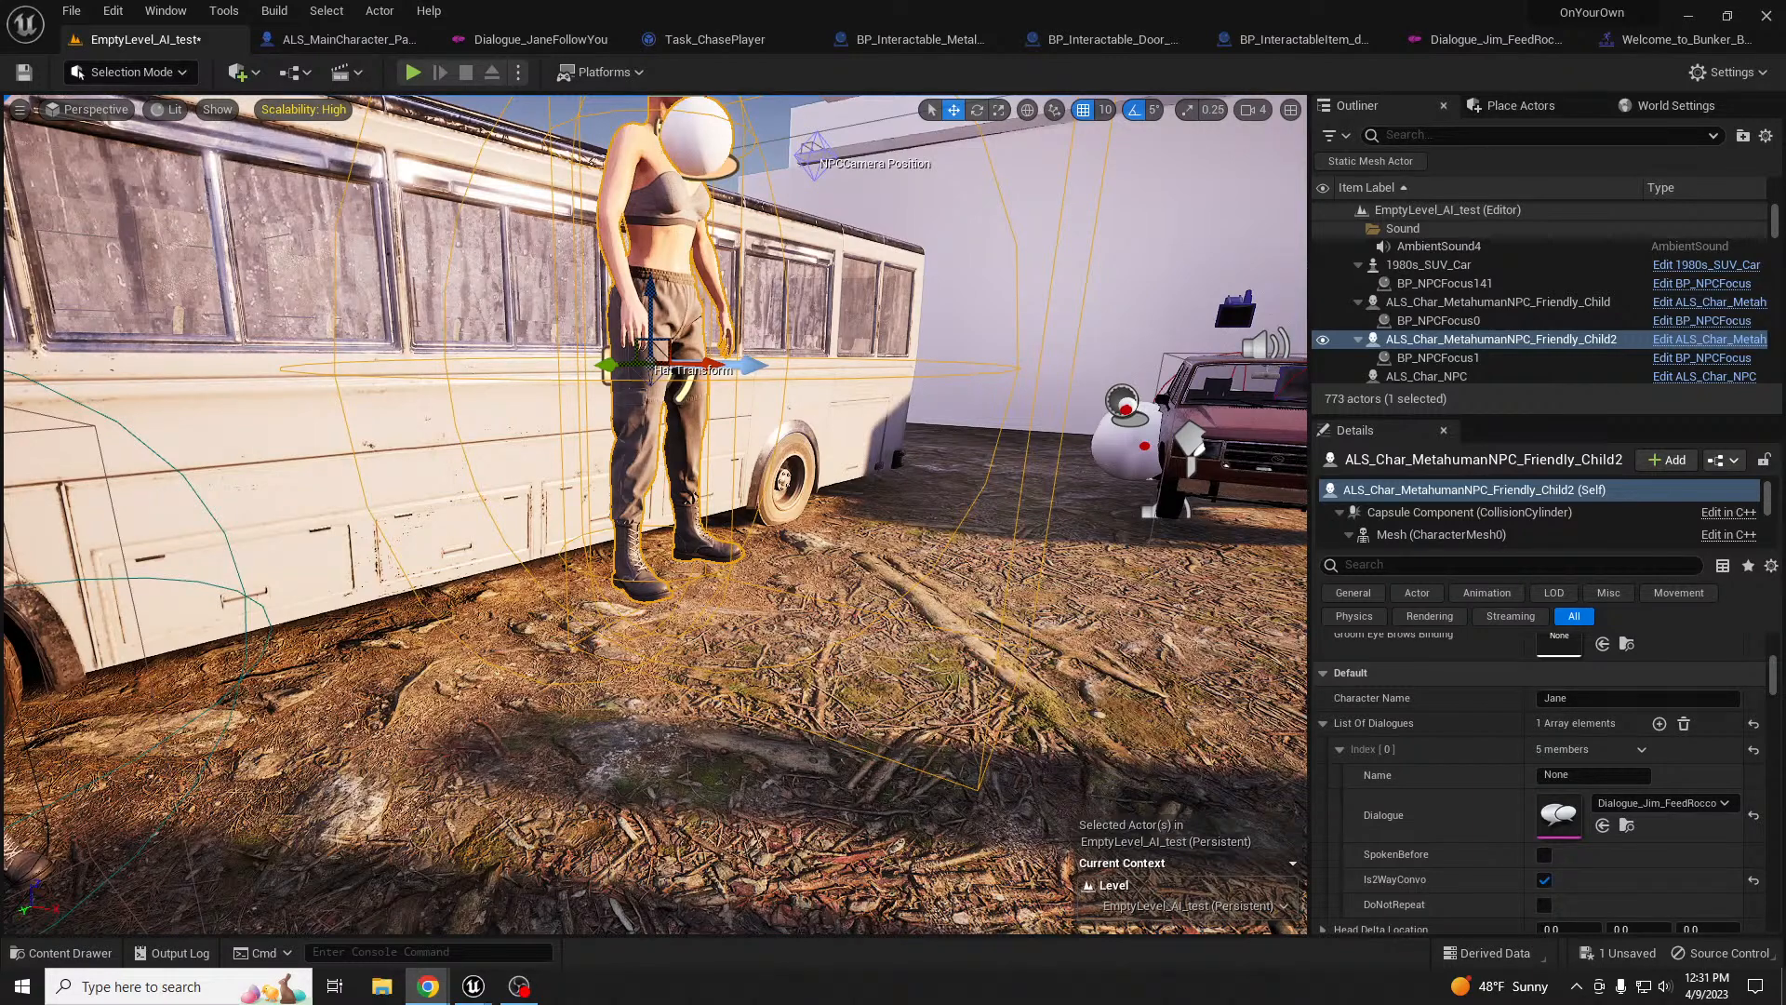
pyautogui.moveTo(919, 439); pyautogui.dragTo(920, 409, button='right')
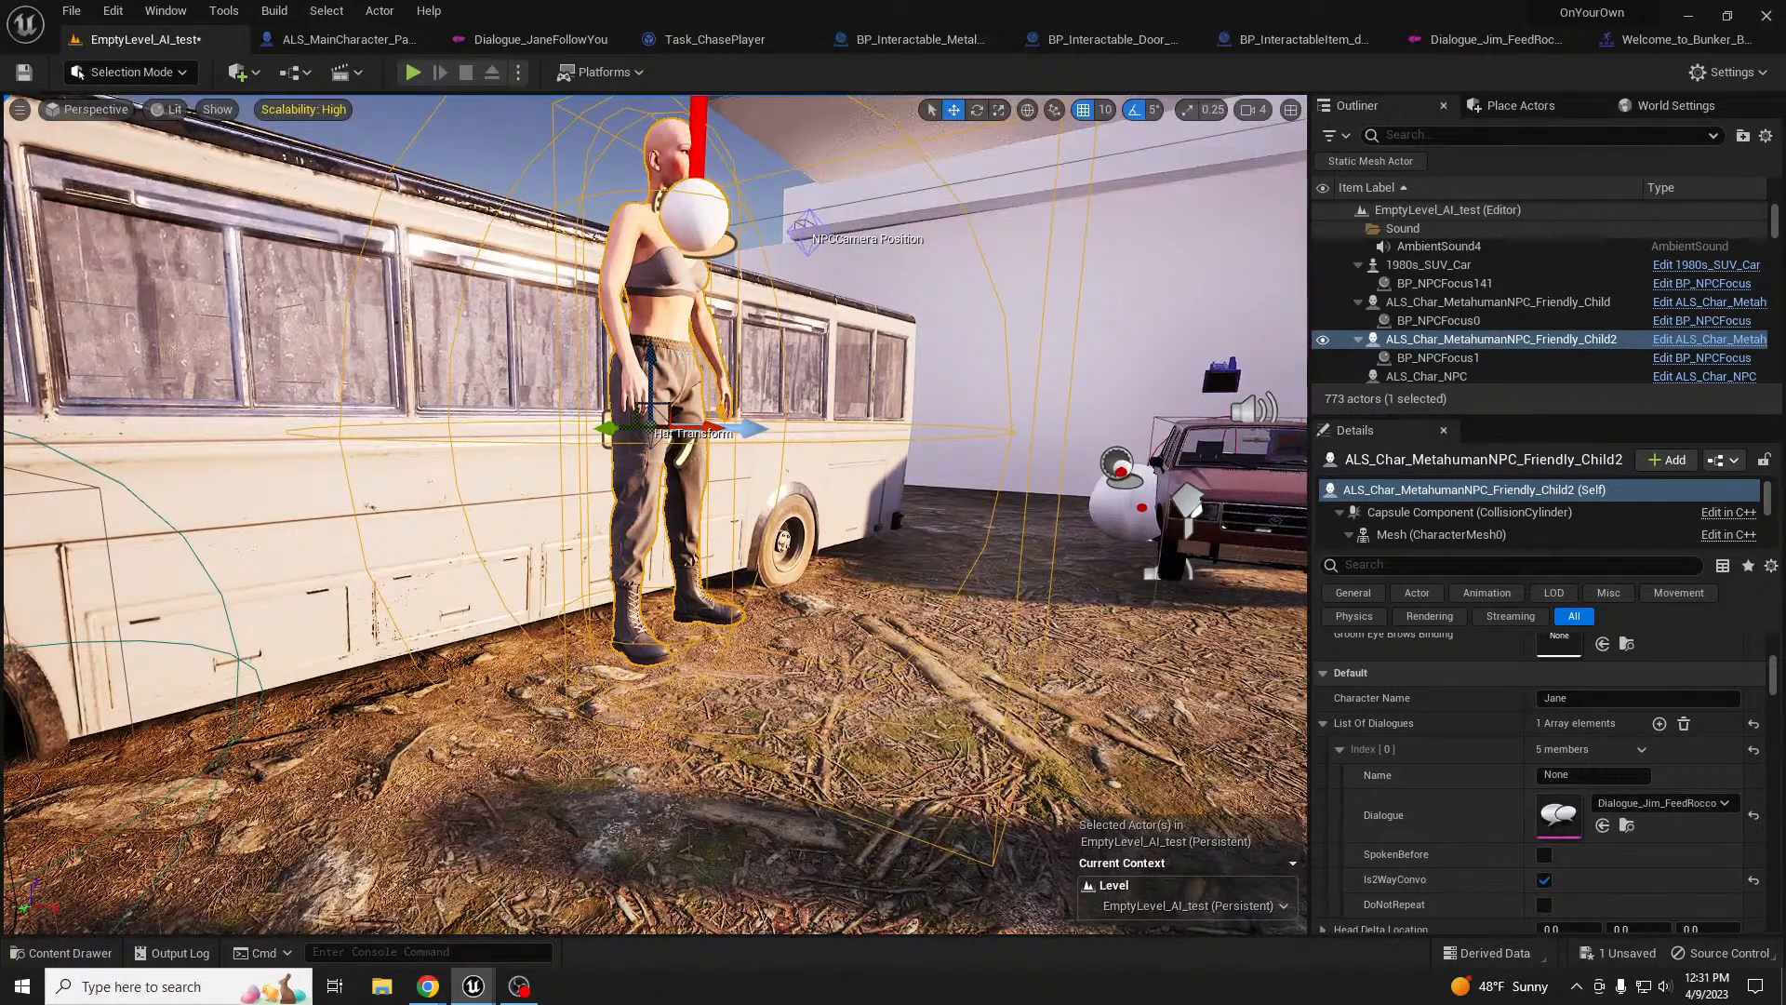
pyautogui.moveTo(474, 988)
pyautogui.moveTo(835, 550); pyautogui.dragTo(784, 591, button='right')
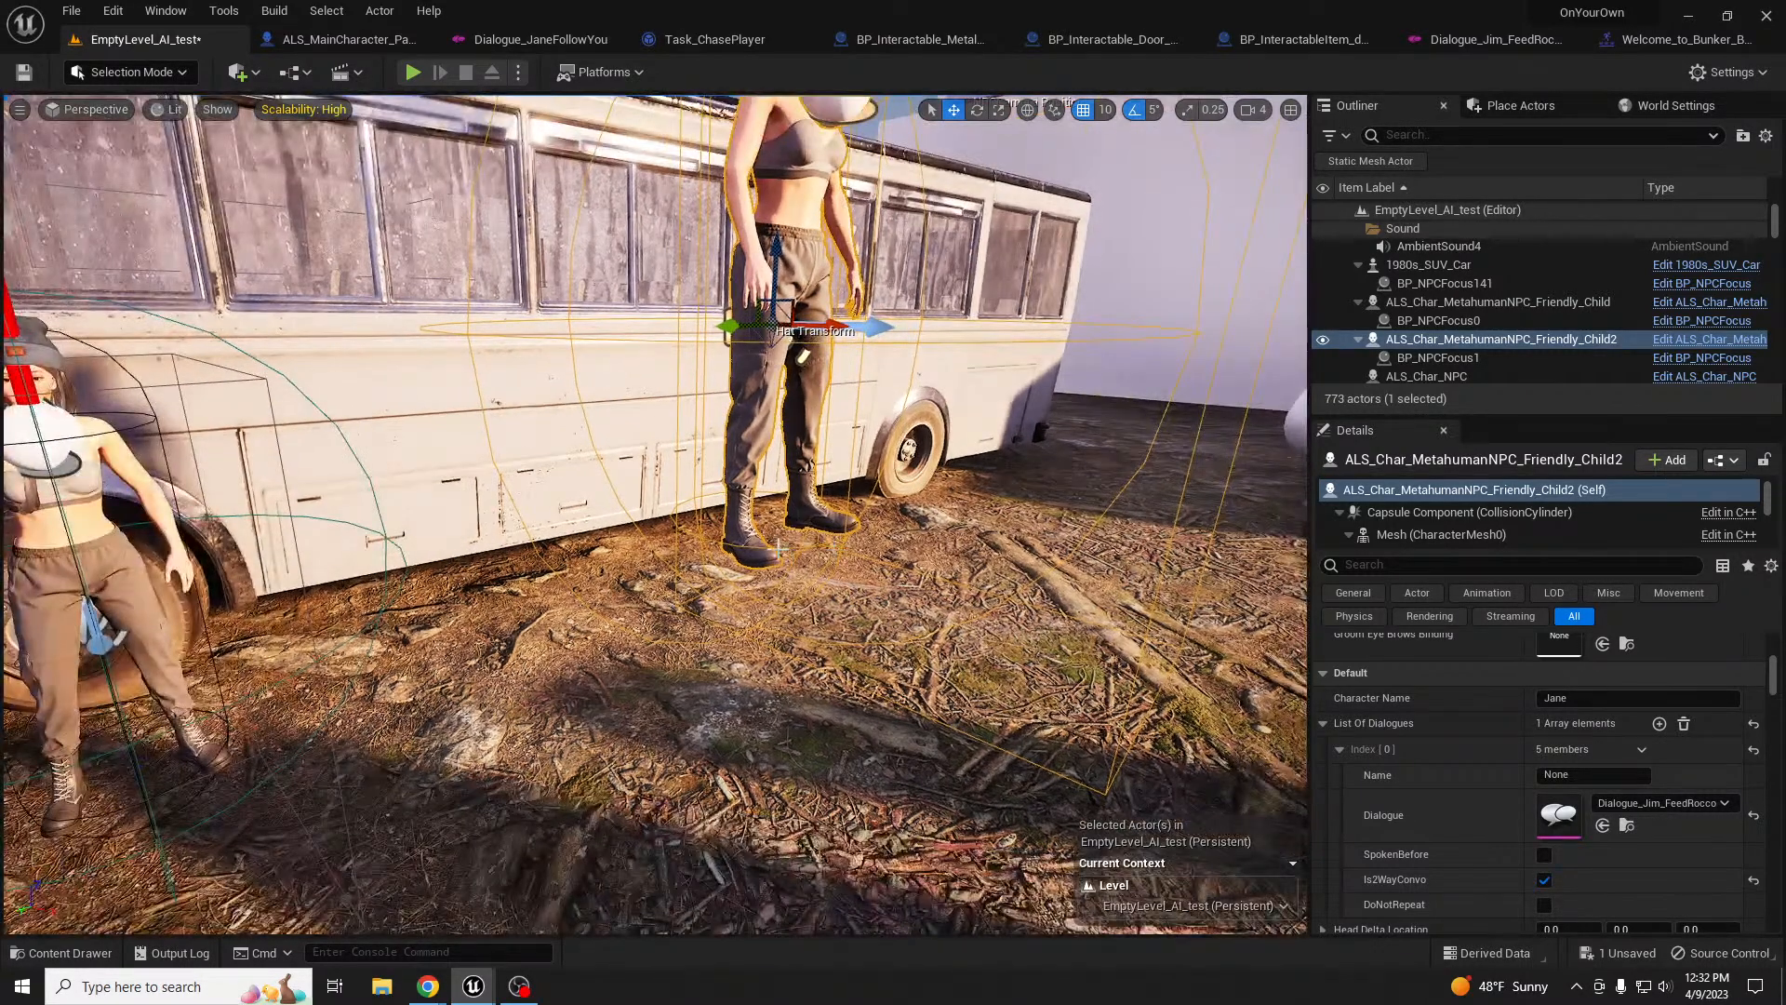
pyautogui.hotkey('alt', 'p')
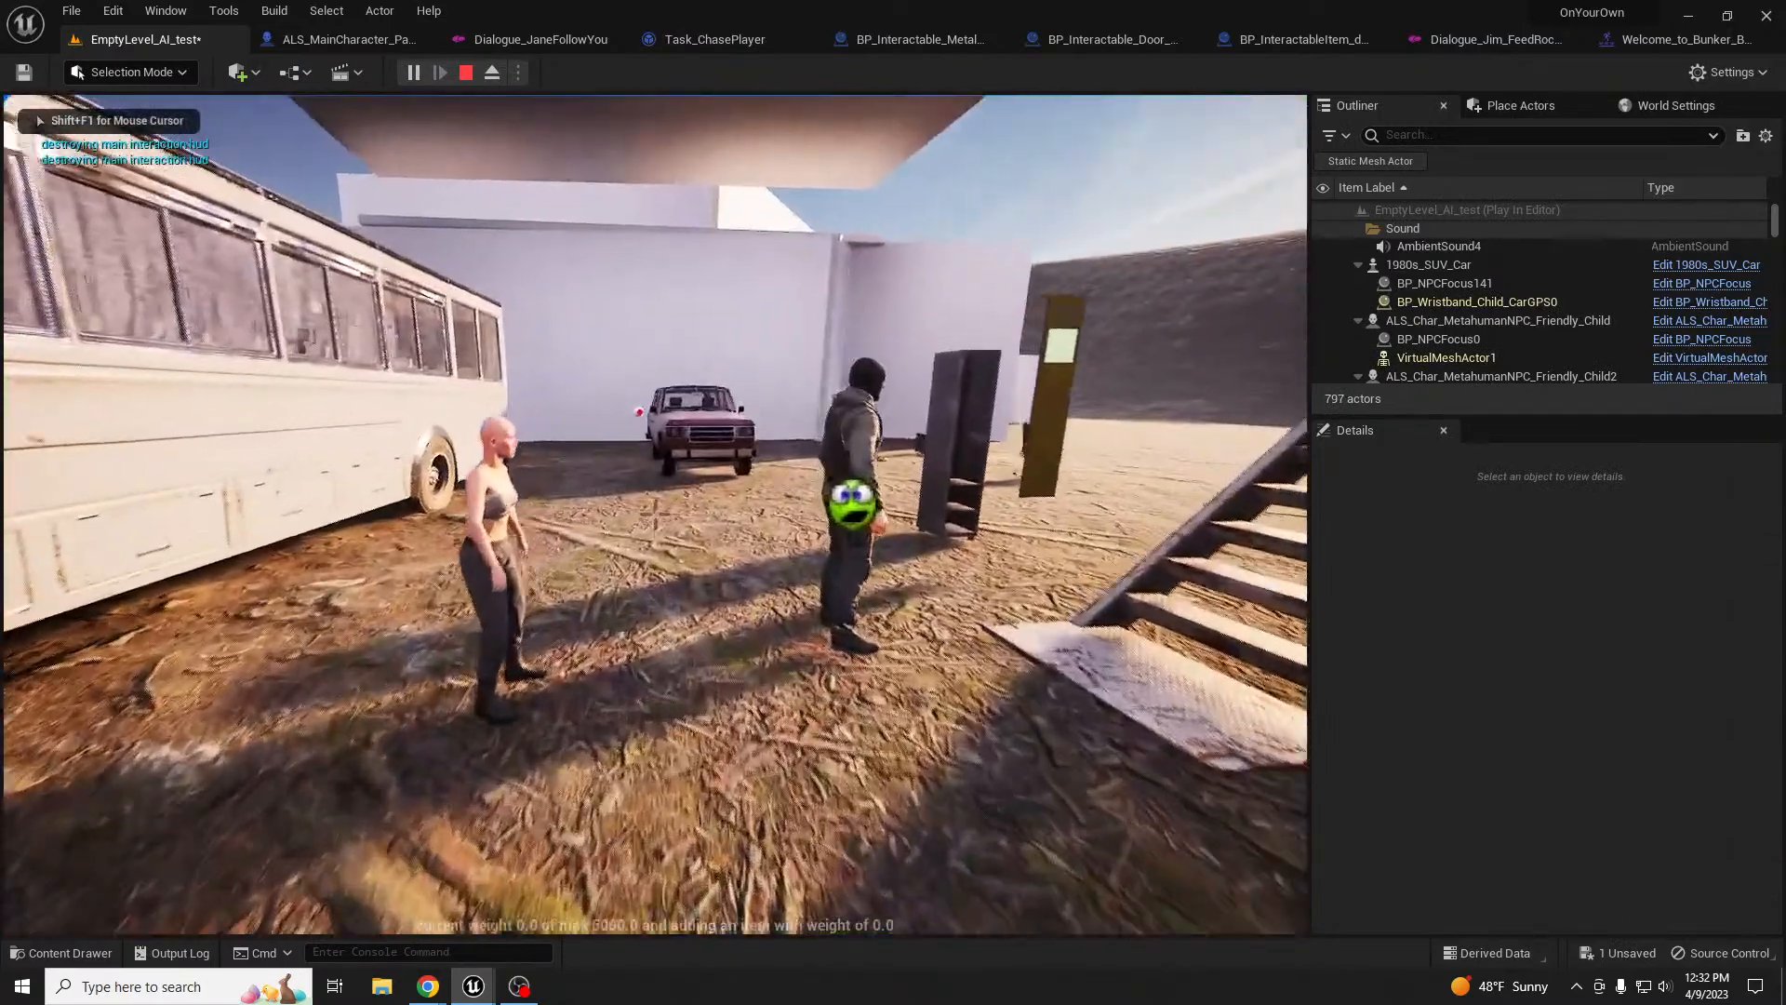
pyautogui.press('w')
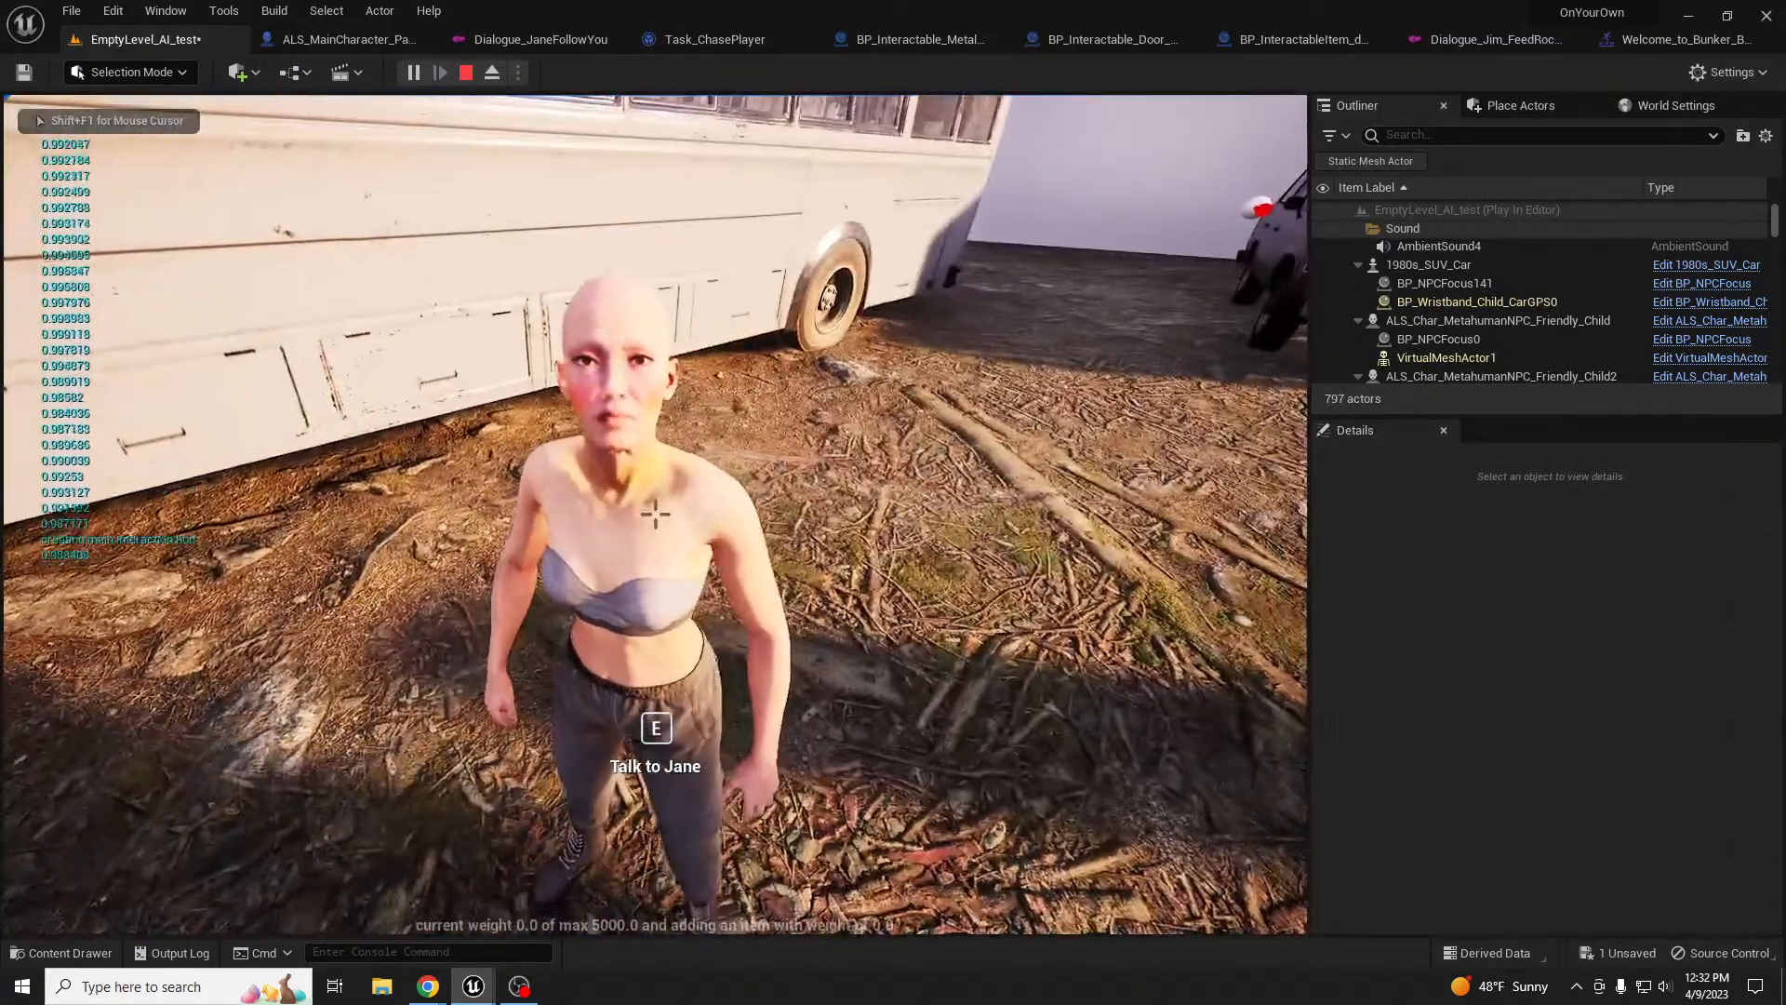
pyautogui.press('e')
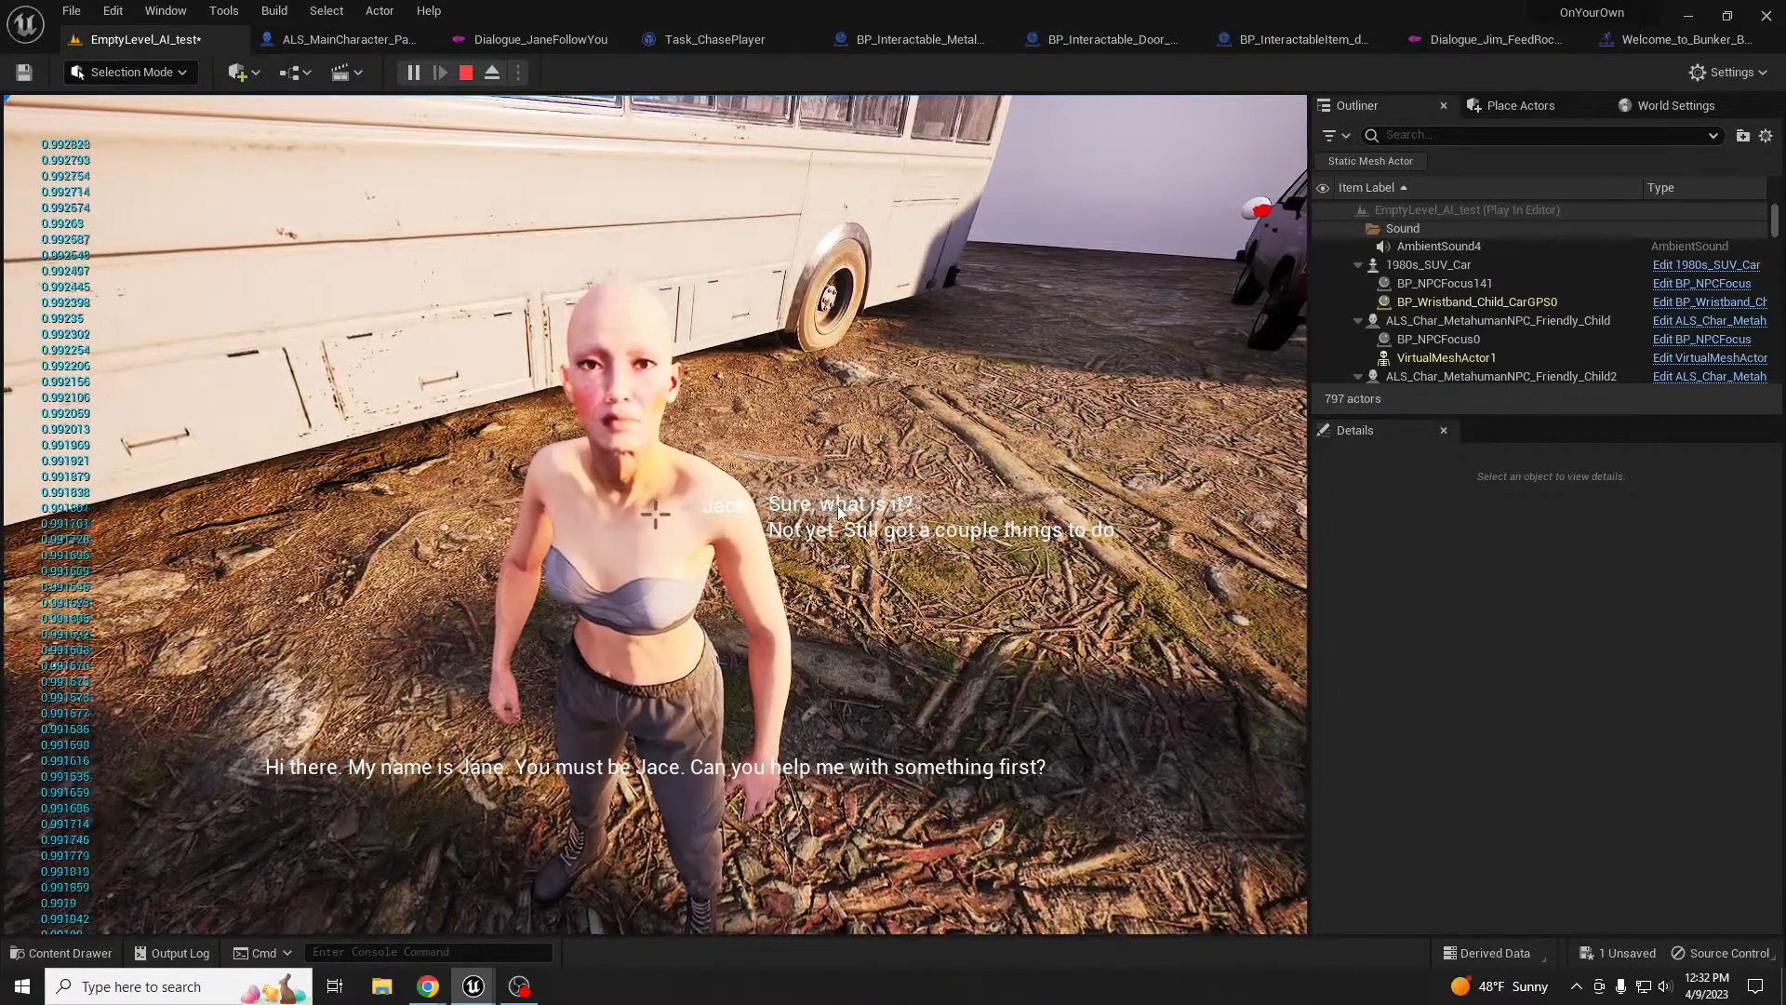
pyautogui.click(833, 503)
pyautogui.click(837, 507)
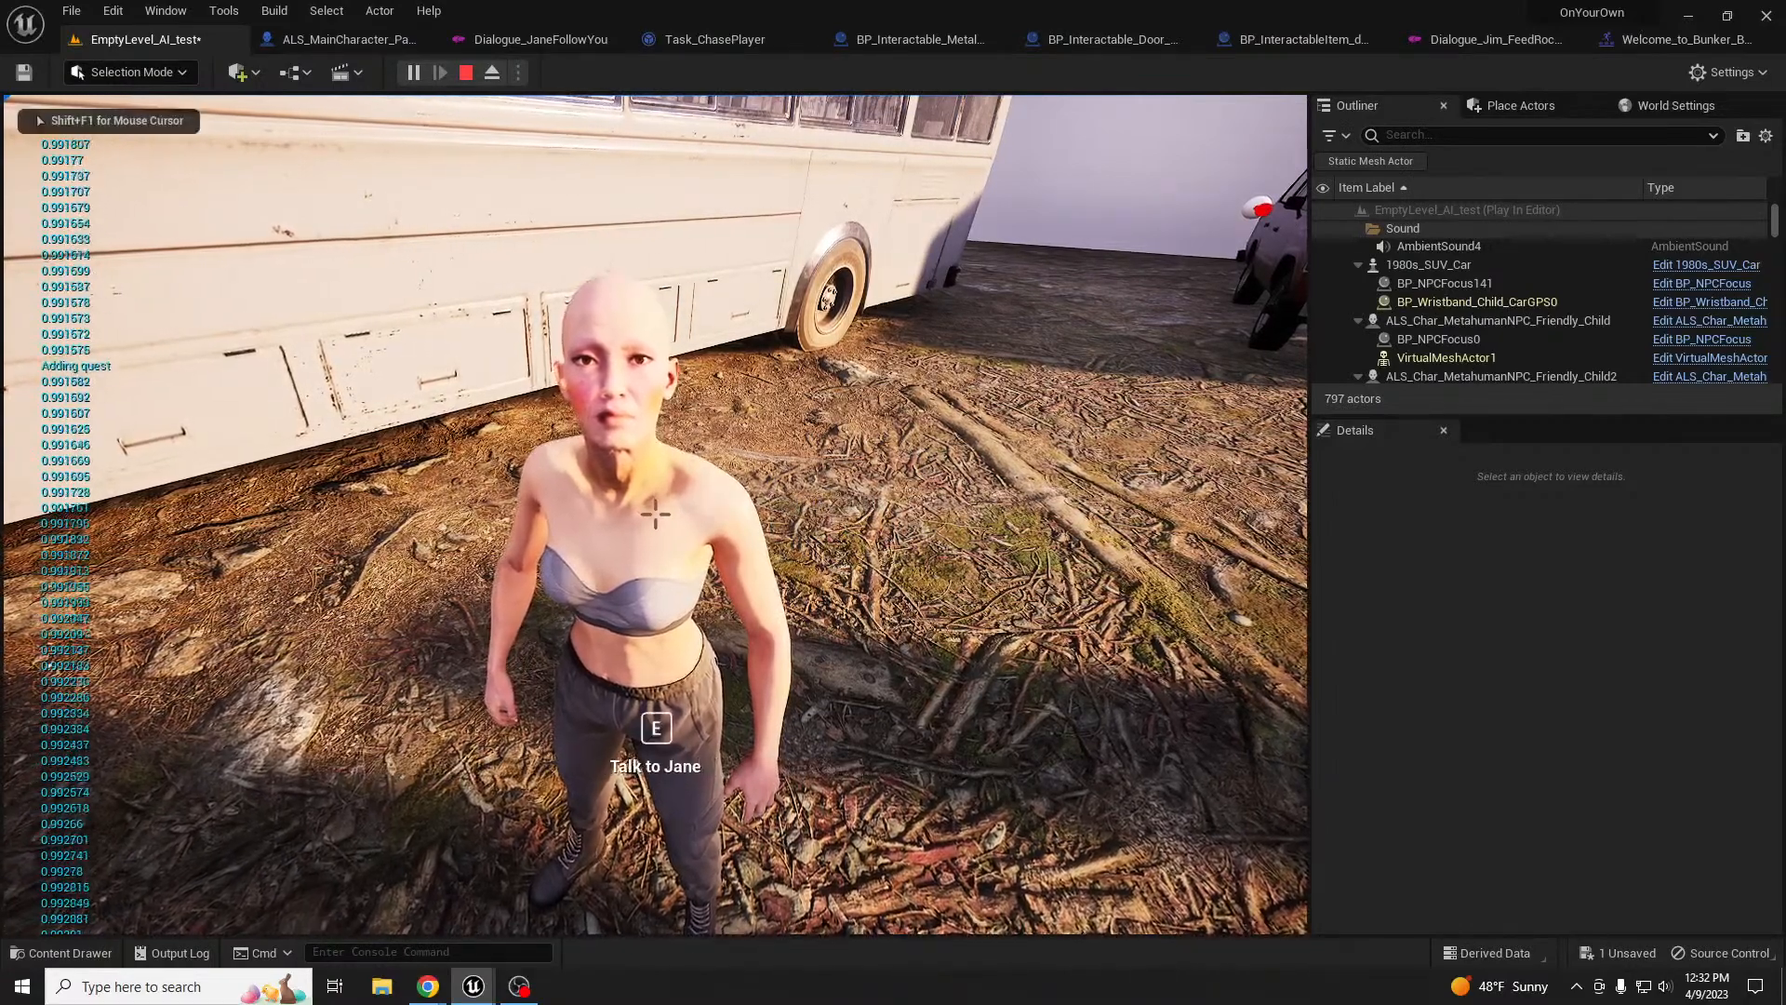
pyautogui.press('Escape')
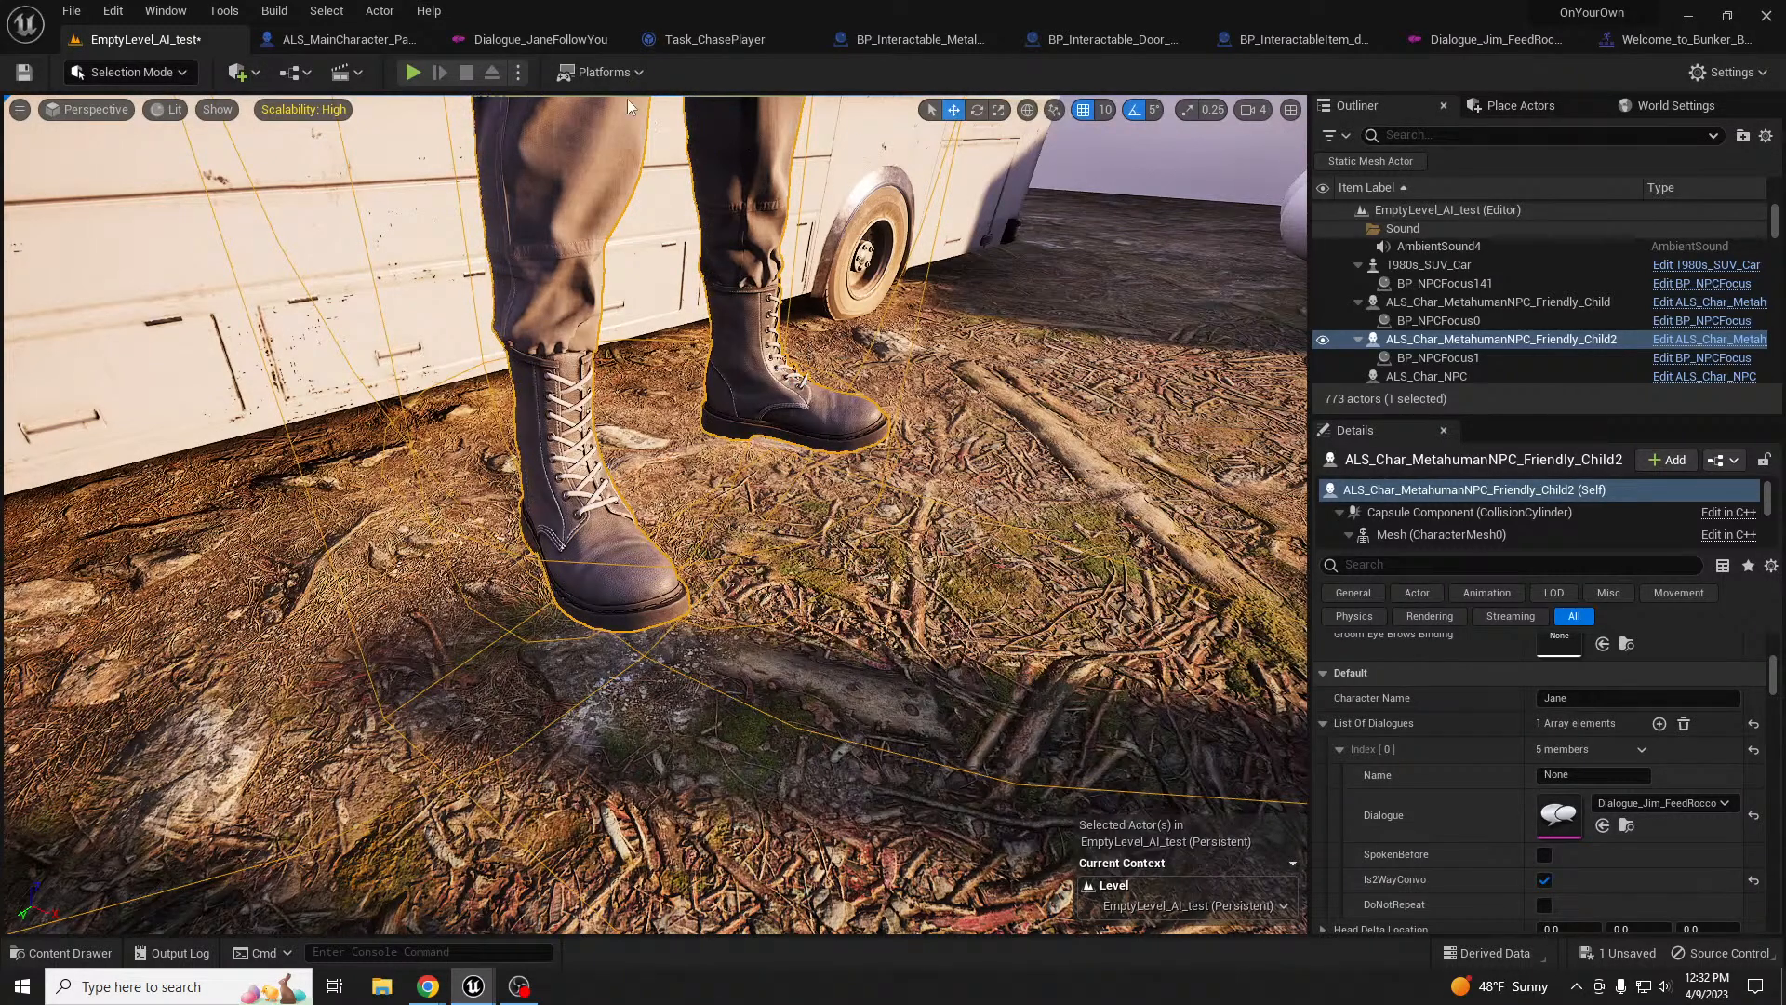
# - Close Dialogue_JaneFollowYou and open the Welcome_to_Bunker_BL2_Lipsync facial montage from the "Hi there" node of Dialogue_Jim_FeedRocco
pyautogui.click(557, 41)
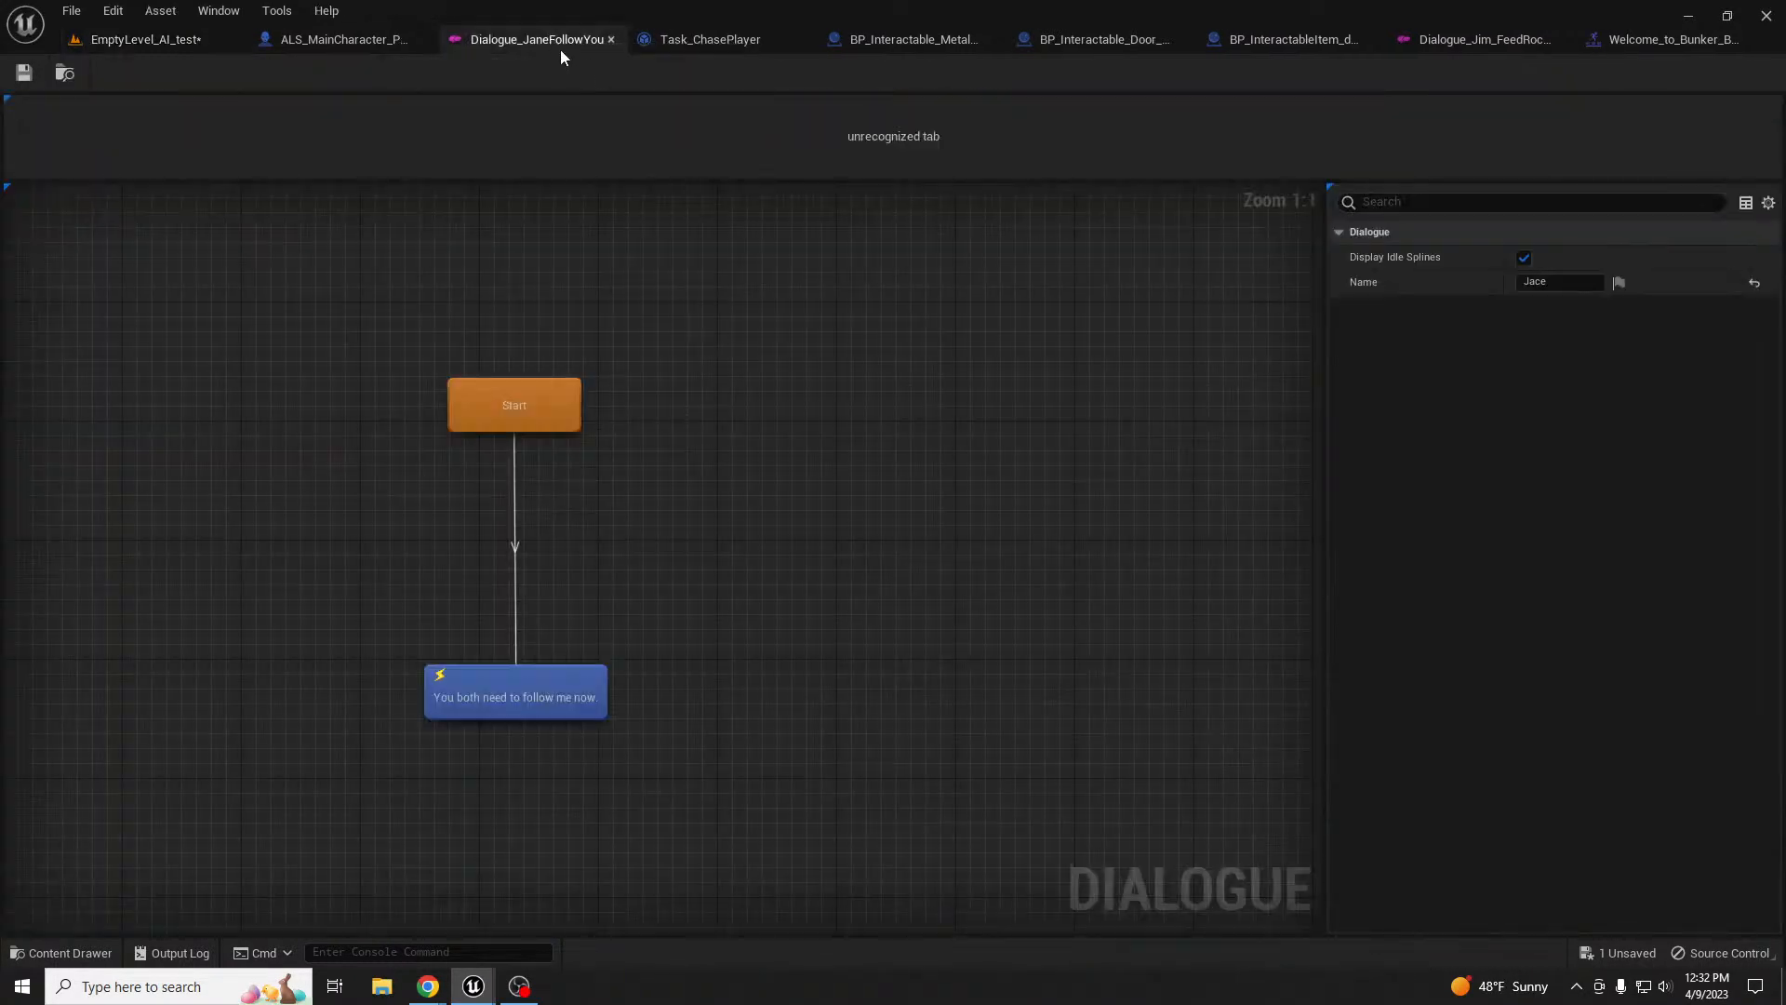
pyautogui.click(612, 40)
pyautogui.click(1209, 41)
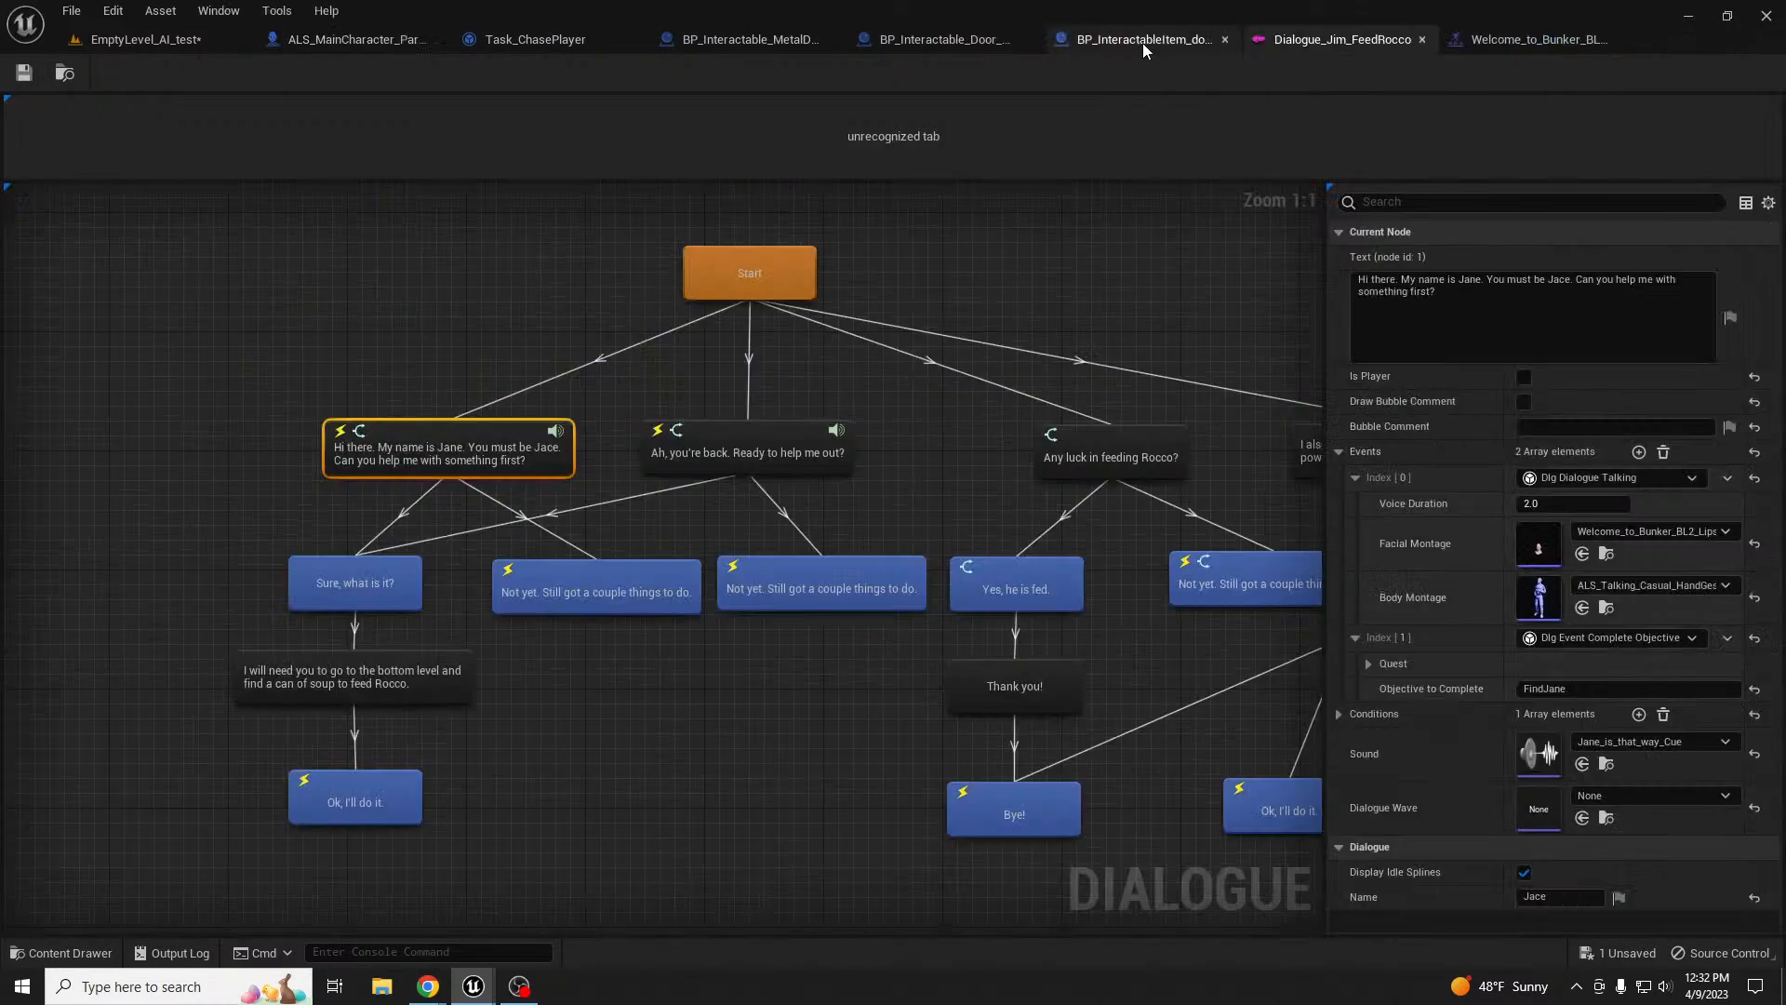
pyautogui.doubleClick(1539, 546)
# - Assign the lip-sync montage's animation track to DefaultGroup.DefaultSlot and save the montage
pyautogui.click(624, 604)
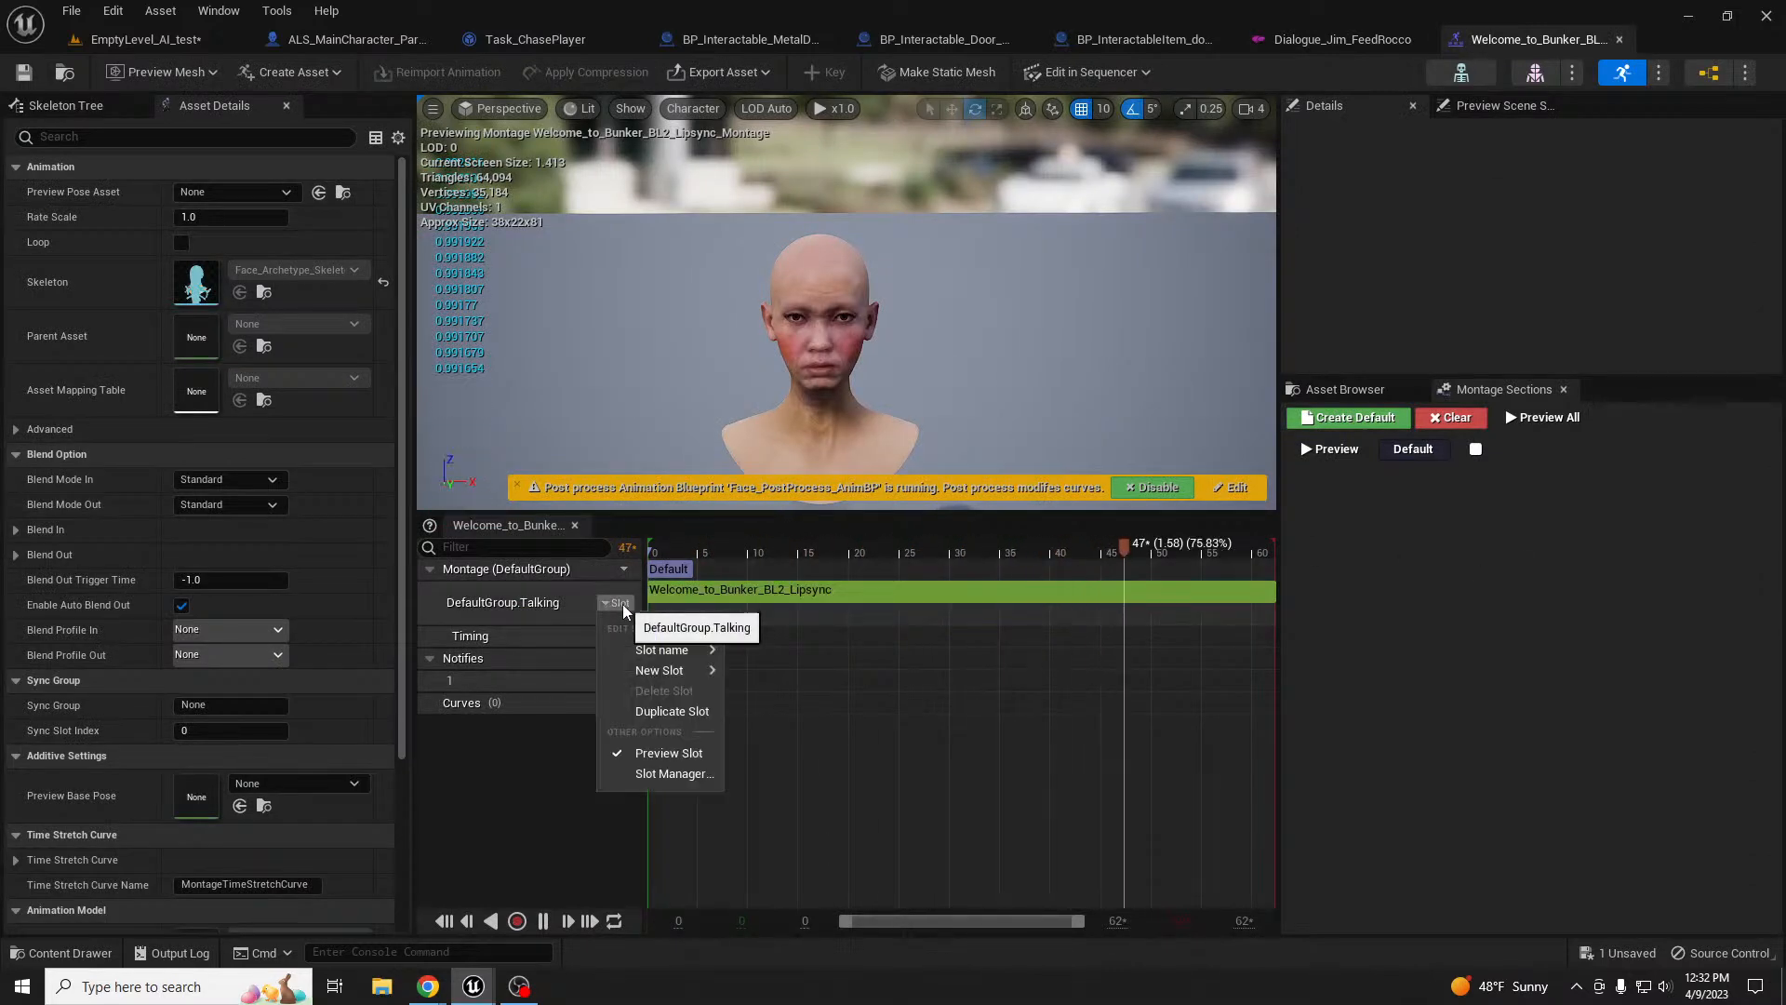
pyautogui.moveTo(698, 649)
pyautogui.click(777, 685)
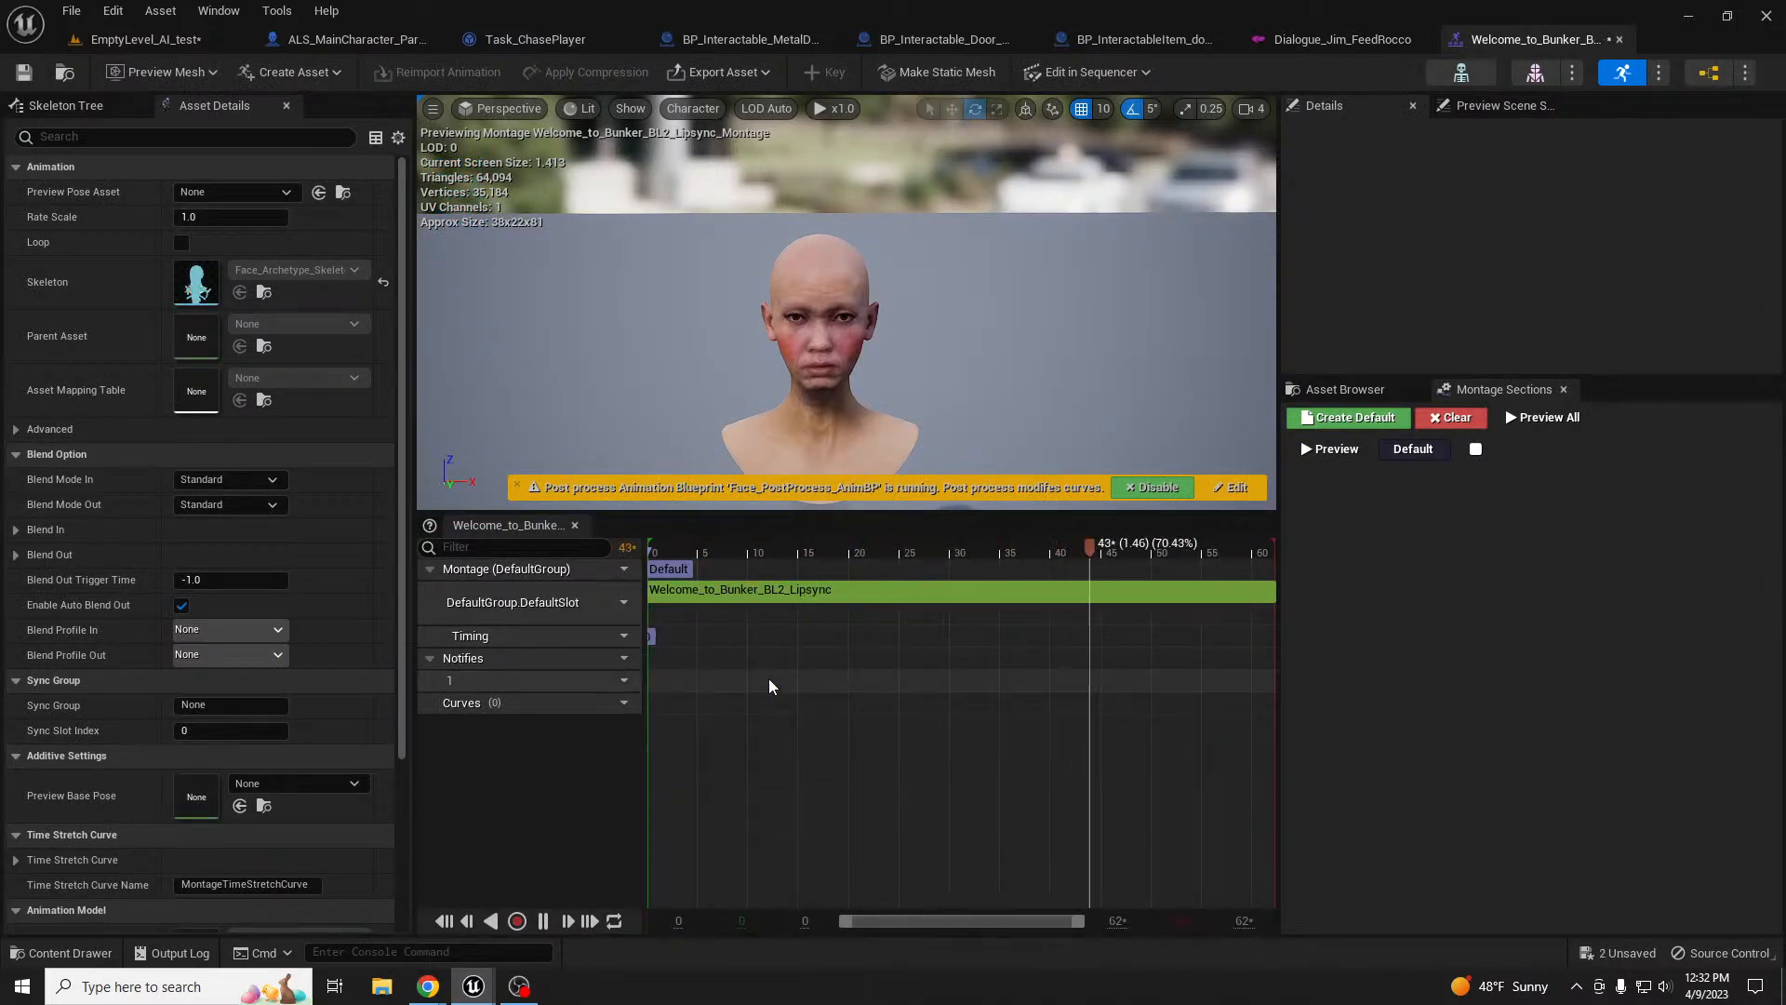
pyautogui.click(23, 74)
# - Add a DefaultGroup.Talking slot to the montage, delete its DefaultSlot track, then save and close the montage
pyautogui.click(618, 603)
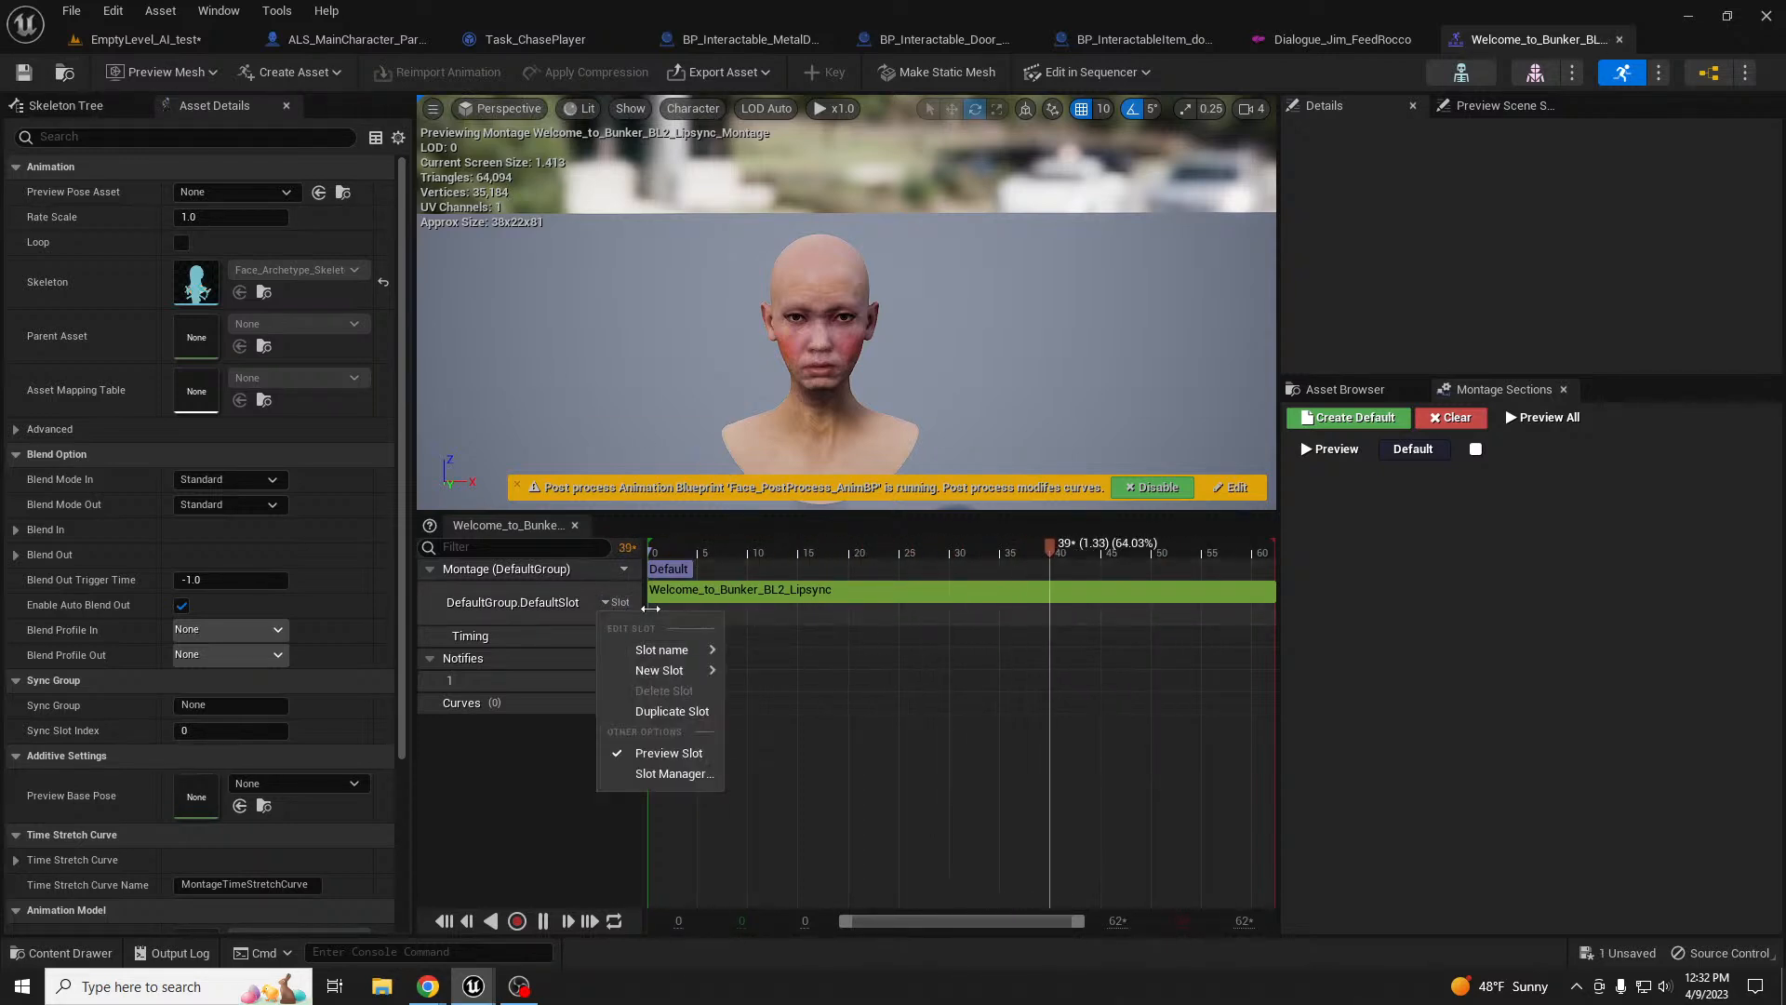
pyautogui.moveTo(674, 670)
pyautogui.click(759, 718)
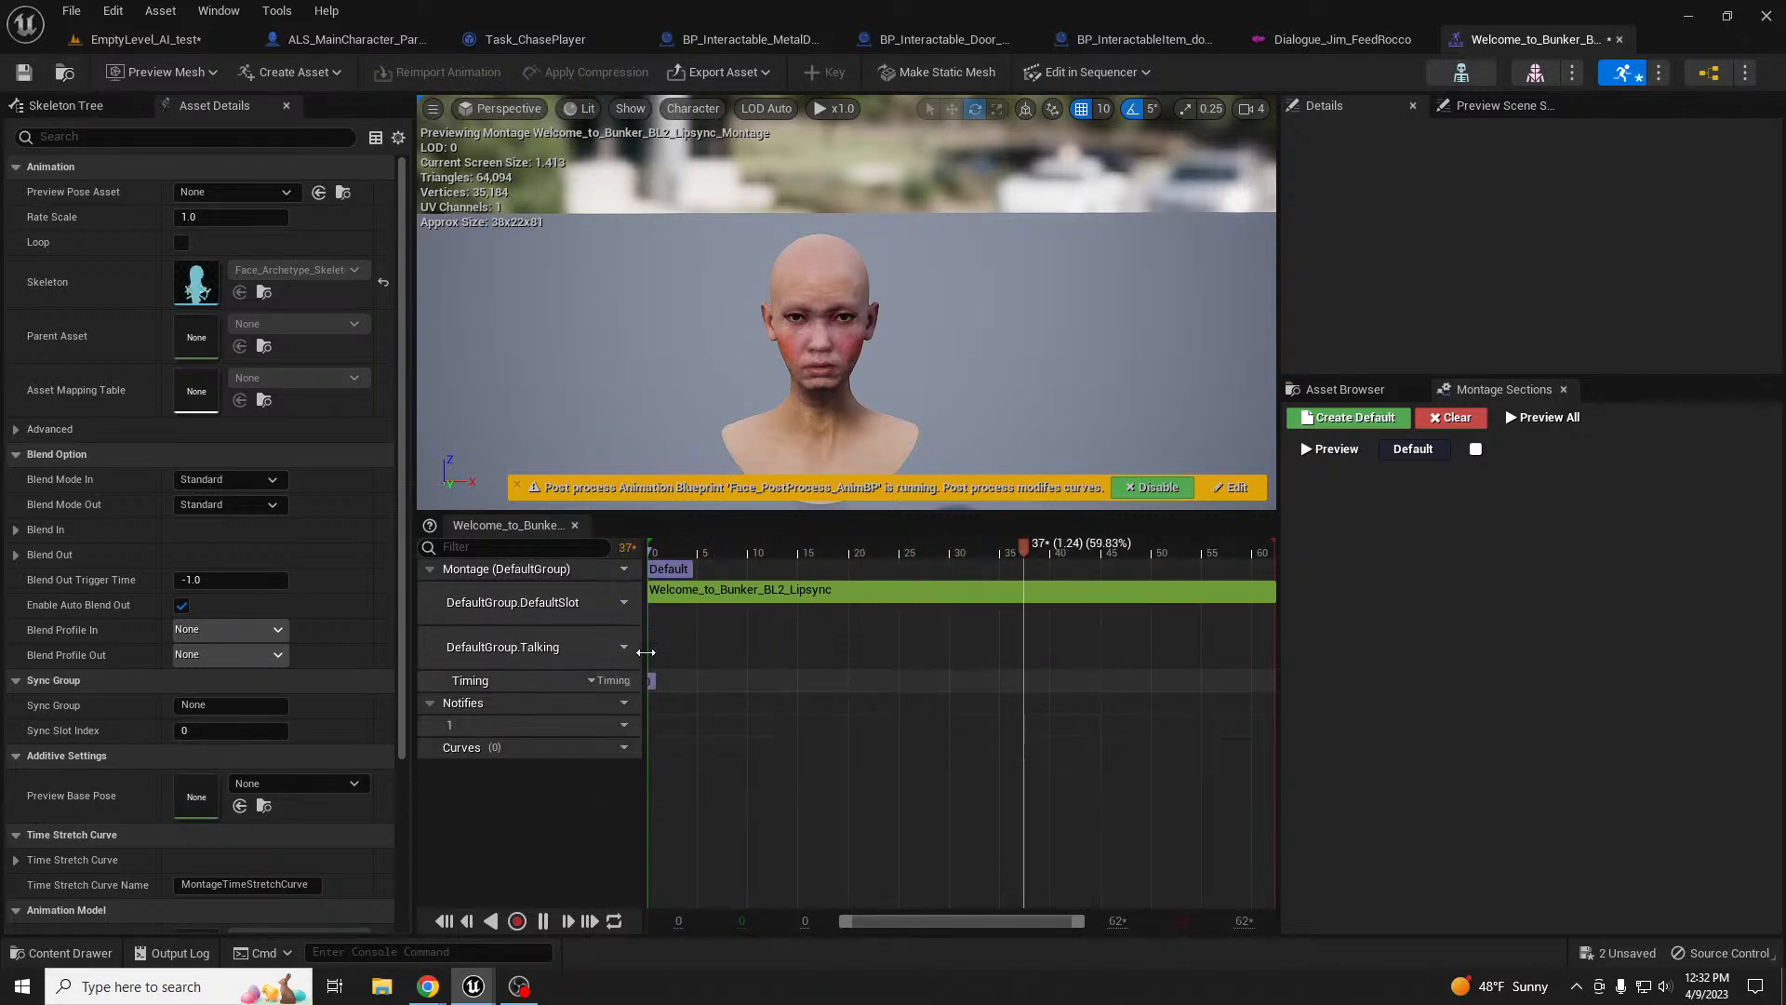
pyautogui.click(619, 603)
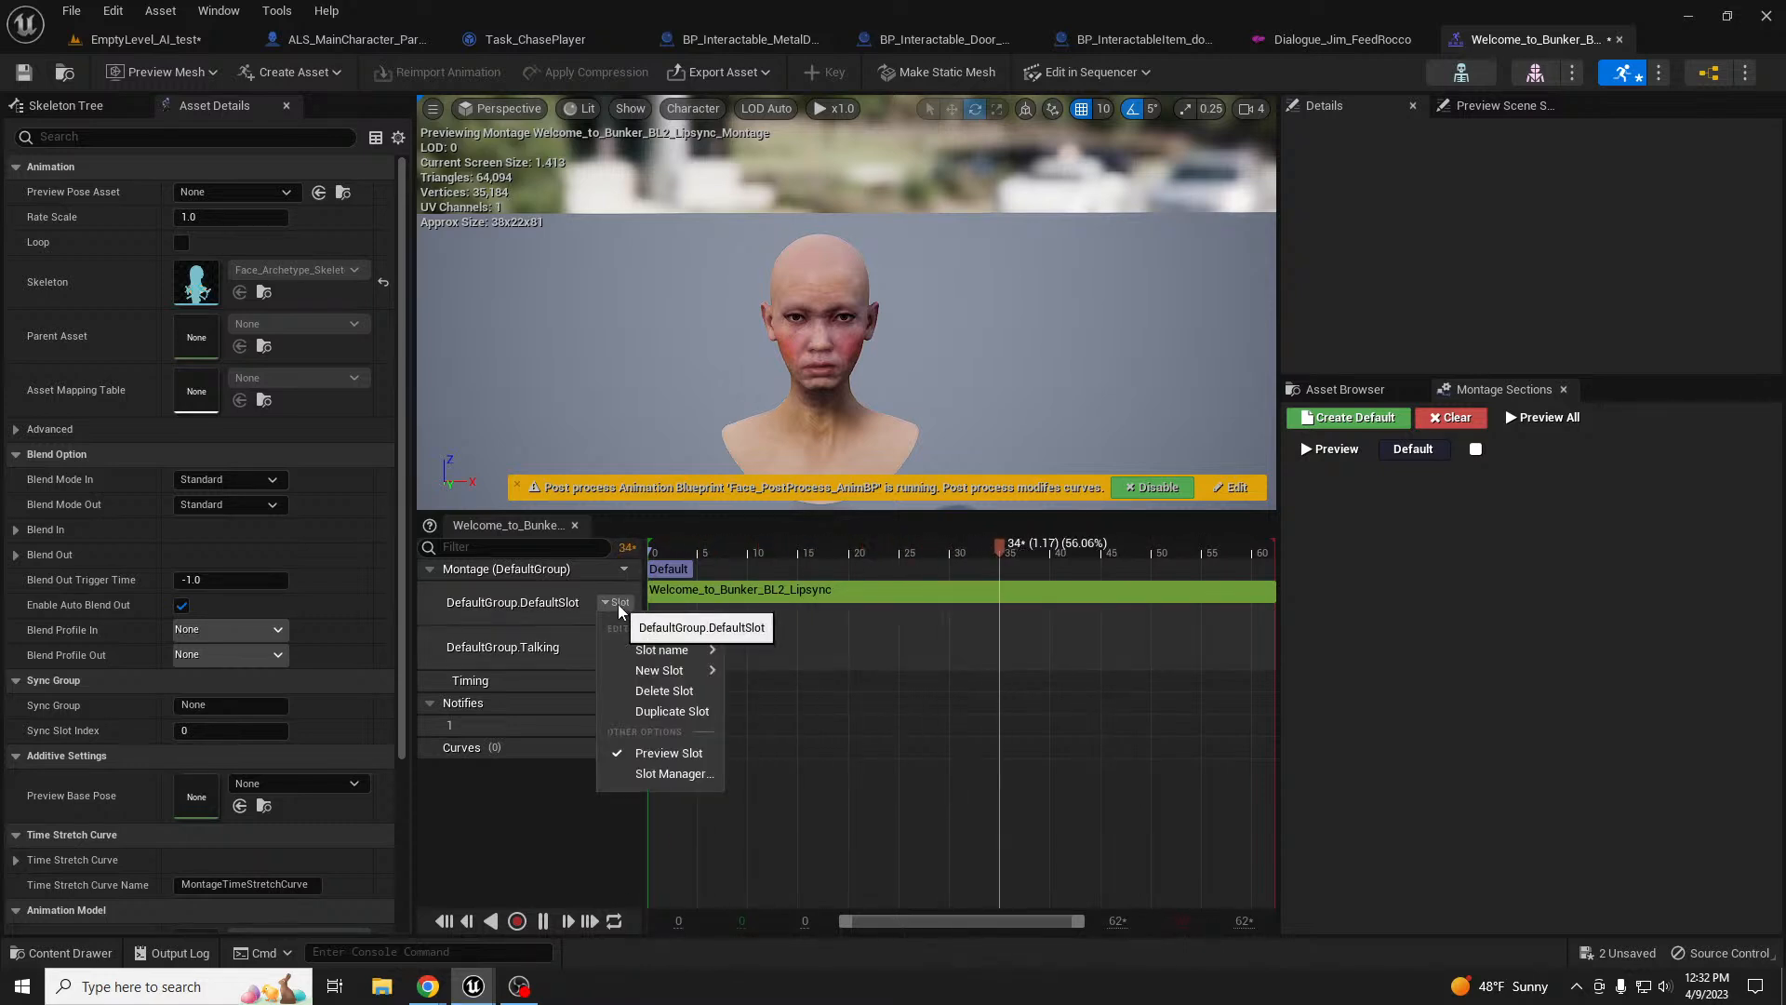
pyautogui.click(665, 690)
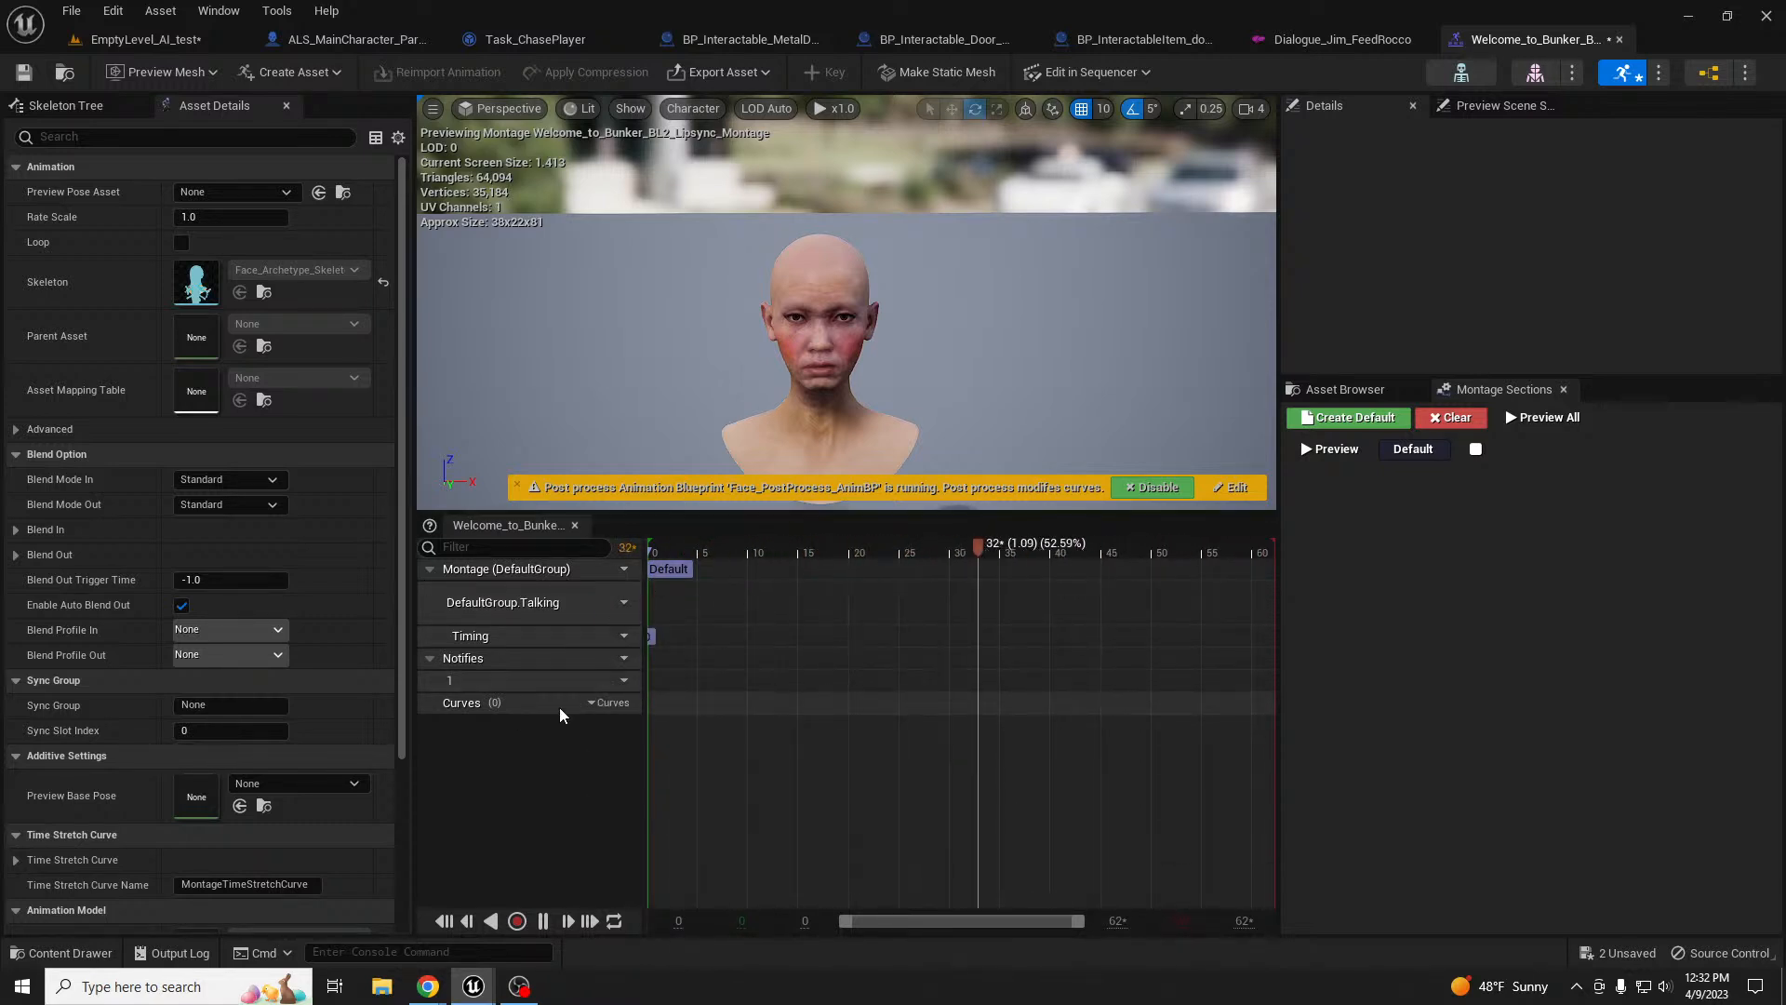
pyautogui.click(23, 72)
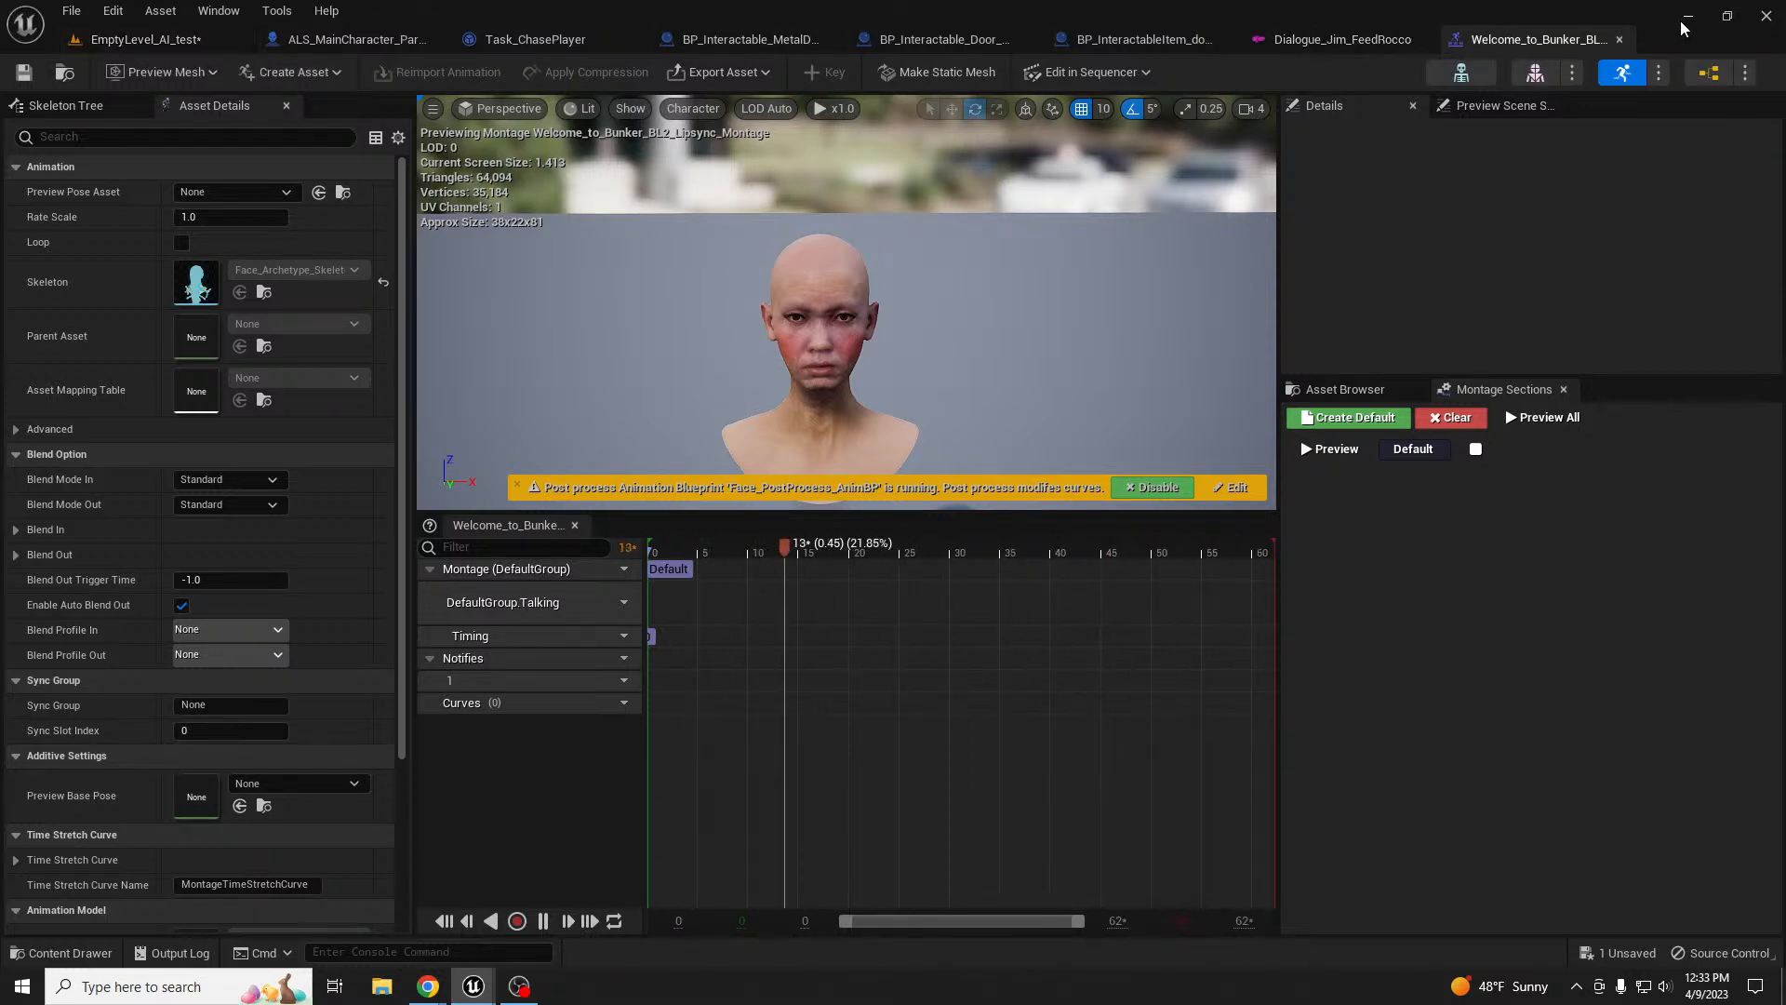
pyautogui.click(1620, 40)
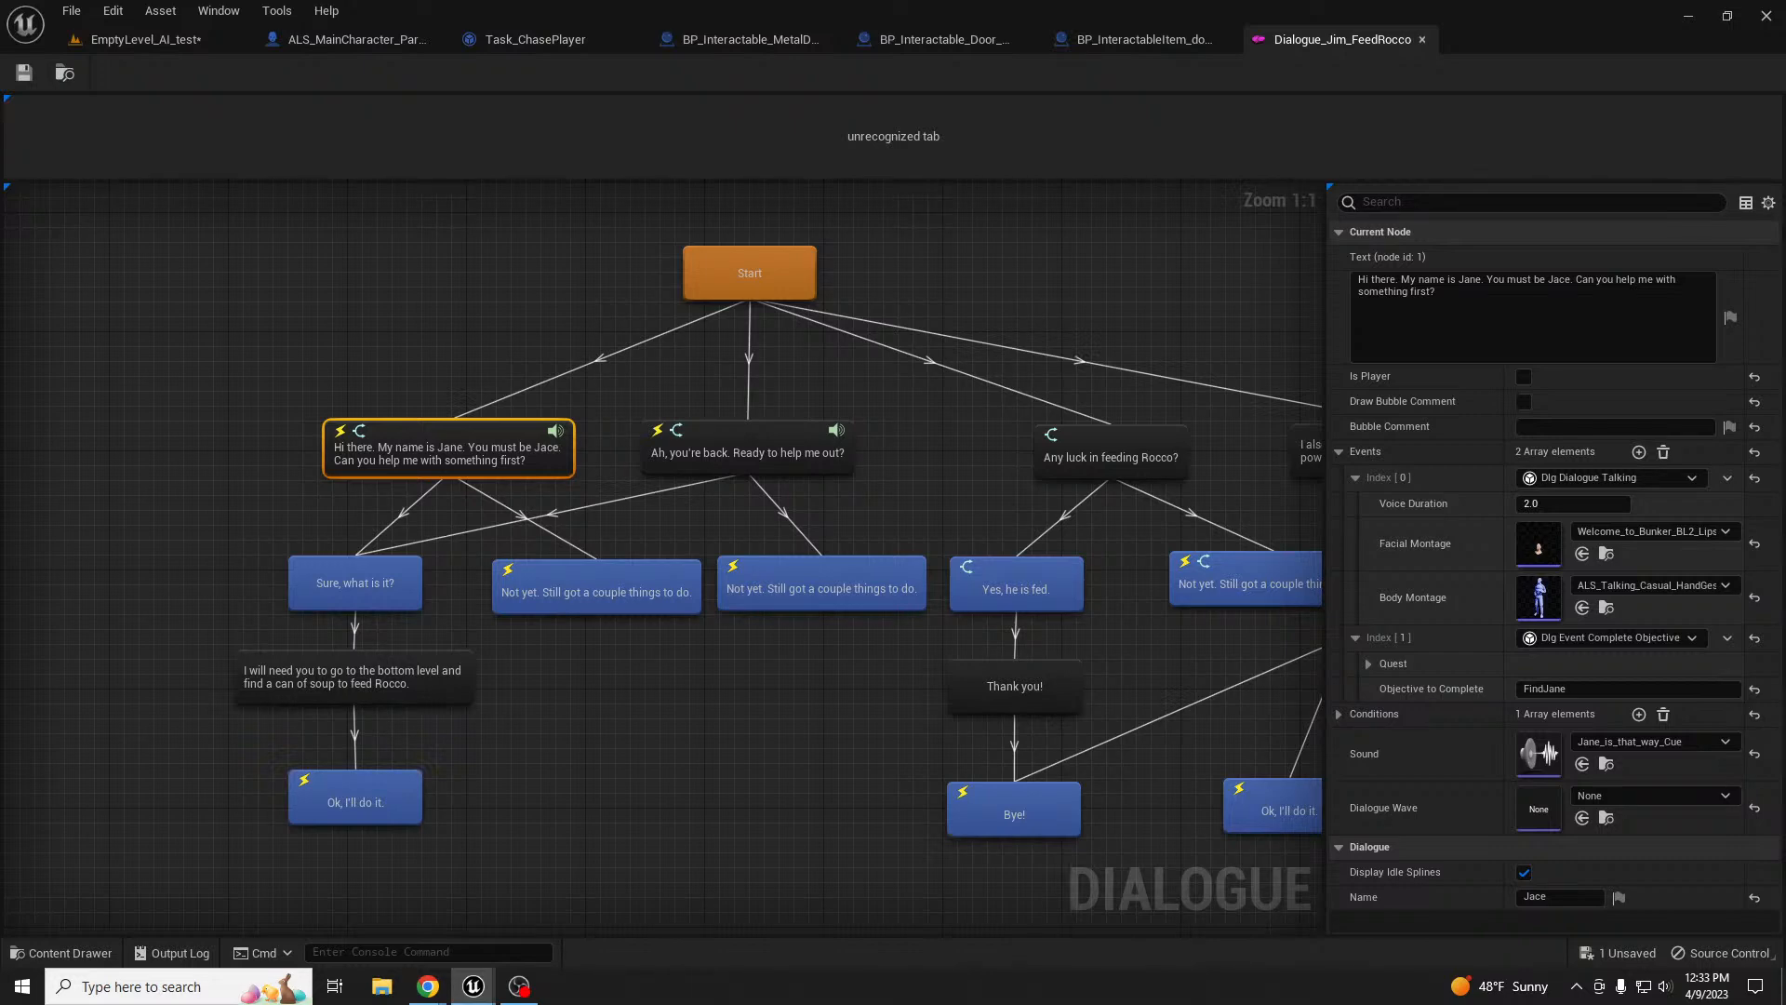
# - Open the AhYoureBack_Lipsync animation behind the dialogue's "Ah, you're back" line and inspect its face skeleton
pyautogui.moveTo(901, 425); pyautogui.dragTo(805, 401, button='right')
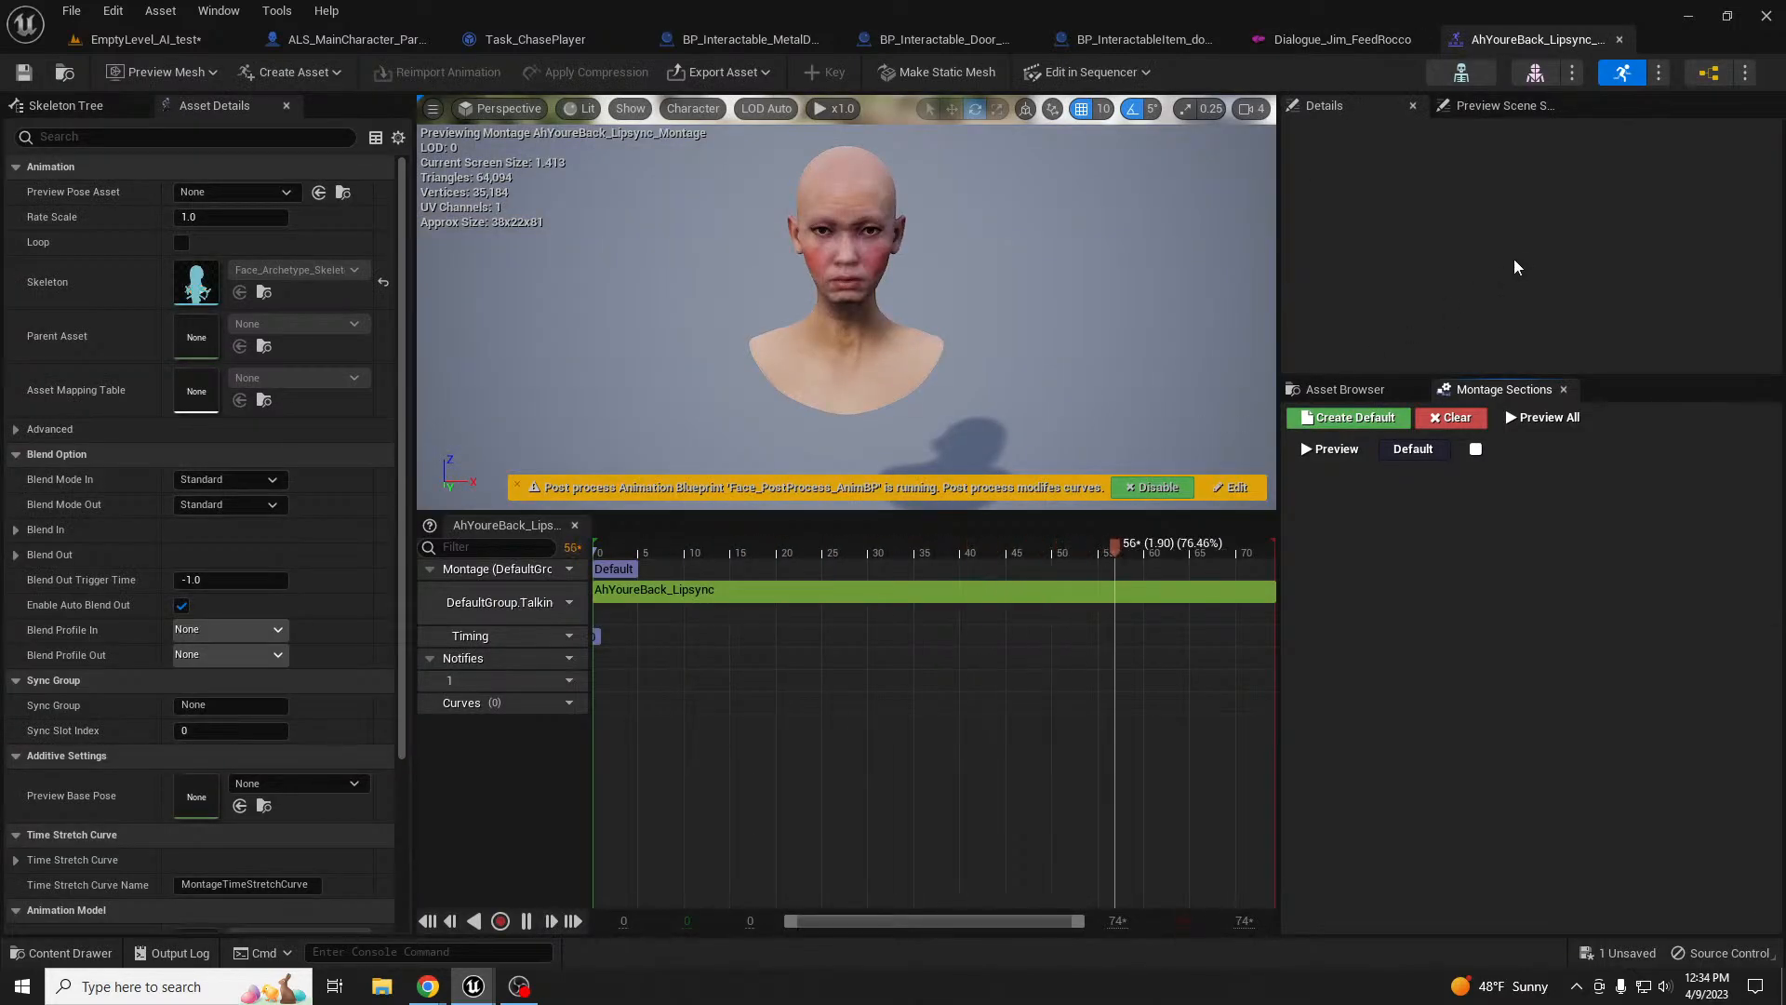
pyautogui.click(1619, 40)
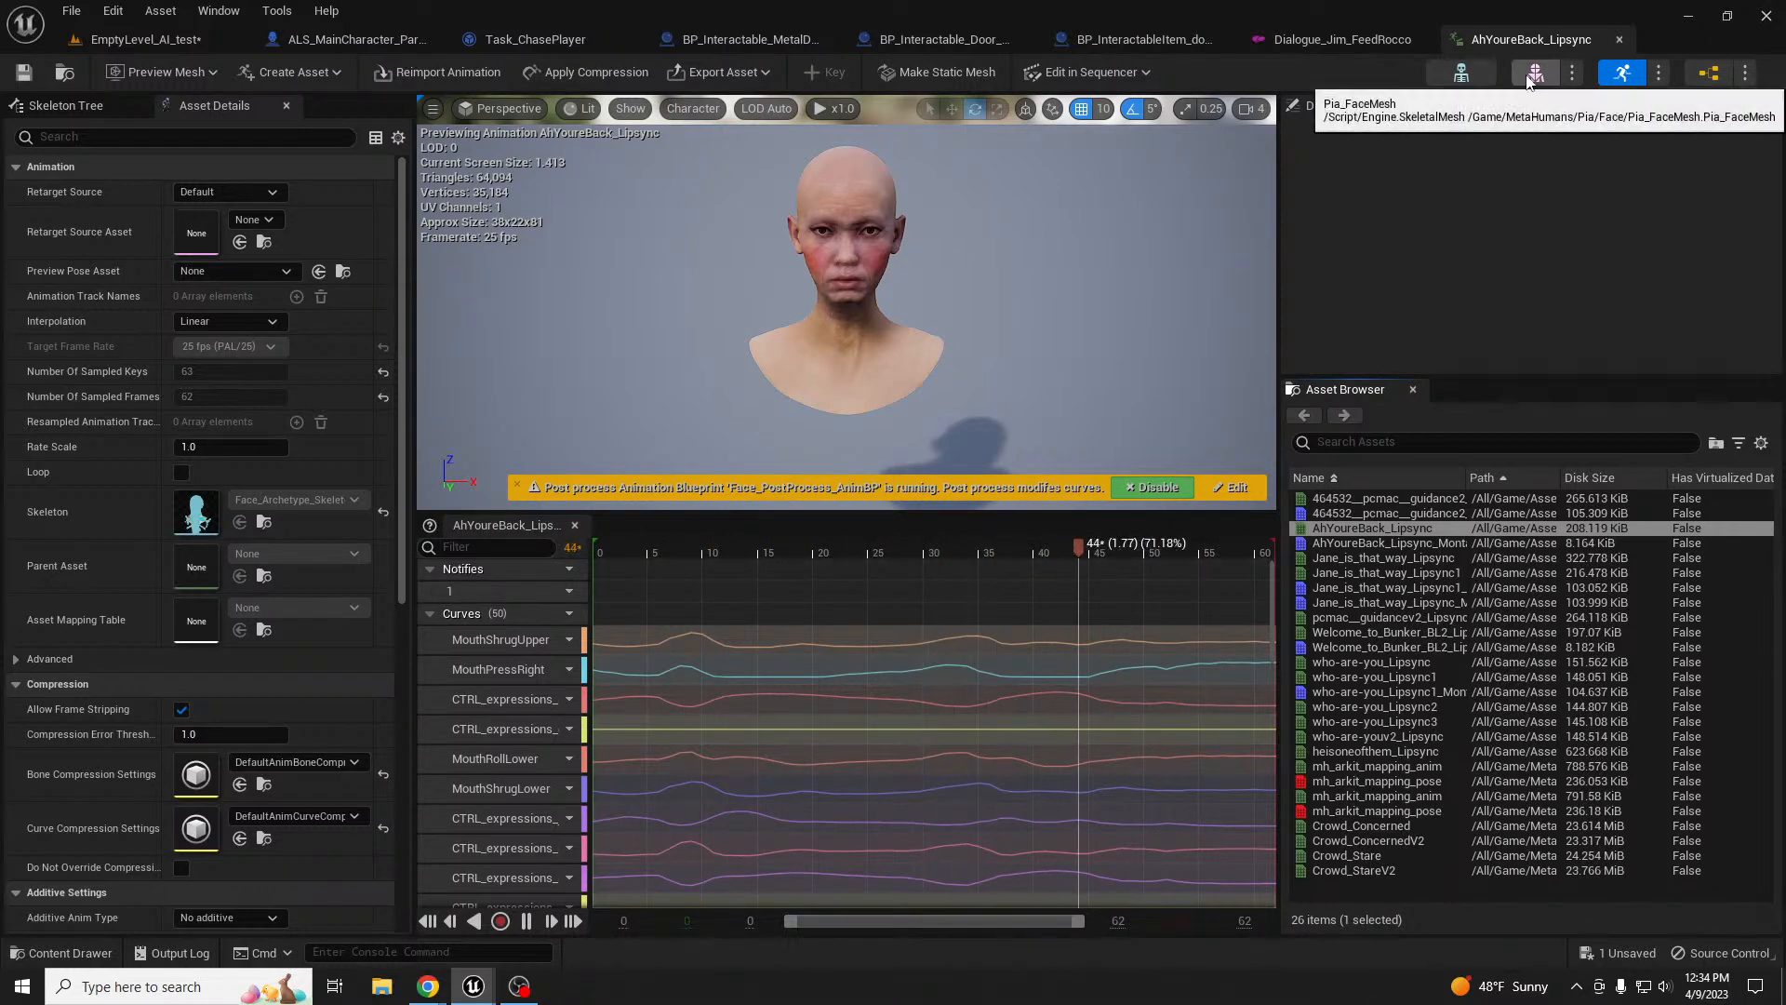
pyautogui.click(1460, 74)
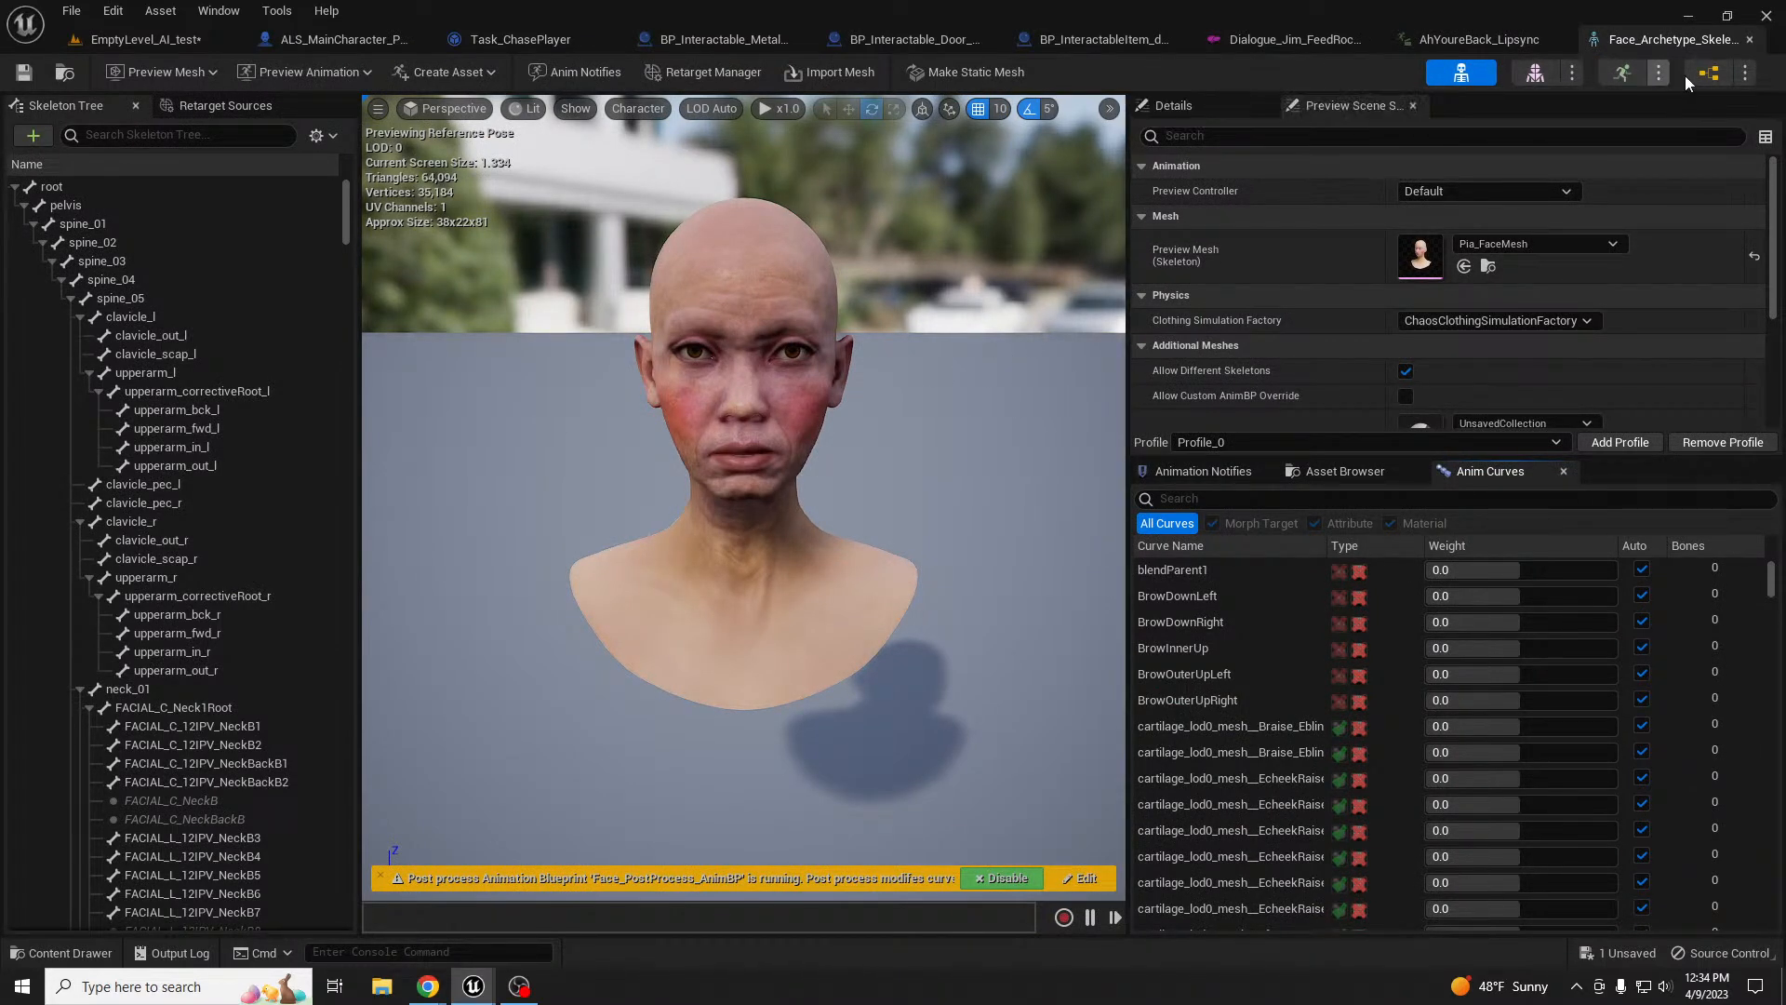
pyautogui.click(1750, 39)
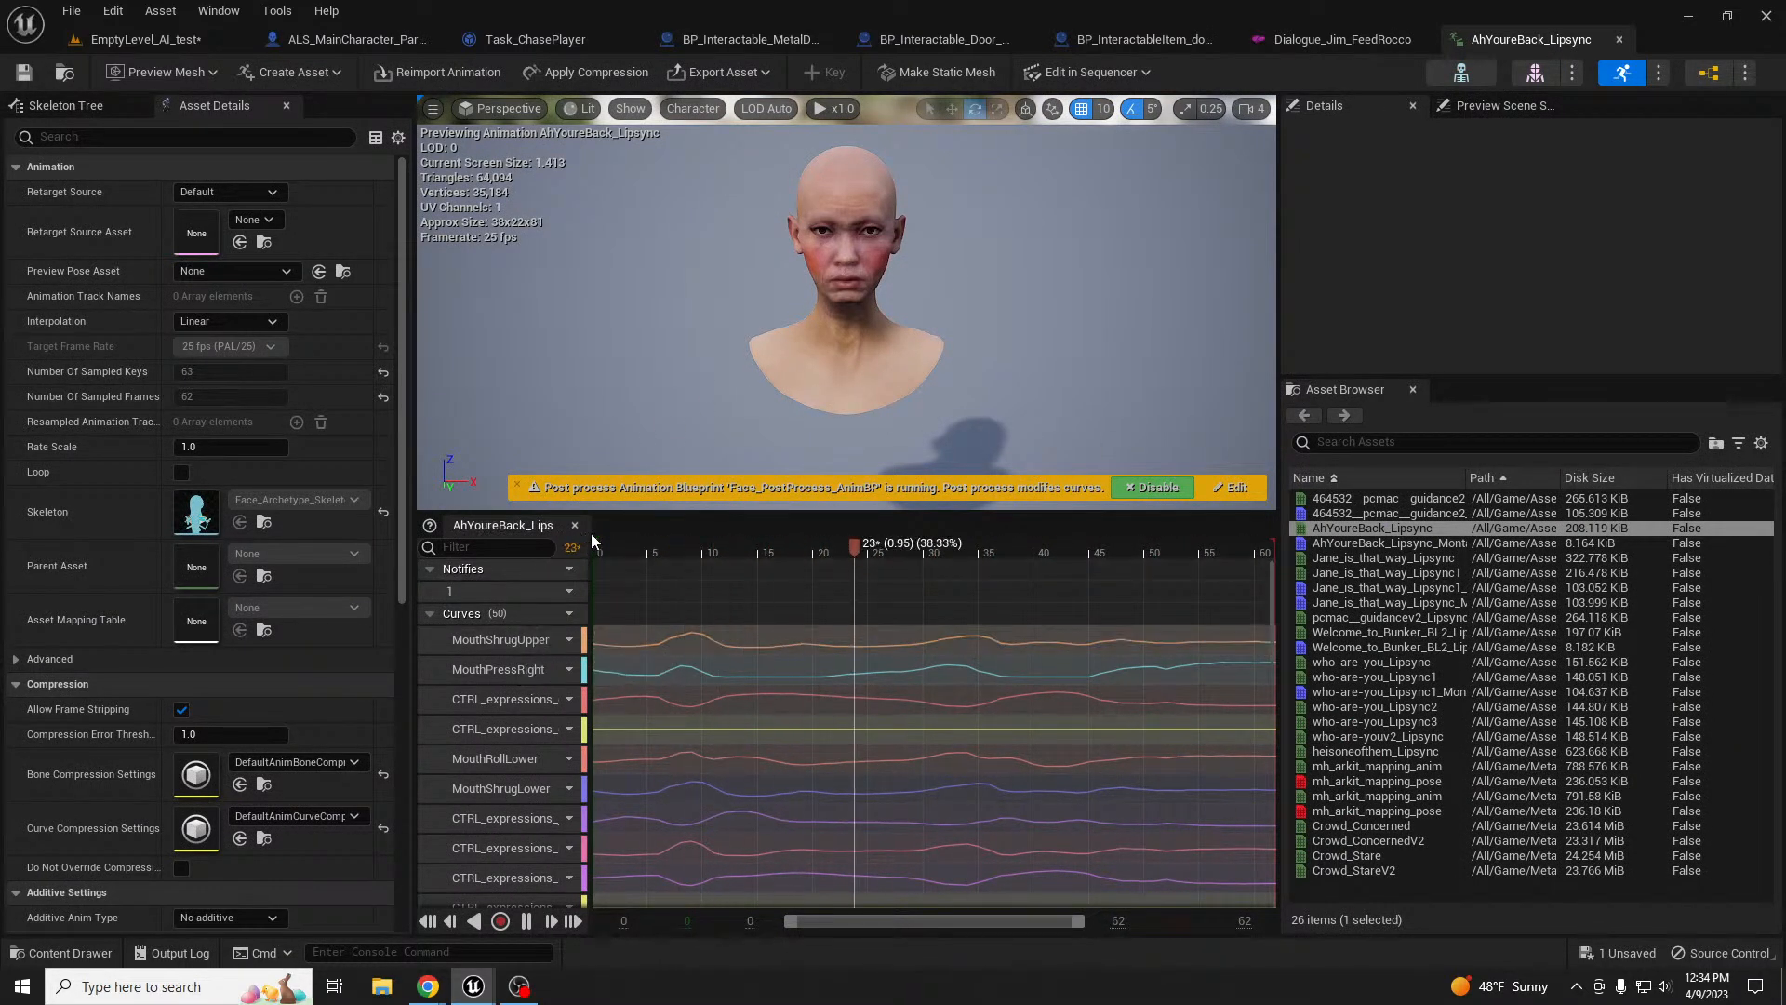
# - Examine the facial curve tracks of the AhYoureBack_Lipsync animation with their full names readable, and close the animation
pyautogui.moveTo(596, 553); pyautogui.dragTo(705, 553)
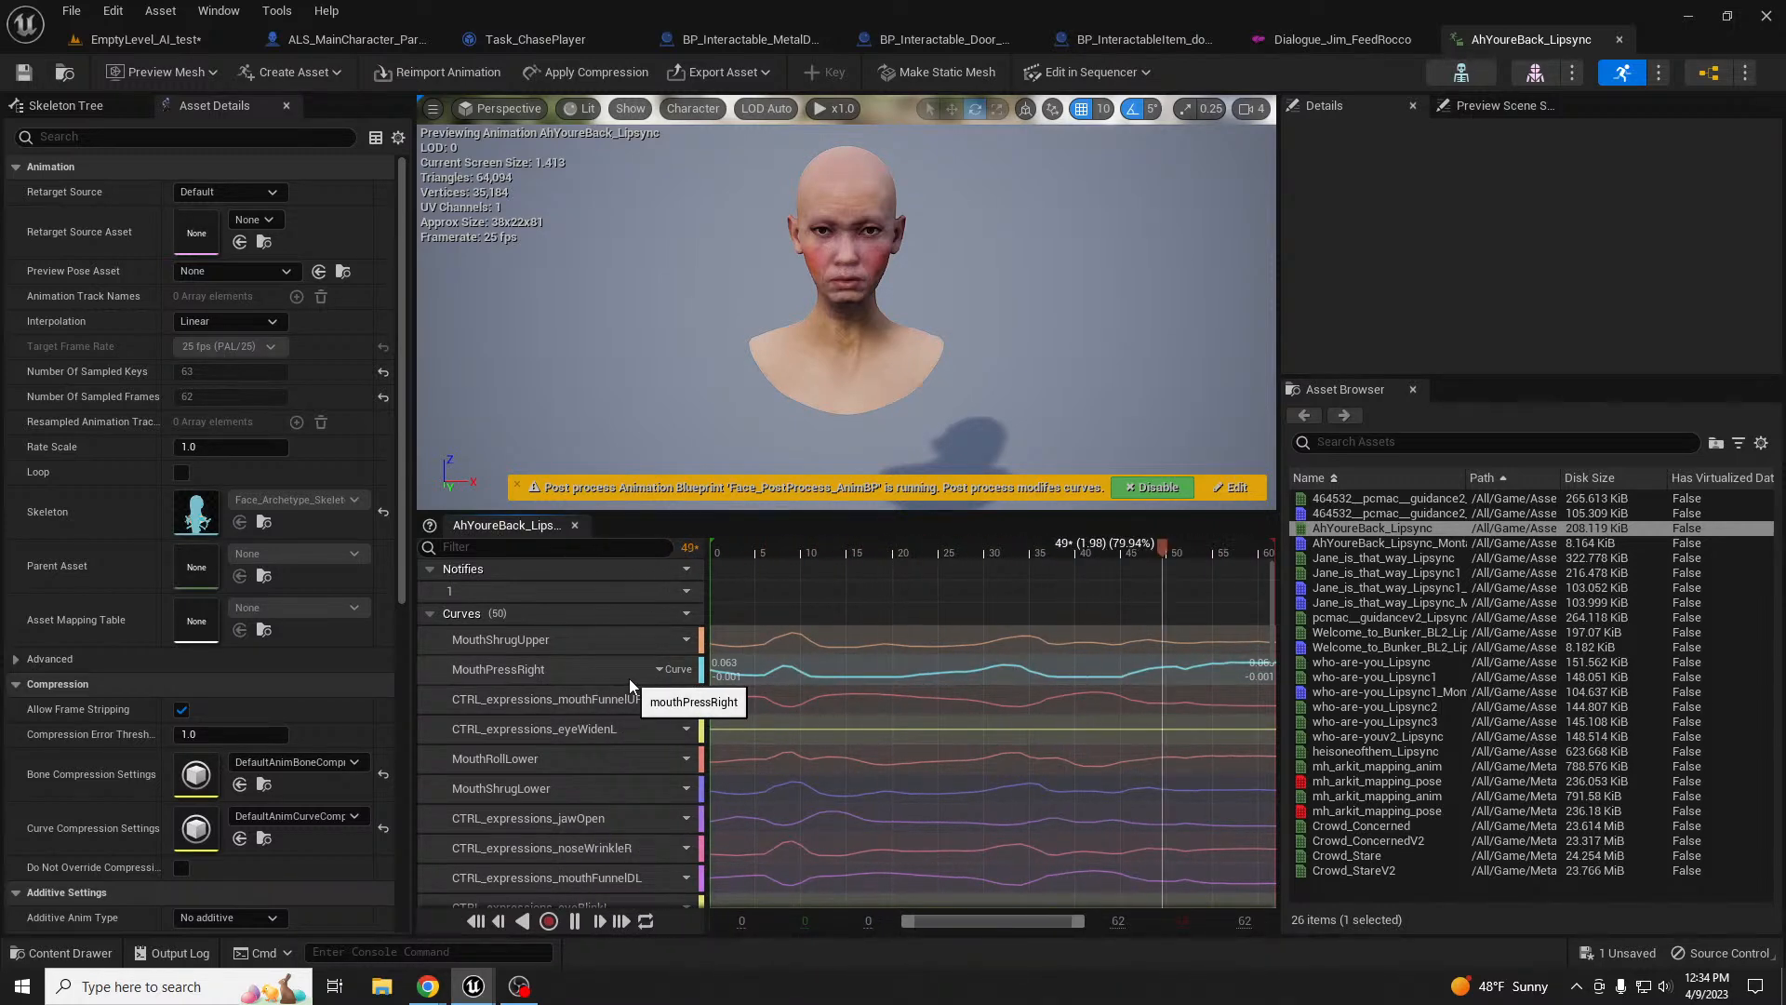
pyautogui.scroll(-3, 601, 758)
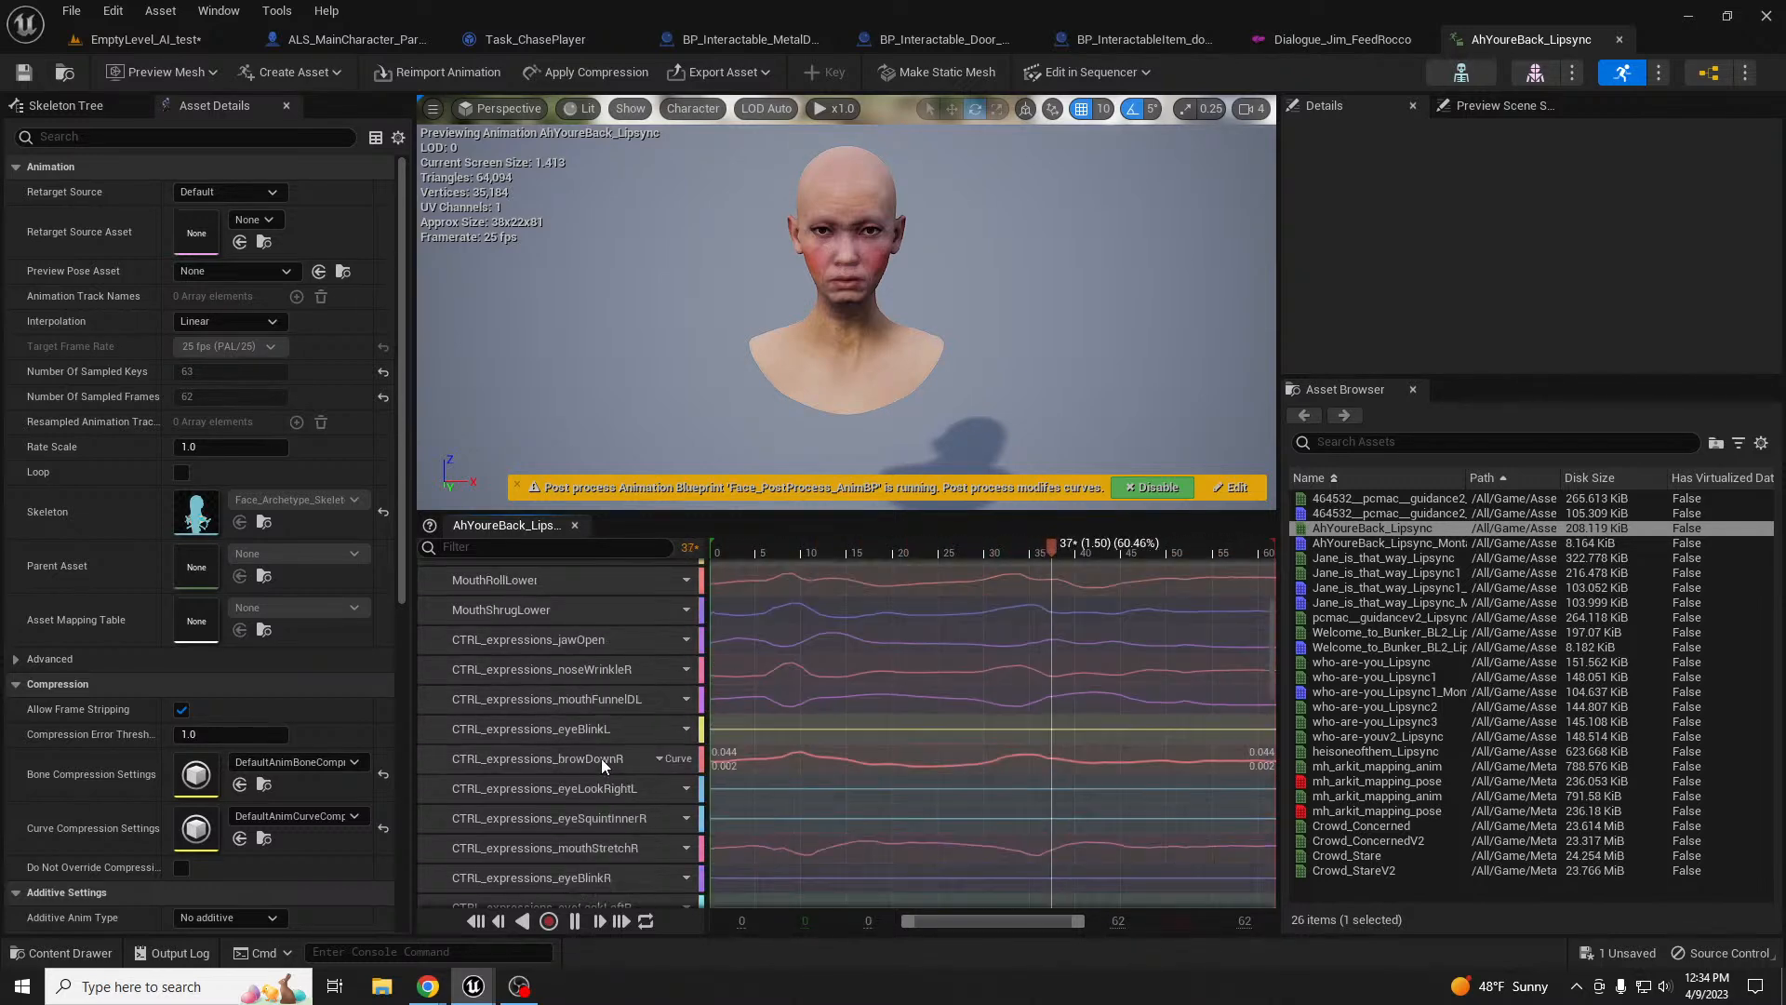
pyautogui.scroll(-5, 599, 761)
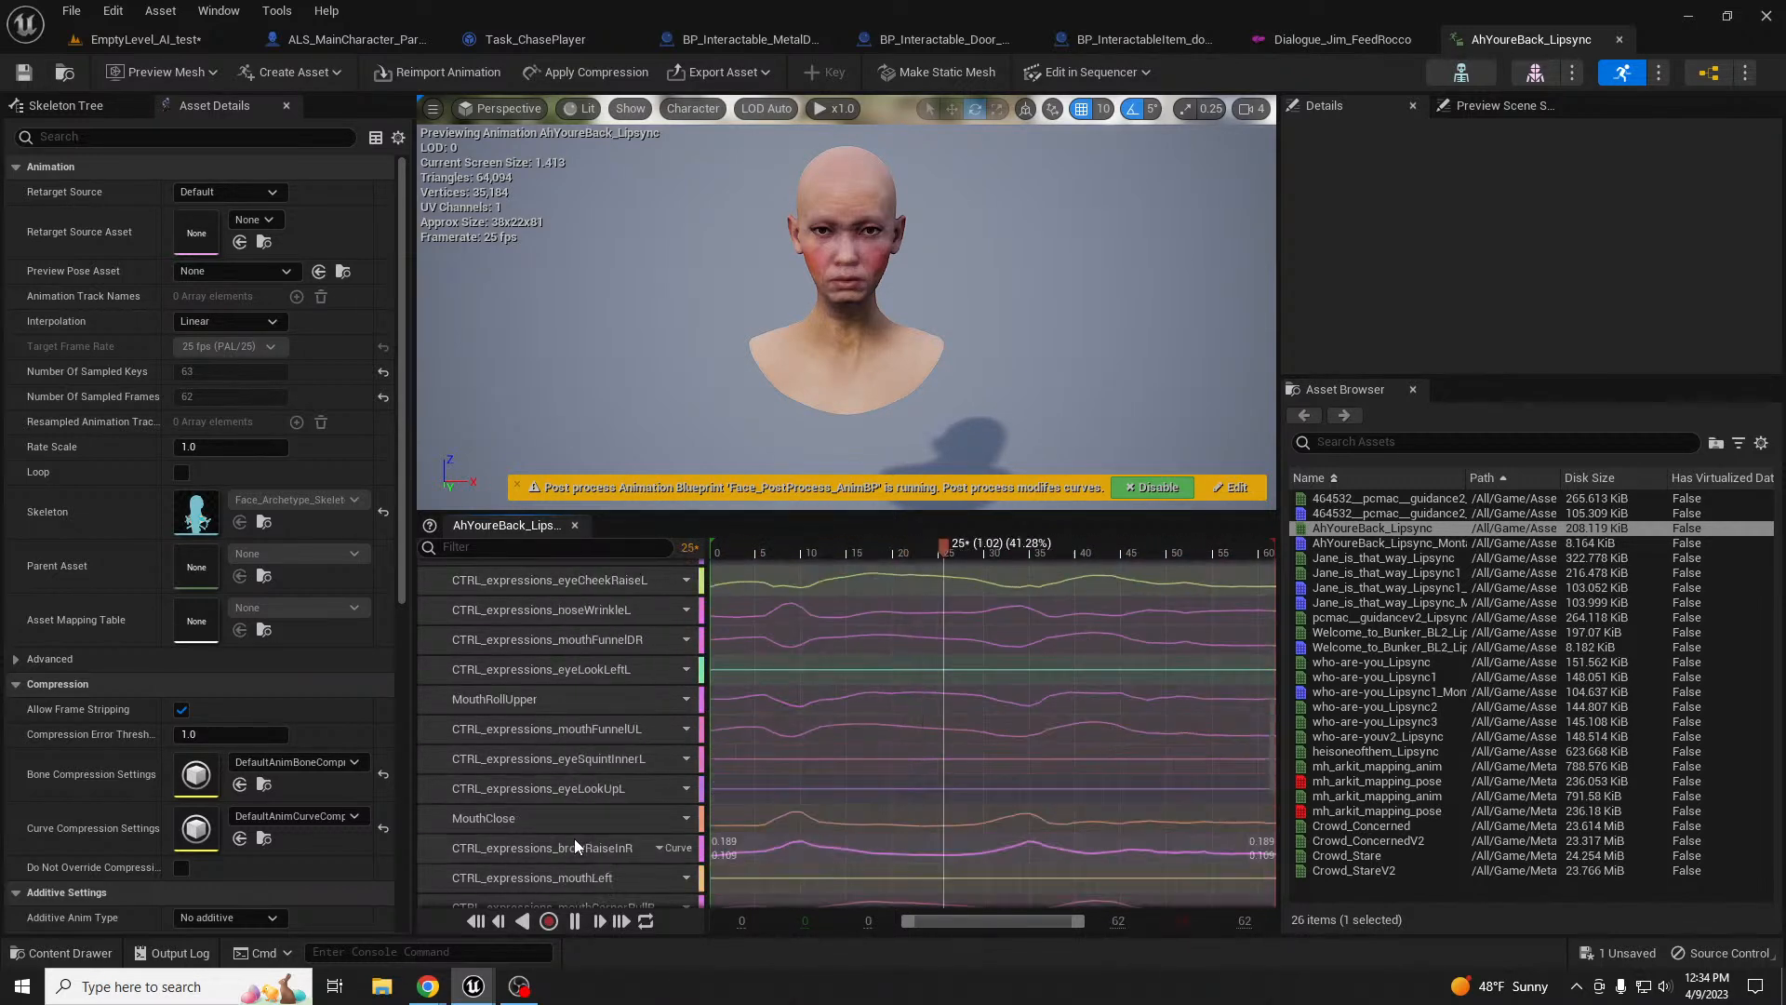
pyautogui.scroll(5, 577, 834)
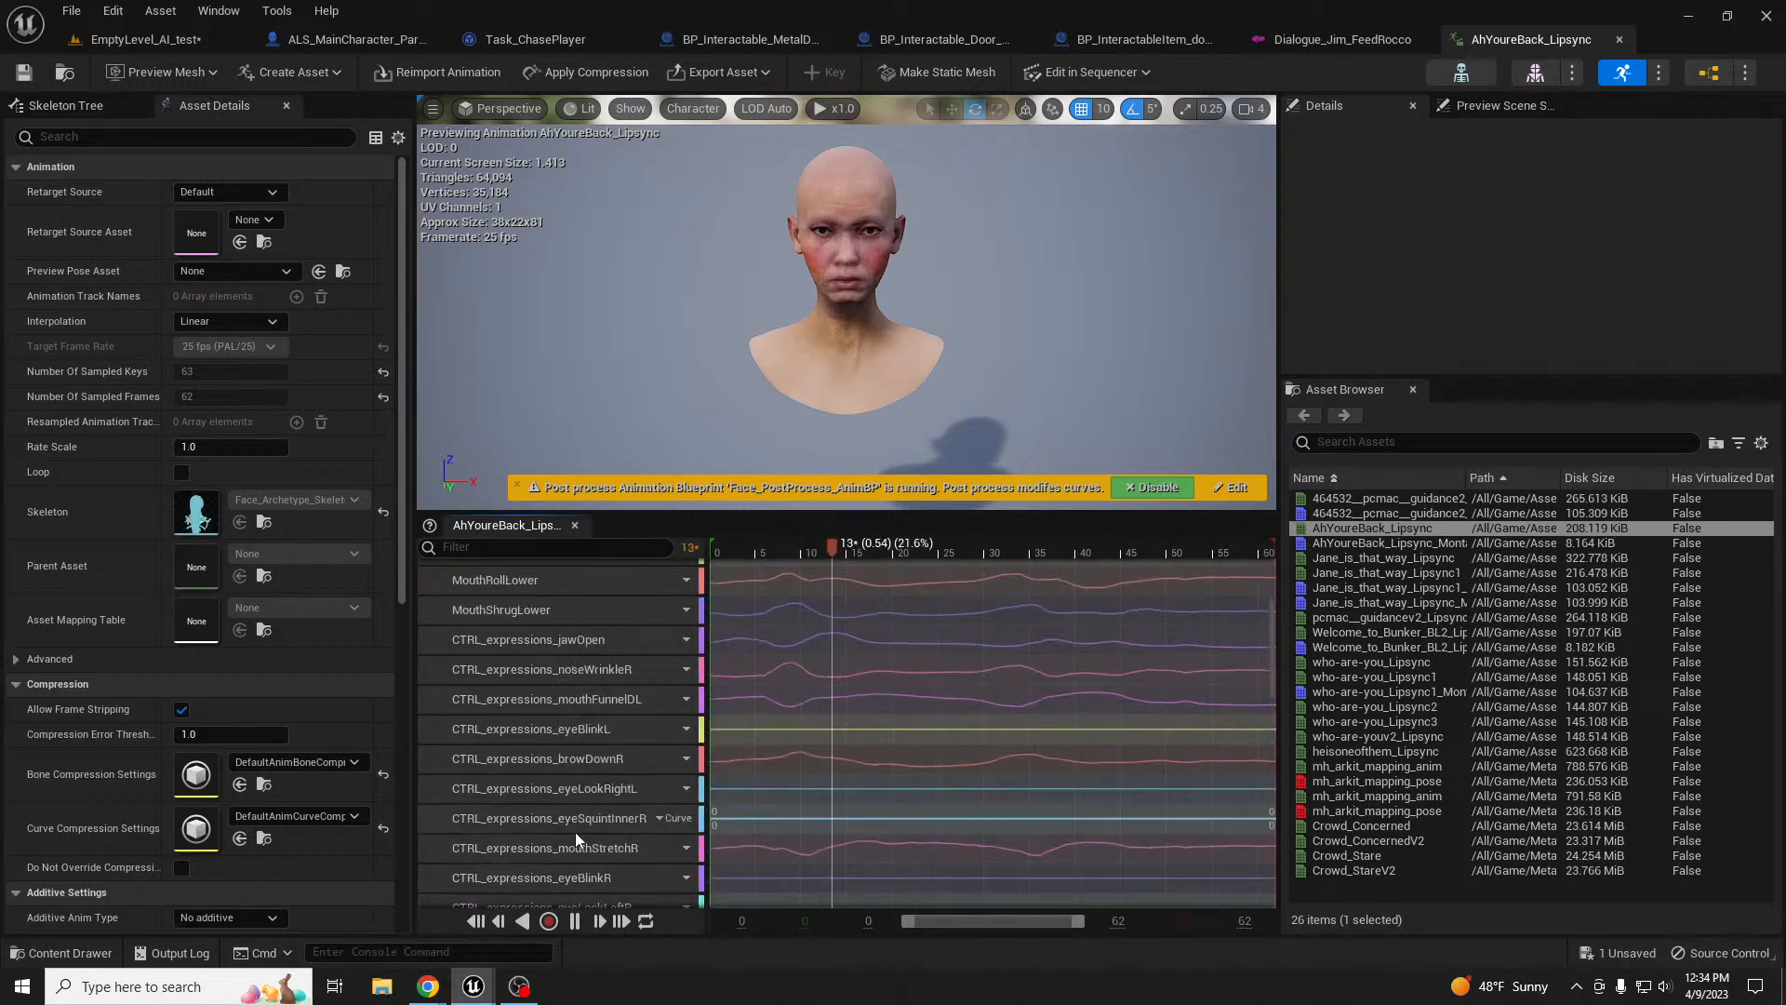
pyautogui.scroll(3, 575, 832)
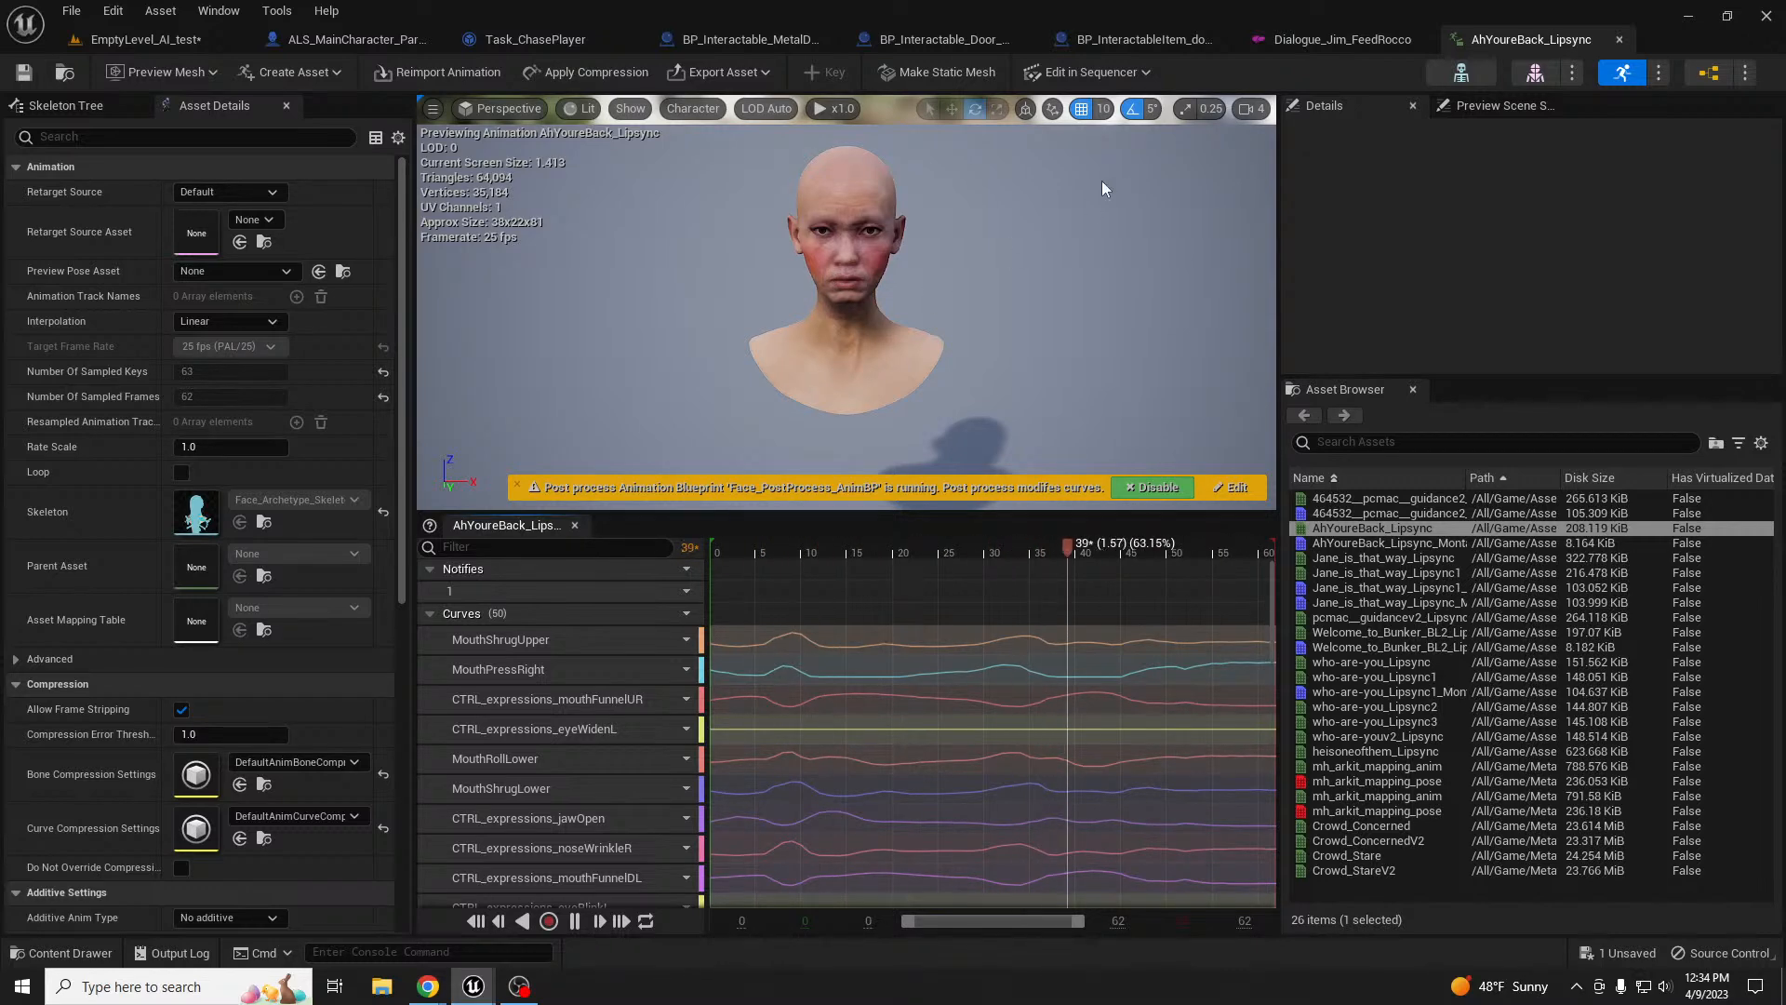
pyautogui.click(1619, 39)
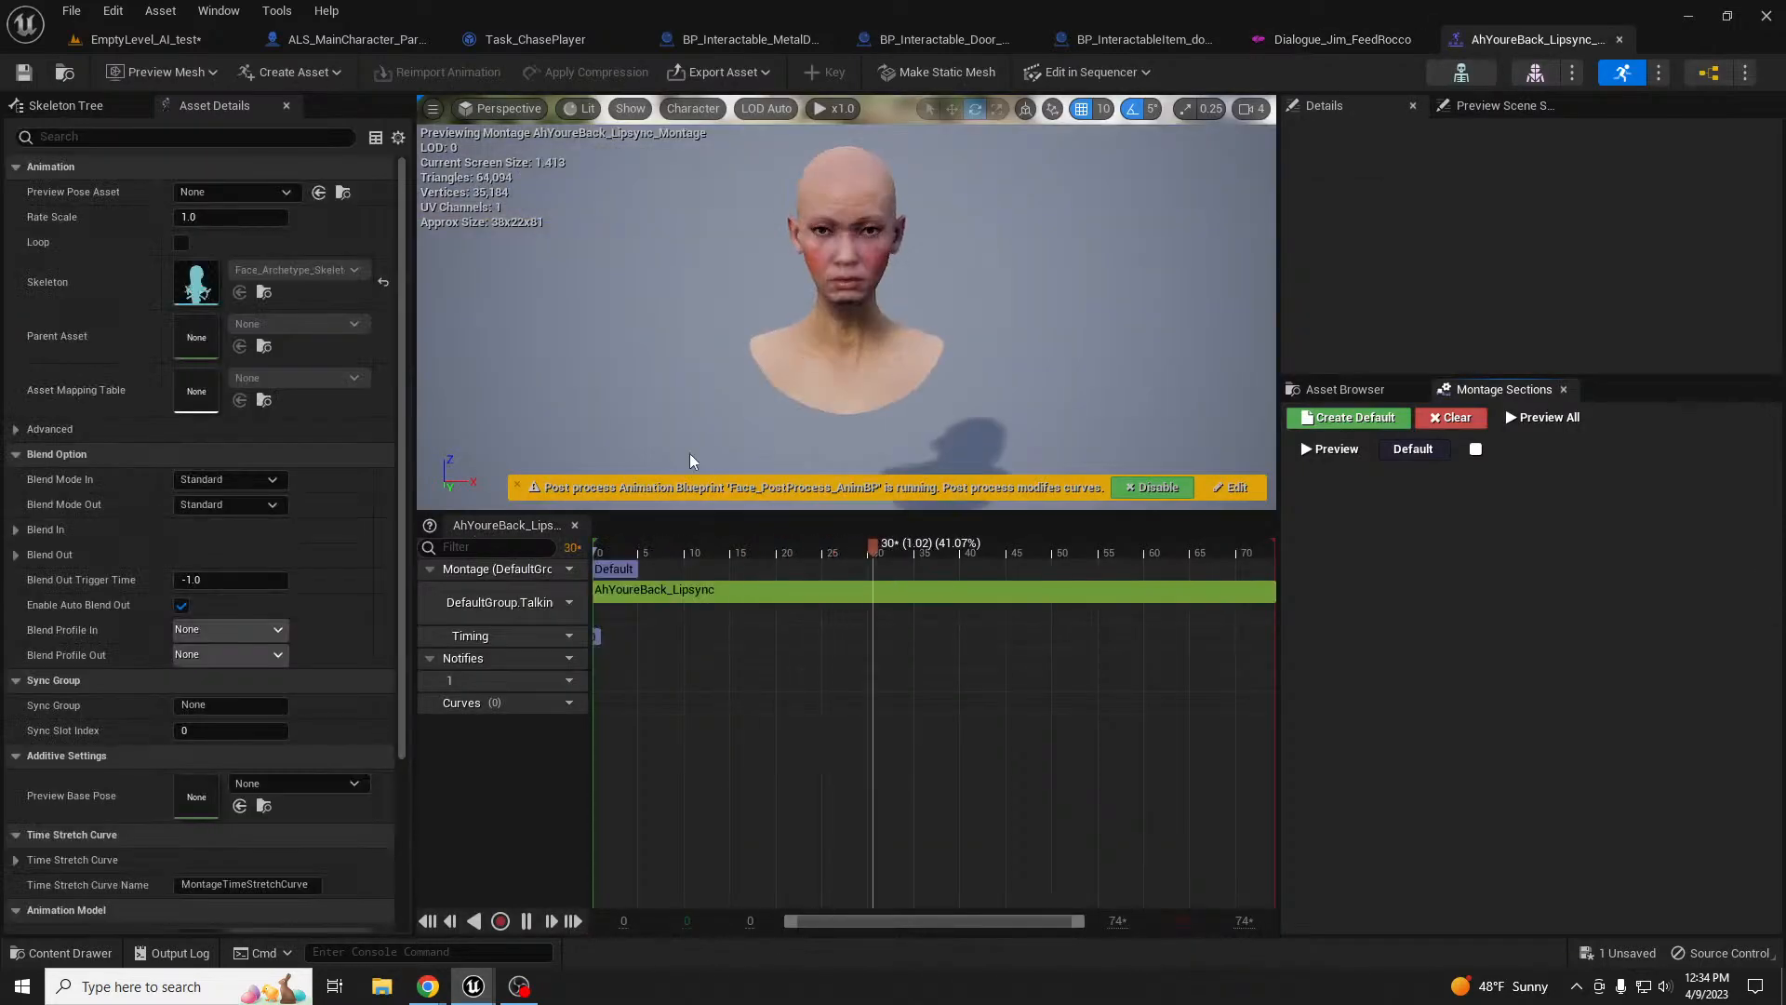
# - Check which slot the AhYoureBack_Lipsync montage uses and its slot options, and close the montage
pyautogui.moveTo(577, 614); pyautogui.dragTo(678, 614)
pyautogui.click(664, 605)
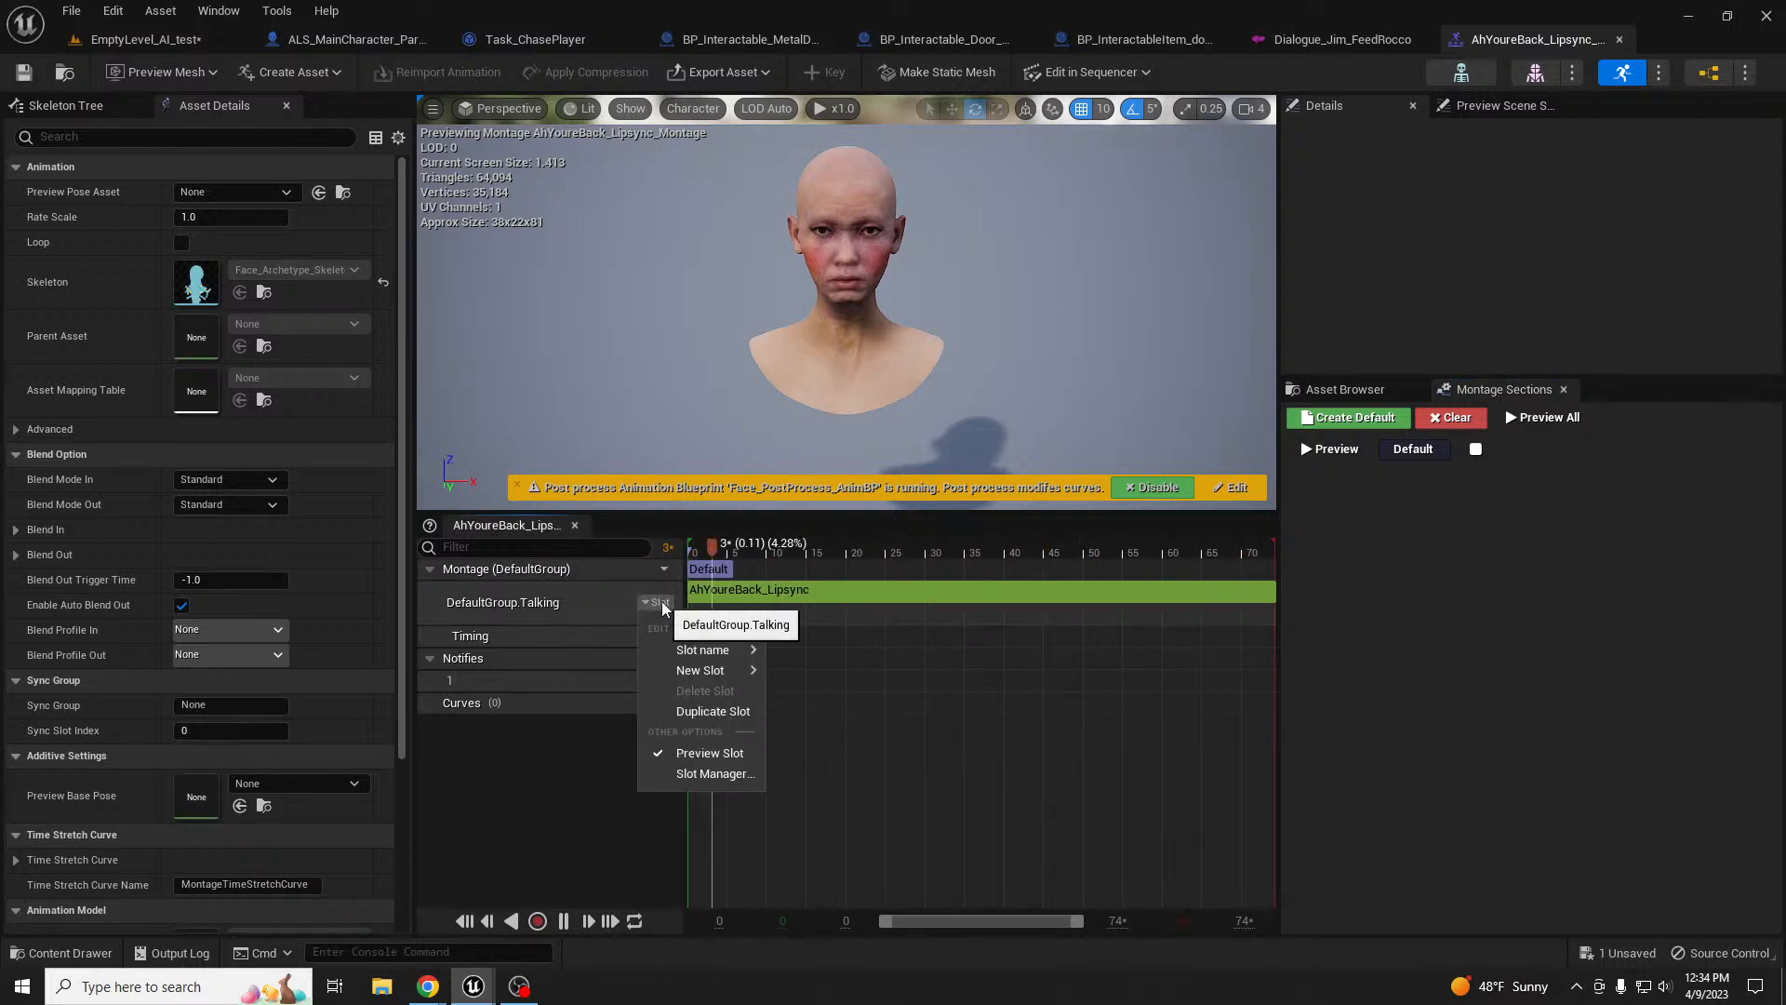
pyautogui.click(665, 605)
pyautogui.moveTo(686, 637); pyautogui.dragTo(621, 638)
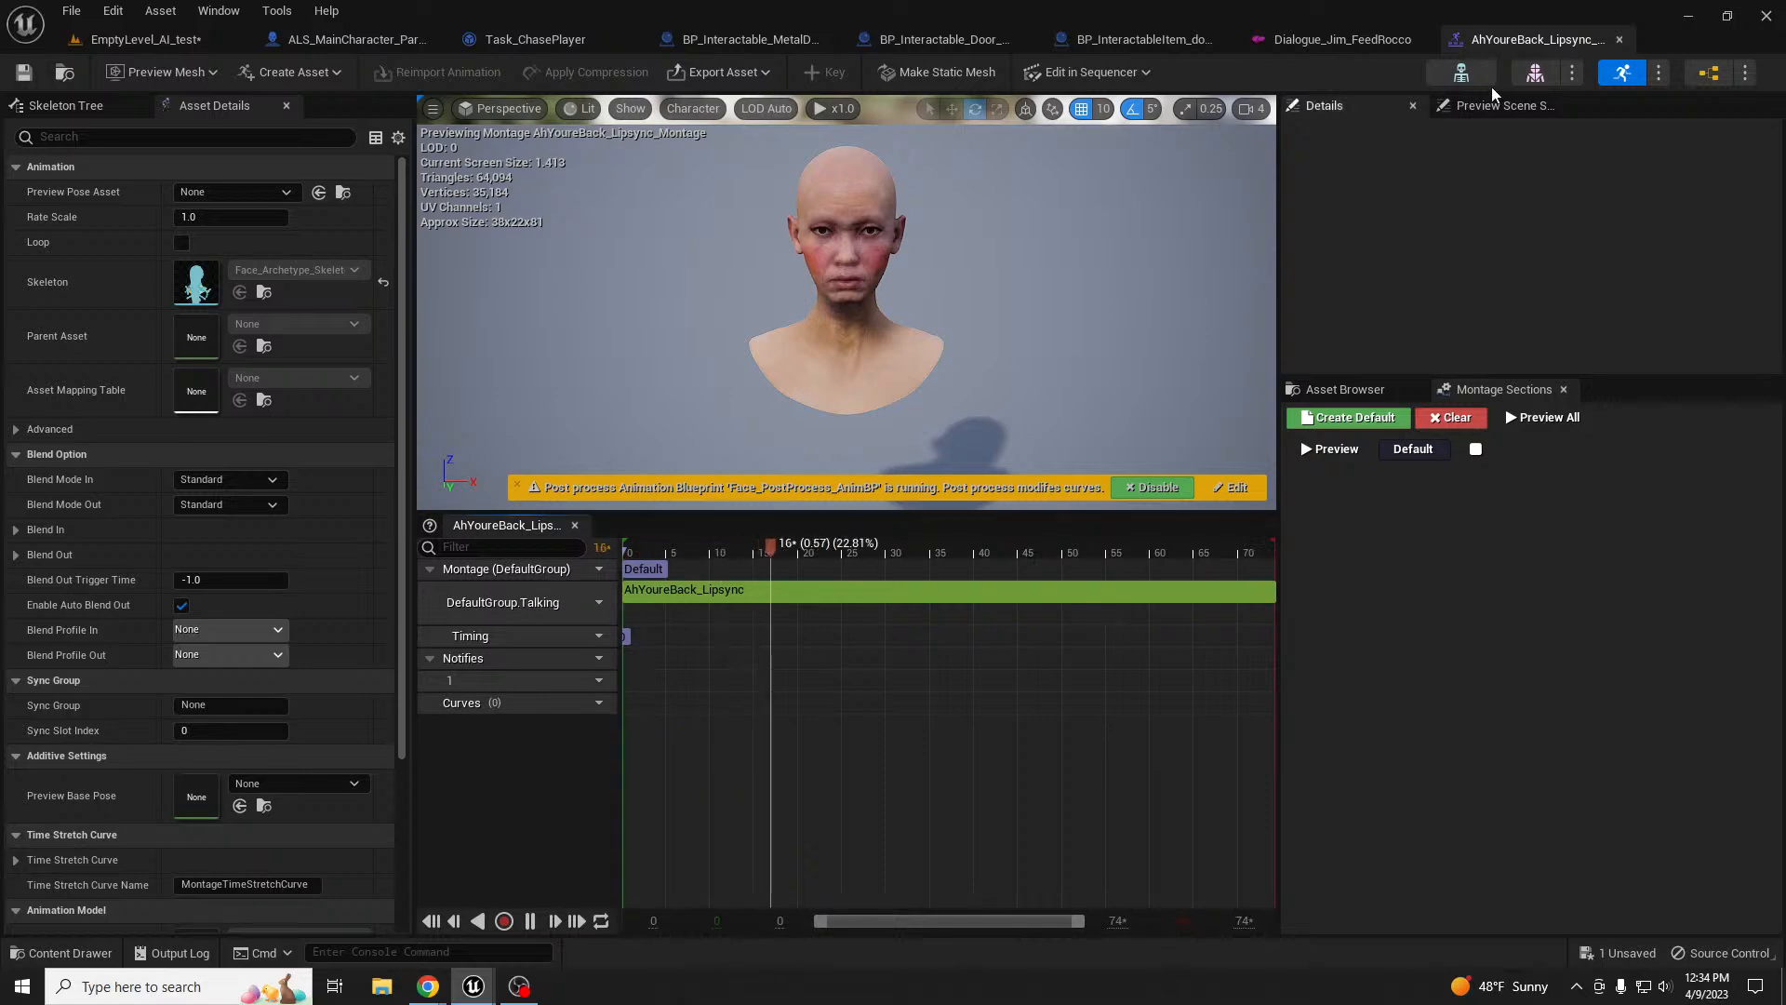
pyautogui.click(1620, 39)
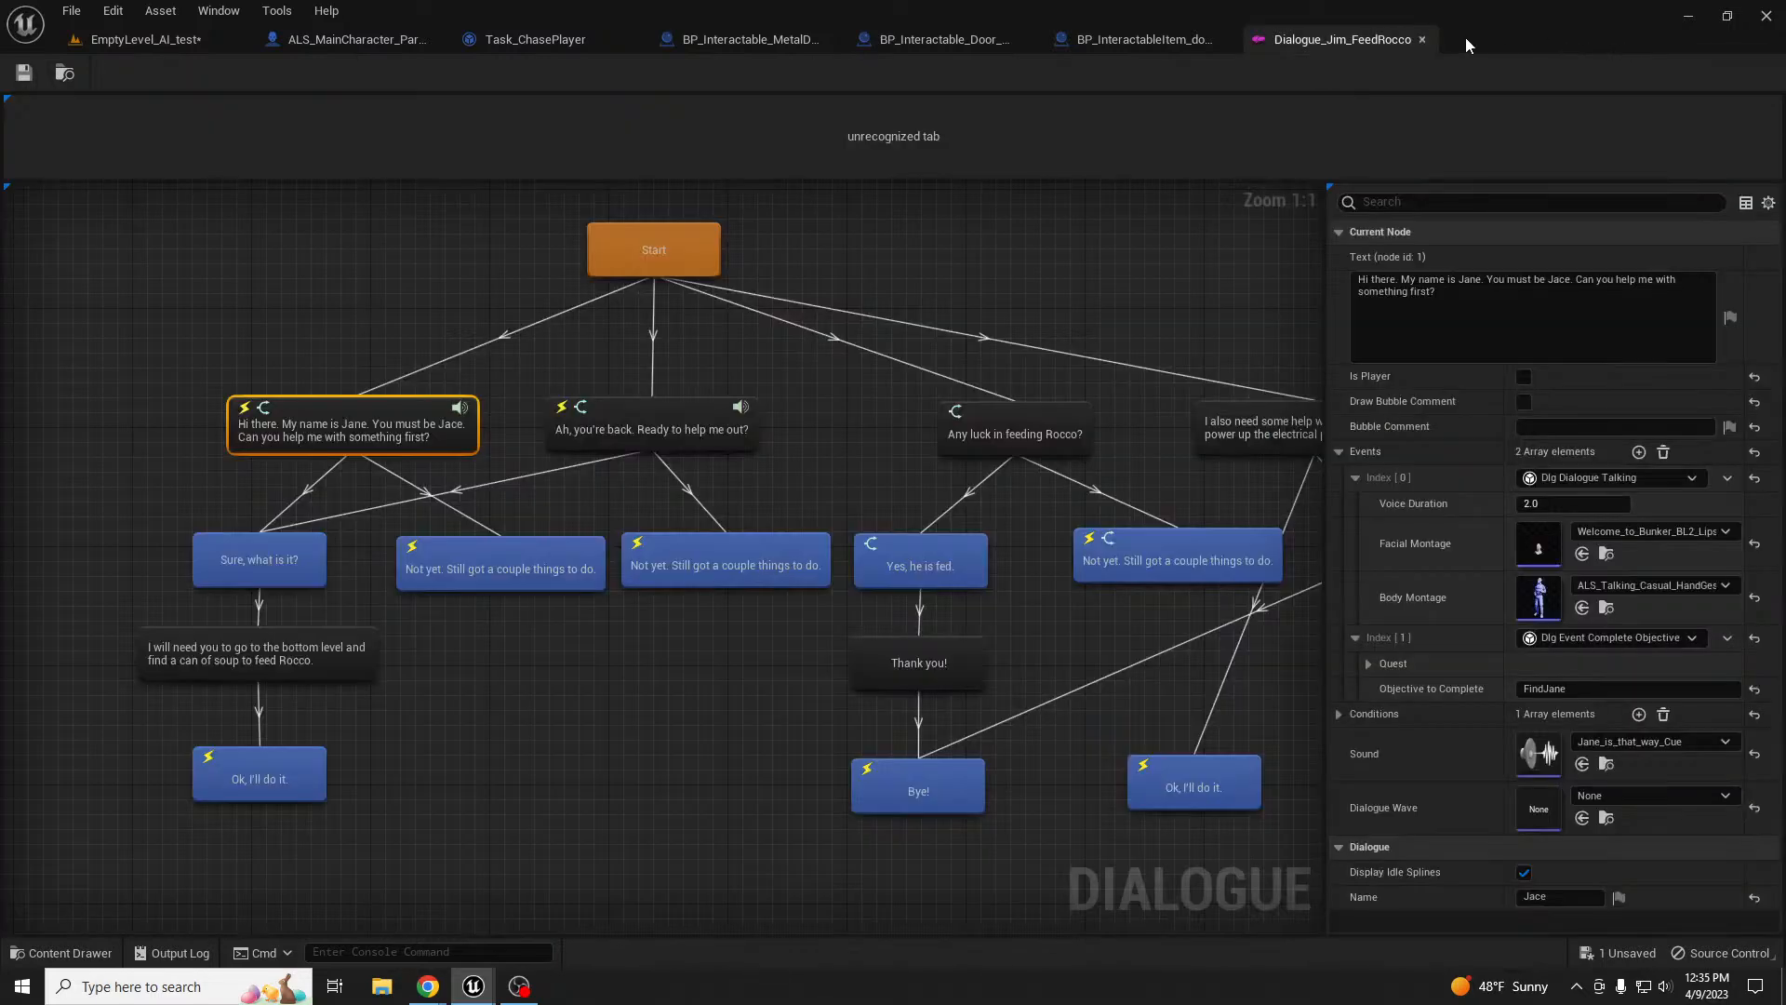
# - Return to EmptyLevel_AI_test, frame the selected NPC's head up close beside the bus, and switch the viewport to game view
pyautogui.click(165, 39)
pyautogui.press('f')
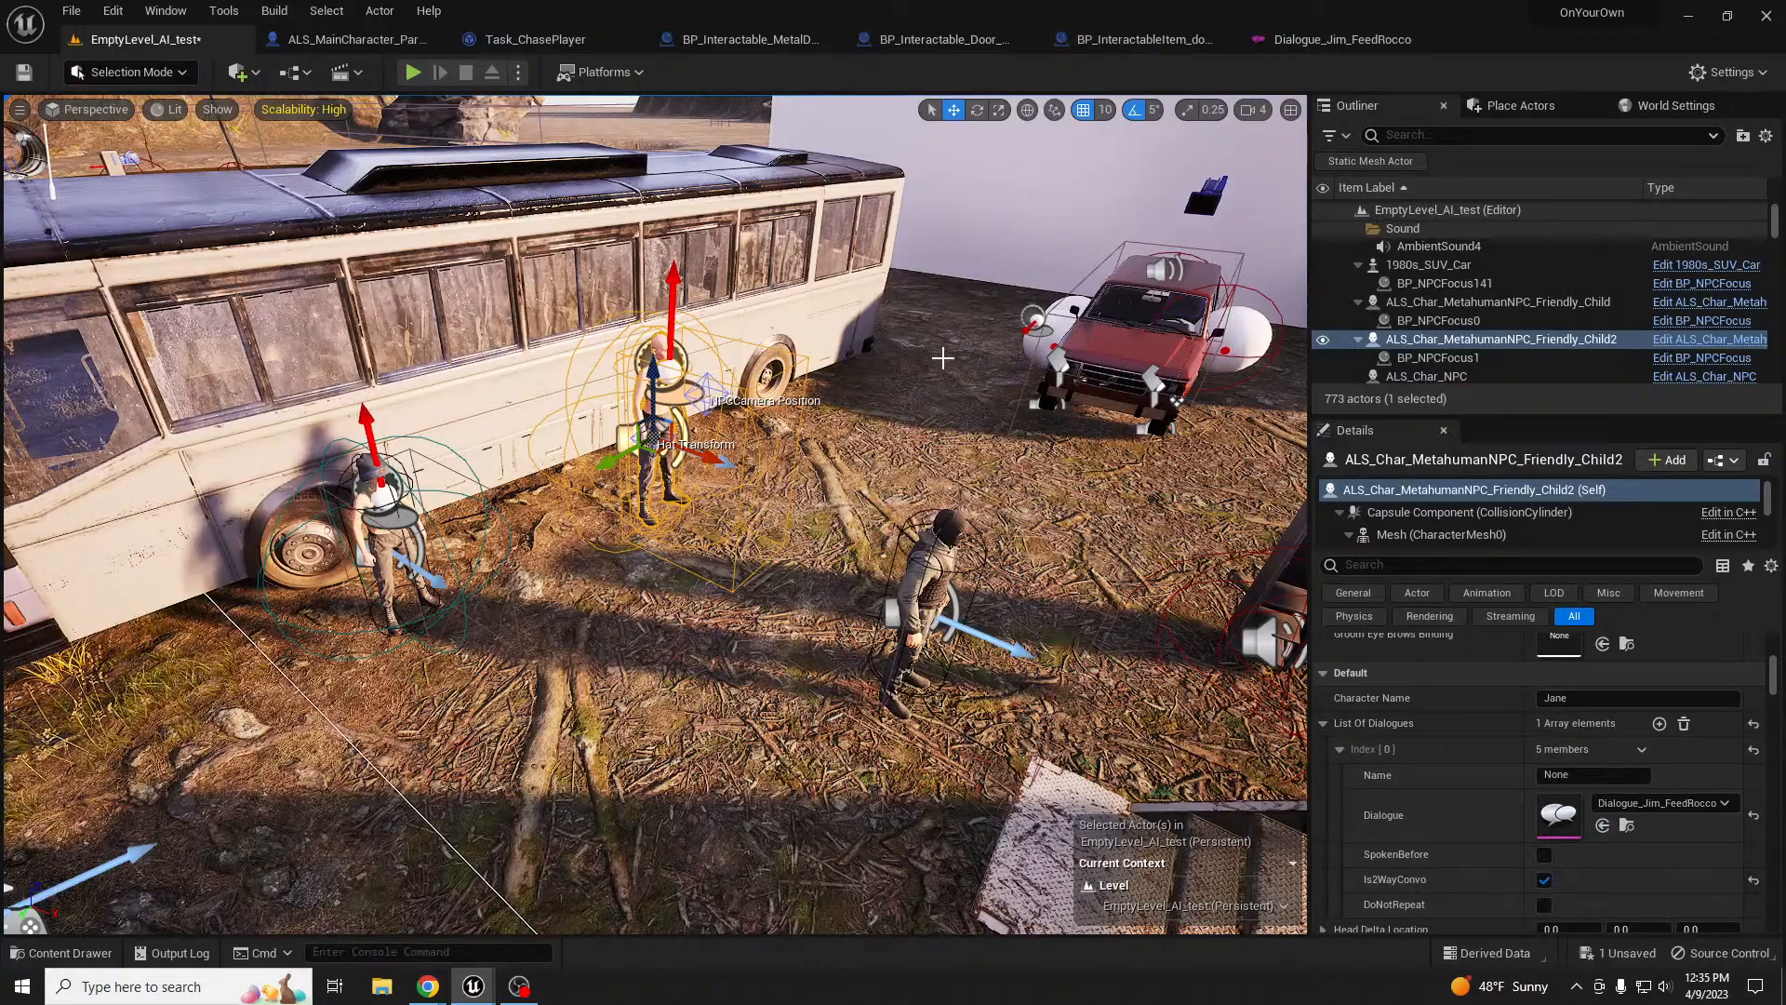
pyautogui.moveTo(694, 412)
pyautogui.mouseDown(button='right')
pyautogui.moveTo(695, 430)
pyautogui.moveTo(656, 372)
pyautogui.moveTo(642, 386)
pyautogui.moveTo(660, 409)
pyautogui.moveTo(666, 326)
pyautogui.moveTo(652, 419)
pyautogui.moveTo(711, 389)
pyautogui.mouseUp(button='right')
pyautogui.press('w')
pyautogui.press('s')
pyautogui.press('w')
pyautogui.press('s')
pyautogui.press('e')
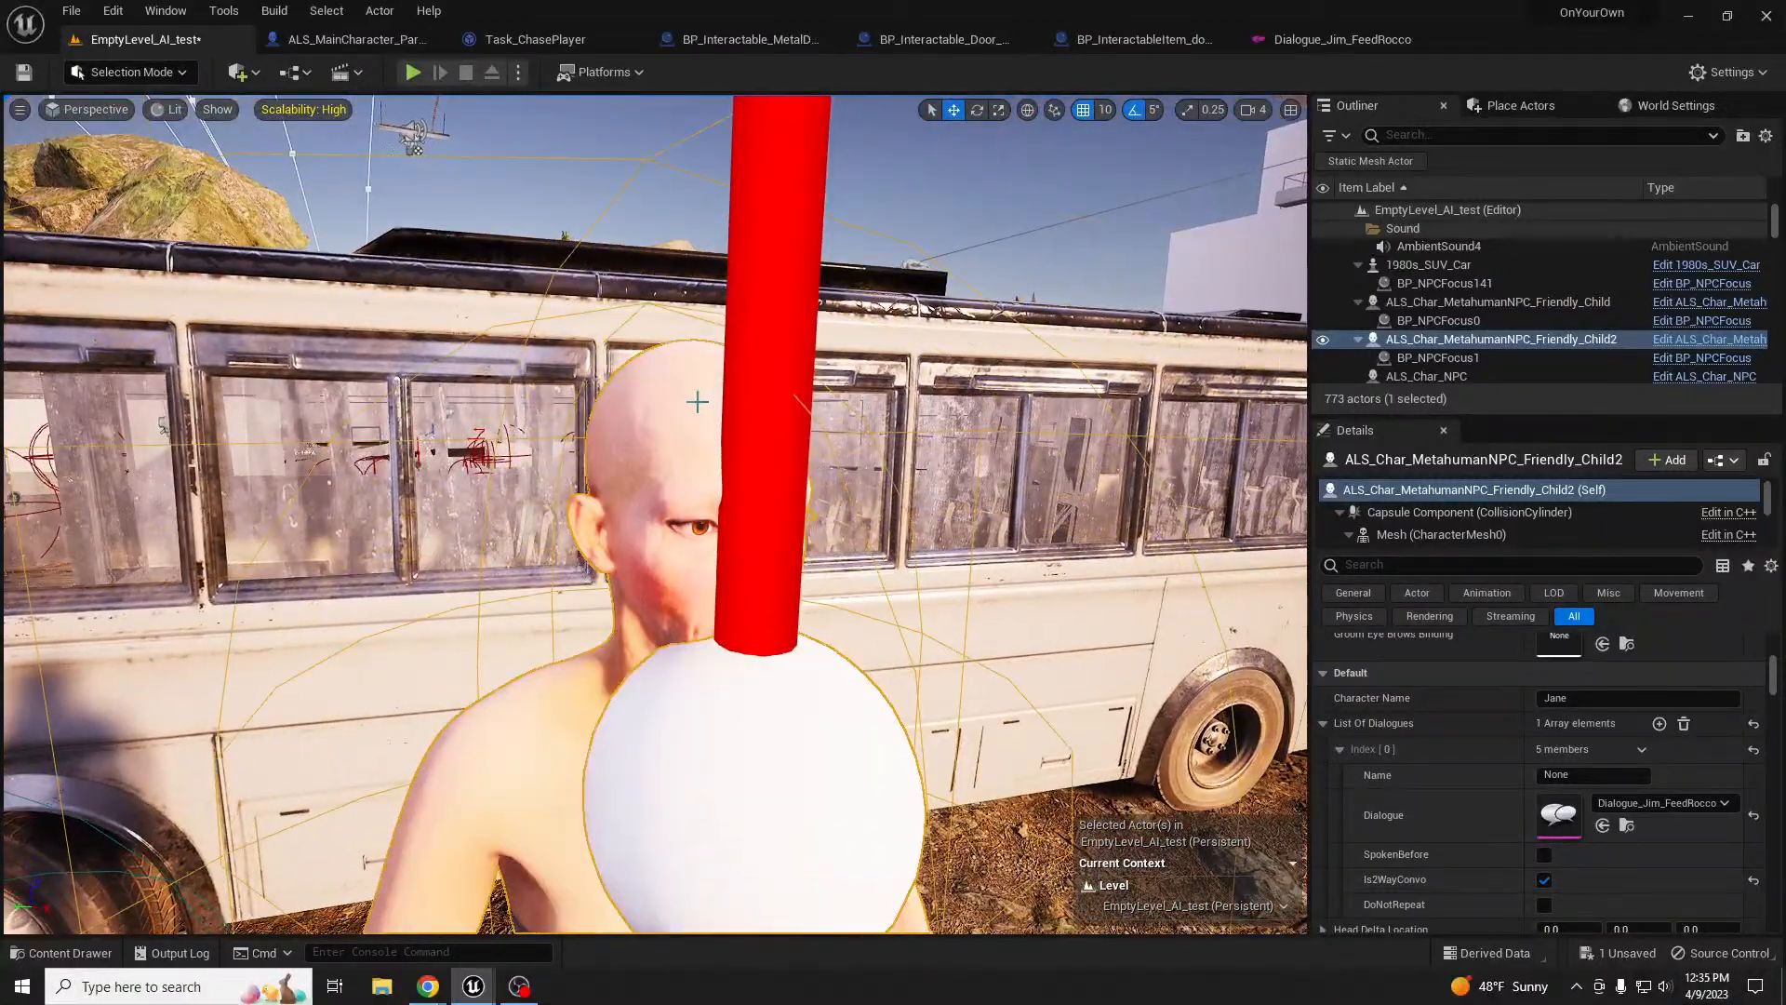
pyautogui.press('g')
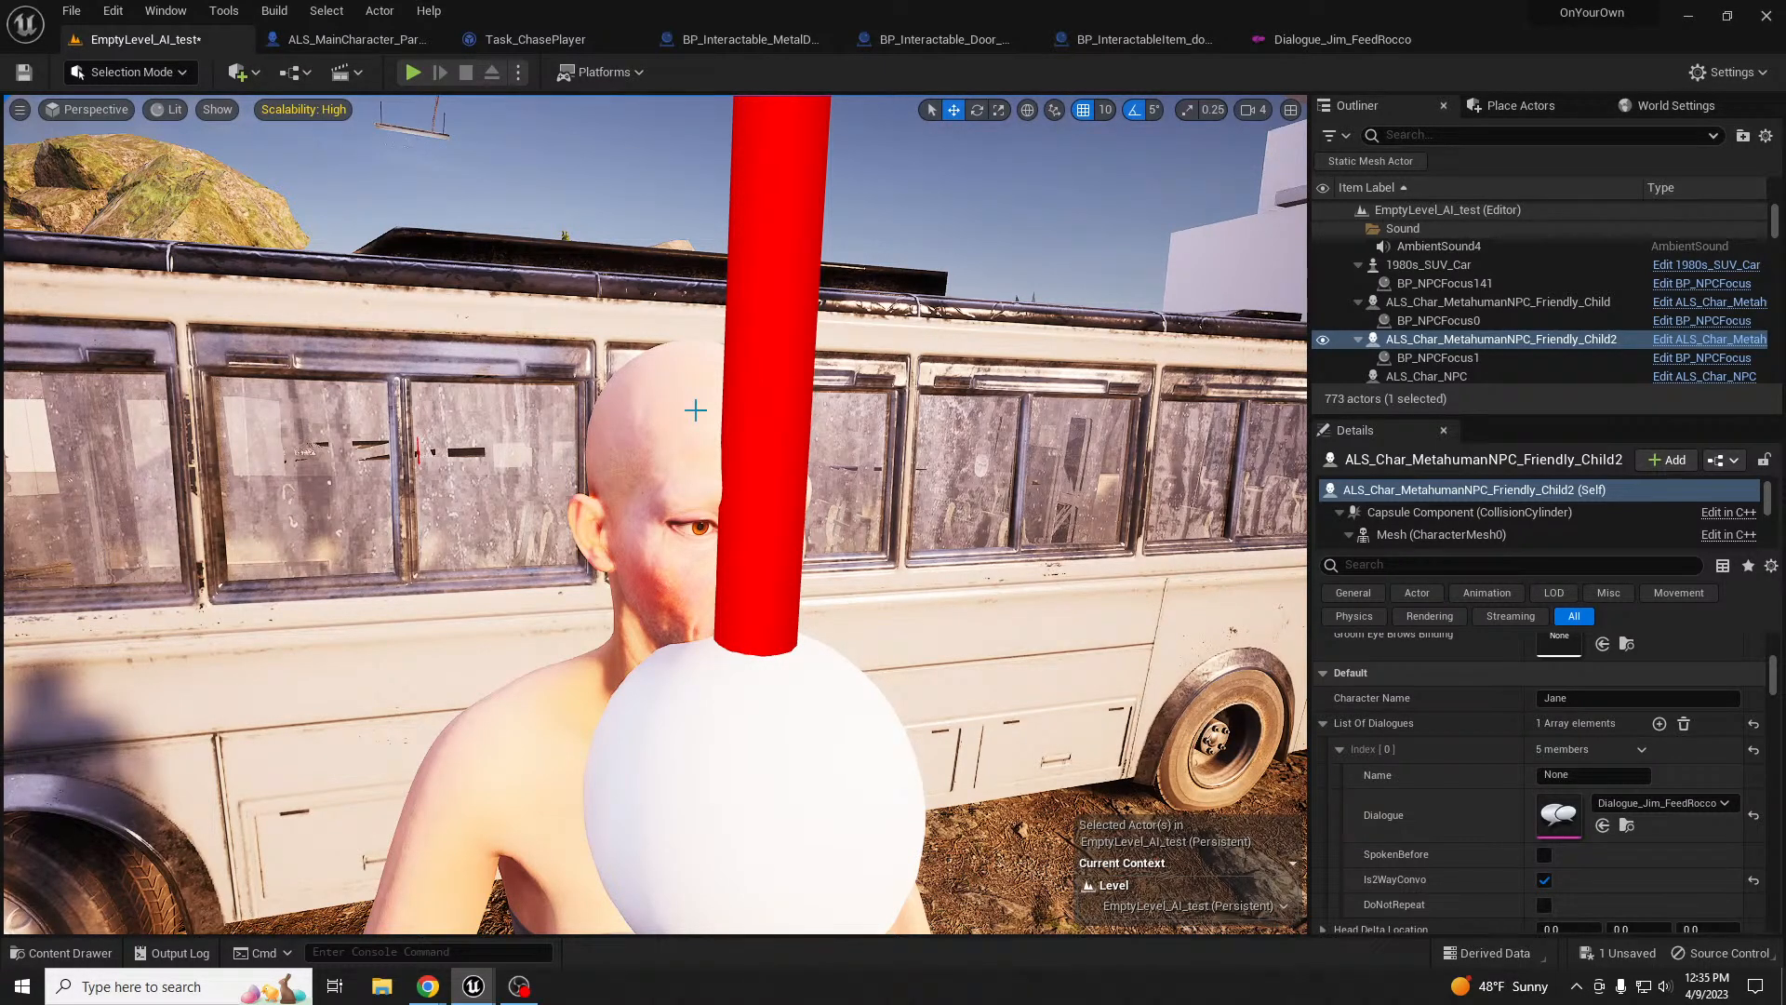
# - Move the Unreal editor window aside, launch Replica Studios from the desktop, and dismiss the firewall alert without allowing access
pyautogui.moveTo(1010, 452); pyautogui.dragTo(1010, 480, button='right')
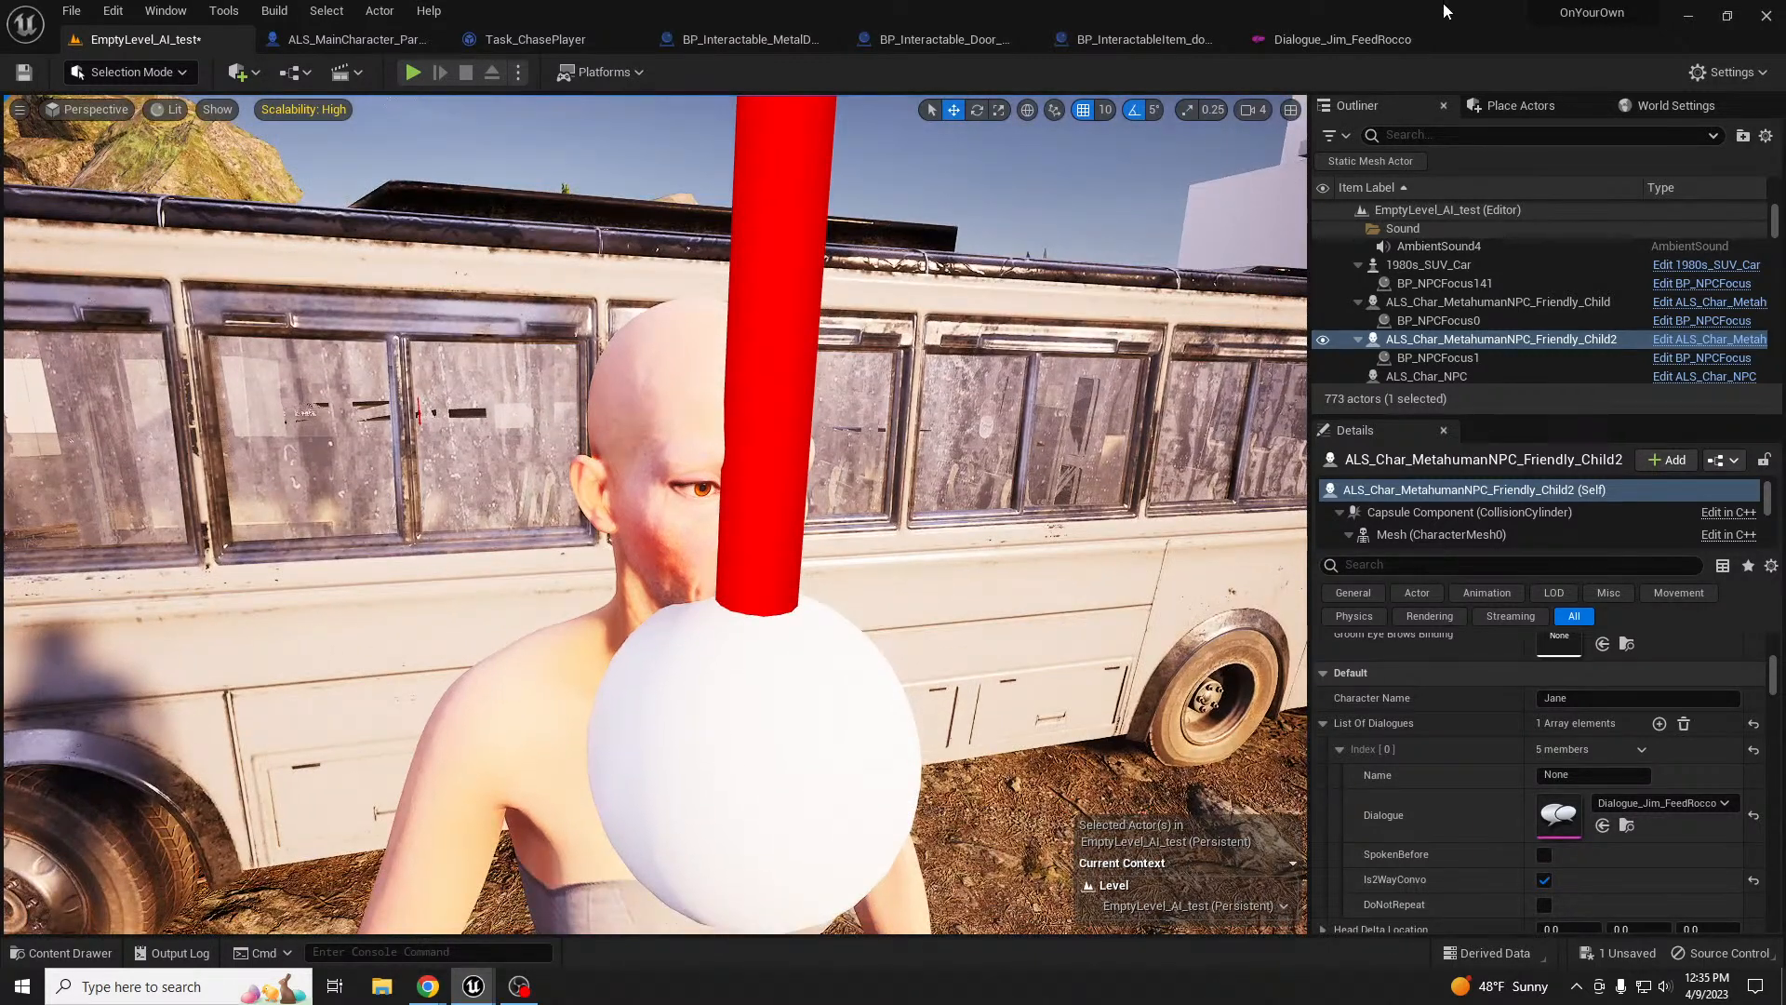
pyautogui.moveTo(1443, 11); pyautogui.dragTo(1405, 589)
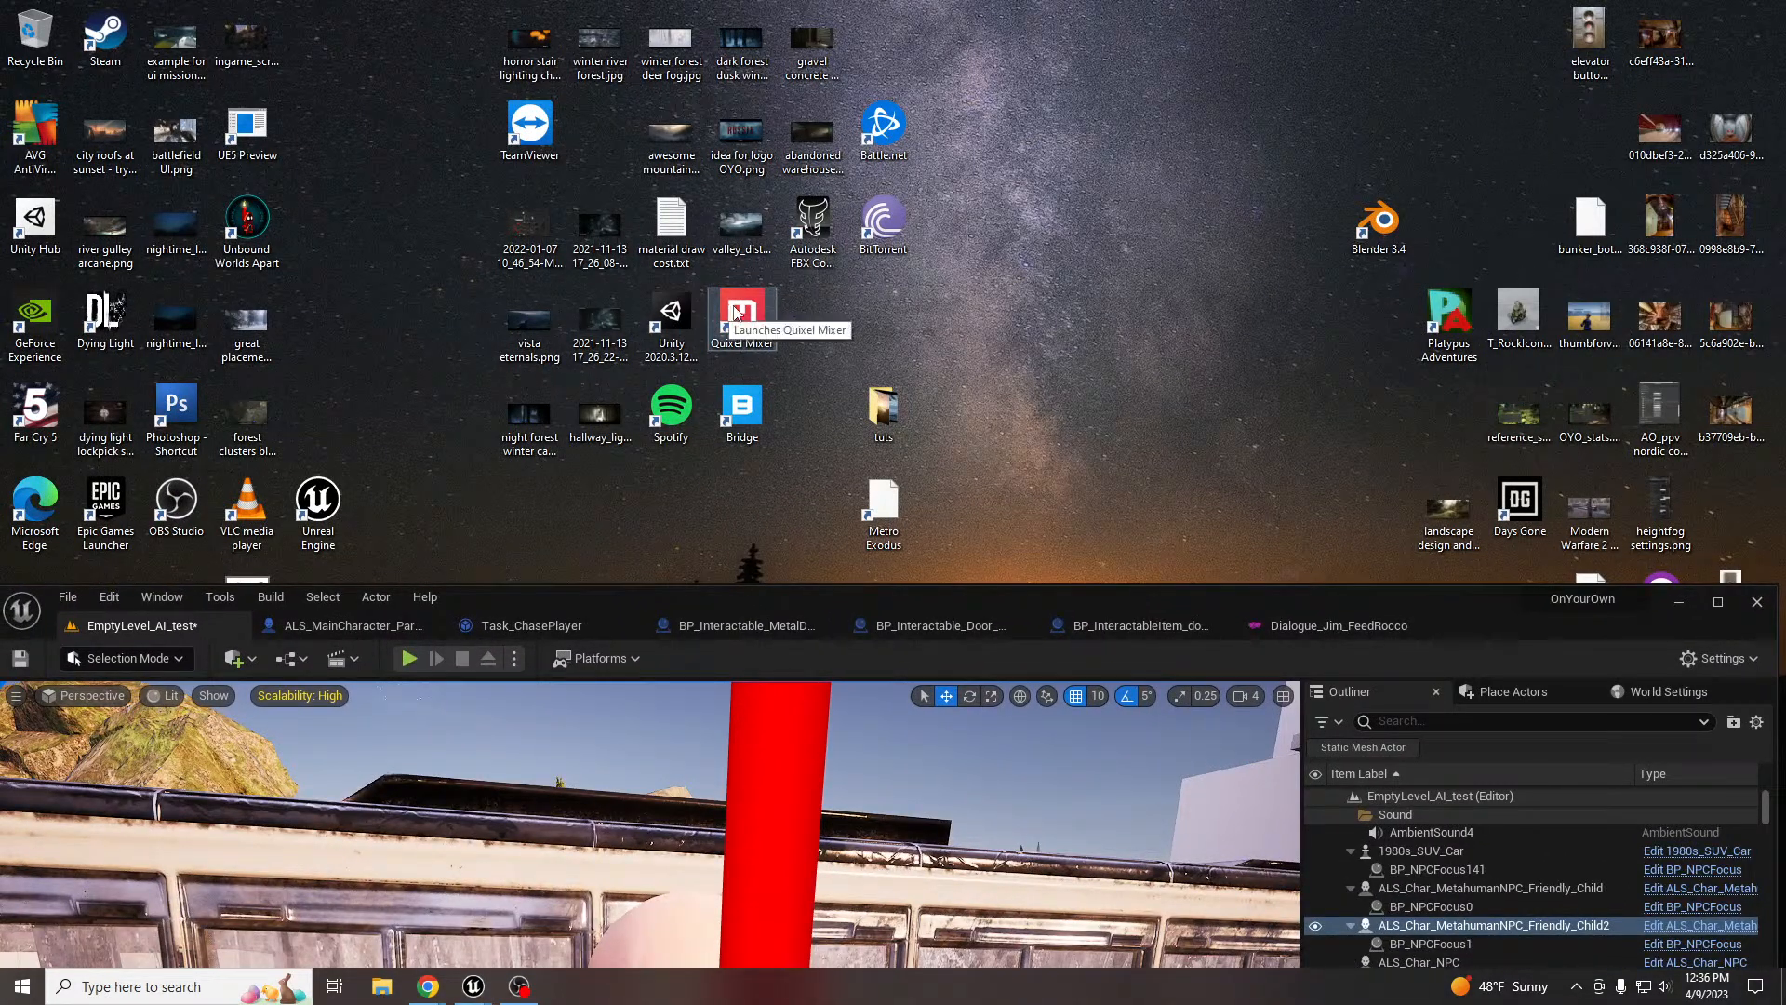
pyautogui.click(810, 226)
pyautogui.doubleClick(805, 229)
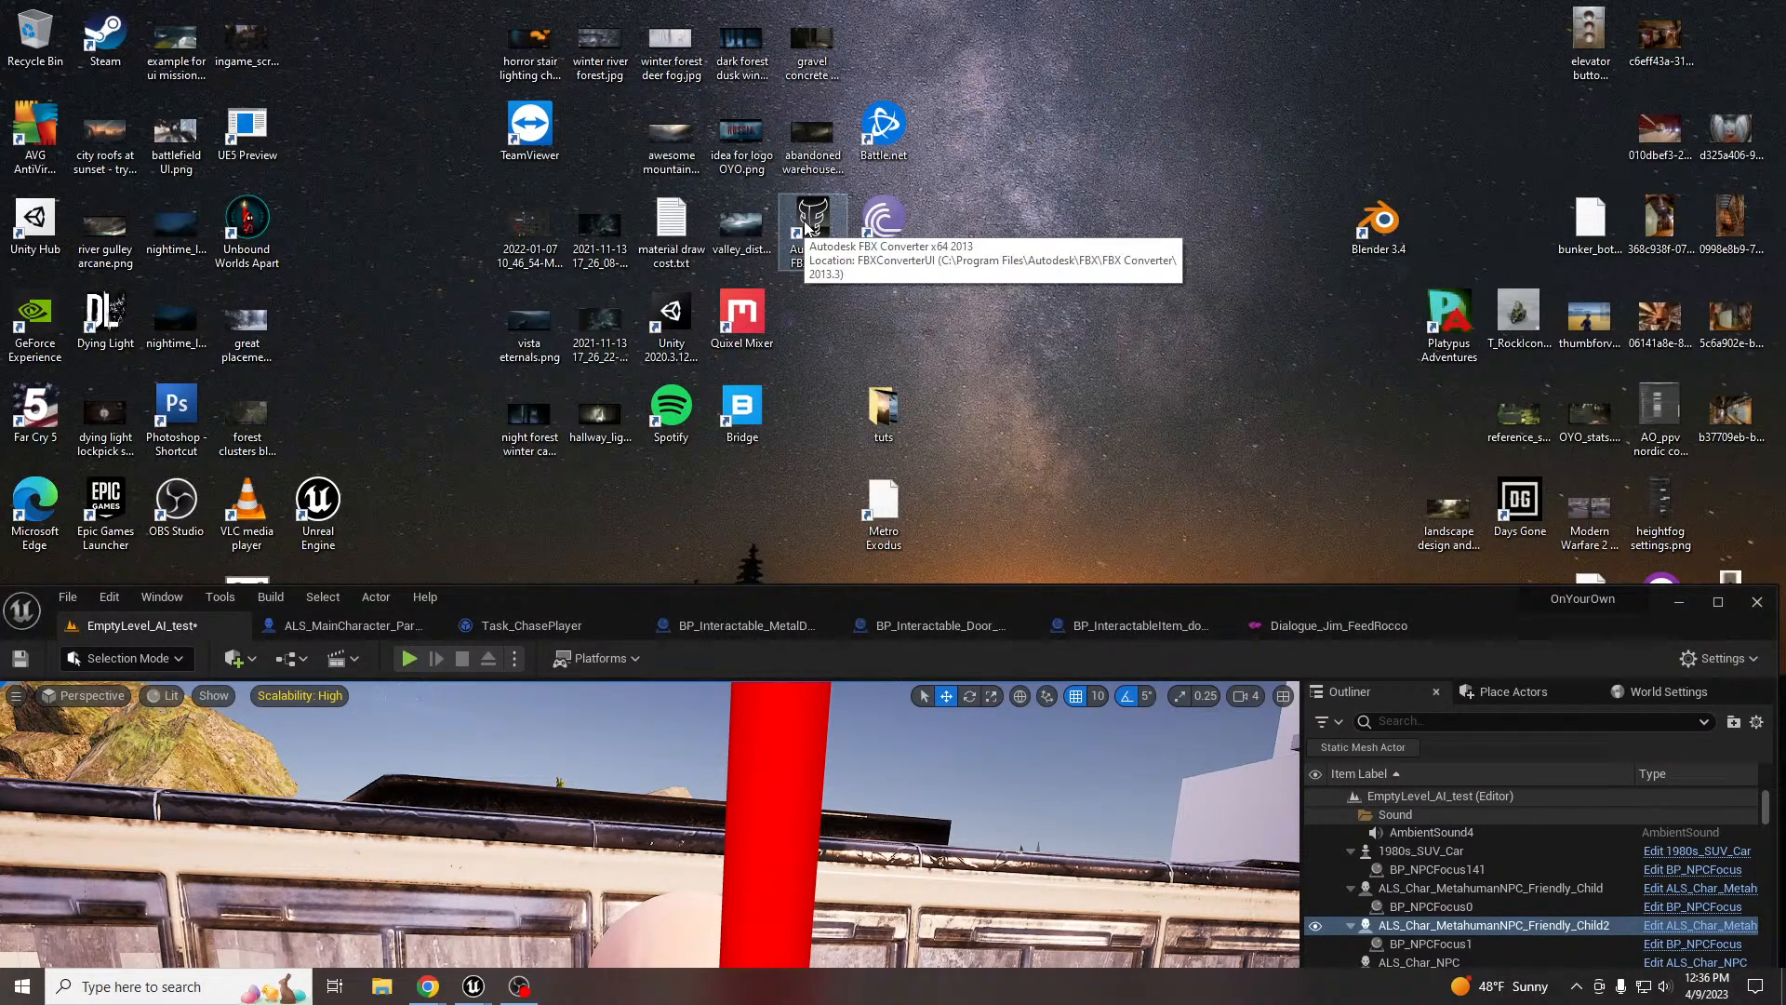
pyautogui.moveTo(820, 601); pyautogui.dragTo(589, 462)
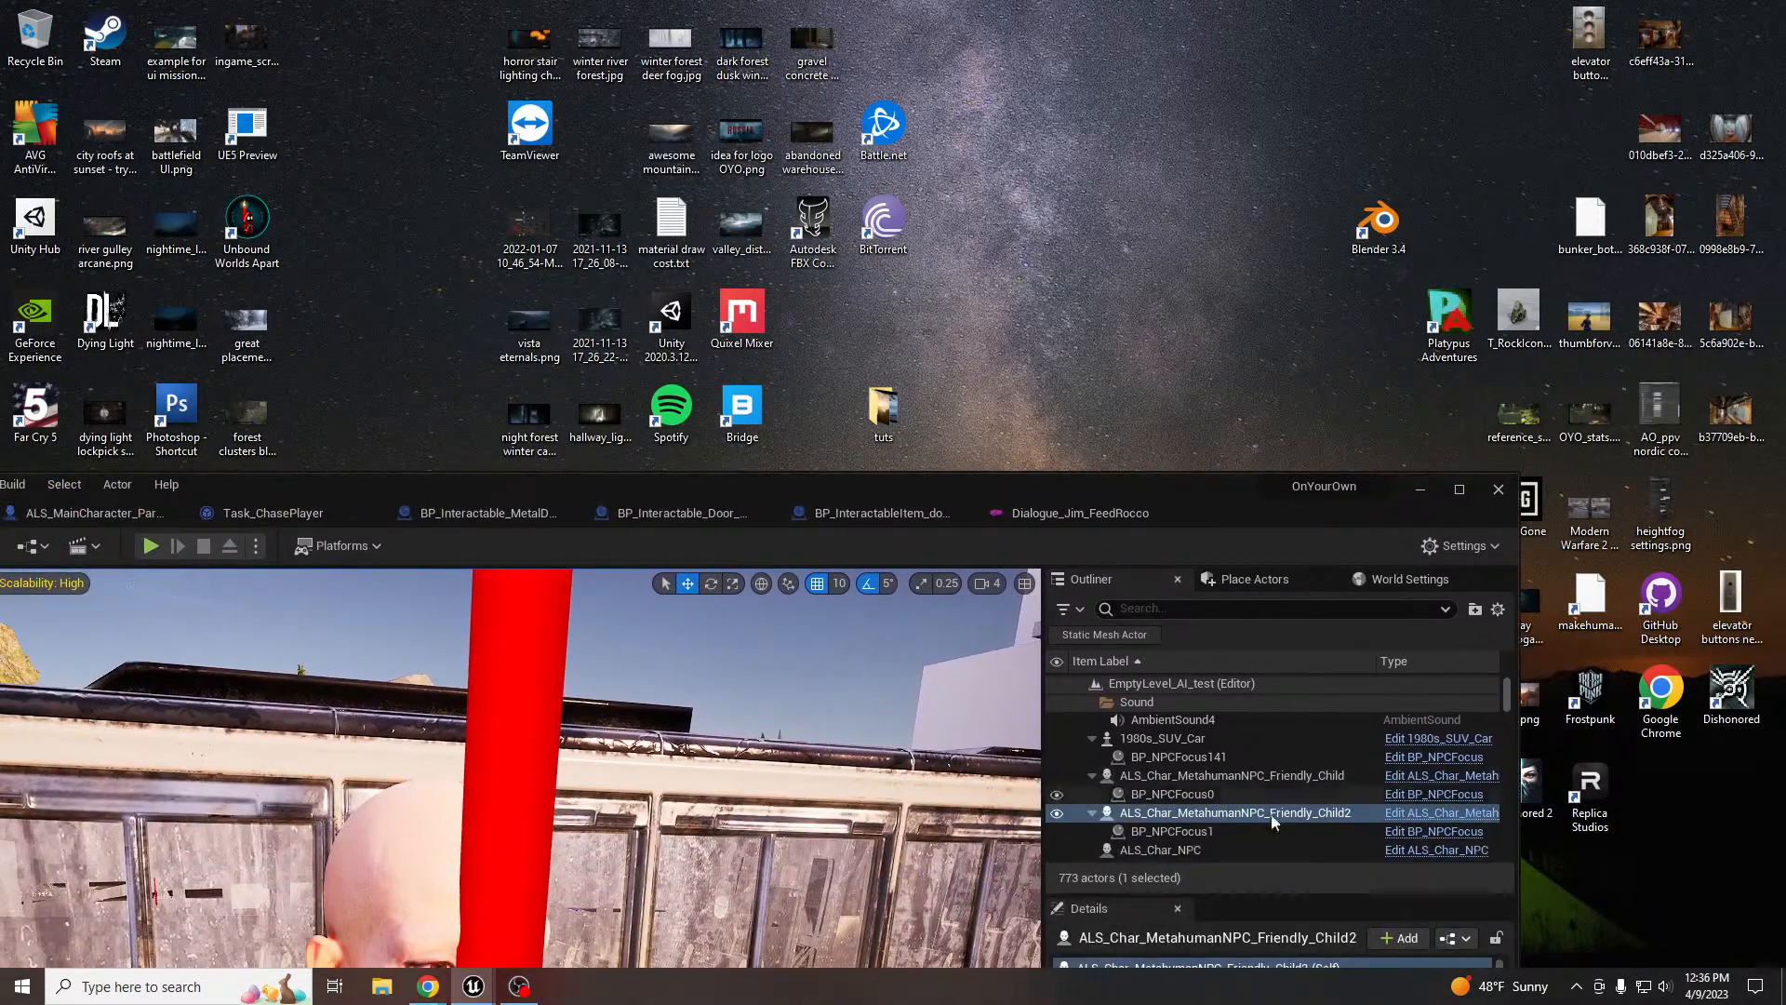
pyautogui.doubleClick(1579, 777)
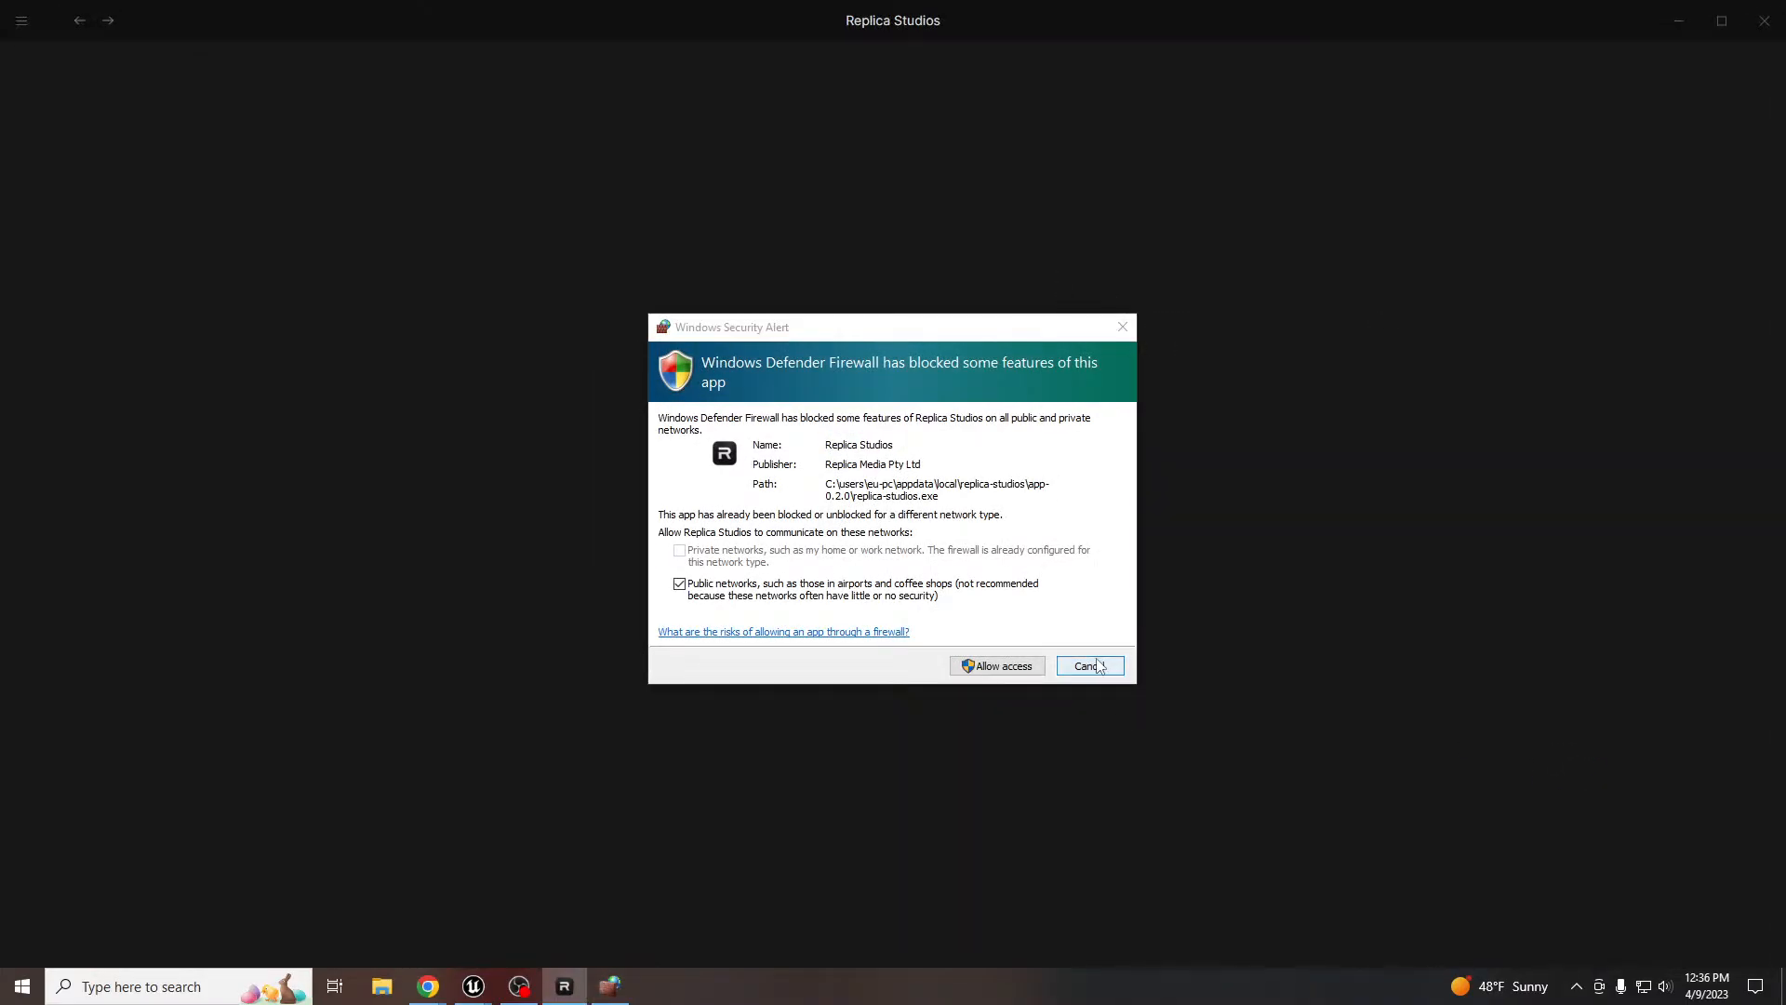
pyautogui.click(1084, 661)
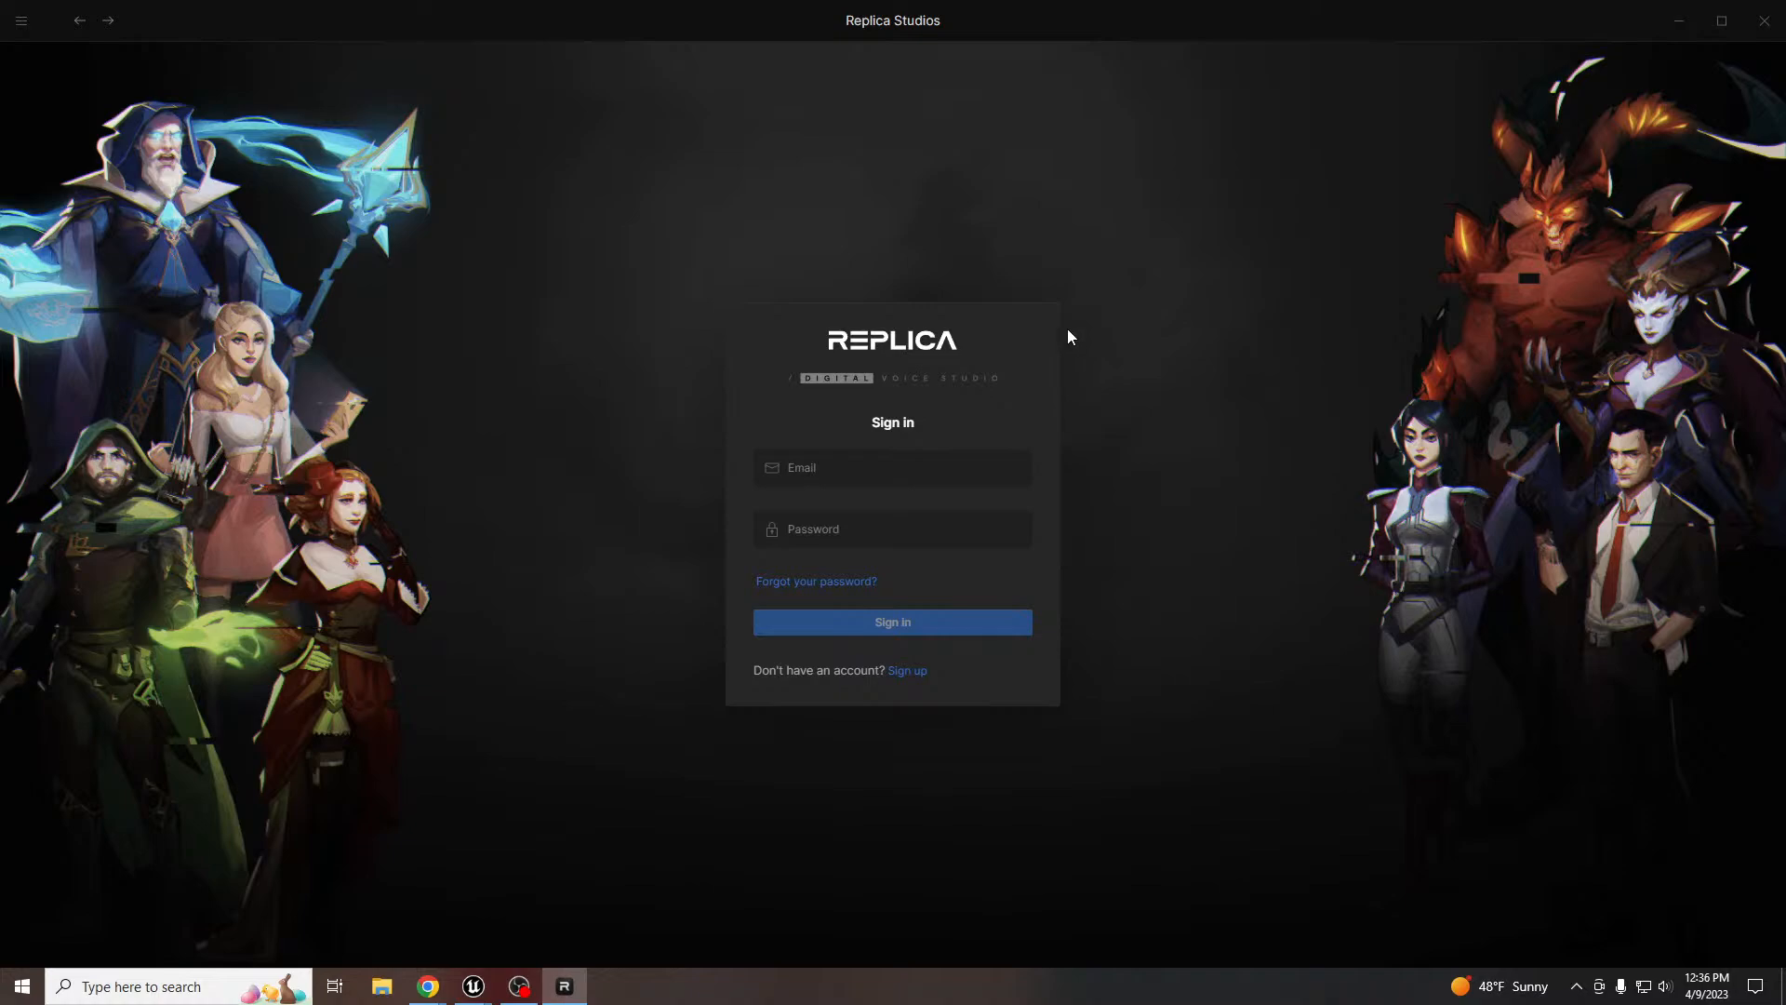
# - Bring the Unreal editor back to full screen, maximize Replica Studios over it, and open the Sandbox
pyautogui.moveTo(966, 25); pyautogui.dragTo(1785, 186)
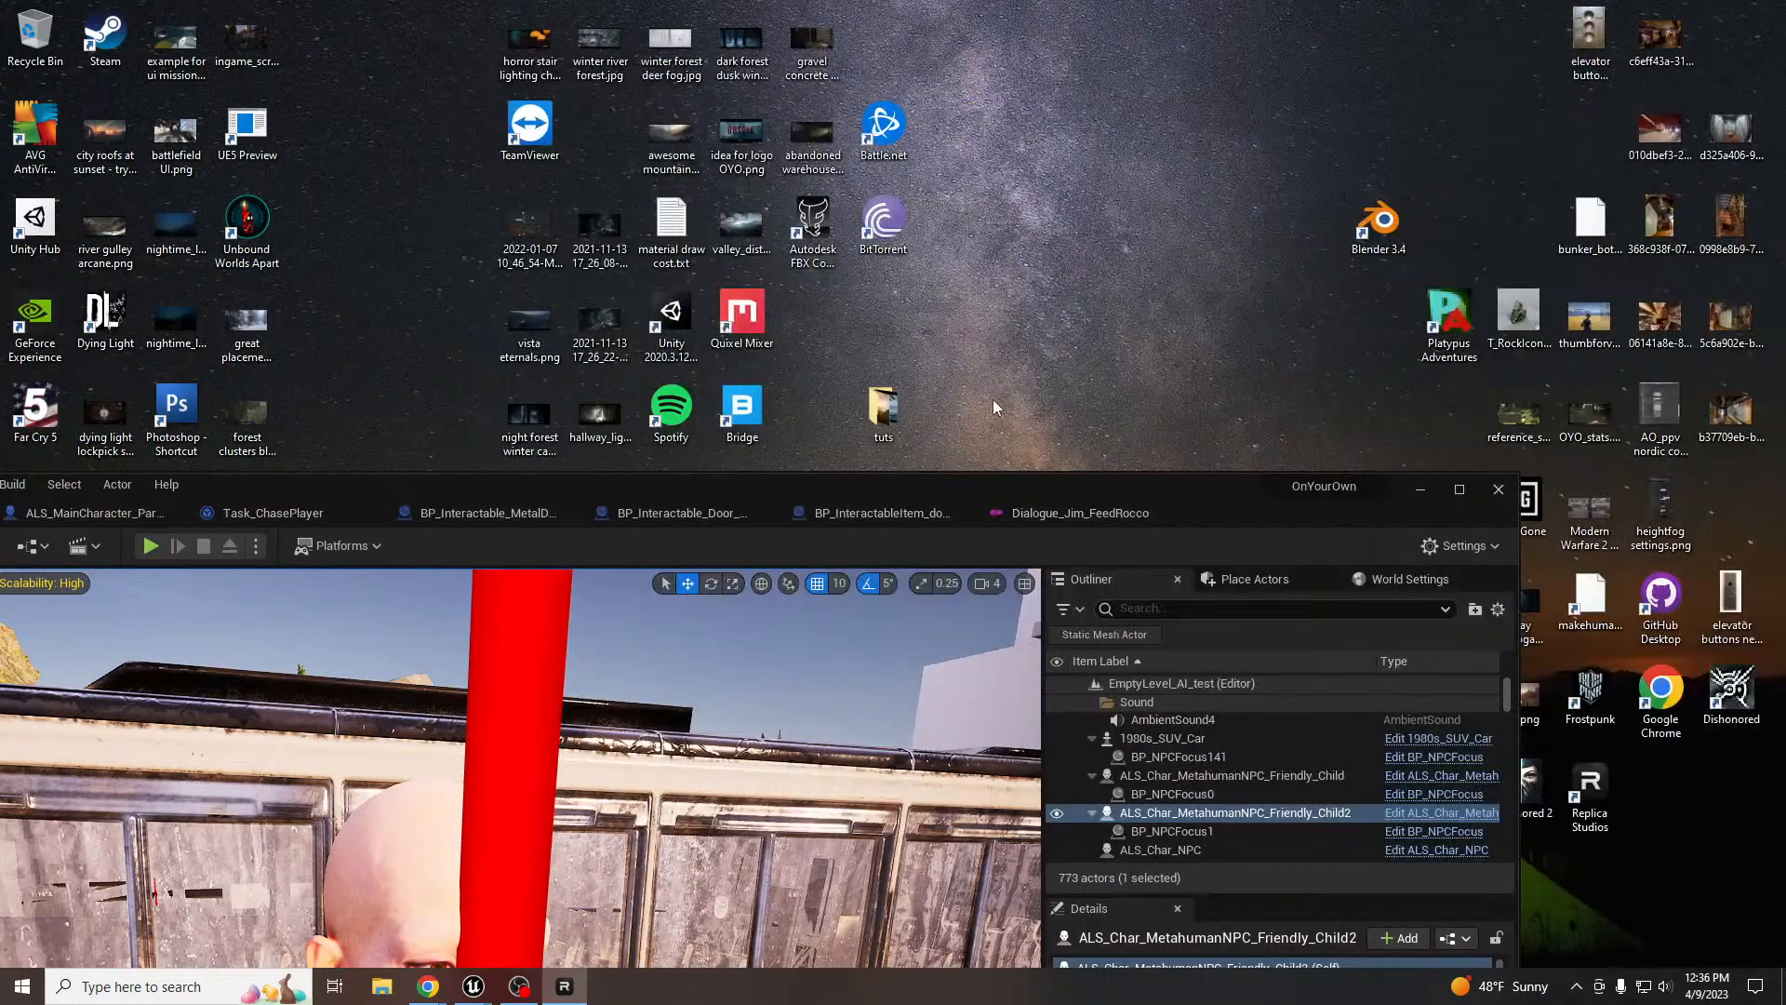
pyautogui.doubleClick(958, 486)
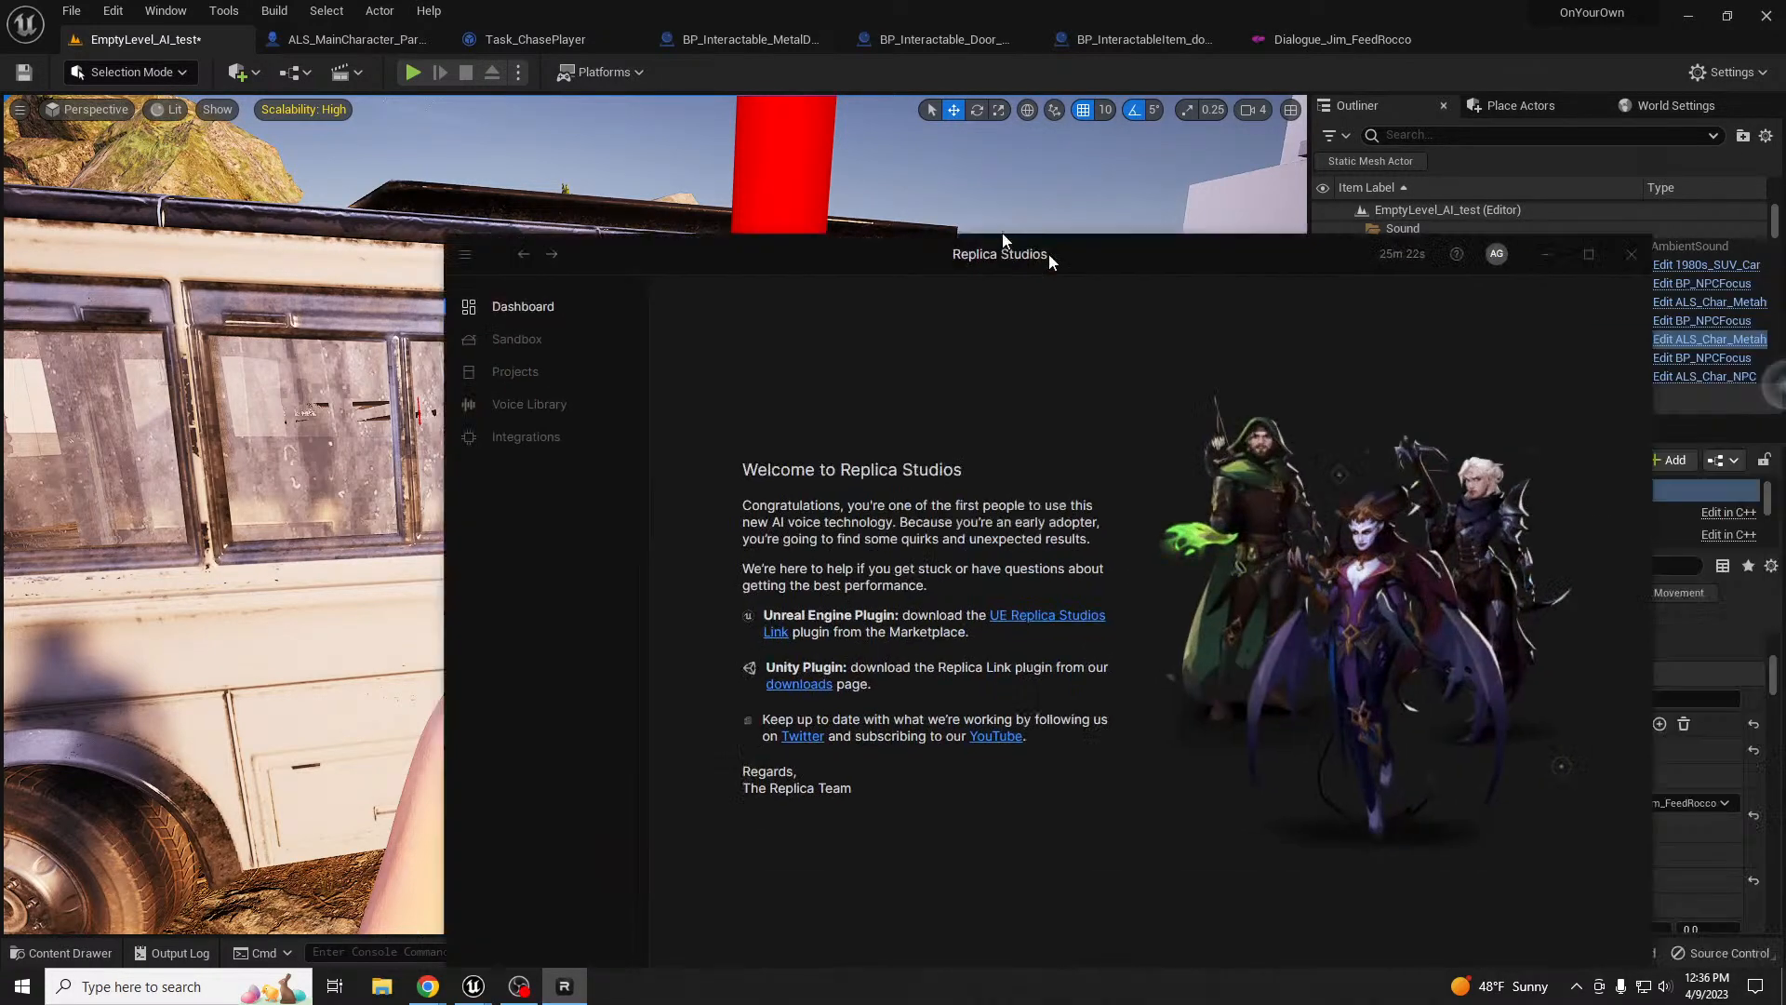
pyautogui.moveTo(1002, 243); pyautogui.dragTo(795, 19)
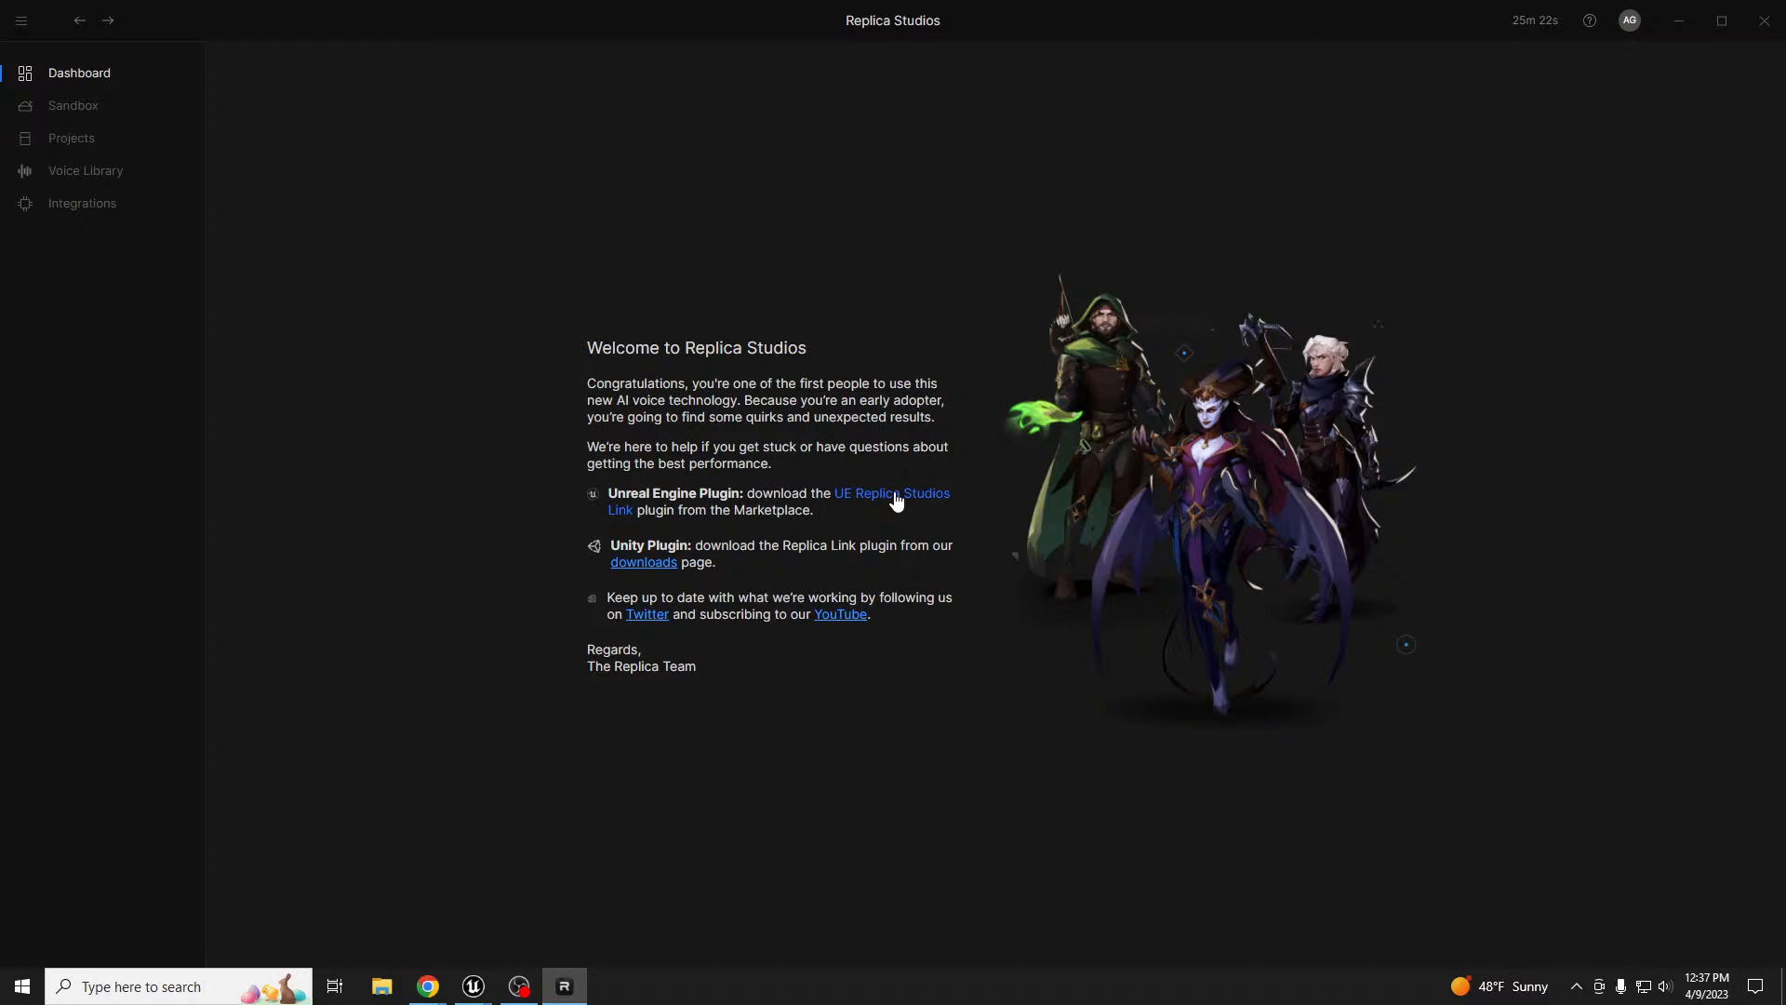
pyautogui.click(67, 106)
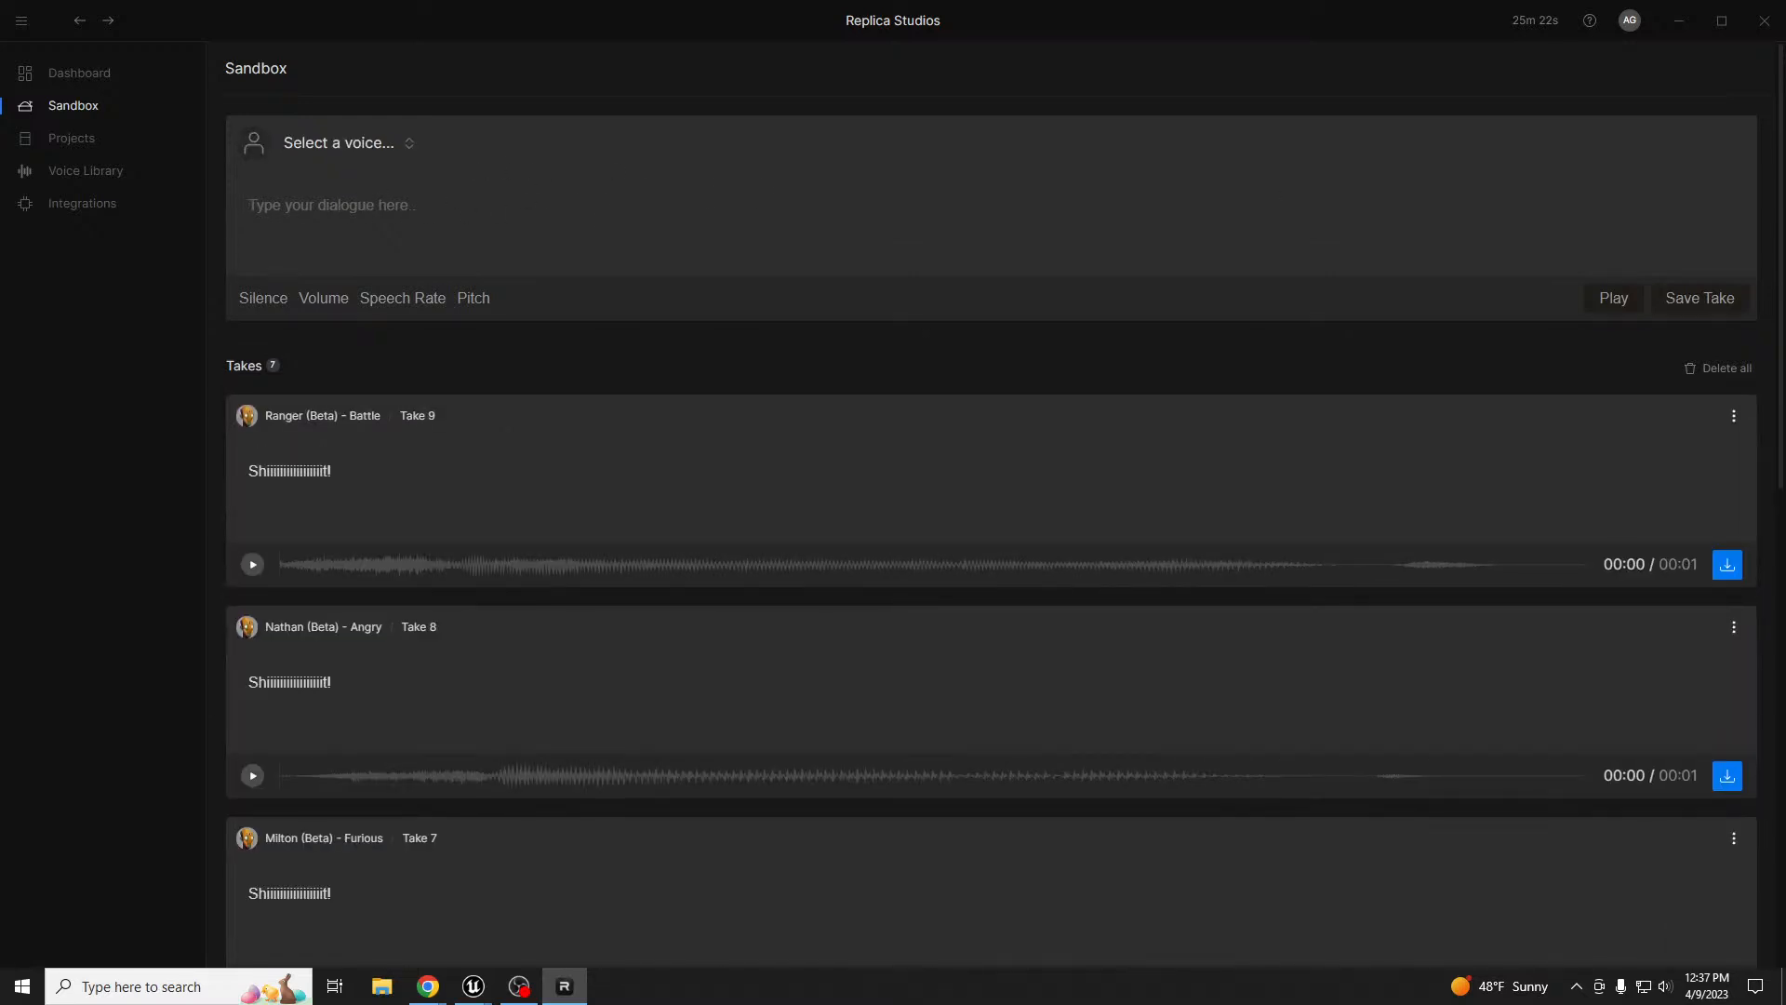
# - Copy the "Hi there. My name is Jane" line's full text from Dialogue_Jim_FeedRocco into the Replica Studios Sandbox dialogue field
pyautogui.moveTo(1037, 9); pyautogui.dragTo(1034, 356)
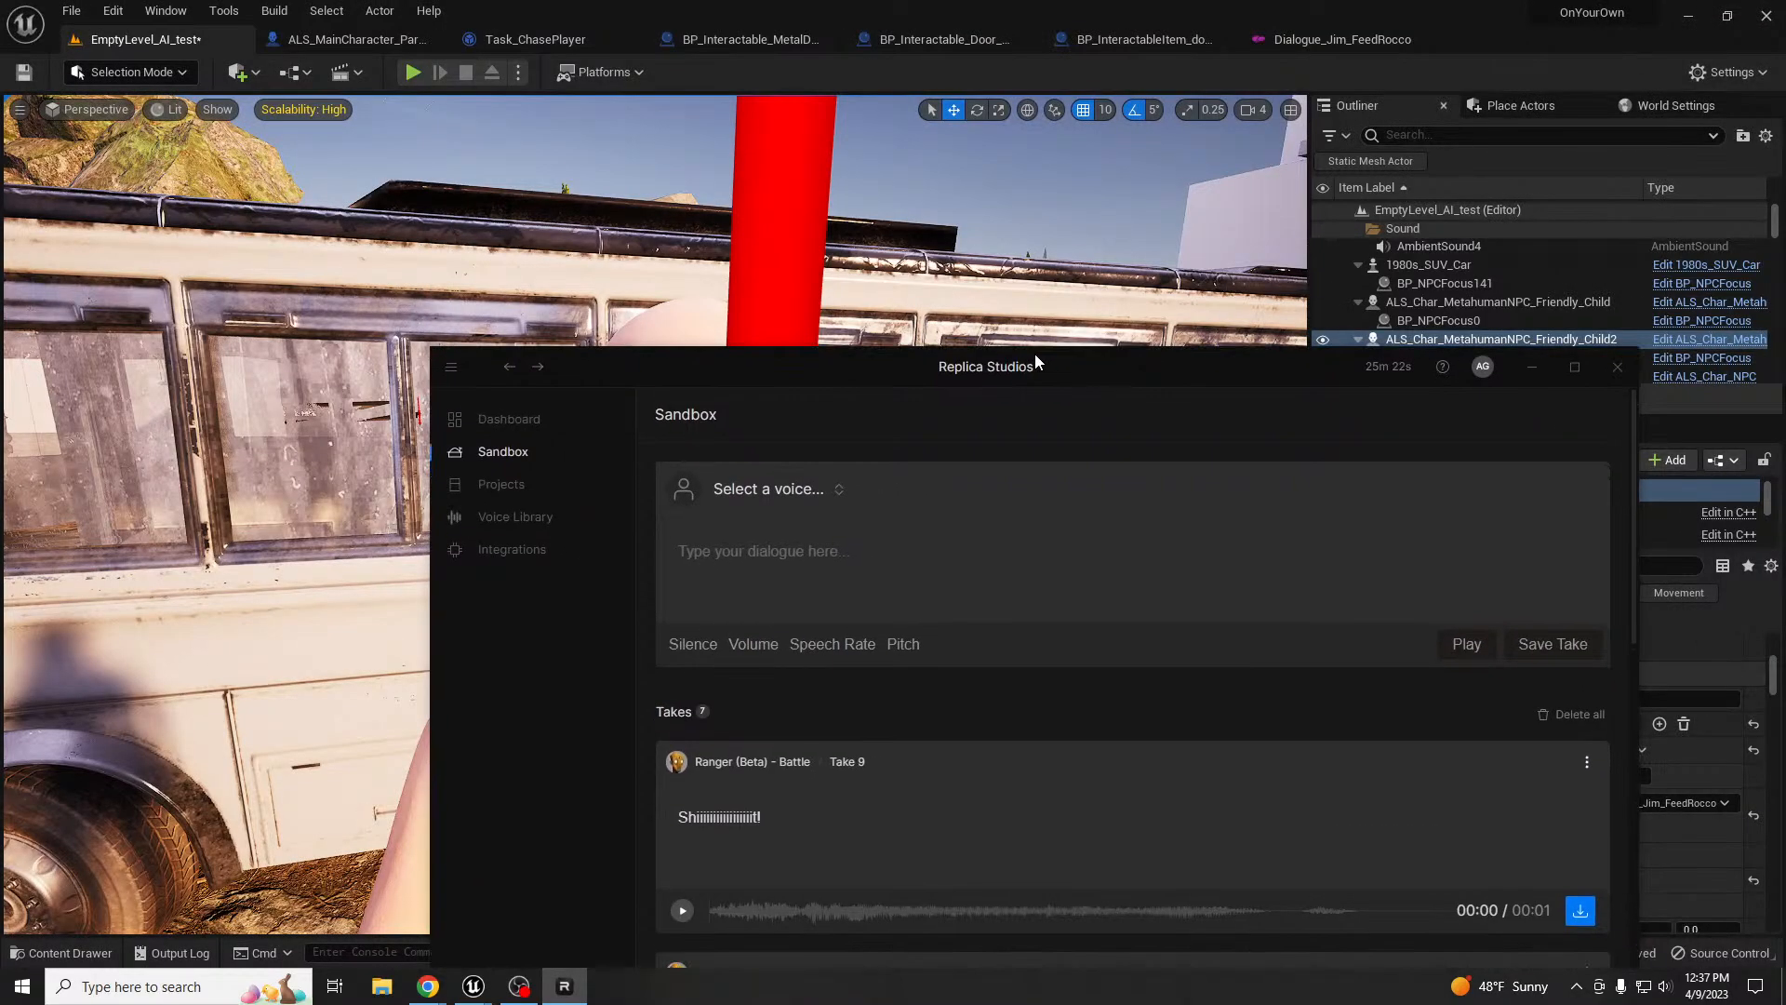
pyautogui.click(1330, 41)
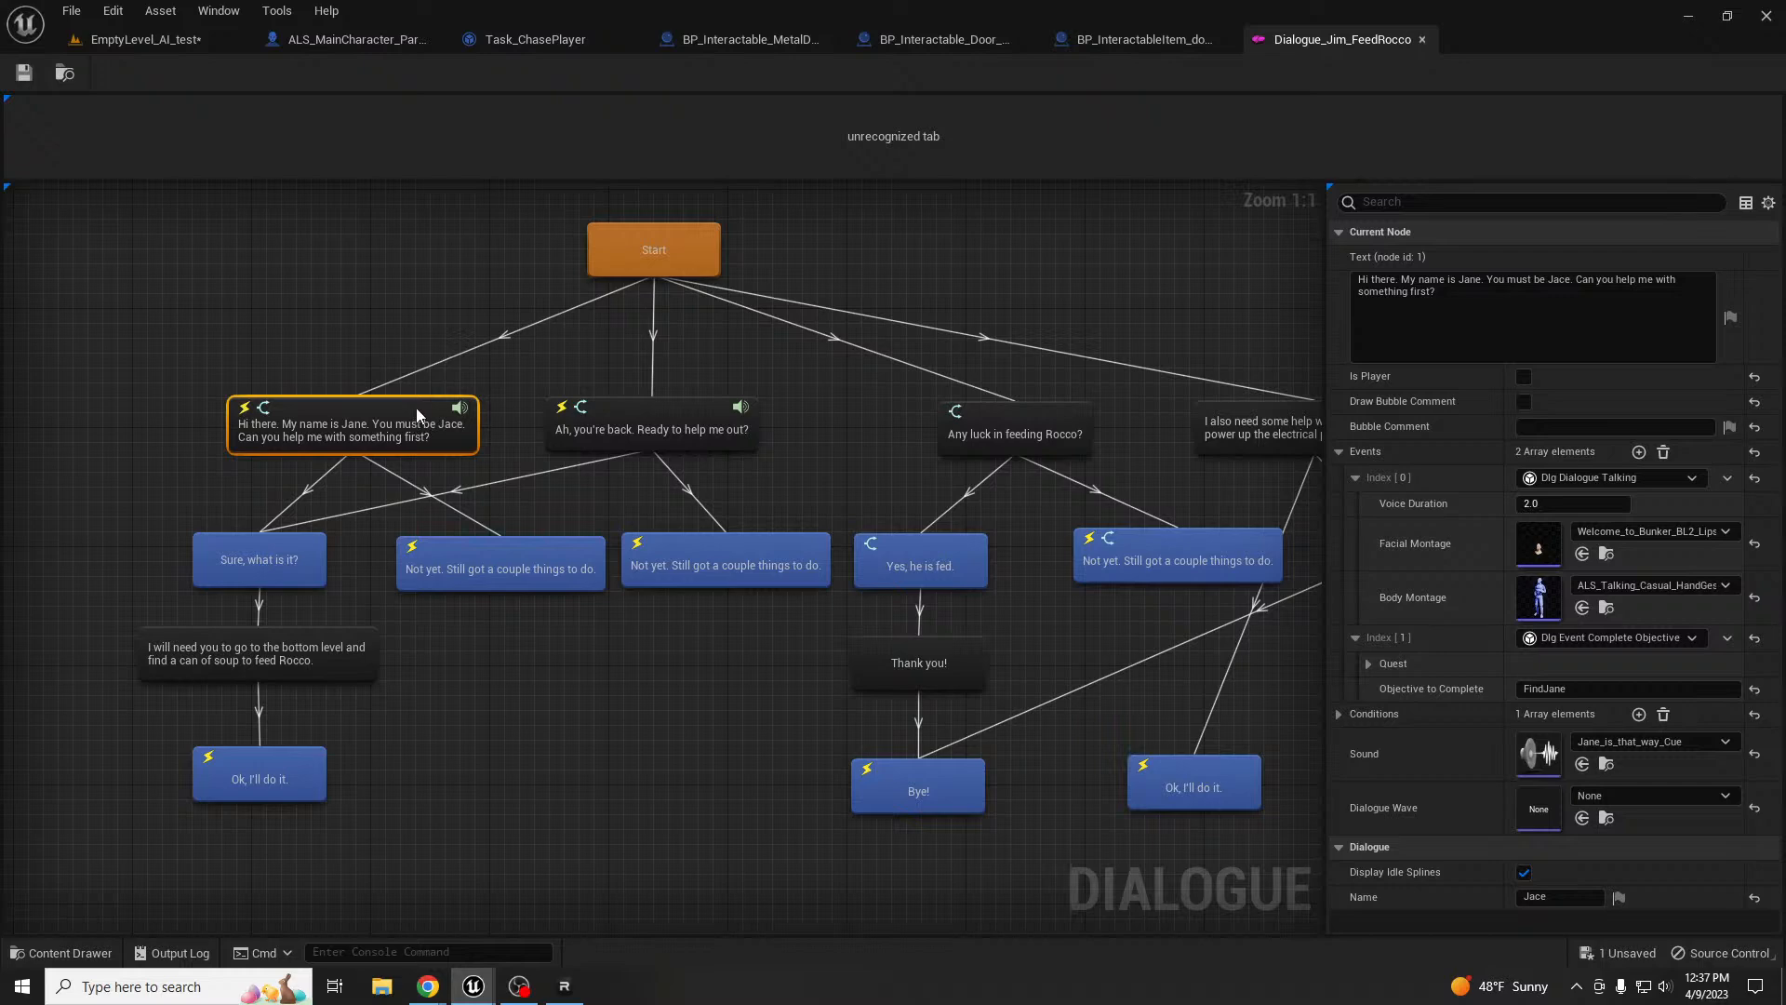
pyautogui.moveTo(1447, 290); pyautogui.dragTo(1355, 278)
pyautogui.hotkey('ctrl', 'c')
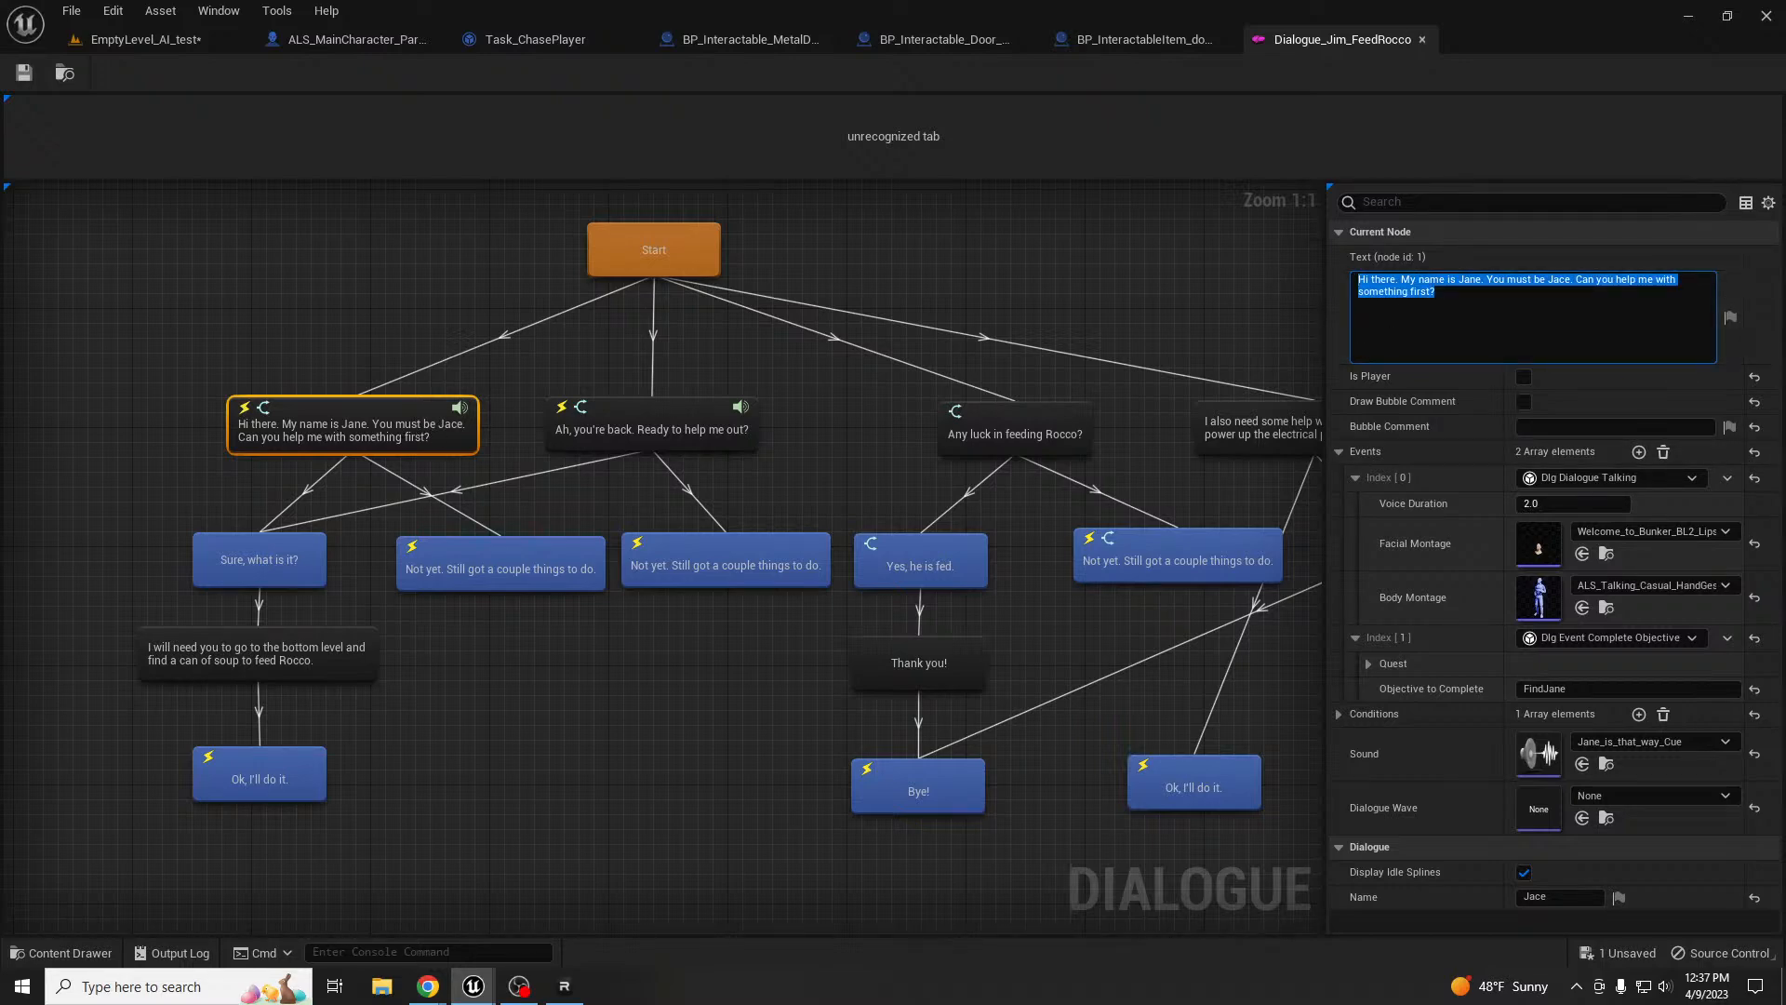
pyautogui.hotkey('alt', 'Tab')
pyautogui.doubleClick(1107, 371)
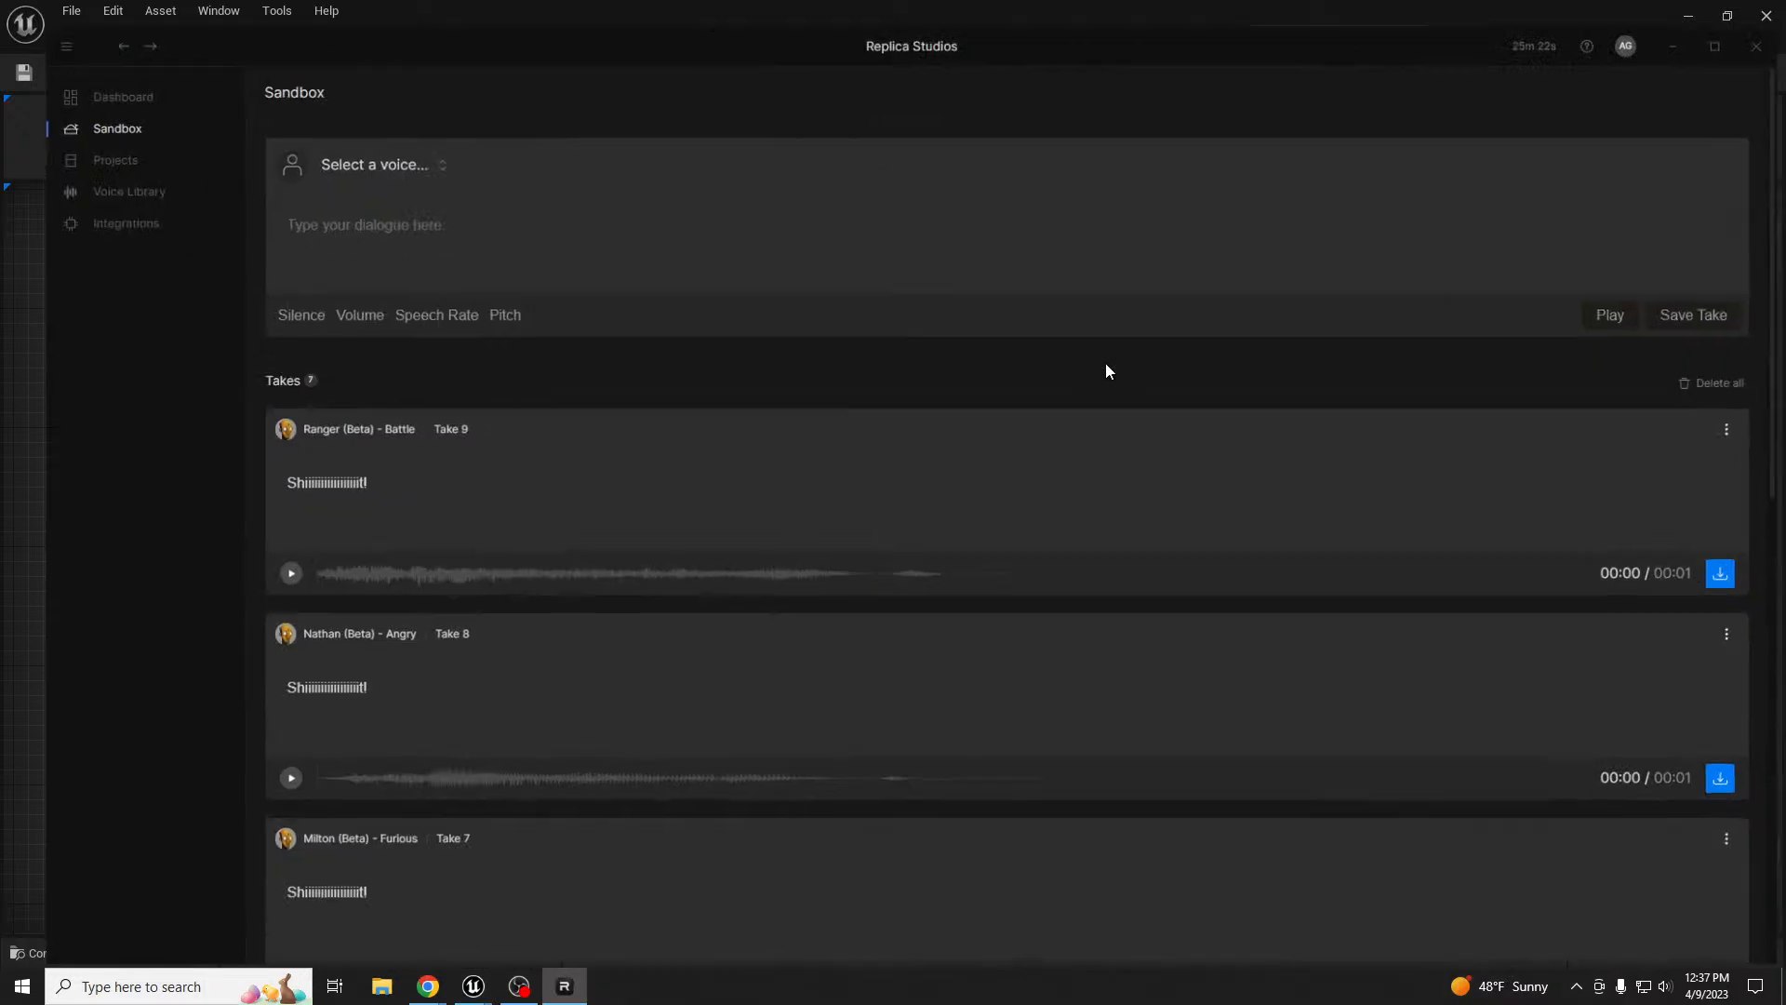
pyautogui.click(410, 214)
pyautogui.hotkey('ctrl', 'v')
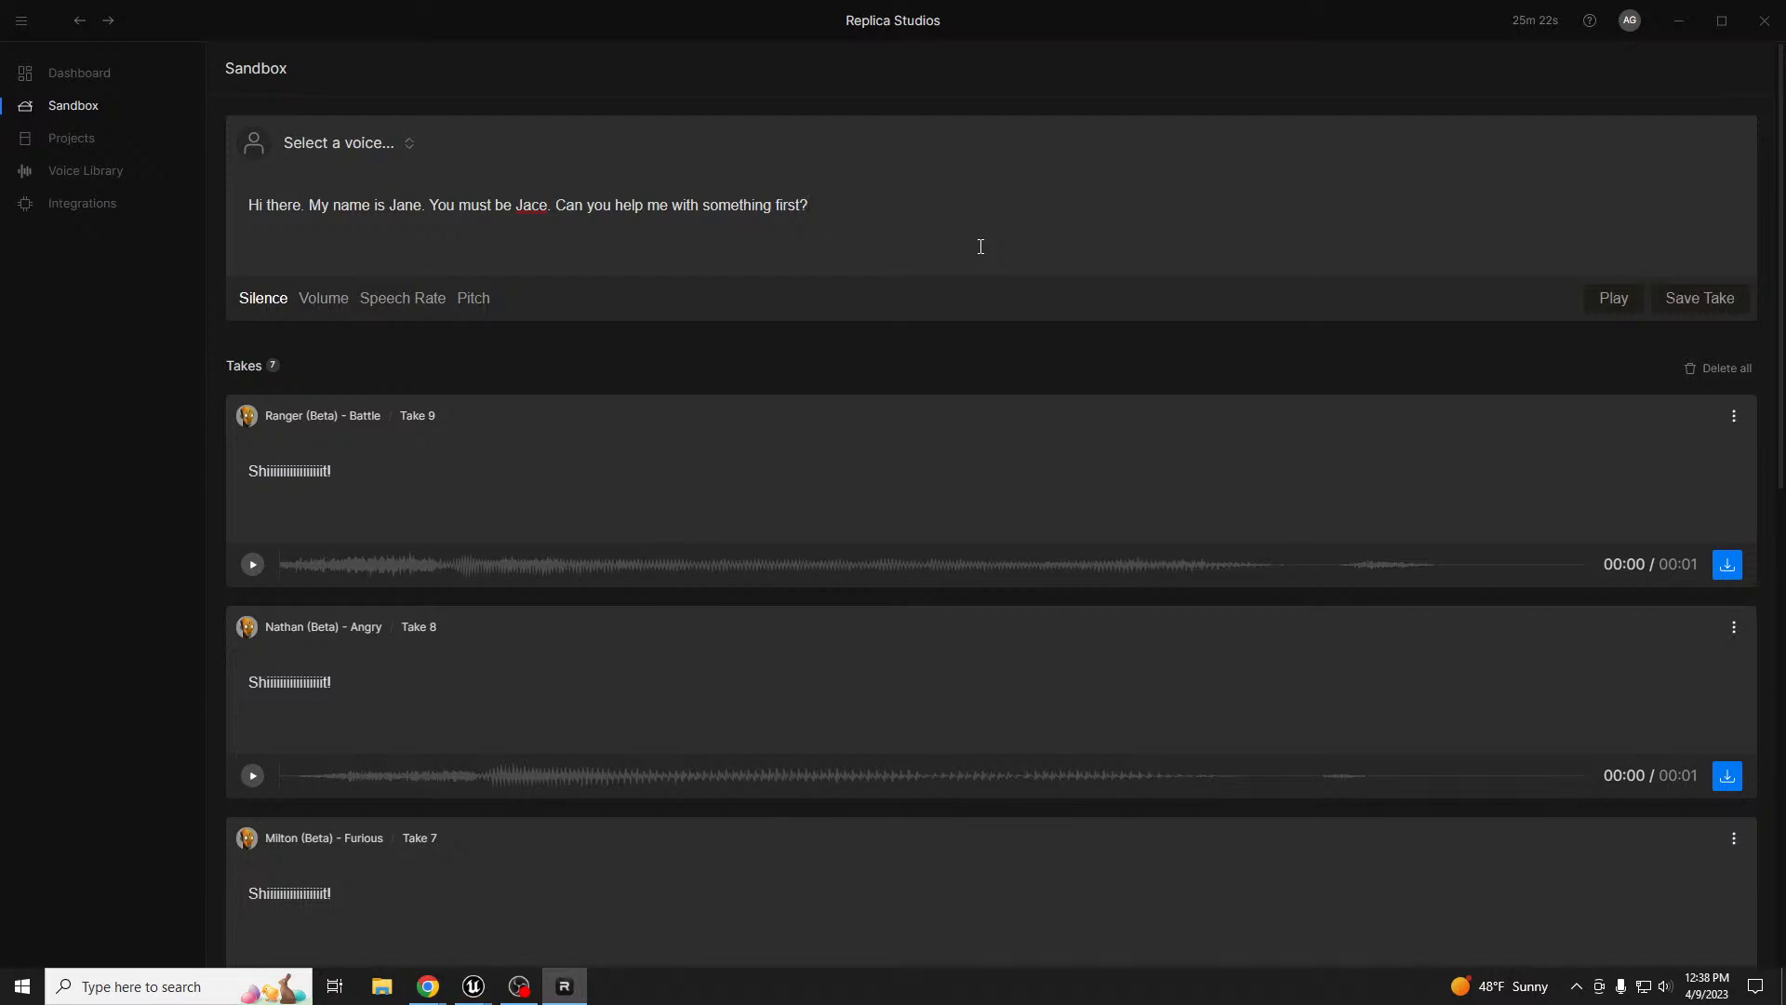
# - Choose Nathan (Beta) as the AI voice for the line and look through the speaking styles this voice offers
pyautogui.click(354, 154)
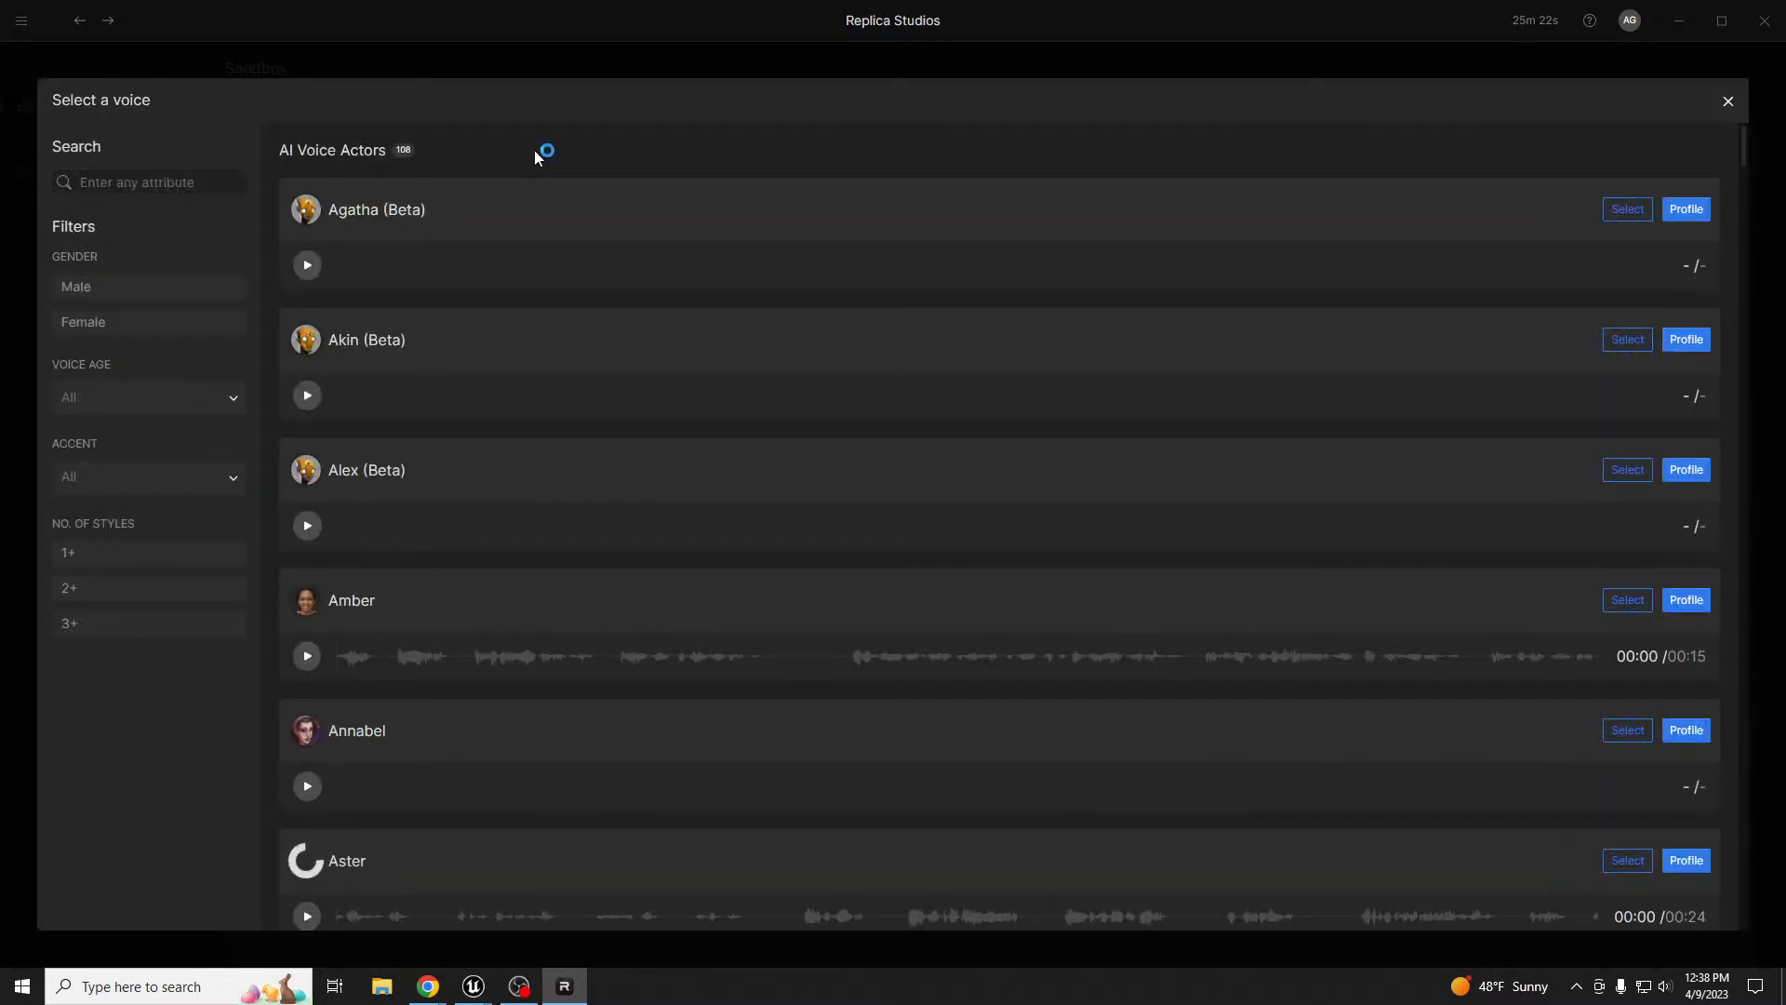
pyautogui.scroll(-20, 527, 394)
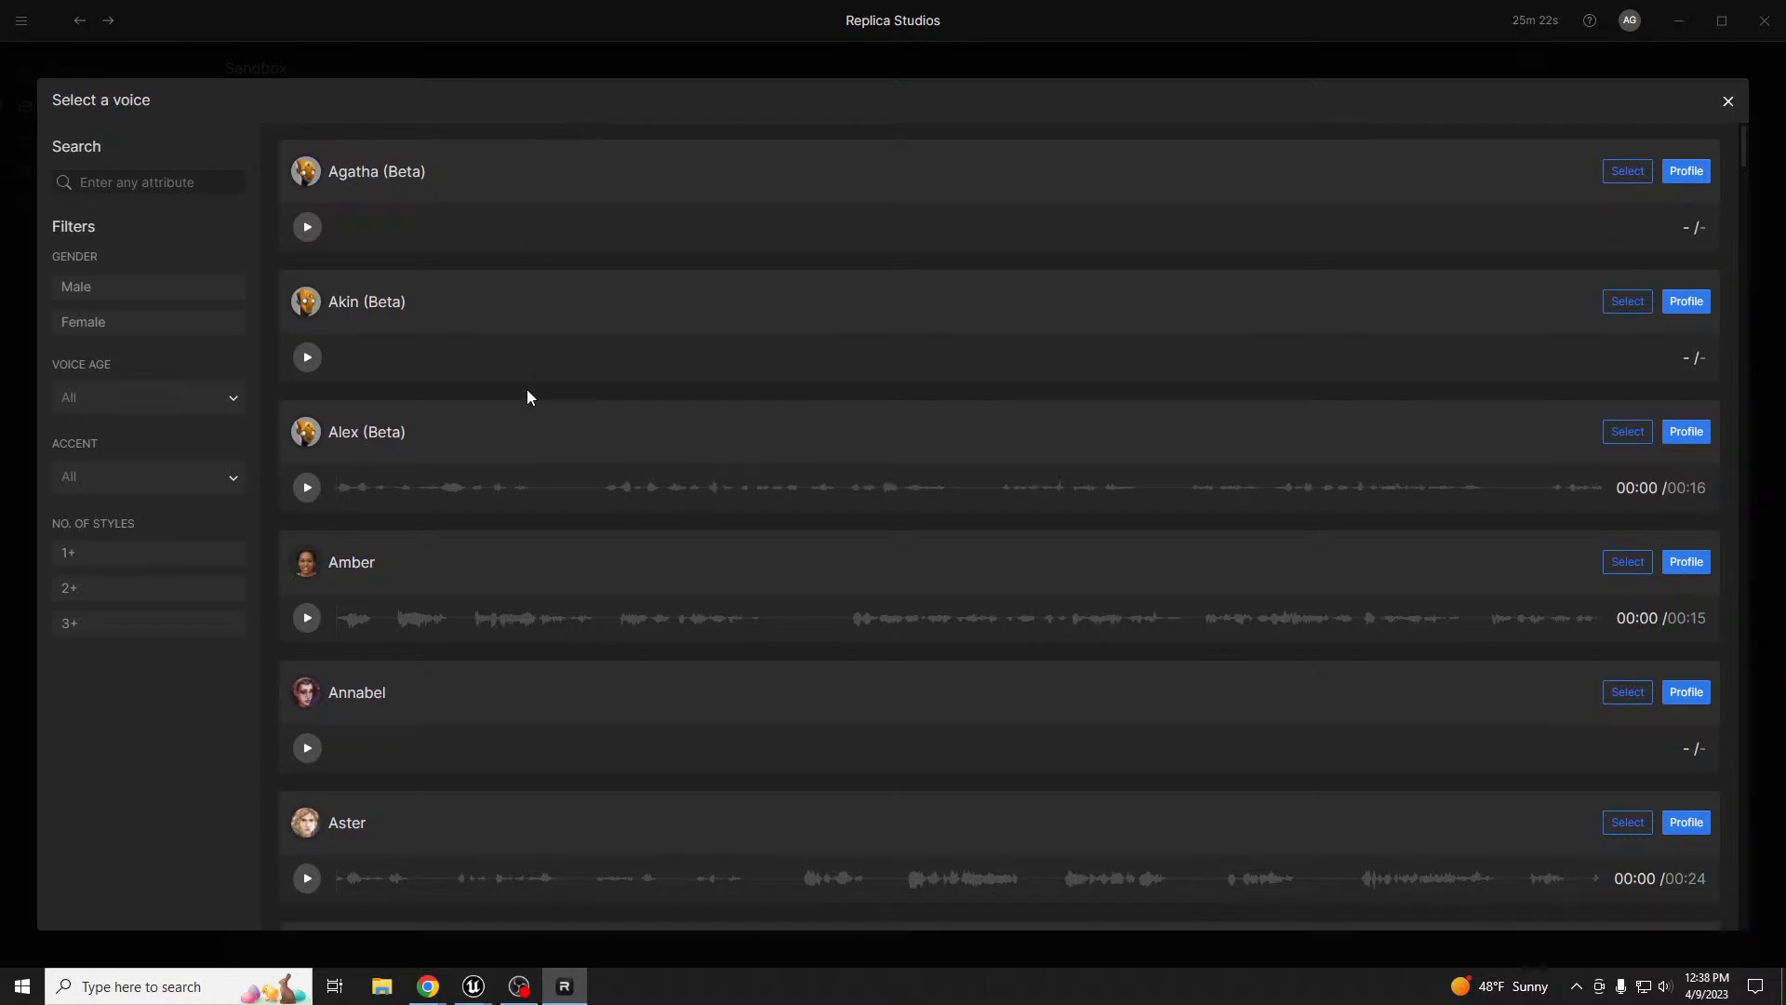
pyautogui.scroll(-20, 523, 386)
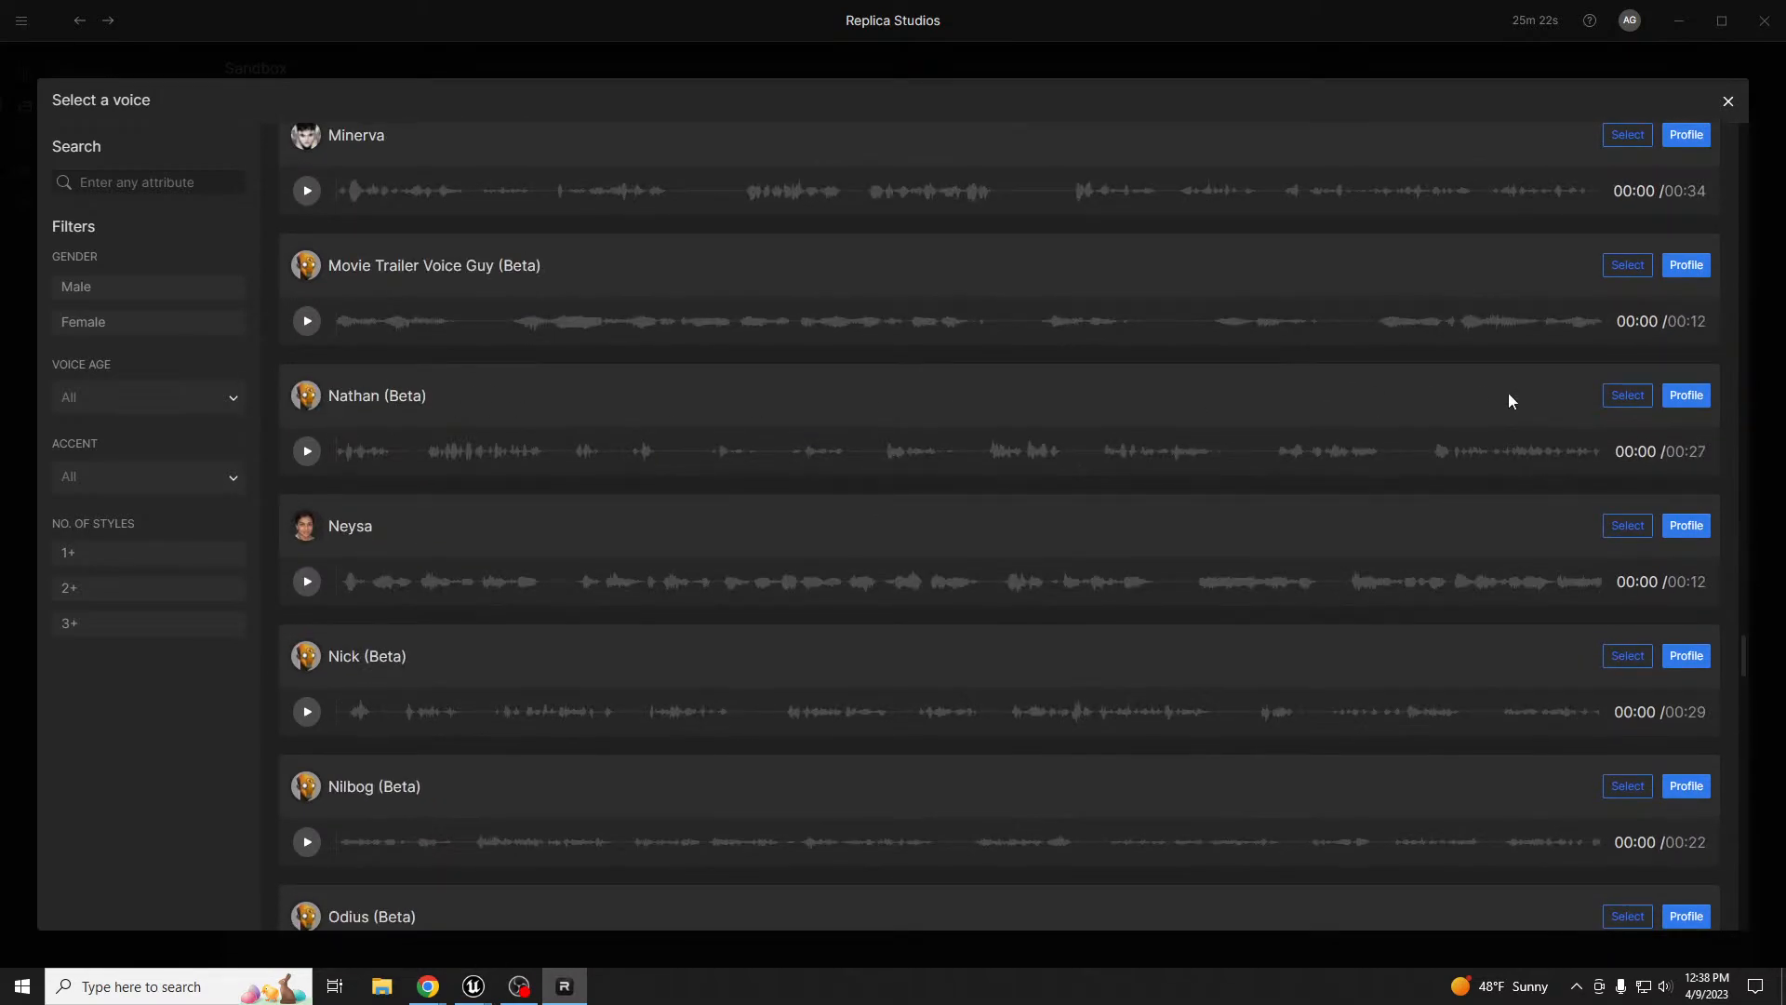
pyautogui.click(1627, 396)
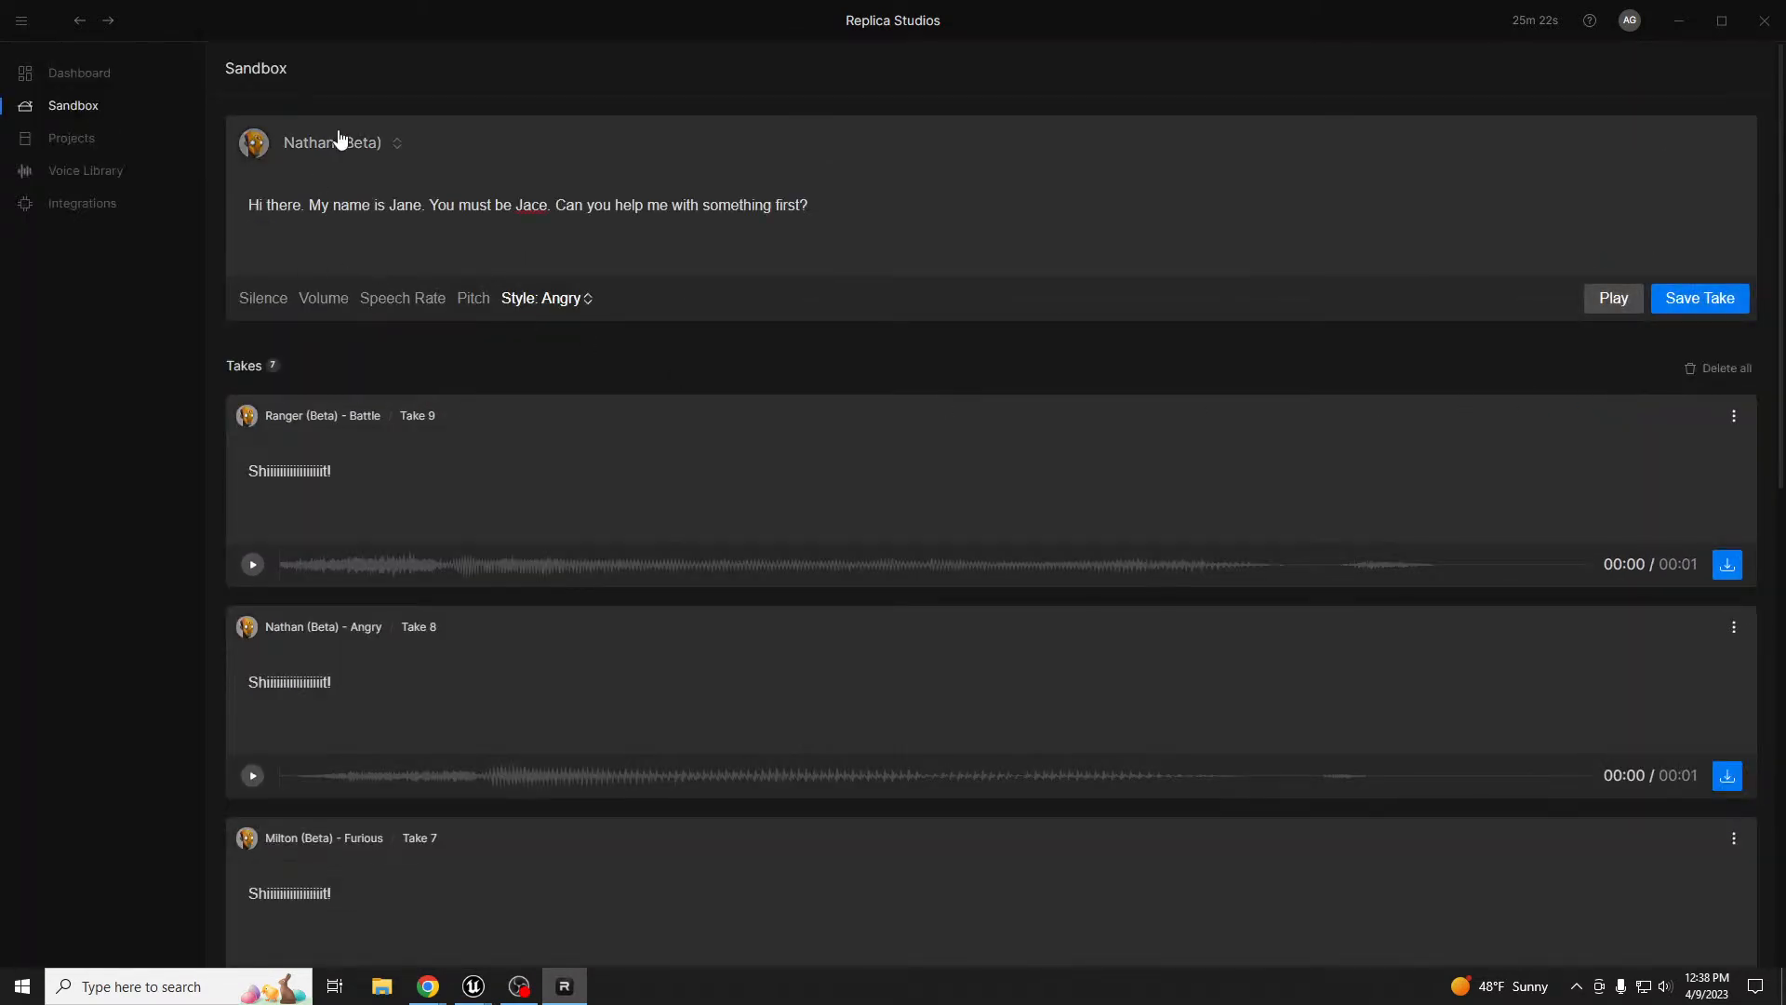
pyautogui.click(570, 307)
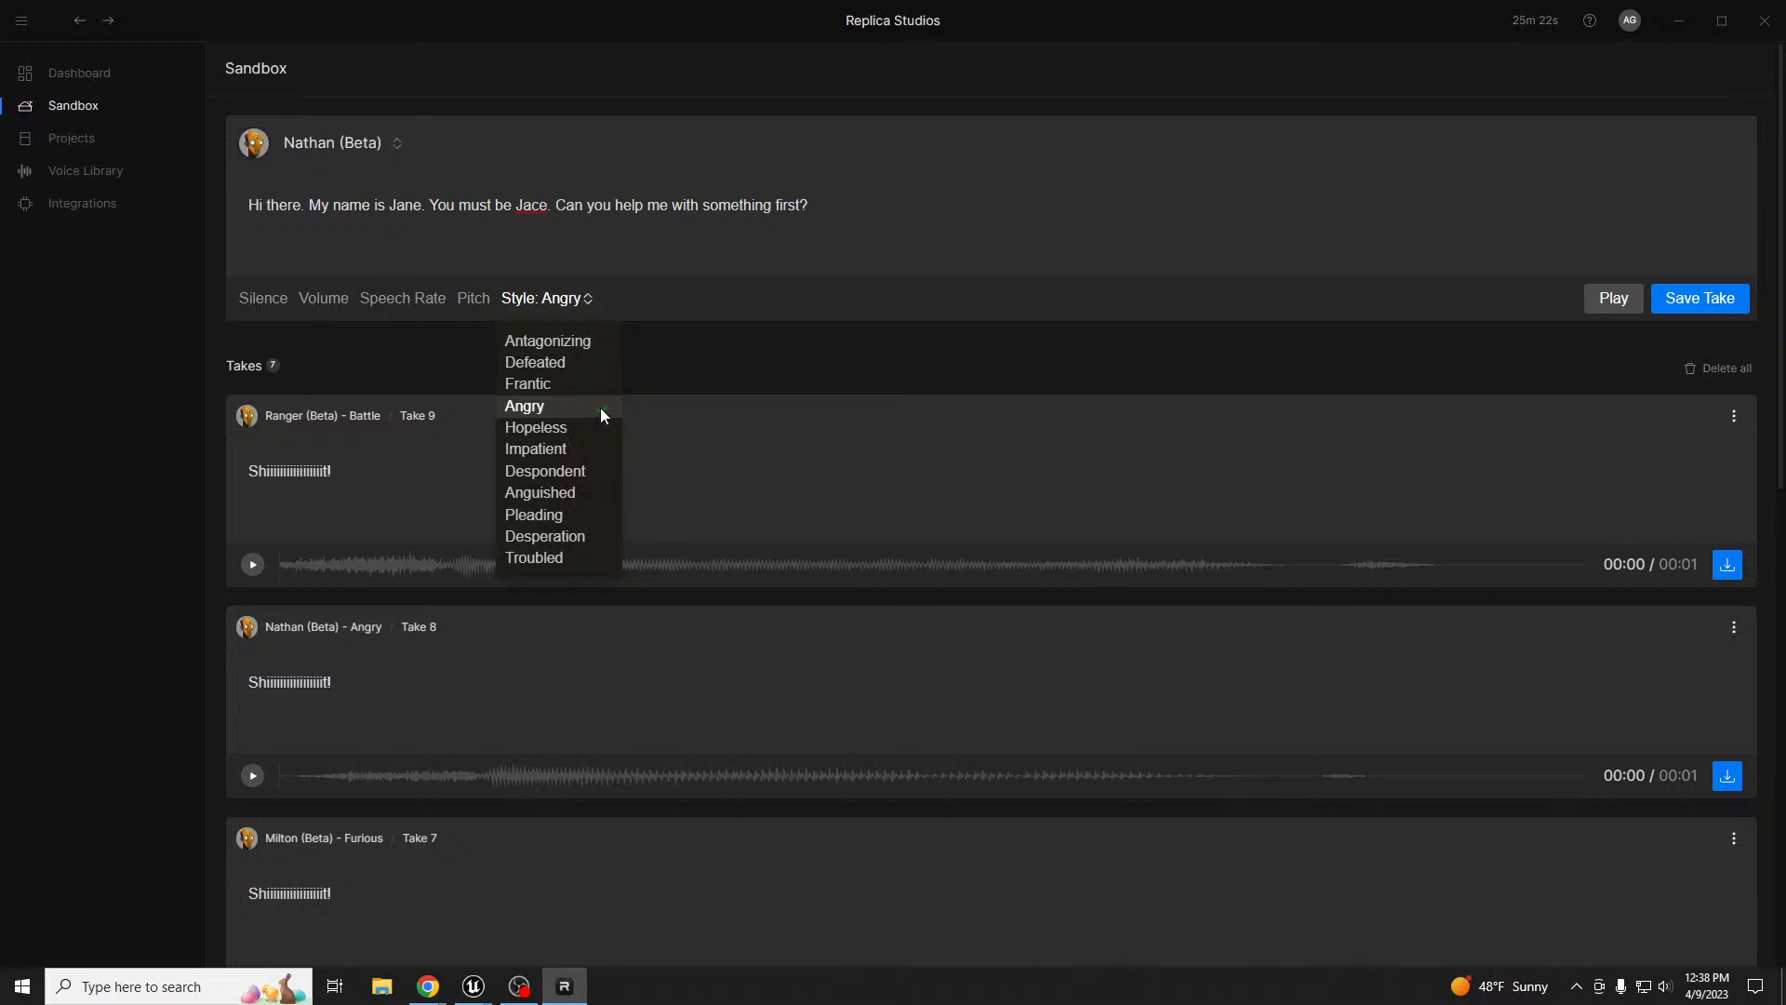
pyautogui.click(690, 310)
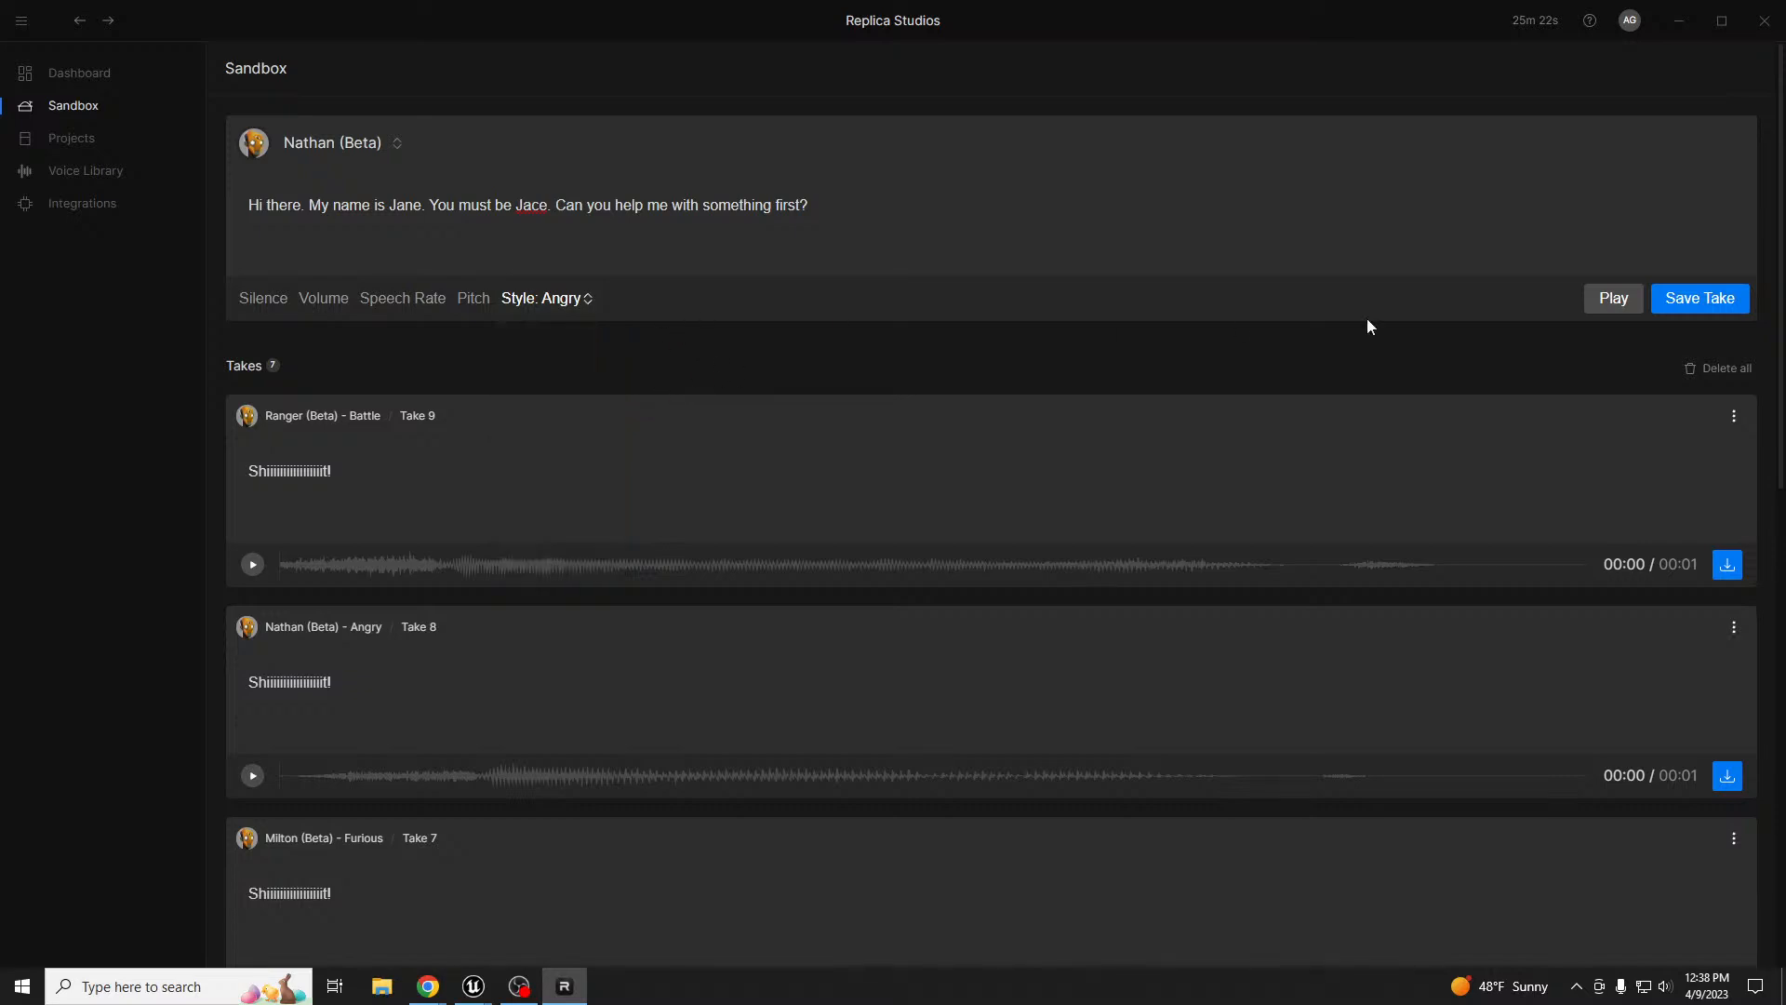
# - Listen to the line in Nathan's Angry style and review the alternative styles
pyautogui.click(1614, 306)
pyautogui.click(1614, 299)
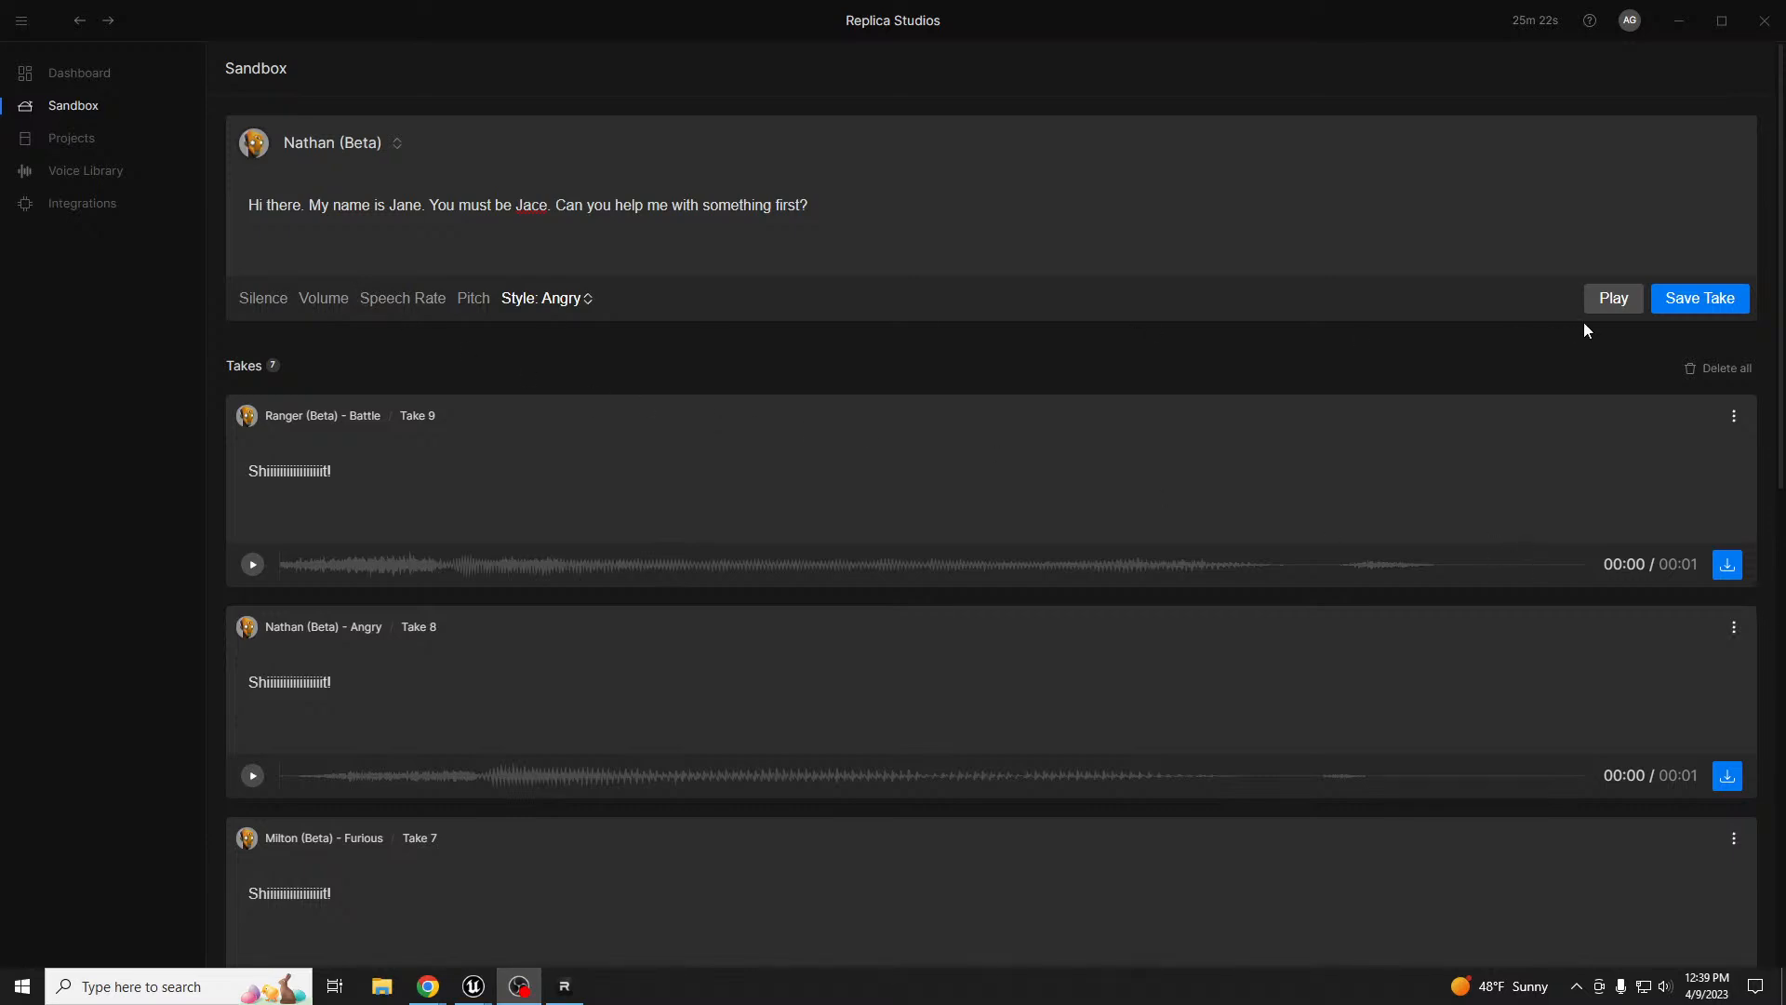
pyautogui.click(1611, 310)
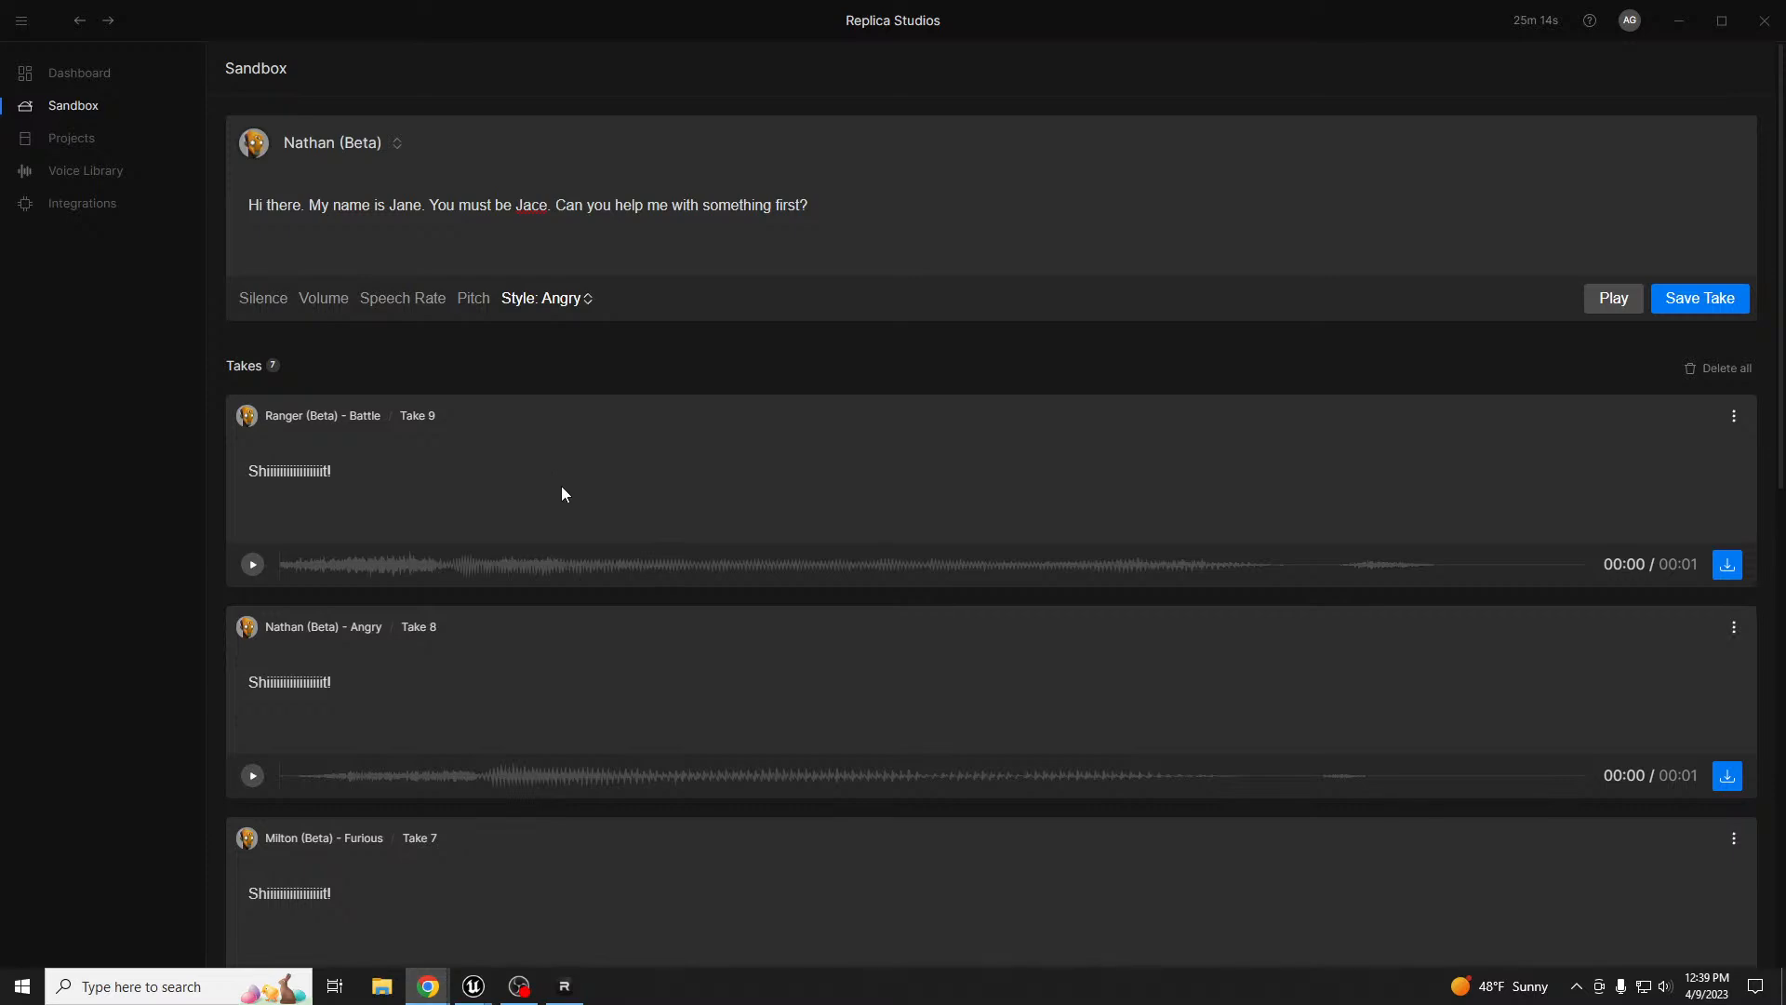
pyautogui.click(577, 298)
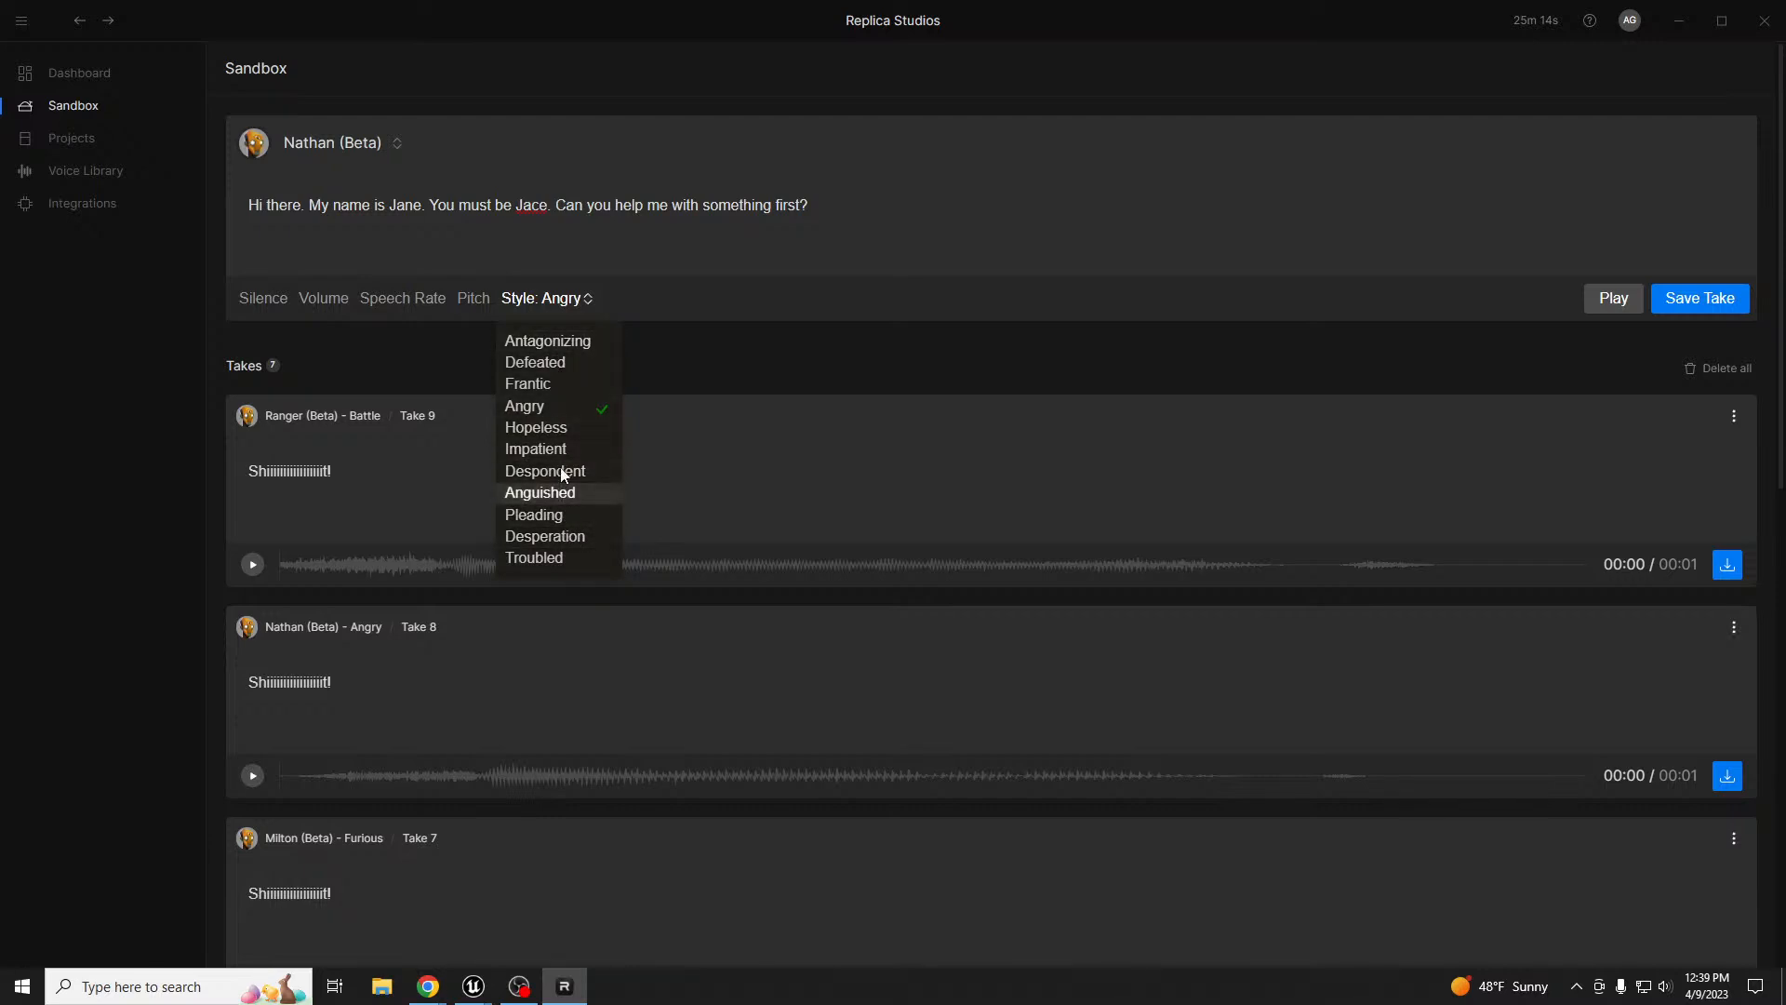
pyautogui.click(713, 361)
# - Check the earlier takes for a suitable voice, and set the line's voice to Cassandra (Beta) with the Boastful style
pyautogui.scroll(-10, 661, 502)
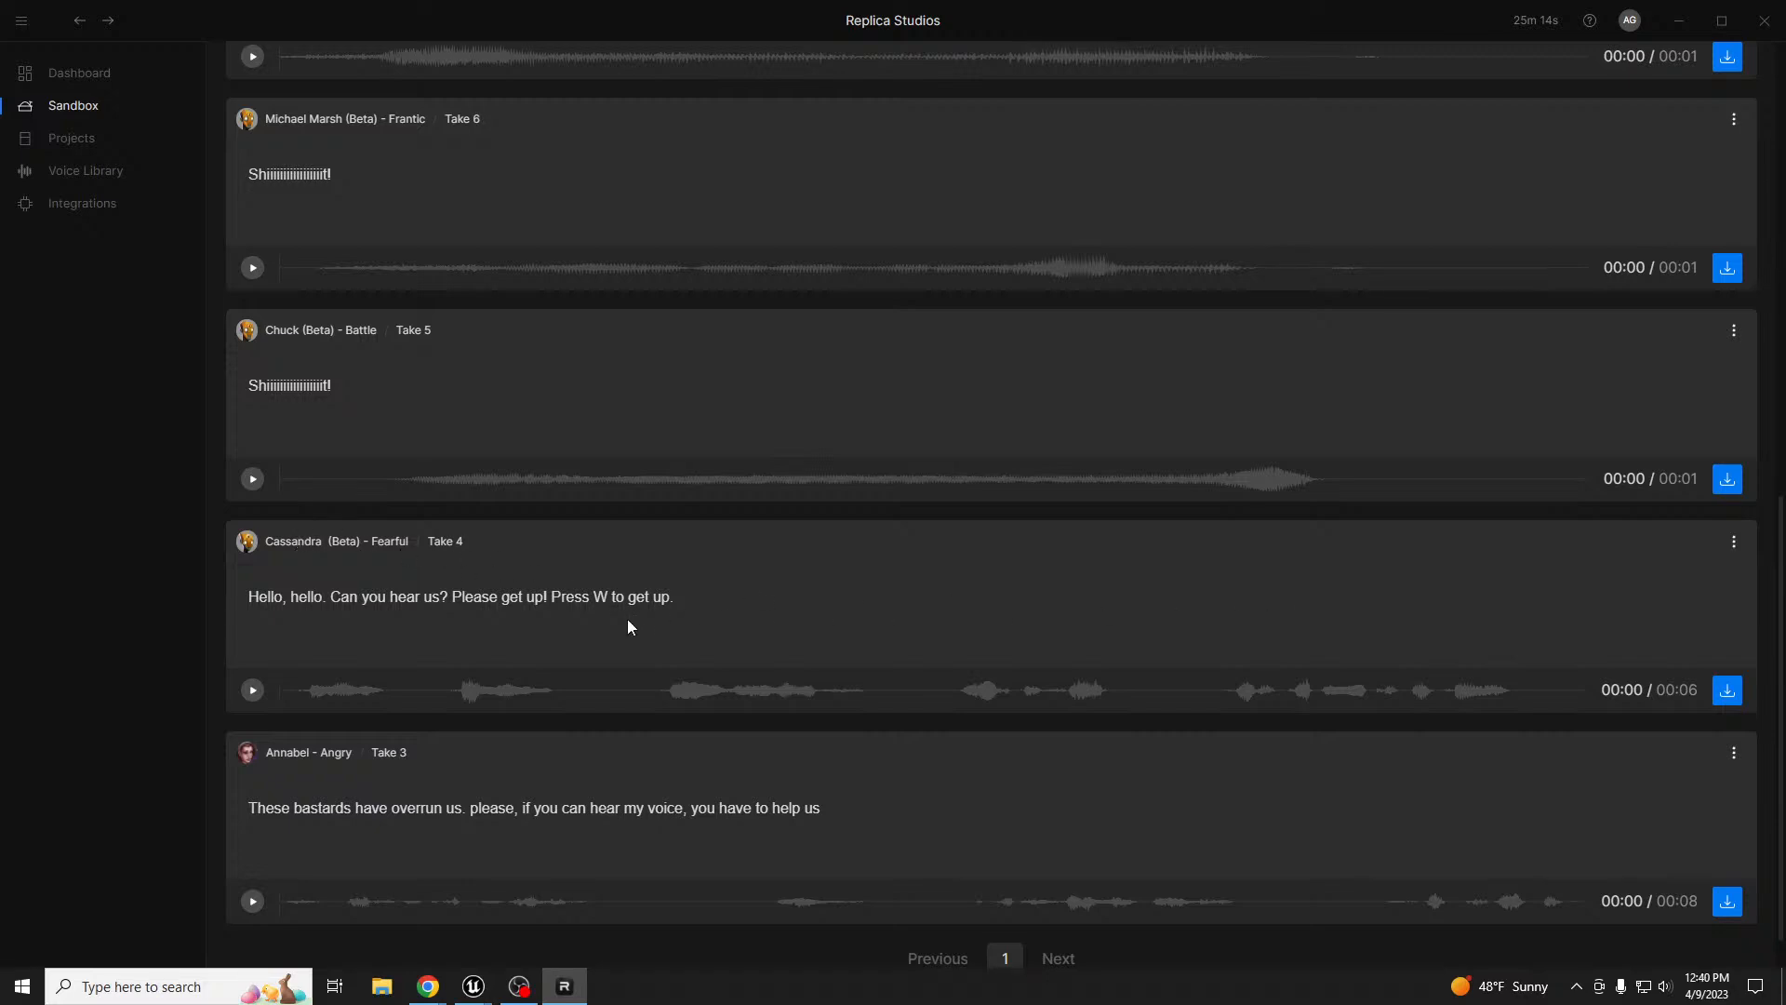
pyautogui.scroll(10, 631, 624)
pyautogui.click(376, 145)
pyautogui.scroll(-15, 532, 465)
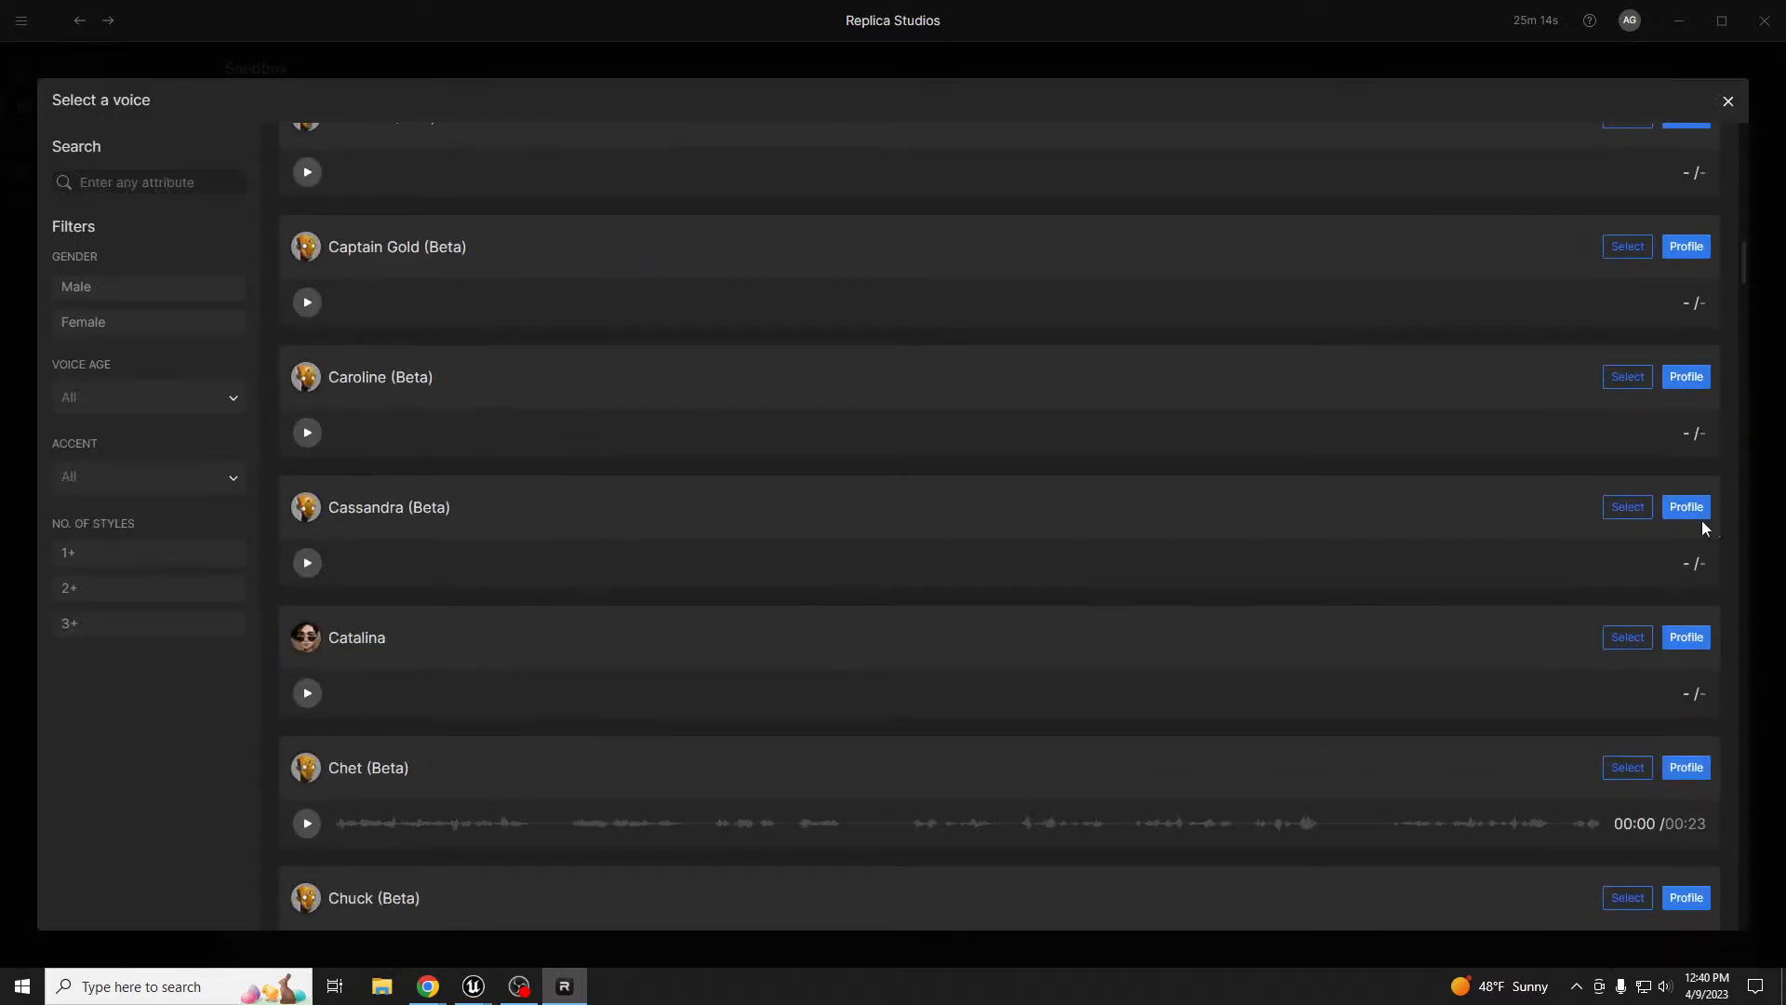
pyautogui.click(1630, 510)
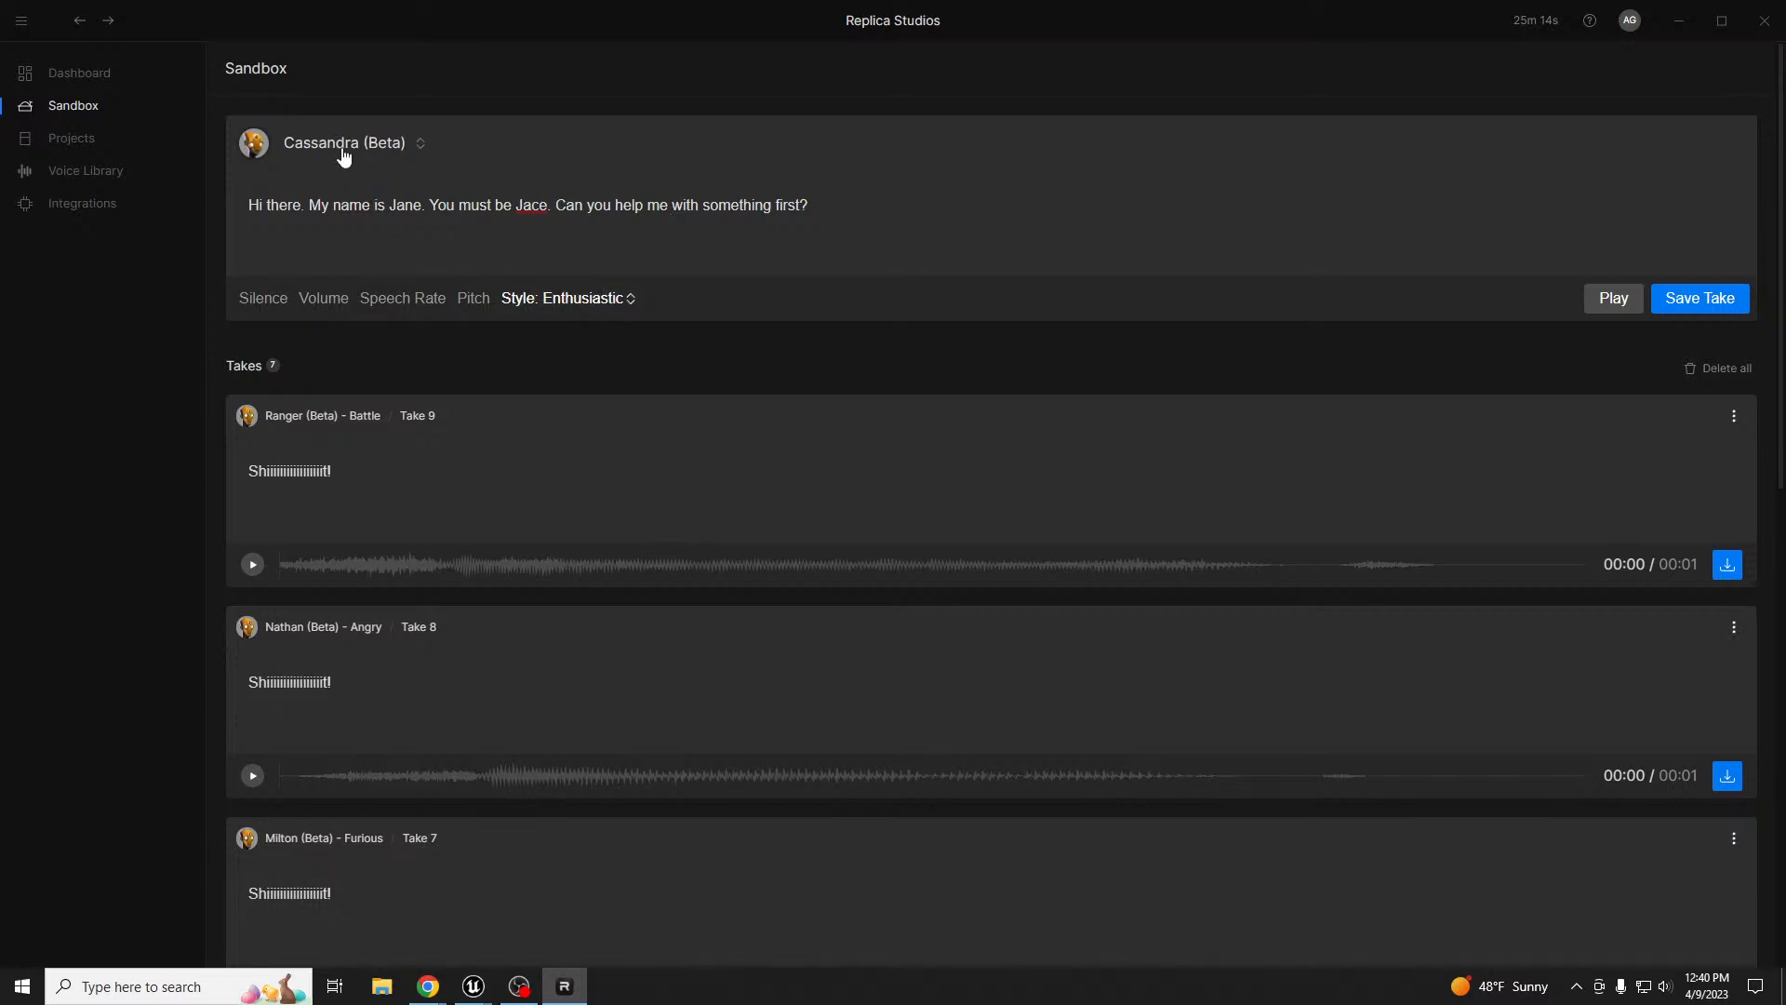
pyautogui.click(596, 298)
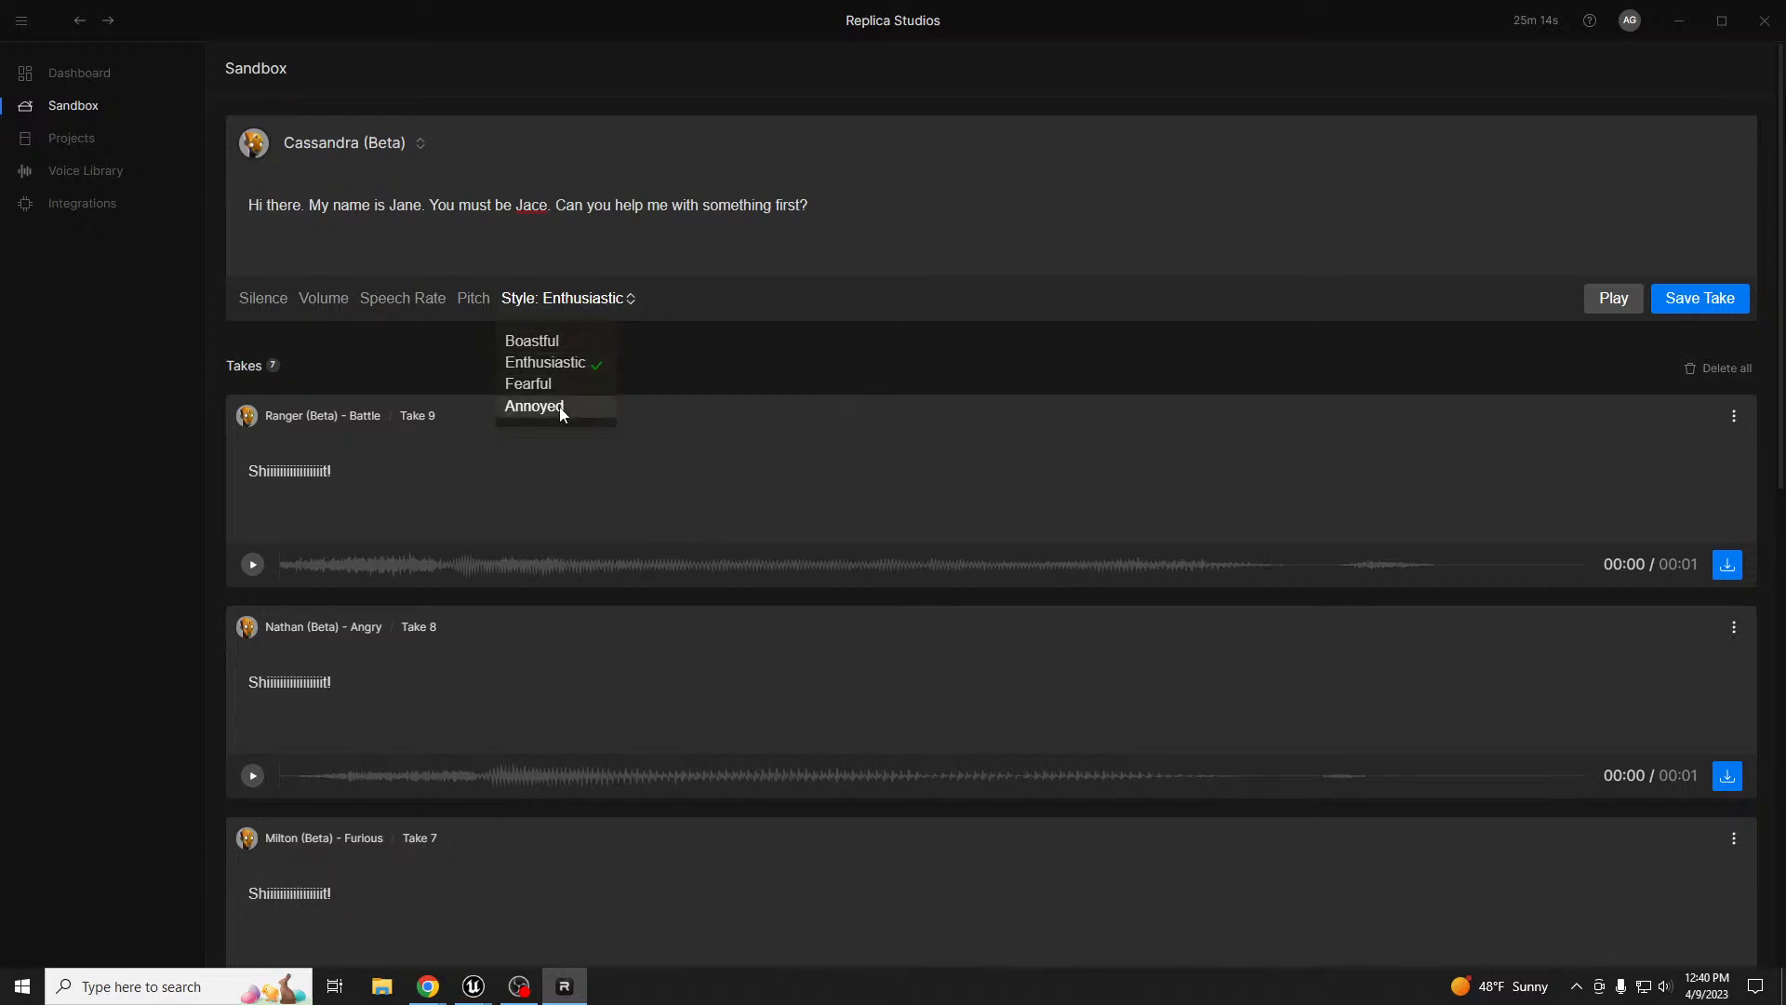
pyautogui.click(557, 343)
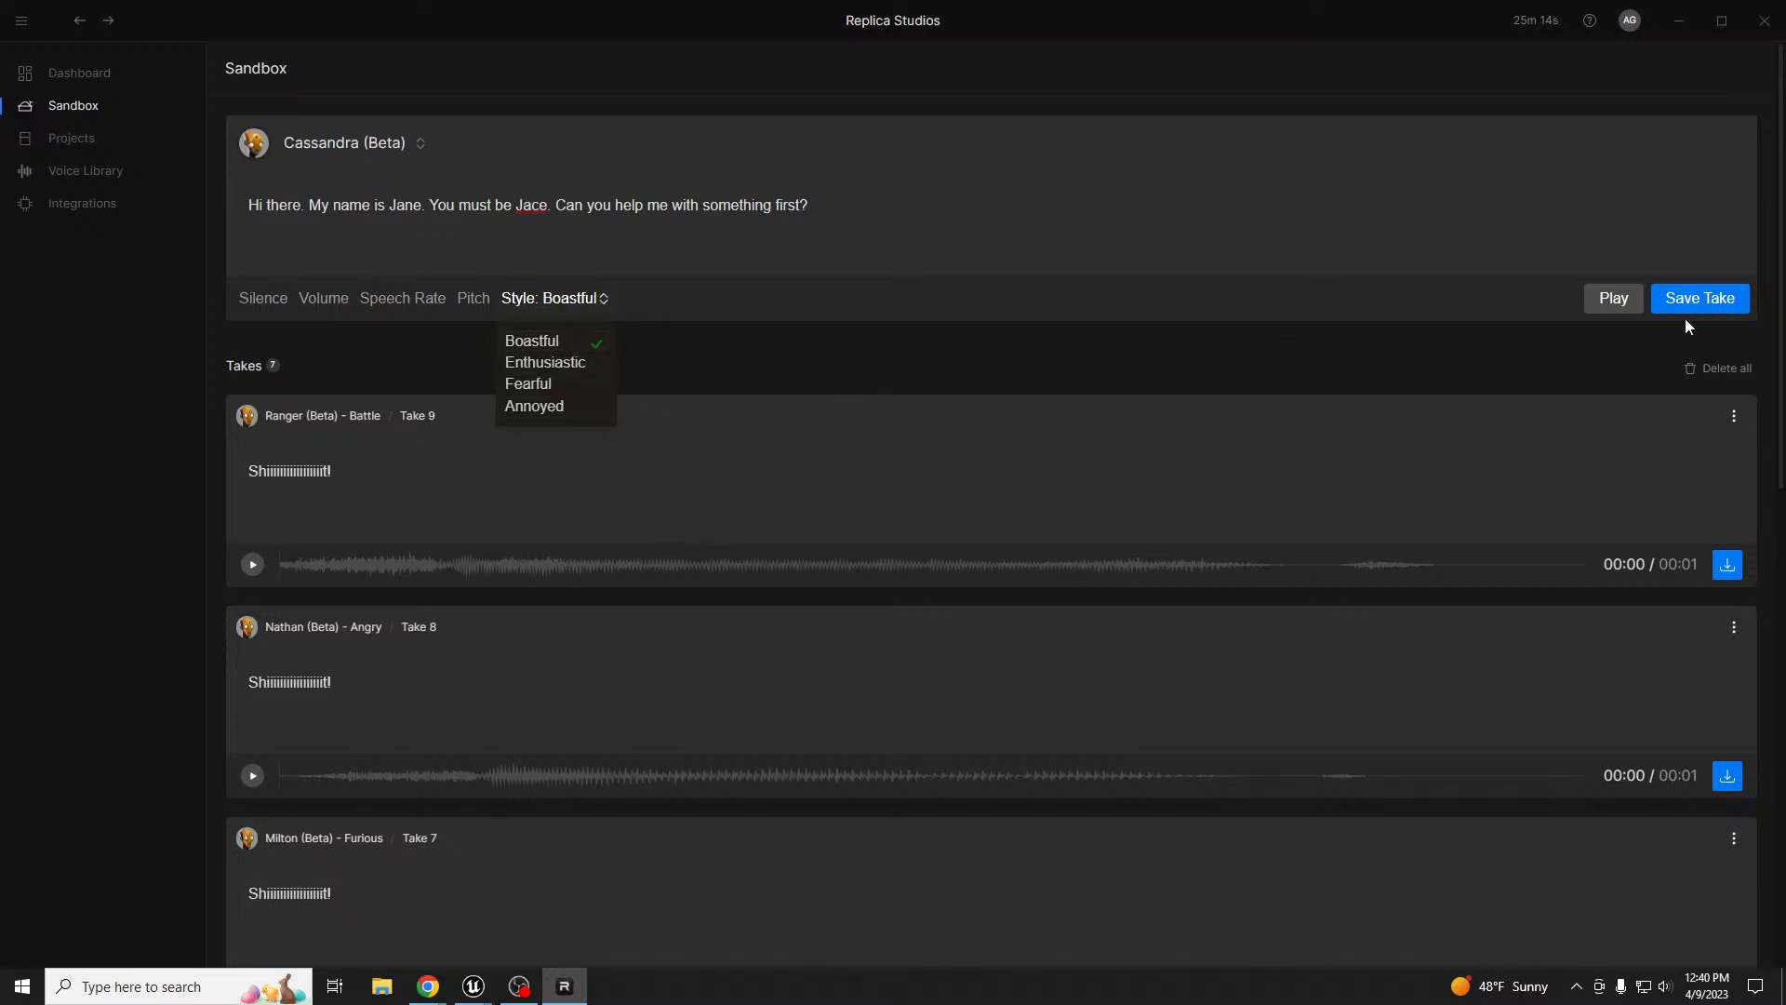
# - Preview the line in Cassandra's Boastful style while adjusting the system volume, and save it as a take
pyautogui.click(1614, 299)
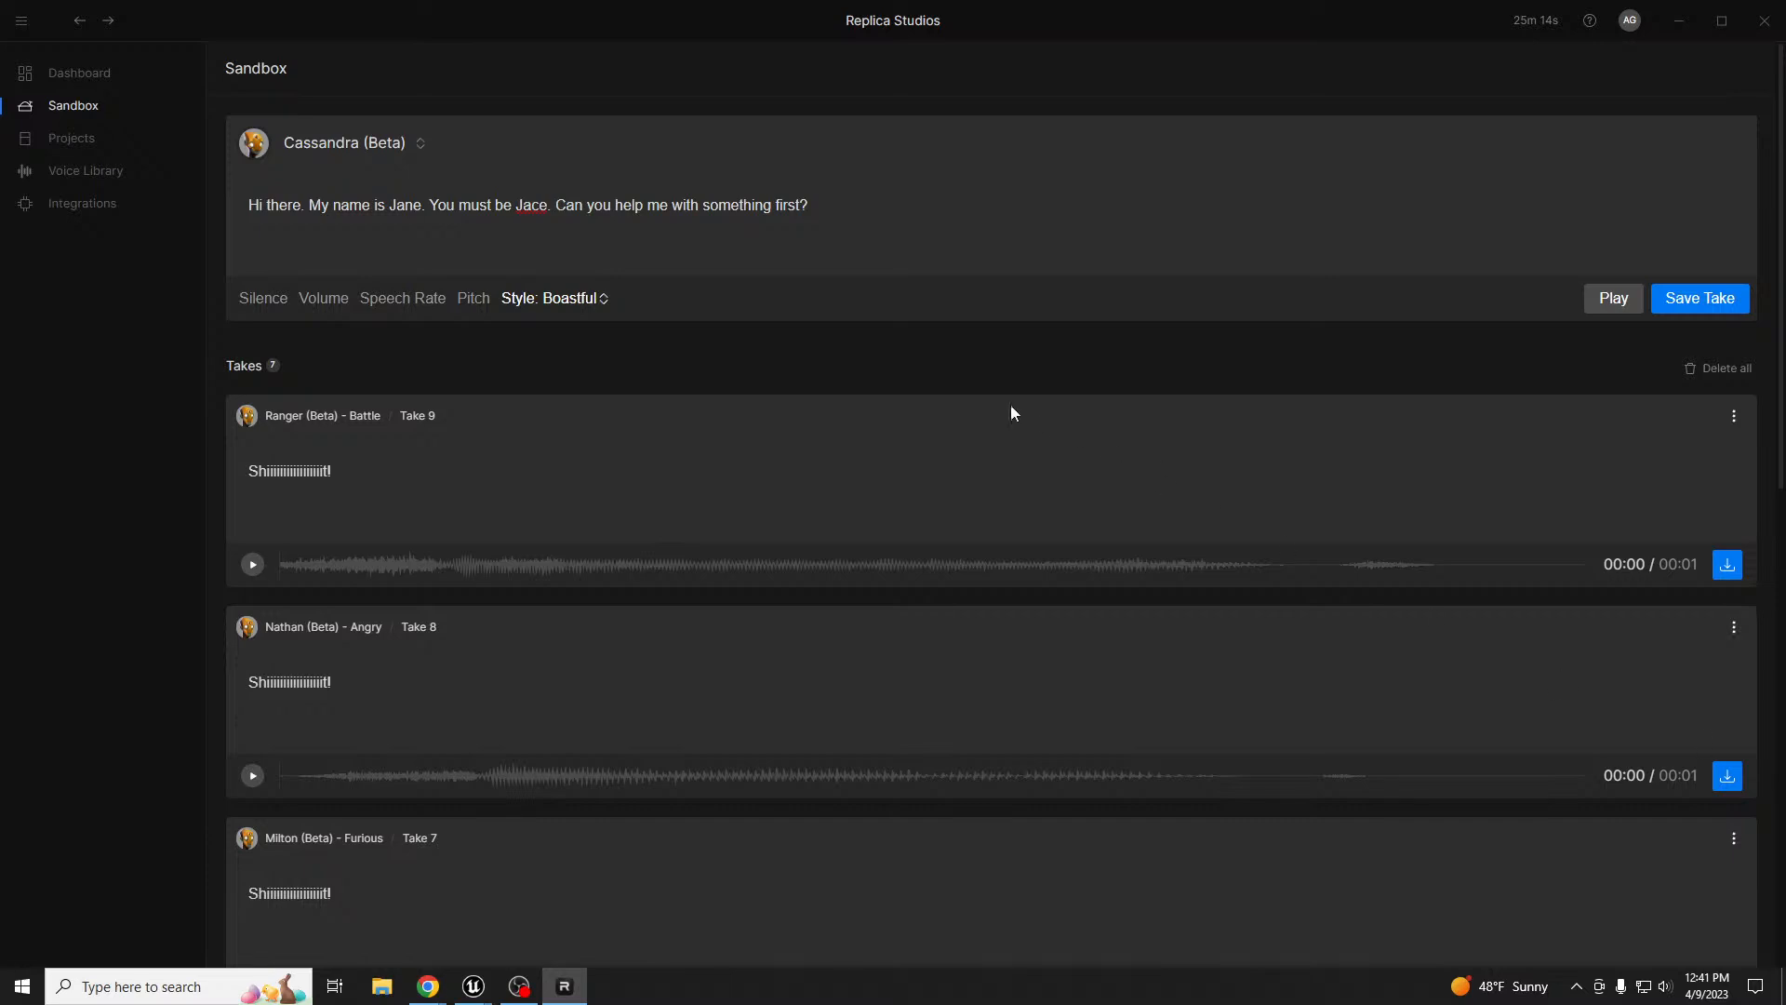
pyautogui.press('XF86AudioRaiseVolume')
pyautogui.press('XF86AudioRaiseVolume')
pyautogui.press('XF86AudioRaiseVolume')
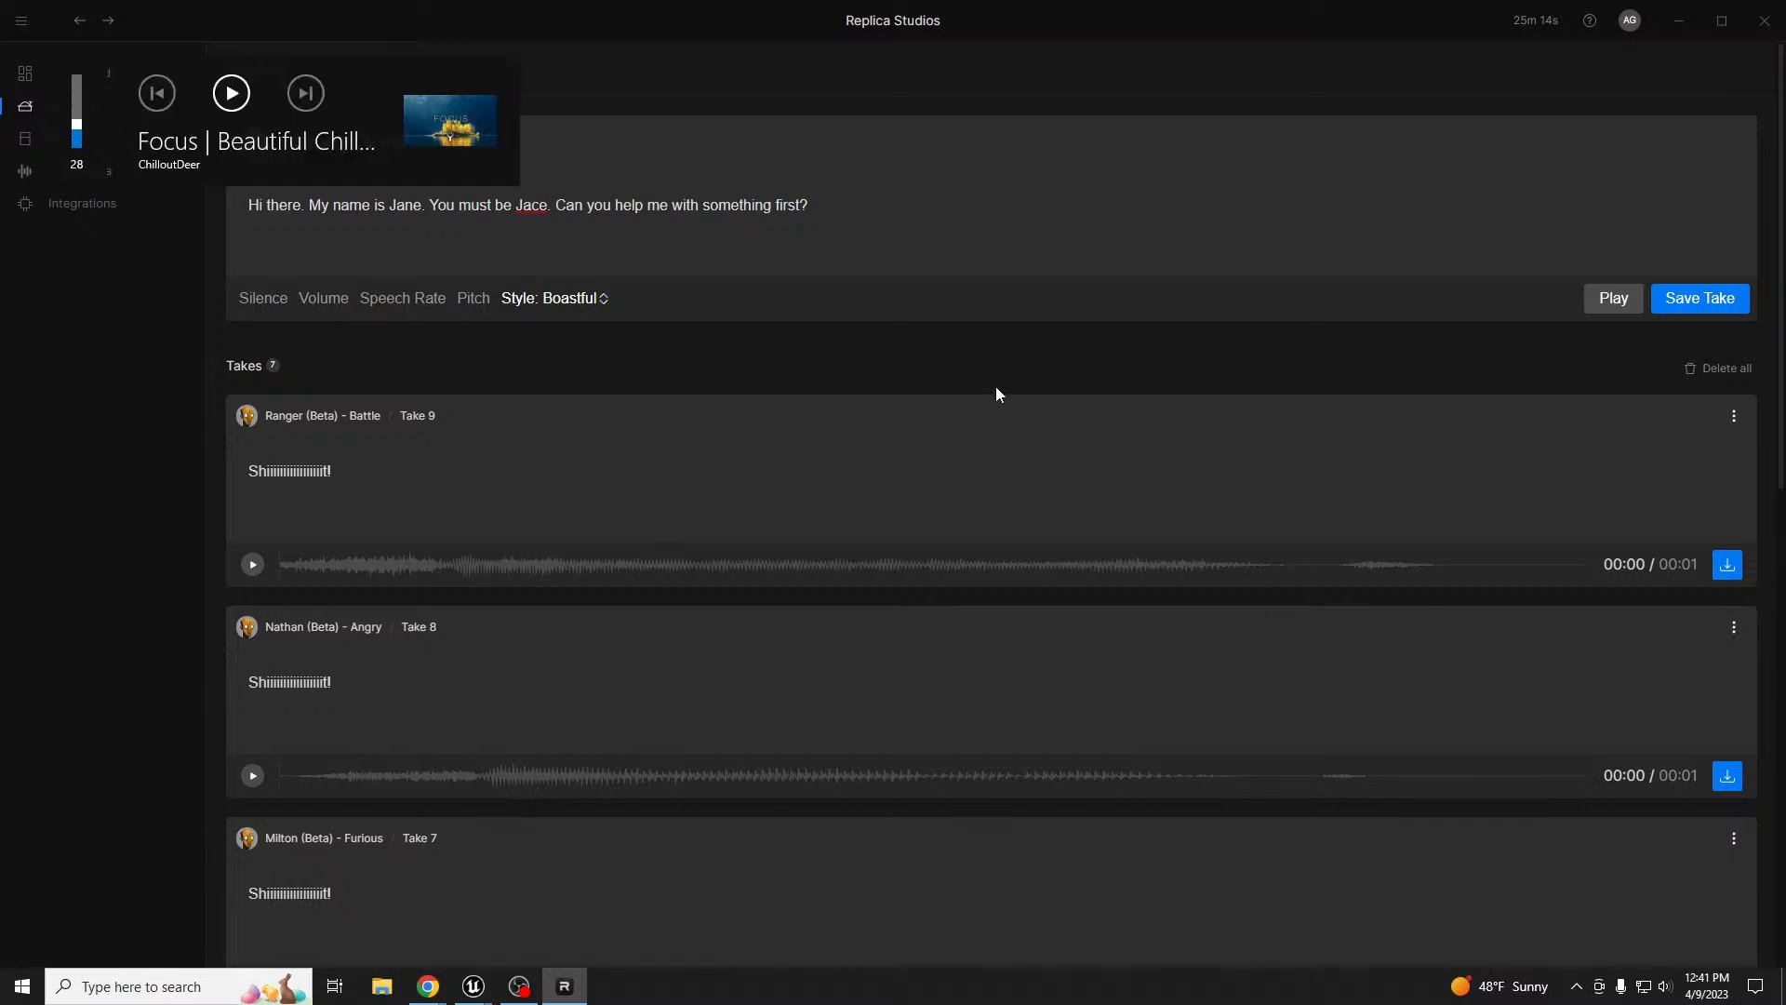
pyautogui.press('XF86AudioRaiseVolume')
pyautogui.click(1611, 305)
pyautogui.press('XF86AudioLowerVolume')
pyautogui.press('XF86AudioLowerVolume')
pyautogui.press('XF86AudioLowerVolume')
pyautogui.press('XF86AudioLowerVolume')
pyautogui.press('XF86AudioLowerVolume')
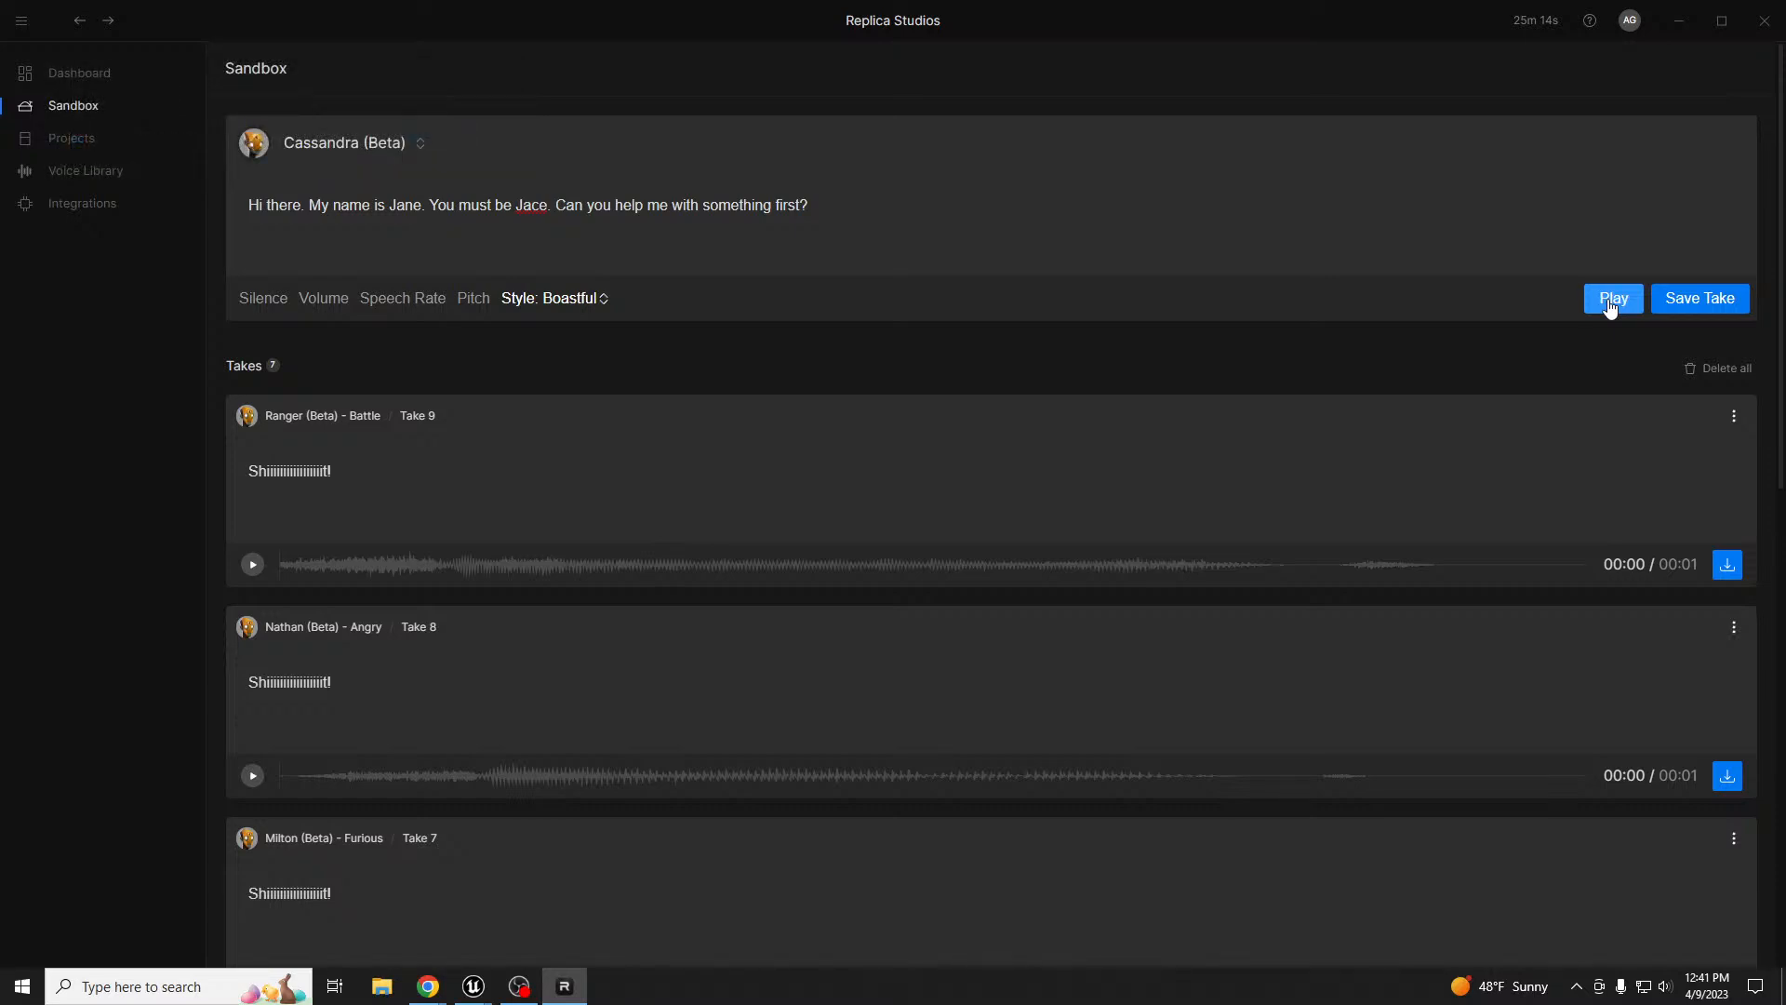
pyautogui.press('XF86AudioRaiseVolume')
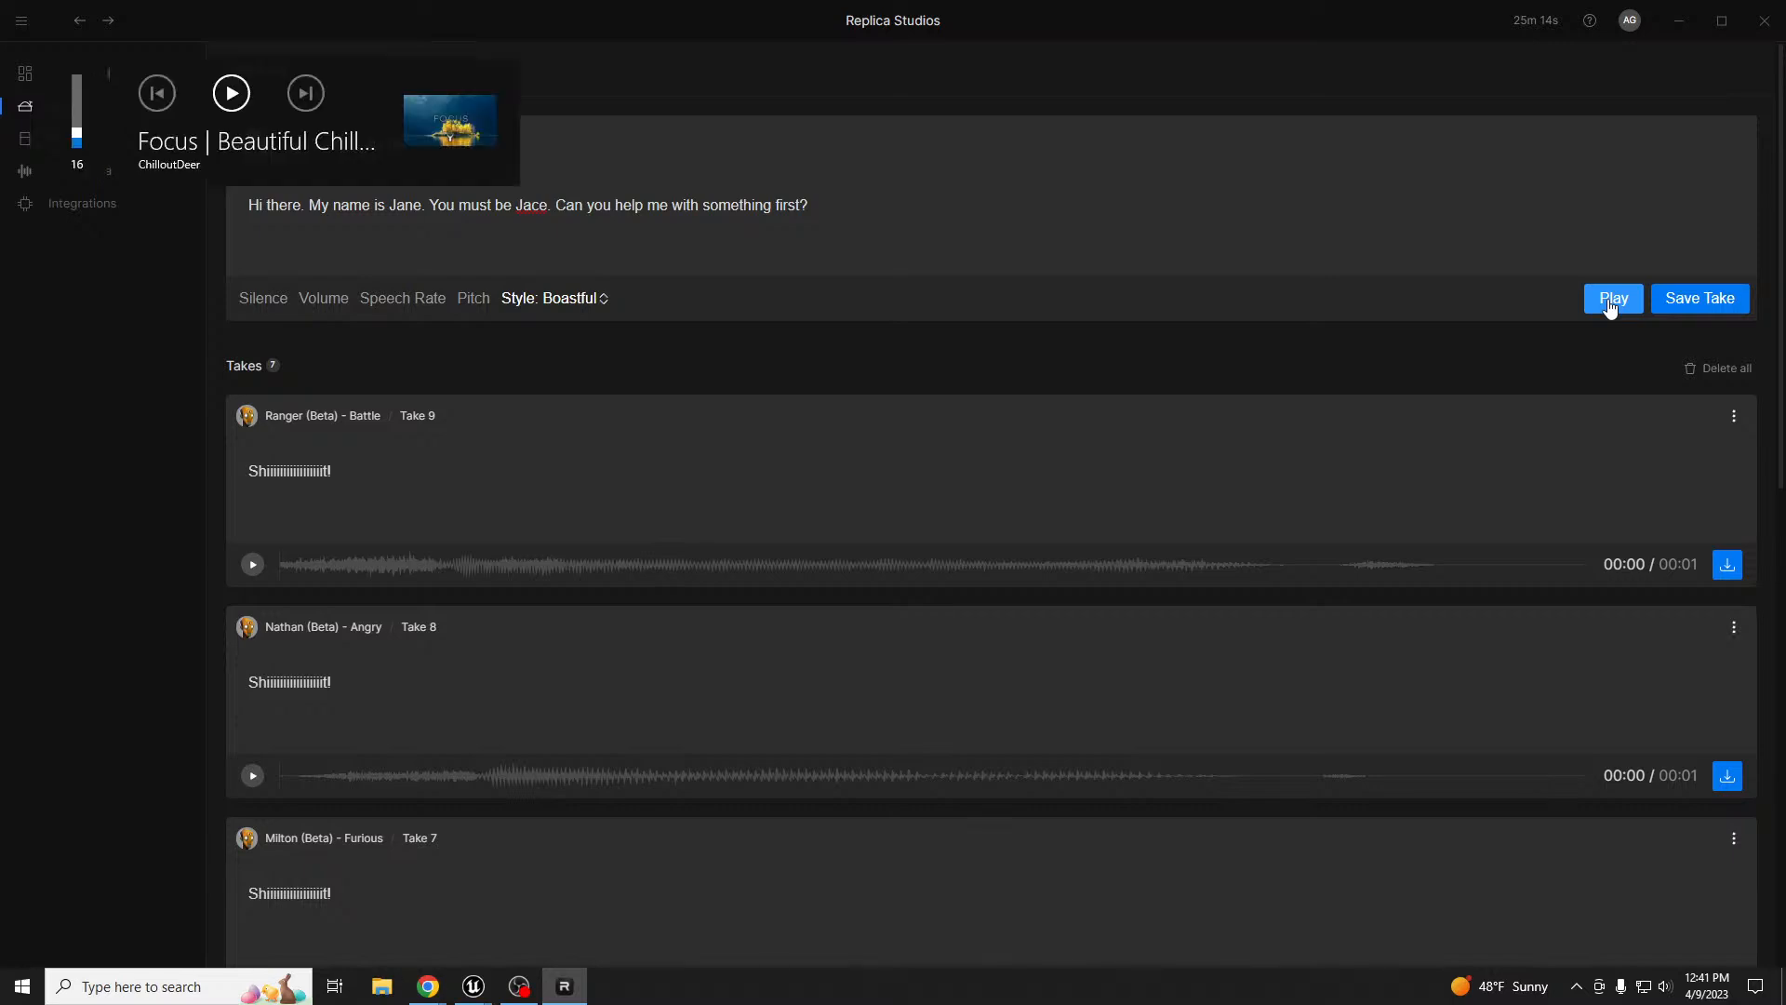
pyautogui.press('XF86AudioLowerVolume')
pyautogui.press('XF86AudioRaiseVolume')
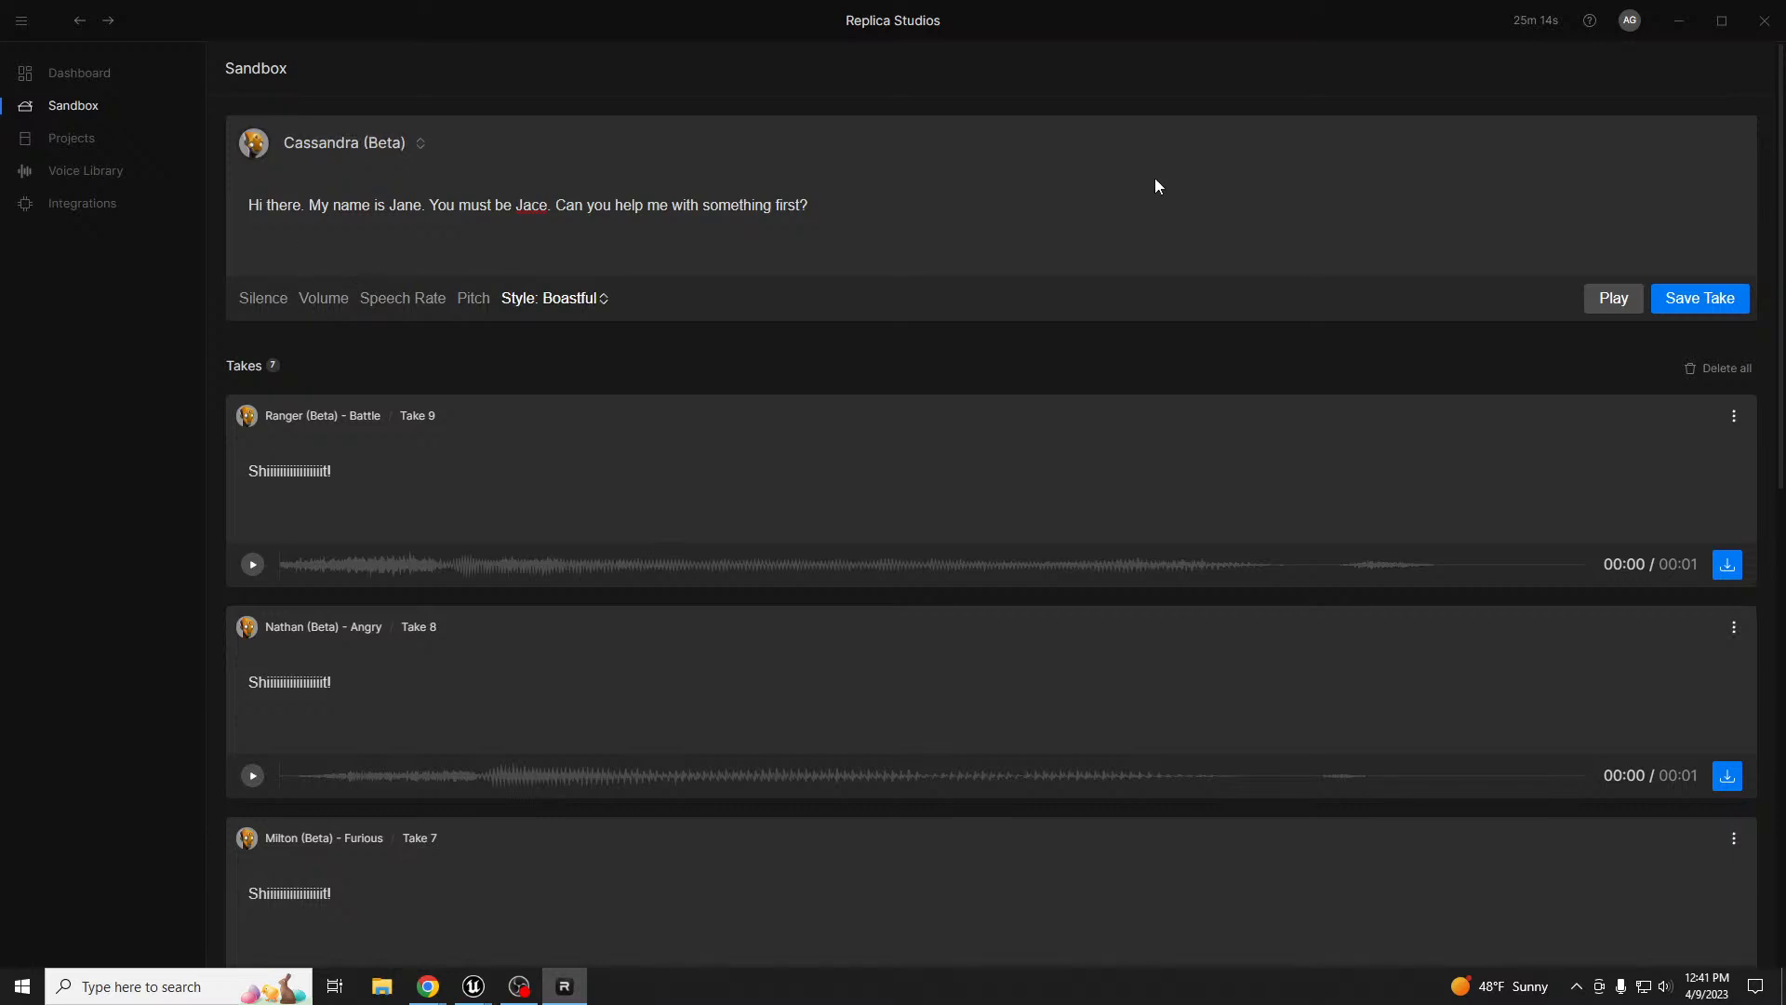
pyautogui.click(1689, 298)
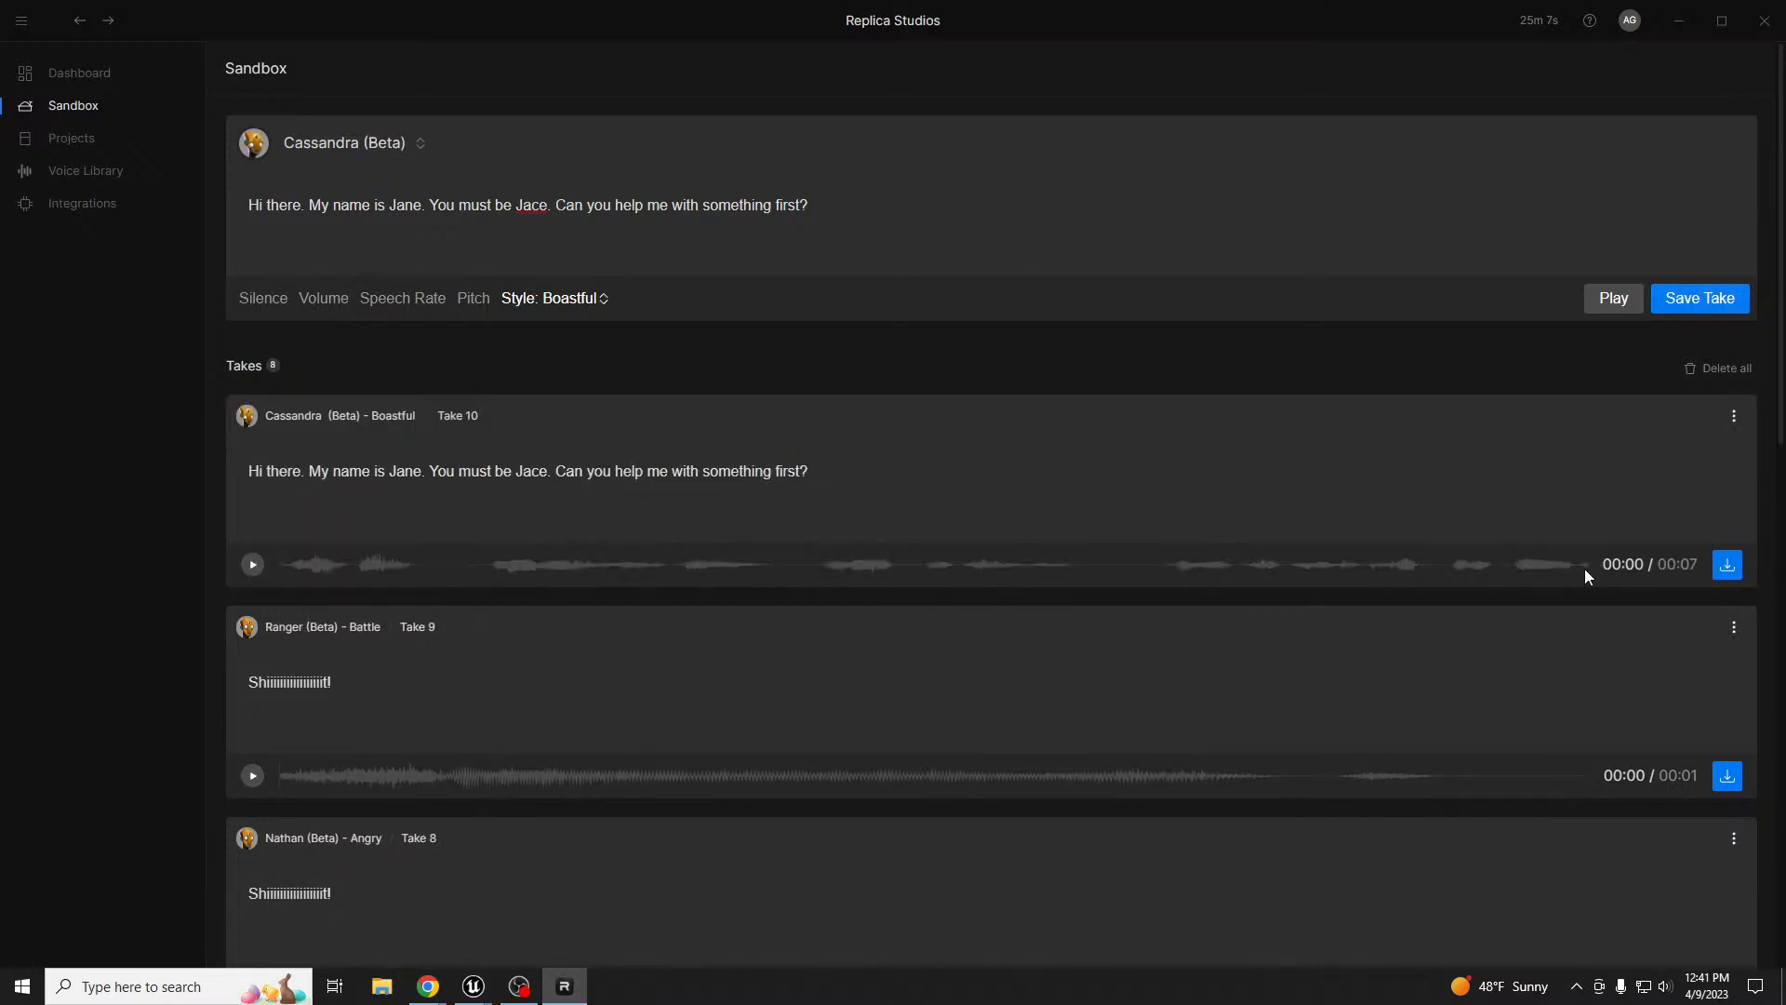
# - Download the saved Cassandra (Beta) Boastful take as a .wav file and bring up a File Explorer window to reach it
pyautogui.click(1736, 573)
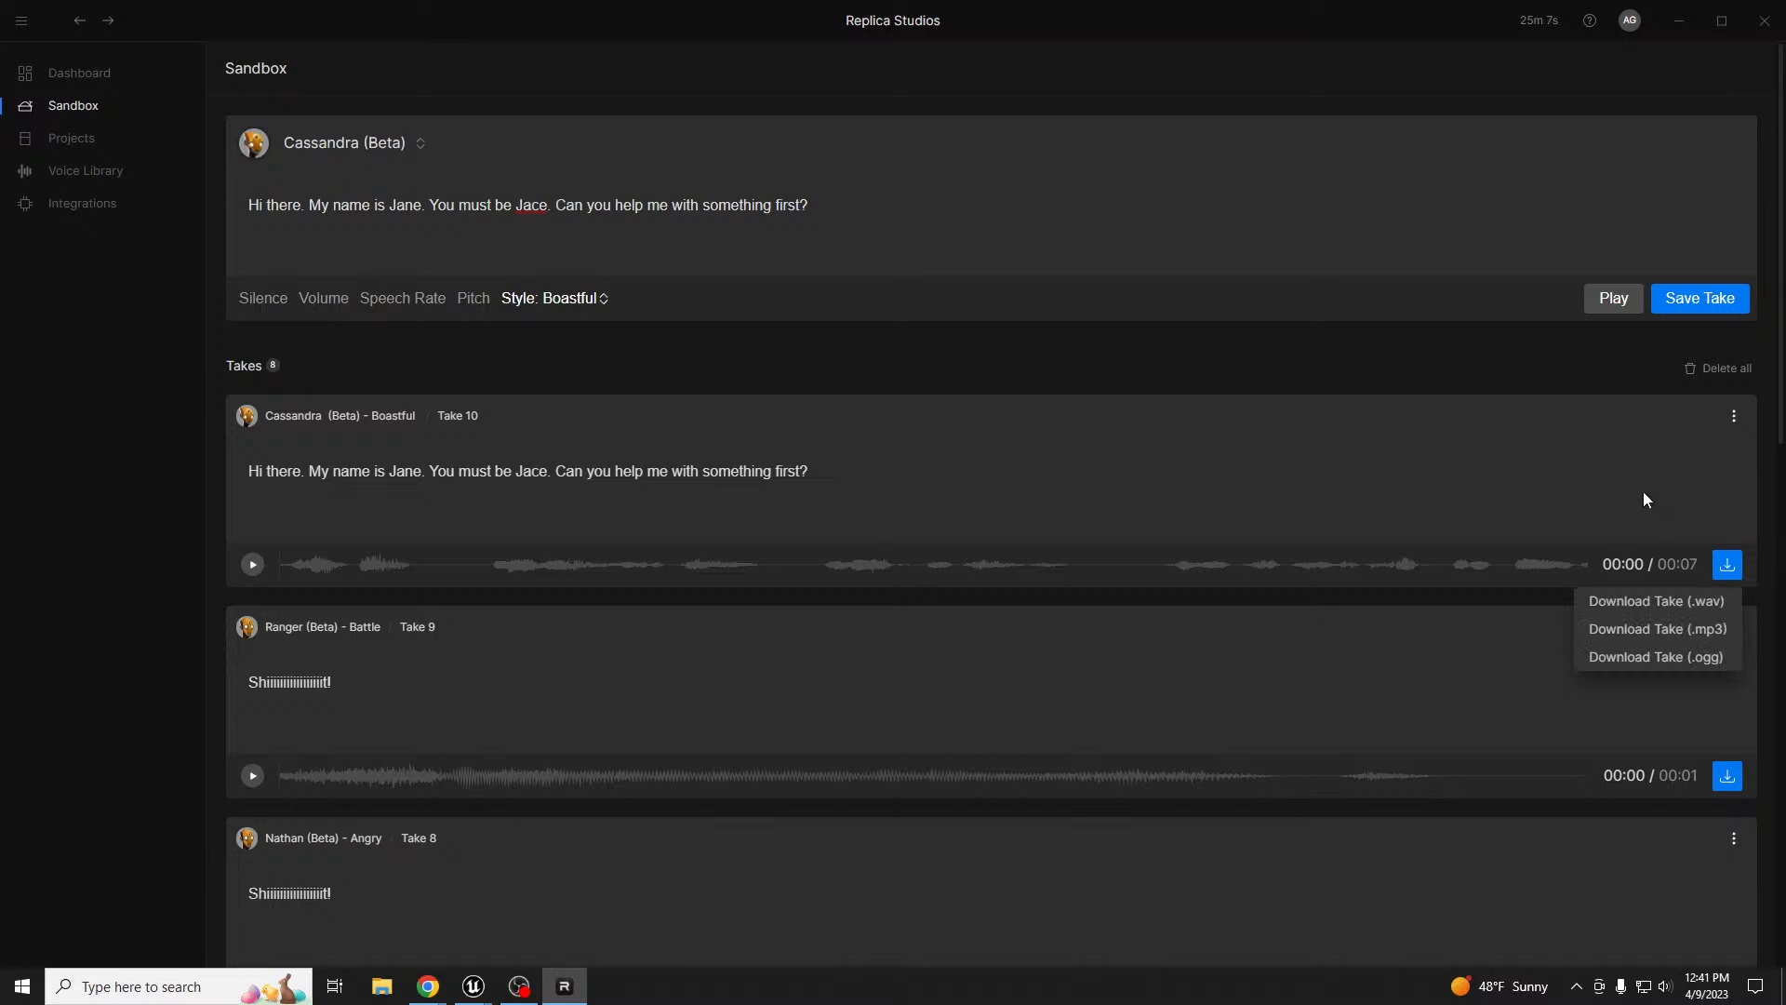
pyautogui.click(1634, 603)
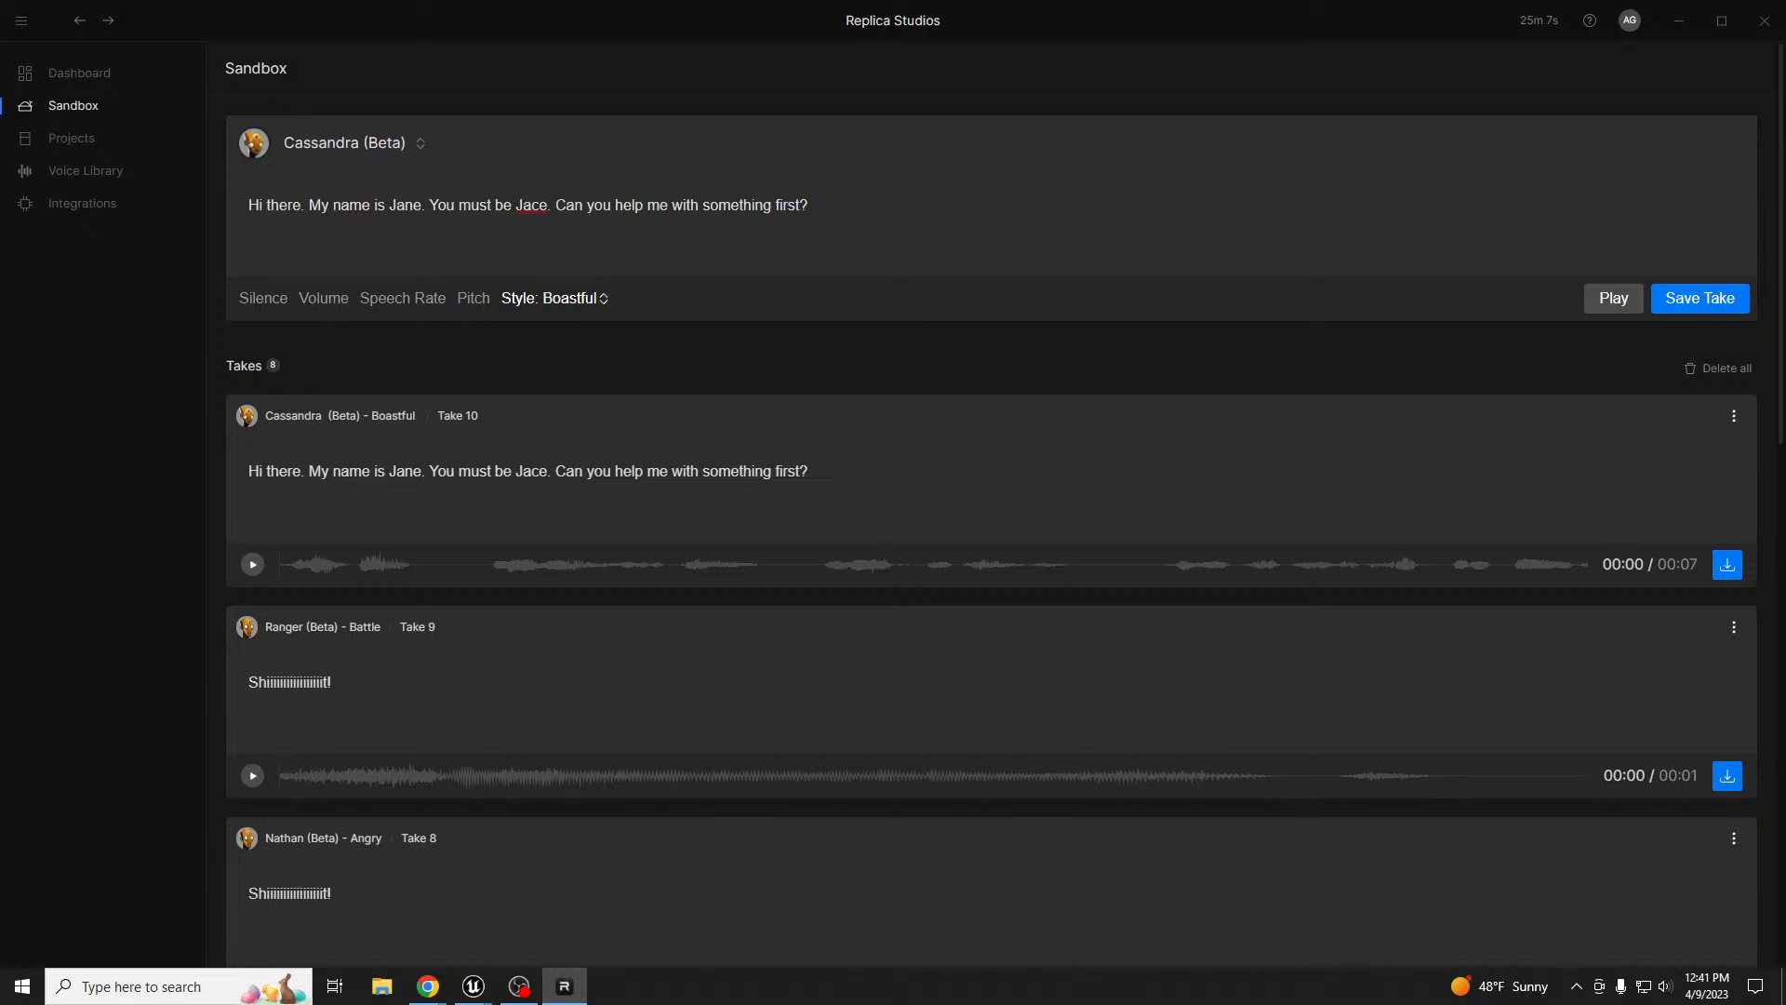
pyautogui.press('super+e')
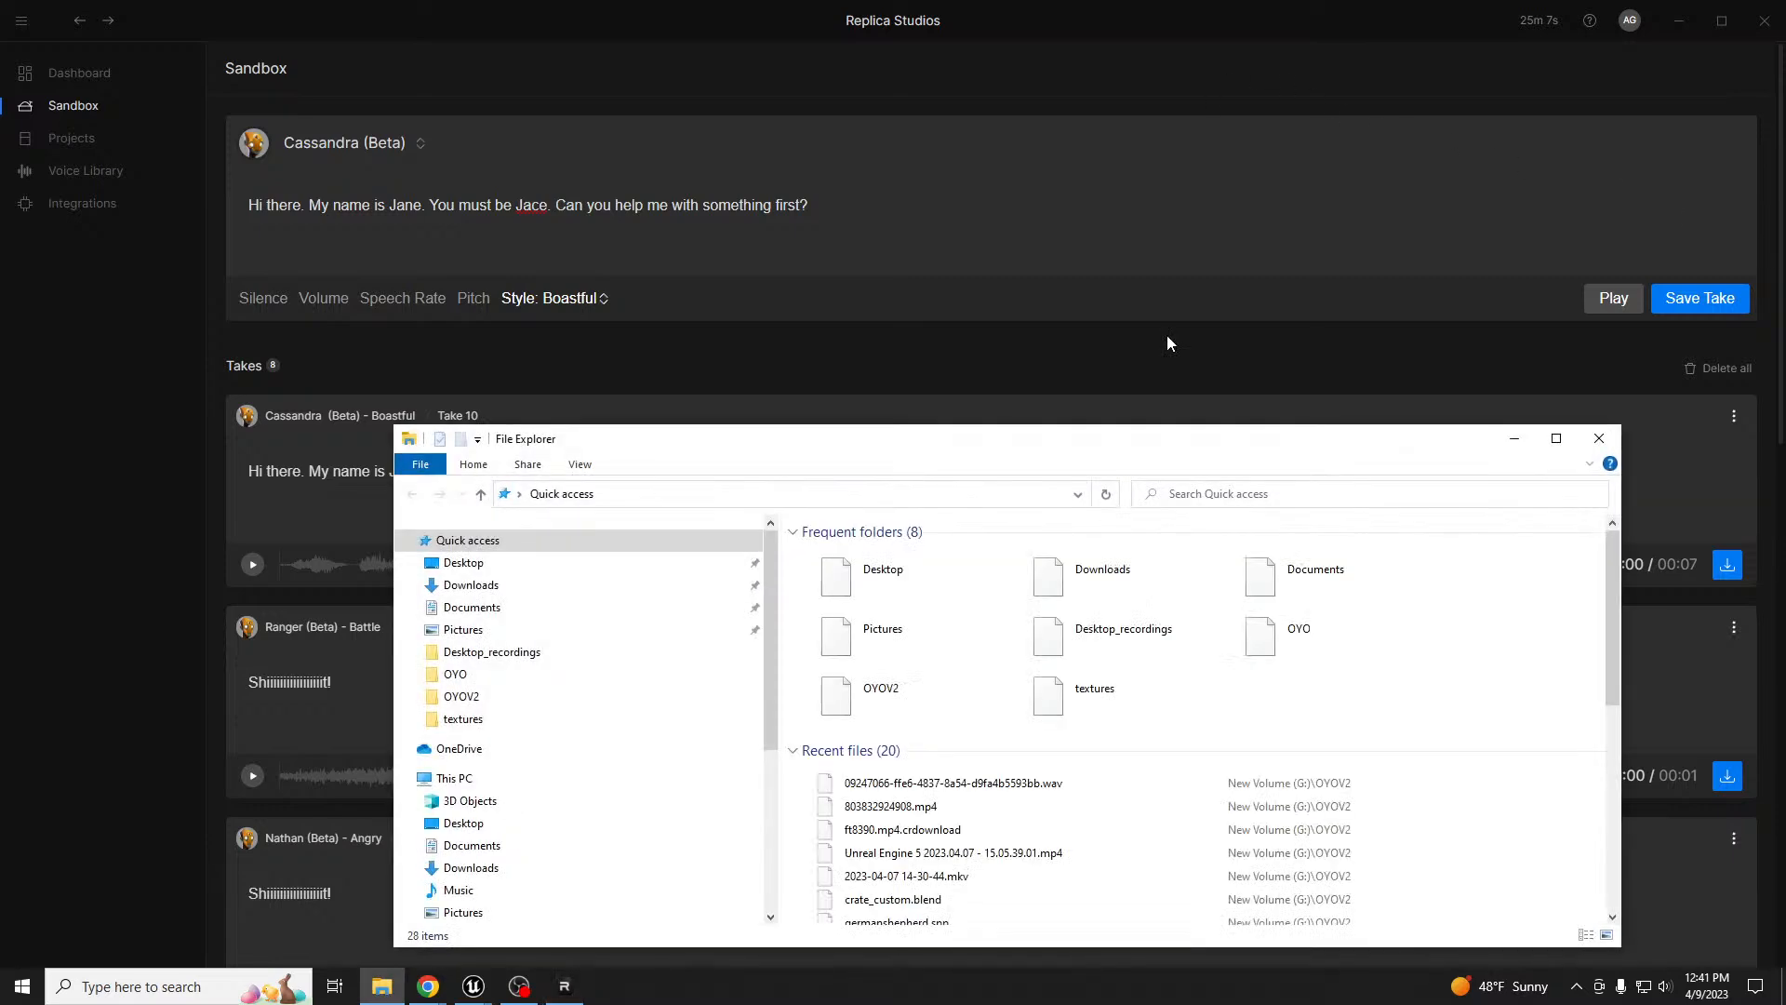
pyautogui.moveTo(1139, 445); pyautogui.dragTo(1785, 348)
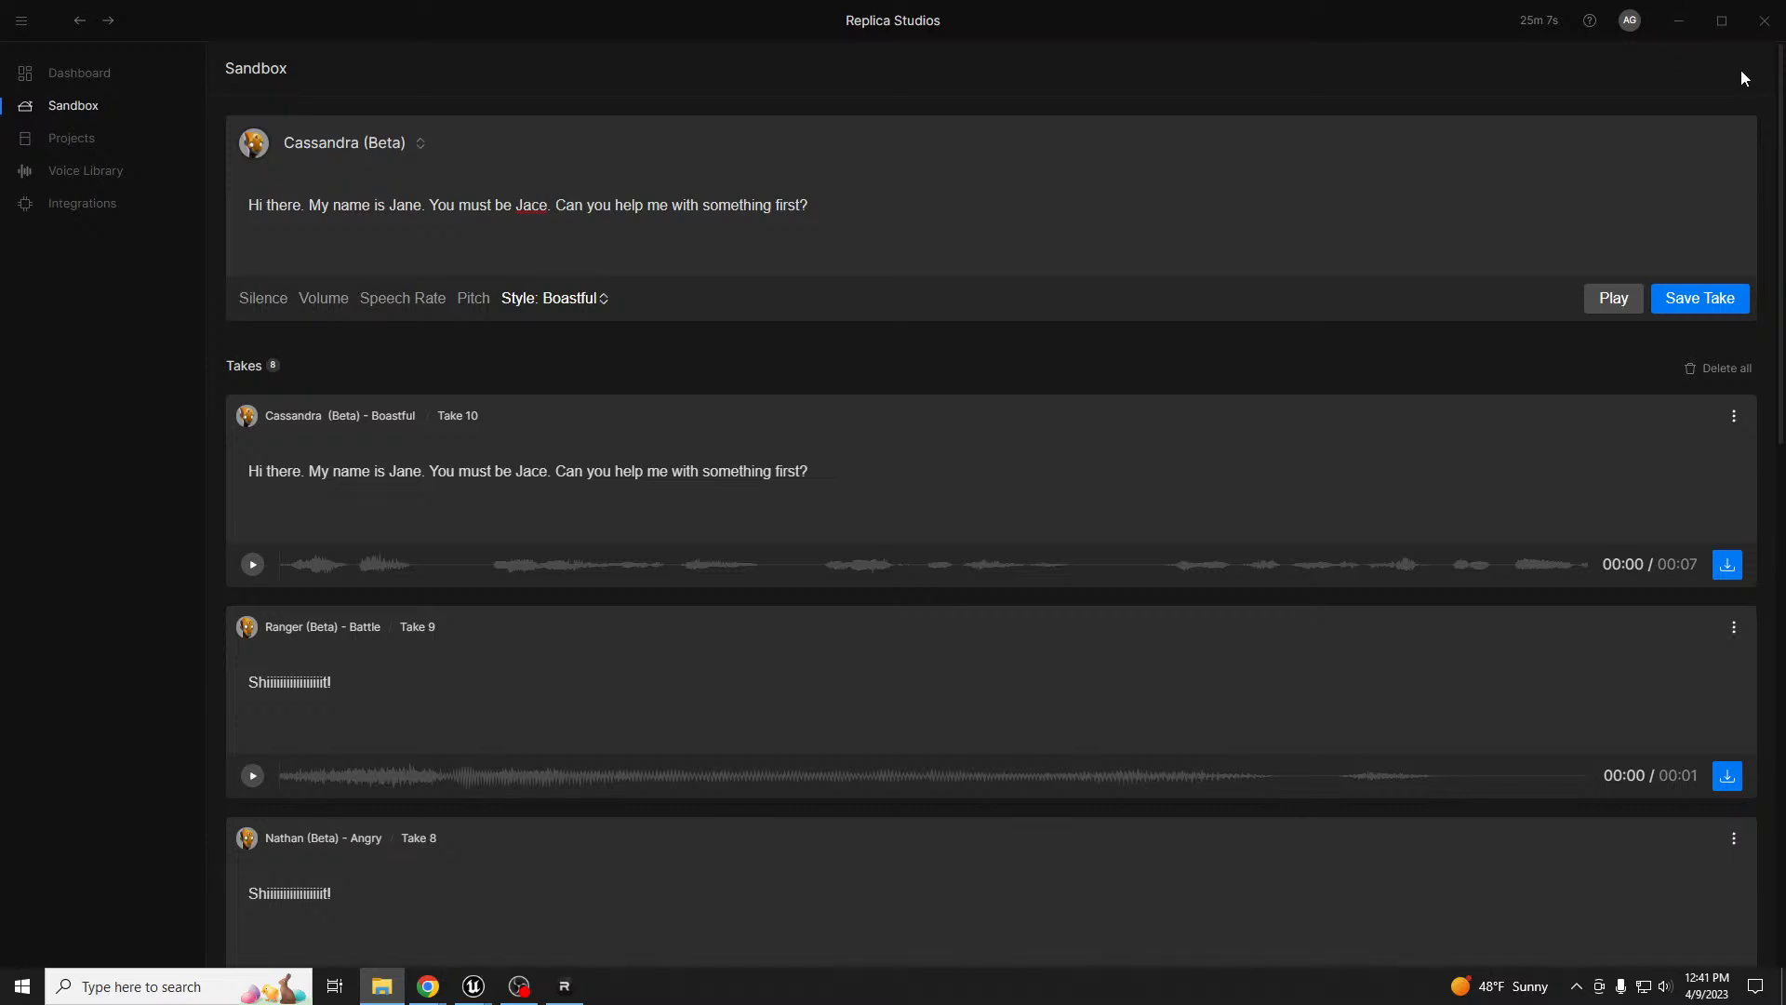
# - Switch to Unreal Editor and create a folder named Dialogues_New inside the audio Dialogues folder, and open it
pyautogui.click(1682, 25)
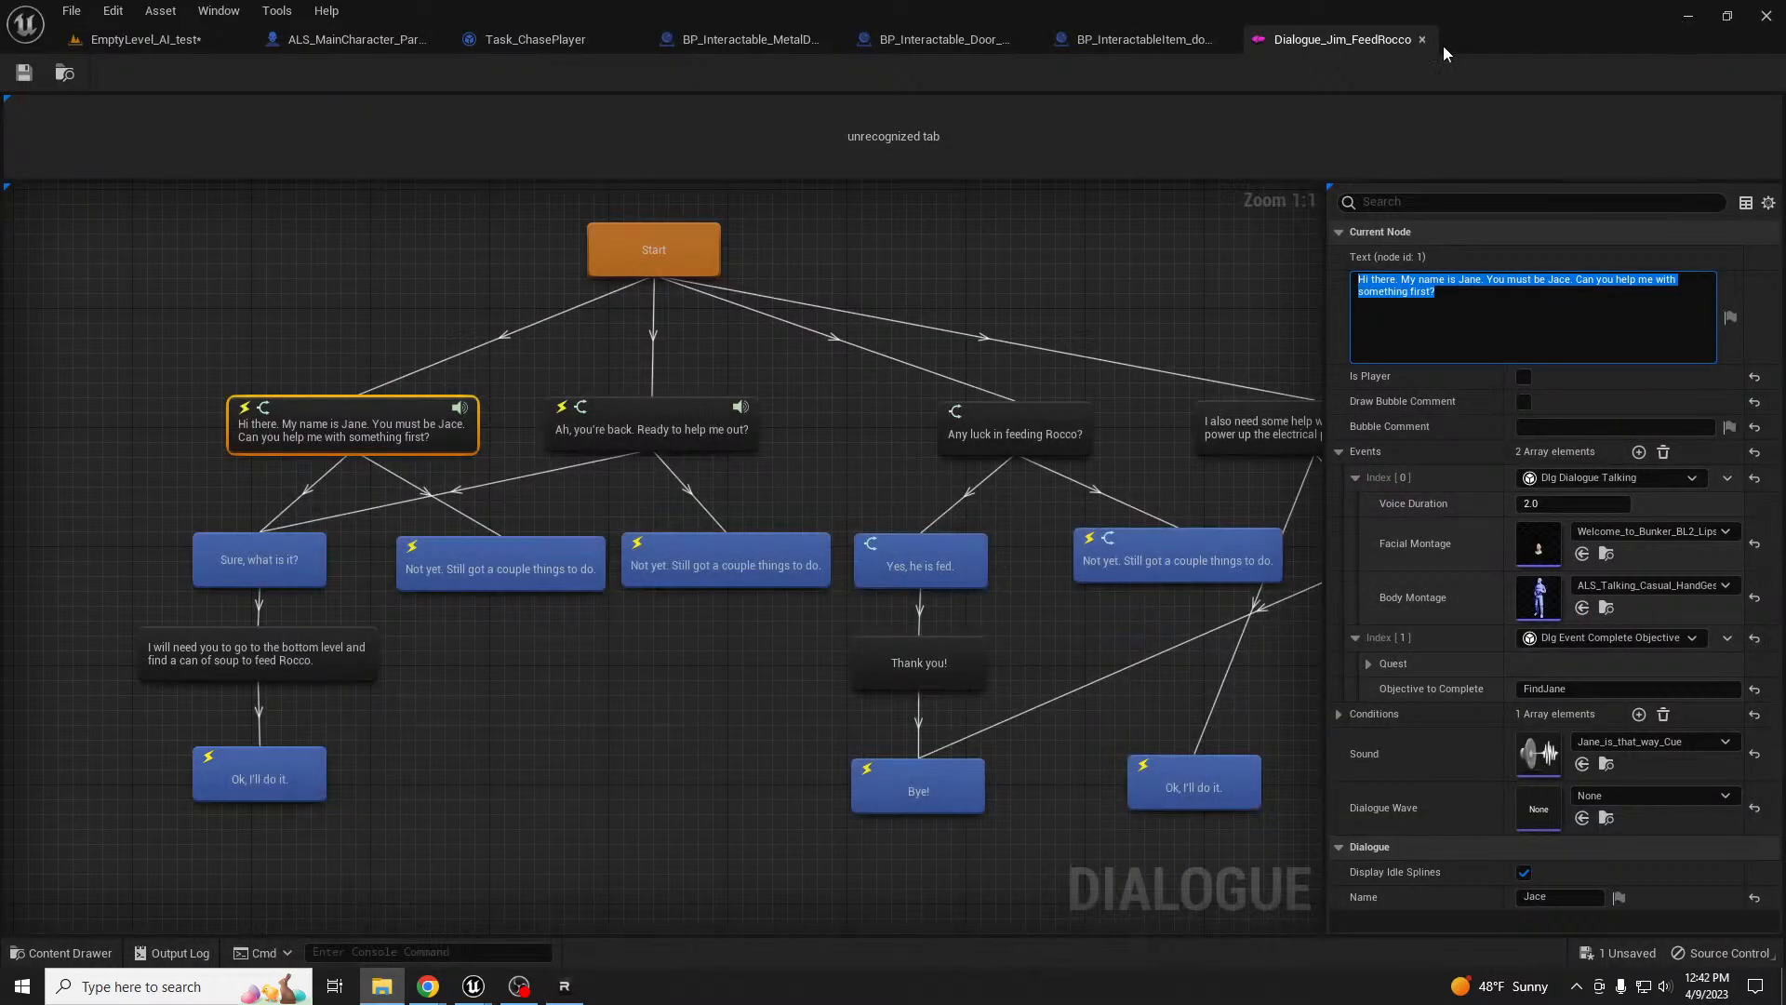
pyautogui.moveTo(0, 121); pyautogui.dragTo(1030, 94)
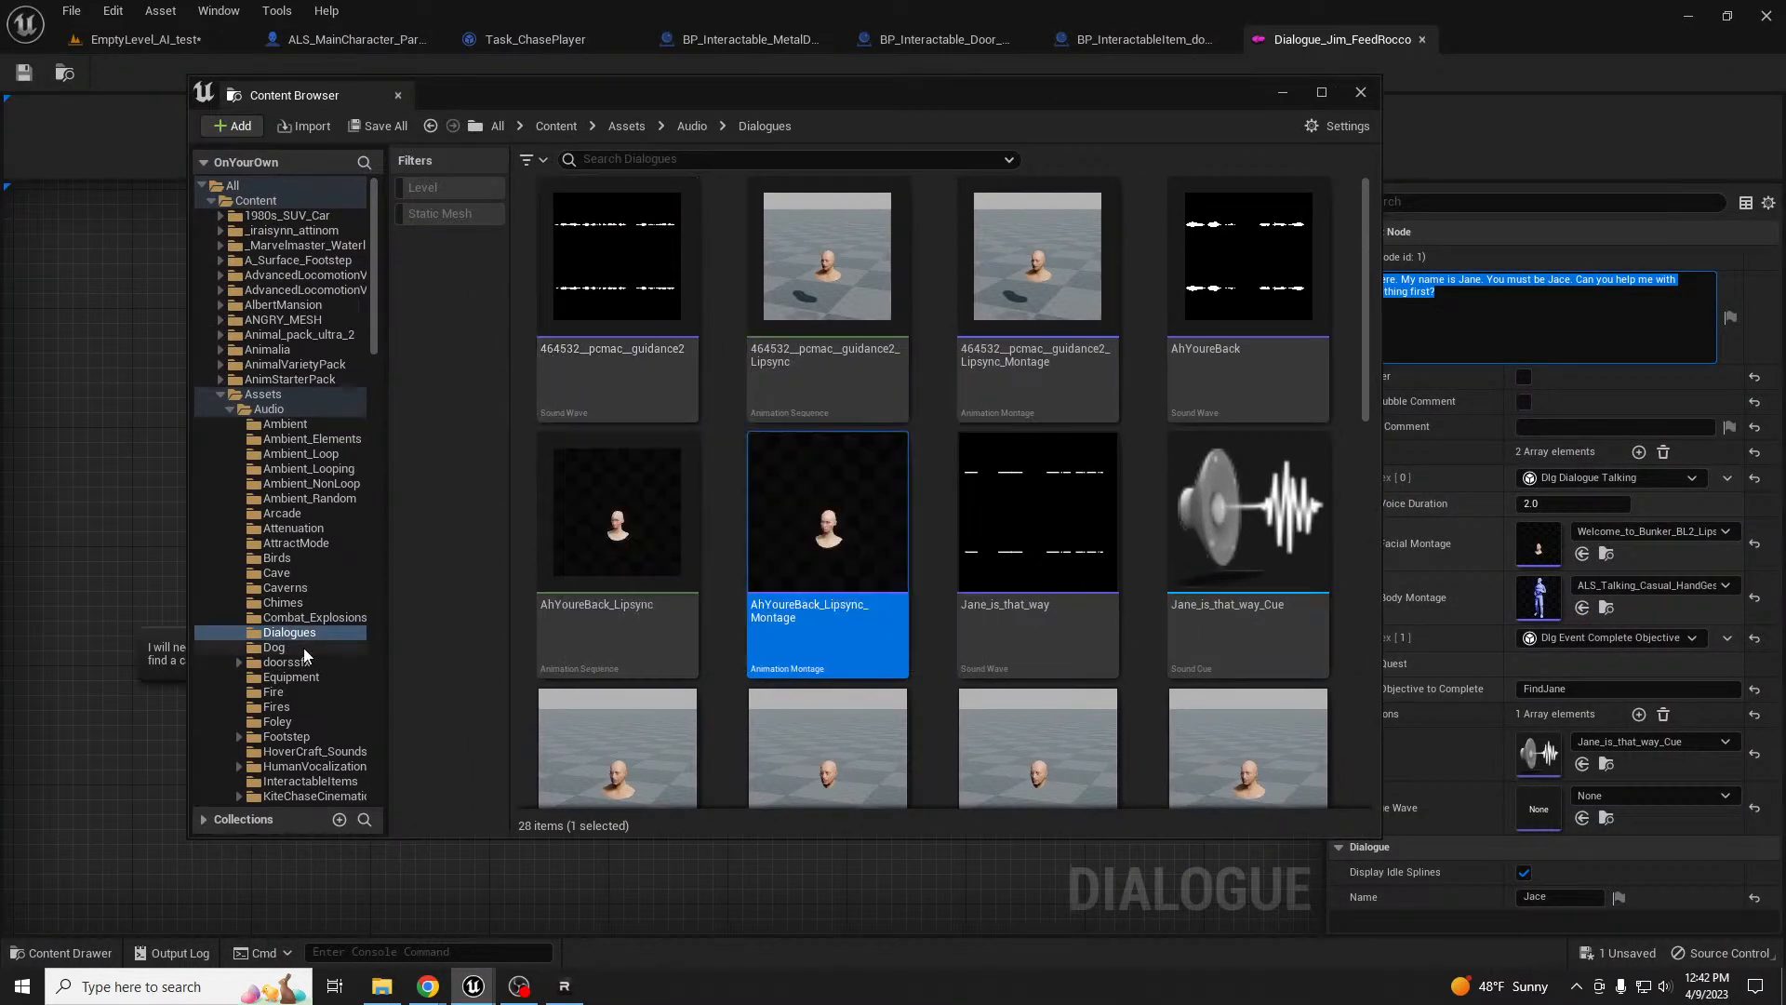
pyautogui.rightClick(726, 428)
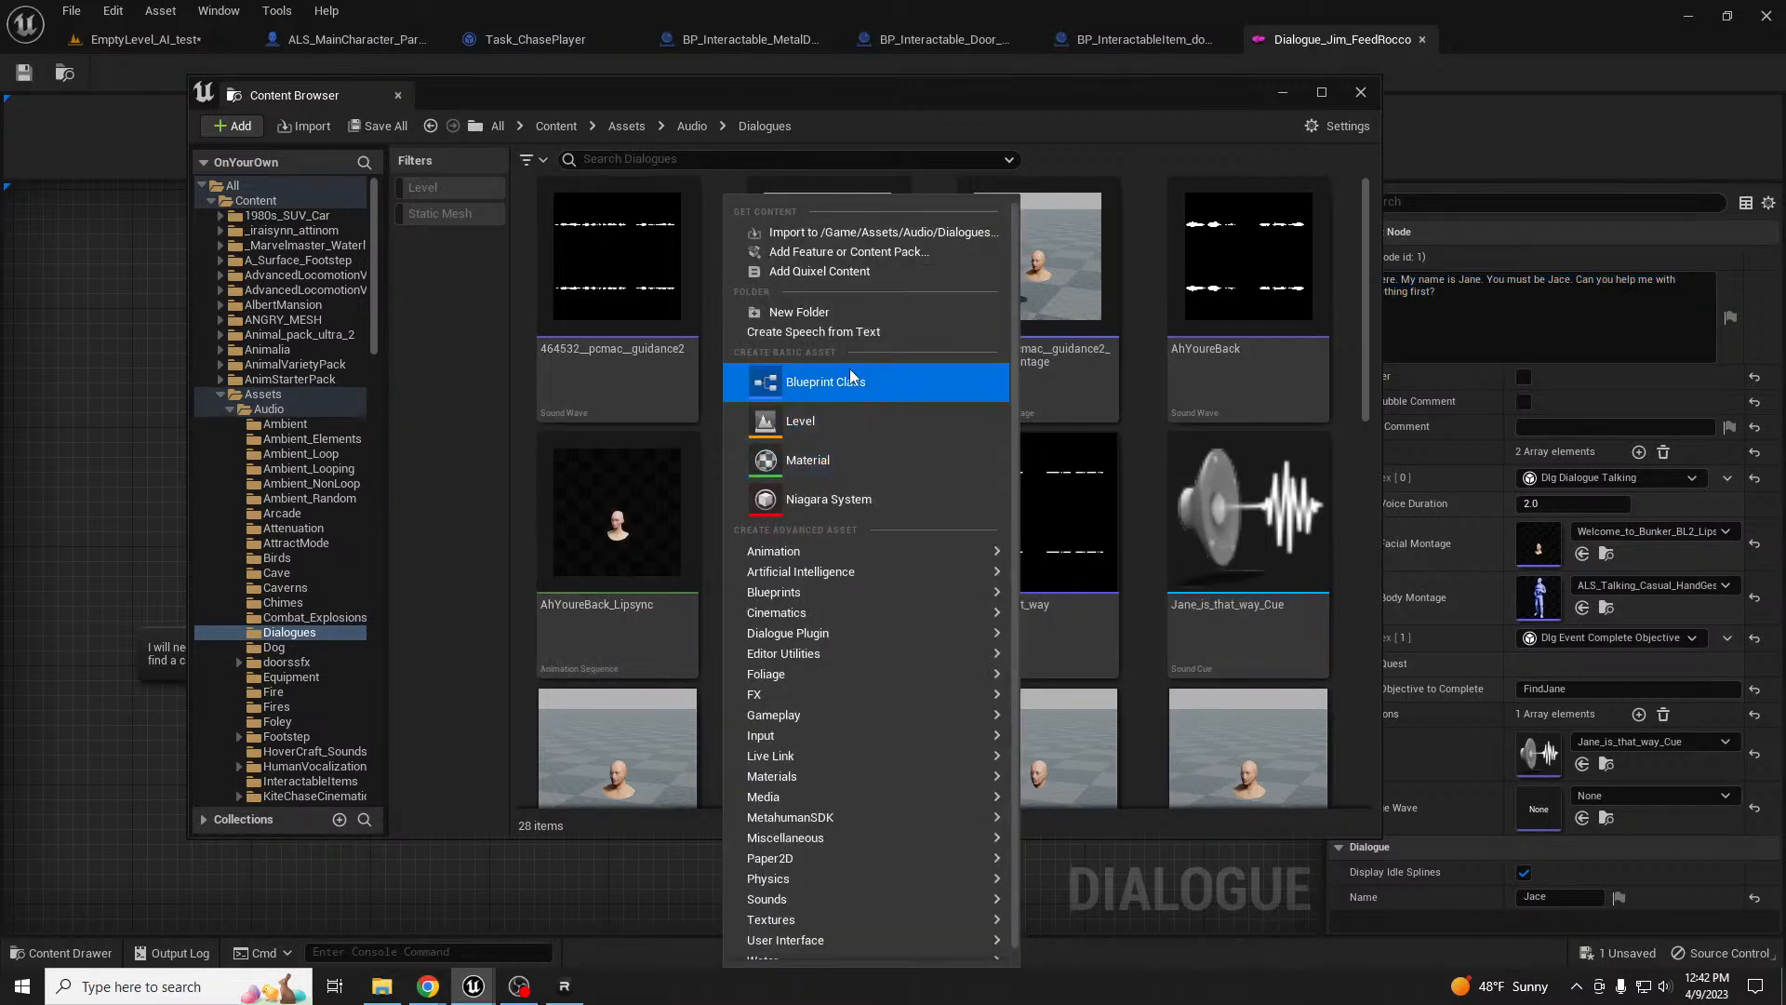
pyautogui.click(854, 312)
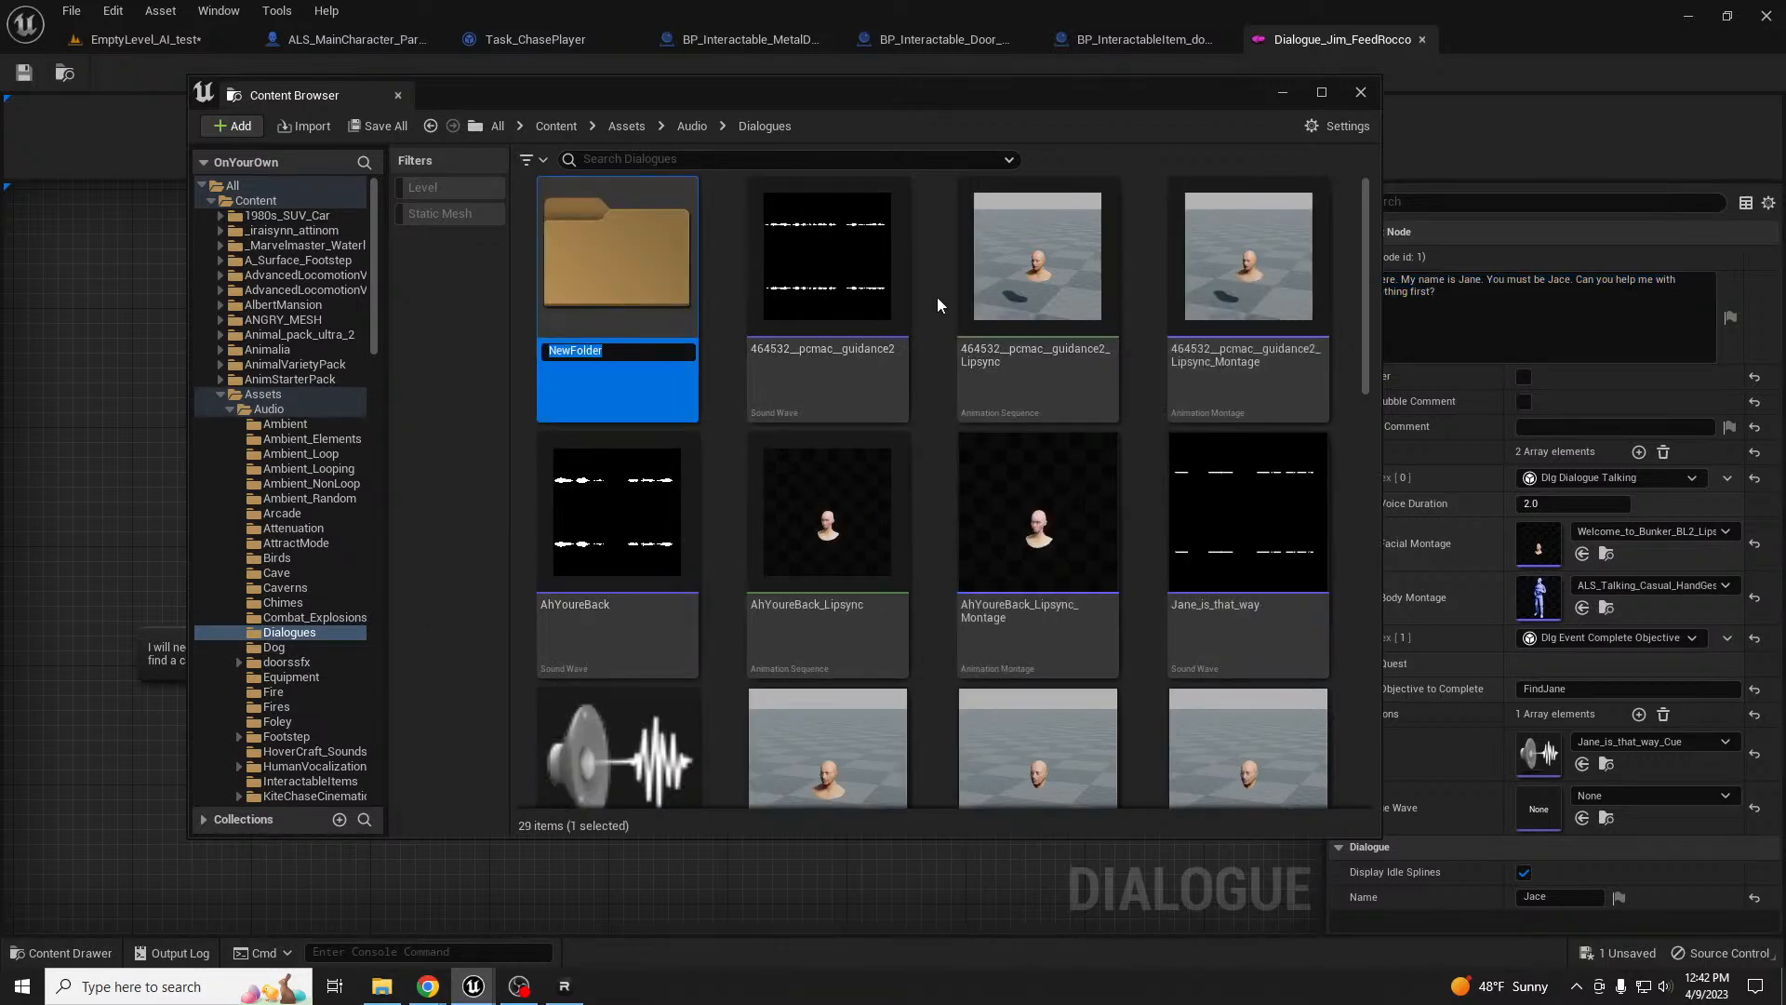
pyautogui.write('Dialogues_New')
pyautogui.press('Return')
pyautogui.press('Return')
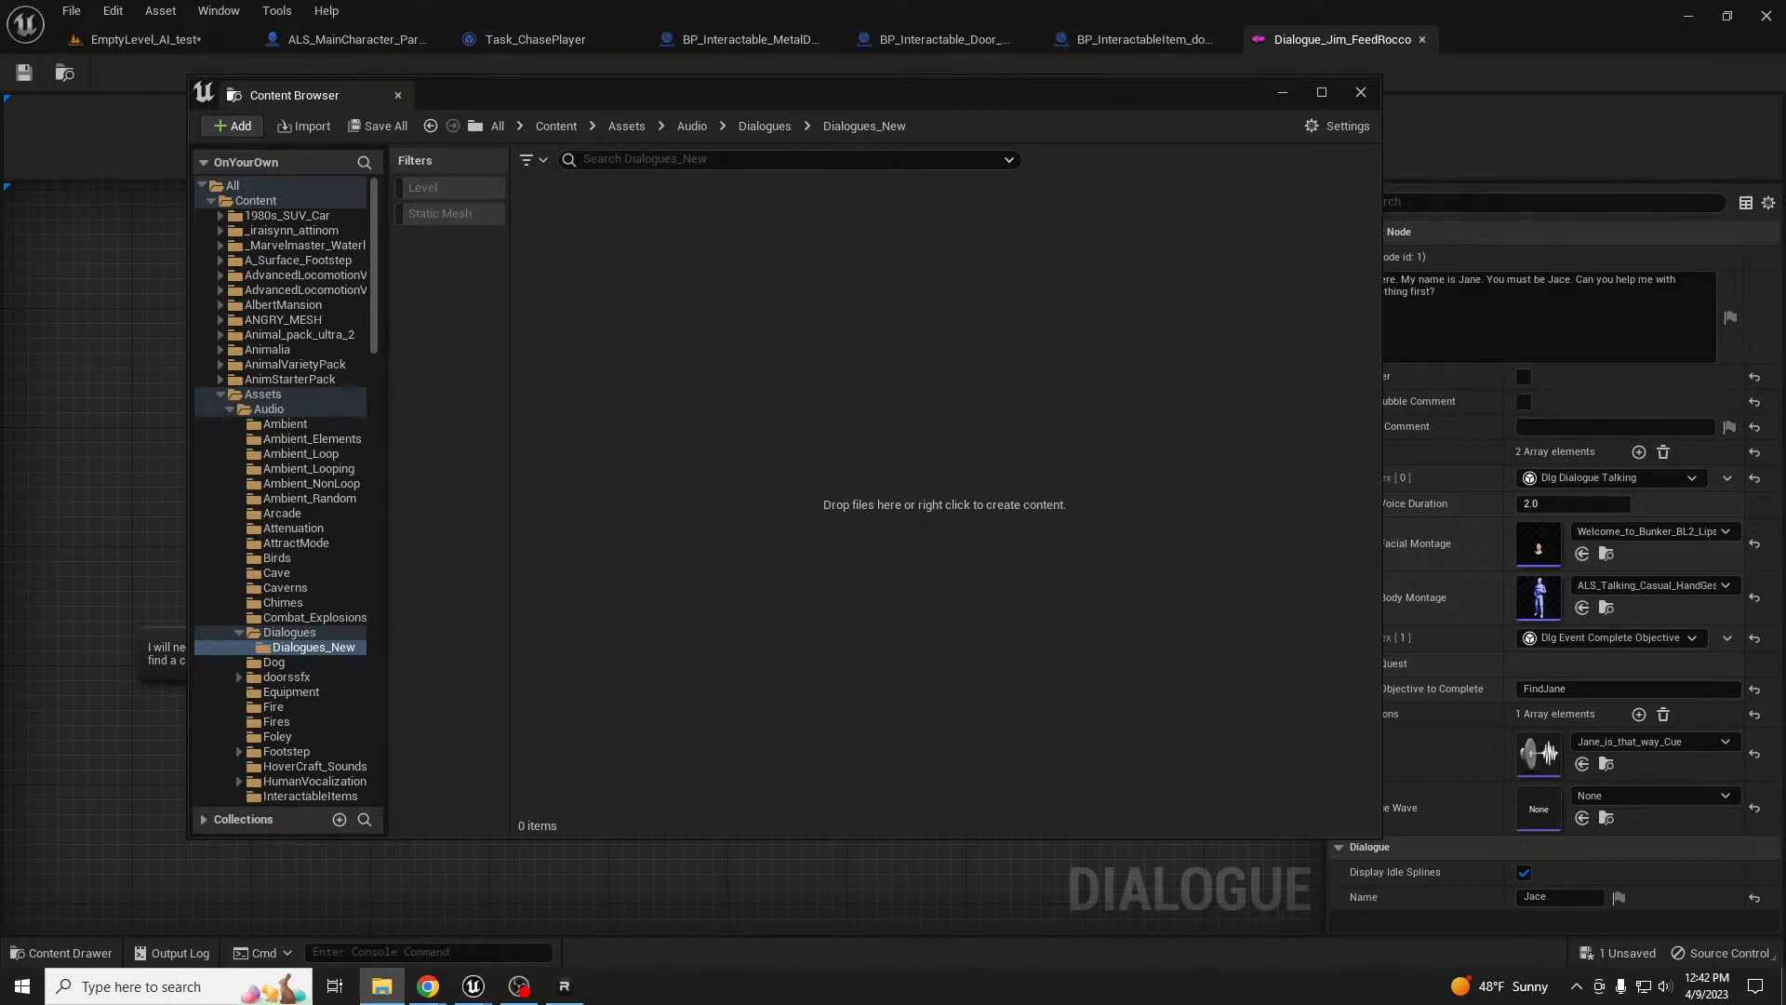
# - Import and save the downloaded WAV in Dialogues_New, and assign it as the Sound of Jane's greeting dialogue node
pyautogui.moveTo(996, 476); pyautogui.dragTo(810, 370)
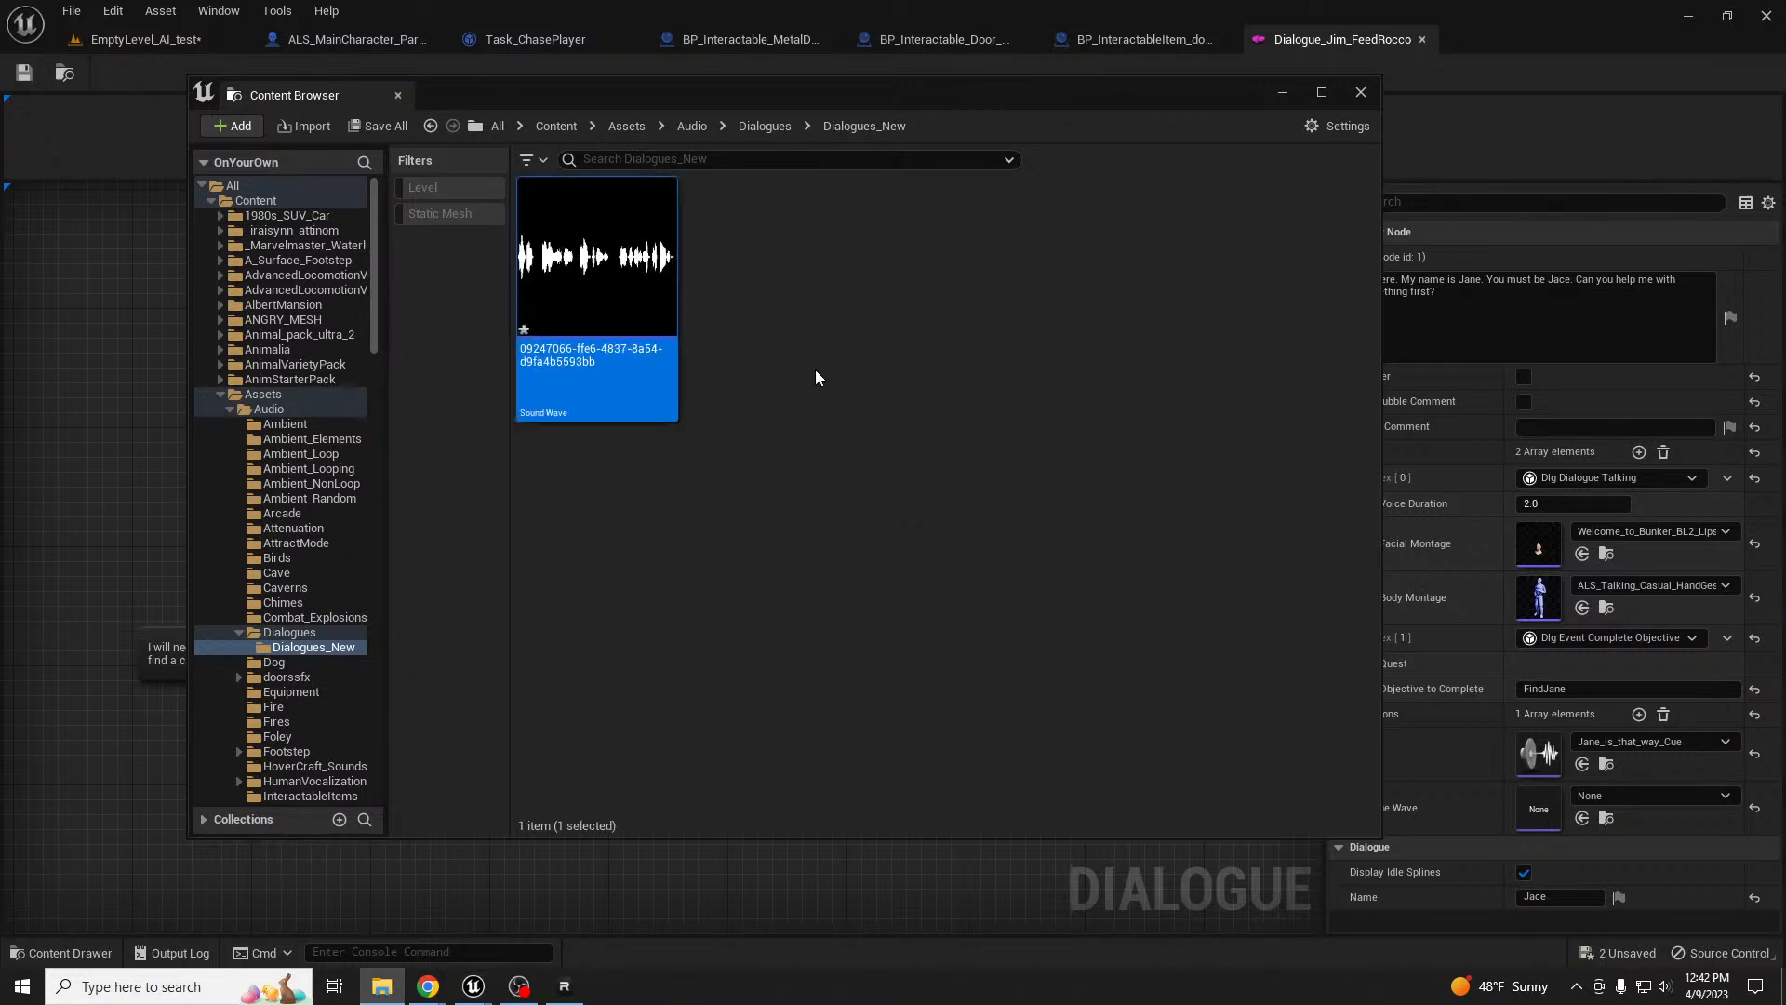
pyautogui.click(596, 257)
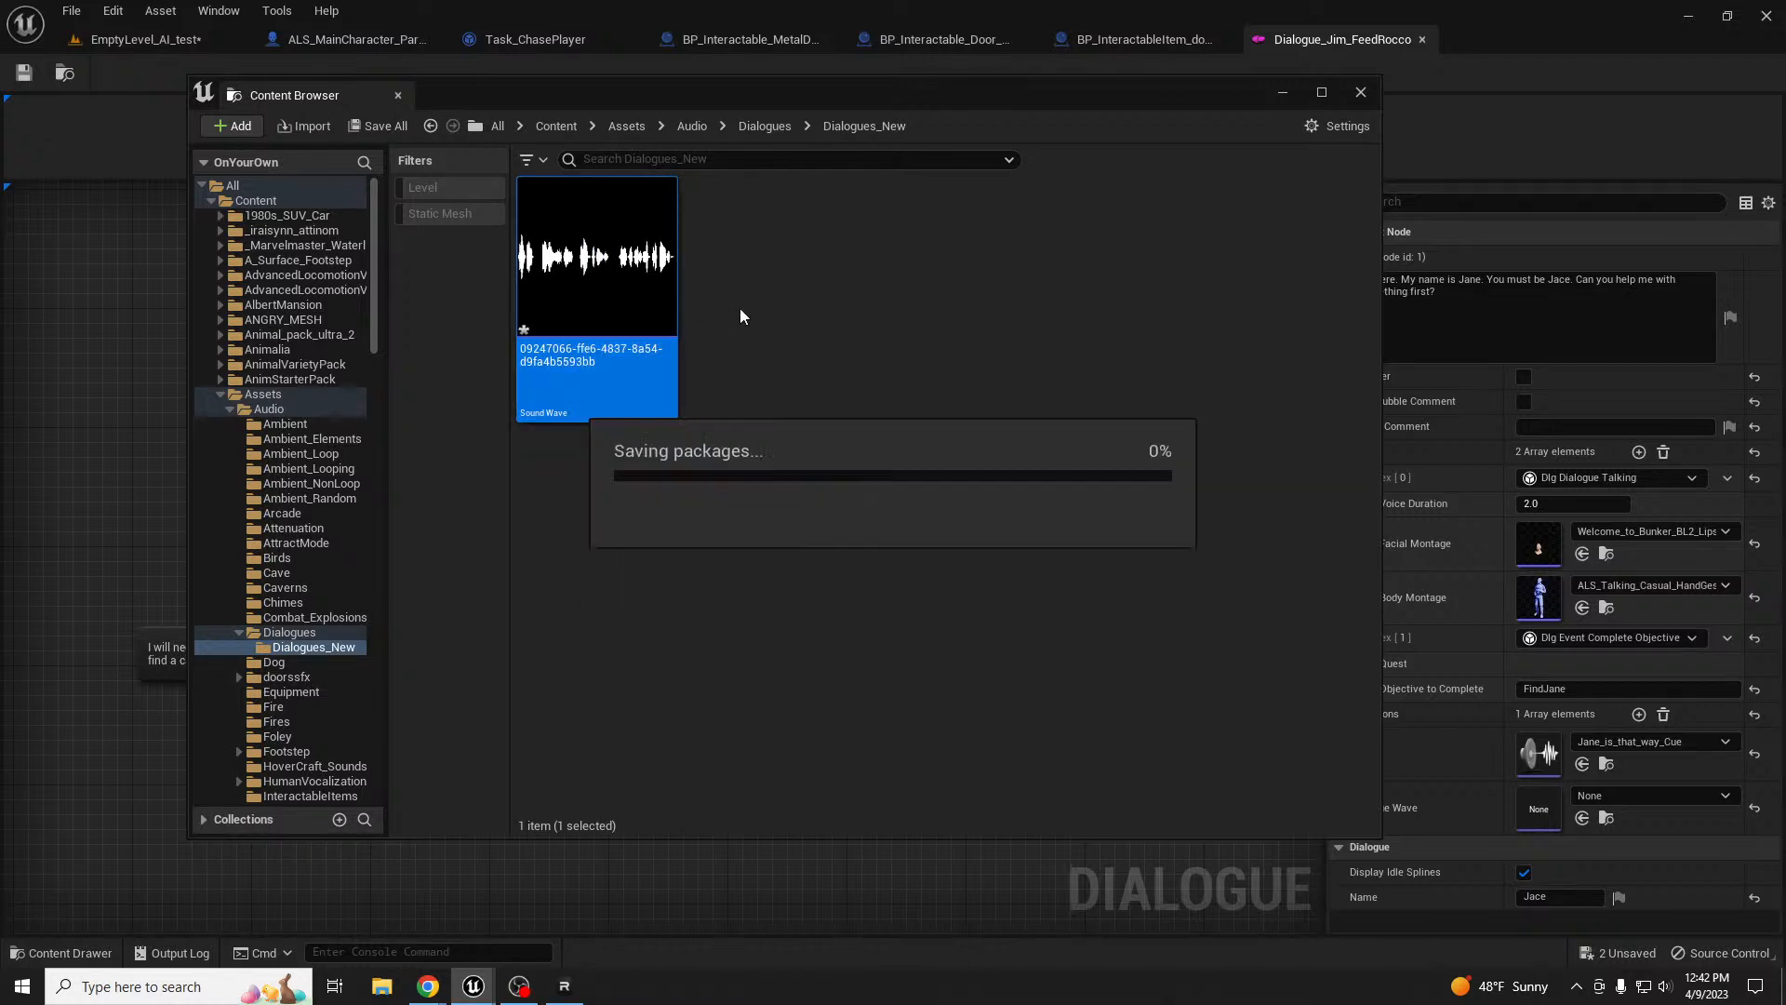
pyautogui.moveTo(622, 307)
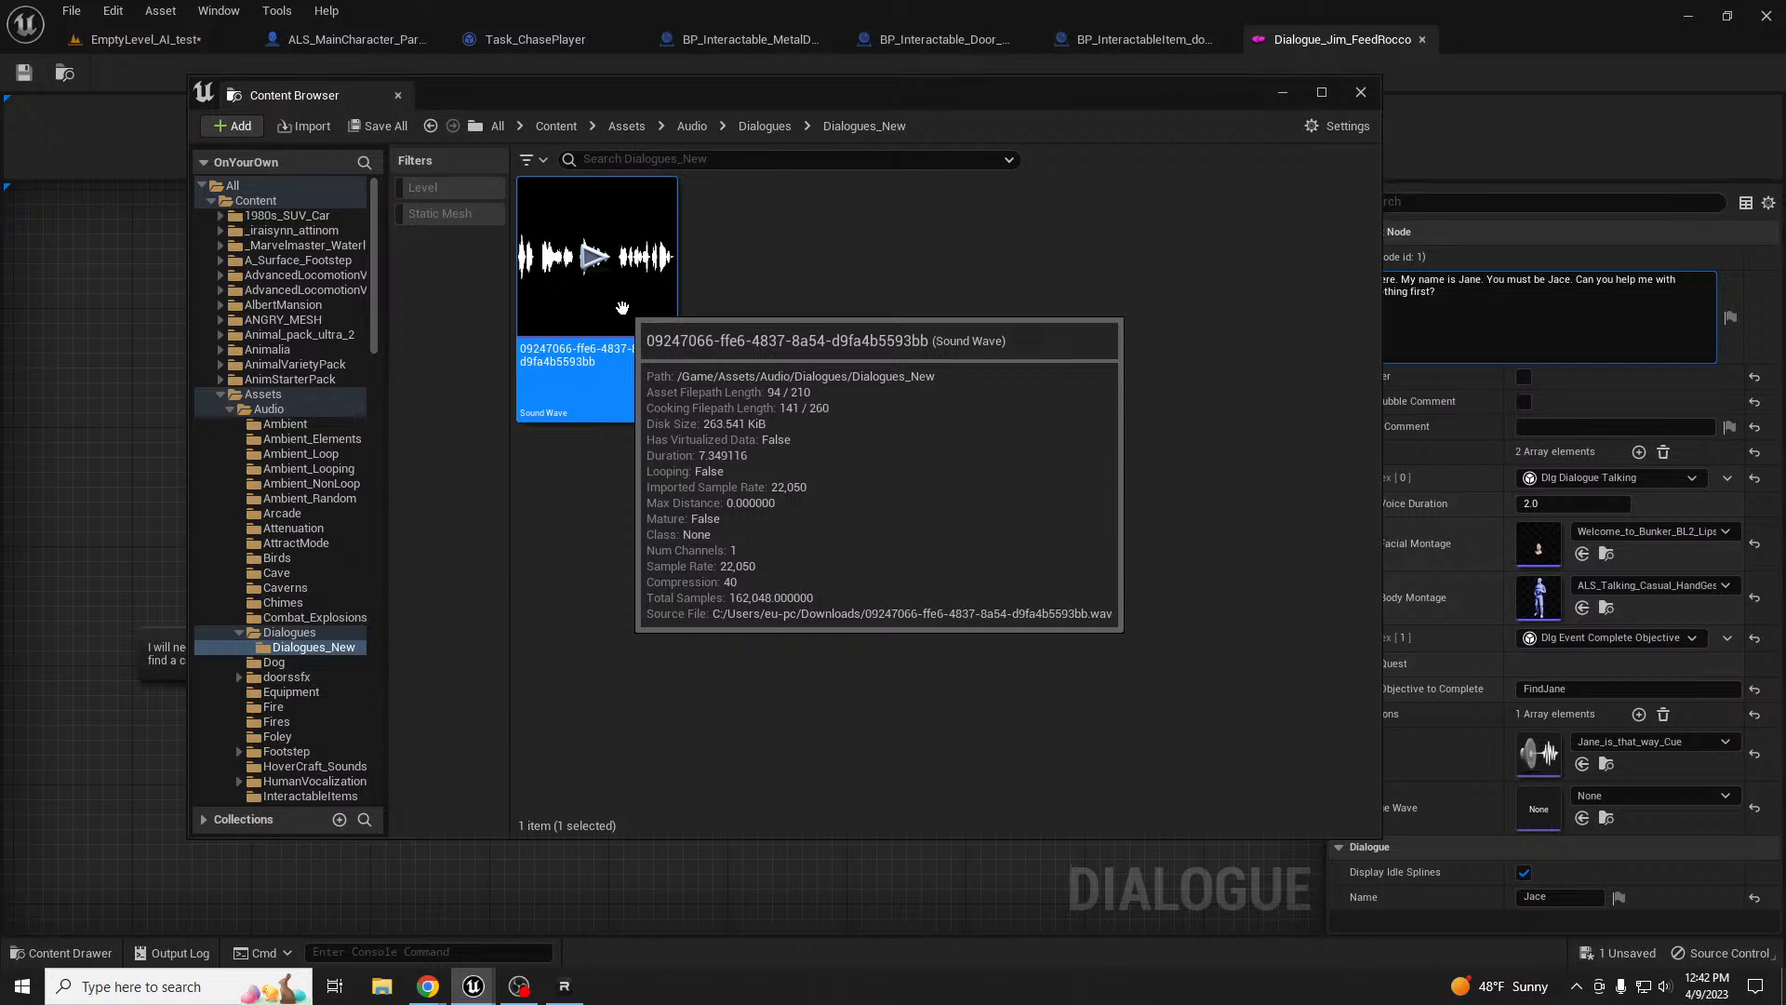
pyautogui.click(1583, 764)
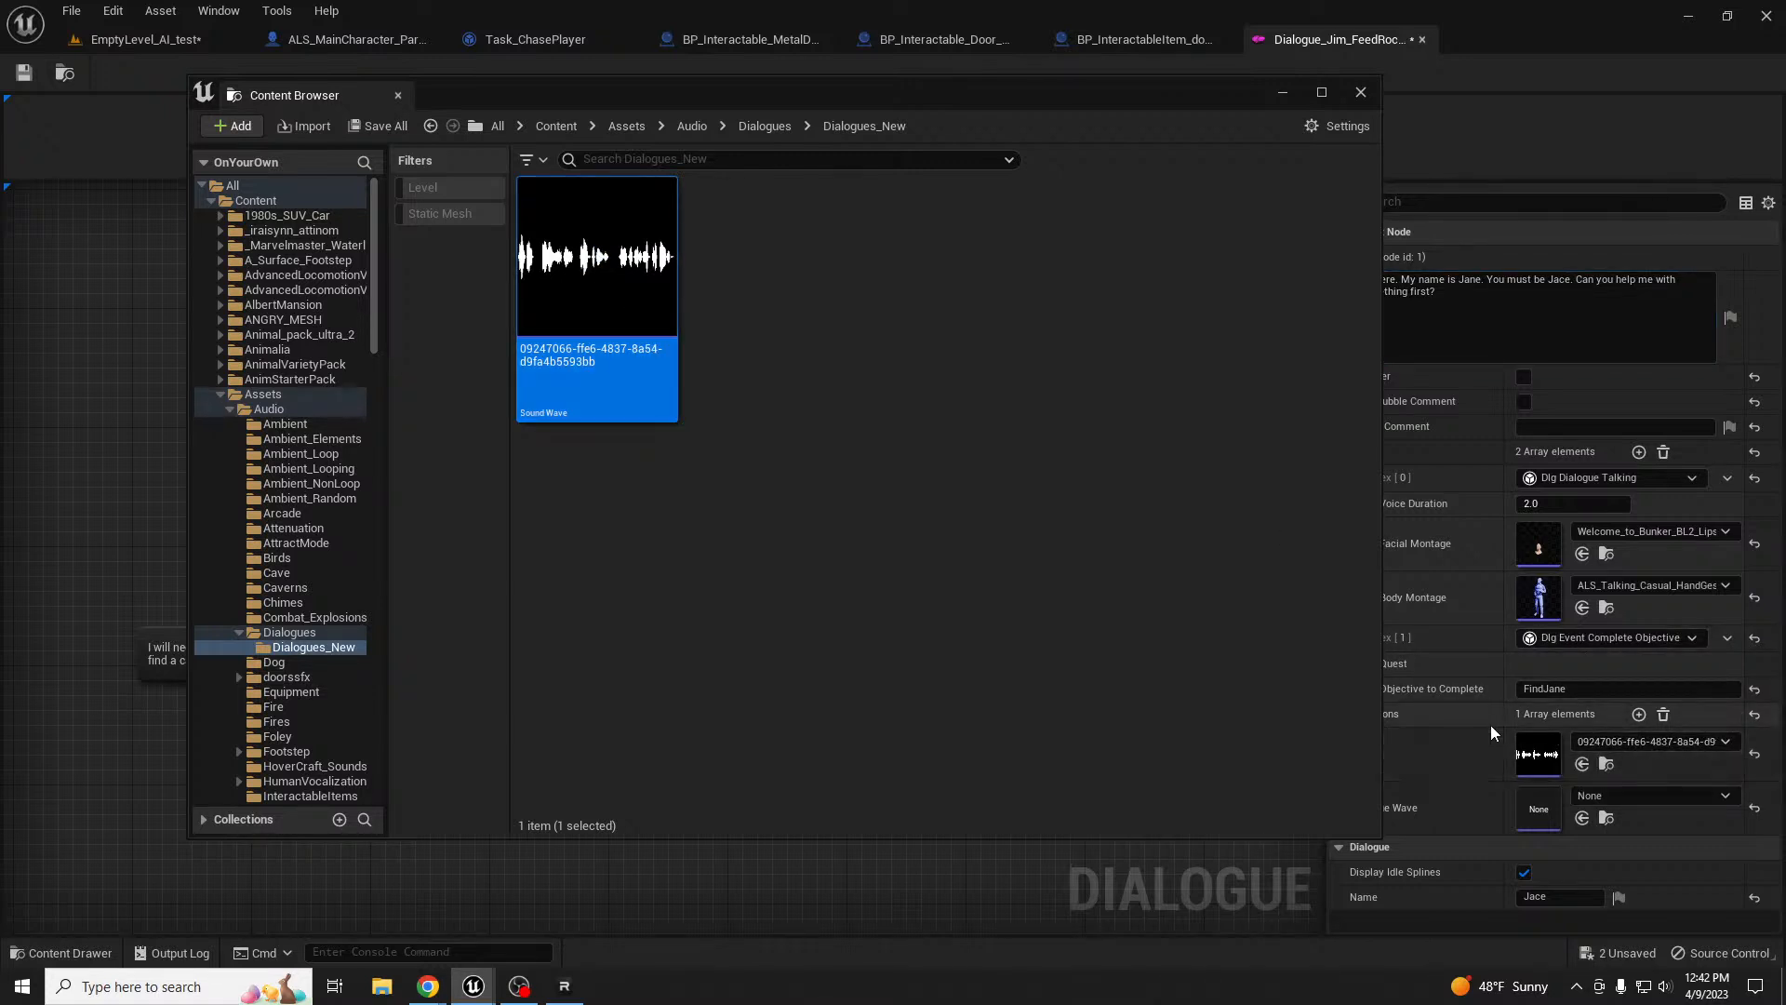
# - Rename the imported sound wave as helpJaneOut
pyautogui.click(571, 353)
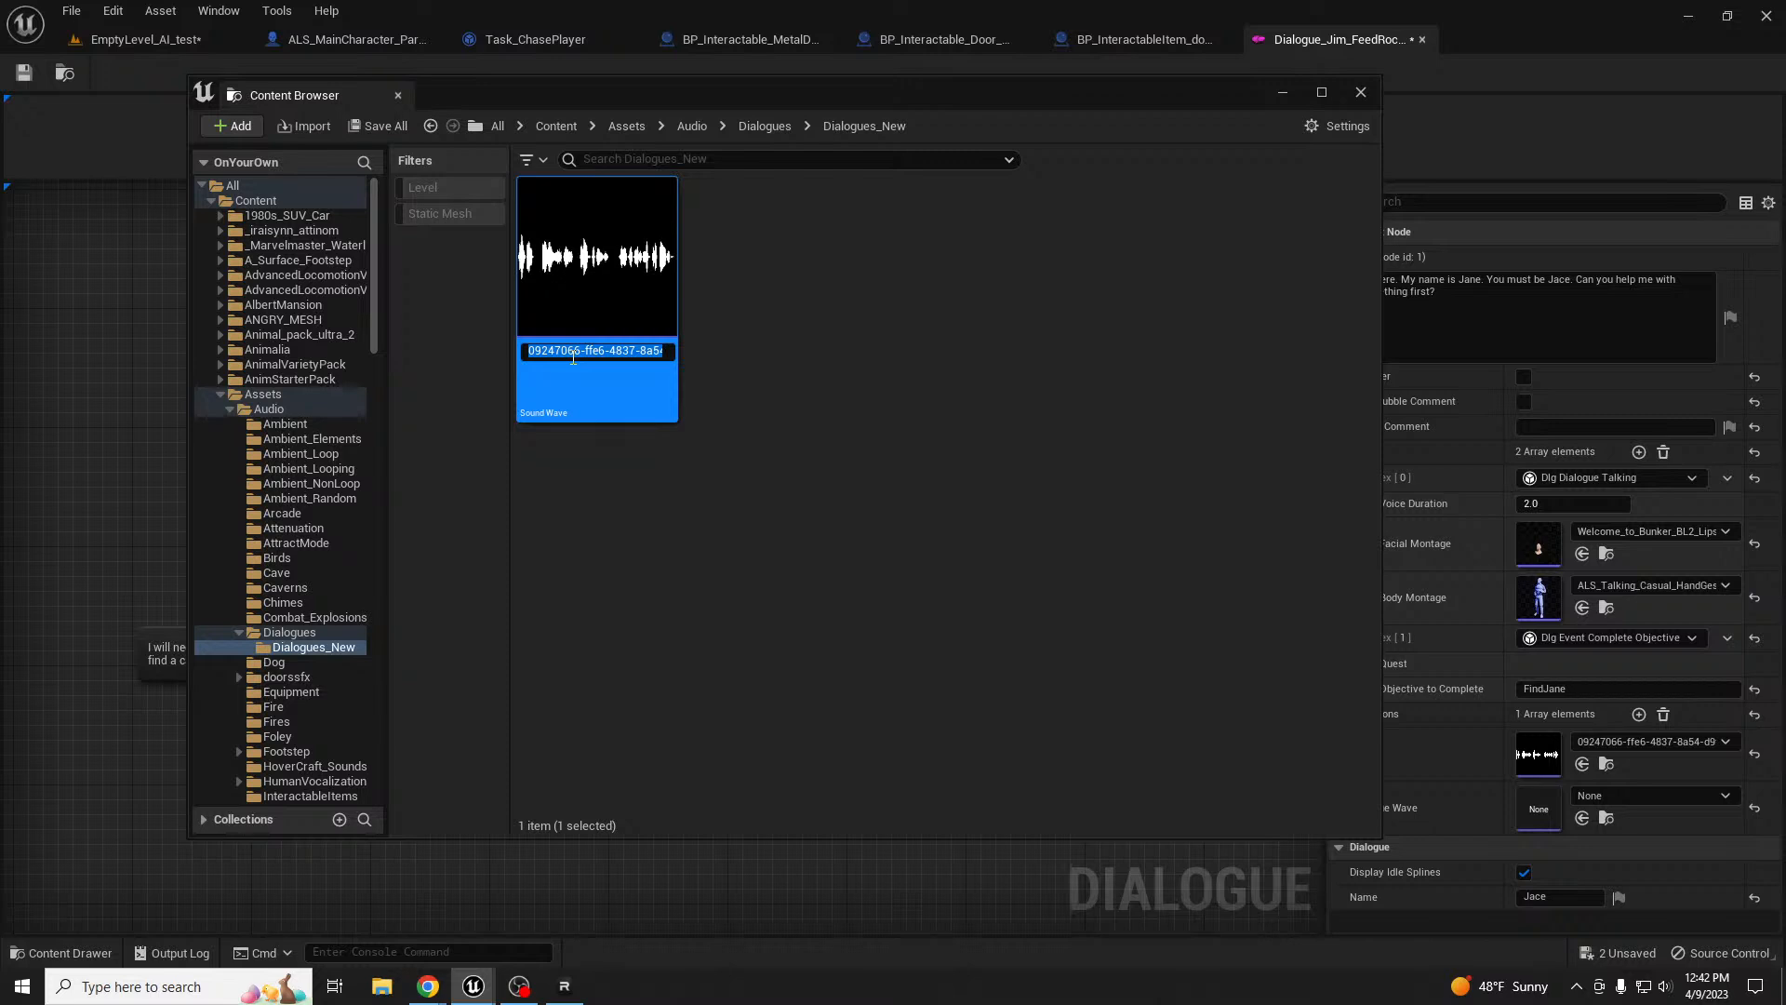
pyautogui.write('helpJaneOut')
pyautogui.press('Return')
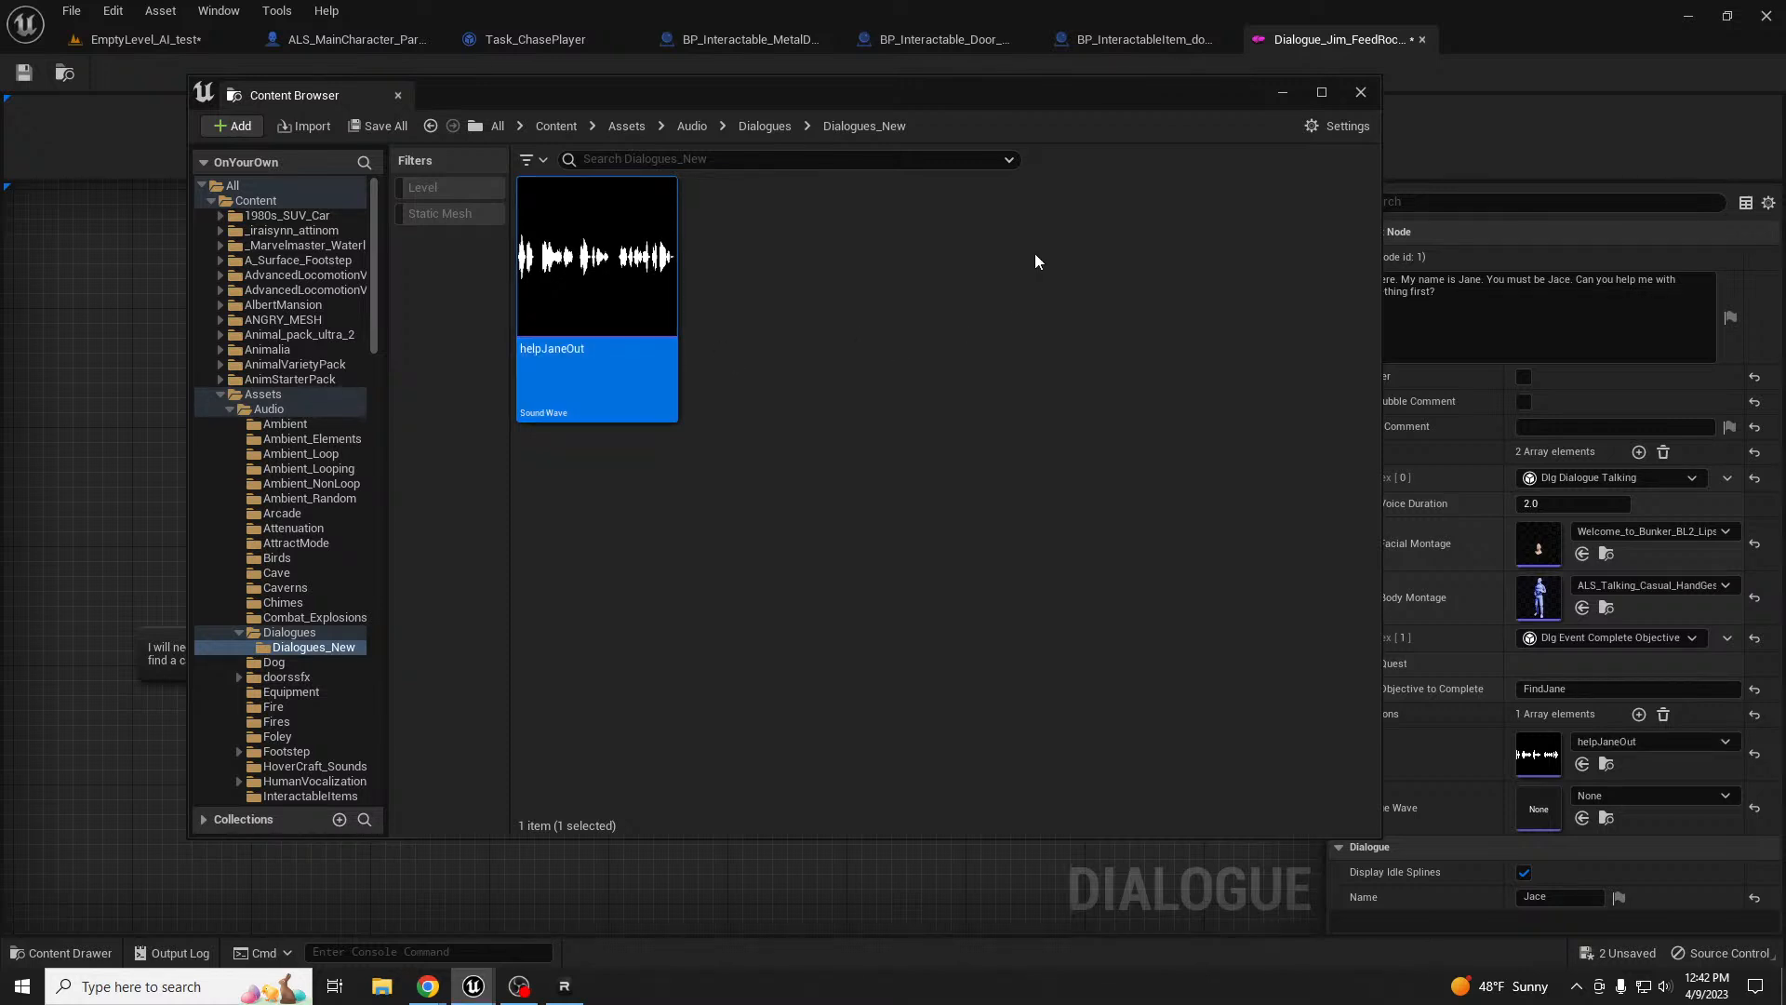
# - Look at the actions available for the helpJaneOut sound wave and check the MetahumanSDK entry among the installed plugins
pyautogui.moveTo(921, 90); pyautogui.dragTo(860, 89)
pyautogui.moveTo(550, 290)
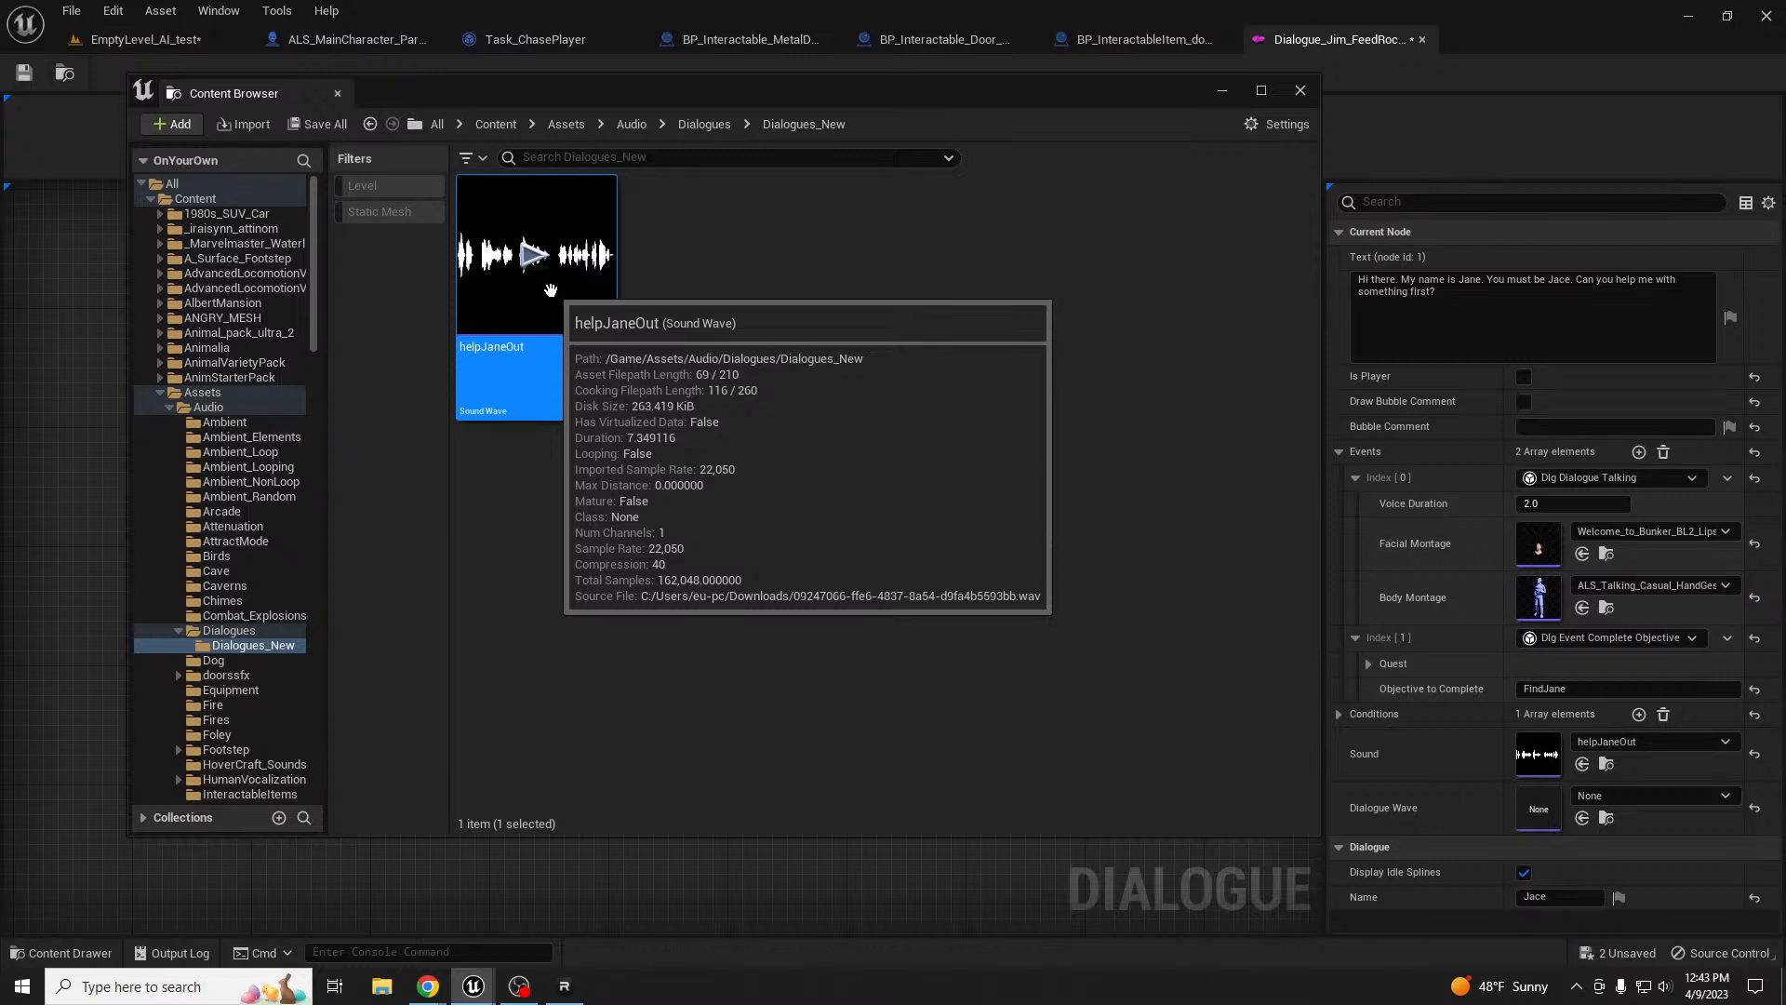
pyautogui.rightClick(551, 291)
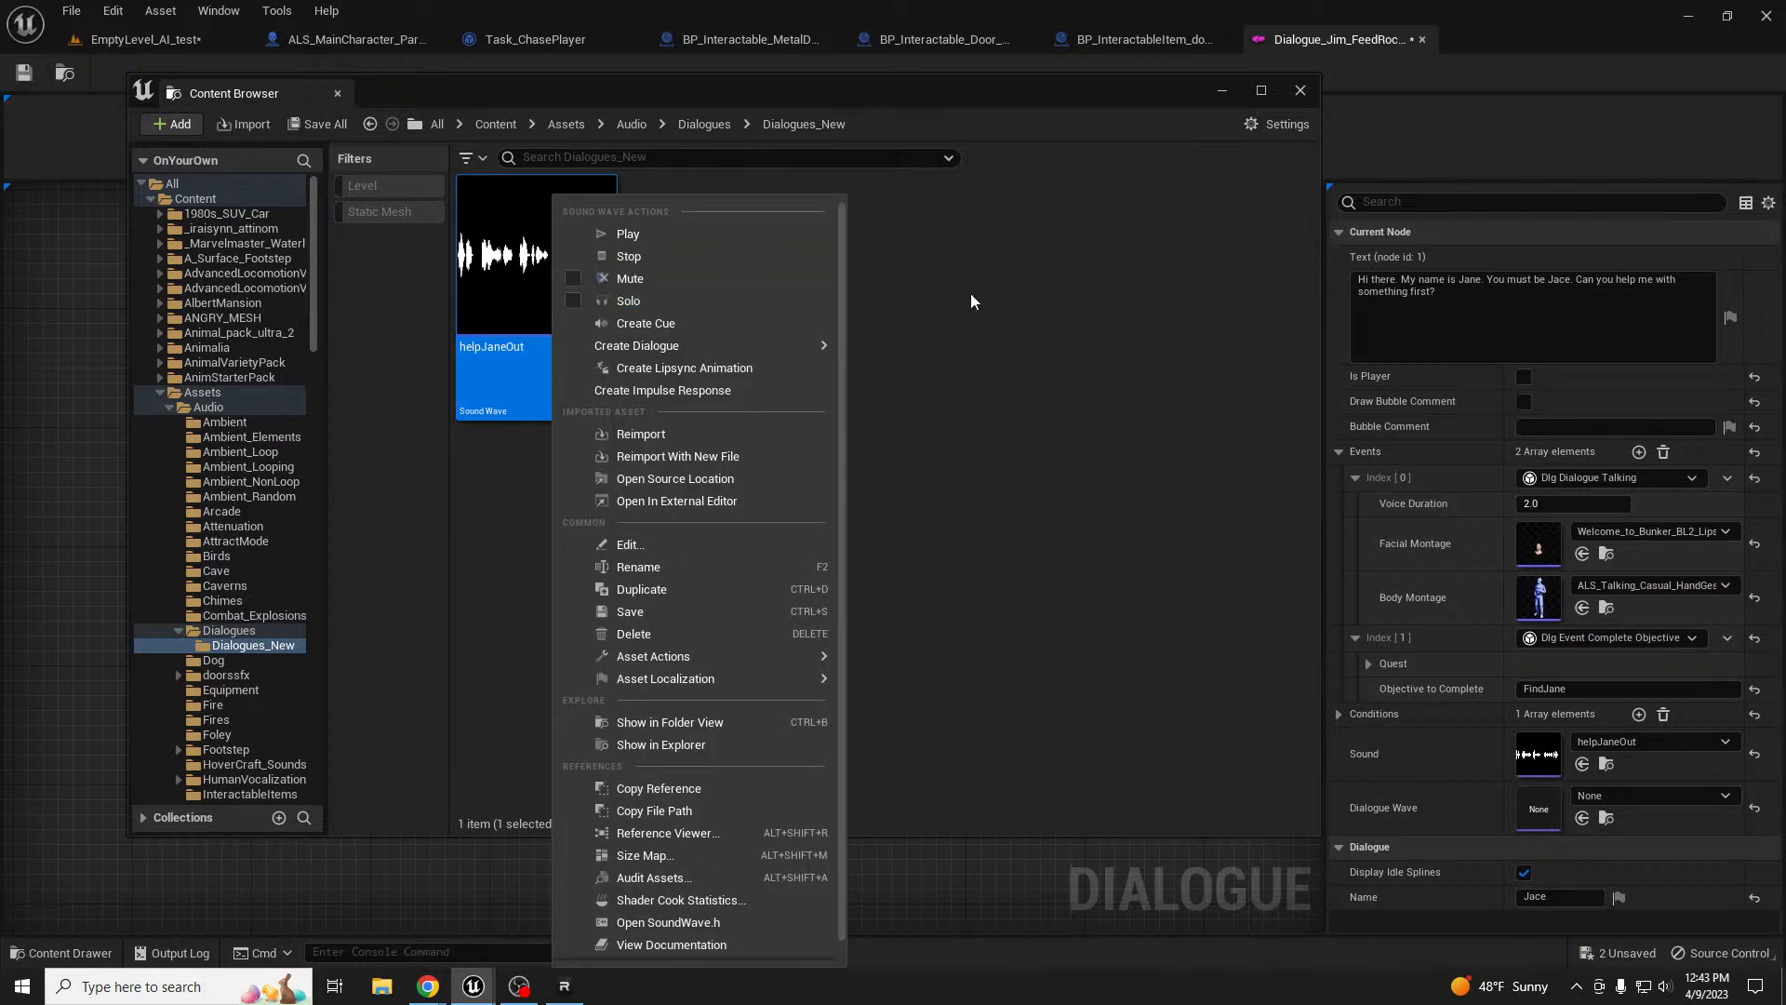
pyautogui.click(968, 293)
pyautogui.click(115, 12)
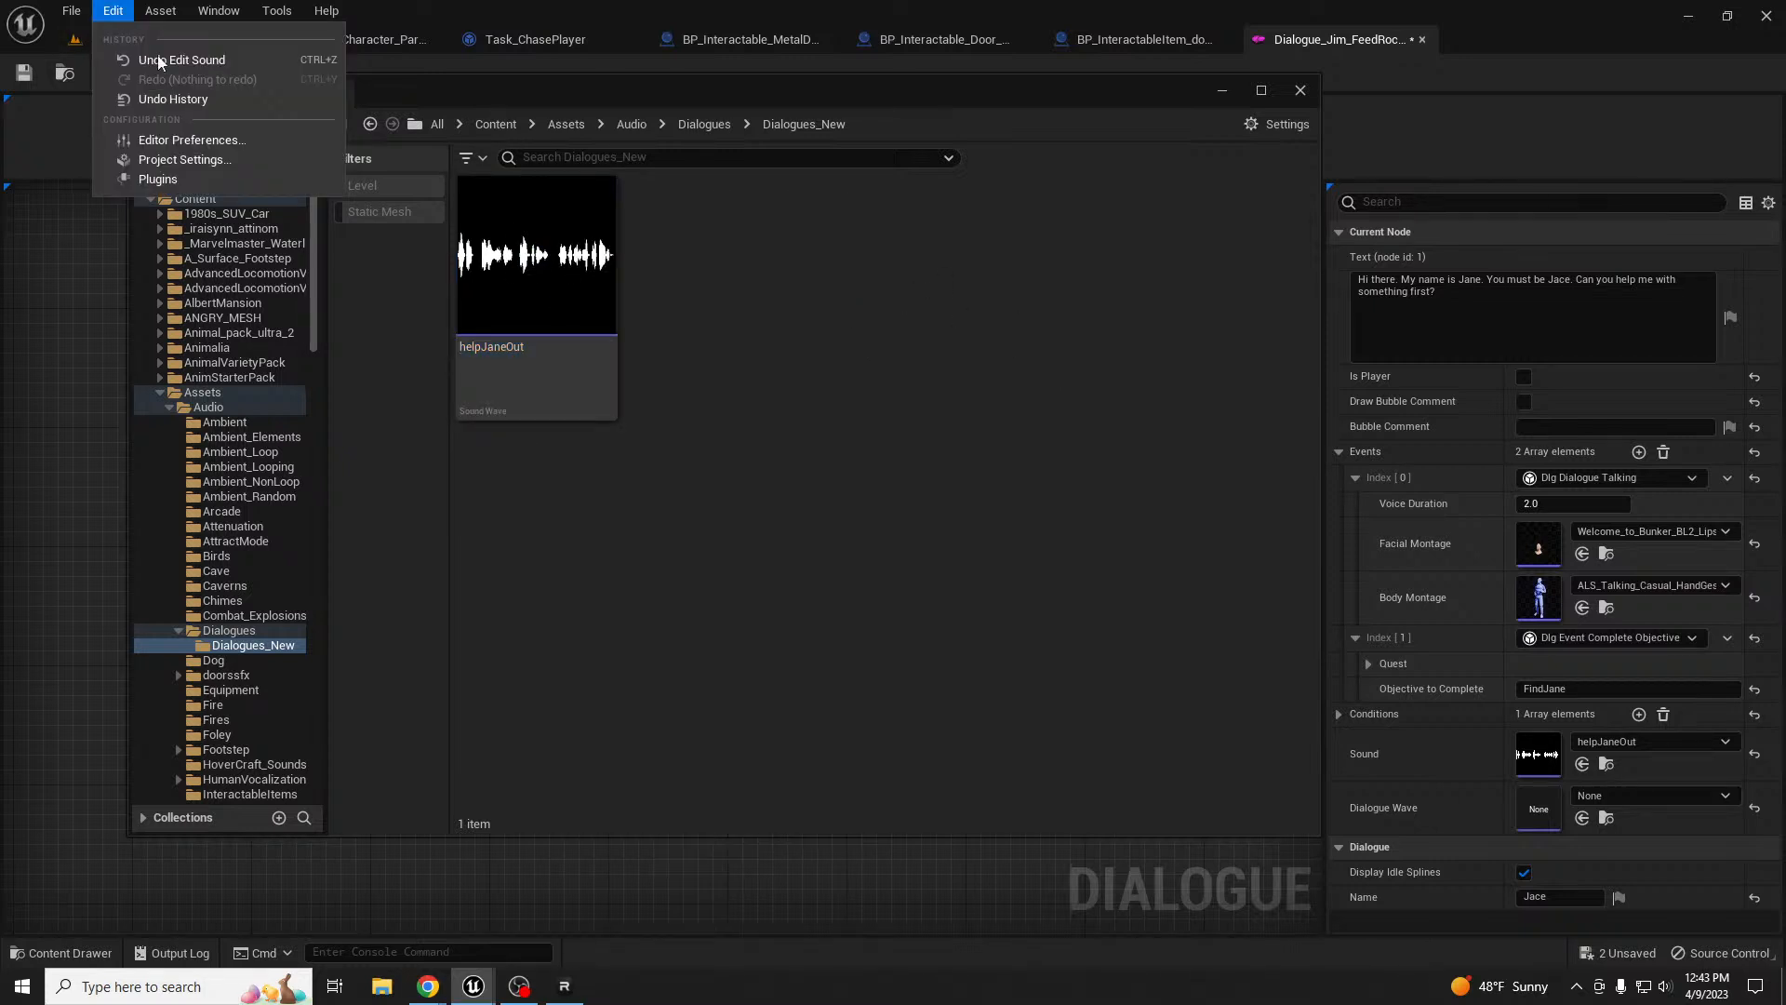
pyautogui.click(235, 180)
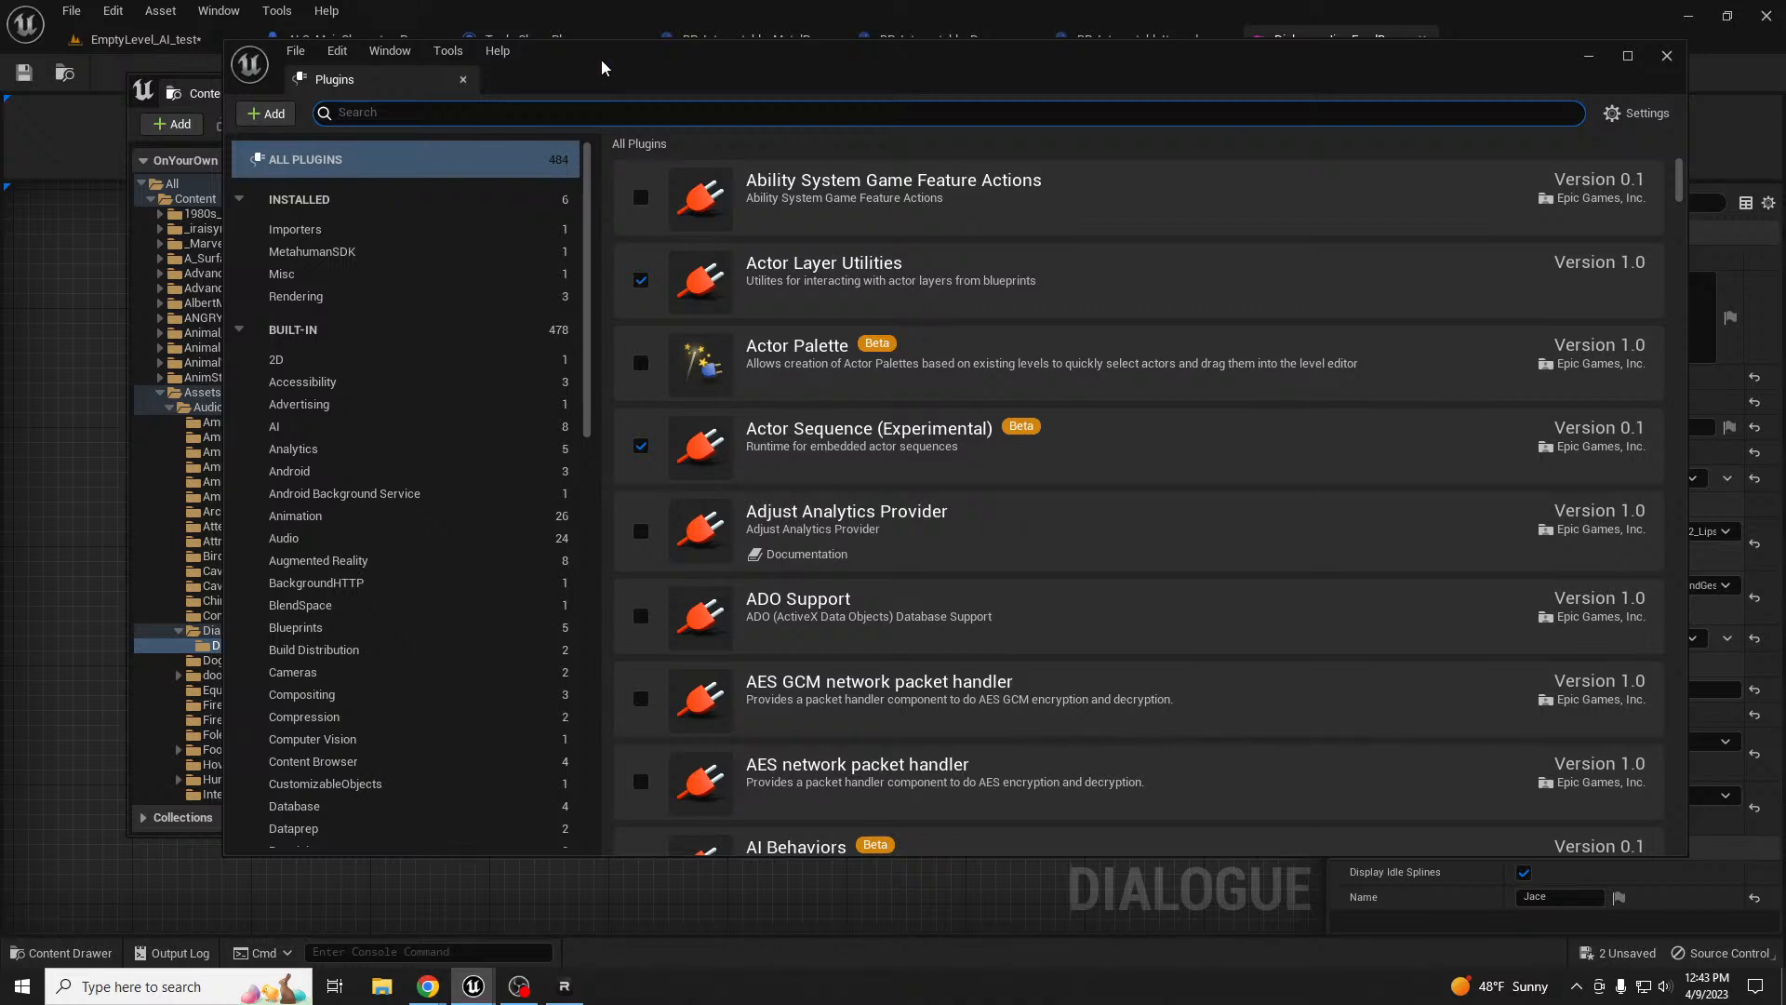
pyautogui.click(315, 255)
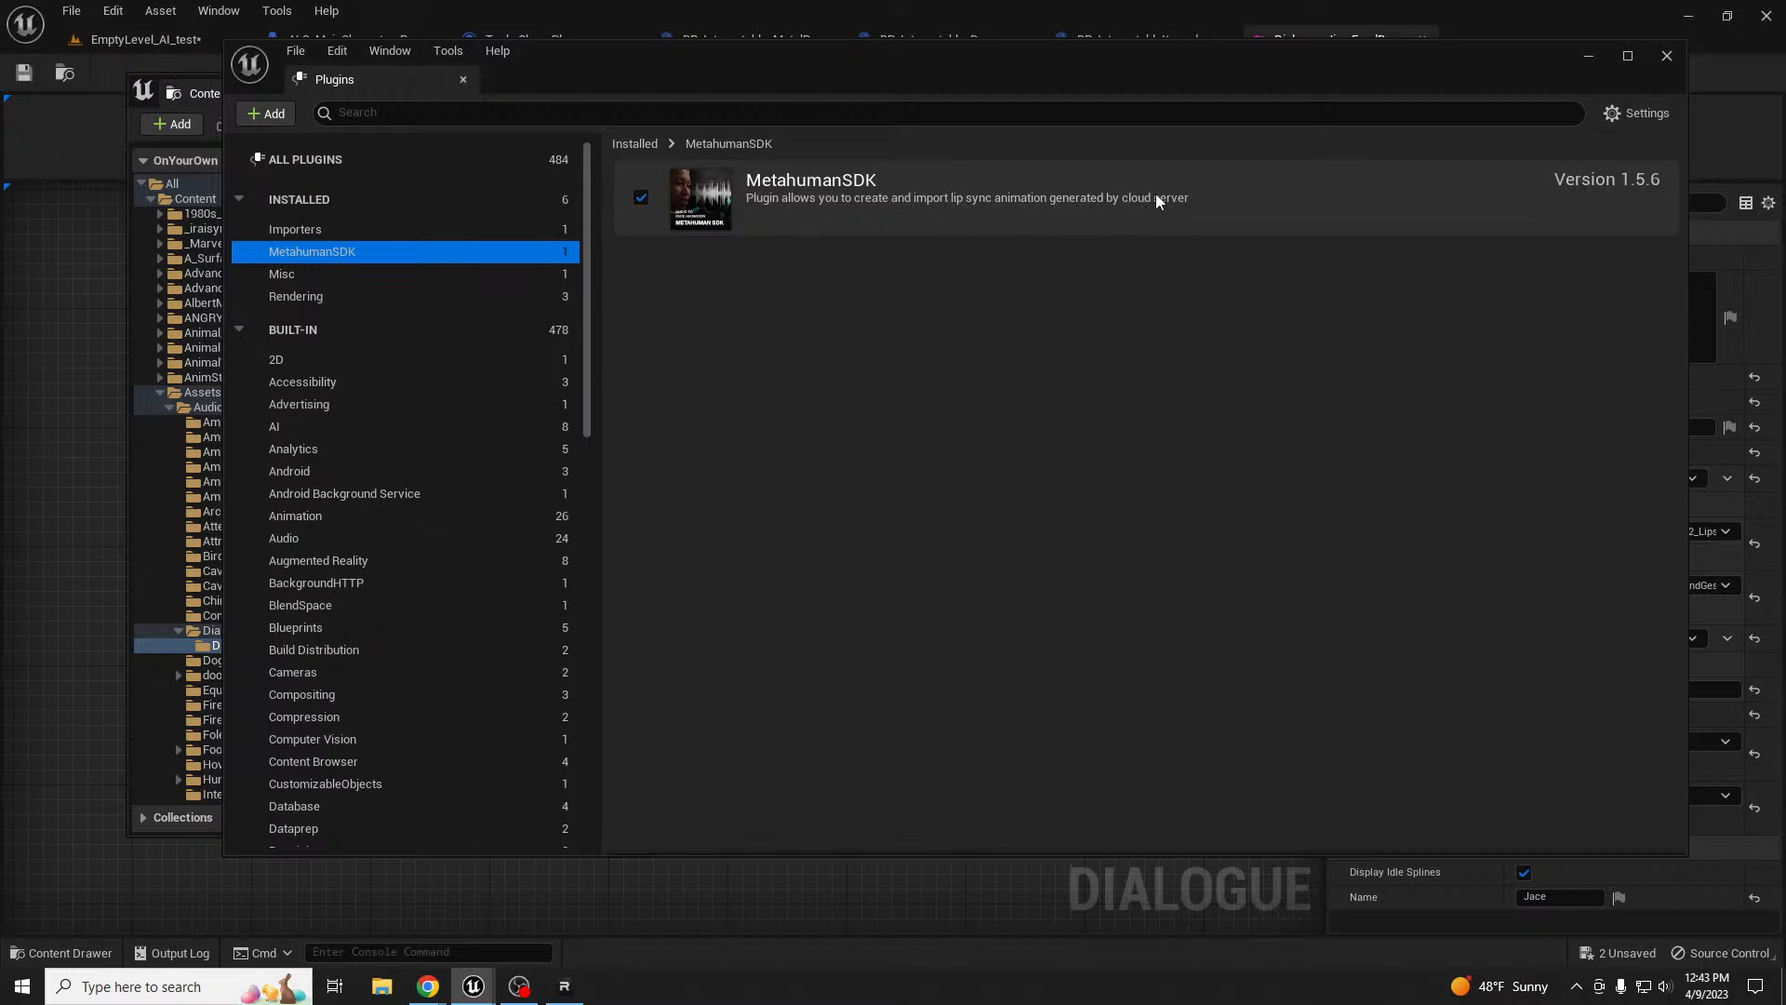
pyautogui.click(1667, 57)
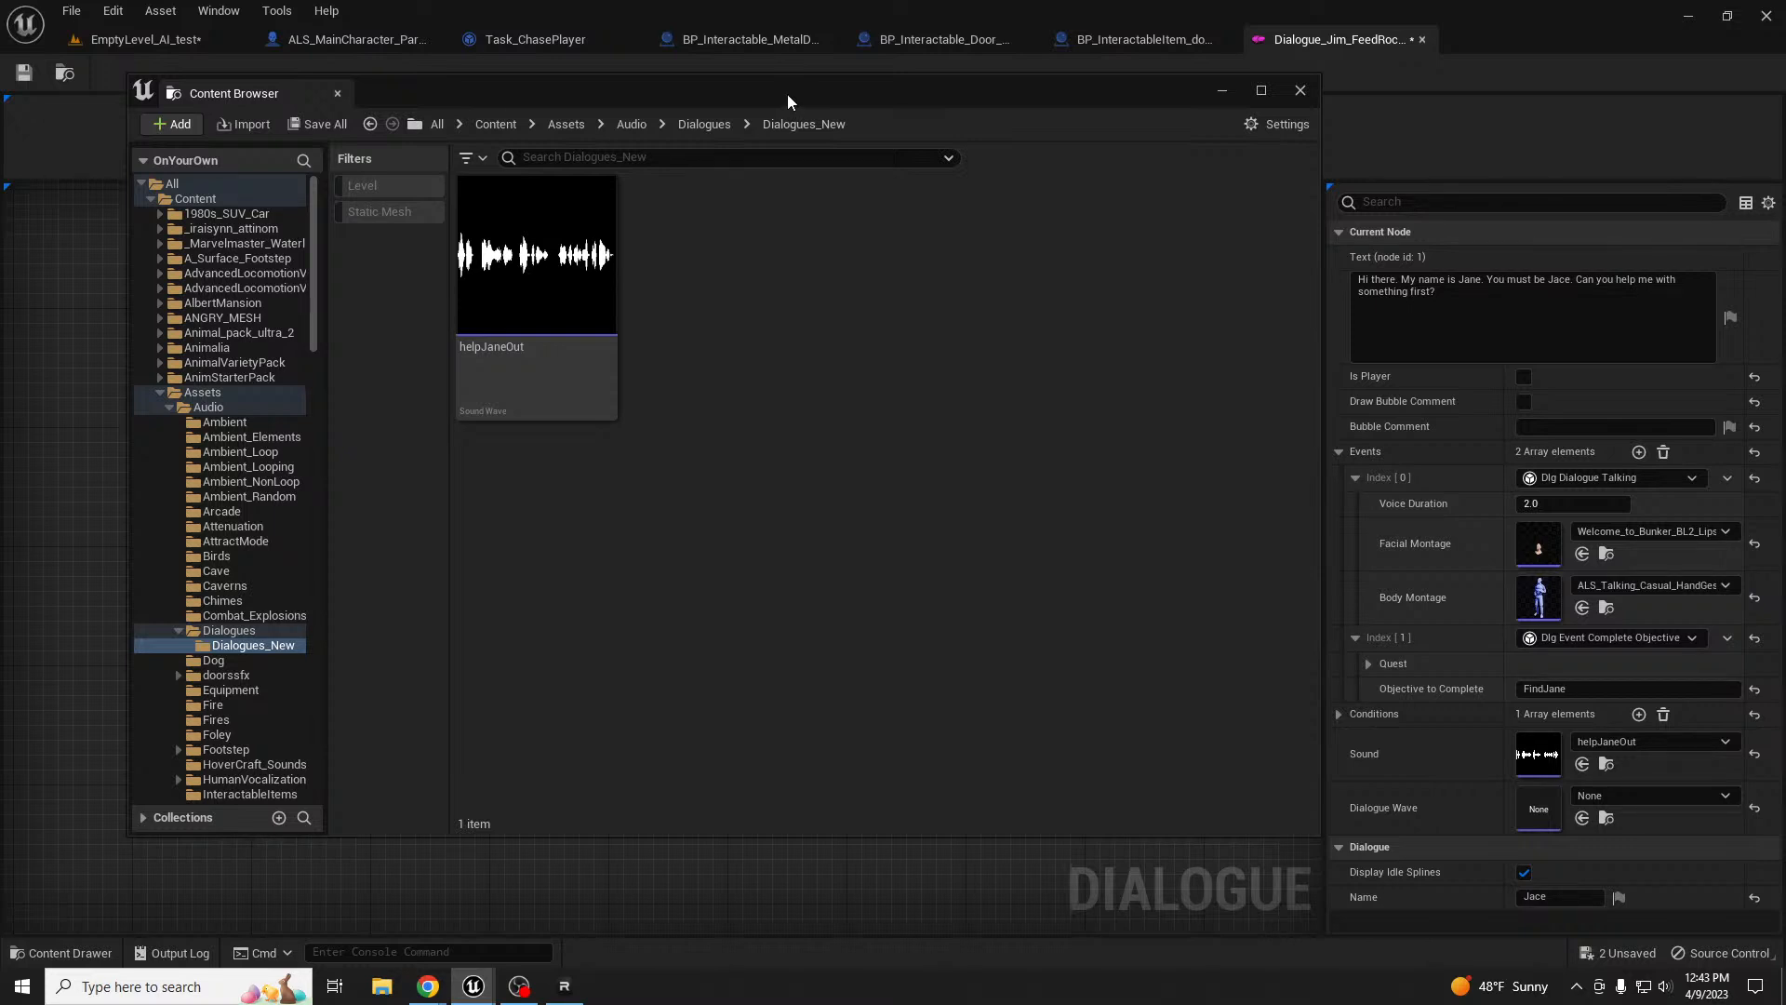
# - Start a lip-sync animation for helpJaneOut with the explicit emotion EPositive and both eye and neck movement generation enabled
pyautogui.moveTo(787, 94); pyautogui.dragTo(823, 119)
pyautogui.rightClick(605, 246)
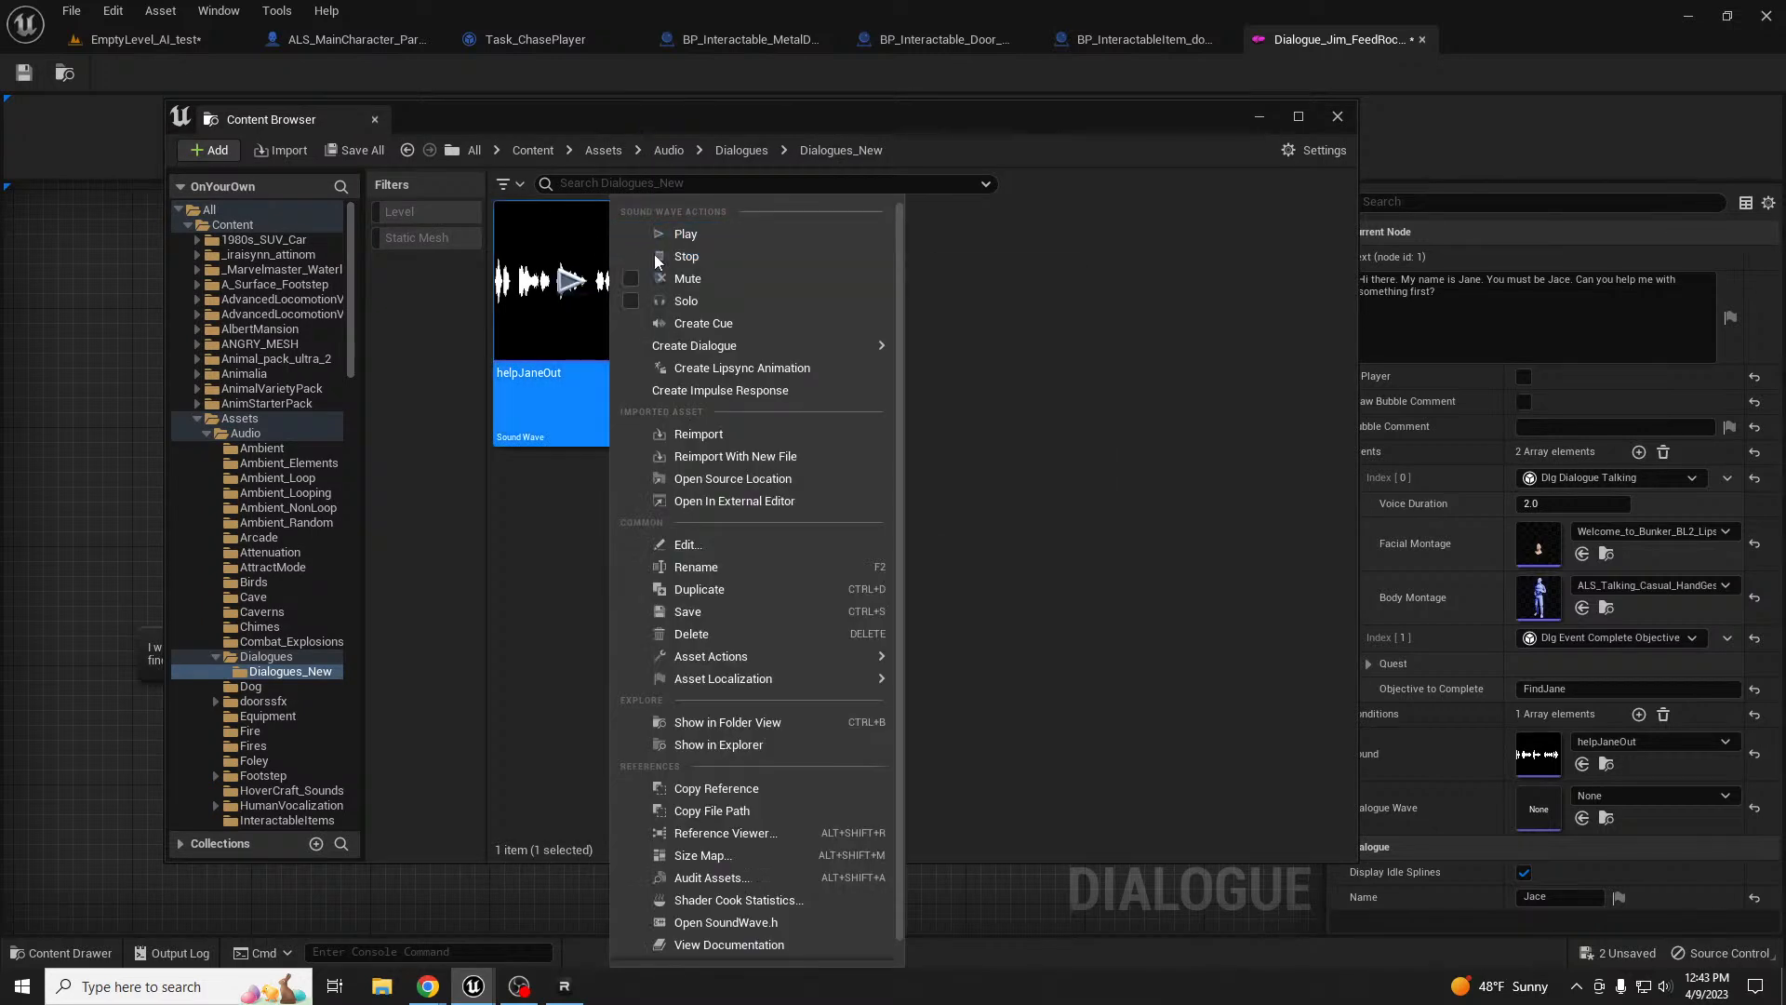
pyautogui.click(753, 369)
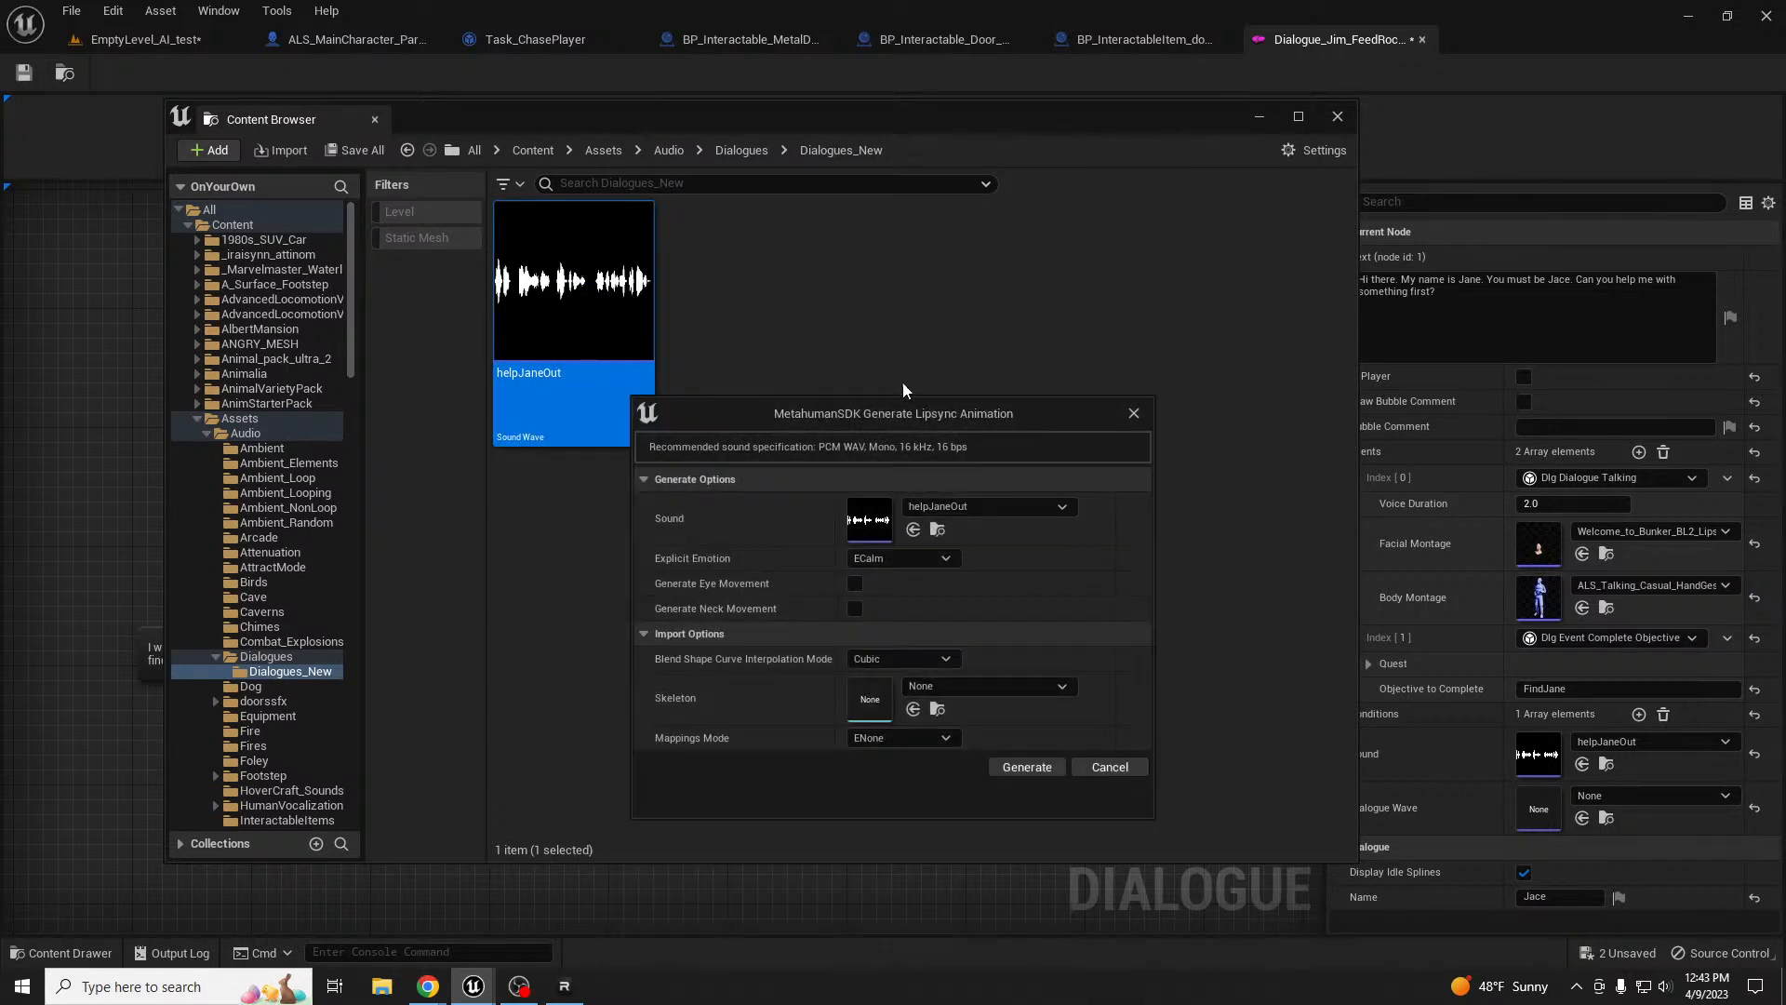
pyautogui.moveTo(908, 411); pyautogui.dragTo(919, 236)
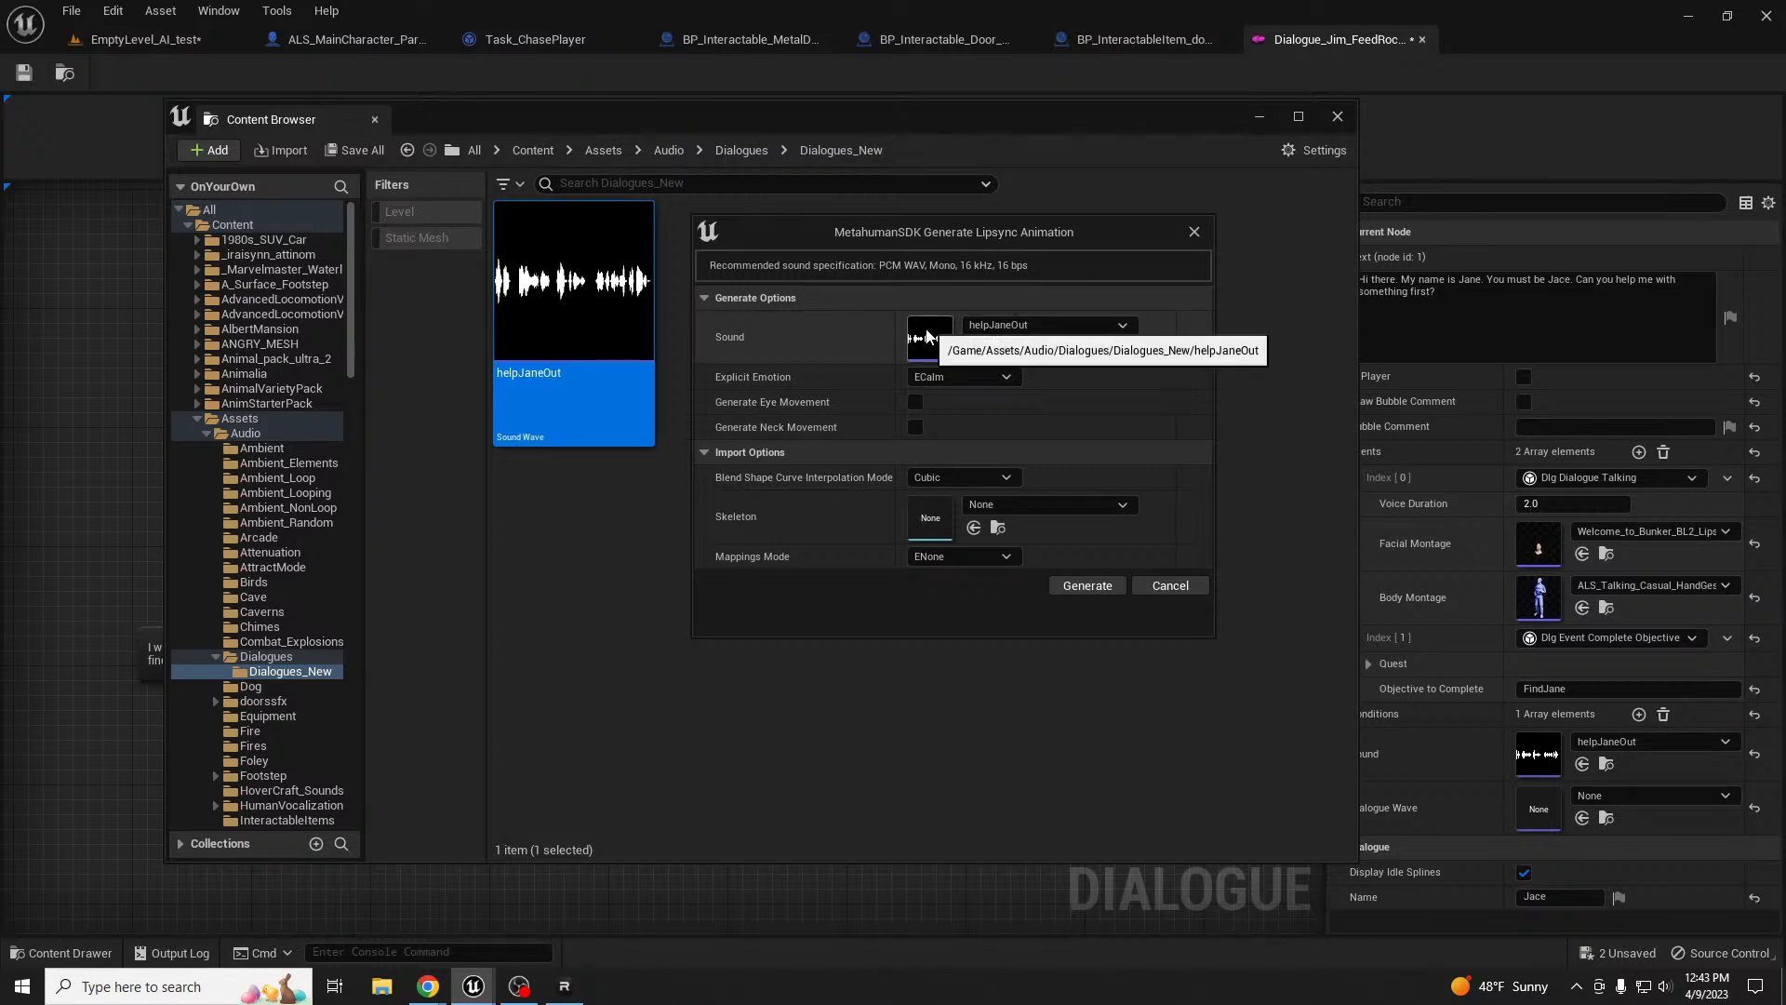
pyautogui.click(986, 380)
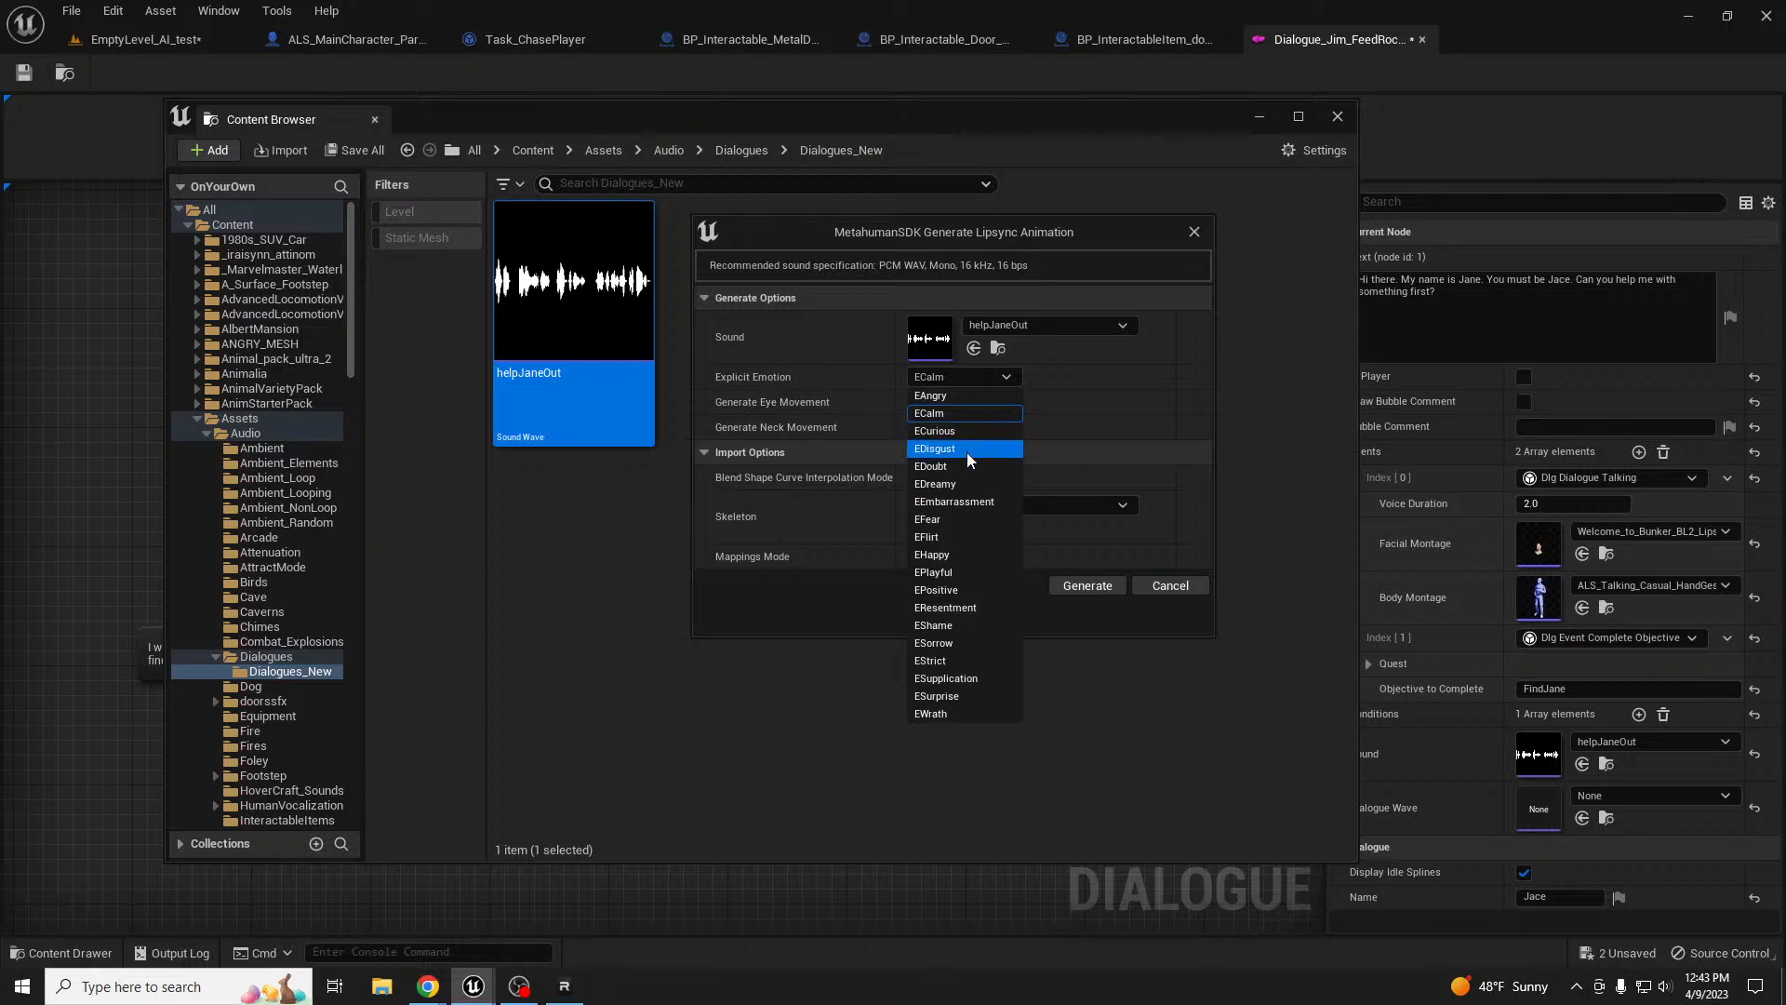
pyautogui.click(973, 589)
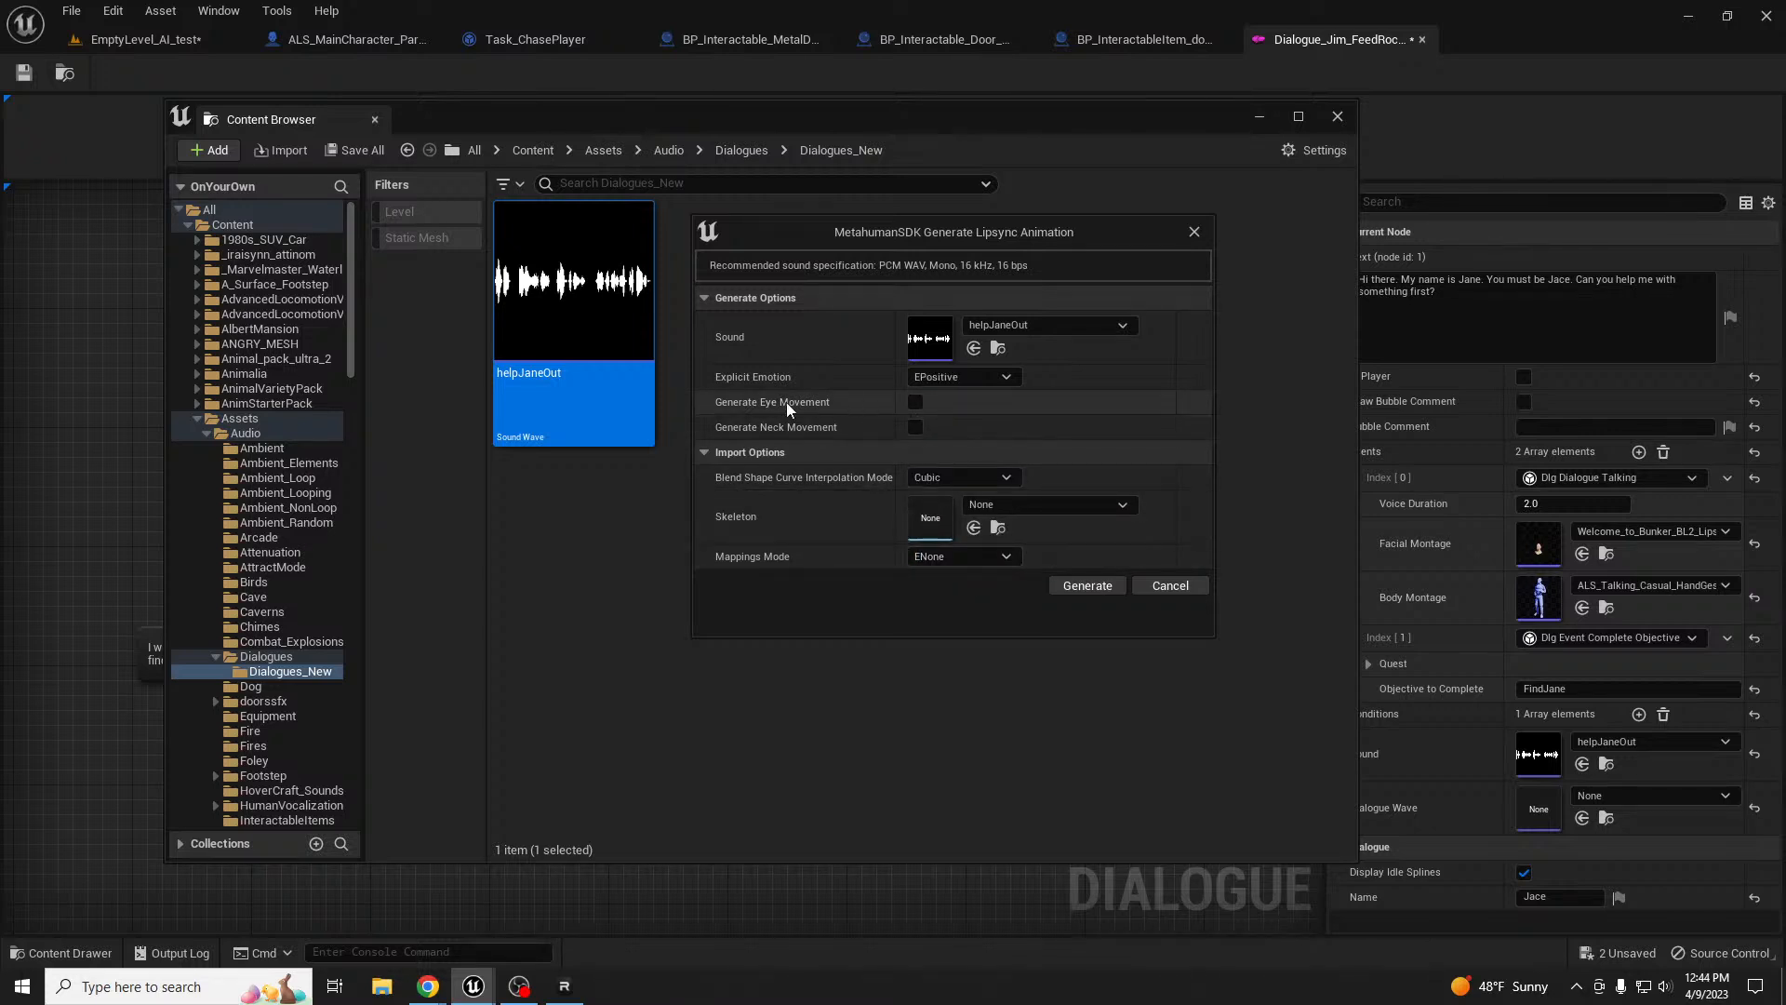
pyautogui.click(915, 402)
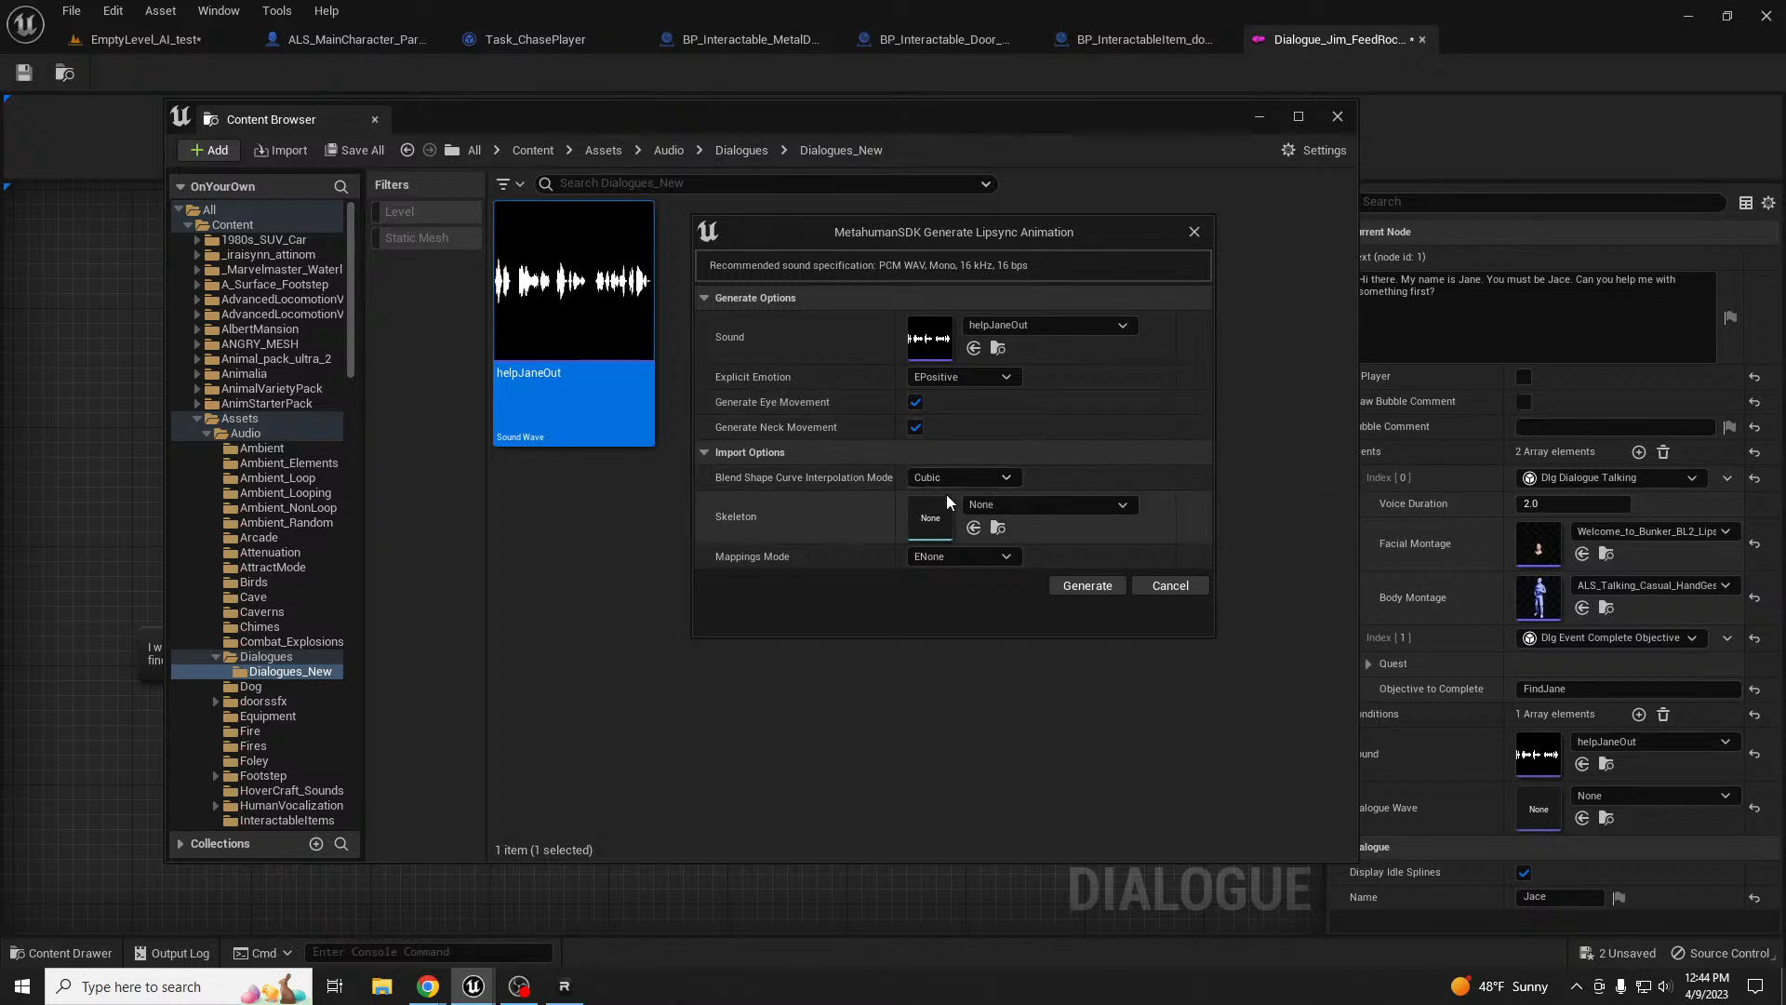
# - Set the lip-sync skeleton to the Face_Archetype_Skeleton stored in MetaHumans/Common/Face
pyautogui.click(1058, 504)
pyautogui.write('a')
pyautogui.press('BackSpace')
pyautogui.write('face')
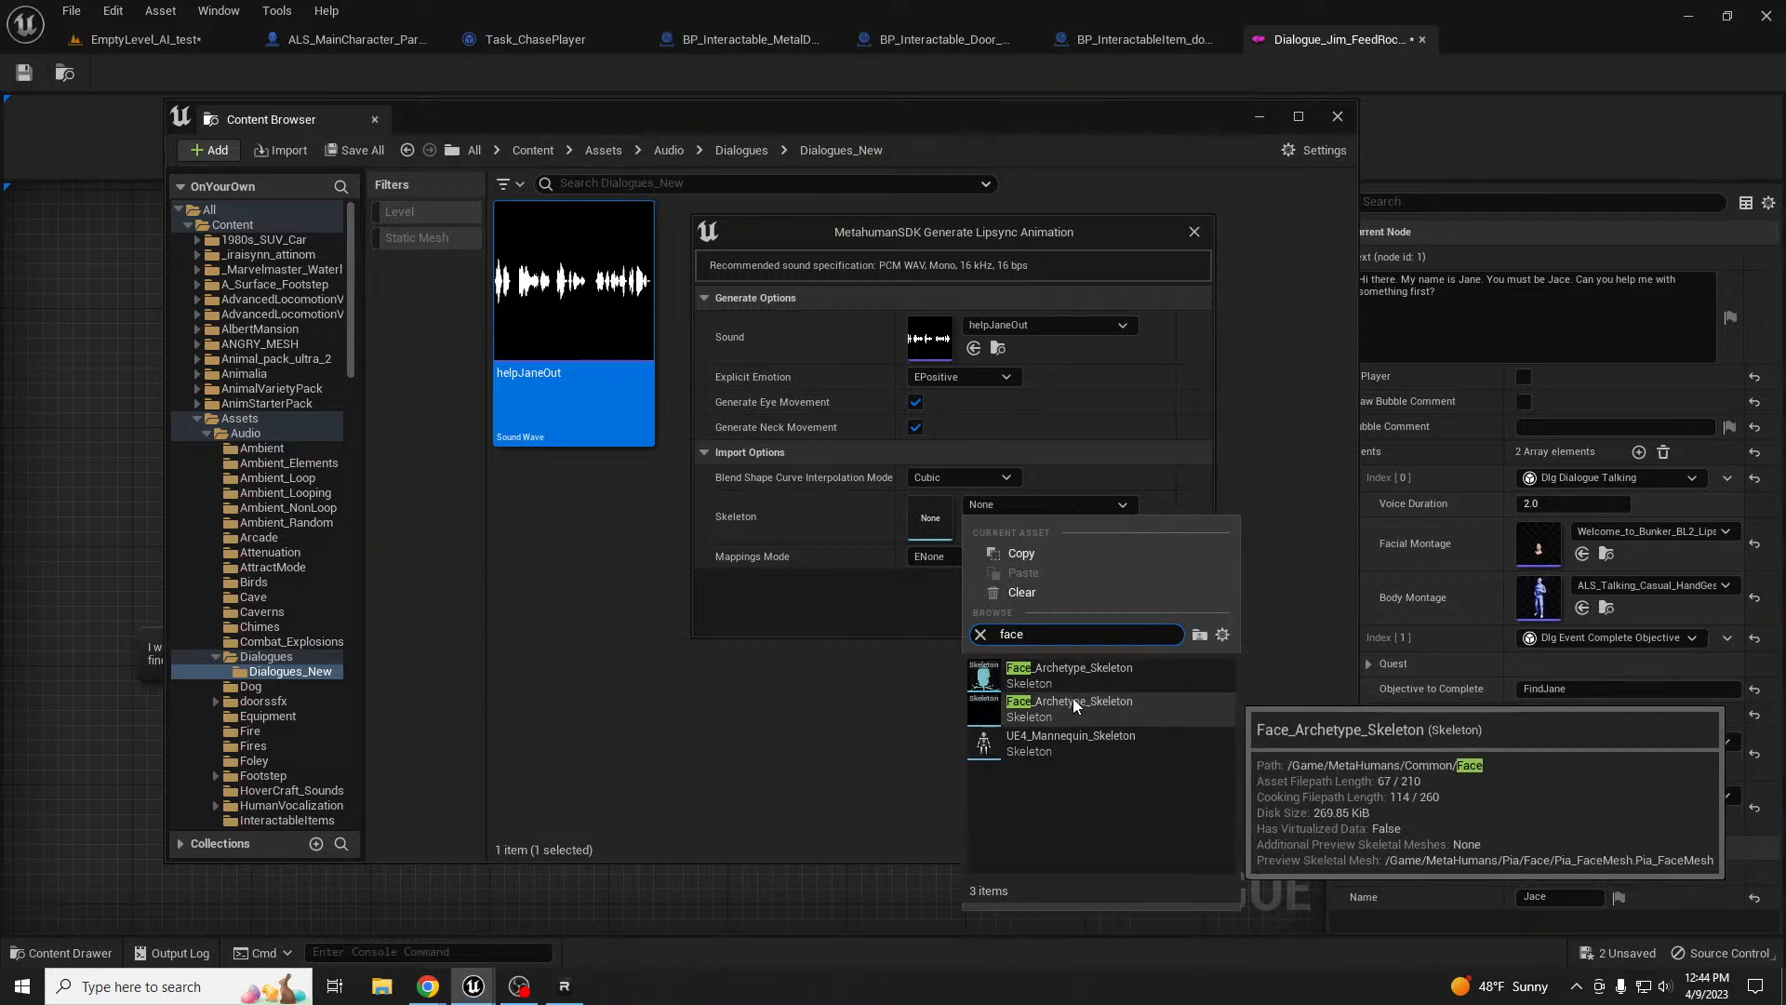
pyautogui.click(1074, 698)
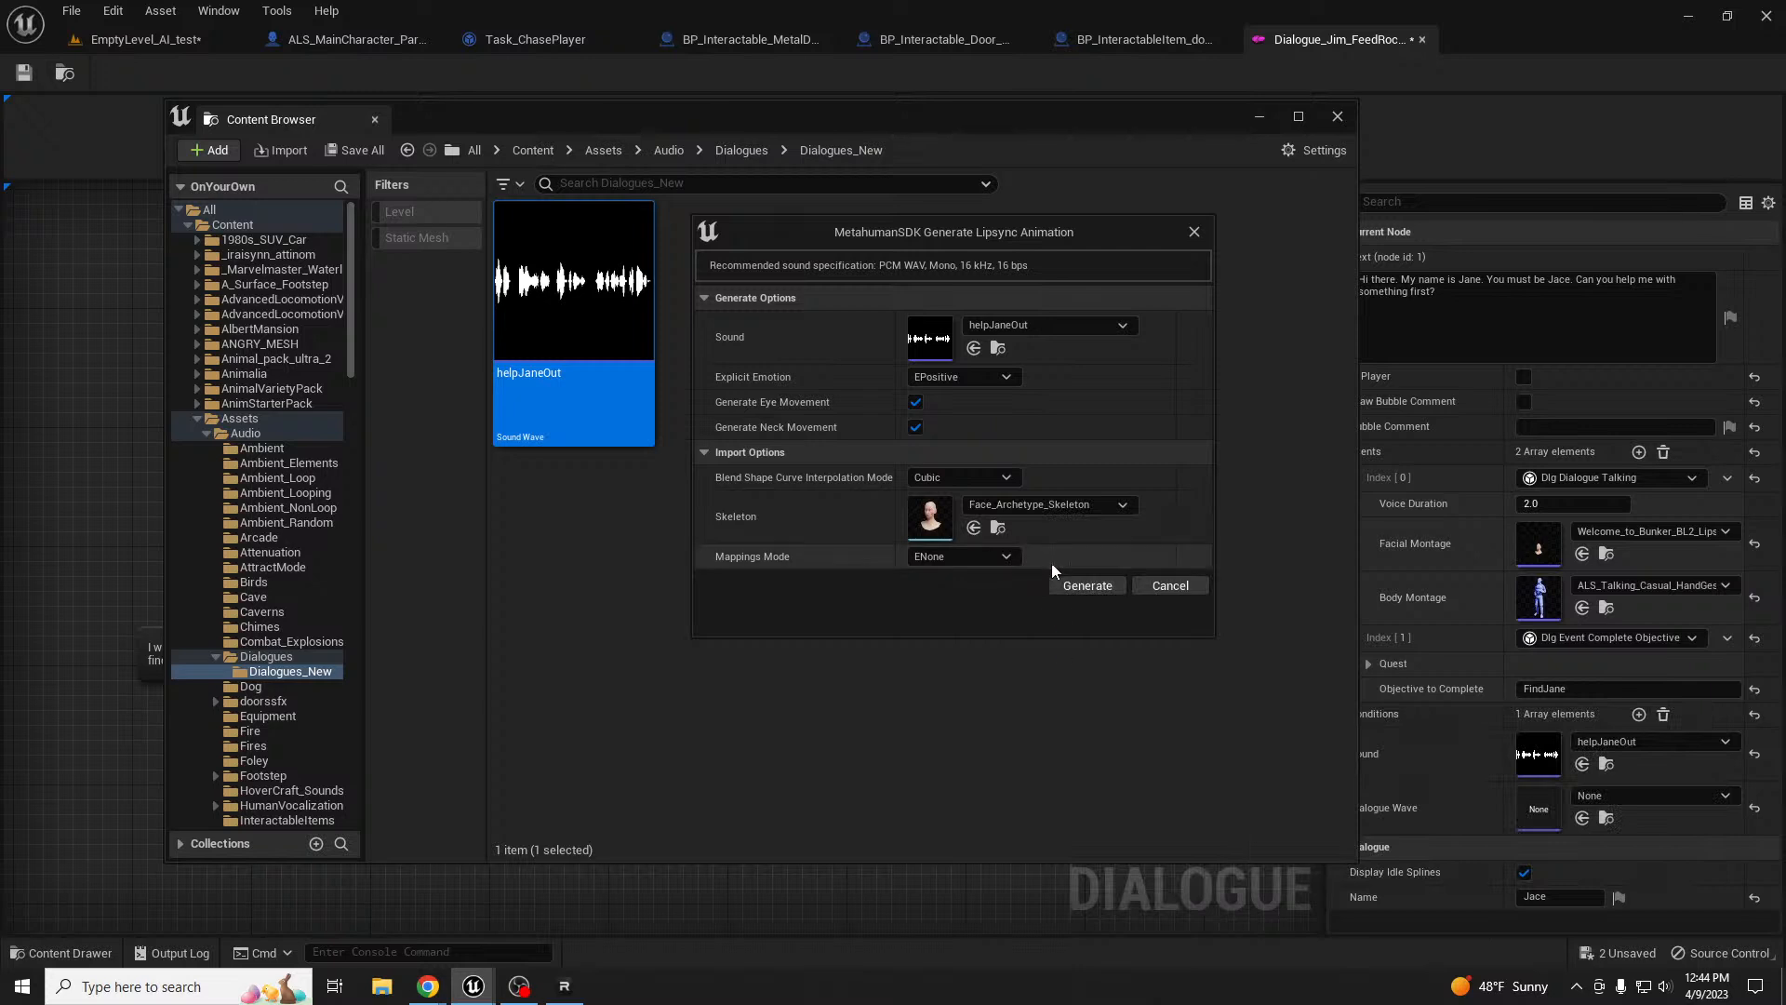
# - Set the mappings mode to EMetahuman and generate the lip-sync animation
pyautogui.click(987, 558)
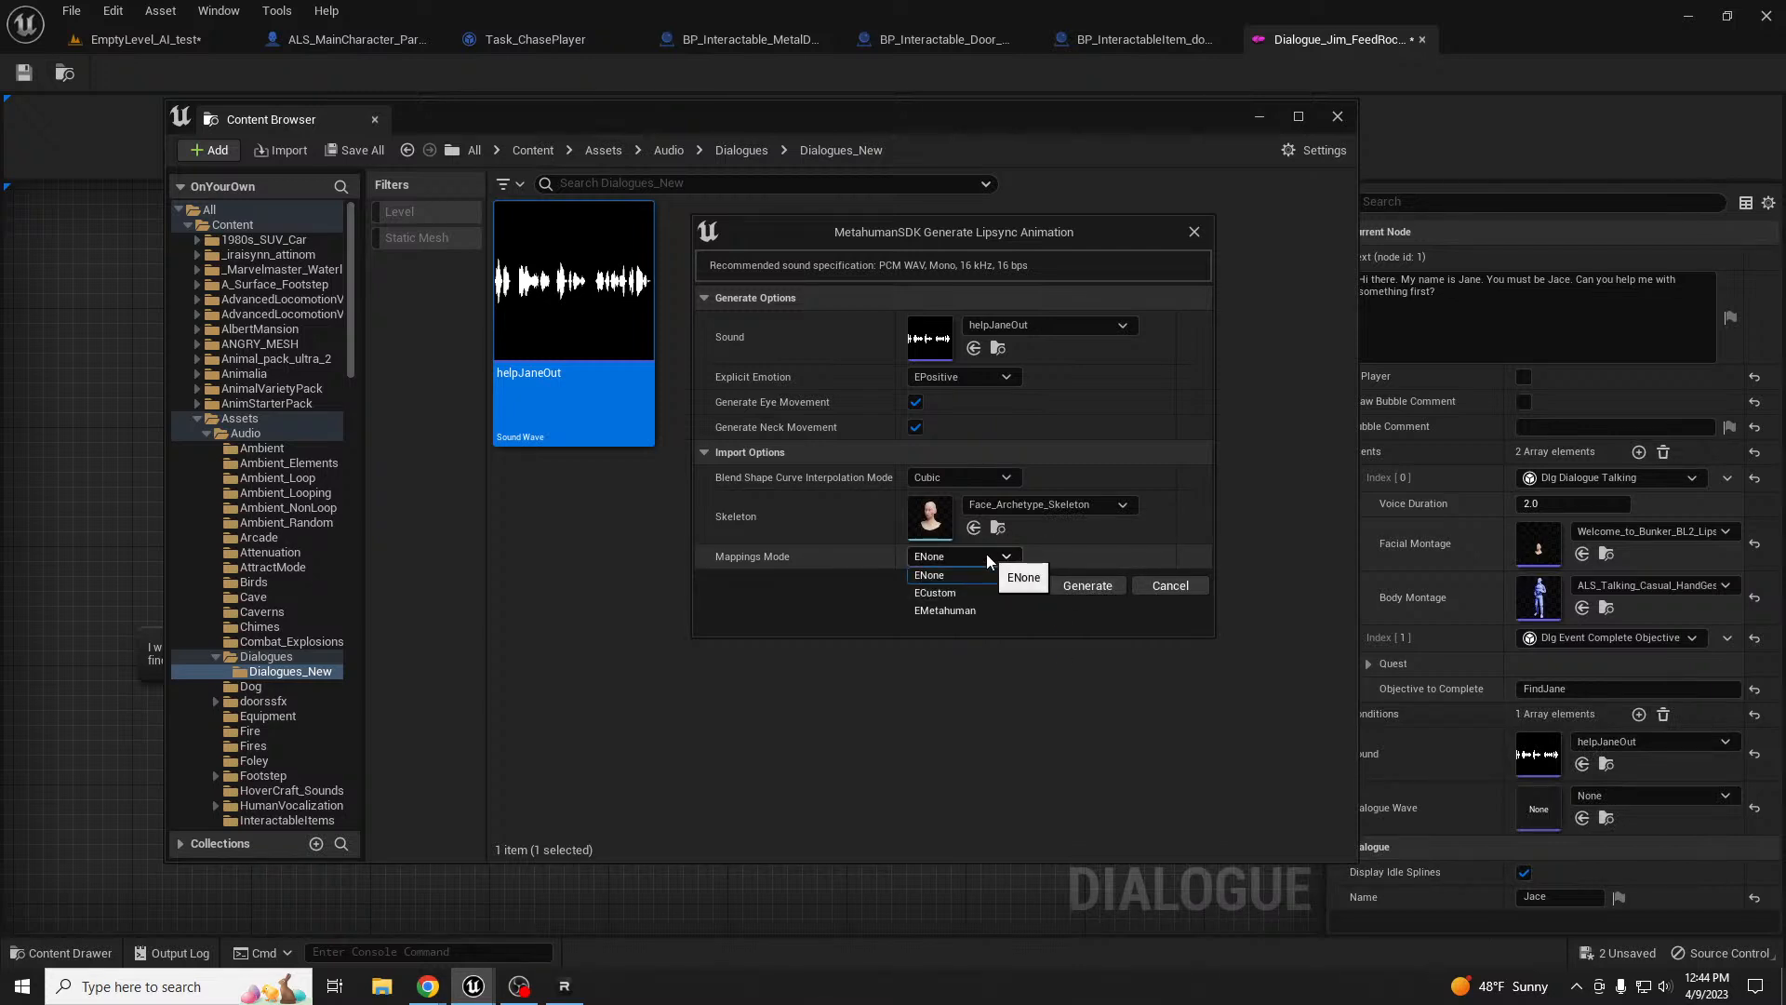
pyautogui.click(947, 609)
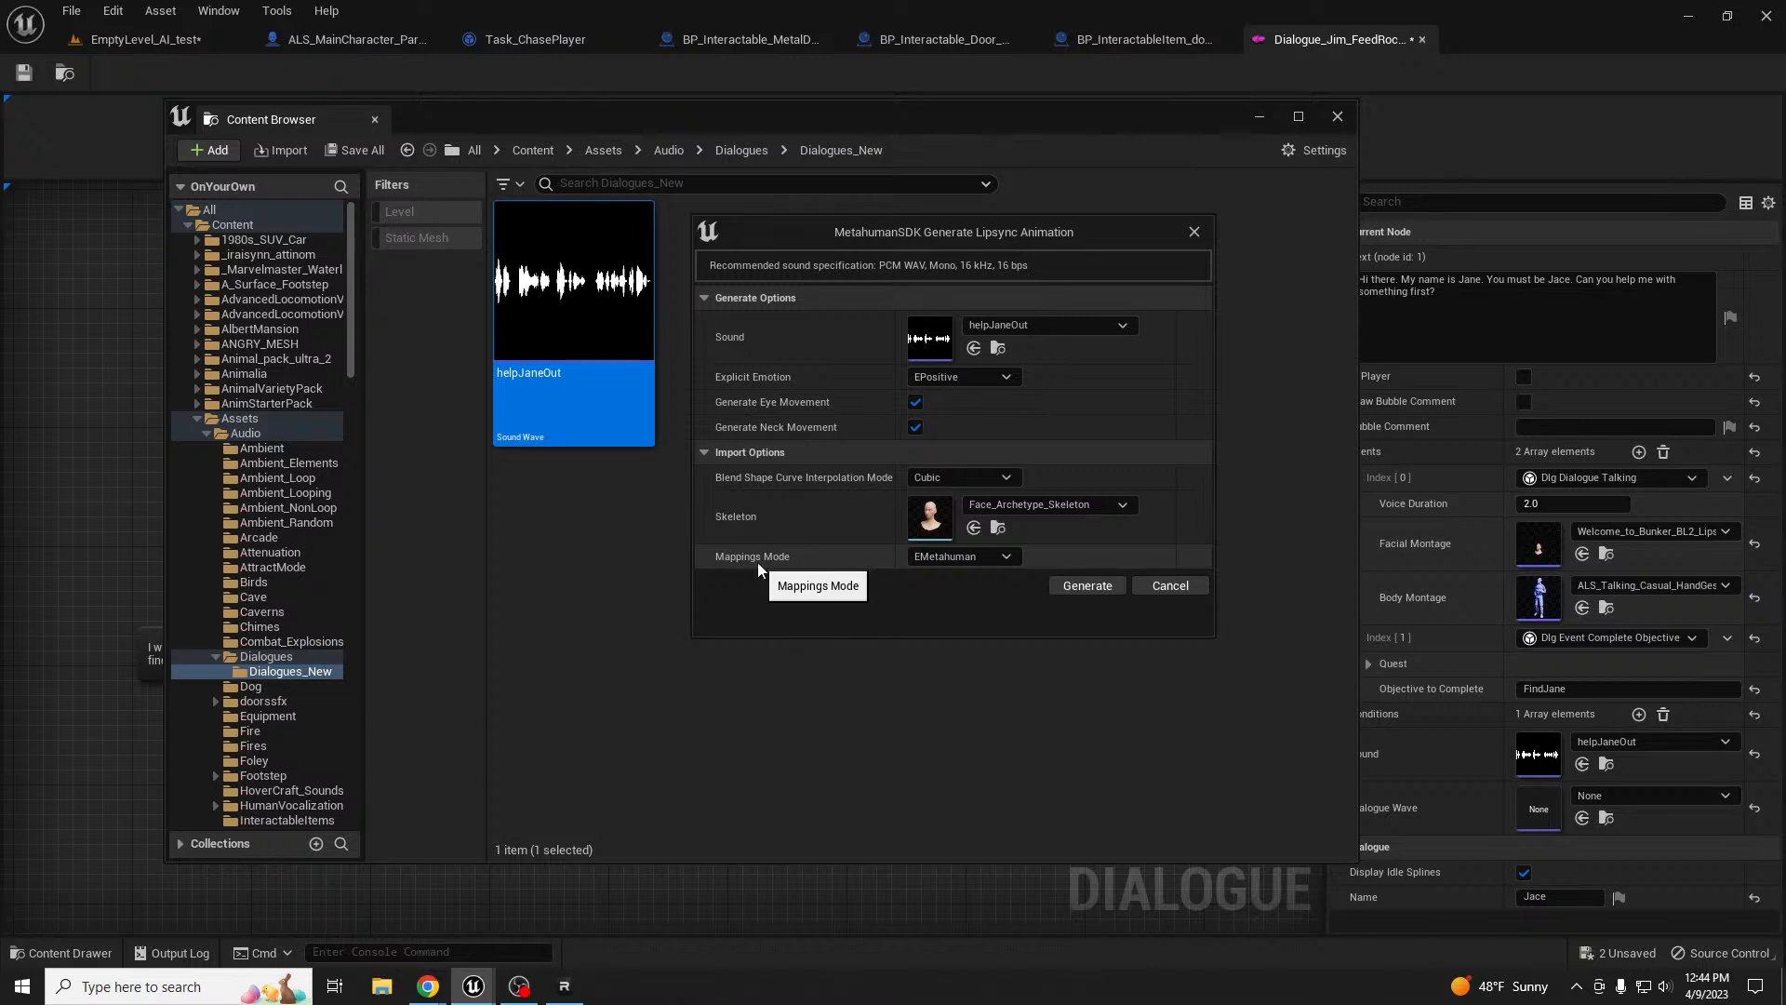
pyautogui.click(968, 558)
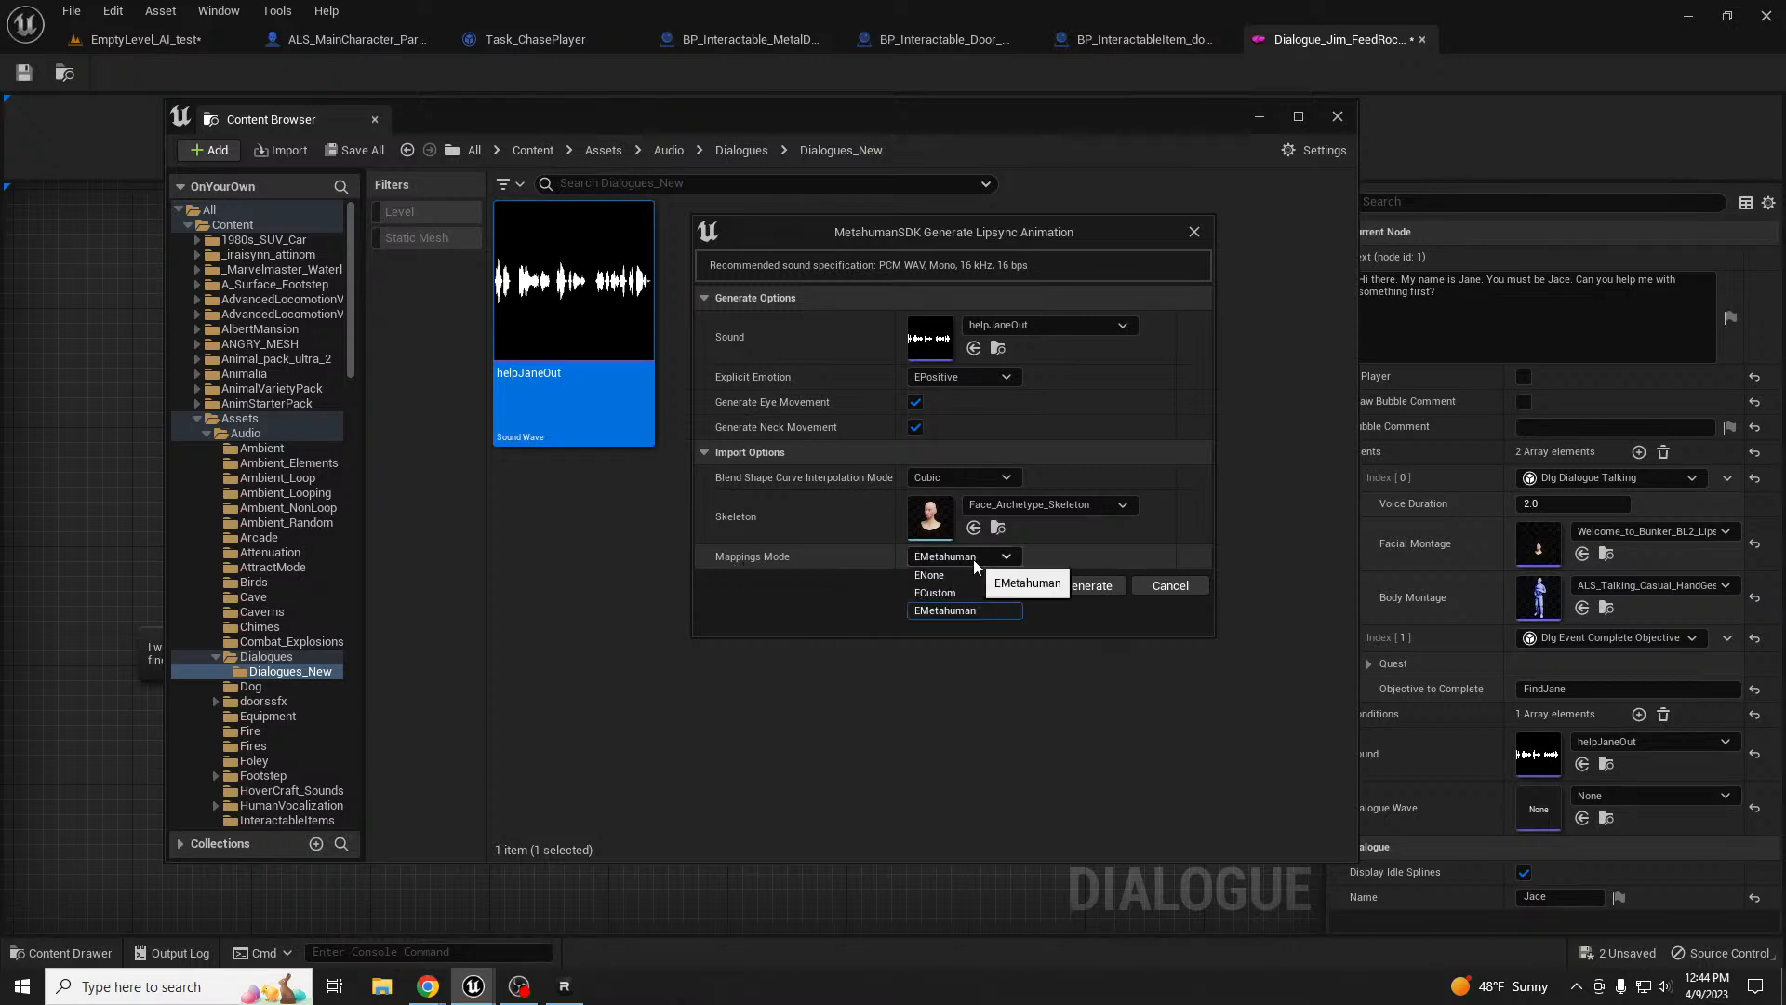
pyautogui.click(974, 561)
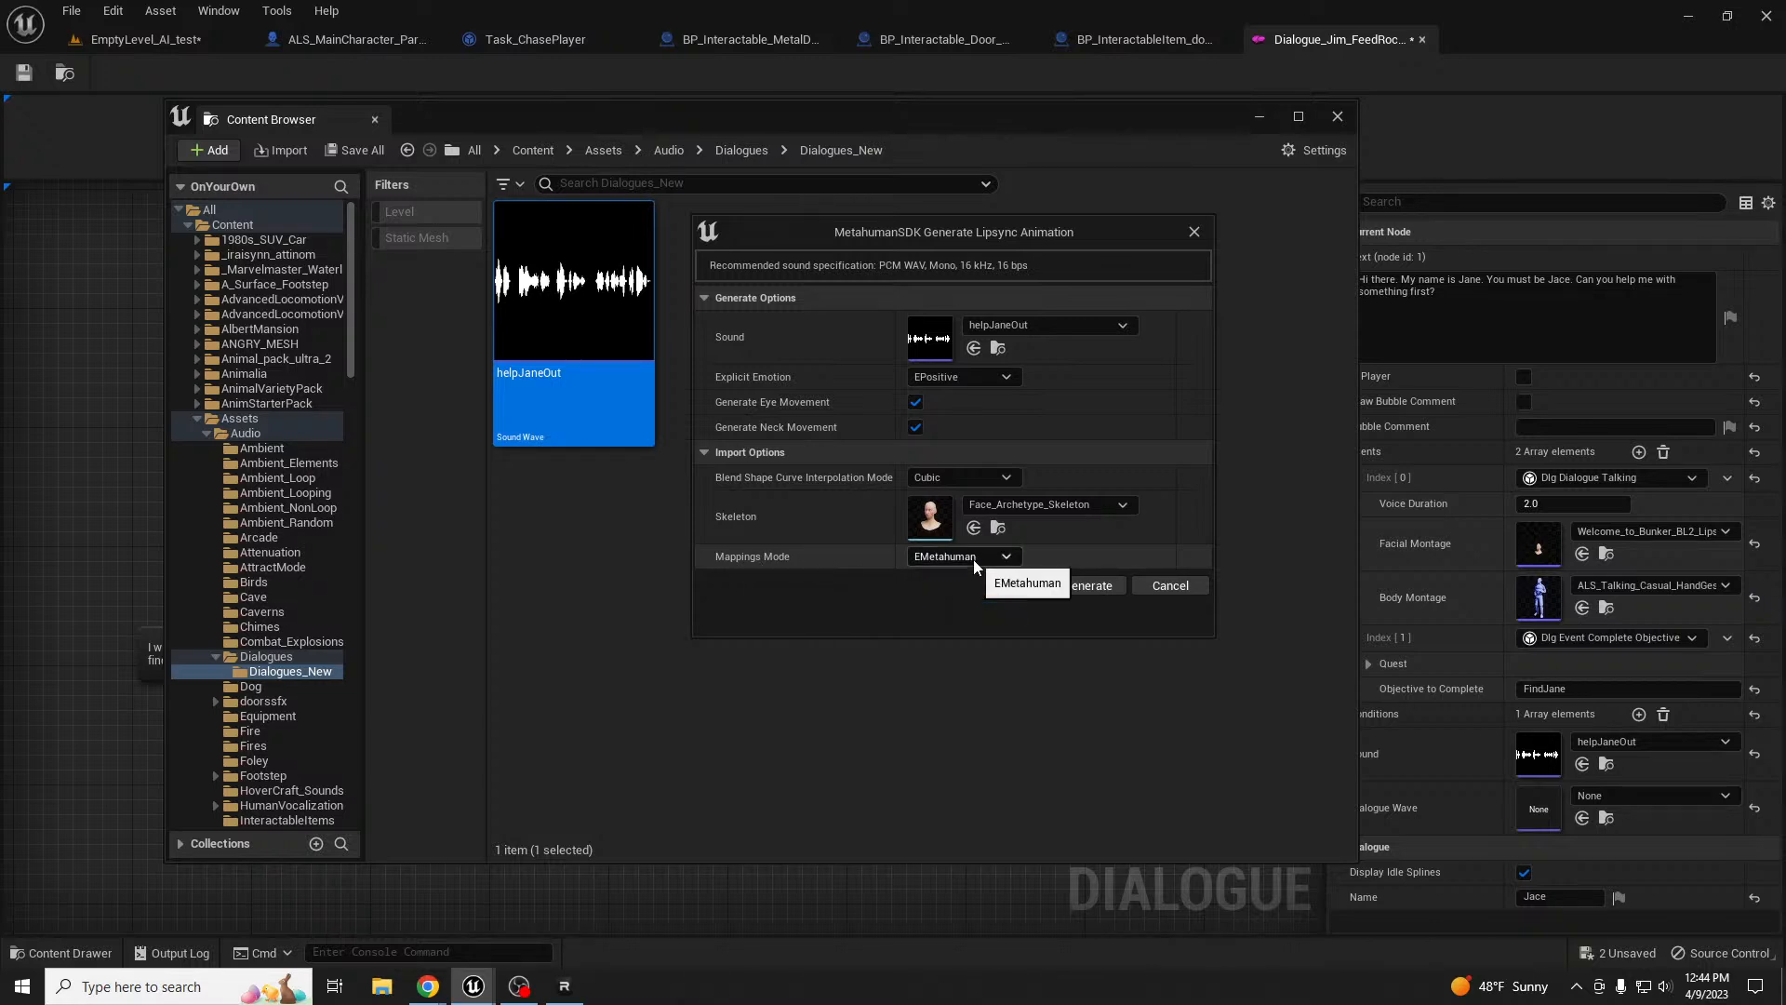
pyautogui.click(1087, 586)
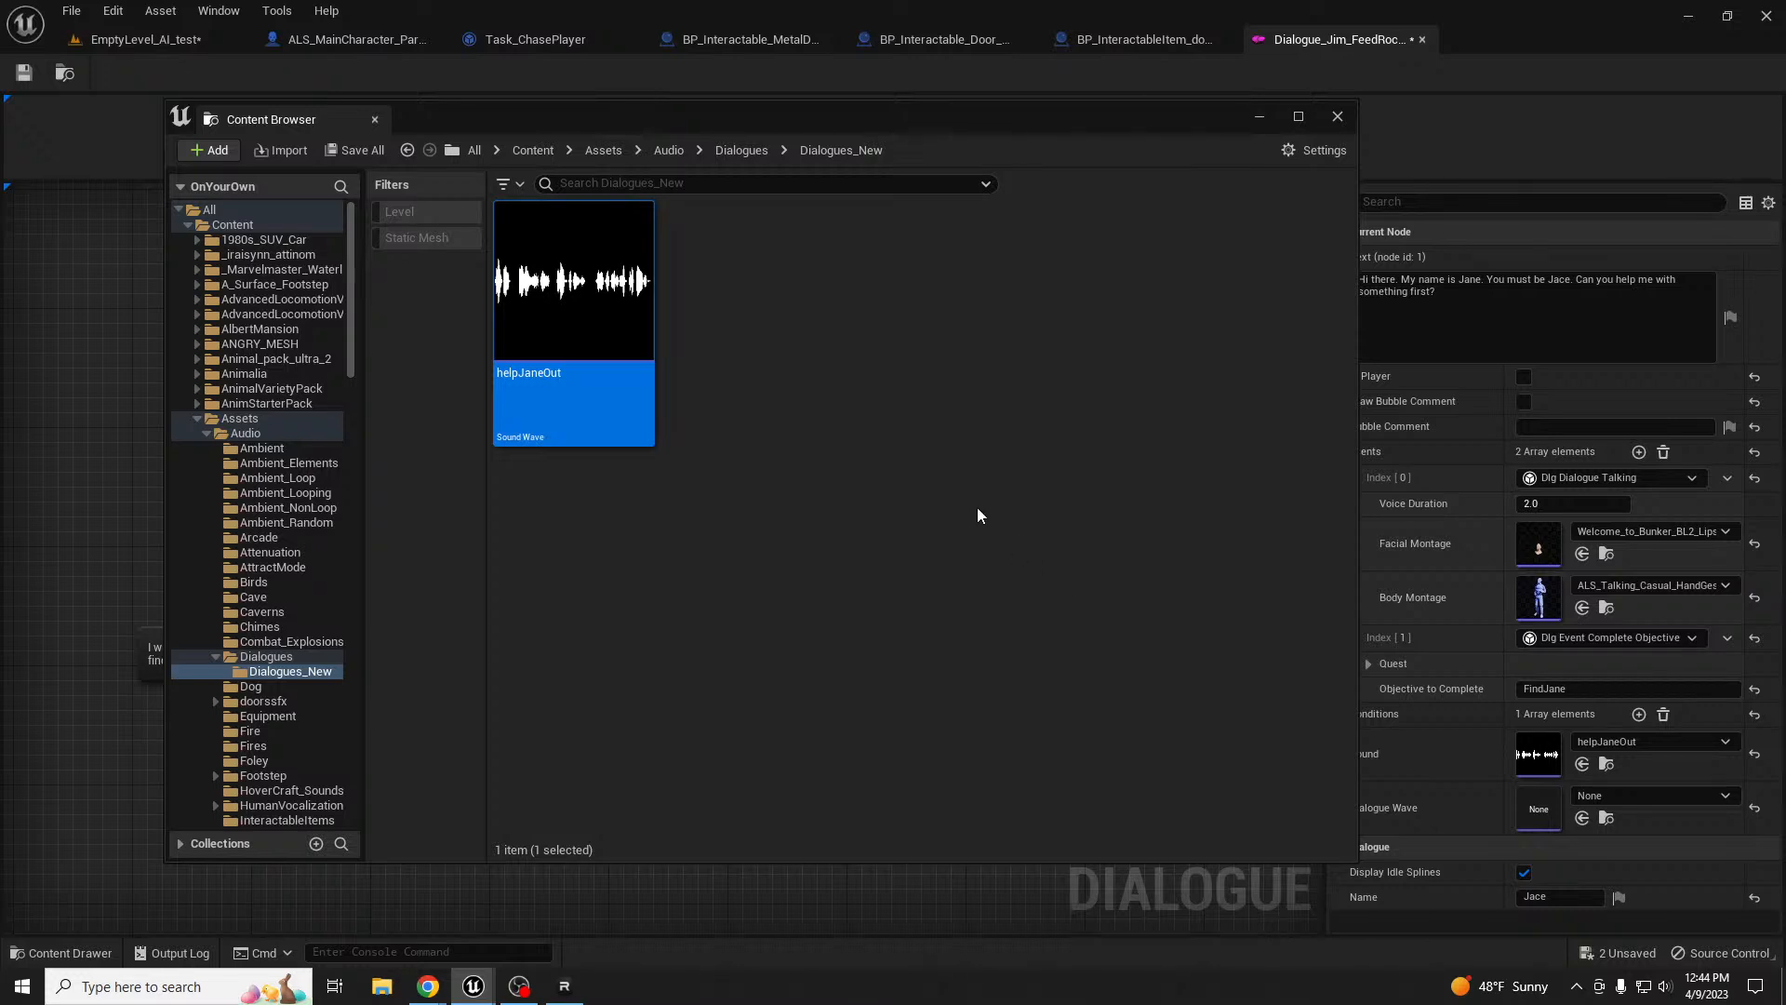
pyautogui.moveTo(776, 119); pyautogui.dragTo(786, 112)
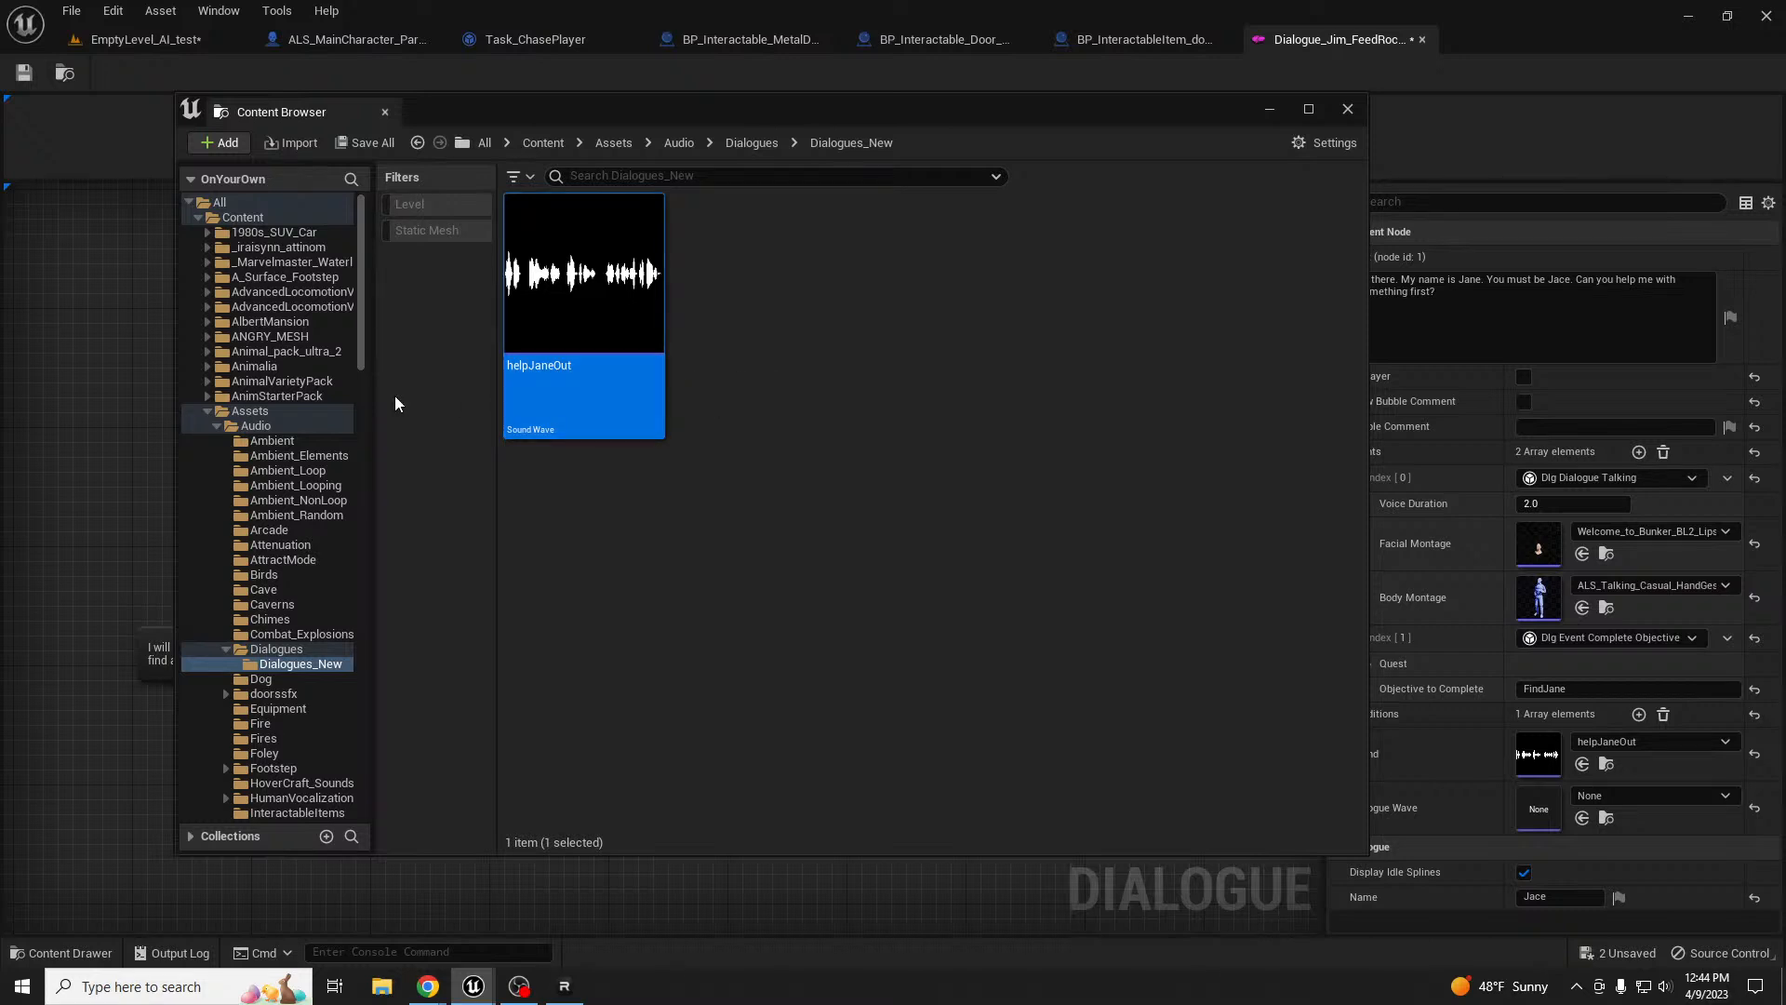
# - Search the entire Content folder for "help ja", clear the search and return to the Dialogues_New folder
pyautogui.click(273, 216)
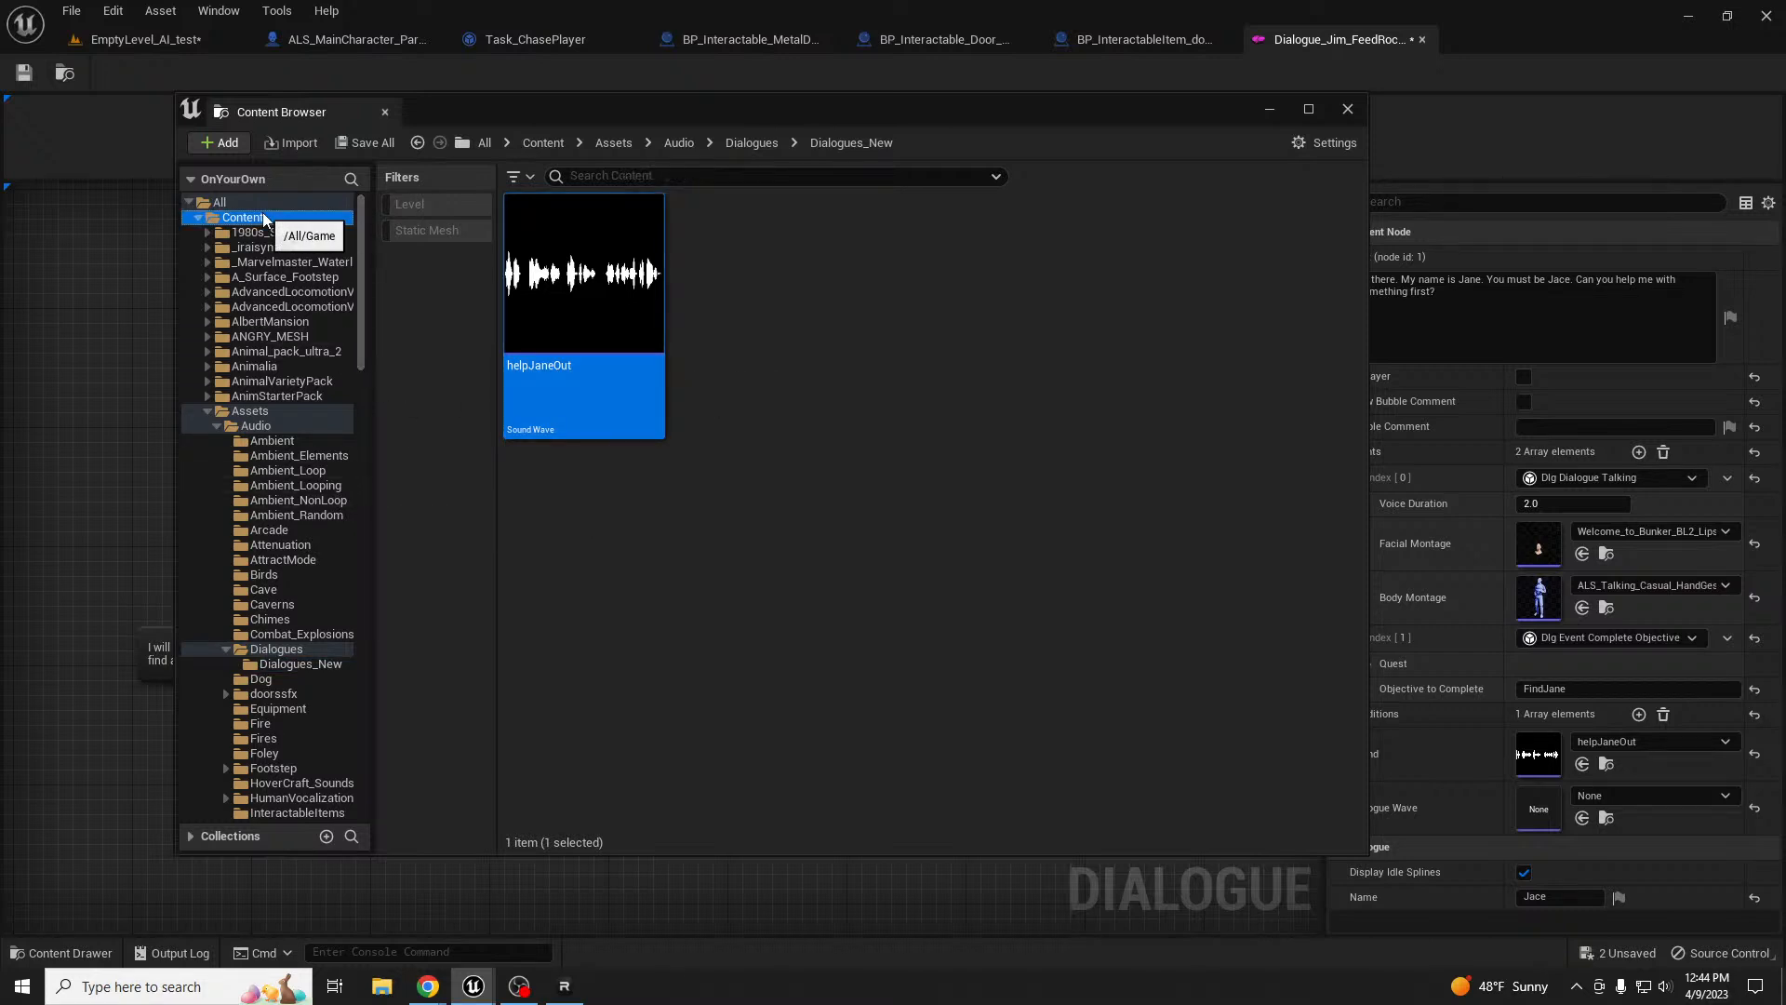
pyautogui.click(650, 175)
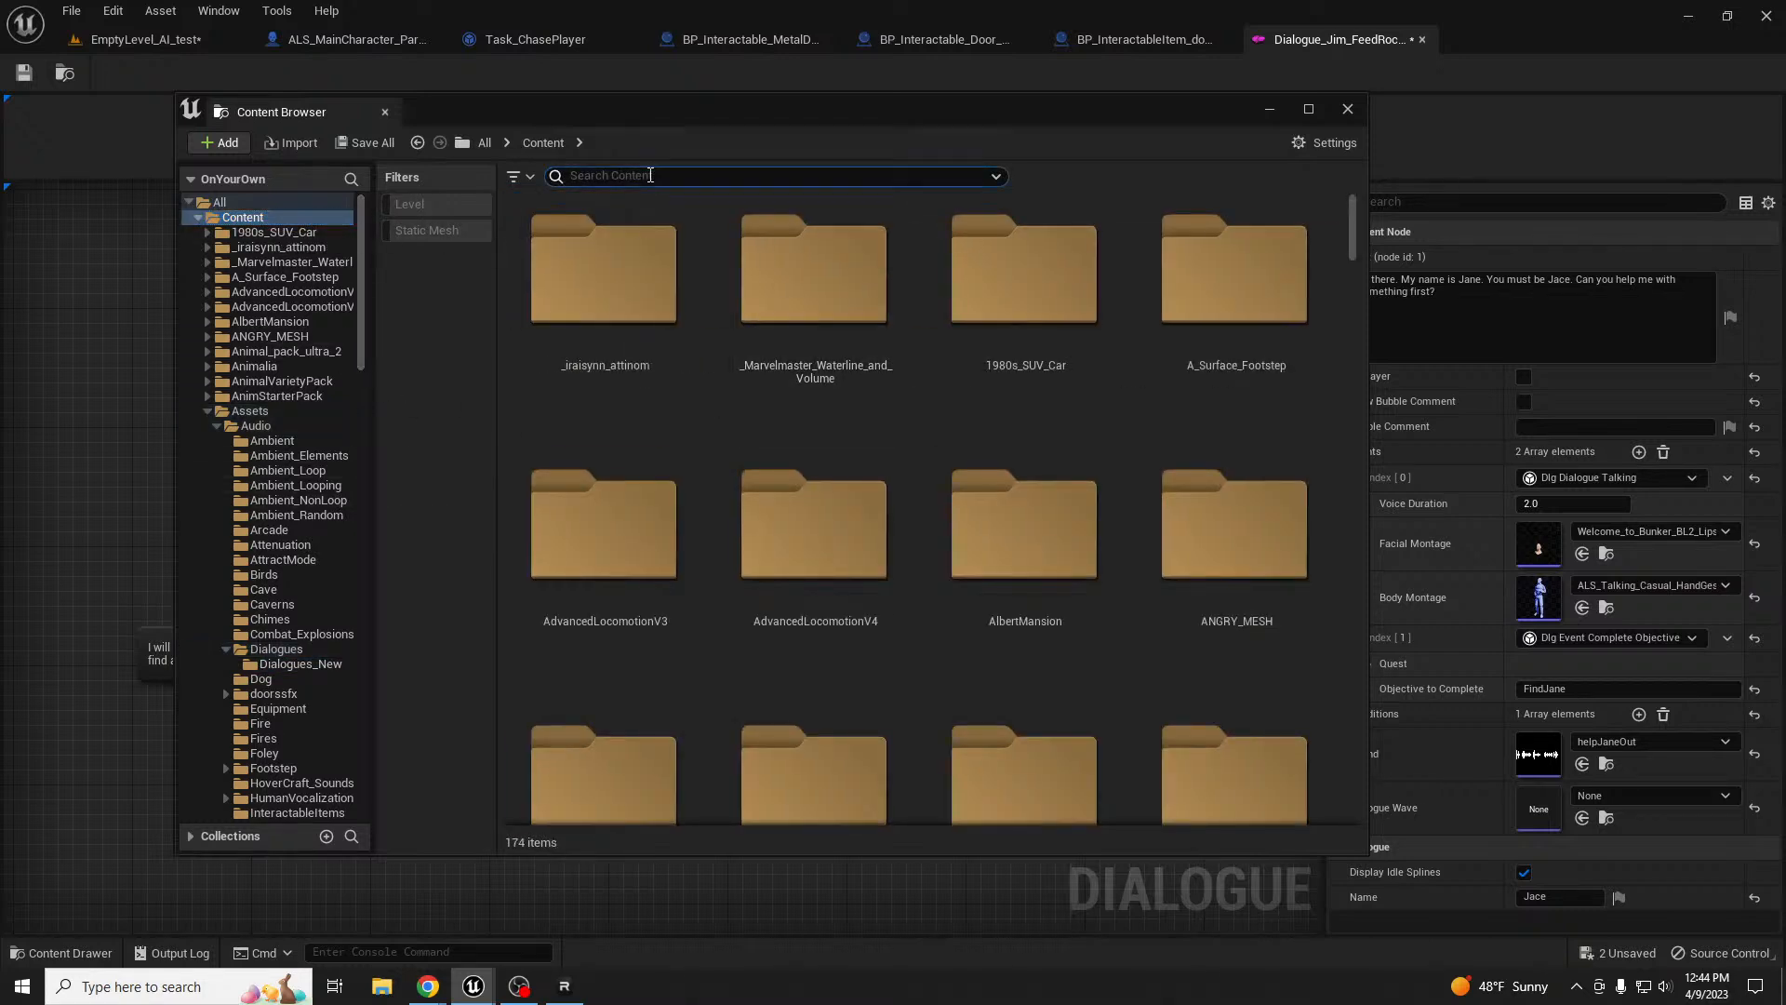
pyautogui.click(418, 142)
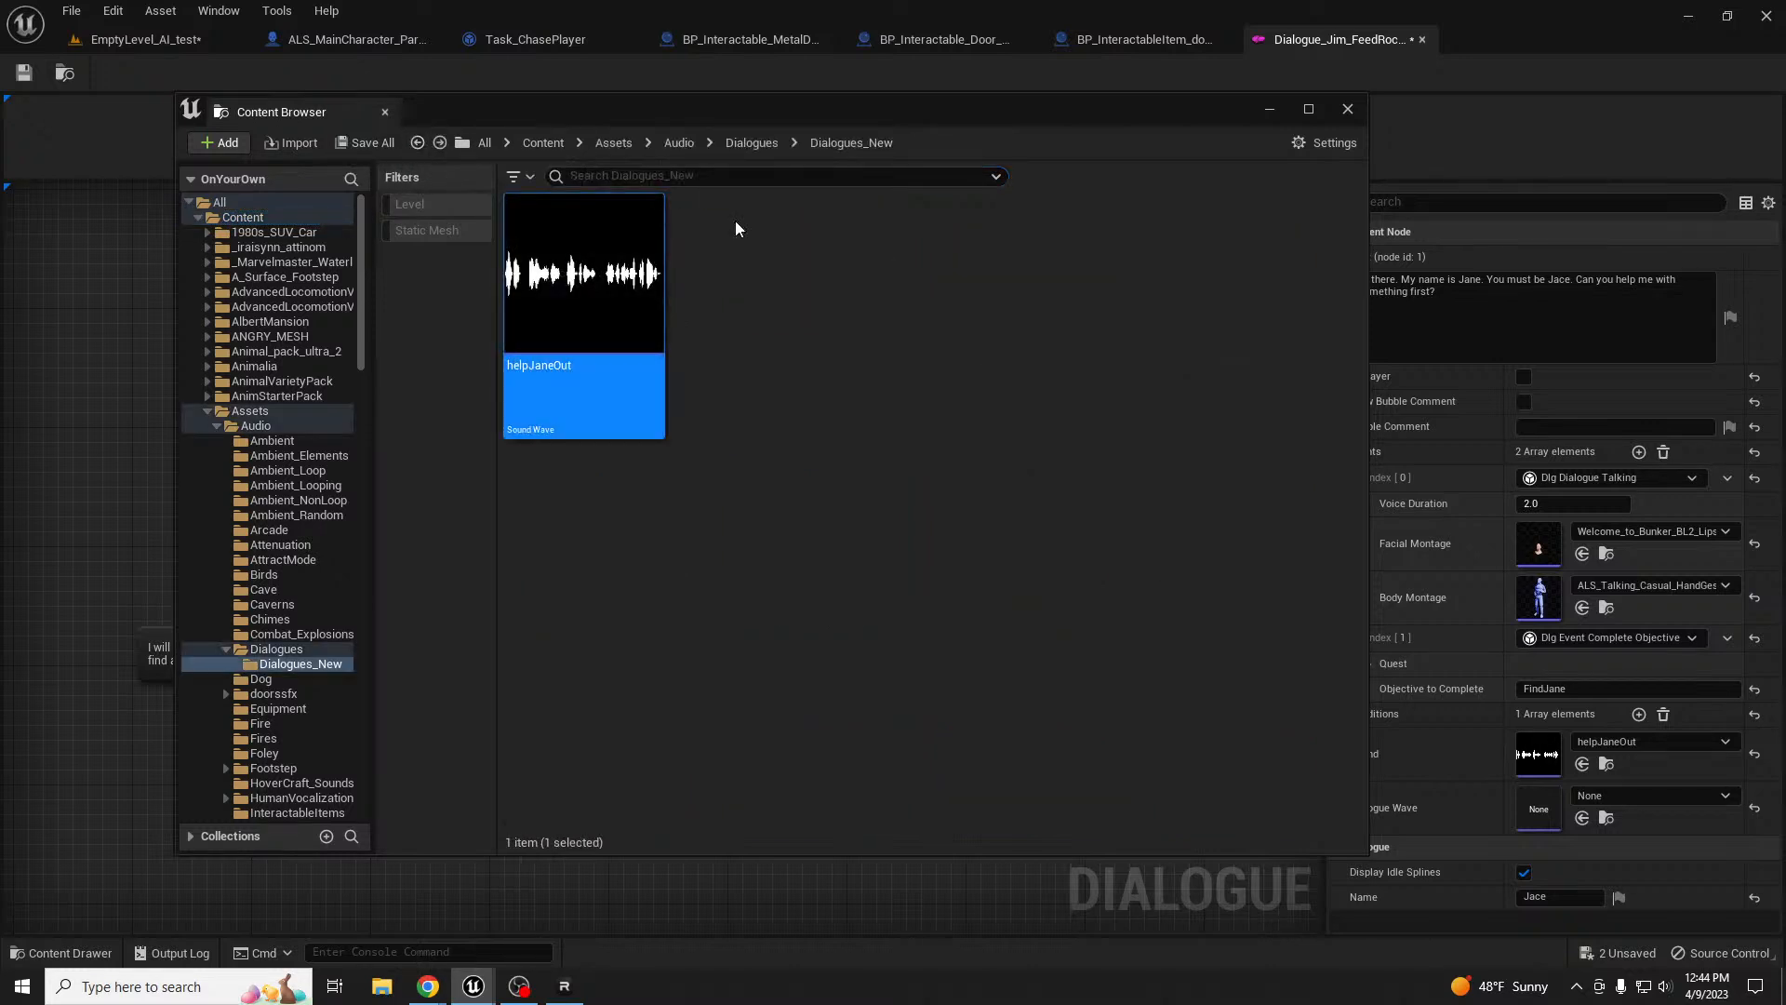
pyautogui.click(268, 215)
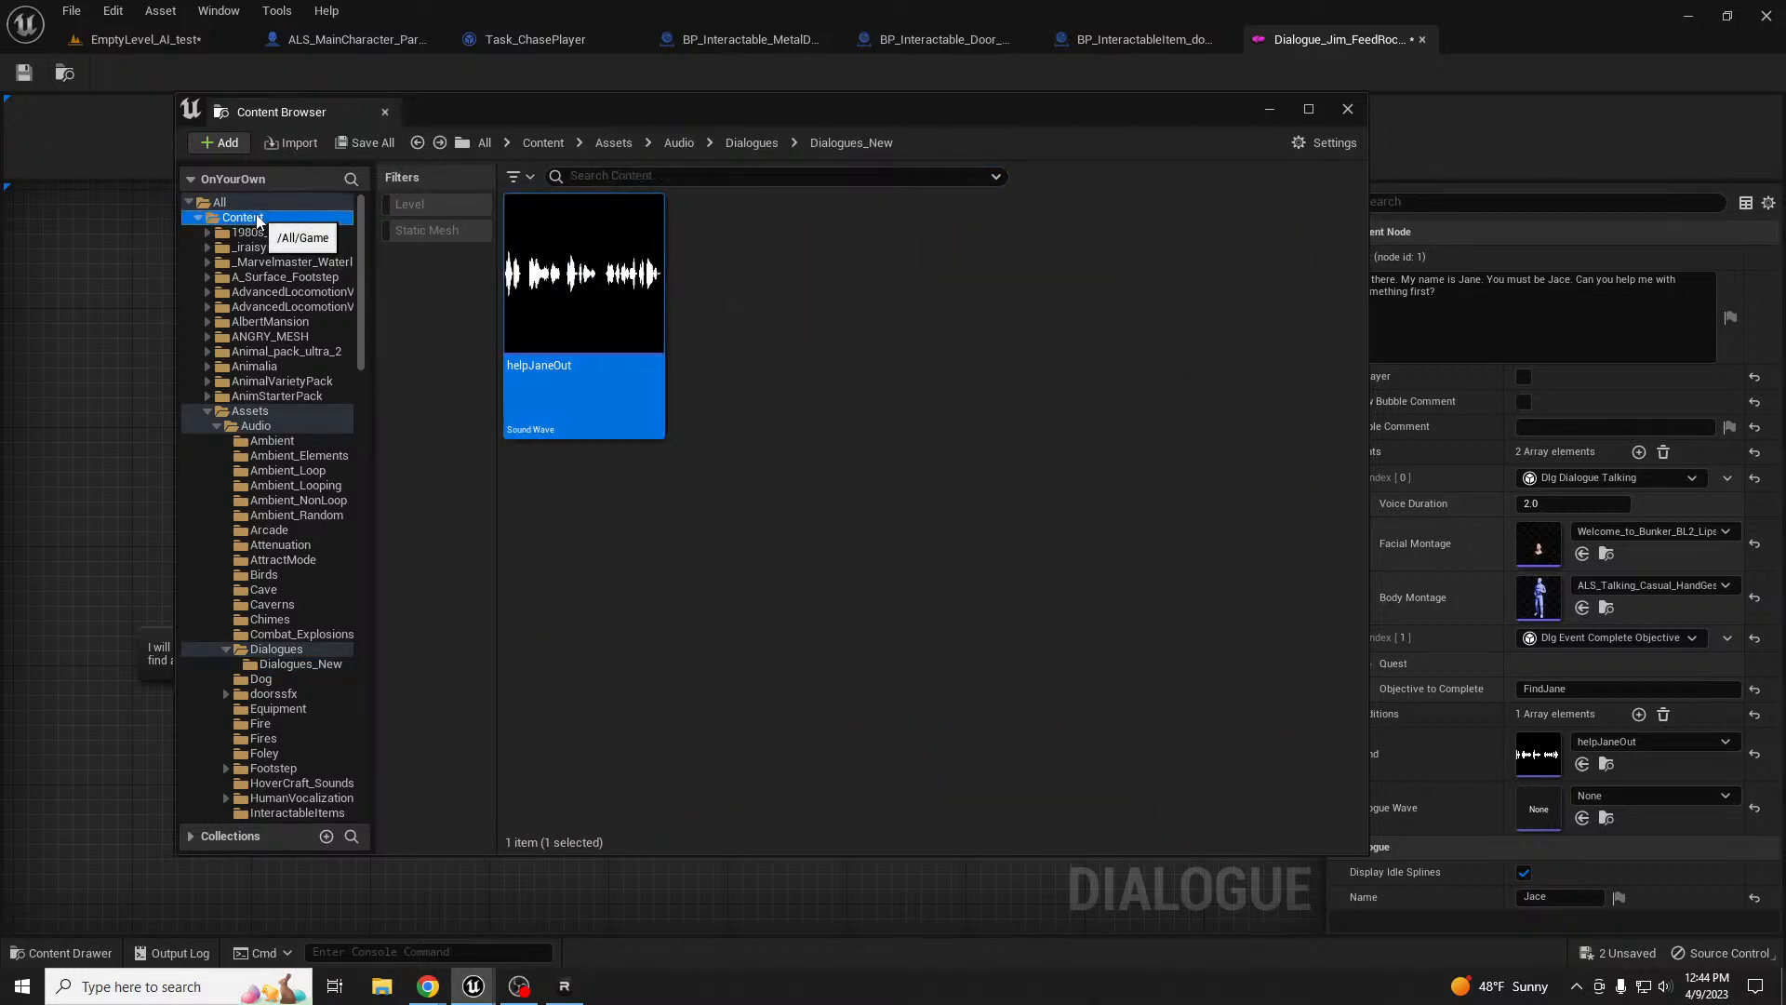
pyautogui.click(623, 175)
pyautogui.write('he')
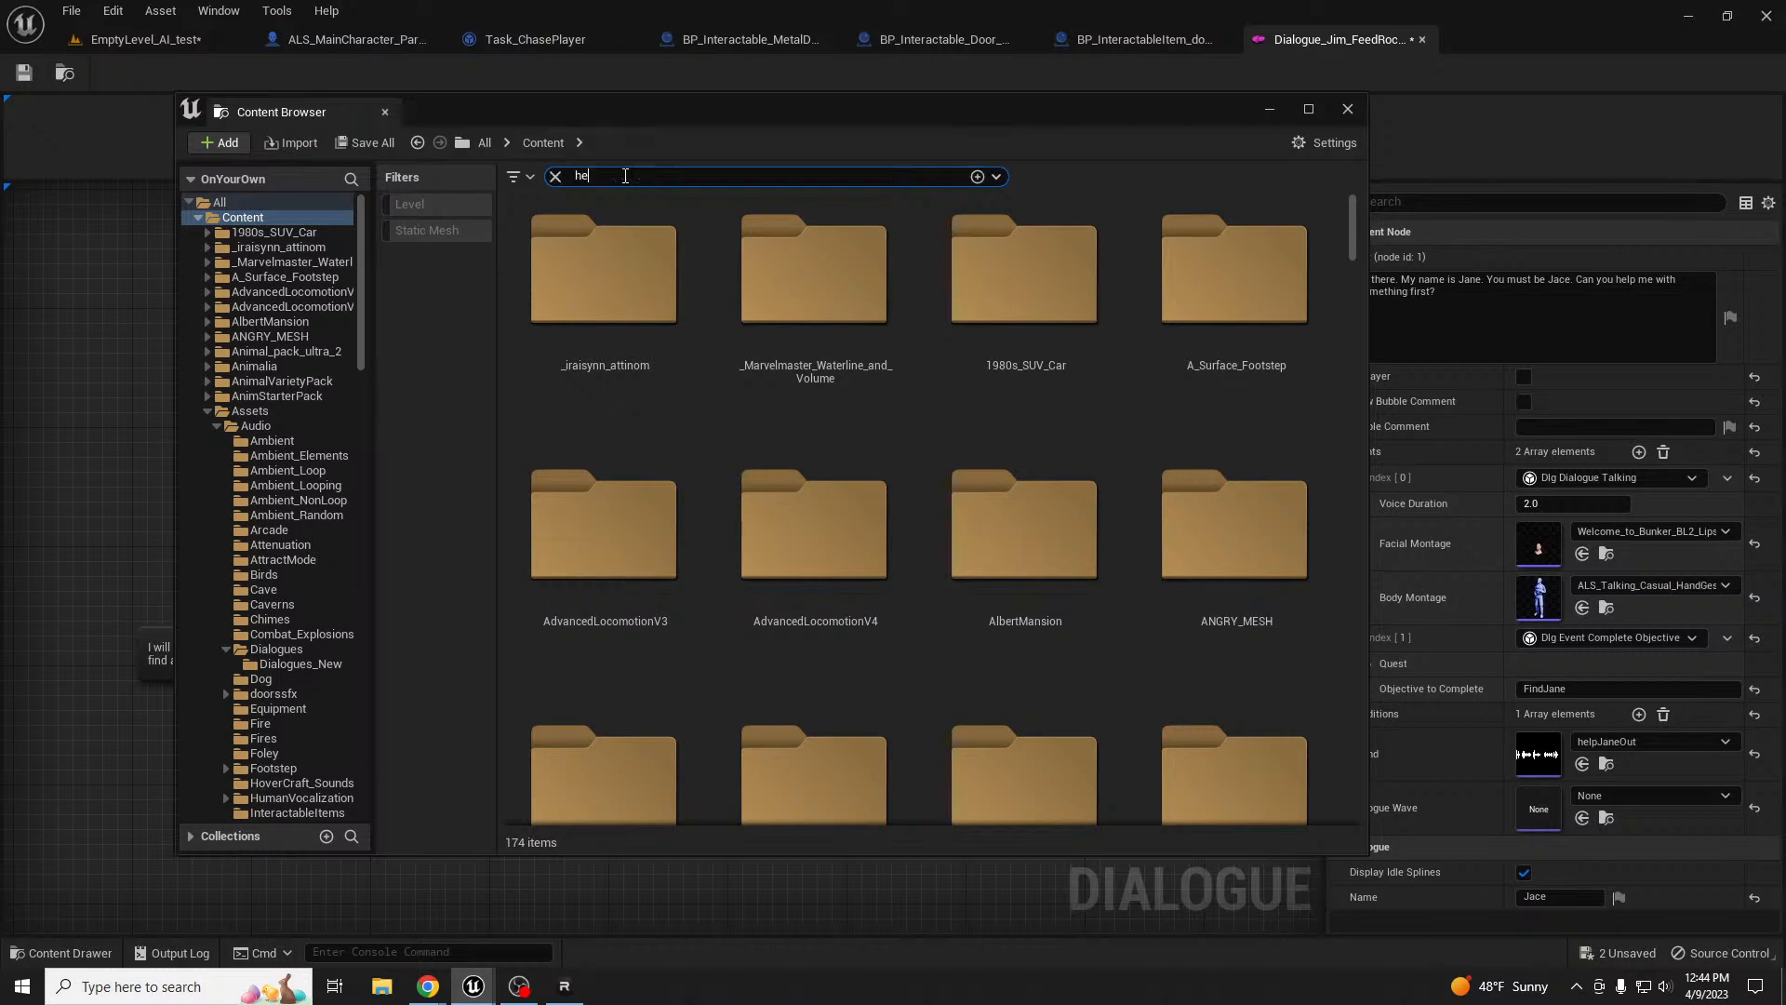
pyautogui.write('lp ja')
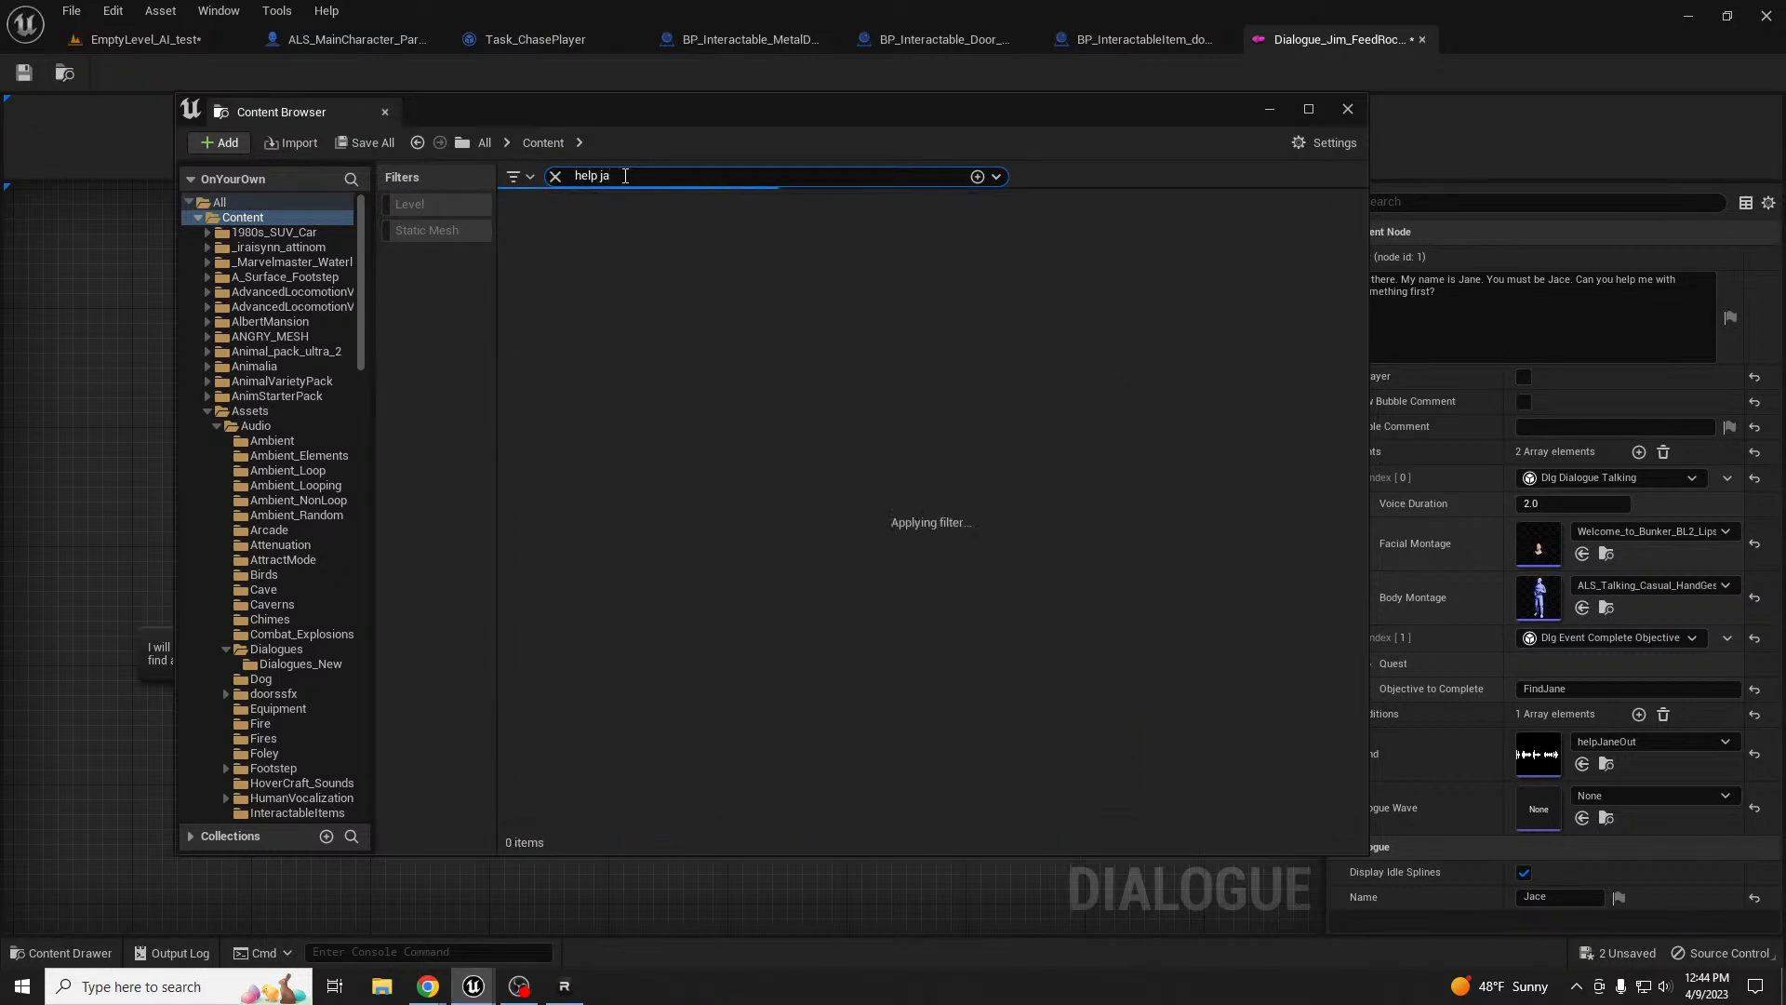
pyautogui.press('BackSpace')
pyautogui.press('BackSpace')
pyautogui.press('BackSpace')
pyautogui.press('BackSpace')
pyautogui.press('BackSpace')
pyautogui.press('BackSpace')
pyautogui.press('BackSpace')
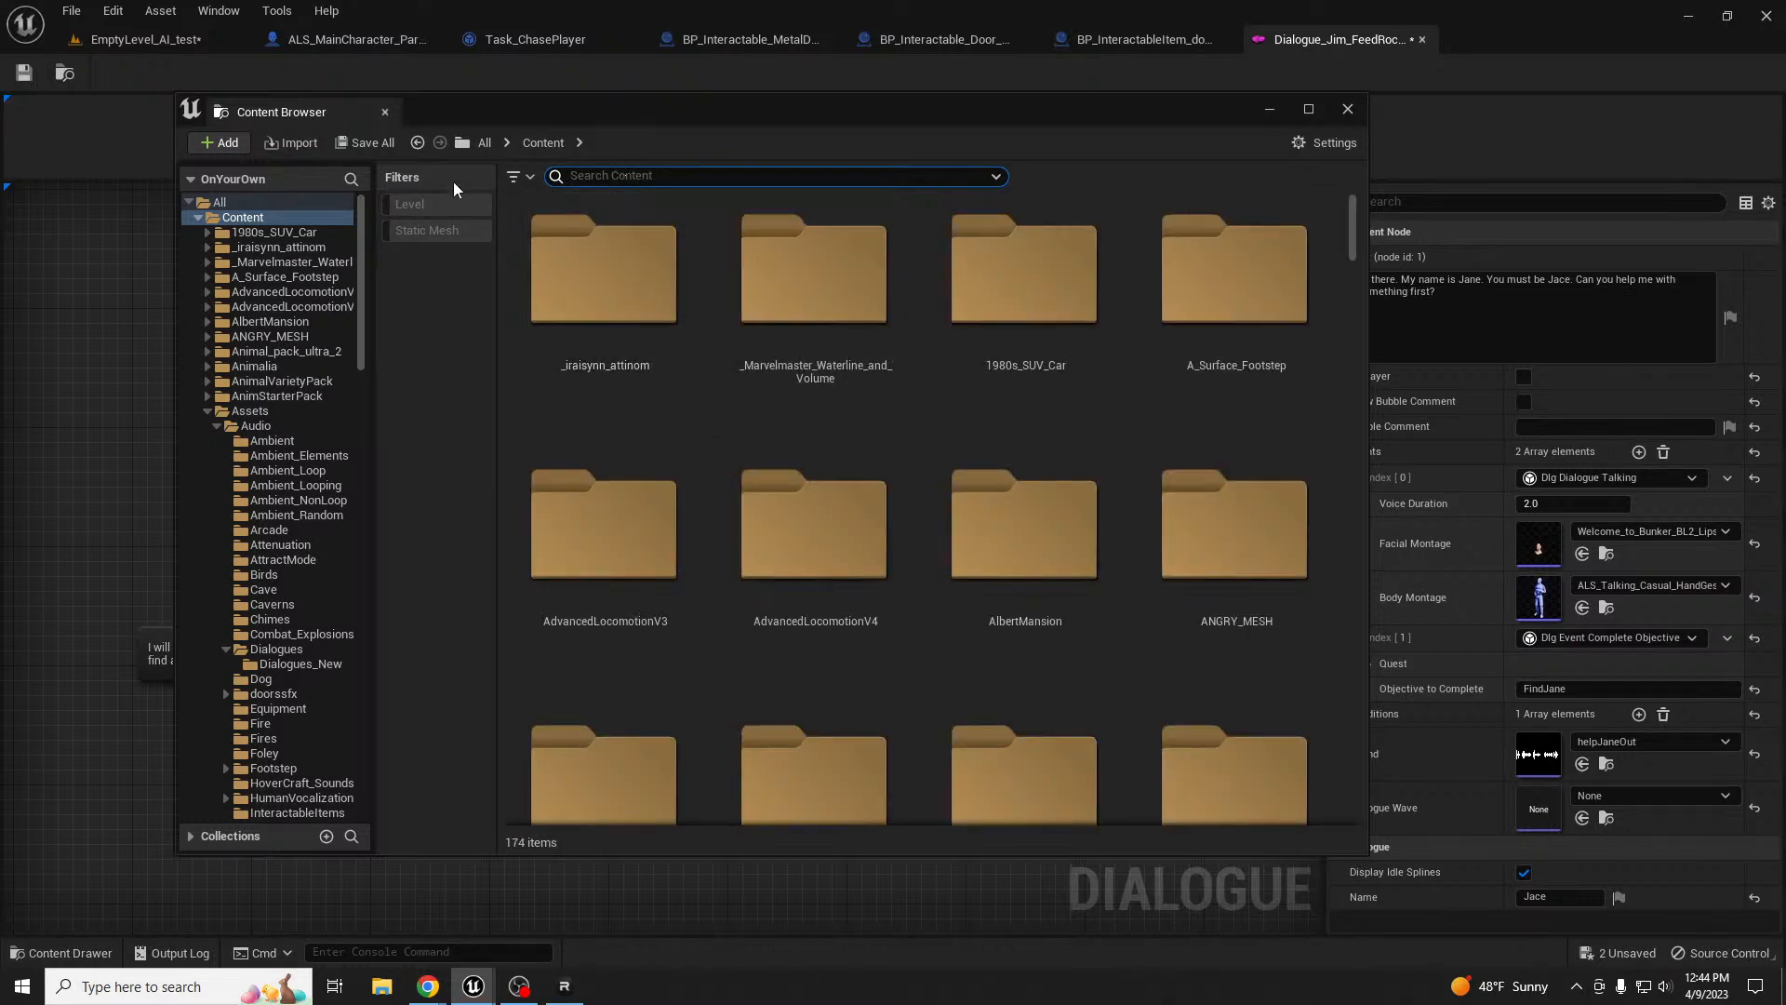
pyautogui.click(418, 142)
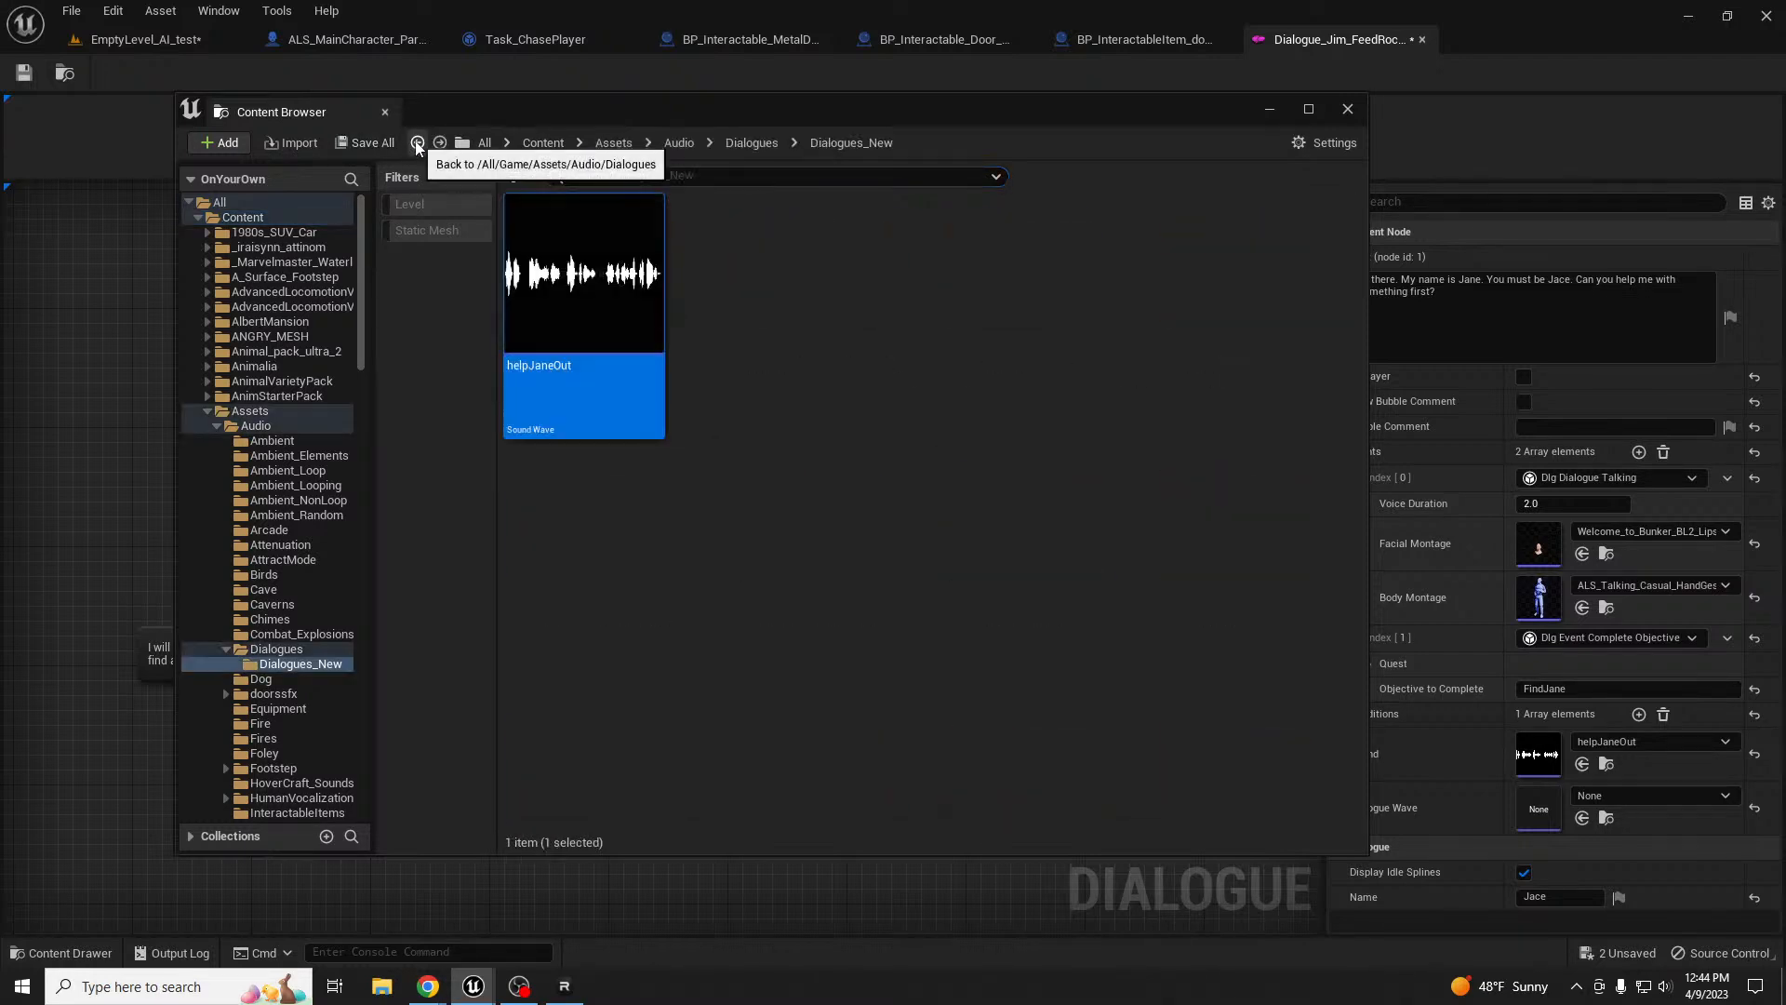
# - Try to generate a lip-sync animation from helpJaneOut with the mappings mode set to ENone
pyautogui.rightClick(618, 330)
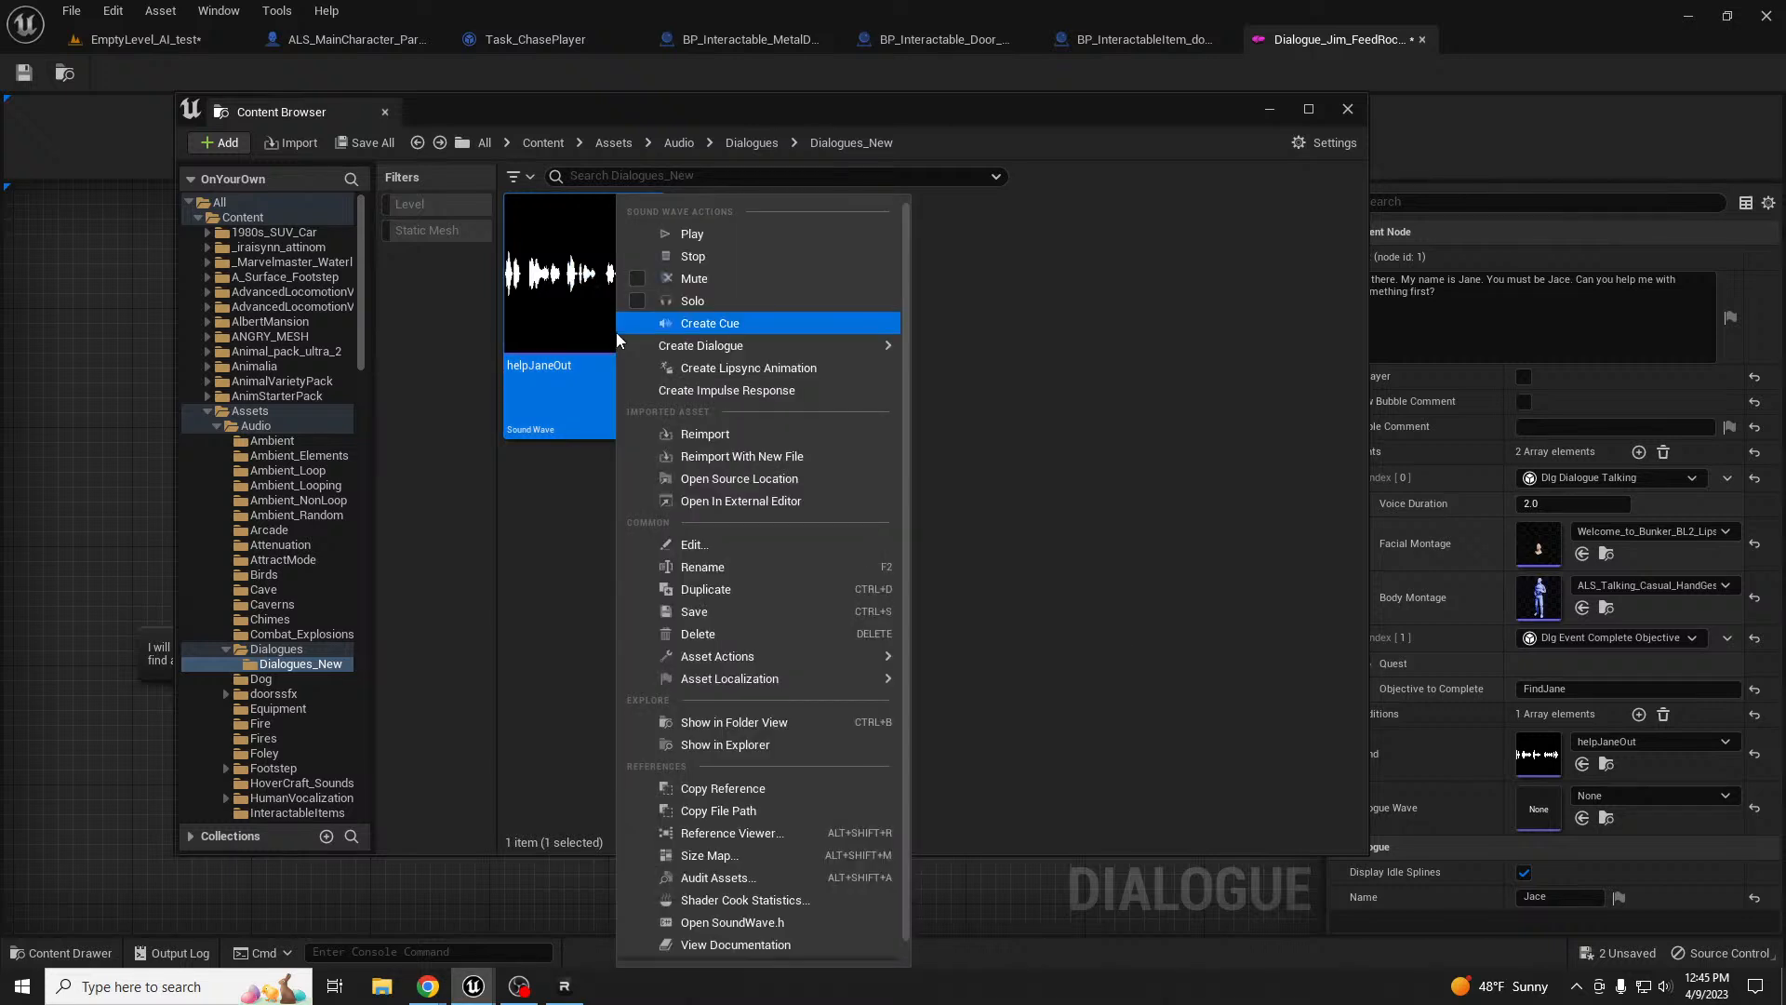
pyautogui.click(771, 366)
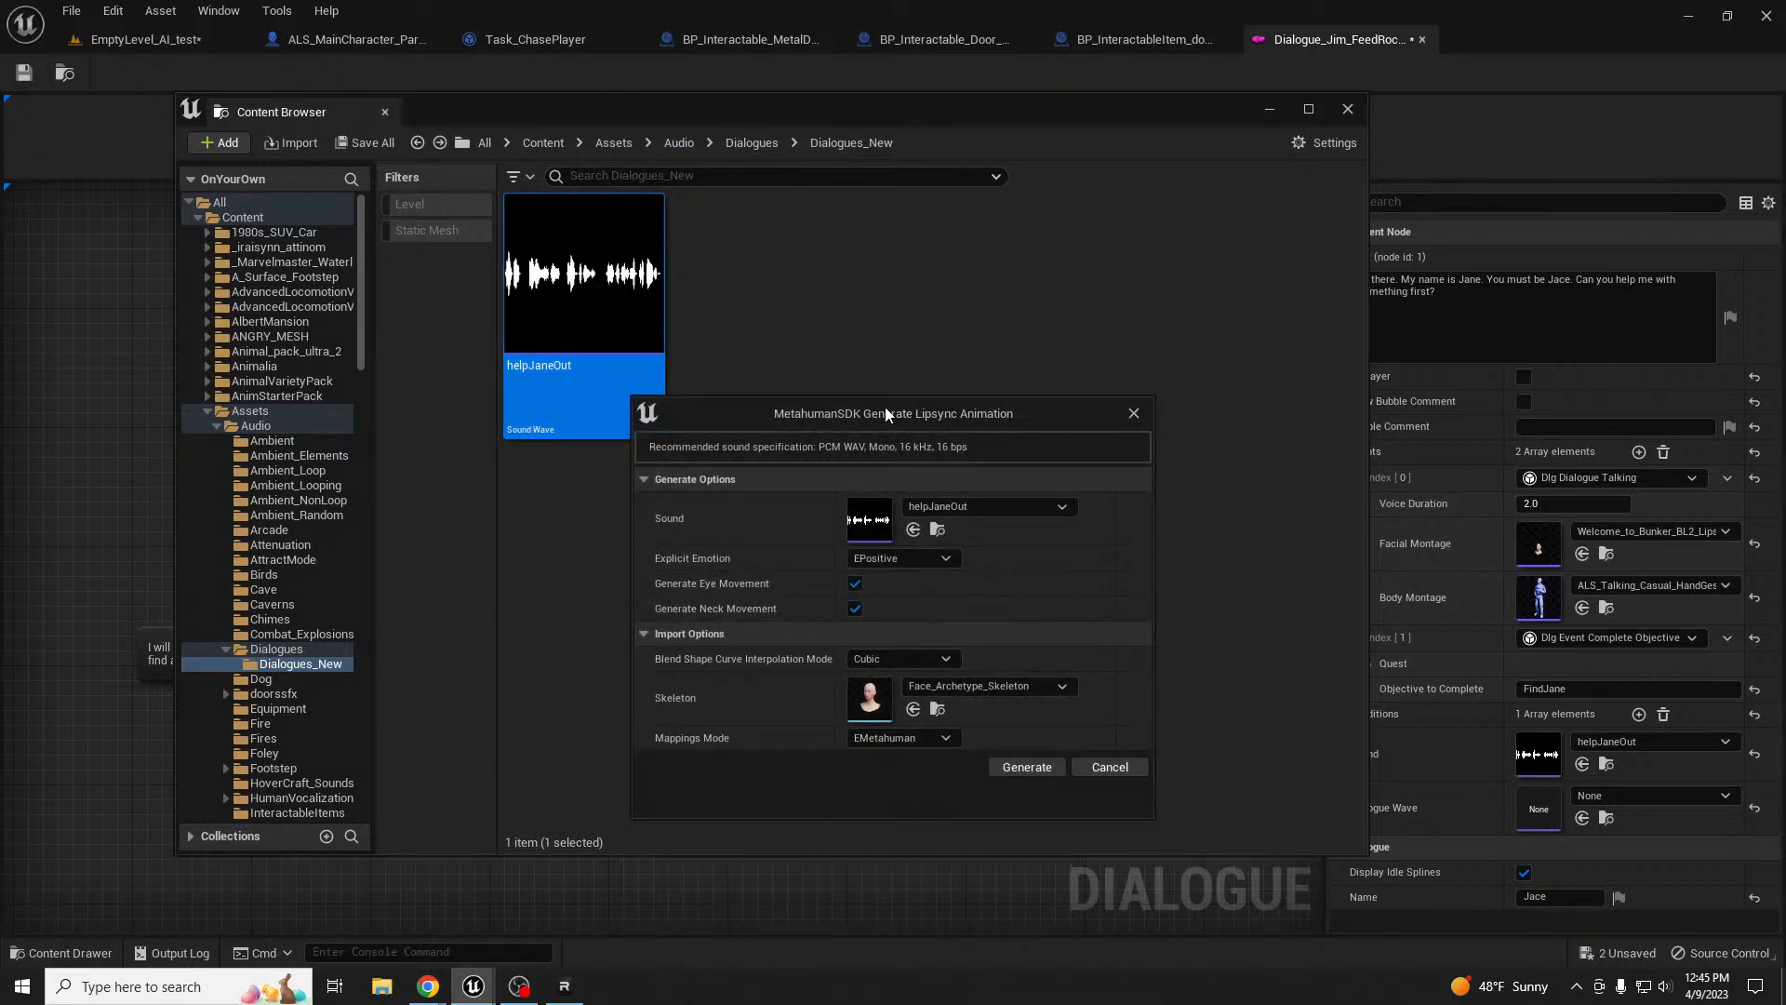
pyautogui.moveTo(988, 425); pyautogui.dragTo(1042, 232)
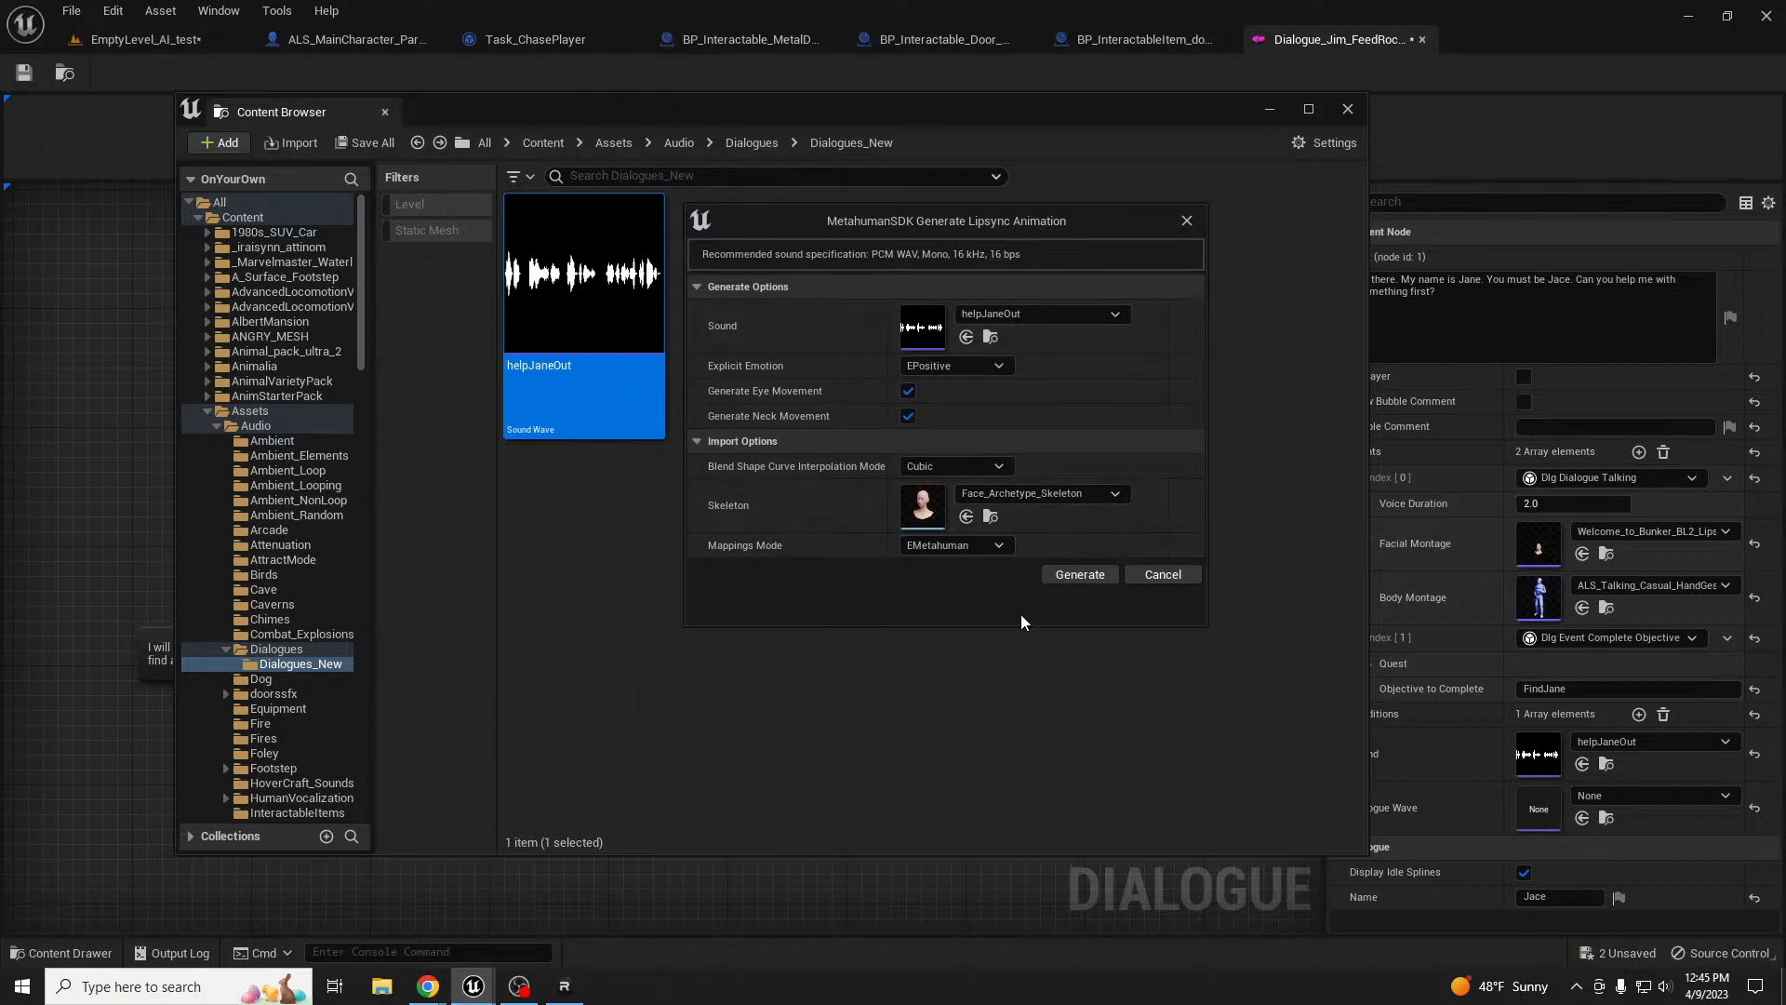
pyautogui.click(988, 543)
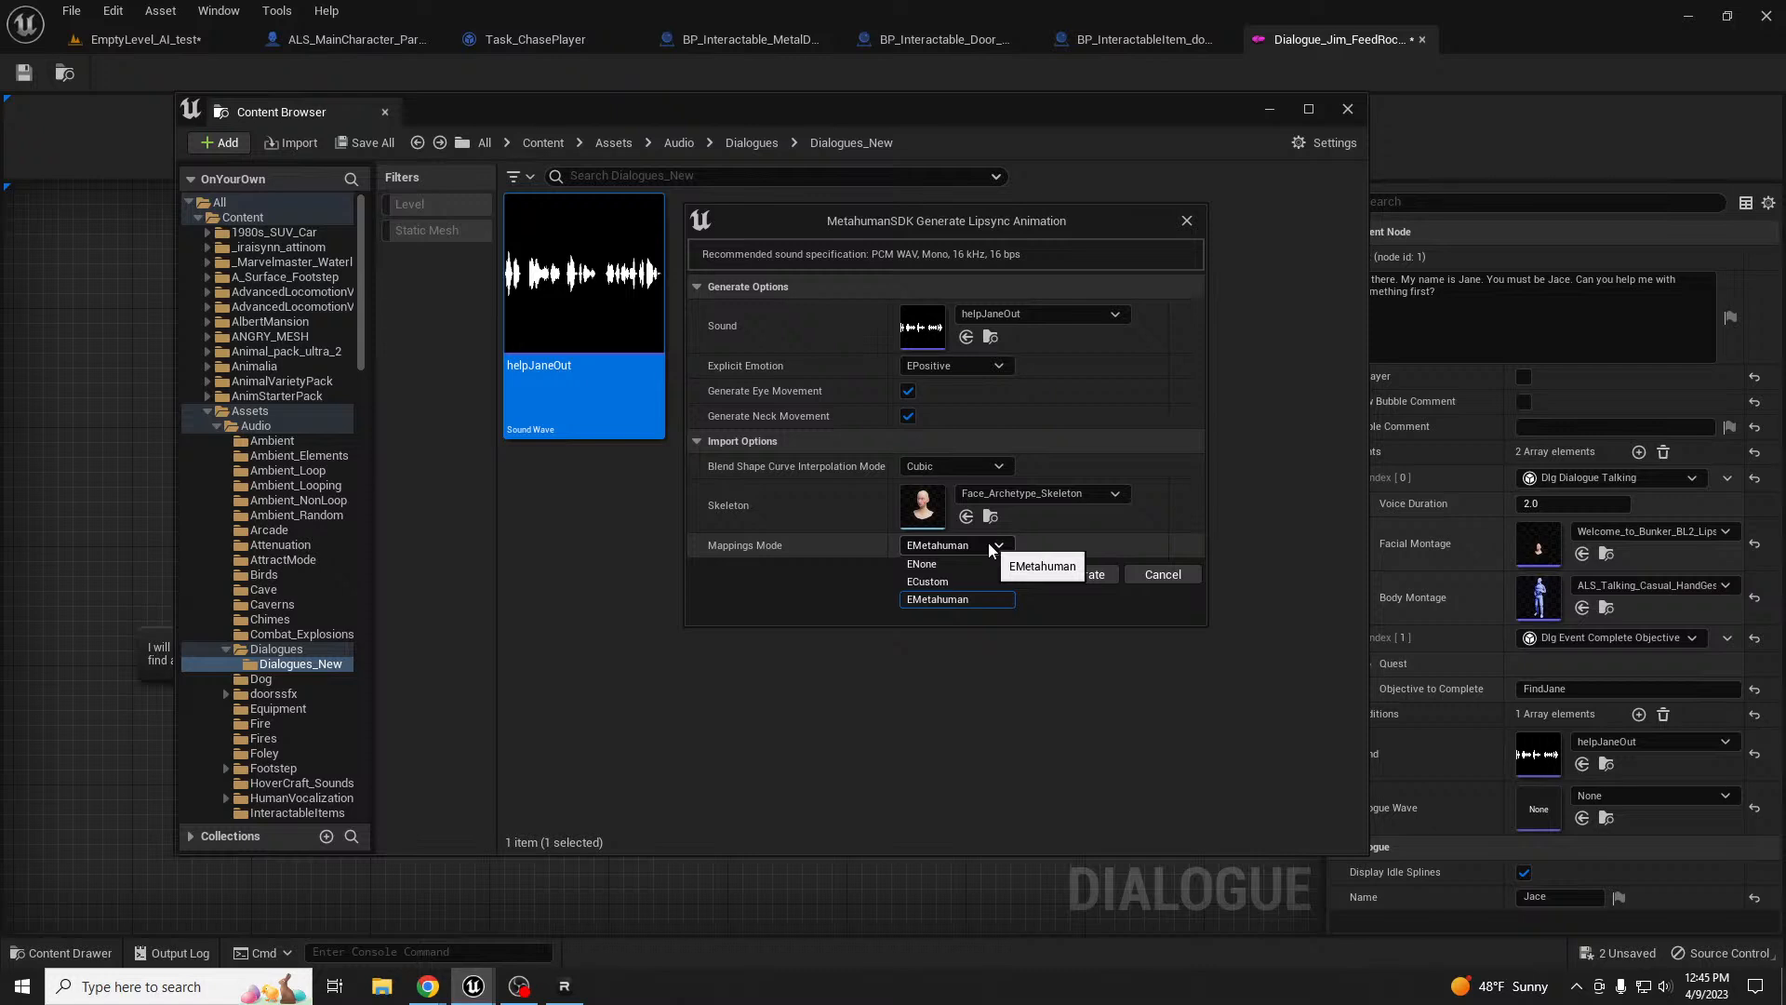
pyautogui.click(954, 563)
pyautogui.click(1080, 574)
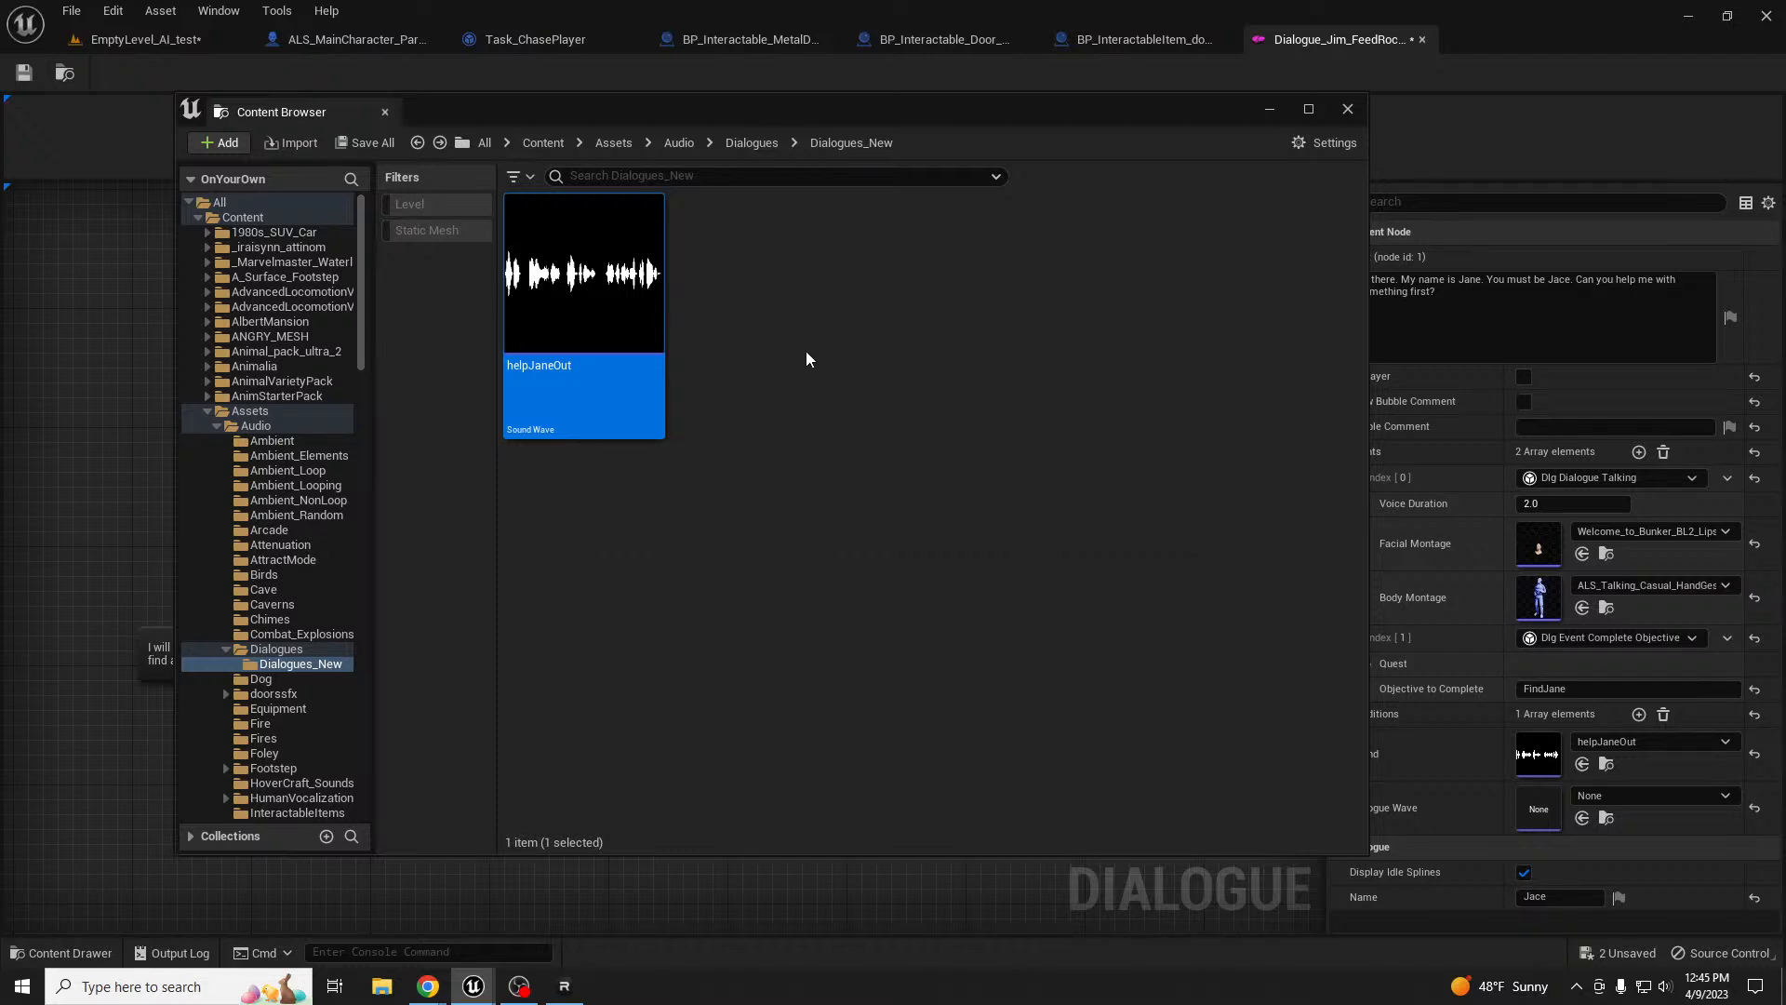
pyautogui.click(723, 405)
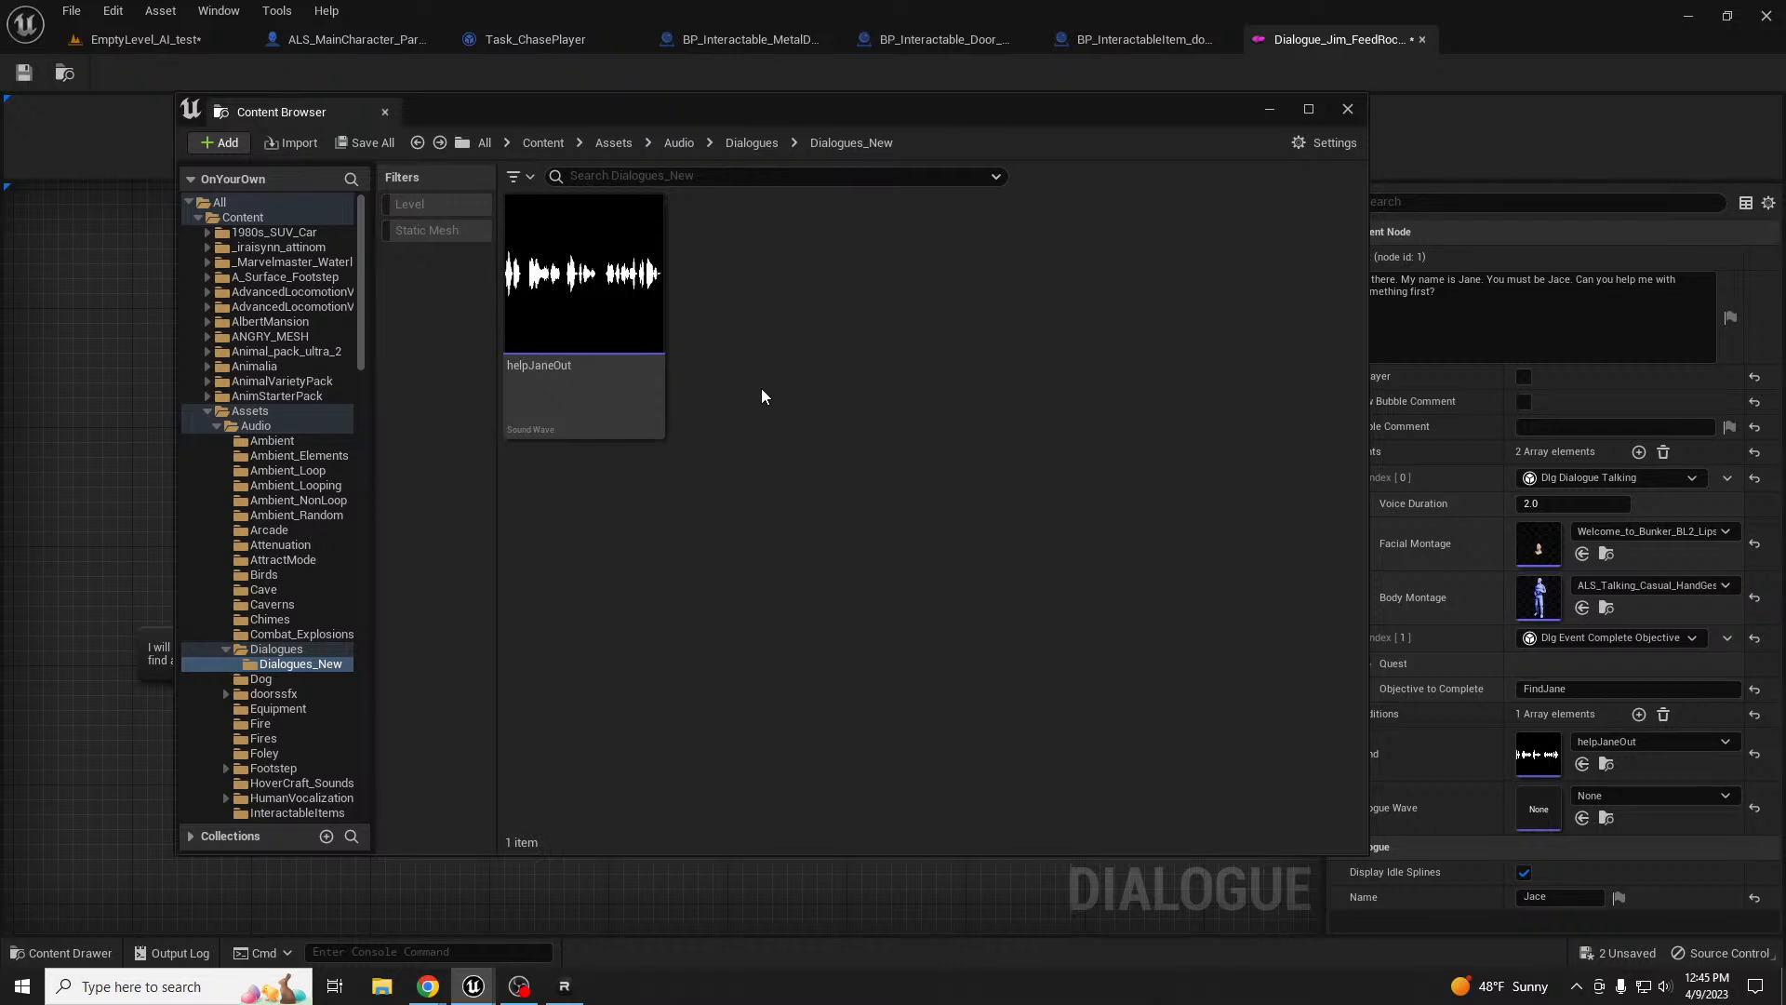
# - Check the MetahumanSDK entry in the installed plugins list, including its enabled state and version
pyautogui.click(114, 13)
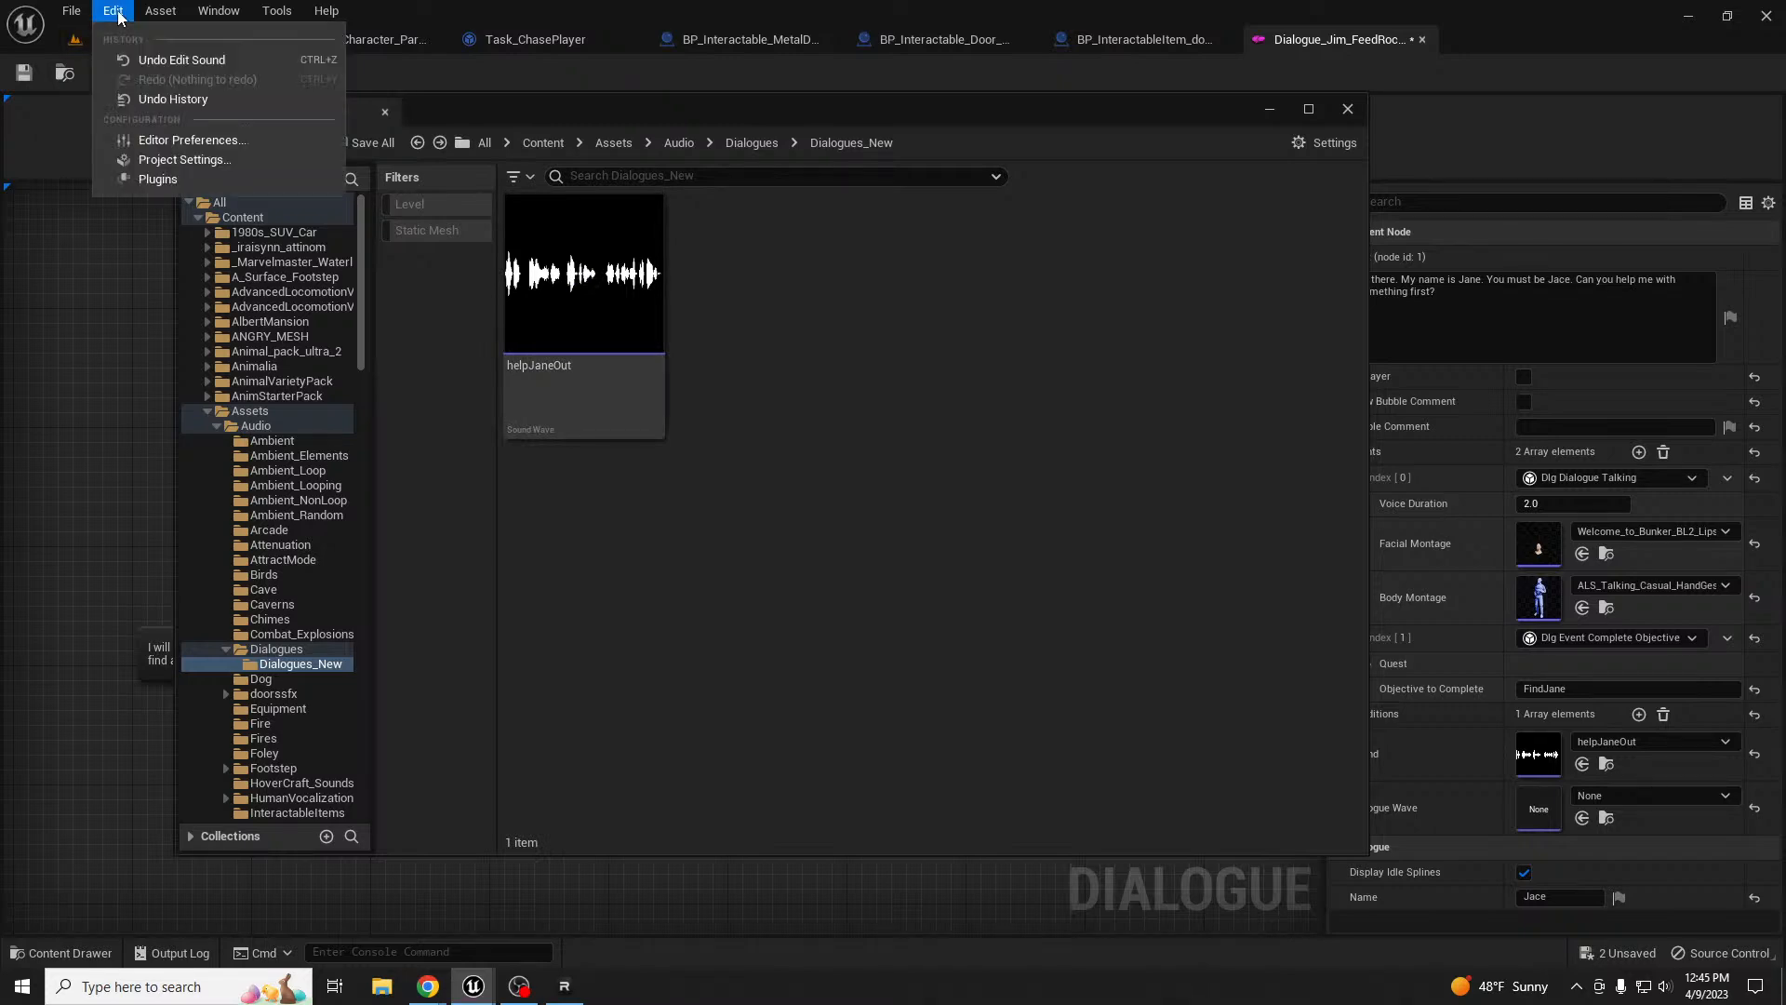
pyautogui.click(232, 177)
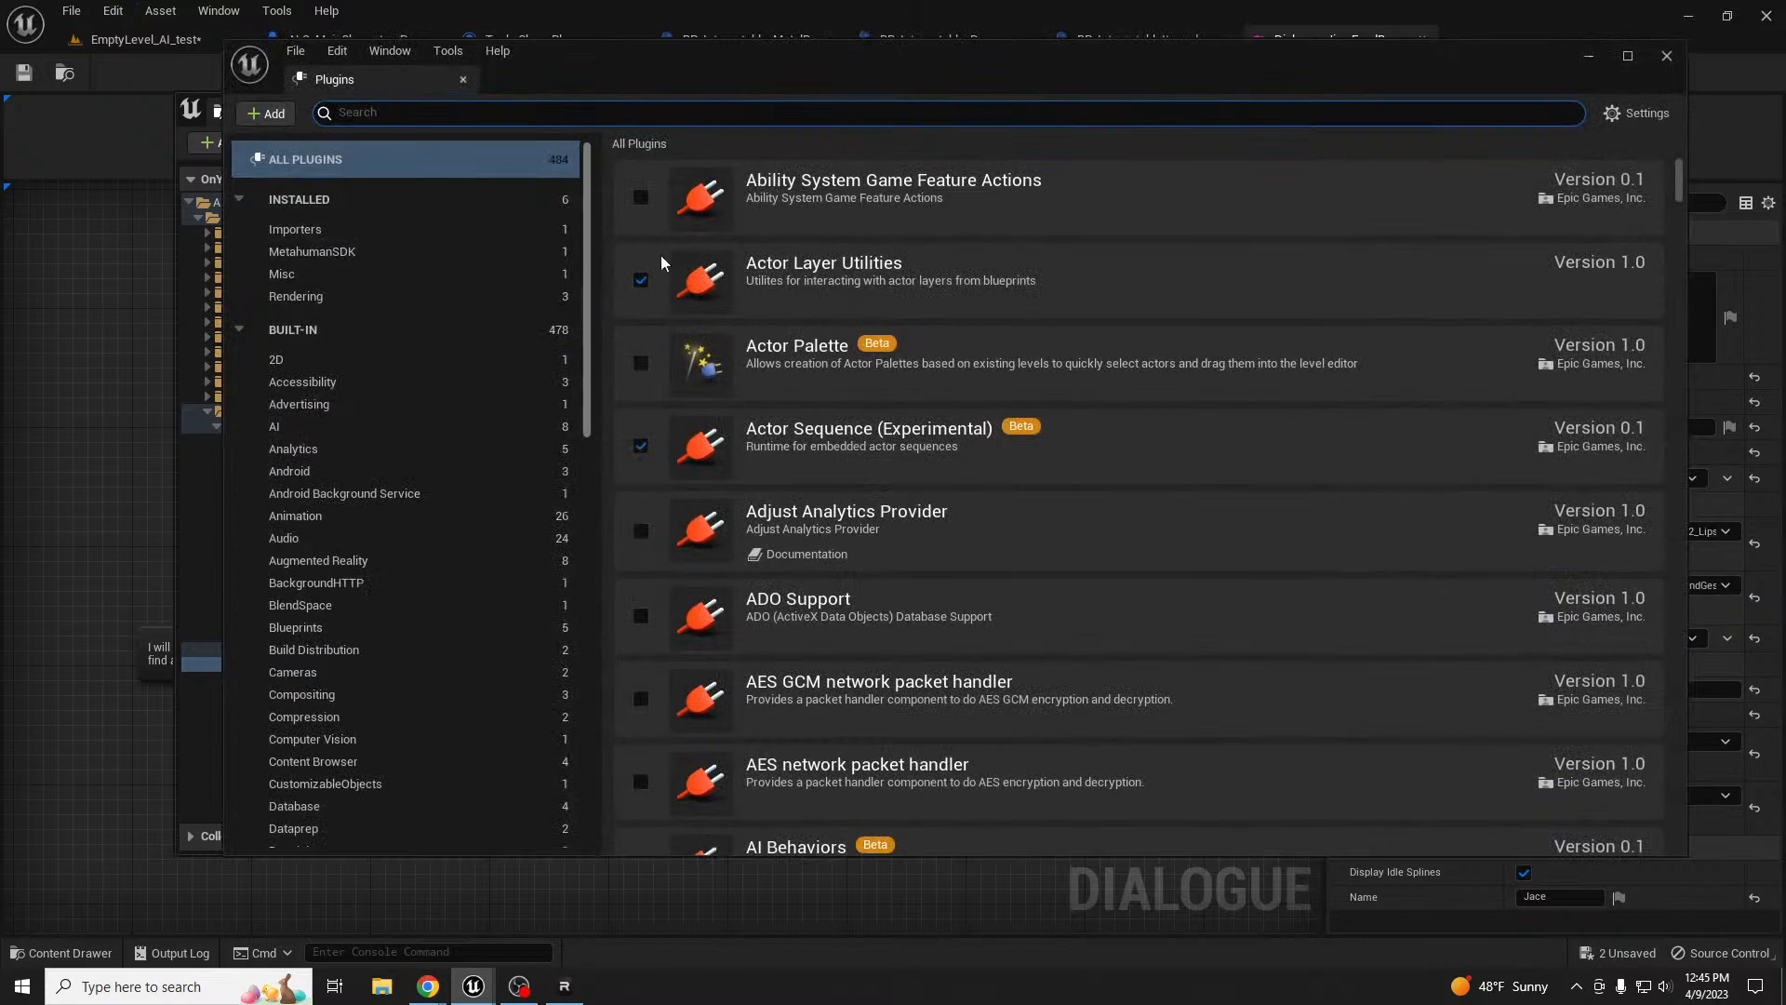
pyautogui.click(443, 251)
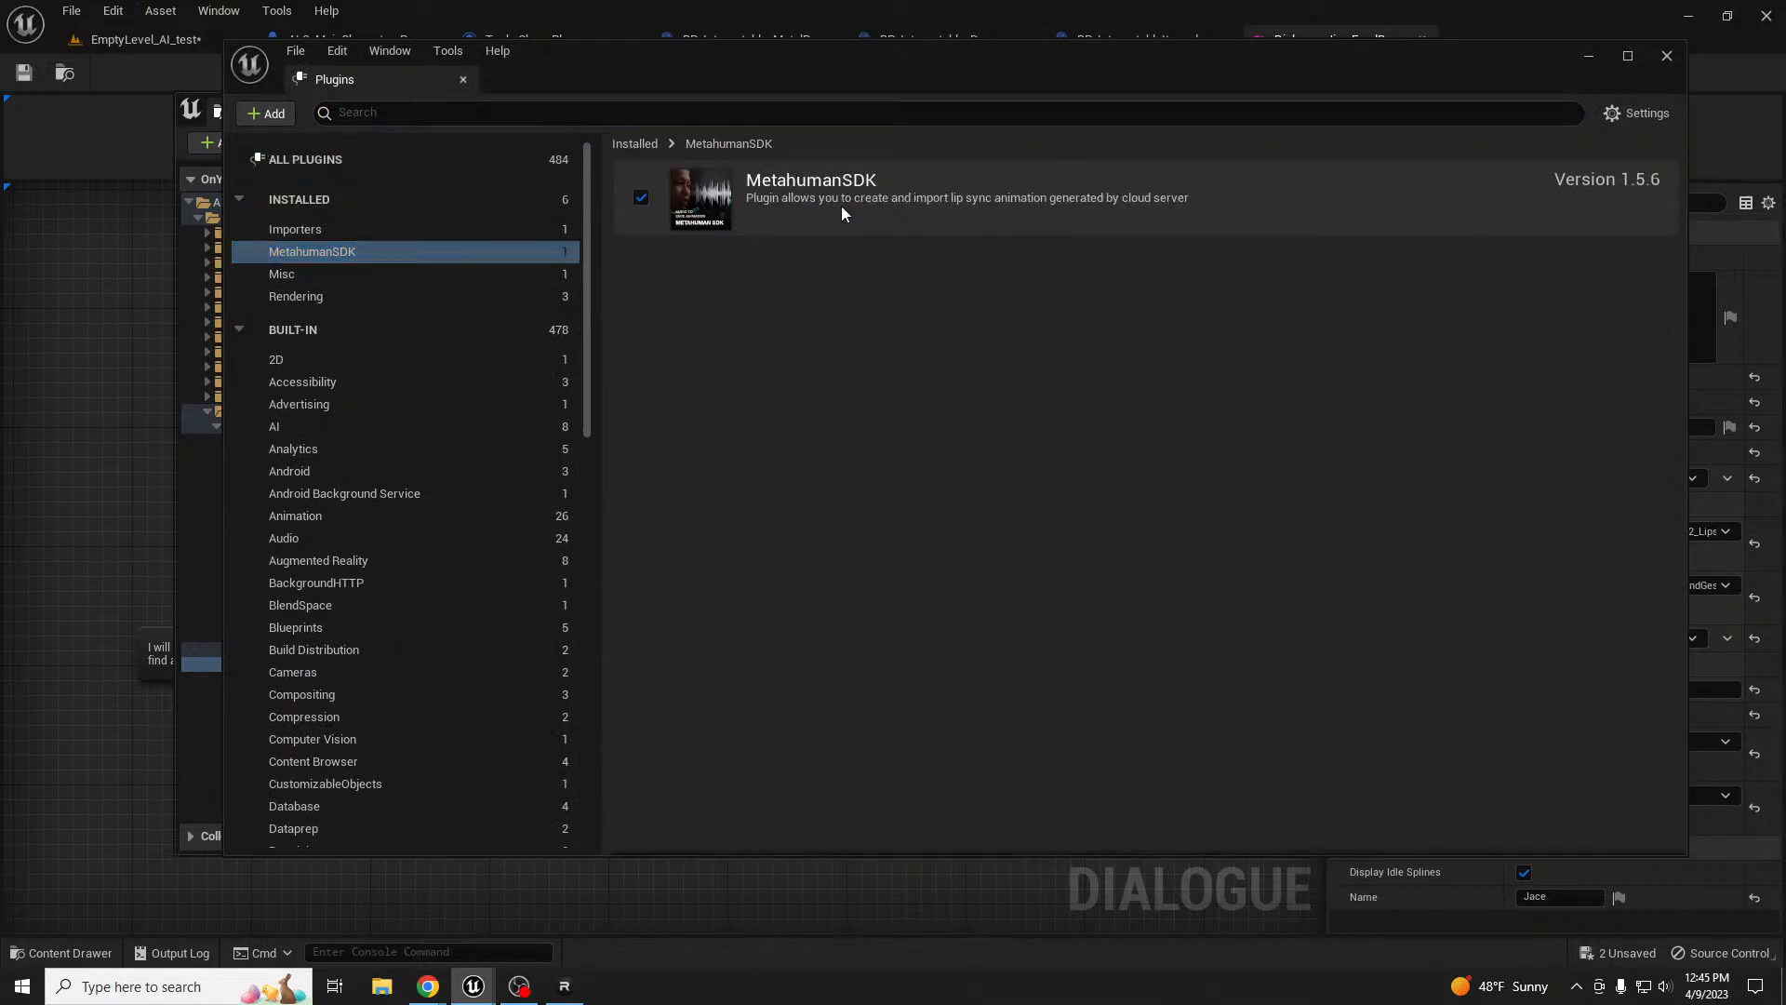
pyautogui.click(1623, 115)
pyautogui.click(917, 198)
pyautogui.click(1666, 57)
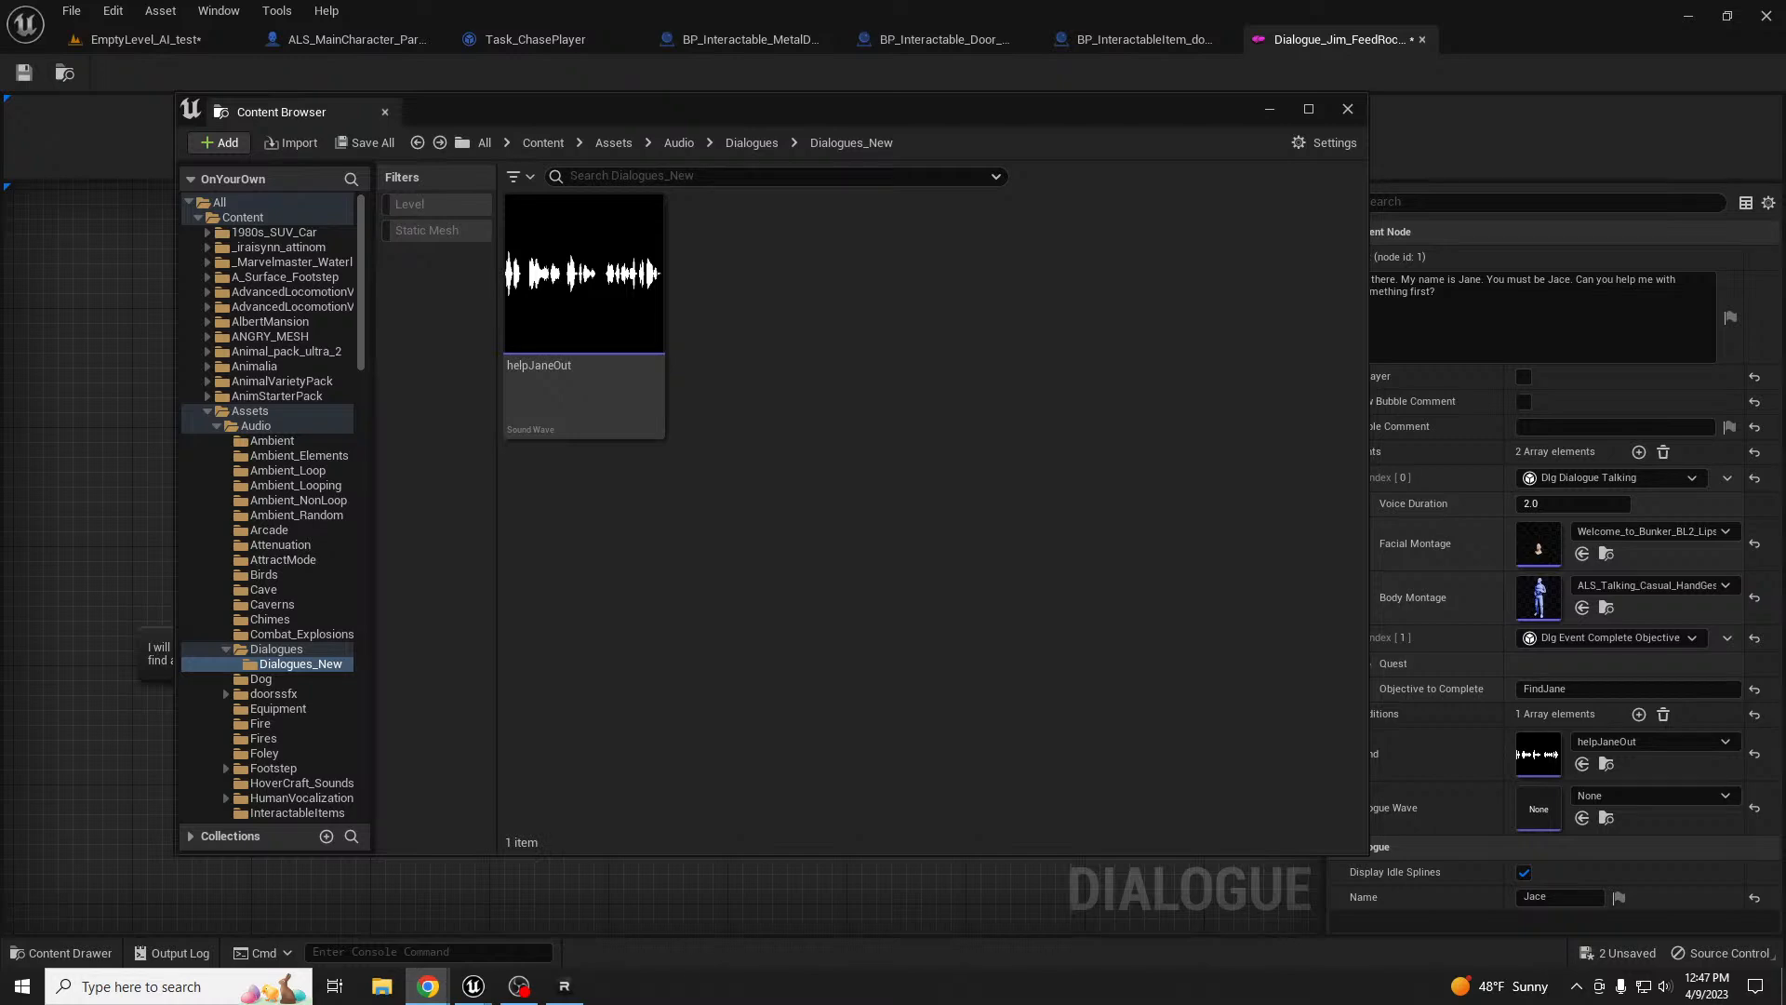
# - Switch to the browser, open the MetaHuman SDK marketplace product page and examine its description, version and technical details
pyautogui.moveTo(1785, 307); pyautogui.dragTo(1058, 3)
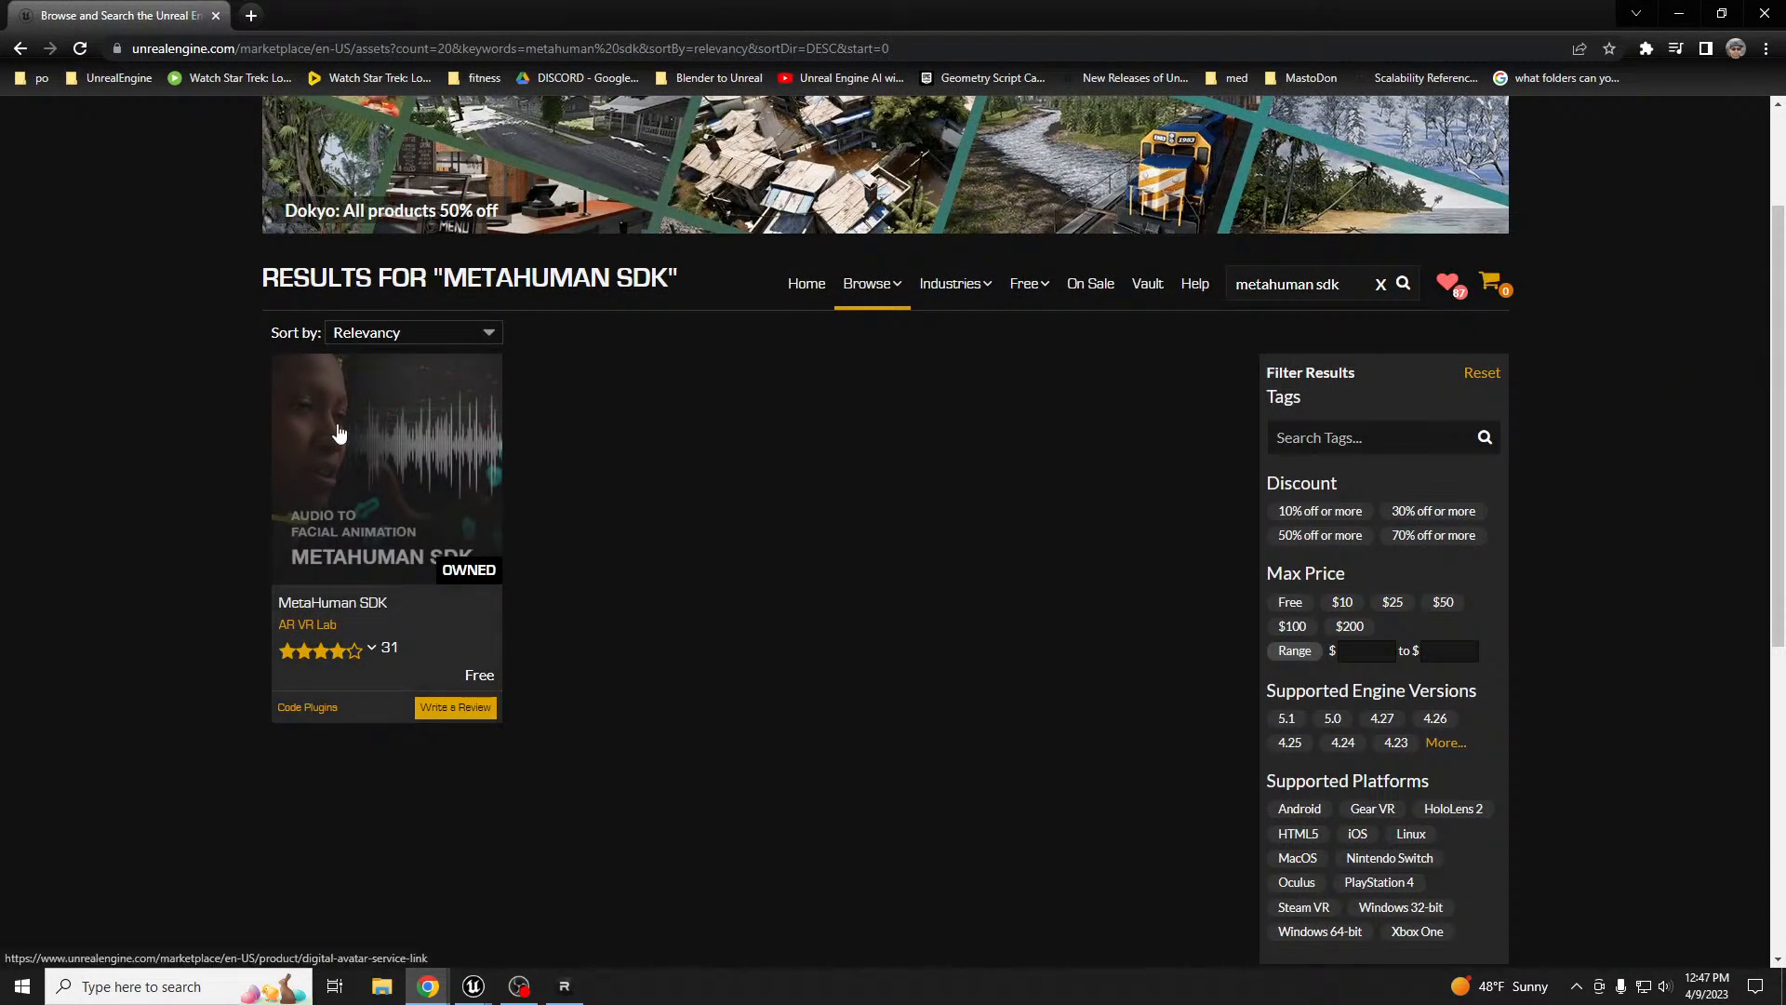
pyautogui.click(447, 456)
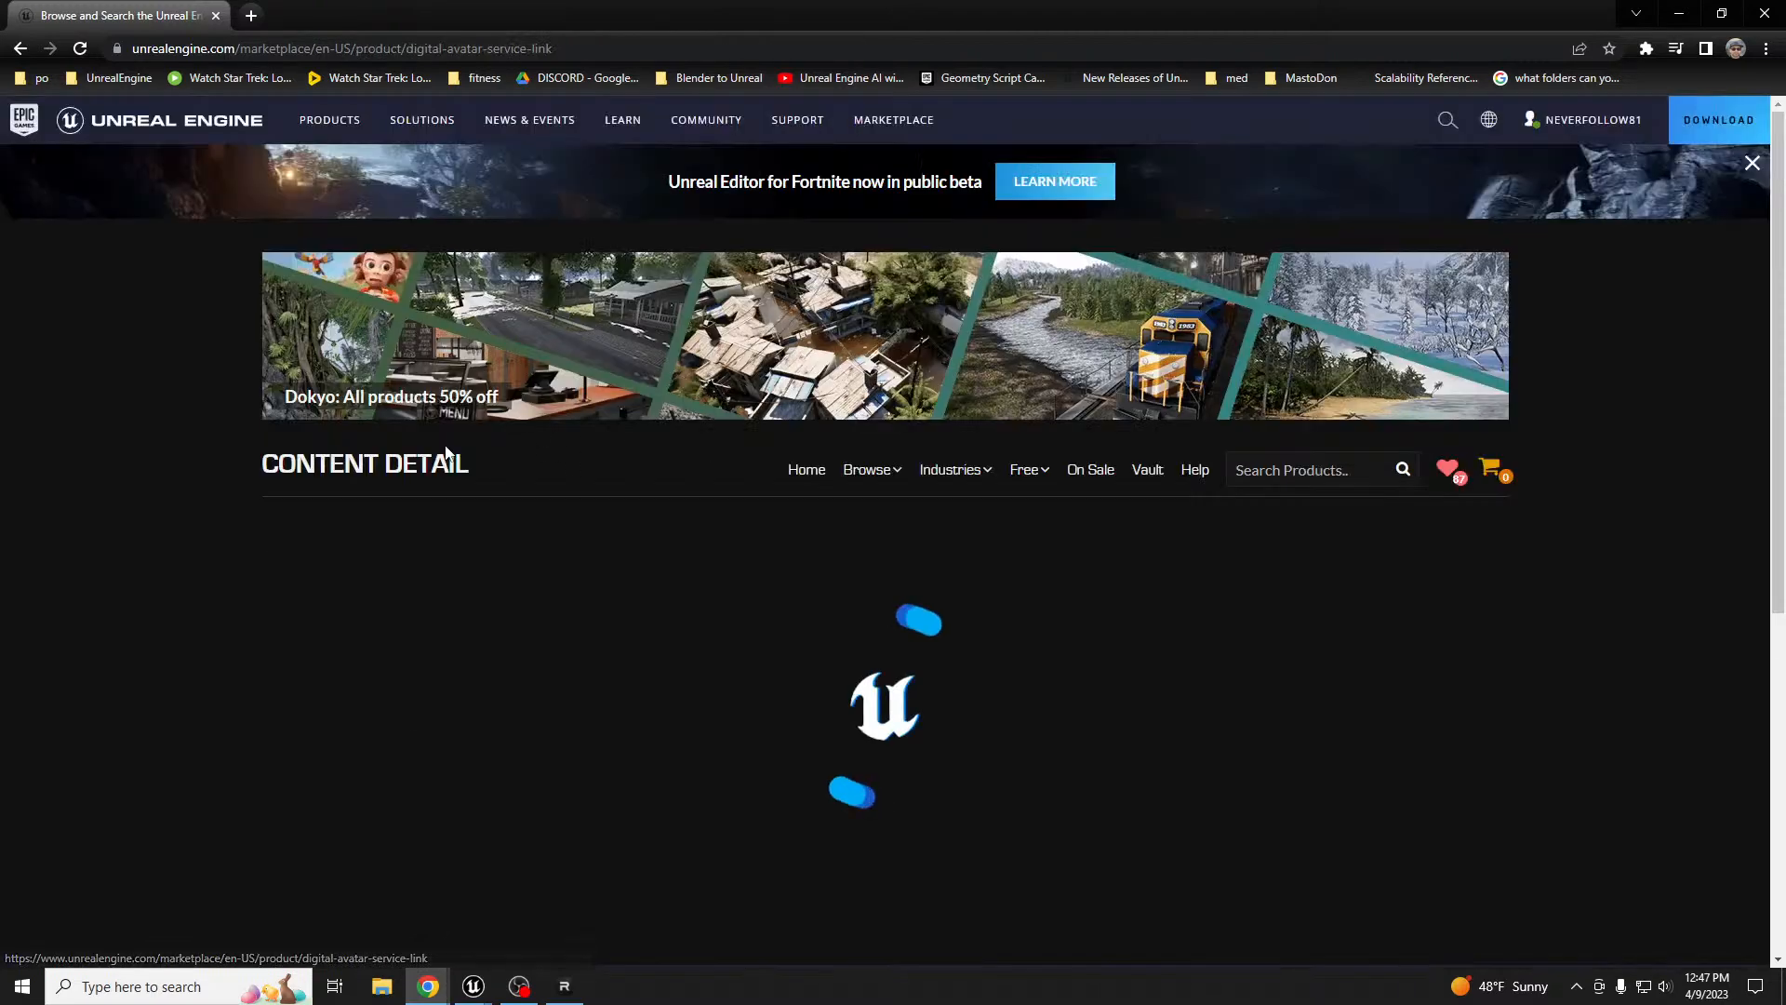
pyautogui.scroll(-4, 1576, 545)
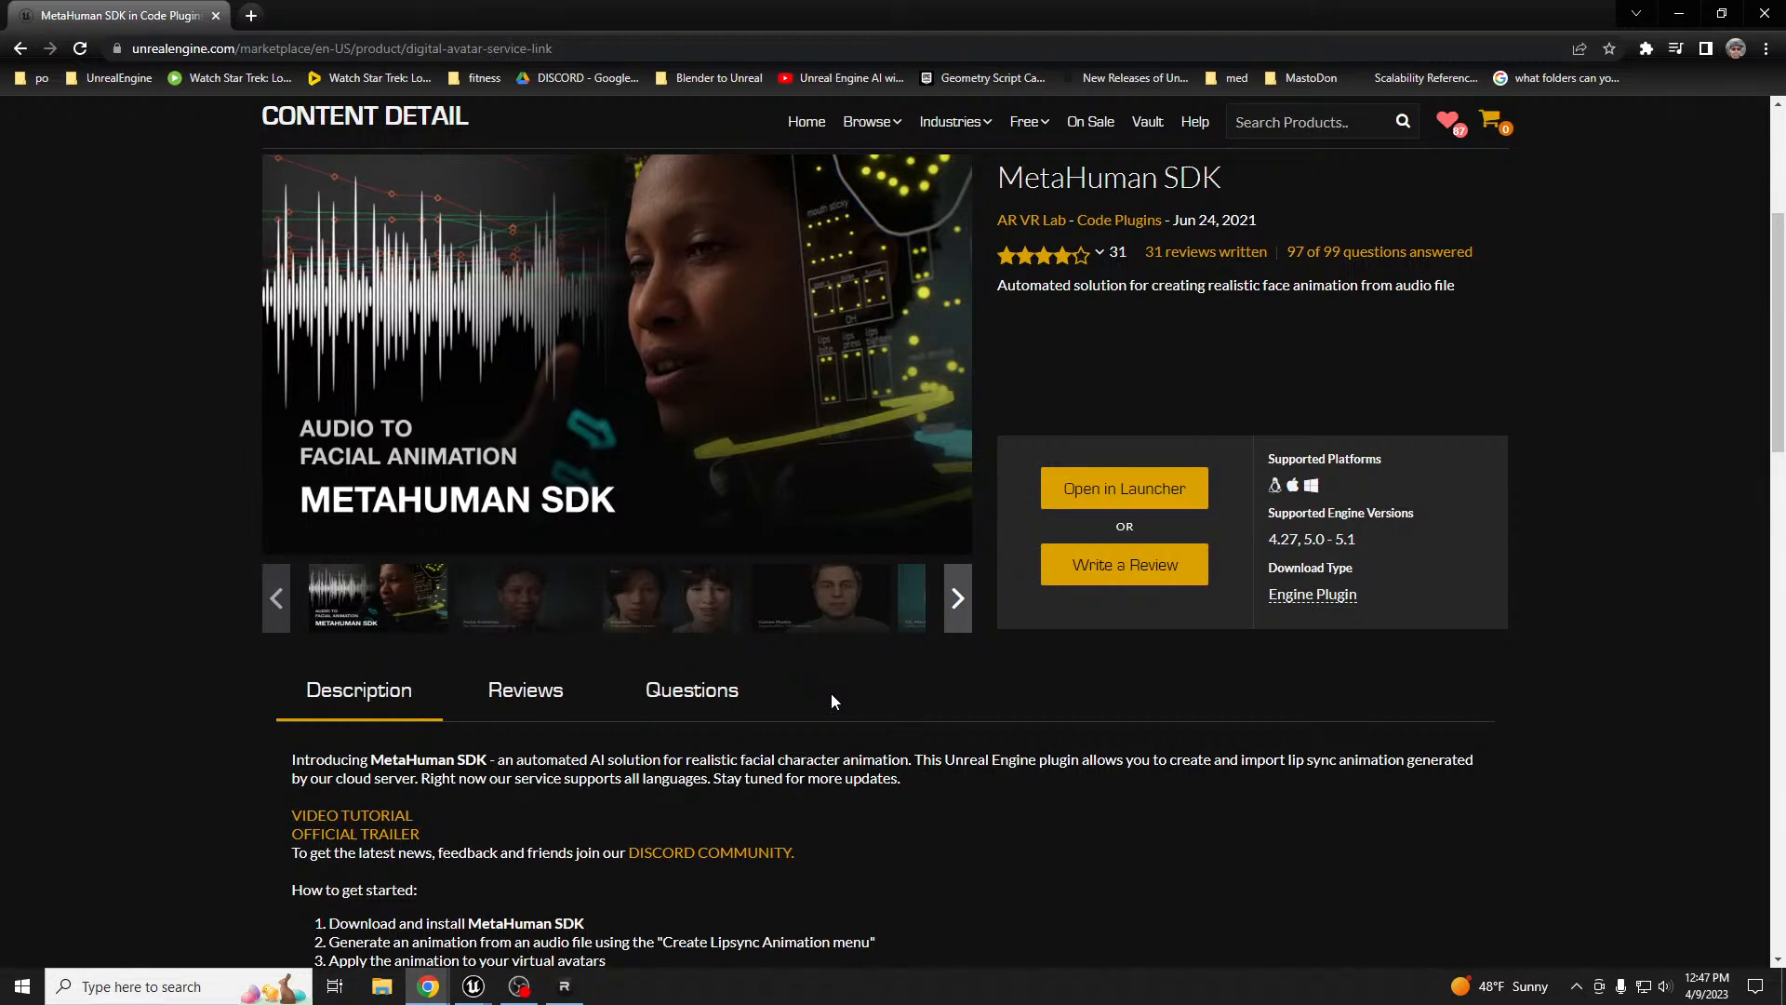
pyautogui.scroll(-2, 833, 700)
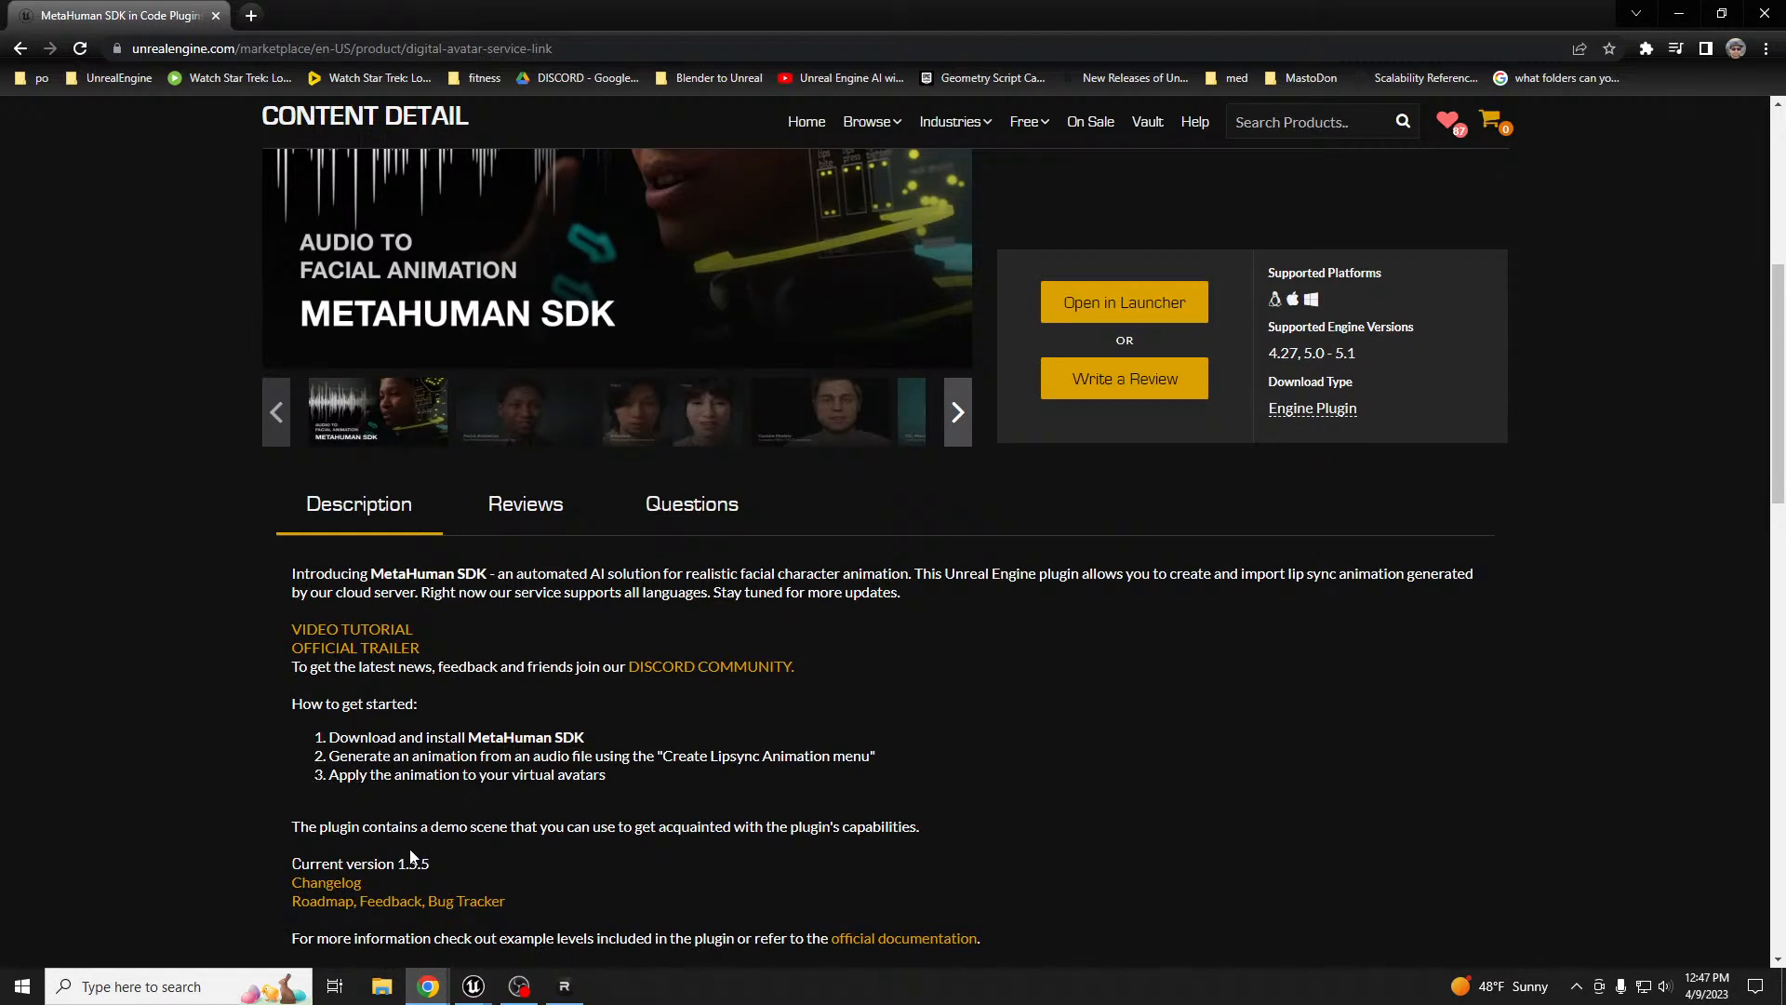
pyautogui.scroll(-4, 692, 805)
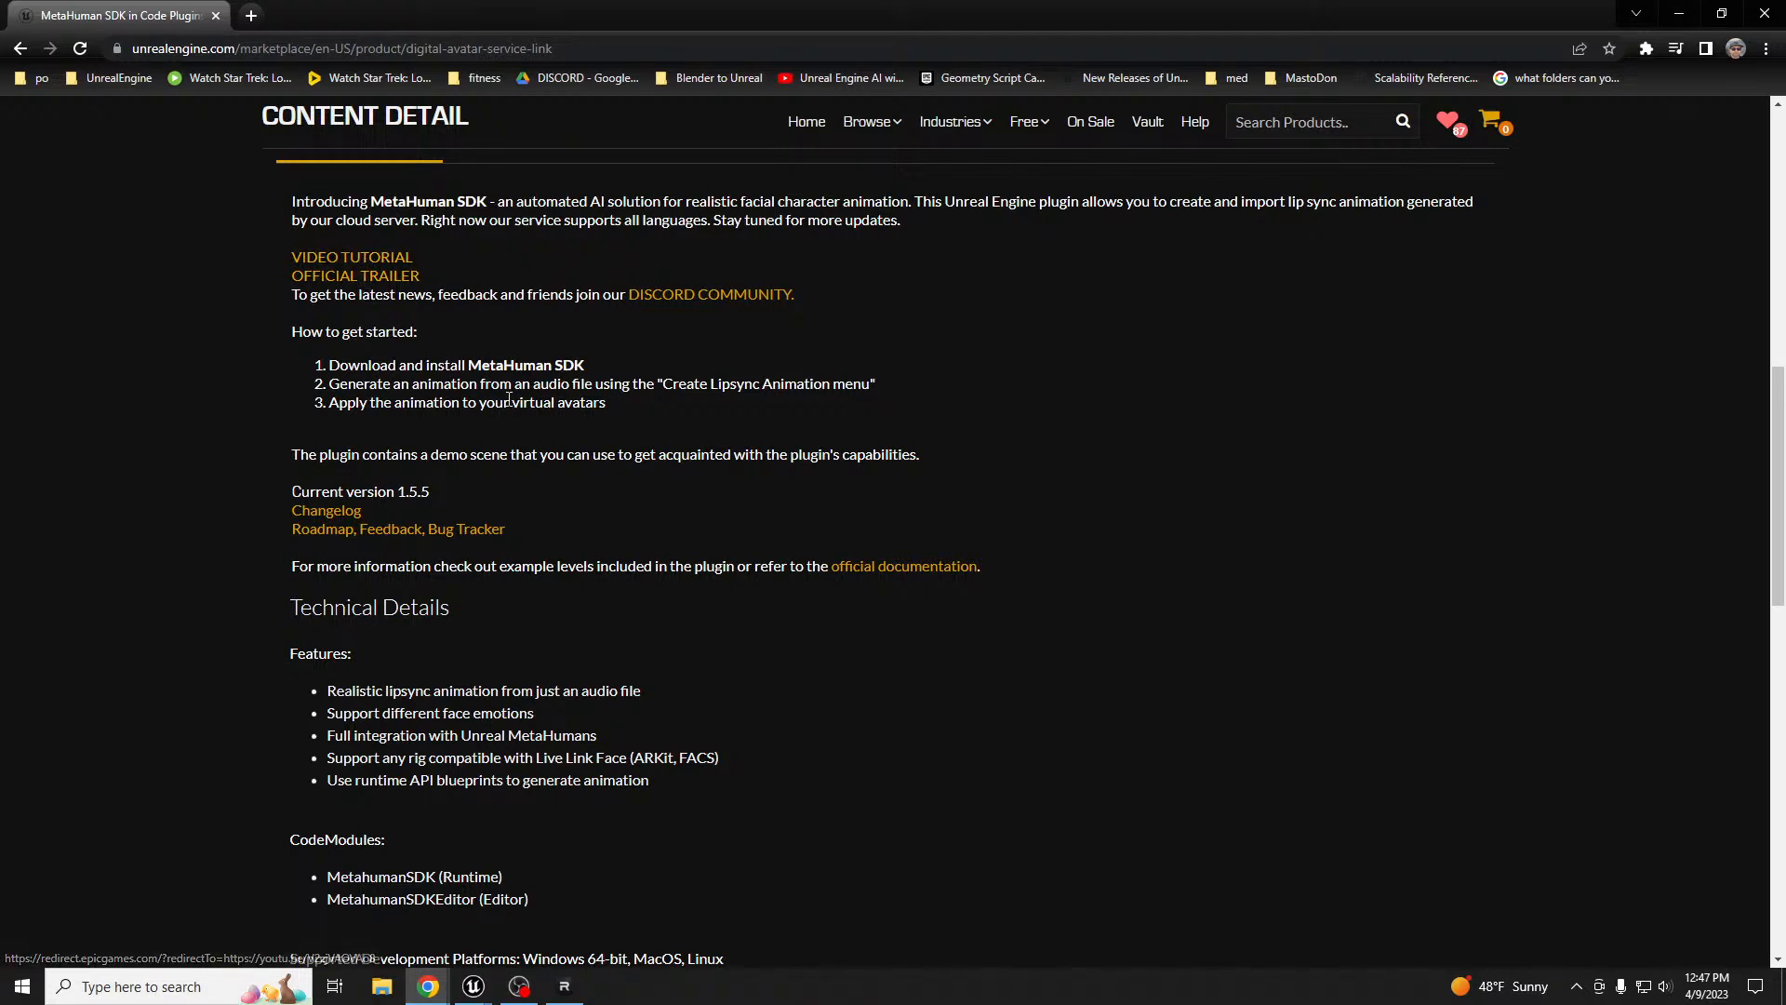
# - Open the plugin's official documentation, read the plugin activation instructions about the API token, and switch back to Unreal Editor
pyautogui.click(901, 565)
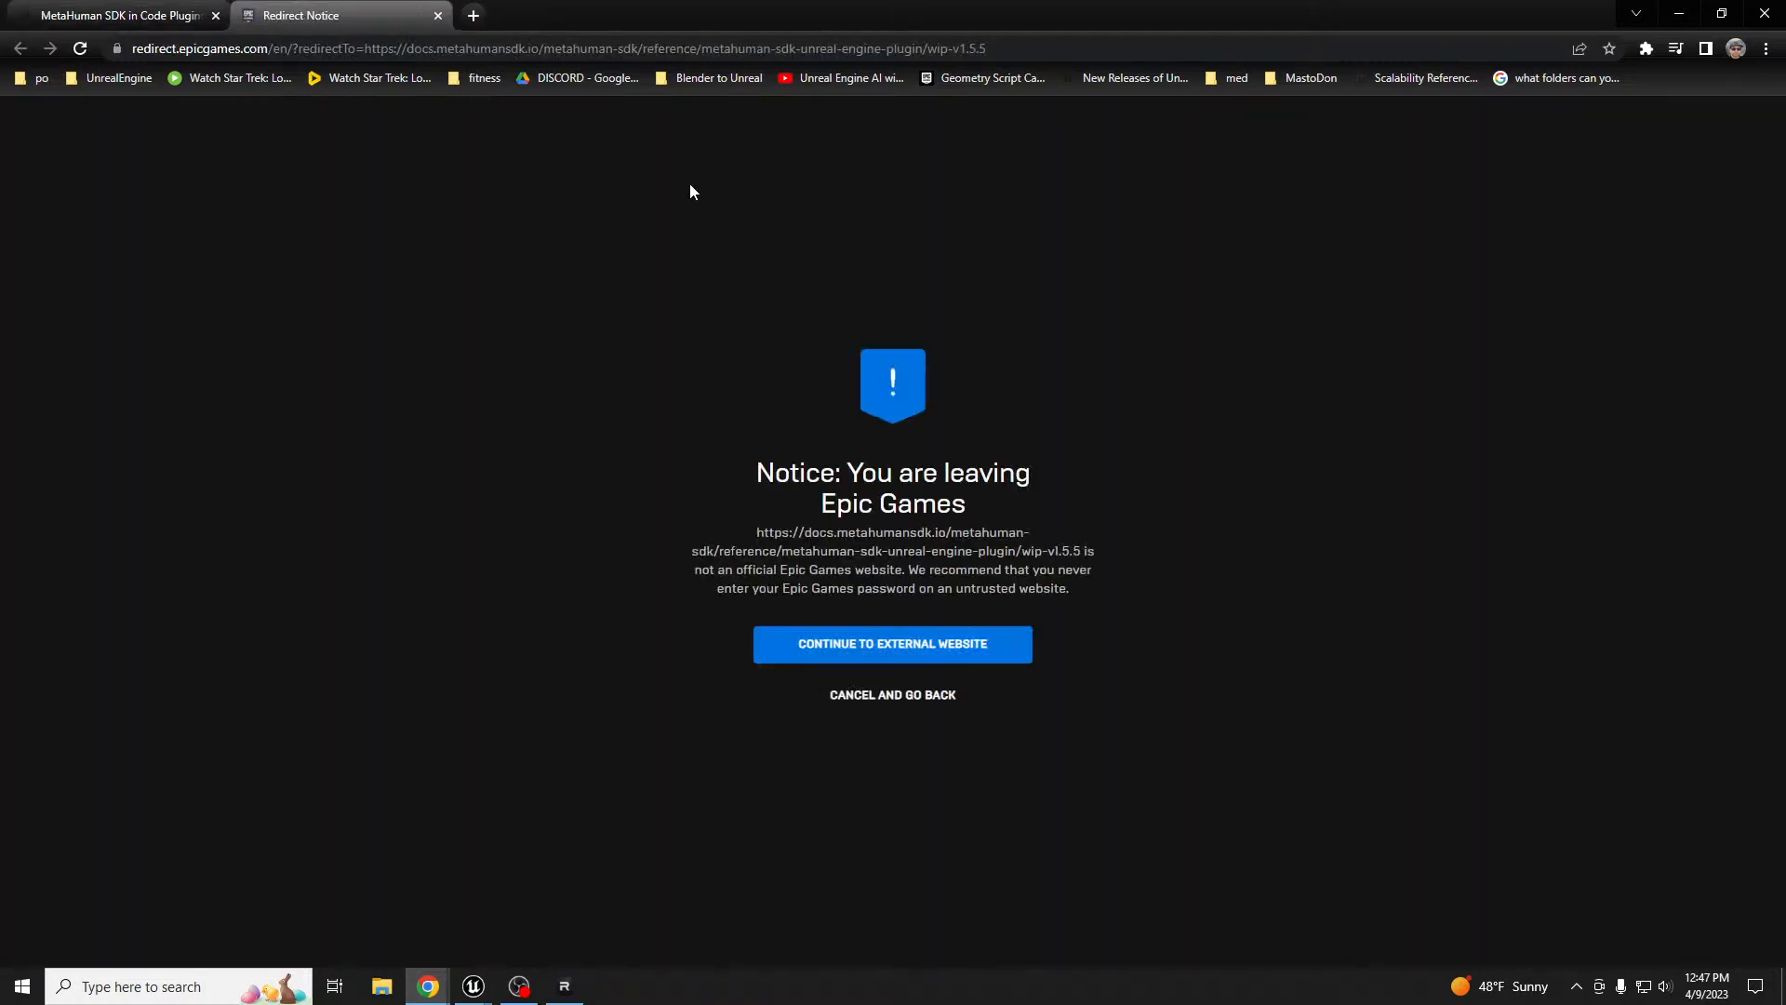
pyautogui.click(856, 642)
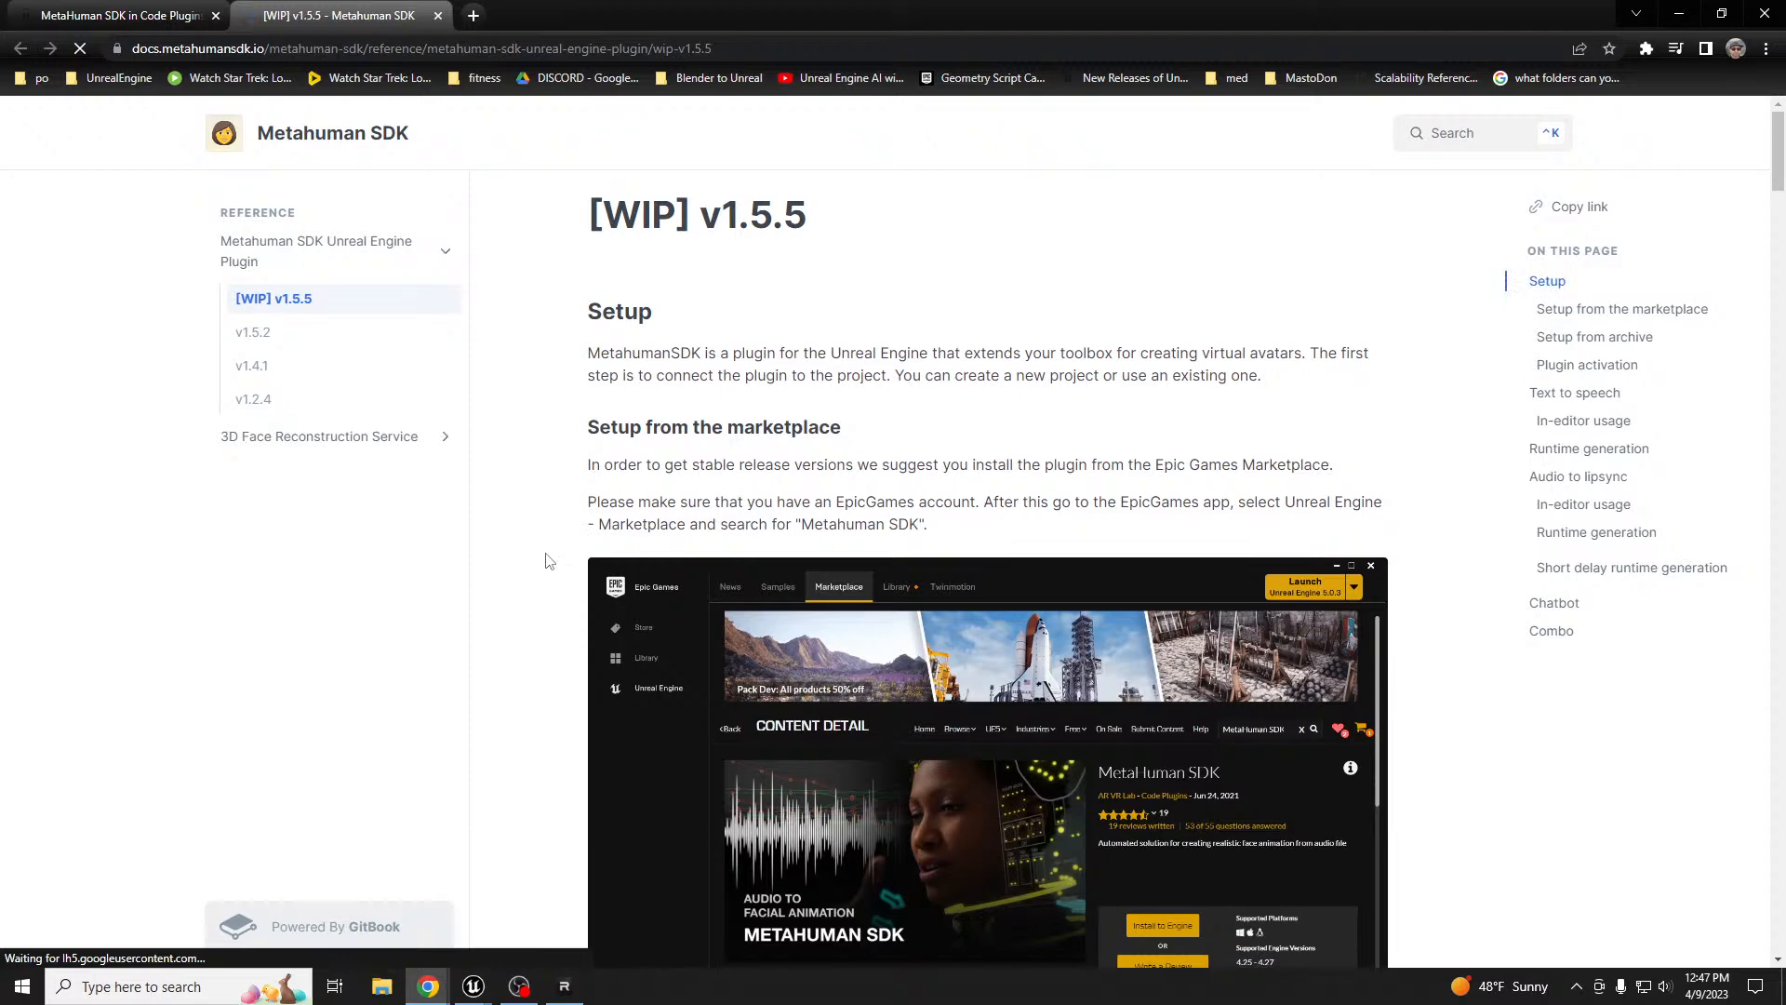
pyautogui.scroll(-2, 543, 543)
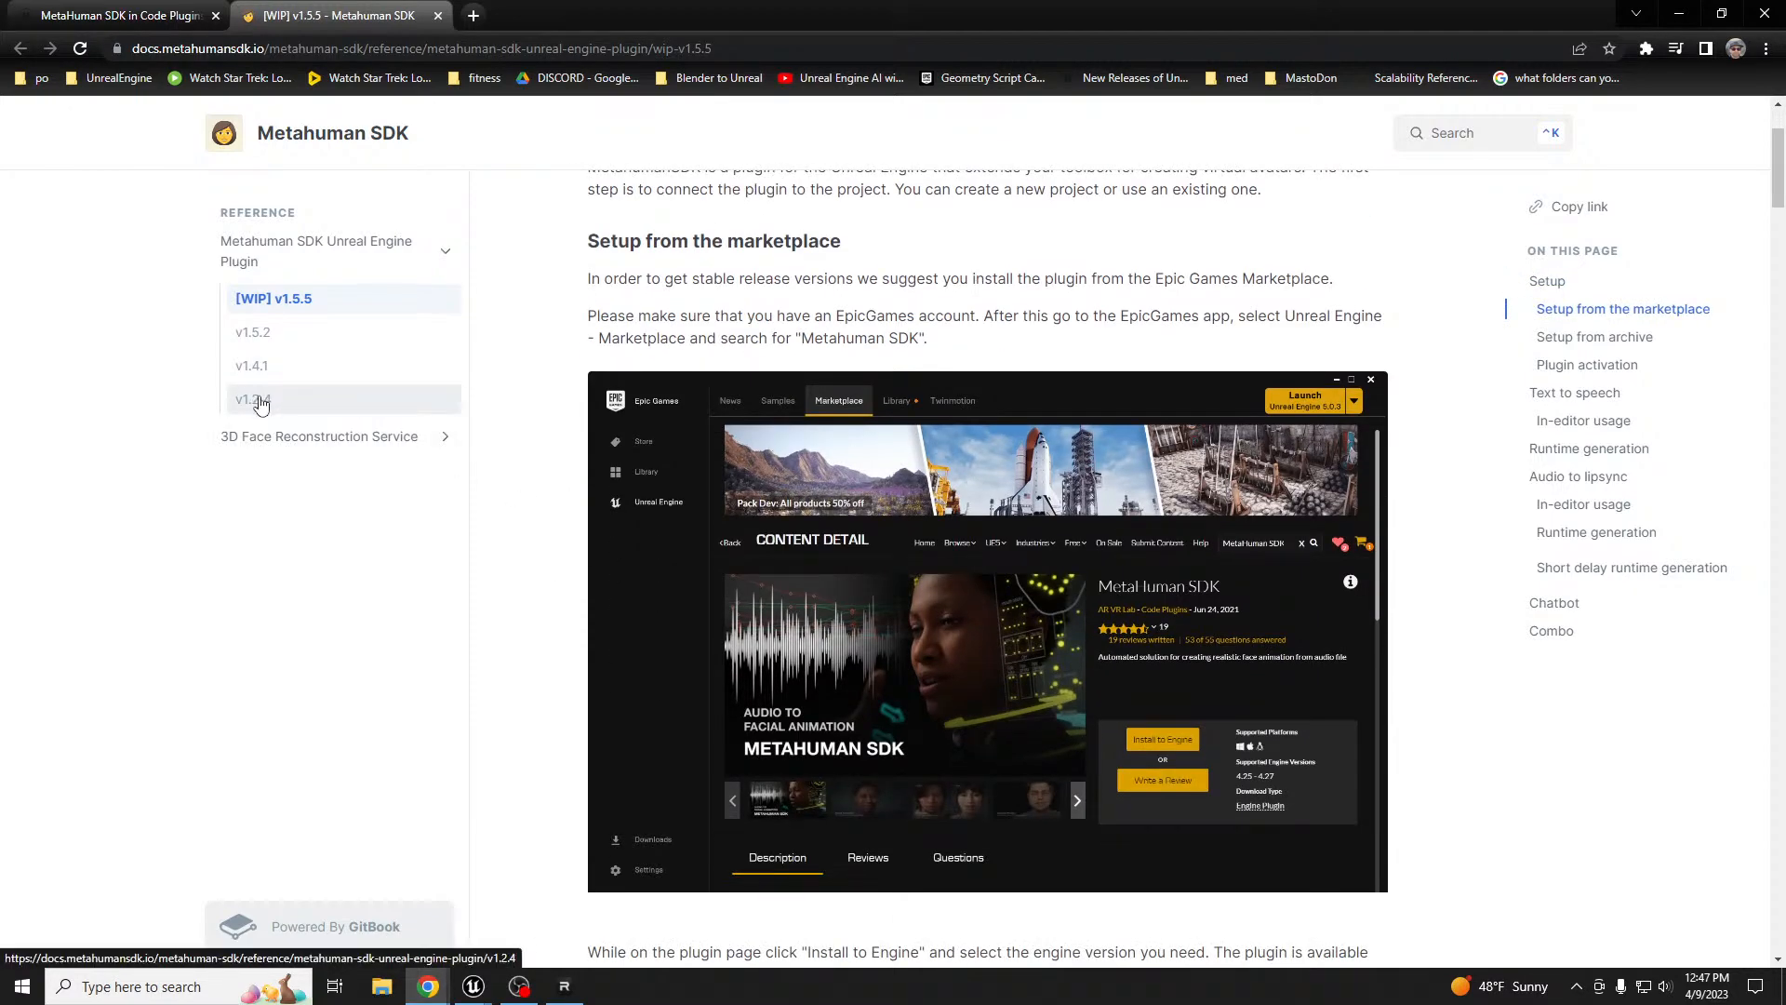
pyautogui.scroll(-8, 524, 544)
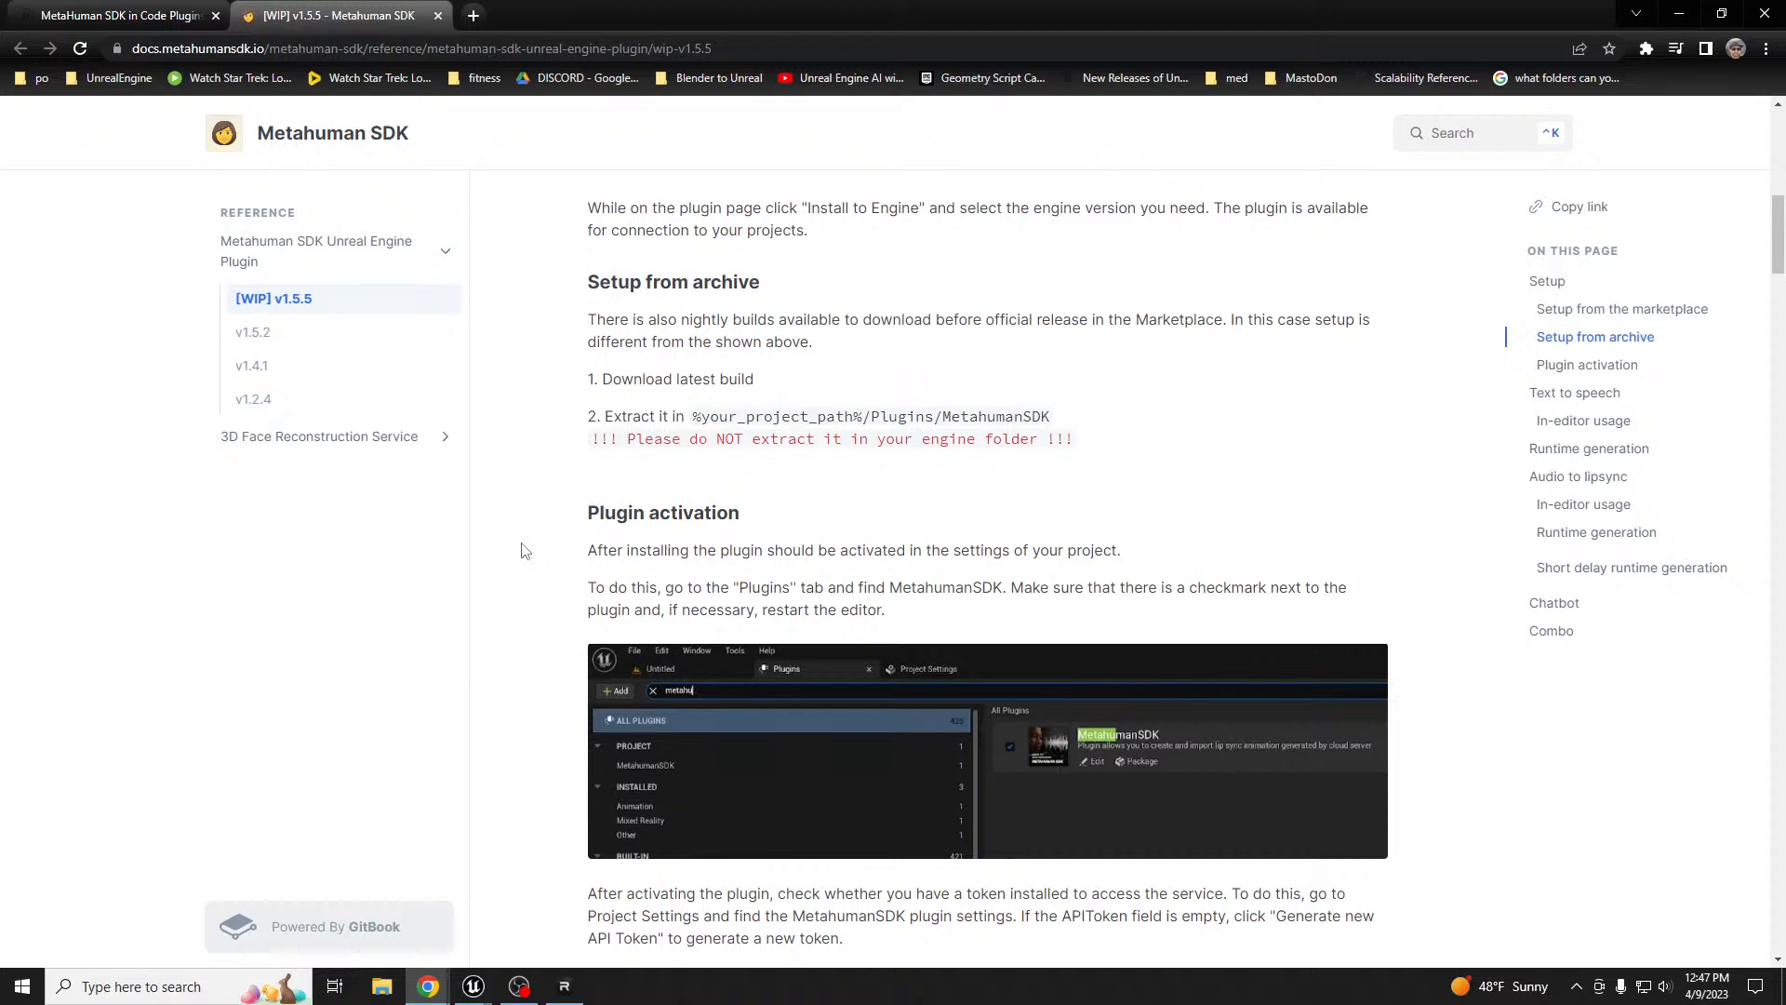
pyautogui.scroll(-2, 546, 584)
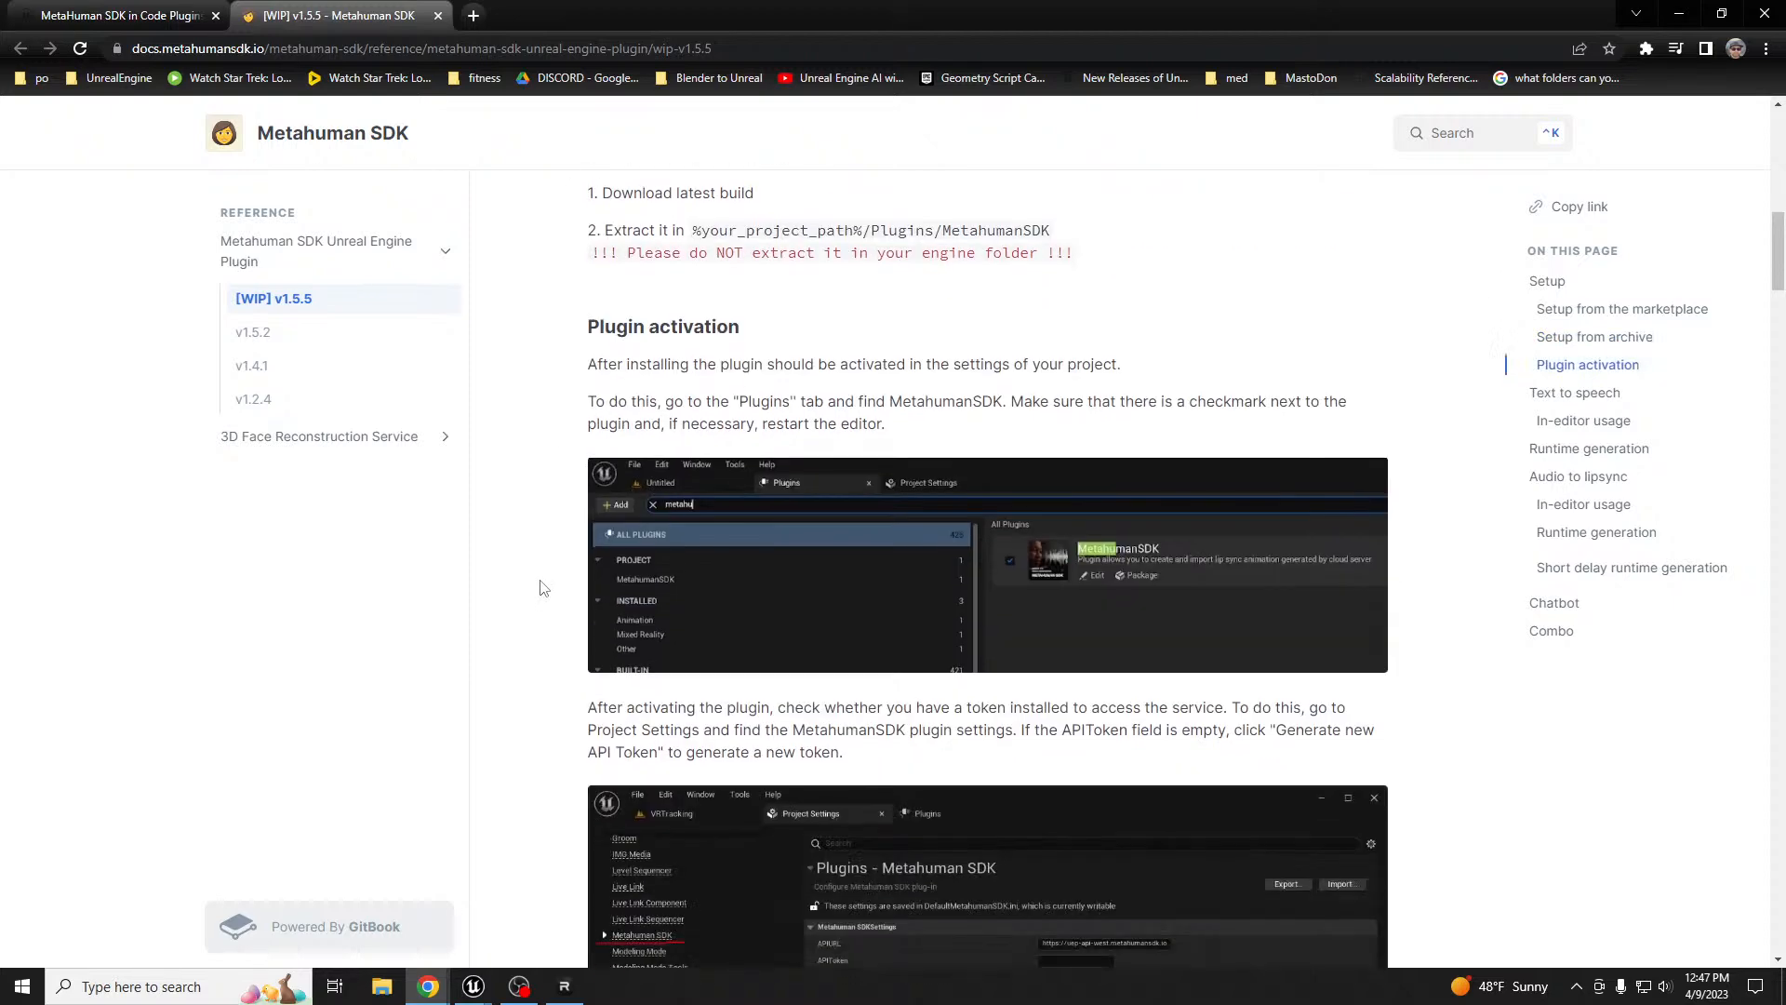
pyautogui.scroll(-4, 544, 588)
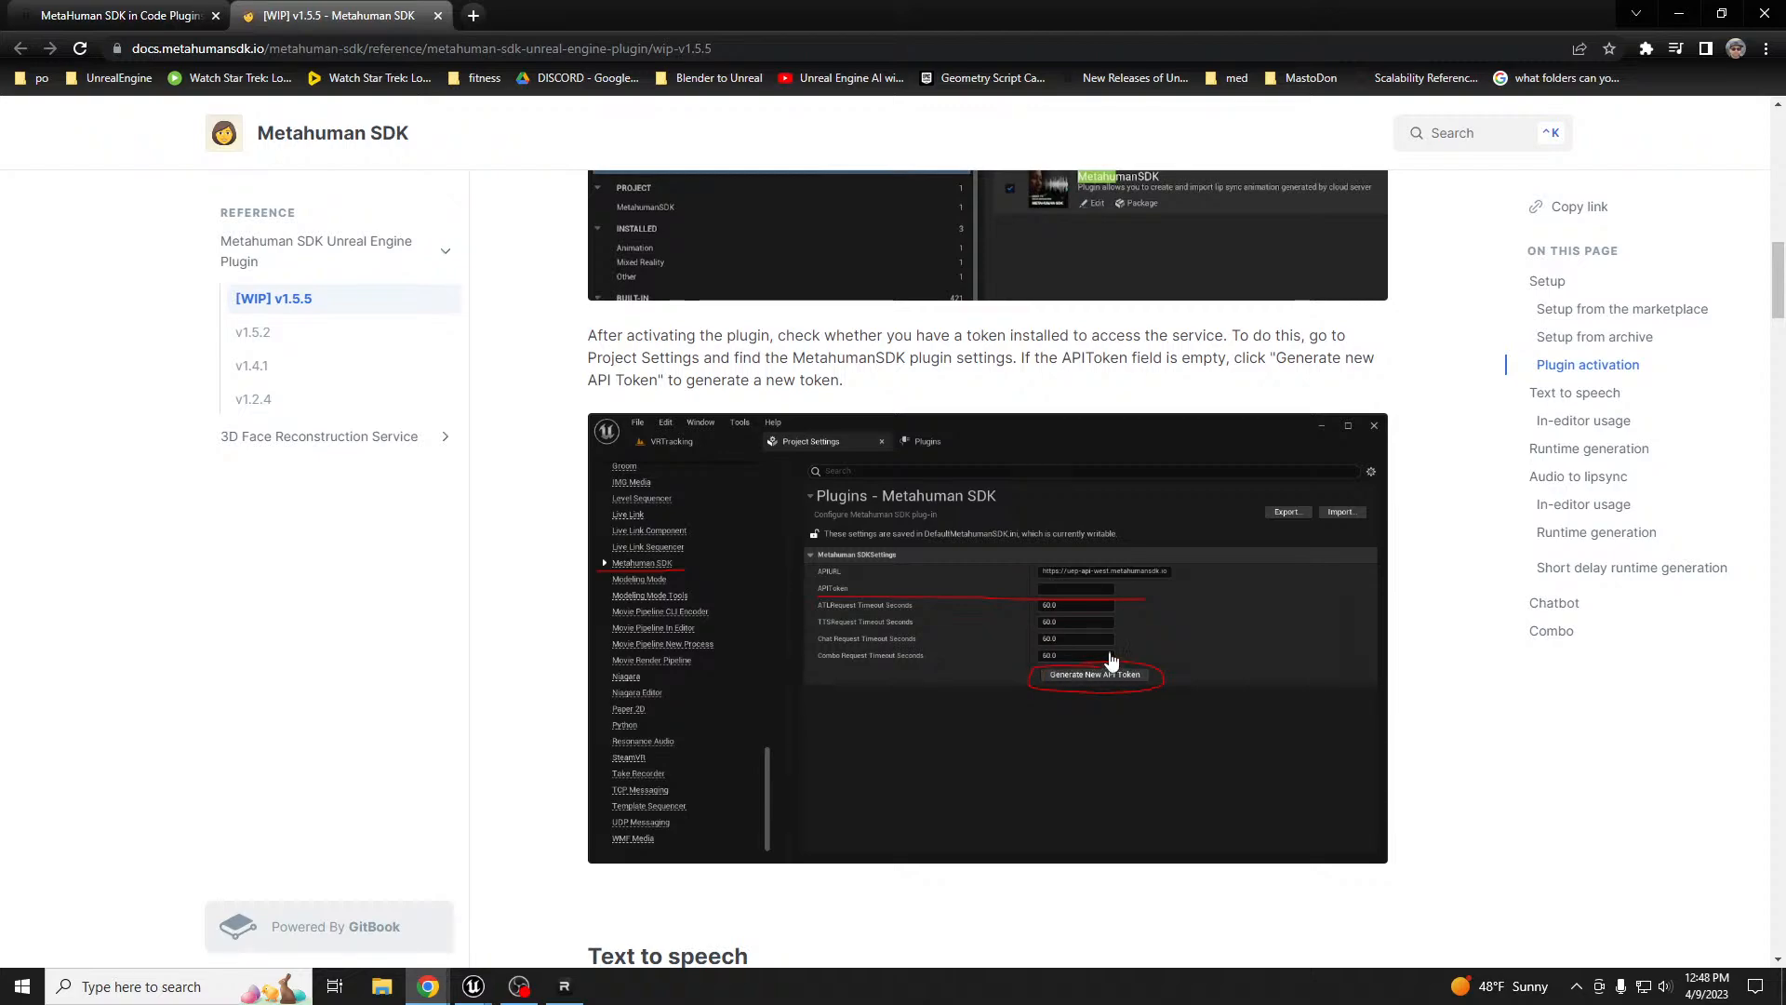
pyautogui.moveTo(772, 7); pyautogui.dragTo(0, 288)
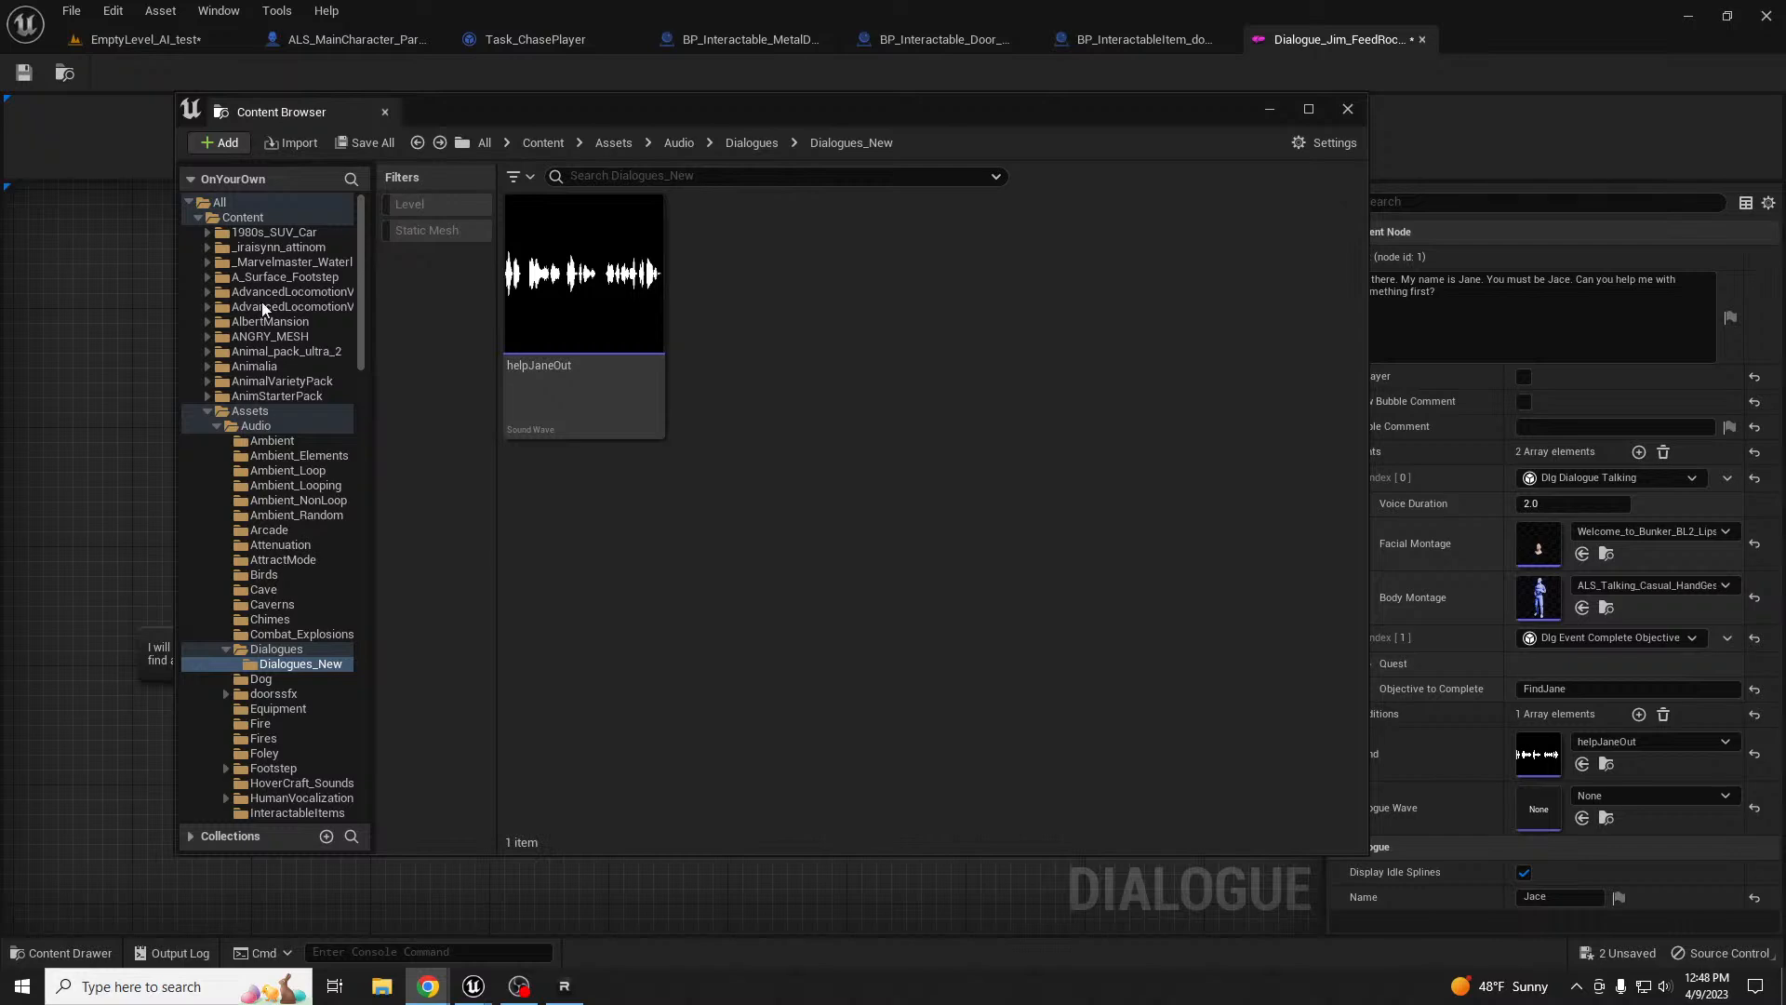
pyautogui.click(105, 17)
pyautogui.click(105, 17)
pyautogui.click(168, 179)
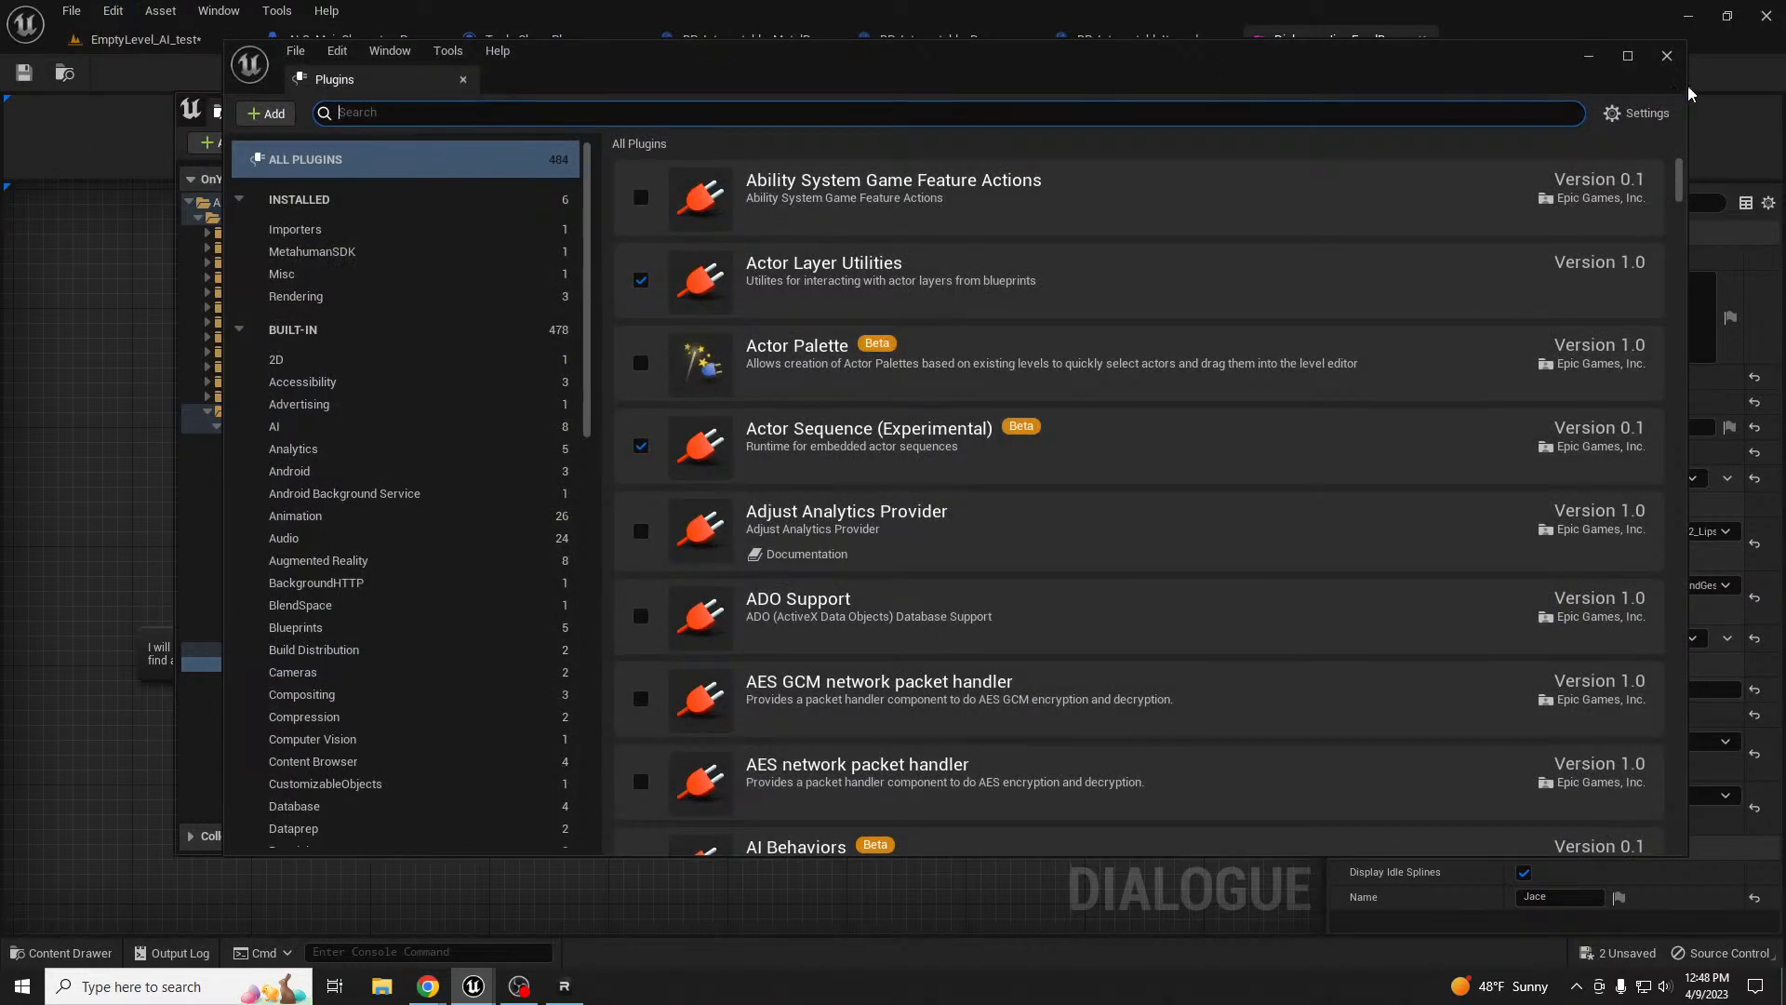
pyautogui.click(1667, 55)
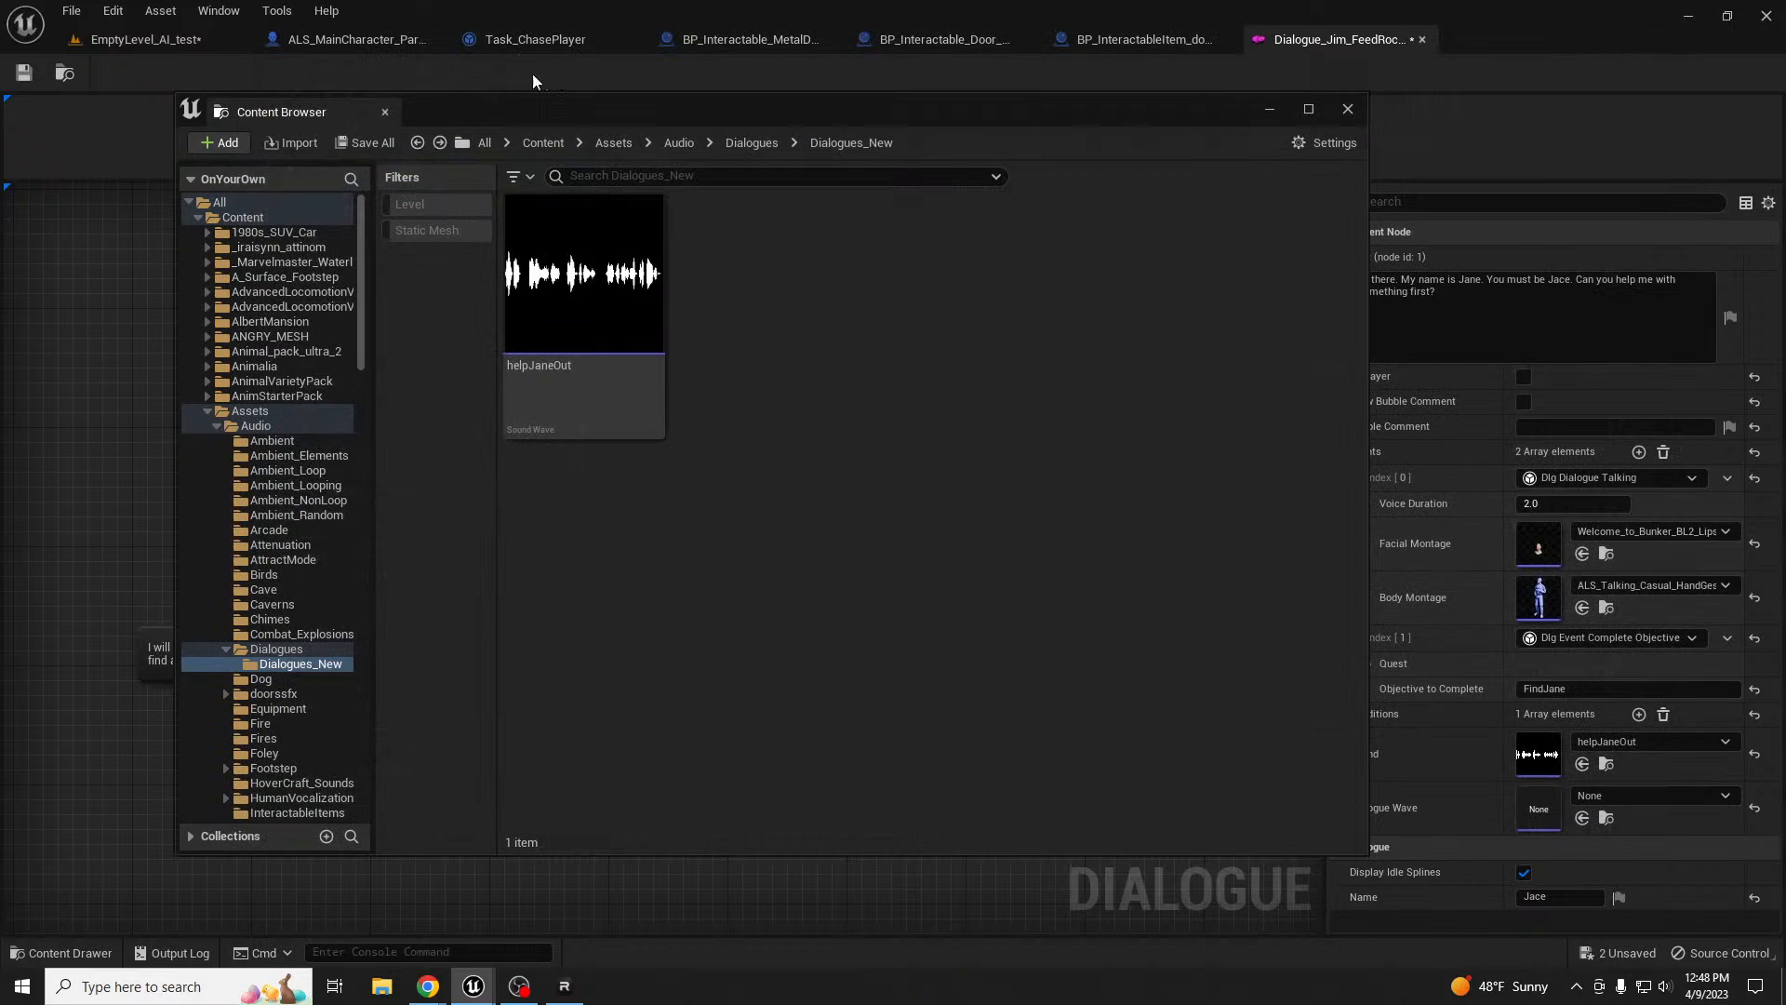
# - Open the Metahuman SDK plugin page in the project settings to examine its API token configuration
pyautogui.click(113, 15)
pyautogui.click(167, 156)
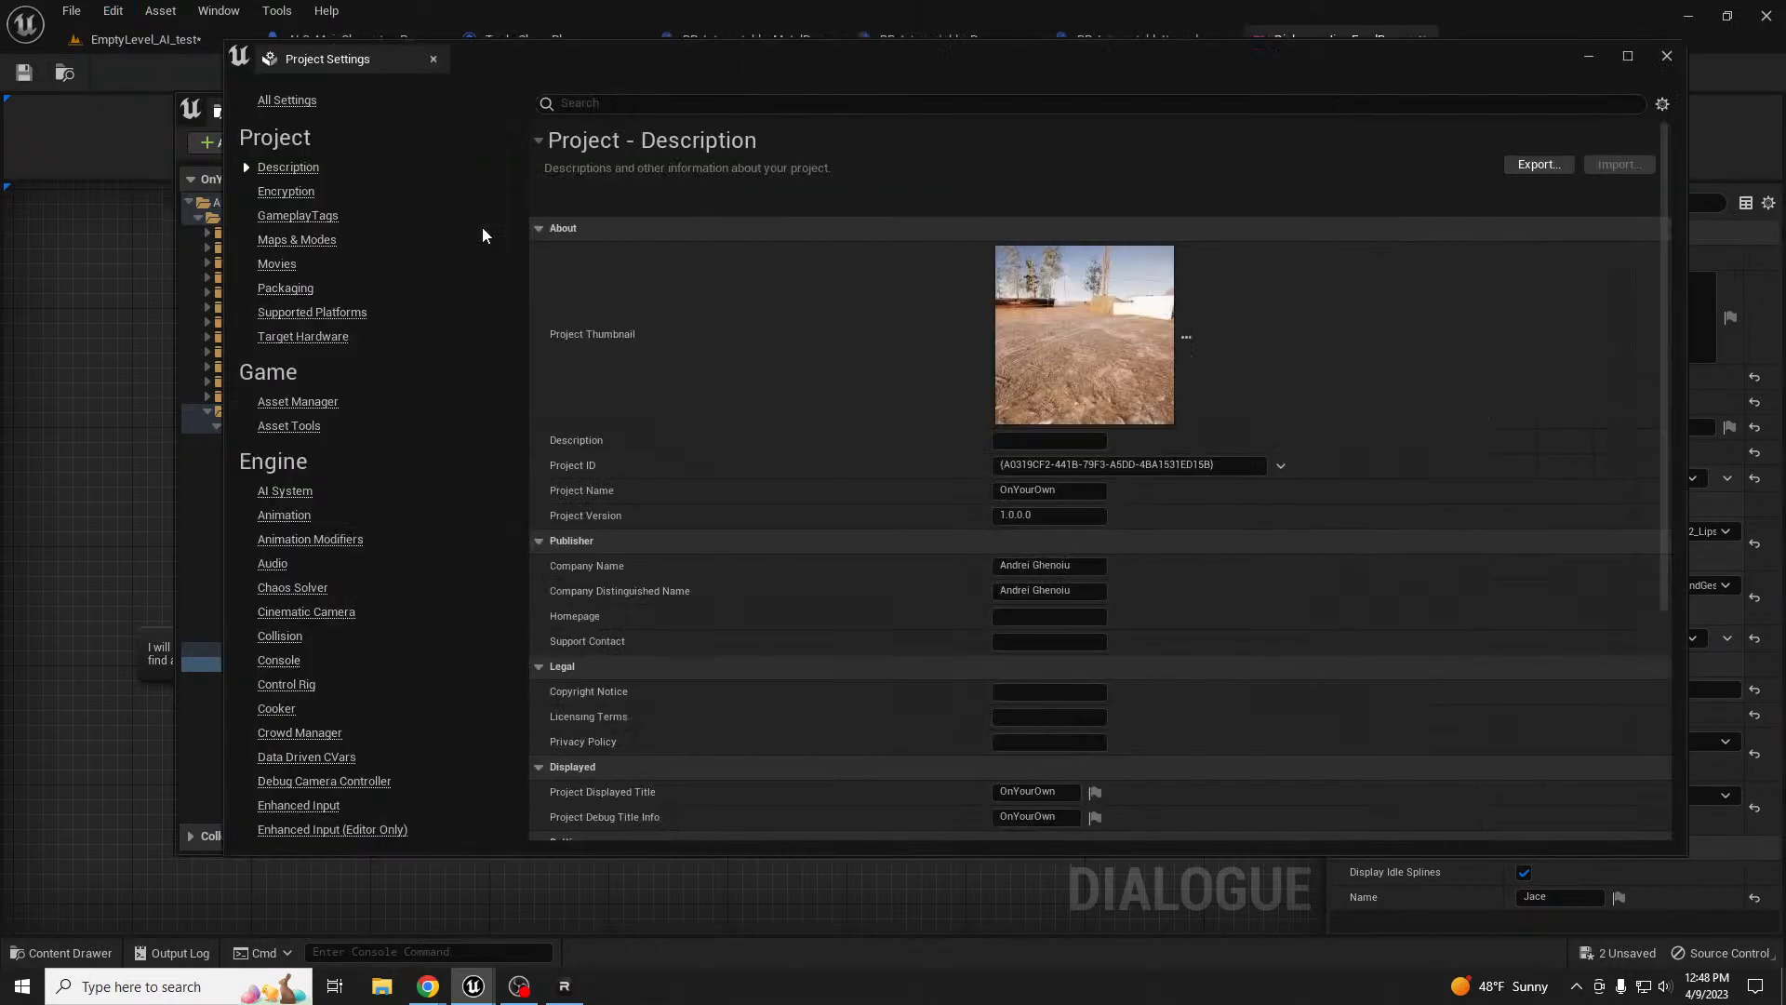
pyautogui.moveTo(484, 300); pyautogui.dragTo(487, 749)
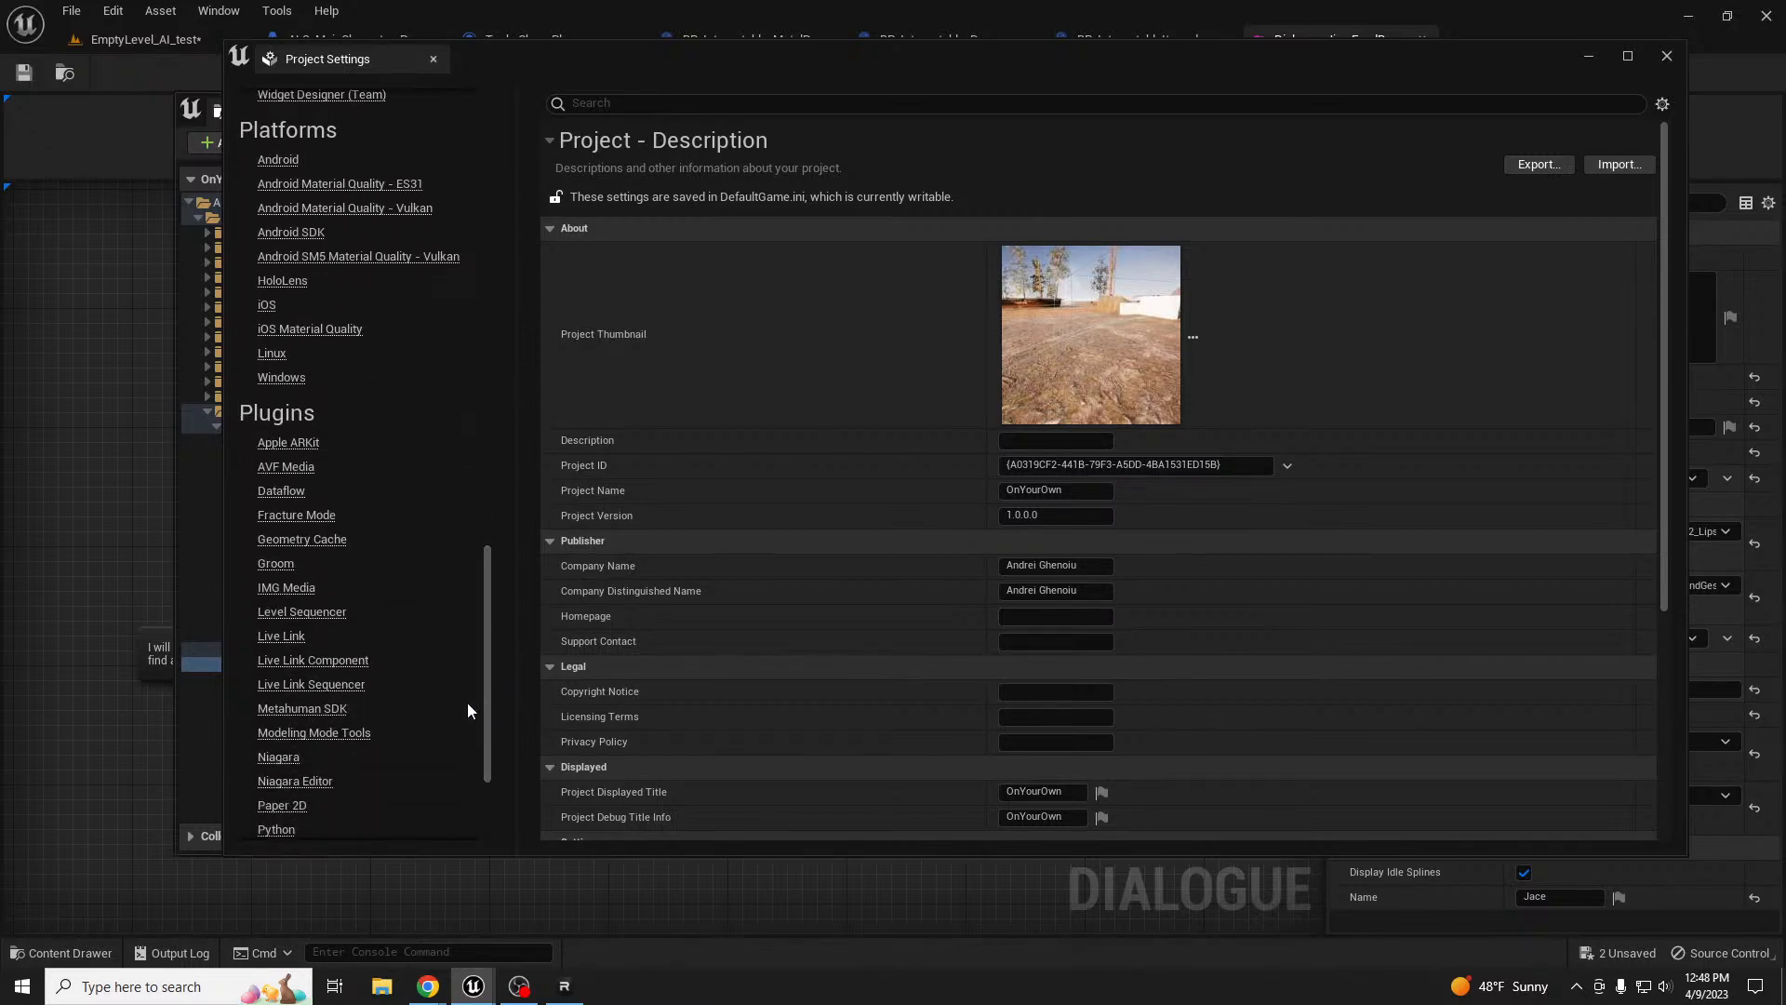
pyautogui.scroll(-1, 317, 672)
pyautogui.click(316, 679)
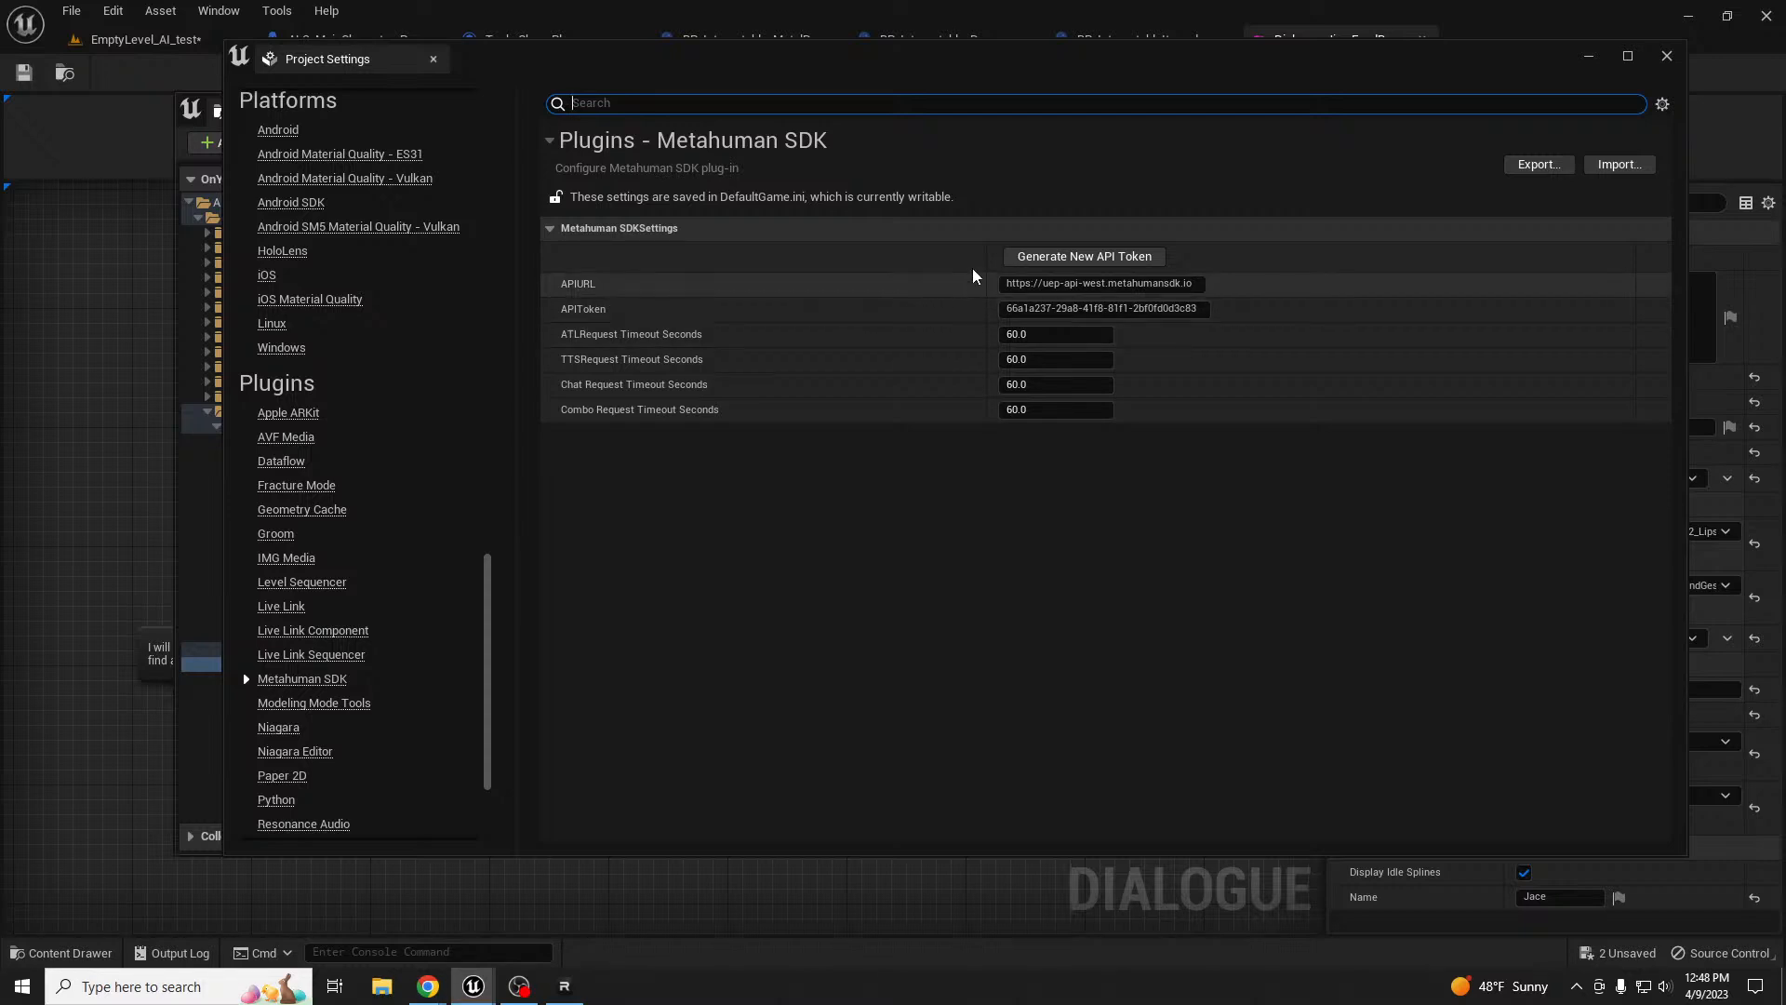
# - Read the MetaHuman SDK documentation on text to speech, runtime generation and audio to lipsync in the browser, and return to Unreal Editor
pyautogui.moveTo(758, 69); pyautogui.dragTo(1785, 129)
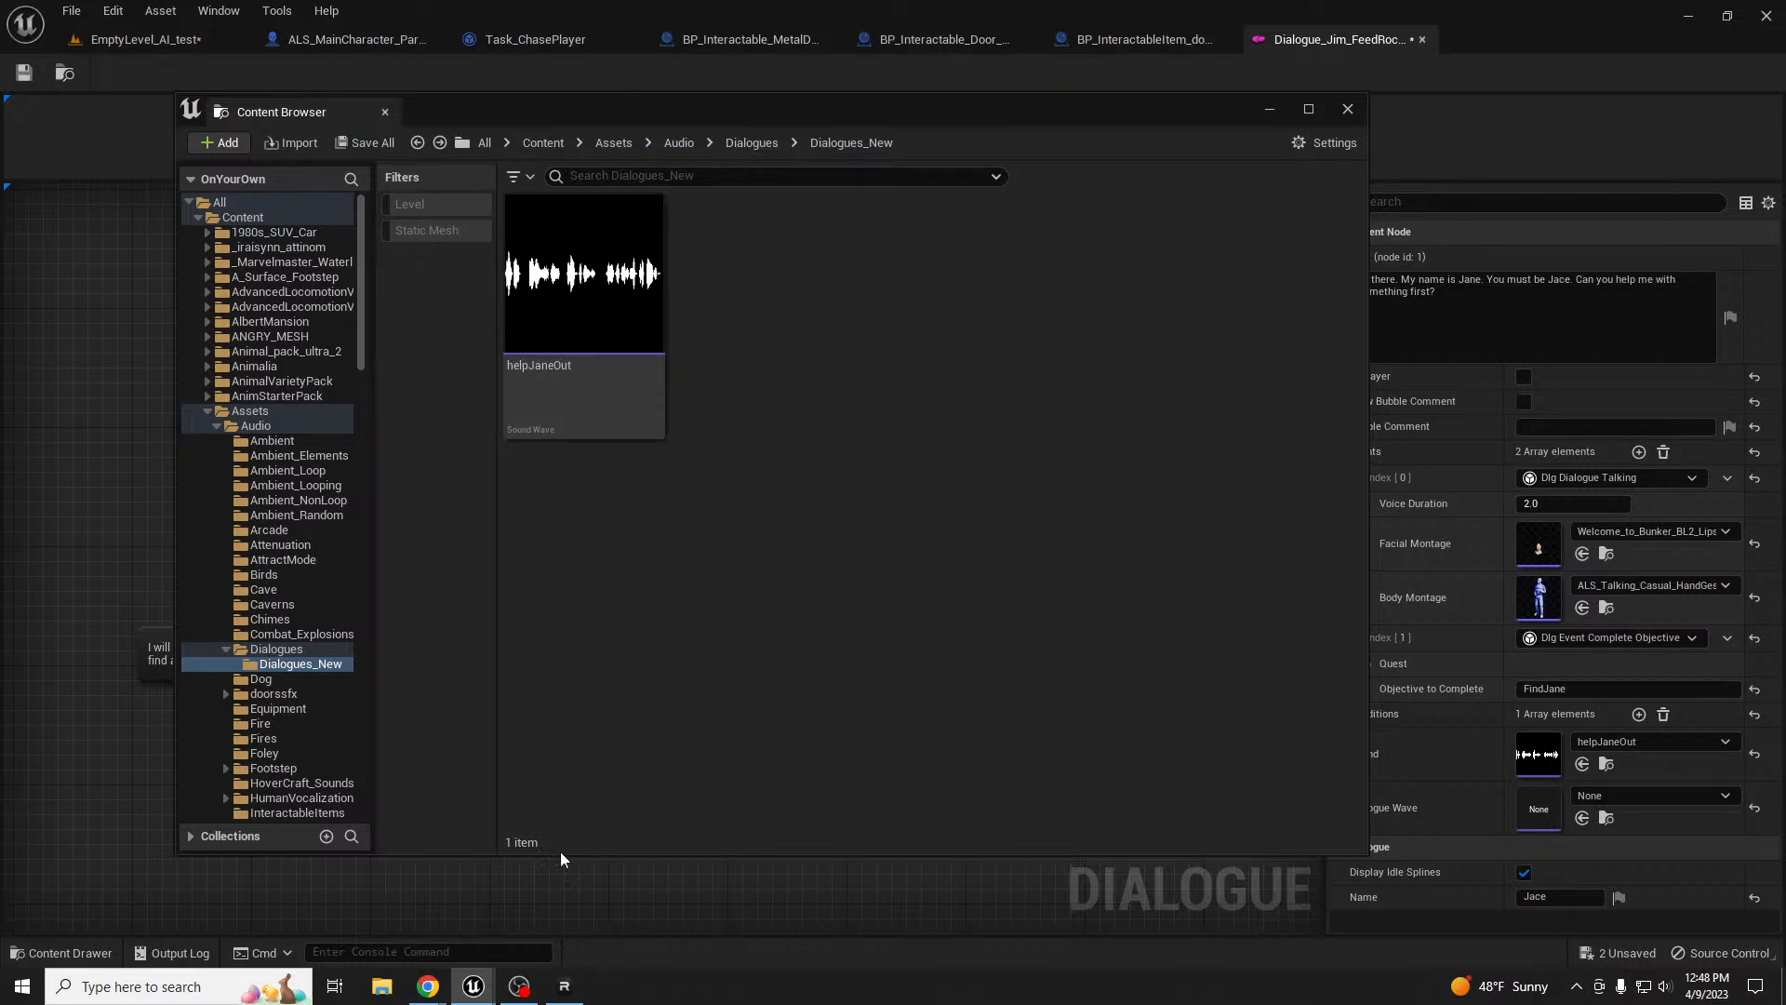
pyautogui.click(644, 877)
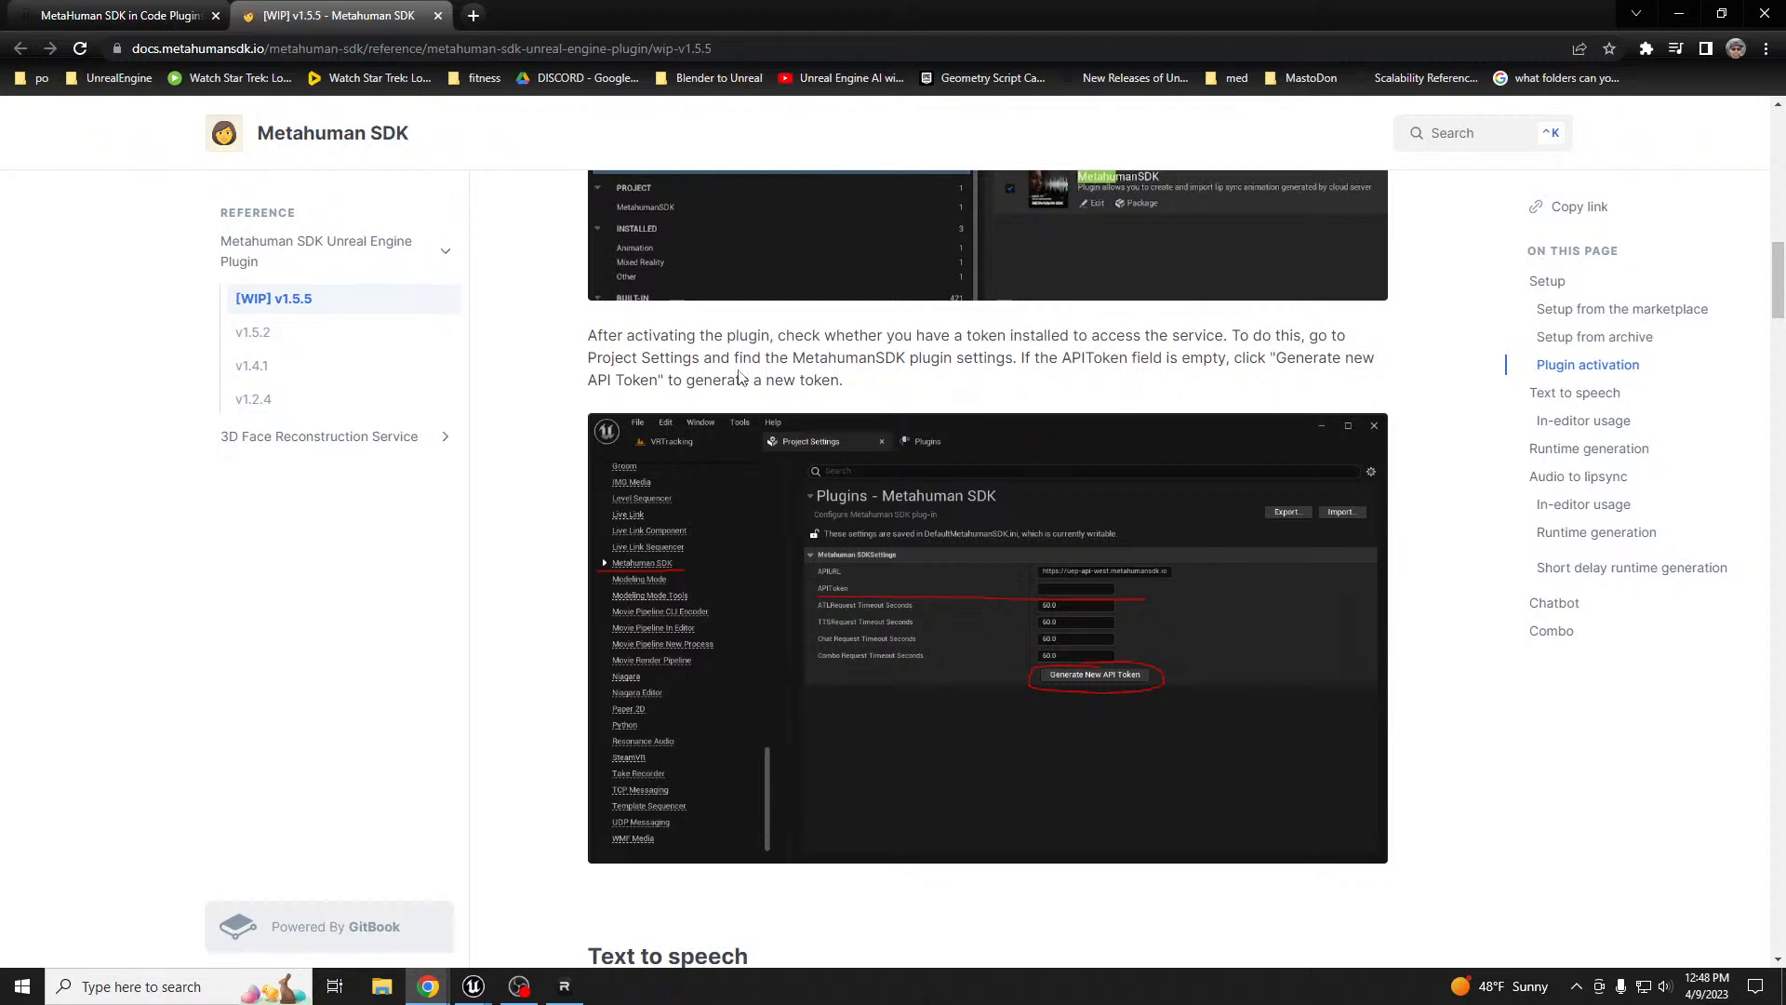
pyautogui.scroll(-4, 614, 514)
pyautogui.scroll(-2, 549, 549)
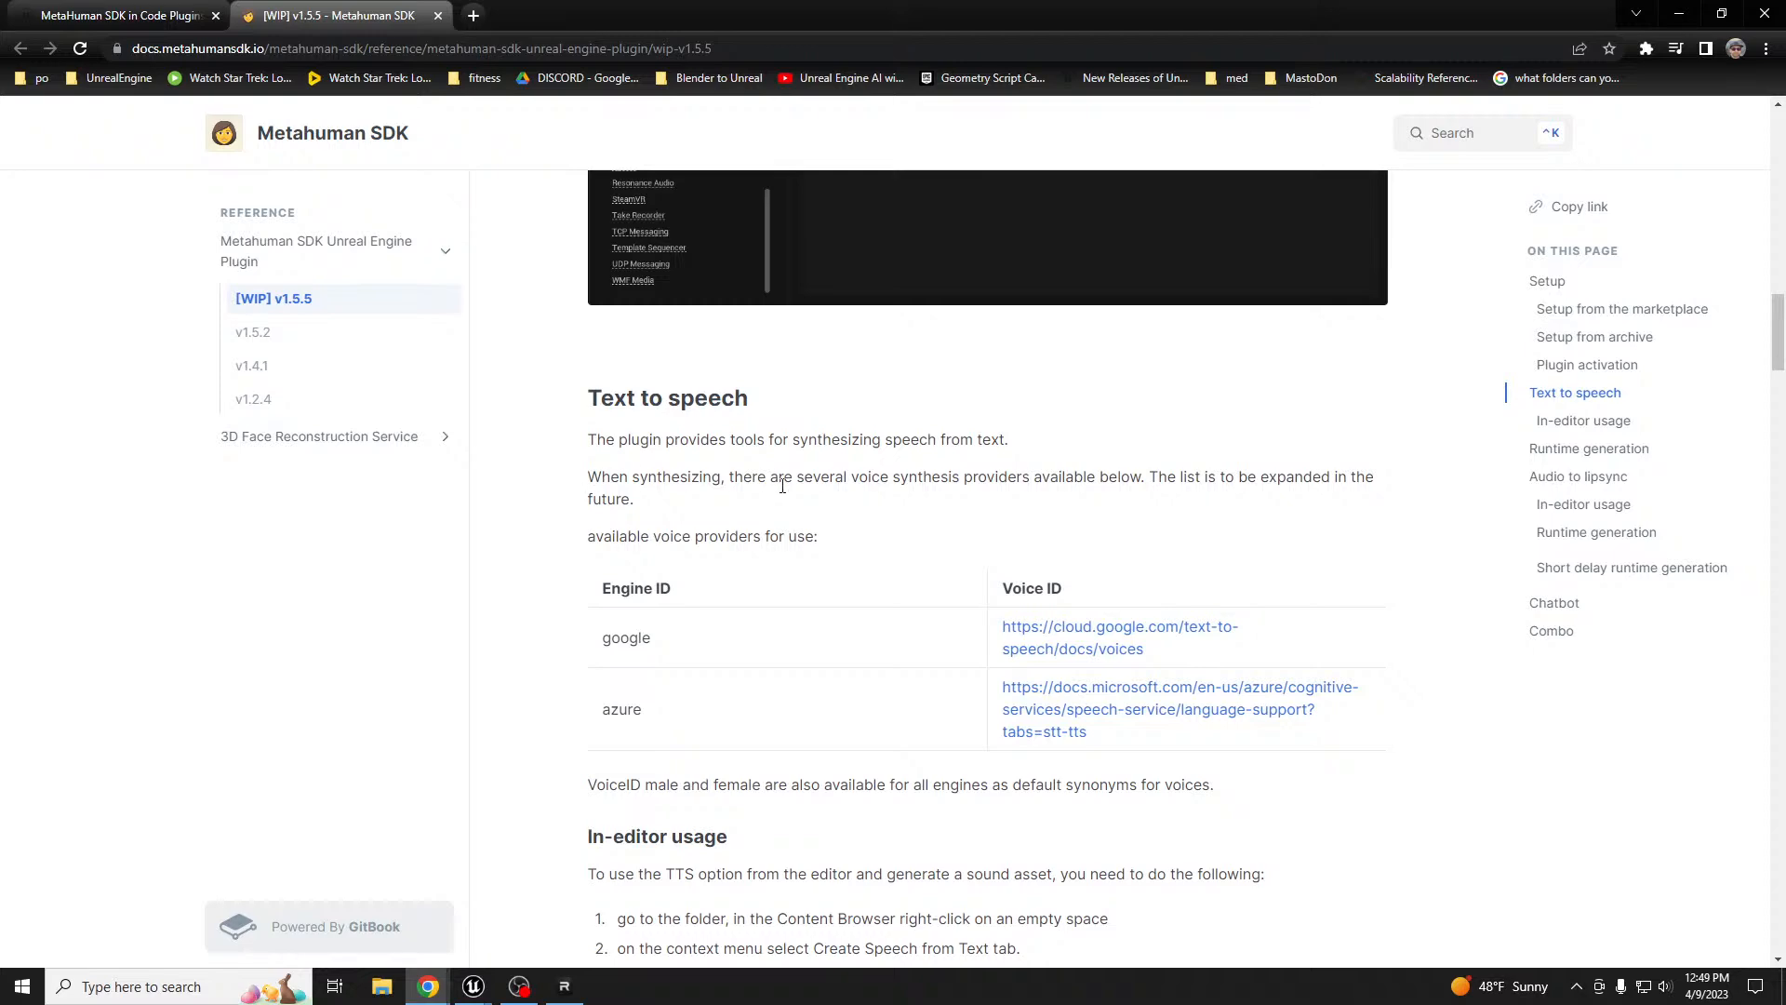
pyautogui.scroll(-11, 558, 563)
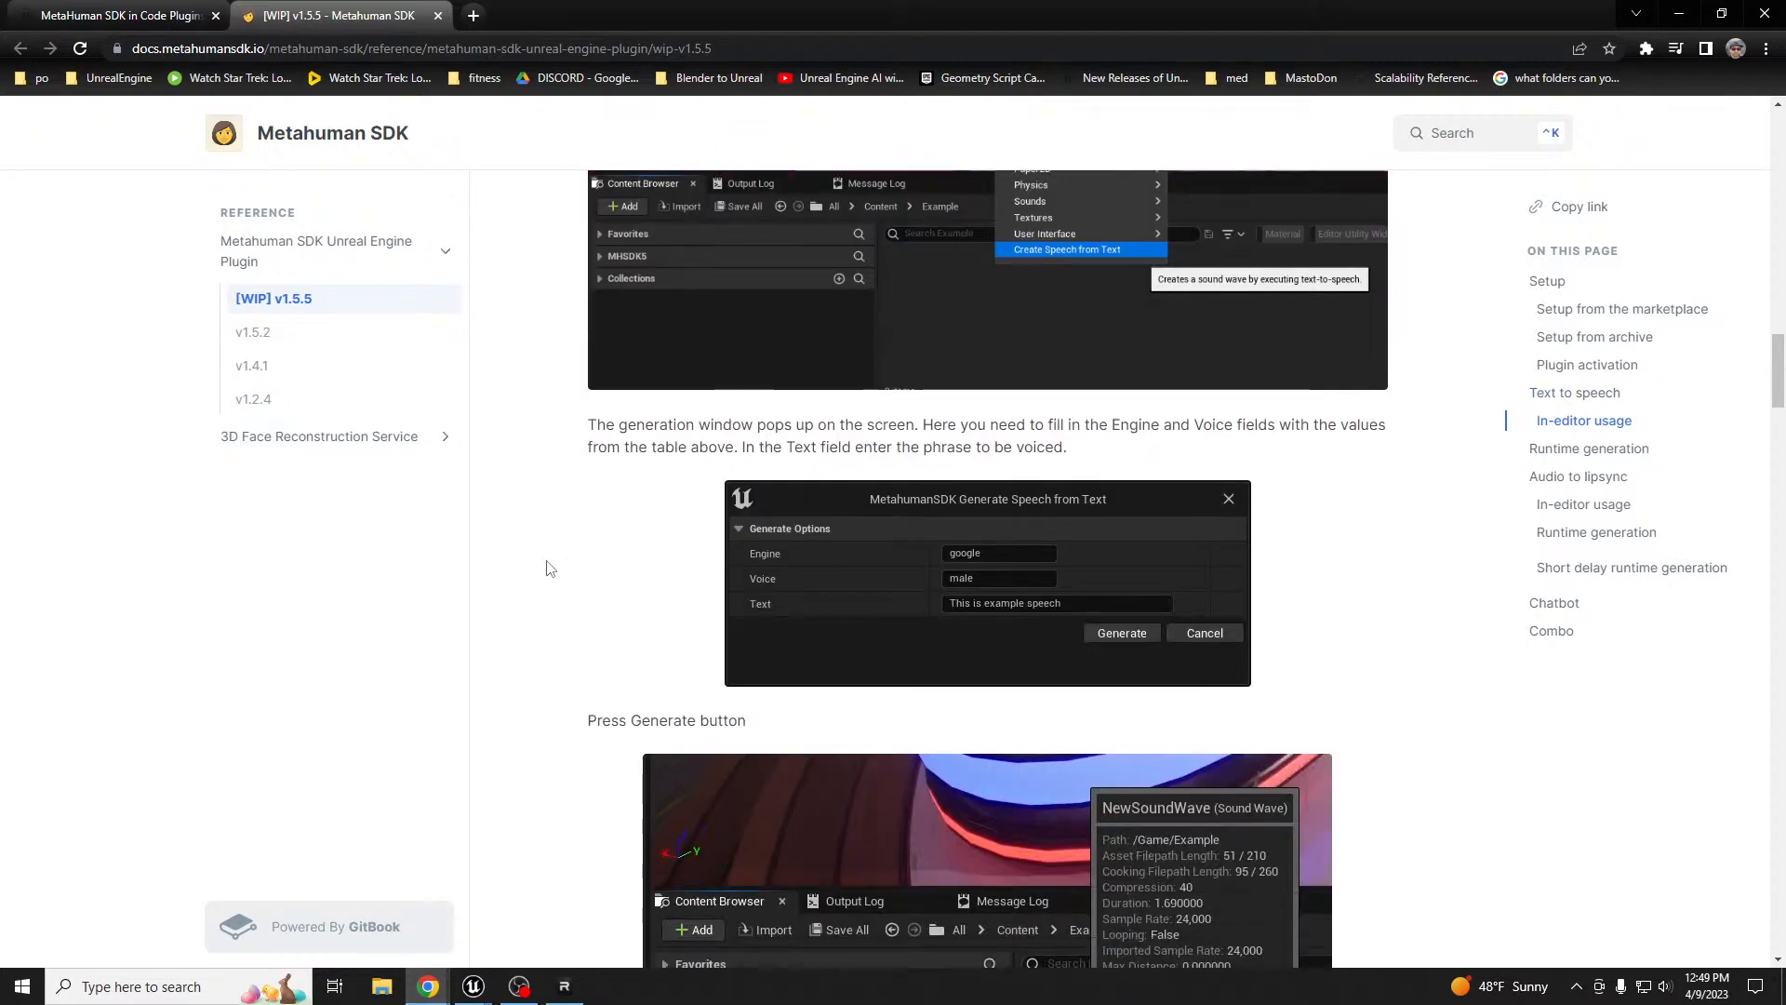
pyautogui.scroll(-10, 547, 568)
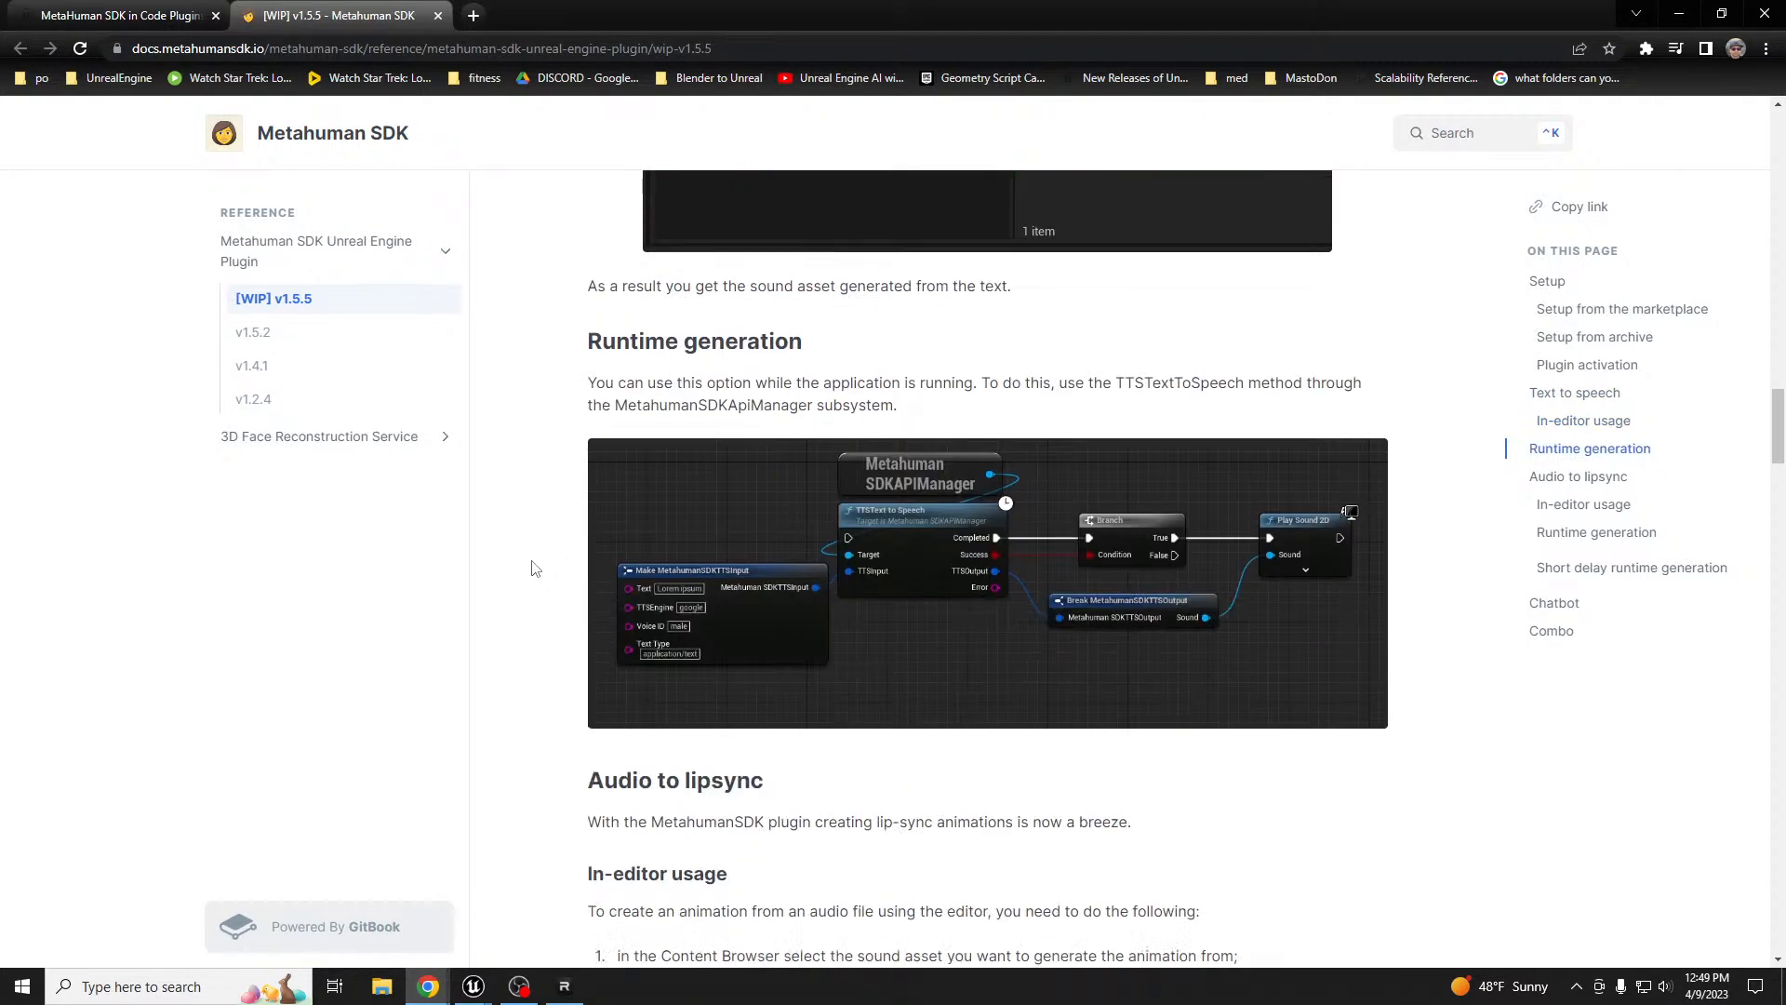
pyautogui.scroll(-6, 535, 568)
pyautogui.scroll(6, 533, 566)
pyautogui.hotkey('alt', 'Tab')
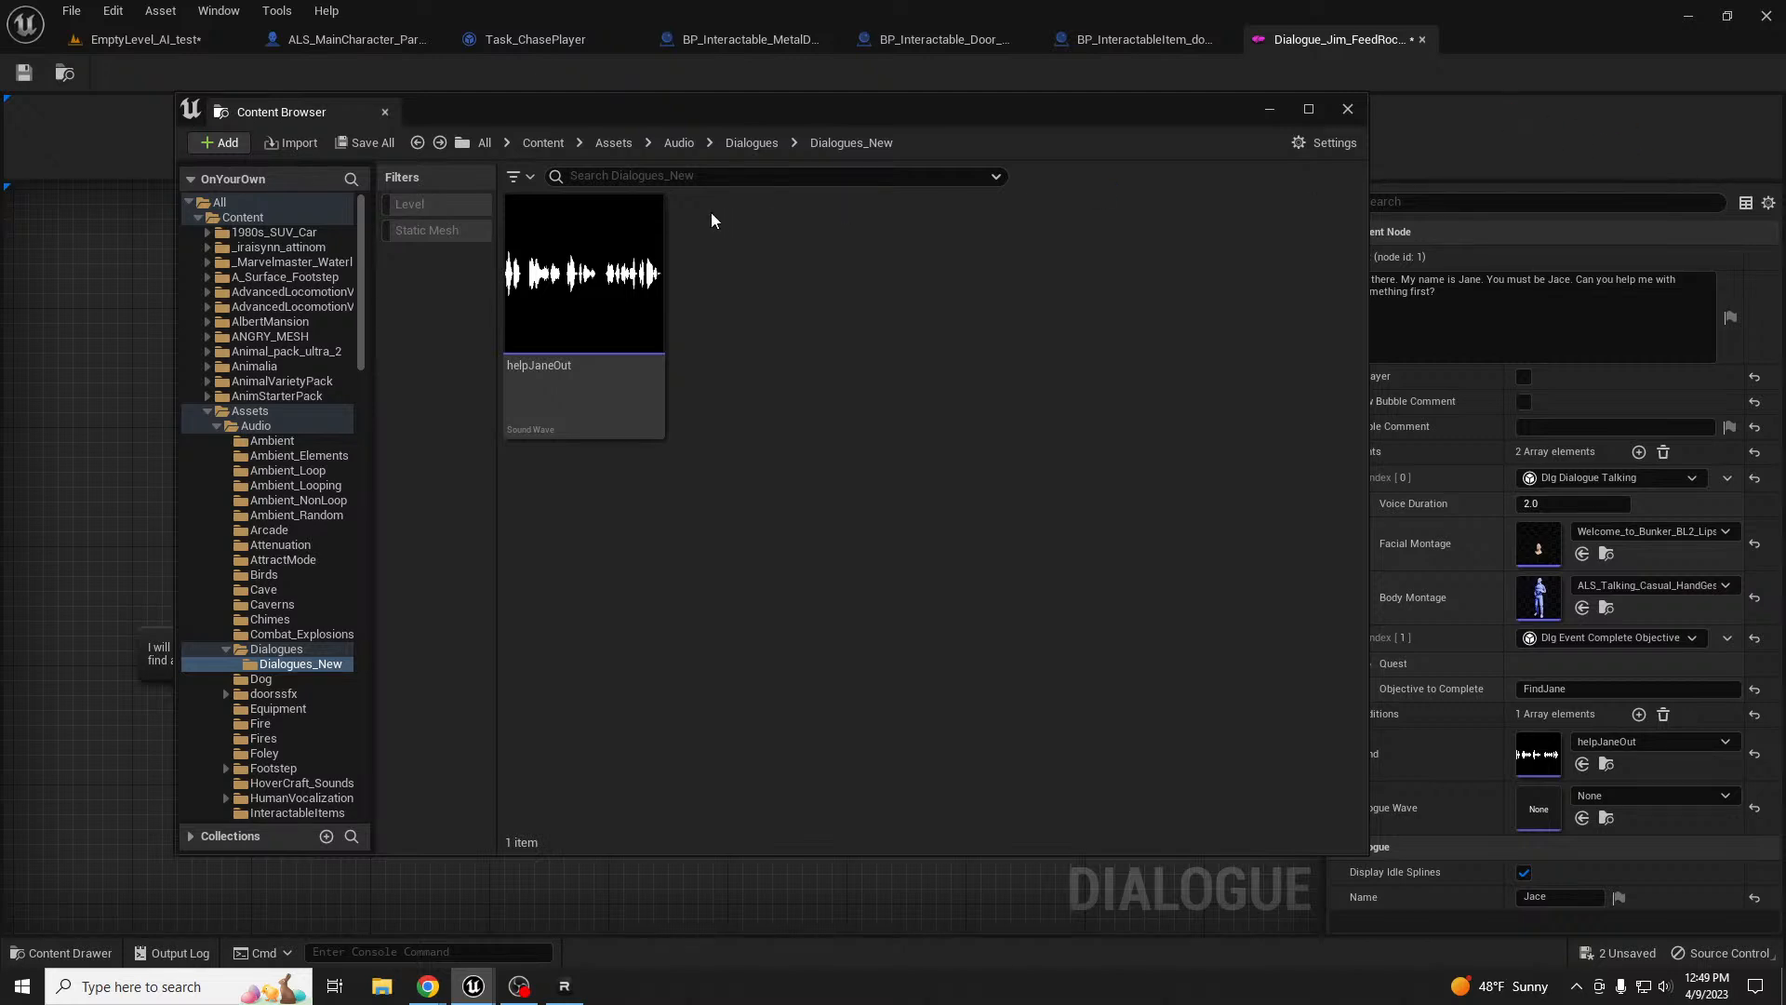
# - Try to generate a lipsync animation from the helpJaneOut sound wave, with the mappings mode set to EMetahuman
pyautogui.click(605, 251)
pyautogui.rightClick(606, 249)
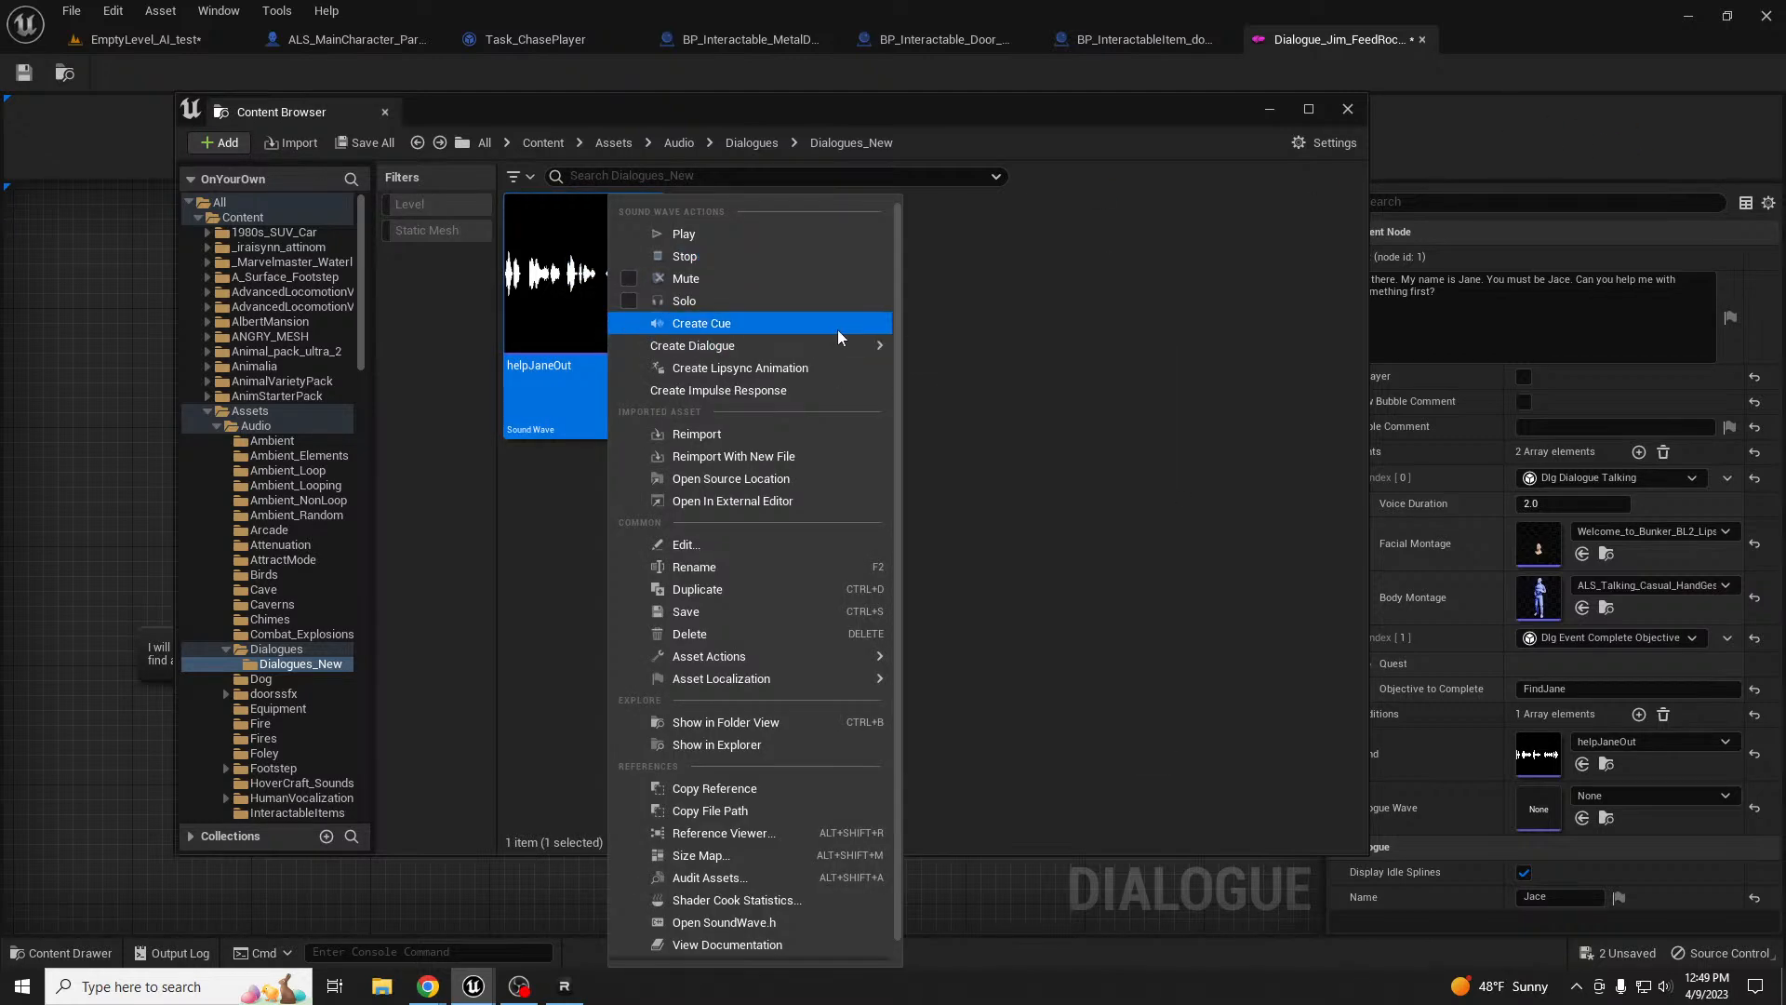
pyautogui.moveTo(834, 342)
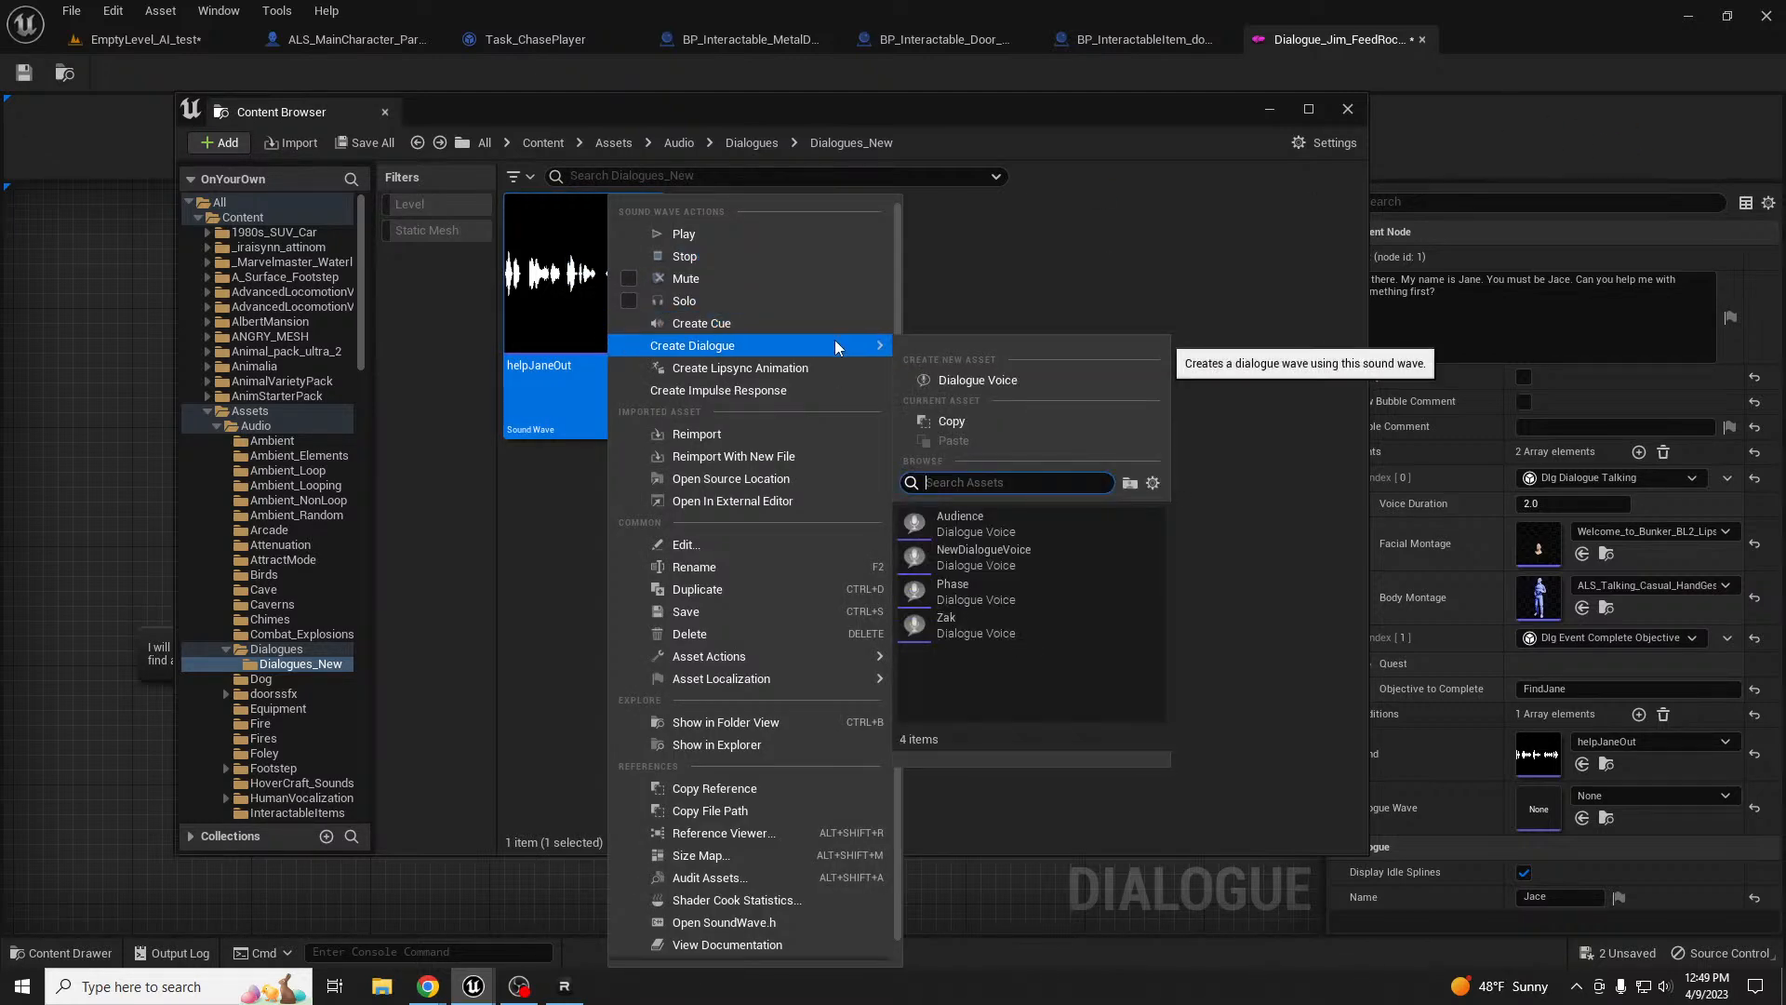
pyautogui.click(759, 368)
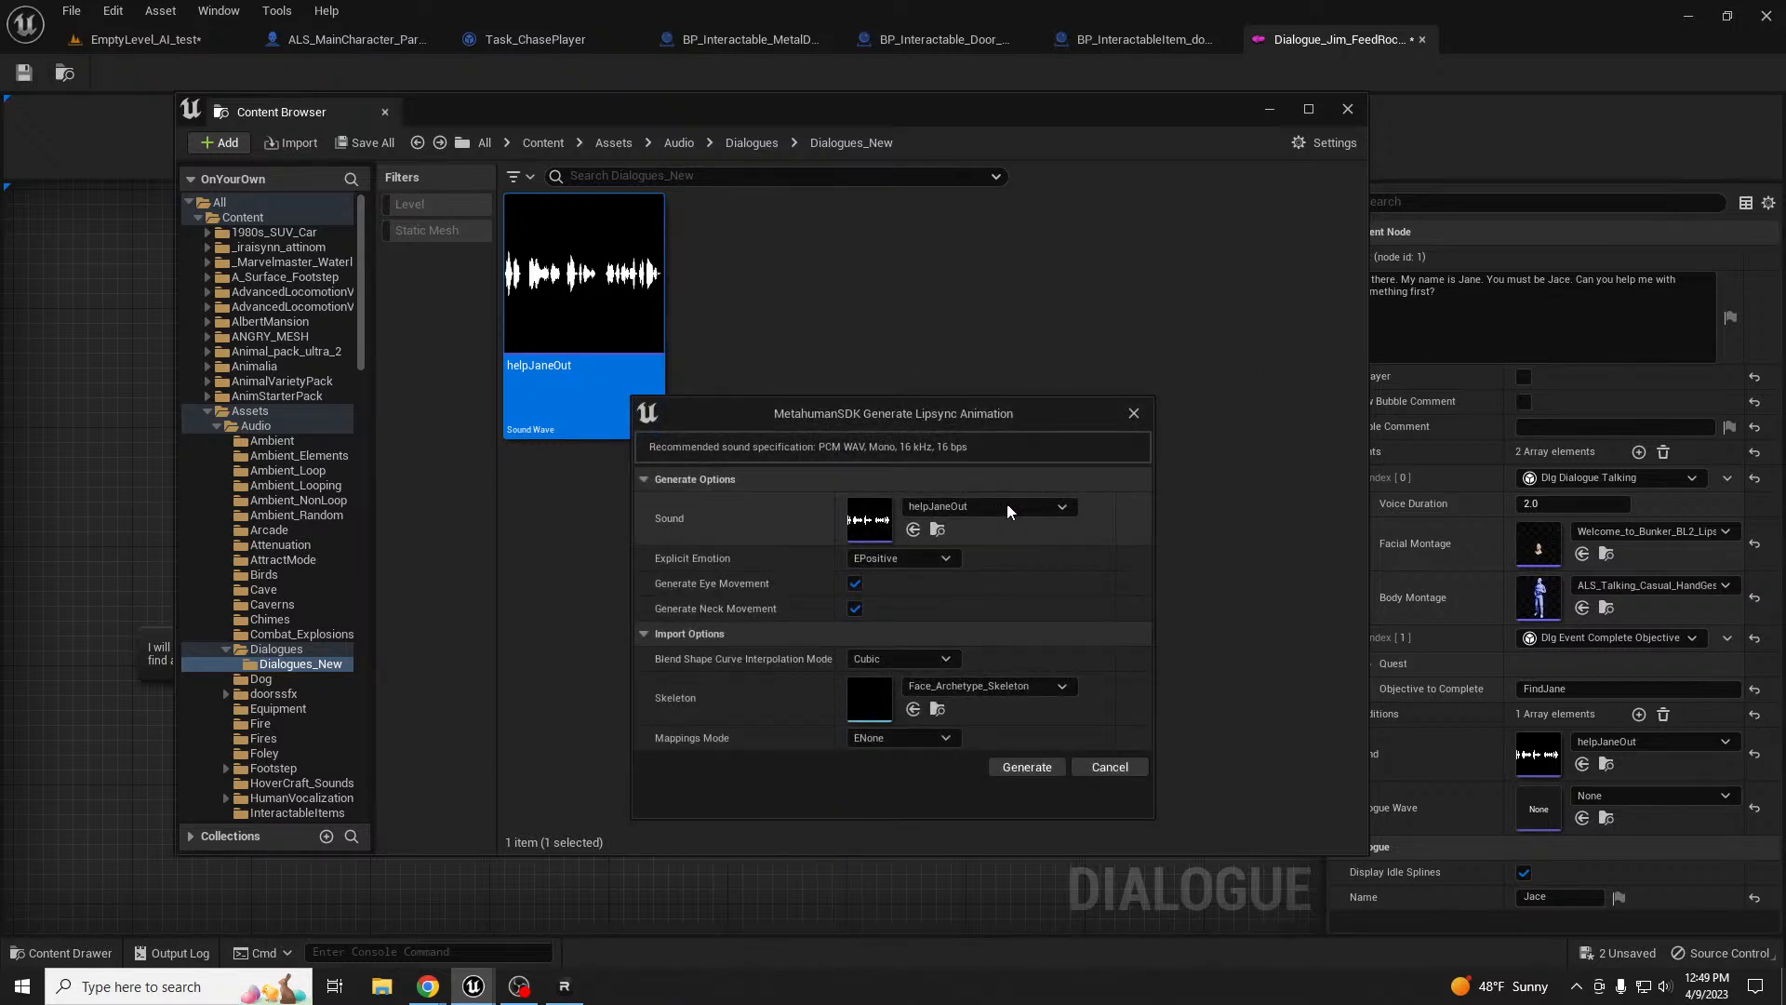
pyautogui.click(944, 741)
pyautogui.click(907, 790)
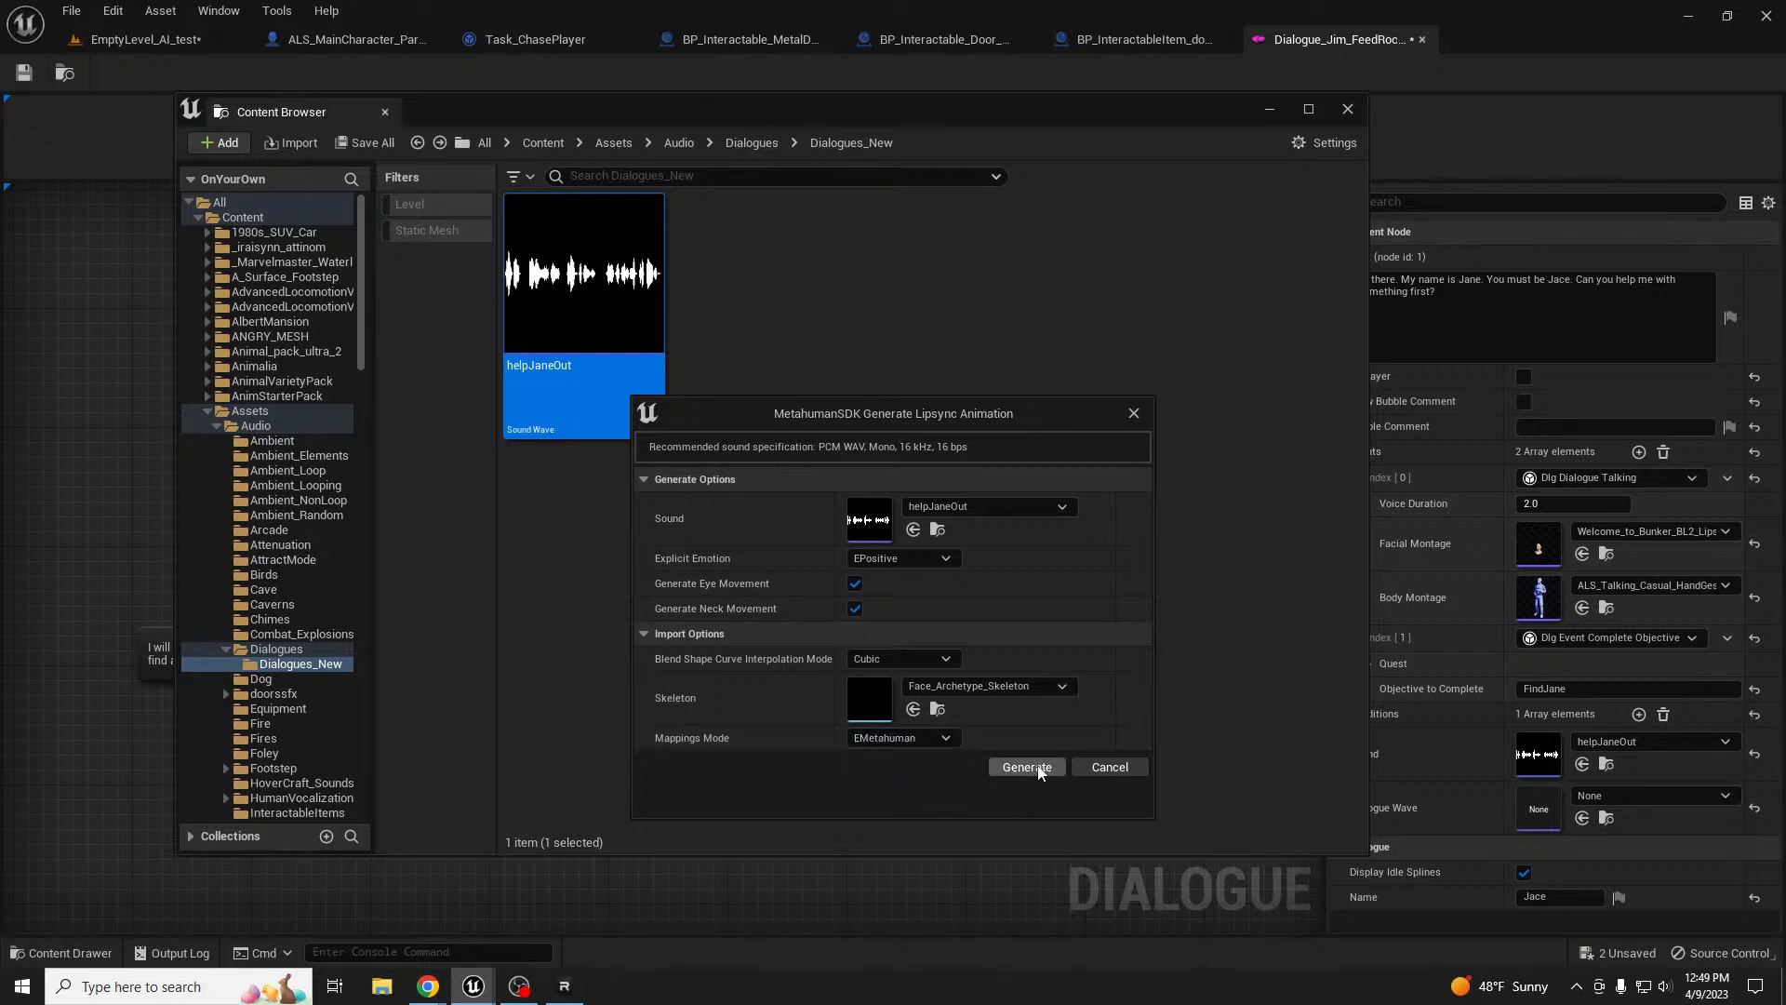
pyautogui.click(1028, 768)
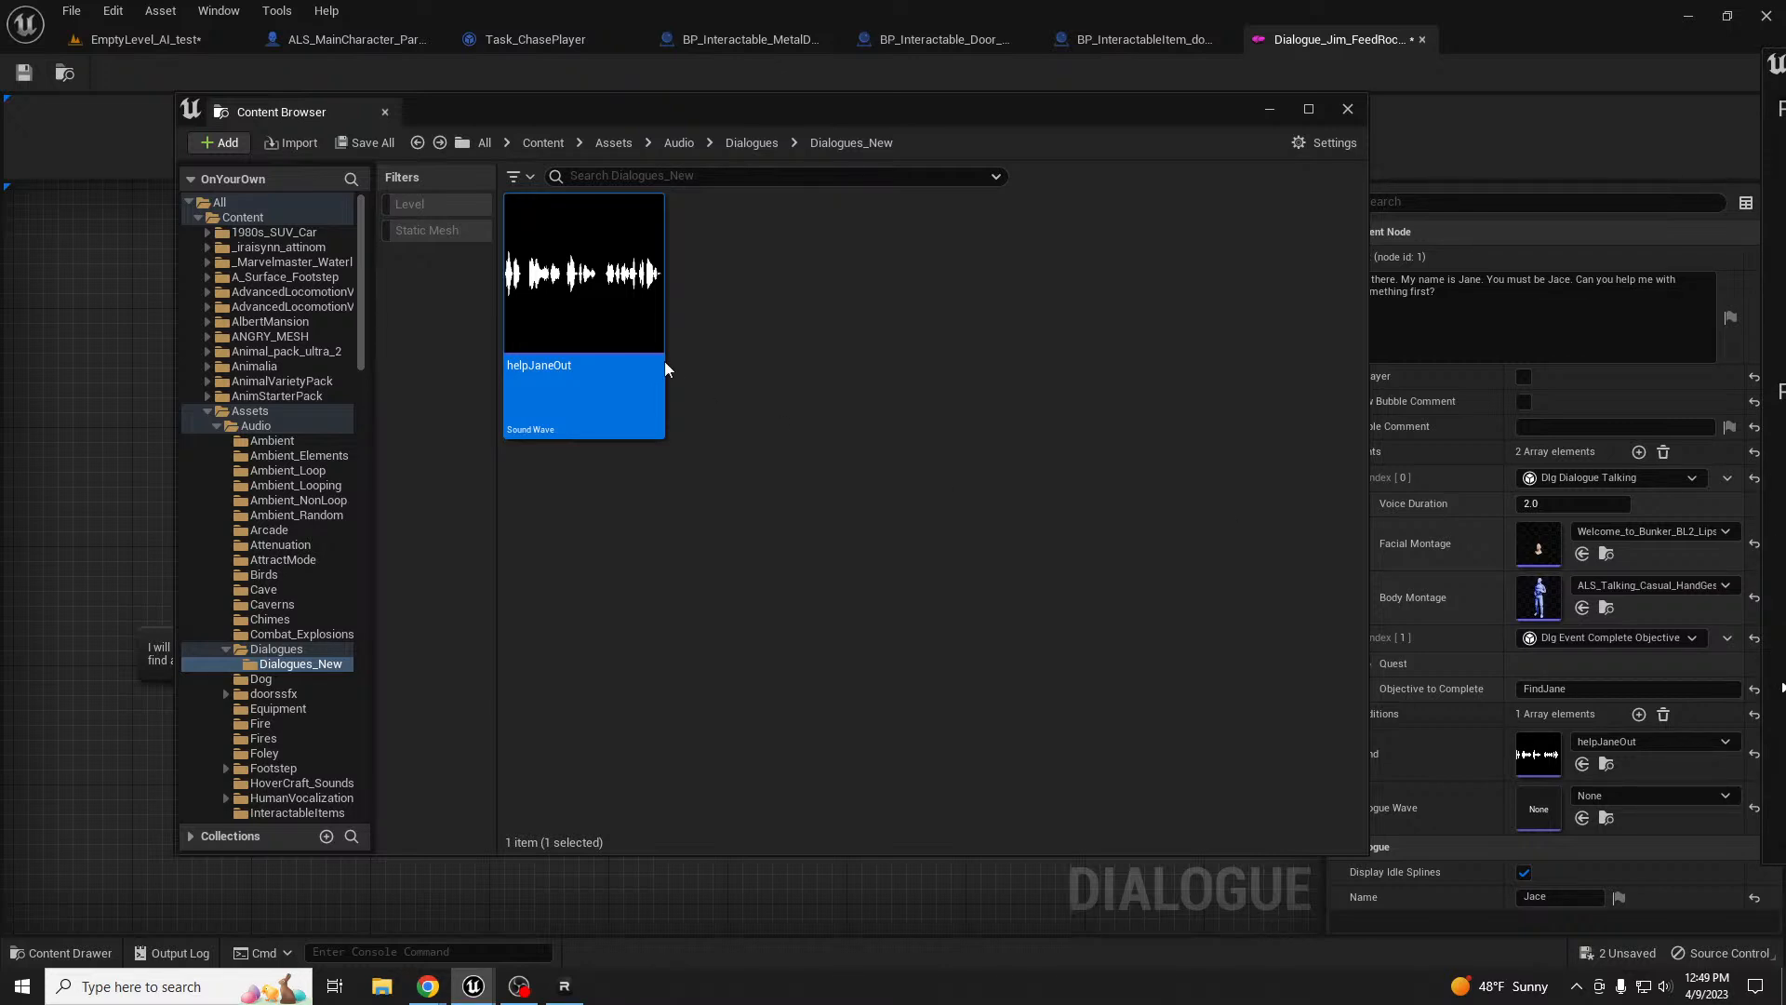
# - Try to generate the helpJaneOut lipsync animation with the other Face_Archetype_Skeleton, listed just above the MetaHumans/Common/Face one
pyautogui.rightClick(595, 312)
pyautogui.moveTo(746, 355)
pyautogui.click(817, 366)
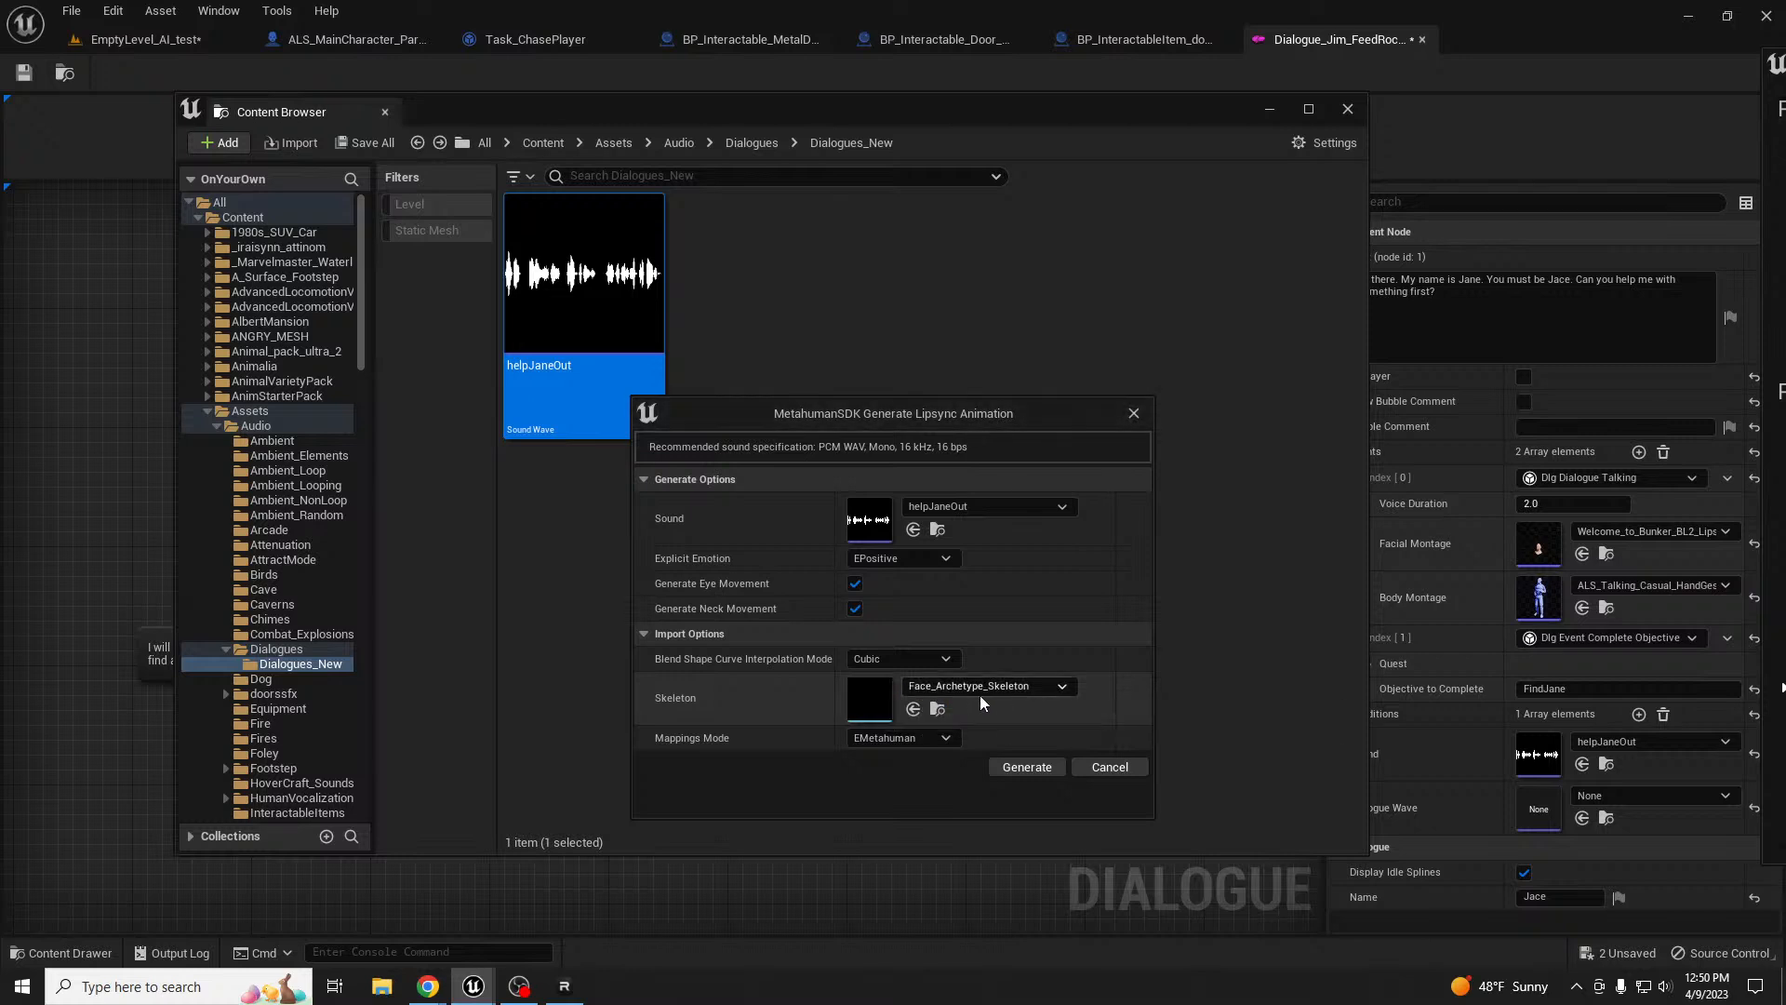
pyautogui.click(1018, 686)
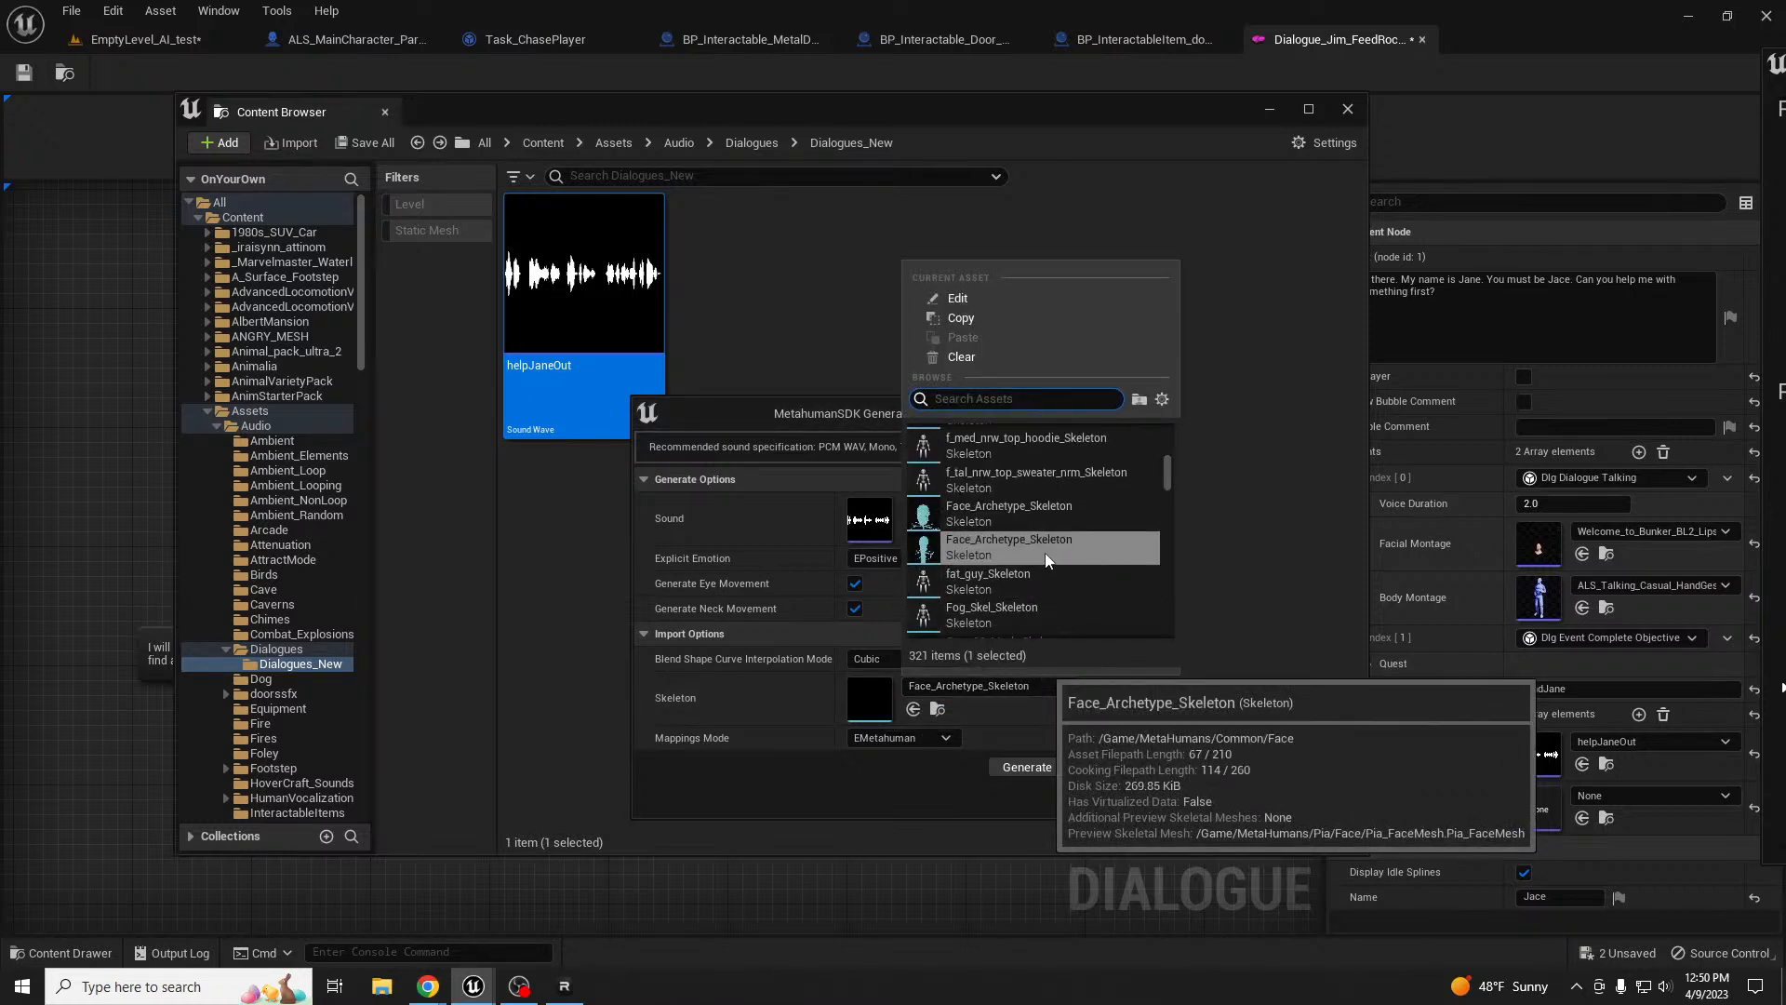
pyautogui.click(1035, 519)
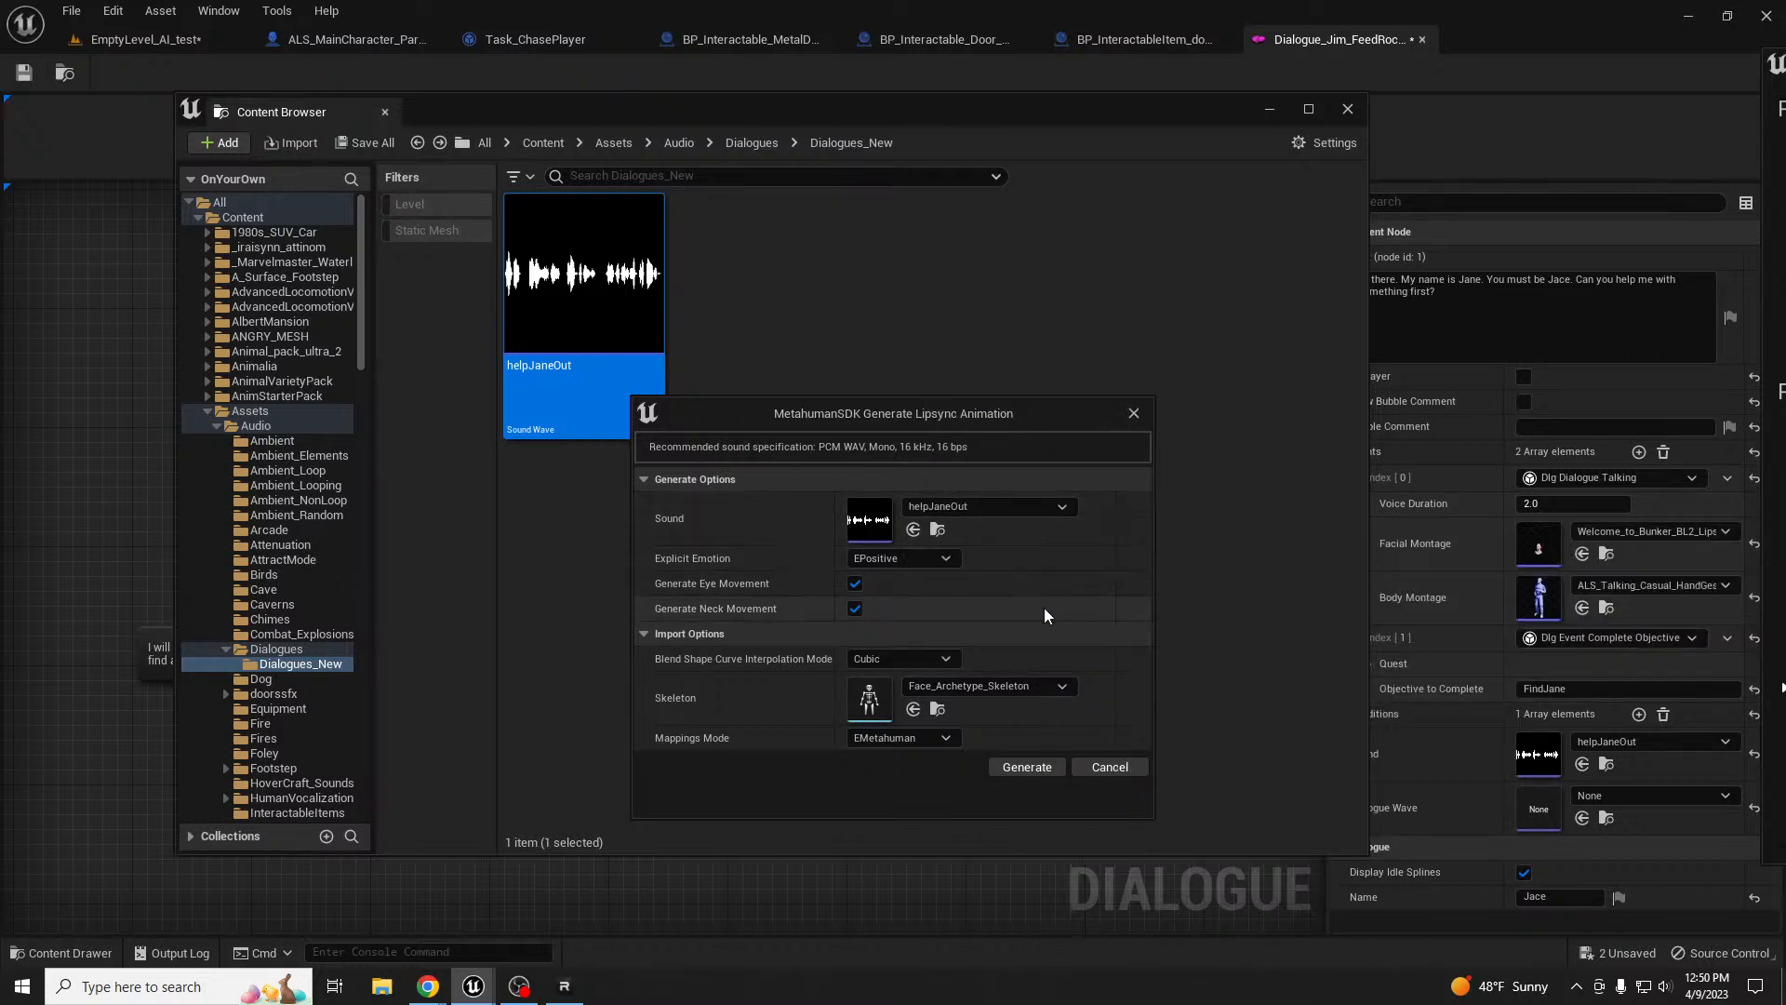
pyautogui.click(1029, 685)
pyautogui.click(1018, 600)
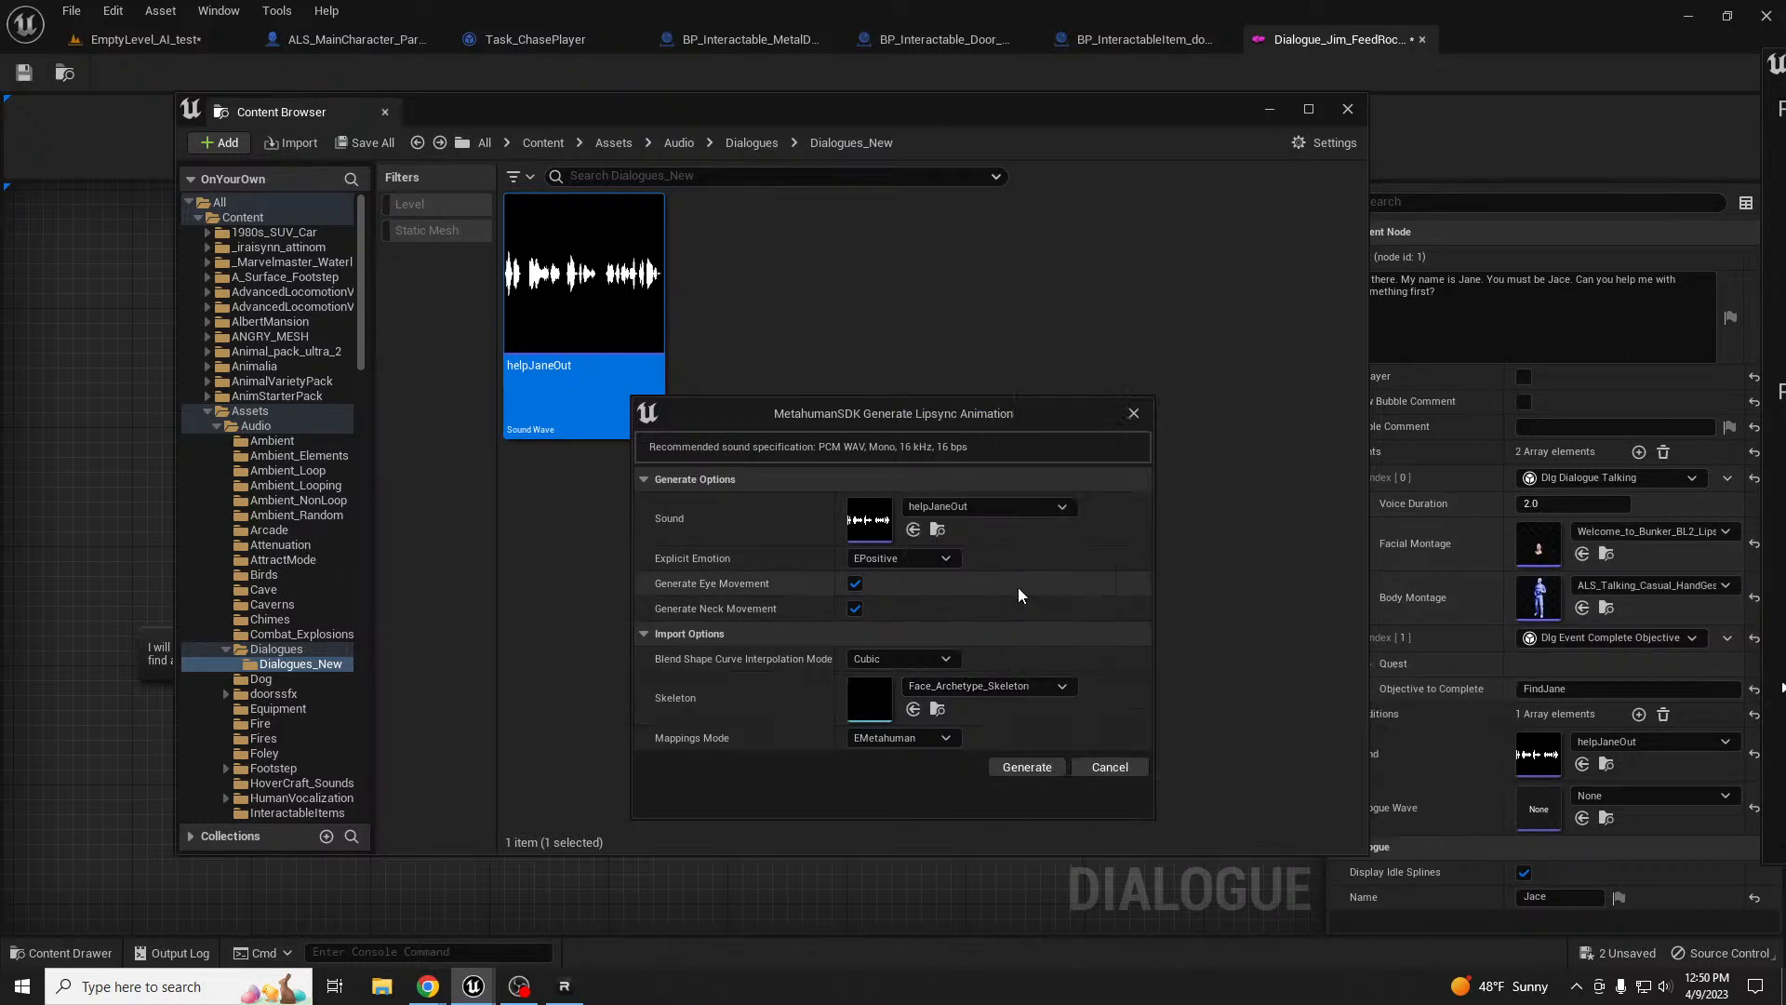
pyautogui.click(1029, 686)
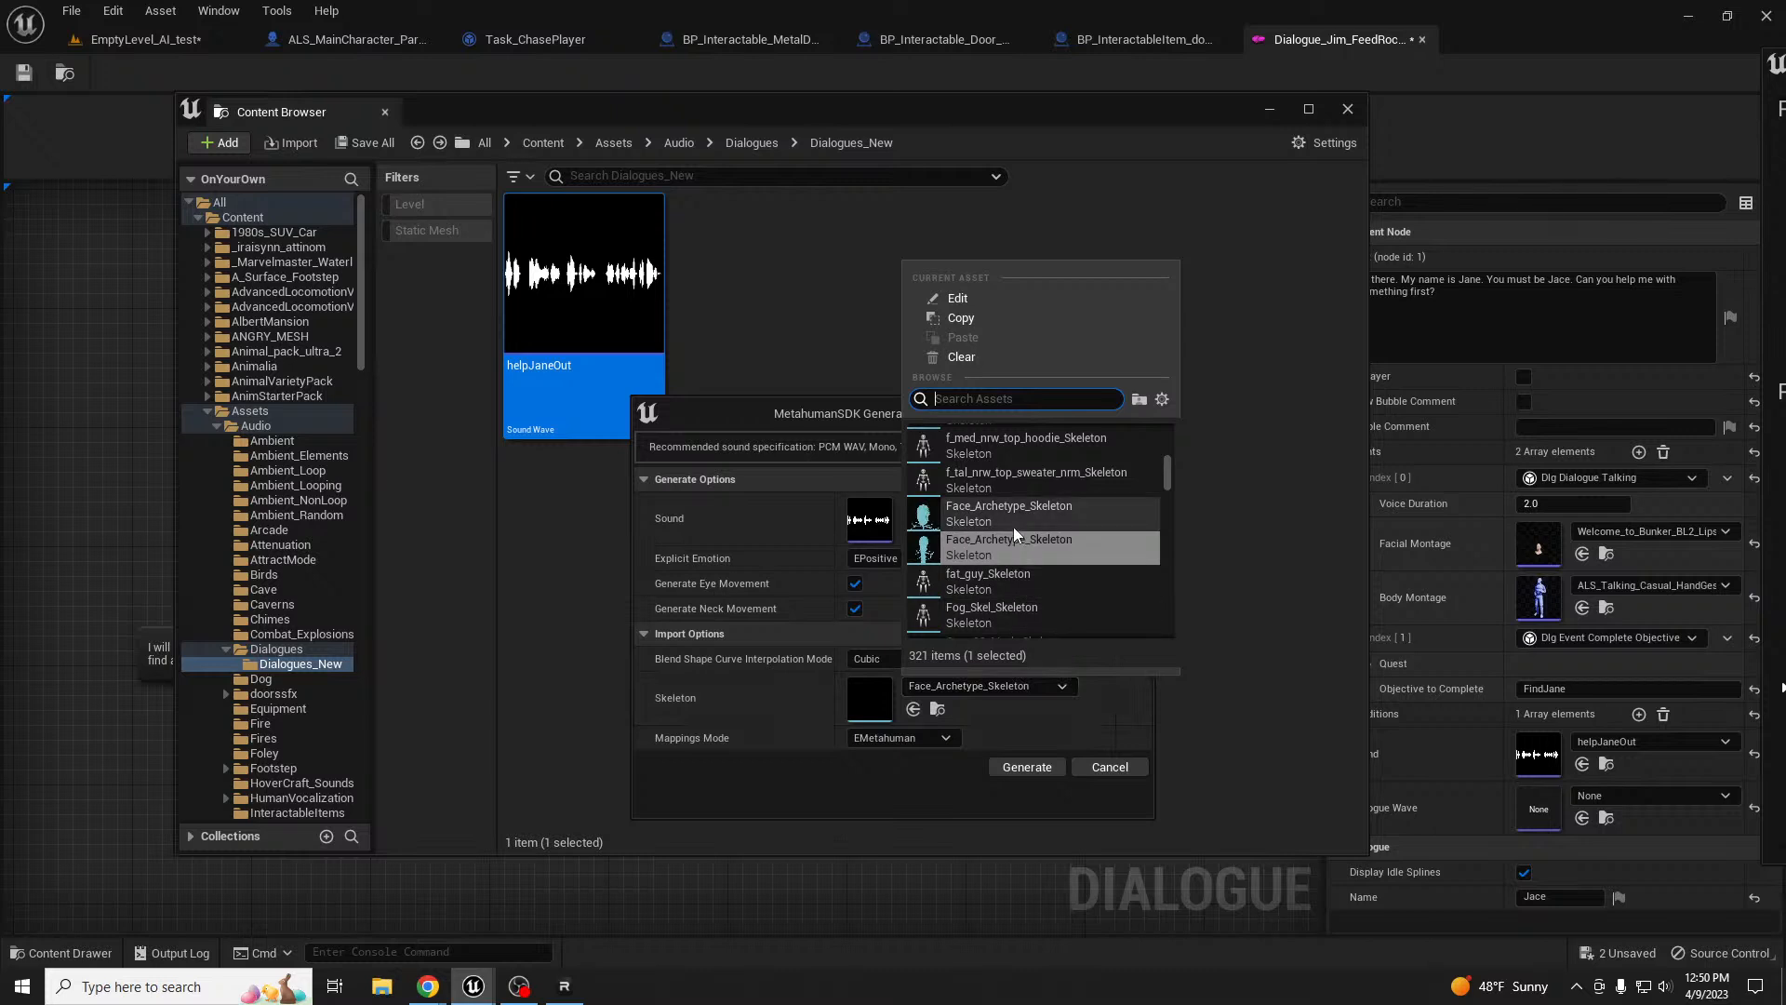
pyautogui.moveTo(1020, 551)
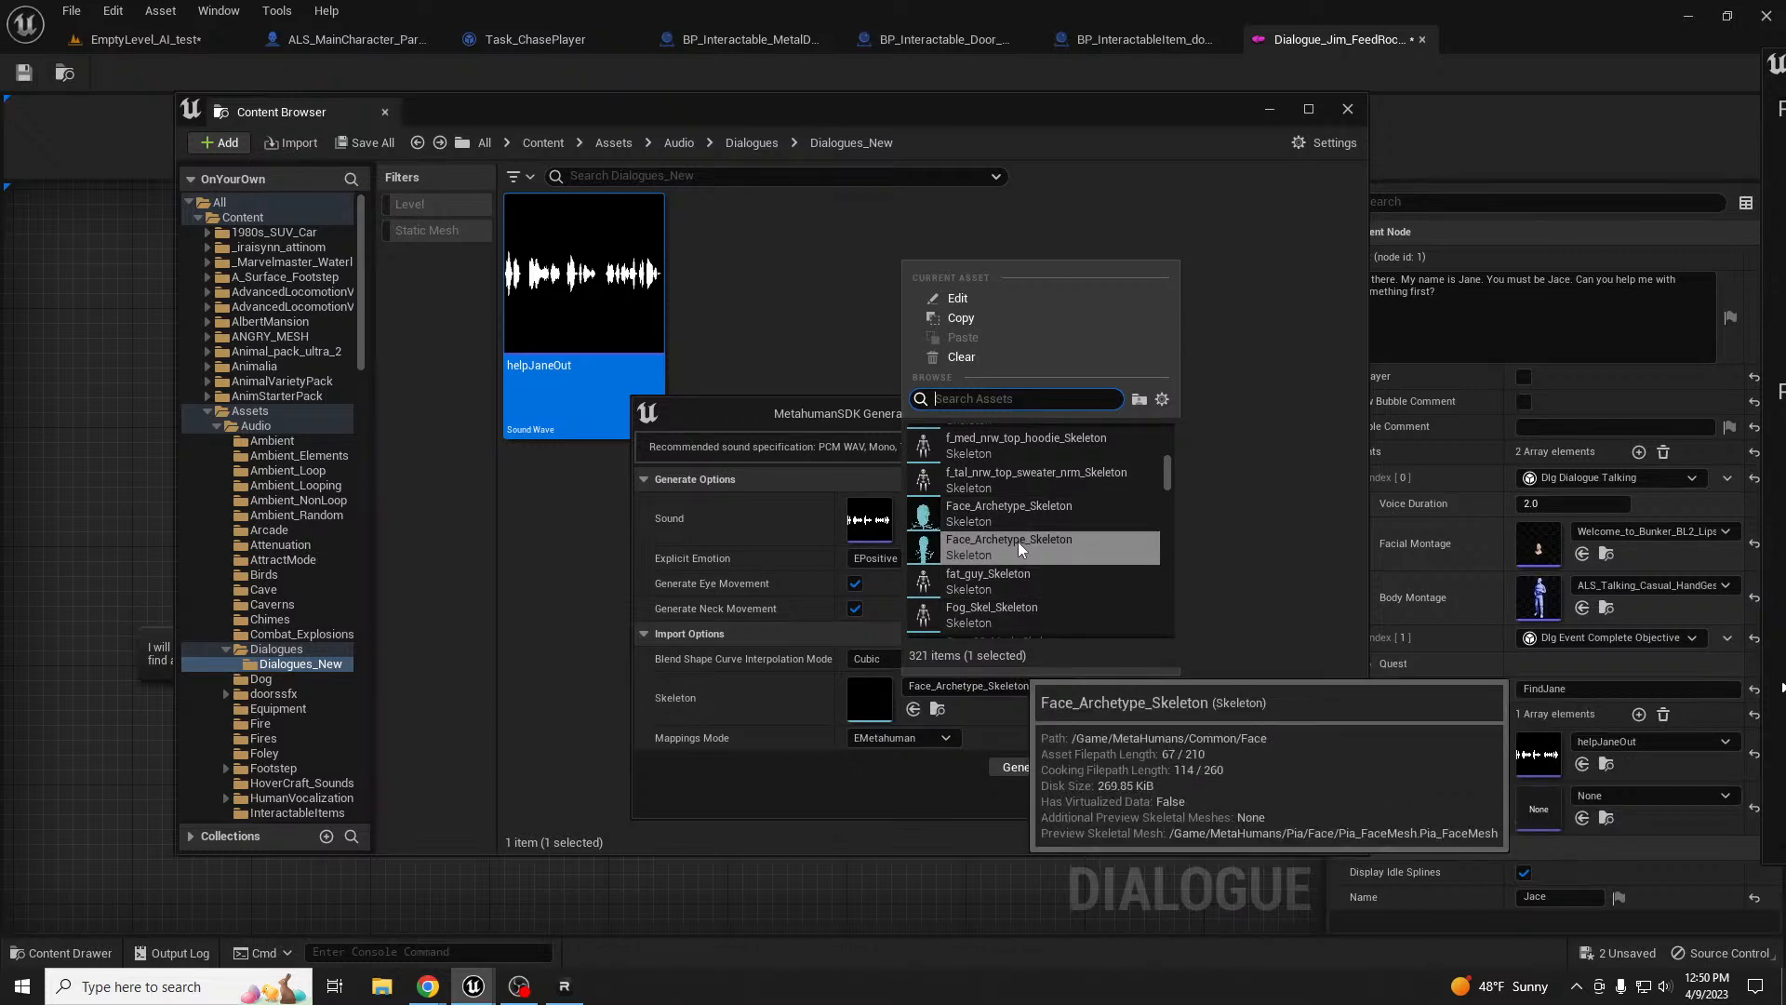
pyautogui.click(1019, 518)
pyautogui.click(1027, 767)
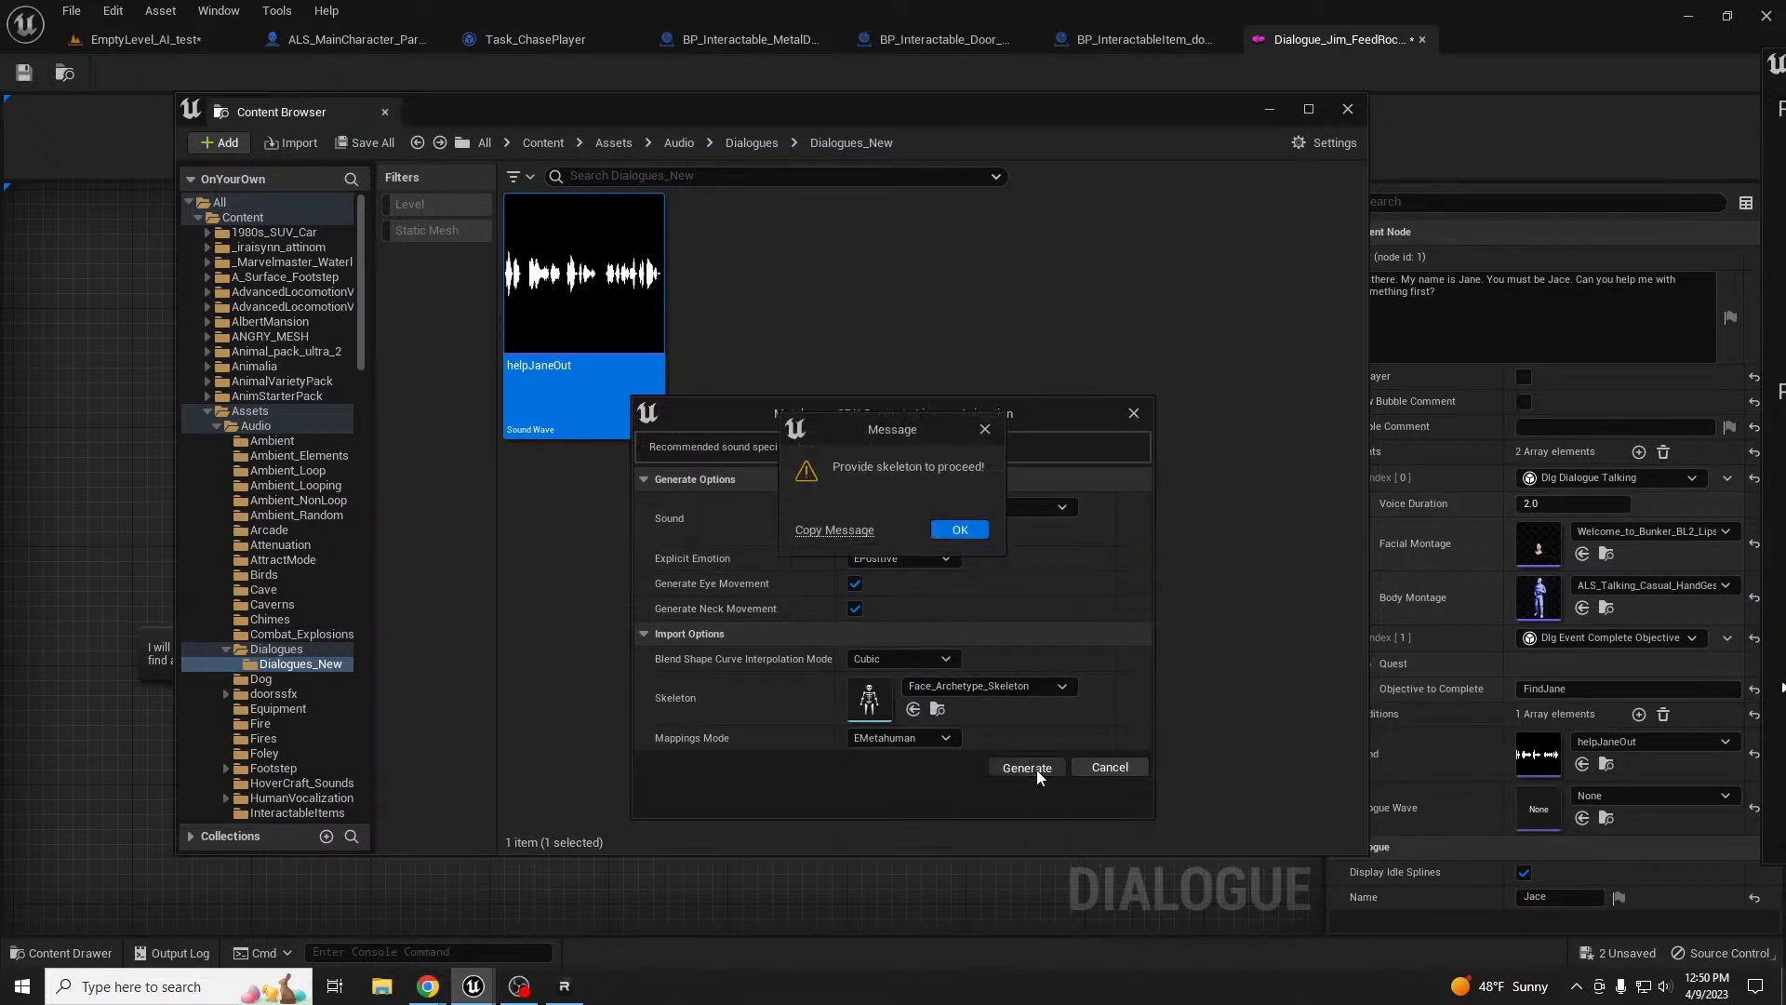
pyautogui.click(960, 529)
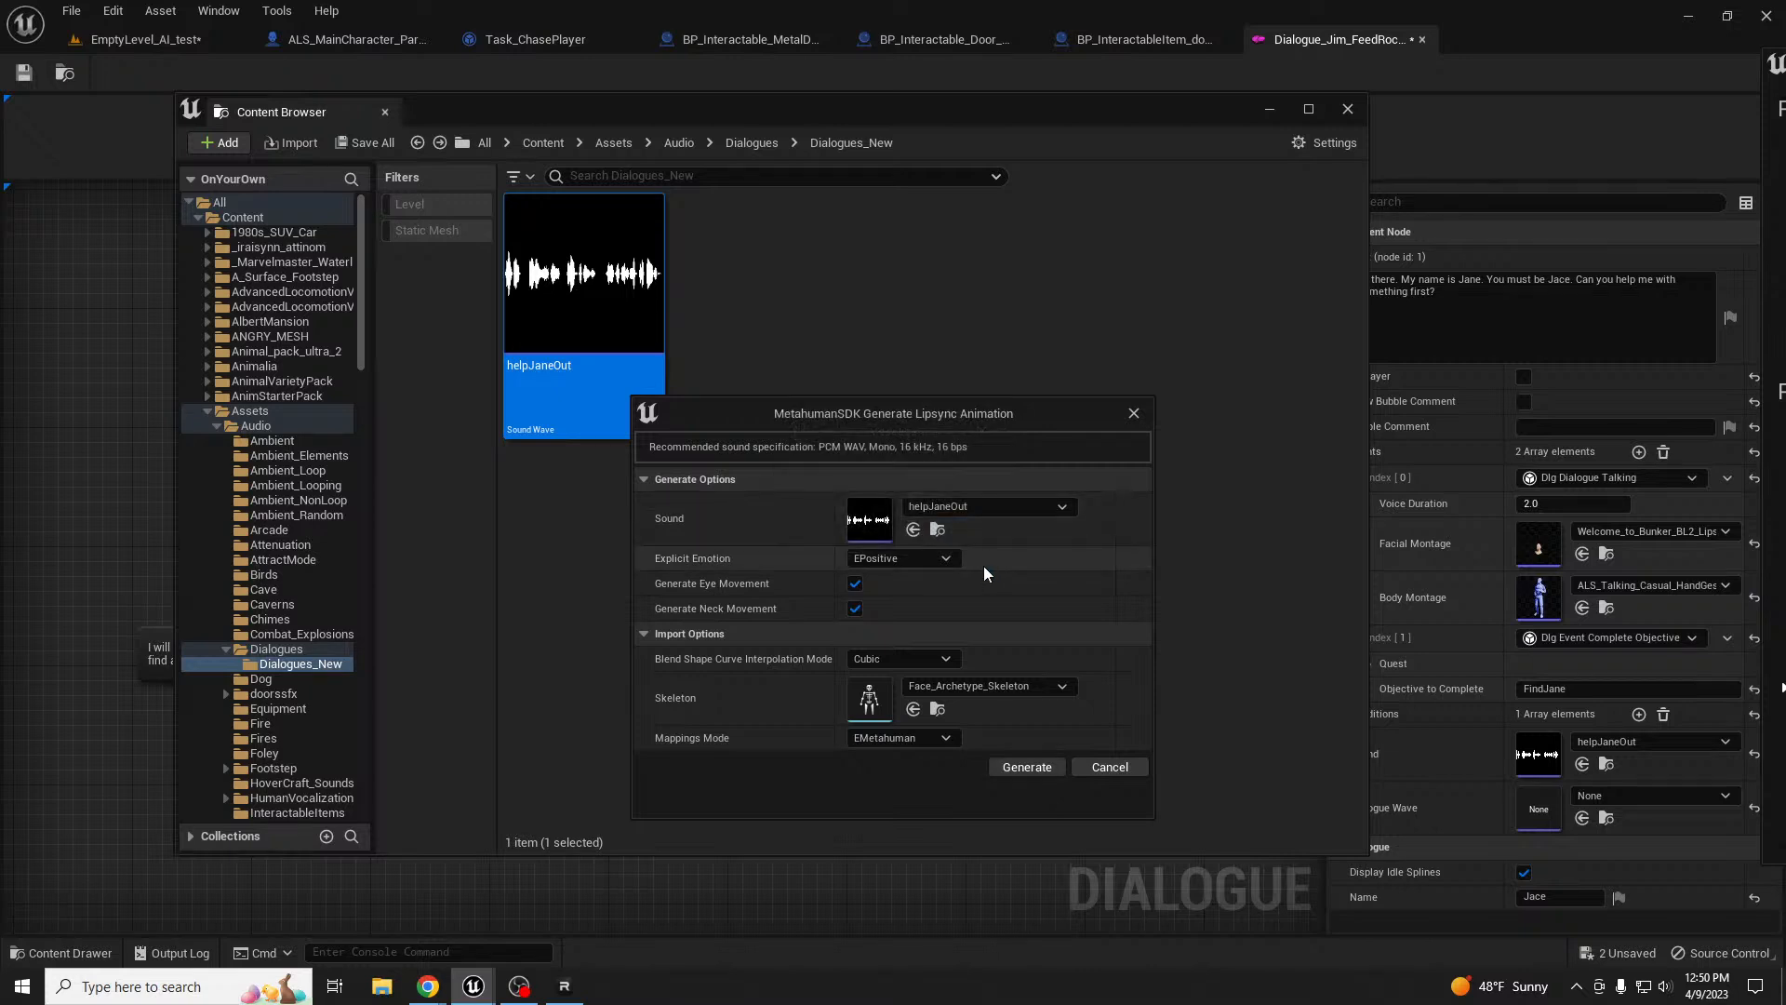
# - Reselect the MetaHumans/Common/Face Face_Archetype_Skeleton, try to generate the lipsync animation again, and close the skeleton editor
pyautogui.click(1018, 684)
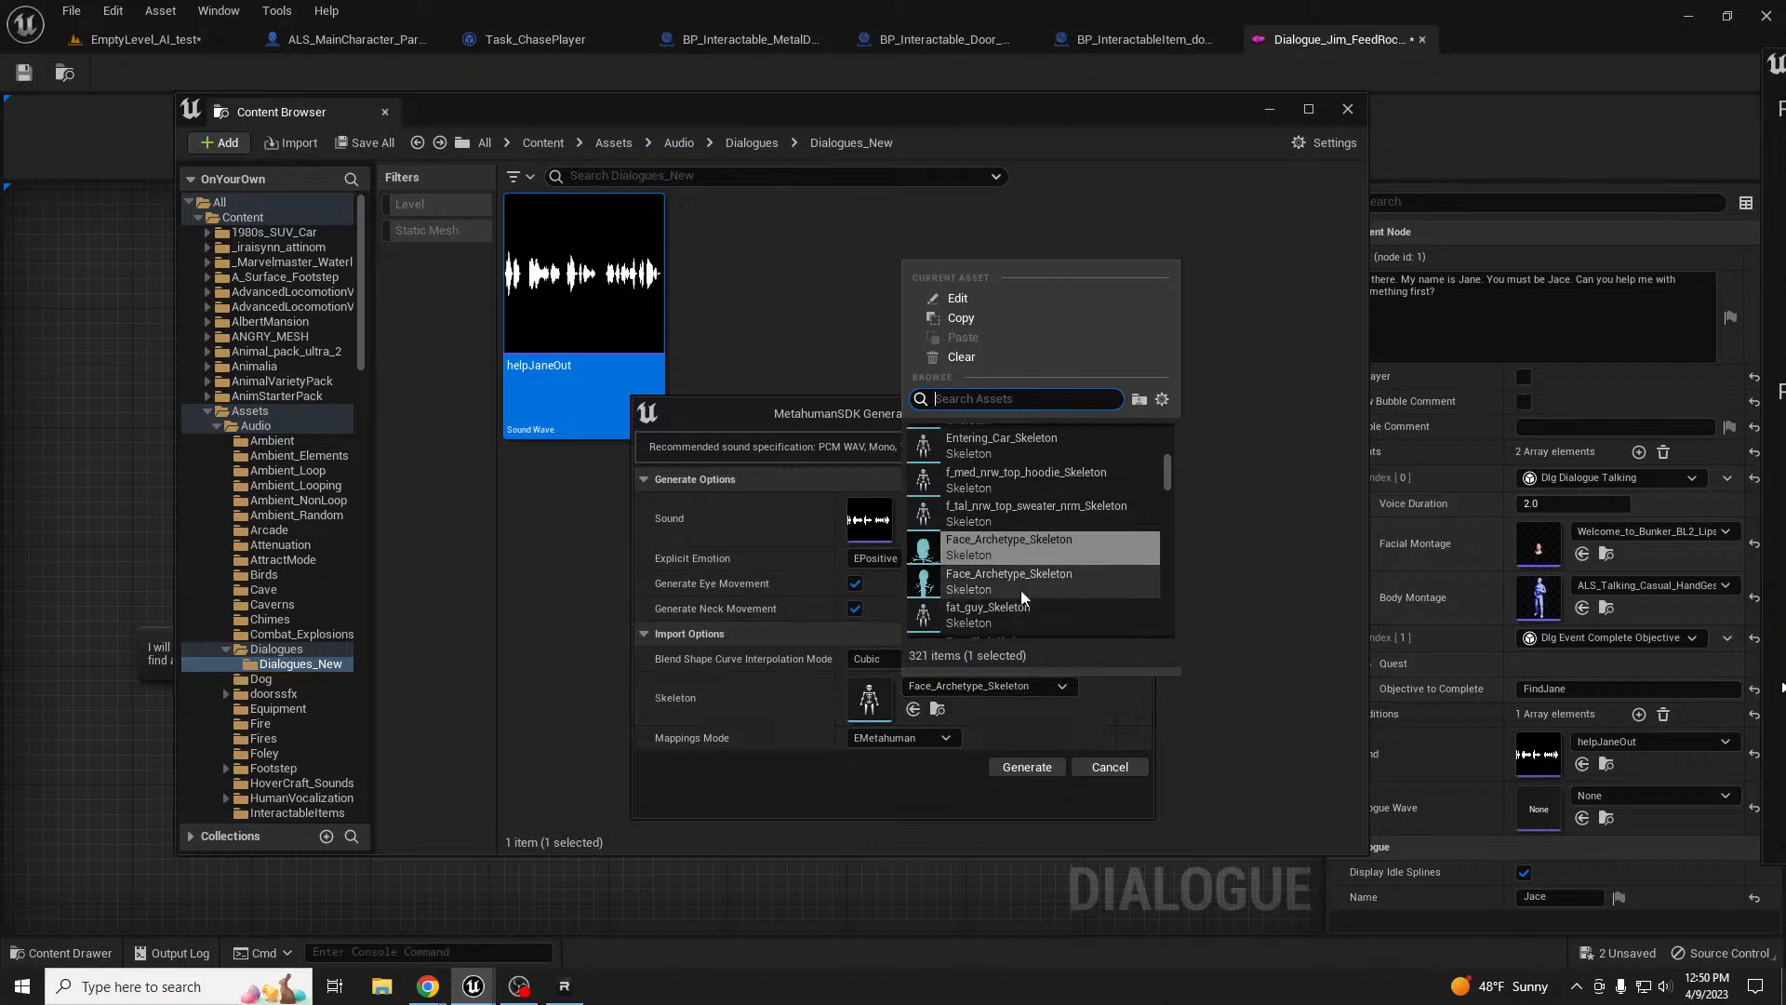
pyautogui.click(1061, 579)
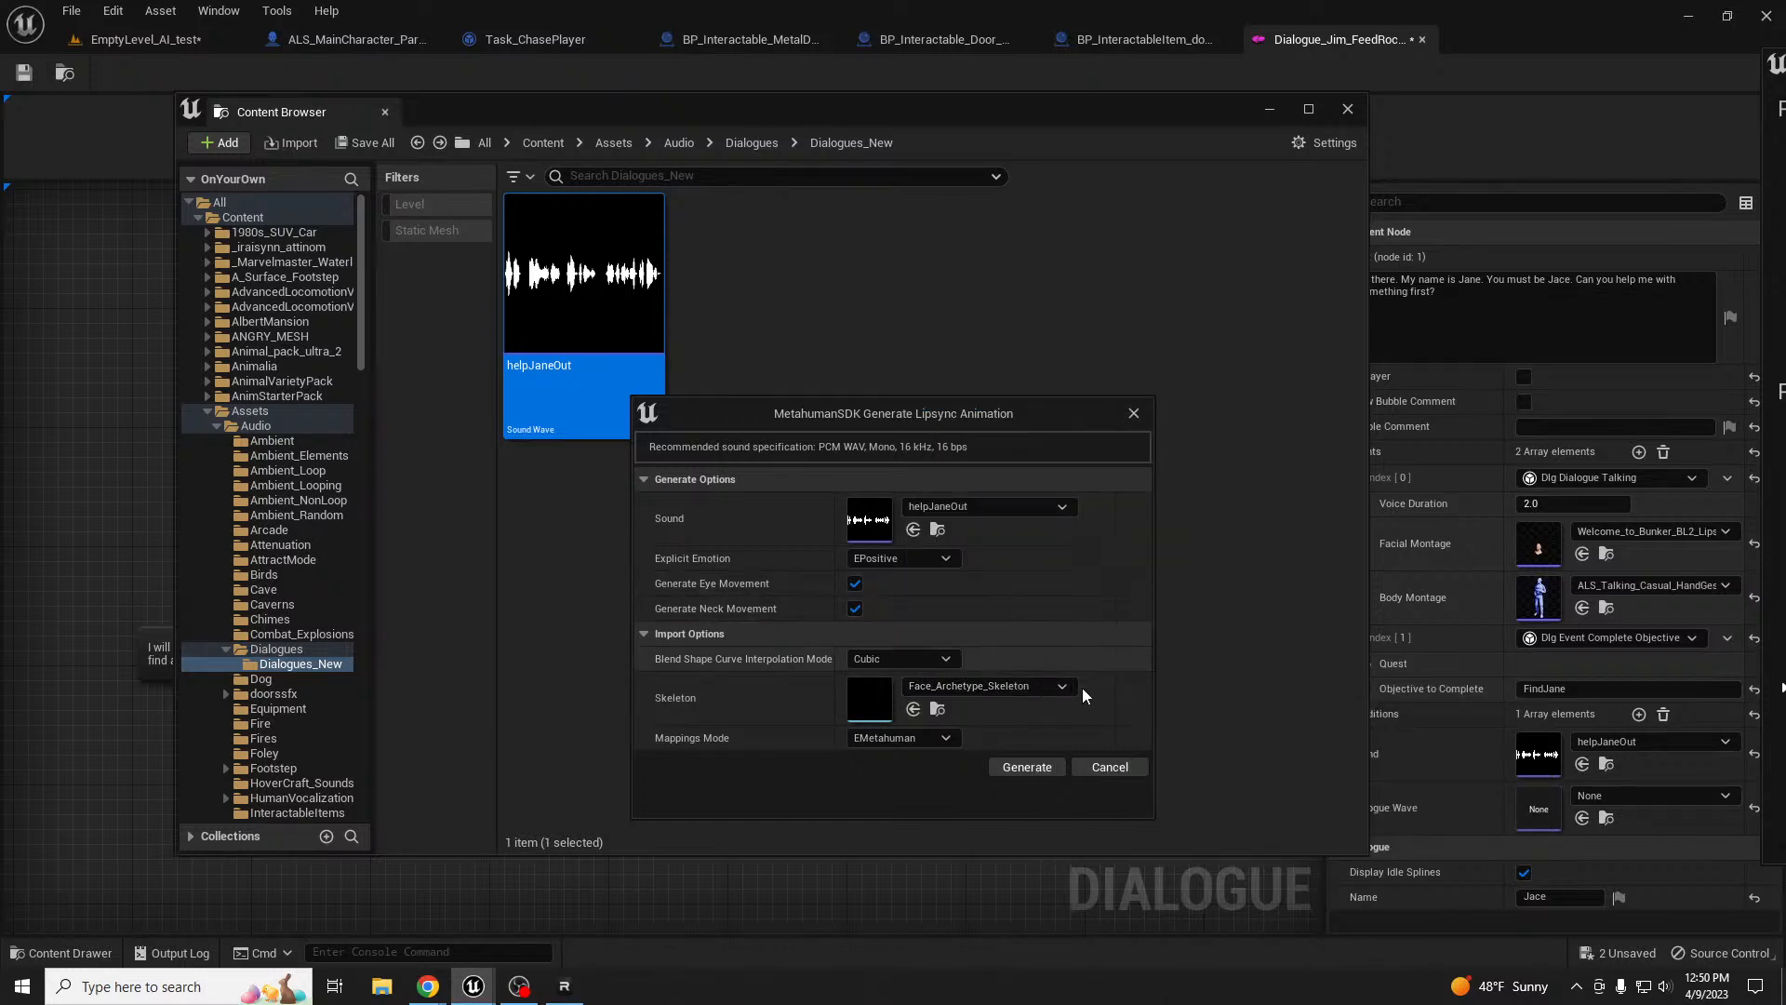
pyautogui.click(1034, 765)
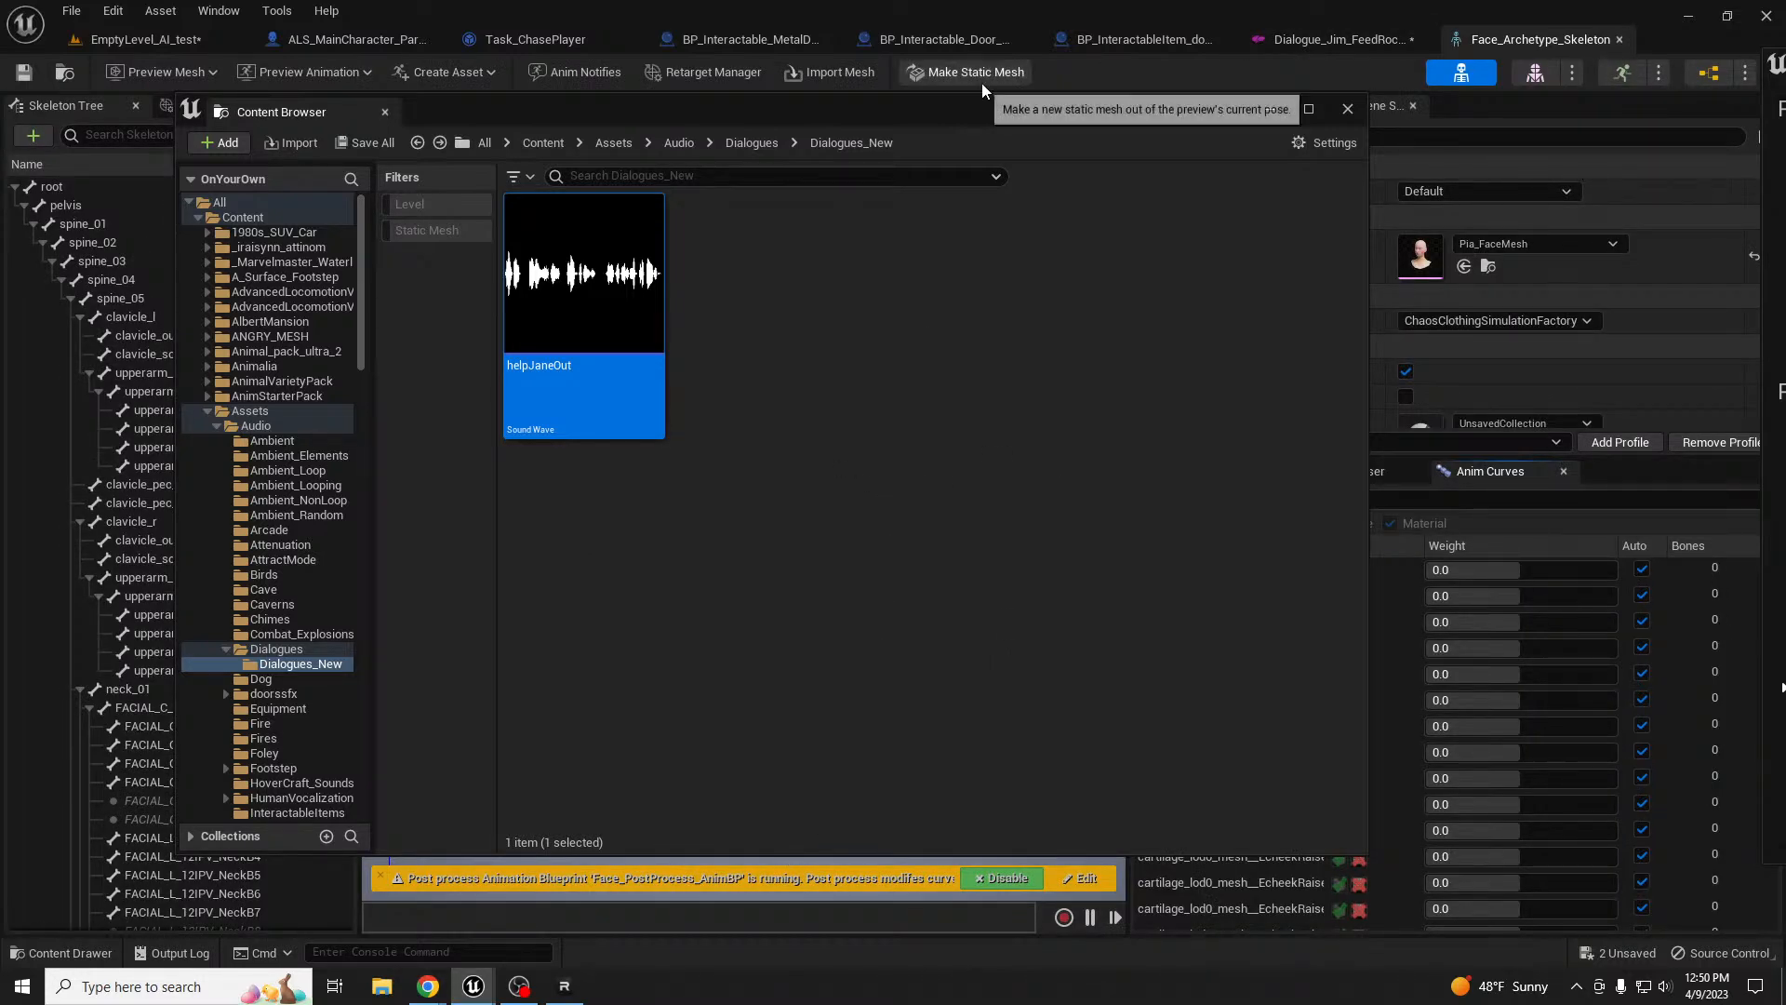
pyautogui.moveTo(1101, 102); pyautogui.dragTo(0, 206)
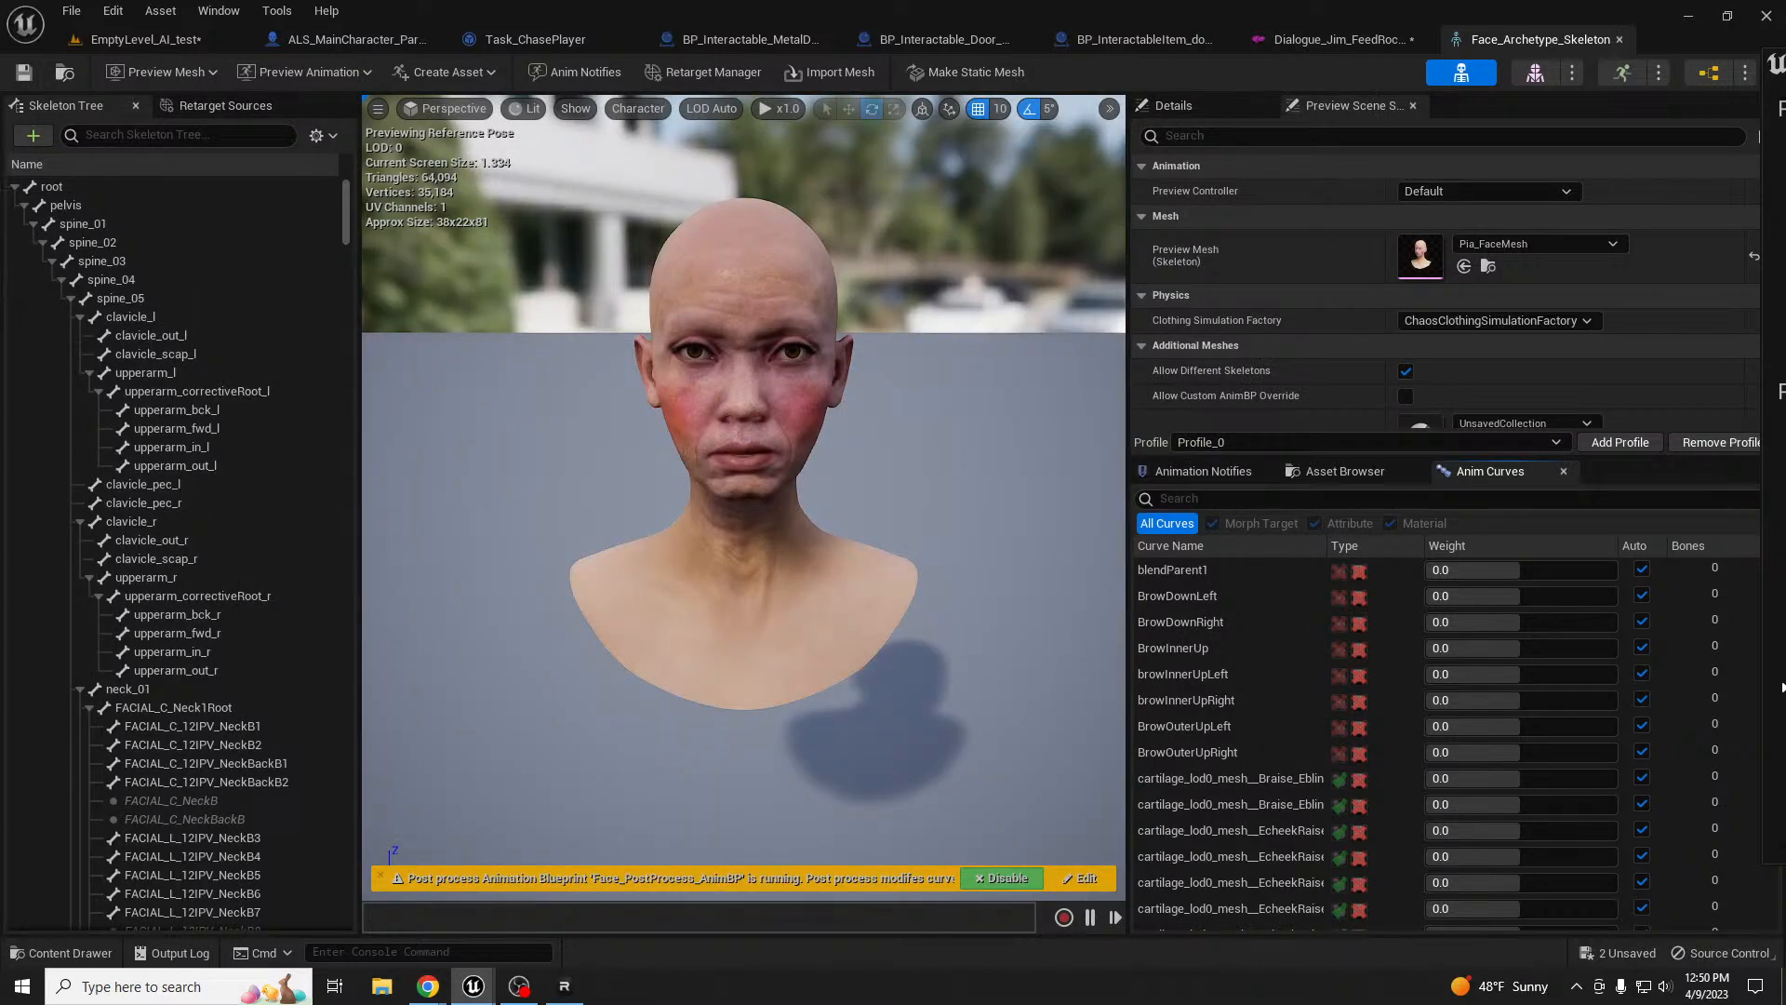
pyautogui.click(1620, 40)
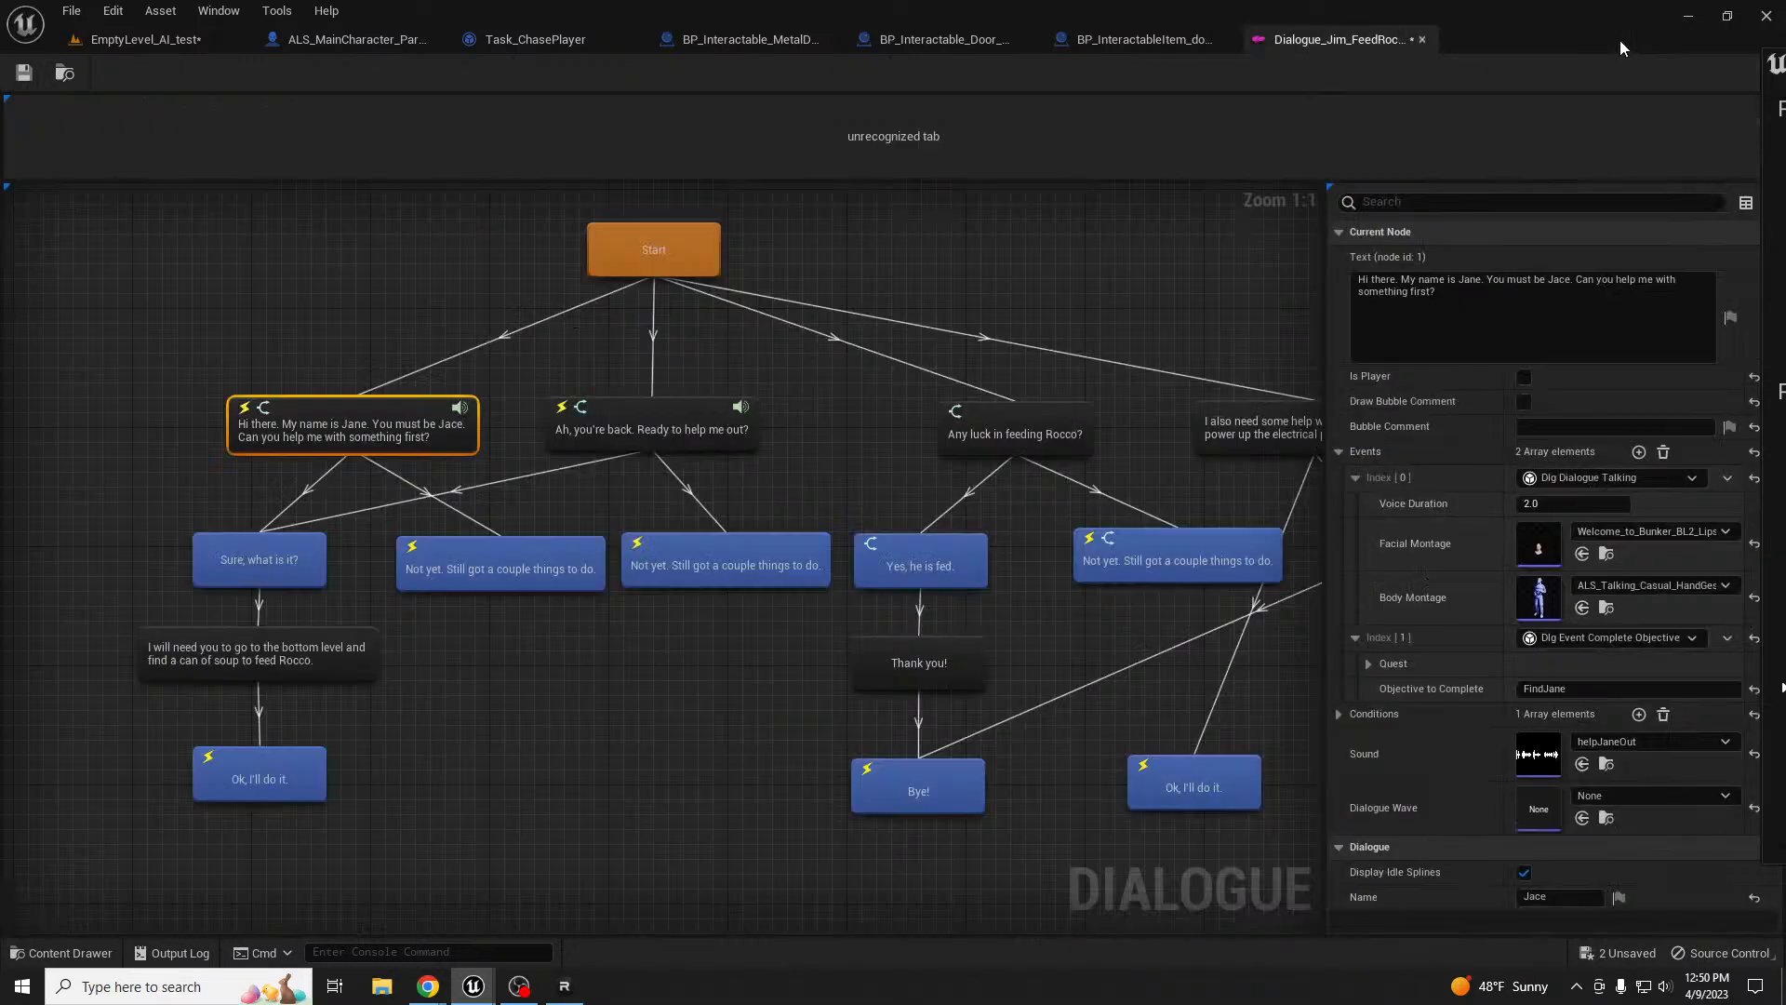
# - Return to the EmptyLevel_AI_test level and view the NPCs standing beside the bus
pyautogui.click(187, 40)
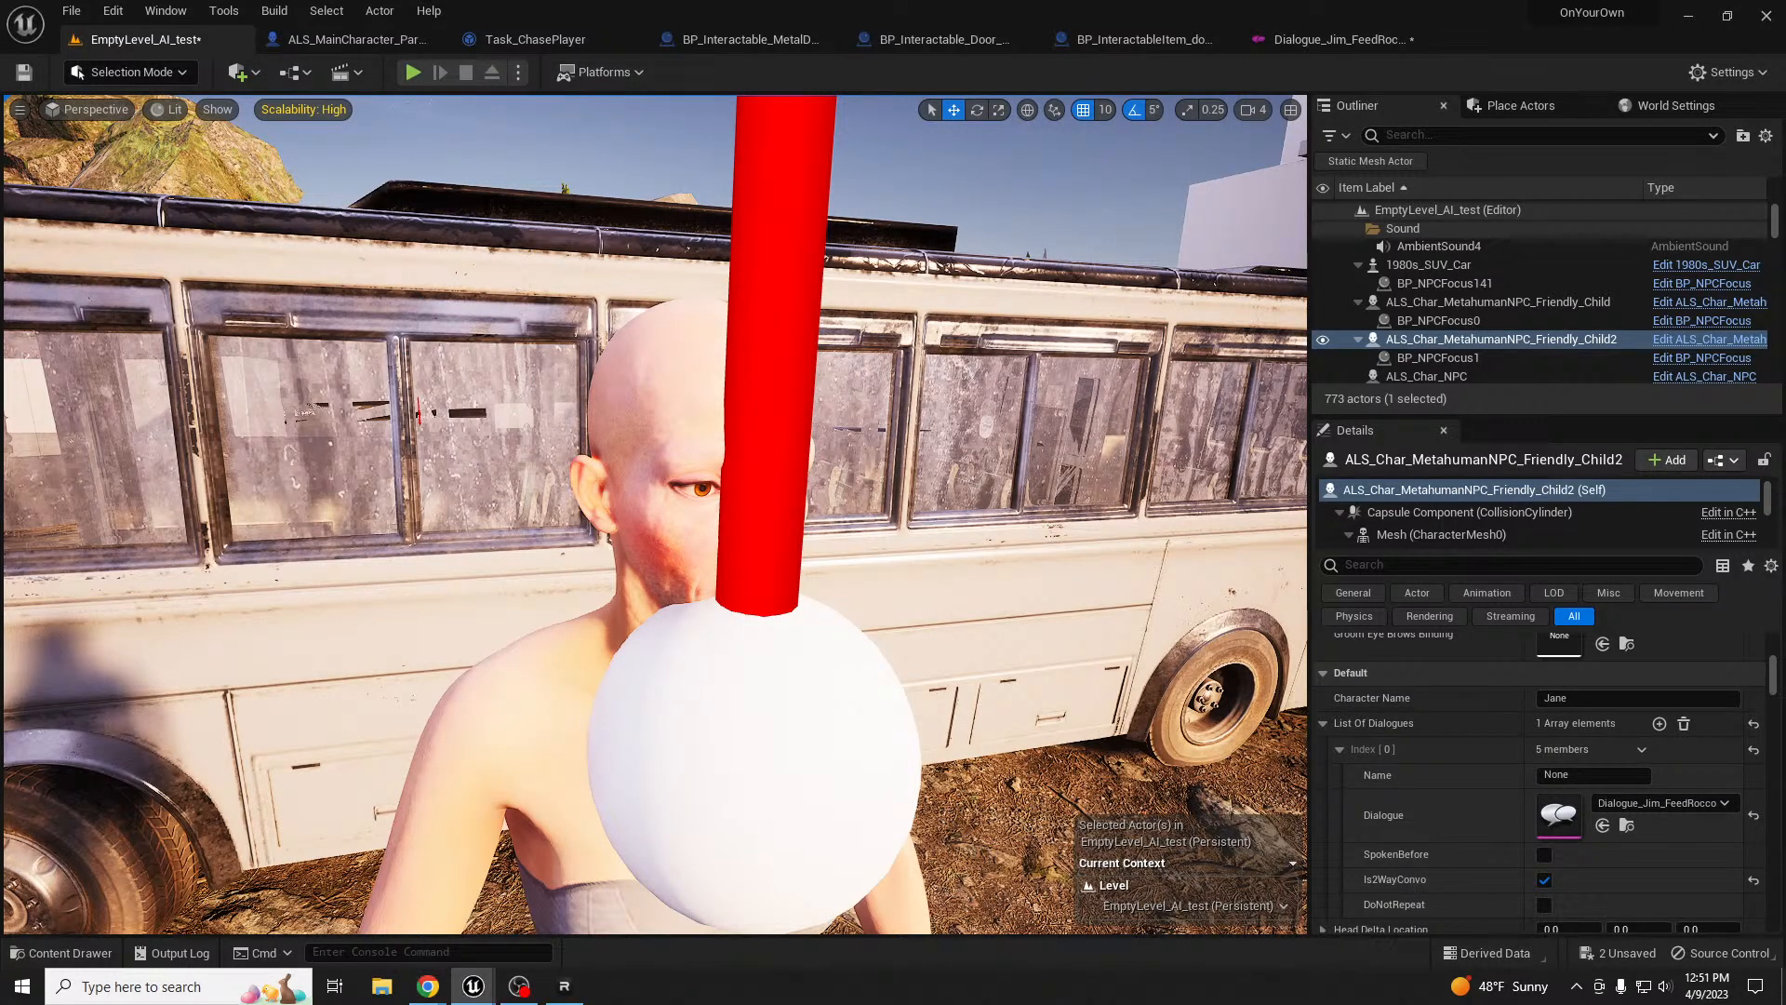
pyautogui.moveTo(764, 512); pyautogui.dragTo(949, 532, button='right')
pyautogui.press('s')
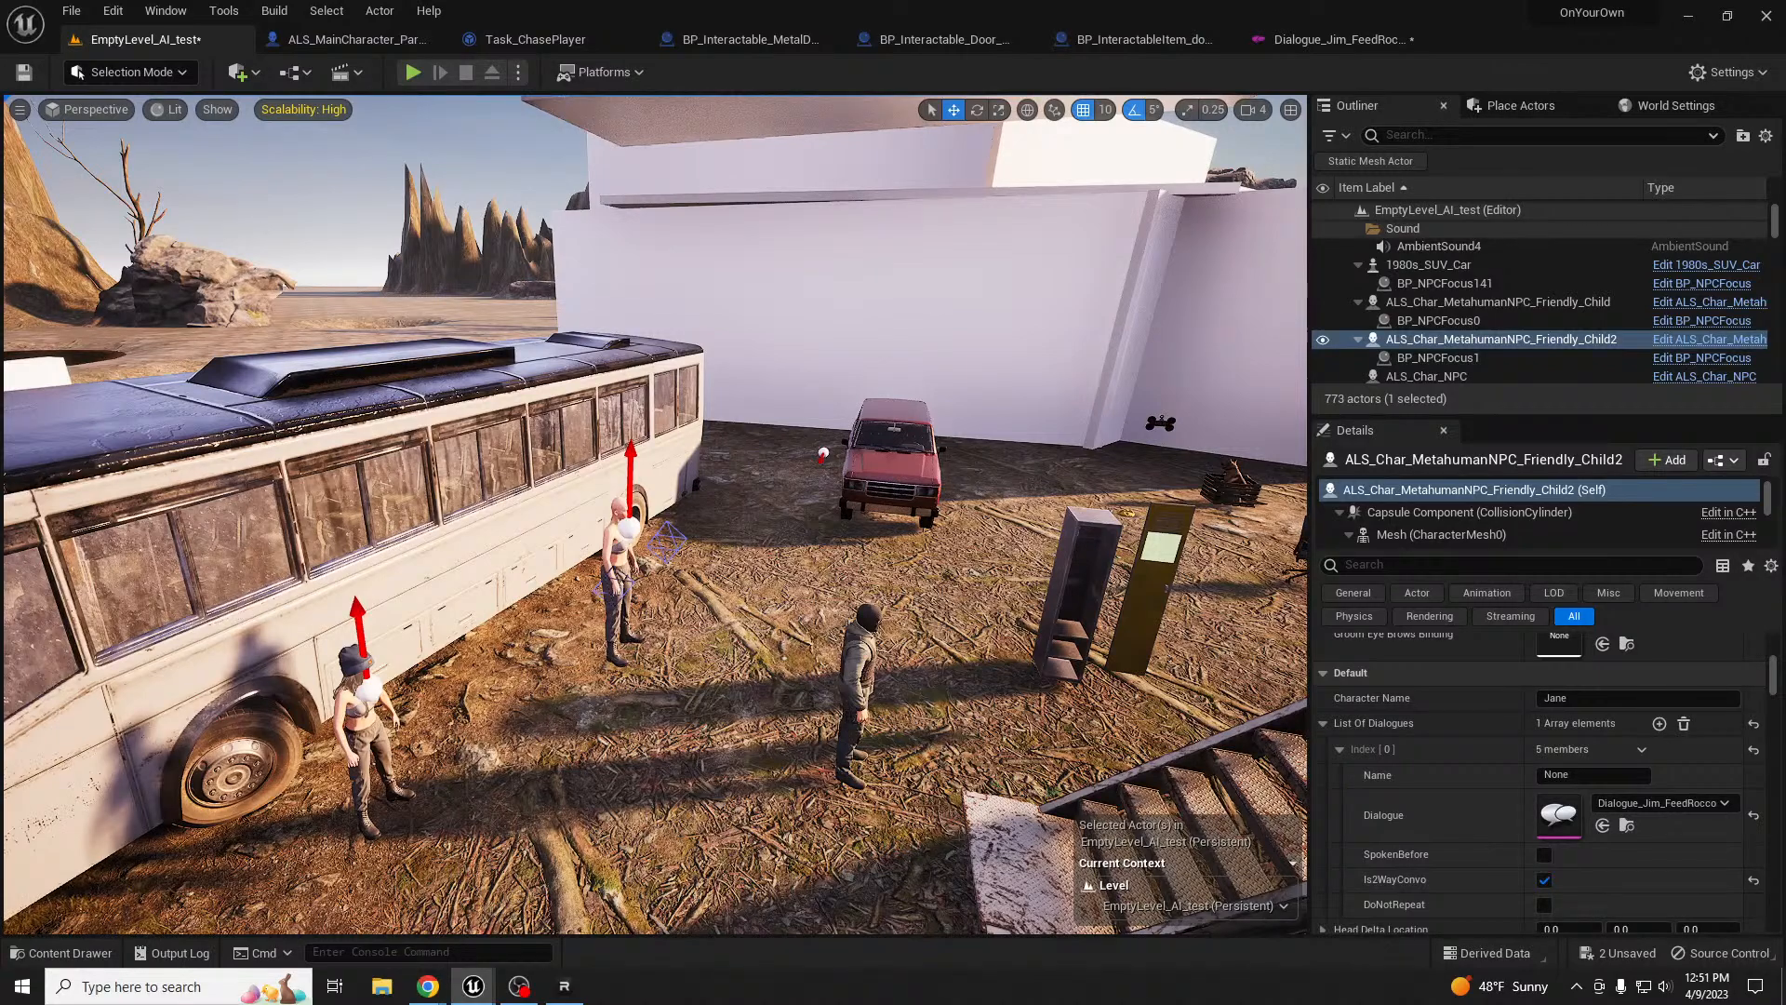
pyautogui.moveTo(913, 514); pyautogui.dragTo(861, 513, button='right')
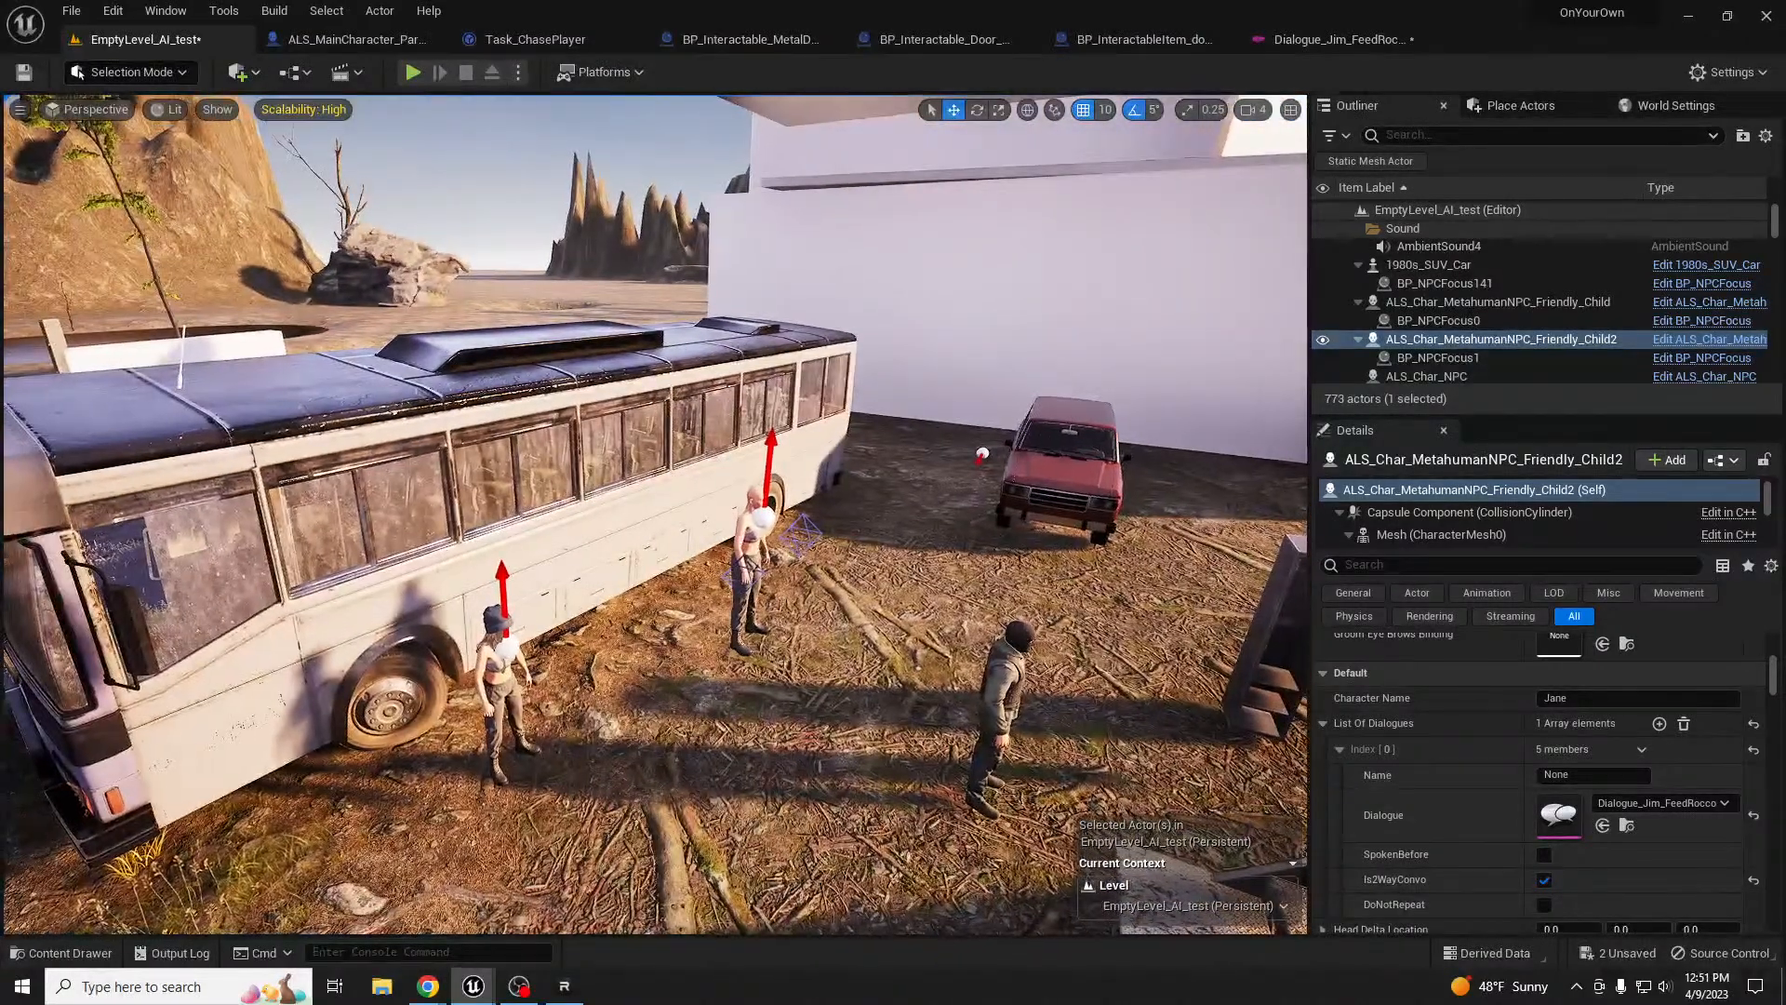
# - Open Persistent_Map from the Maps/V2 folder, saving Dialogue_Jim_FeedRocco and EmptyLevel_AI_test, and dismiss the message log
pyautogui.click(63, 11)
pyautogui.click(131, 79)
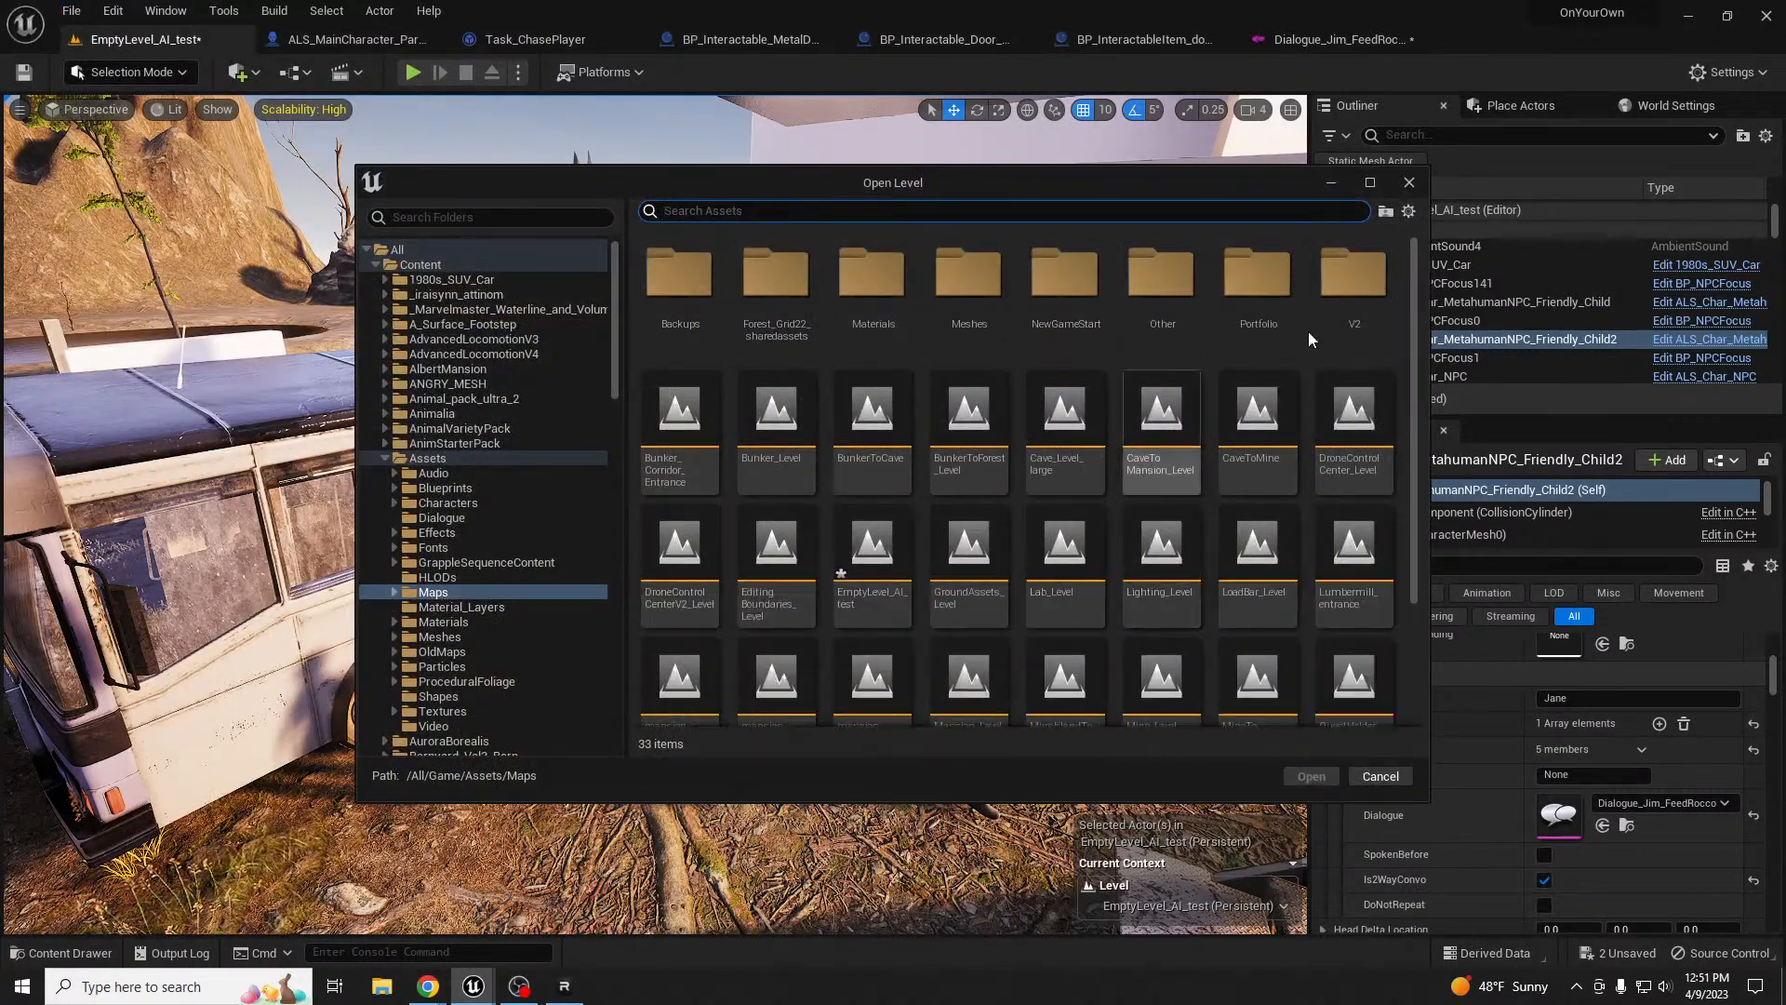
pyautogui.doubleClick(1381, 263)
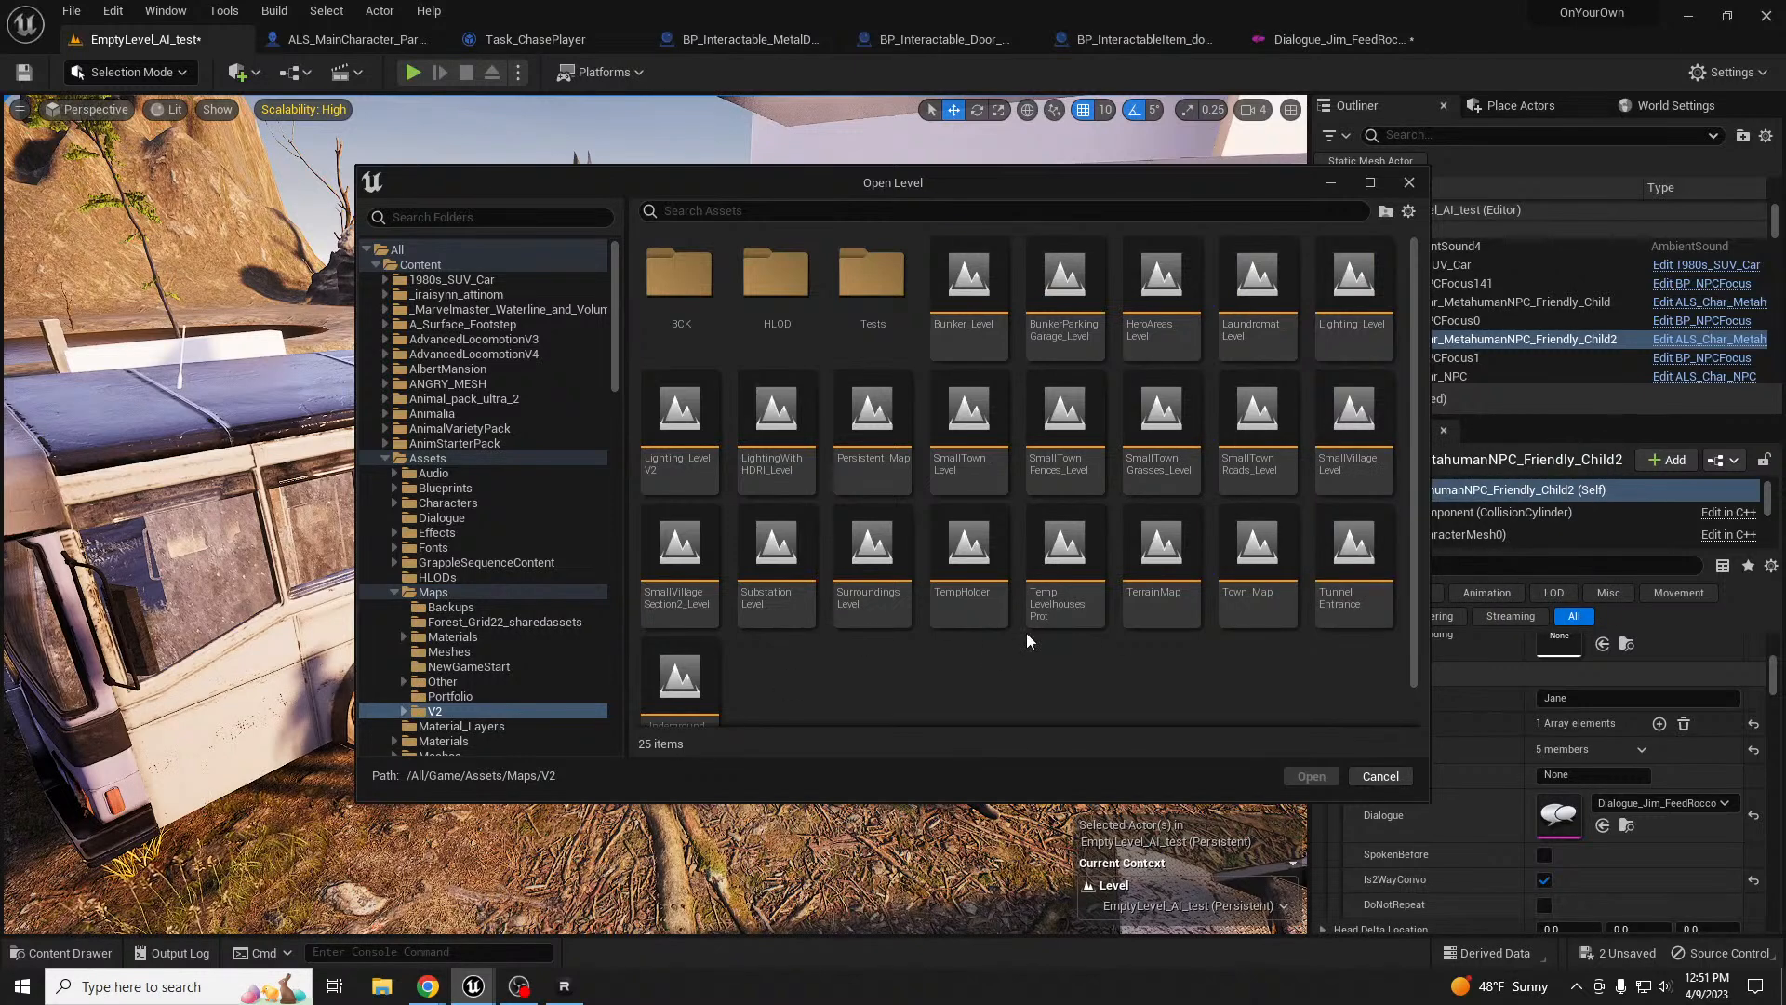
pyautogui.click(866, 448)
pyautogui.doubleClick(850, 415)
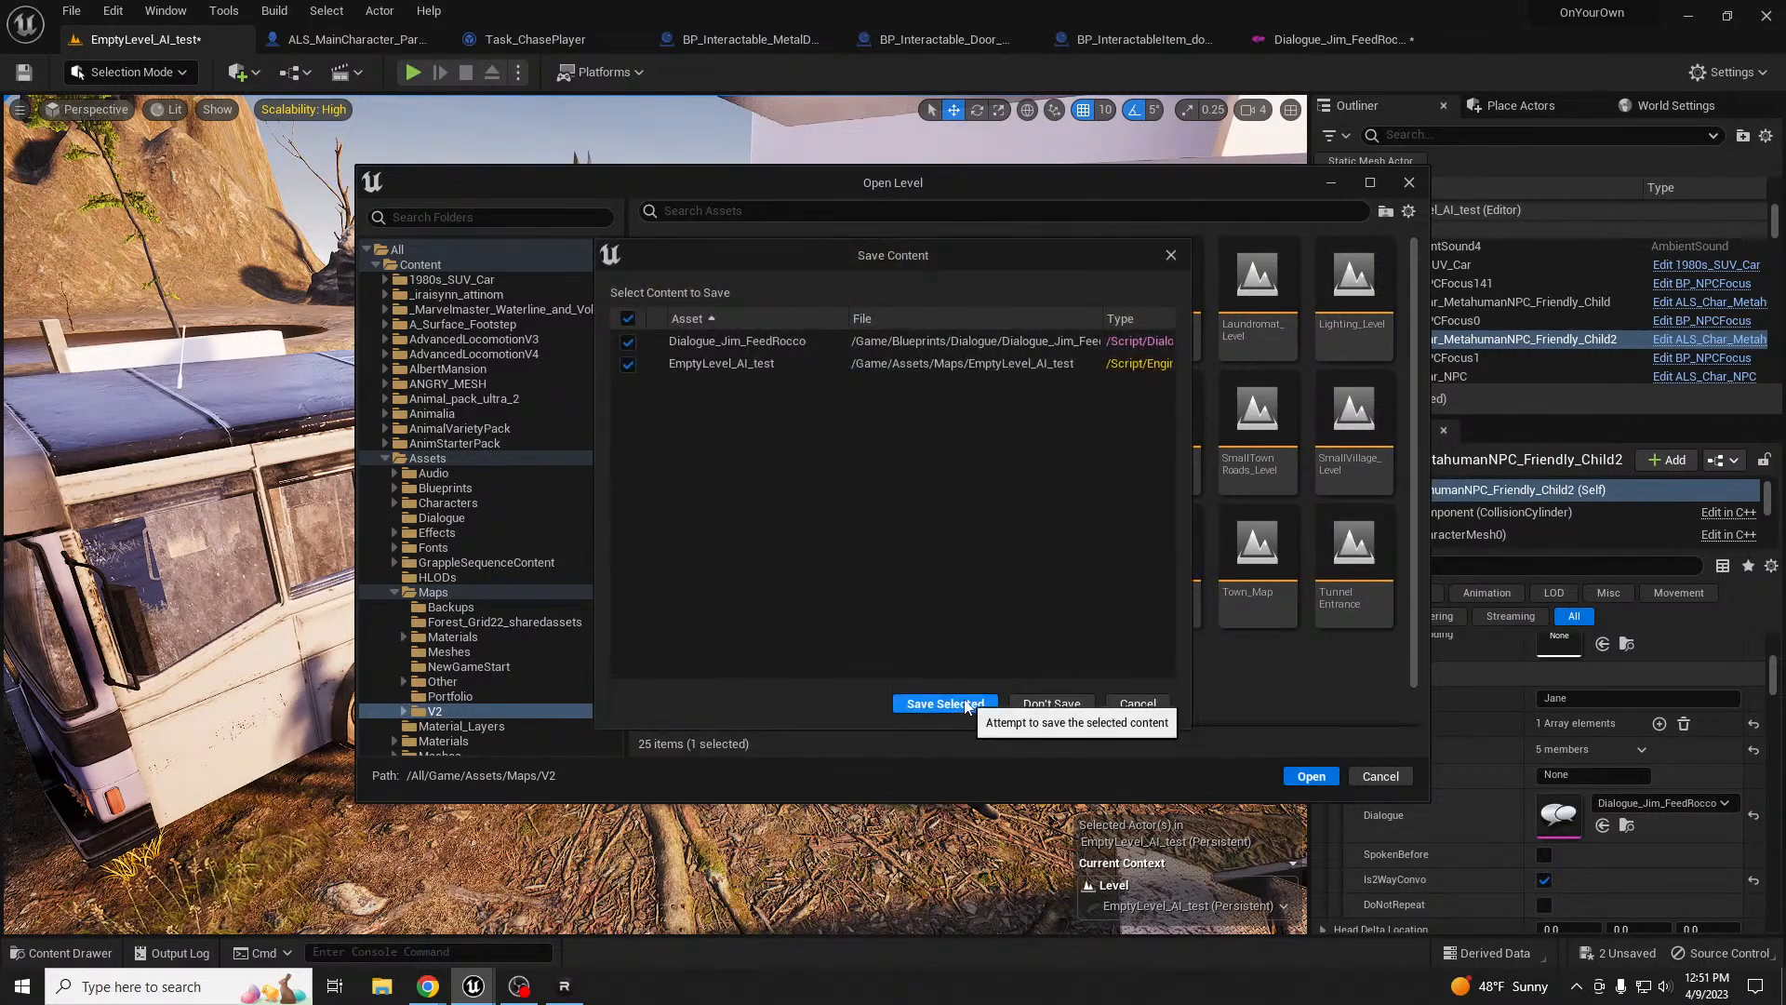
pyautogui.click(949, 704)
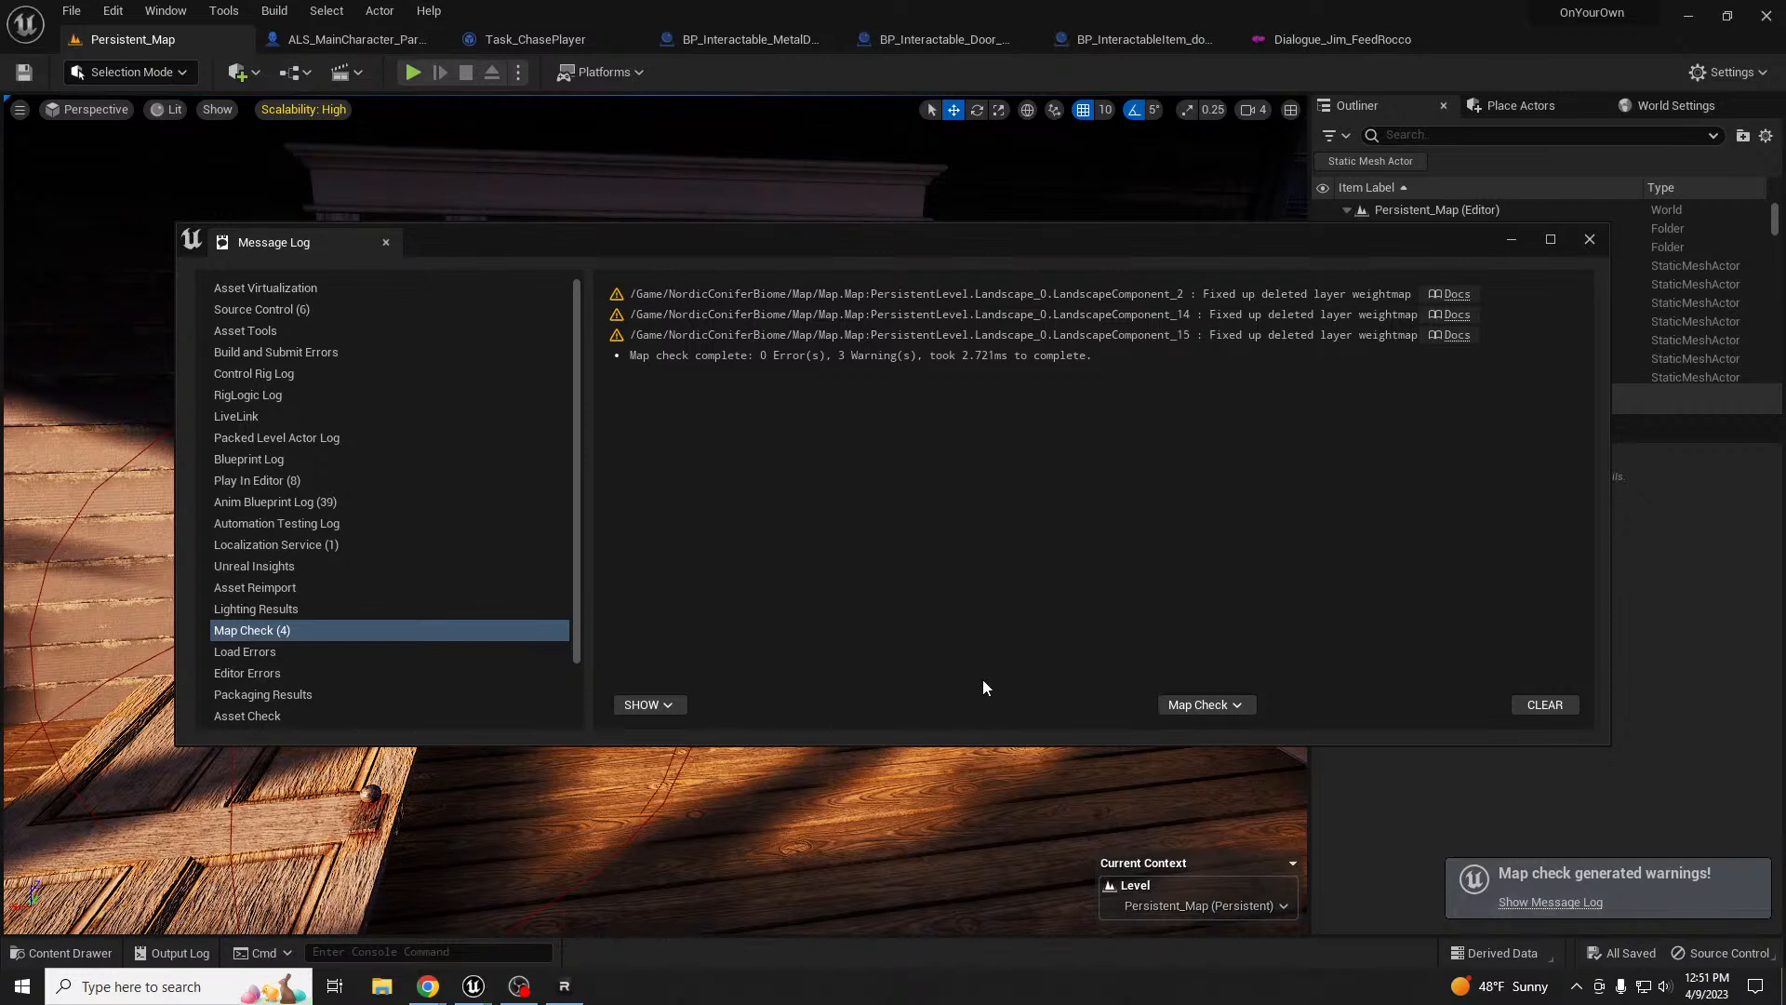
pyautogui.click(1591, 243)
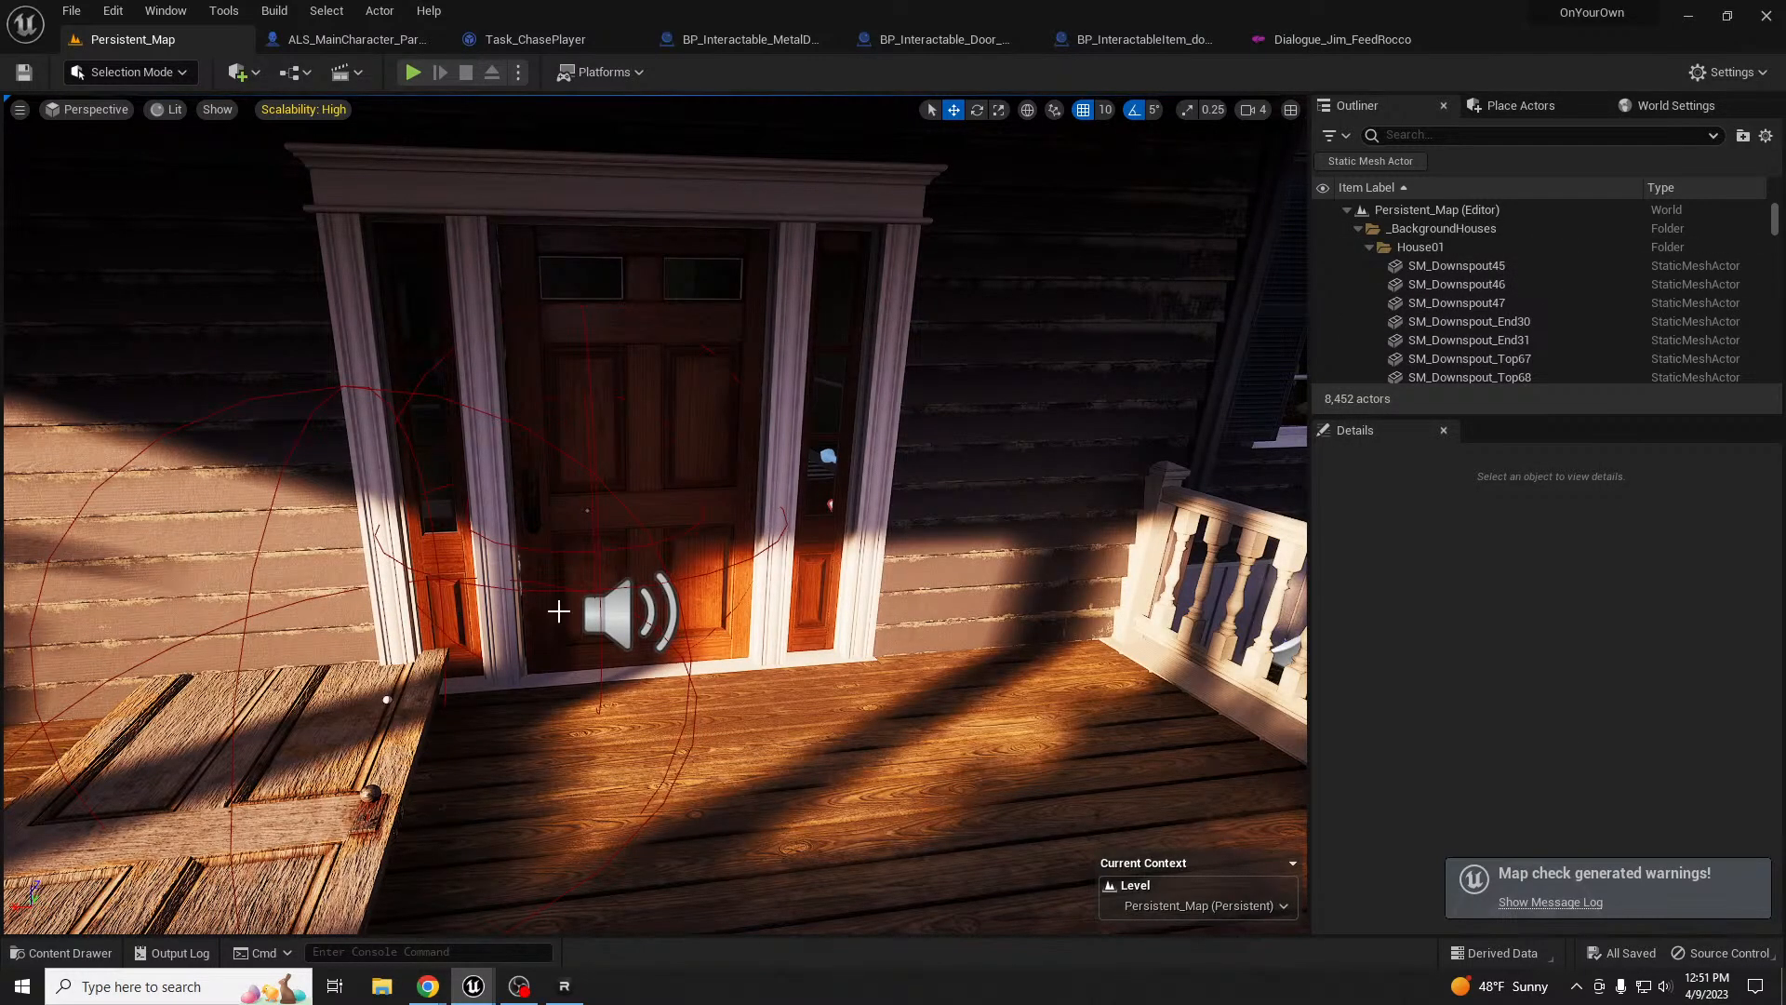
# - Move BP_TrapDoor from beside the house's doorway over the hatch in the interior floor
pyautogui.rightClick(894, 555)
pyautogui.moveTo(1022, 760); pyautogui.dragTo(810, 752, button='right')
pyautogui.click(915, 664)
pyautogui.press('w')
pyautogui.moveTo(915, 664); pyautogui.dragTo(1070, 666, button='right')
pyautogui.moveTo(869, 638); pyautogui.dragTo(837, 655, button='right')
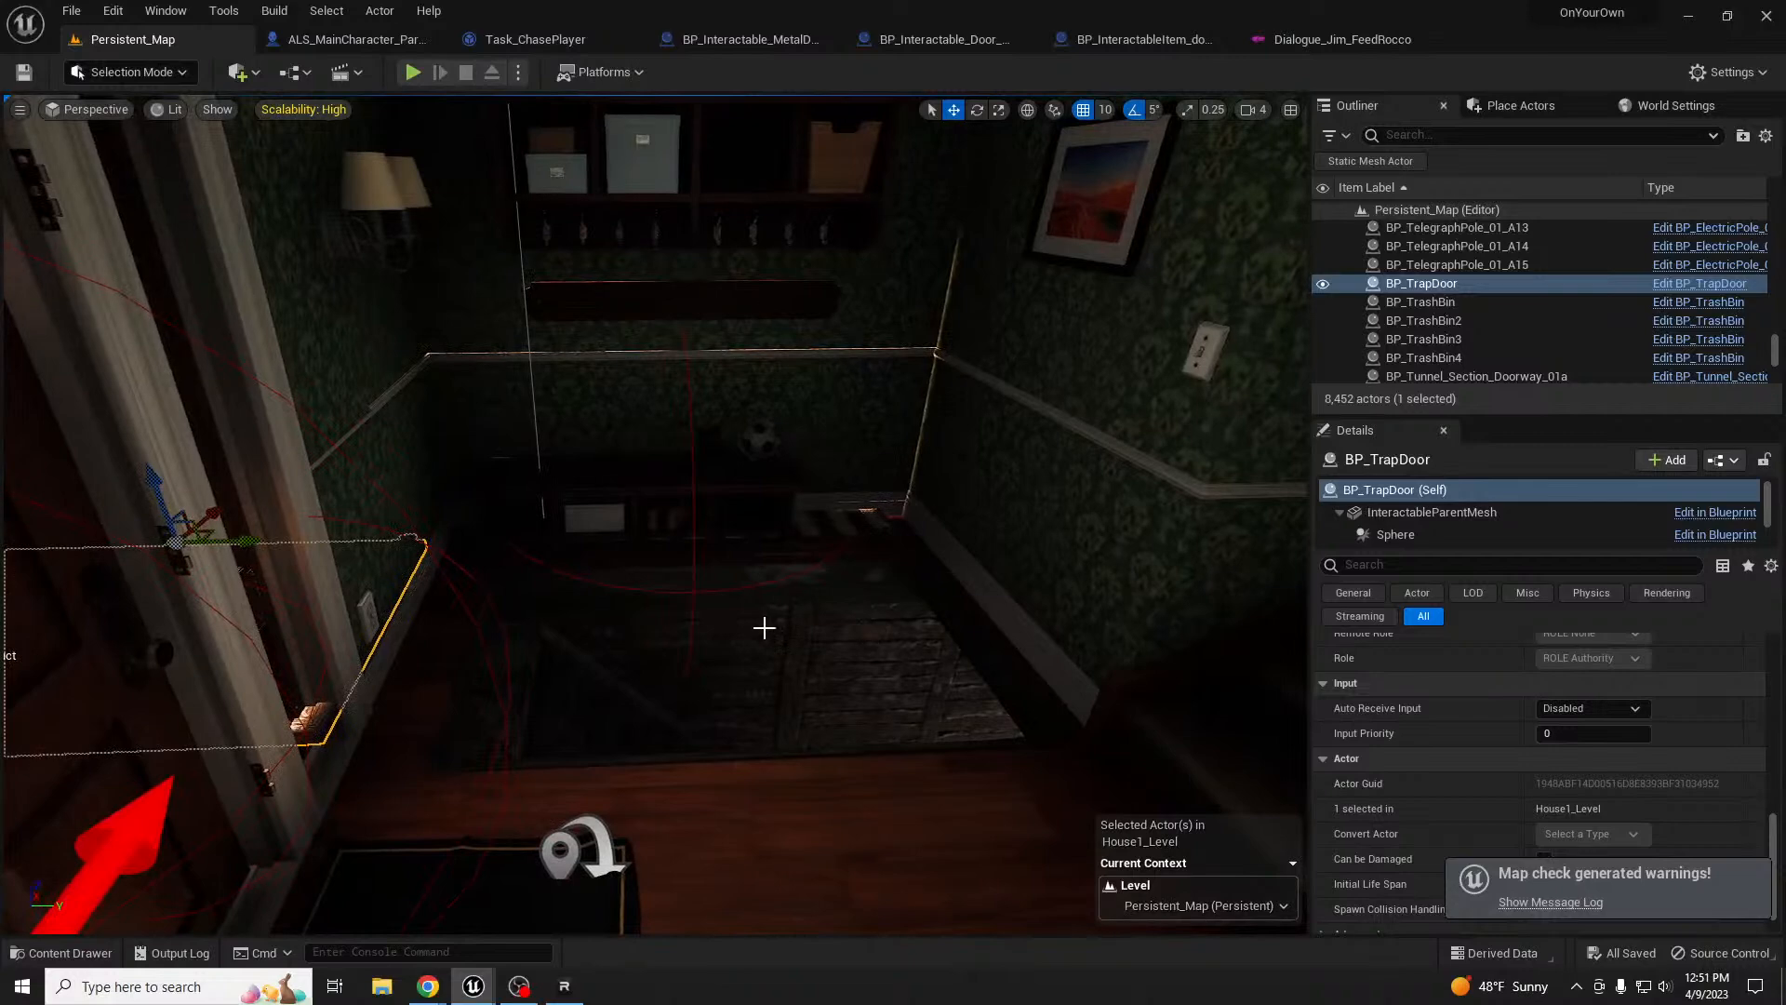
pyautogui.moveTo(194, 527); pyautogui.dragTo(754, 556)
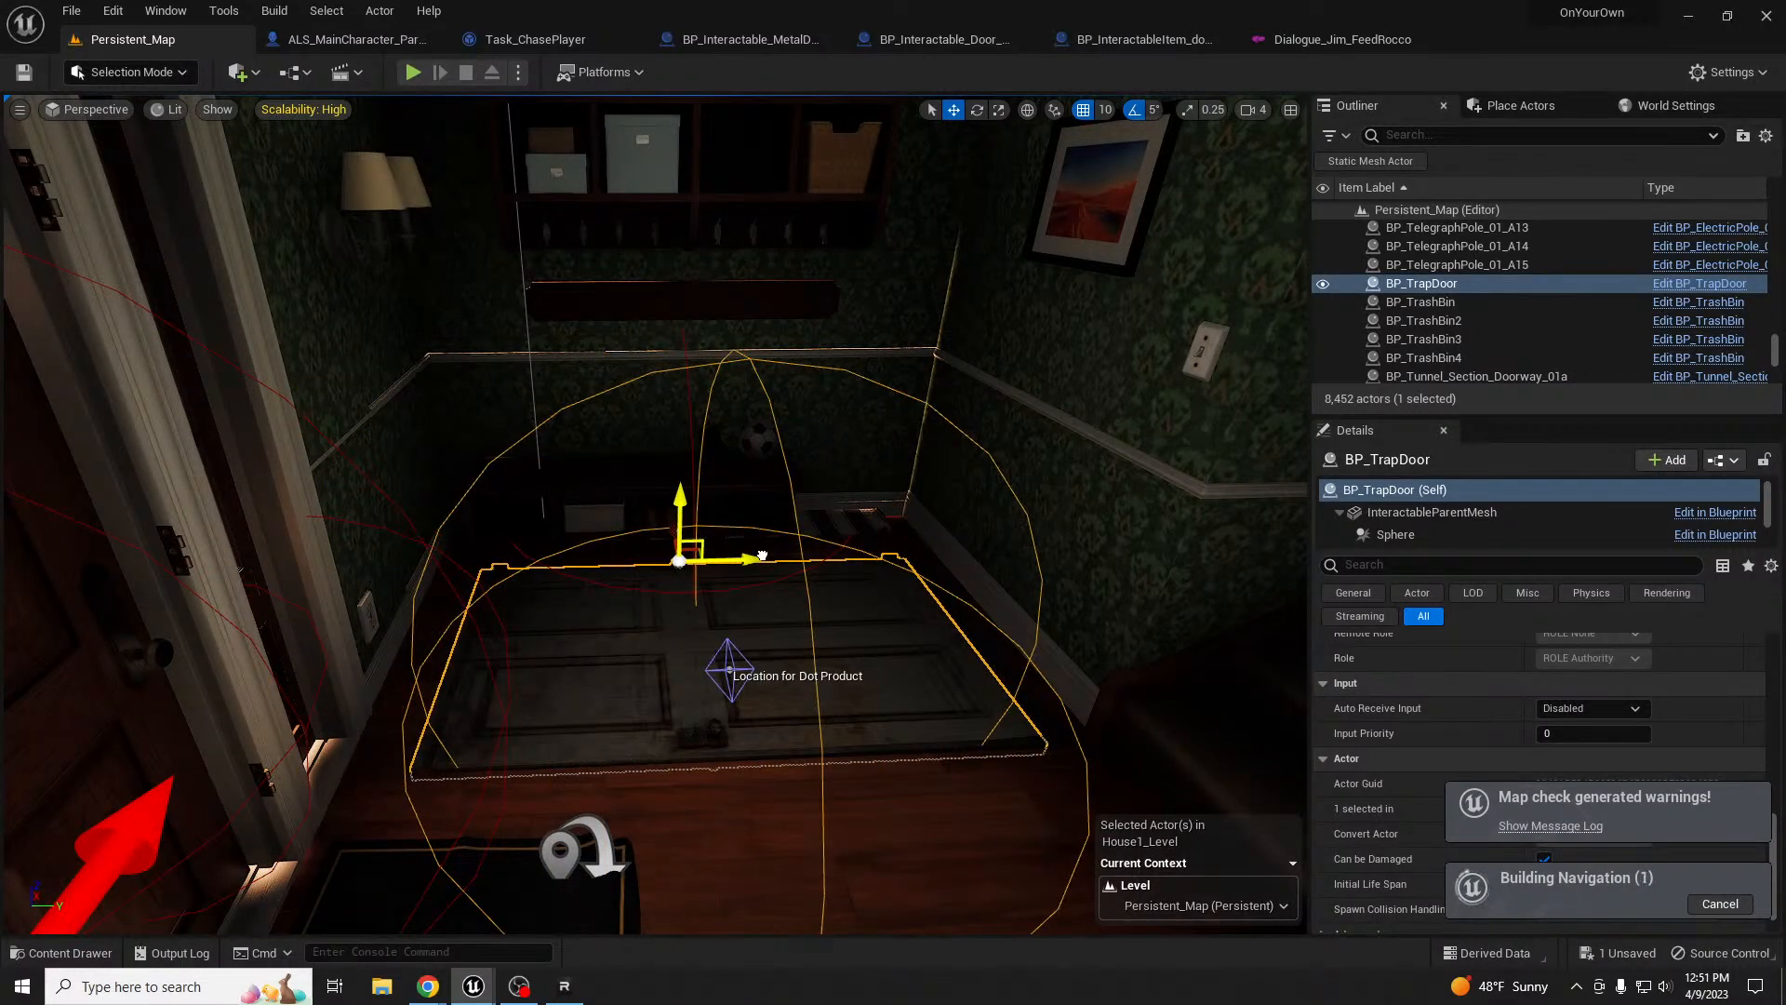
# - Lower BP_Interactable_Carpet onto the floor so that it covers the trap door
pyautogui.click(878, 545)
pyautogui.moveTo(670, 455); pyautogui.dragTo(693, 574)
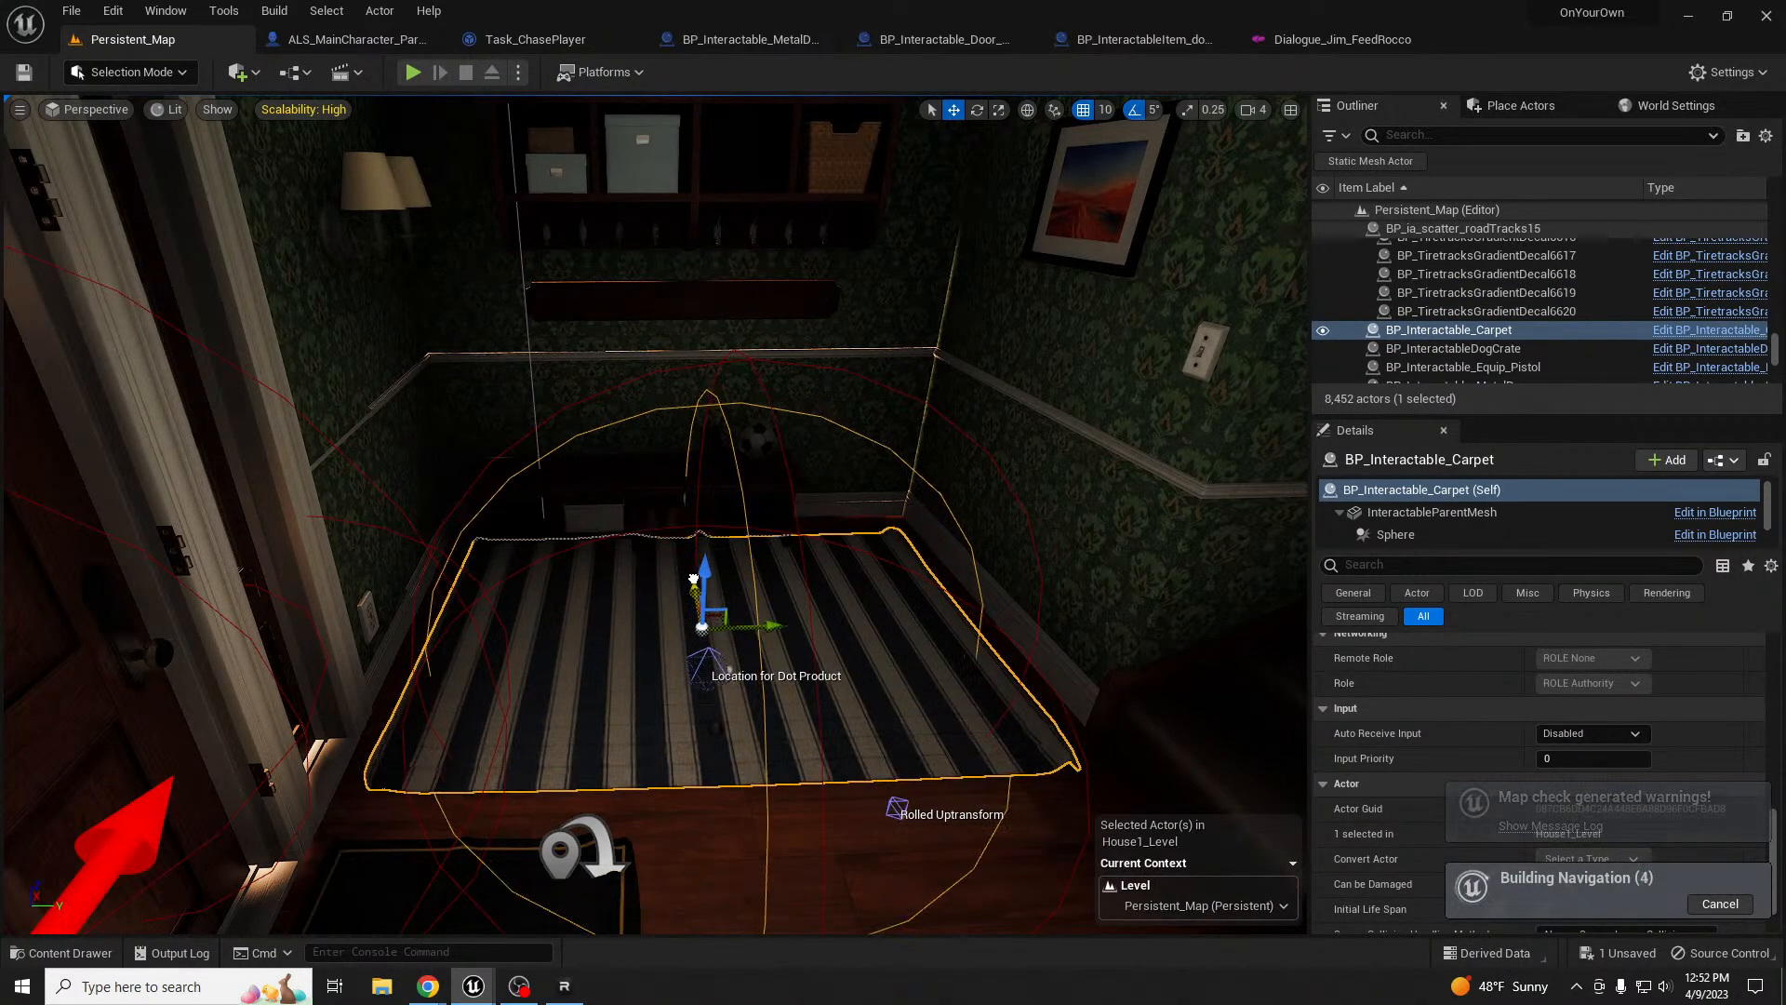
# - Leave the house and survey the road running through the forest
pyautogui.moveTo(693, 574); pyautogui.dragTo(823, 642, button='right')
pyautogui.press('w')
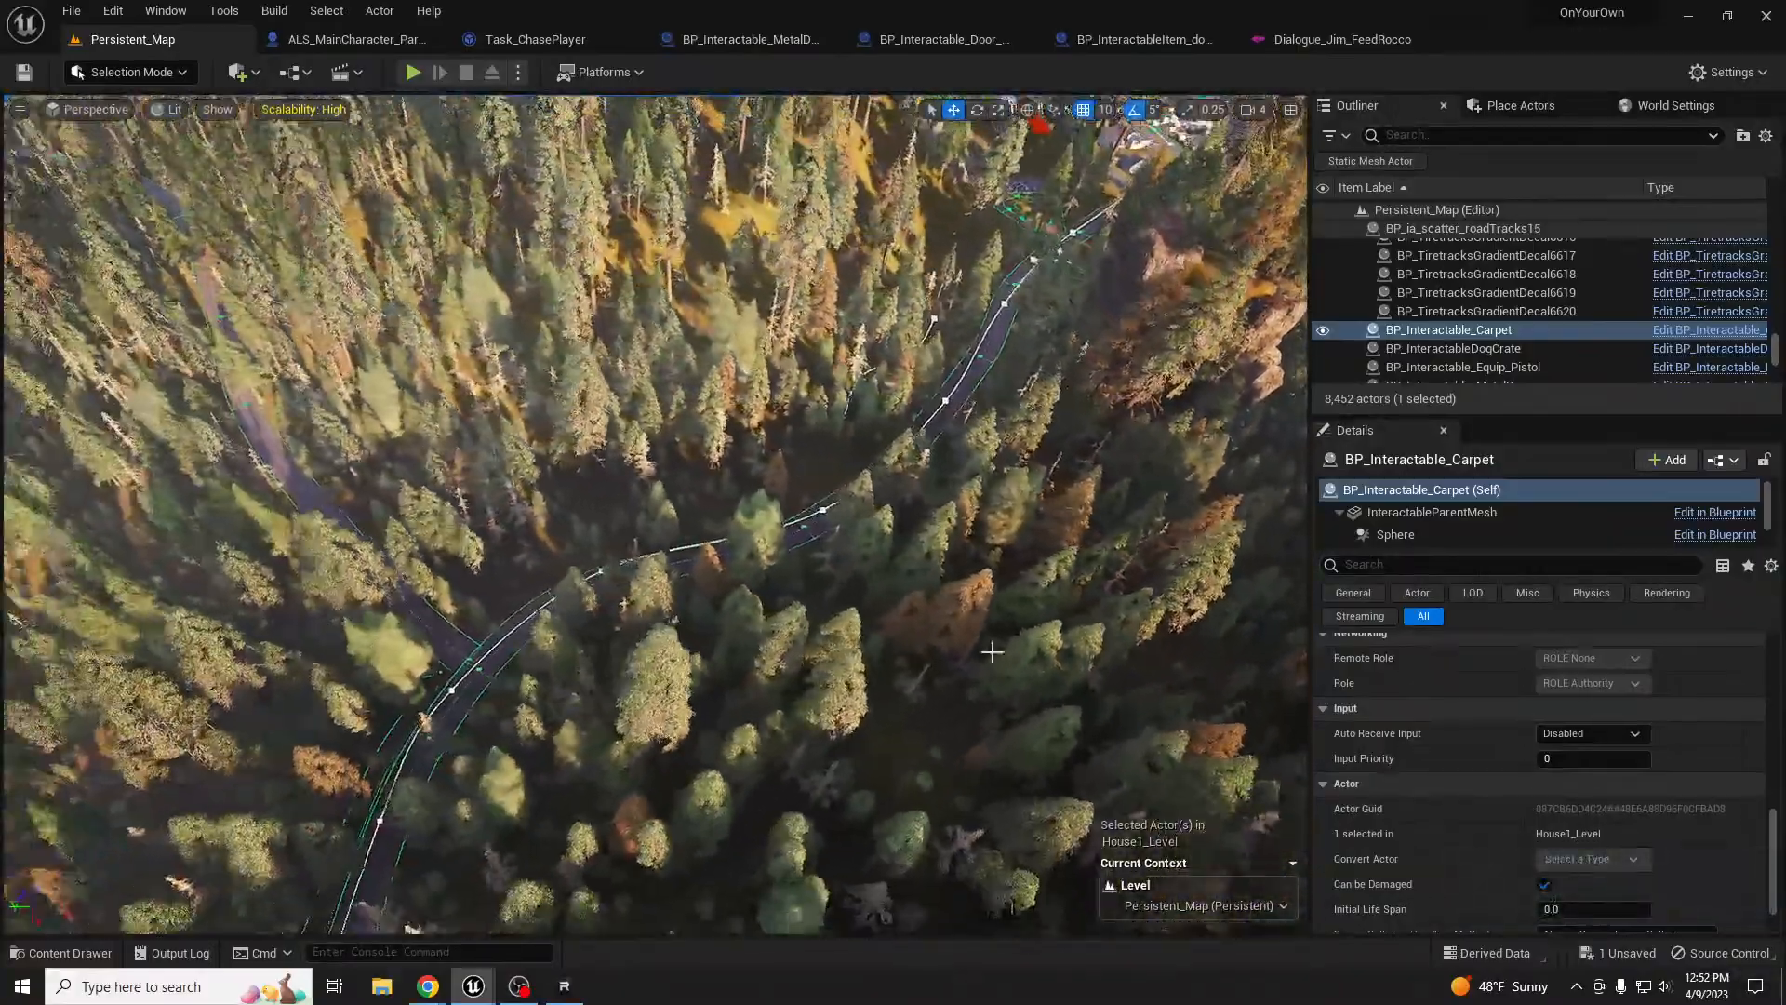
# - Enter Foliage mode, select all foliage types and erase the vegetation covering the straight stretch of forest road
pyautogui.moveTo(993, 652); pyautogui.dragTo(996, 646, button='right')
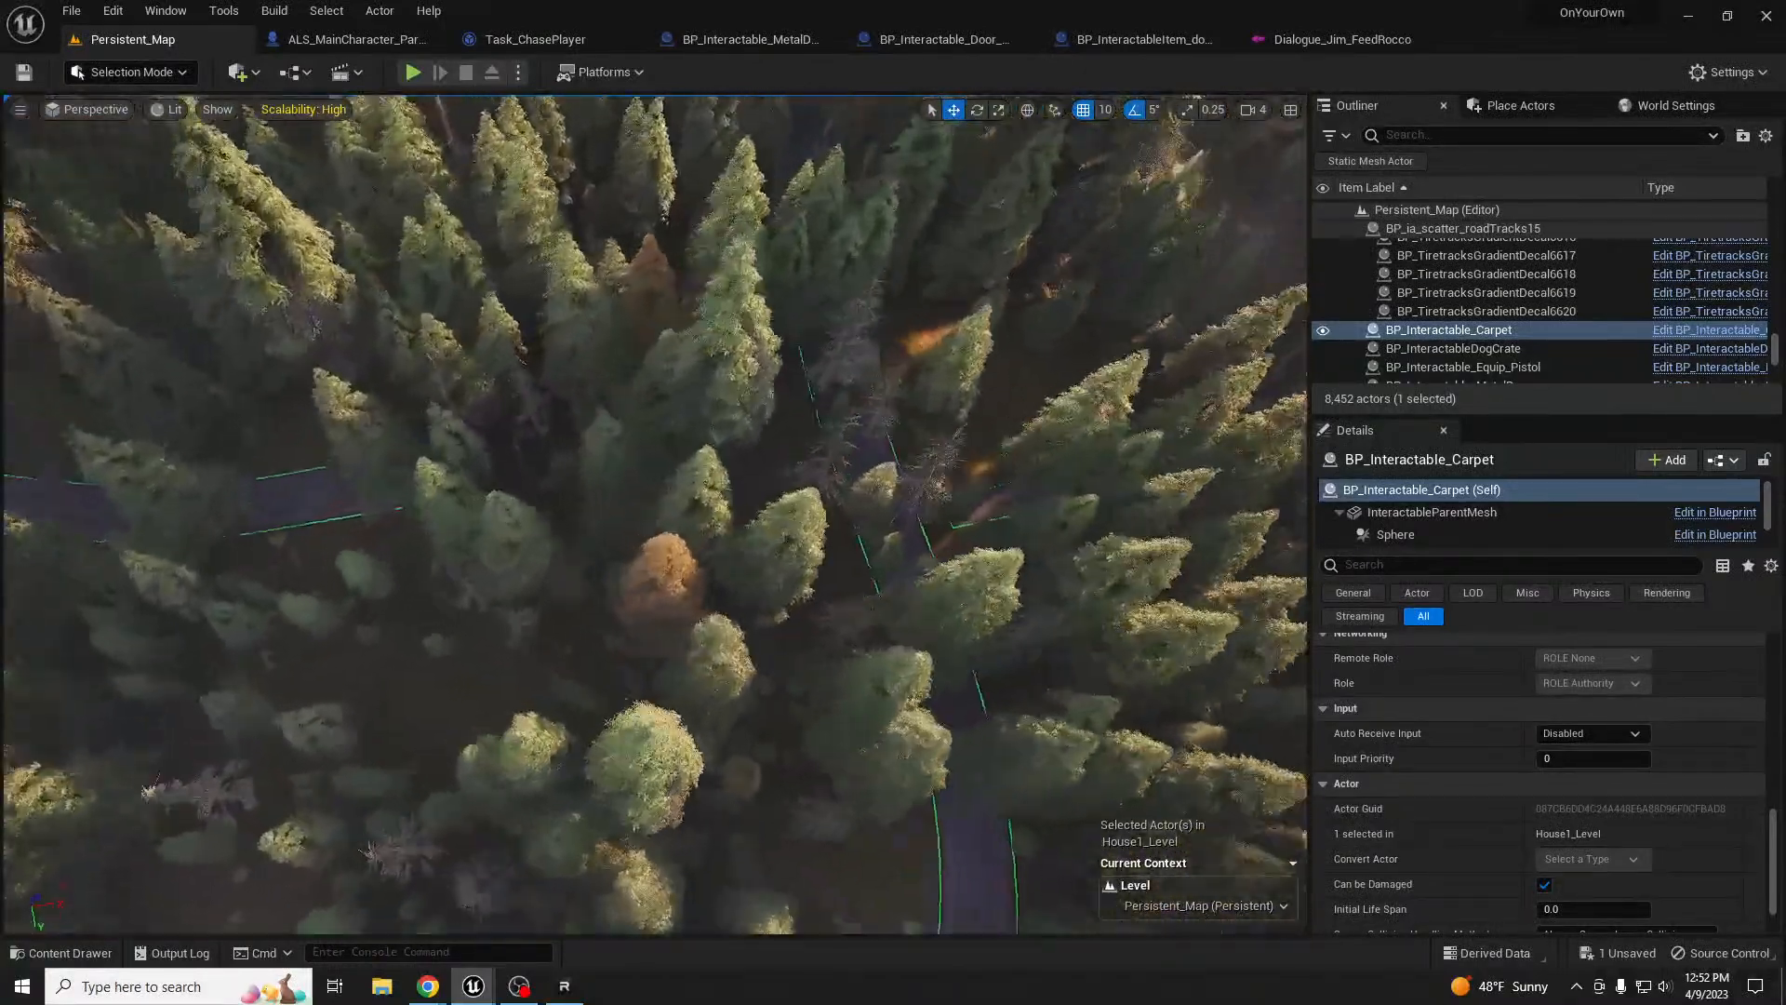
pyautogui.moveTo(711, 628); pyautogui.dragTo(748, 591, button='right')
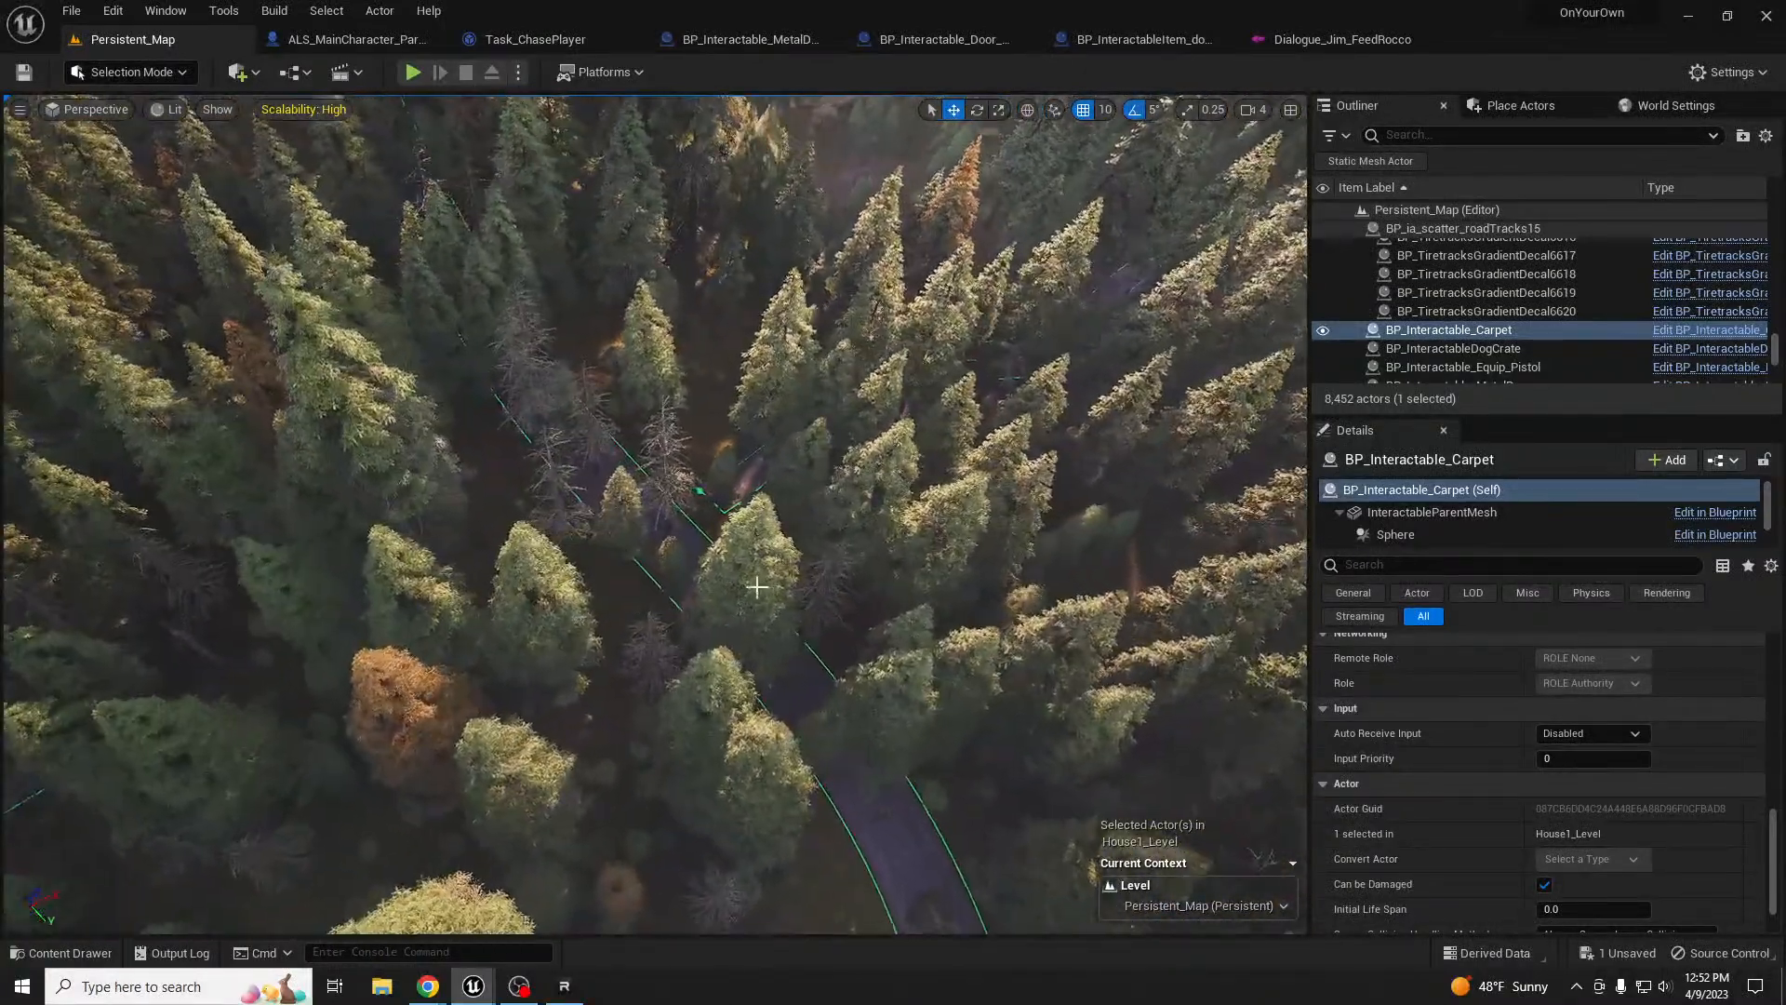
pyautogui.moveTo(714, 518); pyautogui.dragTo(687, 437, button='right')
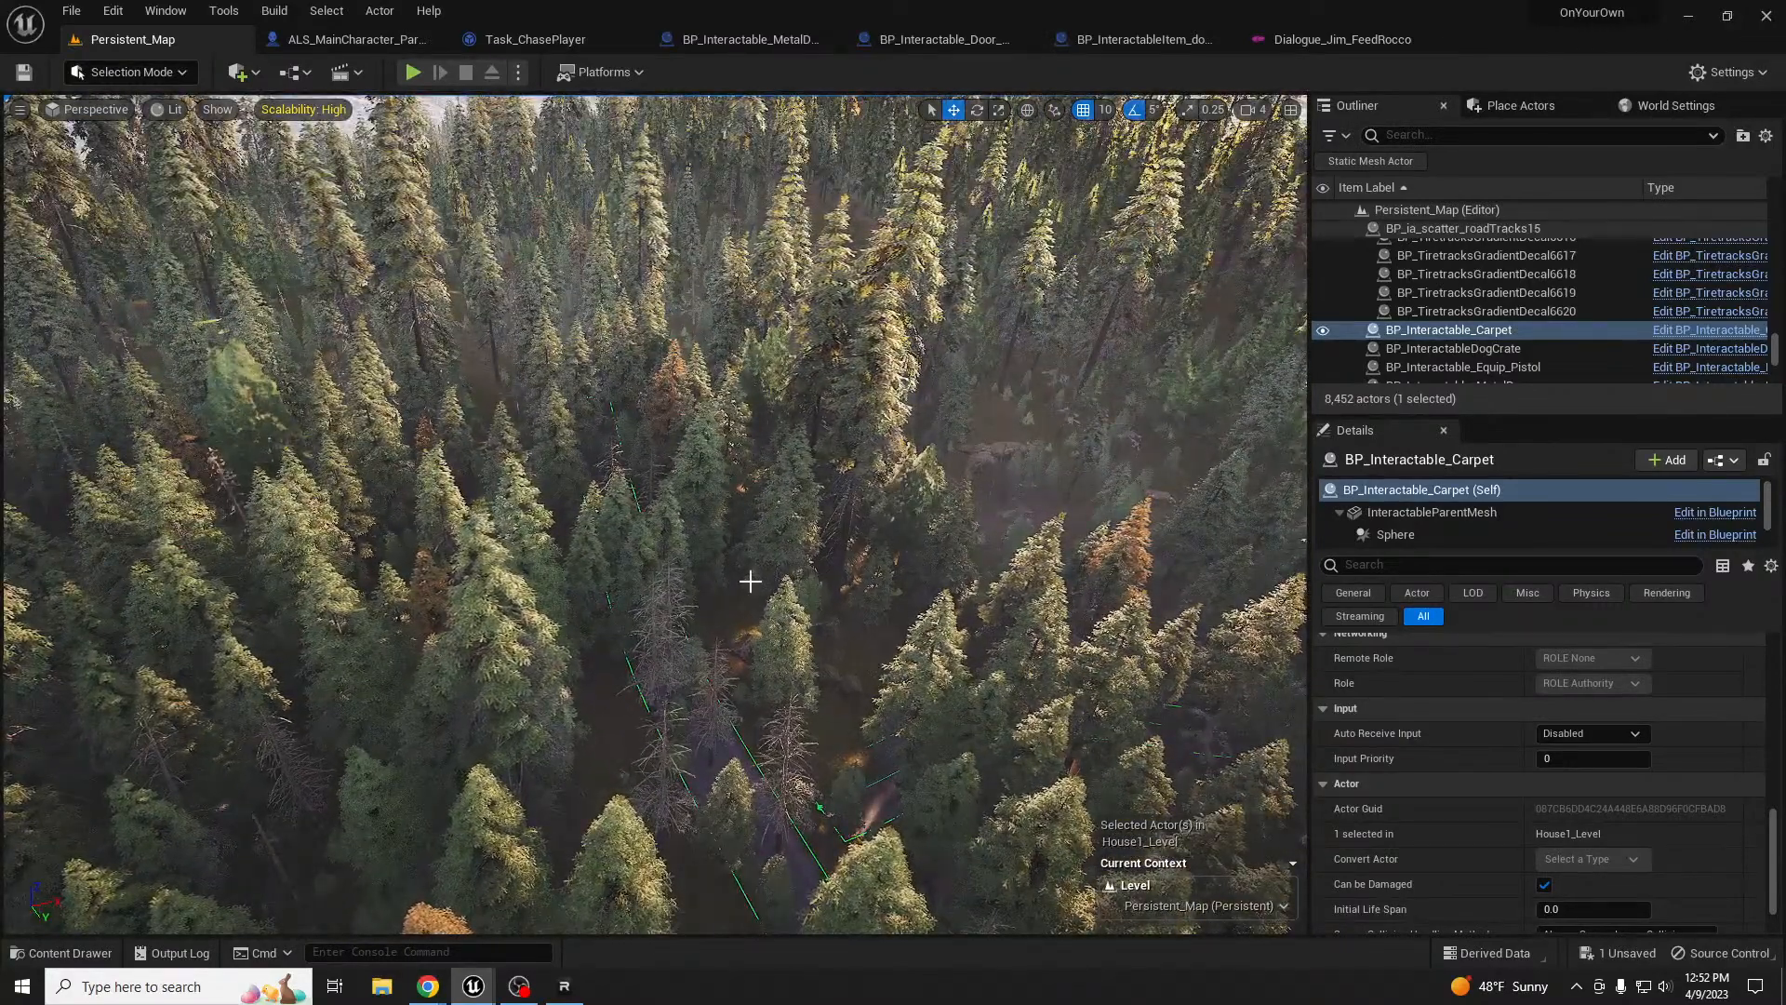
pyautogui.moveTo(748, 580); pyautogui.dragTo(717, 606, button='right')
pyautogui.press('d')
pyautogui.click(693, 633)
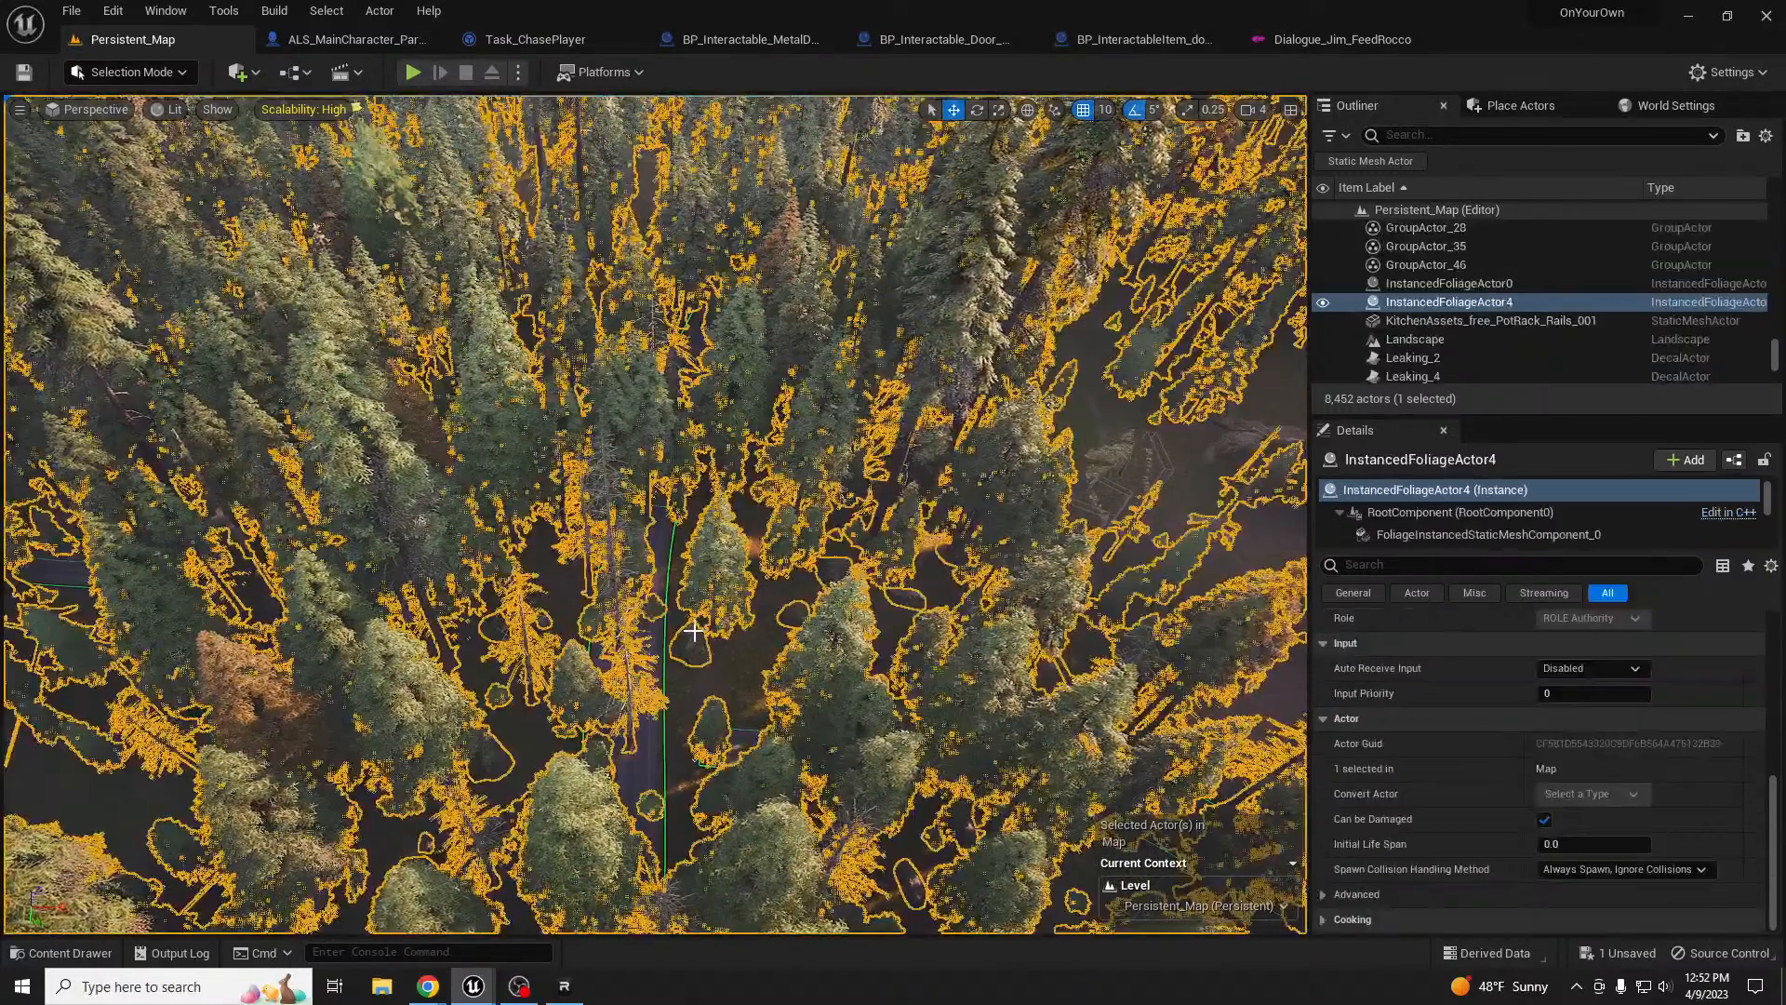
pyautogui.hotkey('shift', '3')
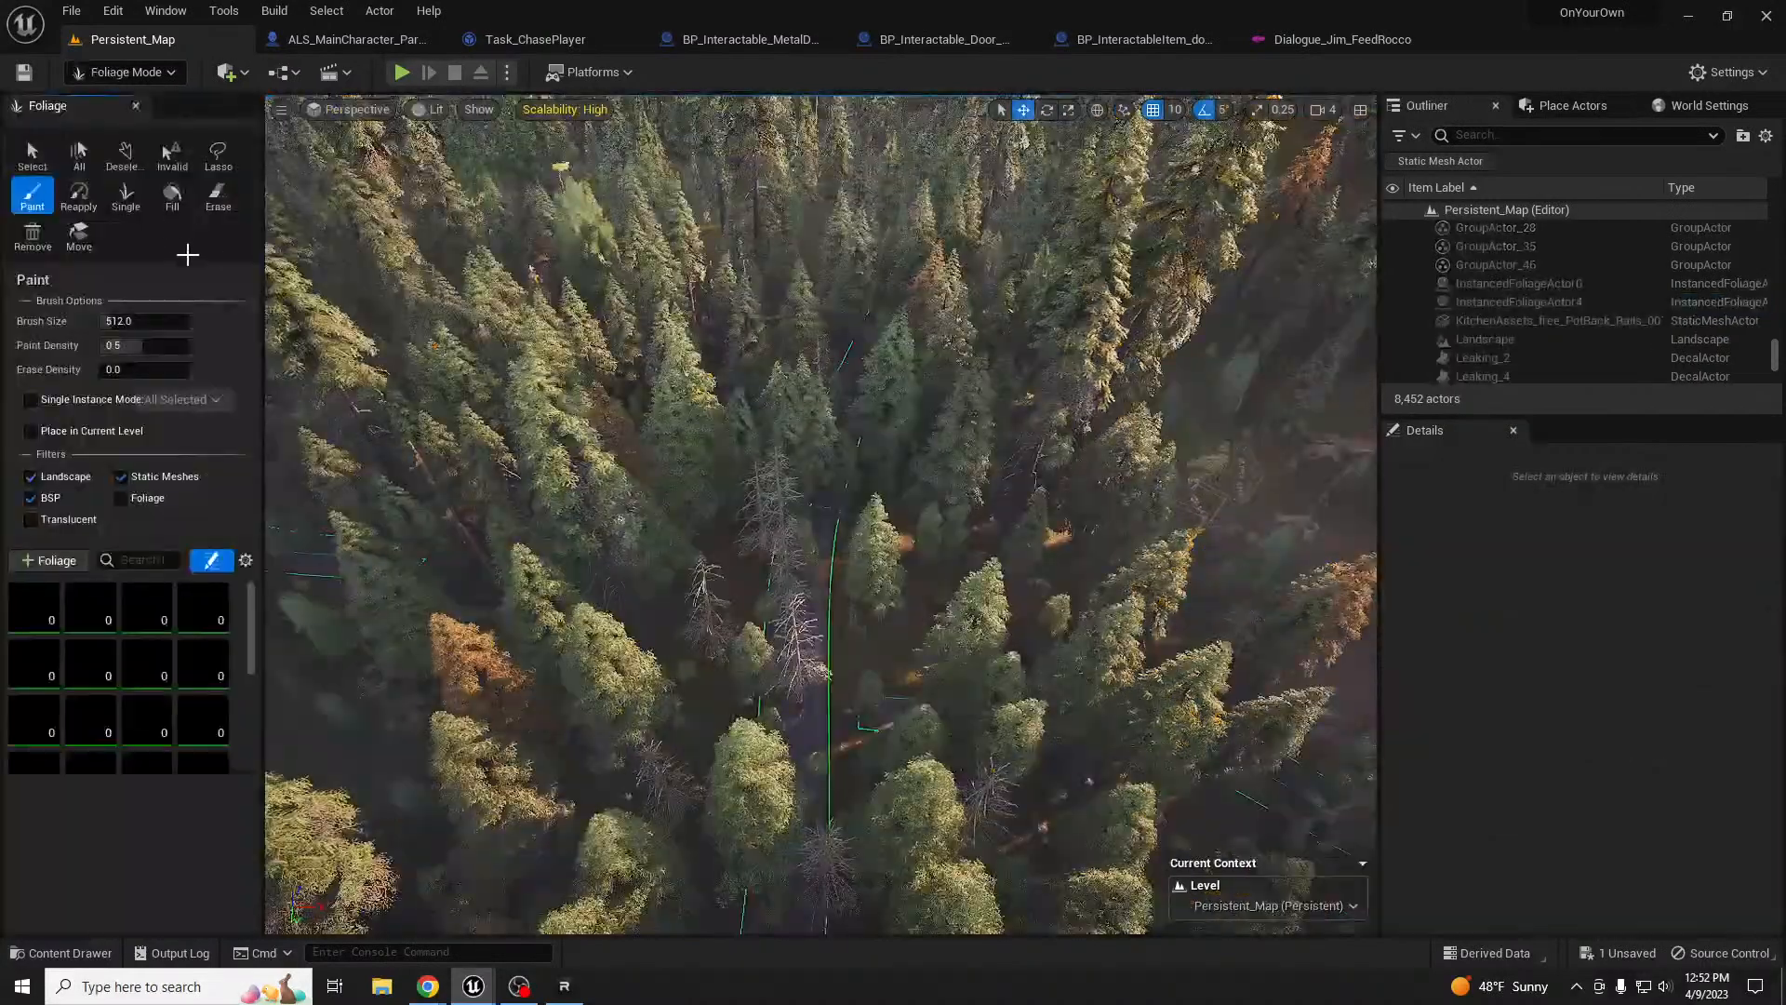
pyautogui.click(38, 610)
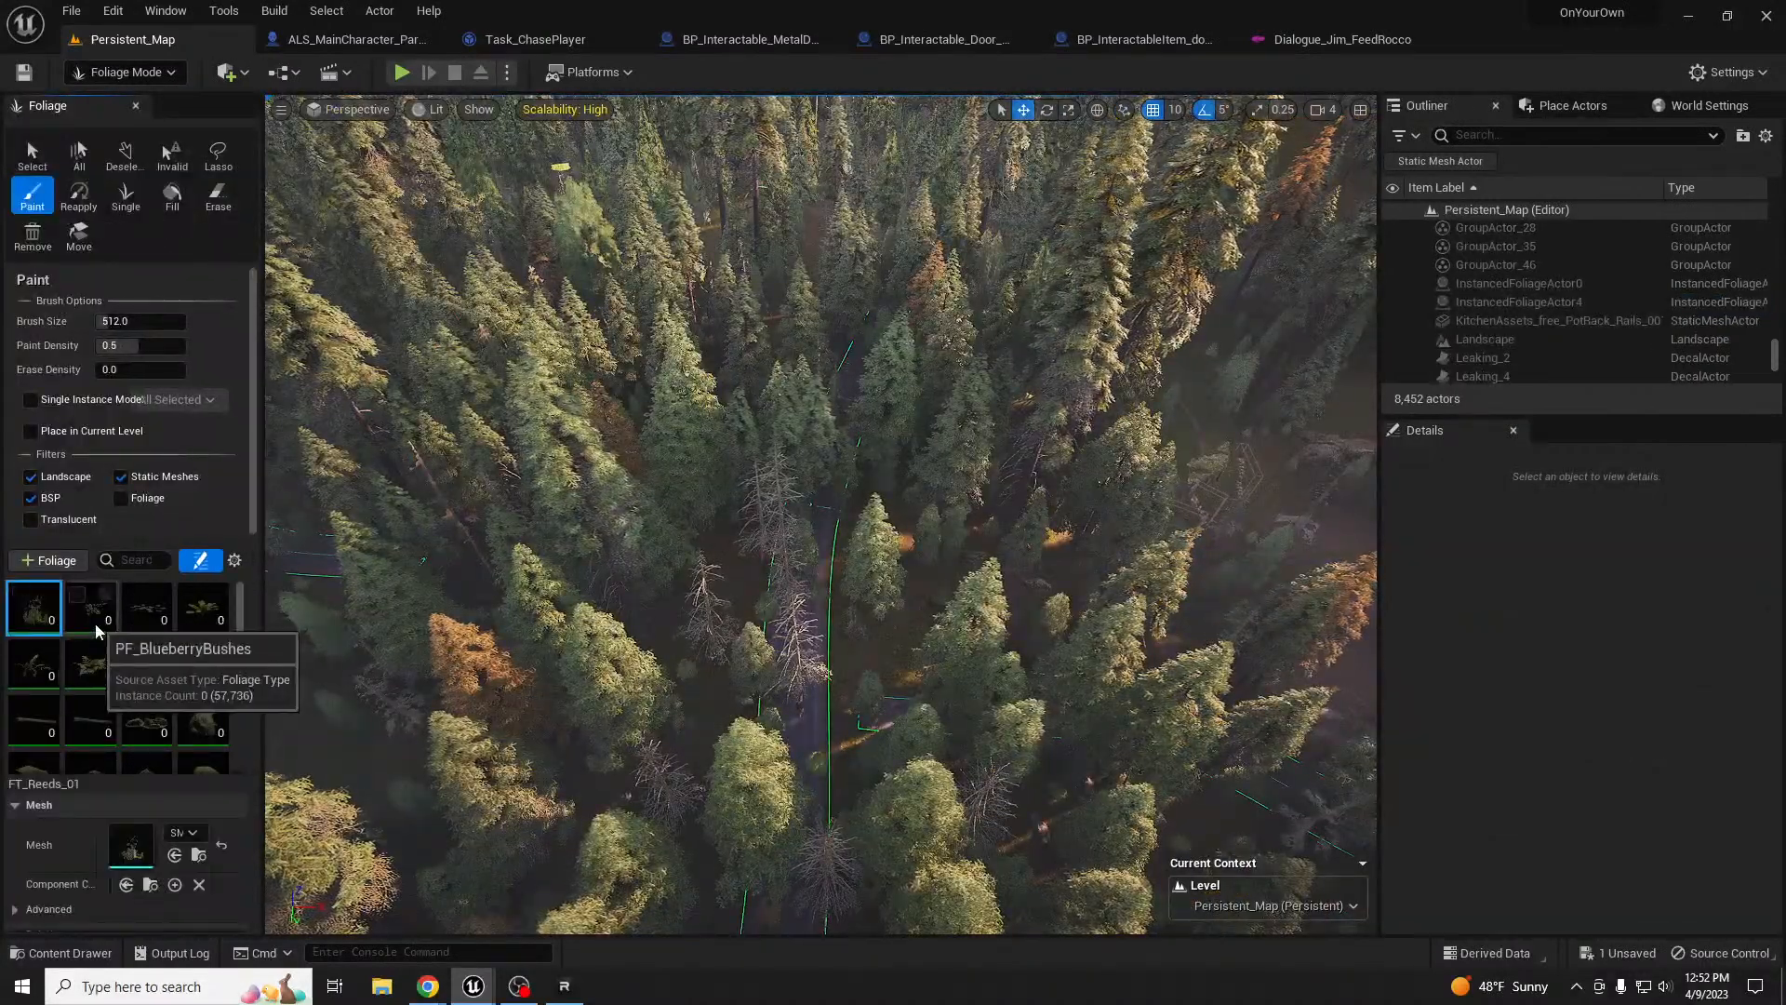
pyautogui.hotkey('ctrl', 'a')
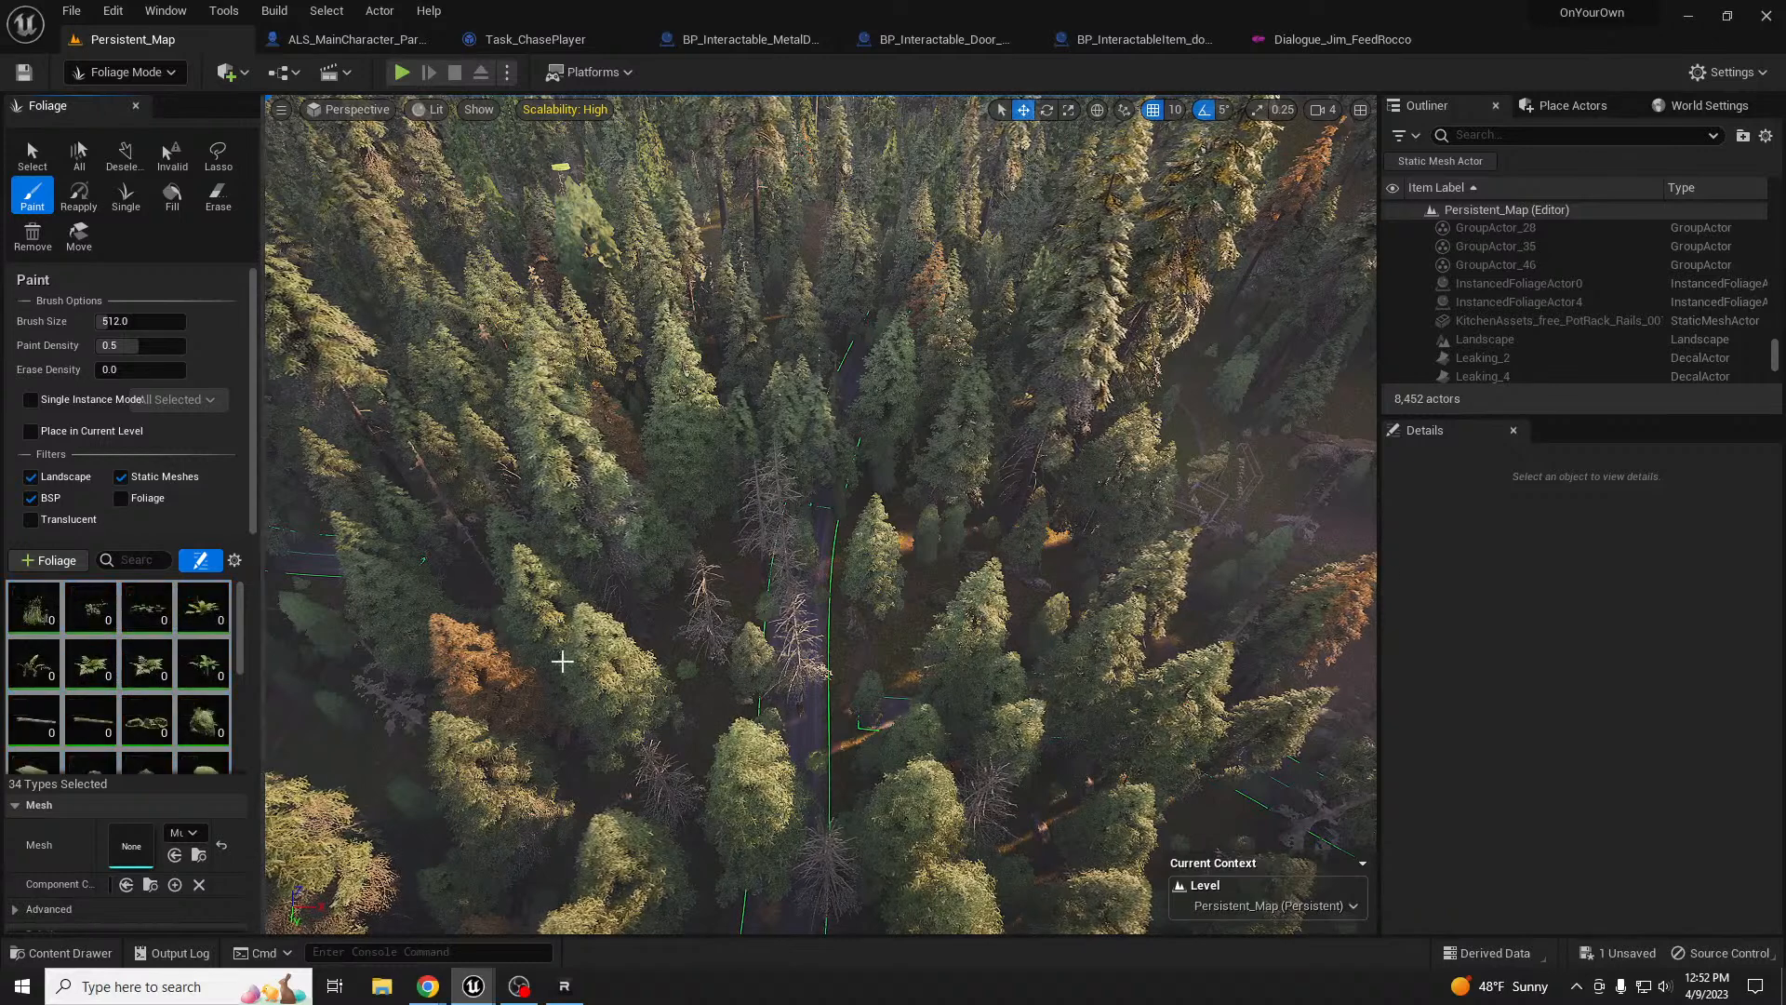
pyautogui.moveTo(817, 518)
pyautogui.keyDown('shift'); pyautogui.mouseDown()
pyautogui.moveTo(778, 877)
pyautogui.moveTo(802, 914)
pyautogui.mouseUp(); pyautogui.keyUp('shift')
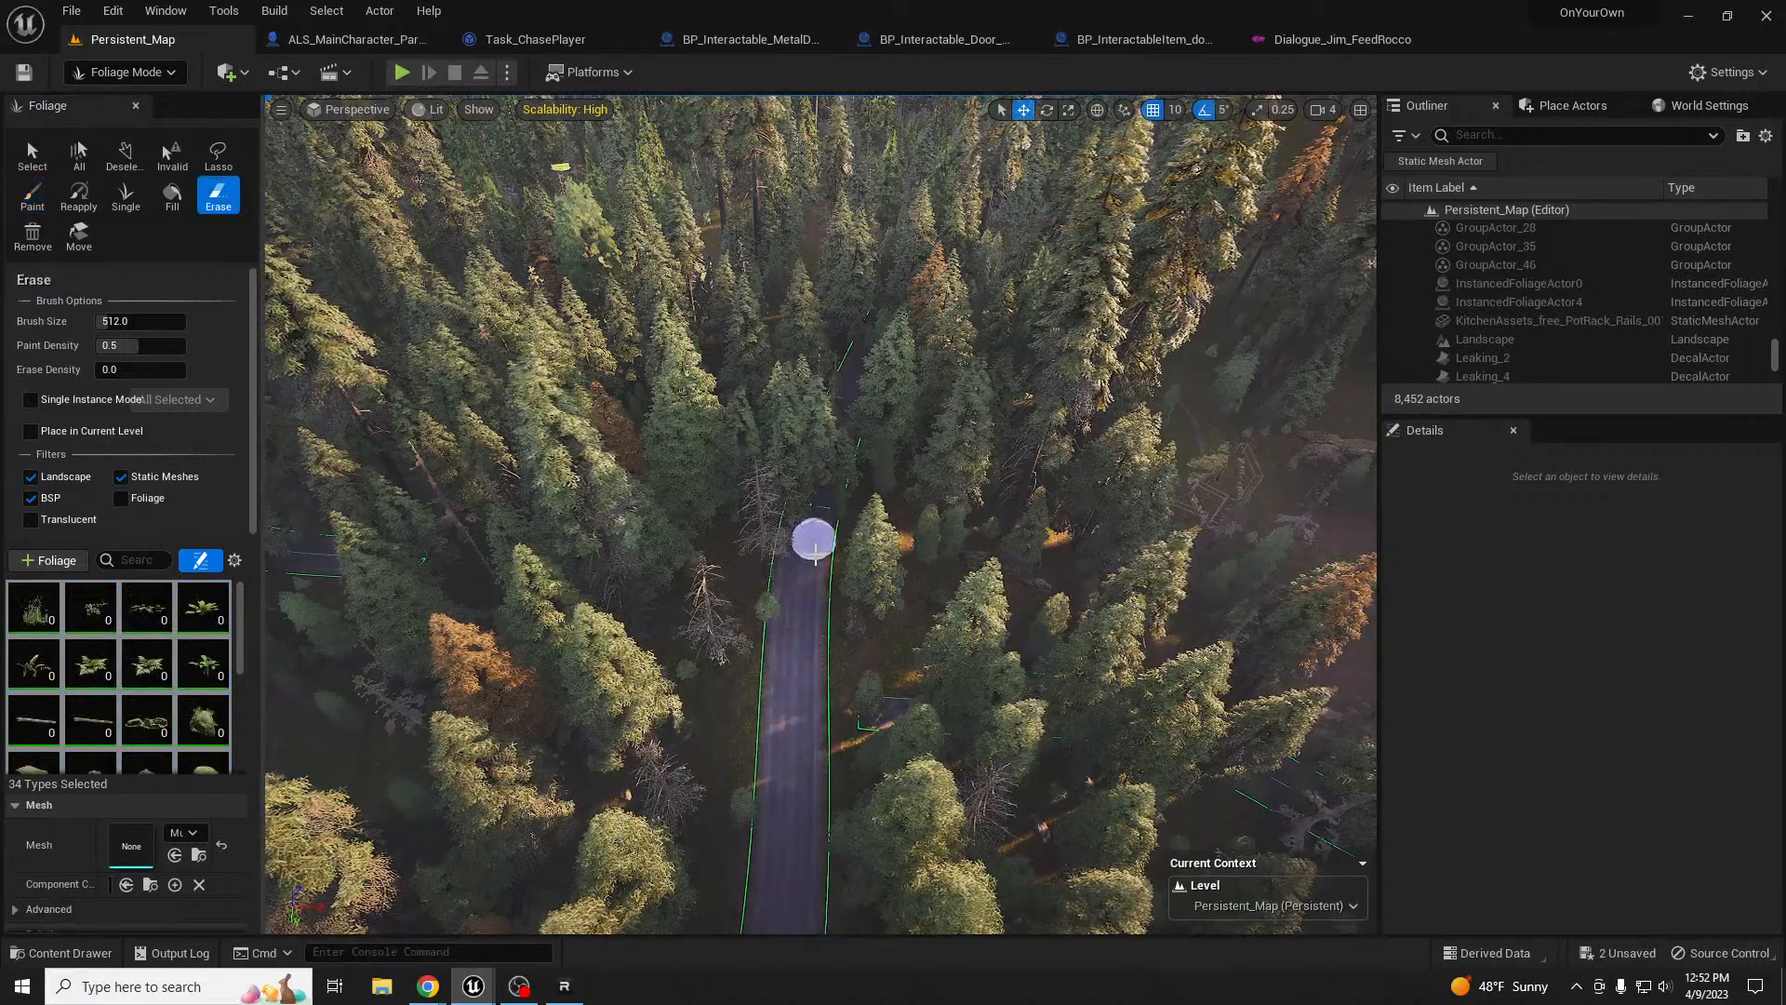
pyautogui.moveTo(797, 538)
pyautogui.keyDown('shift'); pyautogui.mouseDown()
pyautogui.moveTo(838, 460)
pyautogui.moveTo(822, 549)
pyautogui.moveTo(850, 427)
pyautogui.moveTo(823, 512)
pyautogui.mouseUp(); pyautogui.keyUp('shift')
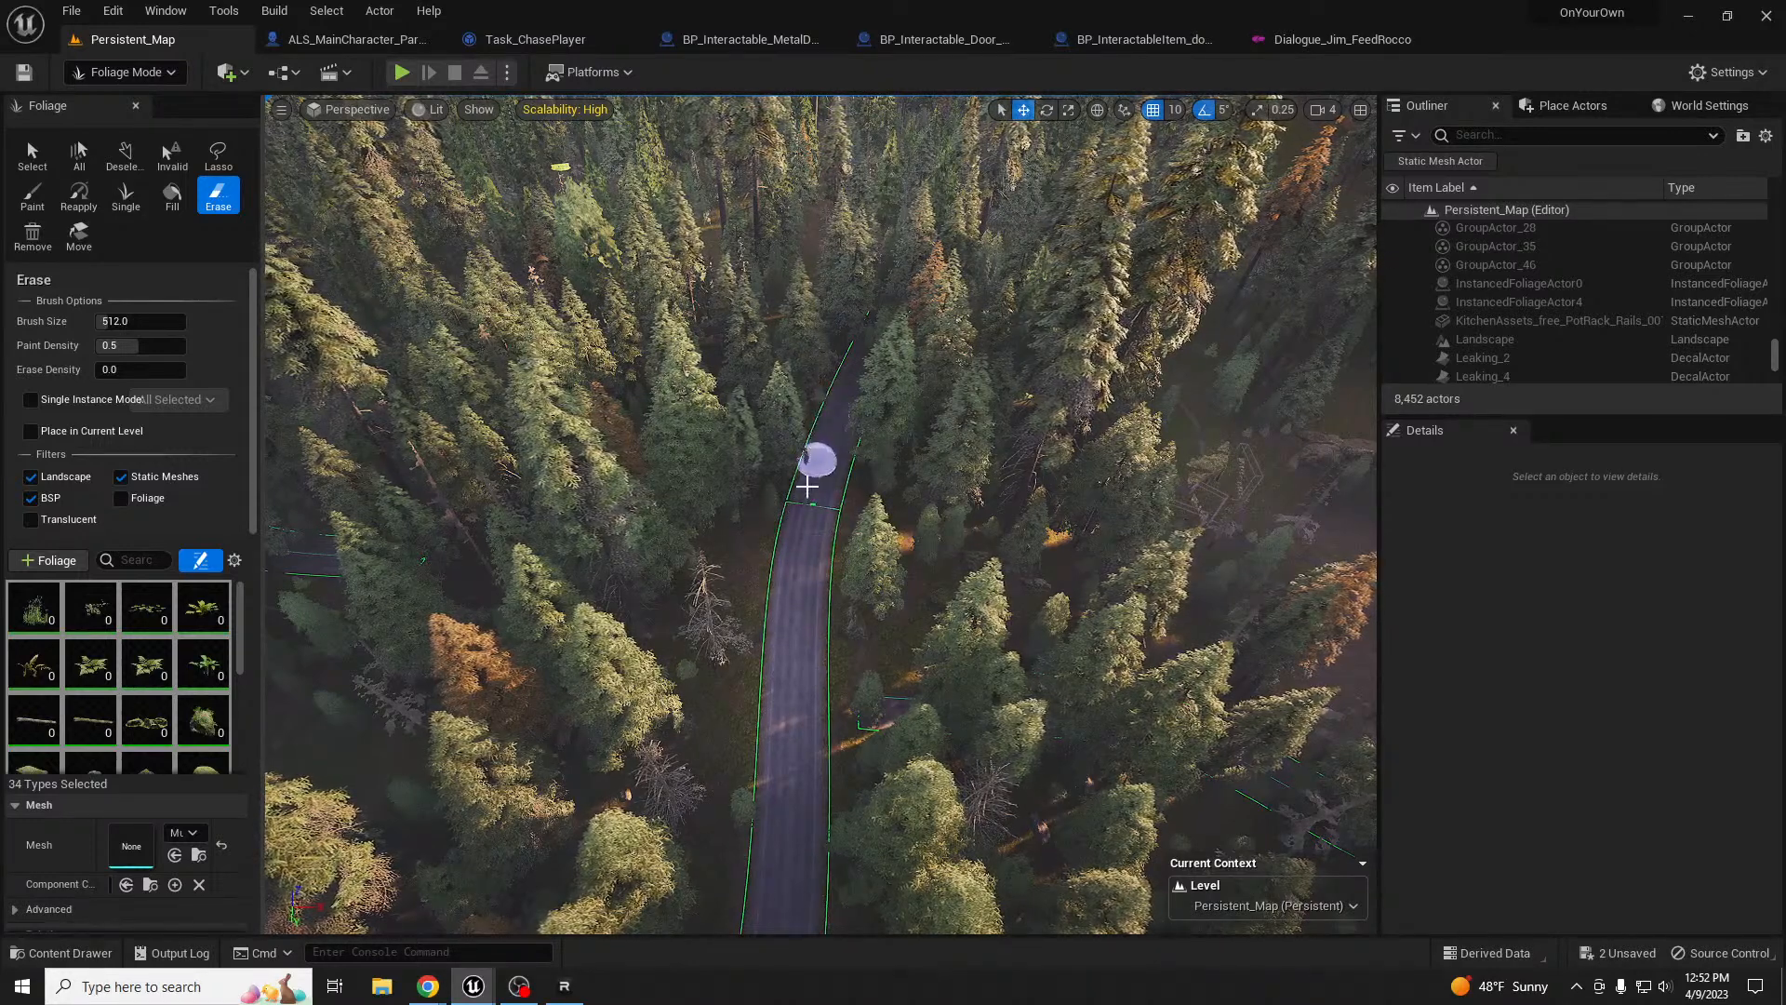
# - Enlarge the foliage brush to about 794 and erase the trees along the curving road up to its visible end
pyautogui.moveTo(790, 683)
pyautogui.mouseDown(button='right')
pyautogui.moveTo(493, 684)
pyautogui.moveTo(521, 651)
pyautogui.moveTo(549, 503)
pyautogui.moveTo(707, 651)
pyautogui.moveTo(785, 685)
pyautogui.mouseUp(button='right')
pyautogui.press(']')
pyautogui.press(']')
pyautogui.press(']')
pyautogui.press(']')
pyautogui.press(']')
pyautogui.press(']')
pyautogui.press(']')
pyautogui.press(']')
pyautogui.press(']')
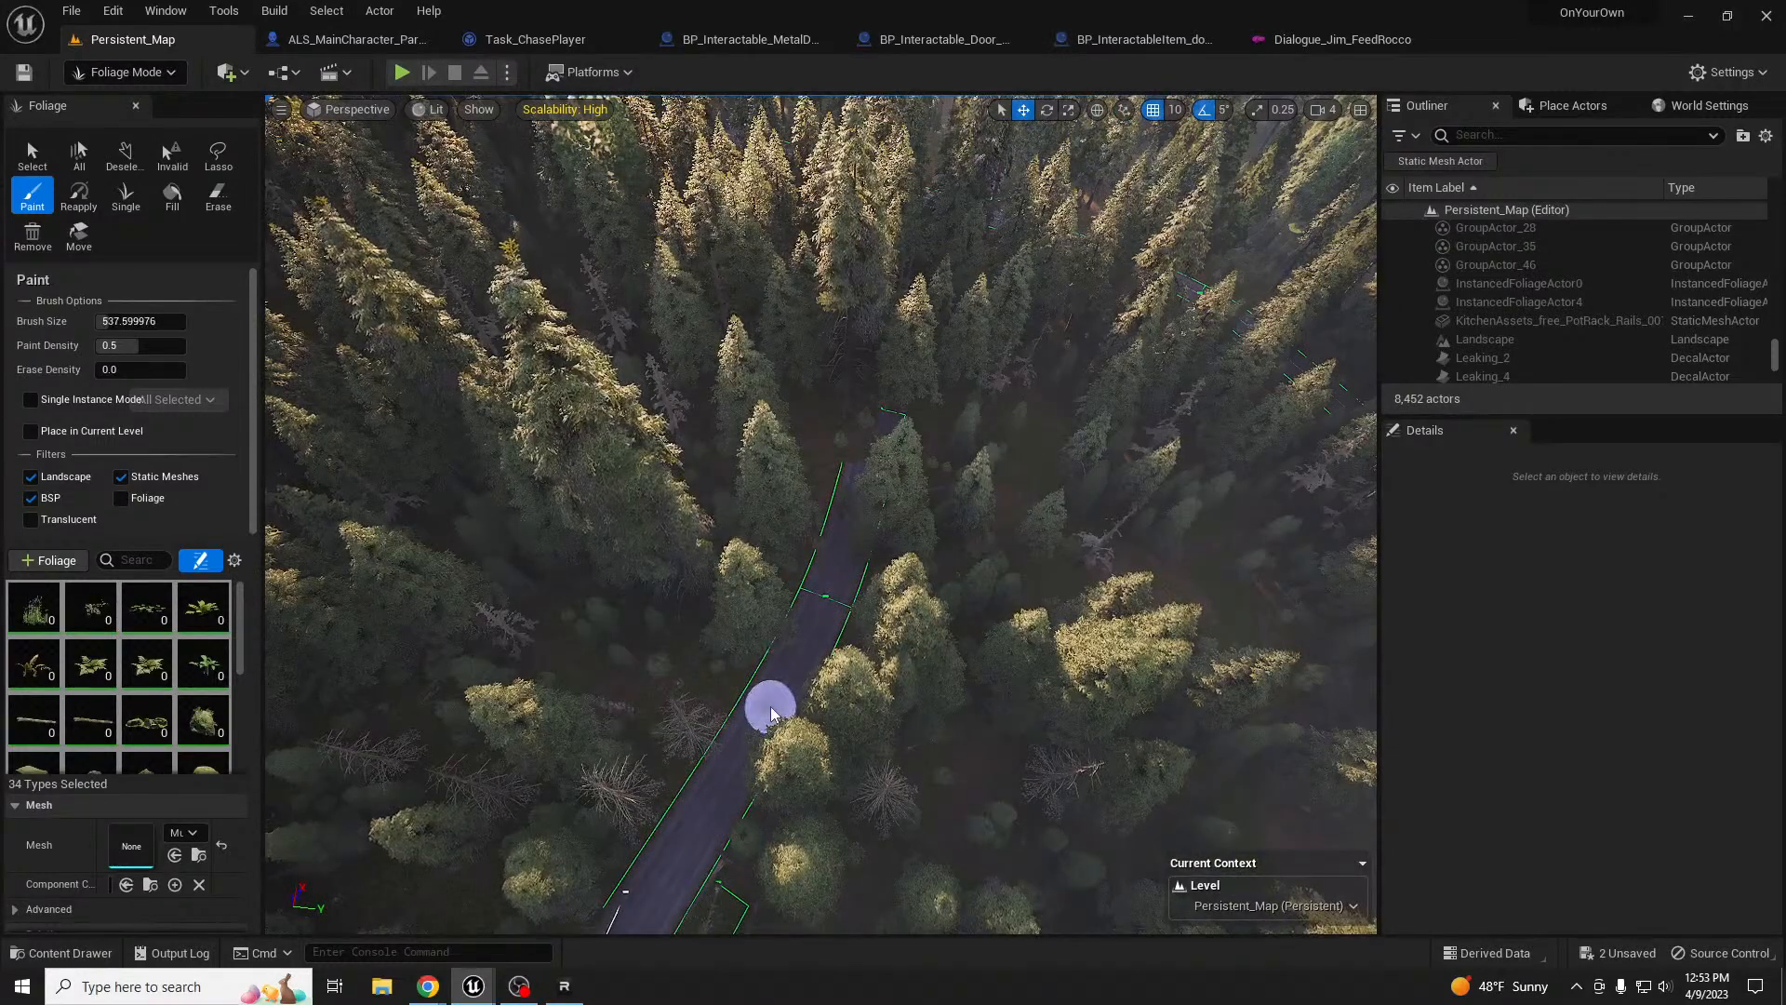
pyautogui.keyDown('shift'); pyautogui.moveTo(746, 743); pyautogui.dragTo(841, 573); pyautogui.keyUp('shift')
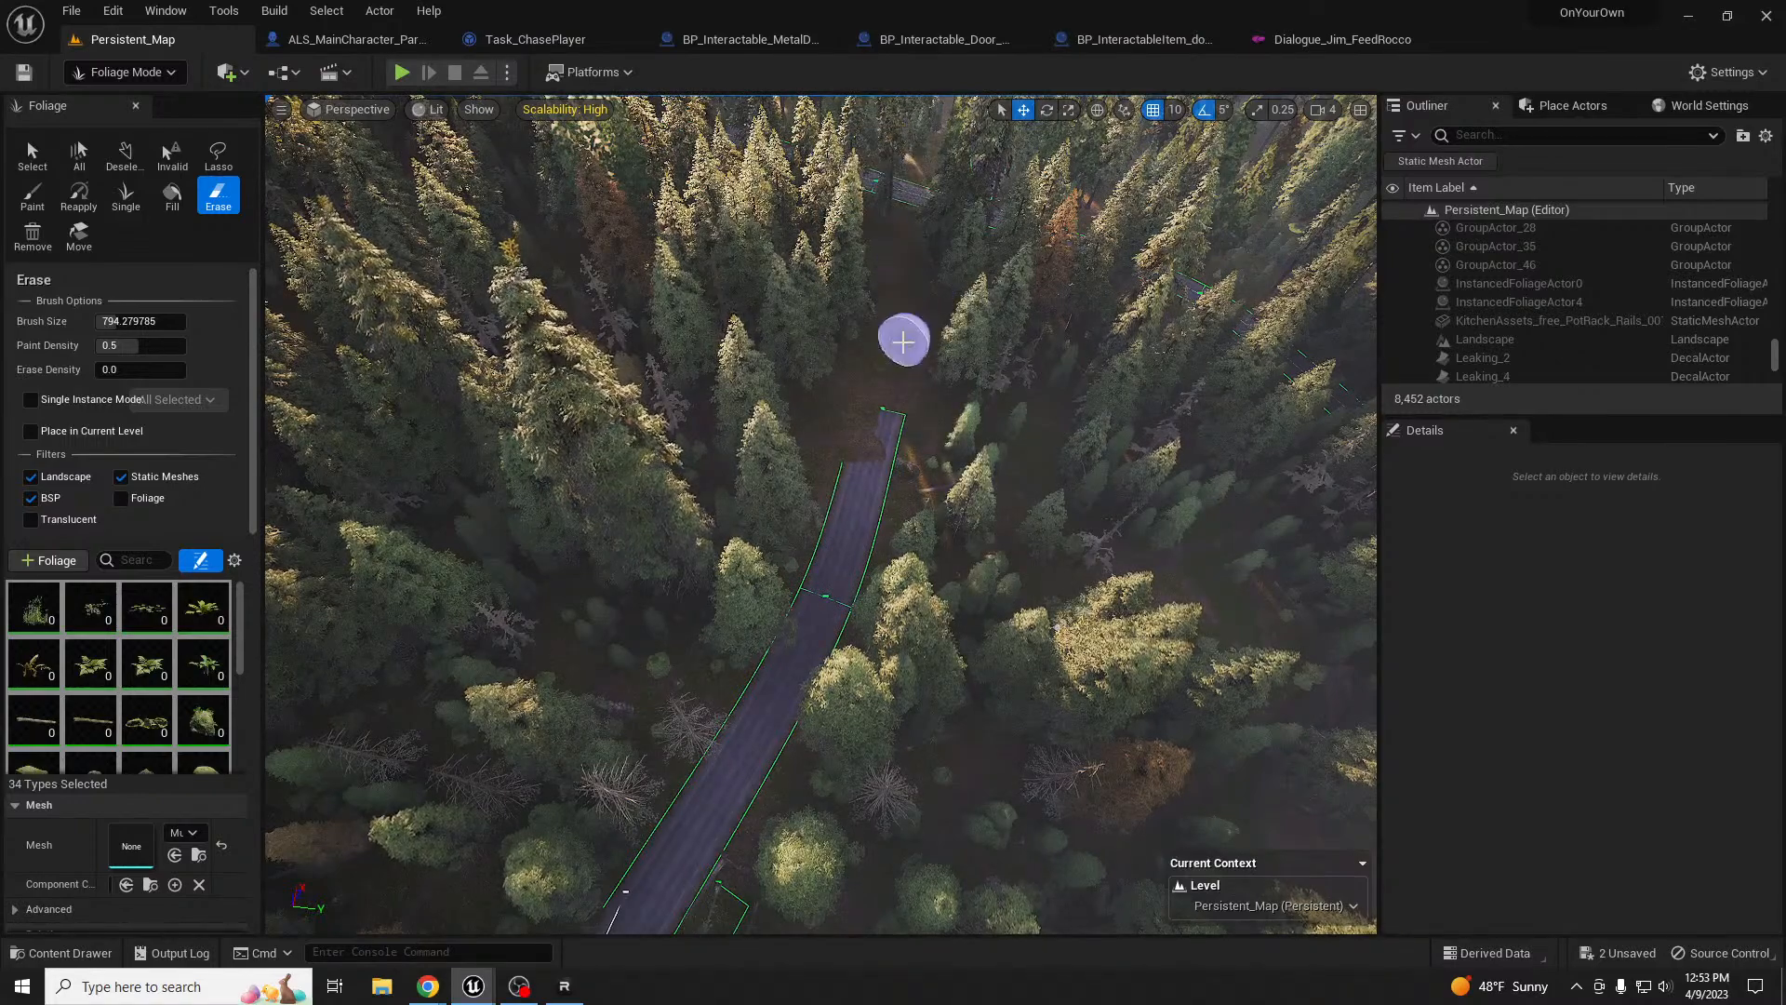
# - Erase the foliage in the strip of ground leading up to the crossing road
pyautogui.moveTo(861, 407)
pyautogui.mouseDown(button='right')
pyautogui.moveTo(873, 191)
pyautogui.moveTo(862, 395)
pyautogui.mouseUp(button='right')
pyautogui.press('w')
pyautogui.moveTo(789, 574)
pyautogui.keyDown('shift'); pyautogui.mouseDown()
pyautogui.moveTo(755, 811)
pyautogui.moveTo(838, 535)
pyautogui.moveTo(698, 534)
pyautogui.mouseUp(); pyautogui.keyUp('shift')
pyautogui.keyDown('shift'); pyautogui.moveTo(615, 485); pyautogui.dragTo(689, 592); pyautogui.keyUp('shift')
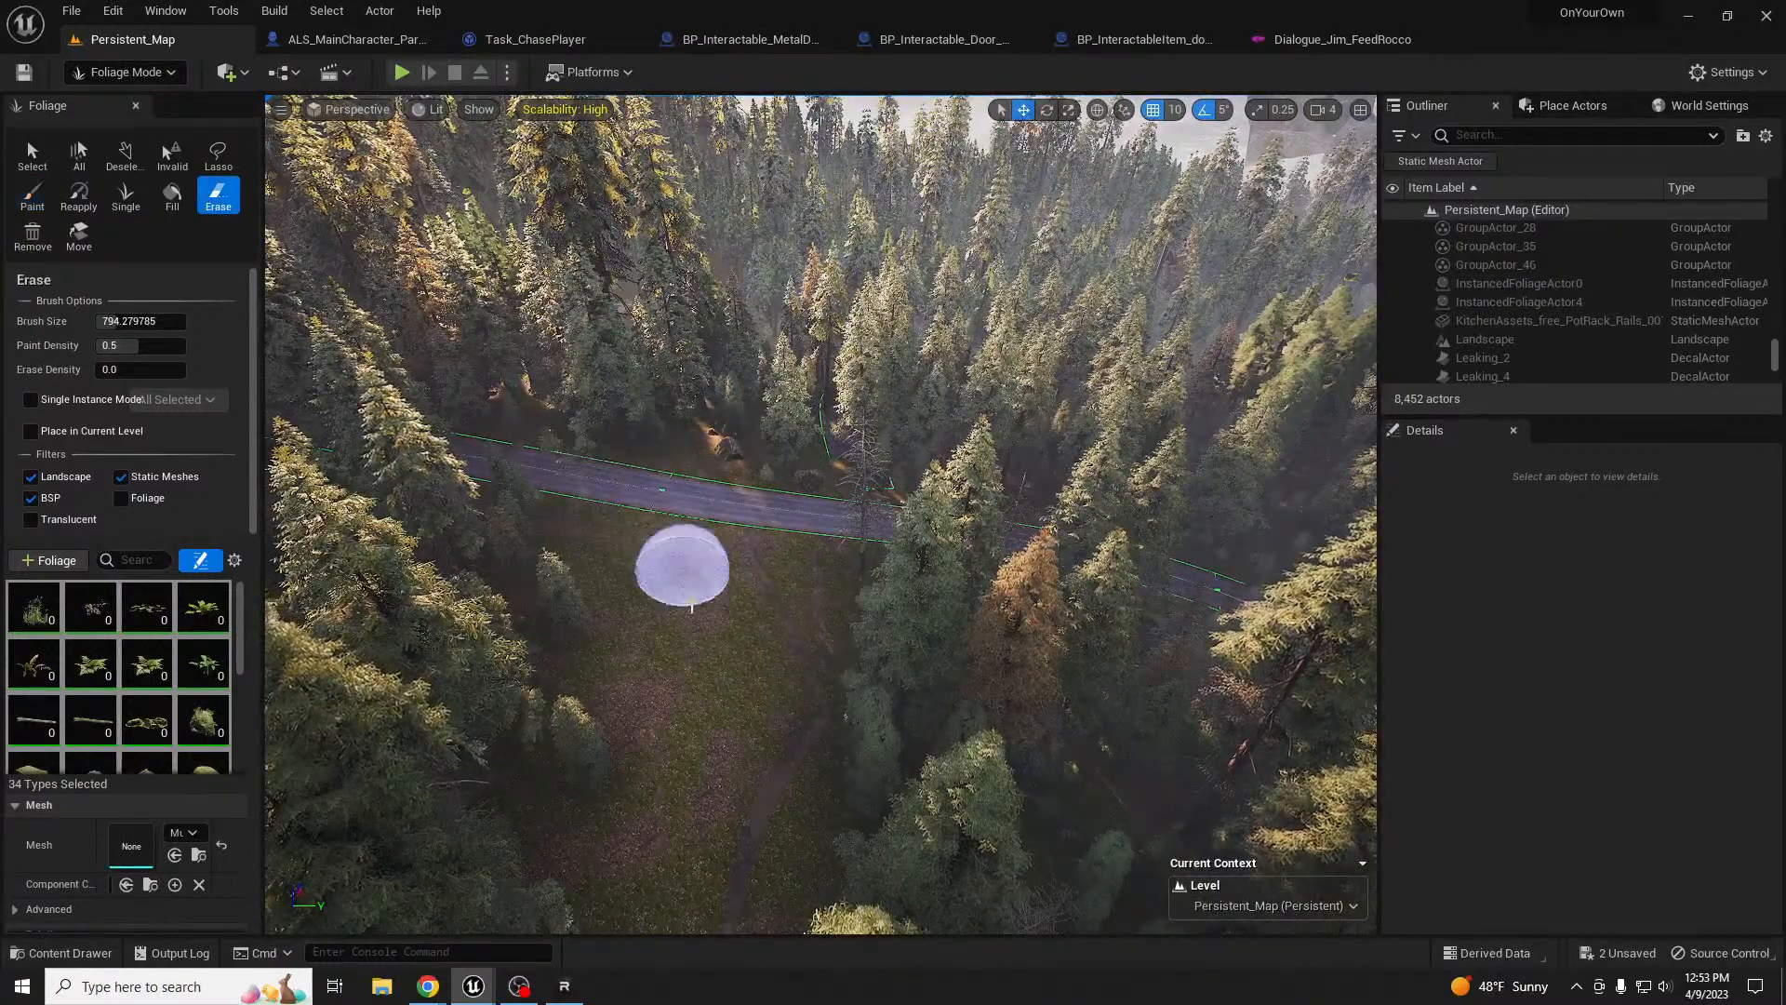
# - Erase the foliage along the straight road between the tall trees and along its winding continuation
pyautogui.moveTo(766, 573)
pyautogui.mouseDown(button='right')
pyautogui.moveTo(596, 569)
pyautogui.moveTo(502, 465)
pyautogui.moveTo(479, 465)
pyautogui.mouseUp(button='right')
pyautogui.moveTo(724, 630)
pyautogui.keyDown('shift'); pyautogui.mouseDown()
pyautogui.moveTo(646, 767)
pyautogui.moveTo(671, 754)
pyautogui.moveTo(711, 507)
pyautogui.mouseUp(); pyautogui.keyUp('shift')
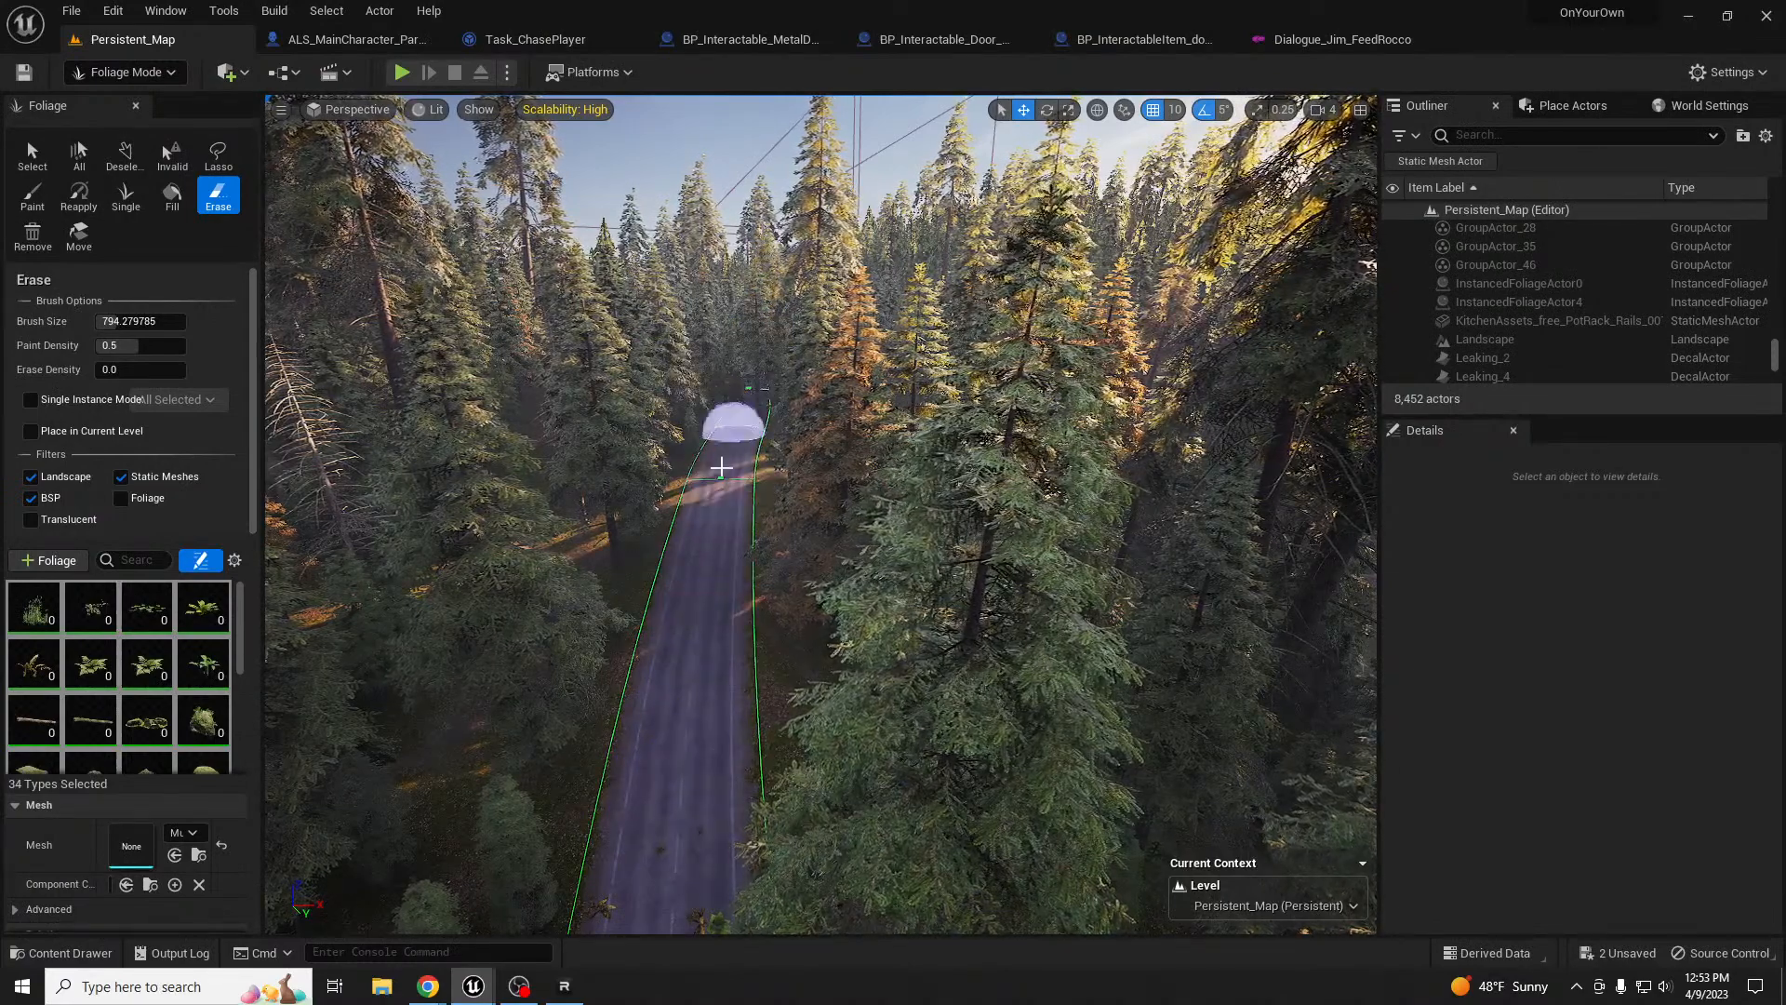
pyautogui.moveTo(735, 480)
pyautogui.mouseDown(button='right')
pyautogui.moveTo(735, 316)
pyautogui.moveTo(660, 335)
pyautogui.moveTo(637, 377)
pyautogui.moveTo(642, 604)
pyautogui.mouseUp(button='right')
pyautogui.press('w')
pyautogui.moveTo(790, 703)
pyautogui.mouseDown()
pyautogui.moveTo(825, 850)
pyautogui.moveTo(813, 745)
pyautogui.moveTo(797, 837)
pyautogui.moveTo(771, 647)
pyautogui.moveTo(807, 731)
pyautogui.moveTo(747, 559)
pyautogui.mouseUp()
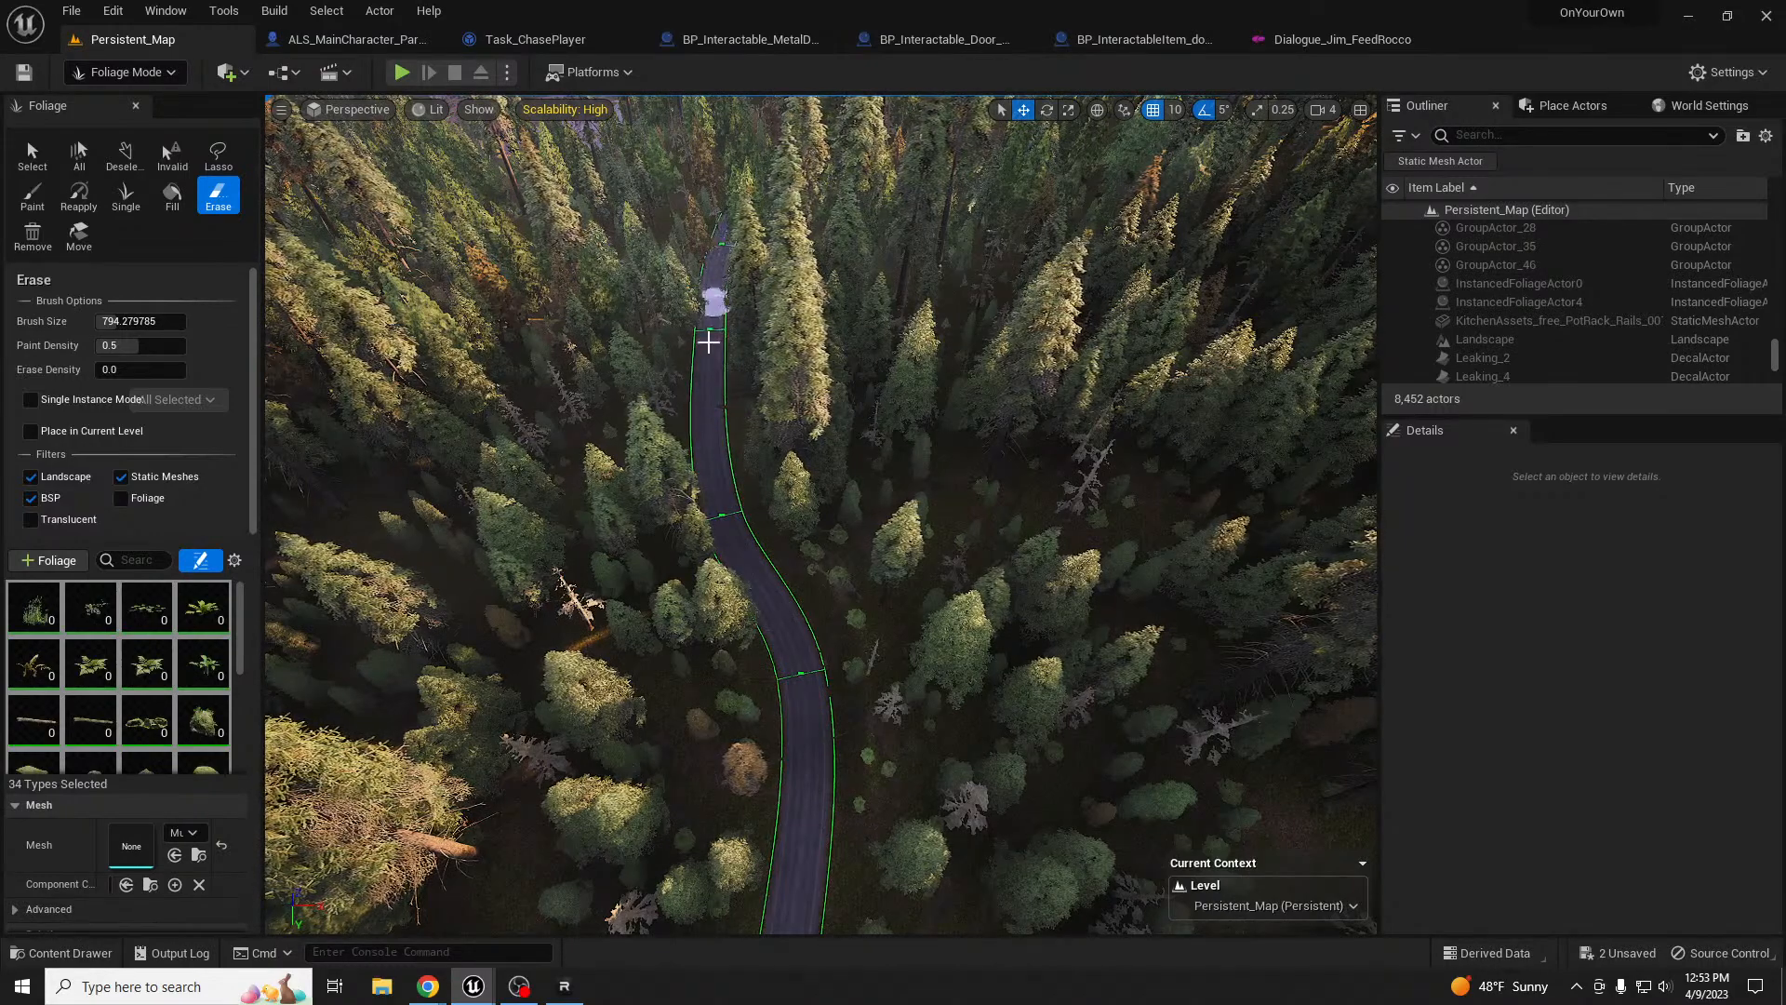
# - Erase the foliage over the road's S-bend and along the stretch running towards the junction
pyautogui.moveTo(693, 376)
pyautogui.mouseDown(button='right')
pyautogui.moveTo(707, 196)
pyautogui.moveTo(688, 418)
pyautogui.moveTo(710, 441)
pyautogui.mouseUp(button='right')
pyautogui.press('shift')
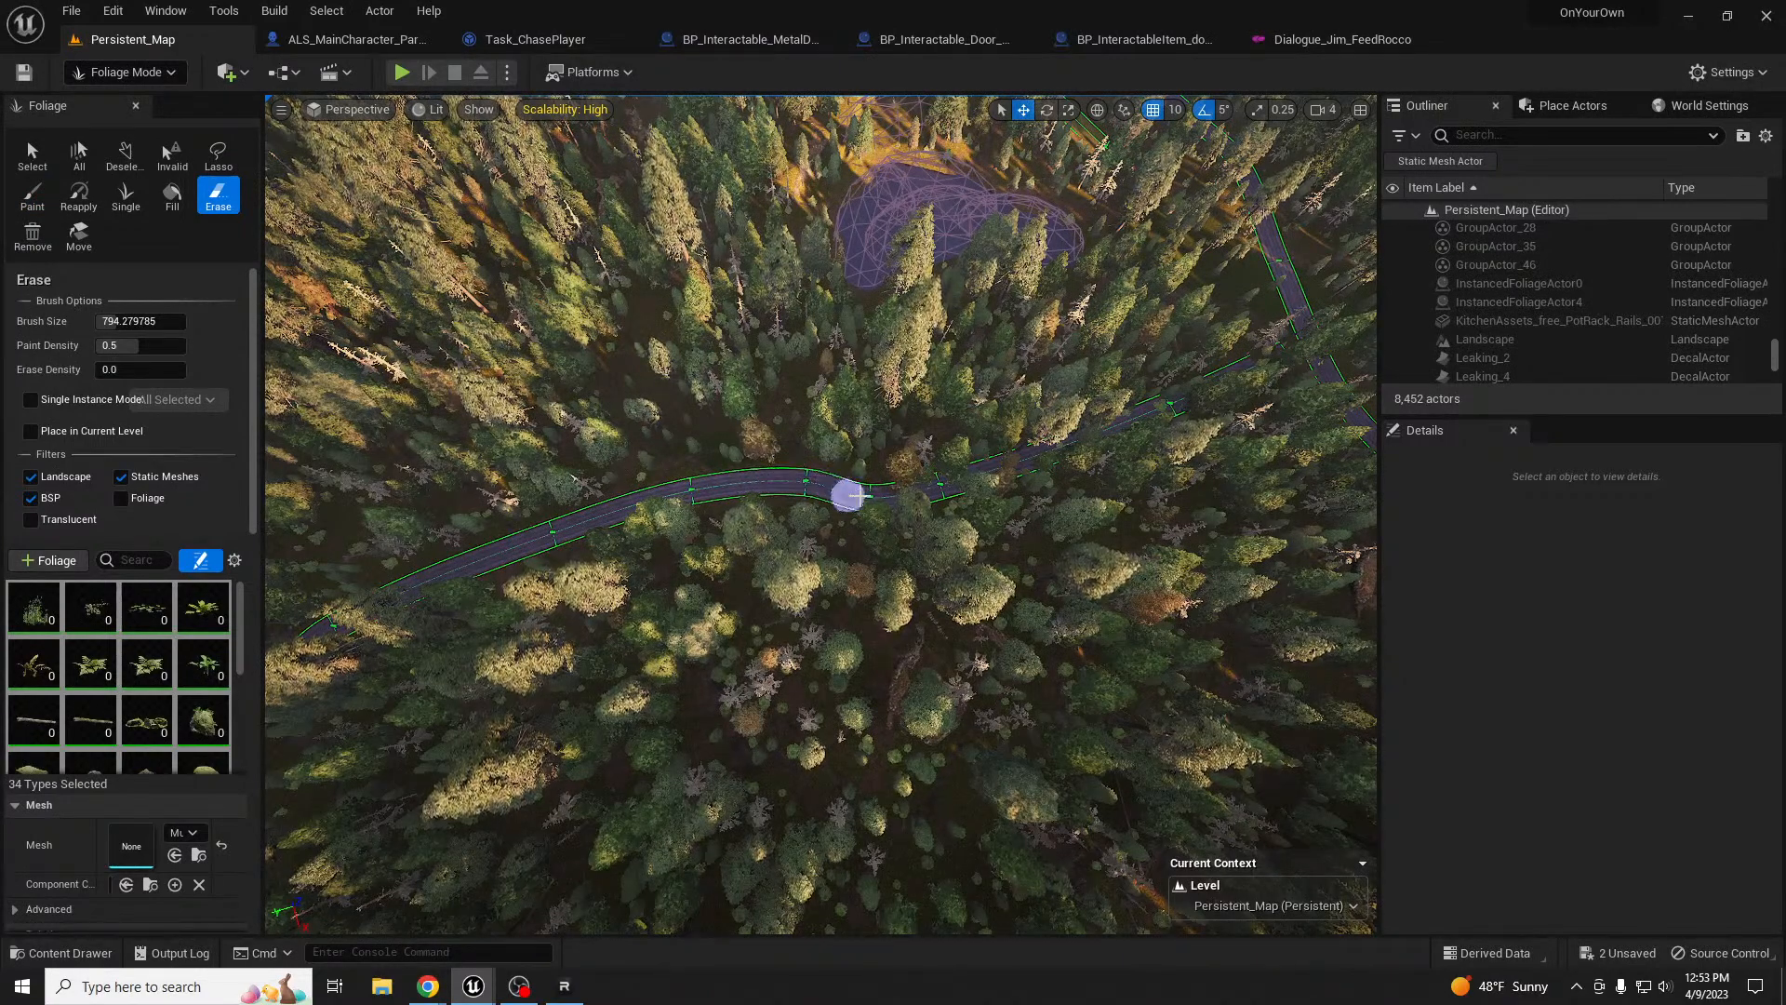
pyautogui.moveTo(980, 485)
pyautogui.keyDown('shift'); pyautogui.mouseDown()
pyautogui.moveTo(901, 511)
pyautogui.moveTo(902, 530)
pyautogui.moveTo(921, 511)
pyautogui.mouseUp(); pyautogui.keyUp('shift')
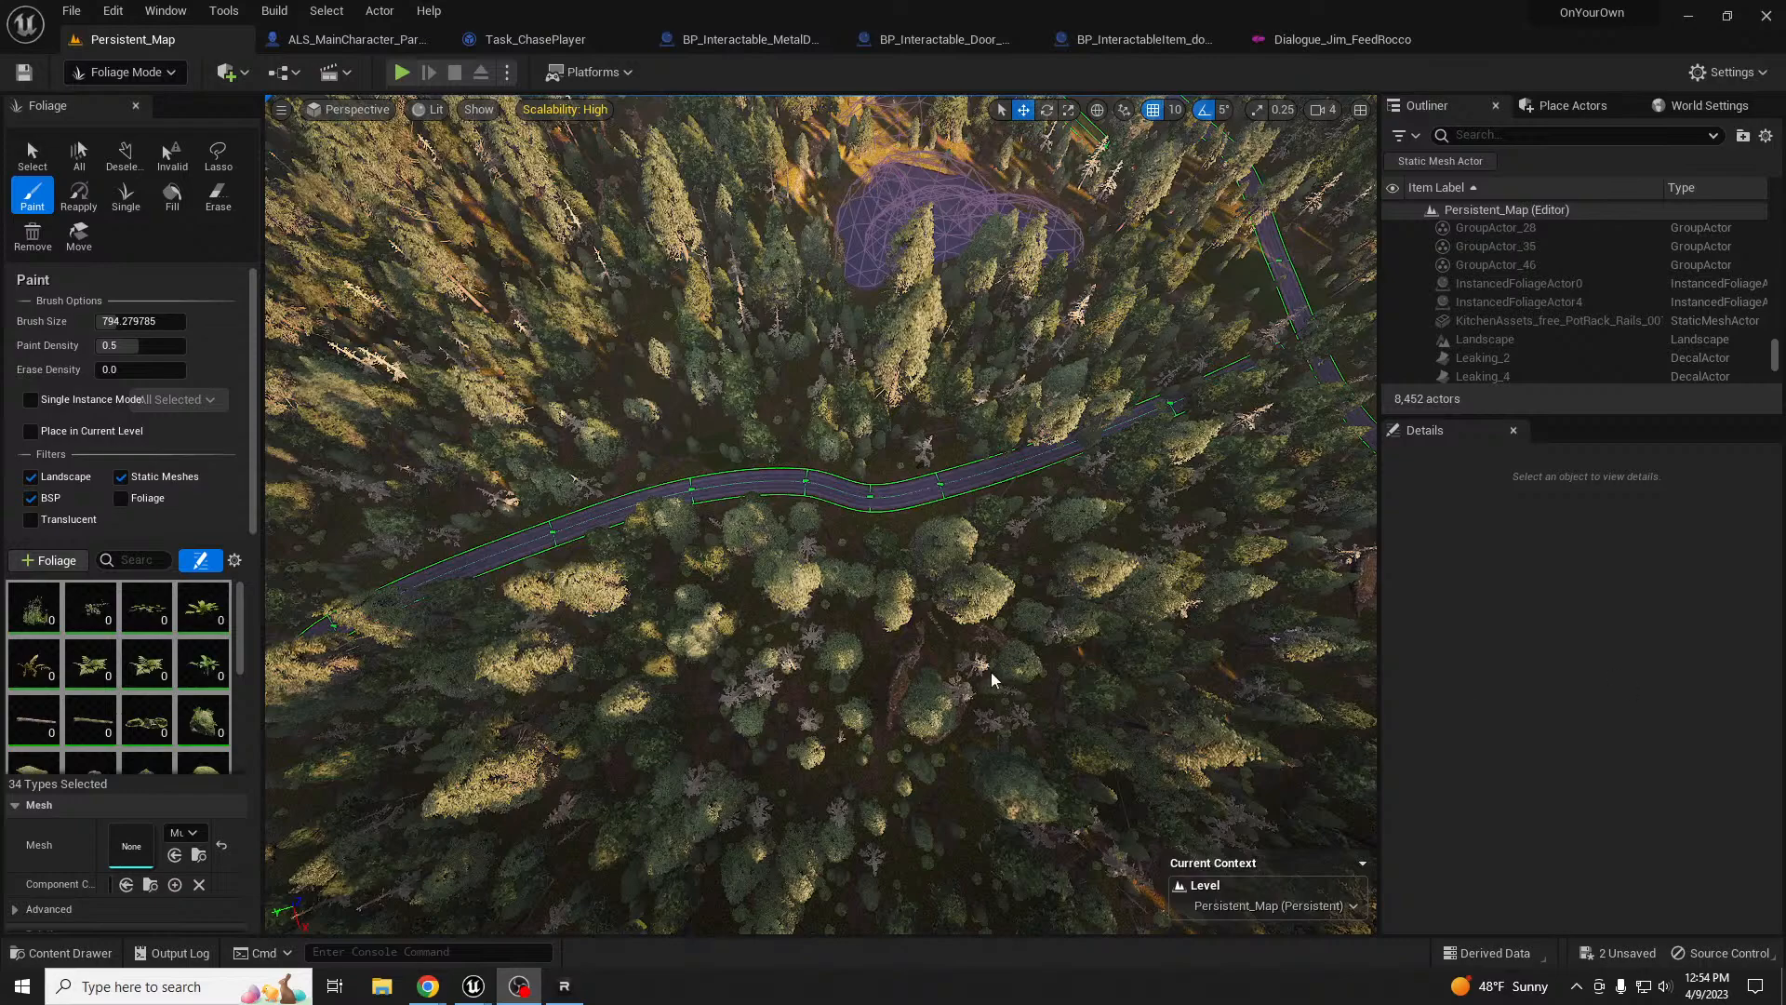
pyautogui.moveTo(1080, 494)
pyautogui.mouseDown(button='right')
pyautogui.moveTo(1061, 368)
pyautogui.moveTo(1126, 391)
pyautogui.moveTo(1182, 498)
pyautogui.mouseUp(button='right')
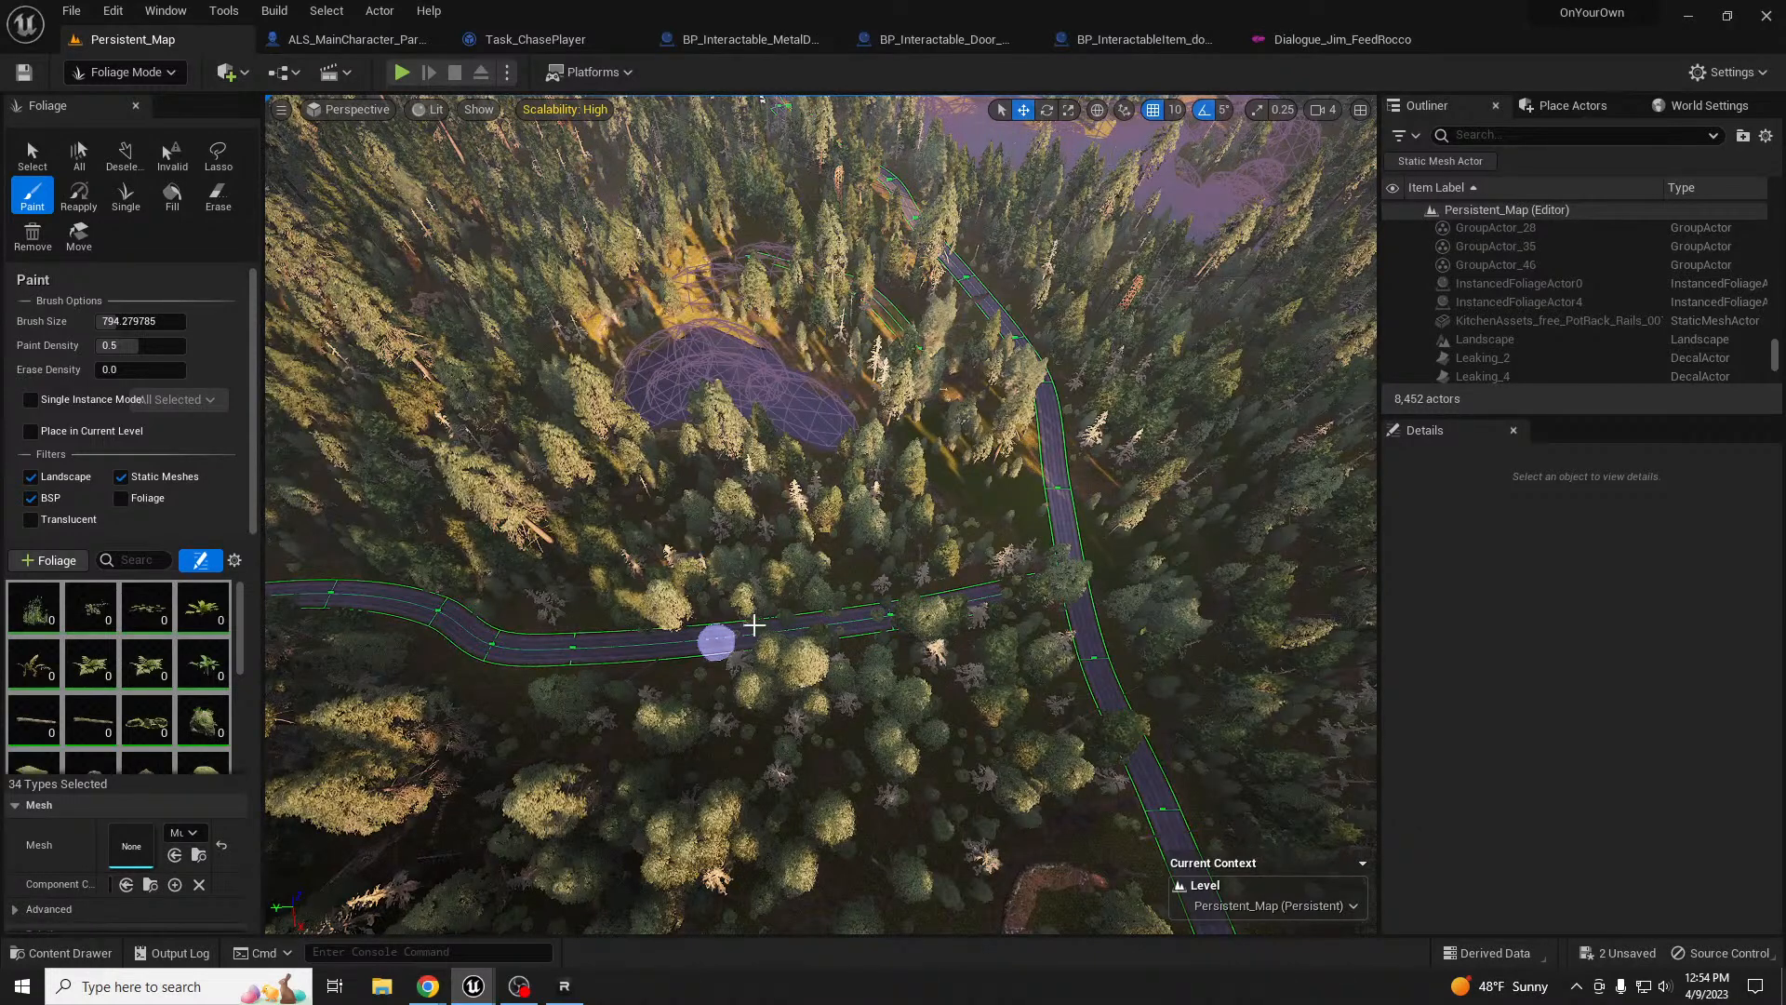
pyautogui.moveTo(689, 641)
pyautogui.keyDown('shift'); pyautogui.mouseDown()
pyautogui.moveTo(824, 620)
pyautogui.moveTo(675, 634)
pyautogui.moveTo(987, 596)
pyautogui.mouseUp(); pyautogui.keyUp('shift')
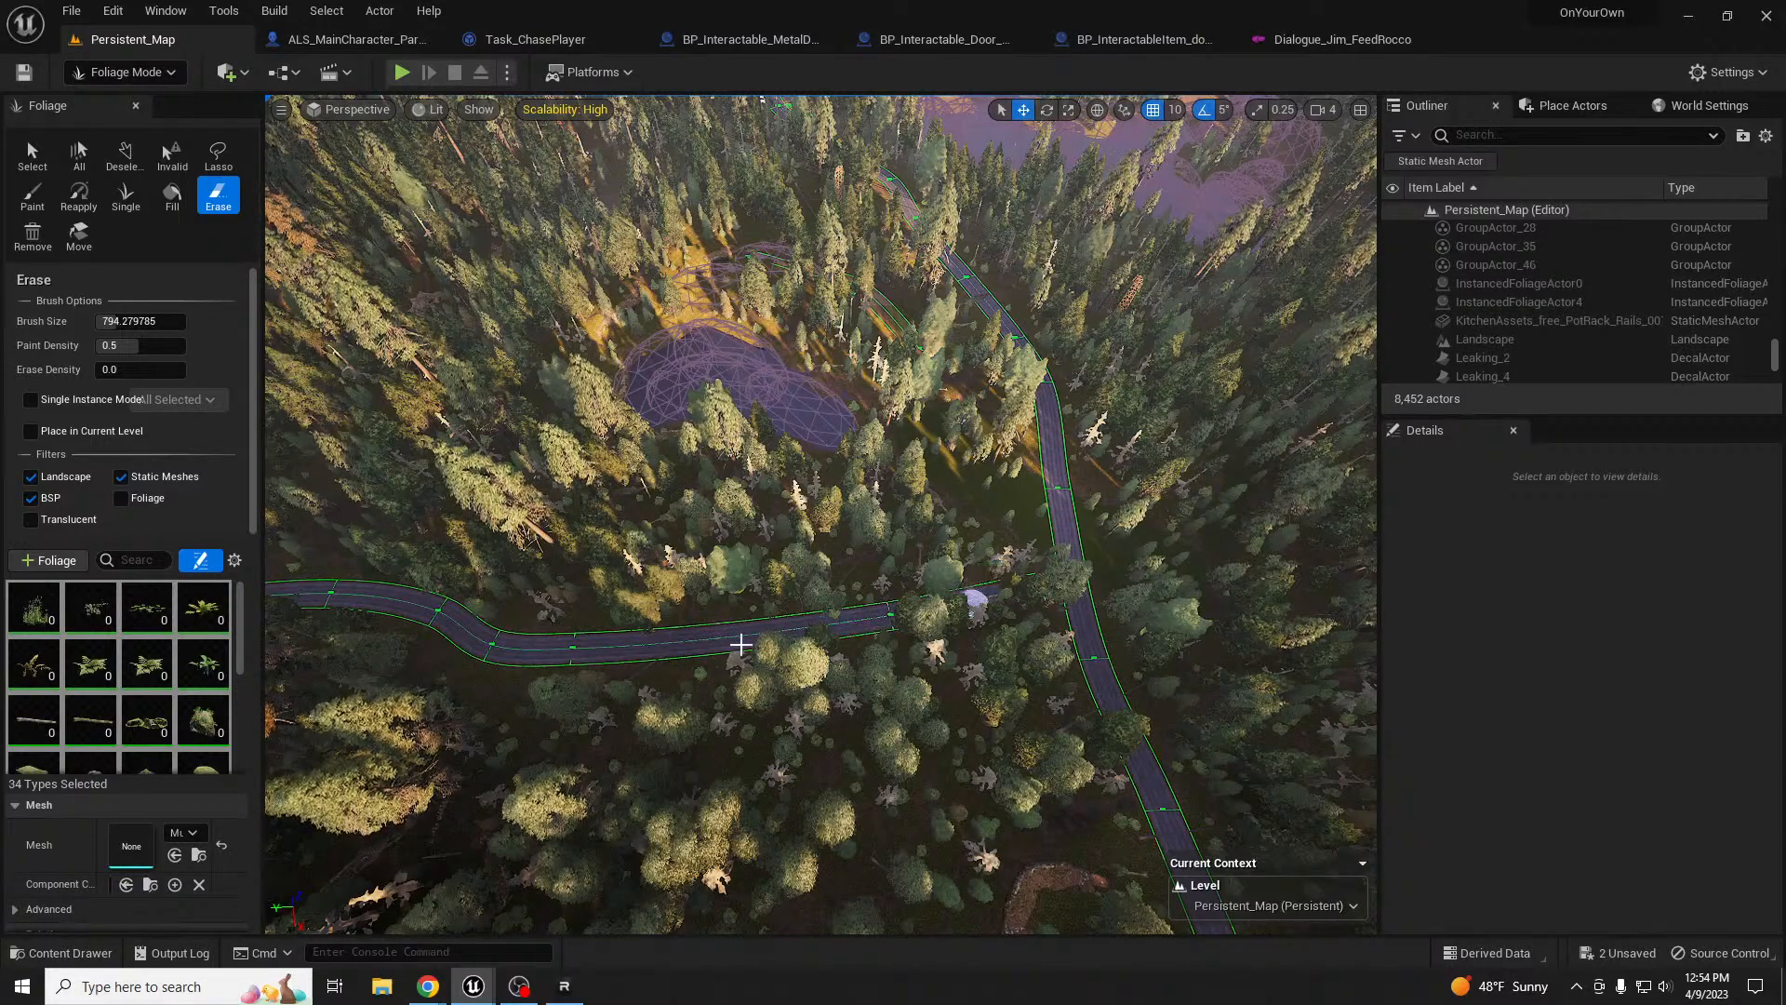
# - Erase the trees and branches blocking the shaded road on the approach to the junction
pyautogui.moveTo(682, 656)
pyautogui.mouseDown(button='right')
pyautogui.moveTo(866, 703)
pyautogui.moveTo(1010, 698)
pyautogui.moveTo(1010, 558)
pyautogui.moveTo(984, 614)
pyautogui.moveTo(1010, 605)
pyautogui.mouseUp(button='right')
pyautogui.press('w')
pyautogui.press('w')
pyautogui.press('s')
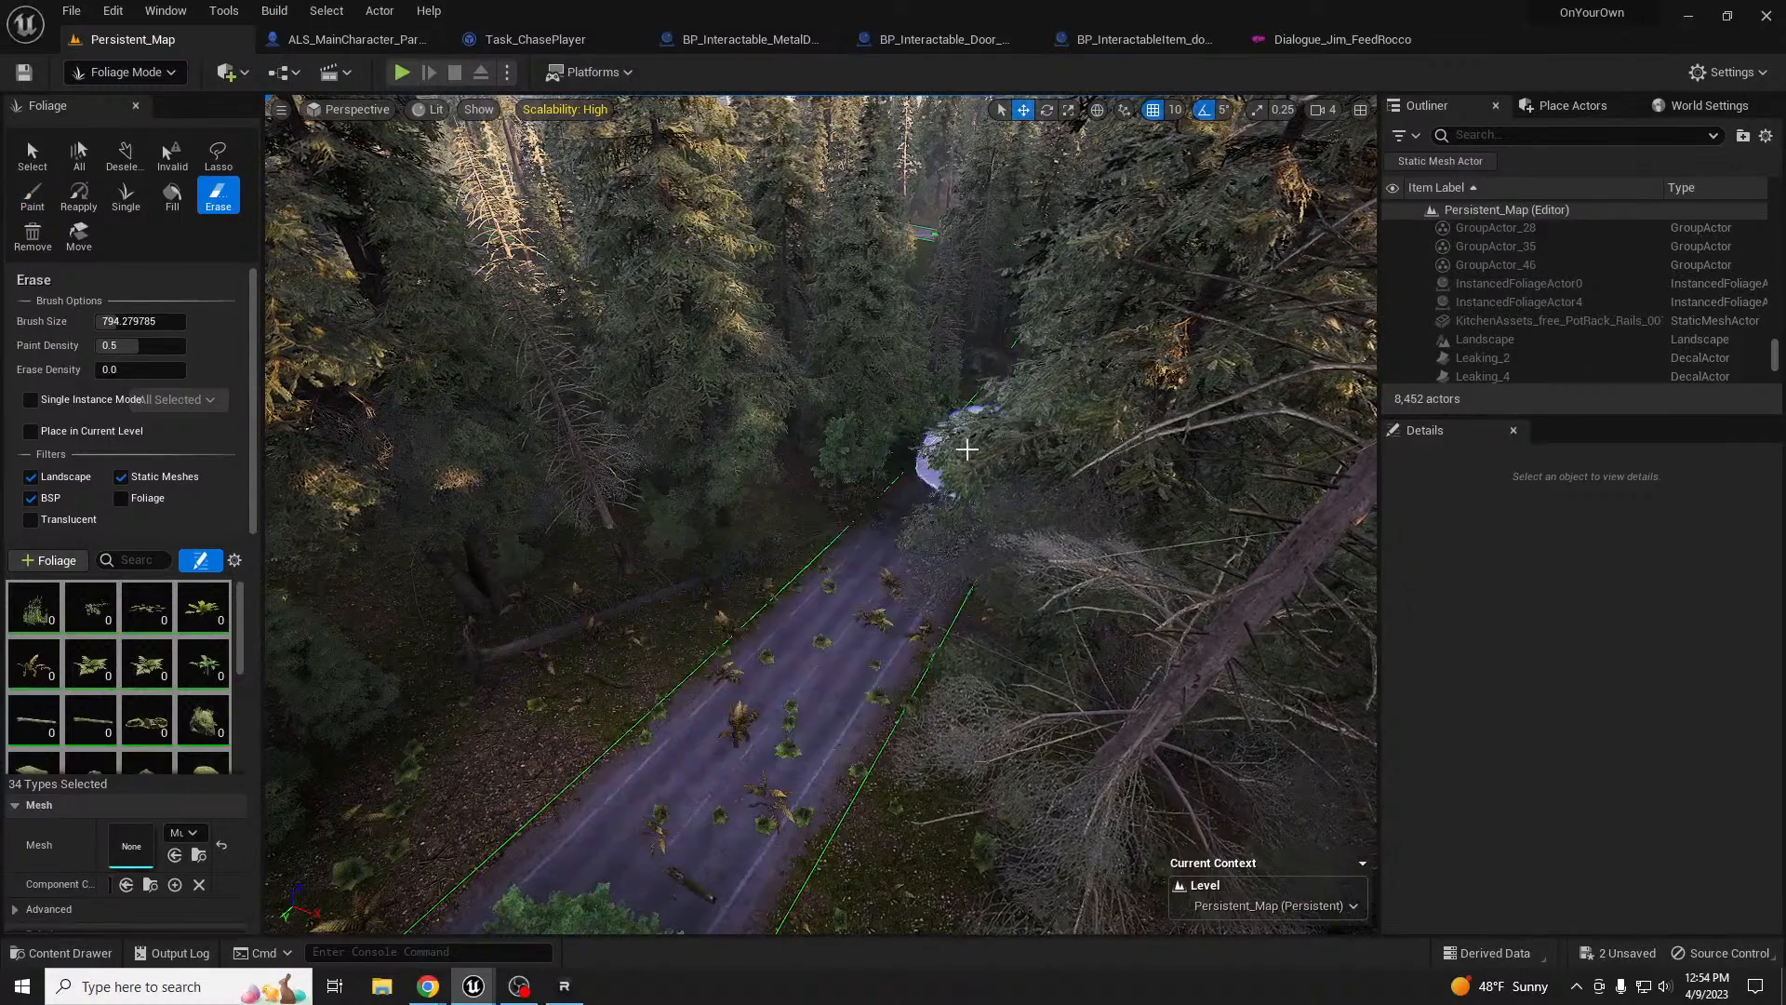
pyautogui.moveTo(849, 564)
pyautogui.mouseDown()
pyautogui.moveTo(993, 458)
pyautogui.moveTo(977, 566)
pyautogui.mouseUp()
# - Erase the remaining cluster of trees over the last road segment where it meets the junction
pyautogui.click(32, 196)
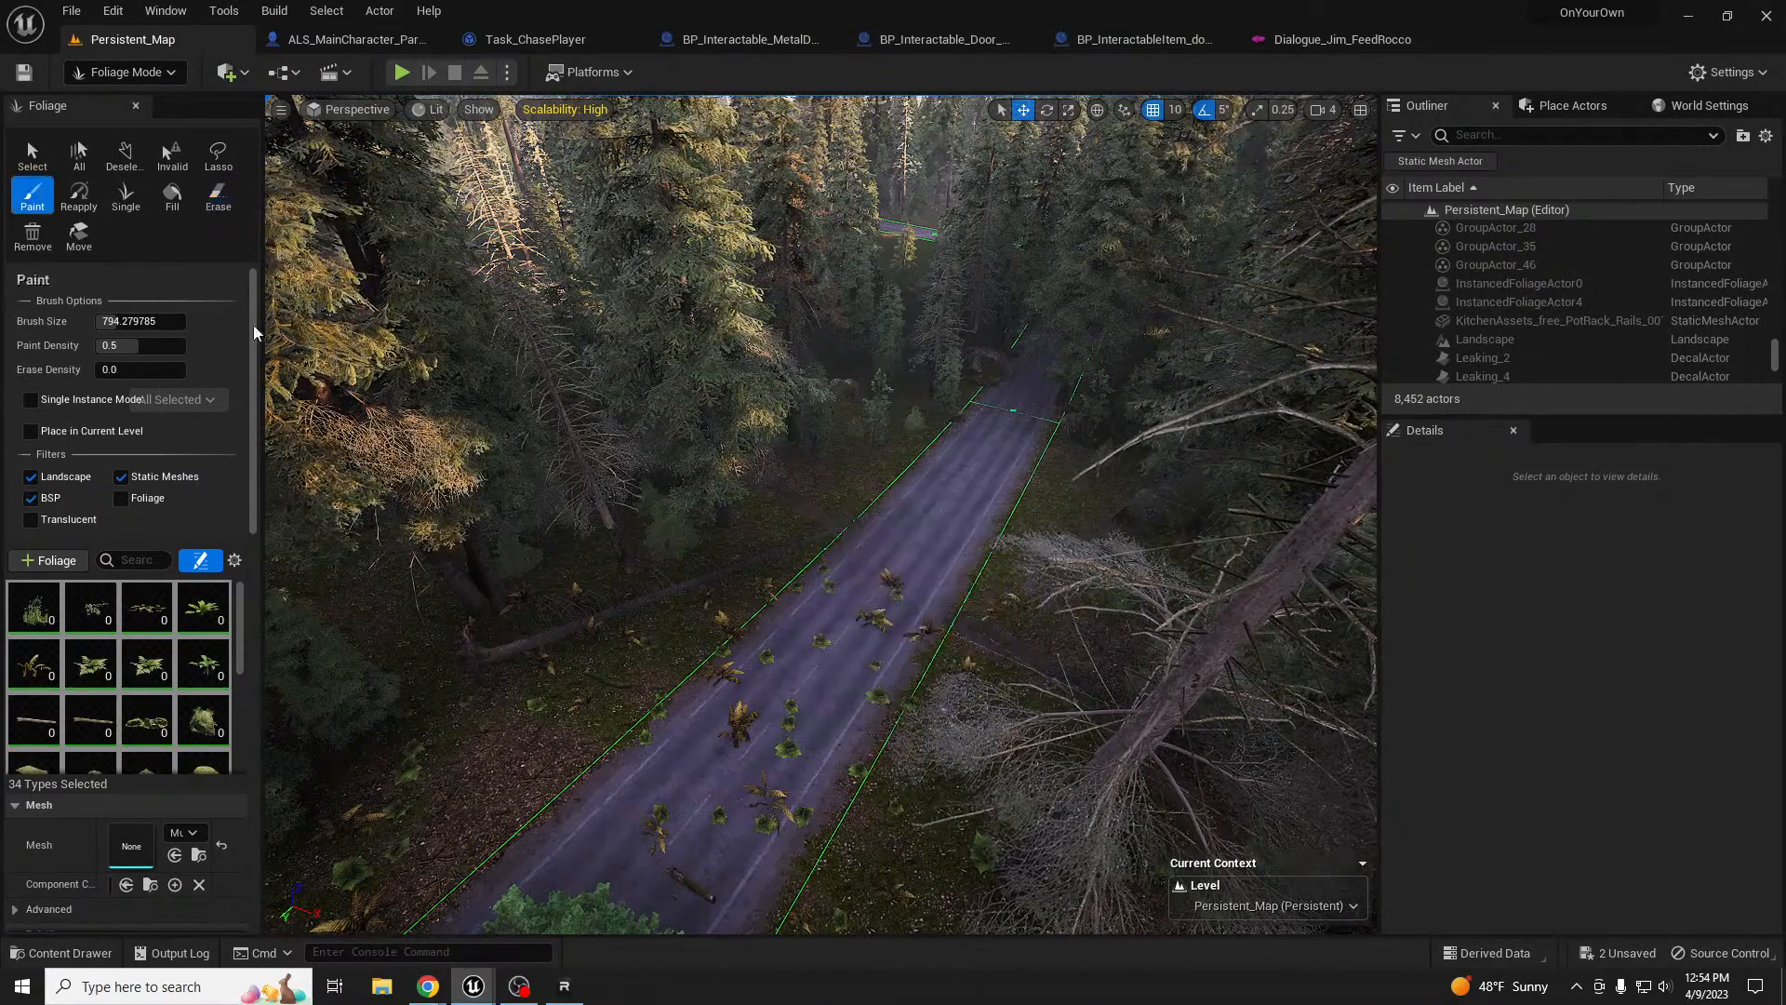
pyautogui.click(218, 203)
pyautogui.moveTo(834, 521)
pyautogui.mouseDown(button='right')
pyautogui.moveTo(707, 632)
pyautogui.moveTo(614, 652)
pyautogui.moveTo(851, 521)
pyautogui.moveTo(982, 479)
pyautogui.mouseUp(button='right')
pyautogui.press('s')
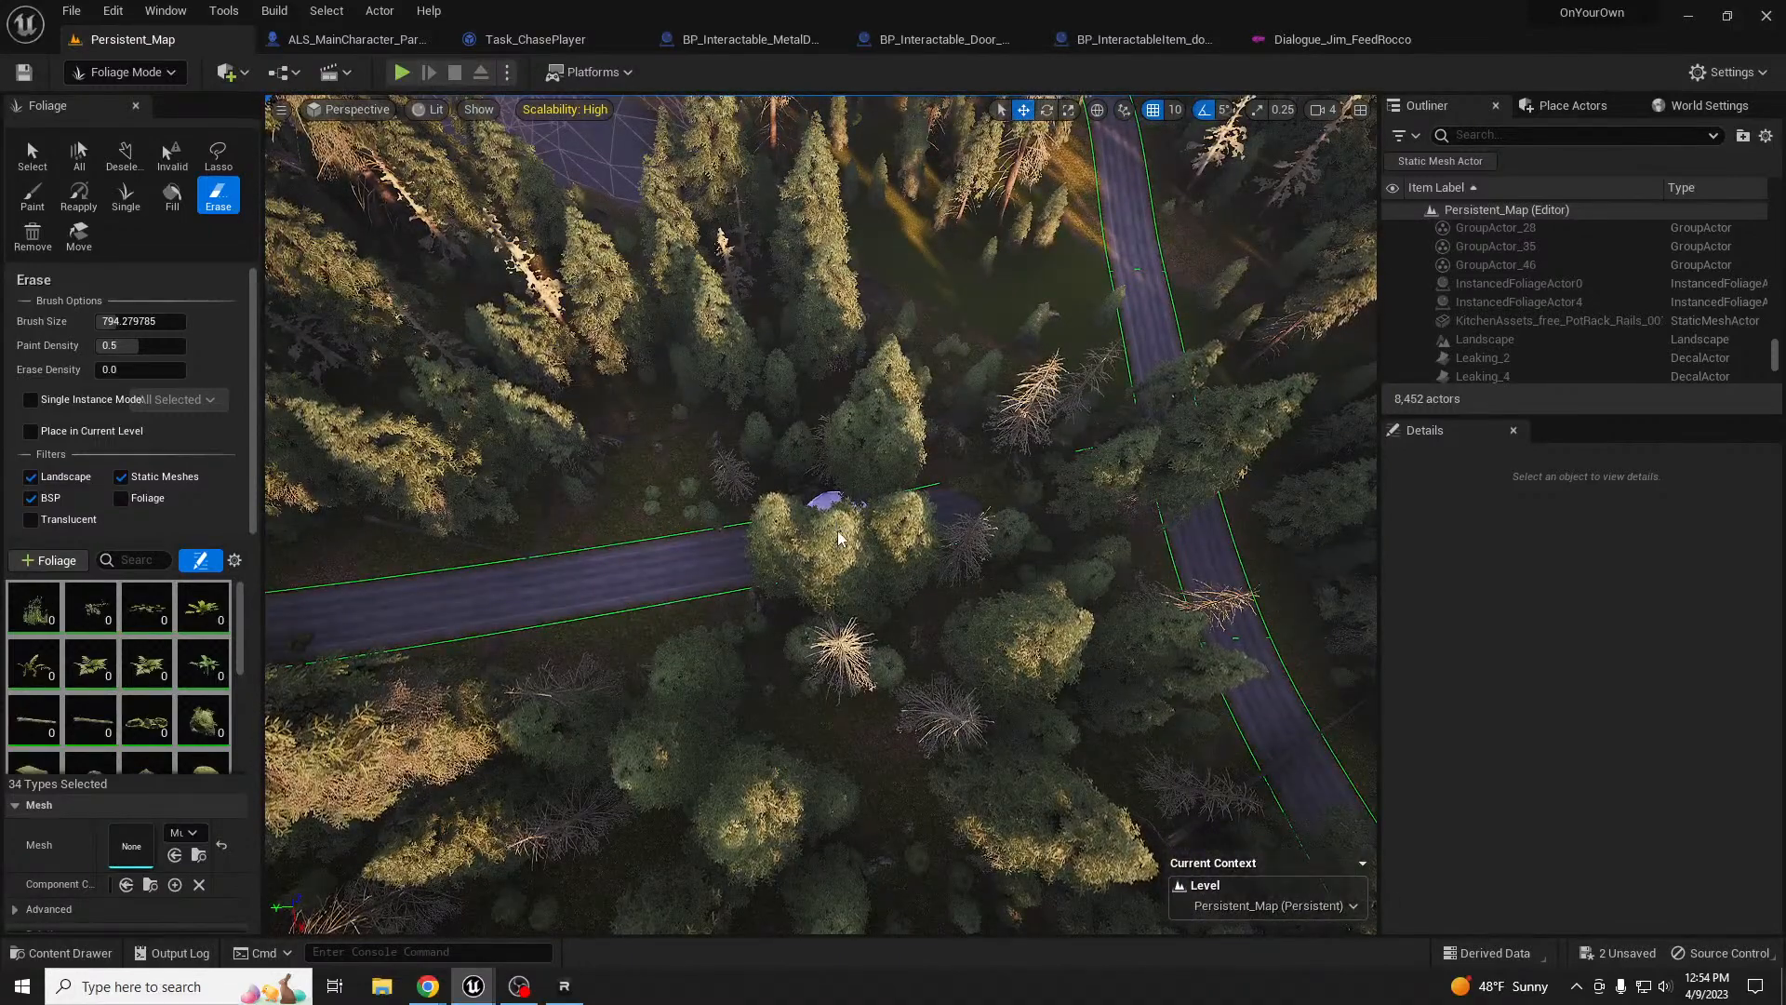
pyautogui.moveTo(898, 560)
pyautogui.mouseDown()
pyautogui.moveTo(818, 590)
pyautogui.moveTo(917, 530)
pyautogui.moveTo(778, 526)
pyautogui.moveTo(1069, 450)
pyautogui.moveTo(1161, 450)
pyautogui.moveTo(1091, 487)
pyautogui.mouseUp()
pyautogui.moveTo(991, 529)
pyautogui.mouseDown()
pyautogui.moveTo(959, 535)
pyautogui.moveTo(1081, 467)
pyautogui.mouseUp()
# - Erase the vegetation covering the winding road beyond the junction, continuing towards the mountains
pyautogui.moveTo(1132, 455)
pyautogui.mouseDown(button='right')
pyautogui.moveTo(1303, 419)
pyautogui.moveTo(1284, 400)
pyautogui.moveTo(1321, 396)
pyautogui.moveTo(1396, 325)
pyautogui.moveTo(1401, 294)
pyautogui.moveTo(1391, 312)
pyautogui.moveTo(1595, 309)
pyautogui.moveTo(1577, 275)
pyautogui.moveTo(1132, 446)
pyautogui.moveTo(1159, 421)
pyautogui.moveTo(1107, 424)
pyautogui.moveTo(1147, 426)
pyautogui.moveTo(1090, 497)
pyautogui.mouseUp(button='right')
pyautogui.press('w')
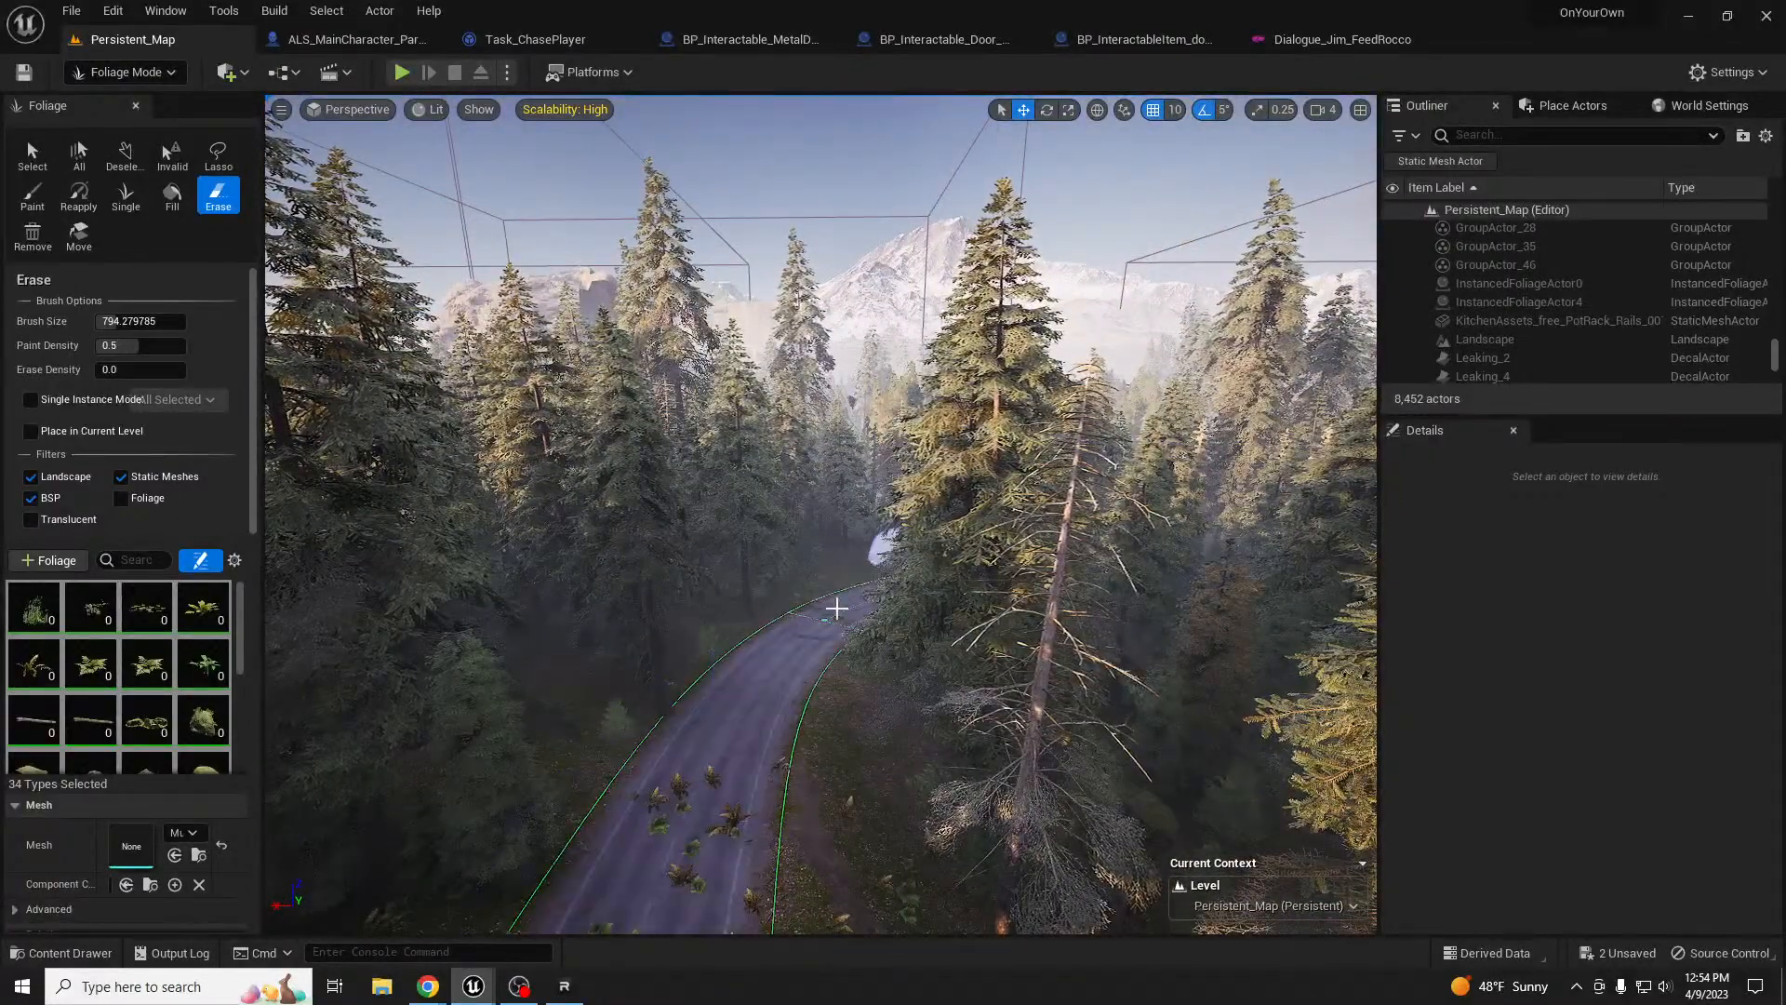
pyautogui.moveTo(651, 837)
pyautogui.mouseDown(button='right')
pyautogui.moveTo(666, 916)
pyautogui.moveTo(865, 944)
pyautogui.moveTo(940, 940)
pyautogui.moveTo(866, 931)
pyautogui.moveTo(809, 875)
pyautogui.moveTo(800, 823)
pyautogui.moveTo(1042, 879)
pyautogui.moveTo(1275, 842)
pyautogui.moveTo(754, 751)
pyautogui.mouseUp(button='right')
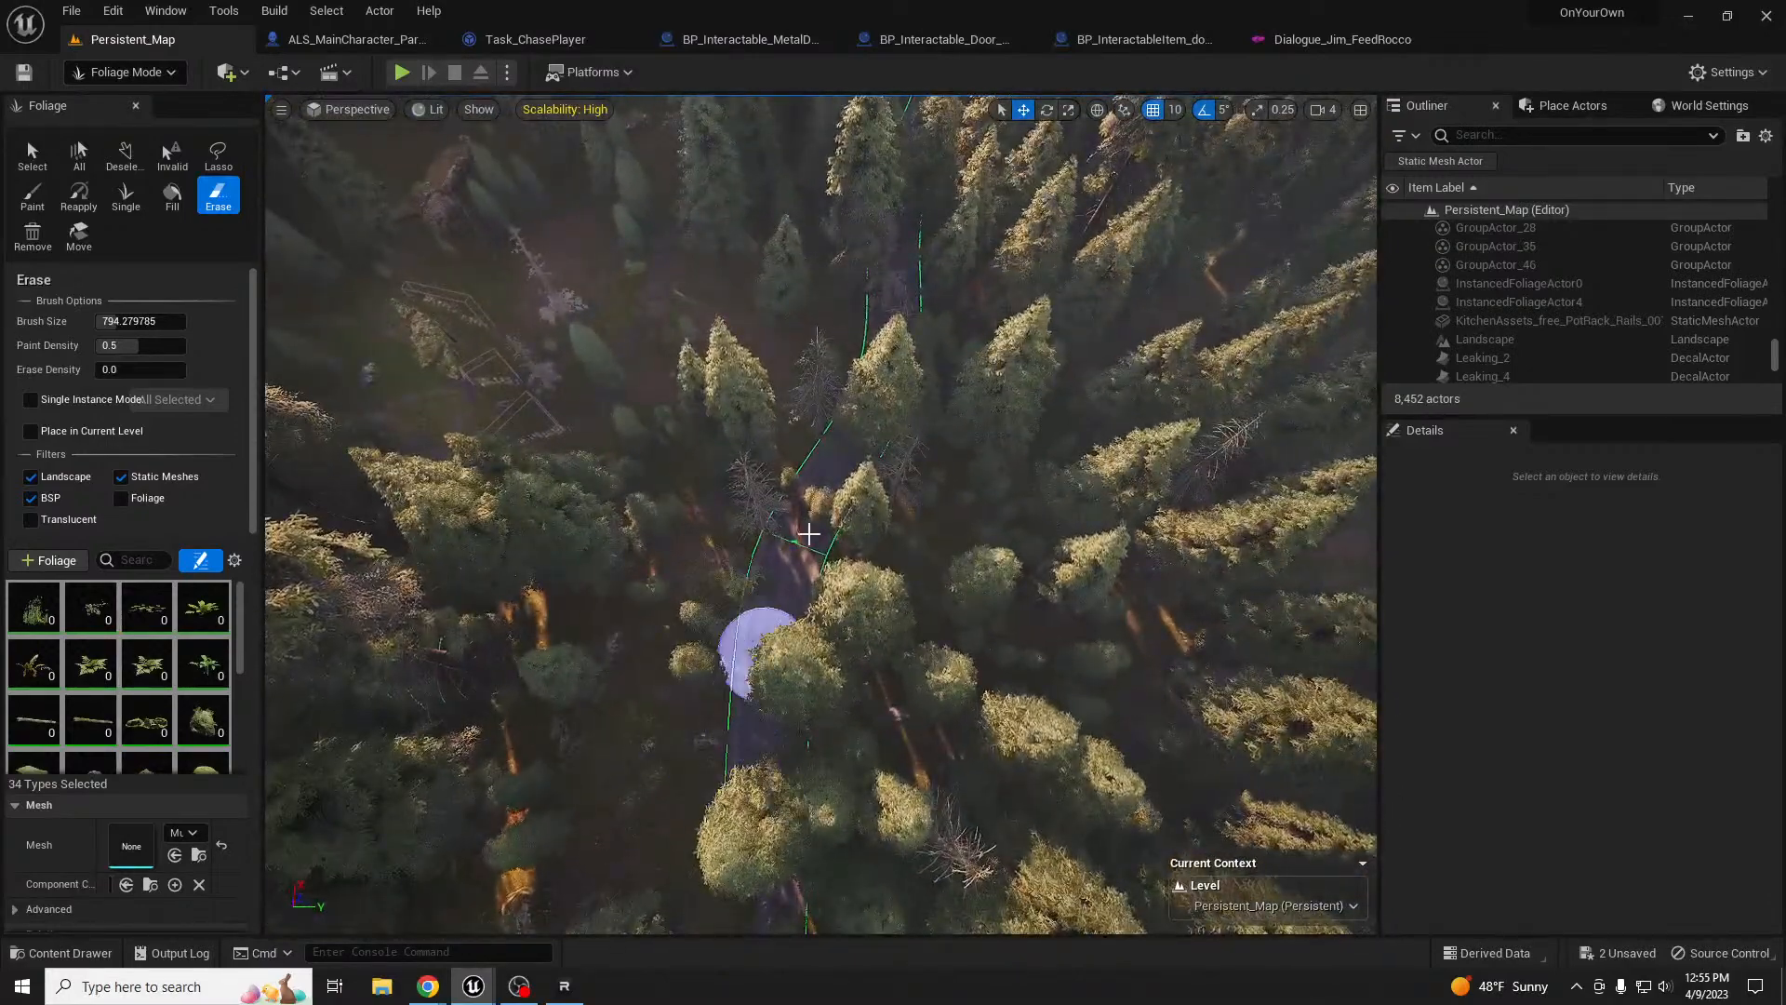
pyautogui.moveTo(786, 875)
pyautogui.mouseDown()
pyautogui.moveTo(769, 571)
pyautogui.moveTo(734, 626)
pyautogui.moveTo(883, 335)
pyautogui.moveTo(891, 198)
pyautogui.mouseUp()
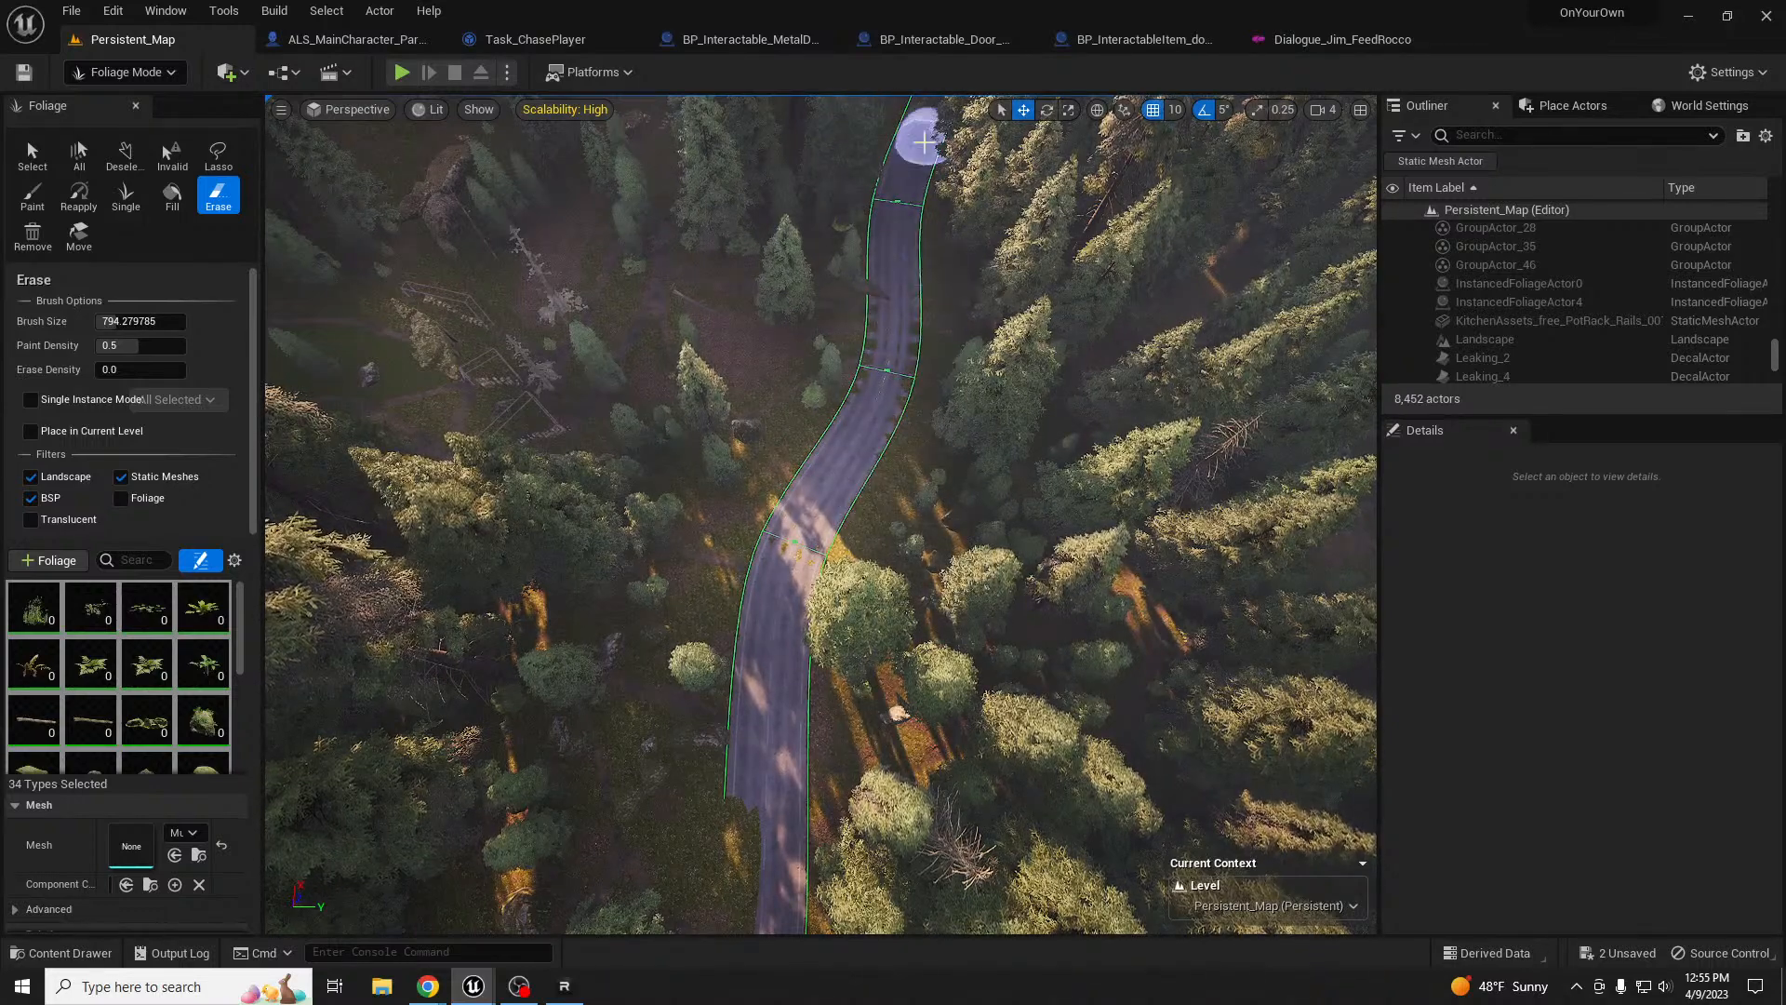
pyautogui.moveTo(879, 350); pyautogui.dragTo(863, 421, button='right')
pyautogui.moveTo(840, 607)
pyautogui.mouseDown()
pyautogui.moveTo(871, 447)
pyautogui.moveTo(866, 588)
pyautogui.moveTo(869, 409)
pyautogui.moveTo(850, 510)
pyautogui.moveTo(876, 410)
pyautogui.mouseUp()
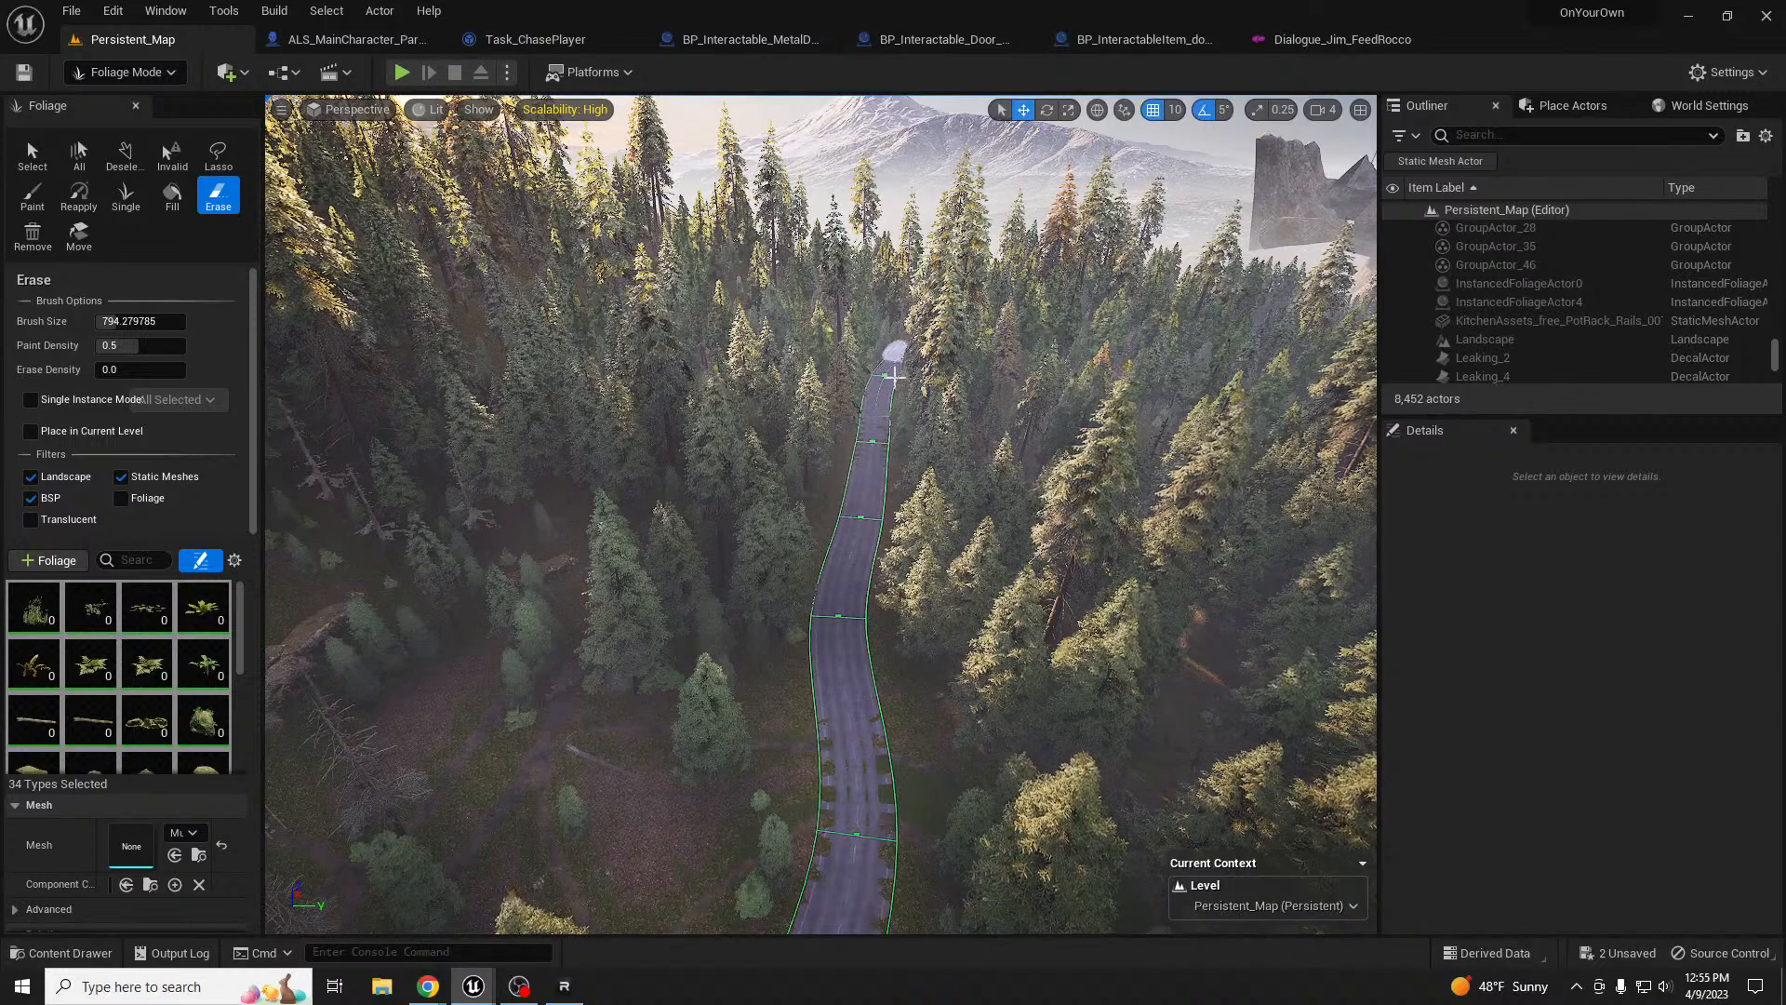
# - Erase the trees in the forest area beside the curved road, and return to Selection mode
pyautogui.moveTo(846, 459); pyautogui.dragTo(839, 502, button='right')
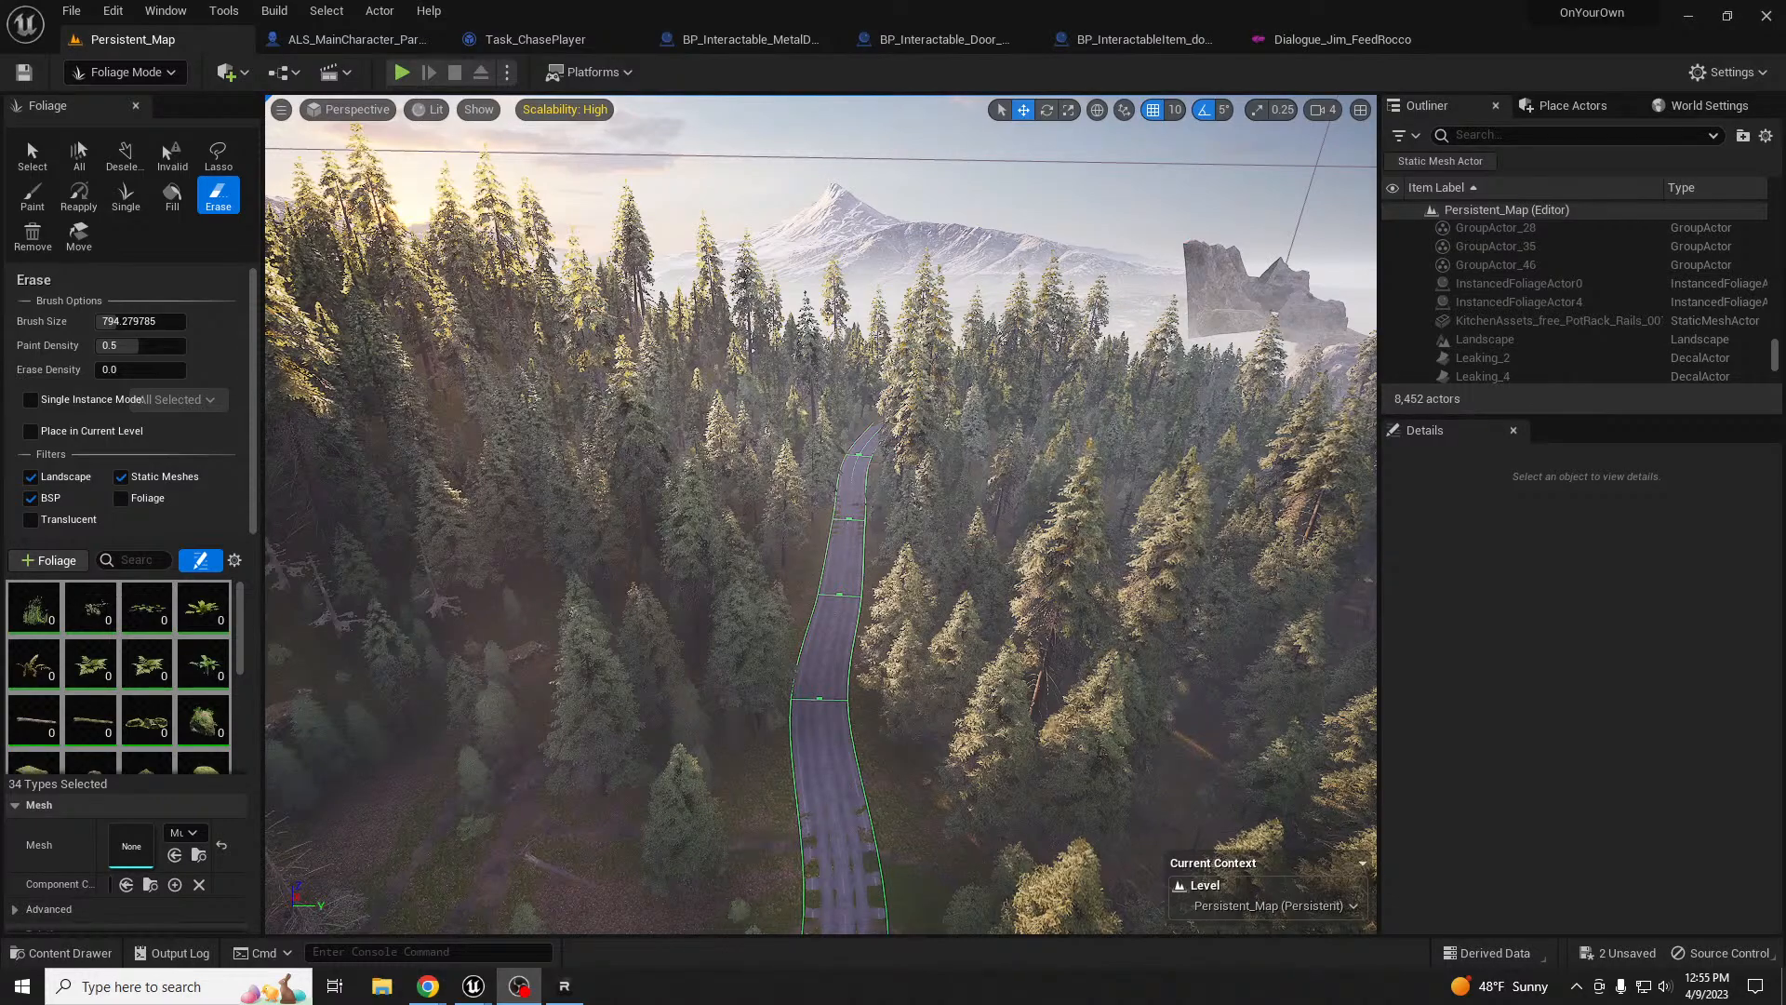
pyautogui.press('w')
pyautogui.moveTo(959, 560)
pyautogui.mouseDown(button='right')
pyautogui.moveTo(970, 473)
pyautogui.moveTo(858, 721)
pyautogui.mouseUp(button='right')
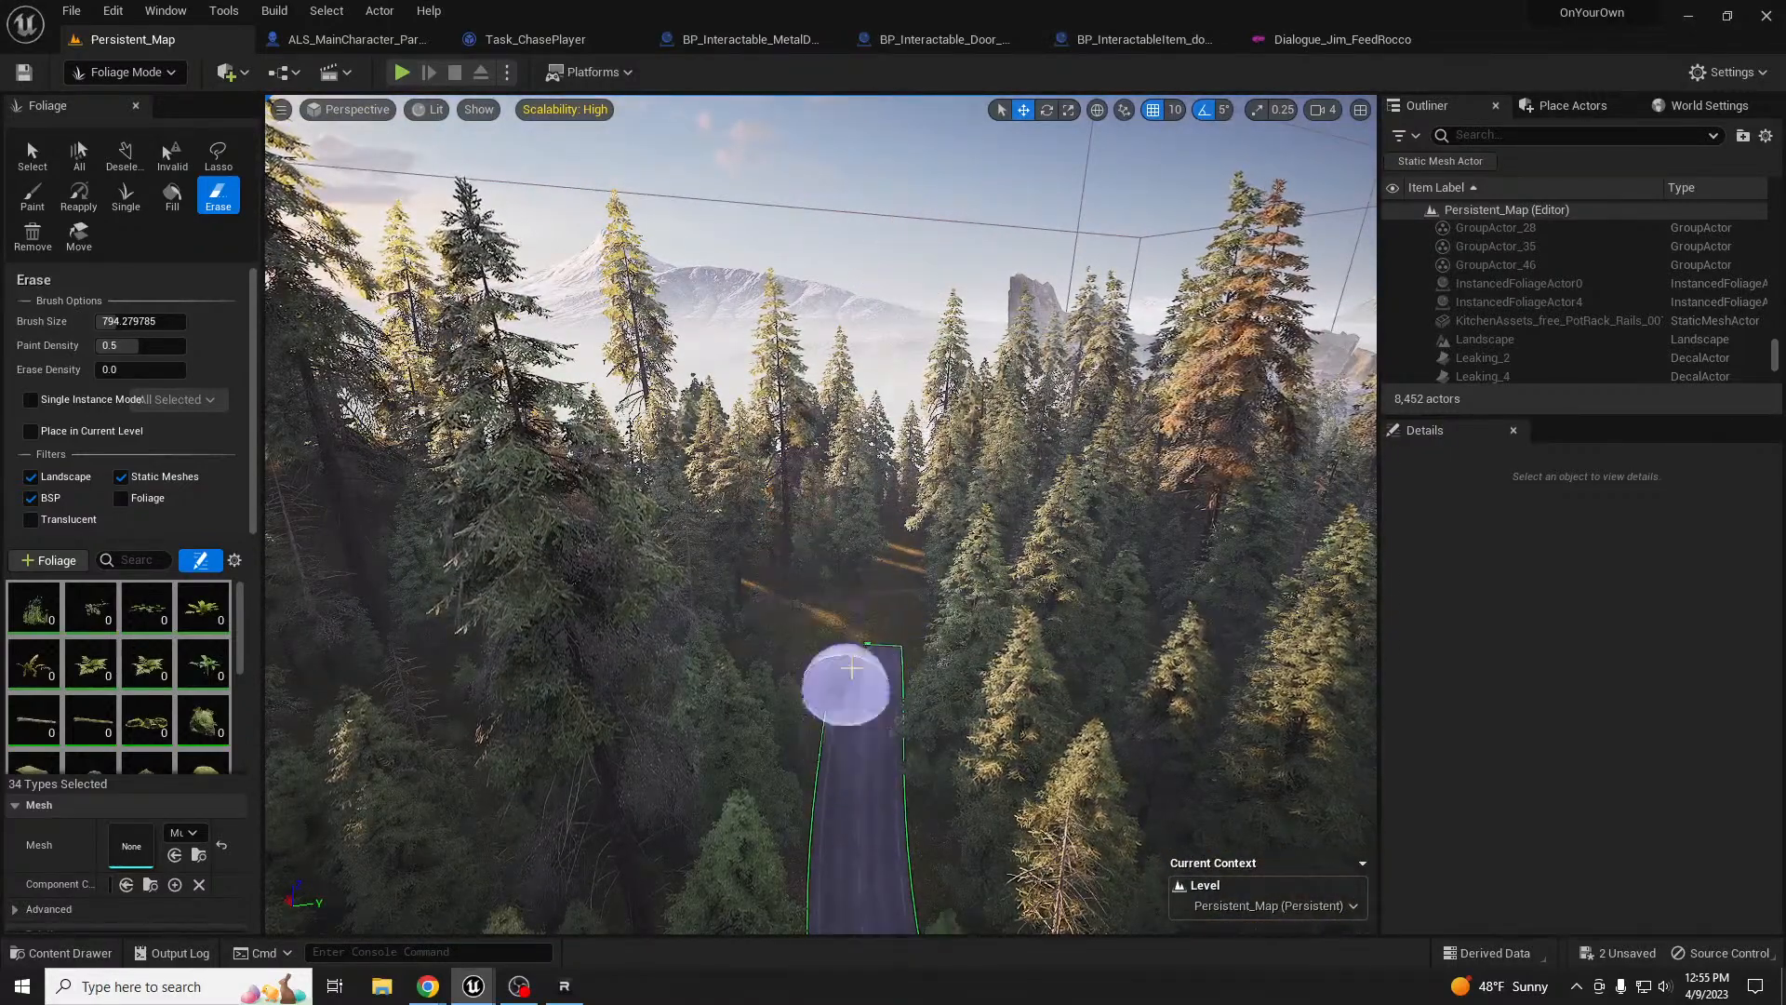
pyautogui.moveTo(889, 783)
pyautogui.mouseDown(button='right')
pyautogui.moveTo(438, 818)
pyautogui.moveTo(381, 735)
pyautogui.moveTo(396, 694)
pyautogui.mouseUp(button='right')
pyautogui.press('w')
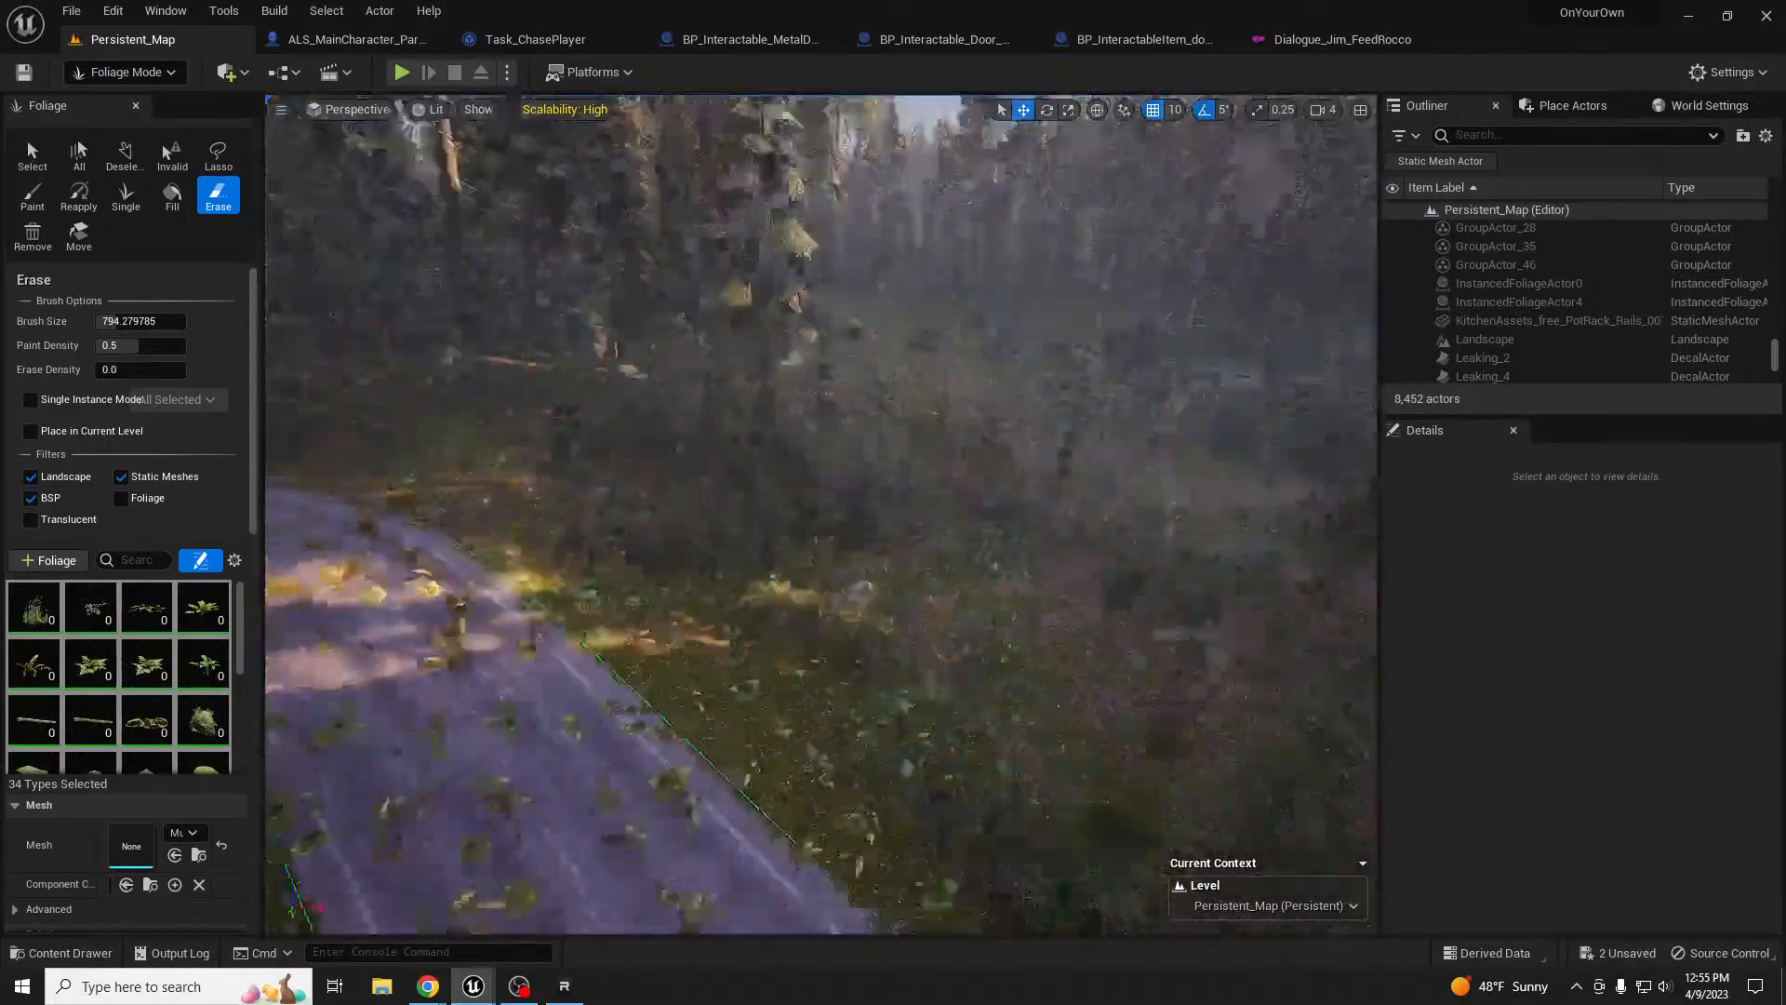
pyautogui.moveTo(905, 493)
pyautogui.mouseDown(button='right')
pyautogui.moveTo(921, 498)
pyautogui.moveTo(905, 493)
pyautogui.mouseUp(button='right')
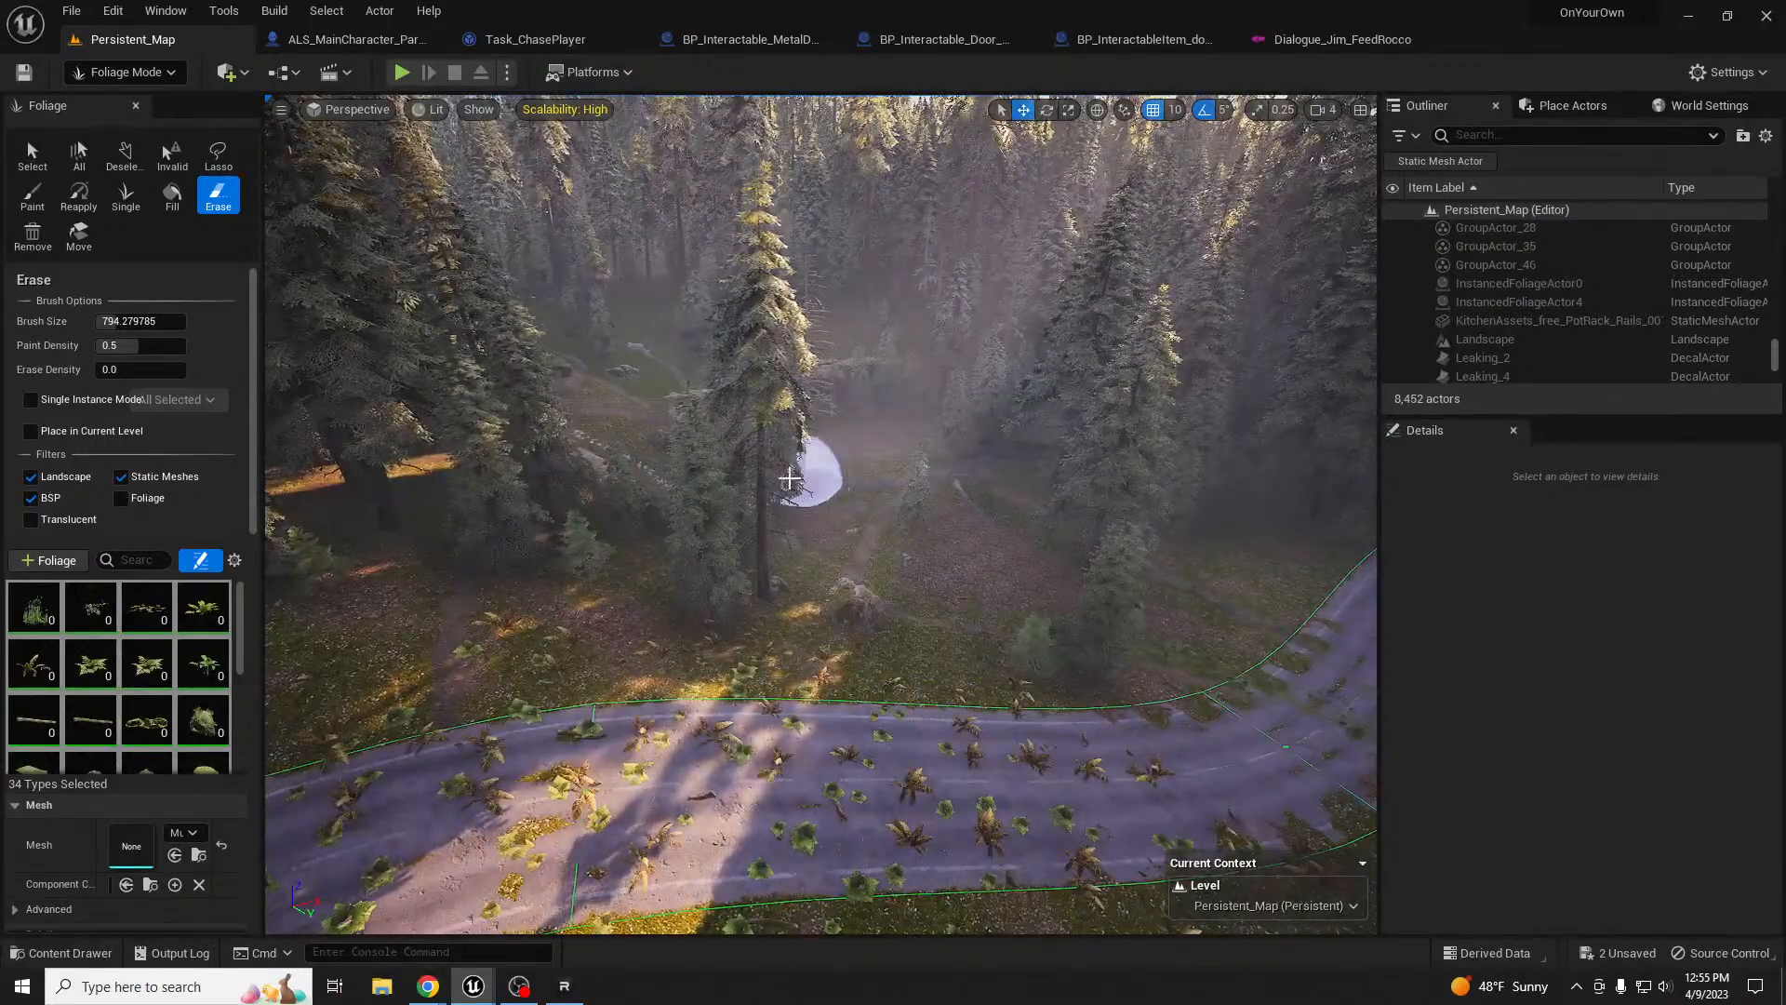
pyautogui.moveTo(809, 570)
pyautogui.mouseDown()
pyautogui.moveTo(778, 605)
pyautogui.moveTo(825, 465)
pyautogui.moveTo(925, 451)
pyautogui.moveTo(1033, 586)
pyautogui.moveTo(992, 452)
pyautogui.moveTo(923, 409)
pyautogui.moveTo(821, 413)
pyautogui.moveTo(747, 502)
pyautogui.moveTo(959, 518)
pyautogui.mouseUp()
pyautogui.moveTo(959, 517)
pyautogui.mouseDown(button='right')
pyautogui.moveTo(907, 535)
pyautogui.moveTo(735, 525)
pyautogui.moveTo(935, 530)
pyautogui.mouseUp(button='right')
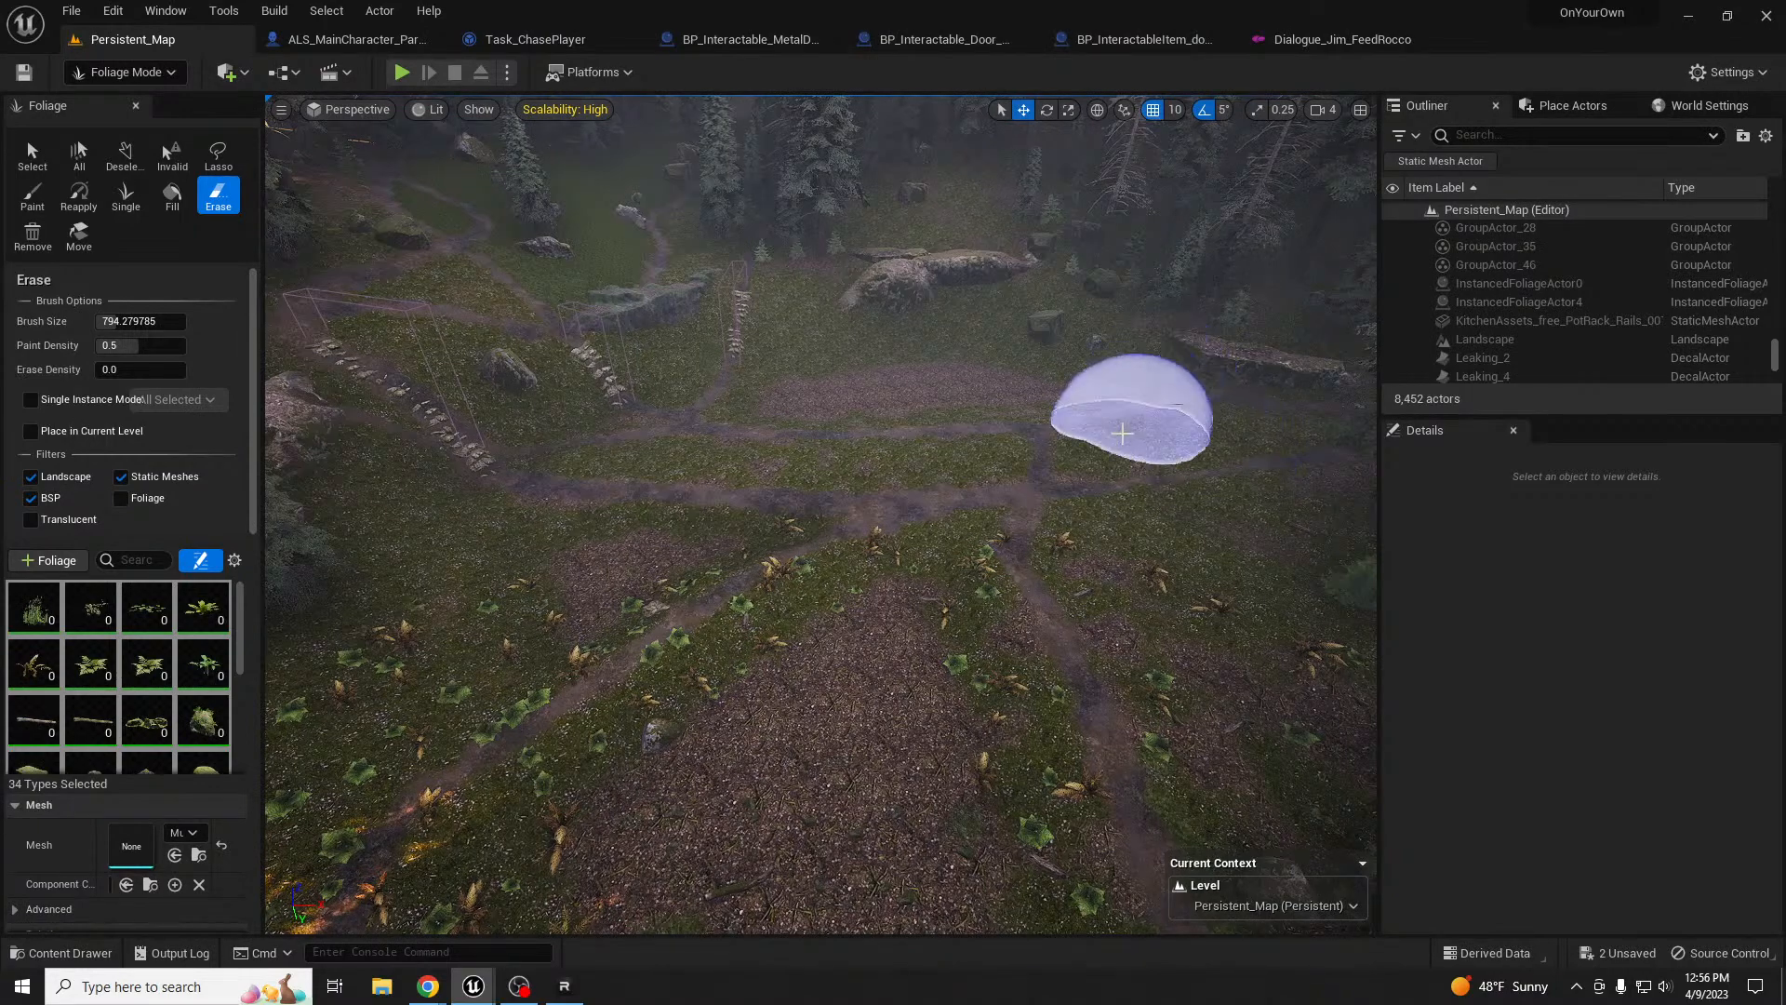
pyautogui.moveTo(1116, 444); pyautogui.dragTo(1182, 444, button='right')
pyautogui.hotkey('shift', '1')
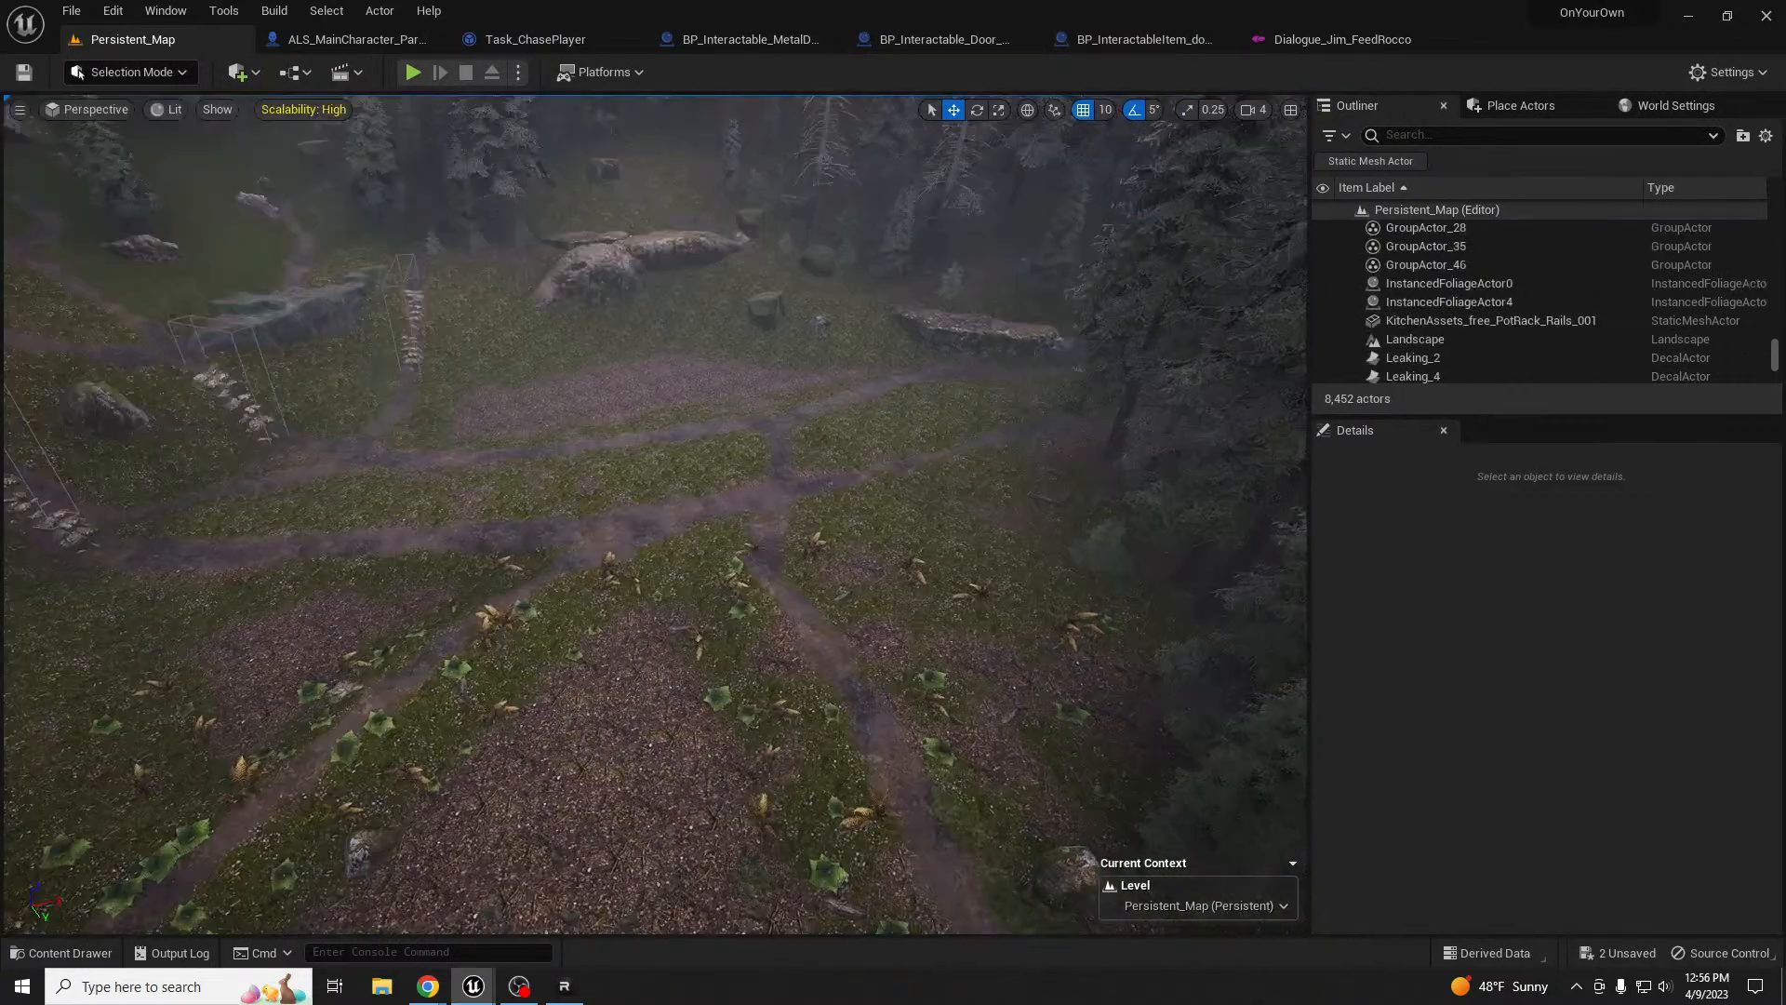
# - Switch to Chrome and open the Mobile Home model from Sketchfab's trailer home results to examine its exterior
pyautogui.hotkey('alt', 'Tab')
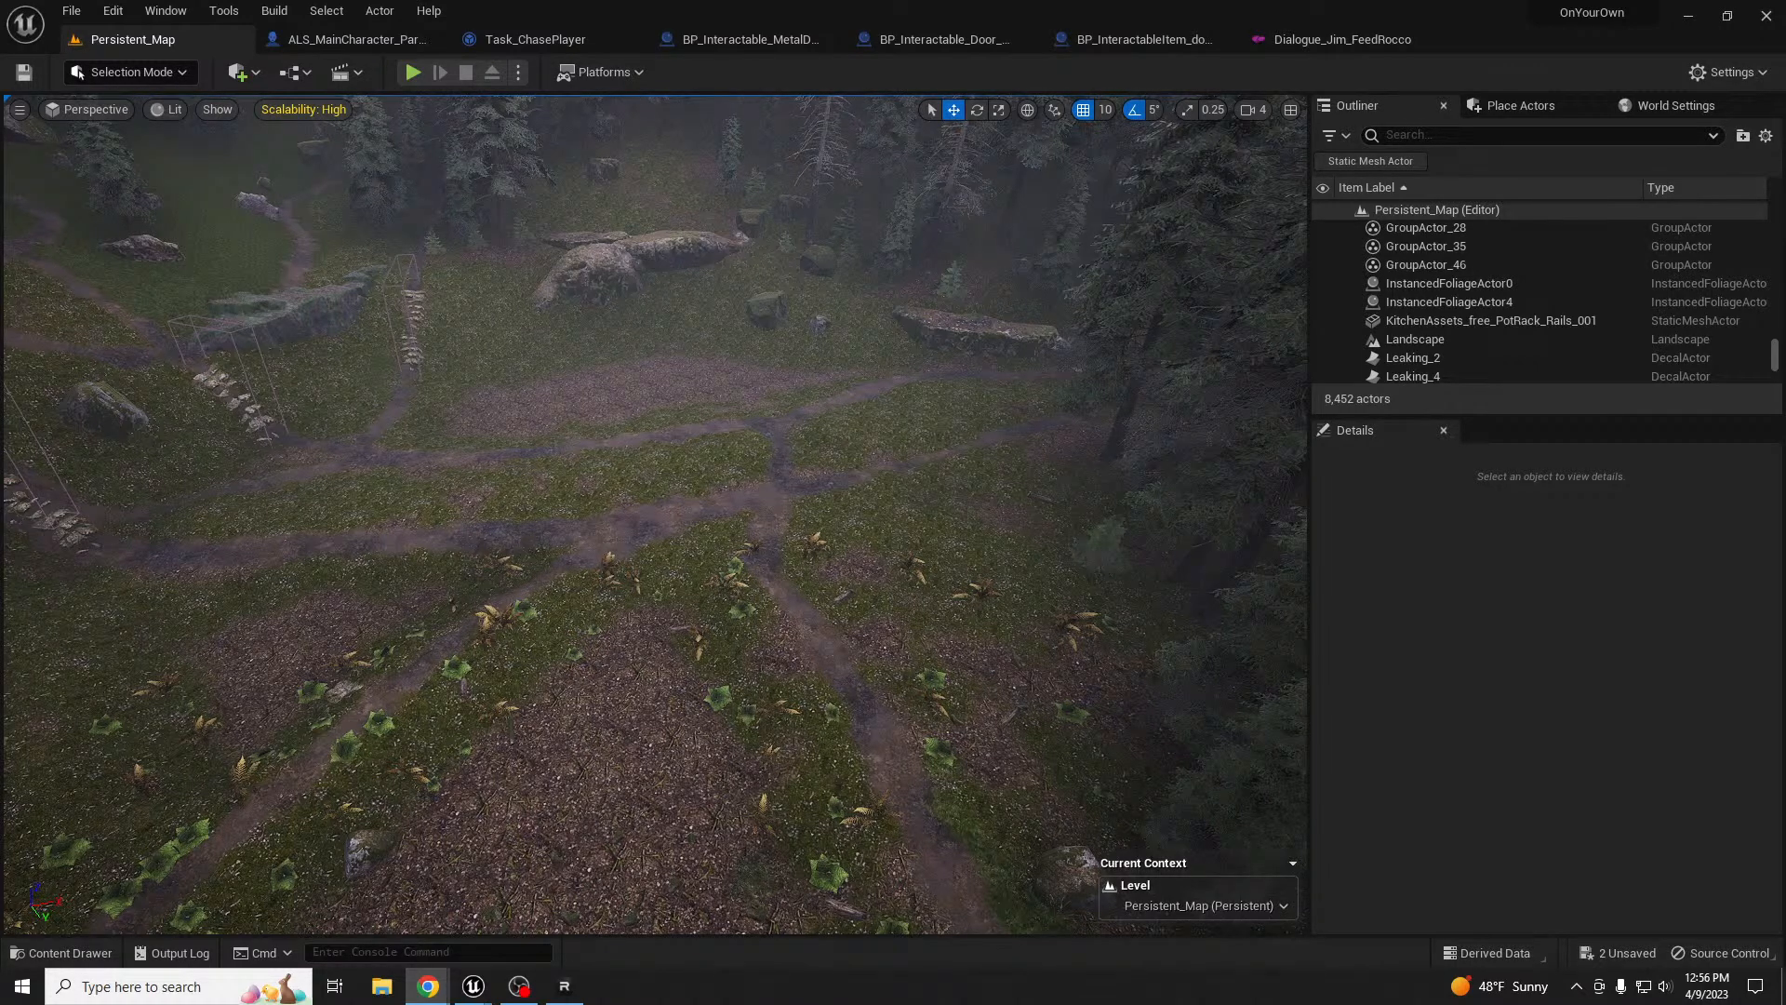
pyautogui.moveTo(1785, 414)
pyautogui.mouseDown()
pyautogui.moveTo(1403, 395)
pyautogui.moveTo(836, 13)
pyautogui.mouseUp()
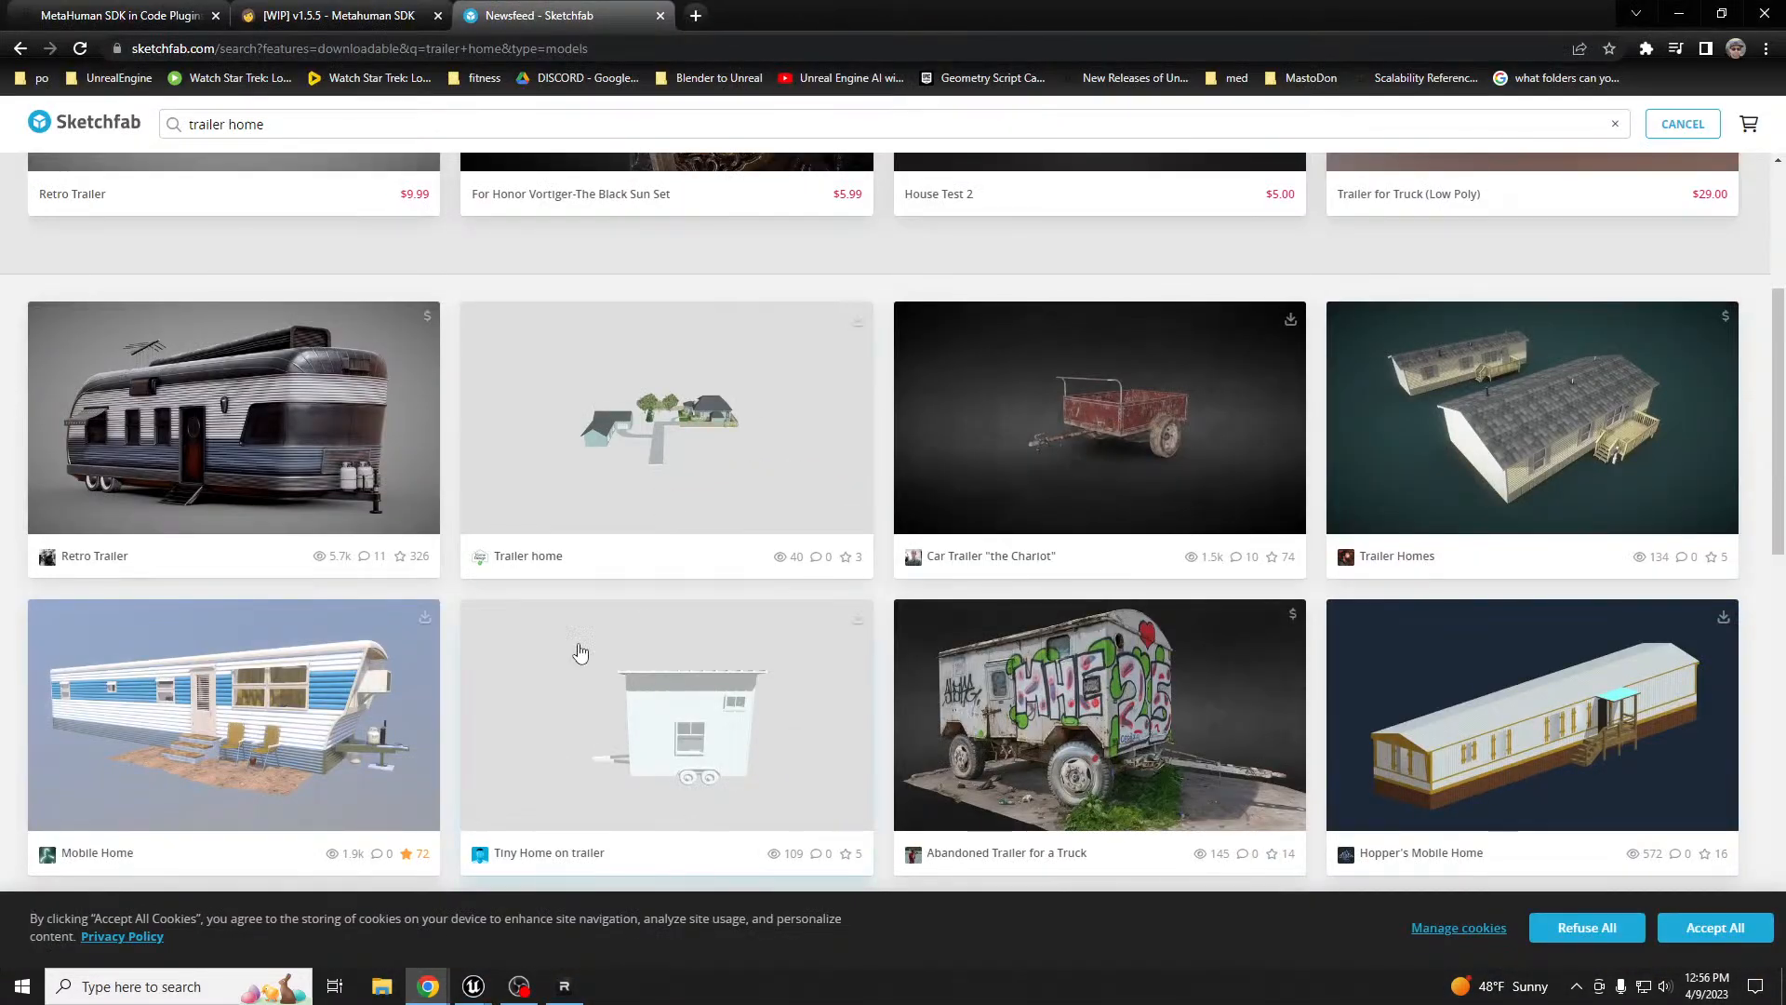
pyautogui.click(328, 663)
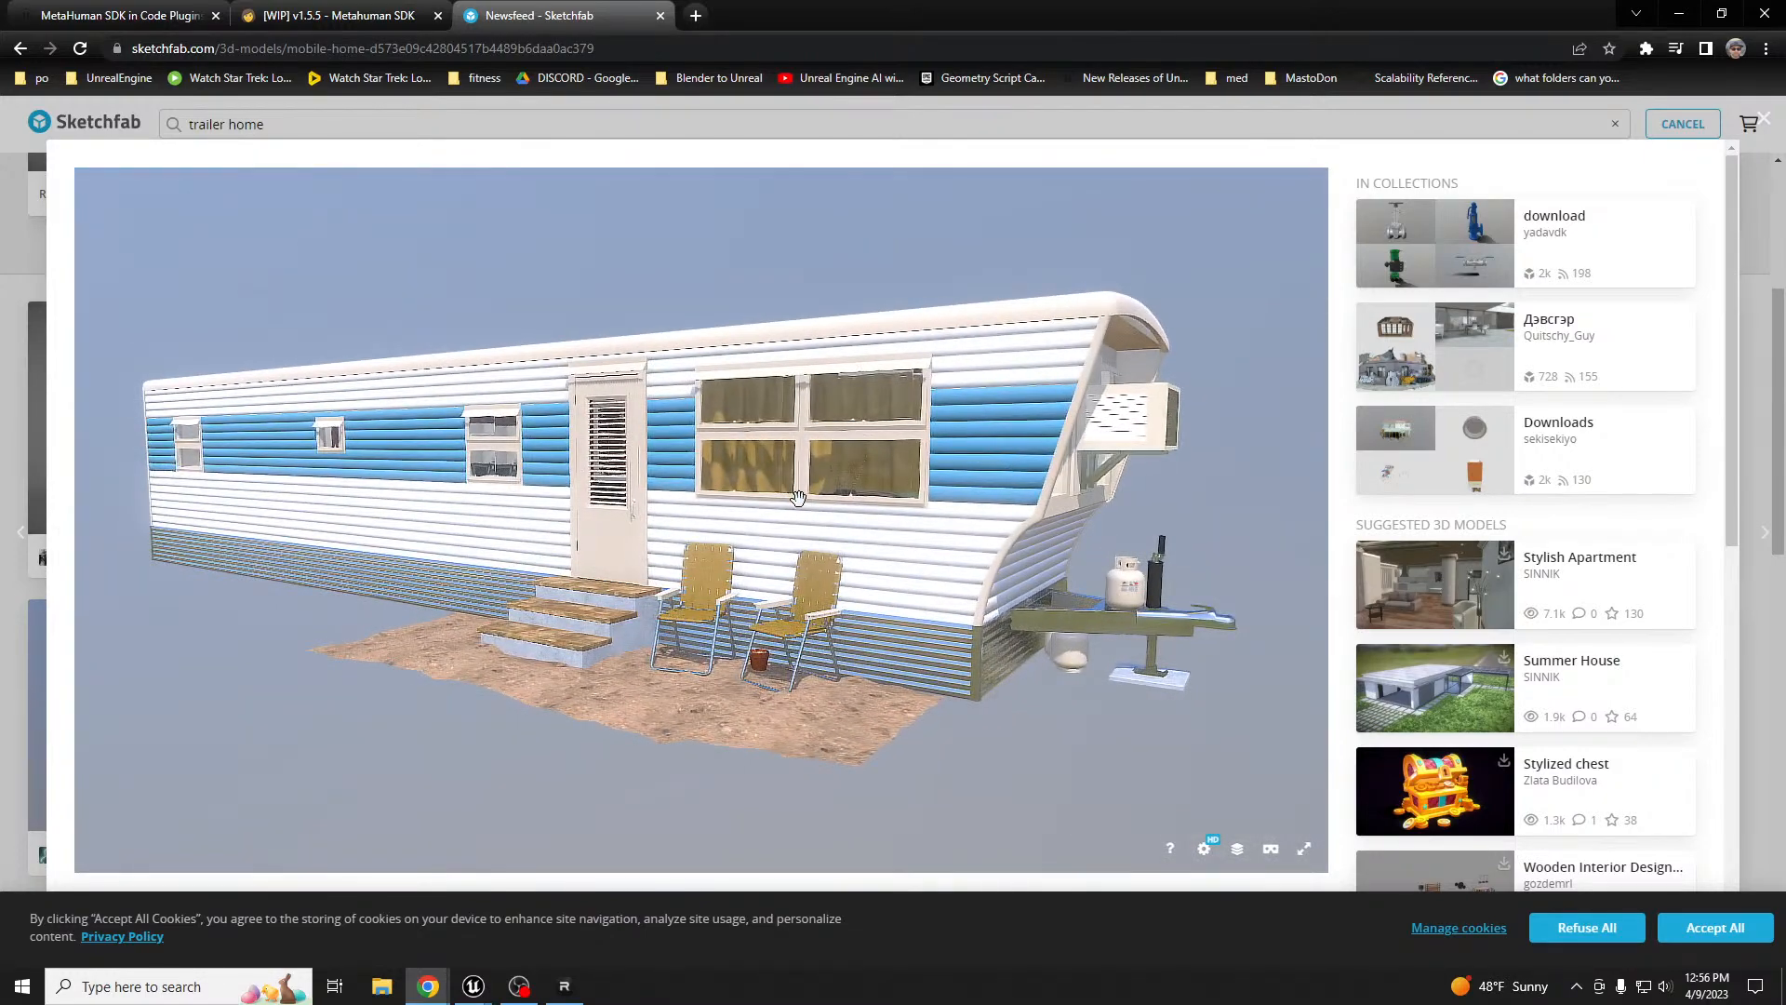
pyautogui.moveTo(557, 494)
pyautogui.mouseDown()
pyautogui.moveTo(710, 494)
pyautogui.moveTo(436, 510)
pyautogui.moveTo(478, 528)
pyautogui.moveTo(689, 518)
pyautogui.moveTo(711, 491)
pyautogui.mouseUp()
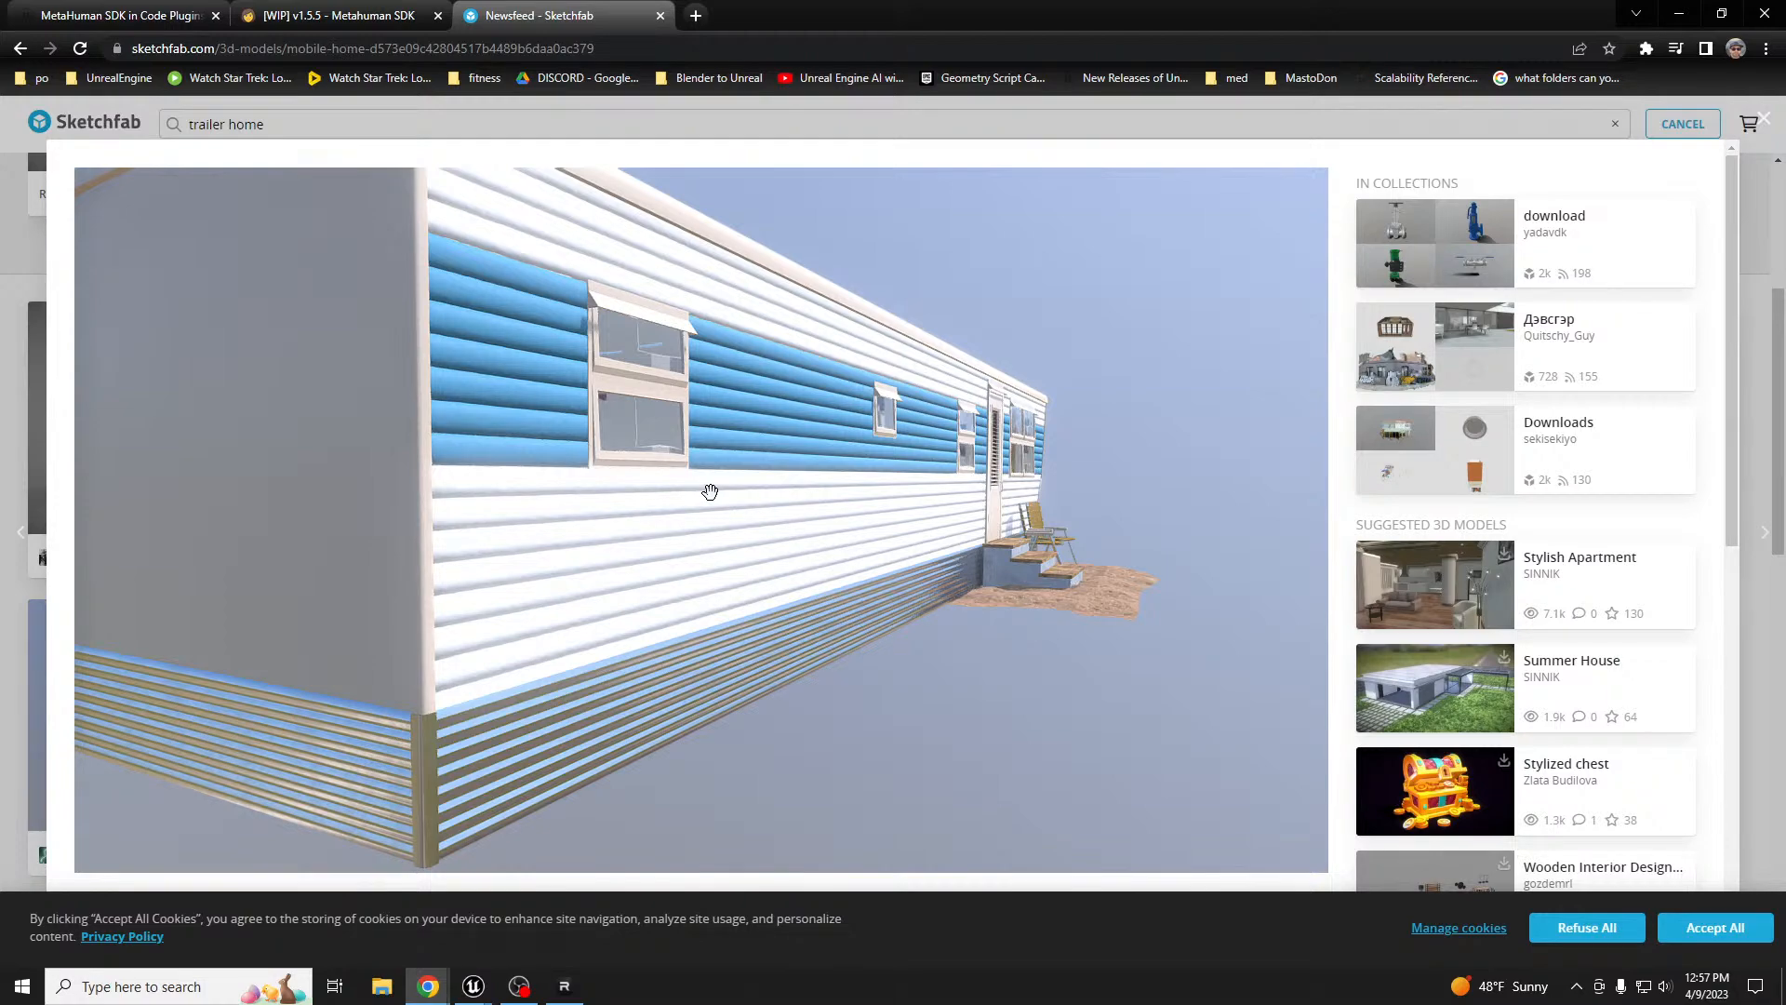
# - Inspect the Mobile Home model's exterior and description, and download it in the original FBX format
pyautogui.moveTo(794, 486); pyautogui.dragTo(1310, 524)
pyautogui.scroll(-6, 1346, 558)
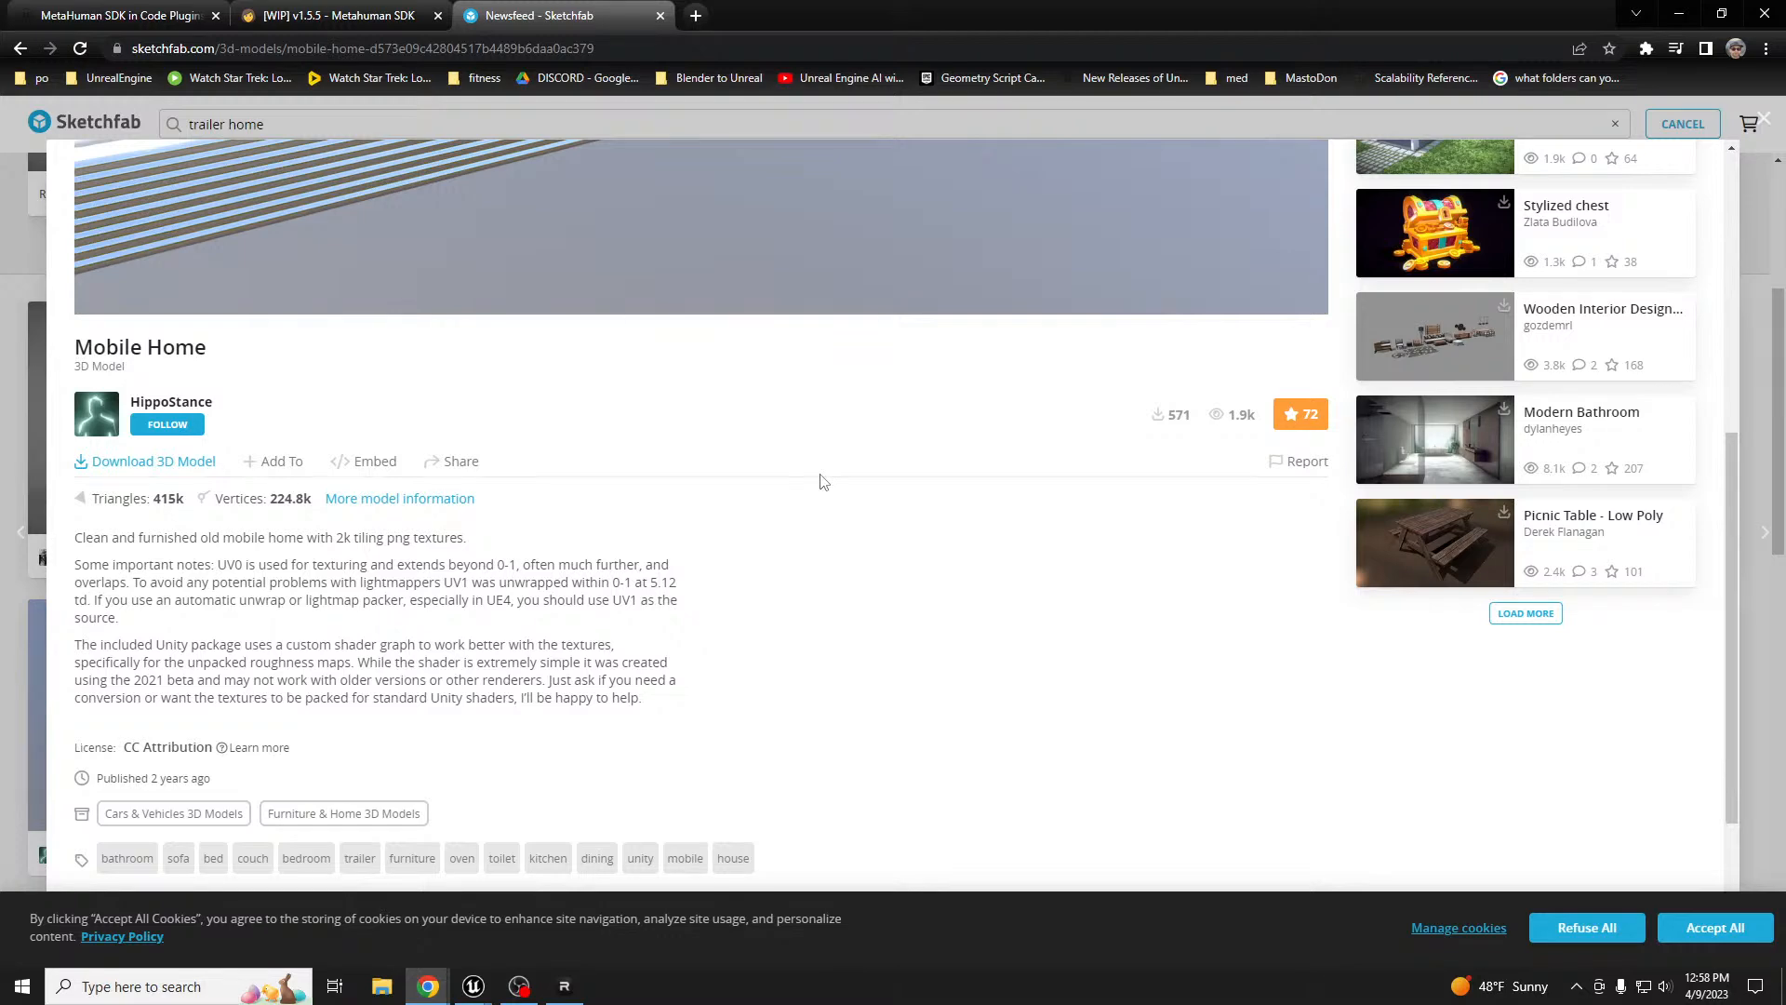
pyautogui.scroll(6, 822, 480)
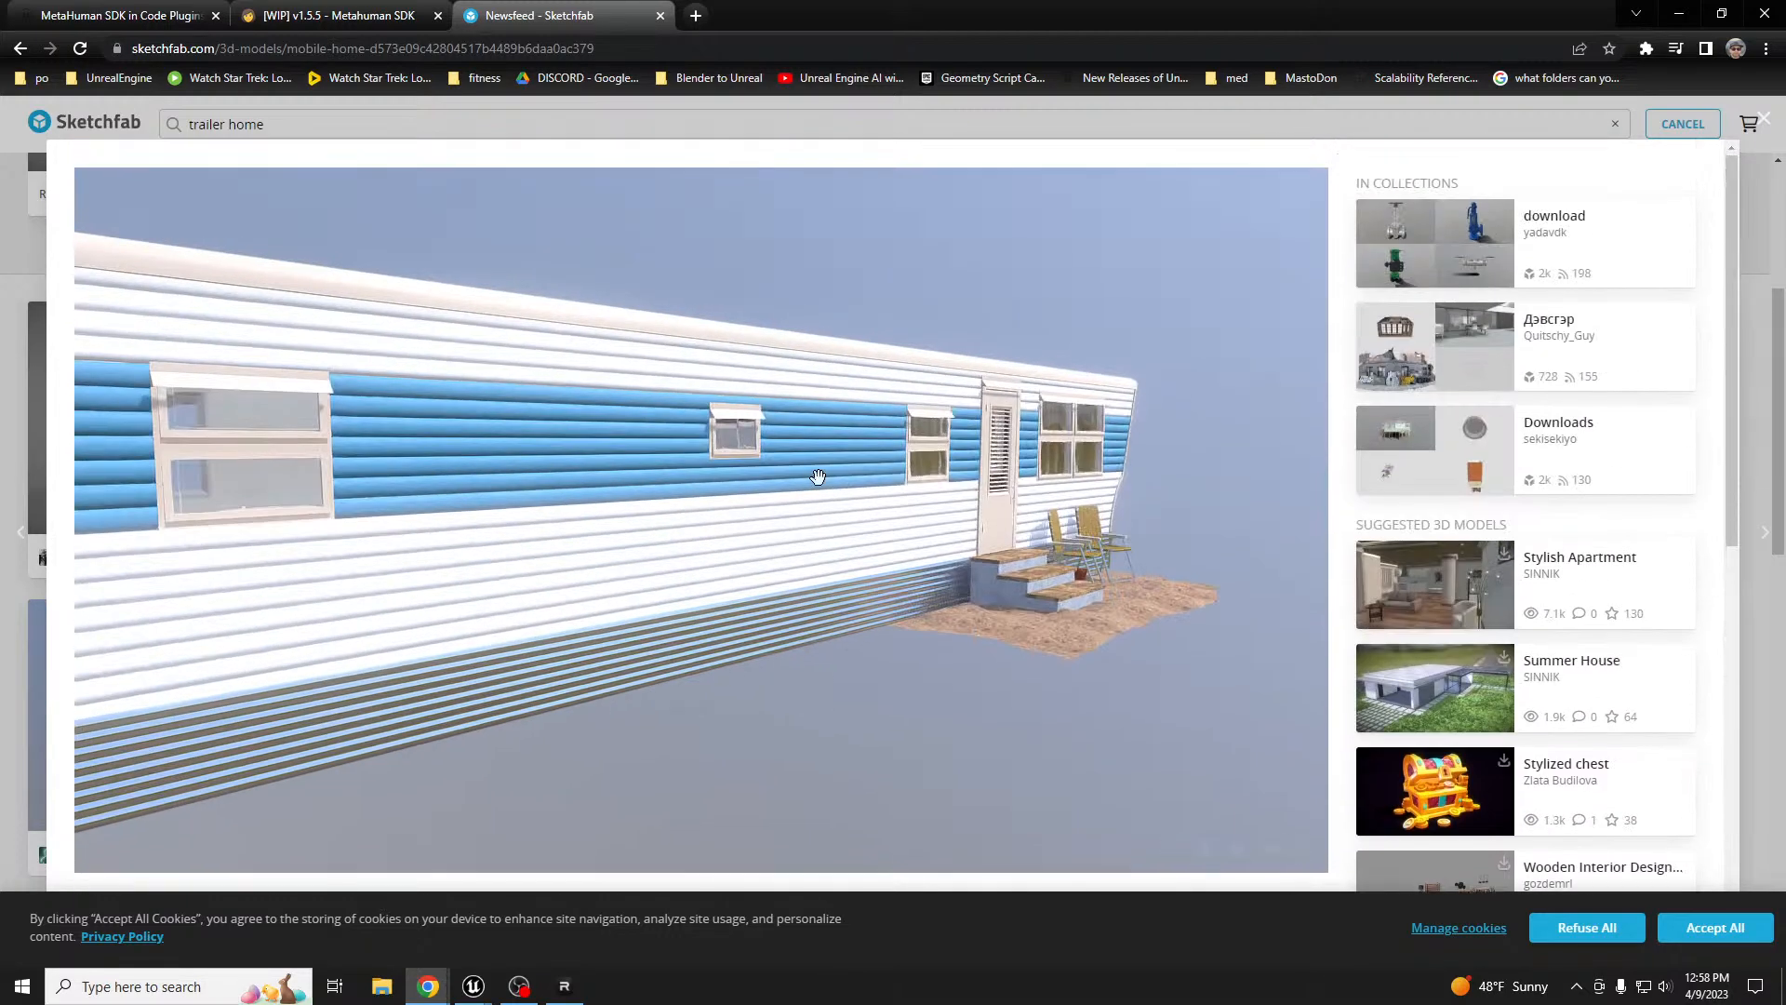
pyautogui.moveTo(813, 478); pyautogui.dragTo(841, 494)
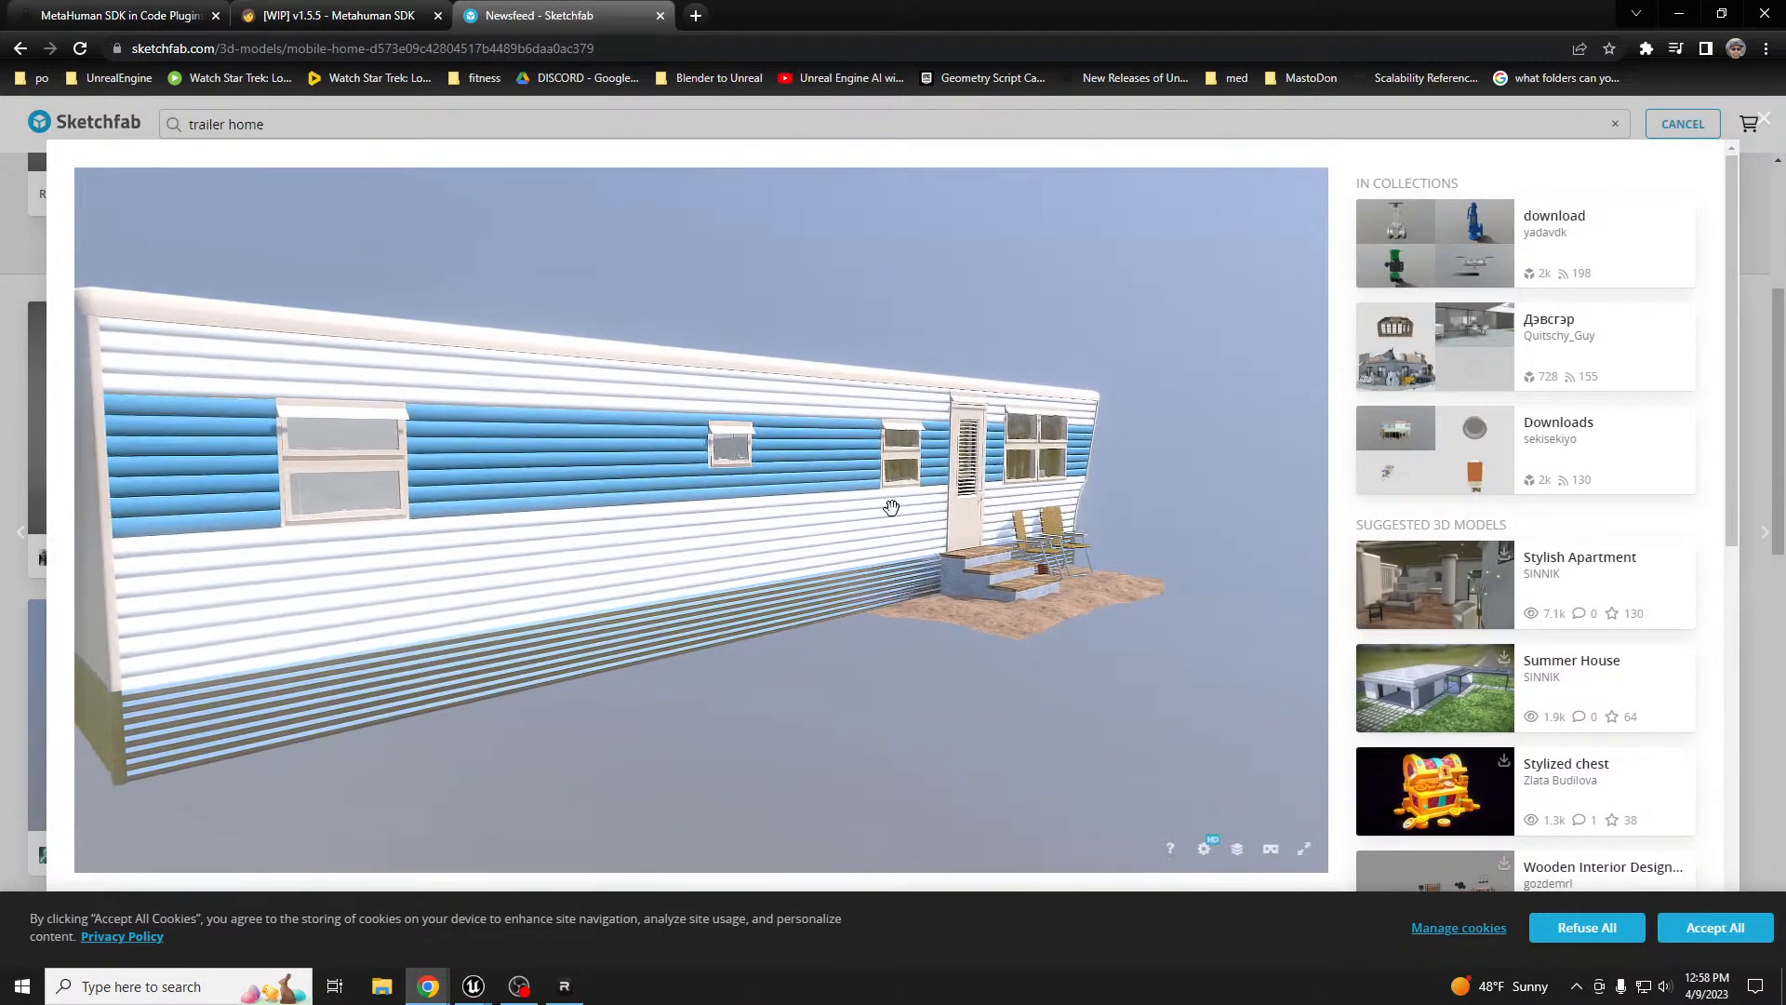
pyautogui.scroll(-4, 1337, 453)
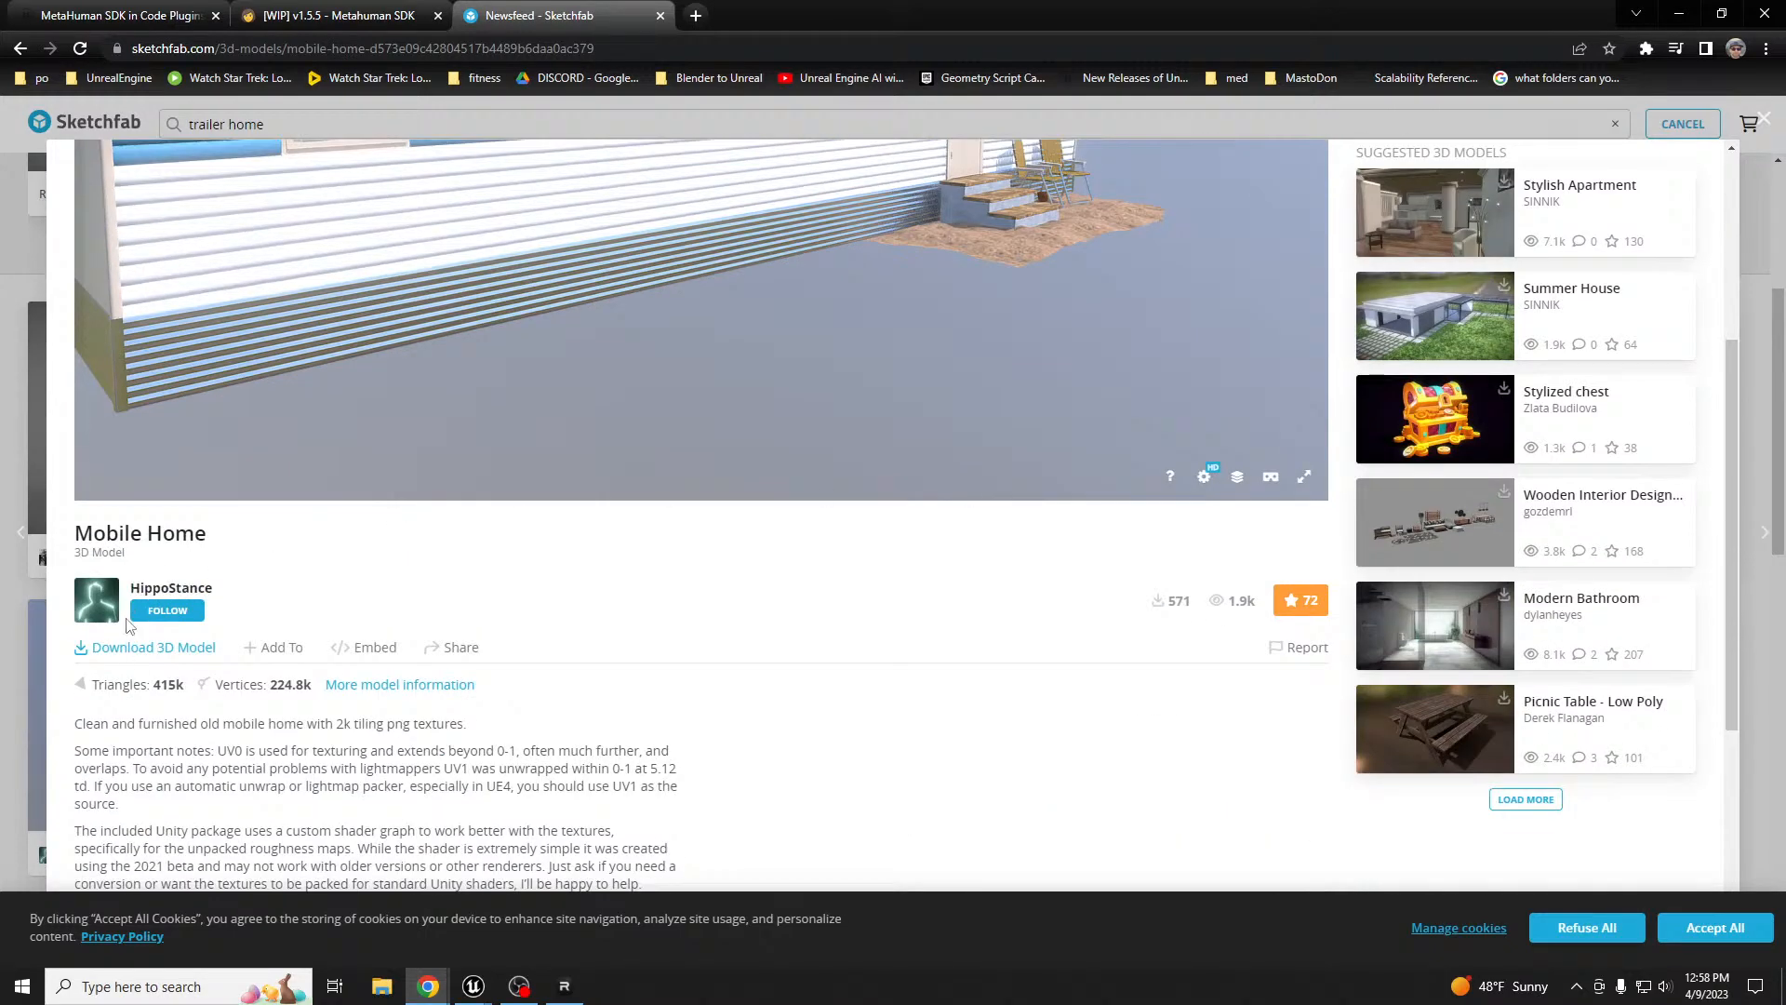
pyautogui.click(126, 649)
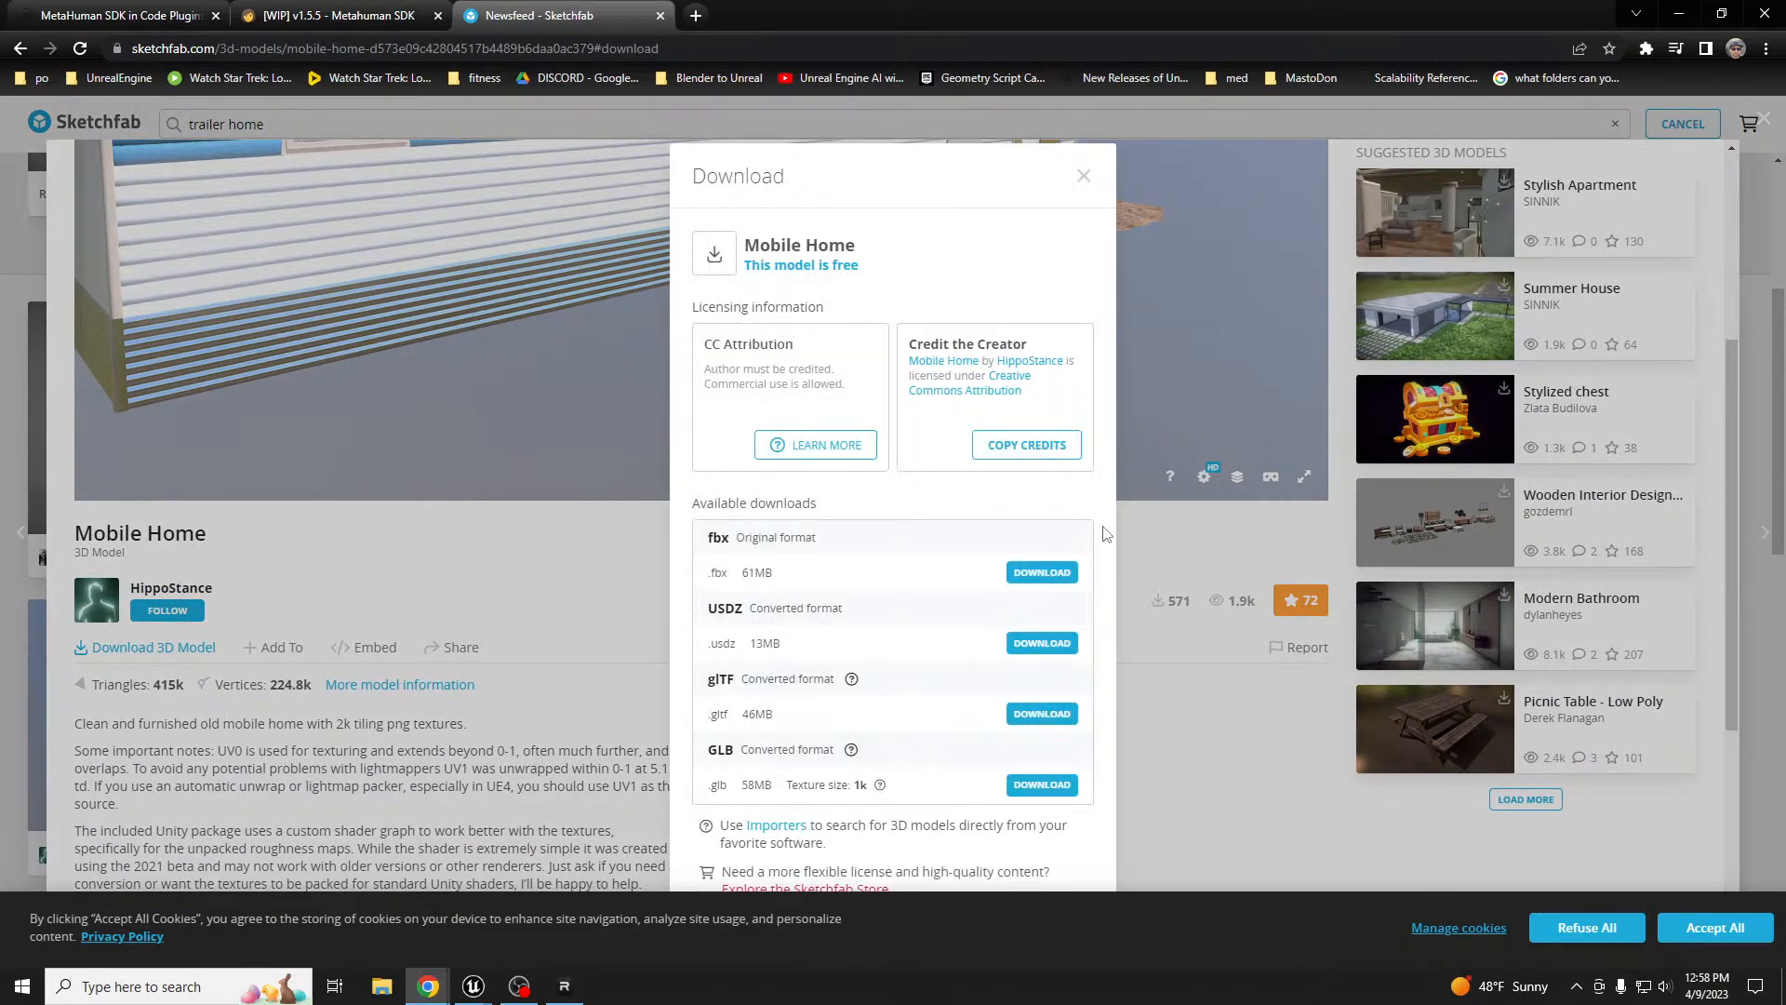
pyautogui.click(1047, 586)
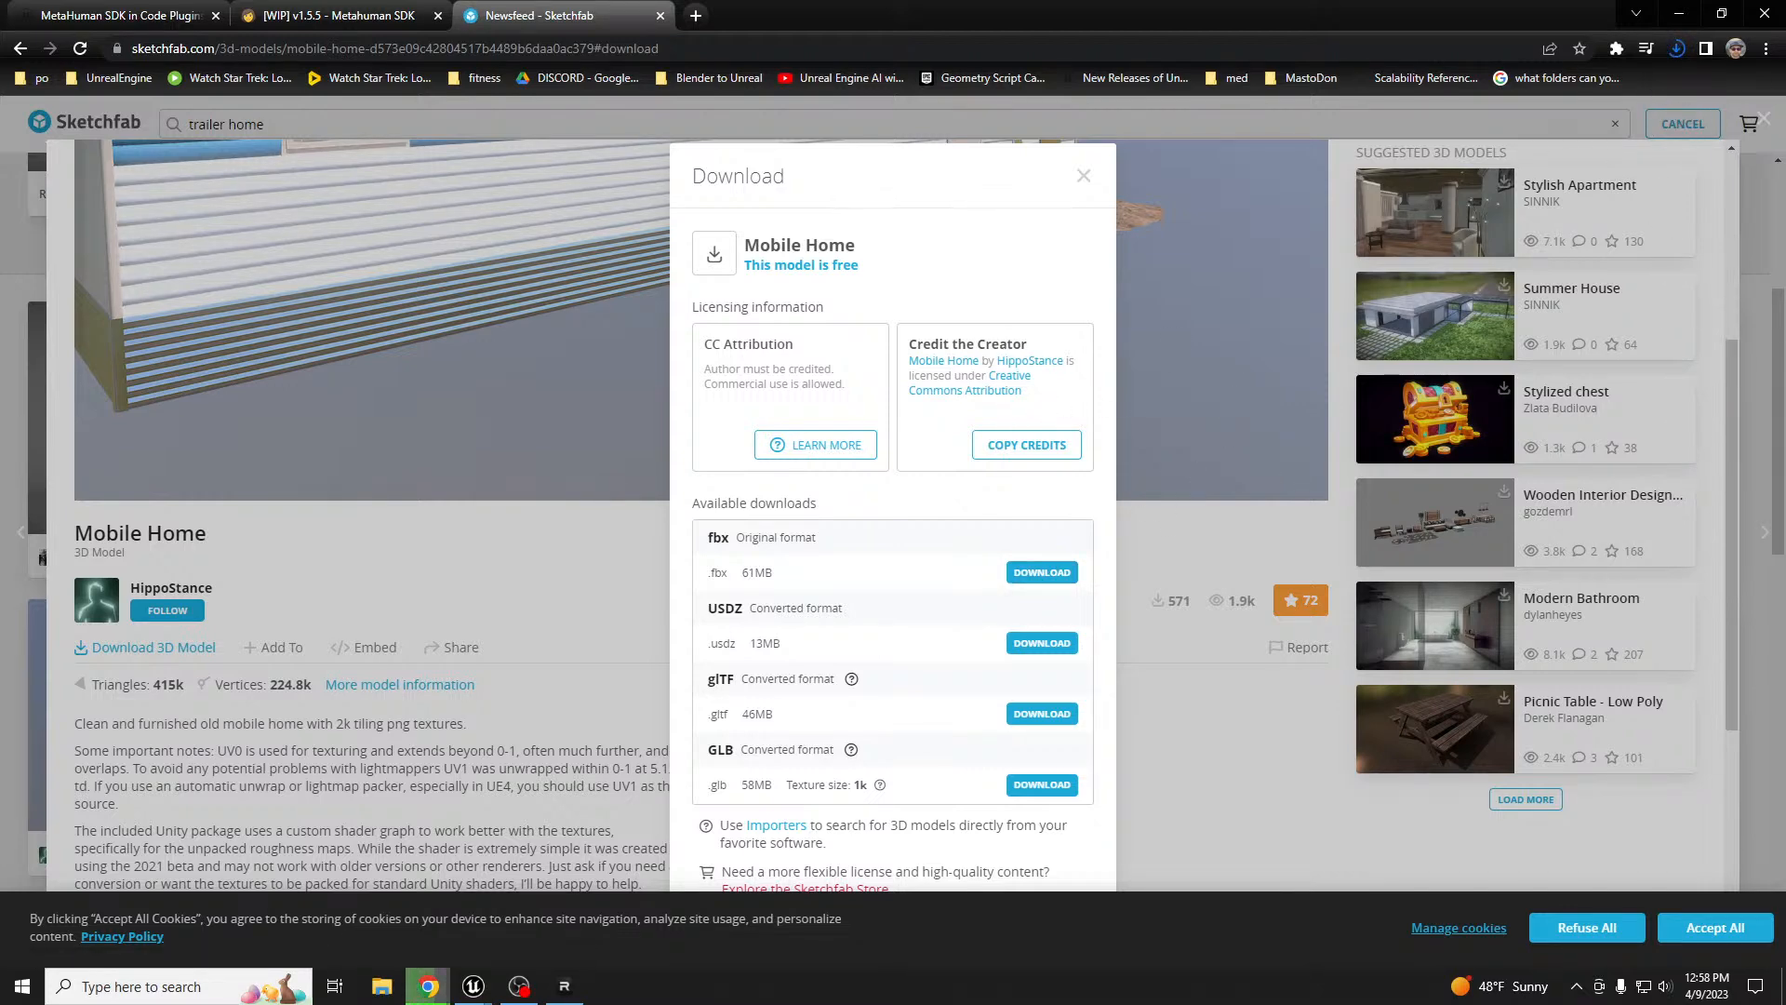
# - Switch back to the Unreal editor and open the Assets/Meshes/Architecture/Buildings folder in the Content Browser
pyautogui.press('super+e')
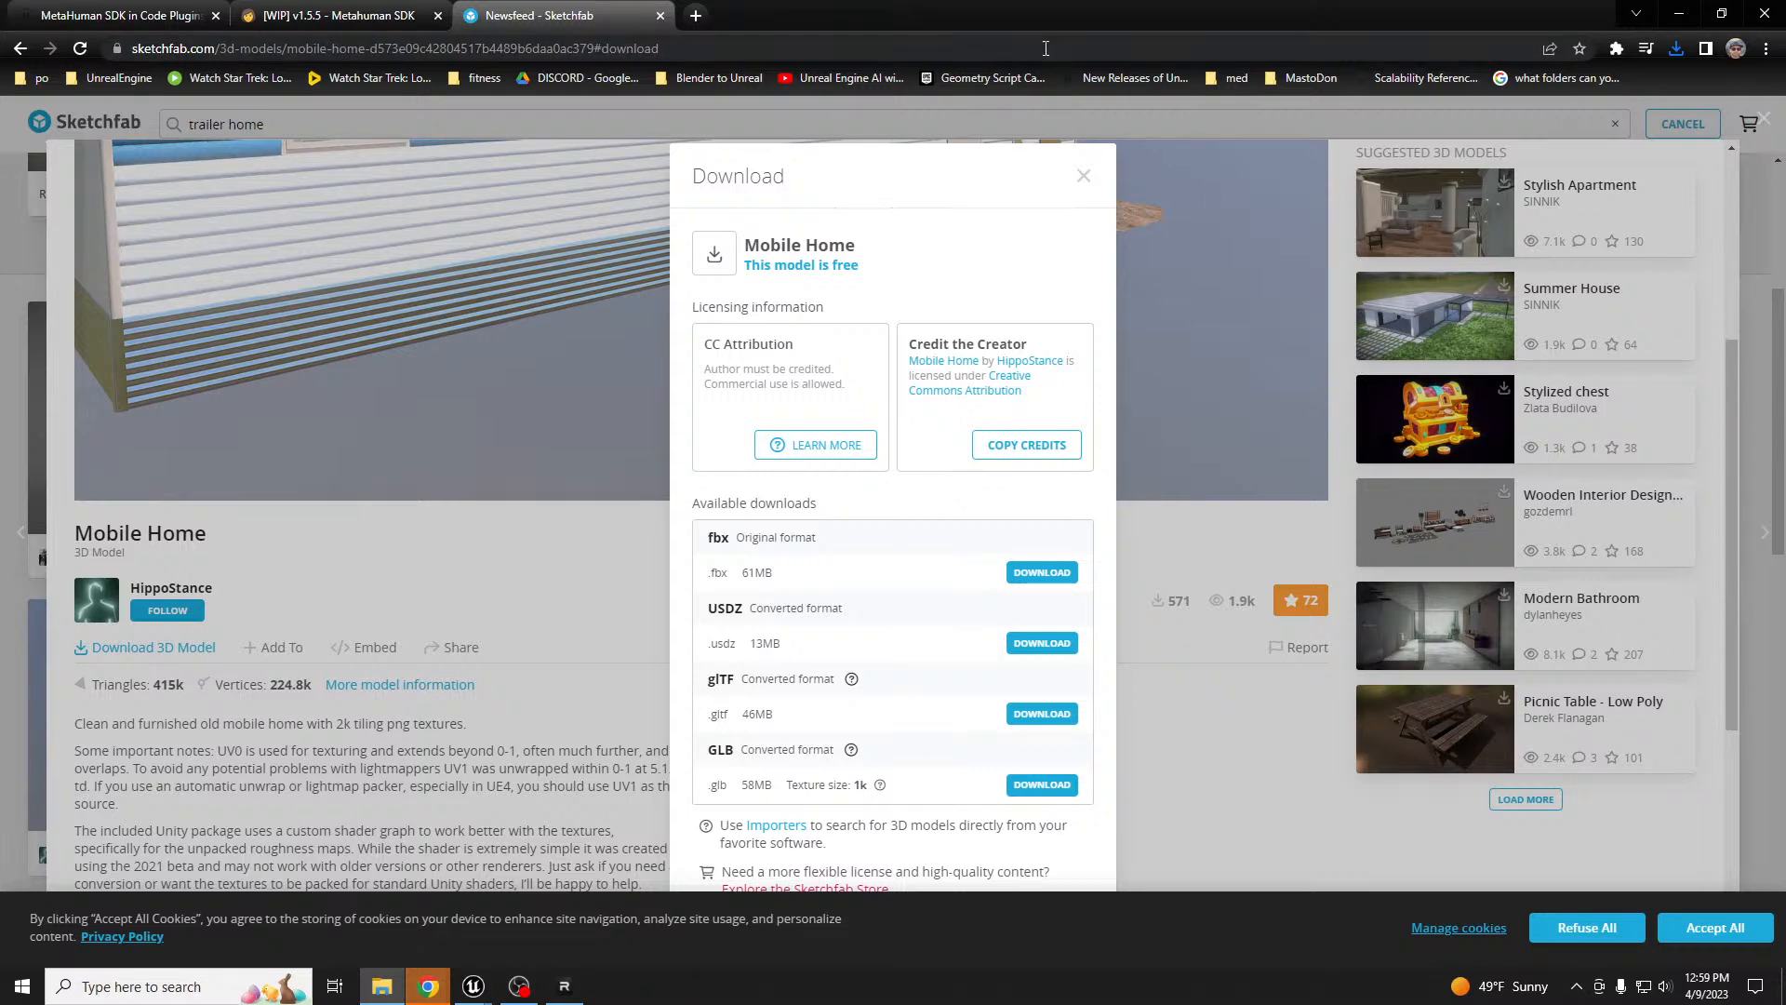
pyautogui.click(1678, 16)
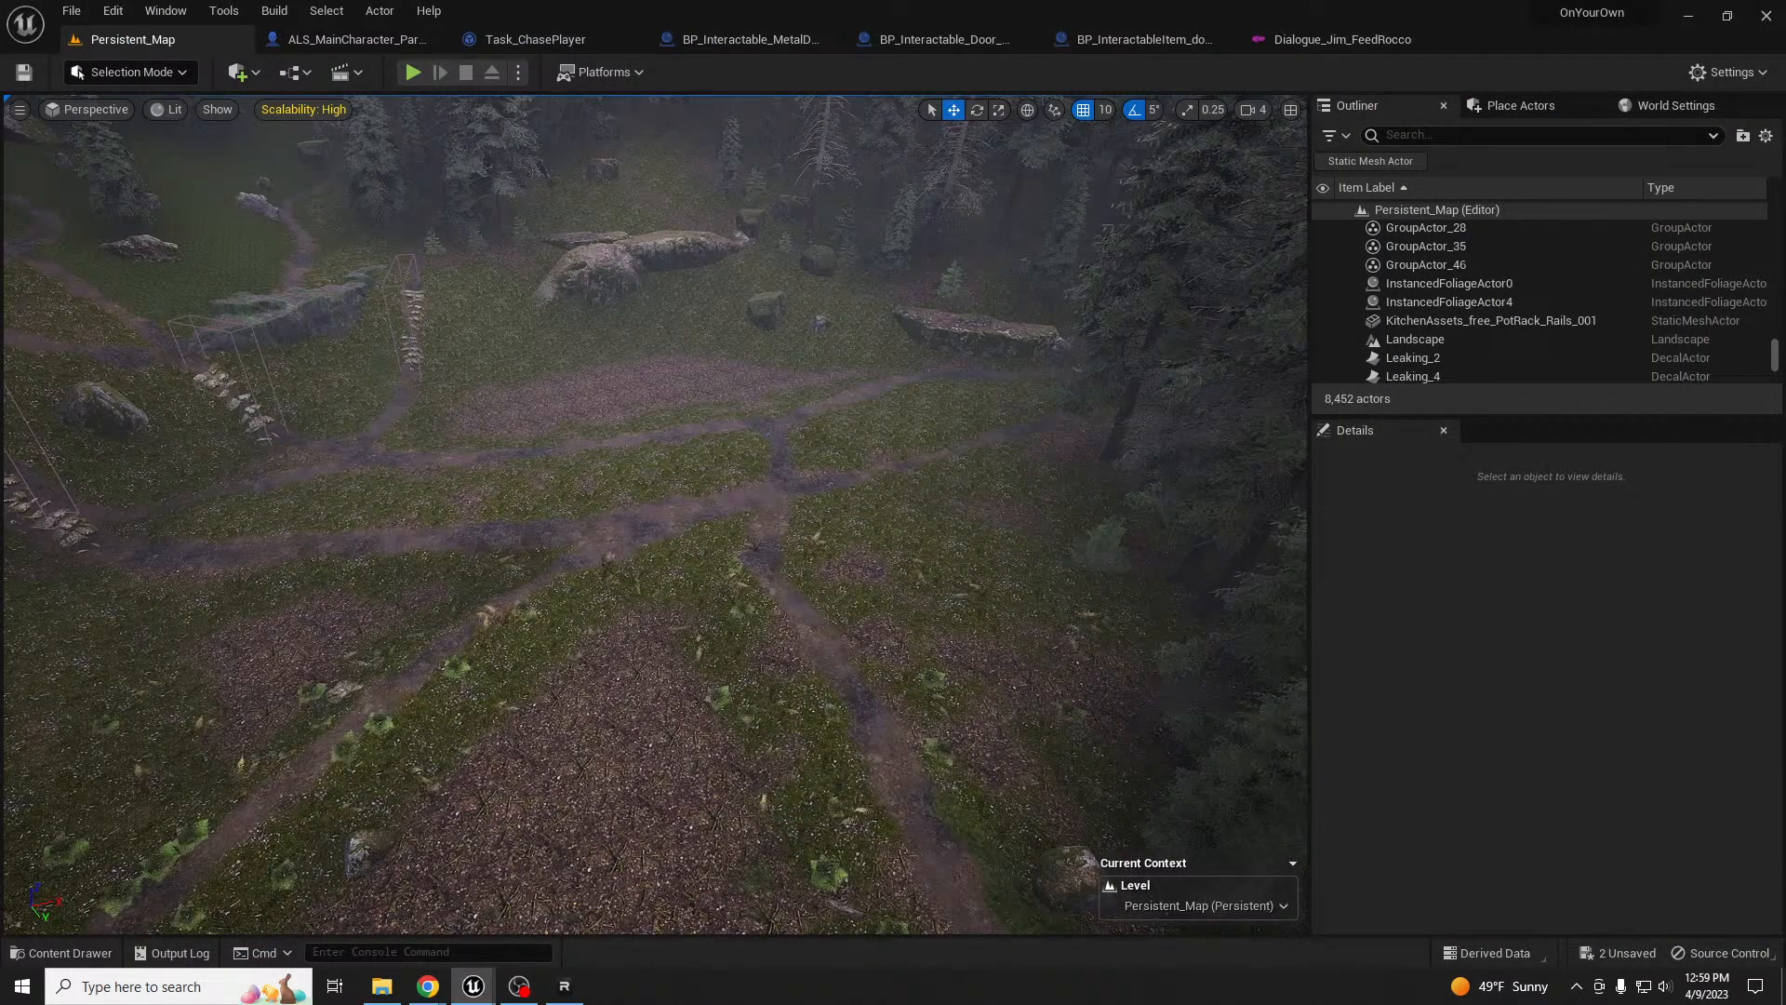
pyautogui.moveTo(0, 211); pyautogui.dragTo(489, 123)
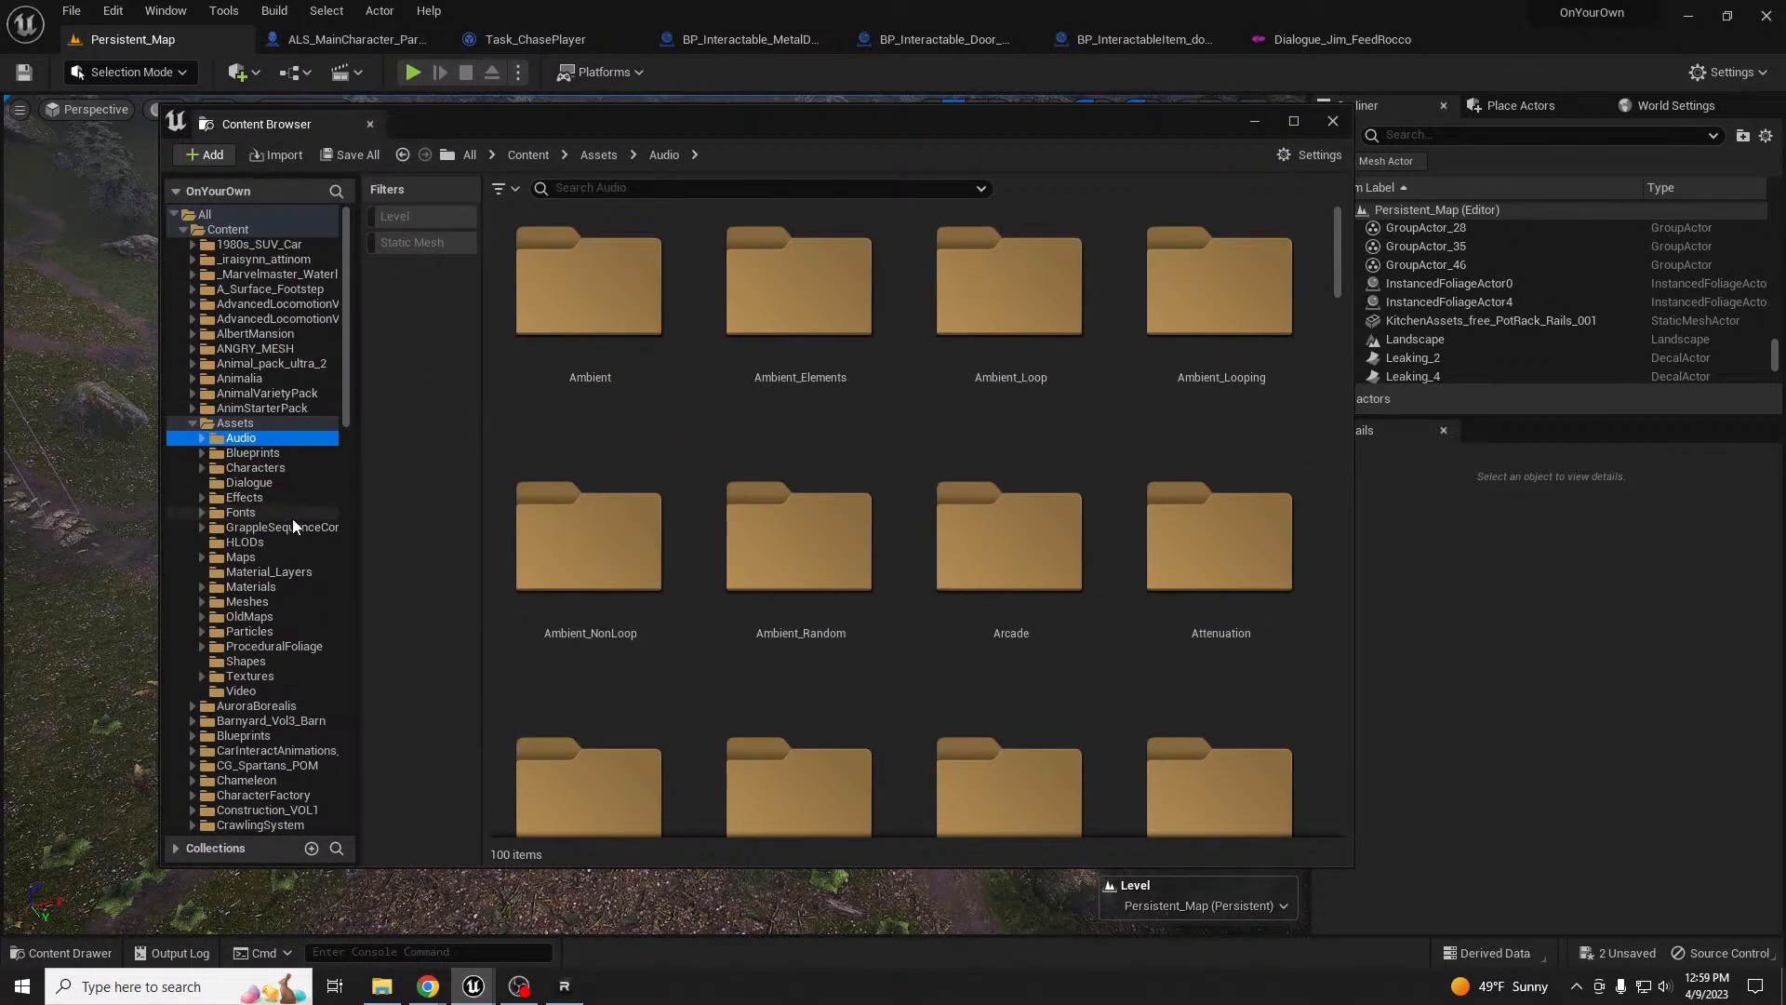
pyautogui.click(224, 601)
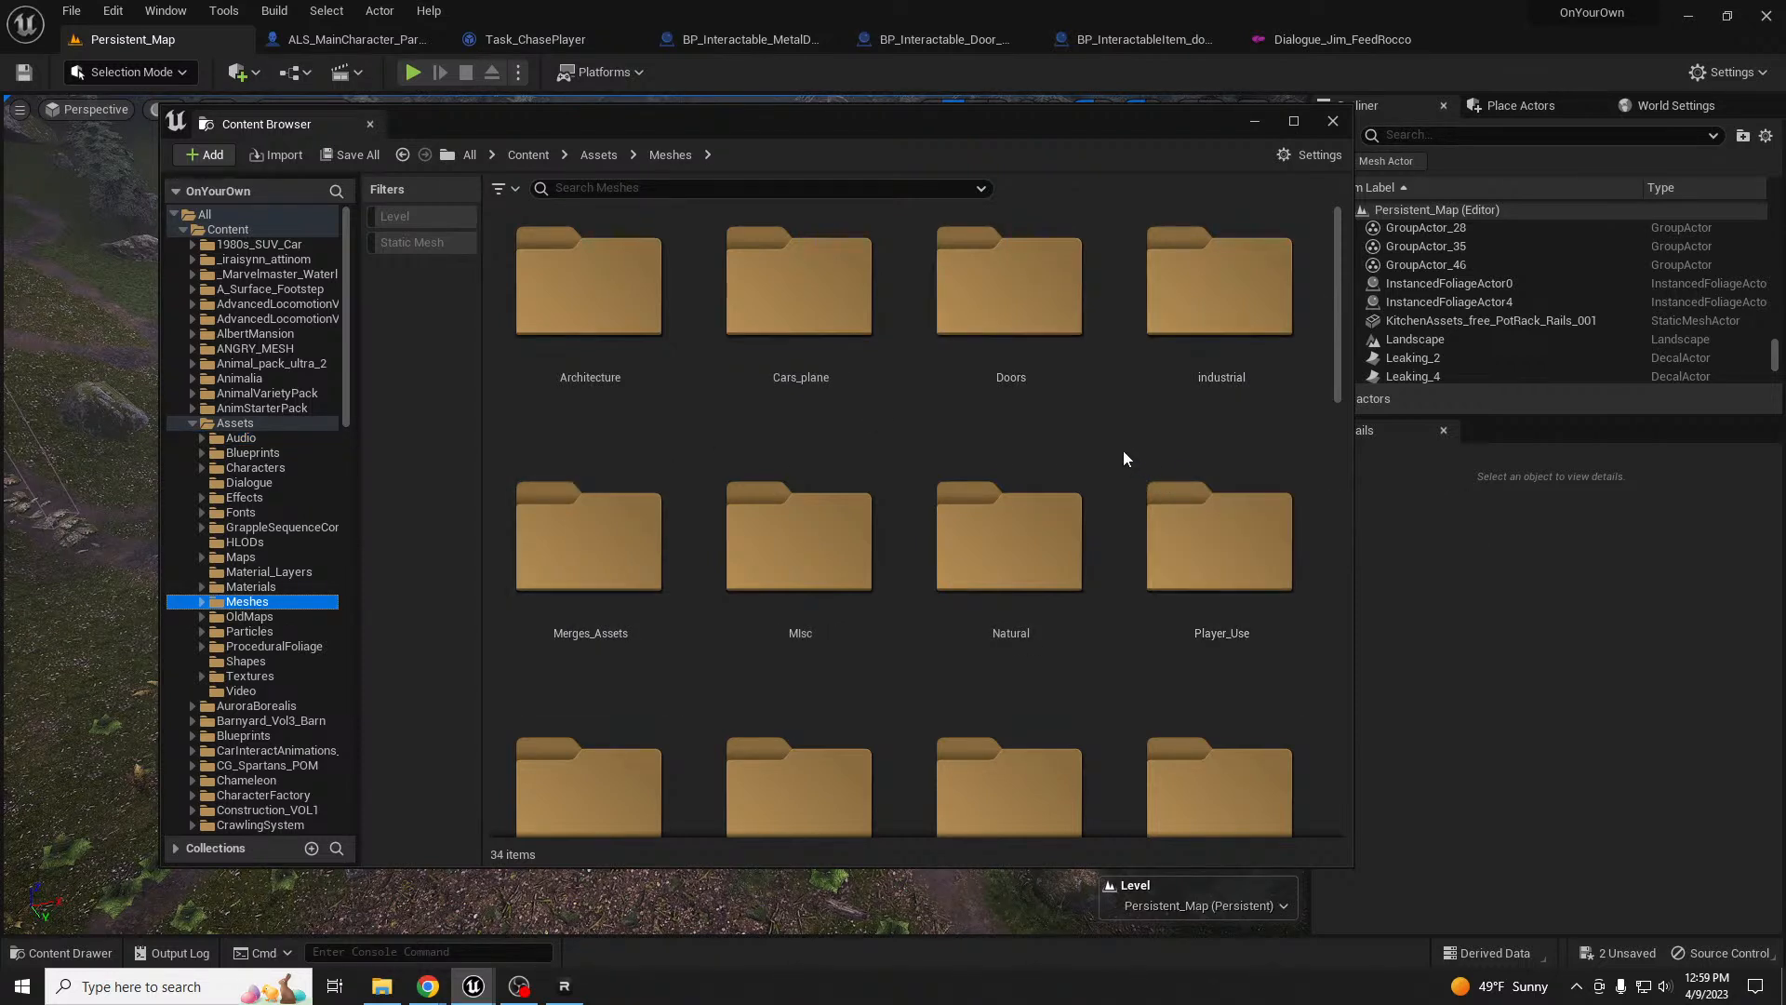
pyautogui.doubleClick(629, 312)
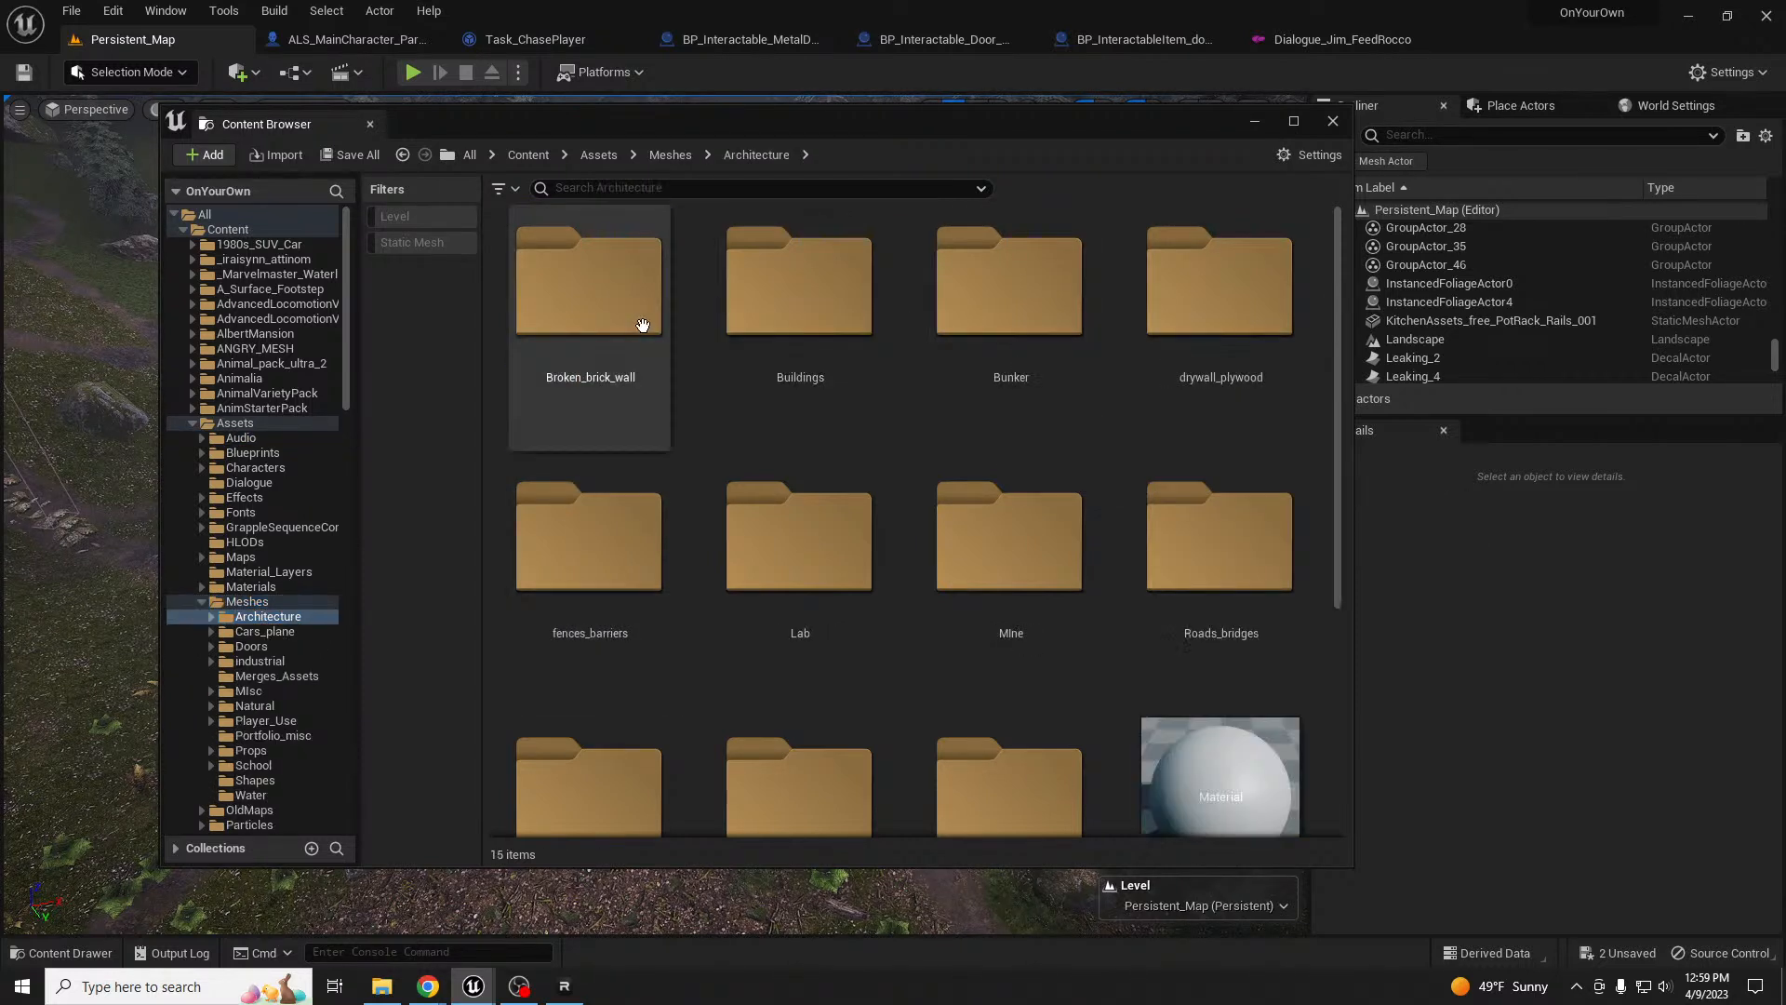
pyautogui.doubleClick(817, 319)
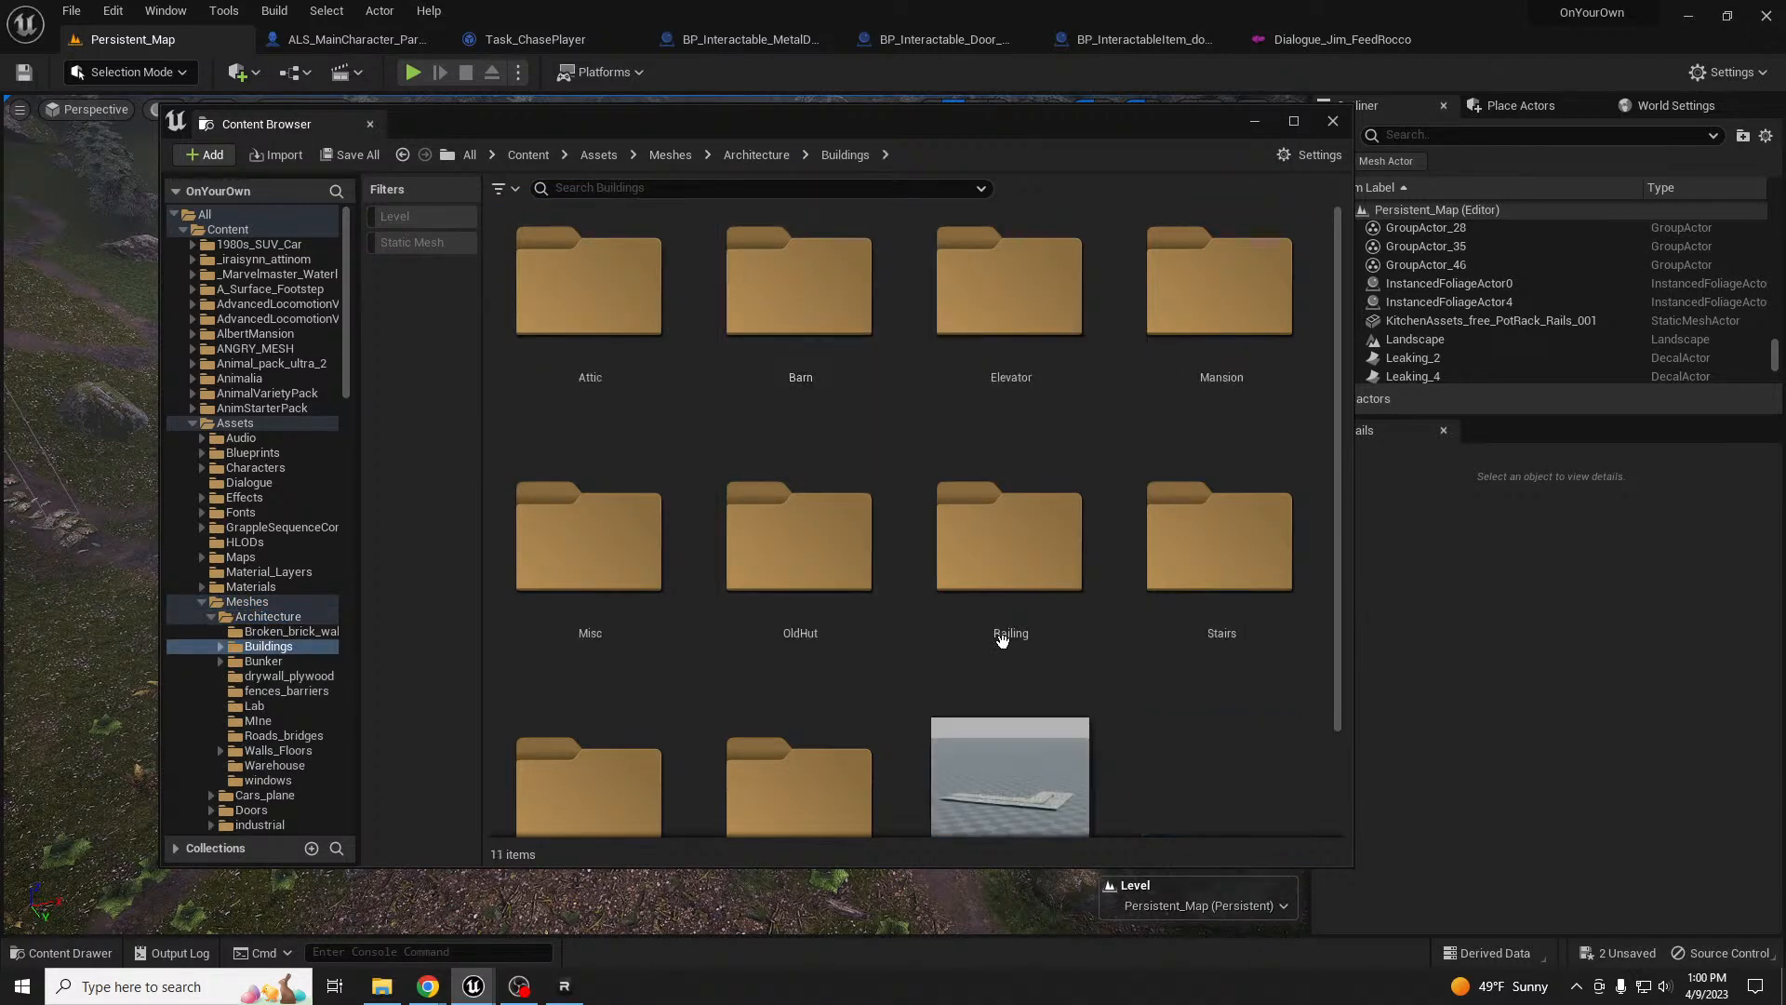
# - Create a folder named TrailerPark inside the Buildings folder and open it
pyautogui.rightClick(1241, 750)
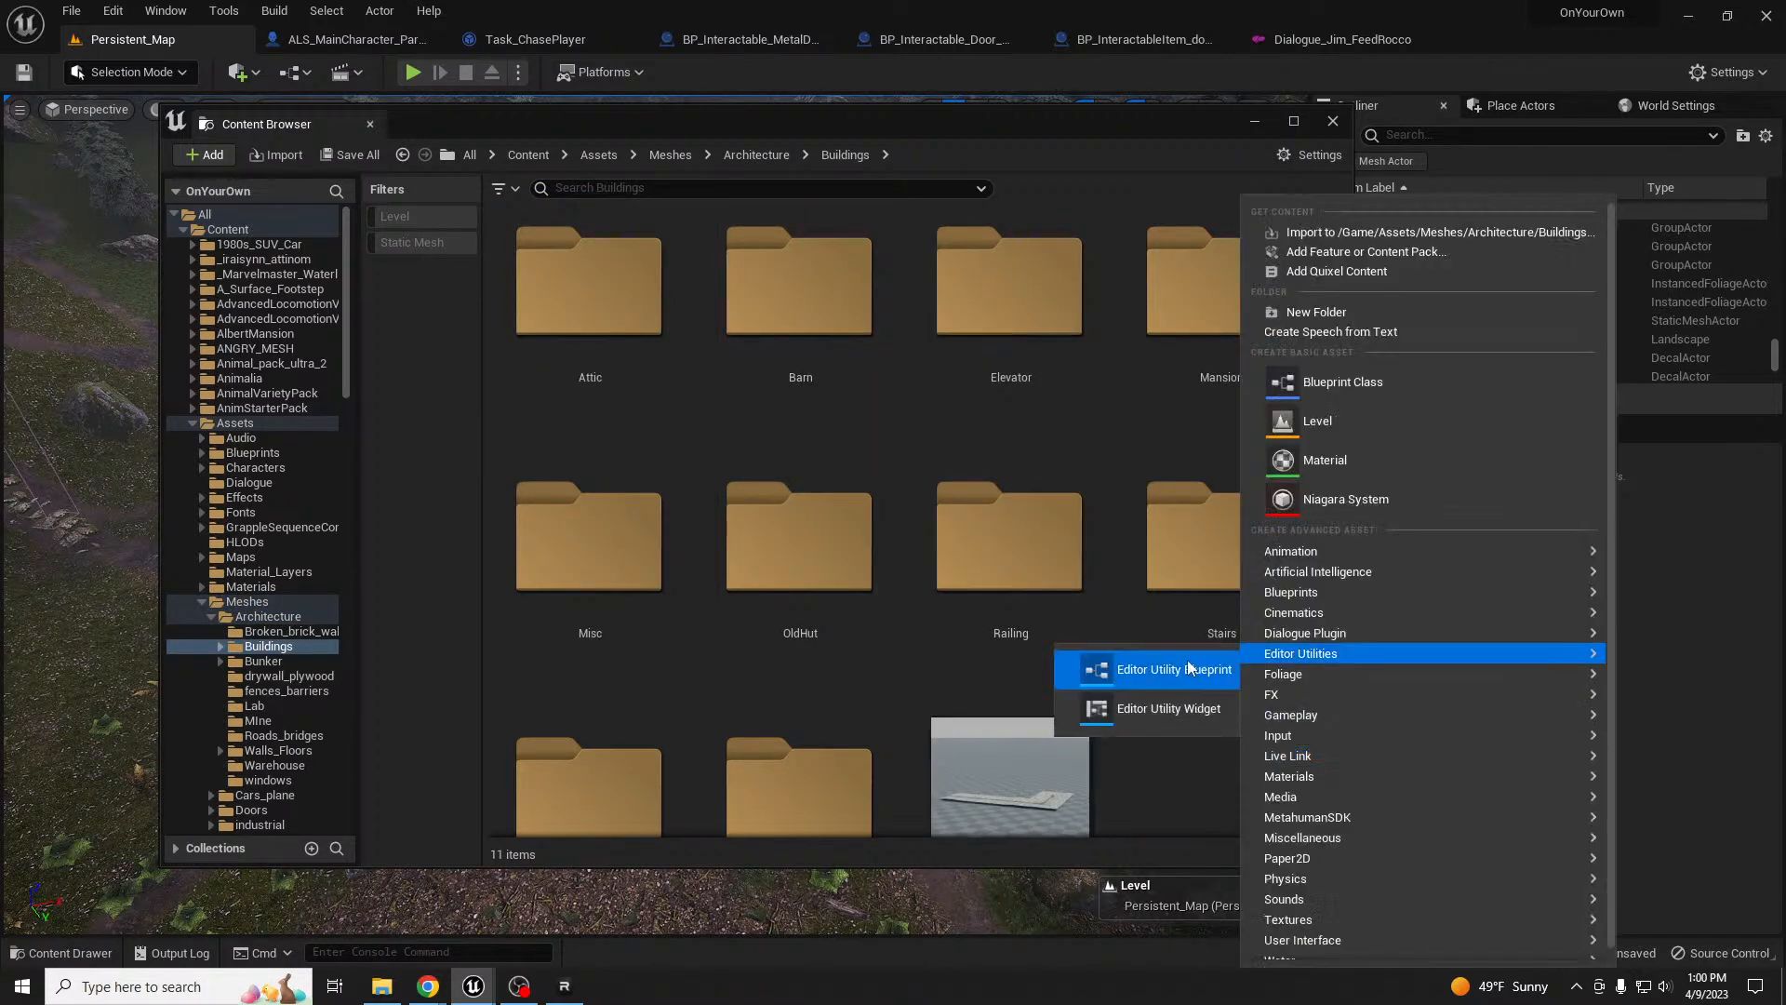
pyautogui.click(1345, 312)
pyautogui.write('Trai')
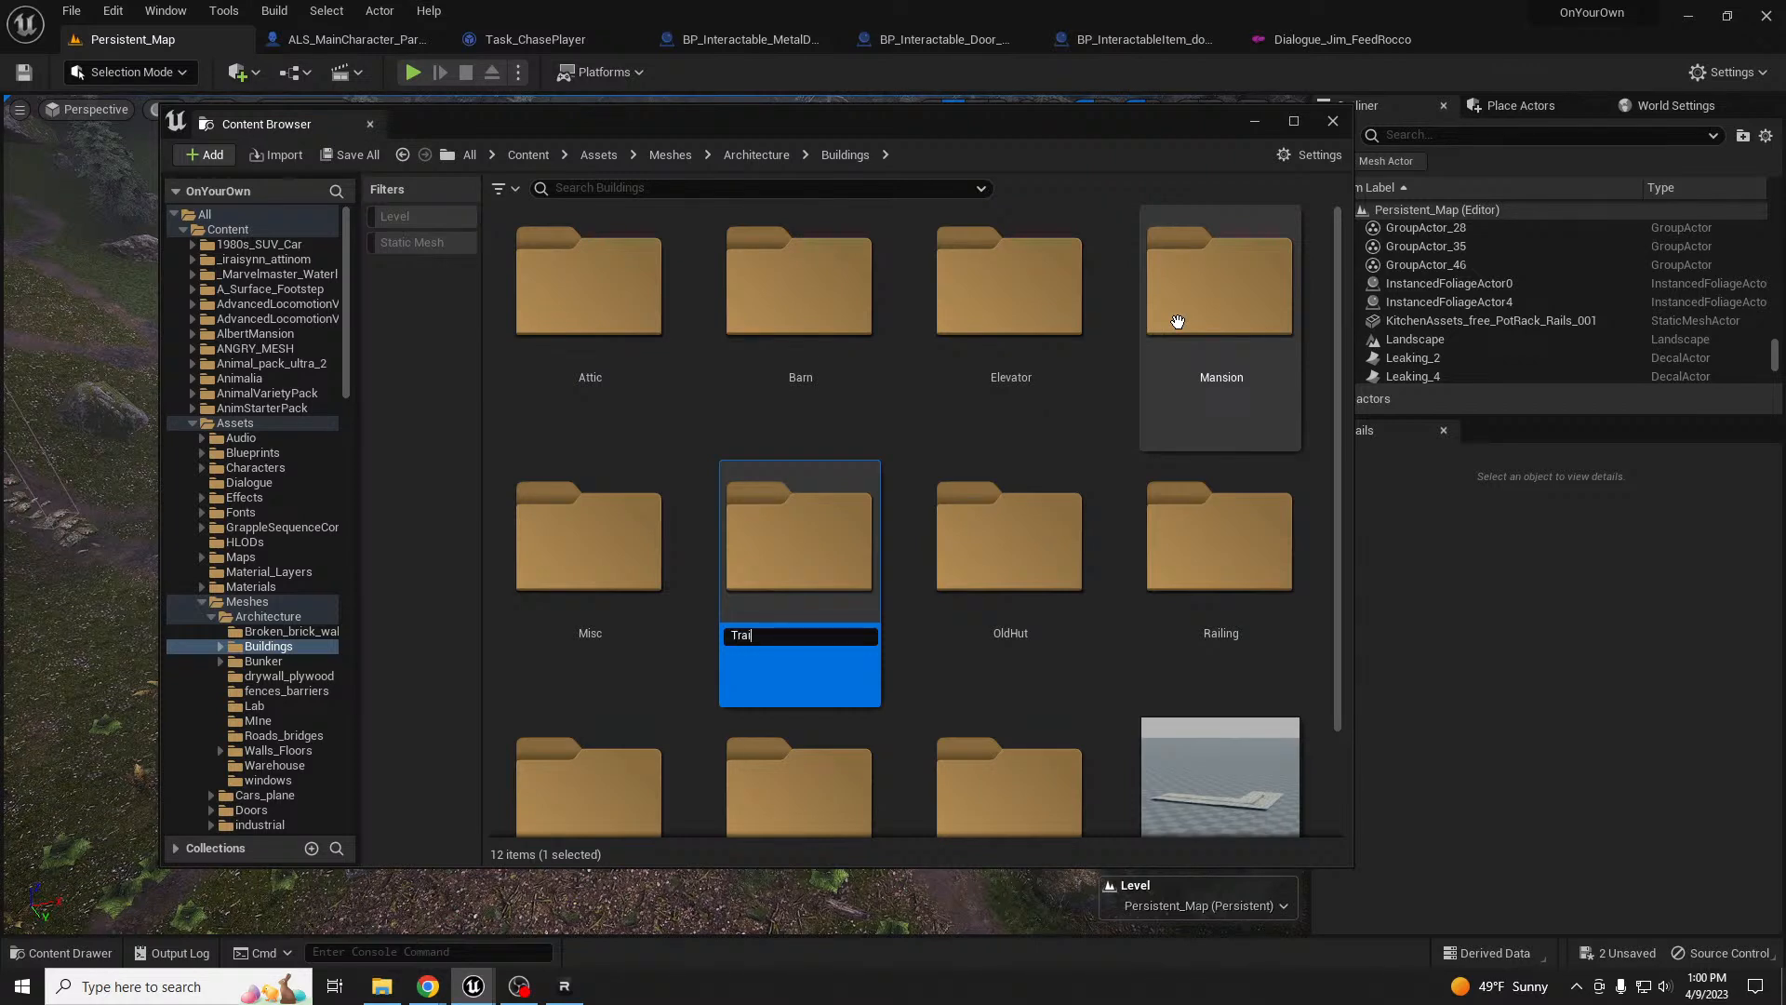
pyautogui.write('lerPark')
pyautogui.press('Return')
pyautogui.press('Return')
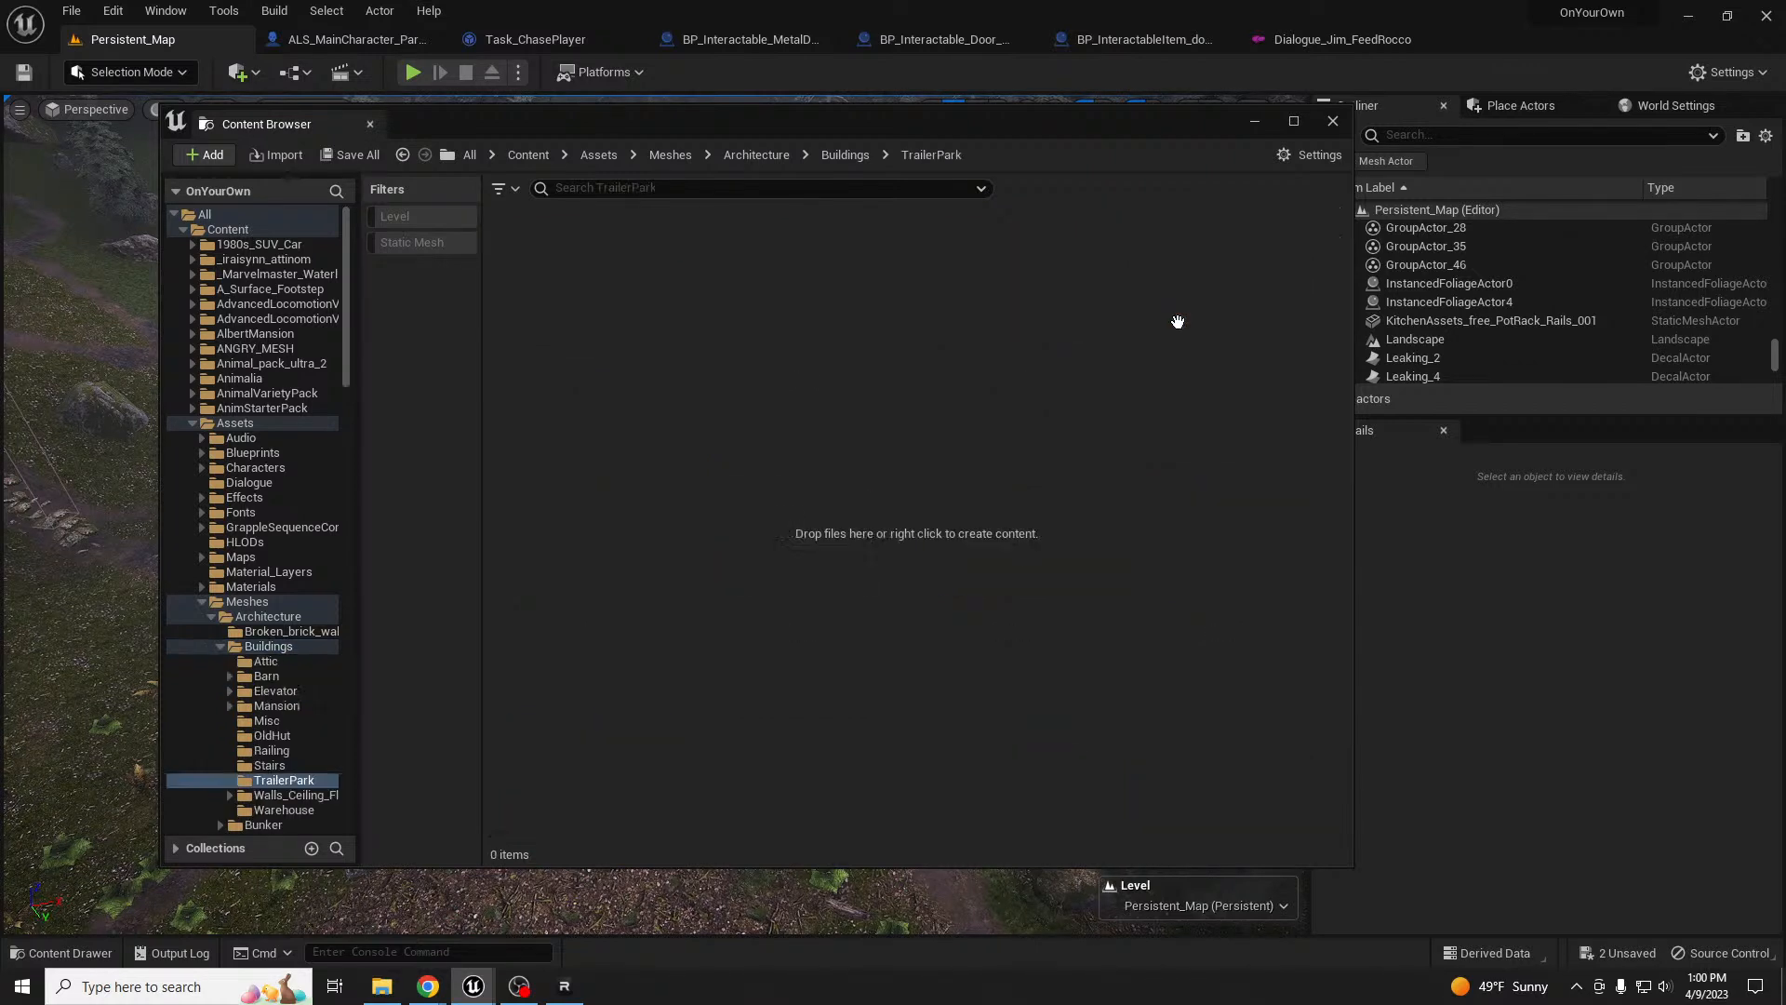
# - Import the downloaded Mobile Home FBX into the TrailerPark folder as static meshes, creating new materials
pyautogui.moveTo(1005, 407); pyautogui.dragTo(867, 424)
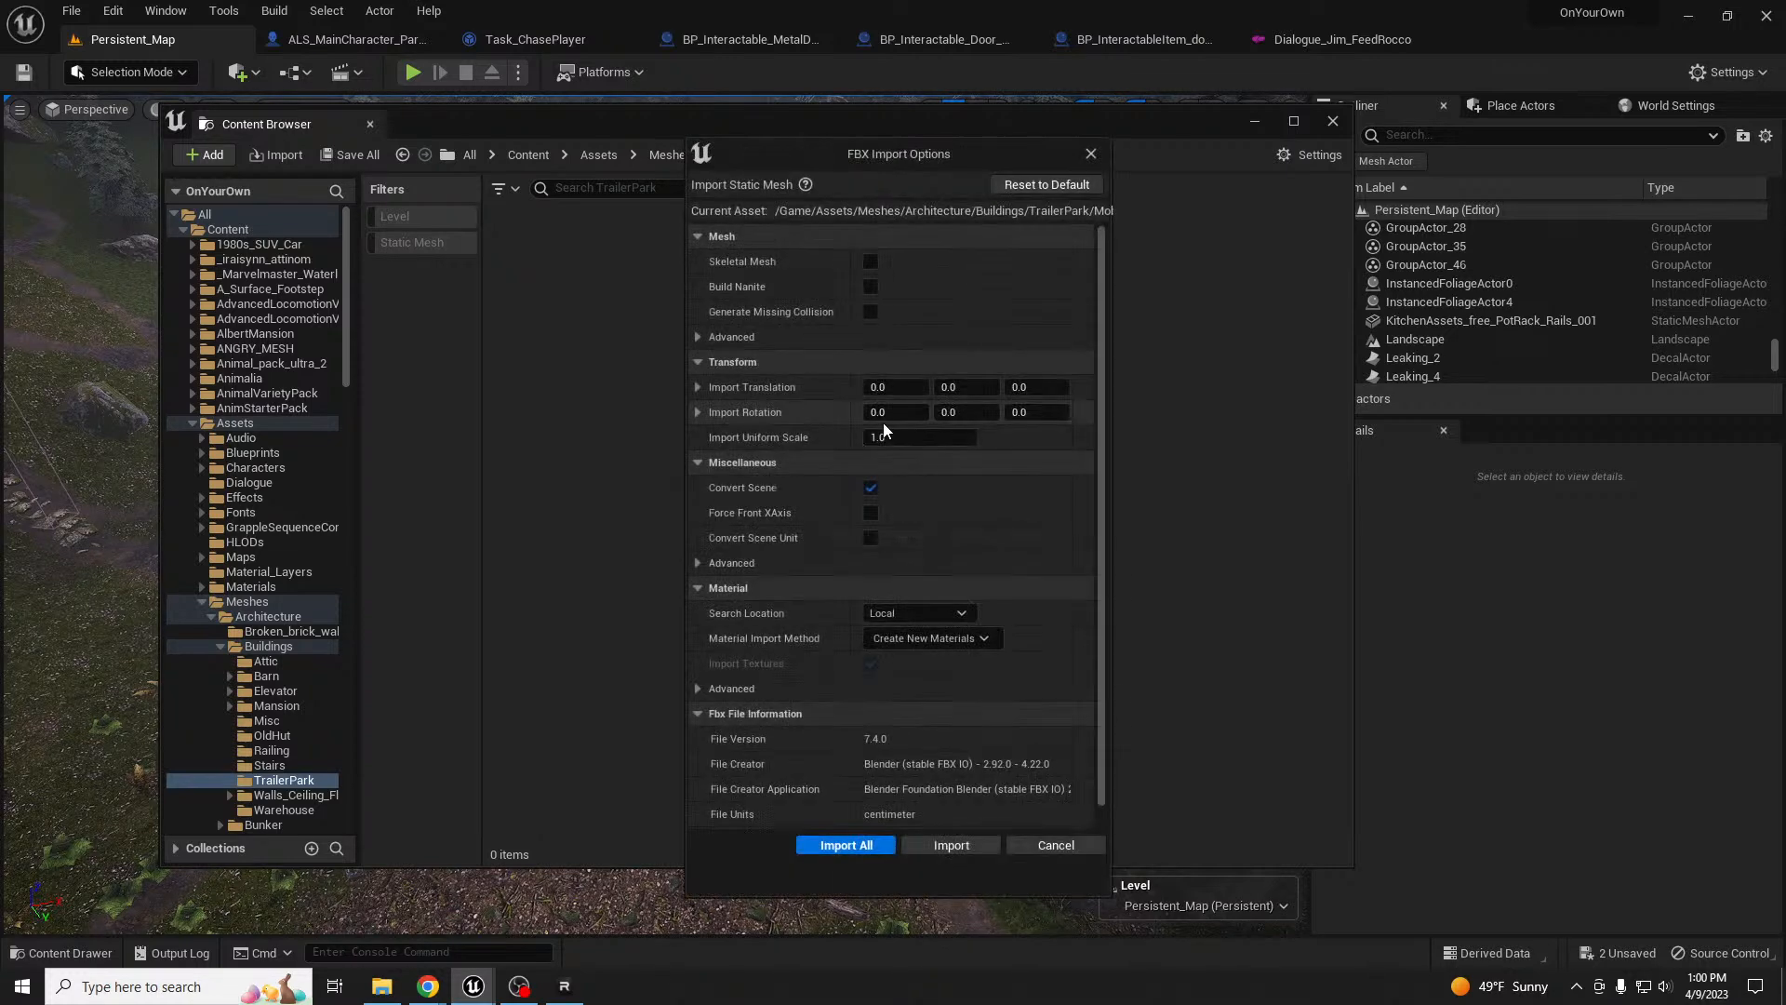
pyautogui.click(939, 844)
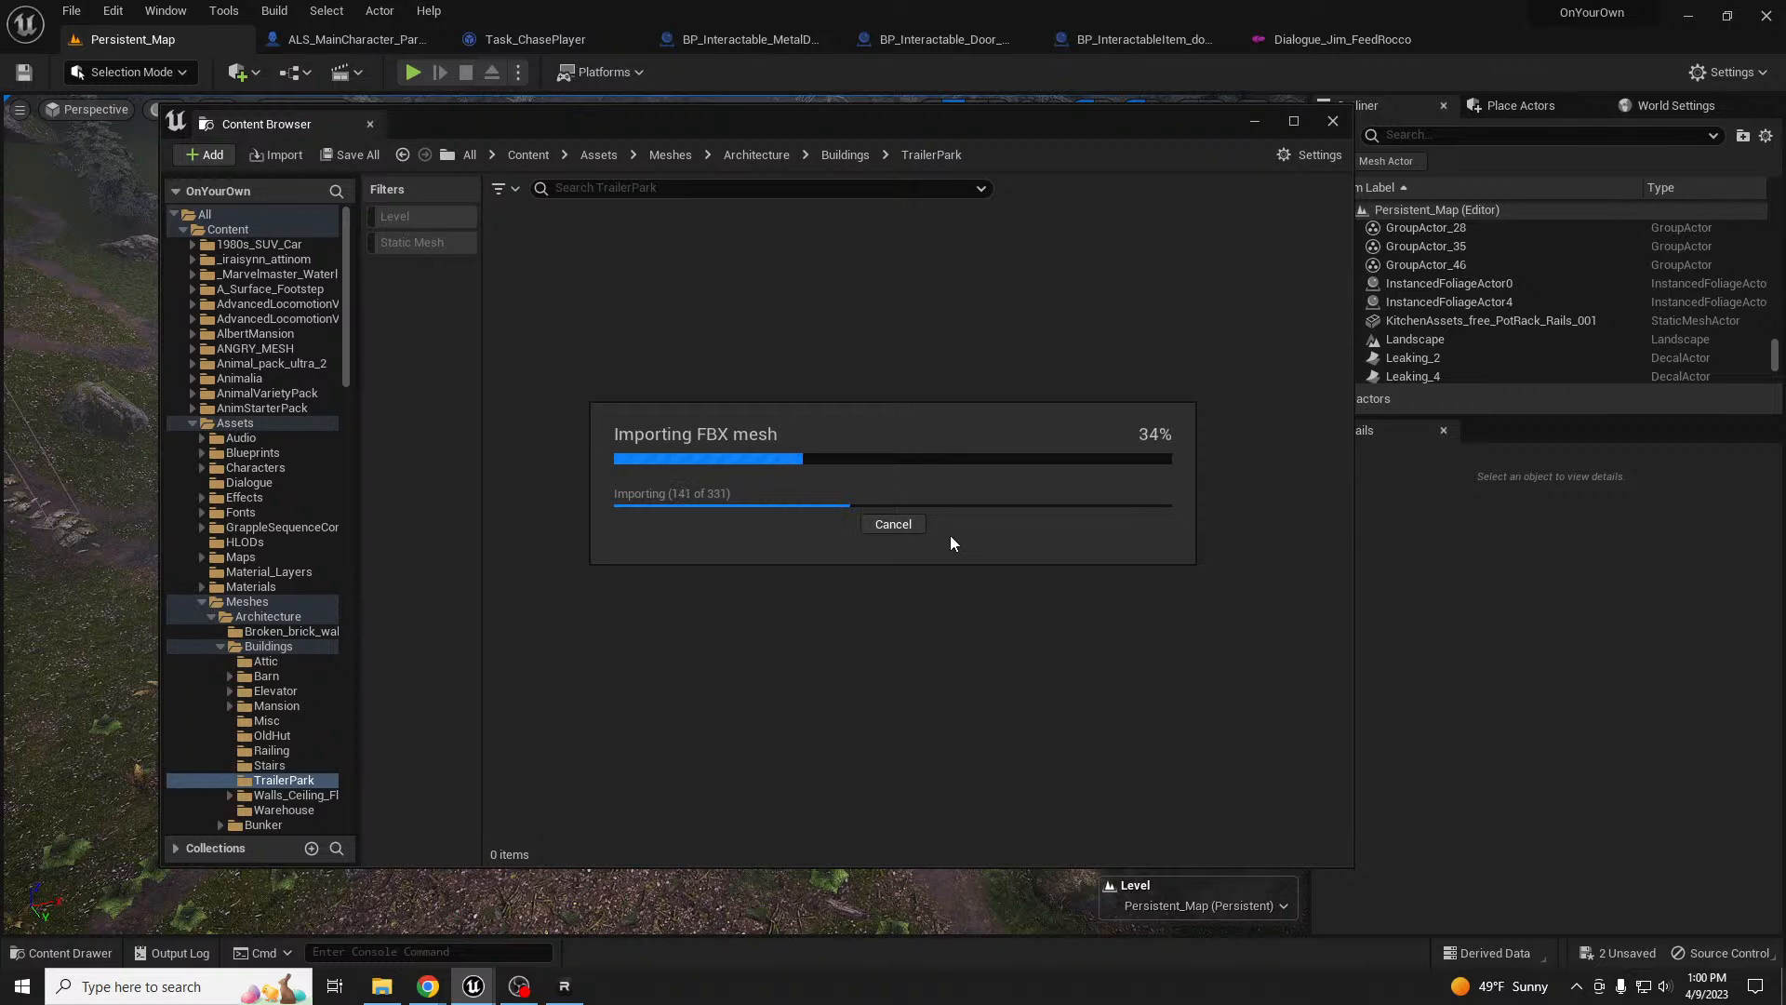
pyautogui.click(895, 530)
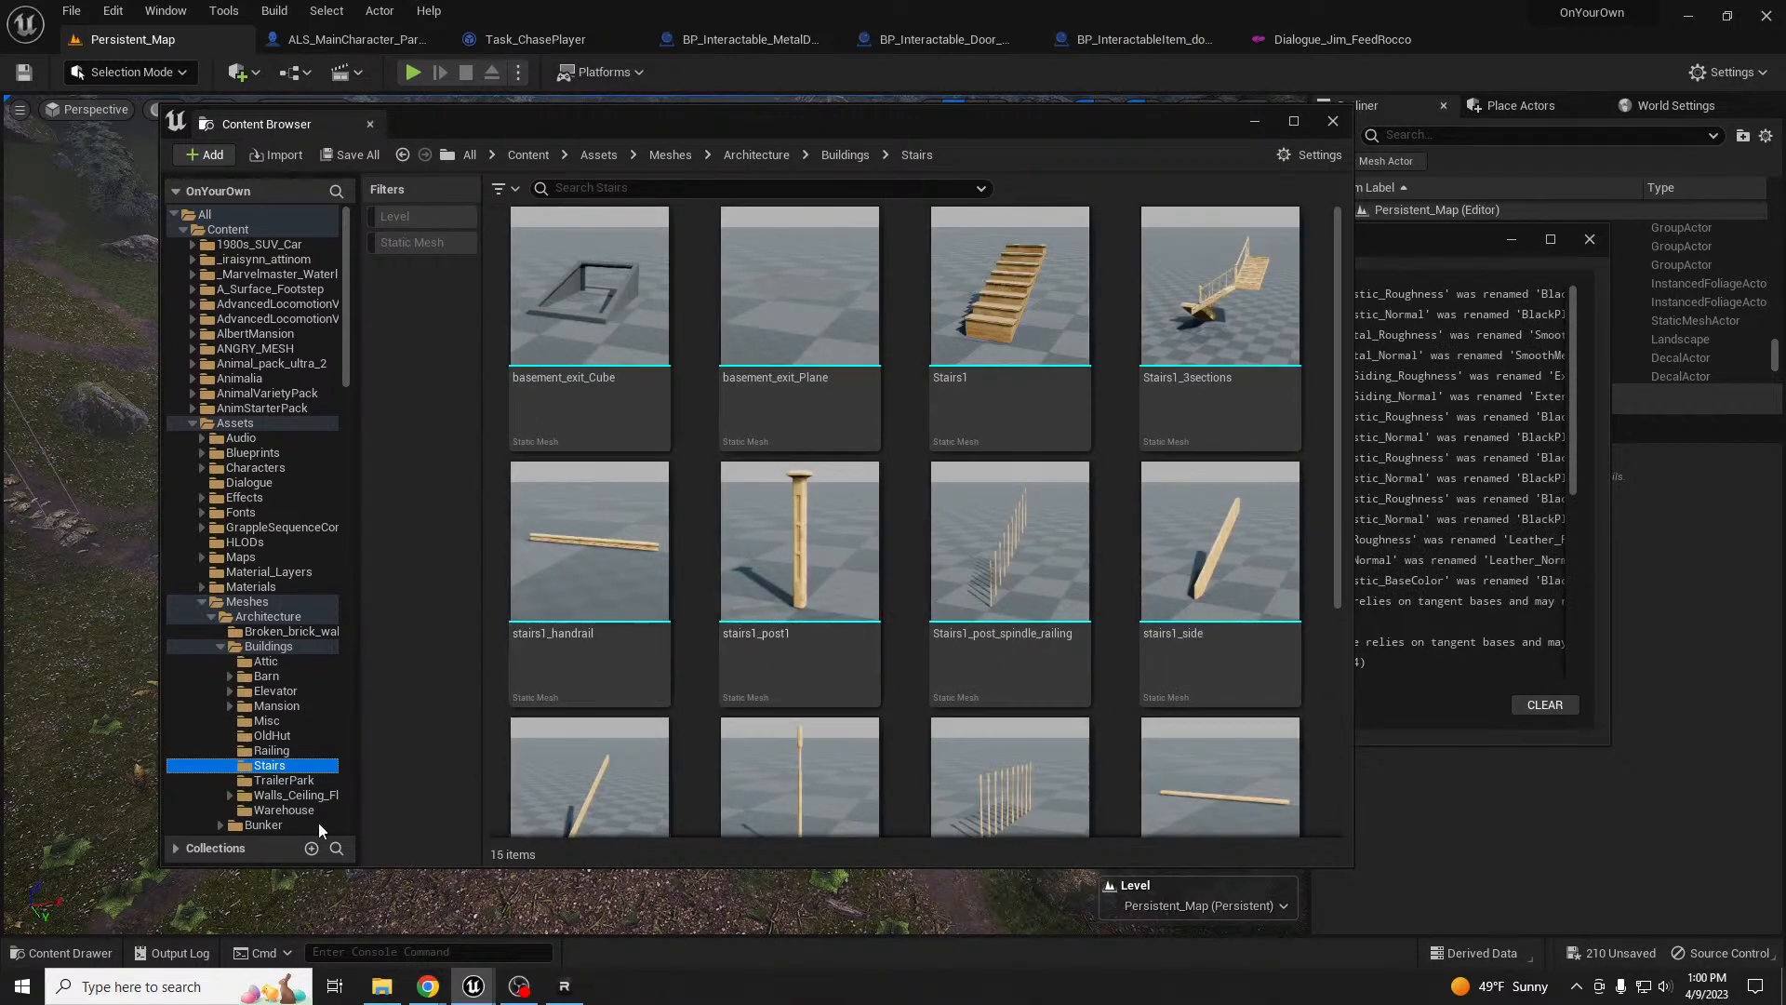
# - Open the TrailerPark folder to check the imported materials, and close the Message Log
pyautogui.click(279, 780)
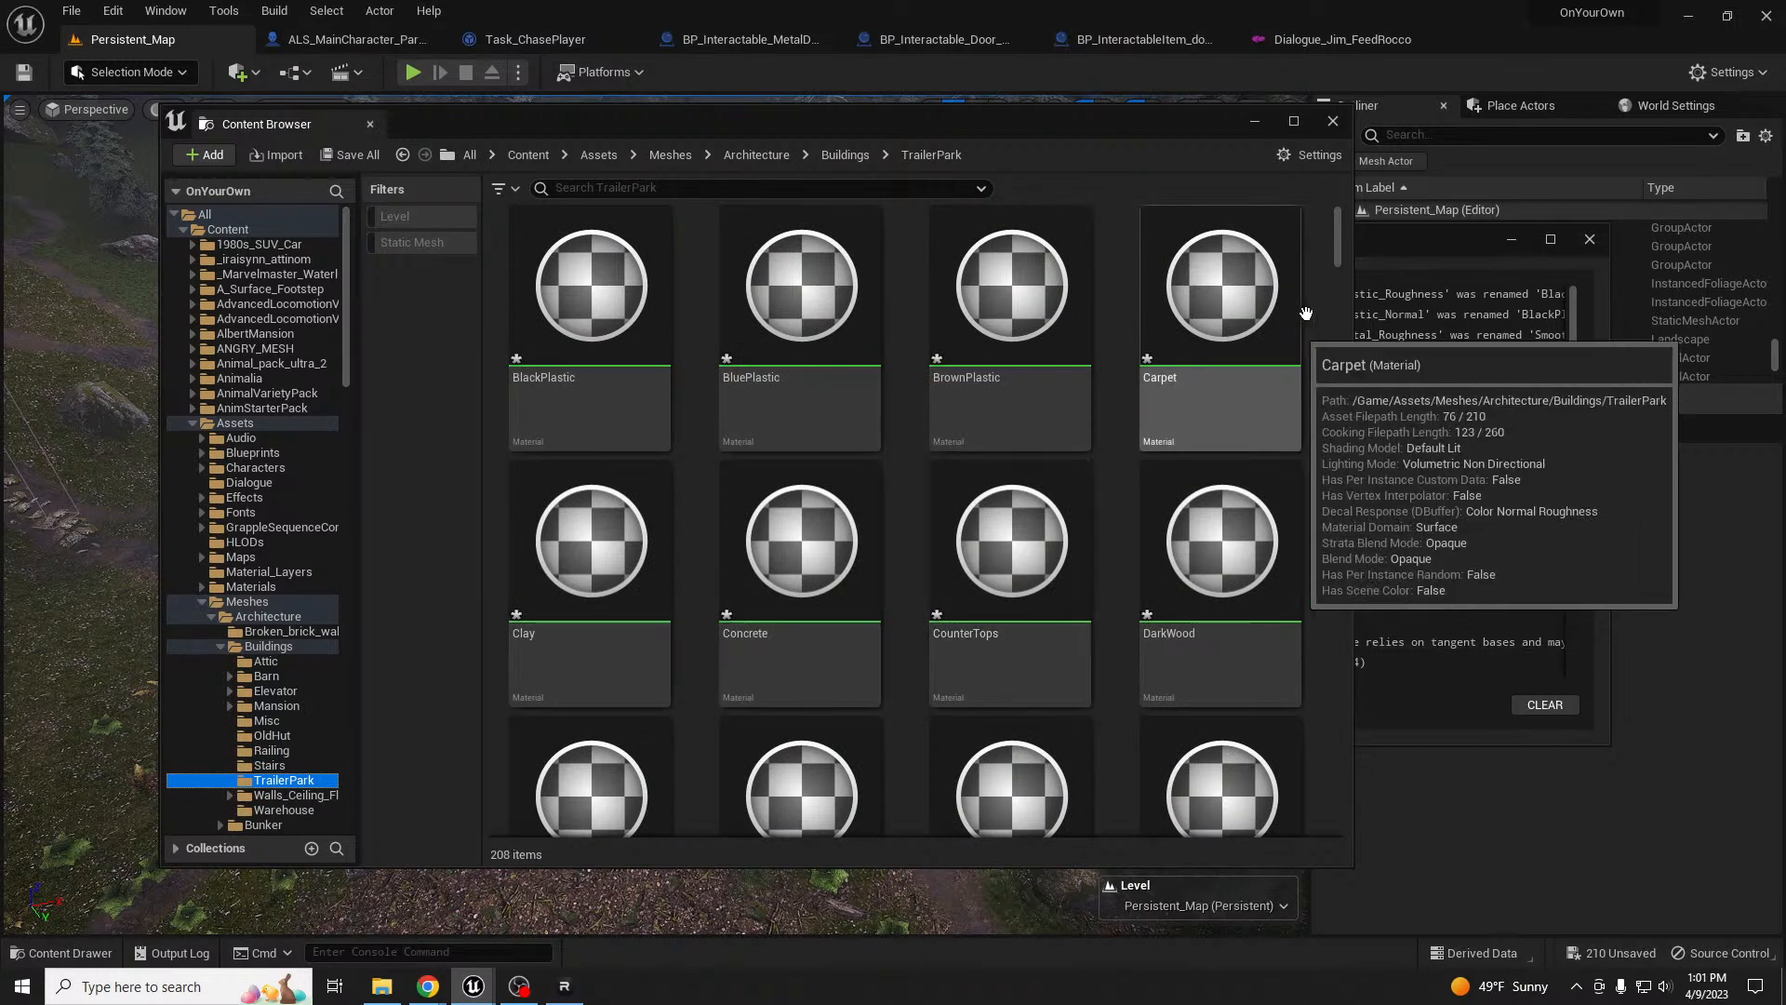
pyautogui.moveTo(1337, 248); pyautogui.dragTo(1336, 270)
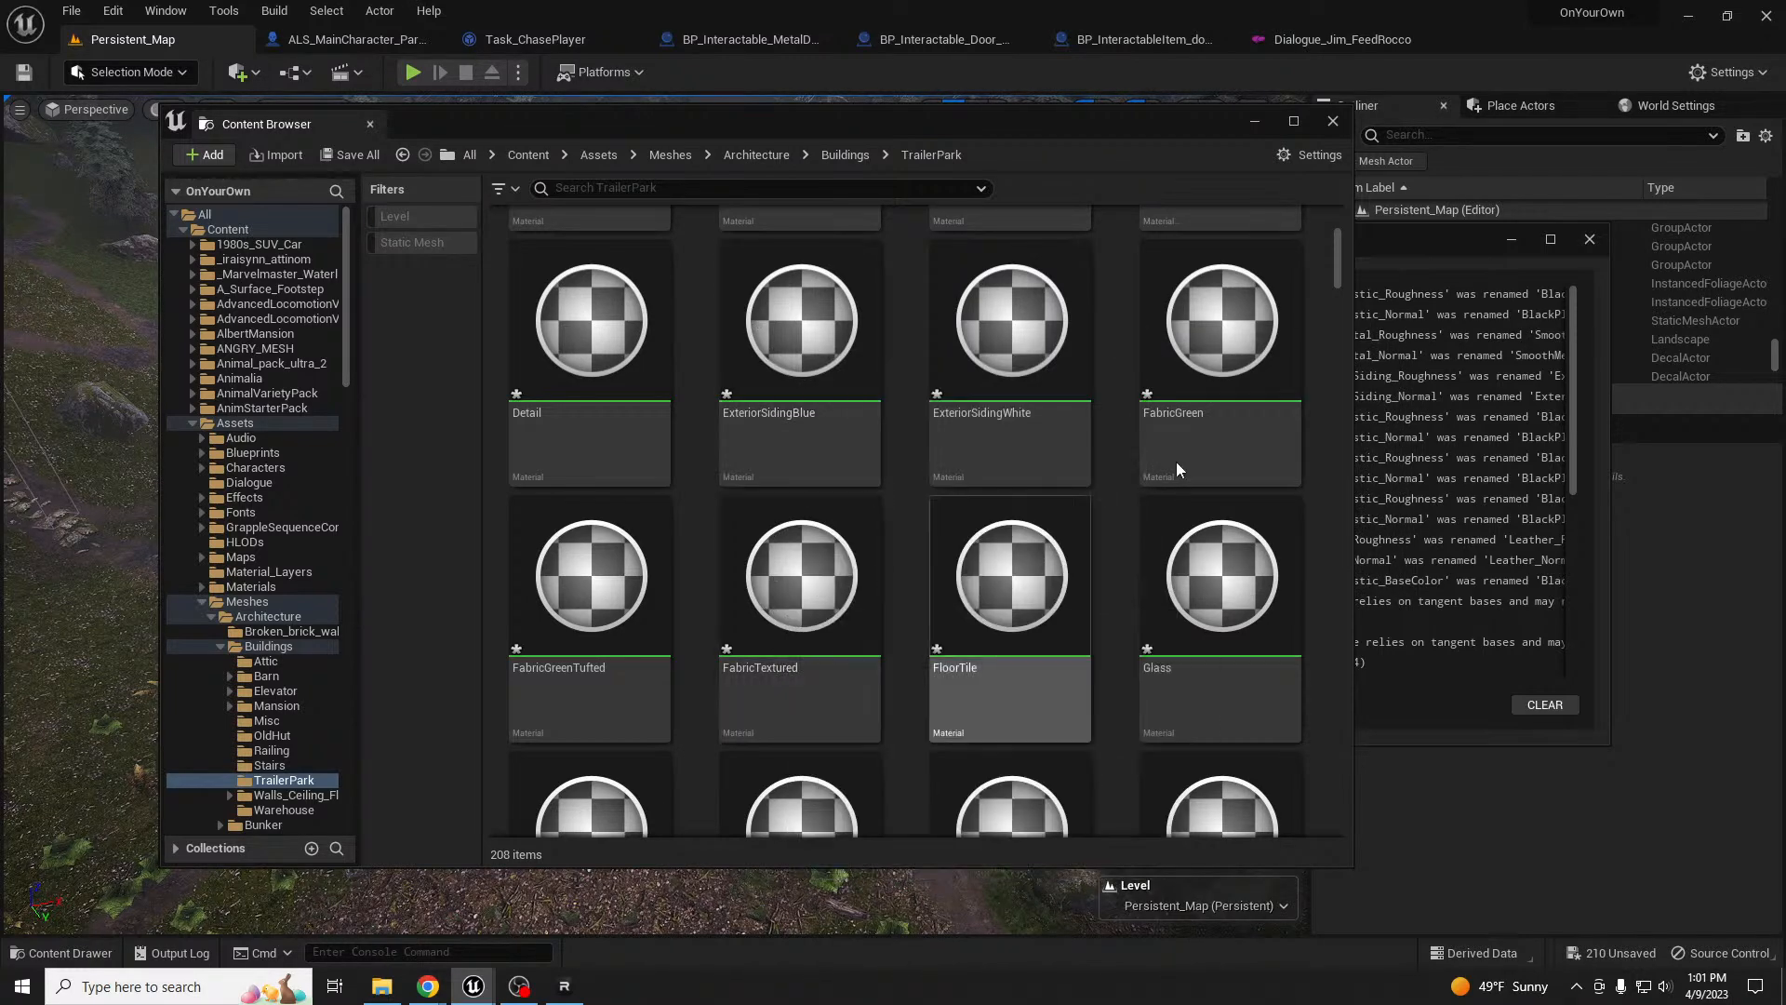
pyautogui.moveTo(1341, 270); pyautogui.dragTo(1340, 212)
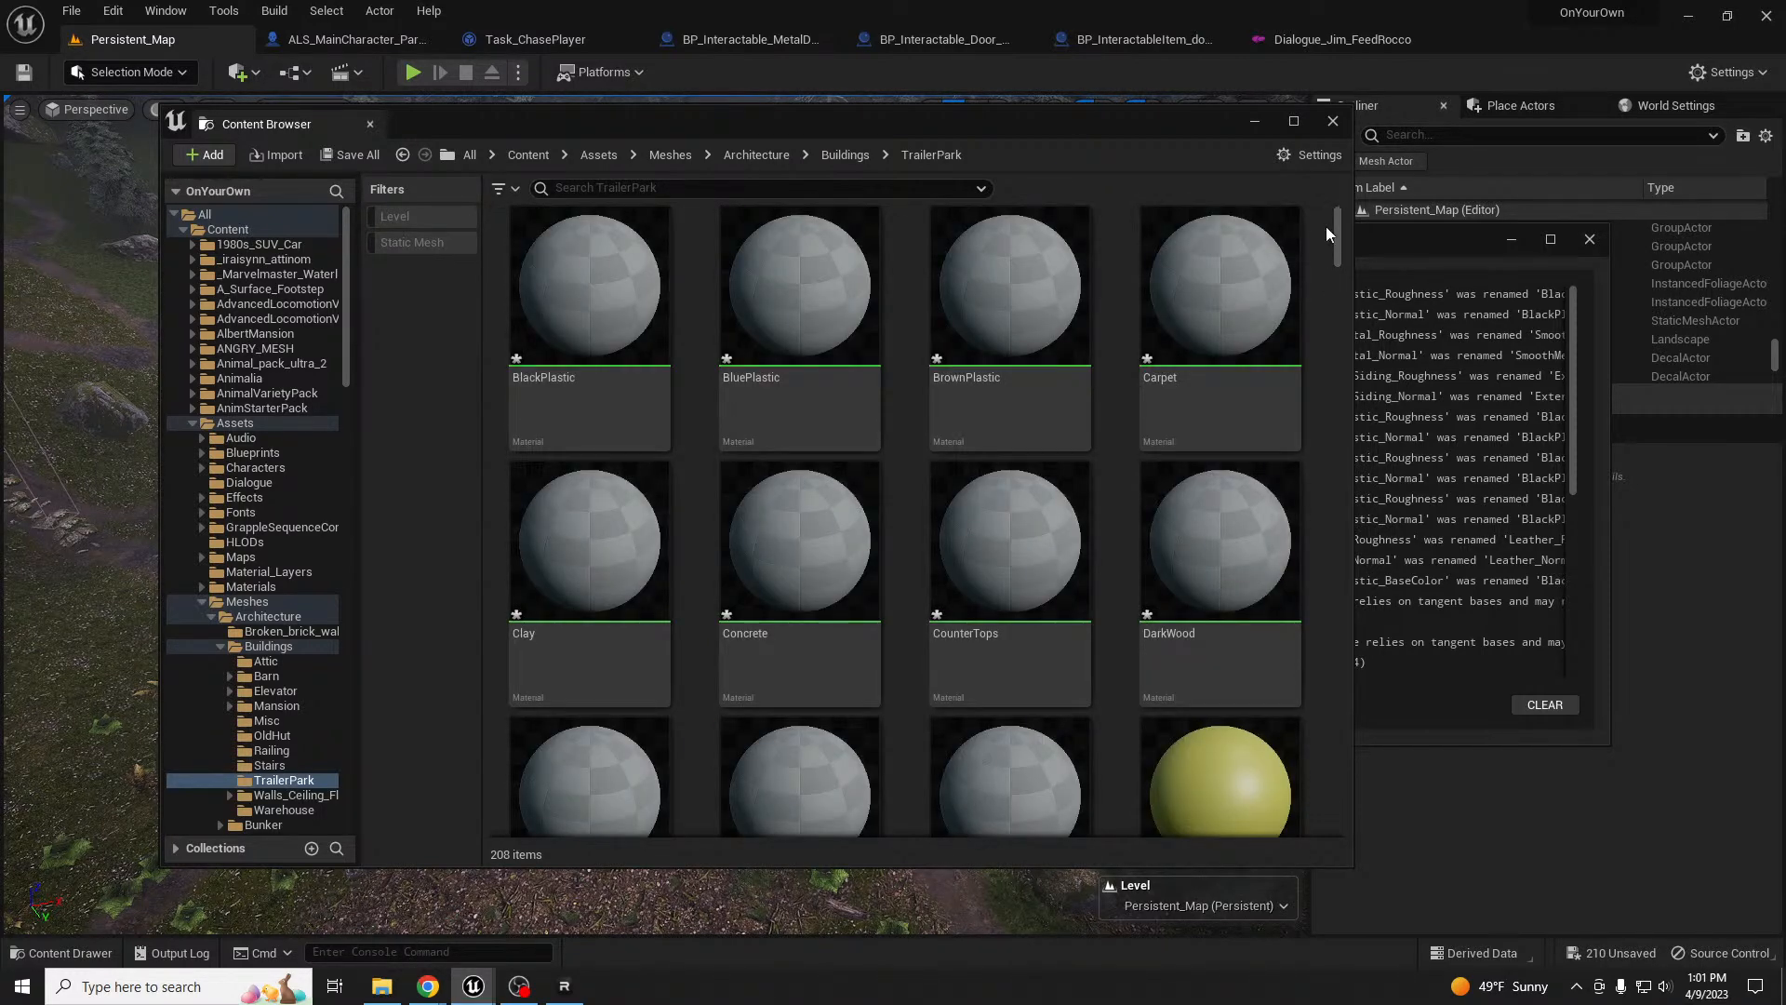
pyautogui.moveTo(1296, 311)
pyautogui.click(1456, 236)
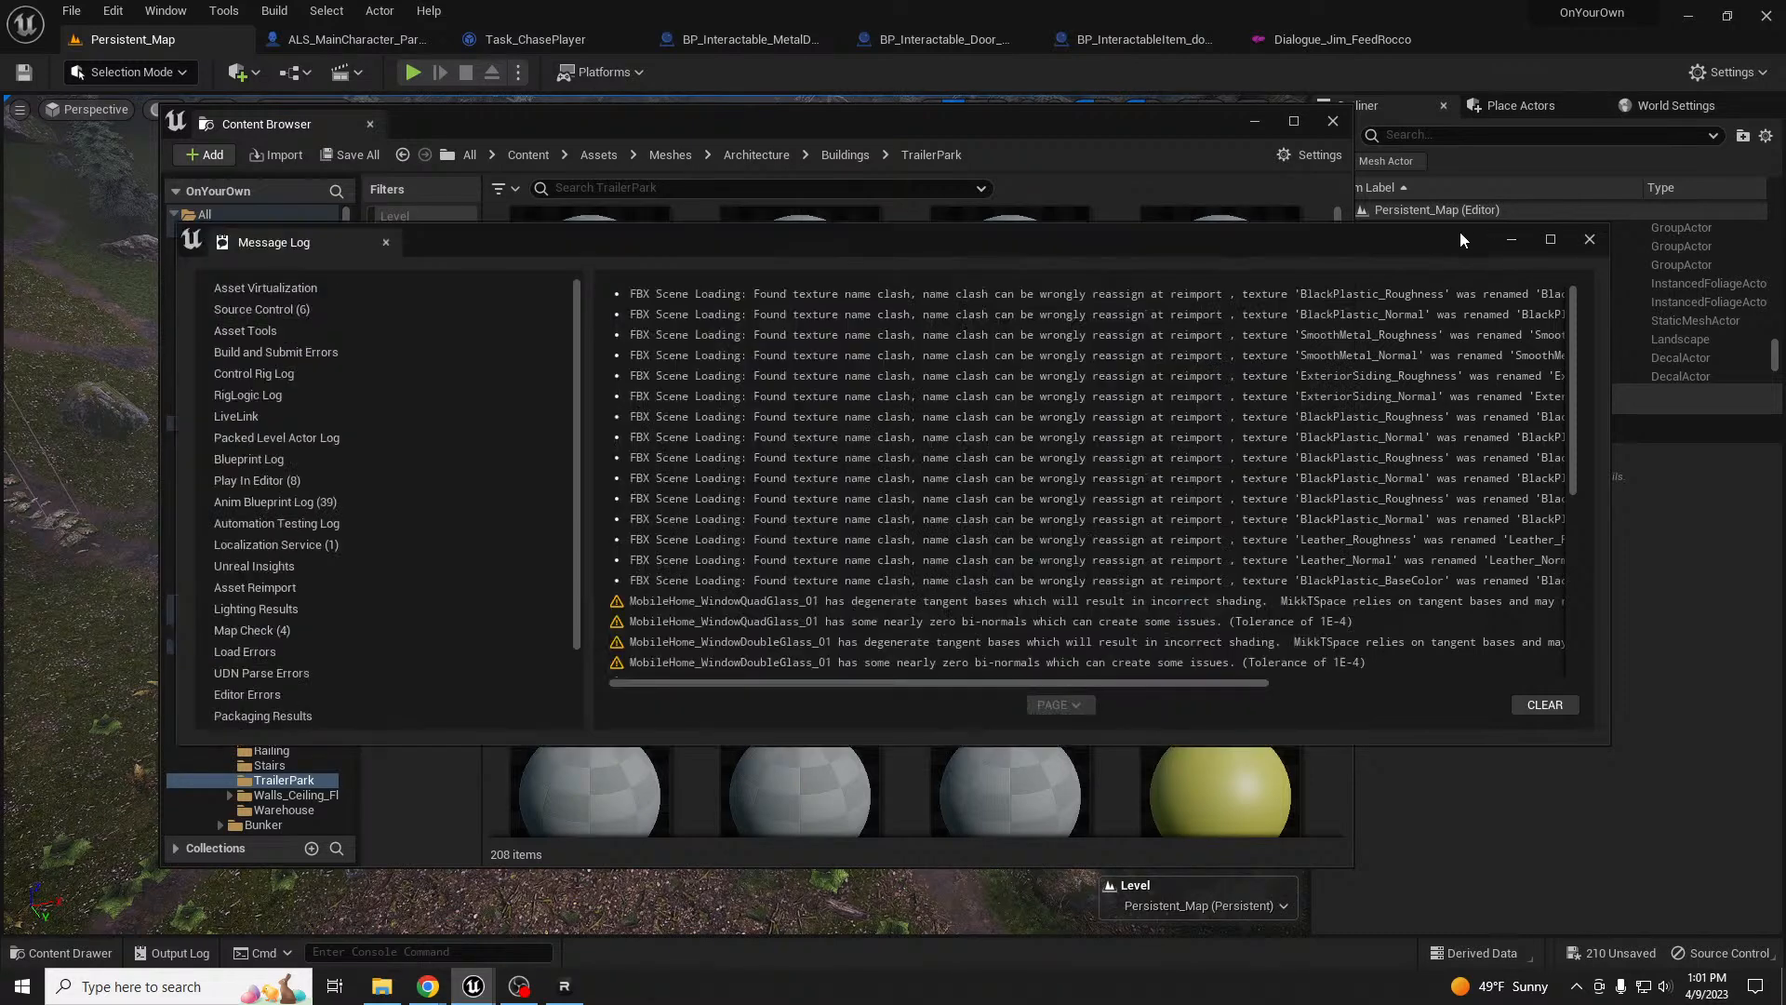
pyautogui.click(1590, 240)
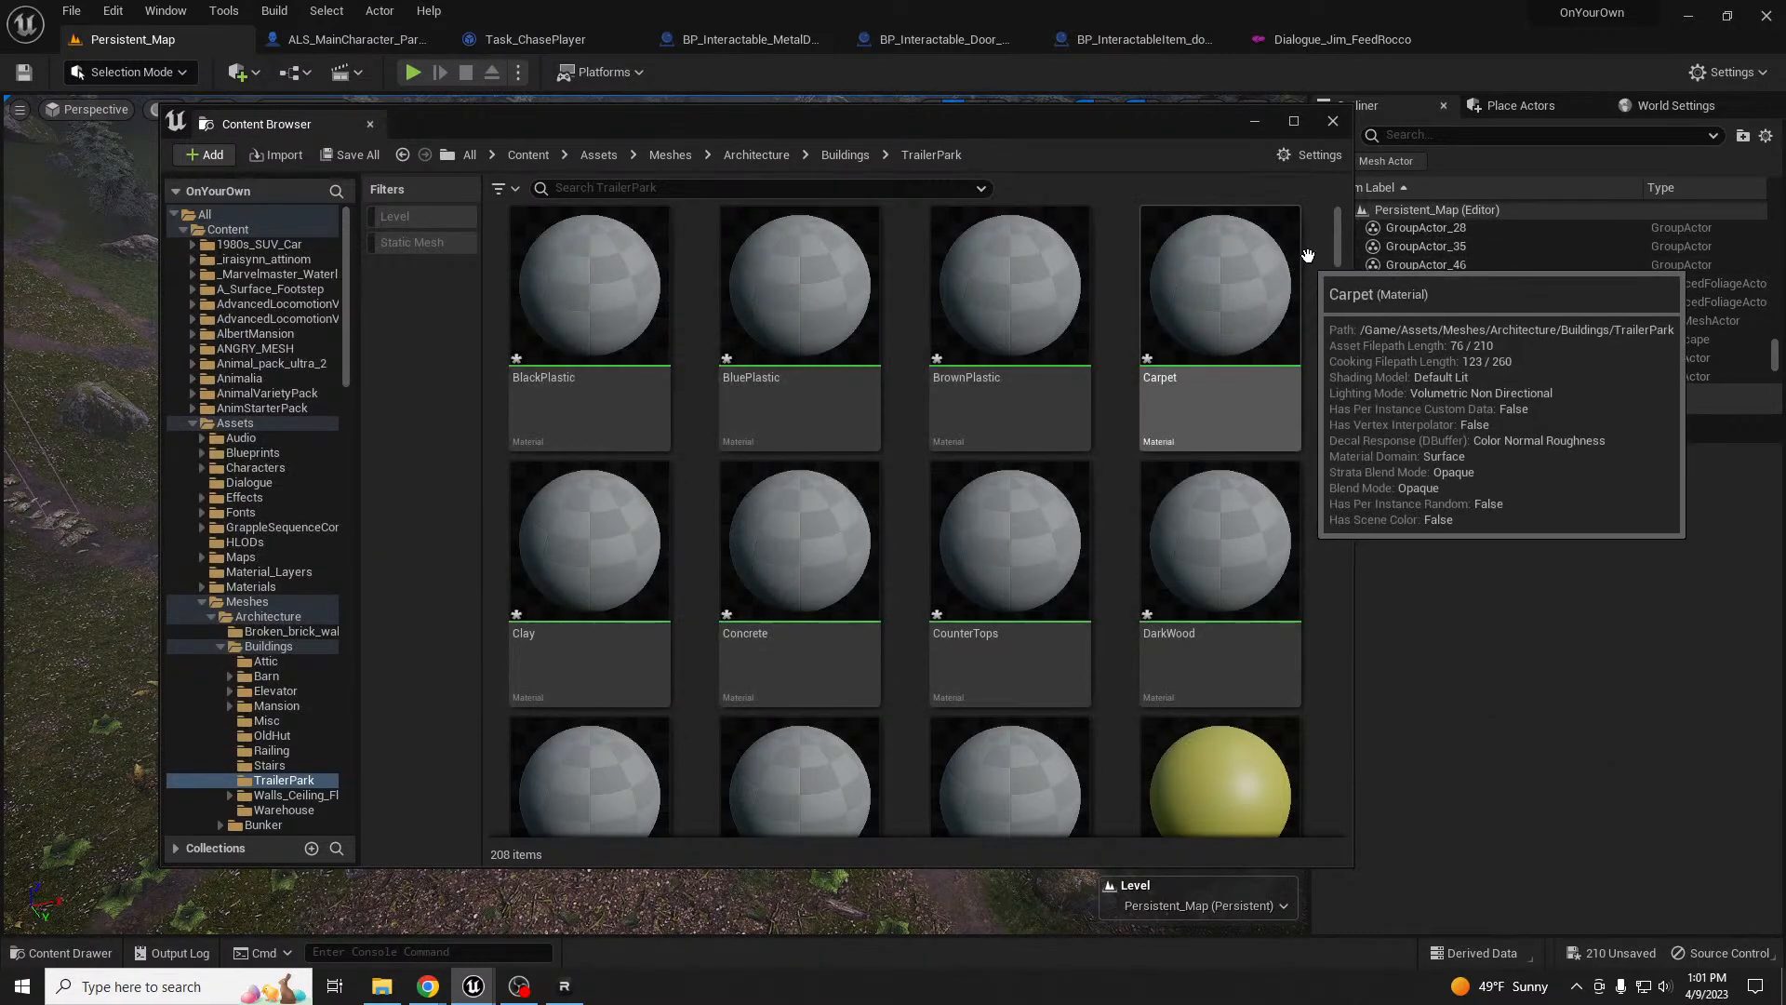
# - Look through the imported MobileHome static meshes in the TrailerPark folder to find the trailer's body parts
pyautogui.moveTo(1337, 234); pyautogui.dragTo(1337, 313)
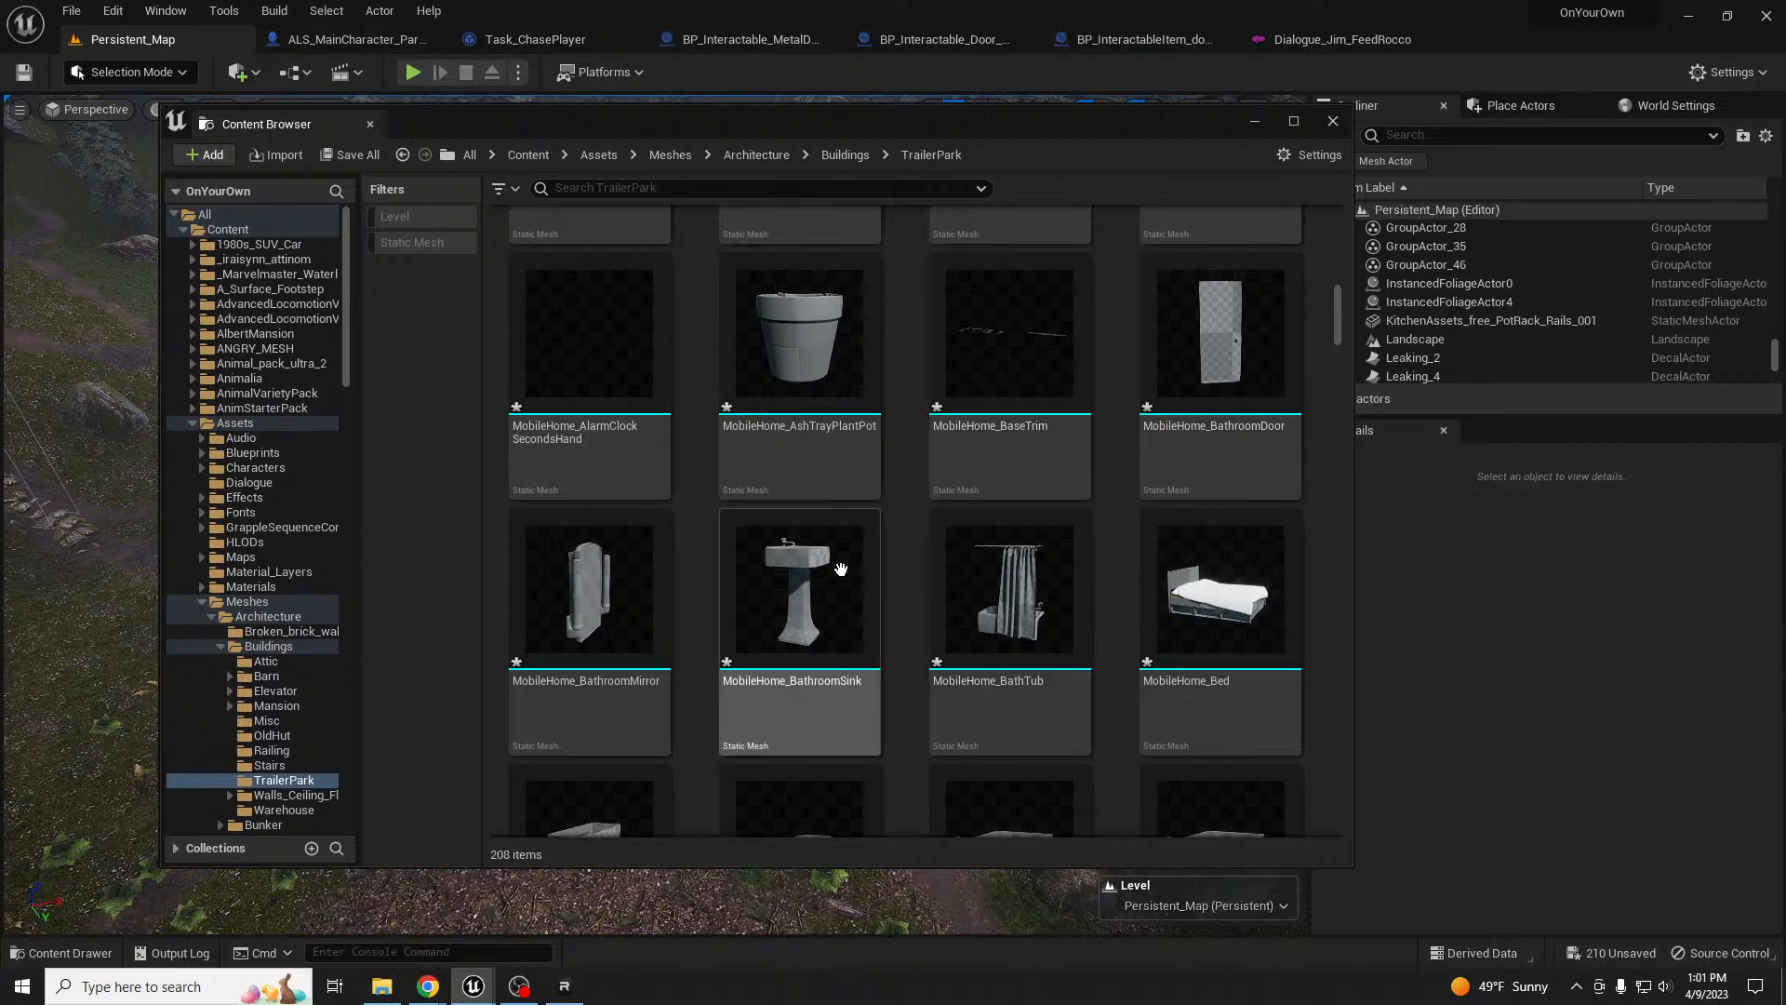
pyautogui.moveTo(789, 584)
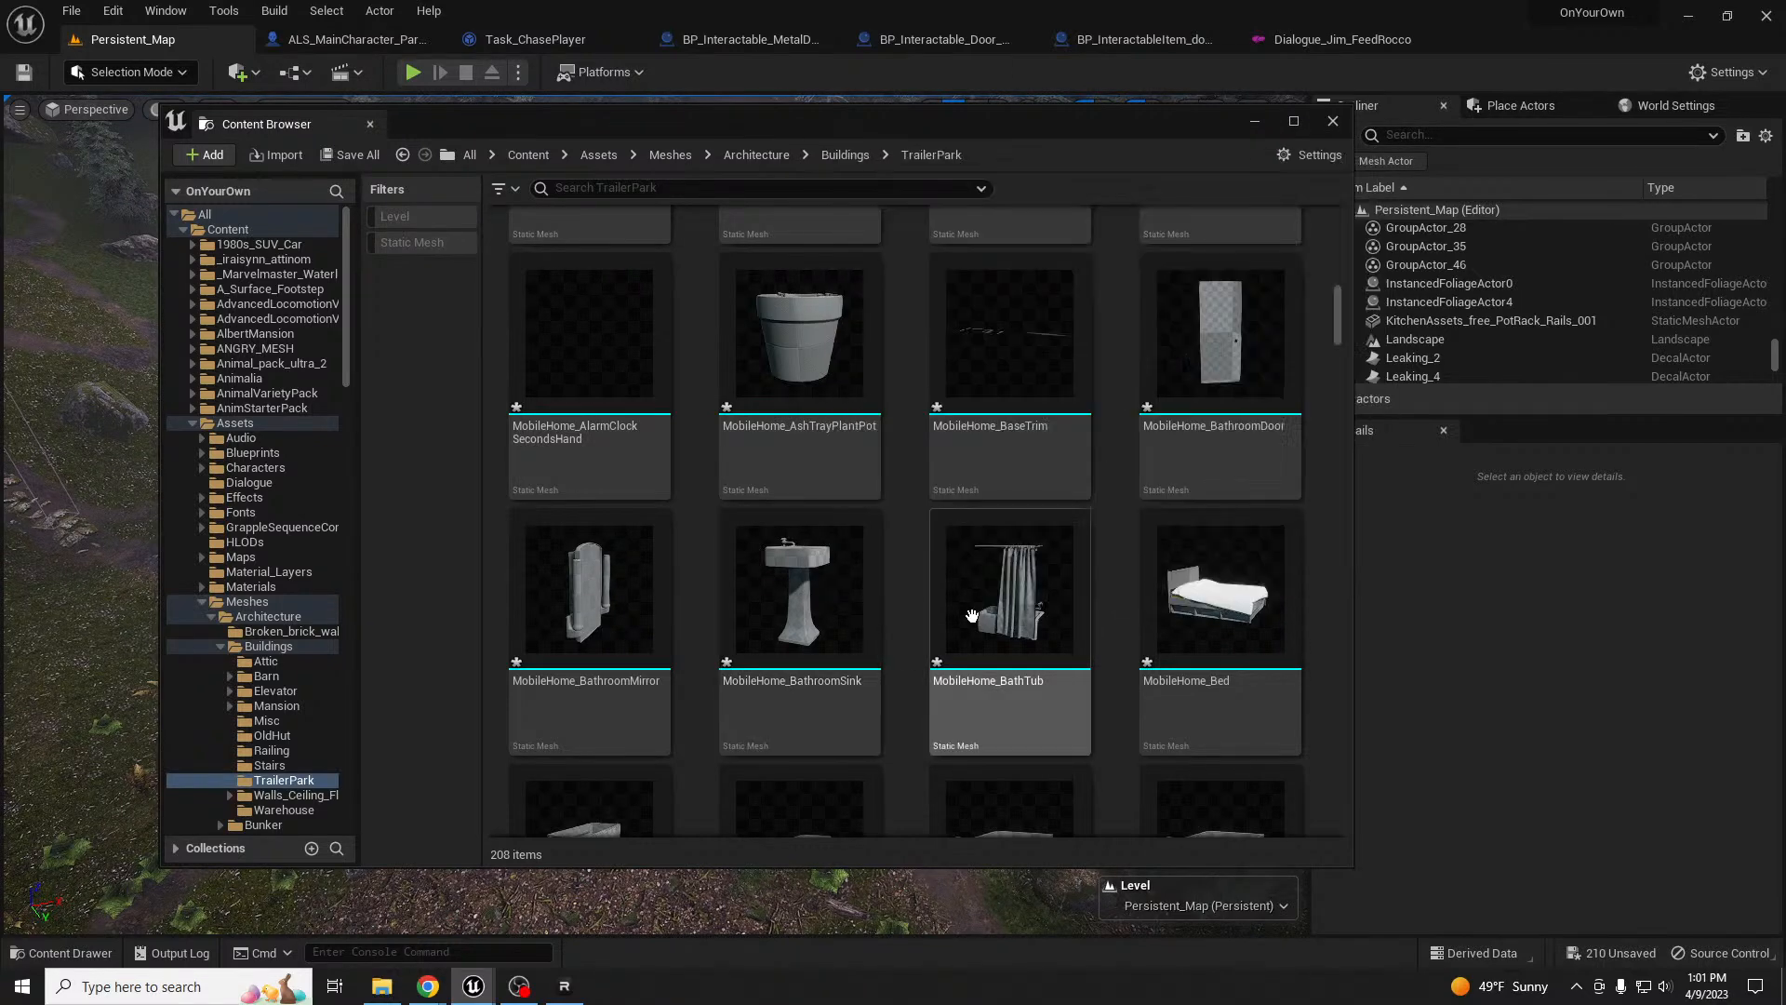
pyautogui.scroll(-3, 924, 614)
pyautogui.scroll(-8, 924, 614)
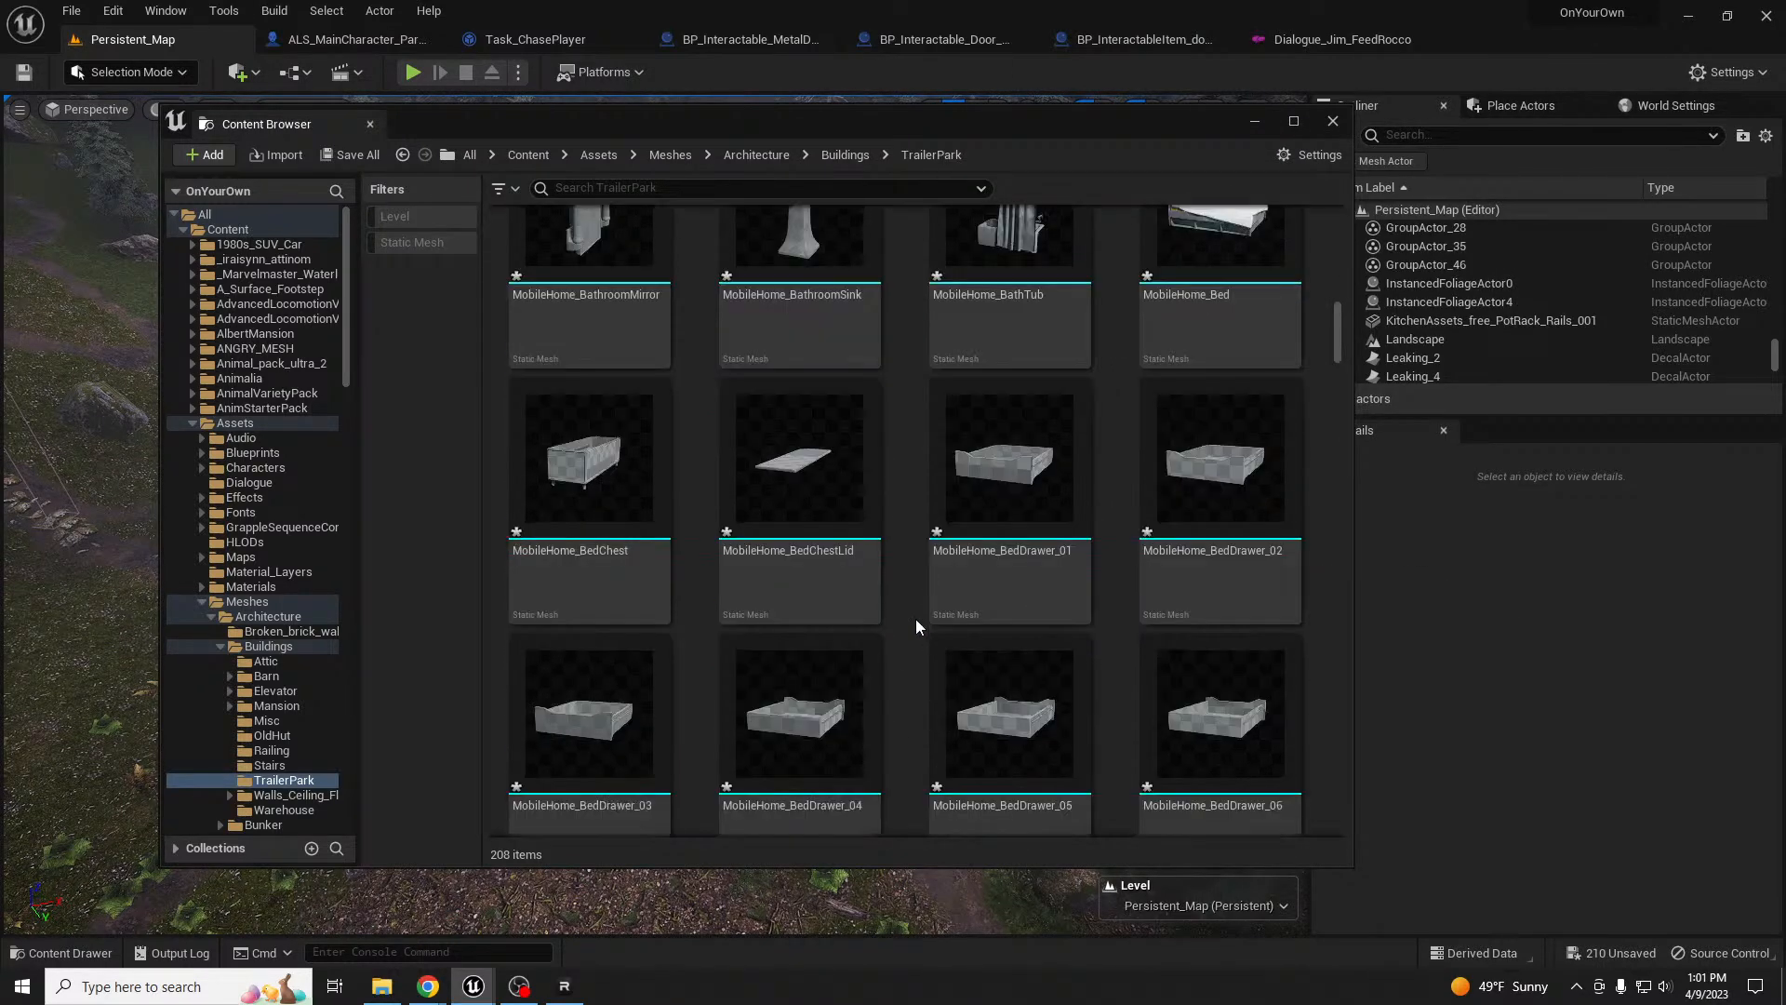
pyautogui.scroll(-5, 914, 618)
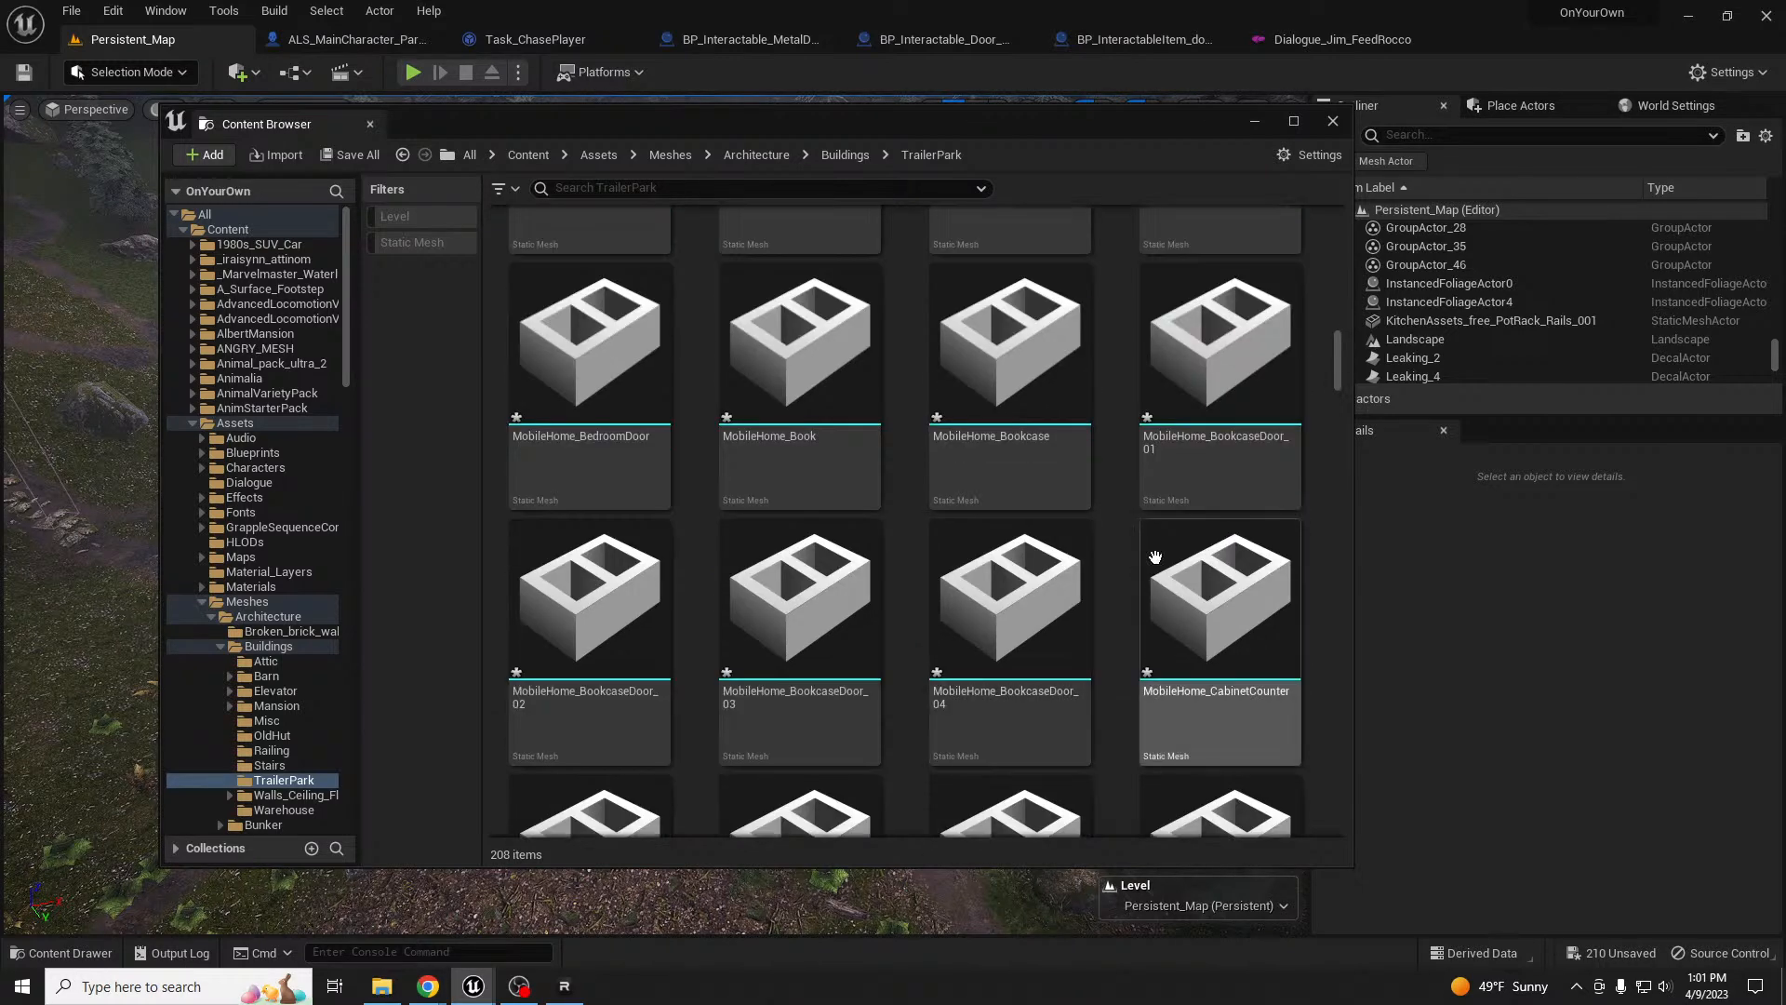
pyautogui.moveTo(1338, 366); pyautogui.dragTo(1332, 434)
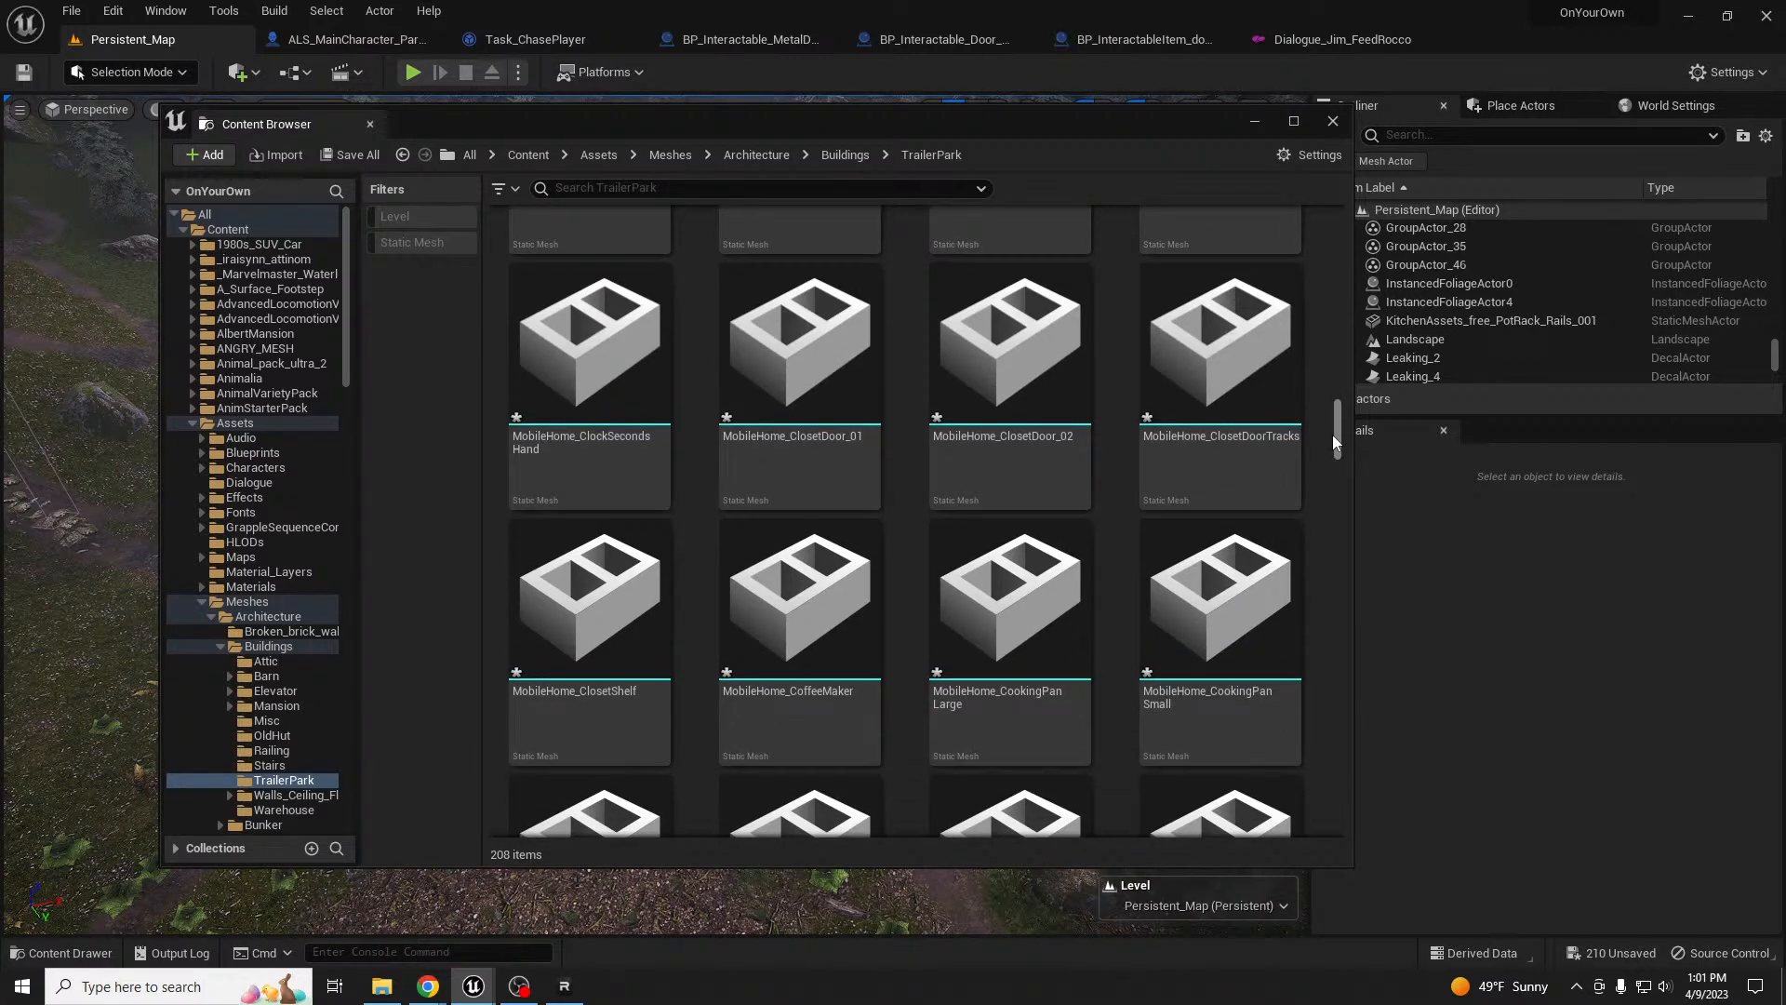
pyautogui.moveTo(1332, 433); pyautogui.dragTo(1332, 460)
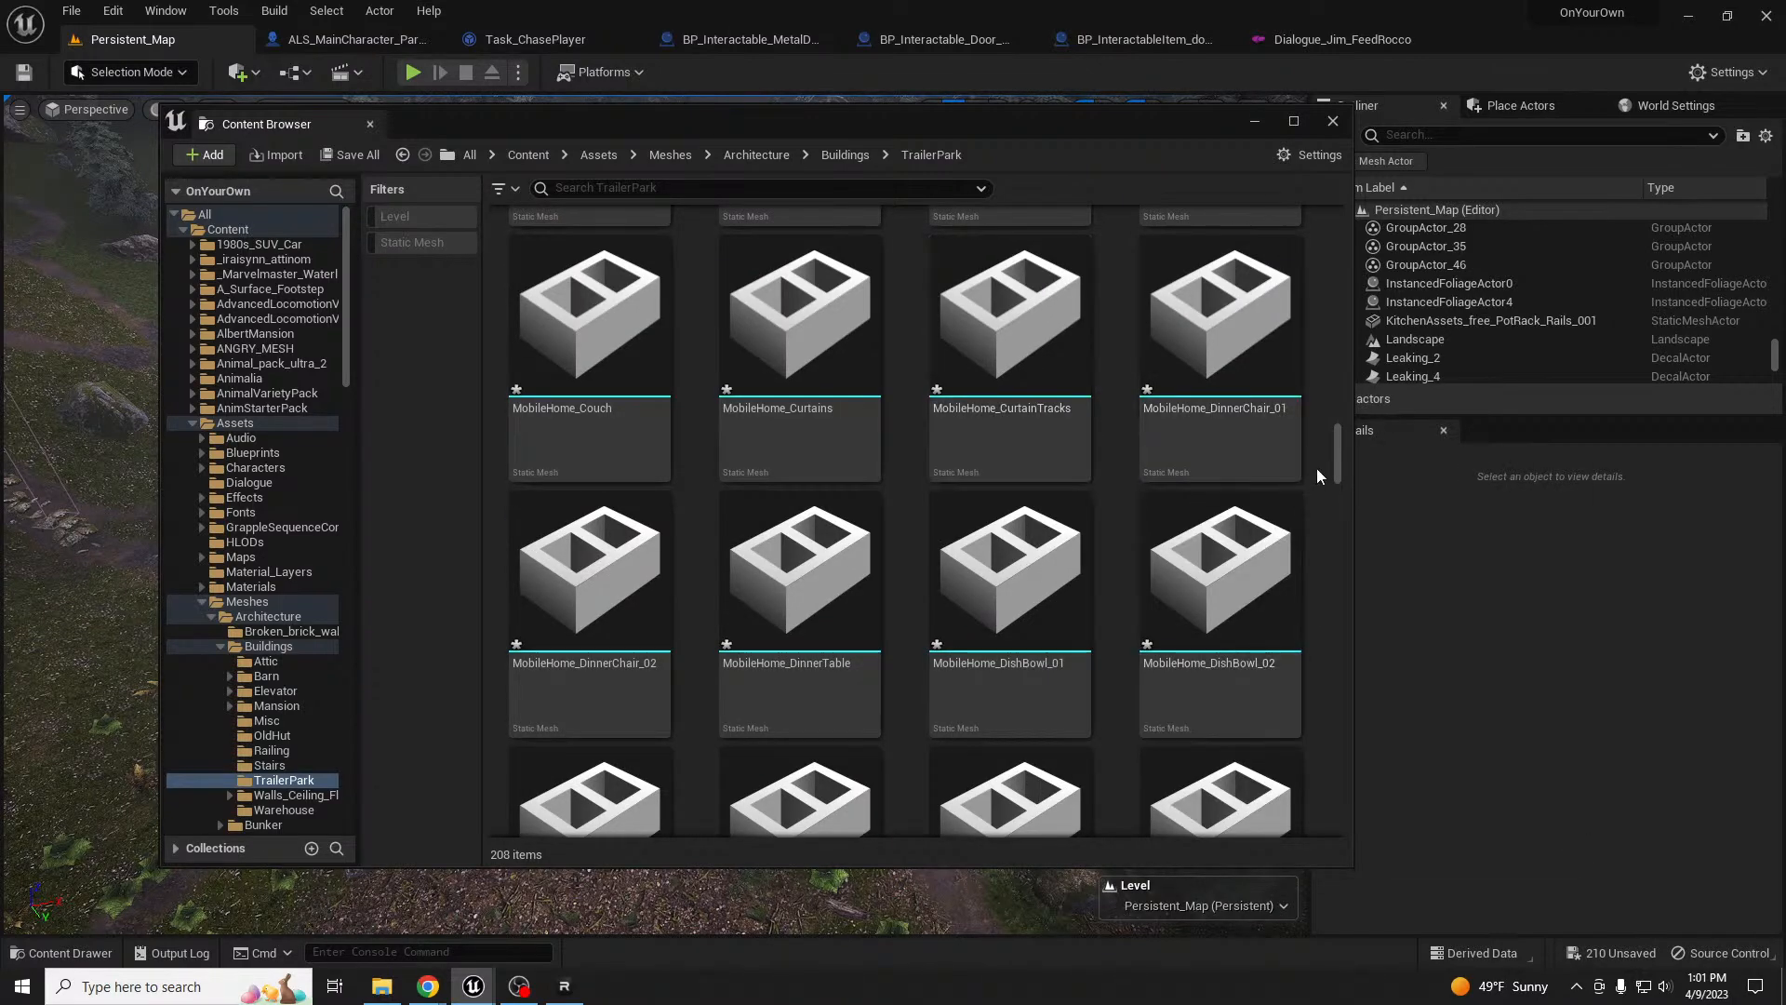
pyautogui.moveTo(1336, 452); pyautogui.dragTo(1330, 538)
pyautogui.click(978, 405)
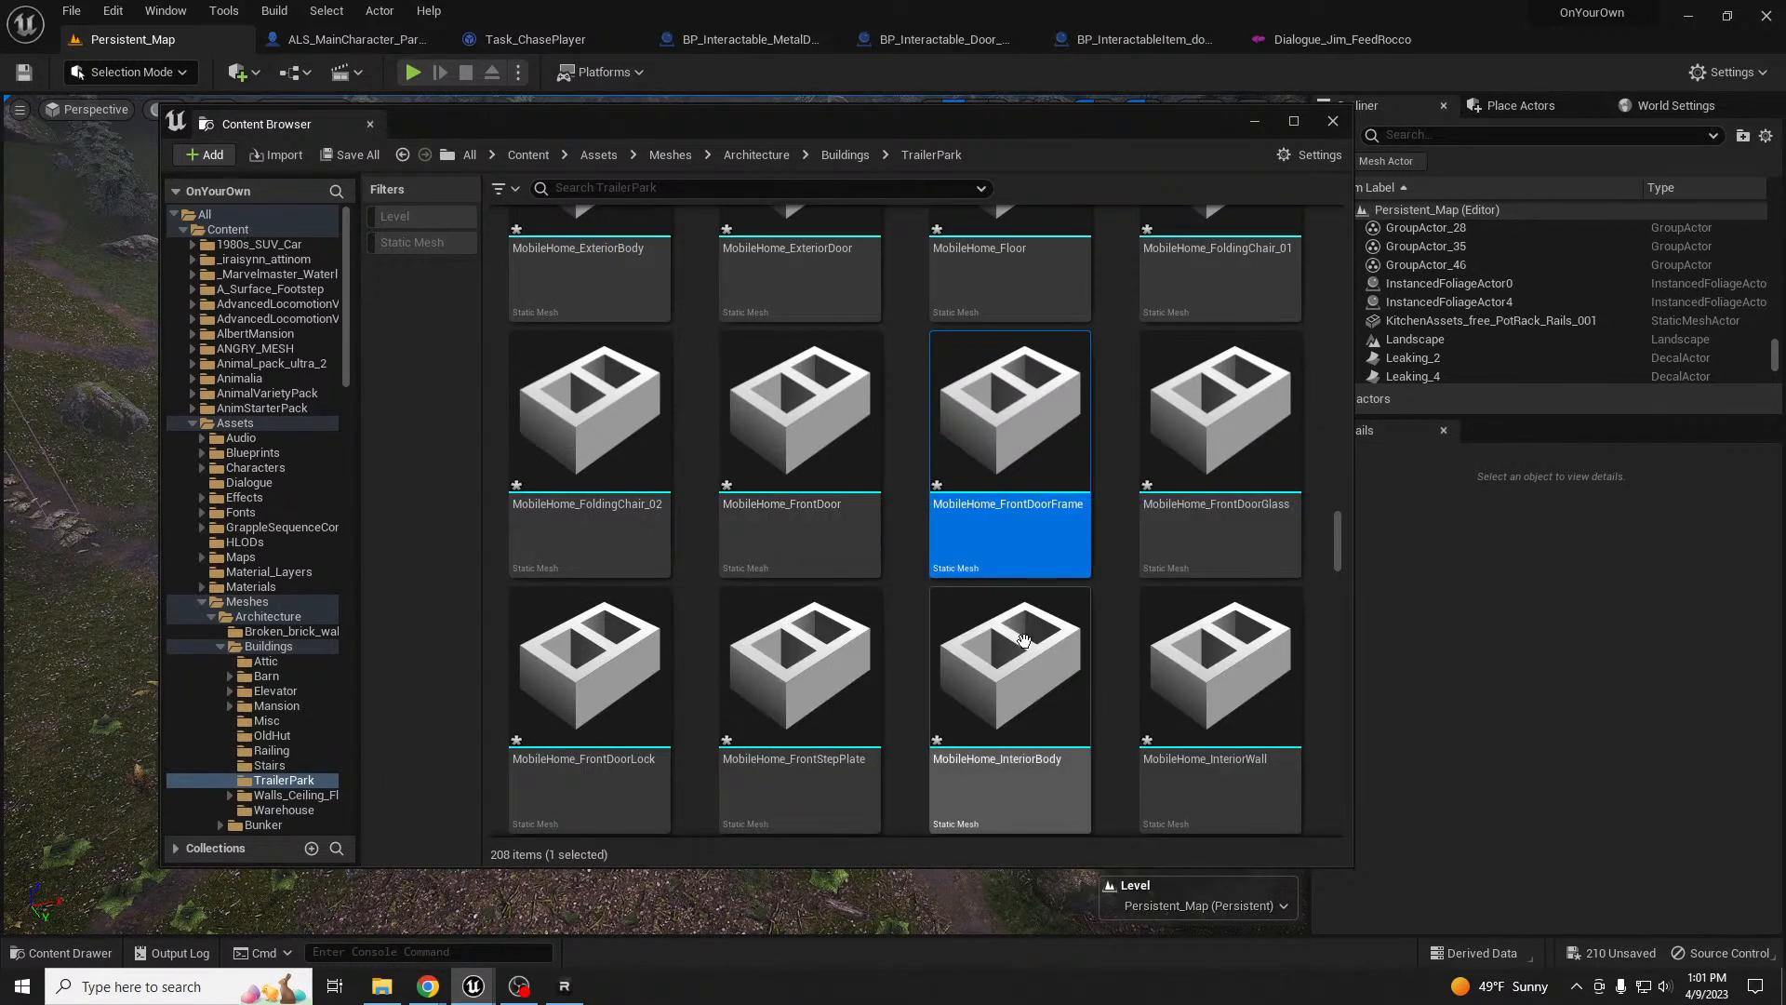
pyautogui.scroll(-1, 1079, 614)
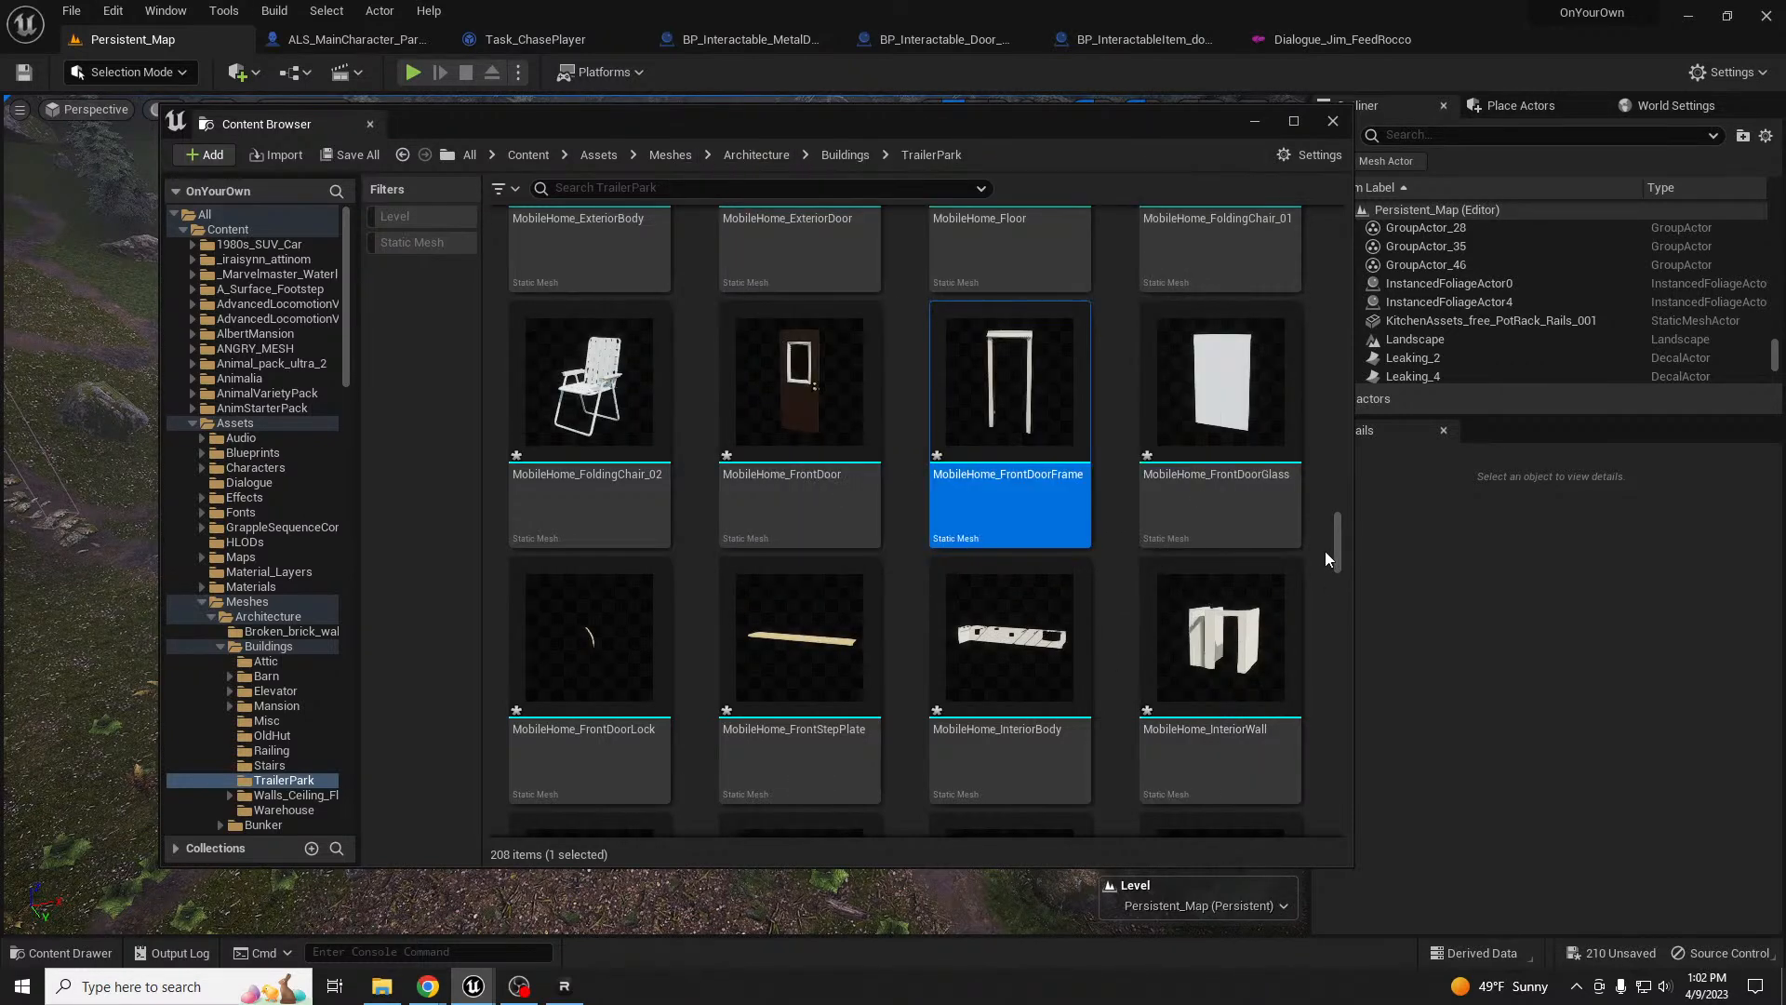
pyautogui.moveTo(1336, 535); pyautogui.dragTo(1320, 671)
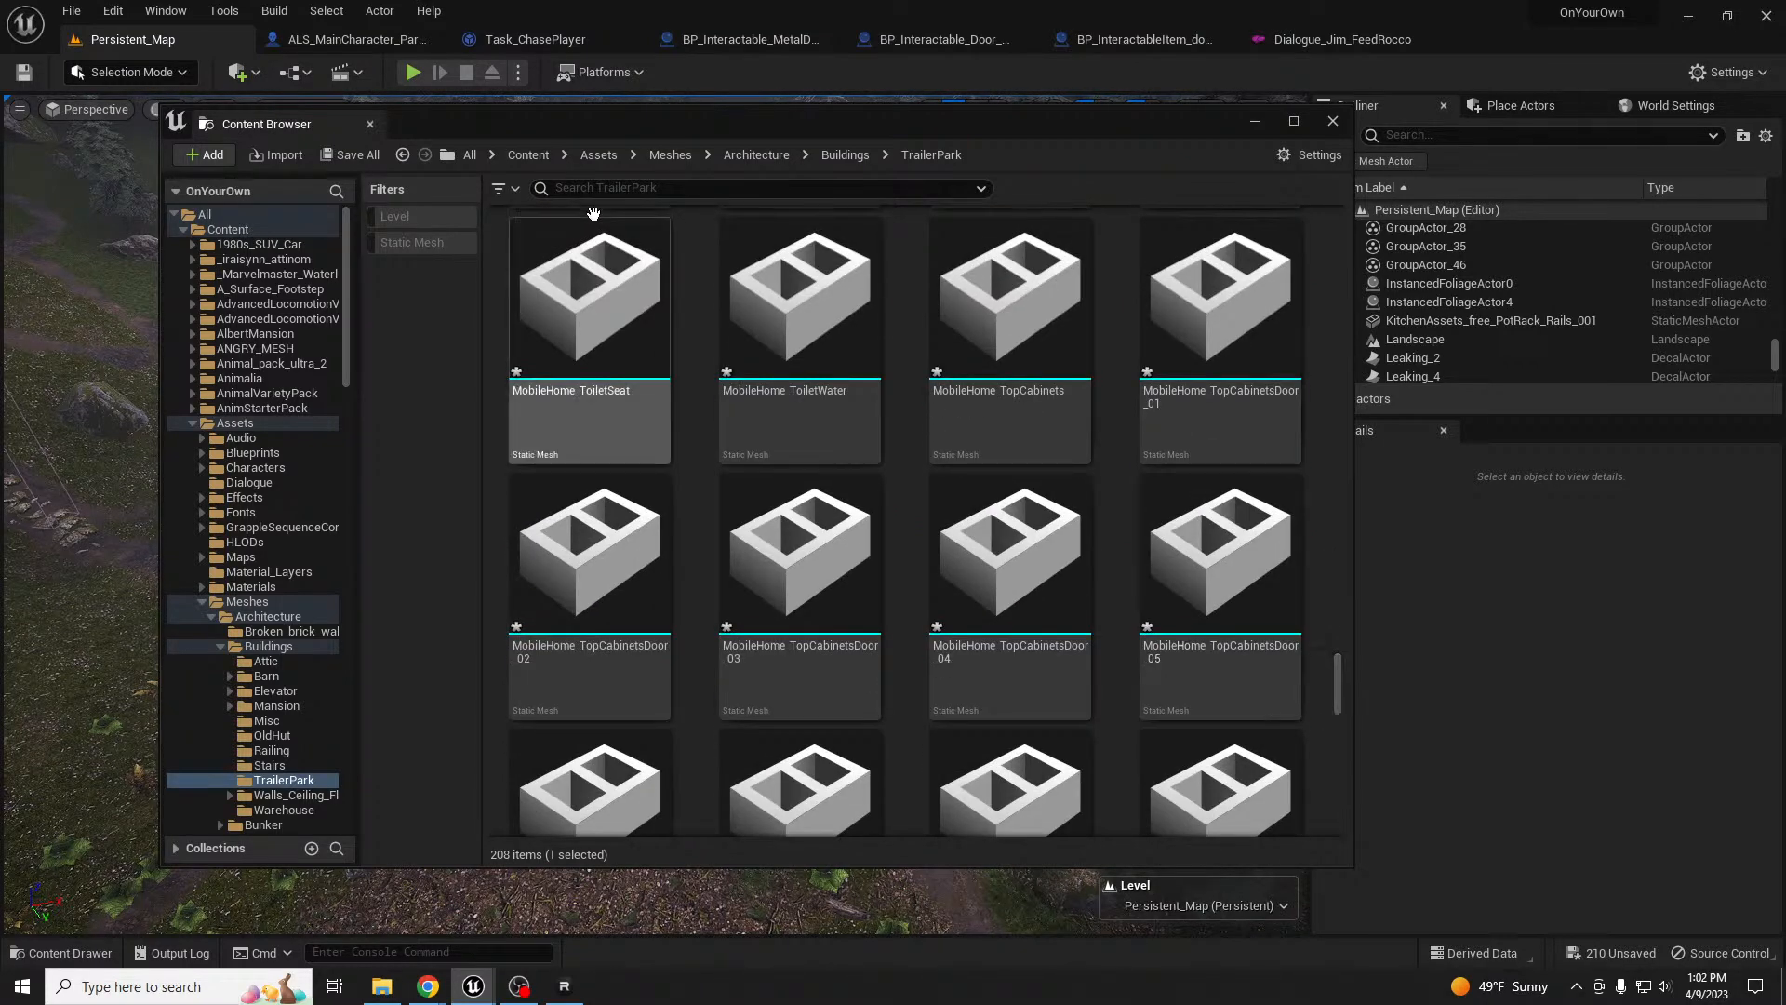
# - Search the TrailerPark folder for "exter" and place the MobileHome_ExteriorBody mesh in the forest clearing of the map
pyautogui.click(602, 190)
pyautogui.write('exter')
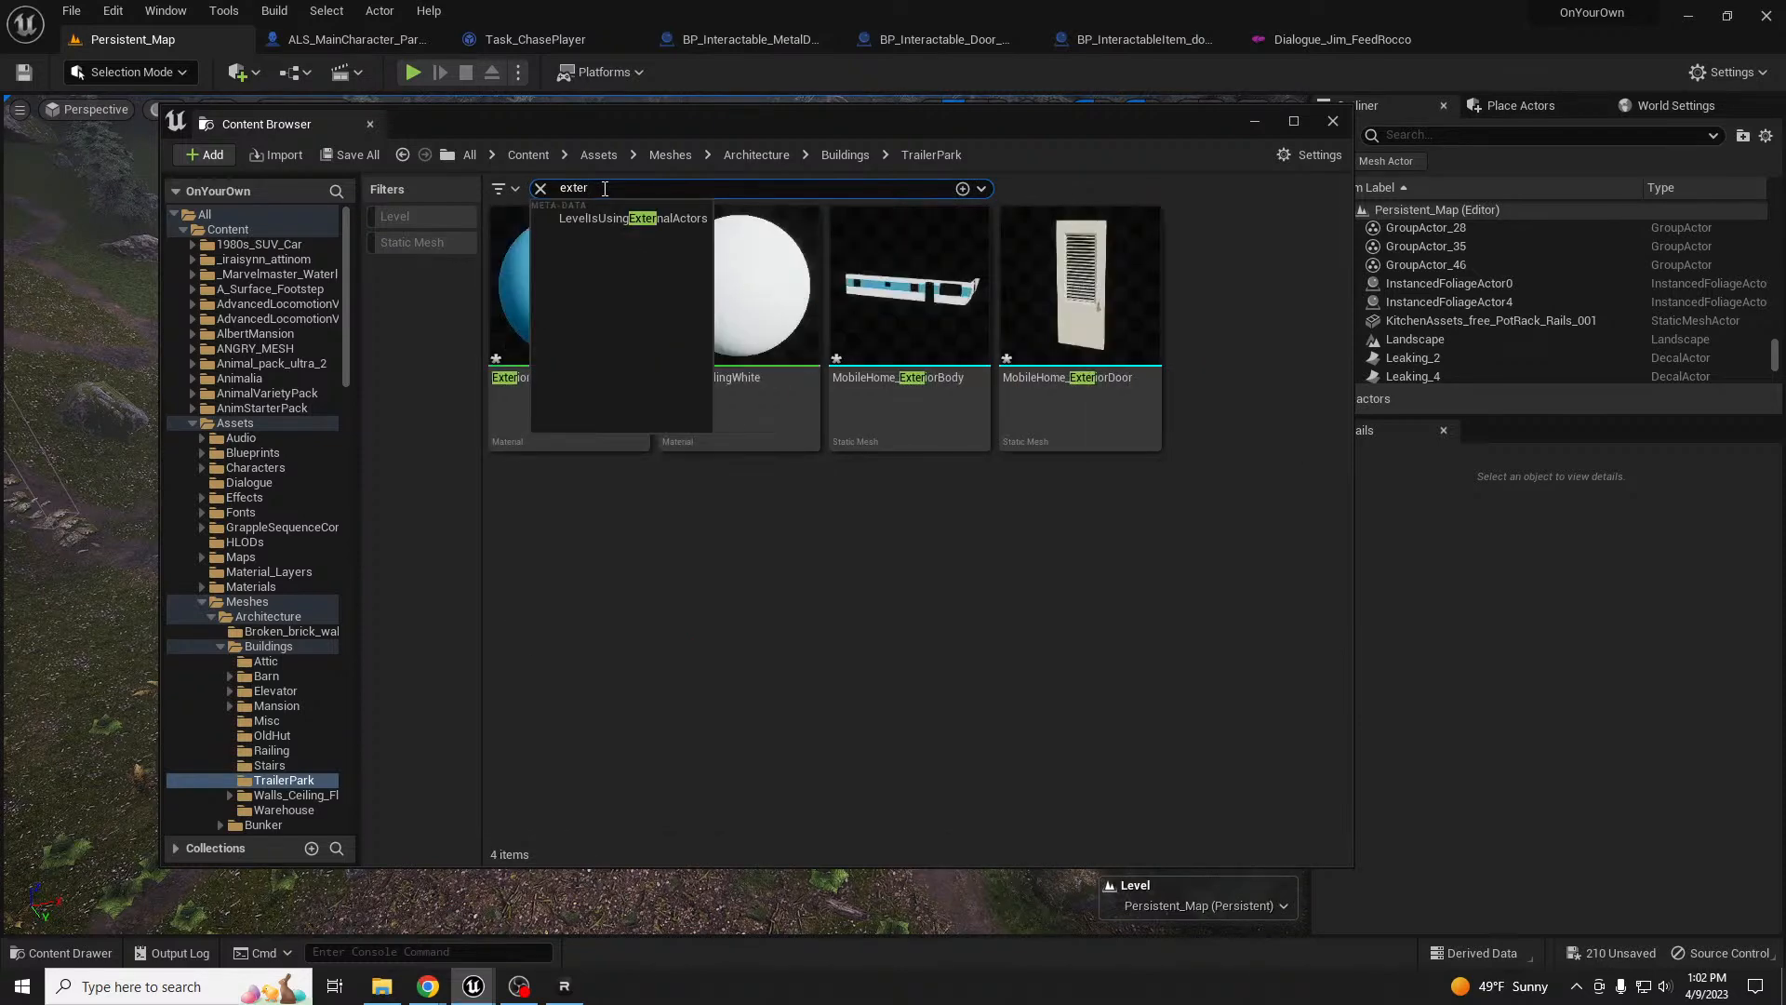
pyautogui.click(898, 410)
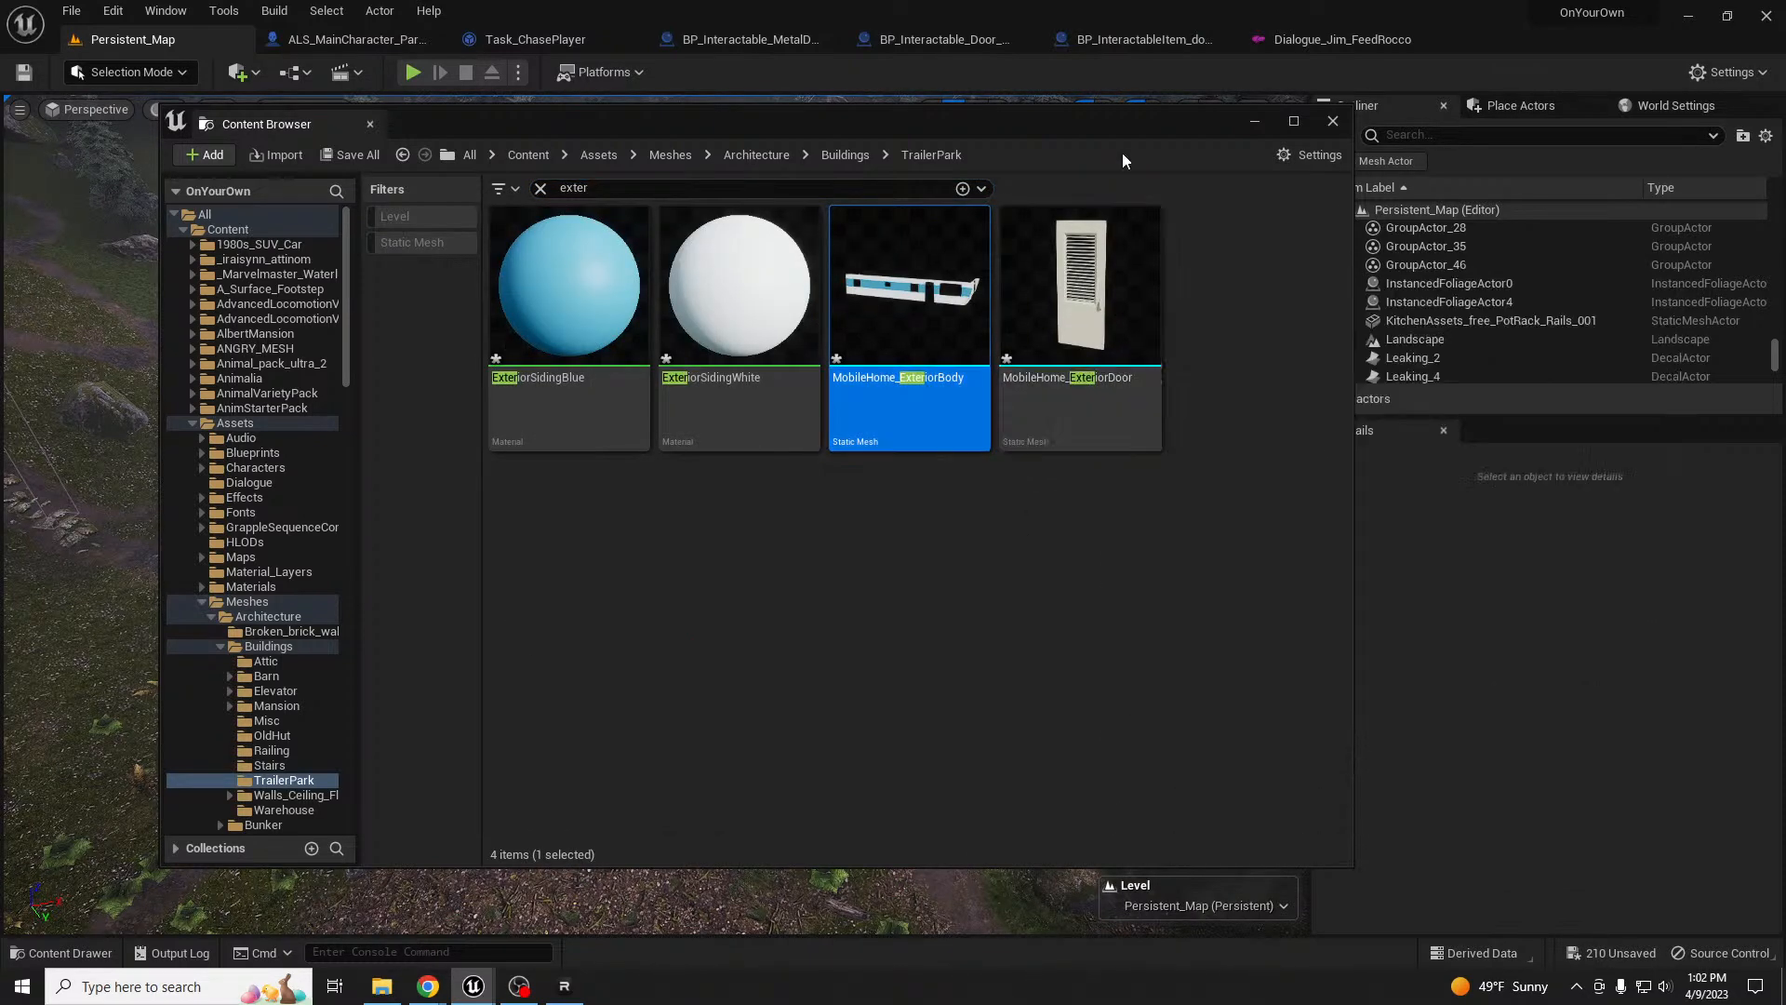
pyautogui.moveTo(868, 119); pyautogui.dragTo(0, 233)
pyautogui.moveTo(127, 447); pyautogui.dragTo(591, 477)
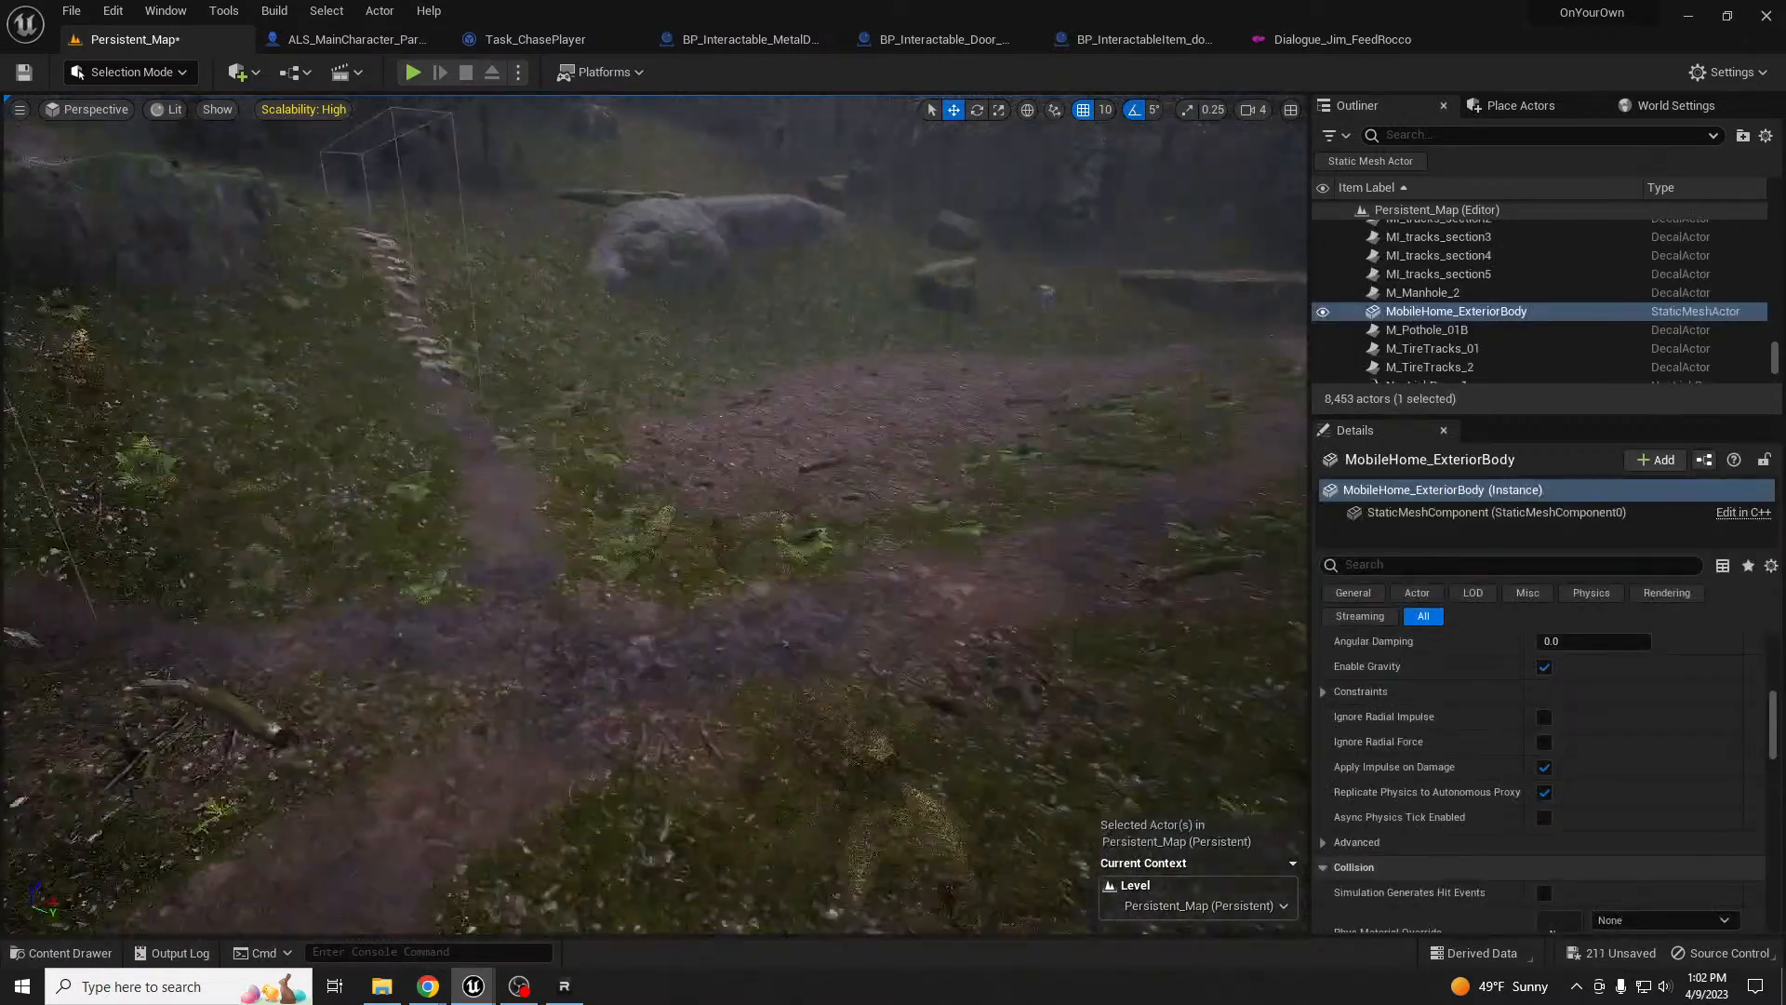
# - Inspect the placed MobileHome_ExteriorBody mesh in the forest clearing and delete it from the level
pyautogui.press('f')
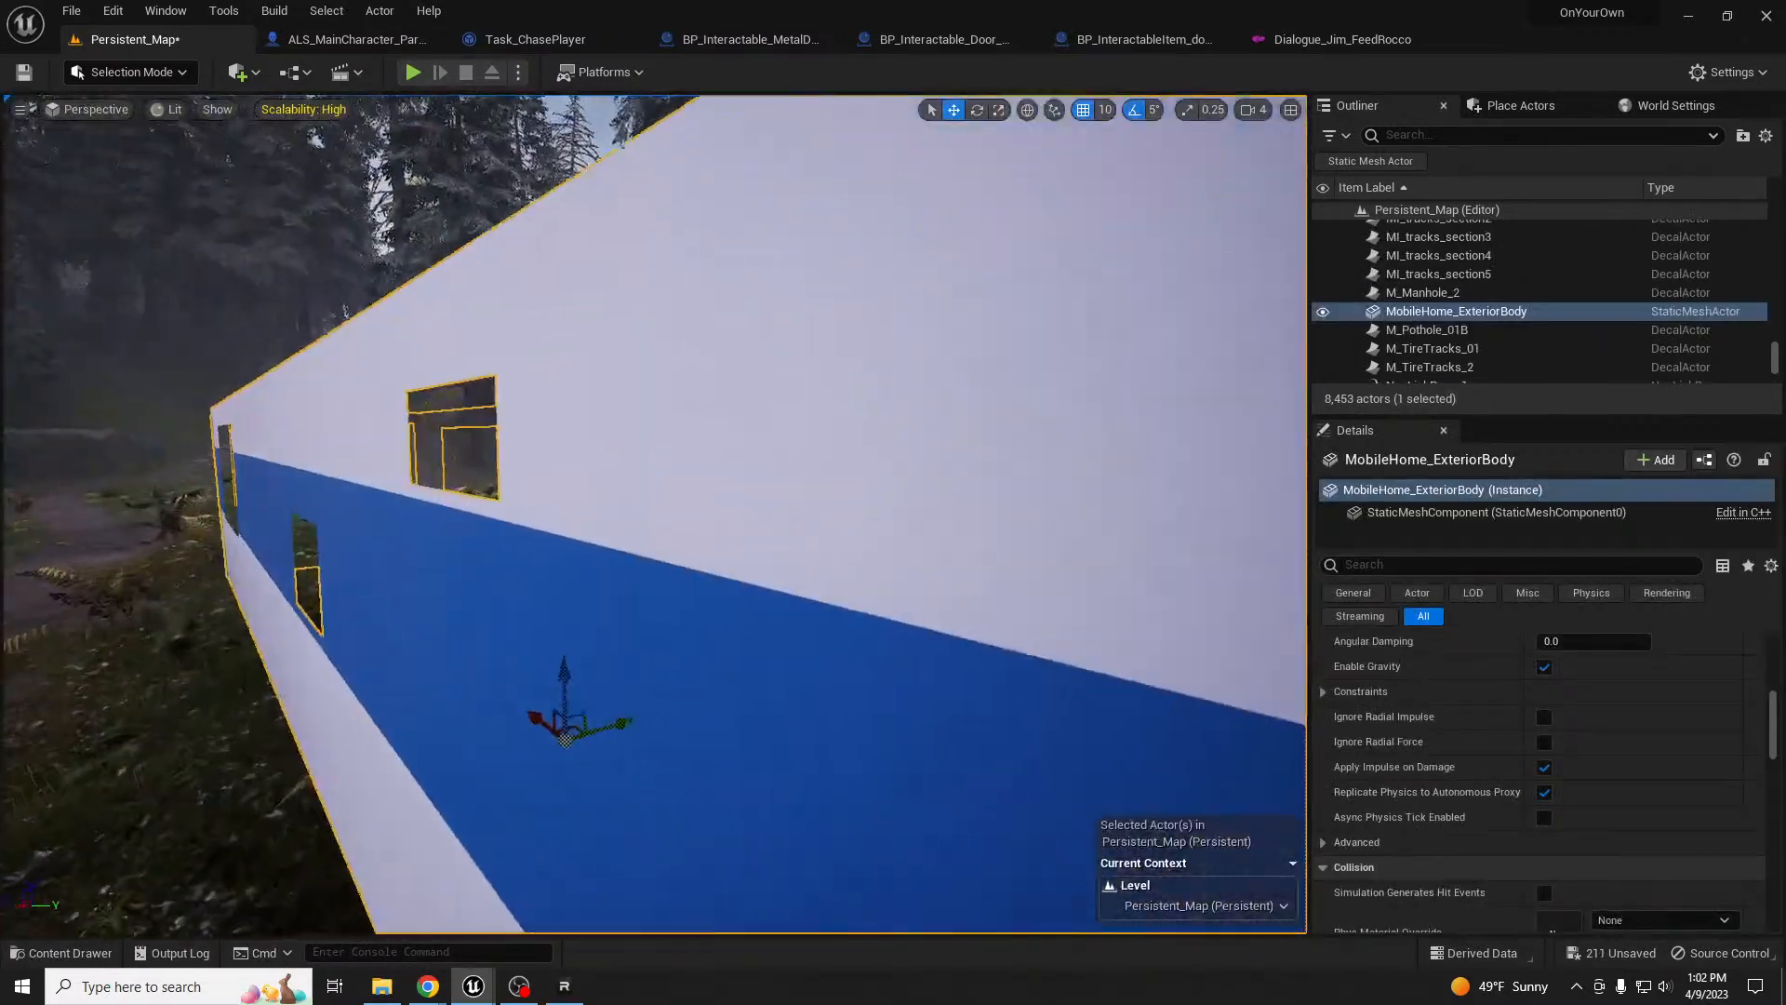
pyautogui.moveTo(592, 476); pyautogui.dragTo(884, 502, button='right')
pyautogui.moveTo(656, 543); pyautogui.dragTo(791, 573, button='right')
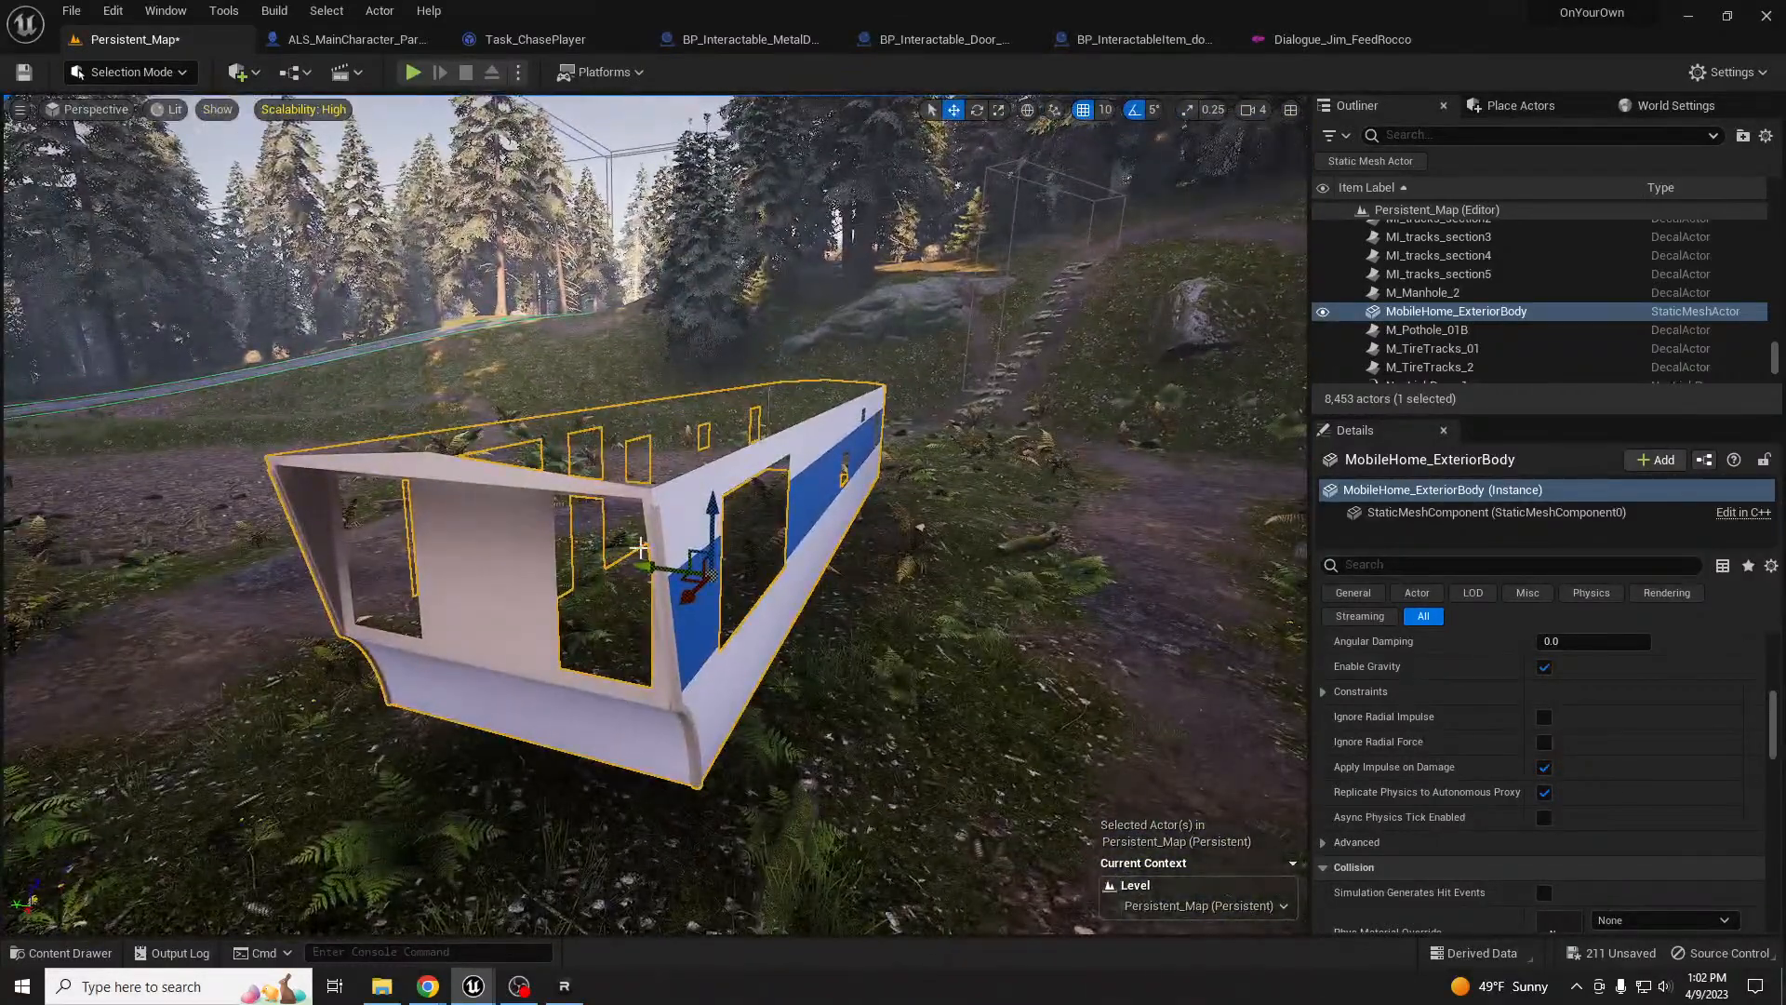
pyautogui.press('Delete')
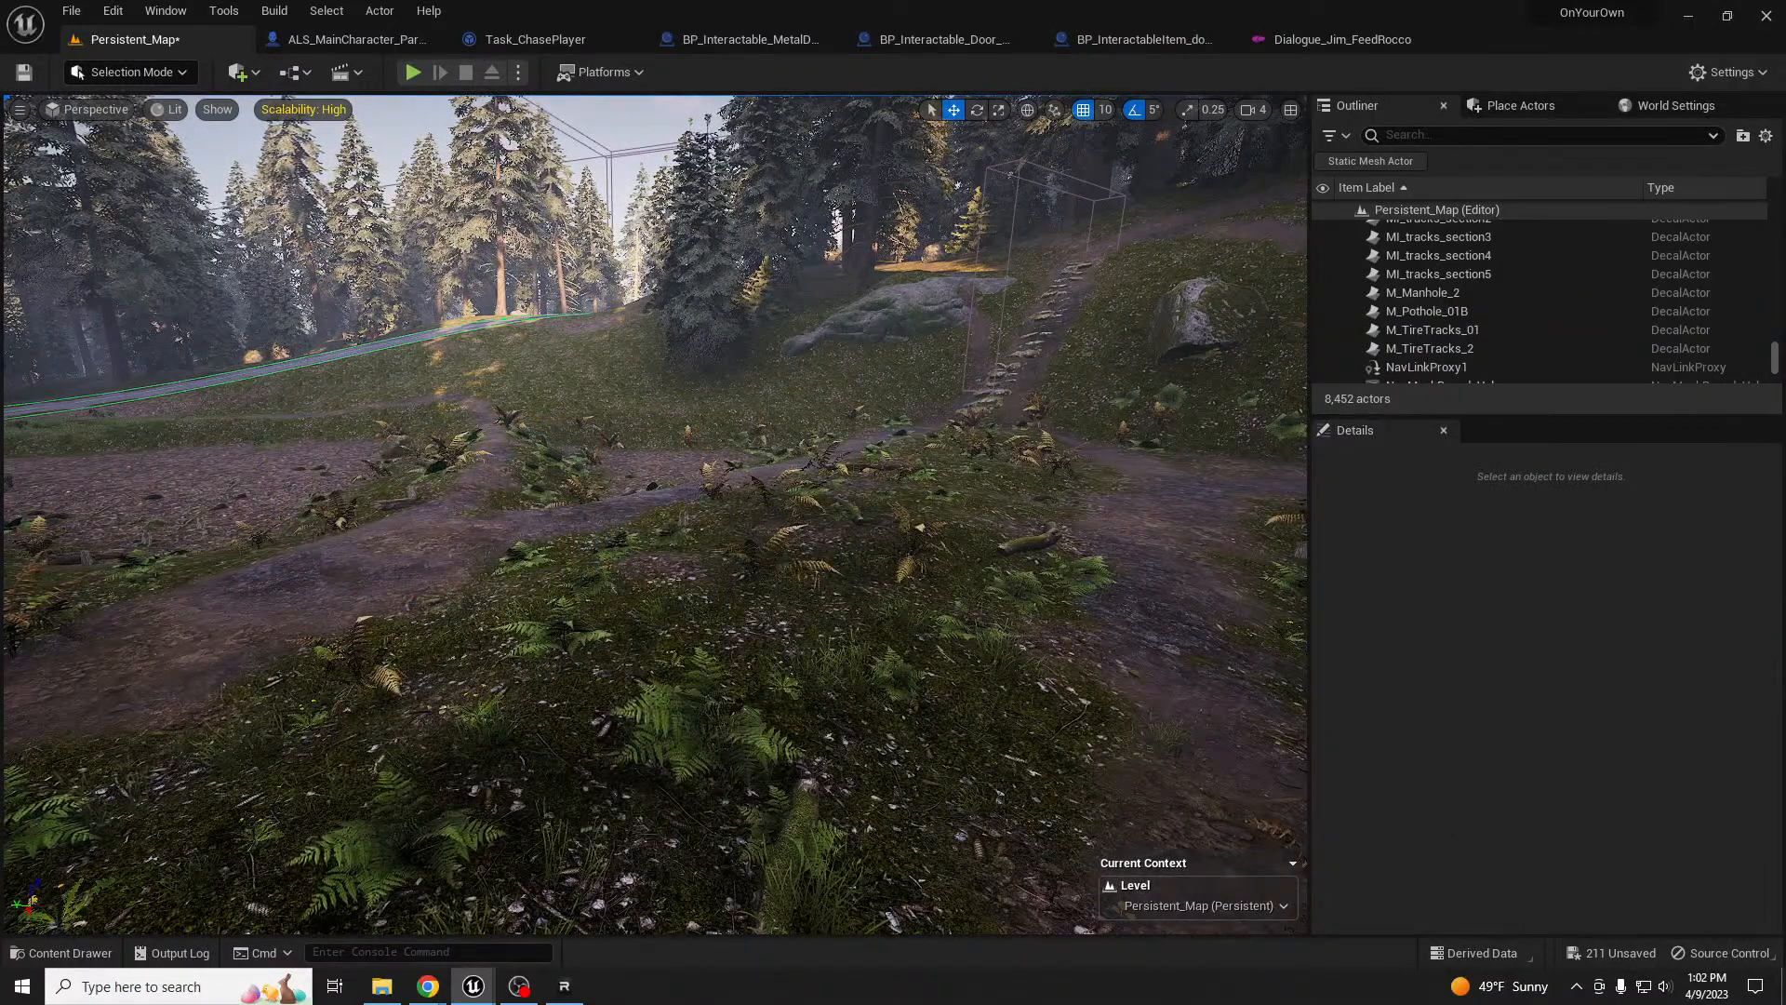
# - Find the MobileHome_Couch mesh in the TrailerPark folder, try it out in the clearing, and delete it
pyautogui.moveTo(0, 158); pyautogui.dragTo(581, 125)
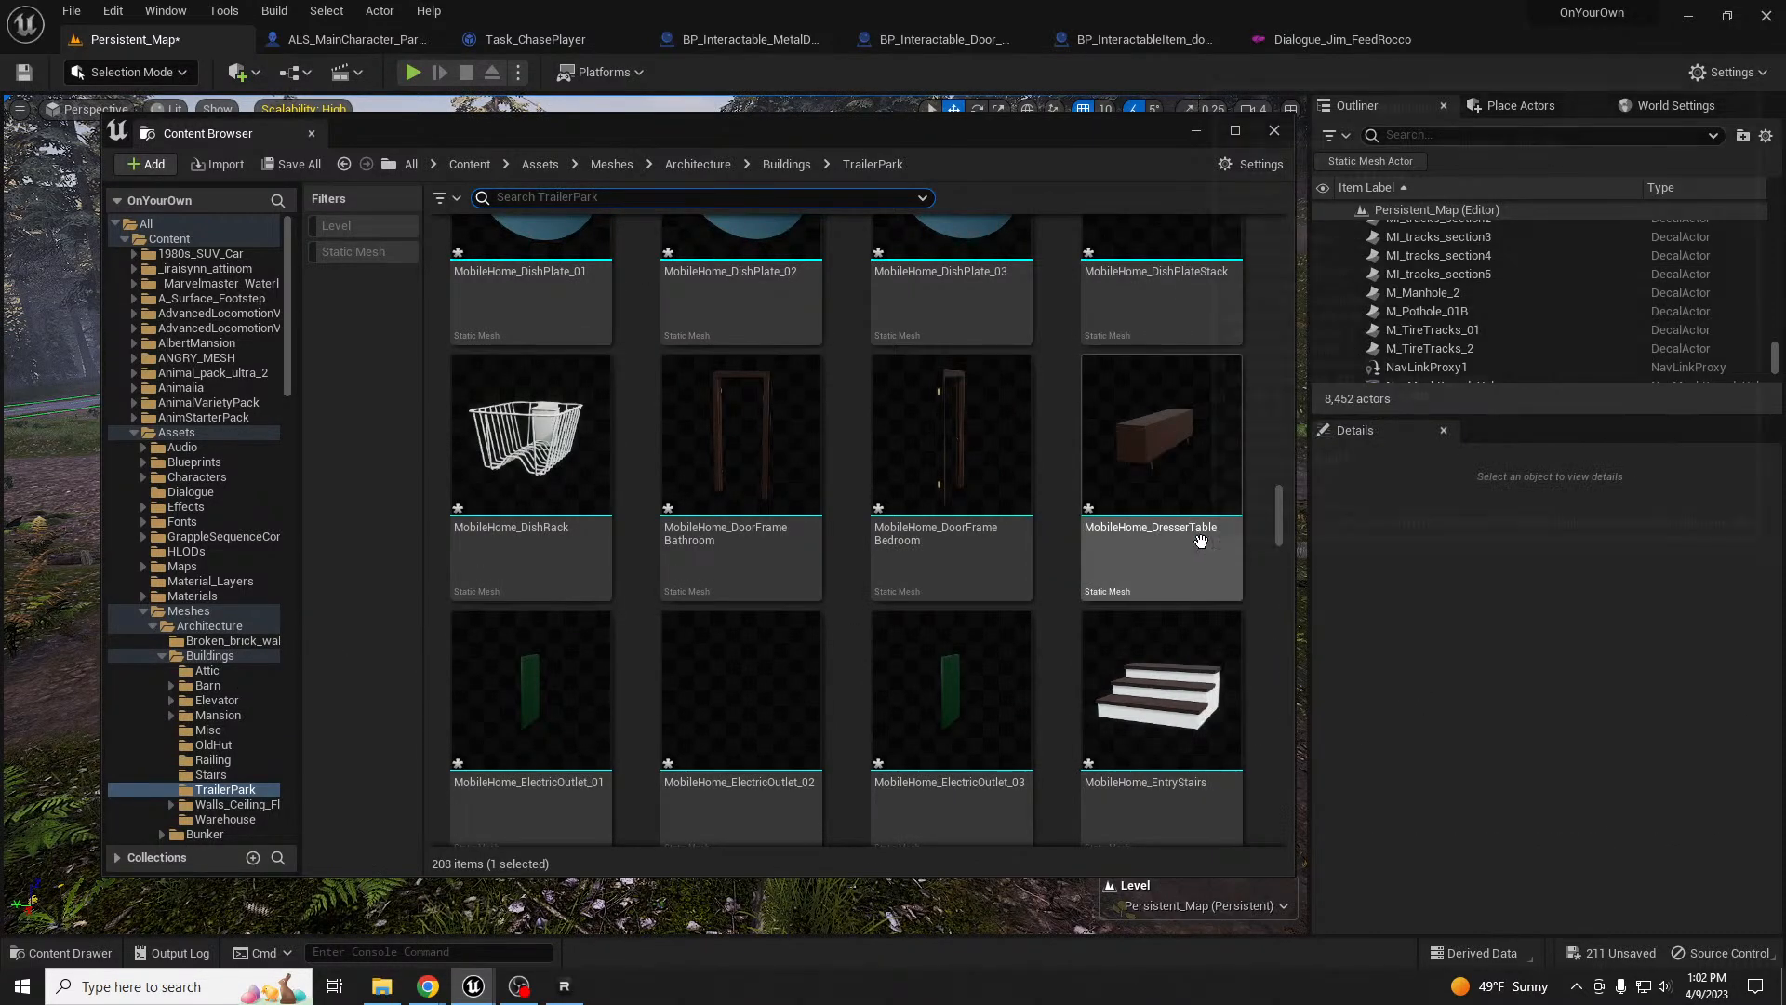
pyautogui.scroll(1, 1203, 545)
pyautogui.scroll(10, 1203, 545)
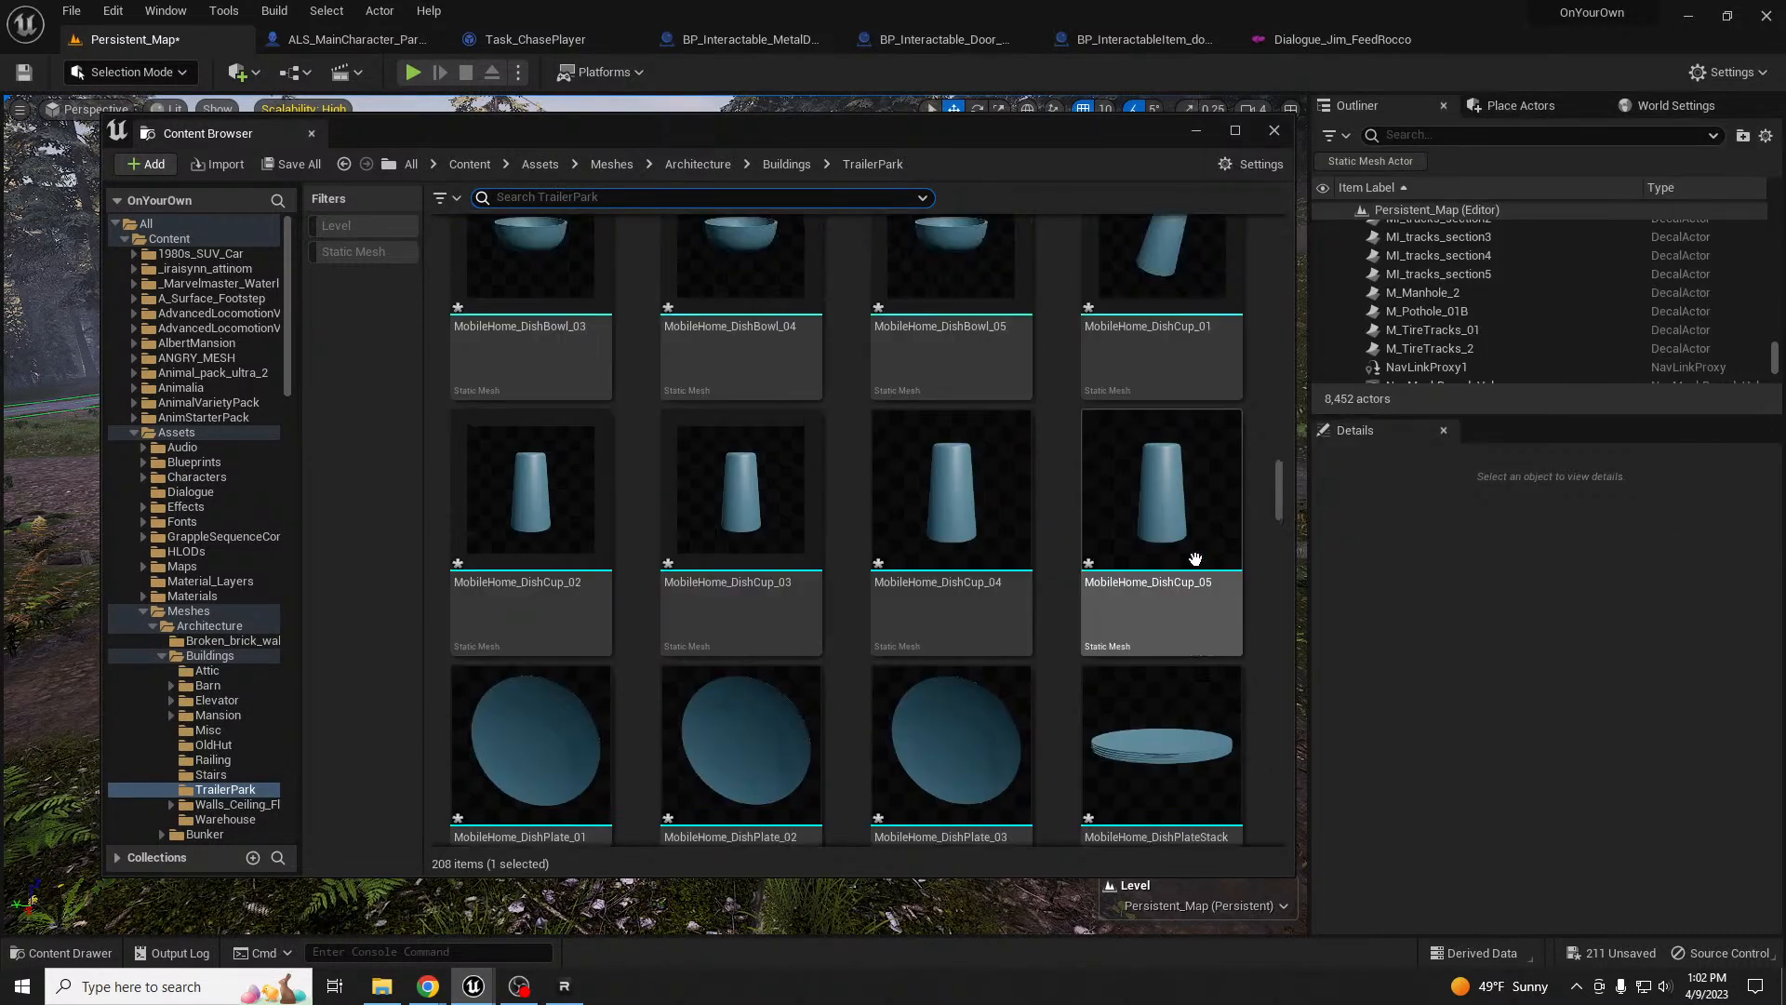
pyautogui.moveTo(1282, 489); pyautogui.dragTo(1286, 458)
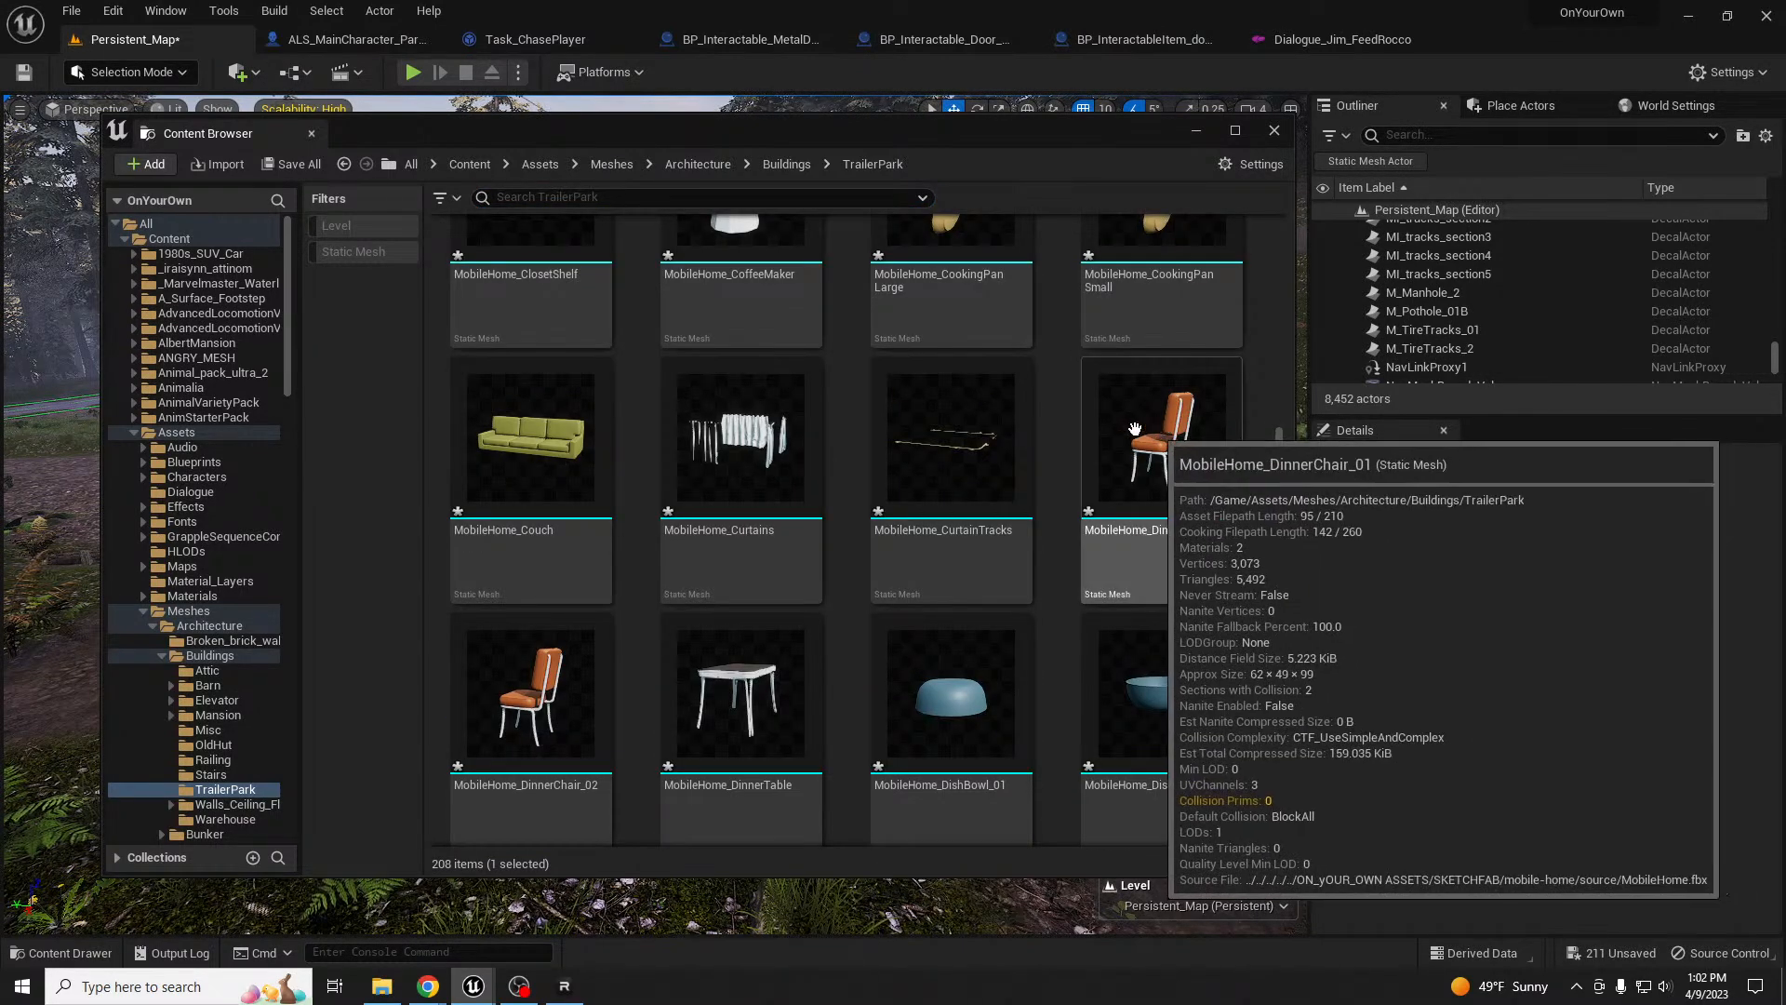
pyautogui.moveTo(798, 127); pyautogui.dragTo(0, 185)
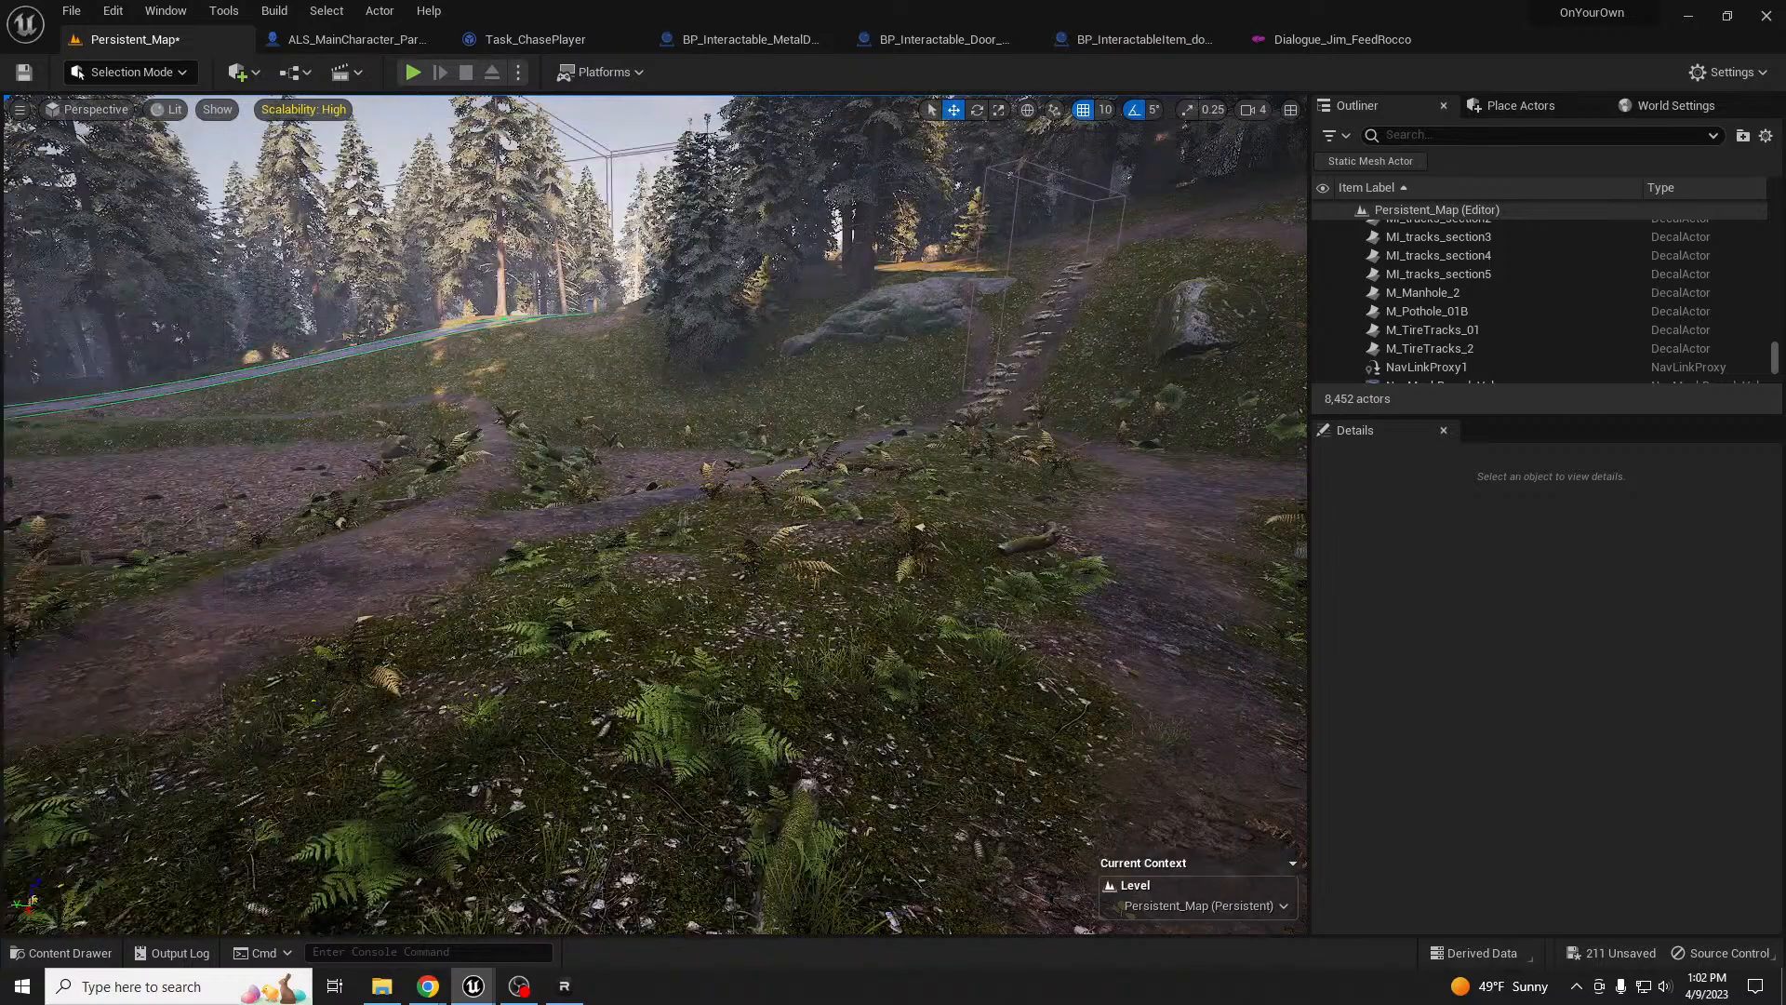
pyautogui.moveTo(0, 642); pyautogui.dragTo(735, 653)
pyautogui.moveTo(890, 670)
pyautogui.mouseDown(button='right')
pyautogui.moveTo(874, 763)
pyautogui.moveTo(940, 670)
pyautogui.moveTo(1005, 642)
pyautogui.moveTo(967, 735)
pyautogui.moveTo(876, 672)
pyautogui.mouseUp(button='right')
pyautogui.press('w')
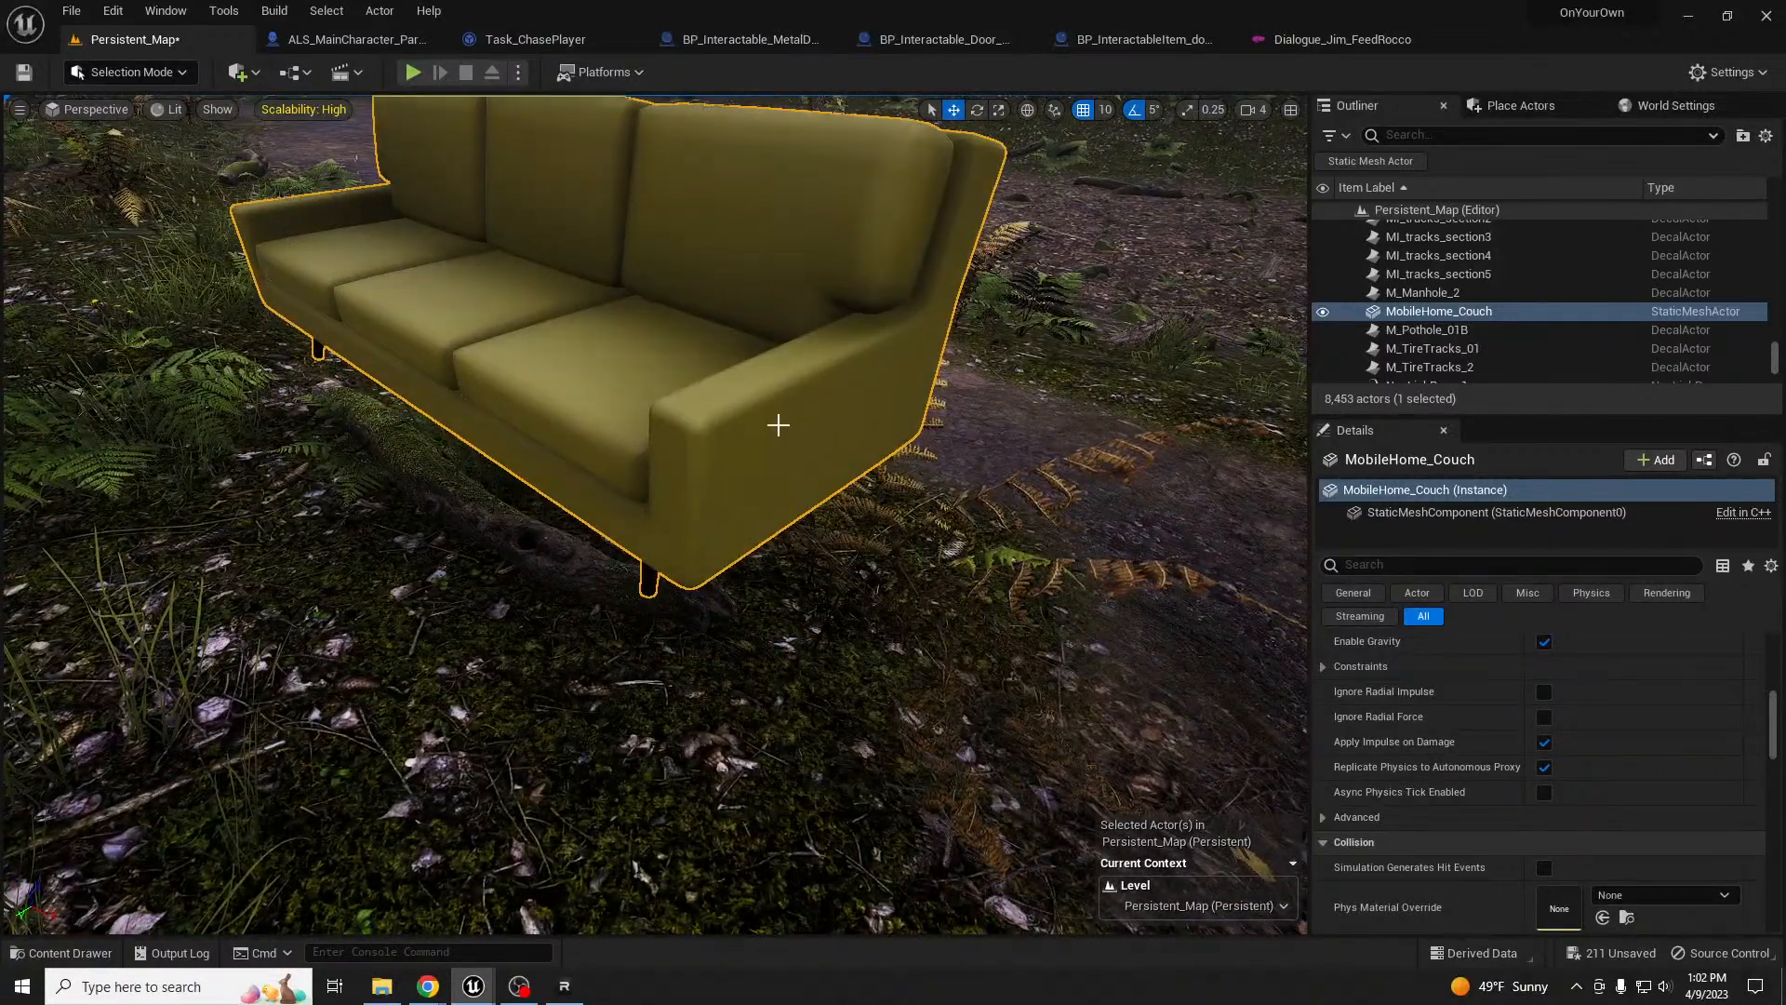
pyautogui.press('Delete')
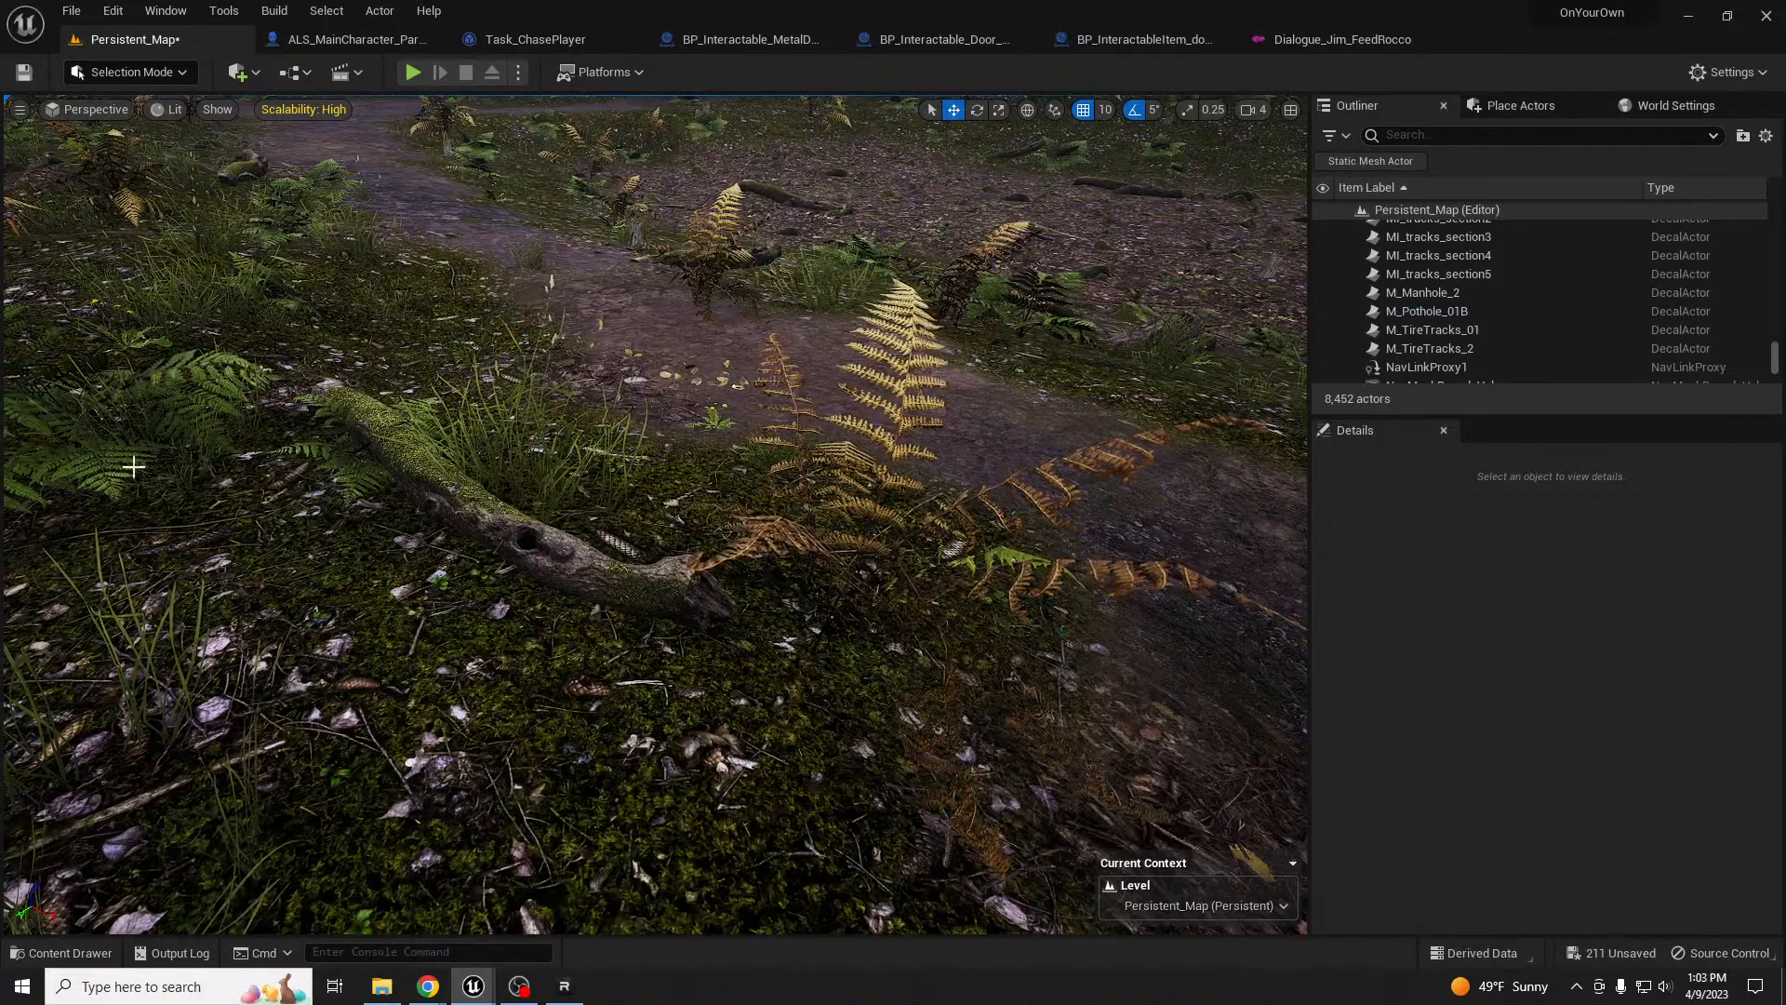
# - Launch Blender 2.79 from the desktop and dismiss its splash screen
pyautogui.moveTo(749, 19); pyautogui.dragTo(975, 28)
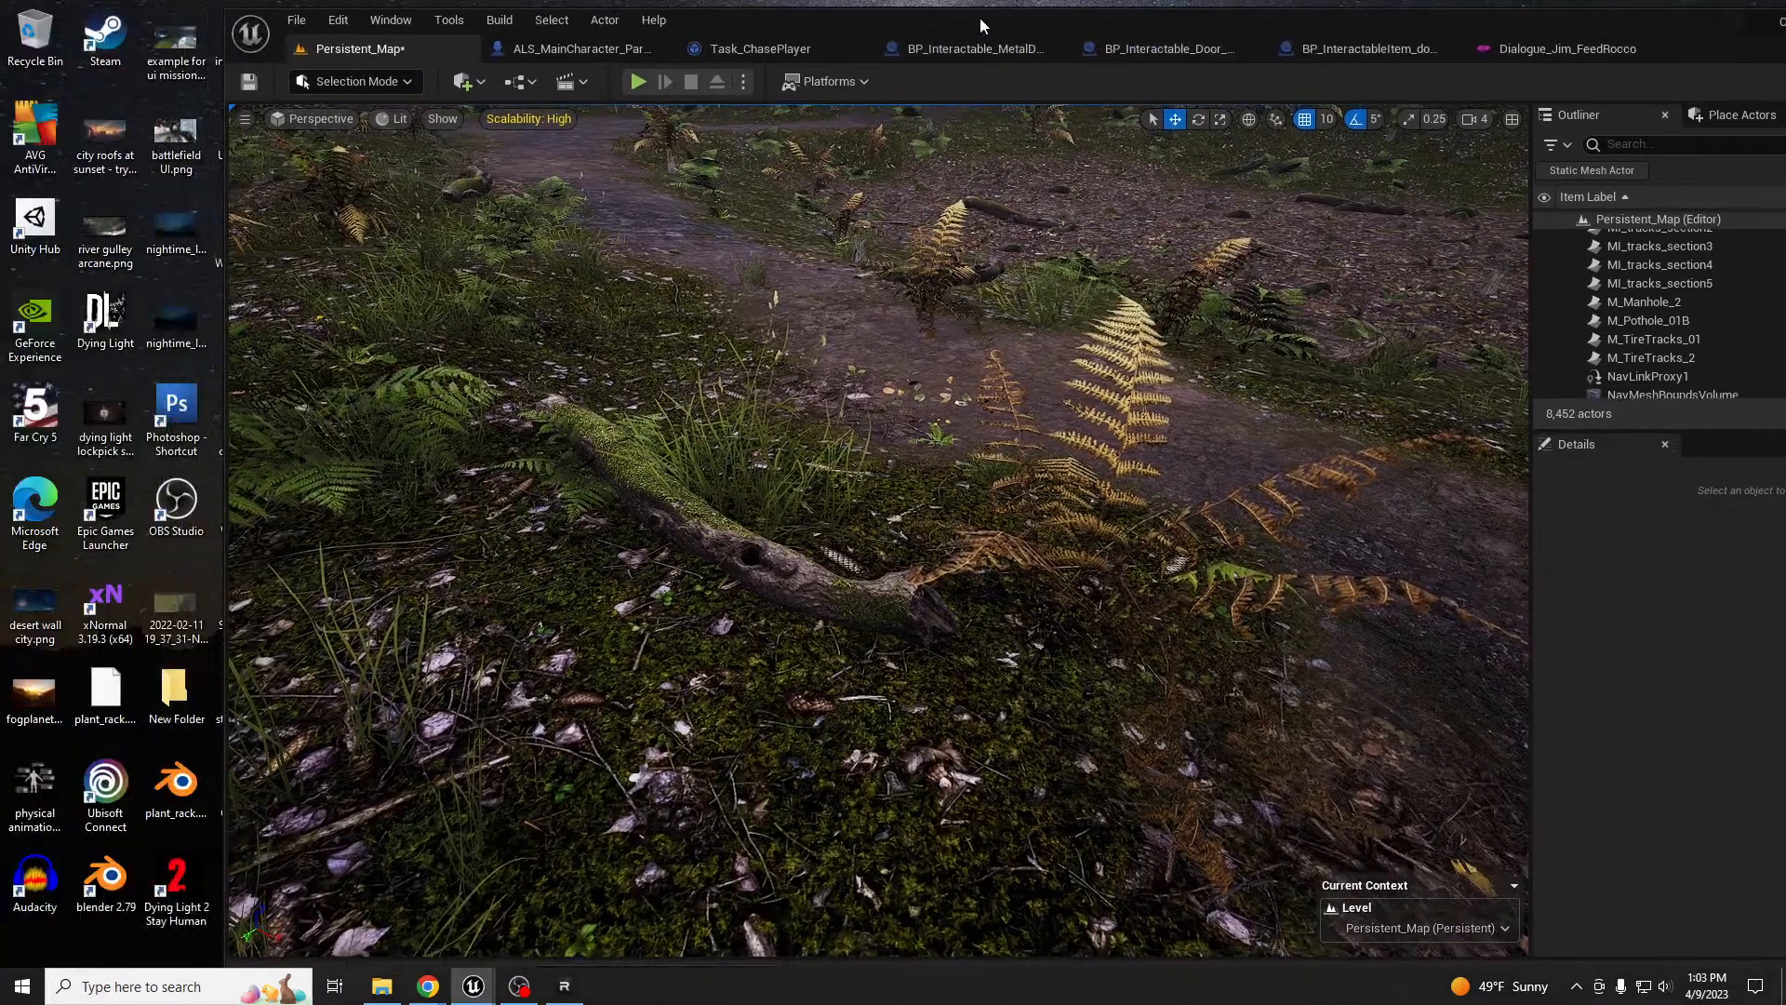
pyautogui.doubleClick(105, 877)
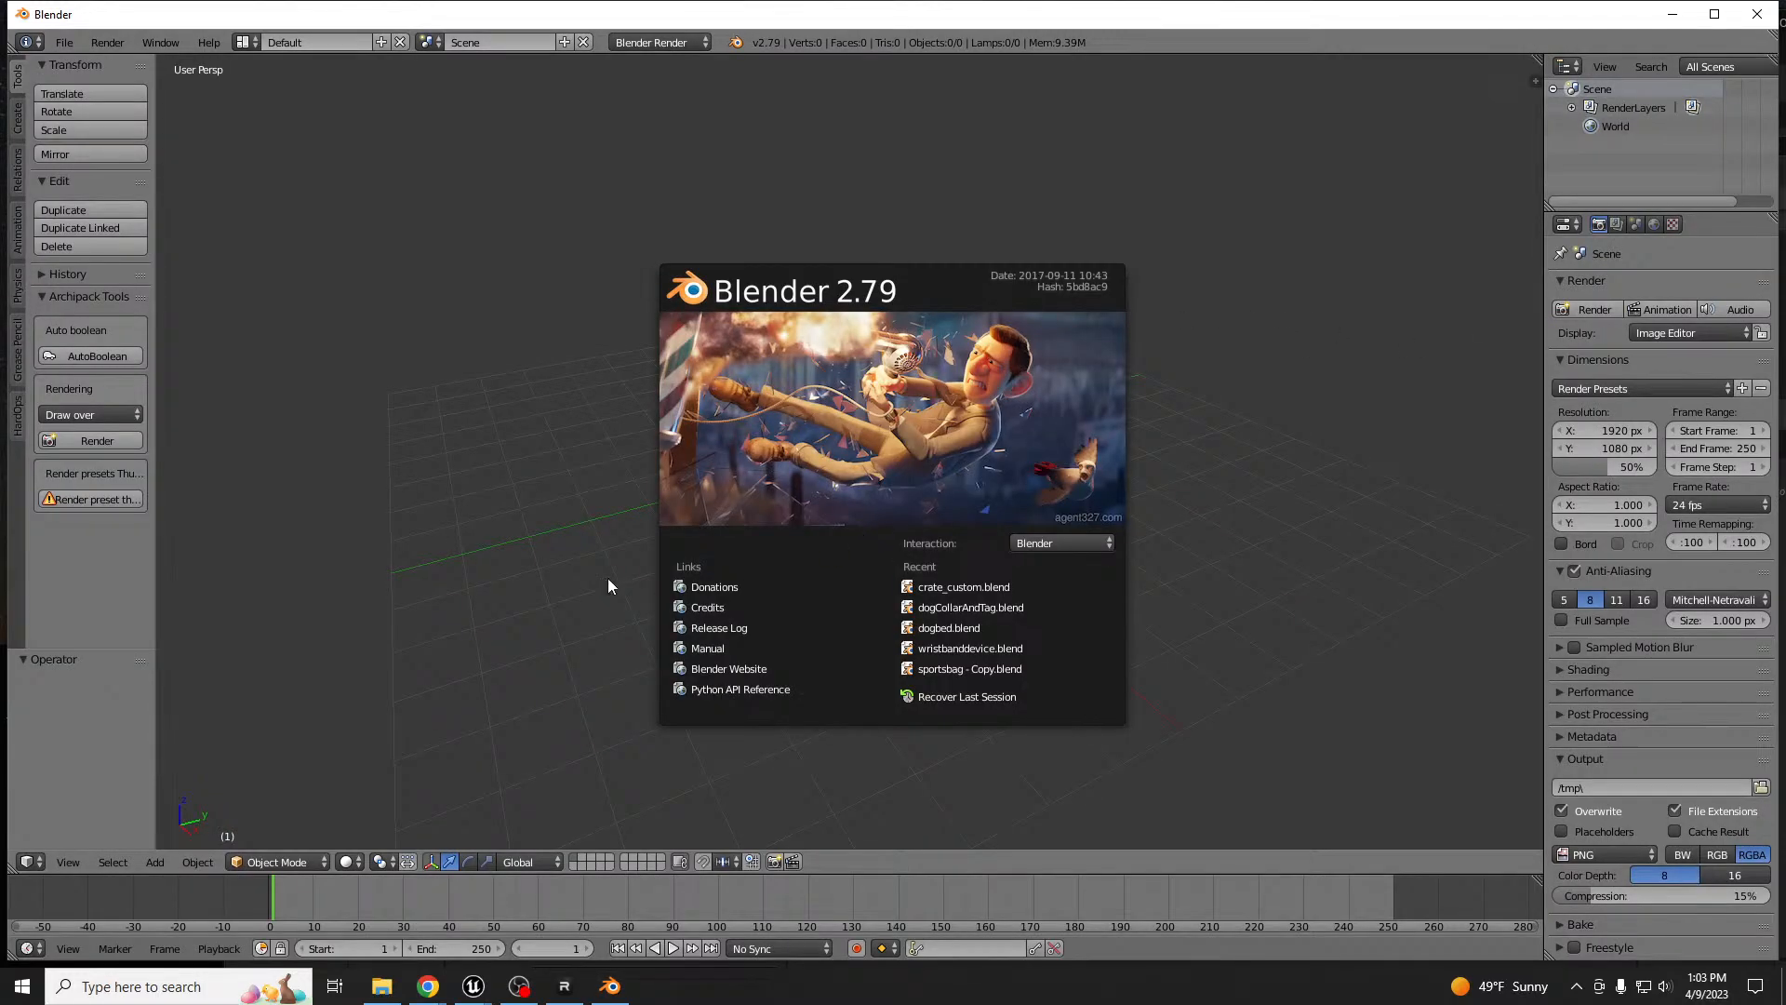
pyautogui.click(590, 556)
# - Import the mobile home FBX from F:\ON_yOUR_OWN ASSETS\SKETCHFAB\mobile-home\source\ into the empty scene
pyautogui.click(64, 42)
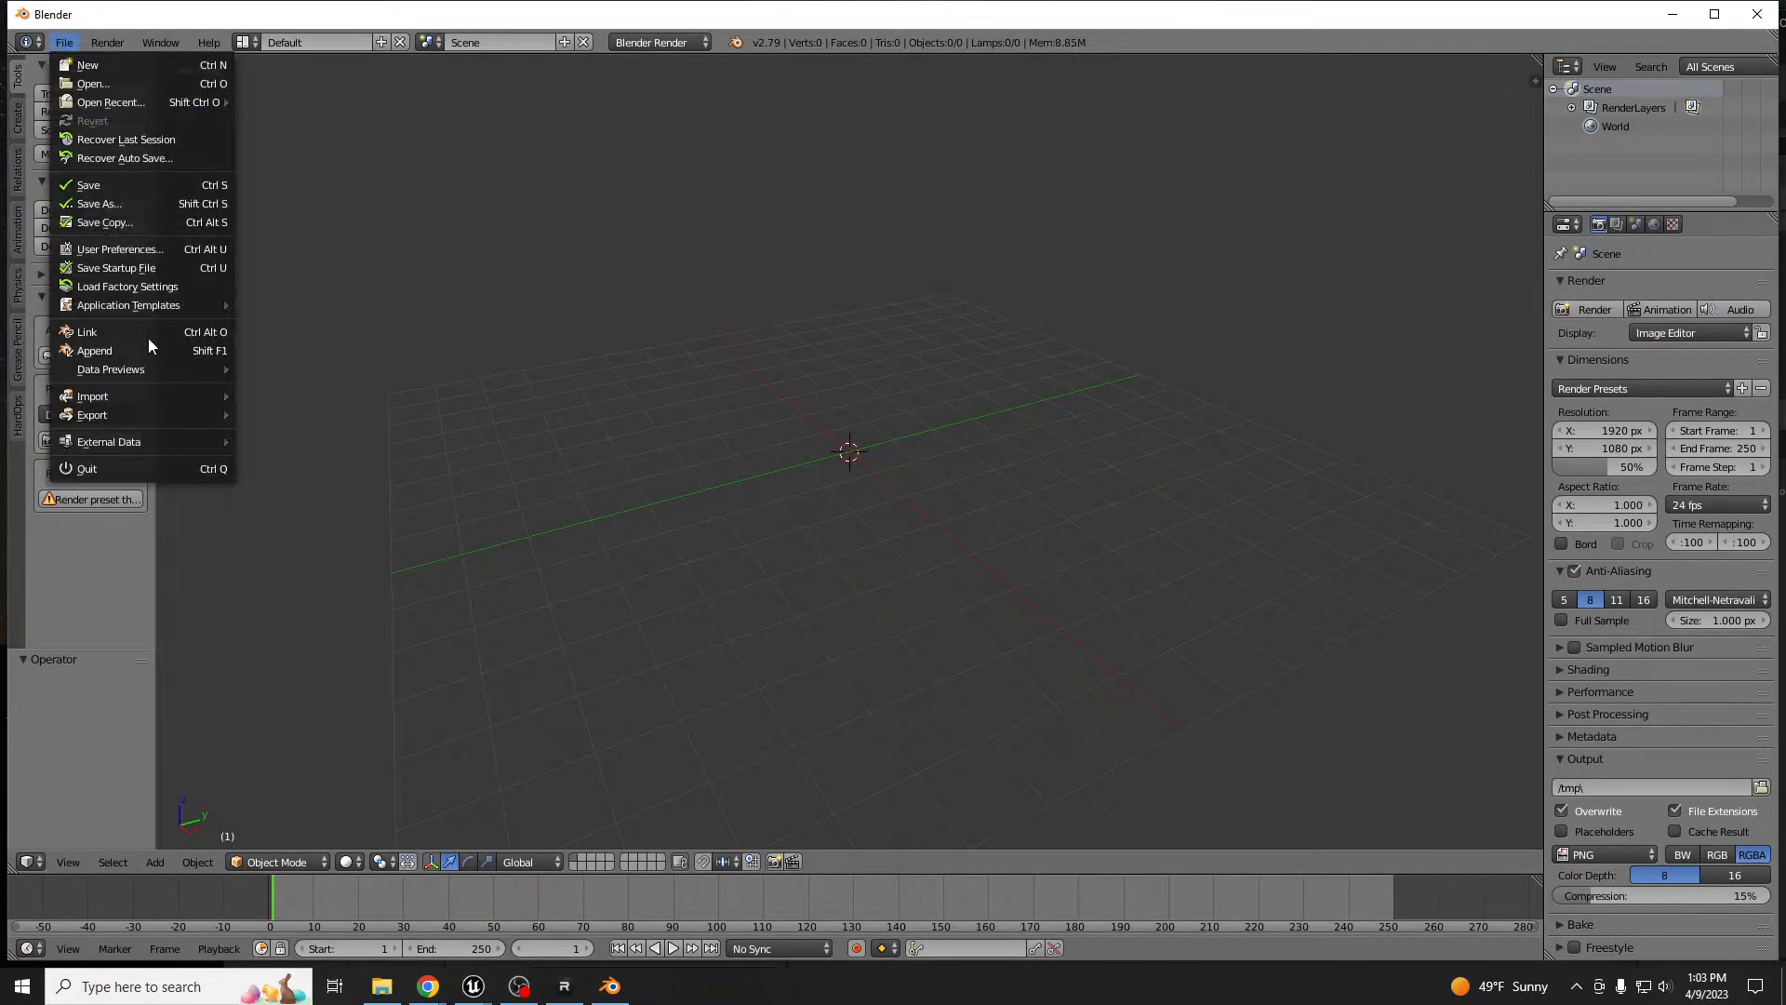
pyautogui.moveTo(153, 396)
pyautogui.click(390, 456)
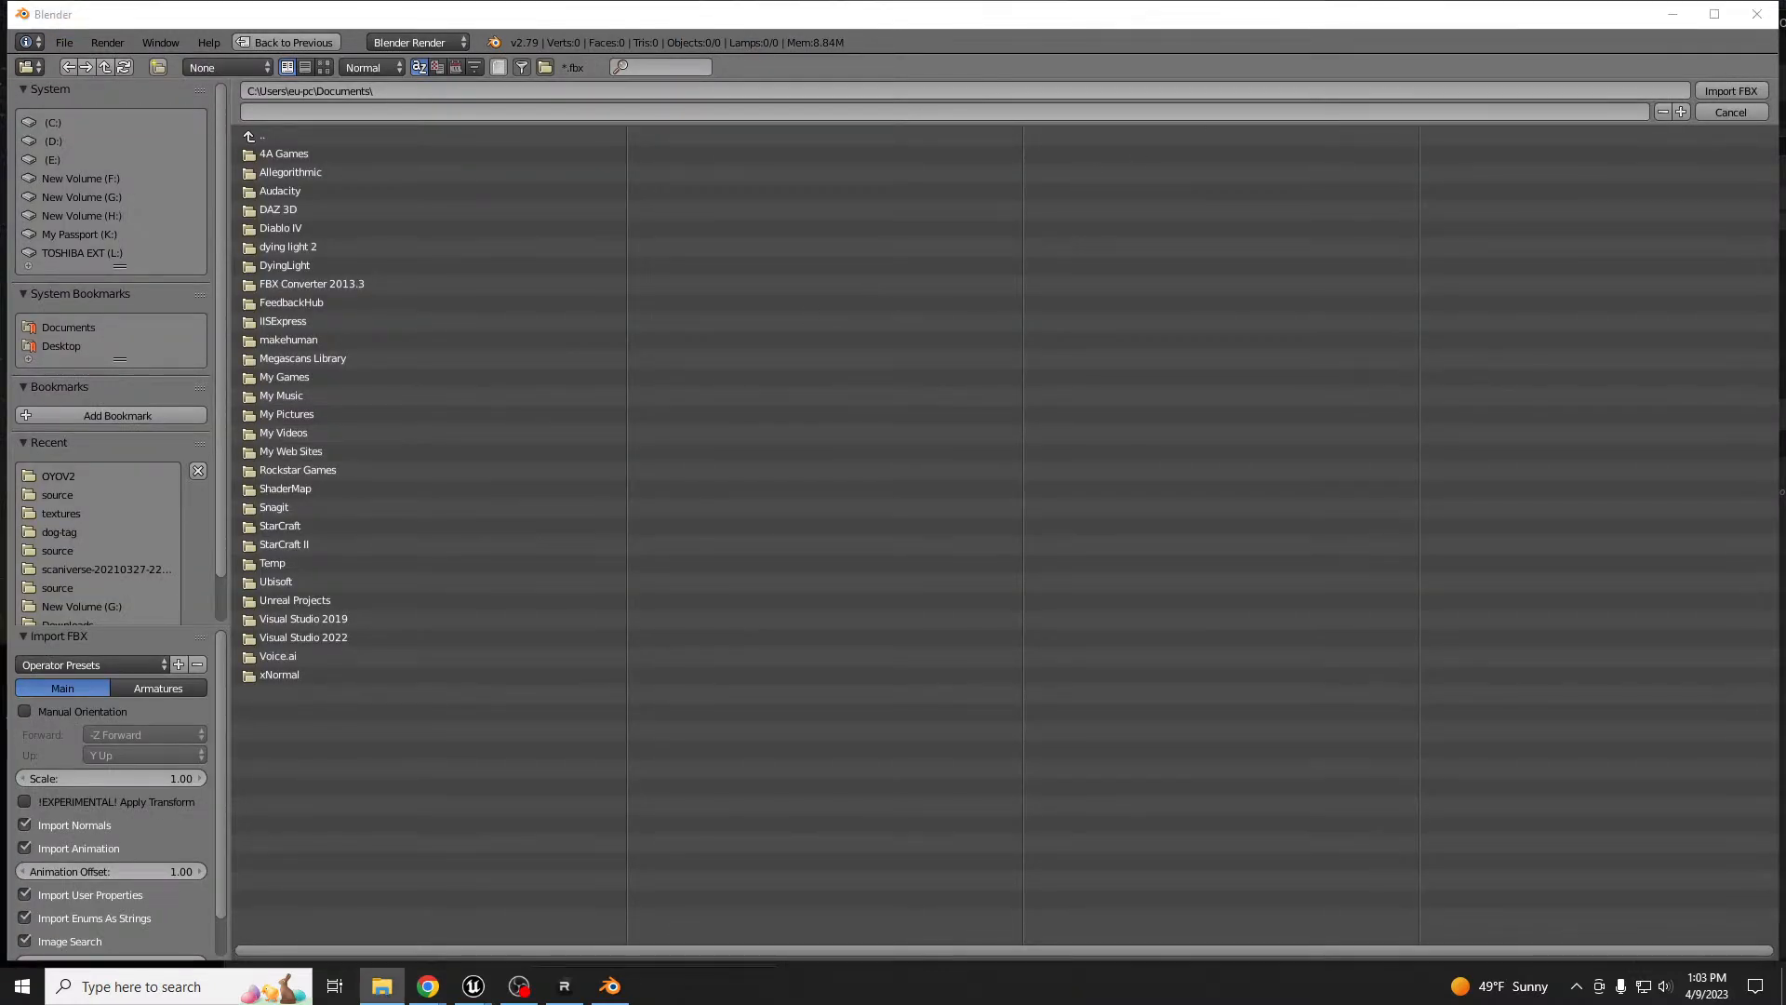
pyautogui.click(1135, 92)
pyautogui.write('F:\\ON_yOUR_OWN ASSETS\\SKETCHFAB\\mobile-home\\source\\')
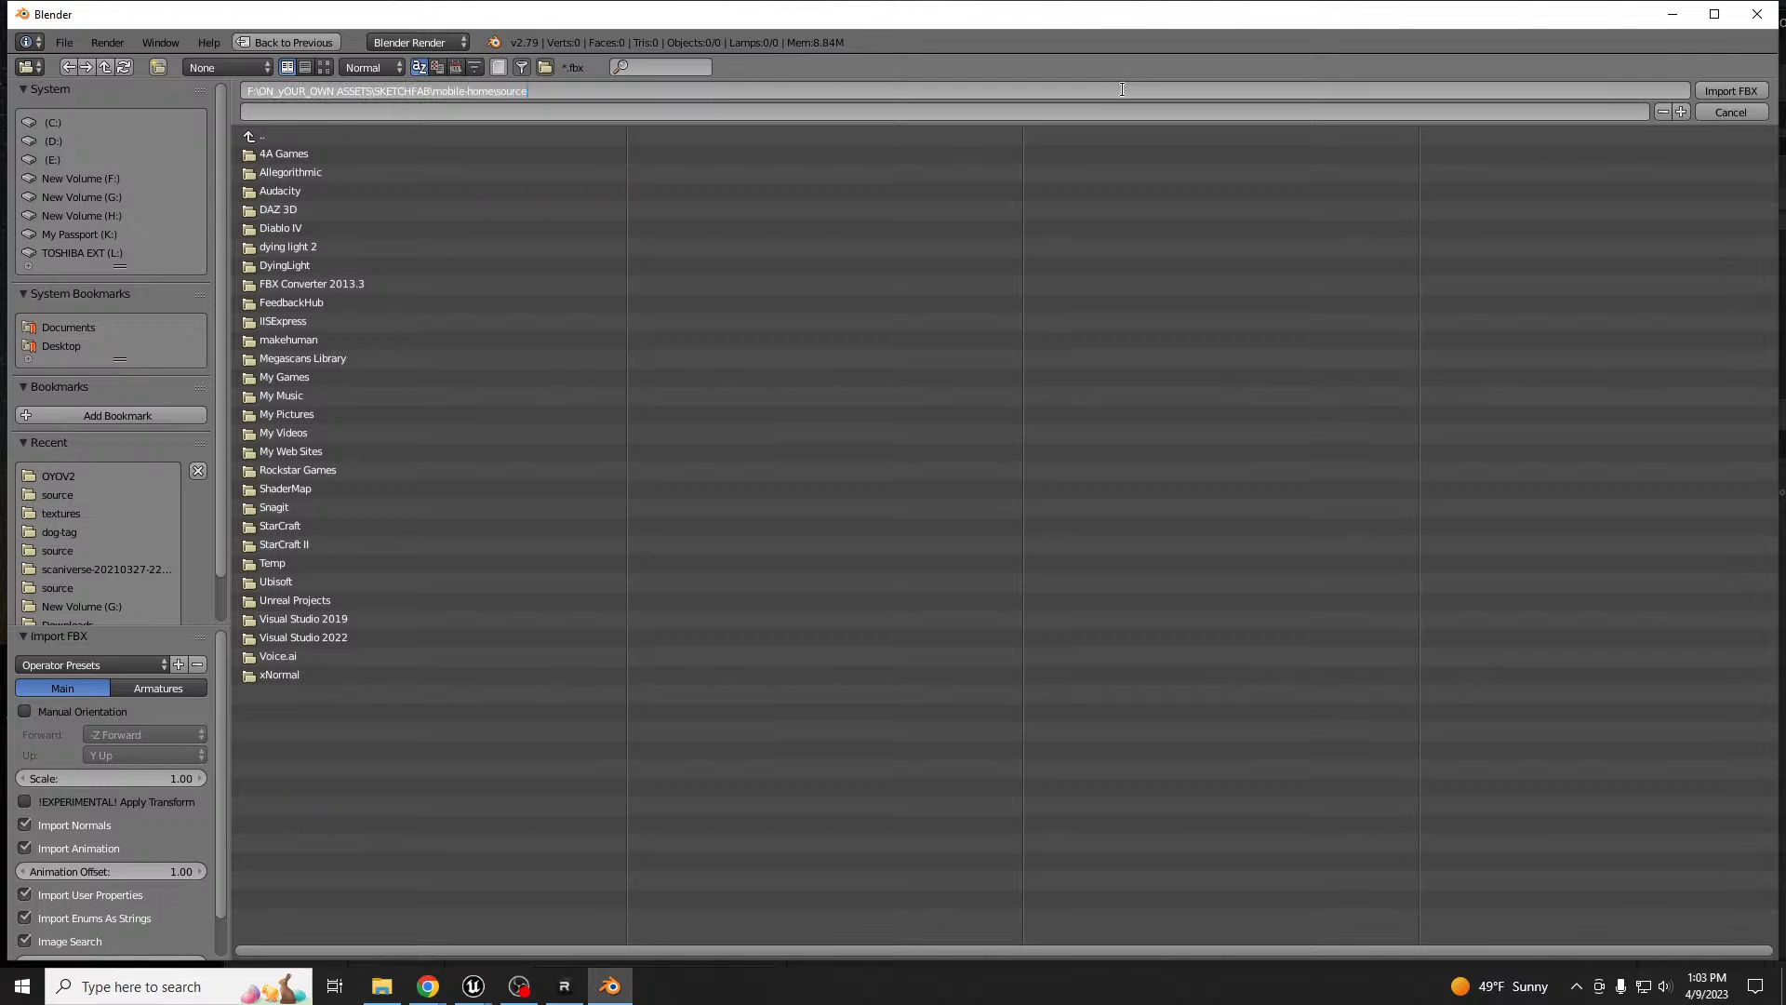
pyautogui.press('Return')
pyautogui.click(307, 154)
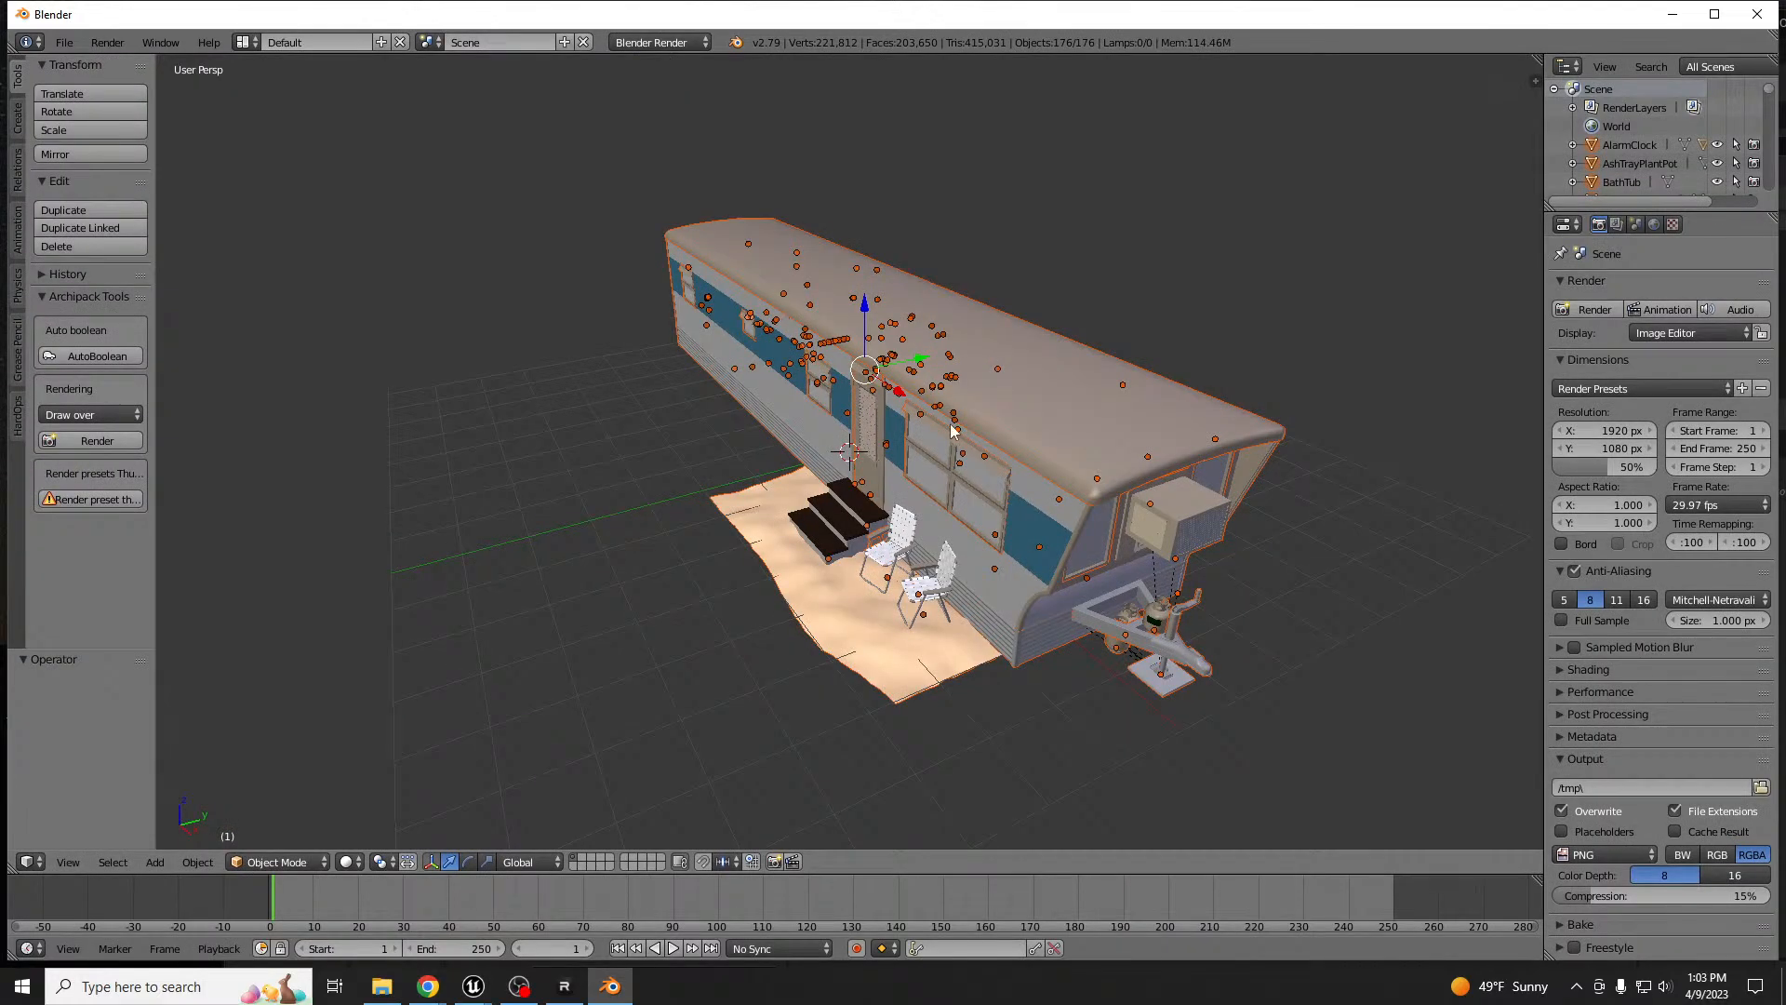
# - Enlarge the outliner and check the UV maps of the trailer's roof panel and interior body
pyautogui.moveTo(1097, 500); pyautogui.dragTo(1098, 495, button='middle')
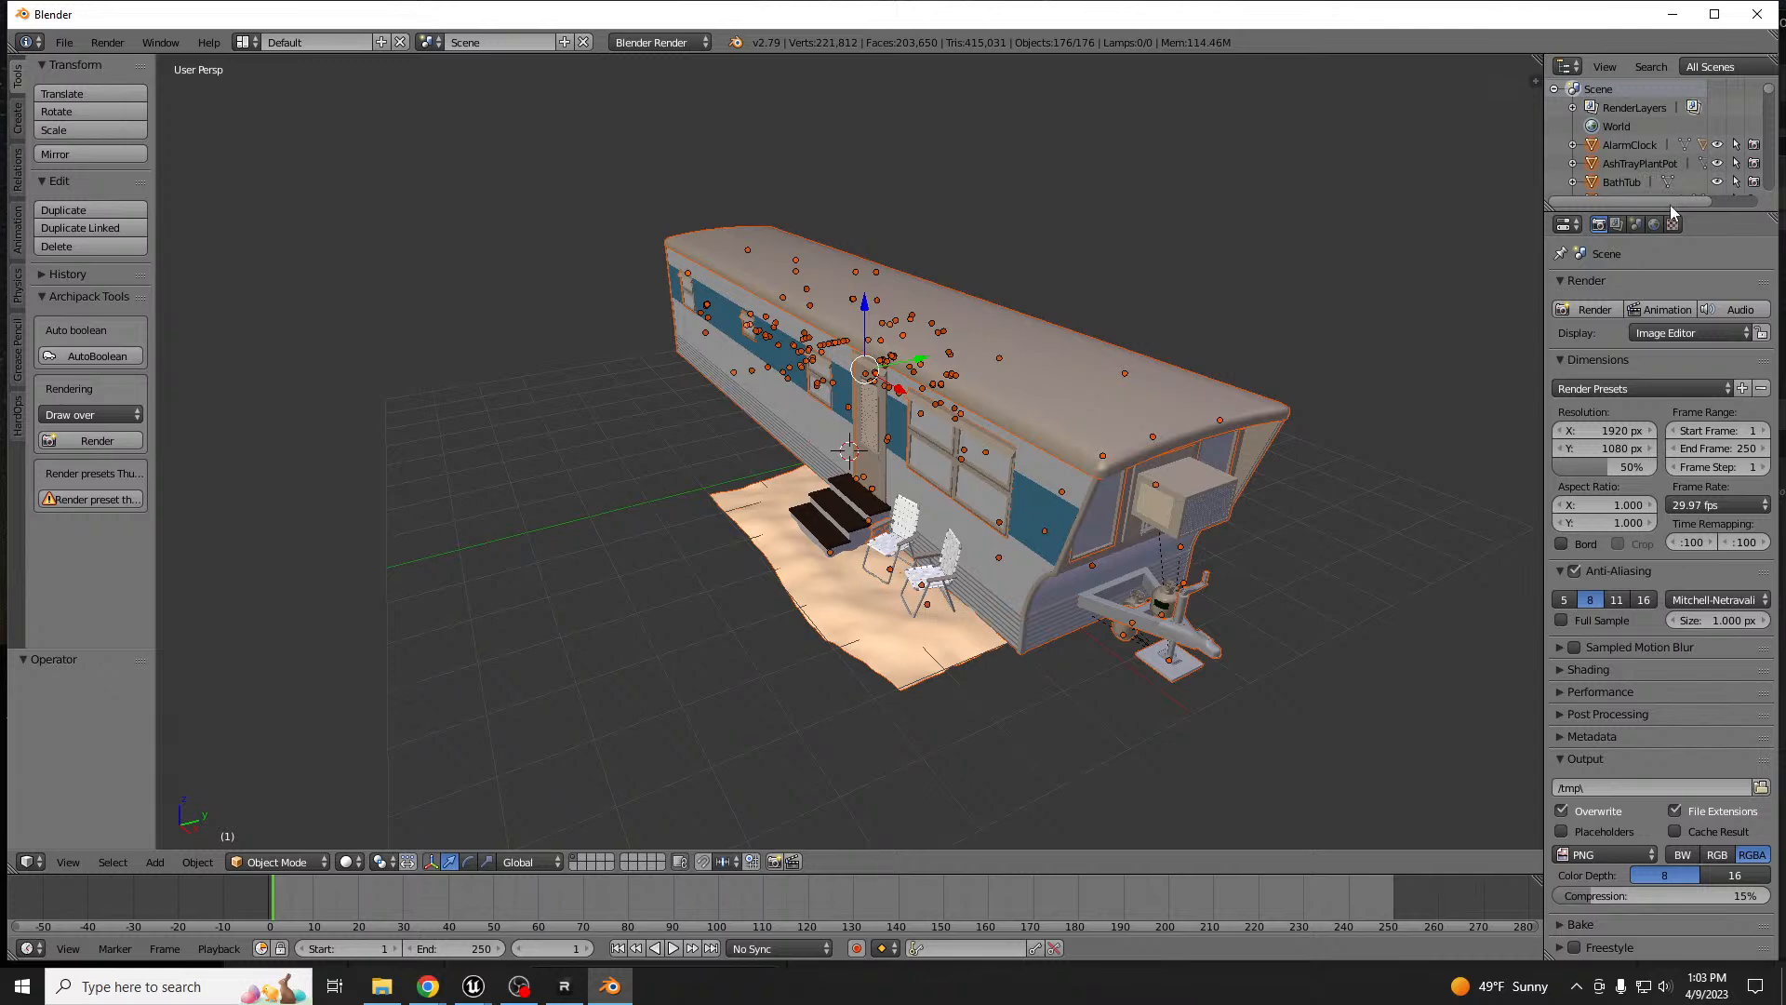
pyautogui.moveTo(1671, 210); pyautogui.dragTo(1662, 502)
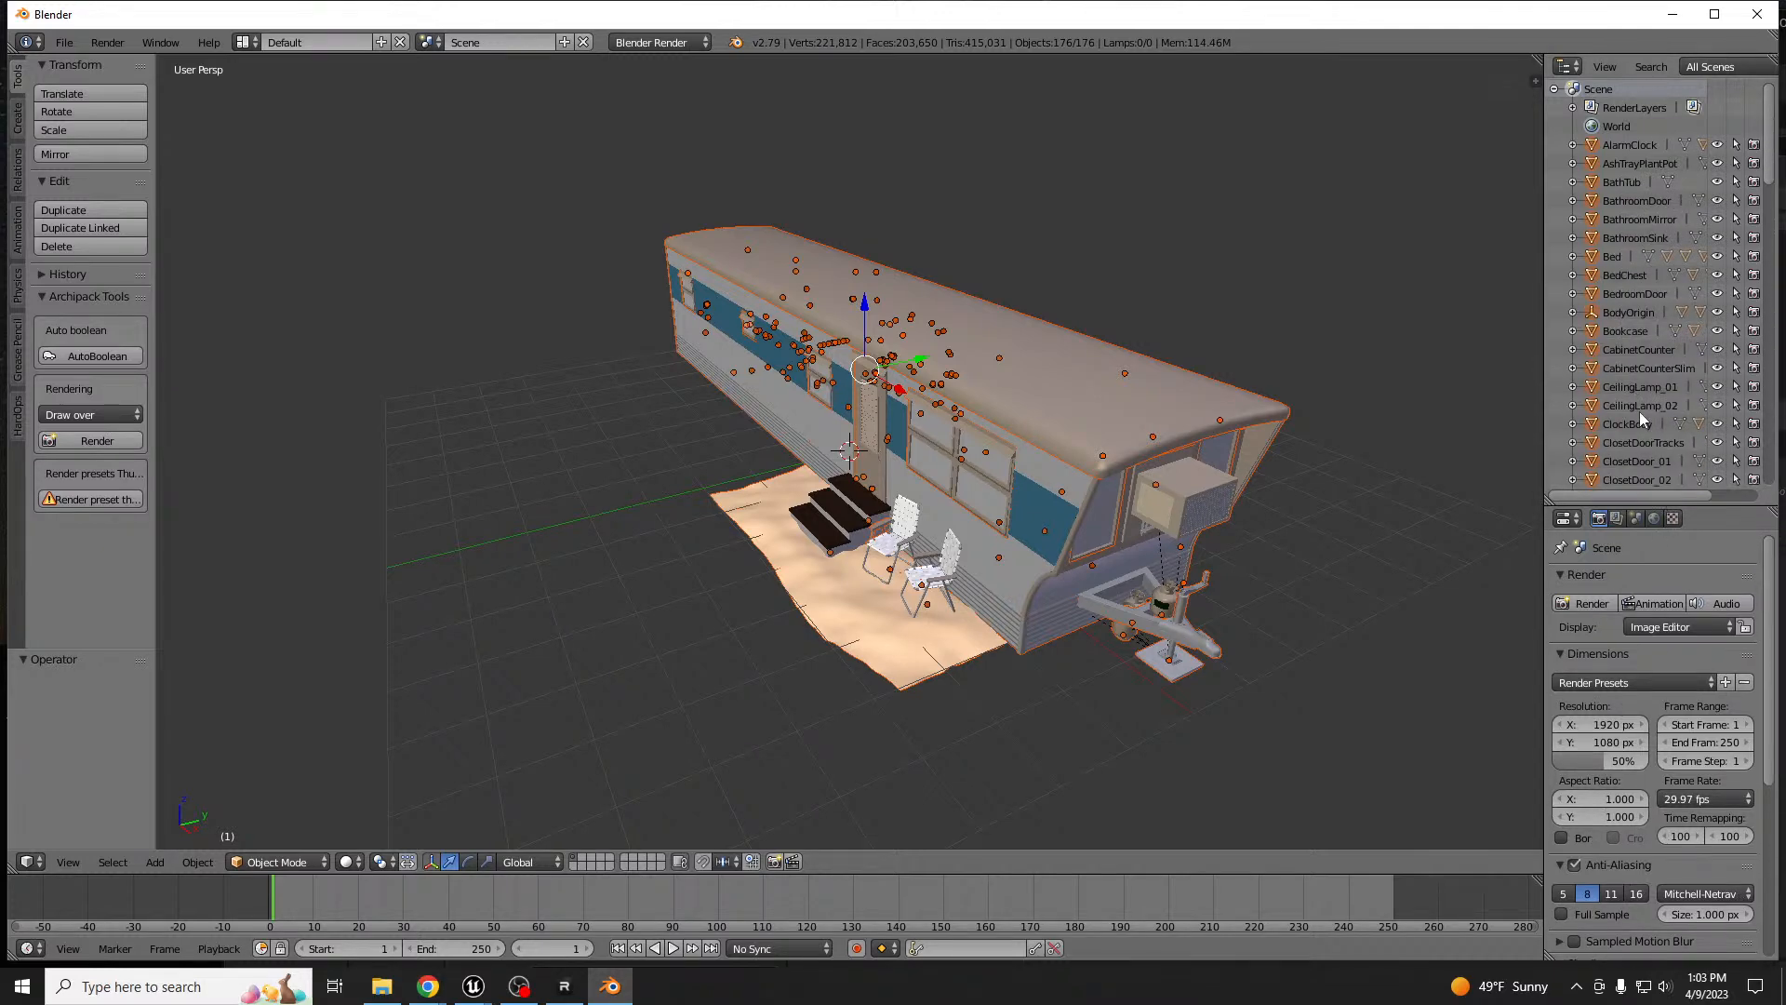
pyautogui.rightClick(1120, 467)
pyautogui.scroll(1, 1120, 467)
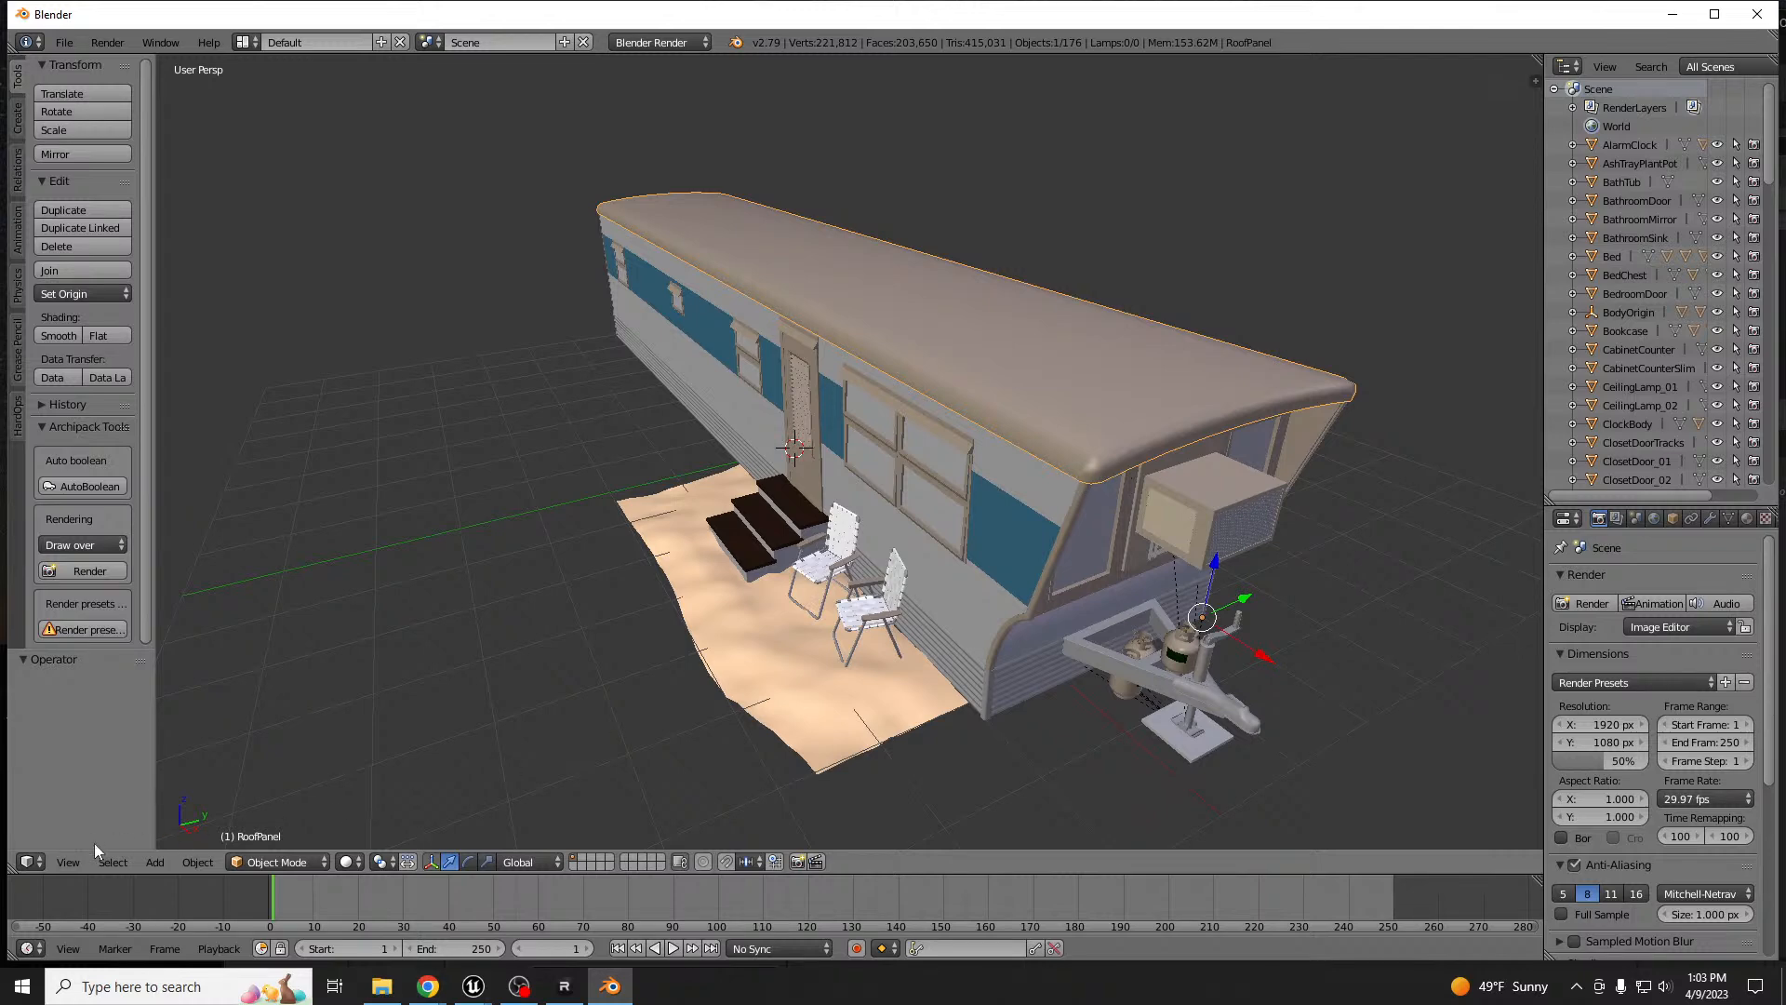
pyautogui.click(1729, 518)
pyautogui.scroll(-2, 1677, 745)
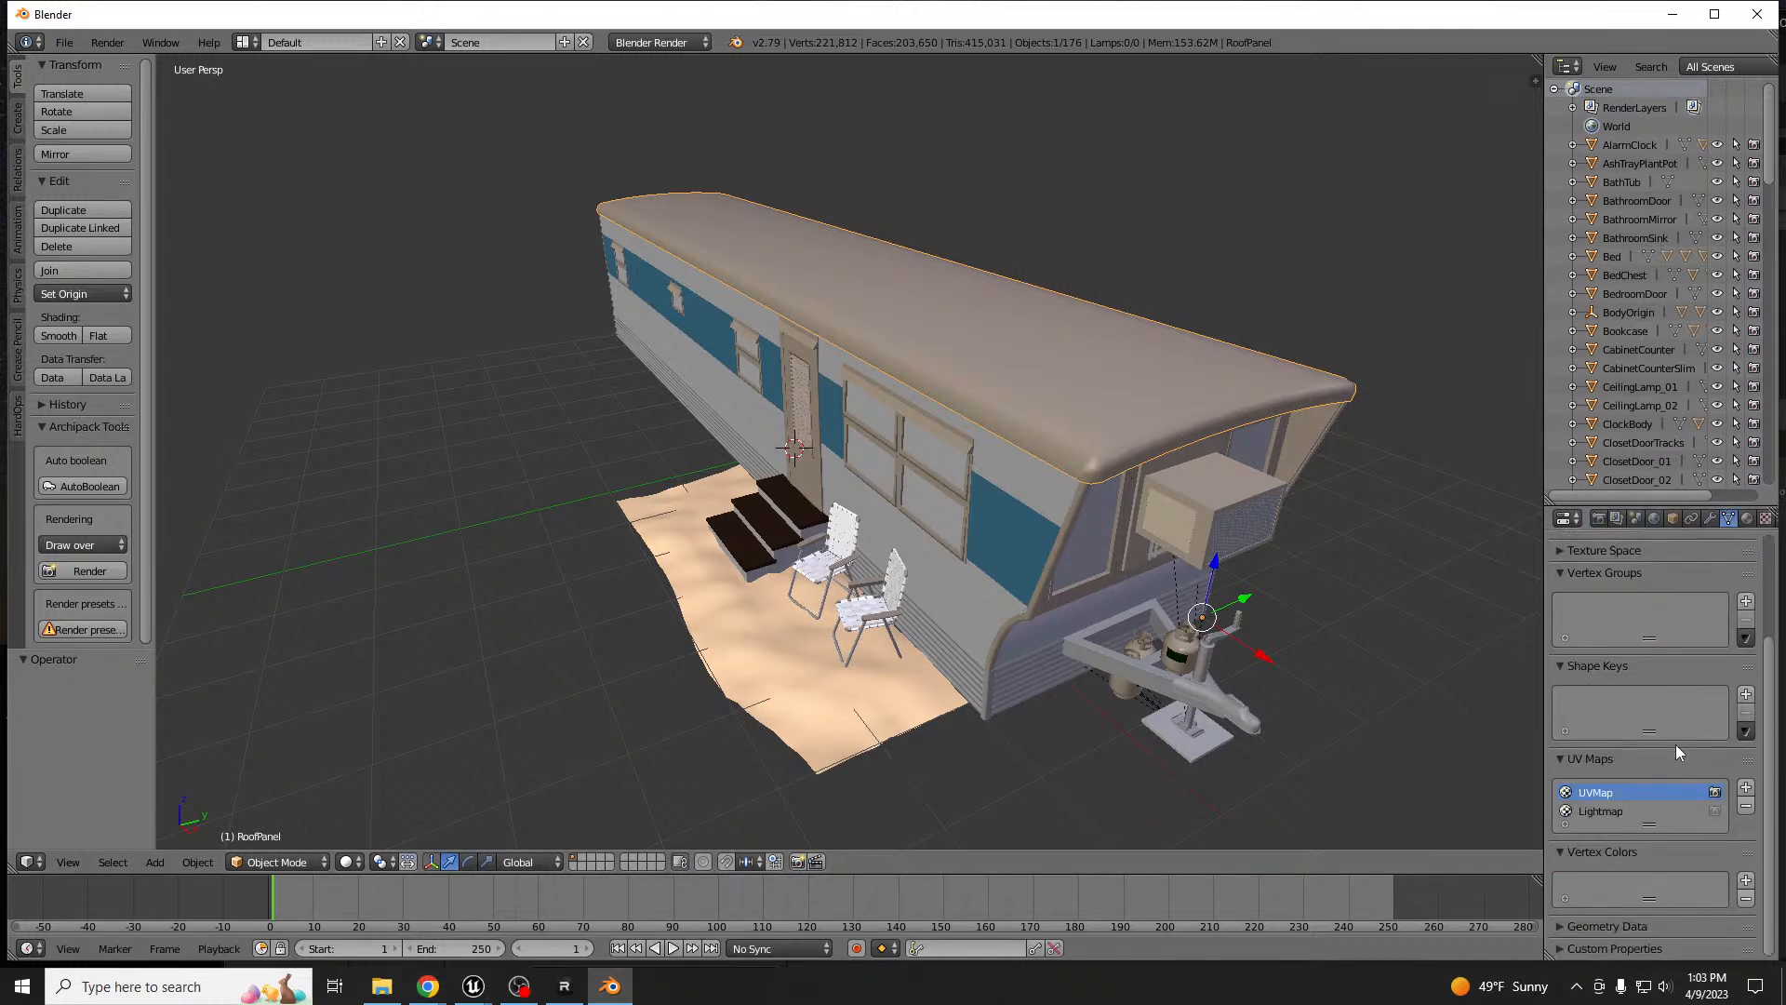
pyautogui.rightClick(1063, 521)
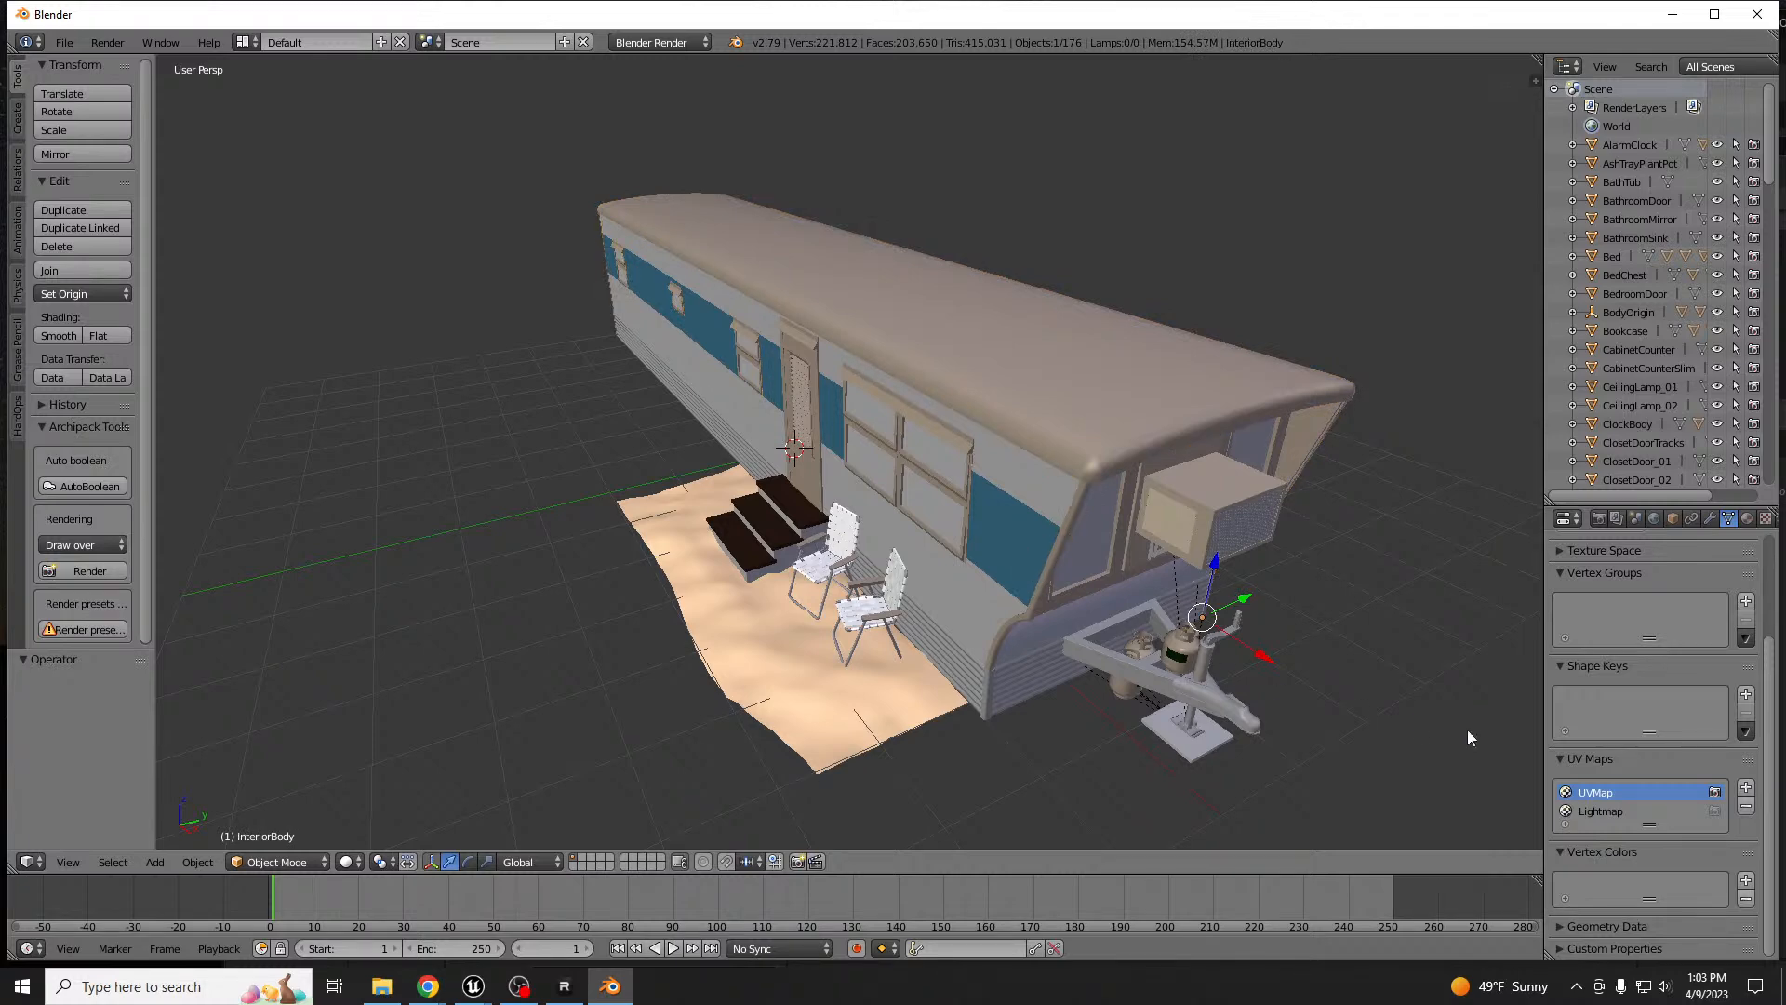
# - Select the trailer's exterior body and check its extent in wireframe display
pyautogui.rightClick(1012, 621)
pyautogui.press('z')
pyautogui.press('z')
pyautogui.moveTo(852, 333); pyautogui.dragTo(1074, 443, button='middle')
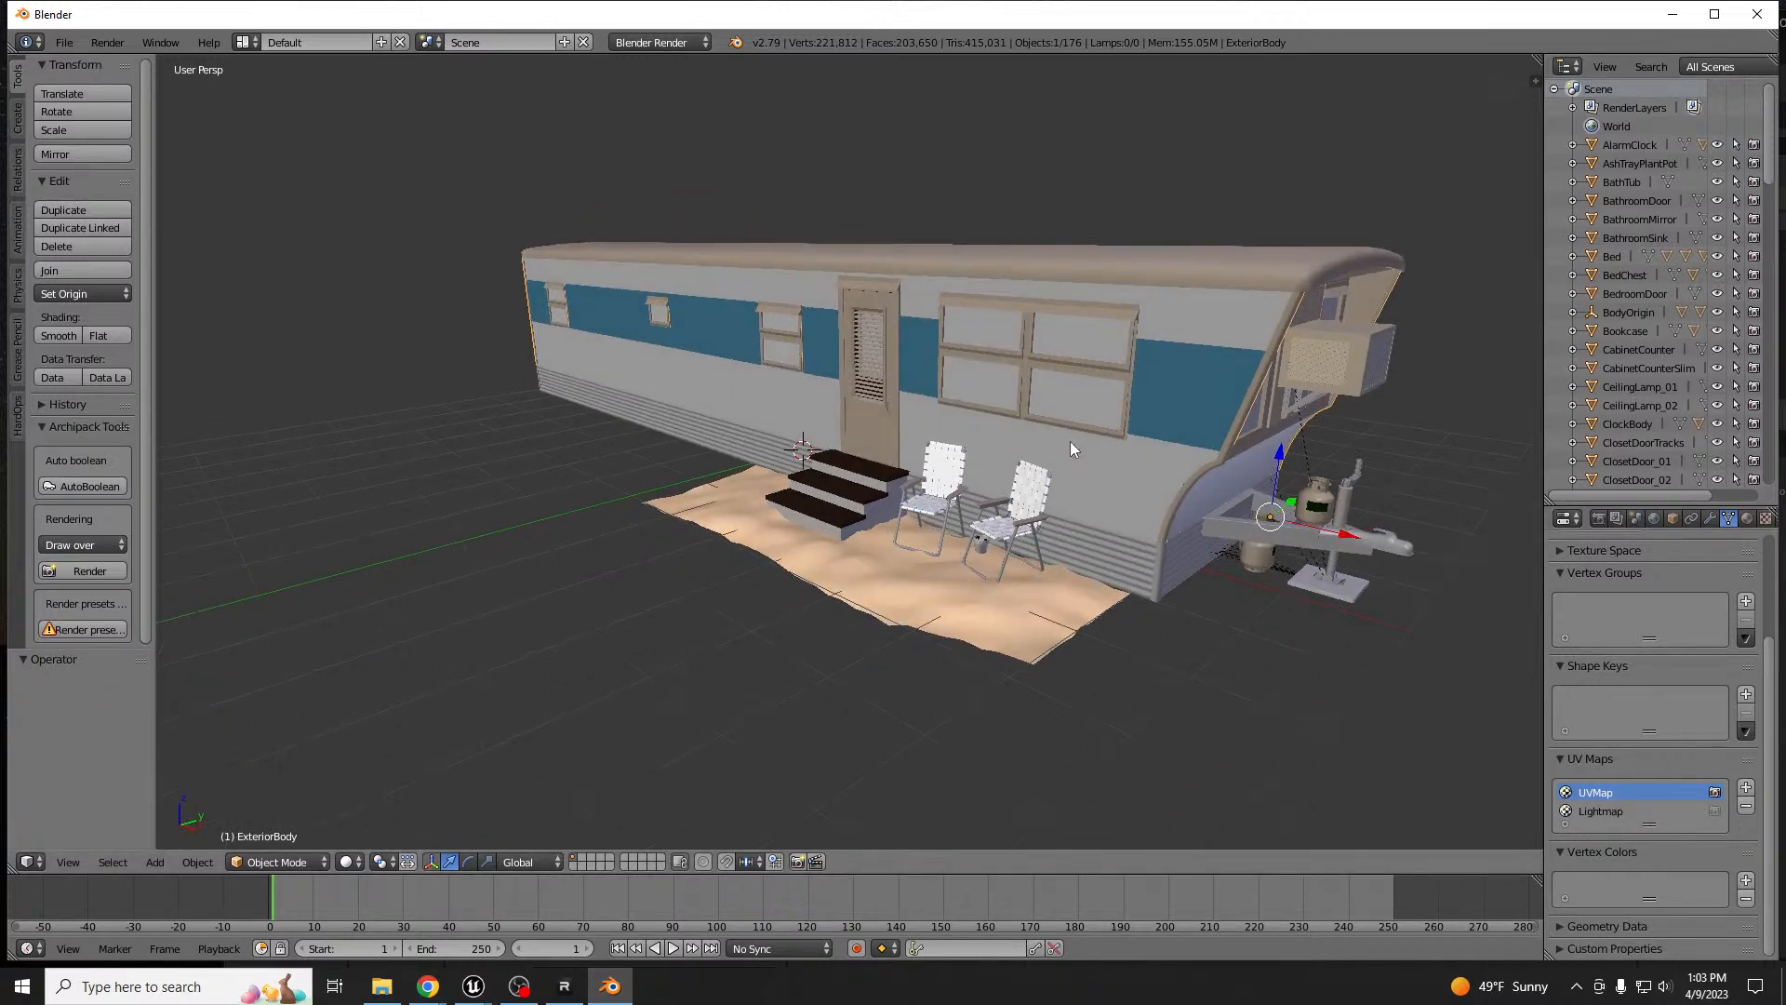
pyautogui.scroll(5, 875, 449)
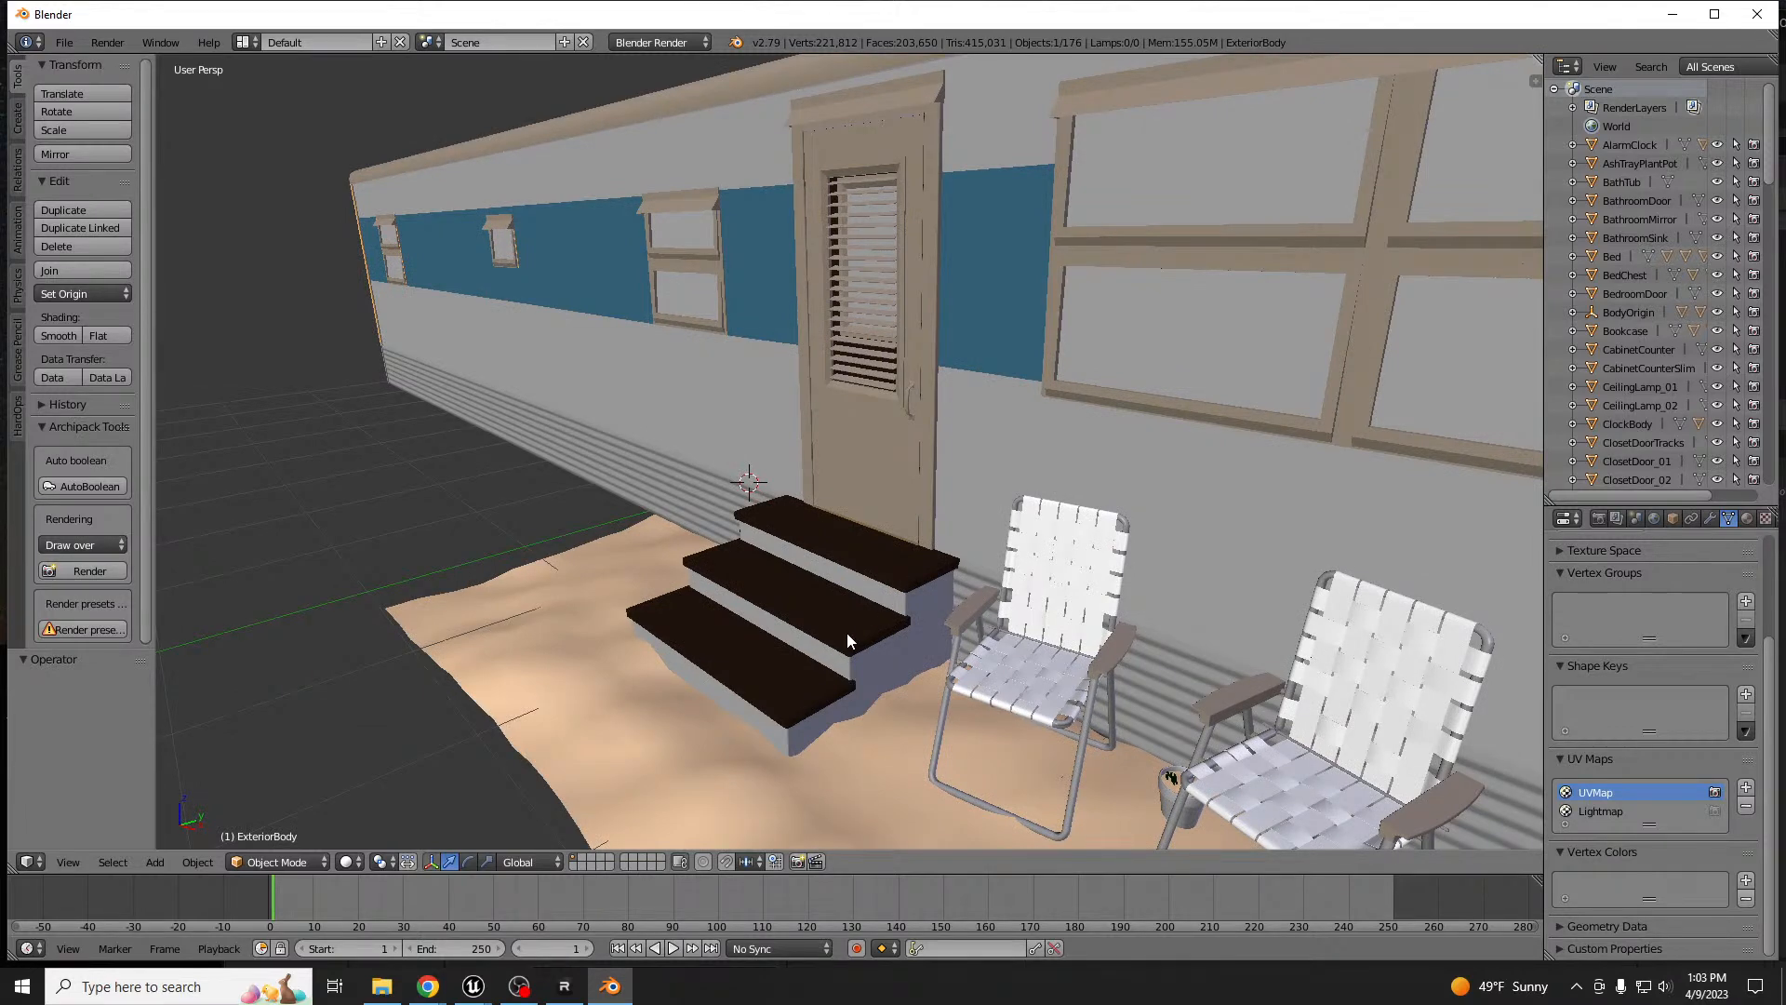
# - Examine the entry door area, reselect the exterior body, and compare it in wireframe and solid display
pyautogui.rightClick(879, 455)
pyautogui.moveTo(944, 406); pyautogui.dragTo(957, 460, button='middle')
pyautogui.rightClick(956, 460)
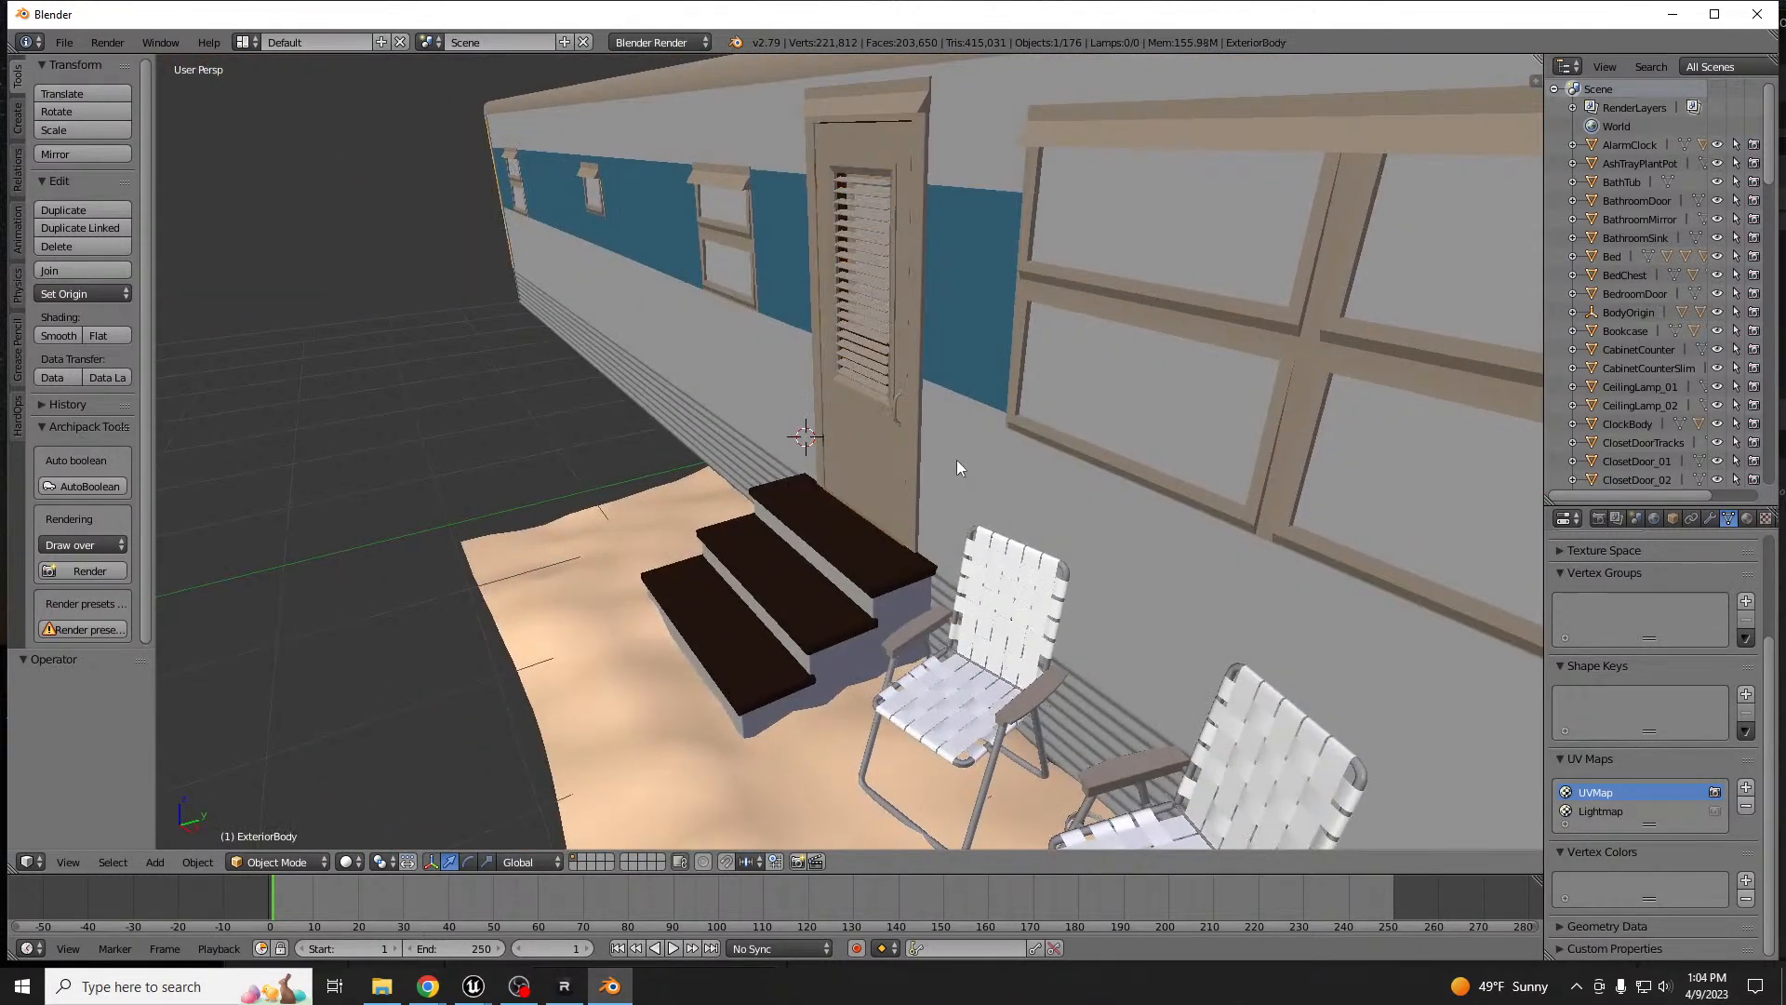
pyautogui.press('z')
pyautogui.press('z')
# - Add the large four-pane window frame beside the door to the exterior body selection and check both in wireframe
pyautogui.scroll(-4, 936, 497)
pyautogui.scroll(2, 1332, 534)
pyautogui.scroll(3, 1321, 523)
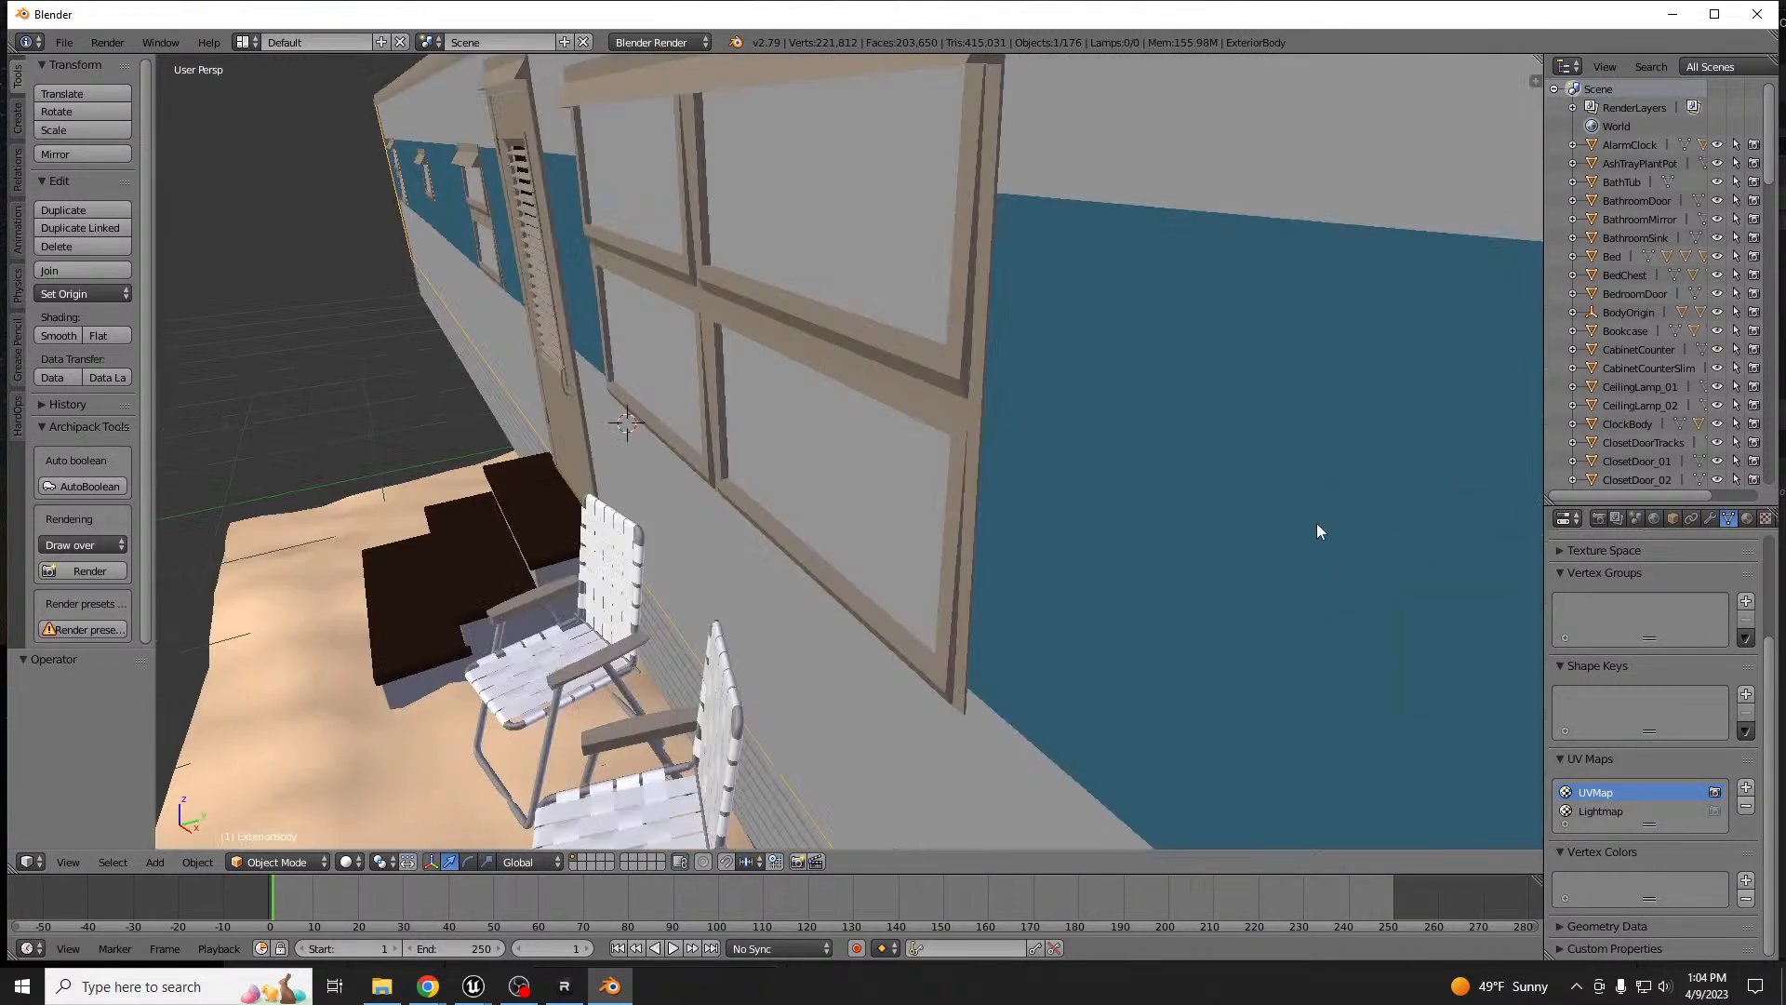
pyautogui.scroll(-1, 1022, 453)
pyautogui.scroll(-1, 975, 416)
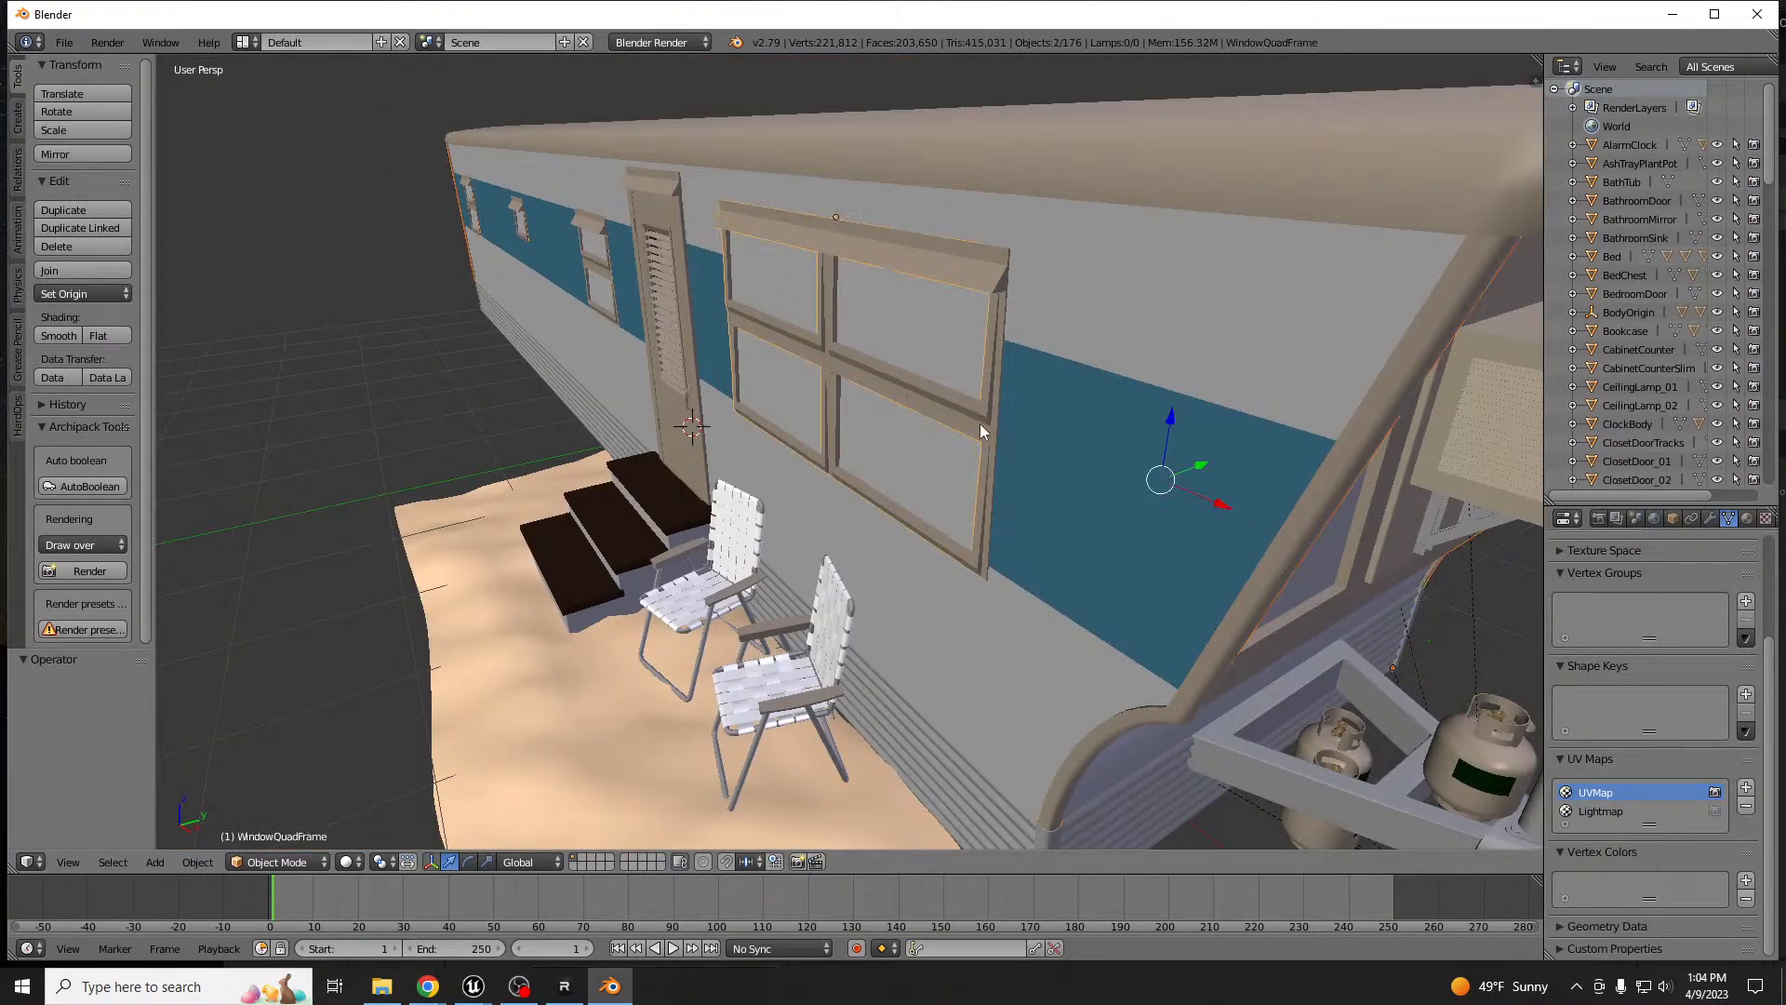
pyautogui.keyDown('shift'); pyautogui.rightClick(1012, 453); pyautogui.keyUp('shift')
pyautogui.press('z')
pyautogui.press('z')
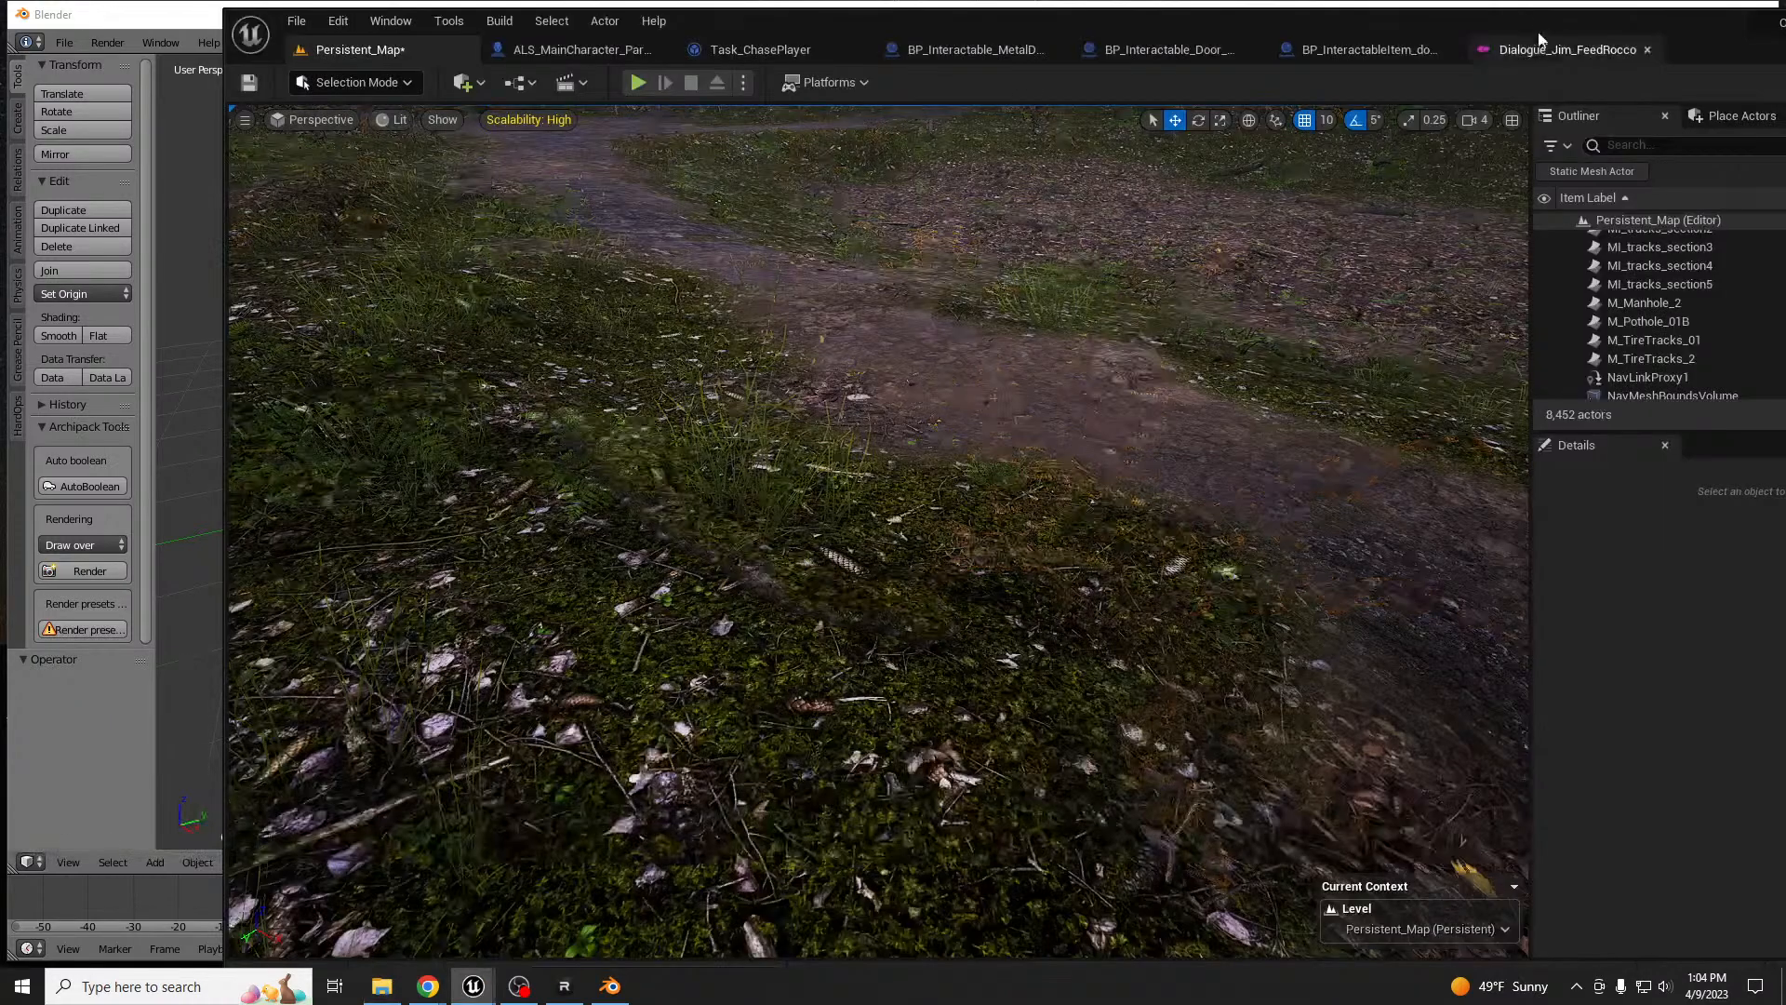
# - Maximize the Unreal Editor window, switch back to Blender, and add the trailer's corrugated skirt to the selection
pyautogui.moveTo(1491, 24); pyautogui.dragTo(1345, 1)
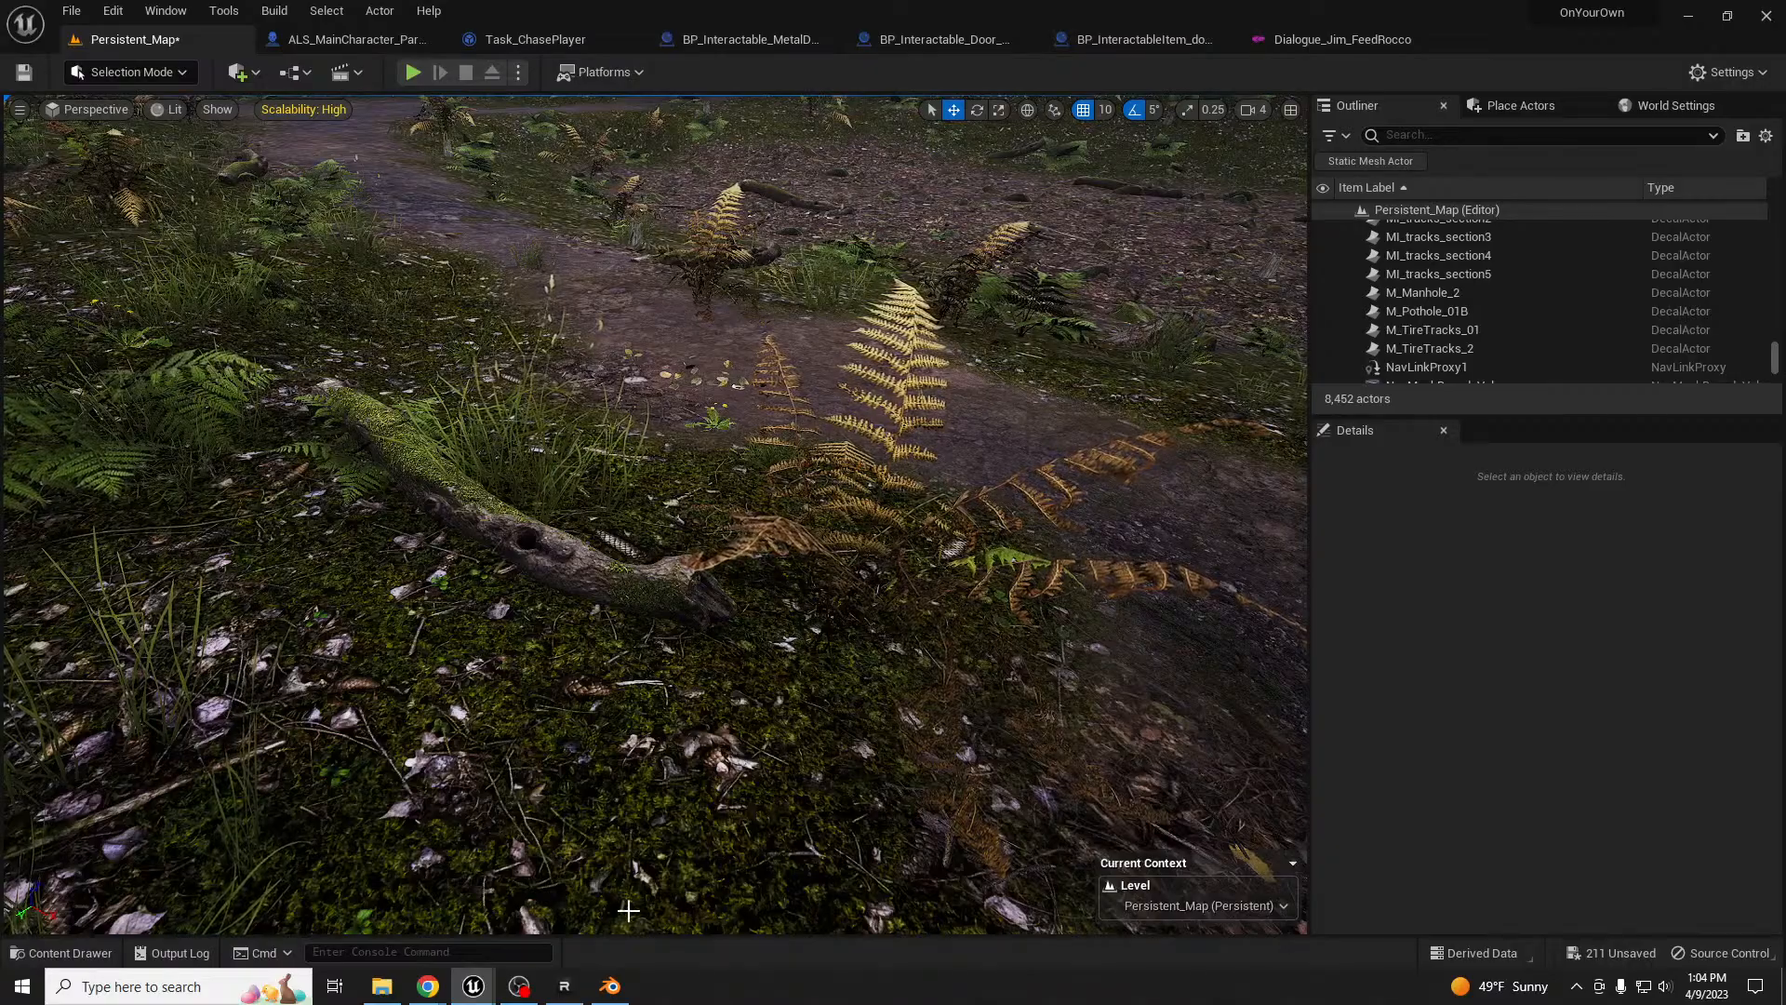
pyautogui.click(610, 986)
pyautogui.moveTo(904, 448); pyautogui.dragTo(951, 460, button='middle')
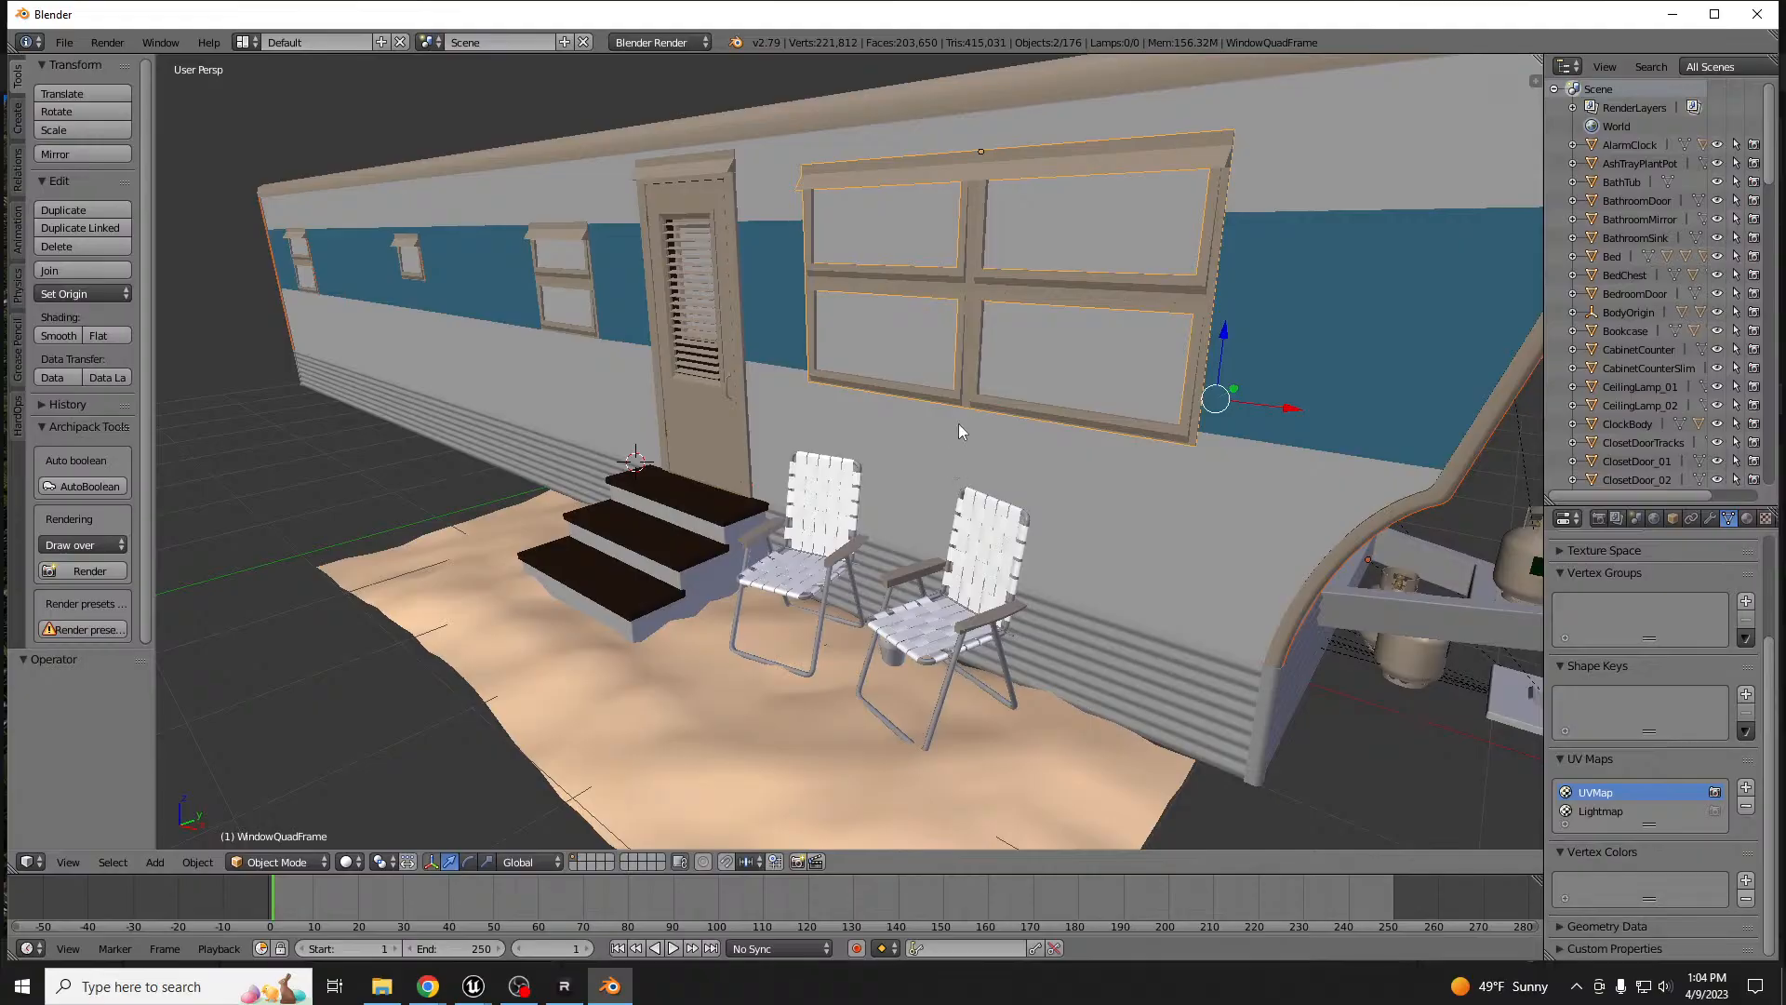
pyautogui.keyDown('shift'); pyautogui.rightClick(1254, 696); pyautogui.keyUp('shift')
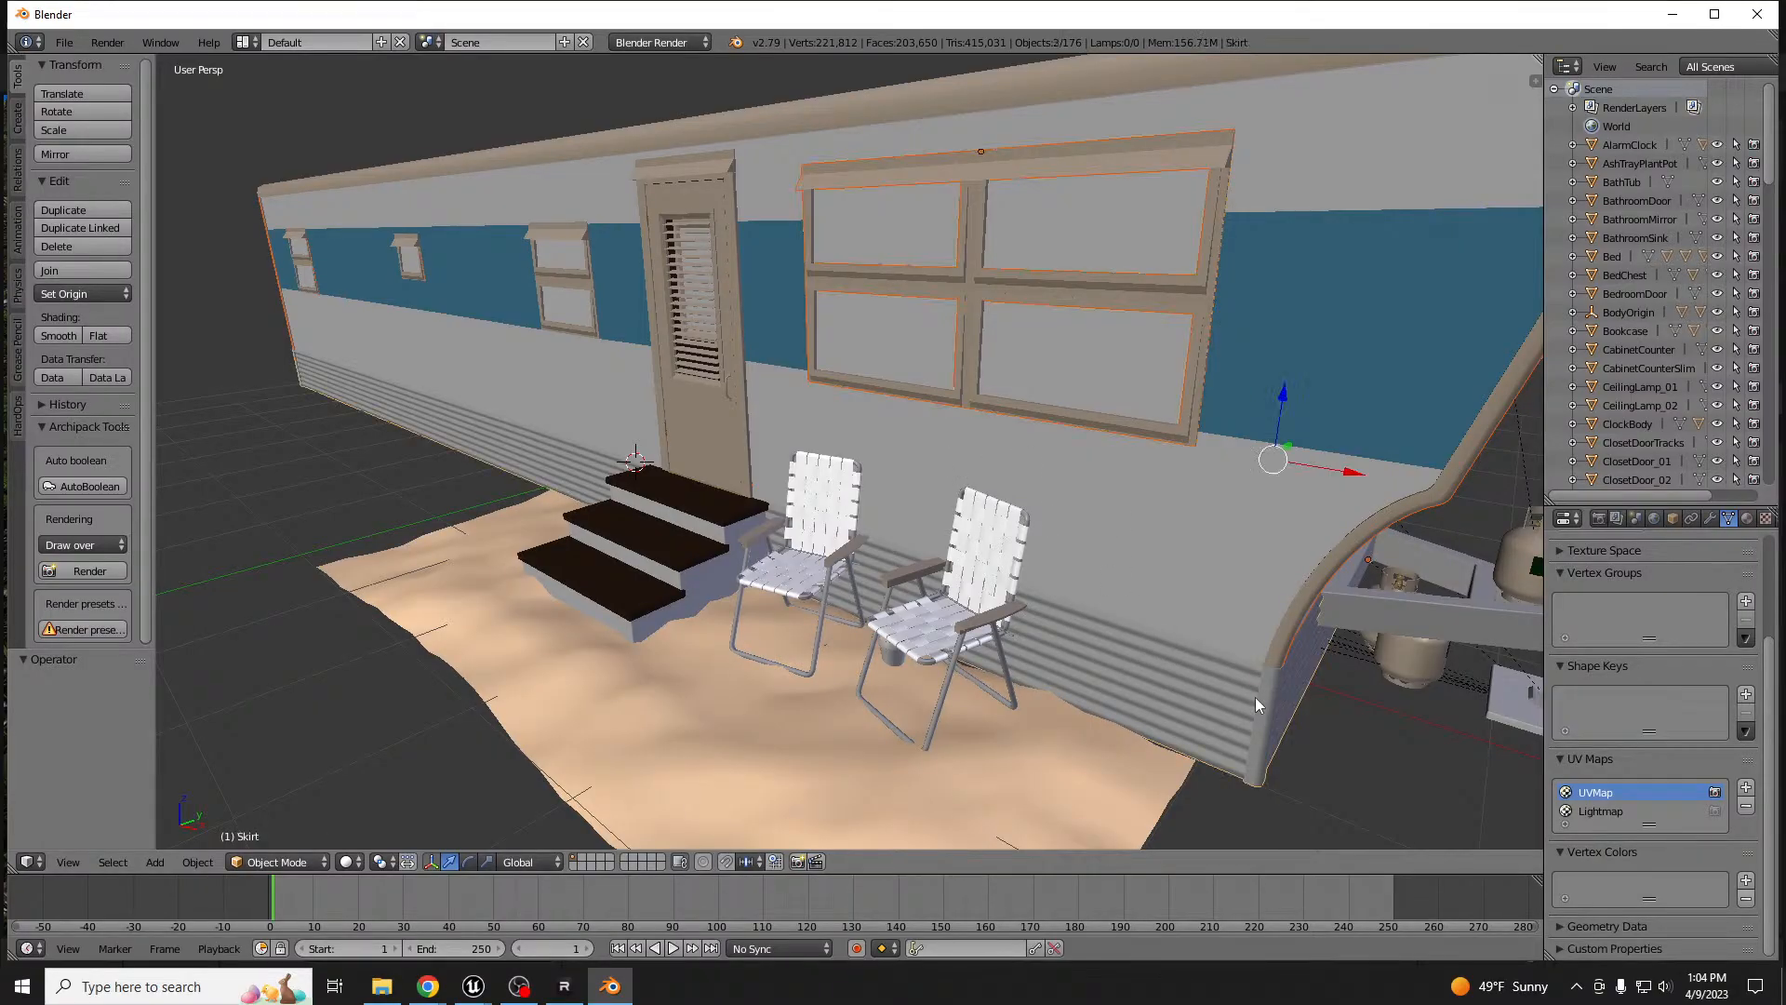
# - Add the roof panel to the selection and test which shell parts are selected with a cancelled move
pyautogui.press('z')
pyautogui.moveTo(1063, 611)
pyautogui.mouseDown(button='middle')
pyautogui.moveTo(1035, 592)
pyautogui.moveTo(1265, 627)
pyautogui.moveTo(967, 284)
pyautogui.mouseUp(button='middle')
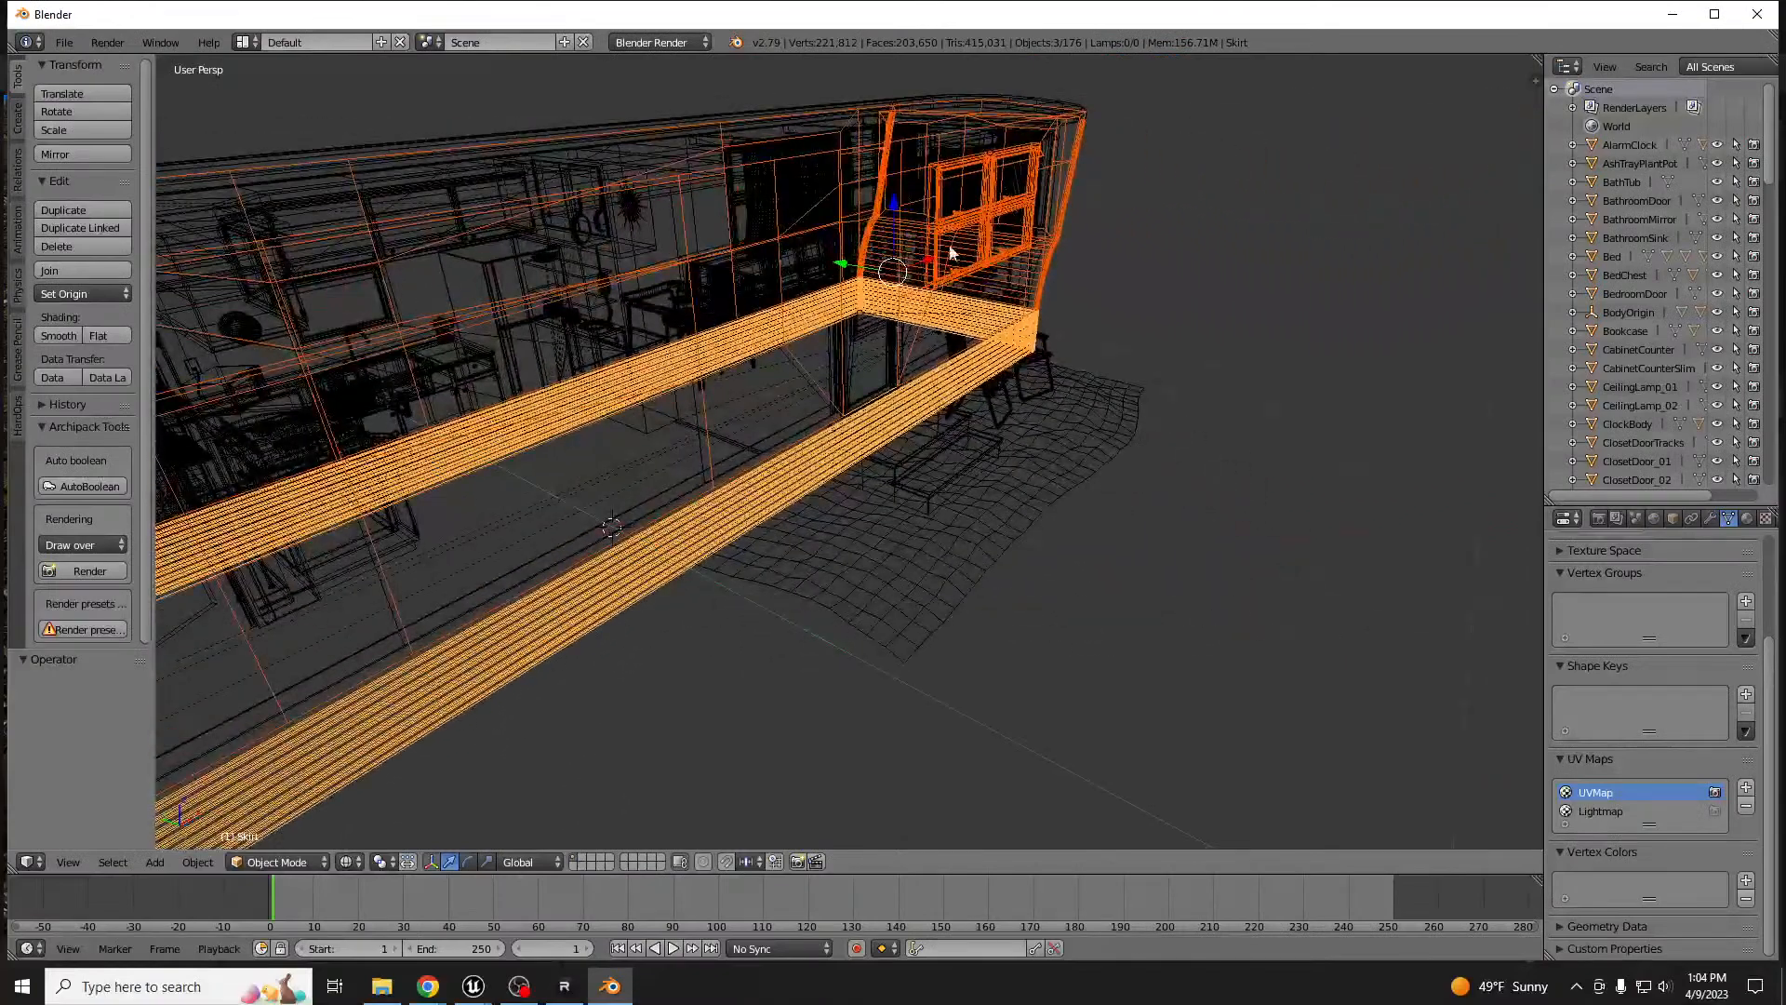
pyautogui.keyDown('shift'); pyautogui.rightClick(794, 131); pyautogui.keyUp('shift')
pyautogui.press('z')
pyautogui.moveTo(793, 137); pyautogui.dragTo(1068, 393, button='middle')
pyautogui.moveTo(813, 450); pyautogui.dragTo(582, 531, button='middle')
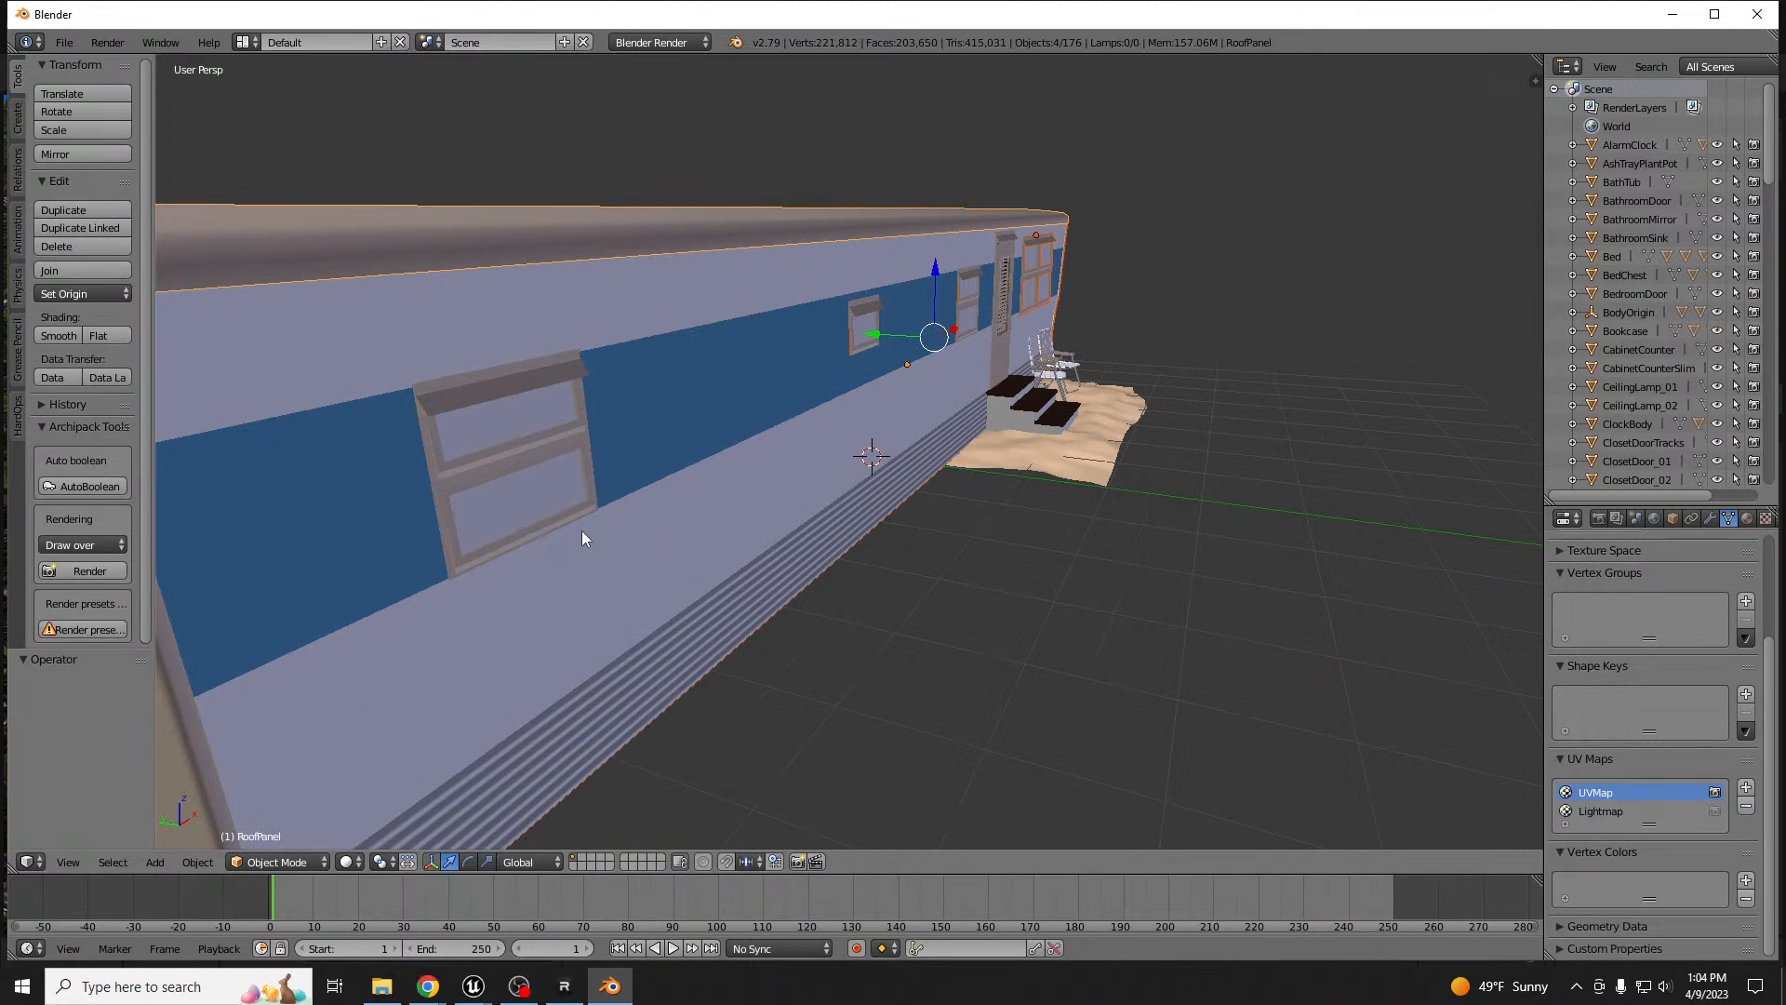
pyautogui.press('g')
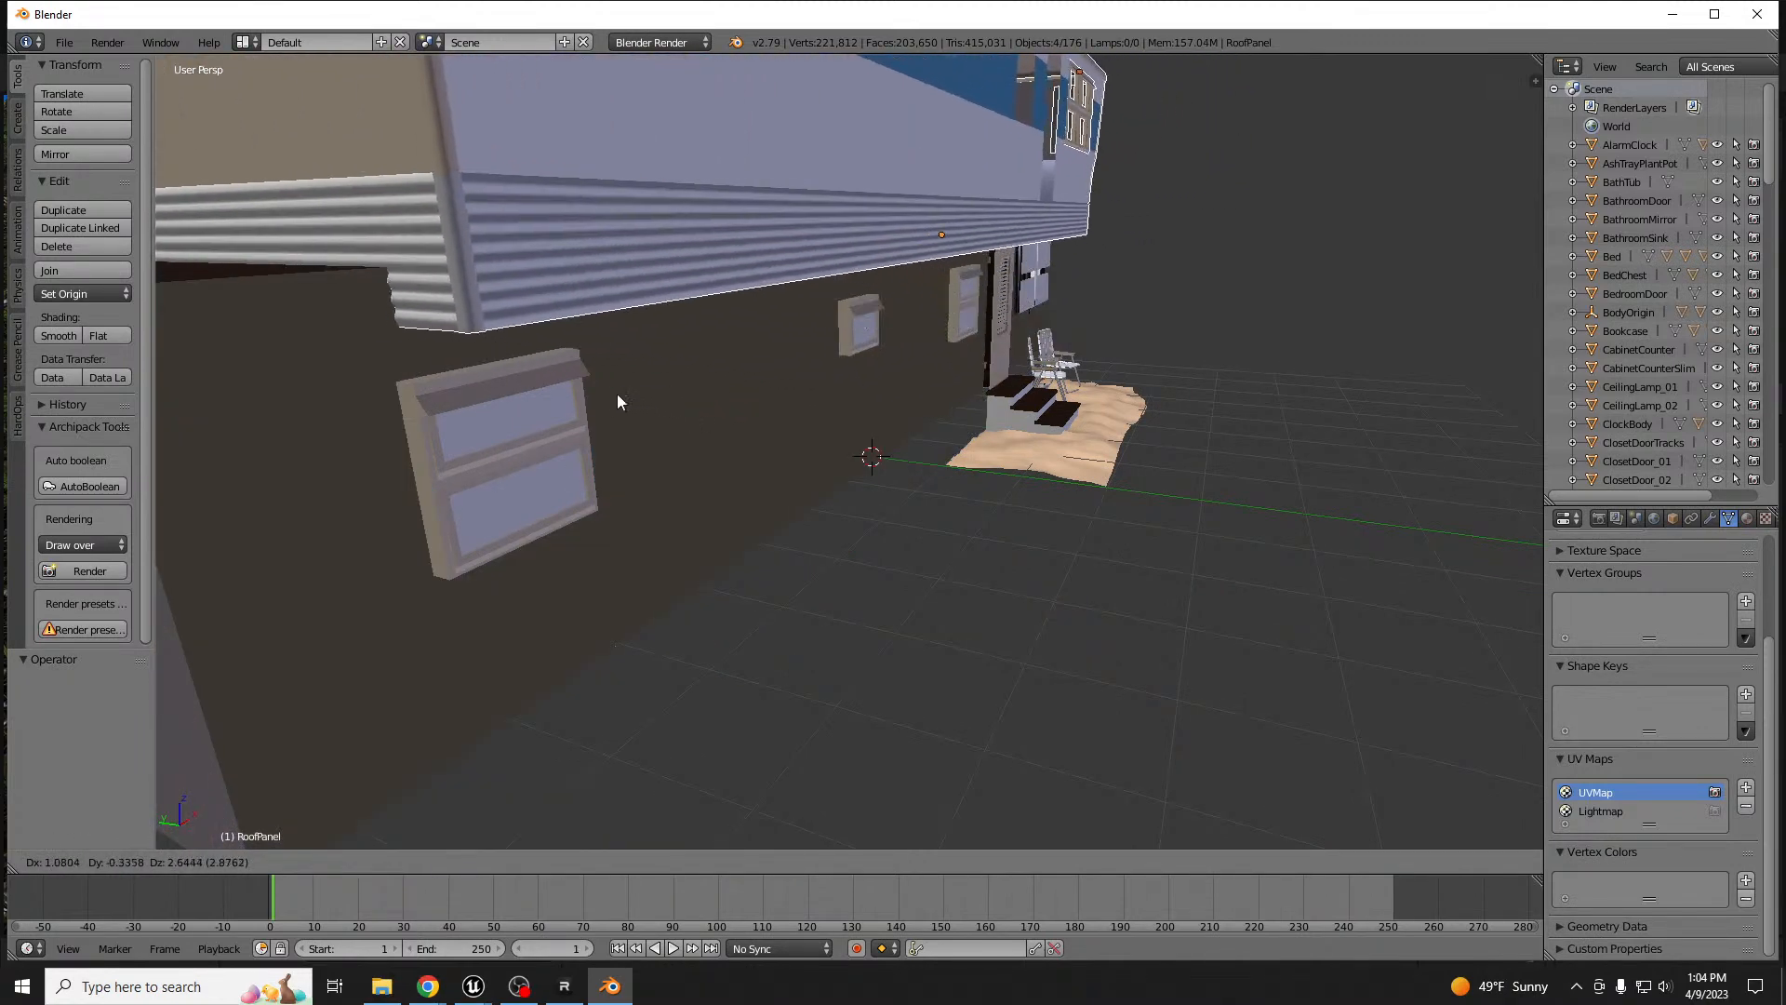
pyautogui.press('Escape')
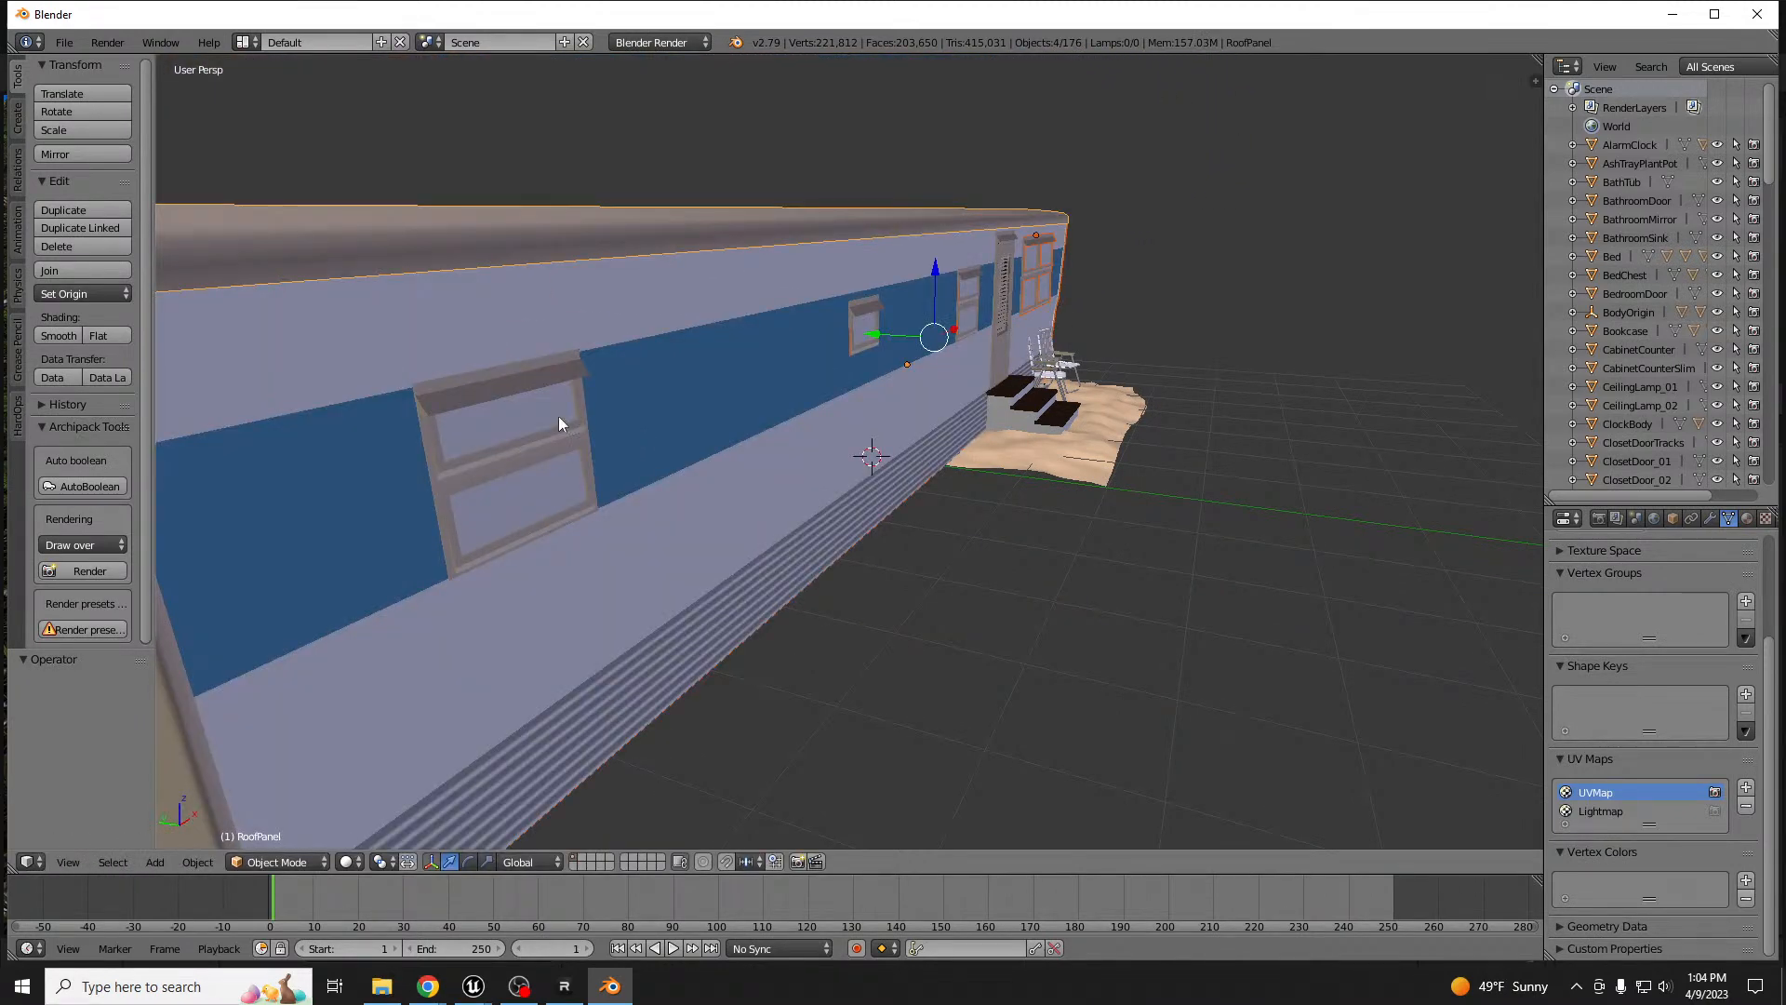
# - Add the two double window frames and the small window frame on the door side to the shell selection, checking in wireframe
pyautogui.keyDown('shift'); pyautogui.rightClick(501, 391); pyautogui.keyUp('shift')
pyautogui.press('x')
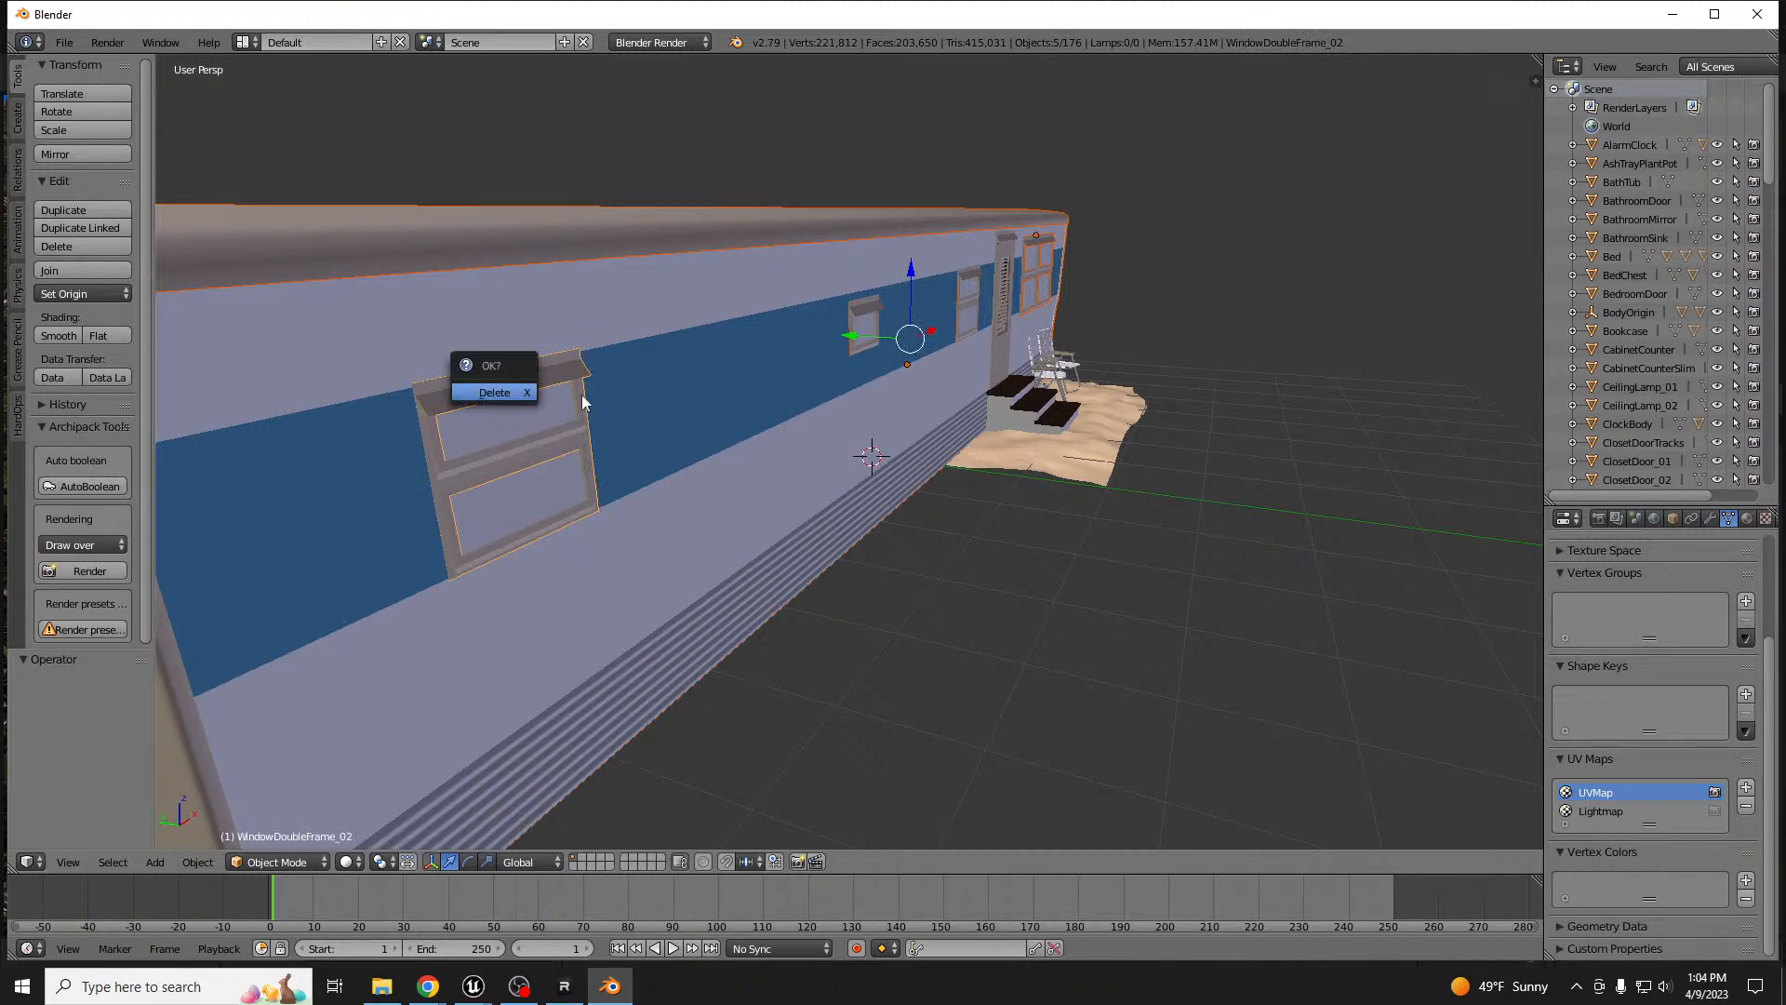
pyautogui.press('z')
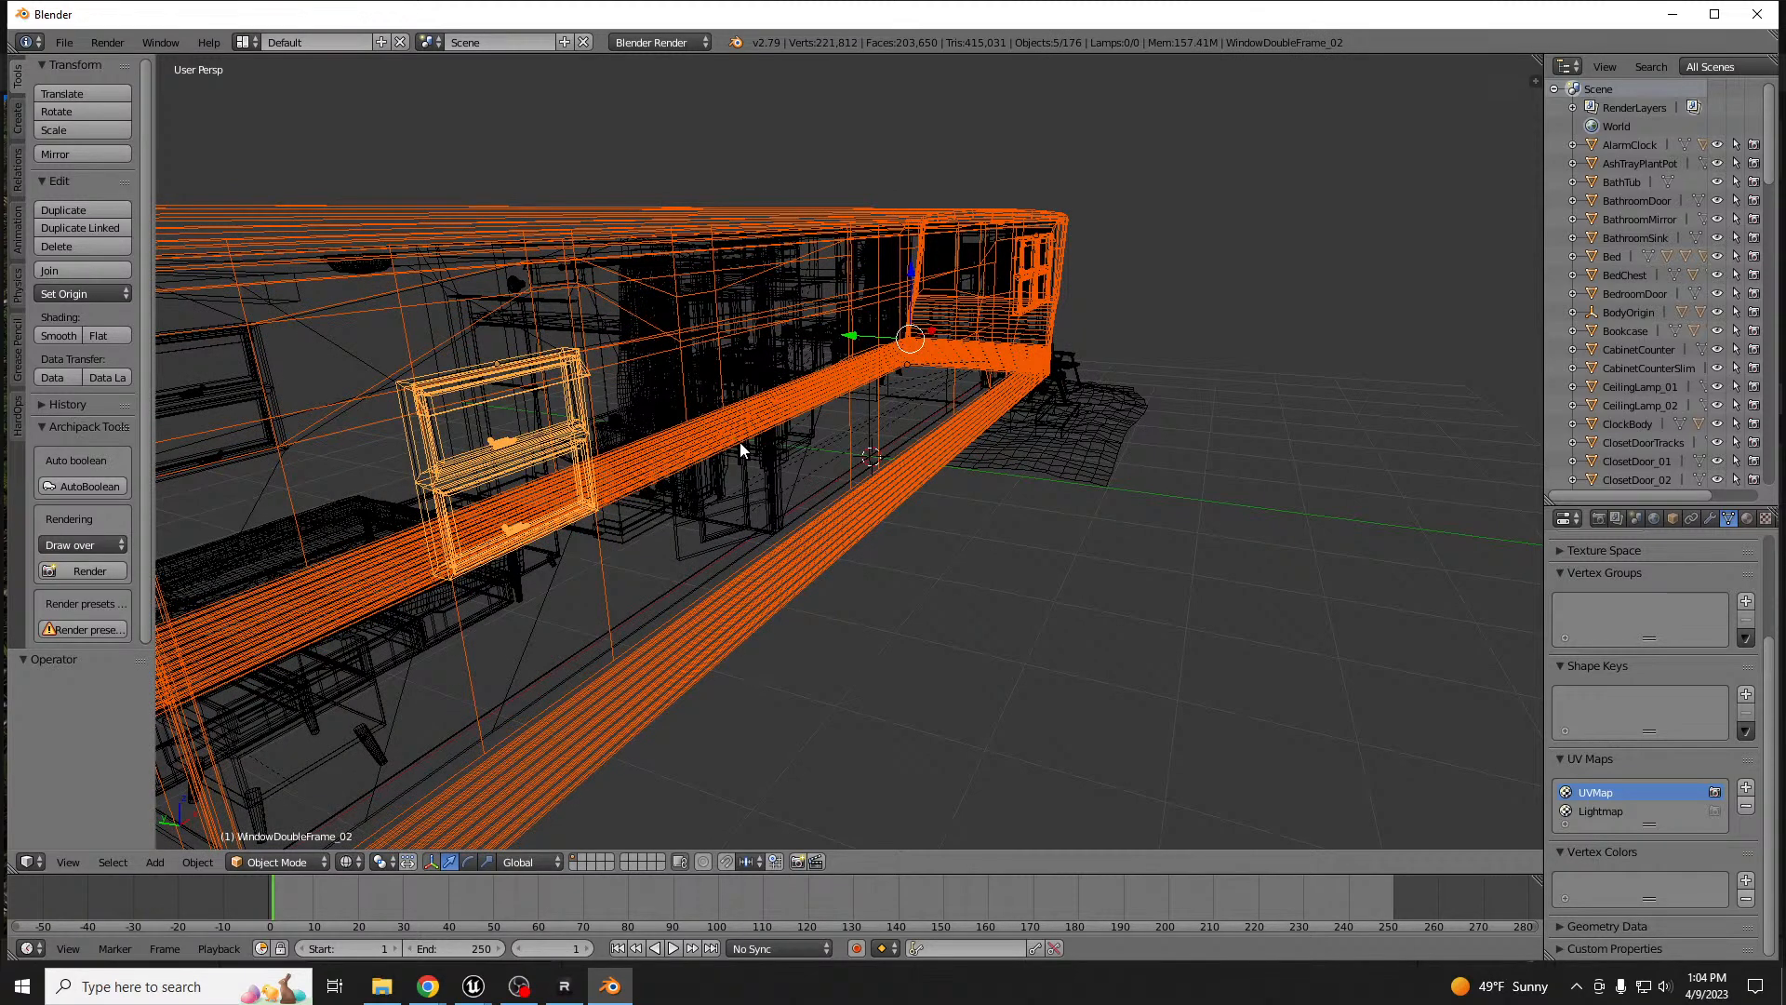
pyautogui.press('z')
pyautogui.moveTo(829, 450); pyautogui.dragTo(798, 450, button='middle')
pyautogui.keyDown('shift'); pyautogui.rightClick(808, 334); pyautogui.keyUp('shift')
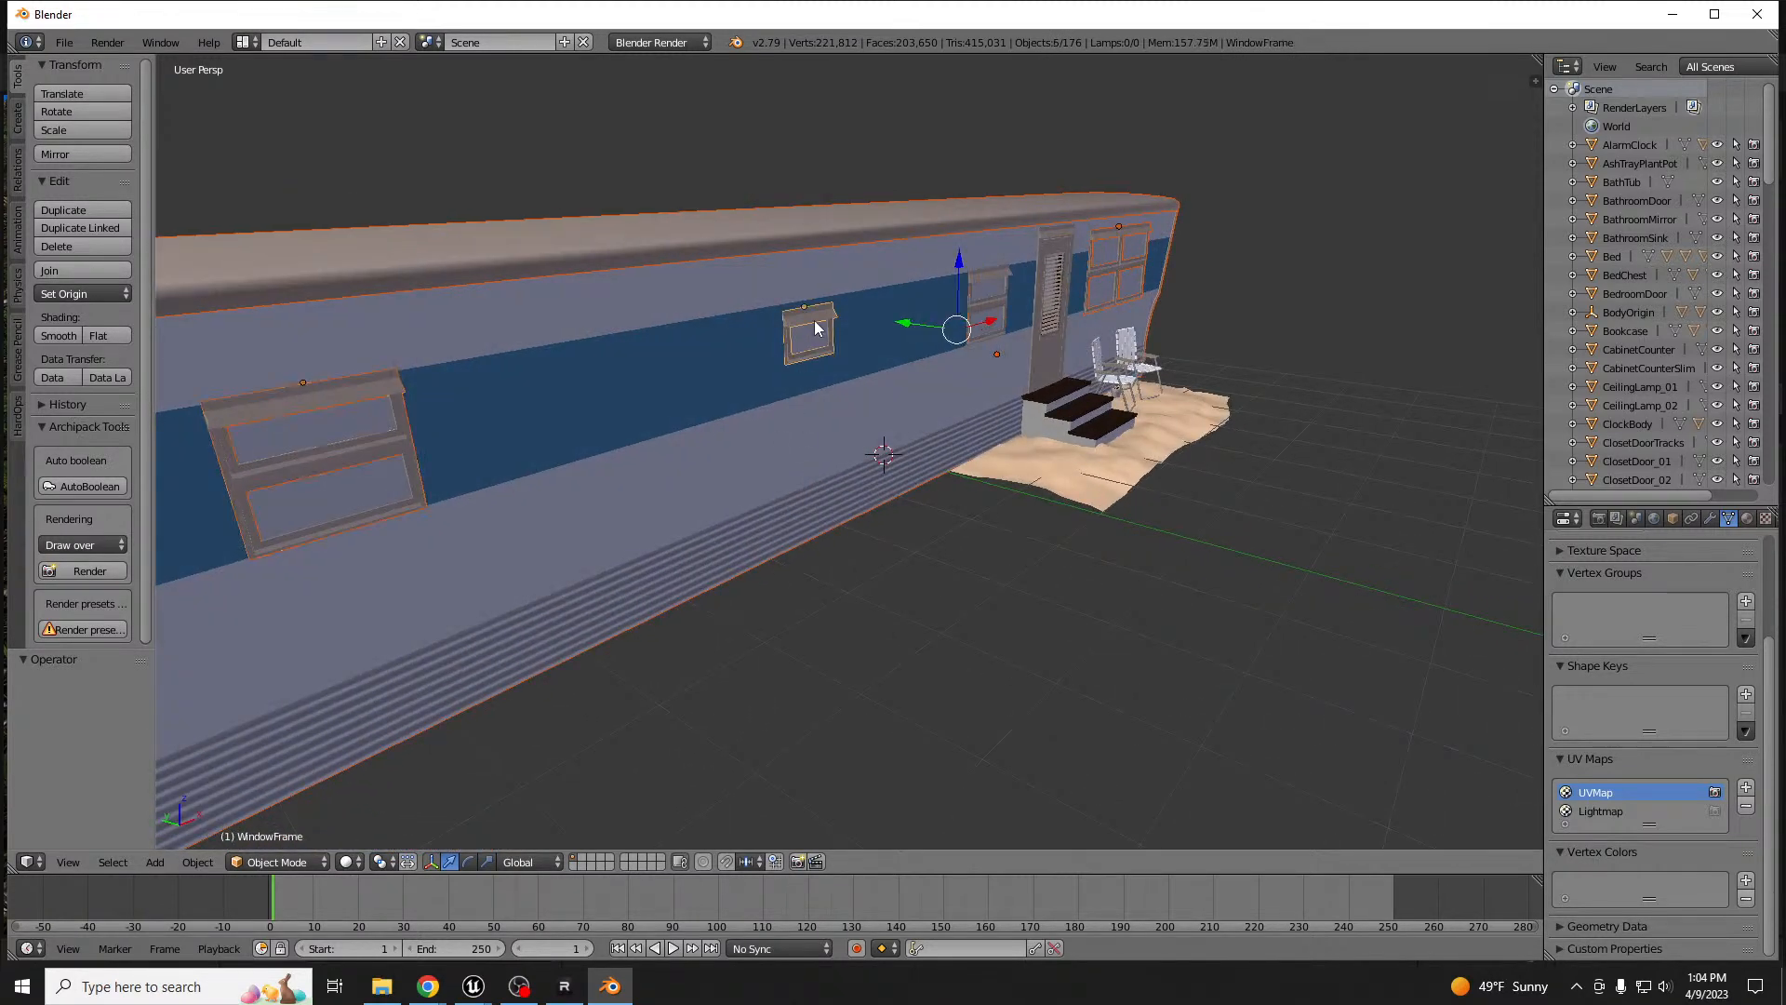
pyautogui.keyDown('shift'); pyautogui.rightClick(997, 273); pyautogui.keyUp('shift')
# - Add the trailer's front window frames and the four-pane window frame on the side opposite the door to the selection
pyautogui.moveTo(1174, 300); pyautogui.dragTo(868, 283, button='middle')
pyautogui.keyDown('shift'); pyautogui.rightClick(1022, 400); pyautogui.keyUp('shift')
pyautogui.keyDown('shift'); pyautogui.rightClick(1187, 377); pyautogui.keyUp('shift')
pyautogui.moveTo(1187, 377); pyautogui.dragTo(849, 362, button='middle')
pyautogui.keyDown('shift'); pyautogui.rightClick(863, 332); pyautogui.keyUp('shift')
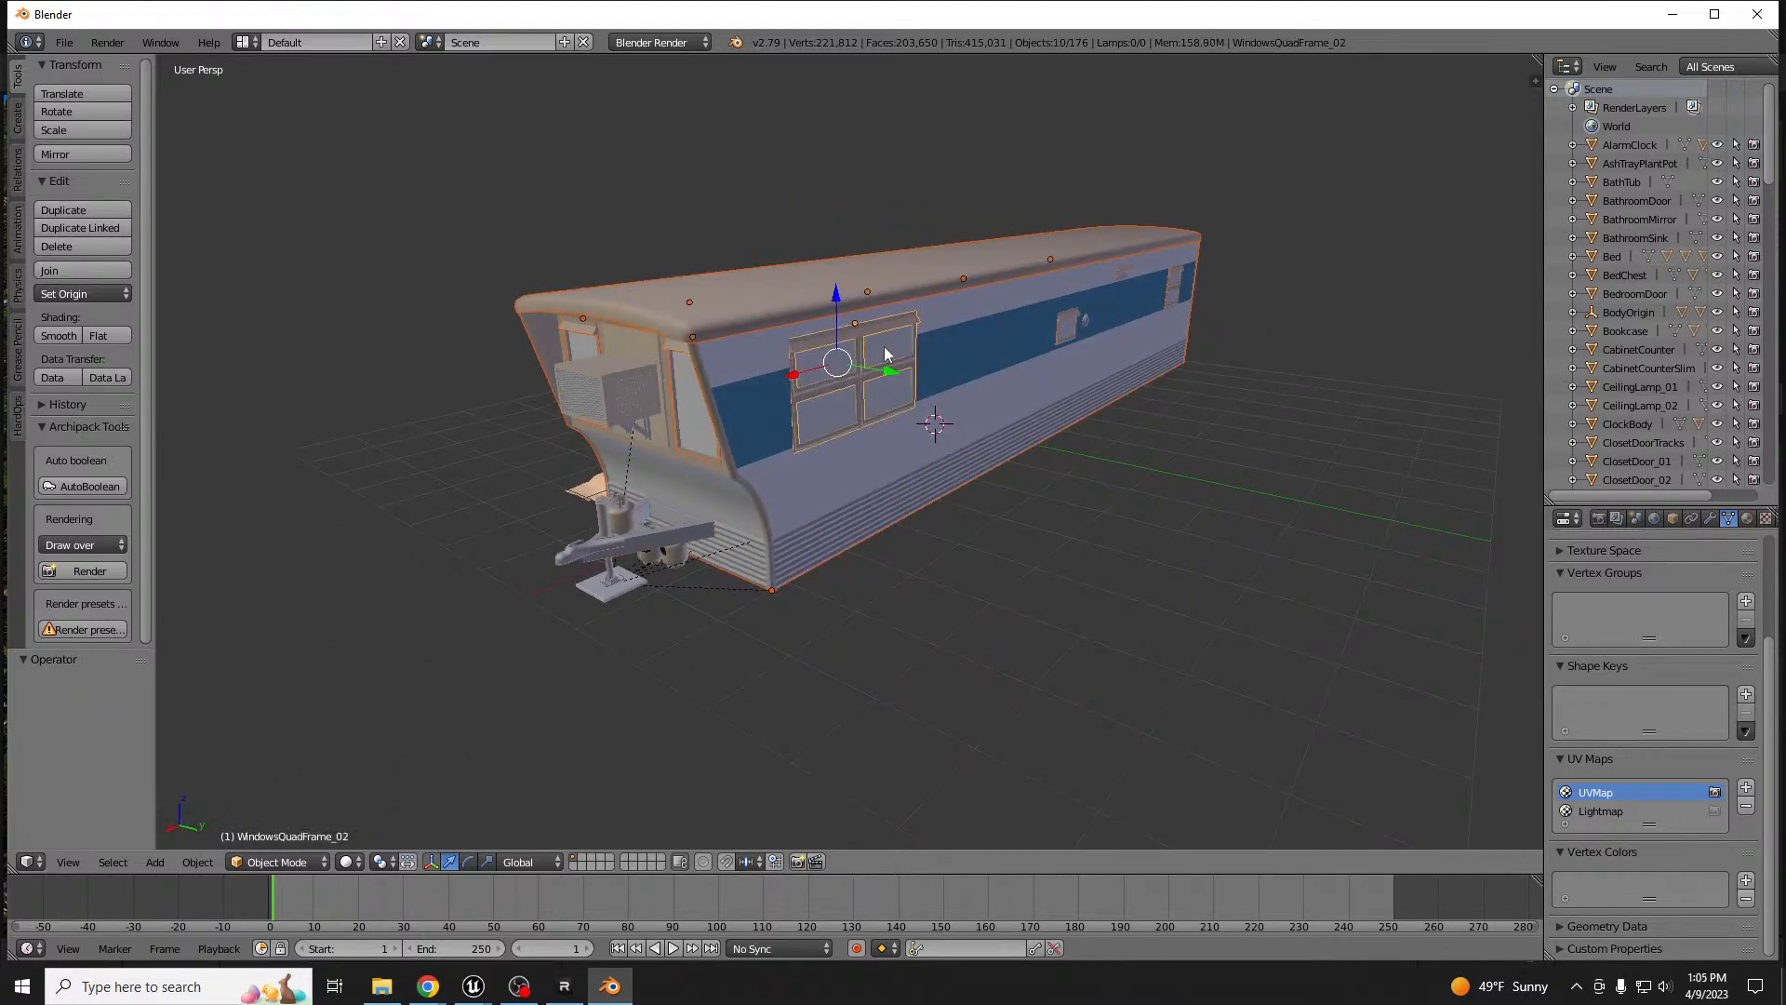
# - Add the trailer hitch and the three remaining window frames on the side opposite the door to the selection
pyautogui.keyDown('shift'); pyautogui.rightClick(678, 534); pyautogui.keyUp('shift')
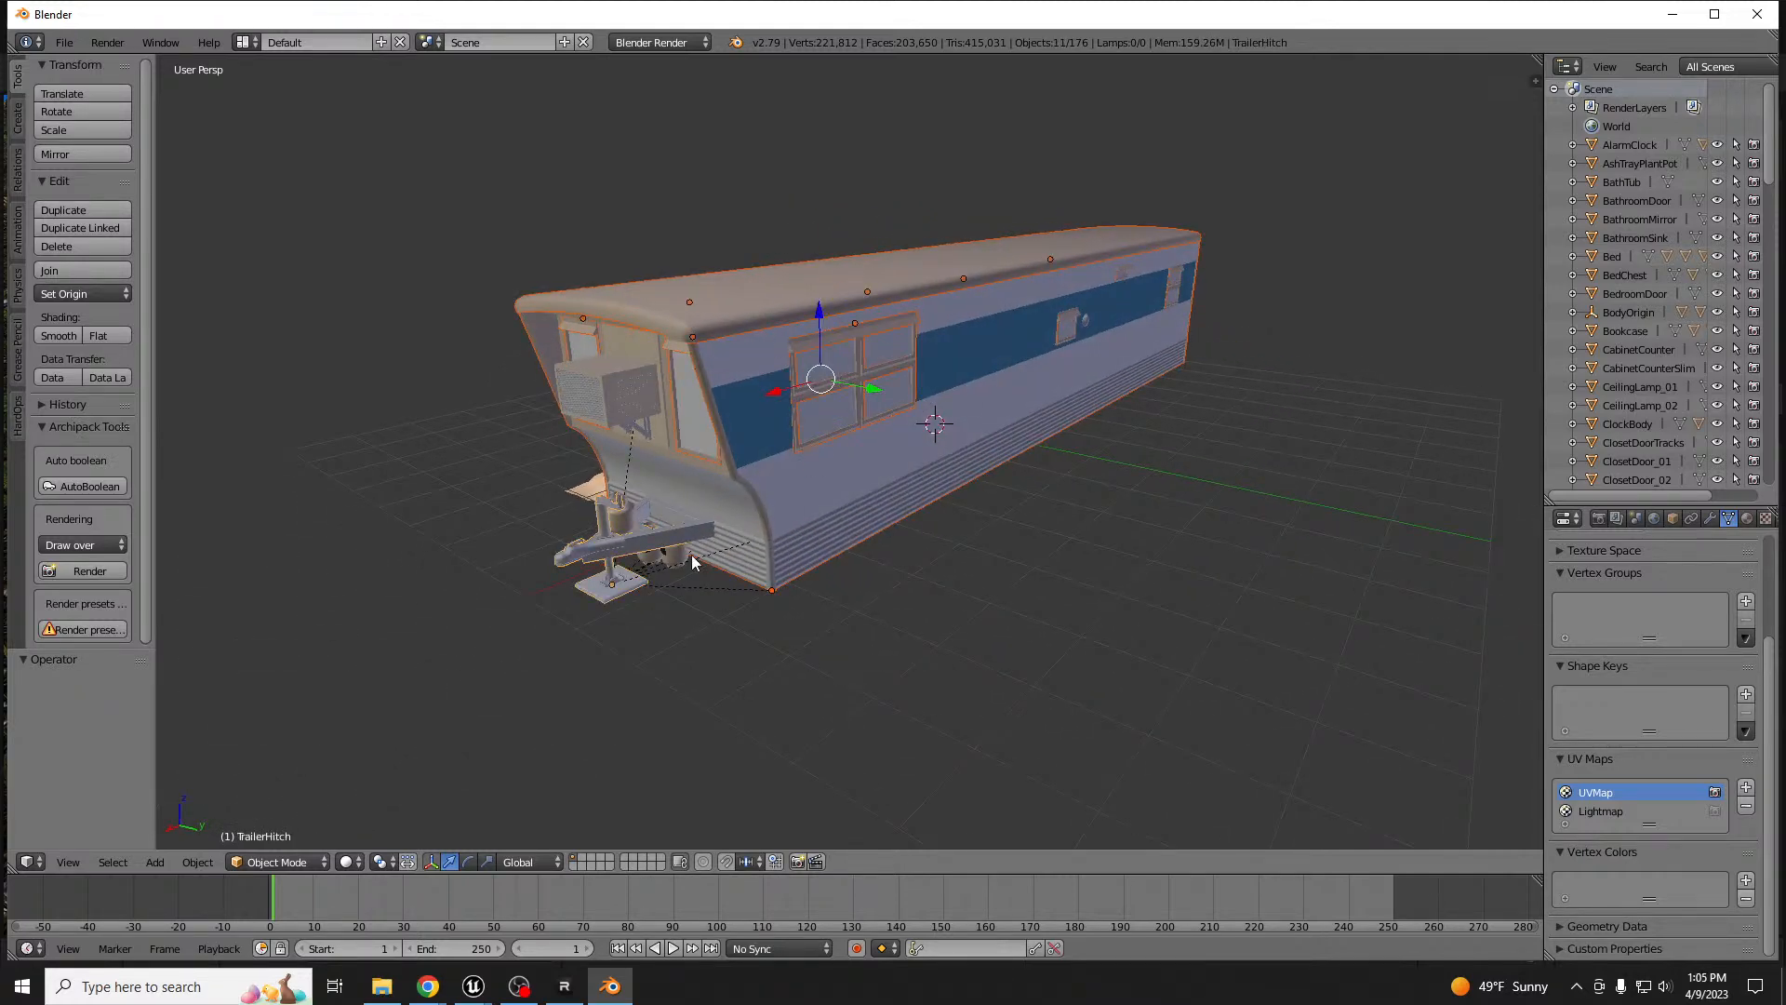
pyautogui.keyDown('shift'); pyautogui.rightClick(1070, 319); pyautogui.keyUp('shift')
pyautogui.keyDown('shift'); pyautogui.rightClick(1180, 278); pyautogui.keyUp('shift')
pyautogui.moveTo(1180, 274); pyautogui.dragTo(1107, 331, button='middle')
pyautogui.keyDown('shift'); pyautogui.rightClick(1108, 349); pyautogui.keyUp('shift')
# - Inspect the rear end of the trailer and test the shell selection with a cancelled move
pyautogui.scroll(-4, 1036, 363)
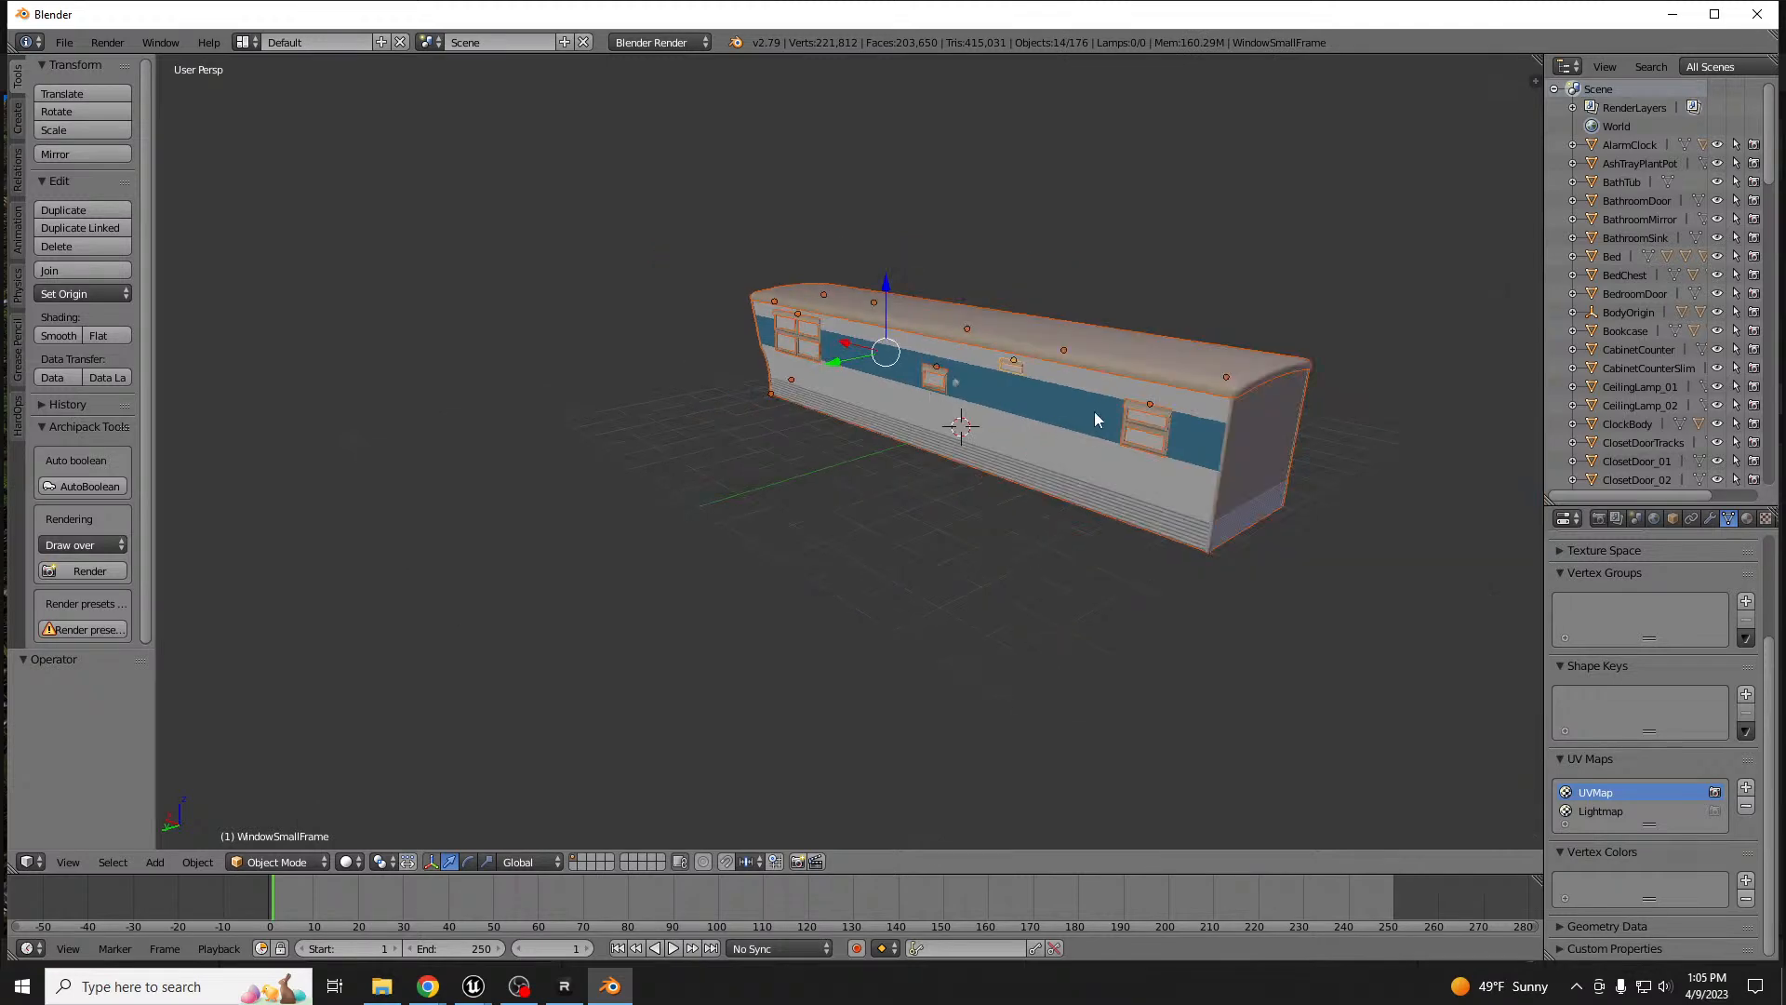
pyautogui.moveTo(1096, 416); pyautogui.dragTo(1061, 409, button='middle')
pyautogui.scroll(4, 1057, 406)
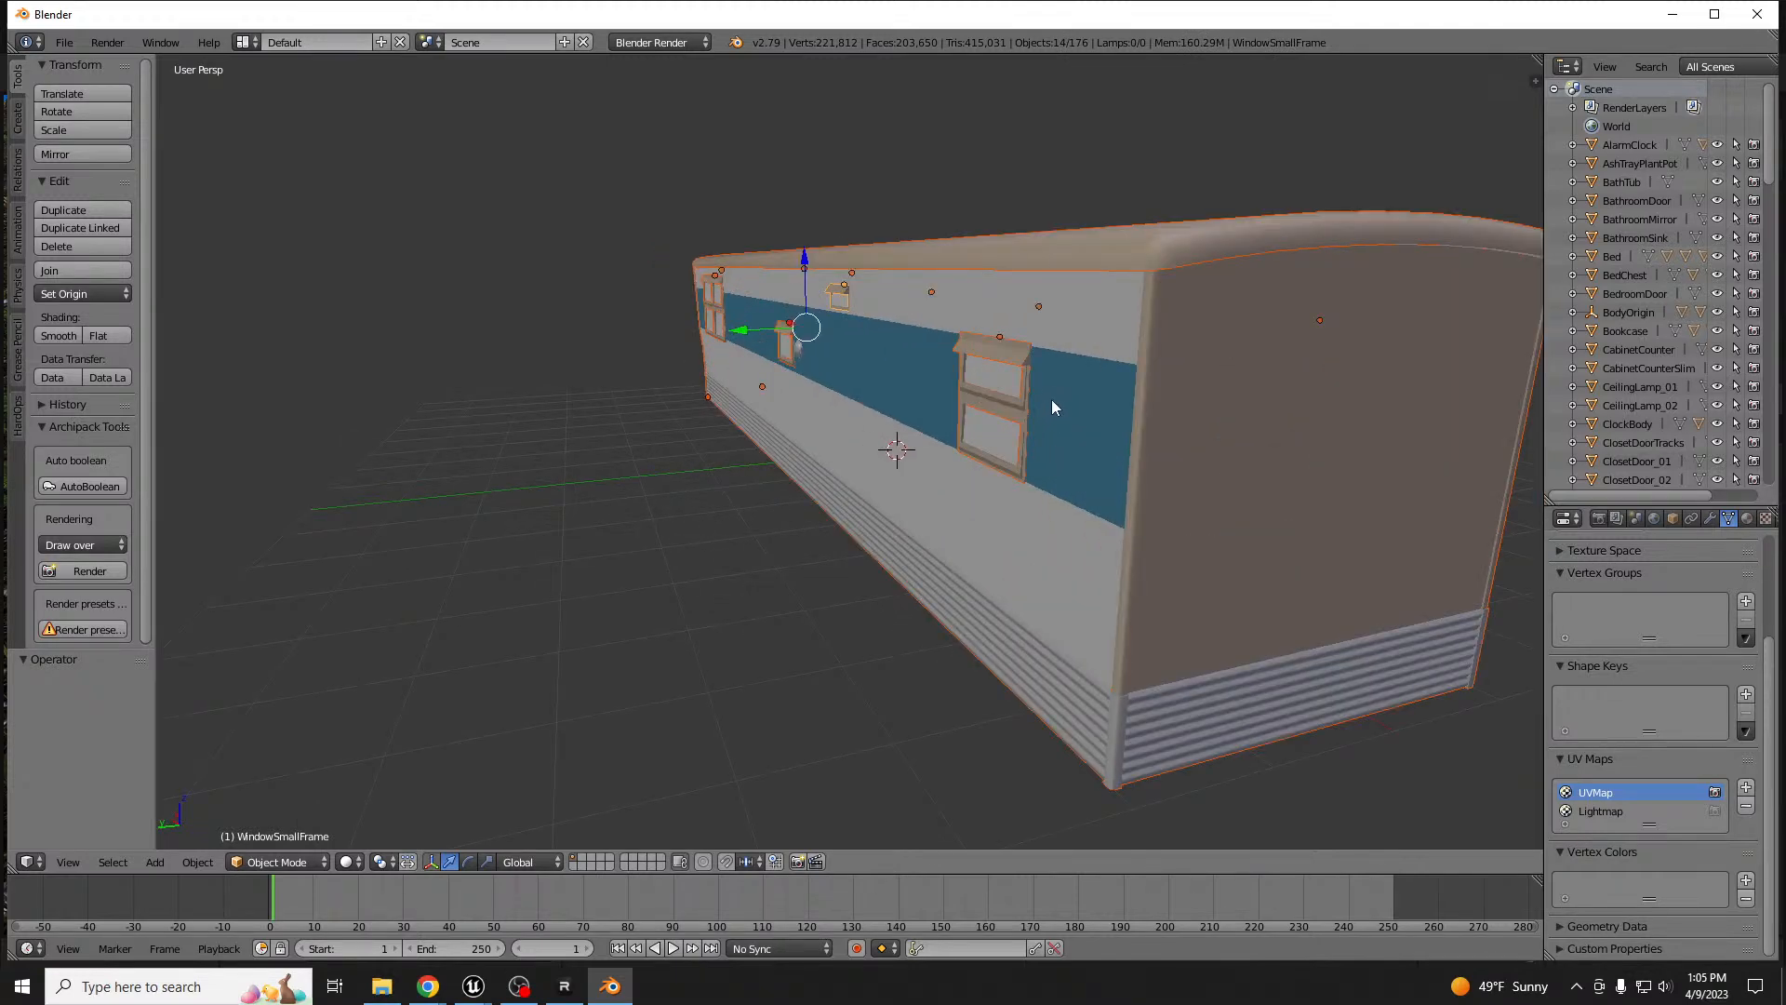
pyautogui.press('g')
pyautogui.rightClick(1124, 257)
# - Add the rear double window's glass to the selection and check it in wireframe and with a cancelled move
pyautogui.scroll(5, 1006, 381)
pyautogui.scroll(-5, 1007, 381)
pyautogui.keyDown('shift'); pyautogui.rightClick(988, 419); pyautogui.keyUp('shift')
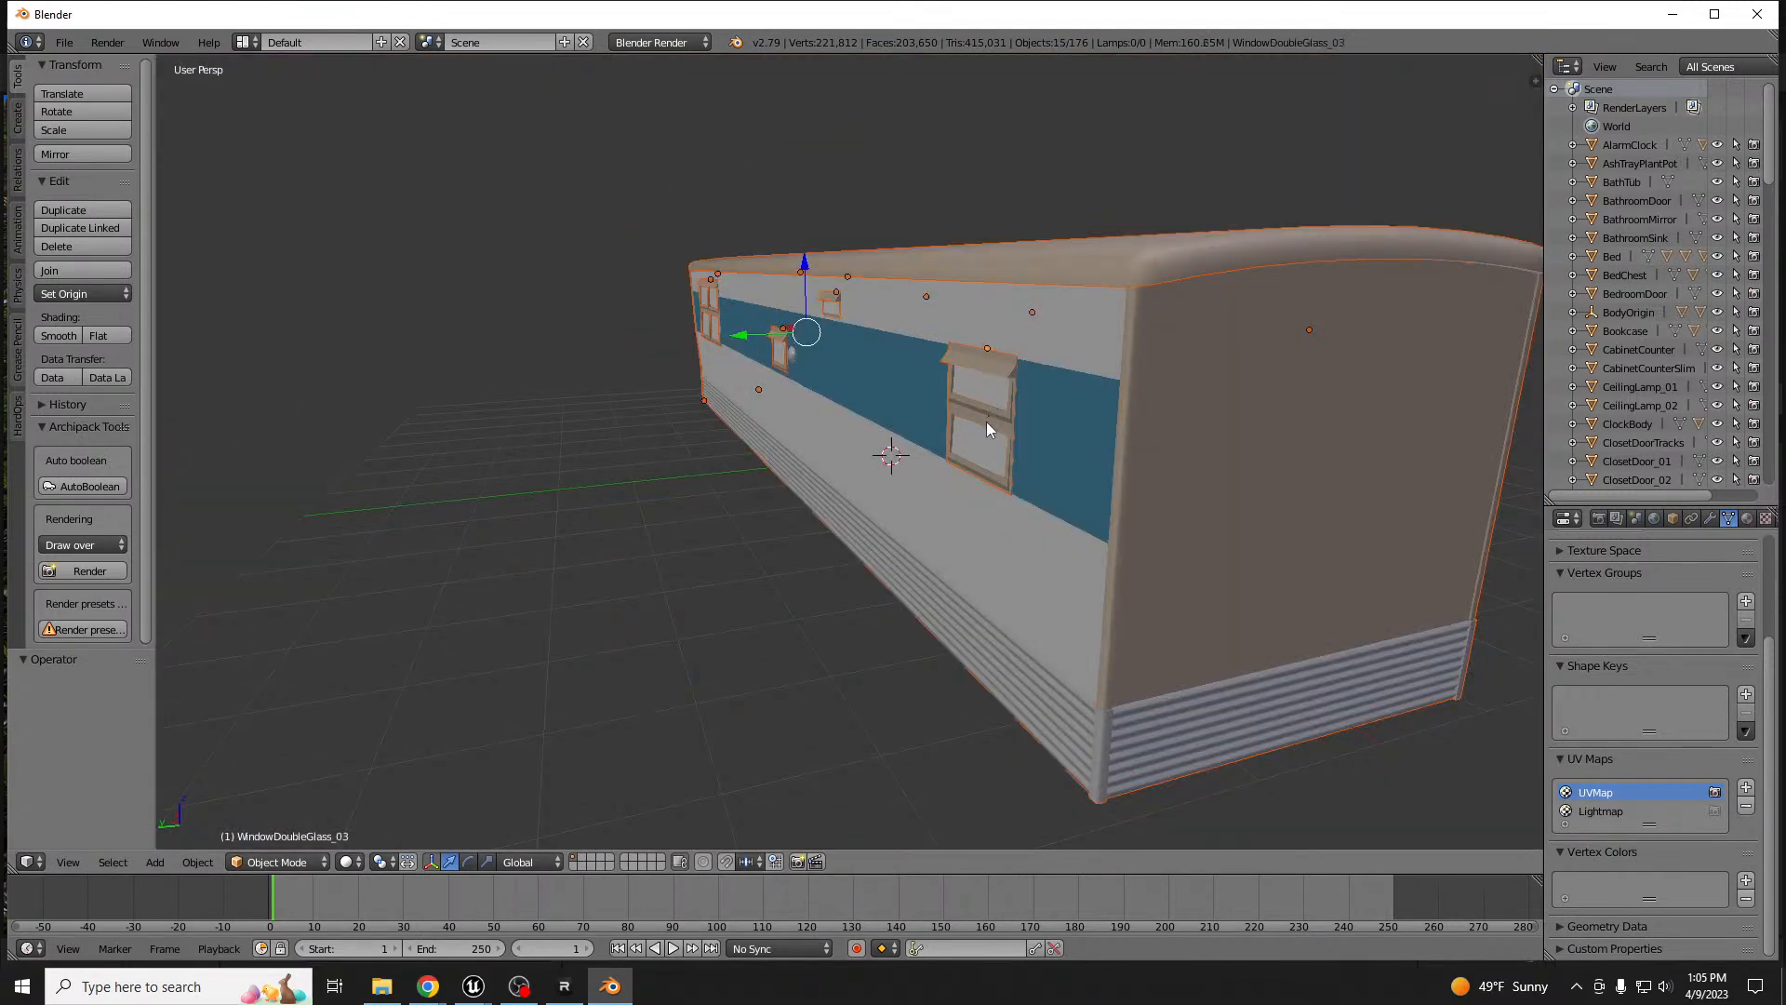
pyautogui.press('z')
pyautogui.press('z')
pyautogui.scroll(5, 986, 429)
pyautogui.scroll(-5, 983, 435)
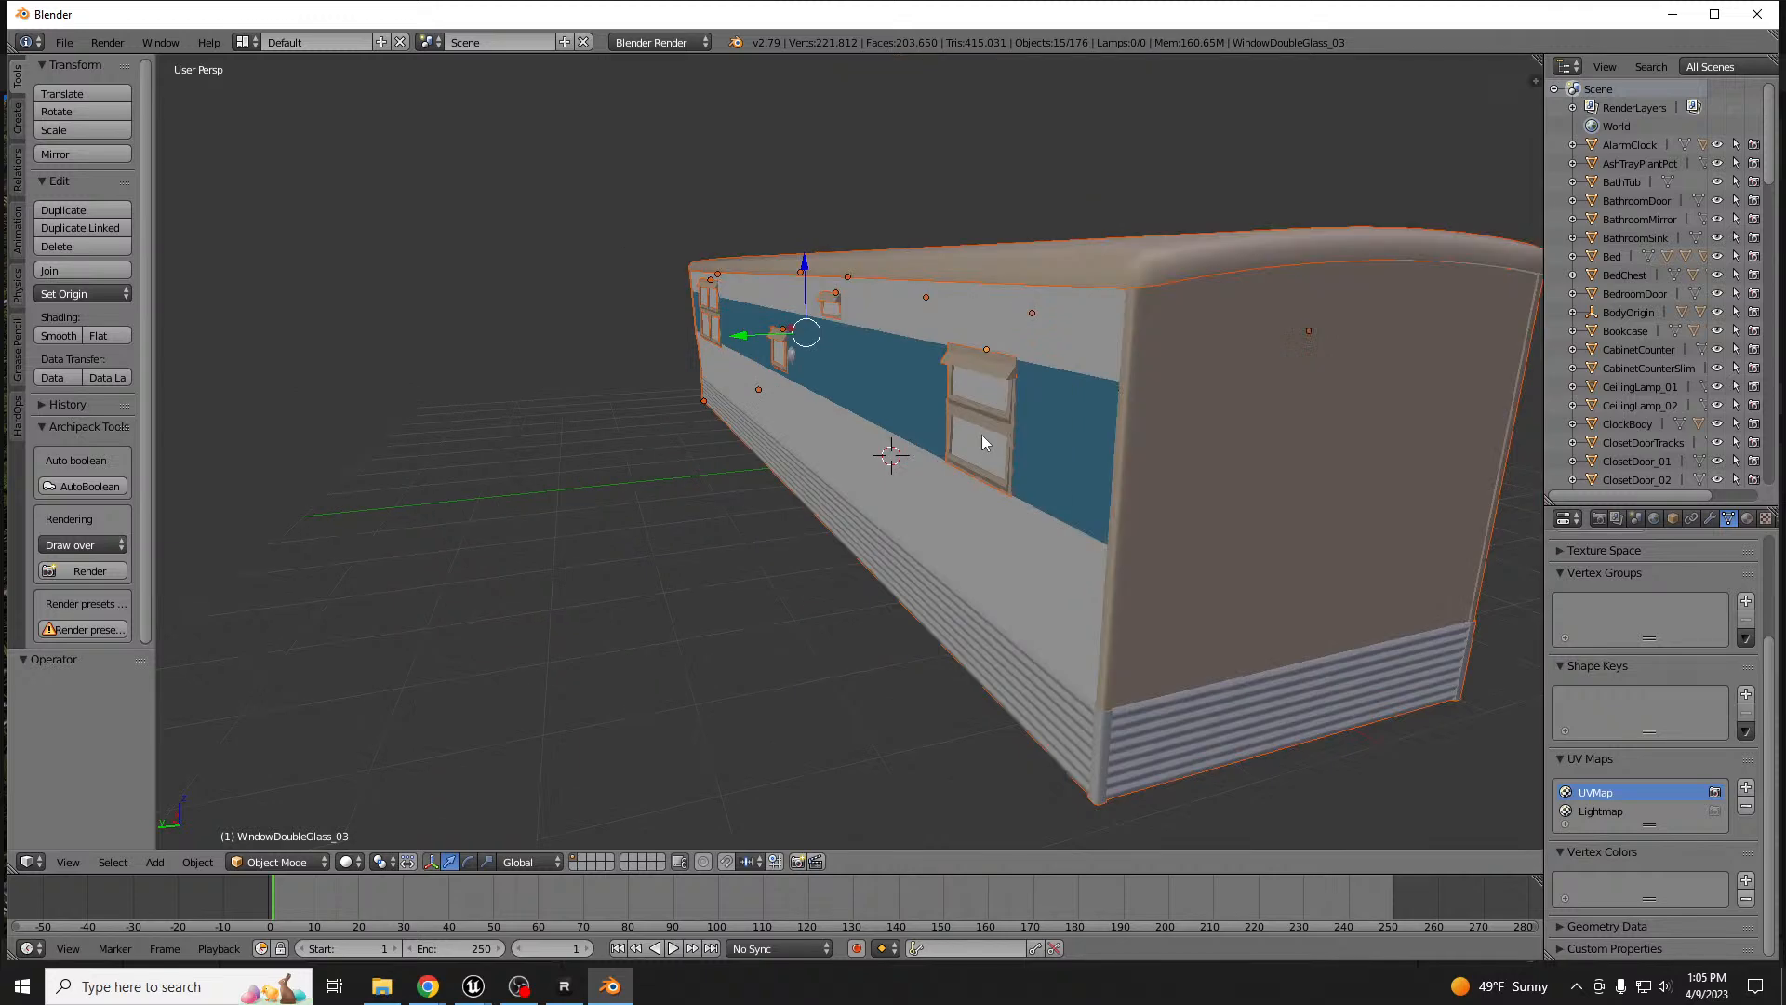
pyautogui.press('g')
pyautogui.rightClick(992, 307)
# - Add the glass of the small window and the four-pane window opposite the door to the selection
pyautogui.moveTo(822, 372); pyautogui.dragTo(1118, 376, button='middle')
pyautogui.scroll(3, 986, 344)
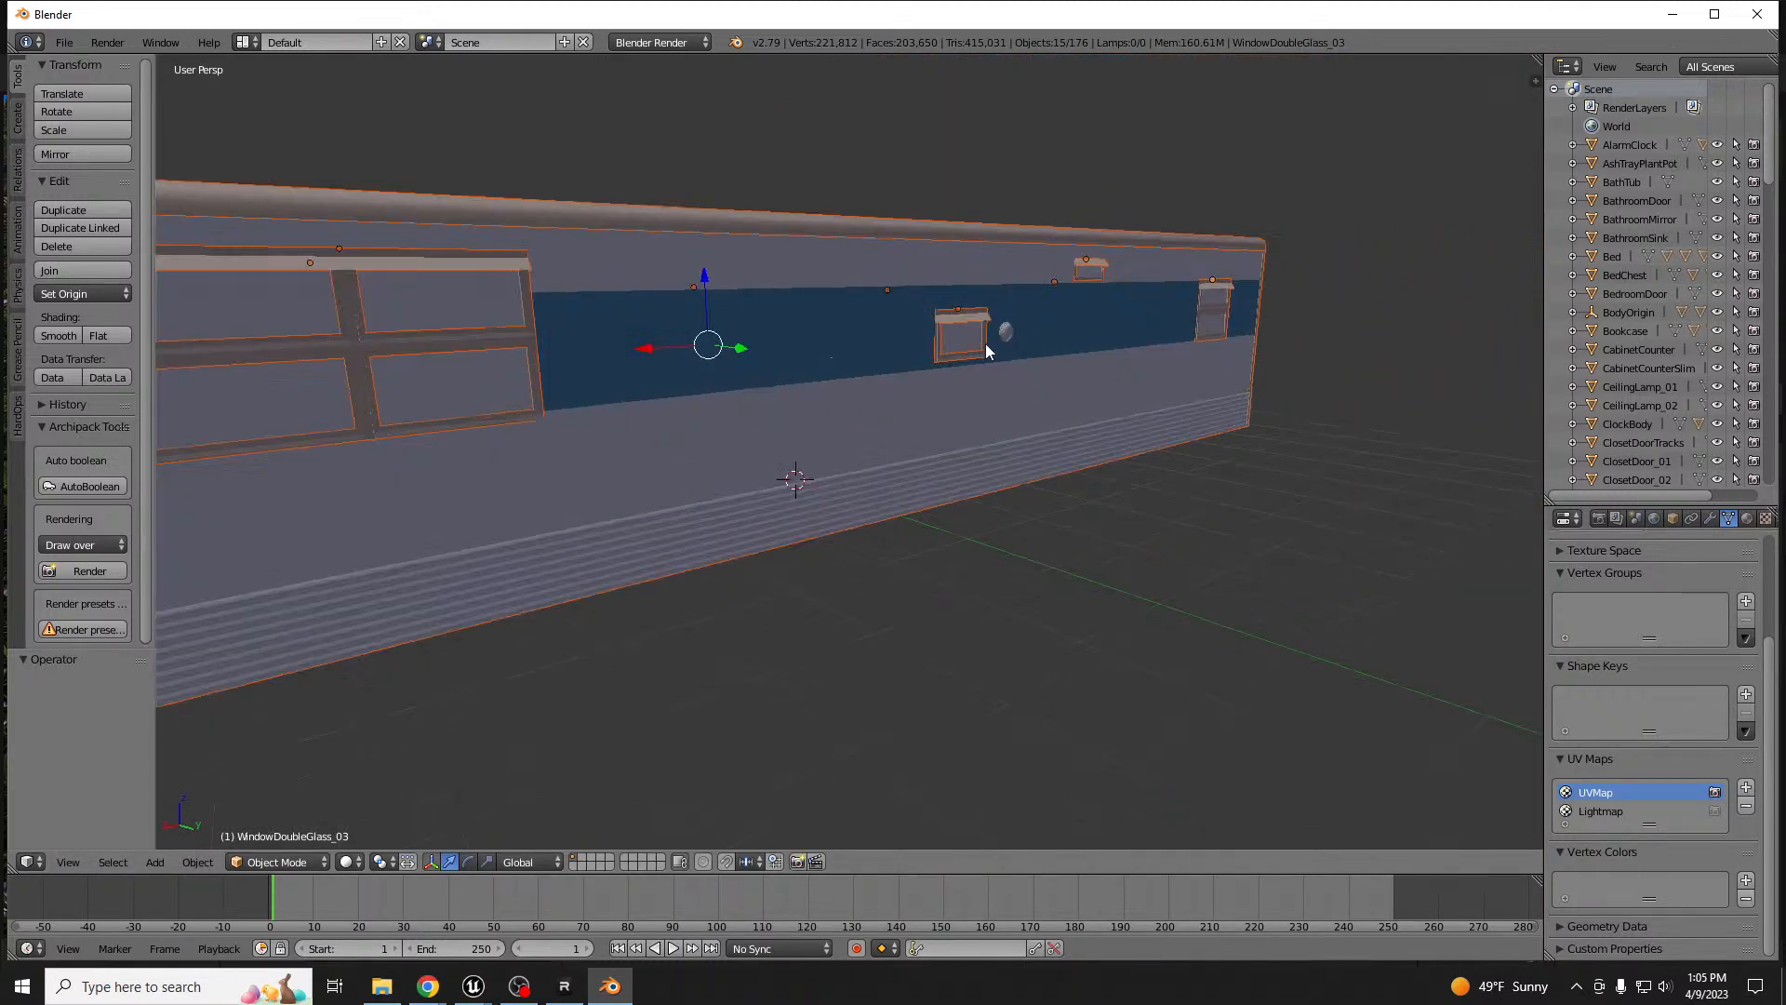
pyautogui.keyDown('shift'); pyautogui.rightClick(961, 344); pyautogui.keyUp('shift')
pyautogui.keyDown('shift'); pyautogui.rightClick(446, 368); pyautogui.keyUp('shift')
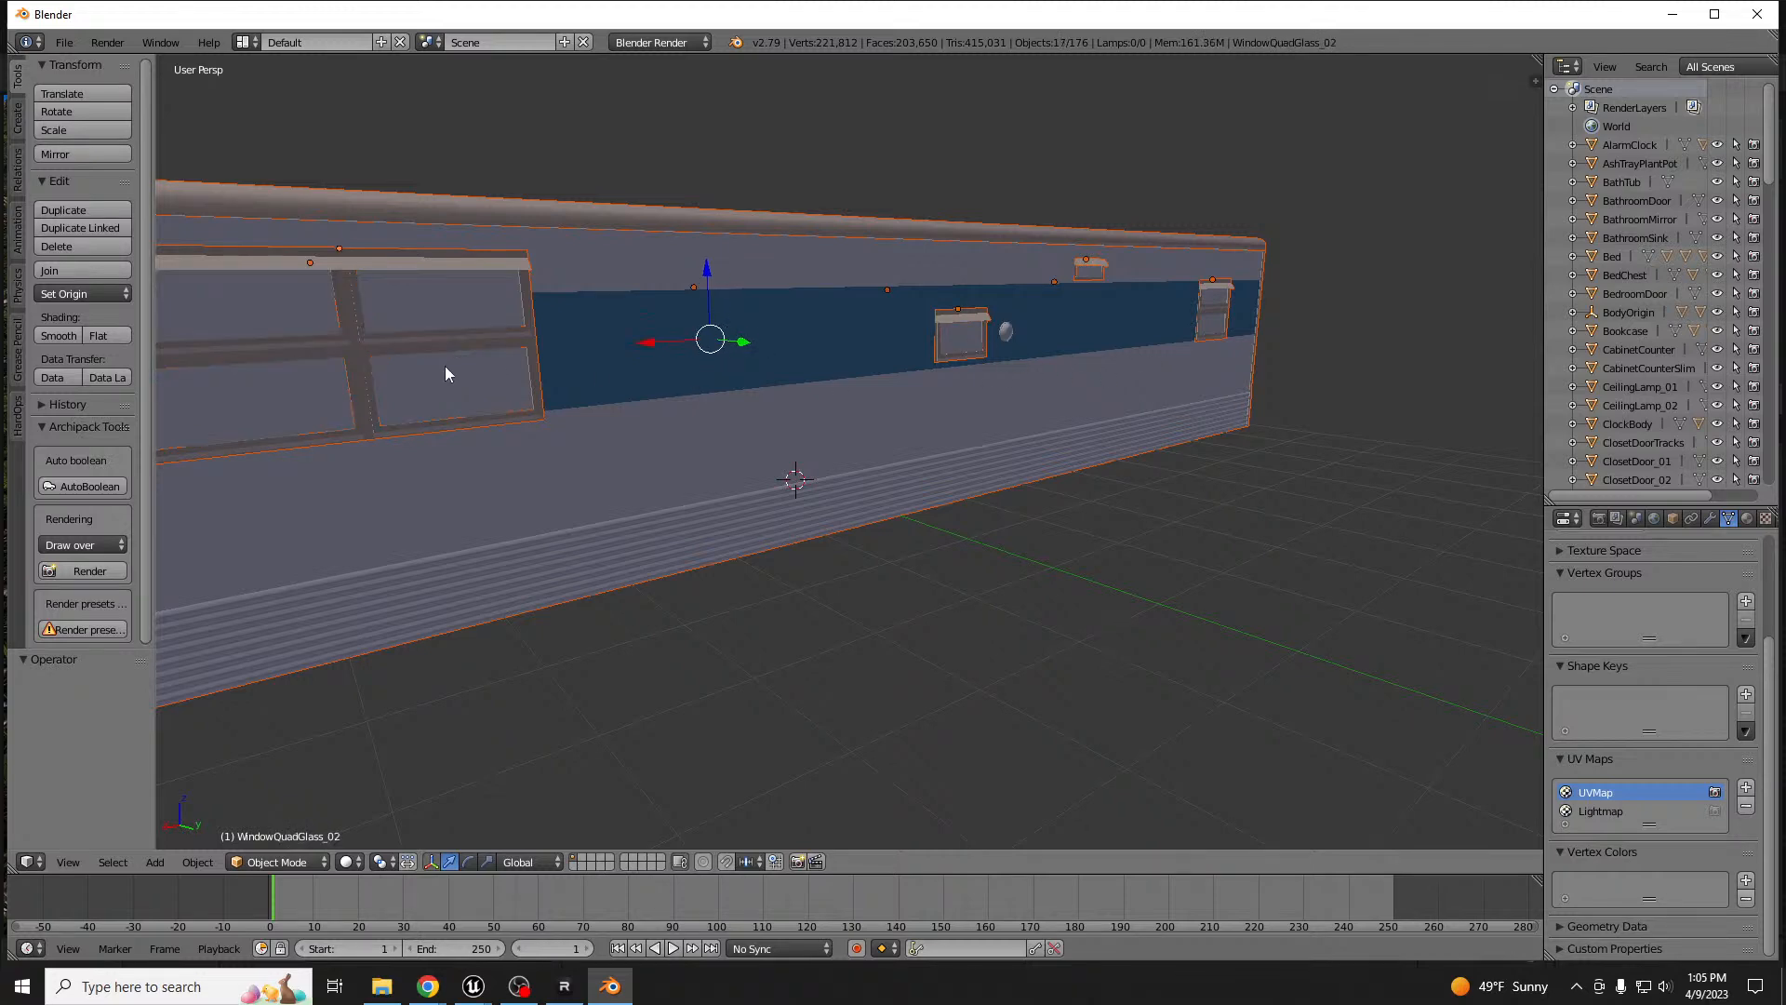
pyautogui.scroll(-4, 765, 430)
# - Add the glass of the front windows and the door-side windows to the selection
pyautogui.moveTo(764, 430); pyautogui.dragTo(996, 421, button='middle')
pyautogui.keyDown('shift'); pyautogui.rightClick(912, 417); pyautogui.keyUp('shift')
pyautogui.keyDown('shift'); pyautogui.rightClick(936, 438); pyautogui.keyUp('shift')
pyautogui.keyDown('shift'); pyautogui.rightClick(971, 428); pyautogui.keyUp('shift')
pyautogui.keyDown('shift'); pyautogui.rightClick(821, 393); pyautogui.keyUp('shift')
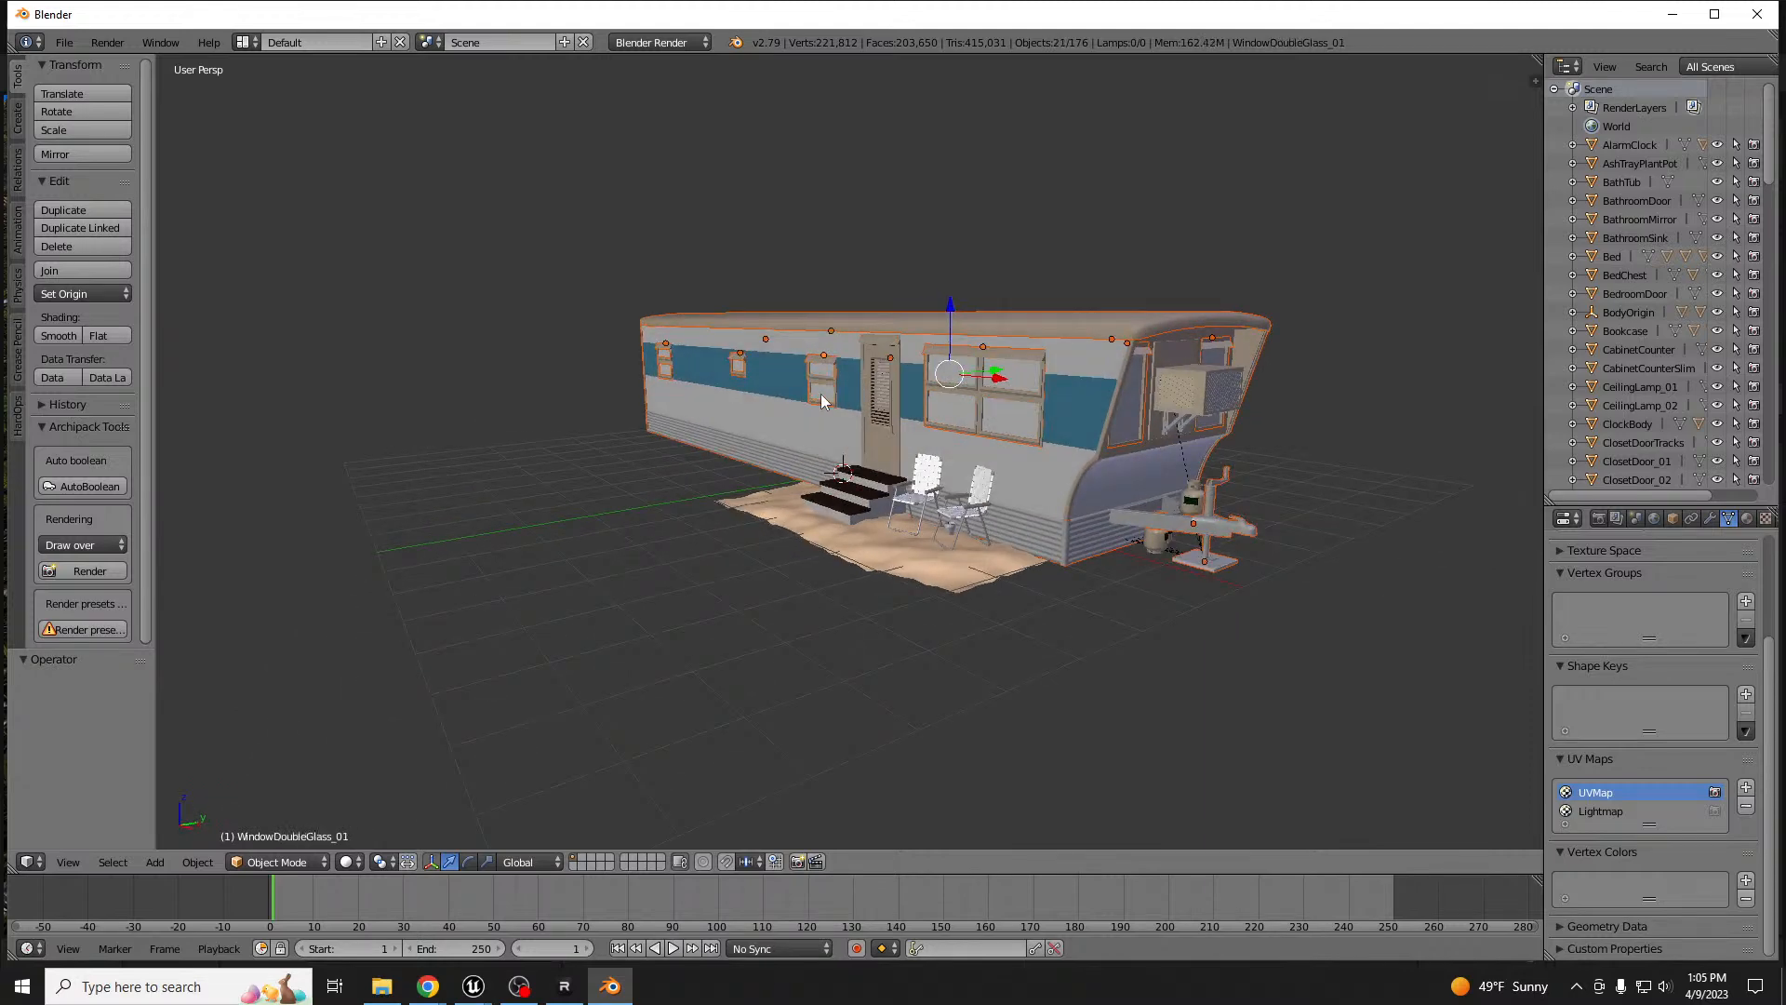
pyautogui.keyDown('shift'); pyautogui.rightClick(735, 373); pyautogui.keyUp('shift')
pyautogui.keyDown('shift'); pyautogui.rightClick(667, 368); pyautogui.keyUp('shift')
# - Test the shell selection with cancelled moves on both sides of the trailer and examine the entry door
pyautogui.press('g')
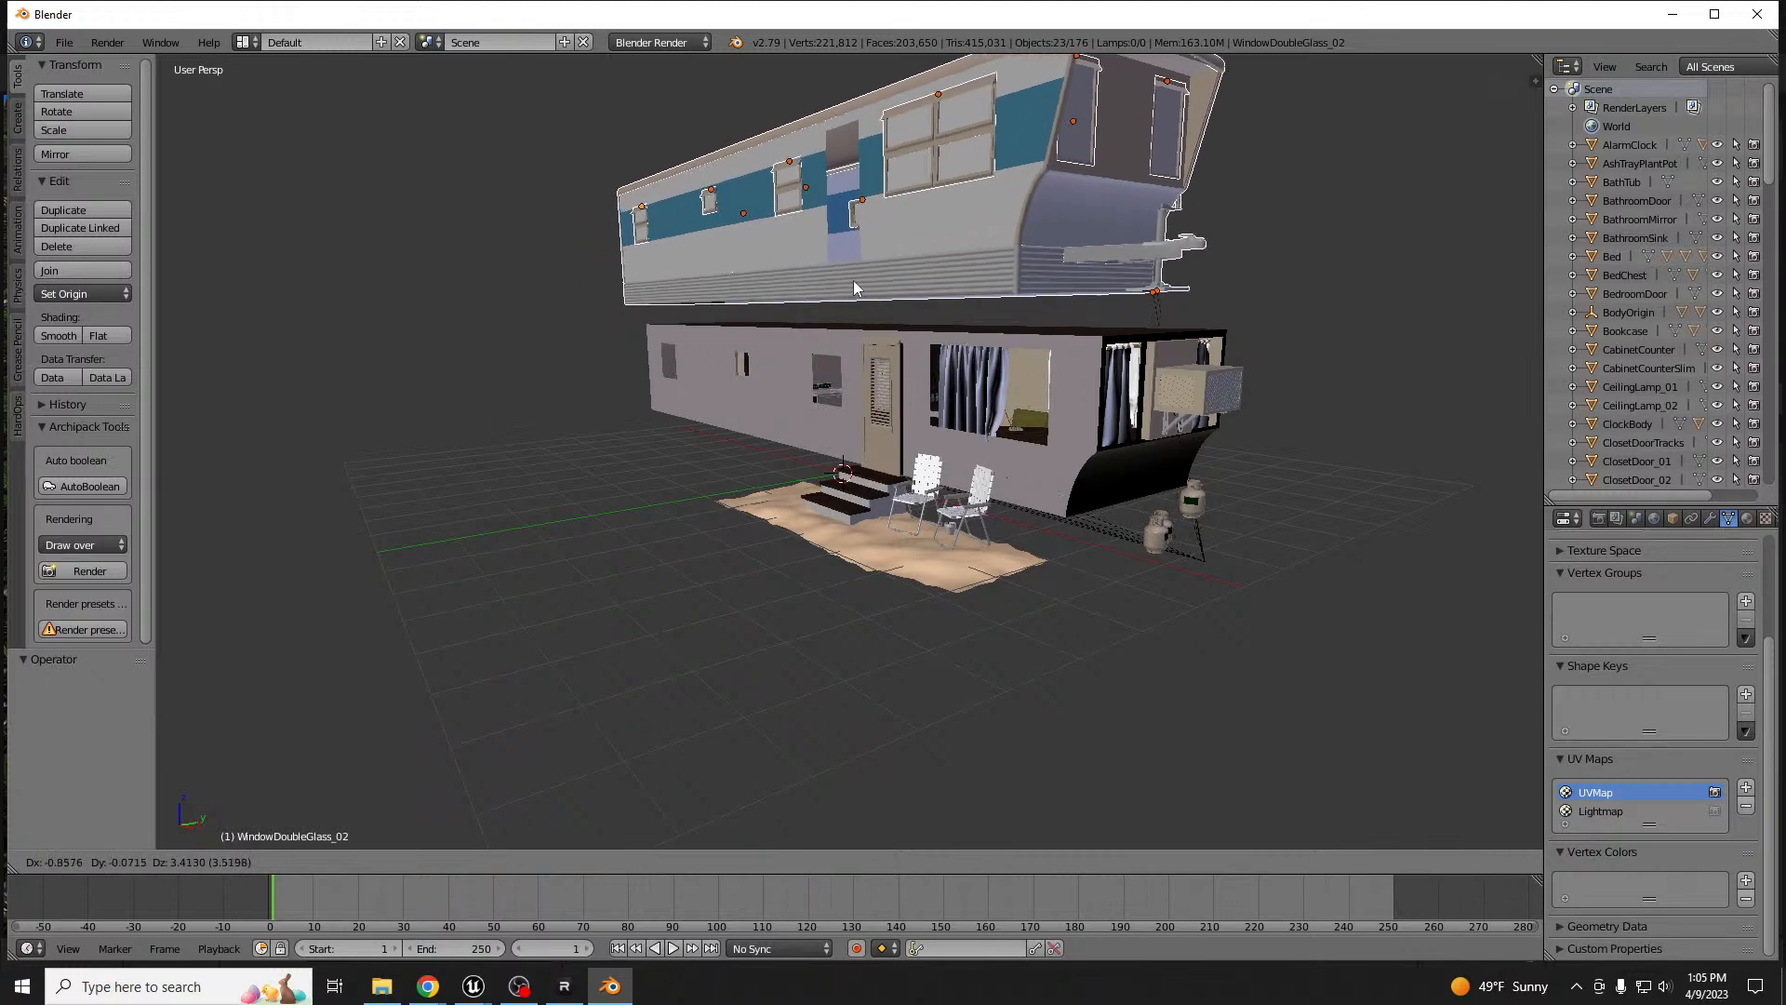
pyautogui.rightClick(897, 255)
pyautogui.scroll(5, 893, 354)
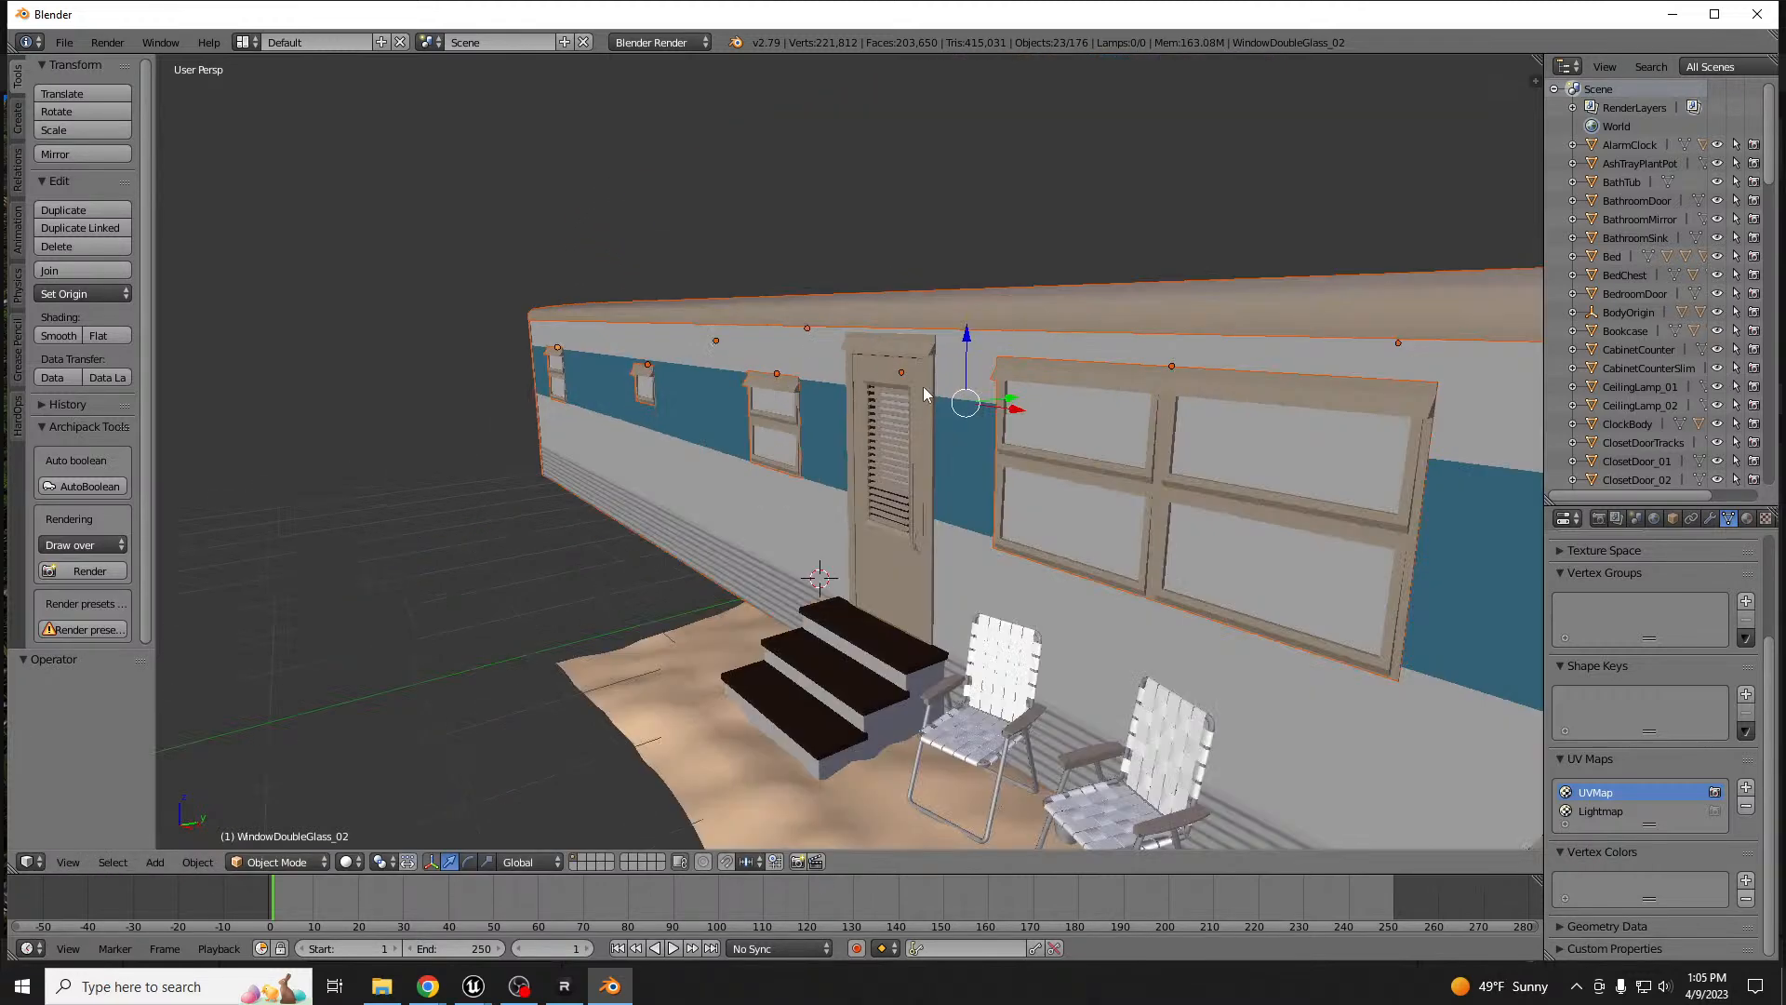
pyautogui.scroll(4, 923, 387)
pyautogui.scroll(-2, 923, 387)
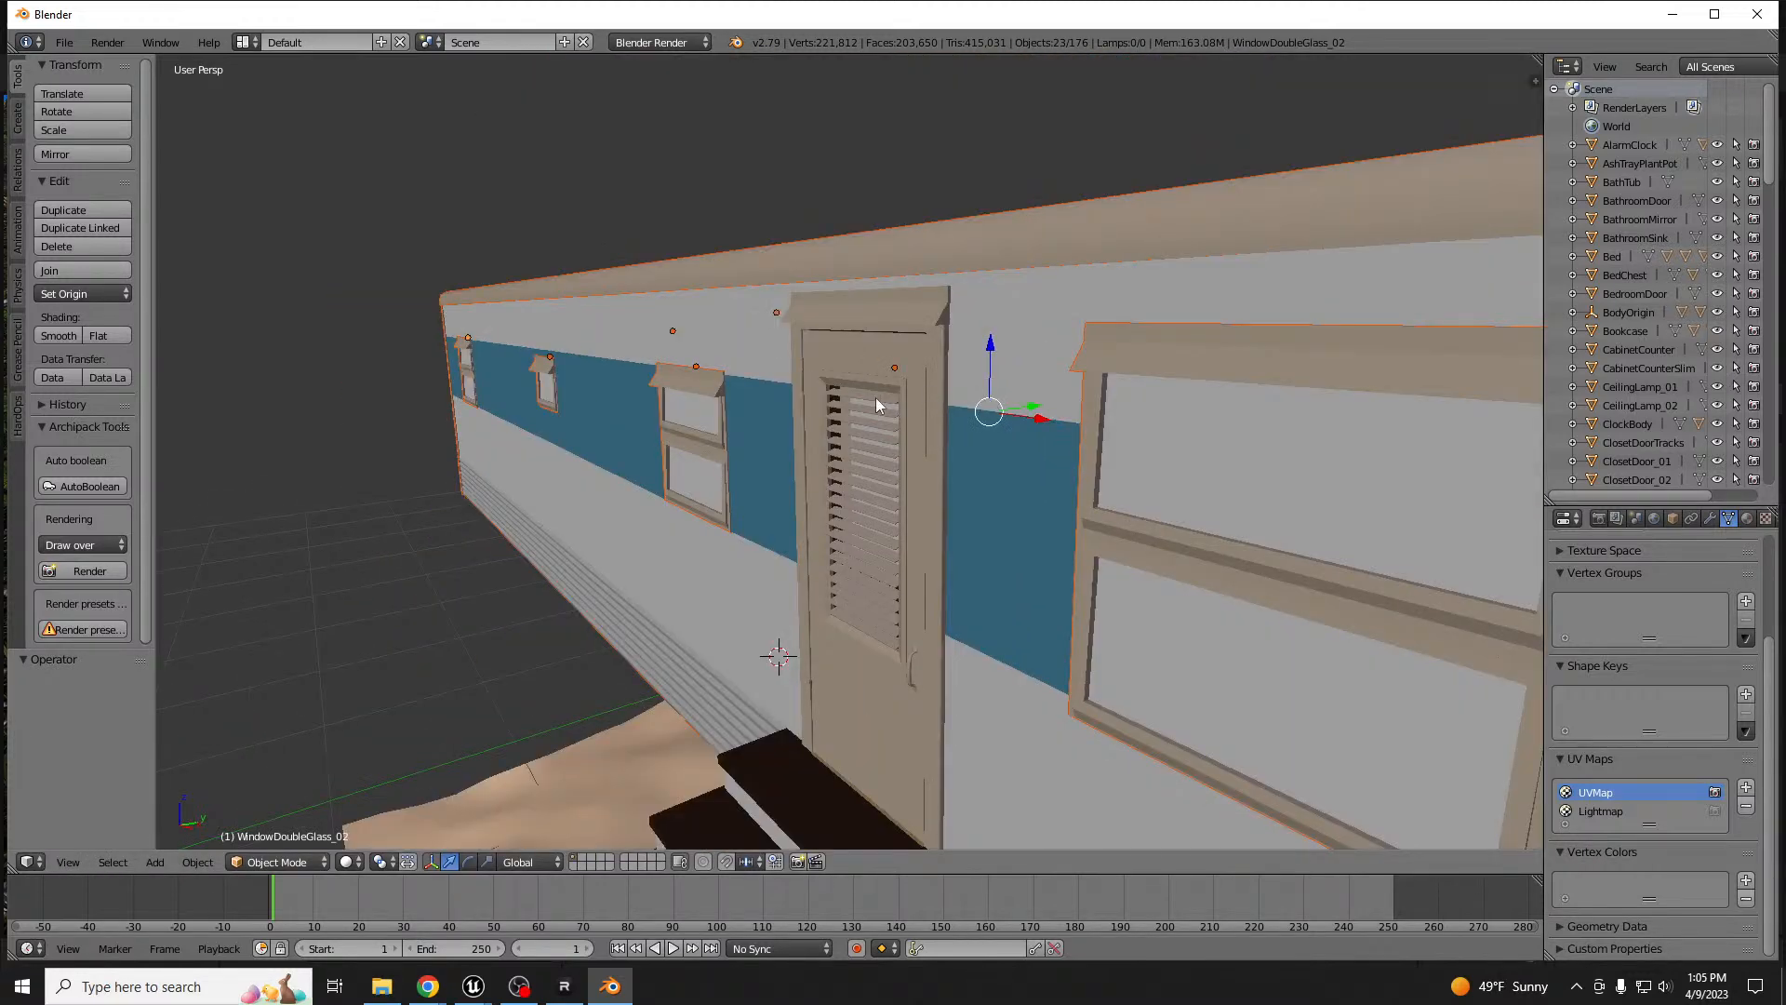
pyautogui.scroll(-3, 923, 405)
pyautogui.scroll(-5, 902, 450)
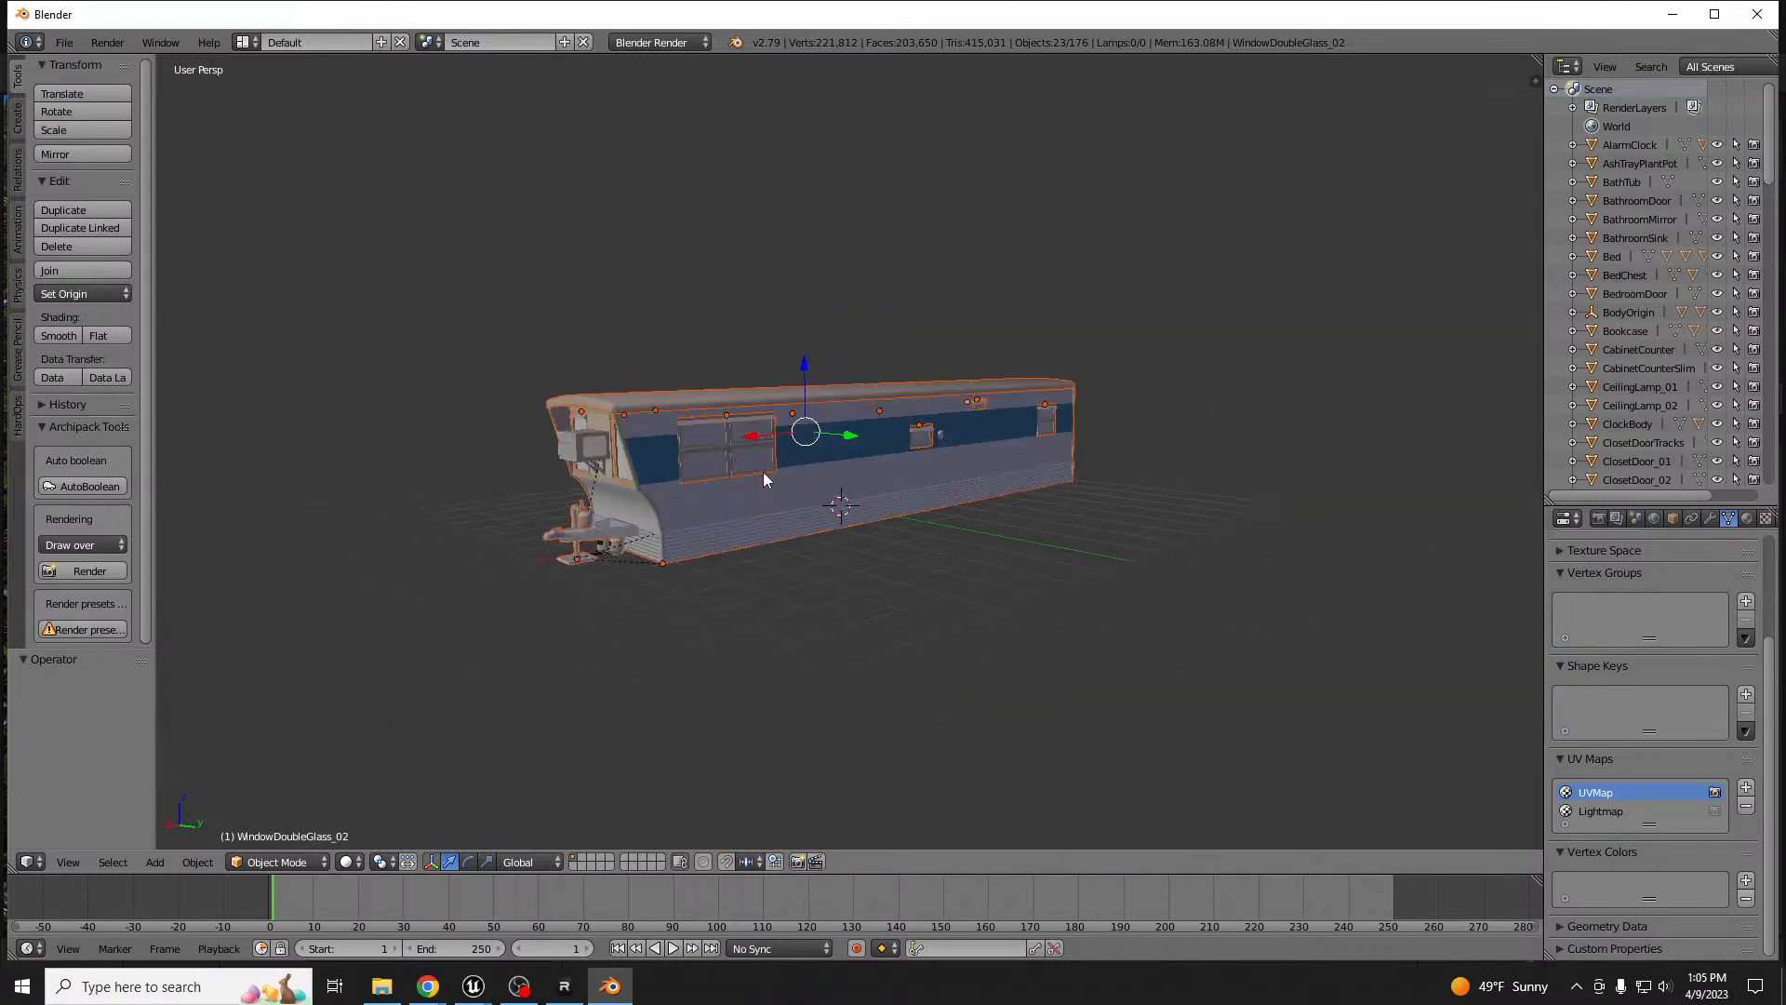
pyautogui.press('g')
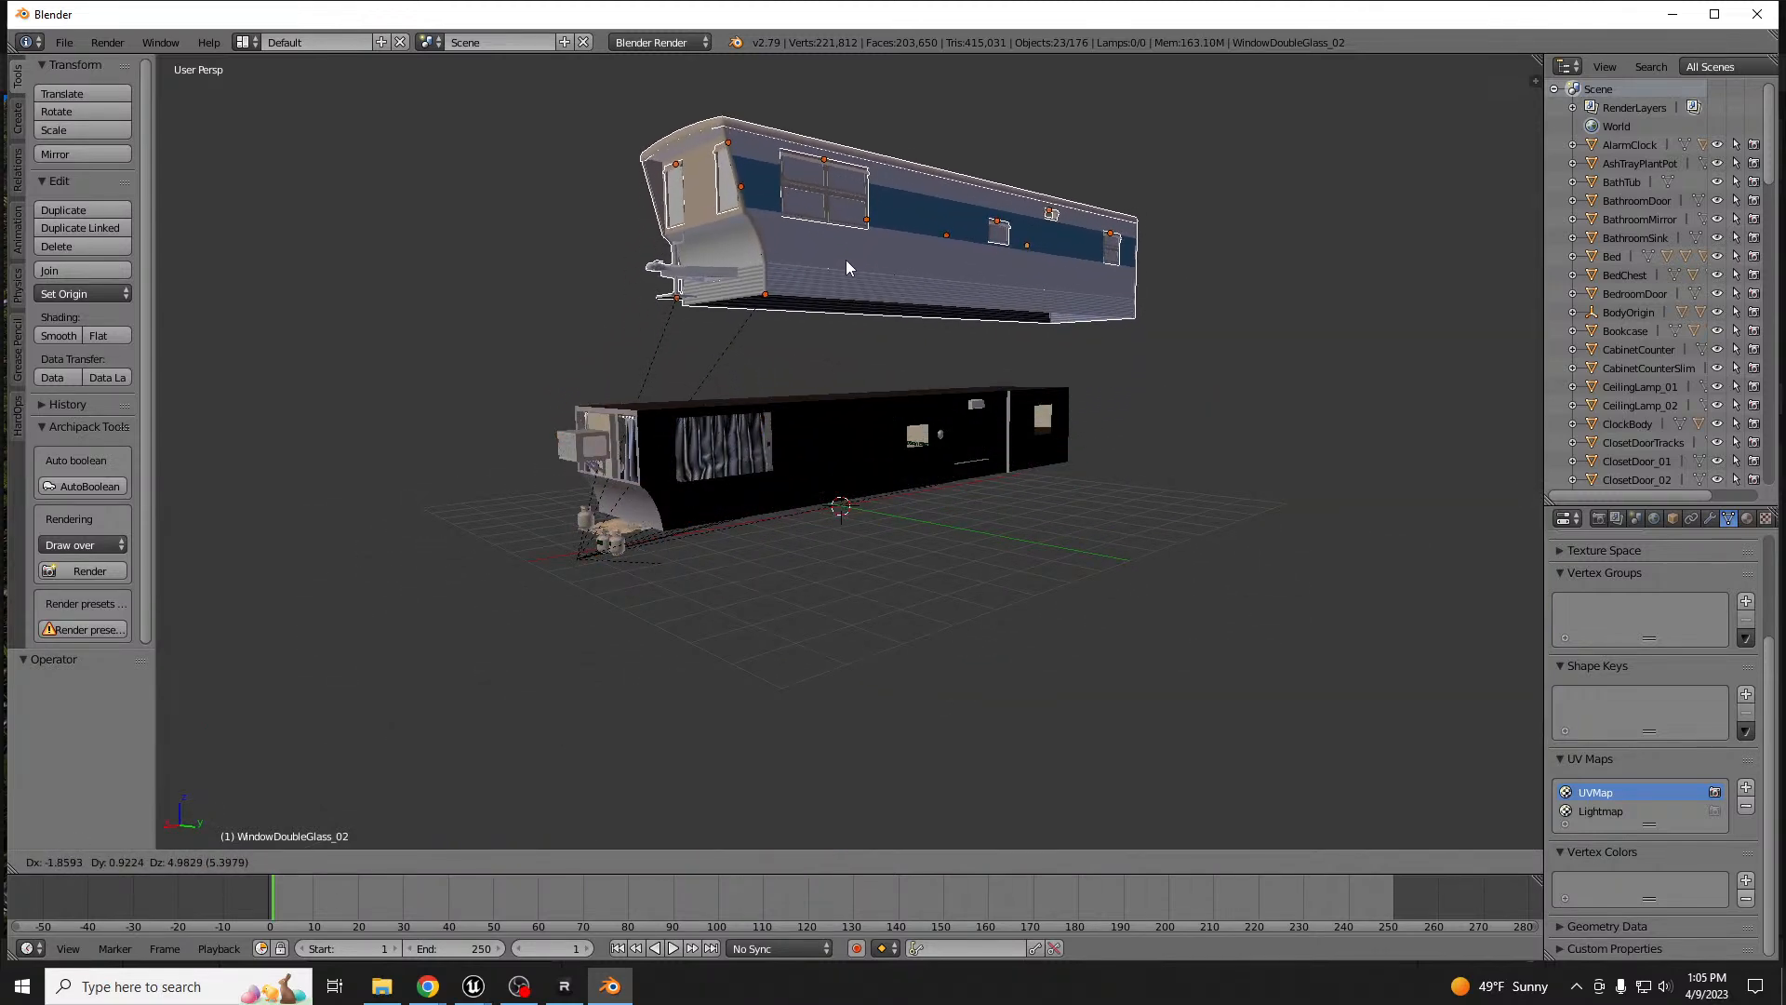
pyautogui.rightClick(725, 315)
# - Recheck the door side with cancelled moves, viewing the whole trailer and the entry door up close
pyautogui.moveTo(724, 316); pyautogui.dragTo(576, 428, button='middle')
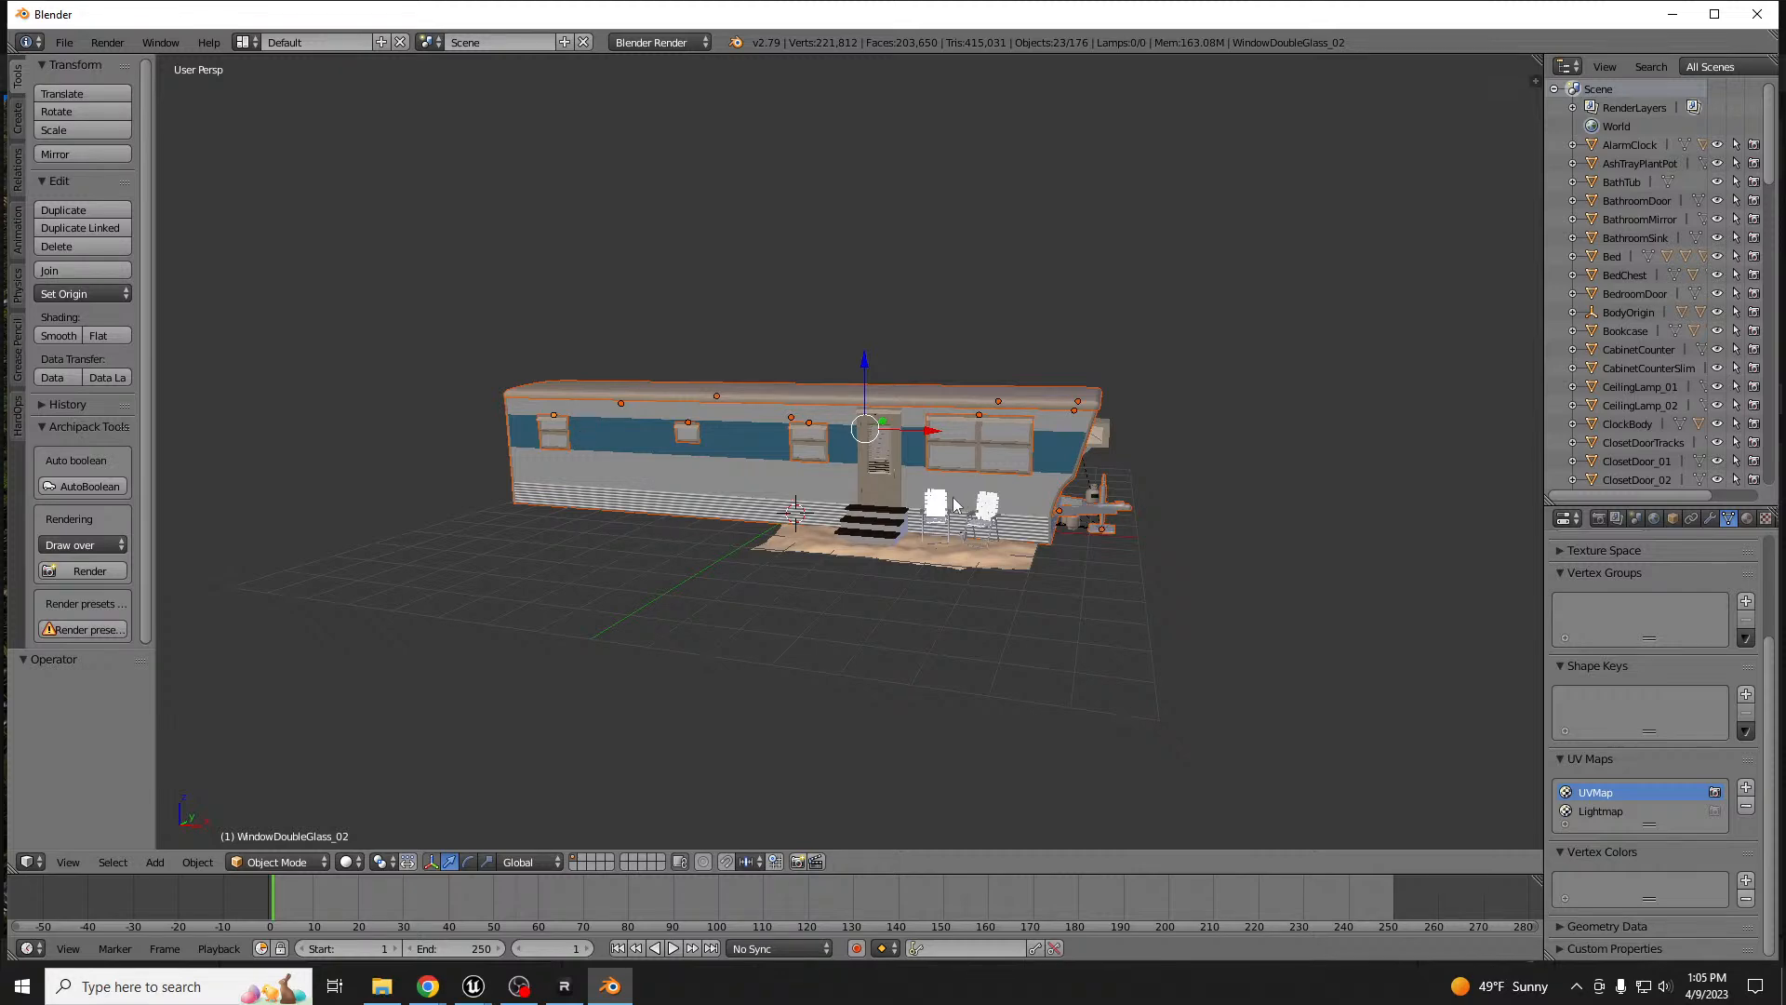
pyautogui.moveTo(920, 507); pyautogui.dragTo(919, 494, button='middle')
pyautogui.scroll(3, 925, 471)
pyautogui.press('g')
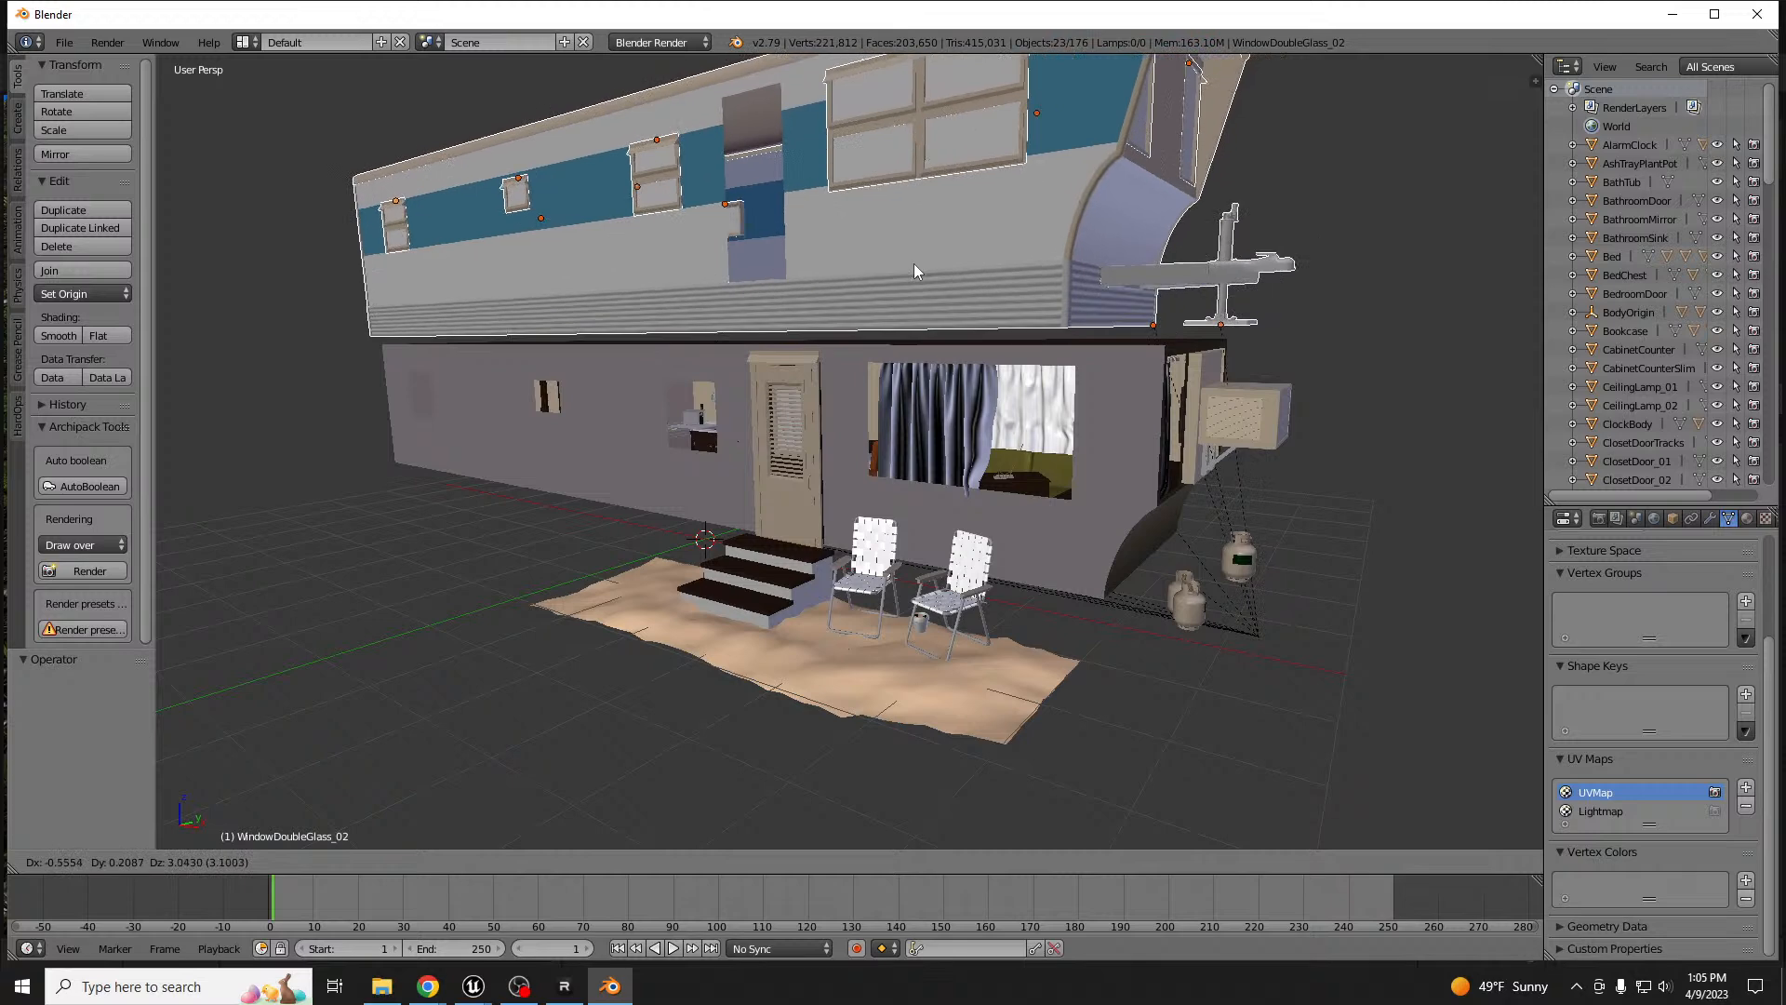
pyautogui.press('Escape')
pyautogui.scroll(6, 798, 435)
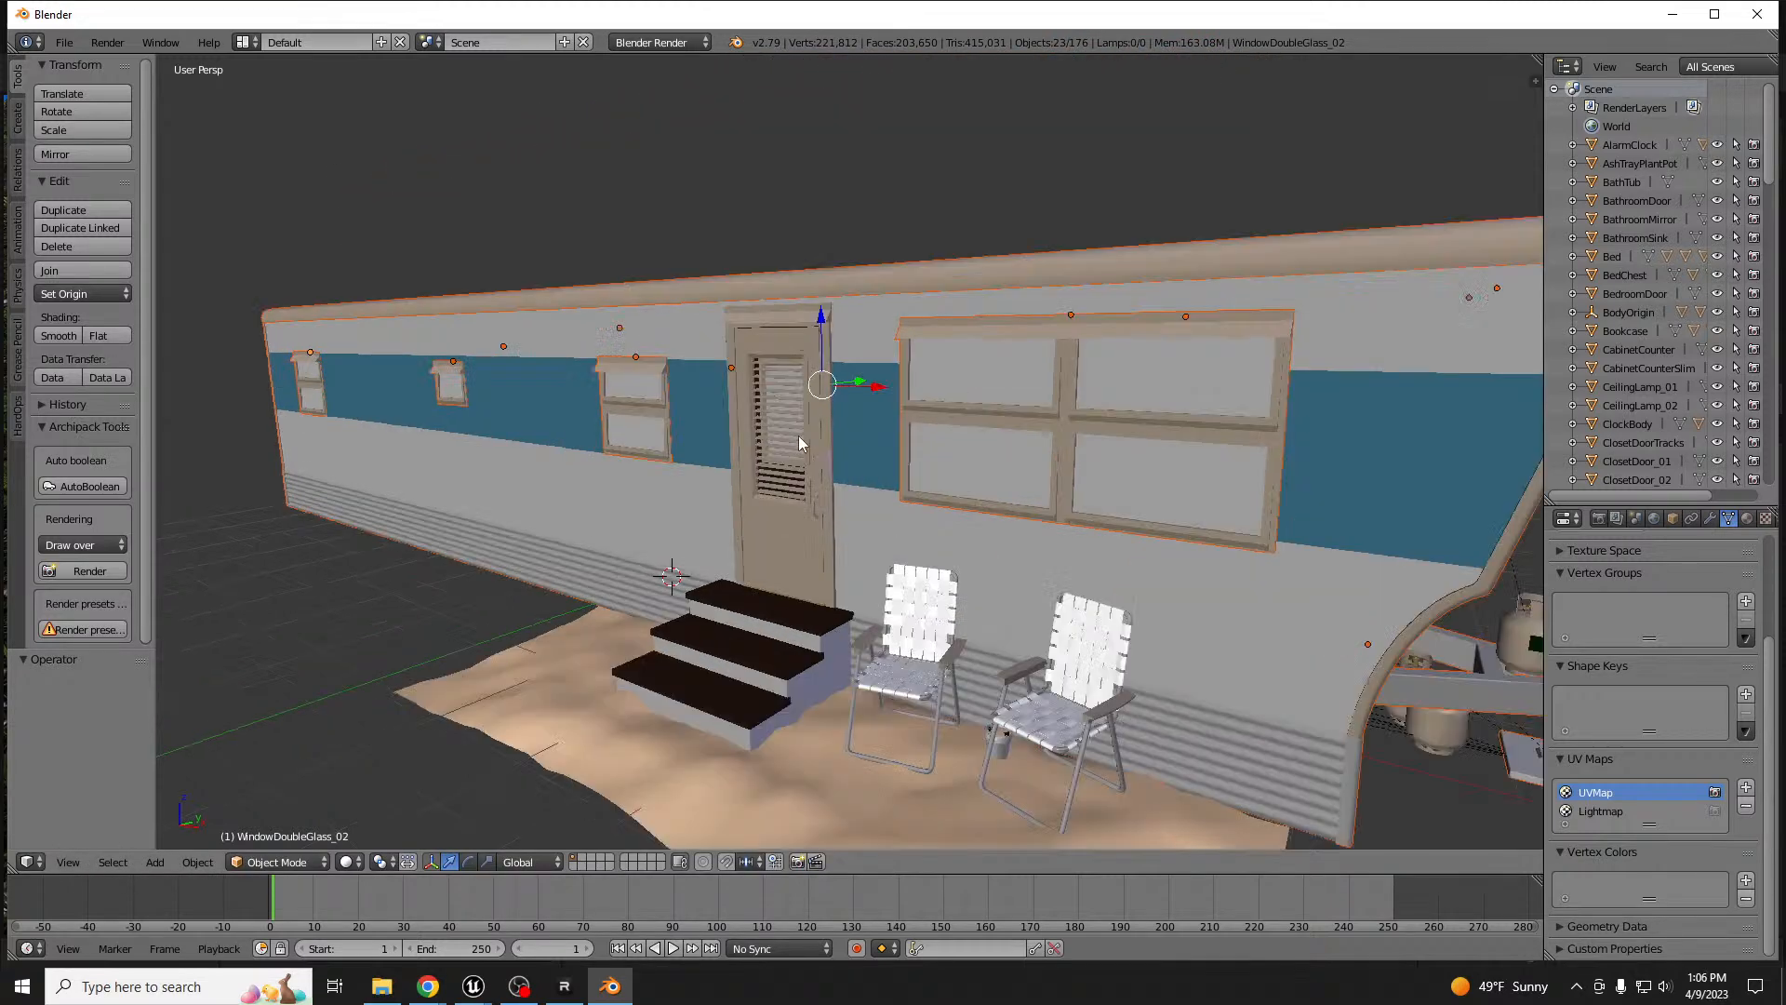
pyautogui.press('g')
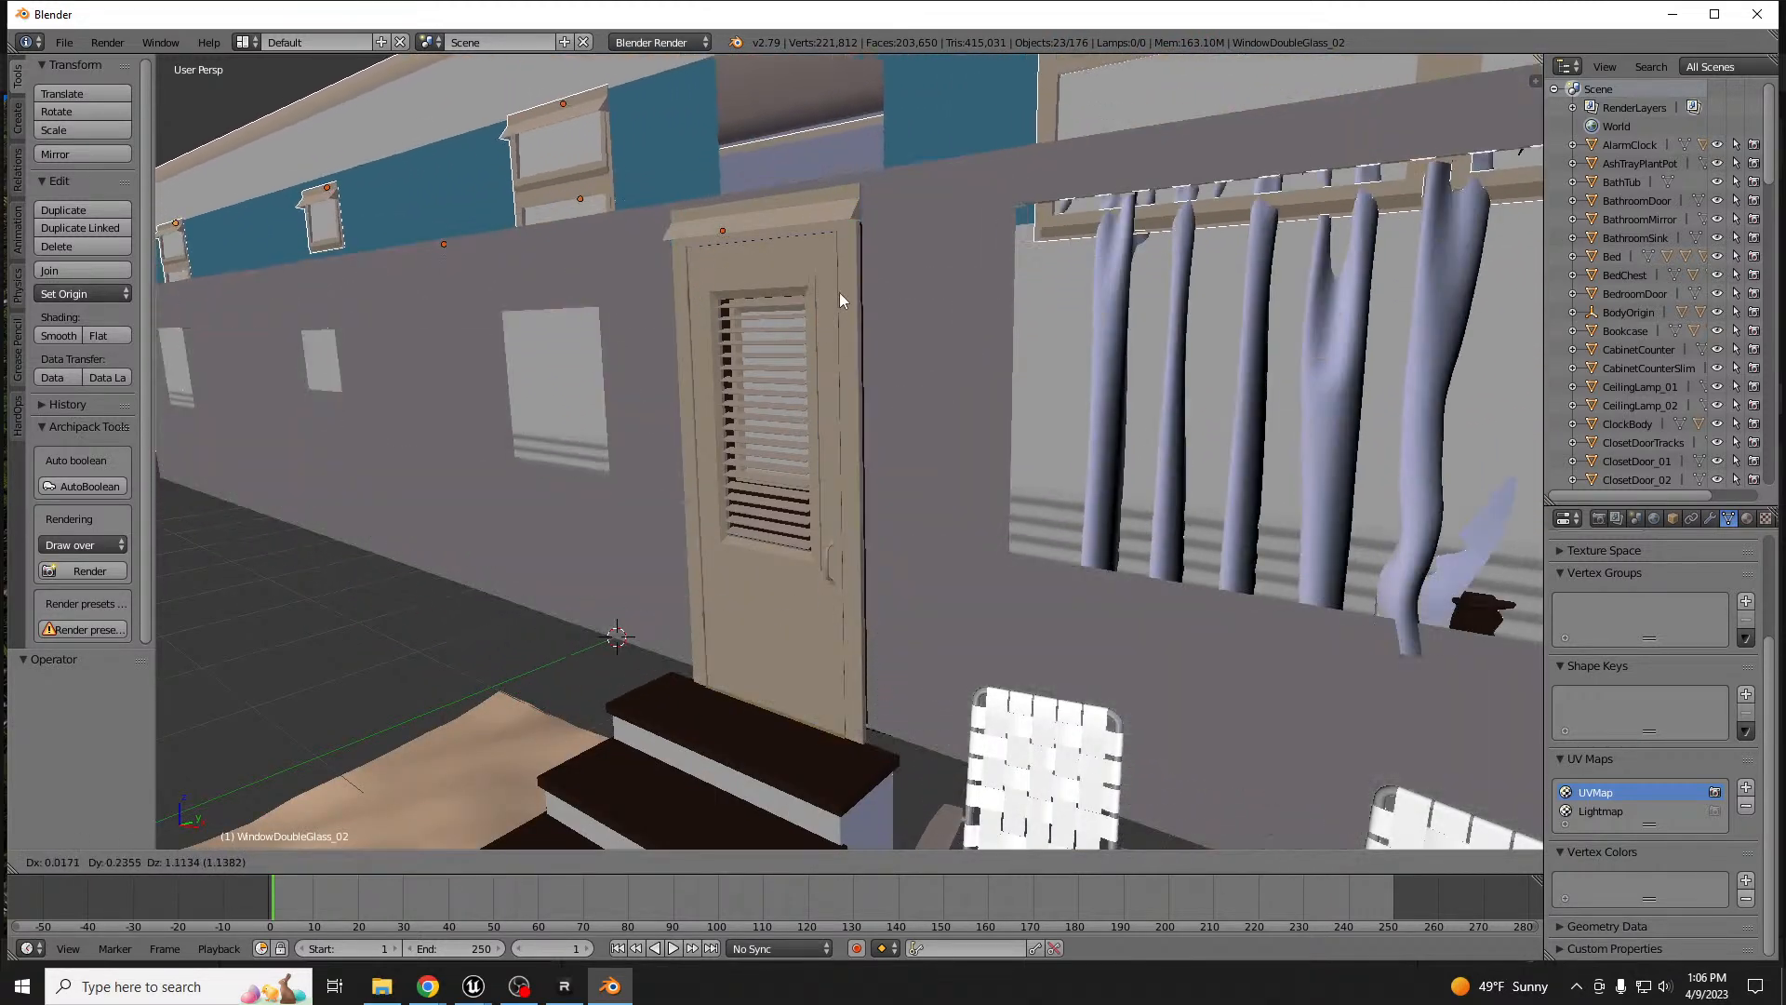
pyautogui.press('Escape')
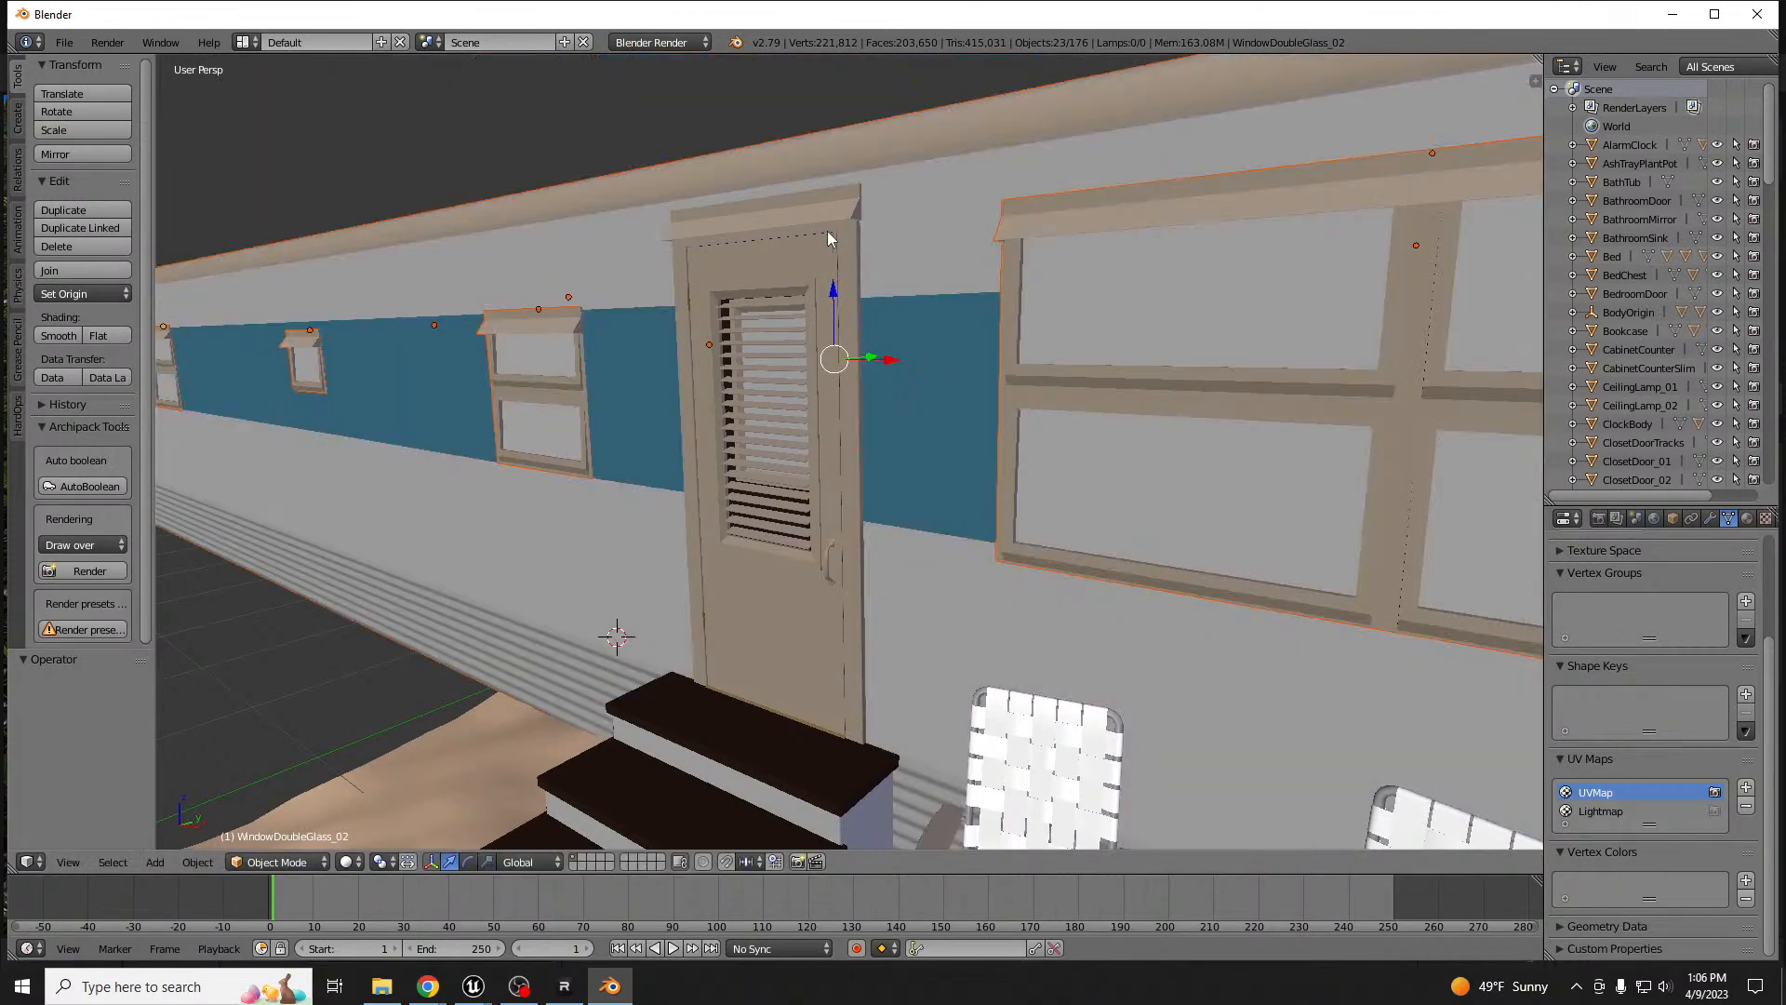
# - Add the entry door's frame and the louvered exterior door to the selection, and check them with a cancelled move
pyautogui.keyDown('shift'); pyautogui.rightClick(839, 479); pyautogui.keyUp('shift')
pyautogui.press('z')
pyautogui.press('z')
pyautogui.keyDown('shift'); pyautogui.rightClick(791, 569); pyautogui.keyUp('shift')
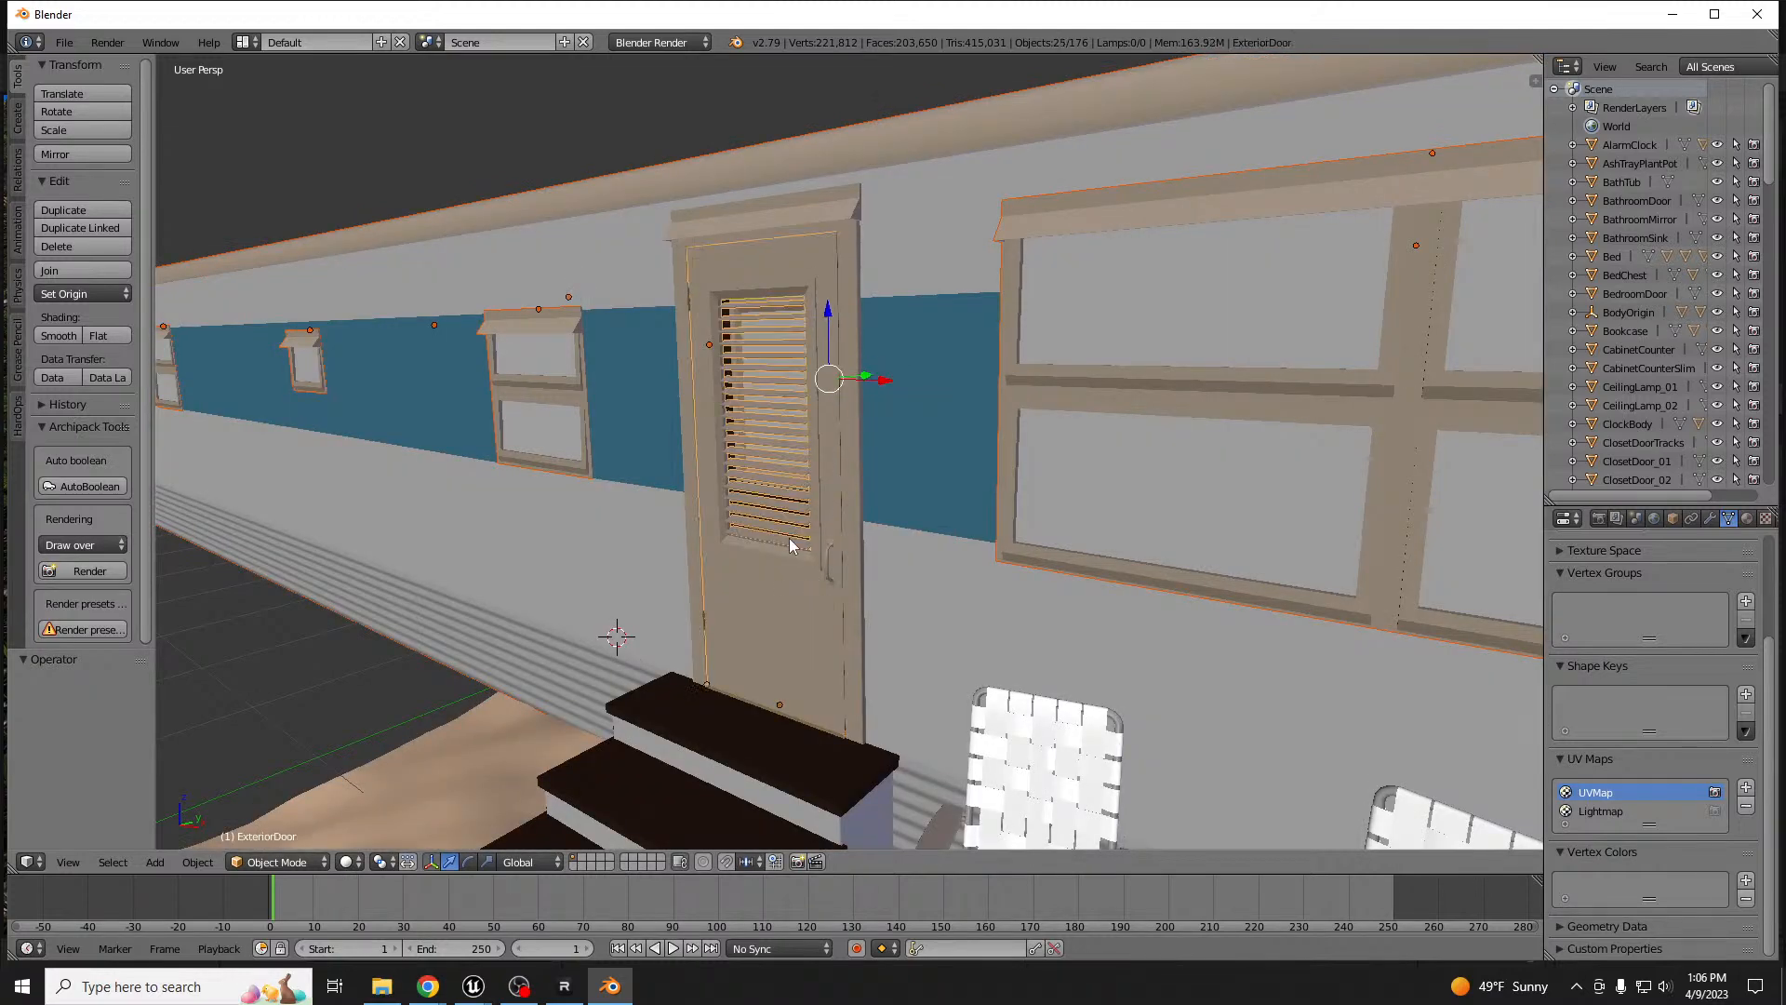
pyautogui.scroll(-10, 789, 562)
pyautogui.press('g')
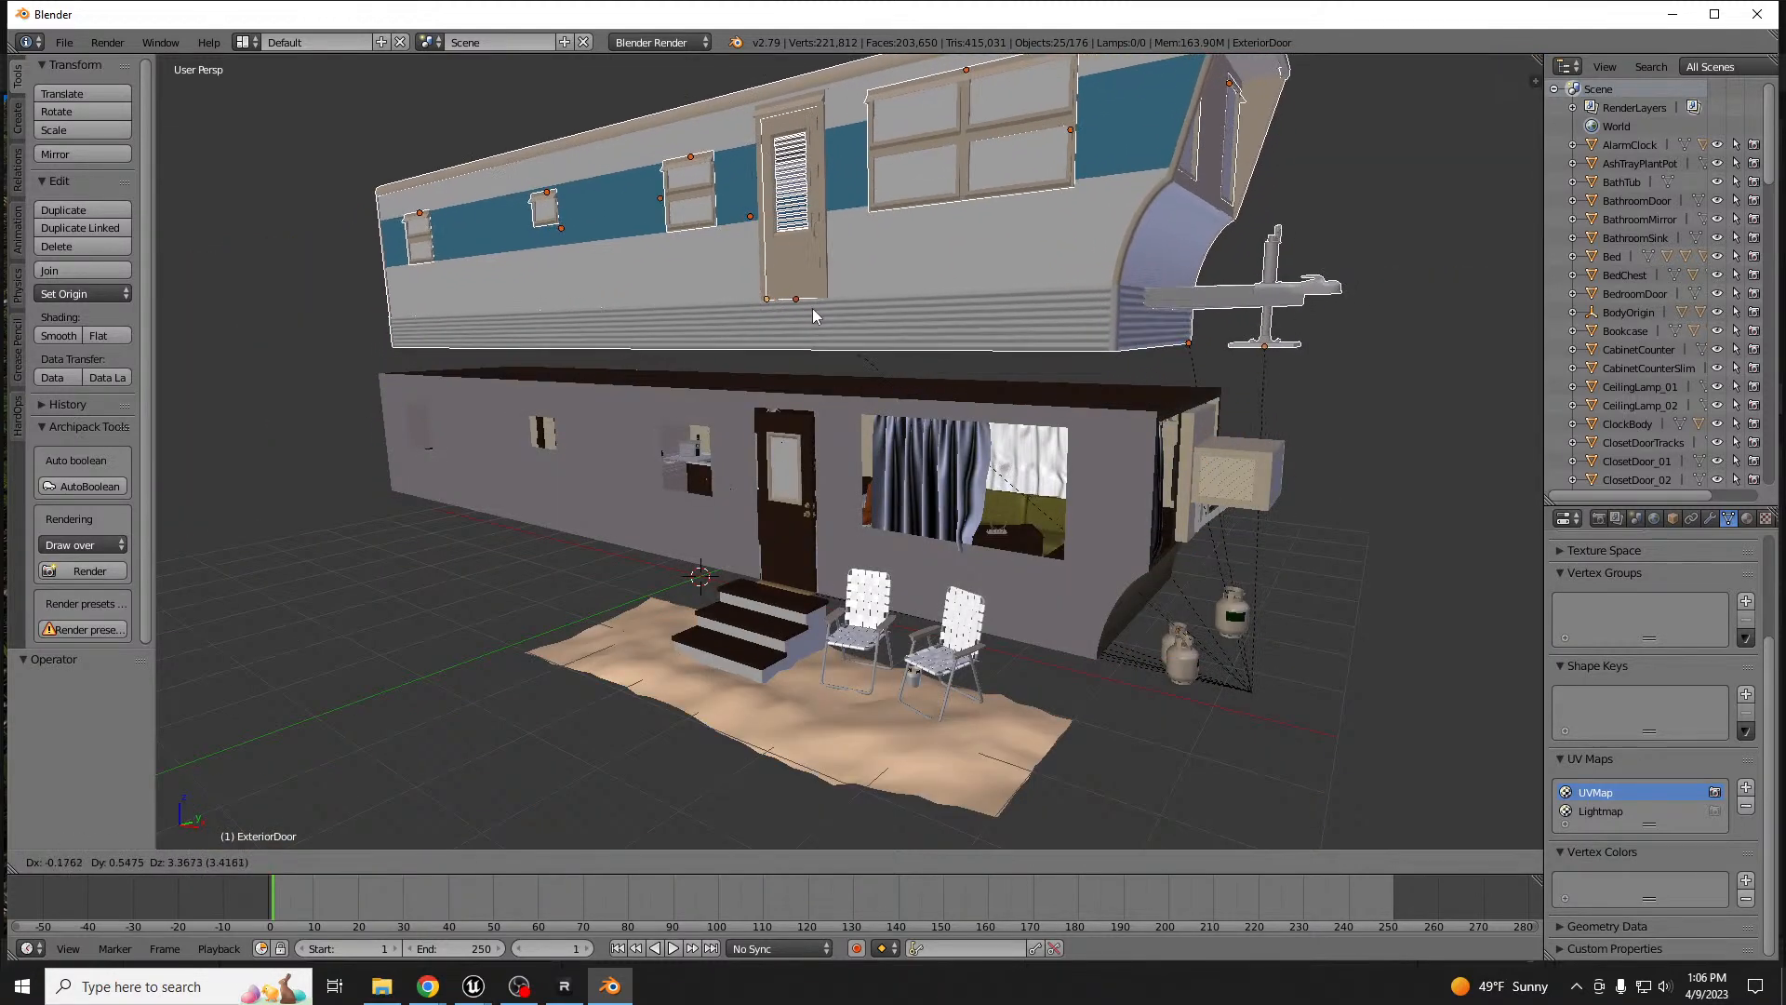
pyautogui.press('Escape')
pyautogui.scroll(8, 797, 459)
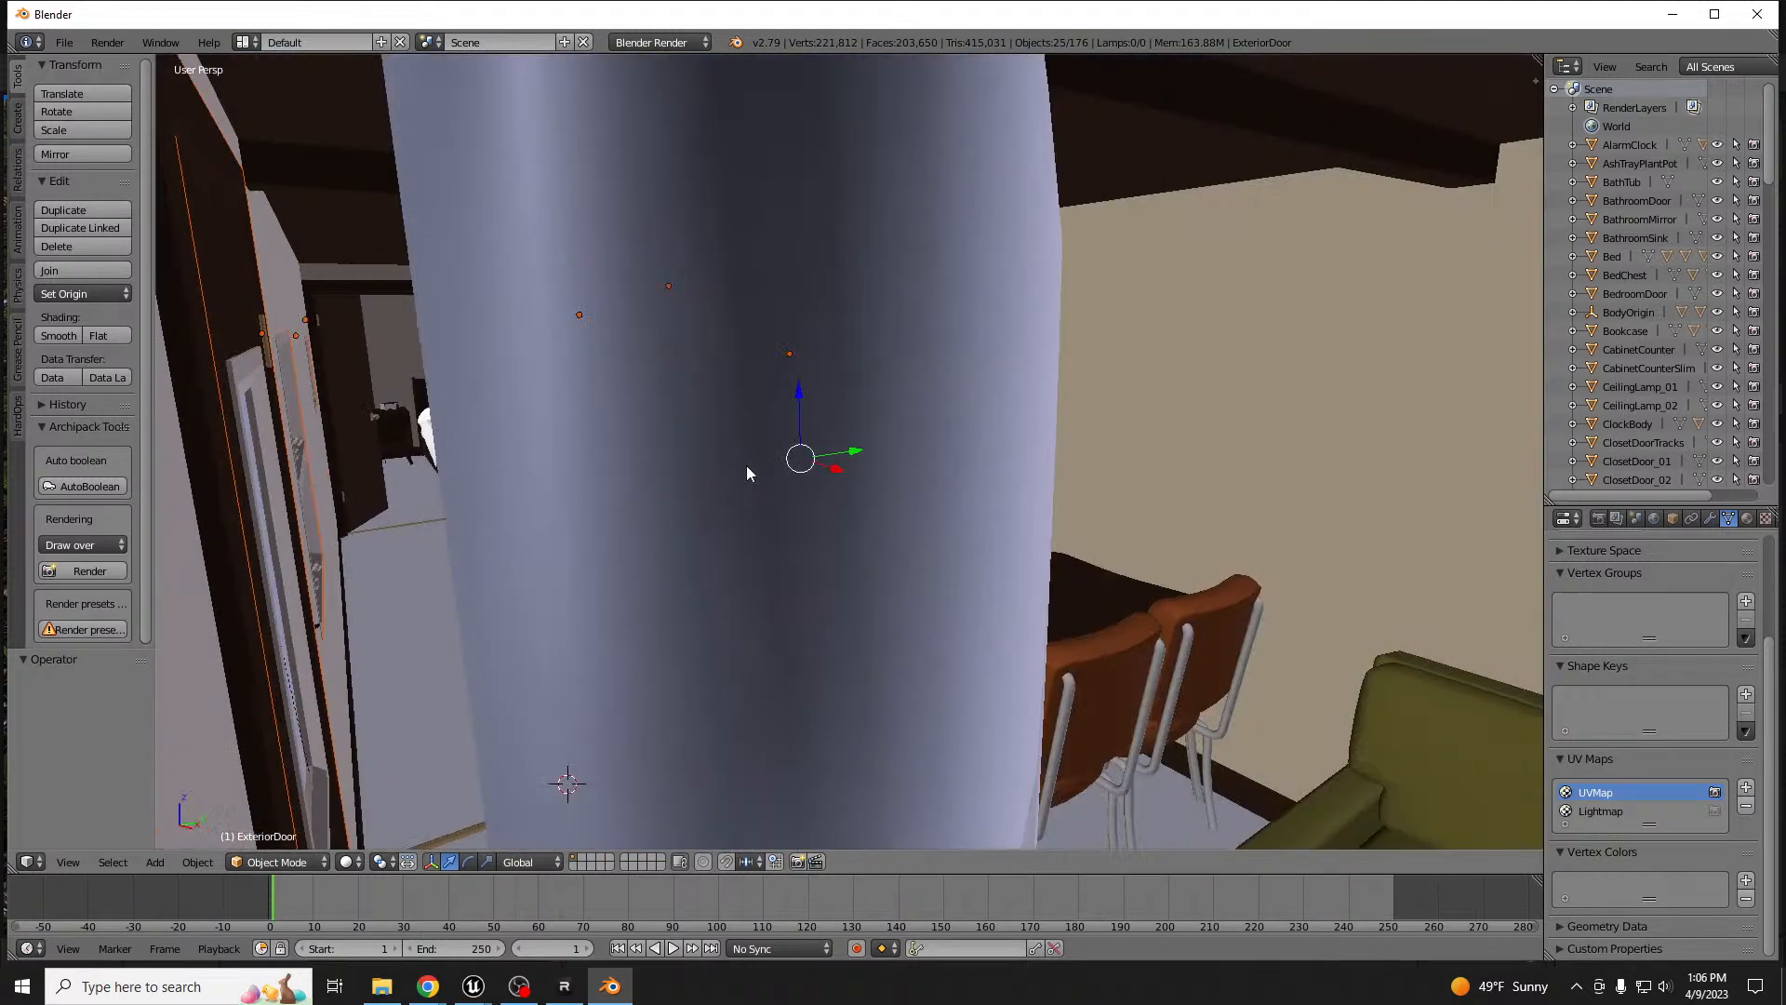
pyautogui.scroll(5, 746, 465)
pyautogui.rightClick(703, 475)
pyautogui.press('g')
pyautogui.press('Escape')
pyautogui.hotkey('ctrl', 'z')
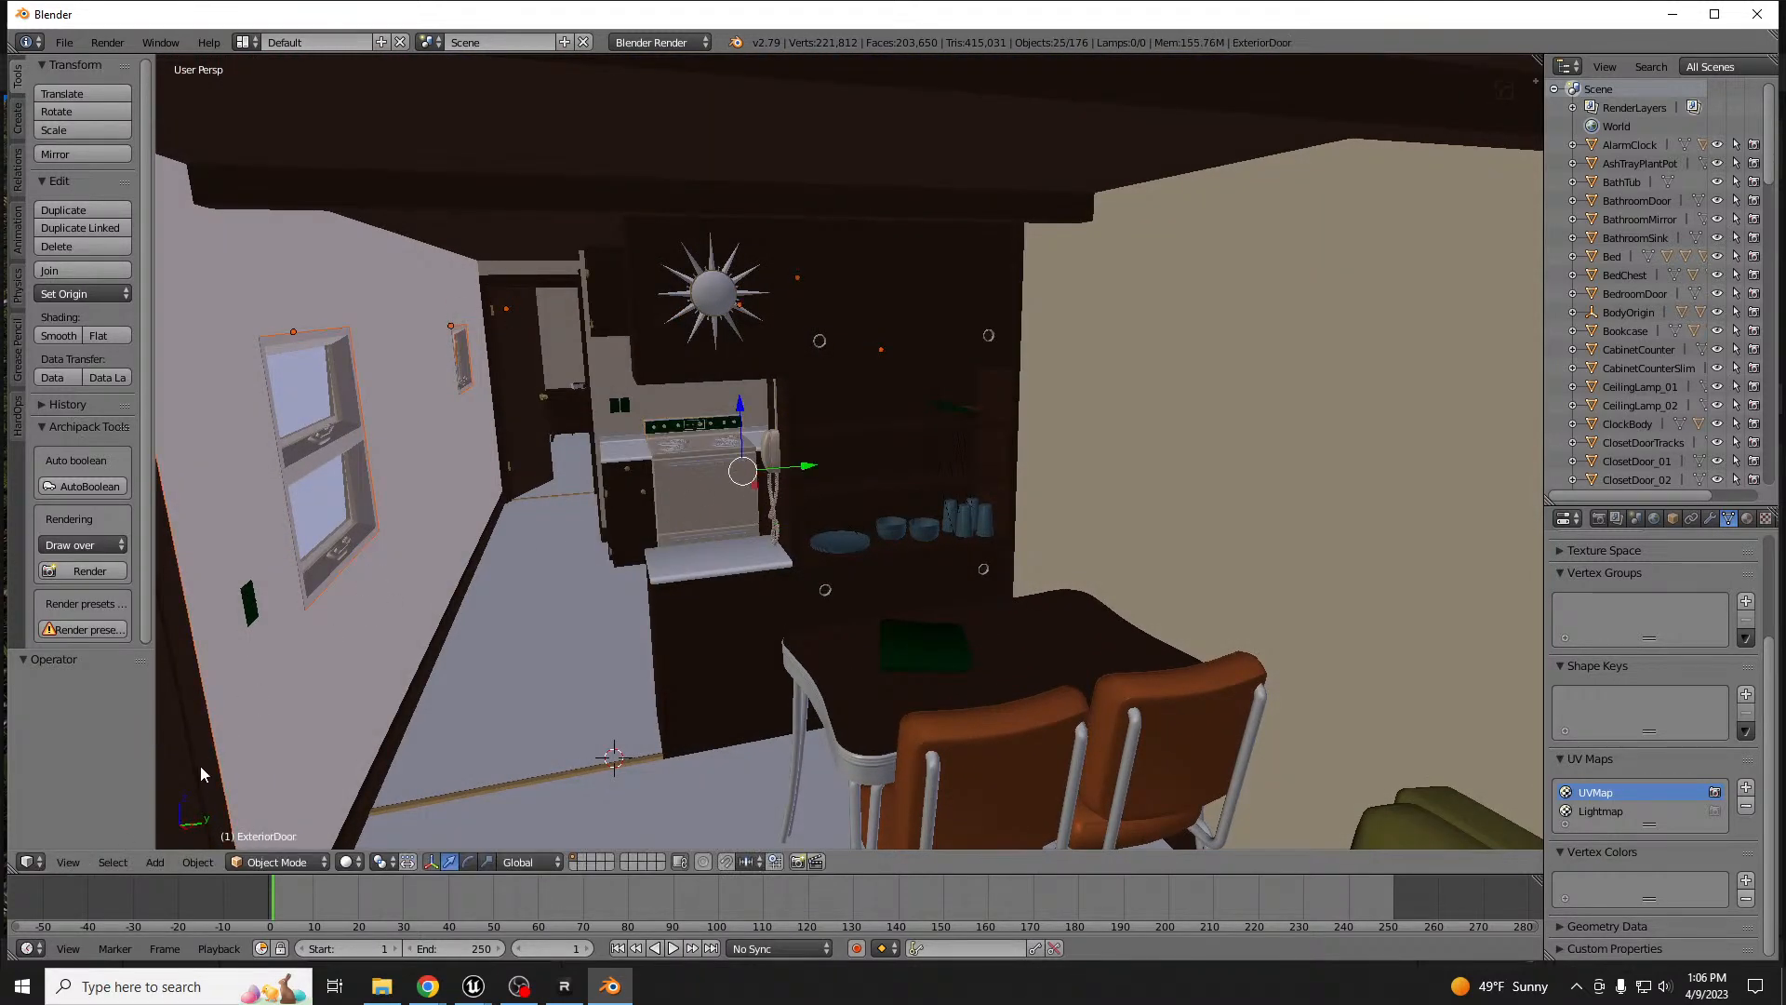
# - Add the inner front door to the shell selection and test it with a cancelled move
pyautogui.scroll(-8, 463, 659)
pyautogui.keyDown('shift'); pyautogui.rightClick(579, 604); pyautogui.keyUp('shift')
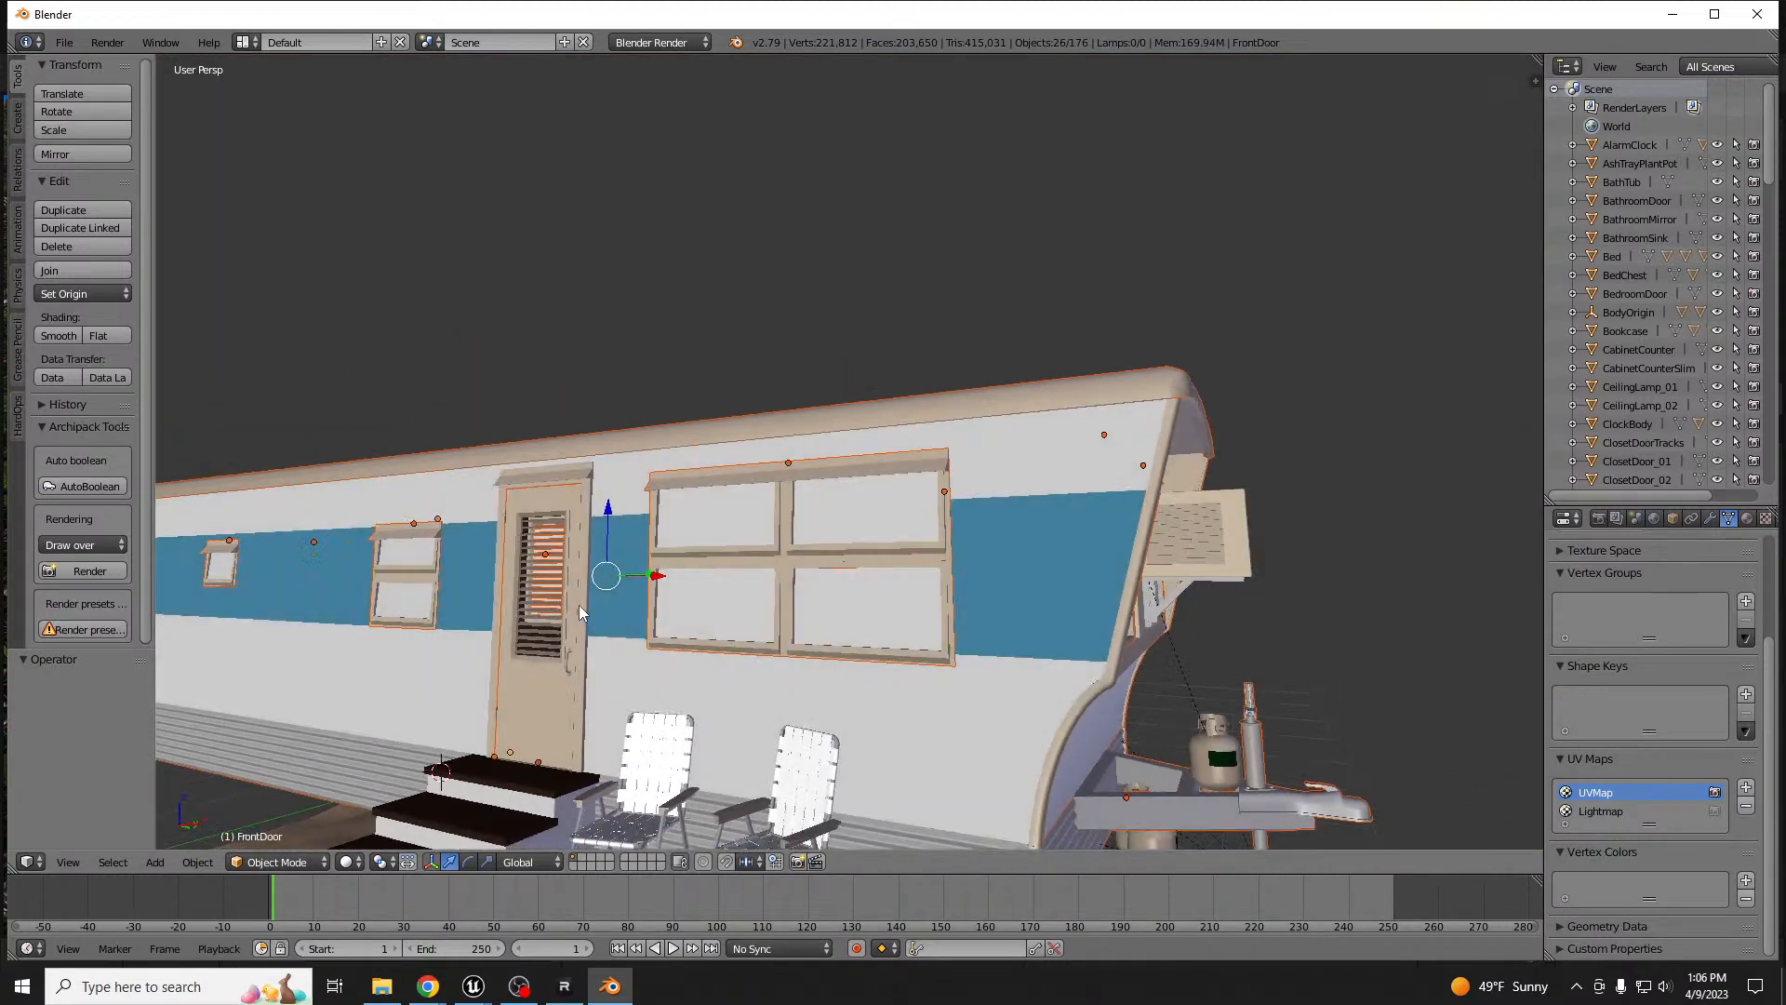
pyautogui.press('g')
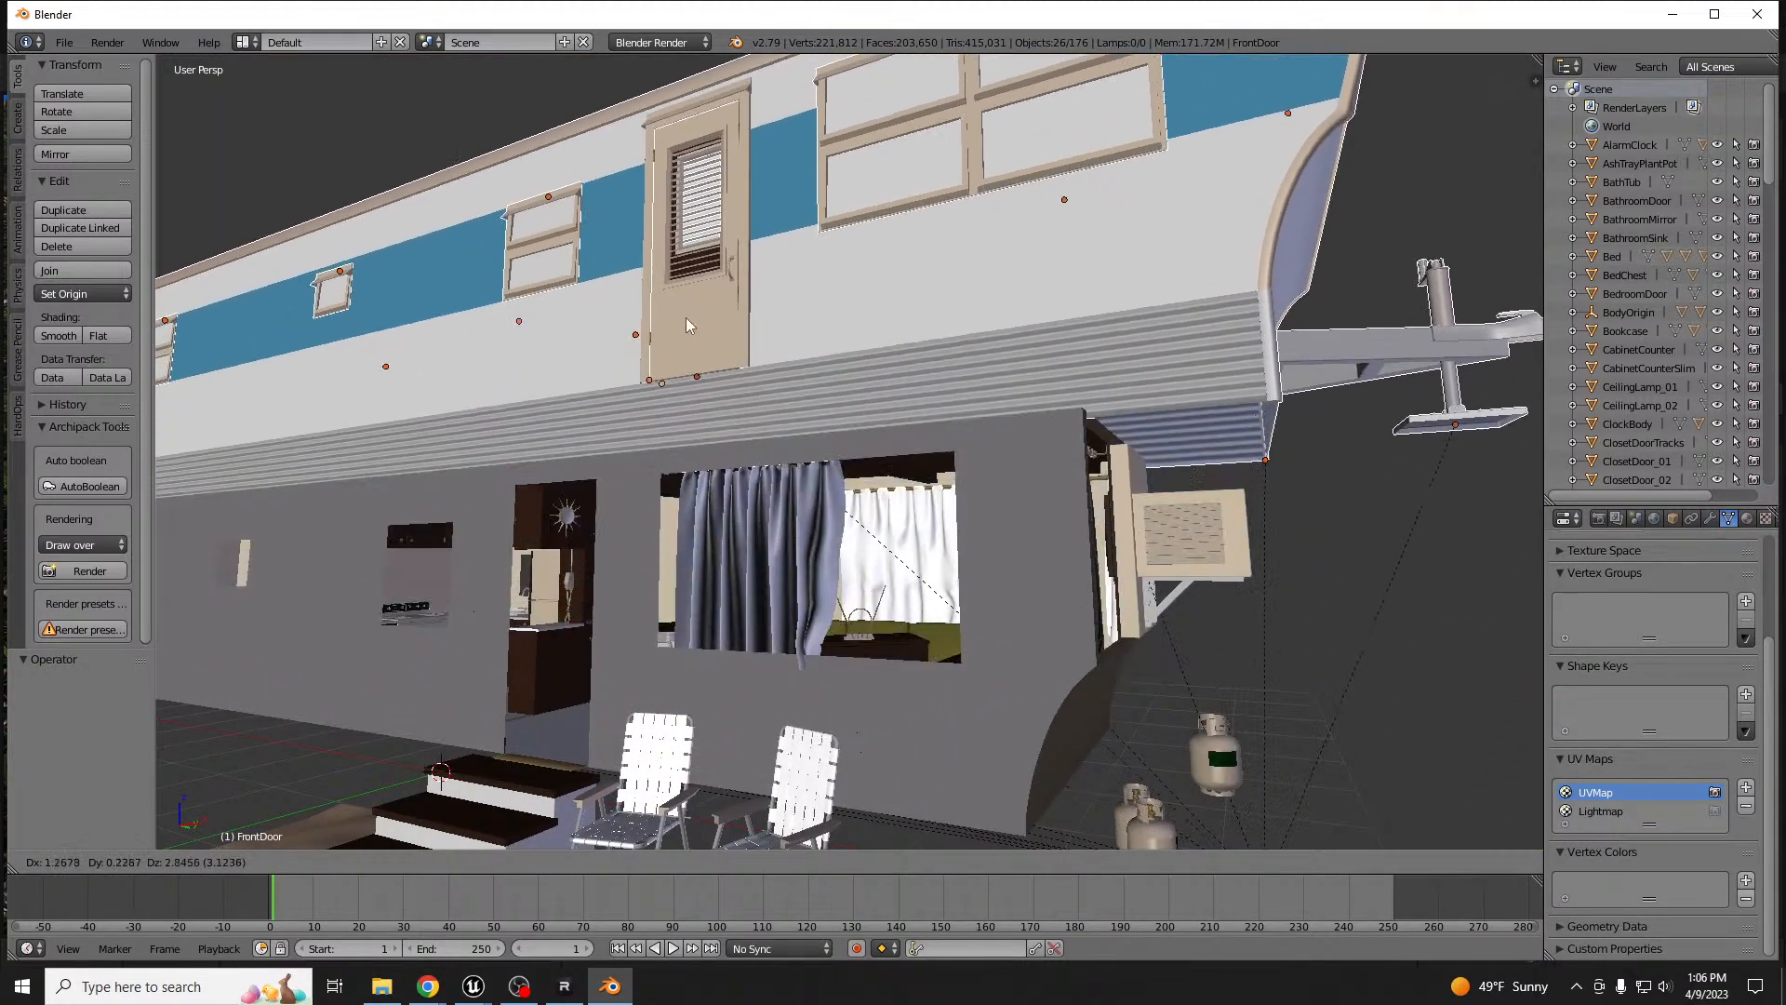
pyautogui.rightClick(642, 299)
pyautogui.scroll(-6, 650, 389)
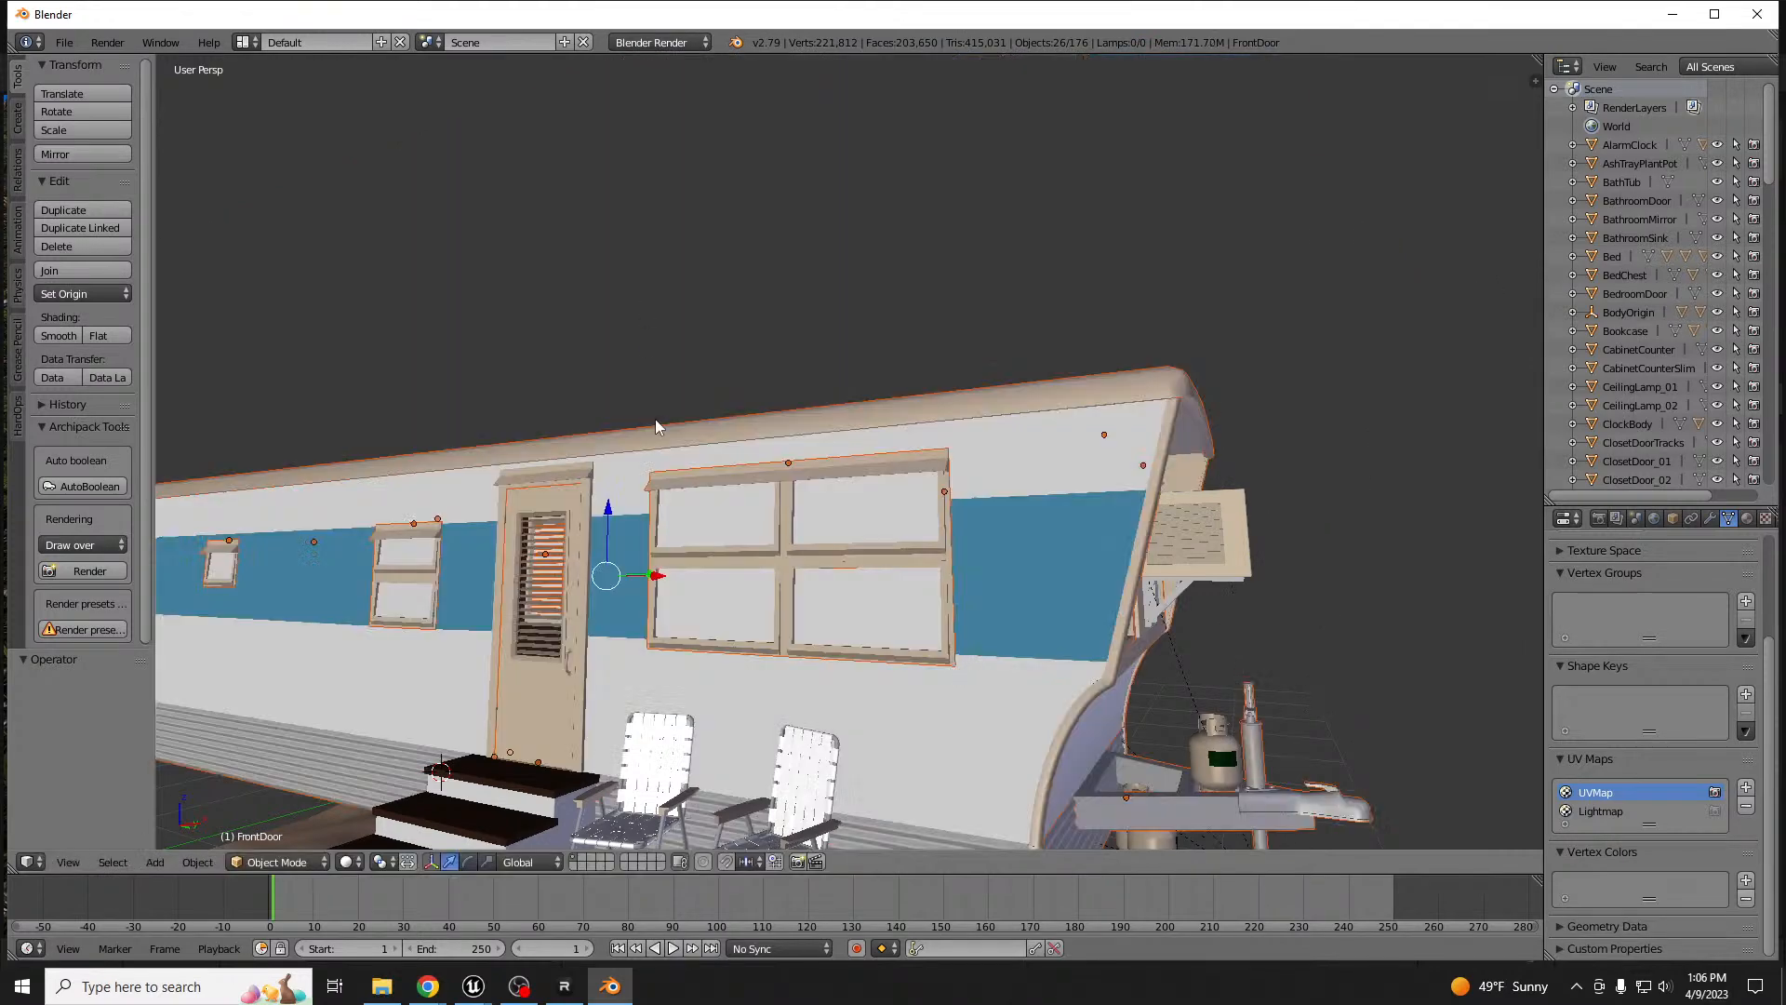
# - Duplicate the selected shell parts in place, move the copies to layer 2, and show only that layer
pyautogui.moveTo(728, 511); pyautogui.dragTo(689, 571, button='middle')
pyautogui.hotkey('shift', 'd')
pyautogui.rightClick(549, 544)
pyautogui.press('m')
pyautogui.press('2')
pyautogui.press('2')
# - Inspect the materials of the copied roof panel and exterior body, widening the properties area and enlarging the material slot list
pyautogui.scroll(3, 713, 594)
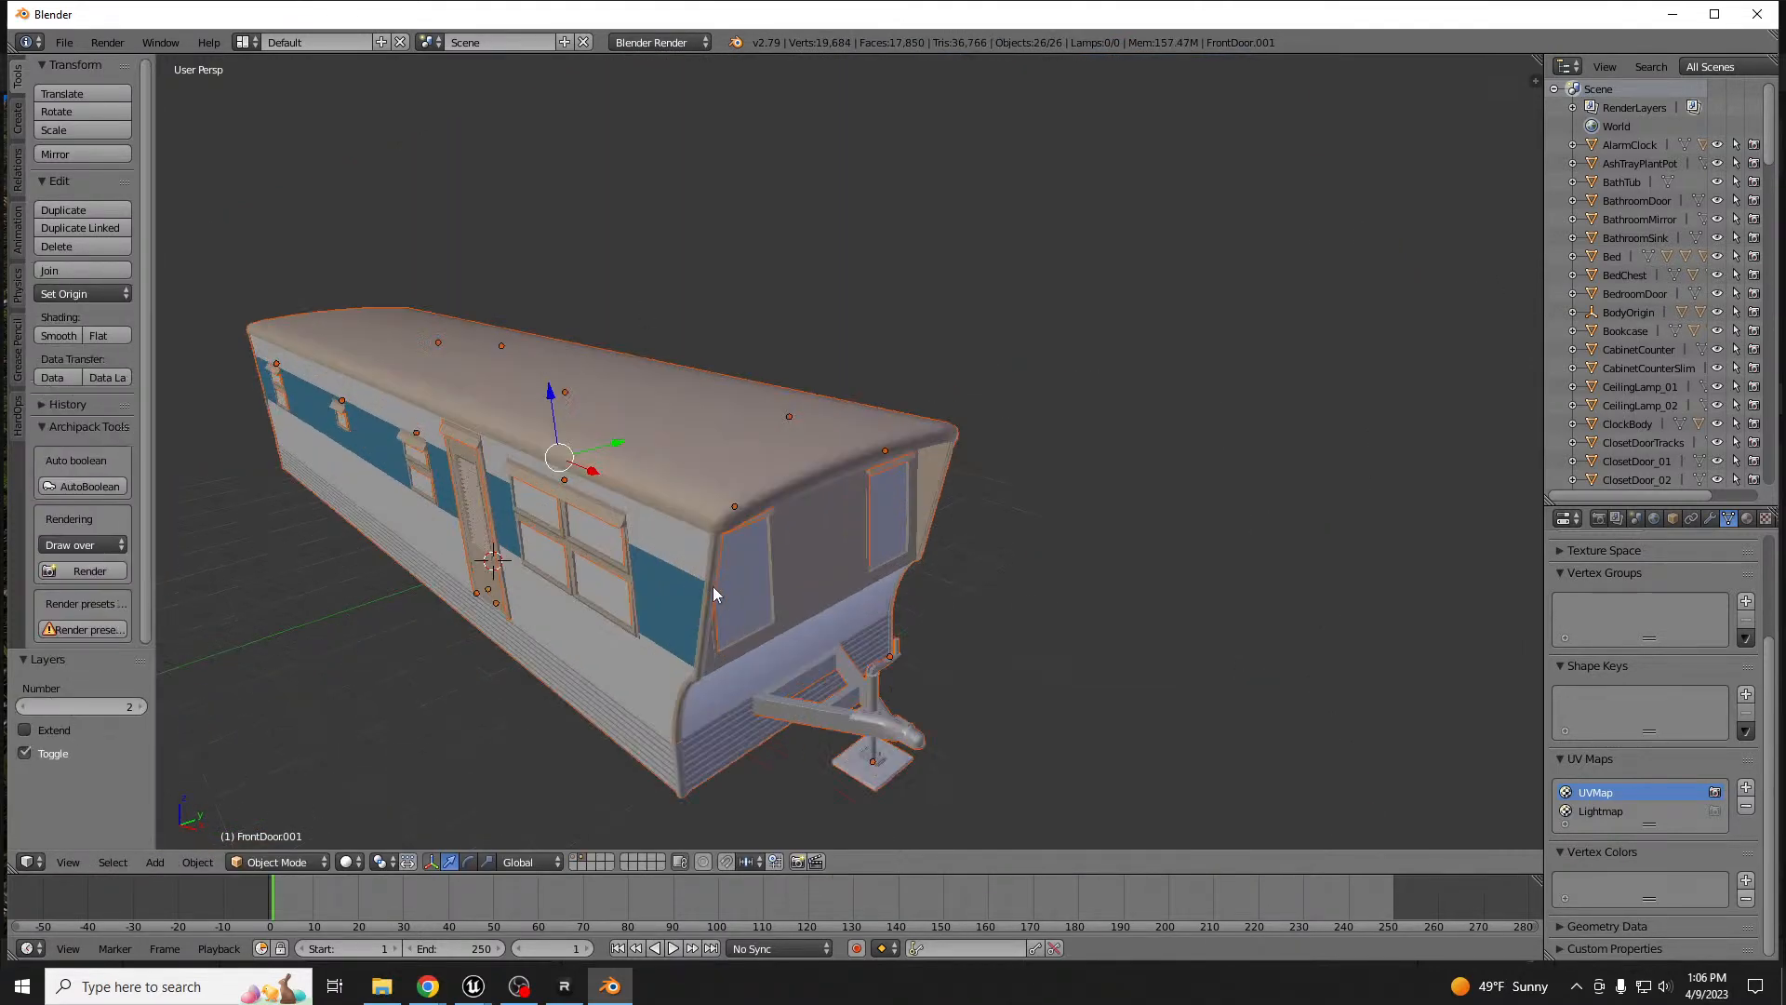
pyautogui.scroll(3, 1739, 661)
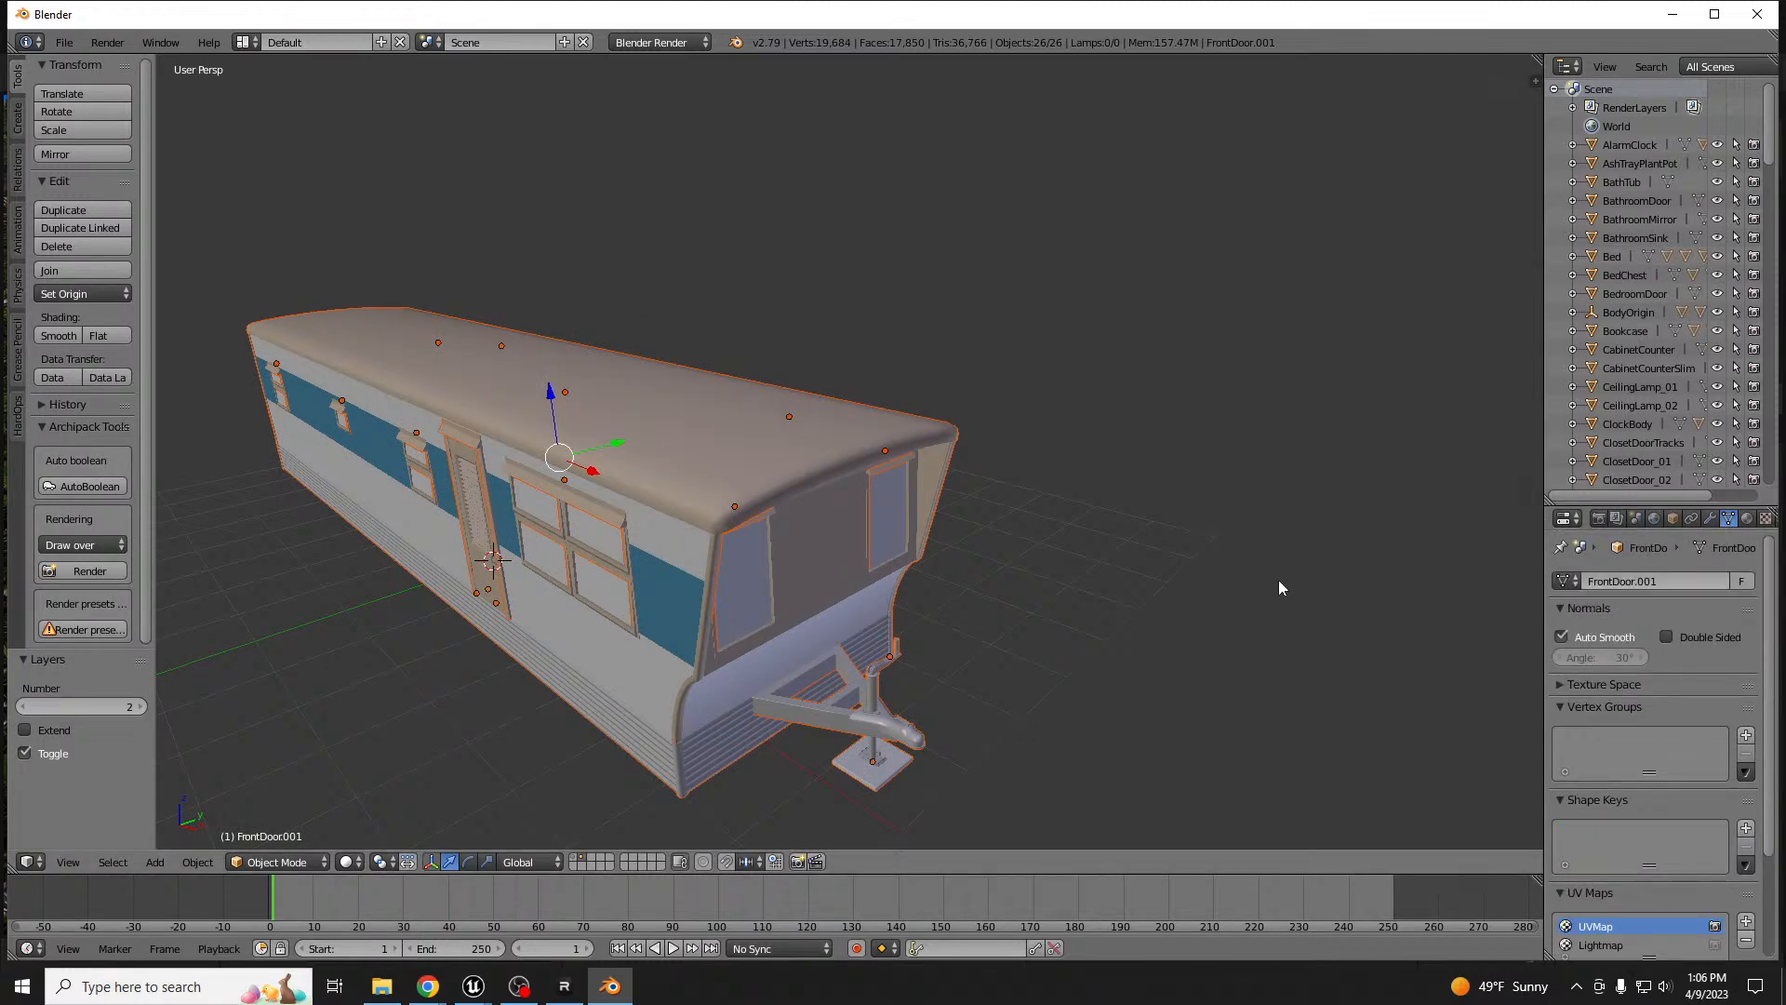
pyautogui.rightClick(781, 444)
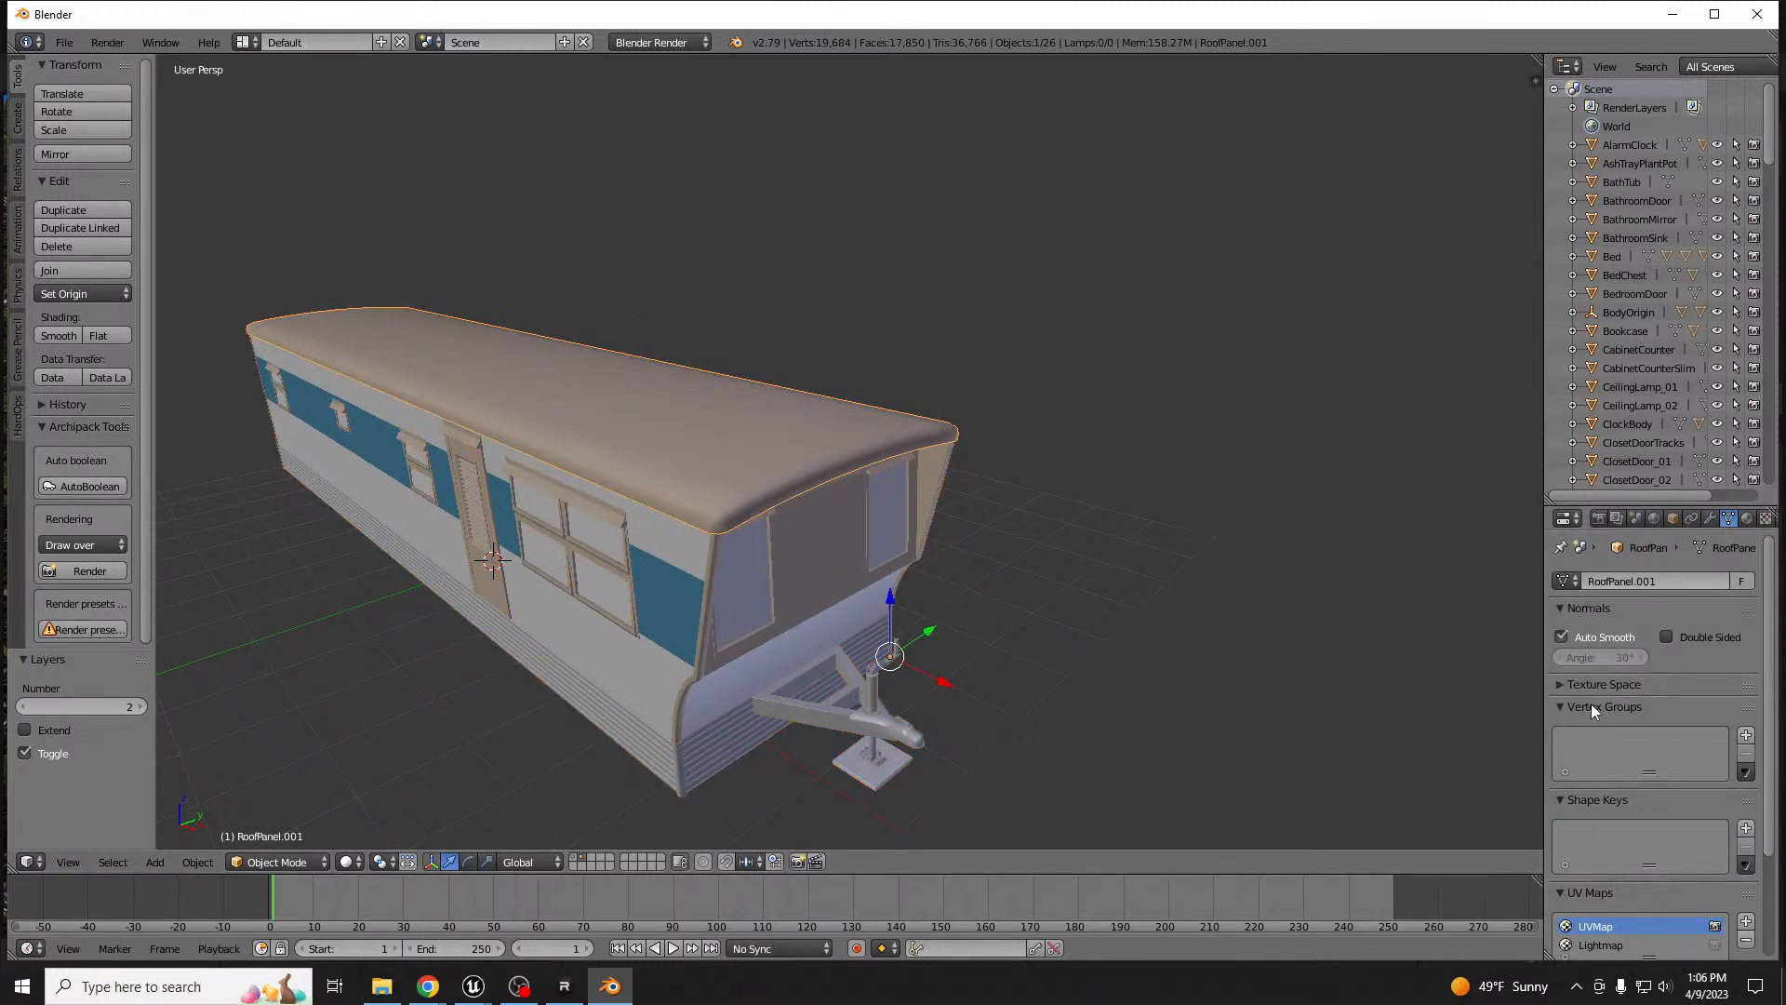
pyautogui.click(1746, 519)
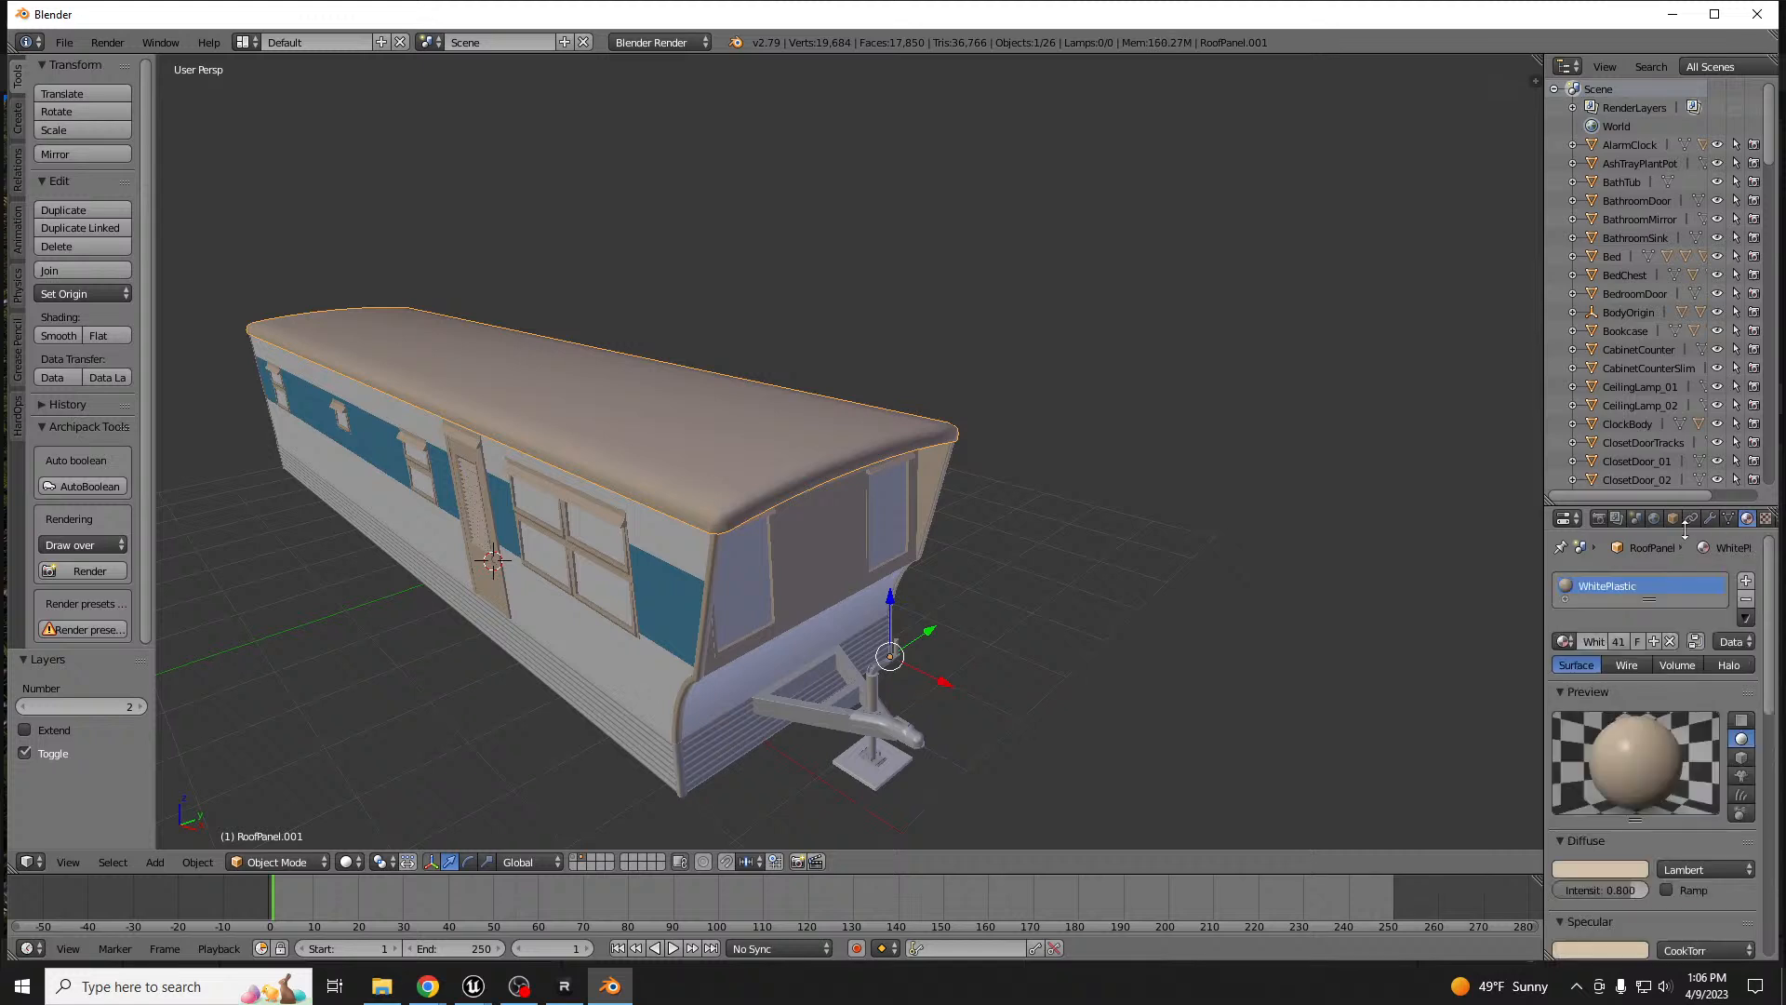
pyautogui.moveTo(1544, 474); pyautogui.dragTo(1434, 474)
pyautogui.moveTo(1594, 603); pyautogui.dragTo(1594, 641)
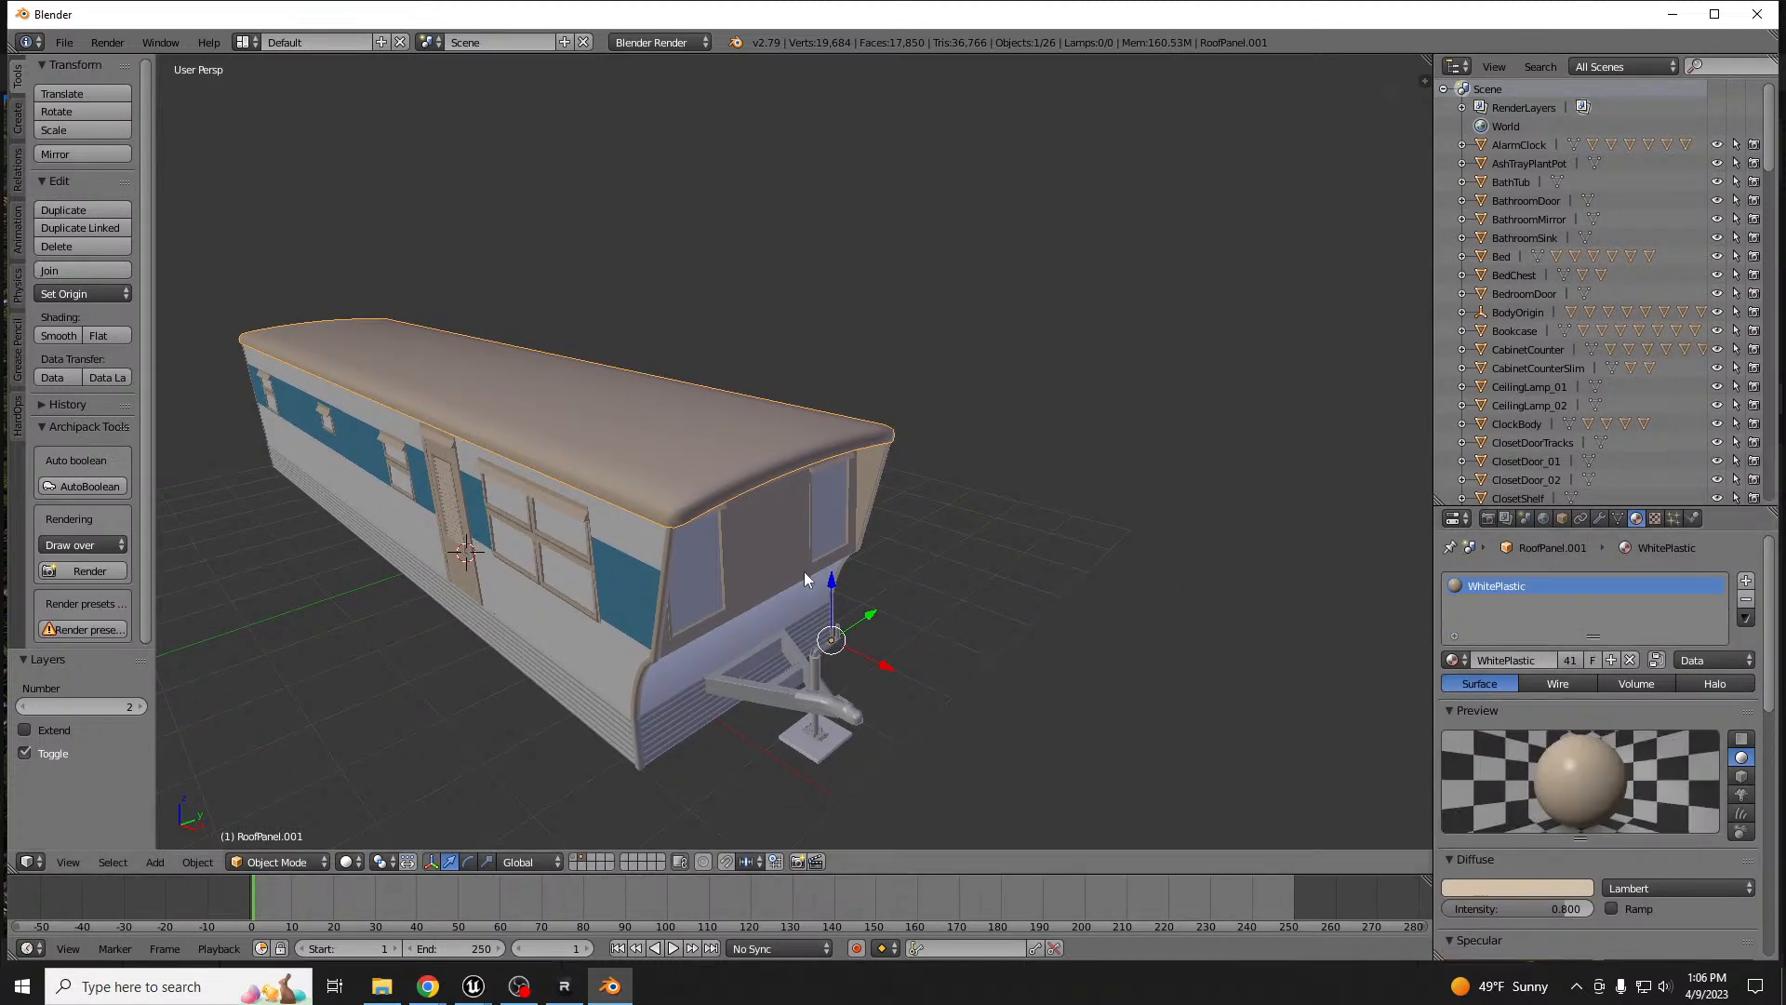
pyautogui.rightClick(752, 532)
pyautogui.moveTo(751, 554); pyautogui.dragTo(749, 567, button='middle')
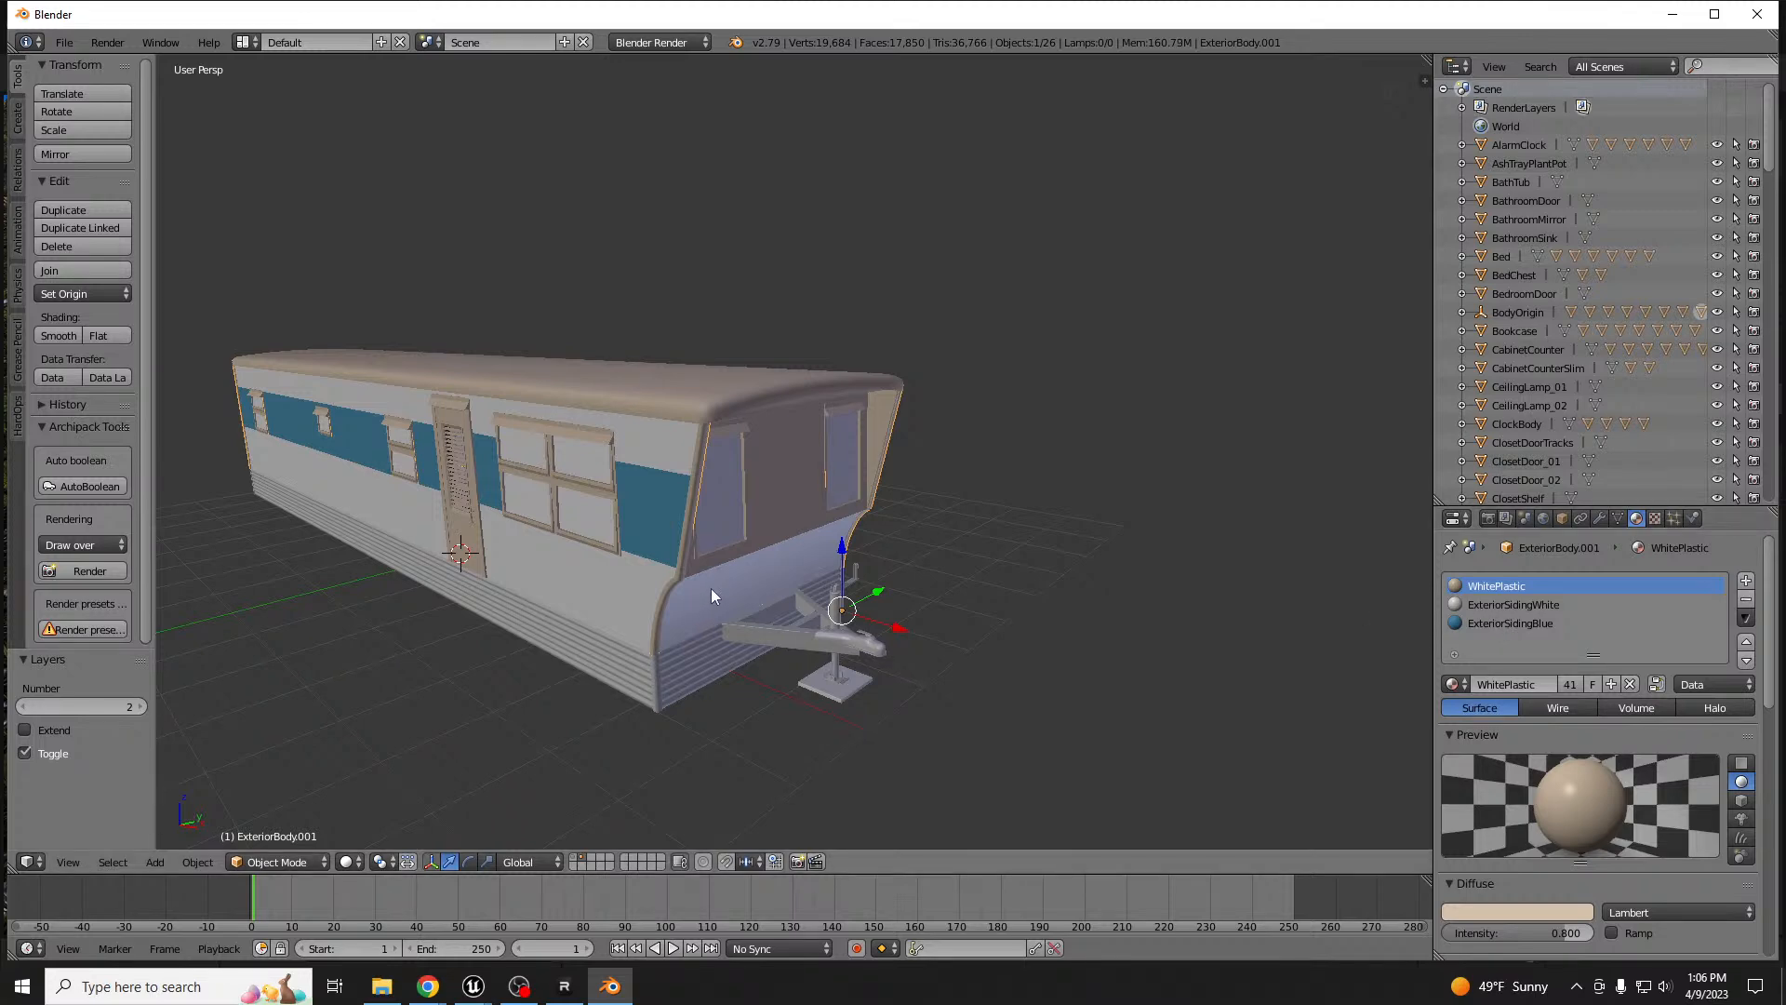
# - Split the 3D view in two and turn one half into a UV/Image Editor showing the trailer hitch's UVs
pyautogui.rightClick(798, 644)
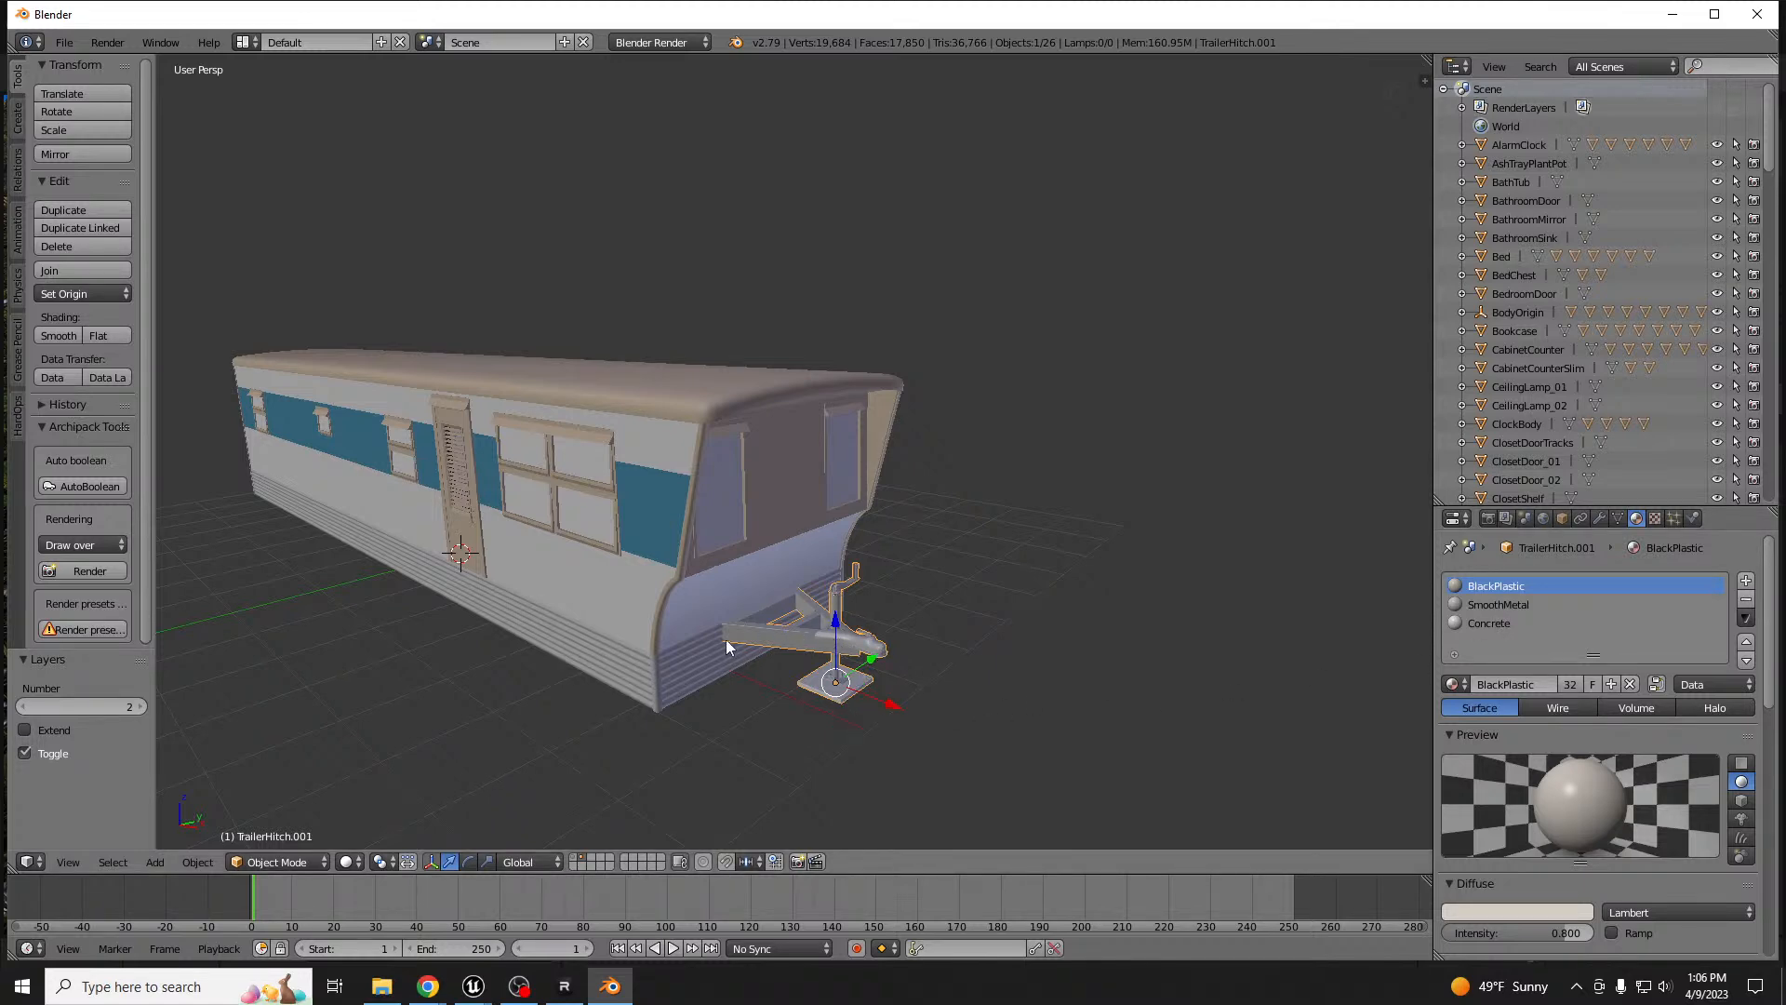
pyautogui.hotkey('ctrl', 'Up')
pyautogui.hotkey('ctrl', 'Up')
pyautogui.moveTo(13, 869); pyautogui.dragTo(604, 809)
pyautogui.press('t')
pyautogui.press('t')
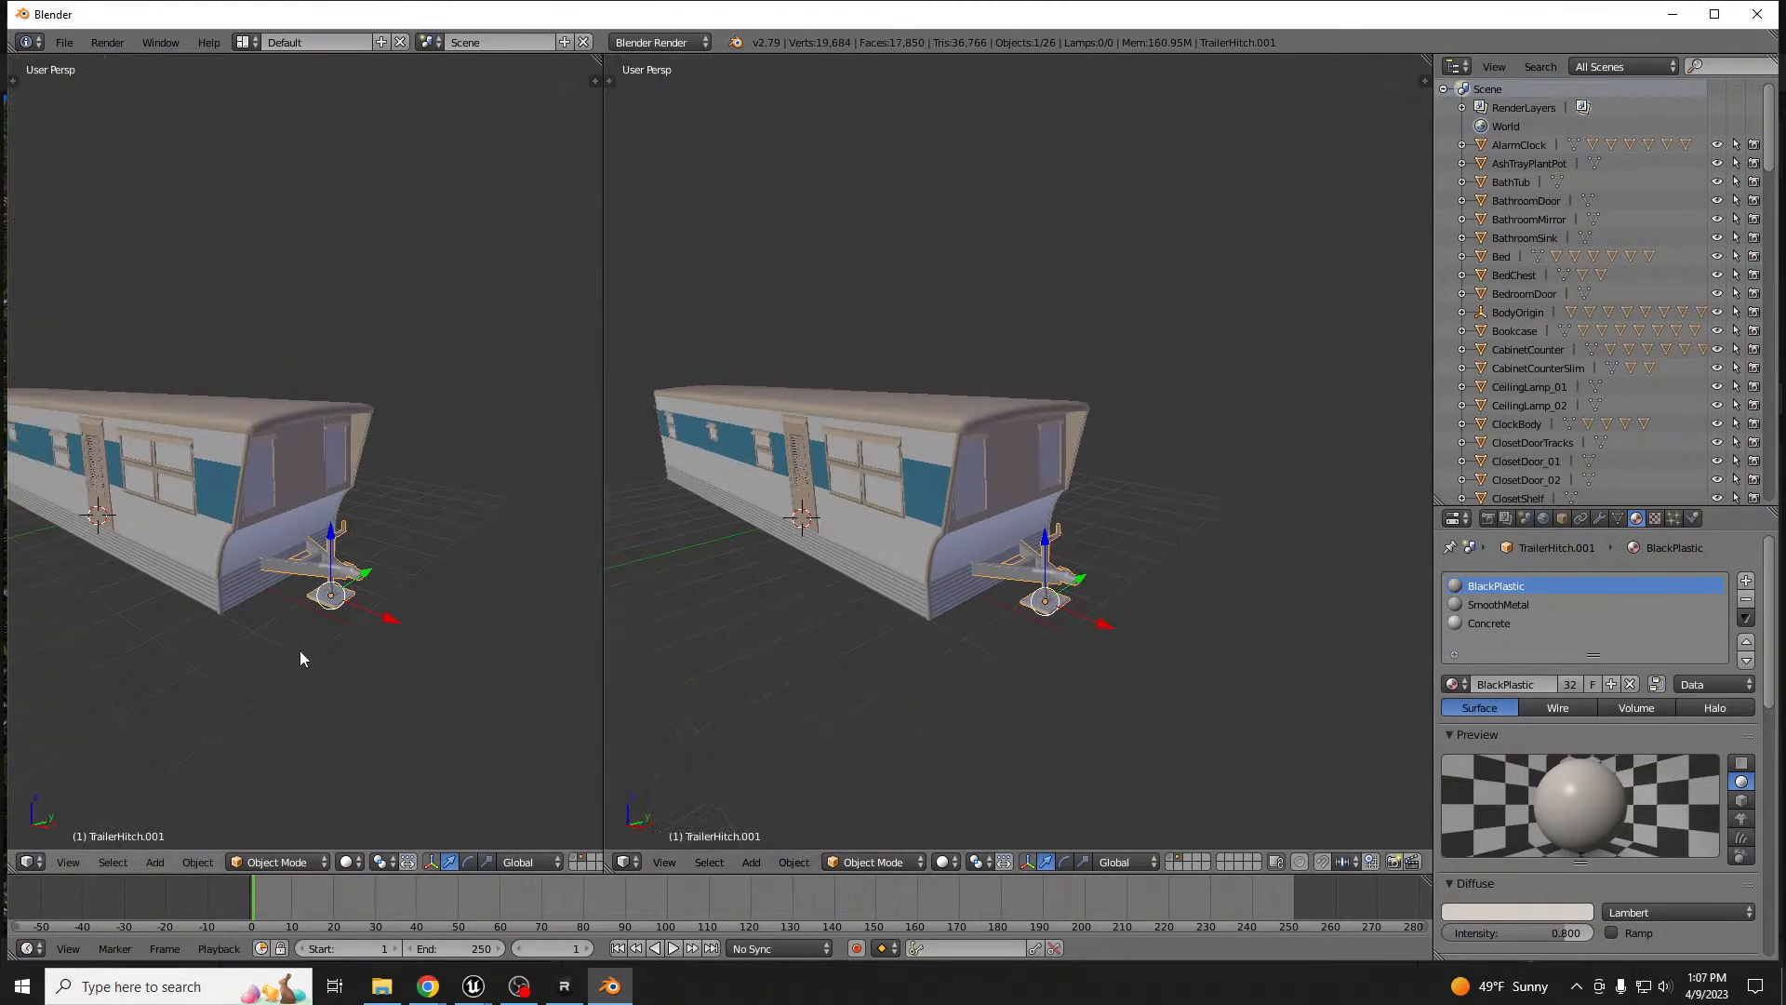
pyautogui.press('Tab')
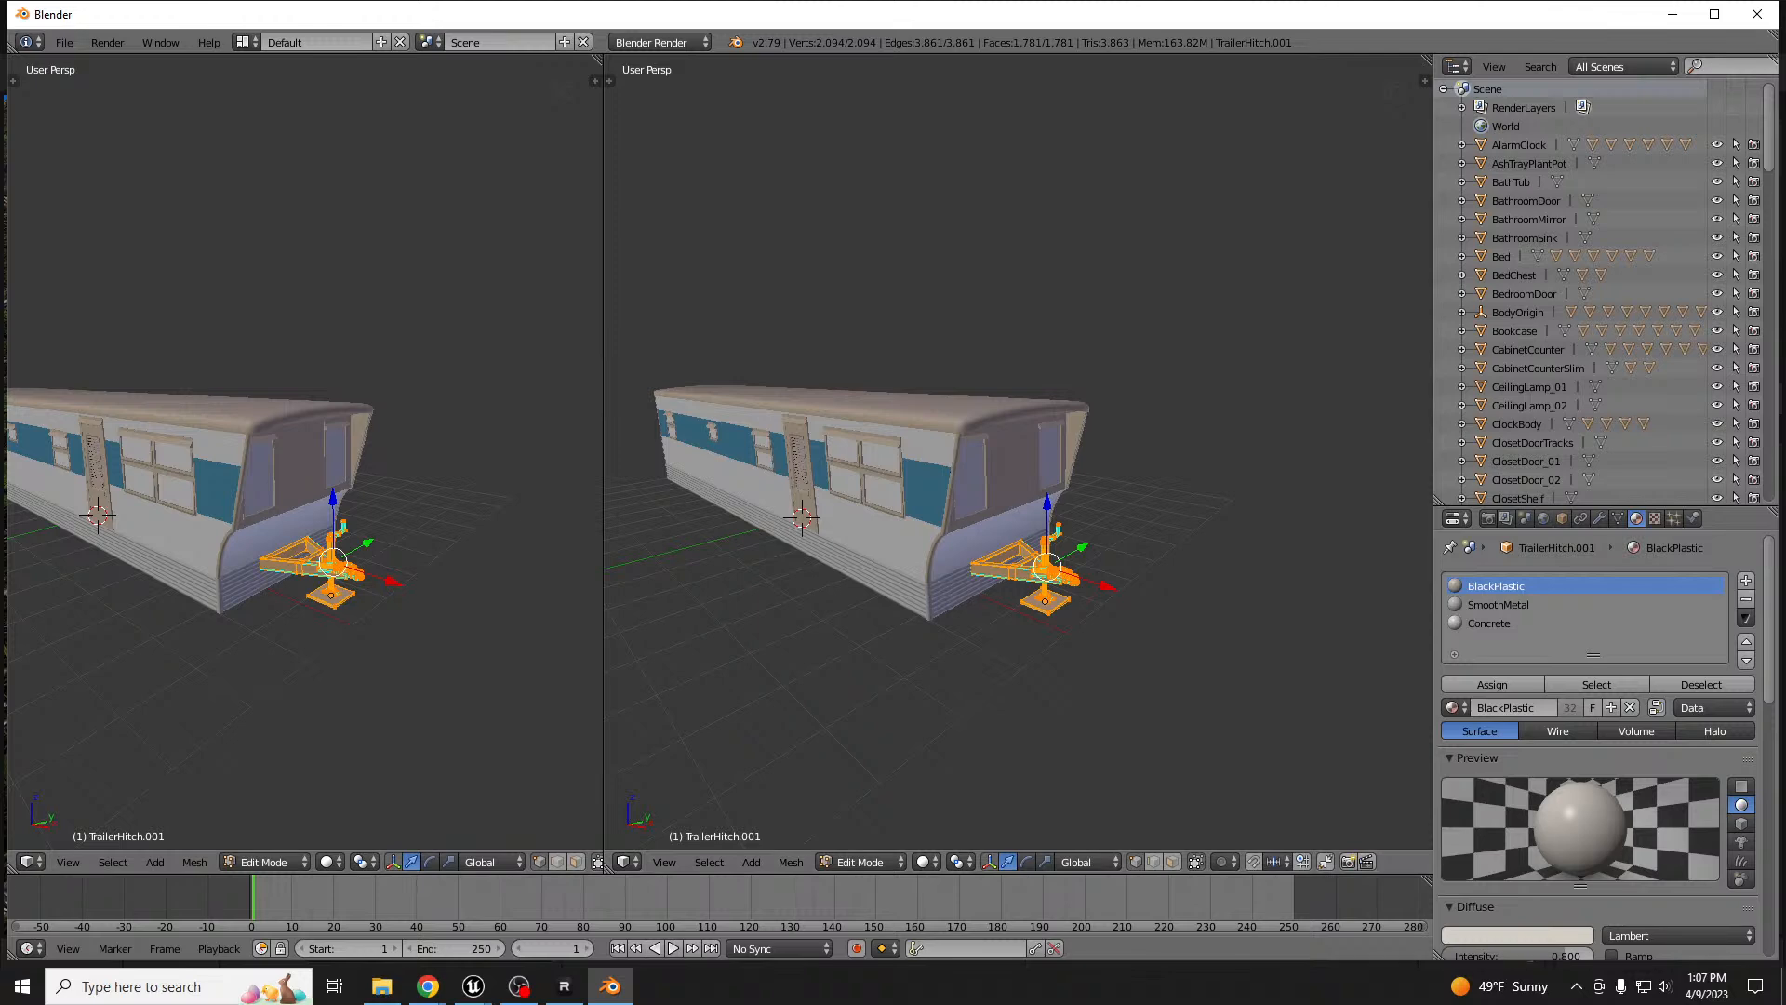
pyautogui.click(31, 861)
pyautogui.click(84, 731)
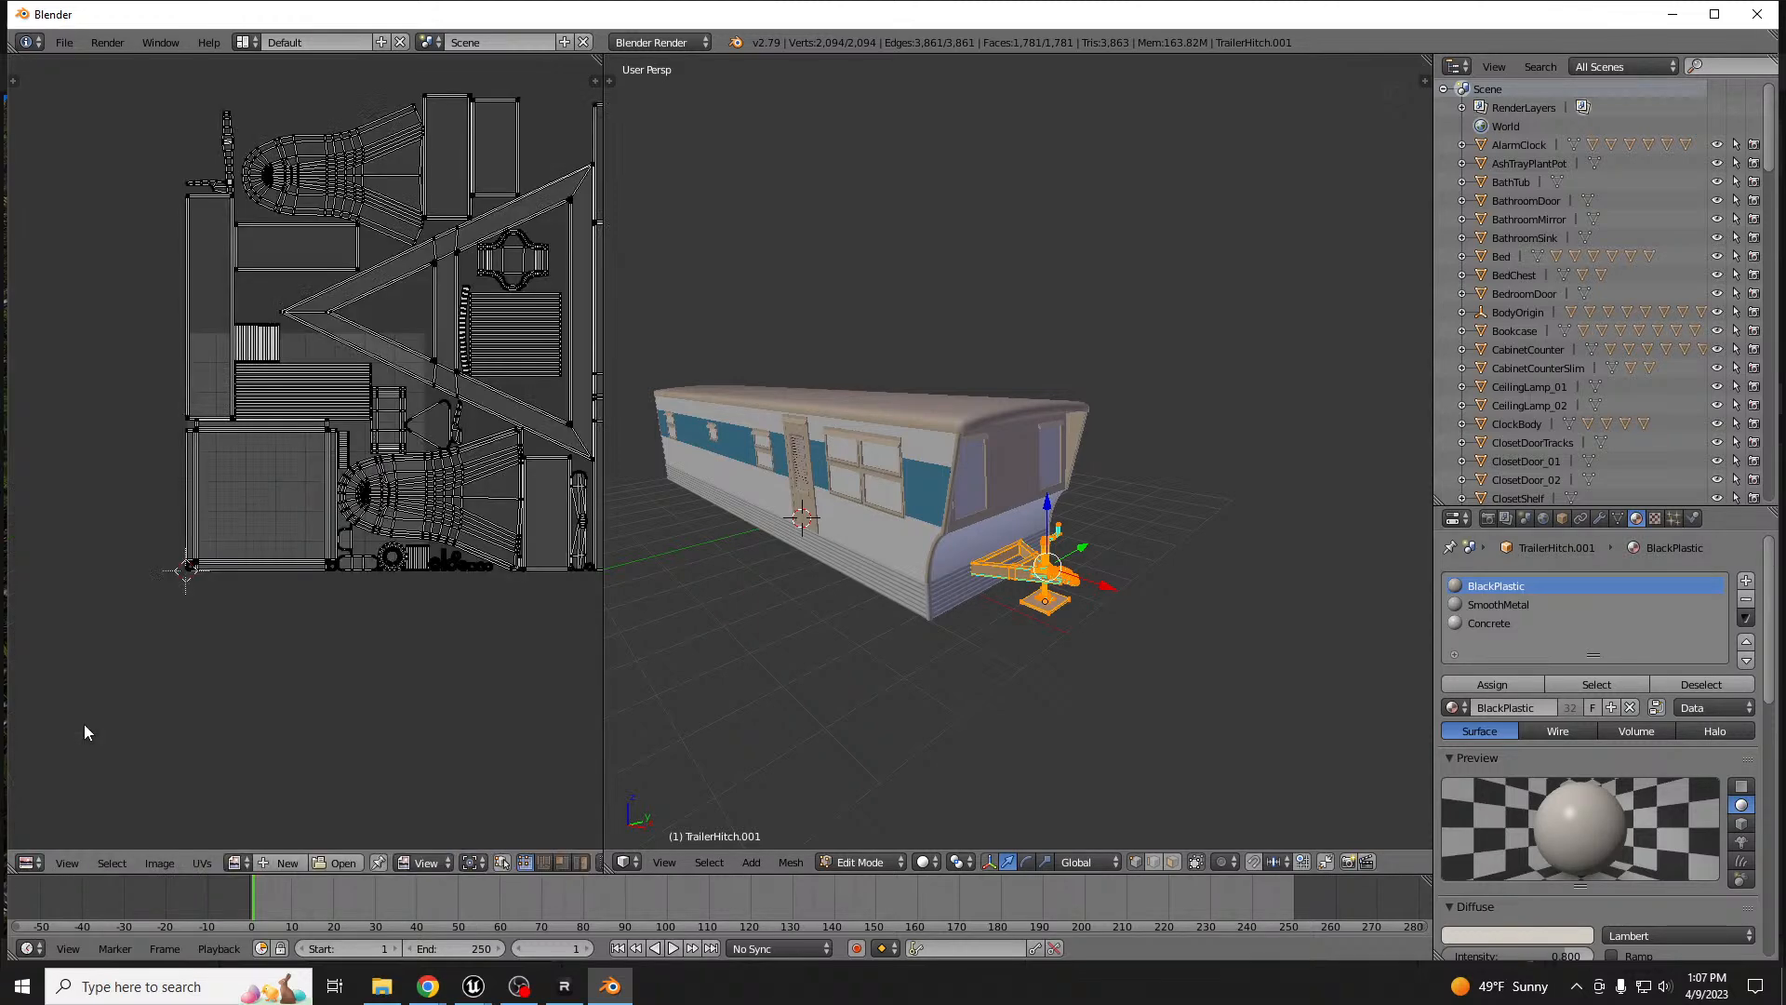
# - Return to Object Mode, select all the copied shell parts, and join them into the trailer hitch object
pyautogui.press('Tab')
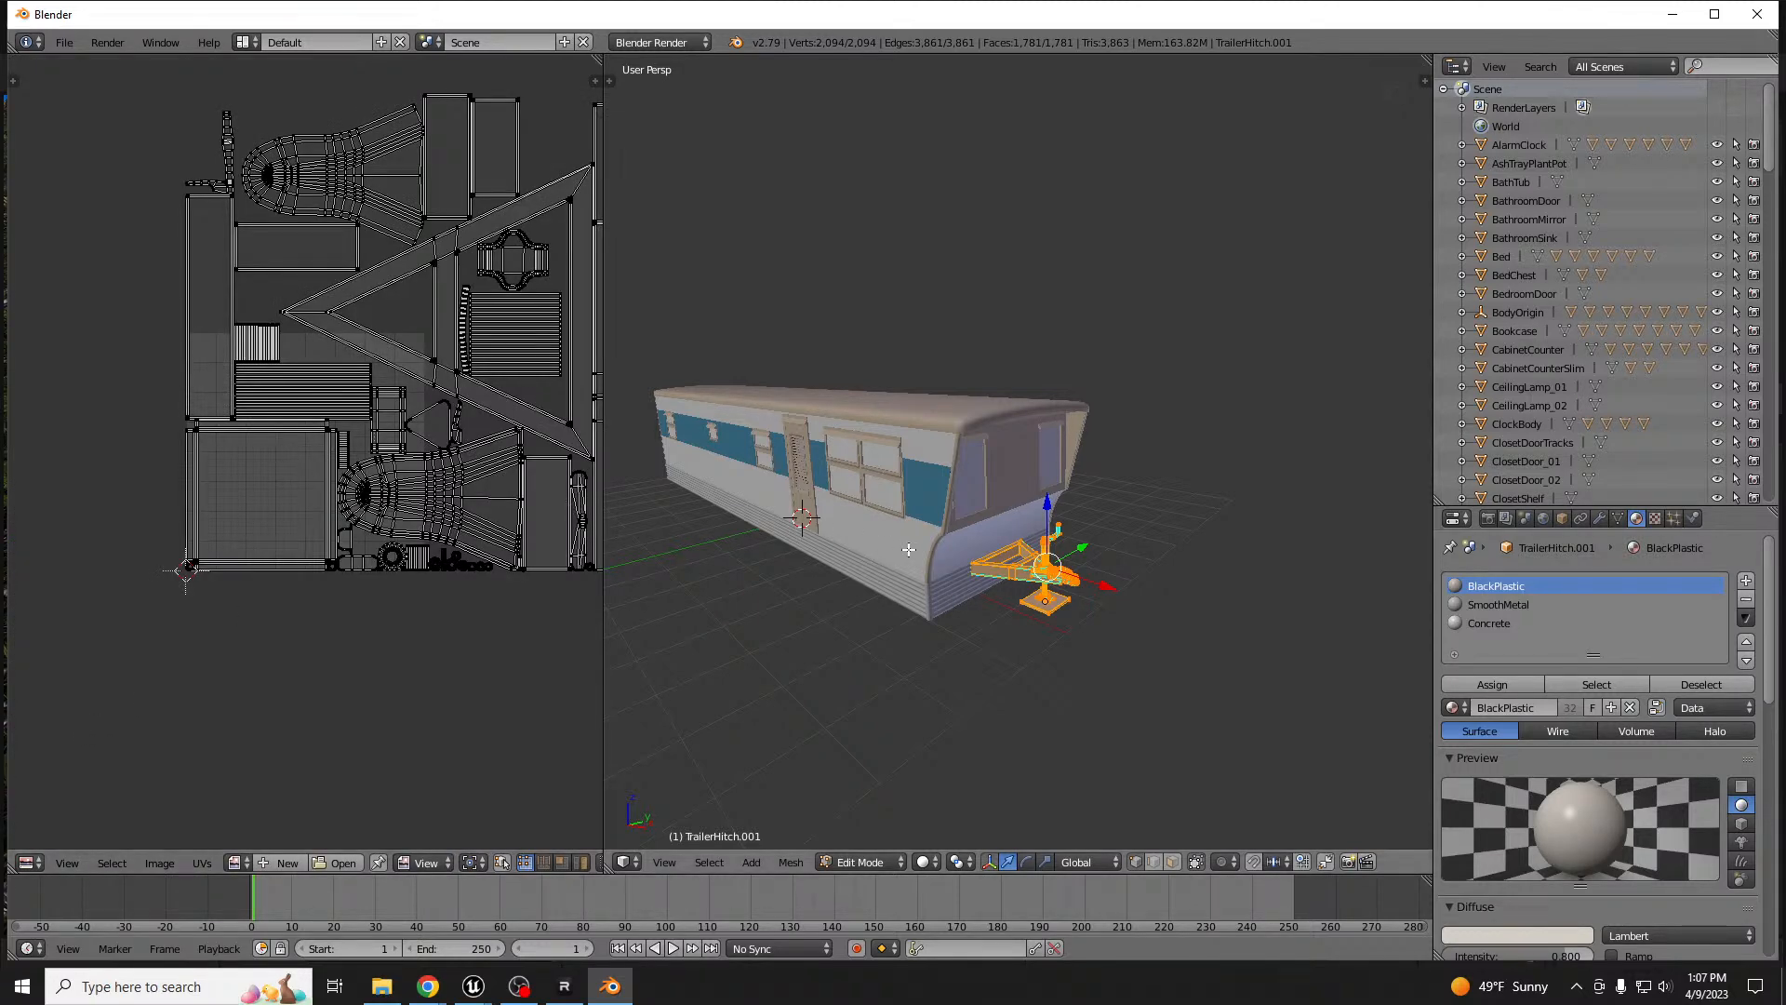
pyautogui.scroll(10, 962, 586)
pyautogui.scroll(-3, 883, 606)
pyautogui.moveTo(1104, 611); pyautogui.dragTo(1052, 633, button='middle')
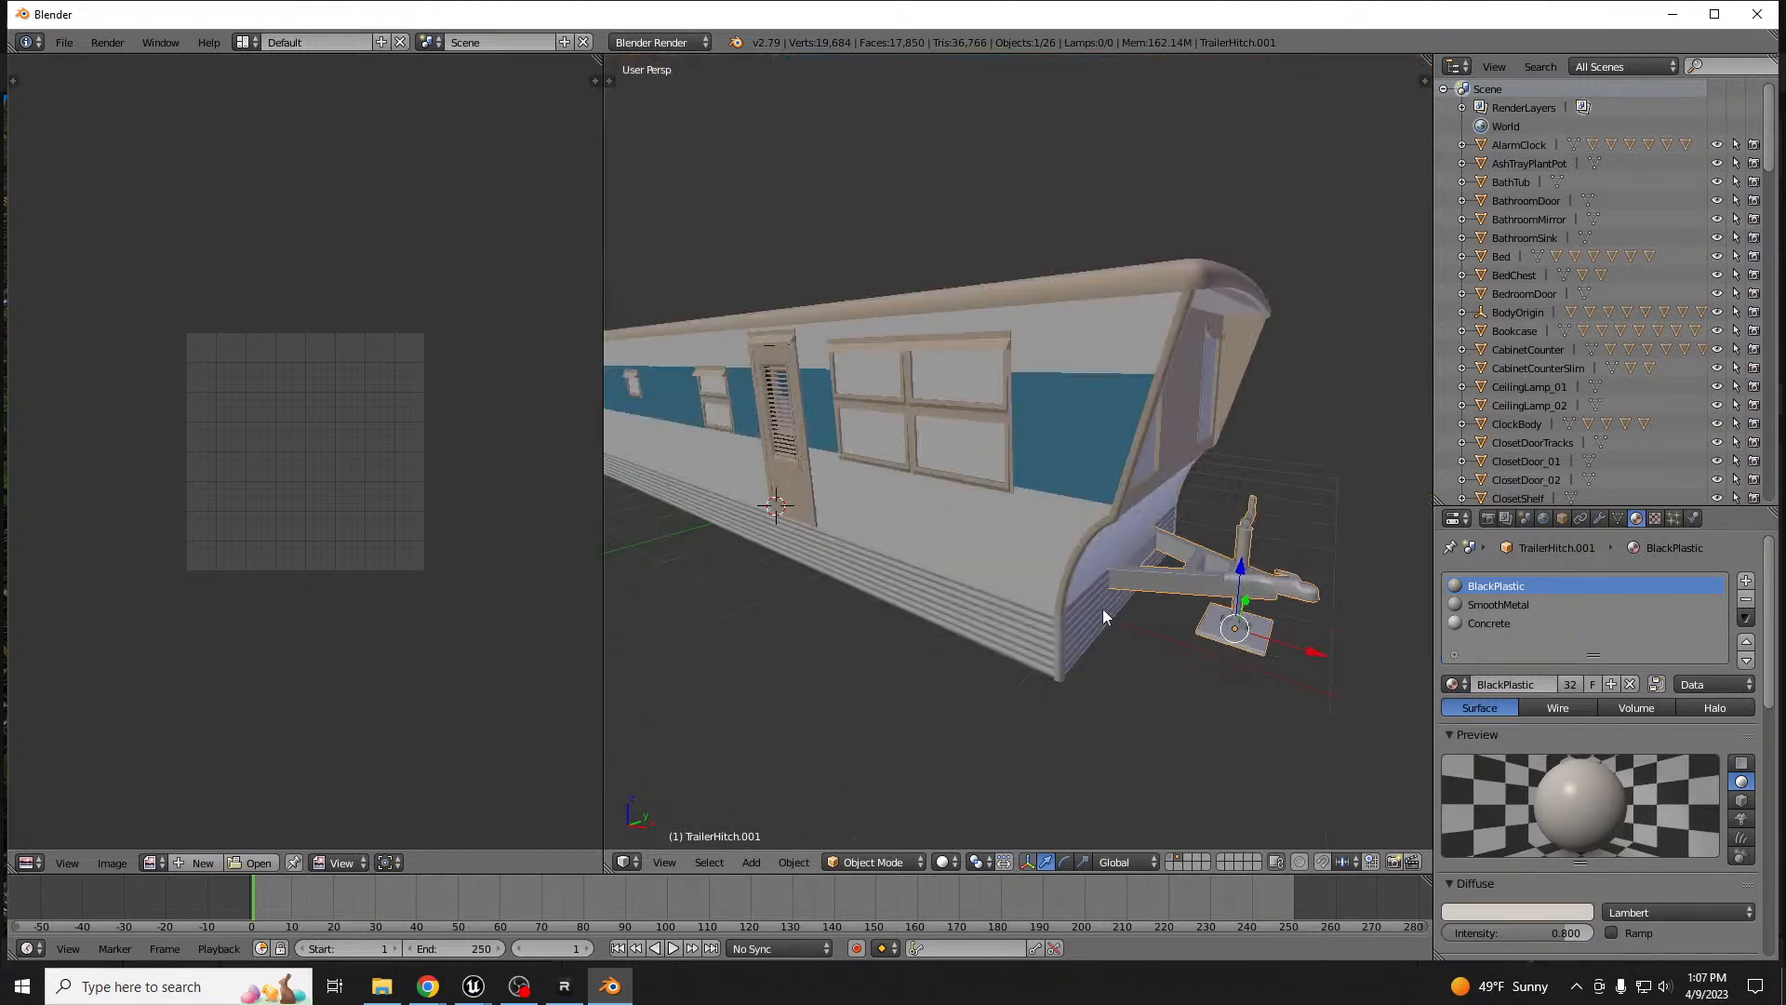
pyautogui.press('a')
pyautogui.press('a')
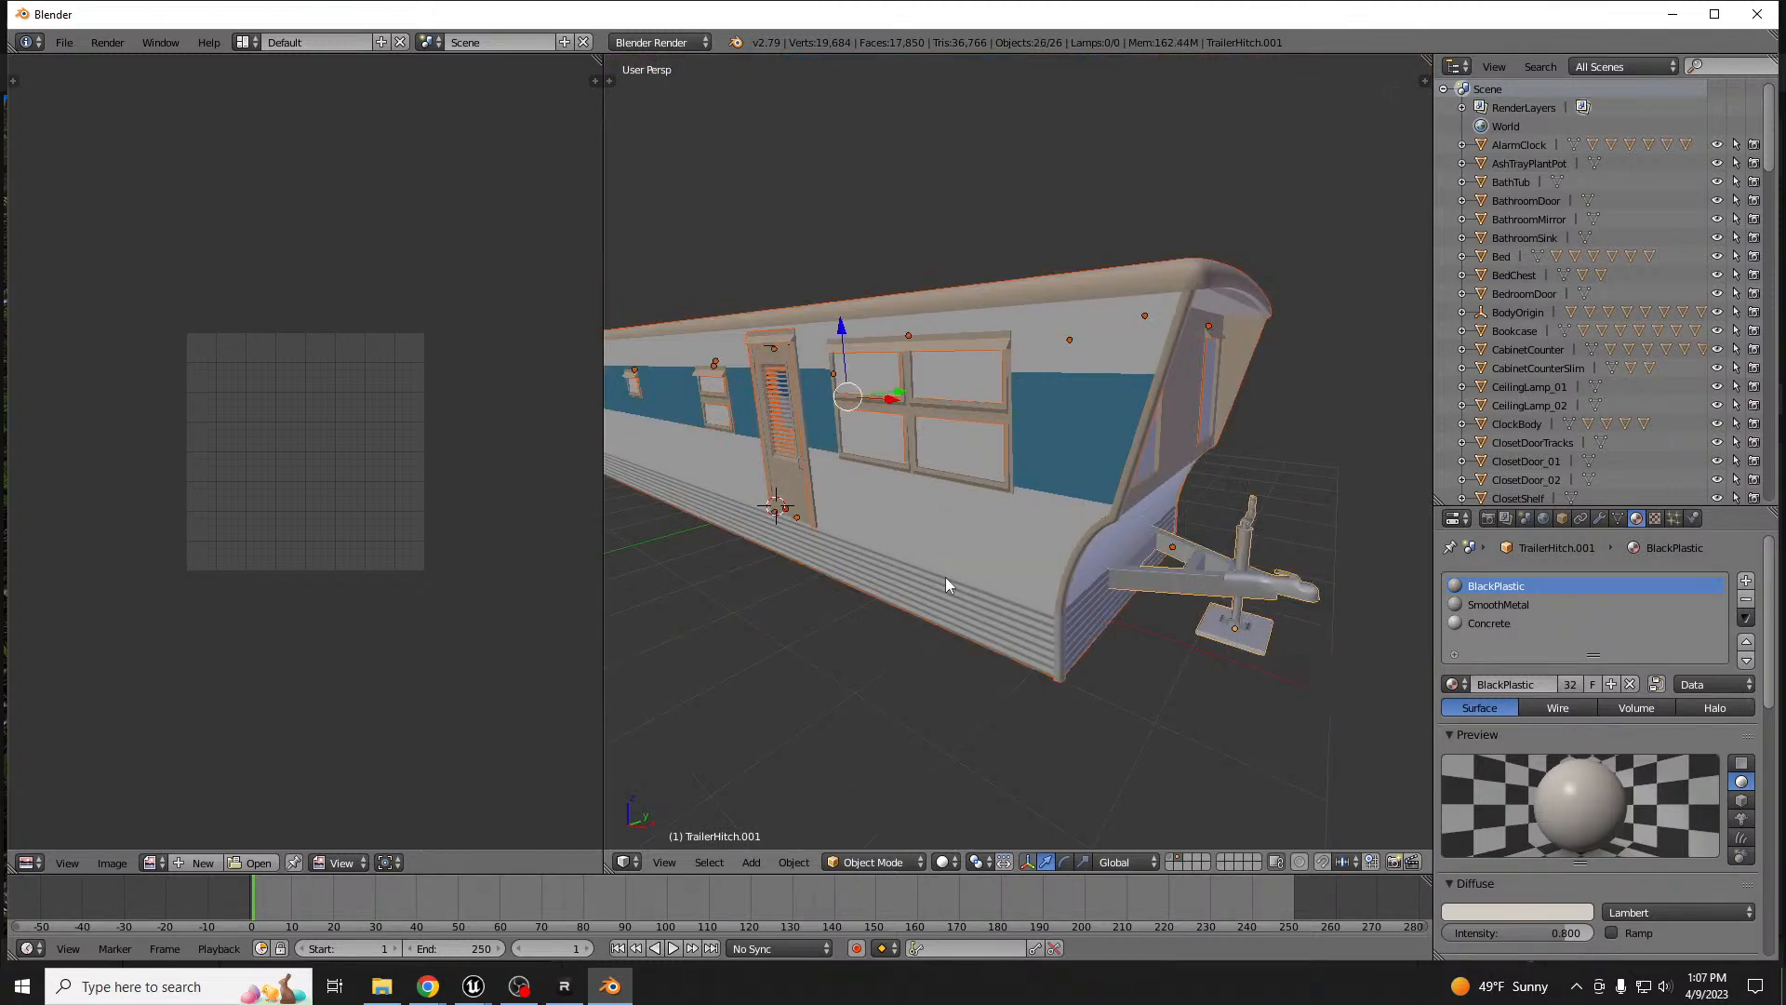
pyautogui.moveTo(1144, 683); pyautogui.dragTo(1055, 742, button='middle')
pyautogui.scroll(-3, 1156, 653)
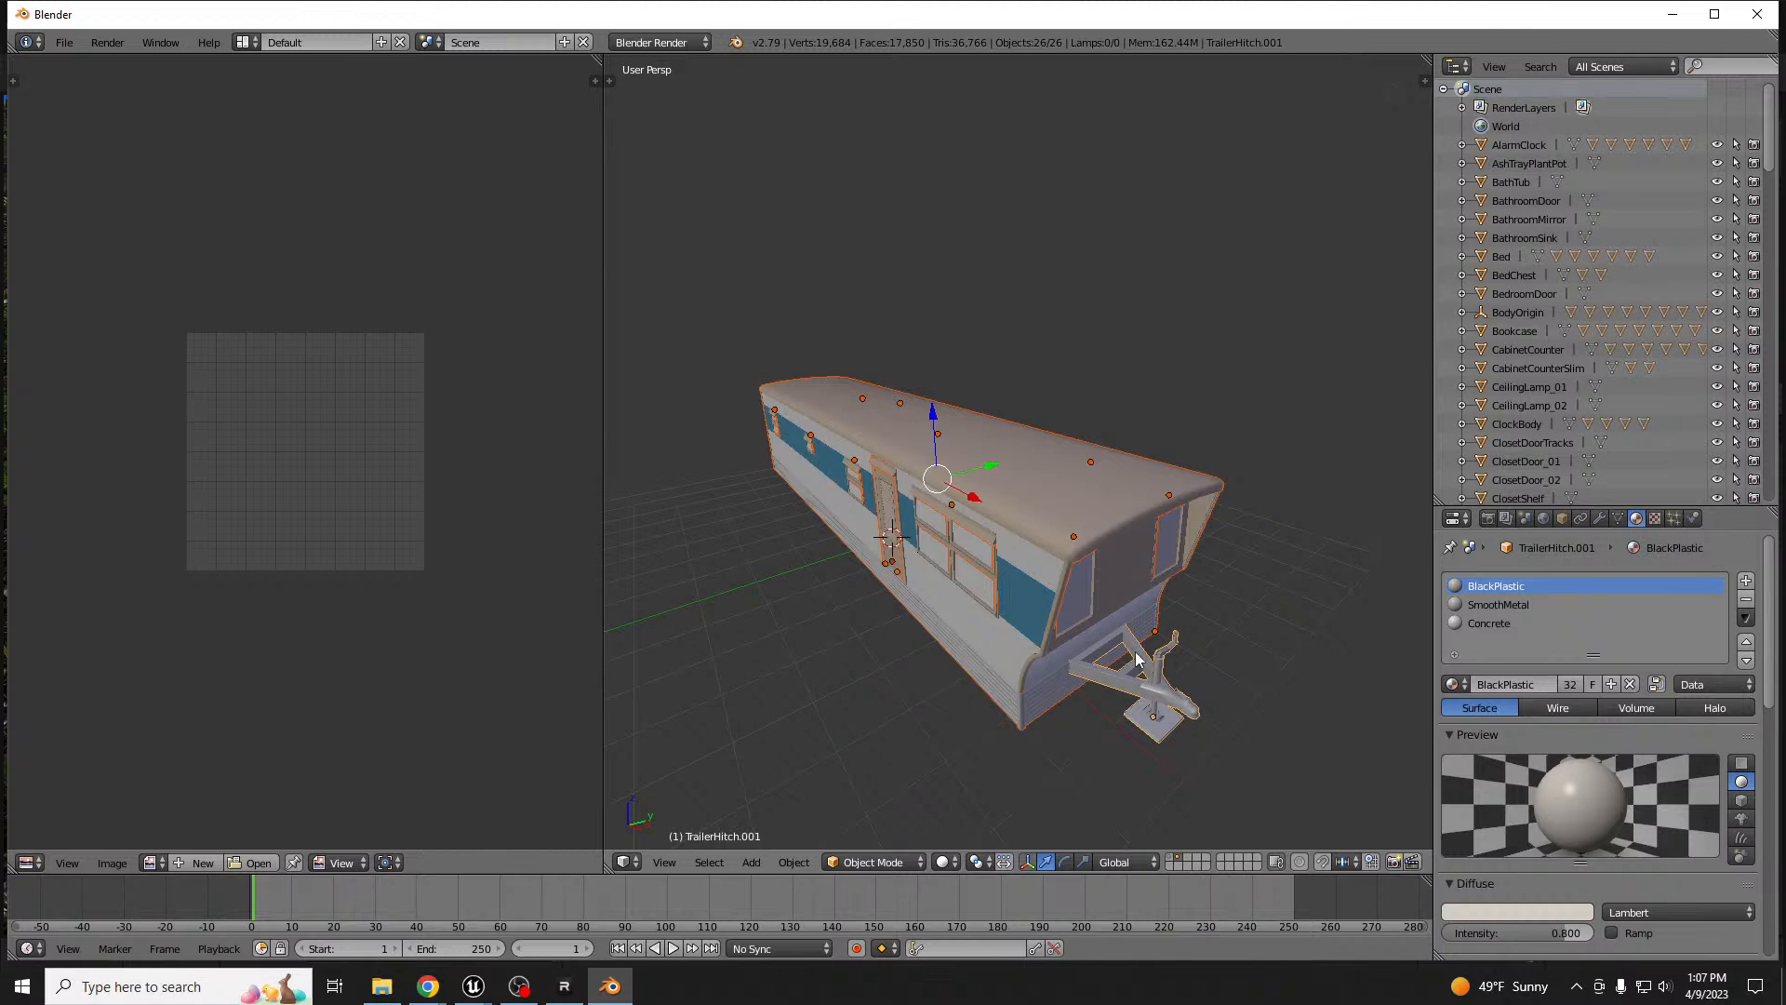
pyautogui.hotkey('ctrl', 'j')
# - Enlarge the properties area, check the joined mesh's UV maps, and expand the material slot list to show every slot
pyautogui.scroll(-5, 1613, 603)
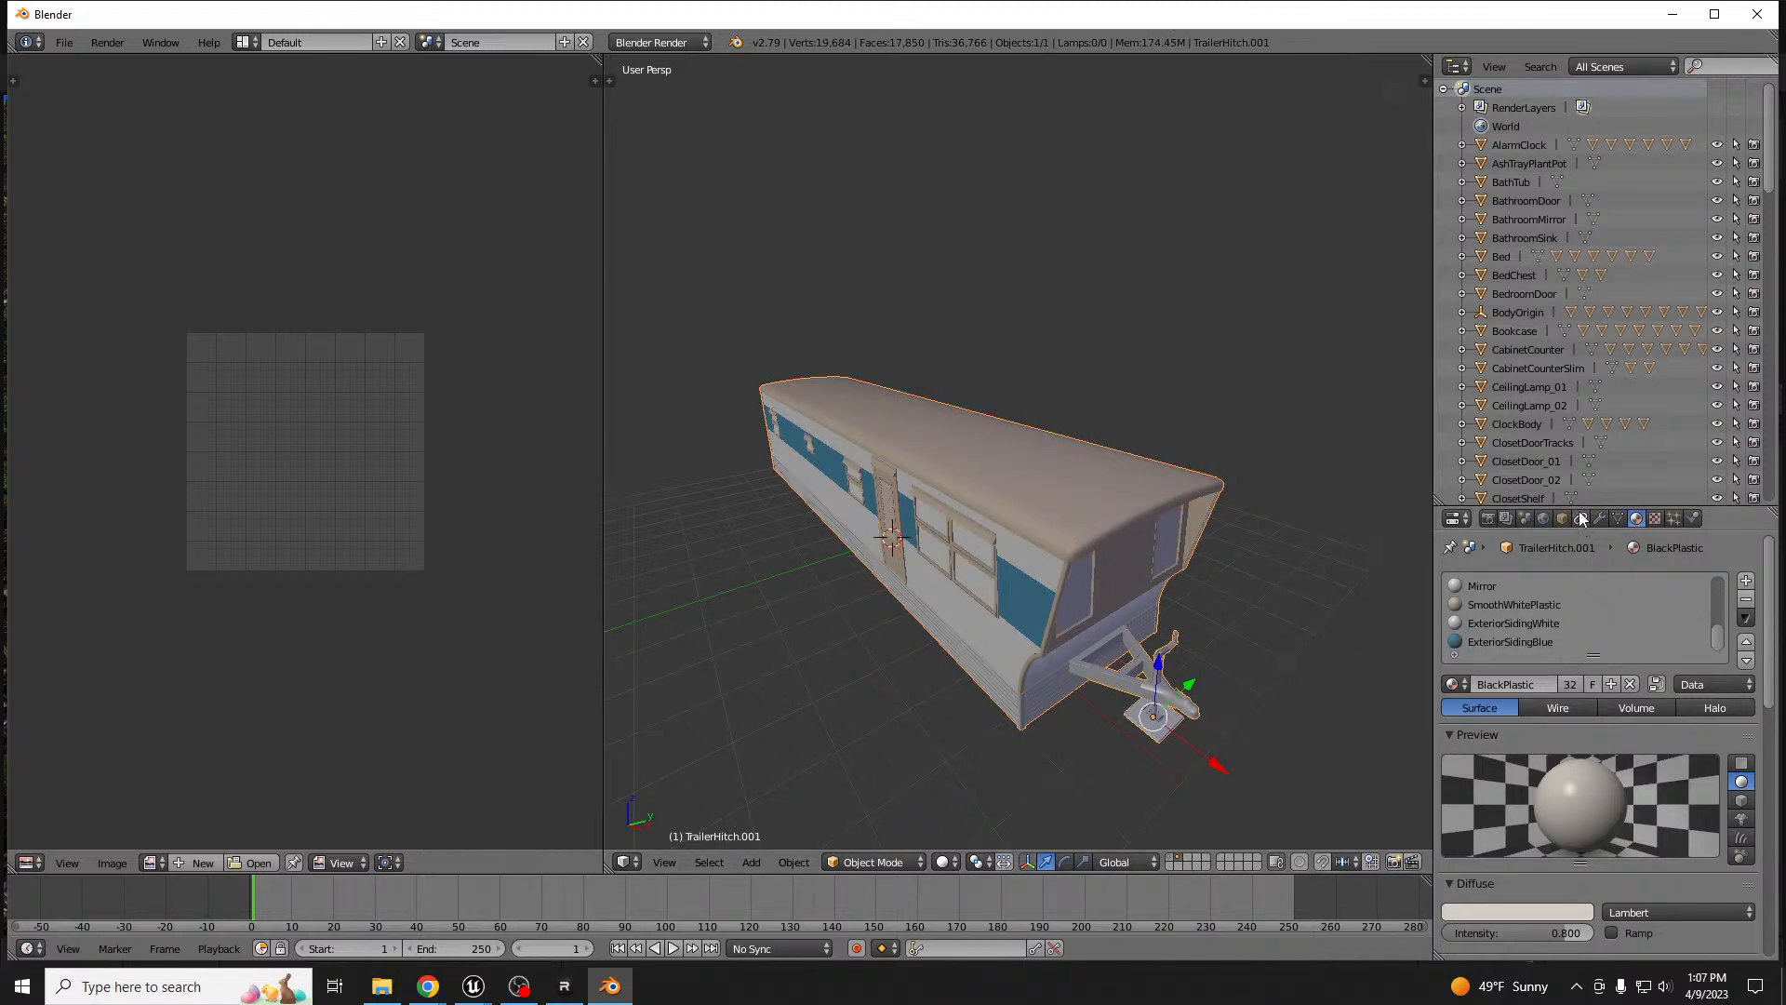
pyautogui.moveTo(1582, 512); pyautogui.dragTo(1596, 279)
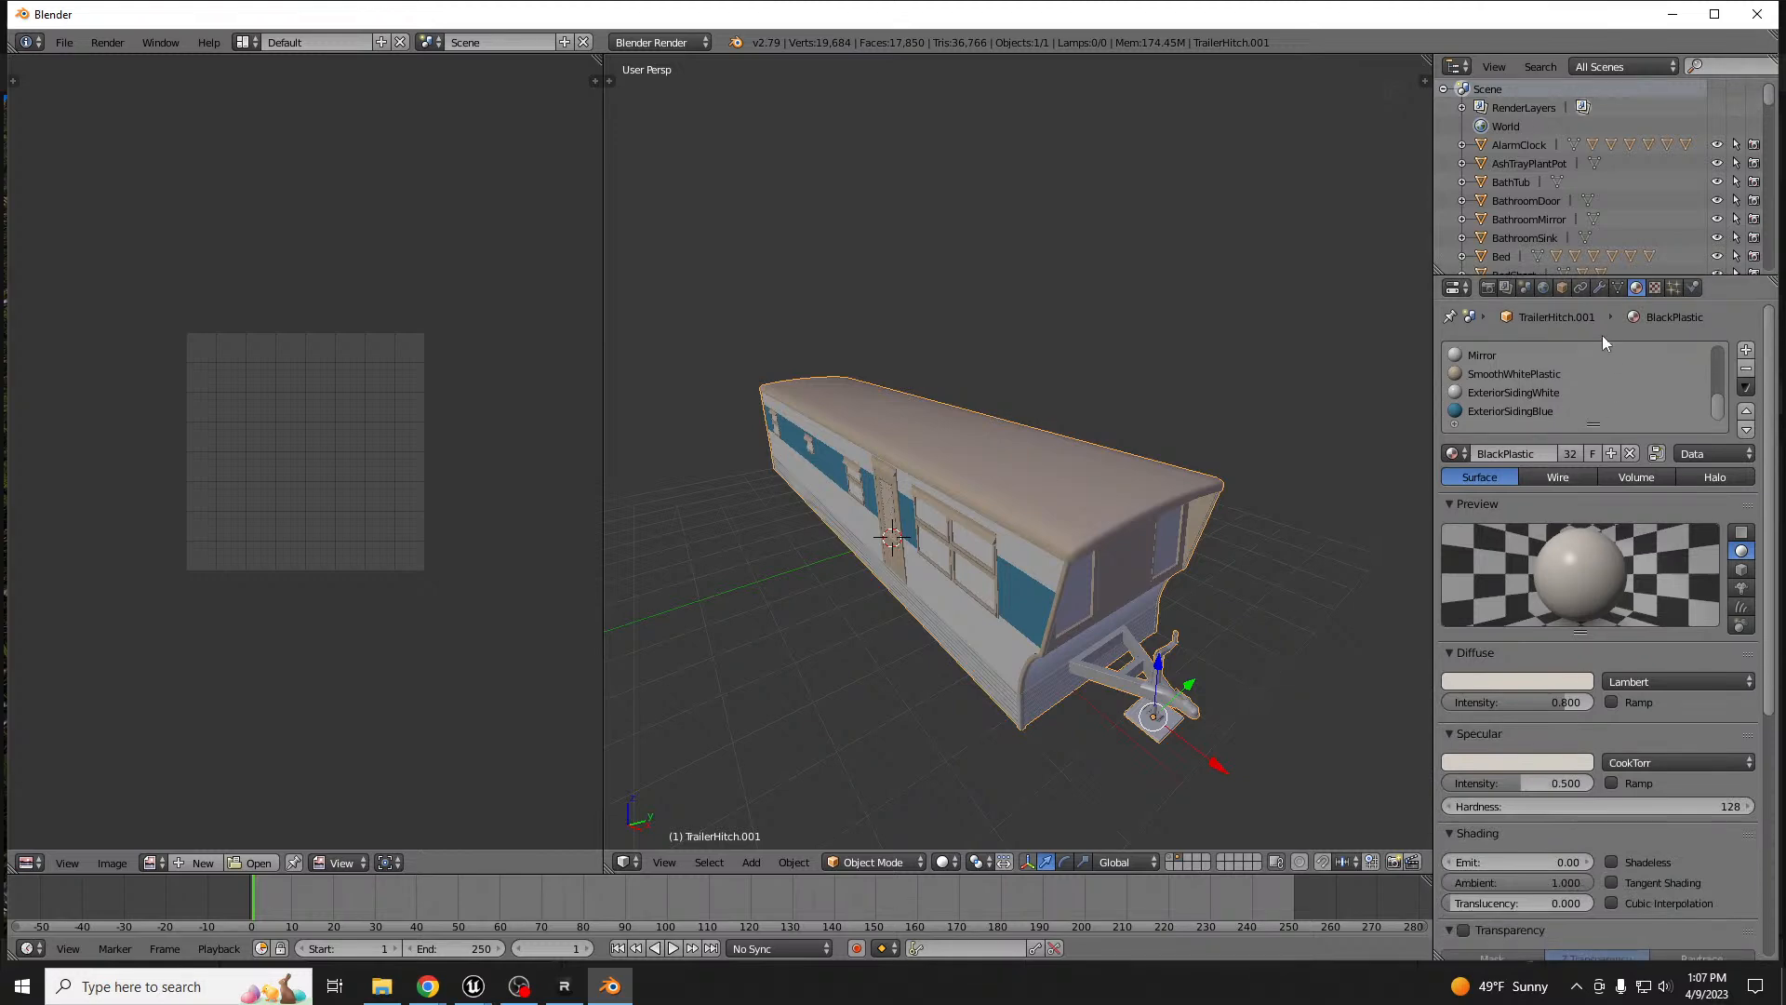
pyautogui.click(1618, 287)
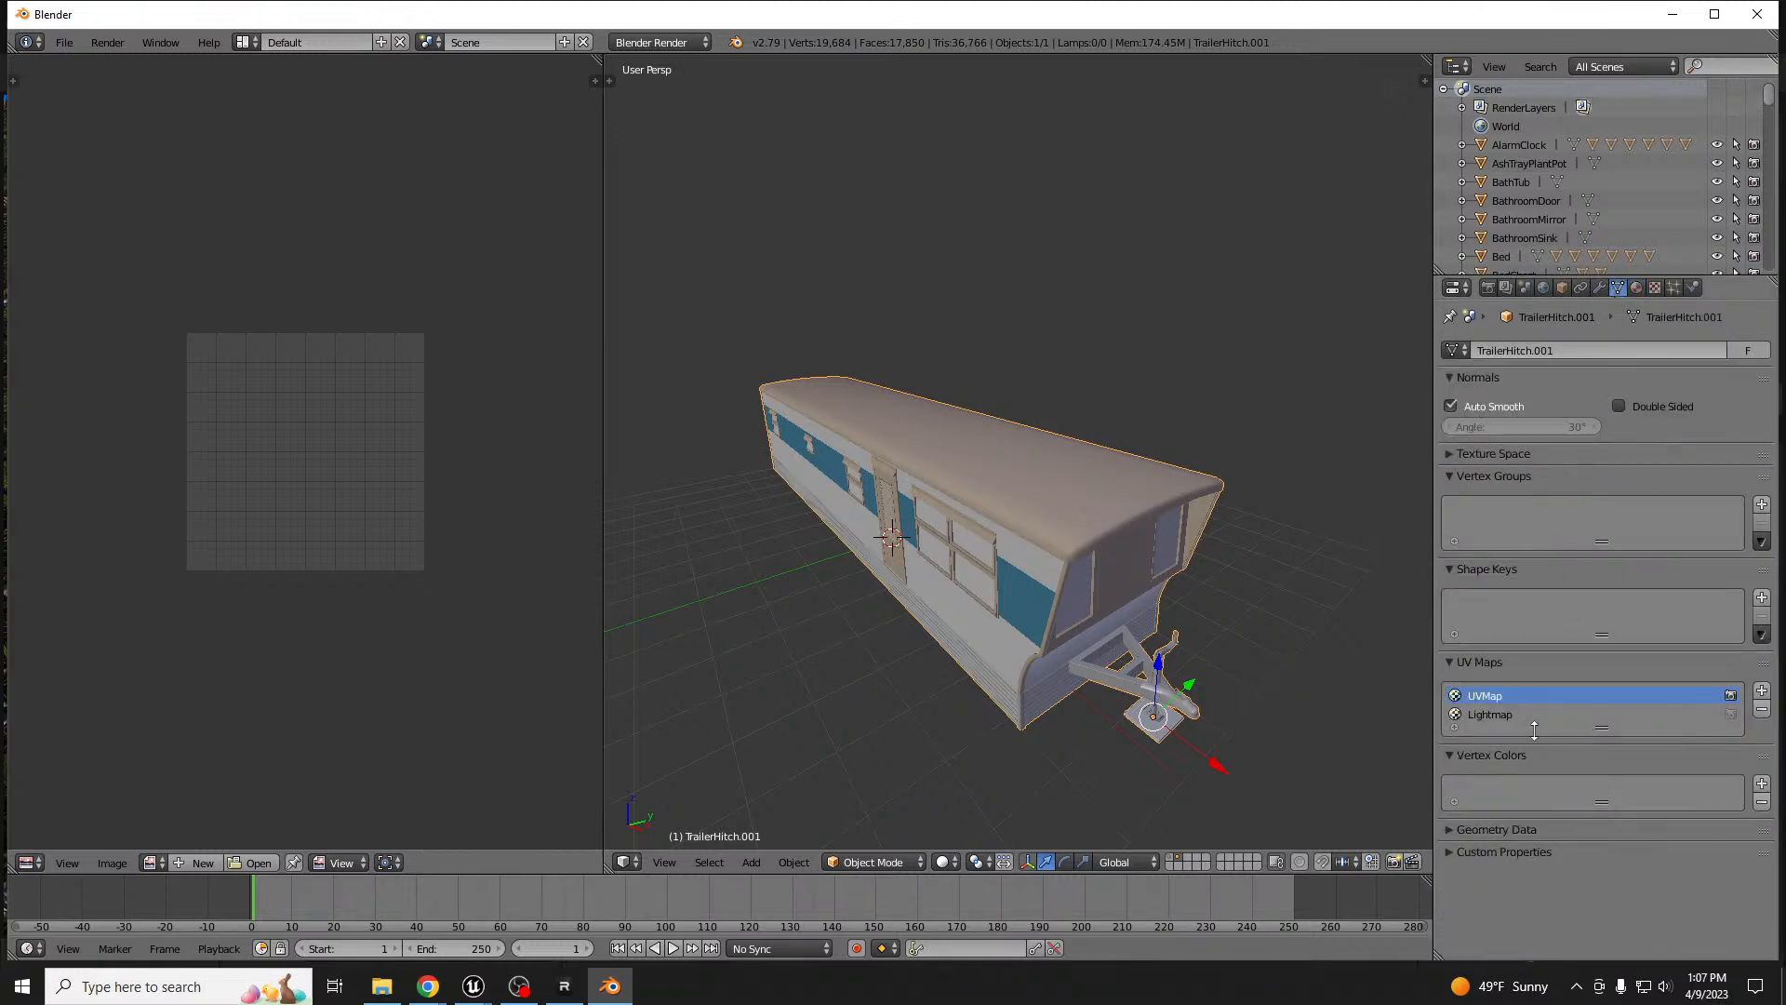
pyautogui.click(1637, 289)
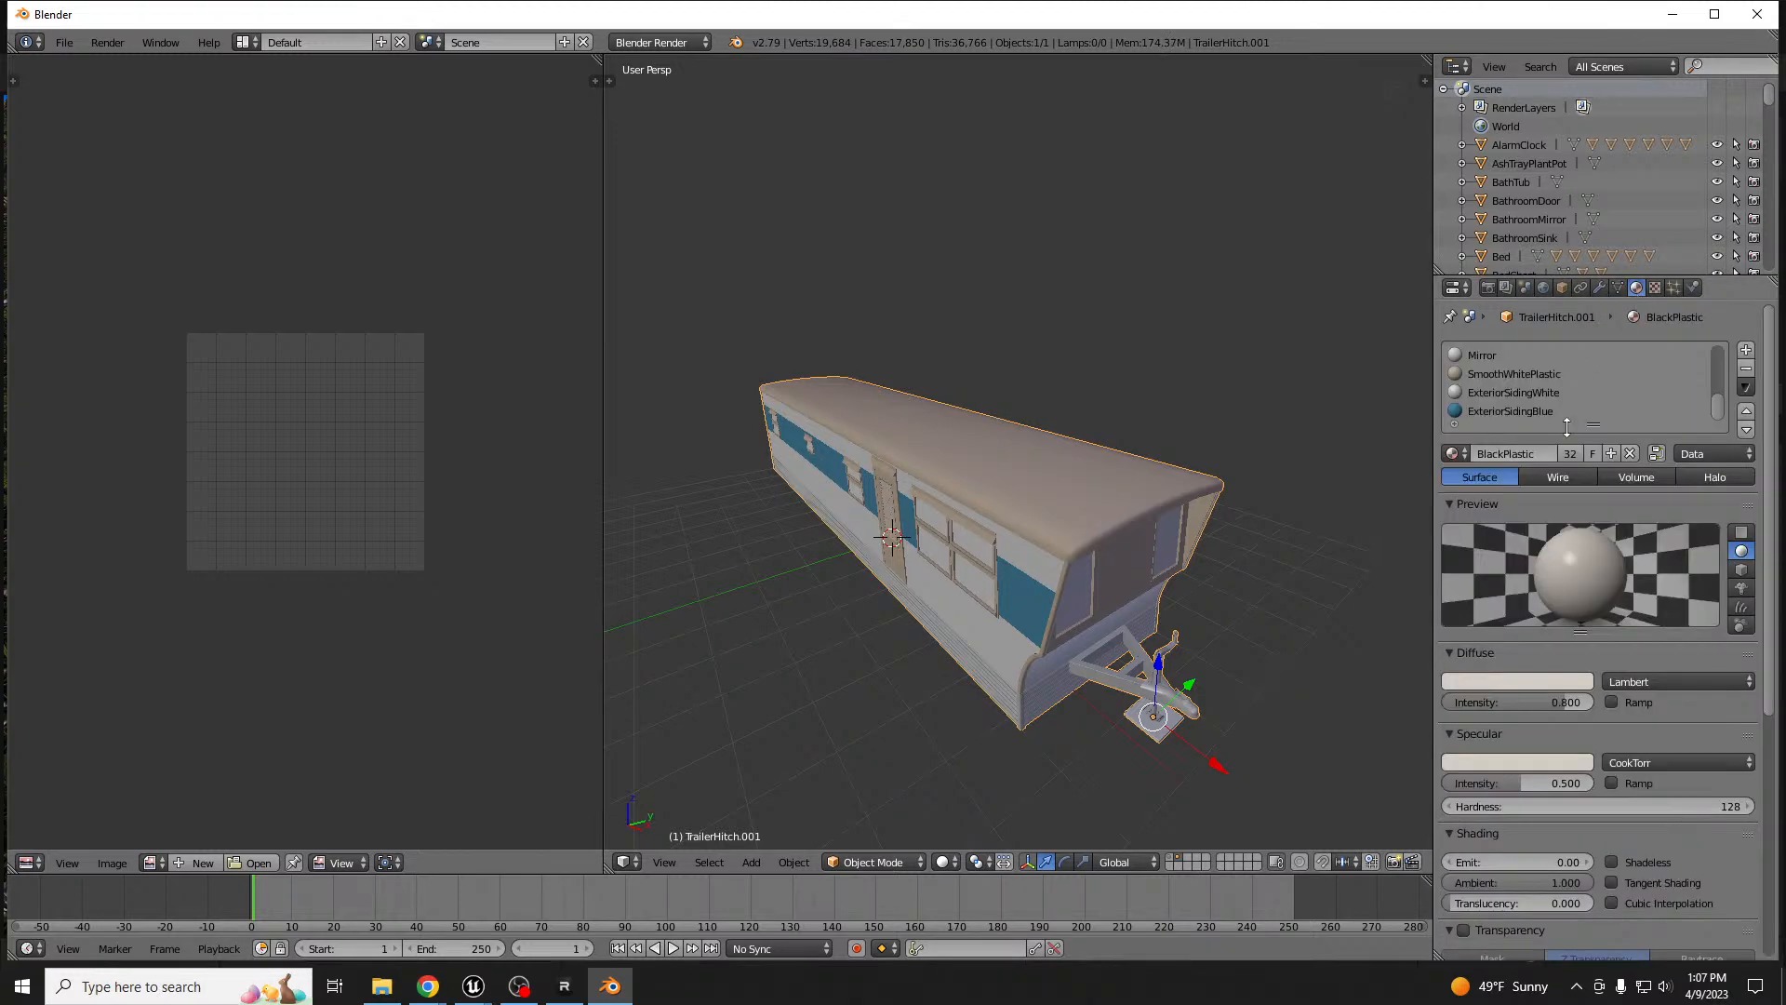
pyautogui.moveTo(1592, 419); pyautogui.dragTo(1597, 598)
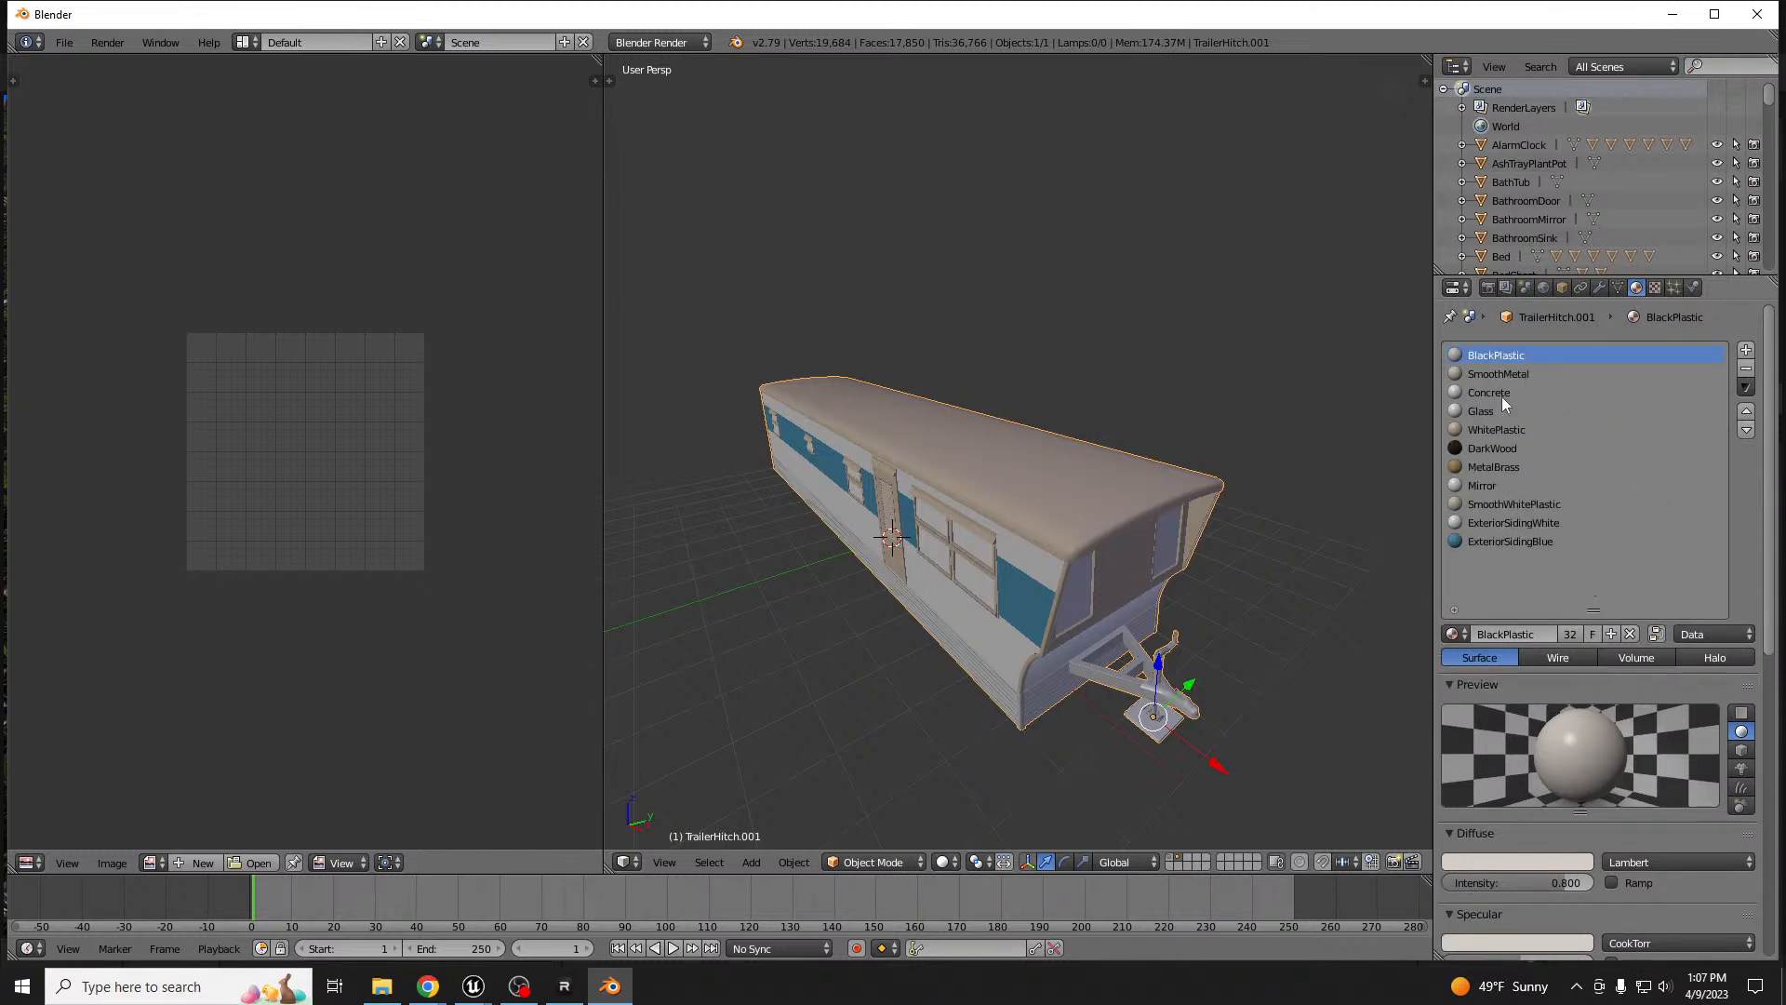
# - Check in Edit Mode which faces of the joined trailer use BlackPlastic and SmoothMetal, clearing the selection after each
pyautogui.moveTo(1004, 575); pyautogui.dragTo(940, 572, button='middle')
pyautogui.press('Tab')
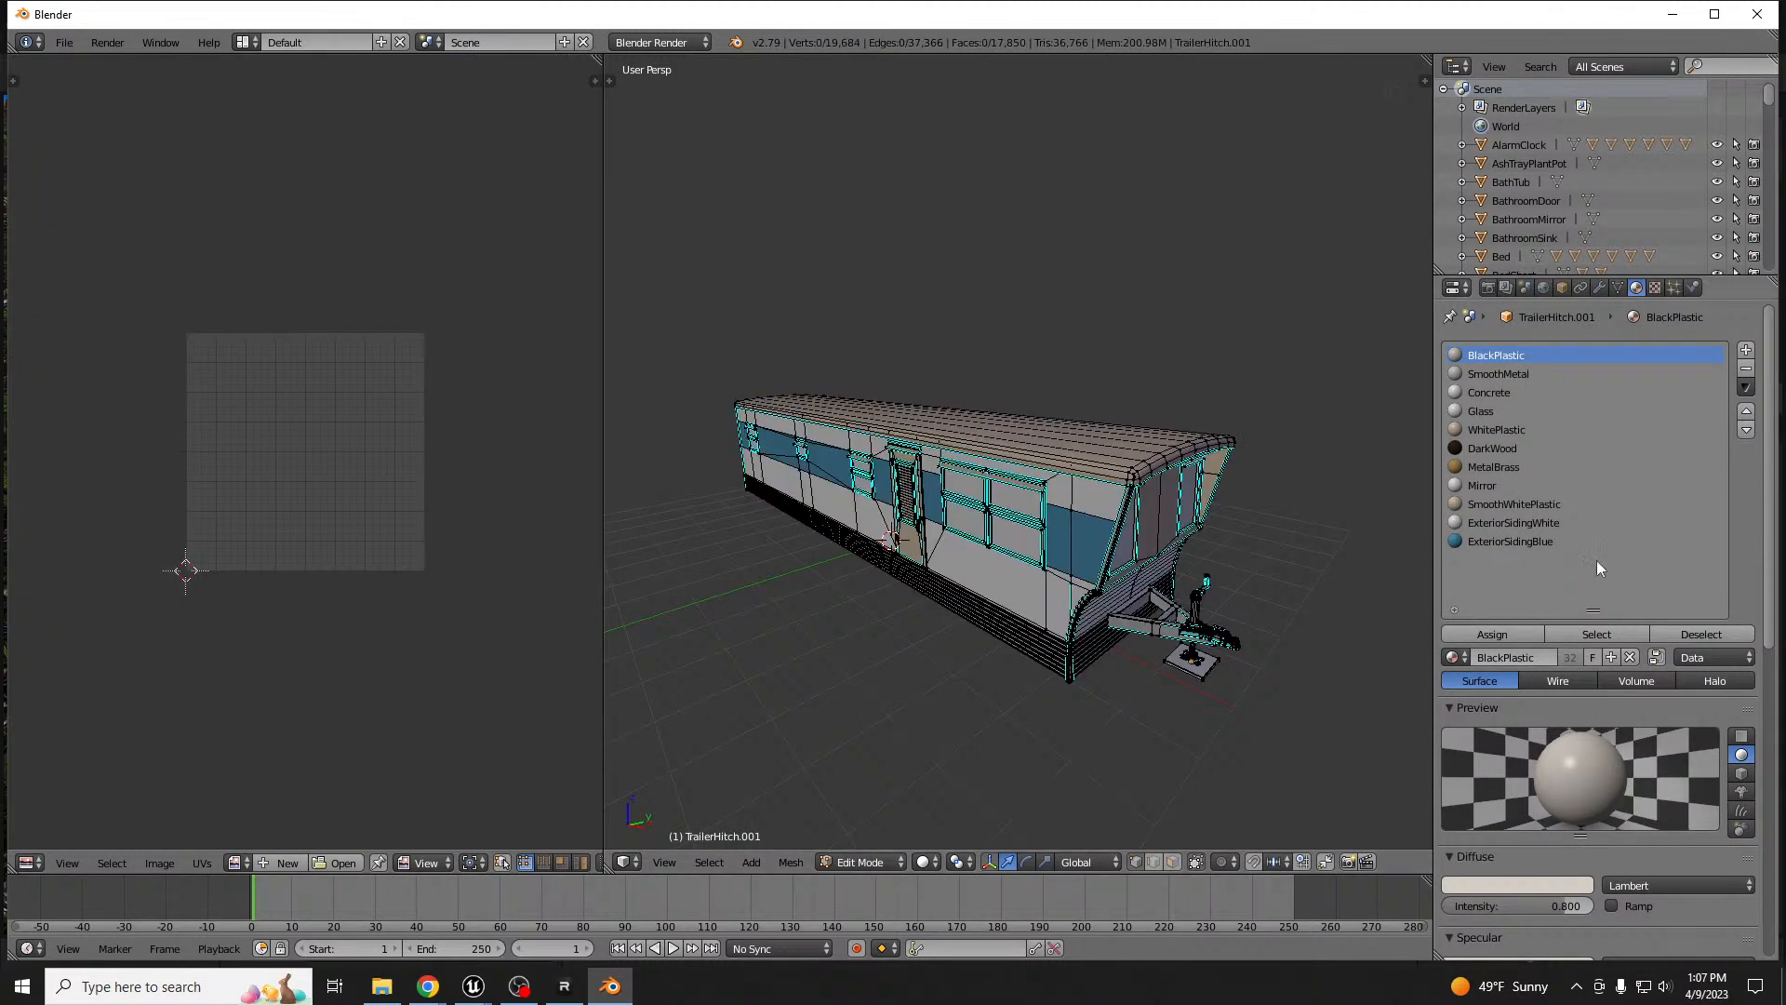
pyautogui.click(1597, 634)
pyautogui.press('KP_Decimal')
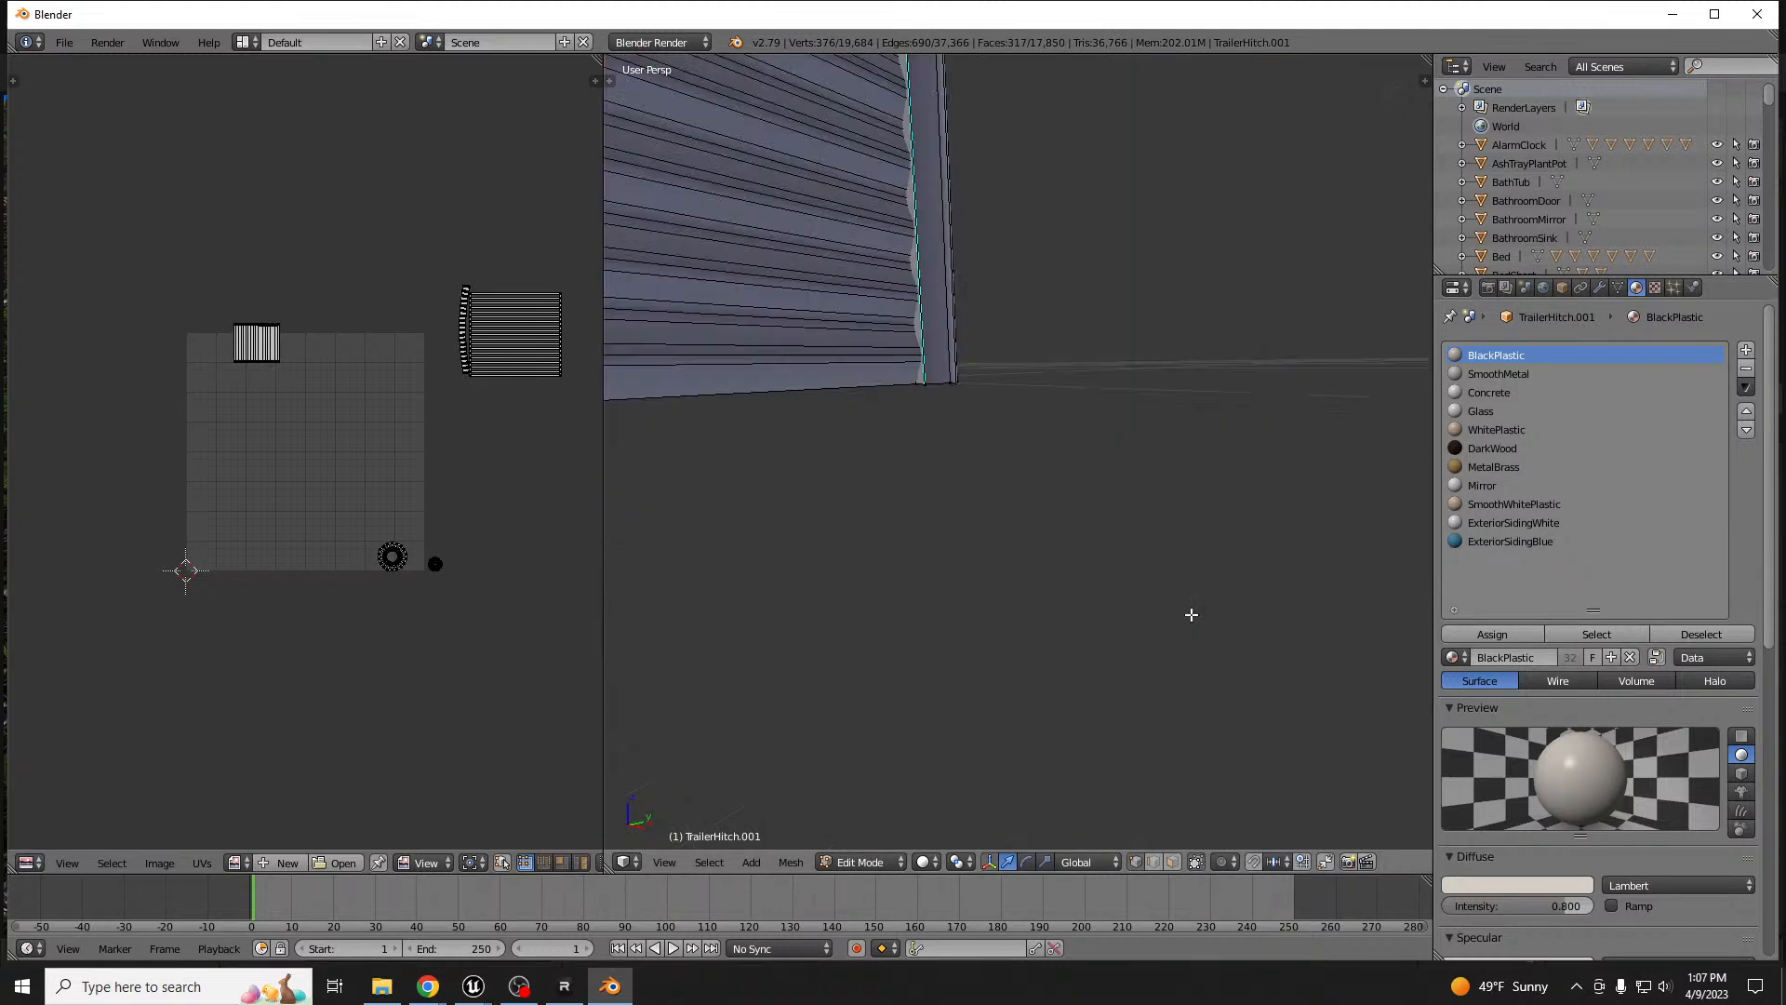
pyautogui.press('Home')
pyautogui.press('a')
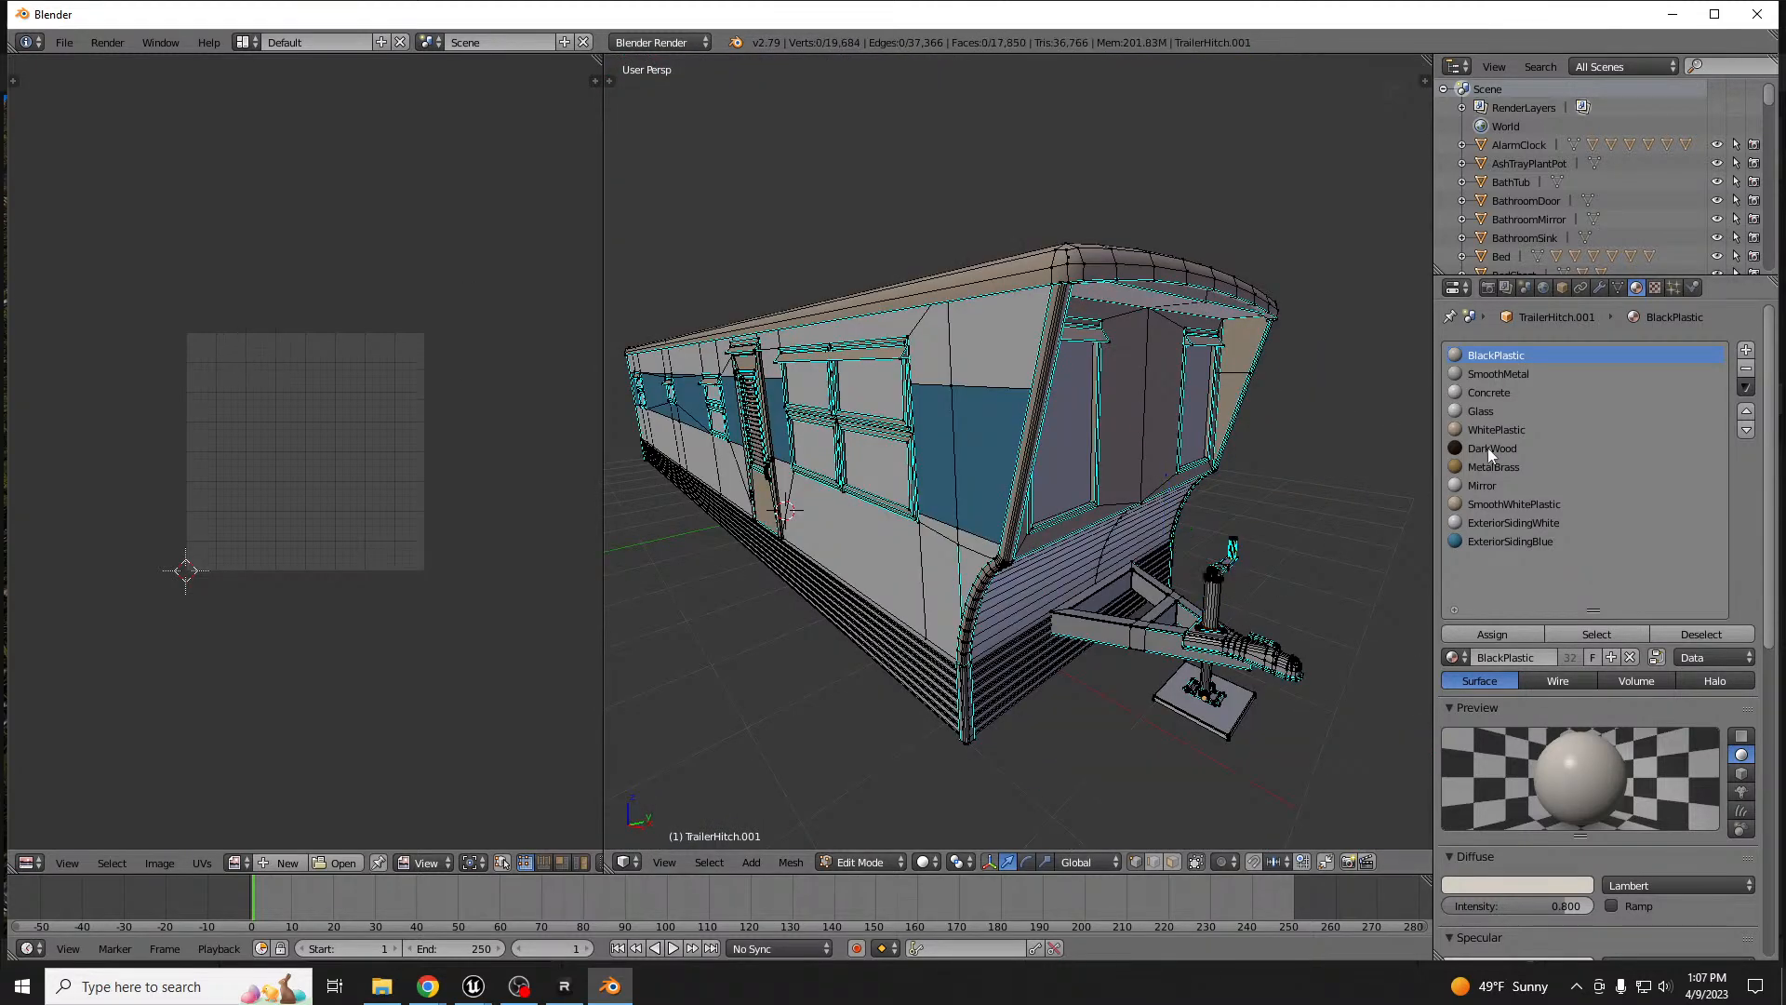
pyautogui.click(1496, 375)
pyautogui.click(1580, 630)
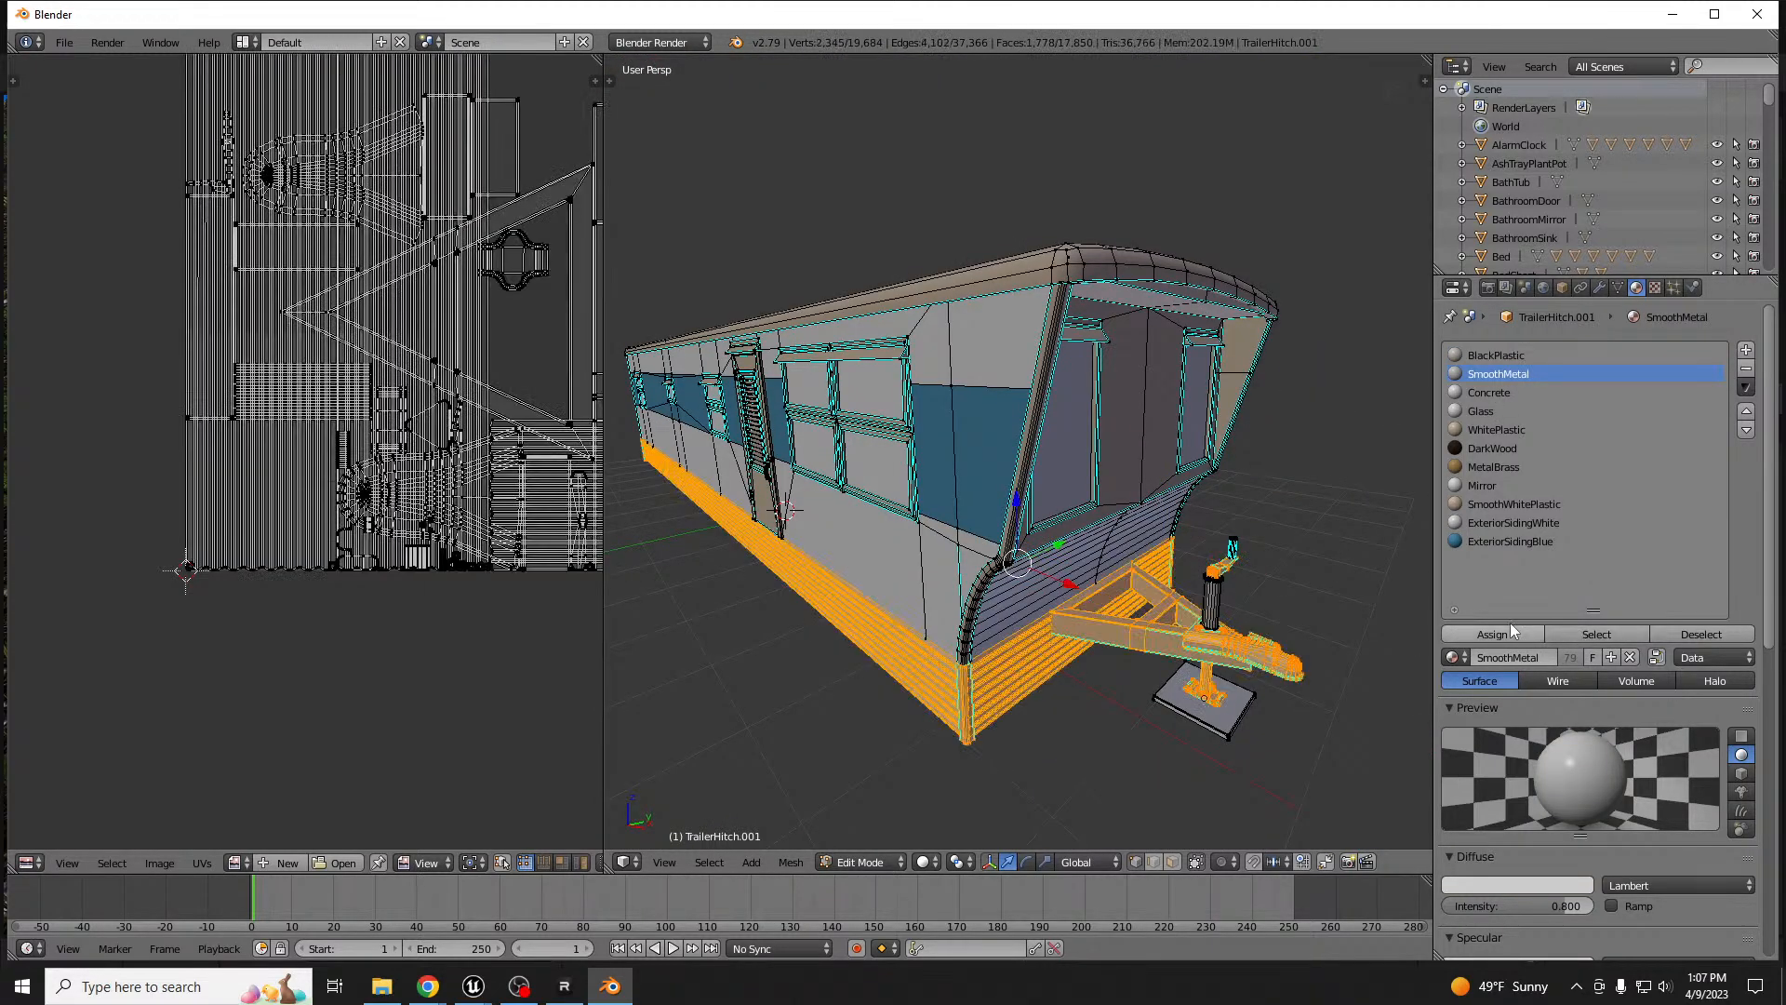
pyautogui.press('a')
# - Check which trailer faces use the Concrete, Glass and WhitePlastic materials, clearing the selection after each
pyautogui.click(1507, 393)
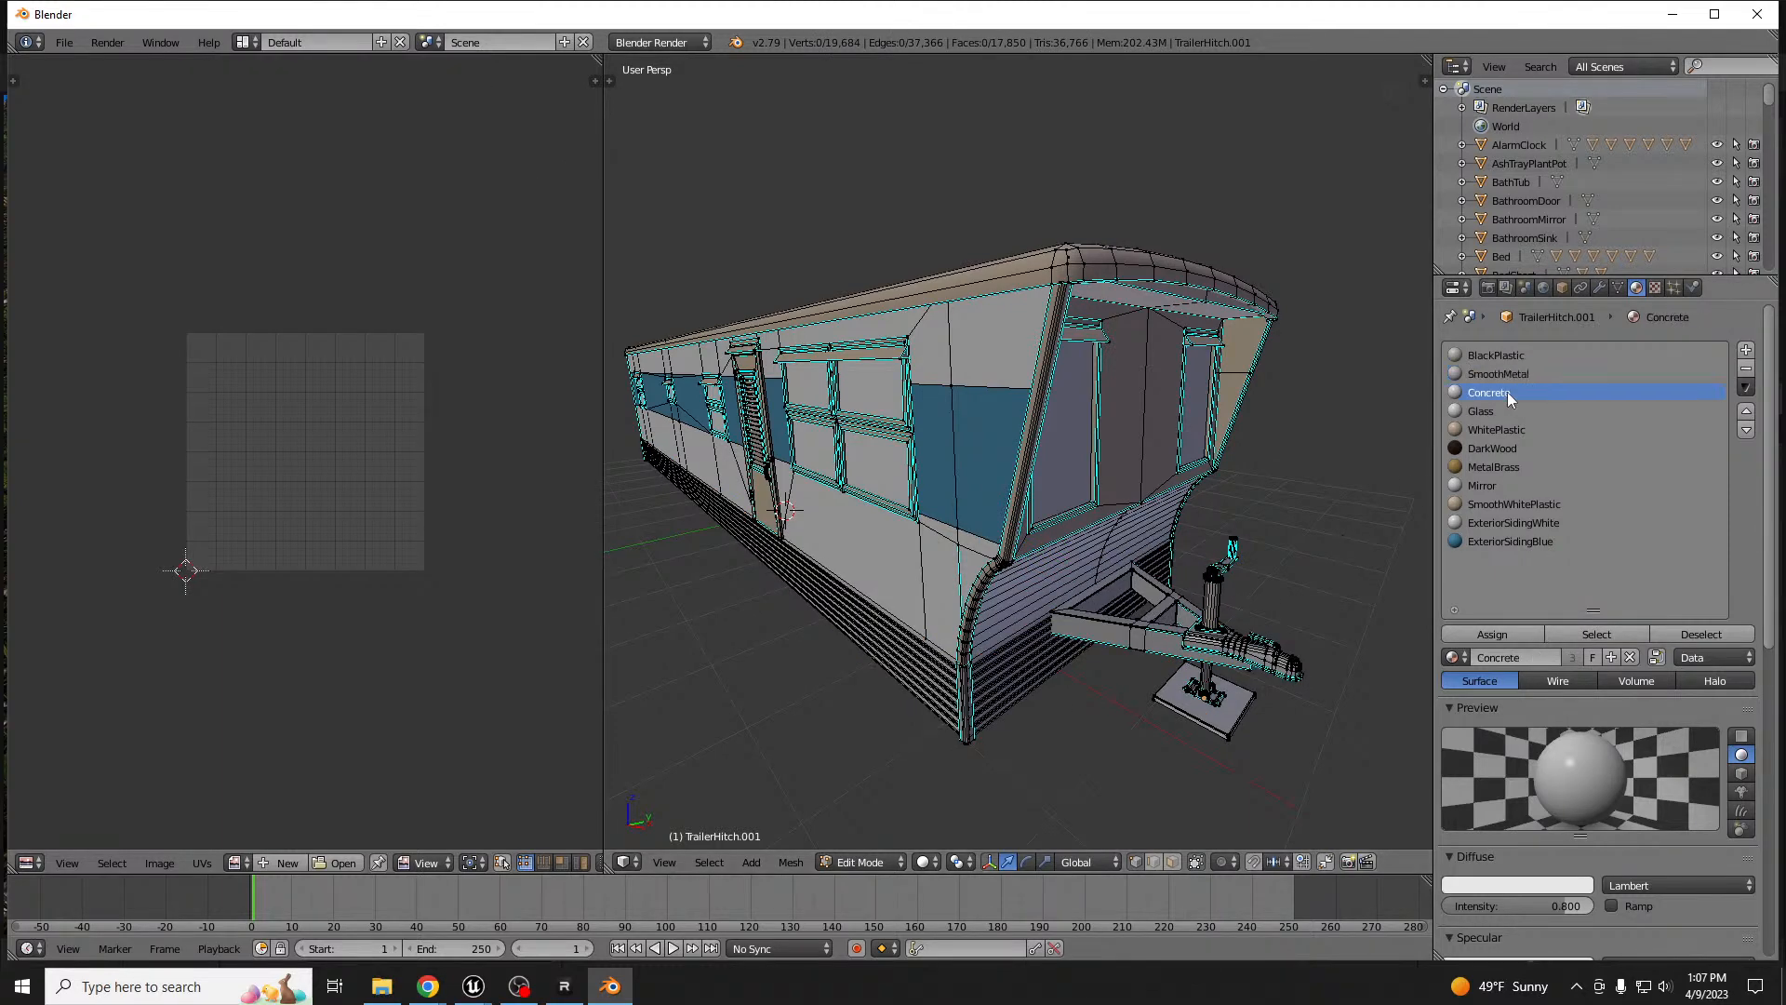
pyautogui.click(1598, 636)
pyautogui.press('a')
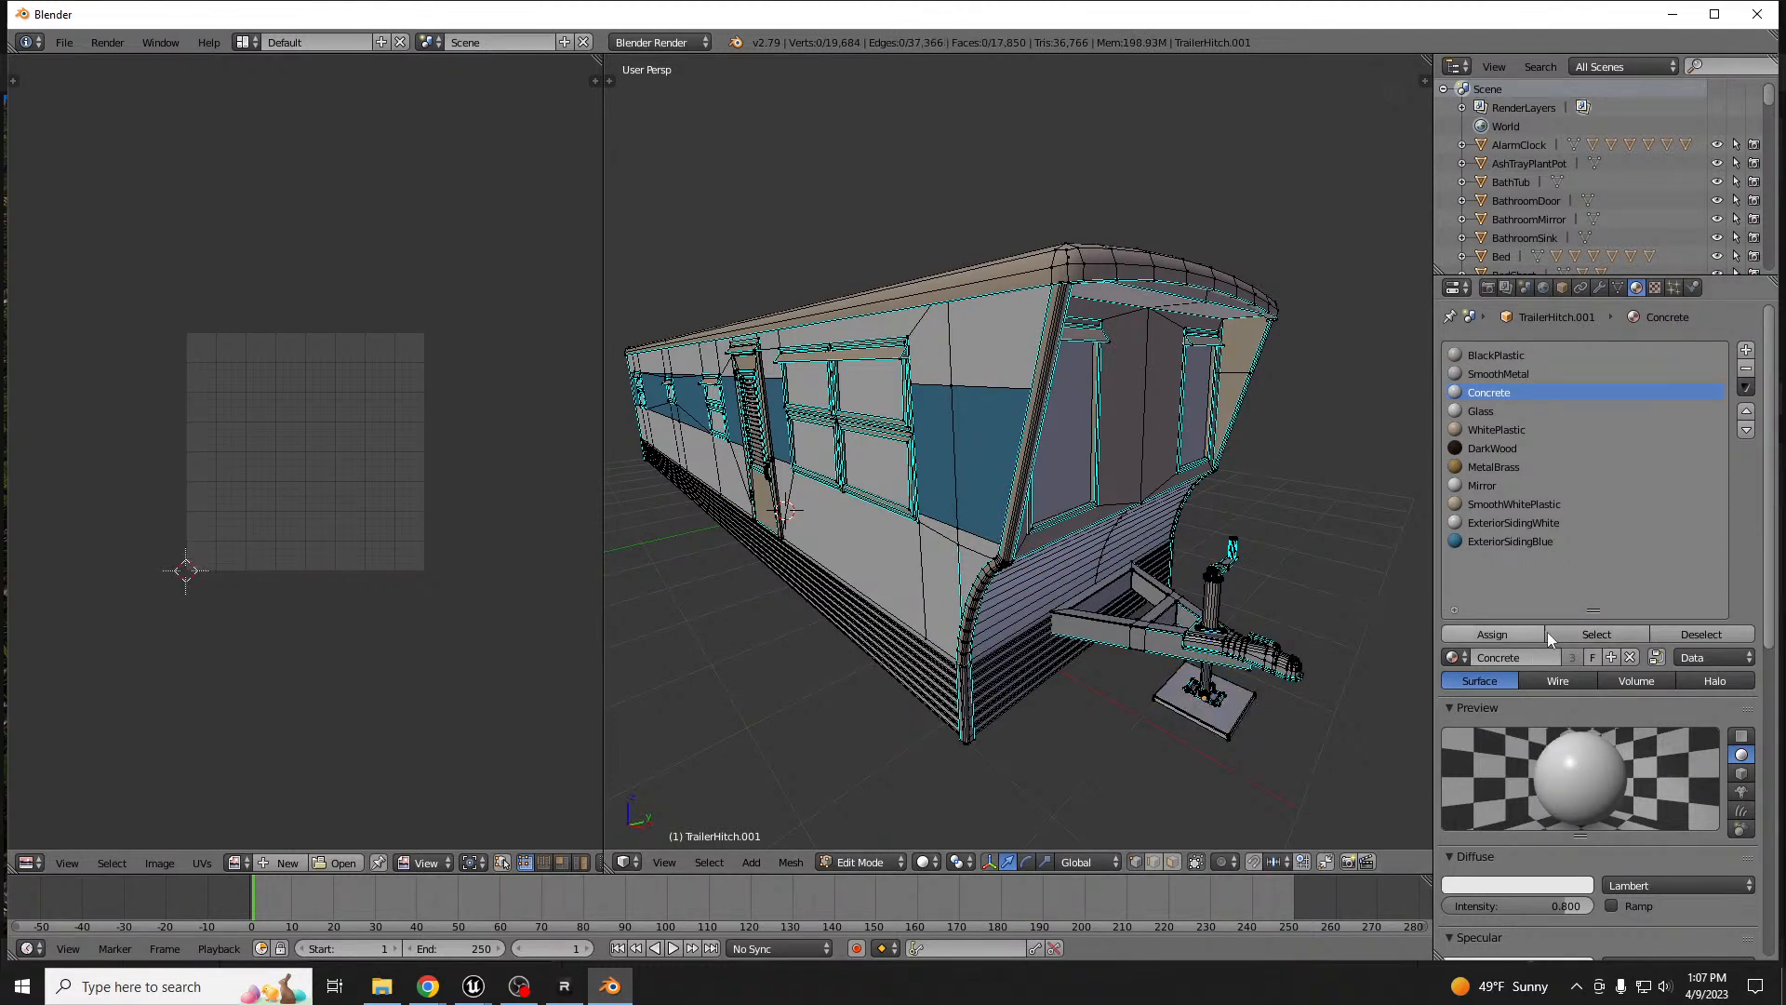
pyautogui.click(1493, 415)
pyautogui.click(1597, 633)
pyautogui.press('a')
pyautogui.click(1496, 430)
pyautogui.click(1576, 630)
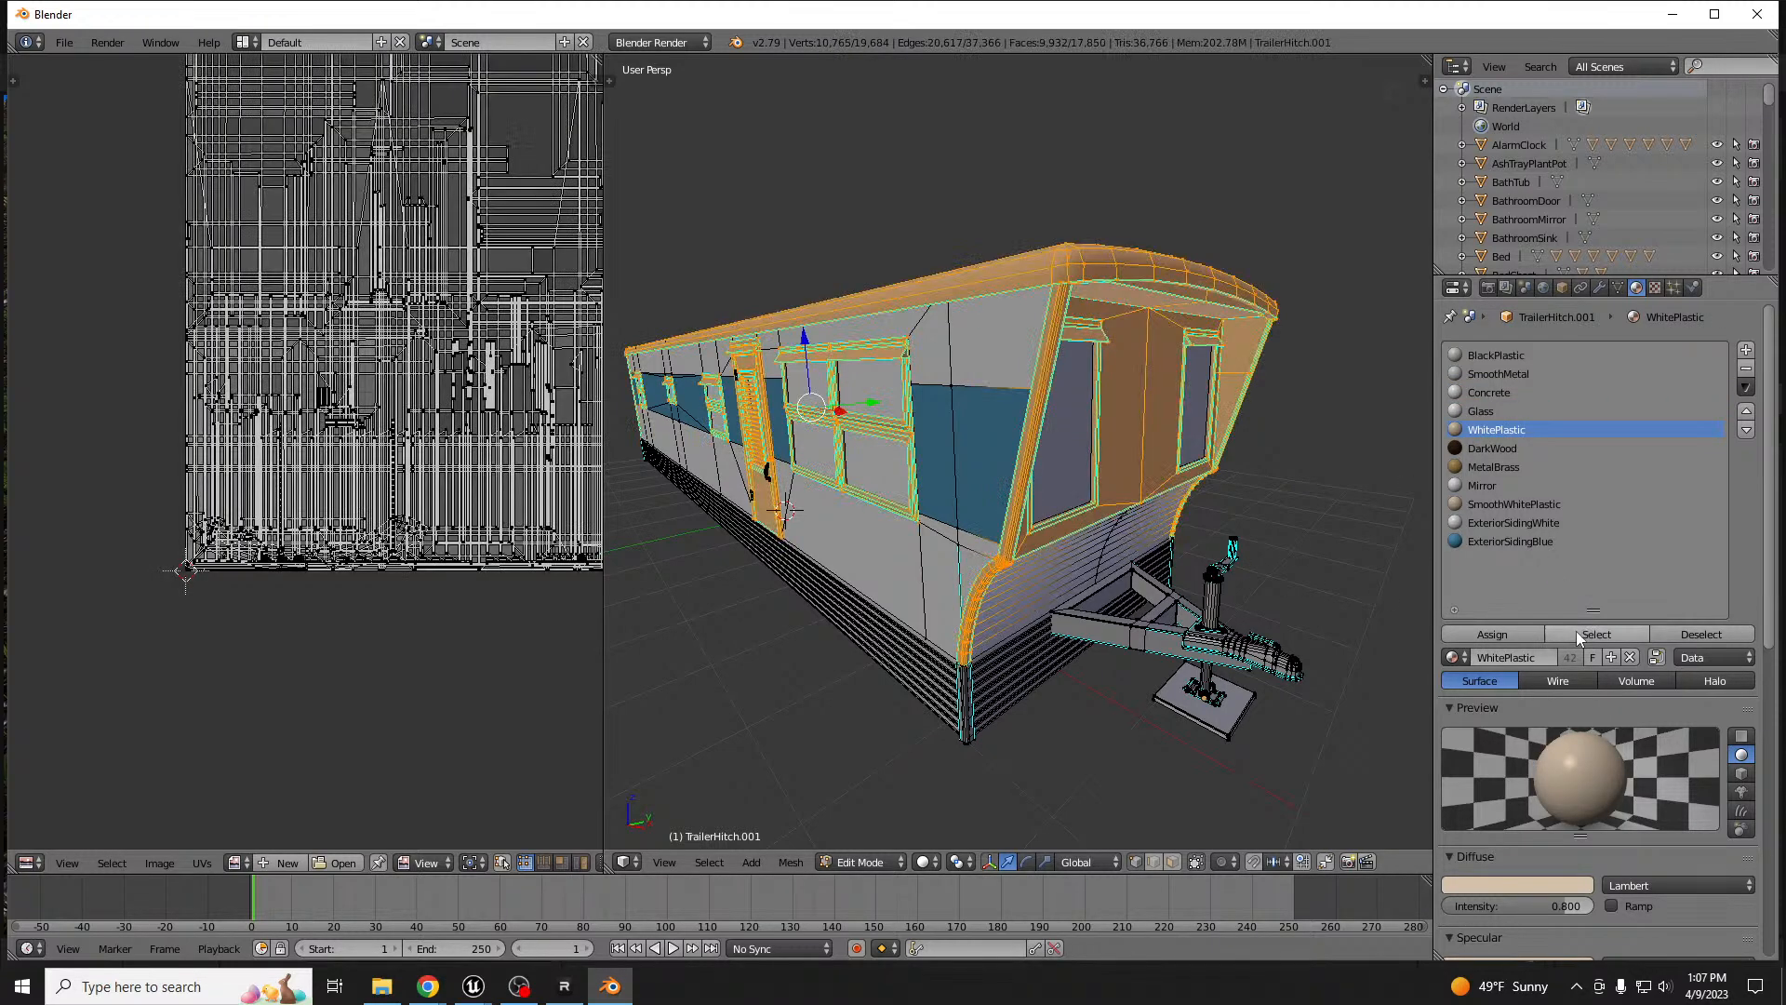
pyautogui.press('a')
# - Check which trailer faces use the DarkWood and MetalBrass materials, clearing the selection after each
pyautogui.click(1492, 449)
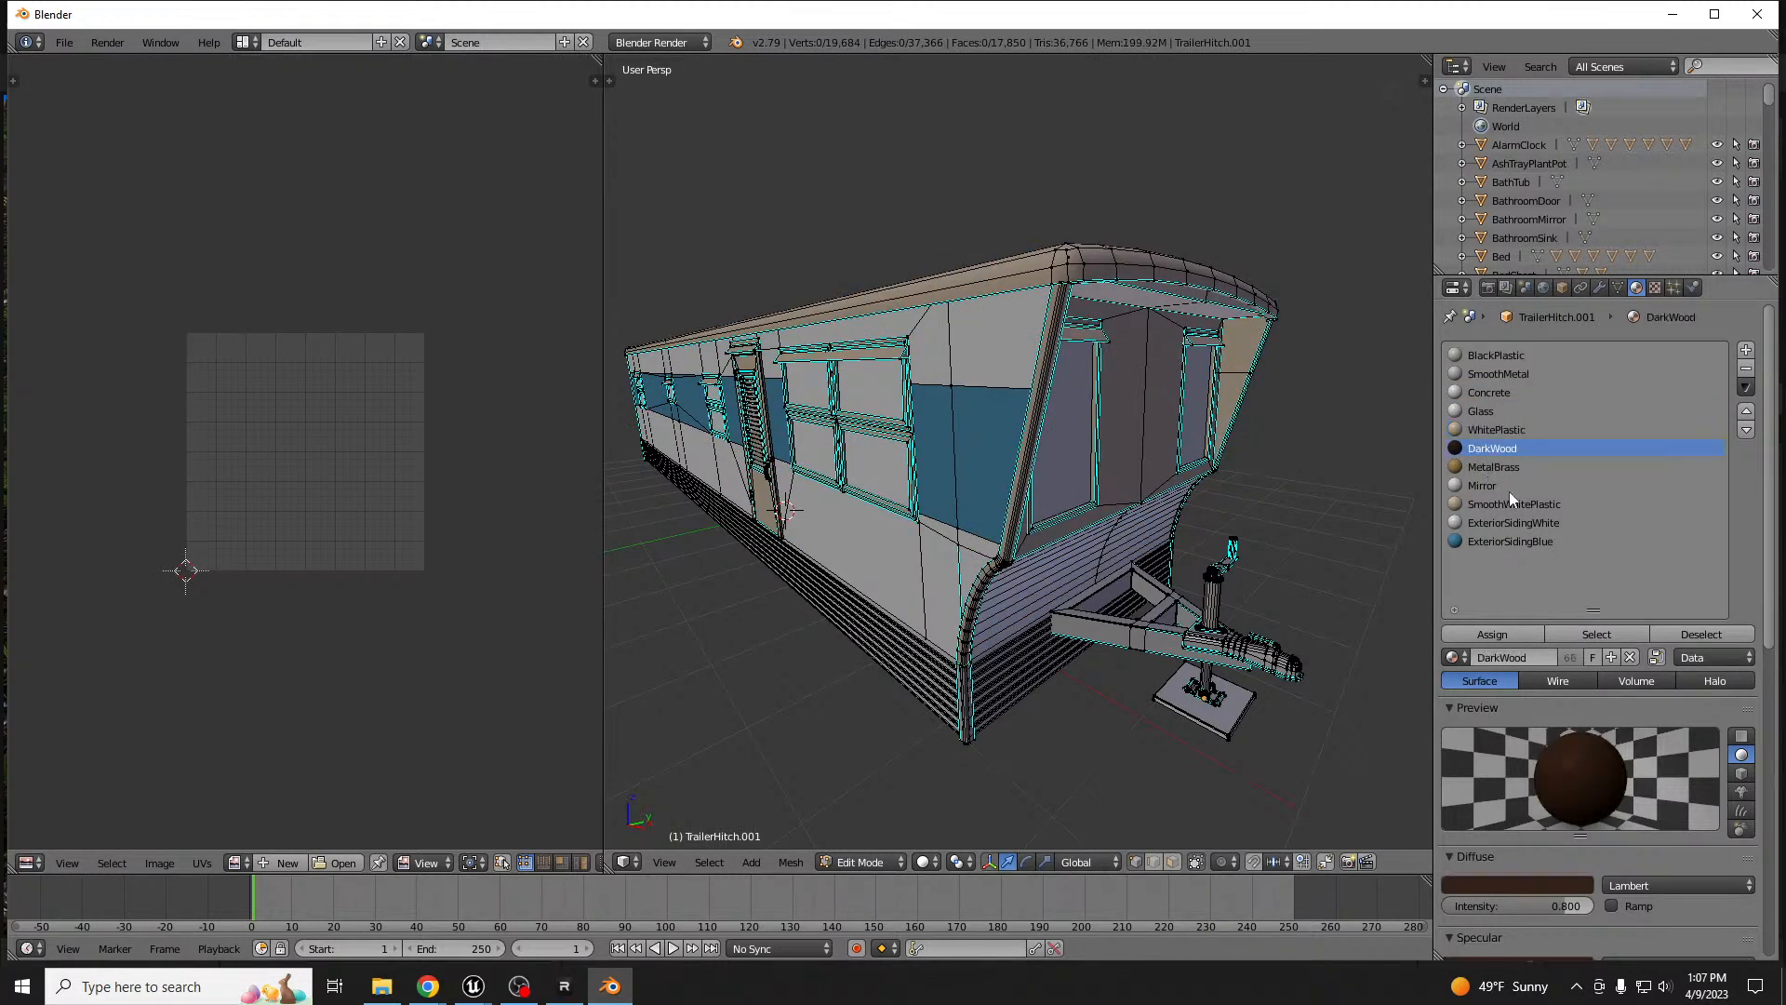
pyautogui.click(1585, 635)
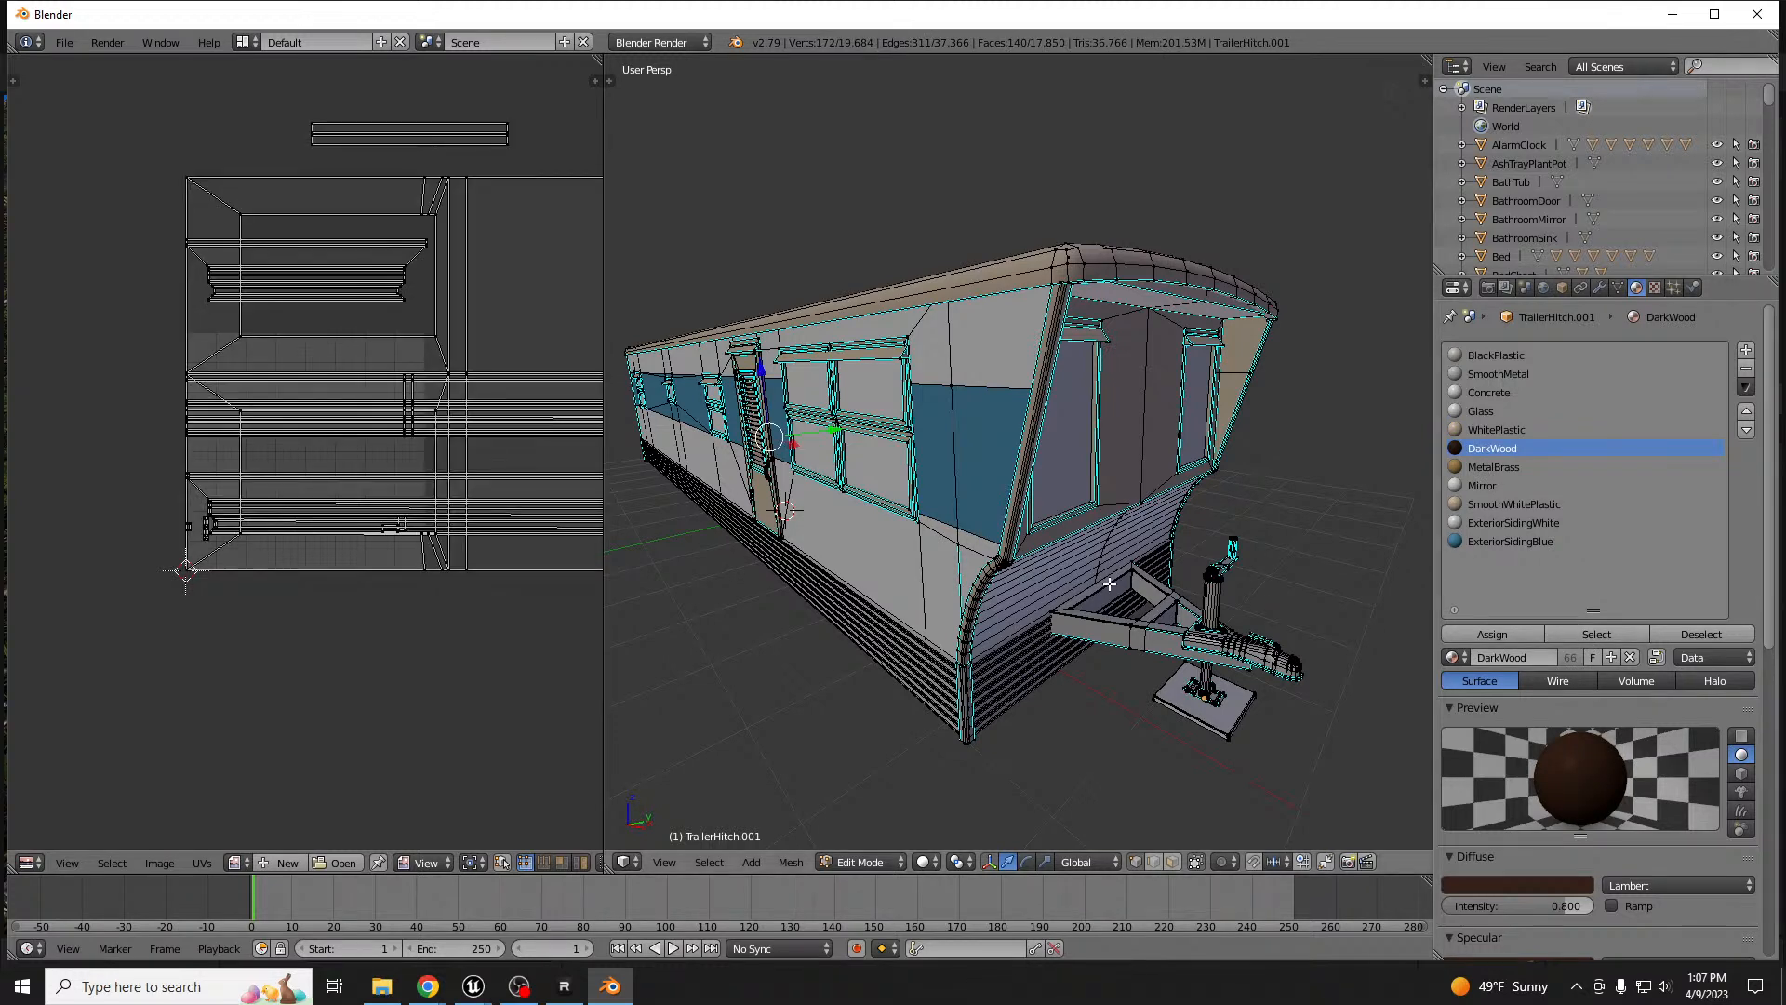
pyautogui.press('a')
pyautogui.click(1494, 467)
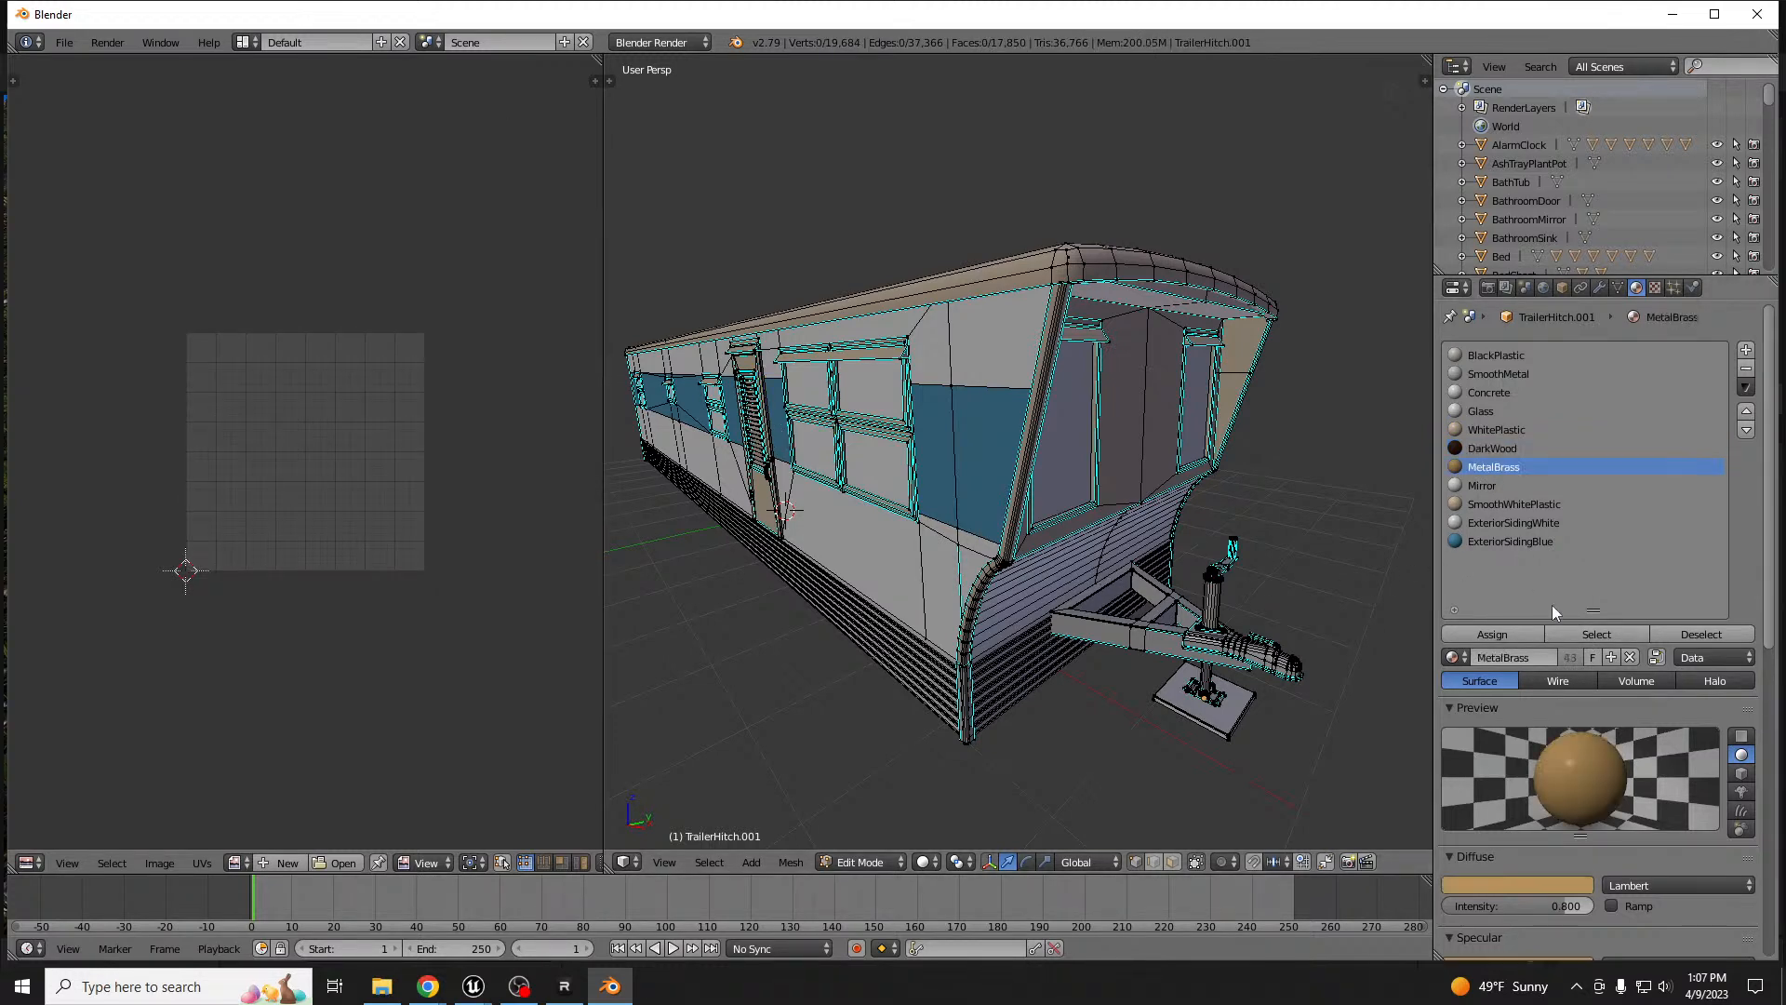
pyautogui.click(1585, 634)
pyautogui.press('a')
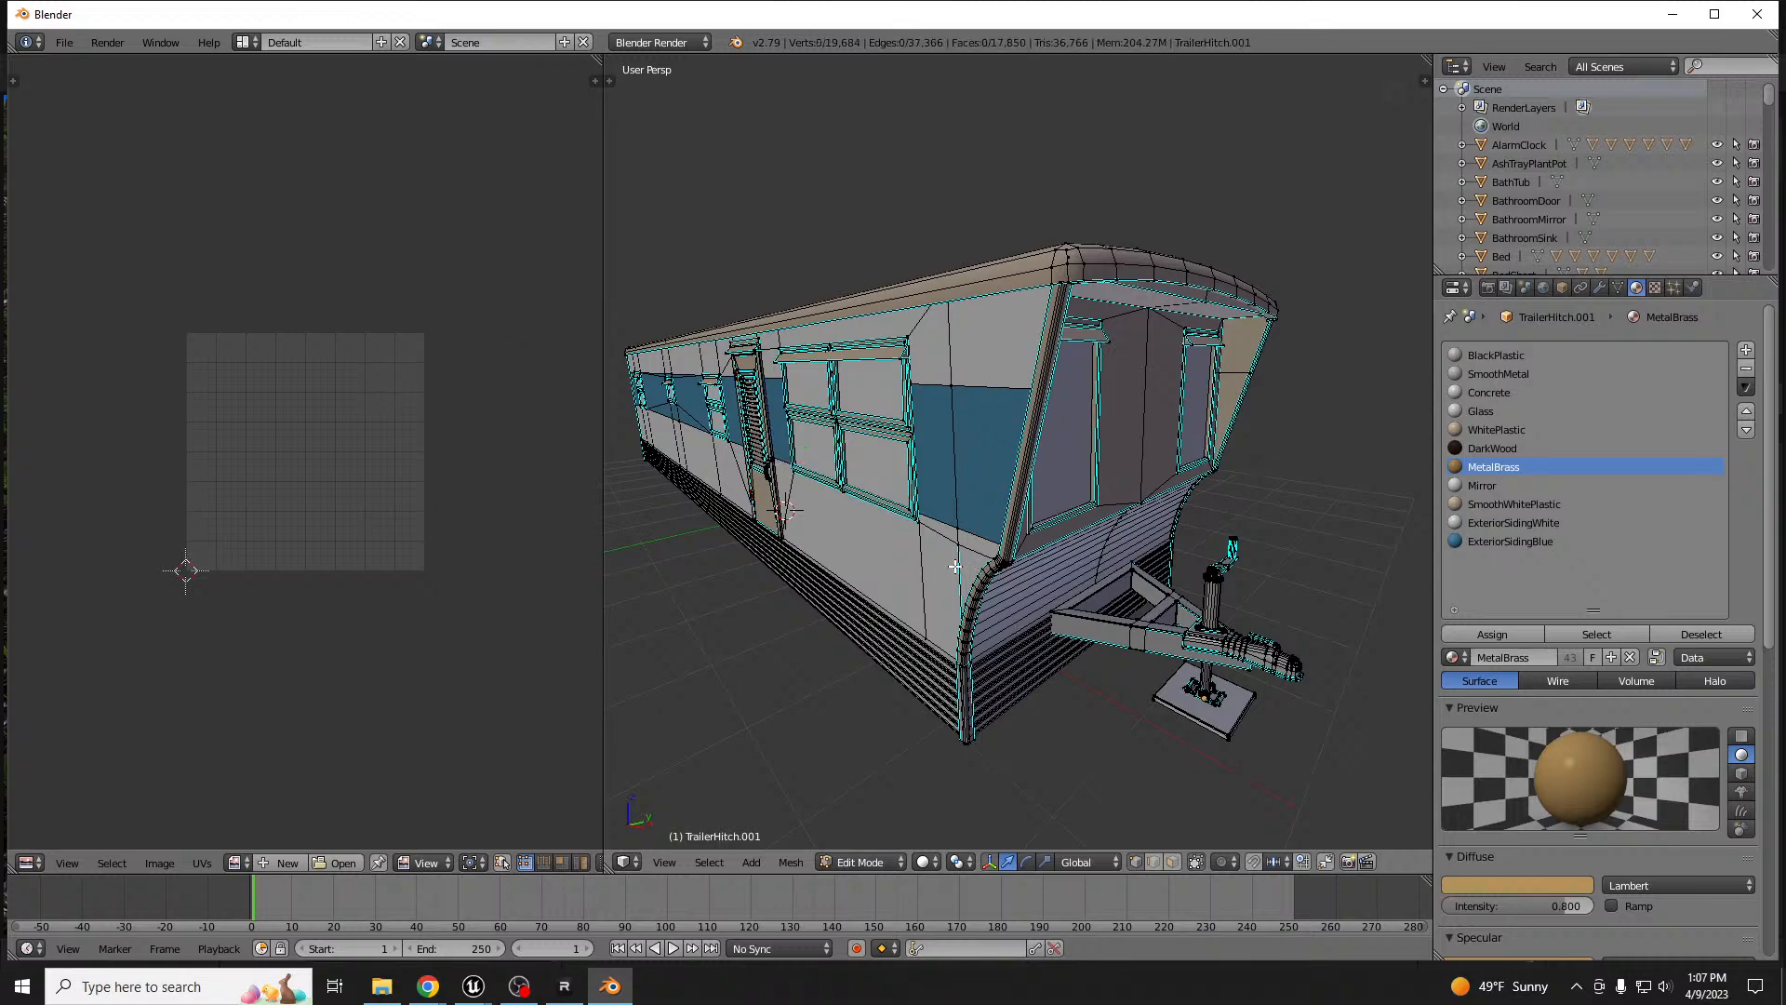
# - Assign SmoothMetal to all MetalBrass faces, including the entry door's hinges, and remove the MetalBrass material slot
pyautogui.moveTo(886, 510); pyautogui.dragTo(1086, 508, button='middle')
pyautogui.scroll(-5, 1086, 508)
pyautogui.scroll(3, 903, 523)
pyautogui.scroll(4, 904, 523)
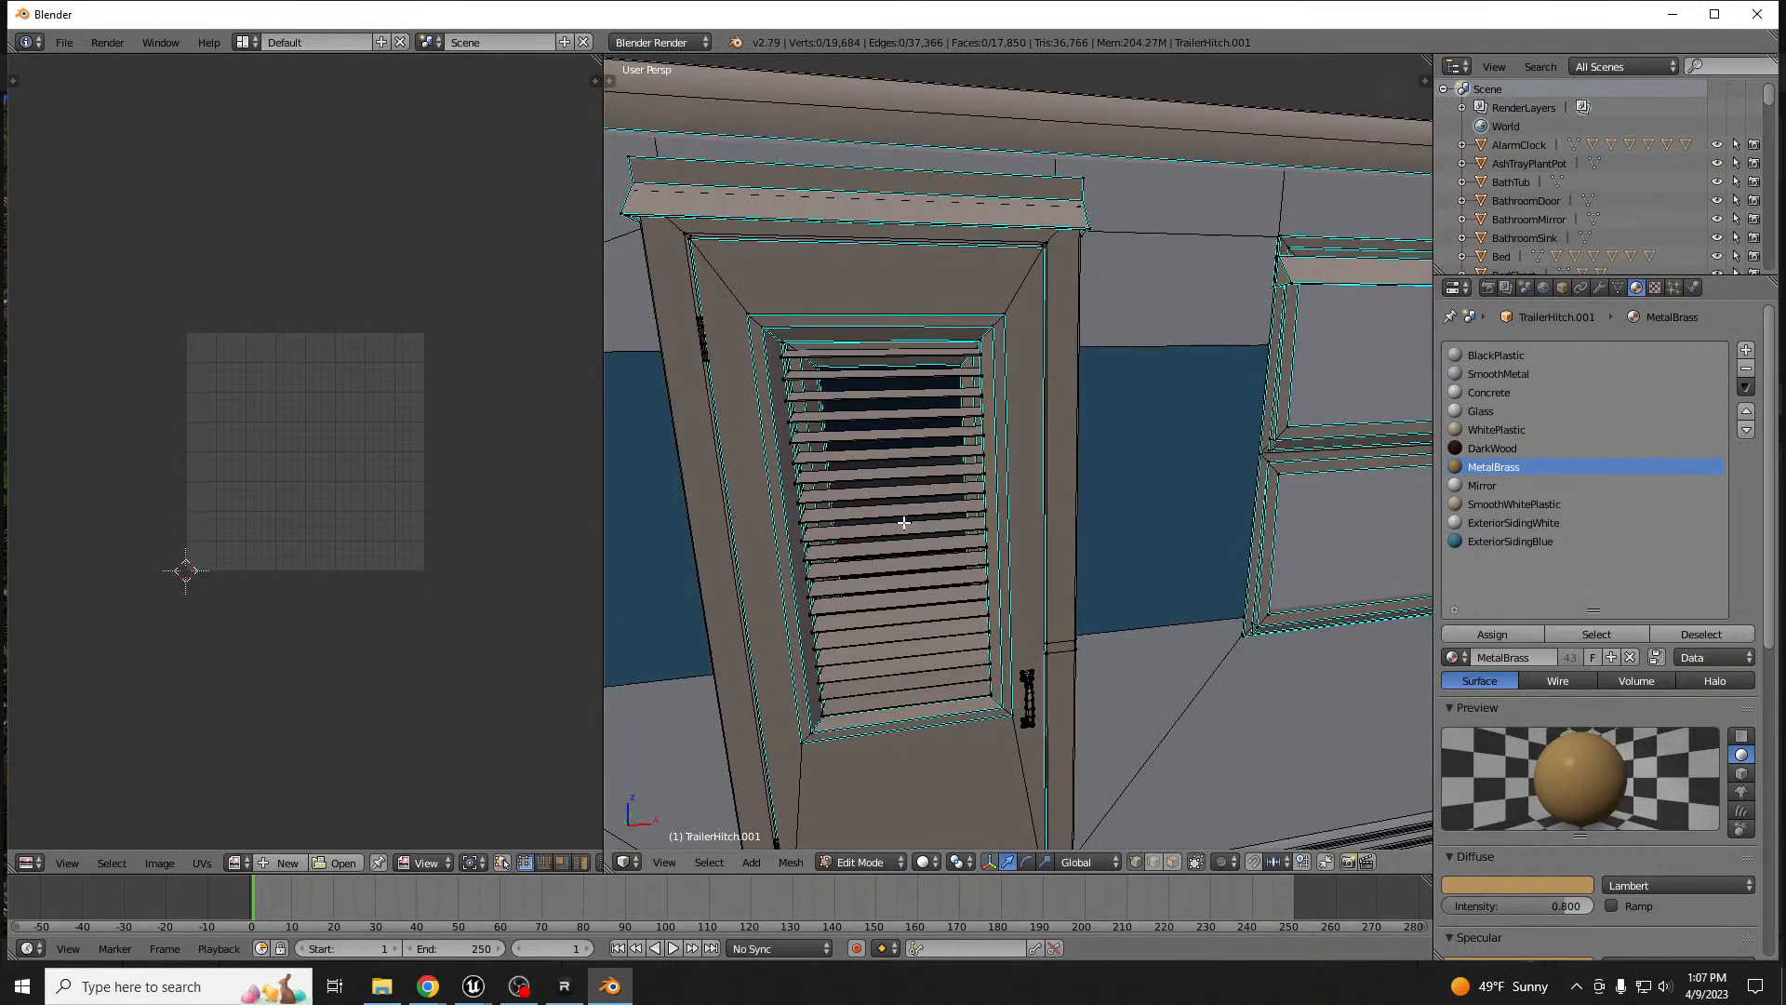
pyautogui.click(1594, 632)
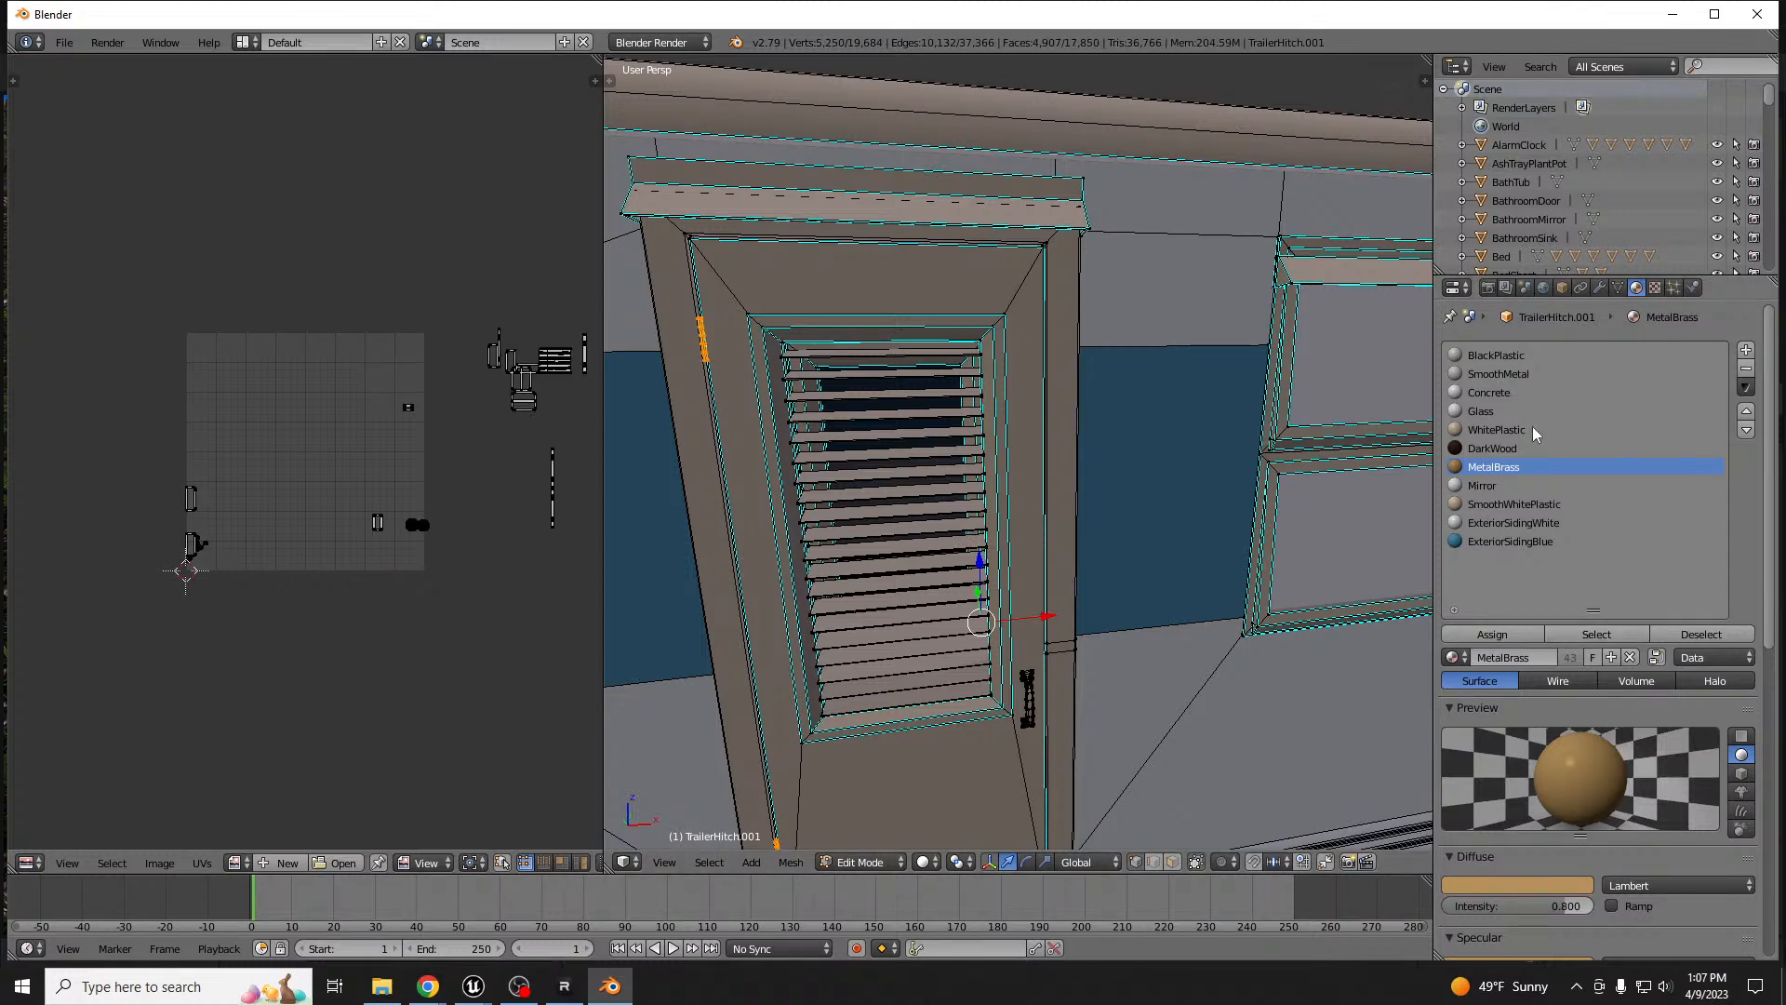
pyautogui.click(1507, 376)
pyautogui.click(1497, 635)
pyautogui.moveTo(1258, 575); pyautogui.dragTo(1173, 570, button='middle')
pyautogui.press('Tab')
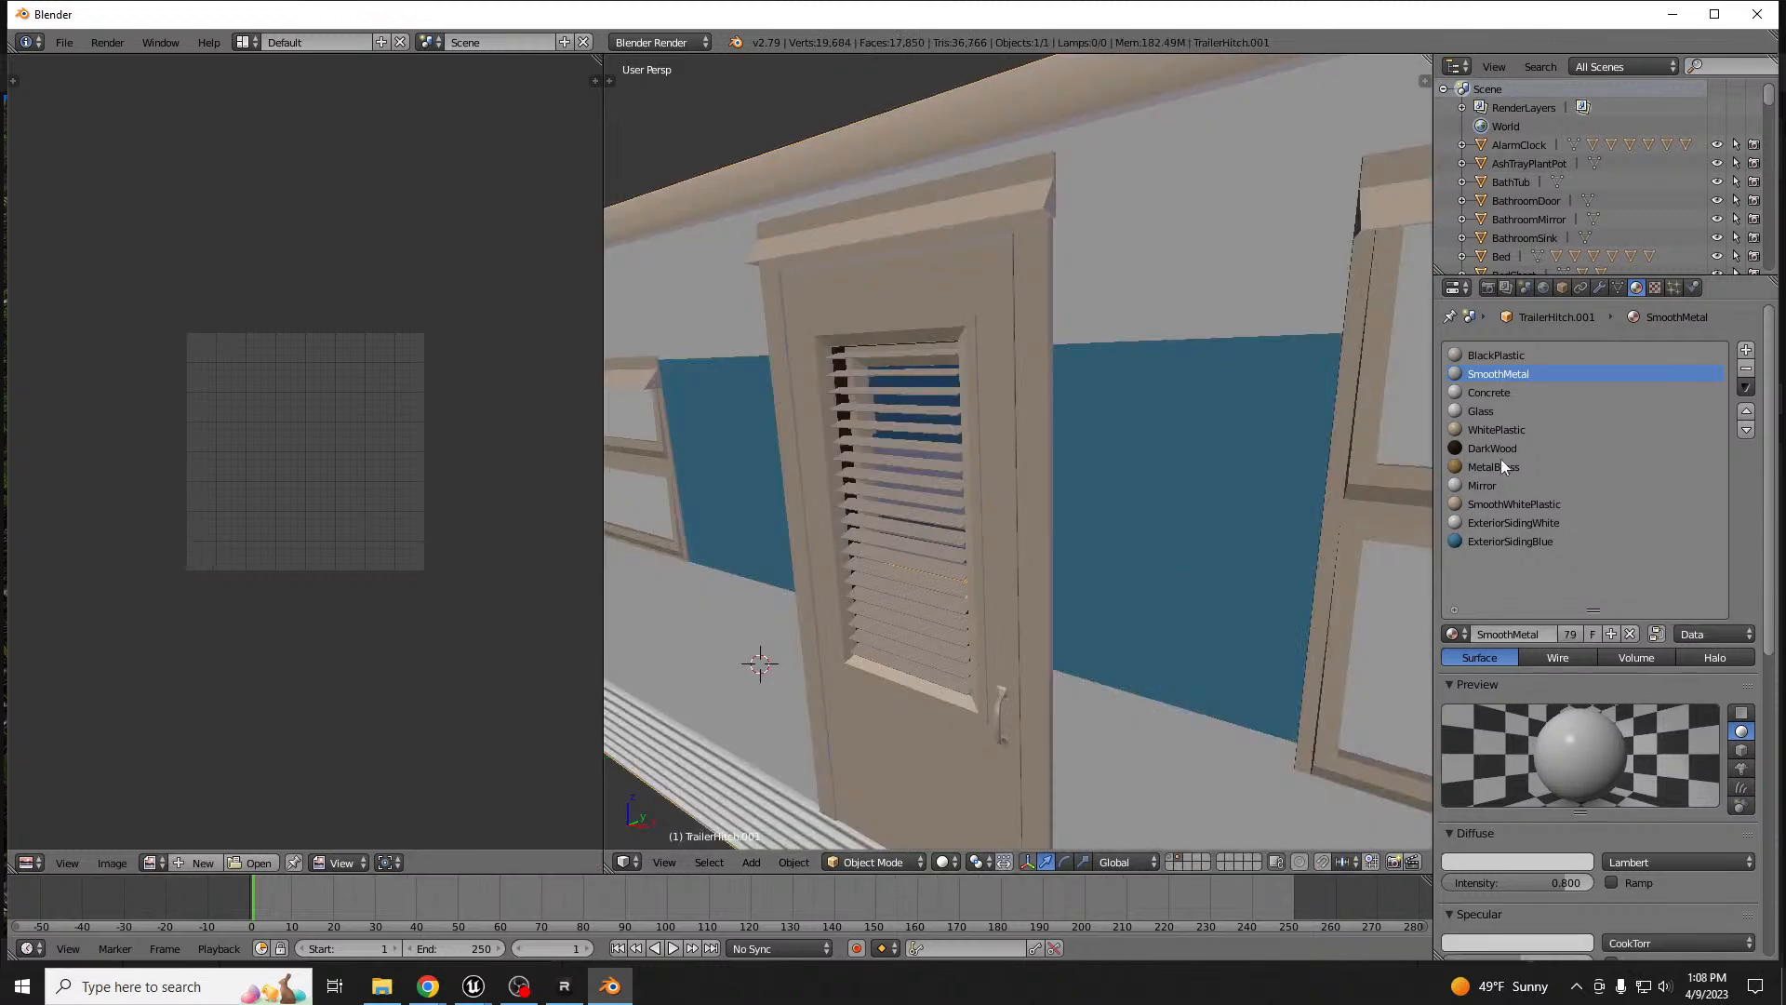
pyautogui.click(1498, 467)
pyautogui.click(1747, 371)
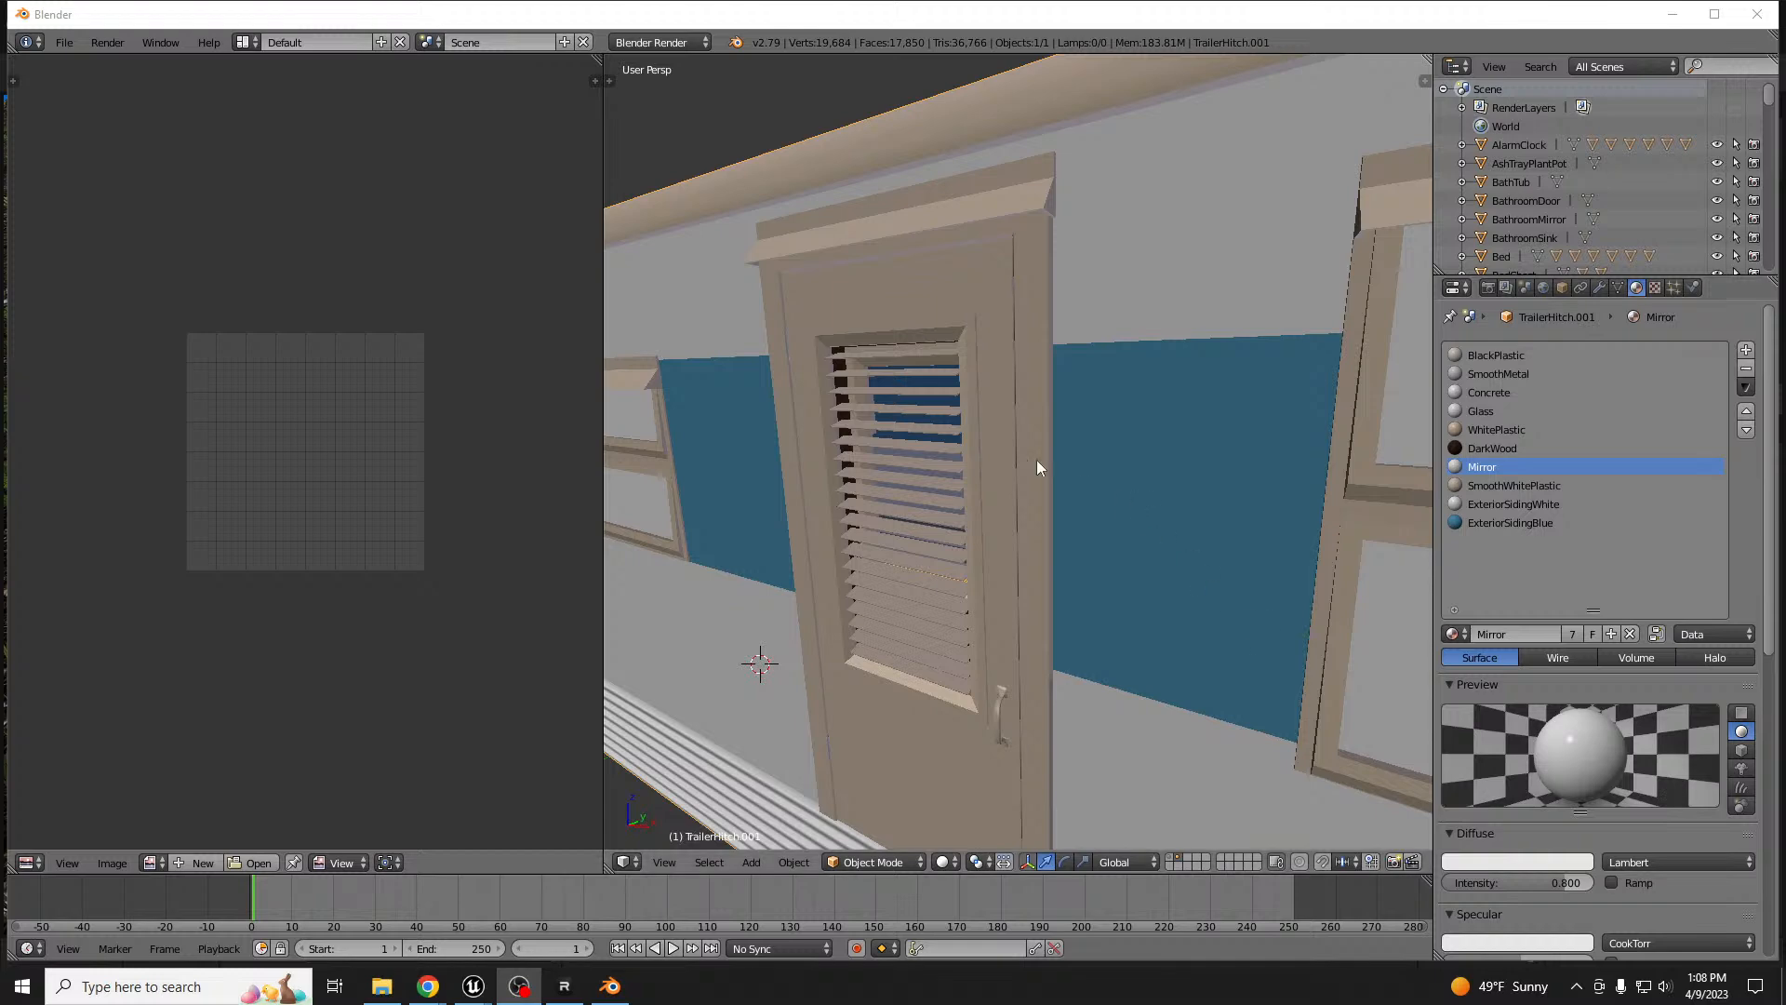
# - Inspect the trailer mesh in wireframe for faces using Mirror, and remove the Mirror material slot in Object Mode
pyautogui.scroll(-10, 1081, 477)
pyautogui.moveTo(1029, 499); pyautogui.dragTo(980, 506, button='middle')
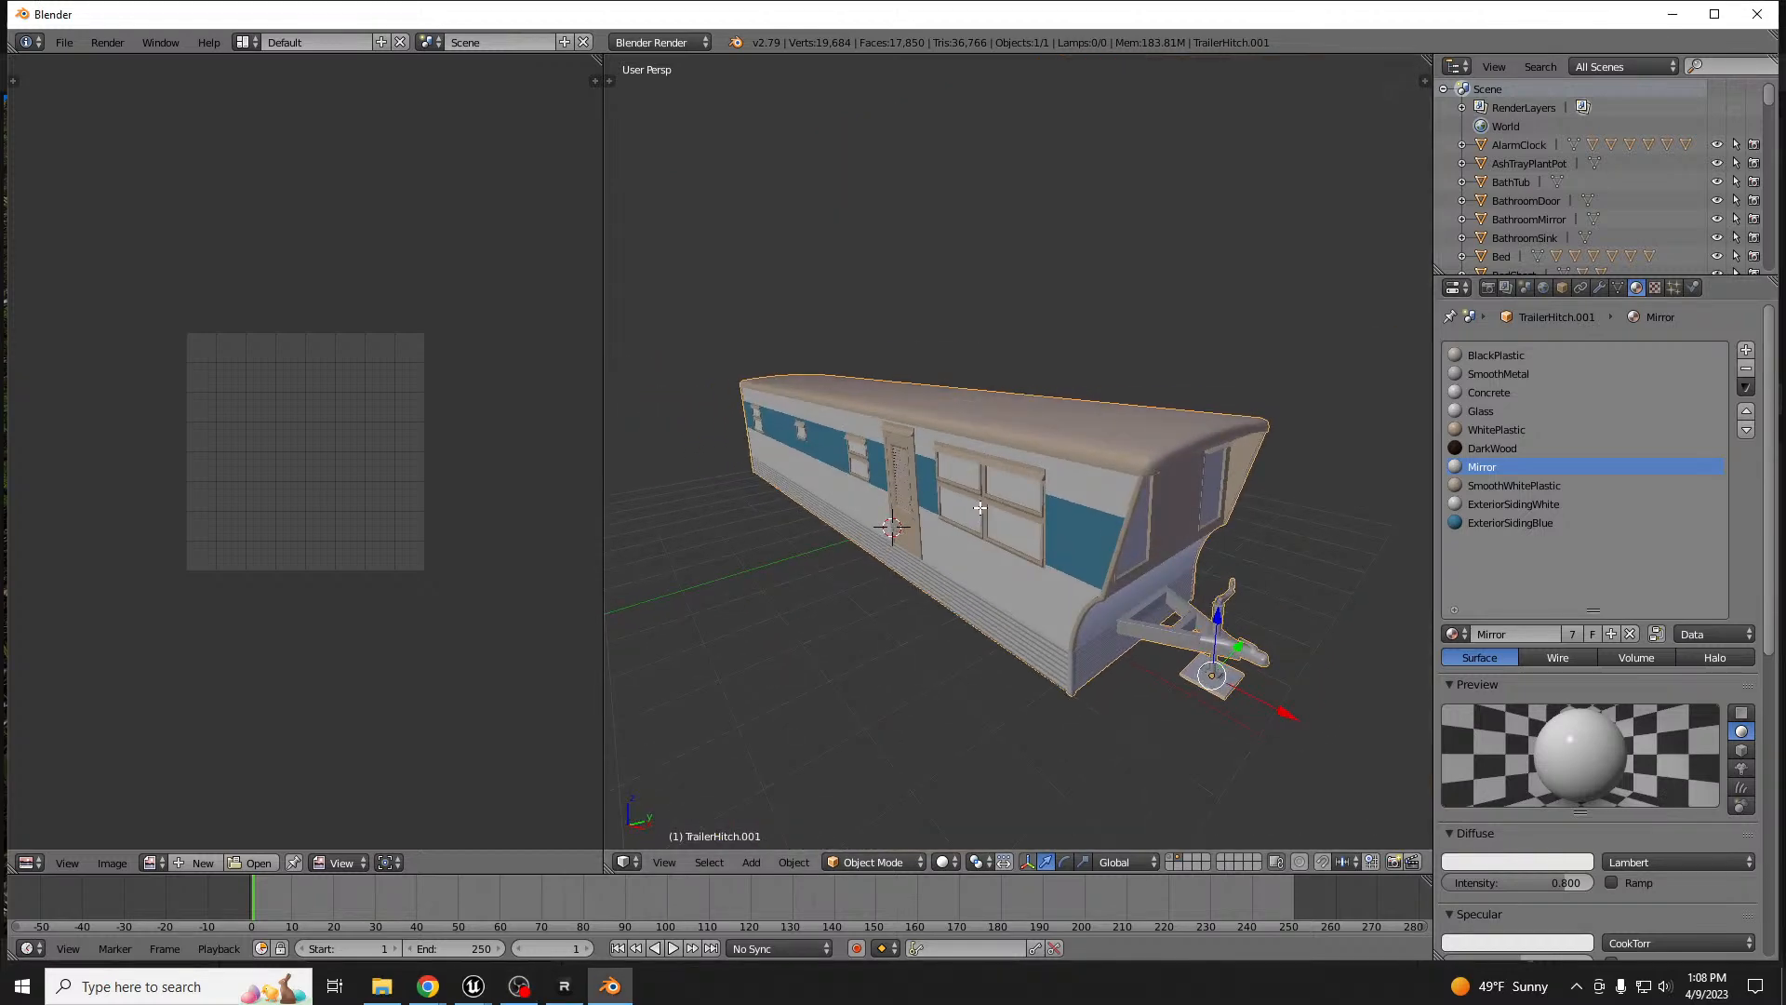
pyautogui.press('Tab')
pyautogui.scroll(5, 972, 505)
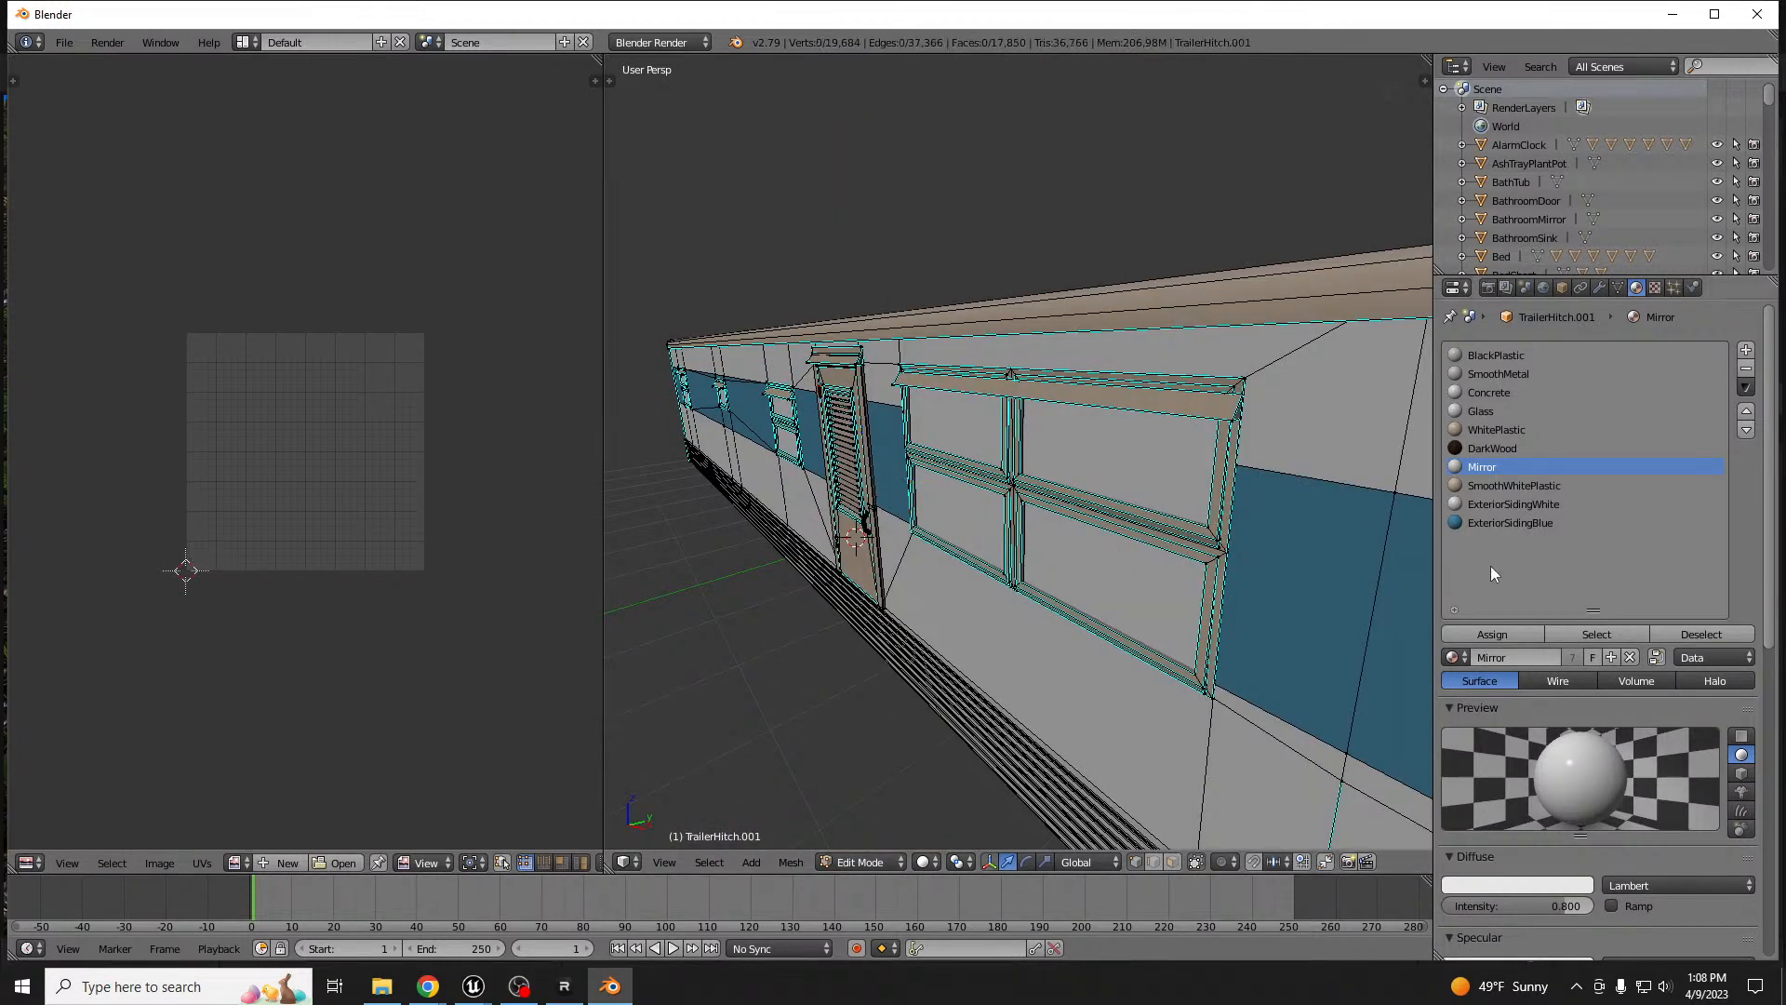
pyautogui.press('a')
pyautogui.press('z')
pyautogui.scroll(-8, 1133, 552)
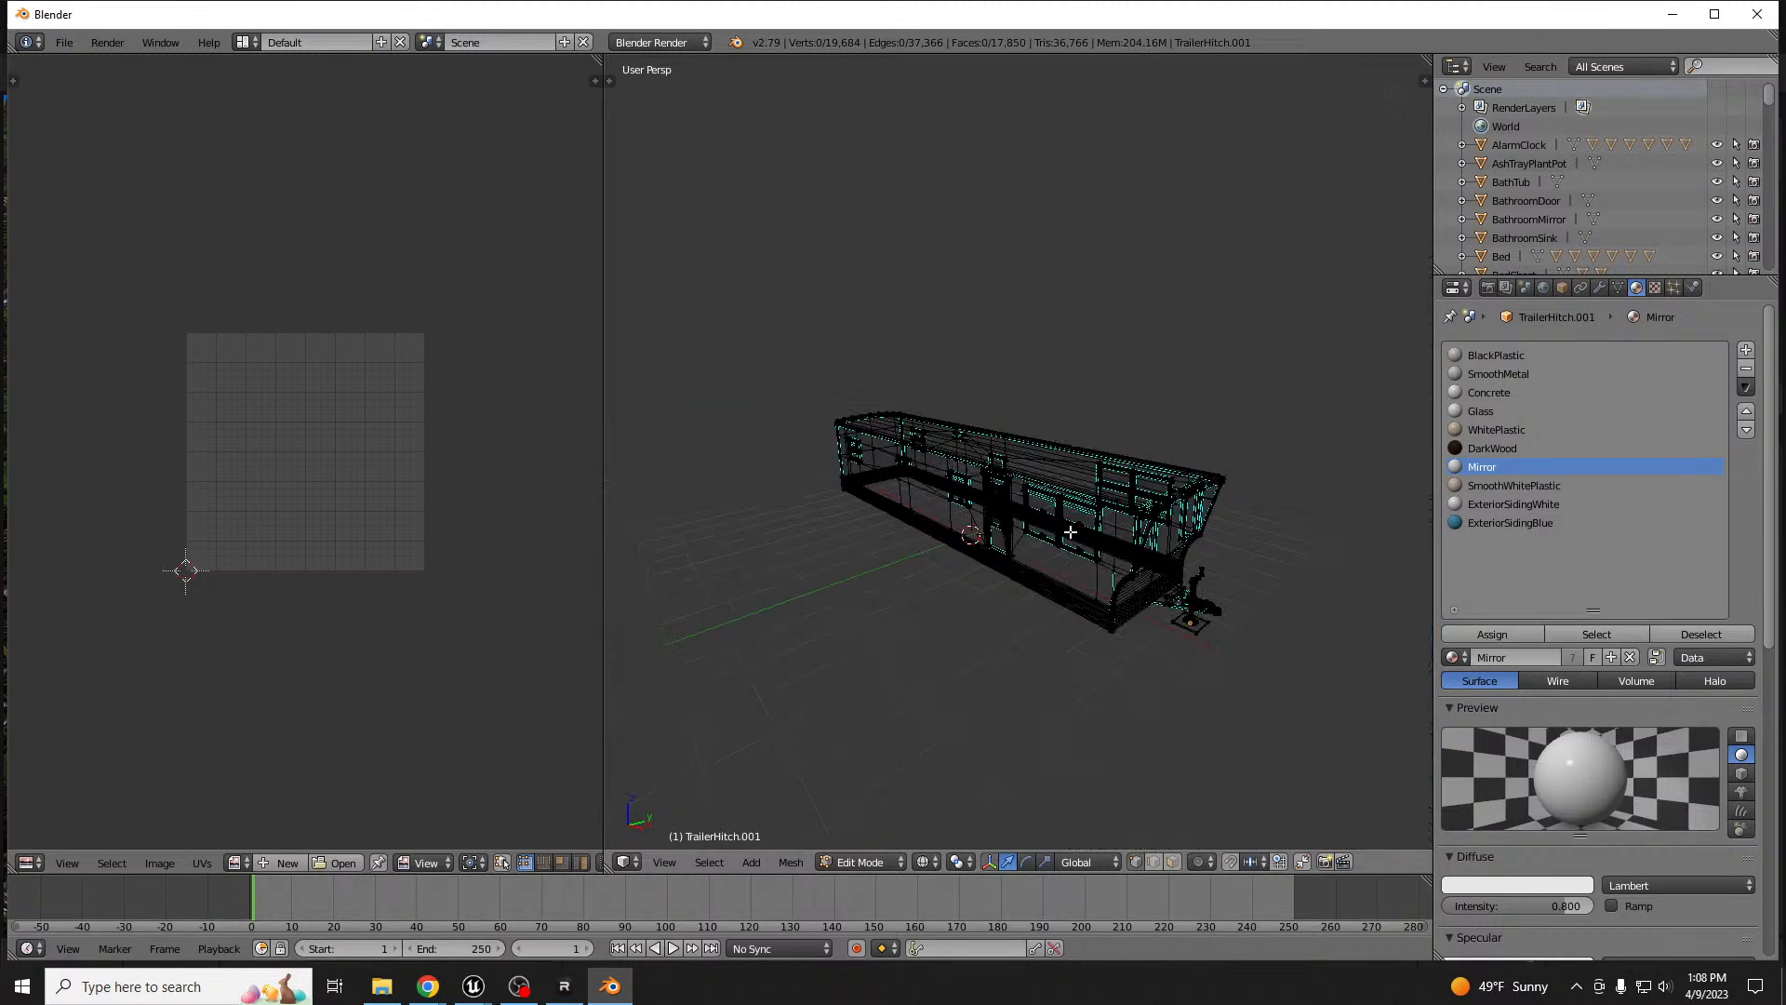
pyautogui.scroll(2, 1076, 536)
pyautogui.press('a')
pyautogui.press('a')
pyautogui.press('Tab')
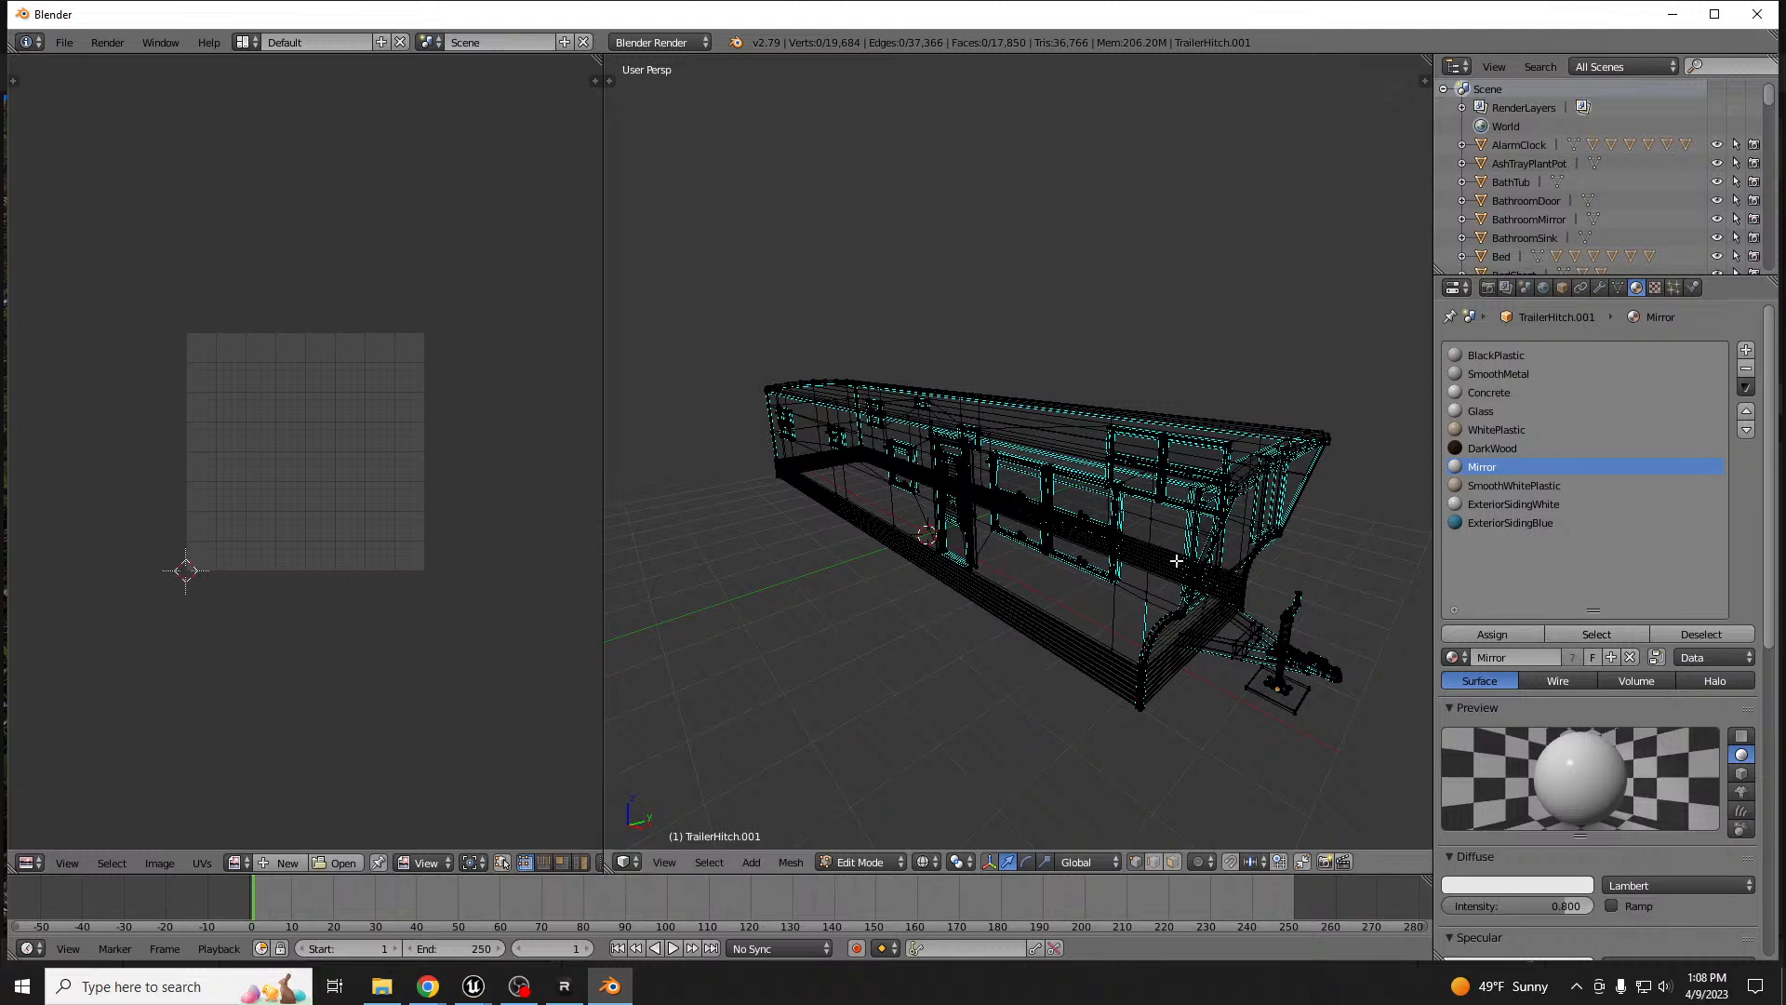
pyautogui.click(1745, 376)
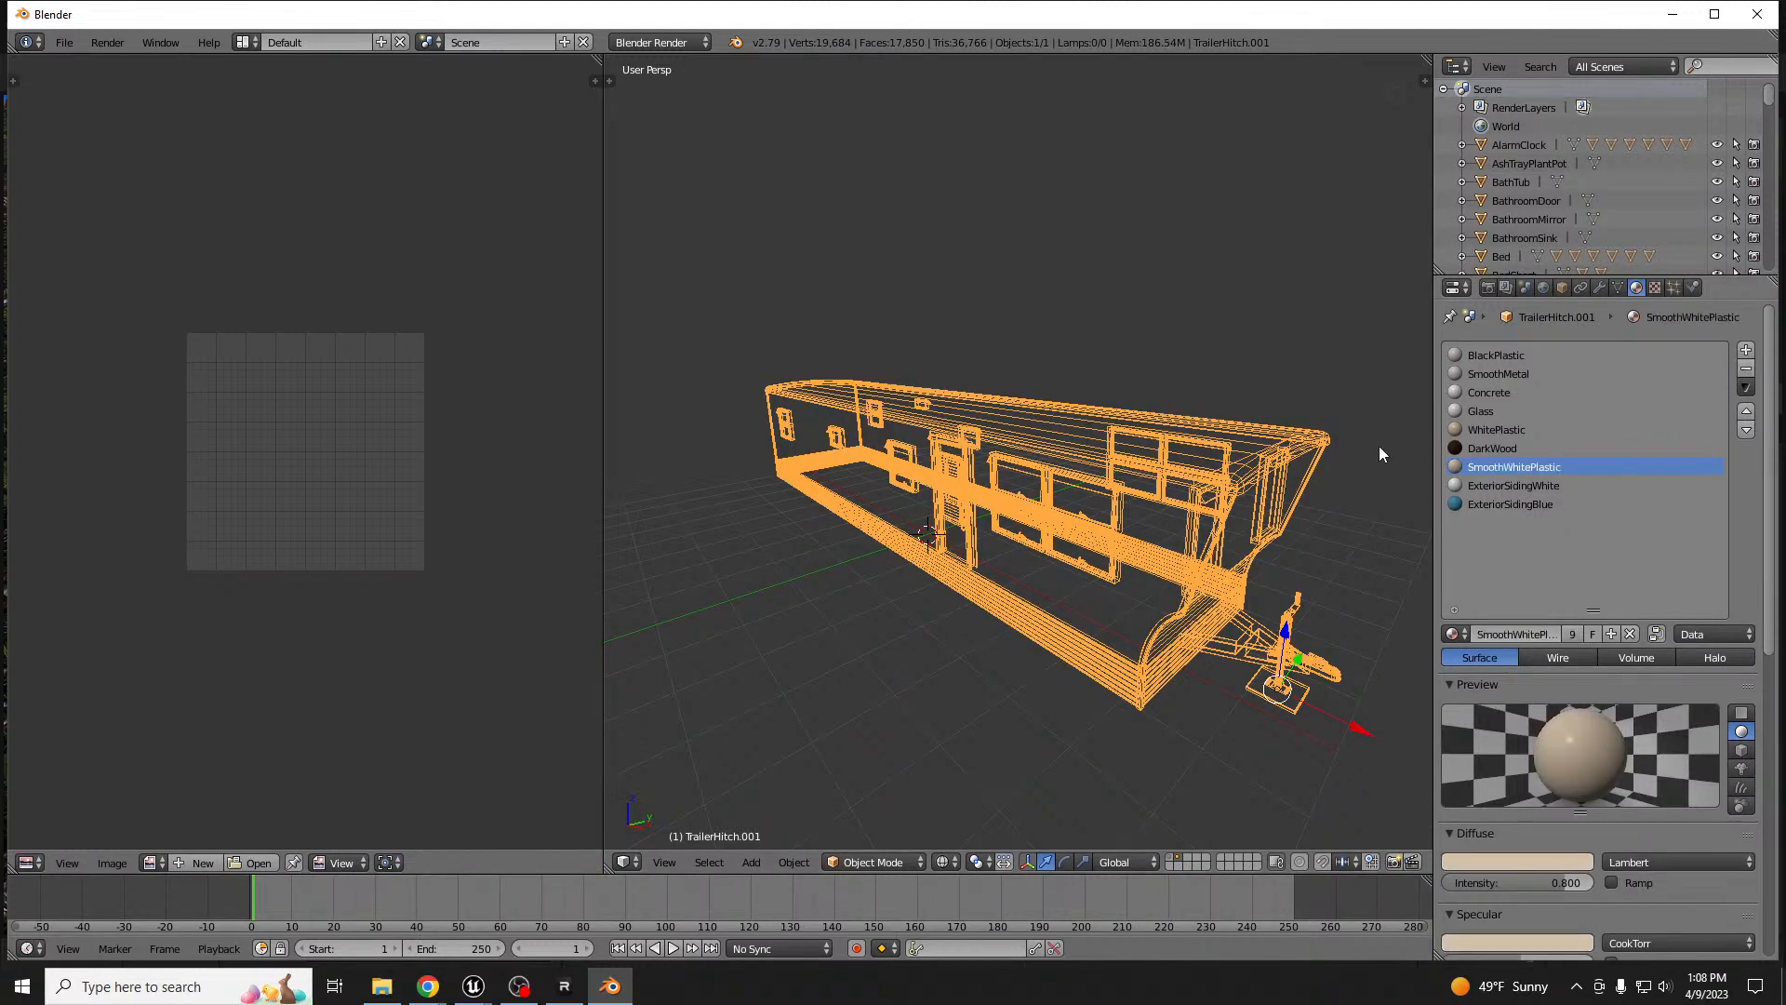
# - Select all trailer faces using the SmoothWhitePlastic material and inspect them in solid shading at the entry door handle
pyautogui.press('Tab')
pyautogui.press('a')
pyautogui.press('a')
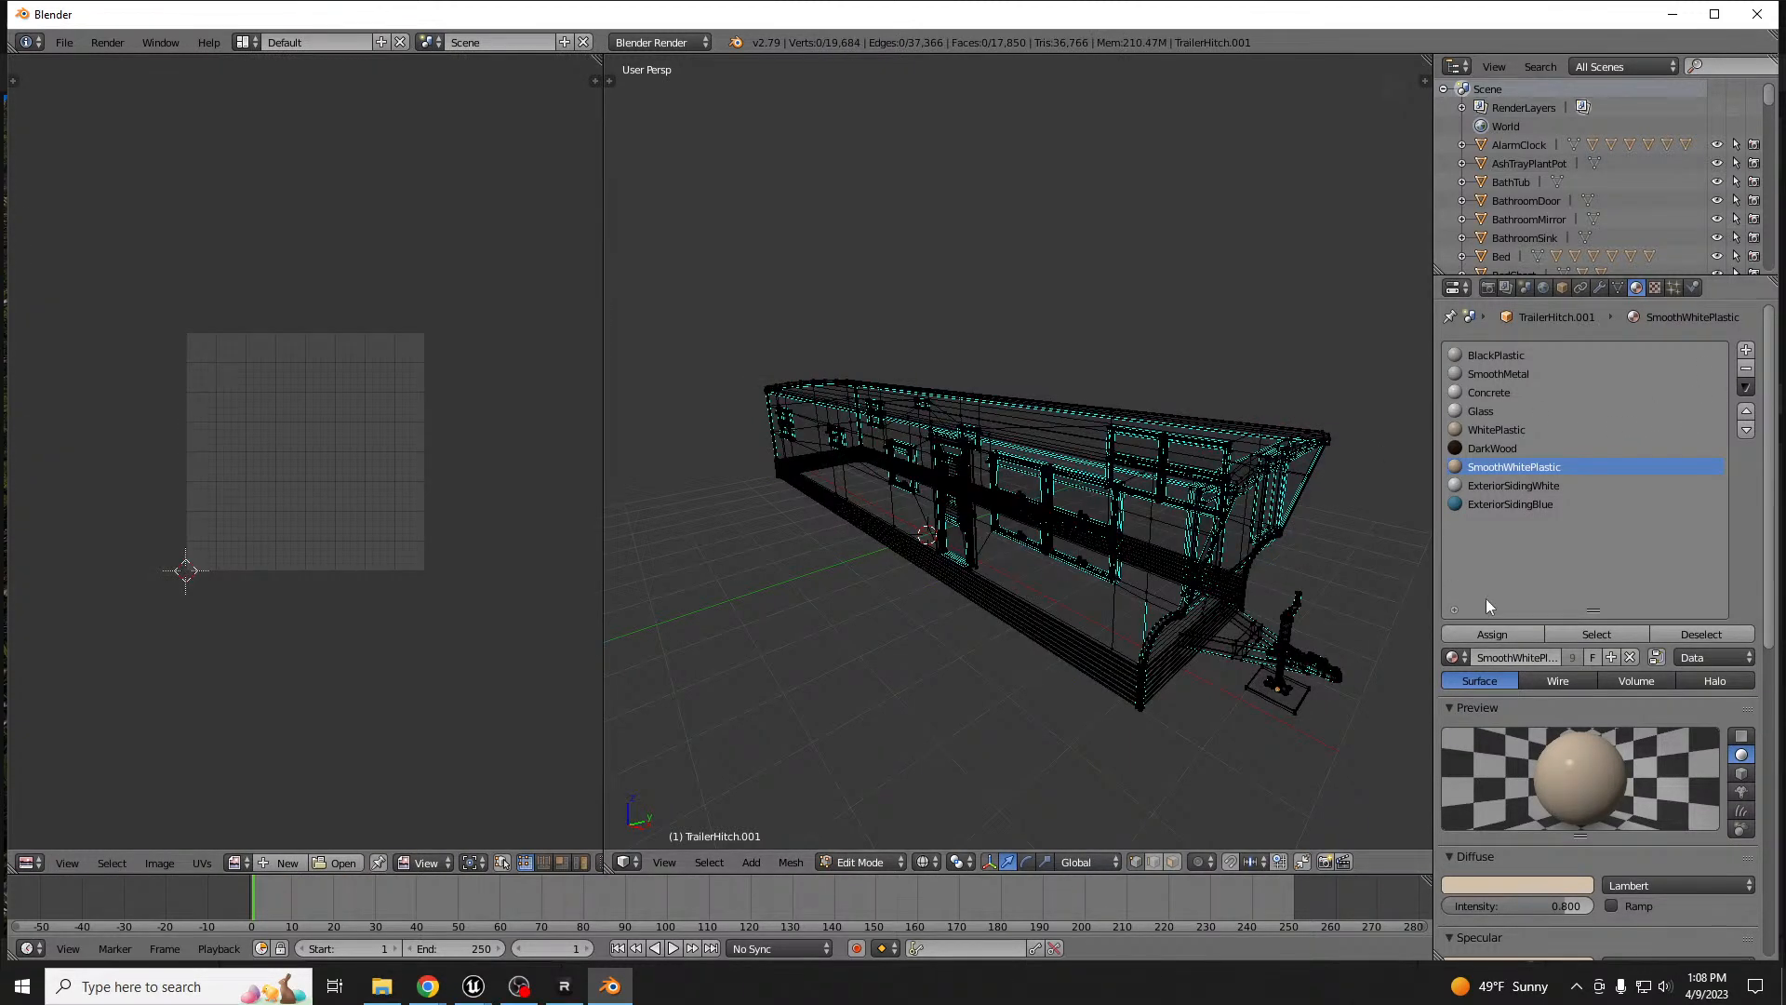
pyautogui.click(1596, 634)
pyautogui.scroll(3, 1021, 559)
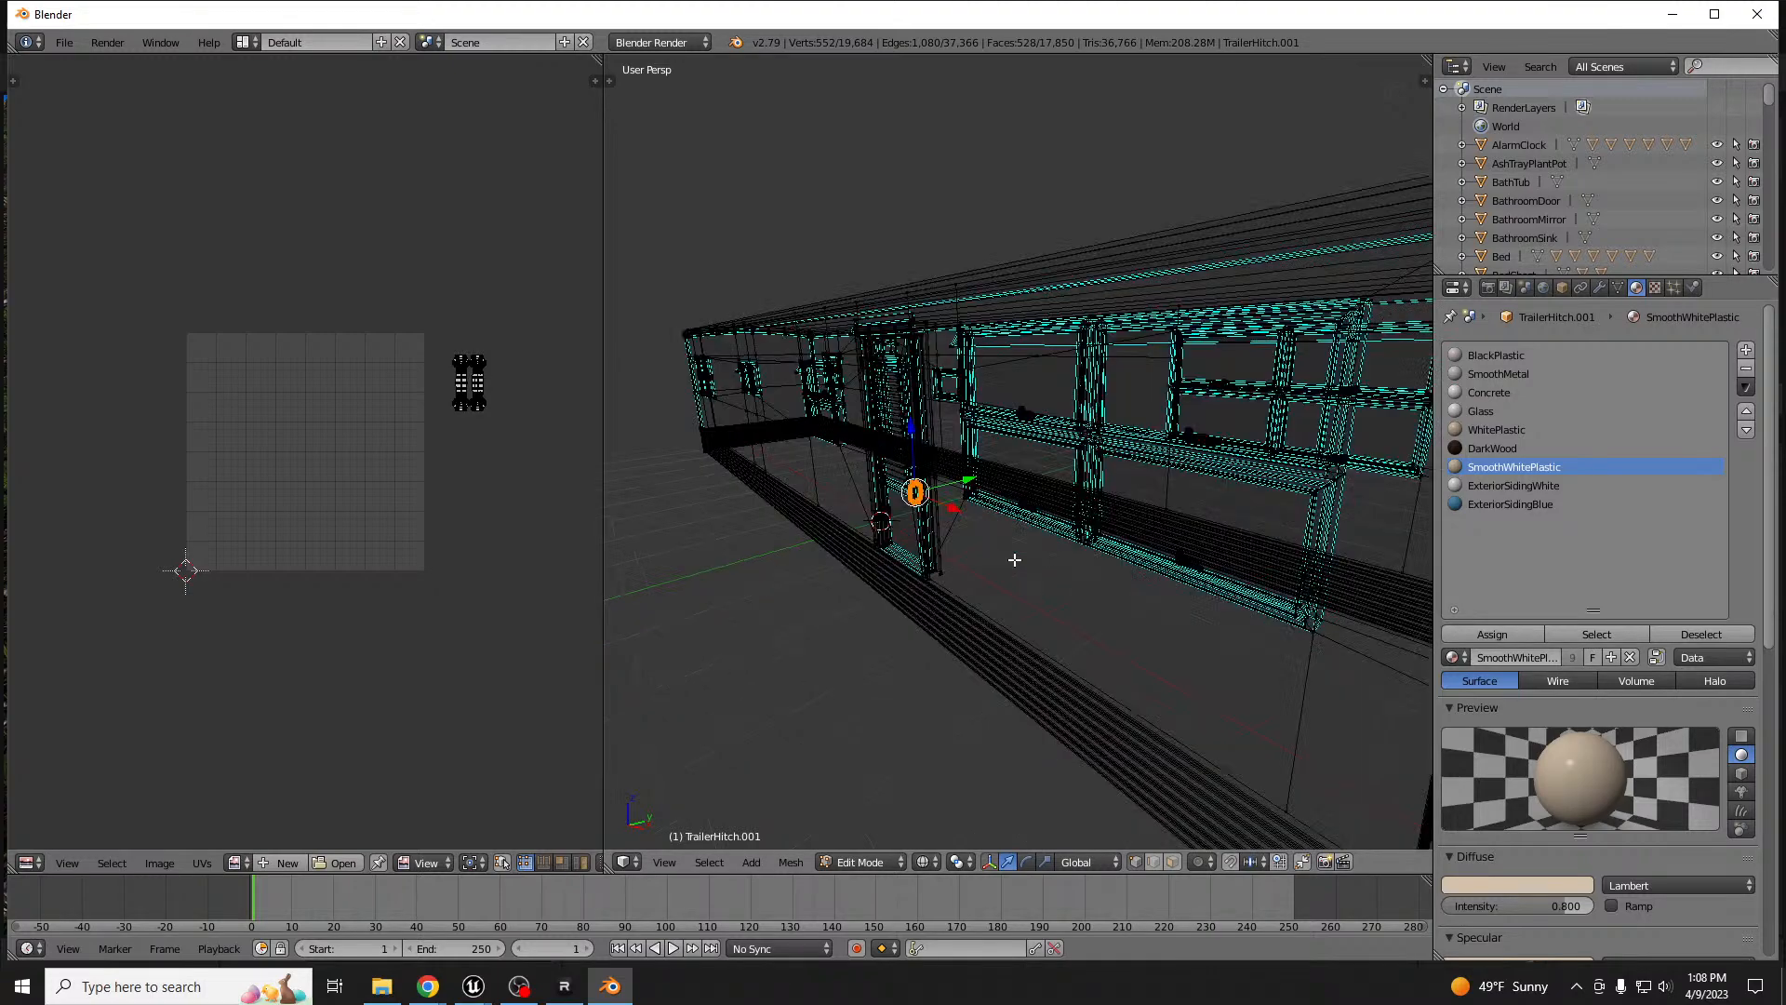
pyautogui.scroll(-3, 1015, 560)
pyautogui.moveTo(1015, 559); pyautogui.dragTo(1150, 540, button='middle')
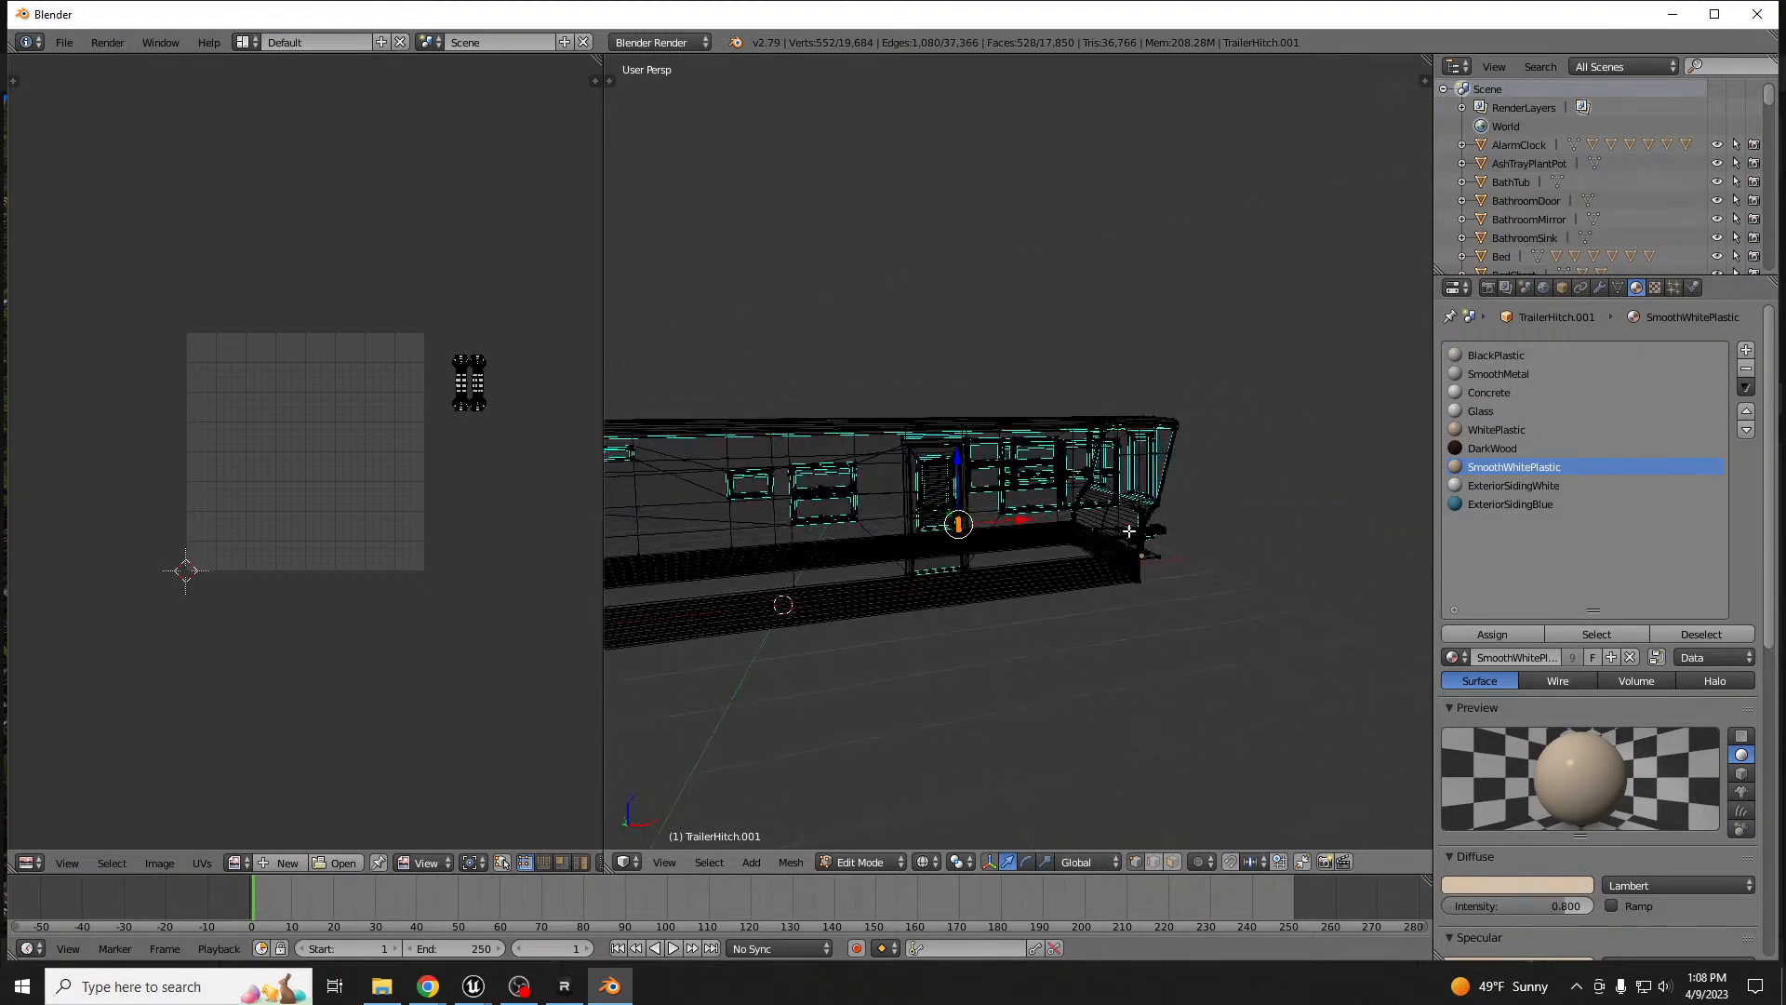
pyautogui.press('z')
pyautogui.press('KP_Decimal')
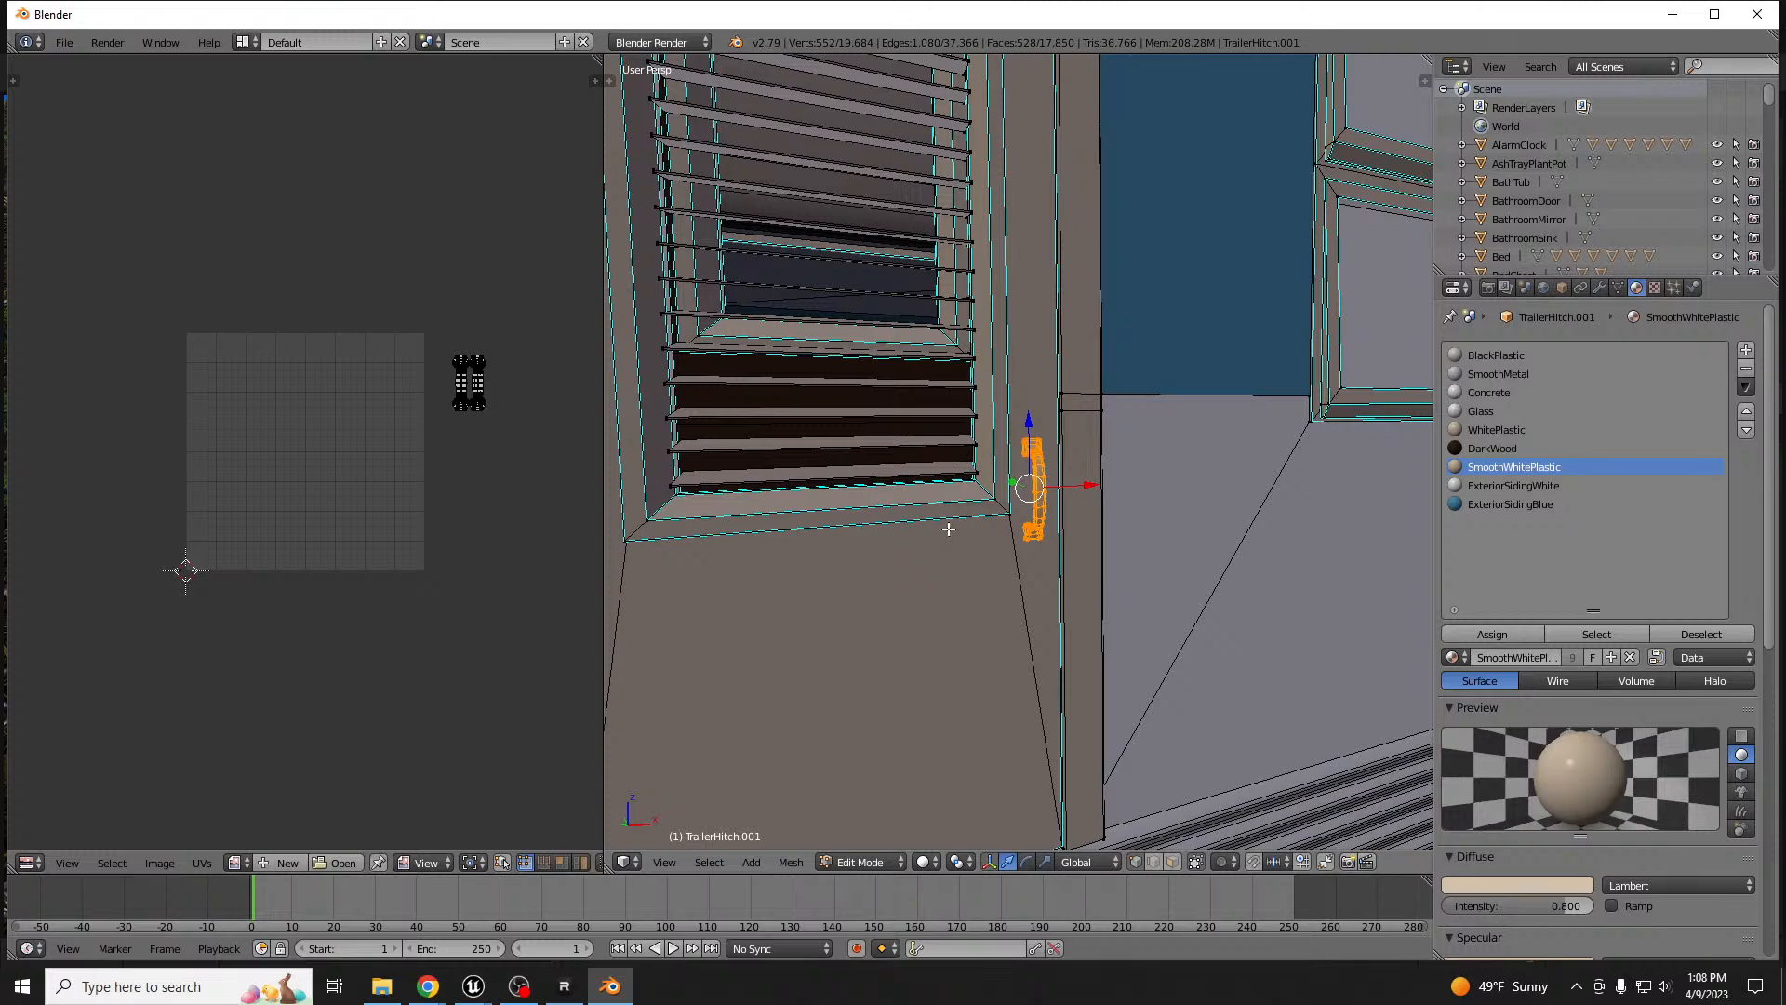
pyautogui.scroll(-10, 948, 529)
pyautogui.scroll(3, 936, 529)
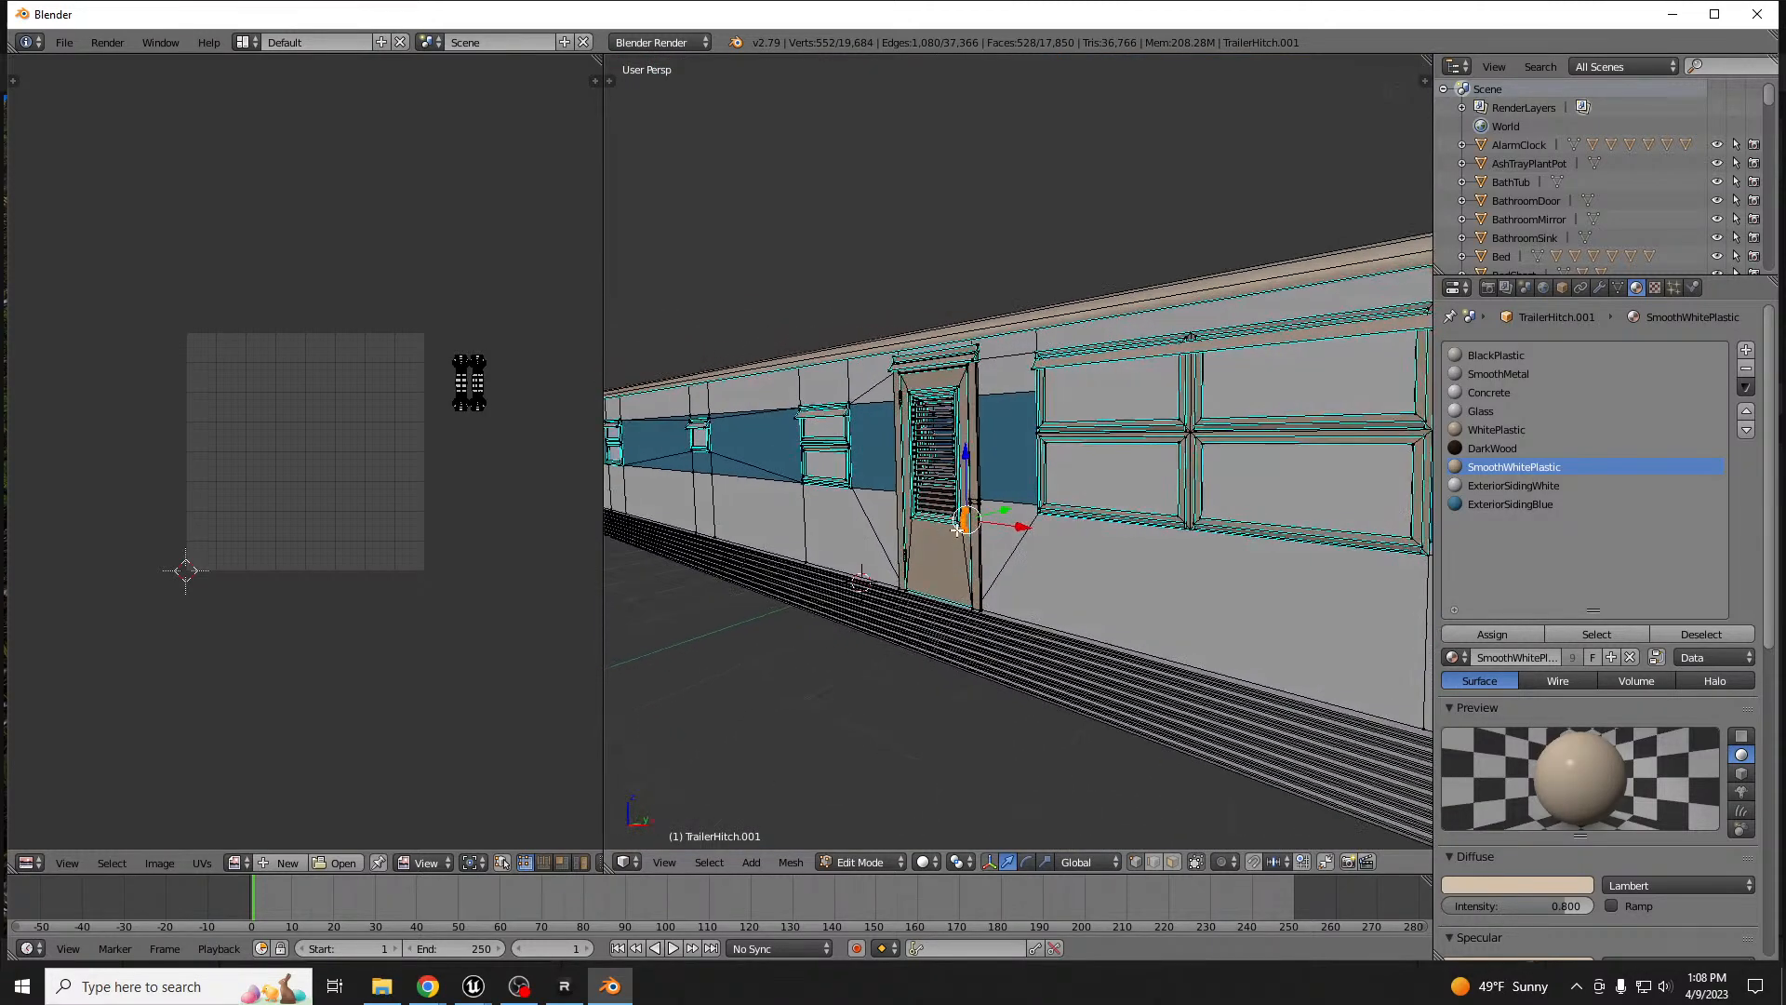
# - Assign SmoothMetal to the selected door handle faces and remove the SmoothWhitePlastic material slot in Object Mode
pyautogui.click(1504, 374)
pyautogui.click(1504, 634)
pyautogui.moveTo(1096, 520); pyautogui.dragTo(1068, 530, button='middle')
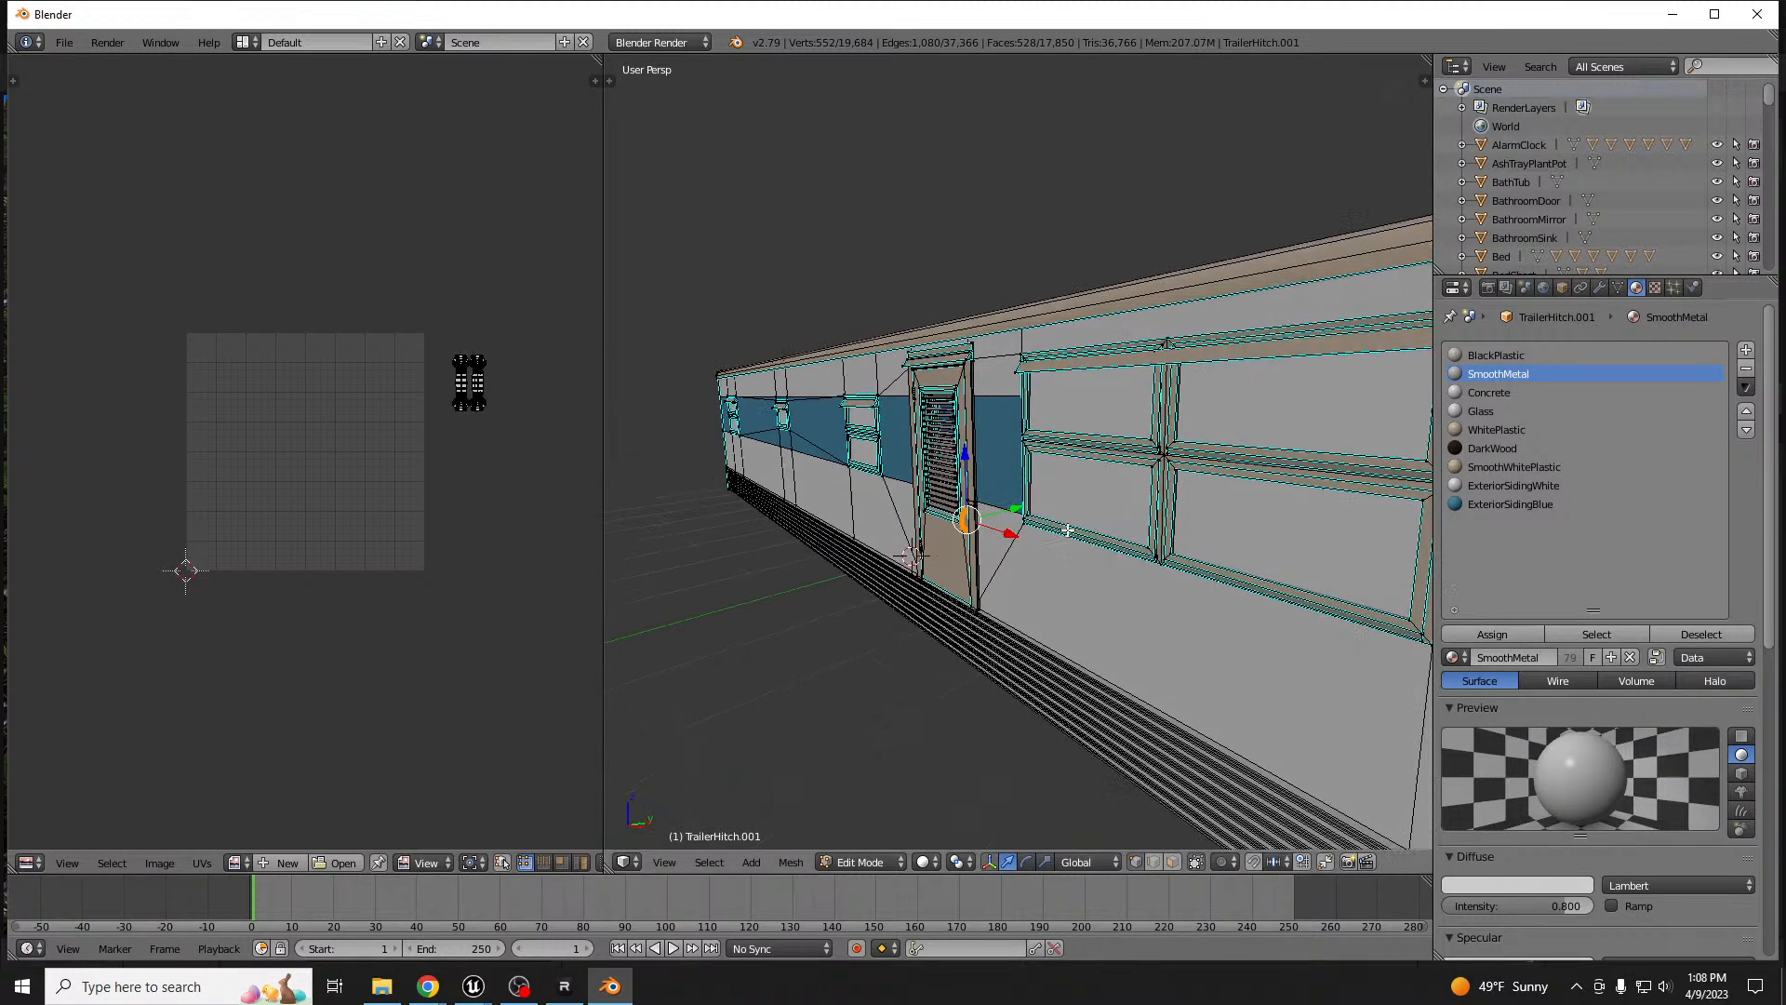
pyautogui.press('Tab')
pyautogui.click(1512, 468)
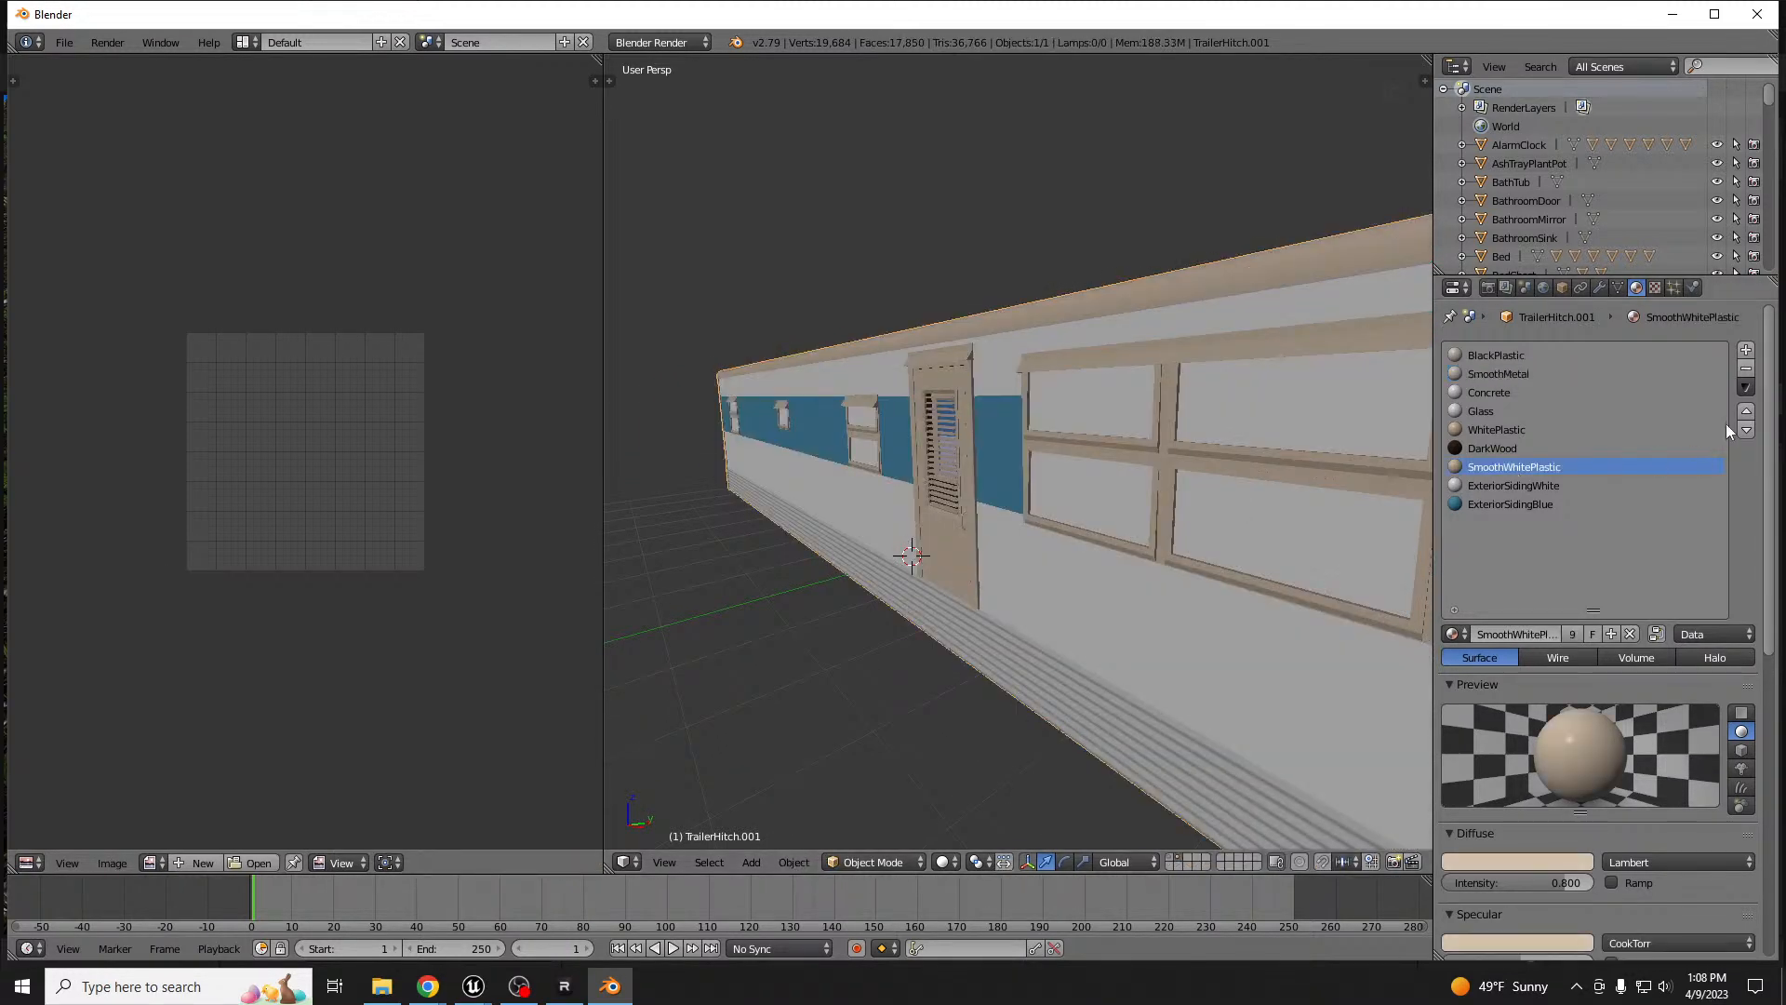
pyautogui.click(1746, 369)
pyautogui.moveTo(1171, 532); pyautogui.dragTo(1157, 538, button='middle')
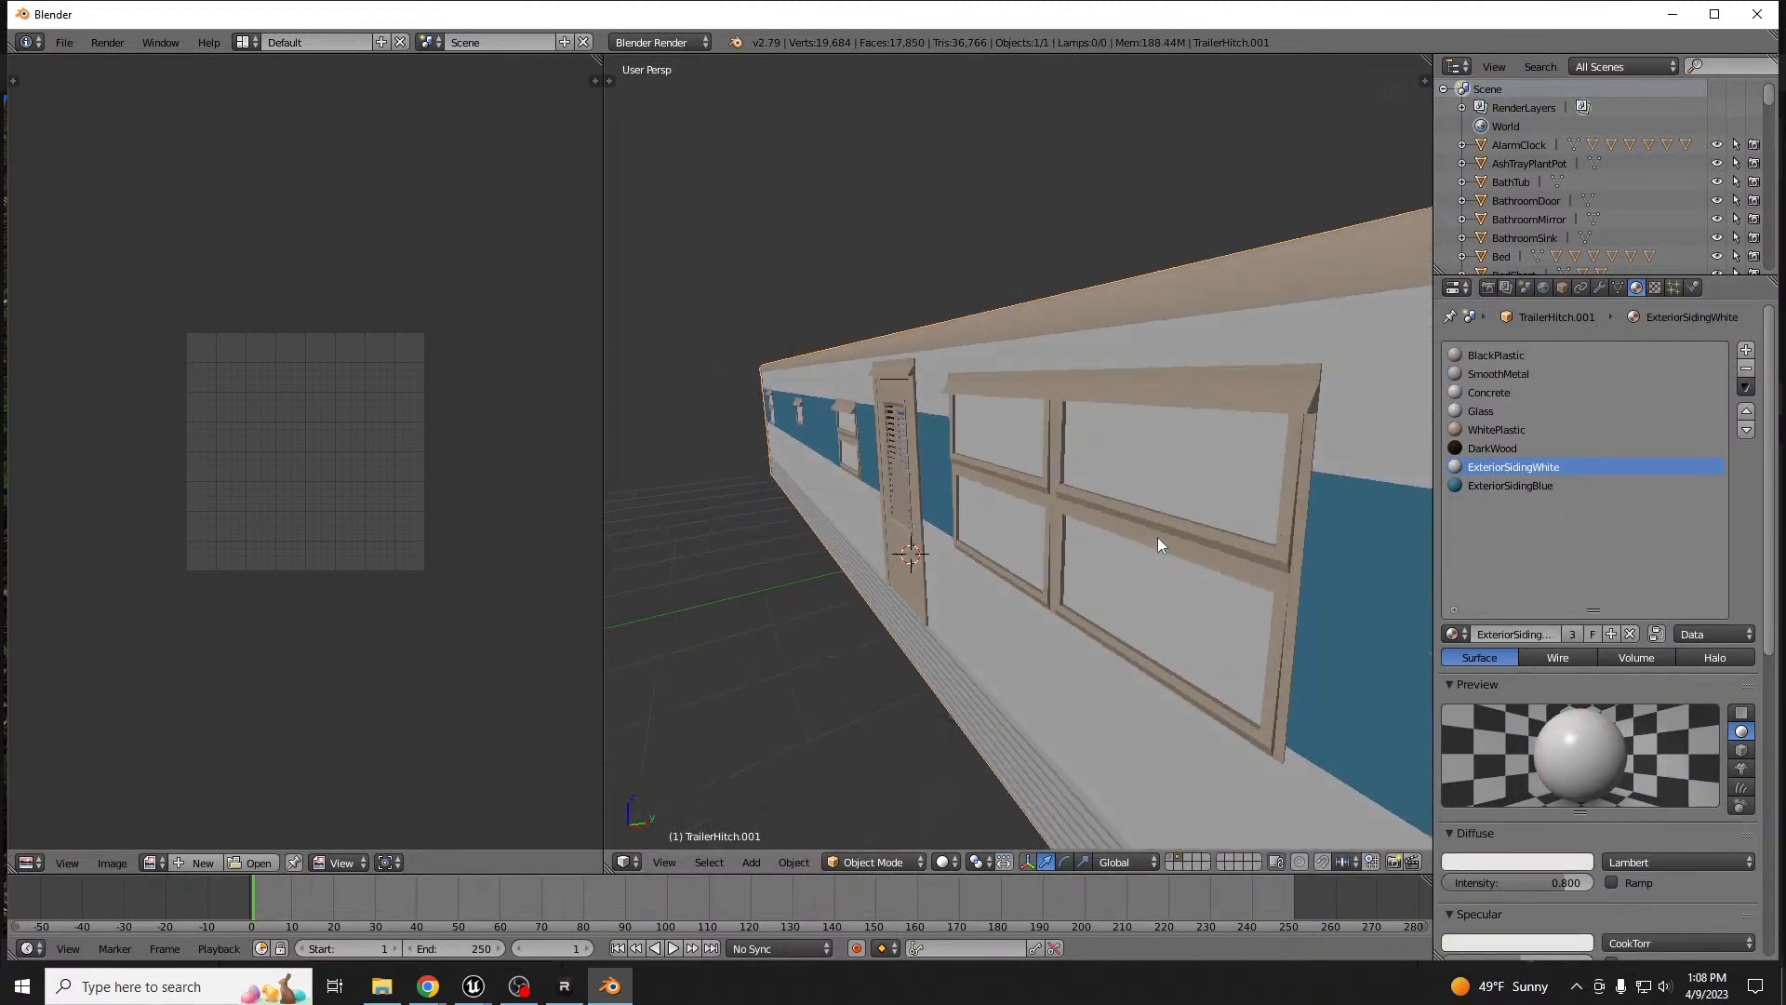
# - Check which trailer faces use the ExteriorSidingWhite and ExteriorSidingBlue materials, then return to Object Mode
pyautogui.press('Tab')
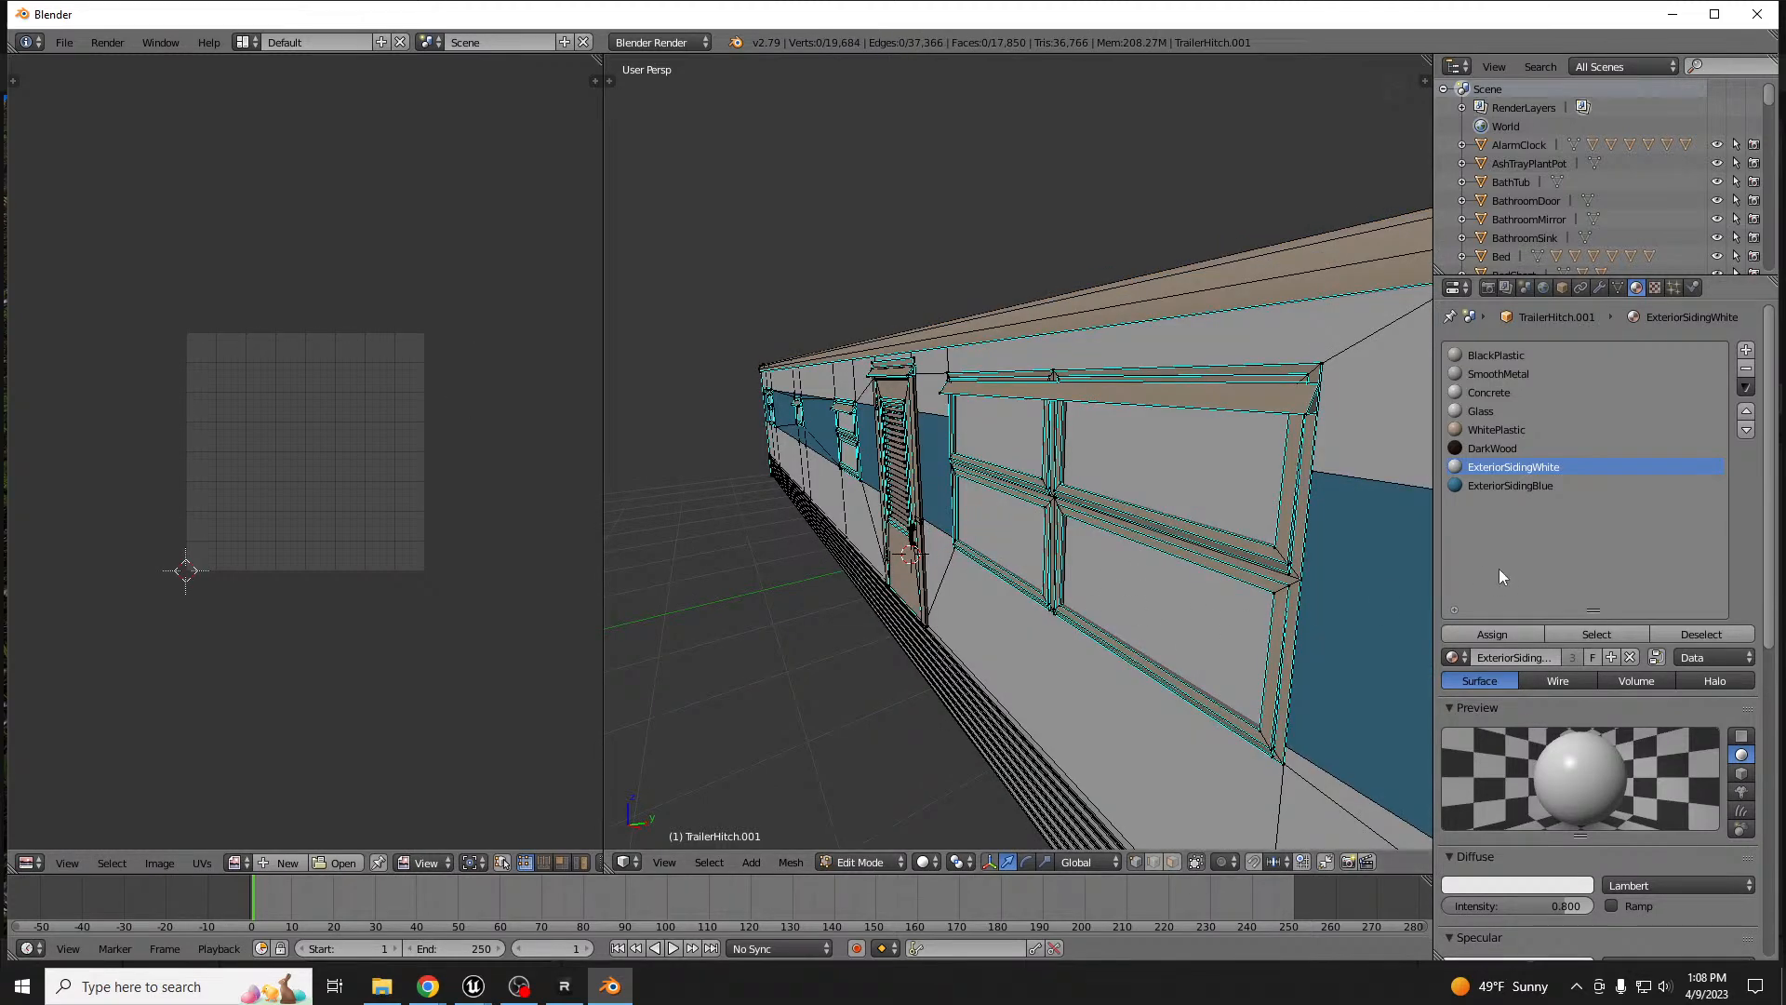
pyautogui.click(1586, 634)
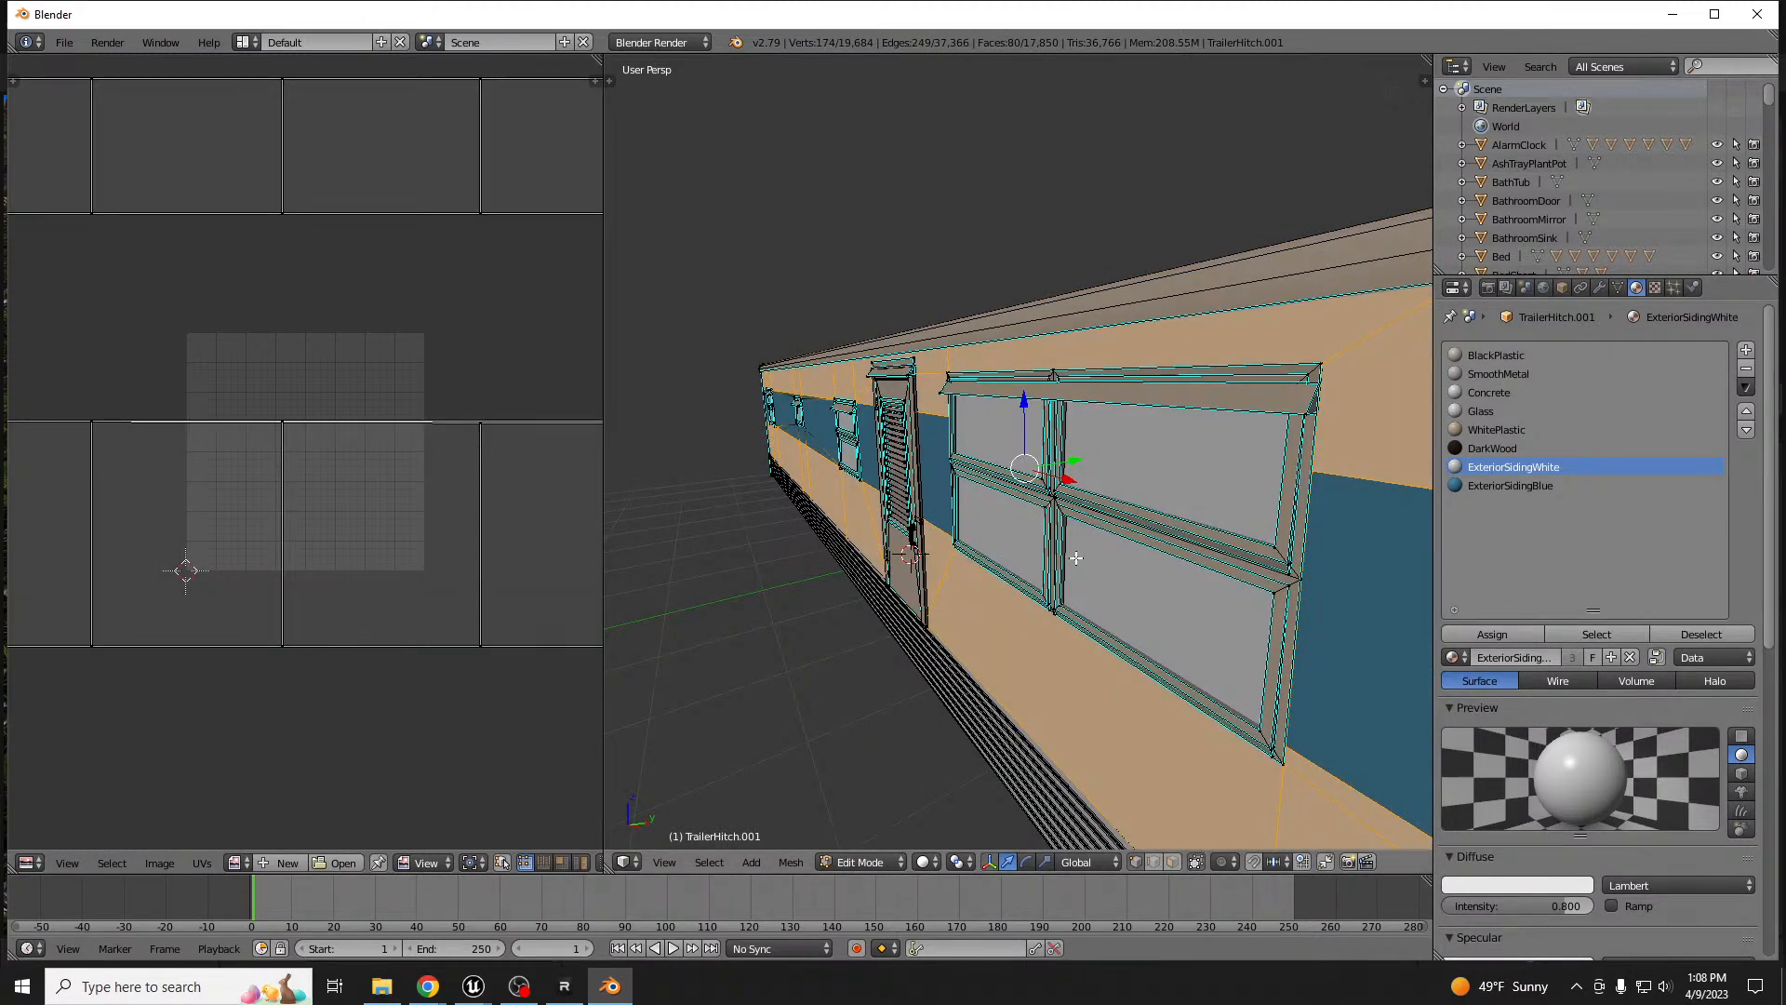
pyautogui.press('a')
pyautogui.click(1525, 485)
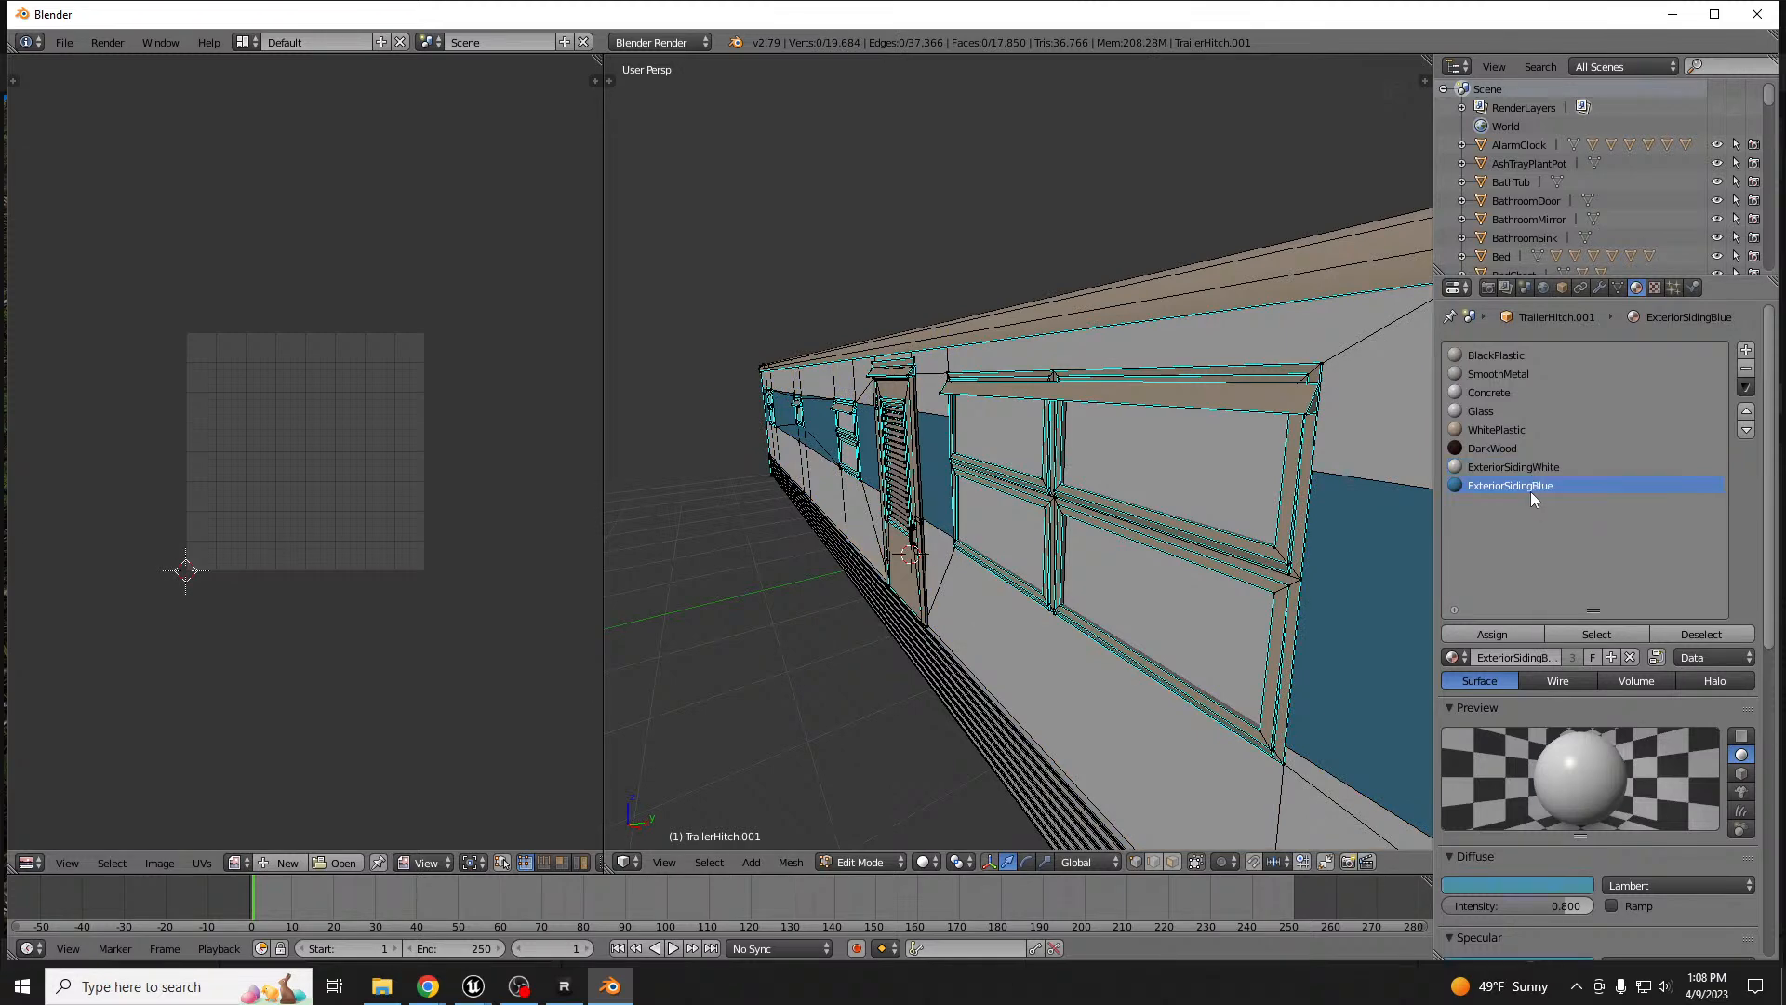
pyautogui.click(1582, 633)
pyautogui.scroll(-6, 980, 509)
pyautogui.scroll(2, 980, 509)
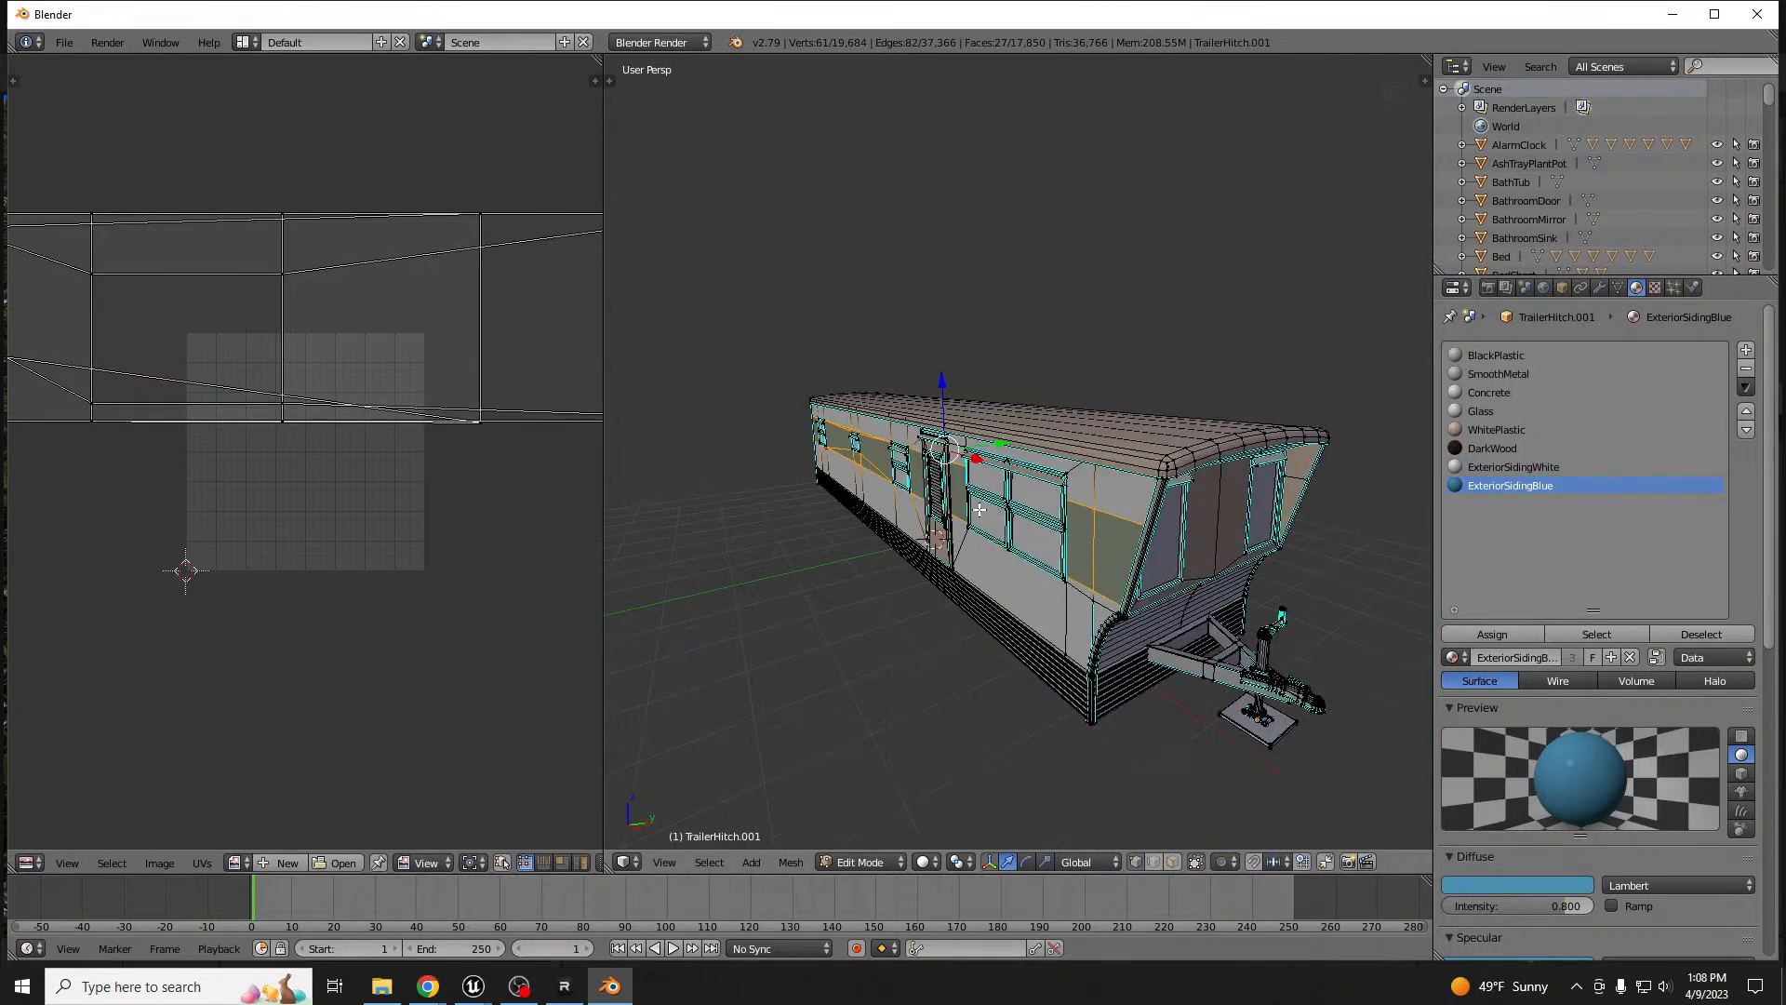
pyautogui.press('Tab')
pyautogui.moveTo(979, 510); pyautogui.dragTo(1059, 550, button='middle')
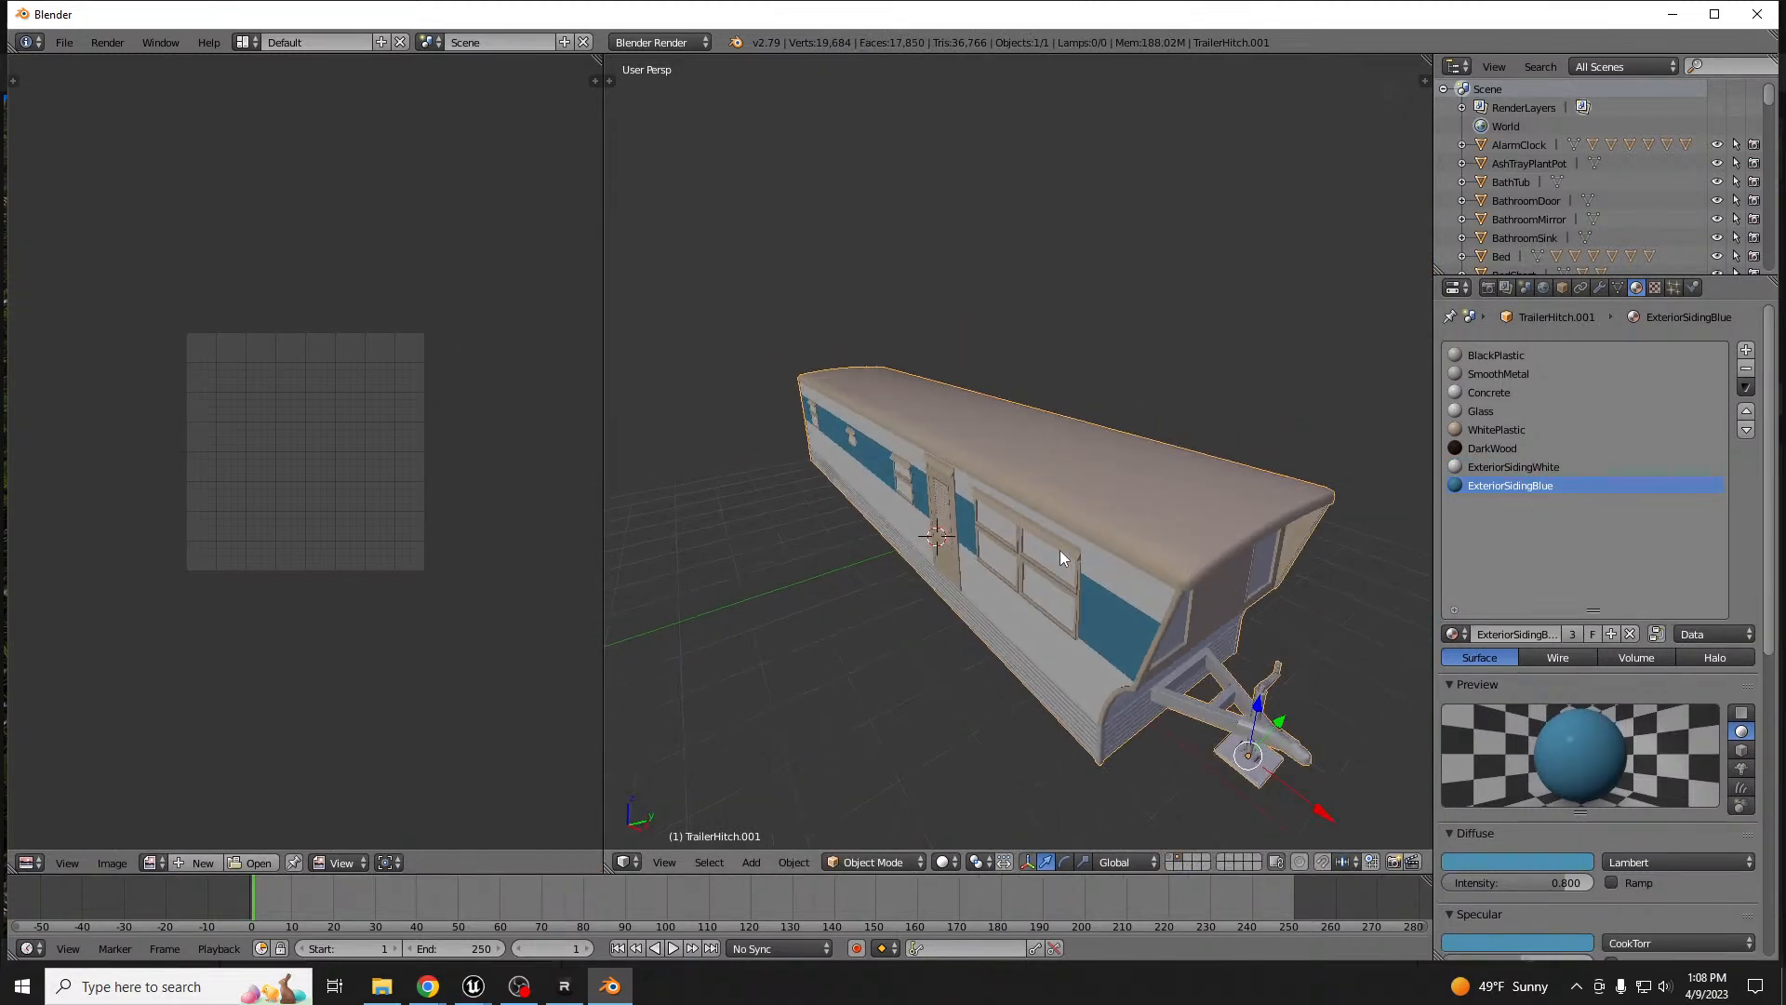
# - Save the scene as trailer_home.blend in F:\ON_yOUR_OWN ASSETS\SKETCHFAB\mobile-home\source
pyautogui.hotkey('ctrl', 's')
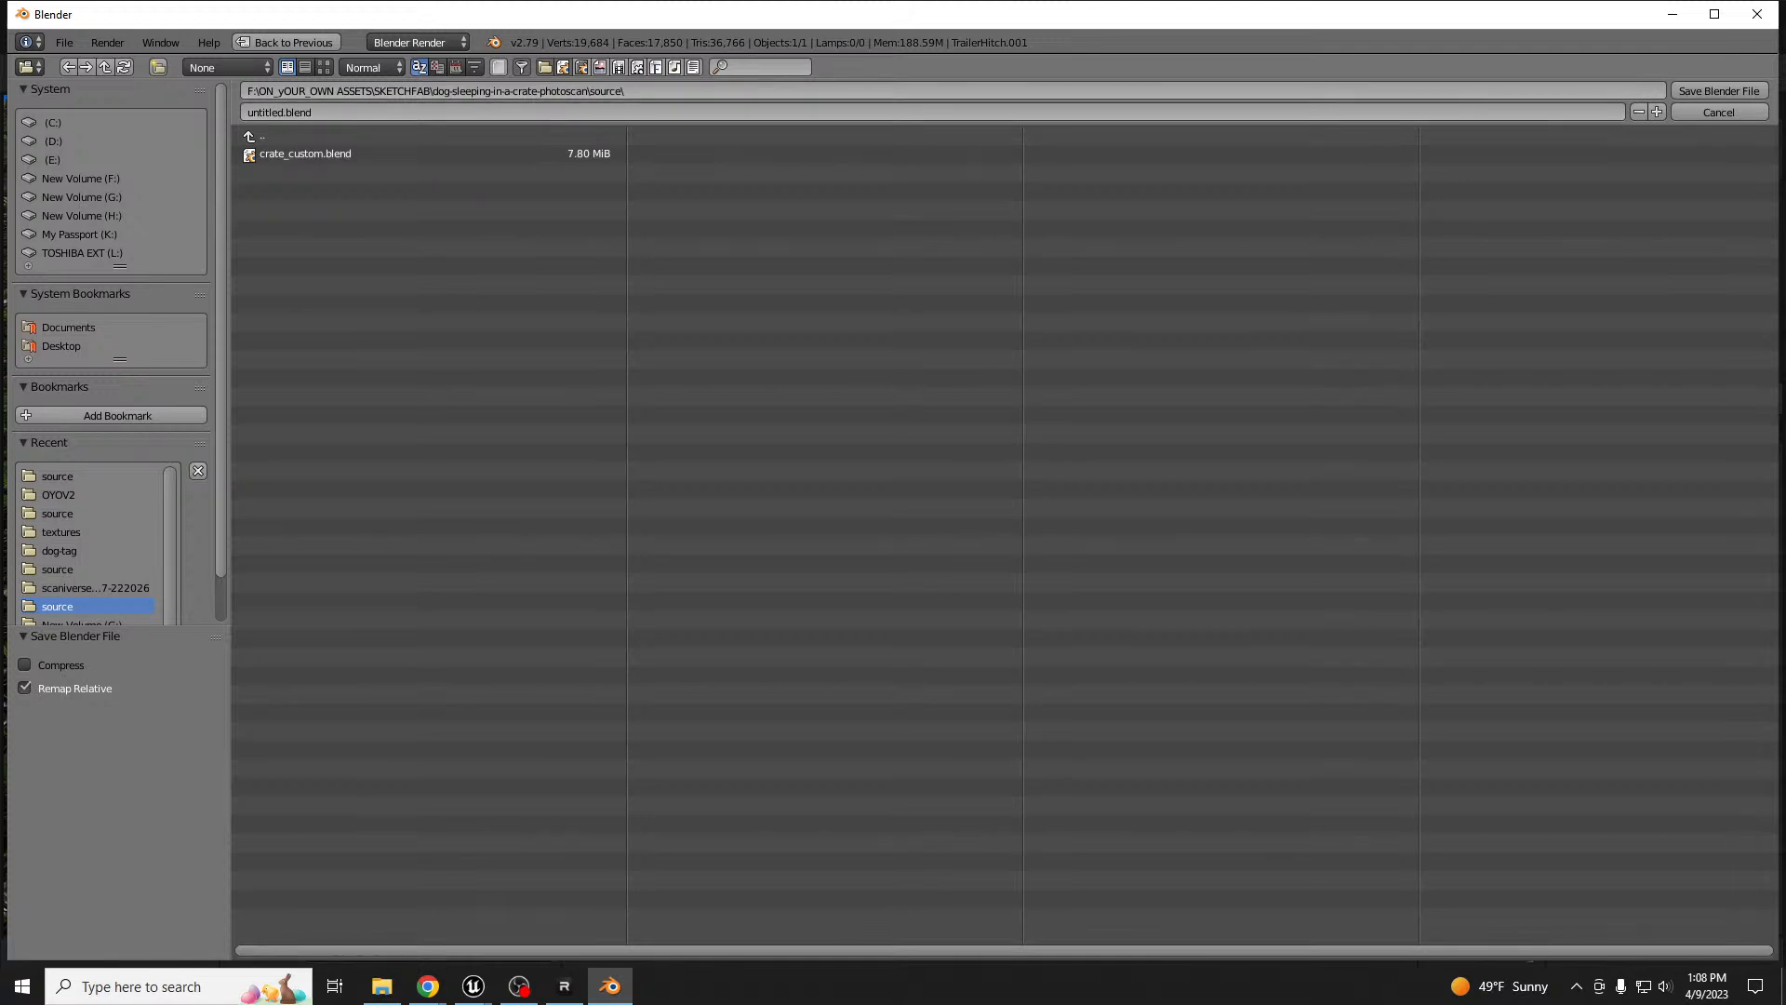
pyautogui.click(936, 90)
pyautogui.write('F:\\ON_yOUR_OWN ASSETS\\SKETCHFAB\\mobile-home\\source')
pyautogui.press('Return')
pyautogui.click(328, 111)
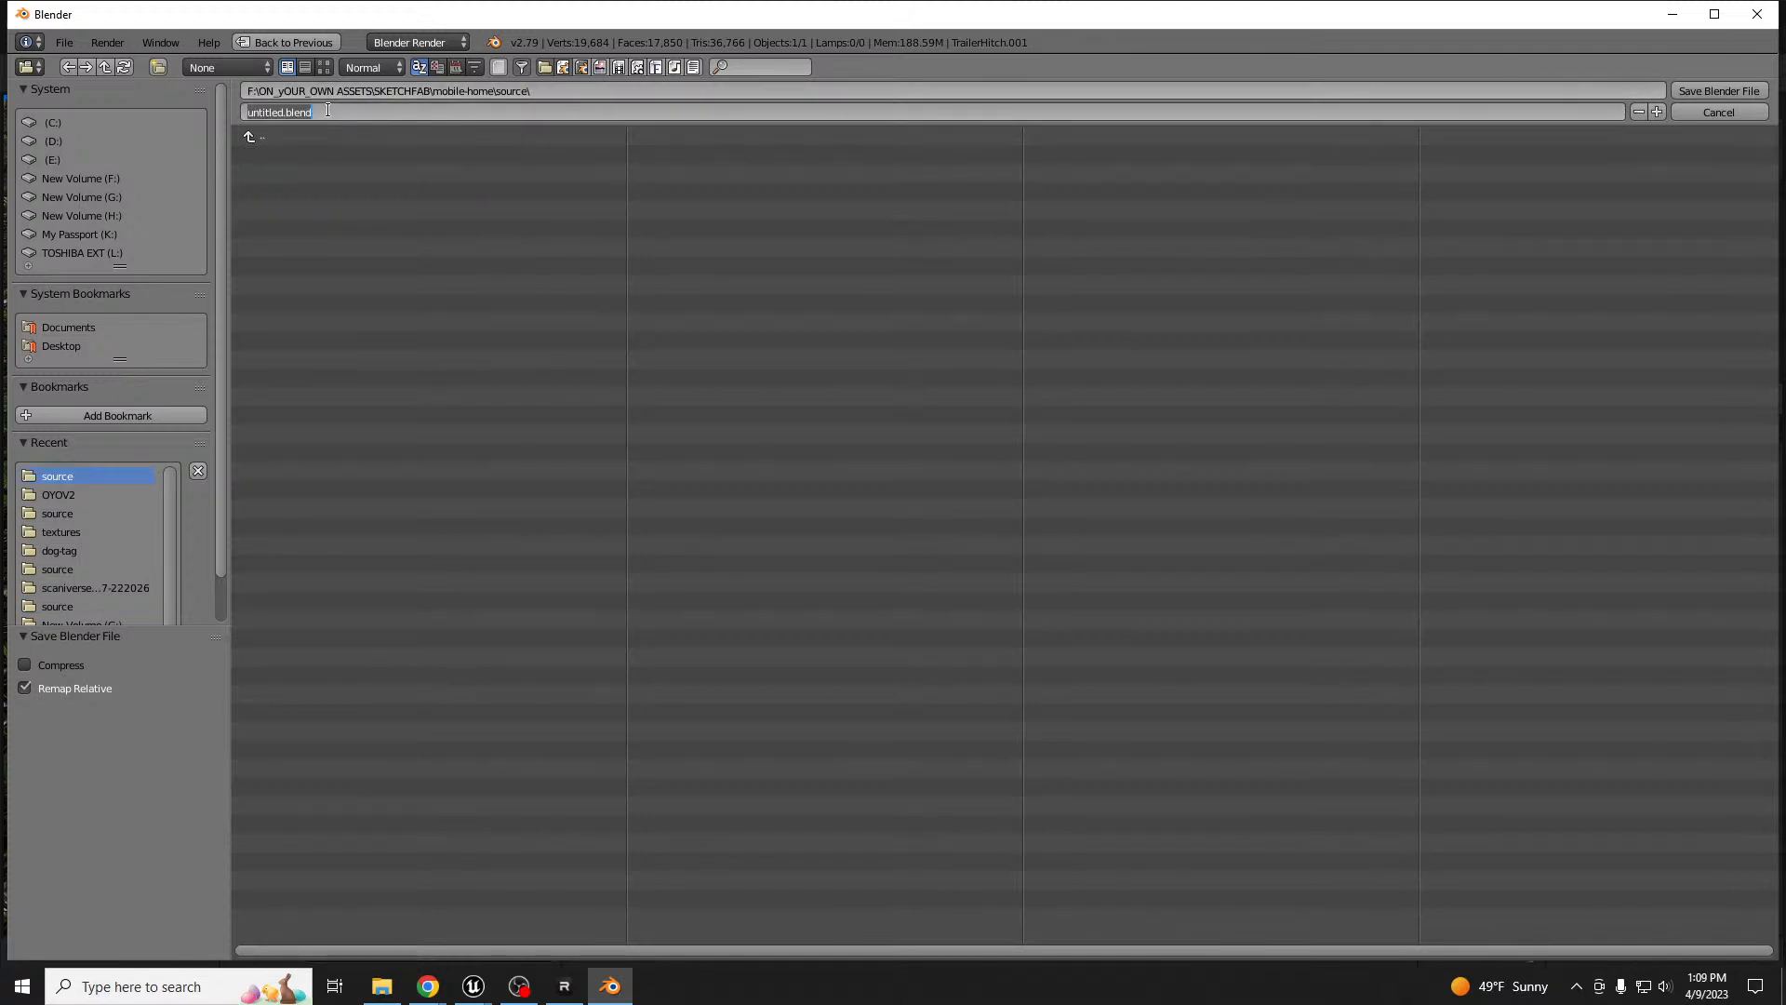
pyautogui.write('tra')
pyautogui.click(1721, 91)
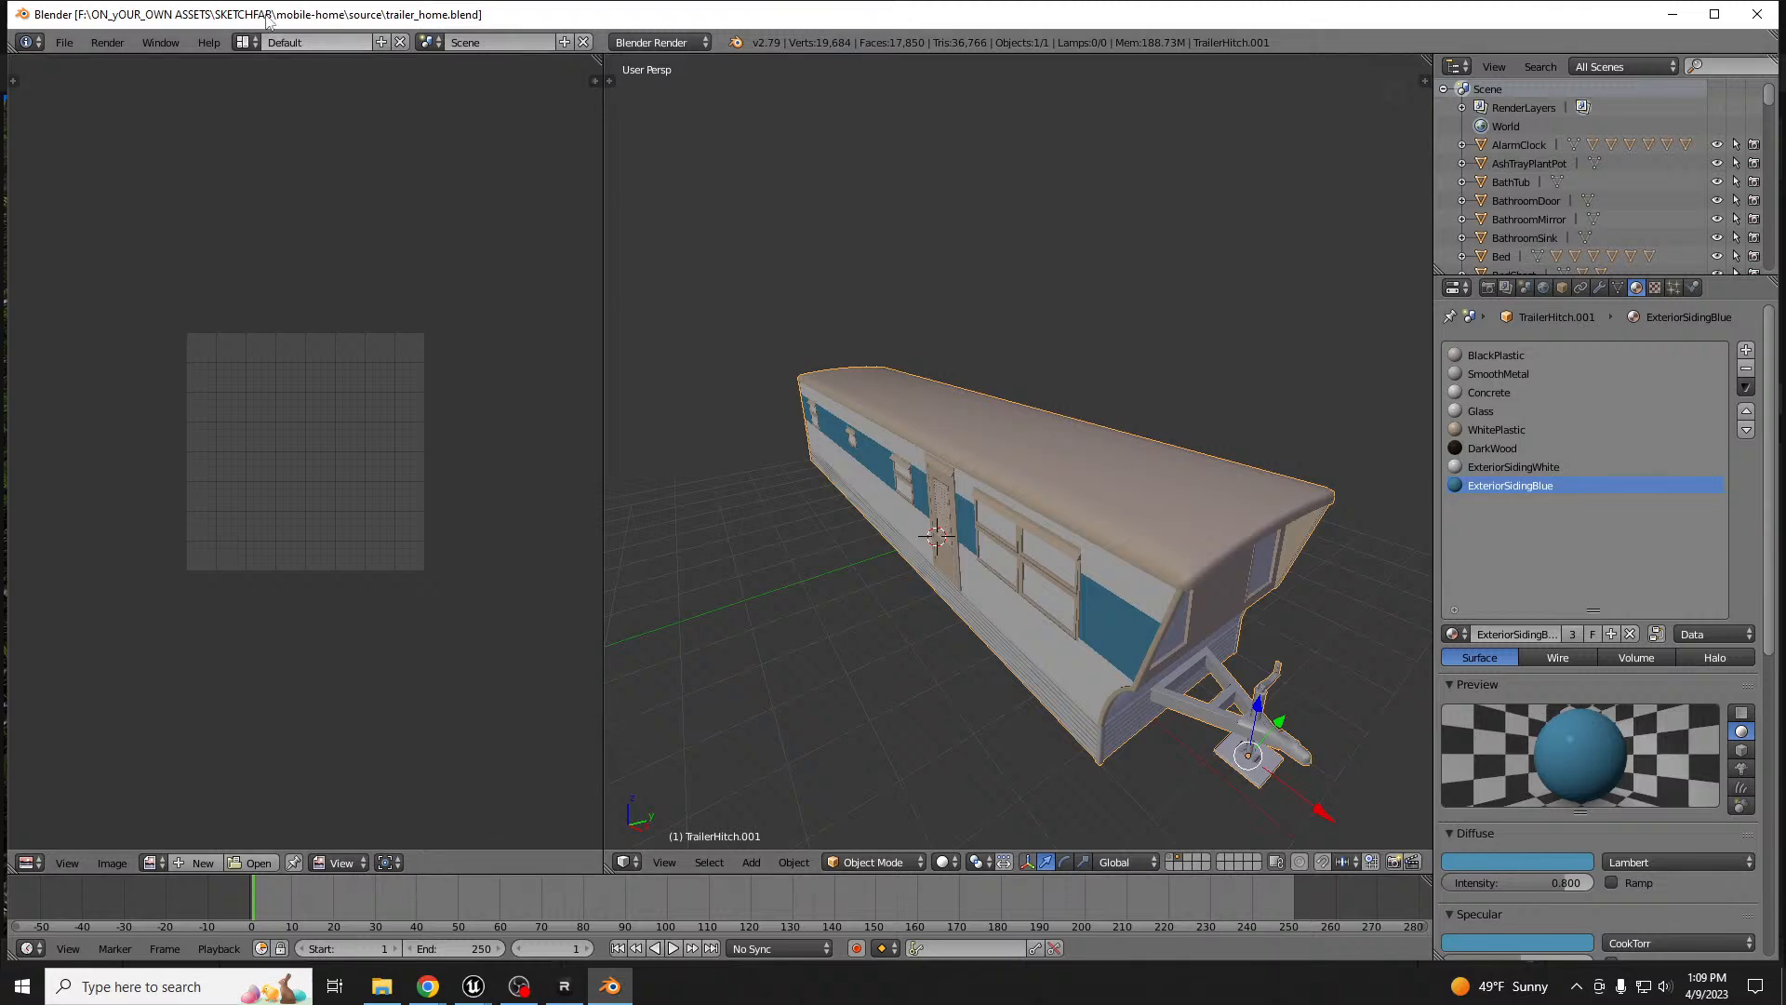
# - Start an FBX export of the trailer and load the Fbx Export operator preset
pyautogui.click(64, 43)
pyautogui.click(65, 44)
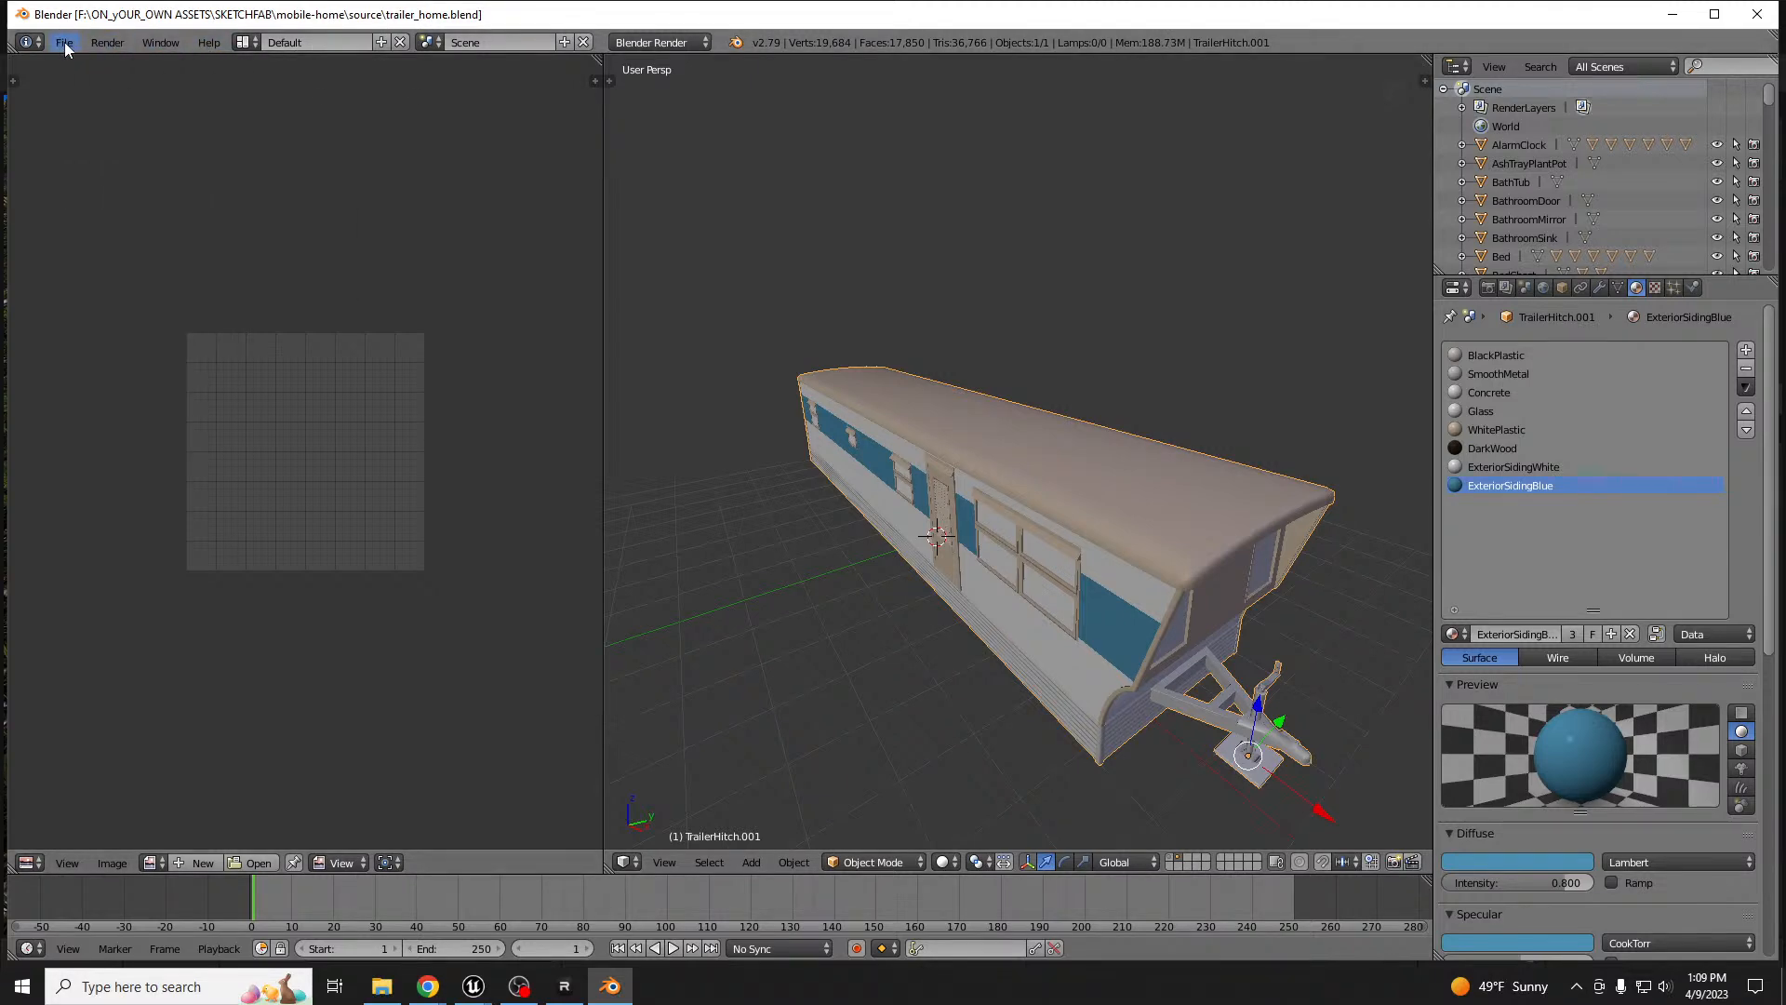
pyautogui.click(64, 43)
pyautogui.moveTo(209, 416)
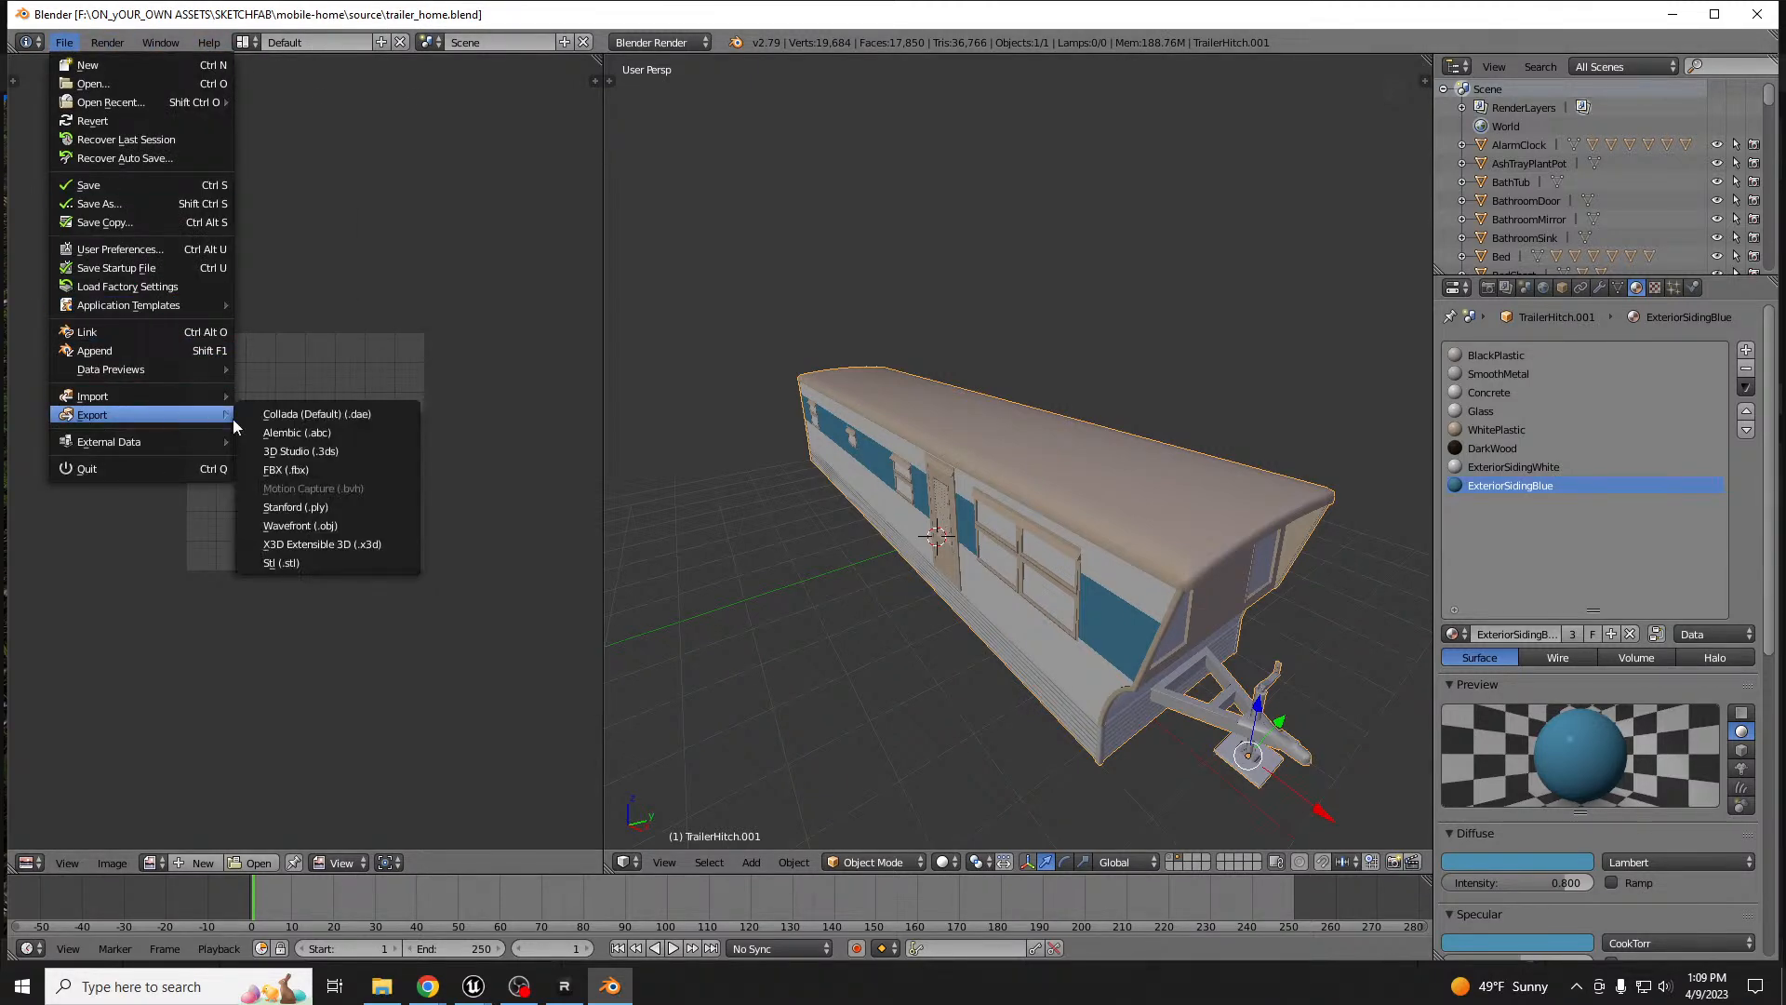
pyautogui.click(287, 470)
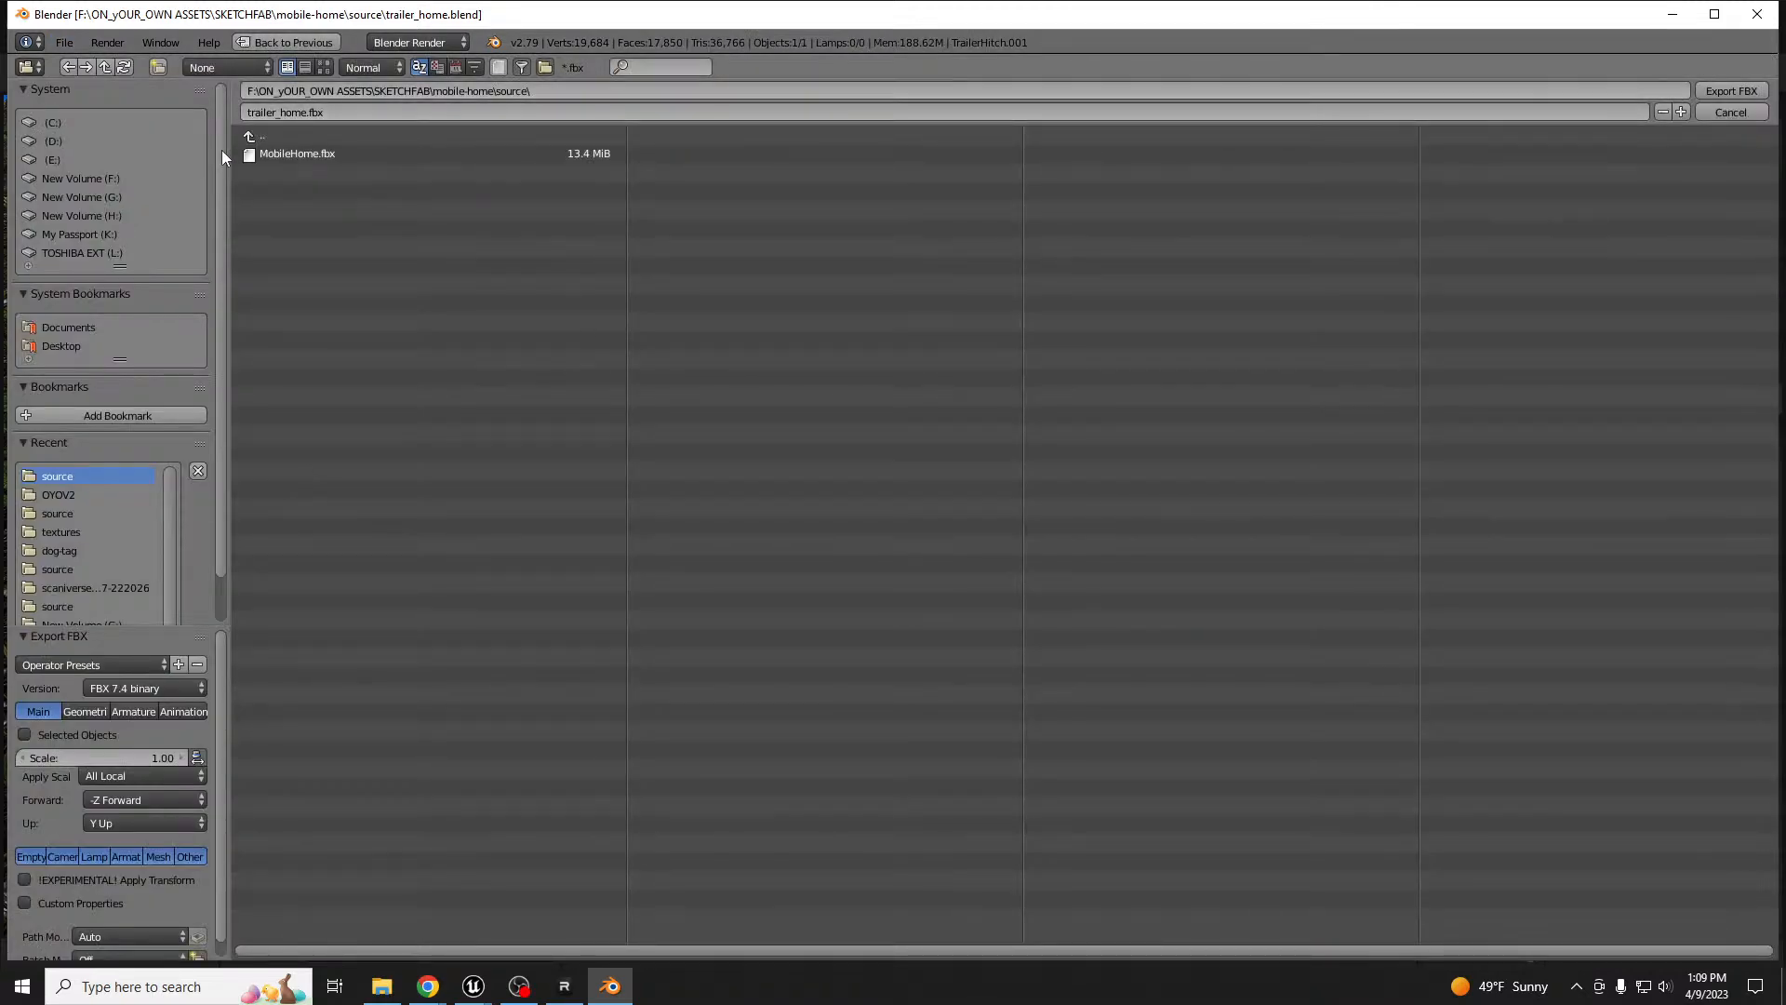
pyautogui.click(136, 664)
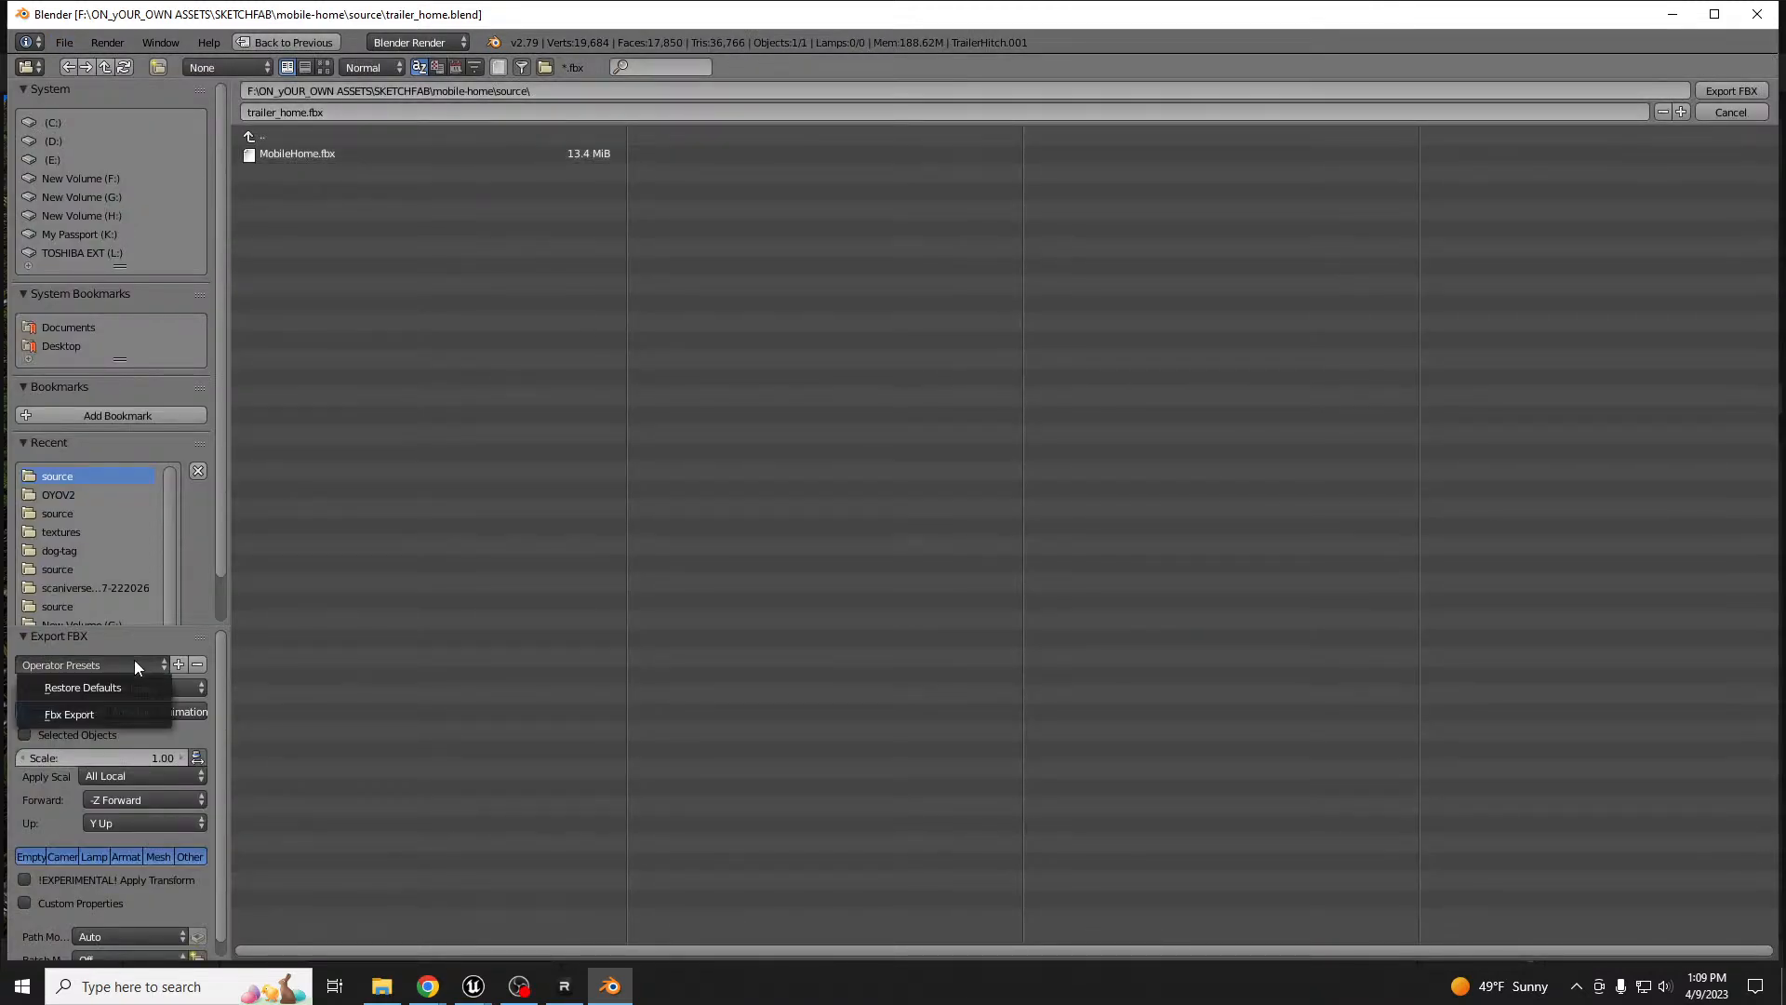
pyautogui.click(102, 723)
# - Base the file name on MobileHome.fbx, add "Walls" and an underscore to it, and export the FBX
pyautogui.click(294, 154)
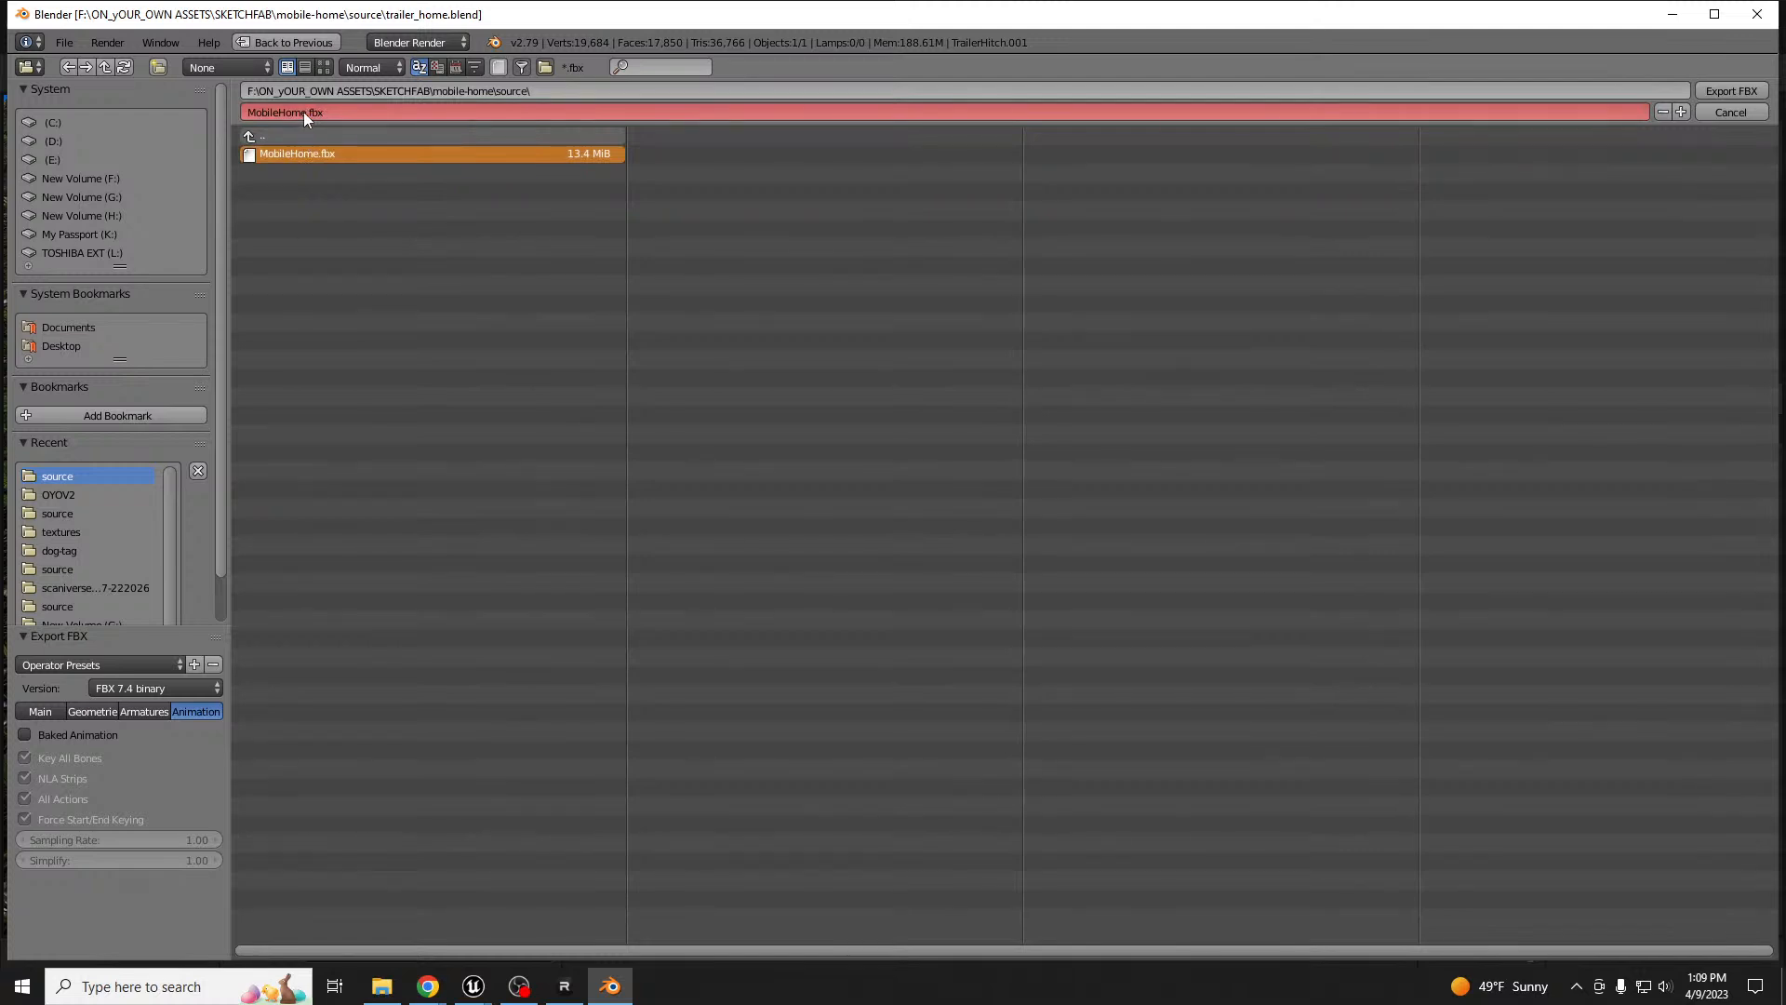
pyautogui.click(305, 112)
pyautogui.write('Walls')
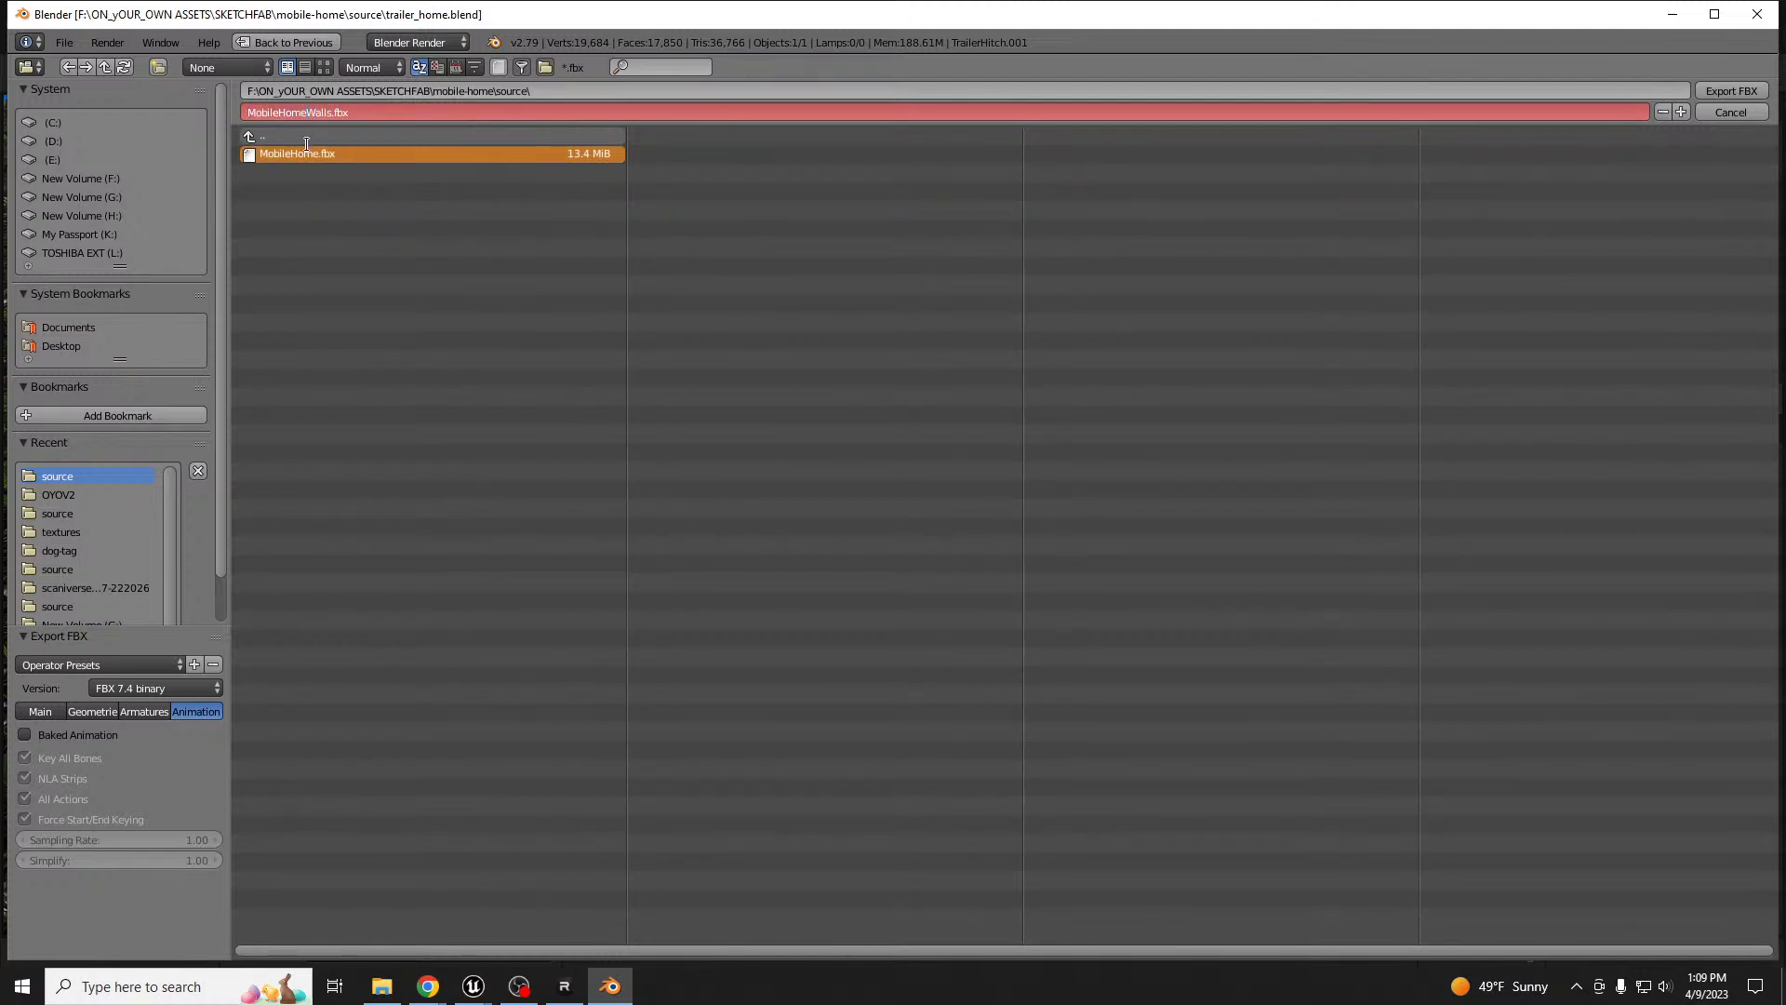
pyautogui.write('_')
pyautogui.click(1719, 96)
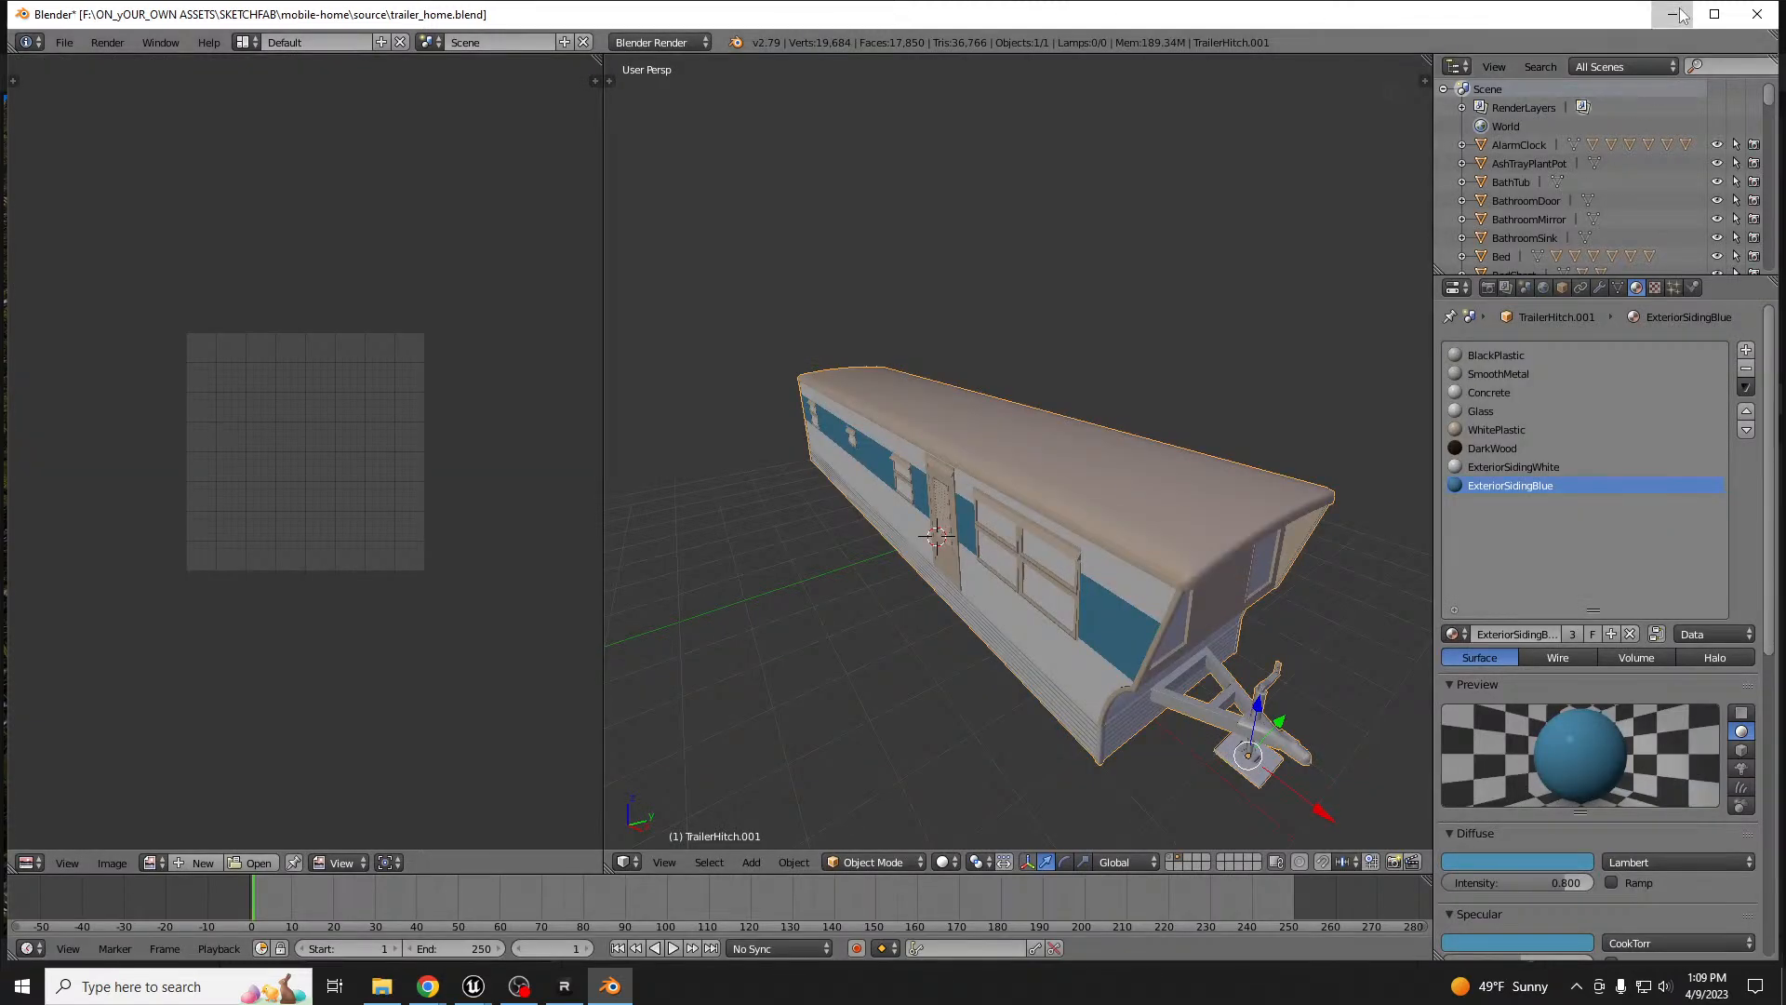
# - Switch from Blender to Unreal Editor, bring the Content Browser over the viewport and save Persistent_Map
pyautogui.click(1672, 14)
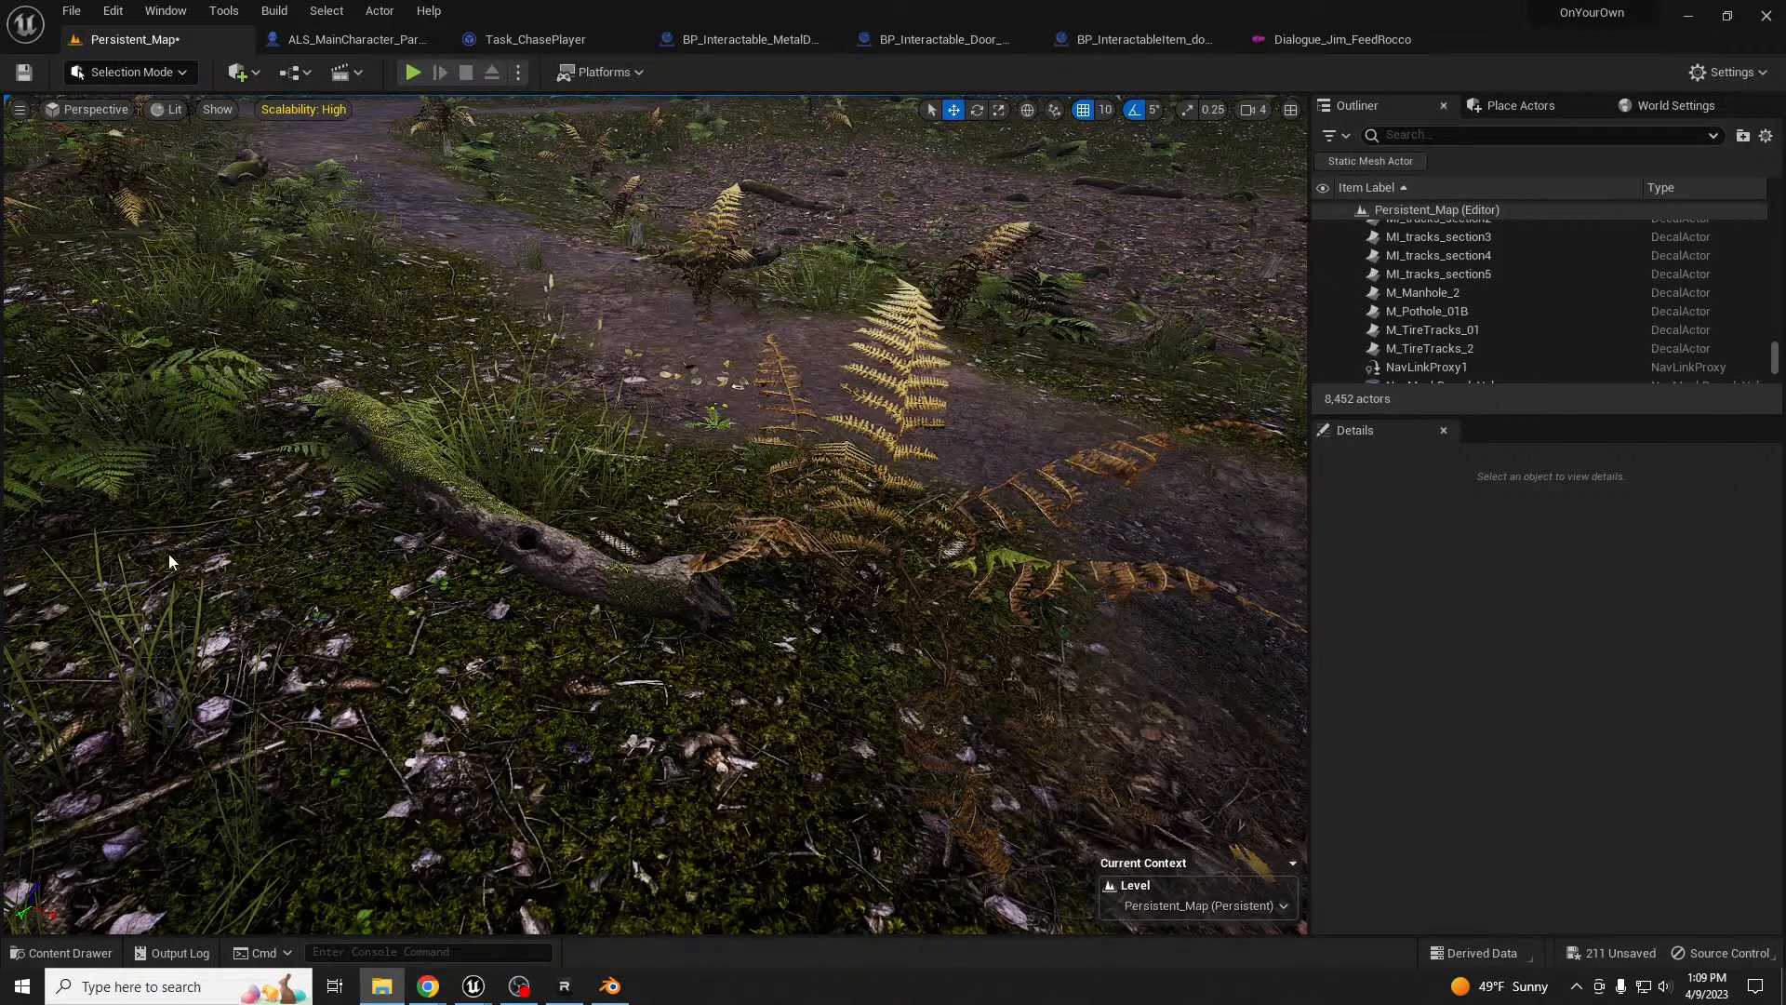
pyautogui.moveTo(0, 109); pyautogui.dragTo(545, 146)
pyautogui.hotkey('ctrl', 's')
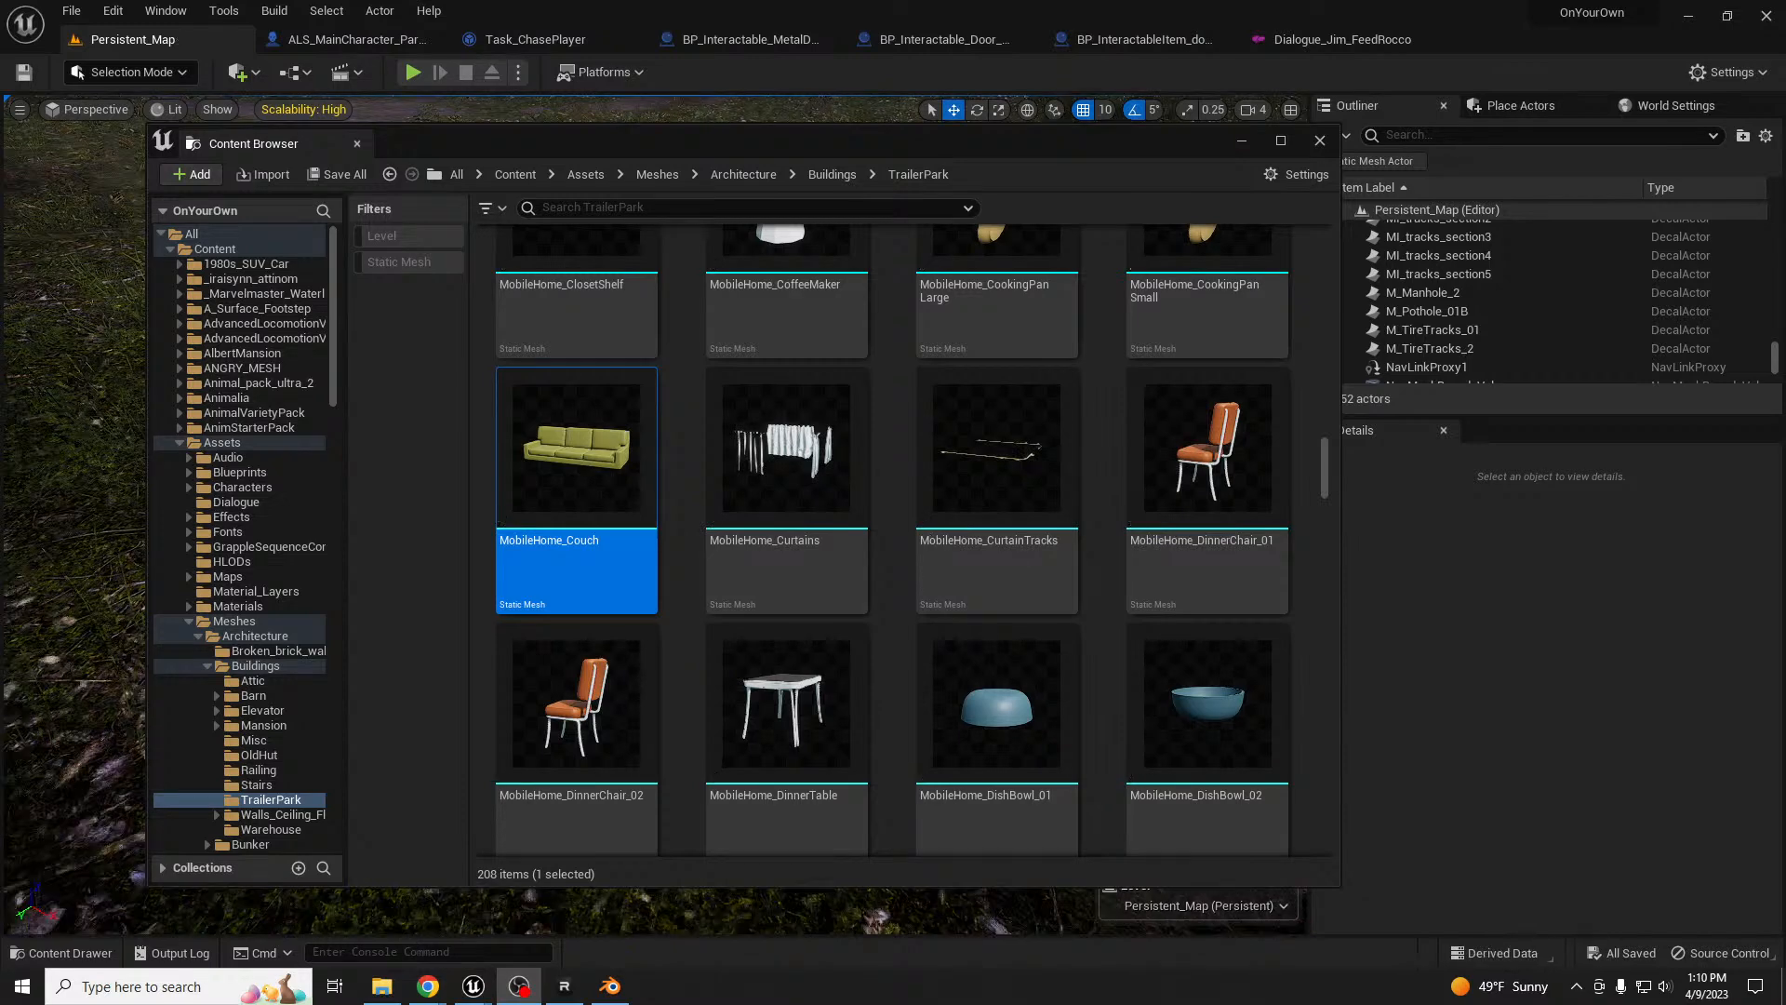
# - Create a new folder named toDelete inside the TrailerPark folder
pyautogui.moveTo(1007, 372)
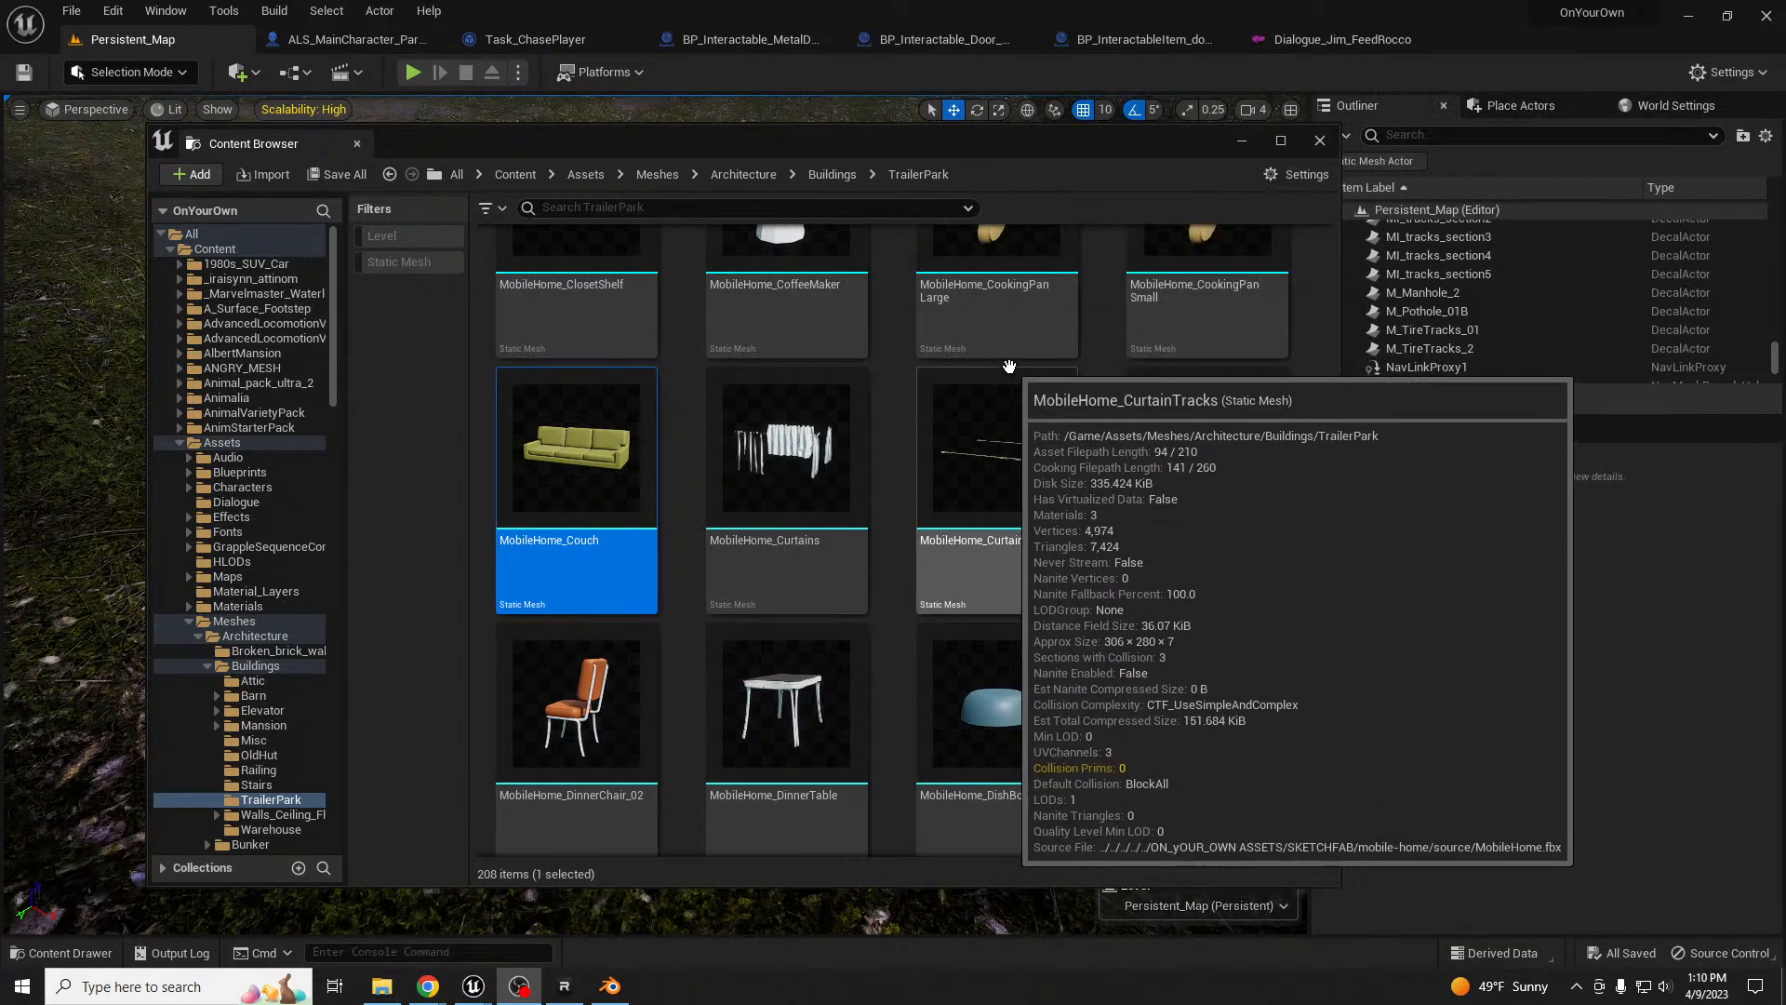
pyautogui.rightClick(897, 445)
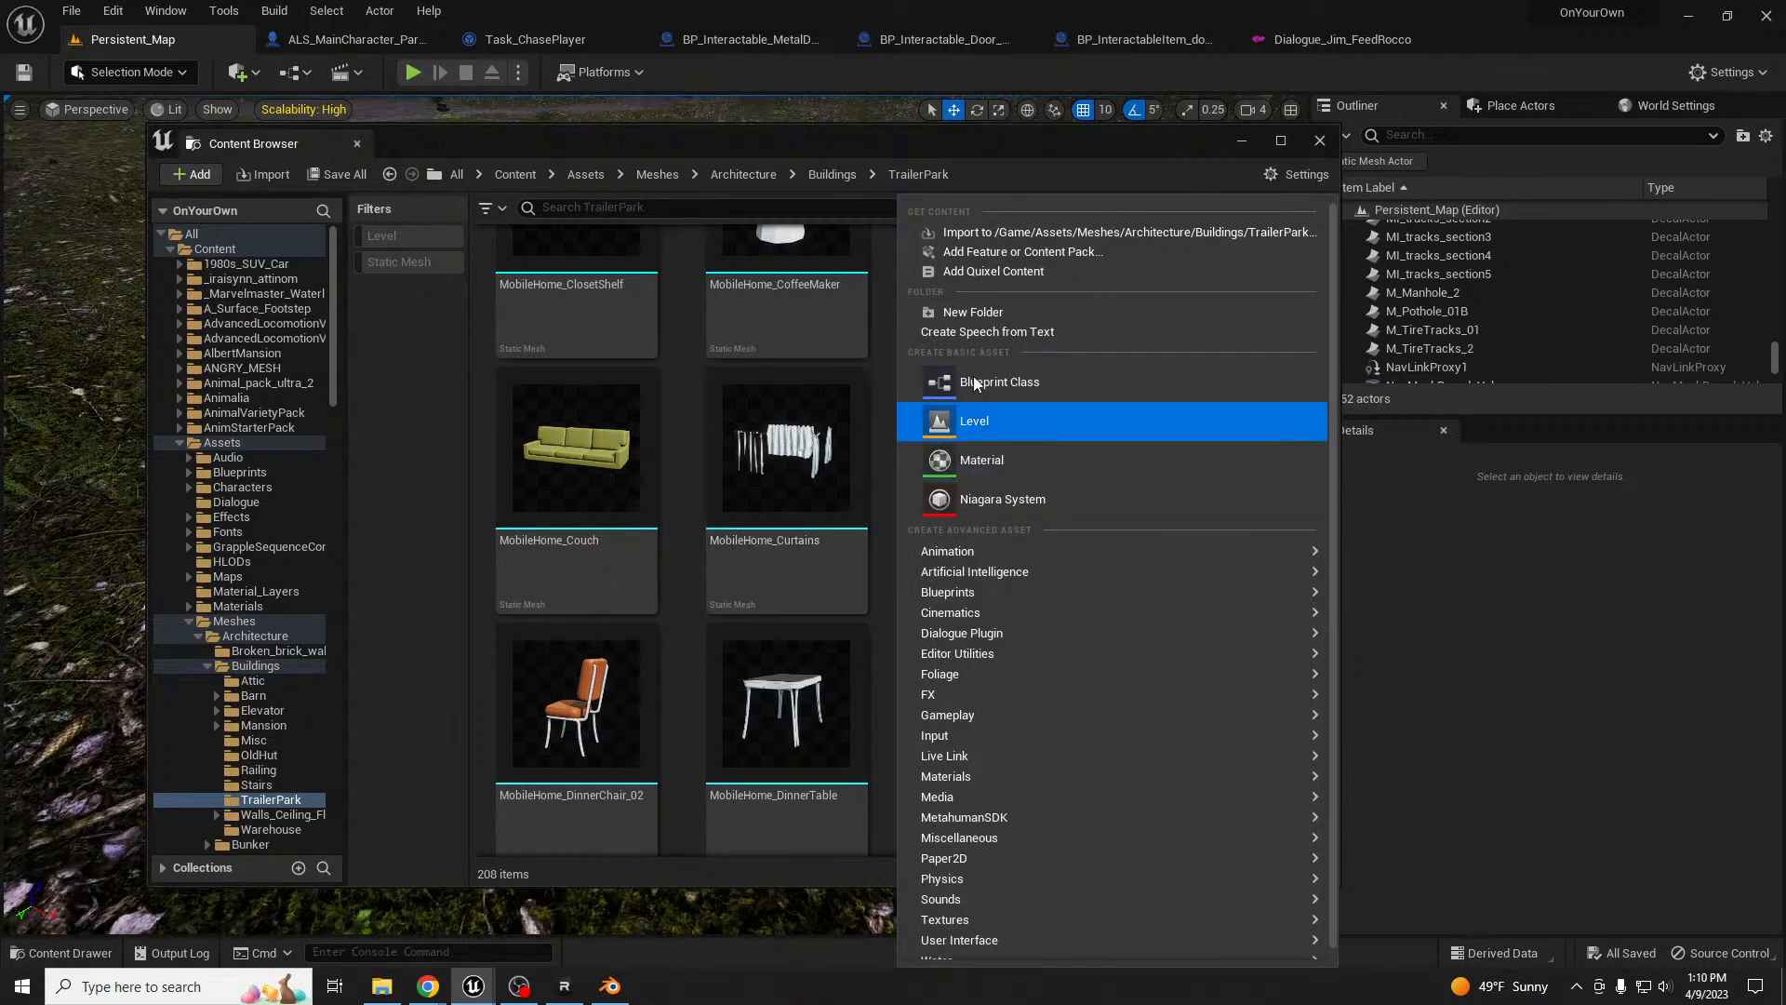
pyautogui.click(1002, 311)
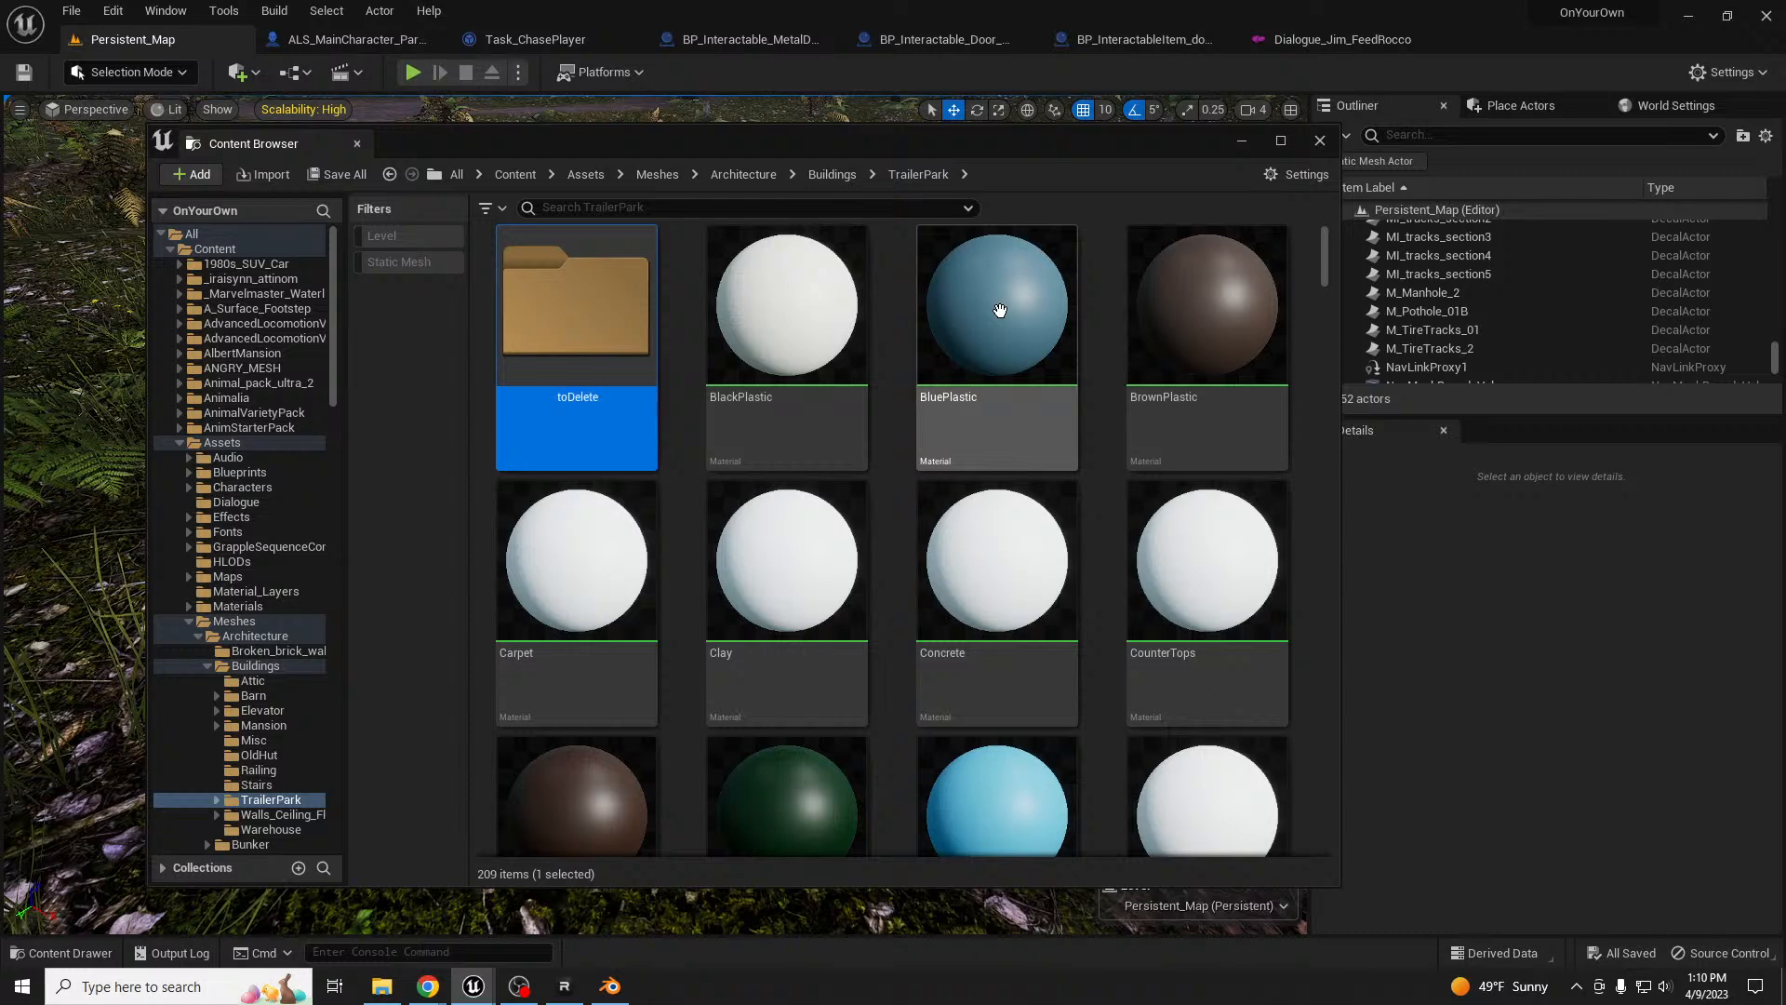
# - Select every asset in TrailerPark except the toDelete folder and move them all into toDelete
pyautogui.click(852, 340)
pyautogui.moveTo(1325, 271); pyautogui.dragTo(1328, 188)
pyautogui.keyDown('shift'); pyautogui.click(639, 679); pyautogui.keyUp('shift')
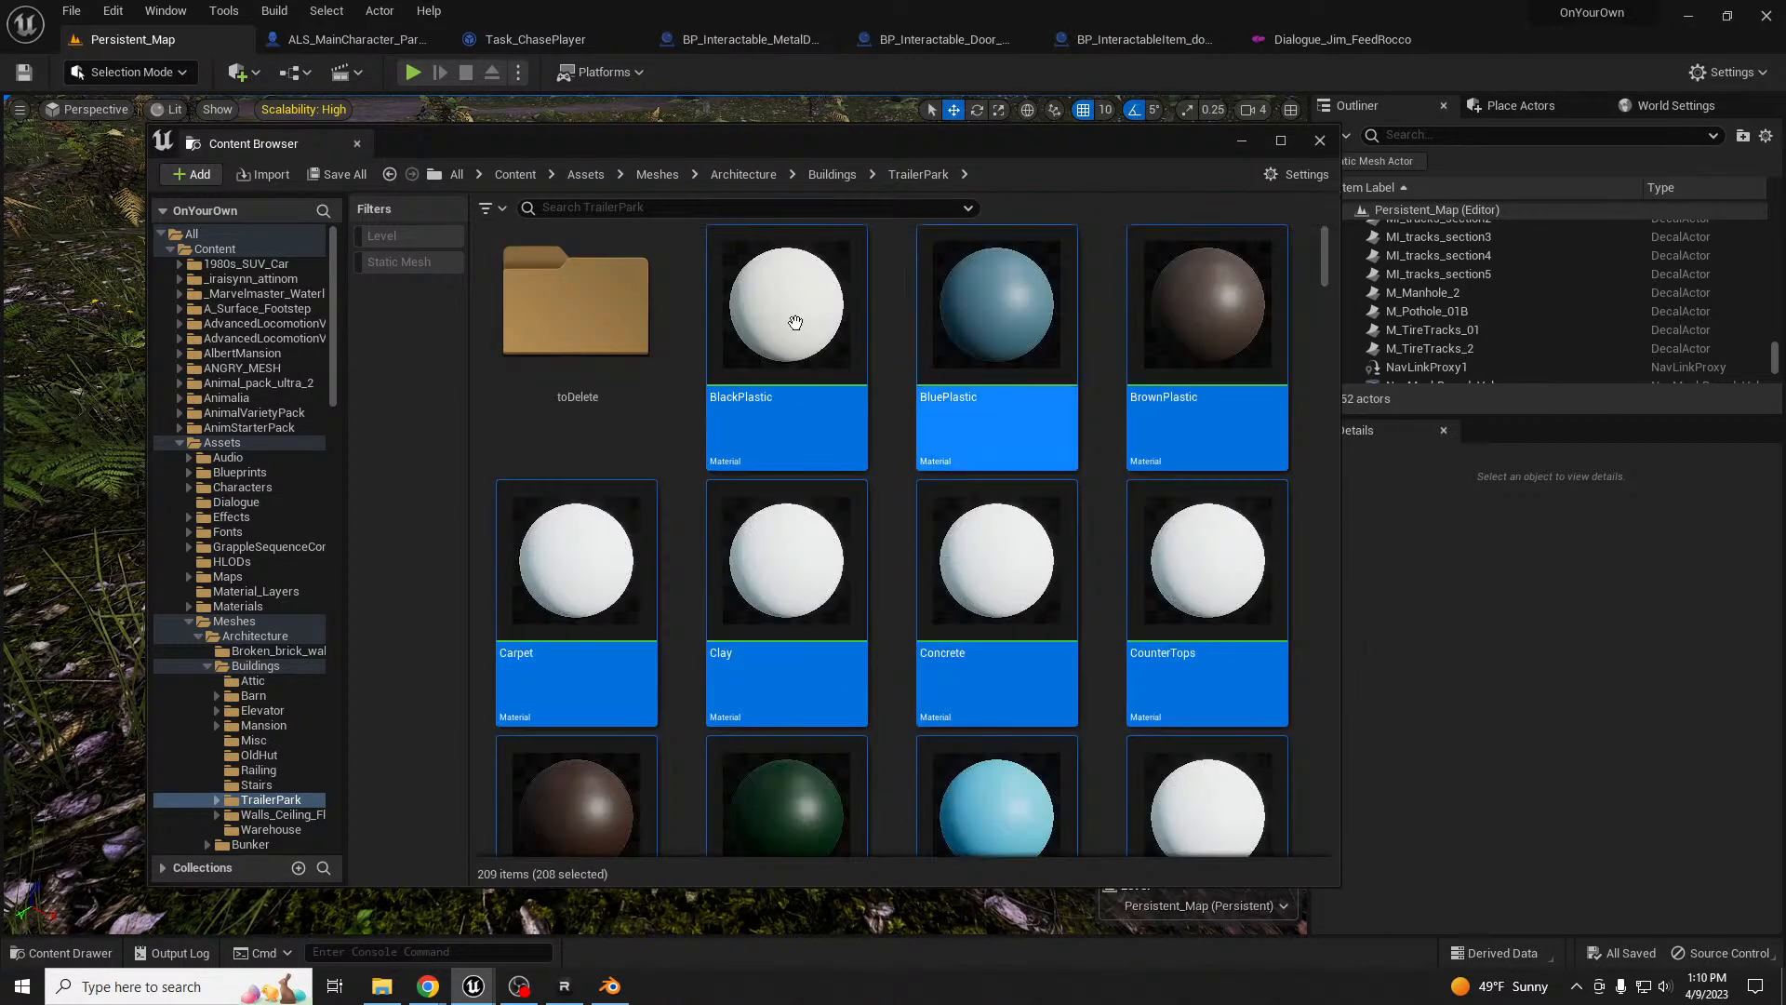
pyautogui.moveTo(843, 310); pyautogui.dragTo(595, 329)
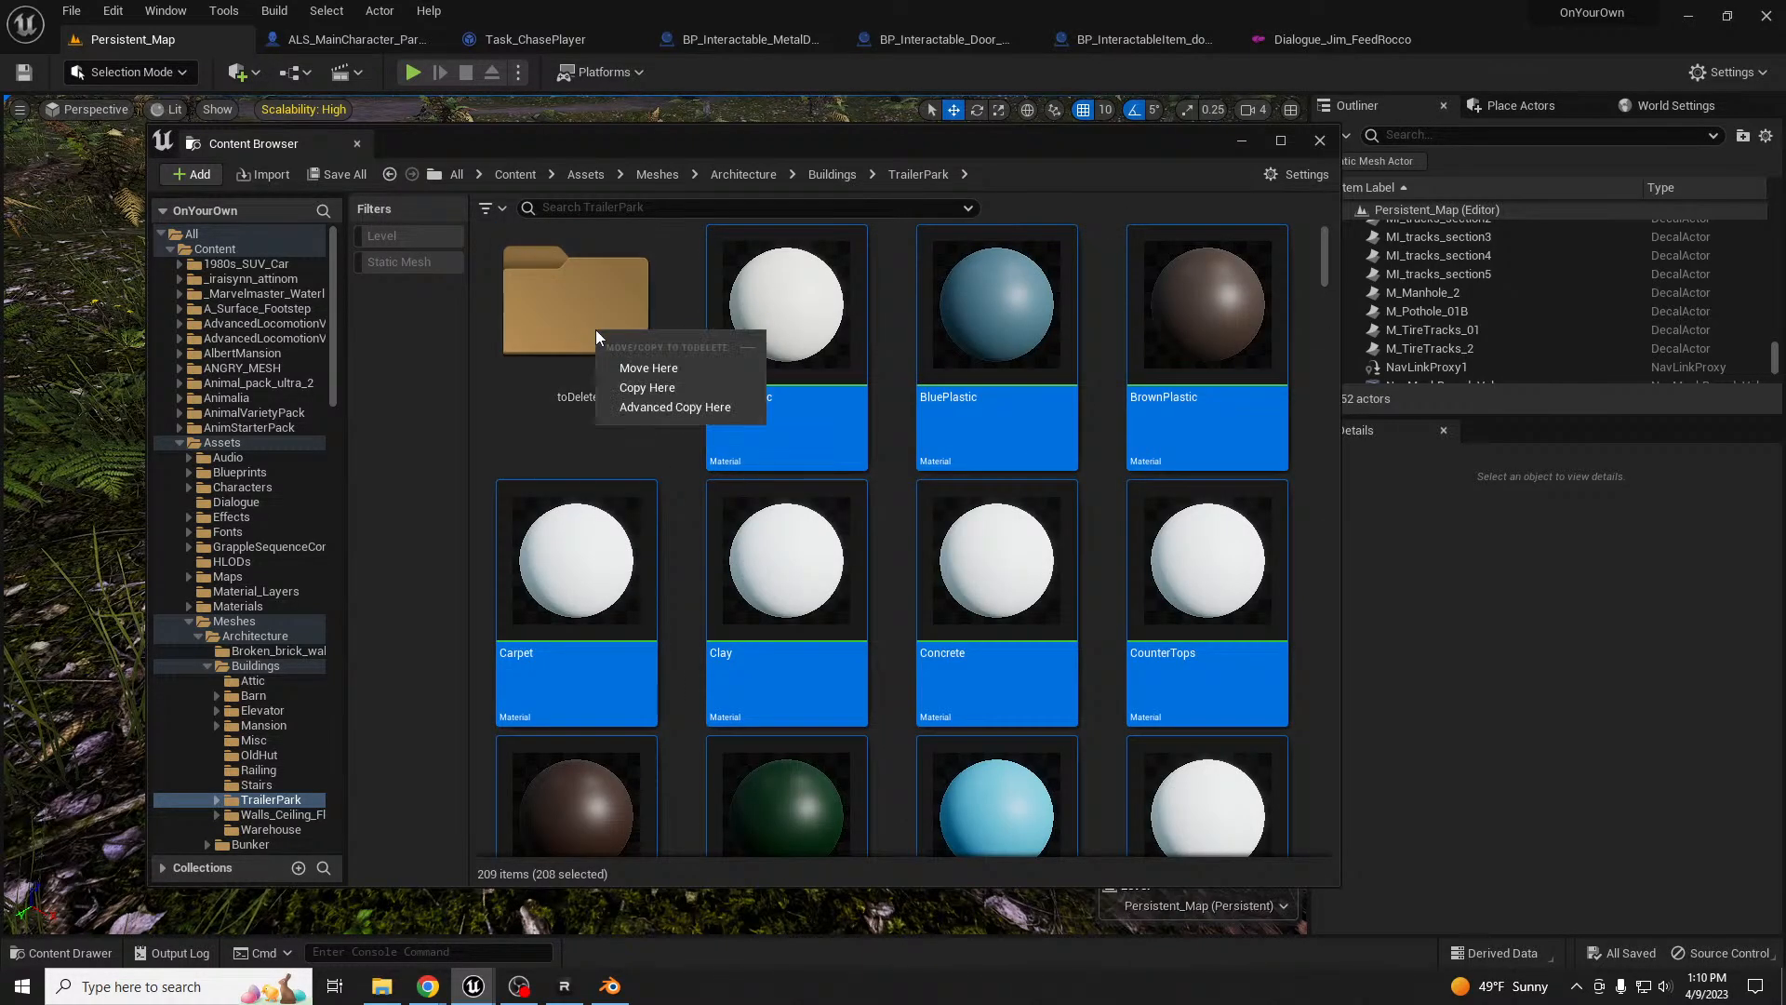
pyautogui.click(650, 370)
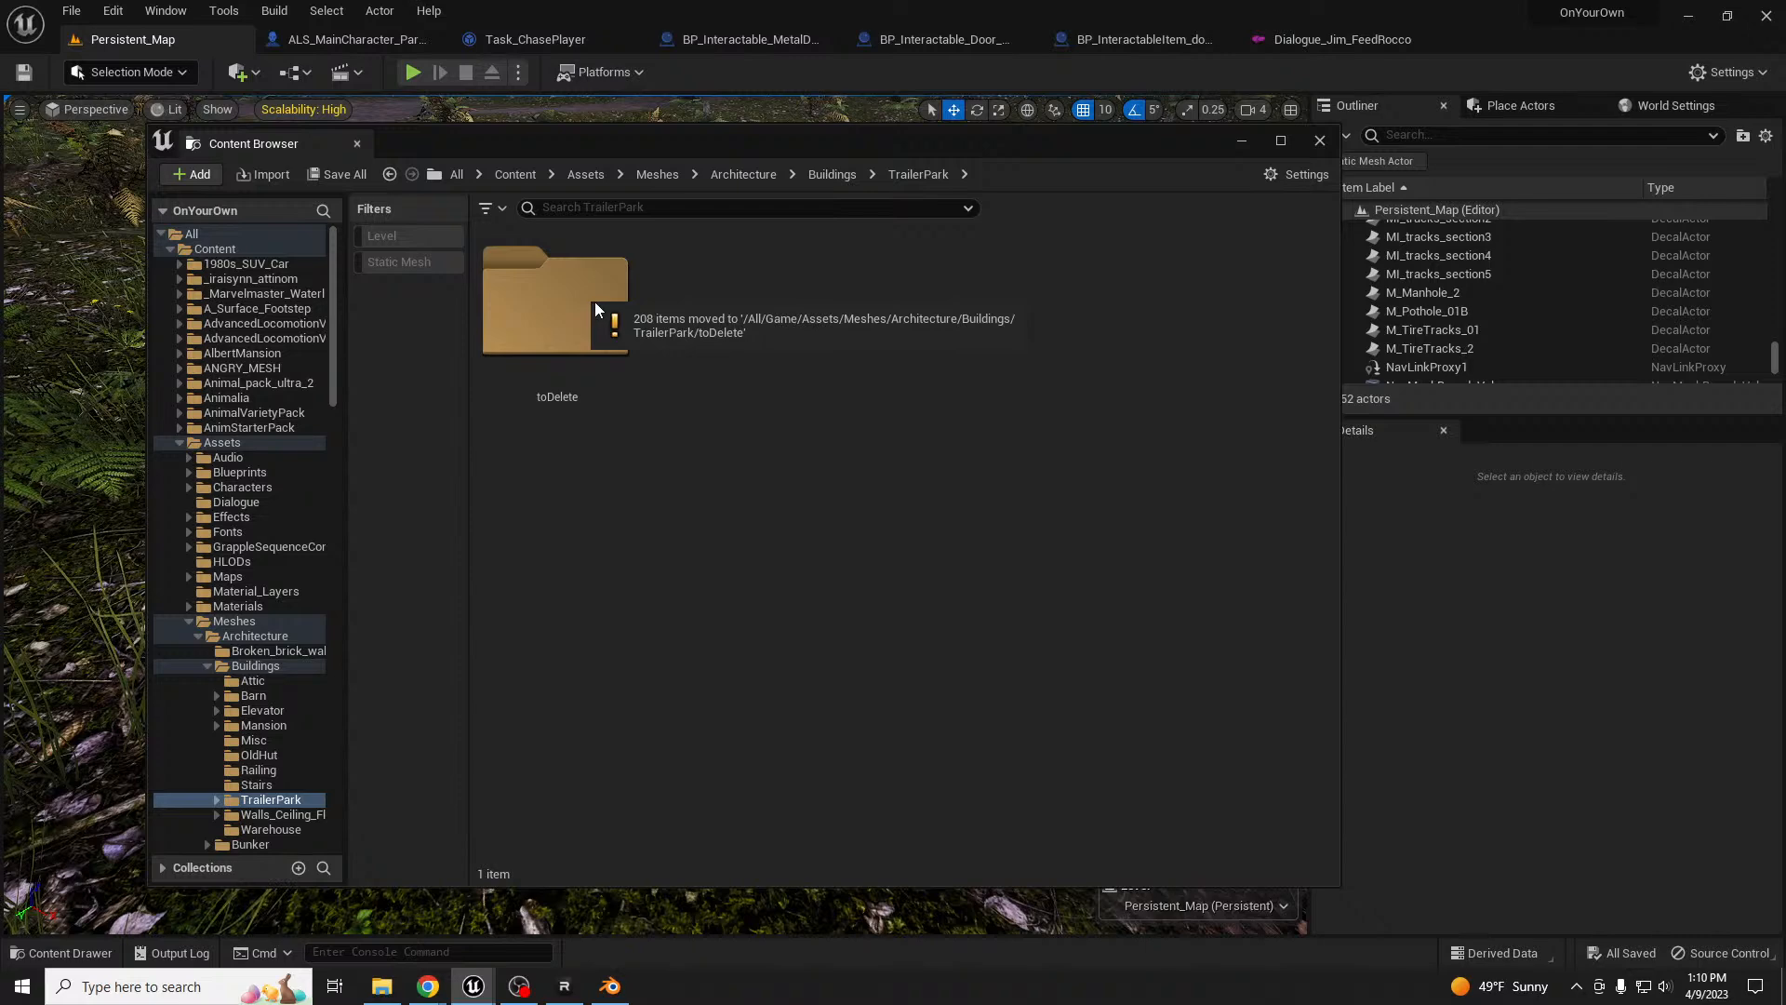
pyautogui.click(232, 250)
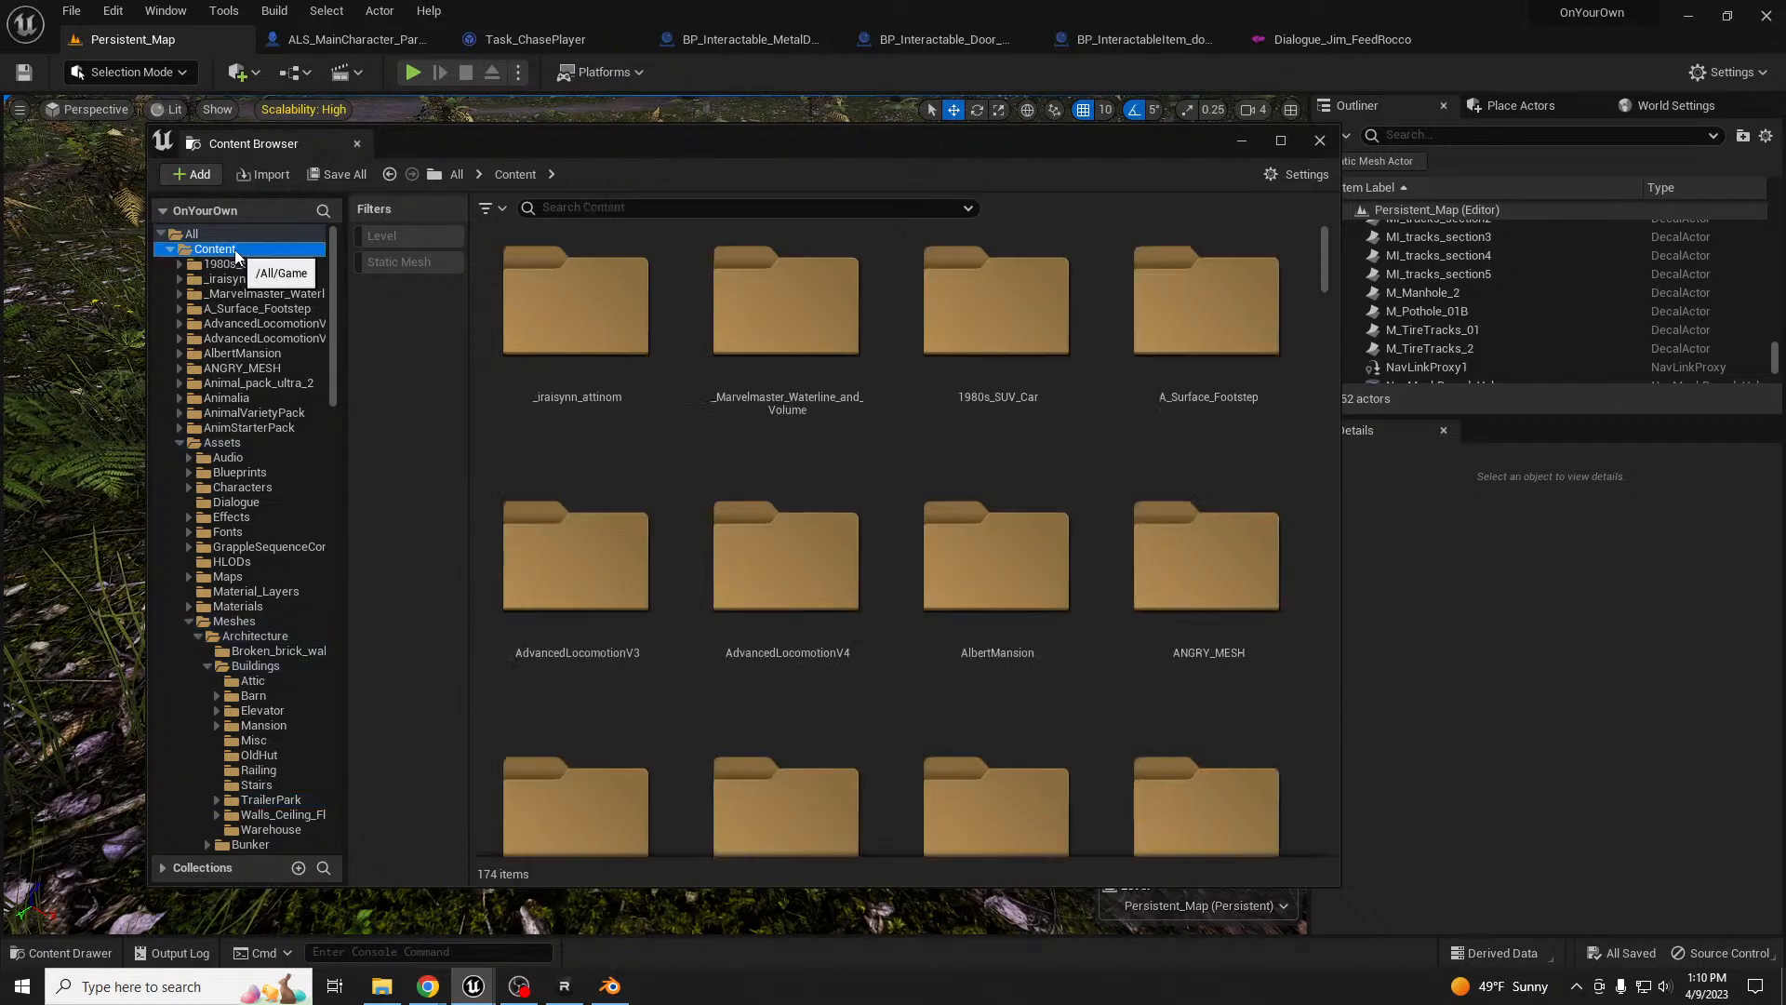
pyautogui.rightClick(247, 248)
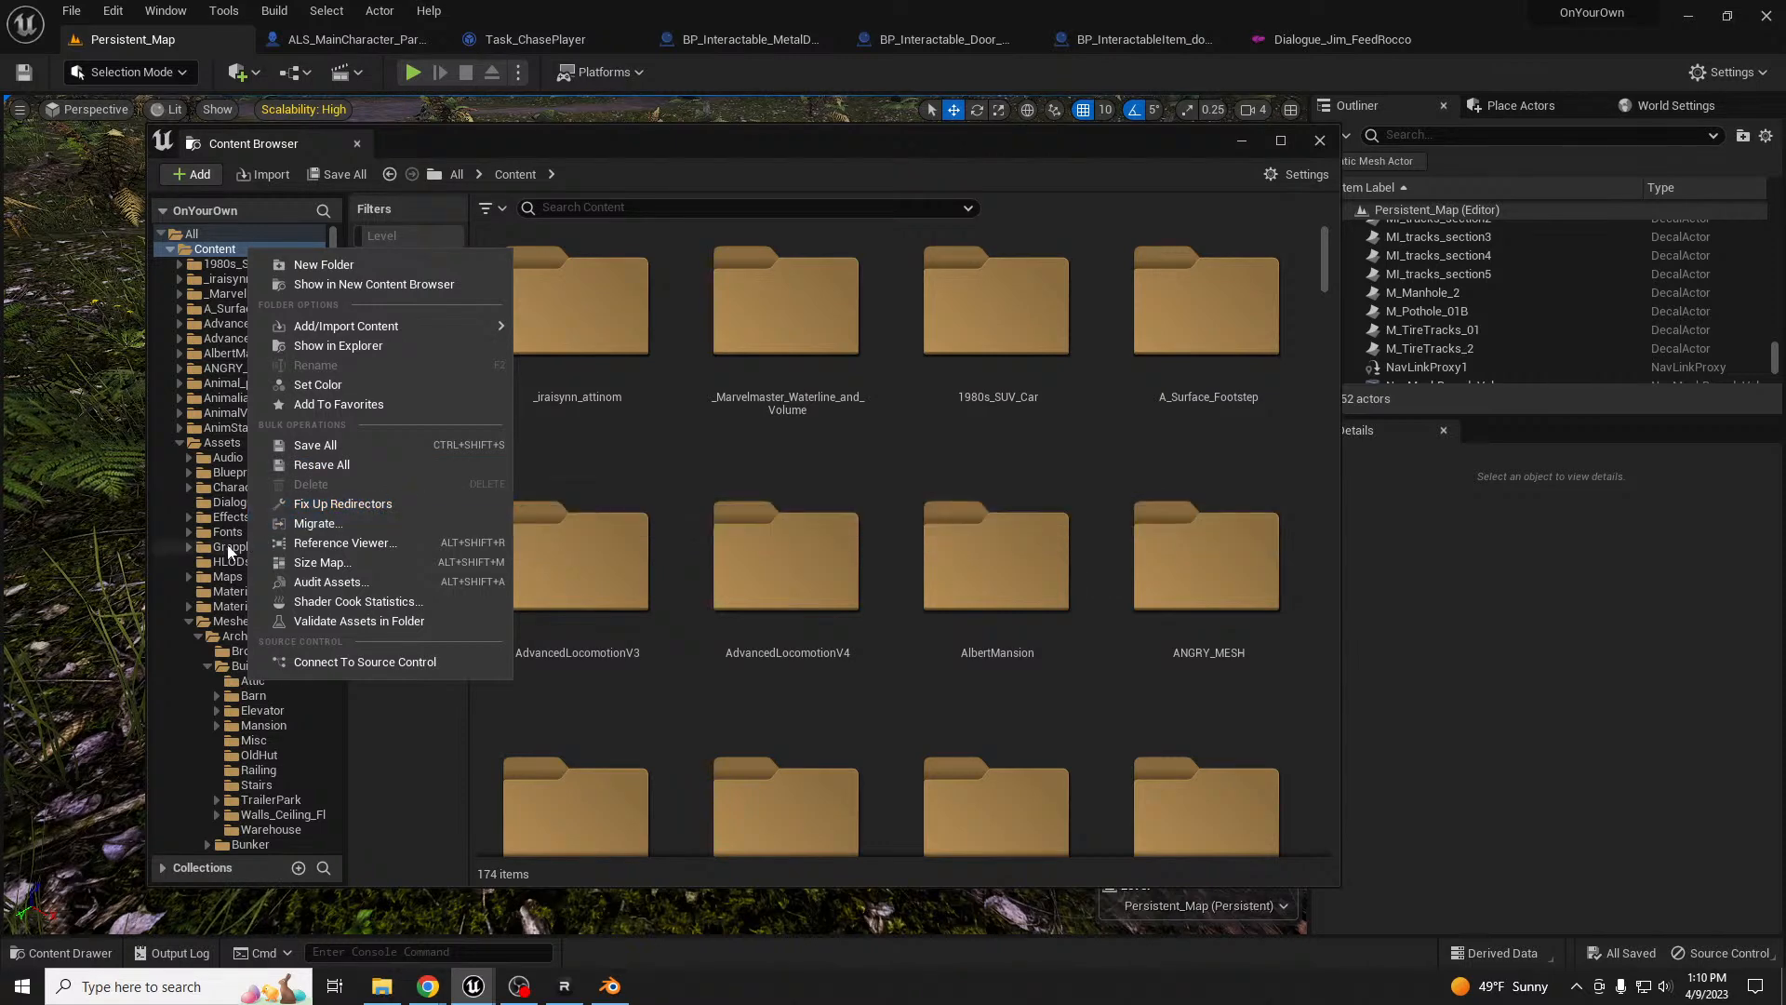
pyautogui.click(425, 142)
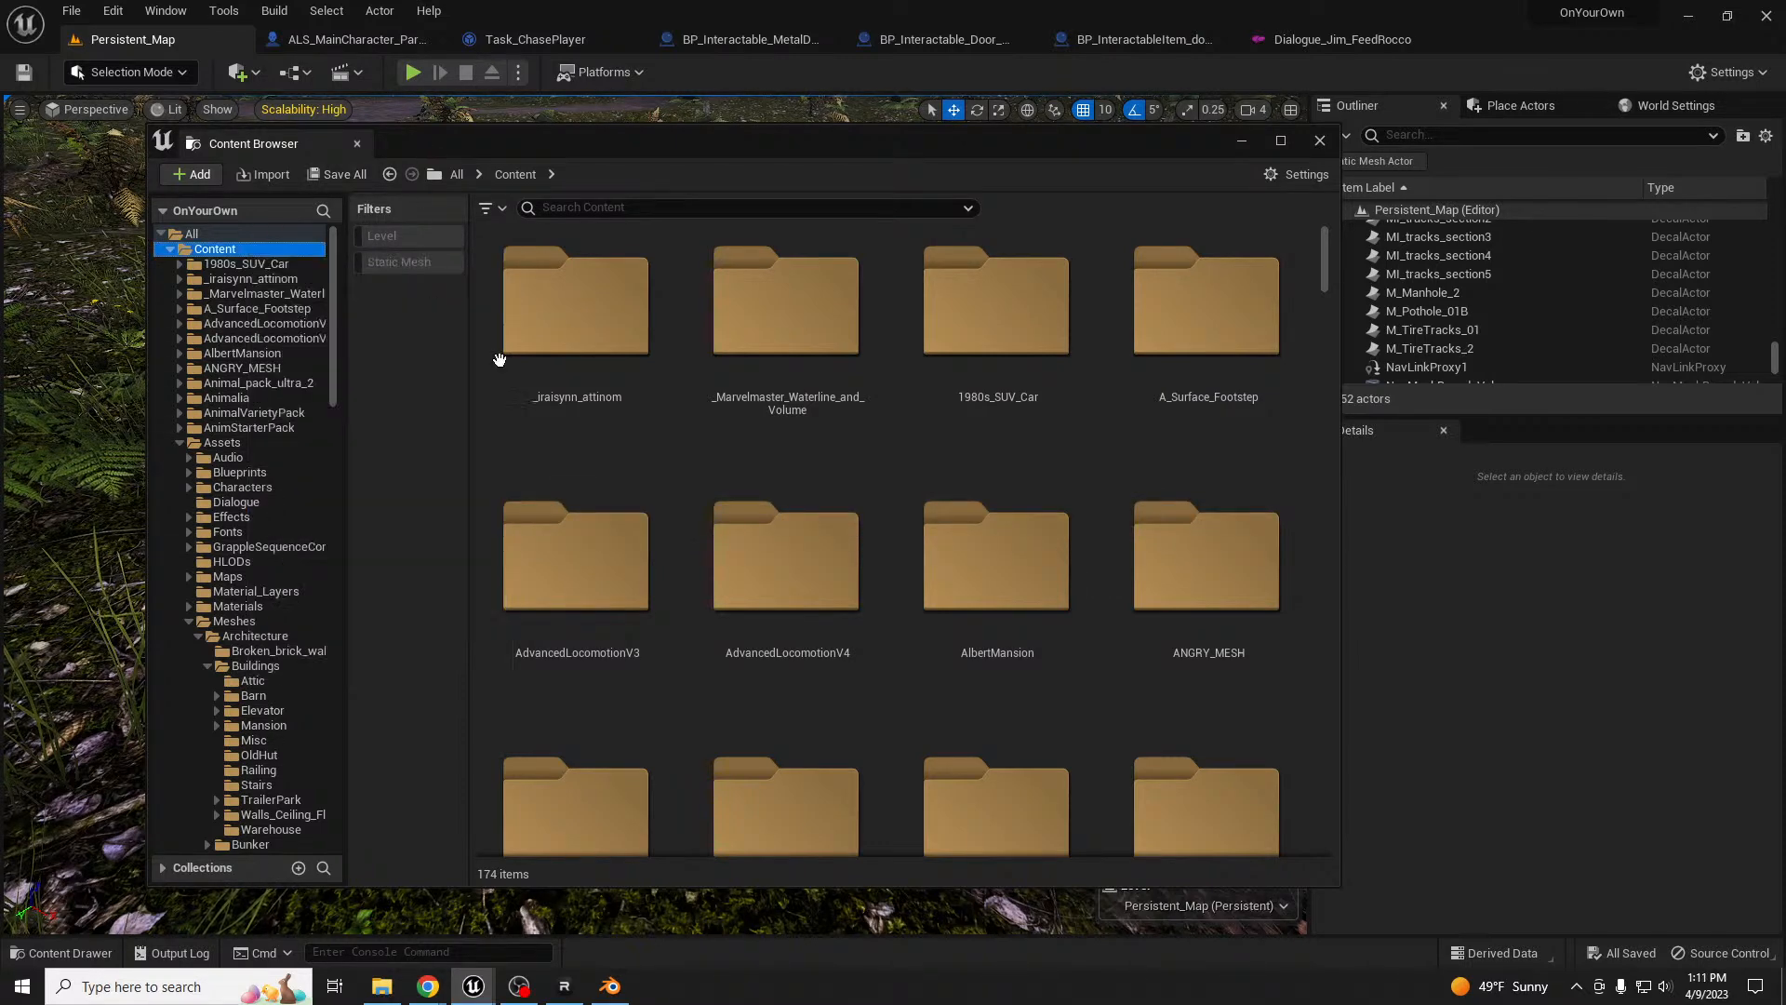
pyautogui.scroll(-15, 283, 489)
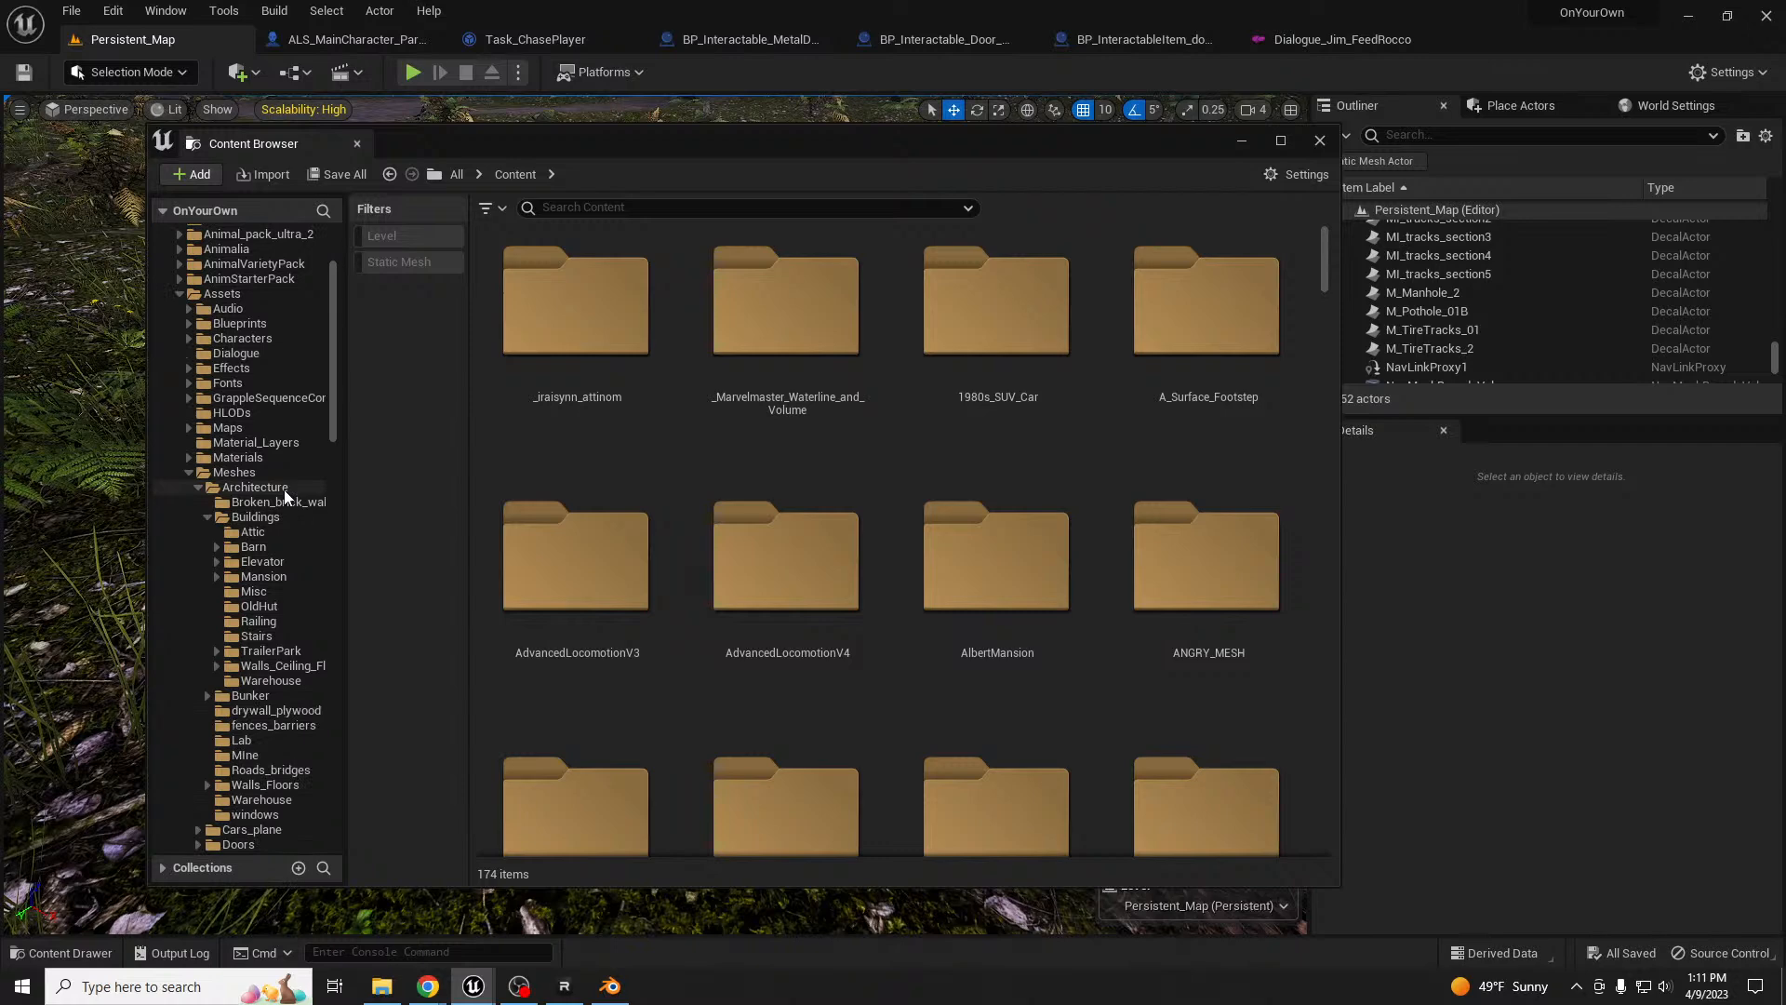
# - Open the TrailerPark folder, import the MobileHome_Walls FBX into it, and close the message log
pyautogui.scroll(5, 287, 484)
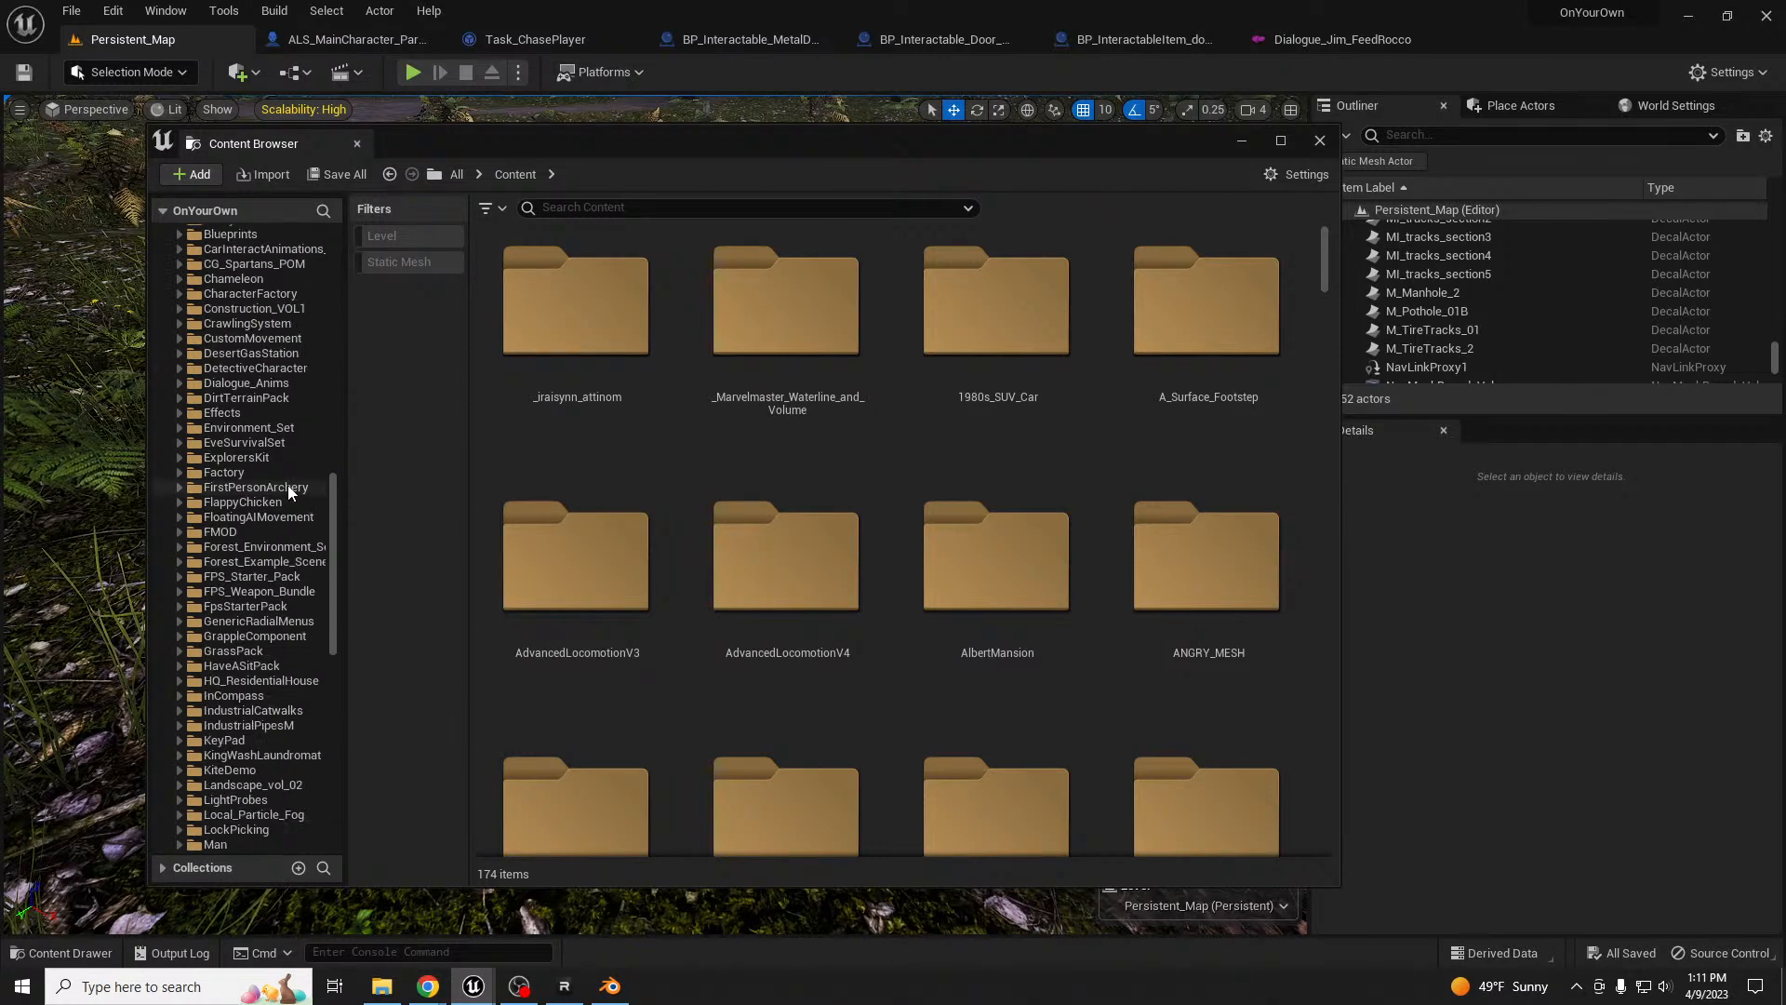
pyautogui.scroll(2, 279, 376)
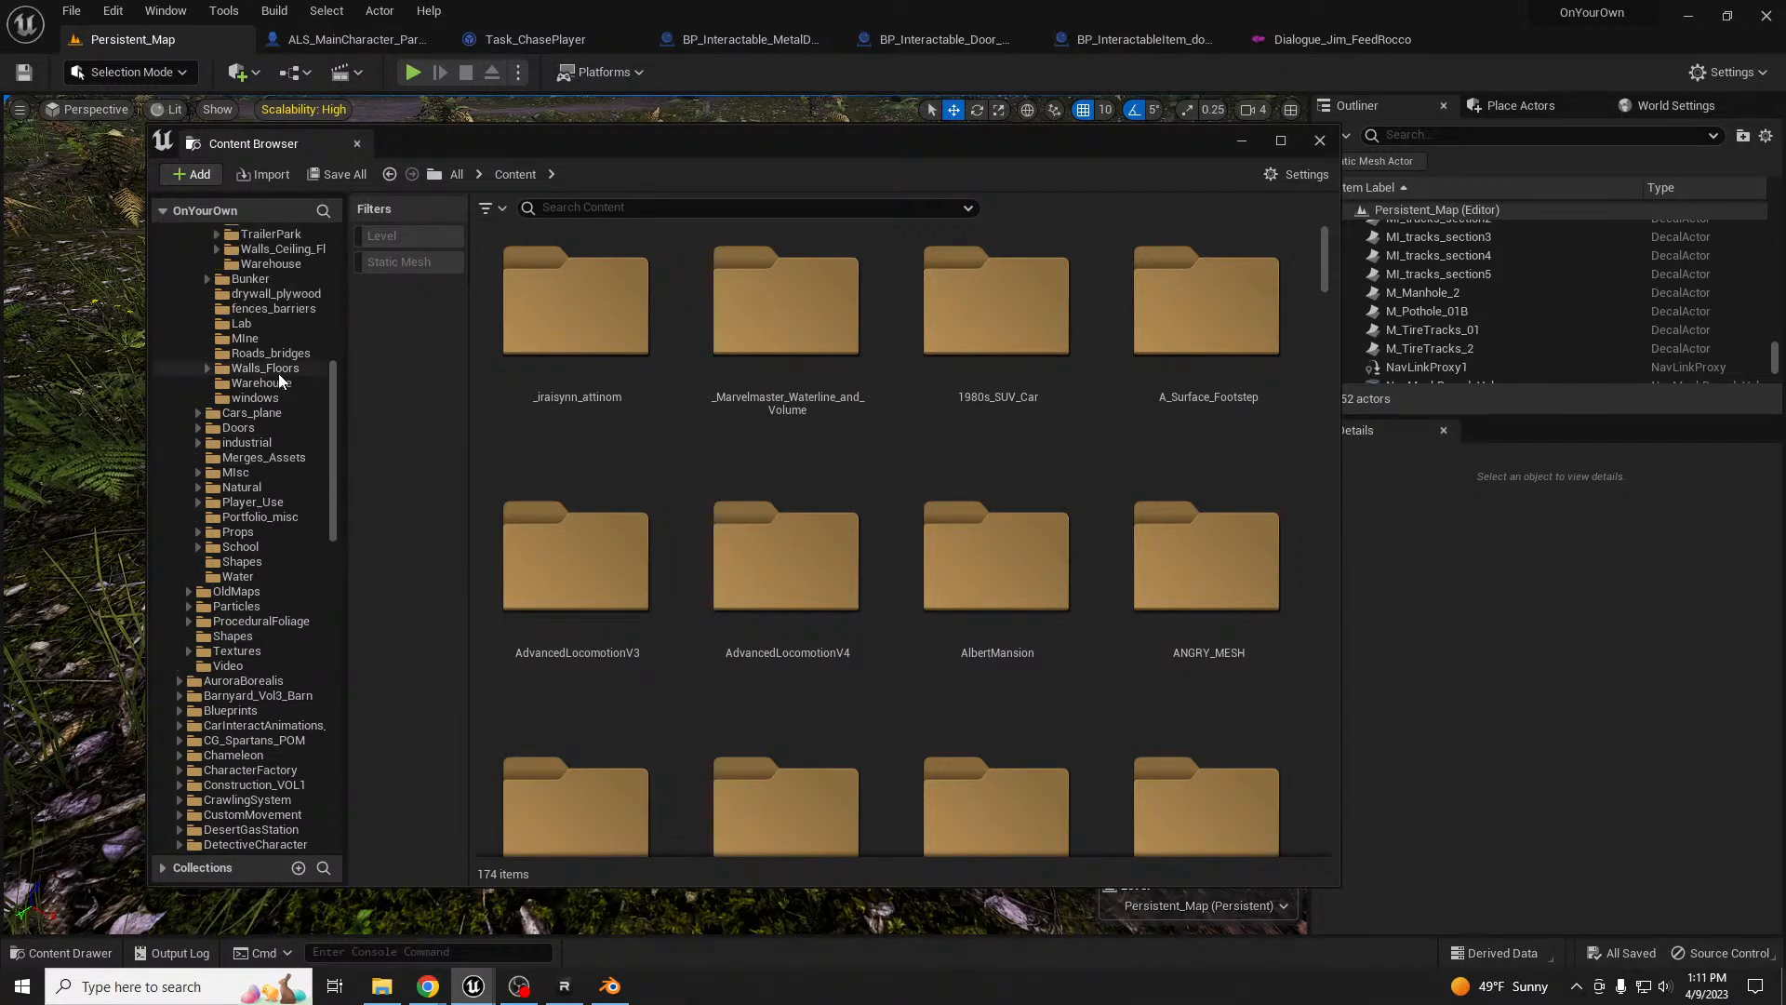
pyautogui.scroll(2, 289, 297)
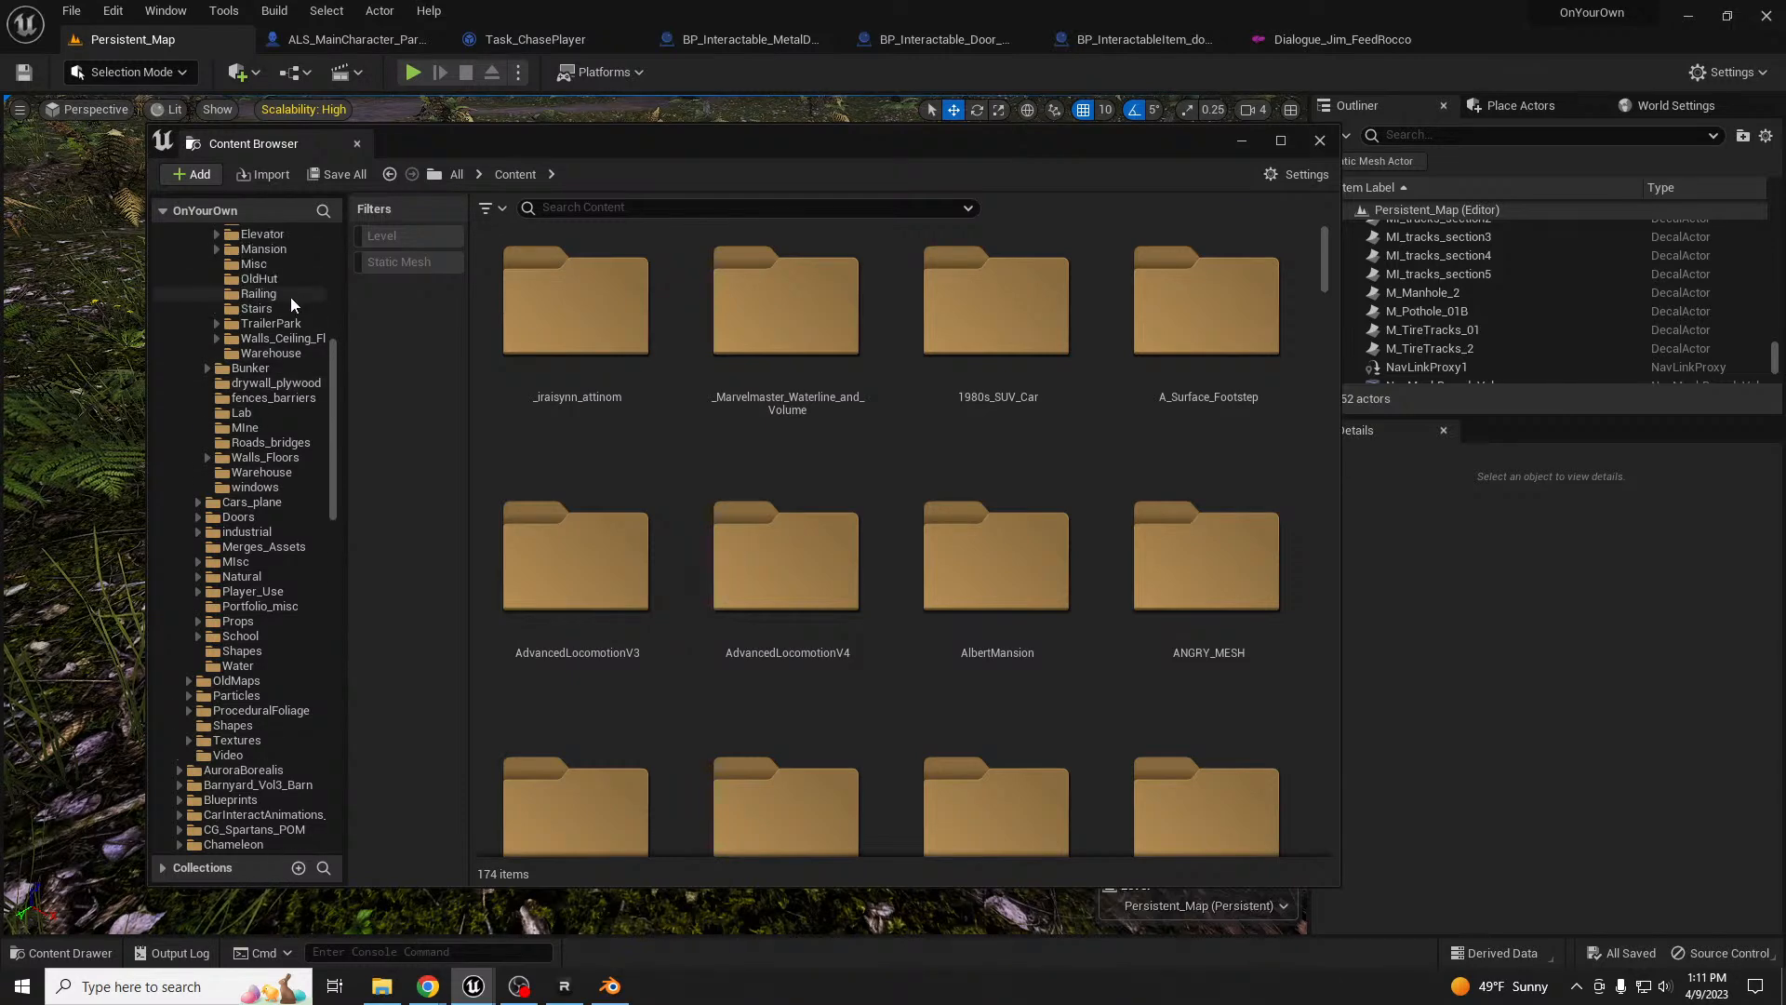
pyautogui.scroll(3, 292, 300)
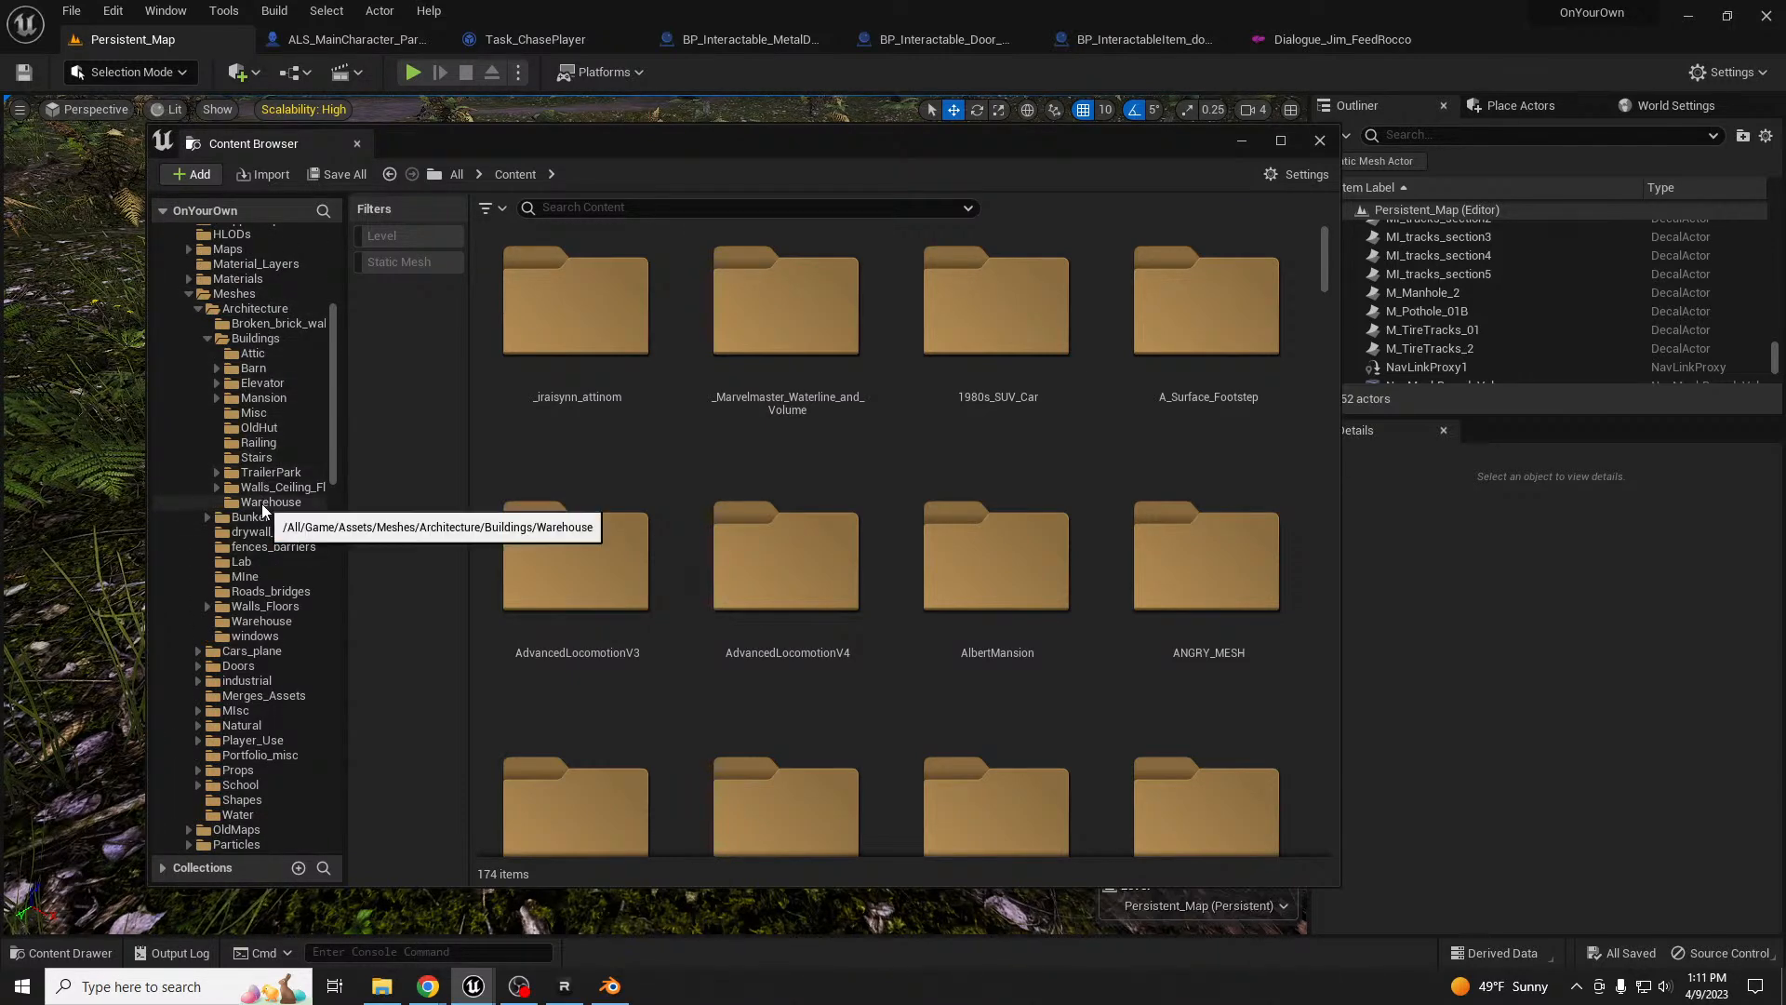
pyautogui.click(268, 475)
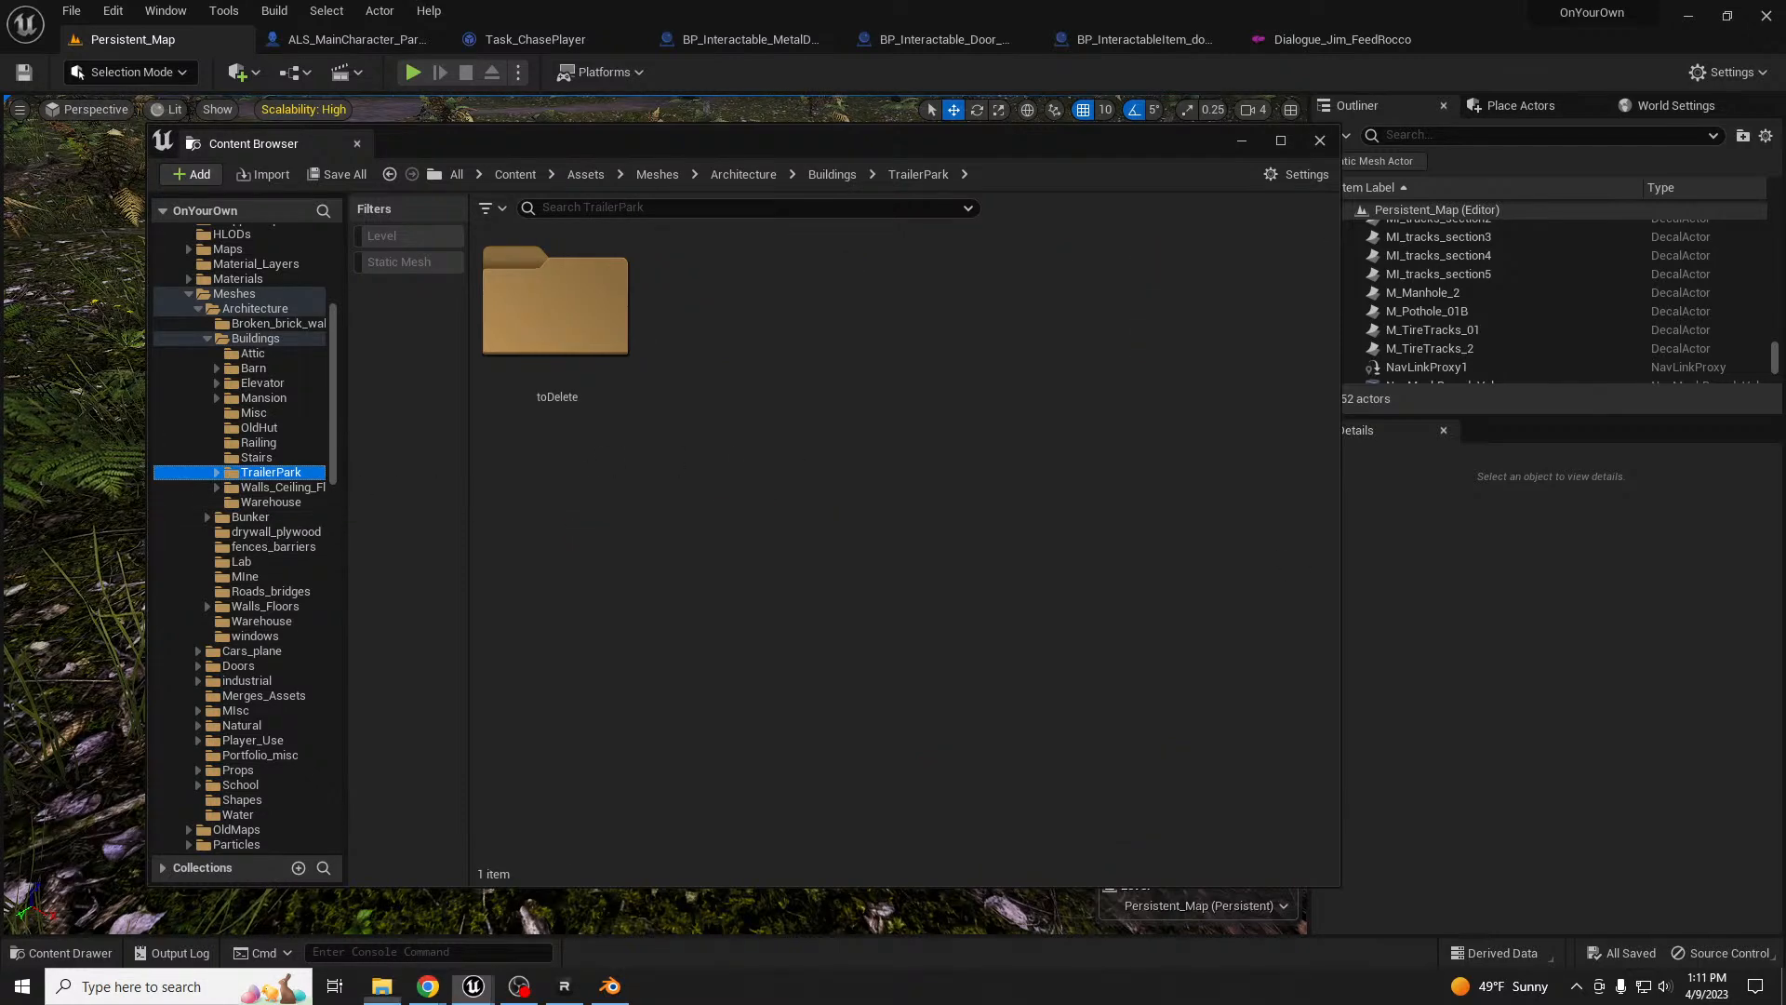
pyautogui.moveTo(913, 464); pyautogui.dragTo(918, 474)
pyautogui.click(949, 845)
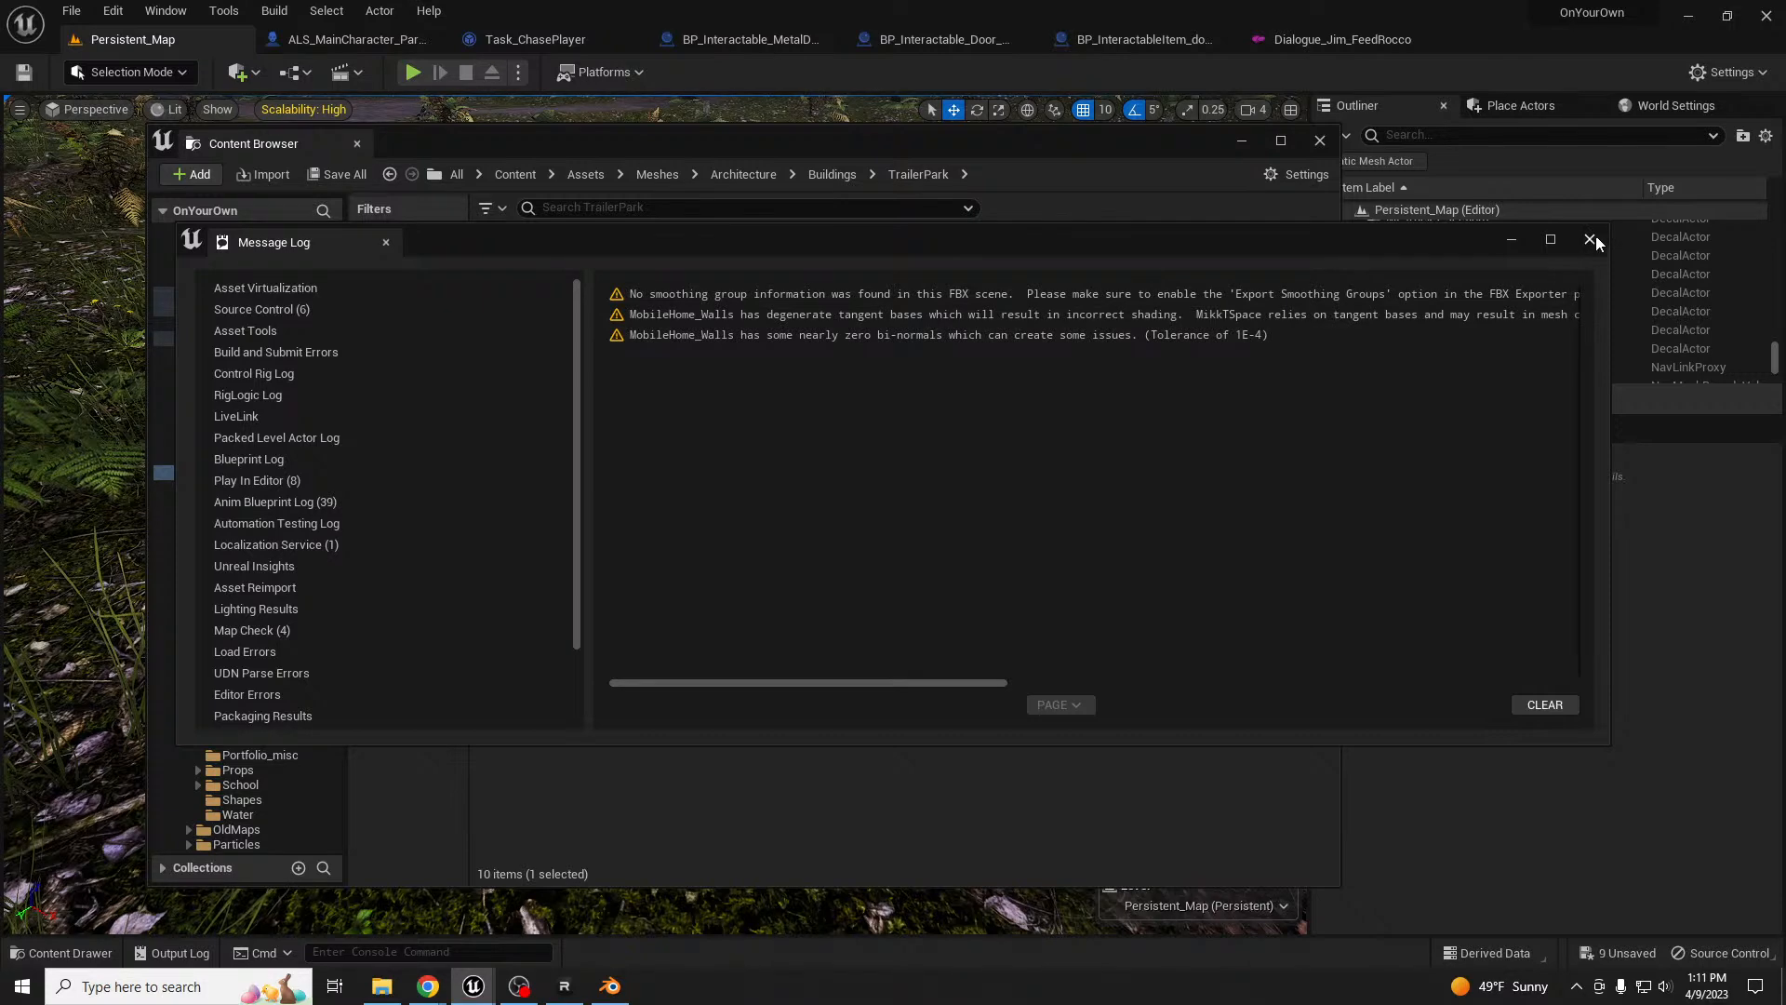
pyautogui.click(1591, 240)
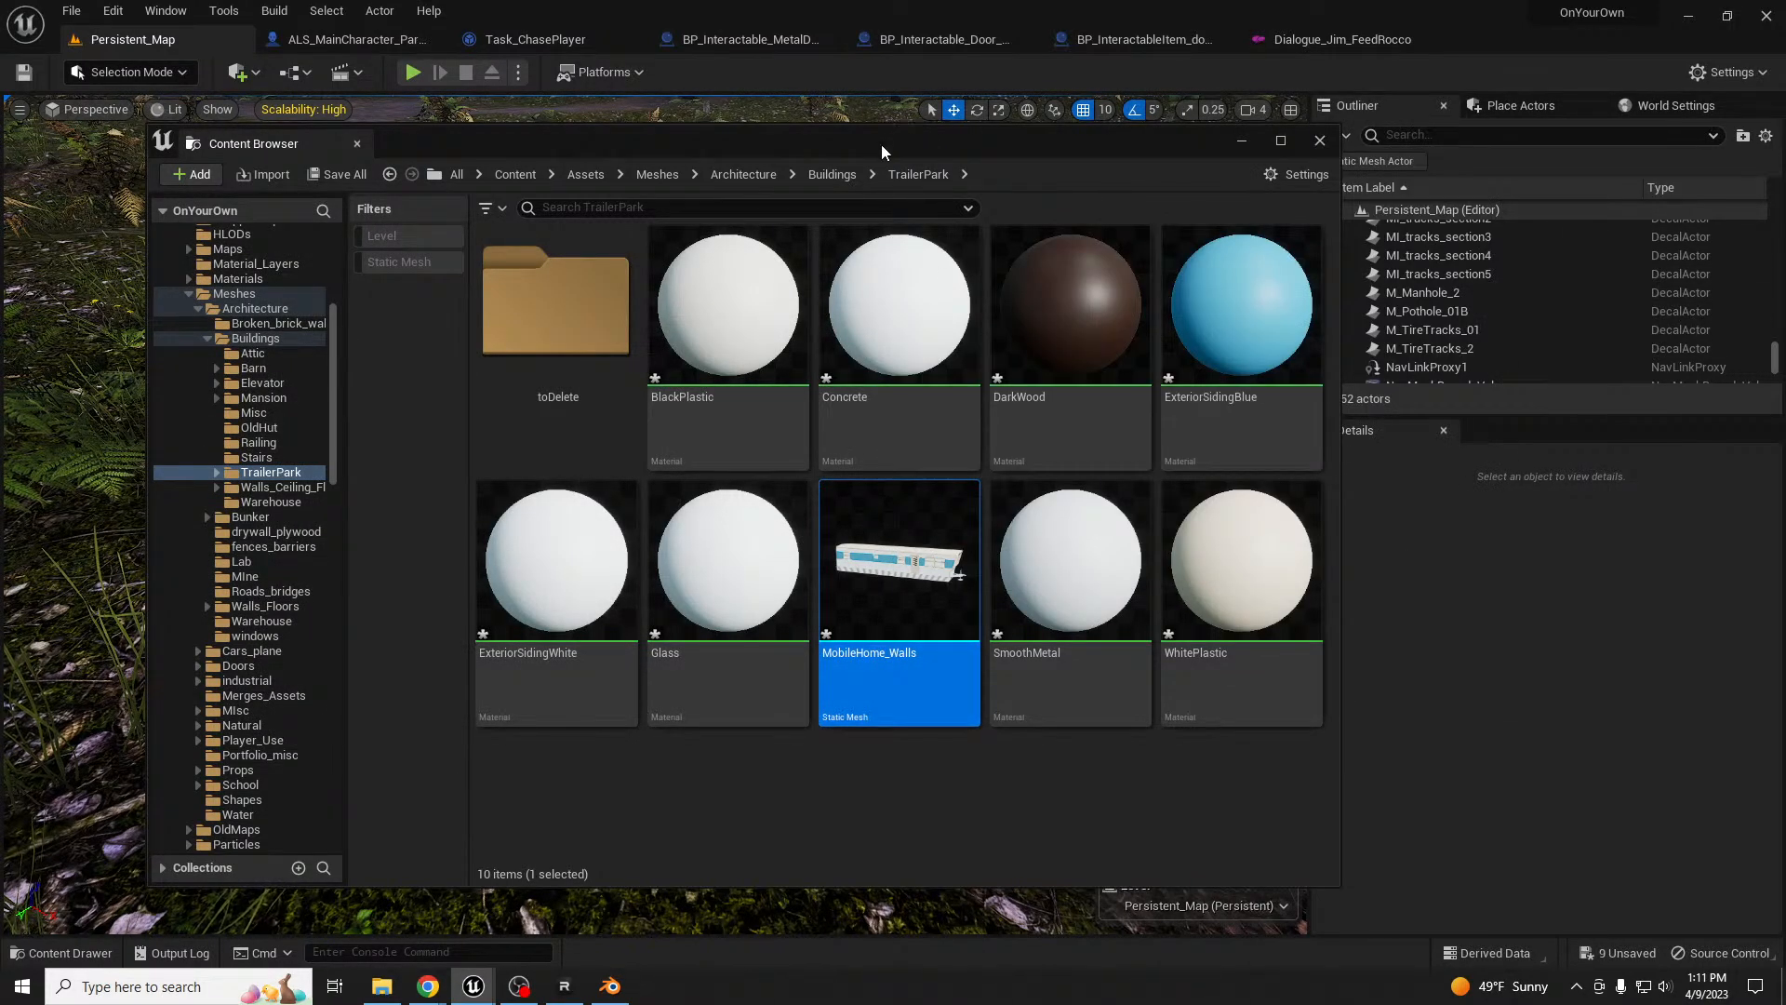
# - Place the MobileHome_Walls static mesh on the forest ground and select it
pyautogui.moveTo(880, 143); pyautogui.dragTo(845, 153)
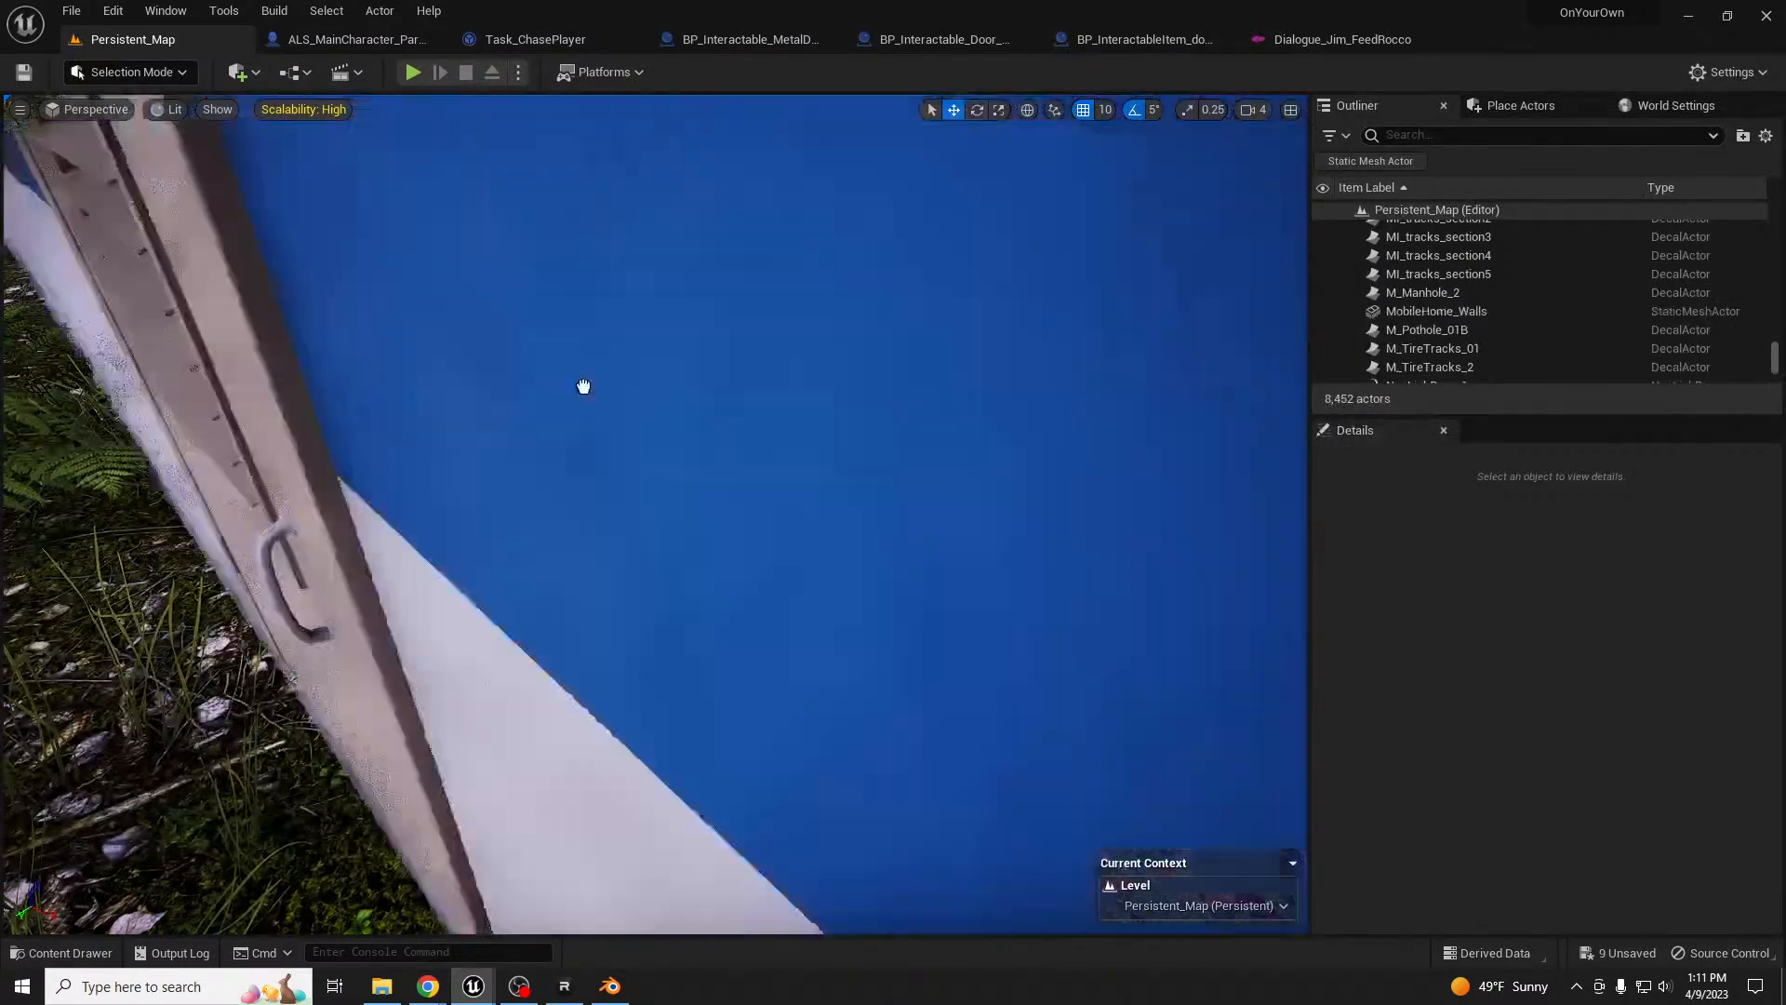
pyautogui.moveTo(583, 386); pyautogui.dragTo(689, 291)
pyautogui.press('f')
pyautogui.moveTo(690, 373); pyautogui.dragTo(1000, 389, button='right')
pyautogui.press('w')
pyautogui.press('s')
pyautogui.press('a')
pyautogui.press('s')
pyautogui.press('a')
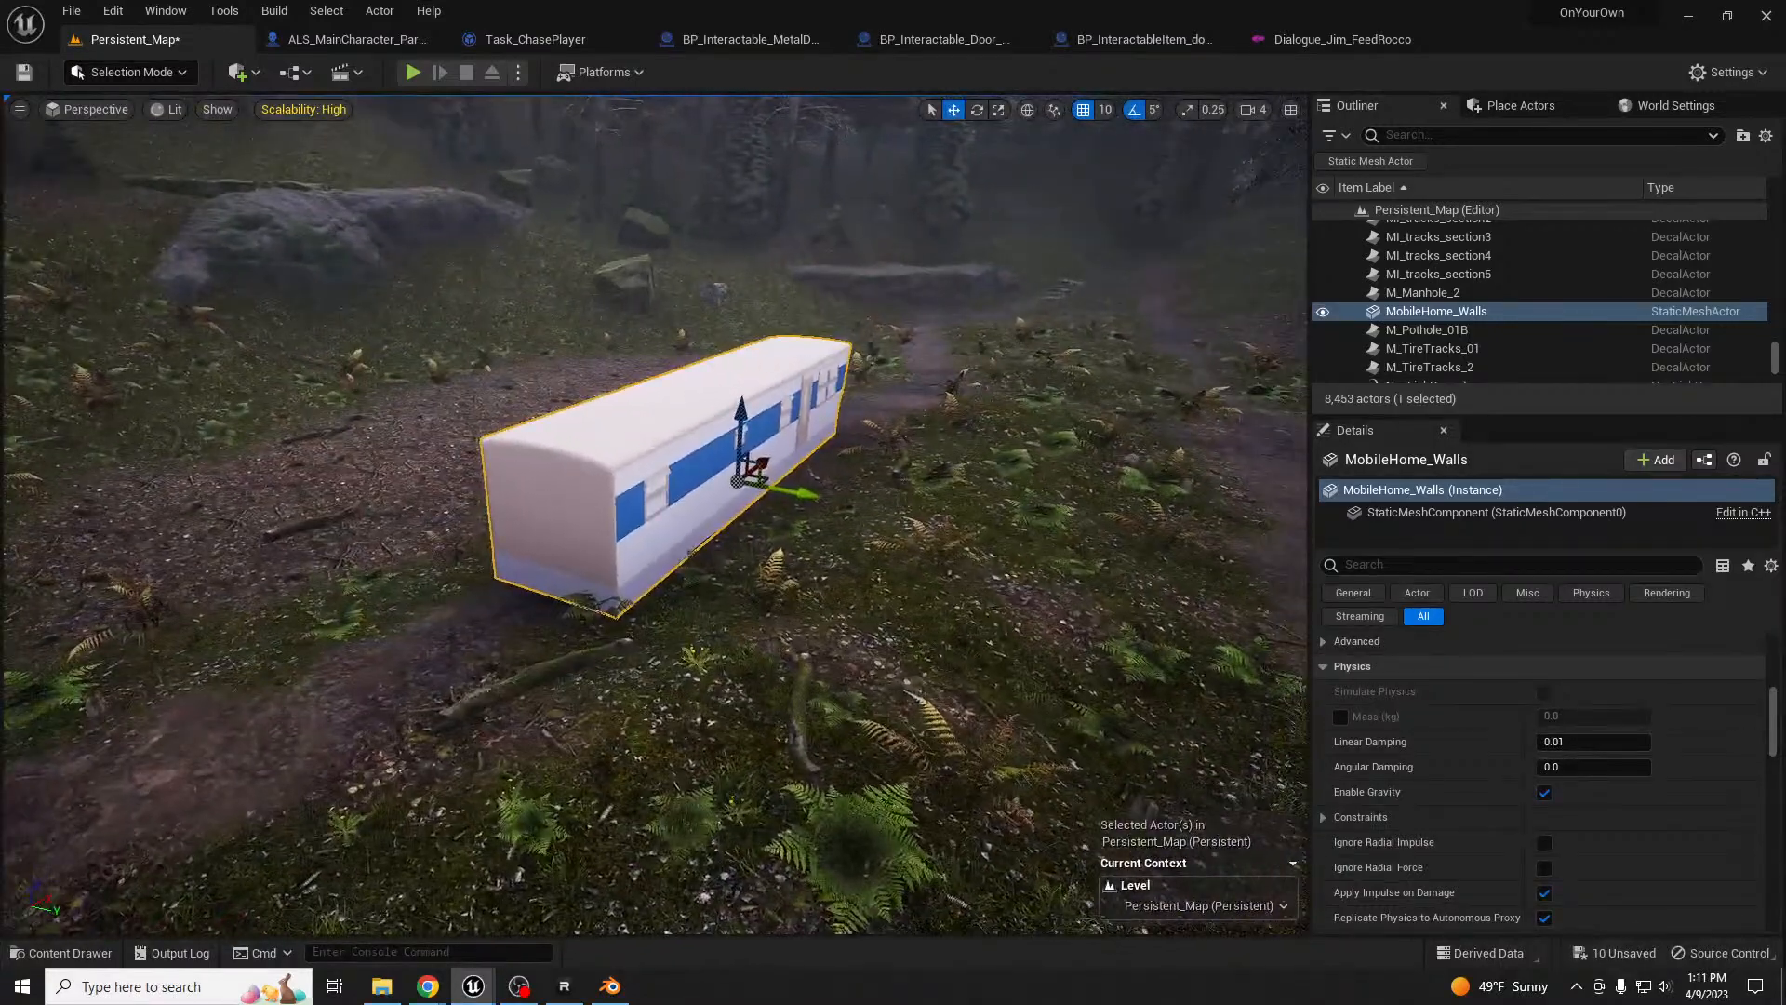
# - Move the trailer to the far end of the clearing, beyond the crossing dirt paths
pyautogui.moveTo(788, 406); pyautogui.dragTo(865, 386, button='right')
pyautogui.moveTo(744, 509); pyautogui.dragTo(364, 440)
pyautogui.moveTo(340, 381); pyautogui.dragTo(343, 423)
pyautogui.moveTo(595, 447); pyautogui.dragTo(326, 493, button='right')
pyautogui.press('s')
pyautogui.moveTo(856, 521); pyautogui.dragTo(921, 545, button='right')
pyautogui.press('a')
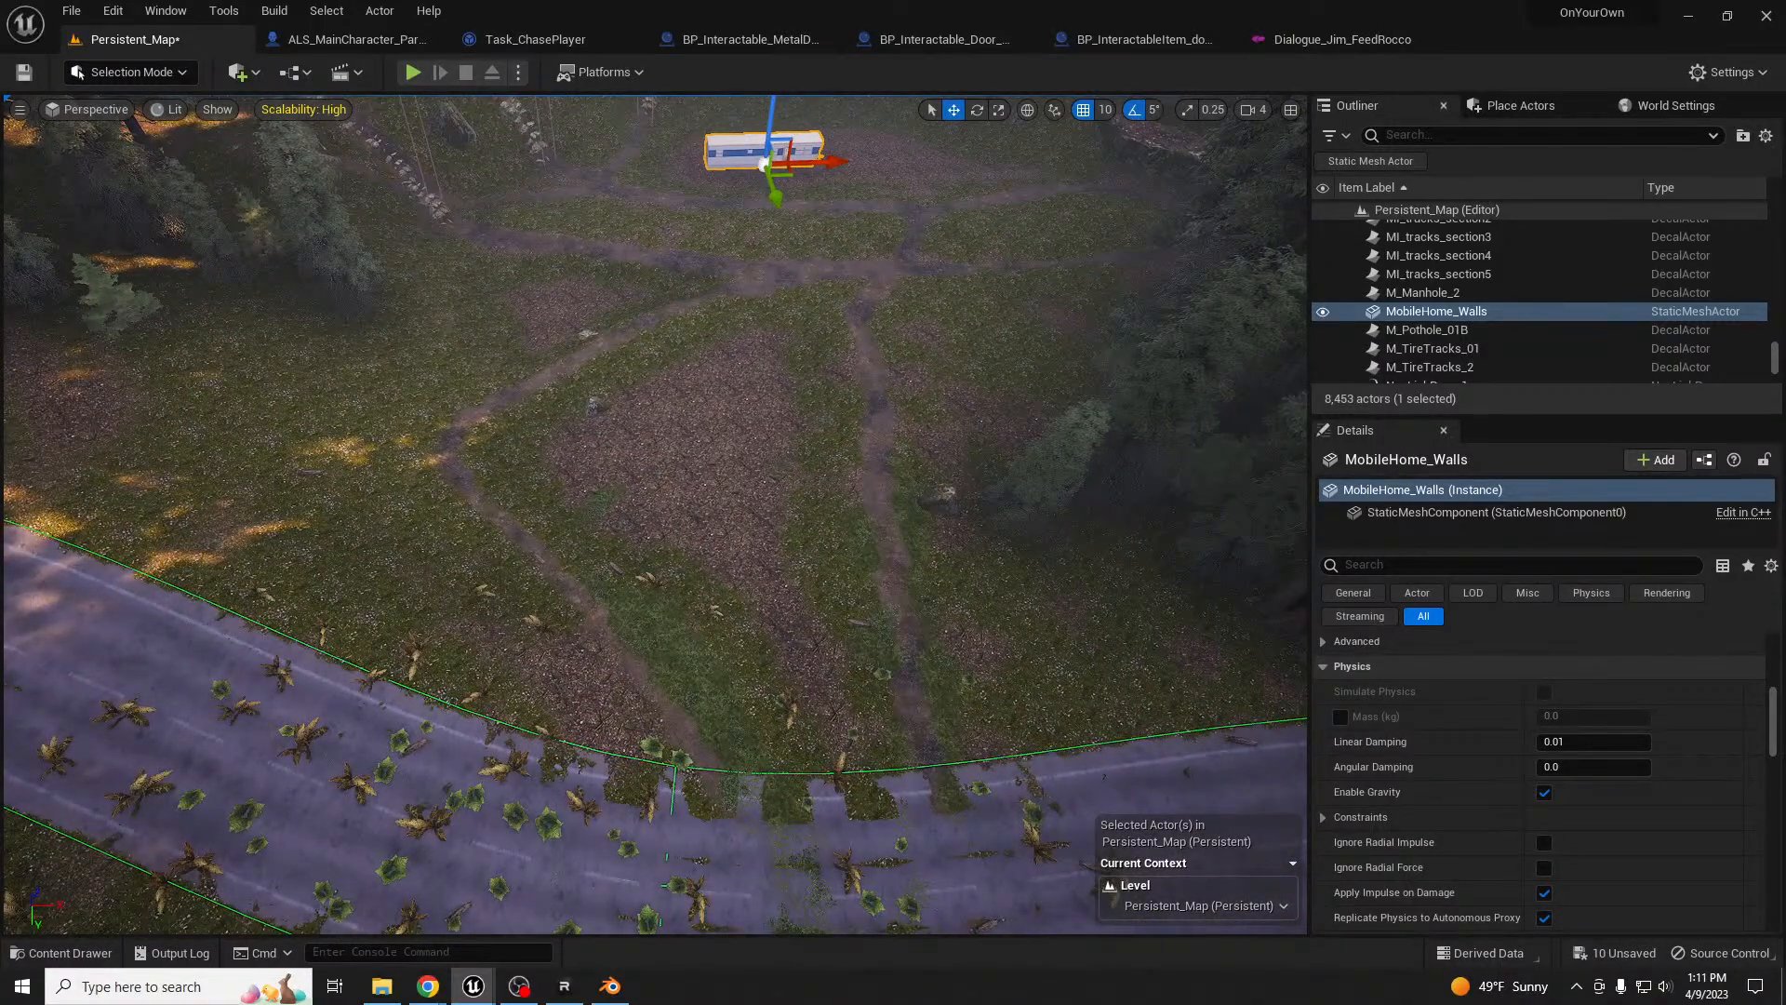
pyautogui.moveTo(639, 483); pyautogui.dragTo(638, 446, button='right')
# - Select the landscape and set up Landscape Mode to paint with the Path layer
pyautogui.click(824, 519)
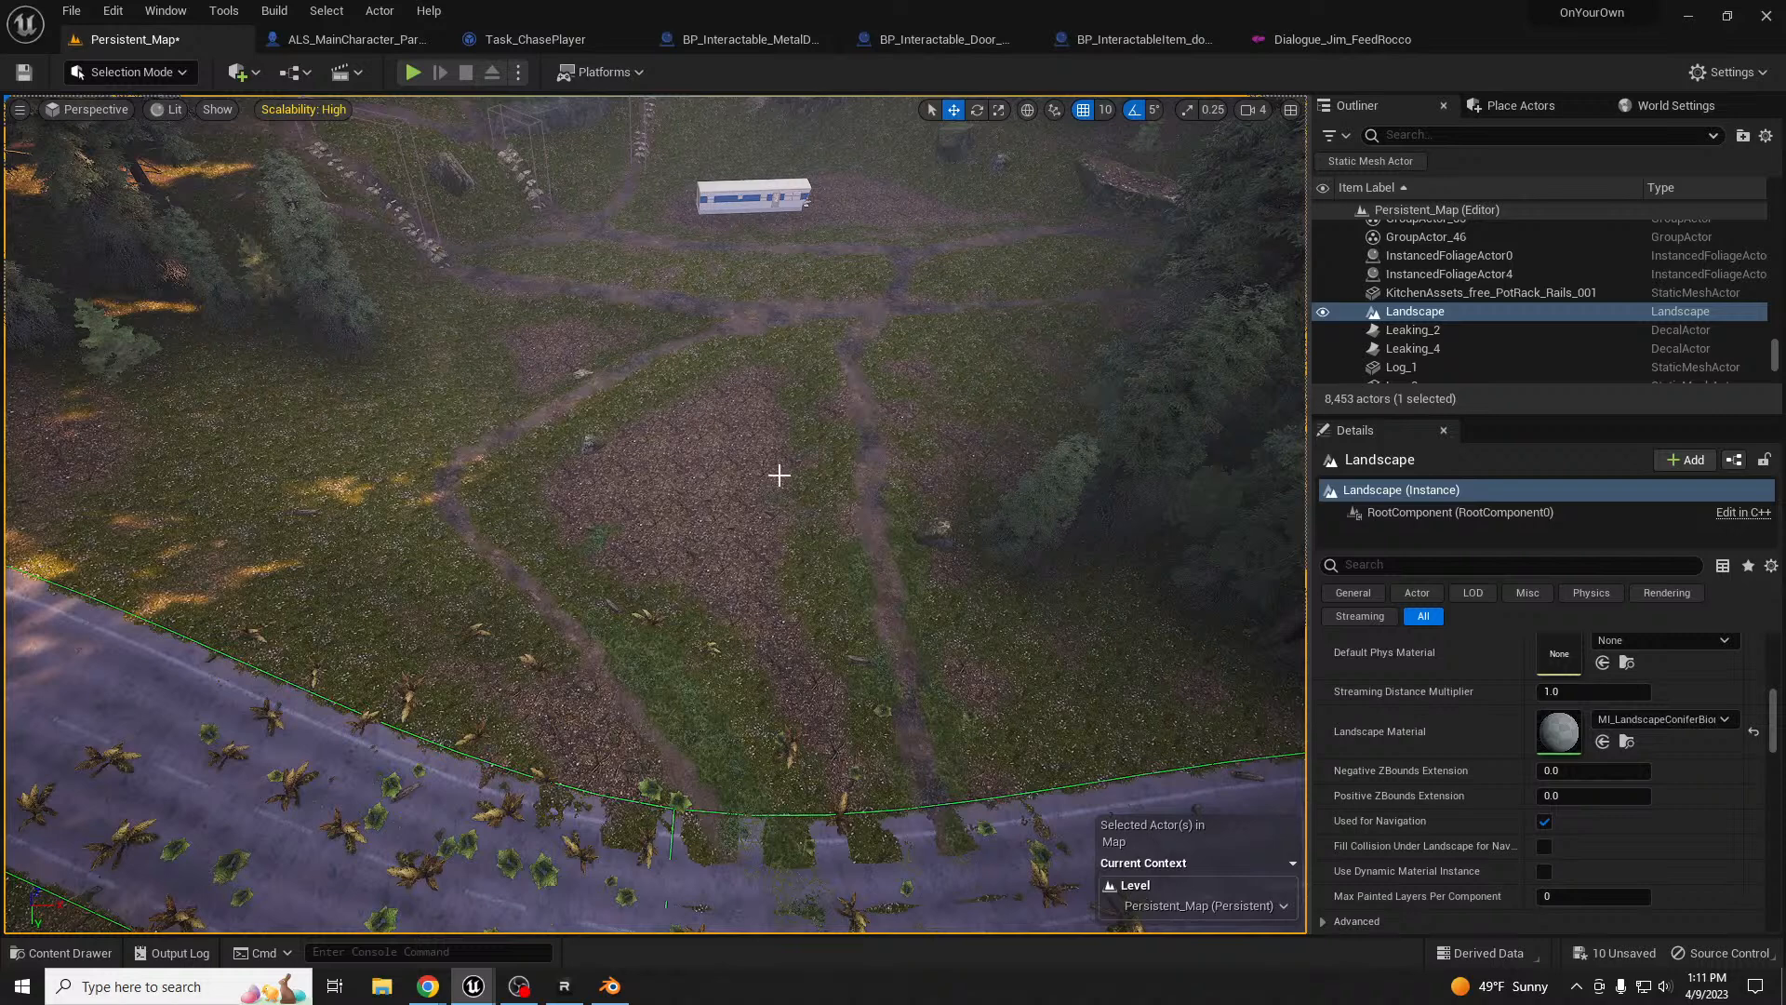
pyautogui.hotkey('shift', '2')
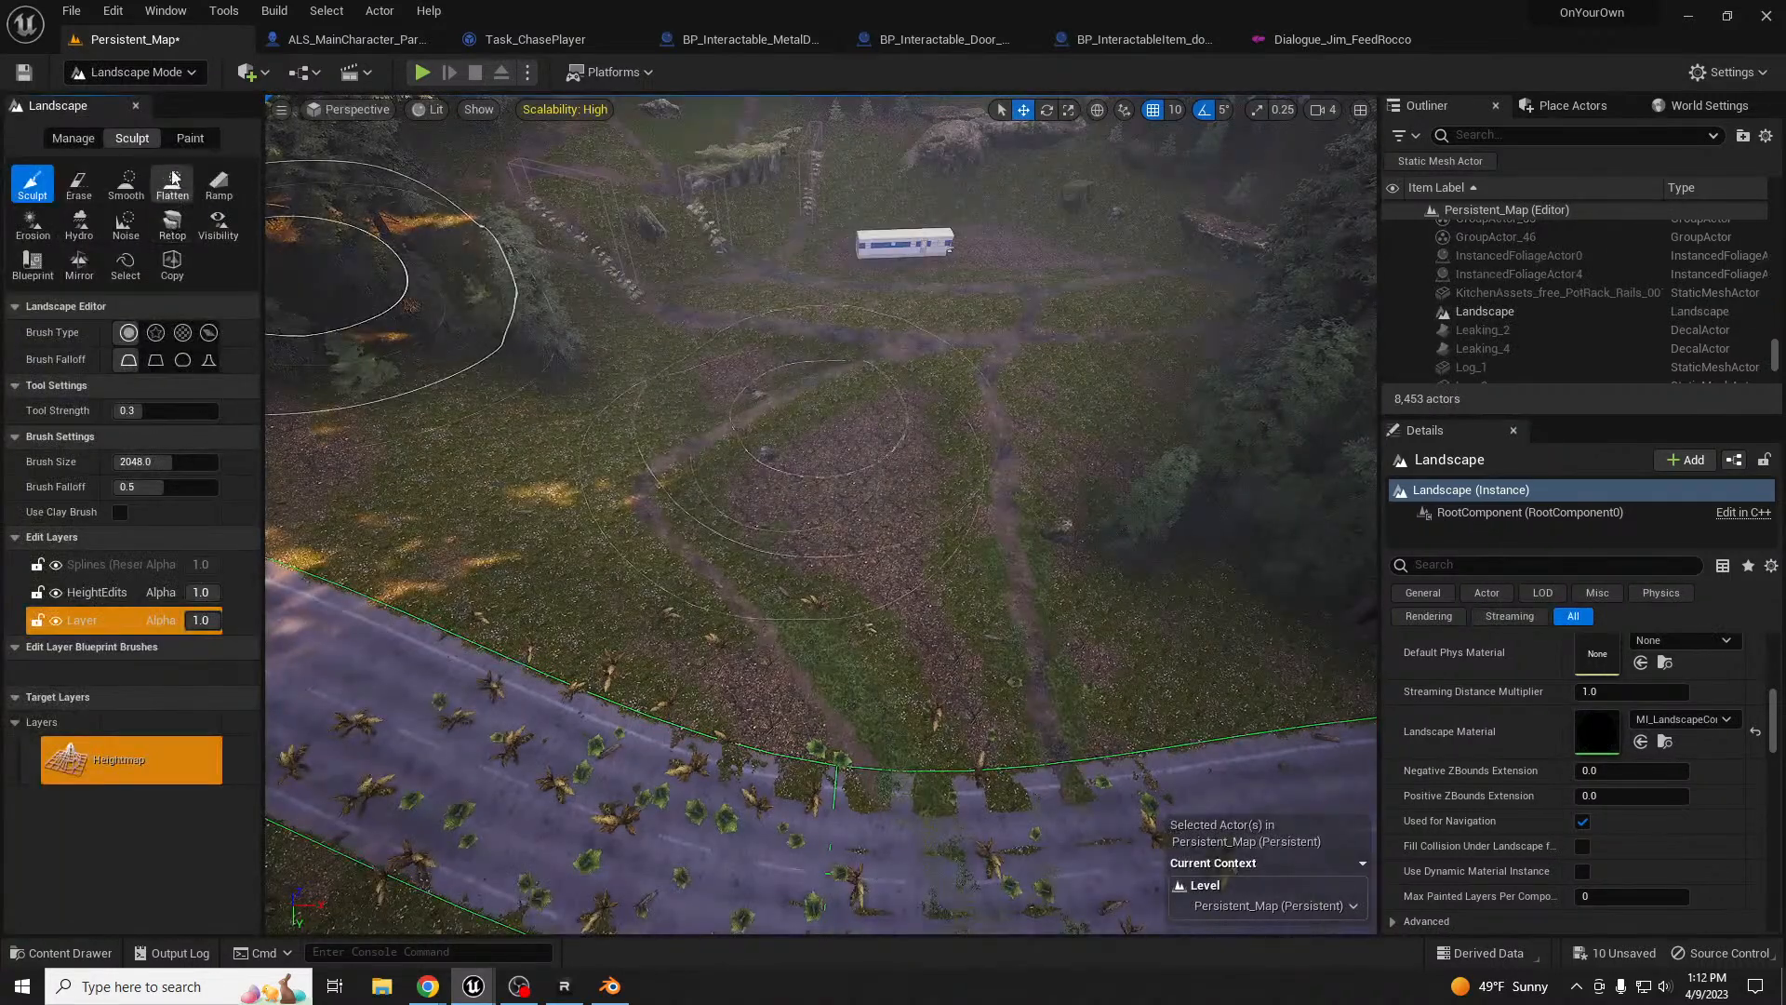
pyautogui.click(187, 139)
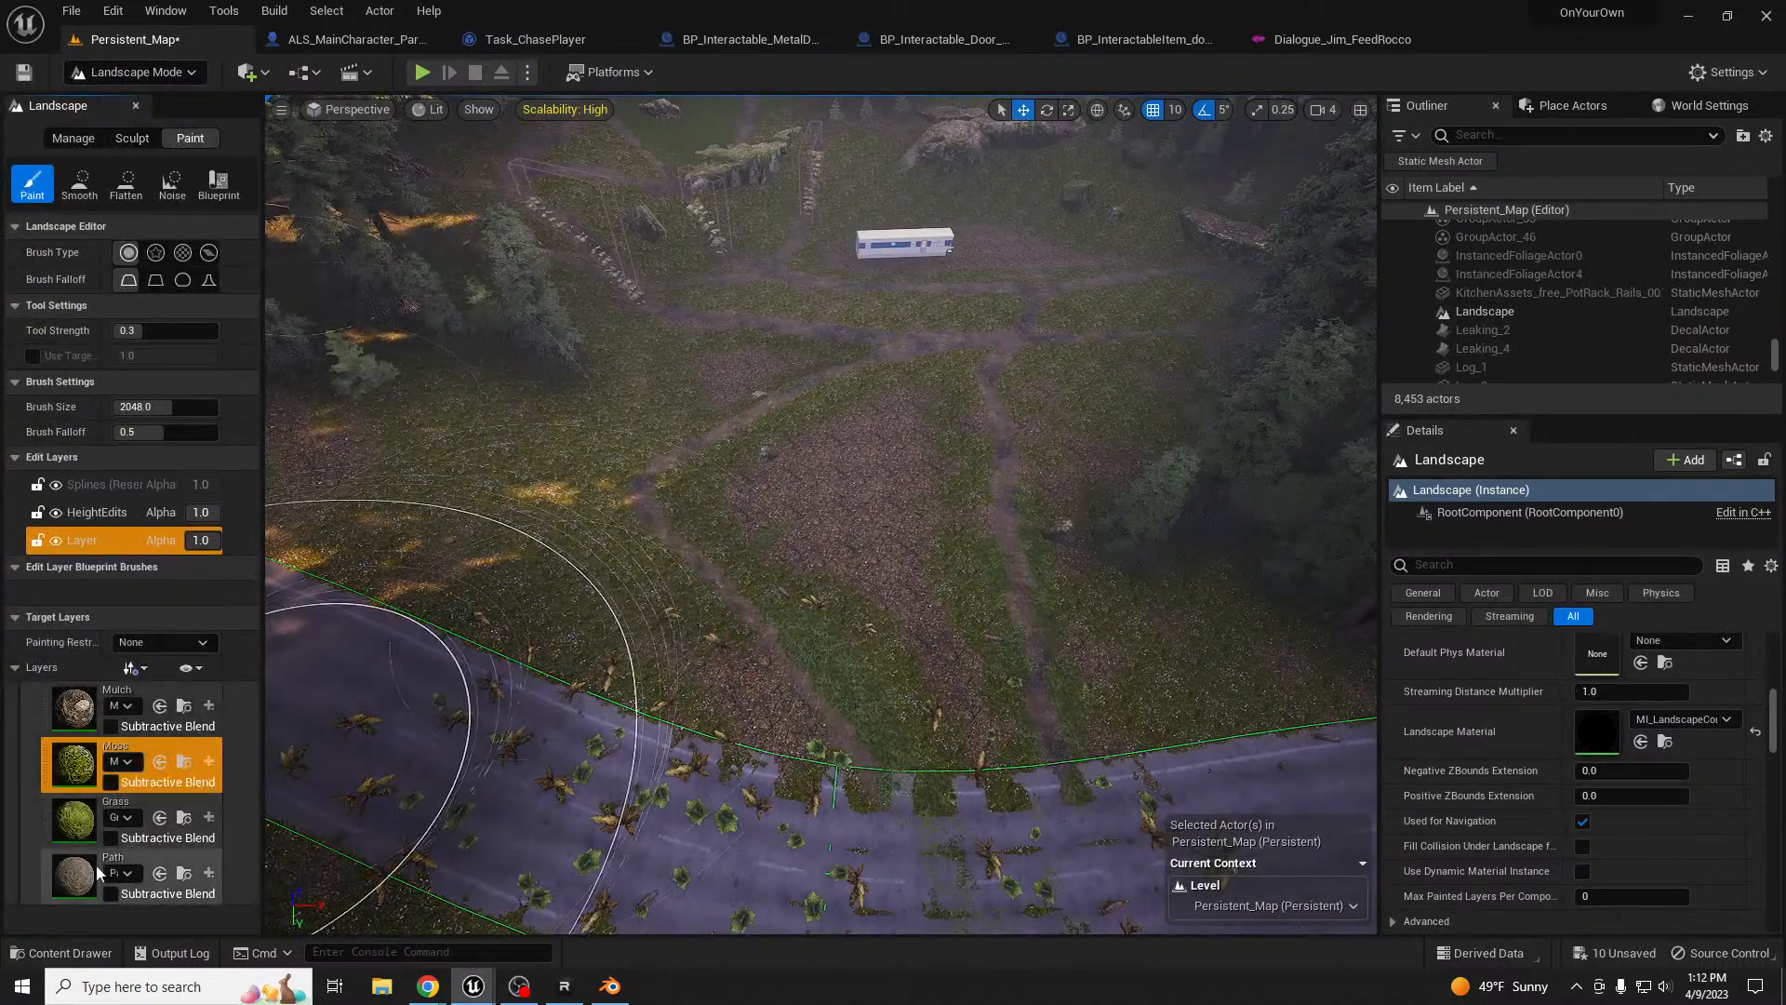
pyautogui.moveTo(528, 764); pyautogui.dragTo(529, 789, button='right')
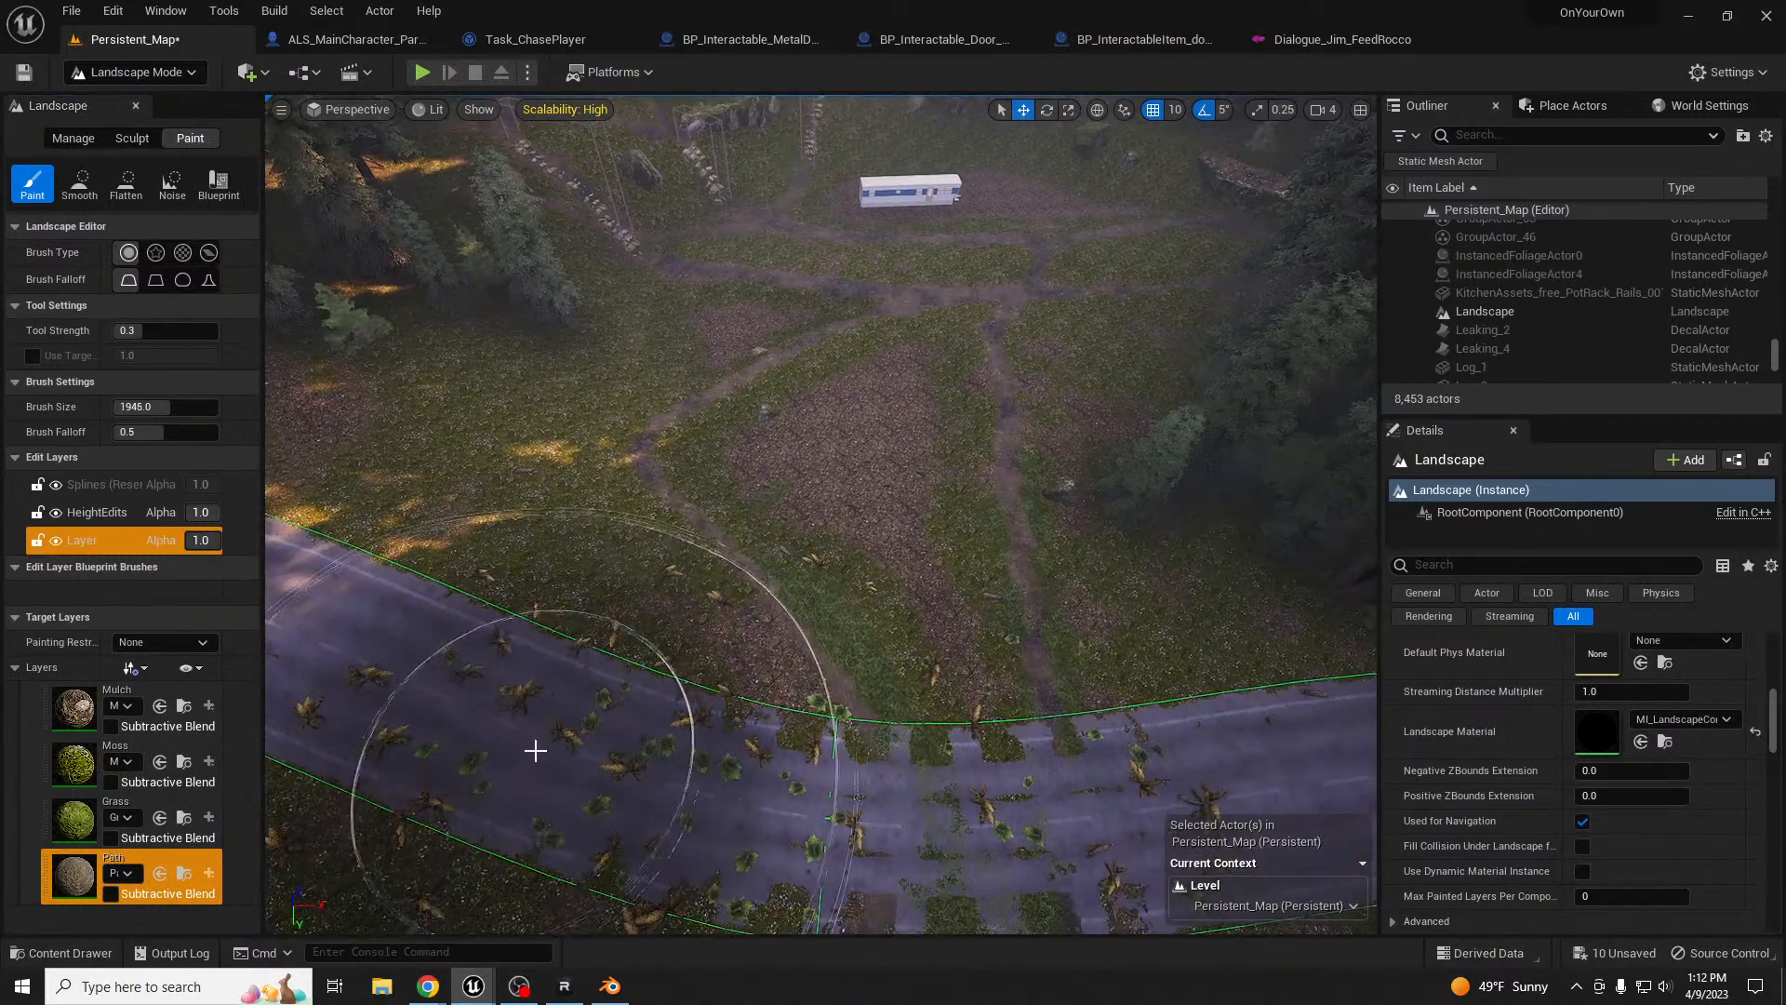
# - Paint the Path layer along the road to clear its plants, using brush size 894, falloff about 0.27 and strength raised to about 0.56
pyautogui.press('[')
pyautogui.press('[')
pyautogui.press('[')
pyautogui.press('[')
pyautogui.press('[')
pyautogui.press('[')
pyautogui.press('[')
pyautogui.press('[')
pyautogui.press('[')
pyautogui.press('[')
pyautogui.press('[')
pyautogui.press('[')
pyautogui.press('[')
pyautogui.press('[')
pyautogui.press('[')
pyautogui.press('[')
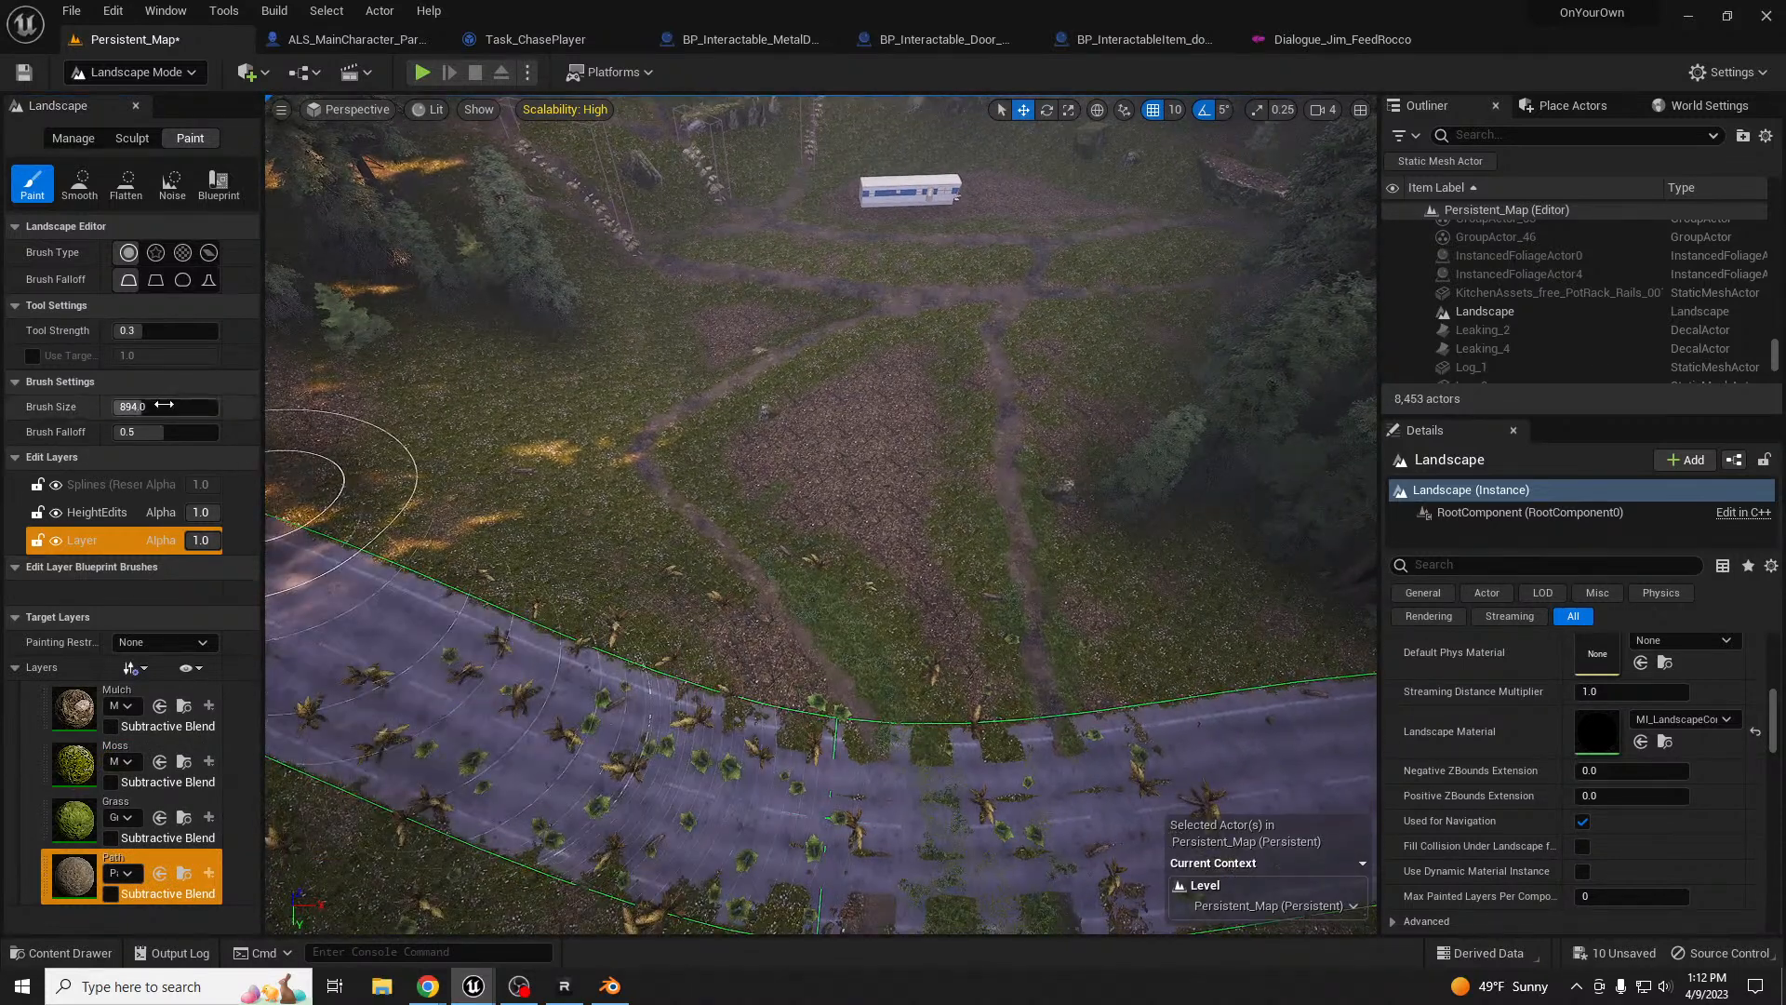
pyautogui.moveTo(153, 432); pyautogui.dragTo(131, 432)
pyautogui.moveTo(465, 670)
pyautogui.mouseDown()
pyautogui.moveTo(511, 685)
pyautogui.moveTo(399, 650)
pyautogui.moveTo(517, 724)
pyautogui.moveTo(837, 813)
pyautogui.moveTo(1232, 813)
pyautogui.moveTo(1383, 763)
pyautogui.moveTo(774, 787)
pyautogui.moveTo(474, 718)
pyautogui.moveTo(1100, 785)
pyautogui.moveTo(762, 818)
pyautogui.moveTo(573, 752)
pyautogui.mouseUp()
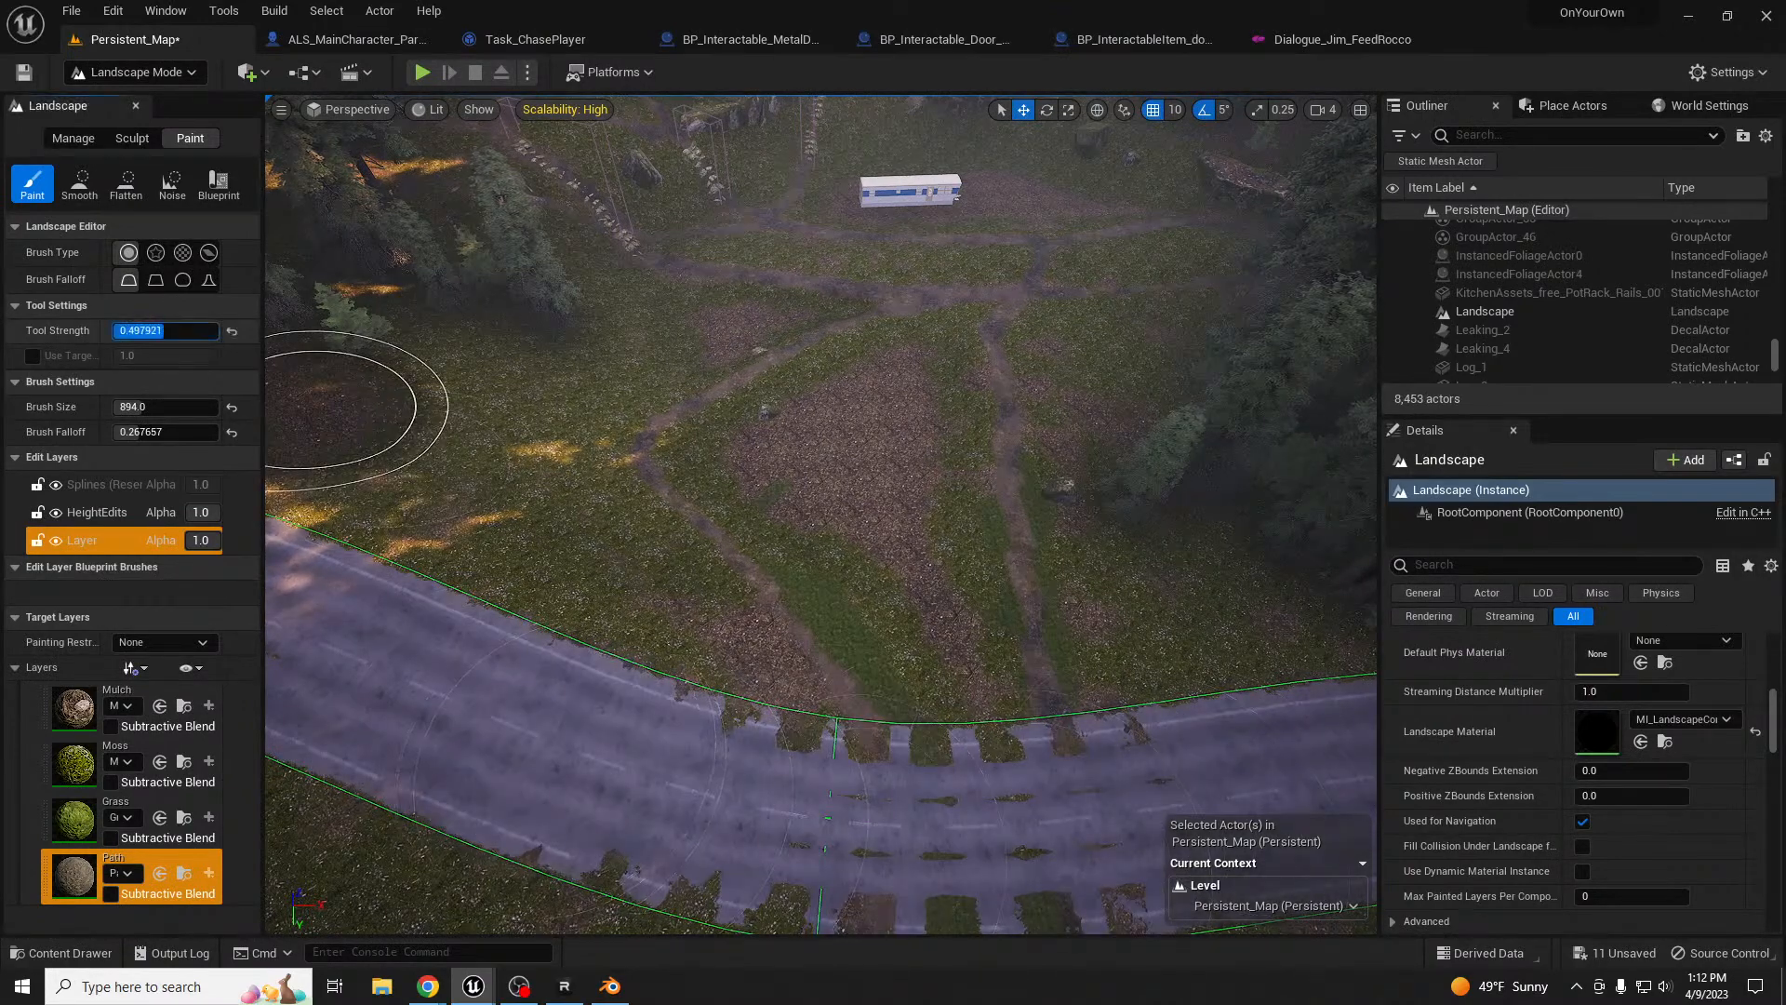
pyautogui.moveTo(164, 332); pyautogui.dragTo(170, 331)
pyautogui.moveTo(468, 677)
pyautogui.mouseDown()
pyautogui.moveTo(366, 658)
pyautogui.moveTo(854, 794)
pyautogui.moveTo(1312, 788)
pyautogui.moveTo(1415, 750)
pyautogui.moveTo(763, 763)
pyautogui.mouseUp()
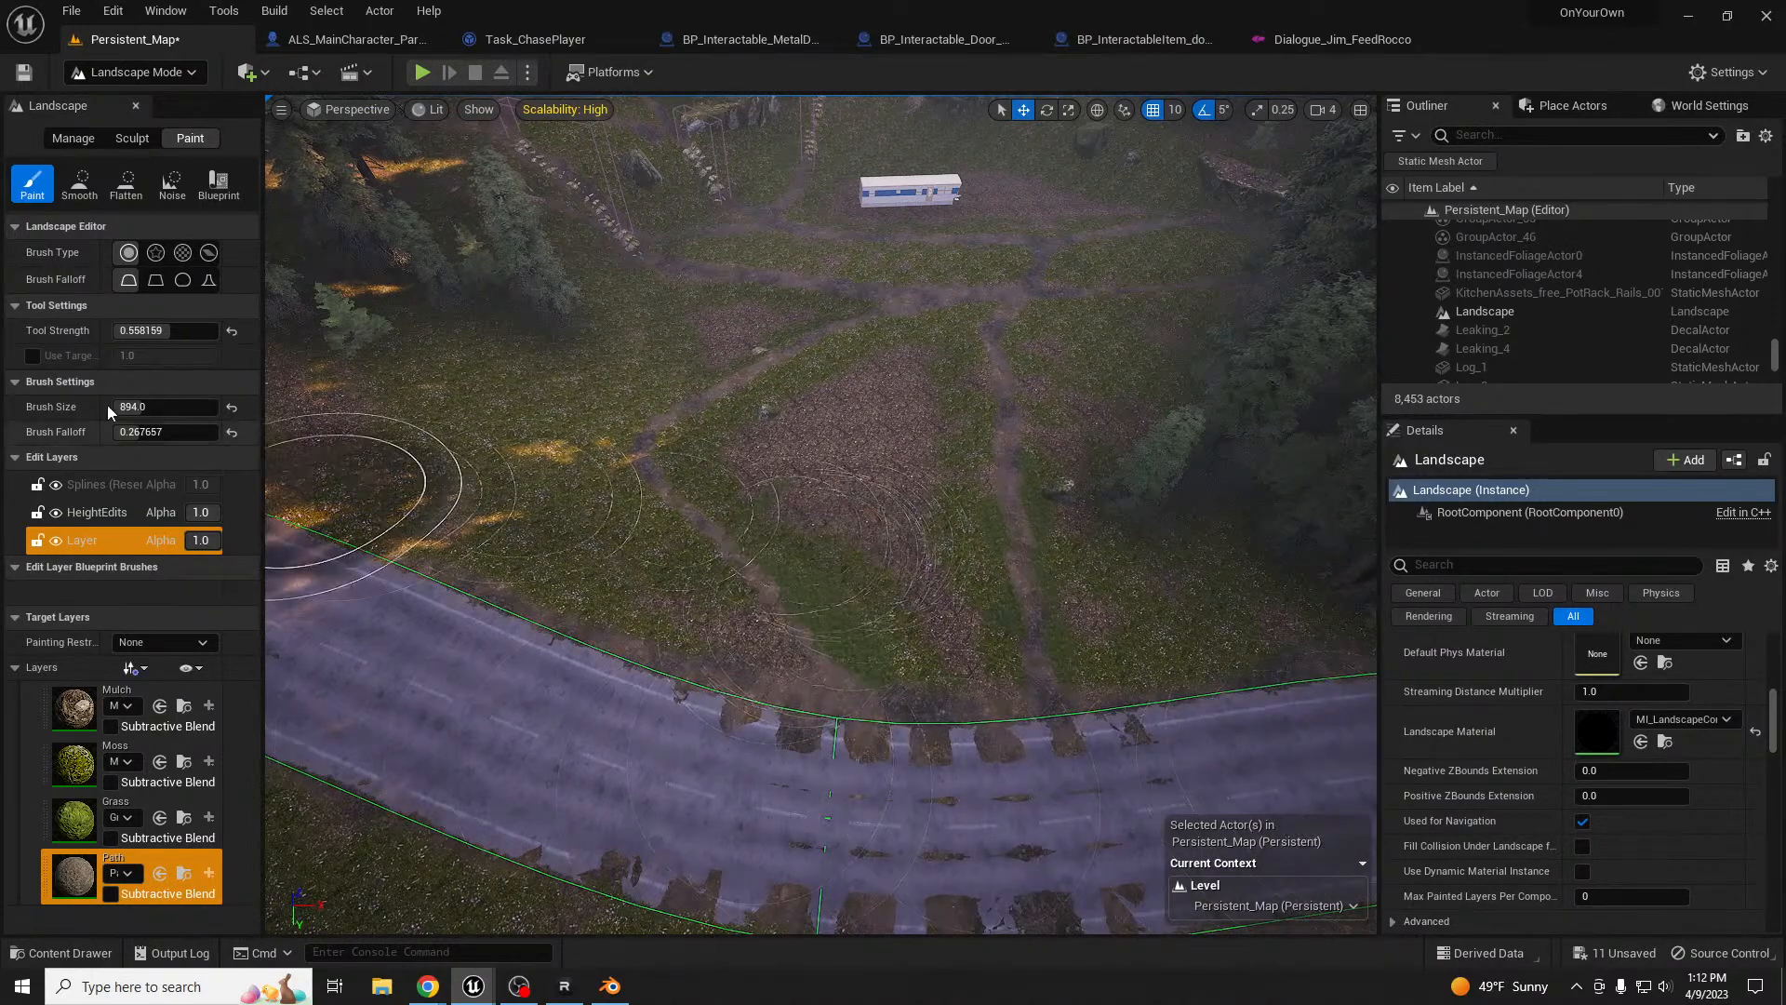
# - Reduce the brush size to 431 and paint a wide Path-layer dirt drive from the road up toward the trailer
pyautogui.press('[')
pyautogui.press('[')
pyautogui.press('[')
pyautogui.press('[')
pyautogui.press('[')
pyautogui.press('[')
pyautogui.press('[')
pyautogui.press('[')
pyautogui.press('[')
pyautogui.press('[')
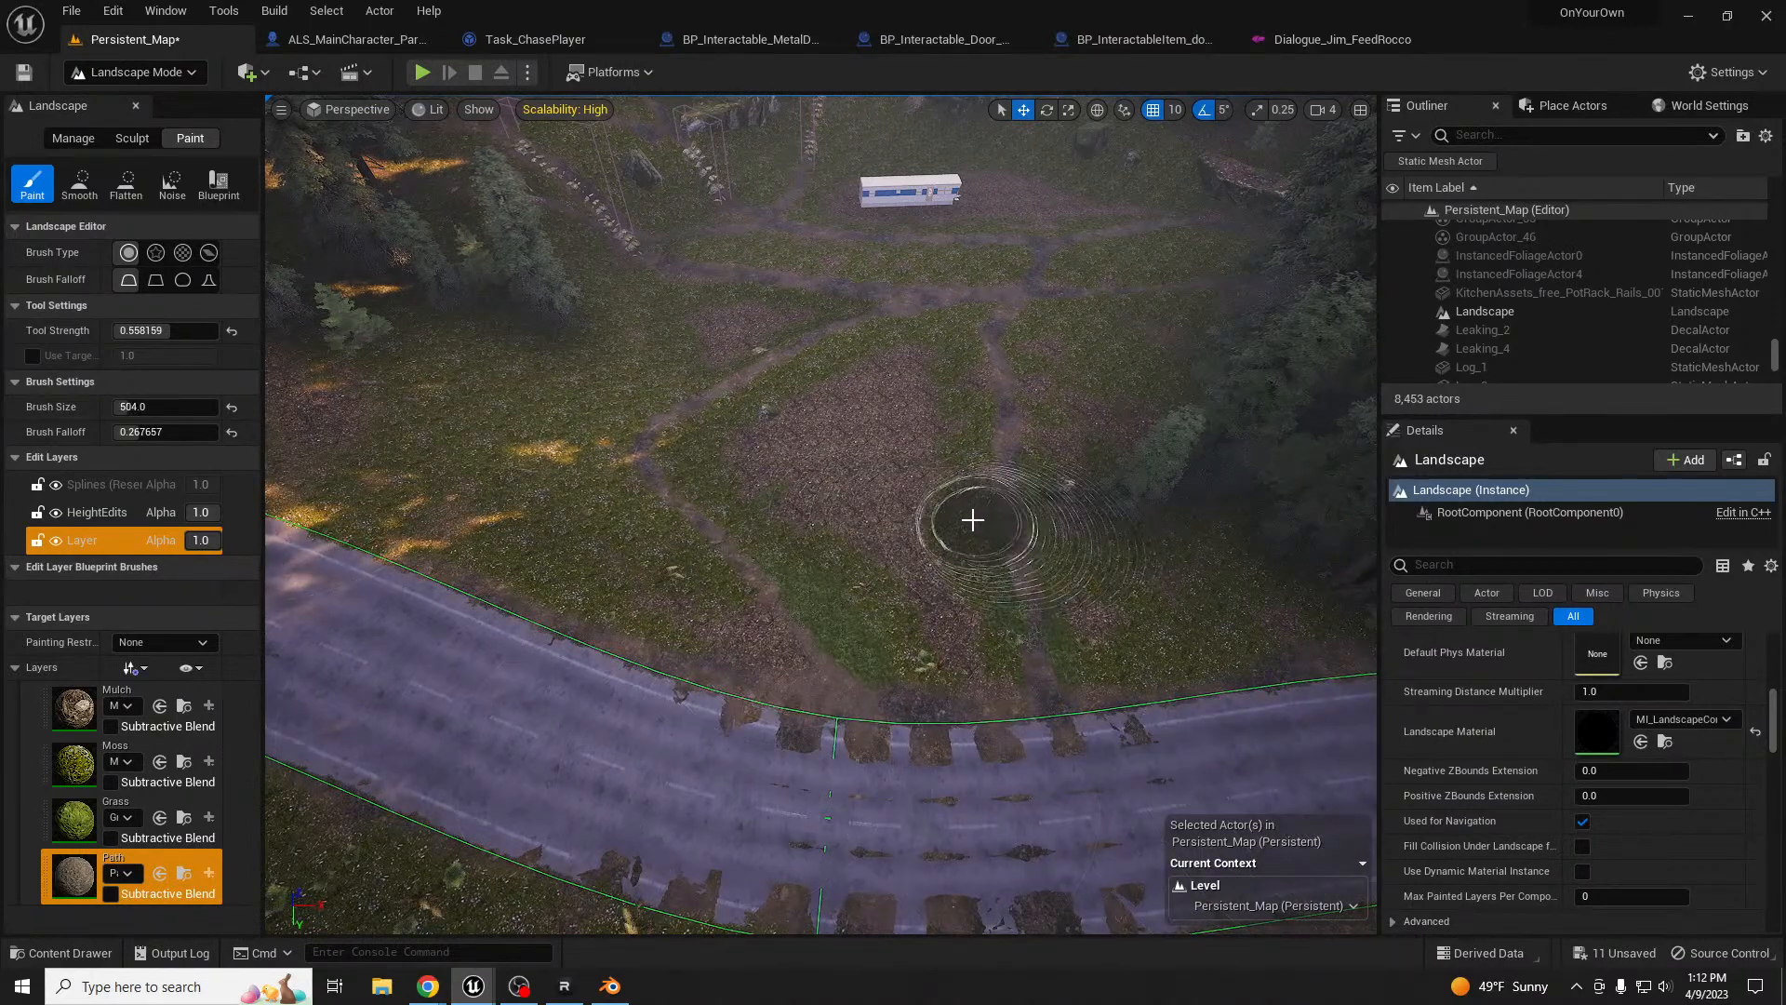
pyautogui.press('[')
pyautogui.press('[')
pyautogui.press('[')
pyautogui.press('[')
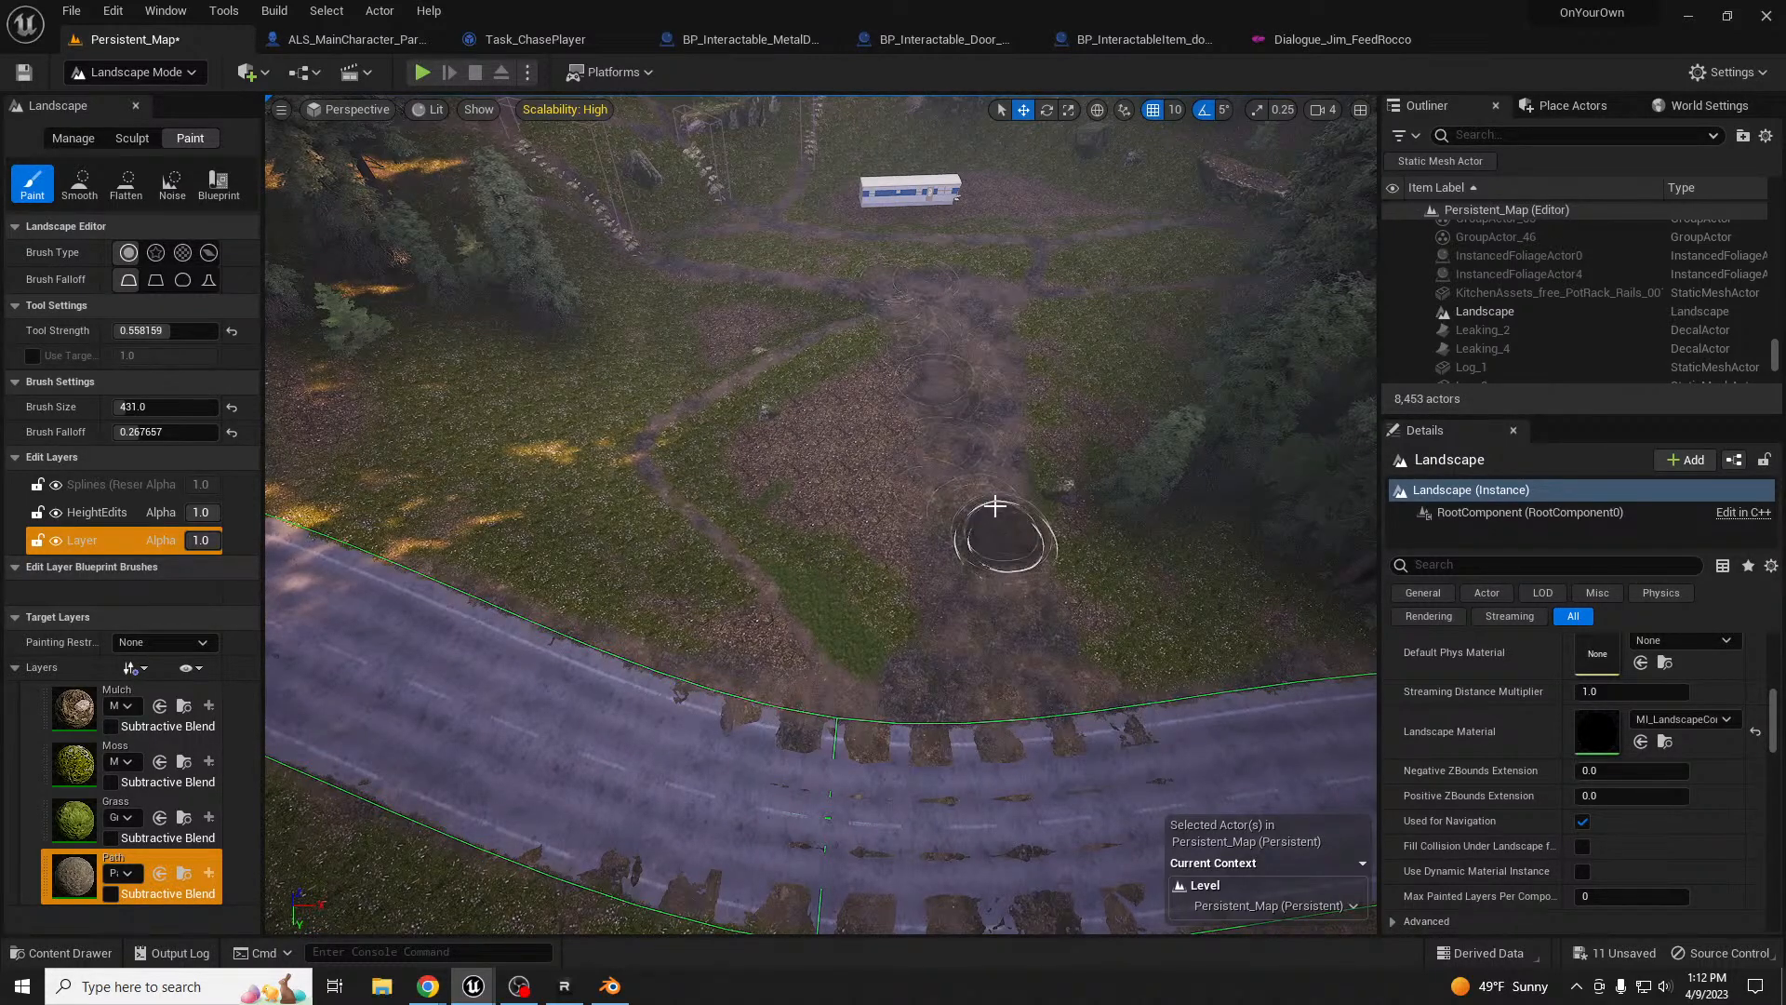
# - Activate the landscape Splines tool, try adding a control point to the road's spline, and undo it
pyautogui.click(72, 138)
pyautogui.click(124, 227)
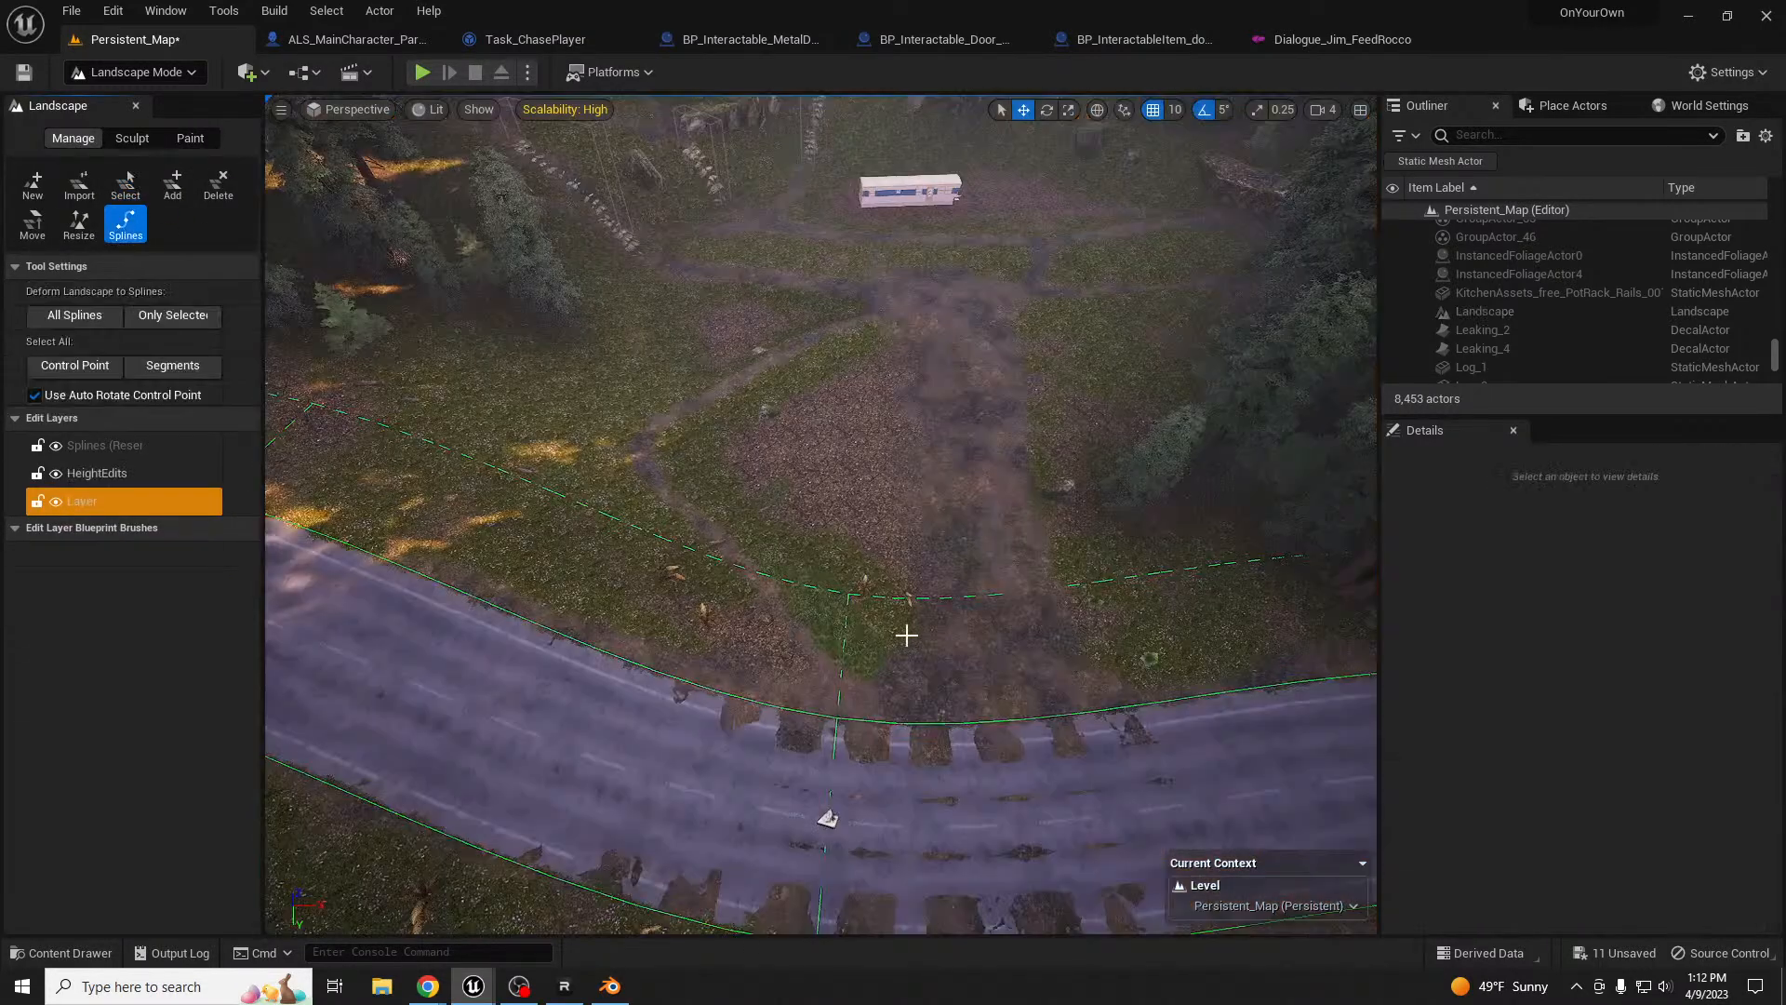
pyautogui.keyDown('ctrl'); pyautogui.click(962, 727); pyautogui.keyUp('ctrl')
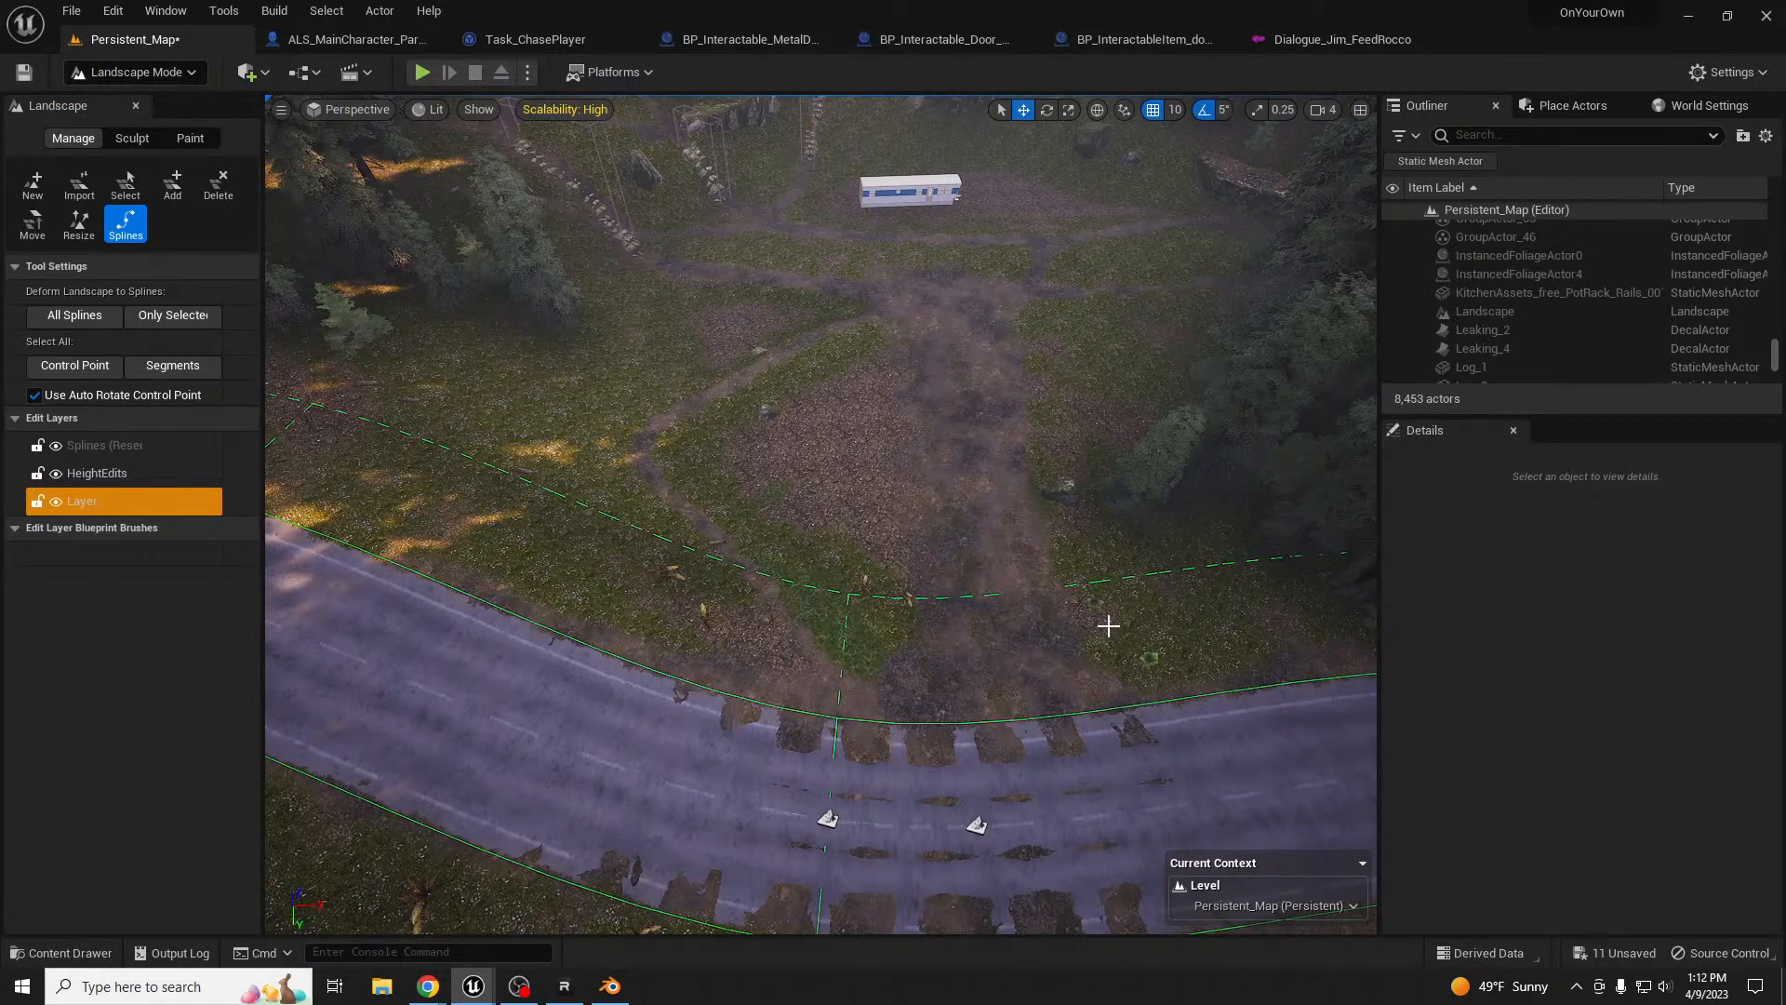
pyautogui.hotkey('ctrl', 'z')
pyautogui.moveTo(1030, 622)
pyautogui.mouseDown(button='right')
pyautogui.moveTo(1005, 624)
pyautogui.moveTo(1055, 630)
pyautogui.mouseUp(button='right')
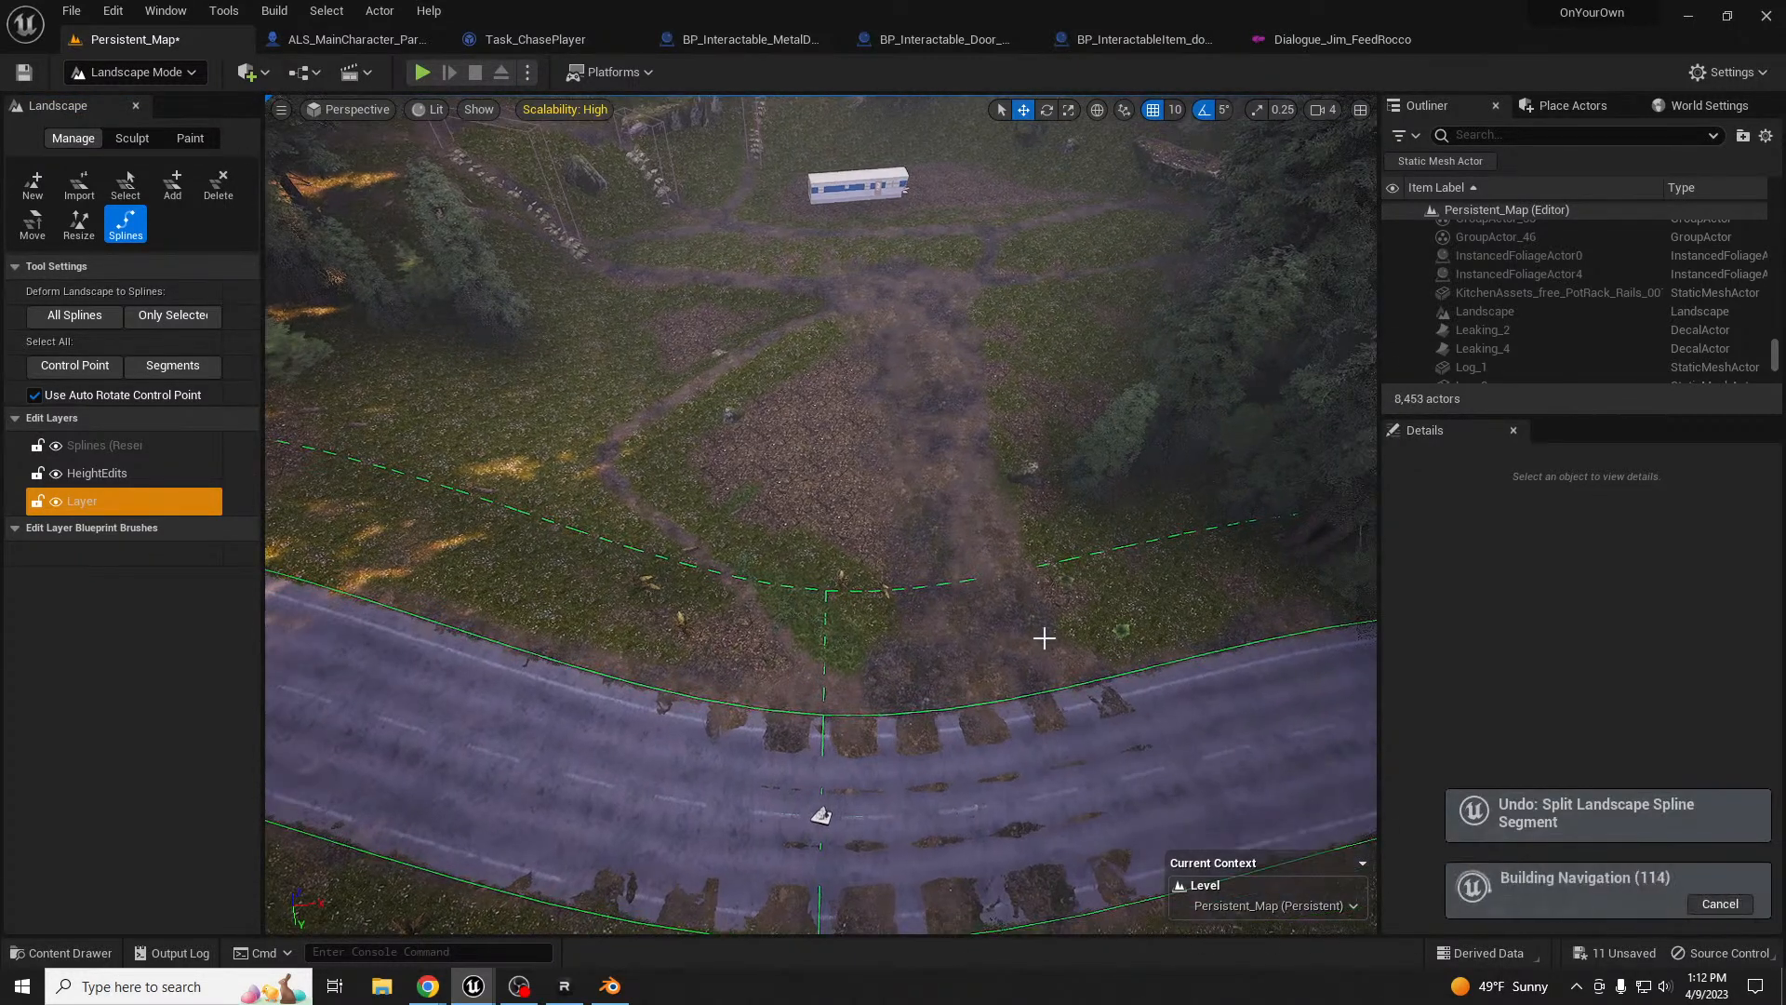
# - Lay out a landscape spline of connected control points from beside the trailer down the dirt drive to the road
pyautogui.click(909, 199)
pyautogui.keyDown('ctrl'); pyautogui.click(941, 396); pyautogui.keyUp('ctrl')
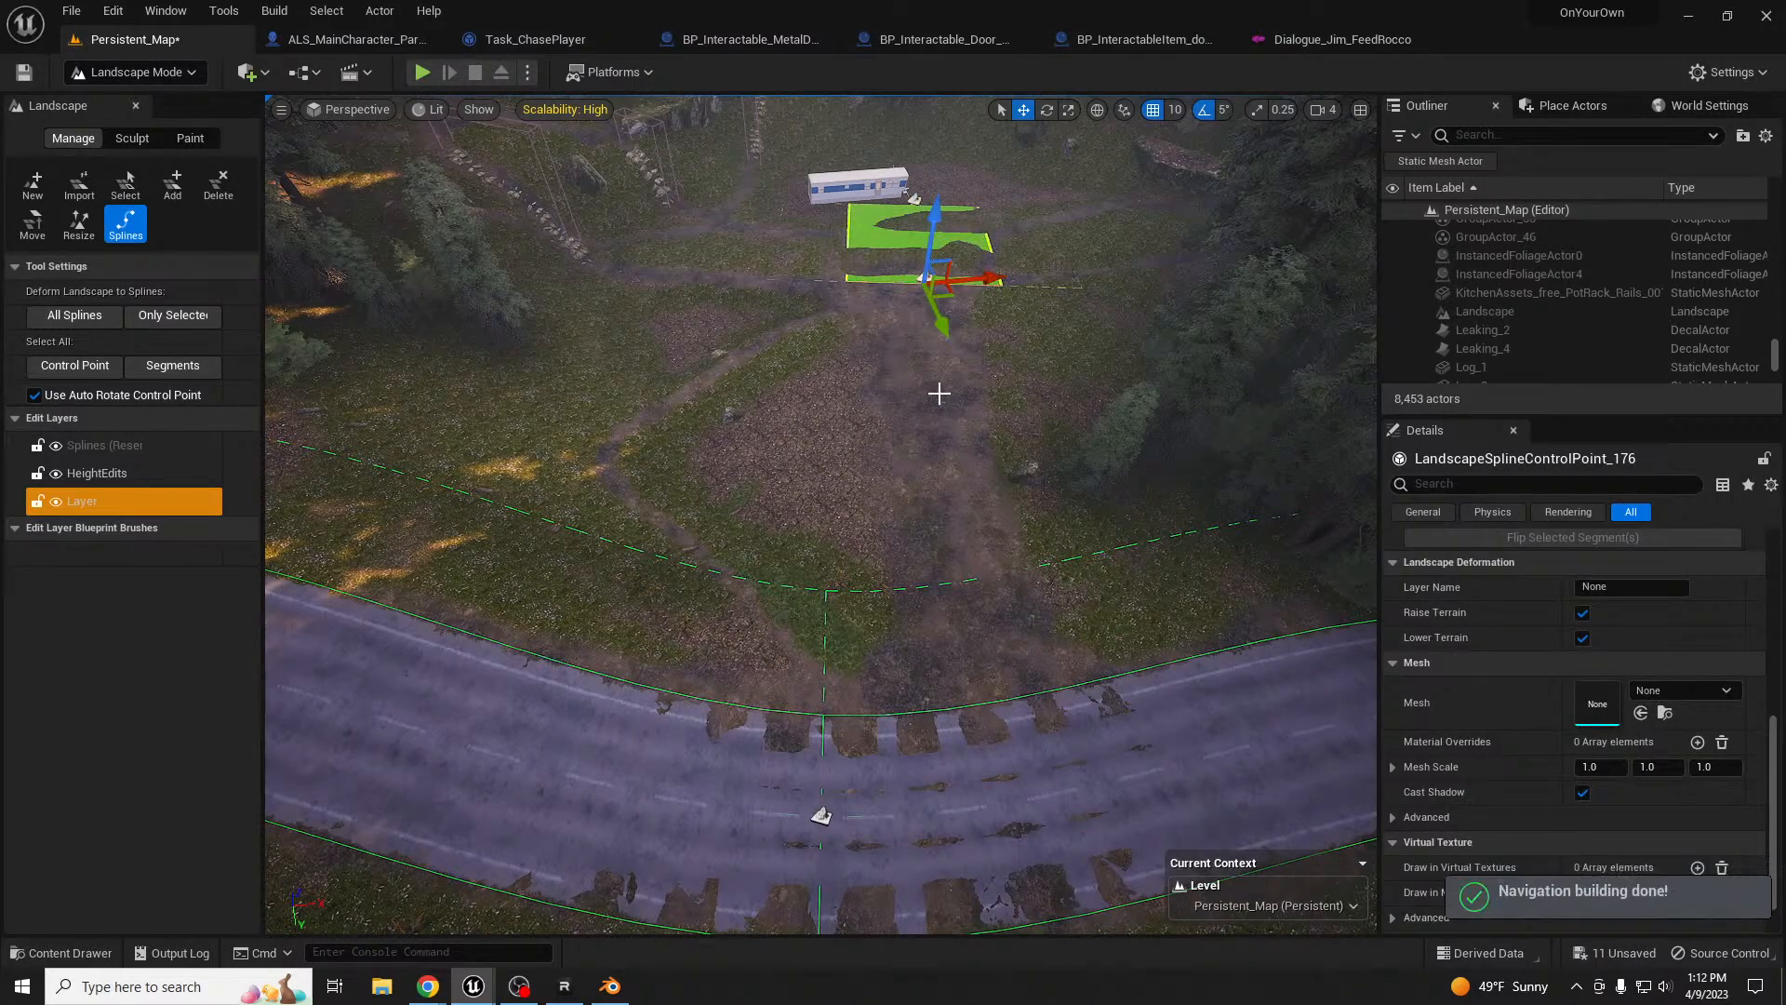
pyautogui.keyDown('ctrl'); pyautogui.click(977, 487); pyautogui.keyUp('ctrl')
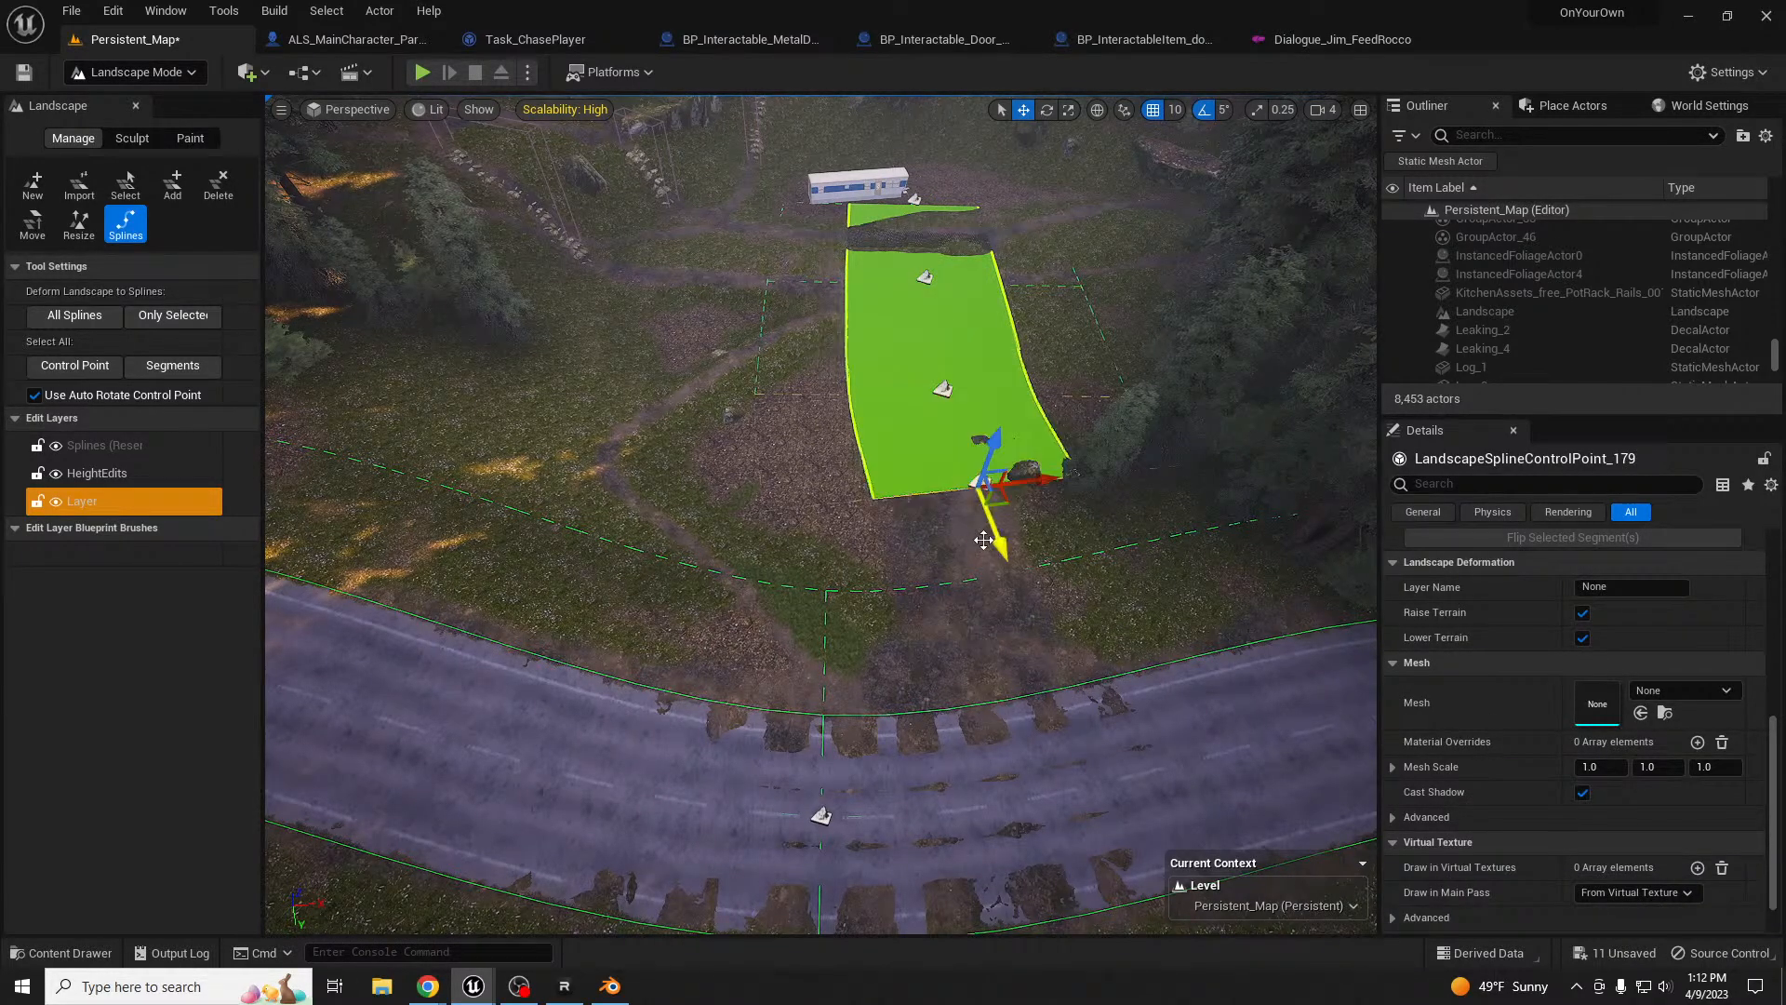
pyautogui.keyDown('ctrl'); pyautogui.click(1021, 633); pyautogui.keyUp('ctrl')
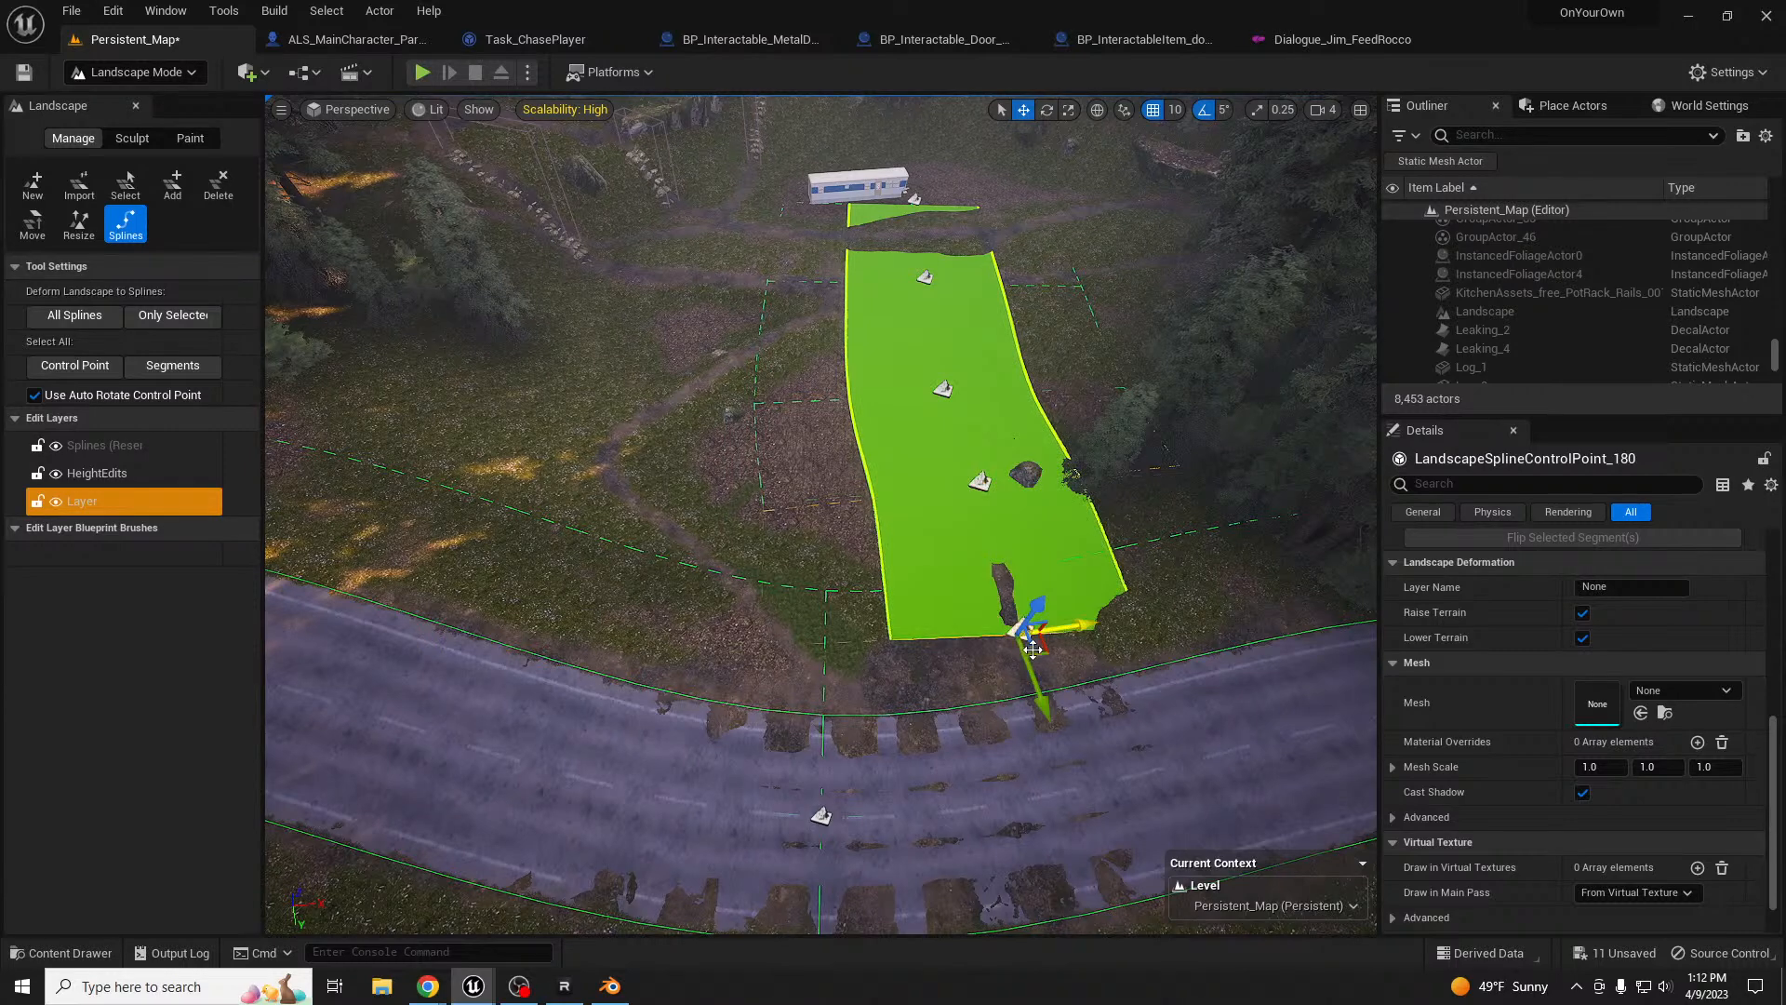
pyautogui.keyDown('ctrl'); pyautogui.click(1023, 698); pyautogui.keyUp('ctrl')
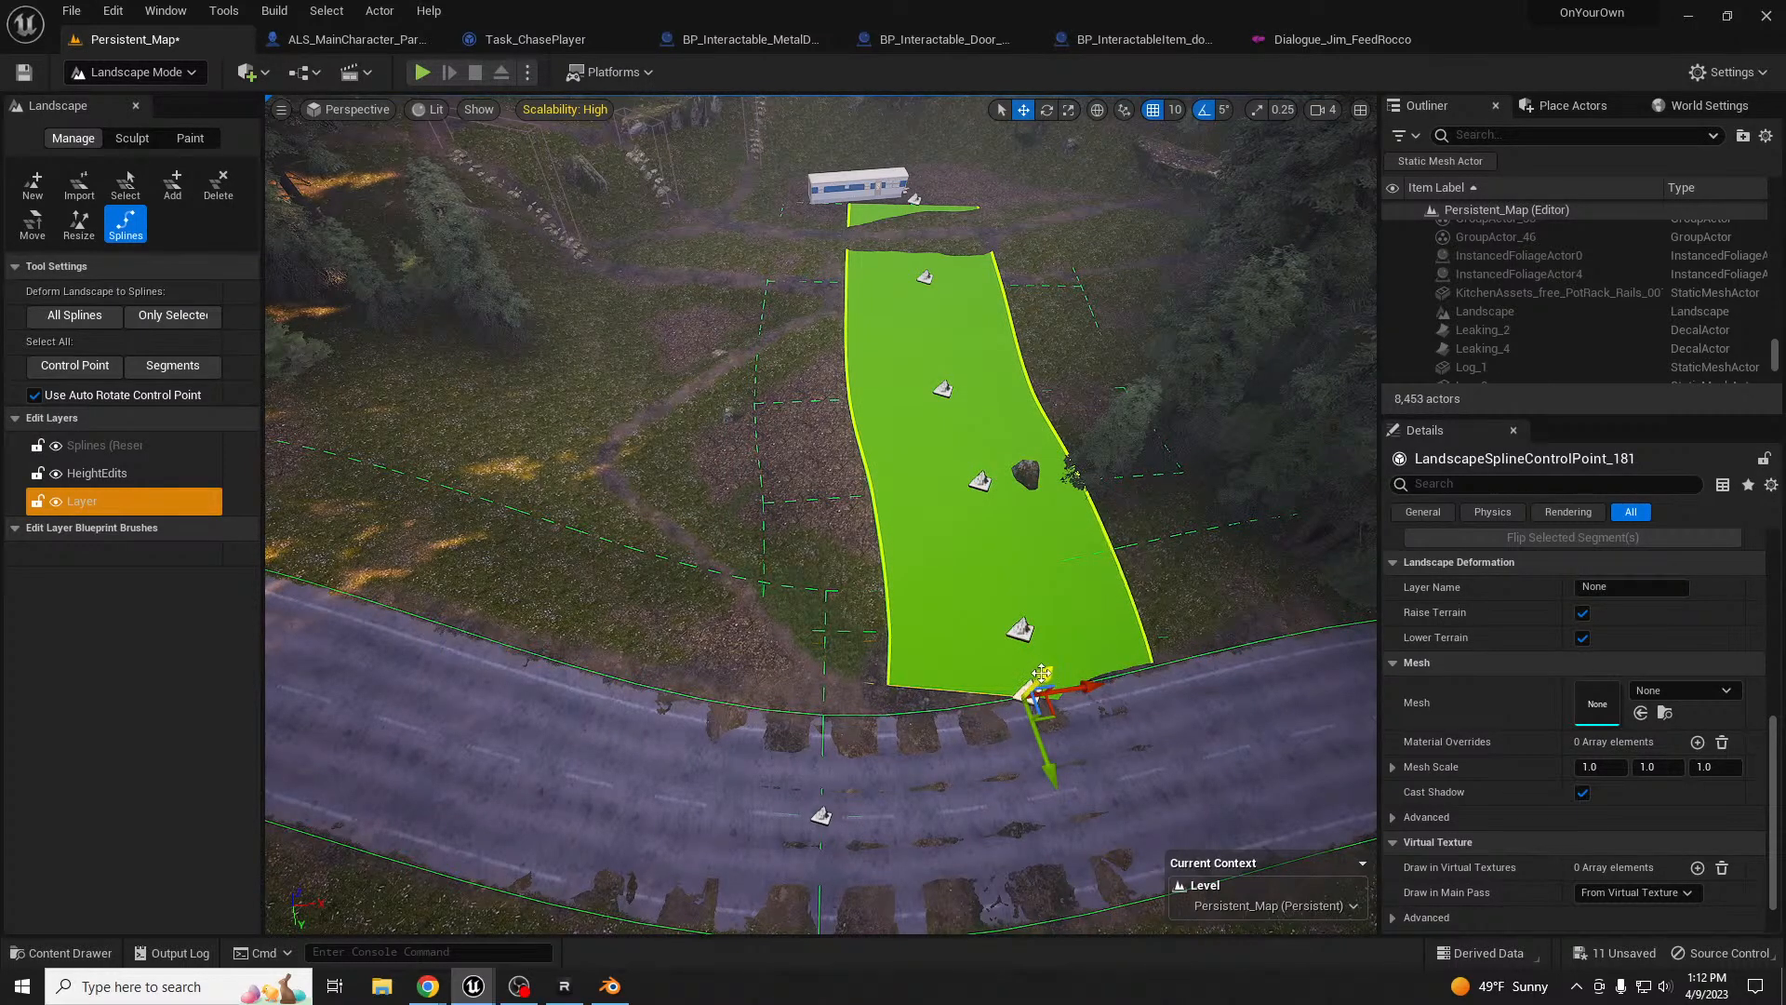
# - Delete the spline's end control point, then move and rotate the last remaining one to meet the road's edge
pyautogui.press('Delete')
pyautogui.click(1023, 634)
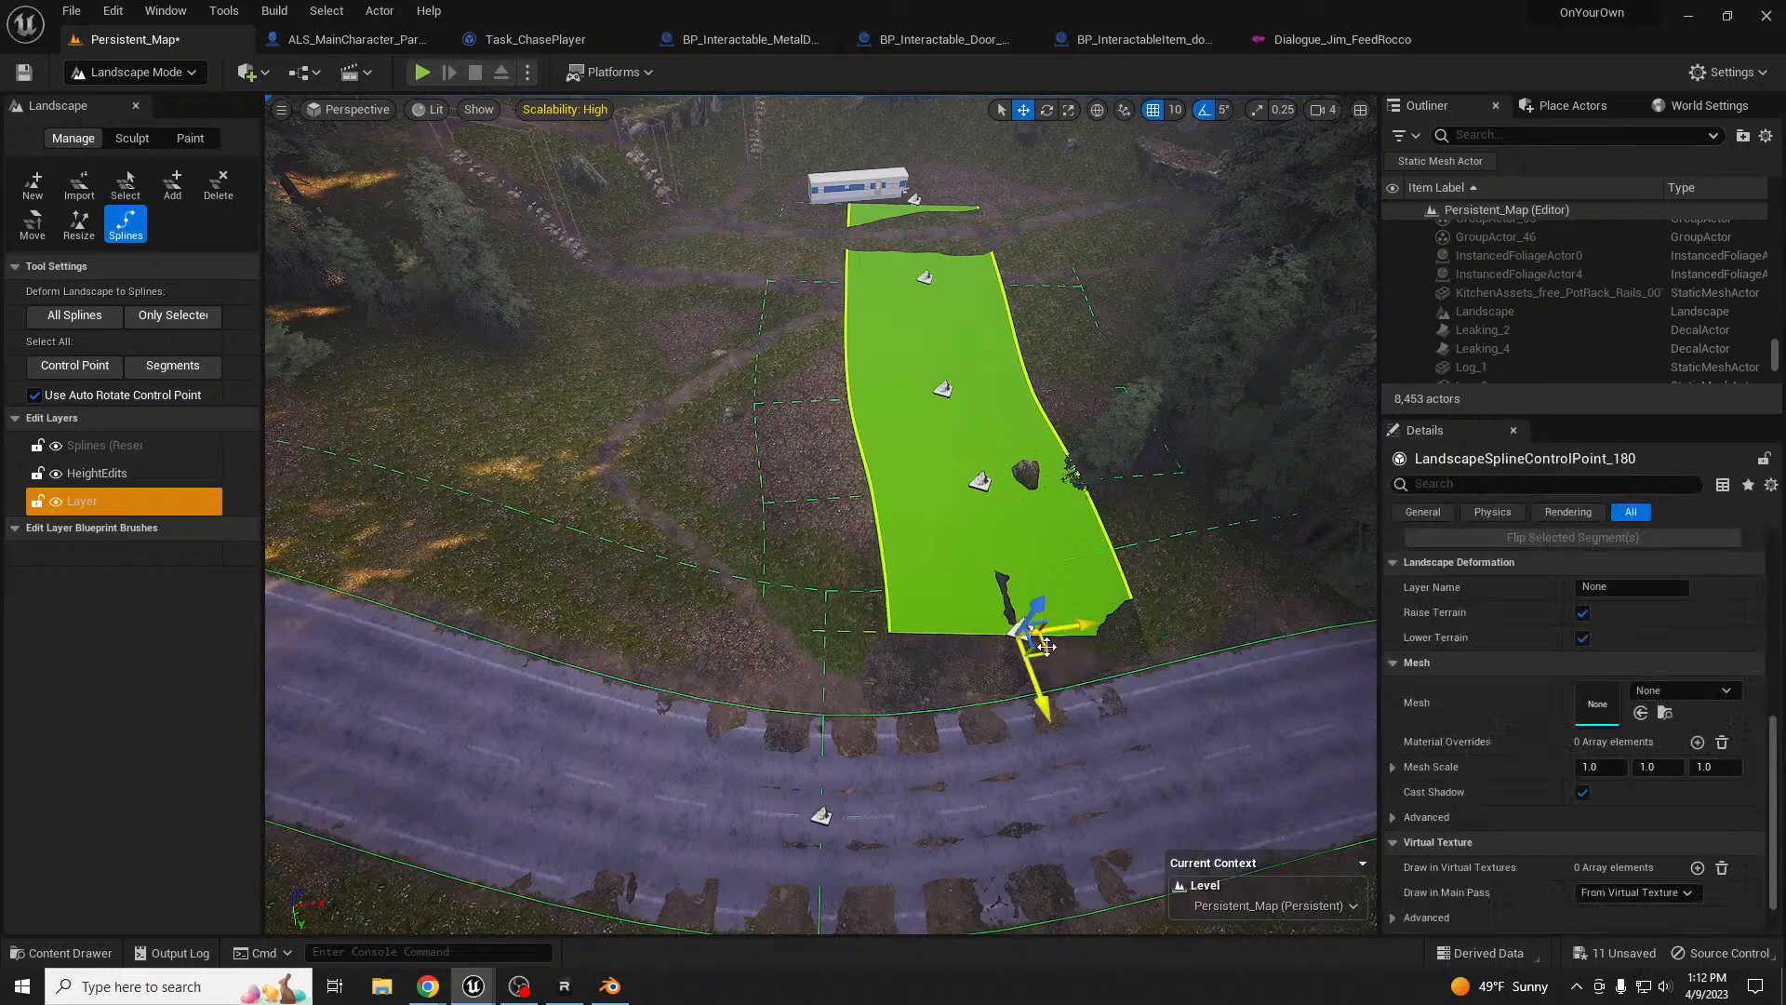
pyautogui.moveTo(1040, 679); pyautogui.dragTo(1398, 676)
pyautogui.press('e')
# - Select all connected control points of the new spline and set their half-width to 500
pyautogui.scroll(10, 1690, 722)
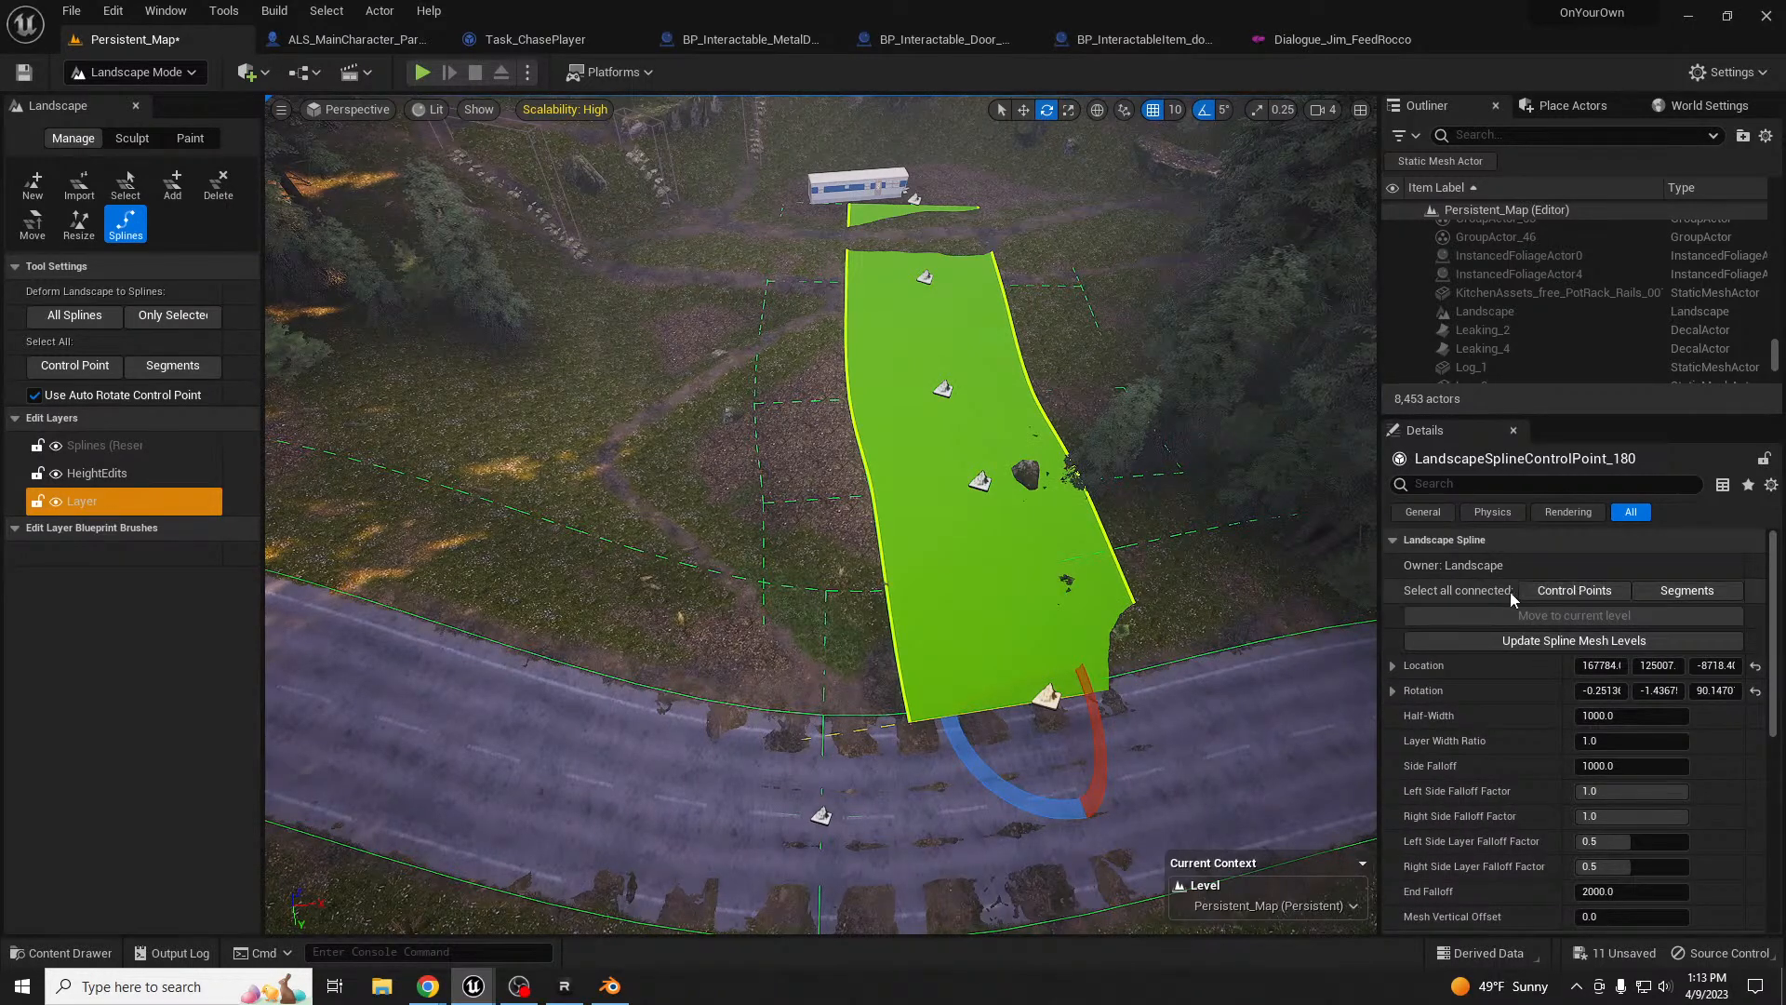
pyautogui.click(1582, 593)
pyautogui.click(1648, 716)
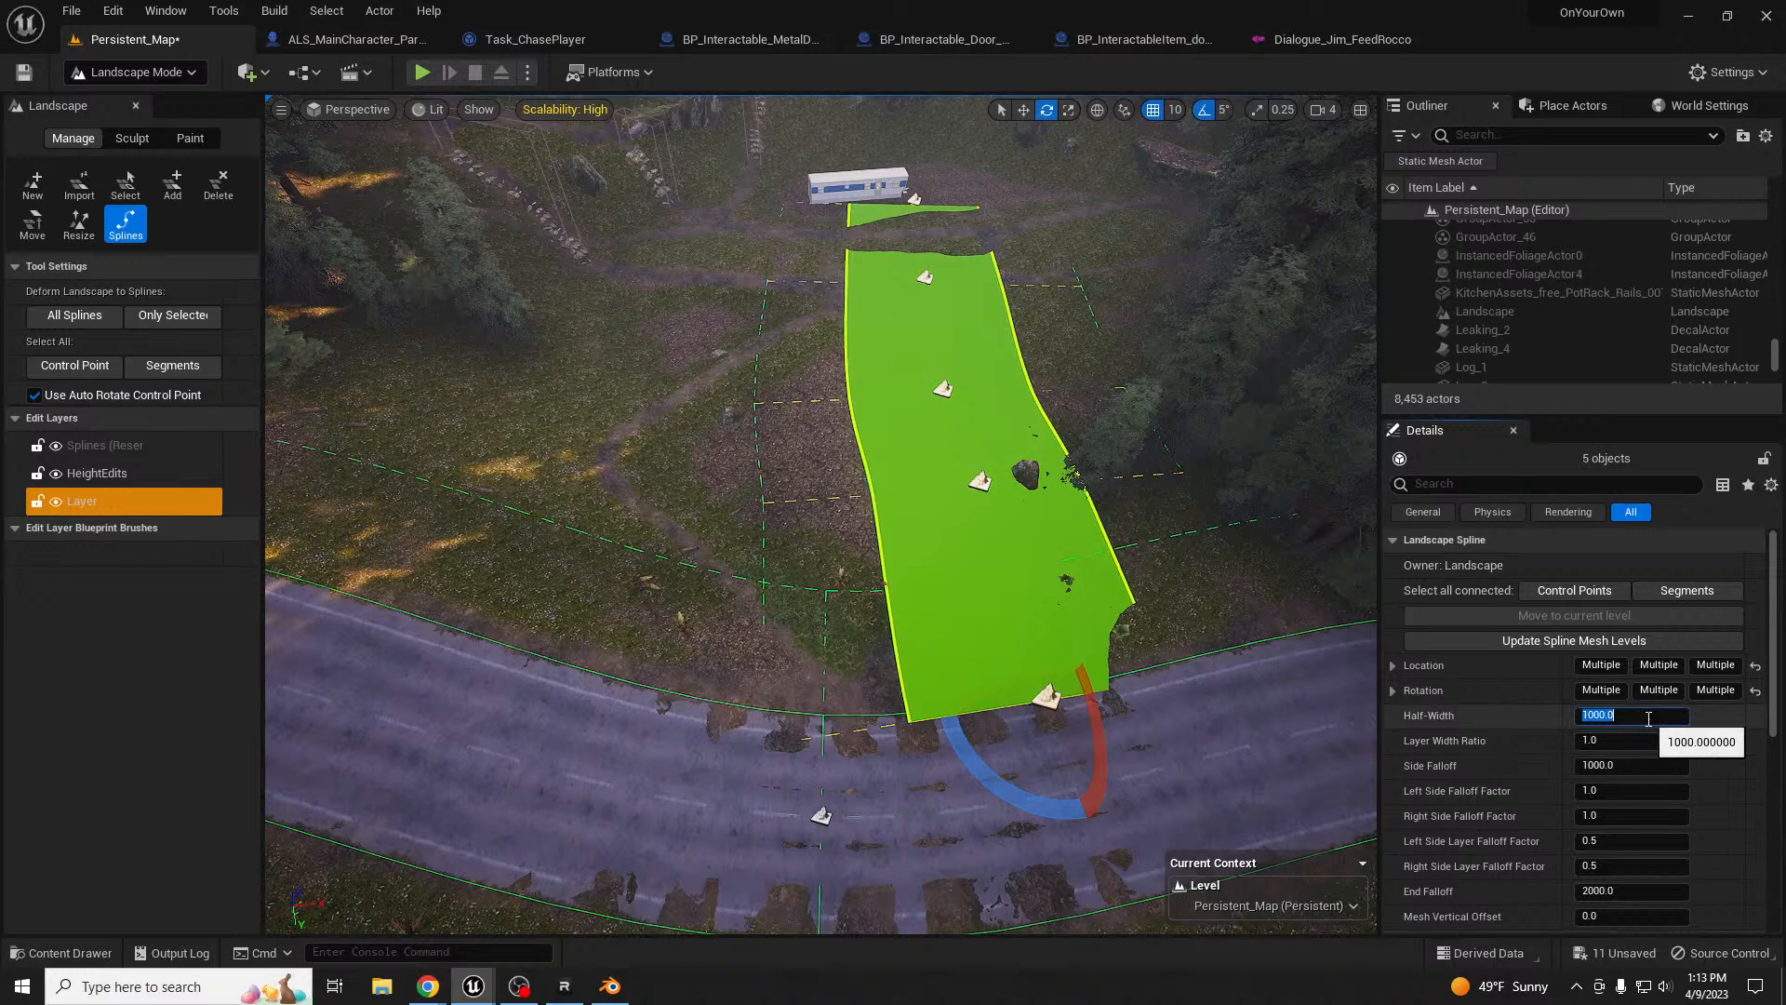
pyautogui.write('500')
pyautogui.press('Return')
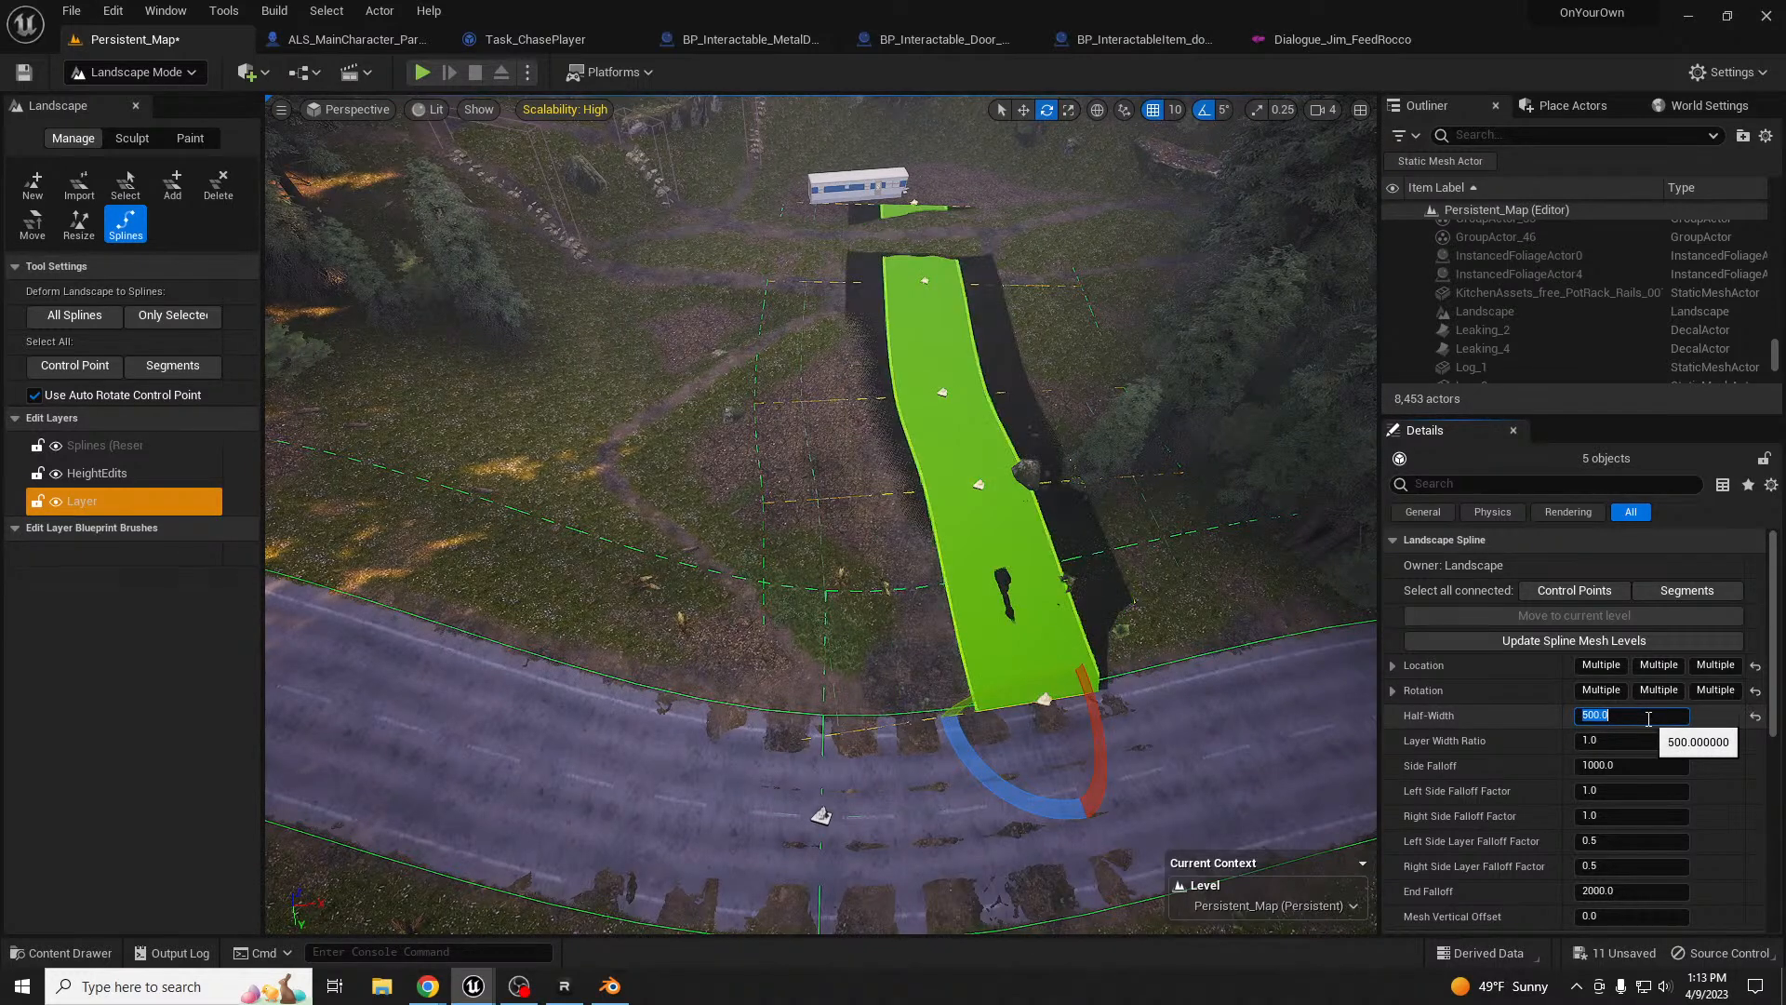
# - Try connecting the selected control points to one in the middle of the drive, and undo the added segments
pyautogui.moveTo(1093, 622); pyautogui.dragTo(1177, 577, button='right')
pyautogui.press('w')
pyautogui.press('s')
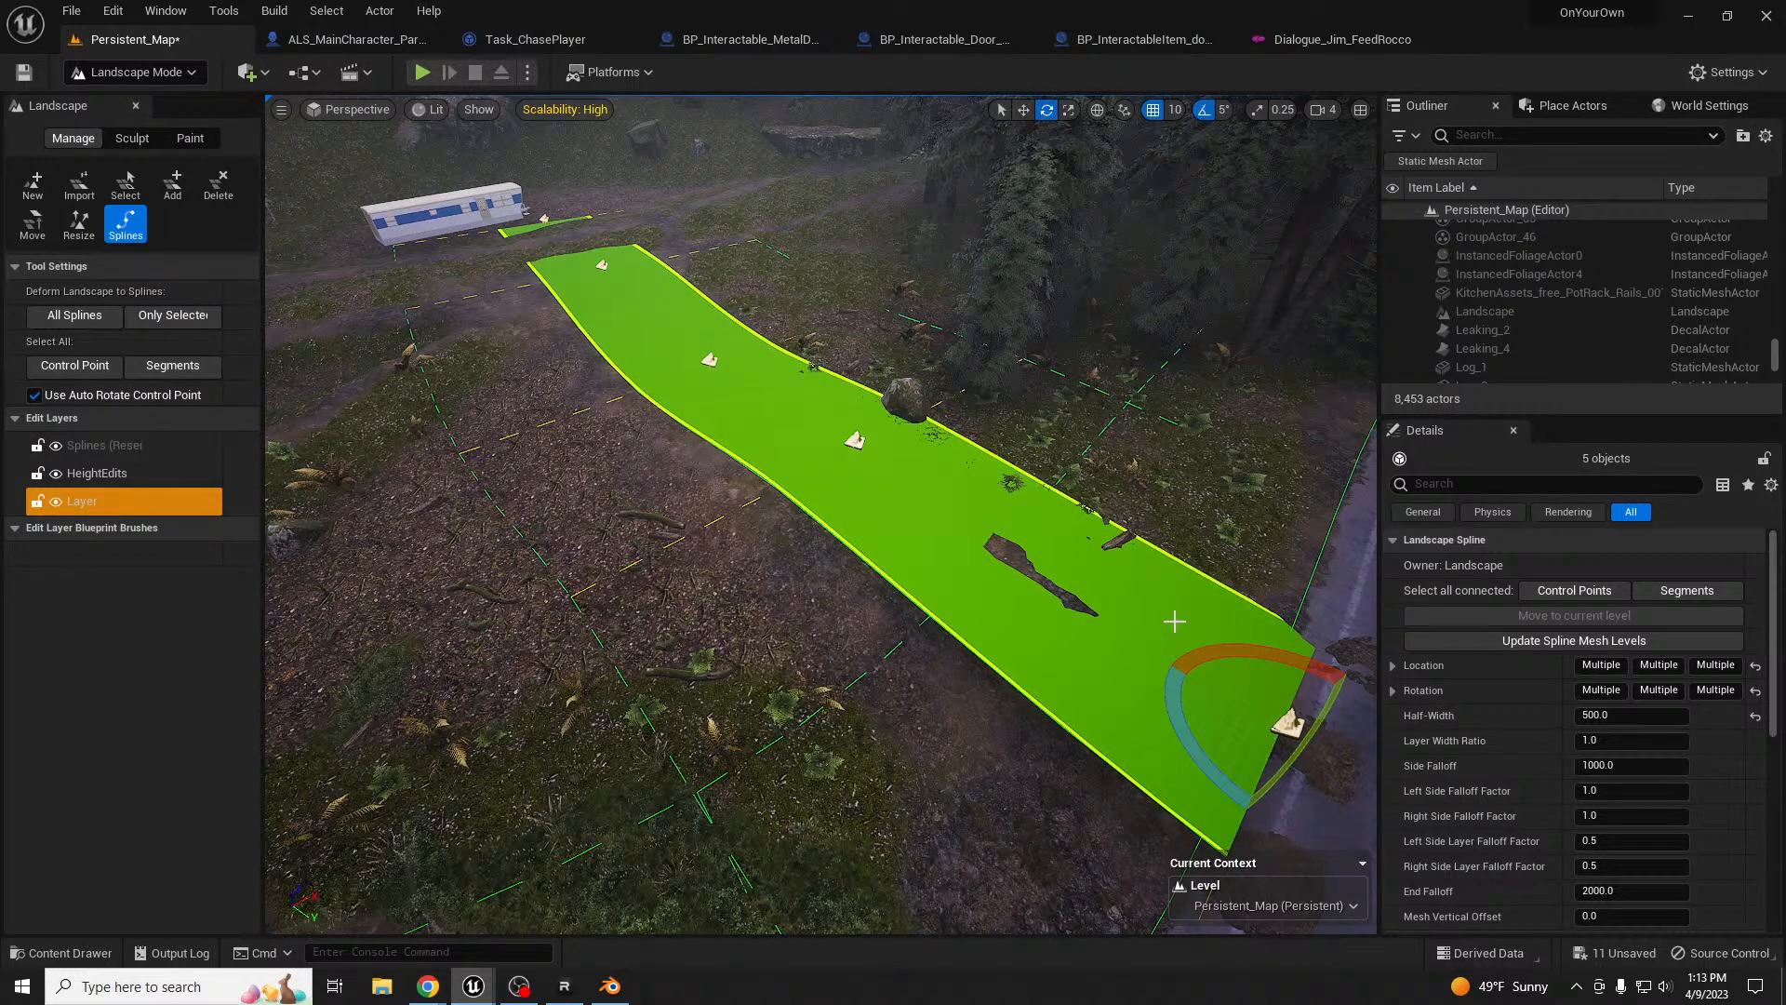
pyautogui.moveTo(1155, 502); pyautogui.dragTo(1074, 493, button='right')
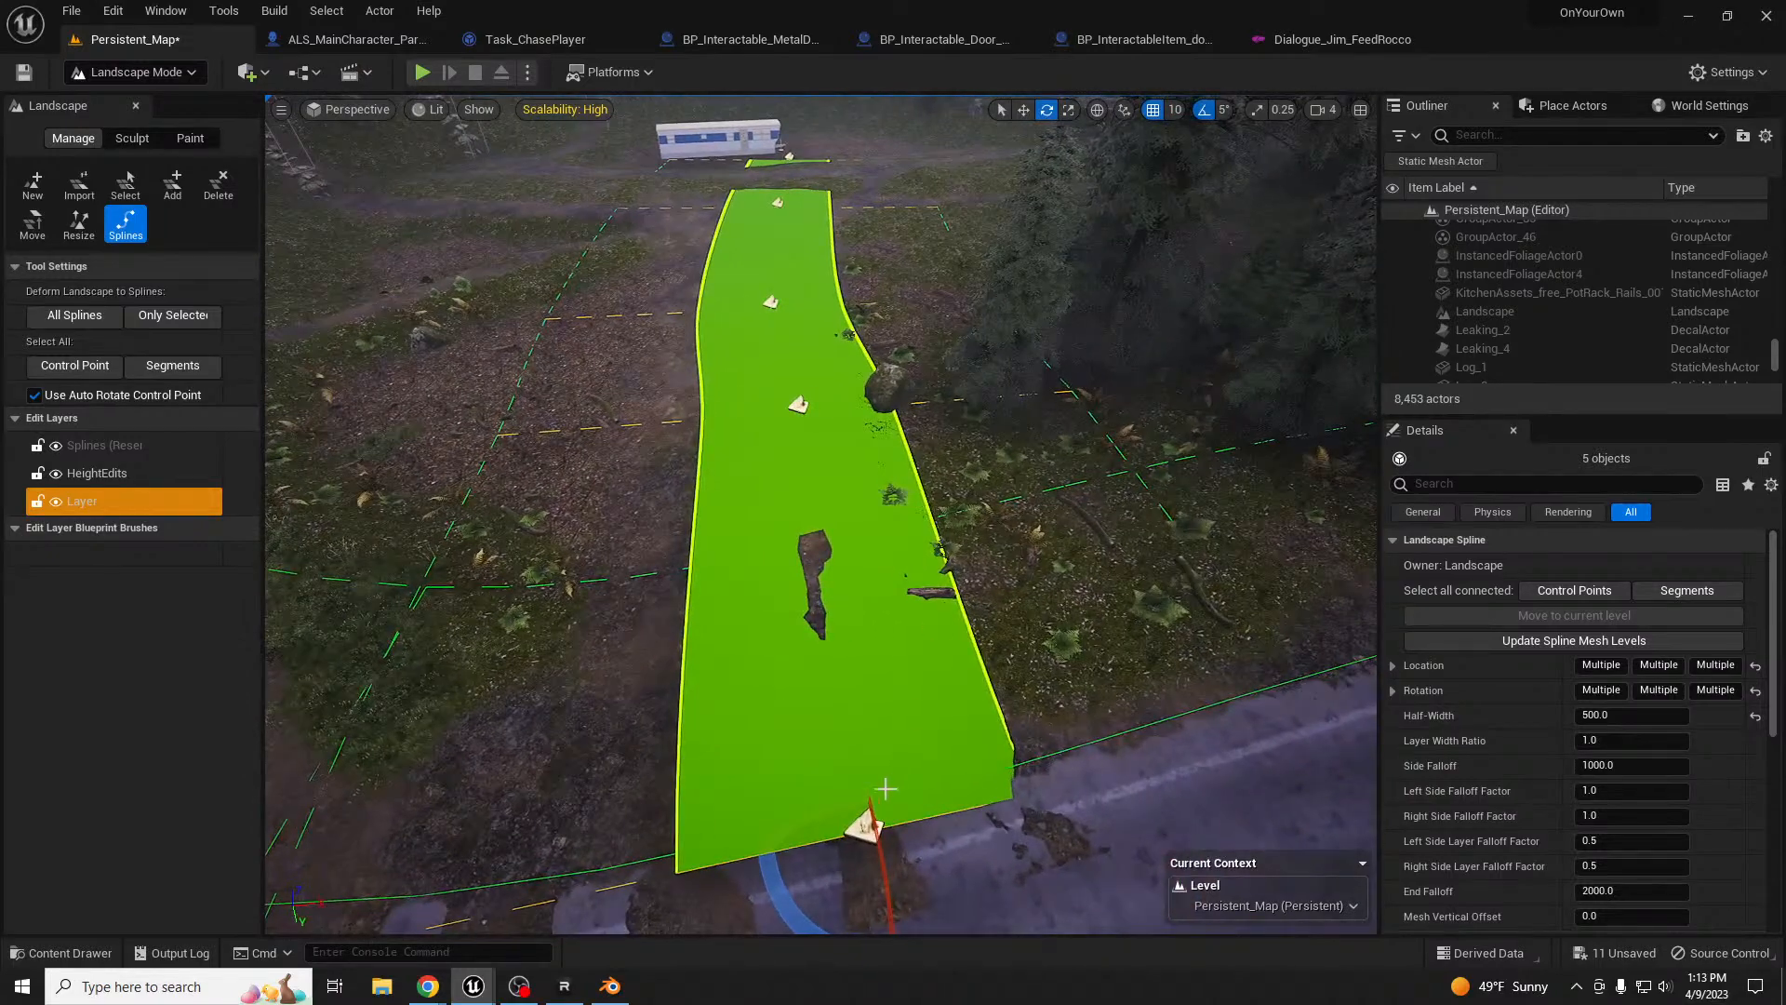
pyautogui.keyDown('ctrl'); pyautogui.click(791, 405); pyautogui.keyUp('ctrl')
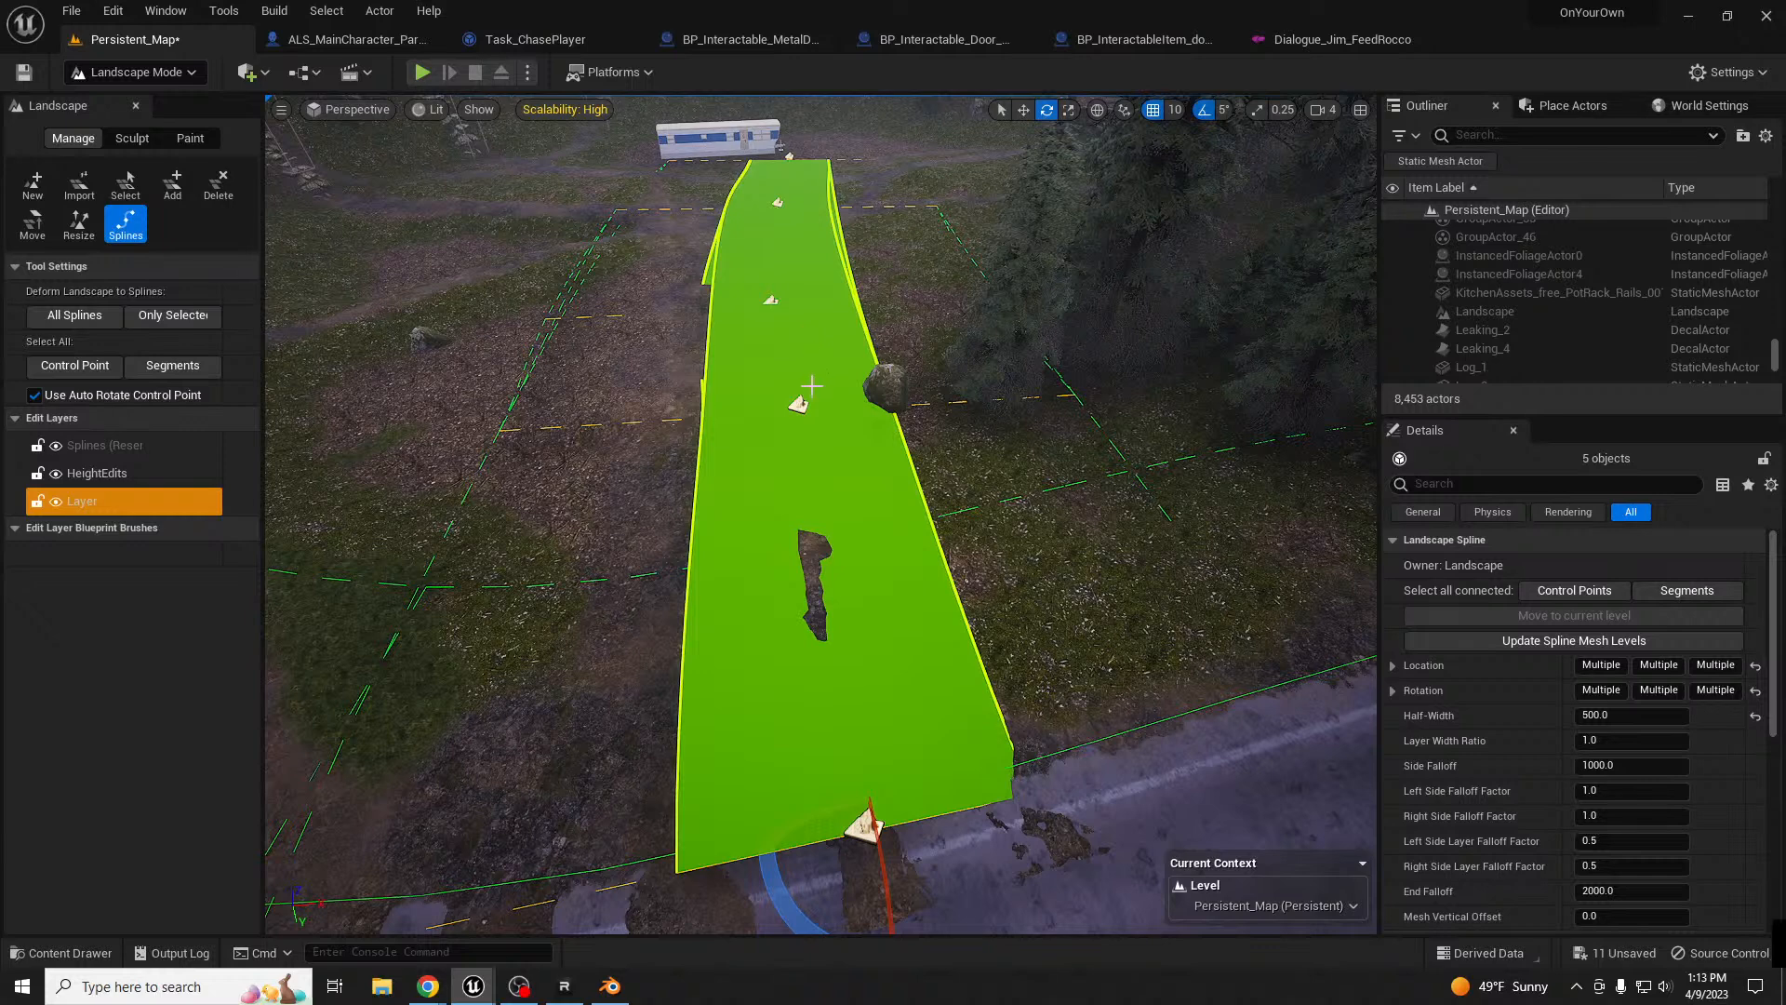
pyautogui.hotkey('ctrl', 'z')
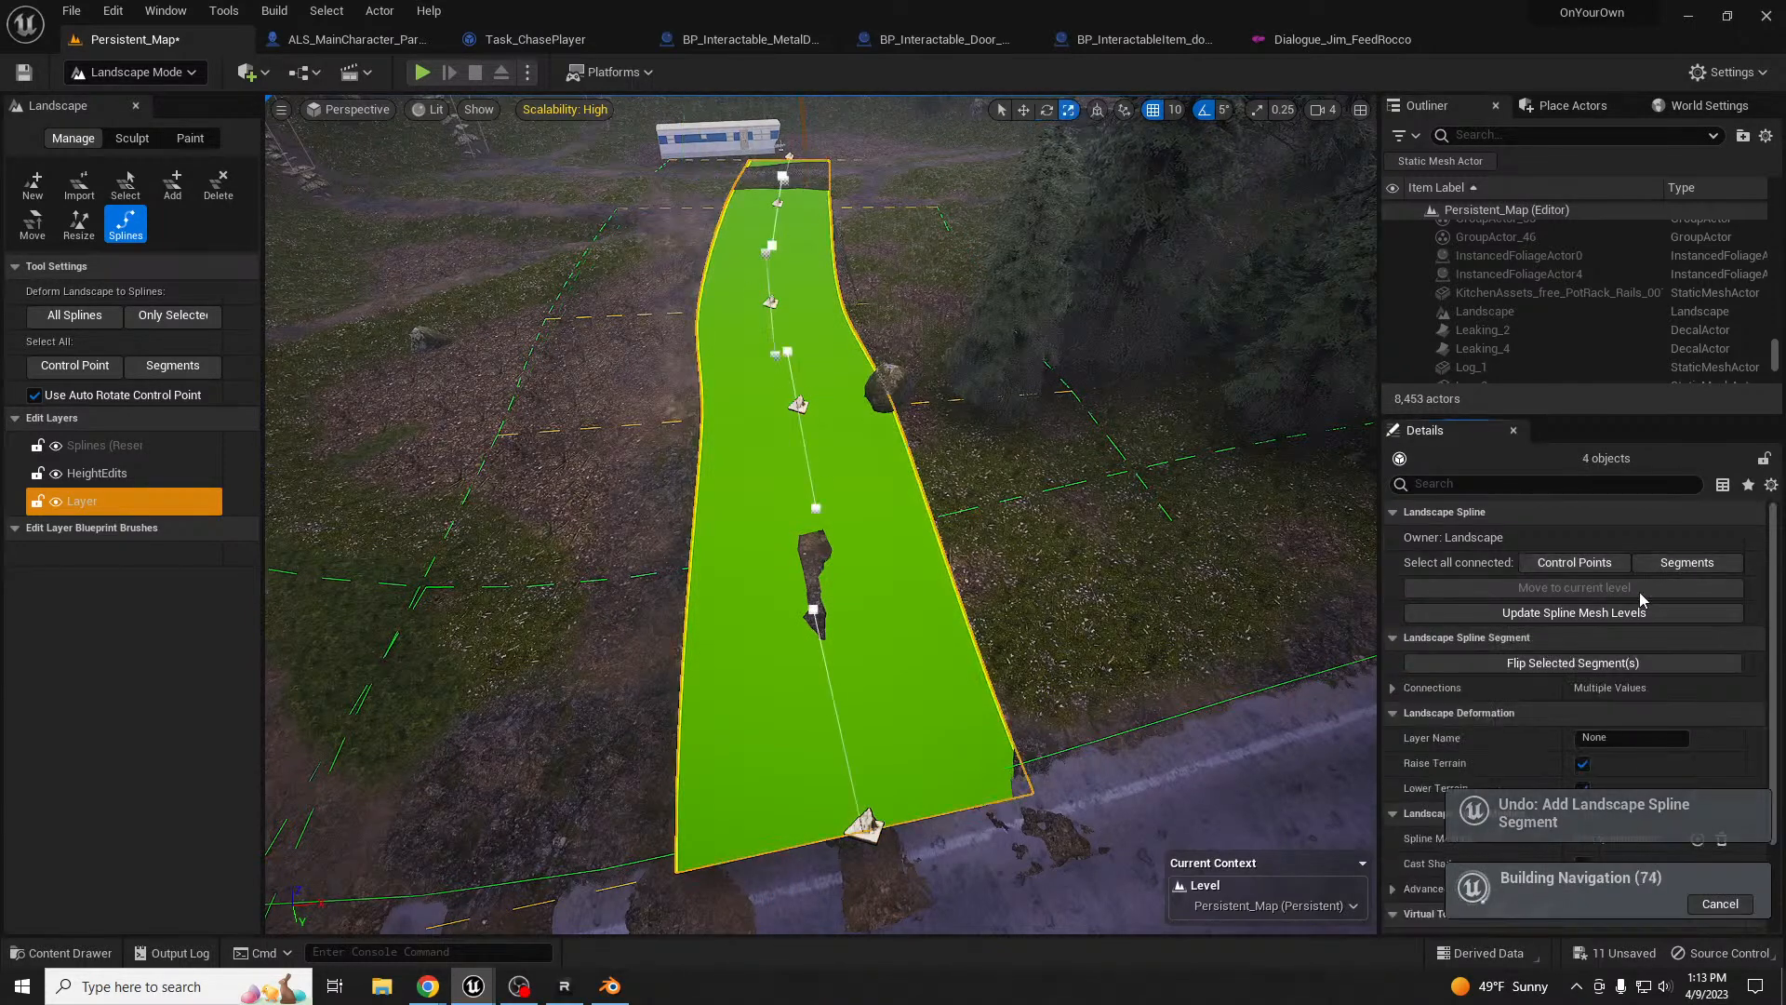
# - Select all connected control points of the new drive spline and shift the whole spline sideways away from the trees
pyautogui.click(1558, 563)
pyautogui.press('f')
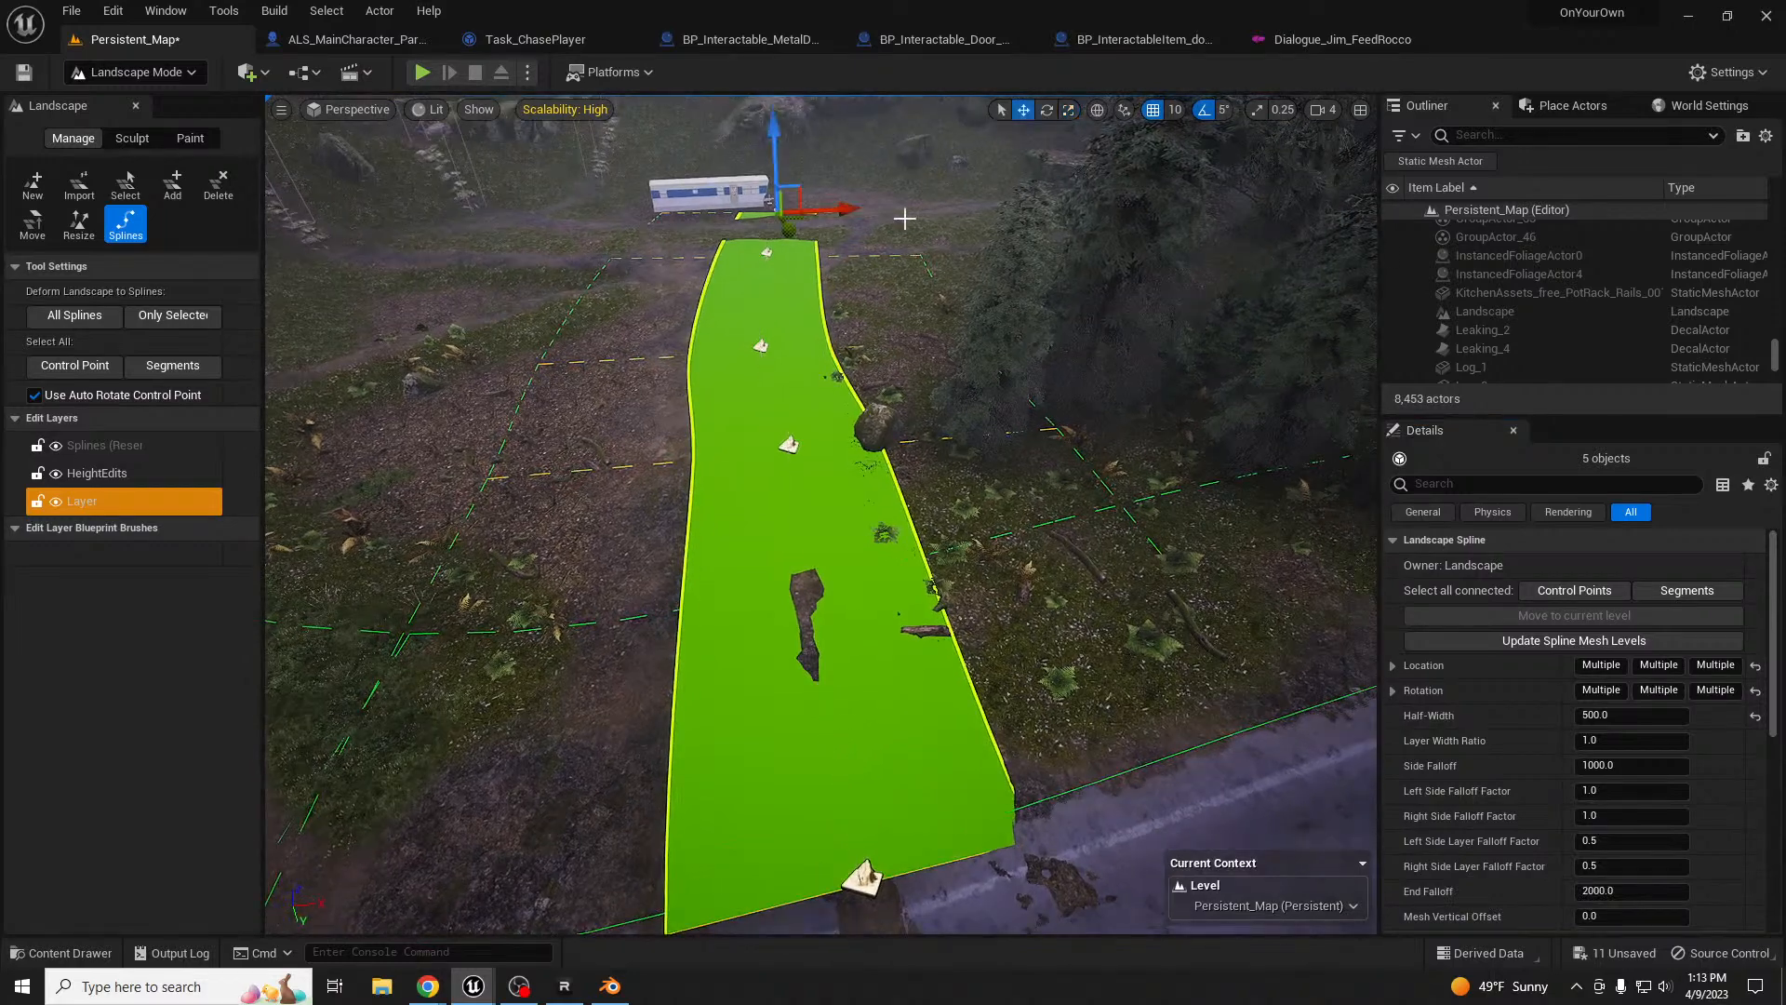
pyautogui.moveTo(849, 204); pyautogui.dragTo(799, 211)
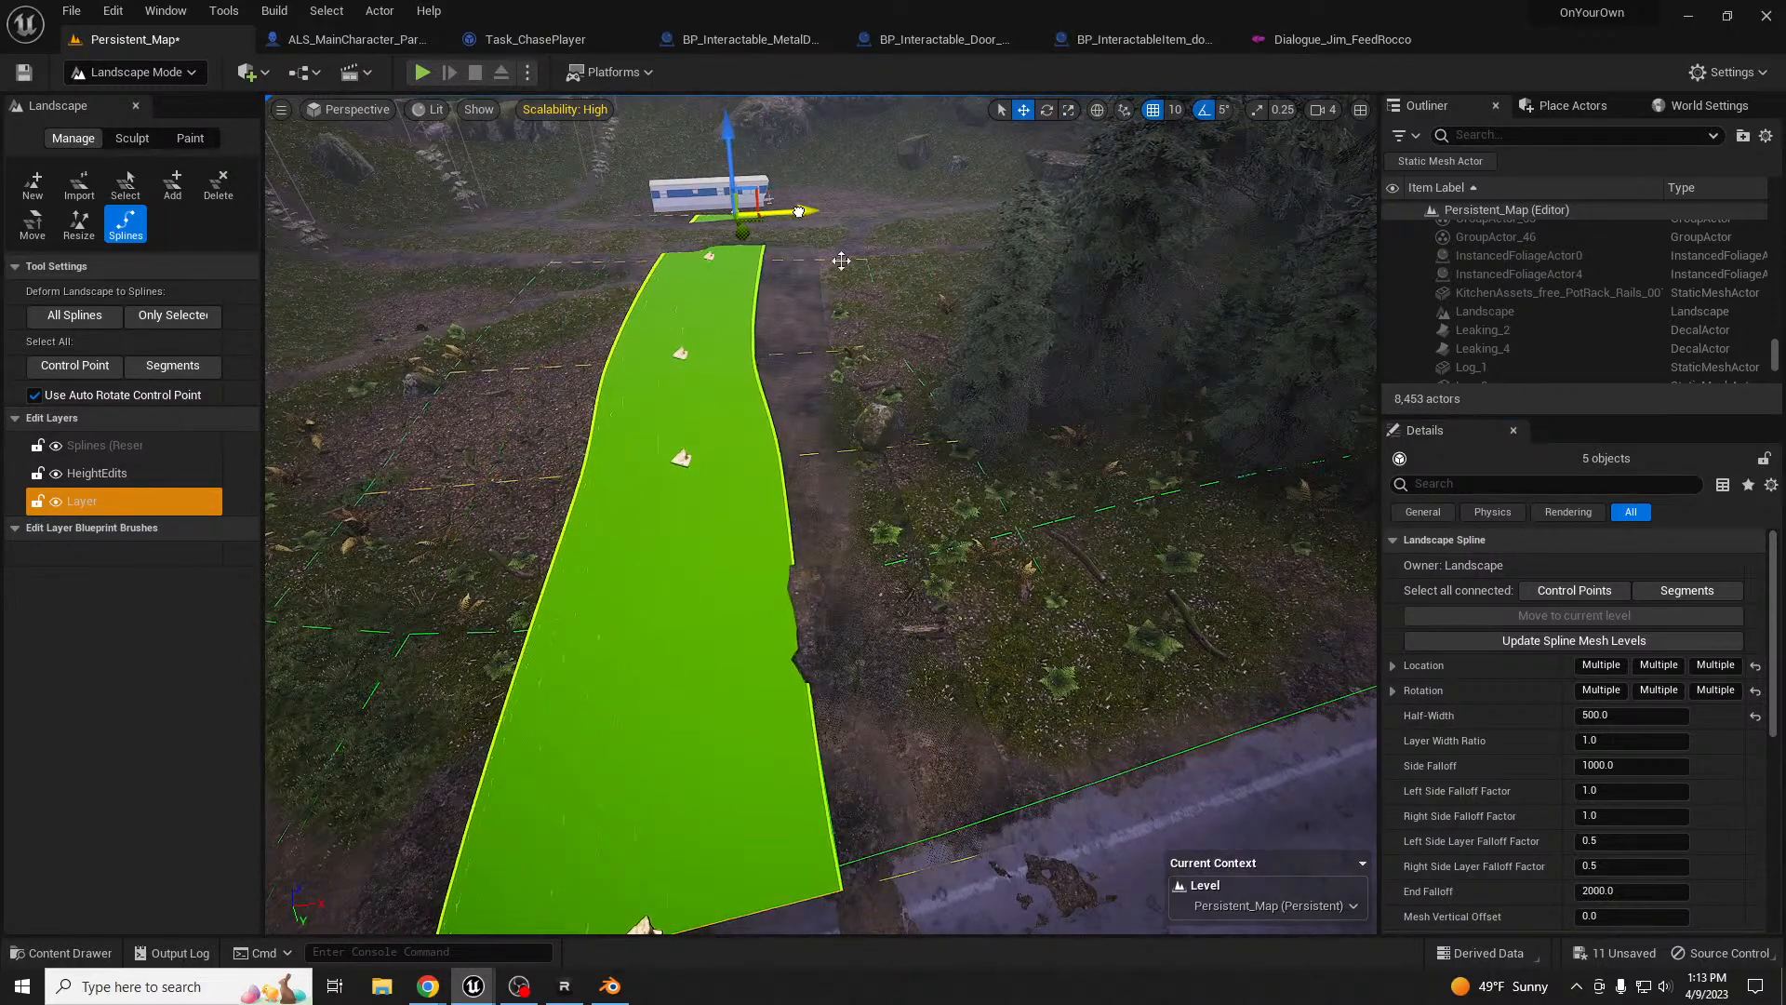
# - Select all connected segments of the existing paved road spline and look up the mesh in its first Spline Meshes entry
pyautogui.moveTo(798, 214); pyautogui.dragTo(916, 392, button='right')
pyautogui.press('a')
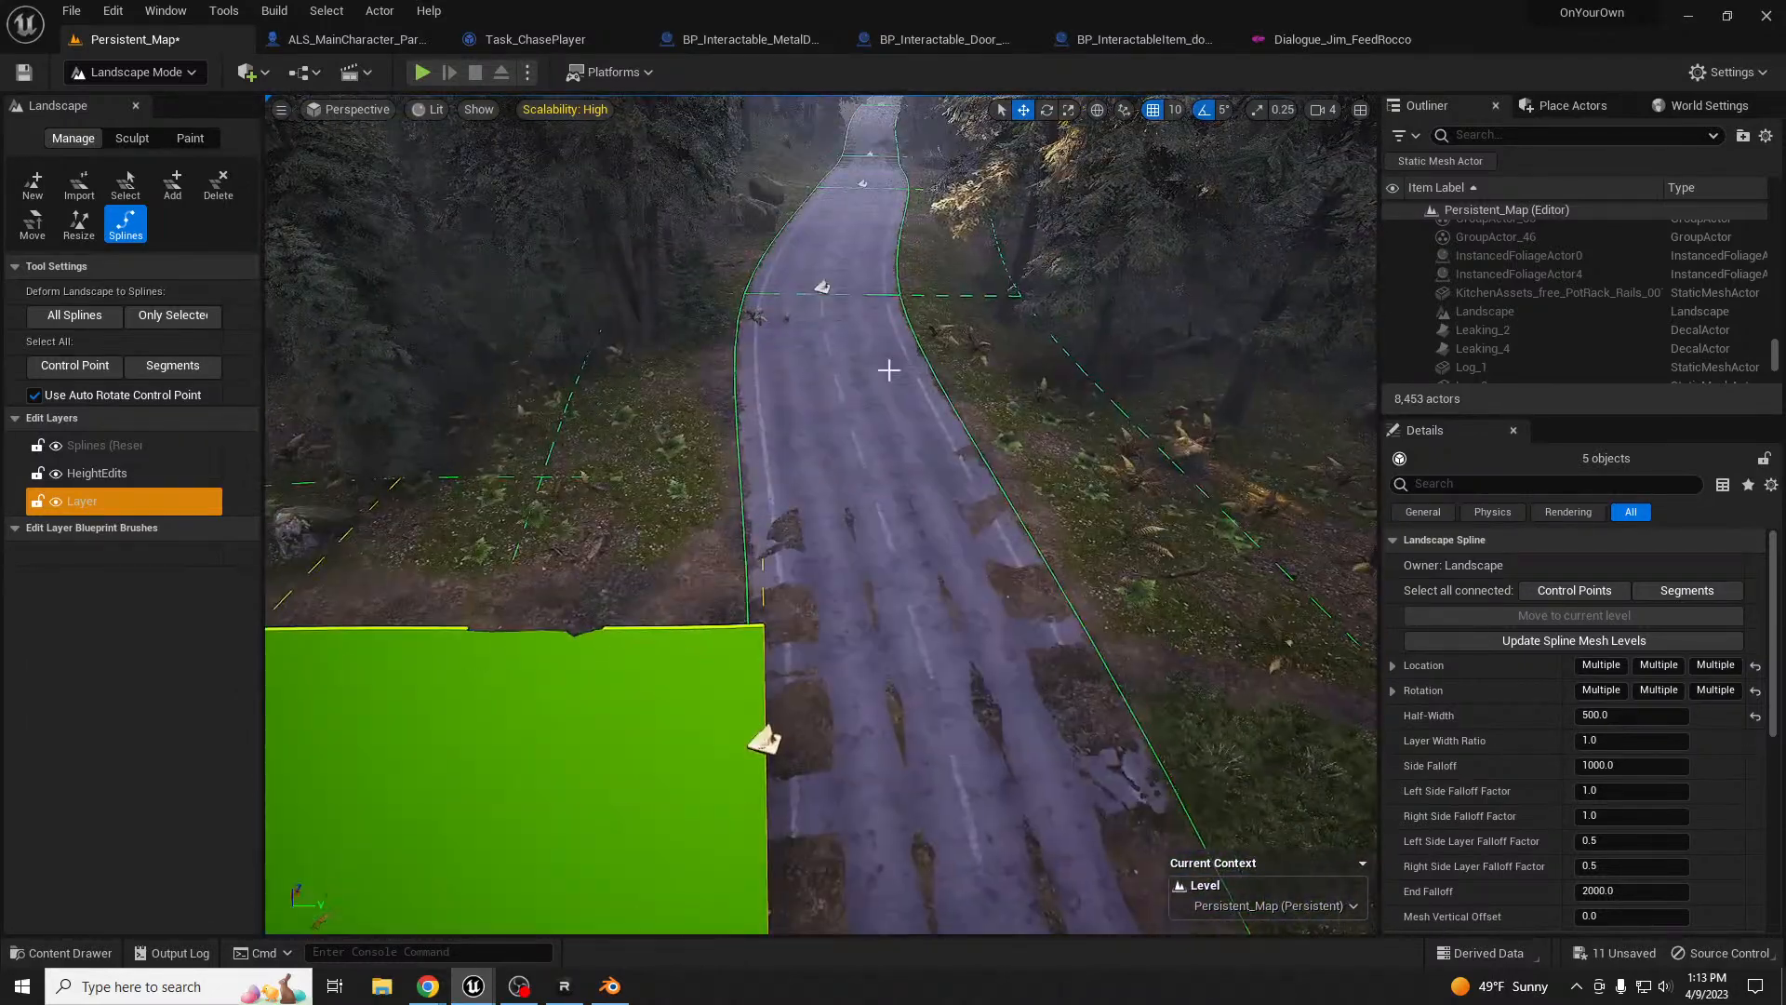
pyautogui.click(822, 287)
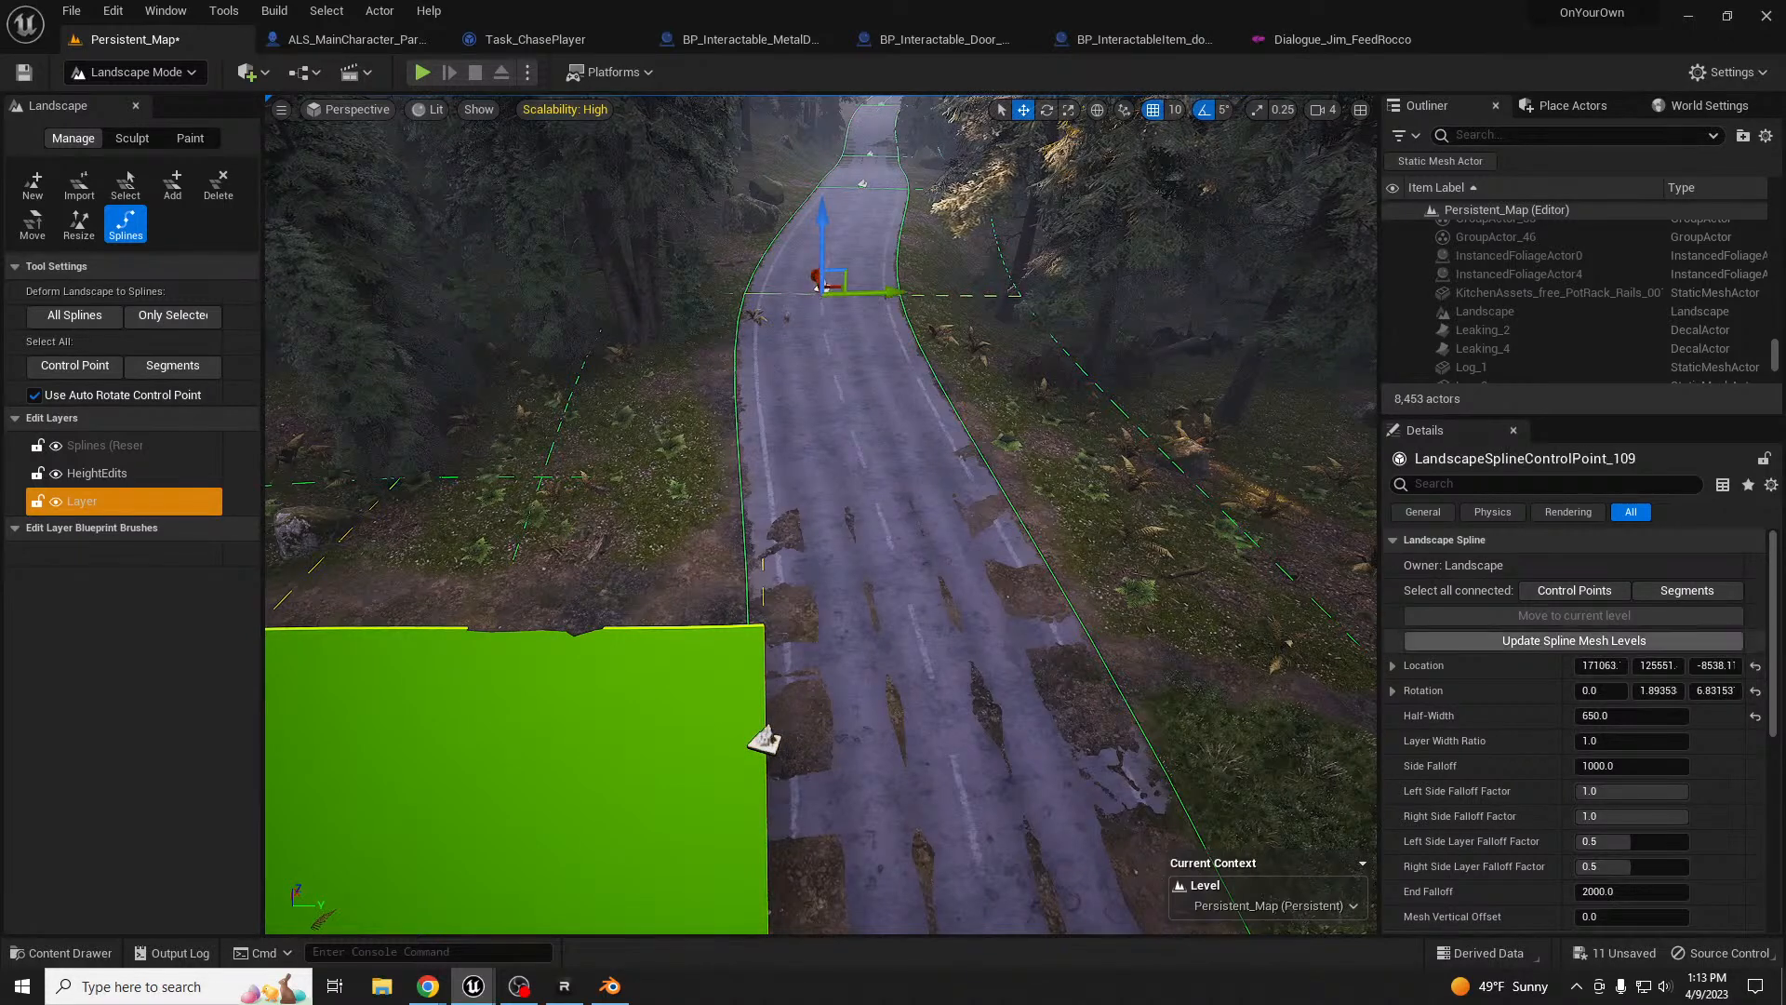
pyautogui.scroll(-4, 1727, 782)
pyautogui.scroll(4, 1725, 780)
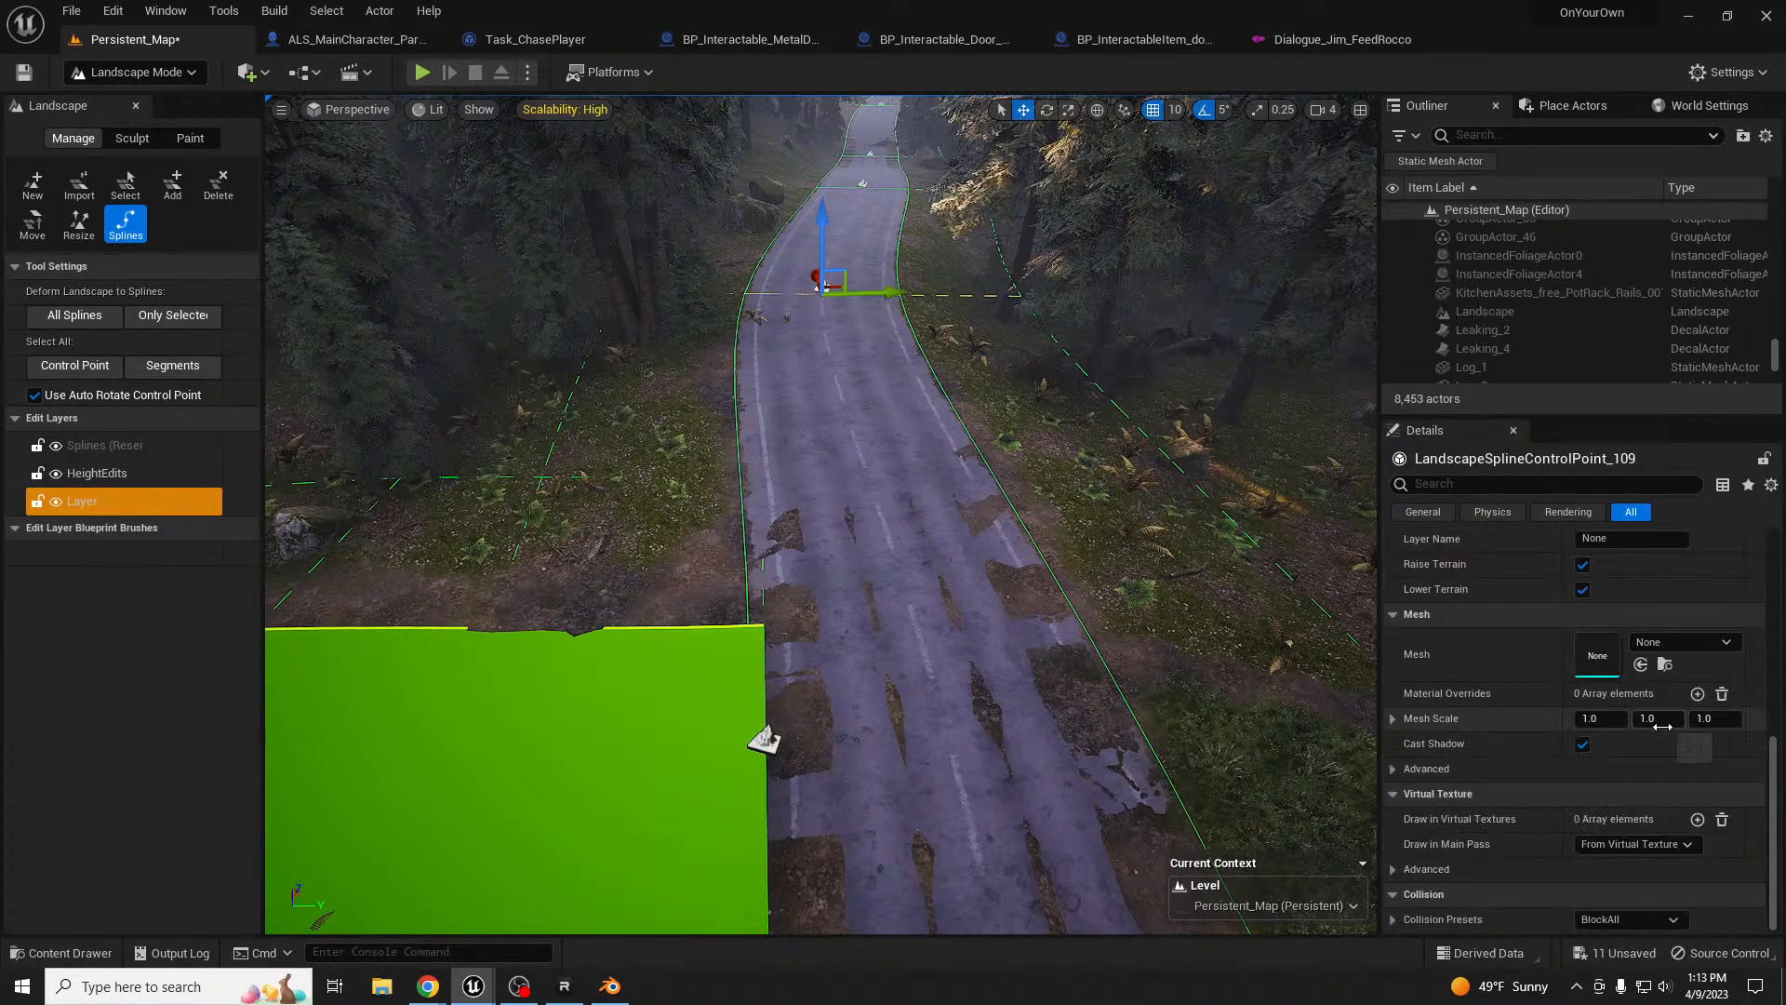
pyautogui.scroll(-4, 1674, 745)
pyautogui.scroll(4, 1660, 729)
pyautogui.click(1674, 592)
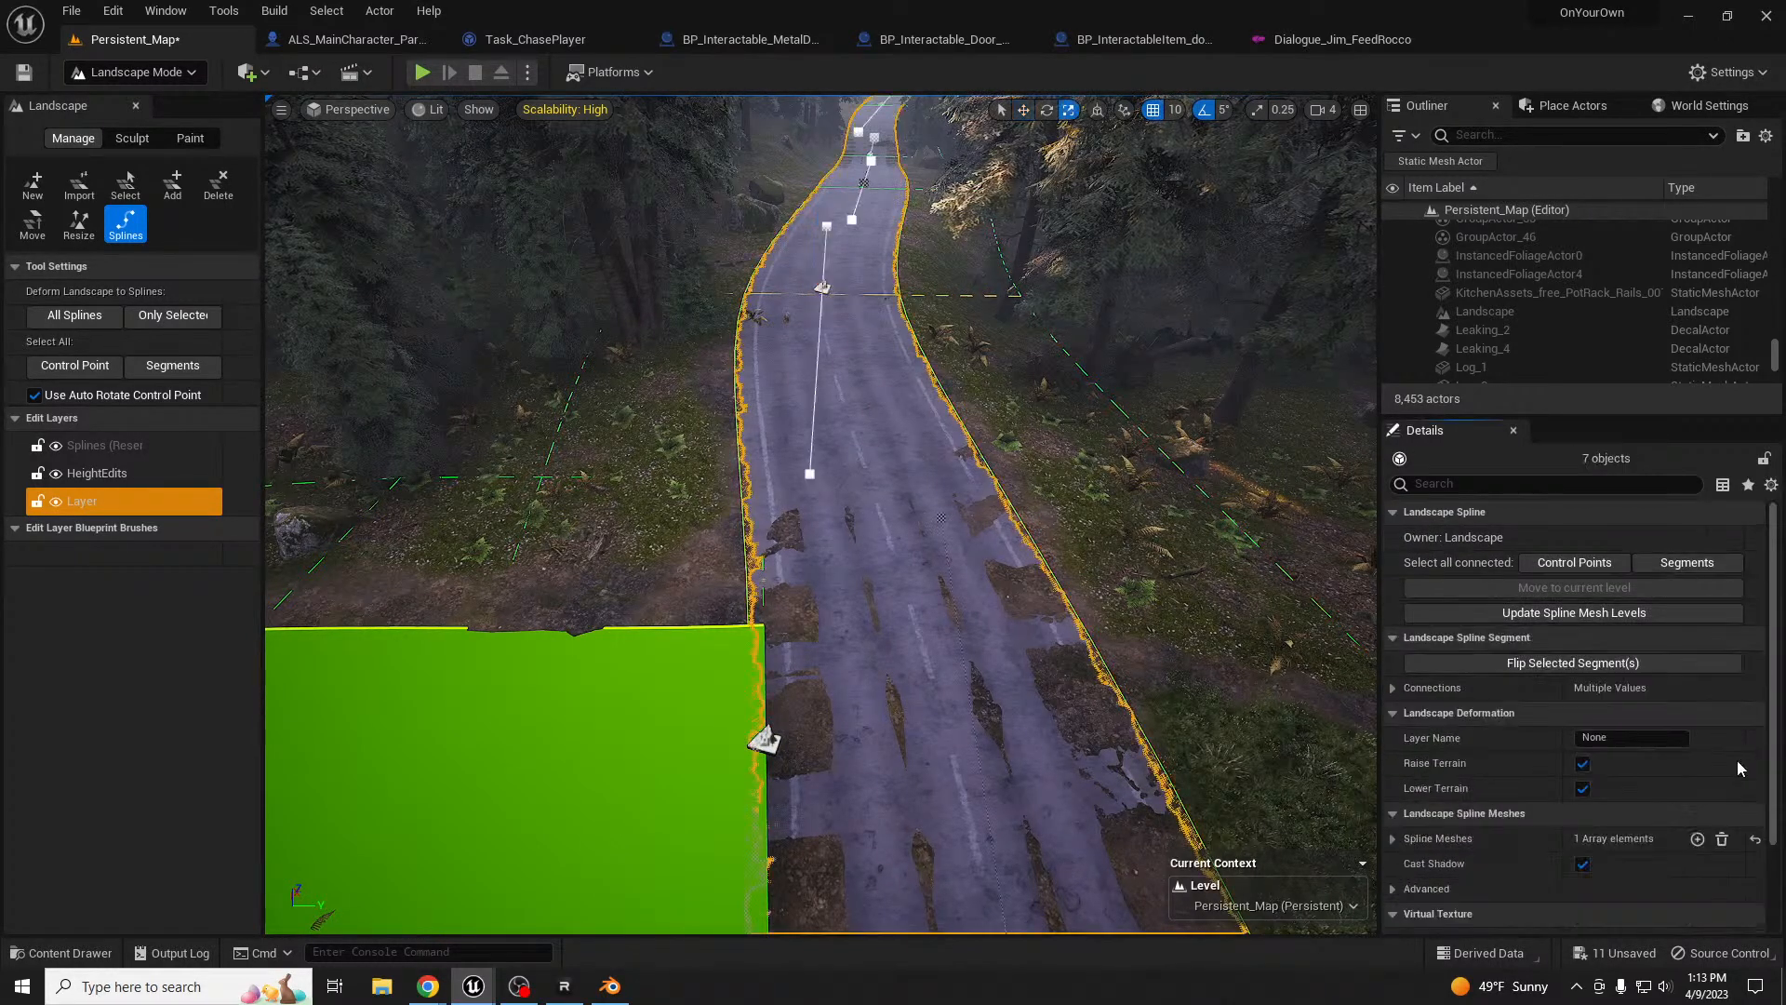
pyautogui.scroll(-2, 1721, 707)
pyautogui.click(1393, 719)
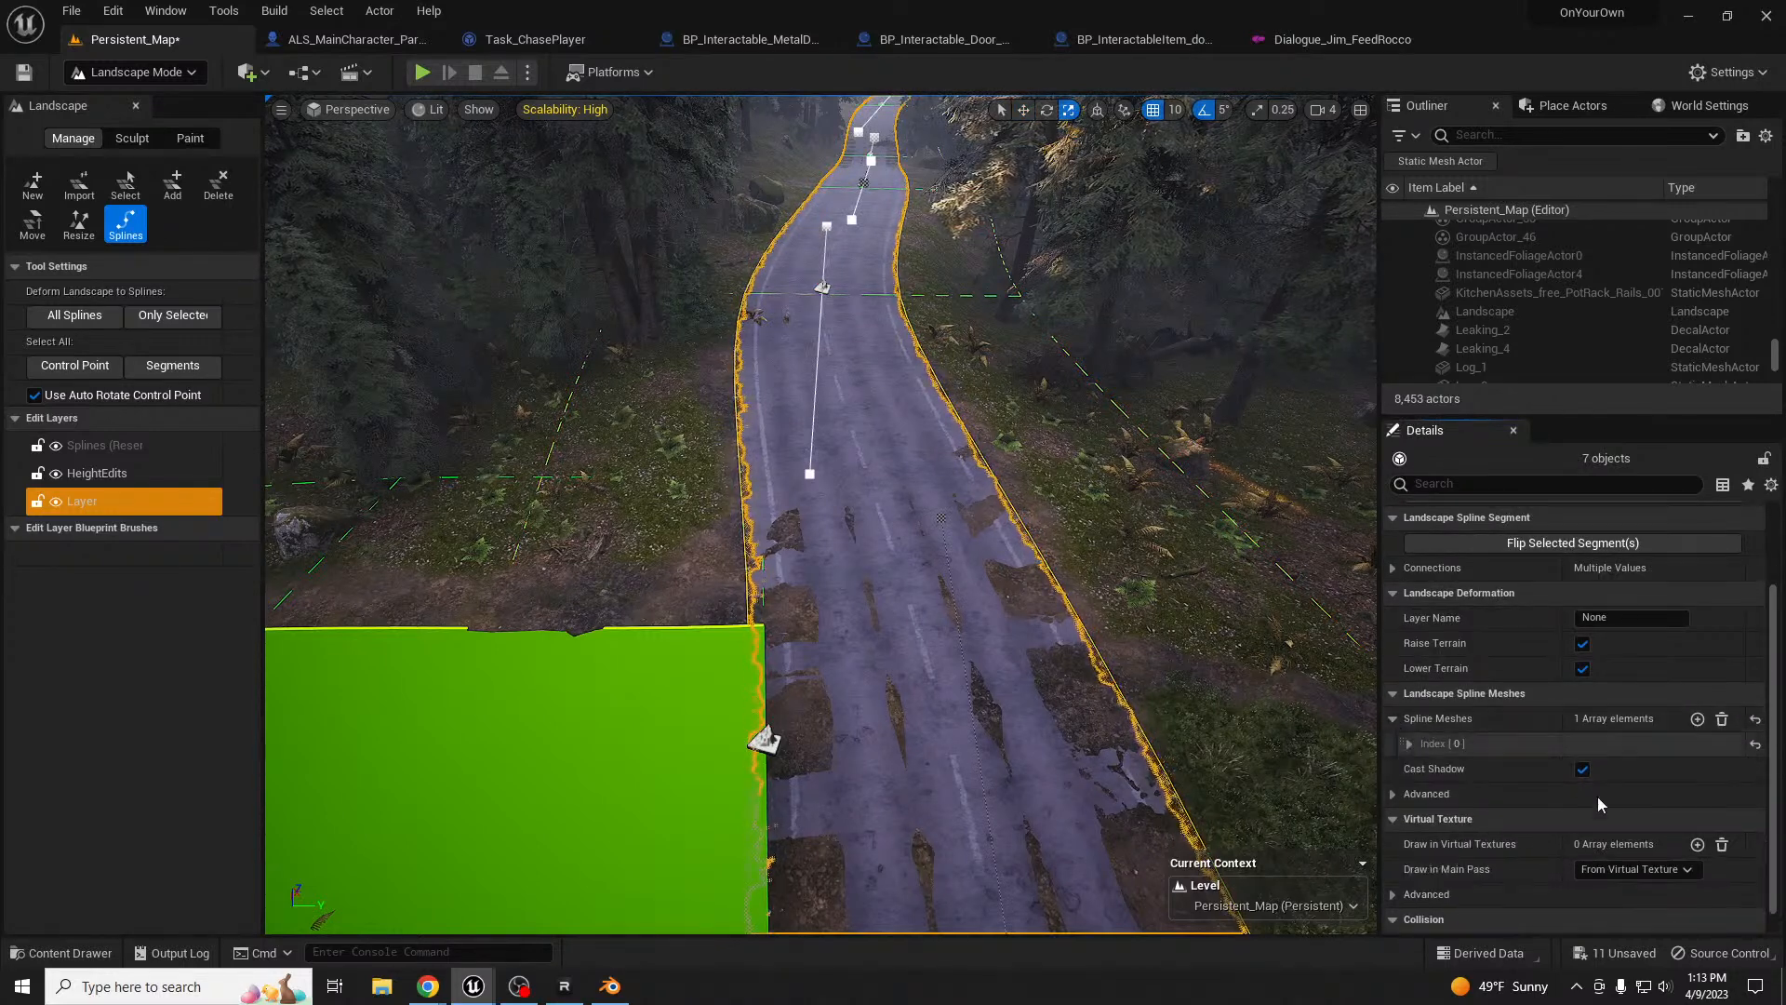
pyautogui.click(1410, 743)
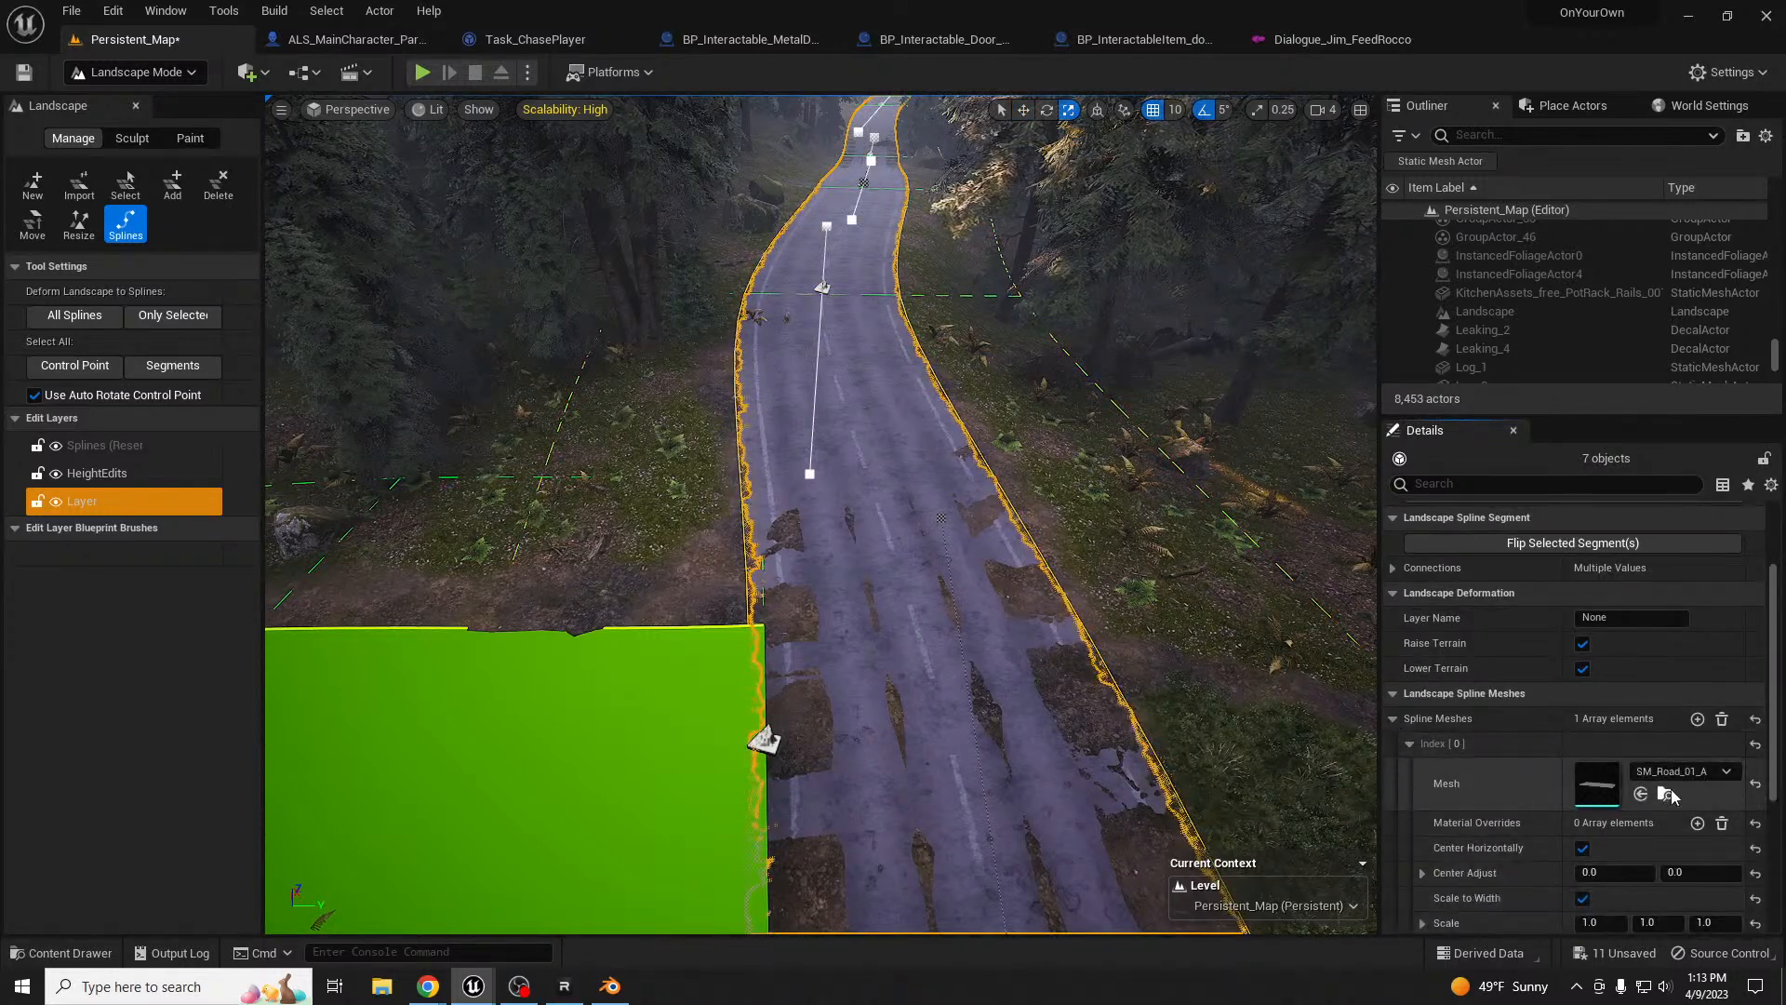
# - Select all connected segments of the new drive spline and add a spline mesh entry using SM_Road_01_A
pyautogui.moveTo(981, 494); pyautogui.dragTo(856, 484, button='right')
pyautogui.click(778, 473)
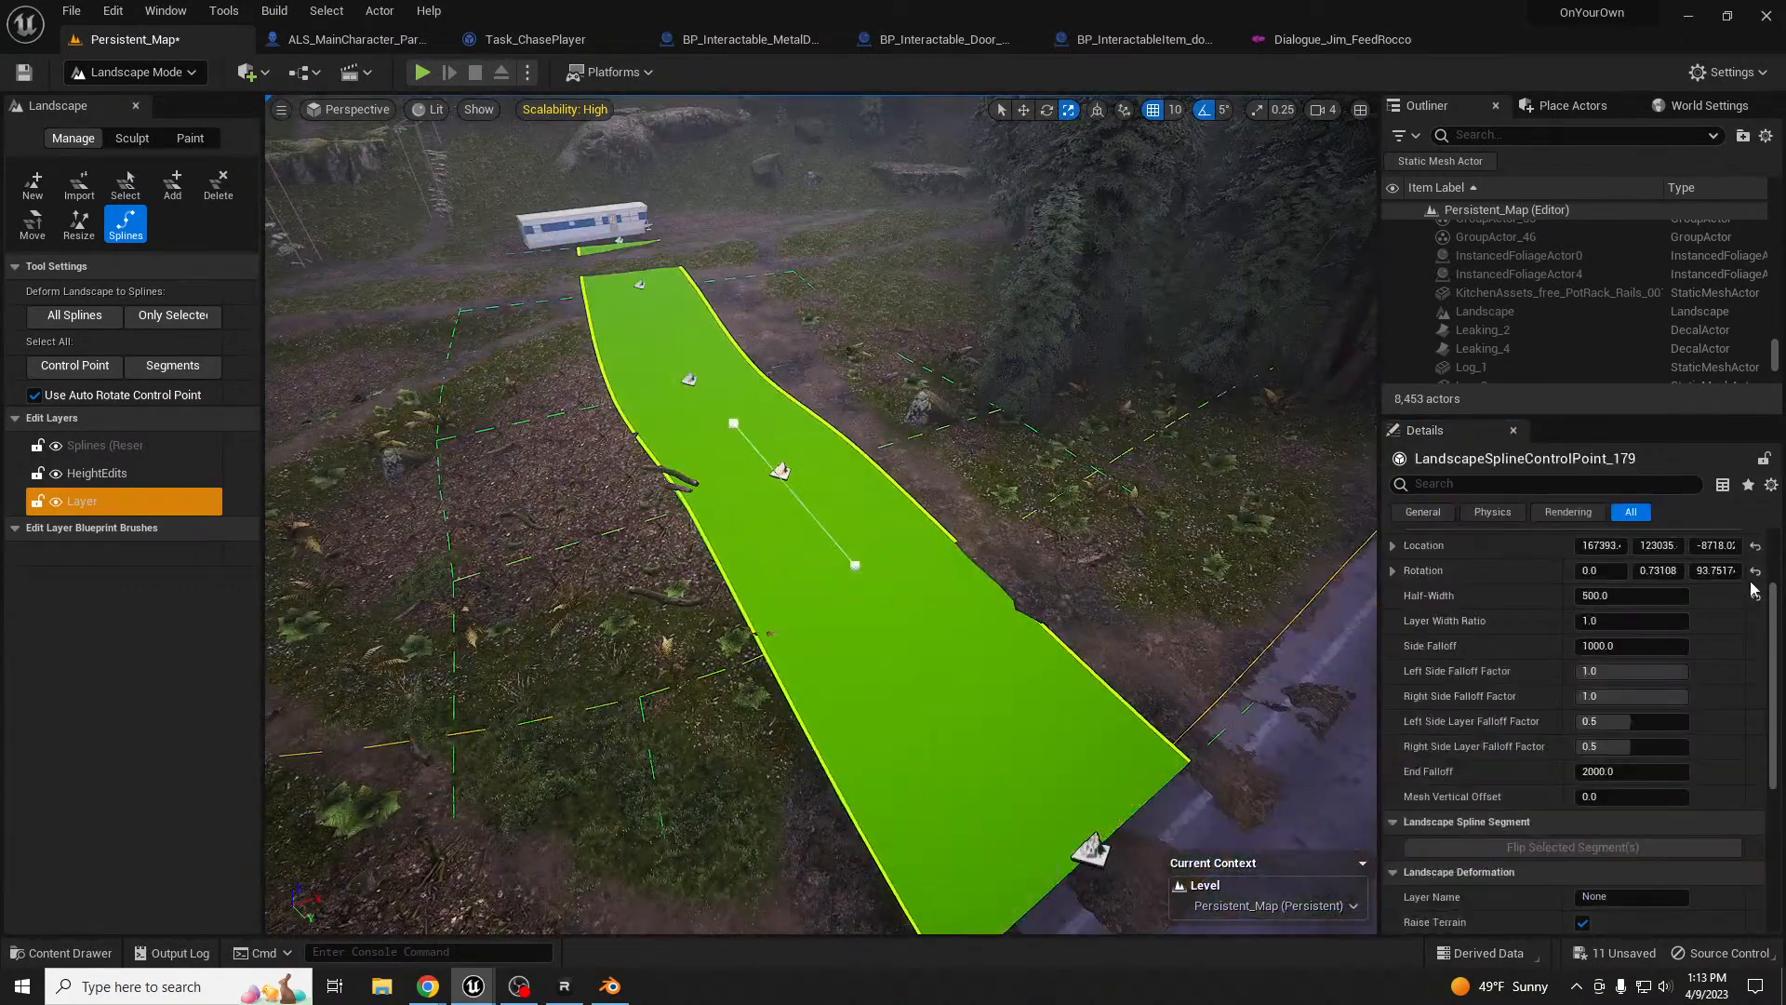
pyautogui.scroll(3, 1736, 571)
pyautogui.click(1686, 595)
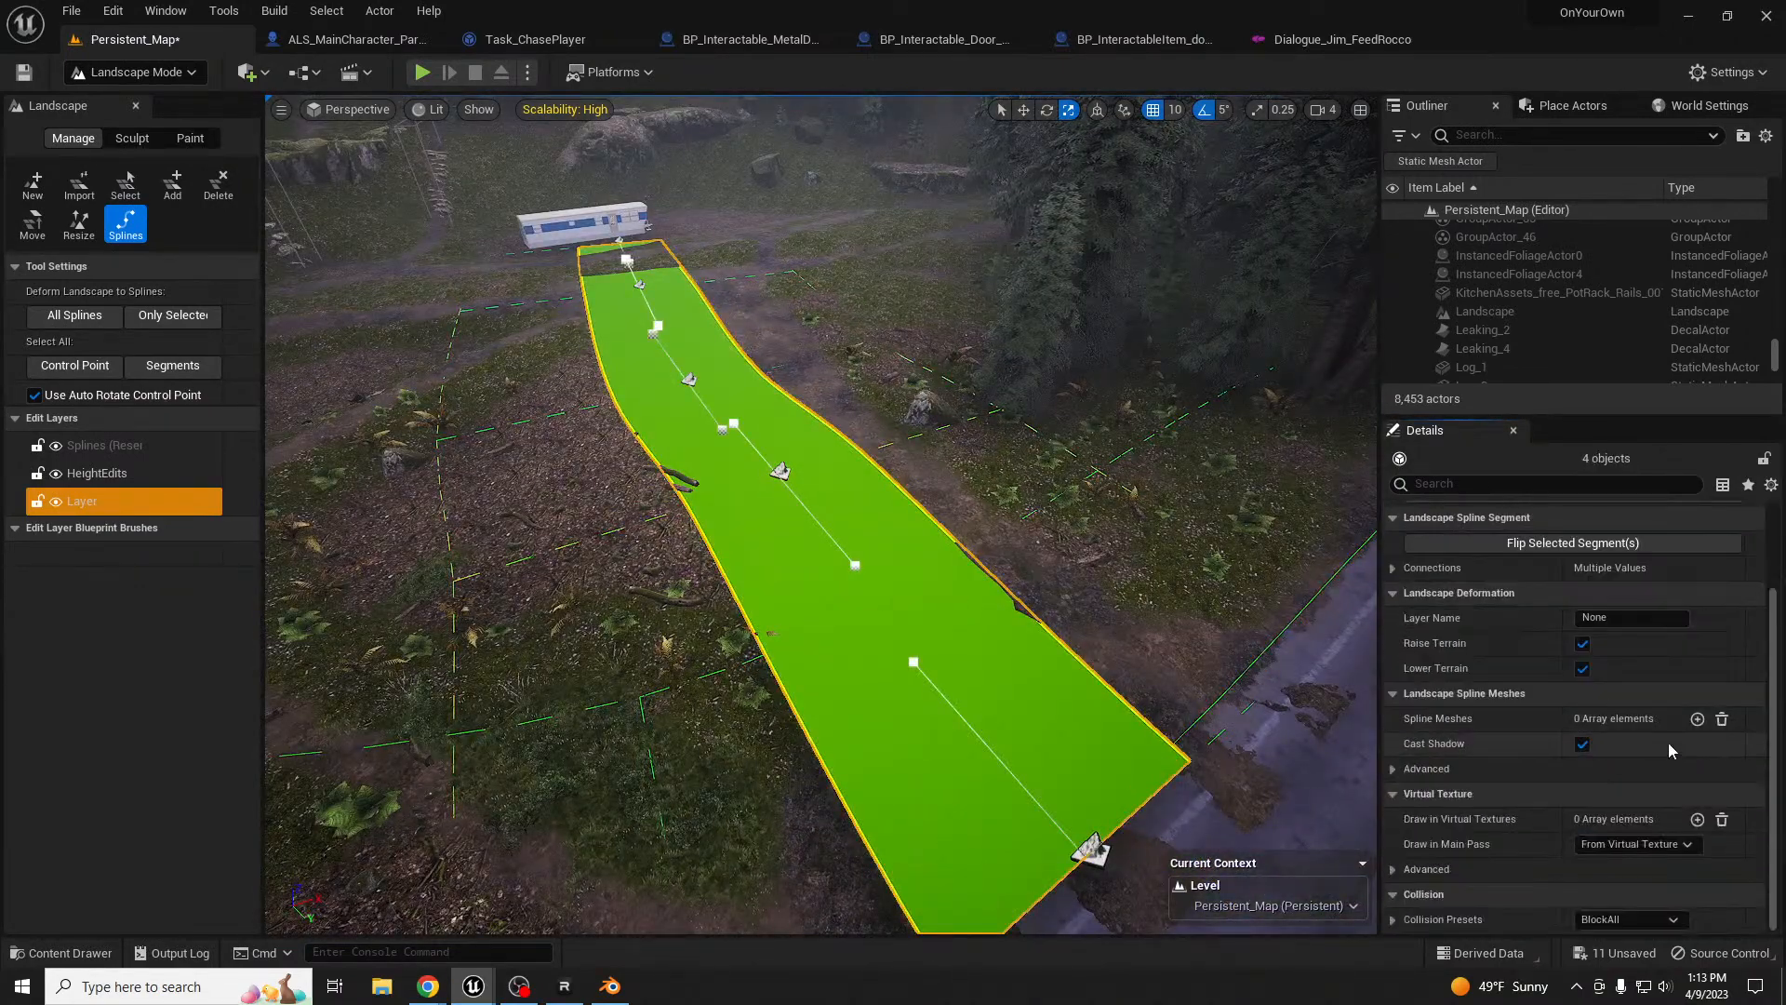
pyautogui.click(1697, 719)
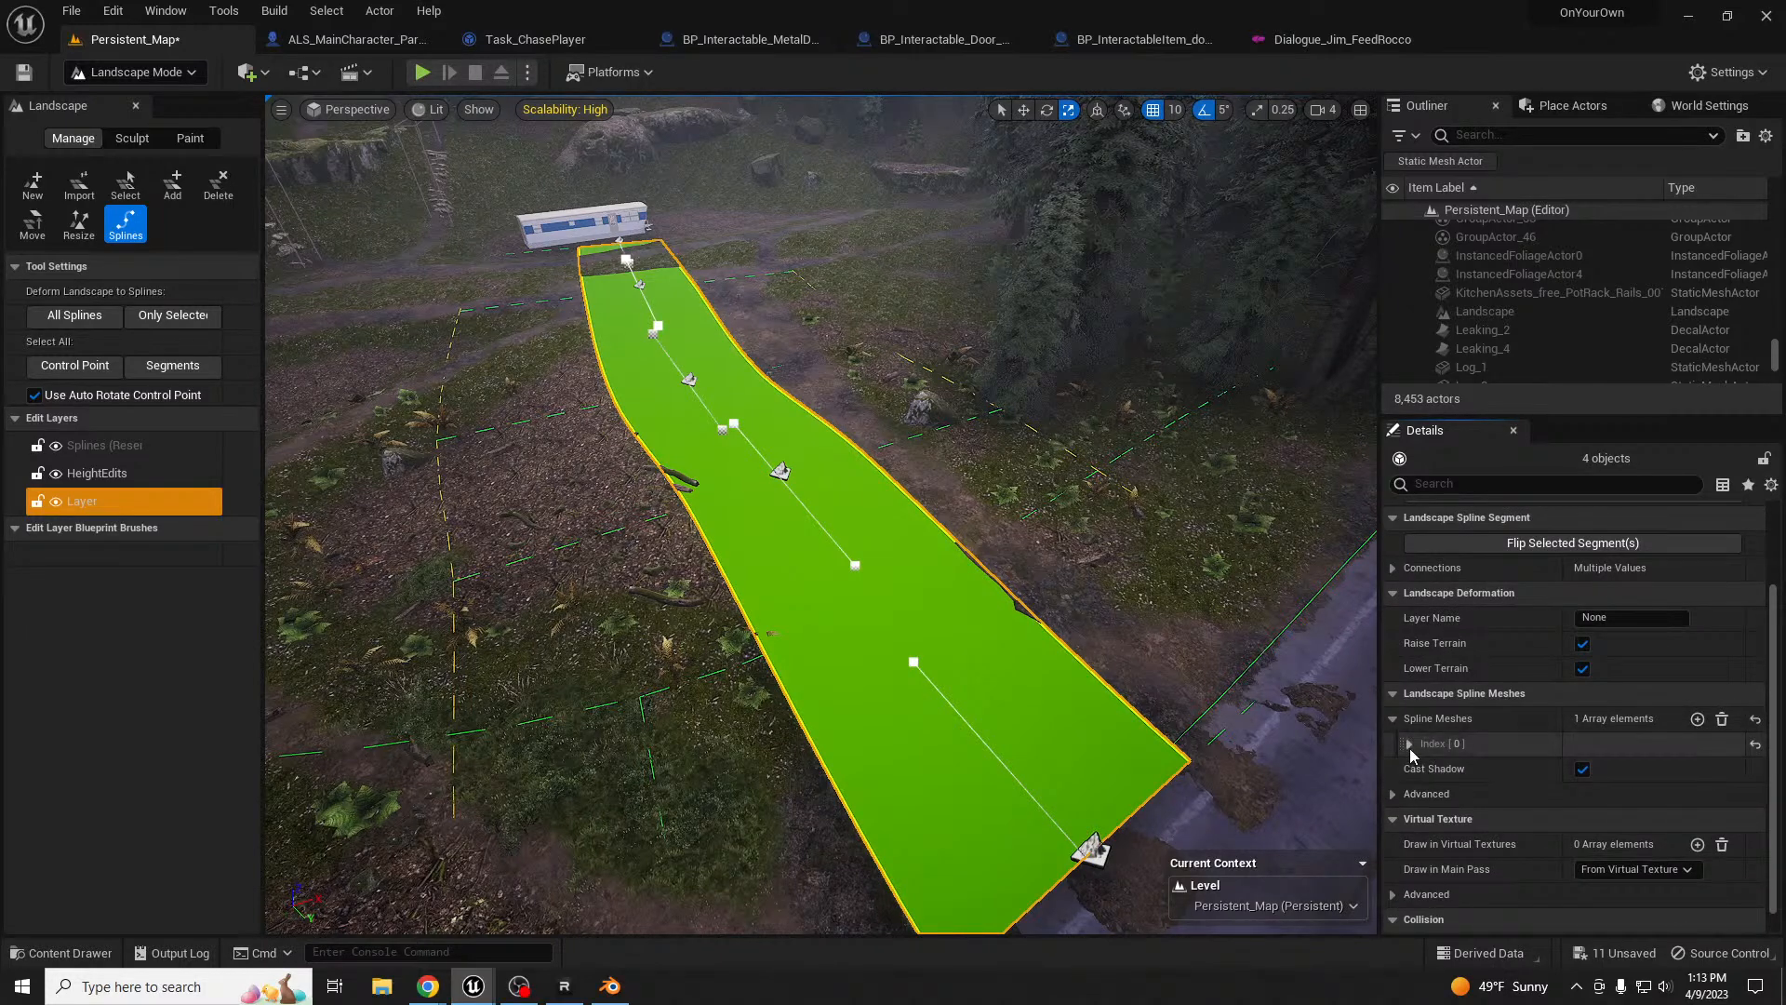
pyautogui.click(1409, 743)
pyautogui.click(1640, 794)
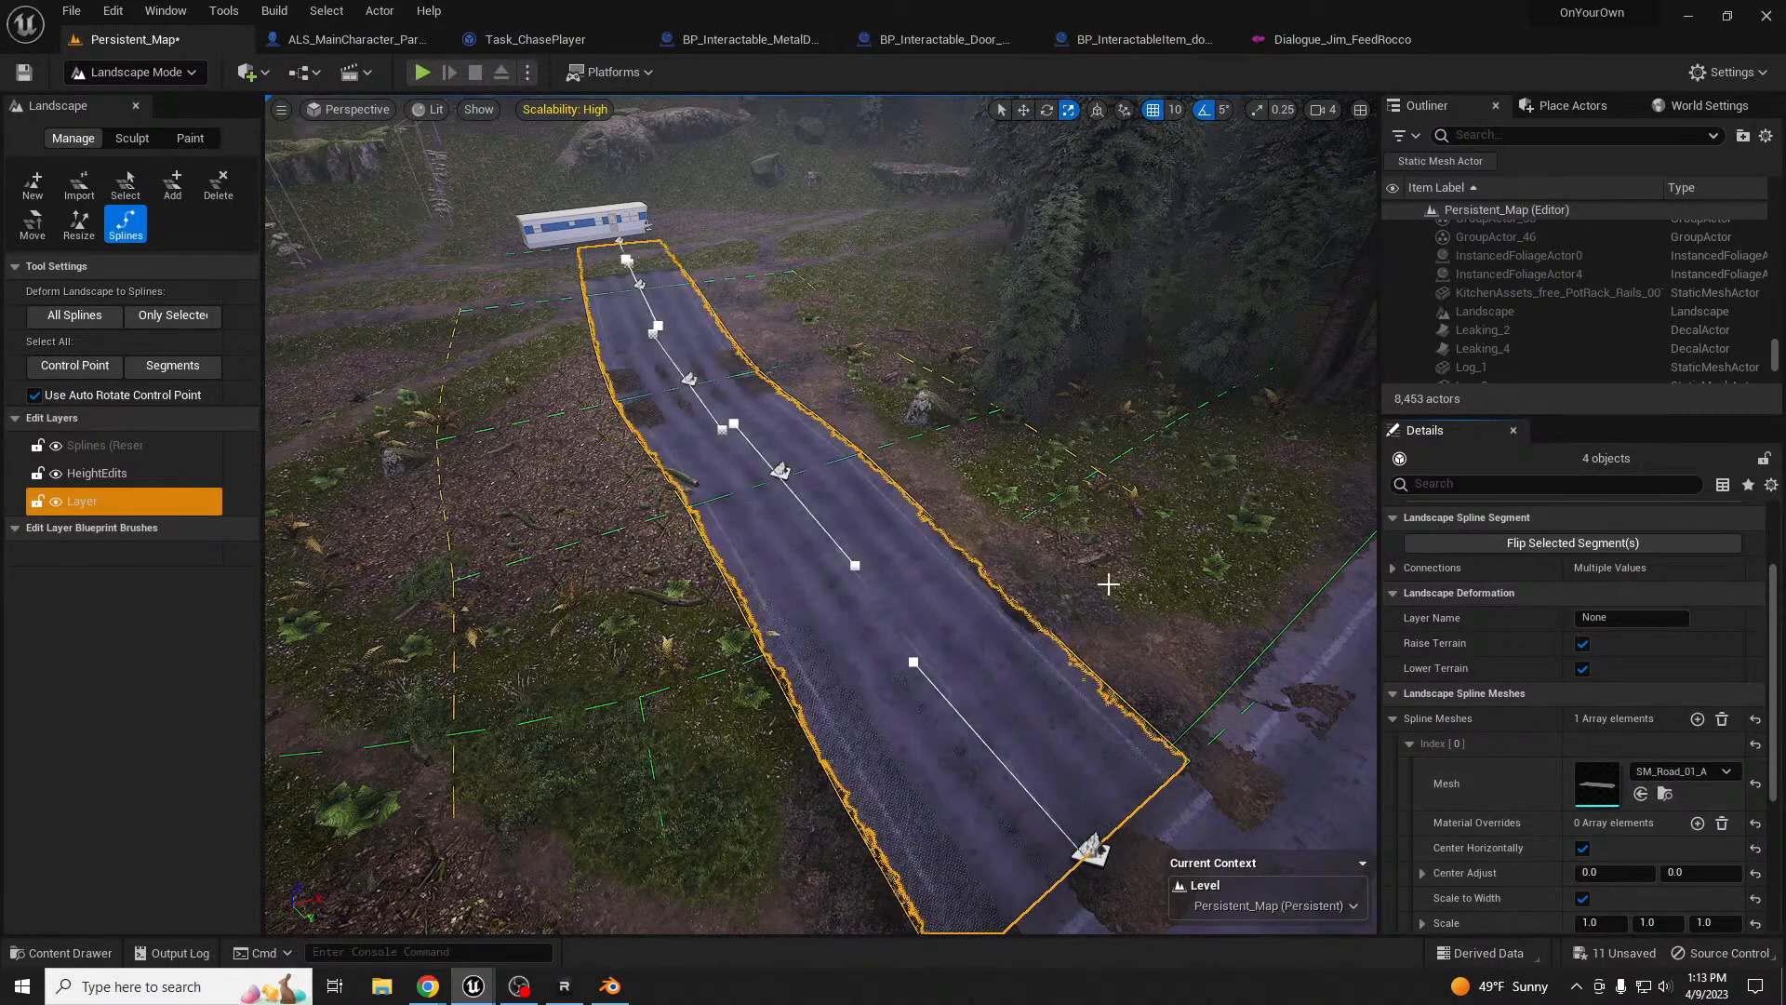
# - Add a material override to the drive's spline mesh and assign the MI_RoadTracks material instance to it
pyautogui.scroll(5, 1108, 587)
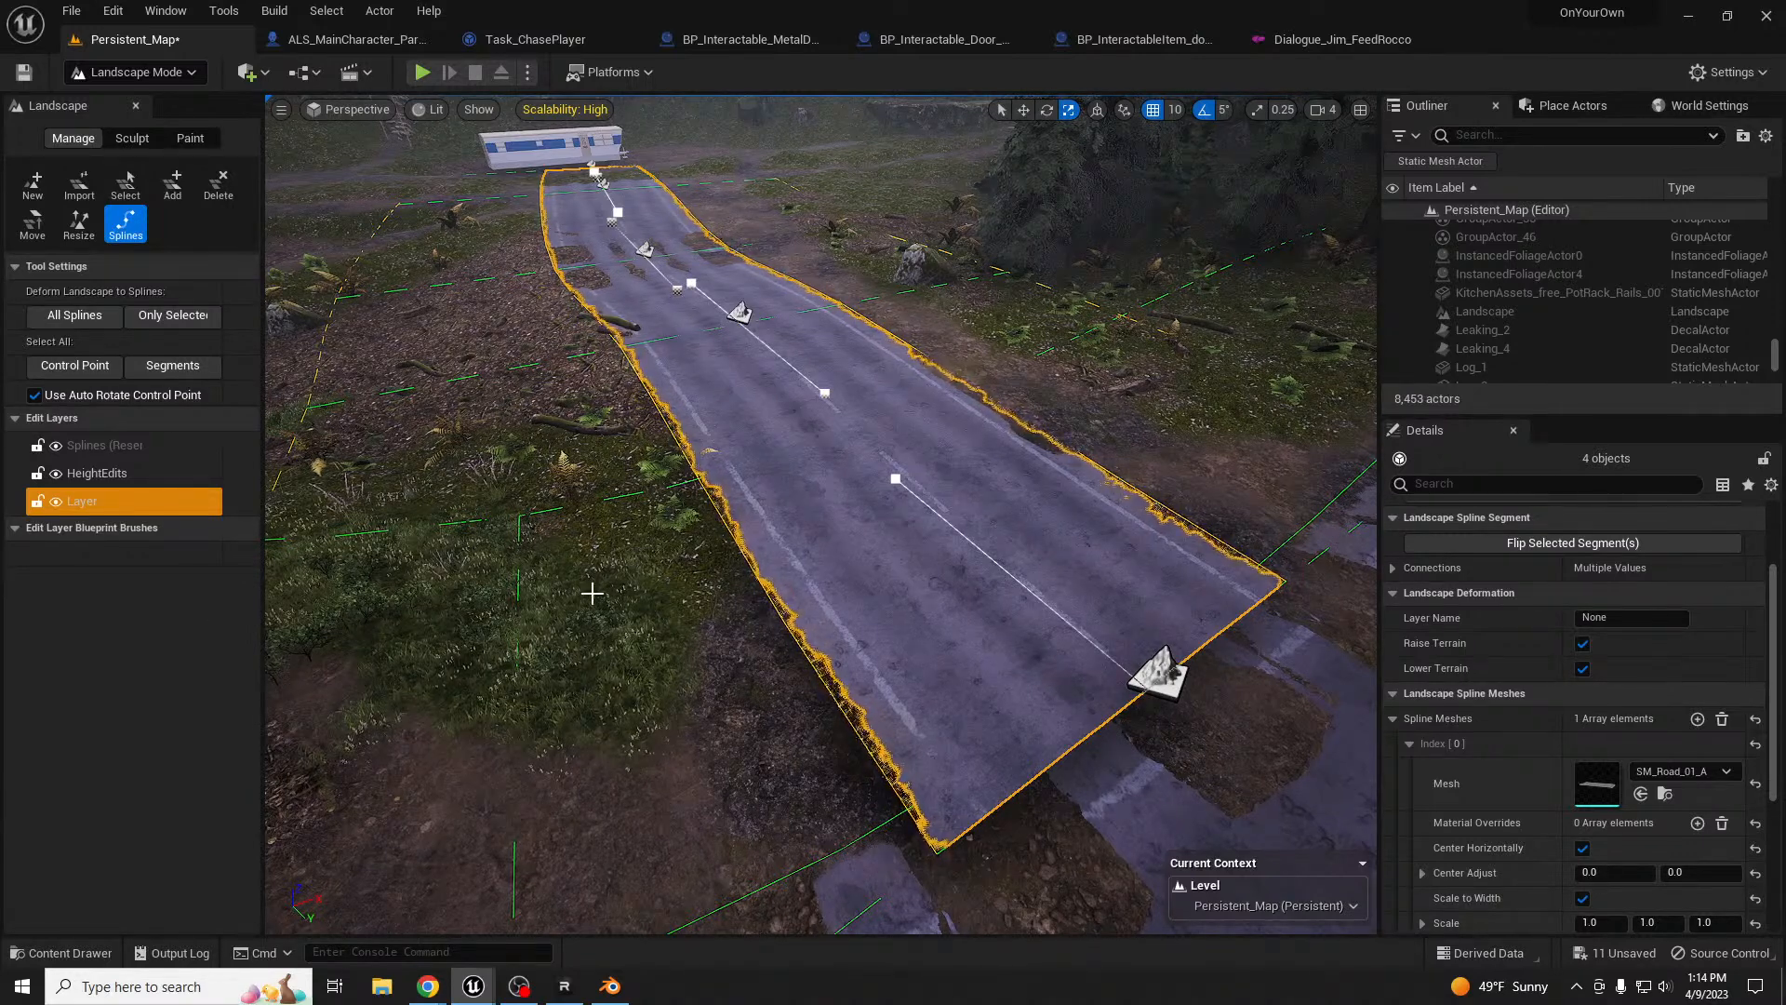
pyautogui.scroll(-2, 1644, 824)
pyautogui.click(1694, 768)
pyautogui.click(1641, 813)
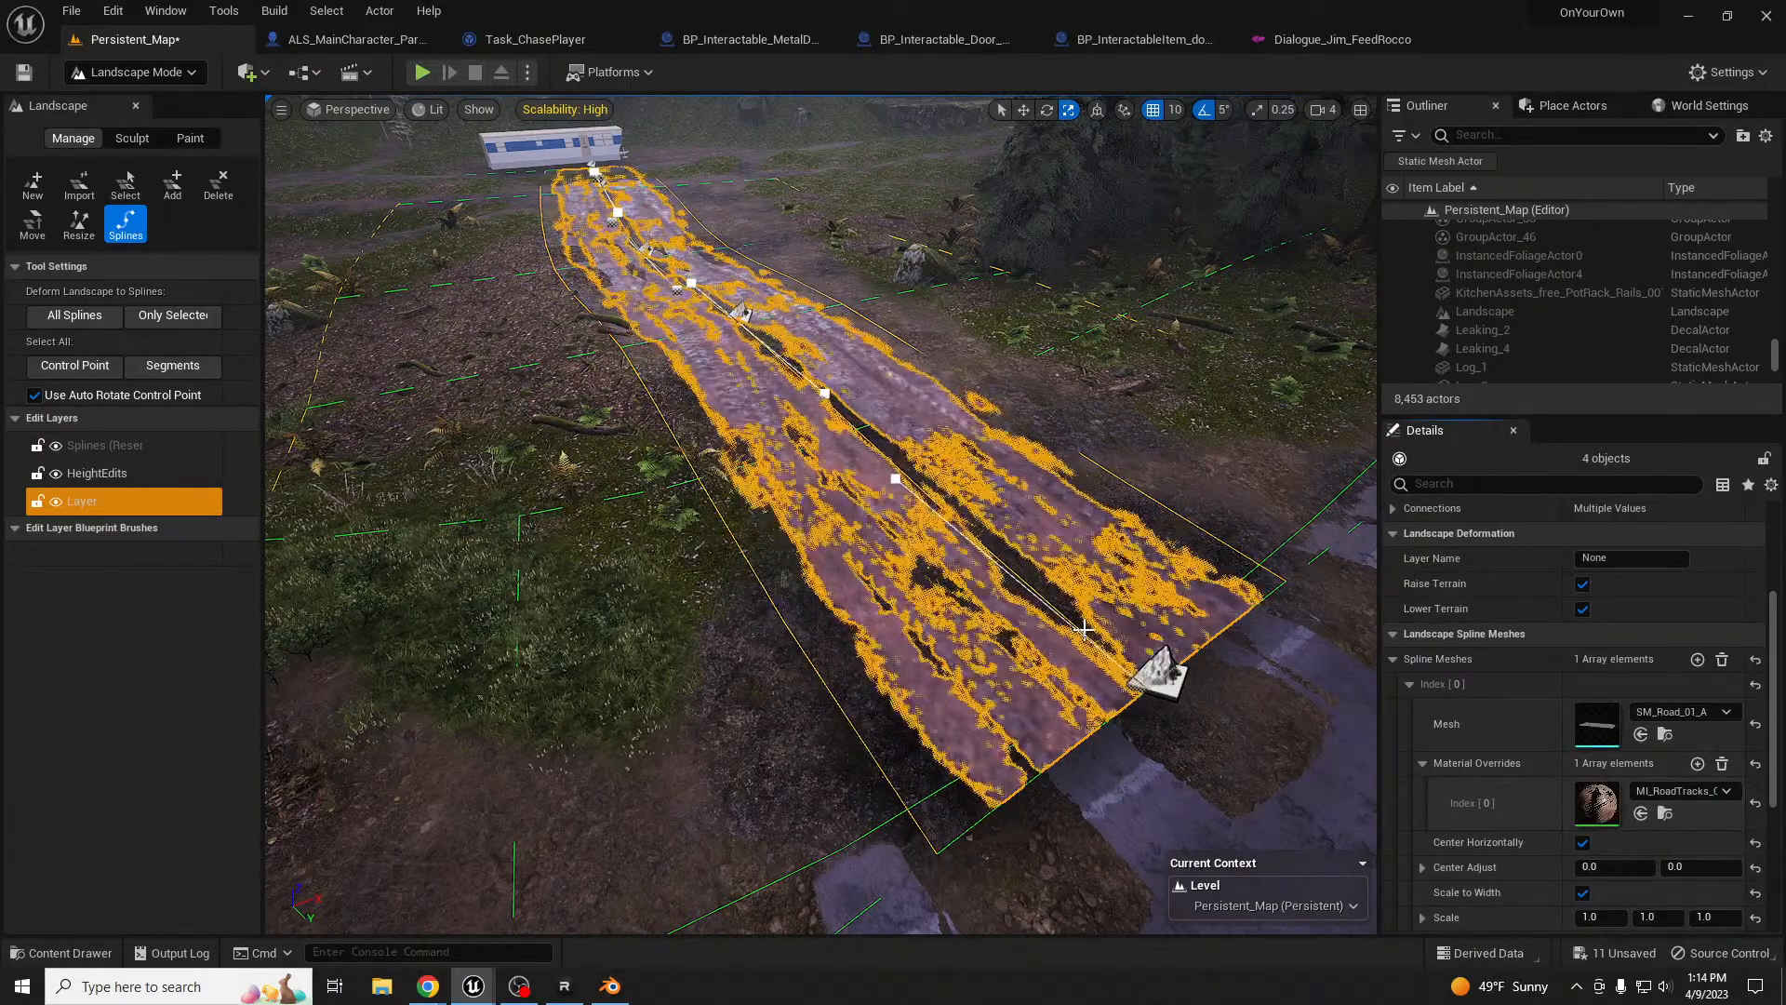
pyautogui.moveTo(1082, 628); pyautogui.dragTo(1112, 644, button='right')
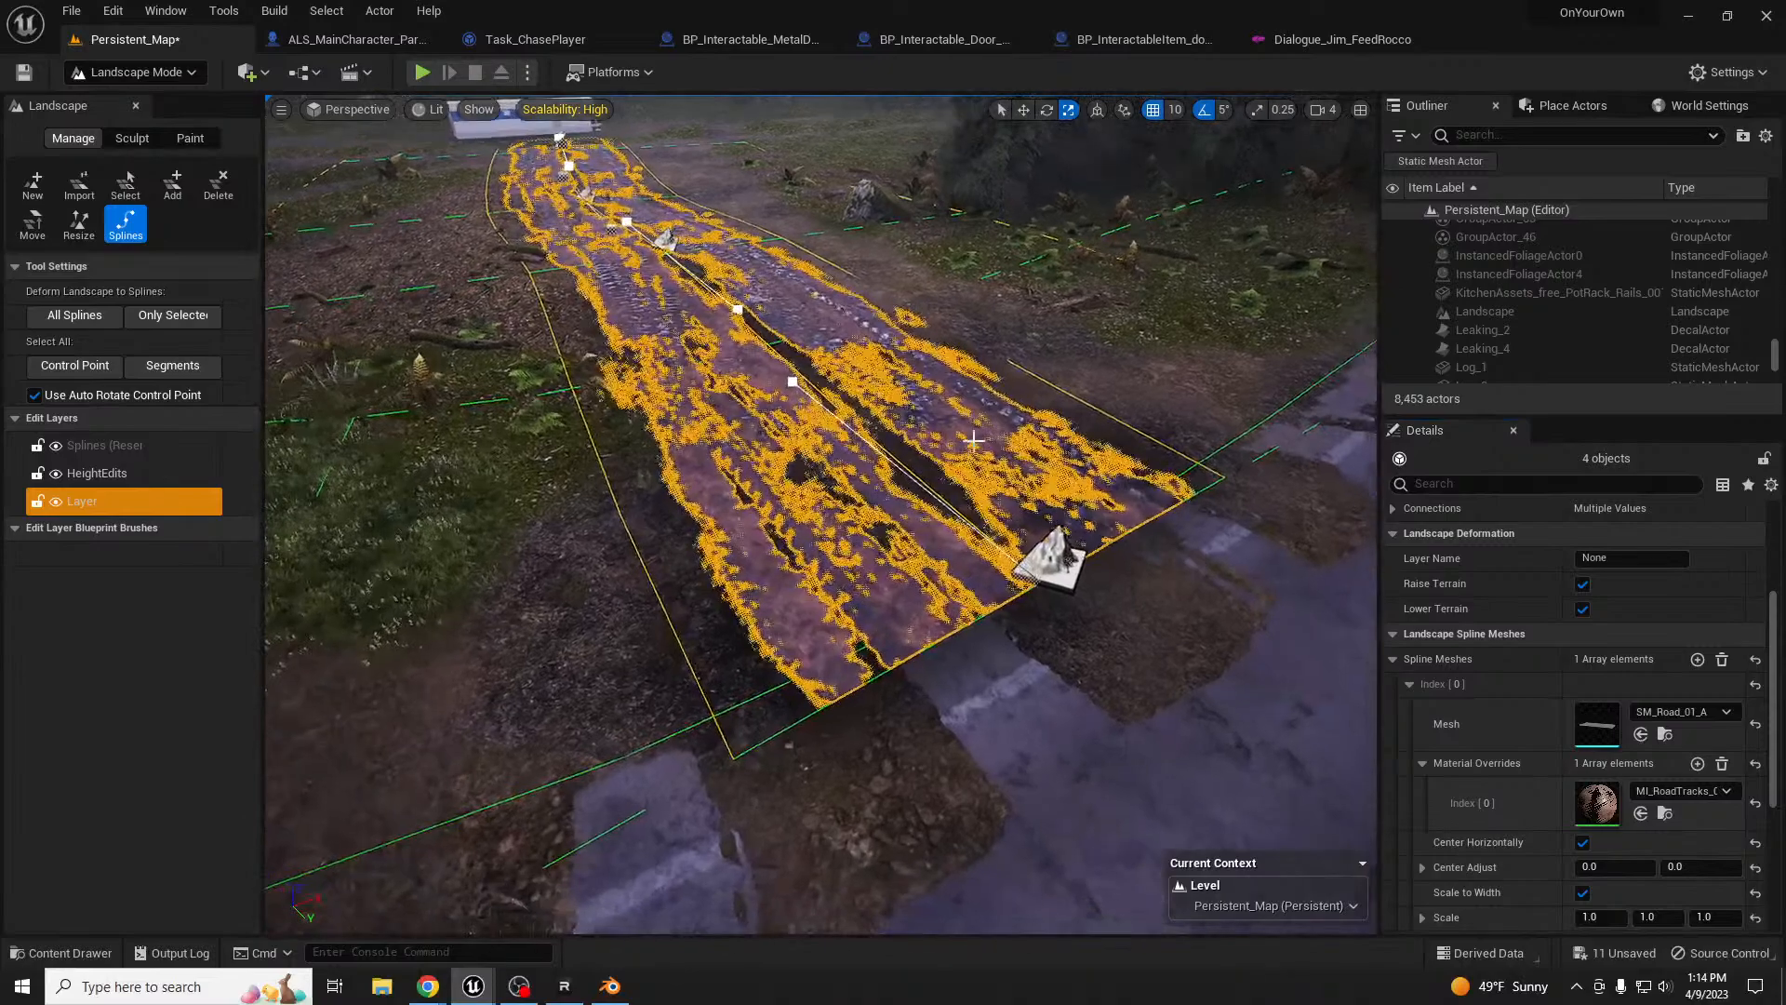
# - Switch to selection mode and reposition the trailer on the grass beyond the upper end of the dirt drive
pyautogui.moveTo(1014, 395); pyautogui.dragTo(1098, 327, button='right')
pyautogui.hotkey('shift', '1')
pyautogui.press('w')
pyautogui.press('s')
pyautogui.moveTo(438, 570); pyautogui.dragTo(614, 561, button='right')
pyautogui.press('s')
pyautogui.press('s')
pyautogui.click(569, 662)
pyautogui.press('w')
pyautogui.keyDown('alt'); pyautogui.moveTo(569, 662); pyautogui.dragTo(800, 667); pyautogui.keyUp('alt')
pyautogui.moveTo(622, 742); pyautogui.dragTo(675, 742, button='right')
pyautogui.press('w')
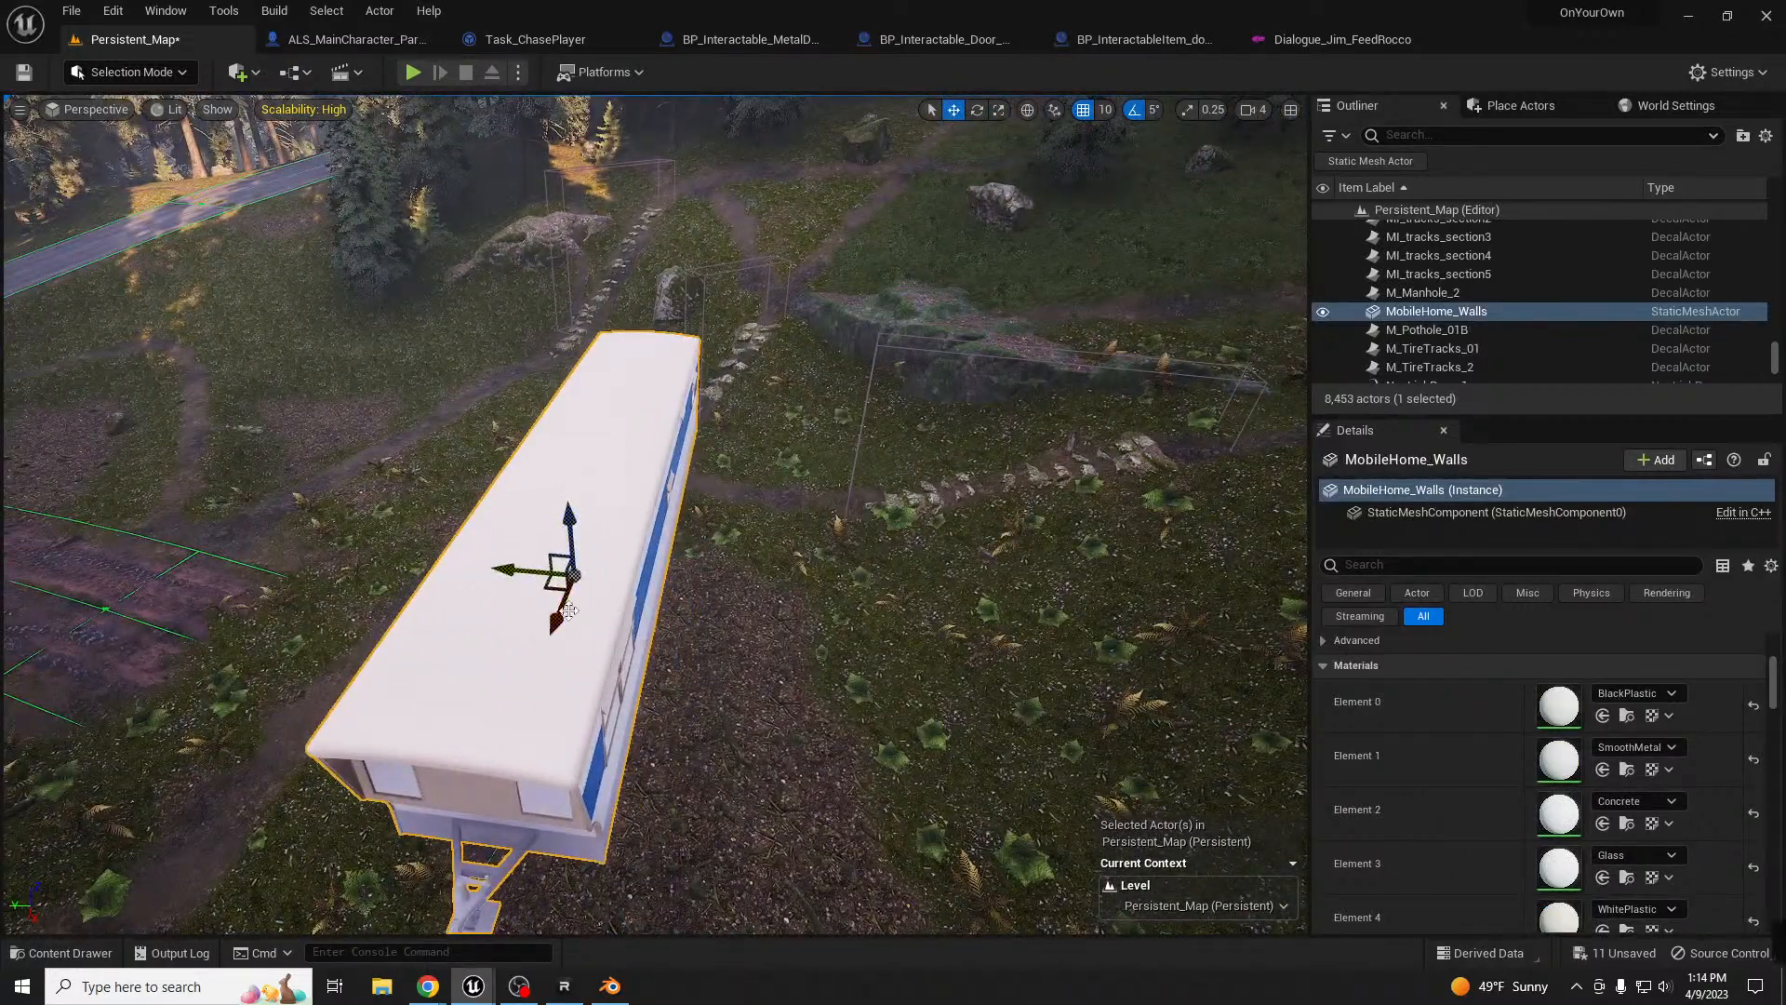
pyautogui.hotkey('ctrl', 'z')
pyautogui.moveTo(519, 619); pyautogui.dragTo(490, 501)
pyautogui.press('a')
pyautogui.moveTo(491, 500); pyautogui.dragTo(804, 549, button='right')
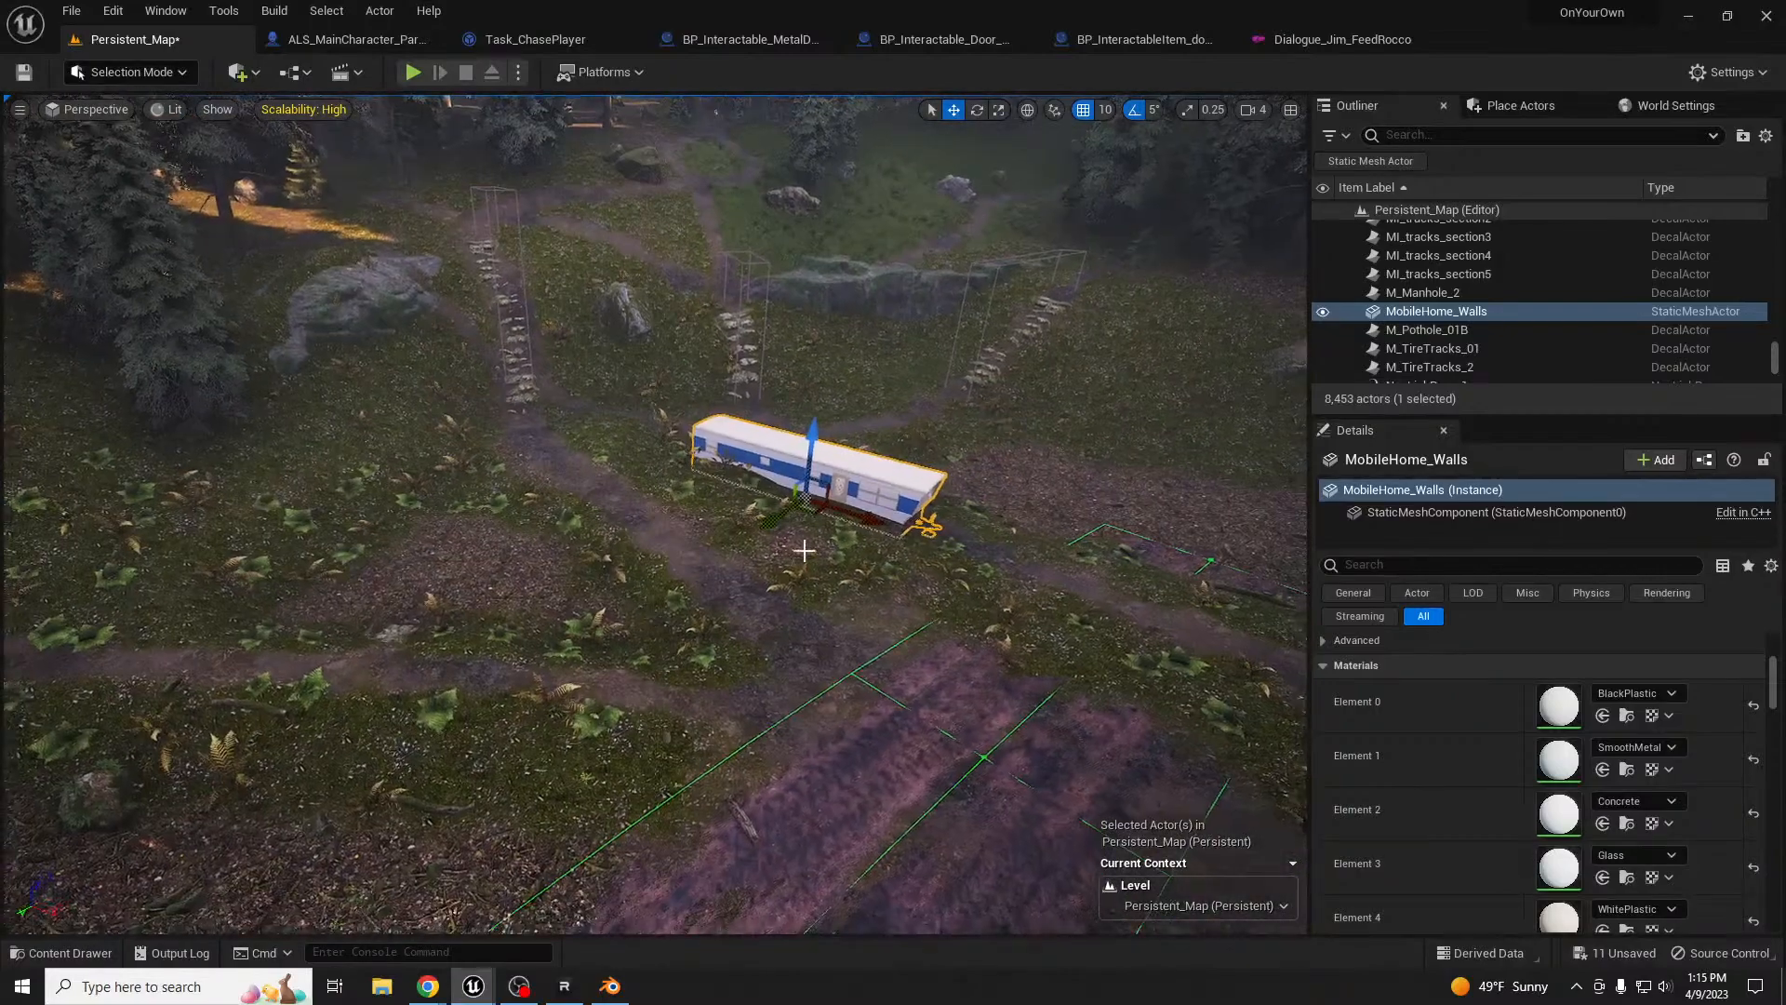
pyautogui.click(742, 558)
# - Activate the landscape Flatten sculpt tool with a flatten target, sampling its height from the ground beside the trailer
pyautogui.moveTo(833, 545)
pyautogui.mouseDown(button='right')
pyautogui.moveTo(917, 555)
pyautogui.moveTo(697, 656)
pyautogui.moveTo(835, 592)
pyautogui.moveTo(849, 545)
pyautogui.mouseUp(button='right')
pyautogui.hotkey('shift', '2')
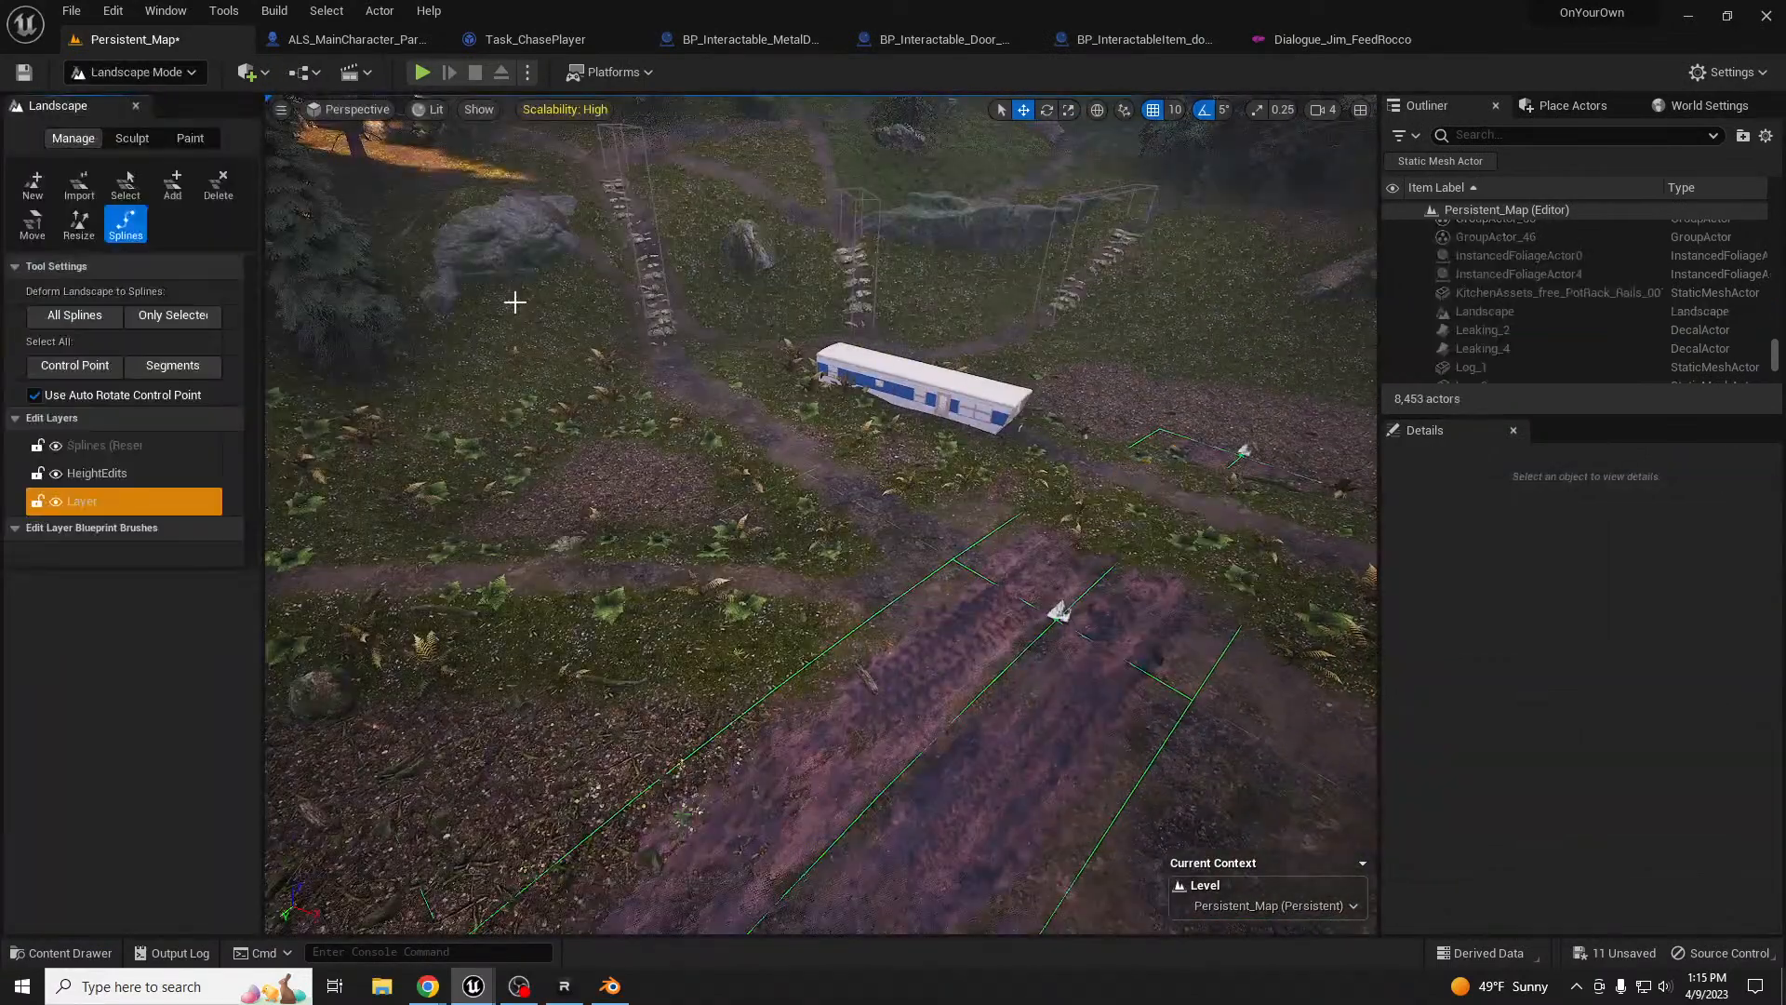
pyautogui.click(133, 139)
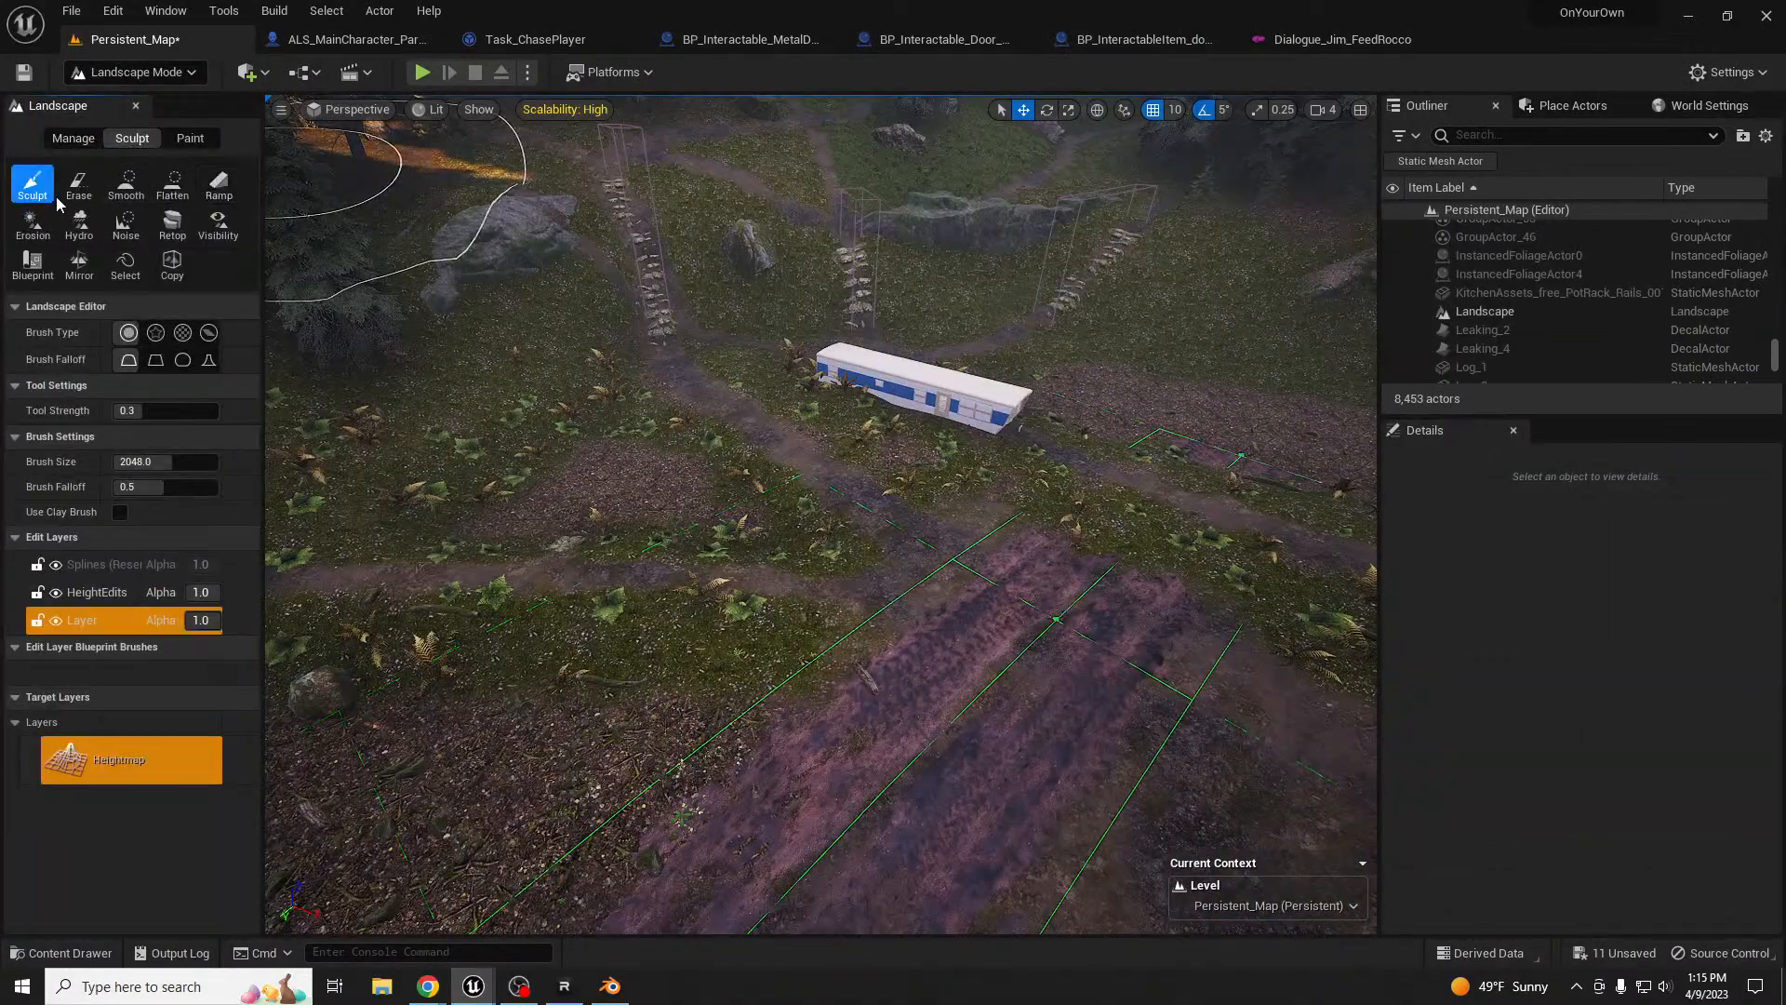
pyautogui.click(172, 183)
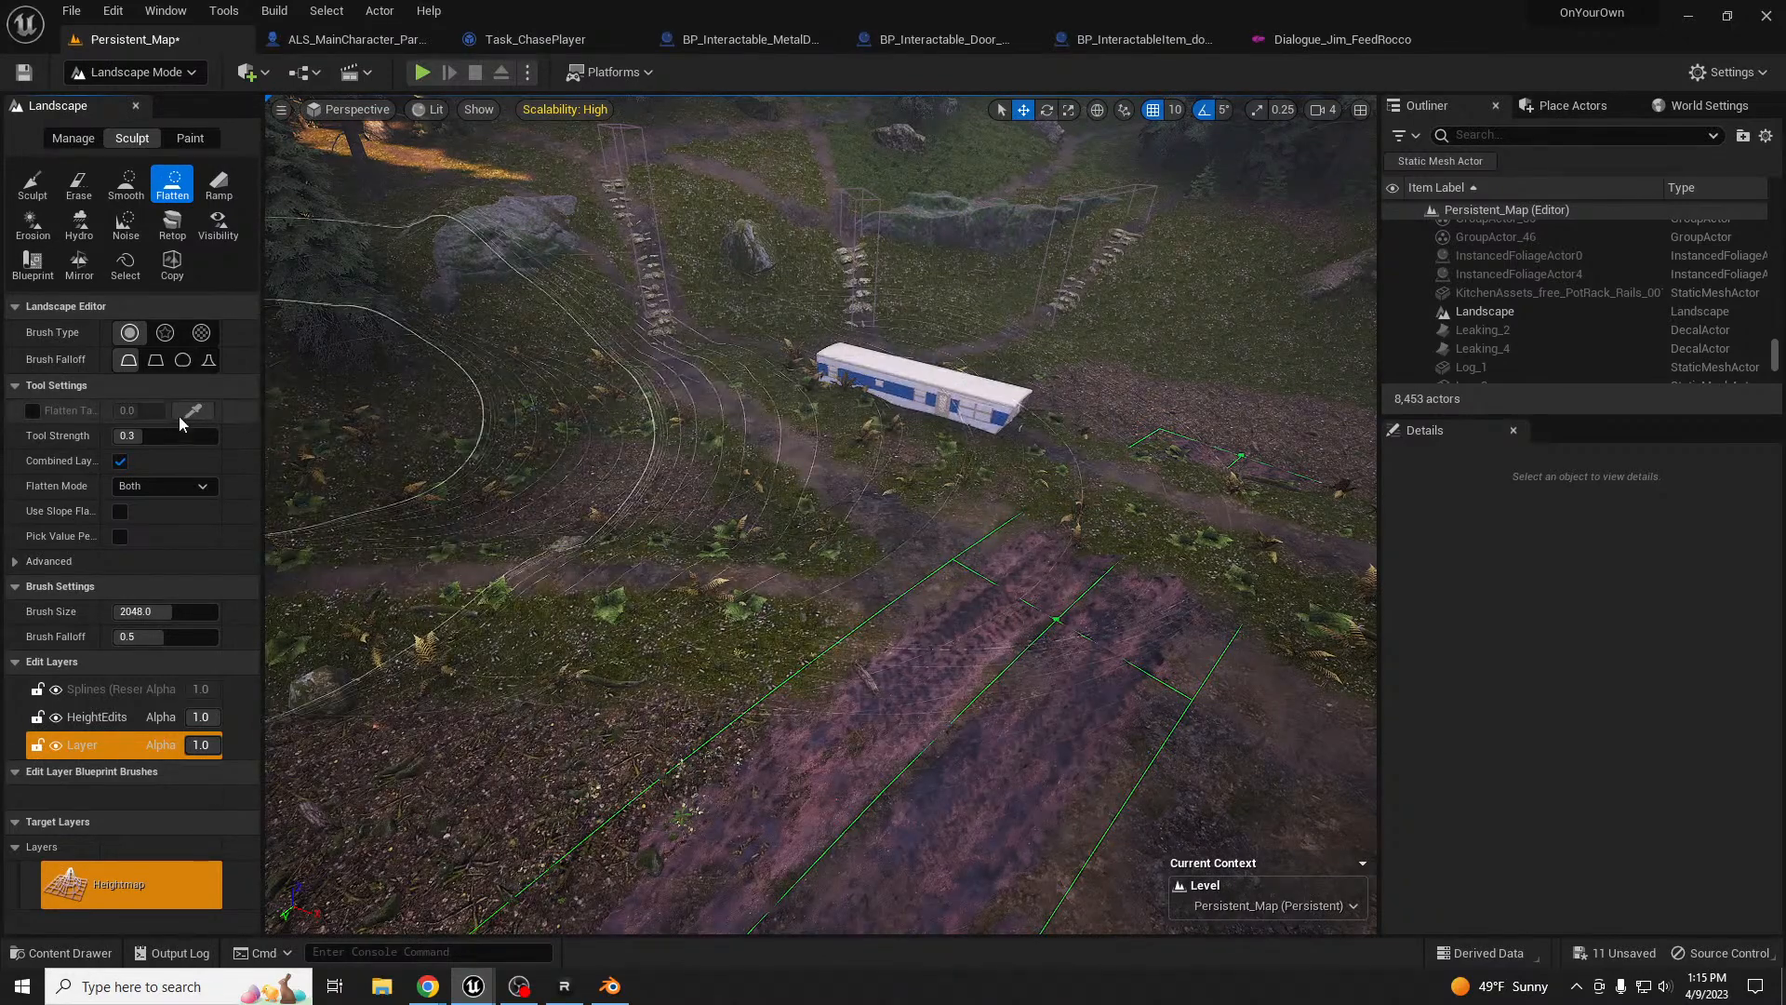
pyautogui.click(32, 411)
pyautogui.click(193, 411)
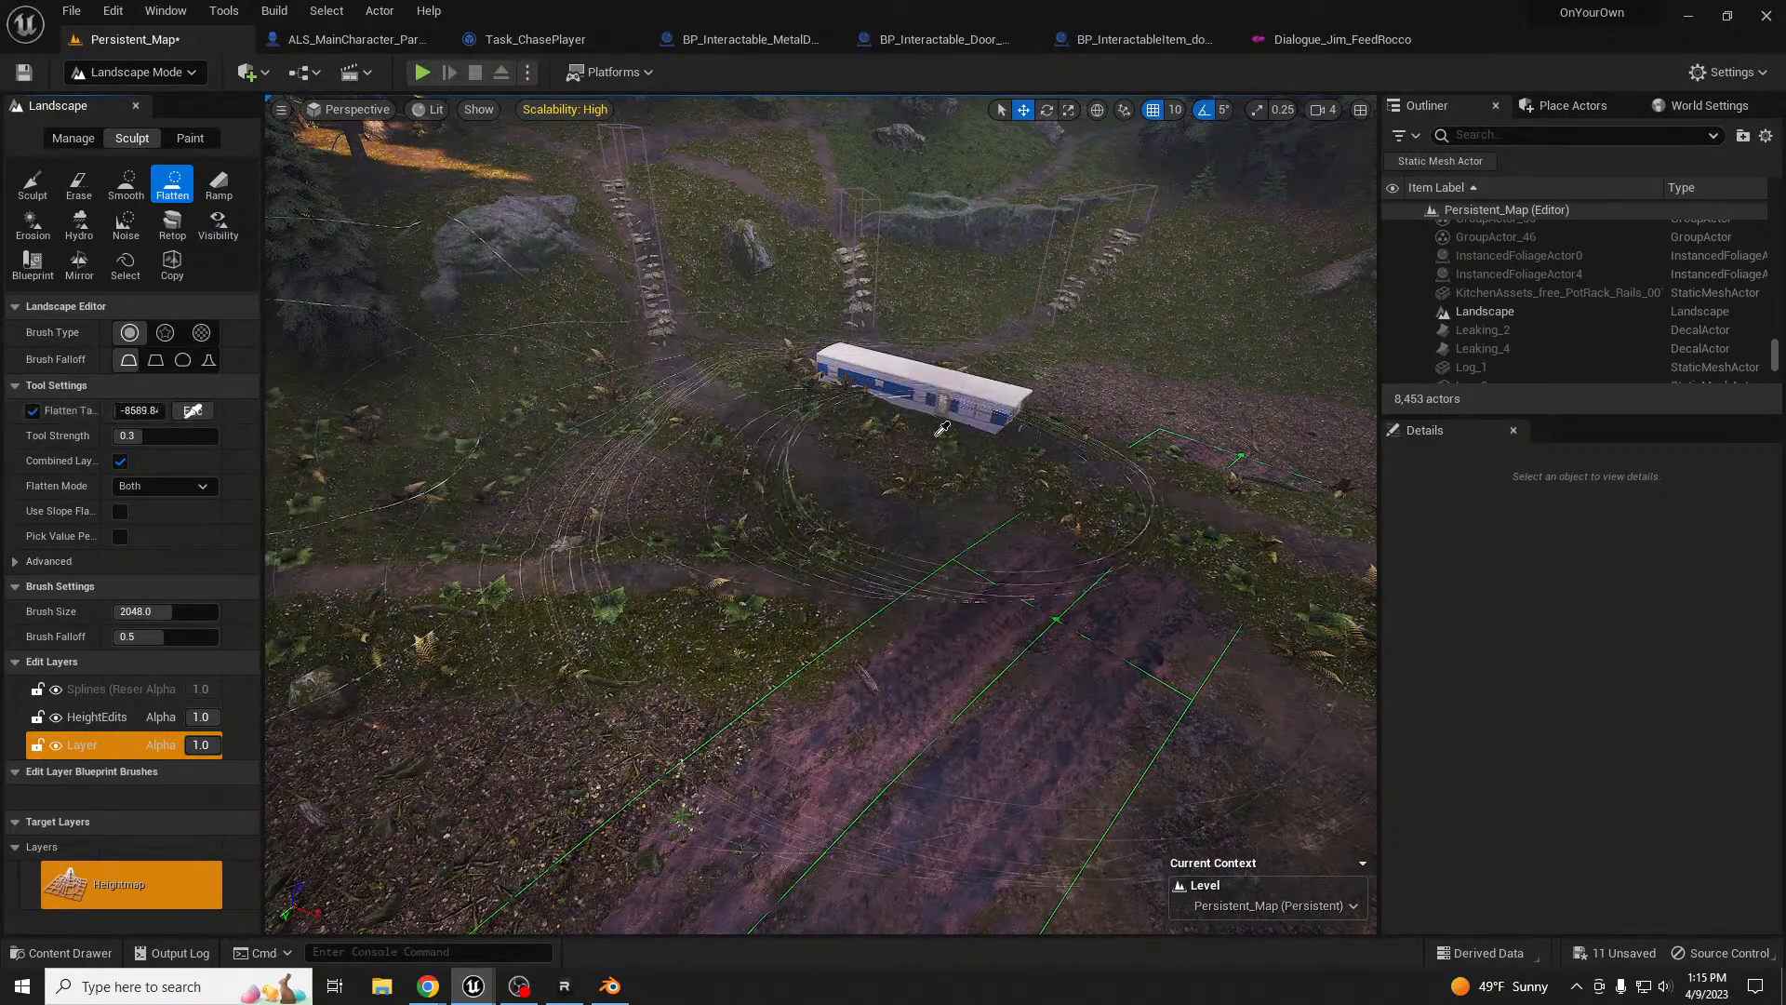
pyautogui.click(917, 420)
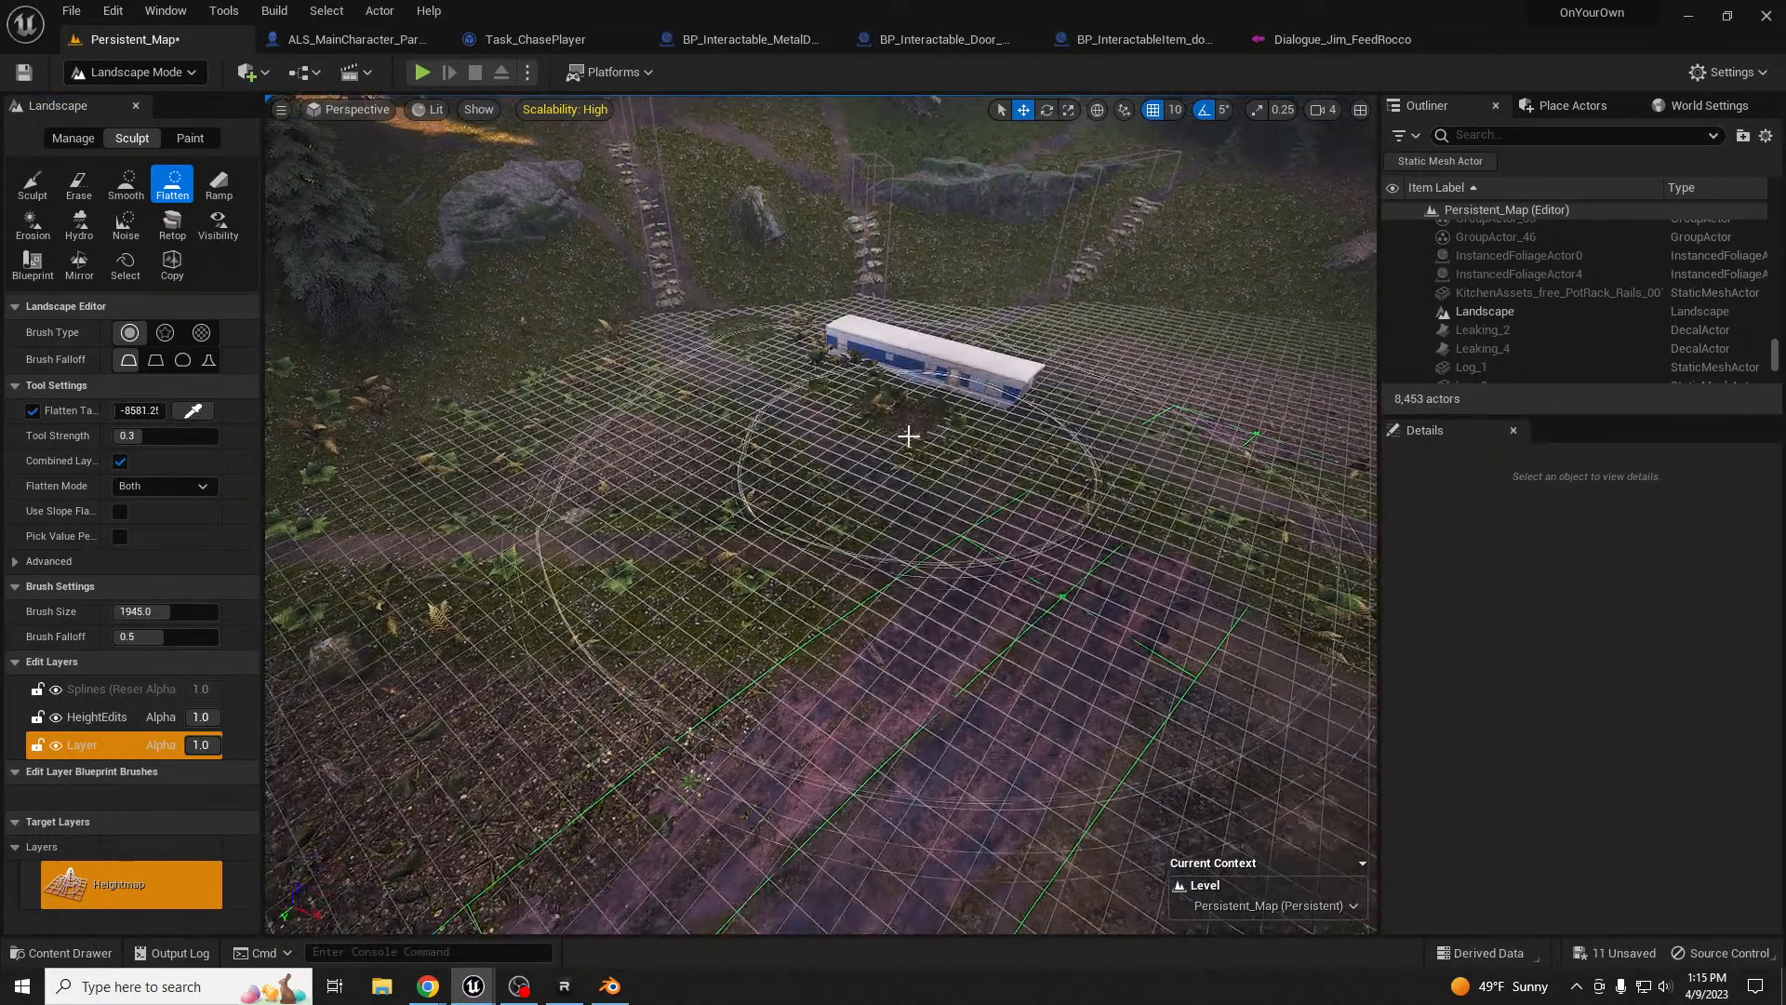
# - Set the flatten strength to 1.0 and brush size to about 1005, then flatten the ground around the trailer
pyautogui.press('[')
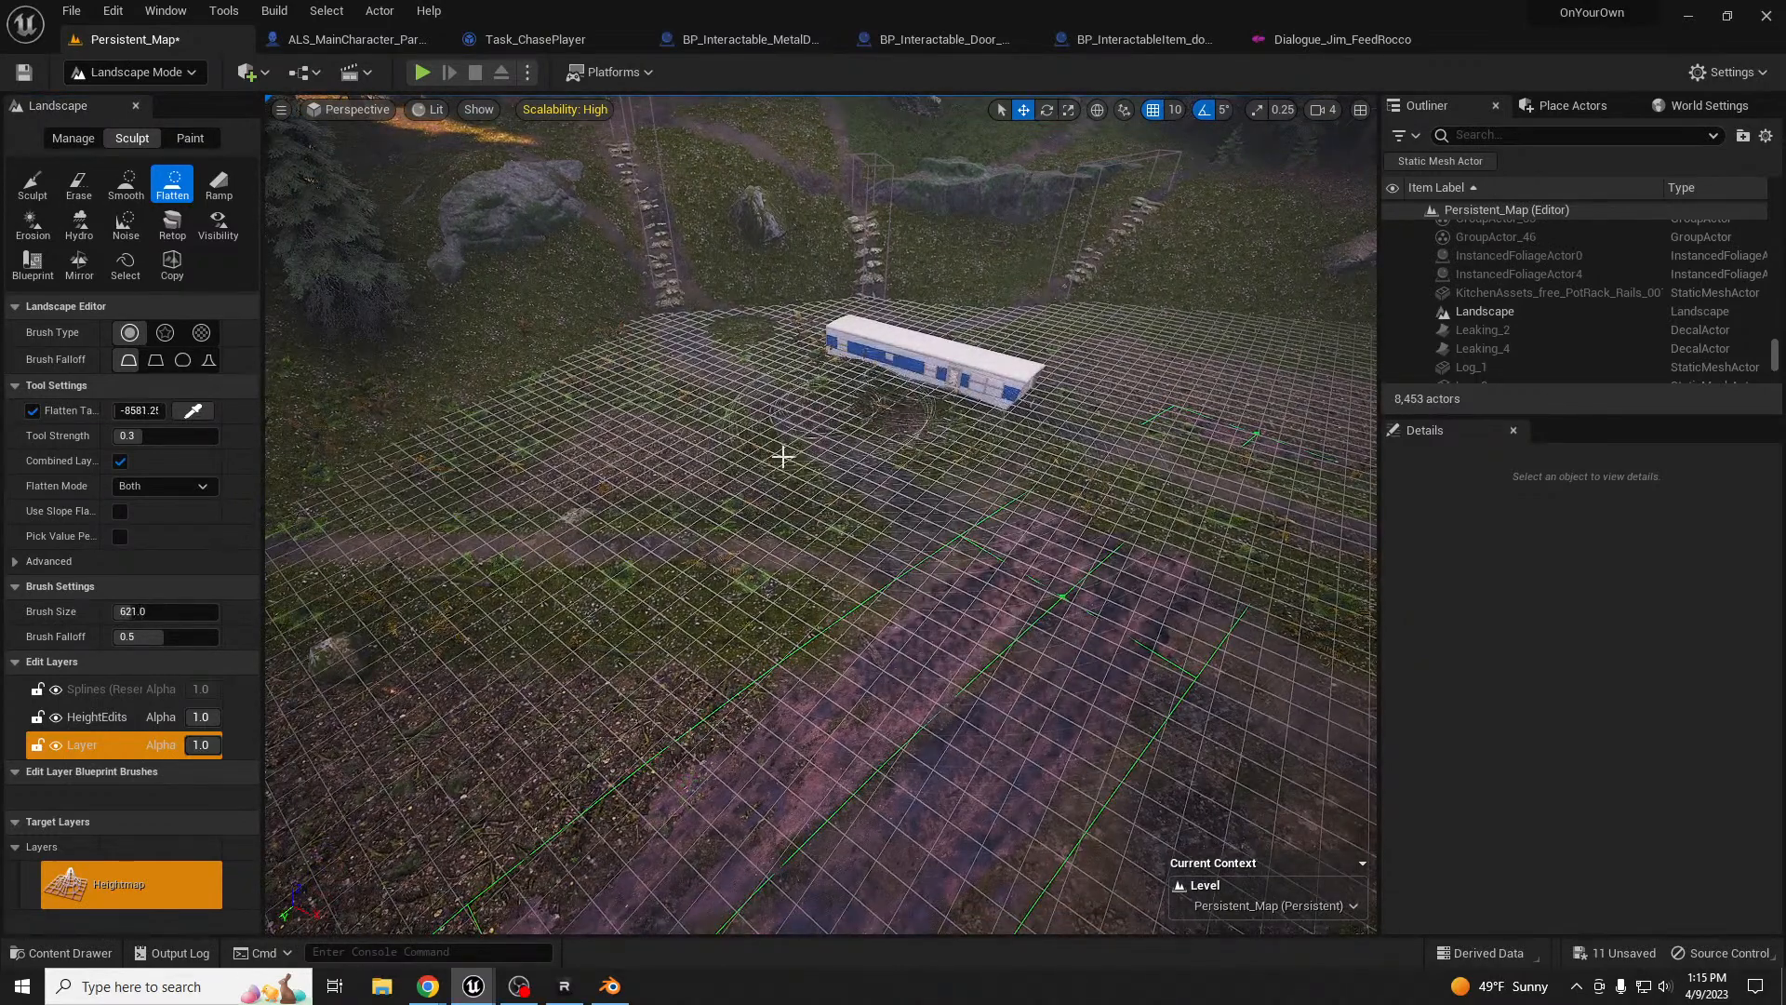
pyautogui.moveTo(130, 435); pyautogui.dragTo(218, 436)
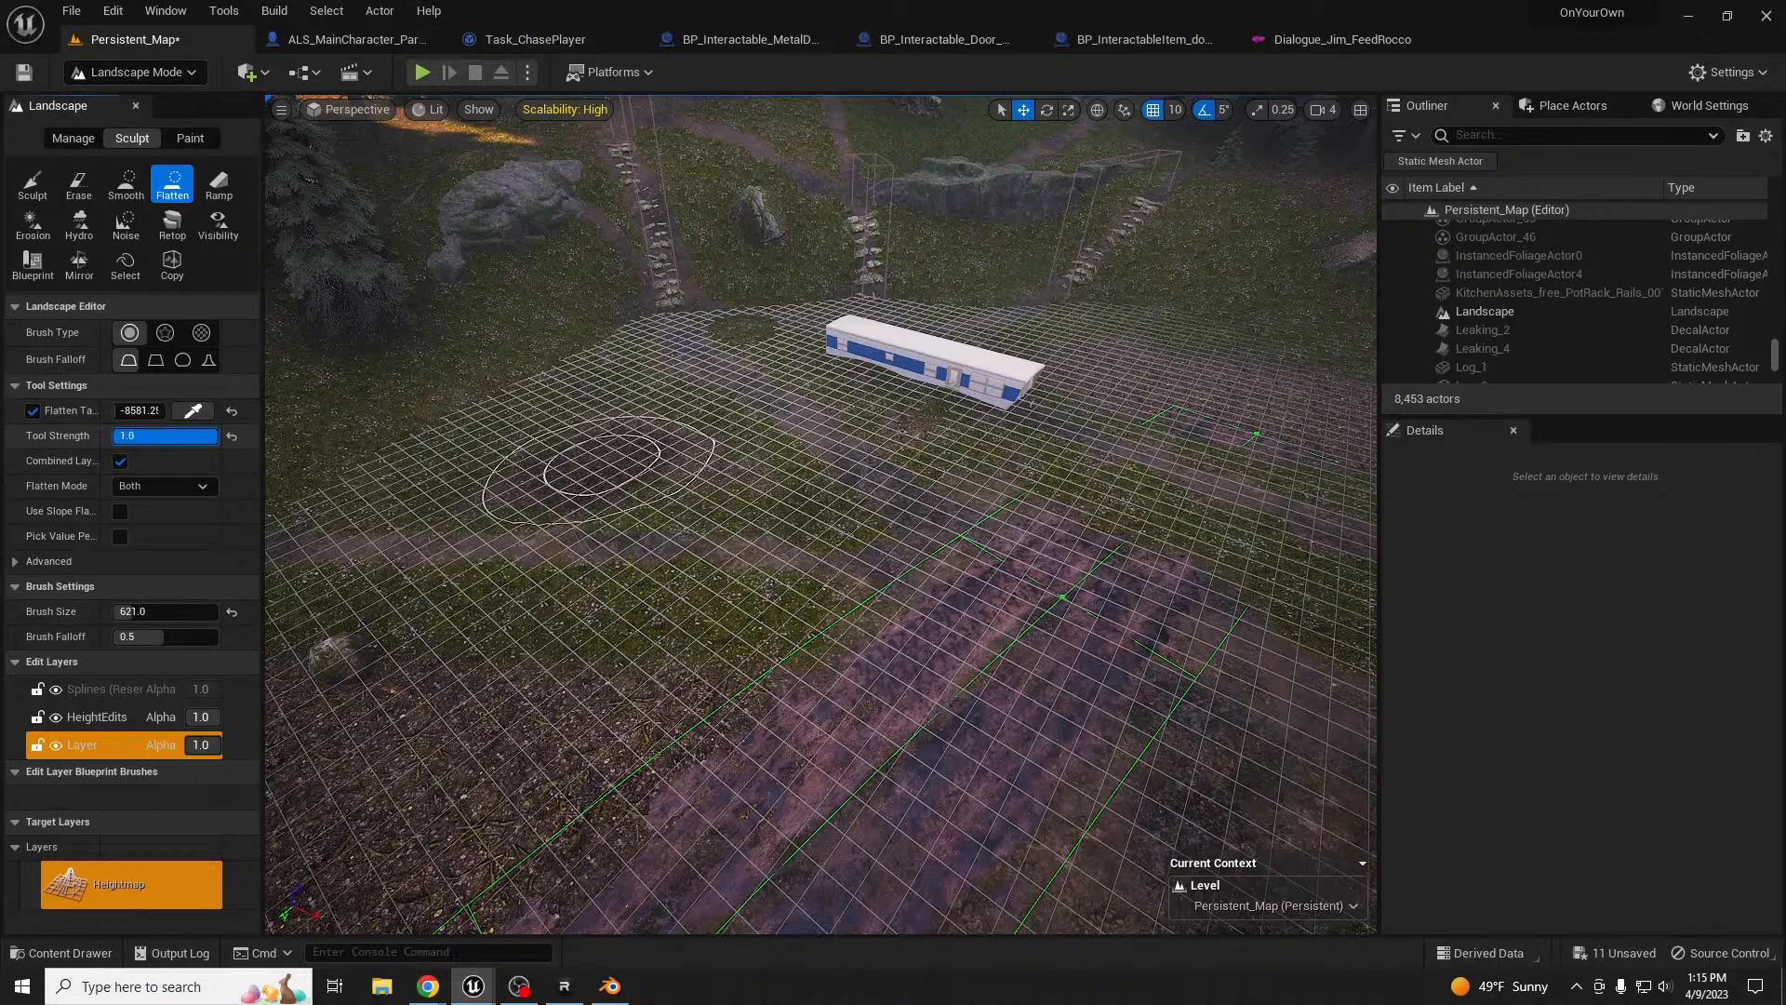
pyautogui.moveTo(877, 419); pyautogui.dragTo(877, 415, button='right')
pyautogui.press(']')
pyautogui.moveTo(886, 400); pyautogui.dragTo(789, 443)
pyautogui.moveTo(657, 513)
pyautogui.mouseDown()
pyautogui.moveTo(534, 598)
pyautogui.moveTo(785, 582)
pyautogui.moveTo(981, 437)
pyautogui.mouseUp()
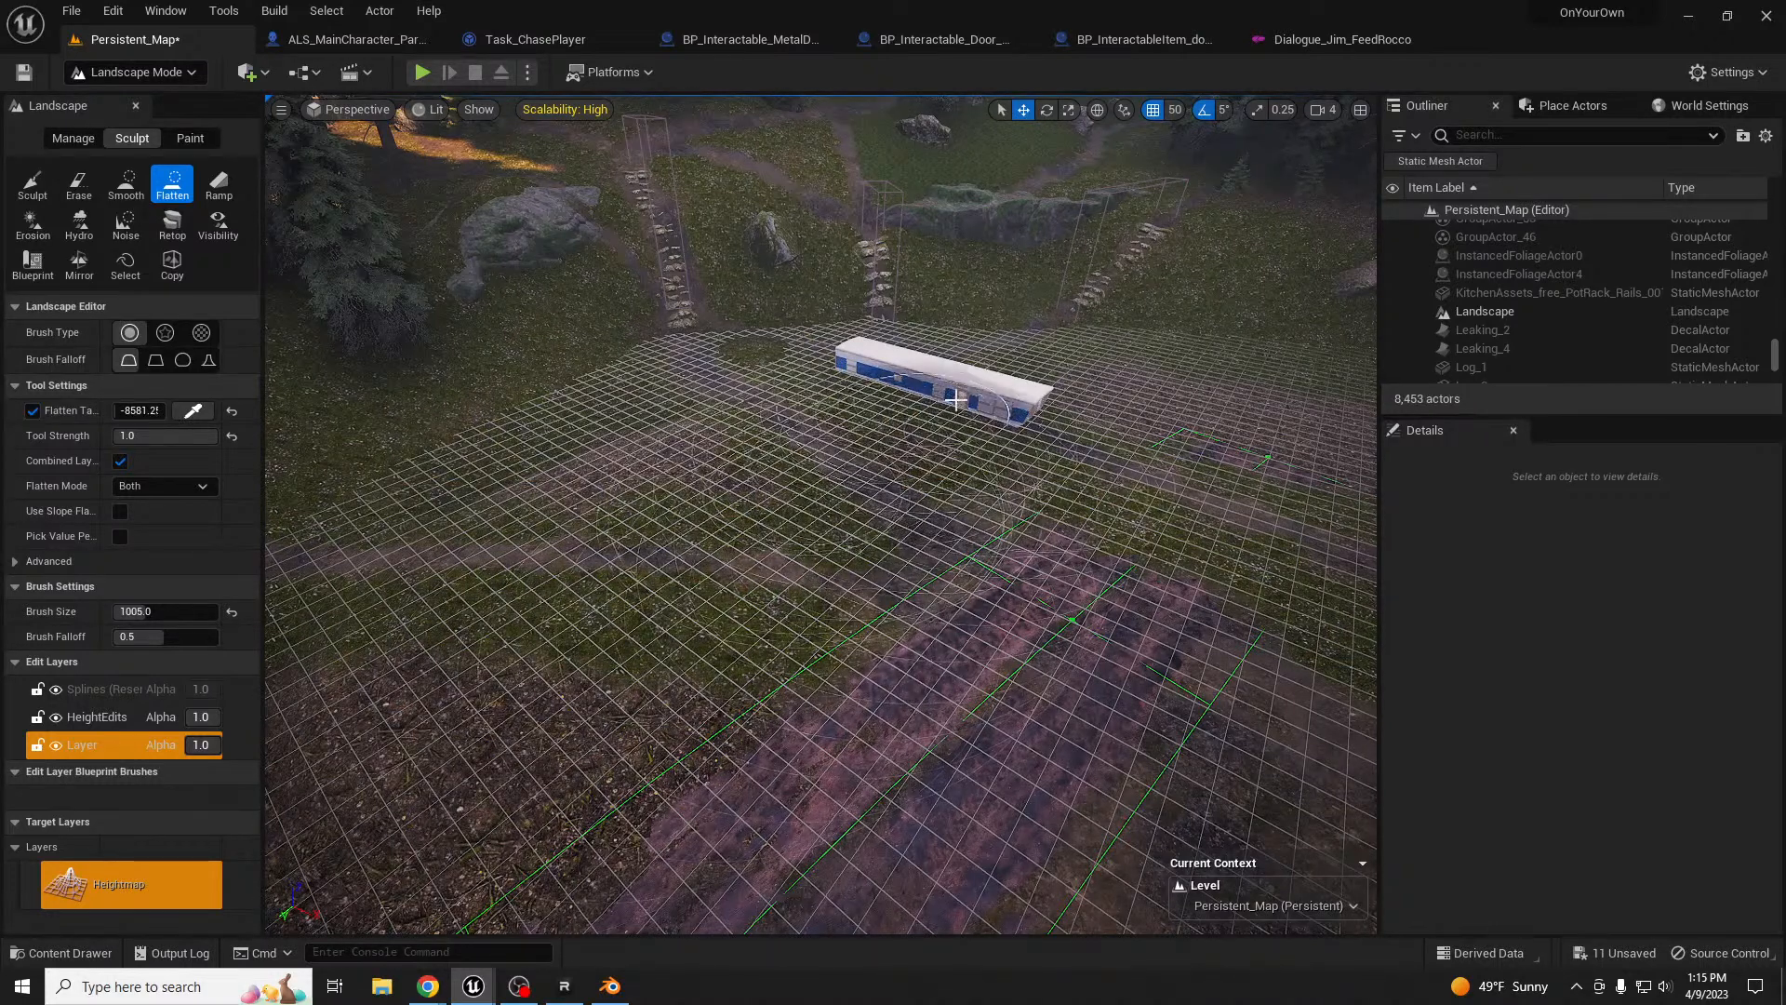
pyautogui.moveTo(712, 398)
pyautogui.mouseDown()
pyautogui.moveTo(494, 455)
pyautogui.moveTo(382, 534)
pyautogui.moveTo(483, 685)
pyautogui.moveTo(1104, 430)
pyautogui.mouseUp()
pyautogui.moveTo(1153, 438); pyautogui.dragTo(1372, 447, button='right')
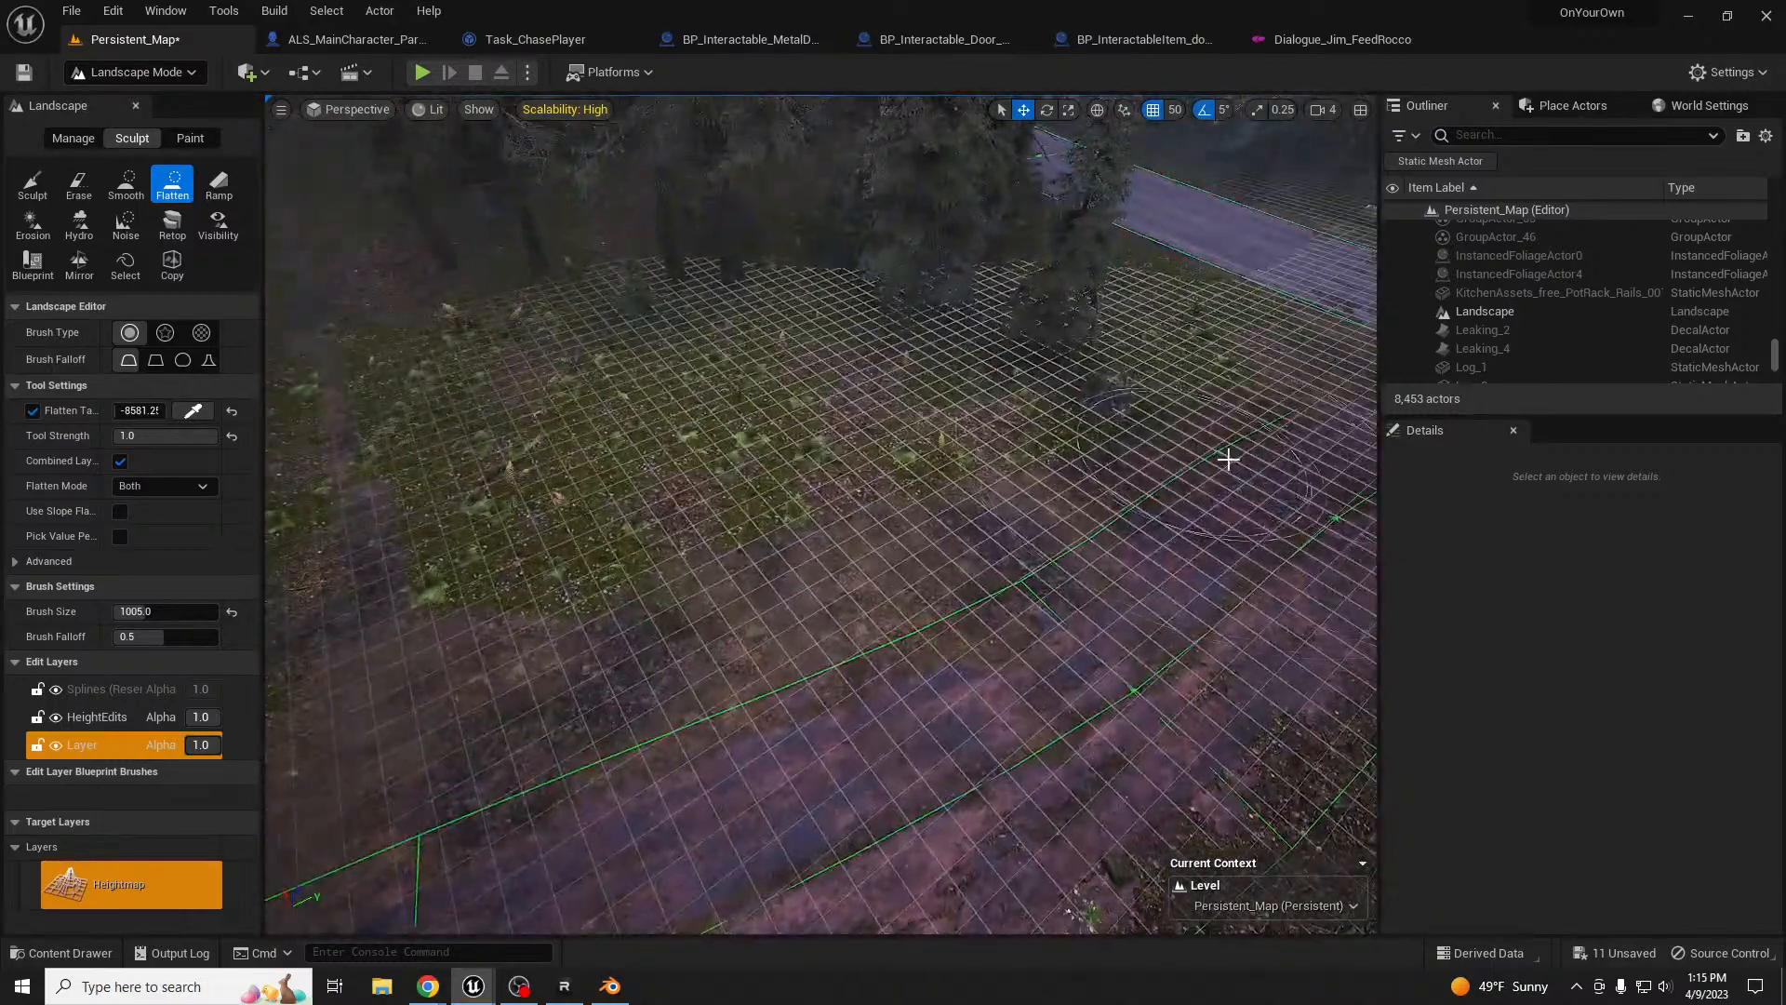
pyautogui.moveTo(499, 551); pyautogui.dragTo(326, 549, button='right')
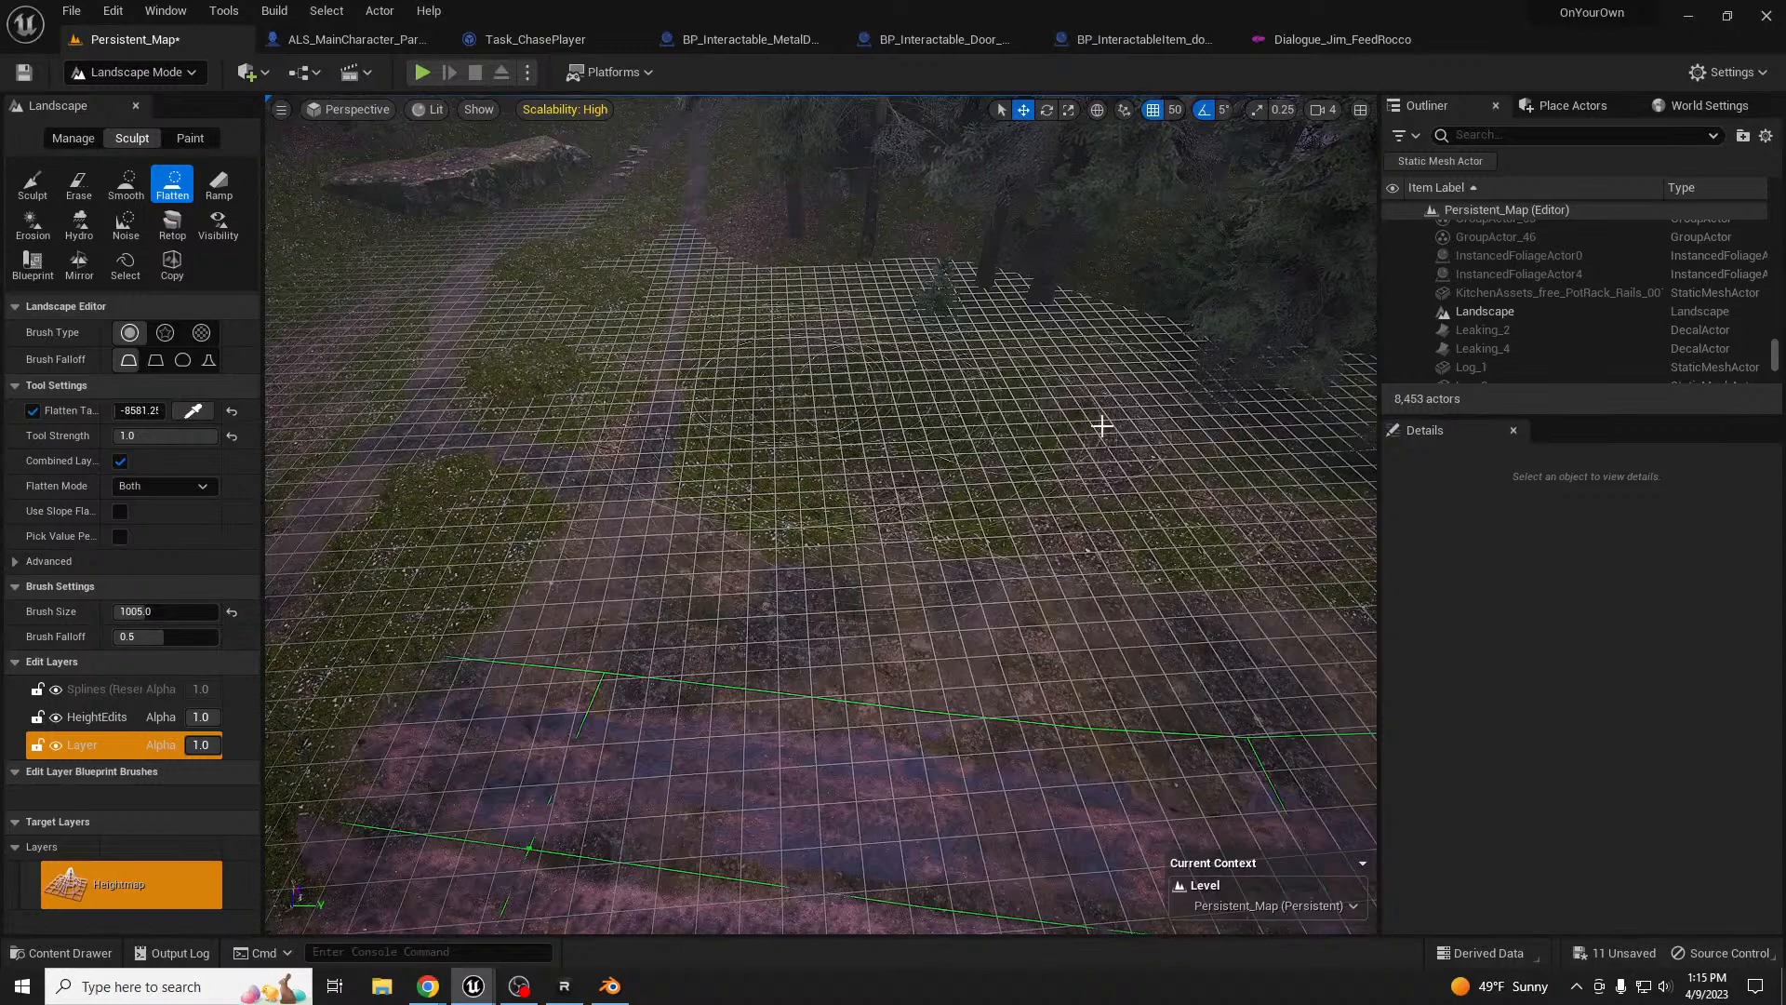
pyautogui.scroll(-3, 876, 387)
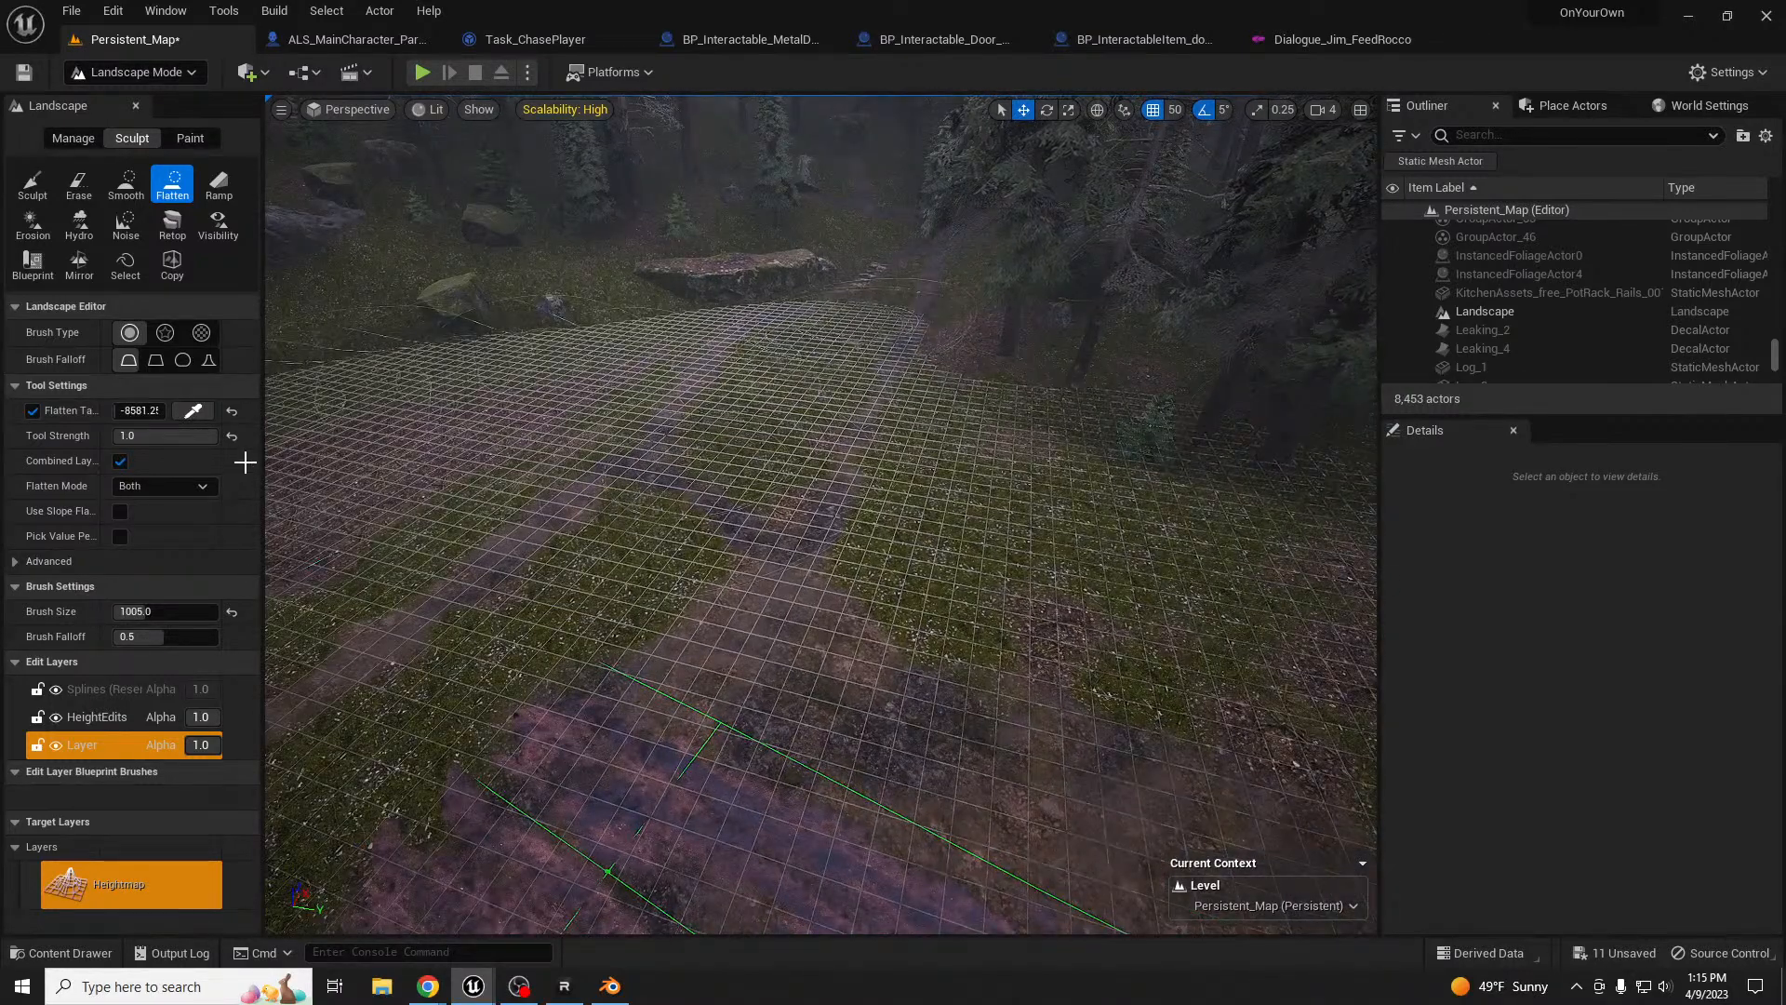
pyautogui.moveTo(702, 427); pyautogui.dragTo(758, 411, button='right')
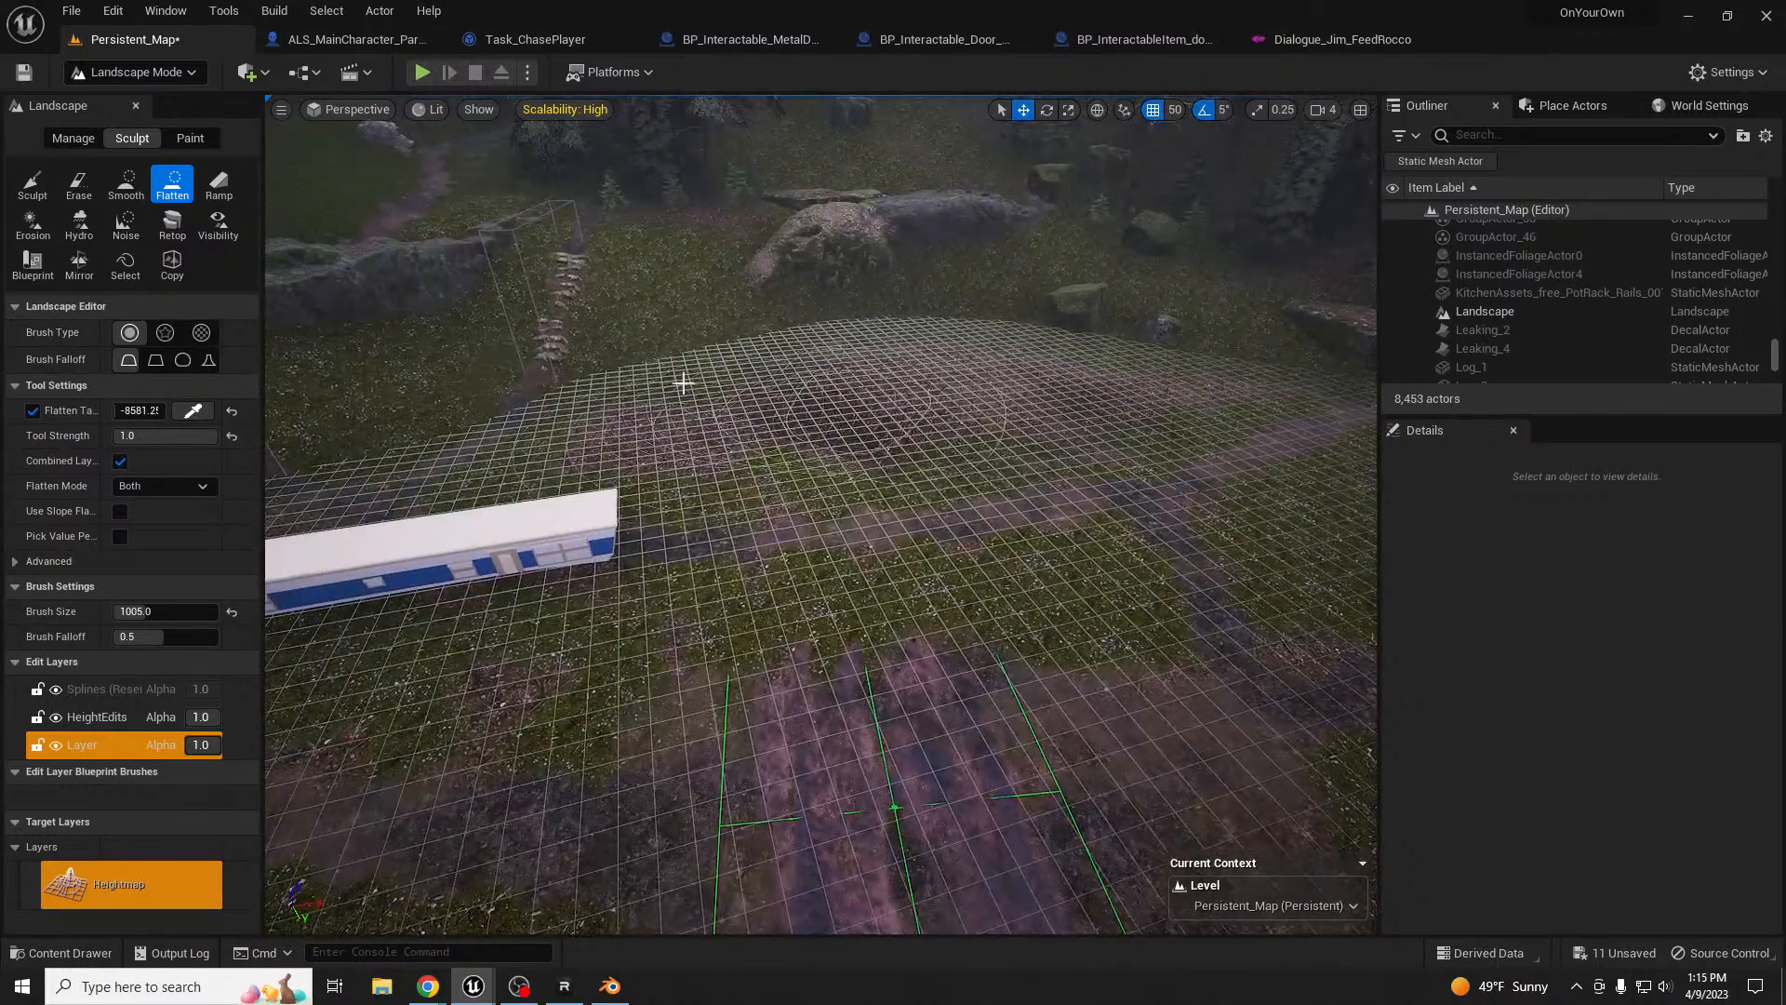
# - Select the trailer in selection mode and raise it slightly to sit on the flattened ground
pyautogui.moveTo(894, 431); pyautogui.dragTo(715, 497, button='right')
pyautogui.hotkey('shift', '1')
pyautogui.click(605, 484)
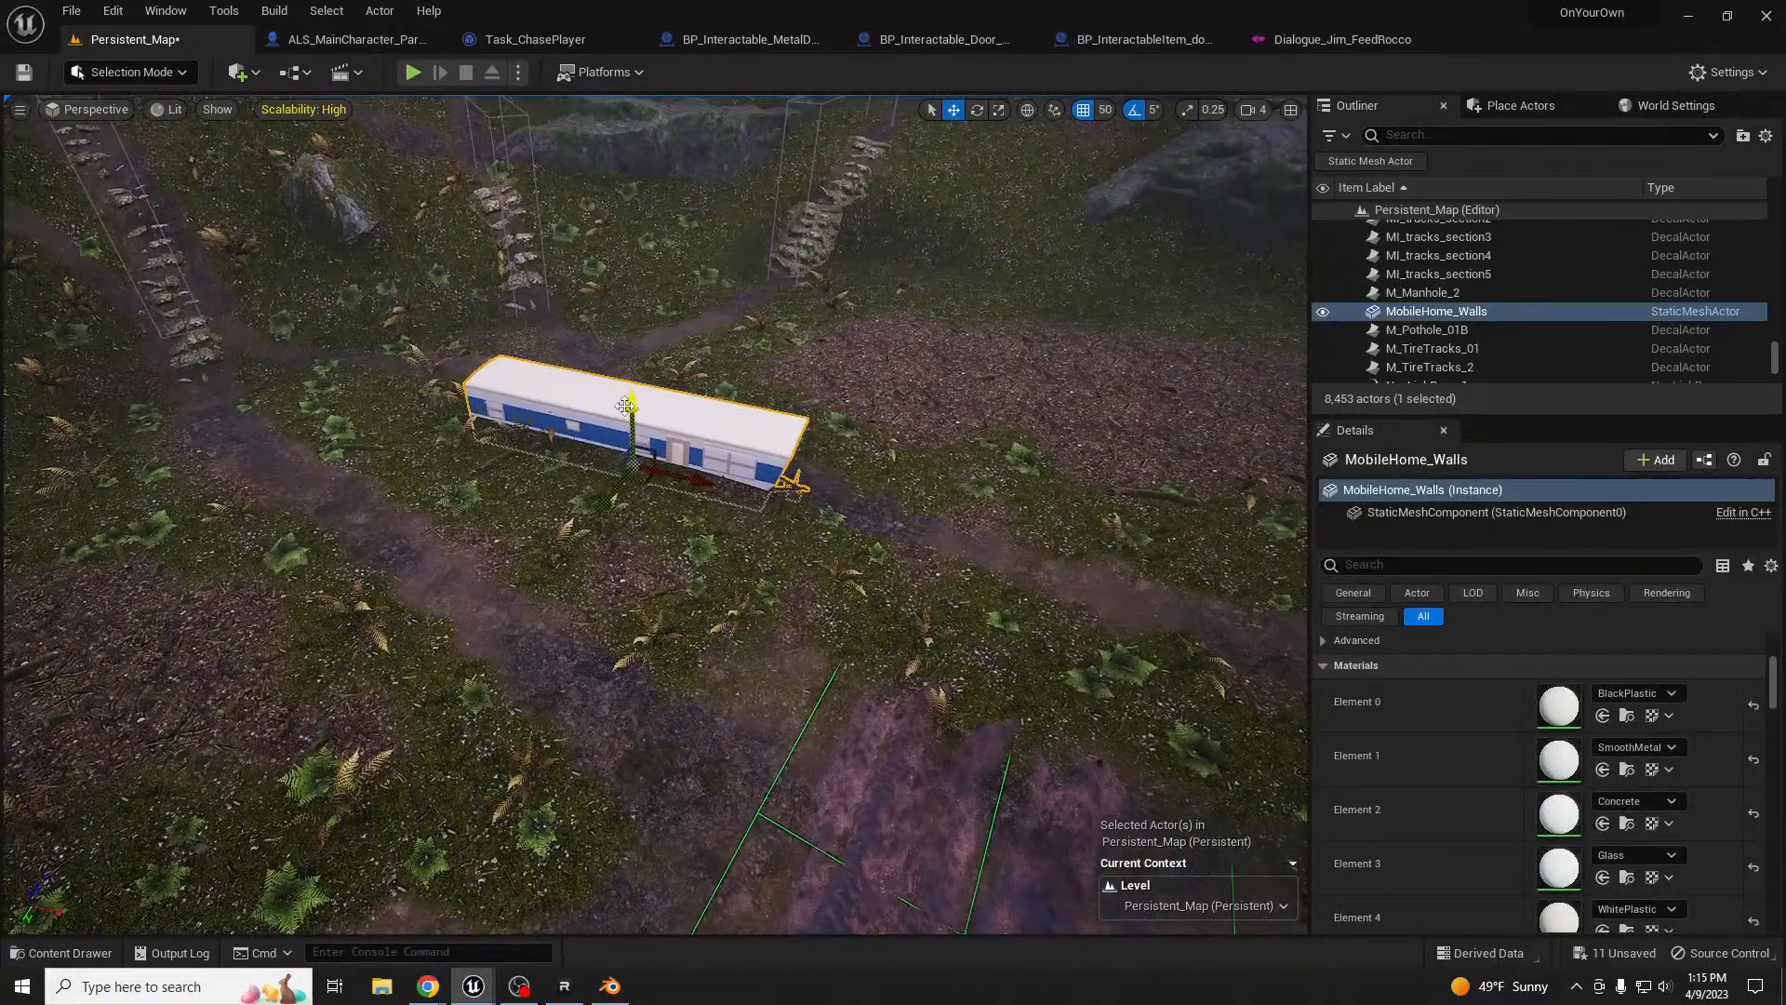
pyautogui.moveTo(629, 406); pyautogui.dragTo(624, 391)
pyautogui.moveTo(947, 527); pyautogui.dragTo(912, 554, button='right')
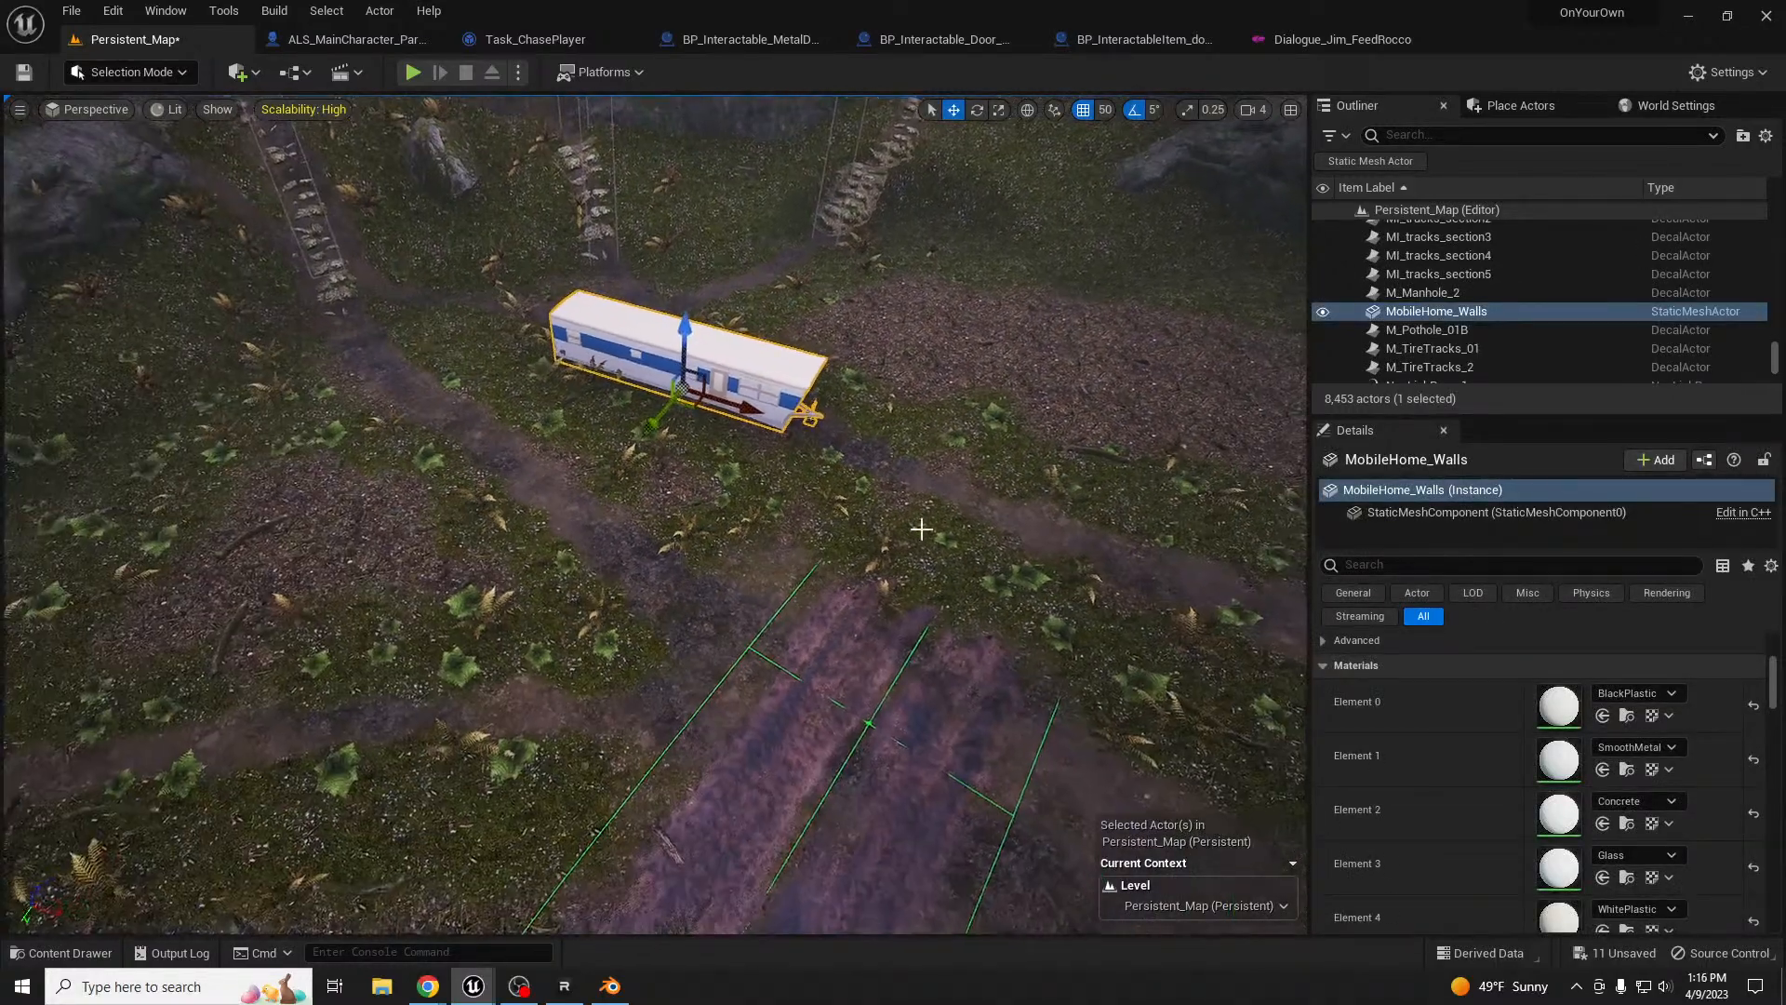
# - Duplicate the trailer twice to form a parallel row toward the drive, and pull the third trailer back from the drive's edge
pyautogui.keyDown('alt'); pyautogui.moveTo(656, 416); pyautogui.dragTo(430, 636); pyautogui.keyUp('alt')
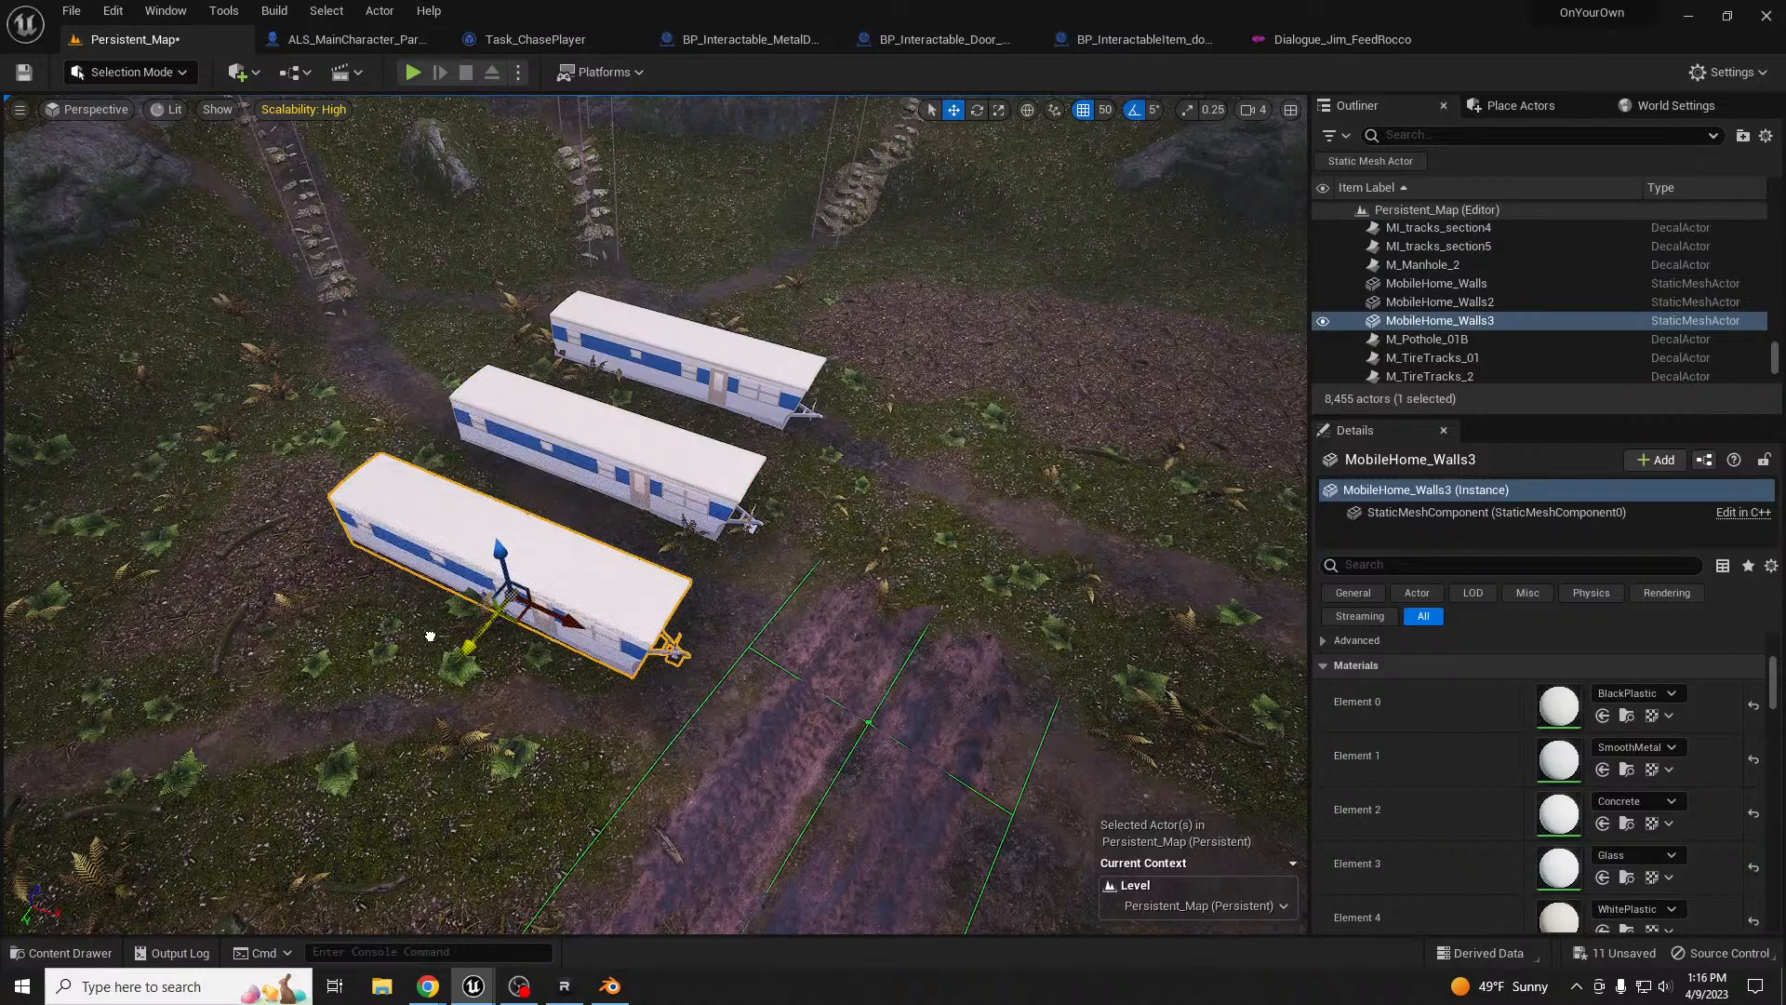
pyautogui.moveTo(575, 612); pyautogui.dragTo(486, 575)
pyautogui.moveTo(663, 564); pyautogui.dragTo(582, 561, button='right')
# - Duplicate the trailer twice more farther along the drive, placing the two copies against each other as a double-wide
pyautogui.keyDown('alt'); pyautogui.moveTo(717, 495); pyautogui.dragTo(479, 602); pyautogui.keyUp('alt')
pyautogui.moveTo(627, 569)
pyautogui.mouseDown(button='right')
pyautogui.moveTo(633, 605)
pyautogui.moveTo(716, 595)
pyautogui.moveTo(754, 521)
pyautogui.moveTo(626, 568)
pyautogui.mouseUp(button='right')
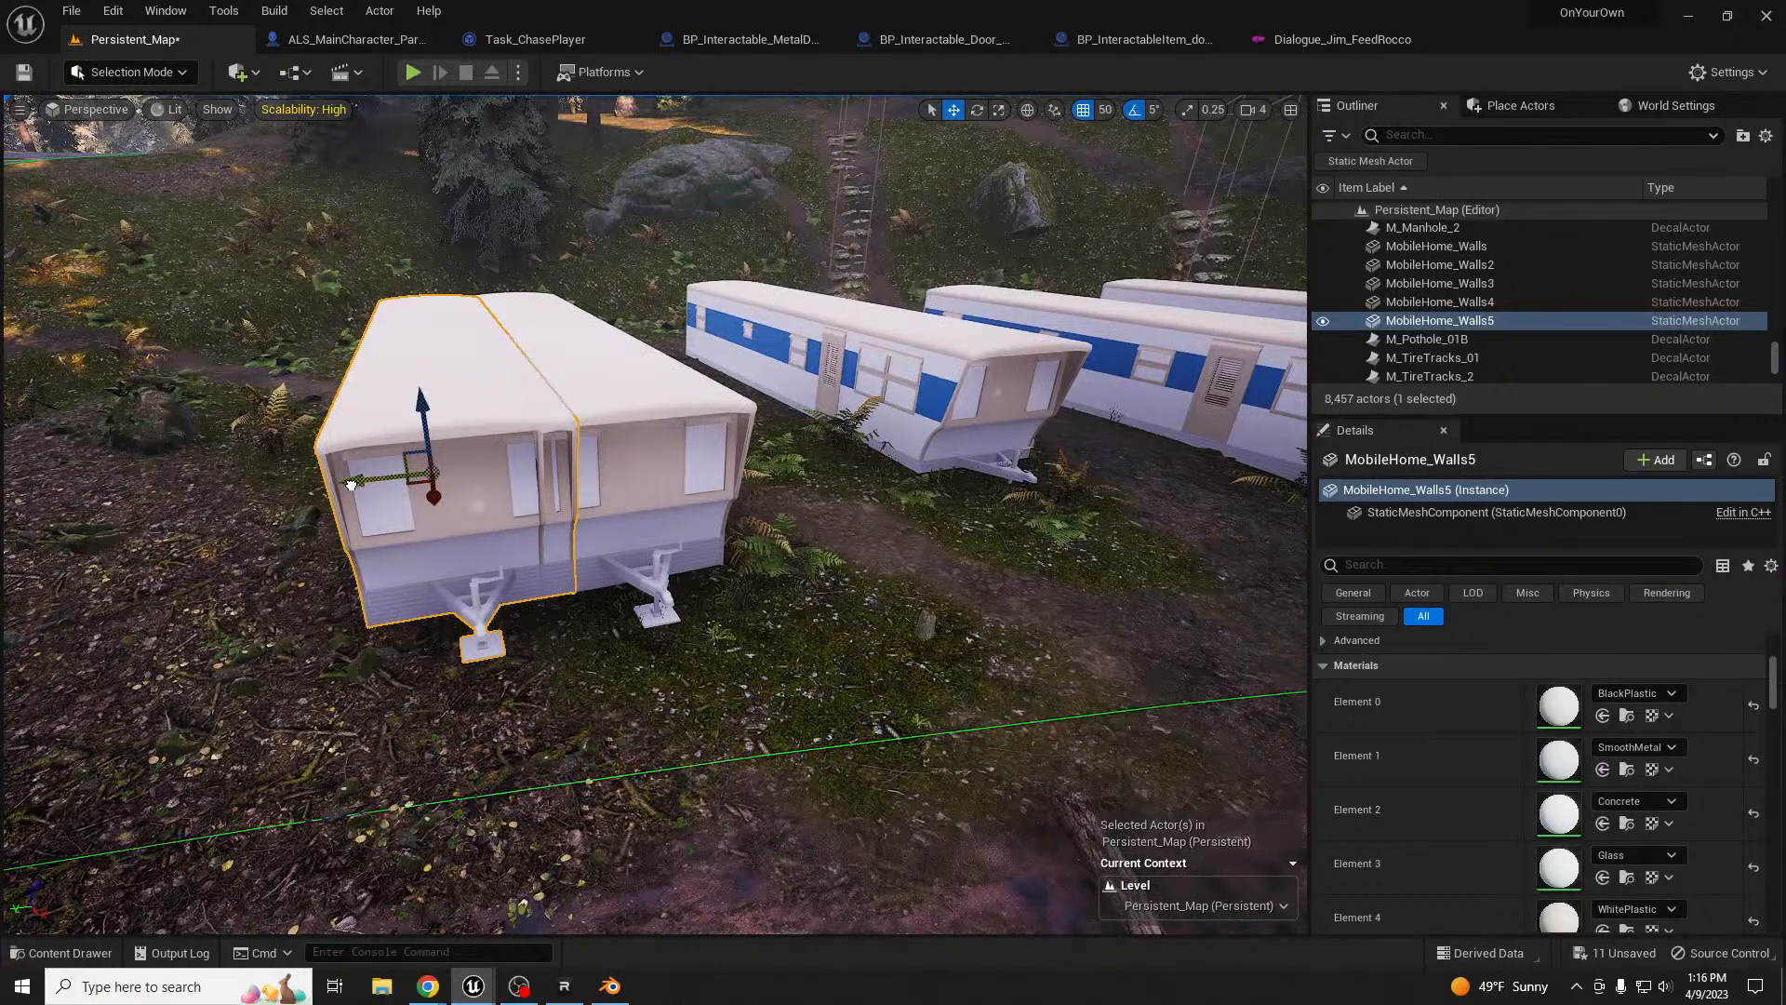
pyautogui.moveTo(354, 485); pyautogui.dragTo(341, 486)
pyautogui.moveTo(537, 507); pyautogui.dragTo(700, 500, button='right')
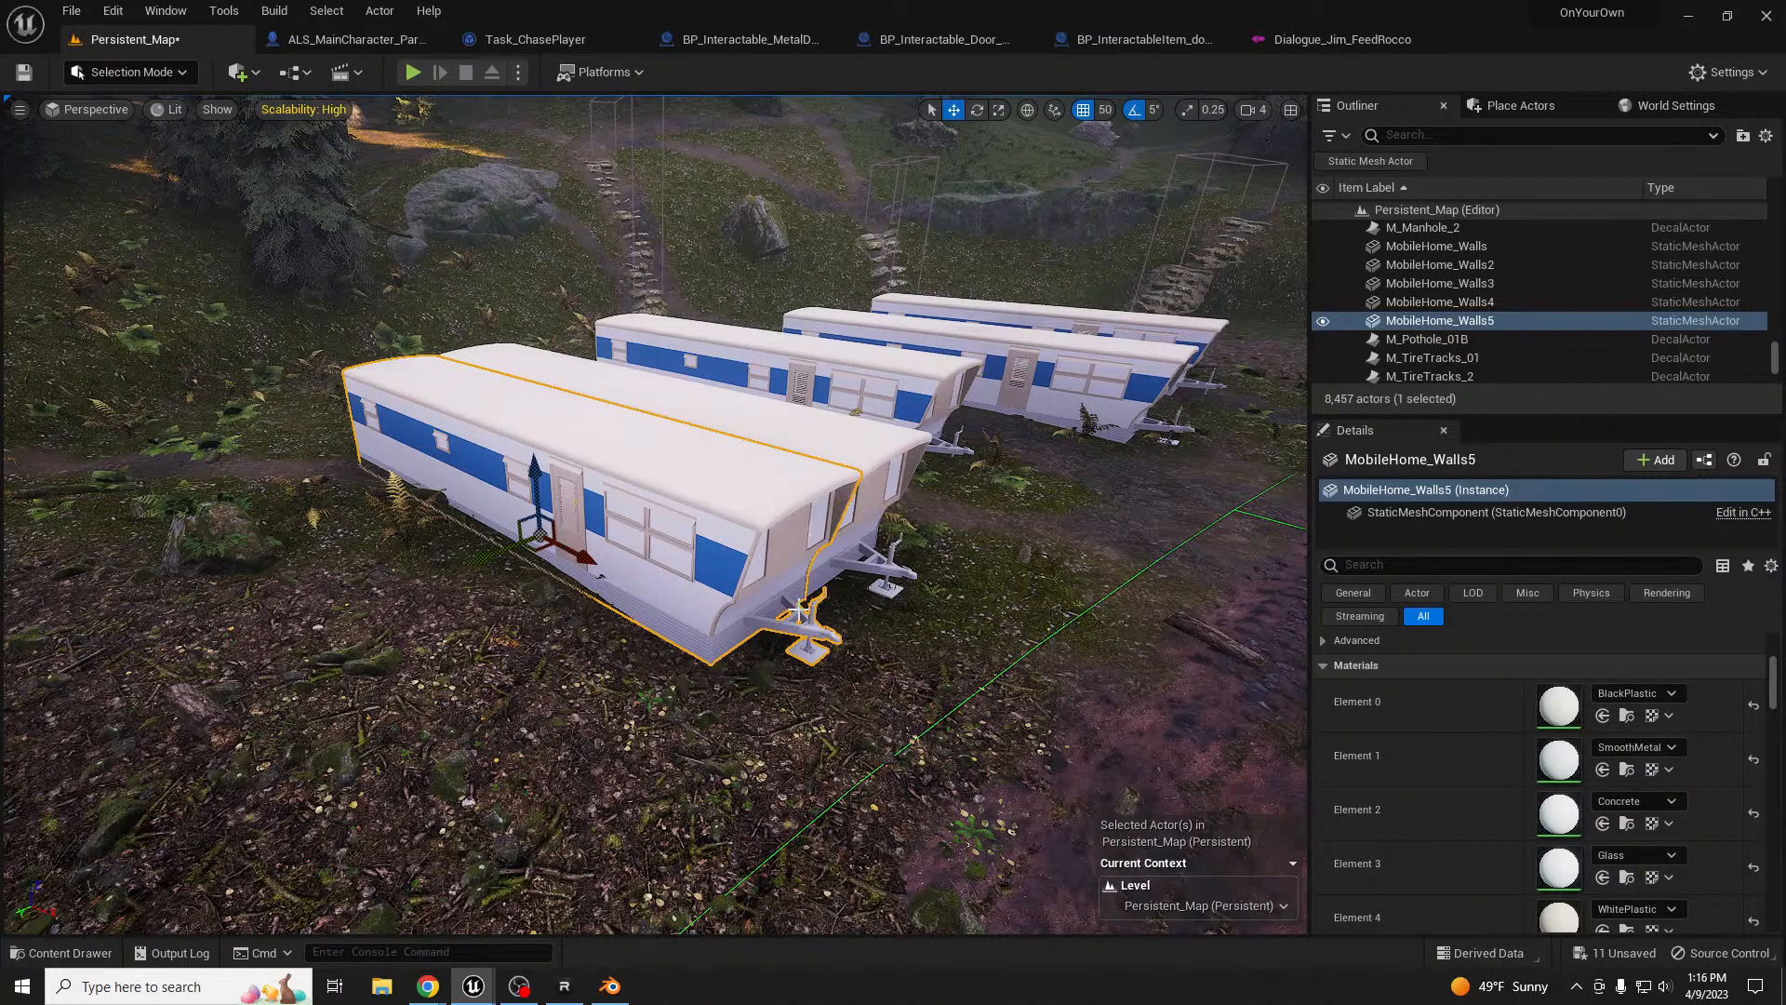
pyautogui.press('d')
pyautogui.moveTo(911, 620); pyautogui.dragTo(879, 625, button='right')
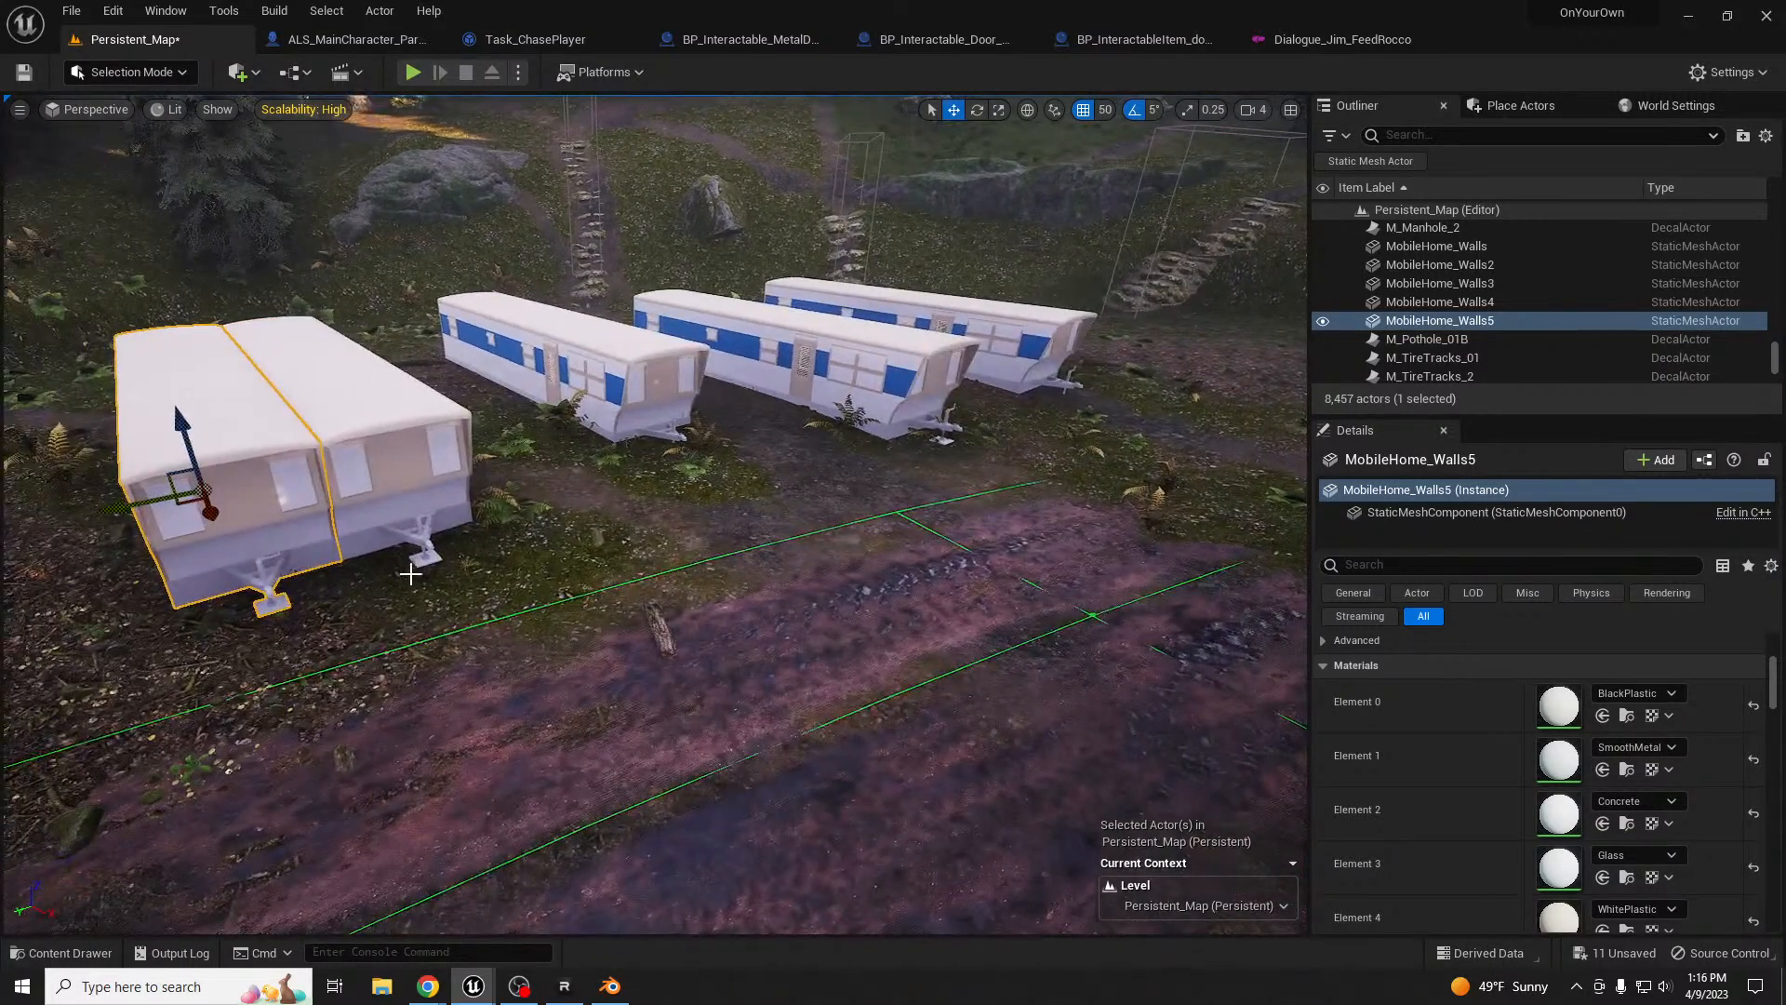
# - Duplicate the trailer once more along the drive, leaving a wide gap beyond the double-wide
pyautogui.press('a')
pyautogui.moveTo(505, 548); pyautogui.dragTo(540, 521, button='right')
pyautogui.press('d')
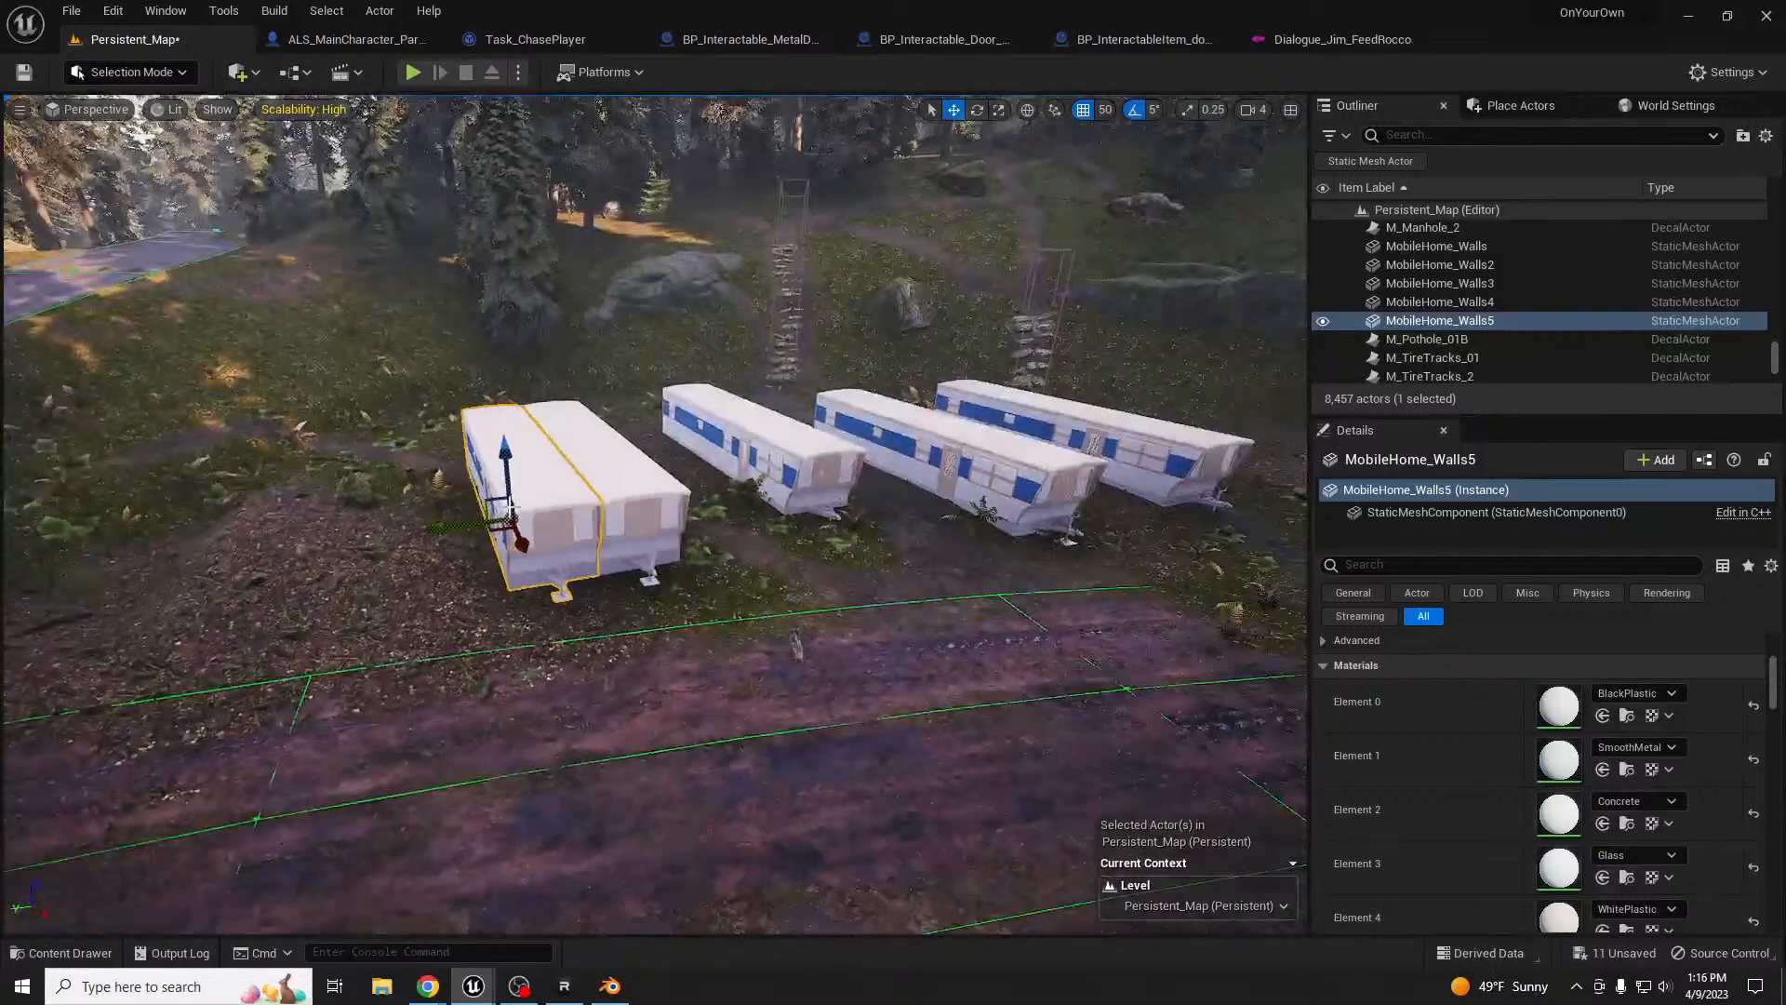
pyautogui.keyDown('alt'); pyautogui.moveTo(734, 468); pyautogui.dragTo(228, 530); pyautogui.keyUp('alt')
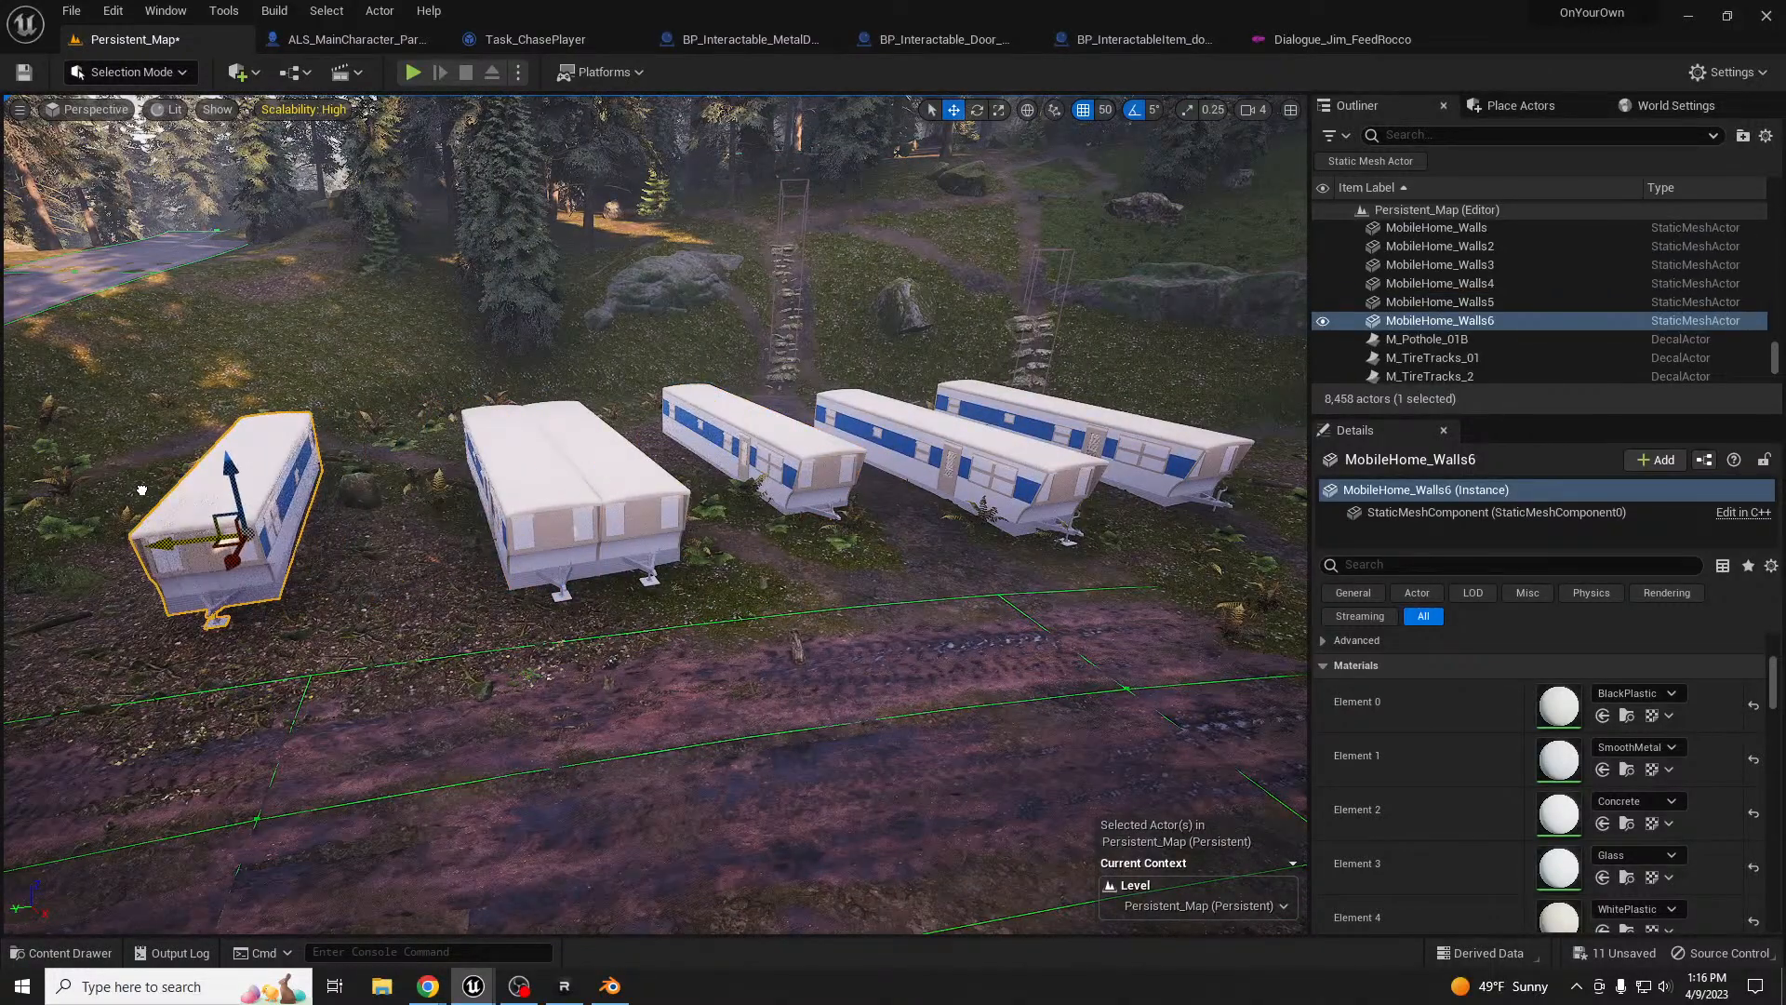
# - Select all six trailers, duplicate them, rotate the copies and place them as a cross row beyond the end of the drive
pyautogui.moveTo(243, 531)
pyautogui.mouseDown(button='right')
pyautogui.moveTo(632, 525)
pyautogui.moveTo(707, 466)
pyautogui.moveTo(521, 549)
pyautogui.moveTo(279, 558)
pyautogui.moveTo(244, 530)
pyautogui.mouseUp(button='right')
pyautogui.keyDown('ctrl'); pyautogui.click(581, 537); pyautogui.keyUp('ctrl')
pyautogui.keyDown('ctrl'); pyautogui.click(633, 521); pyautogui.keyUp('ctrl')
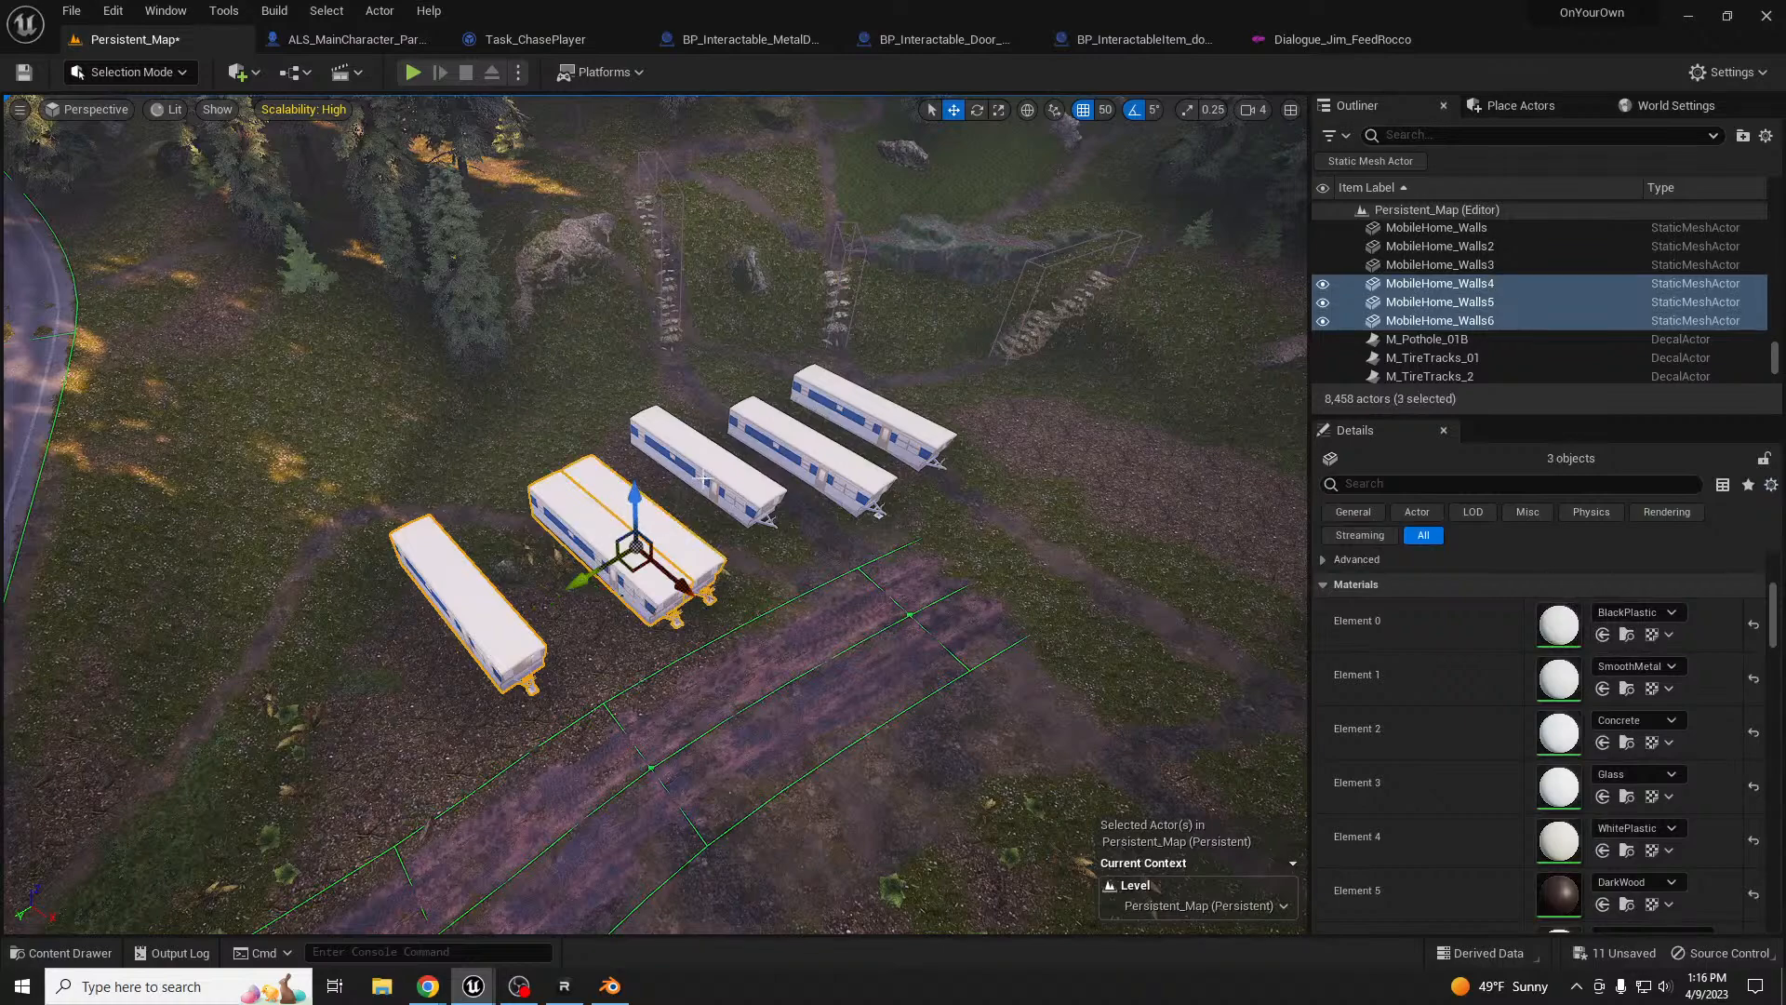
pyautogui.keyDown('ctrl'); pyautogui.click(707, 466); pyautogui.keyUp('ctrl')
pyautogui.keyDown('ctrl'); pyautogui.click(835, 449); pyautogui.keyUp('ctrl')
pyautogui.keyDown('ctrl'); pyautogui.click(885, 416); pyautogui.keyUp('ctrl')
pyautogui.moveTo(828, 442); pyautogui.dragTo(977, 456, button='right')
pyautogui.keyDown('alt'); pyautogui.moveTo(685, 395); pyautogui.dragTo(897, 571); pyautogui.keyUp('alt')
pyautogui.press('e')
pyautogui.moveTo(897, 571); pyautogui.dragTo(1201, 600, button='right')
pyautogui.press('w')
pyautogui.moveTo(798, 526); pyautogui.dragTo(549, 701)
pyautogui.moveTo(718, 634); pyautogui.dragTo(717, 634, button='right')
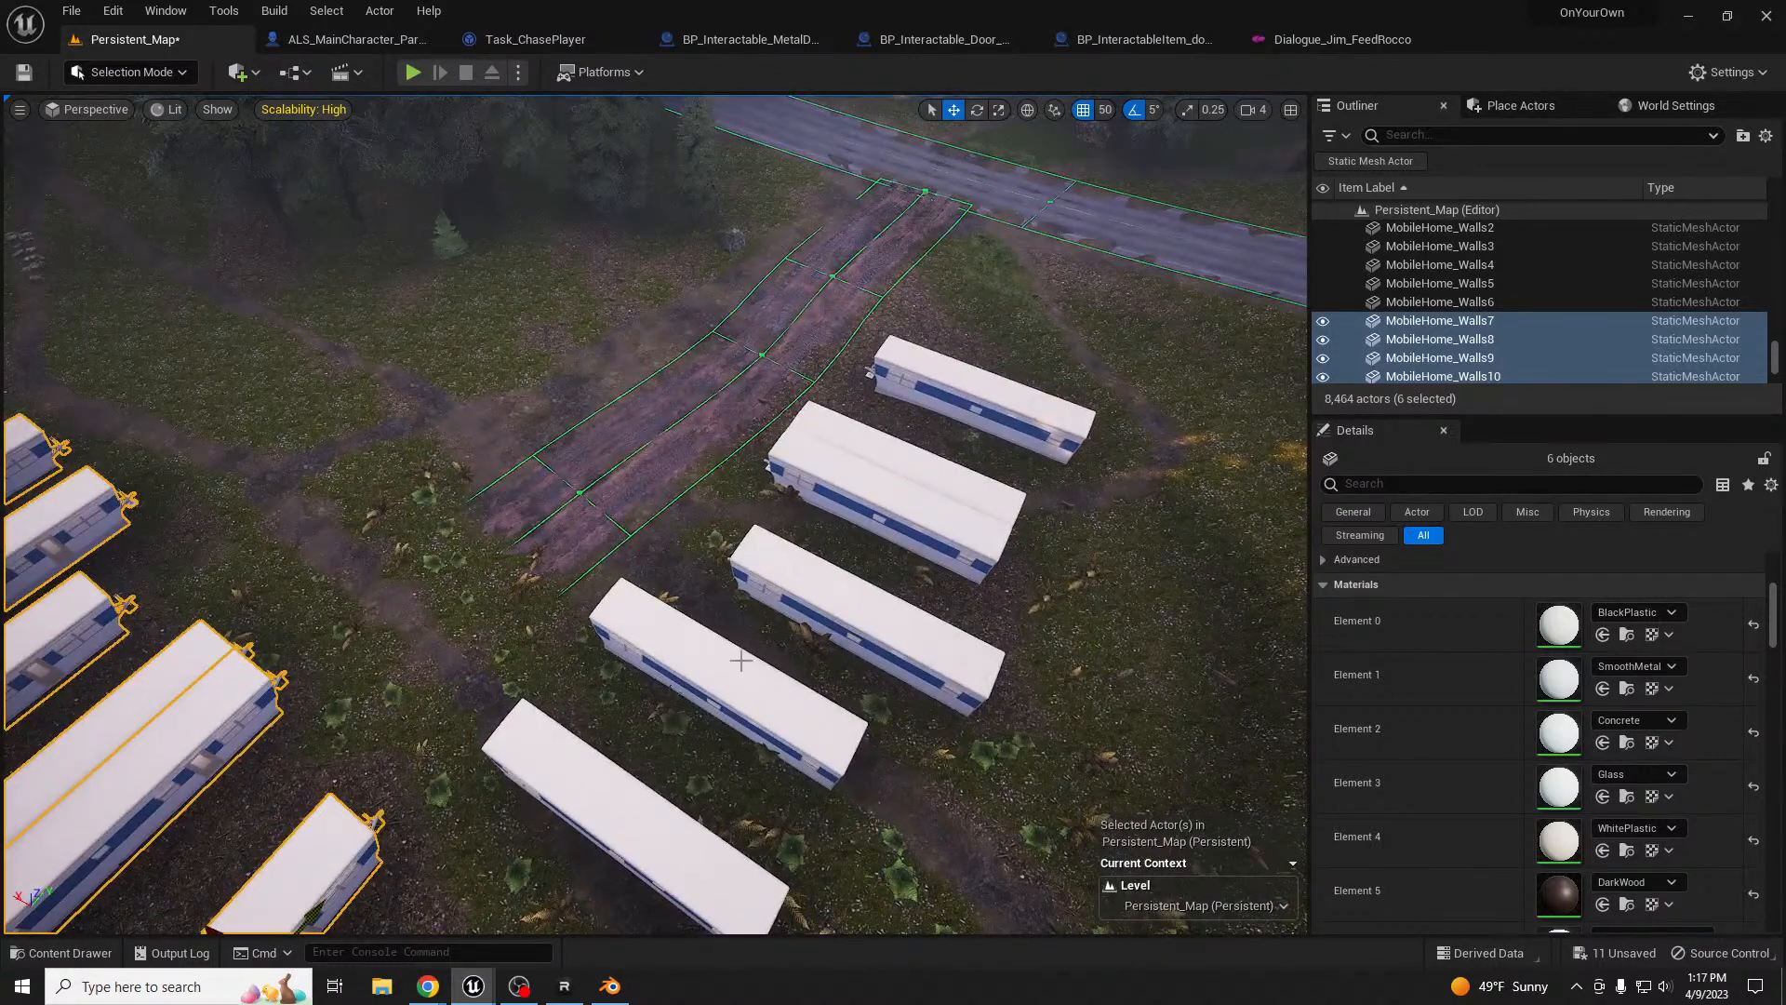
# - Duplicate two trailers to the opposite side of the drive, turn their hitches toward it, and duplicate that pair alongside
pyautogui.click(618, 810)
pyautogui.keyDown('ctrl'); pyautogui.click(799, 667); pyautogui.keyUp('ctrl')
pyautogui.keyDown('alt'); pyautogui.moveTo(631, 765); pyautogui.dragTo(558, 291); pyautogui.keyUp('alt')
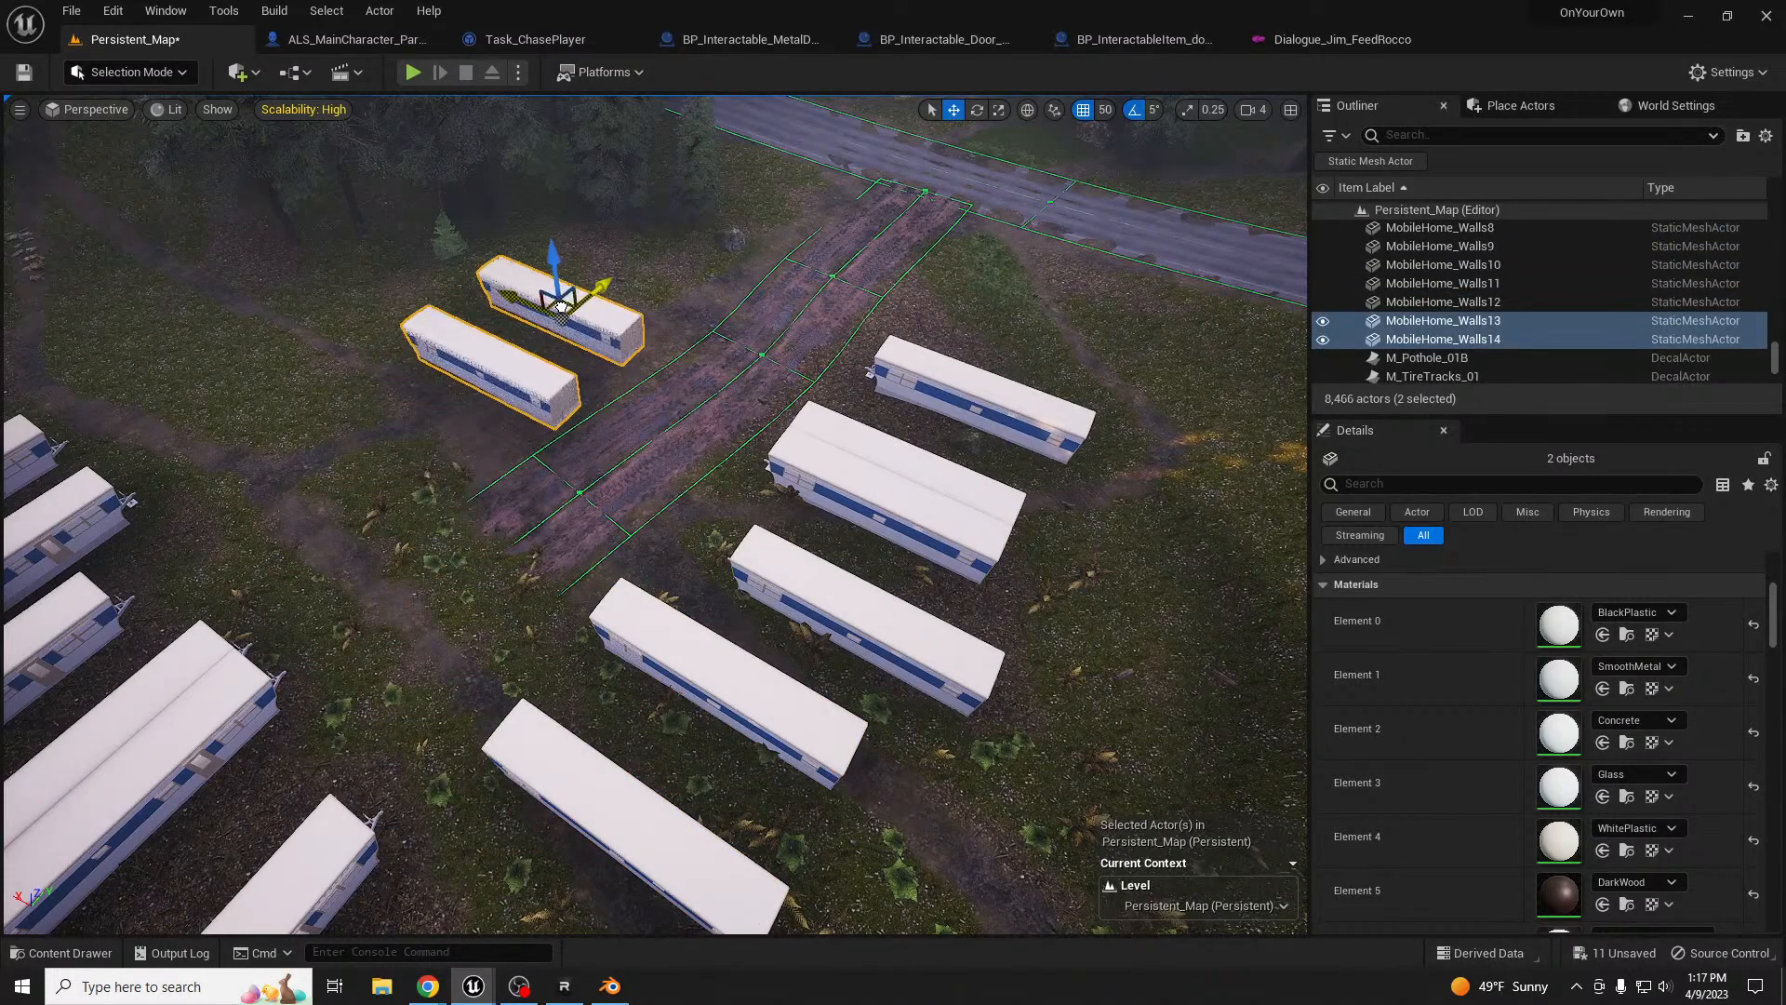
pyautogui.press('e')
pyautogui.moveTo(477, 370); pyautogui.dragTo(649, 368)
pyautogui.press('w')
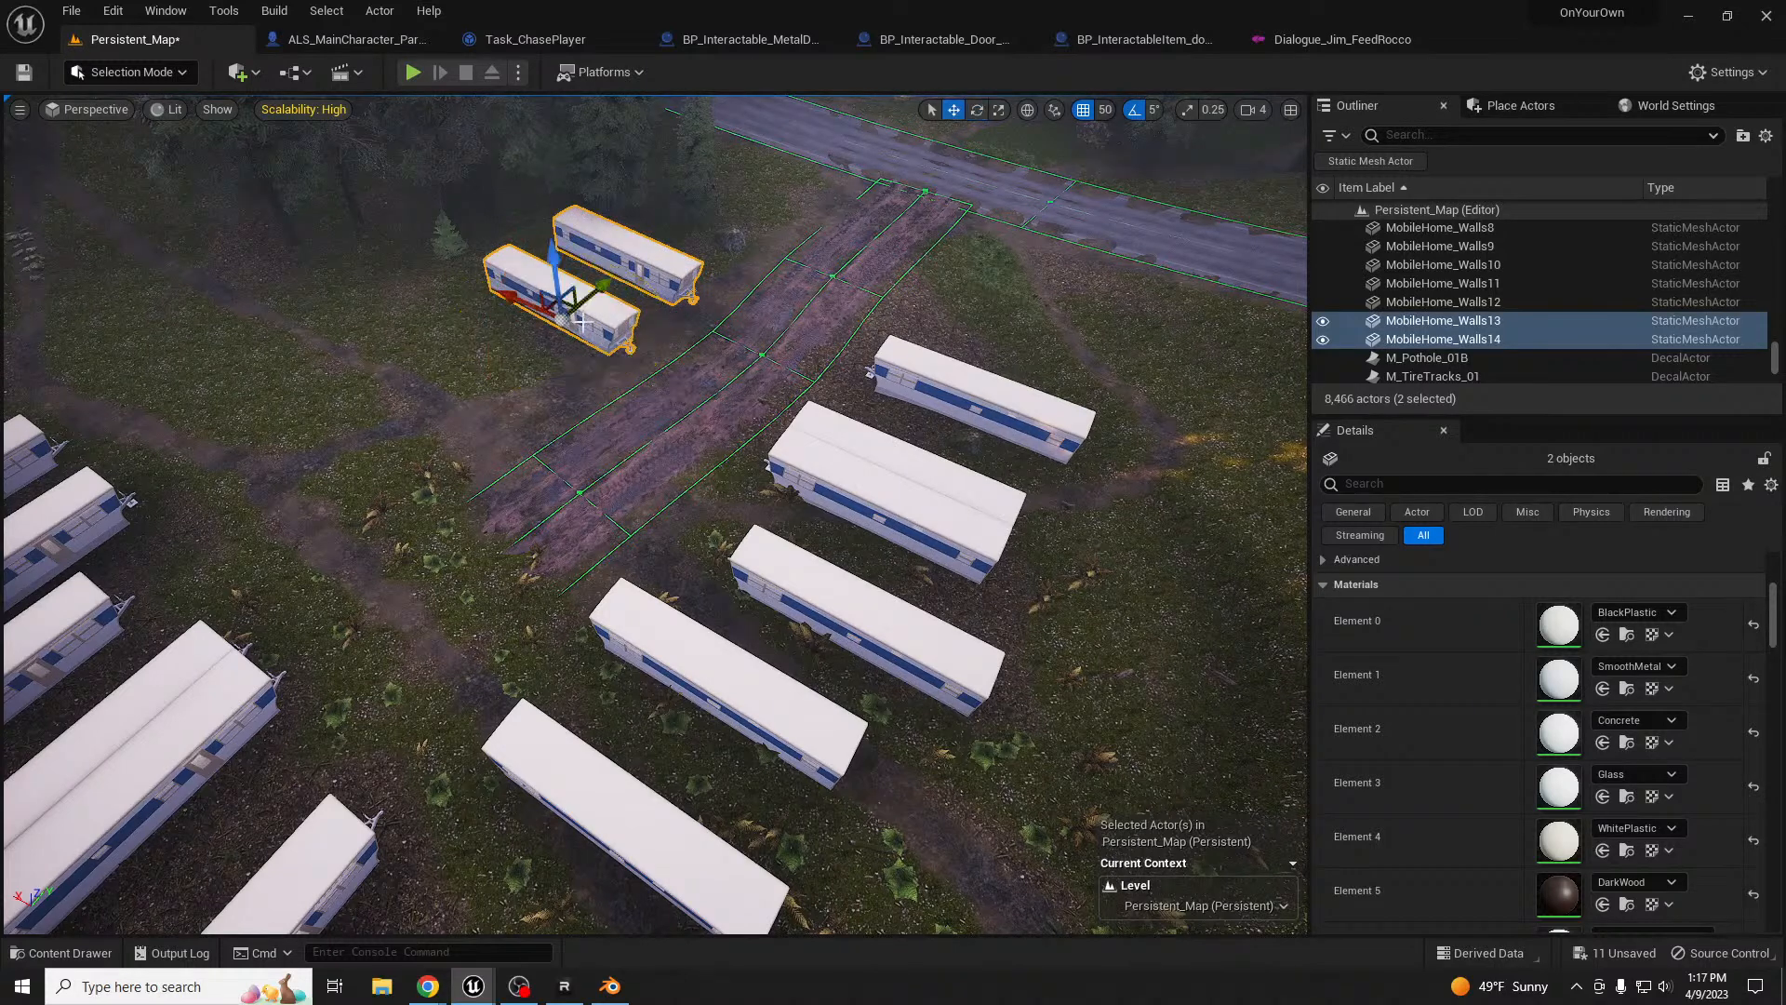
pyautogui.keyDown('alt'); pyautogui.moveTo(600, 286); pyautogui.dragTo(334, 363); pyautogui.keyUp('alt')
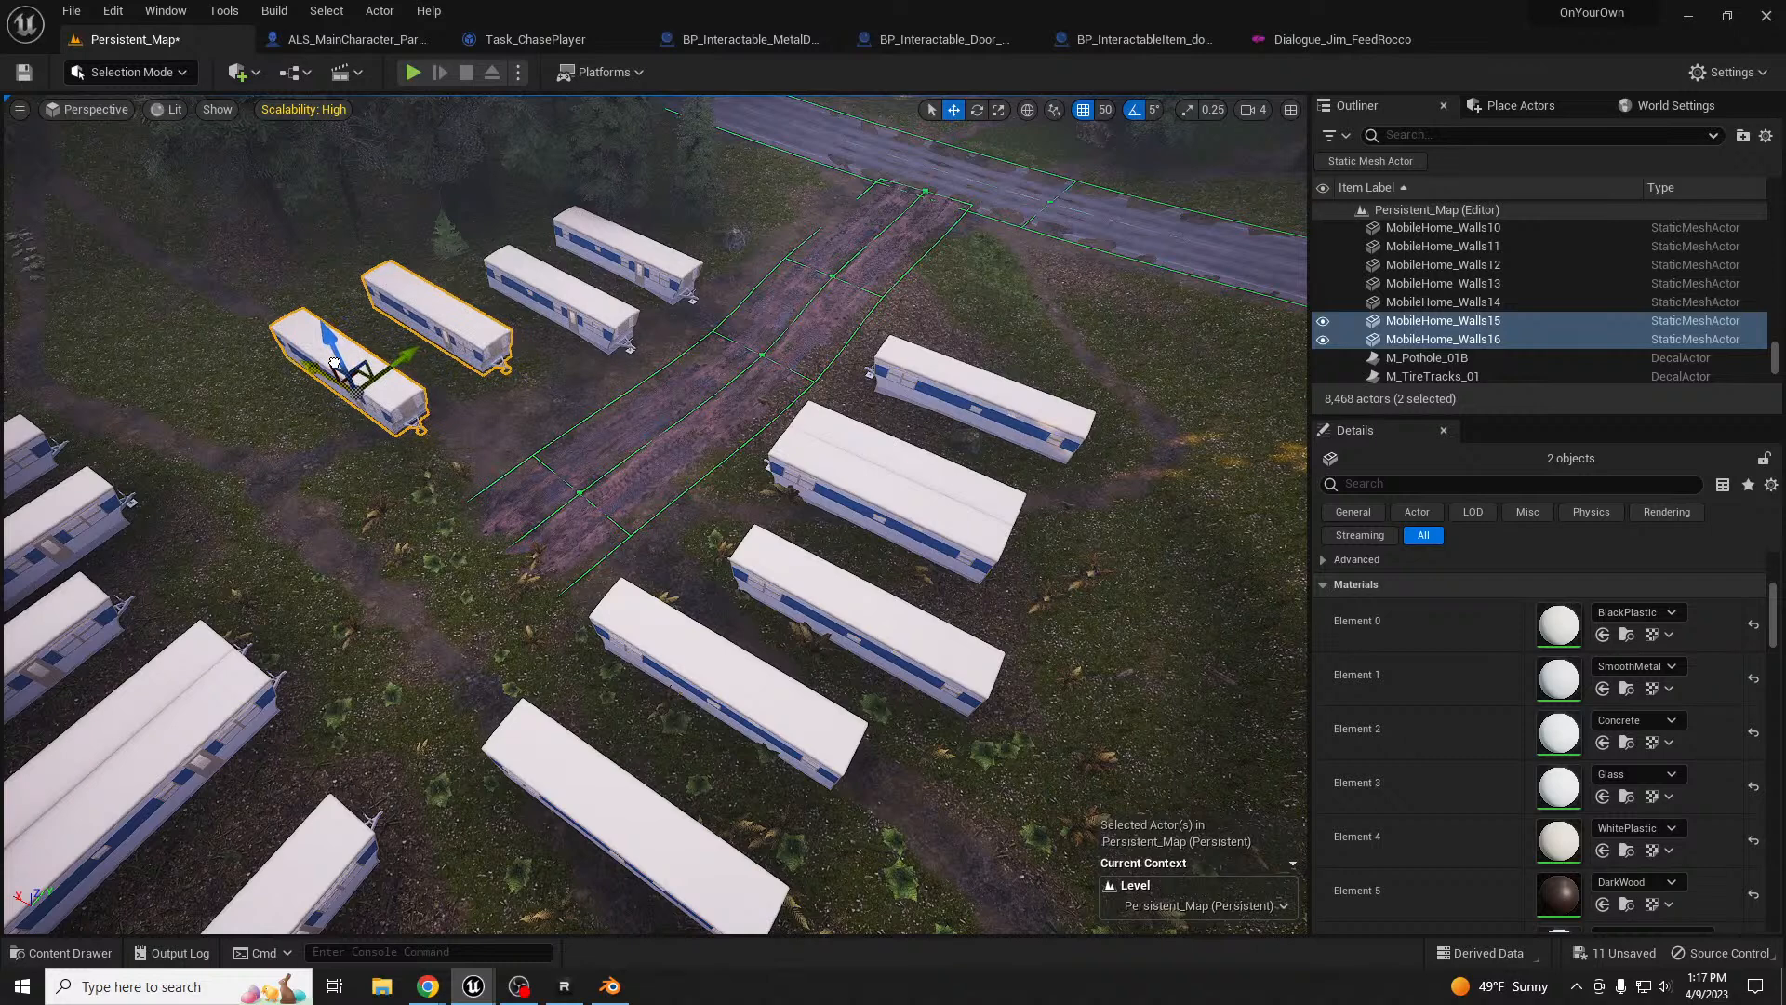
# - Move the first pair of trailers on the opposite side of the drive closer to the road
pyautogui.click(623, 256)
pyautogui.keyDown('ctrl'); pyautogui.click(581, 296); pyautogui.keyUp('ctrl')
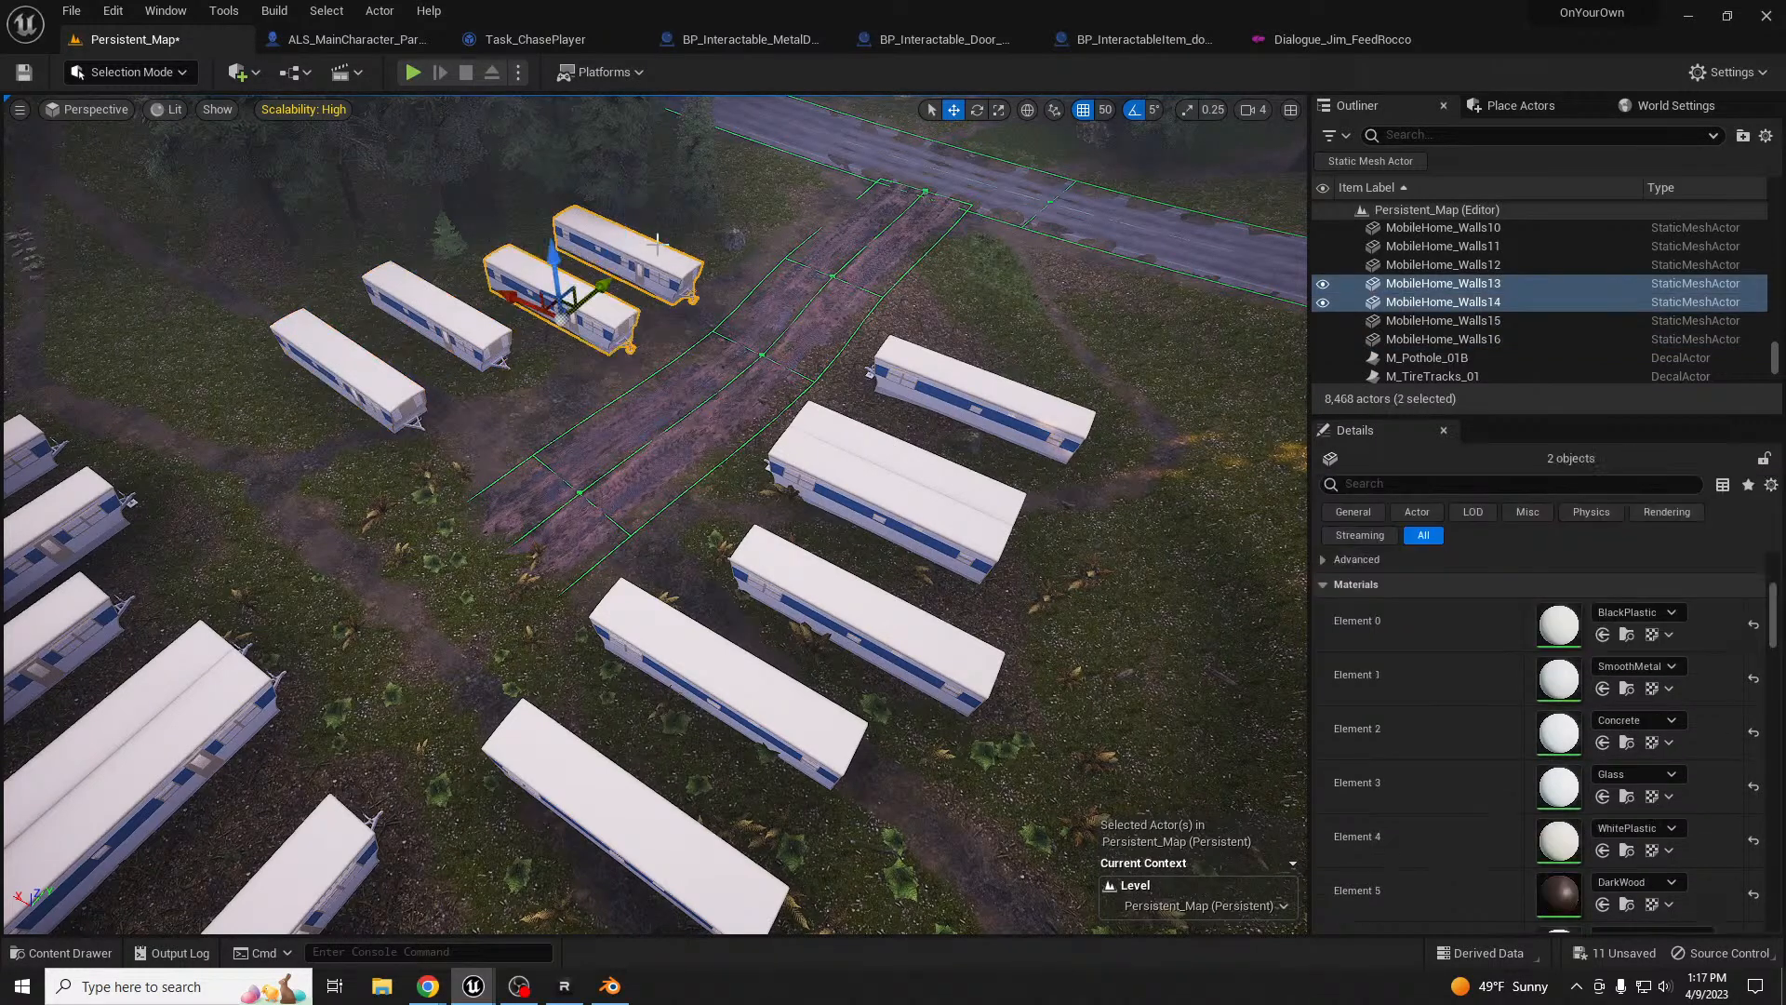
pyautogui.moveTo(603, 282); pyautogui.dragTo(628, 265)
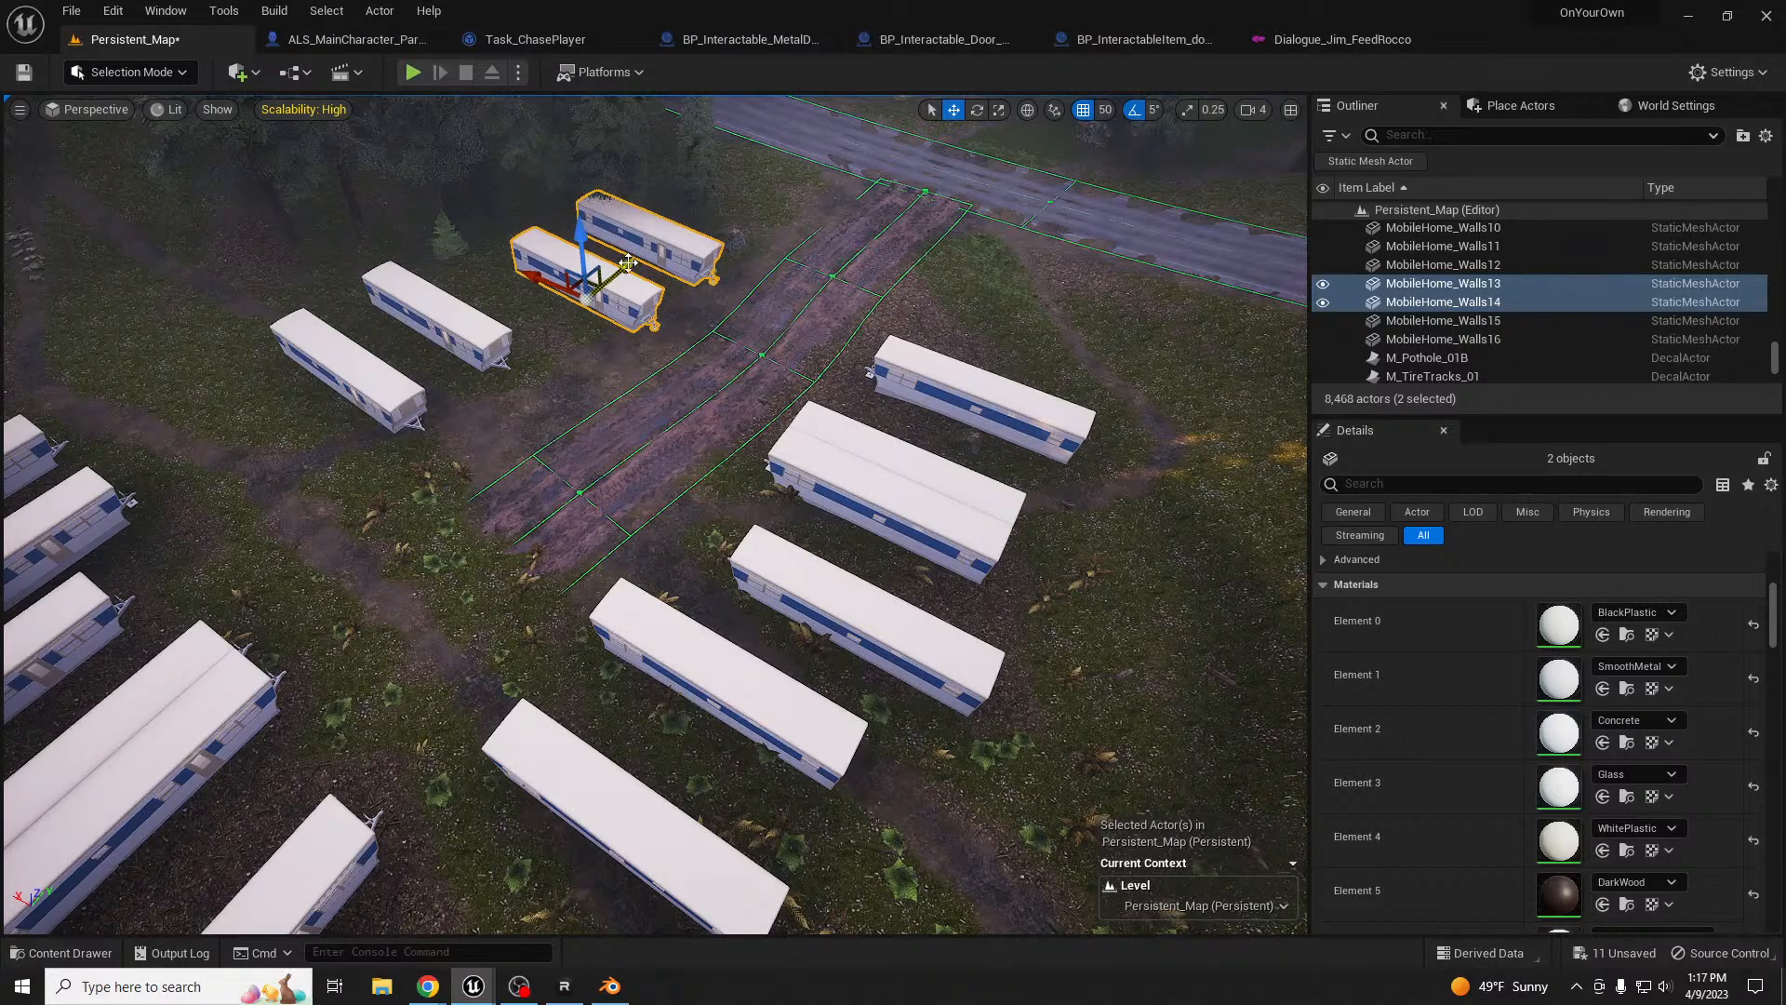
pyautogui.moveTo(643, 425); pyautogui.dragTo(684, 410, button='right')
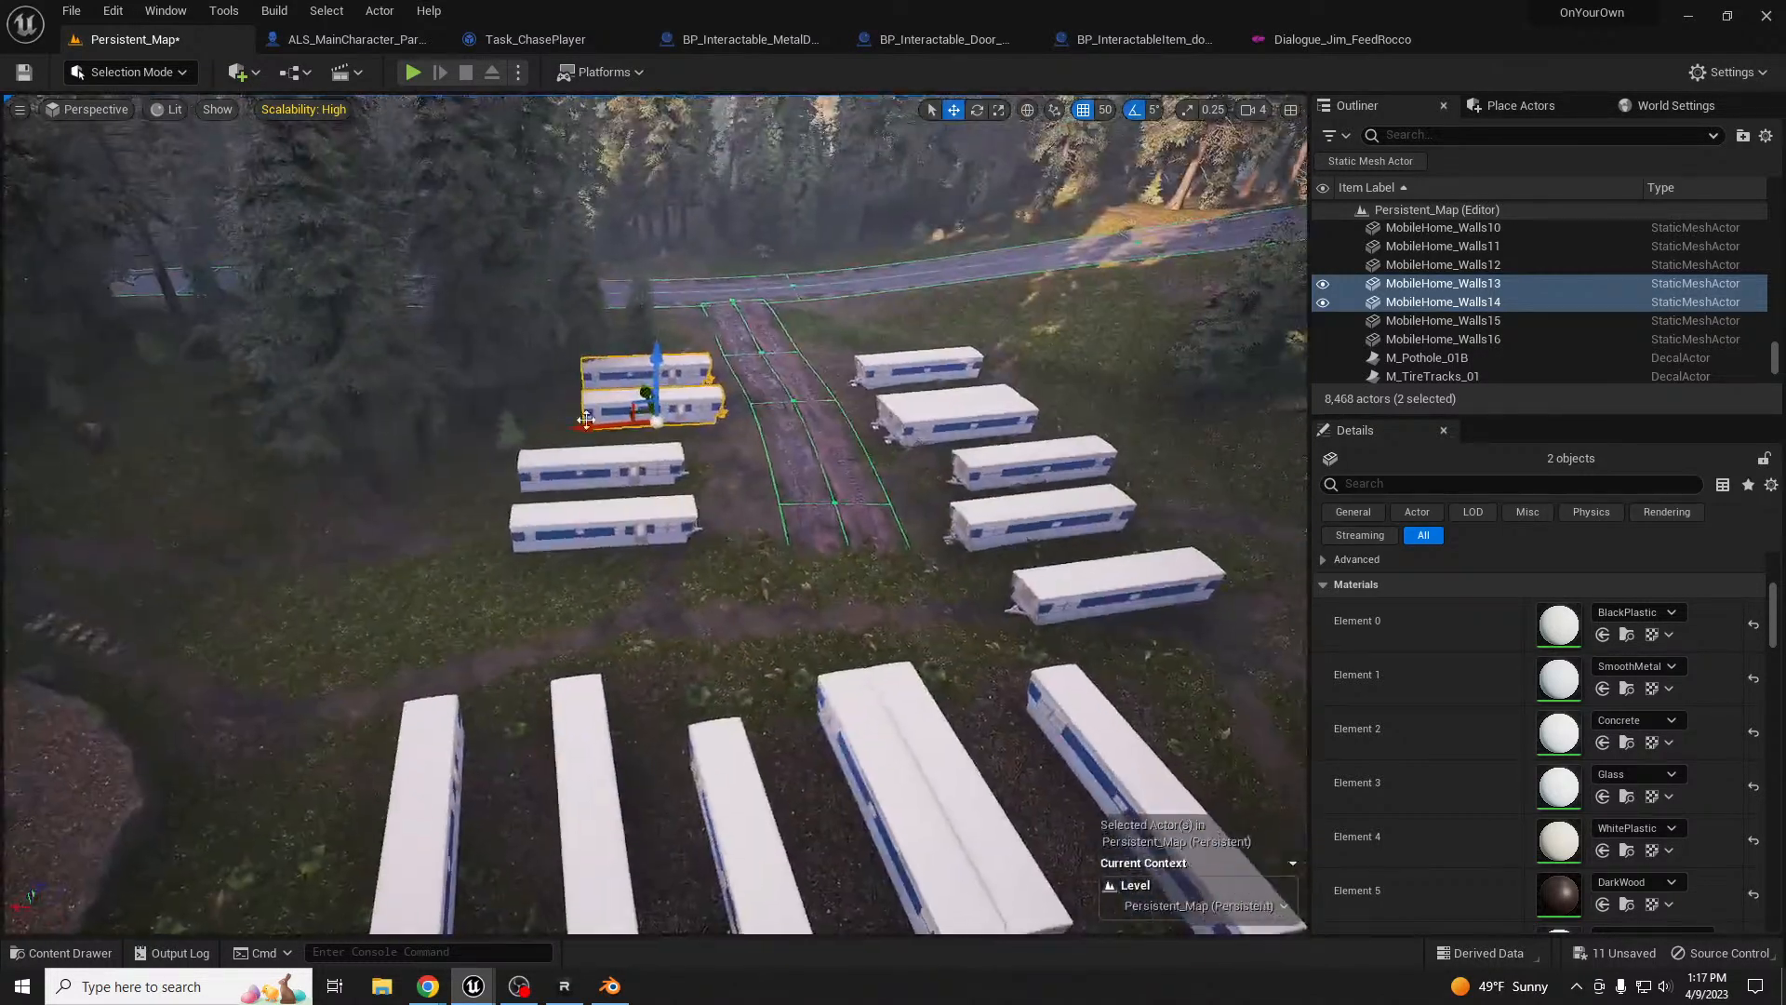
# - Duplicate the two trailers near the drive's end, rotate the copies, and duplicate that pair again deeper into the forest
pyautogui.click(574, 513)
pyautogui.keyDown('ctrl'); pyautogui.click(611, 479); pyautogui.keyUp('ctrl')
pyautogui.moveTo(611, 479); pyautogui.dragTo(735, 482, button='right')
pyautogui.keyDown('alt'); pyautogui.moveTo(788, 507); pyautogui.dragTo(651, 677); pyautogui.keyUp('alt')
pyautogui.press('e')
pyautogui.moveTo(696, 801); pyautogui.dragTo(640, 764)
pyautogui.press('w')
pyautogui.moveTo(674, 693); pyautogui.dragTo(3, 659)
# - Move the outermost pair of trailers up the forest slope, away from the neighbouring pair
pyautogui.press('w')
pyautogui.moveTo(651, 521); pyautogui.dragTo(503, 521, button='right')
pyautogui.moveTo(678, 689); pyautogui.dragTo(674, 689, button='right')
pyautogui.press('a')
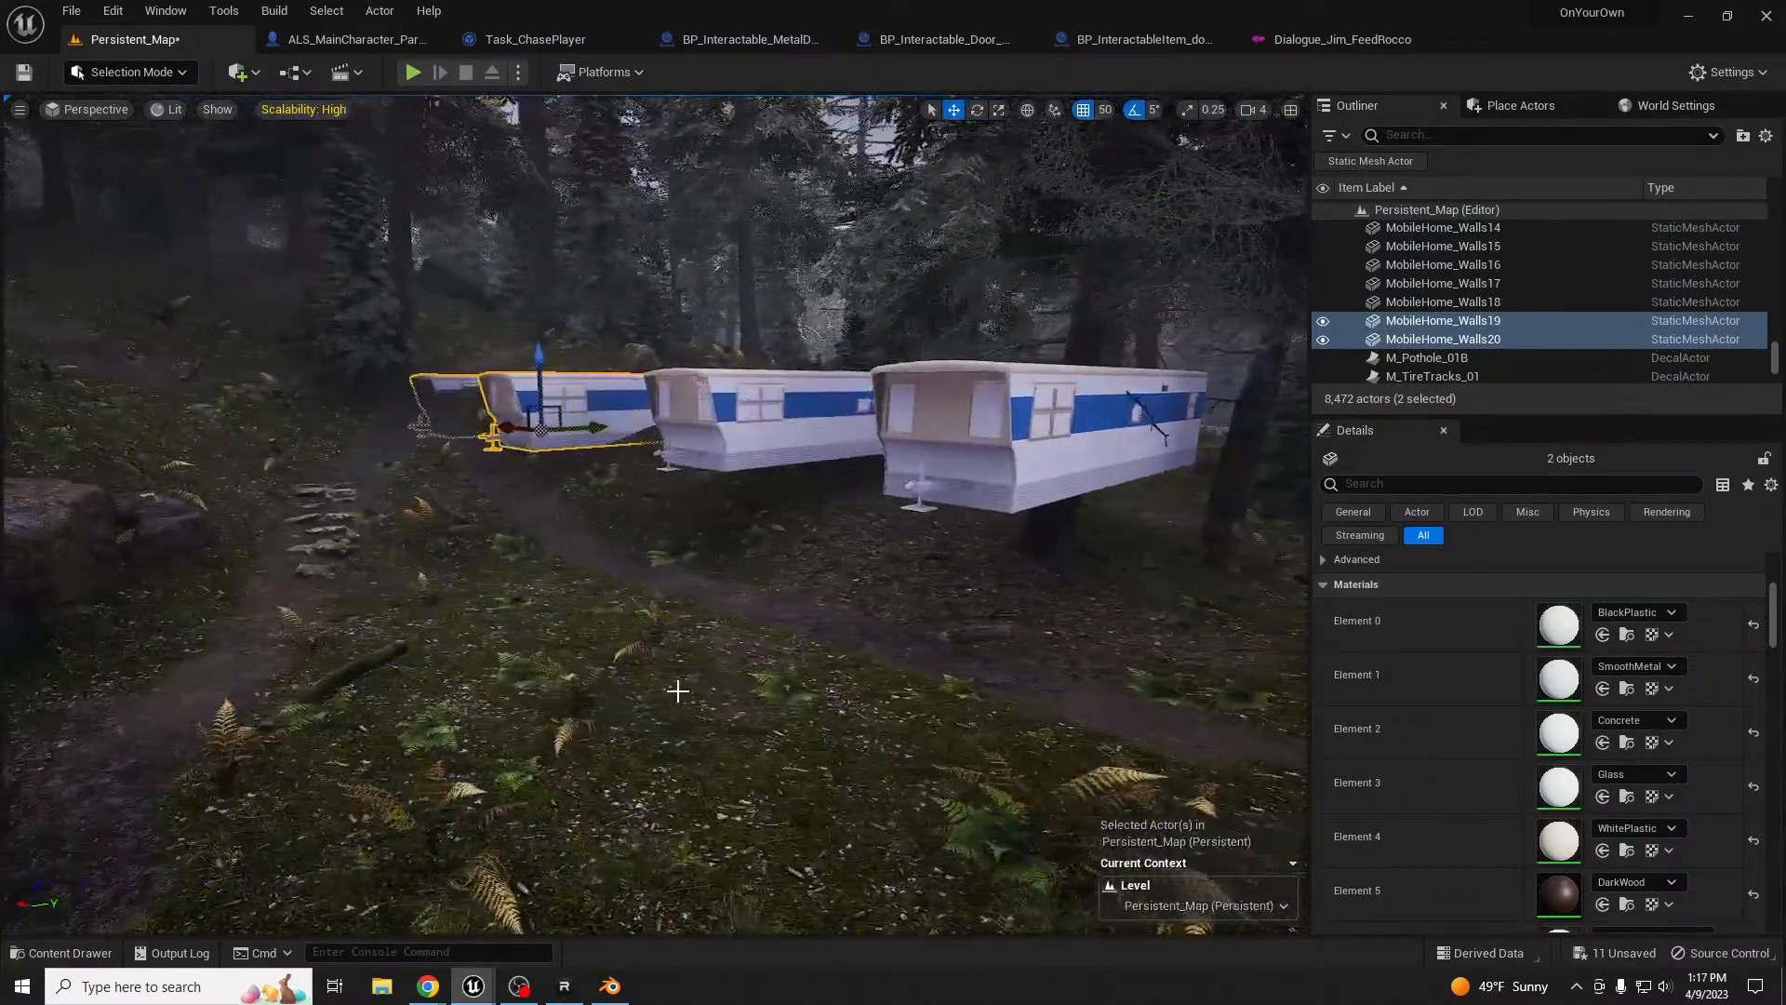
pyautogui.moveTo(528, 400); pyautogui.dragTo(470, 339)
# - Switch to landscape mode and flatten the ground under and around the new forest trailers at matching target heights
pyautogui.press('a')
pyautogui.moveTo(850, 558); pyautogui.dragTo(931, 591, button='right')
pyautogui.click(841, 610)
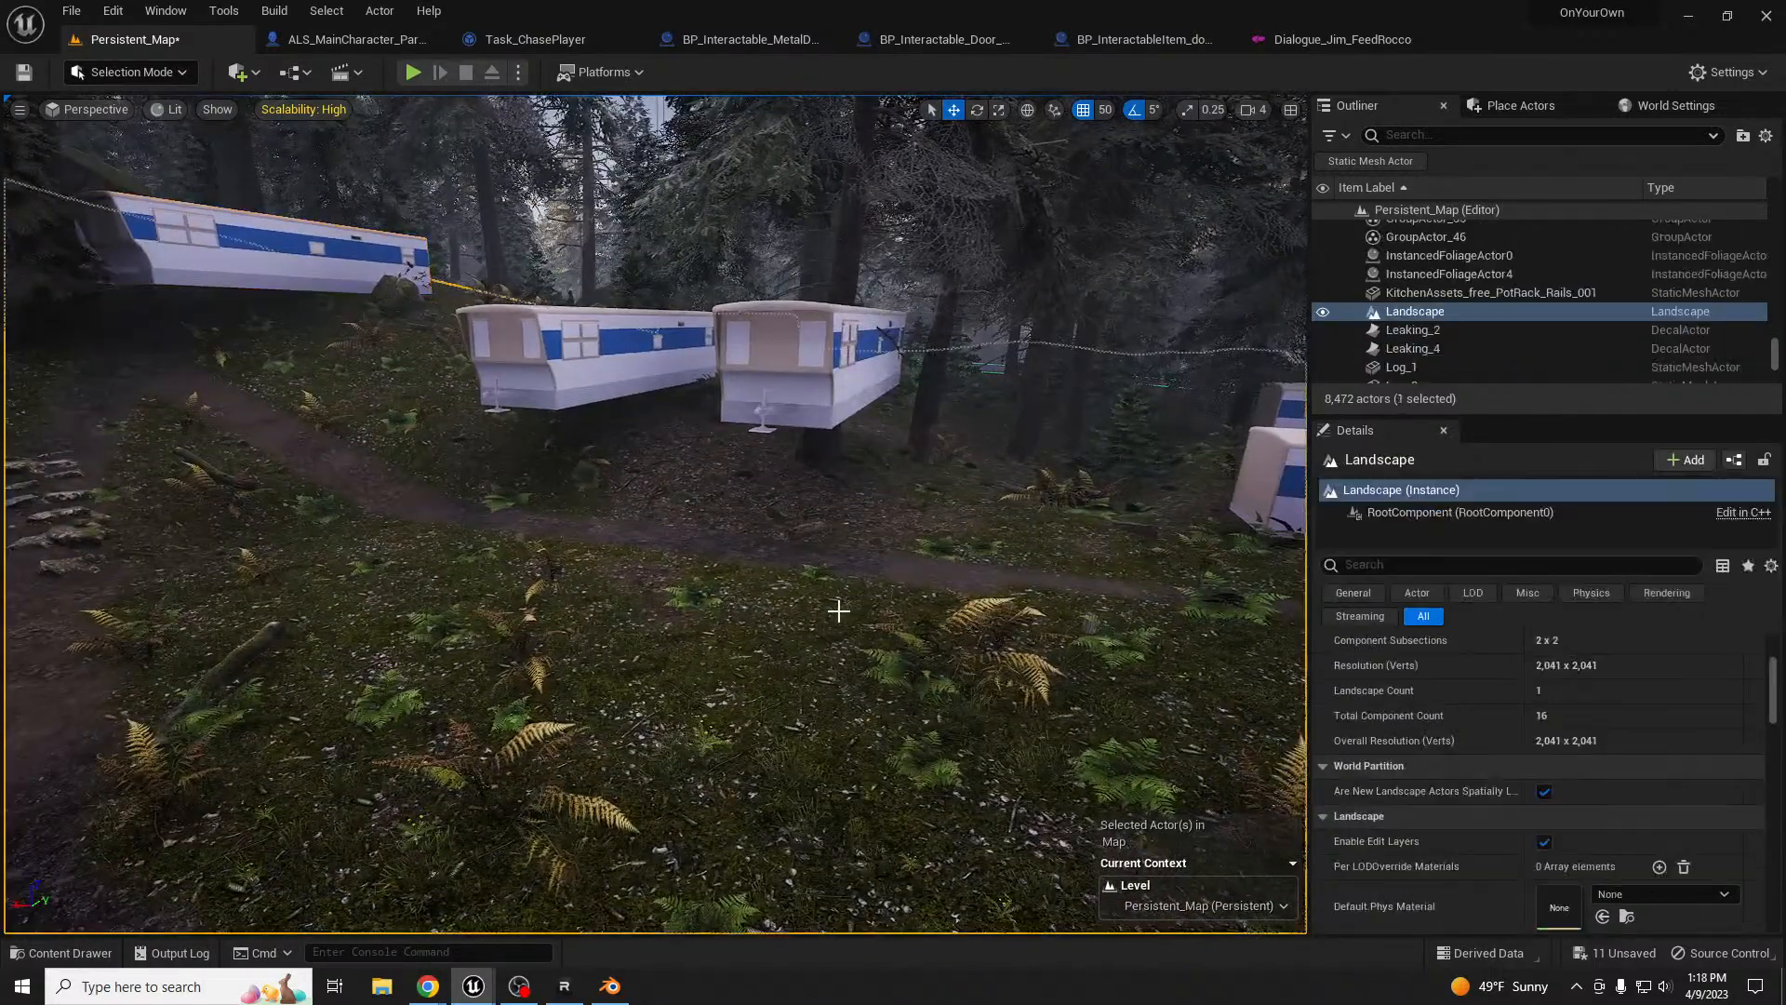
pyautogui.hotkey('shift', '2')
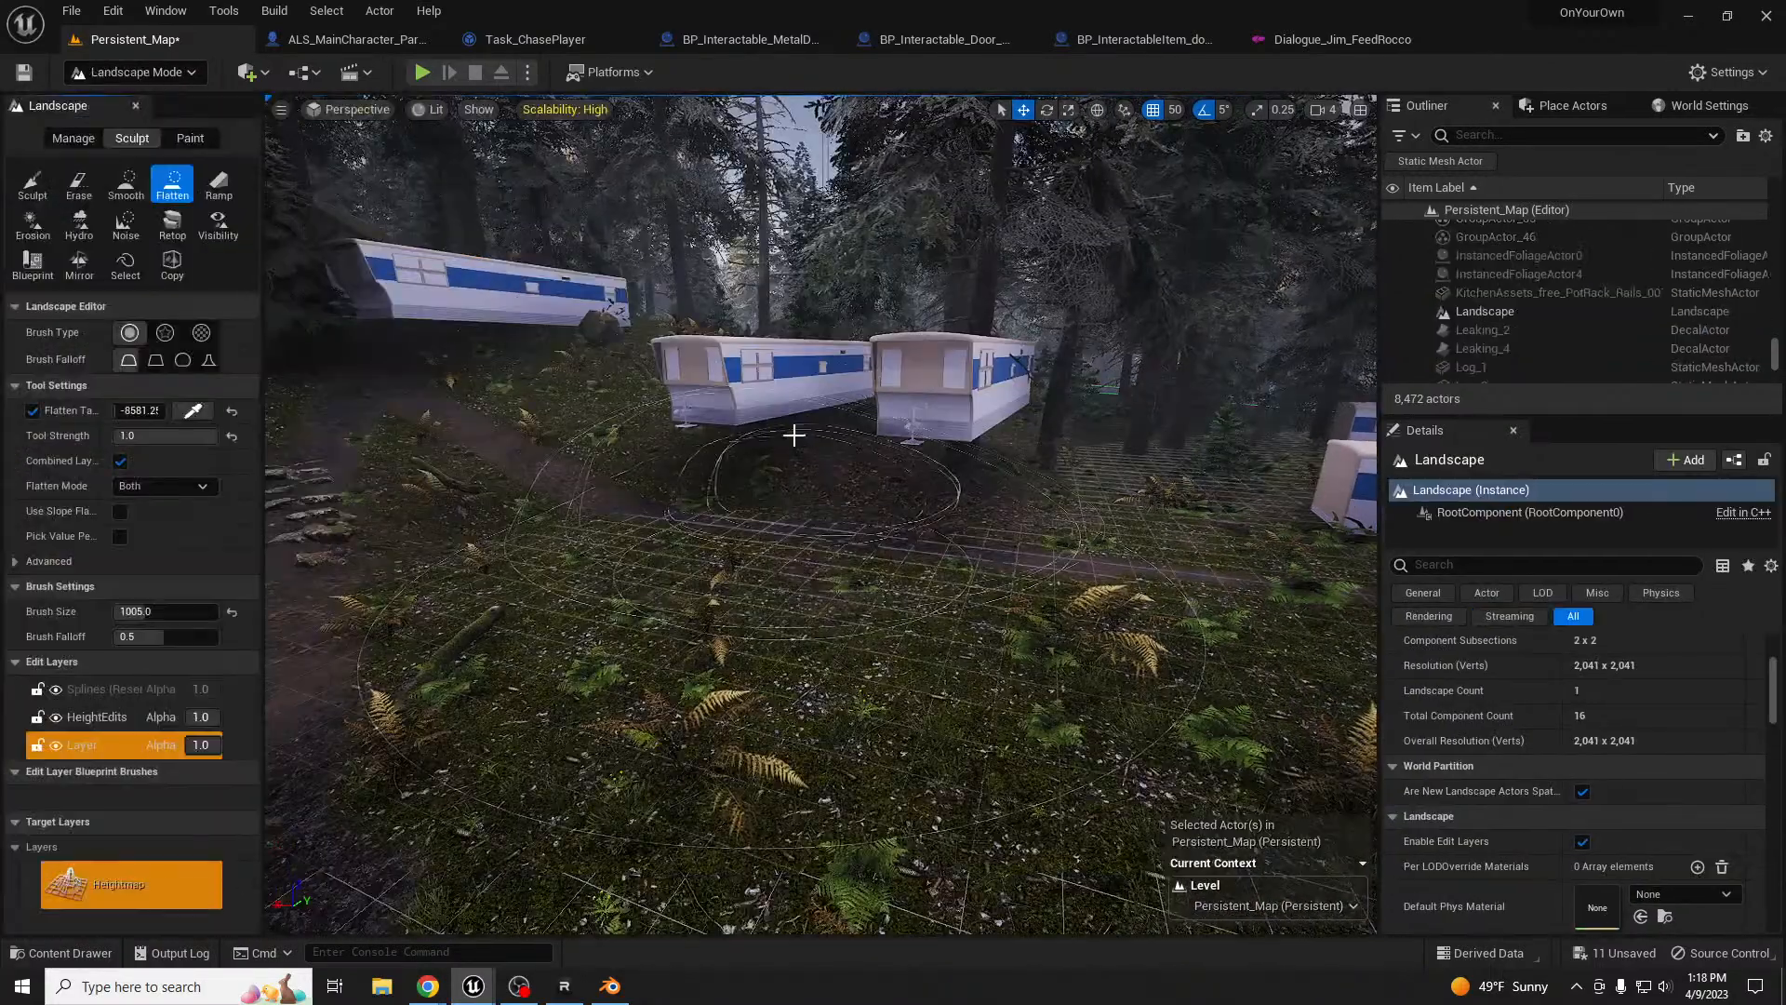
pyautogui.press('w')
pyautogui.moveTo(319, 310); pyautogui.dragTo(428, 293, button='right')
pyautogui.press('s')
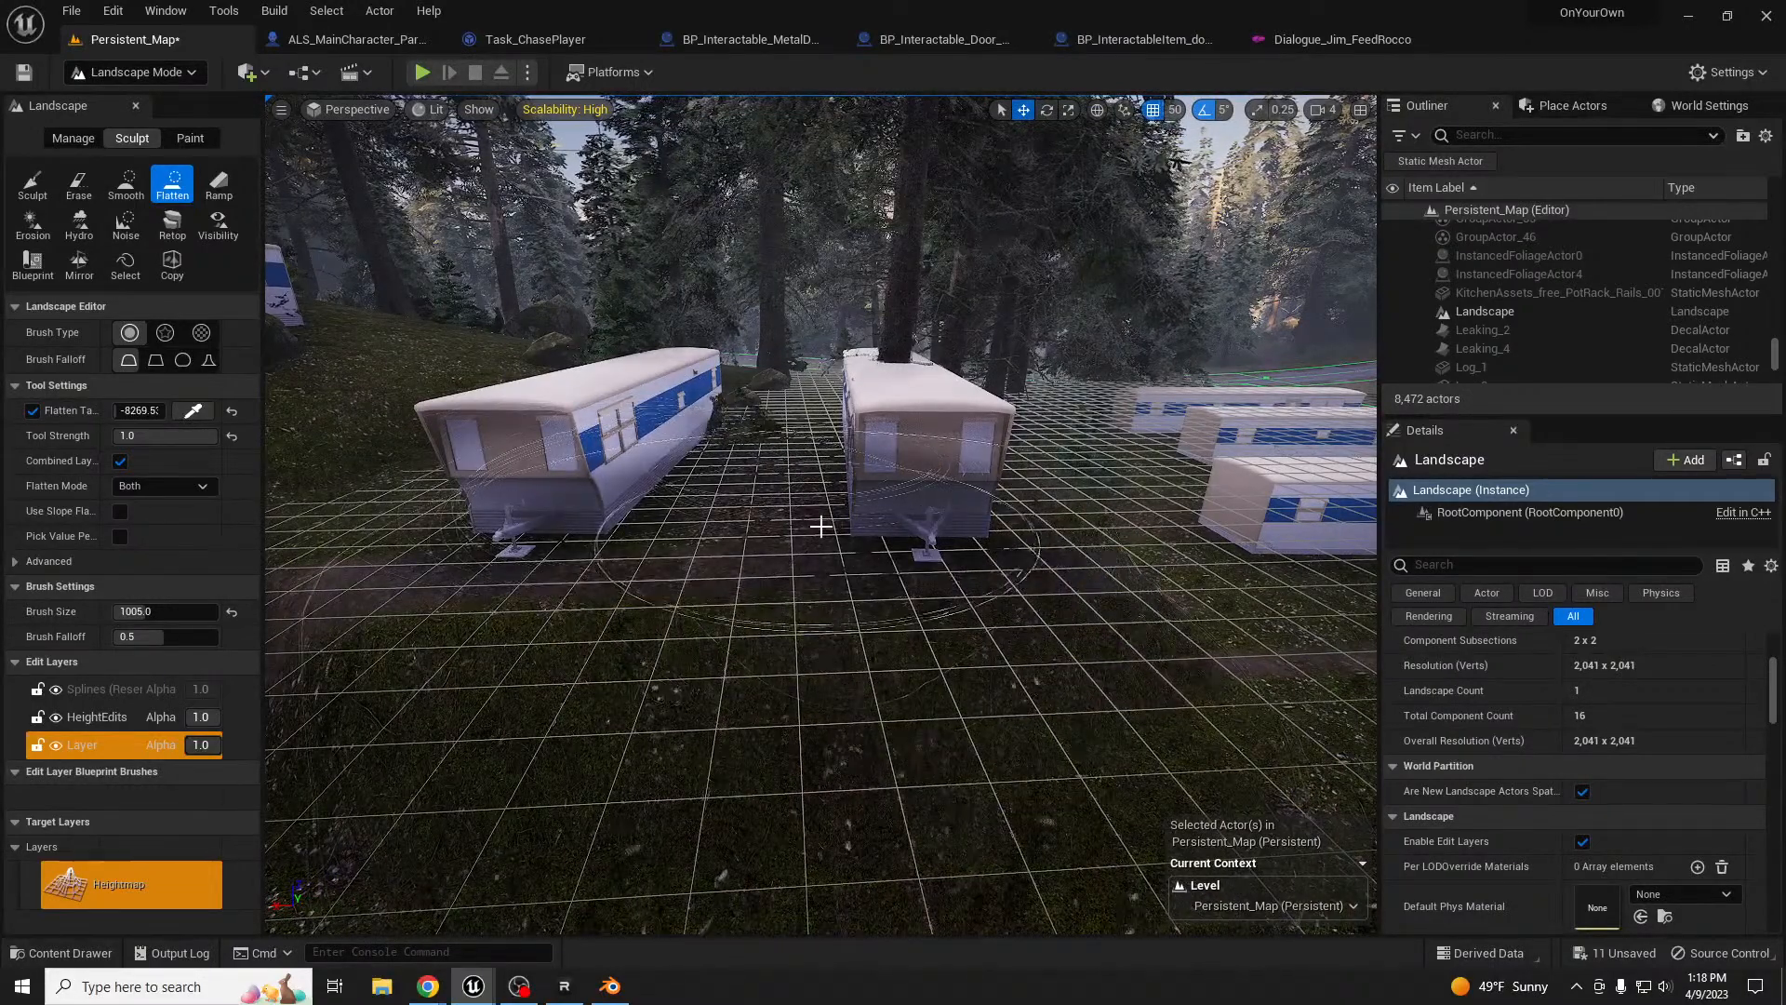
pyautogui.press('s')
pyautogui.moveTo(821, 559)
pyautogui.mouseDown(button='right')
pyautogui.moveTo(1023, 600)
pyautogui.moveTo(889, 563)
pyautogui.moveTo(800, 565)
pyautogui.moveTo(702, 523)
pyautogui.moveTo(819, 523)
pyautogui.moveTo(866, 540)
pyautogui.moveTo(889, 596)
pyautogui.moveTo(874, 572)
pyautogui.mouseUp(button='right')
pyautogui.press('w')
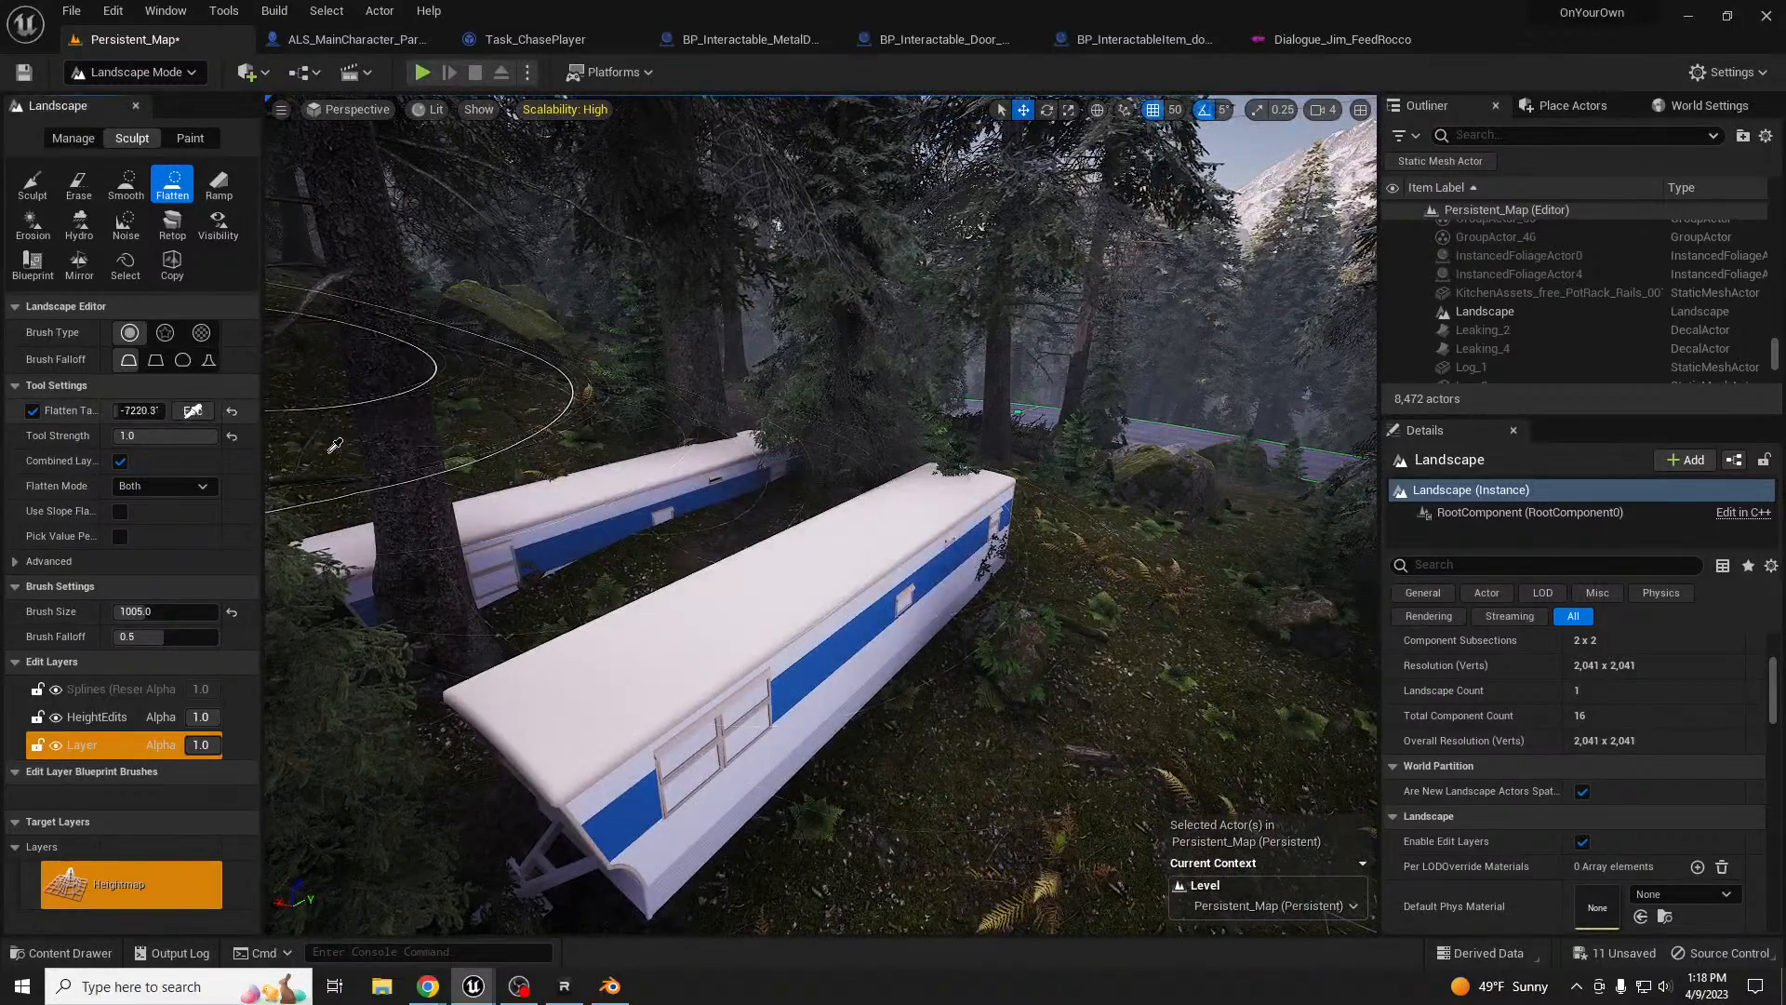
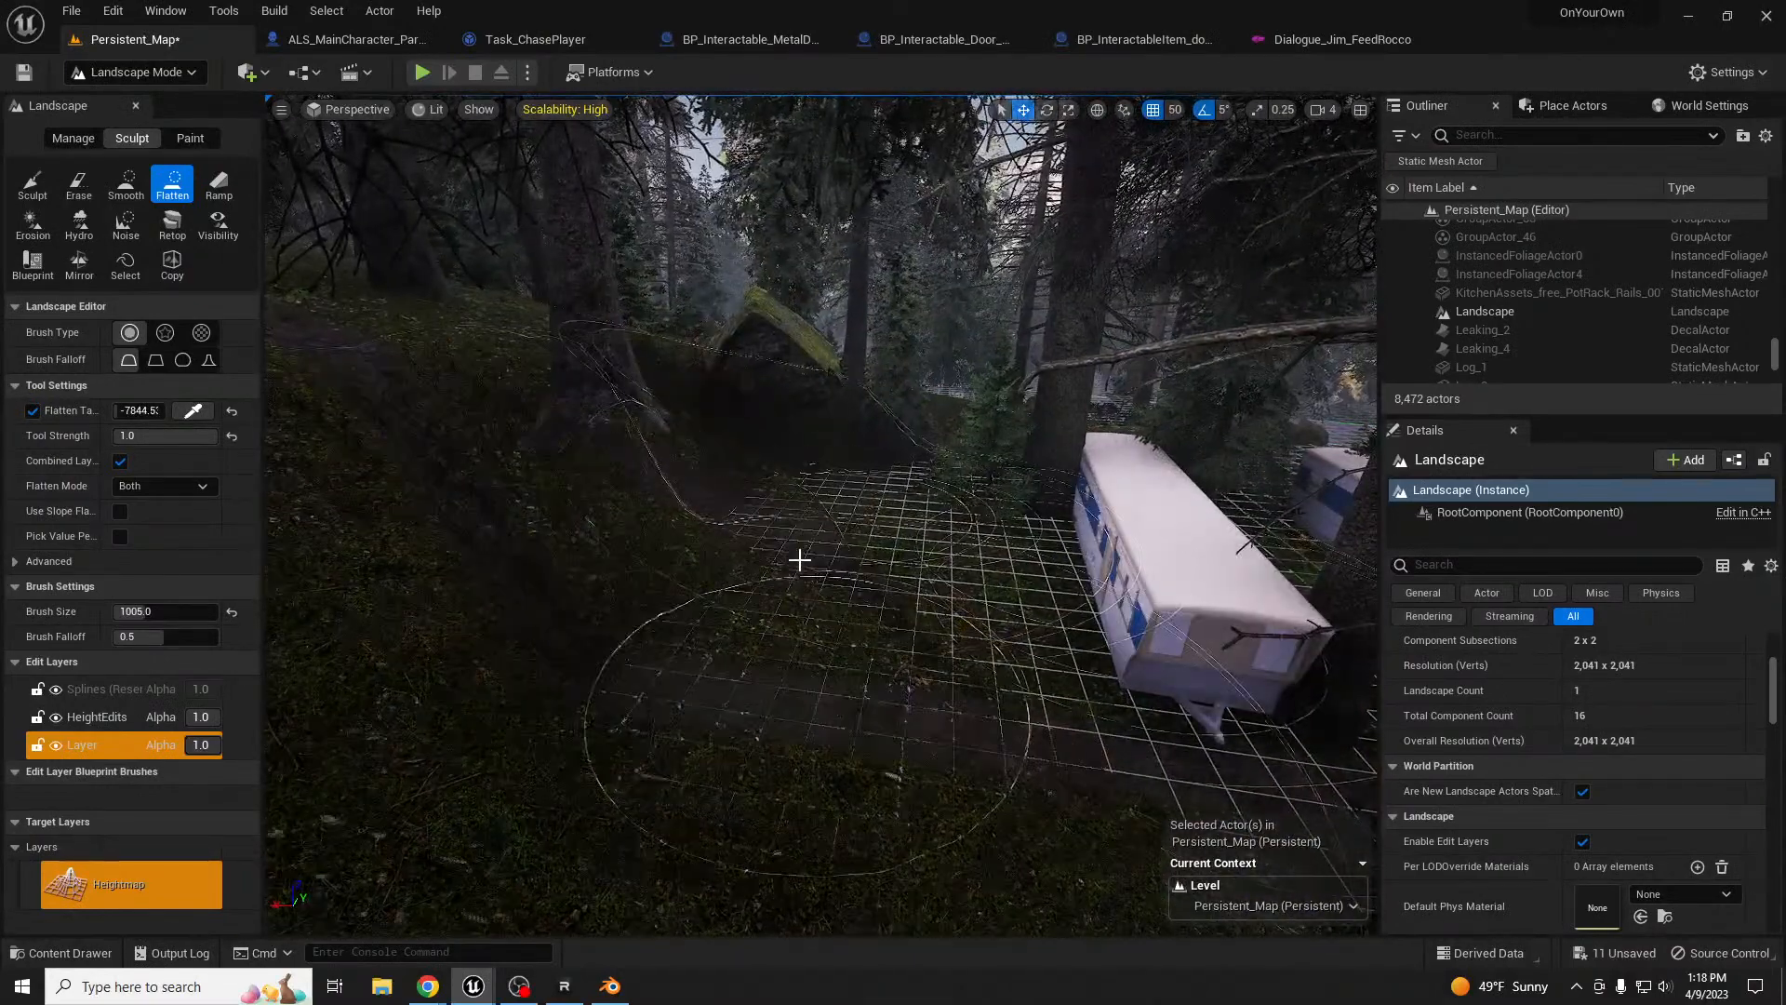
pyautogui.moveTo(936, 635); pyautogui.dragTo(1288, 551, button='right')
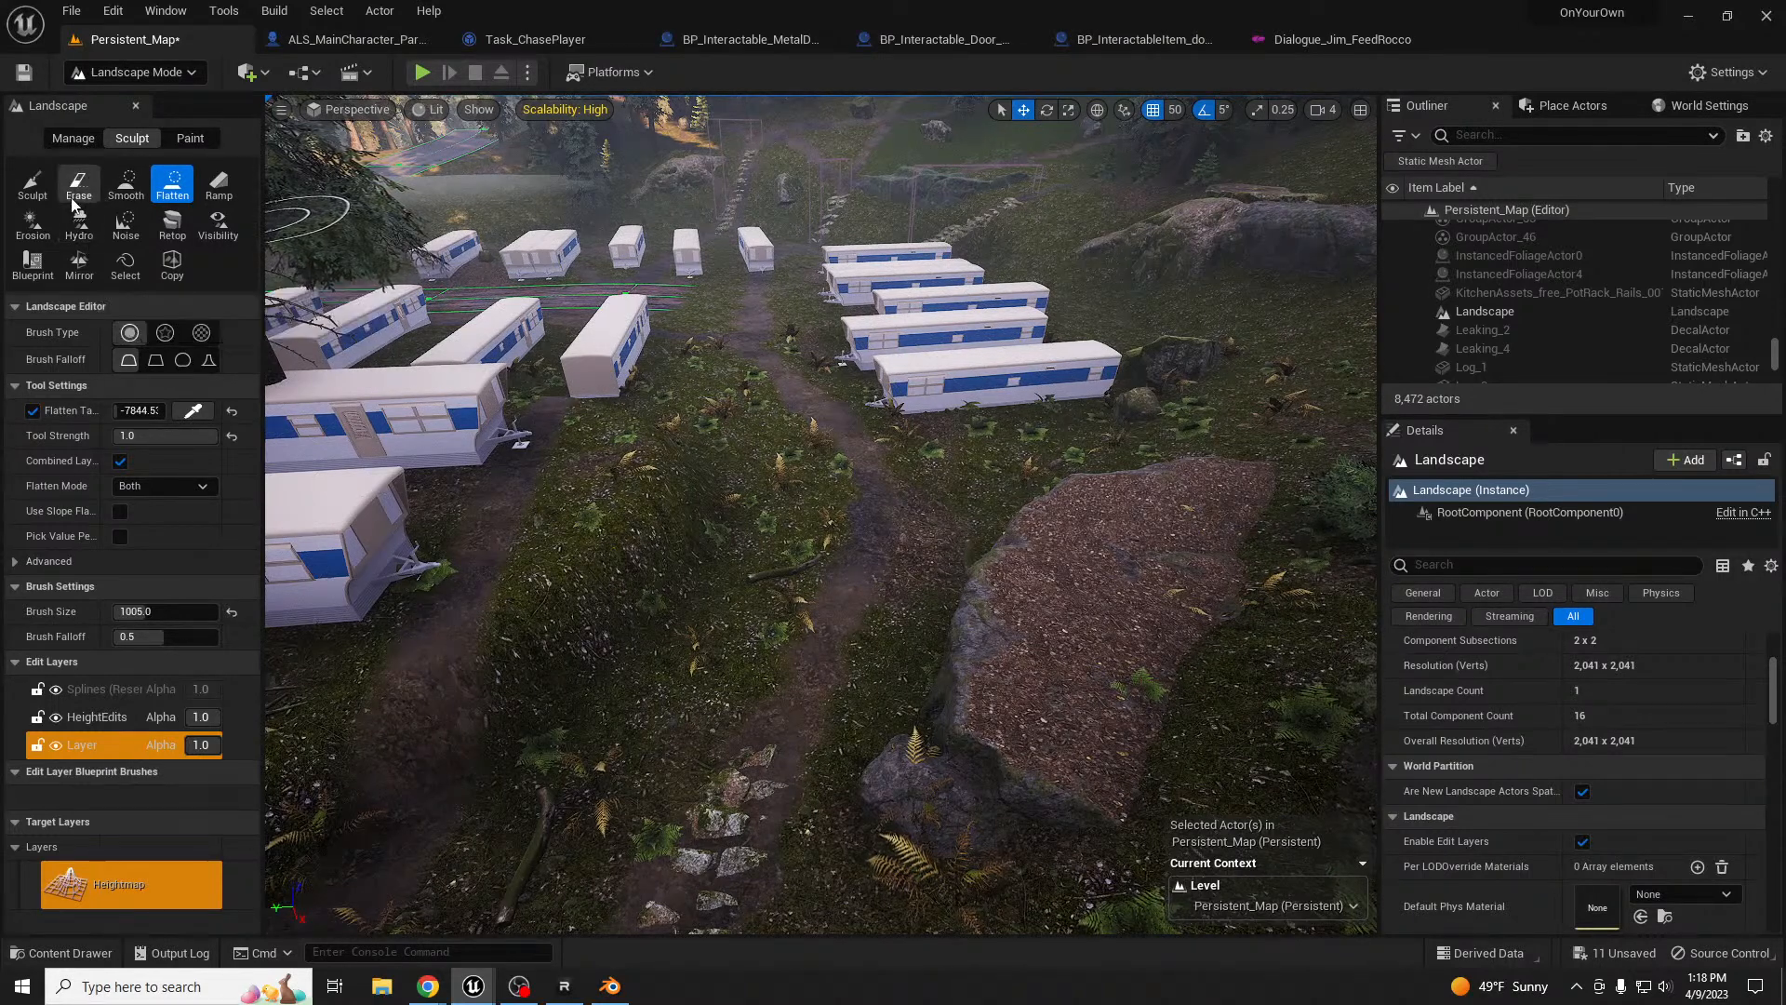
# - Place two Ramp tool points in the clearing beside the trailers, one on the path and one on the ground past the stepping stones
pyautogui.click(218, 184)
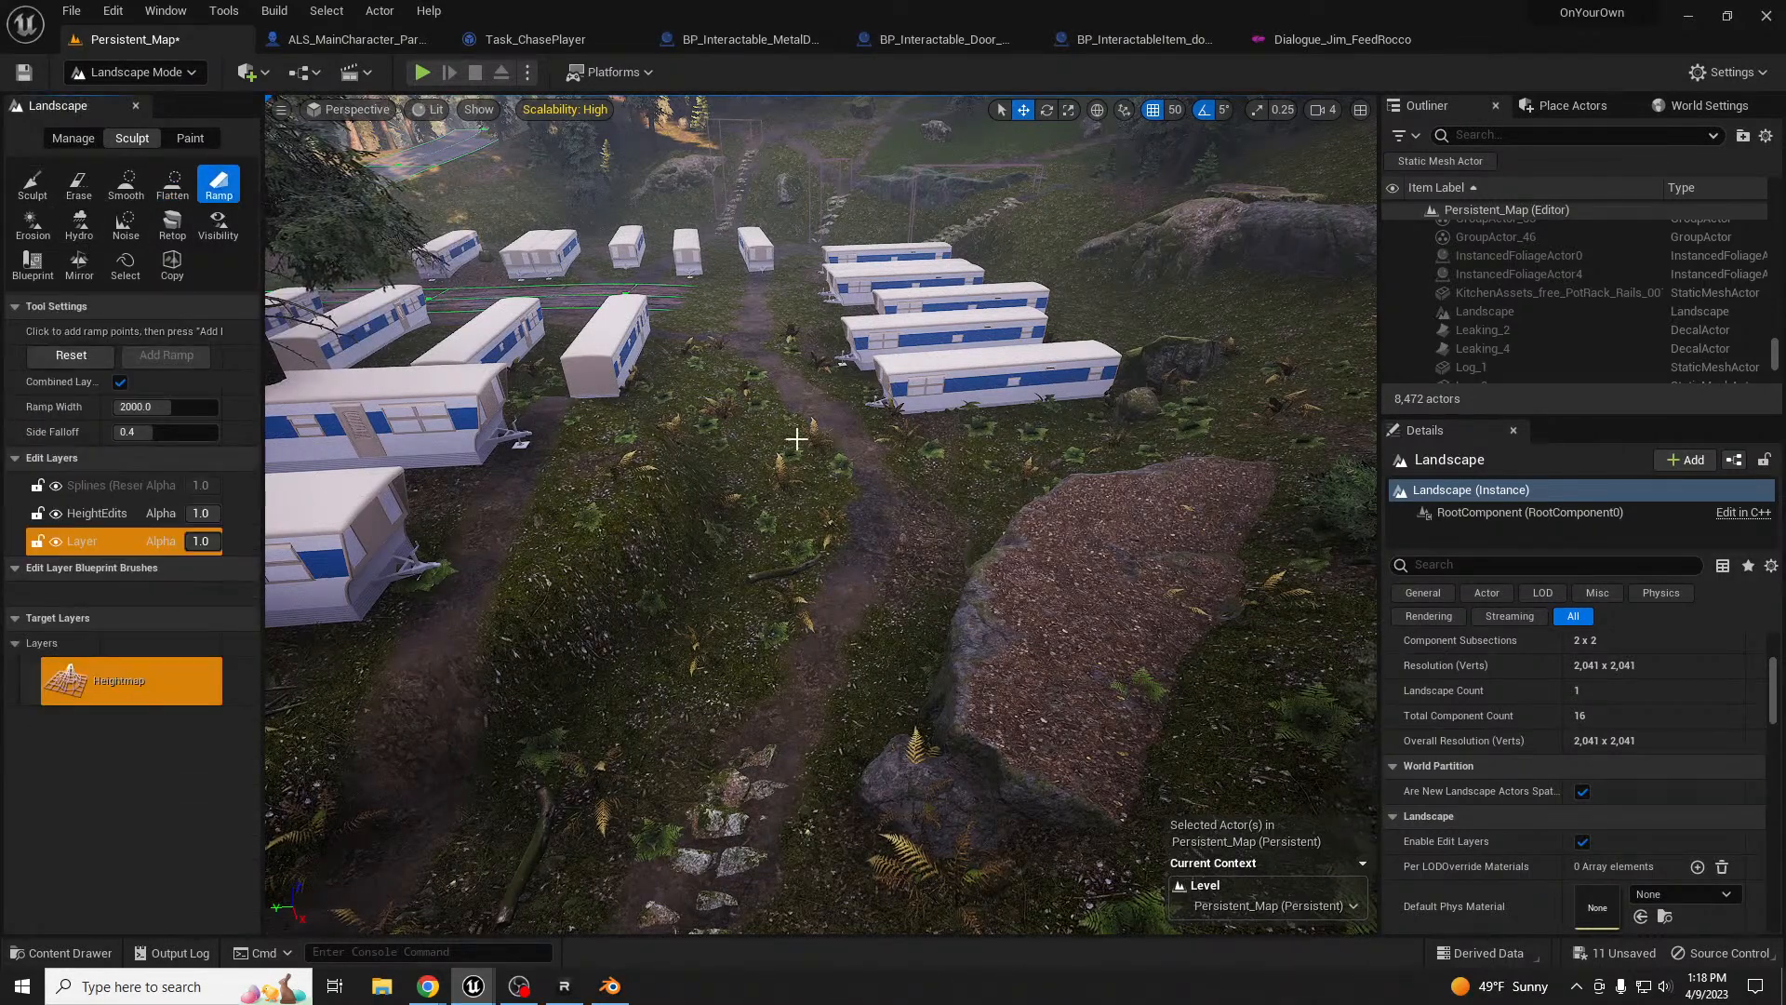
pyautogui.moveTo(871, 442)
pyautogui.mouseDown(button='right')
pyautogui.moveTo(777, 465)
pyautogui.moveTo(744, 451)
pyautogui.moveTo(869, 433)
pyautogui.mouseUp(button='right')
pyautogui.press('d')
pyautogui.press('s')
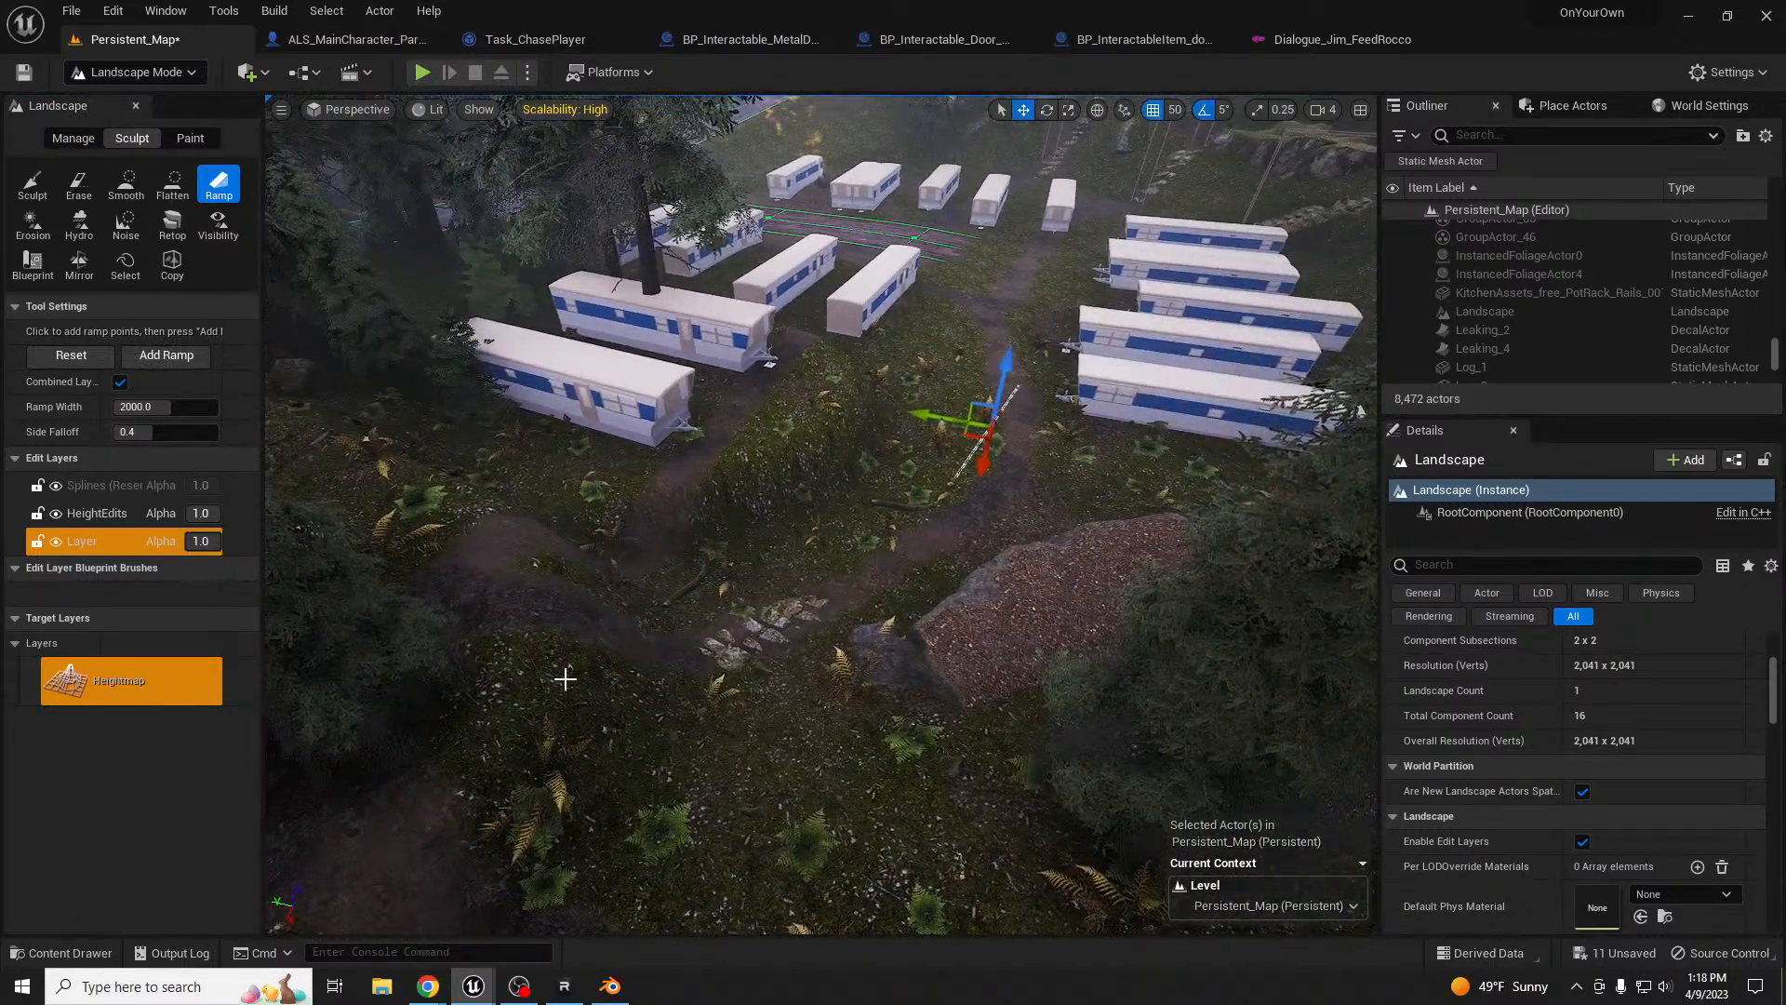
pyautogui.click(469, 716)
# - Lower the ramp point past the stepping stones and shift it across the clearing toward the path
pyautogui.press('d')
pyautogui.moveTo(770, 597); pyautogui.dragTo(456, 569, button='right')
pyautogui.moveTo(918, 477); pyautogui.dragTo(865, 489, button='right')
pyautogui.moveTo(1002, 413); pyautogui.dragTo(997, 483)
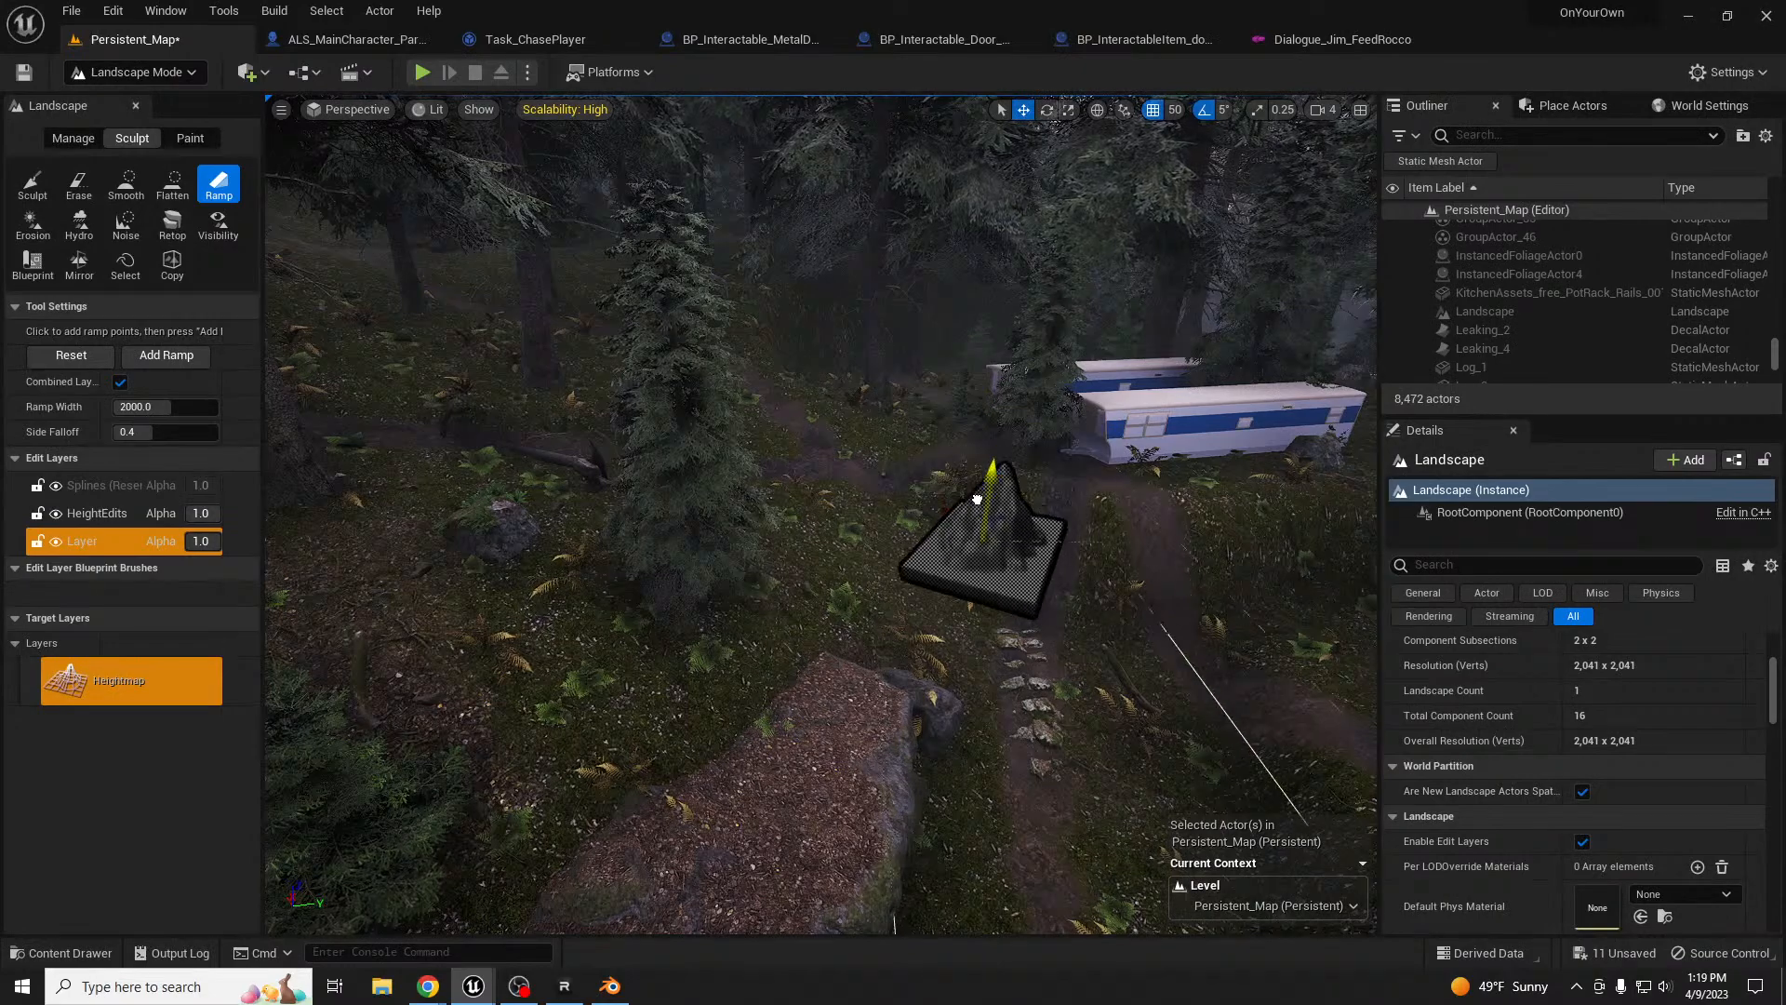
pyautogui.moveTo(735, 493); pyautogui.dragTo(765, 503, button='right')
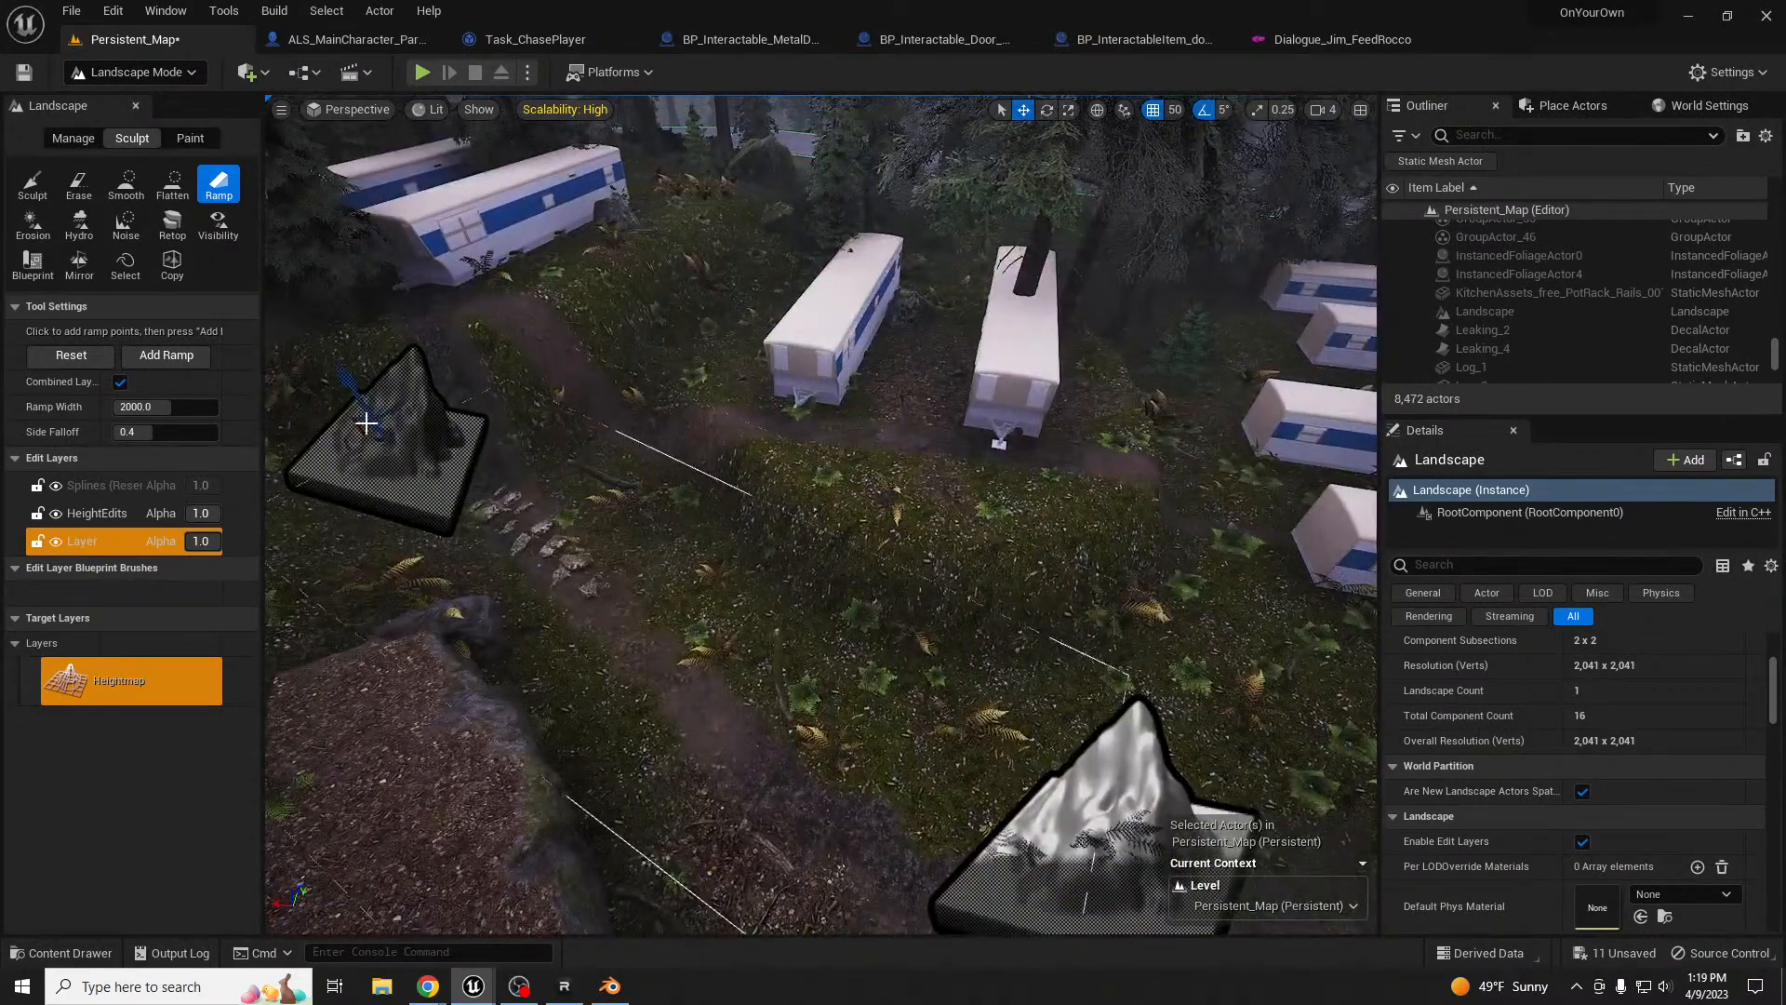
pyautogui.press('a')
pyautogui.moveTo(579, 516); pyautogui.dragTo(633, 525, button='right')
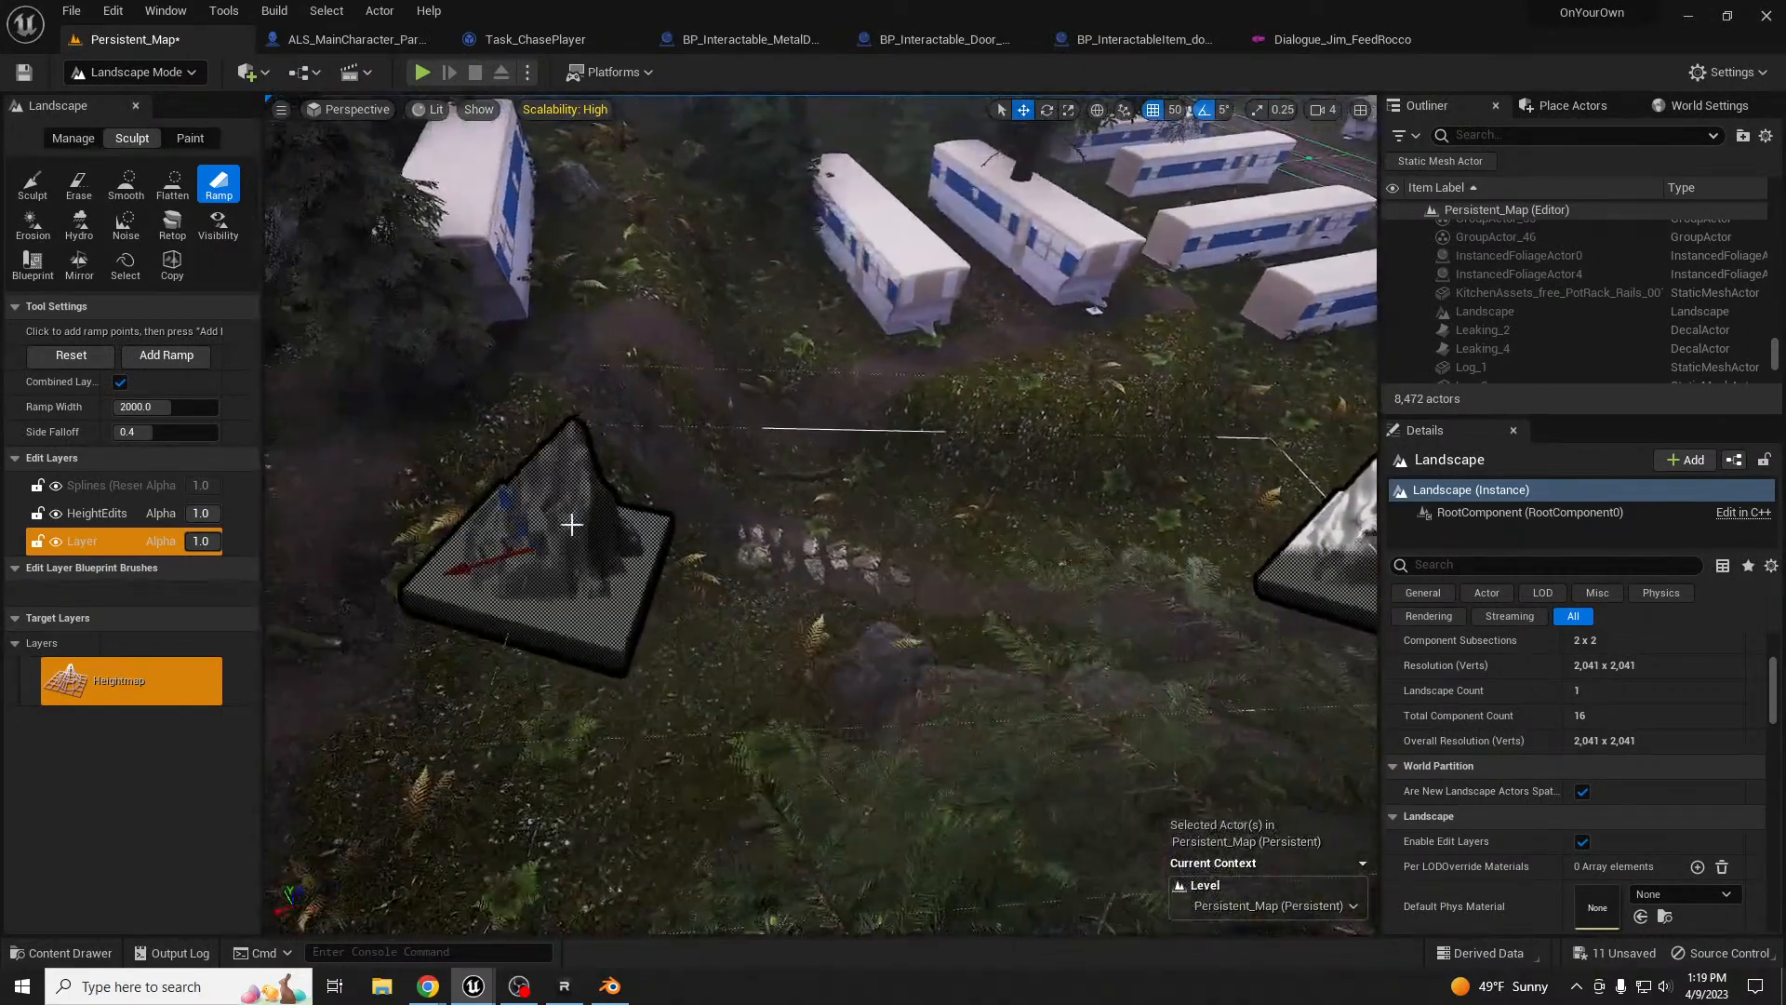
pyautogui.moveTo(519, 532); pyautogui.dragTo(884, 490)
# - Select and reposition the ramp points so the ramp follows the path between the trailer rows
pyautogui.press('d')
pyautogui.moveTo(1130, 457); pyautogui.dragTo(912, 465, button='right')
pyautogui.click(766, 508)
pyautogui.moveTo(764, 472)
pyautogui.mouseDown()
pyautogui.moveTo(780, 502)
pyautogui.moveTo(779, 476)
pyautogui.mouseUp()
pyautogui.press('a')
pyautogui.moveTo(791, 476); pyautogui.dragTo(1033, 484, button='right')
pyautogui.moveTo(605, 540); pyautogui.dragTo(608, 540, button='right')
pyautogui.moveTo(634, 459); pyautogui.dragTo(791, 458)
# - Raise the far ramp point slightly, shift it sideways toward the rock bank, and add the ramp
pyautogui.press('d')
pyautogui.moveTo(792, 458); pyautogui.dragTo(528, 434, button='right')
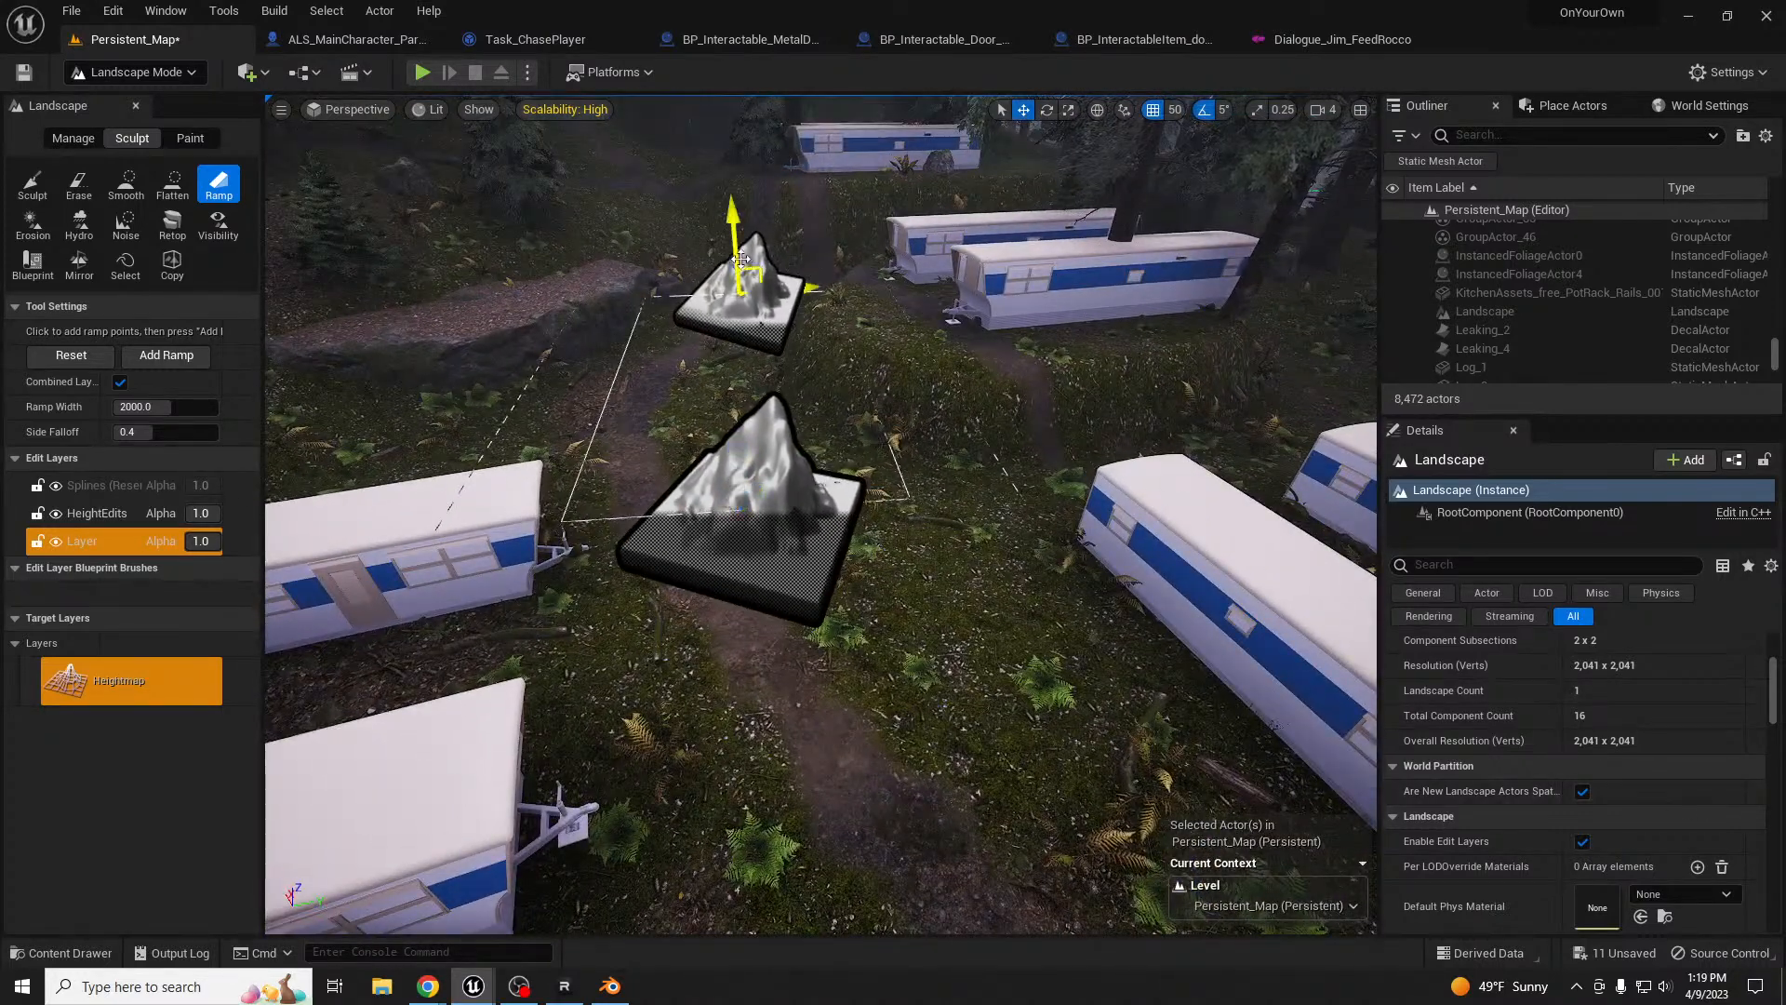
pyautogui.moveTo(734, 230); pyautogui.dragTo(735, 214)
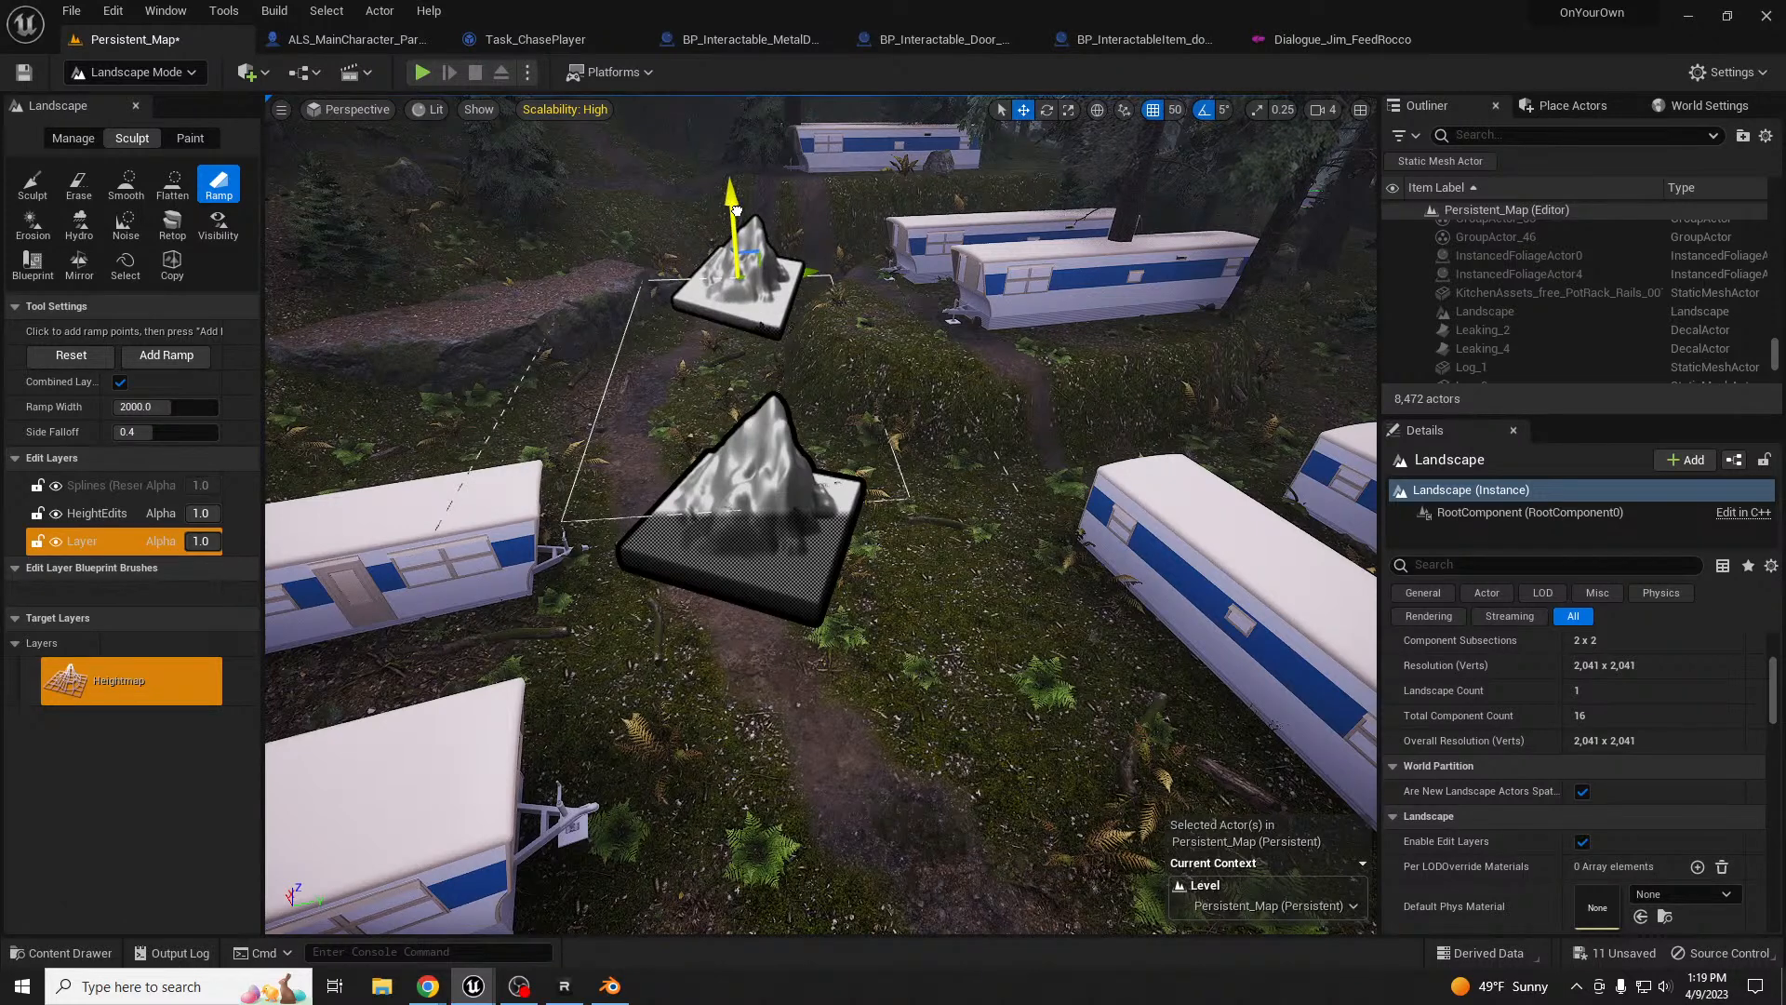
pyautogui.moveTo(823, 271); pyautogui.dragTo(654, 256)
pyautogui.click(166, 359)
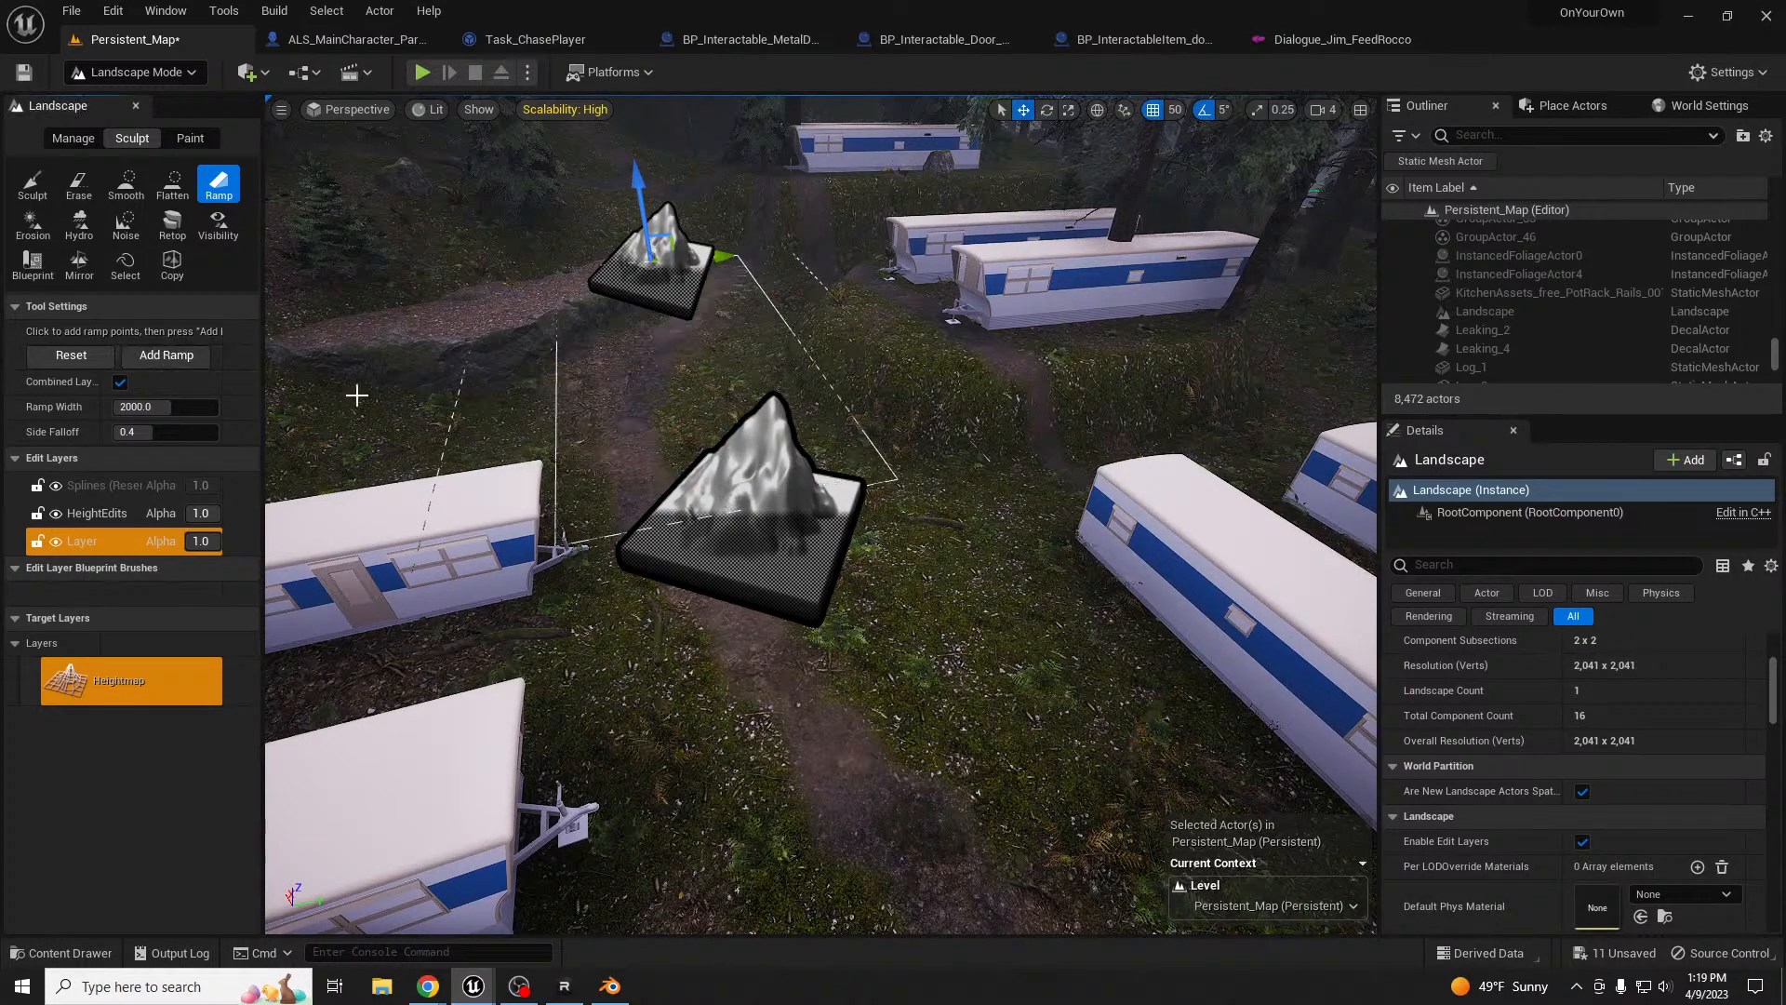
# - Move the far ramp point onto the gravel-covered rock mound and add the ramp again
pyautogui.moveTo(985, 461); pyautogui.dragTo(922, 503, button='right')
pyautogui.press('w')
pyautogui.press('d')
pyautogui.press('a')
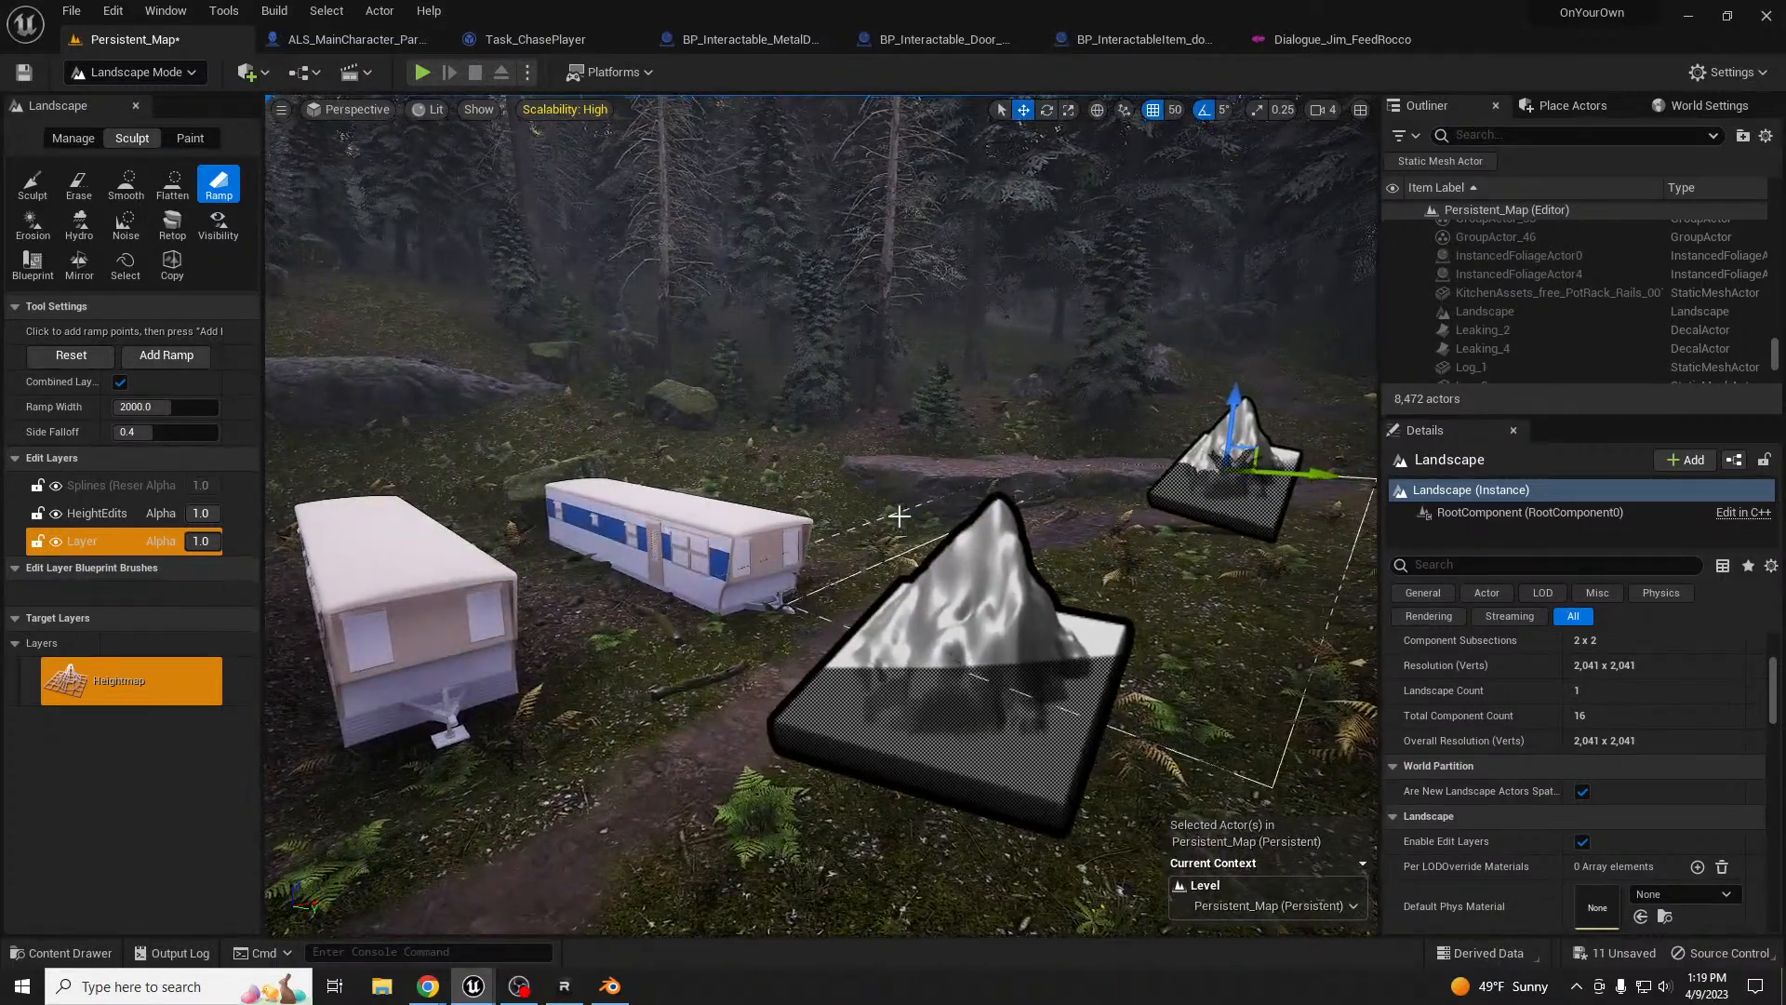
pyautogui.moveTo(1154, 639); pyautogui.dragTo(1219, 642, button='right')
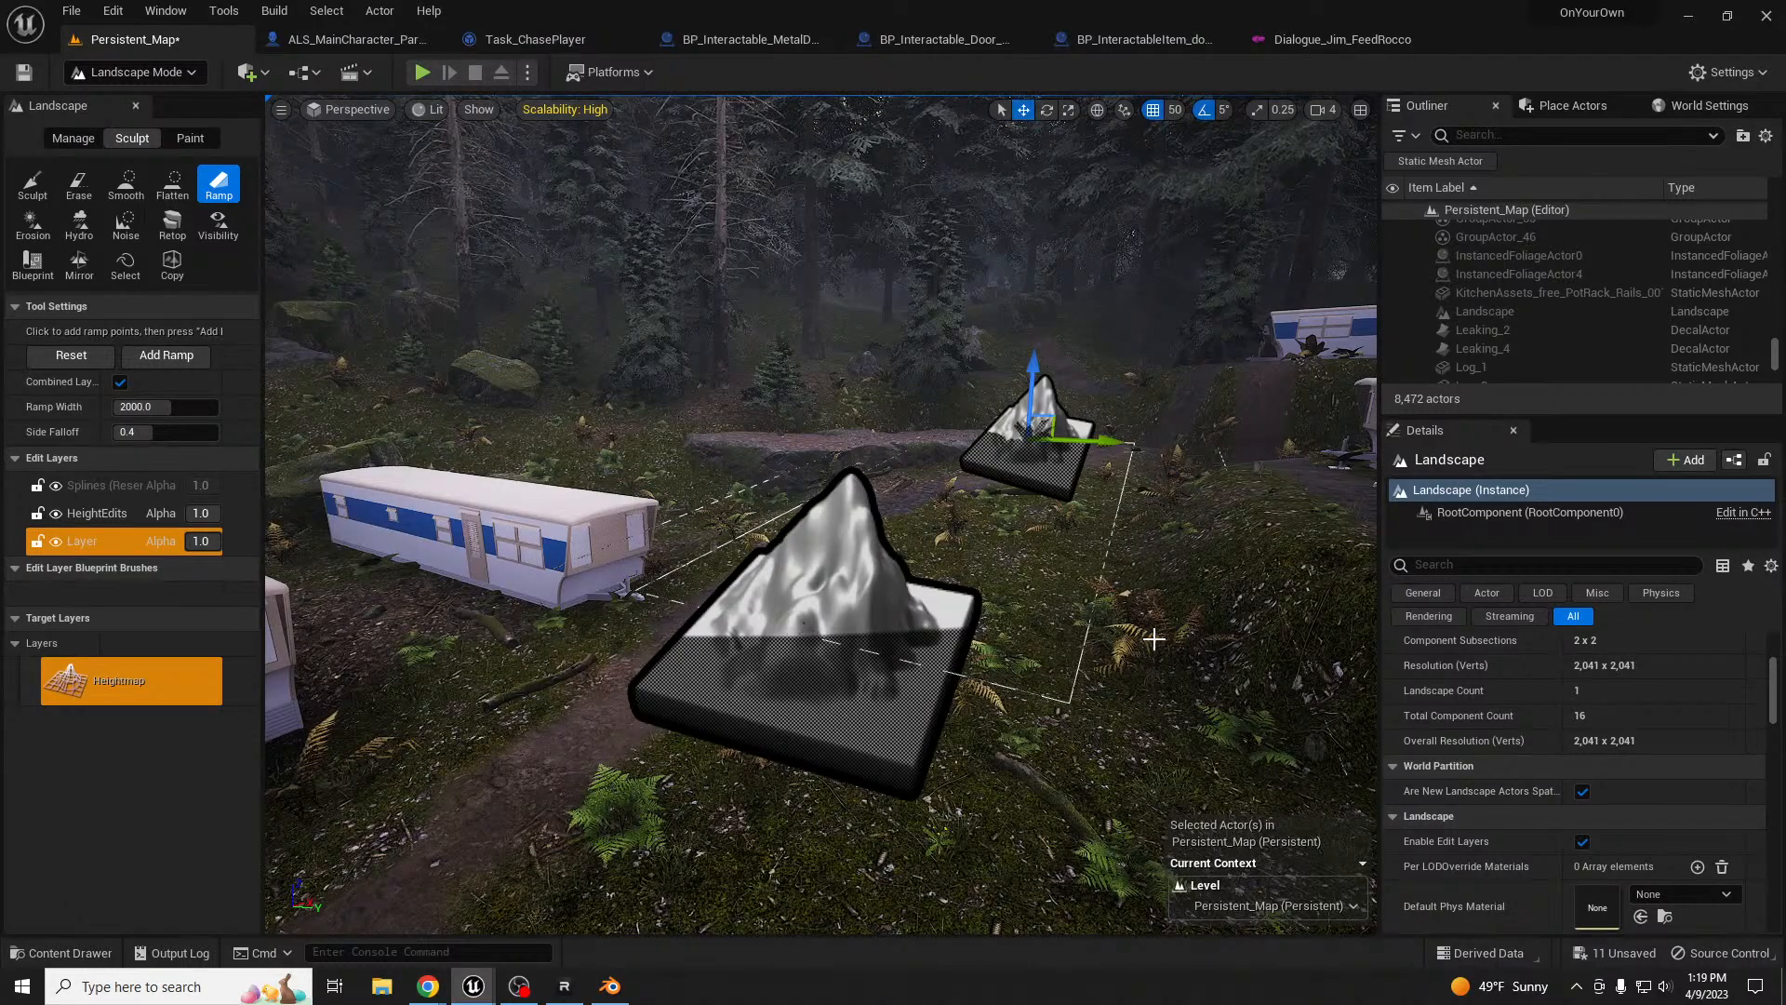
pyautogui.press('w')
pyautogui.moveTo(1120, 544); pyautogui.dragTo(1367, 577, button='right')
pyautogui.press('s')
pyautogui.press('w')
pyautogui.press('s')
pyautogui.moveTo(603, 493); pyautogui.dragTo(847, 411)
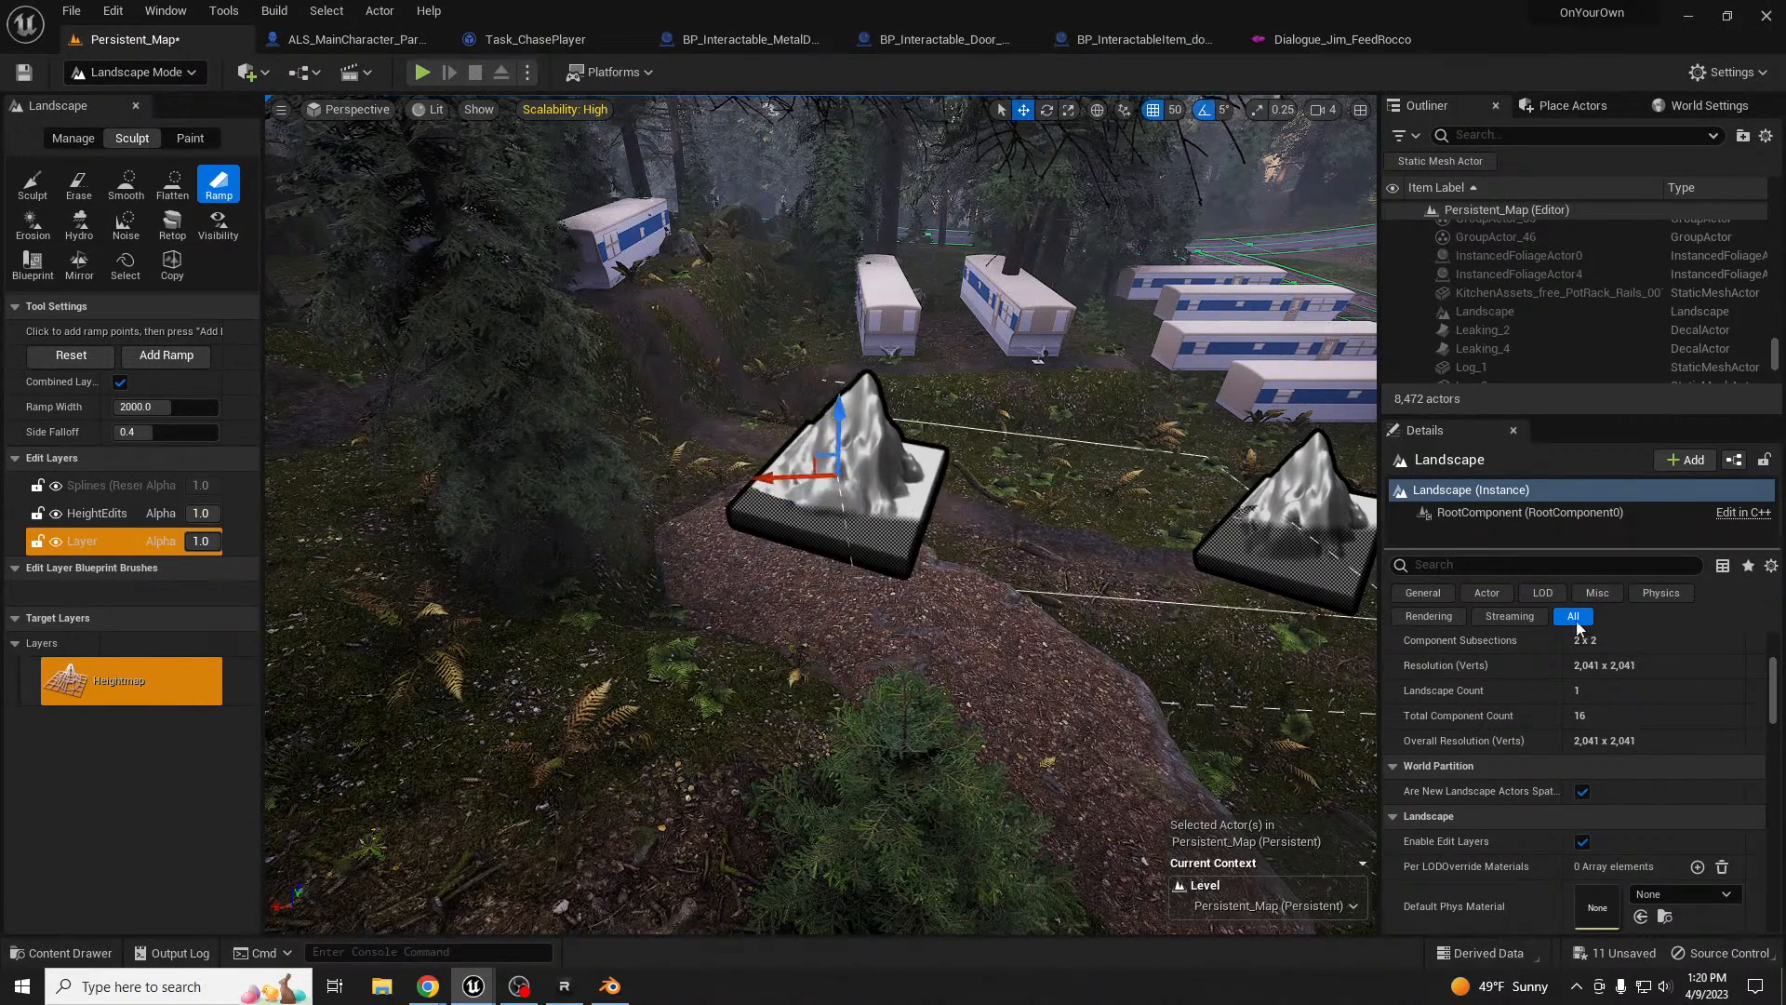
pyautogui.click(188, 360)
# - Raise the ramp point on the rock mound slightly and add another ramp
pyautogui.press('d')
pyautogui.moveTo(1167, 536)
pyautogui.mouseDown(button='right')
pyautogui.moveTo(1158, 523)
pyautogui.moveTo(1167, 536)
pyautogui.mouseUp(button='right')
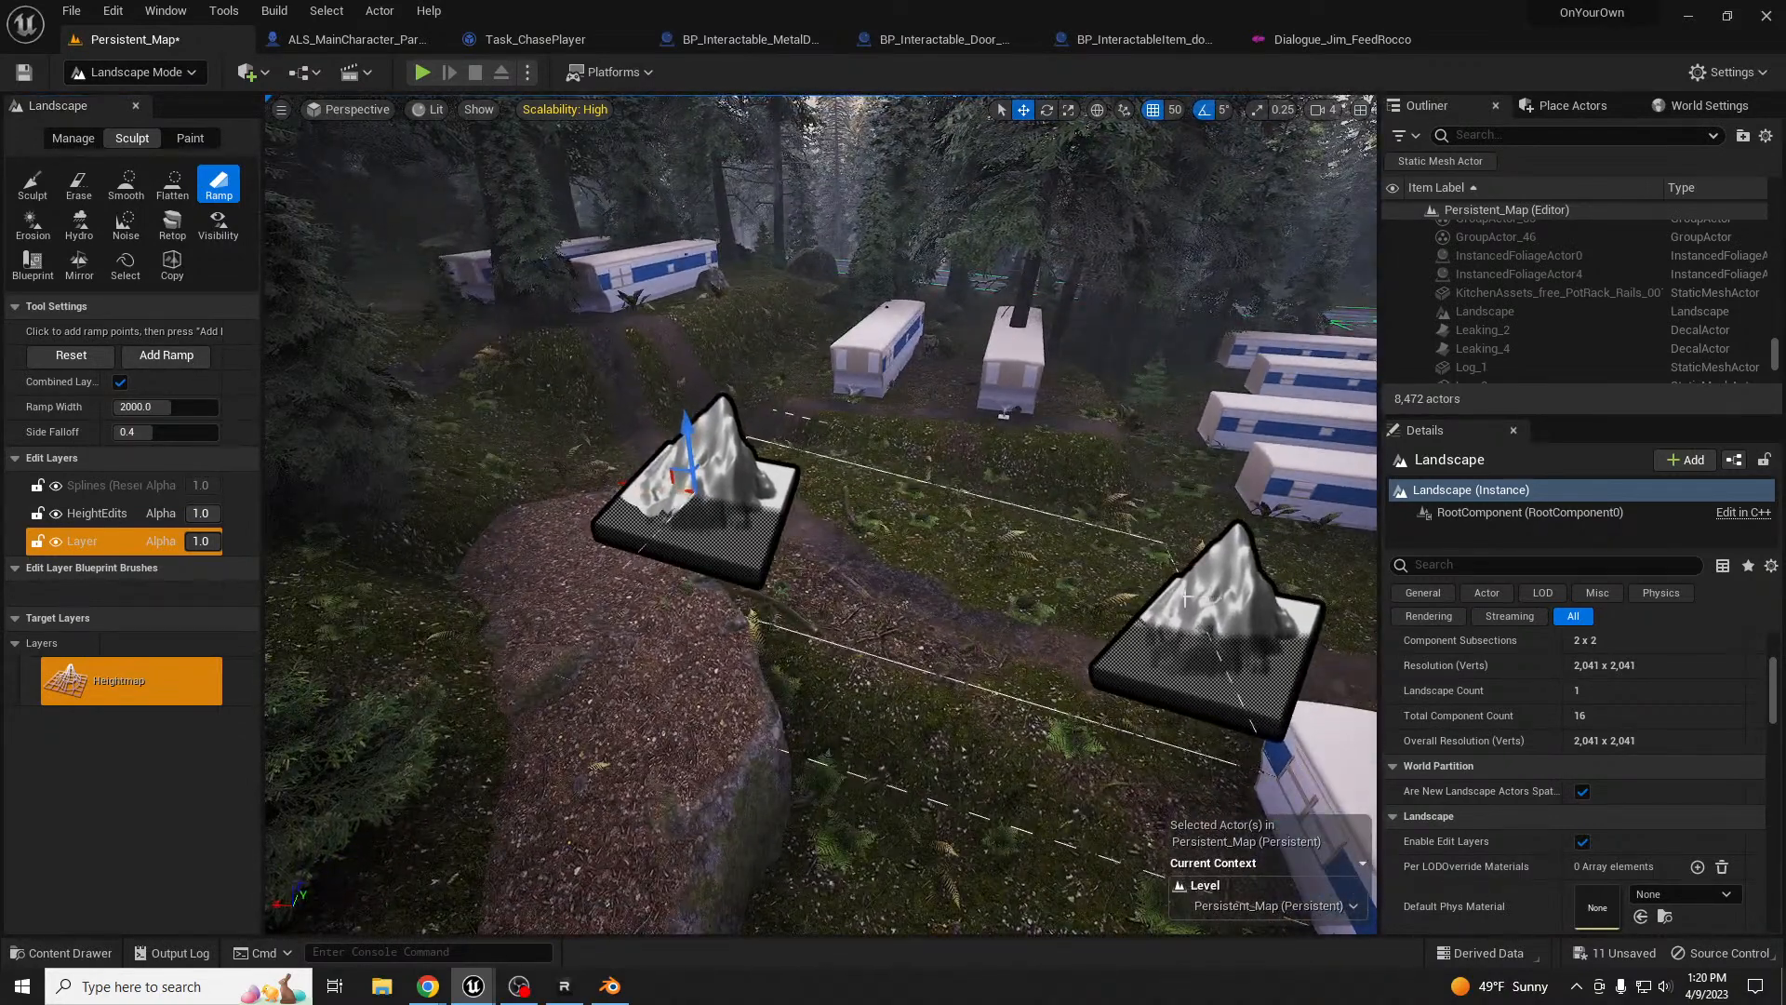
pyautogui.moveTo(687, 430); pyautogui.dragTo(685, 407)
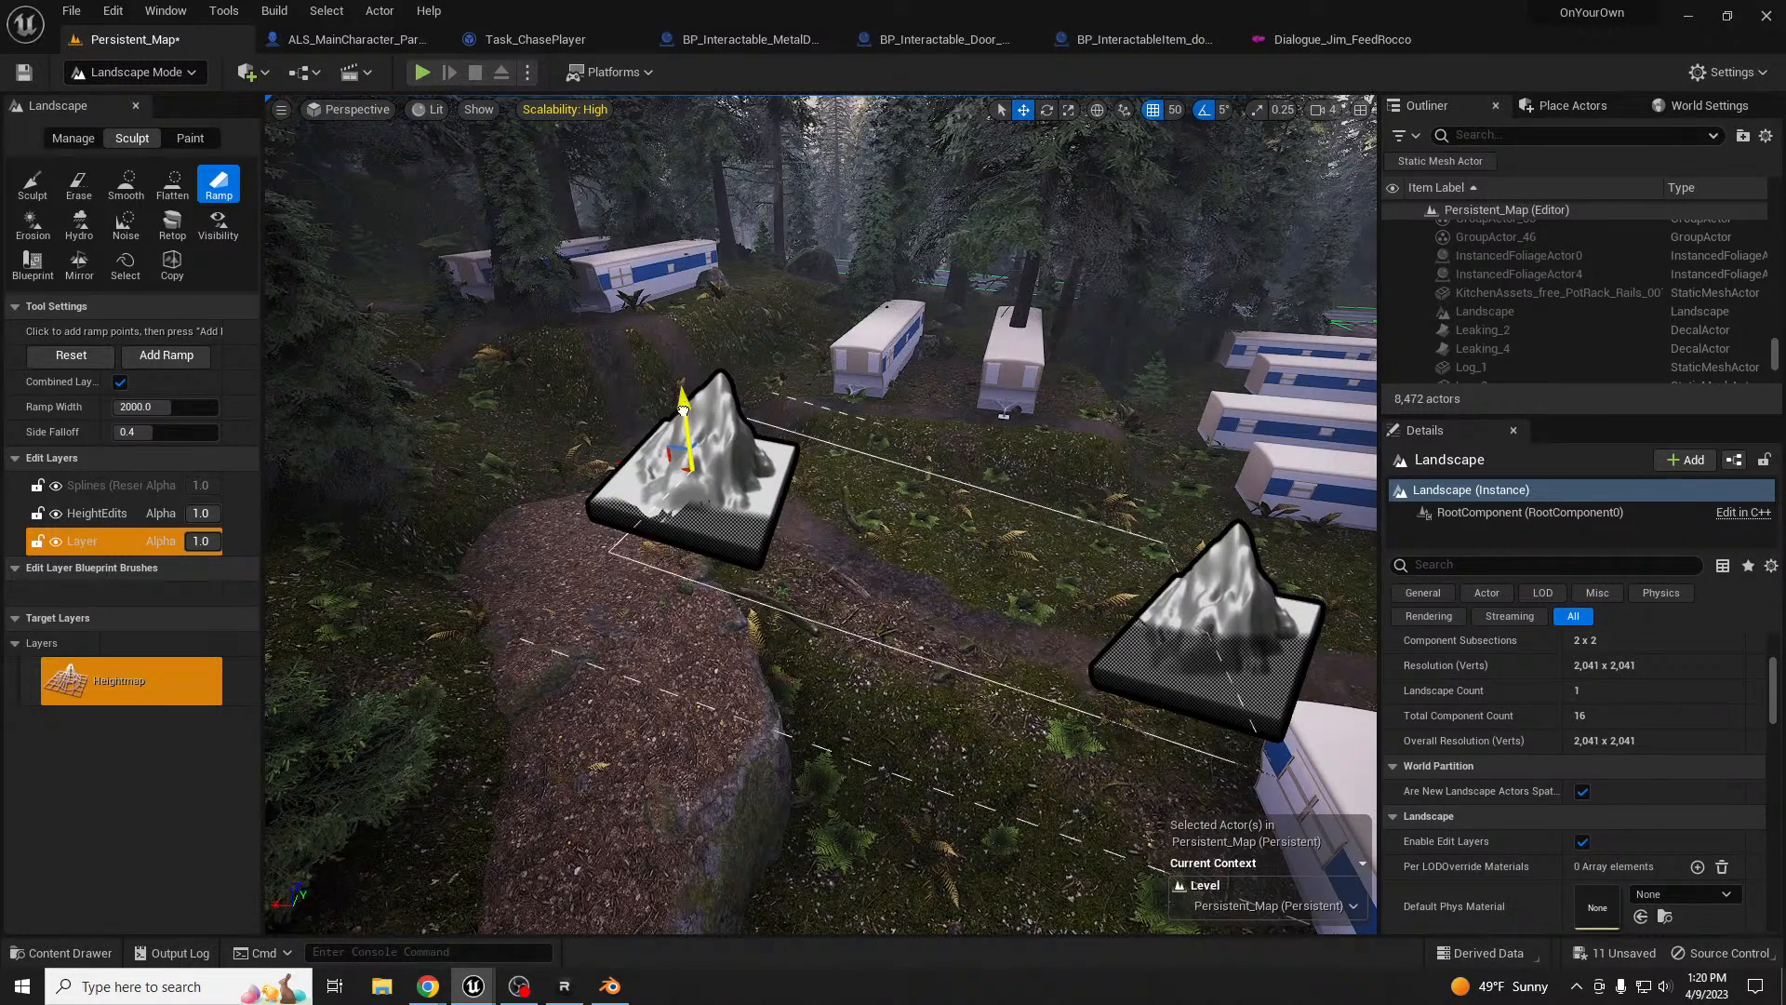
pyautogui.moveTo(682, 417); pyautogui.dragTo(684, 424)
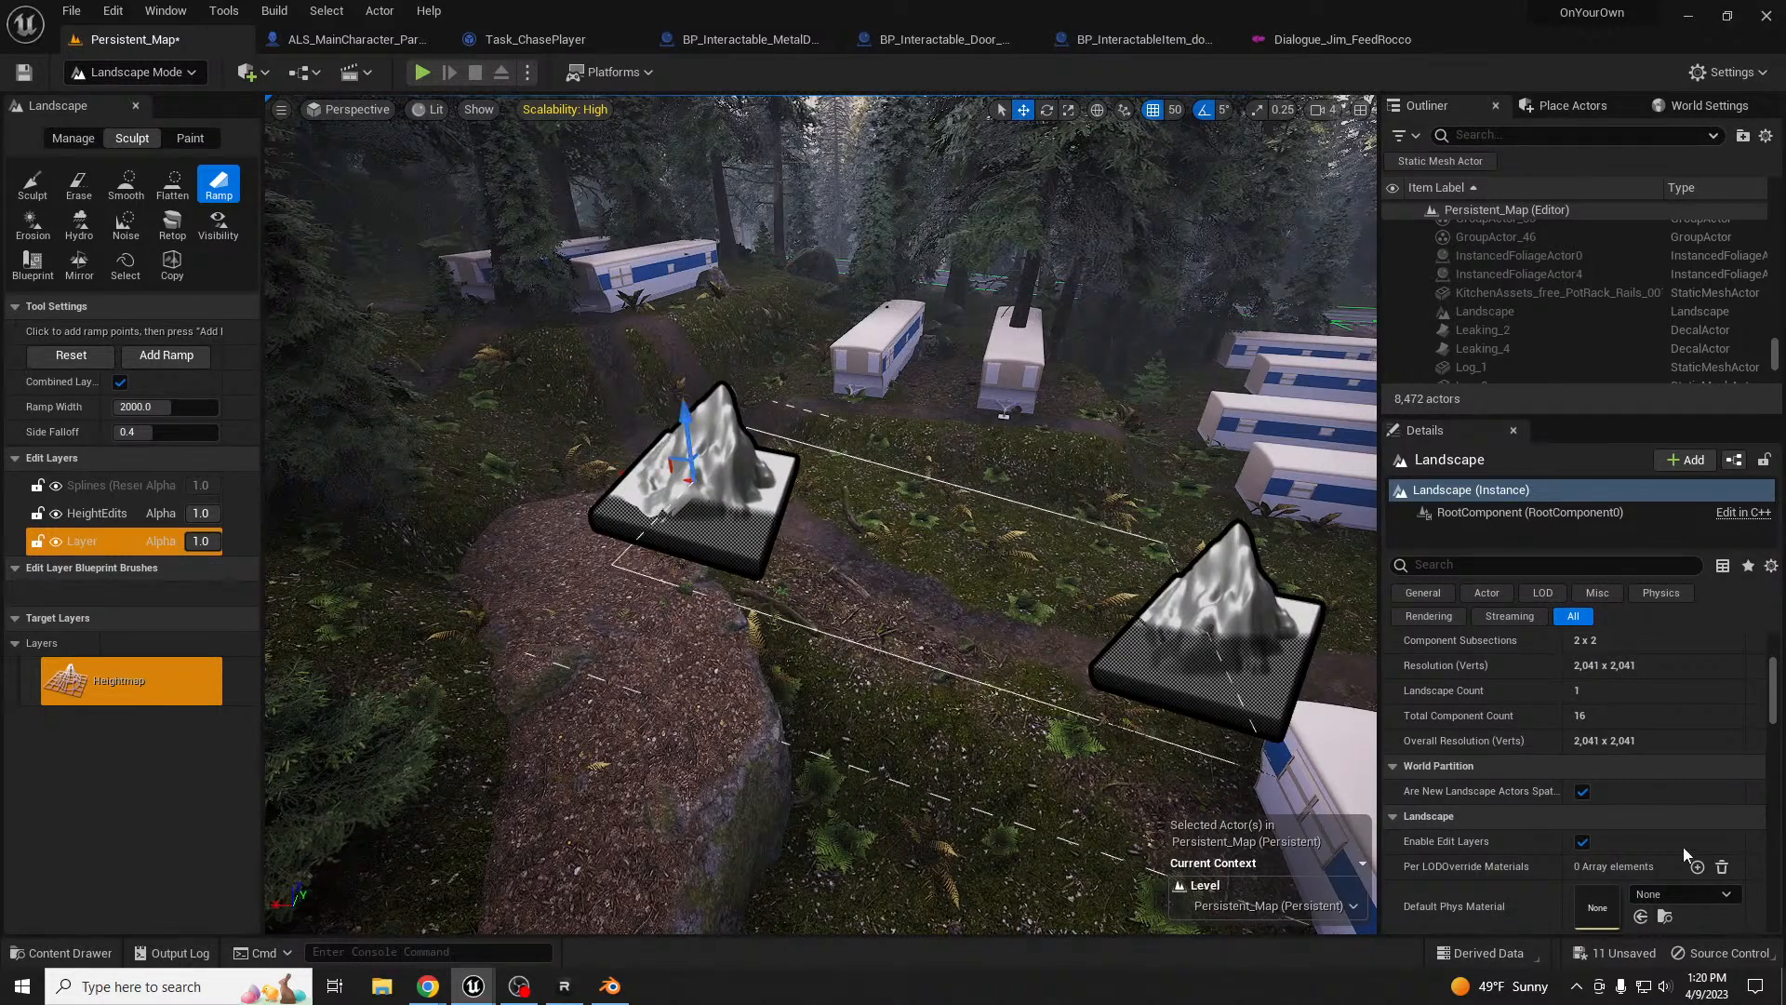
pyautogui.click(165, 357)
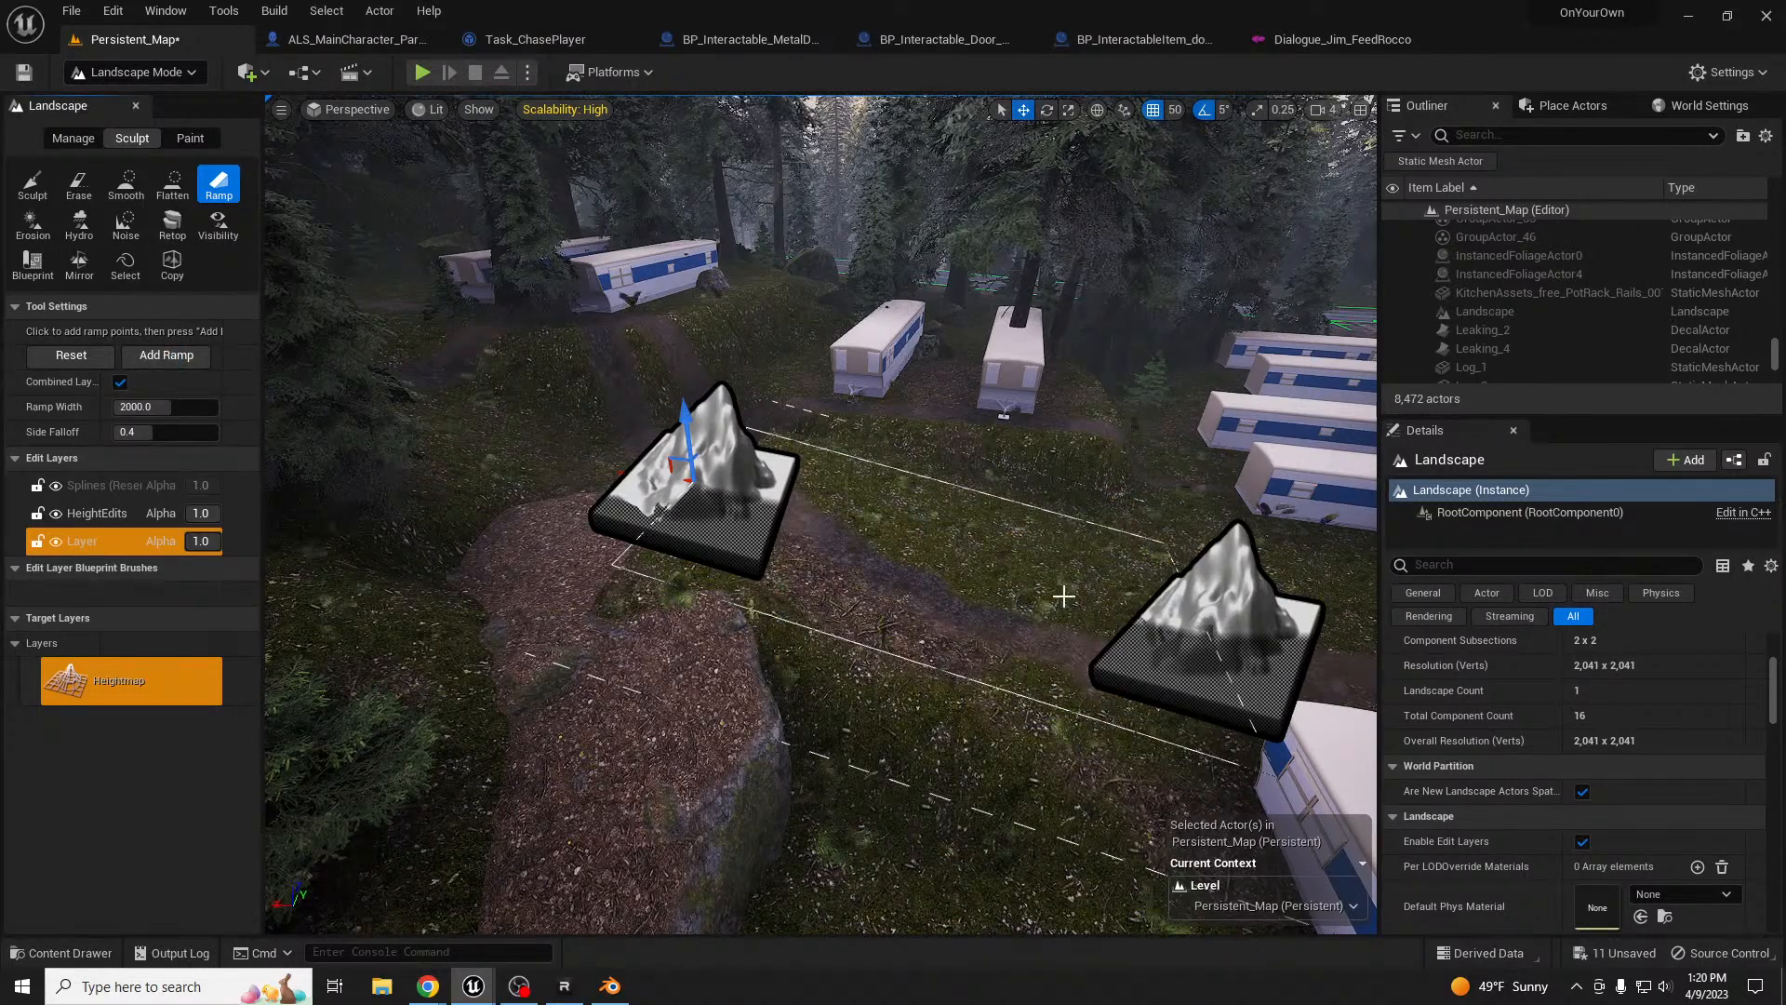
# - Undo the last action and restart the Ramp tool to clear the placed ramp points
pyautogui.hotkey('ctrl', 'z')
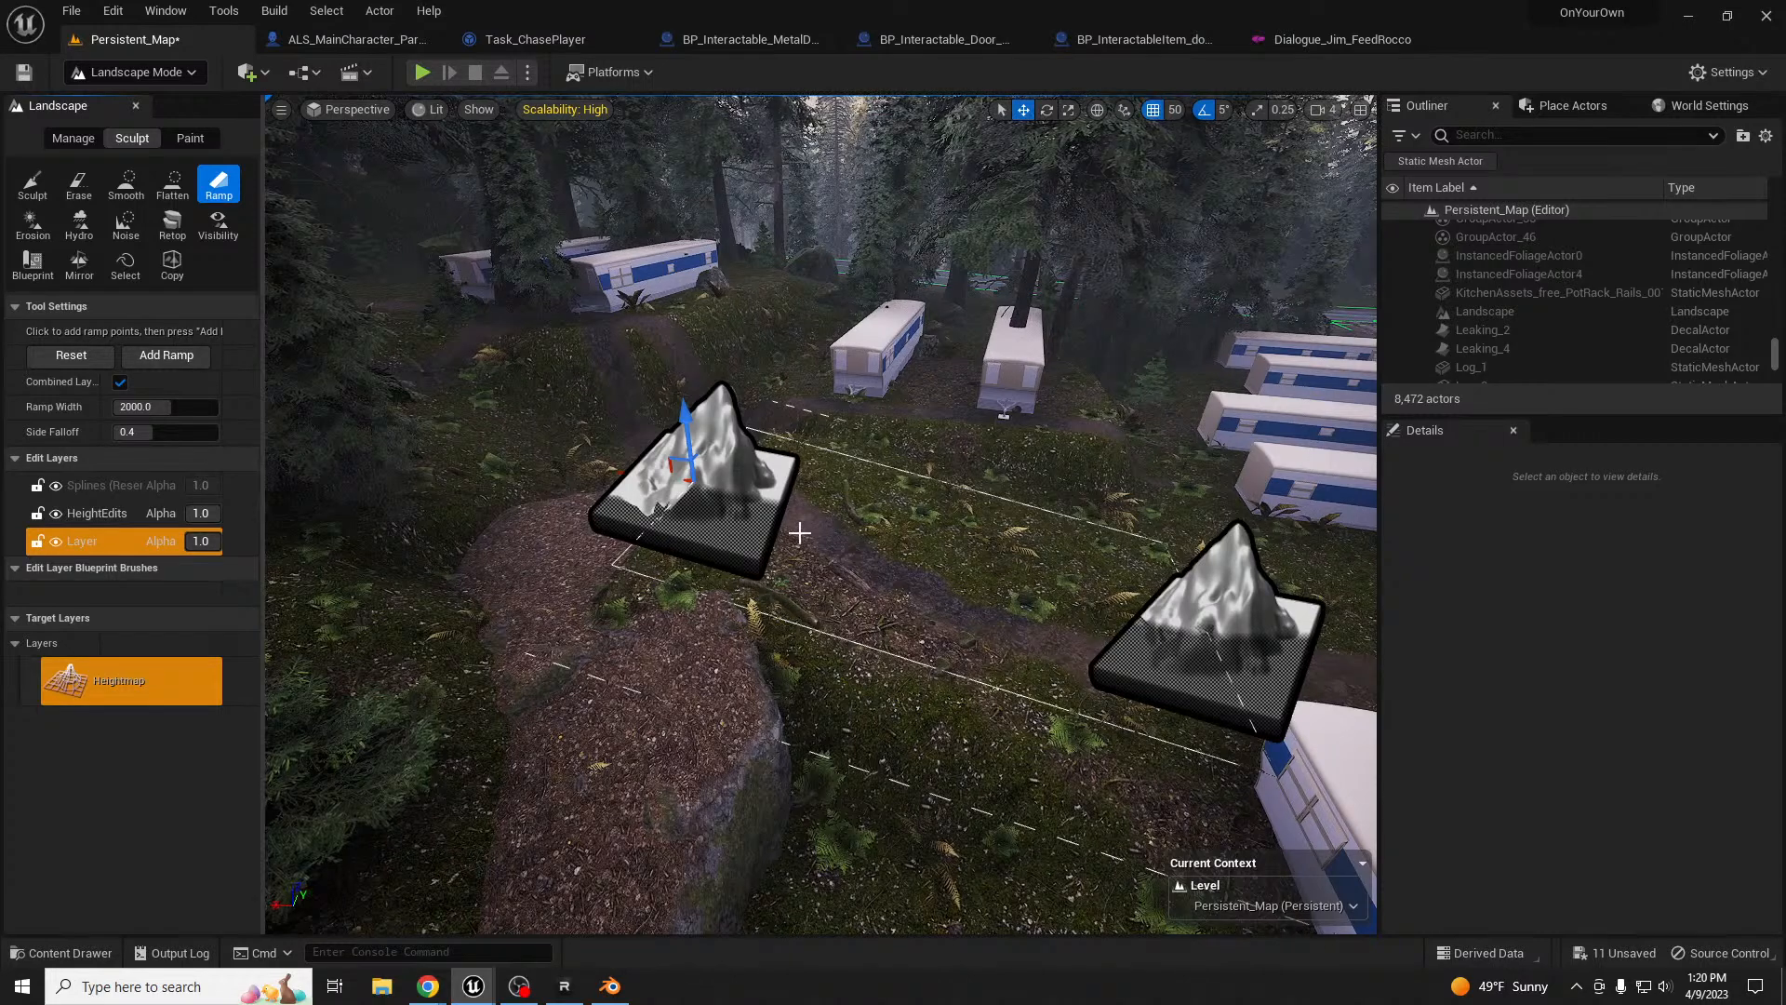
pyautogui.click(186, 189)
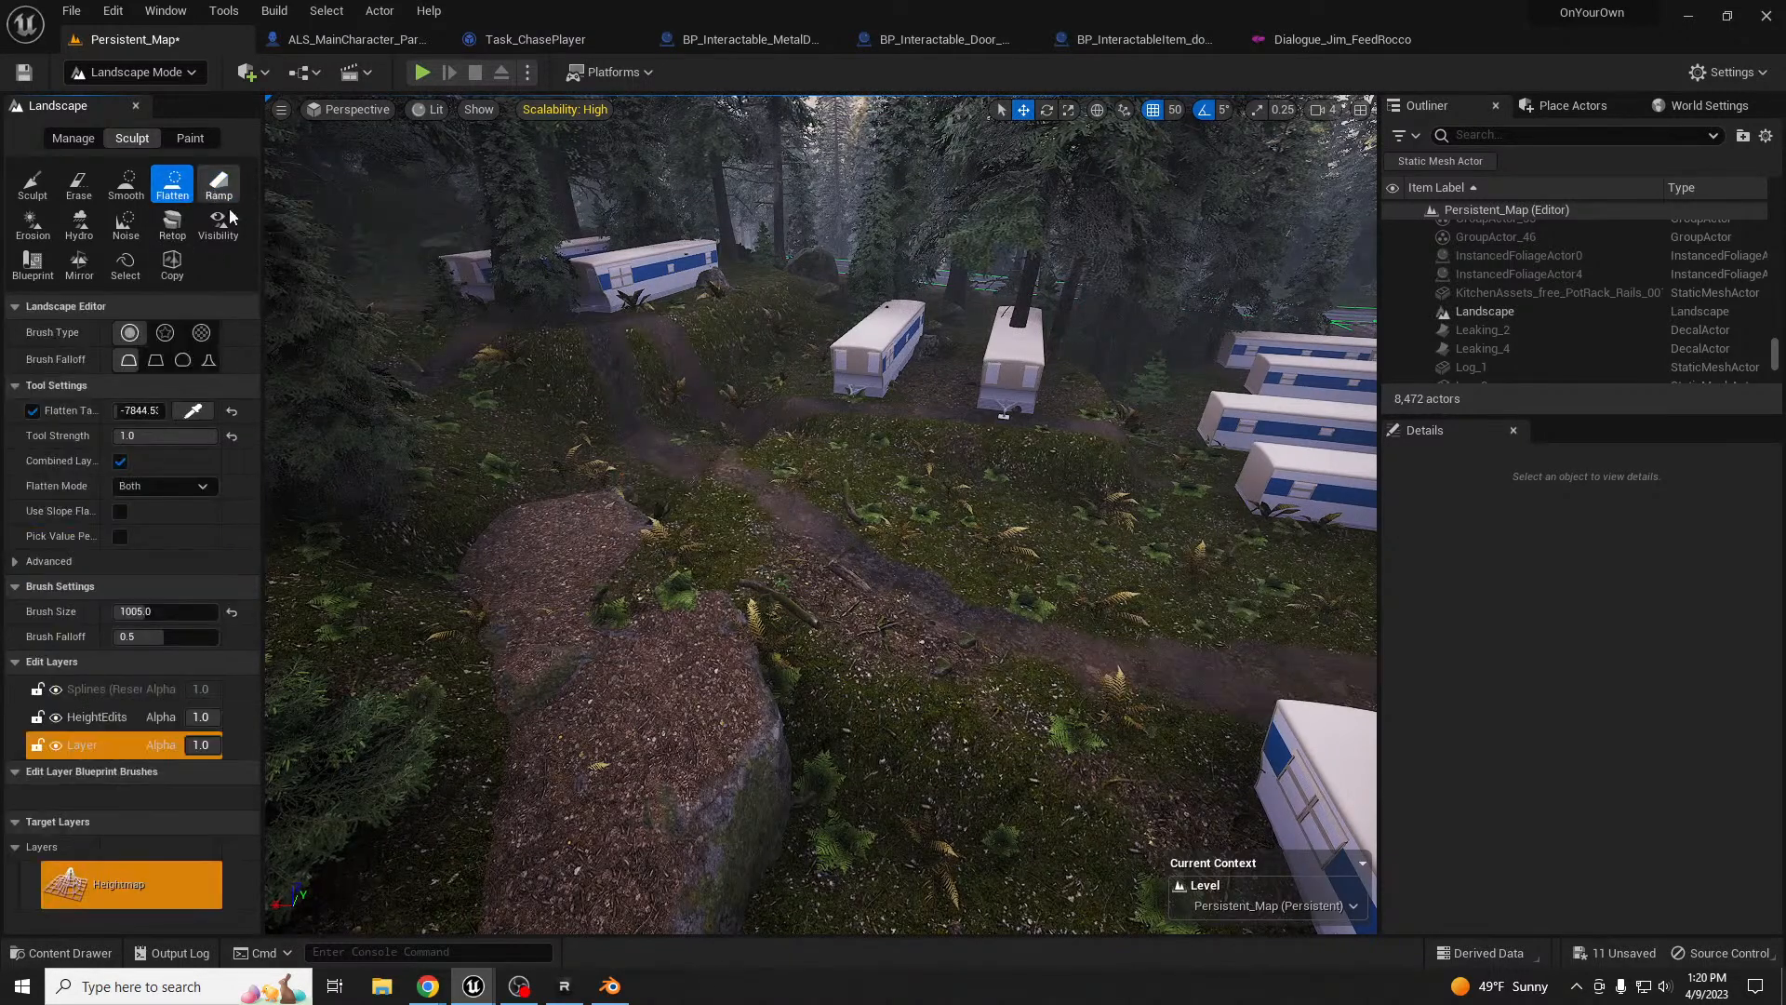
pyautogui.click(219, 191)
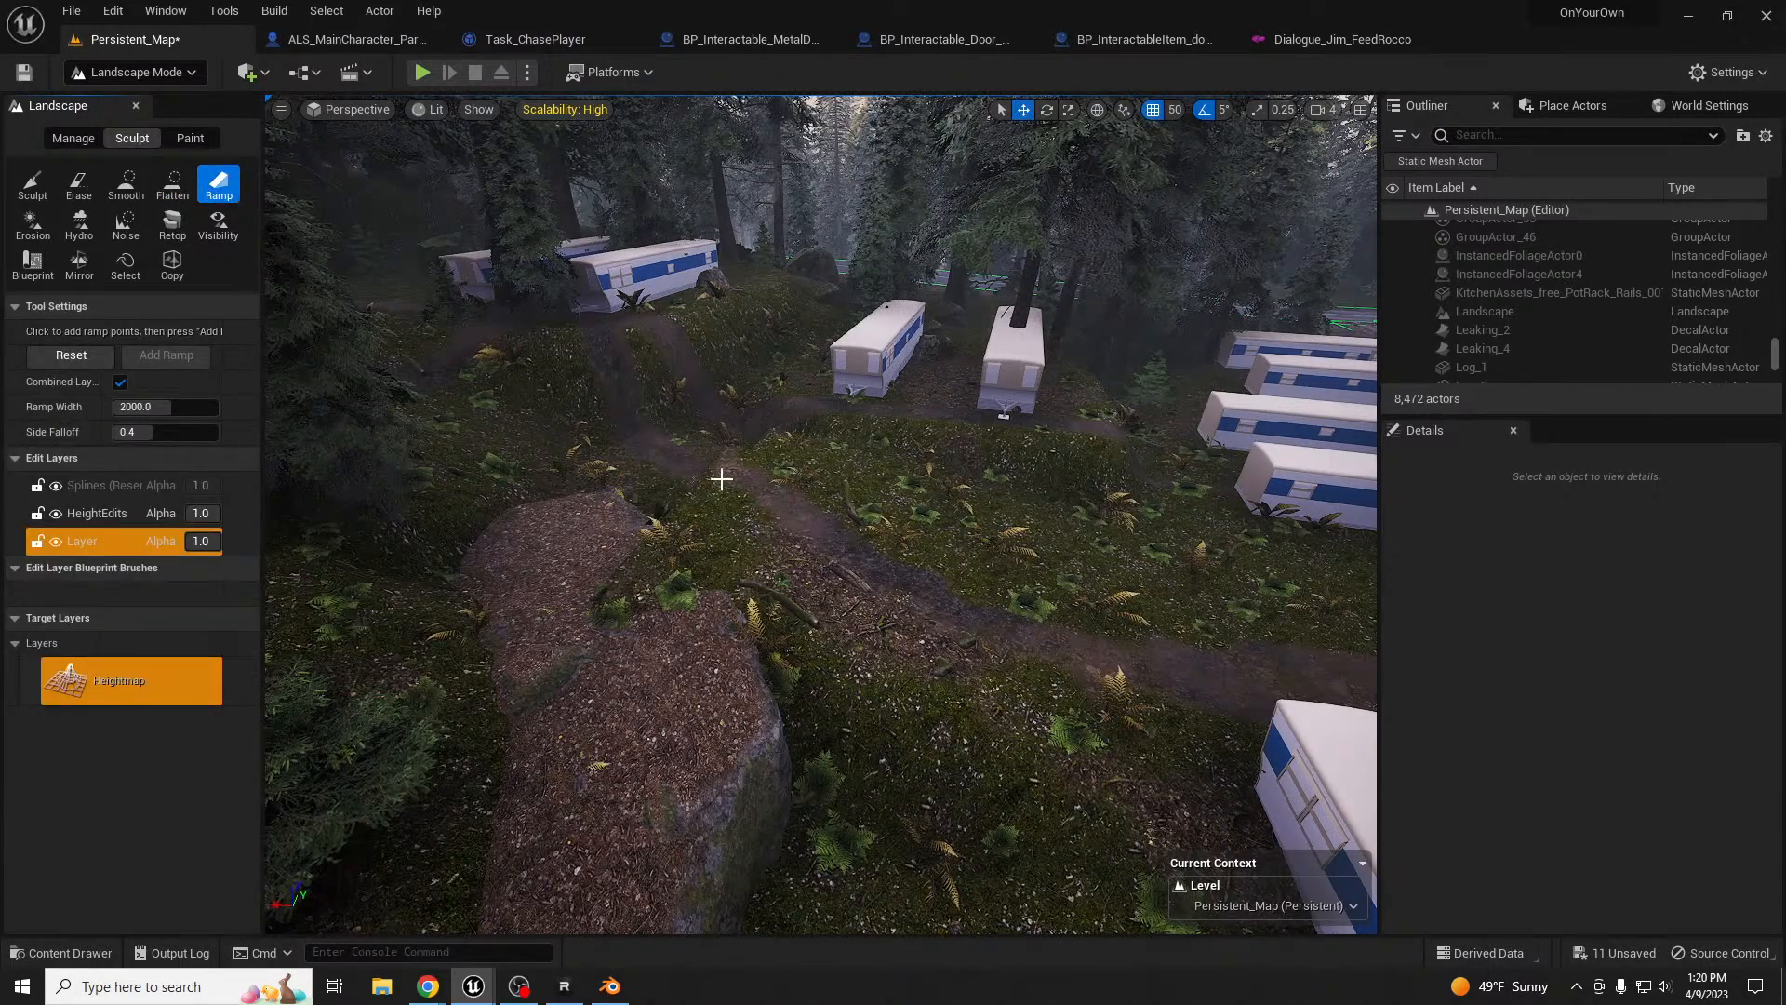
pyautogui.click(721, 479)
pyautogui.click(349, 344)
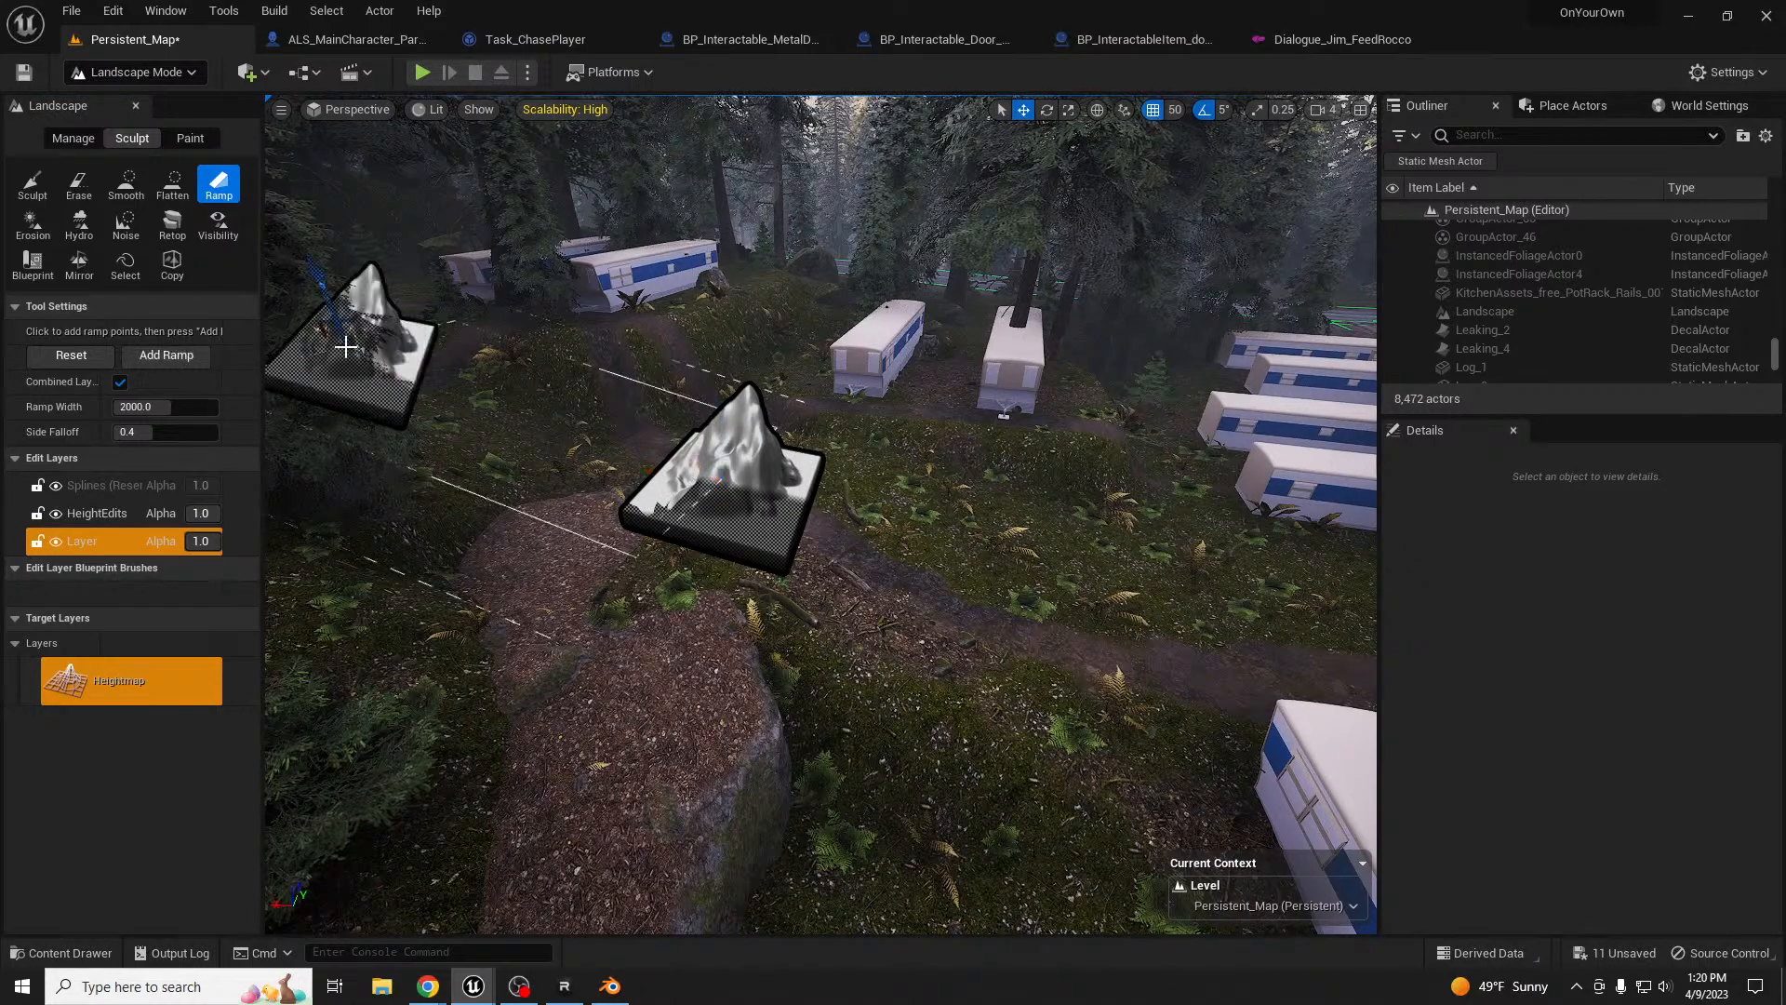
pyautogui.moveTo(350, 345); pyautogui.dragTo(1126, 377, button='right')
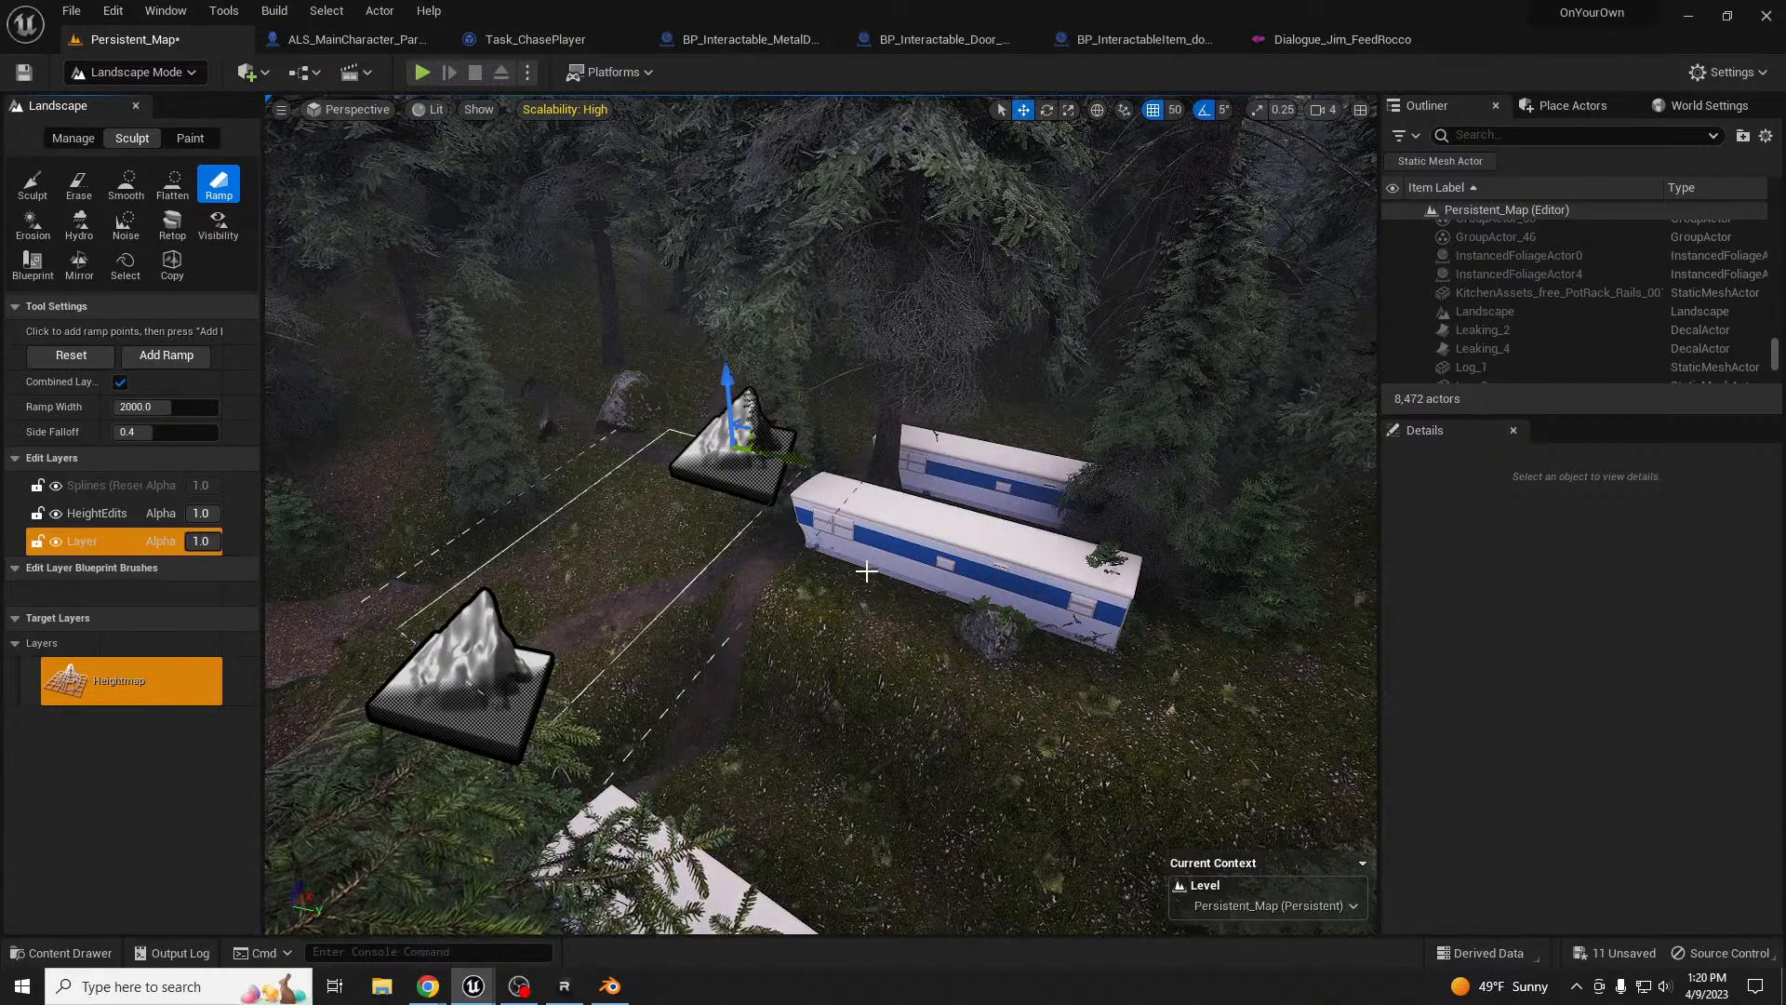
pyautogui.moveTo(819, 512); pyautogui.dragTo(1237, 456, button='right')
pyautogui.moveTo(825, 668)
pyautogui.mouseDown(button='right')
pyautogui.moveTo(879, 621)
pyautogui.moveTo(735, 681)
pyautogui.moveTo(596, 675)
pyautogui.moveTo(744, 683)
pyautogui.moveTo(758, 698)
pyautogui.moveTo(605, 693)
pyautogui.moveTo(735, 721)
pyautogui.moveTo(958, 698)
pyautogui.moveTo(1009, 712)
pyautogui.mouseUp(button='right')
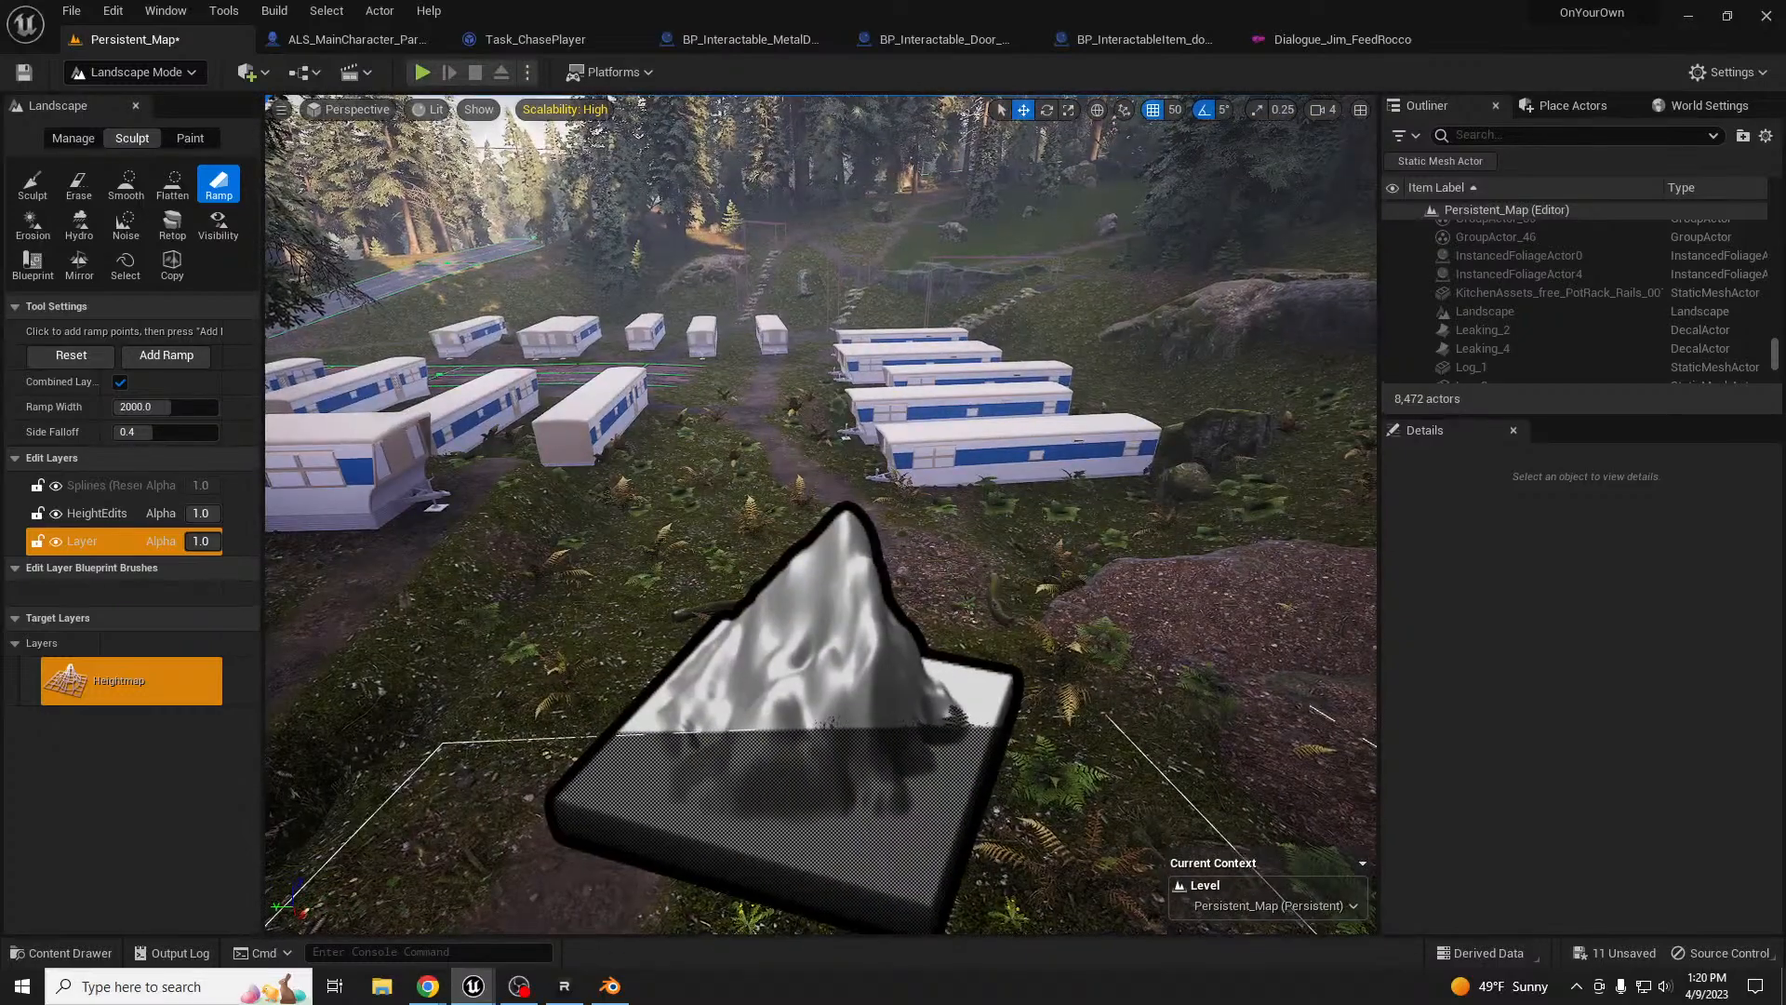
pyautogui.moveTo(288, 288); pyautogui.dragTo(293, 283, button='right')
# - Lay a new five-point landscape spline along the dirt path, running between the trailers and uphill past the two trailers in the trees
pyautogui.click(73, 138)
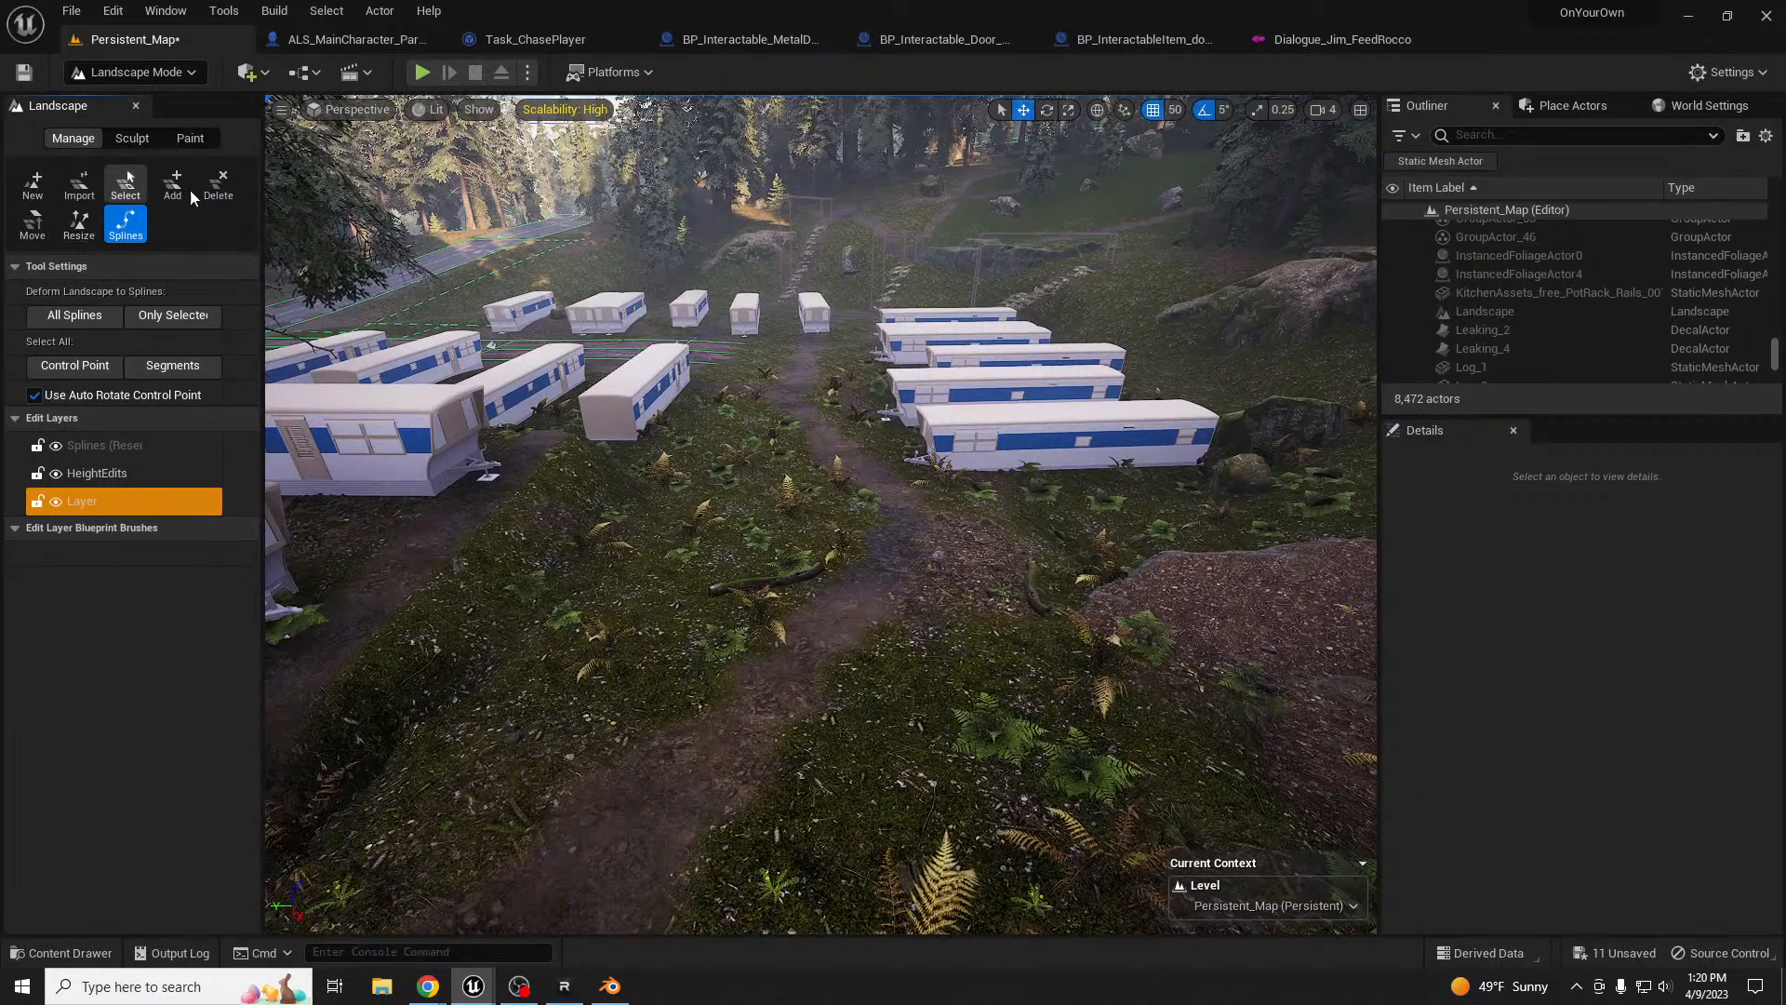
pyautogui.keyDown('ctrl'); pyautogui.click(793, 364); pyautogui.keyUp('ctrl')
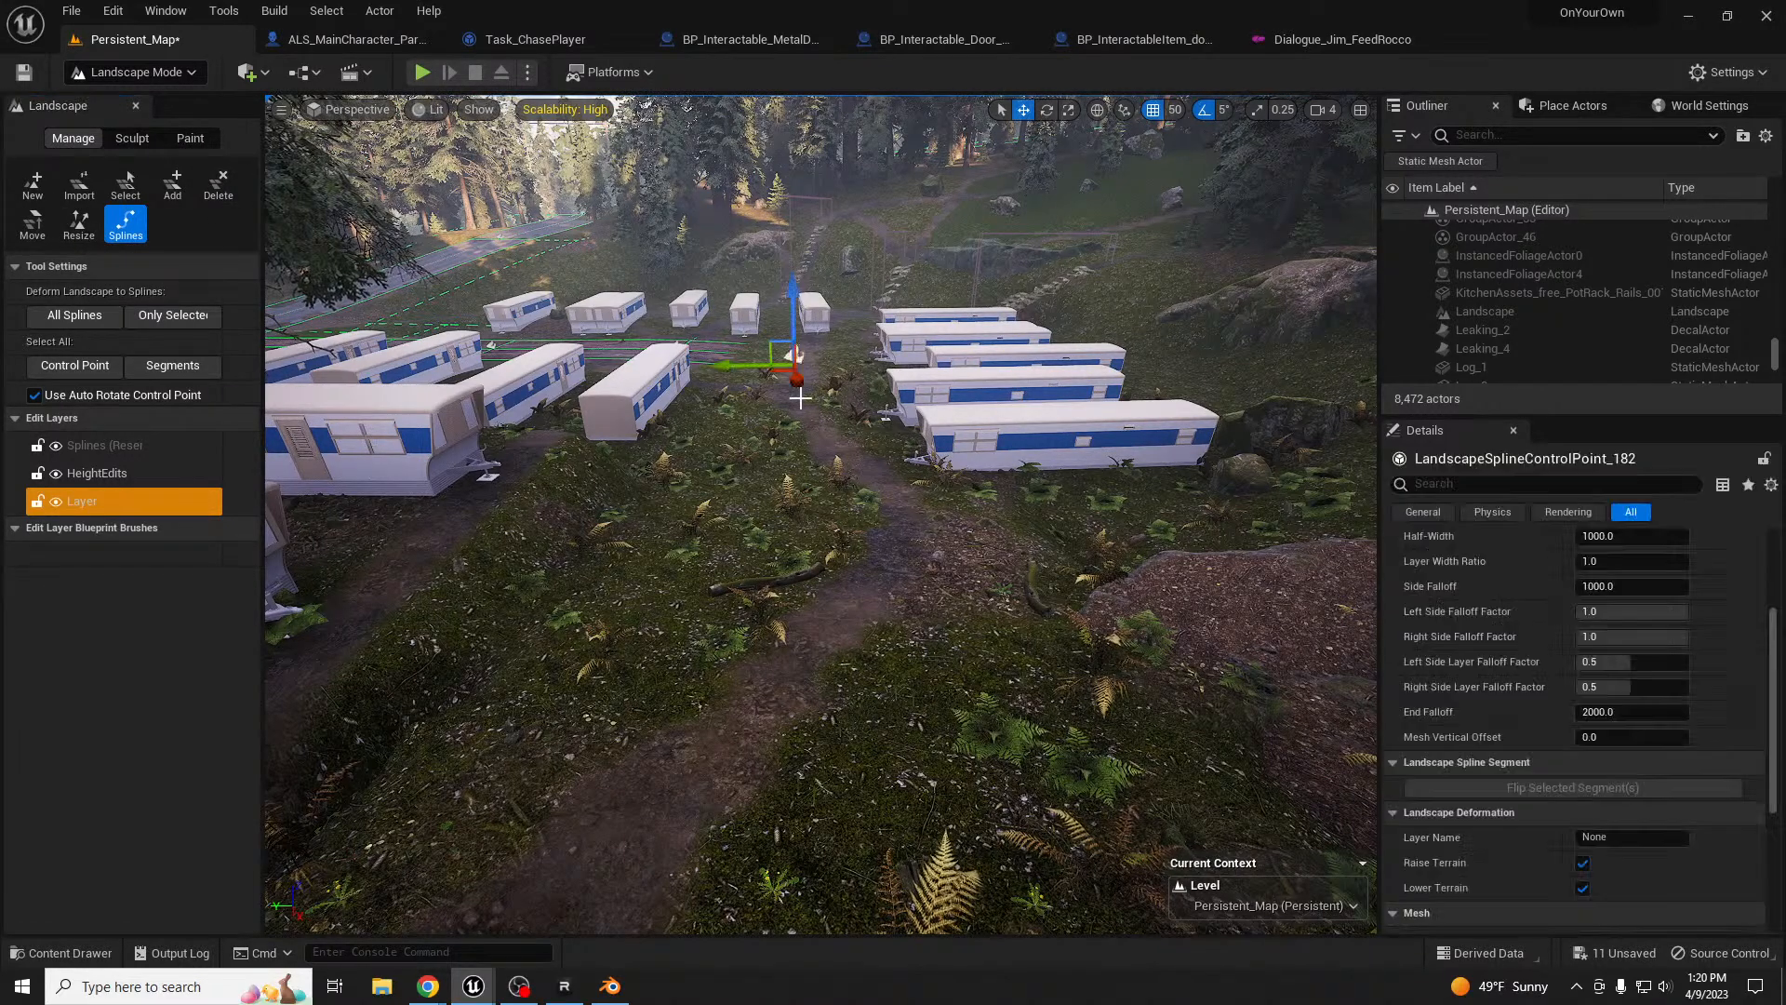
pyautogui.keyDown('ctrl'); pyautogui.click(784, 514); pyautogui.keyUp('ctrl')
pyautogui.keyDown('ctrl'); pyautogui.click(828, 643); pyautogui.keyUp('ctrl')
pyautogui.moveTo(861, 644); pyautogui.dragTo(809, 630, button='right')
pyautogui.press('d')
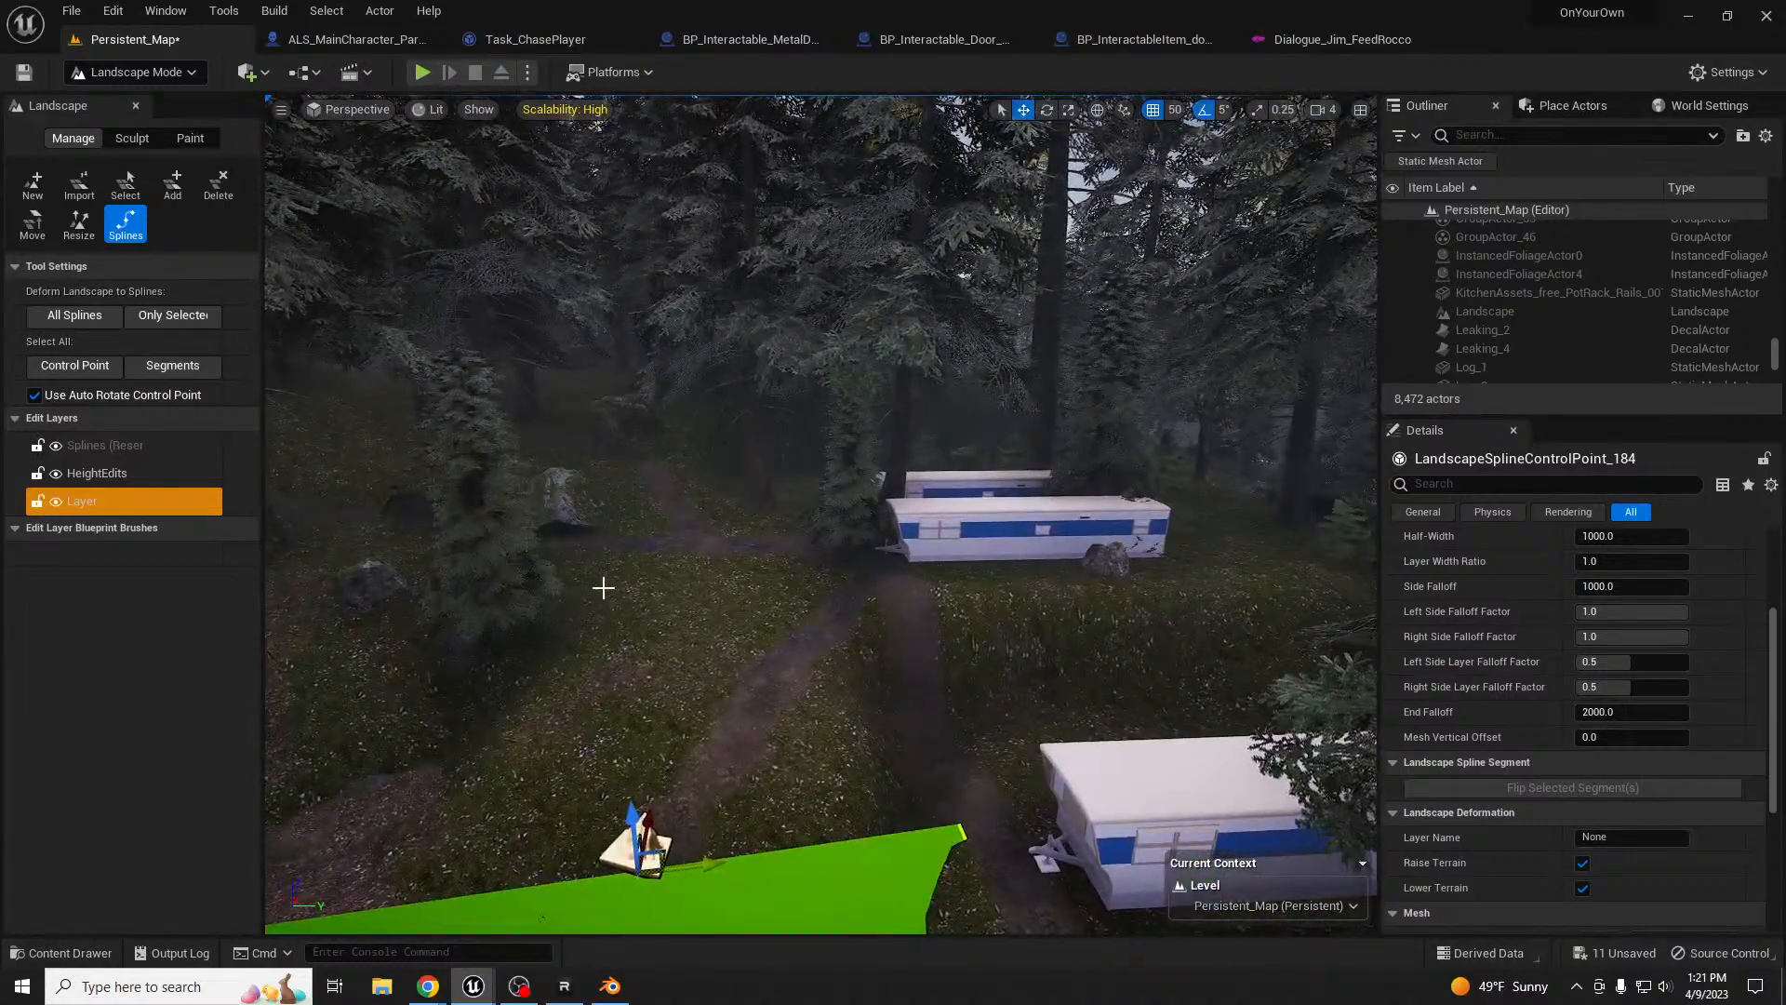
pyautogui.keyDown('ctrl'); pyautogui.click(610, 583); pyautogui.keyUp('ctrl')
pyautogui.keyDown('ctrl'); pyautogui.click(694, 507); pyautogui.keyUp('ctrl')
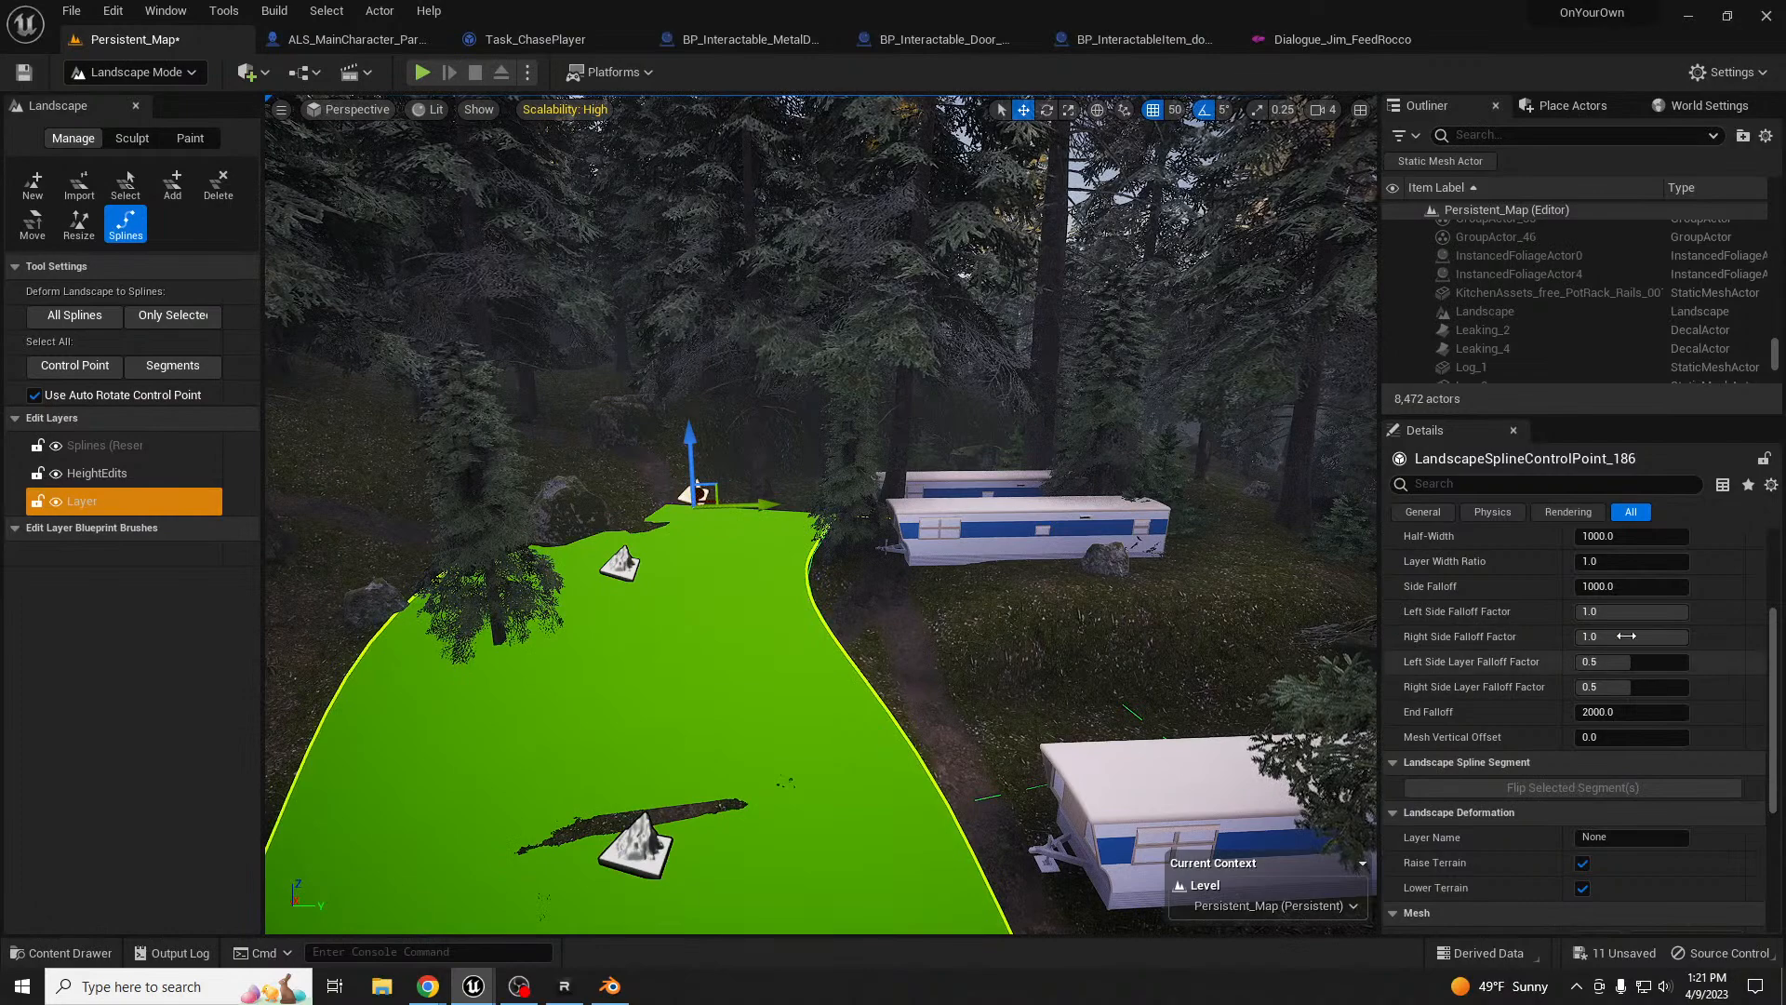
# - Set the half-width to 400 and side falloff to 200 on all control points of the new spline
pyautogui.scroll(1, 1715, 632)
pyautogui.scroll(3, 1712, 624)
pyautogui.click(1574, 590)
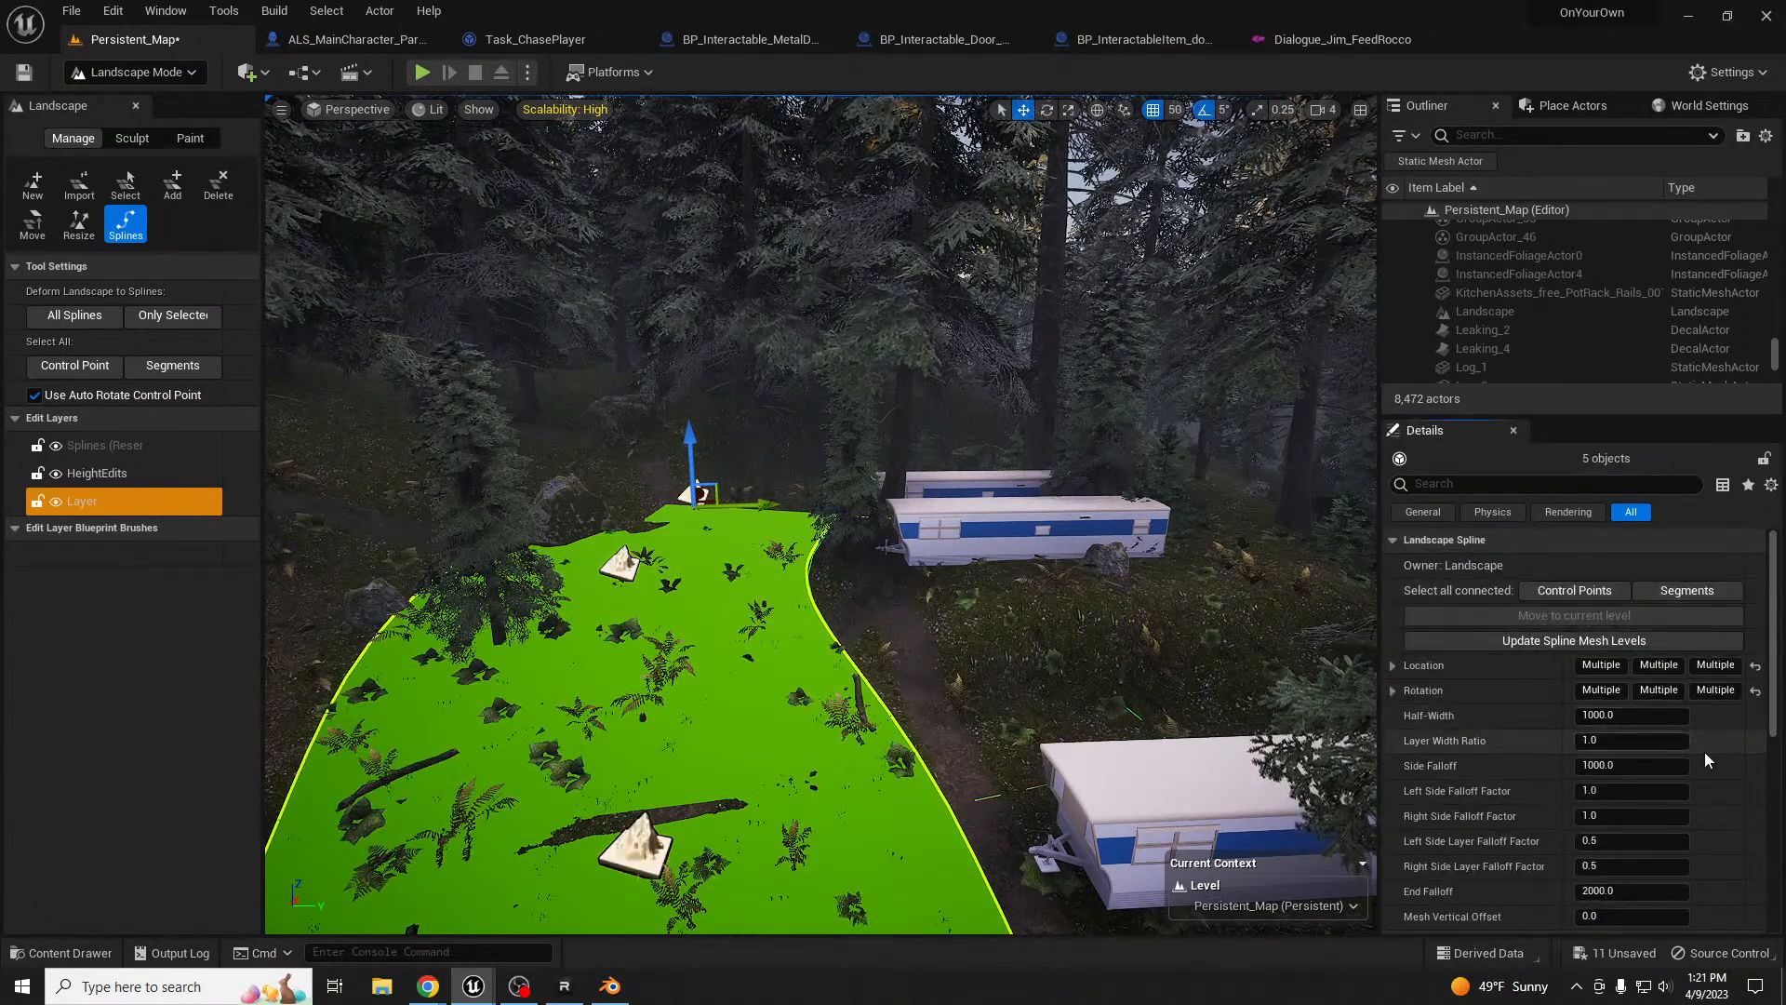
pyautogui.scroll(-3, 1732, 711)
pyautogui.click(1622, 566)
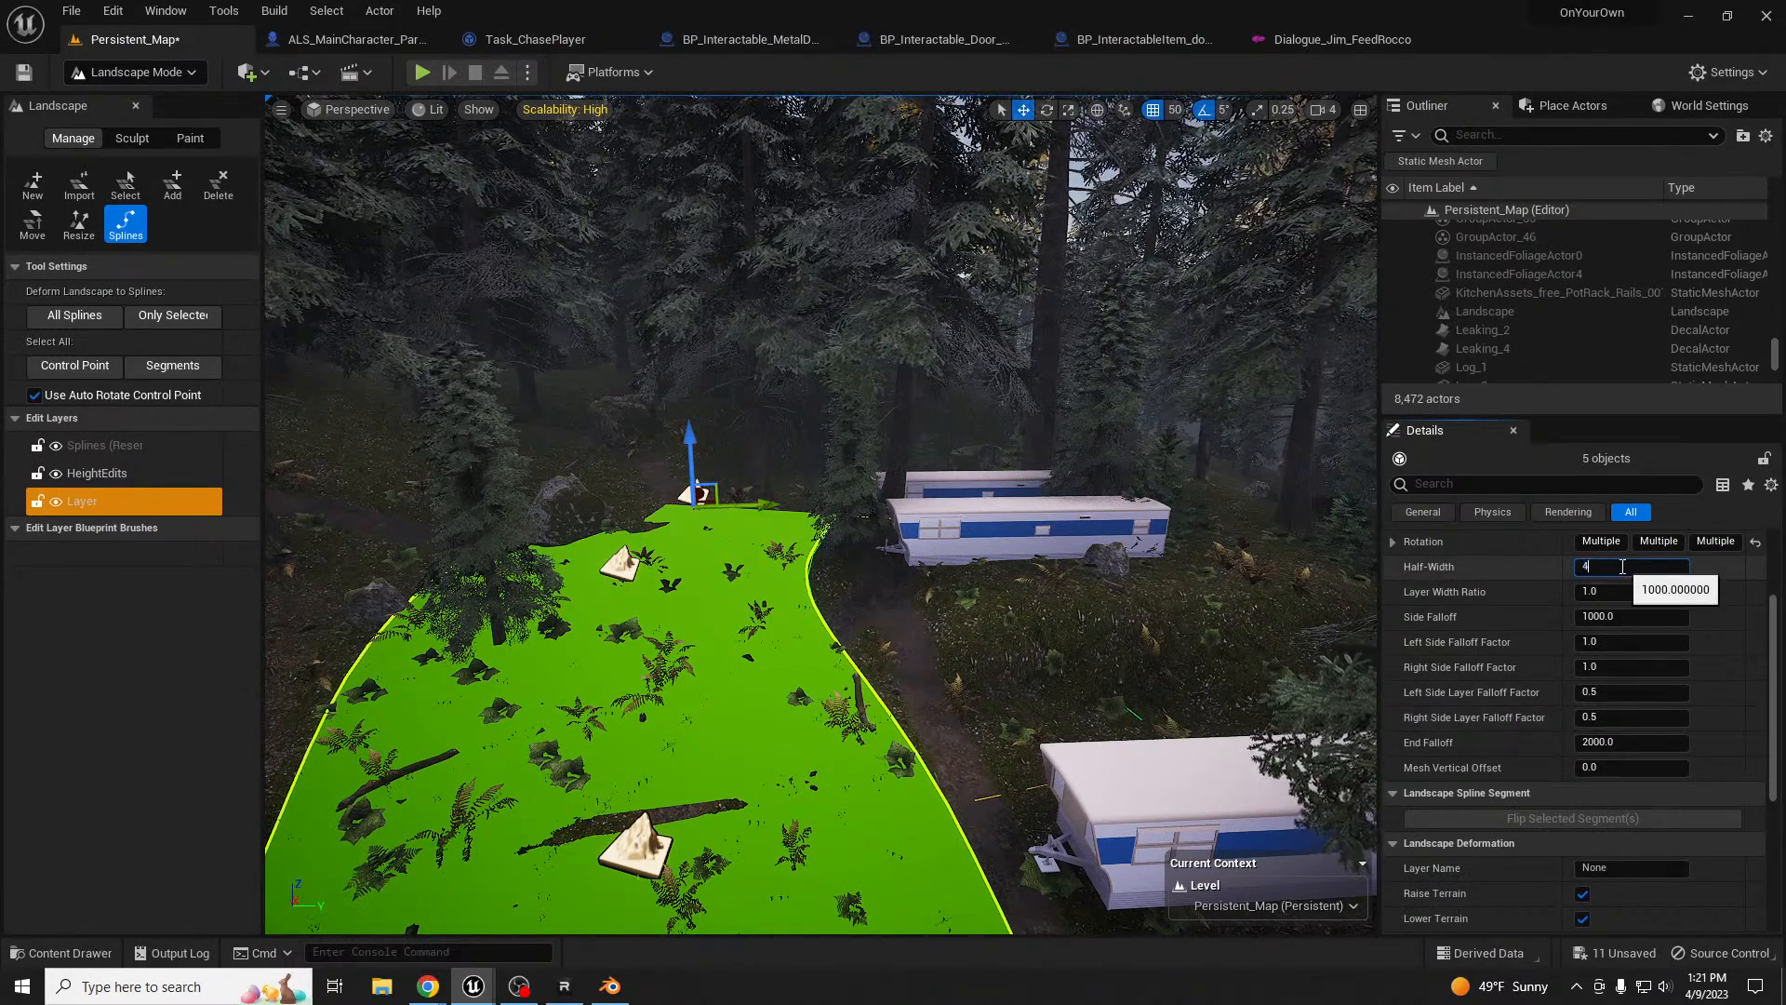
pyautogui.write('400')
pyautogui.press('Return')
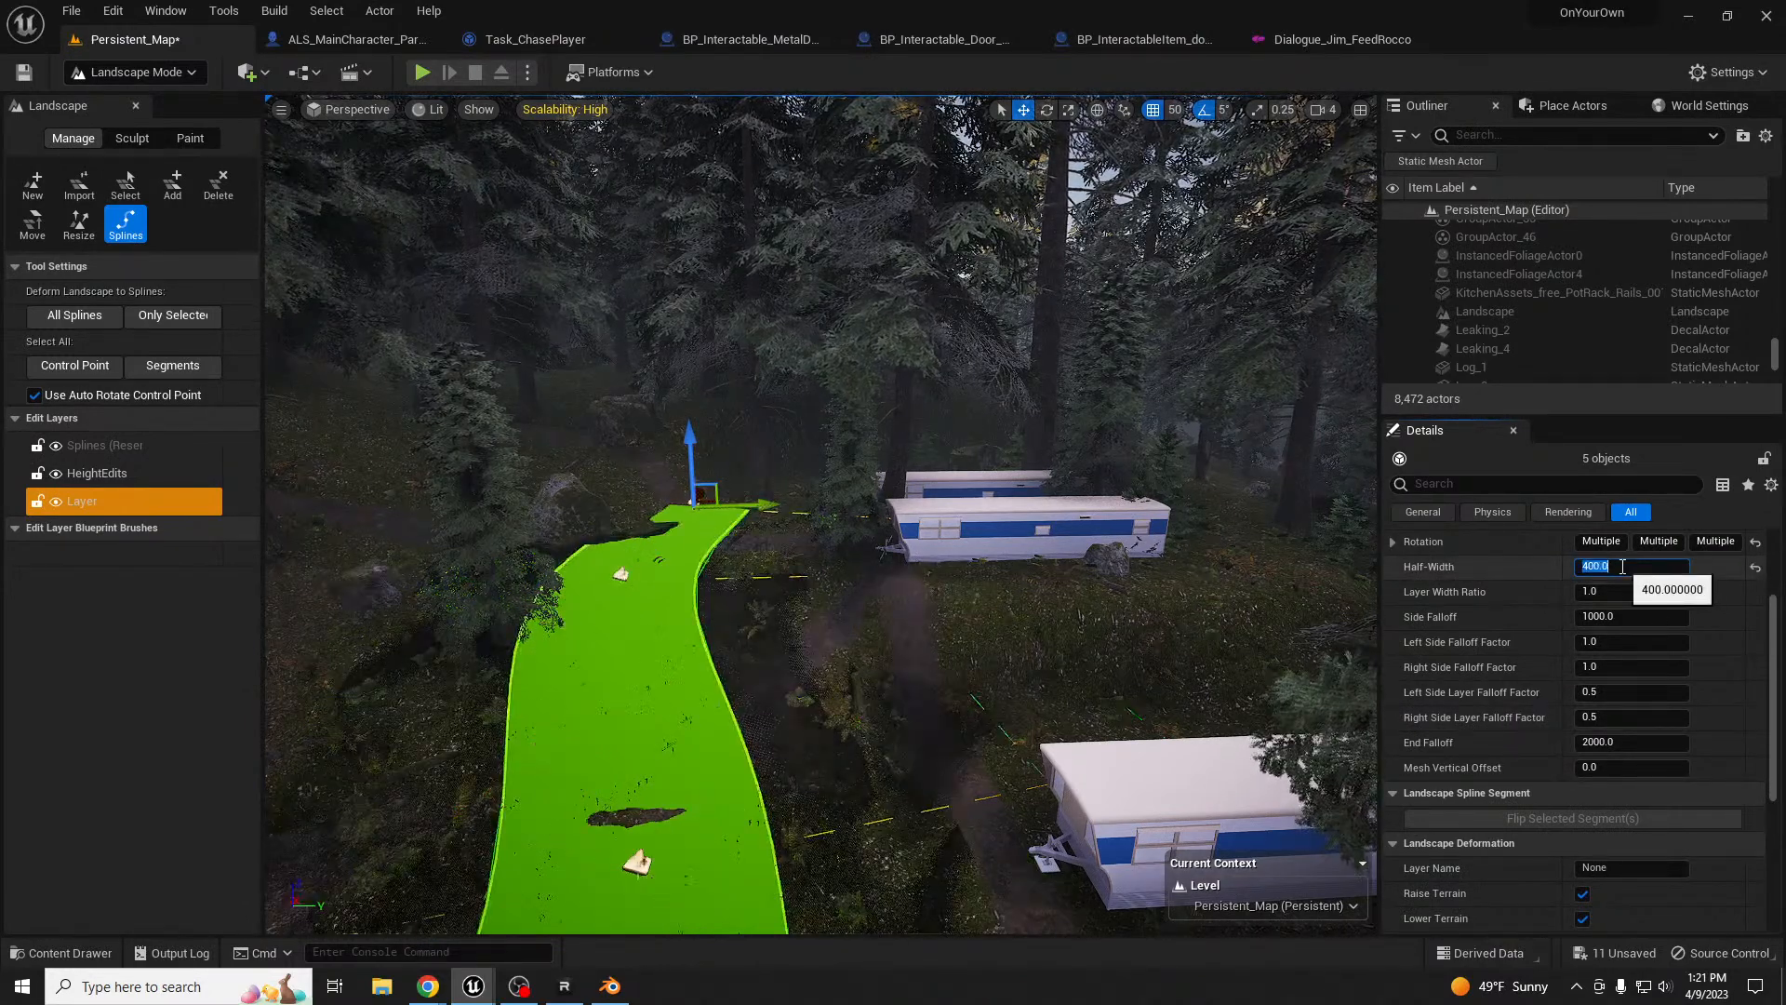
pyautogui.click(1616, 616)
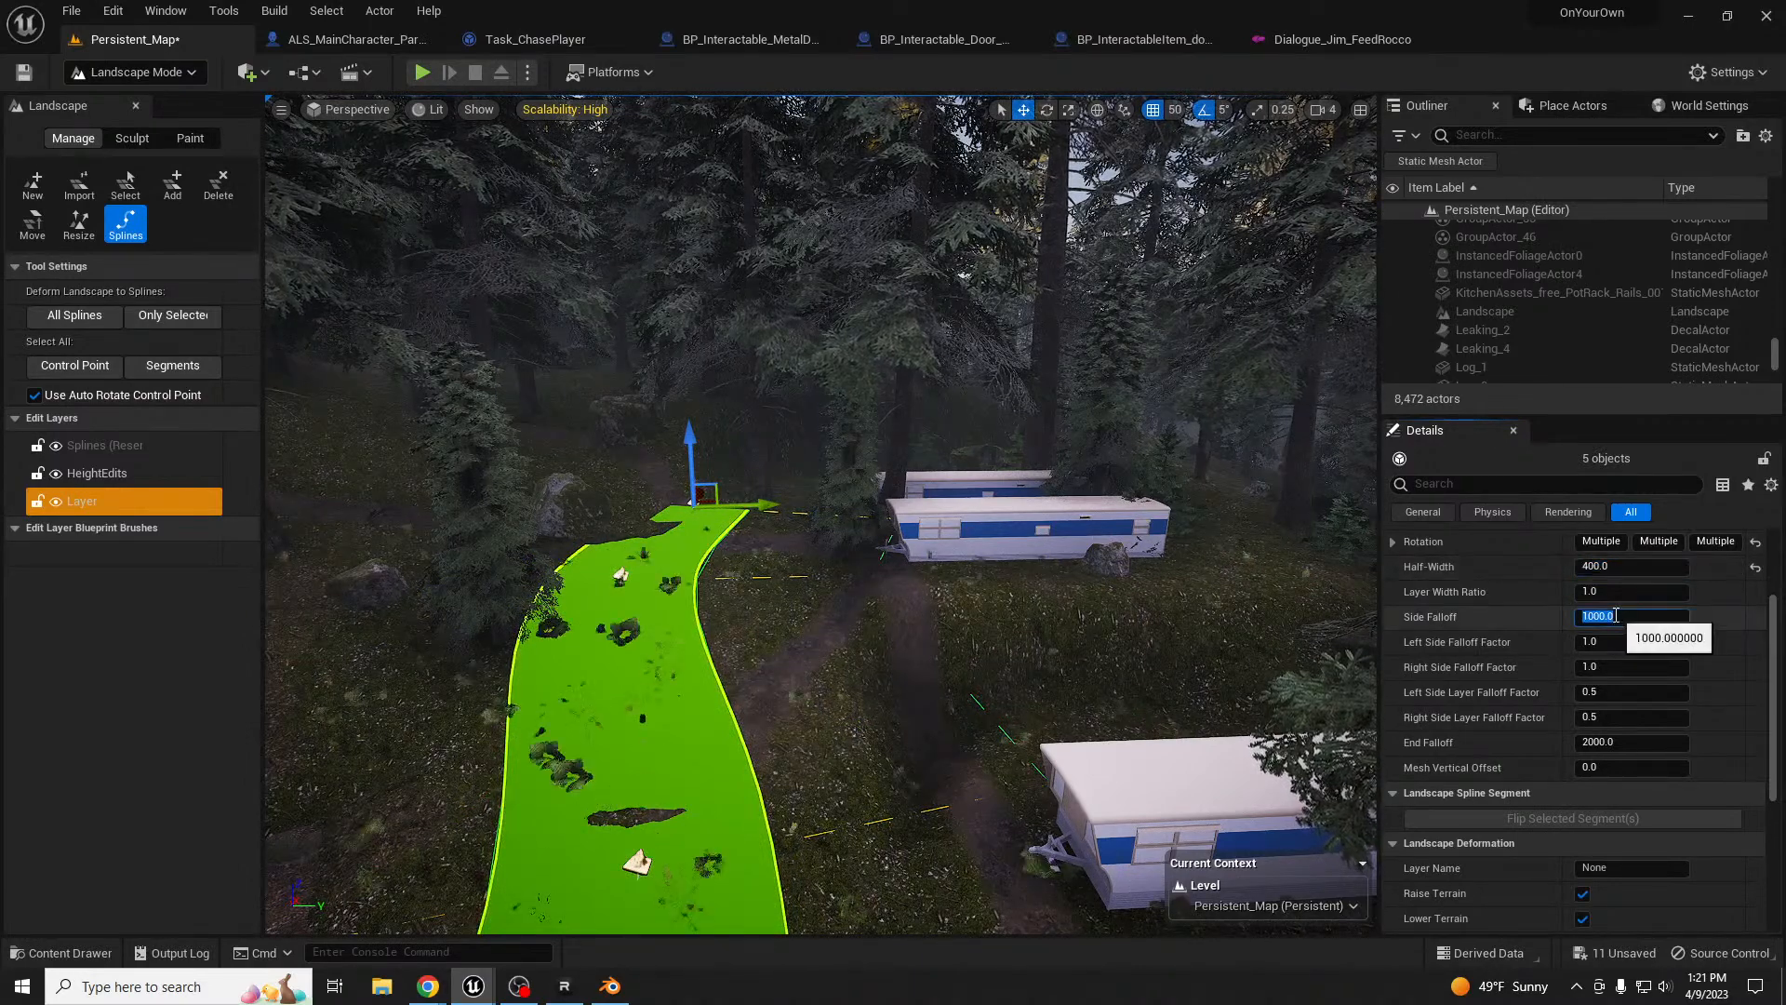
pyautogui.write('200')
pyautogui.press('Return')
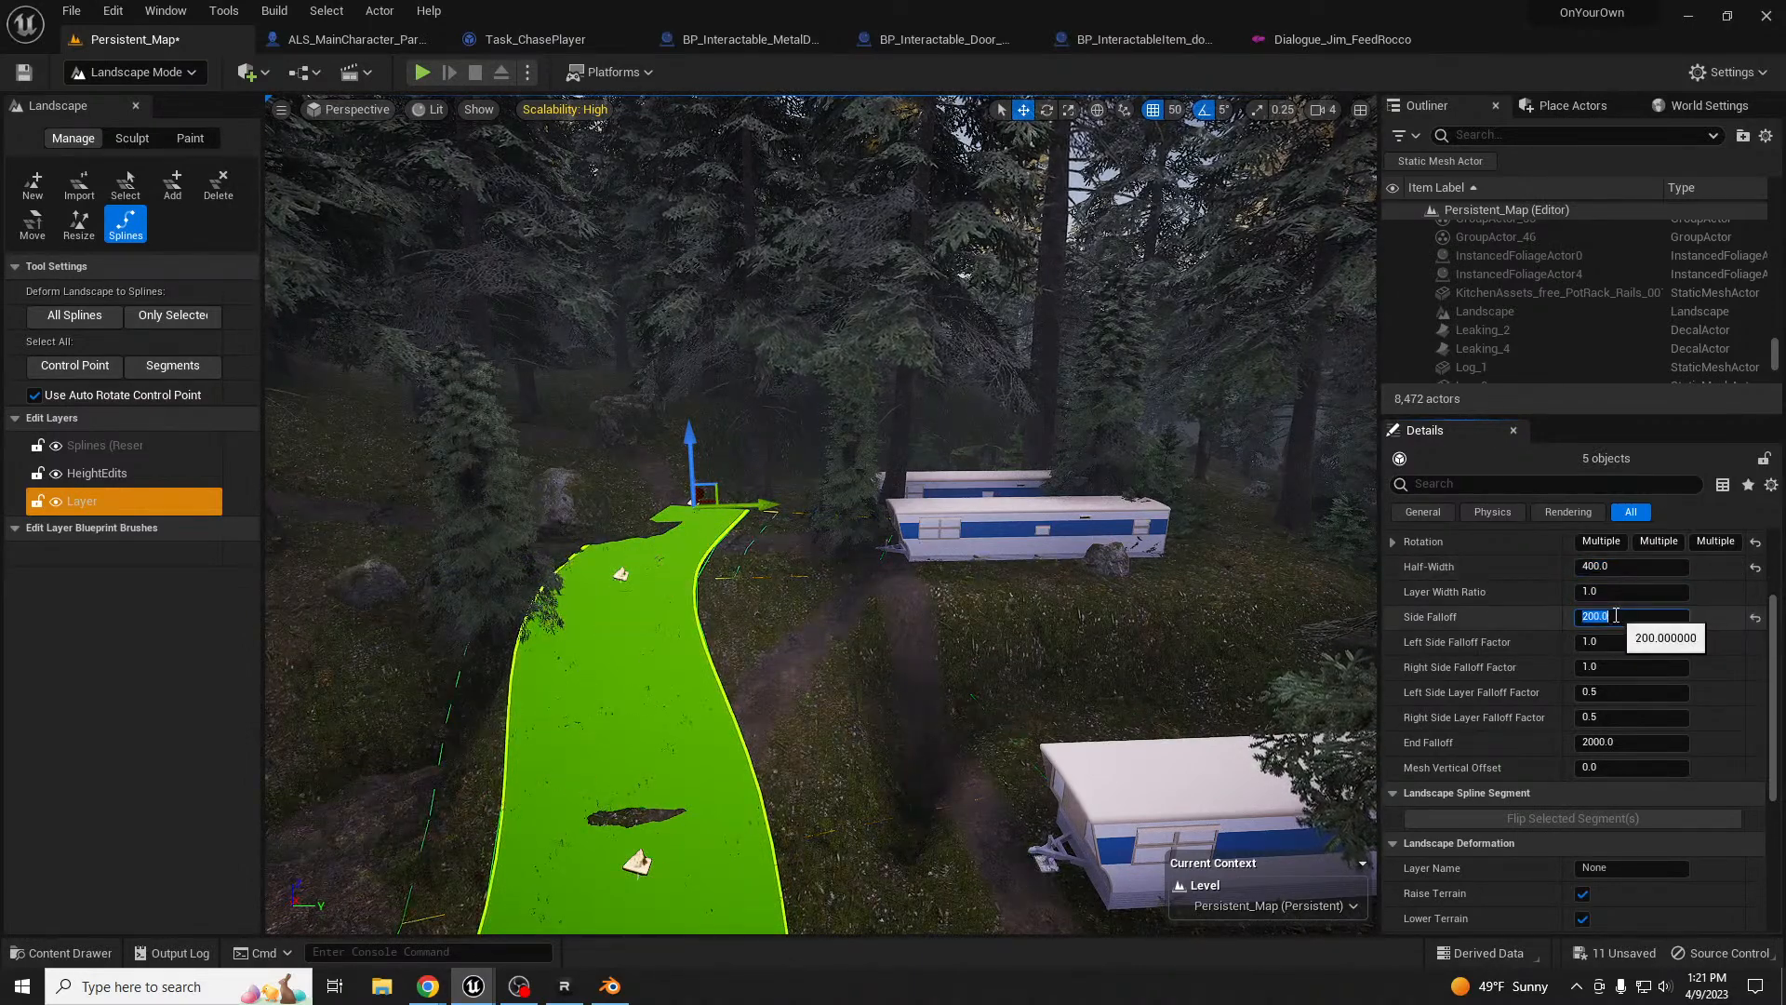
# - Examine the spline mesh settings on all connected segments of the existing dirt drive
pyautogui.moveTo(787, 713)
pyautogui.mouseDown(button='right')
pyautogui.moveTo(894, 763)
pyautogui.moveTo(1116, 809)
pyautogui.moveTo(1283, 772)
pyautogui.moveTo(1358, 716)
pyautogui.moveTo(1368, 670)
pyautogui.moveTo(1582, 735)
pyautogui.moveTo(1684, 670)
pyautogui.moveTo(1712, 674)
pyautogui.moveTo(791, 742)
pyautogui.moveTo(828, 810)
pyautogui.moveTo(763, 665)
pyautogui.moveTo(735, 711)
pyautogui.moveTo(805, 707)
pyautogui.moveTo(774, 688)
pyautogui.mouseUp(button='right')
pyautogui.moveTo(815, 560); pyautogui.dragTo(815, 560, button='right')
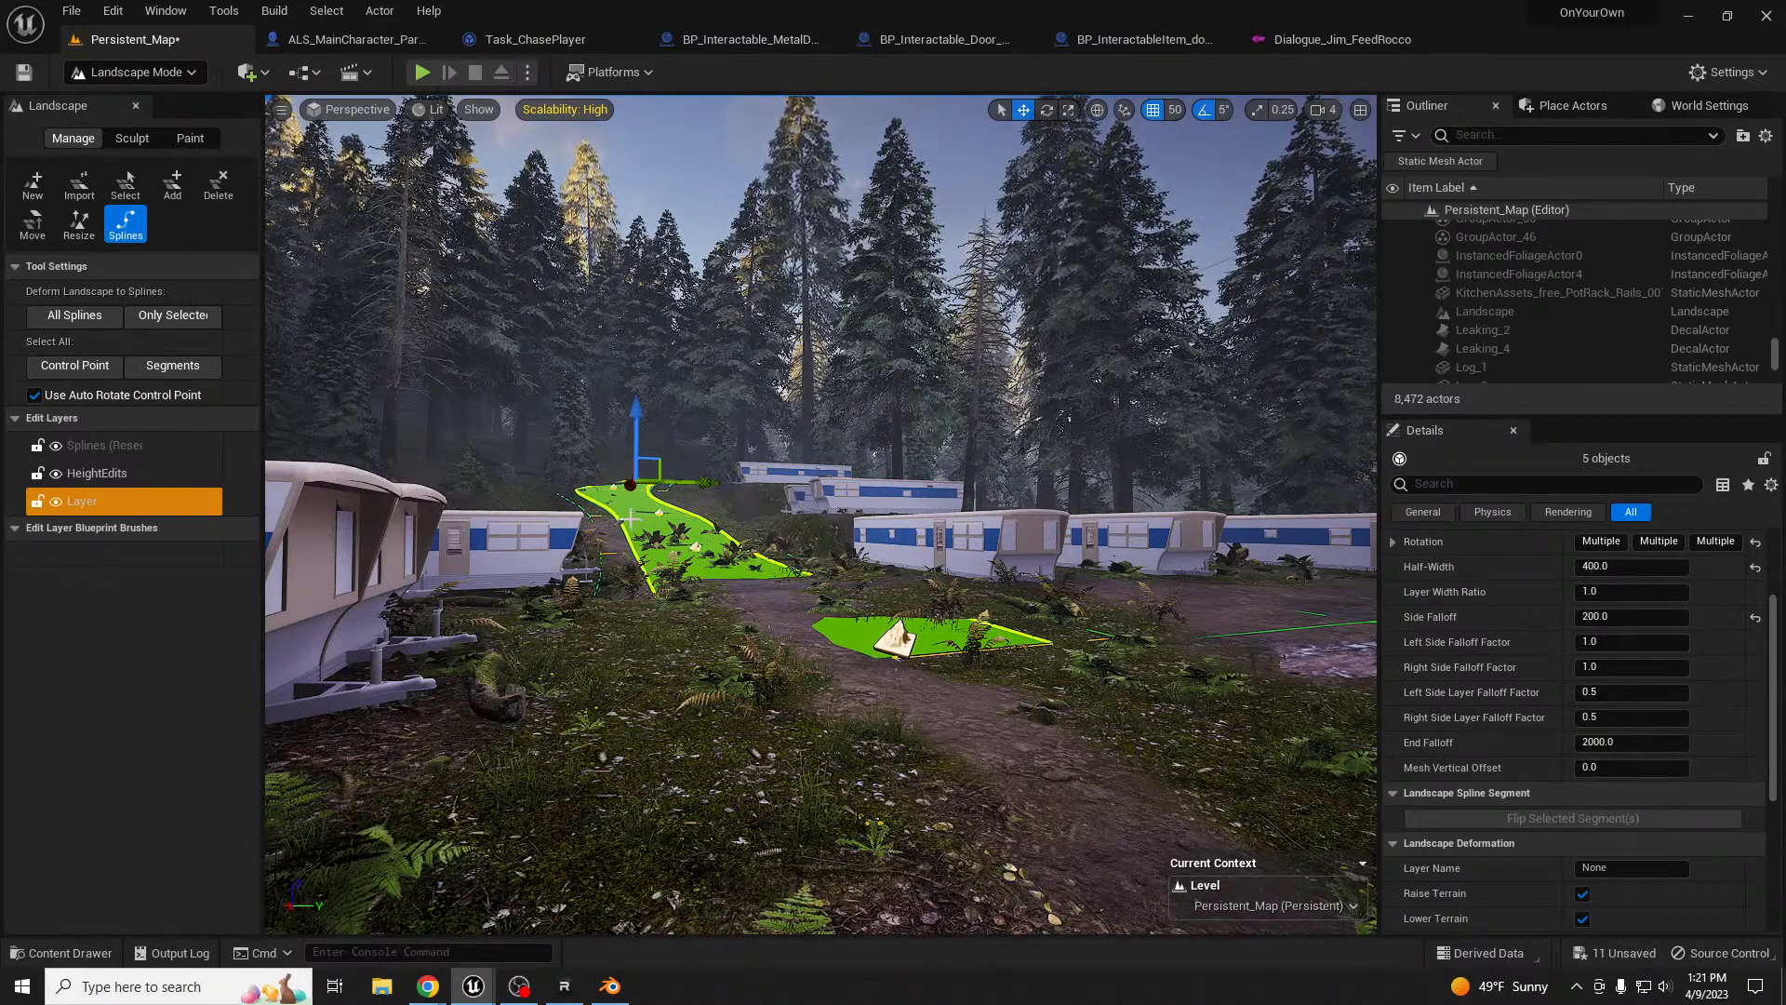
pyautogui.moveTo(777, 541); pyautogui.dragTo(749, 548, button='right')
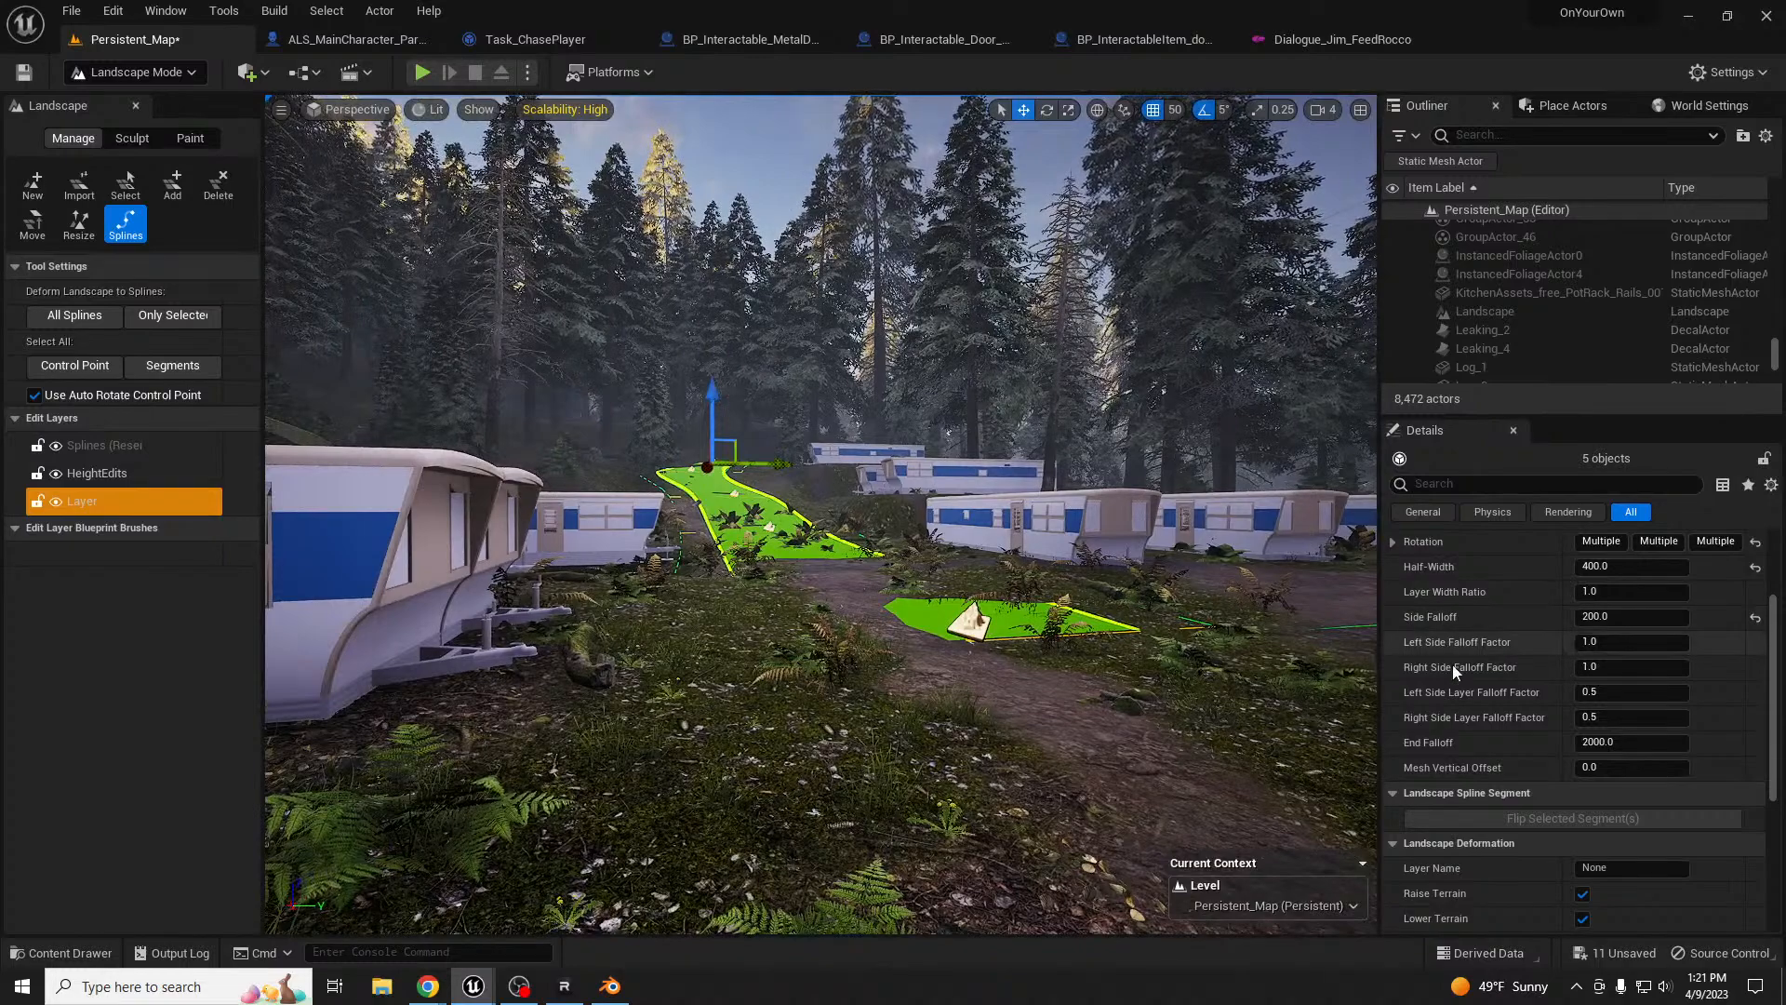
pyautogui.moveTo(1172, 660); pyautogui.dragTo(1187, 656, button='right')
pyautogui.click(1199, 569)
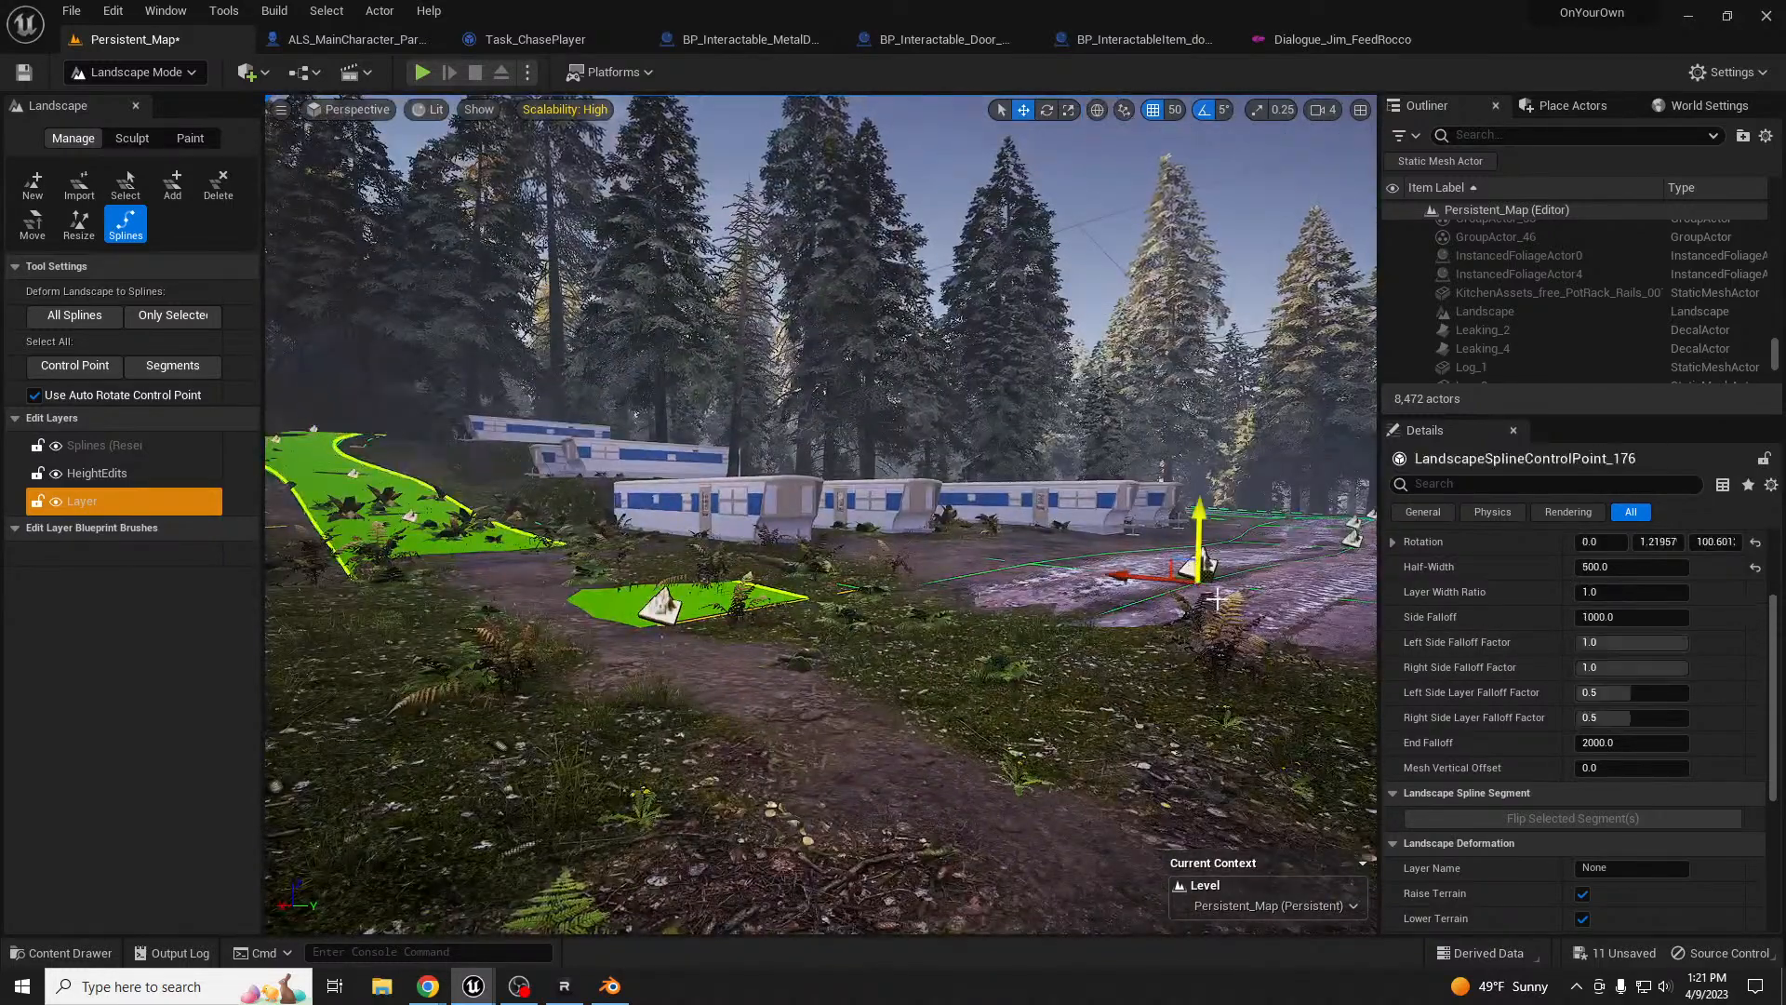
pyautogui.moveTo(1262, 610); pyautogui.dragTo(1339, 618, button='right')
pyautogui.press('w')
pyautogui.moveTo(1184, 622); pyautogui.dragTo(1119, 648, button='right')
pyautogui.press('e')
pyautogui.press('s')
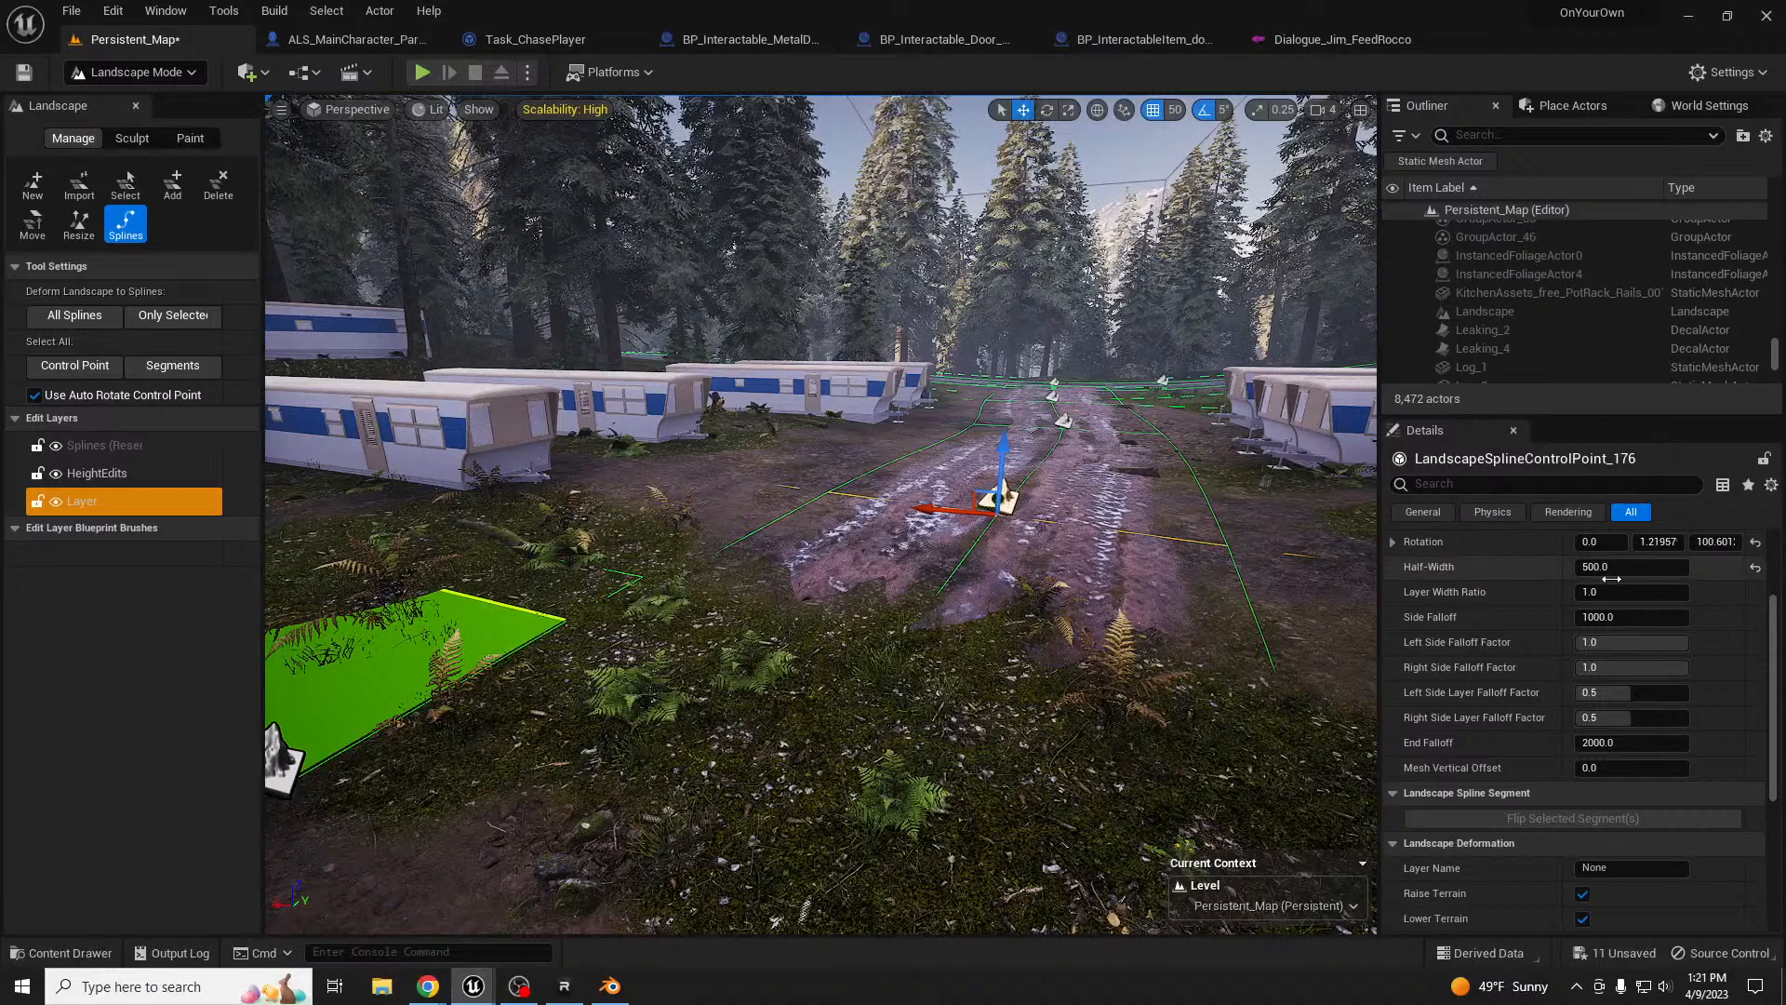
pyautogui.scroll(3, 1722, 614)
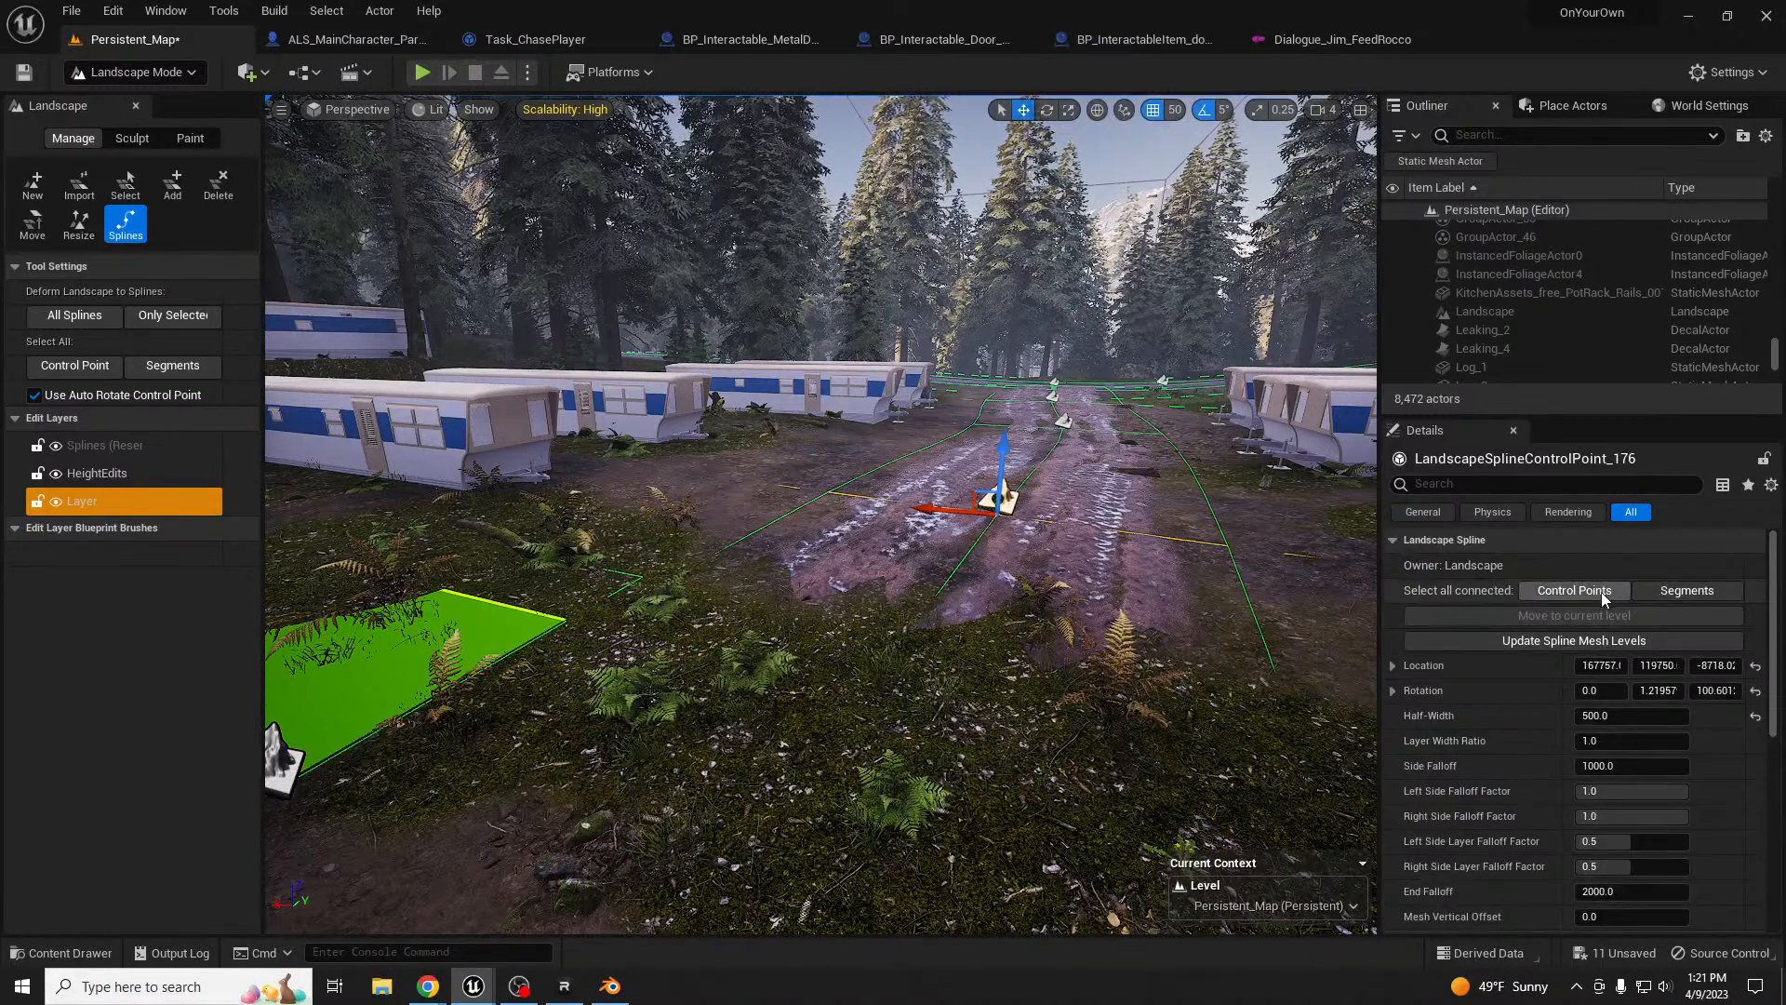
pyautogui.click(1684, 590)
pyautogui.scroll(-3, 1728, 726)
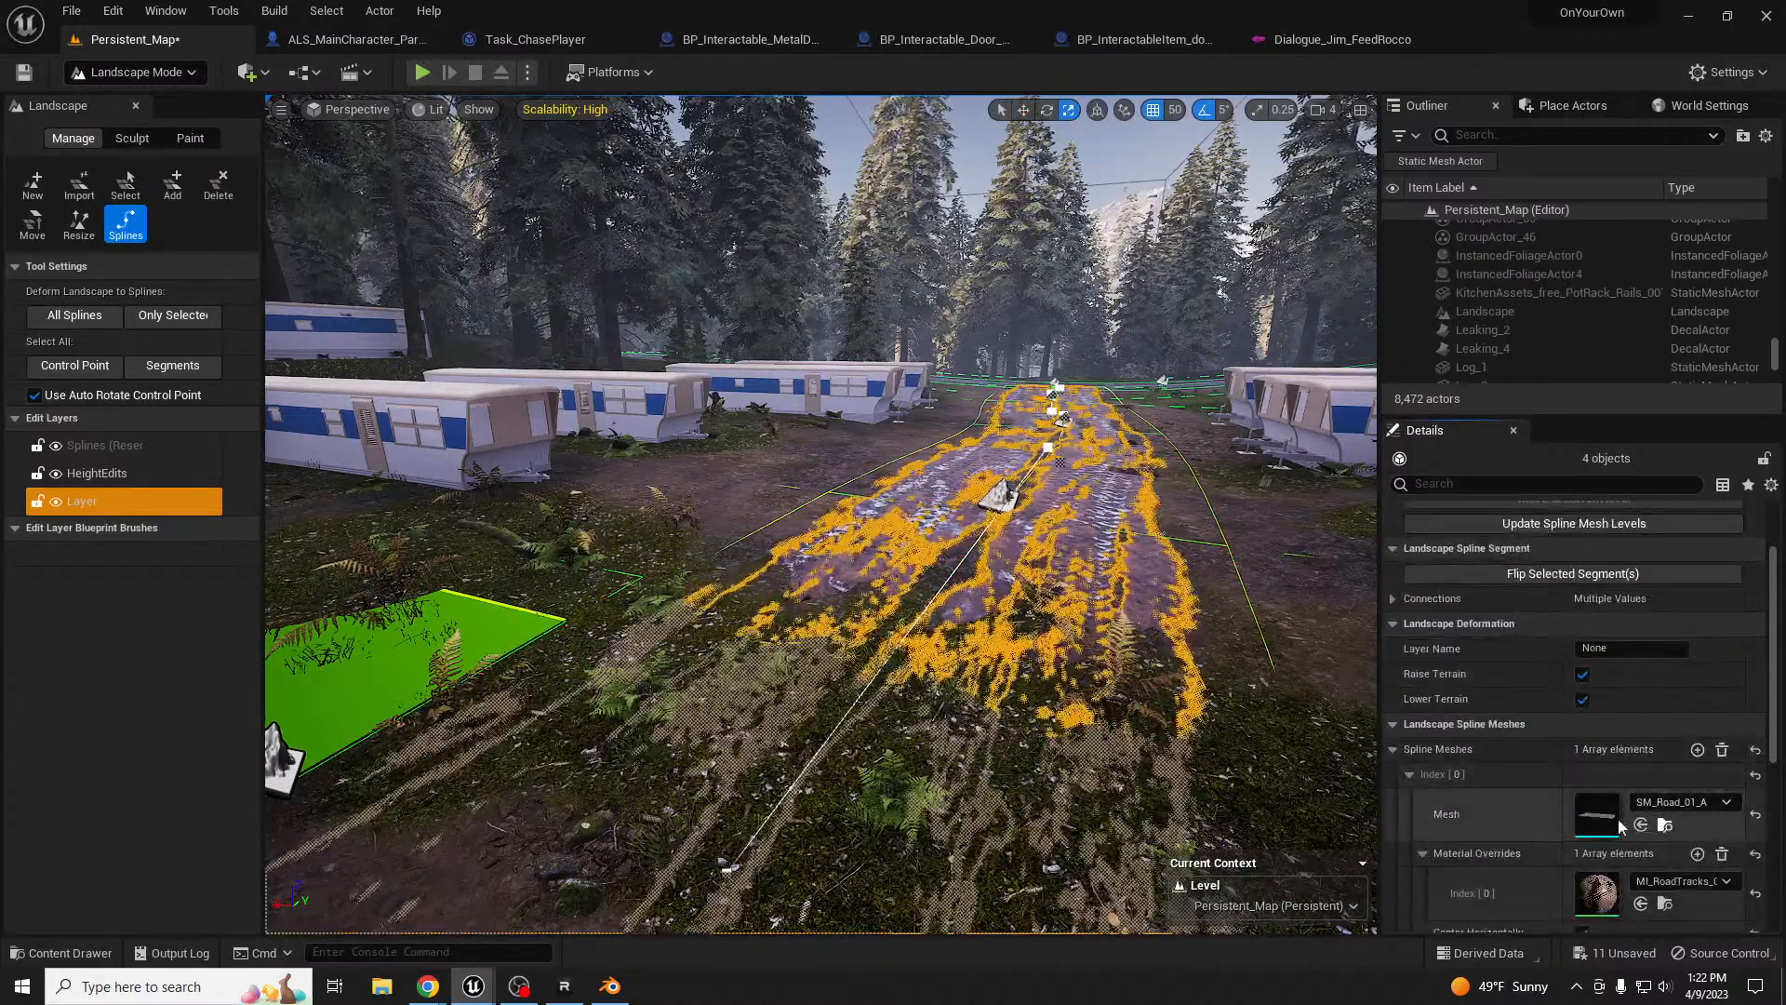
# - Add a spline mesh entry to all segments of the new spline and assign the SM_Road_01_A mesh
pyautogui.moveTo(803, 626); pyautogui.dragTo(628, 649, button='right')
pyautogui.click(802, 622)
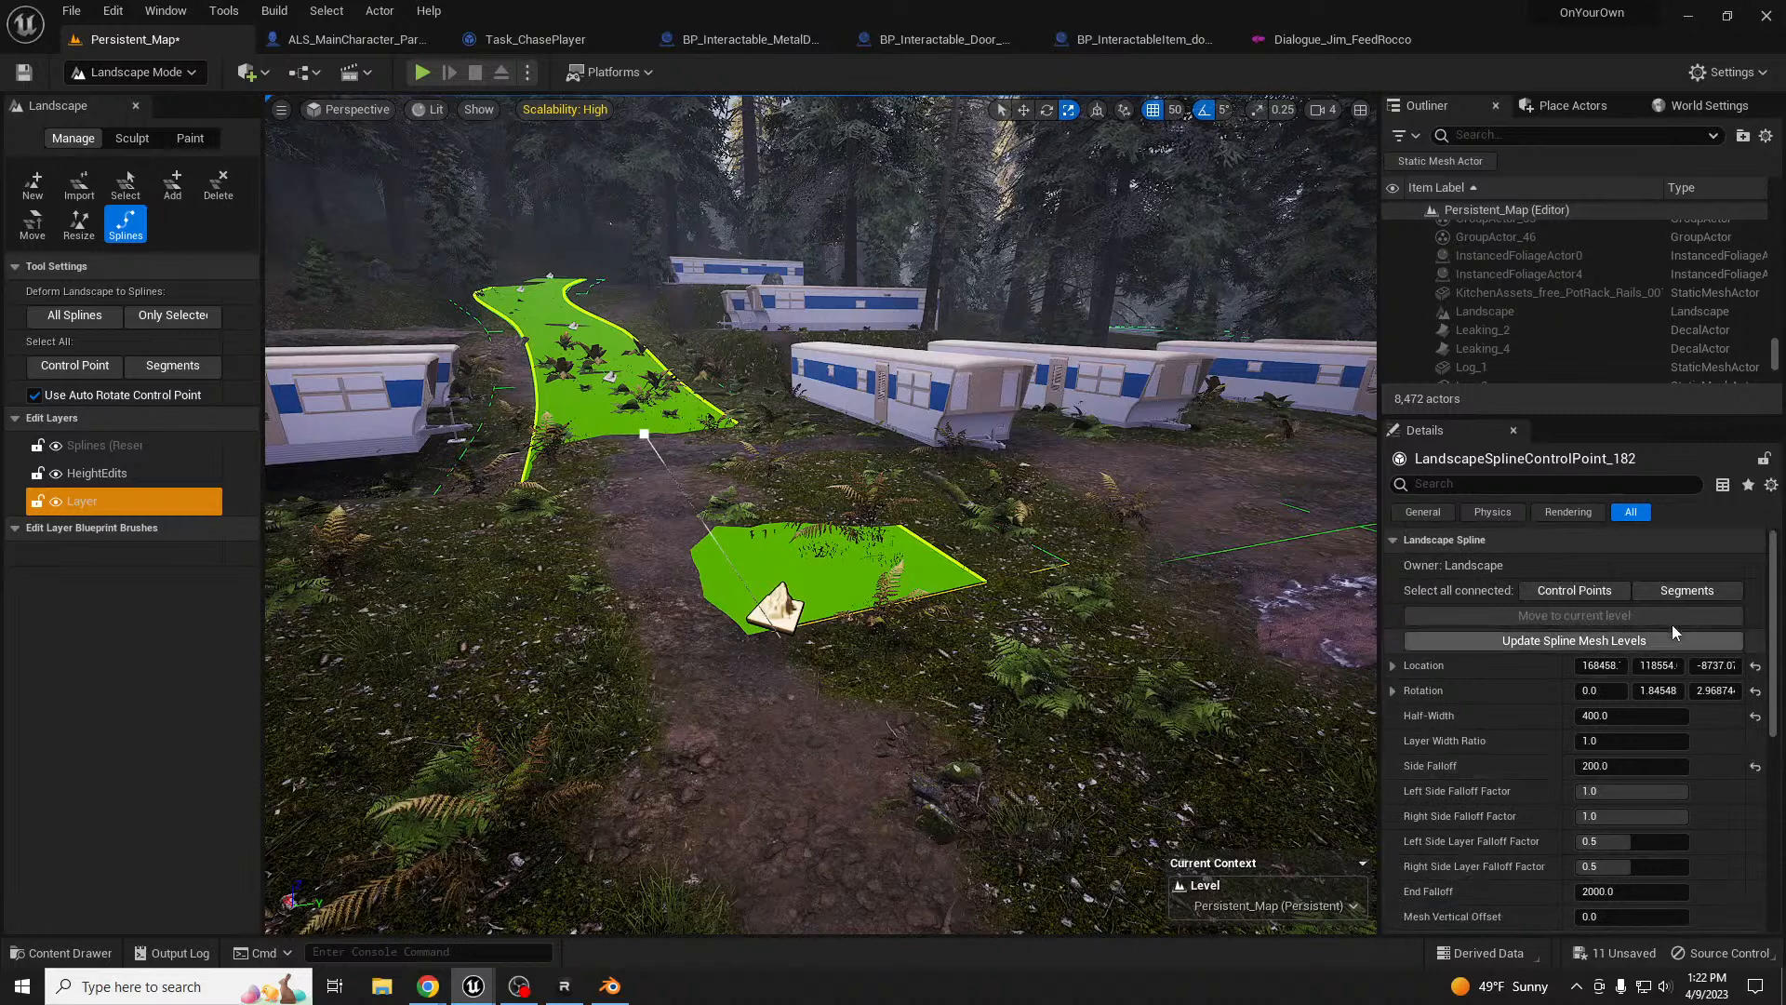
pyautogui.click(1684, 590)
pyautogui.scroll(-3, 1710, 786)
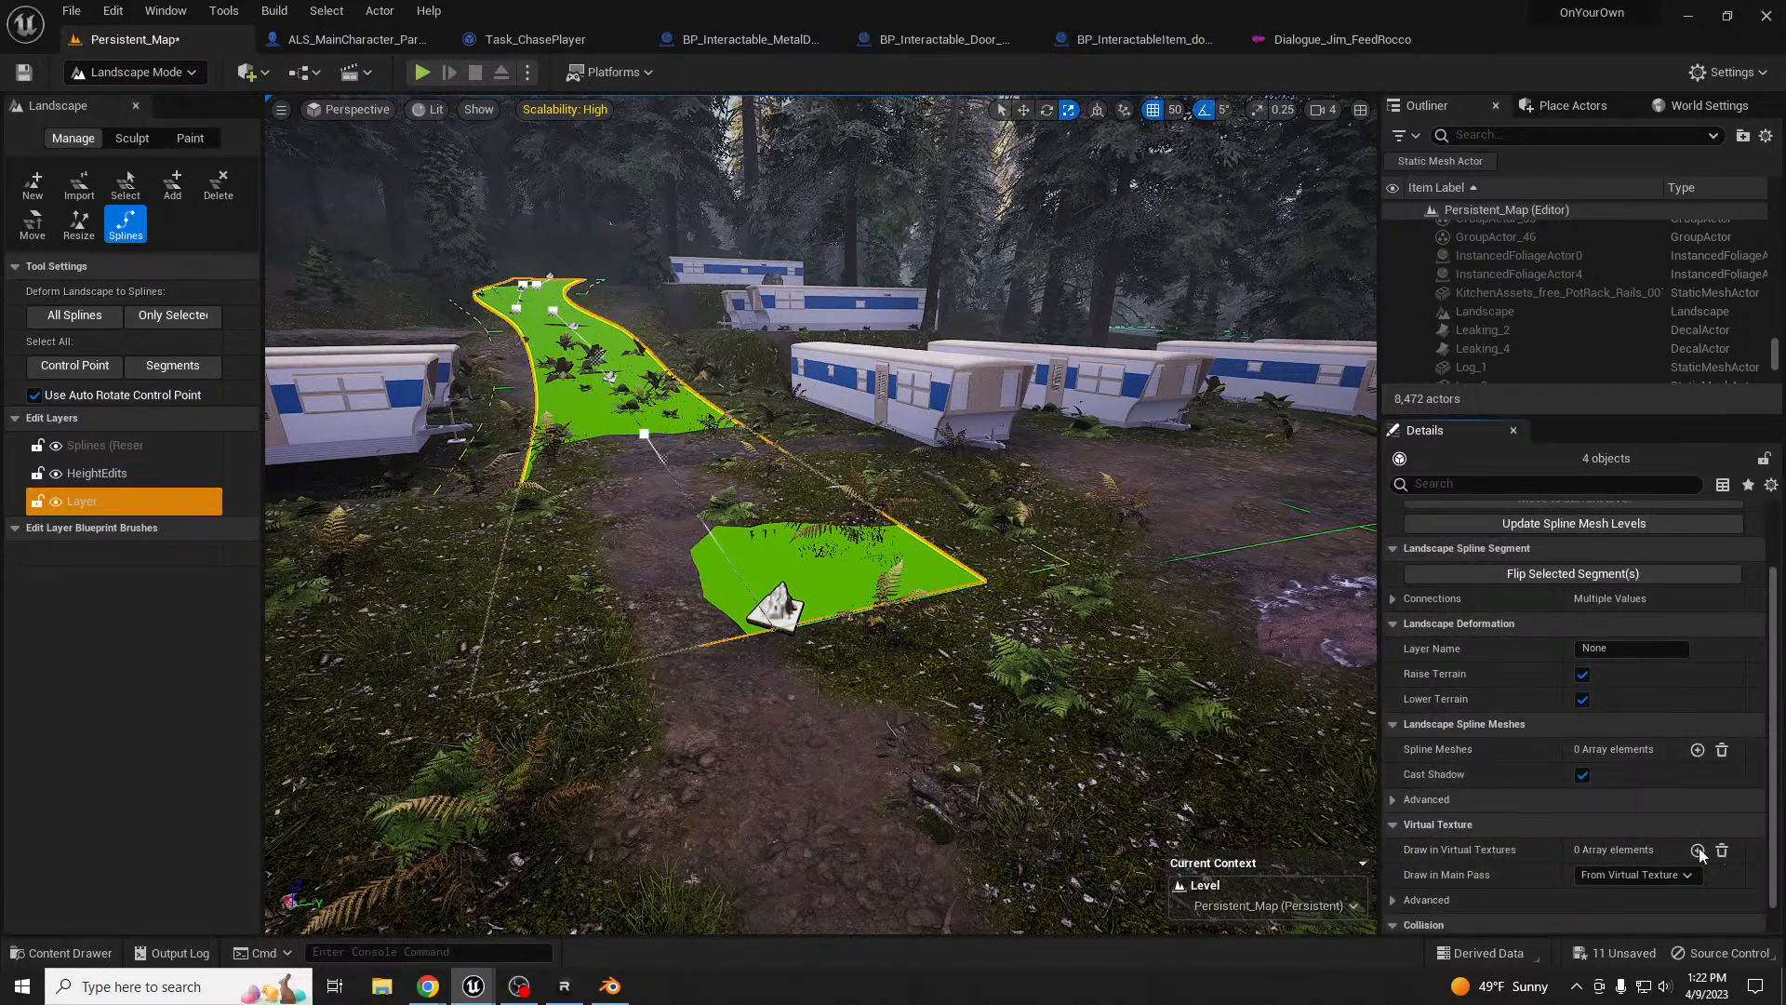
pyautogui.click(1698, 750)
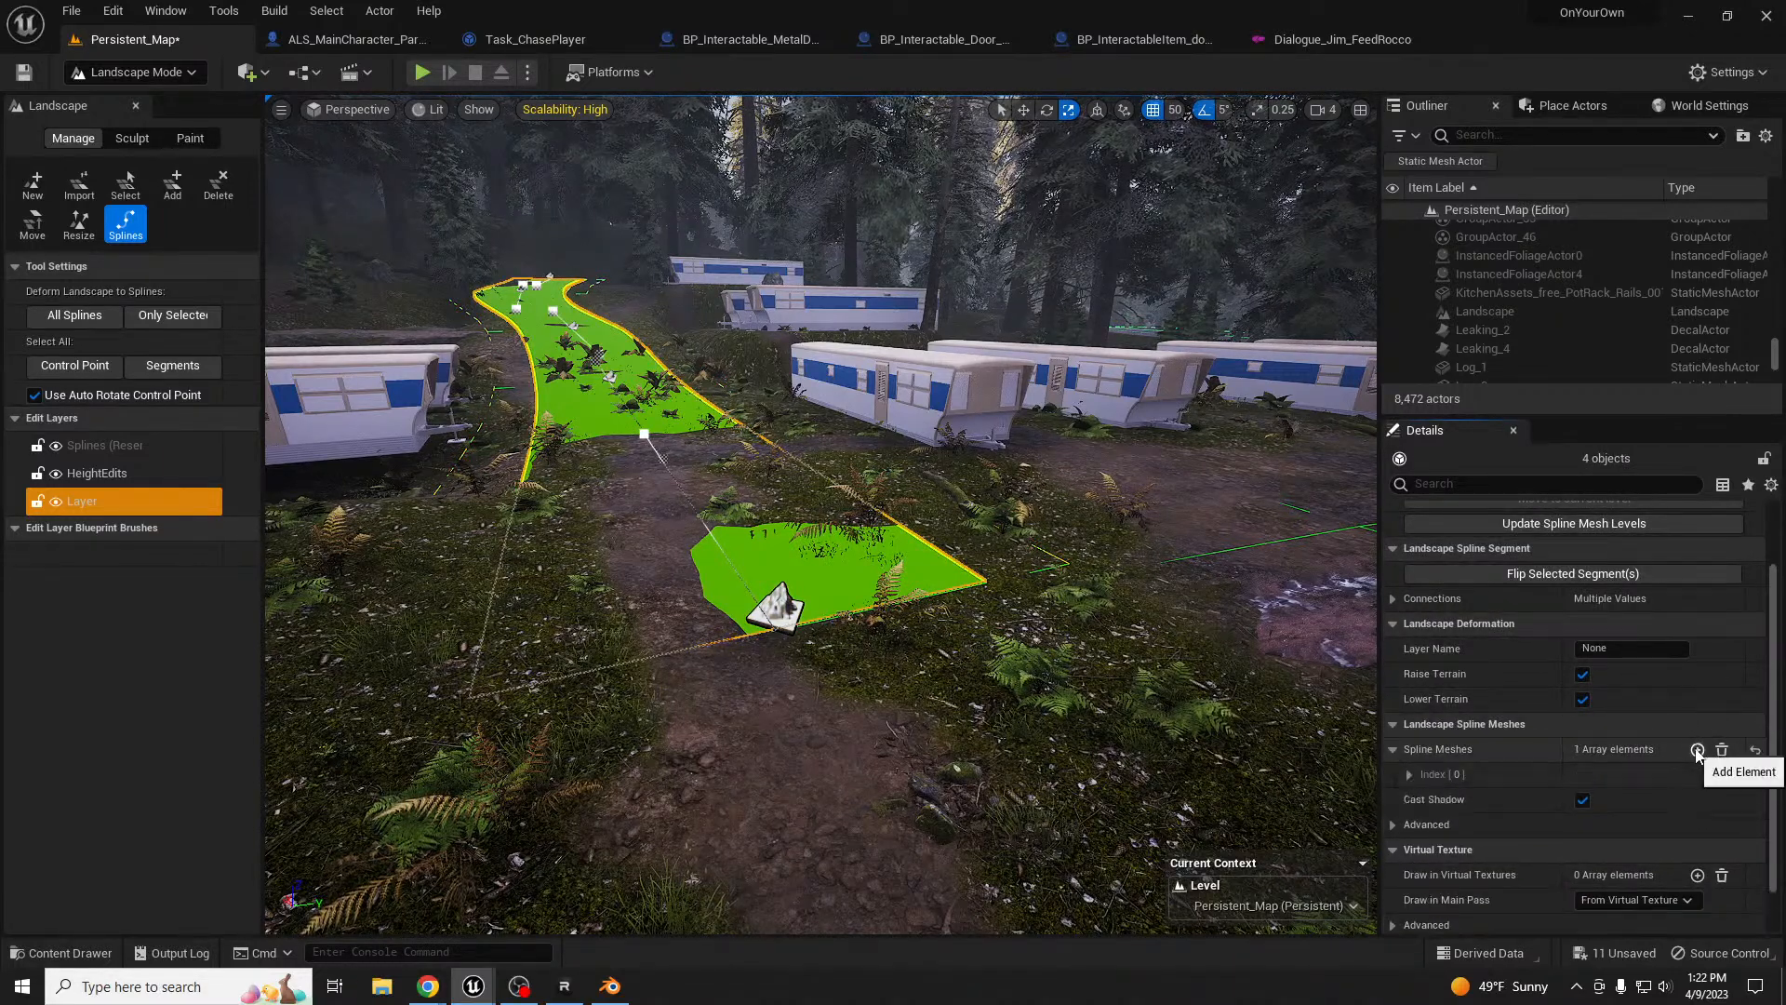
pyautogui.click(1410, 774)
pyautogui.scroll(-1, 1604, 728)
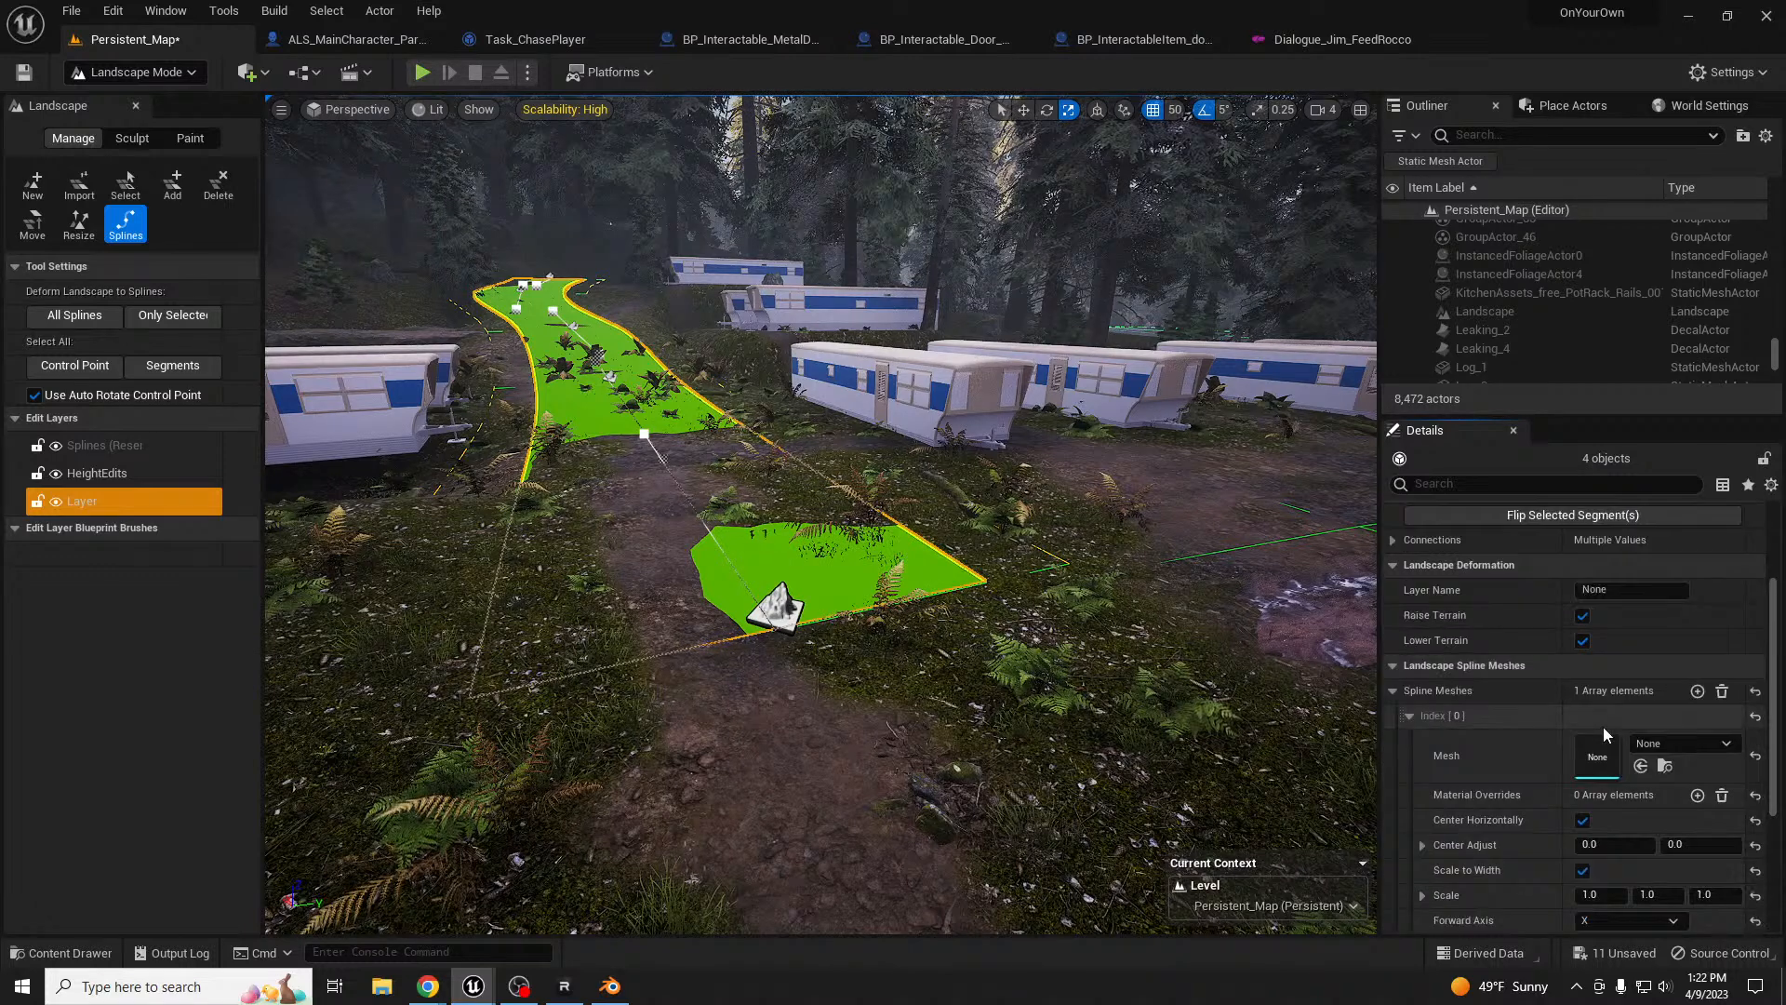
pyautogui.click(1642, 766)
pyautogui.scroll(-1, 1662, 685)
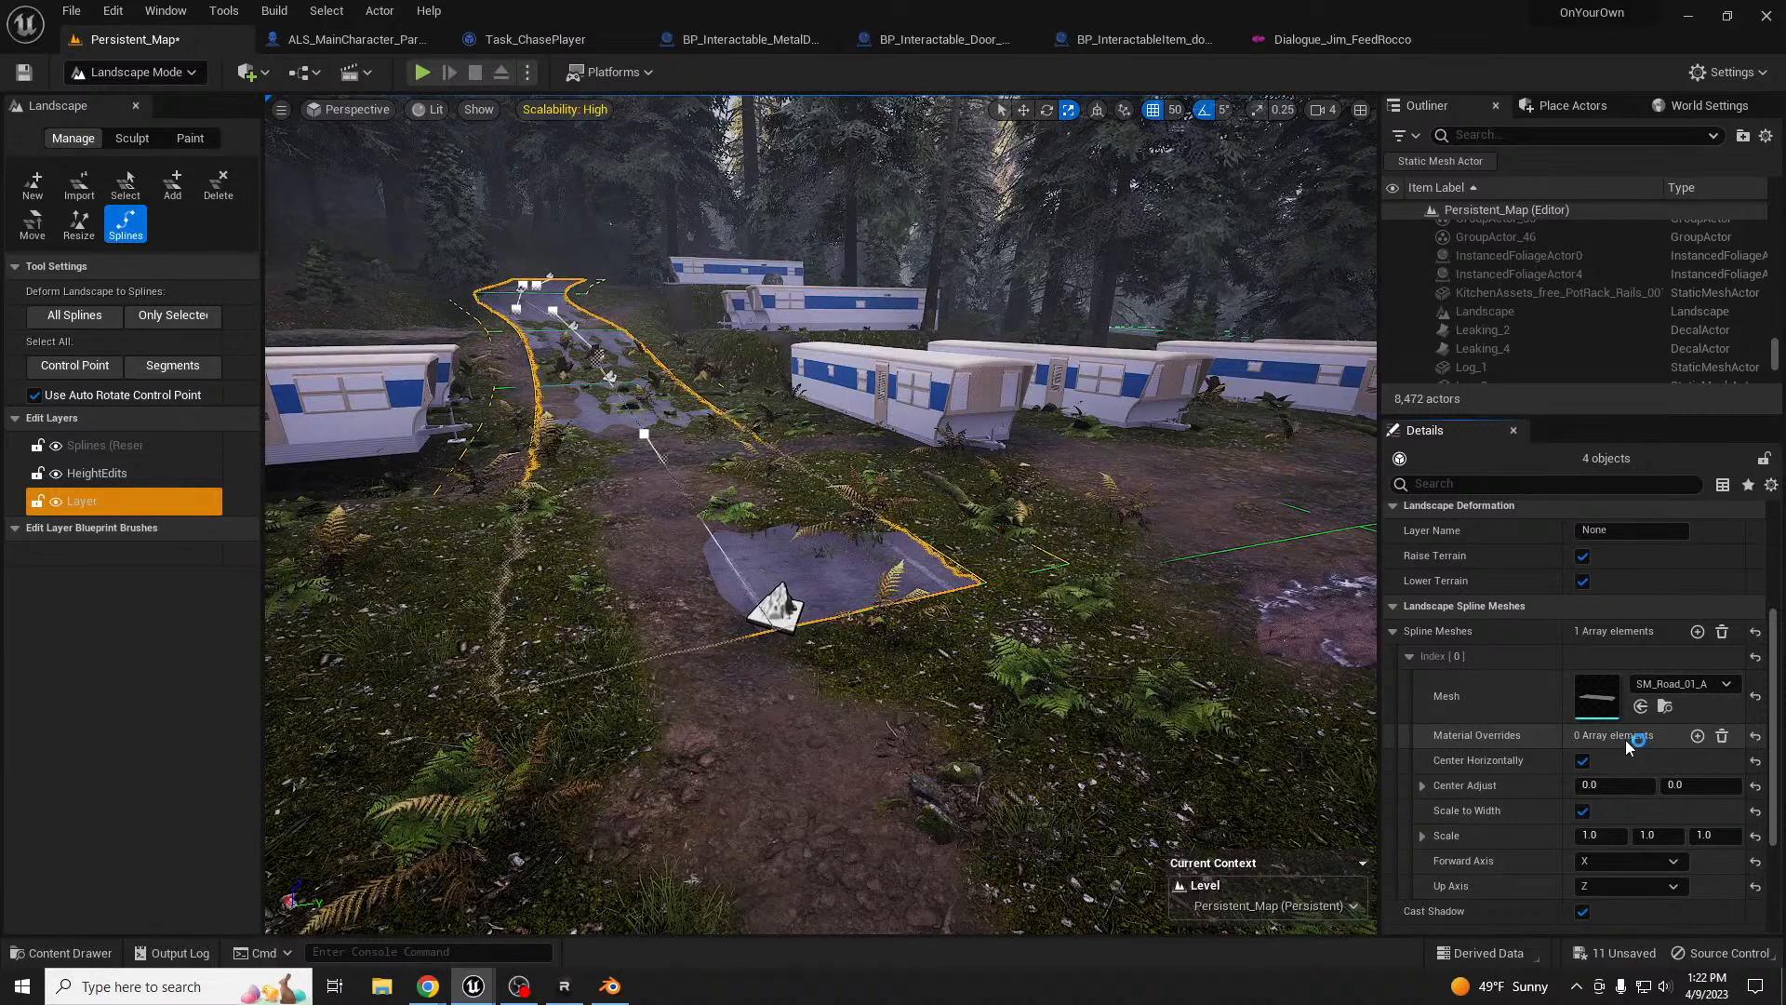
pyautogui.scroll(-3, 1626, 740)
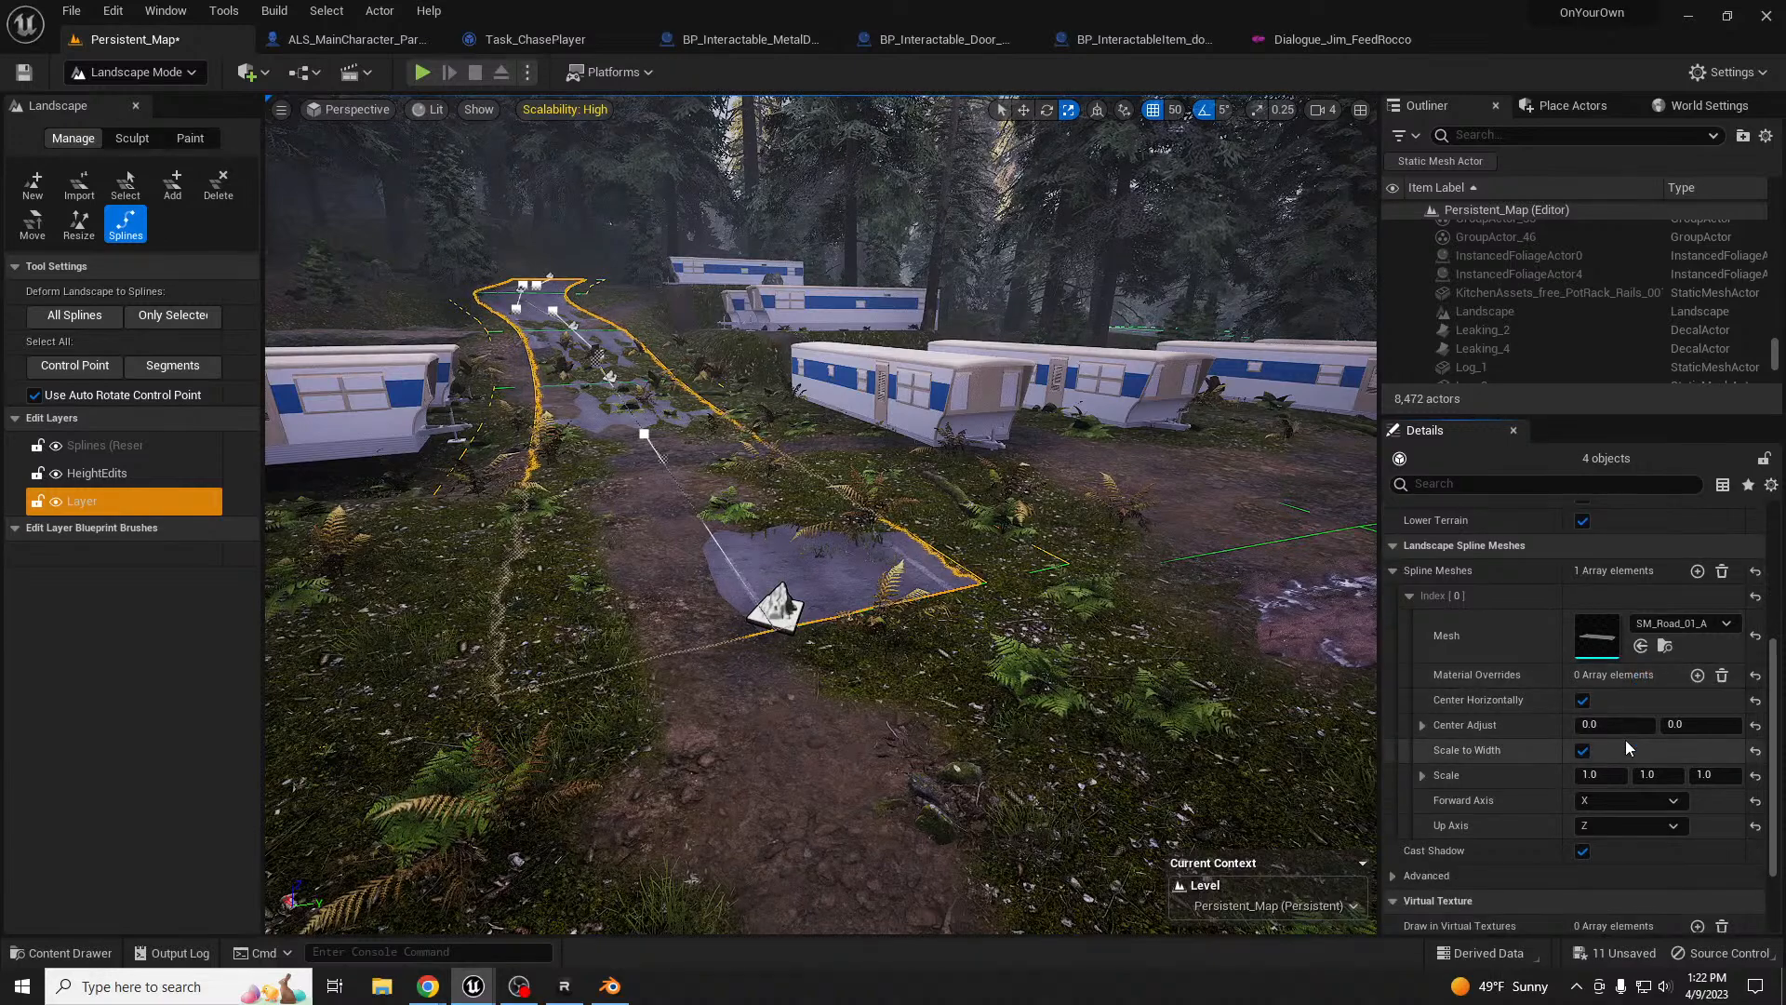
# - Check which material override the existing dirt drive's spline mesh uses
pyautogui.moveTo(1128, 614); pyautogui.dragTo(1254, 612, button='right')
pyautogui.click(1120, 490)
pyautogui.scroll(3, 1481, 698)
pyautogui.click(1653, 599)
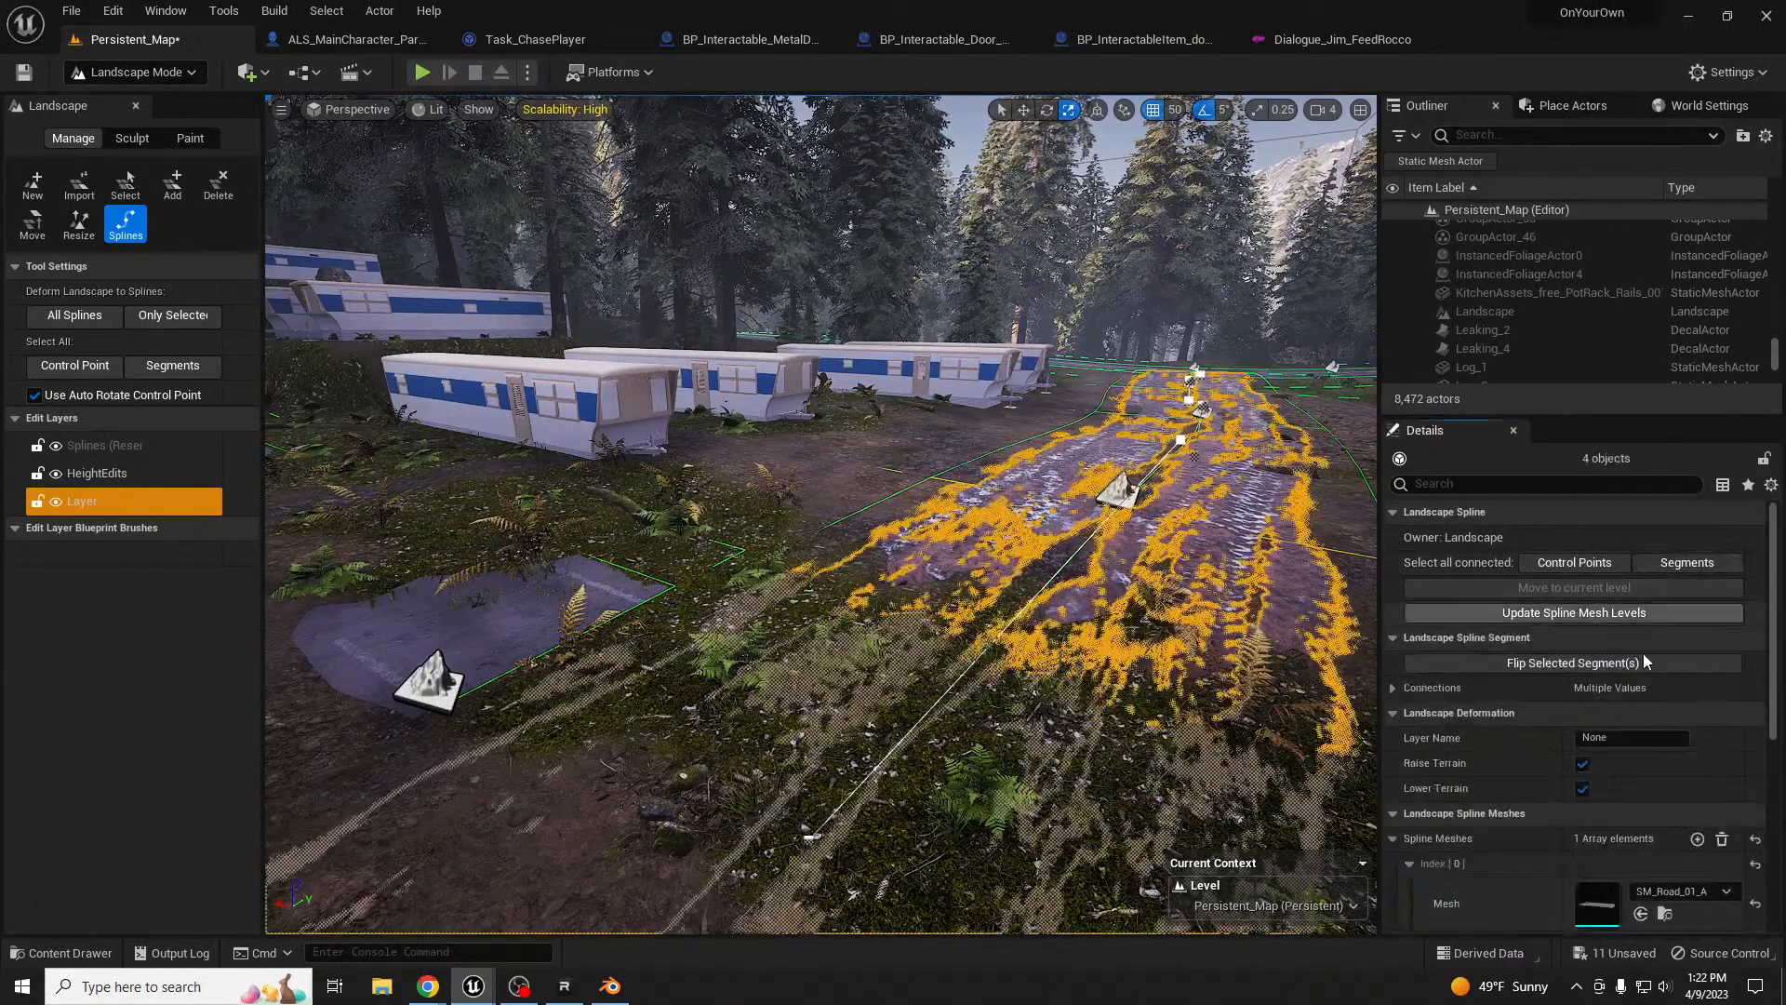
pyautogui.scroll(-3, 1680, 782)
pyautogui.scroll(-3, 1679, 791)
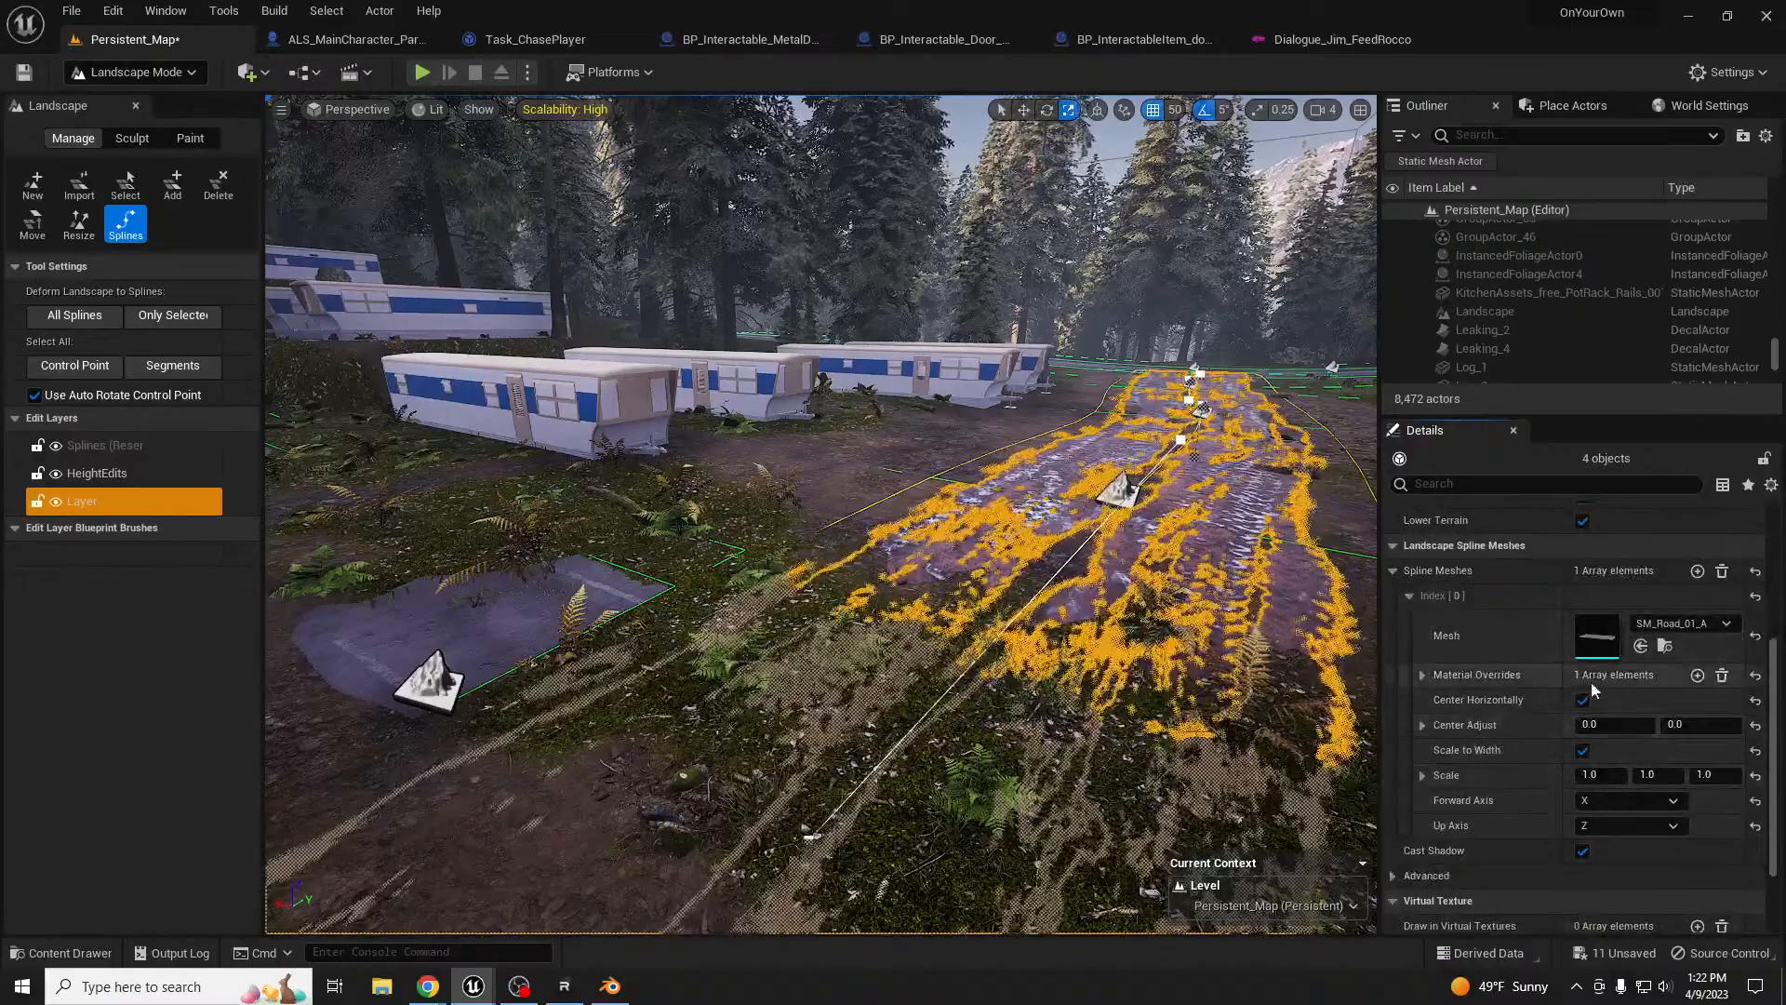
pyautogui.click(1421, 674)
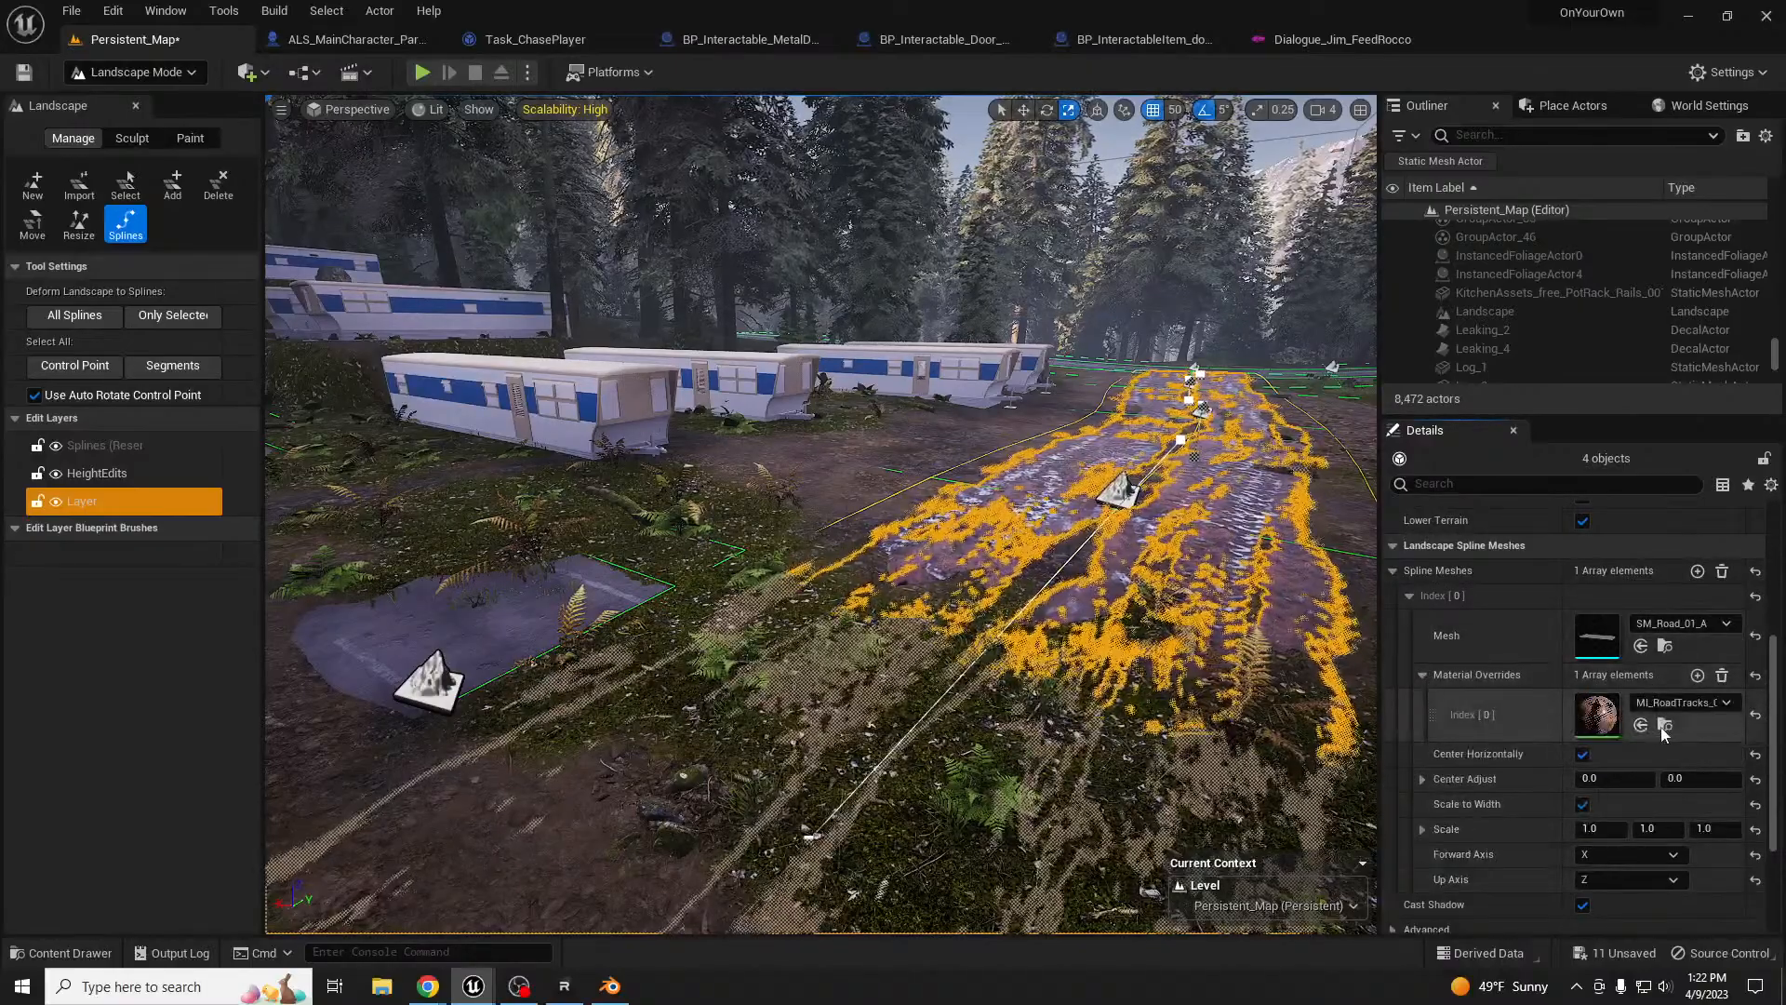
# - Add a material override to the new spline's road mesh and assign the MI_RoadTracks material used on the existing drive
pyautogui.moveTo(930, 558); pyautogui.dragTo(828, 609, button='right')
pyautogui.click(715, 517)
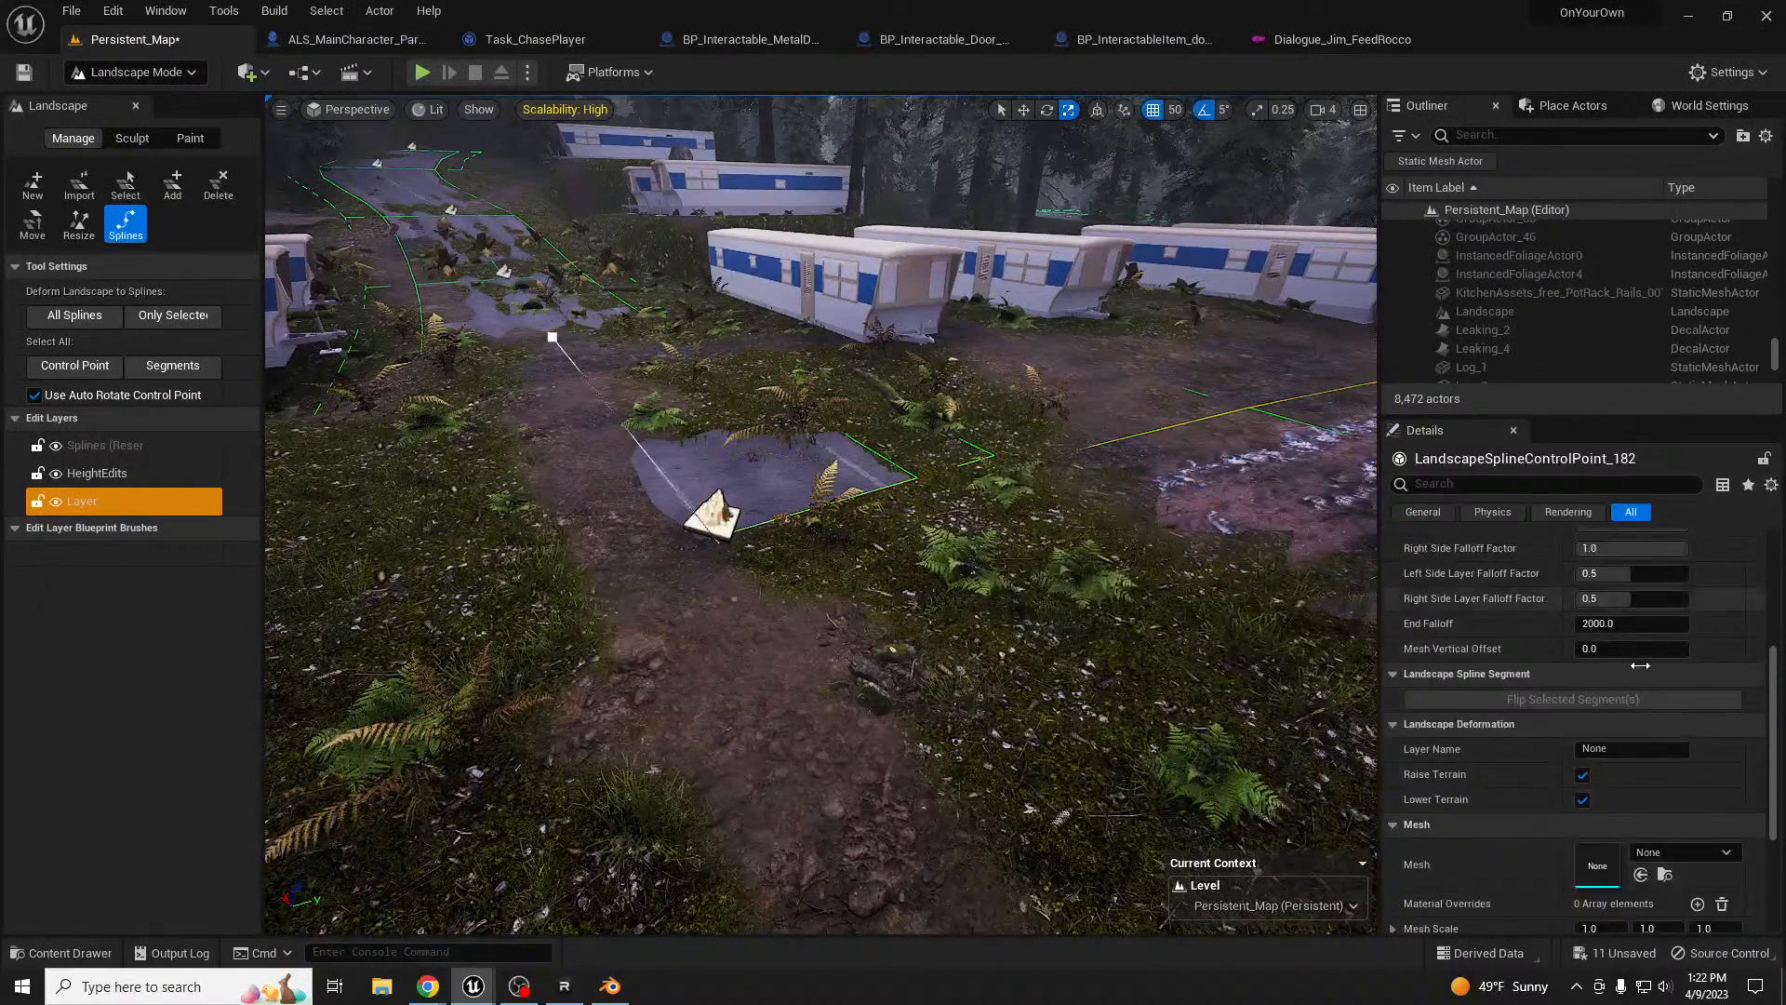
pyautogui.scroll(6, 1647, 633)
pyautogui.click(1671, 593)
pyautogui.scroll(-5, 1704, 695)
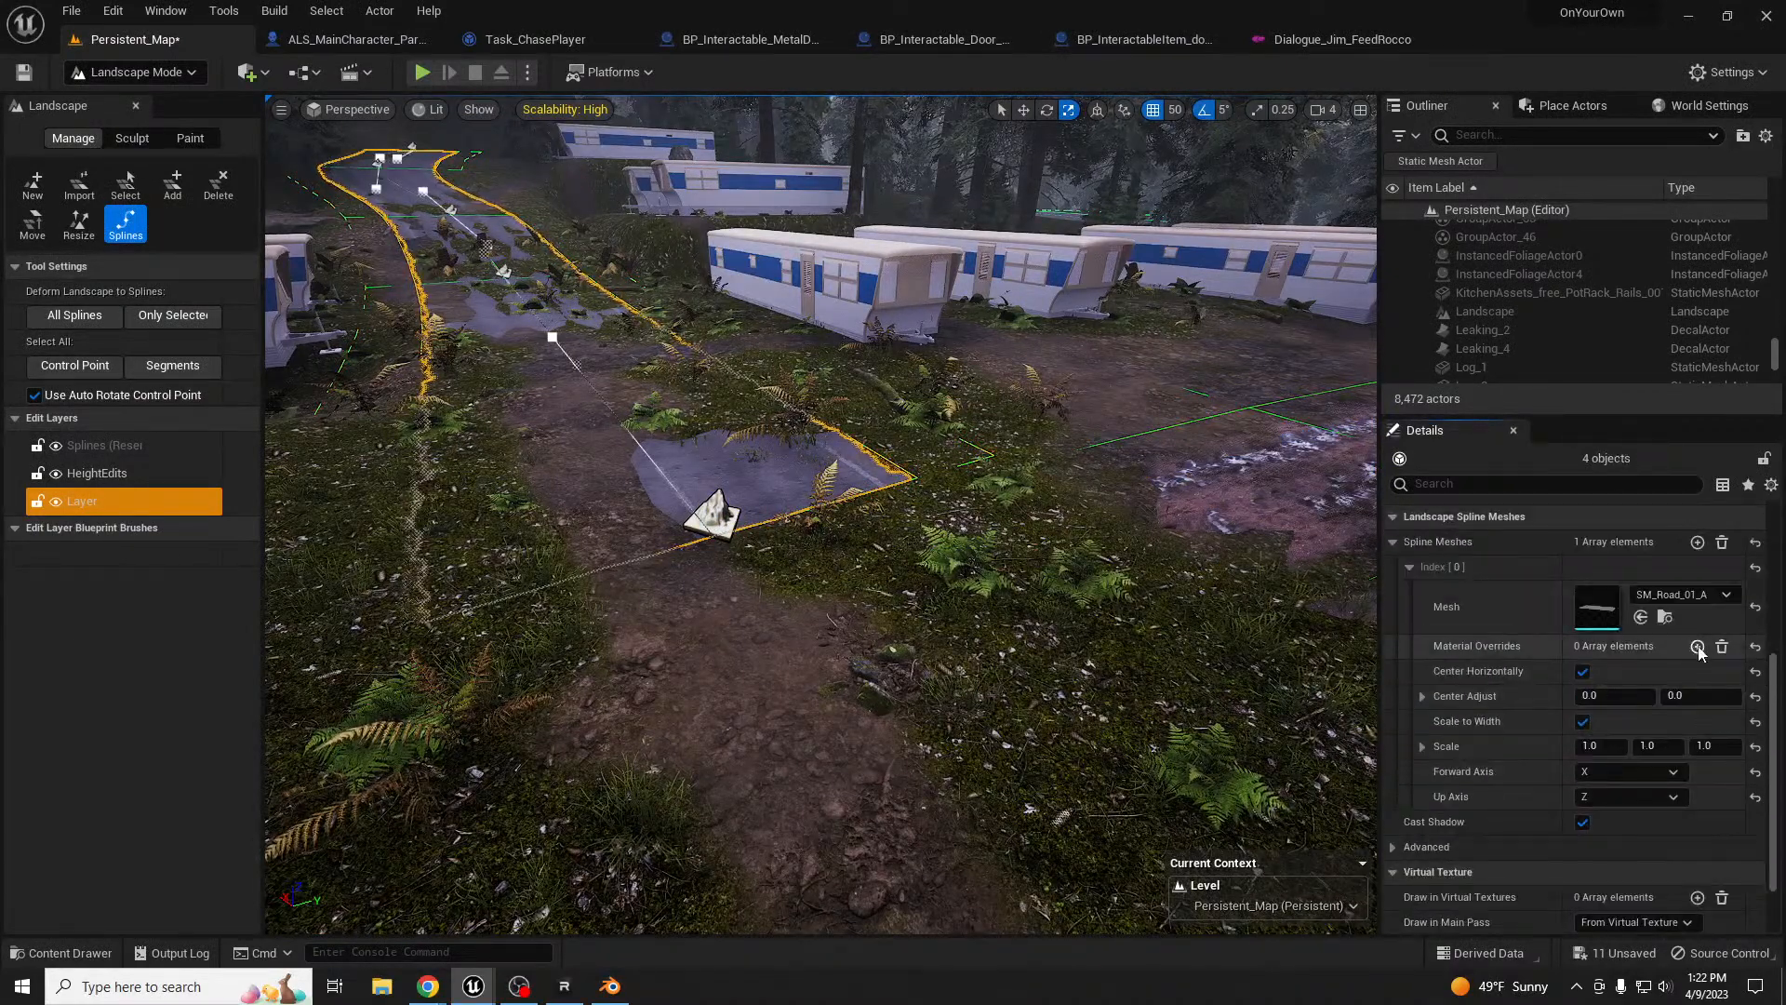
pyautogui.click(1697, 646)
pyautogui.click(1640, 696)
pyautogui.moveTo(946, 538); pyautogui.dragTo(875, 525, button='right')
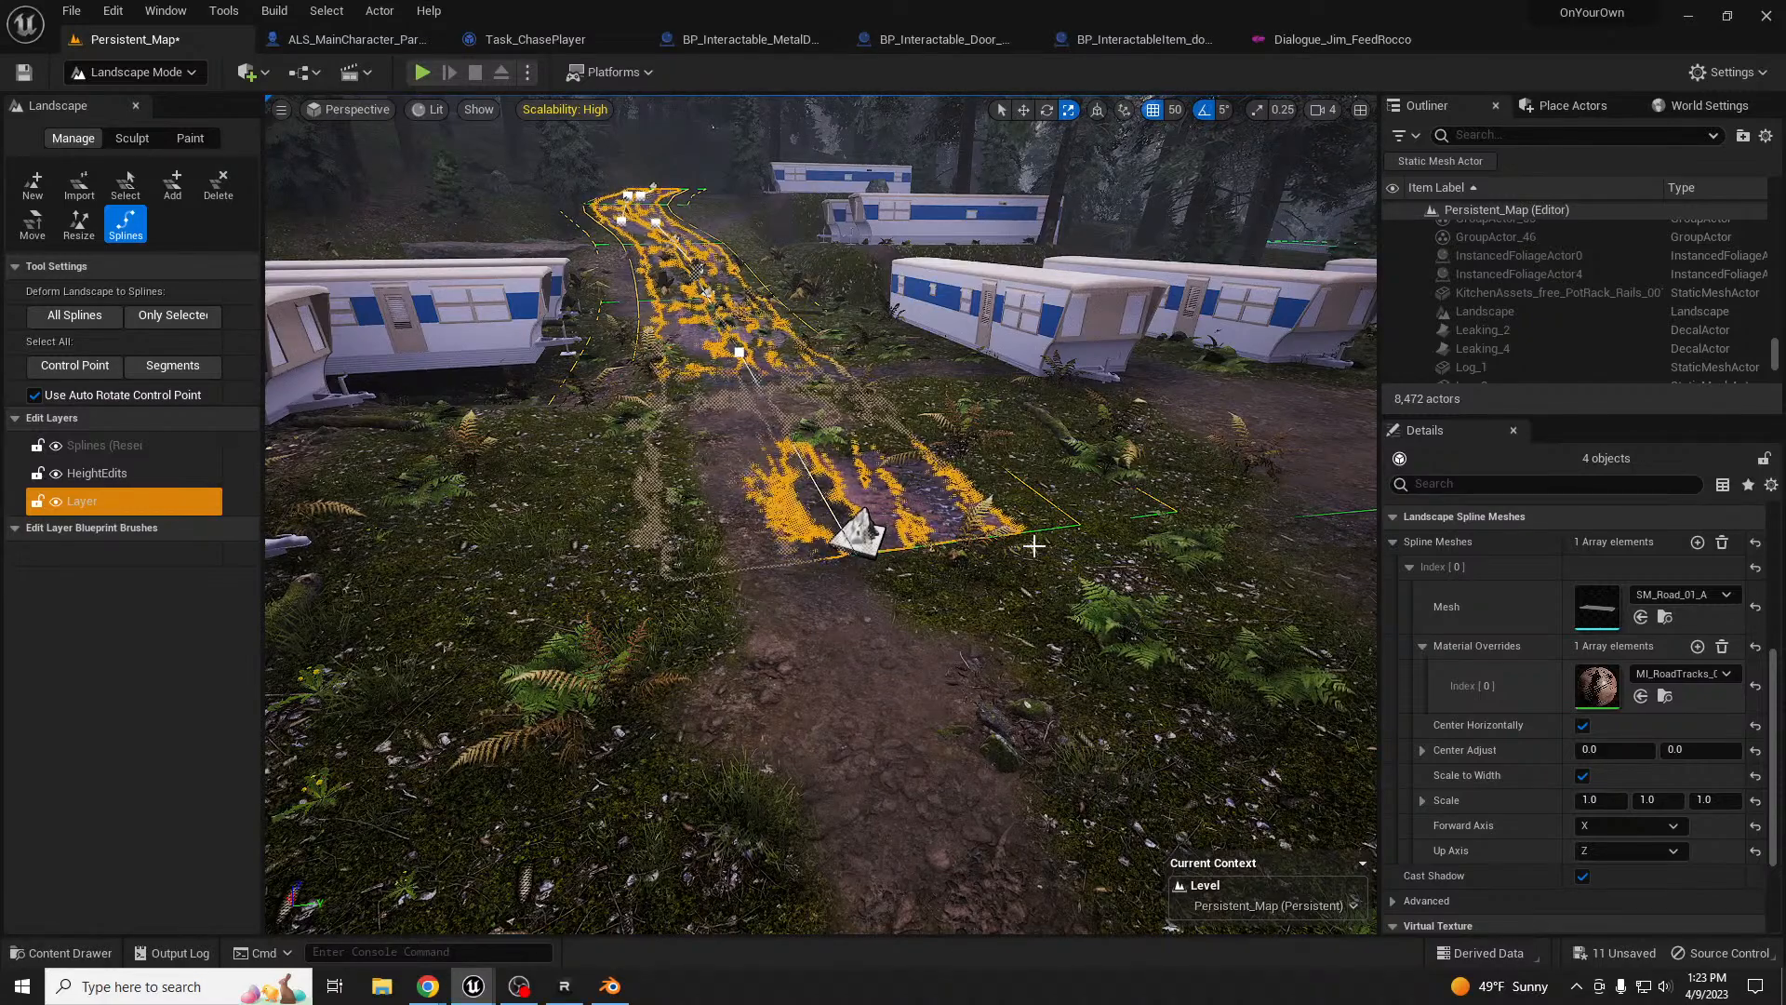
# - Paint the Path layer onto the landscape along the new road between the trailers and up past the large rock
pyautogui.moveTo(503, 484); pyautogui.dragTo(633, 475, button='right')
pyautogui.press('w')
pyautogui.press('s')
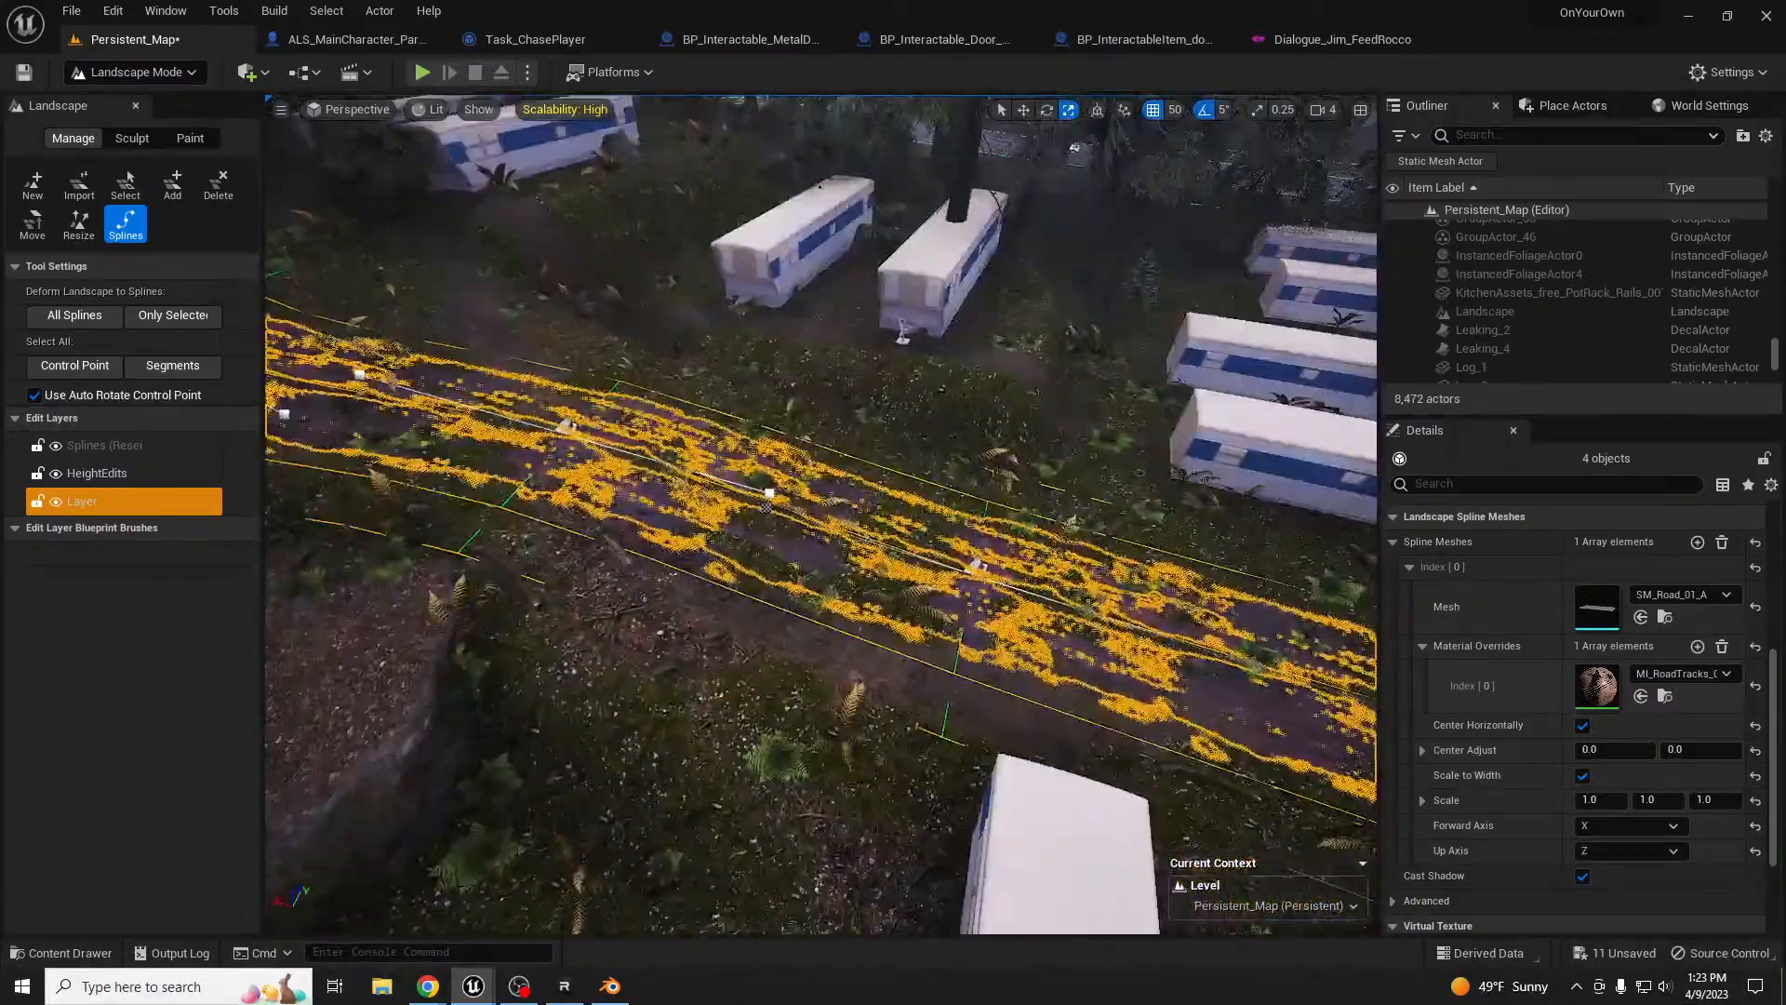
pyautogui.click(189, 137)
pyautogui.moveTo(700, 520)
pyautogui.mouseDown()
pyautogui.moveTo(735, 596)
pyautogui.moveTo(682, 471)
pyautogui.moveTo(1093, 634)
pyautogui.moveTo(805, 531)
pyautogui.mouseUp()
pyautogui.moveTo(806, 531); pyautogui.dragTo(478, 471, button='right')
pyautogui.moveTo(479, 470)
pyautogui.mouseDown()
pyautogui.moveTo(769, 415)
pyautogui.moveTo(1008, 291)
pyautogui.moveTo(758, 424)
pyautogui.mouseUp()
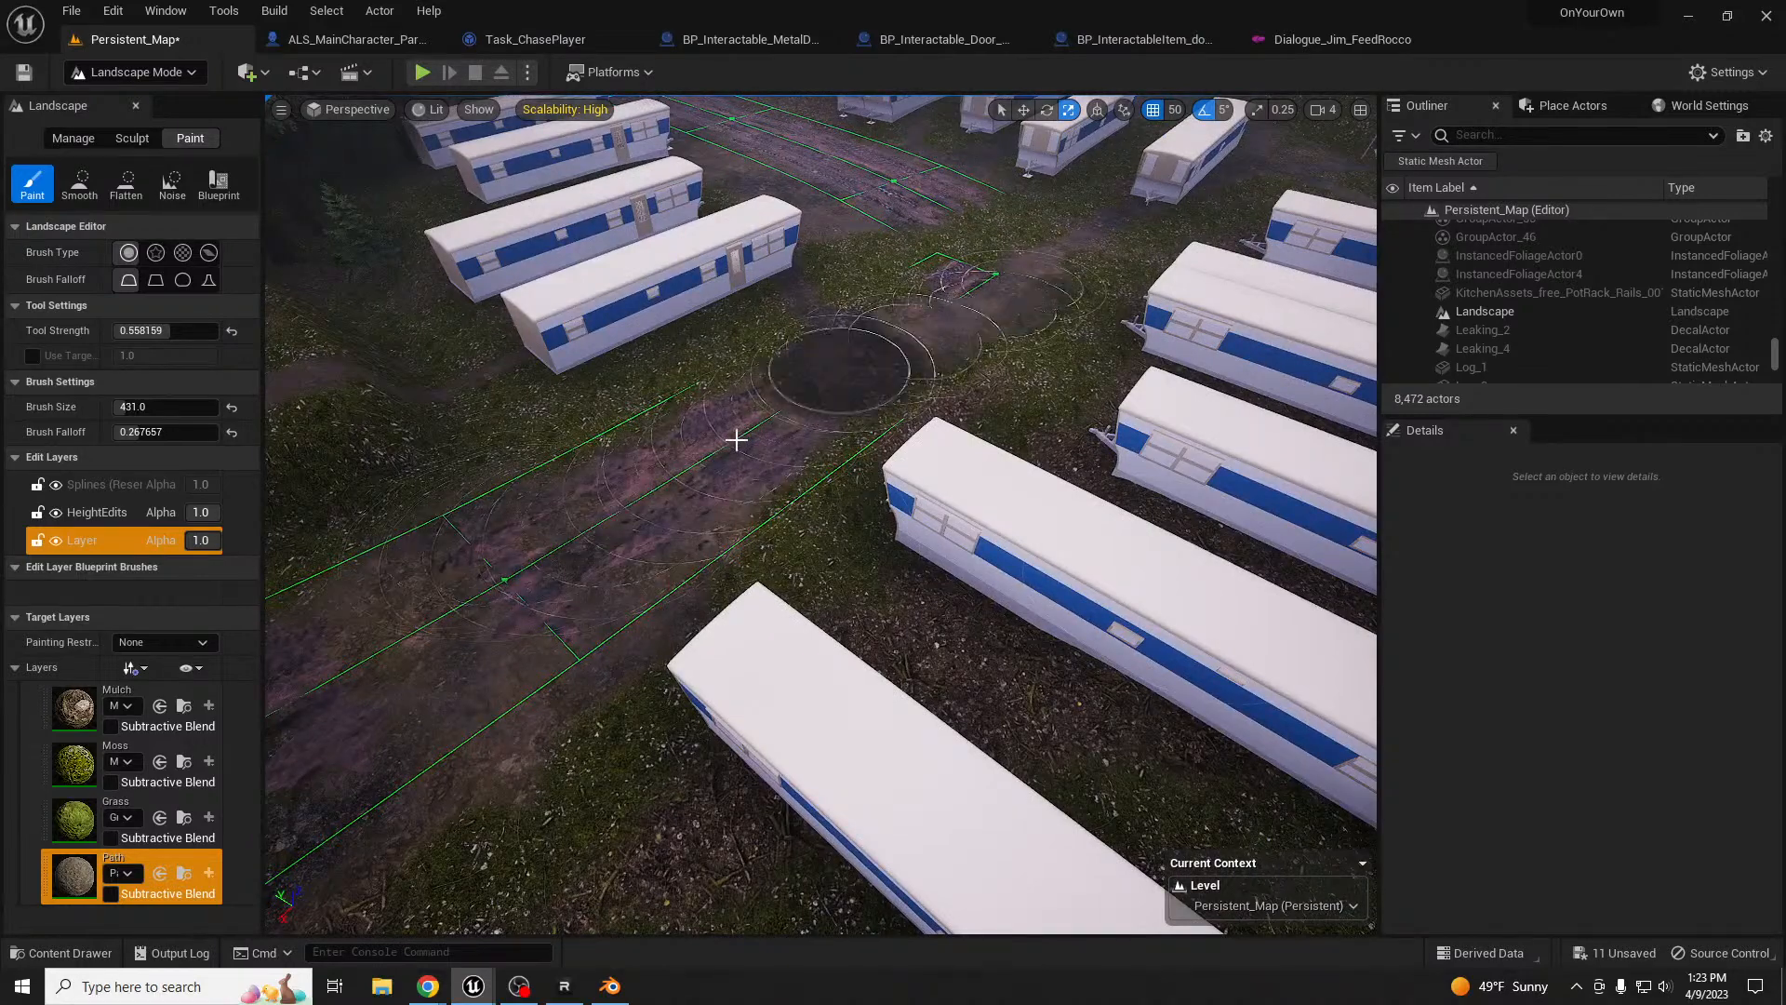
pyautogui.moveTo(789, 410); pyautogui.dragTo(827, 438, button='right')
pyautogui.moveTo(711, 339)
pyautogui.mouseDown()
pyautogui.moveTo(499, 160)
pyautogui.moveTo(875, 460)
pyautogui.mouseUp()
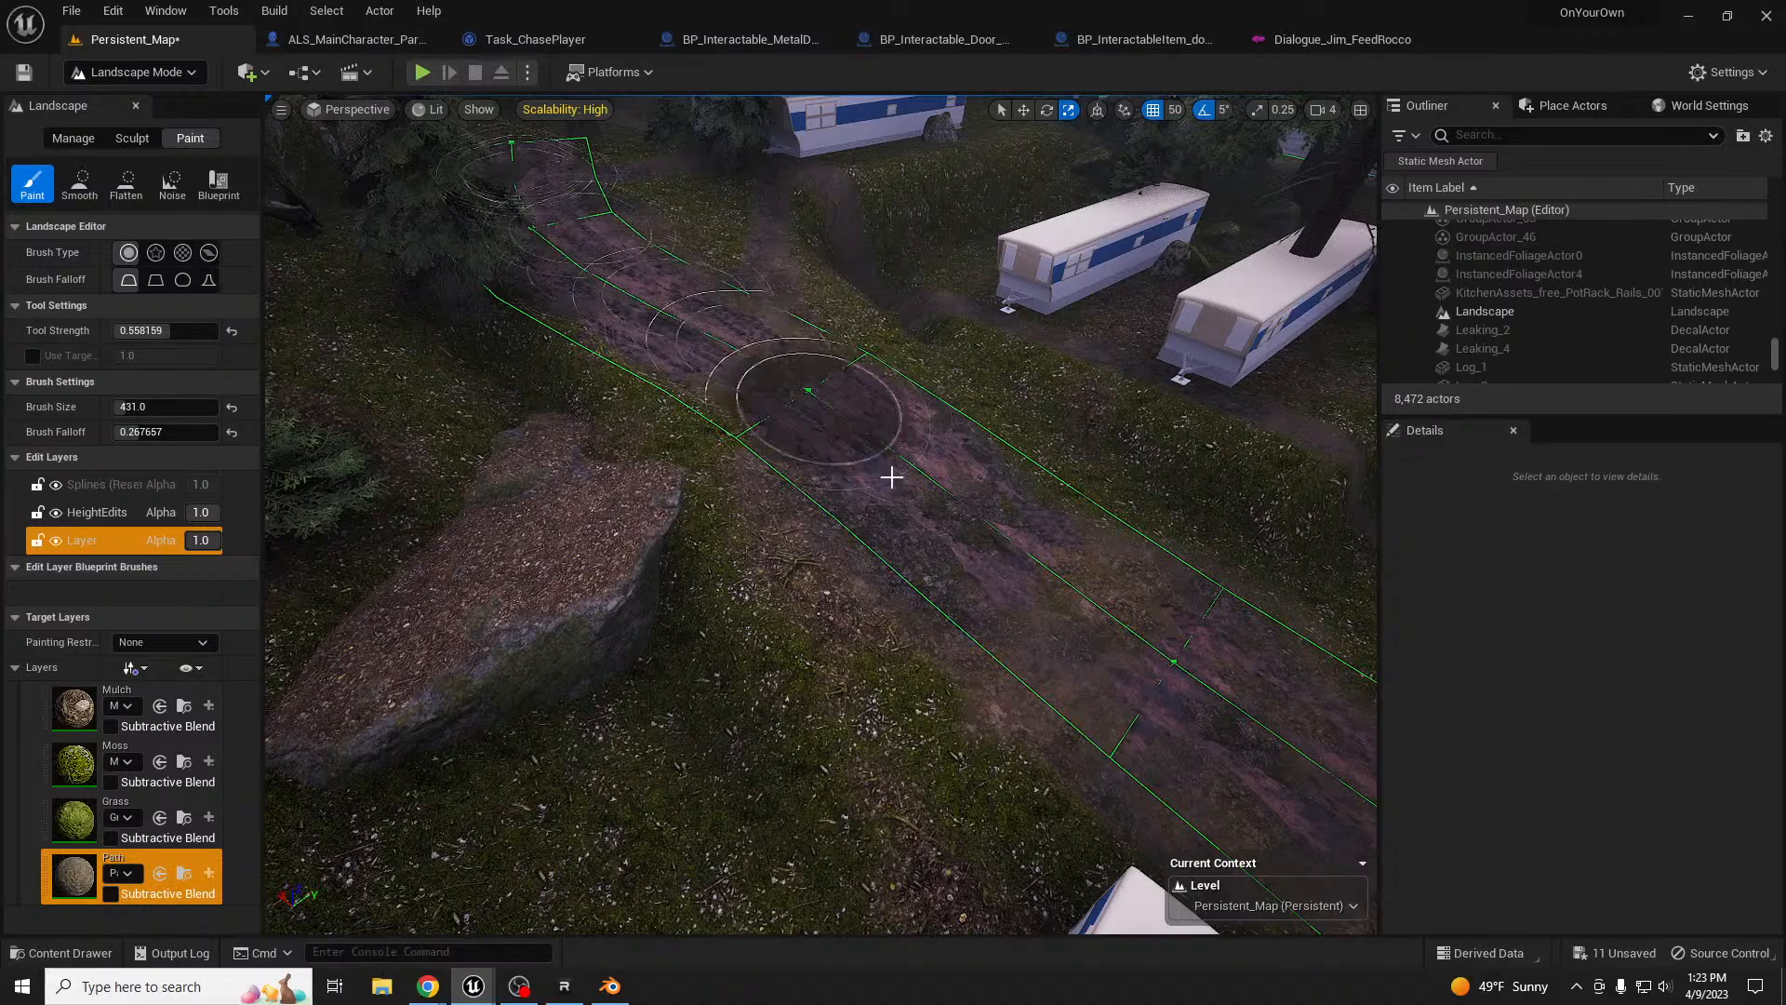
pyautogui.moveTo(1035, 570); pyautogui.dragTo(930, 525, button='right')
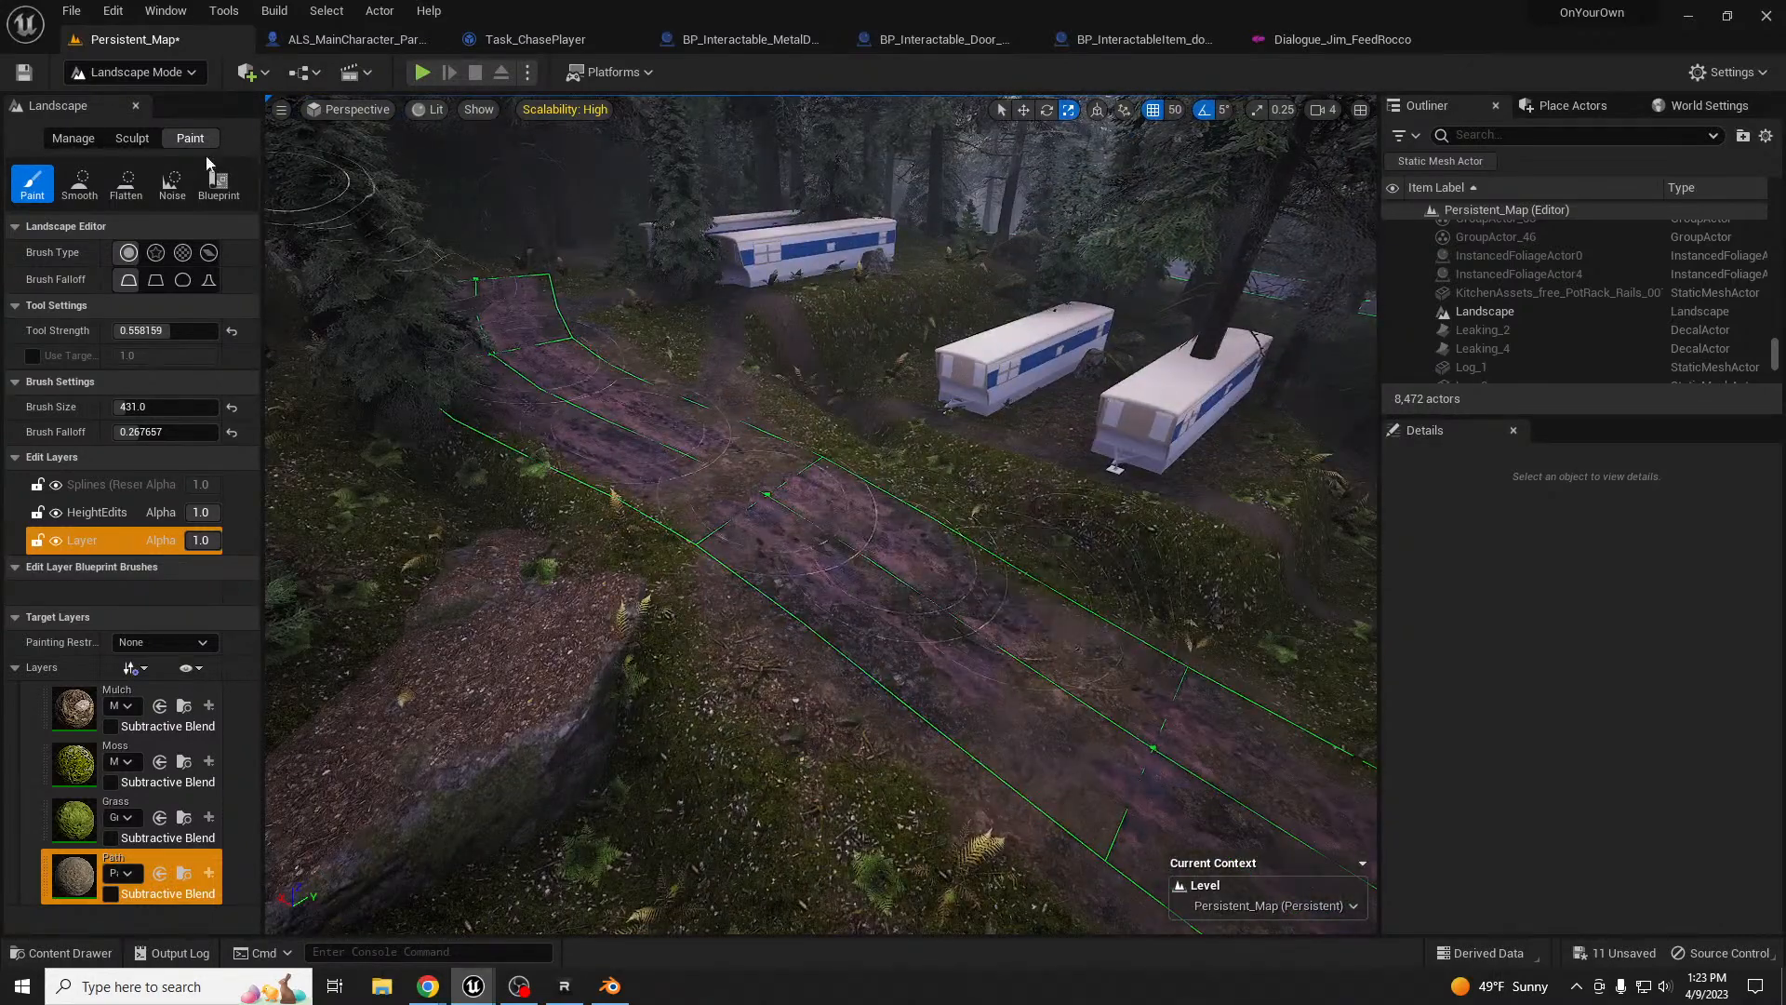
# - Smooth the uneven slope around the trailers beside the new road and flatten the ground next to them
pyautogui.click(133, 141)
pyautogui.moveTo(1029, 638); pyautogui.dragTo(973, 619, button='right')
pyautogui.click(125, 184)
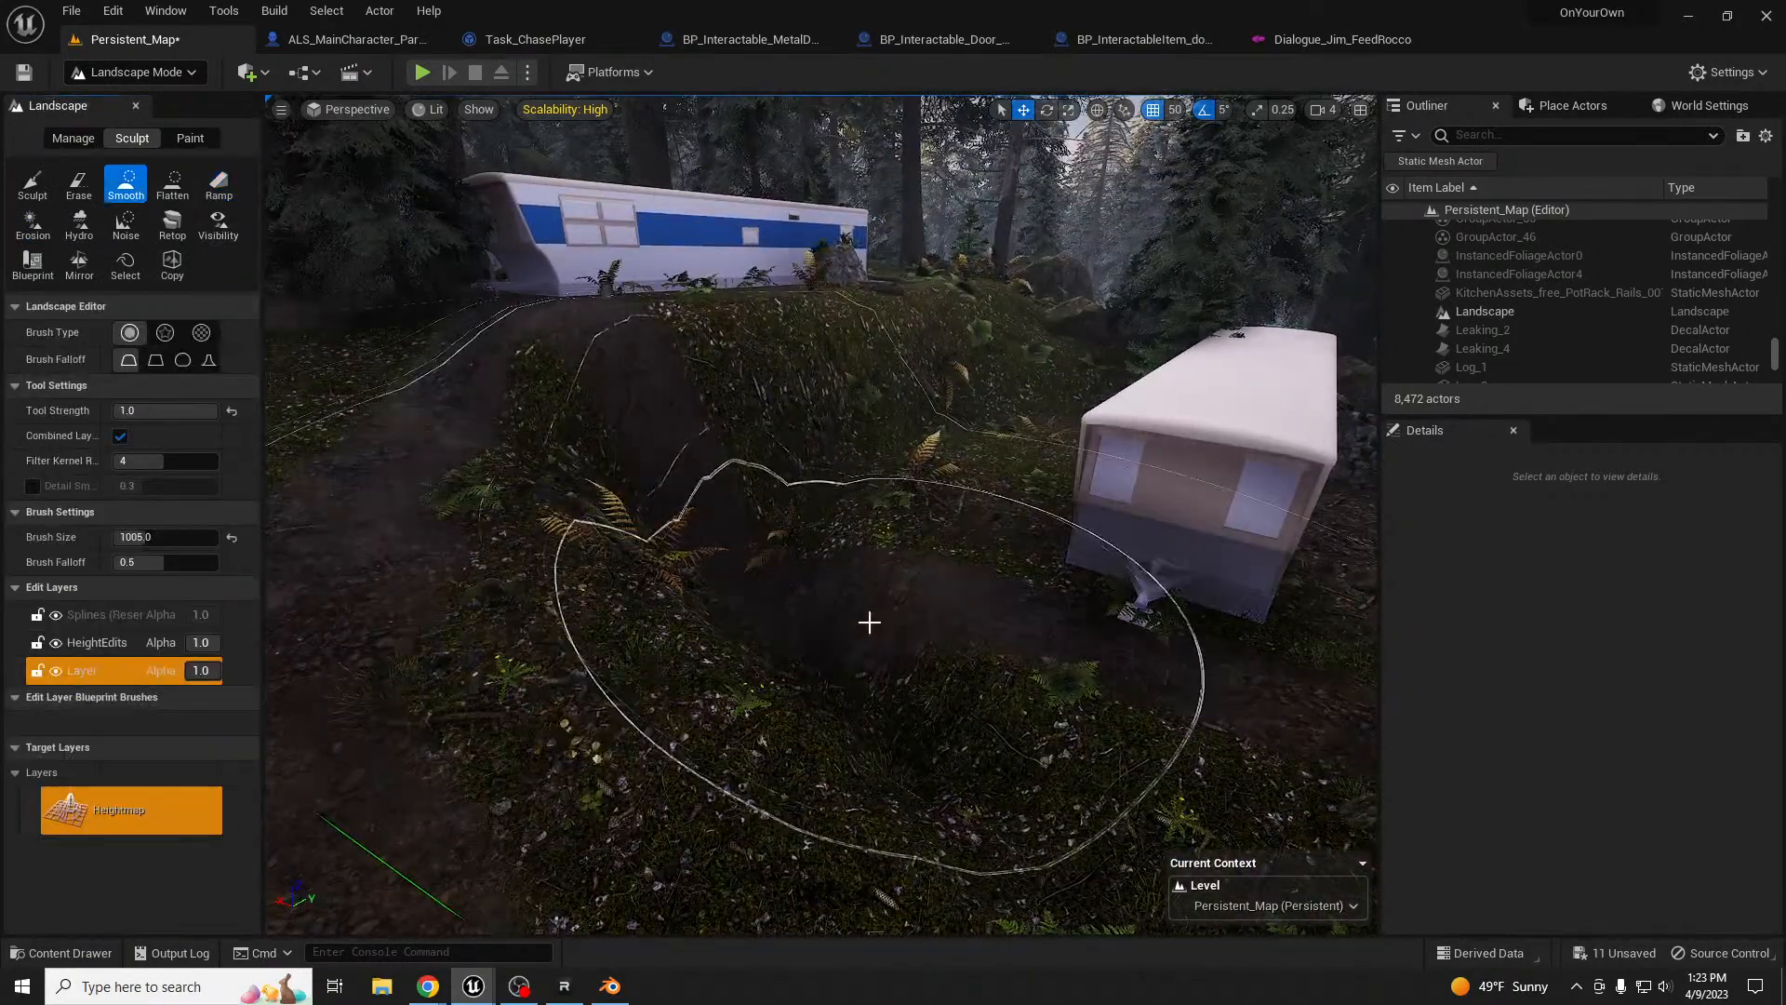
pyautogui.moveTo(742, 544); pyautogui.dragTo(766, 555)
pyautogui.moveTo(776, 484); pyautogui.dragTo(865, 436)
pyautogui.moveTo(890, 397); pyautogui.dragTo(865, 412, button='right')
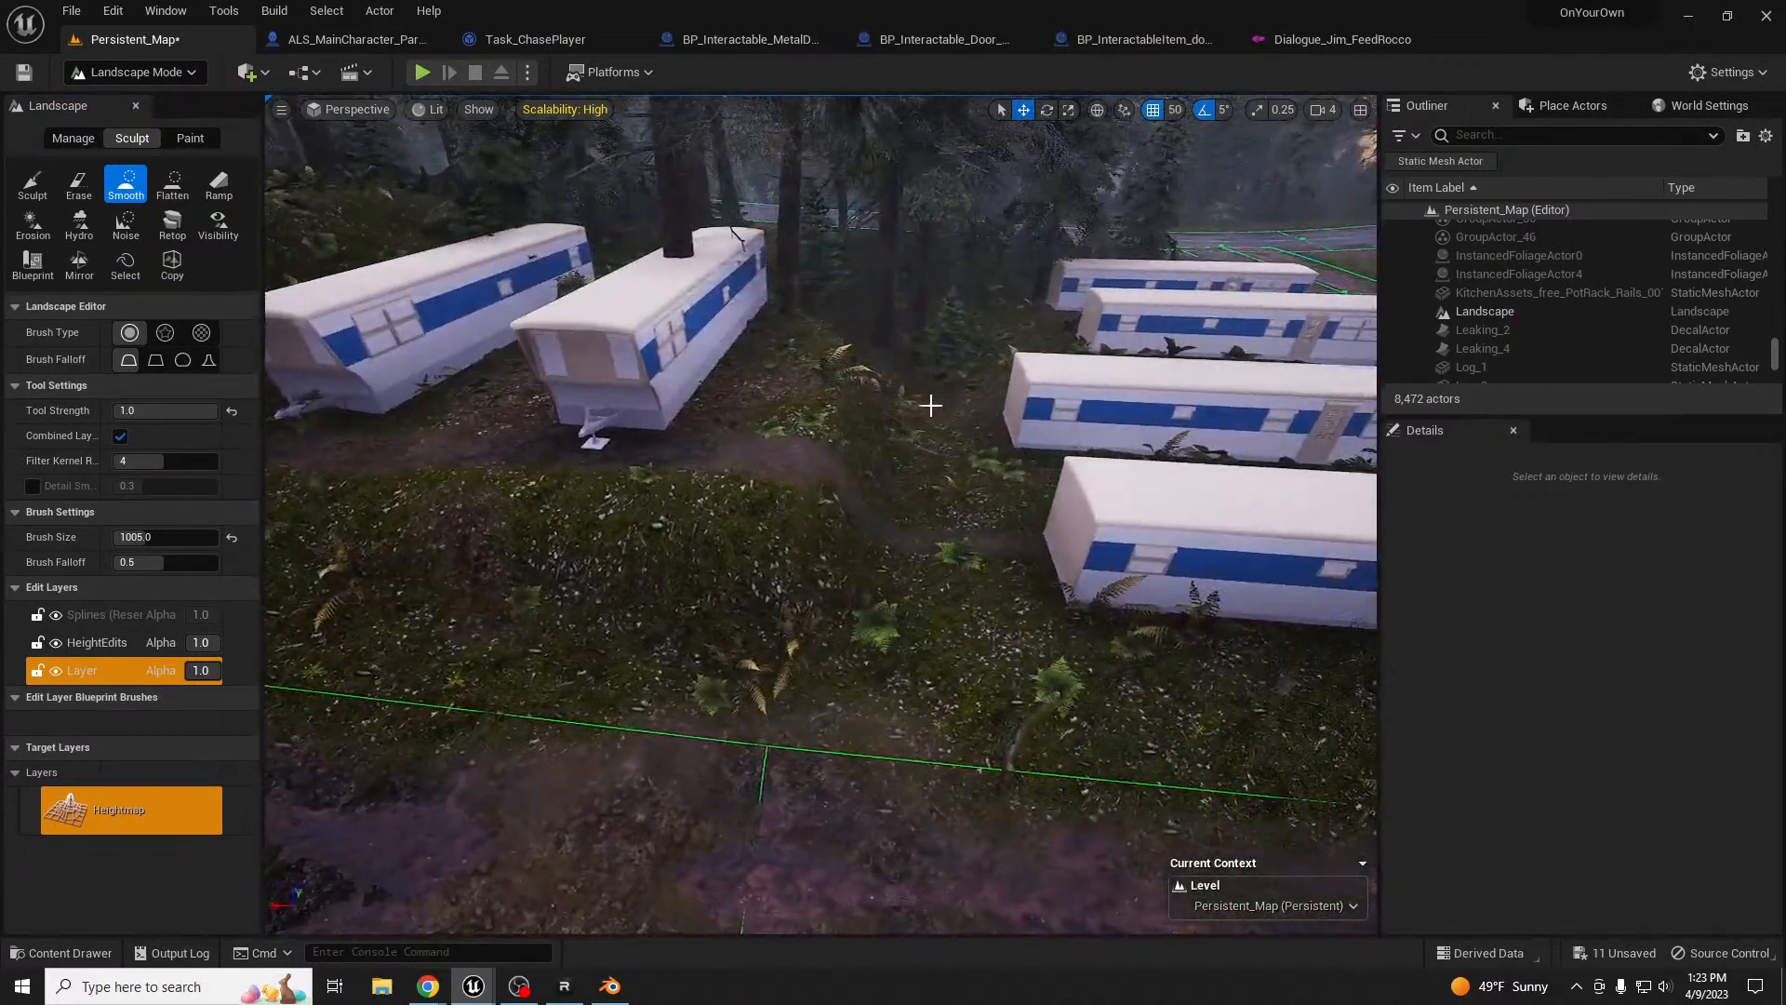
pyautogui.moveTo(796, 316); pyautogui.dragTo(777, 324, button='right')
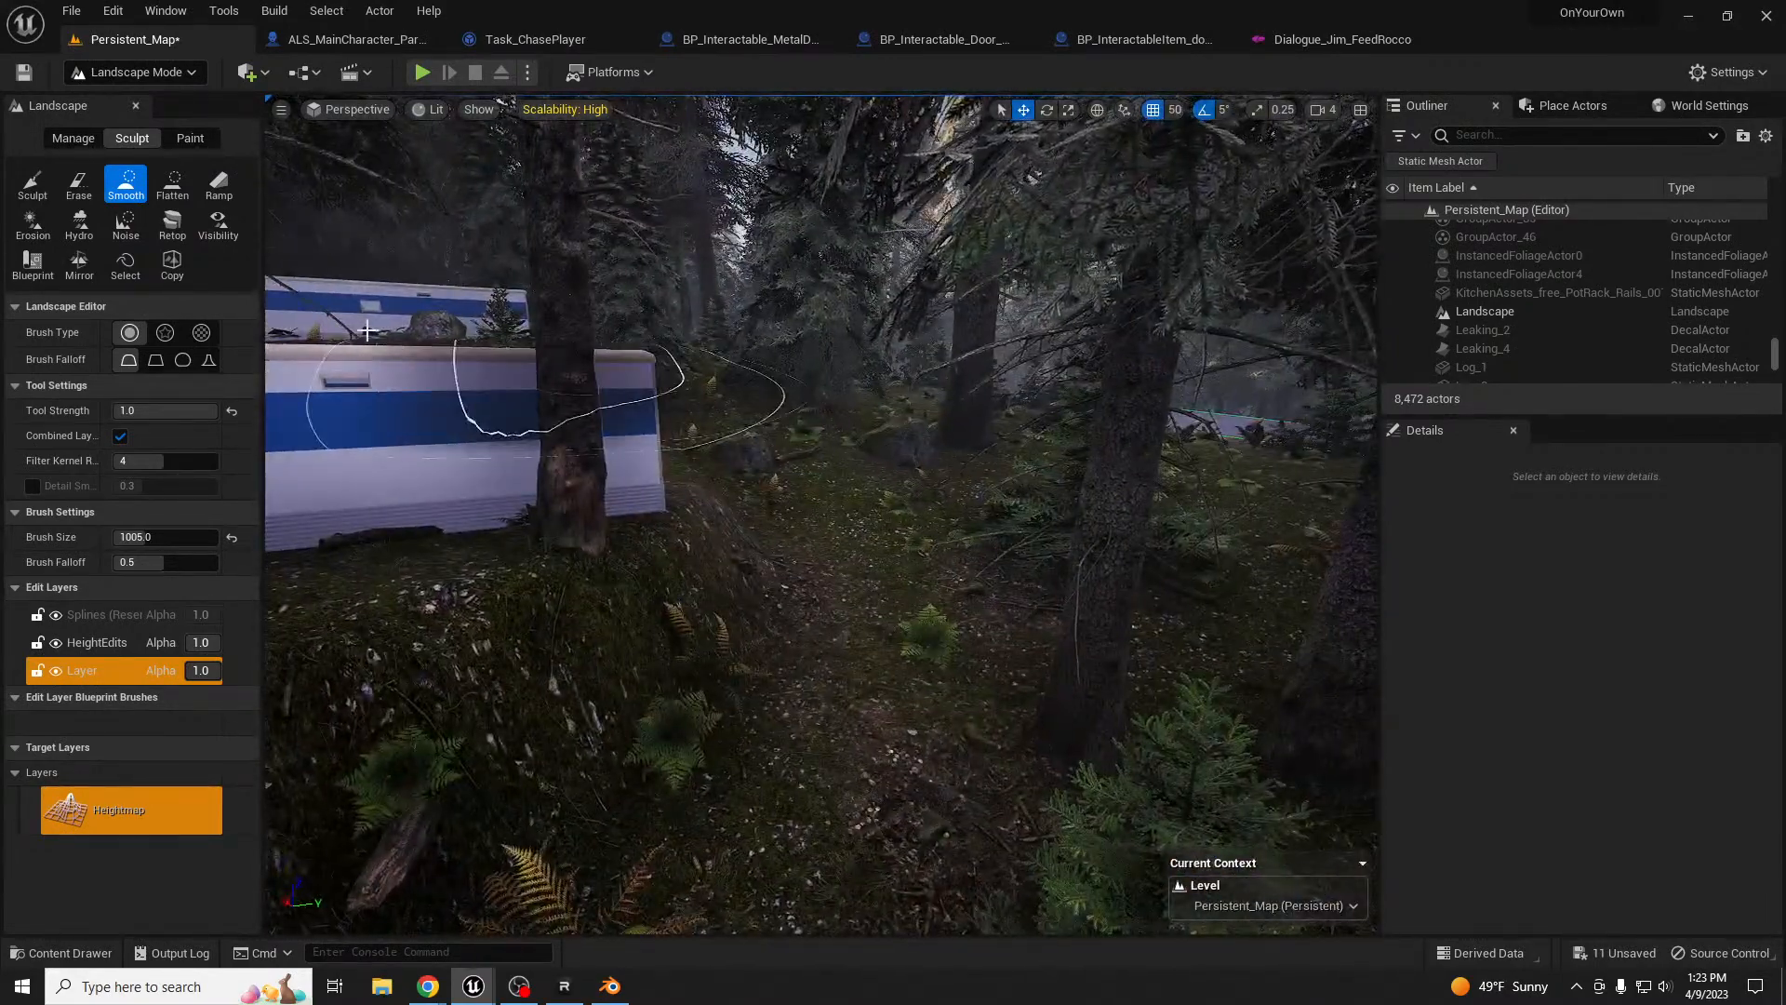
pyautogui.click(172, 182)
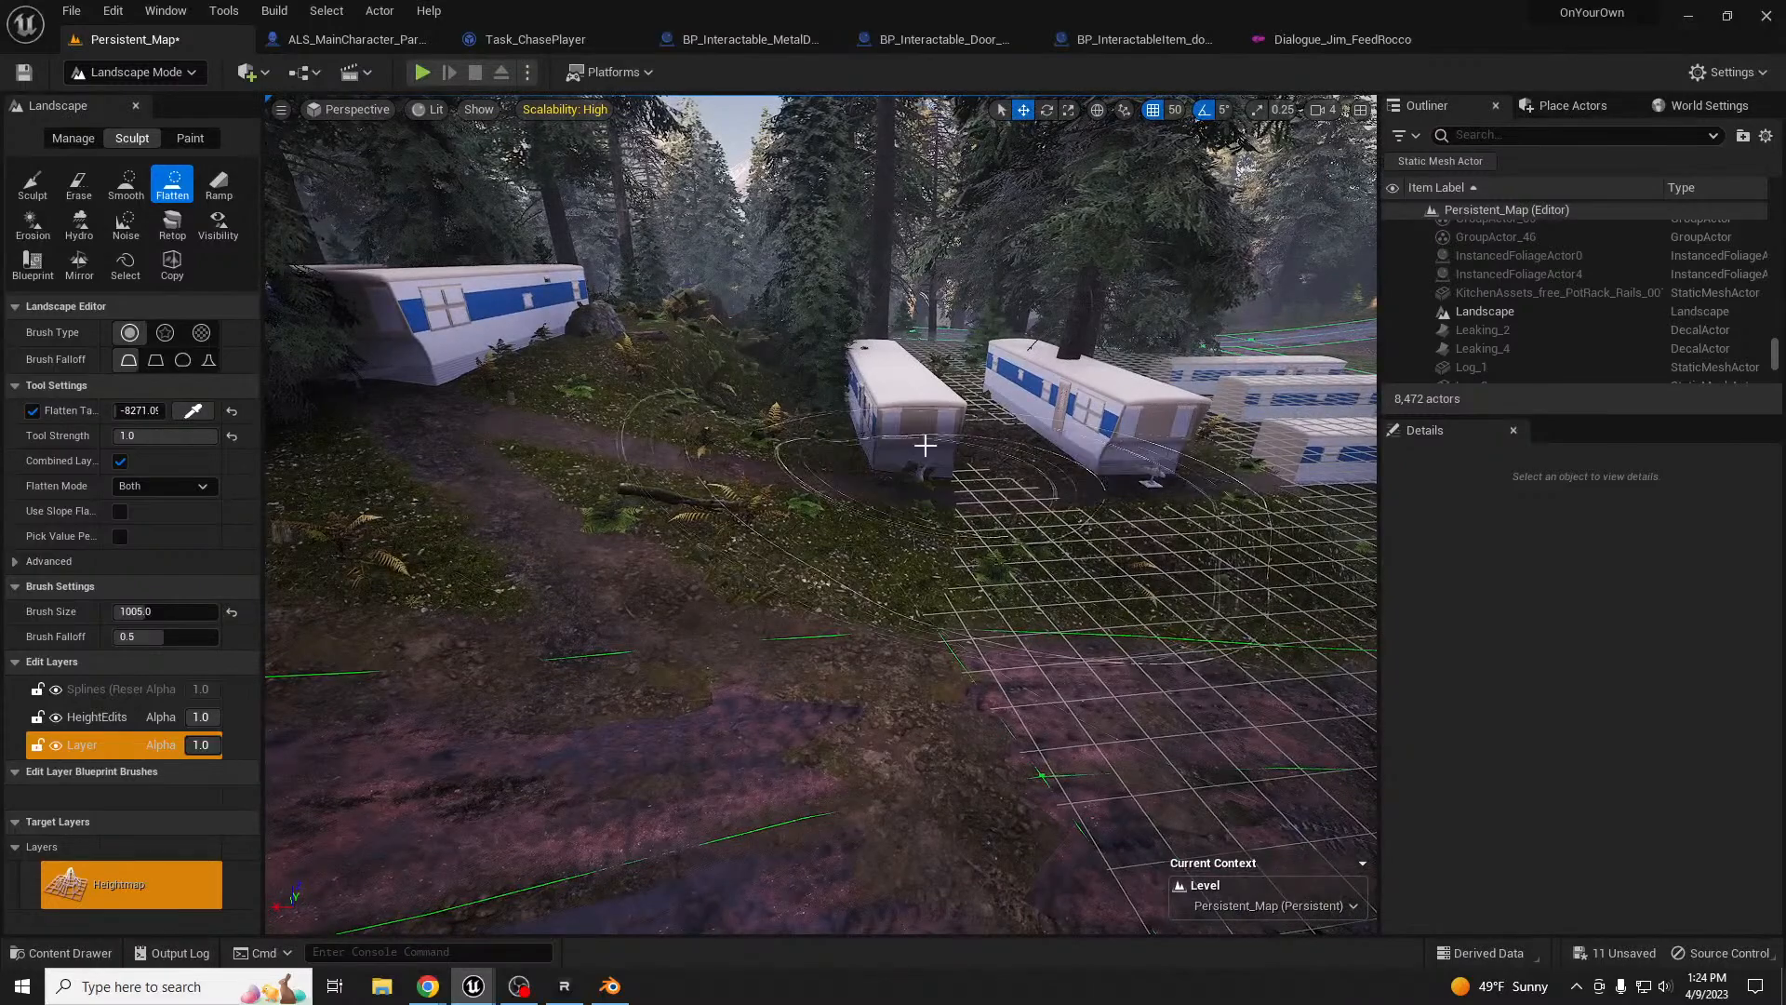
# - Move the trailer left of the one with the tree back along its length, farther from the new road
pyautogui.hotkey('shift', '1')
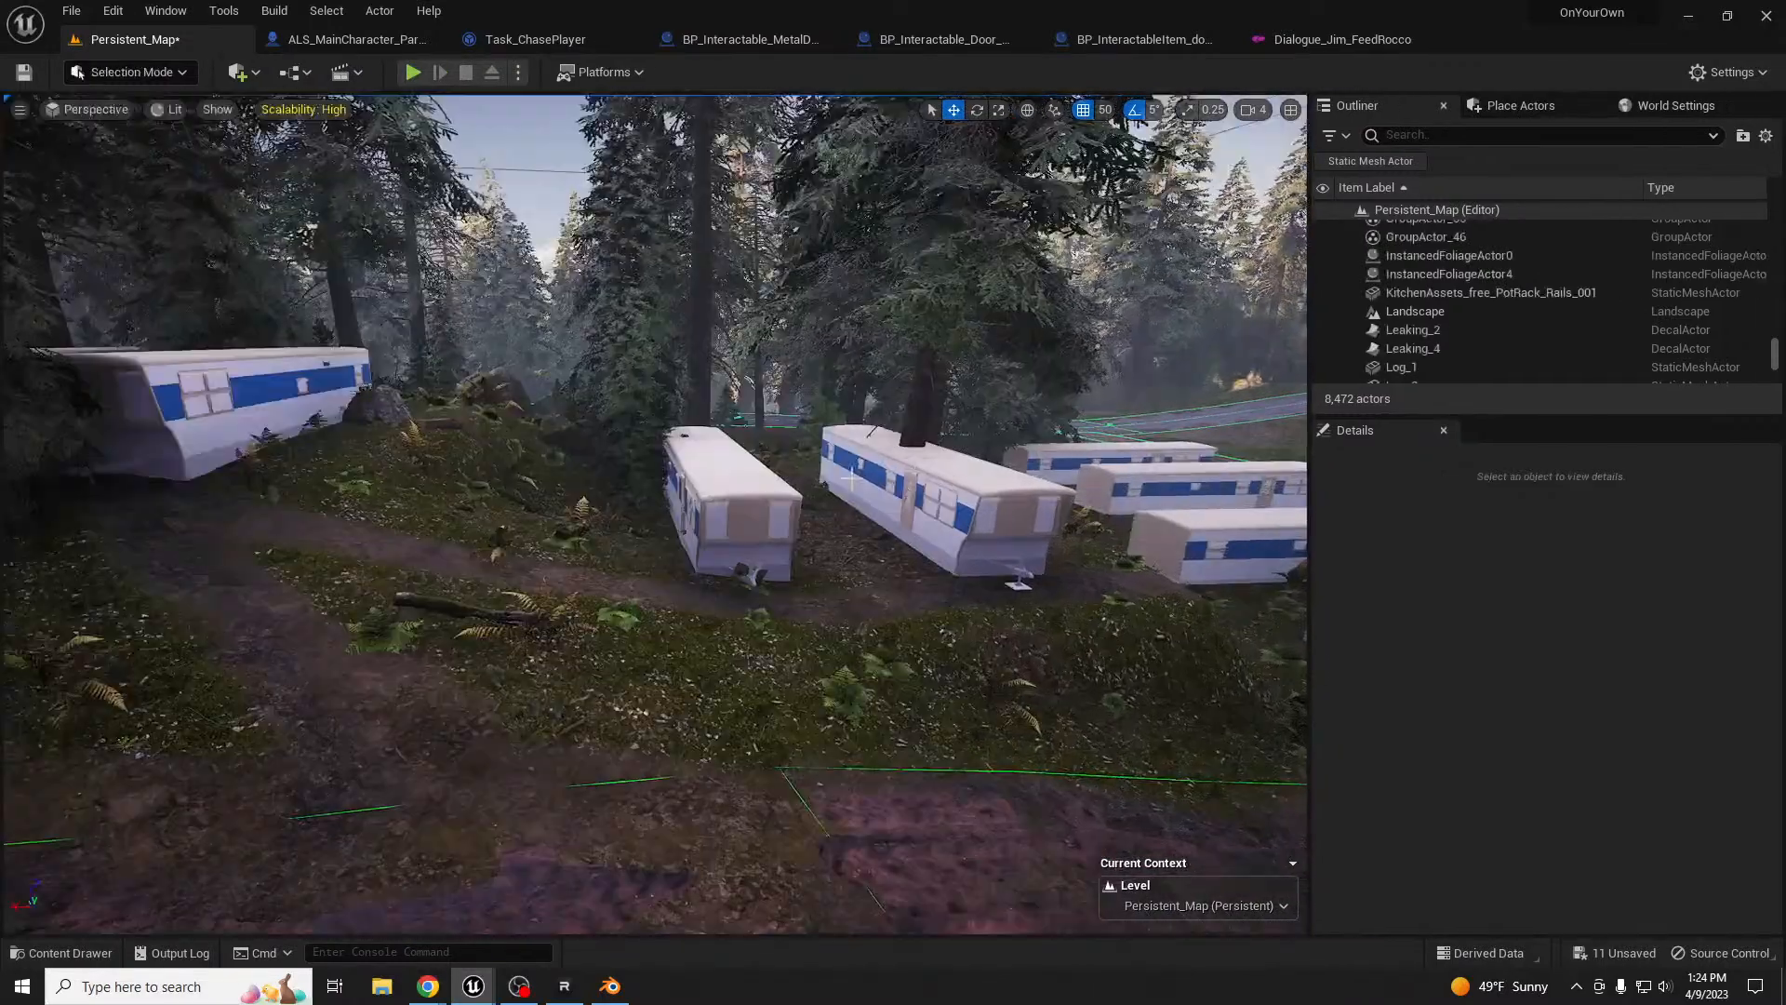
pyautogui.click(742, 493)
pyautogui.press('w')
pyautogui.moveTo(741, 493); pyautogui.dragTo(456, 526, button='right')
pyautogui.press('s')
pyautogui.moveTo(652, 519); pyautogui.dragTo(604, 521, button='right')
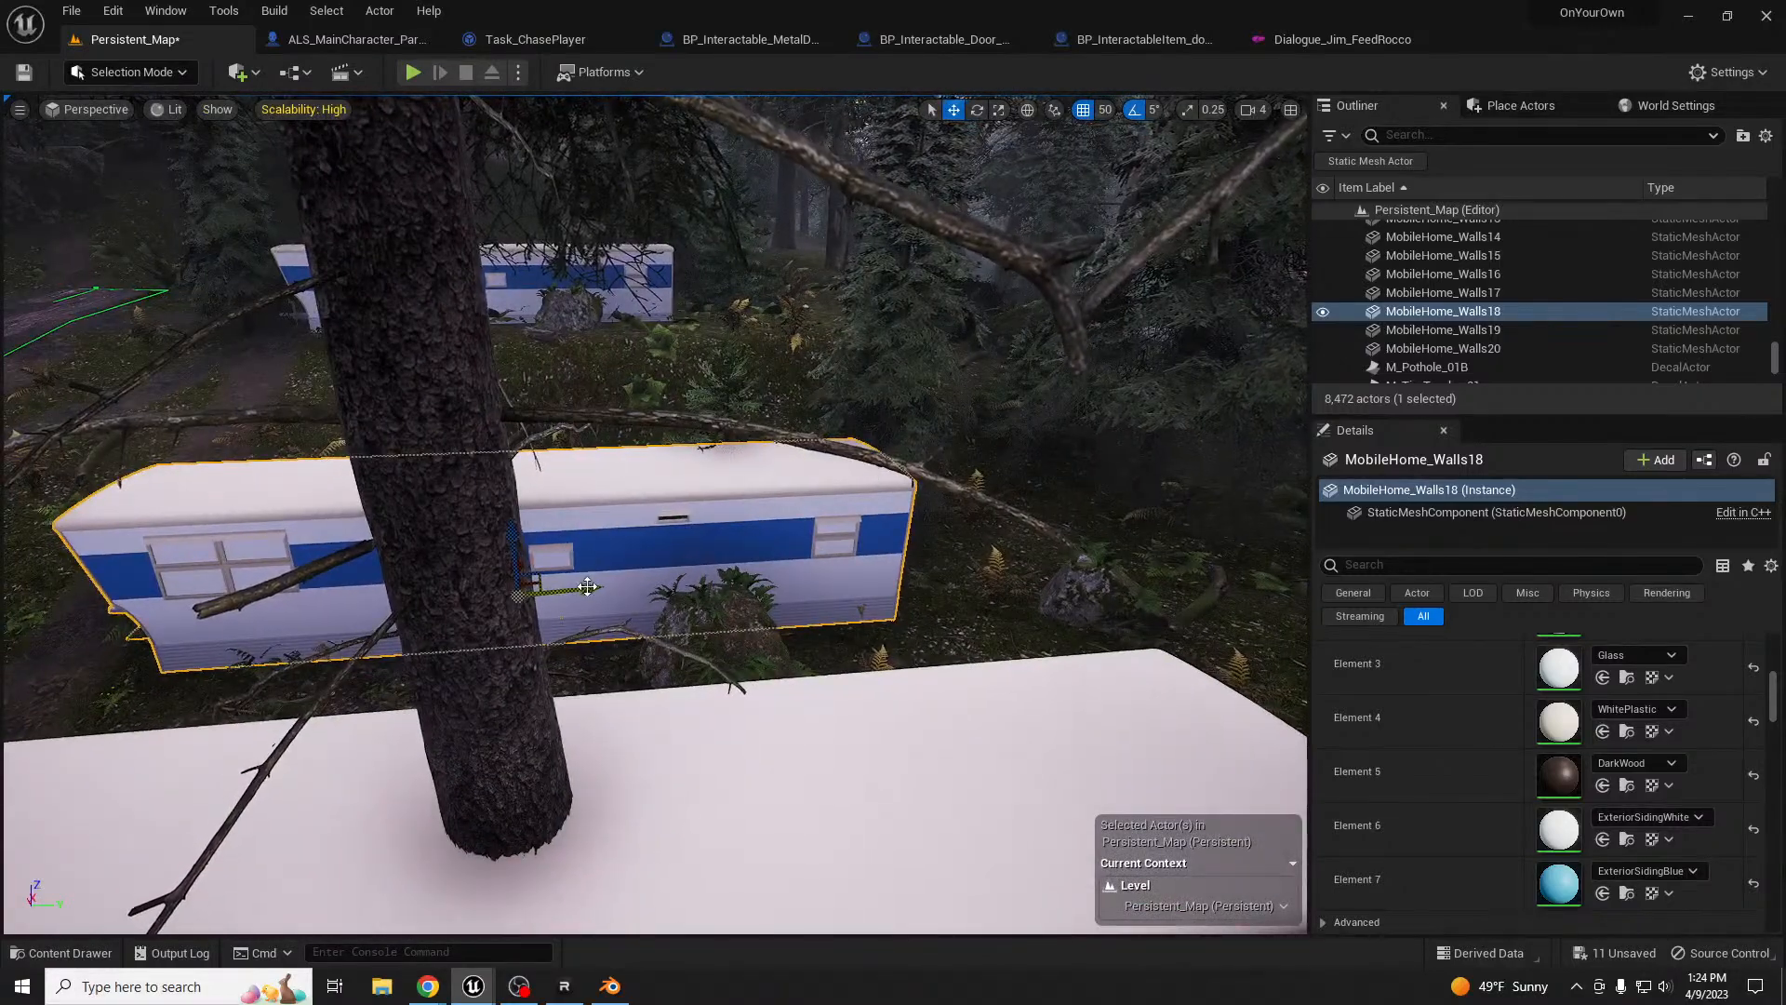
pyautogui.moveTo(588, 585); pyautogui.dragTo(758, 589)
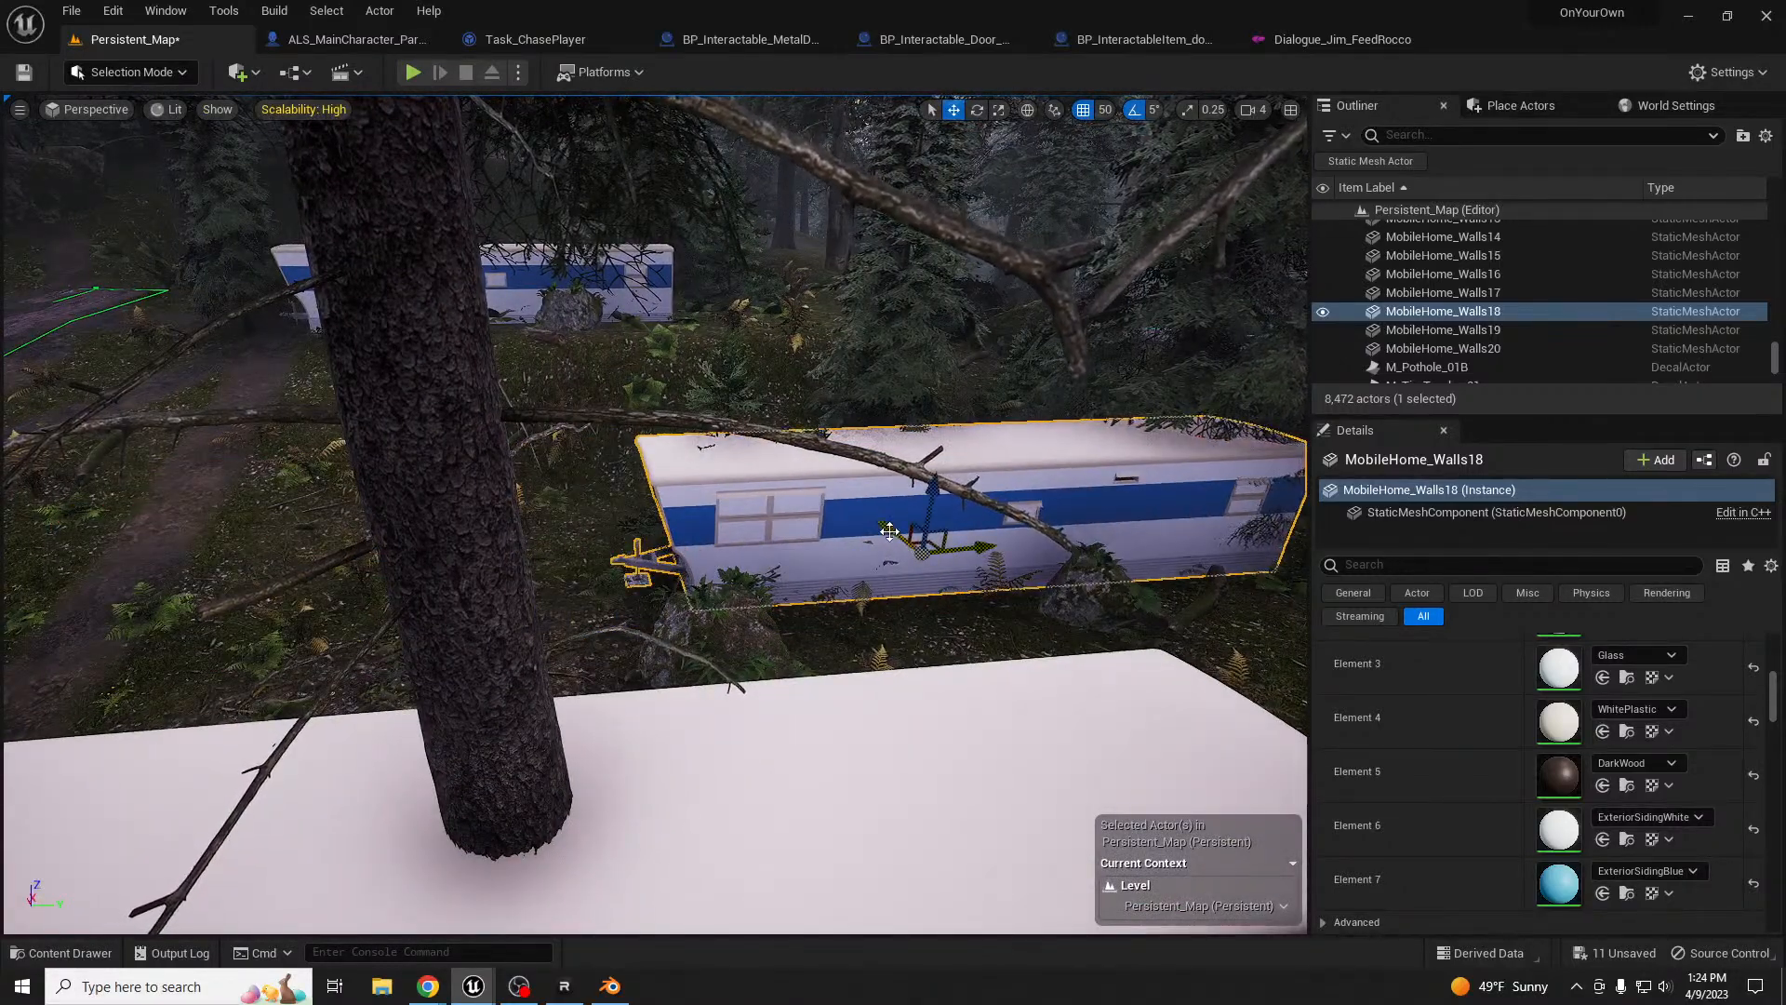
pyautogui.press('s')
pyautogui.moveTo(899, 539); pyautogui.dragTo(1222, 505, button='right')
pyautogui.press('a')
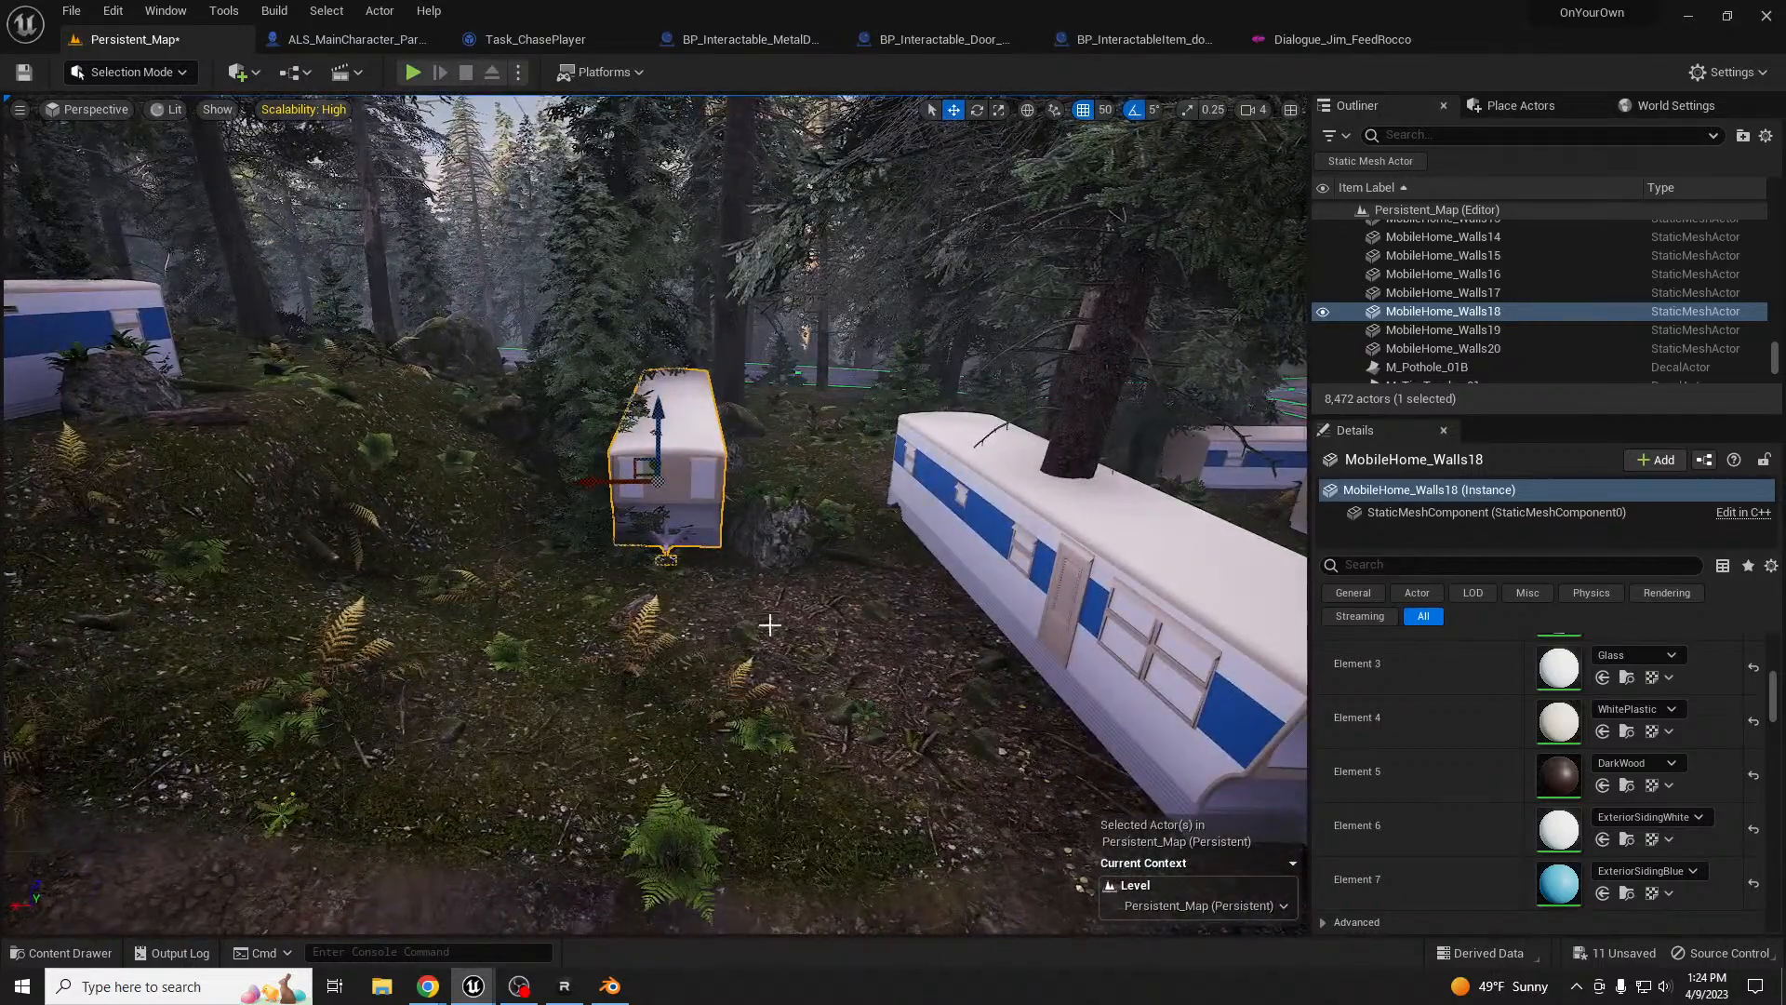
# - Flatten the ground around the moved trailer and in front of it, and save the map
pyautogui.click(656, 604)
pyautogui.hotkey('shift', '2')
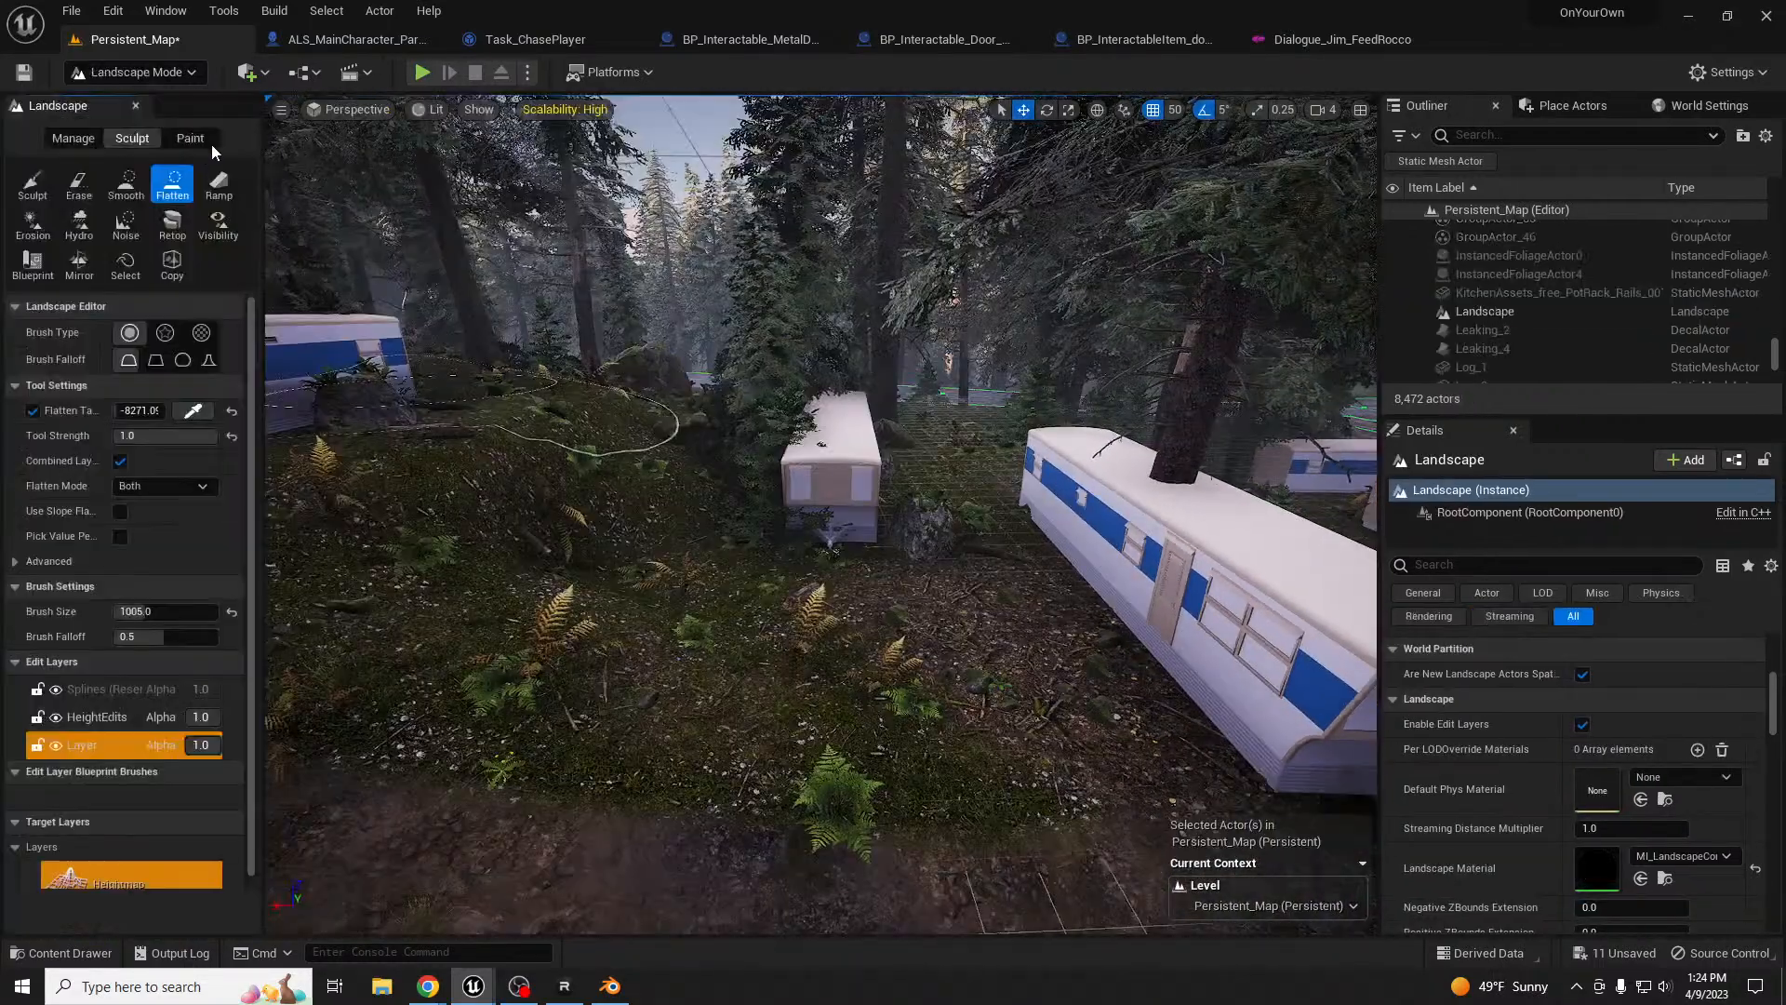
pyautogui.moveTo(928, 565); pyautogui.dragTo(865, 479)
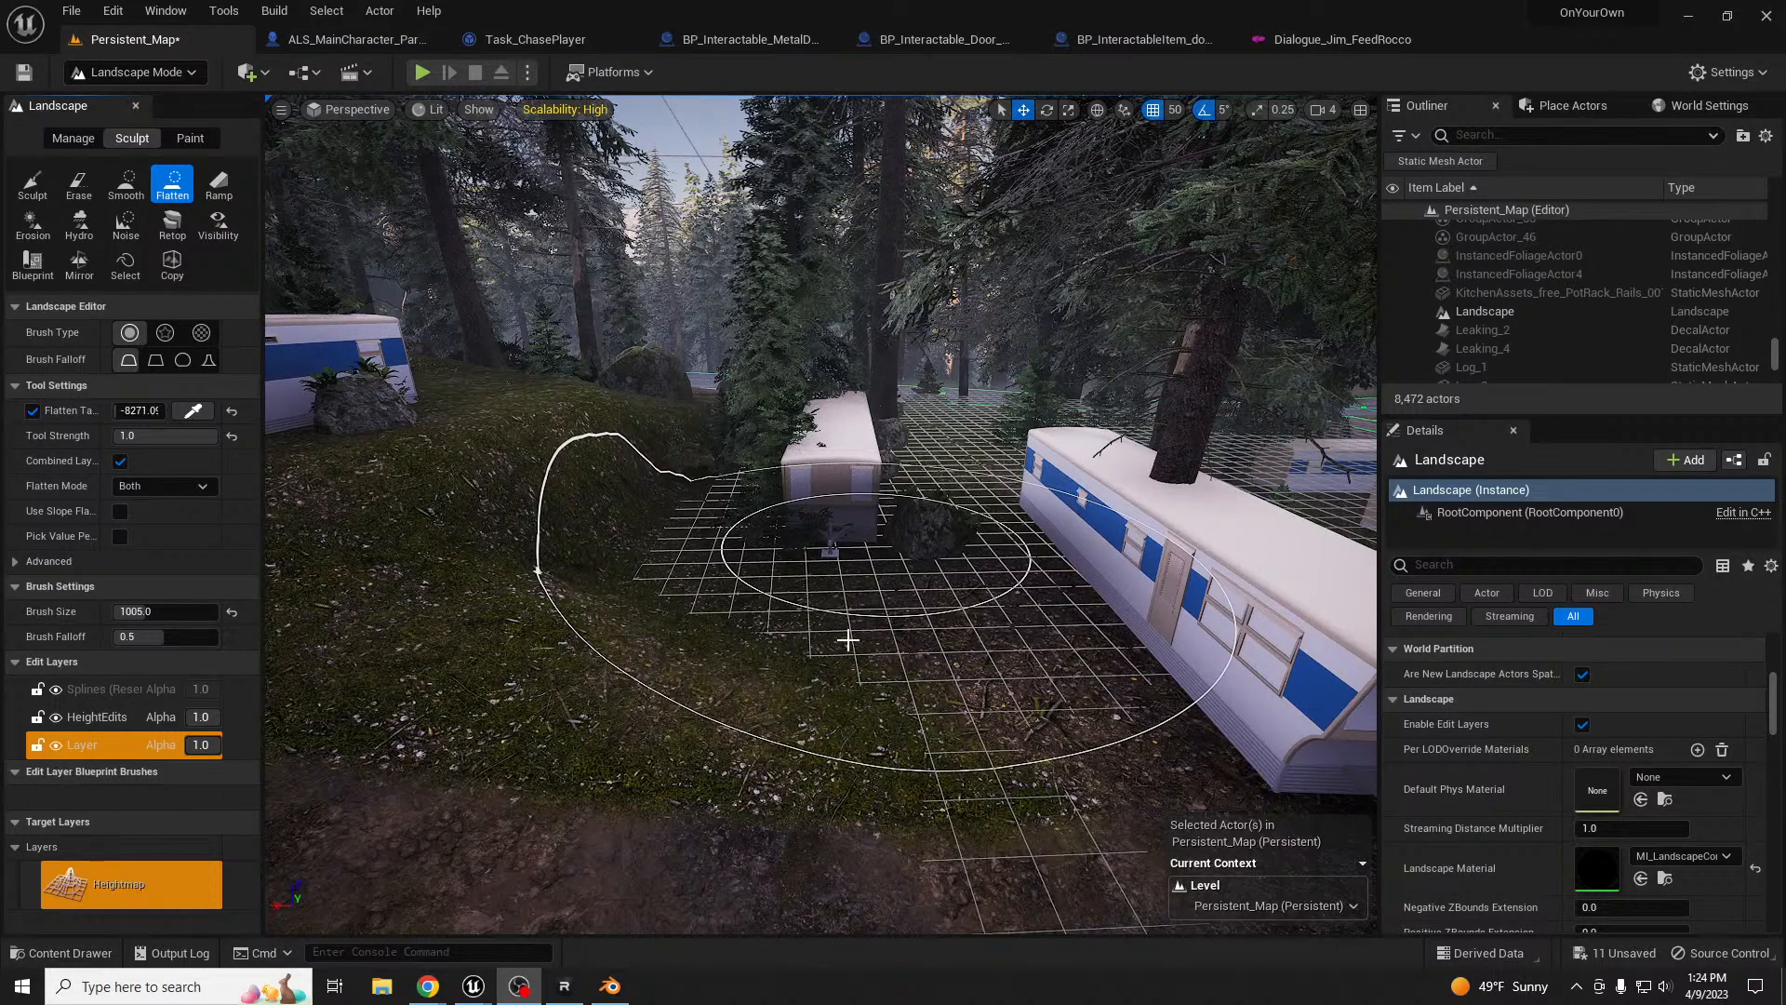
pyautogui.moveTo(798, 591); pyautogui.dragTo(716, 569, button='right')
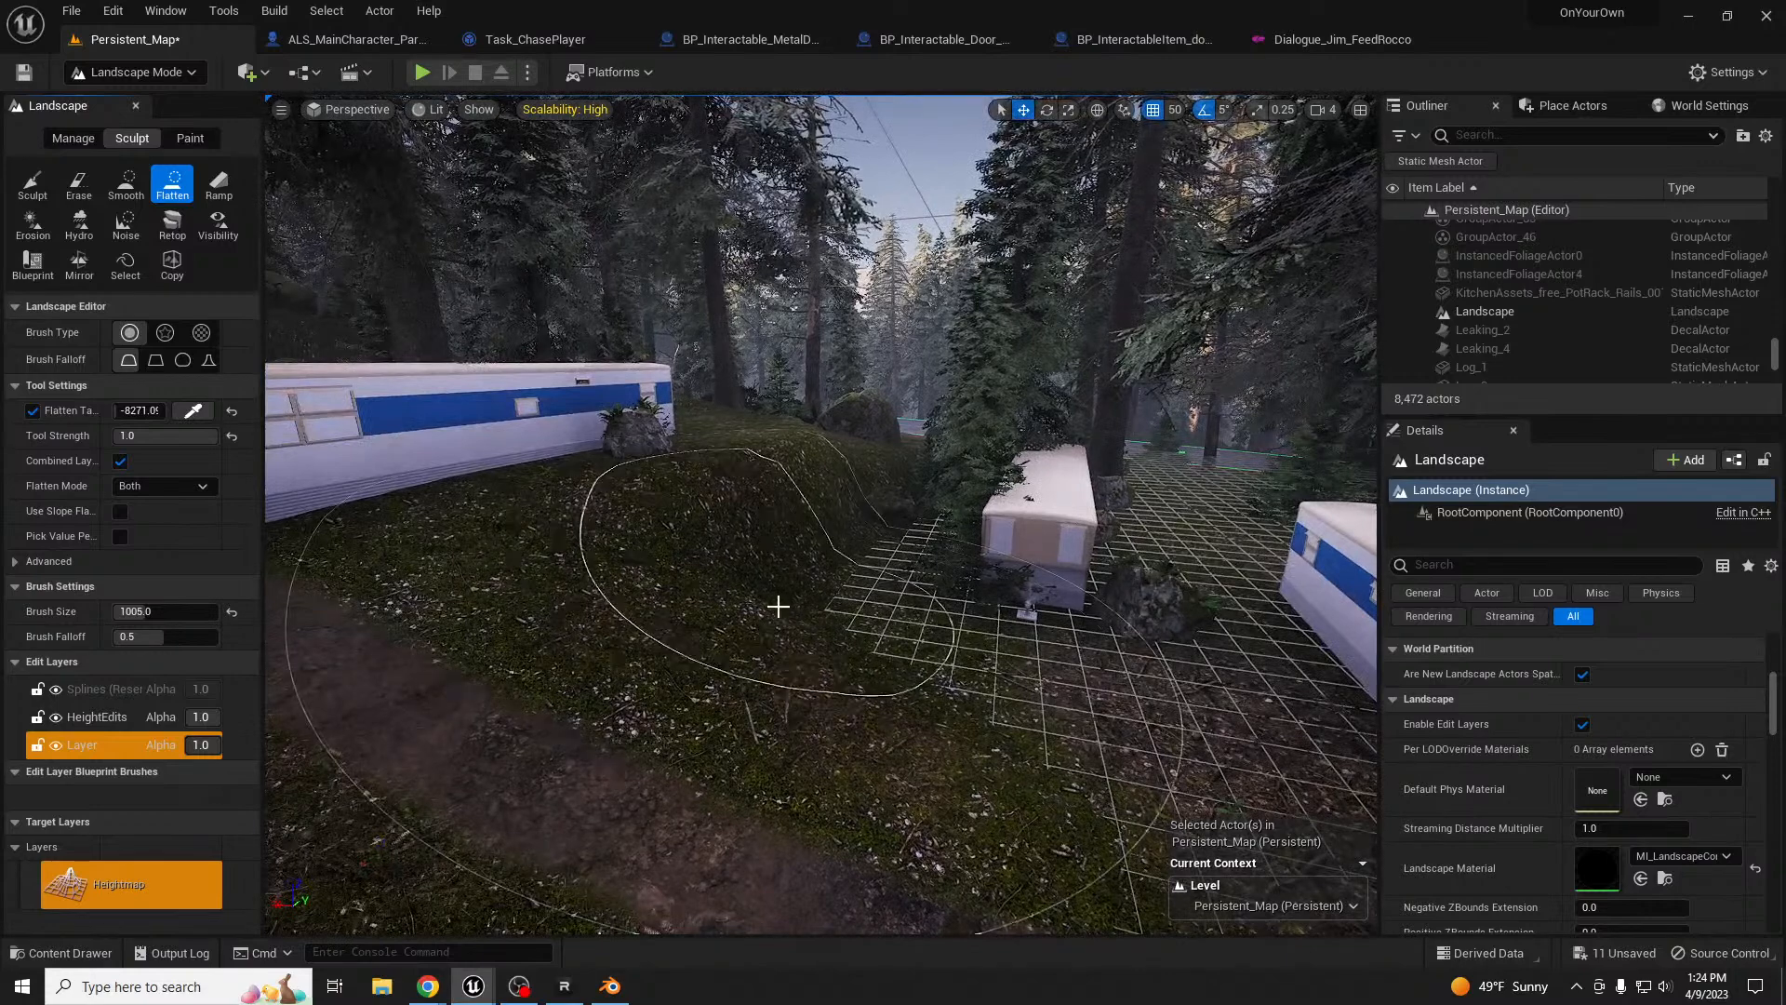
pyautogui.hotkey('ctrl', 's')
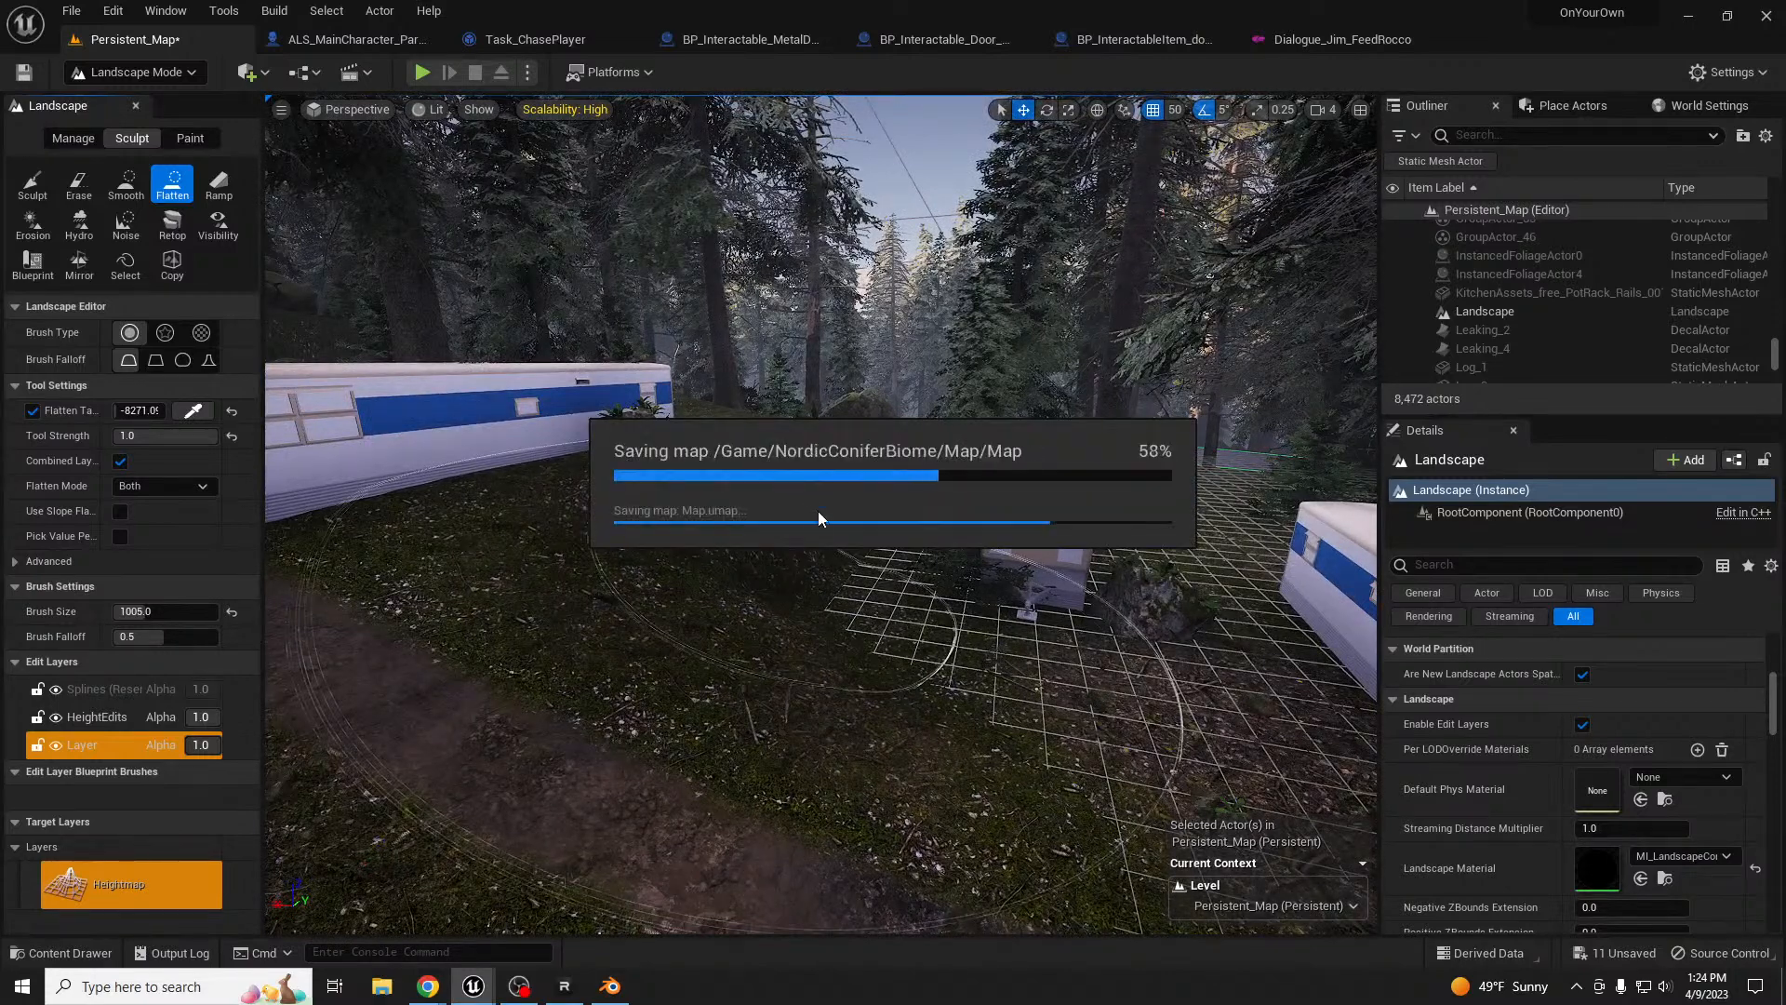
# - Hide the InstancedFoliageActor4 trees and plants around the trailers past the end of the new road
pyautogui.moveTo(832, 500)
pyautogui.mouseDown(button='right')
pyautogui.moveTo(642, 507)
pyautogui.moveTo(623, 543)
pyautogui.mouseUp(button='right')
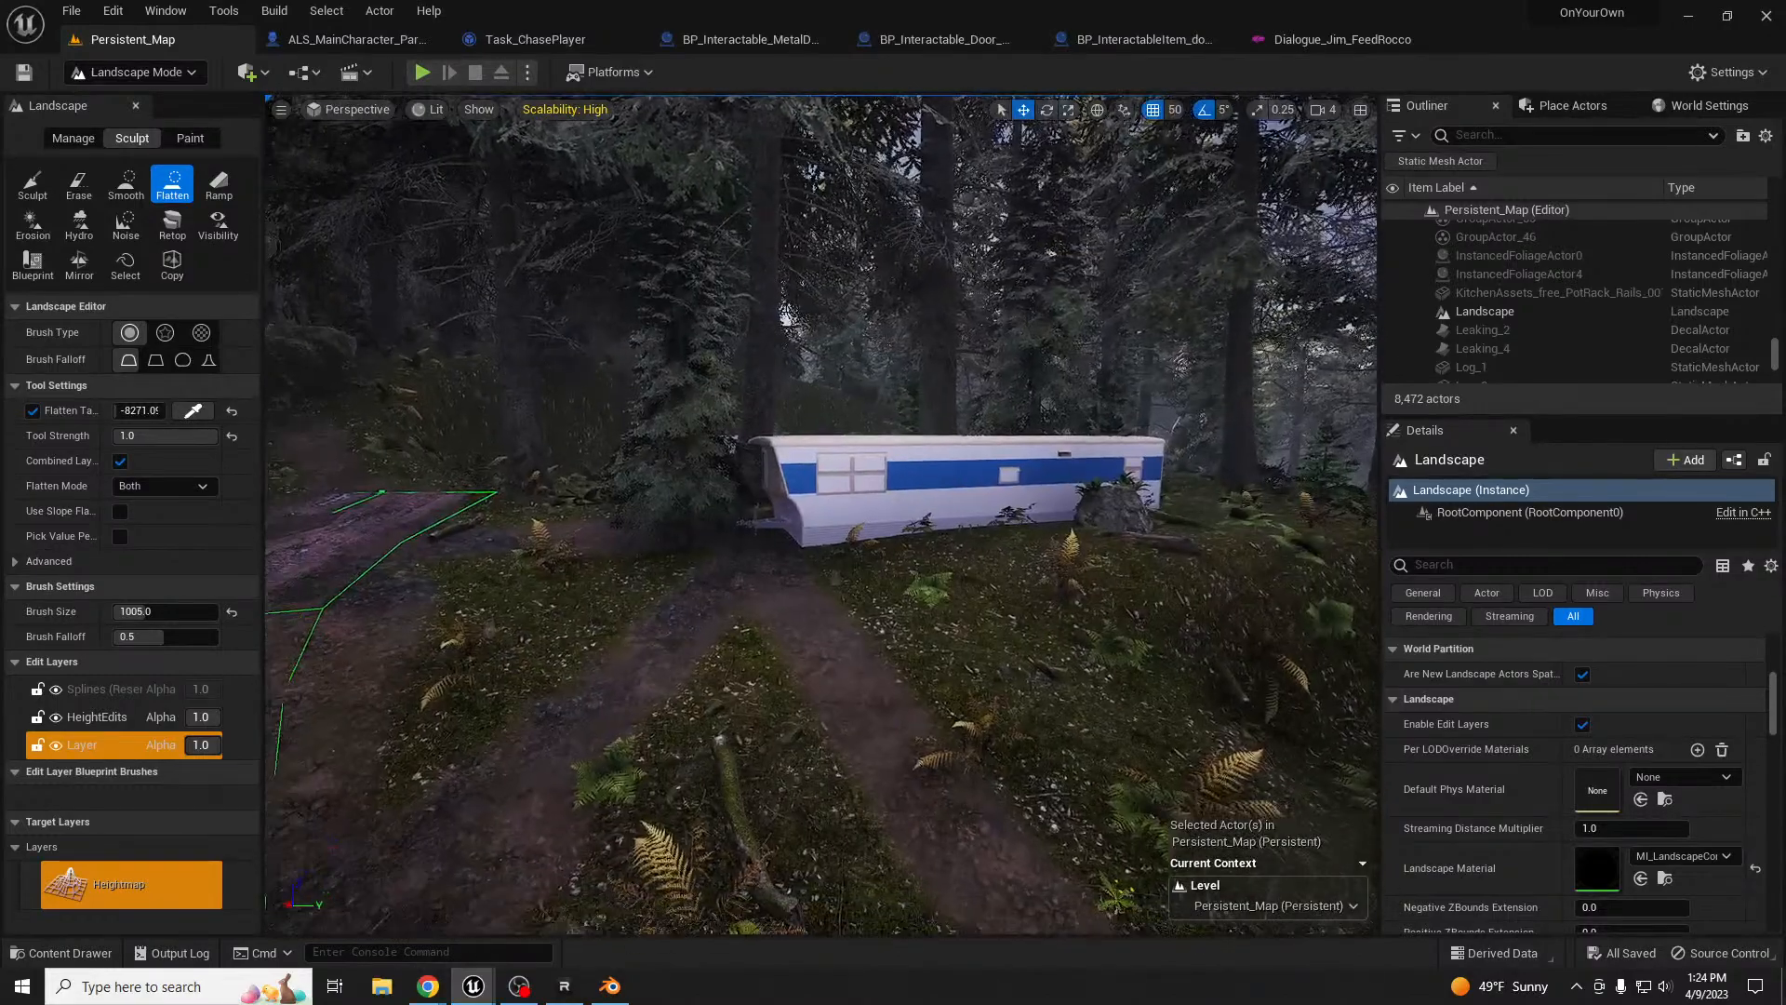
pyautogui.moveTo(973, 512)
pyautogui.mouseDown(button='right')
pyautogui.moveTo(1108, 522)
pyautogui.moveTo(1247, 568)
pyautogui.moveTo(989, 519)
pyautogui.moveTo(786, 528)
pyautogui.mouseUp(button='right')
pyautogui.hotkey('shift', '1')
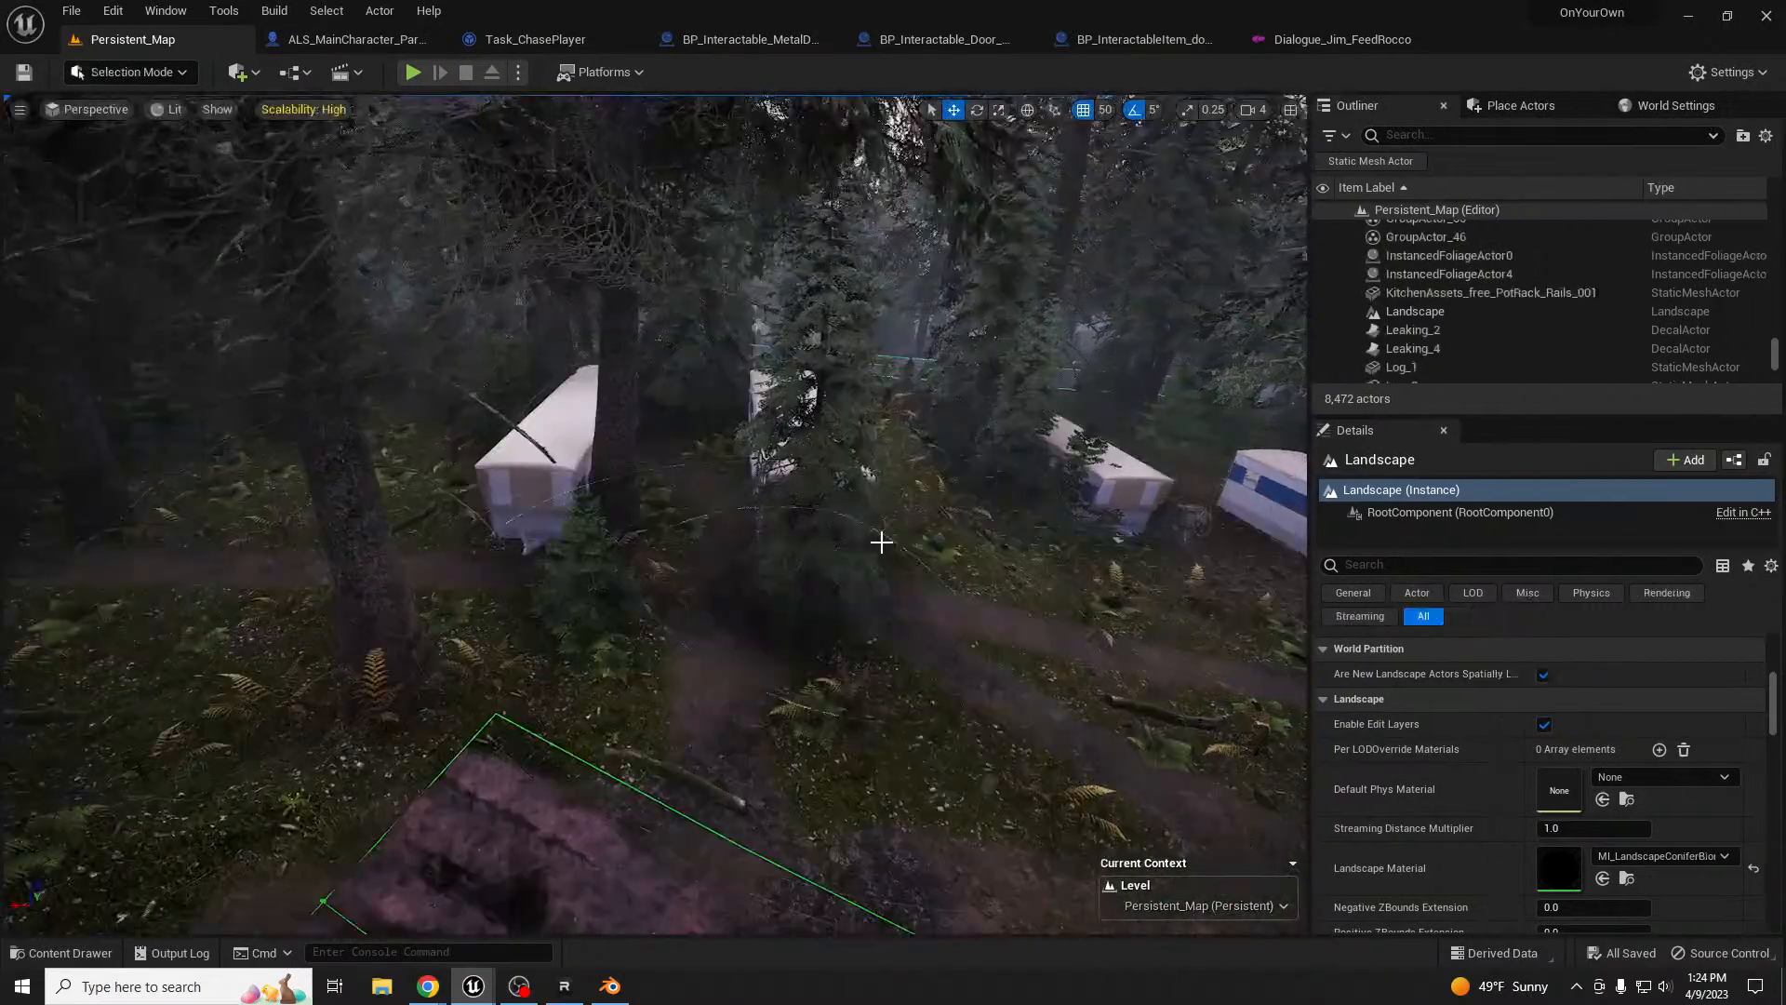
pyautogui.click(587, 453)
pyautogui.click(558, 442)
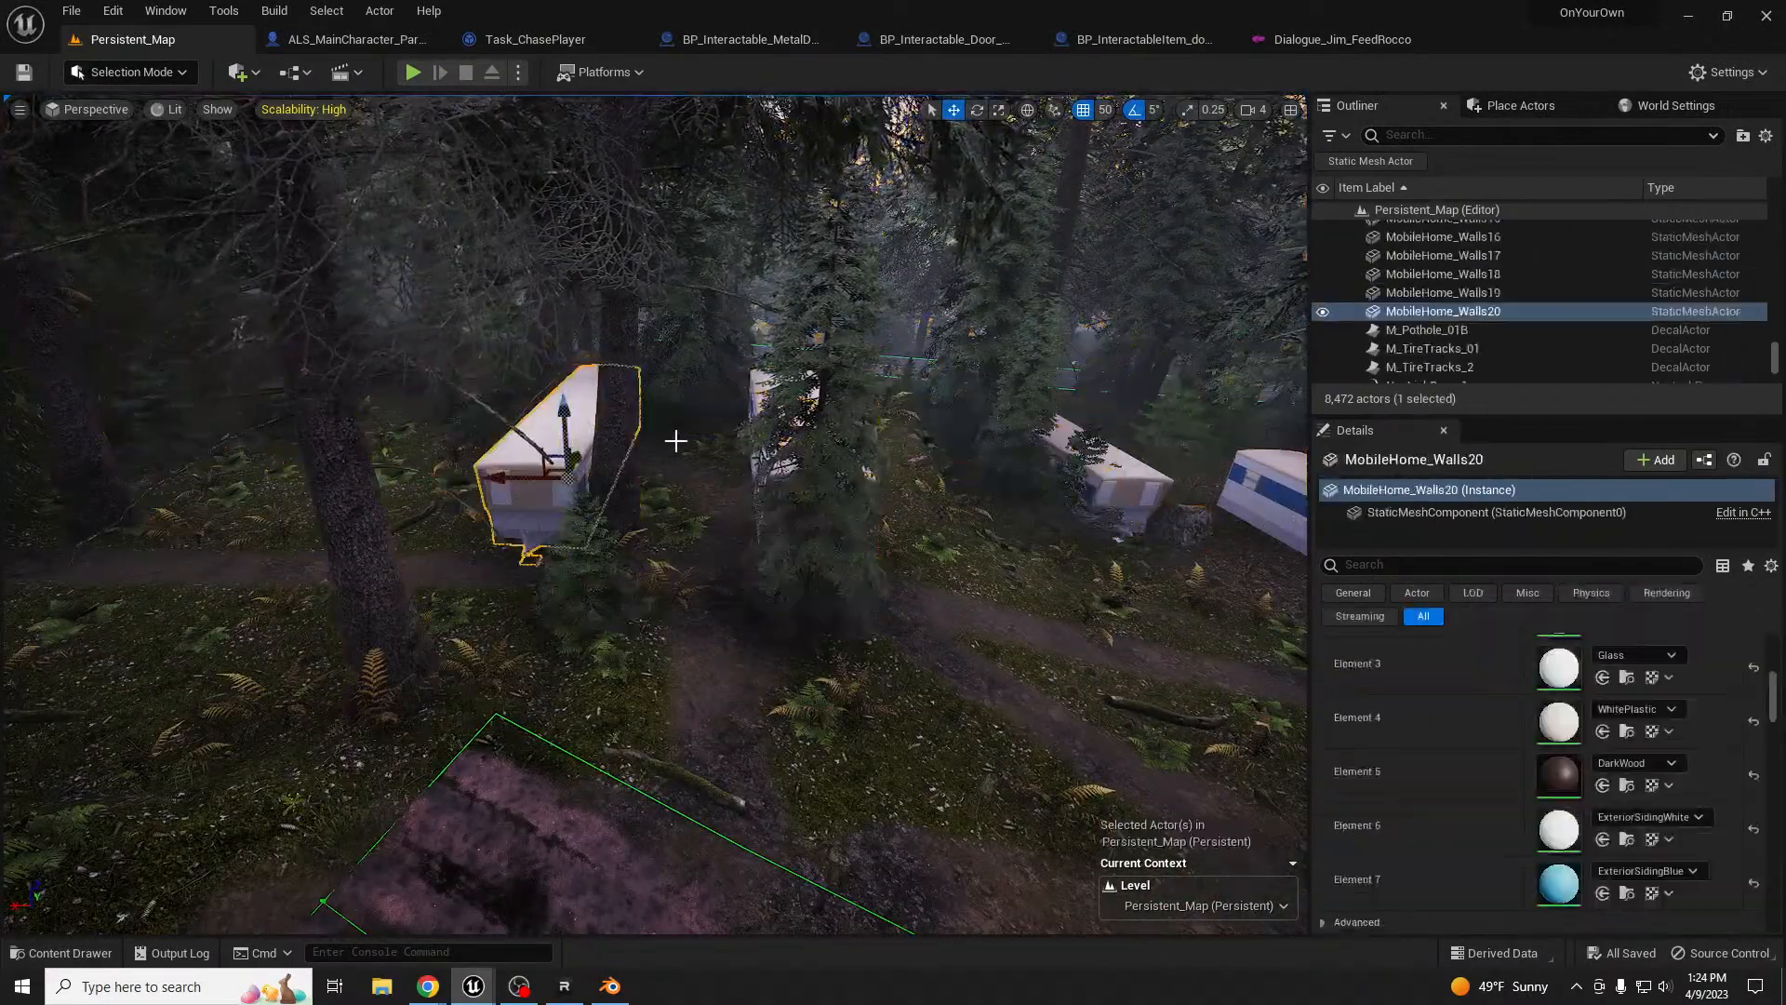
pyautogui.click(626, 470)
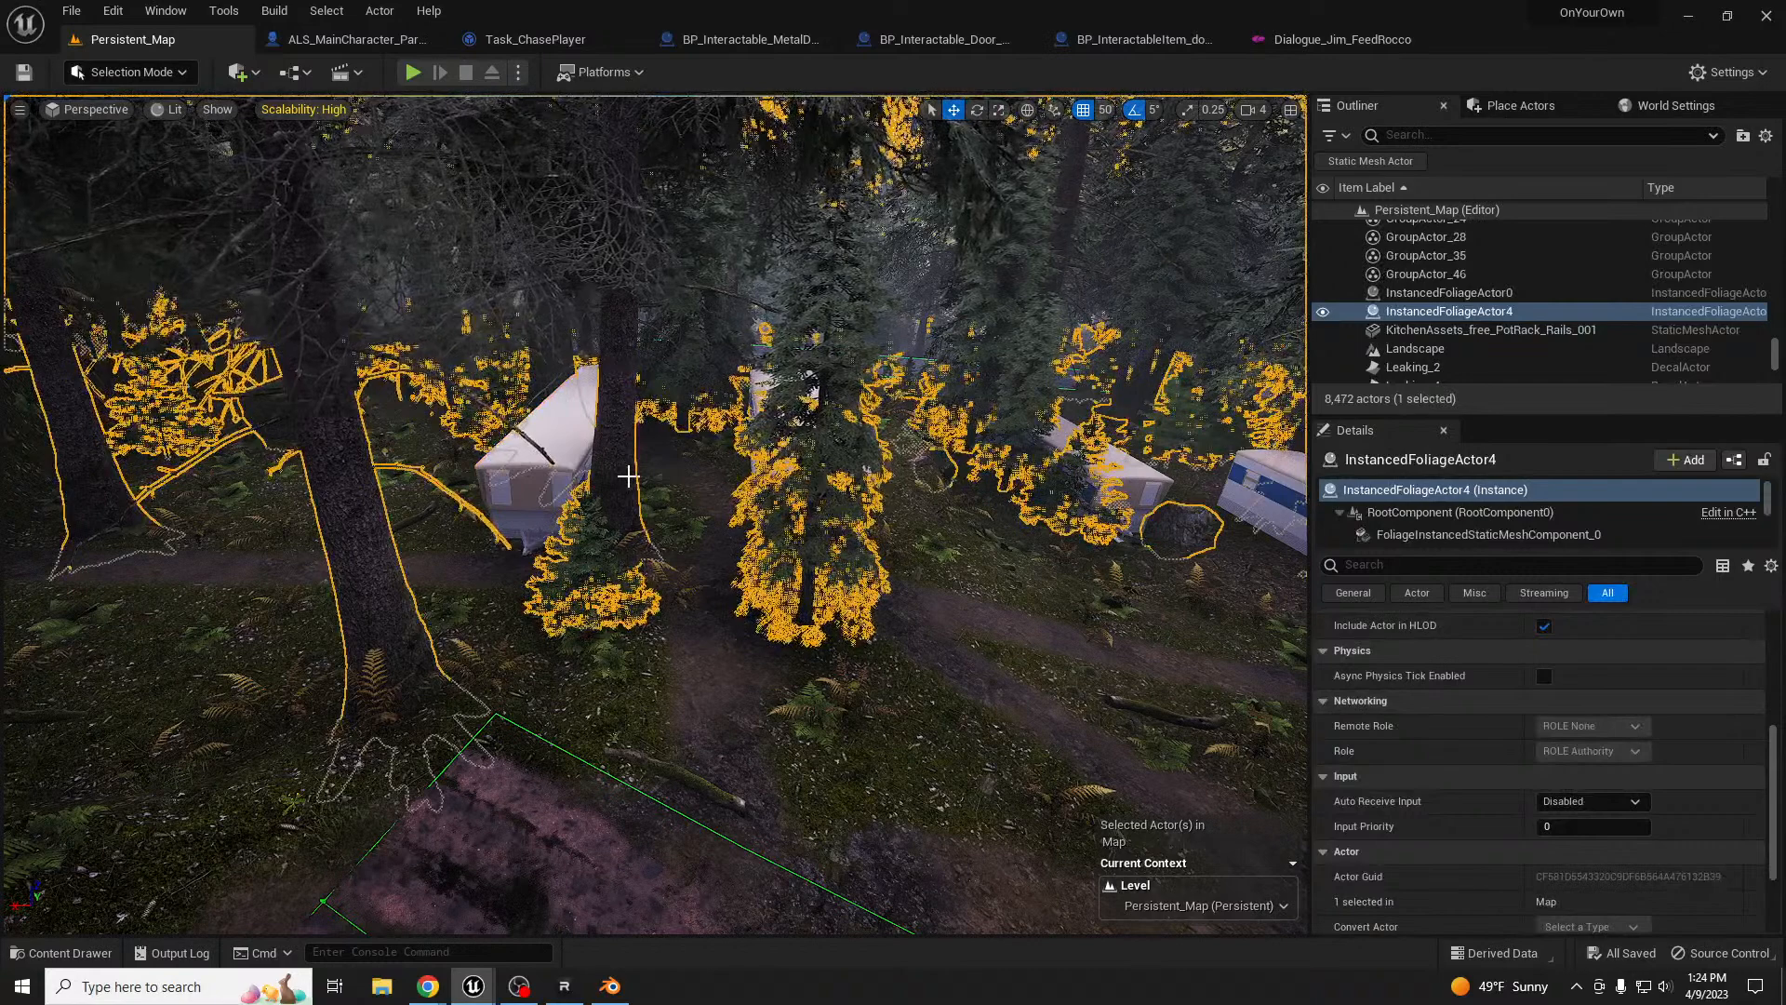
pyautogui.press('h')
# - Select the two adjacent trailers past the end of the road and shift them sideways together, away from the remaining trailers
pyautogui.click(558, 446)
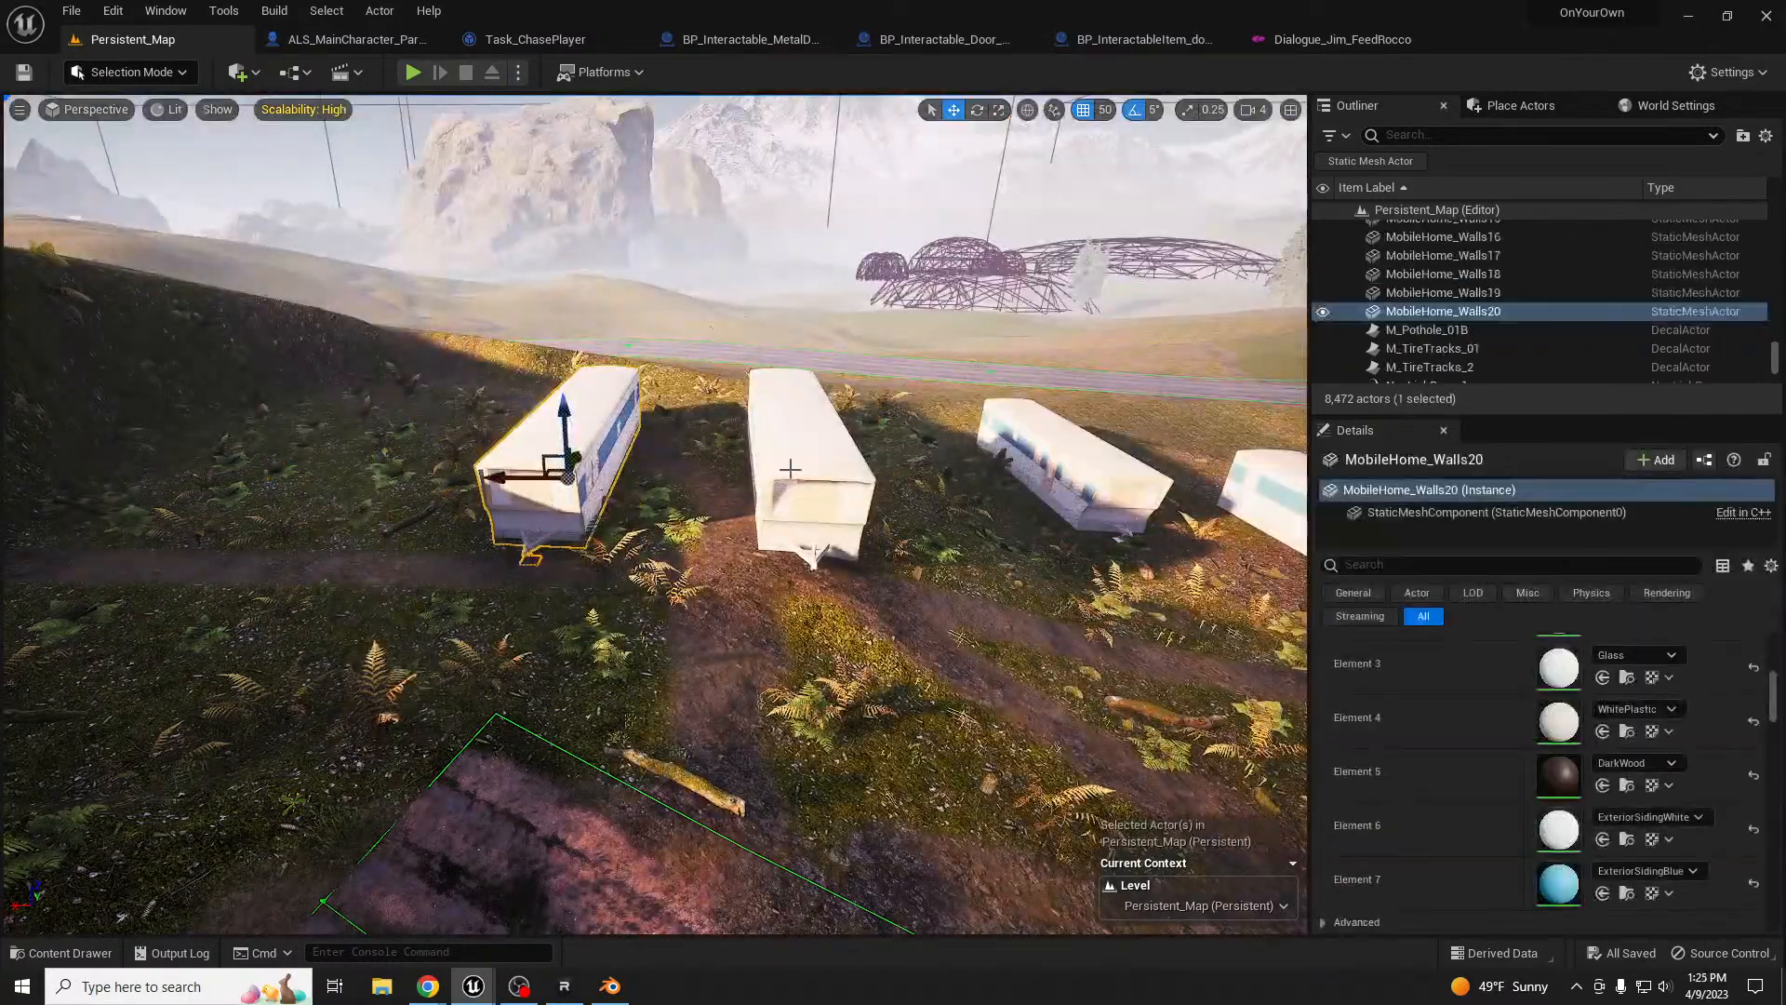
pyautogui.keyDown('ctrl'); pyautogui.click(759, 470); pyautogui.keyUp('ctrl')
pyautogui.moveTo(728, 484); pyautogui.dragTo(452, 477)
pyautogui.moveTo(815, 567); pyautogui.dragTo(741, 569, button='right')
pyautogui.press('d')
# - Add a landscape ramp from beside the lower single trailer up to the path in front of the moved trailer pair
pyautogui.click(887, 558)
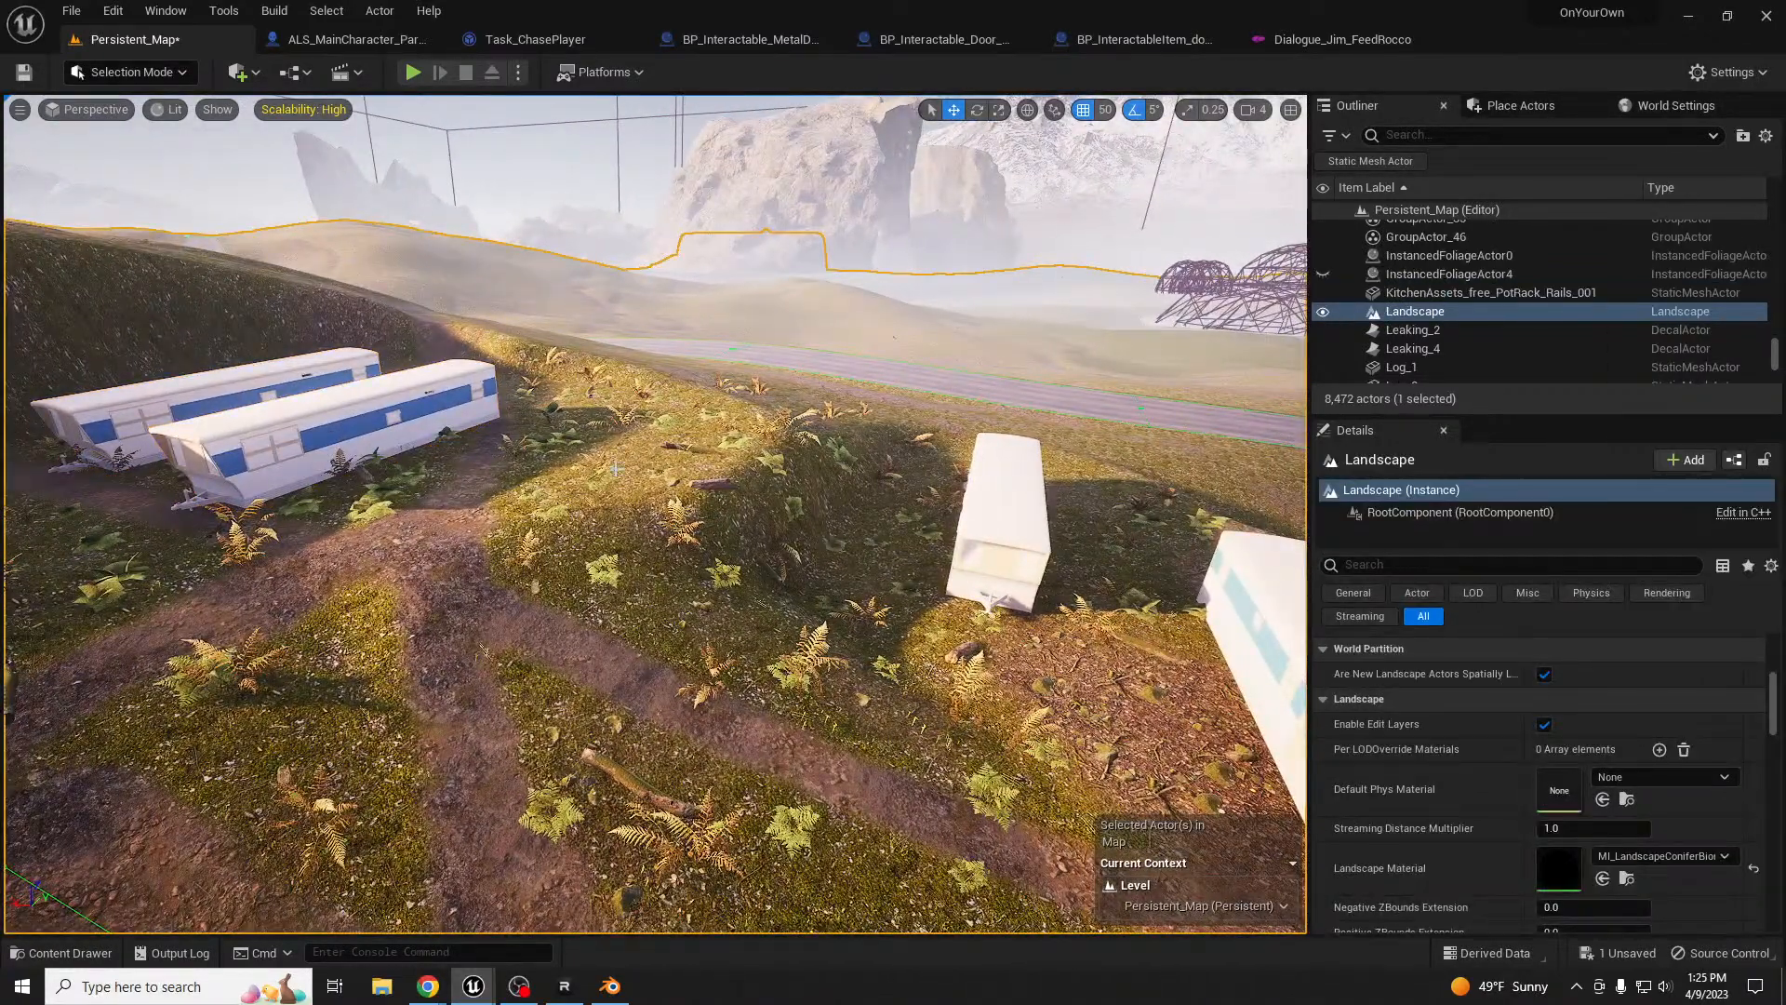
pyautogui.hotkey('shift', '2')
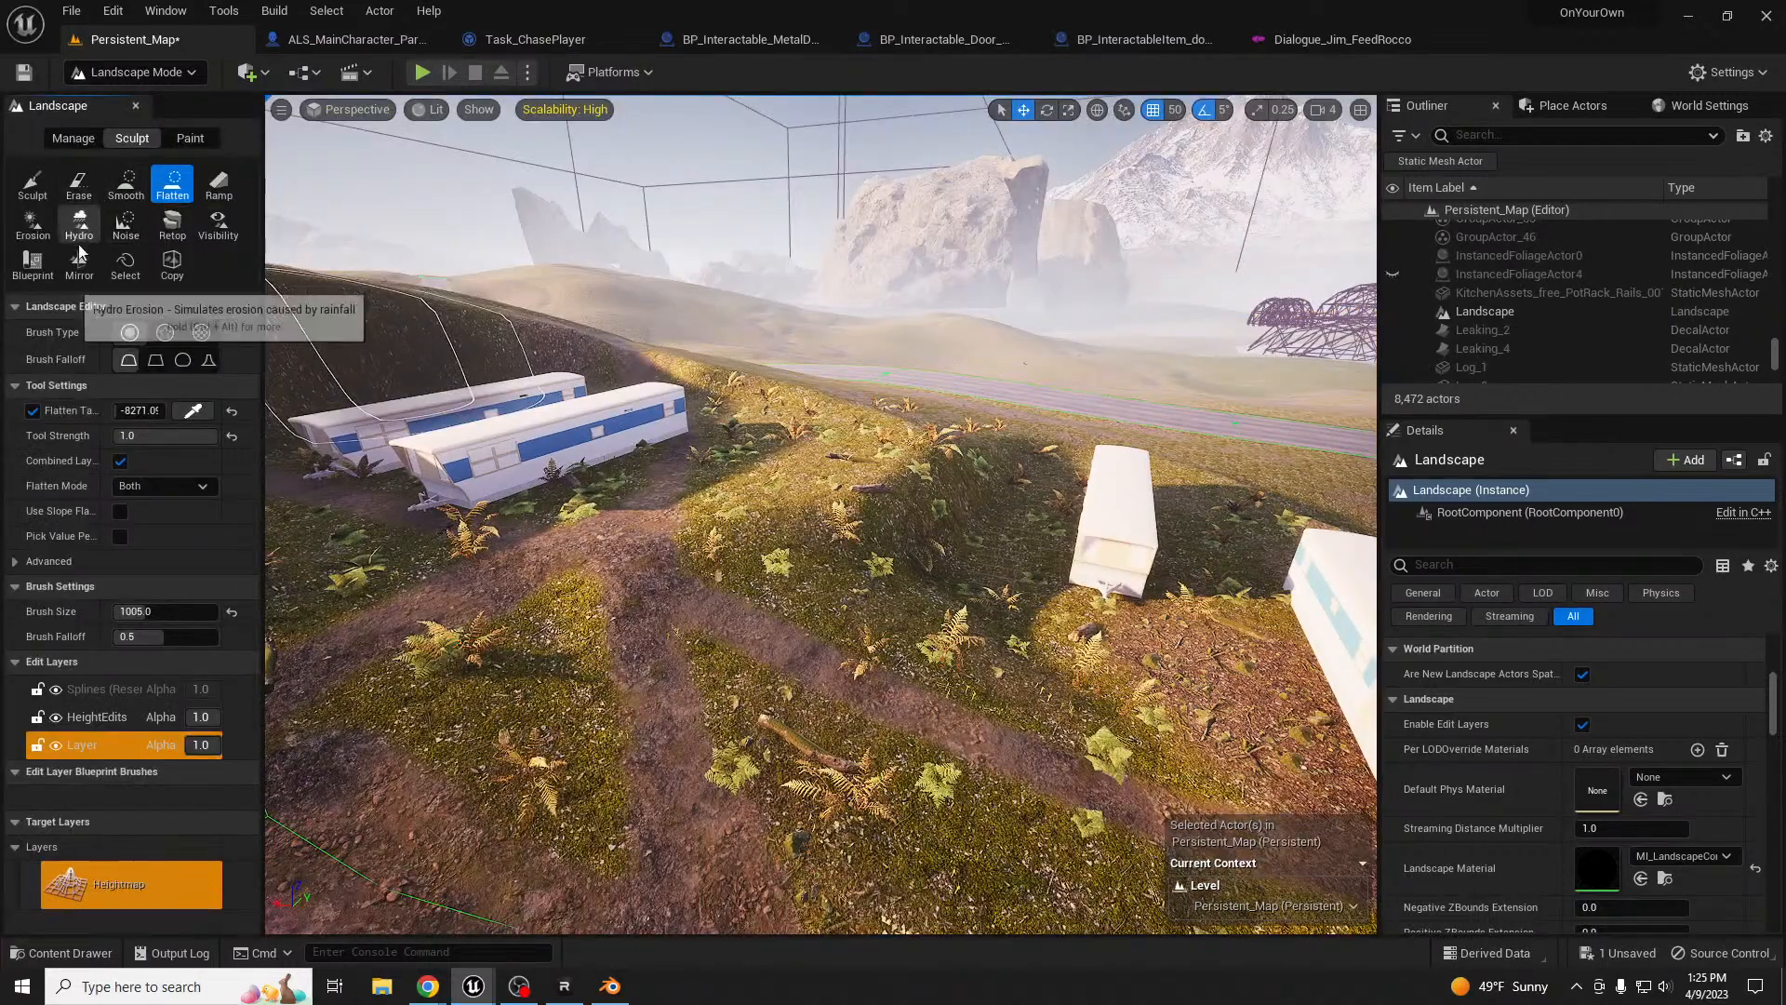
pyautogui.click(217, 186)
pyautogui.click(1022, 539)
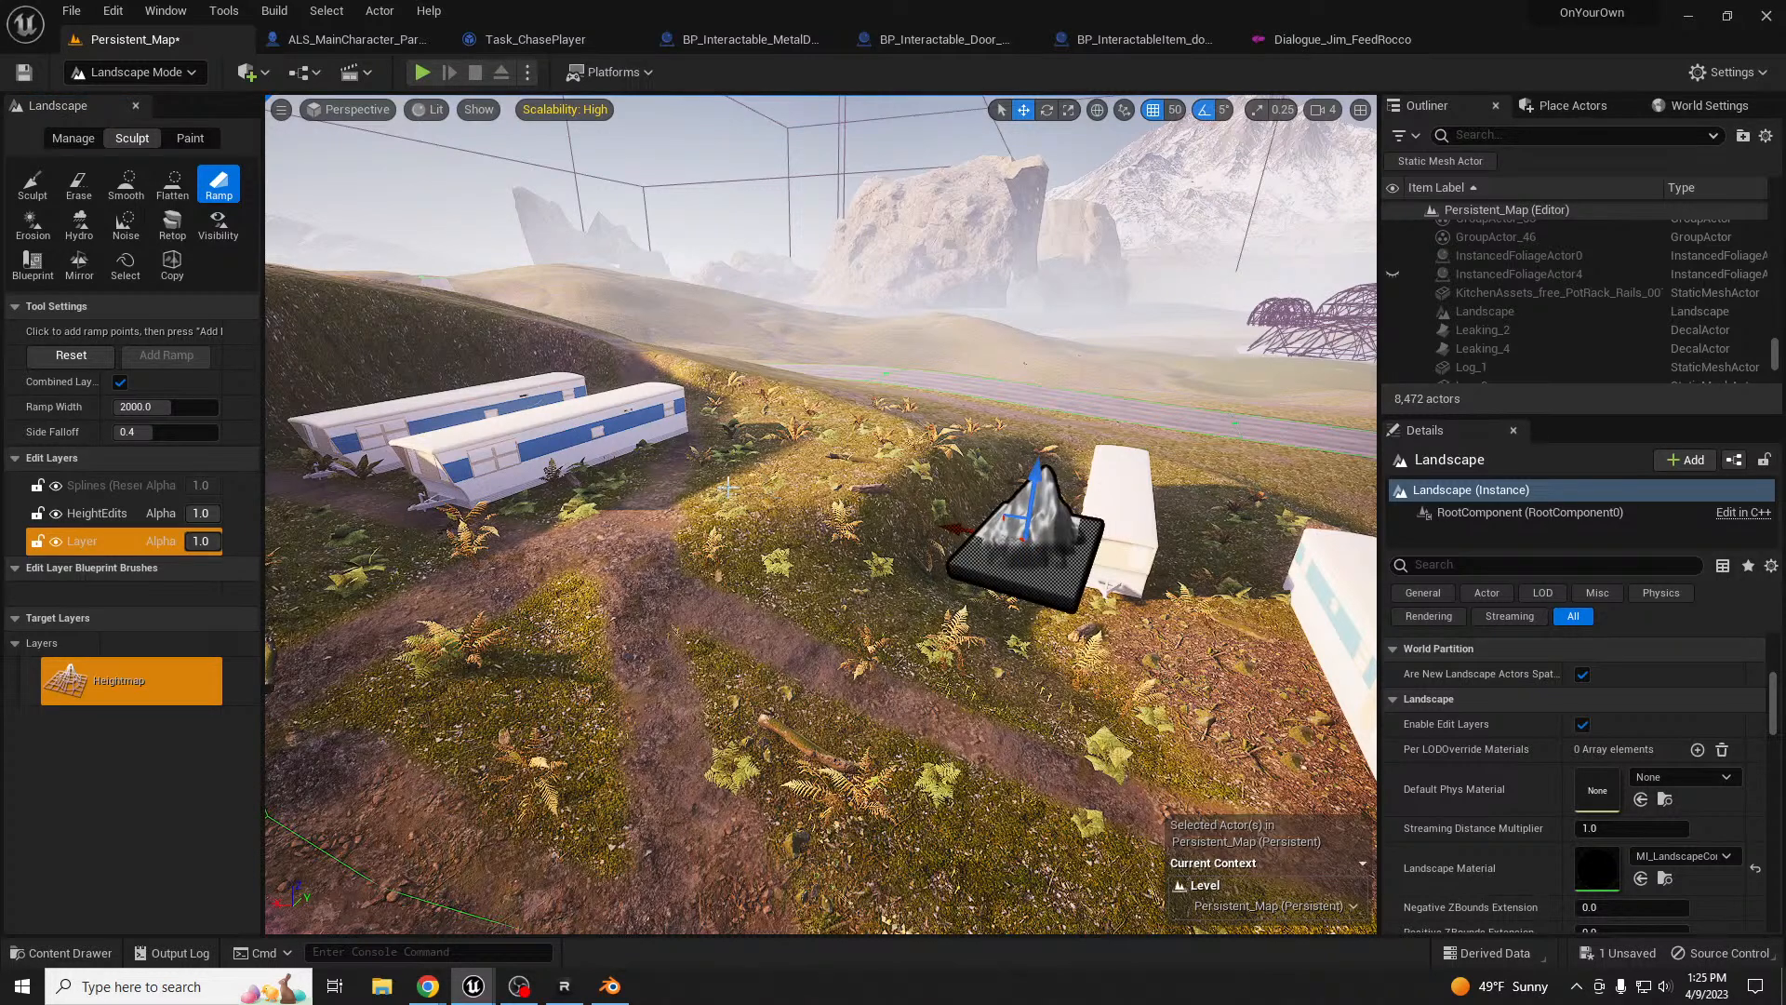
pyautogui.click(728, 487)
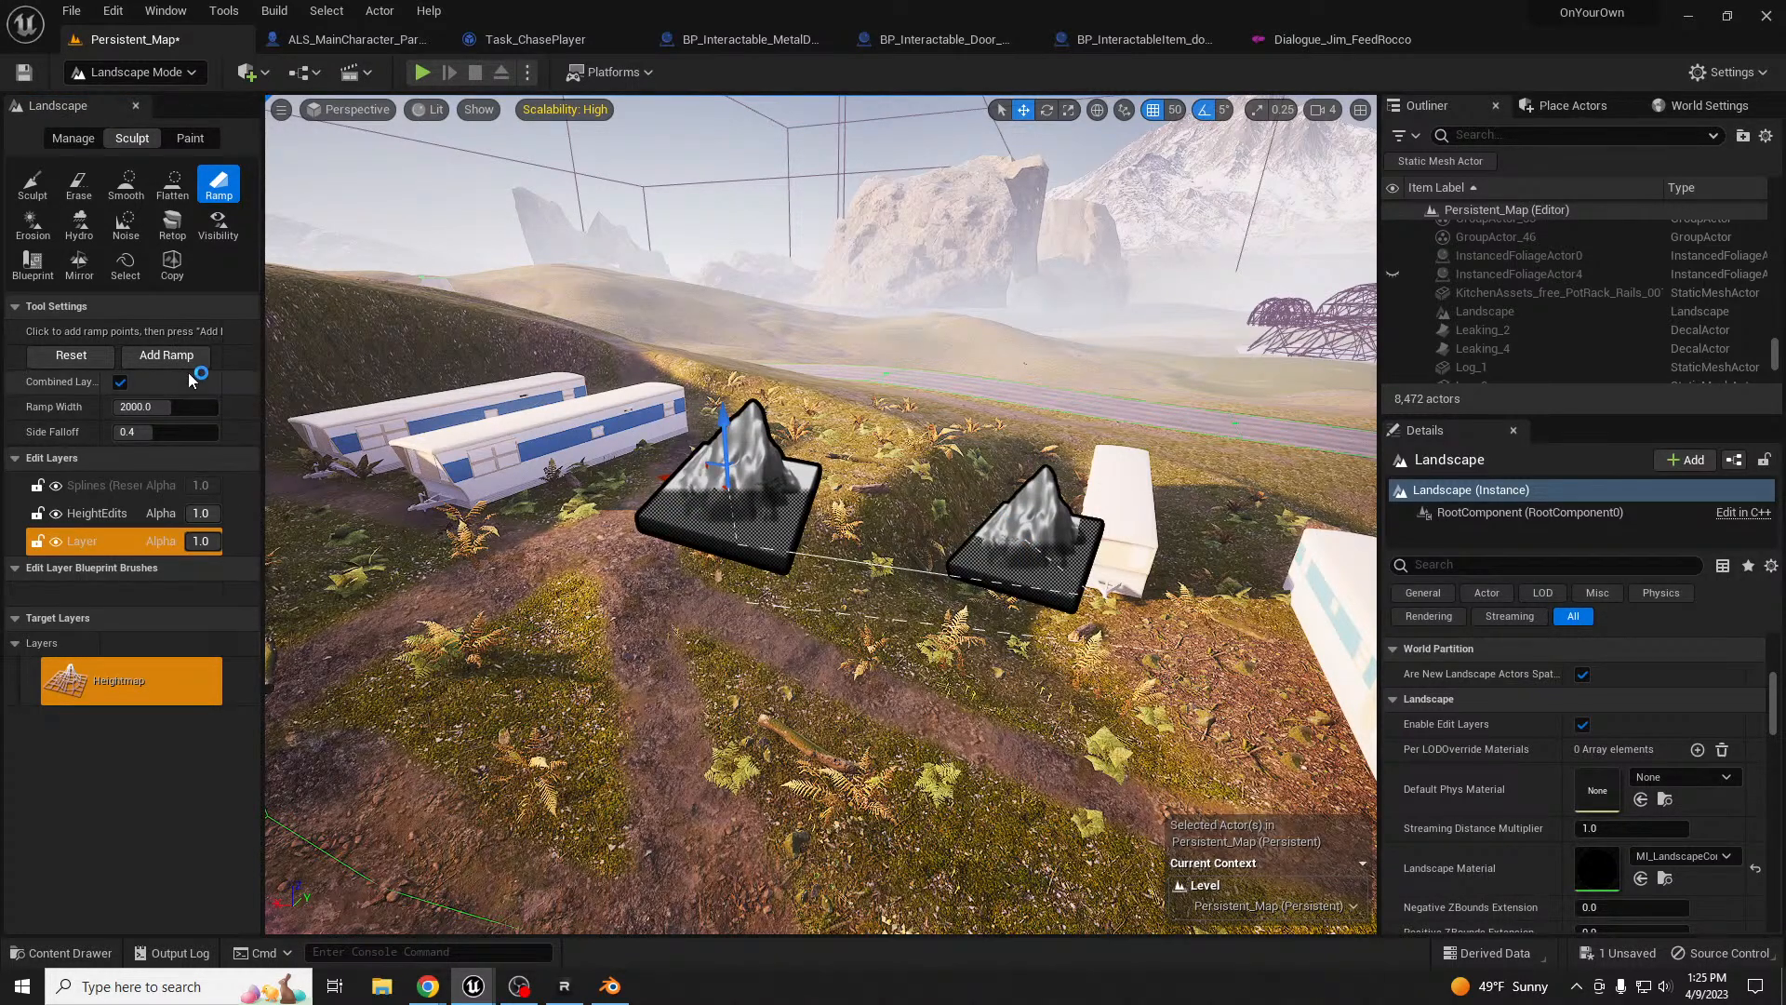
pyautogui.click(166, 355)
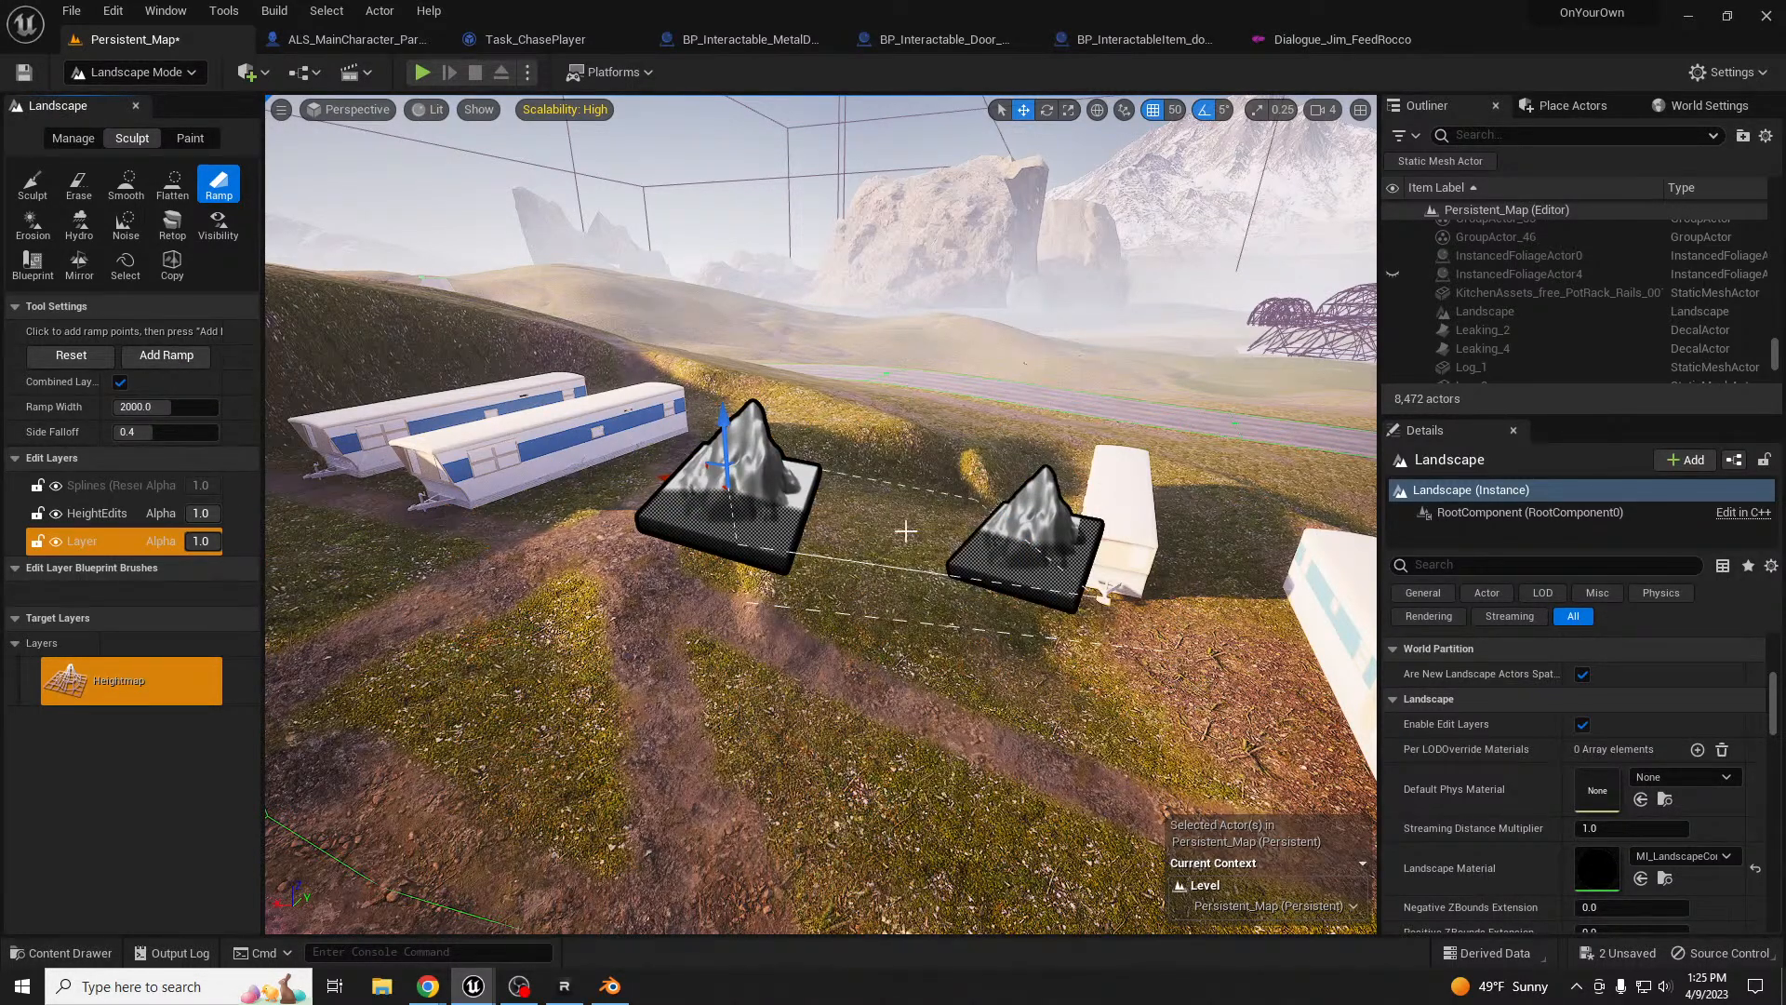
pyautogui.moveTo(937, 584)
pyautogui.mouseDown(button='right')
pyautogui.moveTo(1014, 642)
pyautogui.moveTo(977, 726)
pyautogui.moveTo(1051, 730)
pyautogui.moveTo(1135, 684)
pyautogui.moveTo(937, 589)
pyautogui.mouseUp(button='right')
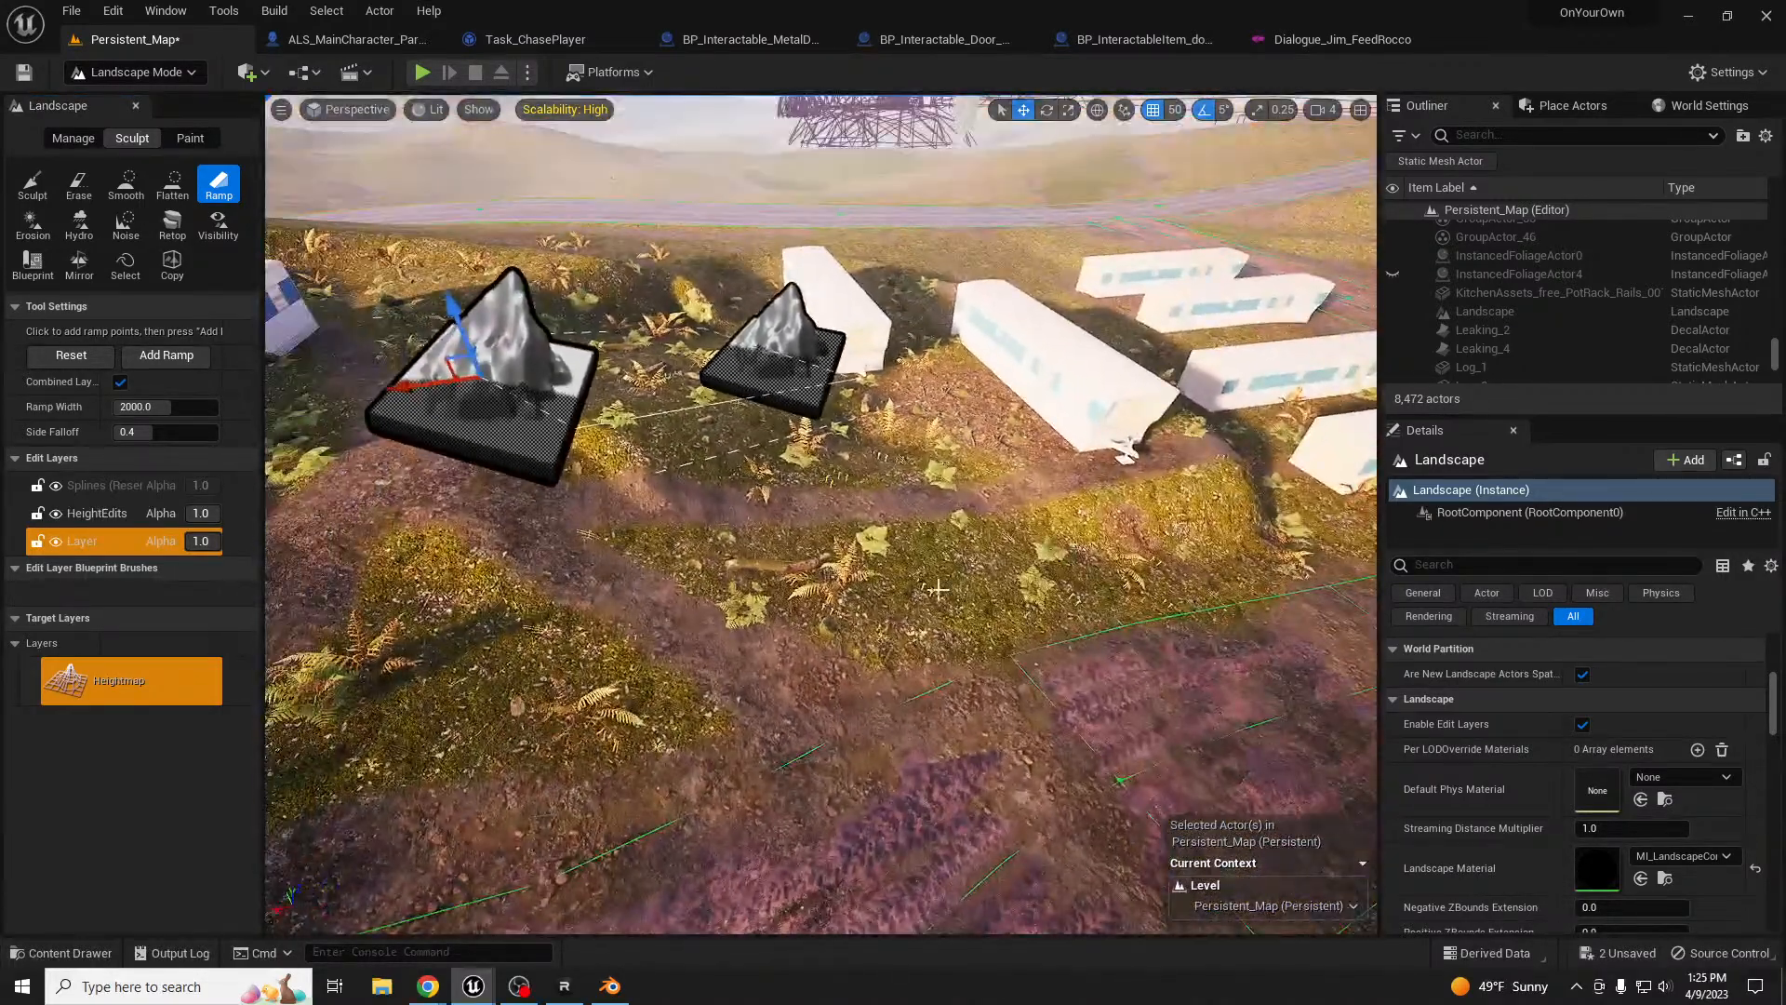
pyautogui.hotkey('shift', '1')
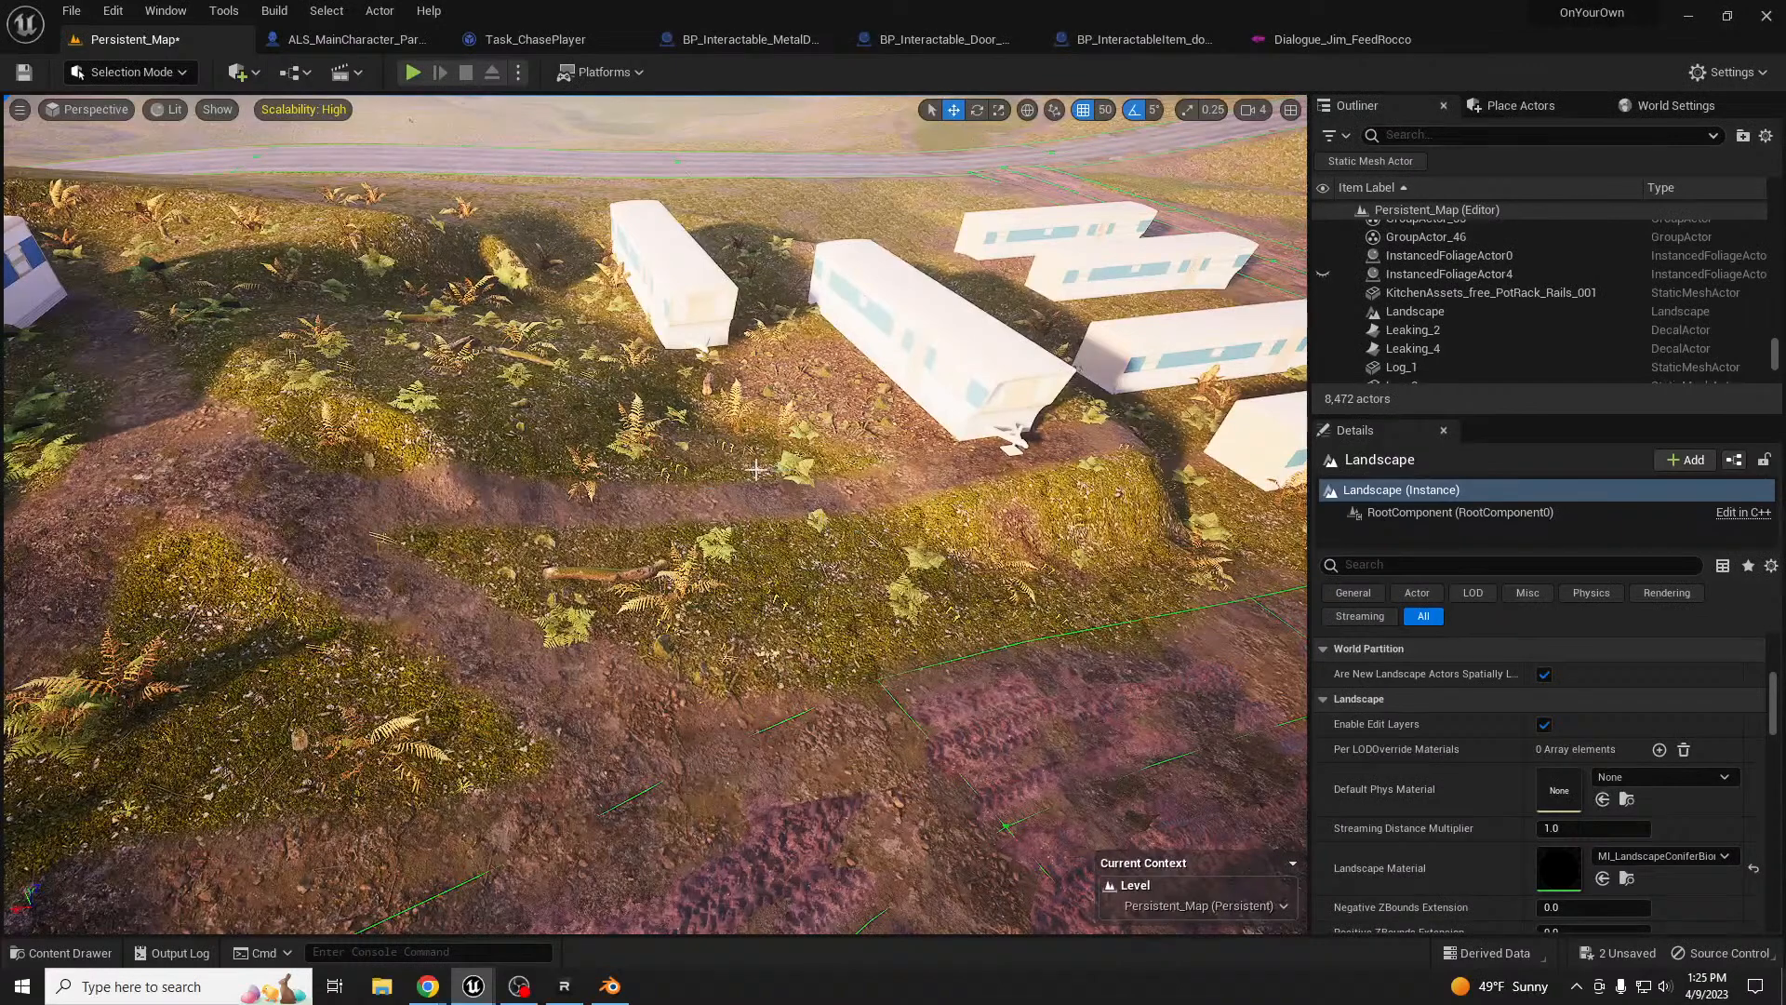
# - Smooth the ramped slope below the road's end and flatten the ground around the two lower trailers
pyautogui.hotkey('shift', '2')
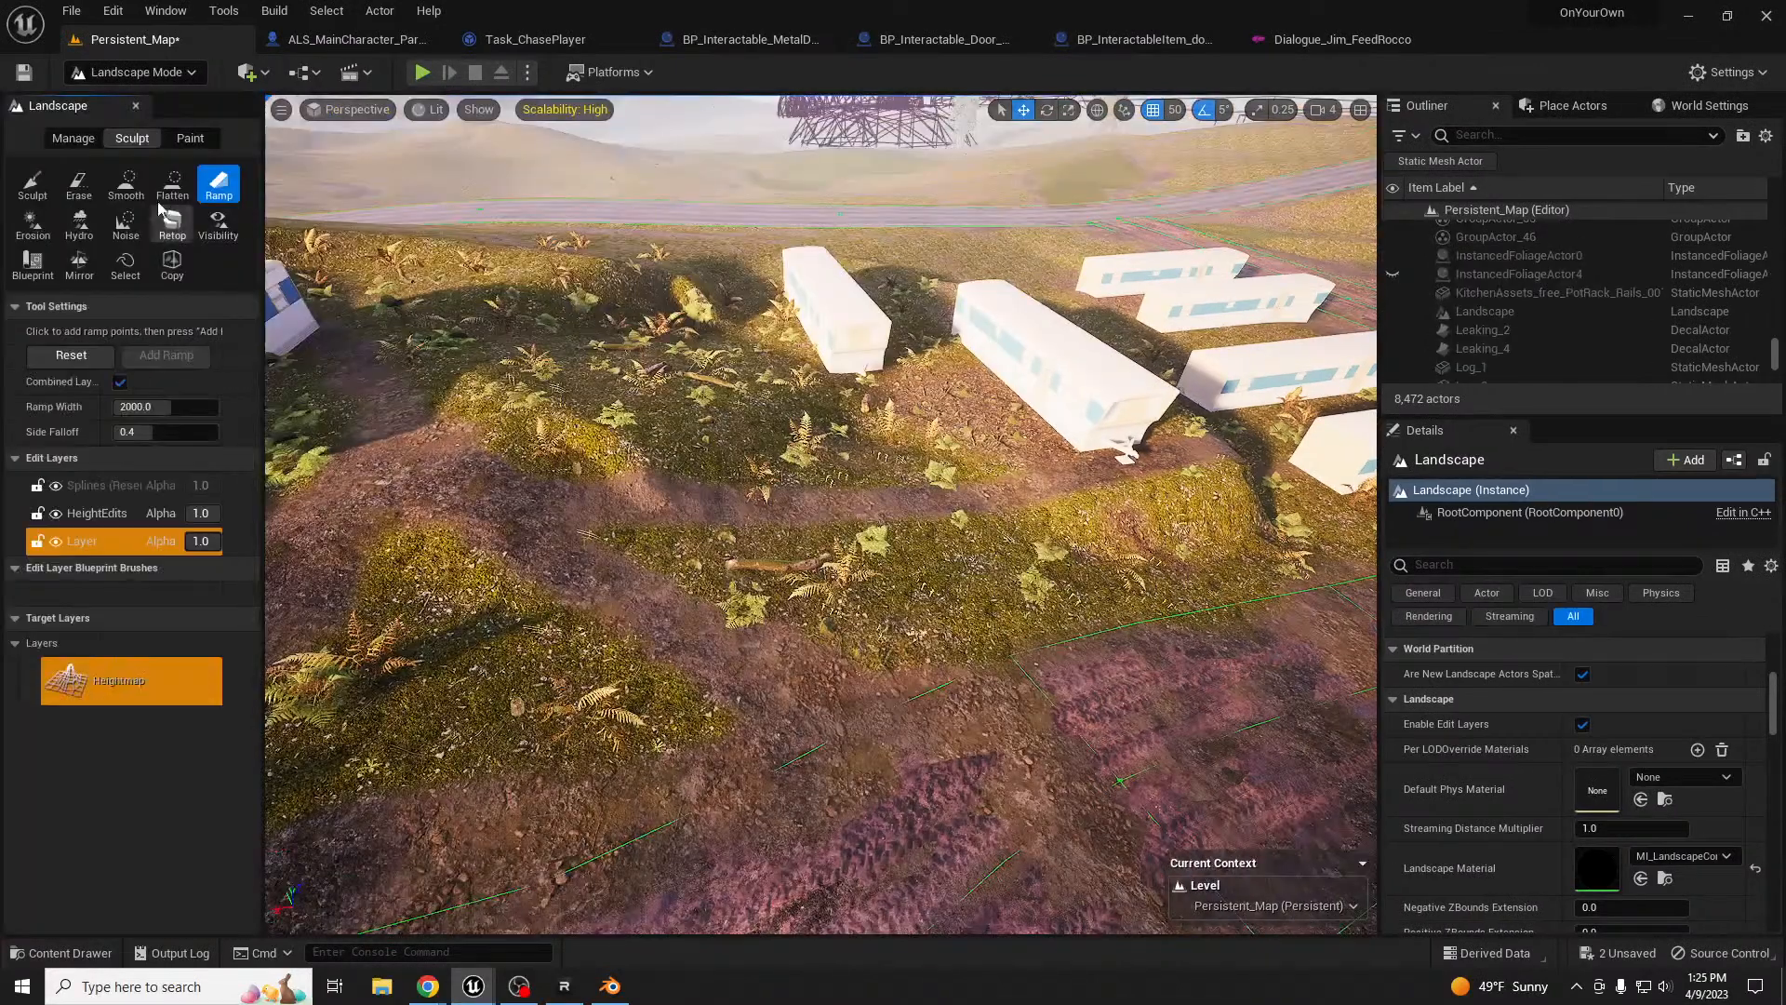
pyautogui.moveTo(530, 408)
pyautogui.mouseDown()
pyautogui.moveTo(599, 406)
pyautogui.moveTo(663, 350)
pyautogui.mouseUp()
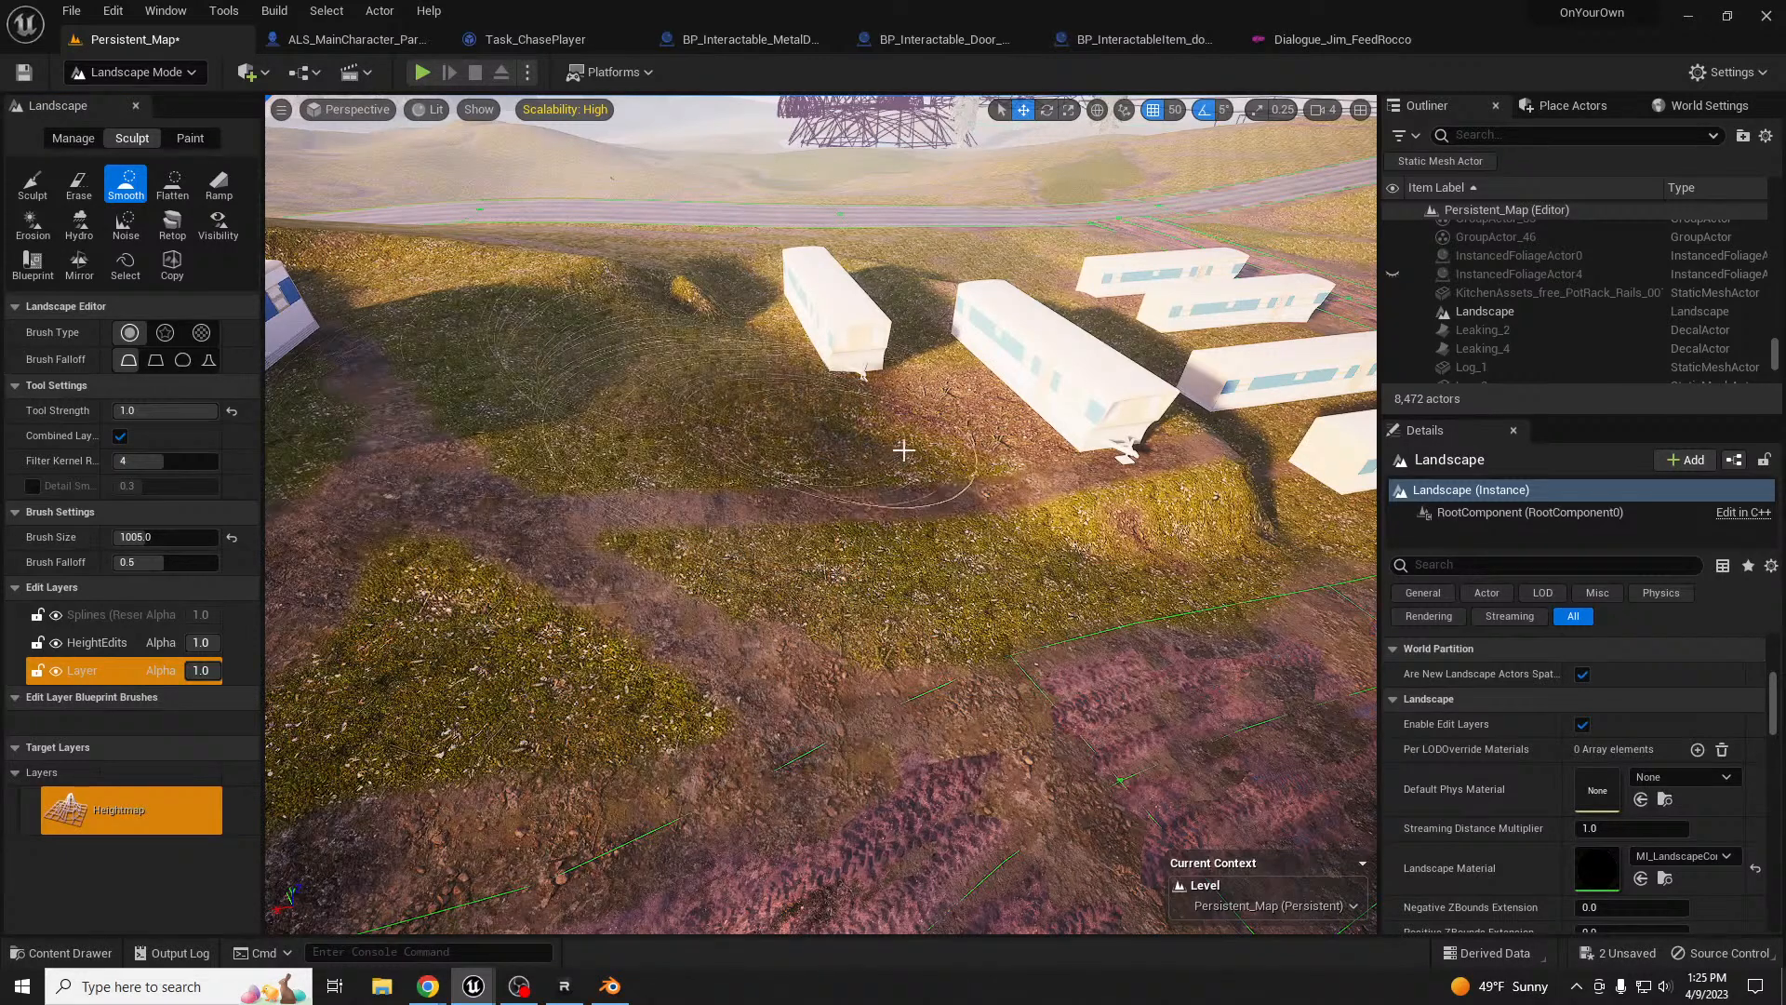
pyautogui.click(172, 184)
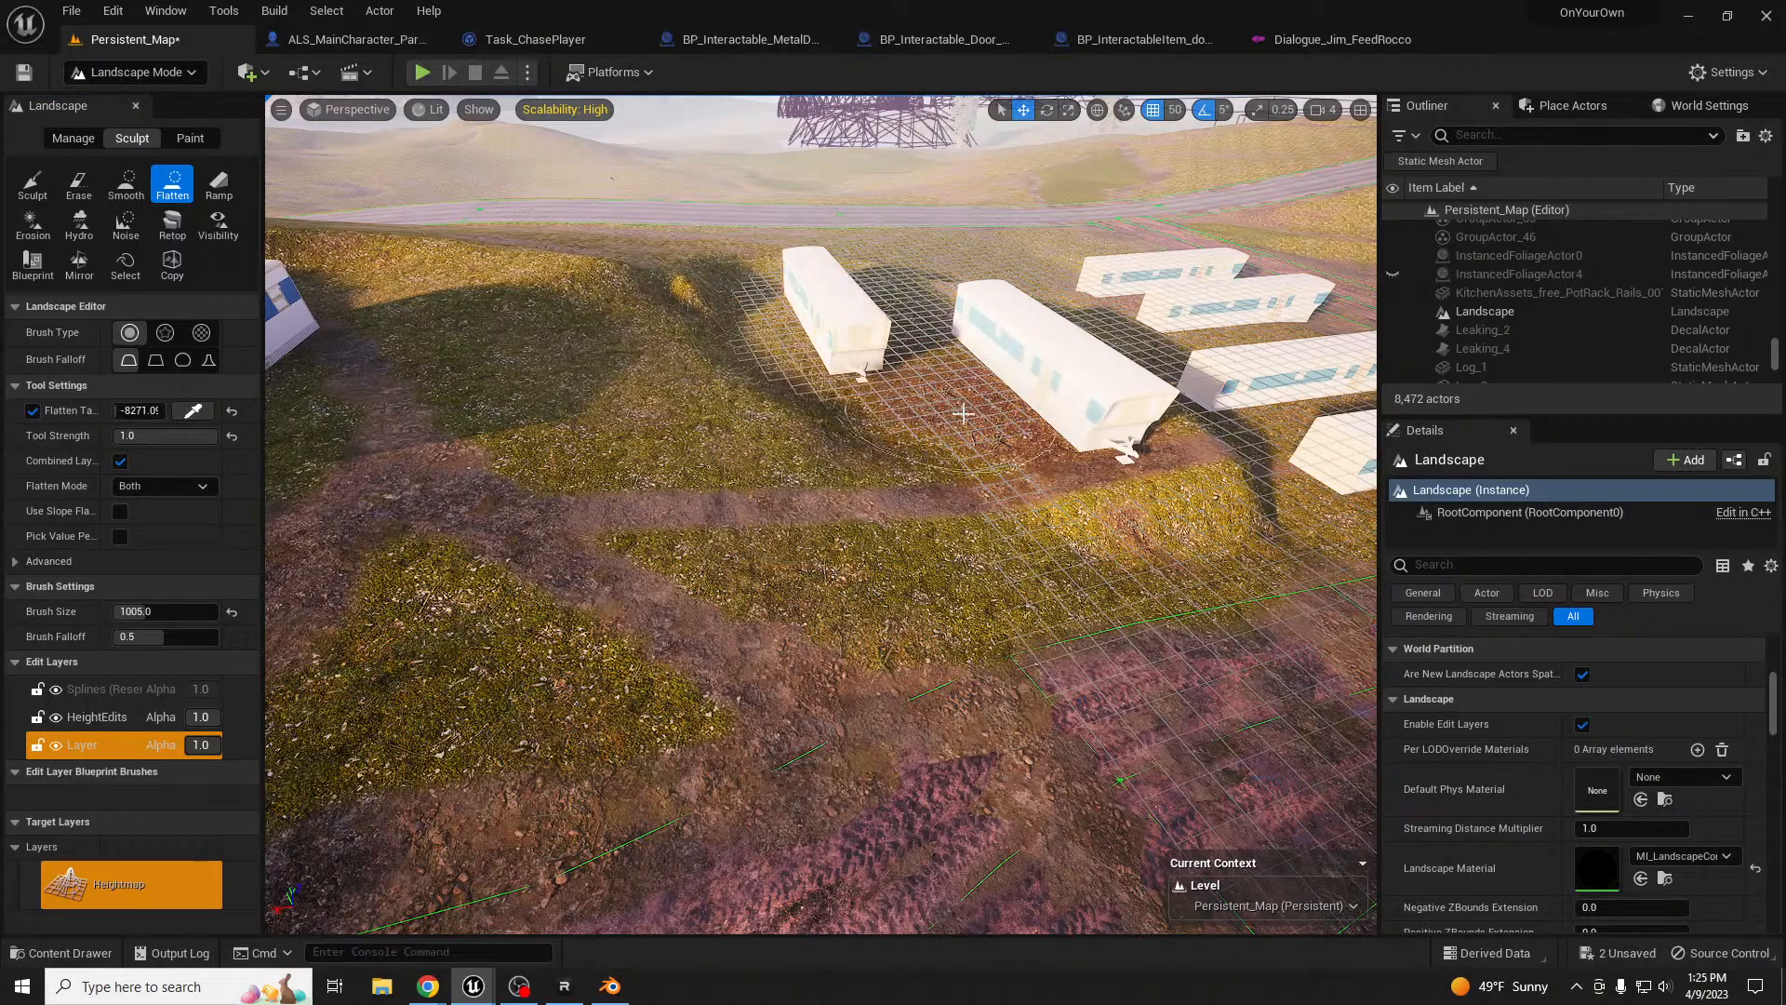
# - Sample a flatten target height from the ground beyond the large rock and flatten the hillside next to the road's end
pyautogui.press('d')
pyautogui.moveTo(973, 373)
pyautogui.mouseDown(button='right')
pyautogui.moveTo(1000, 368)
pyautogui.moveTo(875, 358)
pyautogui.moveTo(822, 279)
pyautogui.moveTo(1331, 330)
pyautogui.moveTo(1344, 289)
pyautogui.moveTo(1372, 284)
pyautogui.moveTo(1326, 279)
pyautogui.mouseUp(button='right')
pyautogui.press('a')
pyautogui.moveTo(395, 493); pyautogui.dragTo(312, 501, button='right')
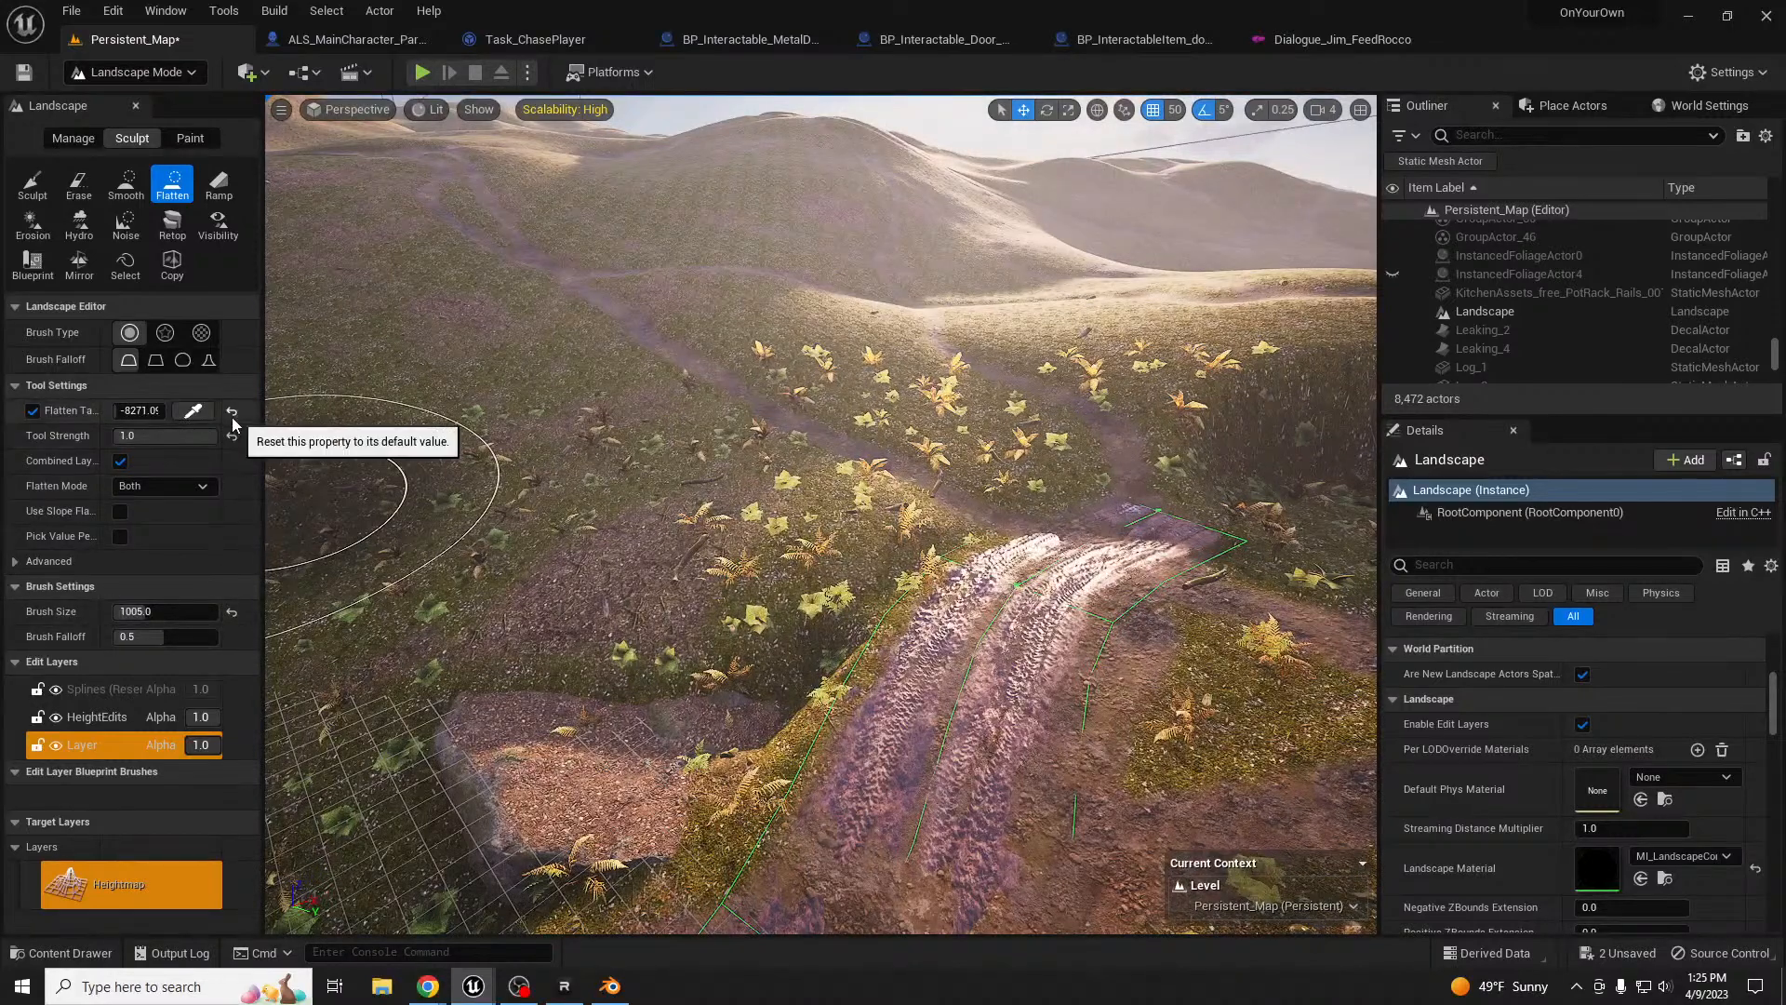
pyautogui.click(192, 411)
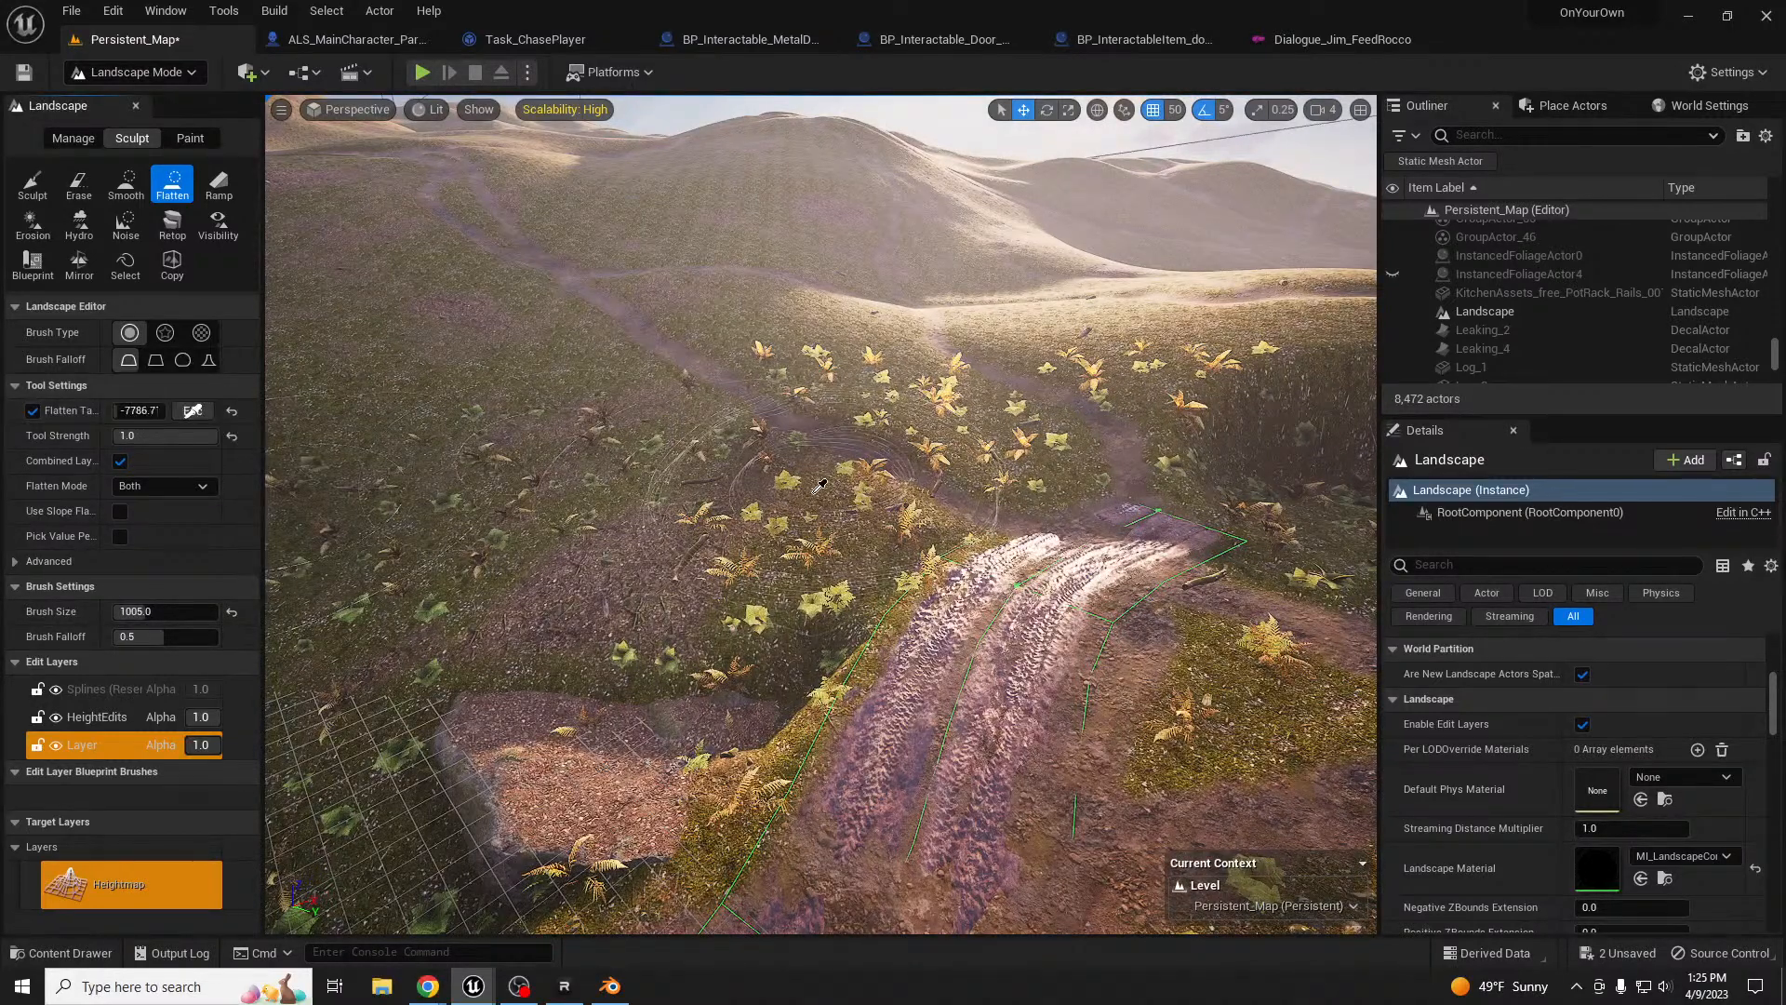
pyautogui.moveTo(848, 485)
pyautogui.mouseDown()
pyautogui.moveTo(826, 403)
pyautogui.moveTo(722, 379)
pyautogui.moveTo(695, 427)
pyautogui.moveTo(623, 421)
pyautogui.mouseUp()
pyautogui.moveTo(876, 421)
pyautogui.mouseDown()
pyautogui.moveTo(996, 431)
pyautogui.moveTo(1009, 450)
pyautogui.moveTo(937, 468)
pyautogui.mouseUp()
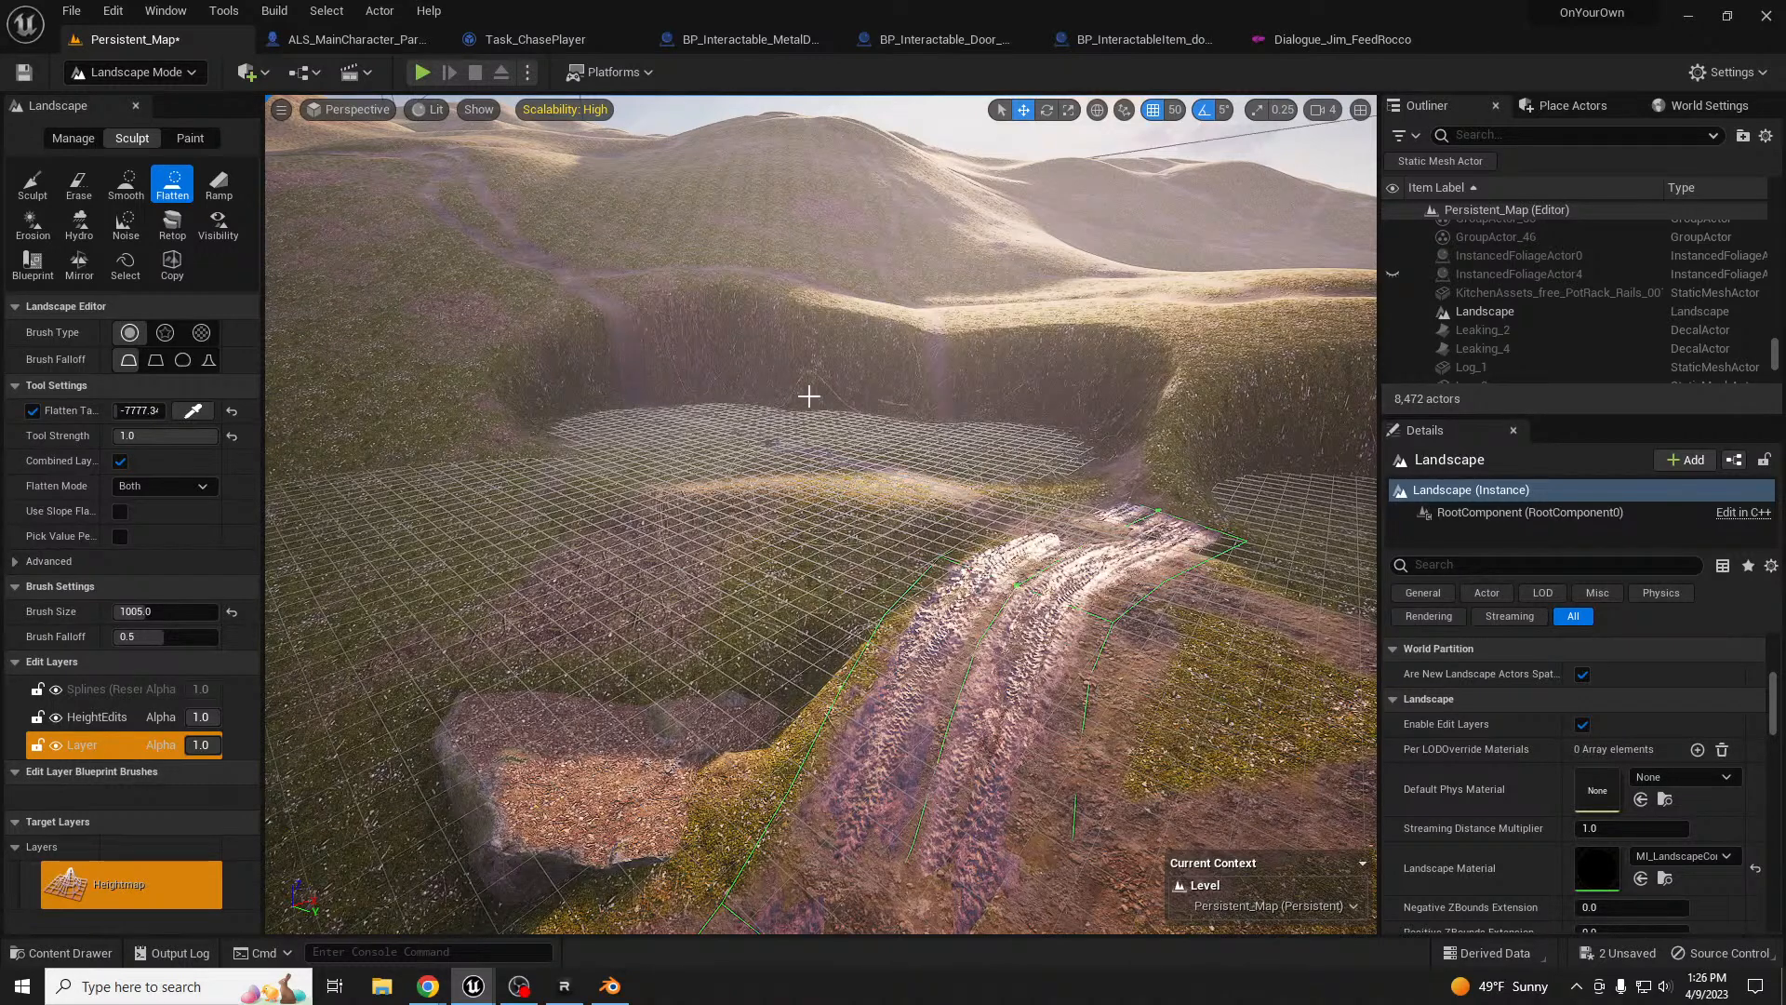
# - Resample the flatten target height at the end of the dirt road and flatten the cleared hillside again to that level
pyautogui.click(193, 410)
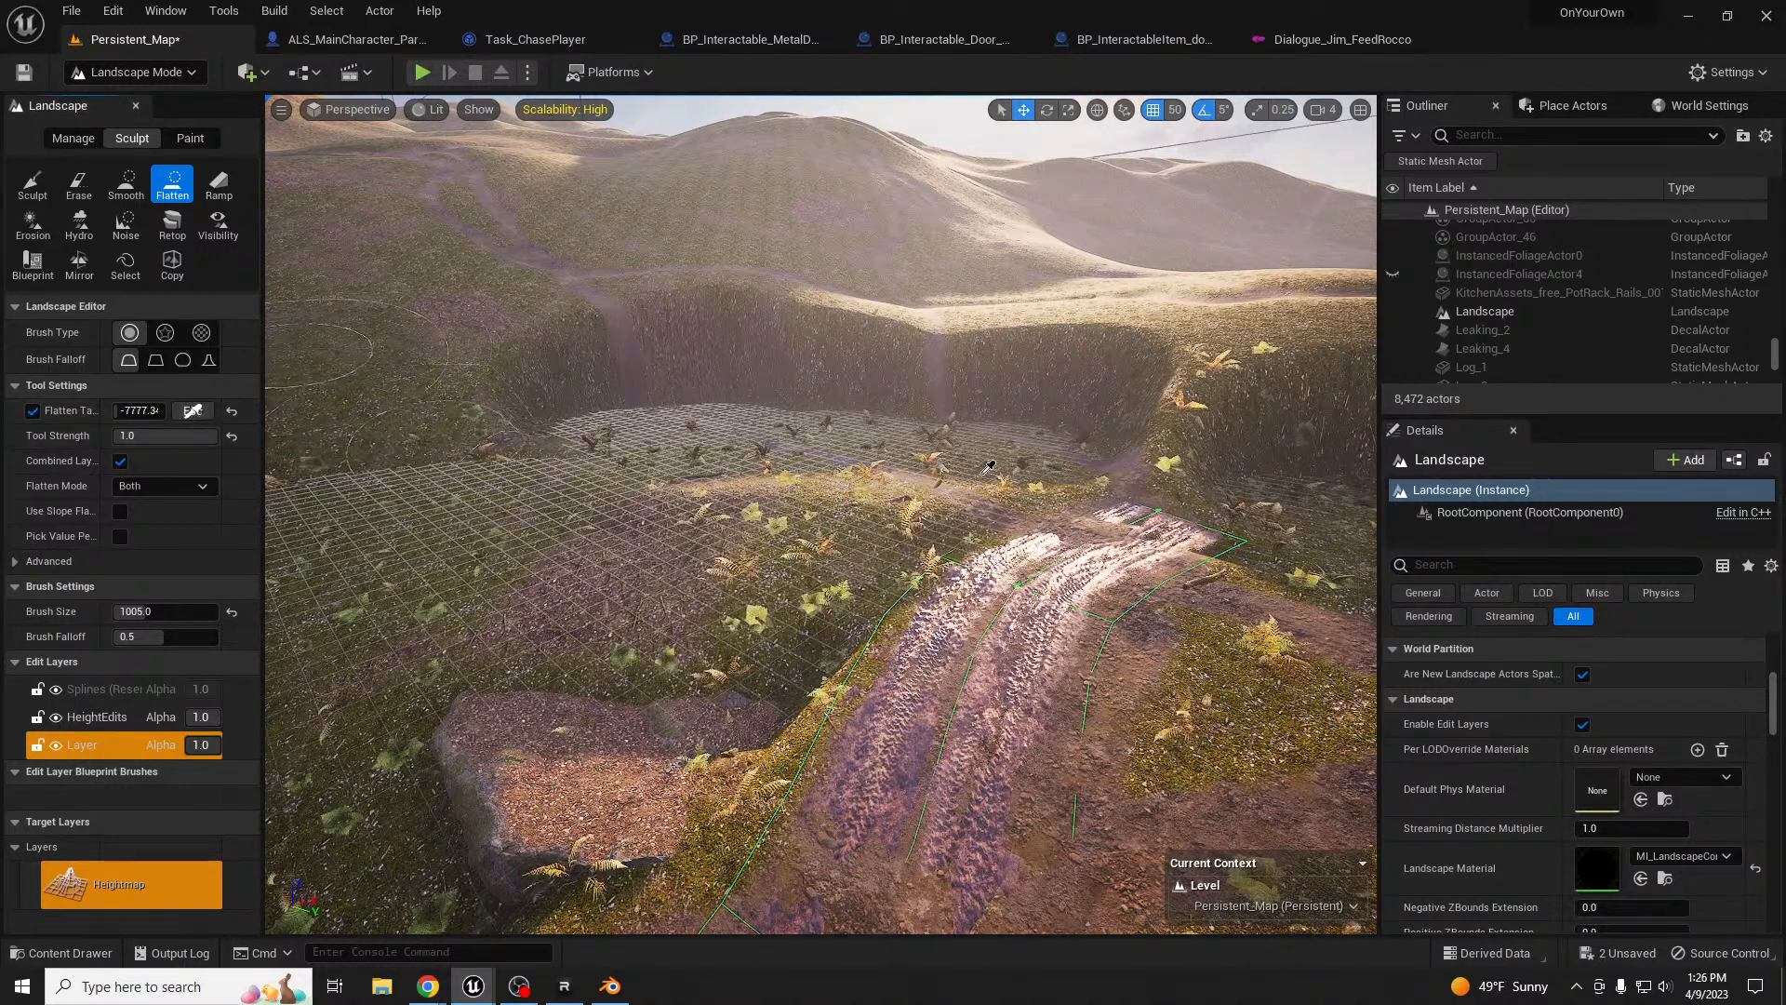
pyautogui.click(1030, 515)
pyautogui.moveTo(1023, 512)
pyautogui.mouseDown()
pyautogui.moveTo(862, 483)
pyautogui.moveTo(621, 480)
pyautogui.moveTo(612, 459)
pyautogui.moveTo(749, 432)
pyautogui.mouseUp()
pyautogui.moveTo(1025, 456)
pyautogui.mouseDown()
pyautogui.moveTo(838, 406)
pyautogui.moveTo(617, 410)
pyautogui.moveTo(518, 438)
pyautogui.moveTo(789, 465)
pyautogui.mouseUp()
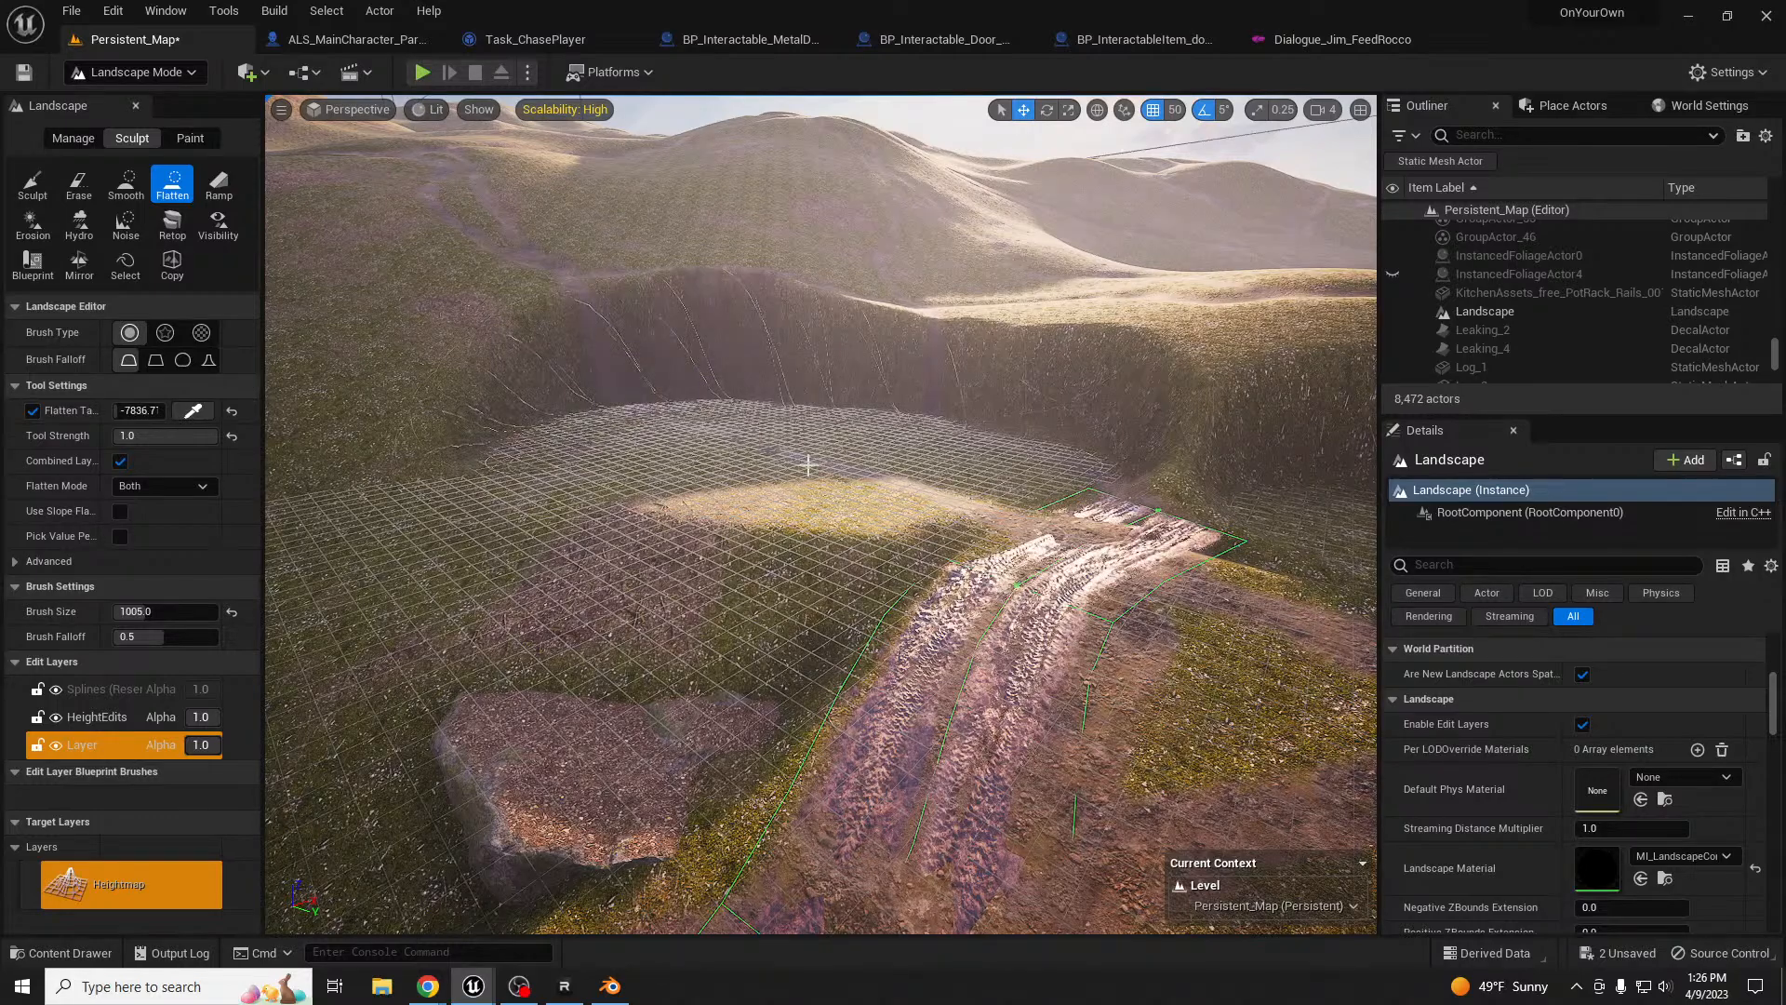
# - Duplicate the joined MobileHome_Walls4 and MobileHome_Walls5 trailers toward the flattened hillside and rotate the copies
pyautogui.moveTo(879, 445); pyautogui.dragTo(1237, 474, button='right')
pyautogui.hotkey('shift', '1')
pyautogui.press('s')
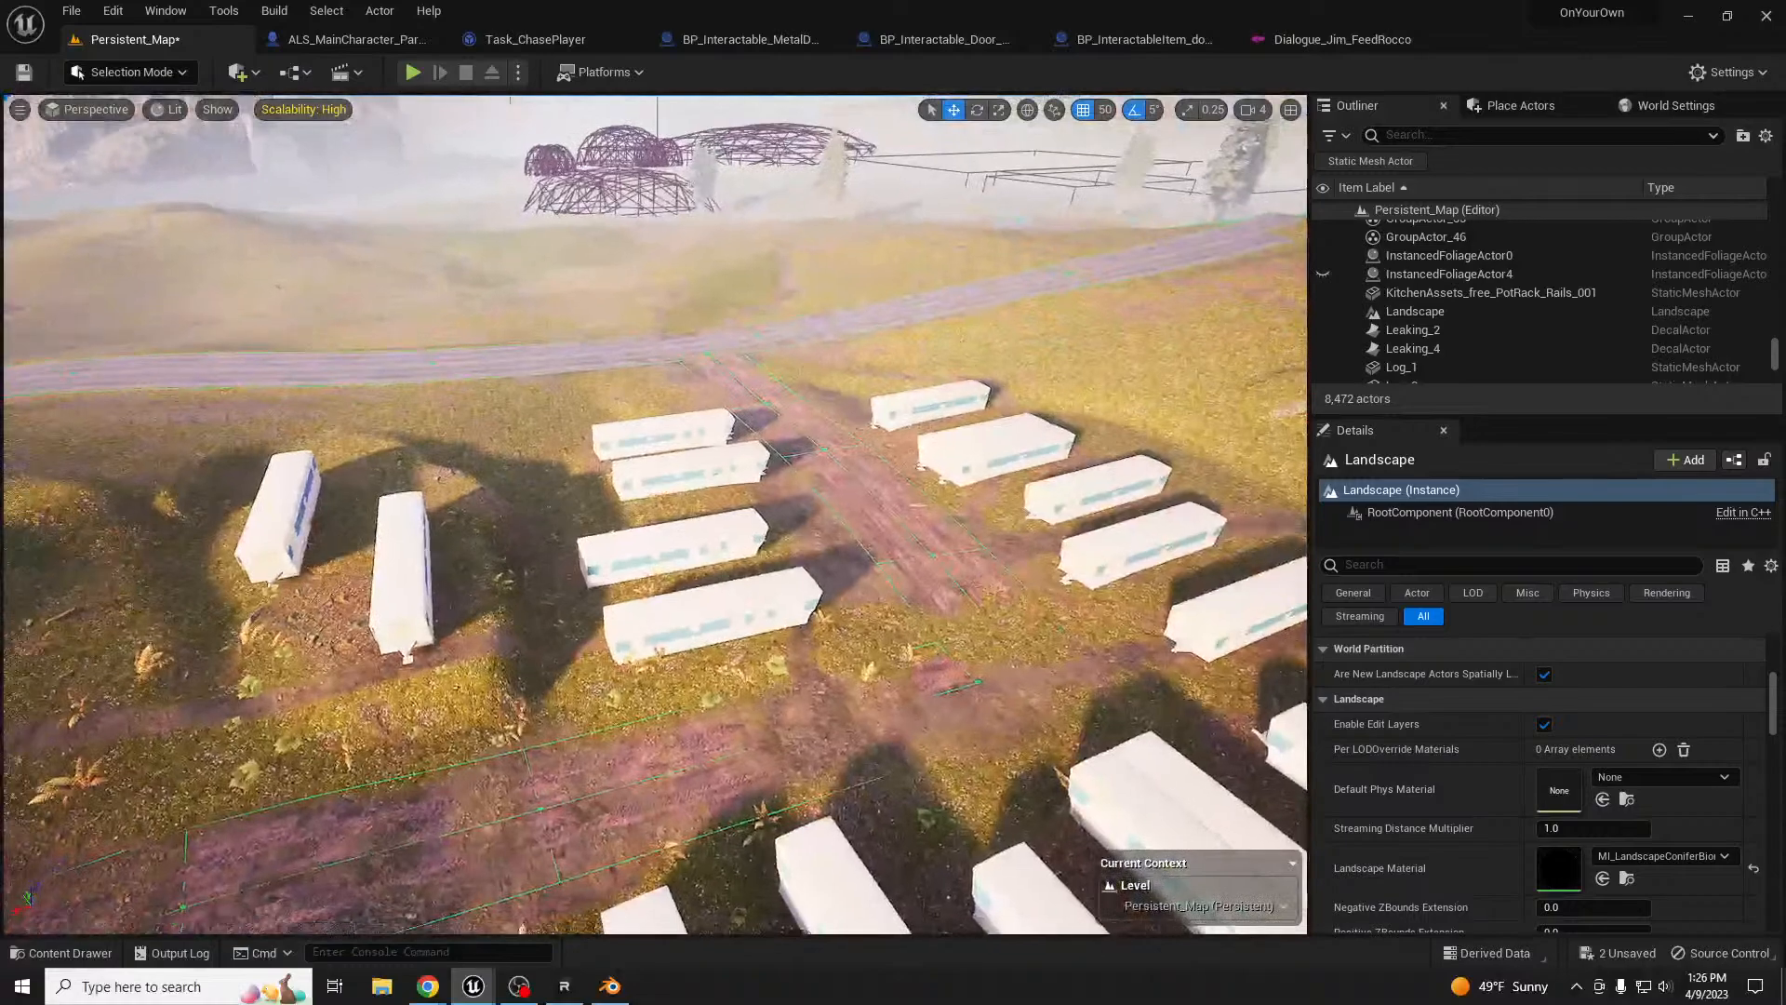
pyautogui.click(976, 435)
pyautogui.keyDown('ctrl'); pyautogui.click(969, 445); pyautogui.keyUp('ctrl')
pyautogui.moveTo(969, 445); pyautogui.dragTo(865, 498, button='right')
pyautogui.press('s')
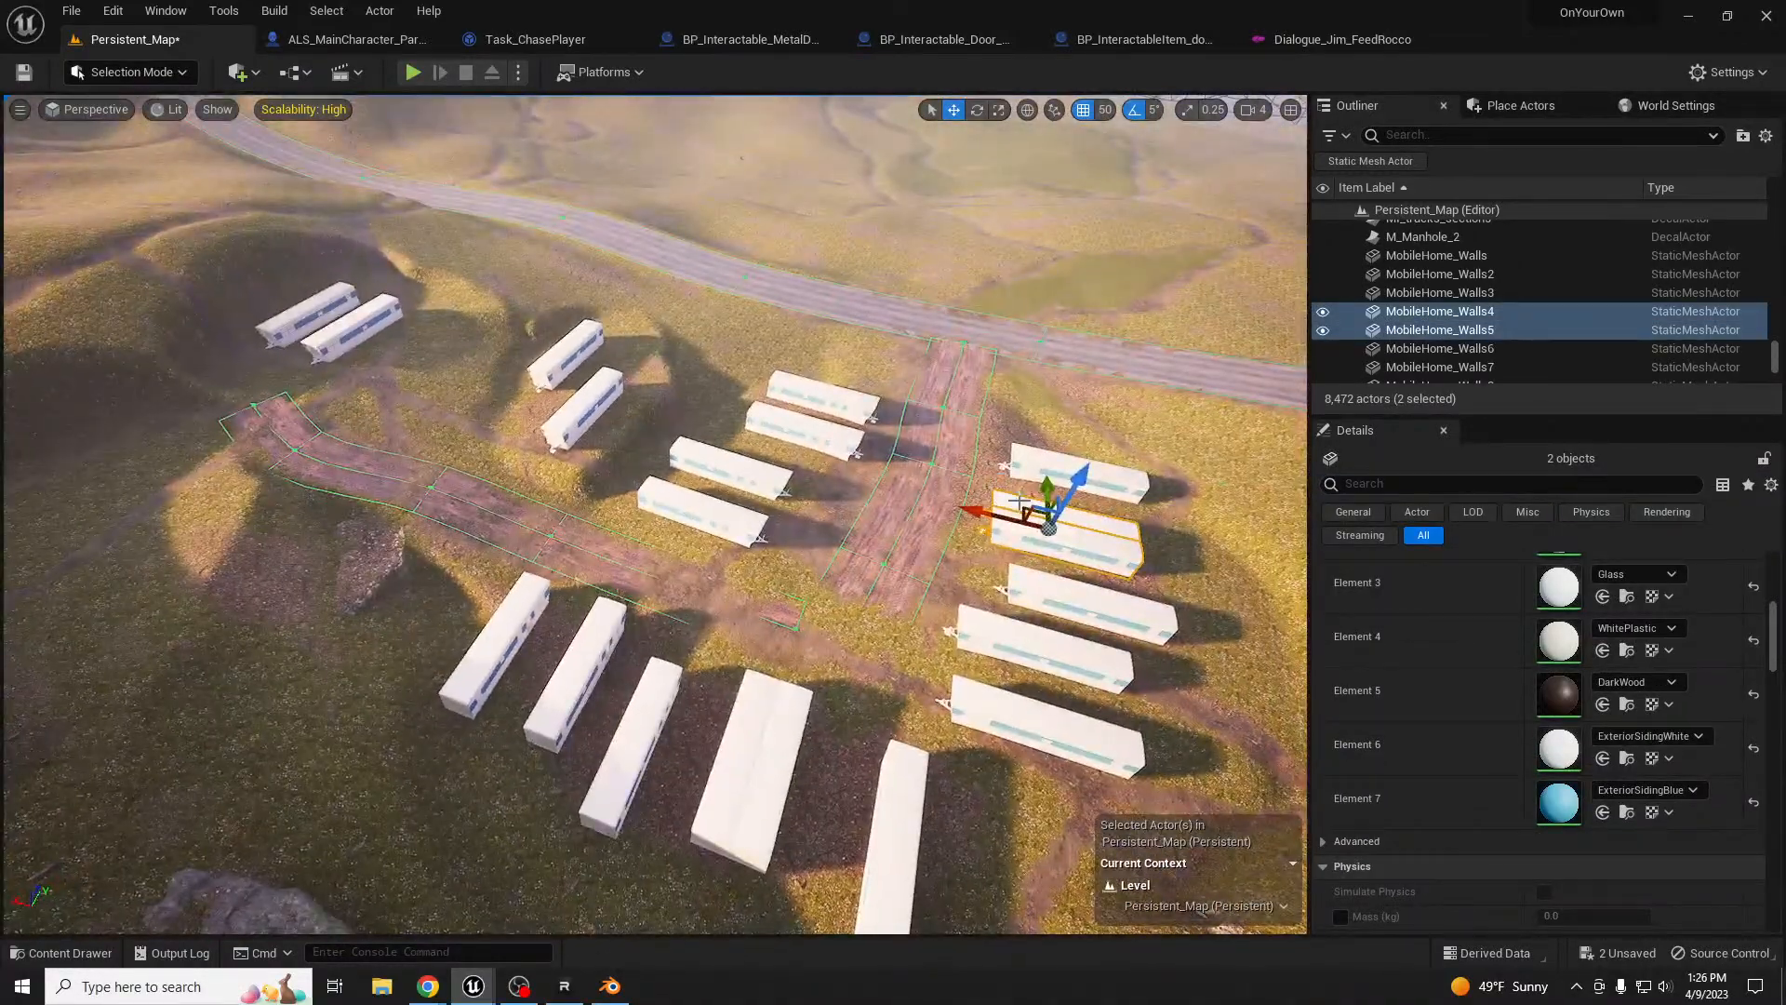
pyautogui.keyDown('alt'); pyautogui.moveTo(1022, 503); pyautogui.dragTo(129, 435); pyautogui.keyUp('alt')
pyautogui.press('e')
pyautogui.moveTo(237, 515); pyautogui.dragTo(114, 518)
# - Move the duplicated double-wide trailer farther back onto the flattened ground beyond the road's end
pyautogui.moveTo(415, 487); pyautogui.dragTo(242, 454, button='right')
pyautogui.press('w')
pyautogui.press('w')
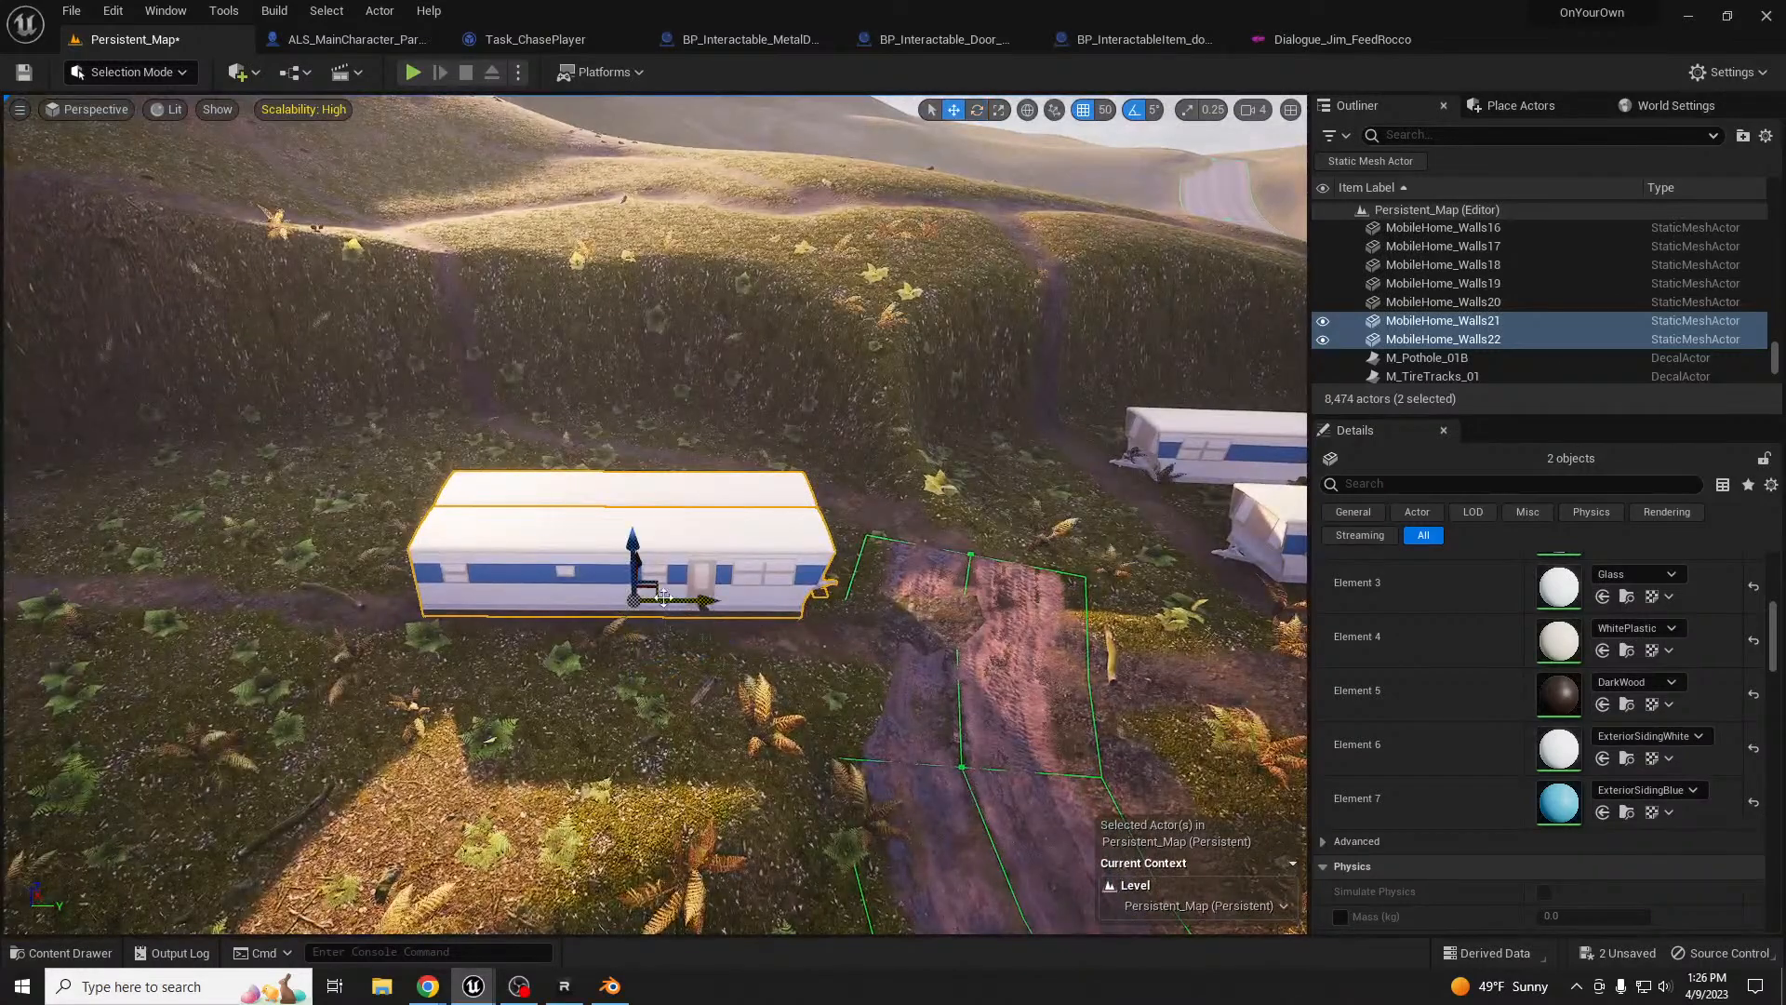
pyautogui.moveTo(654, 588); pyautogui.dragTo(283, 527)
pyautogui.press('w')
pyautogui.moveTo(354, 512); pyautogui.dragTo(172, 530, button='right')
pyautogui.moveTo(625, 616); pyautogui.dragTo(625, 597, button='right')
pyautogui.press('s')
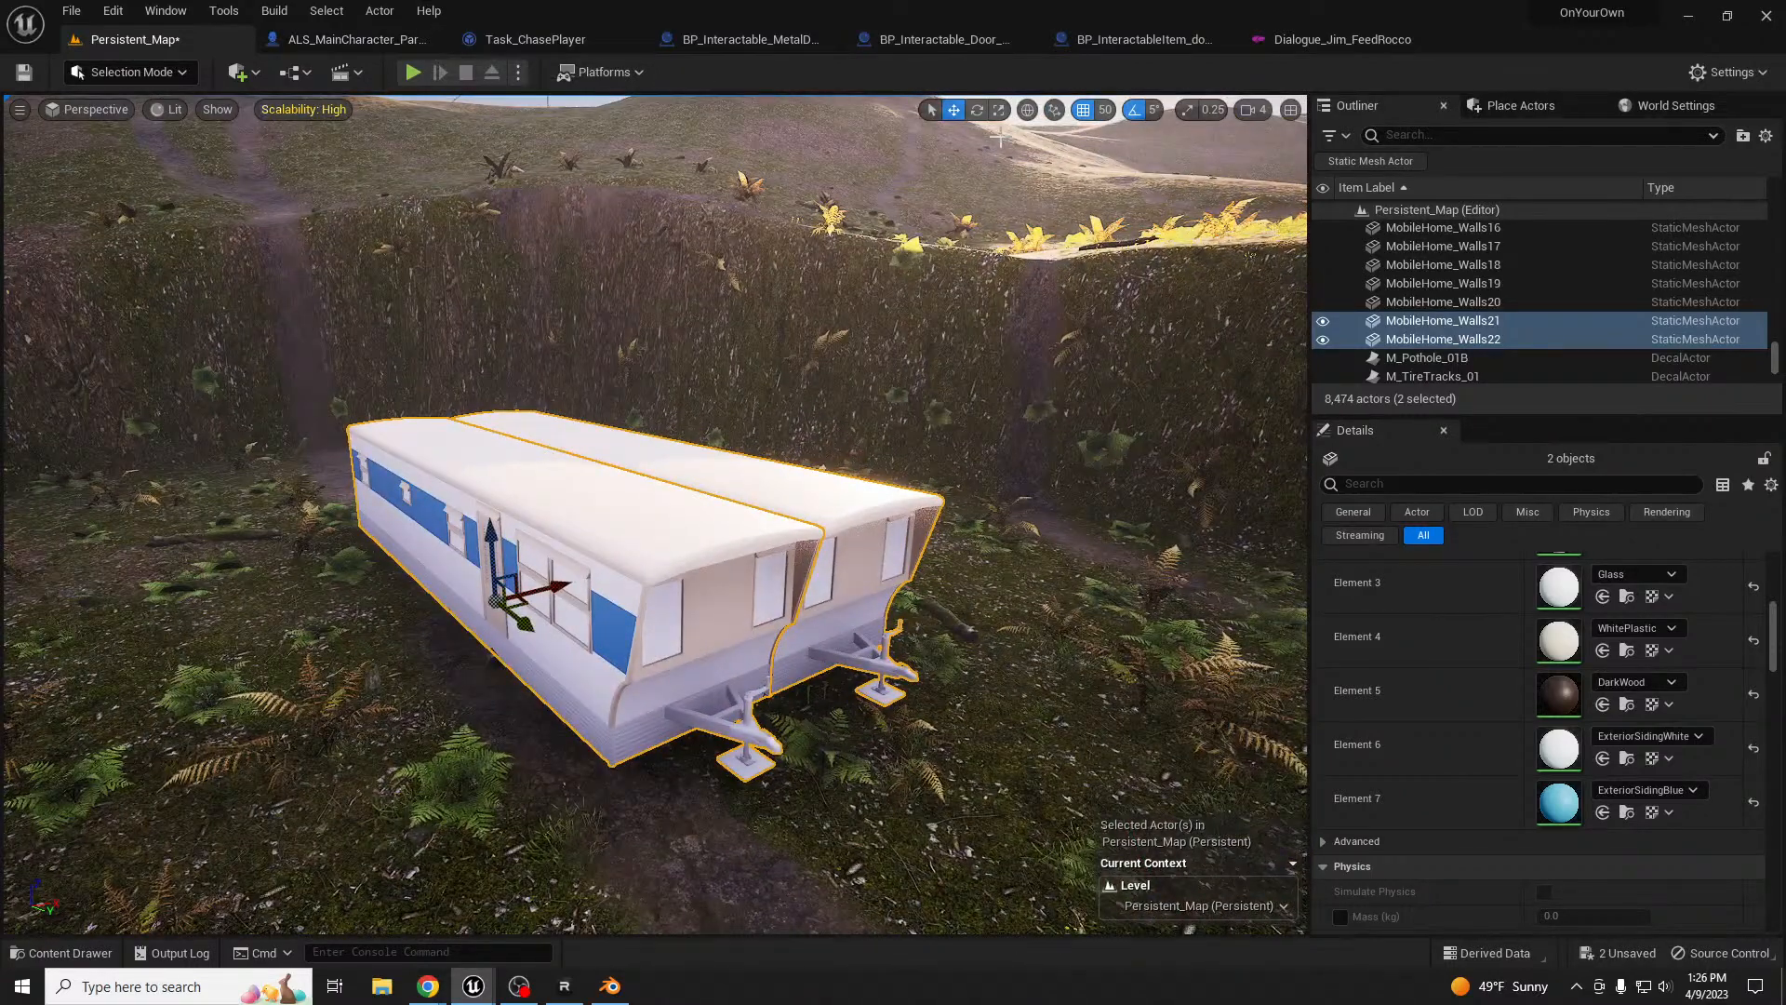
# - Set the position grid snap to 10 and lower the duplicated double-wide trailer slightly toward the ground
pyautogui.click(1105, 110)
pyautogui.click(1117, 193)
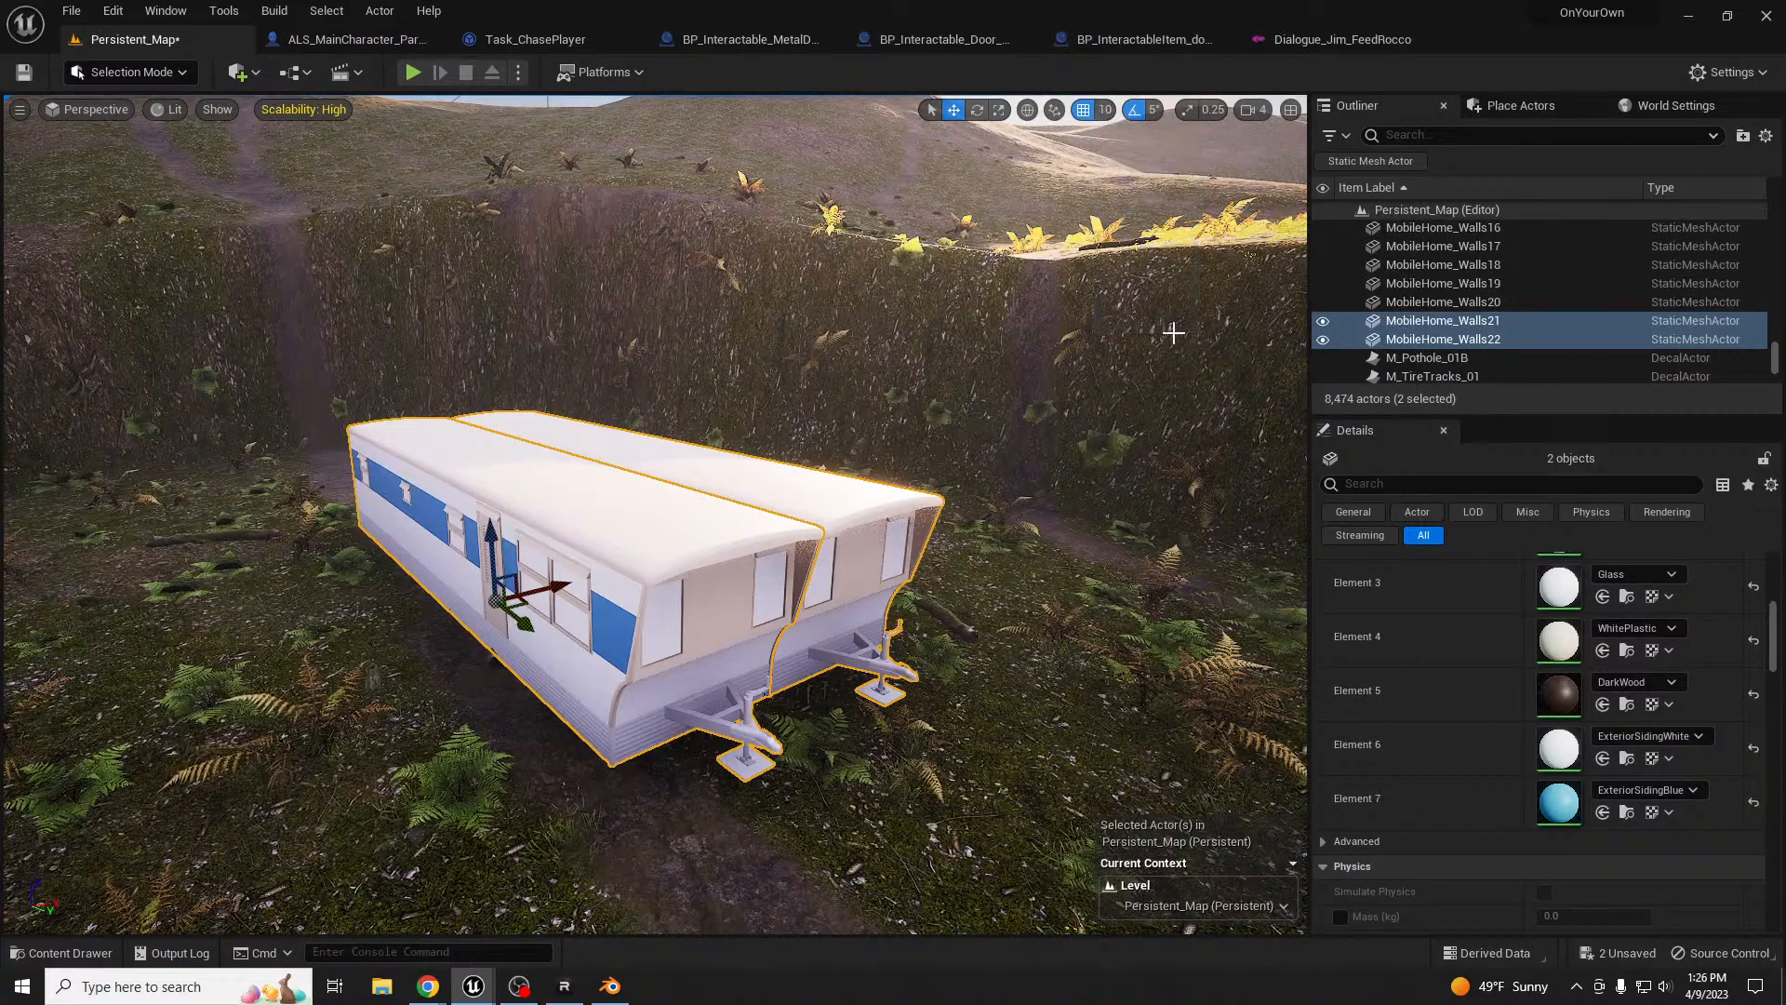
pyautogui.moveTo(491, 530); pyautogui.dragTo(494, 540)
pyautogui.press('s')
pyautogui.moveTo(494, 537); pyautogui.dragTo(800, 485, button='right')
pyautogui.press('q')
pyautogui.moveTo(651, 529); pyautogui.dragTo(582, 564, button='right')
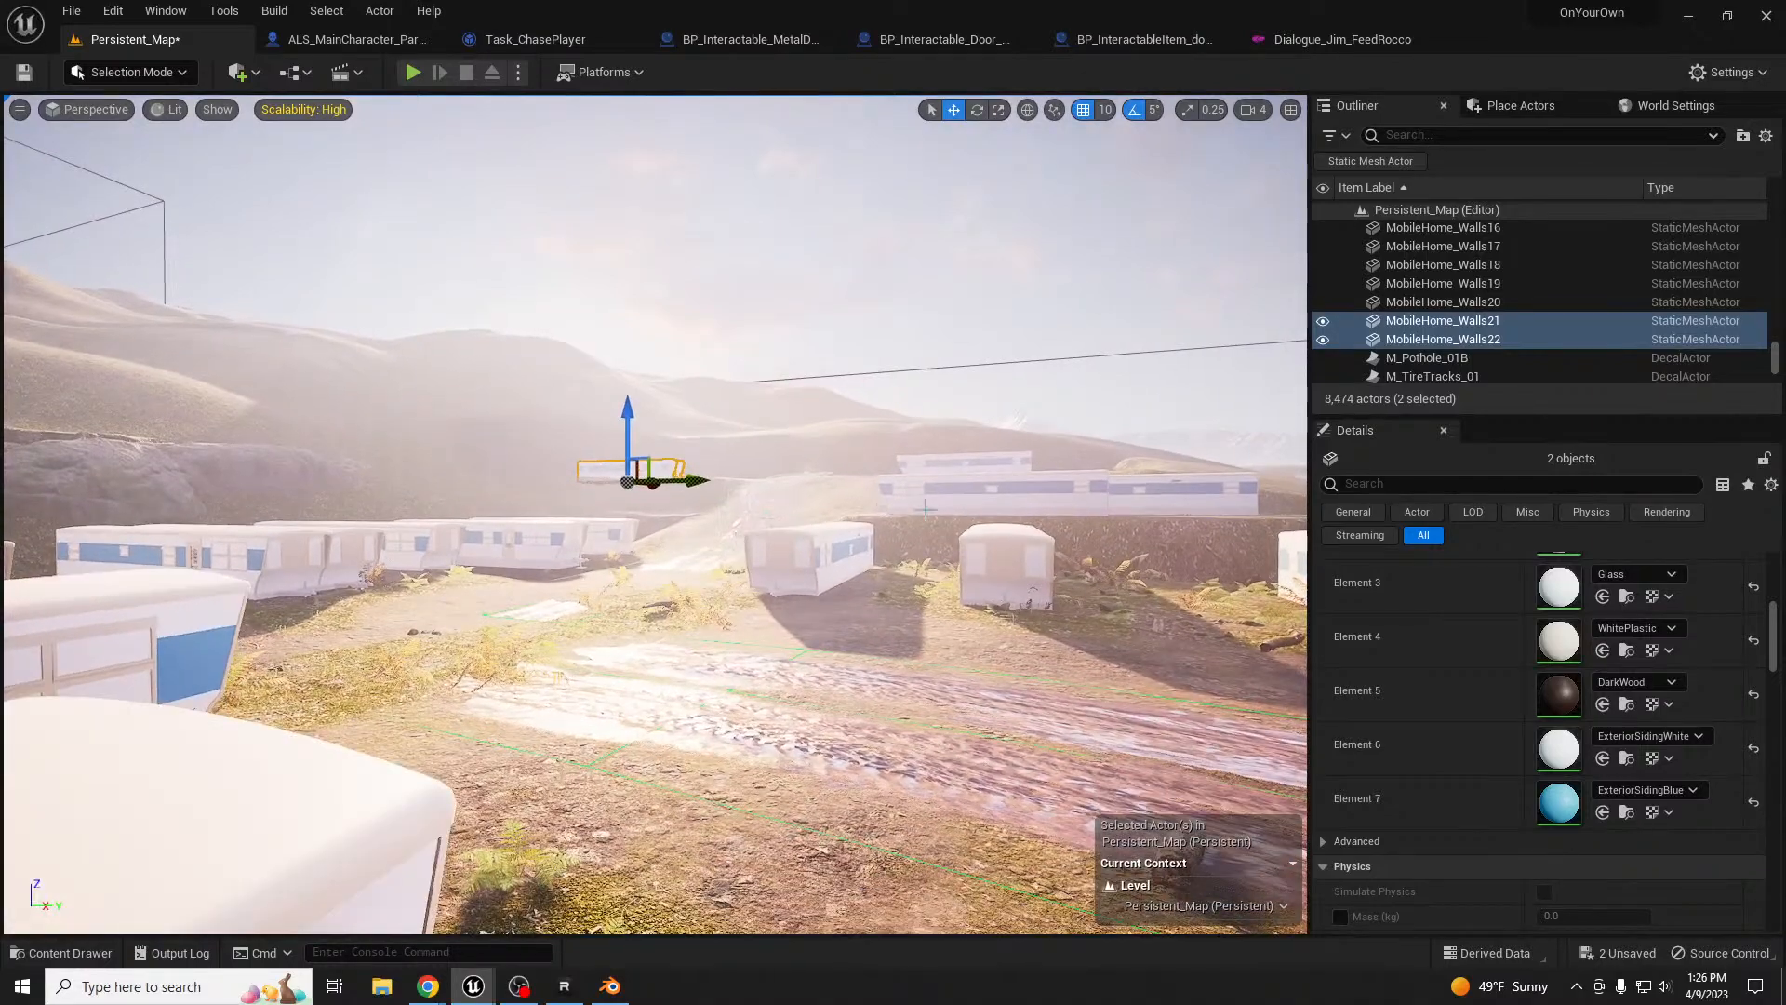
# - Duplicate the mossy cliff rock beside the dirt road and move the copy against the bank below the raised trailers
pyautogui.moveTo(1069, 559); pyautogui.dragTo(1000, 575, button='right')
pyautogui.click(865, 560)
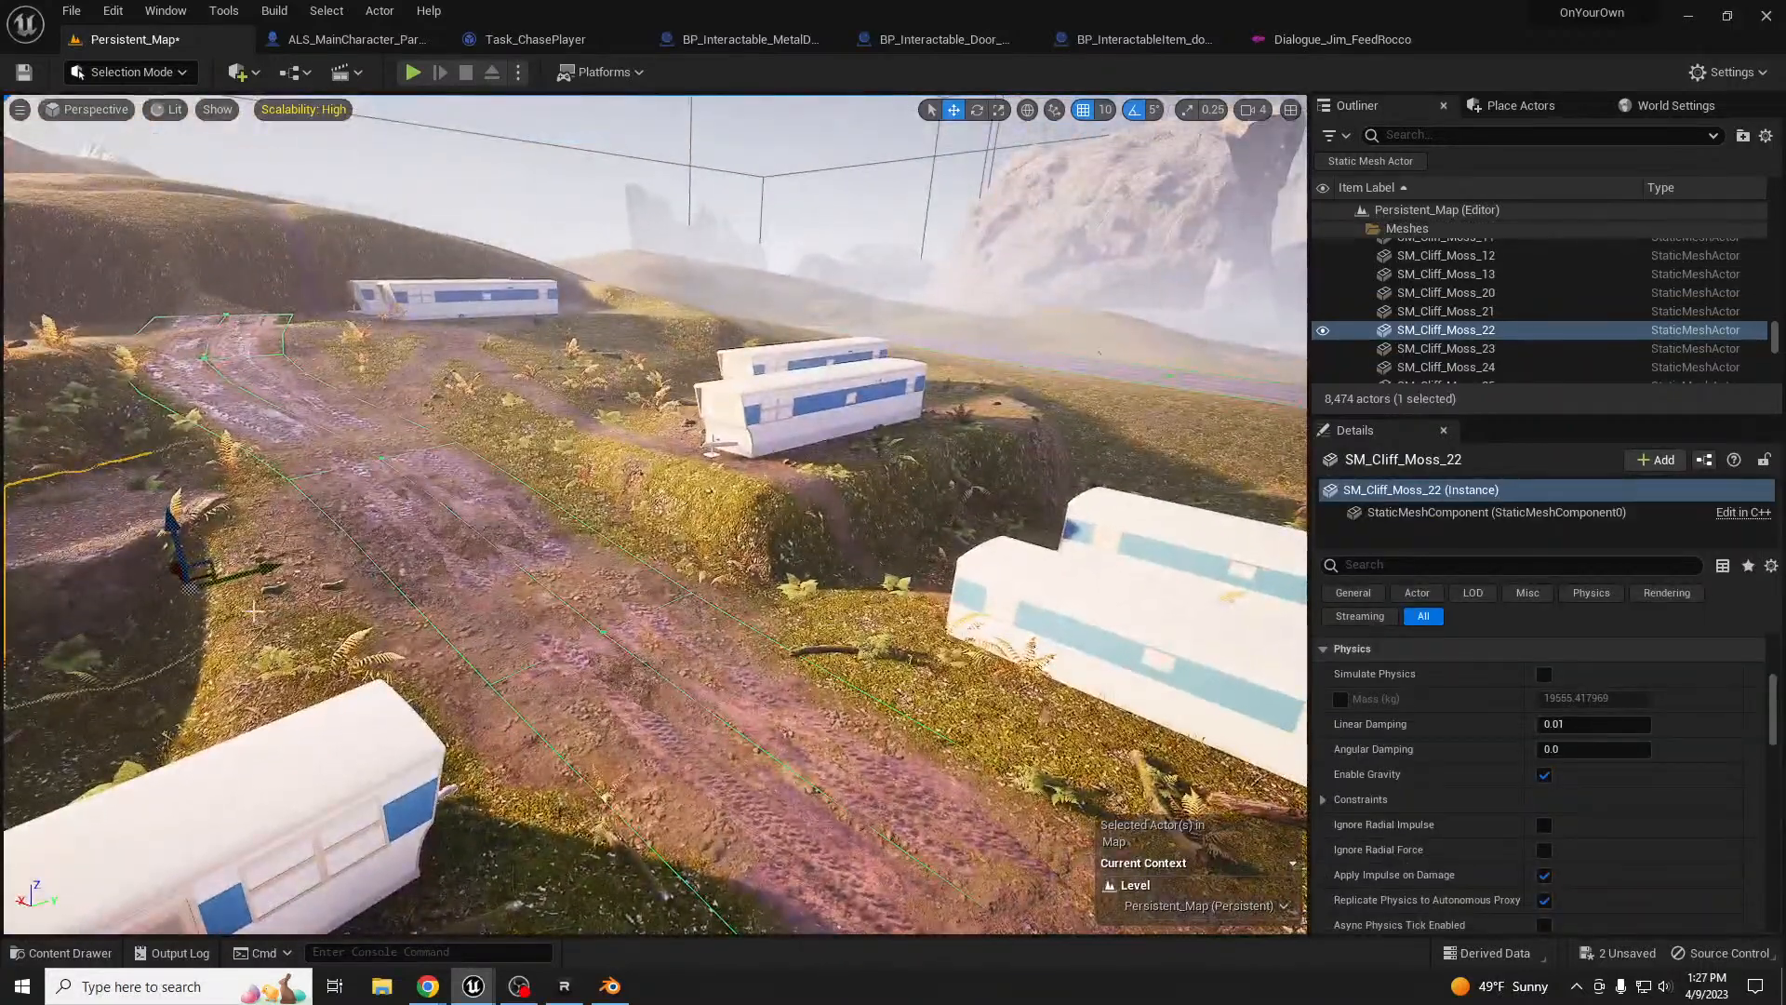
pyautogui.keyDown('alt'); pyautogui.moveTo(208, 578); pyautogui.dragTo(906, 536); pyautogui.keyUp('alt')
pyautogui.moveTo(925, 598); pyautogui.dragTo(954, 538)
pyautogui.moveTo(974, 538); pyautogui.dragTo(1014, 534, button='right')
pyautogui.press('w')
pyautogui.press('w')
pyautogui.moveTo(879, 596); pyautogui.dragTo(921, 592)
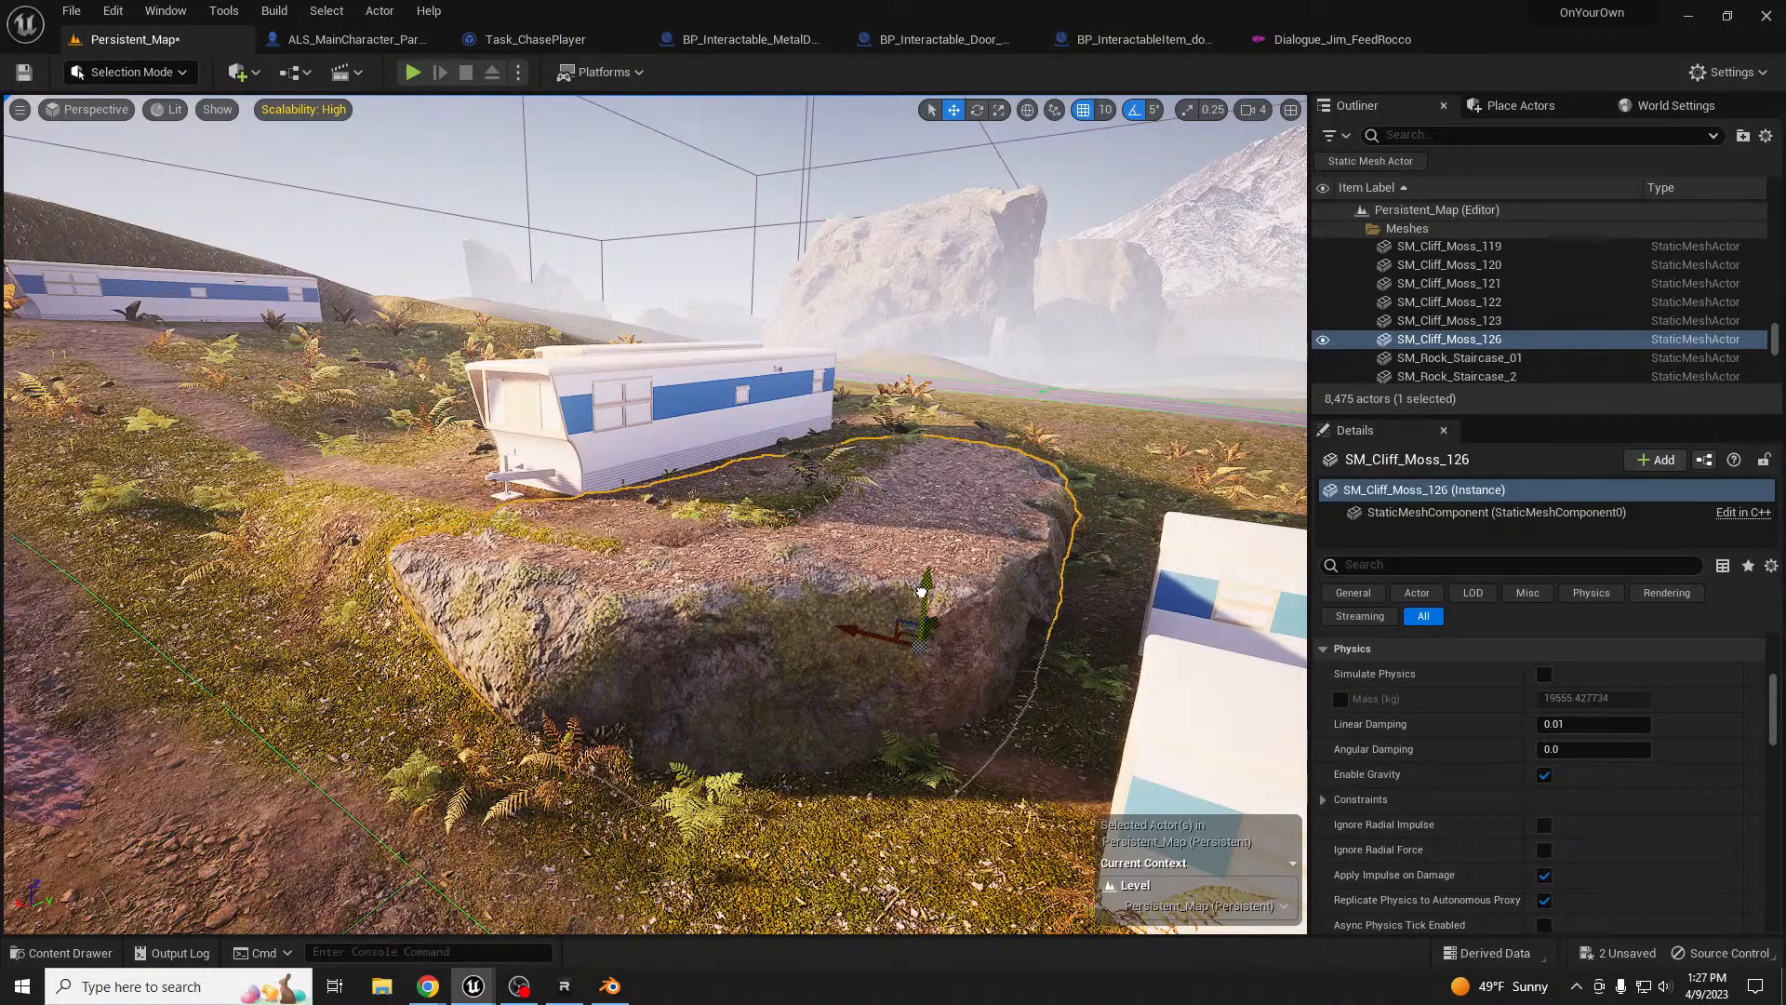
# - Rotate the copied cliff rock slightly without angle snapping and nudge it into the bank below the trailer
pyautogui.click(977, 110)
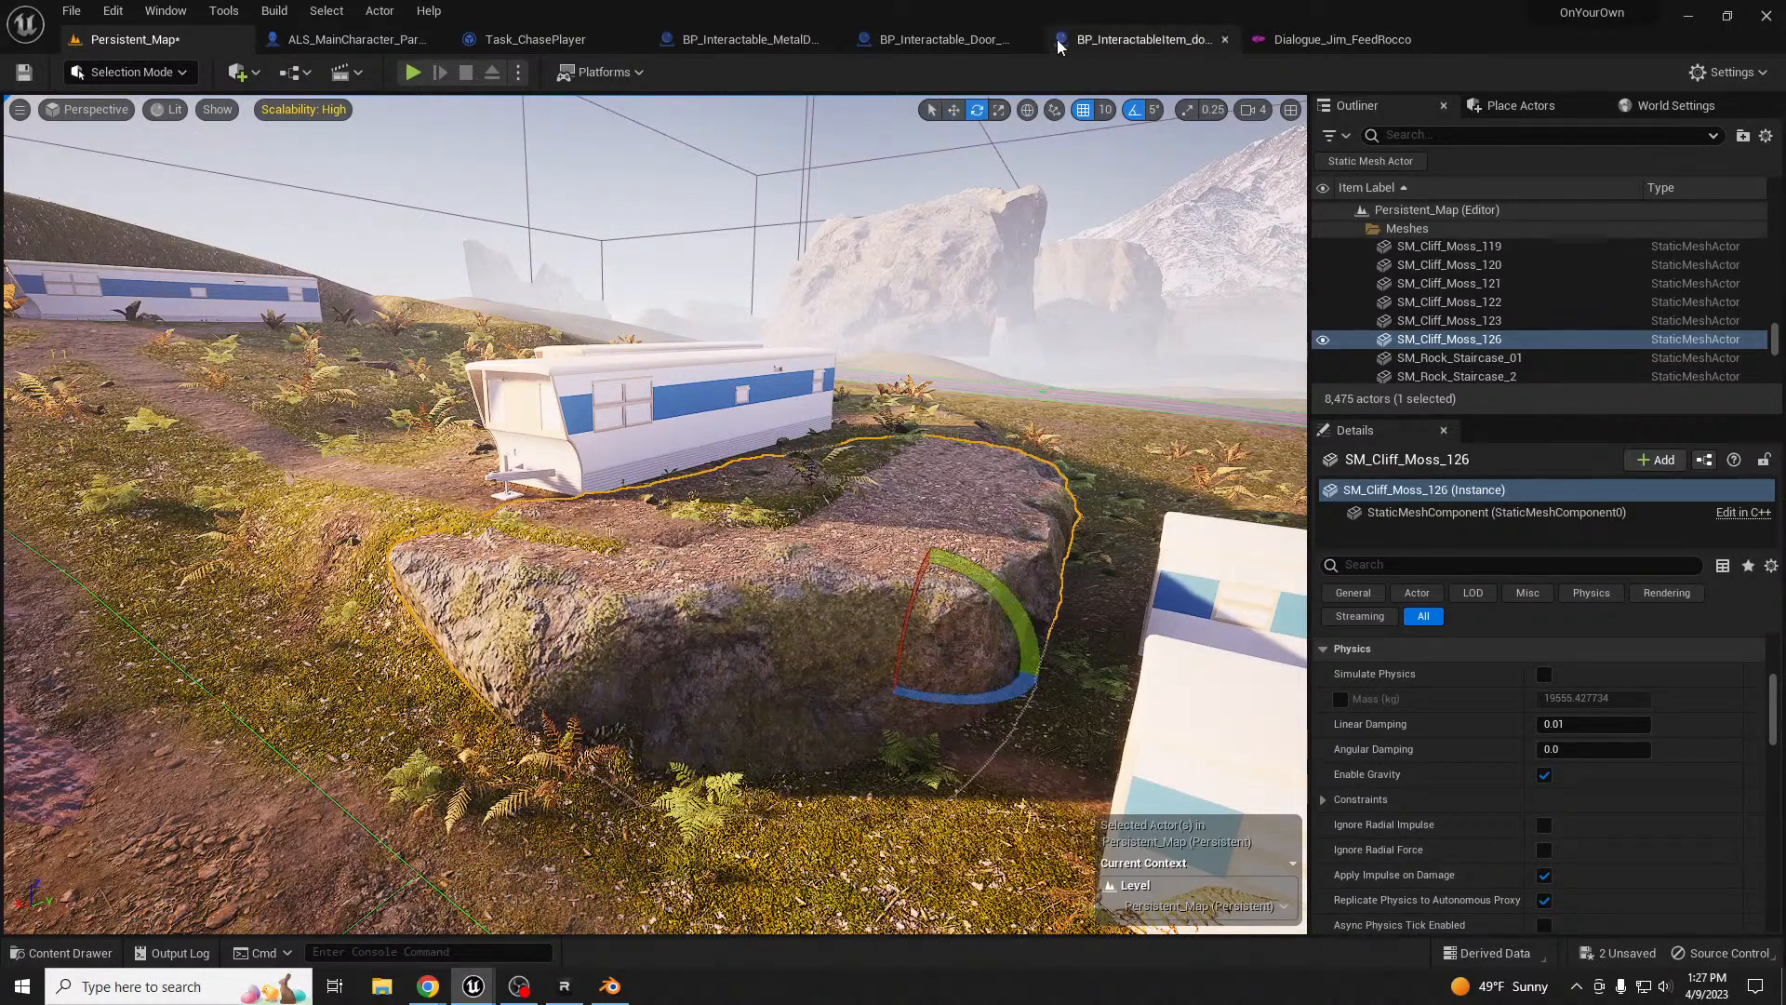
pyautogui.moveTo(1017, 596); pyautogui.dragTo(1009, 642)
pyautogui.press('w')
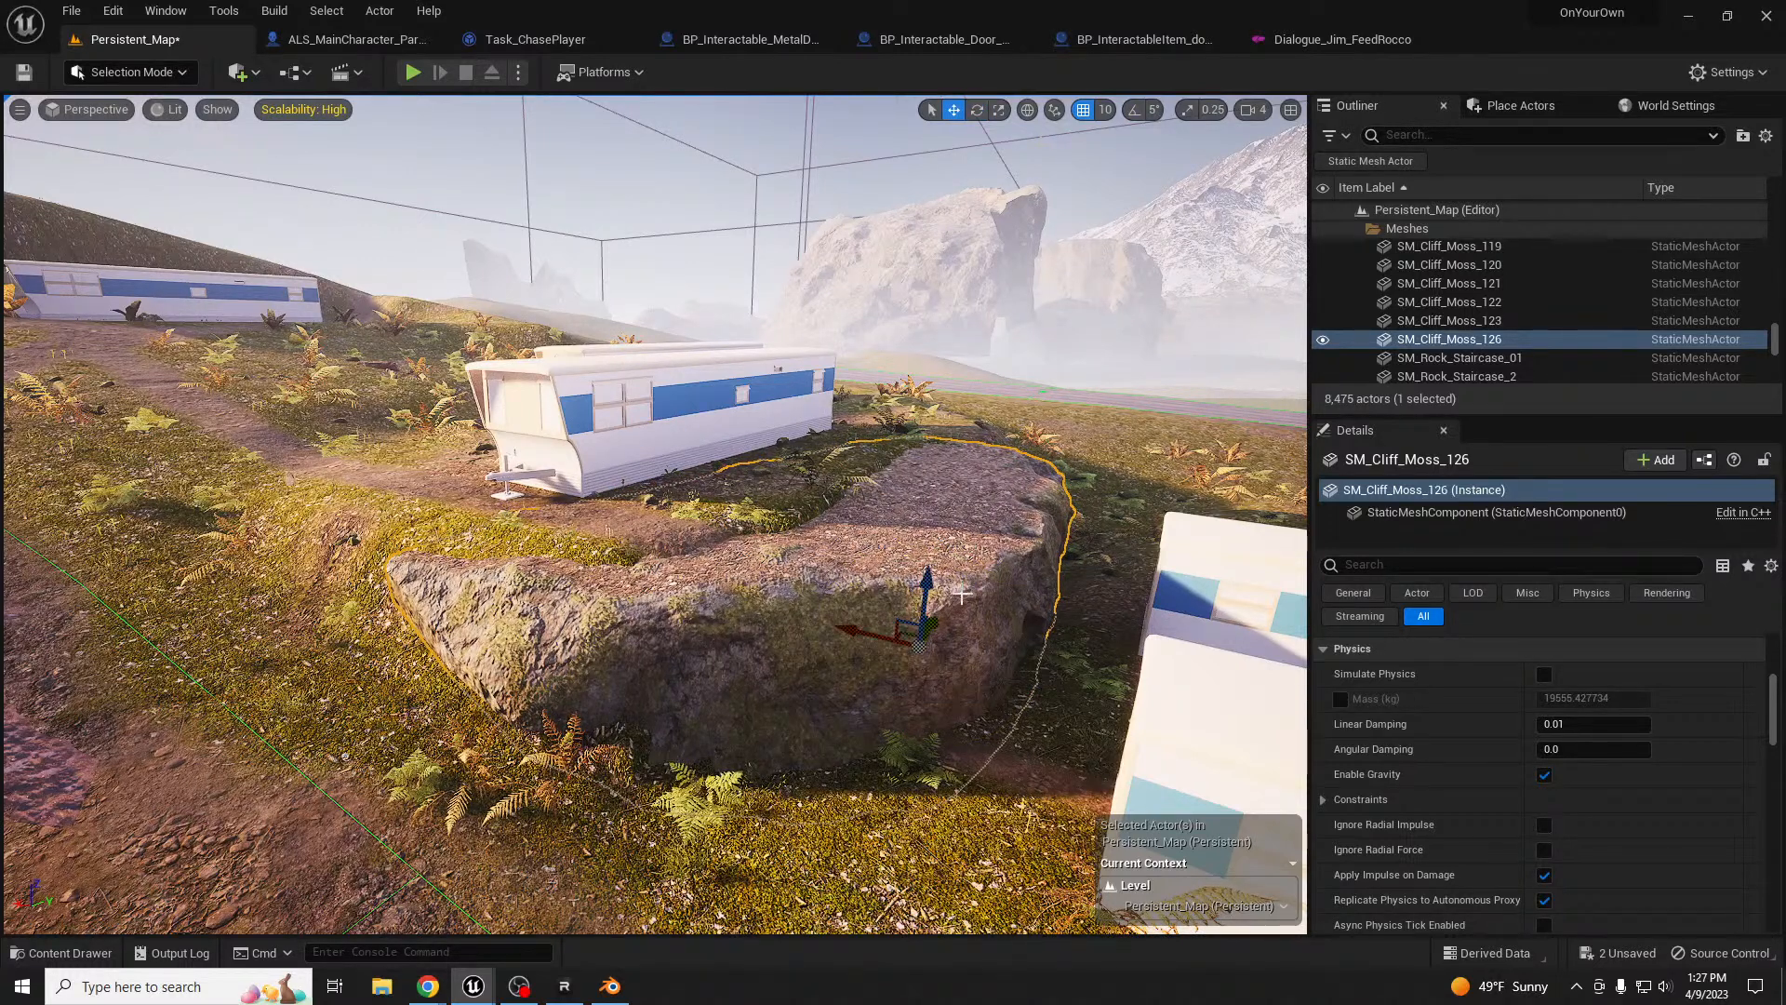
pyautogui.moveTo(941, 621)
pyautogui.mouseDown()
pyautogui.moveTo(935, 596)
pyautogui.moveTo(949, 611)
pyautogui.mouseUp()
# - Duplicate the cliff rock again and place the copy farther along the same grassy bank behind the trailers
pyautogui.moveTo(991, 577); pyautogui.dragTo(651, 581, button='right')
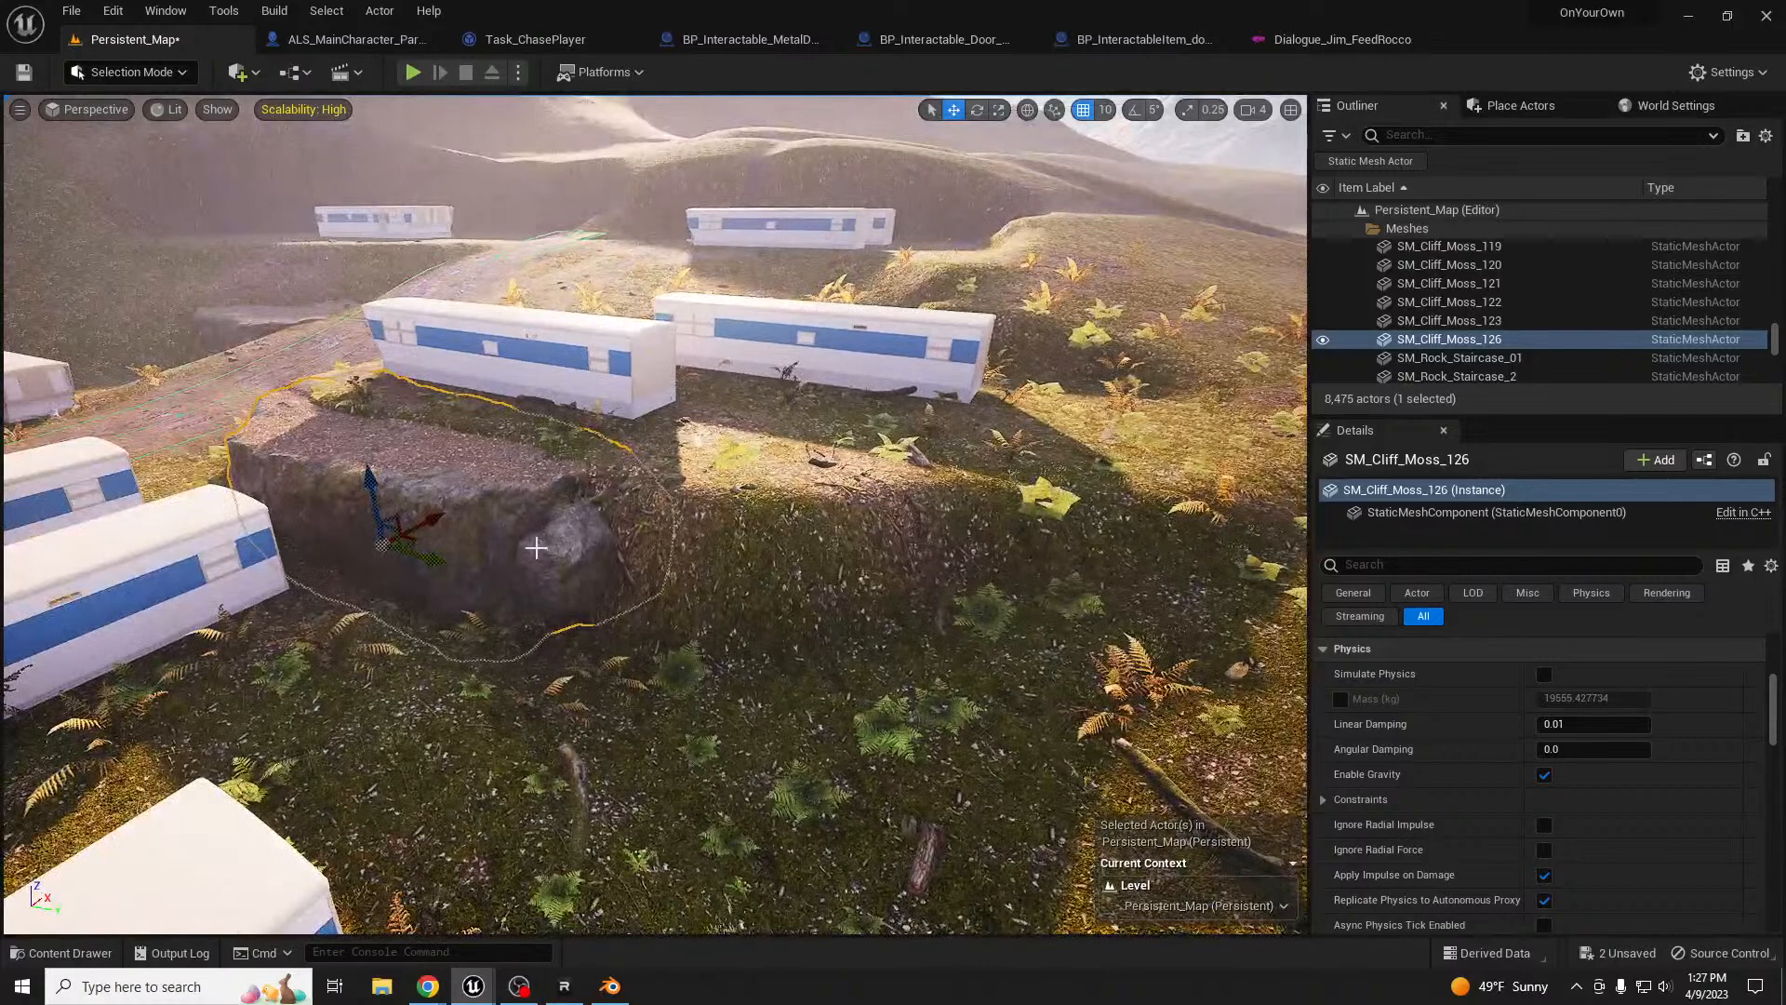
pyautogui.keyDown('alt'); pyautogui.moveTo(420, 548); pyautogui.dragTo(815, 635); pyautogui.keyUp('alt')
pyautogui.press('w')
pyautogui.moveTo(815, 635); pyautogui.dragTo(991, 575, button='right')
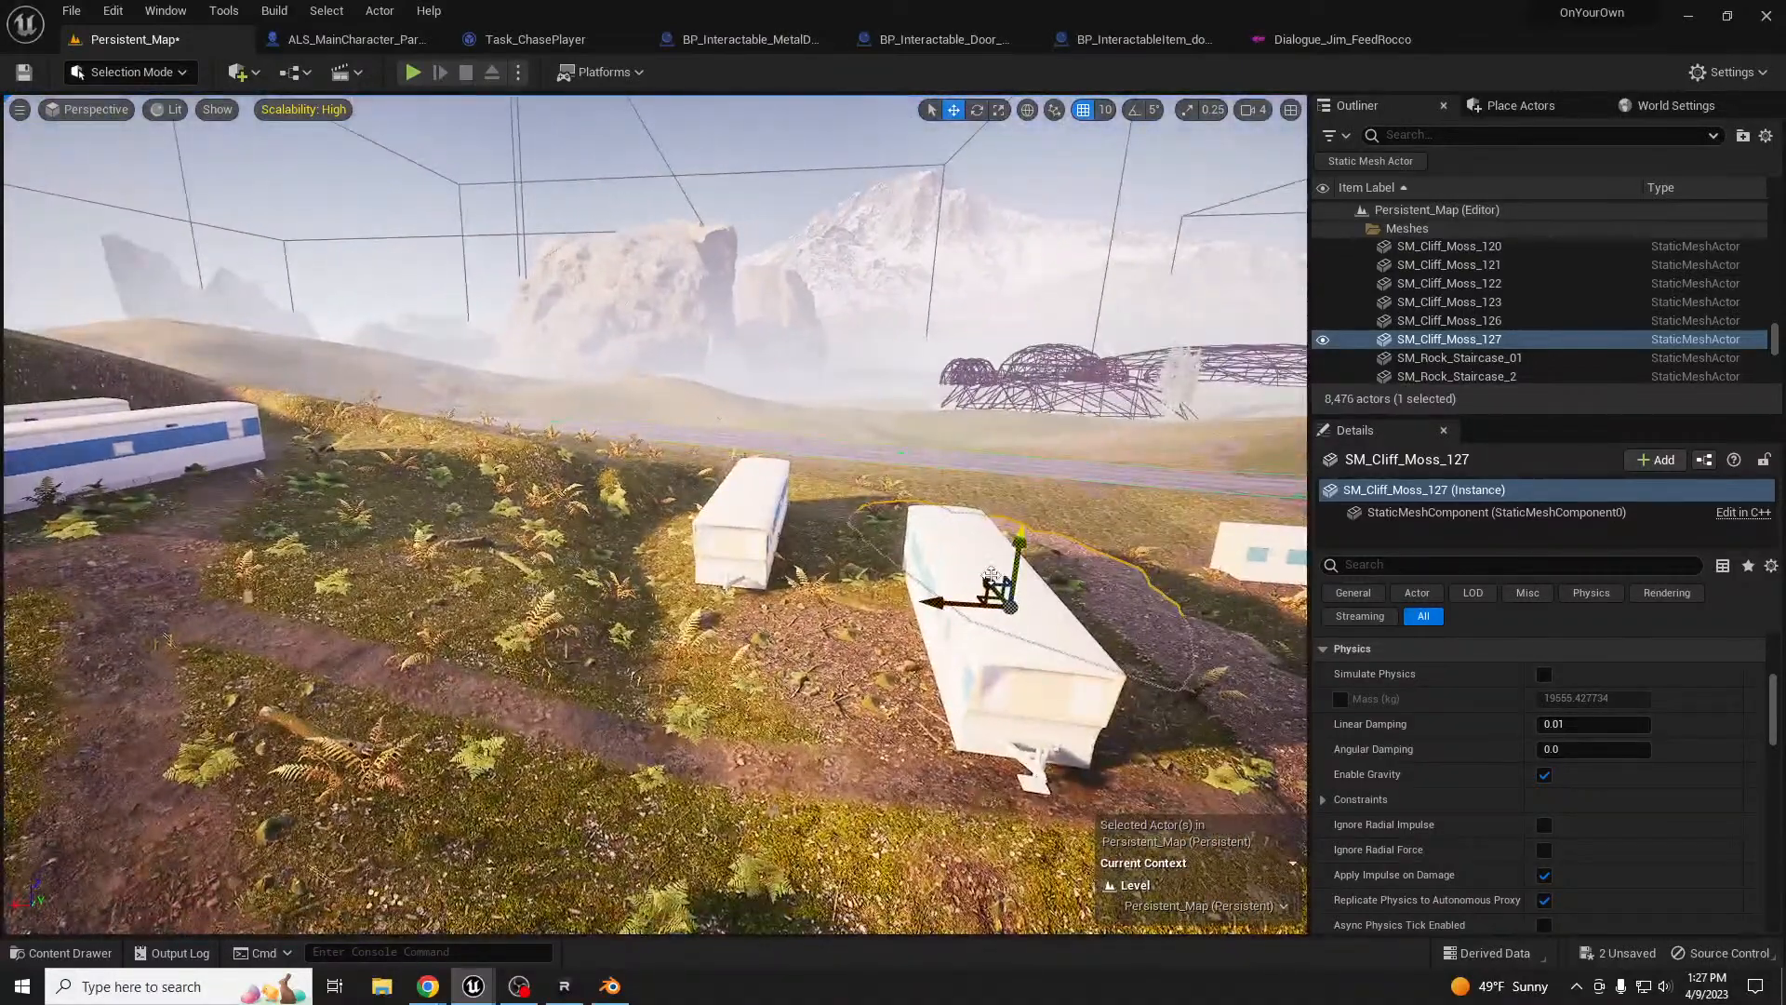
# - Place another copy of the cliff rock on the slope next to the smaller trailer, in the open grassy area
pyautogui.keyDown('alt'); pyautogui.moveTo(994, 588); pyautogui.dragTo(691, 491); pyautogui.keyUp('alt')
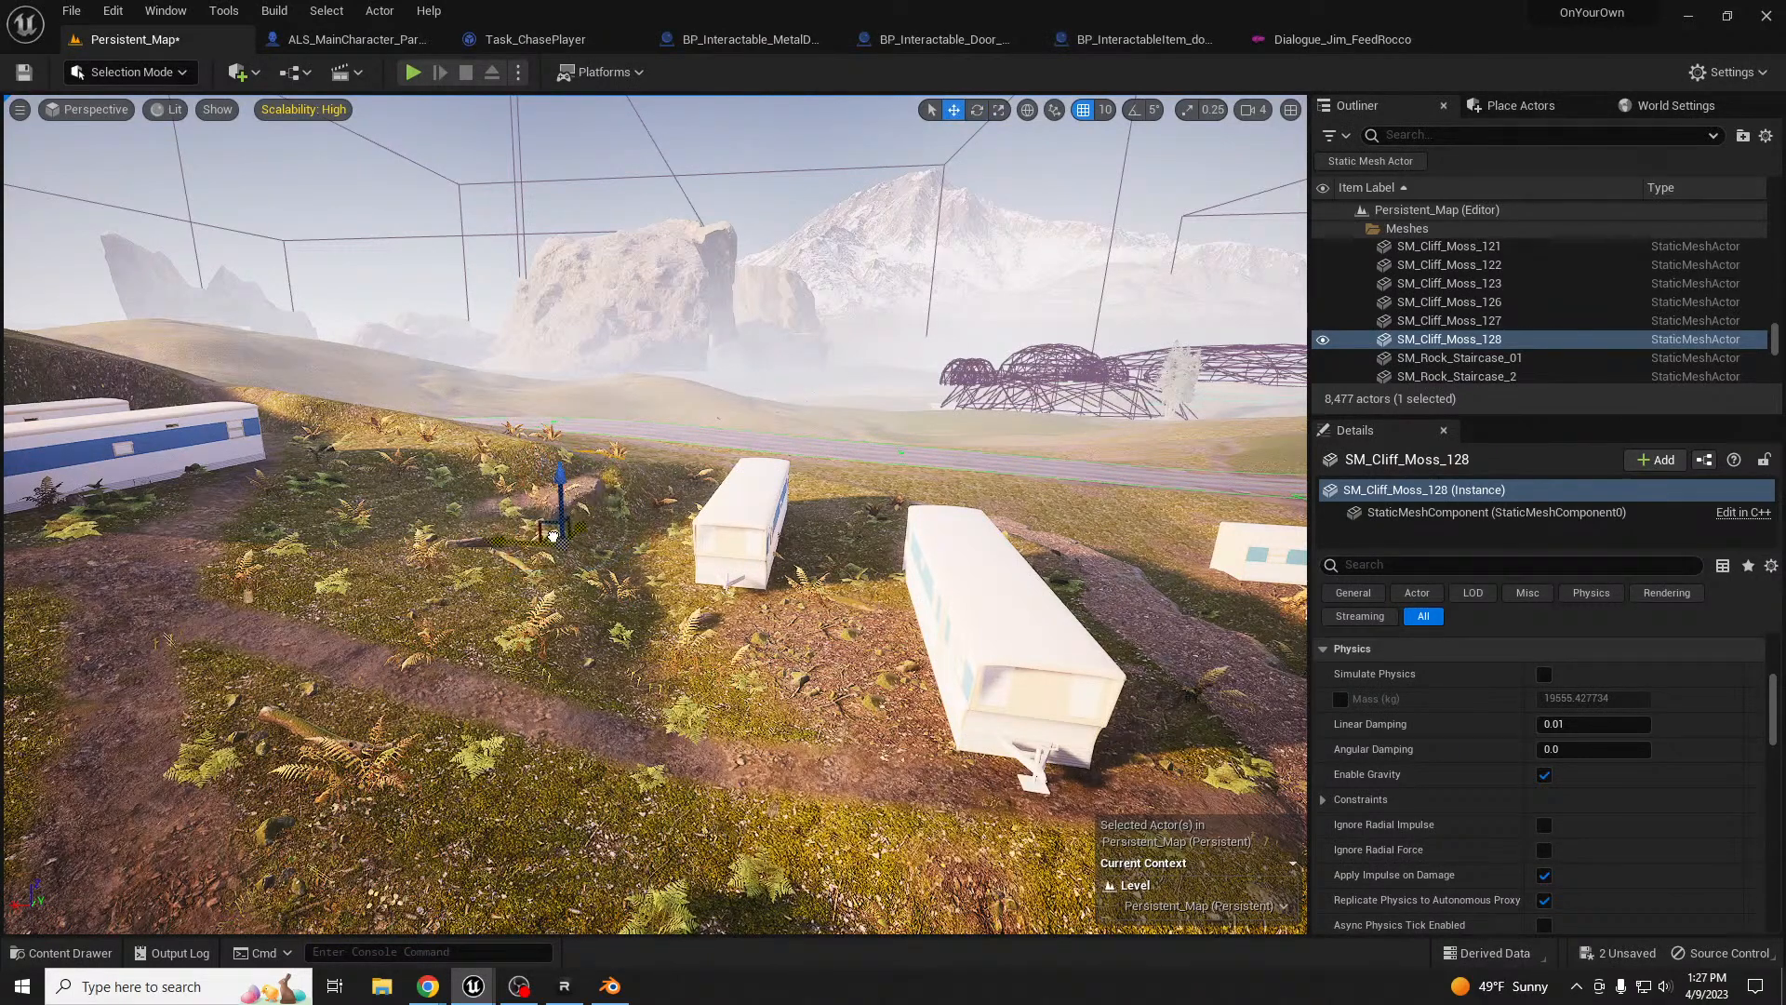
pyautogui.moveTo(608, 535); pyautogui.dragTo(315, 430, button='right')
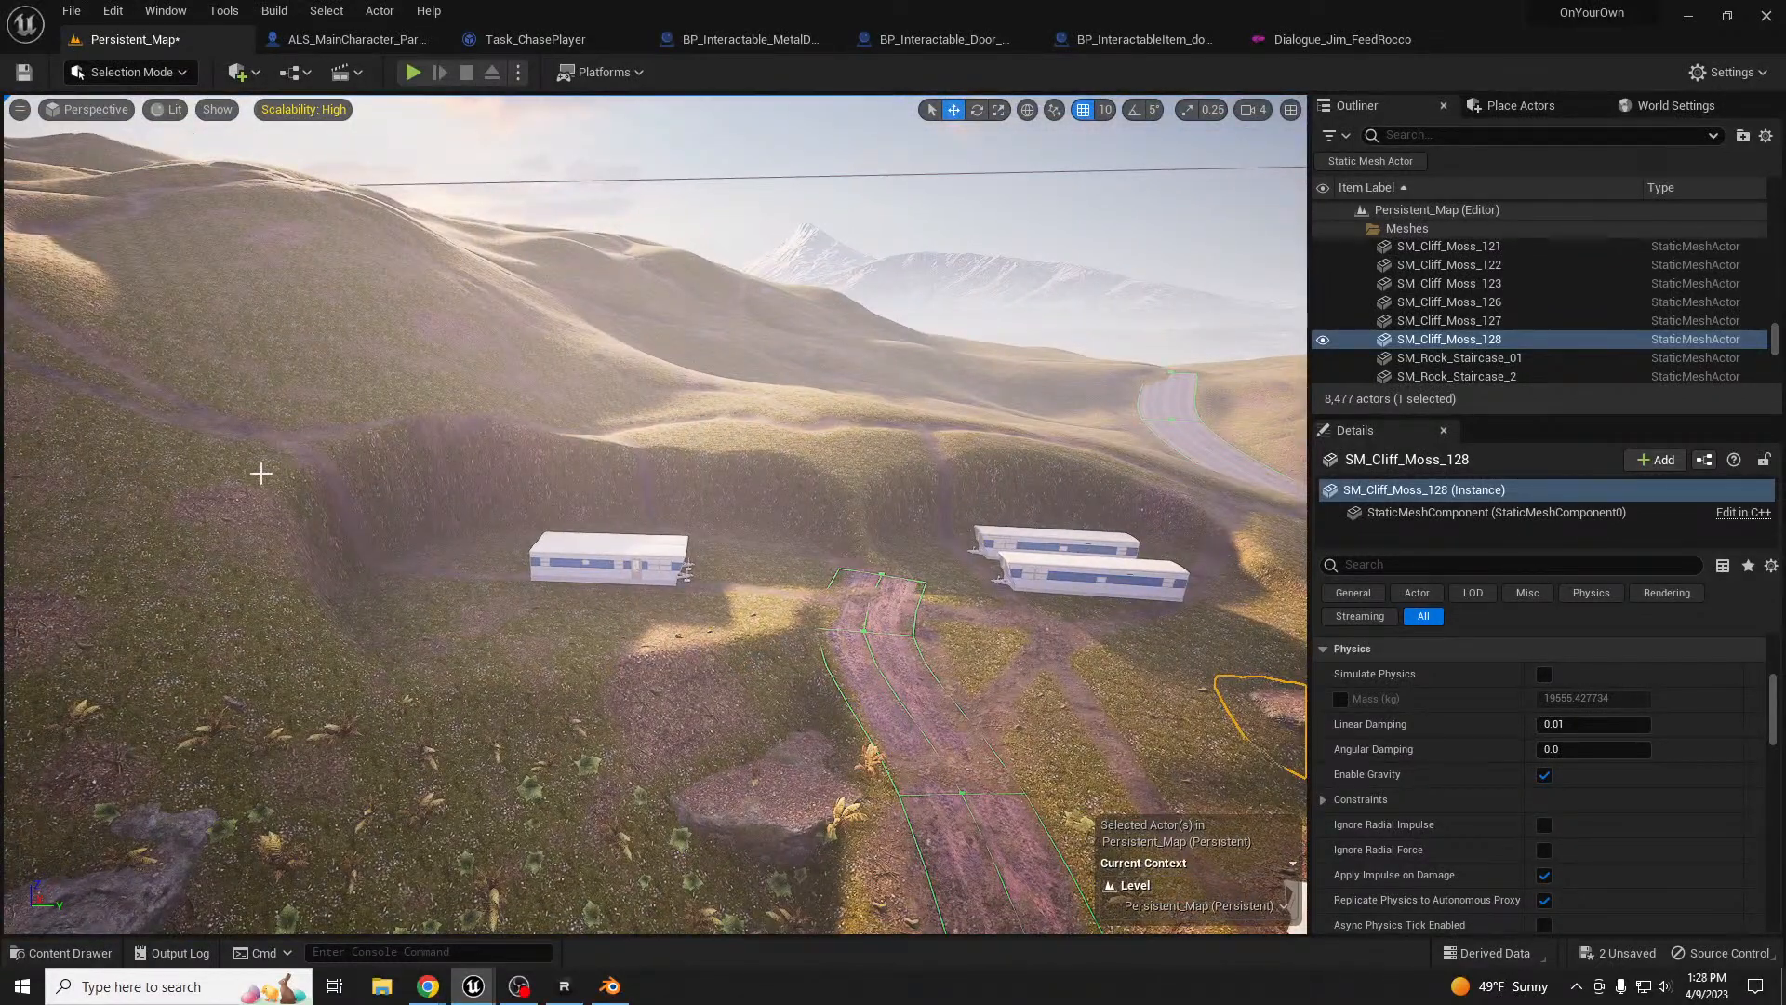
pyautogui.moveTo(591, 535); pyautogui.dragTo(799, 605, button='right')
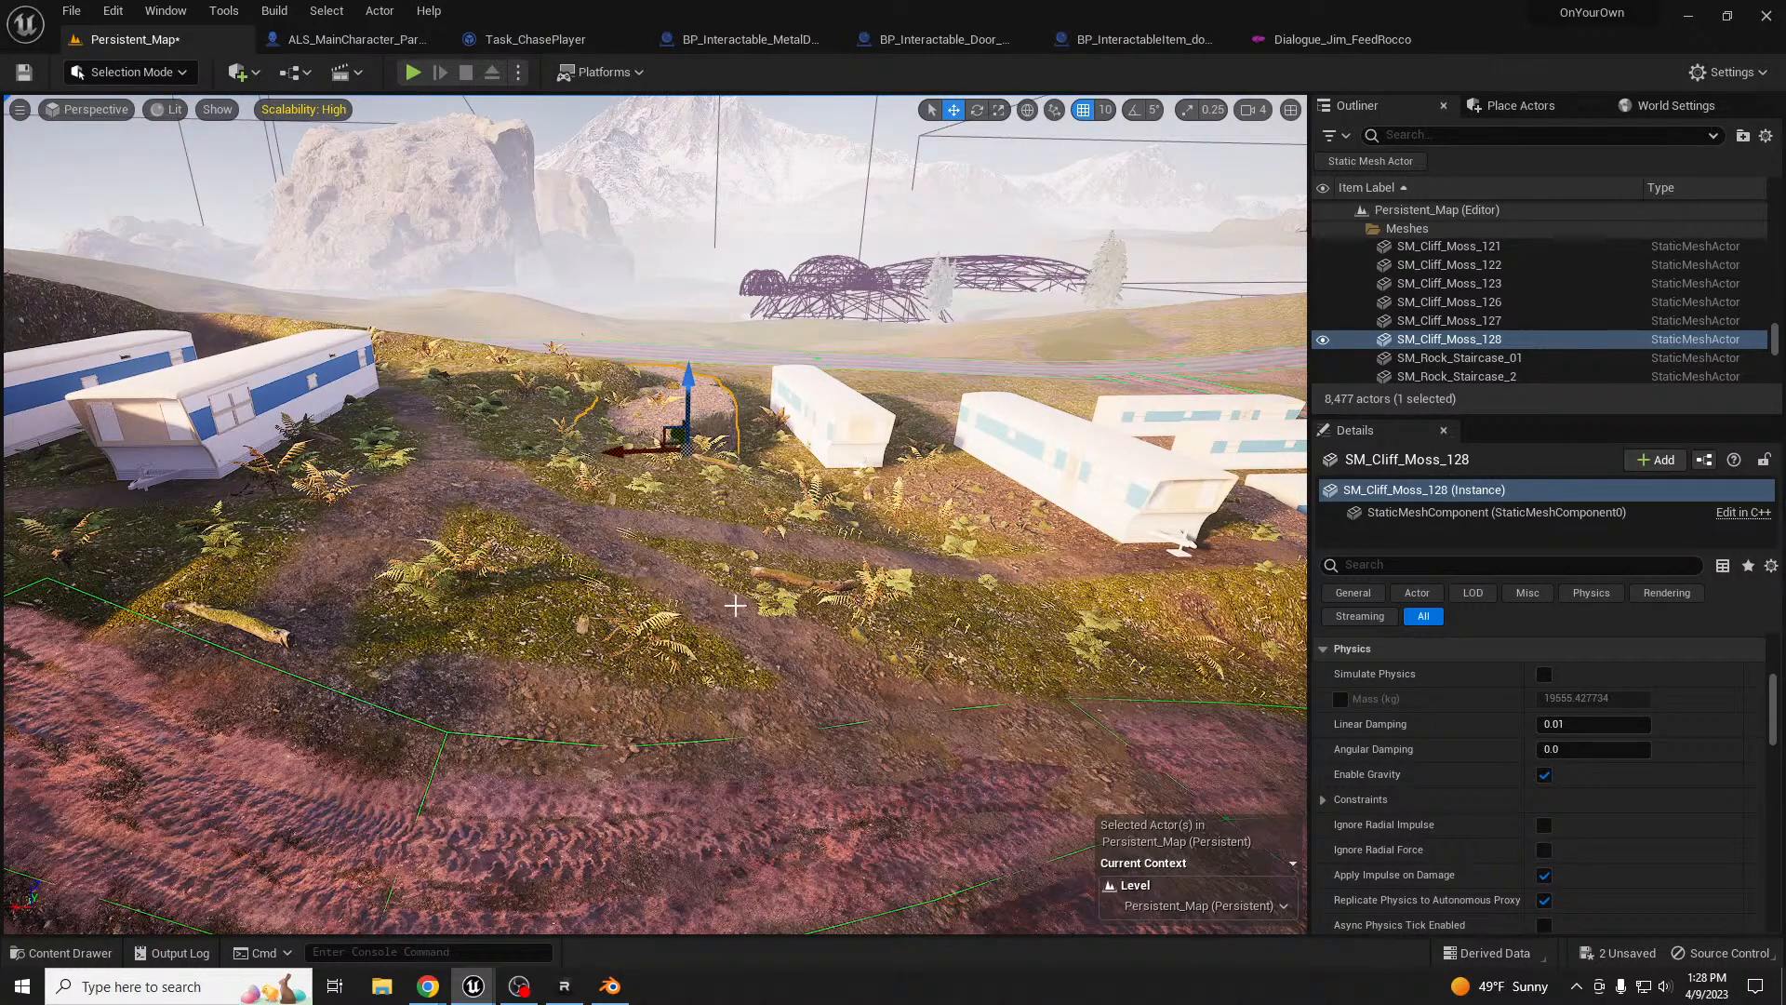
pyautogui.moveTo(735, 606); pyautogui.dragTo(875, 584, button='right')
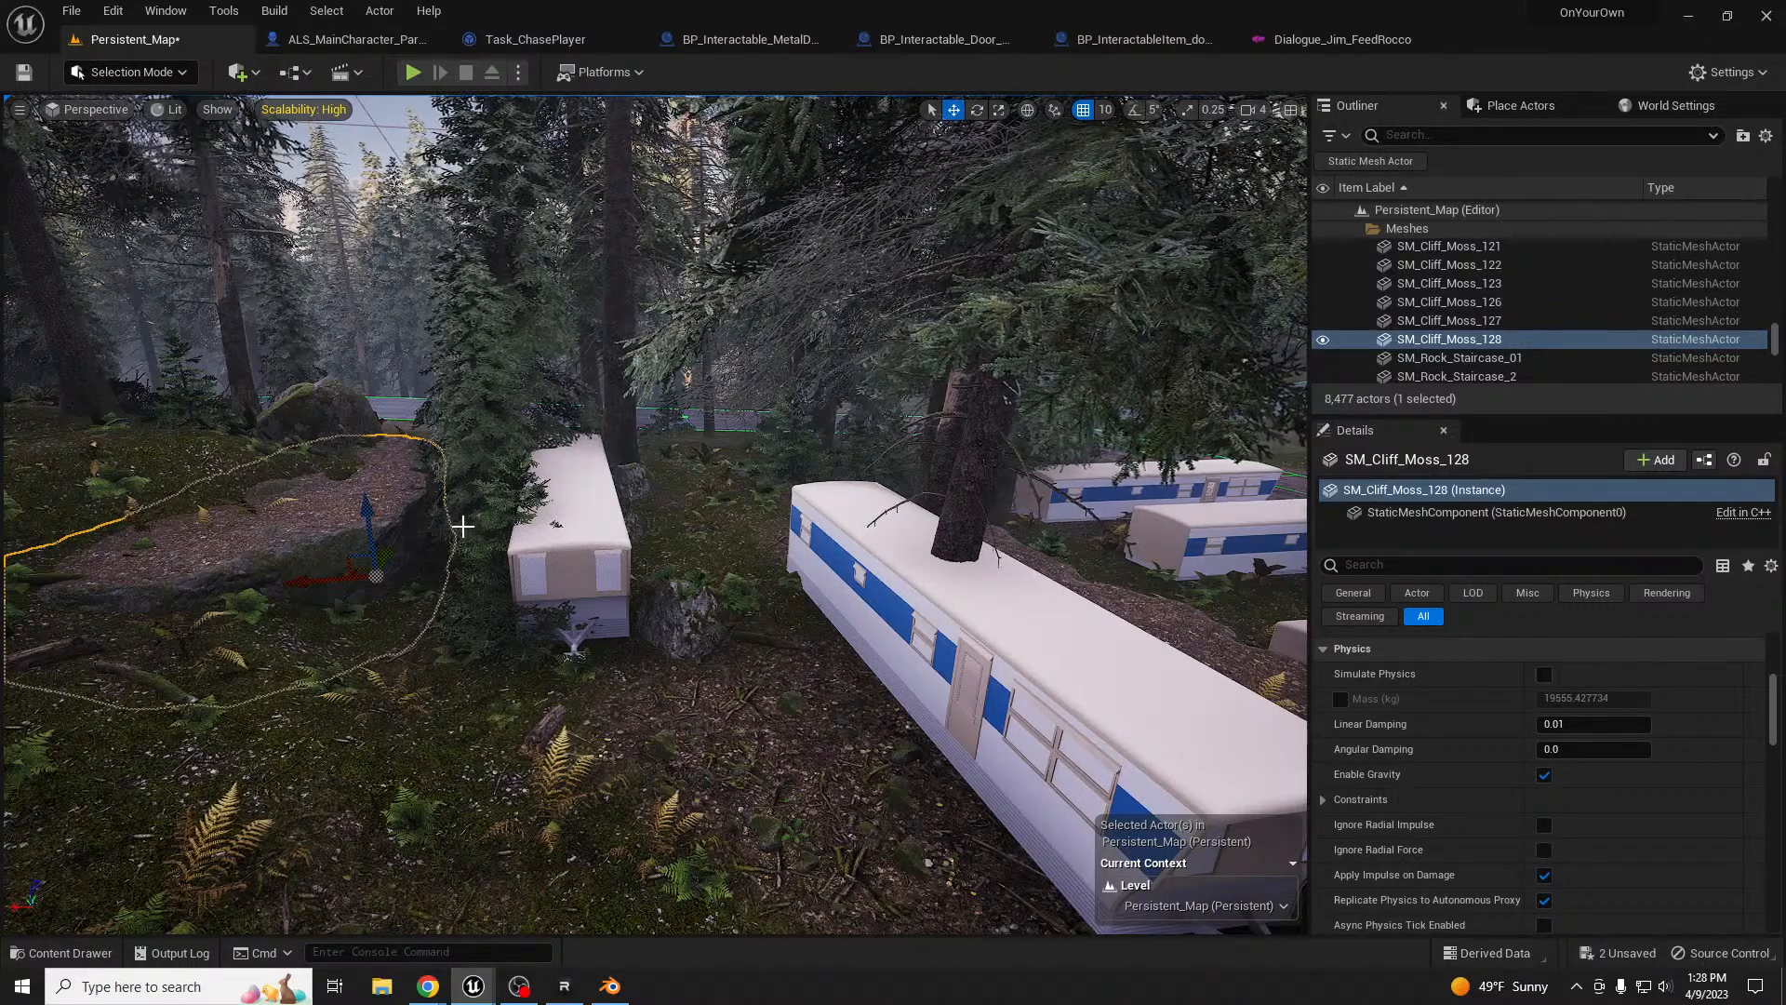
# - Erase the foliage trees that grow through the trailers, using the foliage Erase brush
pyautogui.hotkey('shift', '4')
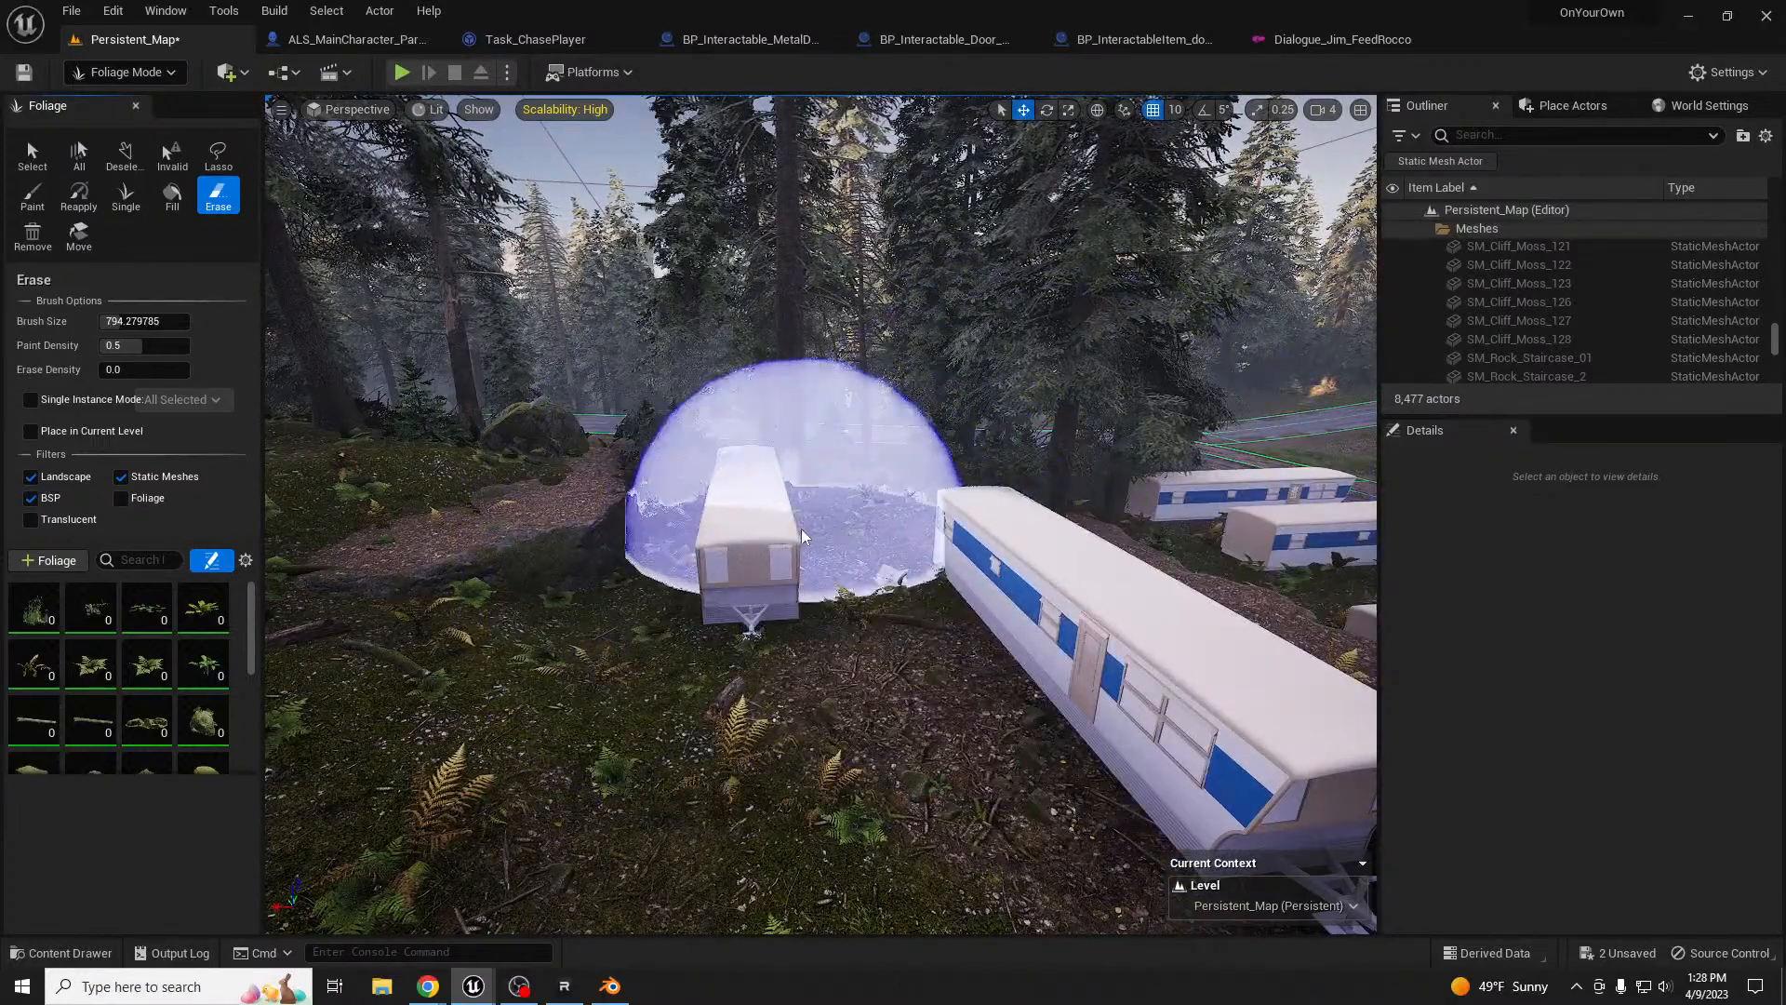
pyautogui.moveTo(973, 674)
pyautogui.mouseDown(button='right')
pyautogui.moveTo(791, 689)
pyautogui.moveTo(614, 642)
pyautogui.moveTo(530, 661)
pyautogui.moveTo(576, 665)
pyautogui.moveTo(521, 689)
pyautogui.moveTo(958, 577)
pyautogui.mouseUp(button='right')
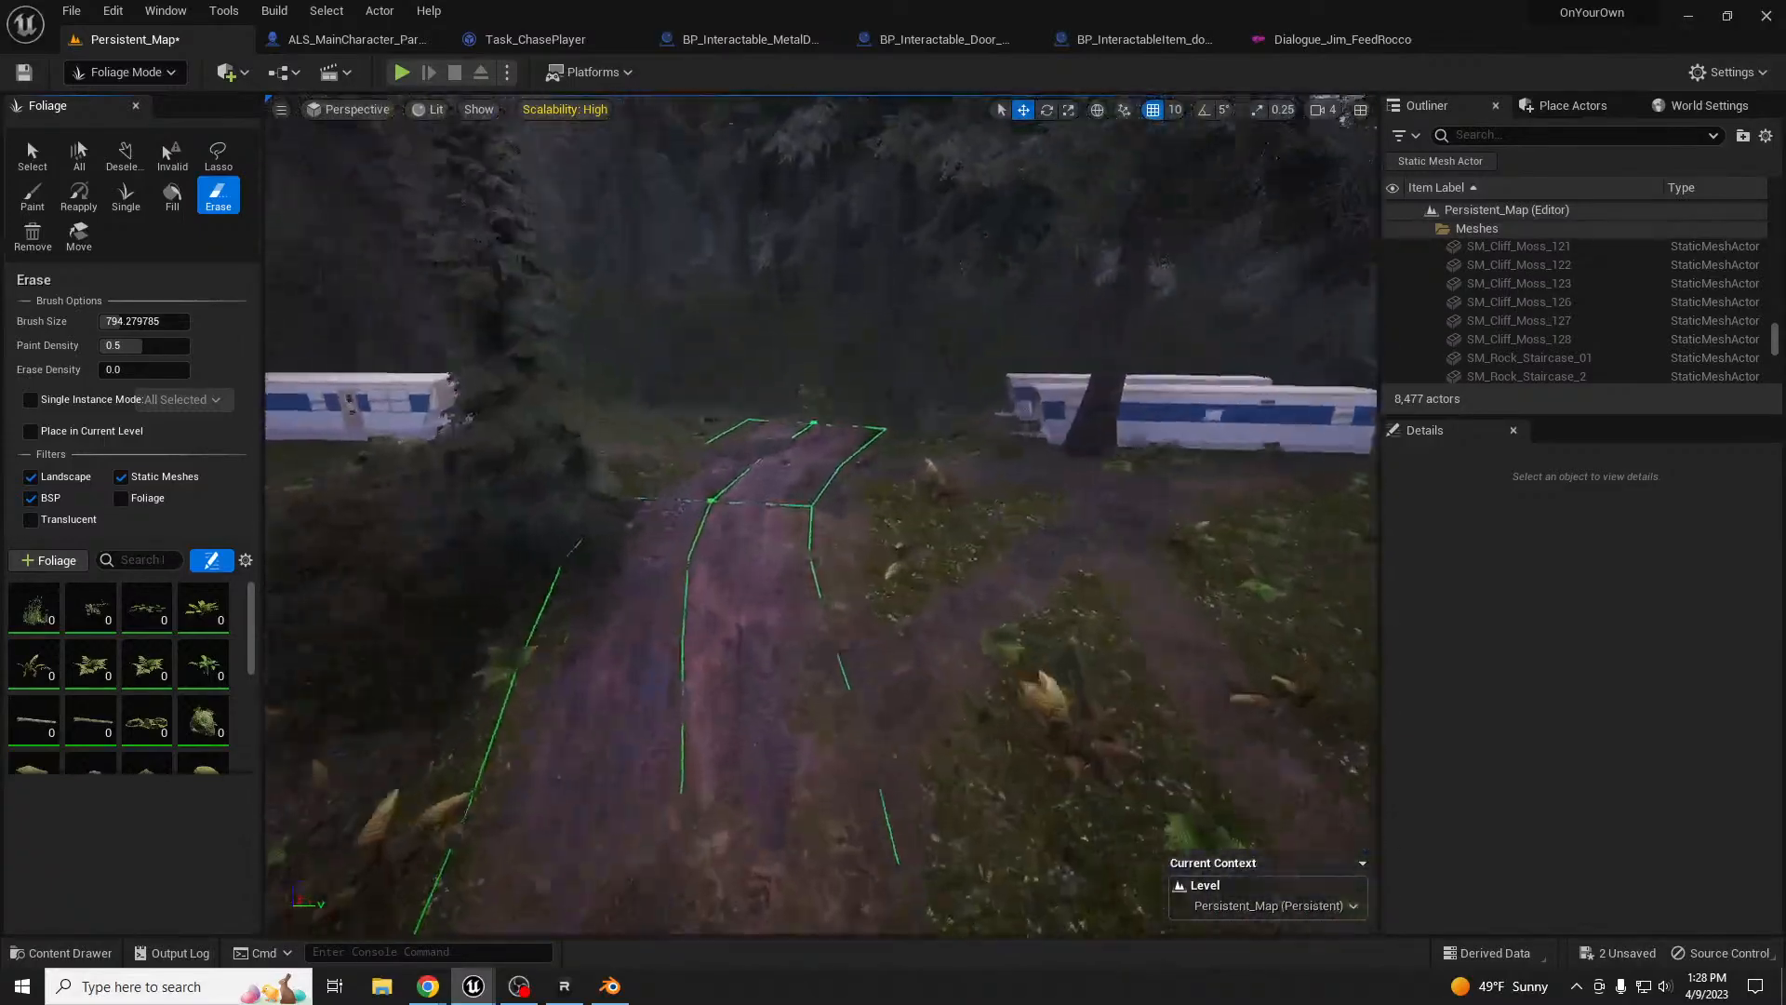
pyautogui.moveTo(821, 514)
pyautogui.mouseDown(button='right')
pyautogui.moveTo(986, 531)
pyautogui.moveTo(1154, 493)
pyautogui.moveTo(1094, 521)
pyautogui.moveTo(1079, 731)
pyautogui.moveTo(1075, 690)
pyautogui.mouseUp(button='right')
pyautogui.hotkey('shift', '1')
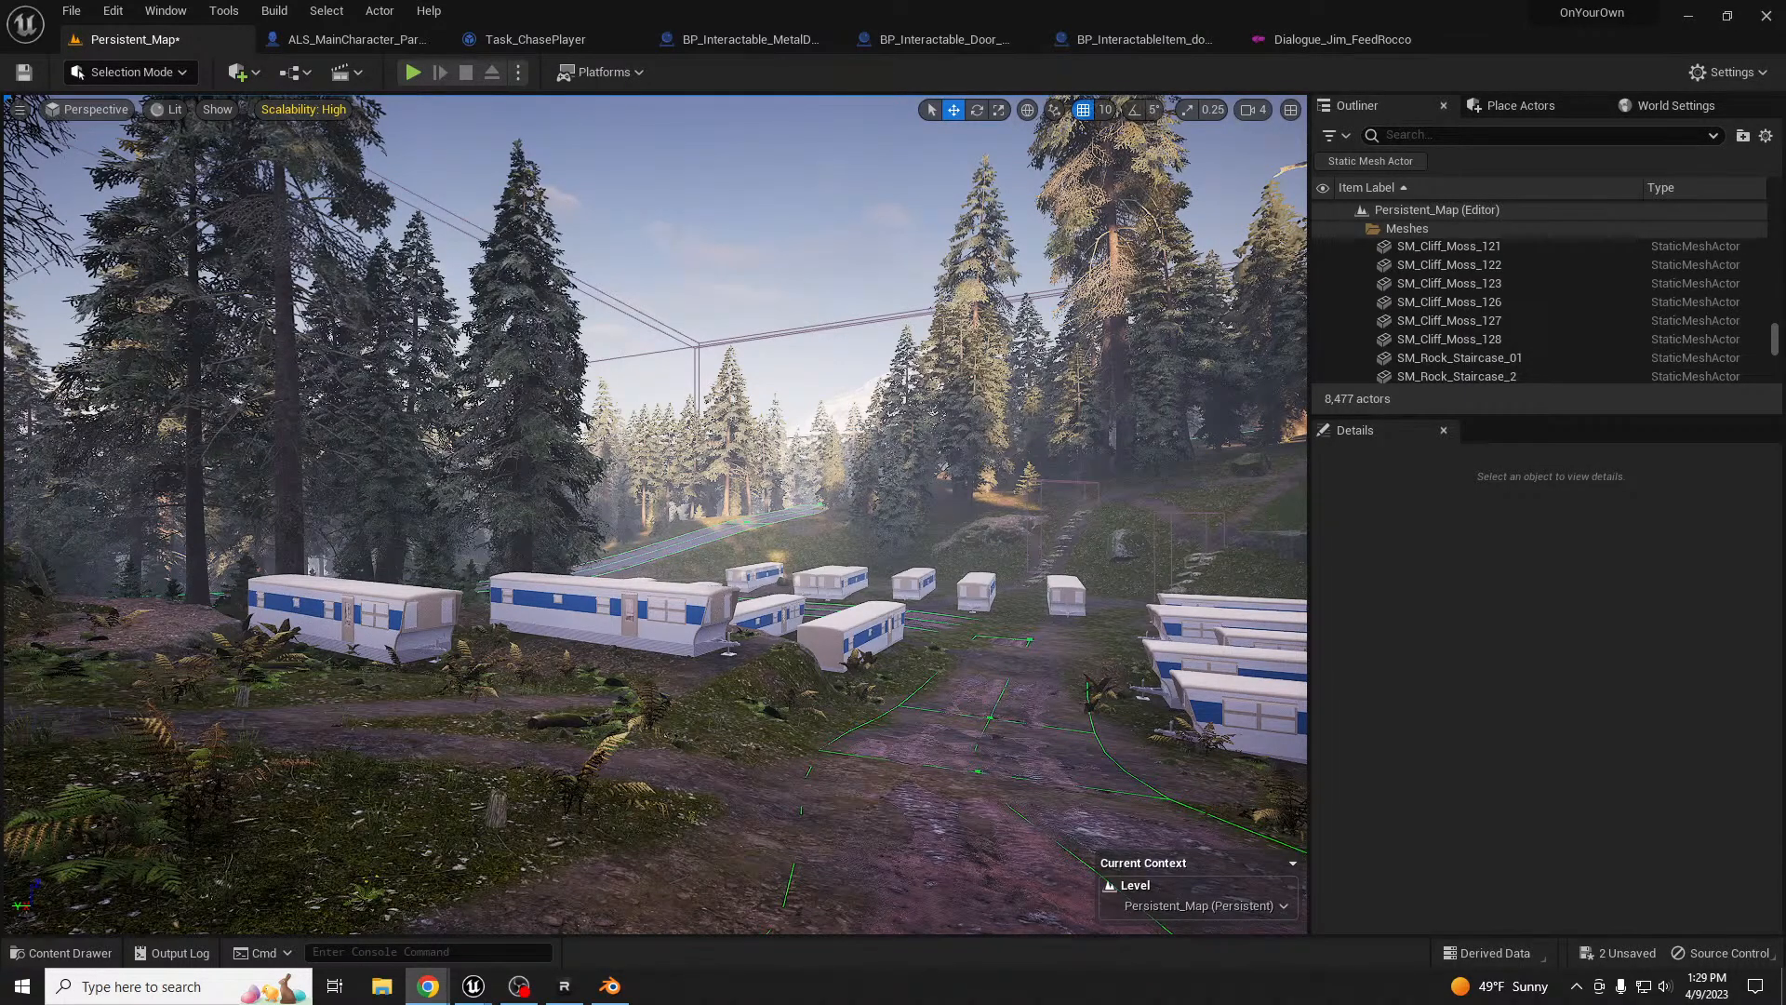
# - Set up landscape painting with the Grass layer, brush size 241, tool strength about 0.27 and brush falloff about 0.59
pyautogui.moveTo(894, 626); pyautogui.dragTo(814, 599, button='right')
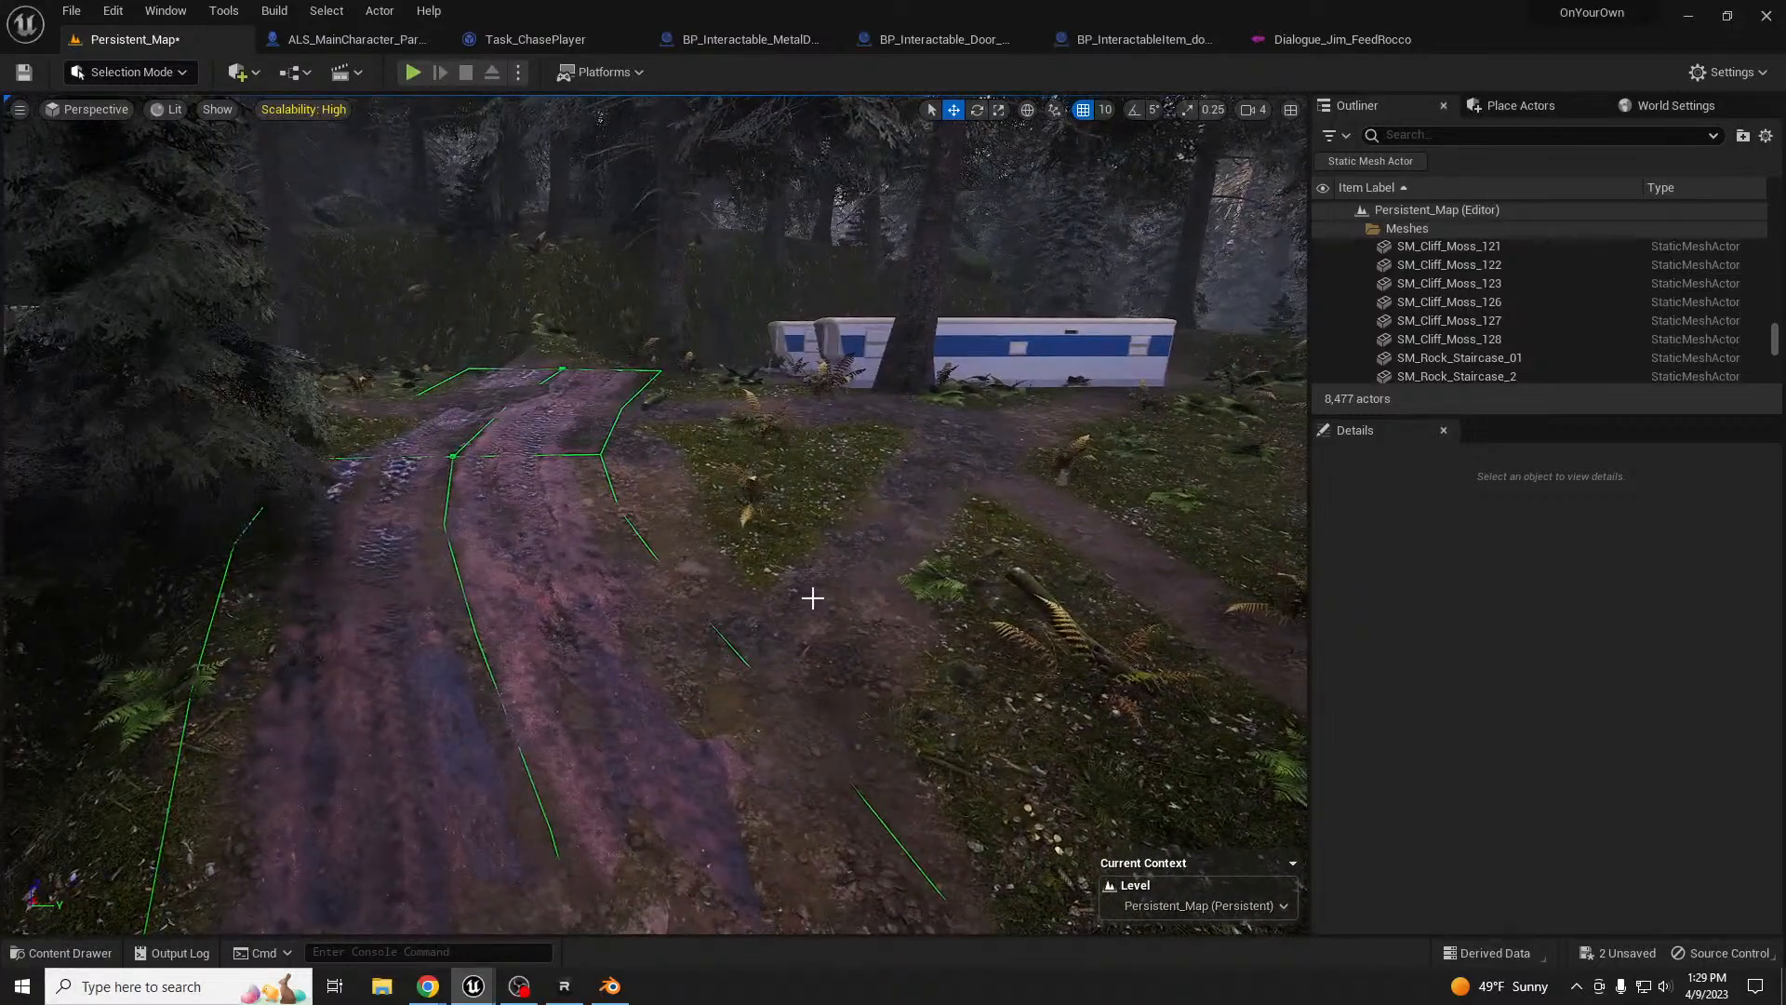
pyautogui.hotkey('shift', '2')
pyautogui.click(172, 184)
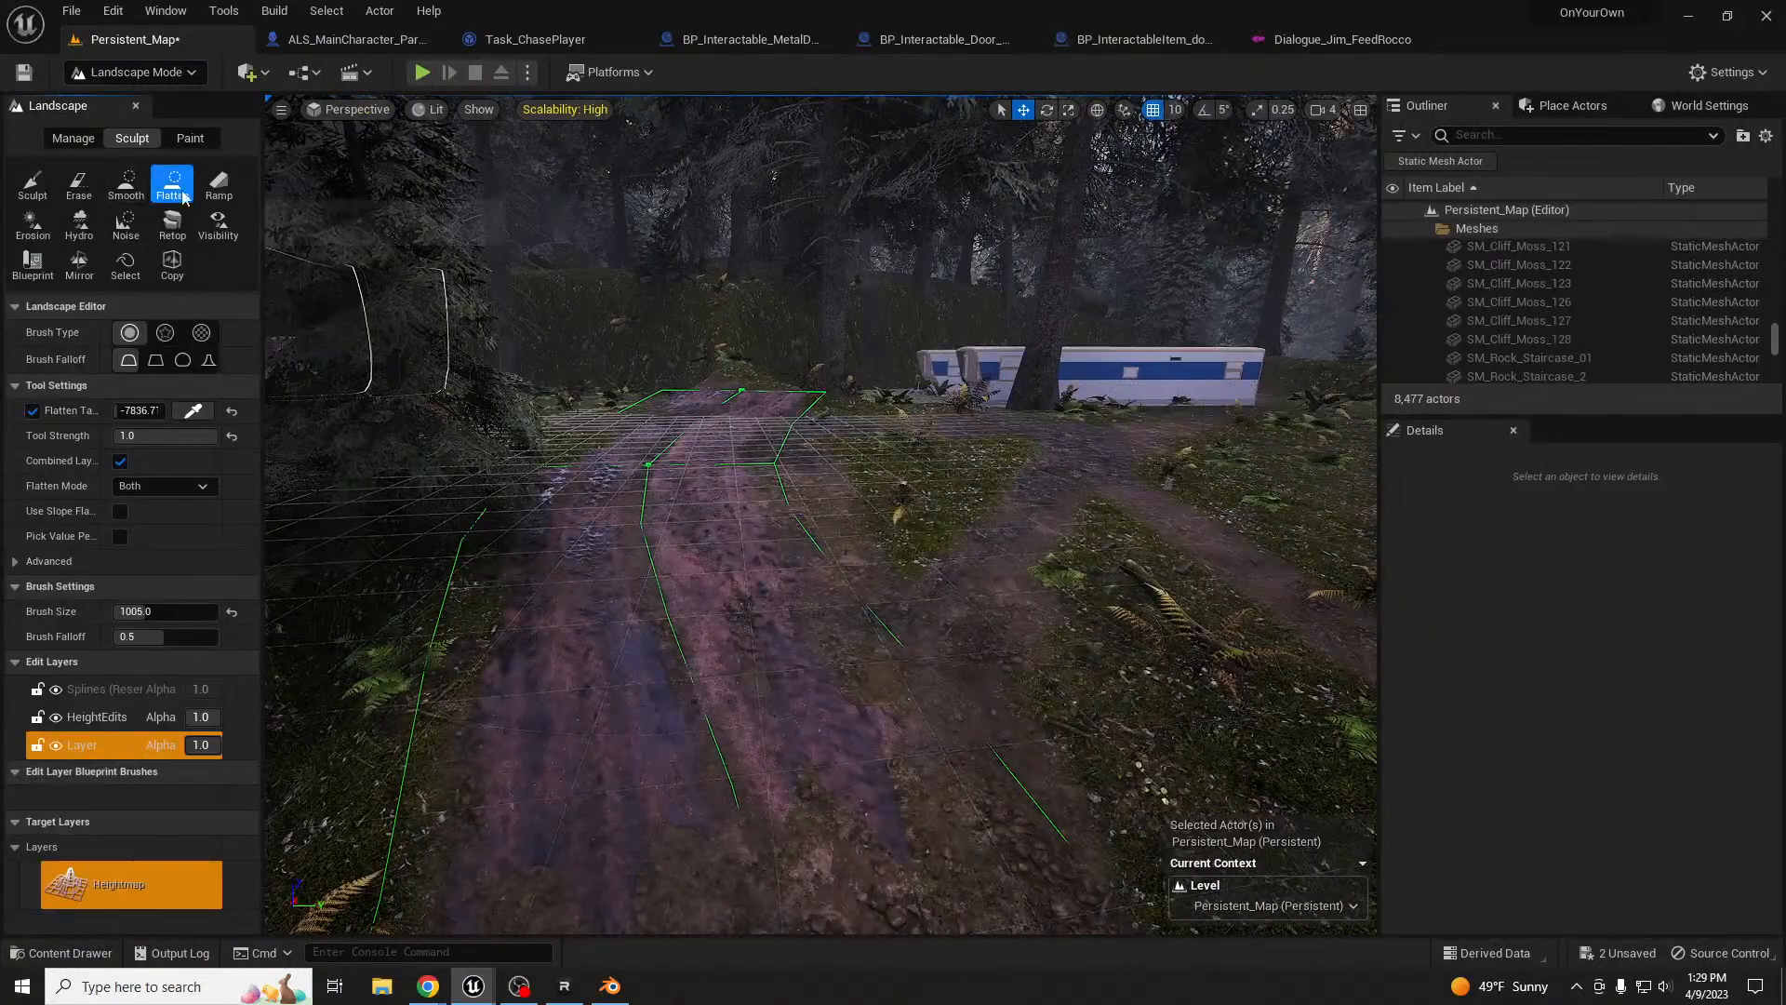
pyautogui.click(190, 138)
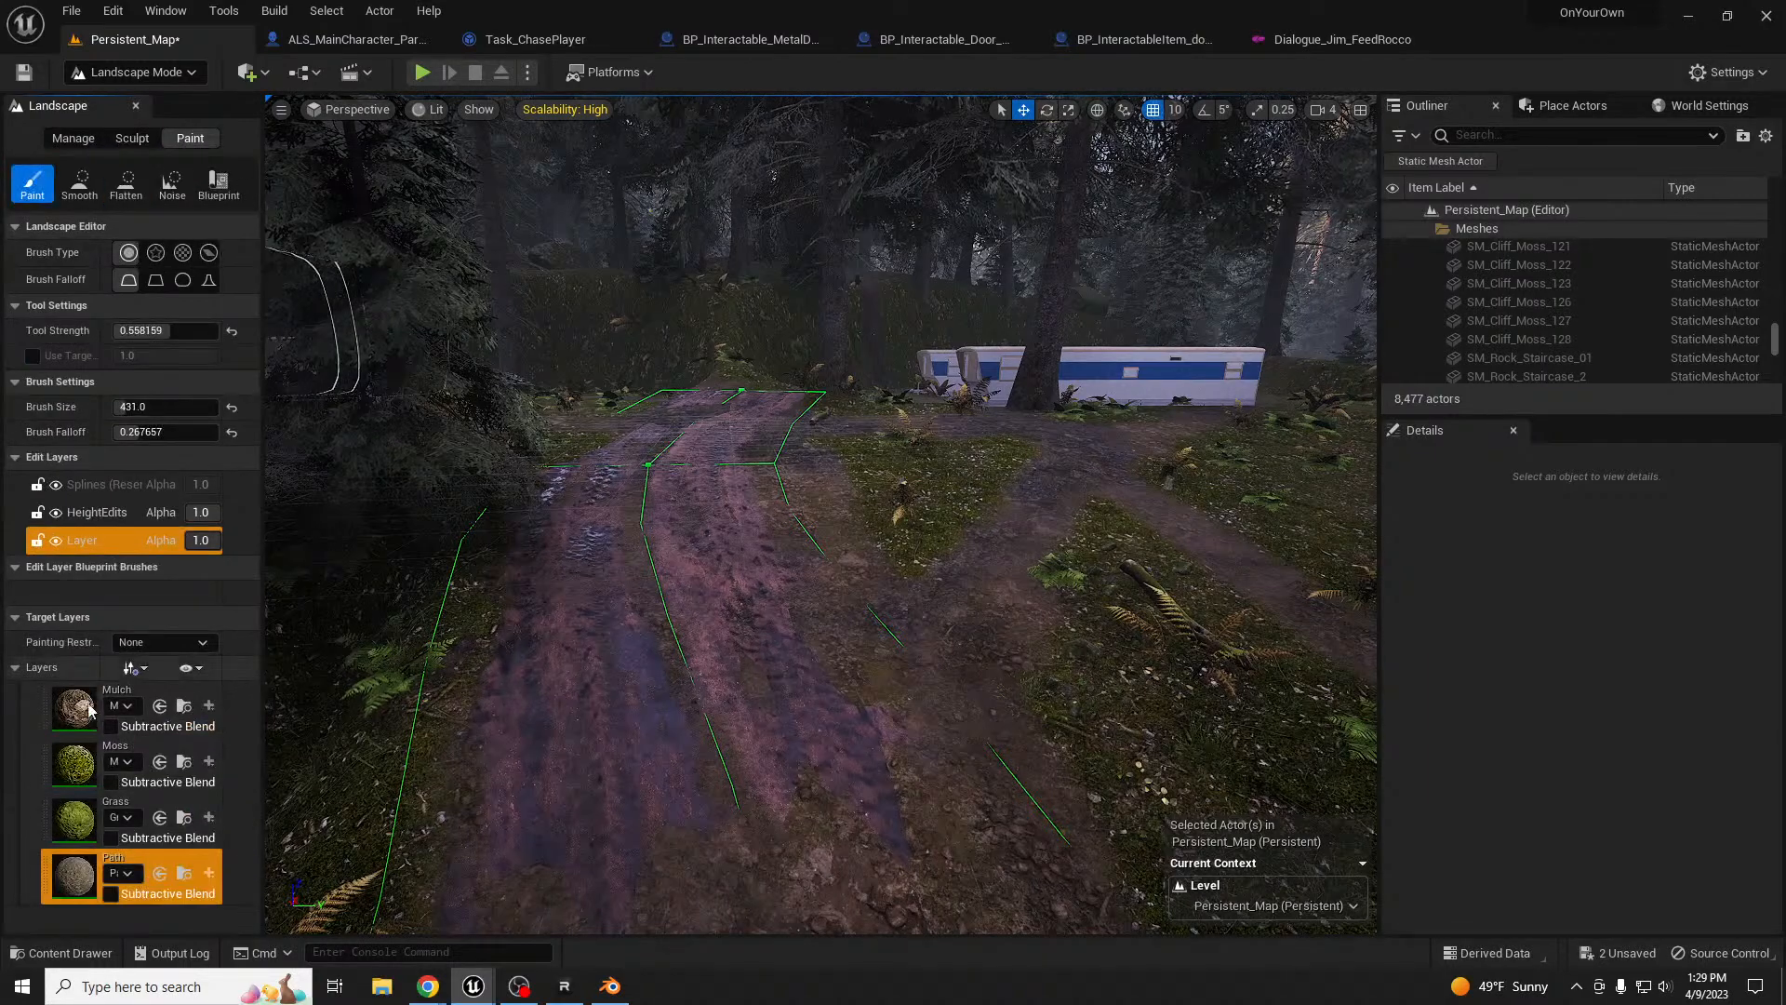
pyautogui.click(74, 819)
pyautogui.moveTo(646, 856); pyautogui.dragTo(680, 870, button='right')
pyautogui.moveTo(958, 556); pyautogui.dragTo(1097, 642, button='right')
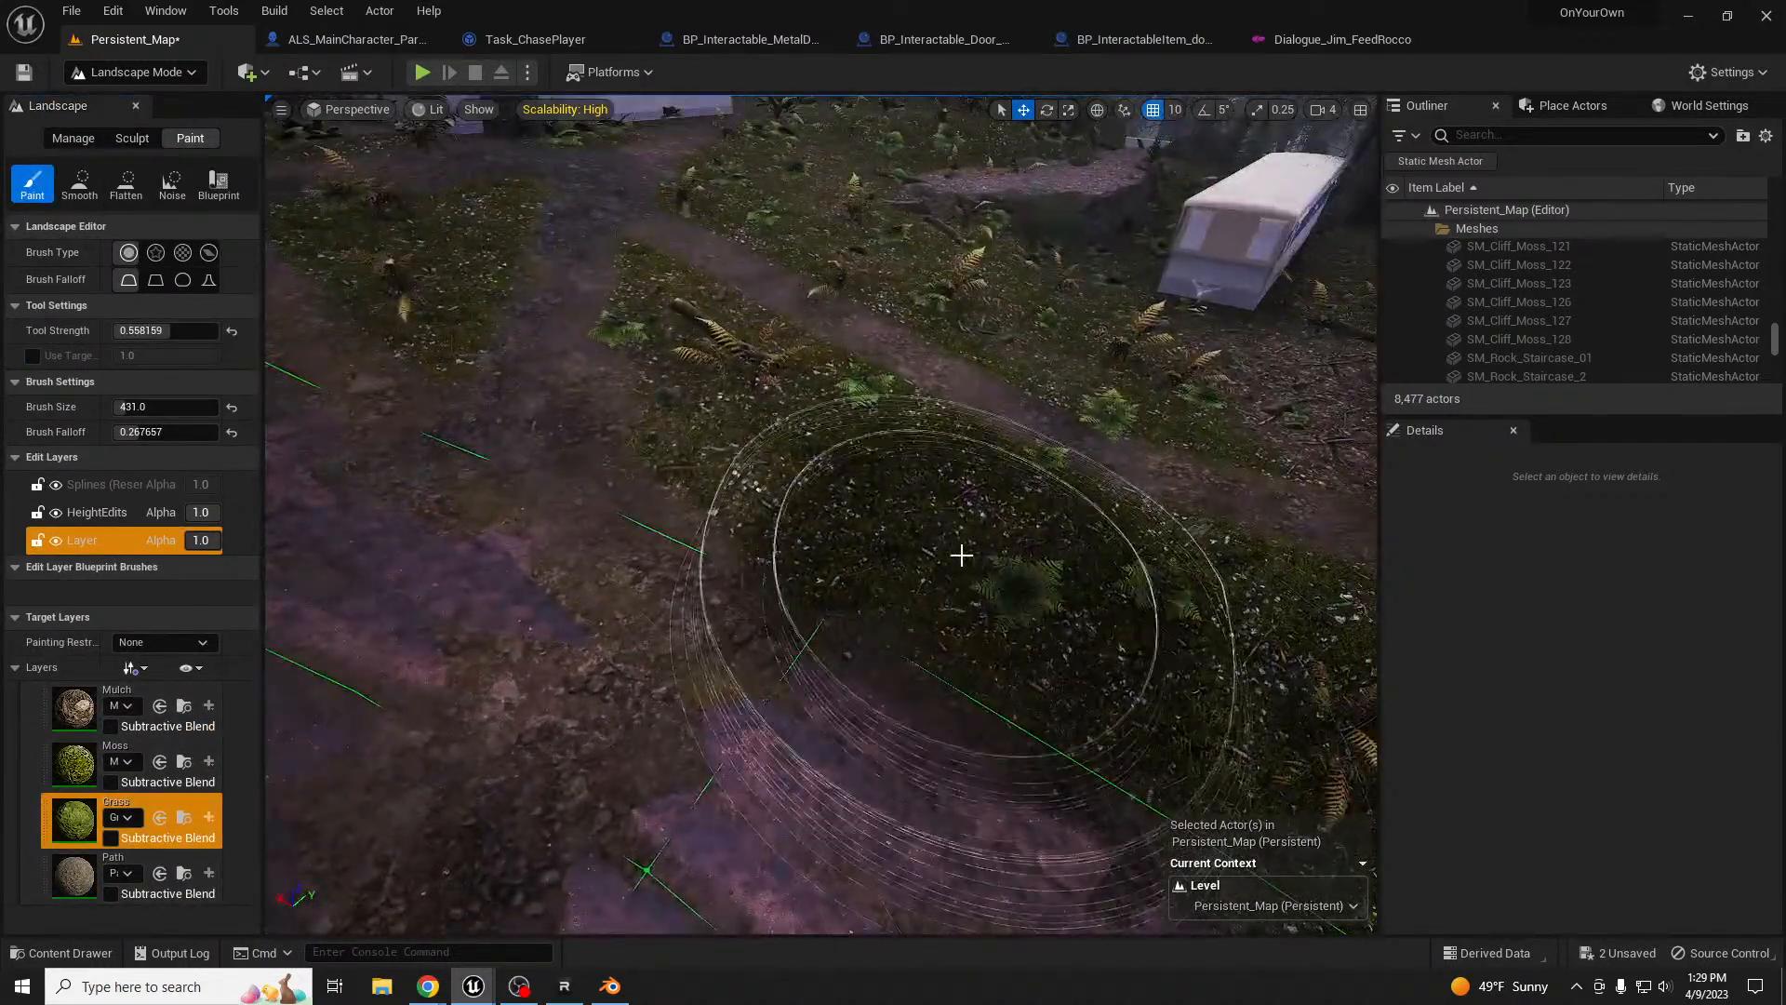
pyautogui.press('[')
pyautogui.press('[')
pyautogui.press('[')
pyautogui.press('[')
pyautogui.press('[')
pyautogui.press('[')
pyautogui.press('[')
pyautogui.press('[')
pyautogui.press('[')
pyautogui.press('[')
pyautogui.press('[')
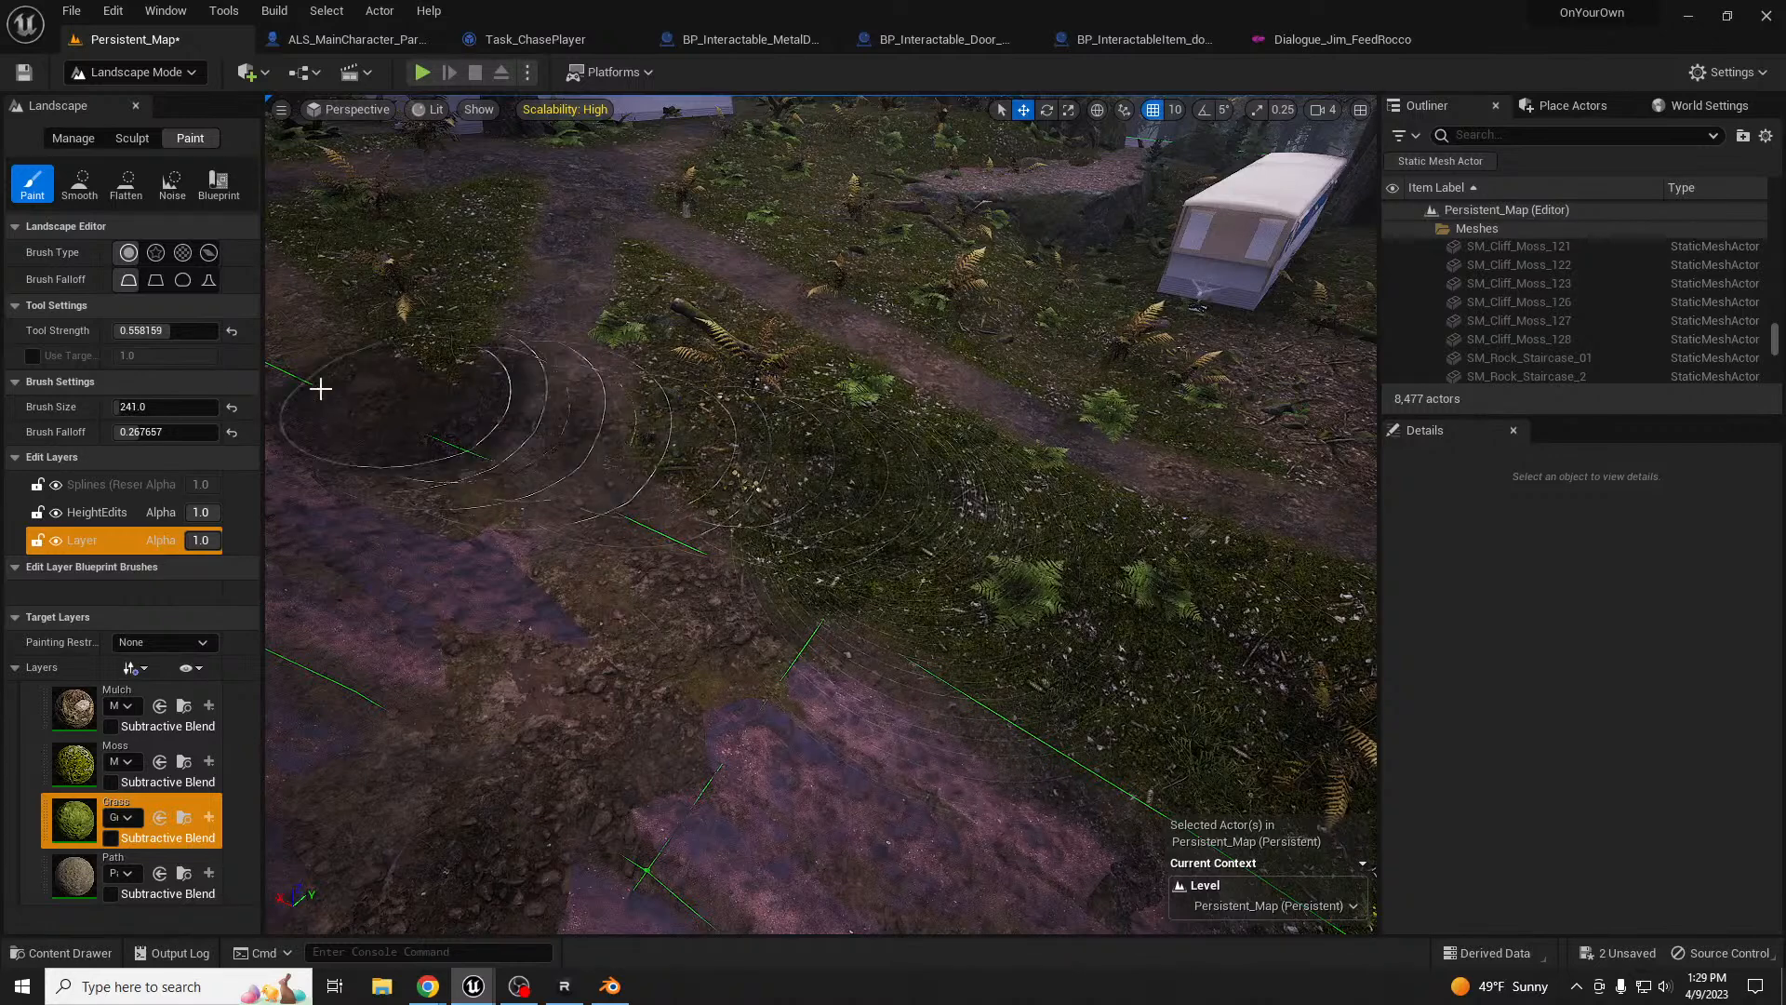
pyautogui.moveTo(167, 330); pyautogui.dragTo(149, 330)
pyautogui.moveTo(141, 431); pyautogui.dragTo(176, 432)
# - Paint grass over the bank and verge between the dirt road and the raised trailers
pyautogui.moveTo(742, 406)
pyautogui.mouseDown()
pyautogui.moveTo(1033, 609)
pyautogui.moveTo(968, 642)
pyautogui.mouseUp()
pyautogui.moveTo(968, 642); pyautogui.dragTo(1163, 624, button='right')
pyautogui.moveTo(996, 642)
pyautogui.mouseDown()
pyautogui.moveTo(626, 650)
pyautogui.moveTo(1092, 570)
pyautogui.mouseUp()
pyautogui.moveTo(794, 536); pyautogui.dragTo(967, 484, button='right')
pyautogui.moveTo(790, 534)
pyautogui.mouseDown()
pyautogui.moveTo(766, 466)
pyautogui.moveTo(620, 584)
pyautogui.moveTo(891, 517)
pyautogui.mouseUp()
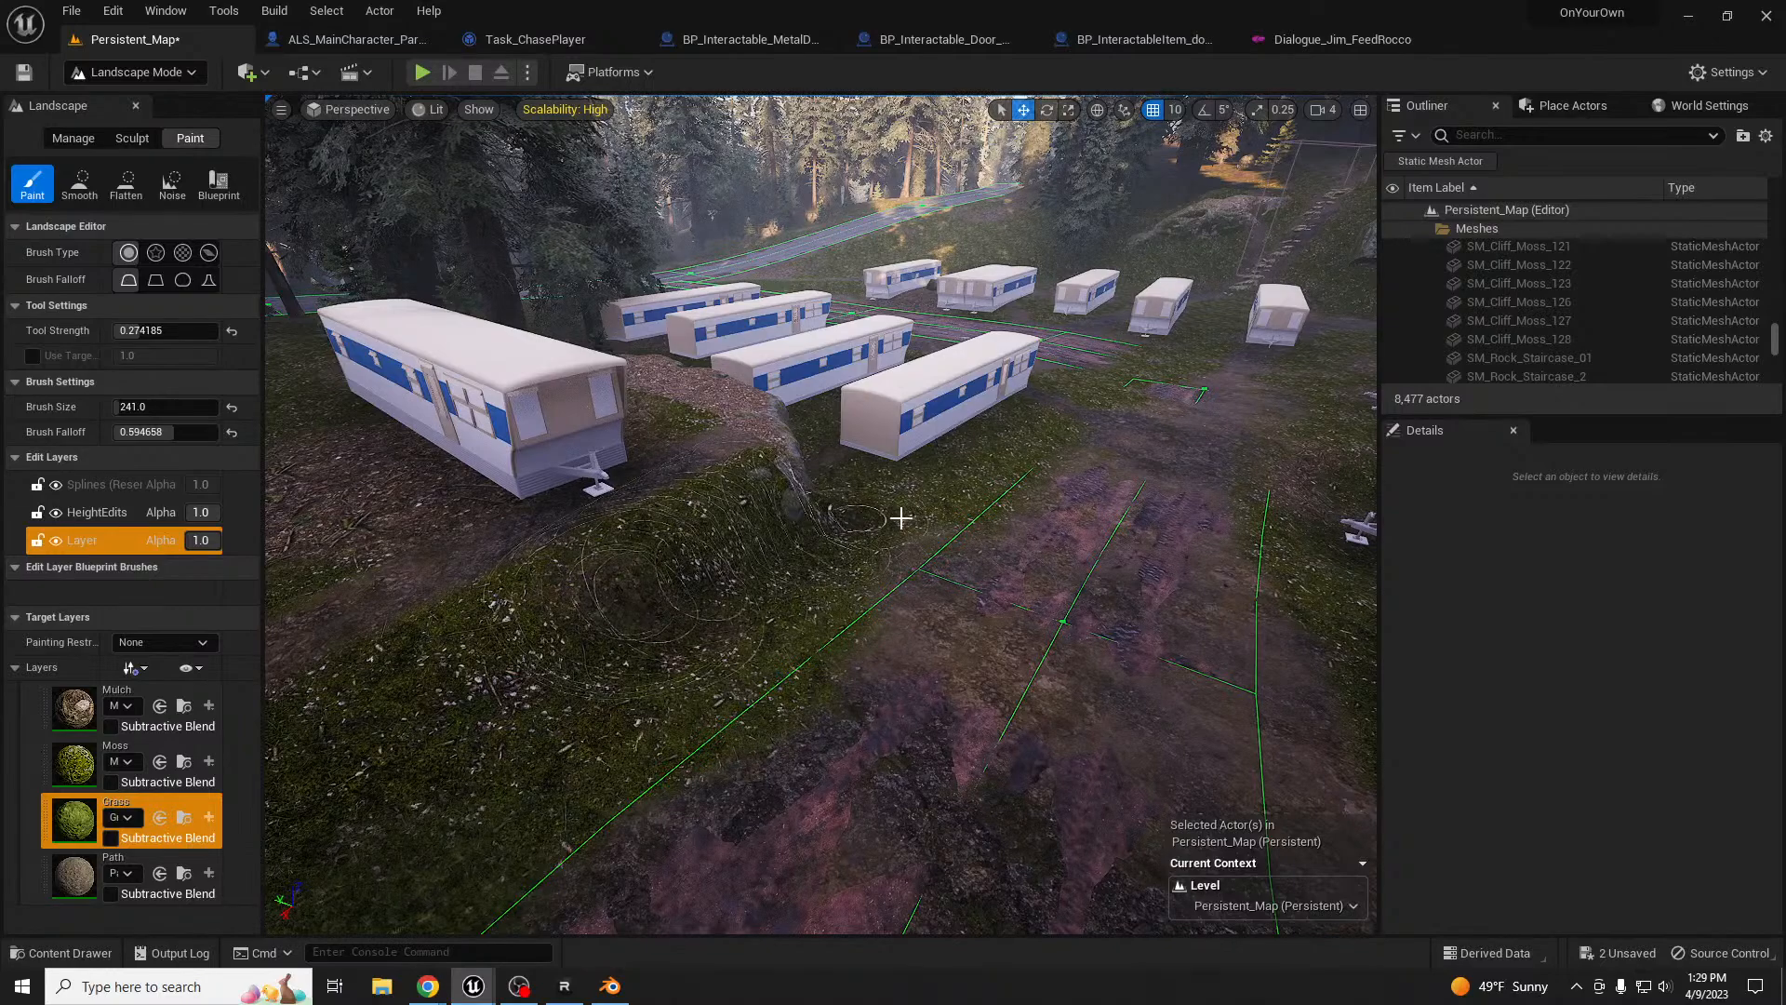
pyautogui.moveTo(1037, 471)
pyautogui.mouseDown()
pyautogui.moveTo(1061, 430)
pyautogui.moveTo(777, 645)
pyautogui.mouseUp()
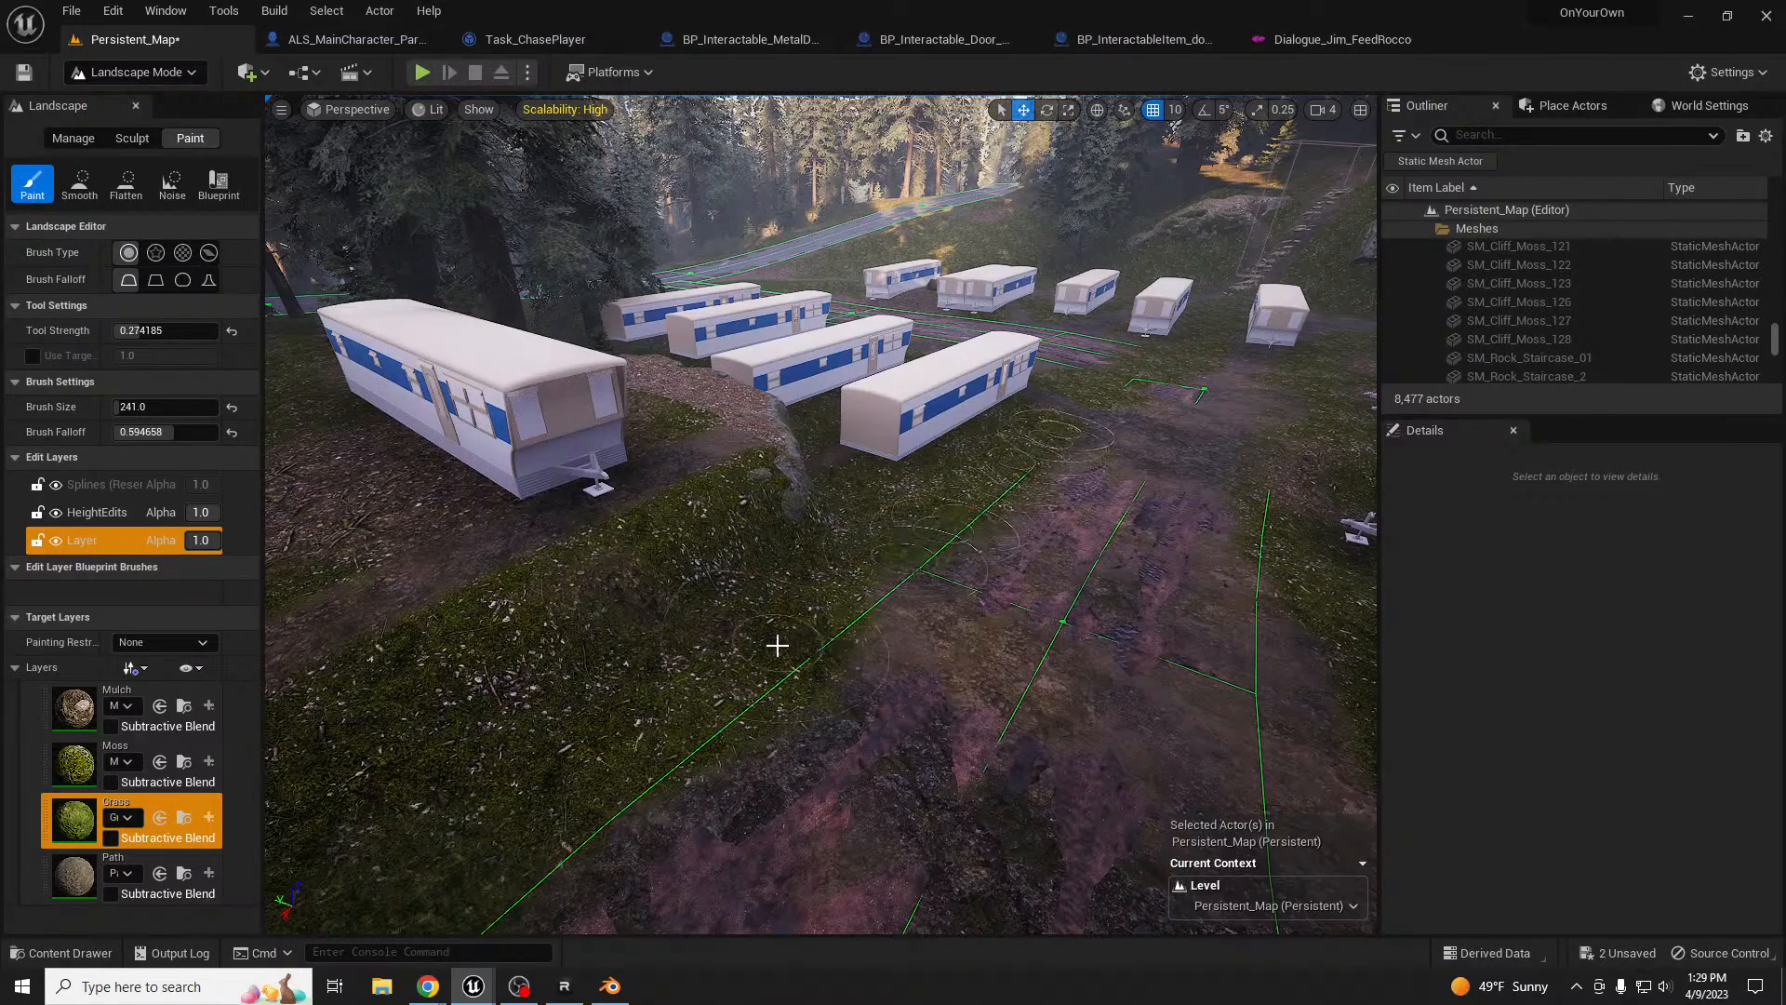
# - Paint grass along the opposite edge of the dirt road, continuing to the verge at its wooded end
pyautogui.moveTo(778, 645); pyautogui.dragTo(986, 595, button='right')
pyautogui.moveTo(887, 689); pyautogui.dragTo(968, 925)
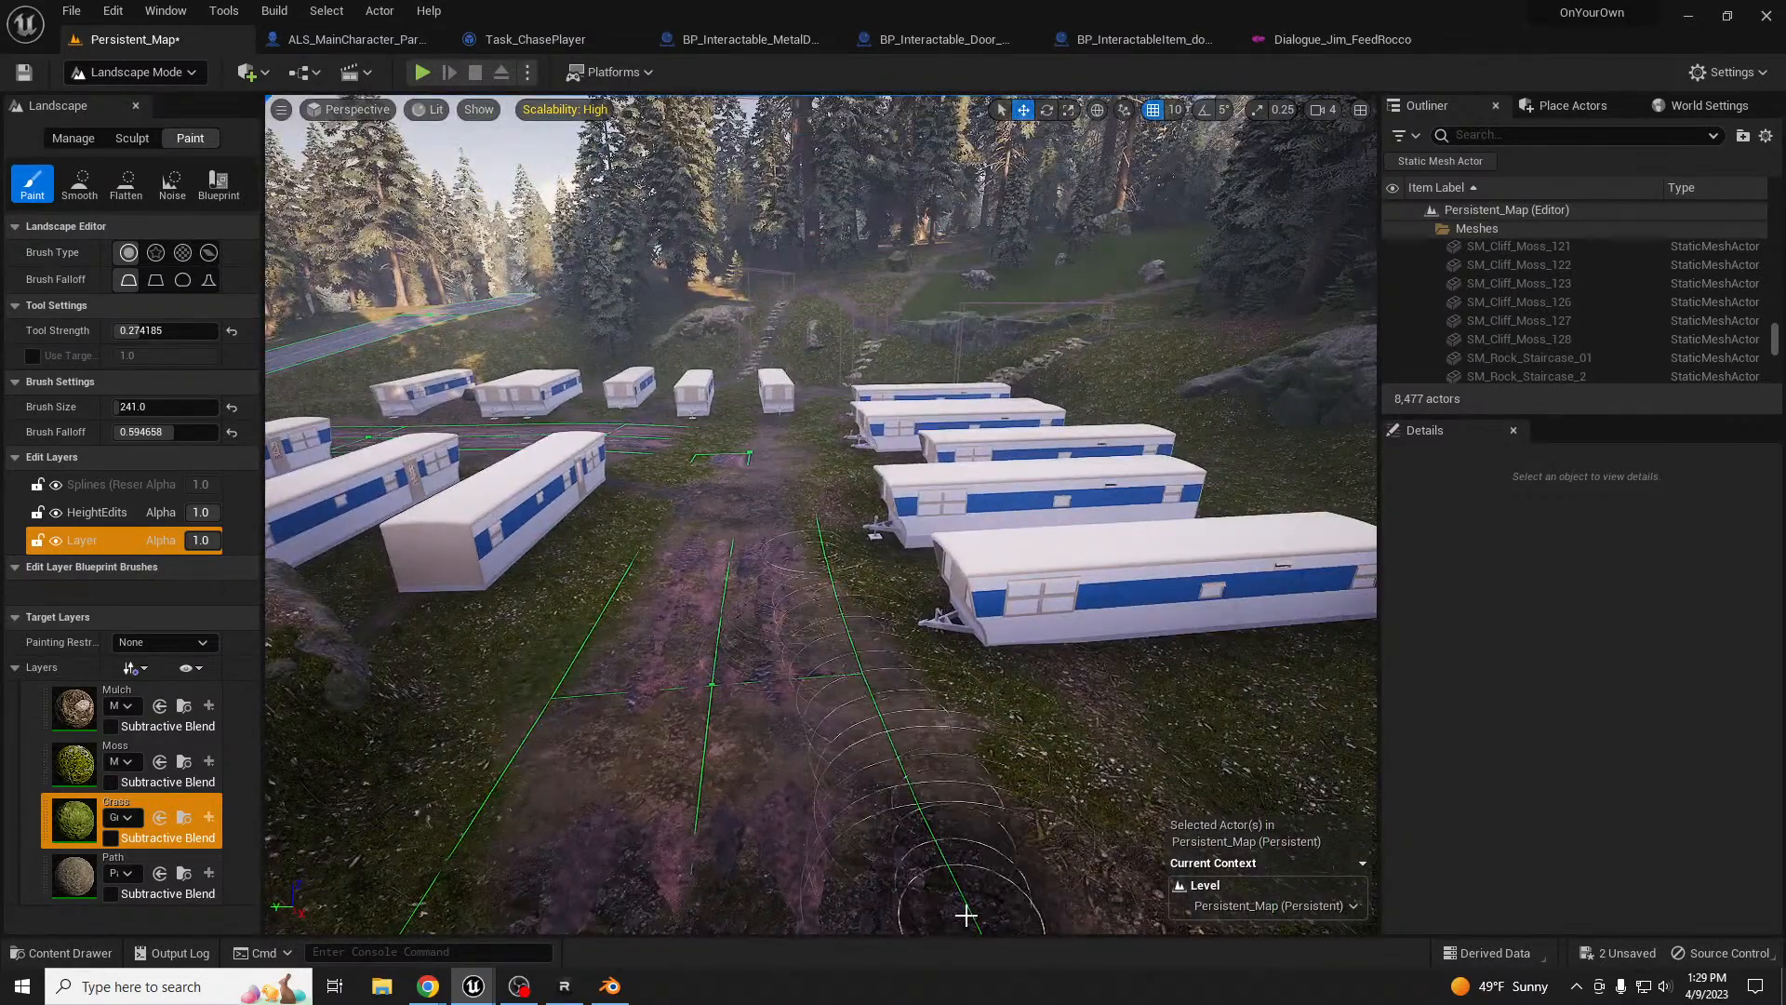
pyautogui.moveTo(970, 732)
pyautogui.mouseDown(button='right')
pyautogui.moveTo(903, 791)
pyautogui.moveTo(763, 735)
pyautogui.mouseUp(button='right')
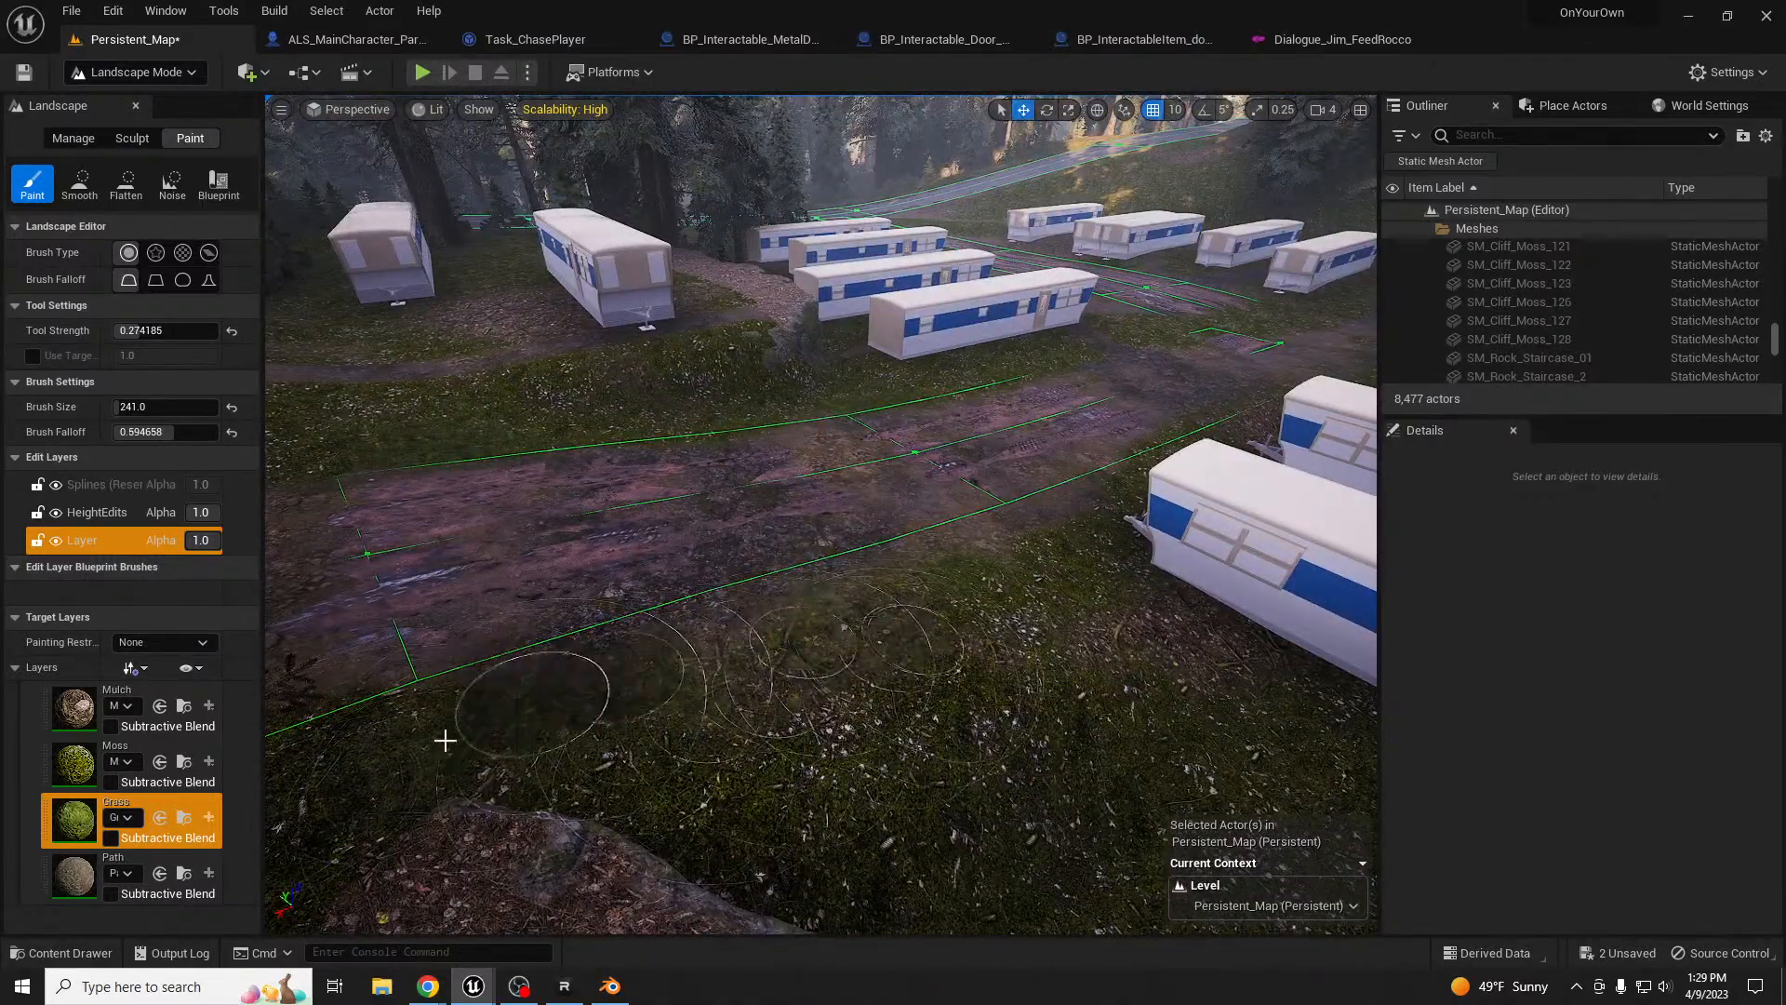
pyautogui.moveTo(409, 733); pyautogui.dragTo(158, 688, button='right')
pyautogui.moveTo(369, 696); pyautogui.dragTo(354, 701, button='right')
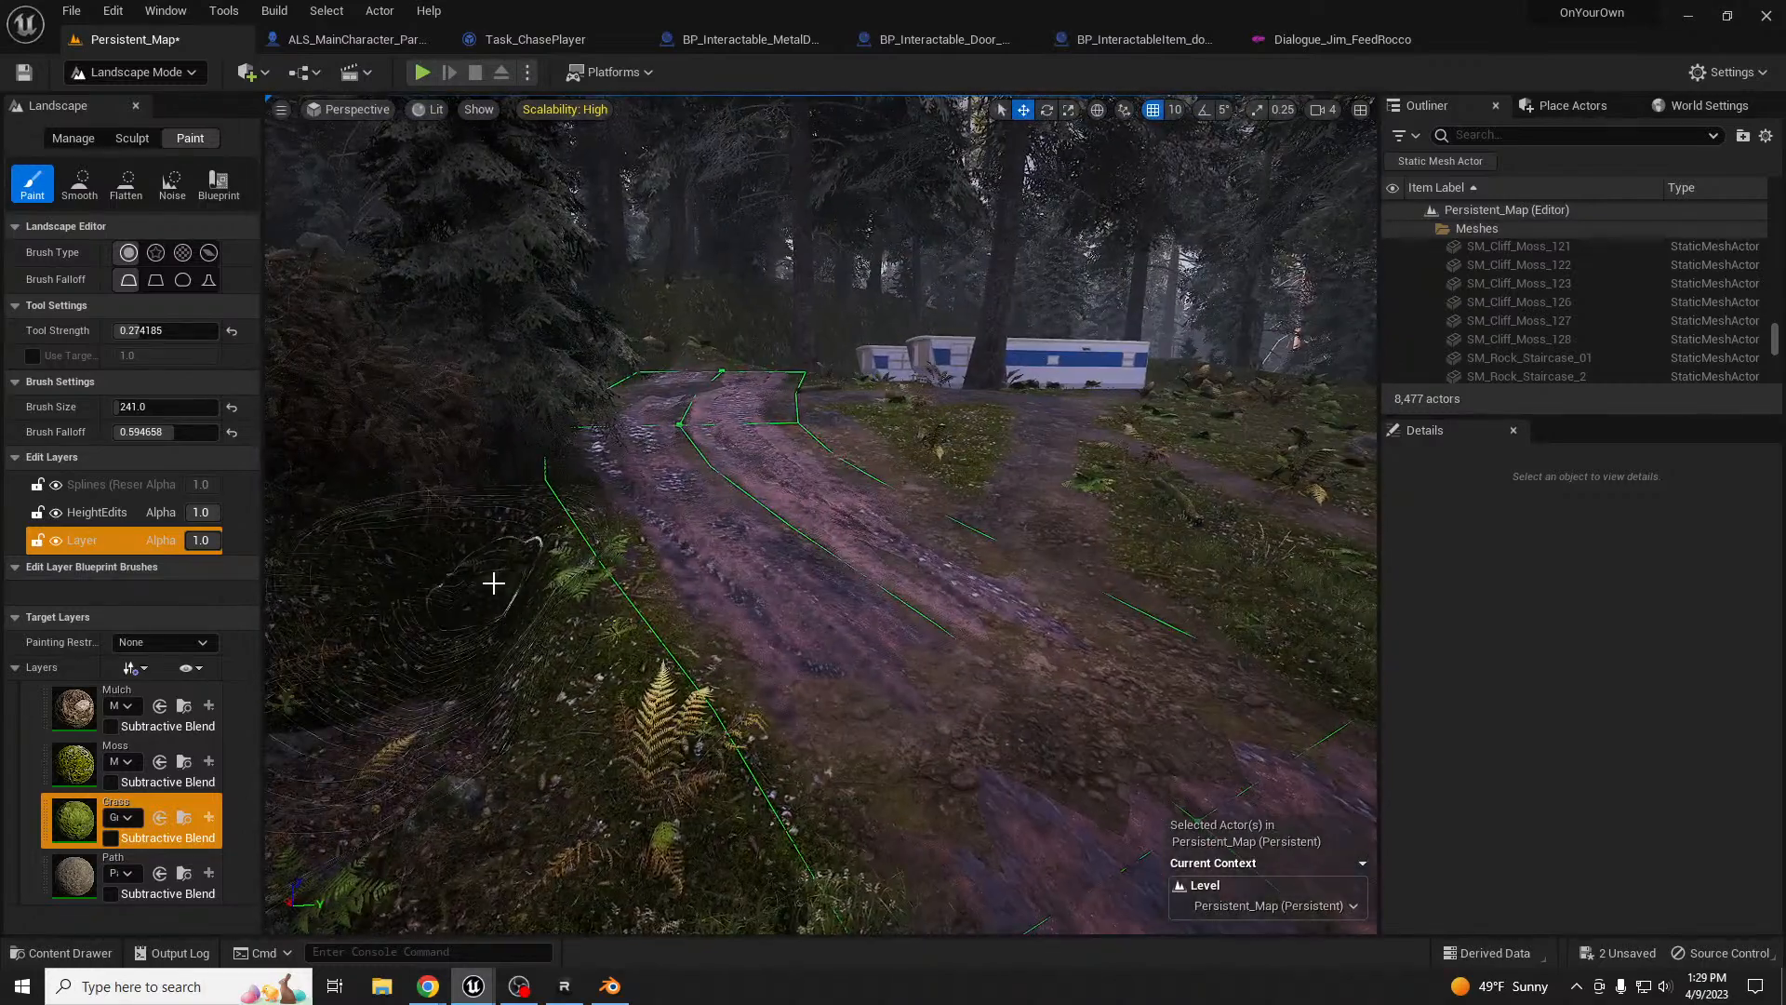
pyautogui.moveTo(494, 584); pyautogui.dragTo(589, 694)
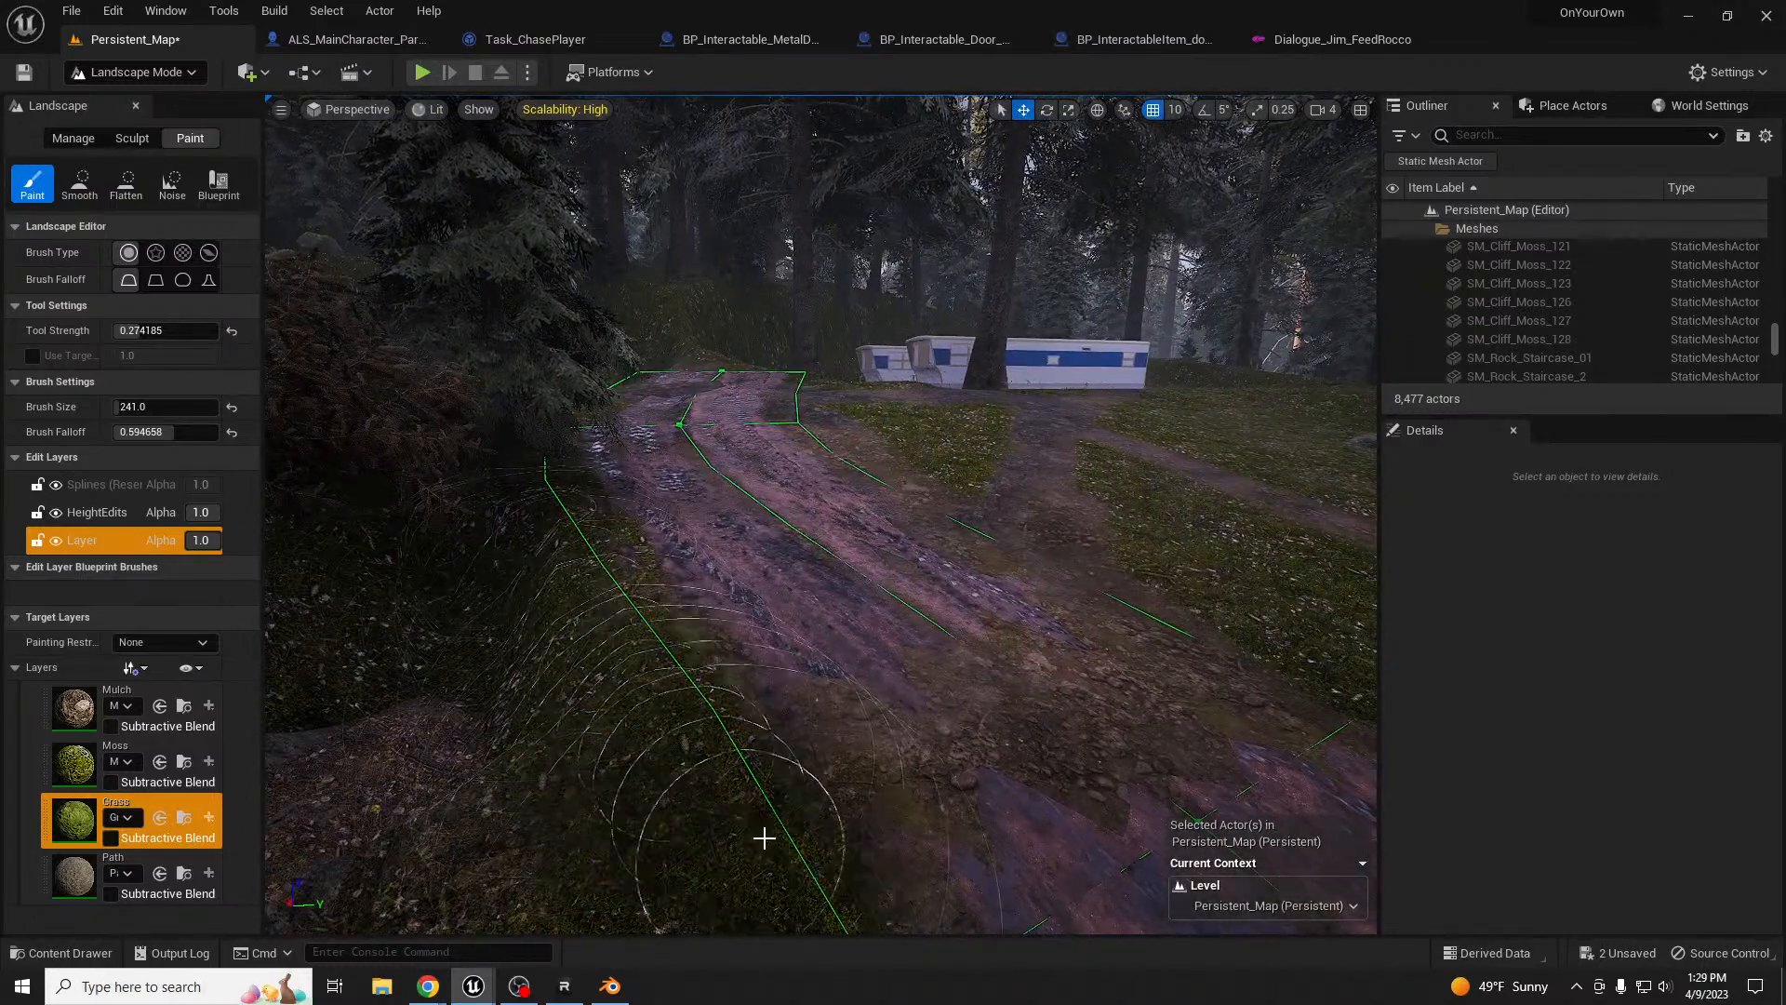
# - Paint the Path layer across the grass to connect the dirt road with the footpath in front of the trailers
pyautogui.moveTo(1269, 588)
pyautogui.mouseDown(button='right')
pyautogui.moveTo(1354, 565)
pyautogui.moveTo(1480, 570)
pyautogui.moveTo(1408, 631)
pyautogui.mouseUp(button='right')
pyautogui.moveTo(993, 574); pyautogui.dragTo(1033, 493, button='right')
pyautogui.moveTo(360, 549); pyautogui.dragTo(359, 550, button='right')
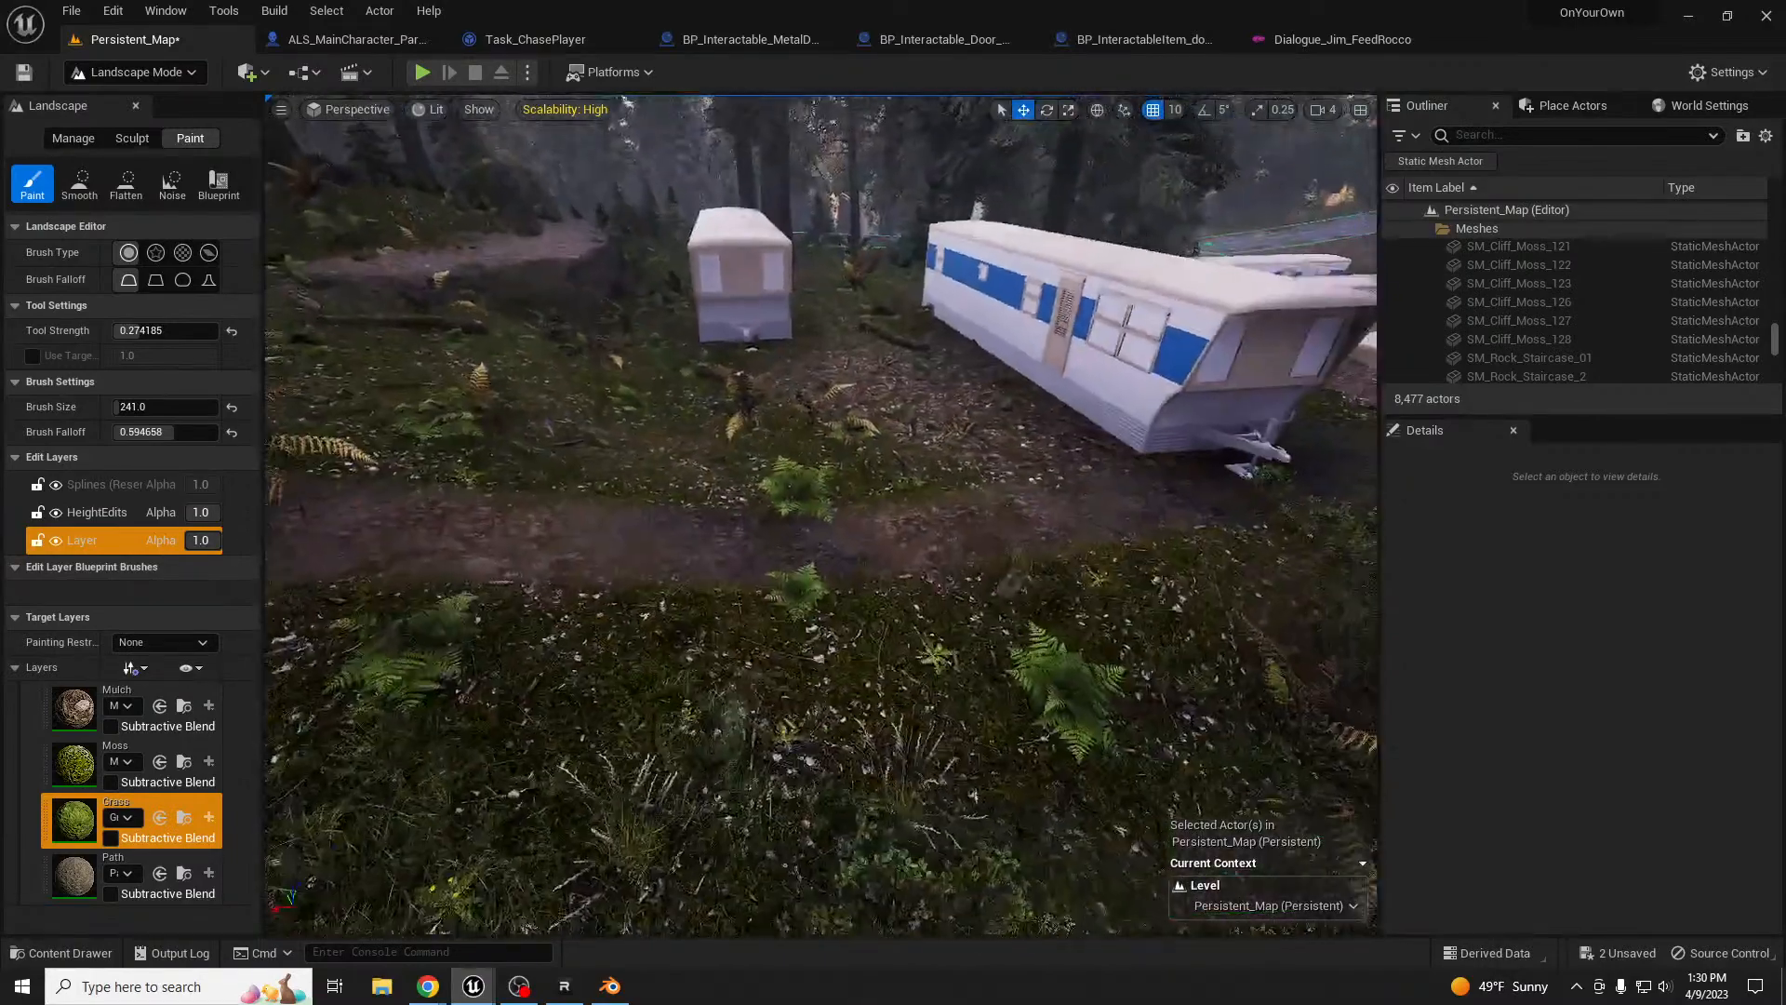
pyautogui.click(148, 866)
pyautogui.moveTo(537, 838)
pyautogui.mouseDown()
pyautogui.moveTo(618, 745)
pyautogui.moveTo(598, 678)
pyautogui.moveTo(750, 571)
pyautogui.moveTo(664, 684)
pyautogui.moveTo(698, 734)
pyautogui.moveTo(784, 554)
pyautogui.mouseUp()
pyautogui.moveTo(747, 525); pyautogui.dragTo(747, 525, button='right')
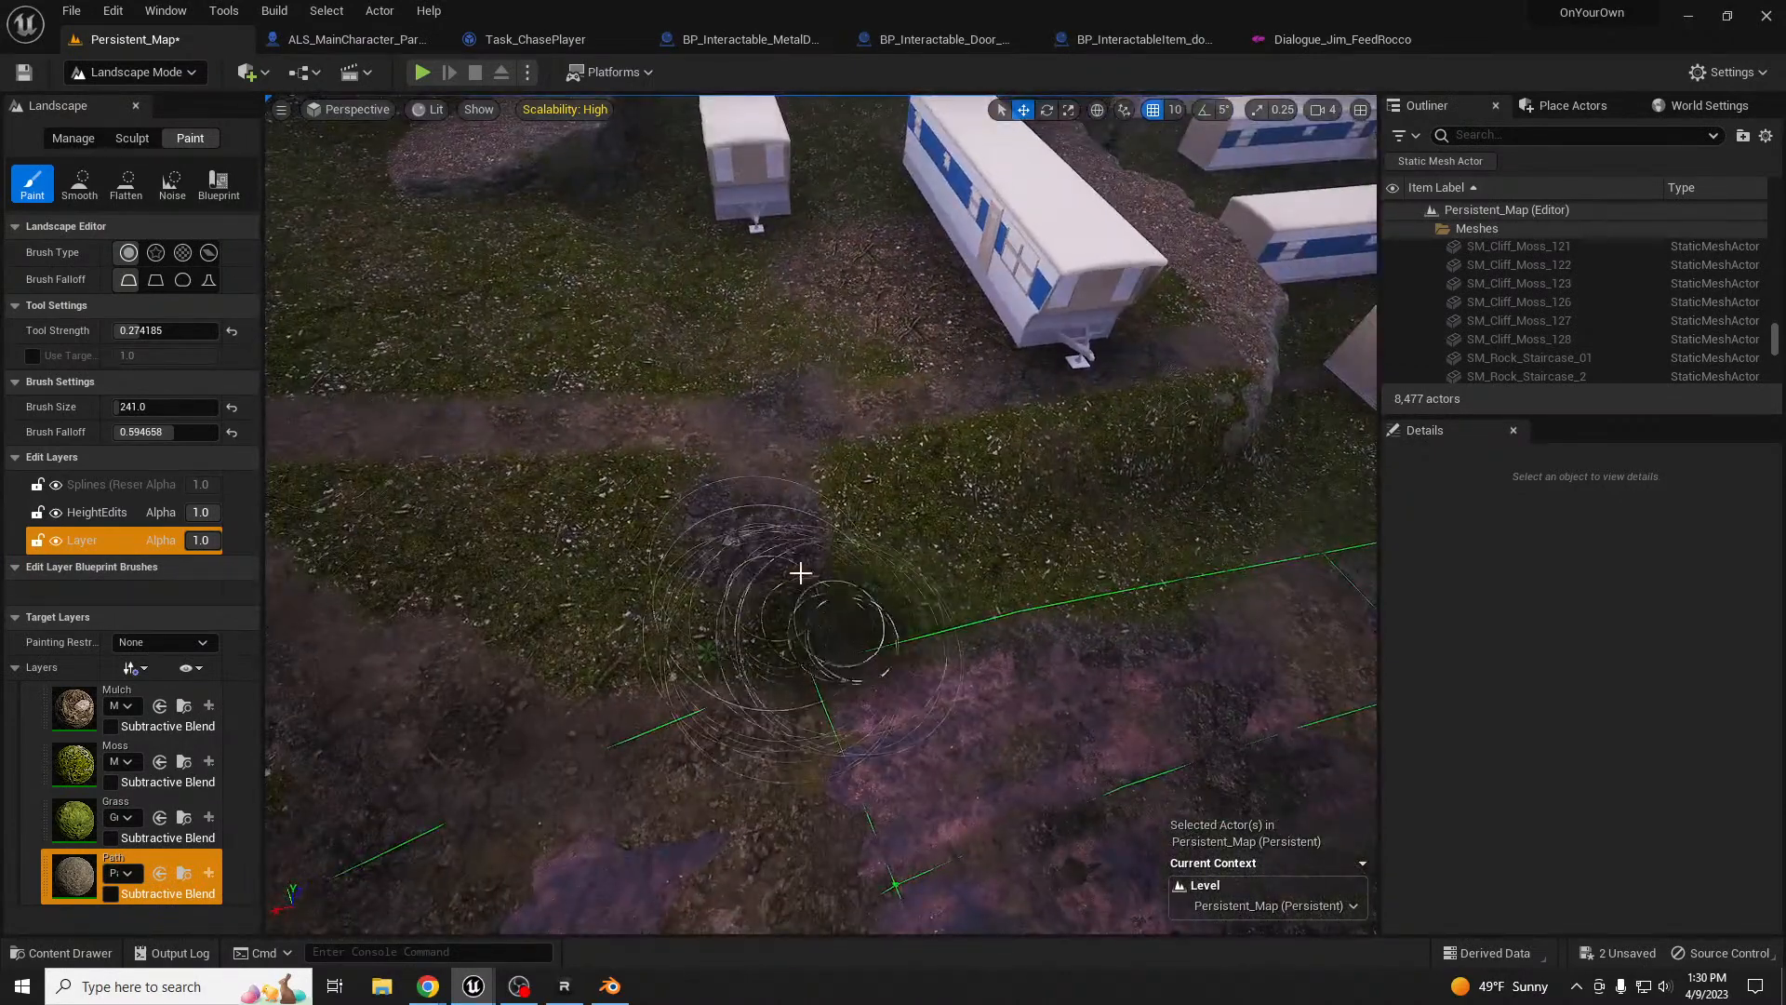
pyautogui.moveTo(707, 663)
pyautogui.mouseDown()
pyautogui.moveTo(750, 567)
pyautogui.moveTo(669, 670)
pyautogui.moveTo(825, 375)
pyautogui.moveTo(797, 247)
pyautogui.moveTo(750, 279)
pyautogui.moveTo(801, 319)
pyautogui.moveTo(927, 332)
pyautogui.moveTo(874, 240)
pyautogui.moveTo(894, 359)
pyautogui.moveTo(909, 311)
pyautogui.moveTo(944, 406)
pyautogui.mouseUp()
# - Paint path dirt around the front and side of the smaller trailer with tool strength about 0.45 and brush size 336
pyautogui.moveTo(943, 407)
pyautogui.mouseDown(button='right')
pyautogui.moveTo(944, 288)
pyautogui.moveTo(958, 288)
pyautogui.moveTo(949, 349)
pyautogui.mouseUp(button='right')
pyautogui.press('w')
pyautogui.press('s')
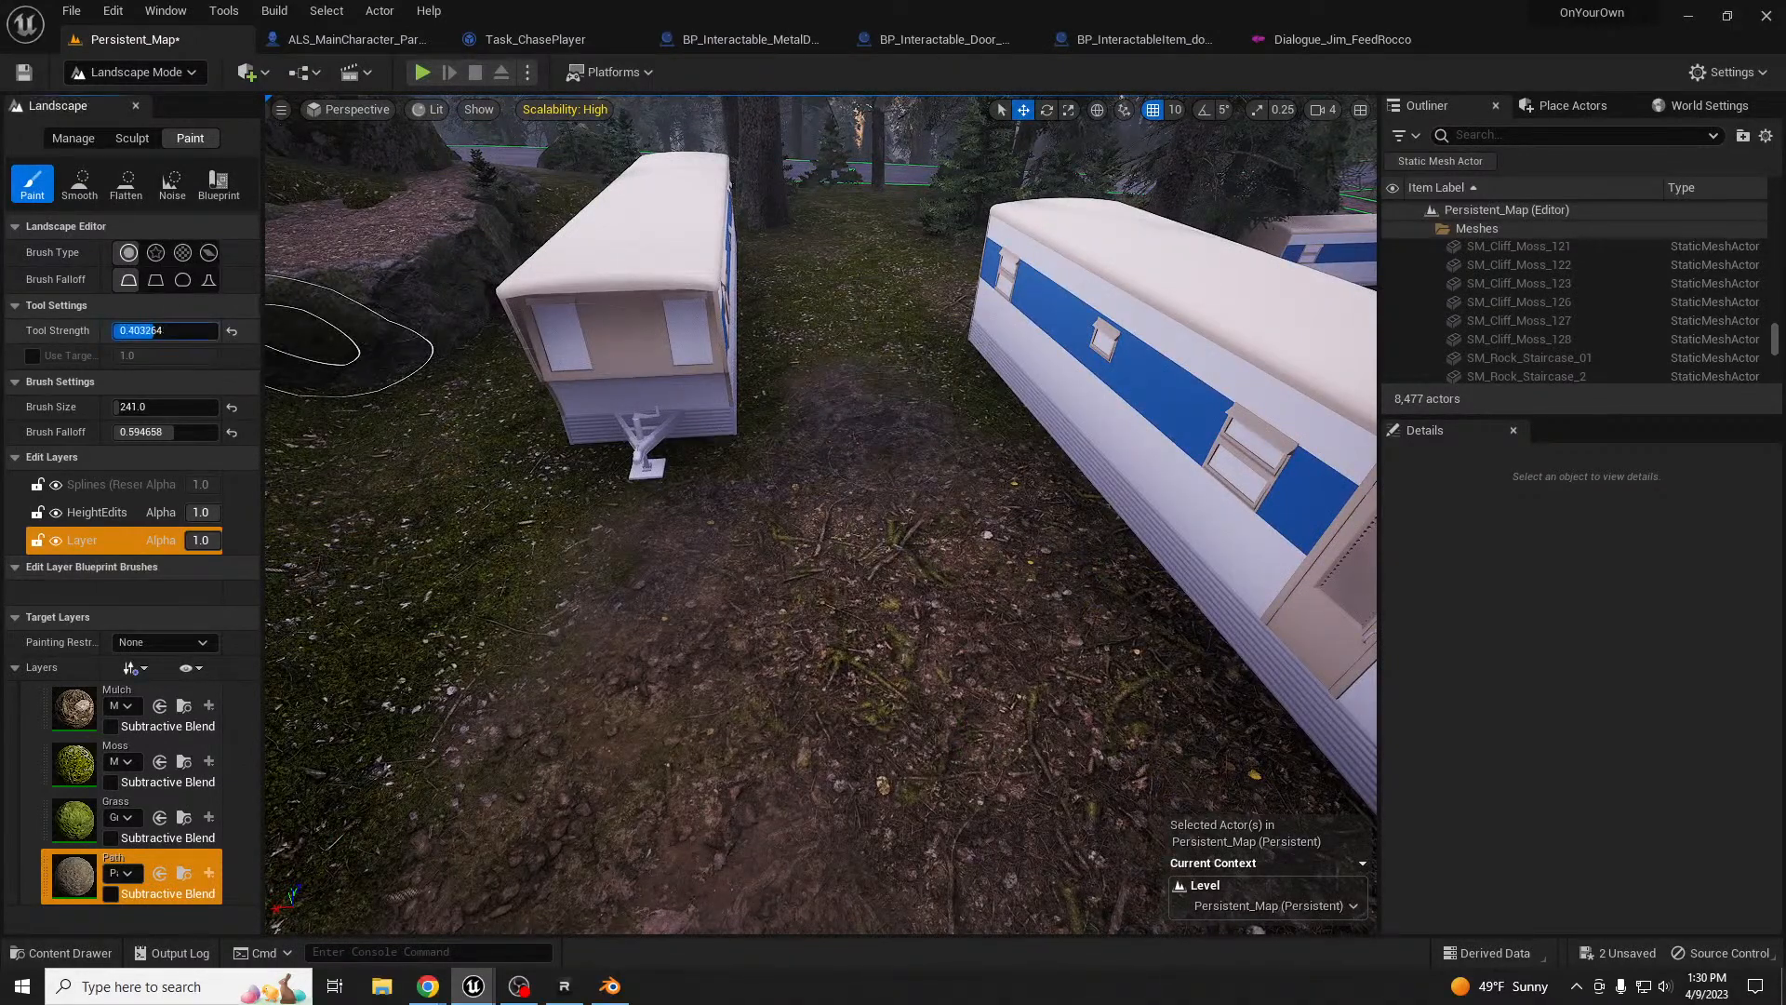
pyautogui.moveTo(753, 462); pyautogui.dragTo(703, 507, button='right')
pyautogui.press(']')
pyautogui.press(']')
pyautogui.press(']')
pyautogui.press(']')
pyautogui.press(']')
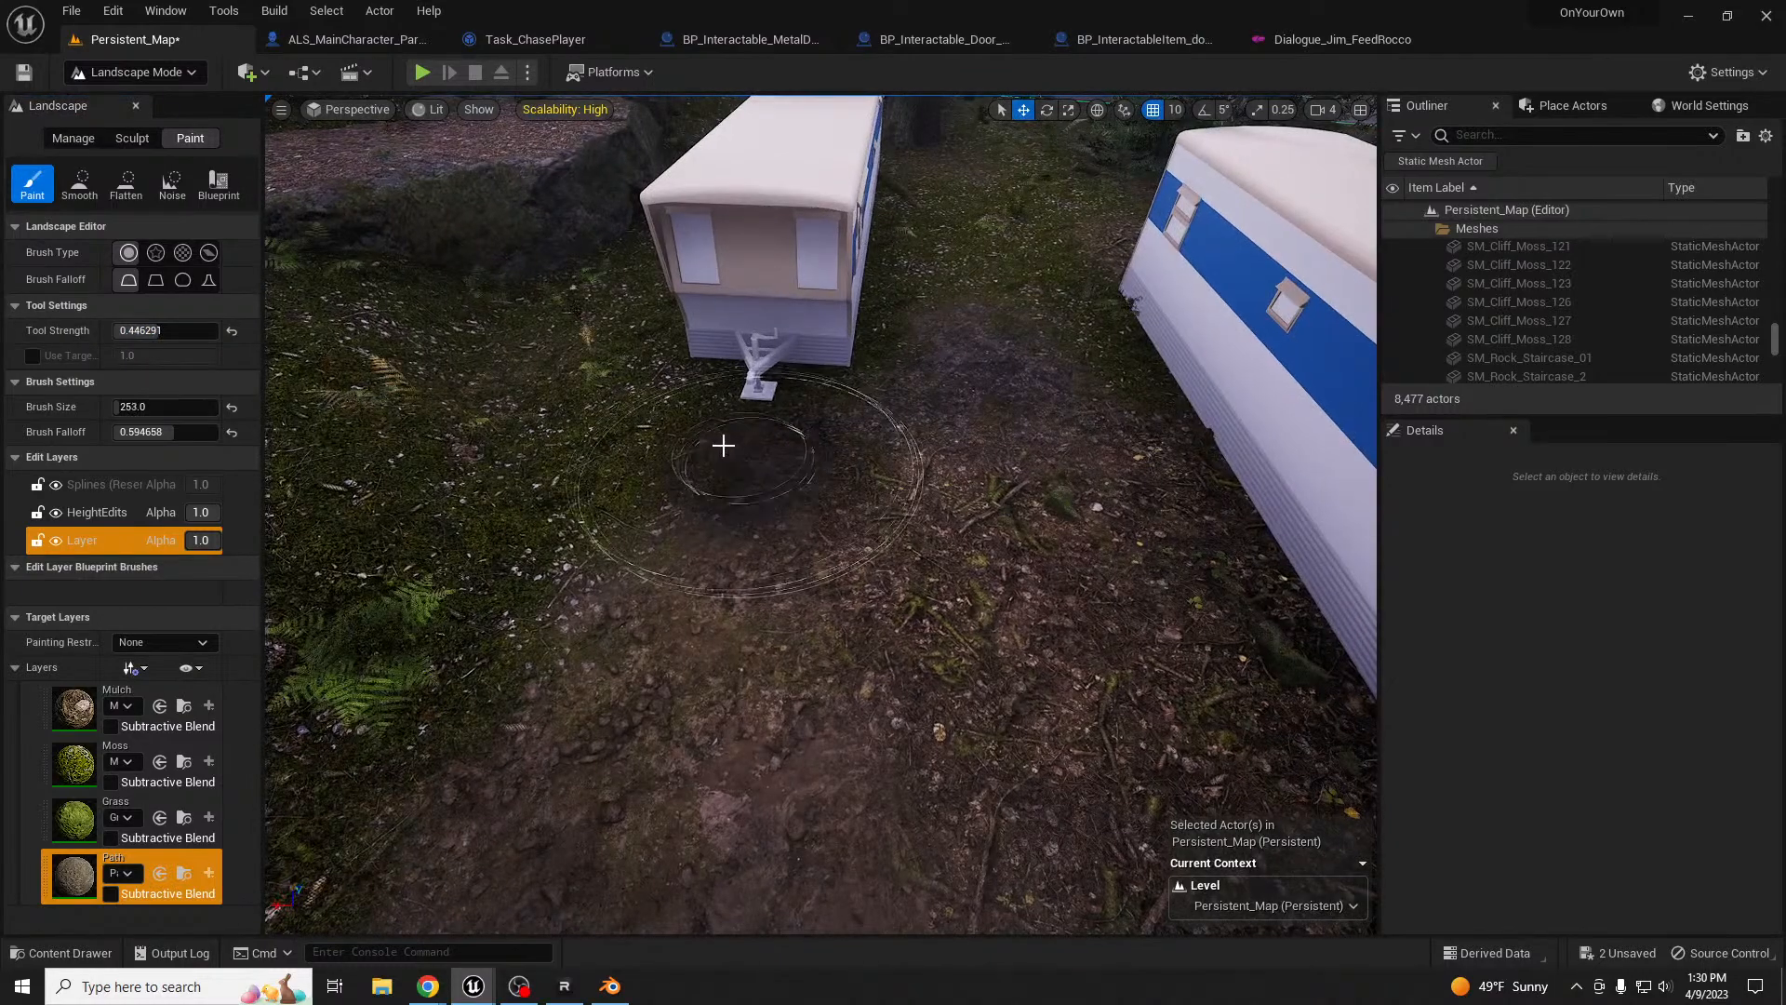
pyautogui.press(']')
pyautogui.press(']')
pyautogui.moveTo(628, 498); pyautogui.dragTo(596, 400)
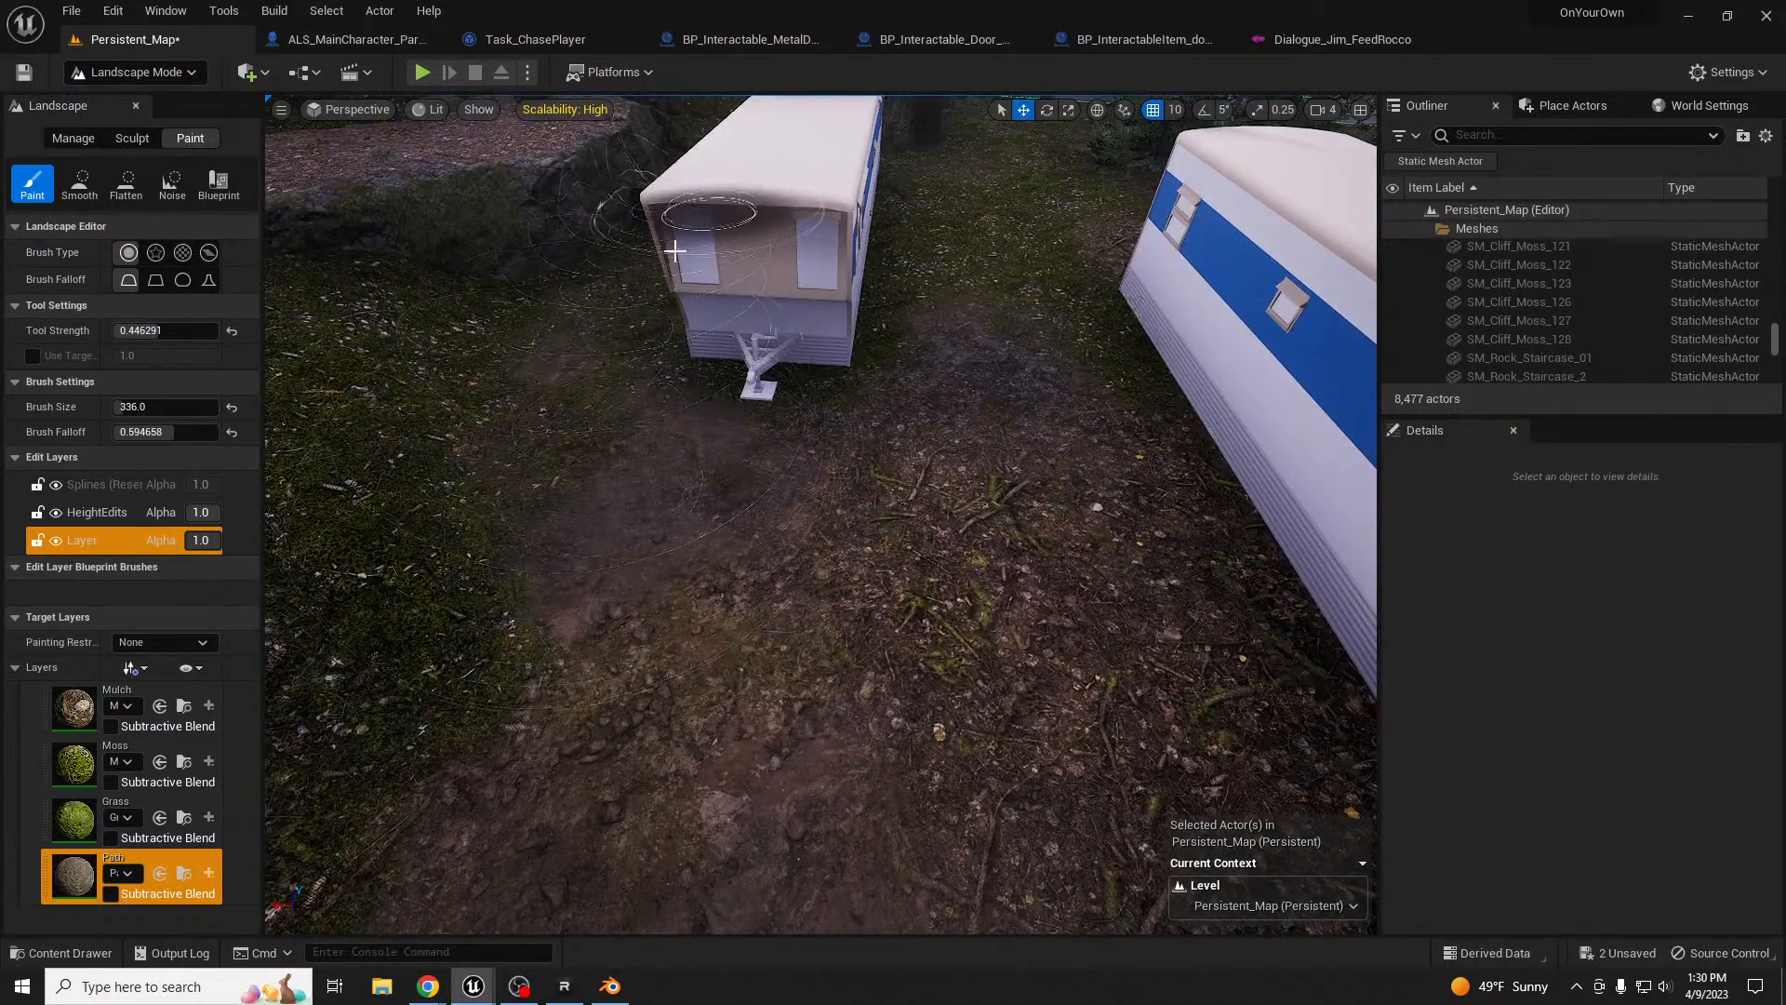
pyautogui.moveTo(965, 187)
pyautogui.mouseDown()
pyautogui.moveTo(985, 307)
pyautogui.moveTo(997, 148)
pyautogui.moveTo(1038, 387)
pyautogui.mouseUp()
# - Paint path dirt in the yard between the two trailers and along the strip behind the longer one
pyautogui.moveTo(1038, 387)
pyautogui.mouseDown(button='right')
pyautogui.moveTo(1079, 409)
pyautogui.moveTo(1056, 405)
pyautogui.mouseUp(button='right')
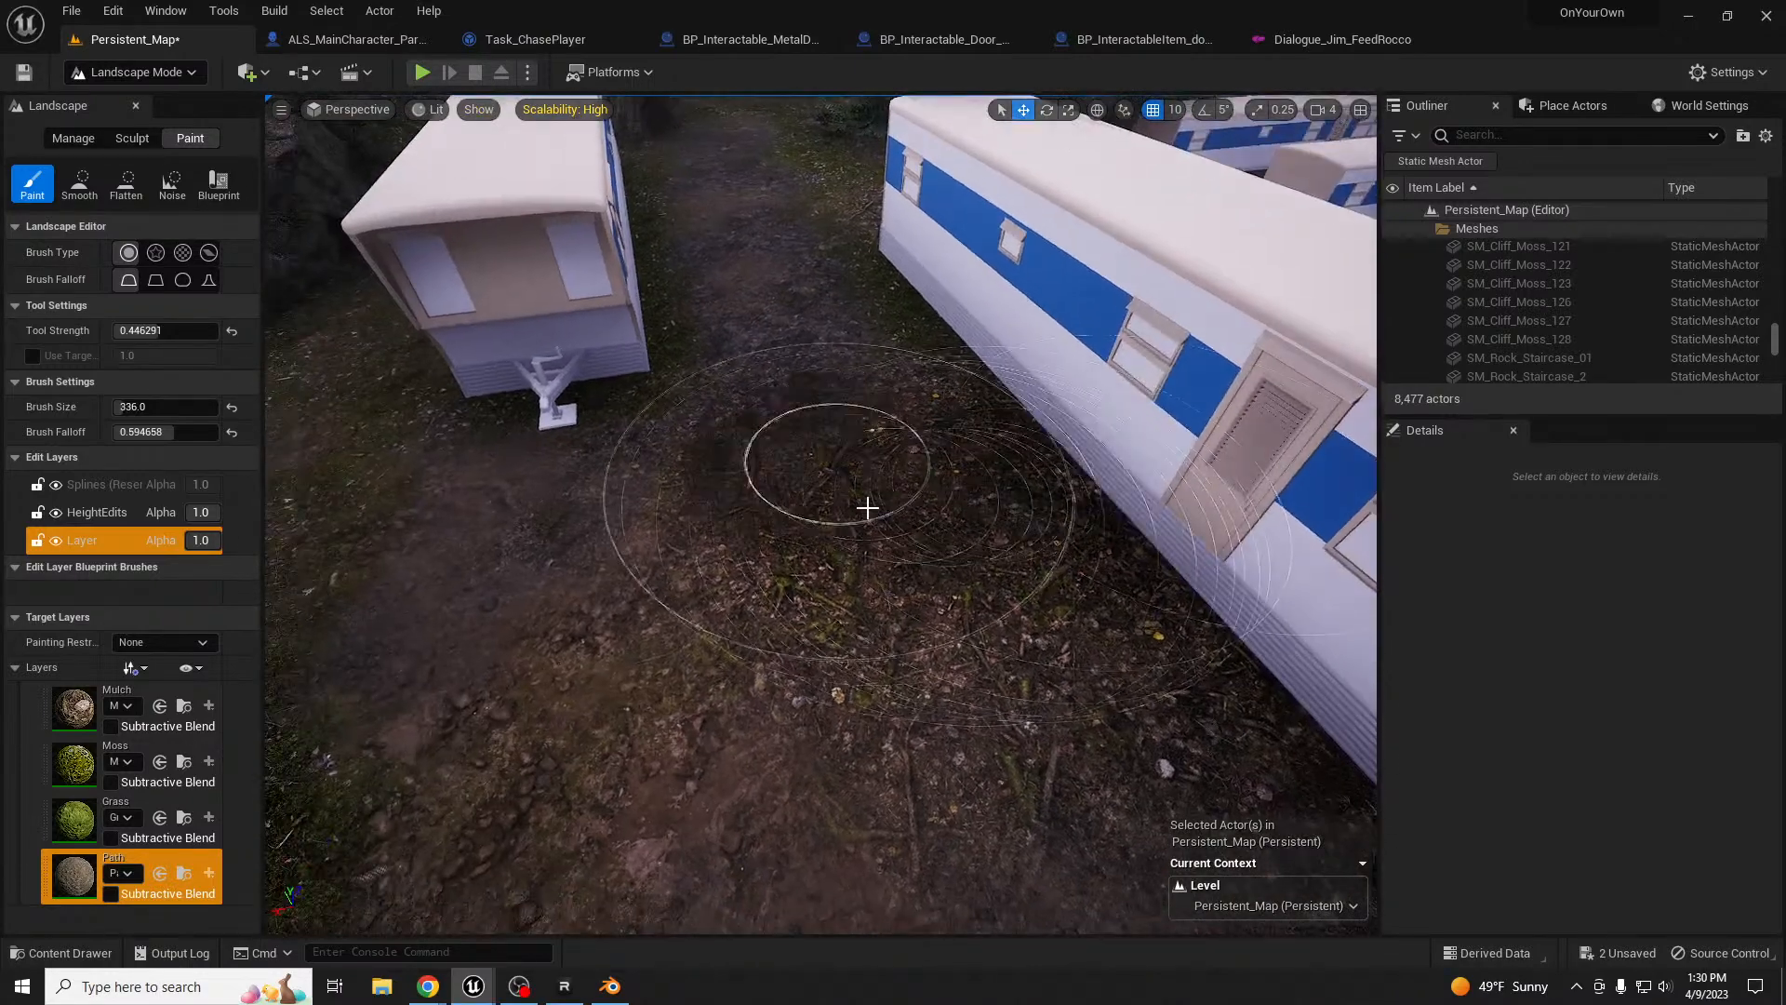
pyautogui.moveTo(854, 483); pyautogui.dragTo(907, 476)
pyautogui.moveTo(908, 476); pyautogui.dragTo(779, 511, button='right')
pyautogui.moveTo(779, 511)
pyautogui.mouseDown()
pyautogui.moveTo(717, 478)
pyautogui.moveTo(789, 287)
pyautogui.mouseUp()
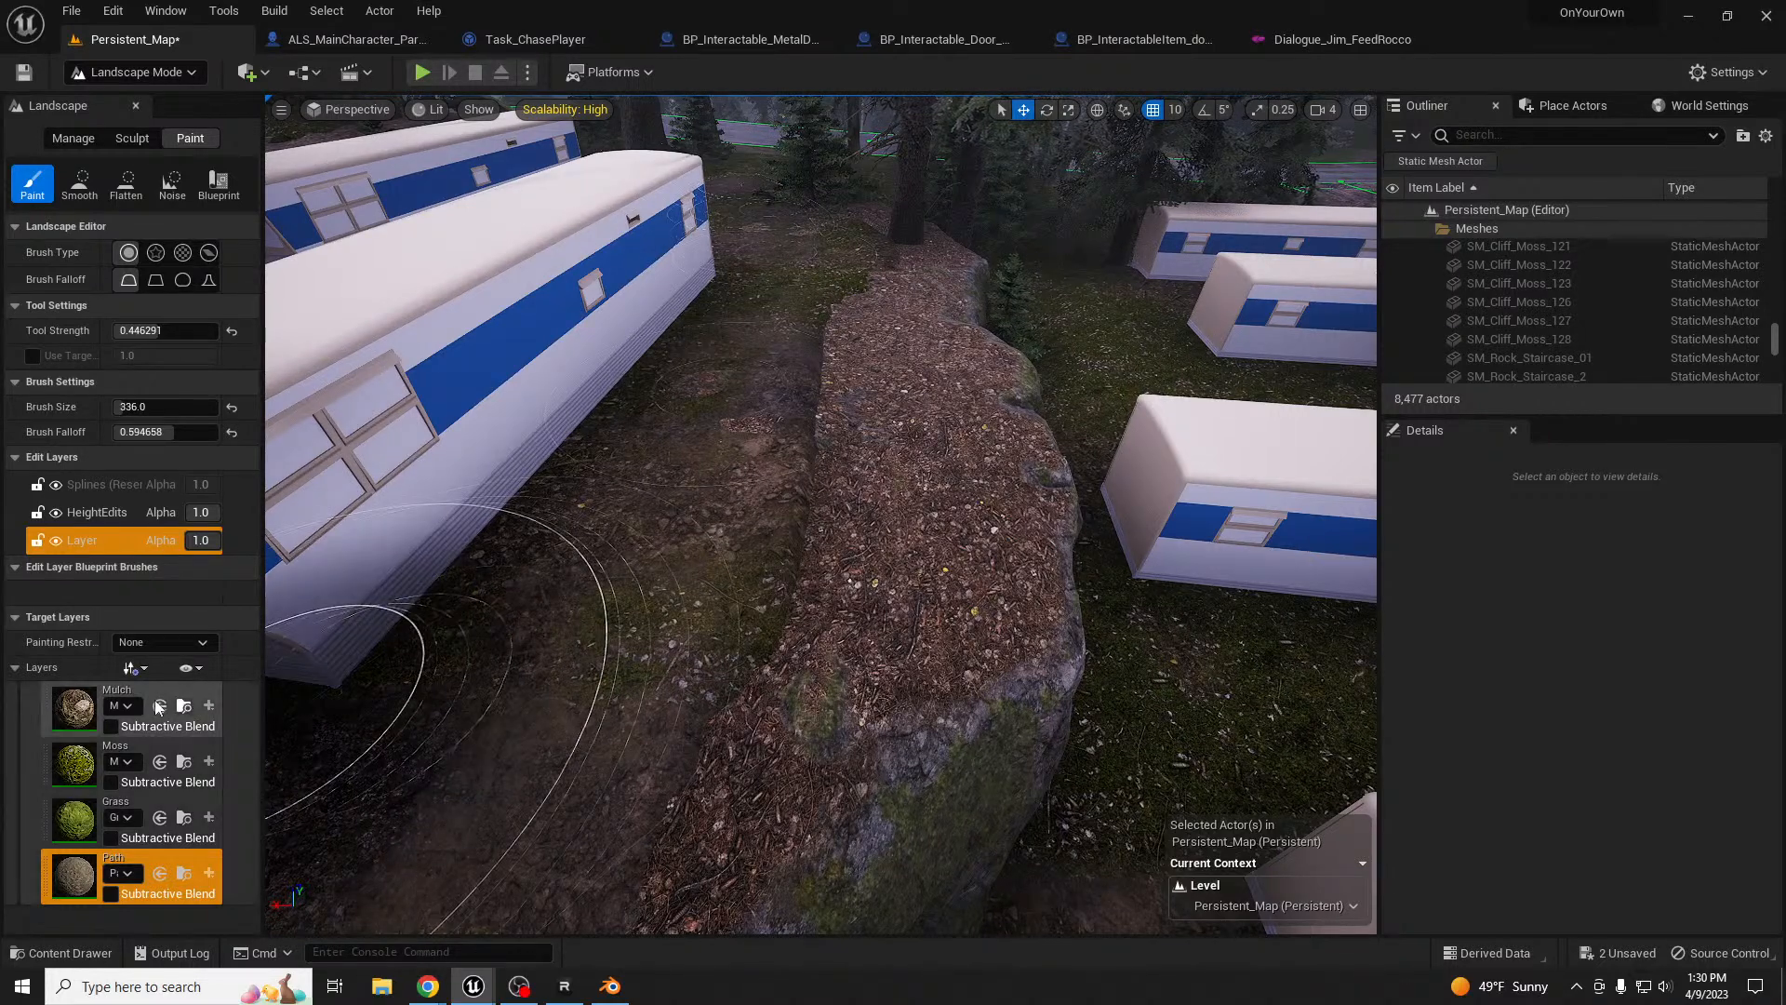
# - Paint the Mulch layer on the ground between the long trailer and the rock ledge
pyautogui.click(90, 708)
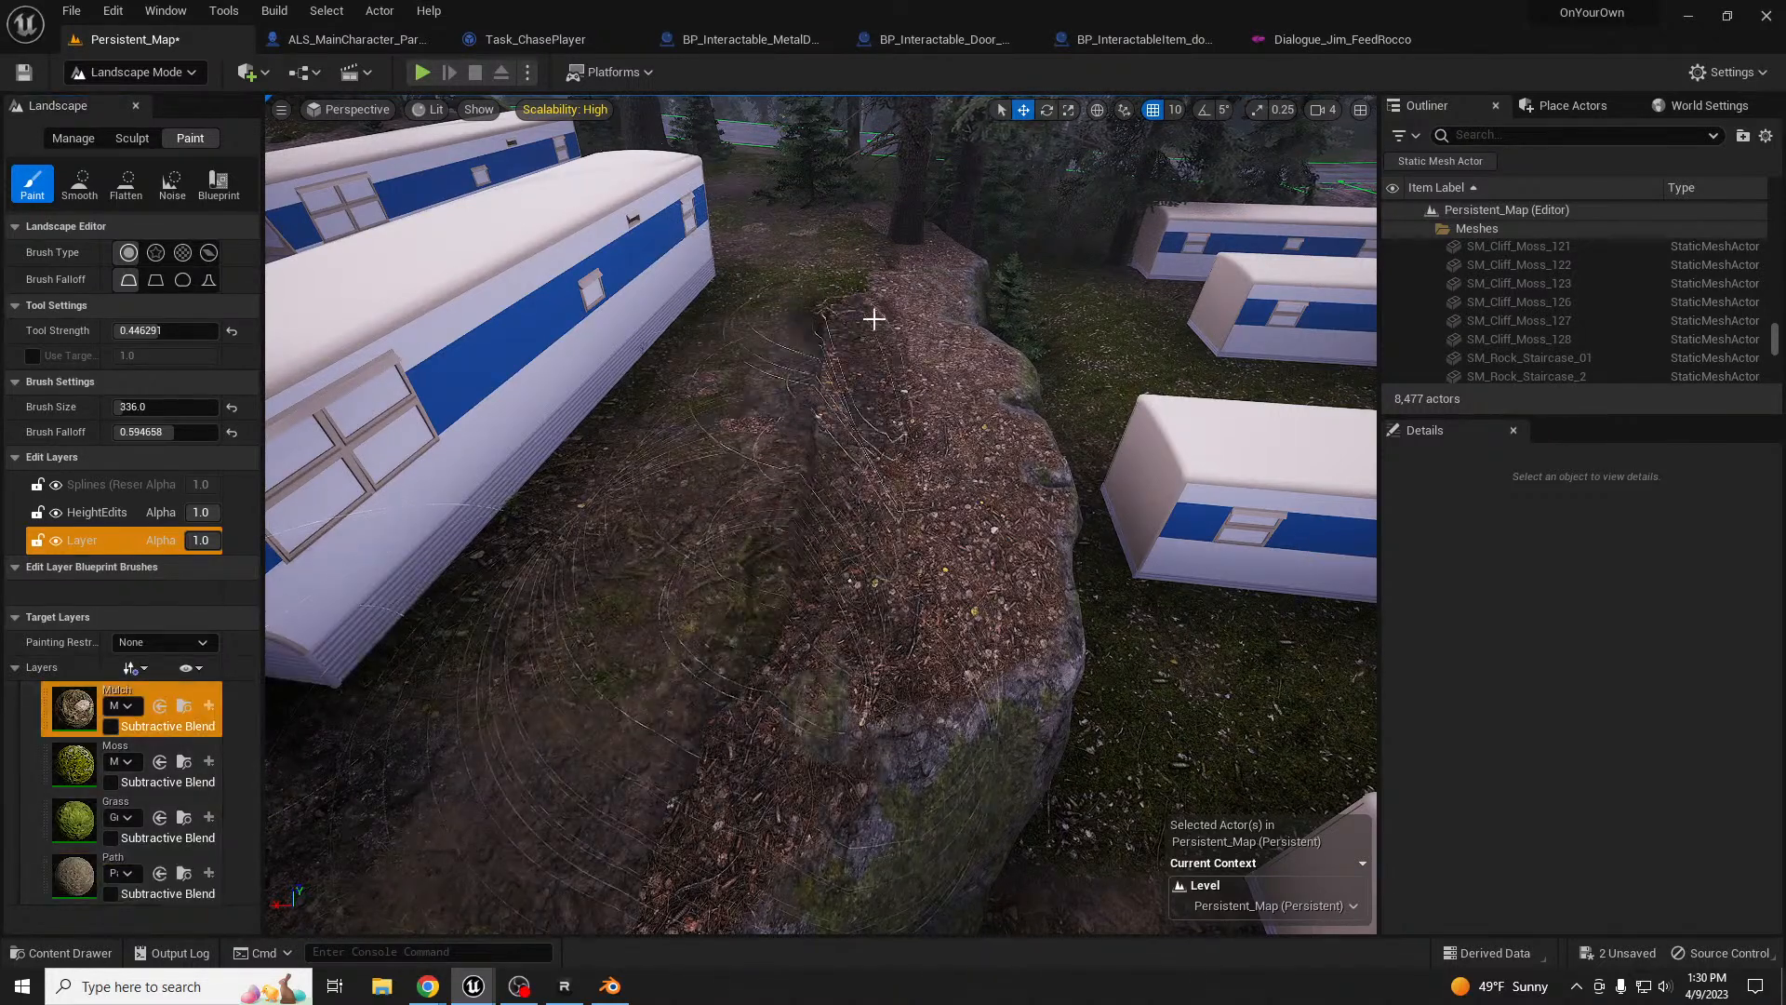
pyautogui.moveTo(831, 415); pyautogui.dragTo(873, 255)
pyautogui.moveTo(778, 451)
pyautogui.mouseDown(button='right')
pyautogui.moveTo(717, 507)
pyautogui.moveTo(749, 410)
pyautogui.moveTo(791, 396)
pyautogui.mouseUp(button='right')
# - Place a copy of the small caravan in the grassy clearing beside the footpath, near the long trailers
pyautogui.hotkey('shift', '1')
pyautogui.moveTo(754, 518); pyautogui.dragTo(756, 526, button='right')
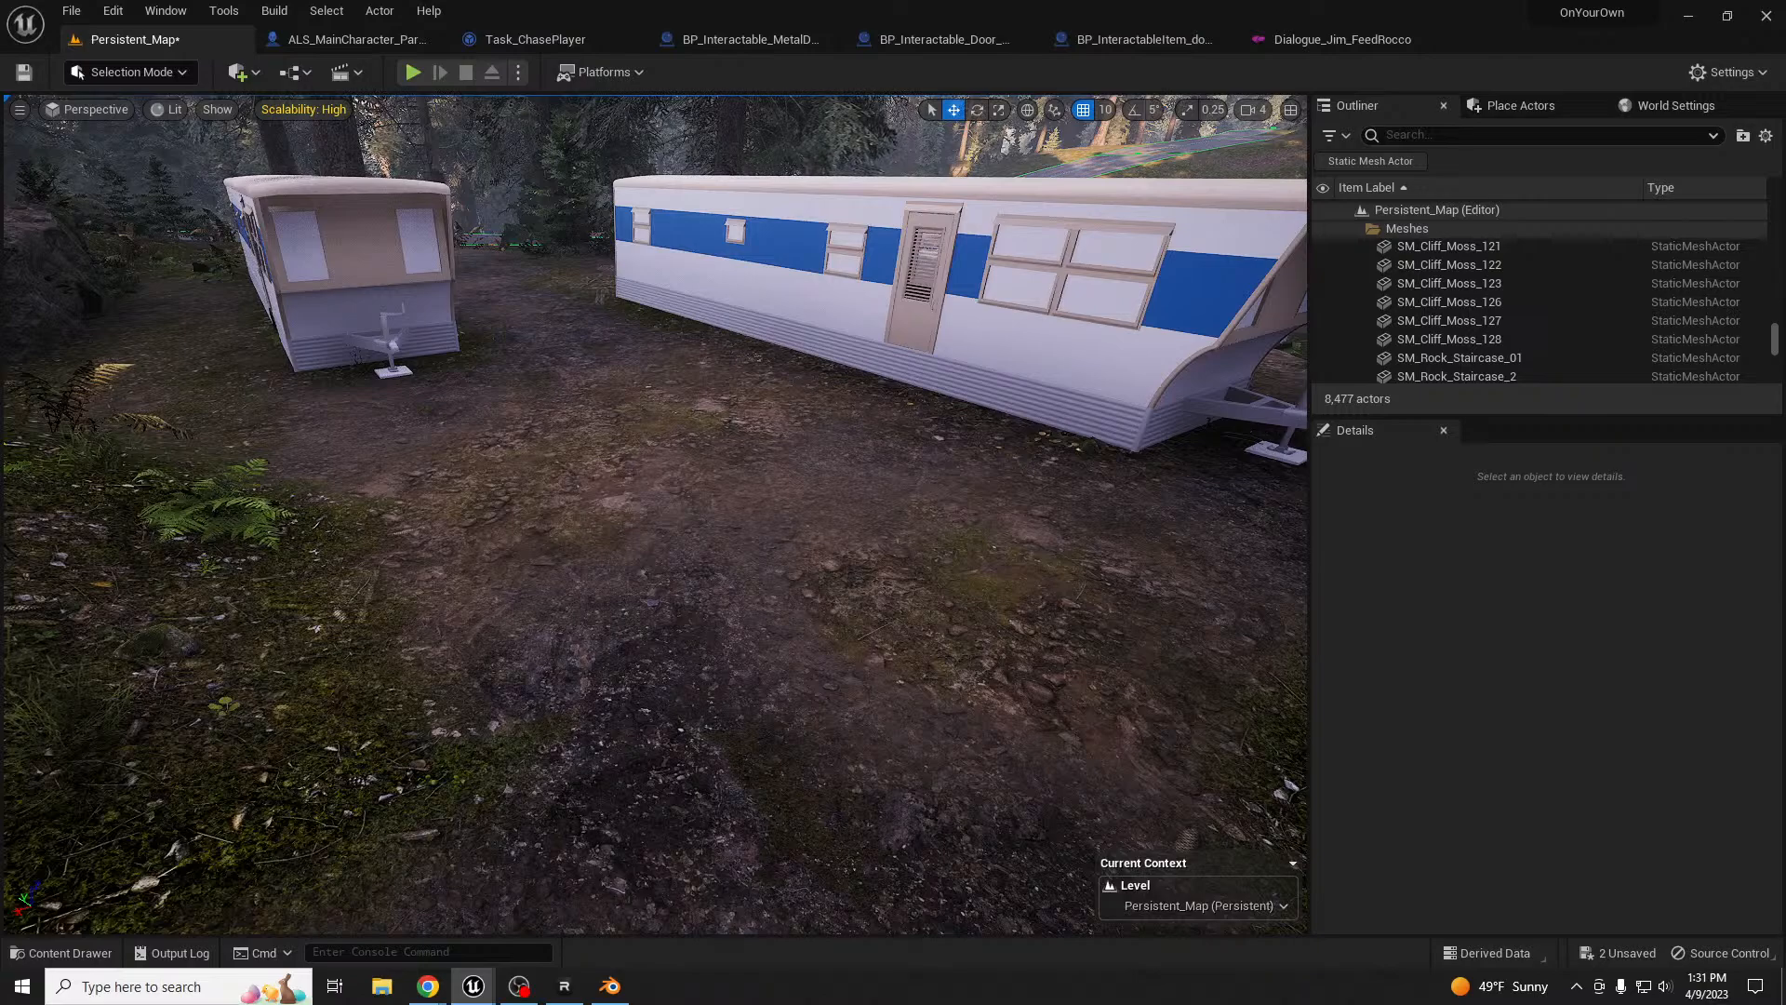
pyautogui.press('s')
pyautogui.moveTo(202, 467); pyautogui.dragTo(84, 437, button='right')
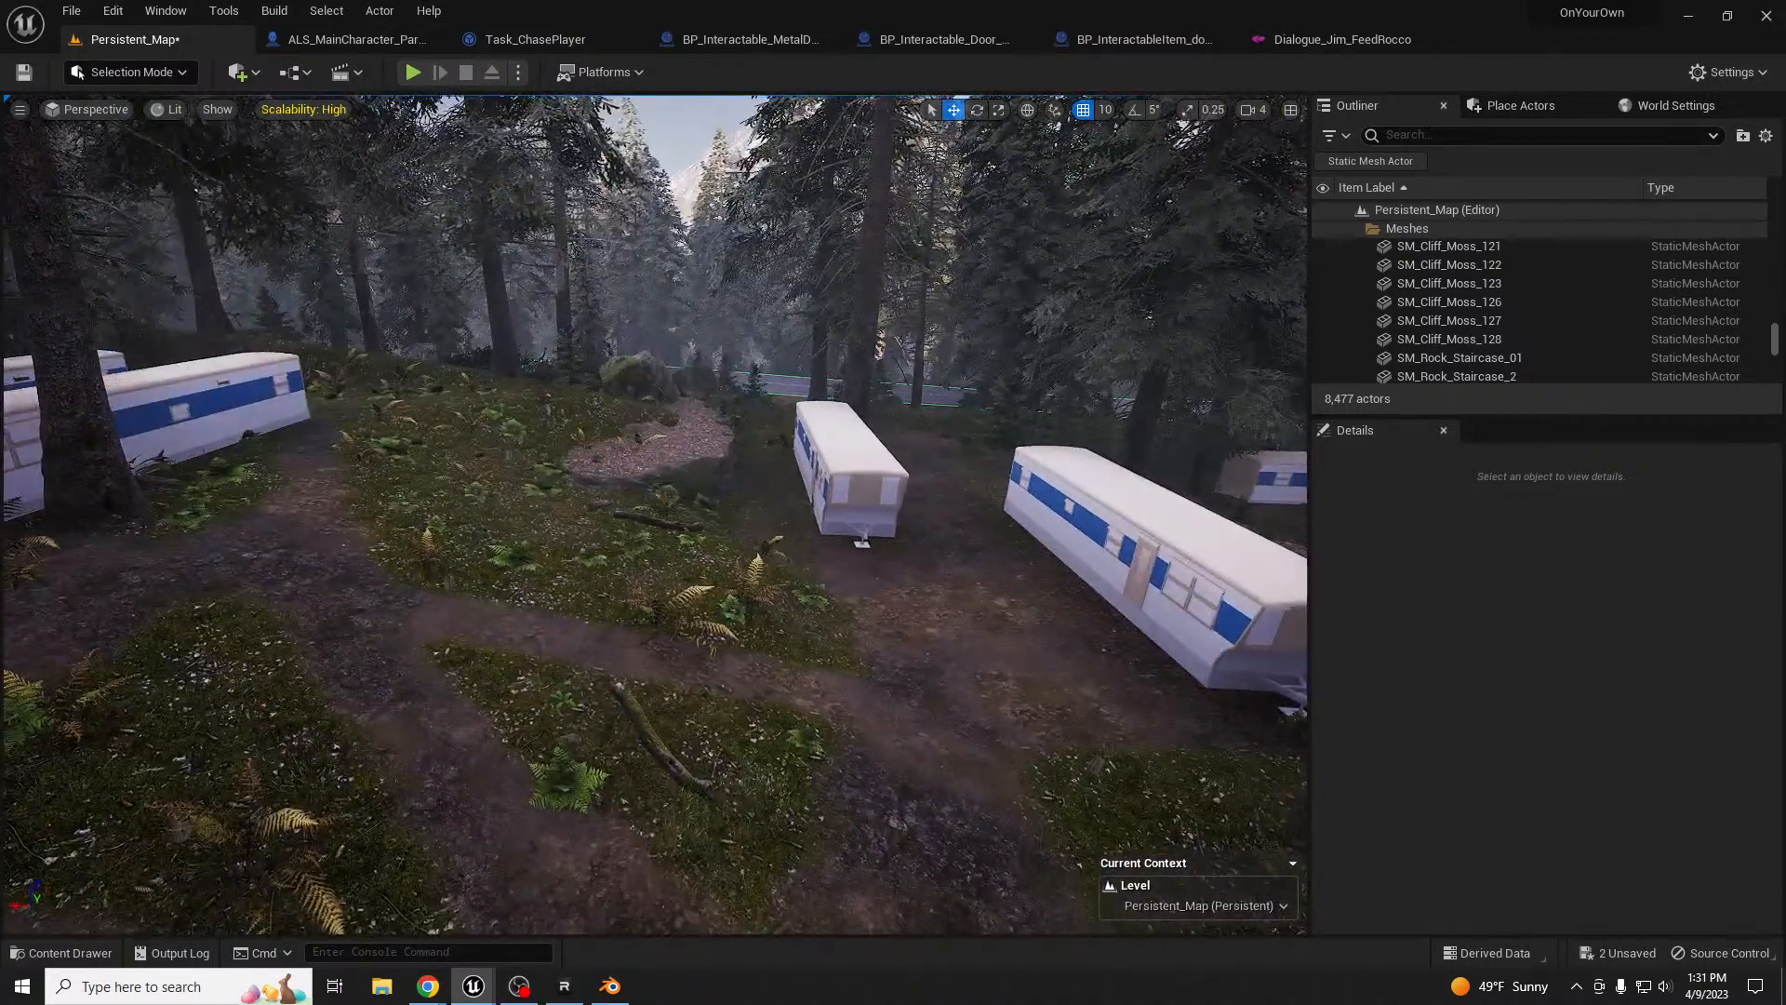
pyautogui.moveTo(331, 680); pyautogui.dragTo(479, 426)
pyautogui.press('f')
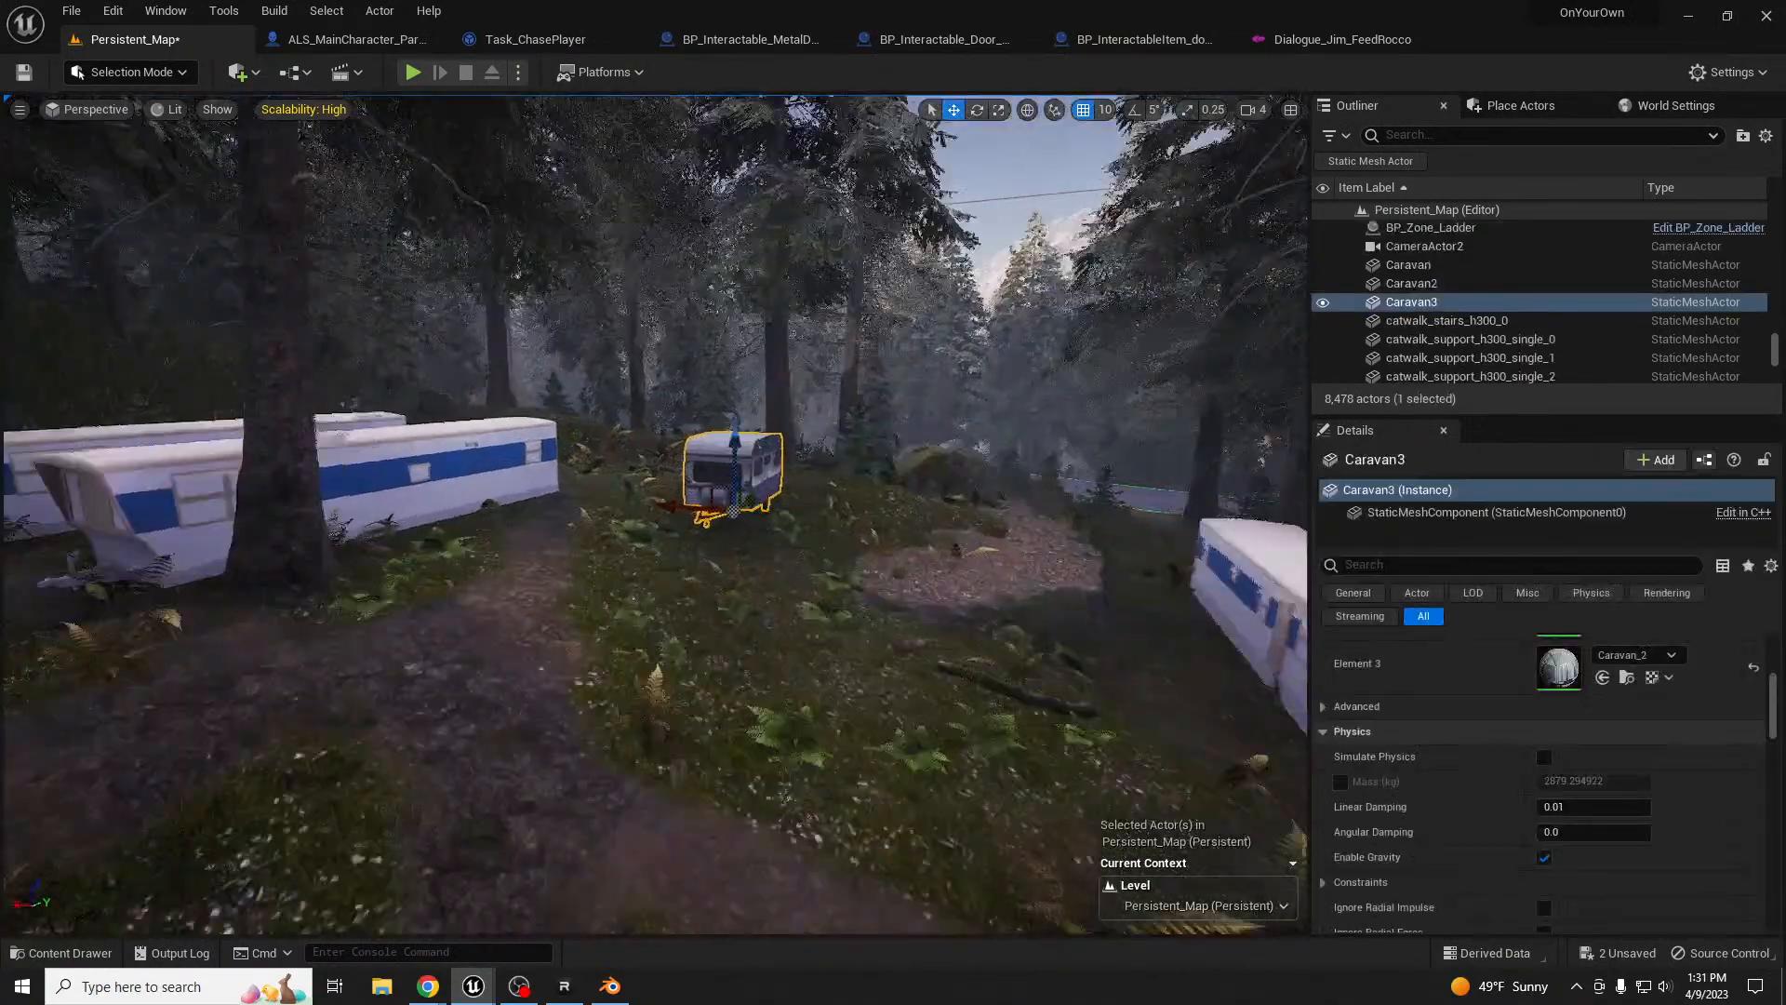
# - Rotate the small caravan side-on in the clearing and move it back toward the end of the long trailer
pyautogui.press('e')
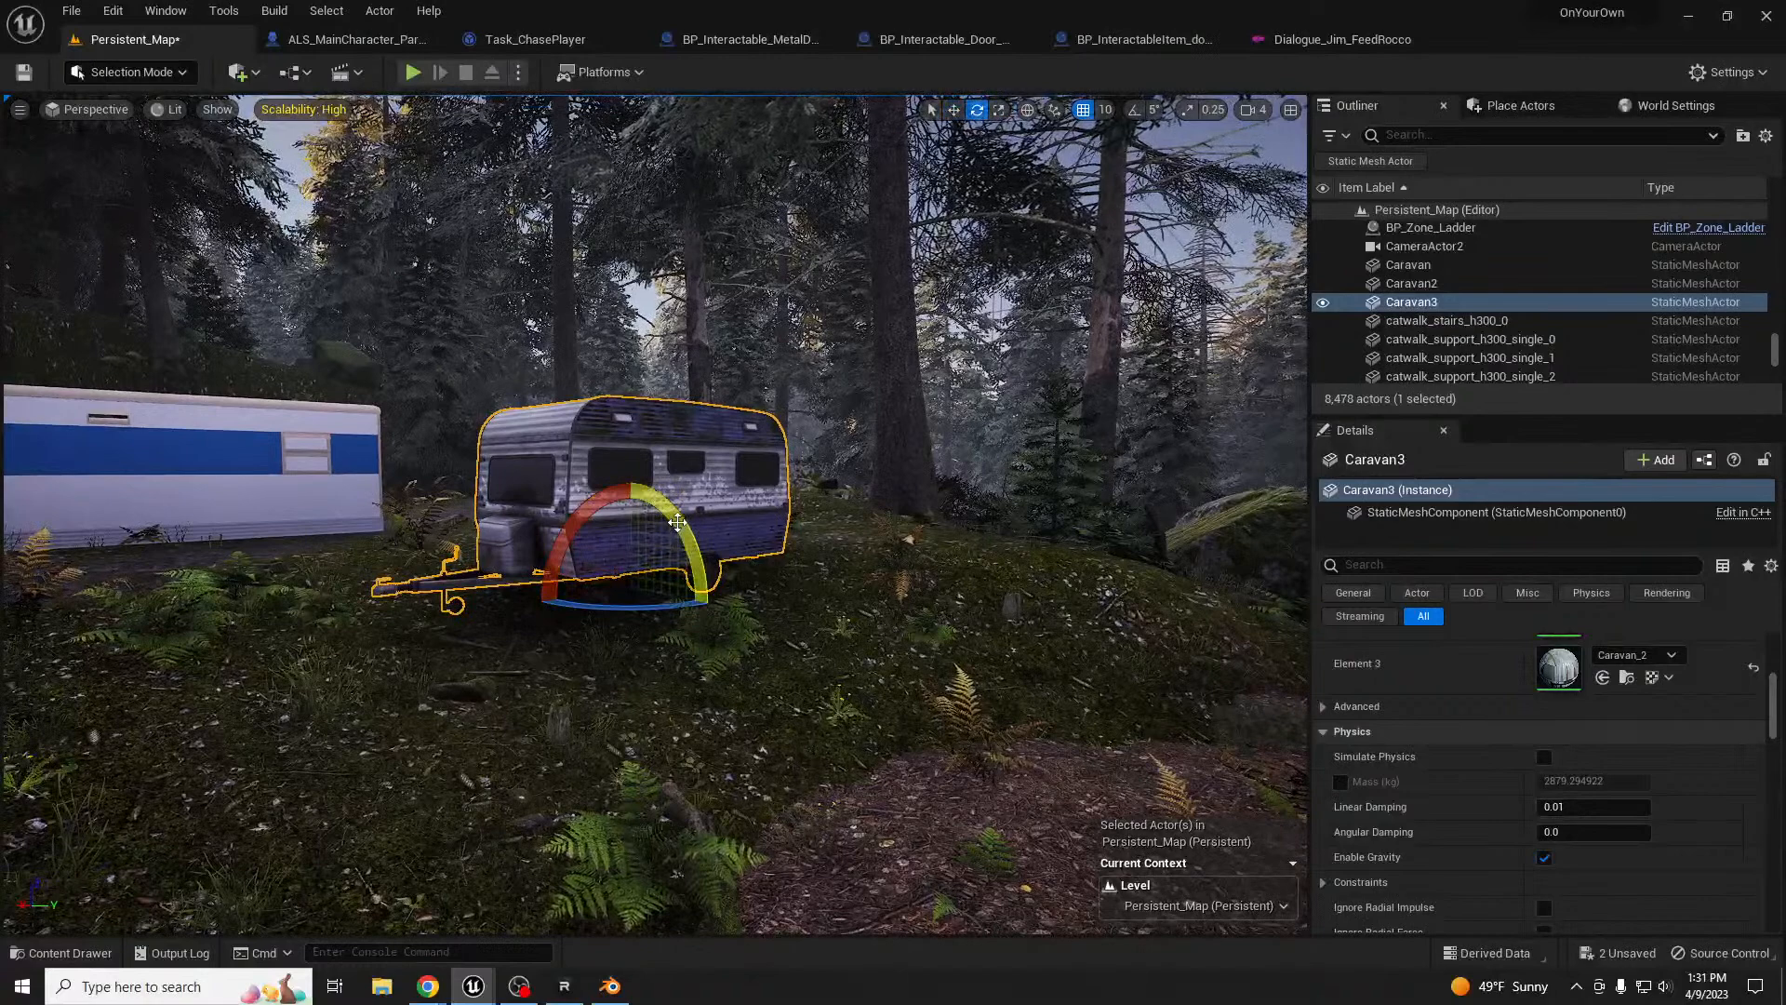
pyautogui.press('w')
pyautogui.moveTo(630, 570); pyautogui.dragTo(623, 523)
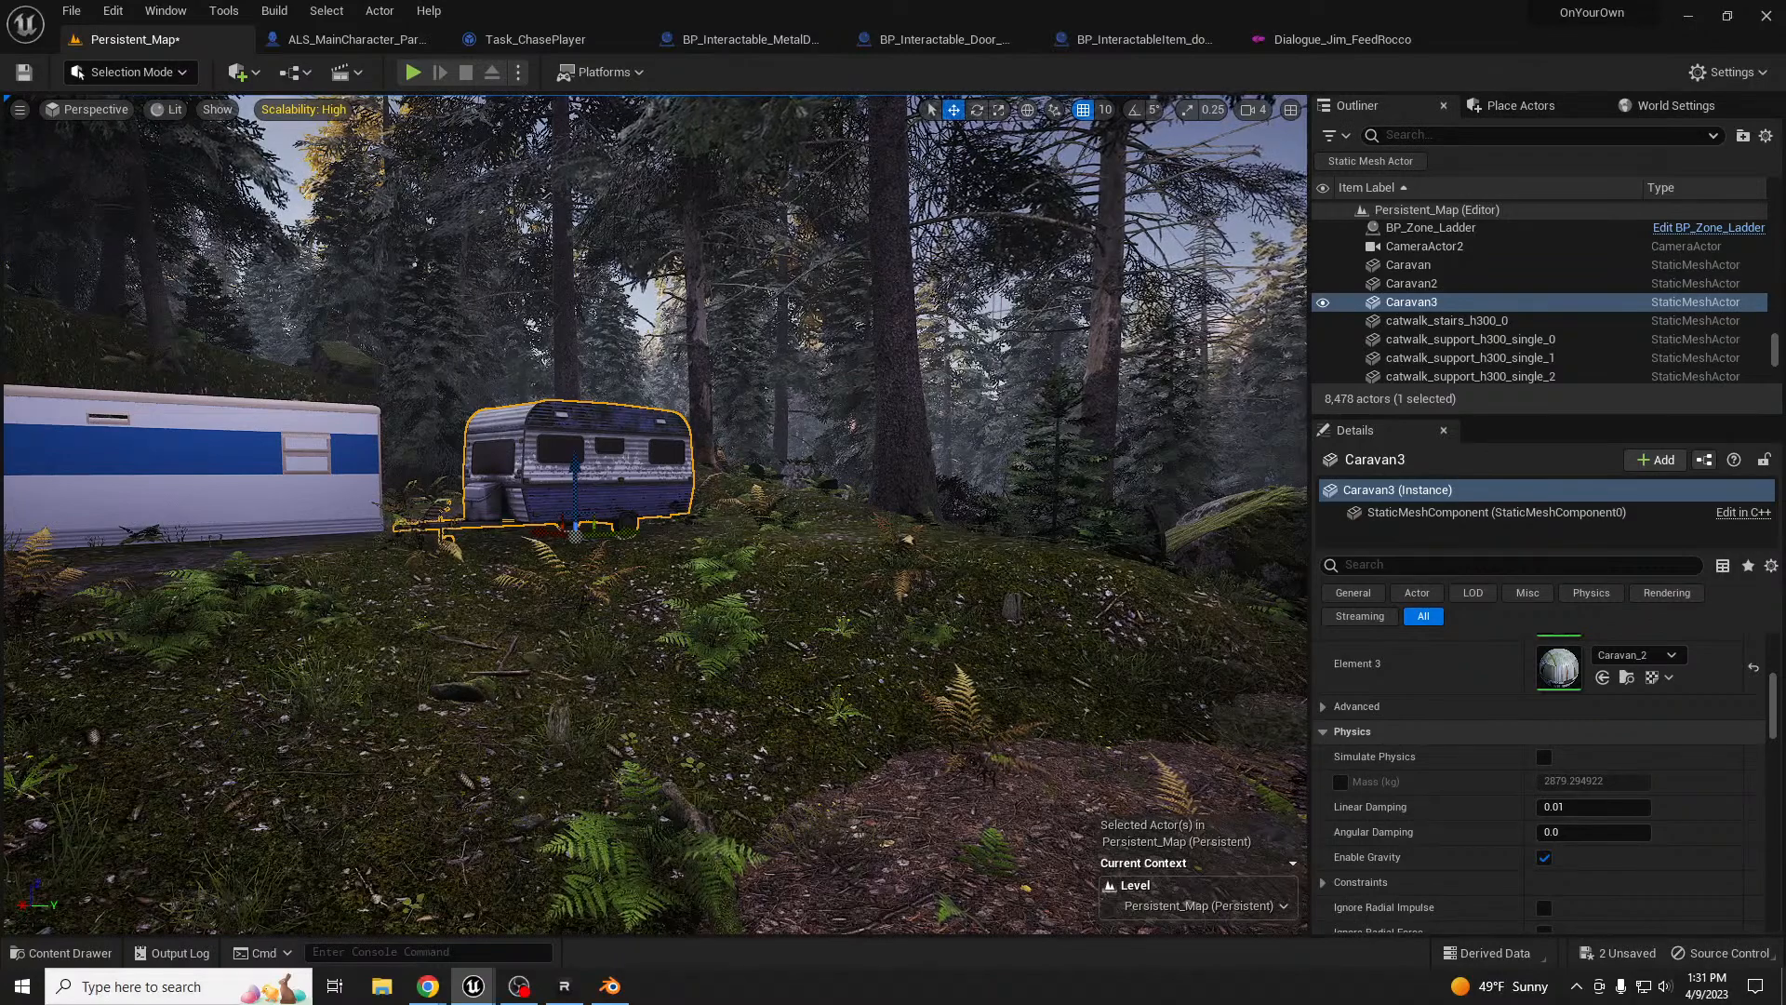
# - Place a gmc_truck pickup in the dirt yard between the two upper long trailers and angle it
pyautogui.moveTo(261, 557); pyautogui.dragTo(26, 586, button='right')
pyautogui.moveTo(4, 614); pyautogui.dragTo(443, 519)
pyautogui.press('e')
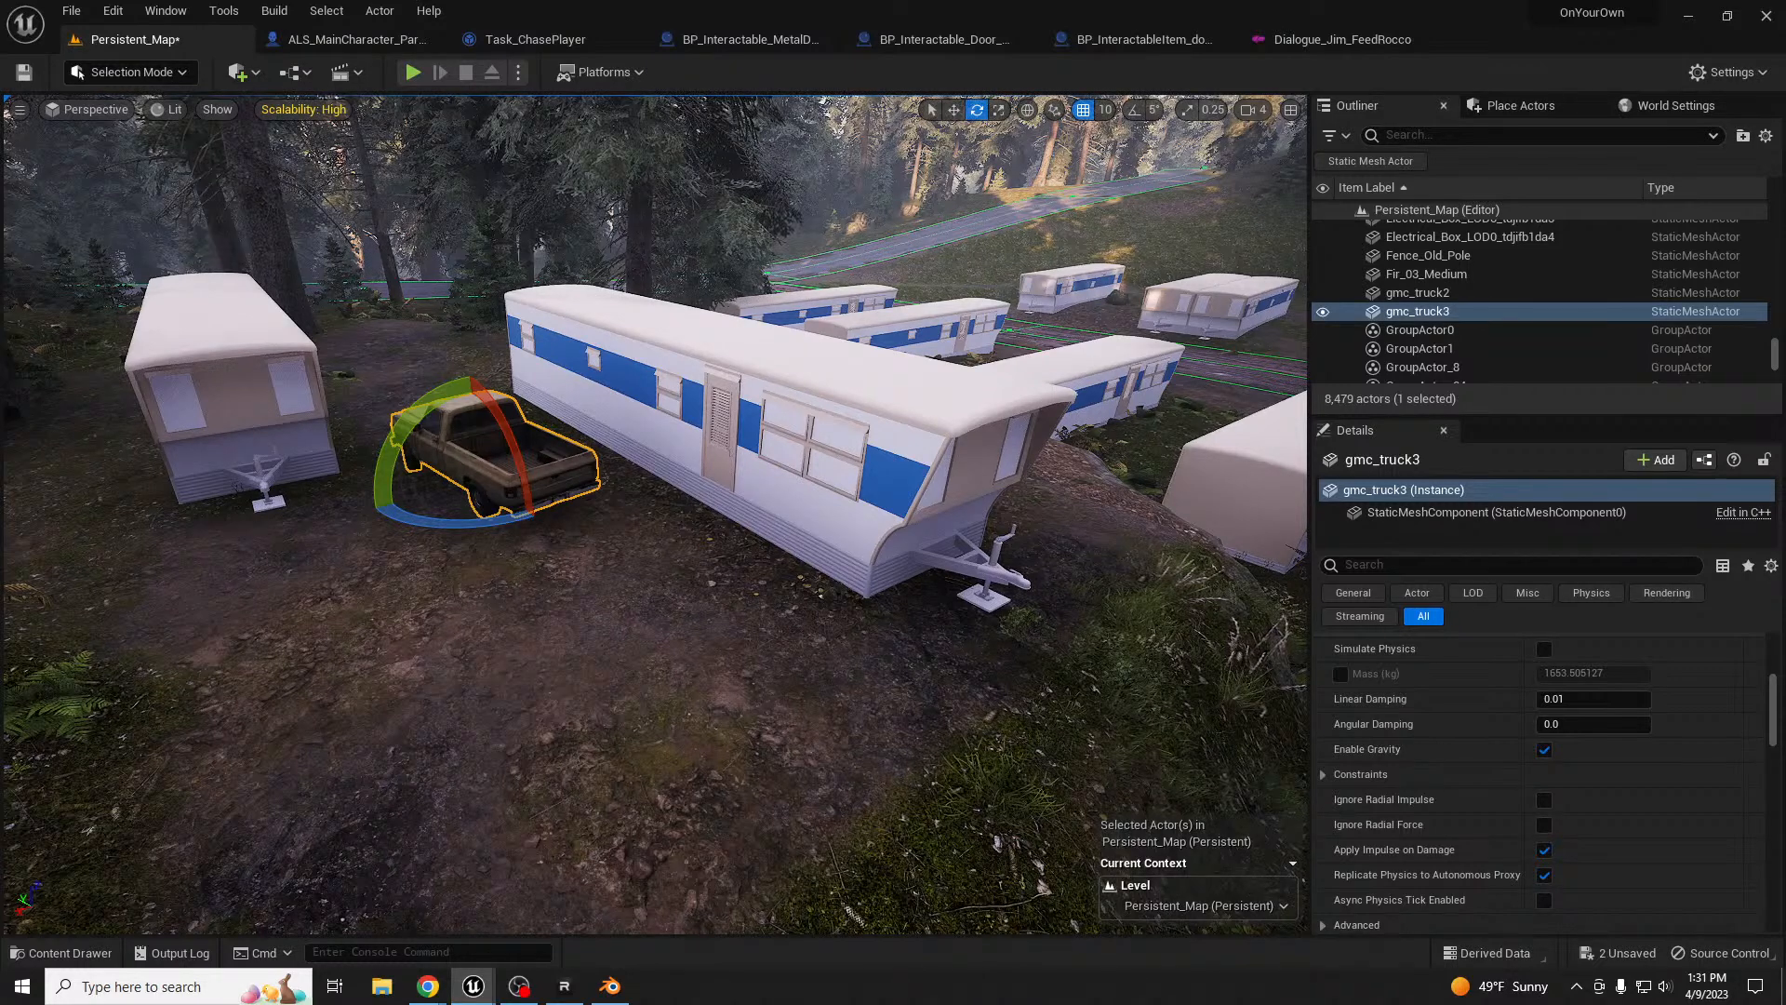
# - Place a blue sedan and an oldcarwreck in the dirt yard beside the upper trailers
pyautogui.moveTo(3, 431); pyautogui.dragTo(133, 416)
pyautogui.moveTo(132, 416); pyautogui.dragTo(28, 383, button='right')
pyautogui.press('w')
pyautogui.press('s')
pyautogui.moveTo(132, 415); pyautogui.dragTo(27, 493, button='right')
pyautogui.moveTo(514, 452); pyautogui.dragTo(518, 456, button='right')
pyautogui.press('w')
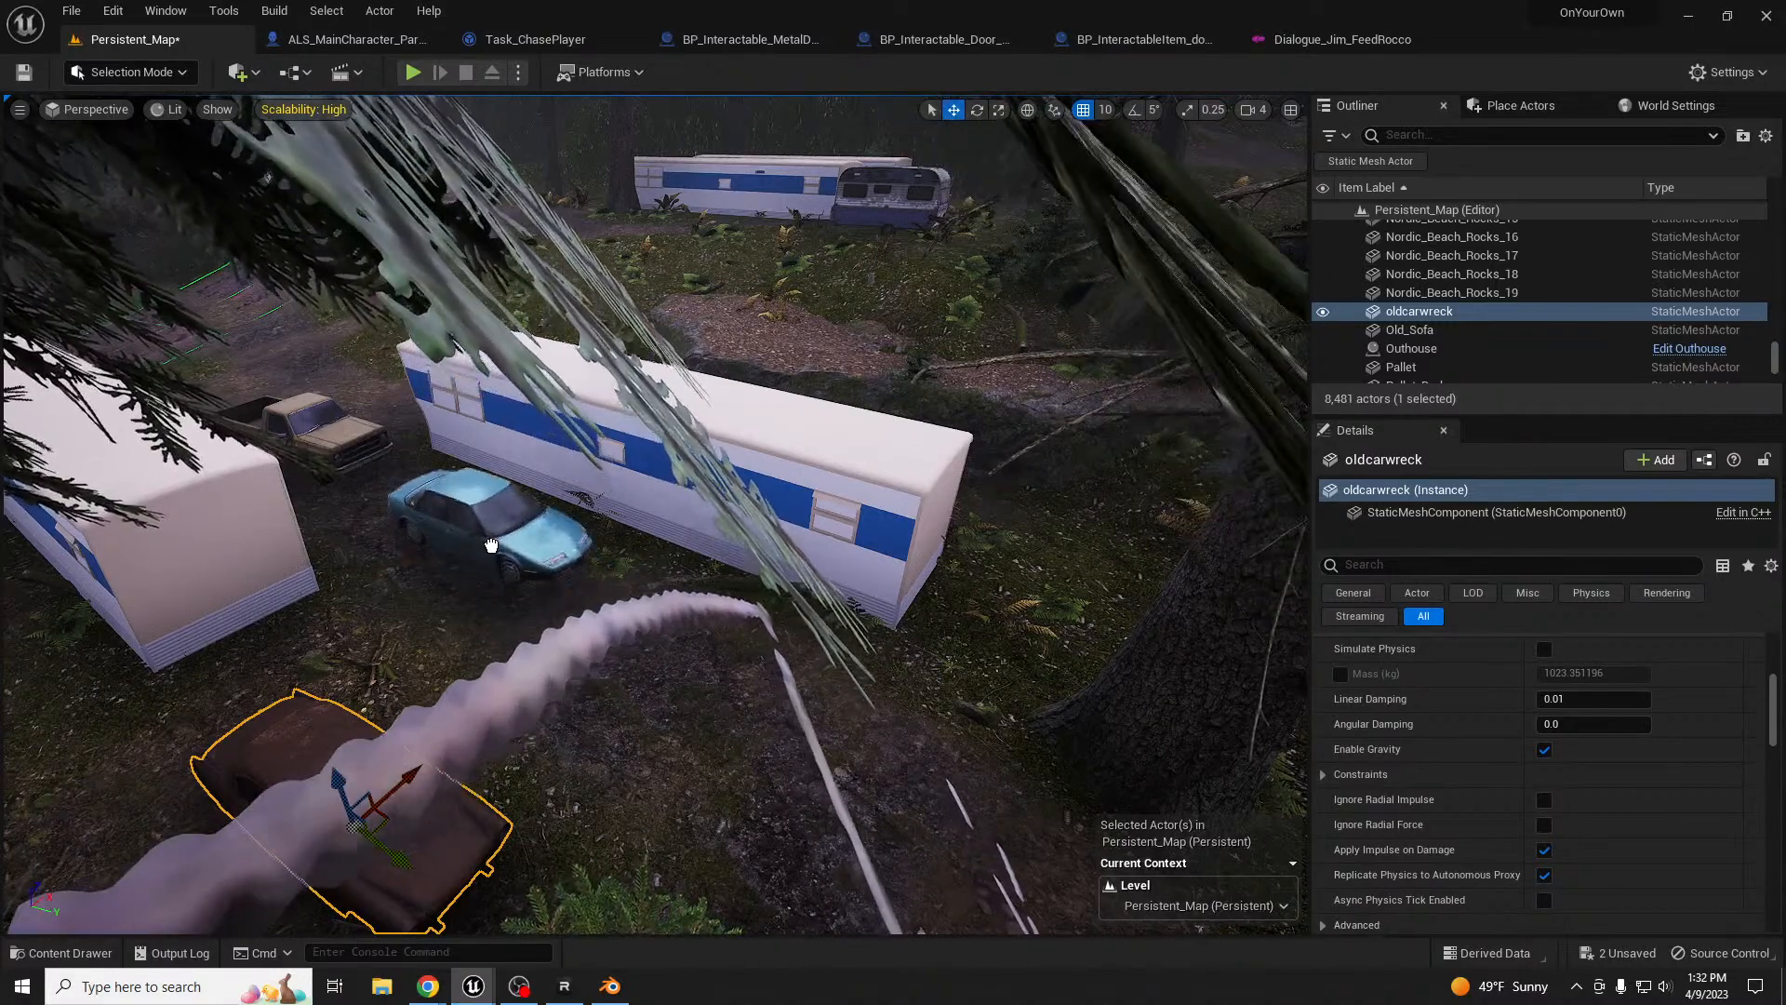
pyautogui.click(491, 545)
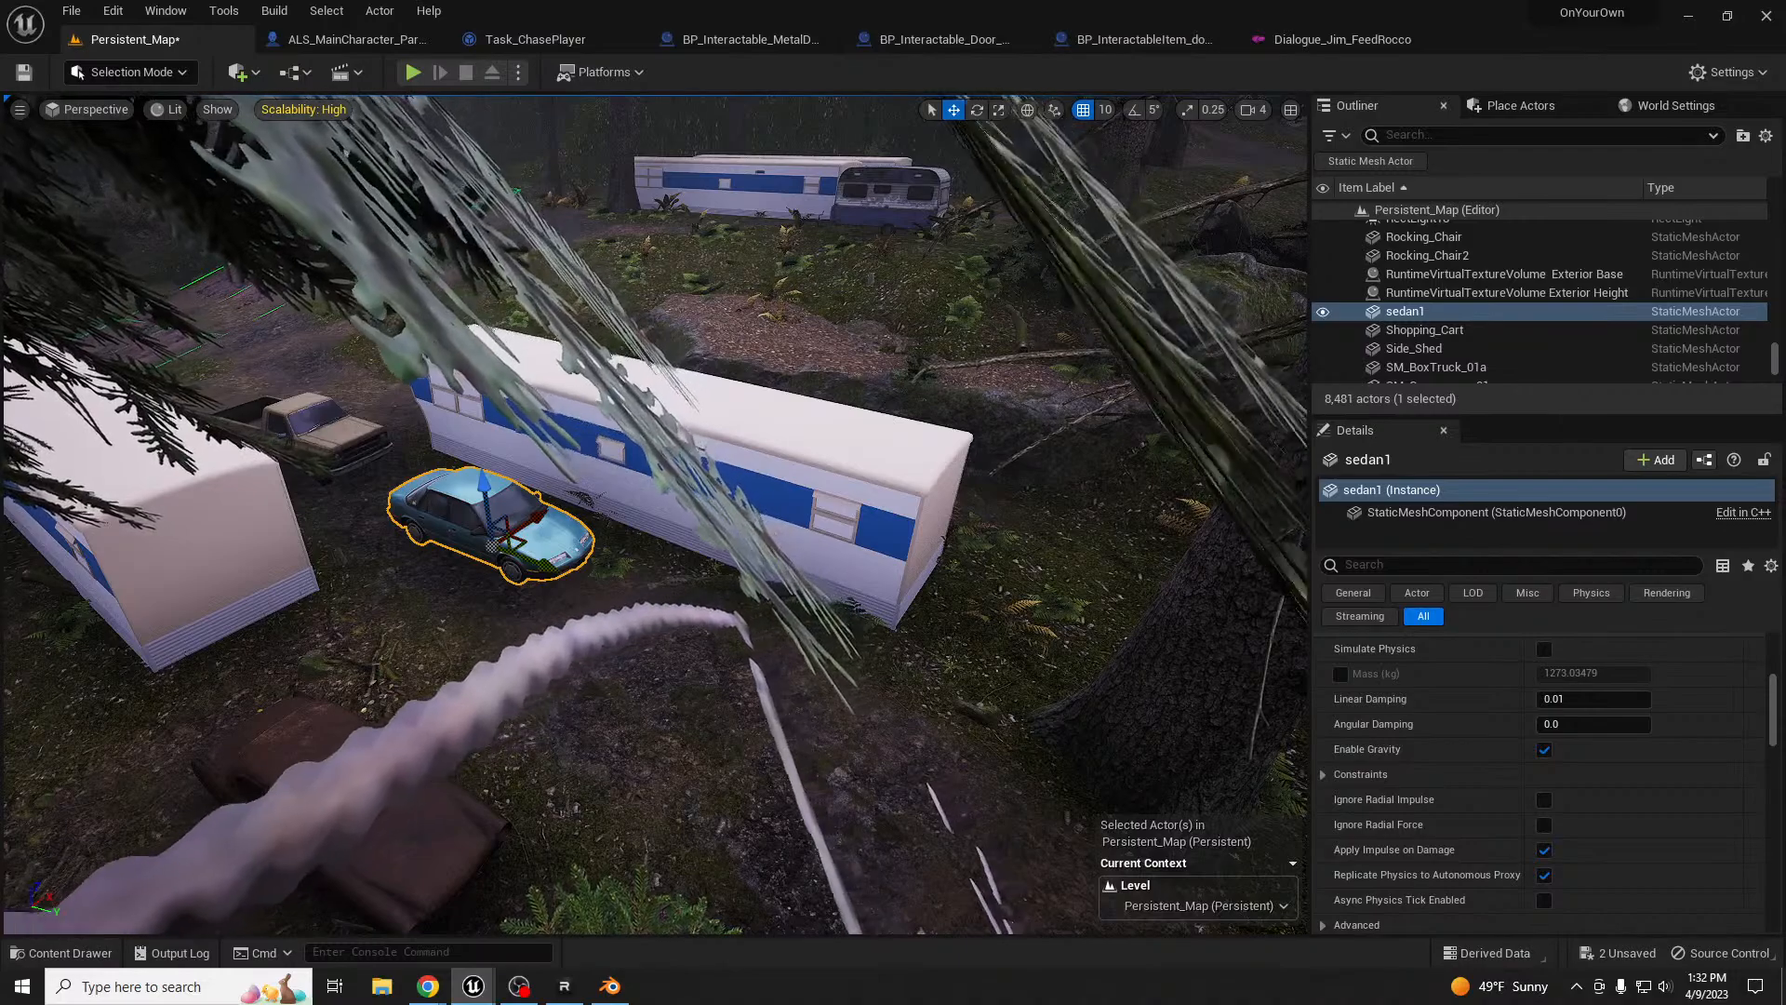
# - Place an SM_OldTruck beside the front end of the nearest trailer in the lower row
pyautogui.moveTo(54, 622); pyautogui.dragTo(354, 632, button='right')
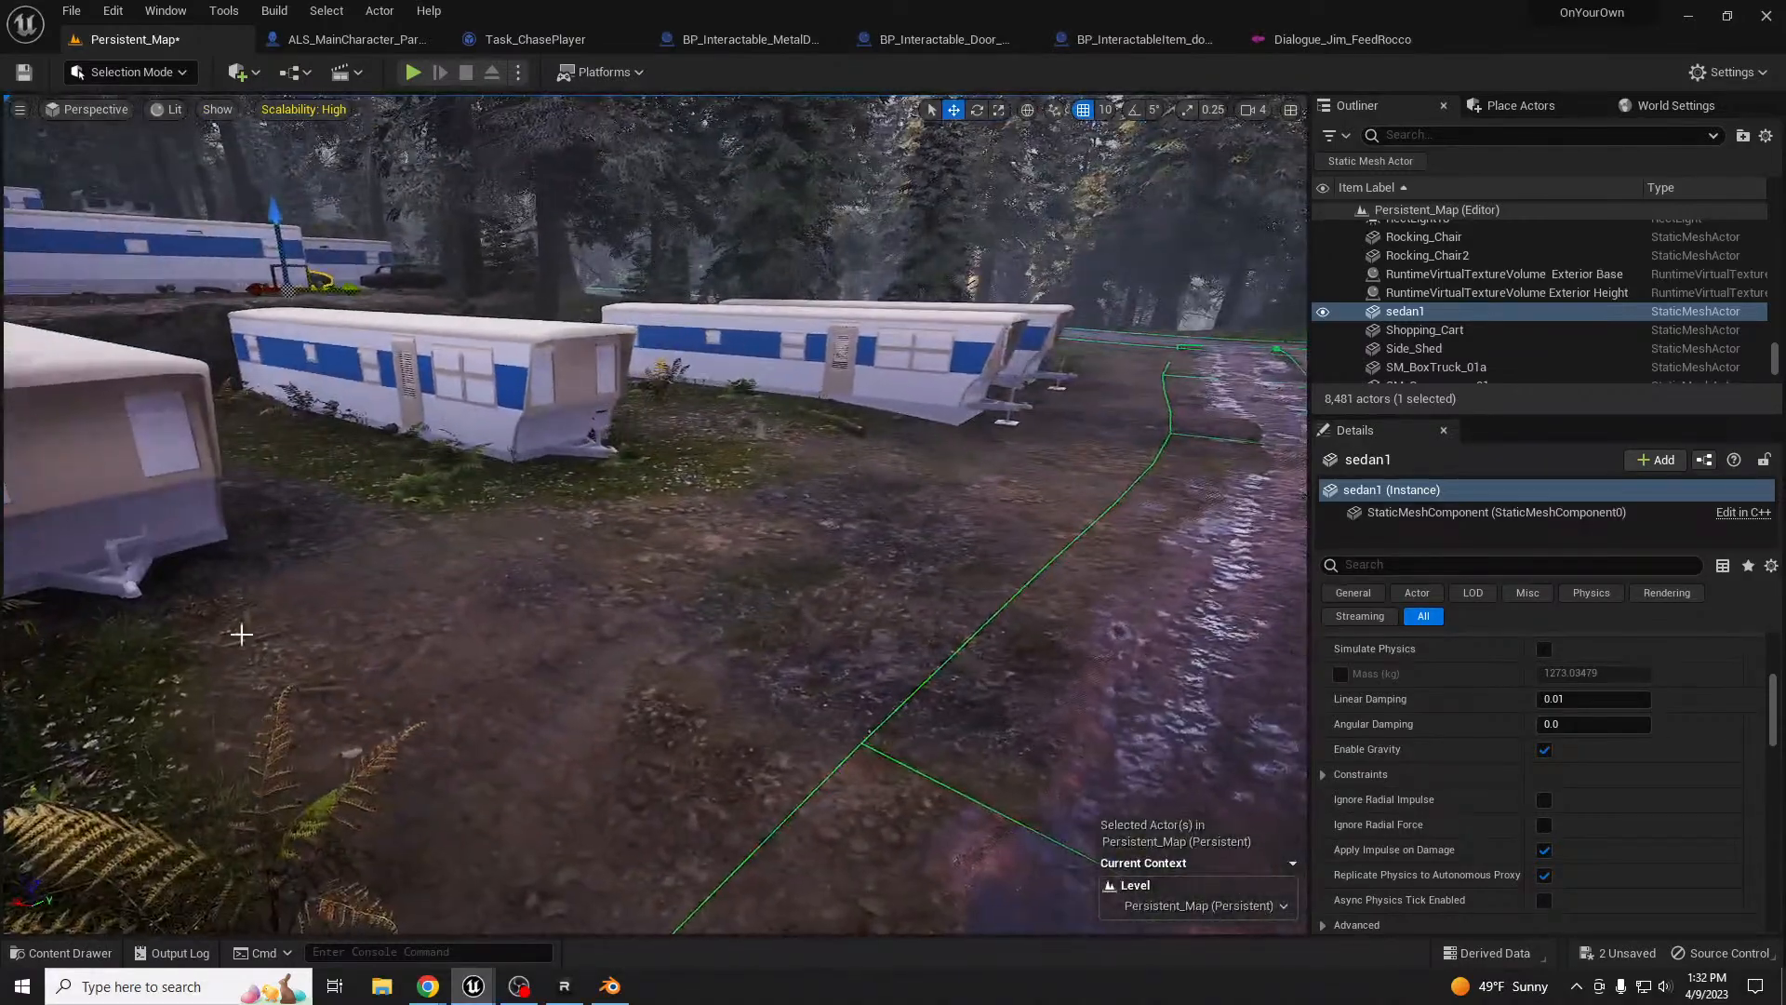
pyautogui.moveTo(4, 577); pyautogui.dragTo(312, 508)
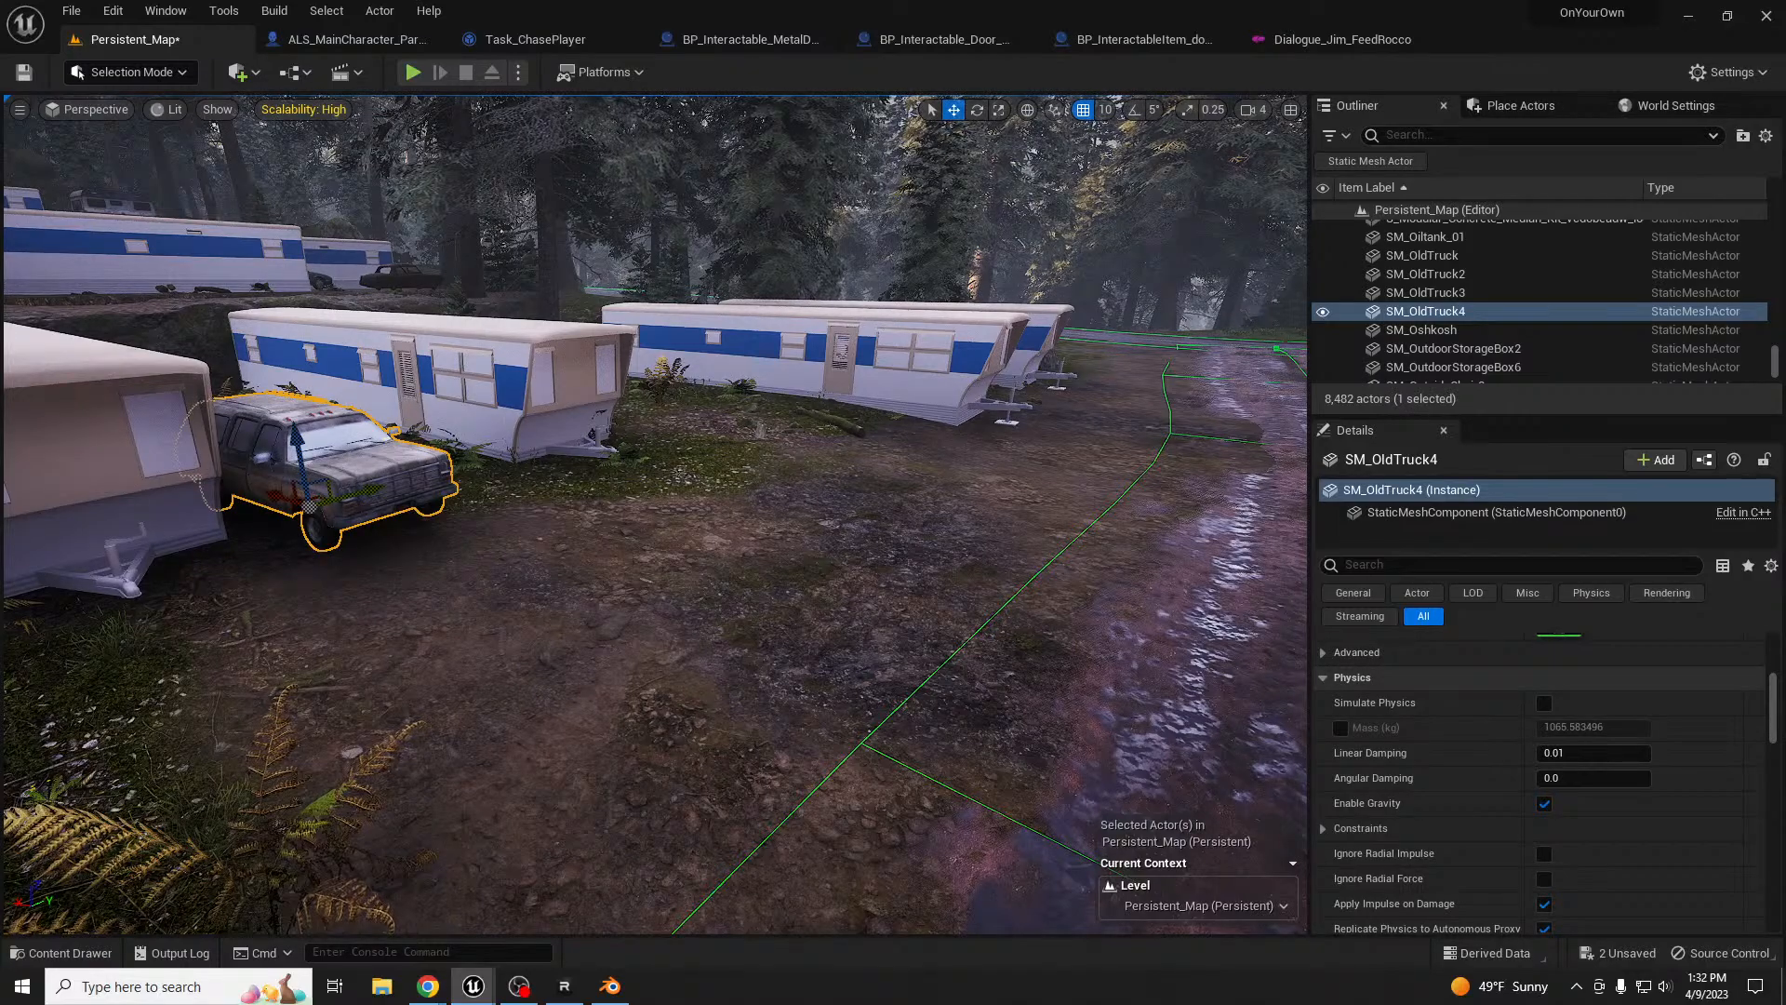
pyautogui.moveTo(364, 603); pyautogui.dragTo(732, 434)
pyautogui.moveTo(732, 435); pyautogui.dragTo(647, 512, button='right')
# - Park a dark rusted car and a red rusted car side by side at the far end of the gap between two lower trailers
pyautogui.press('e')
pyautogui.moveTo(613, 769); pyautogui.dragTo(638, 779)
pyautogui.press('w')
pyautogui.moveTo(613, 704); pyautogui.dragTo(760, 406)
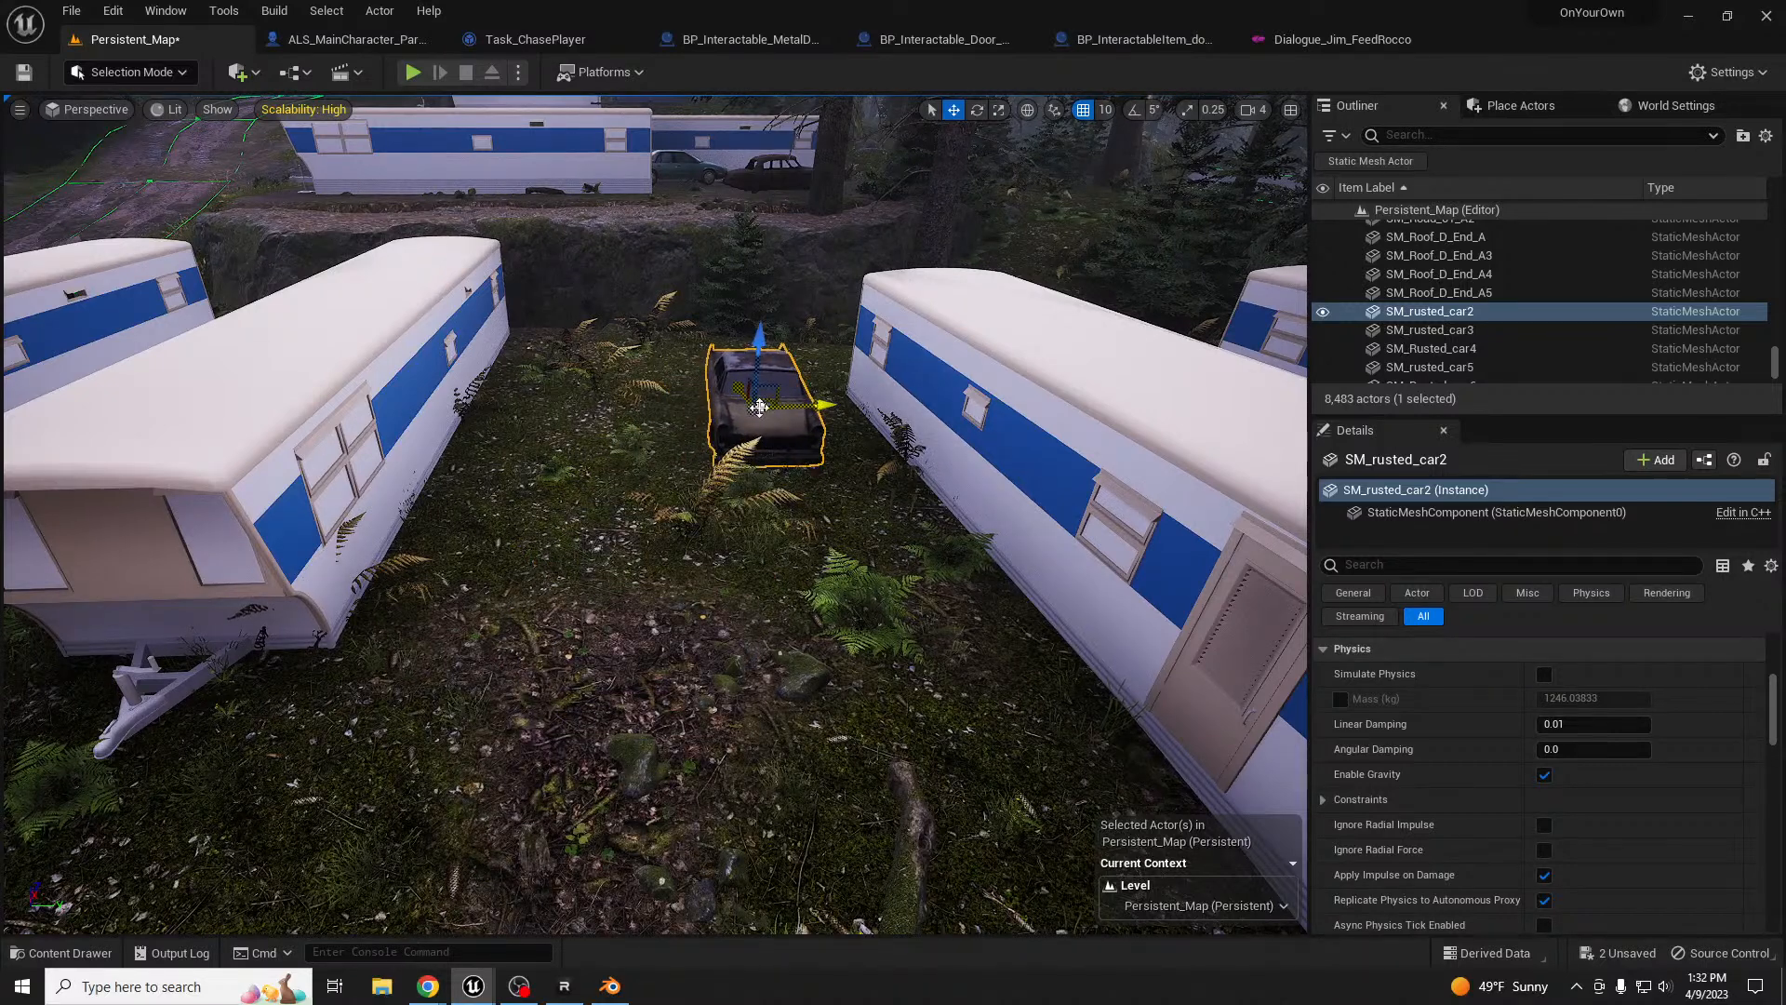
pyautogui.moveTo(4, 558); pyautogui.dragTo(562, 438)
pyautogui.press('e')
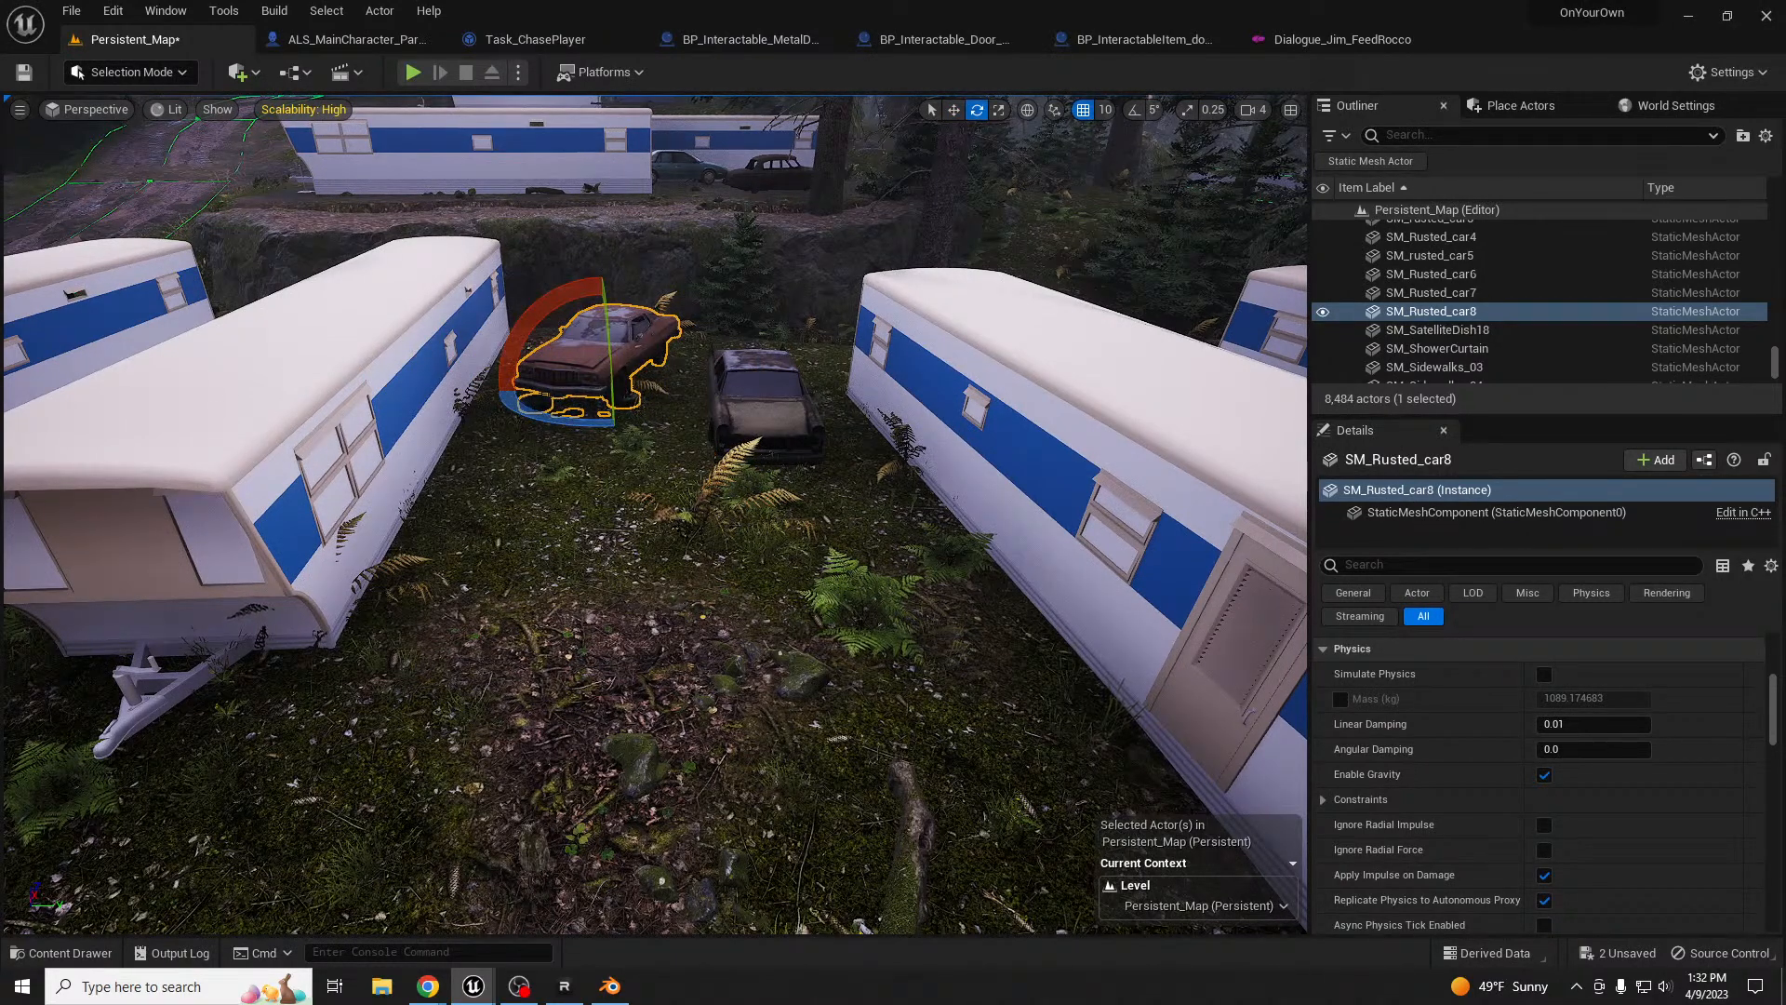
# - Place a grey rusted car on the dirt beside the front end of the middle lower trailer
pyautogui.moveTo(4, 707); pyautogui.dragTo(480, 837)
pyautogui.press('s')
pyautogui.moveTo(649, 629)
pyautogui.mouseDown(button='right')
pyautogui.moveTo(521, 642)
pyautogui.moveTo(525, 577)
pyautogui.moveTo(605, 581)
pyautogui.moveTo(651, 558)
pyautogui.moveTo(633, 651)
pyautogui.mouseUp(button='right')
pyautogui.press('w')
pyautogui.press('q')
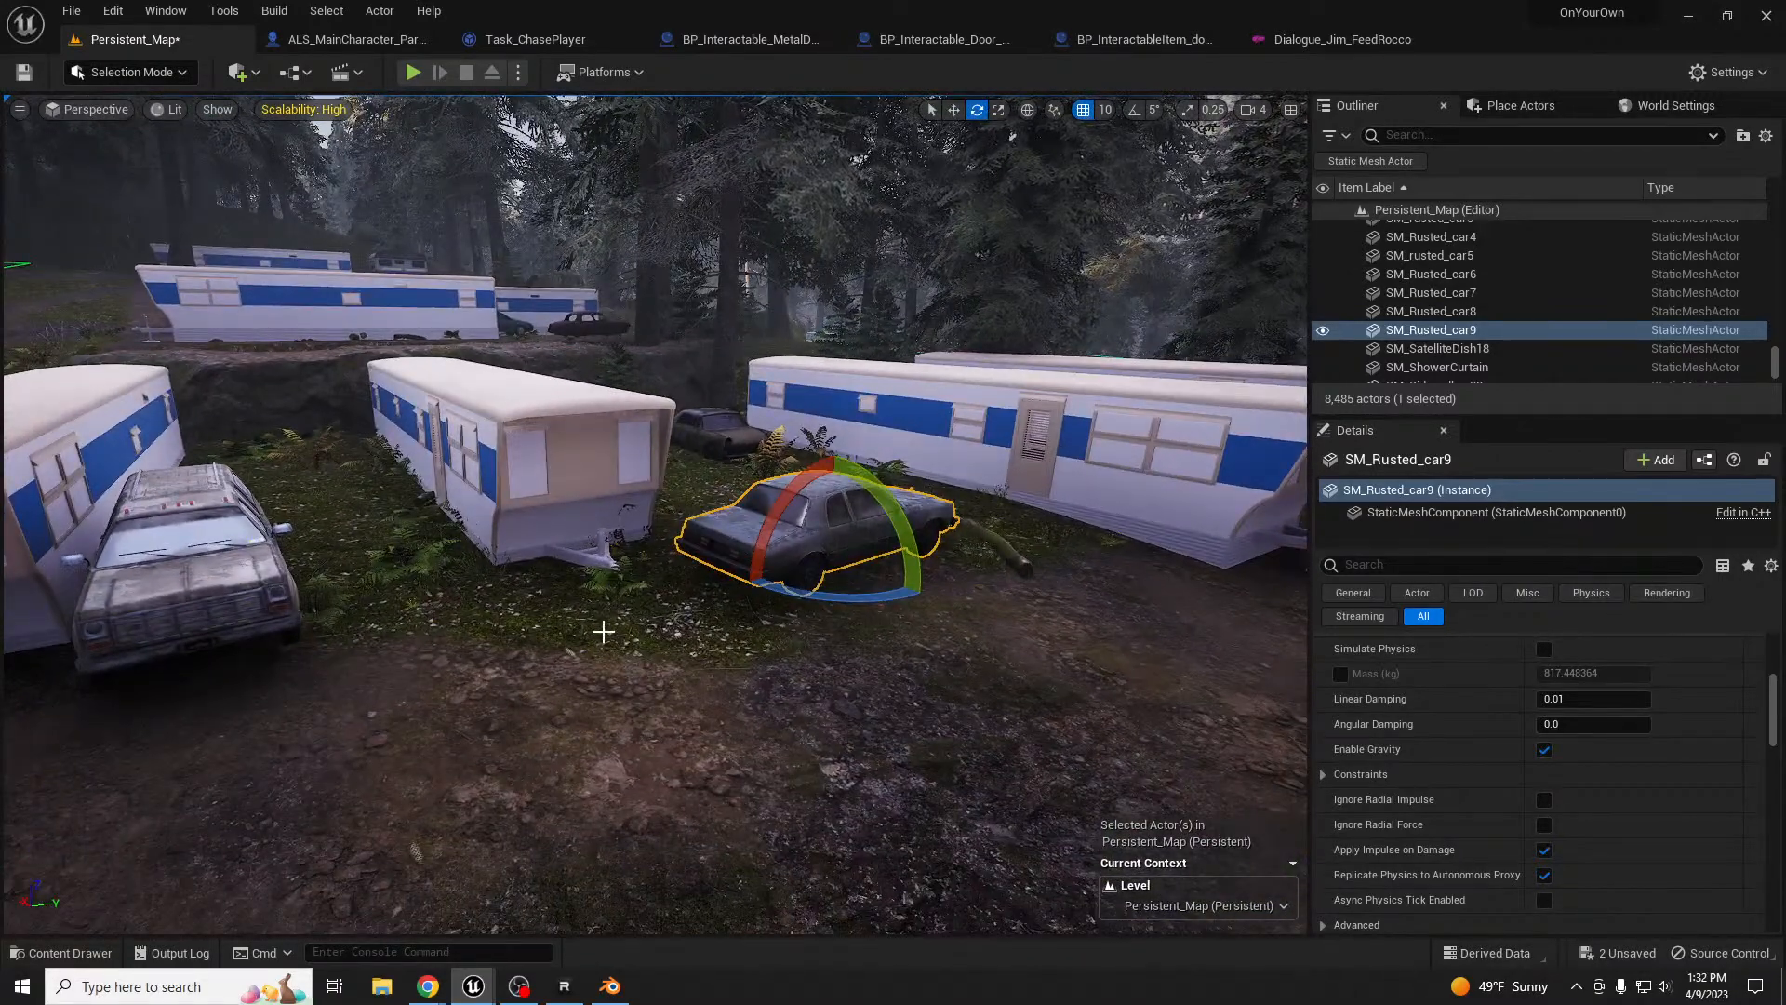
# - Paint the Grass layer on the ground around the first lower trailer and along the neighbouring trailer's door side
pyautogui.hotkey('shift', '2')
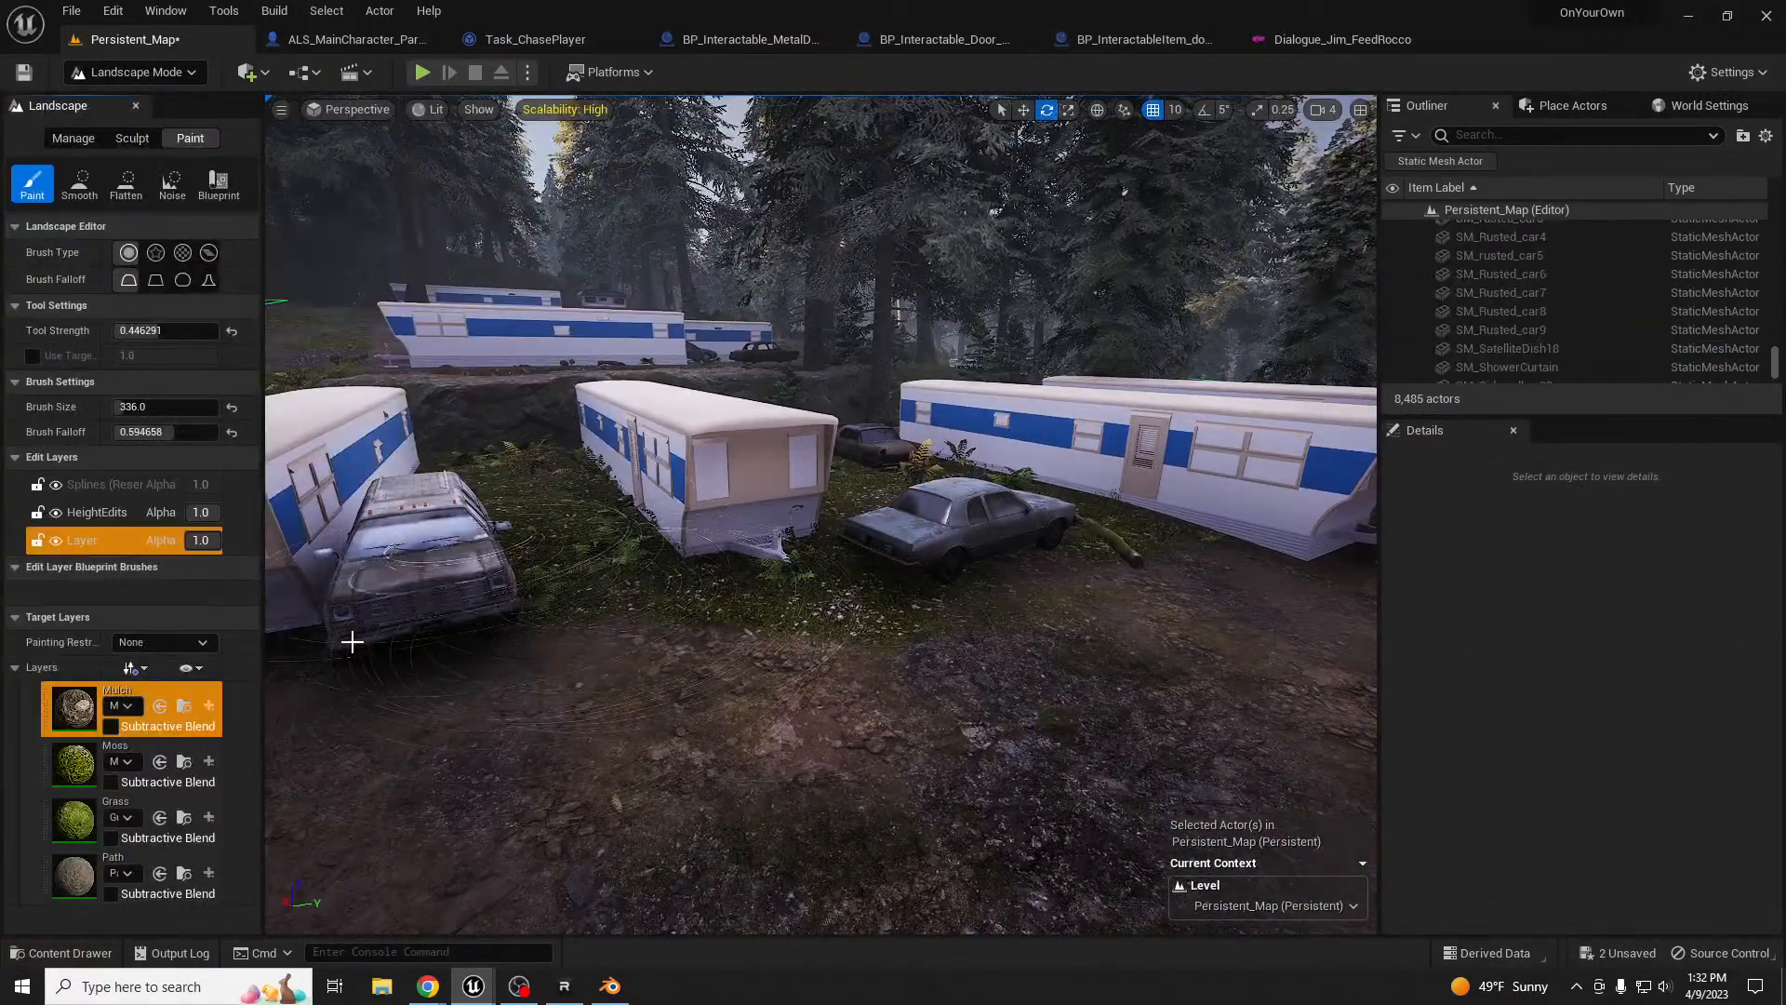
pyautogui.click(140, 804)
pyautogui.moveTo(521, 632); pyautogui.dragTo(446, 549, button='right')
pyautogui.press('w')
pyautogui.moveTo(707, 577)
pyautogui.mouseDown(button='right')
pyautogui.moveTo(744, 652)
pyautogui.moveTo(724, 651)
pyautogui.mouseUp(button='right')
pyautogui.press('s')
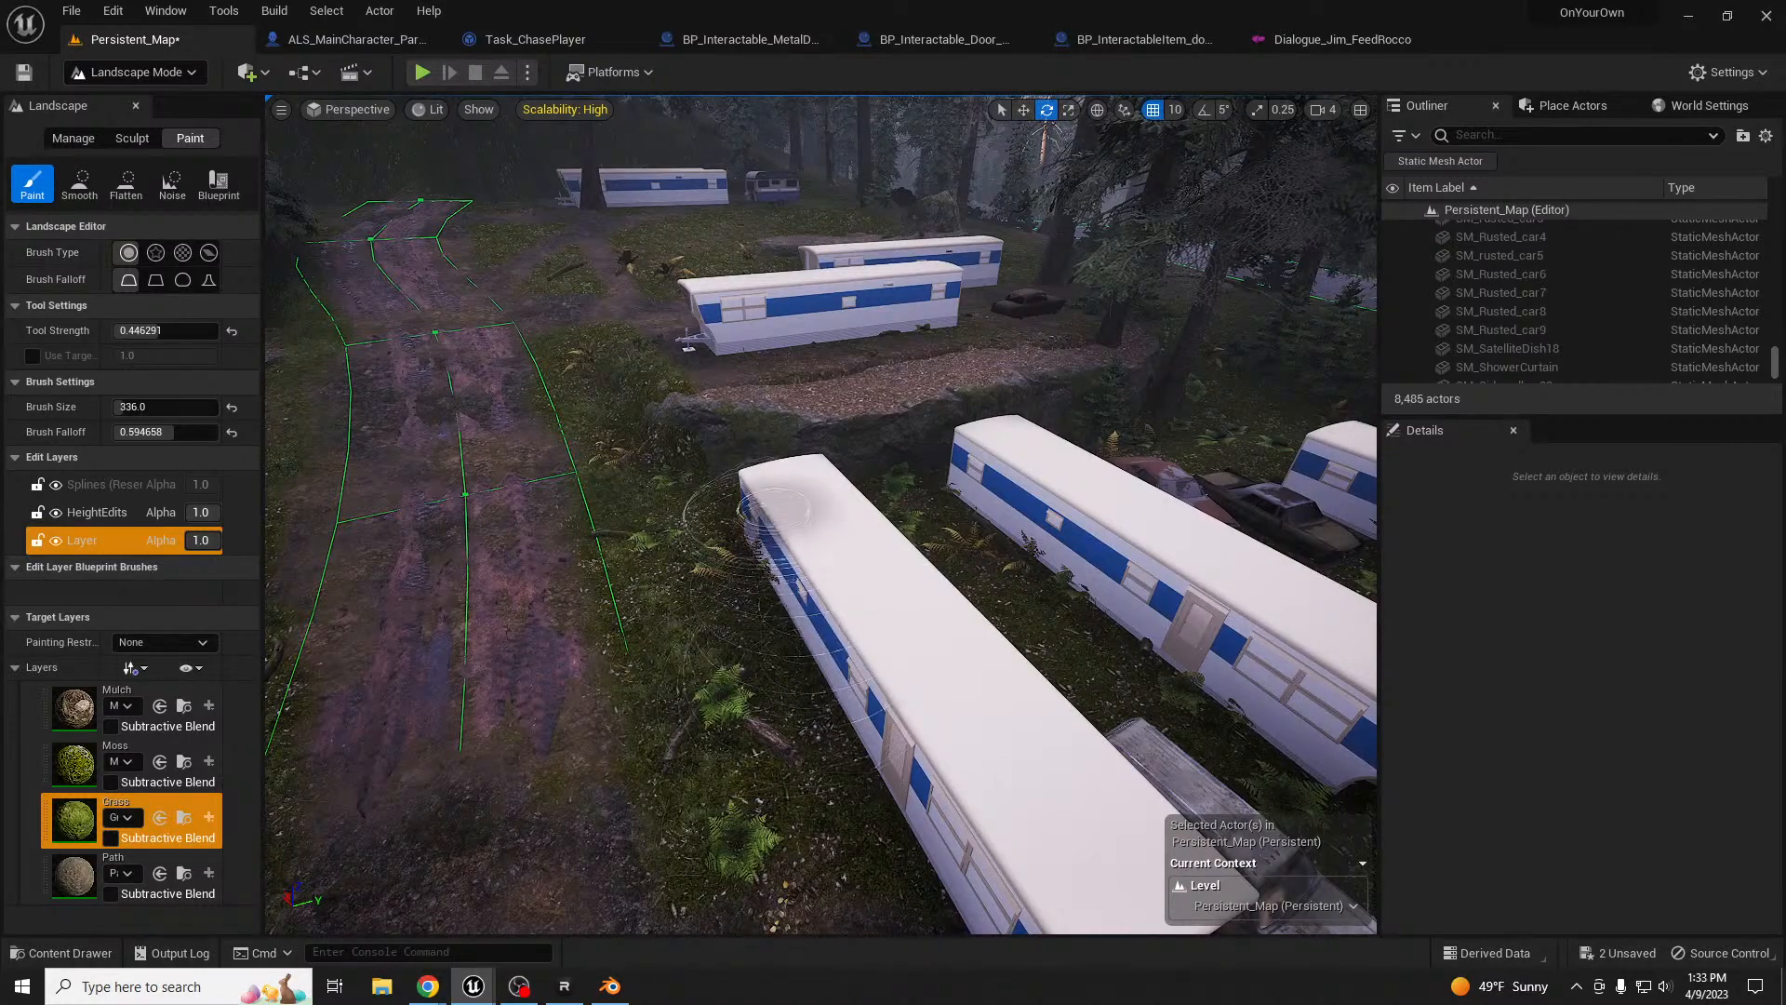
pyautogui.moveTo(766, 541)
pyautogui.mouseDown()
pyautogui.moveTo(800, 642)
pyautogui.moveTo(930, 791)
pyautogui.moveTo(921, 865)
pyautogui.moveTo(890, 809)
pyautogui.moveTo(931, 861)
pyautogui.mouseUp()
pyautogui.press('s')
pyautogui.moveTo(710, 550); pyautogui.dragTo(842, 651, button='right')
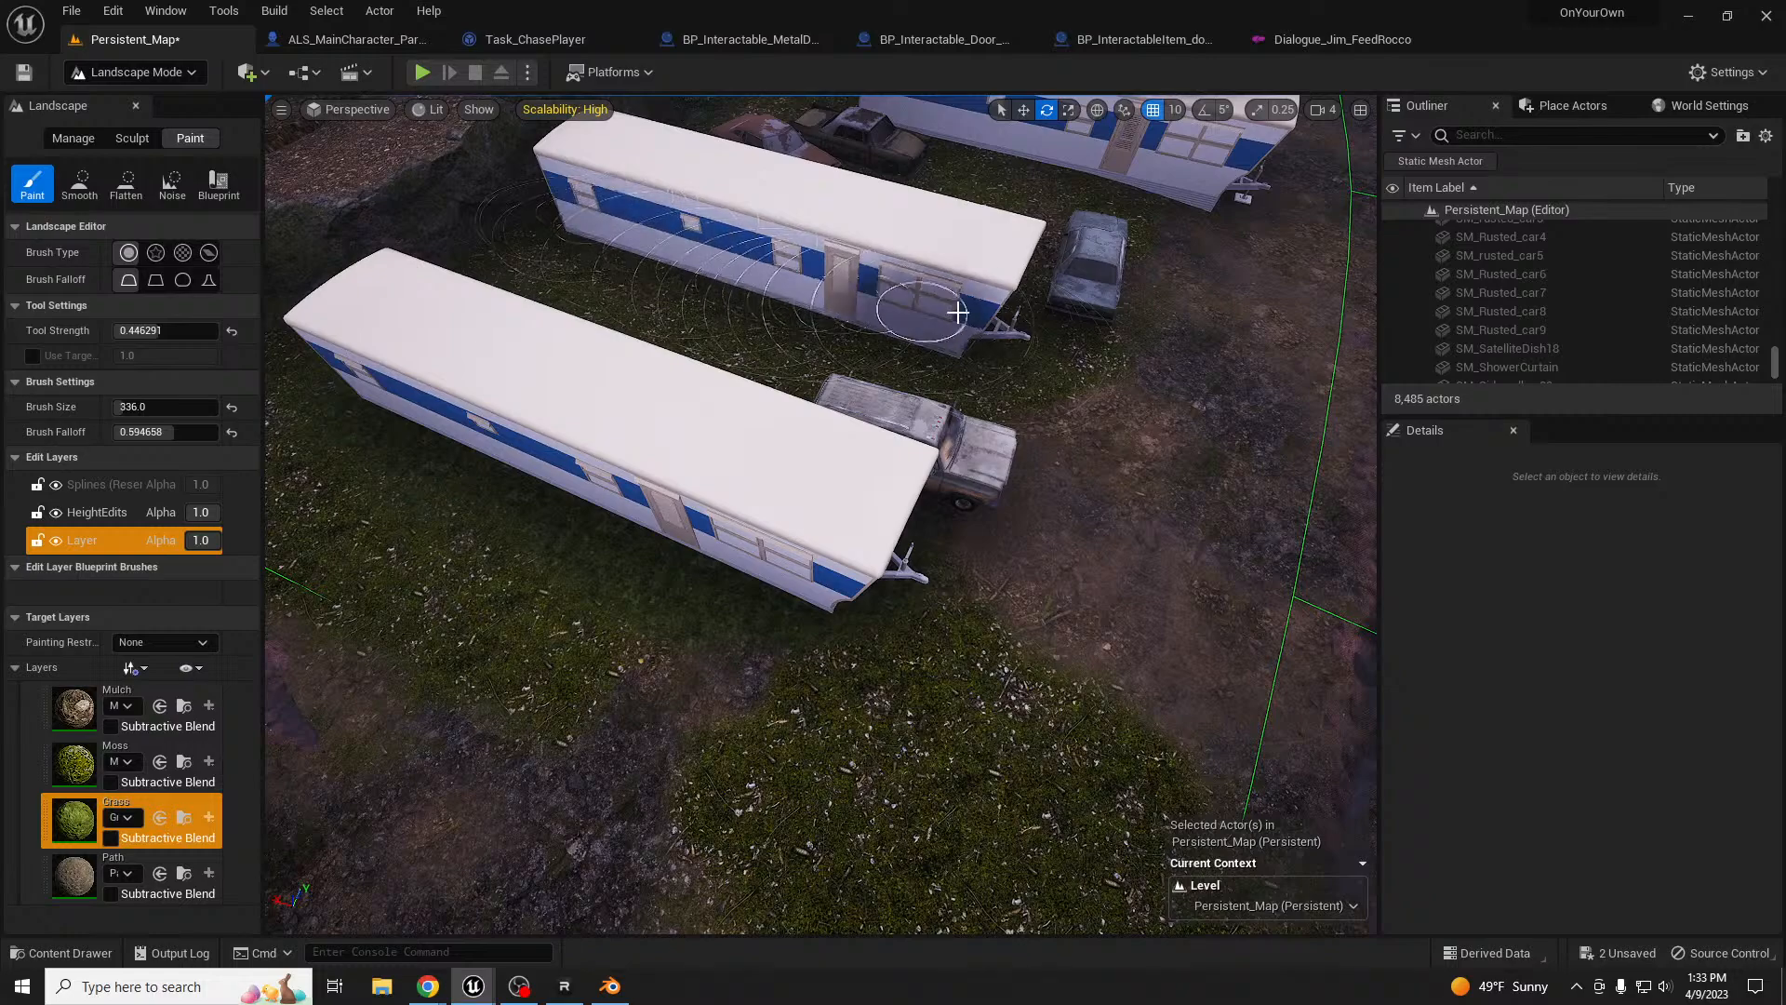
# - Paint the Grass layer along the door side of the third lower trailer, next to the rusted cars
pyautogui.press('s')
pyautogui.moveTo(677, 218)
pyautogui.mouseDown(button='right')
pyautogui.moveTo(604, 168)
pyautogui.moveTo(596, 135)
pyautogui.moveTo(591, 223)
pyautogui.mouseUp(button='right')
pyautogui.press('w')
pyautogui.press('w')
pyautogui.moveTo(845, 502)
pyautogui.mouseDown()
pyautogui.moveTo(662, 638)
pyautogui.moveTo(1013, 574)
pyautogui.moveTo(1114, 854)
pyautogui.mouseUp()
pyautogui.press('s')
pyautogui.moveTo(1051, 670); pyautogui.dragTo(1065, 759, button='right')
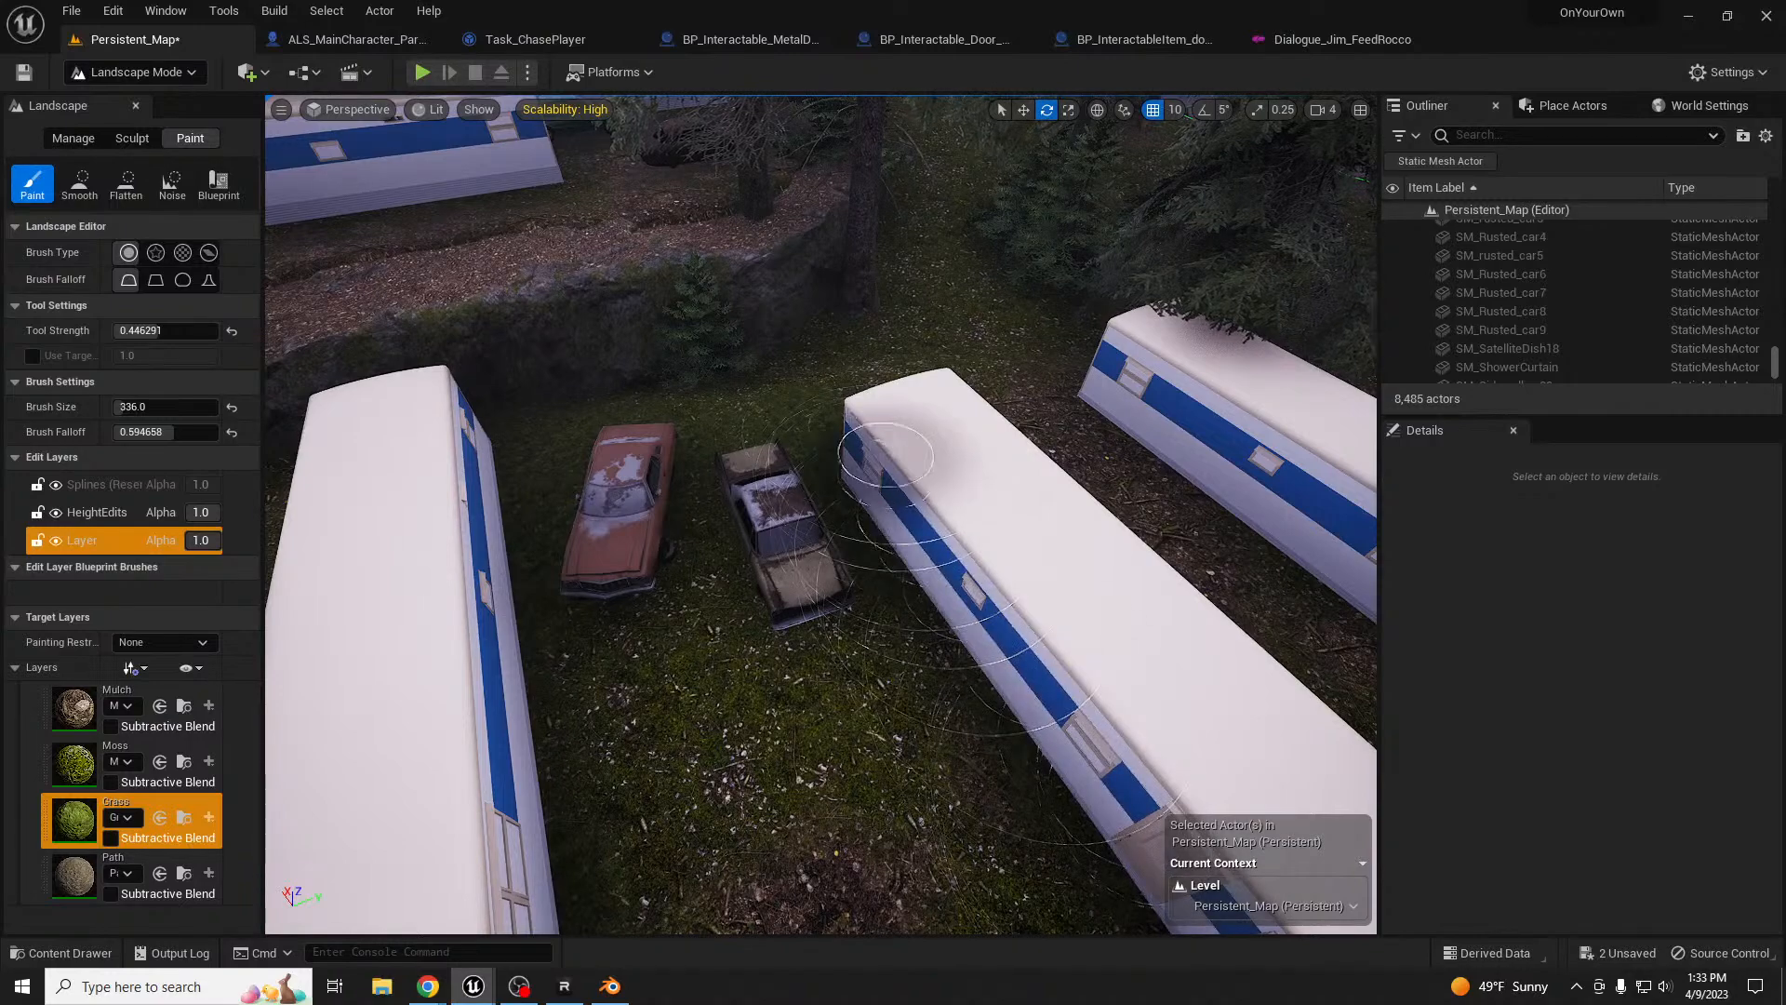
pyautogui.moveTo(1045, 462); pyautogui.dragTo(1116, 460, button='right')
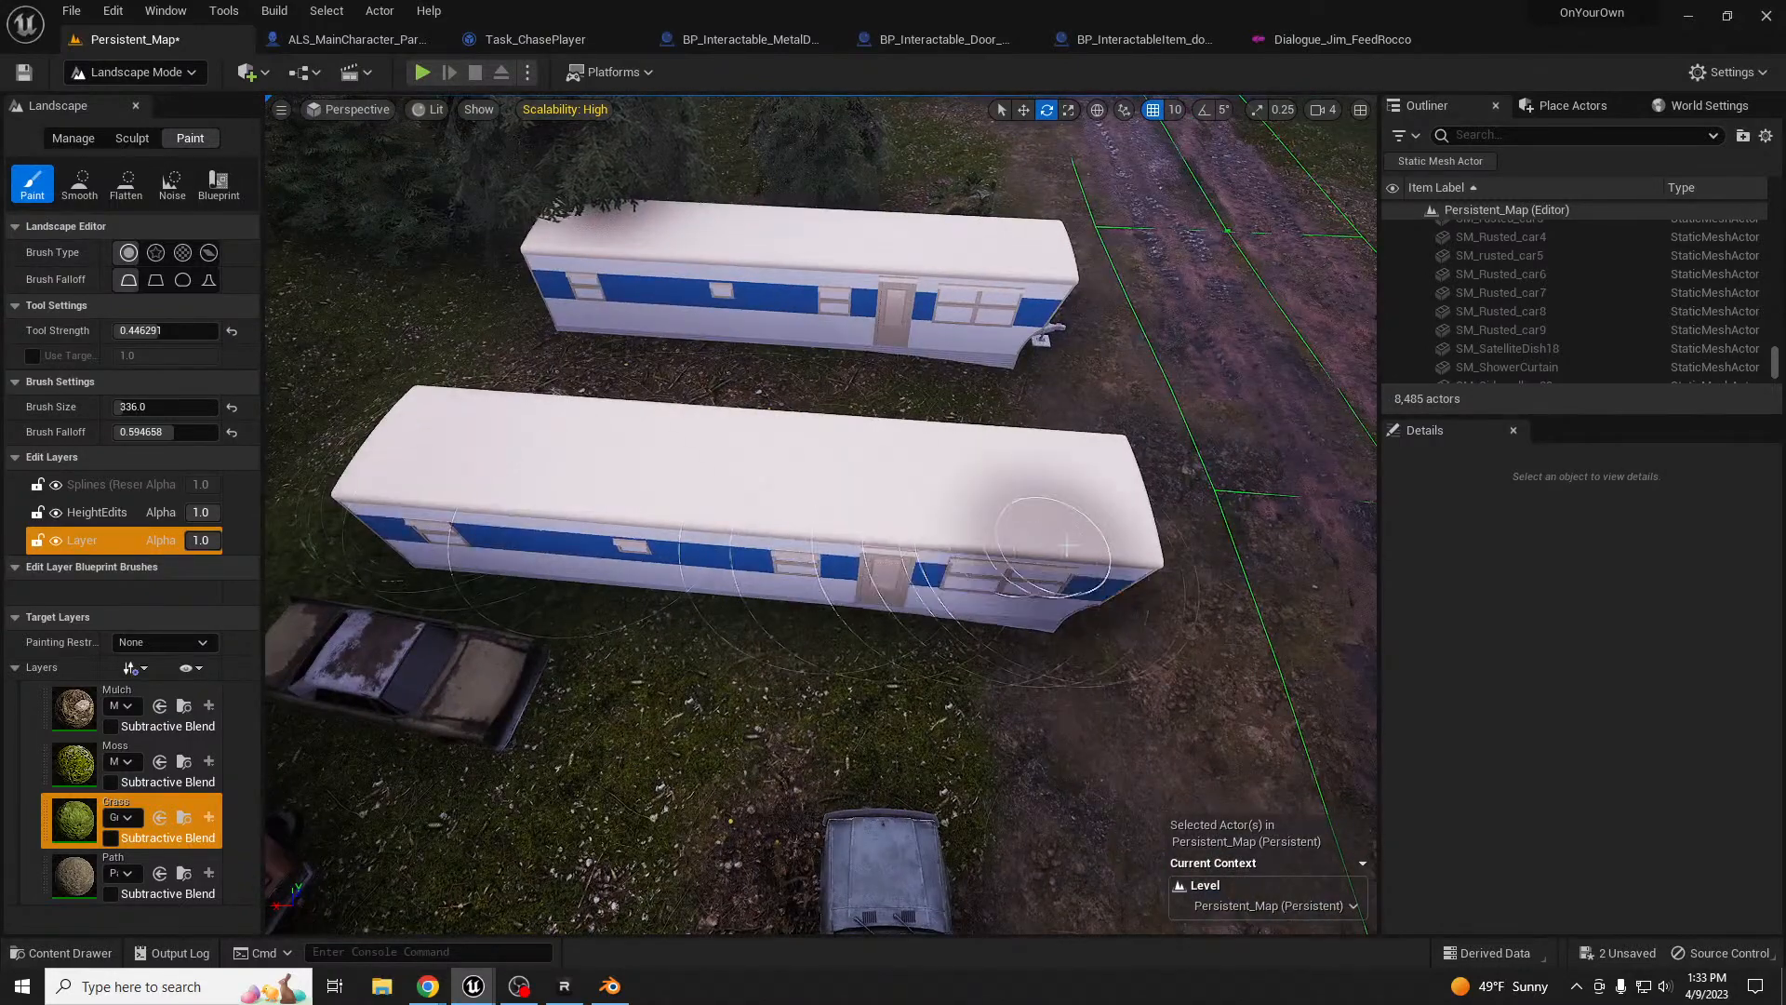
pyautogui.press('d')
pyautogui.moveTo(904, 486)
pyautogui.mouseDown(button='right')
pyautogui.moveTo(763, 493)
pyautogui.moveTo(577, 381)
pyautogui.moveTo(596, 344)
pyautogui.moveTo(628, 335)
pyautogui.mouseUp(button='right')
pyautogui.press('w')
pyautogui.press('w')
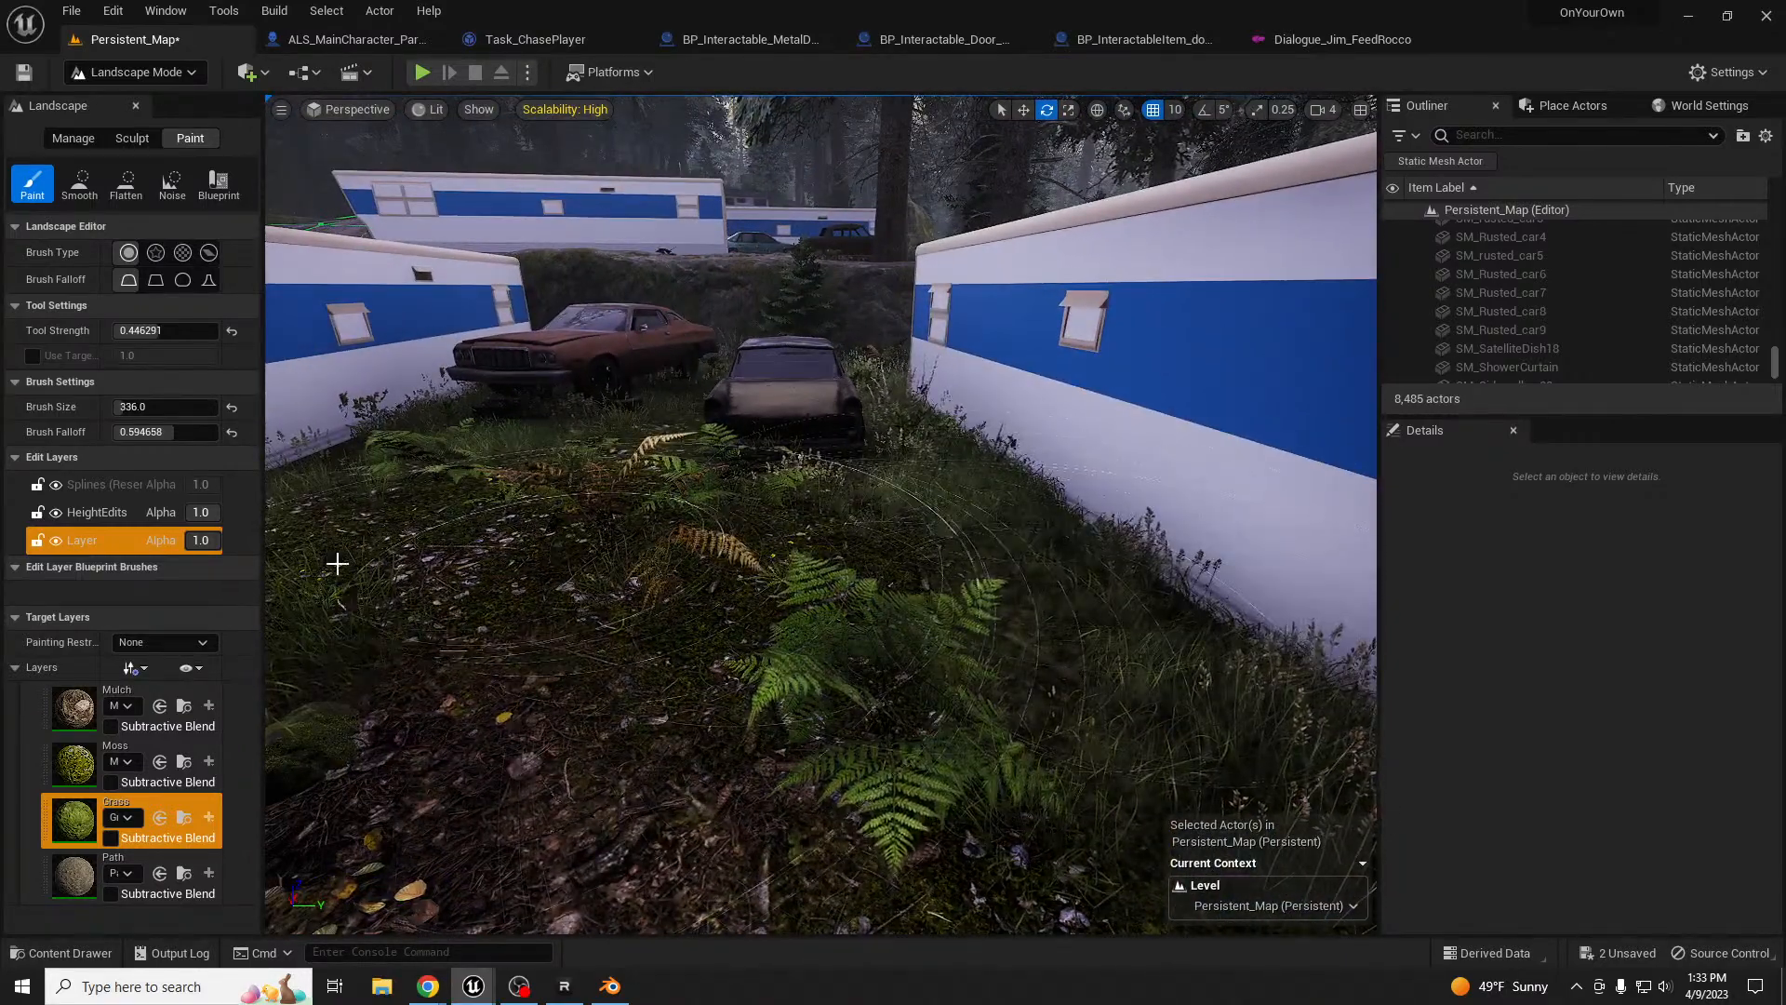
# - Paint the Path layer with brush size 198 over the ferns and grass in front of the two rusted cars
pyautogui.click(139, 874)
pyautogui.moveTo(559, 651); pyautogui.dragTo(567, 670, button='right')
pyautogui.press('w')
pyautogui.moveTo(677, 515); pyautogui.dragTo(632, 504, button='right')
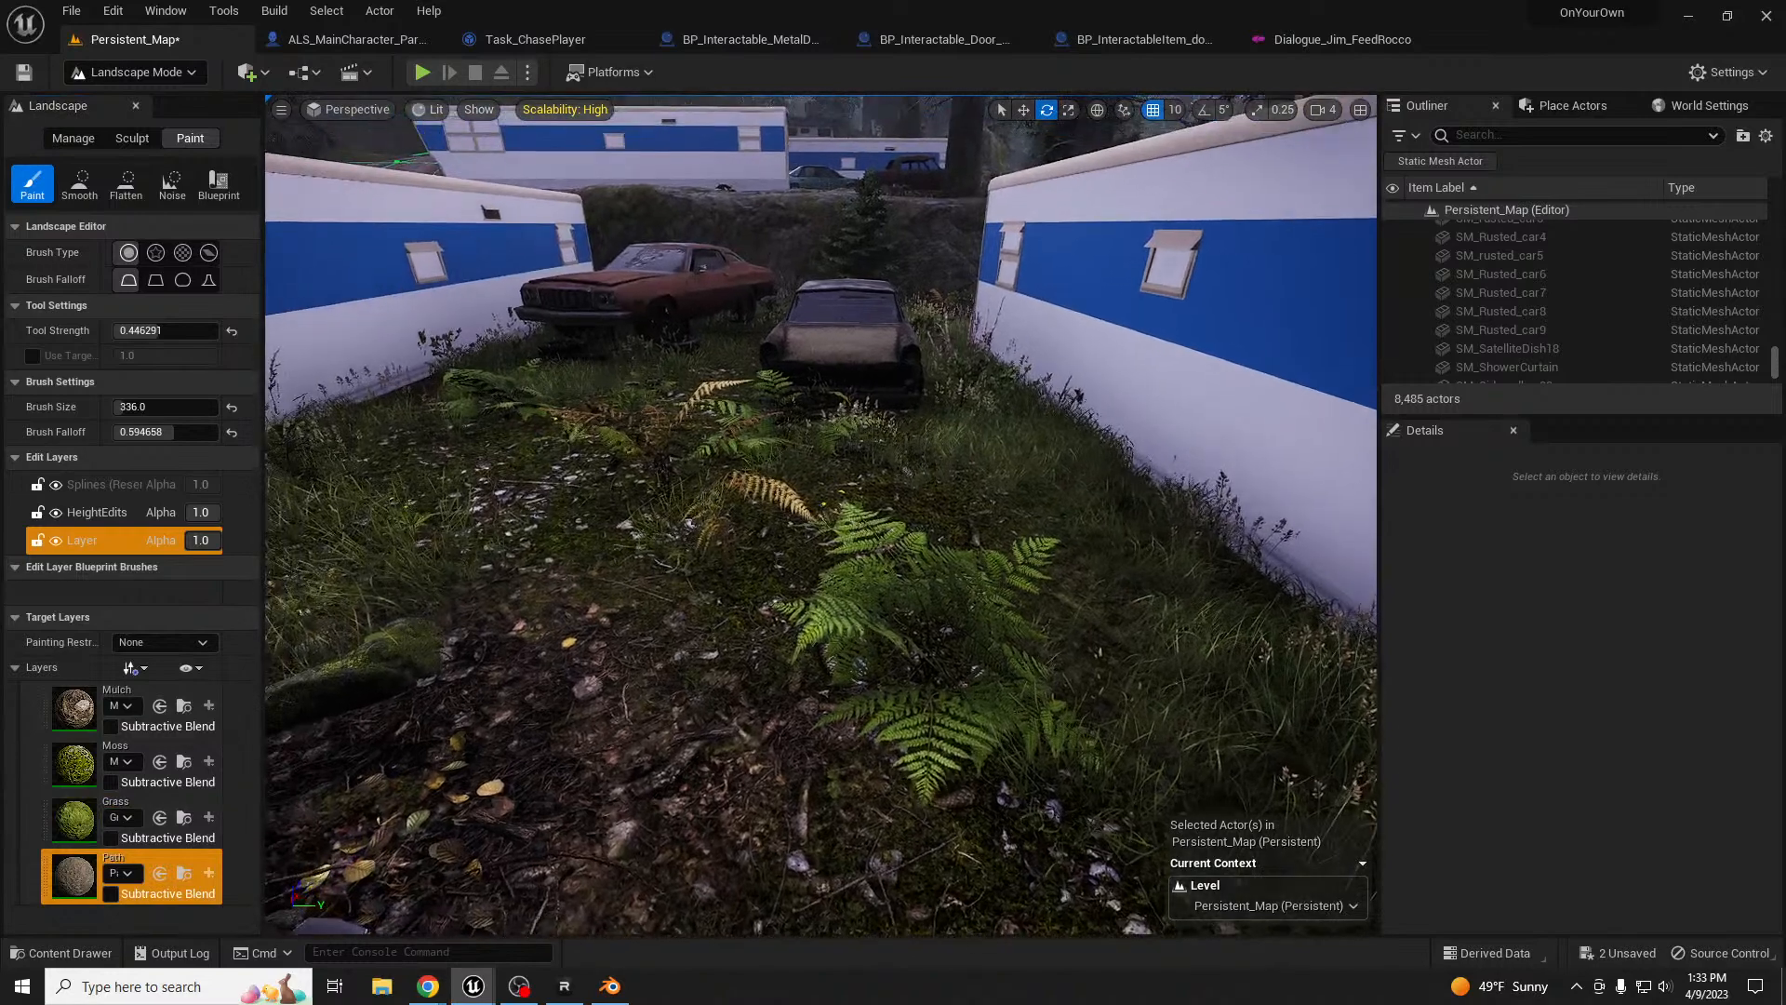
pyautogui.moveTo(727, 421)
pyautogui.mouseDown()
pyautogui.moveTo(845, 650)
pyautogui.moveTo(805, 338)
pyautogui.mouseUp()
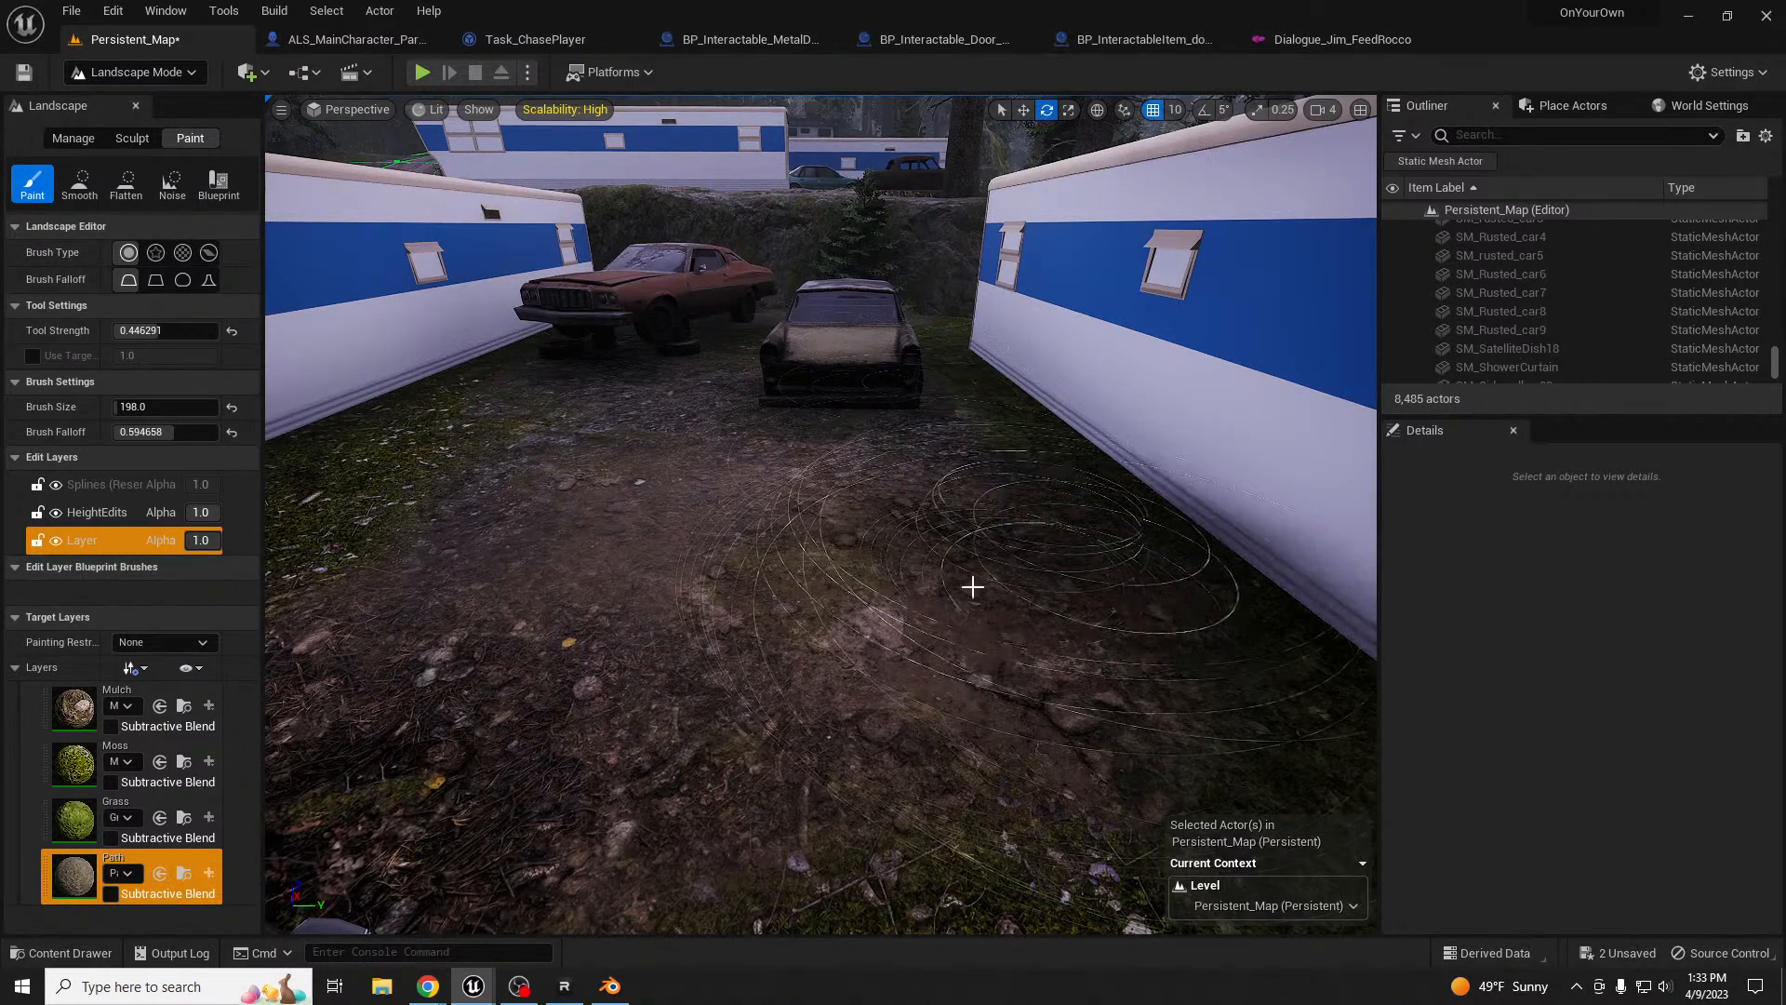
pyautogui.scroll(-10, 1014, 582)
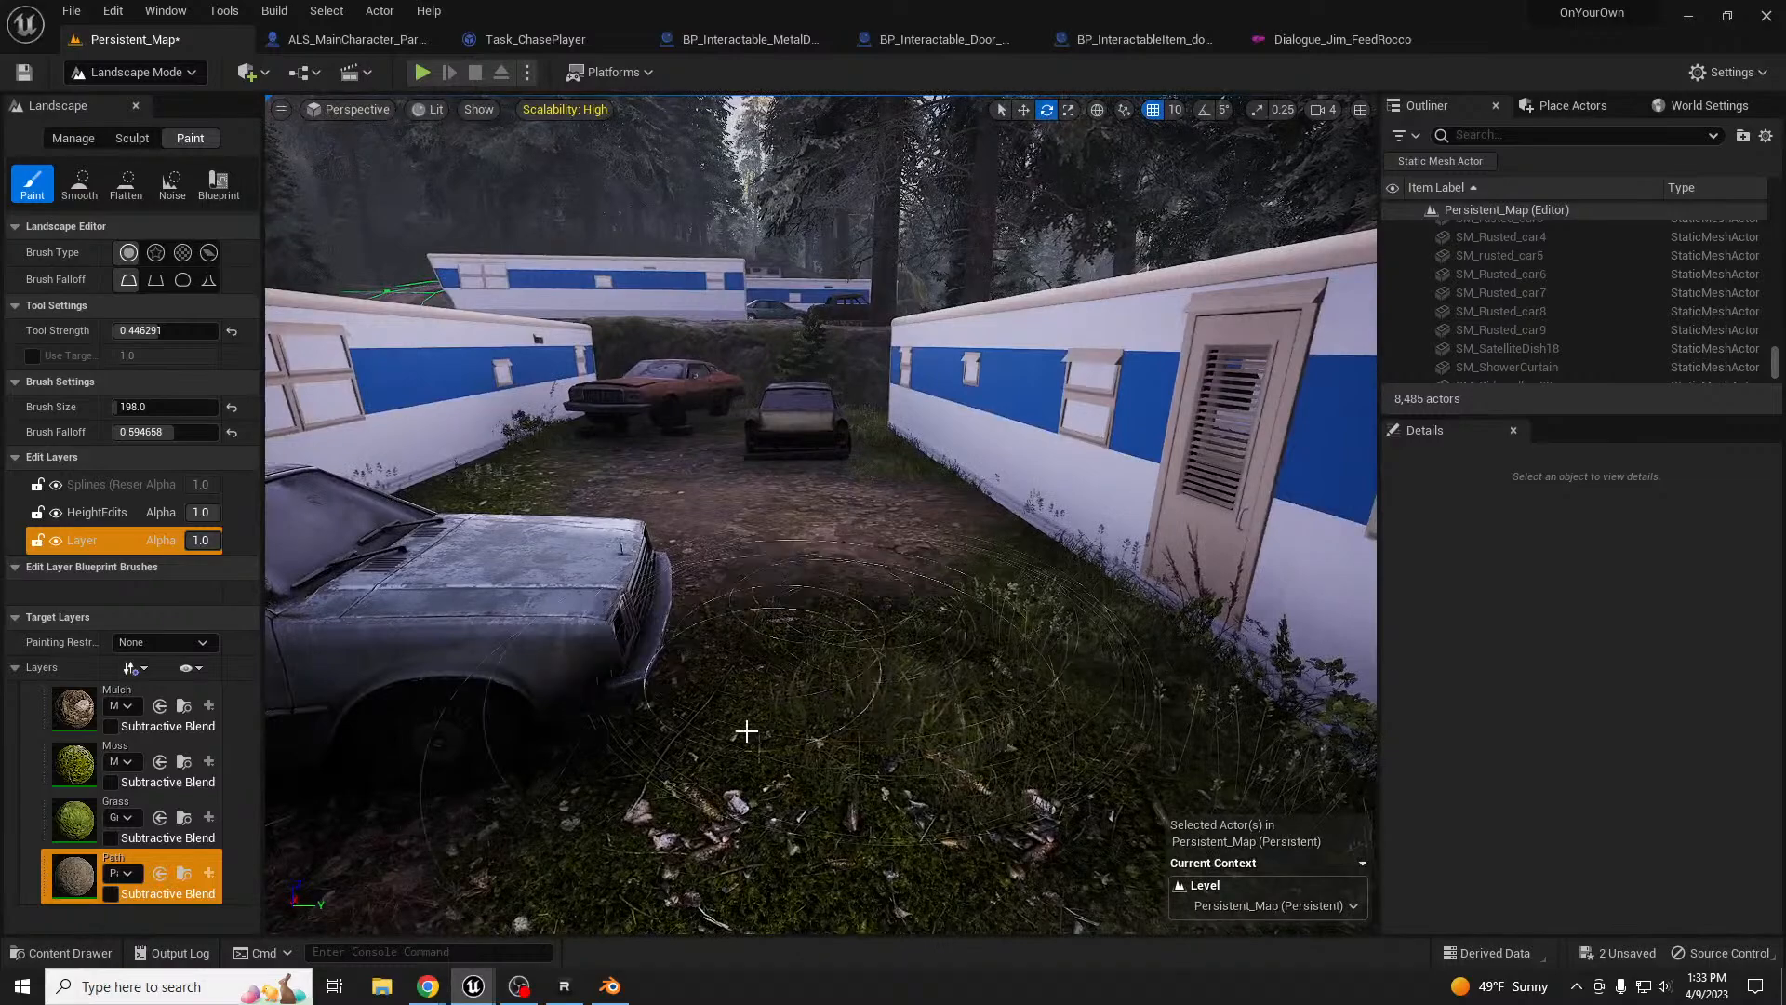
# - Paint path dirt from the yard up to the door of the long trailer opposite the grey car
pyautogui.moveTo(774, 623); pyautogui.dragTo(819, 571, button='right')
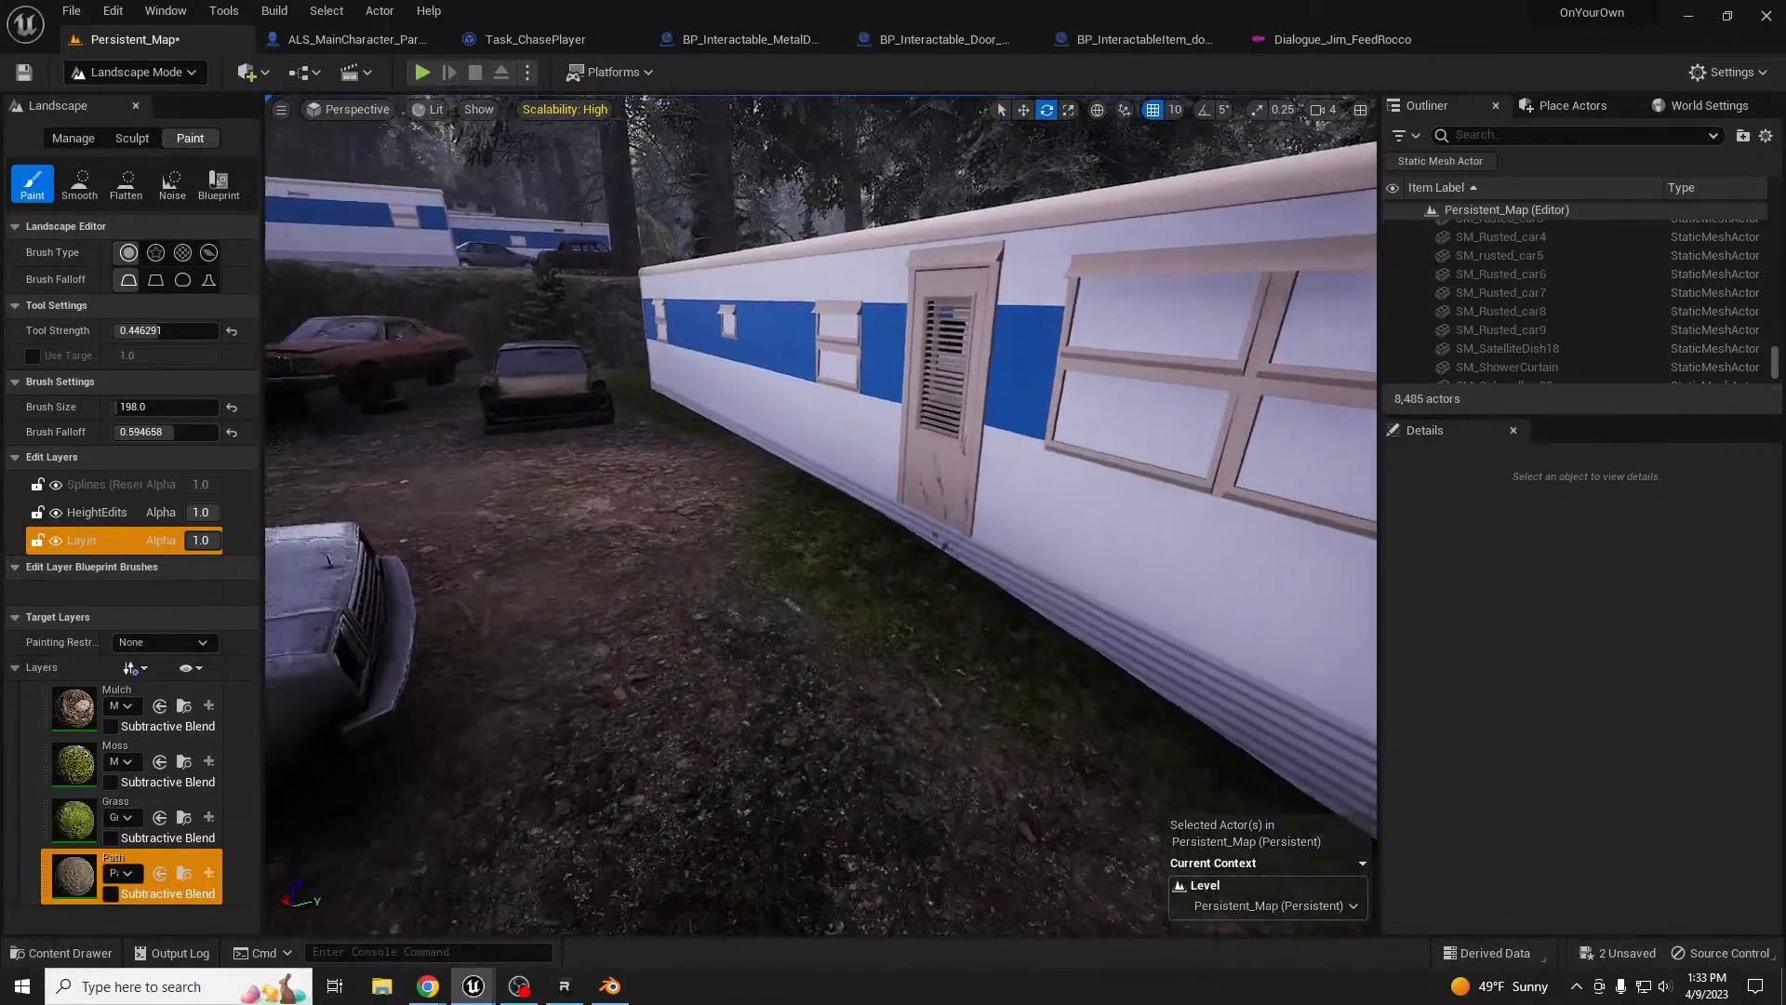
pyautogui.scroll(-6, 819, 571)
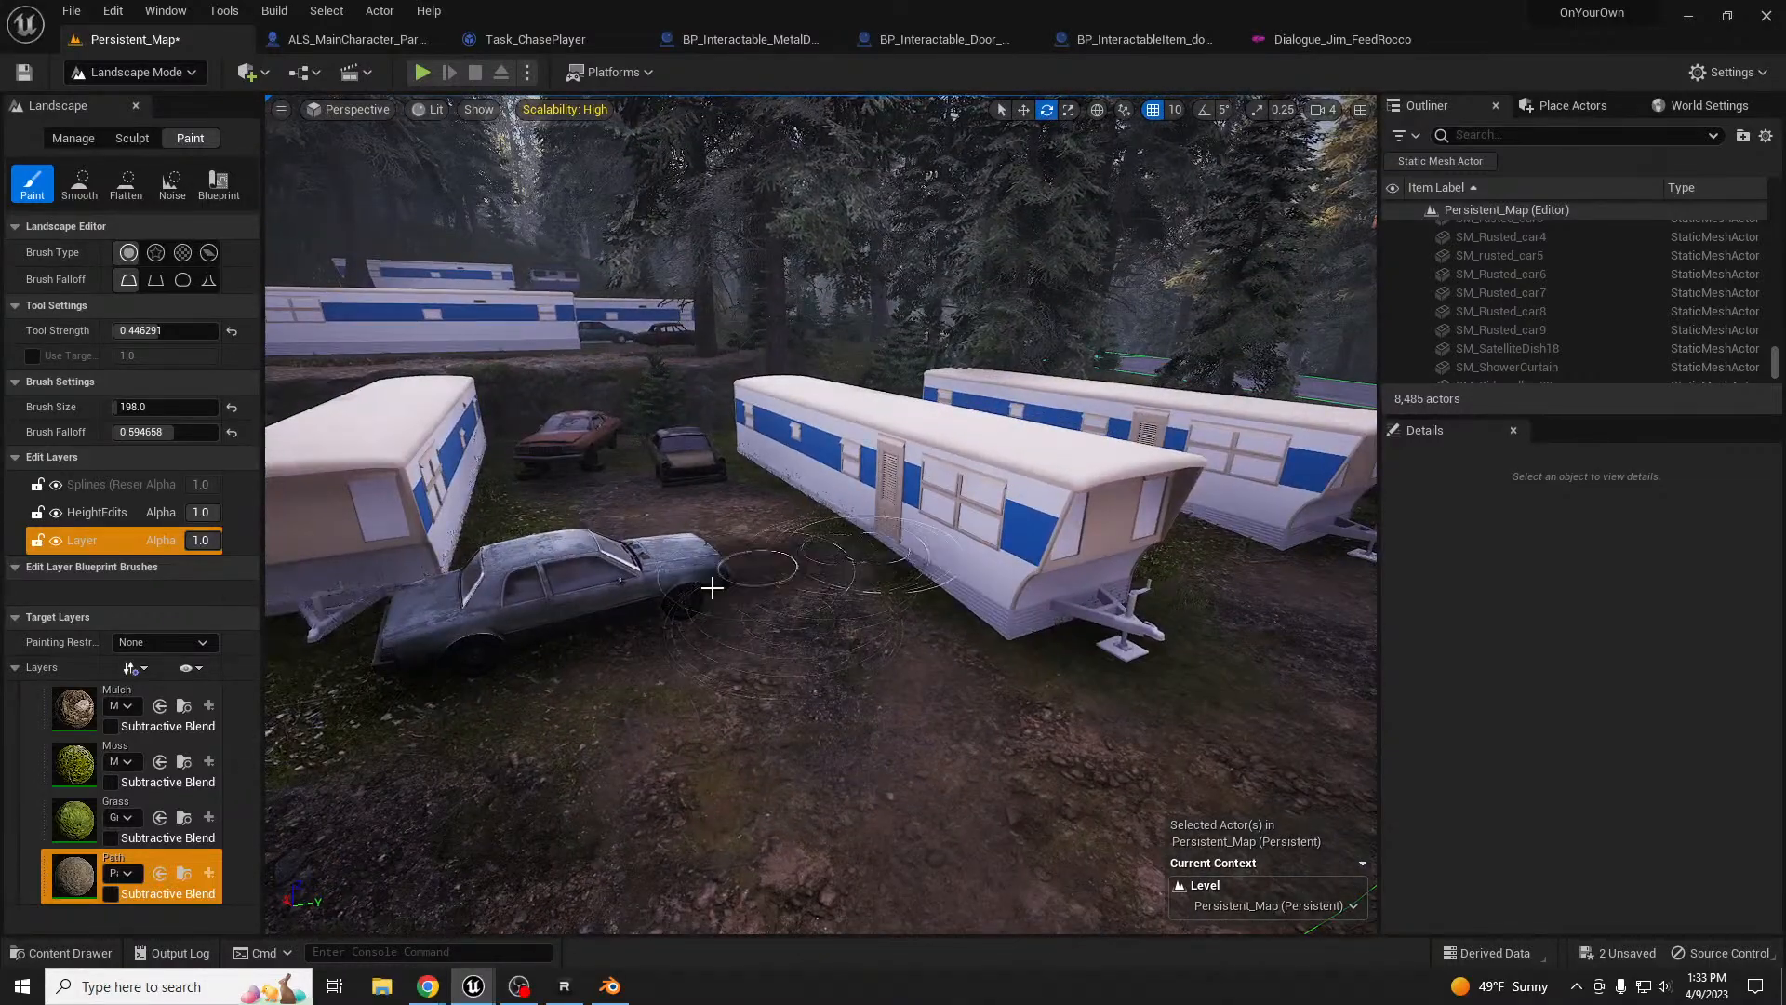
pyautogui.scroll(8, 710, 586)
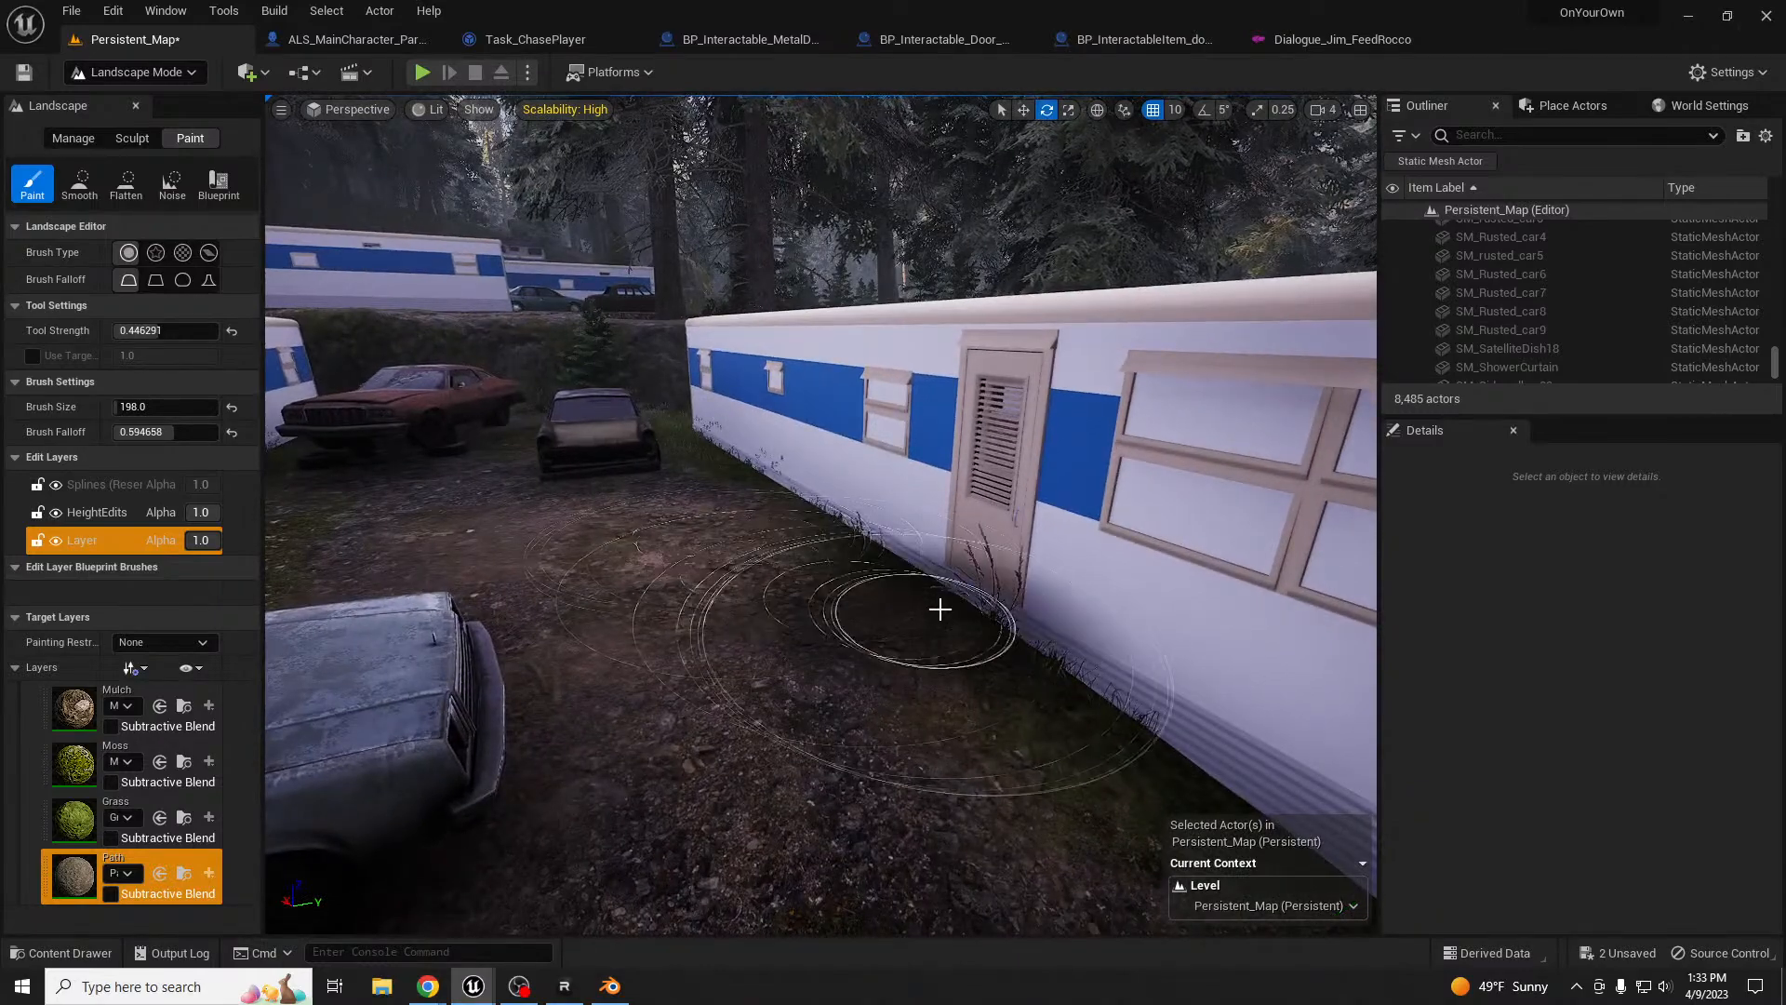
# - Paint a path dirt strip beside the old truck through the gap between the first two lower trailers
pyautogui.press('s')
pyautogui.moveTo(534, 550)
pyautogui.mouseDown(button='right')
pyautogui.moveTo(419, 515)
pyautogui.moveTo(493, 582)
pyautogui.mouseUp(button='right')
pyautogui.press('s')
pyautogui.press('w')
pyautogui.press('s')
pyautogui.moveTo(808, 640)
pyautogui.mouseDown(button='right')
pyautogui.moveTo(856, 642)
pyautogui.moveTo(832, 661)
pyautogui.mouseUp(button='right')
pyautogui.press('d')
pyautogui.press('s')
pyautogui.moveTo(727, 560); pyautogui.dragTo(693, 570, button='right')
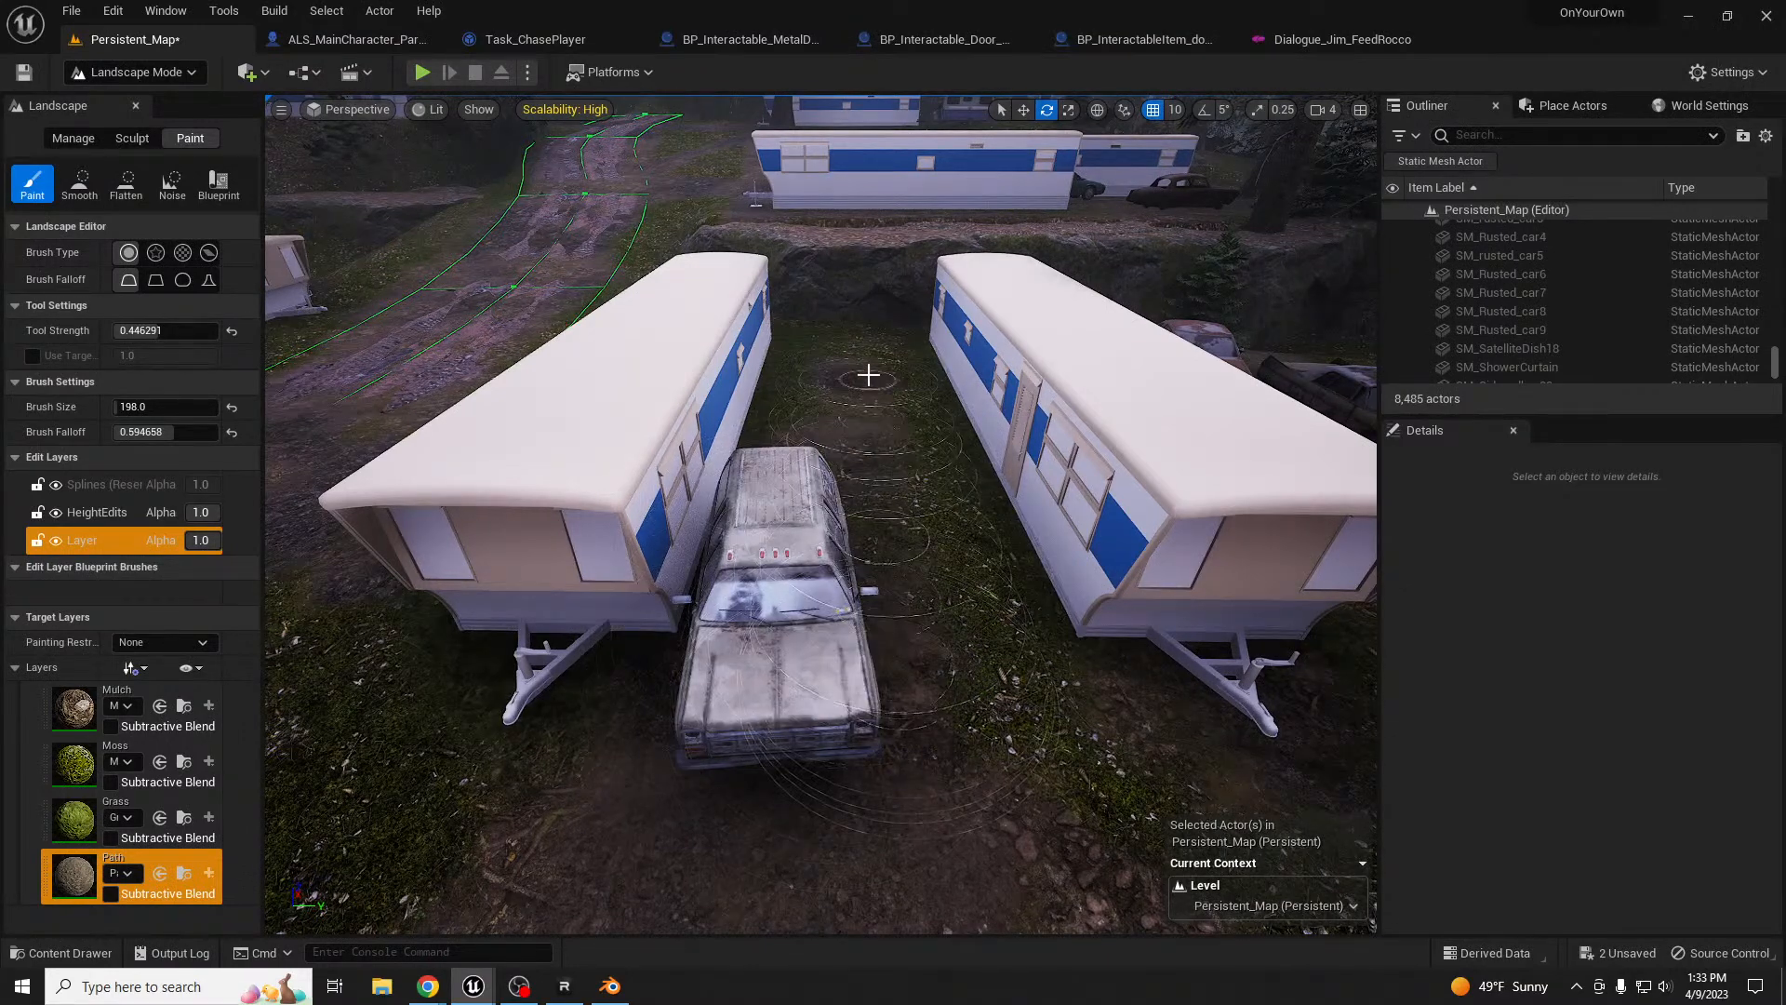
# - Paint path dirt over the open ground in front of the trailers and around the grey car
pyautogui.moveTo(903, 592); pyautogui.dragTo(834, 642, button='right')
pyautogui.press('a')
pyautogui.moveTo(1076, 698)
pyautogui.mouseDown(button='right')
pyautogui.moveTo(1084, 642)
pyautogui.moveTo(1154, 623)
pyautogui.moveTo(1116, 609)
pyautogui.moveTo(1061, 670)
pyautogui.moveTo(1023, 680)
pyautogui.moveTo(1117, 651)
pyautogui.mouseUp(button='right')
pyautogui.press('s')
pyautogui.press('w')
pyautogui.press('a')
pyautogui.press('d')
pyautogui.moveTo(706, 483); pyautogui.dragTo(727, 522)
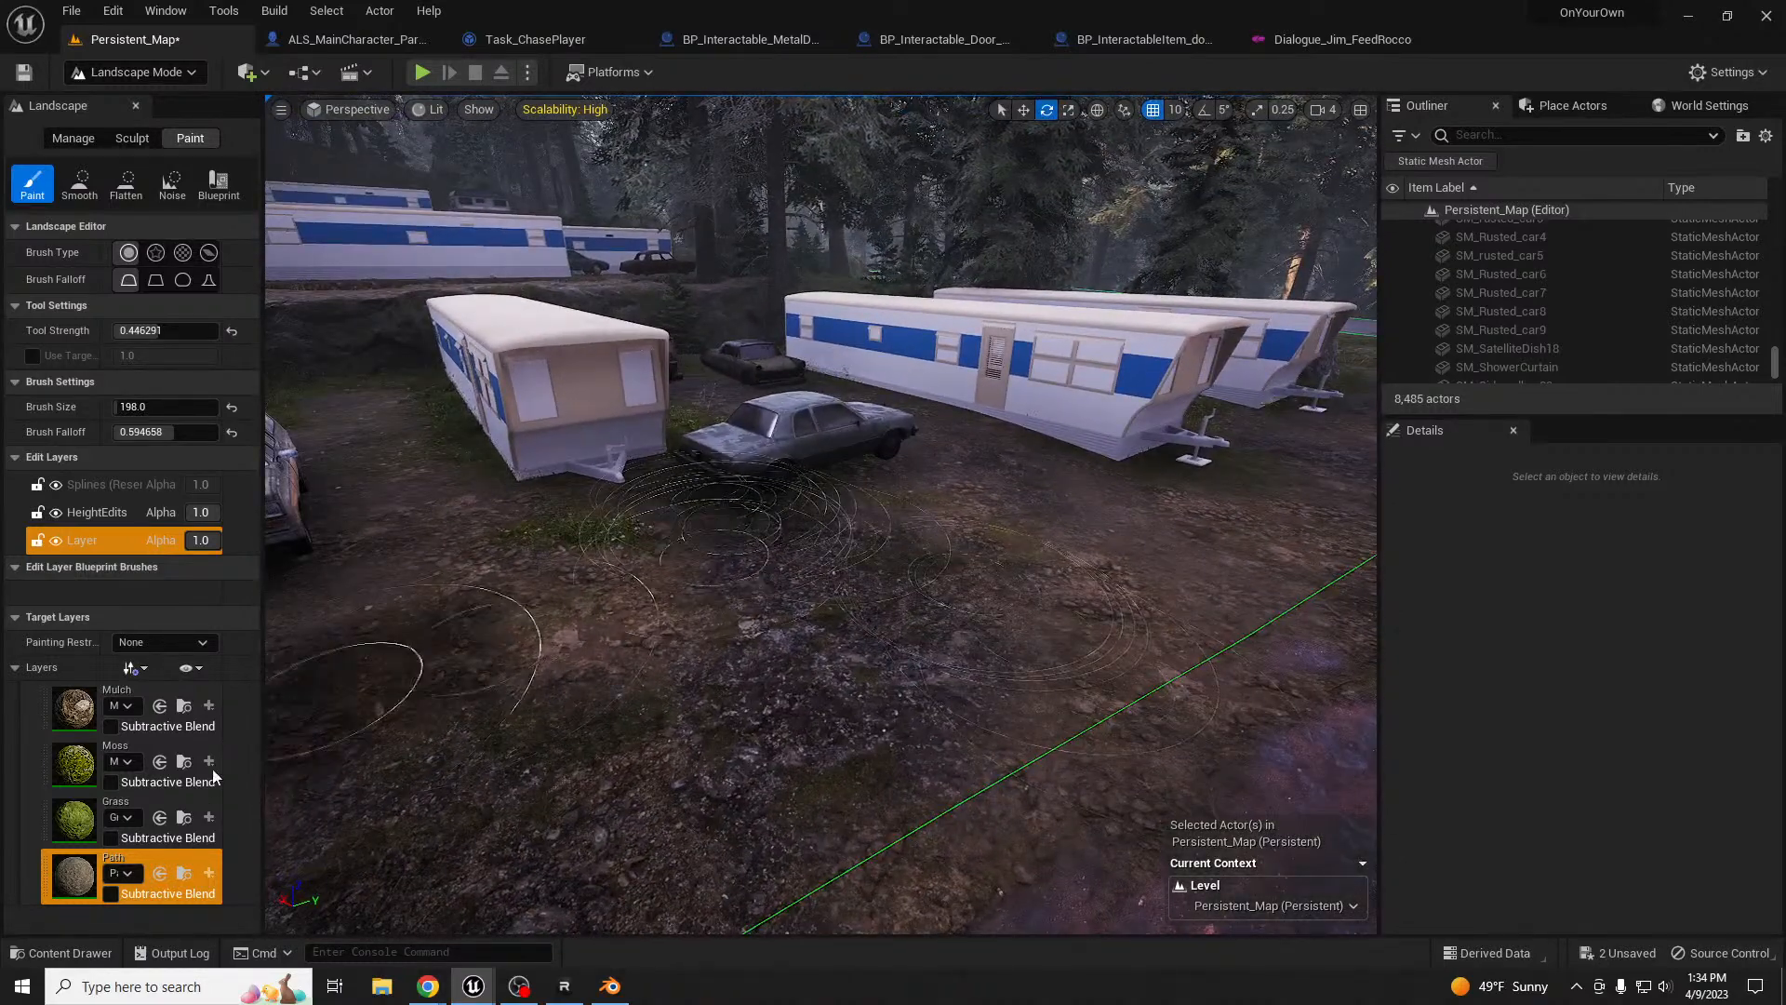
# - Paint a strip of the Grass layer along the road edge in front of the lower trailers
pyautogui.press('s')
pyautogui.moveTo(937, 734); pyautogui.dragTo(722, 722, button='right')
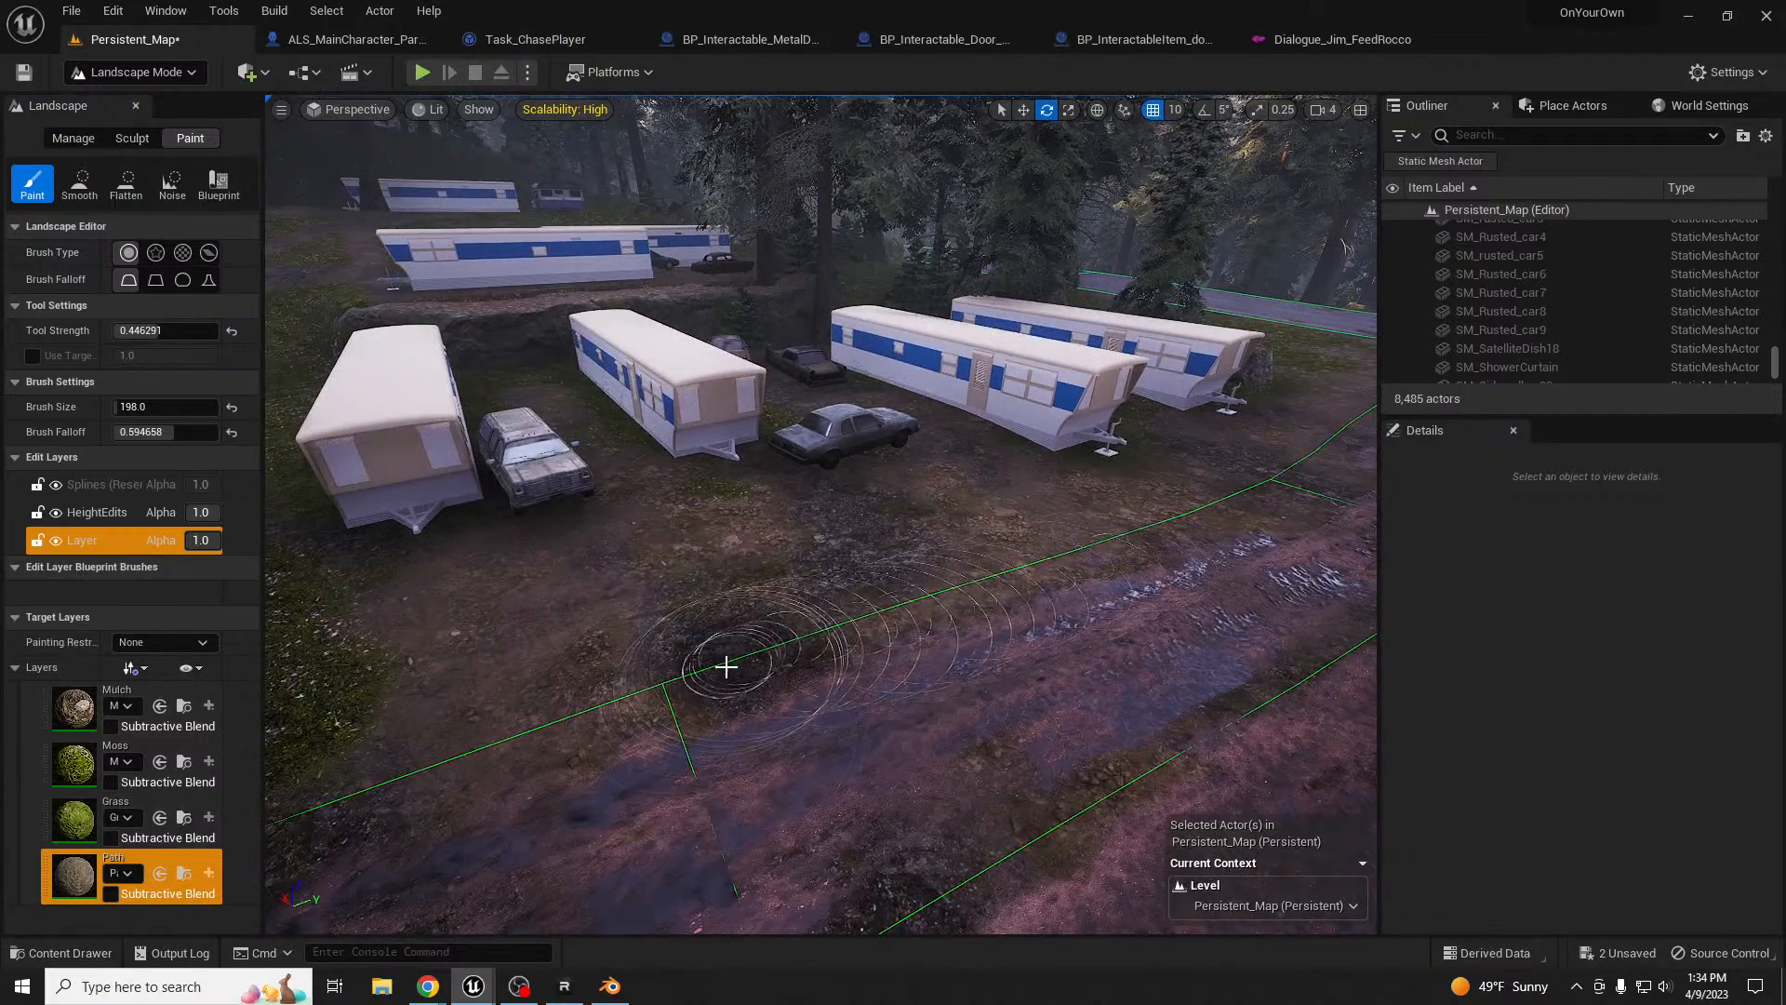
pyautogui.click(114, 818)
pyautogui.click(86, 825)
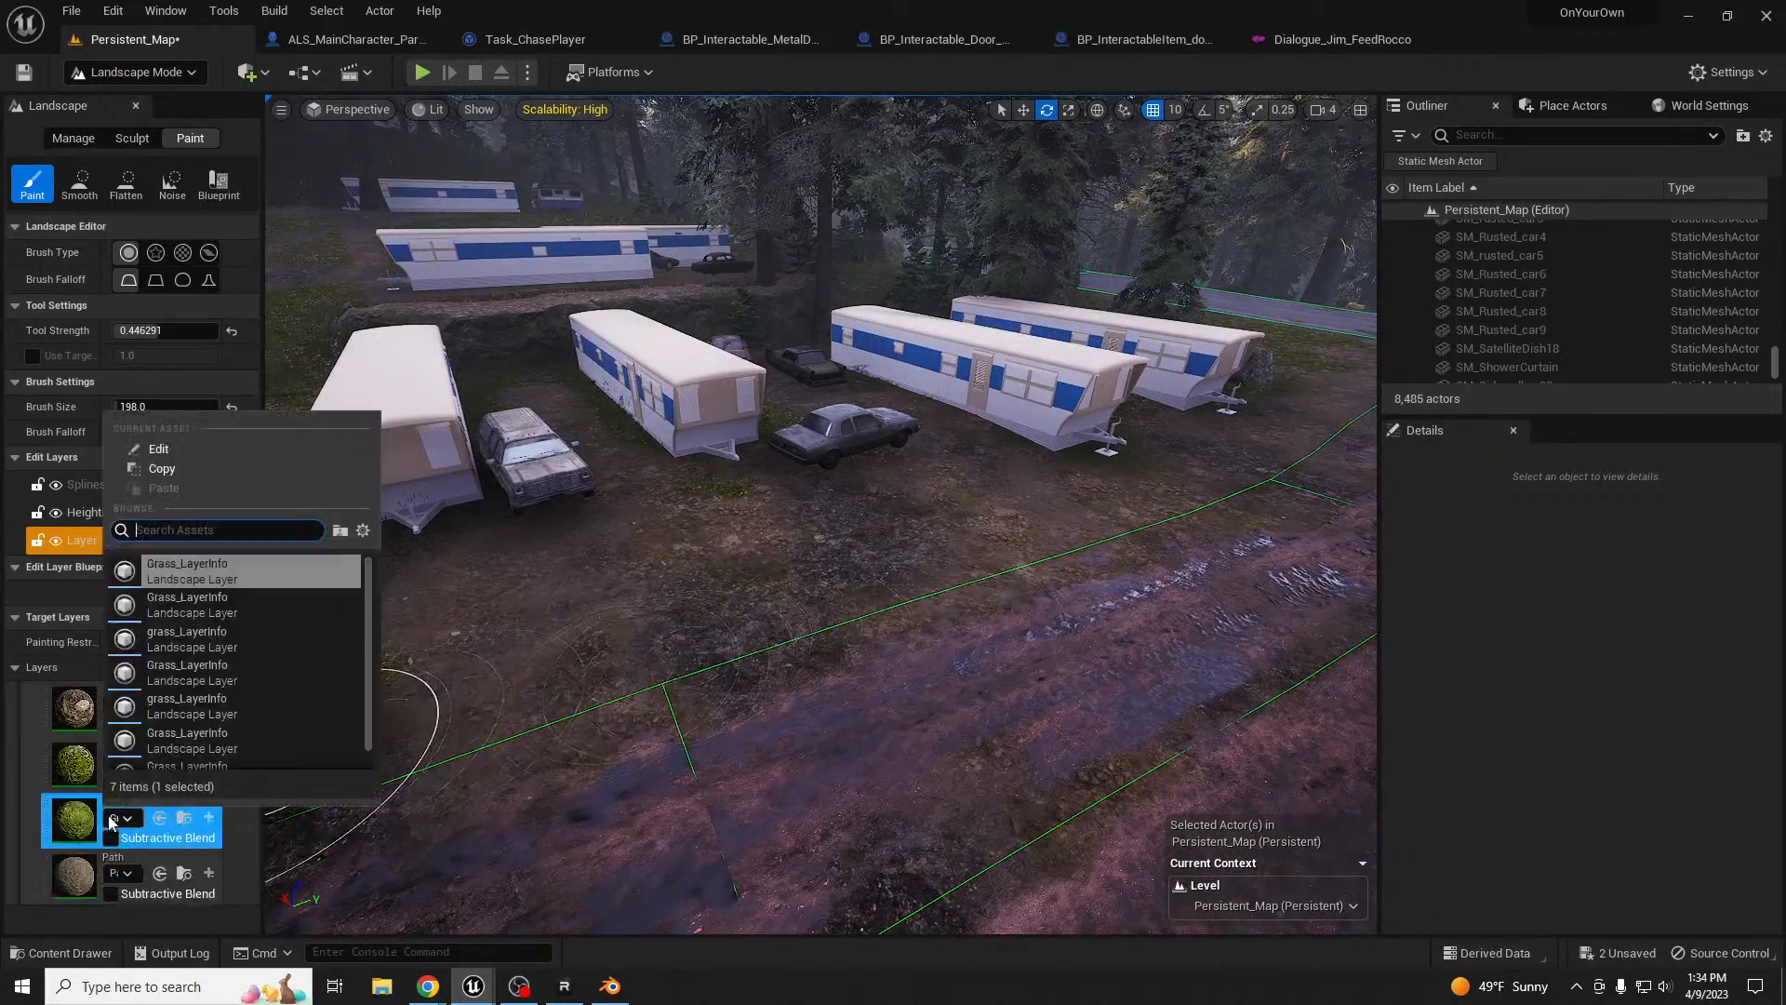
pyautogui.moveTo(809, 651); pyautogui.dragTo(1090, 552)
pyautogui.moveTo(785, 656)
pyautogui.mouseDown()
pyautogui.moveTo(698, 689)
pyautogui.moveTo(874, 556)
pyautogui.mouseUp()
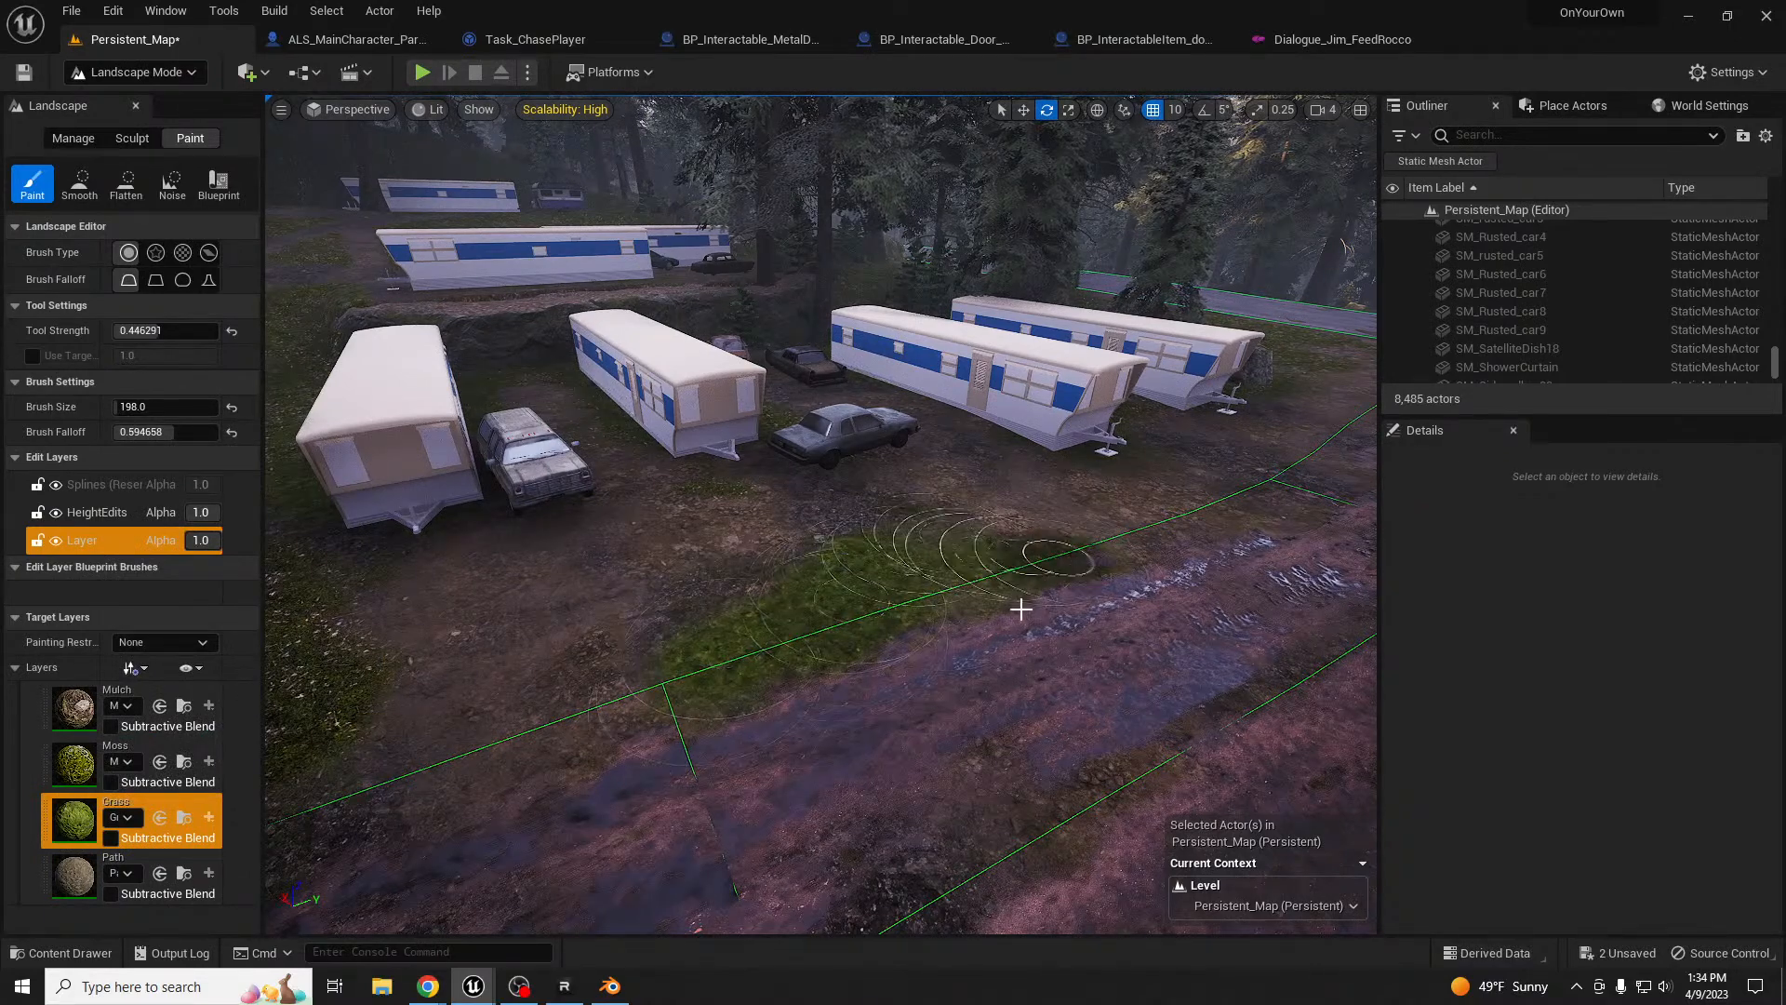
# - Lower the tool strength to about 0.14 and paint softer grass further along the road edge
pyautogui.moveTo(157, 329); pyautogui.dragTo(125, 329)
pyautogui.moveTo(843, 567); pyautogui.dragTo(880, 569)
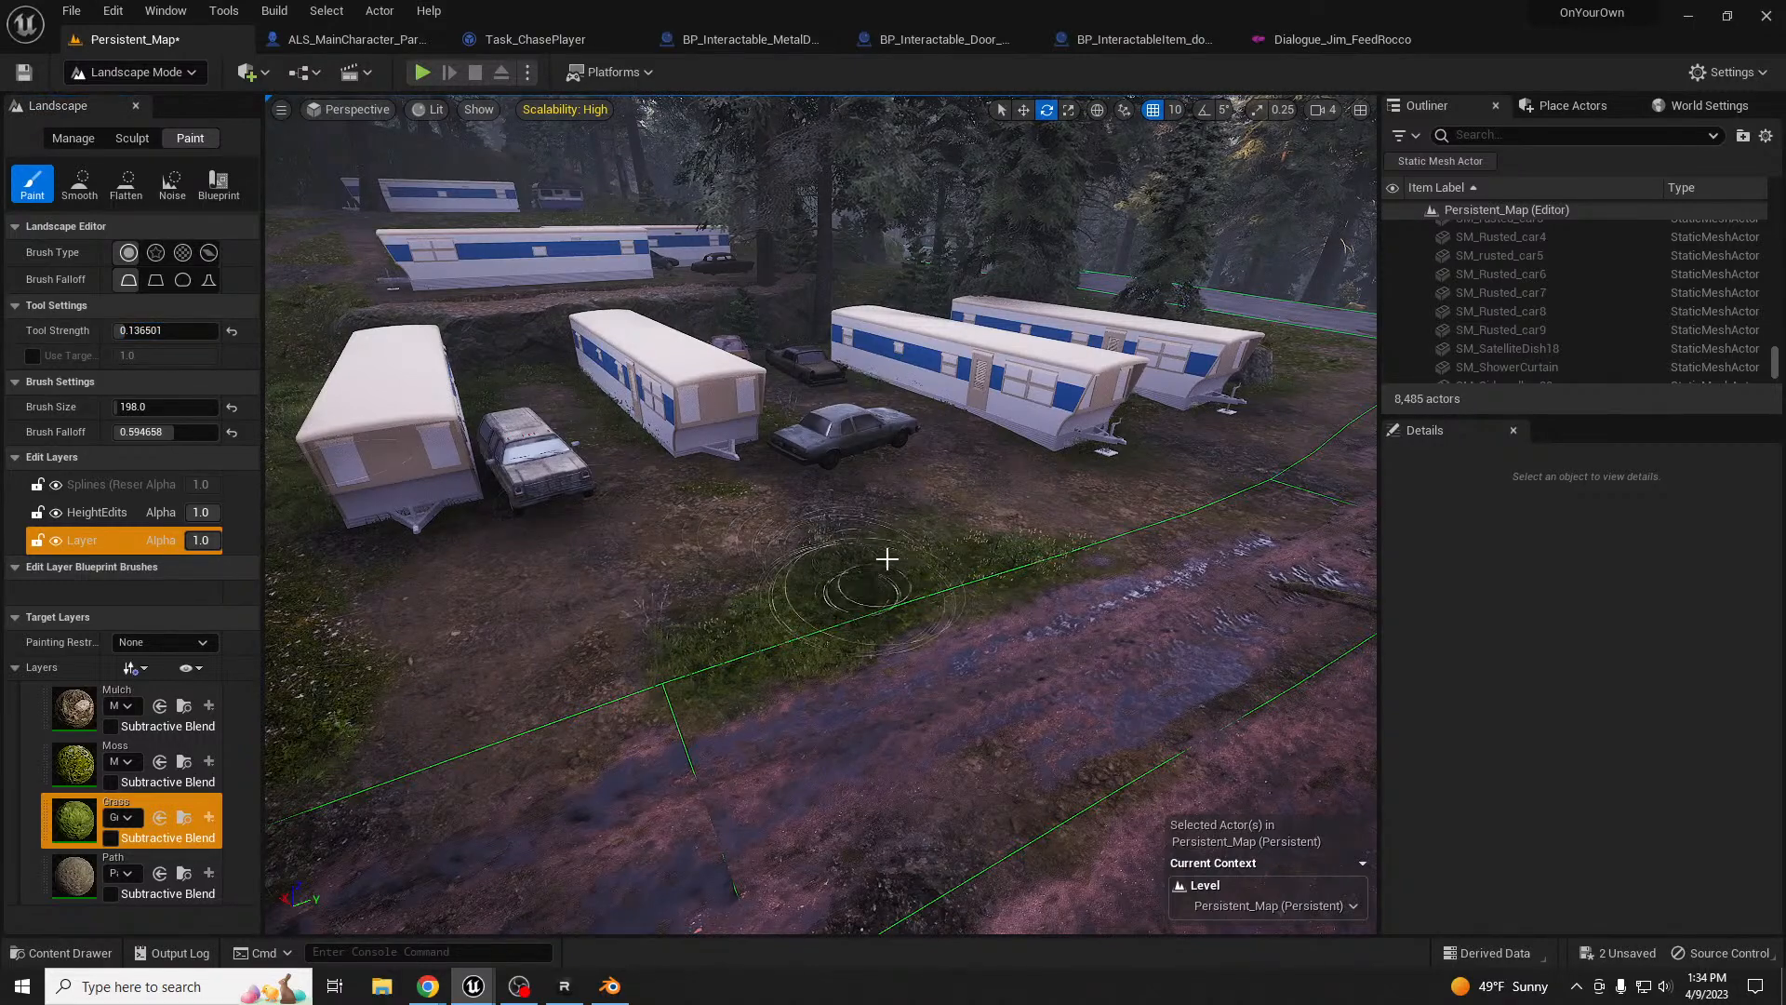
pyautogui.press('d')
pyautogui.moveTo(1190, 530)
pyautogui.mouseDown(button='right')
pyautogui.moveTo(1131, 512)
pyautogui.moveTo(1108, 564)
pyautogui.mouseUp(button='right')
pyautogui.press('w')
pyautogui.moveTo(1248, 602)
pyautogui.mouseDown()
pyautogui.moveTo(1013, 634)
pyautogui.moveTo(1313, 598)
pyautogui.moveTo(1036, 620)
pyautogui.mouseUp()
pyautogui.press('d')
pyautogui.moveTo(1036, 620); pyautogui.dragTo(1010, 616, button='right')
pyautogui.moveTo(717, 555)
pyautogui.mouseDown()
pyautogui.moveTo(499, 550)
pyautogui.moveTo(938, 542)
pyautogui.moveTo(687, 534)
pyautogui.mouseUp()
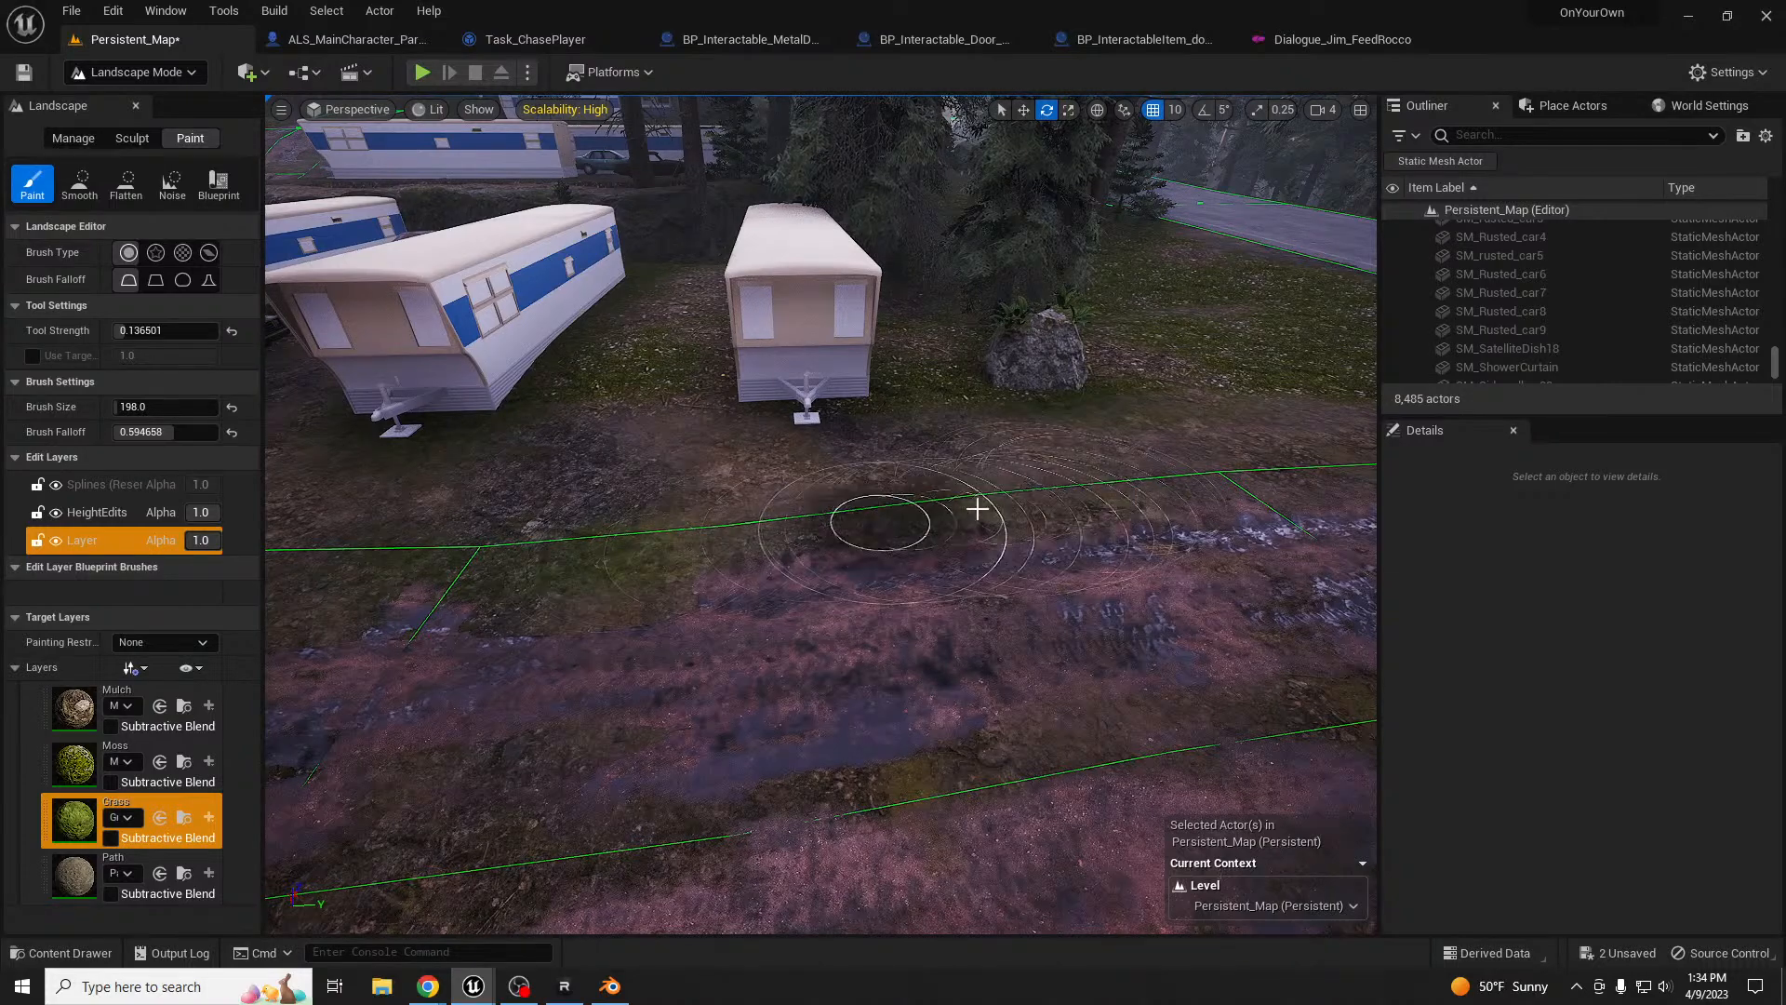
# - Extend the grass along the road edge past the gravel patch in front of the long trailers
pyautogui.press('a')
pyautogui.moveTo(1048, 522); pyautogui.dragTo(1048, 458, button='right')
pyautogui.press('a')
pyautogui.press('q')
pyautogui.moveTo(837, 590); pyautogui.dragTo(826, 605, button='right')
pyautogui.press('a')
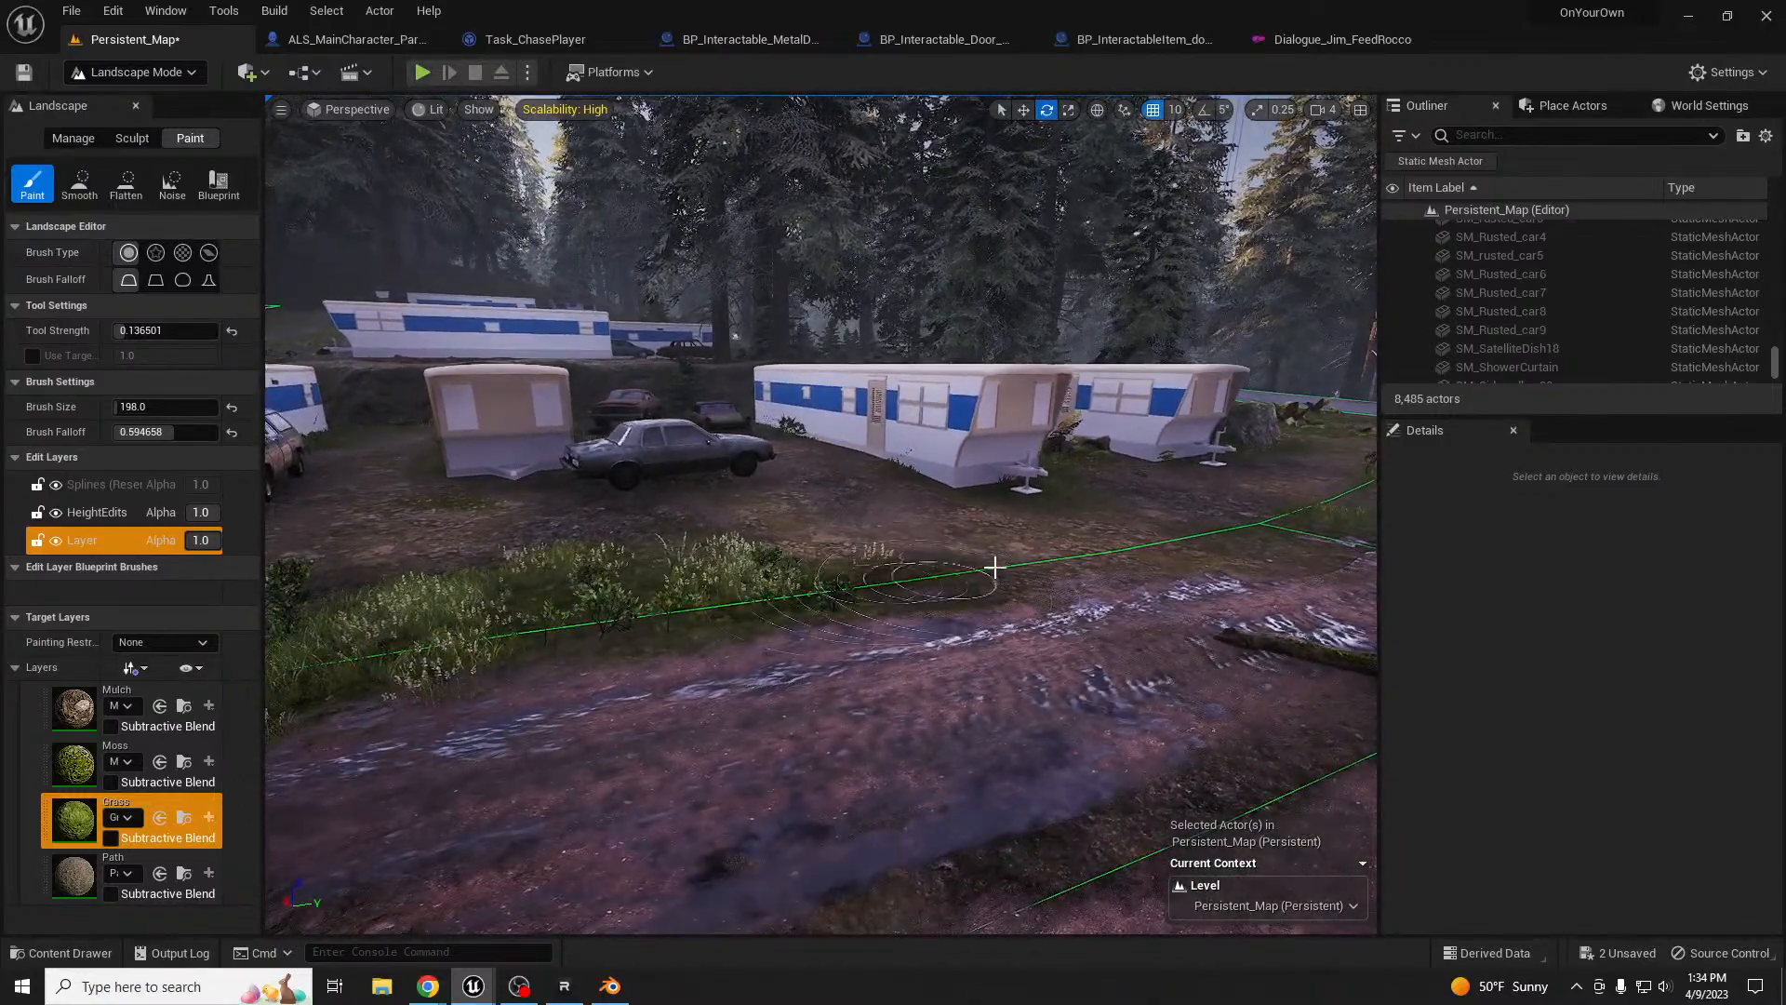
pyautogui.moveTo(1308, 551)
pyautogui.mouseDown(button='right')
pyautogui.moveTo(1377, 525)
pyautogui.moveTo(1321, 539)
pyautogui.moveTo(1317, 614)
pyautogui.moveTo(1289, 614)
pyautogui.mouseUp(button='right')
pyautogui.press('w')
pyautogui.press('s')
pyautogui.press('d')
pyautogui.moveTo(952, 701); pyautogui.dragTo(1085, 590)
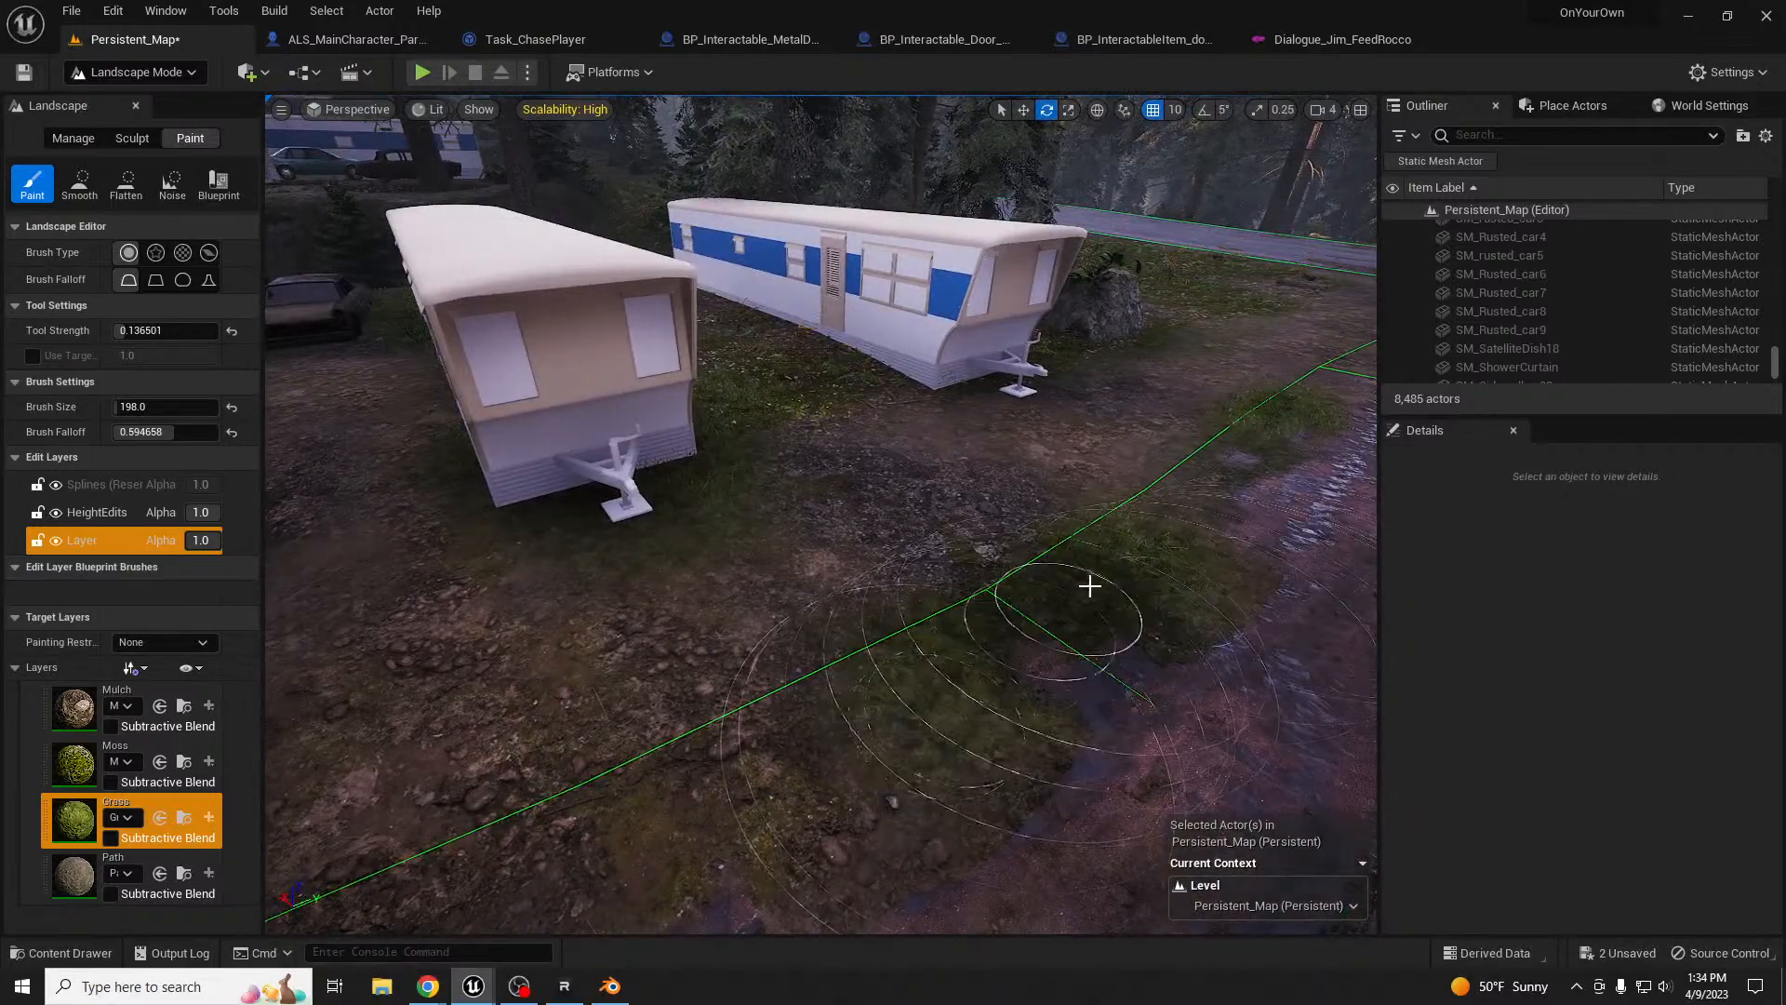
# - Examine the painted grass strip and the dirt entrance to the lower trailers from several viewpoints
pyautogui.press('s')
pyautogui.moveTo(1008, 546)
pyautogui.mouseDown(button='right')
pyautogui.moveTo(791, 540)
pyautogui.moveTo(828, 456)
pyautogui.moveTo(837, 521)
pyautogui.mouseUp(button='right')
pyautogui.press('a')
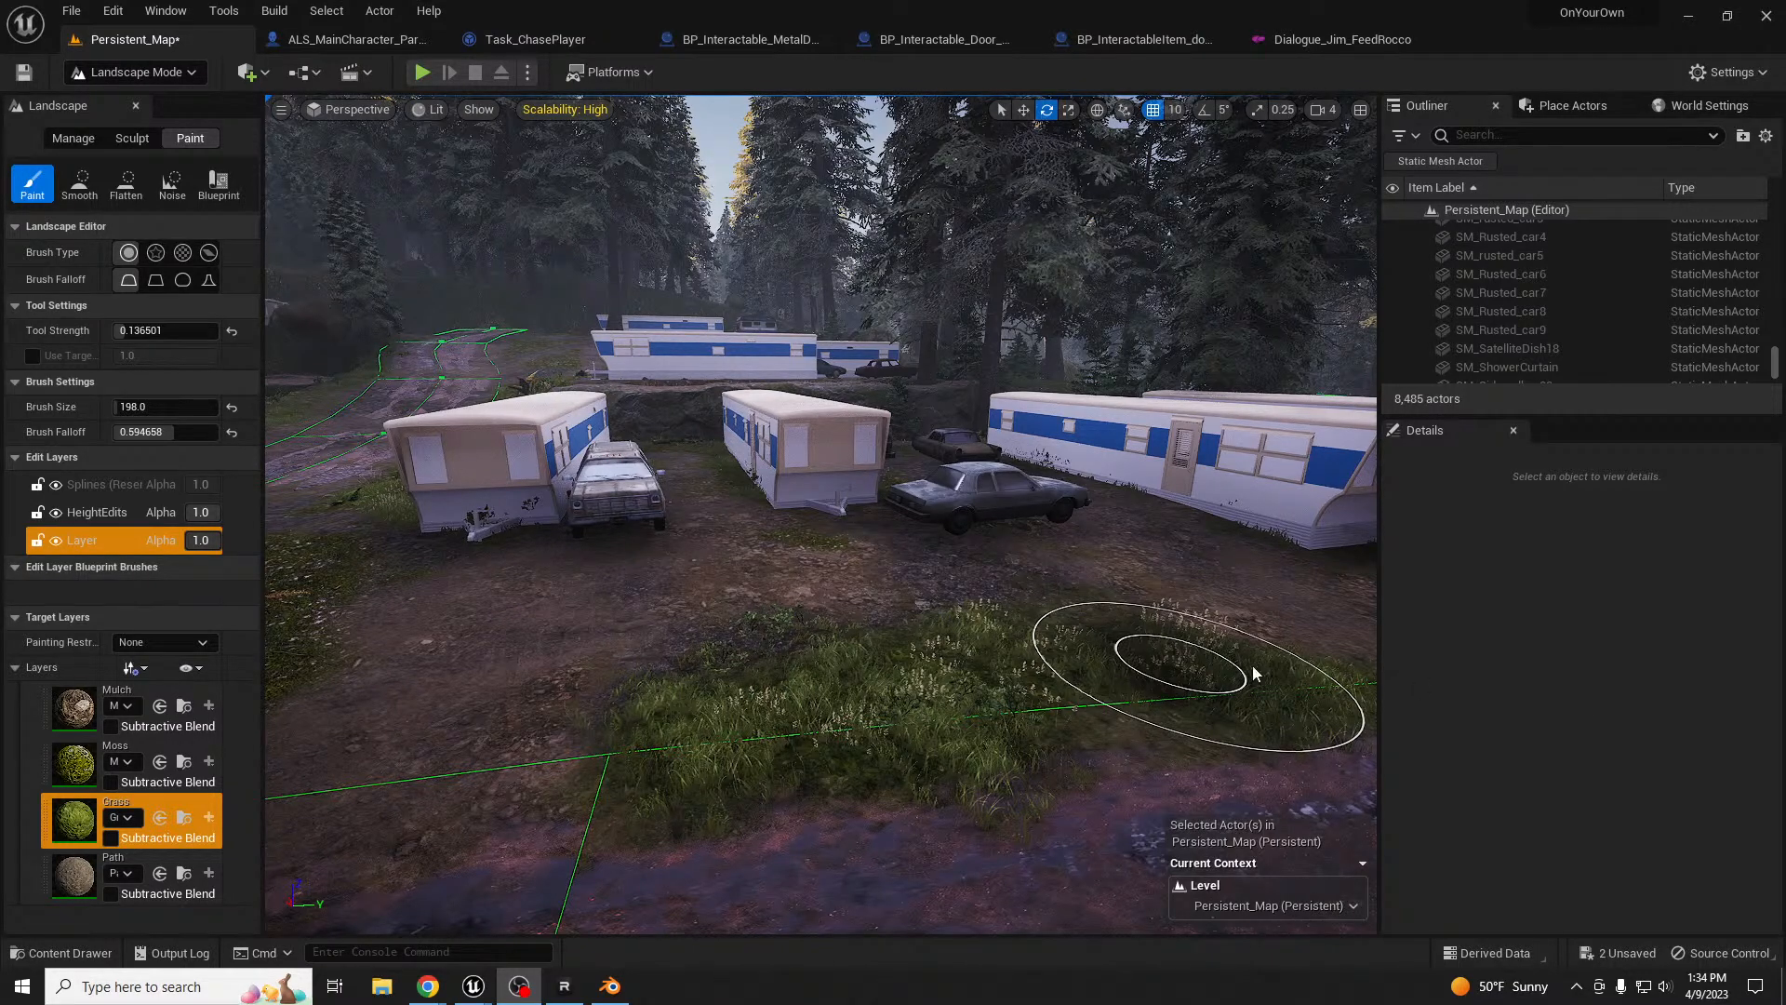
pyautogui.press('a')
pyautogui.moveTo(843, 657)
pyautogui.mouseDown(button='right')
pyautogui.moveTo(716, 684)
pyautogui.moveTo(799, 709)
pyautogui.mouseUp(button='right')
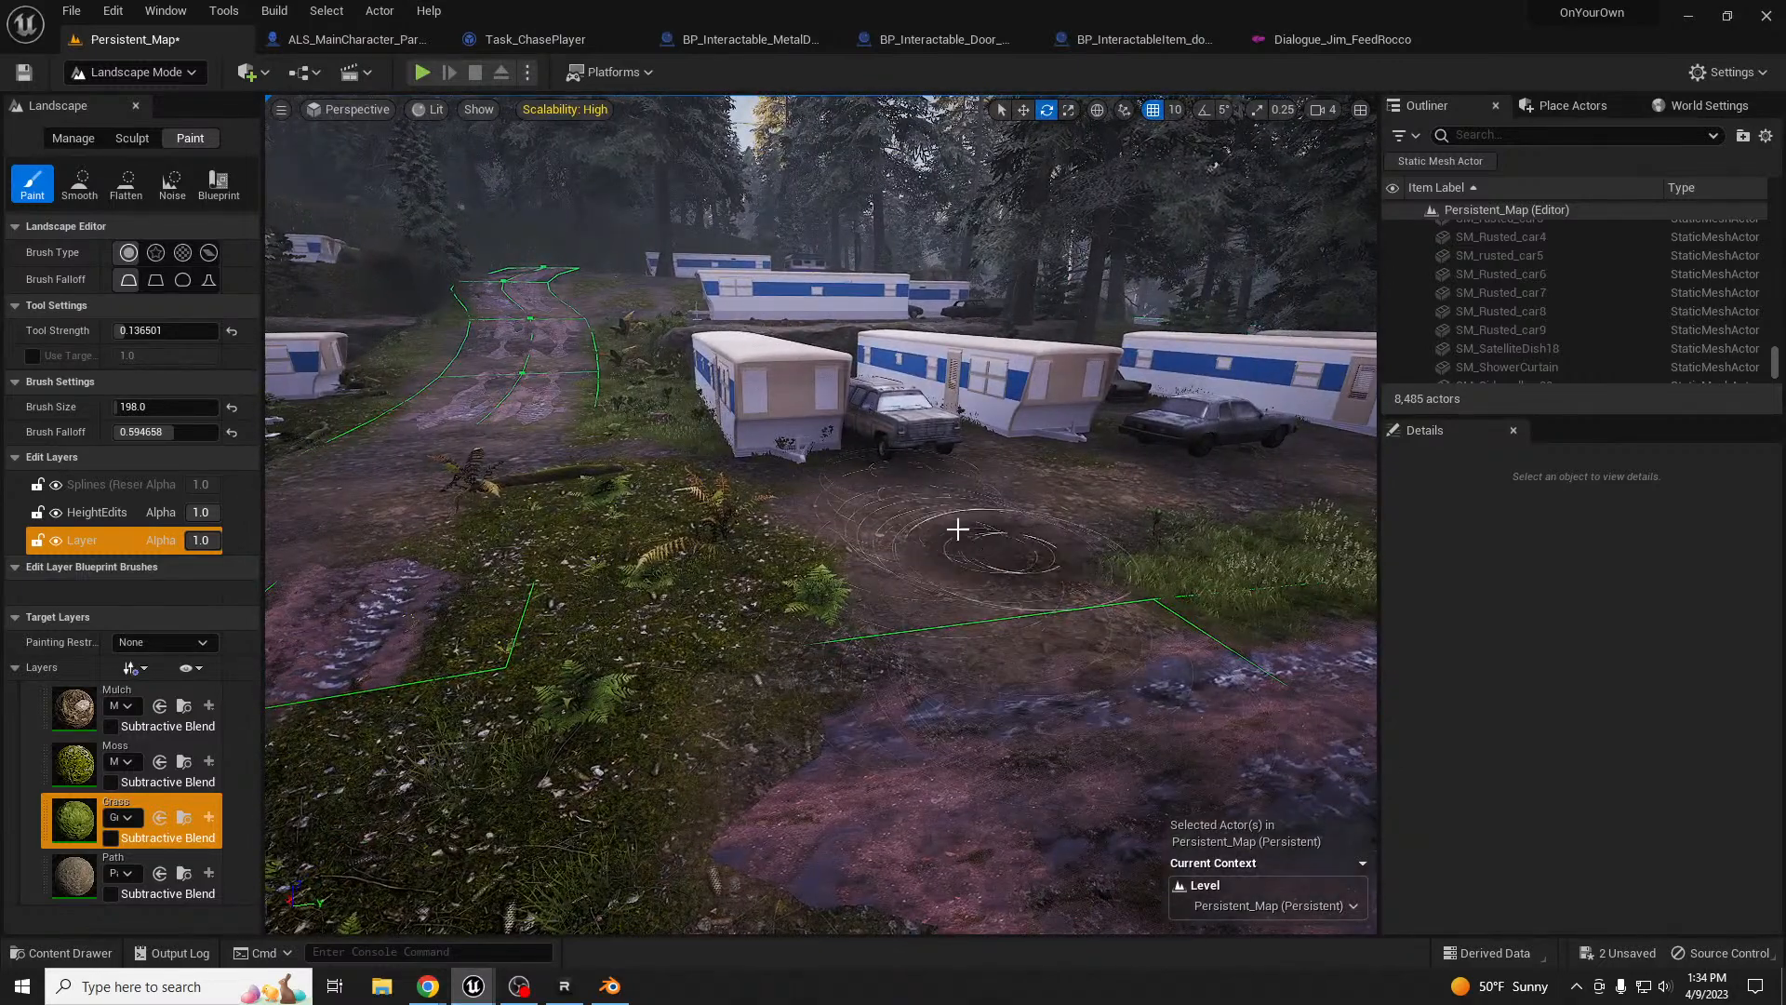
pyautogui.moveTo(1025, 552); pyautogui.dragTo(1031, 564, button='right')
pyautogui.press('d')
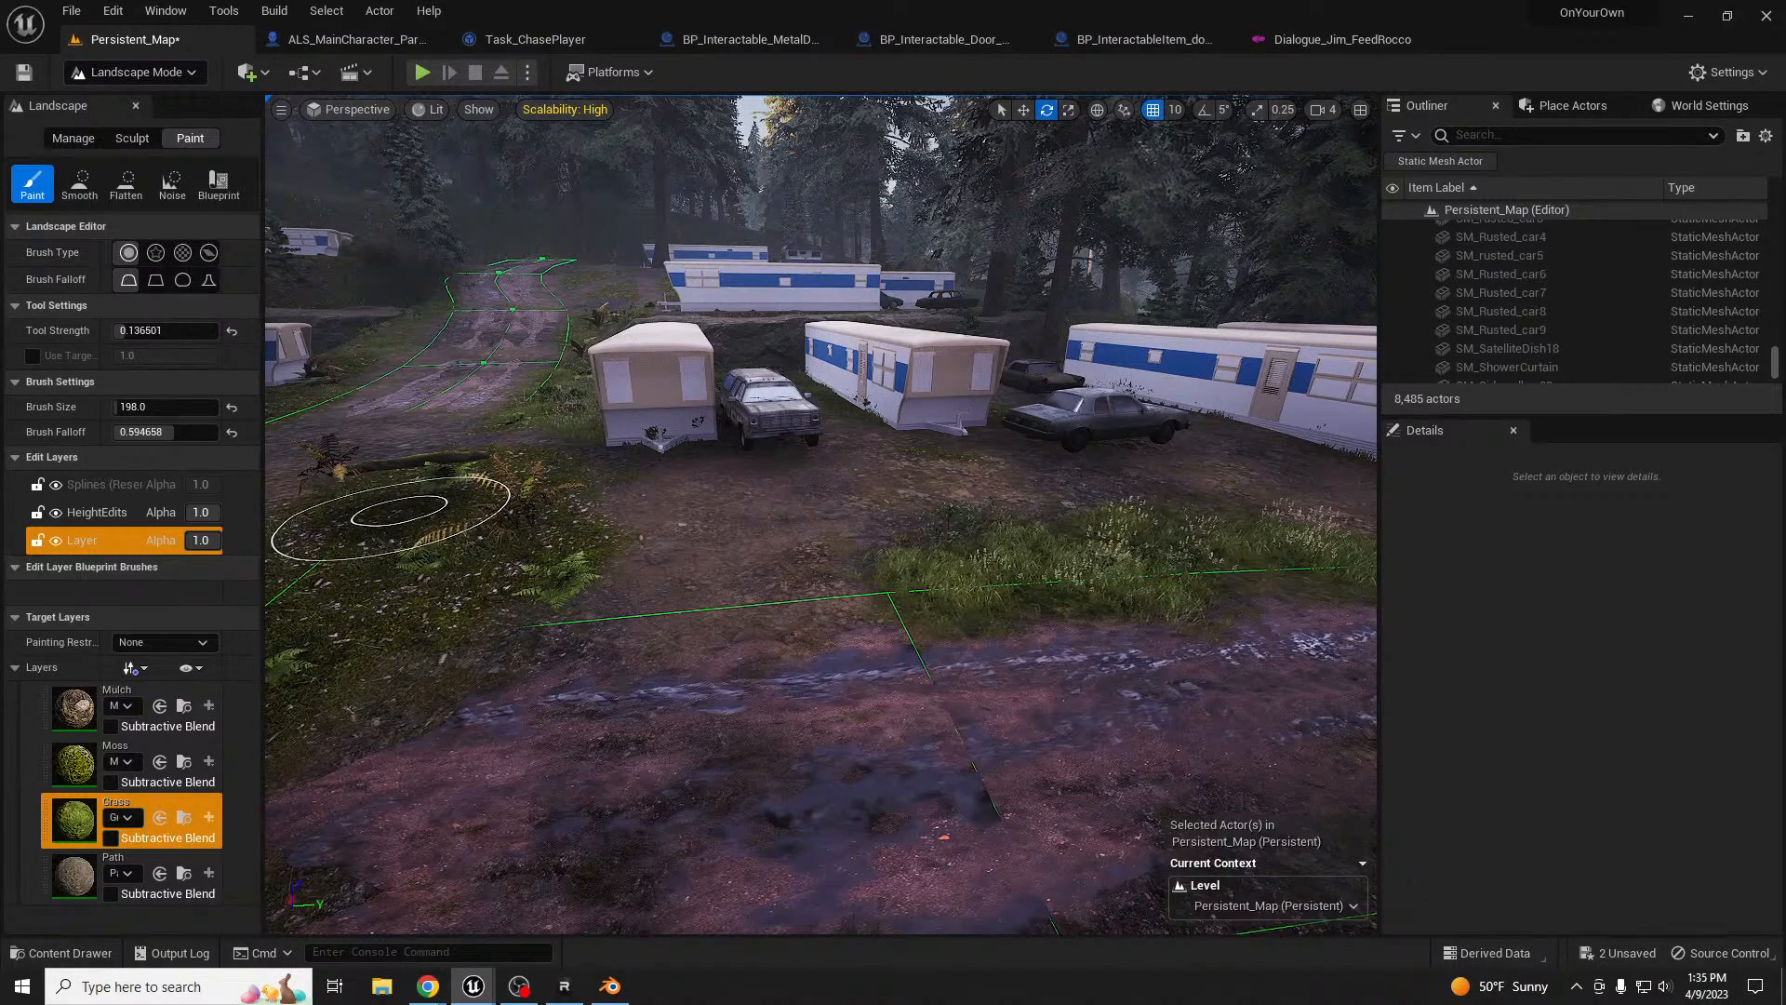
# - Place a tire tracks decal on the dirt entrance to the lower trailers and rotate it to run between road and trailers
pyautogui.moveTo(537, 588); pyautogui.dragTo(749, 590)
pyautogui.moveTo(828, 619); pyautogui.dragTo(869, 621, button='right')
pyautogui.press('w')
pyautogui.press('s')
pyautogui.hotkey('shift', '1')
pyautogui.click(799, 601)
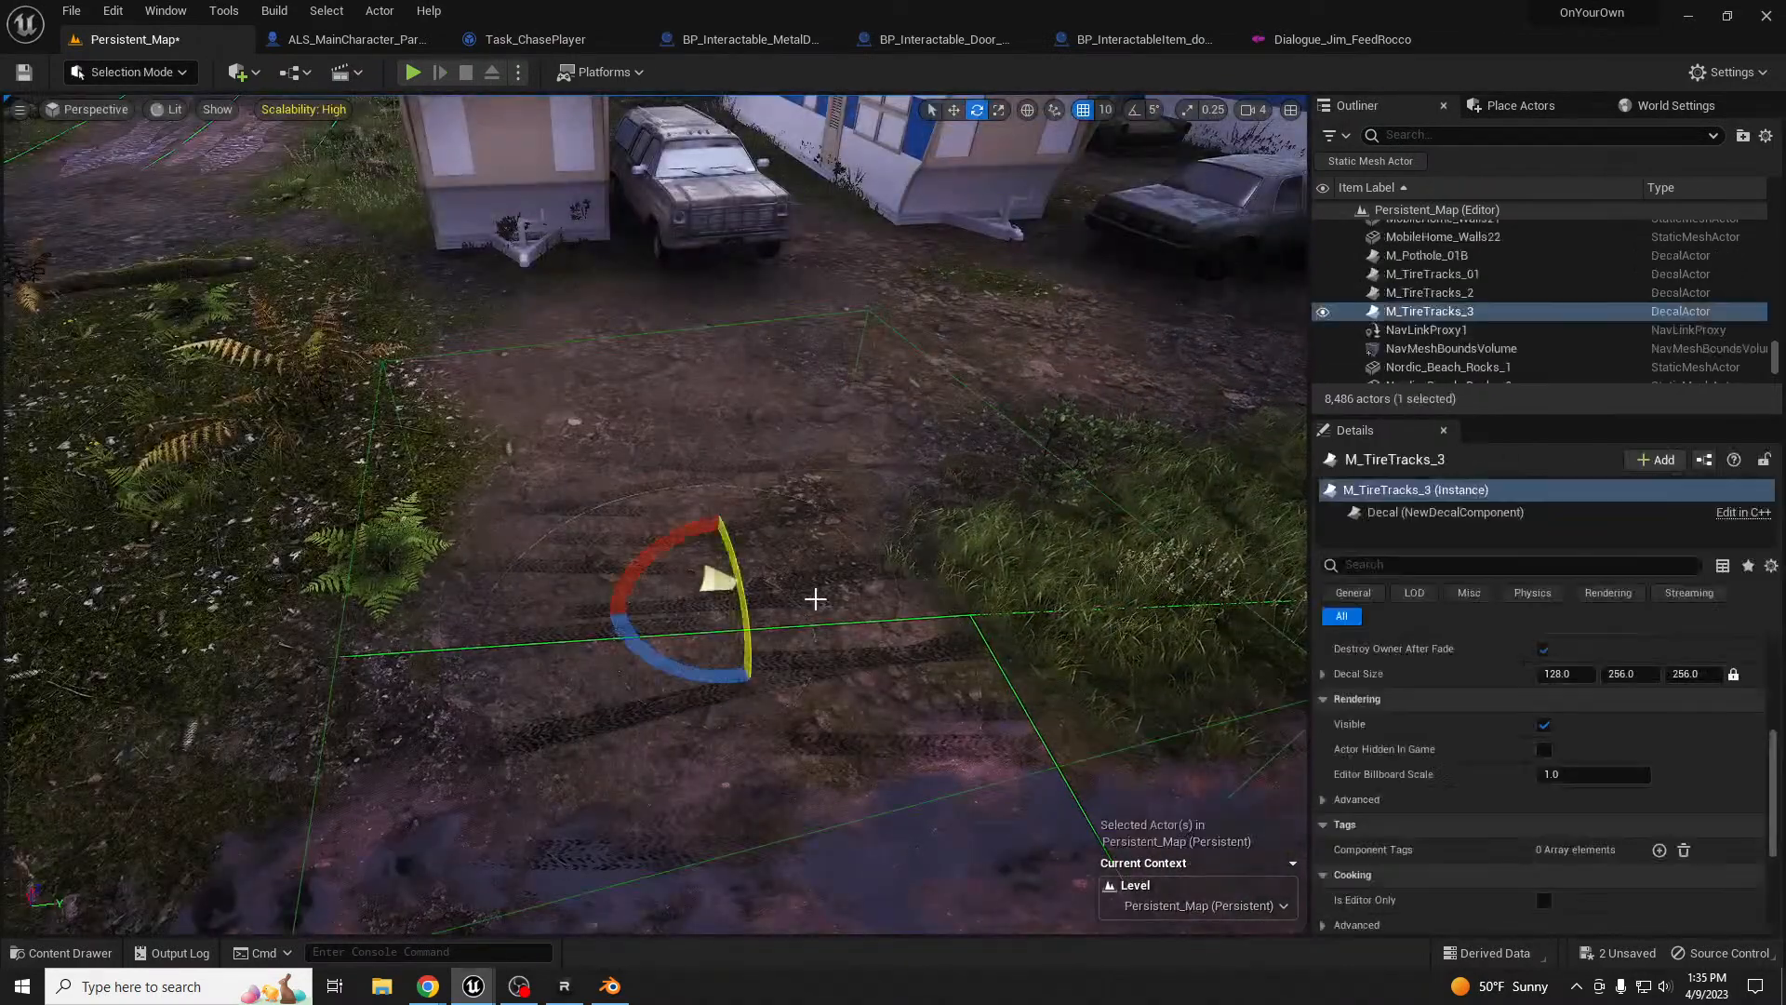
pyautogui.moveTo(734, 657); pyautogui.dragTo(652, 642)
# - Duplicate the tire tracks decal toward the parked truck, and duplicate it again behind the rusted sedan, adjusting the rotation
pyautogui.press('d')
pyautogui.moveTo(865, 560); pyautogui.dragTo(754, 568, button='right')
pyautogui.press('w')
pyautogui.keyDown('alt'); pyautogui.moveTo(635, 564); pyautogui.dragTo(840, 418); pyautogui.keyUp('alt')
pyautogui.moveTo(840, 419); pyautogui.dragTo(1042, 400, button='right')
pyautogui.press('e')
pyautogui.keyDown('alt'); pyautogui.moveTo(447, 509); pyautogui.dragTo(837, 363); pyautogui.keyUp('alt')
pyautogui.press('w')
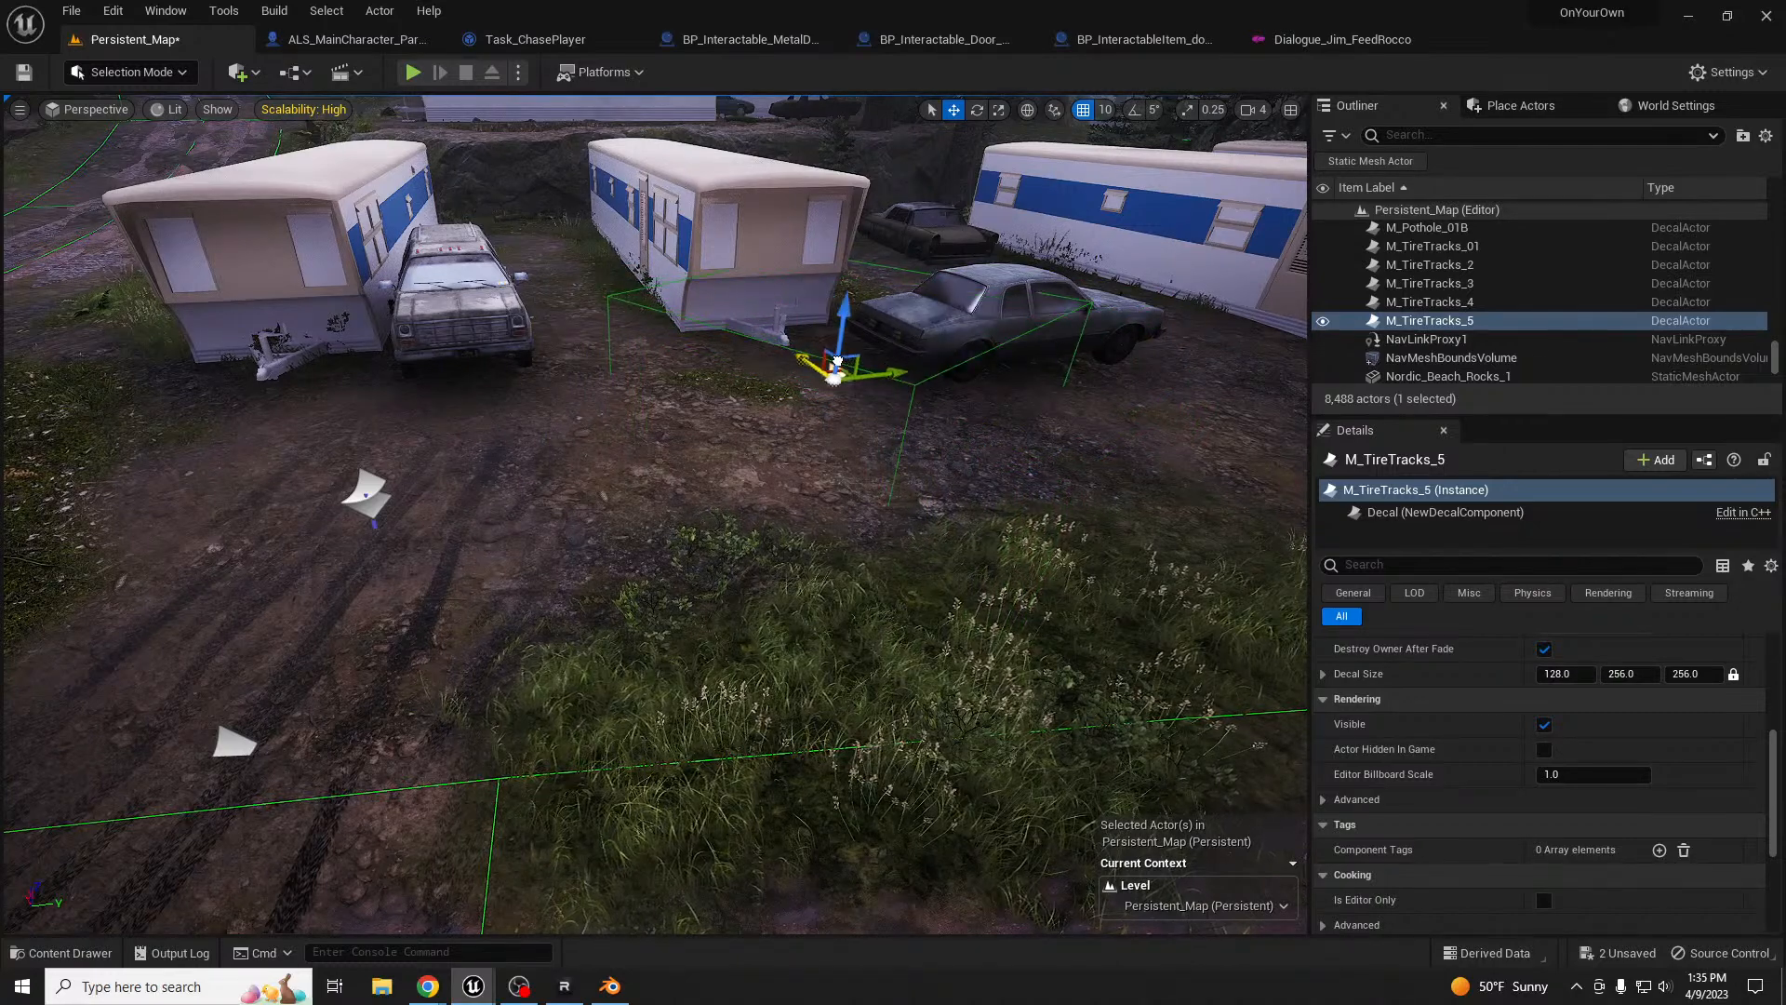
# - Disable Receives Decals on the rusted sedan next to the middle trailer
pyautogui.click(966, 318)
pyautogui.write('dec')
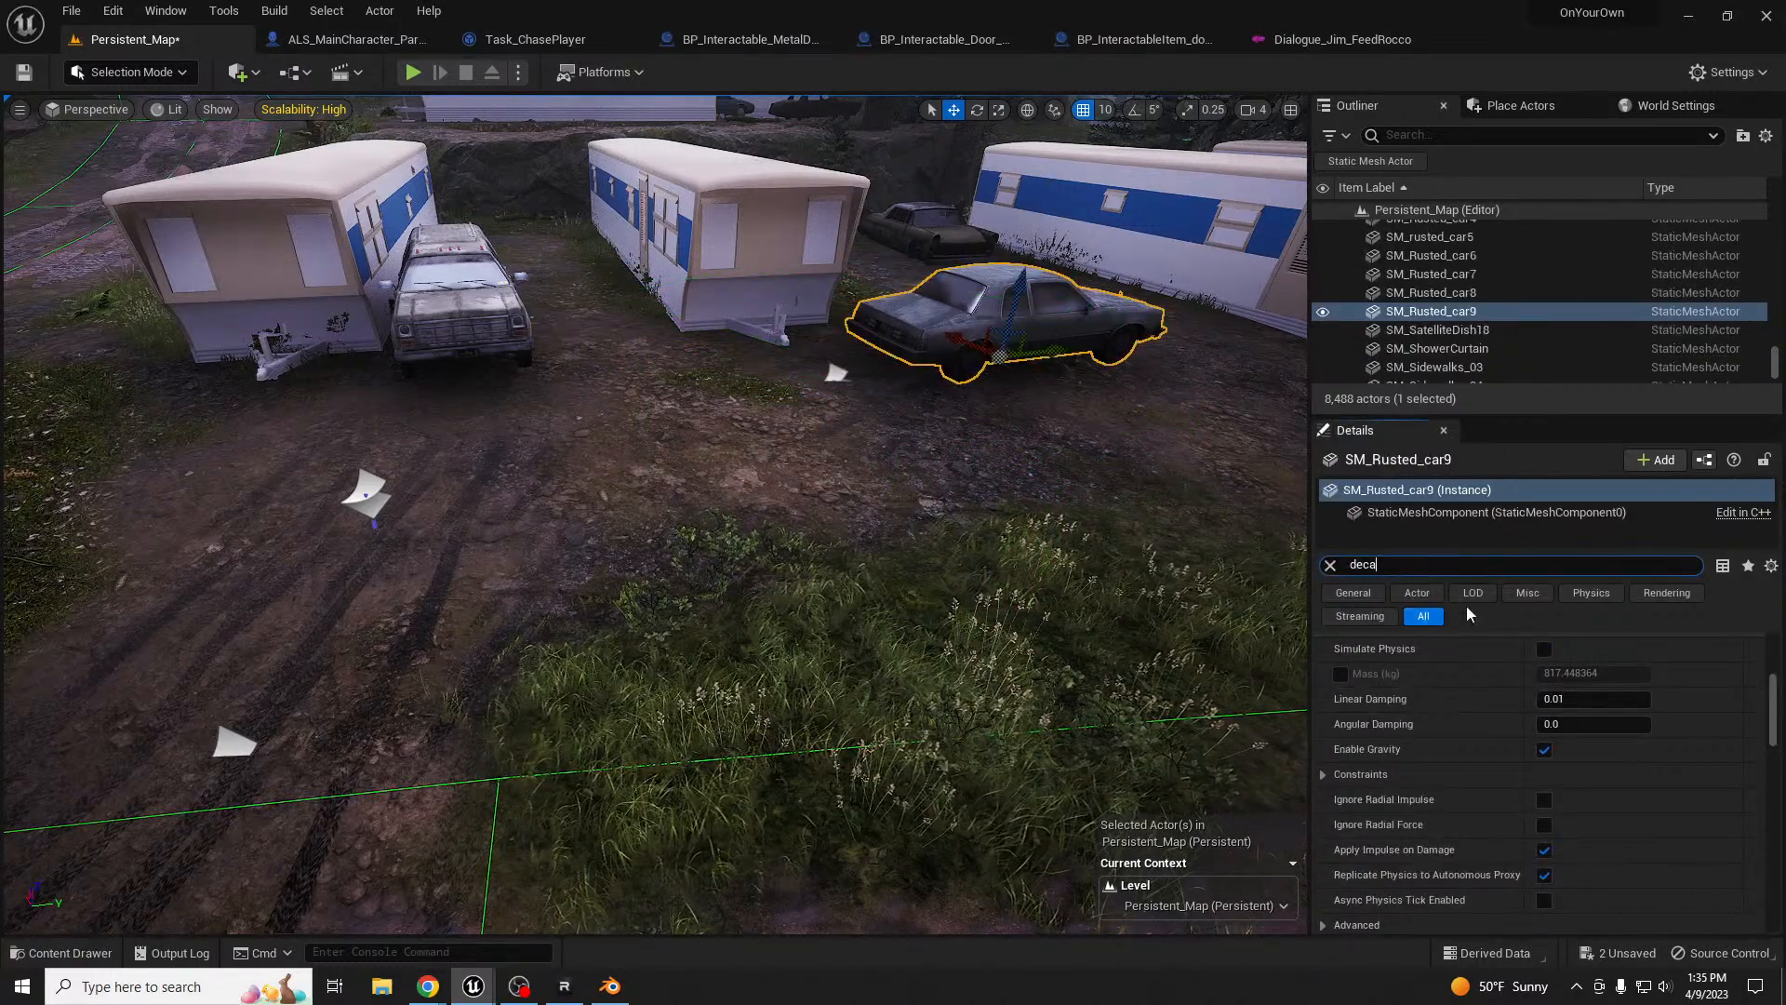
pyautogui.write('a')
pyautogui.click(1541, 696)
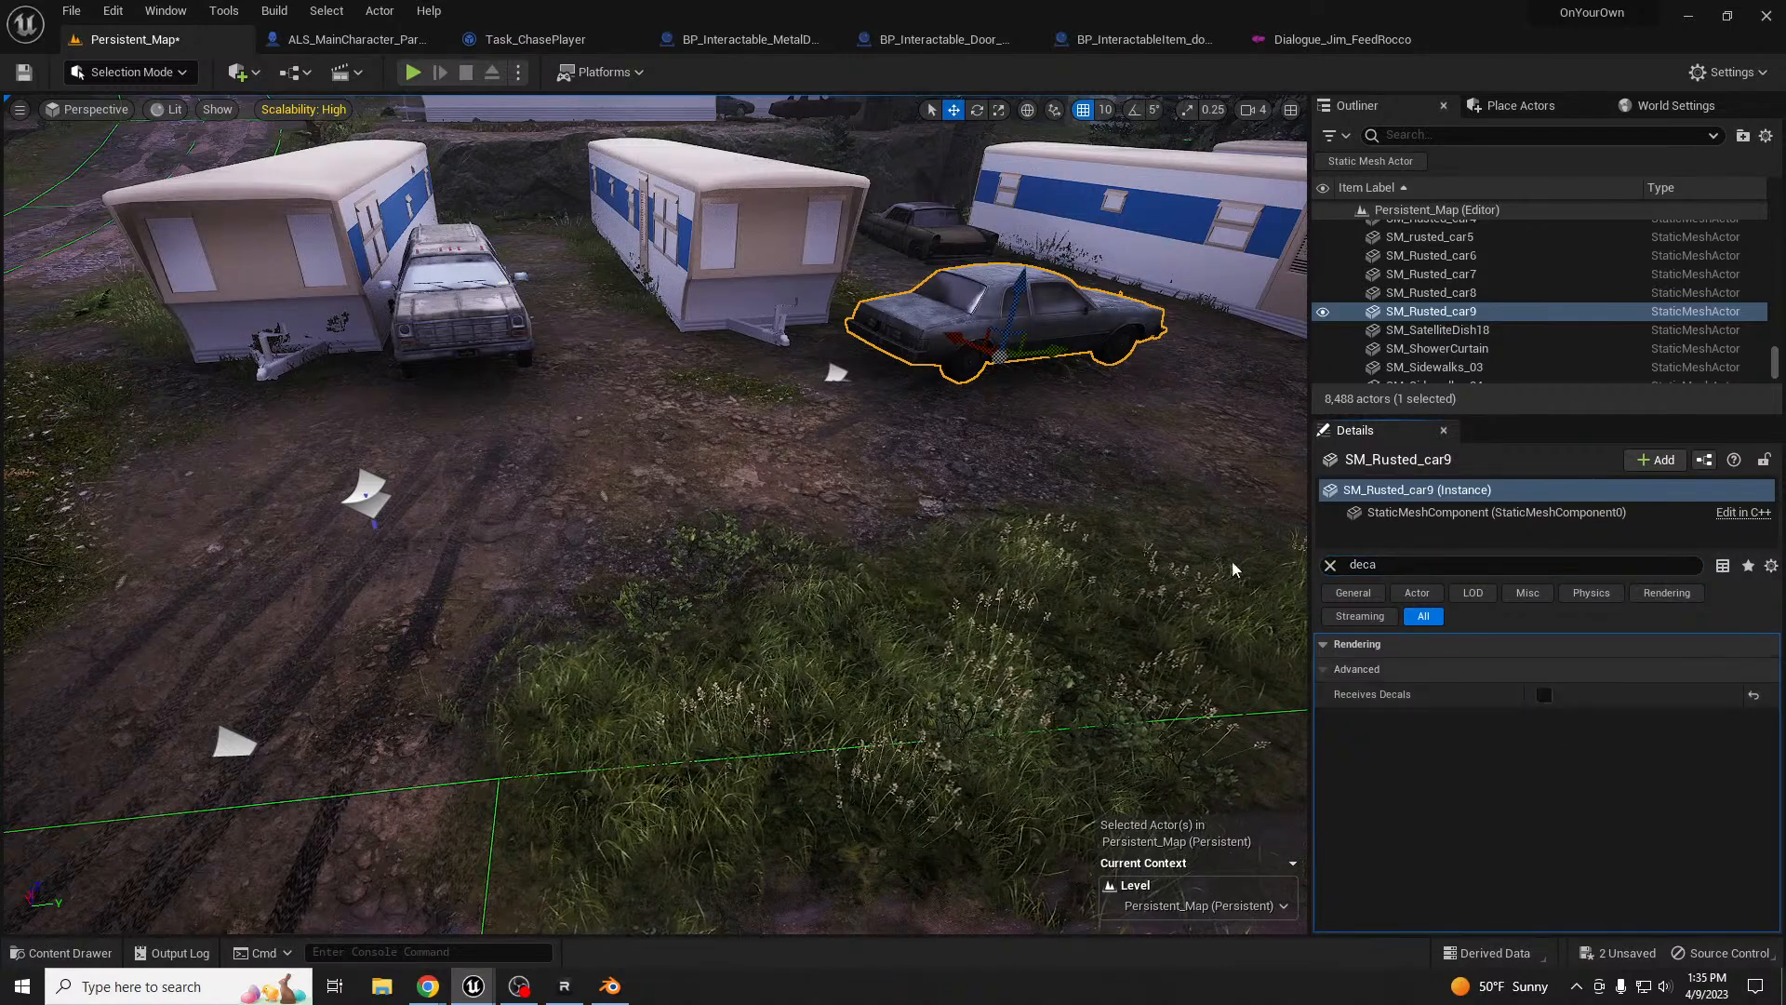
# - Duplicate the tire tracks decal behind the rusted sedan and offset the copy toward the dirt entrance
pyautogui.click(836, 373)
pyautogui.keyDown('alt'); pyautogui.moveTo(854, 361); pyautogui.dragTo(698, 413); pyautogui.keyUp('alt')
pyautogui.press('s')
pyautogui.moveTo(699, 413); pyautogui.dragTo(722, 377, button='right')
pyautogui.press('Escape')
pyautogui.press('w')
# - Rotate the tire tracks decal in front of the parked truck and shift it toward the fern side of the entrance
pyautogui.click(721, 514)
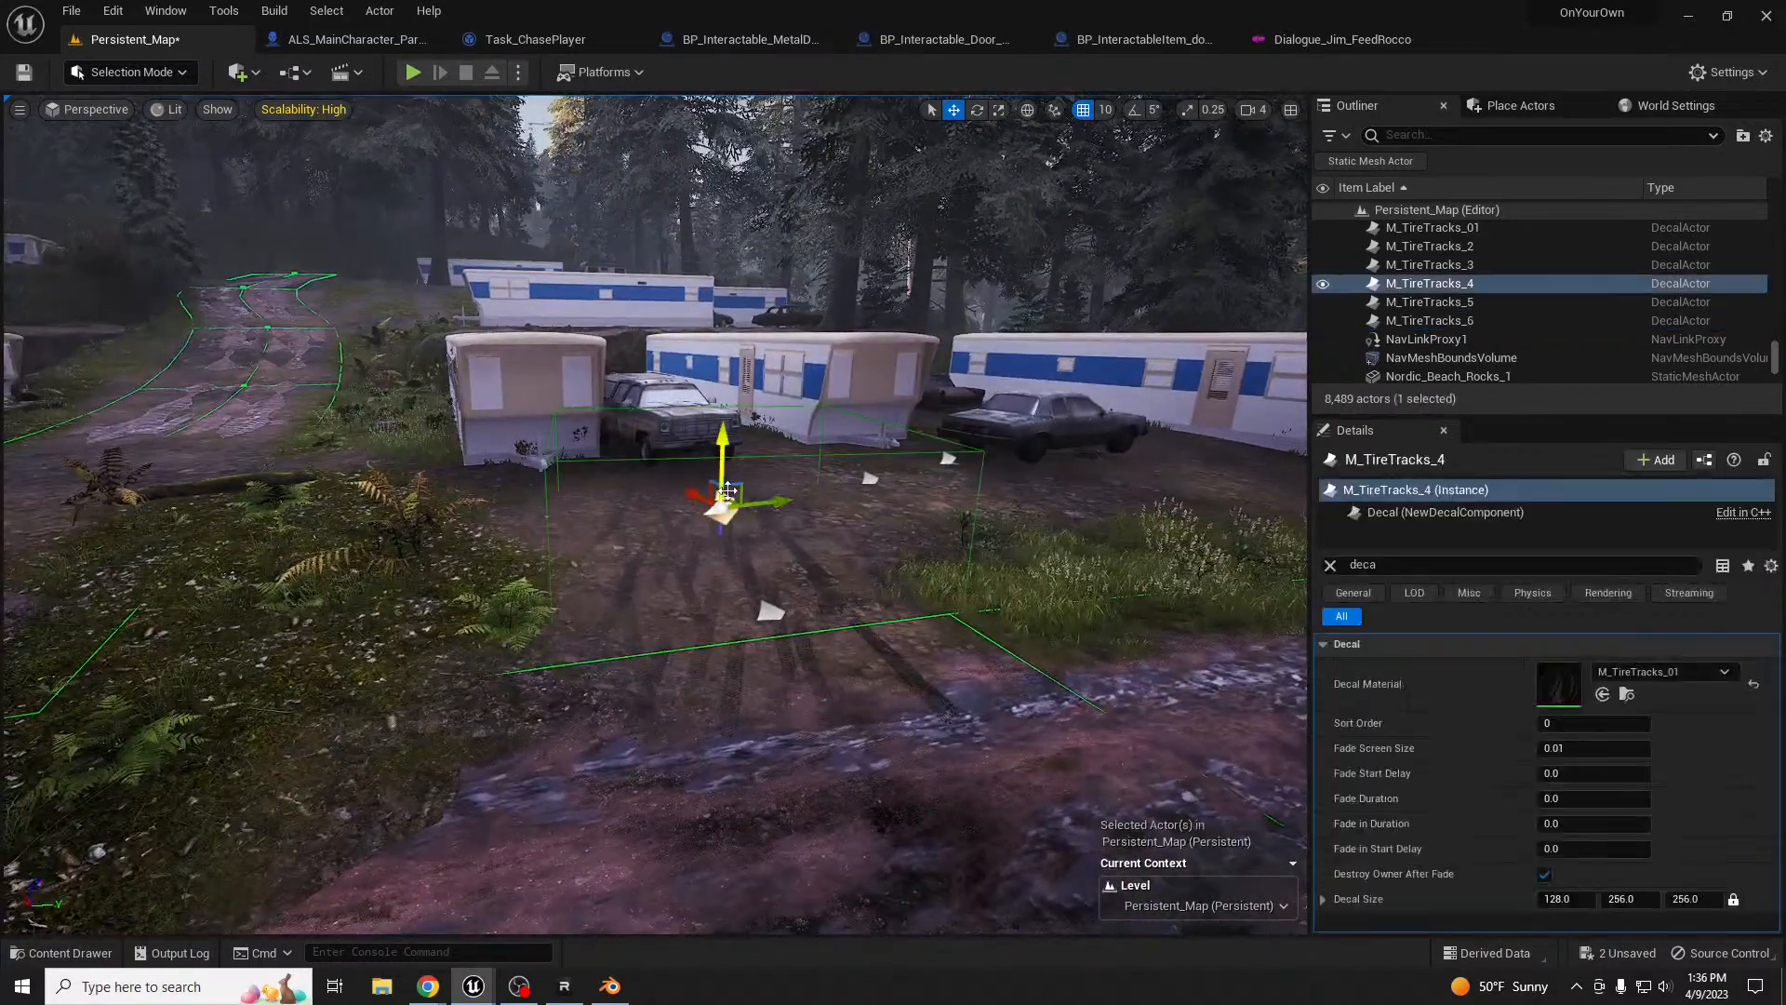
pyautogui.press('e')
pyautogui.moveTo(710, 540); pyautogui.dragTo(798, 555)
pyautogui.press('w')
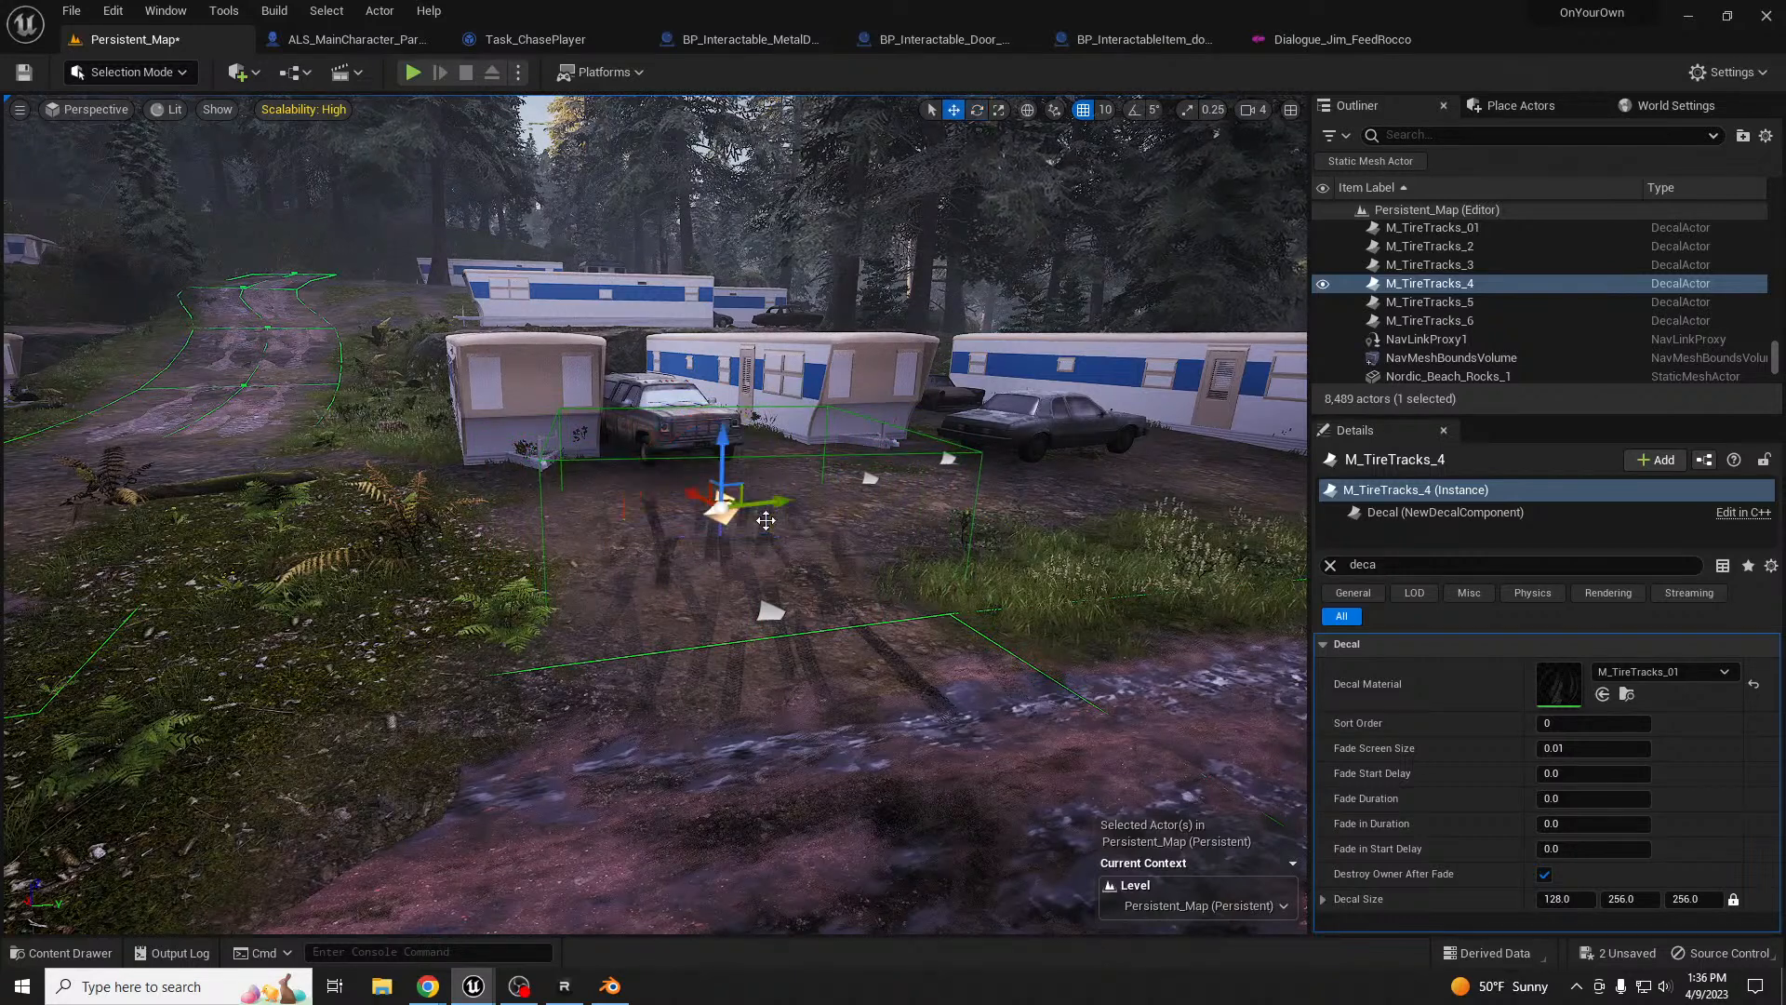
pyautogui.moveTo(751, 496); pyautogui.dragTo(694, 580)
pyautogui.press('Escape')
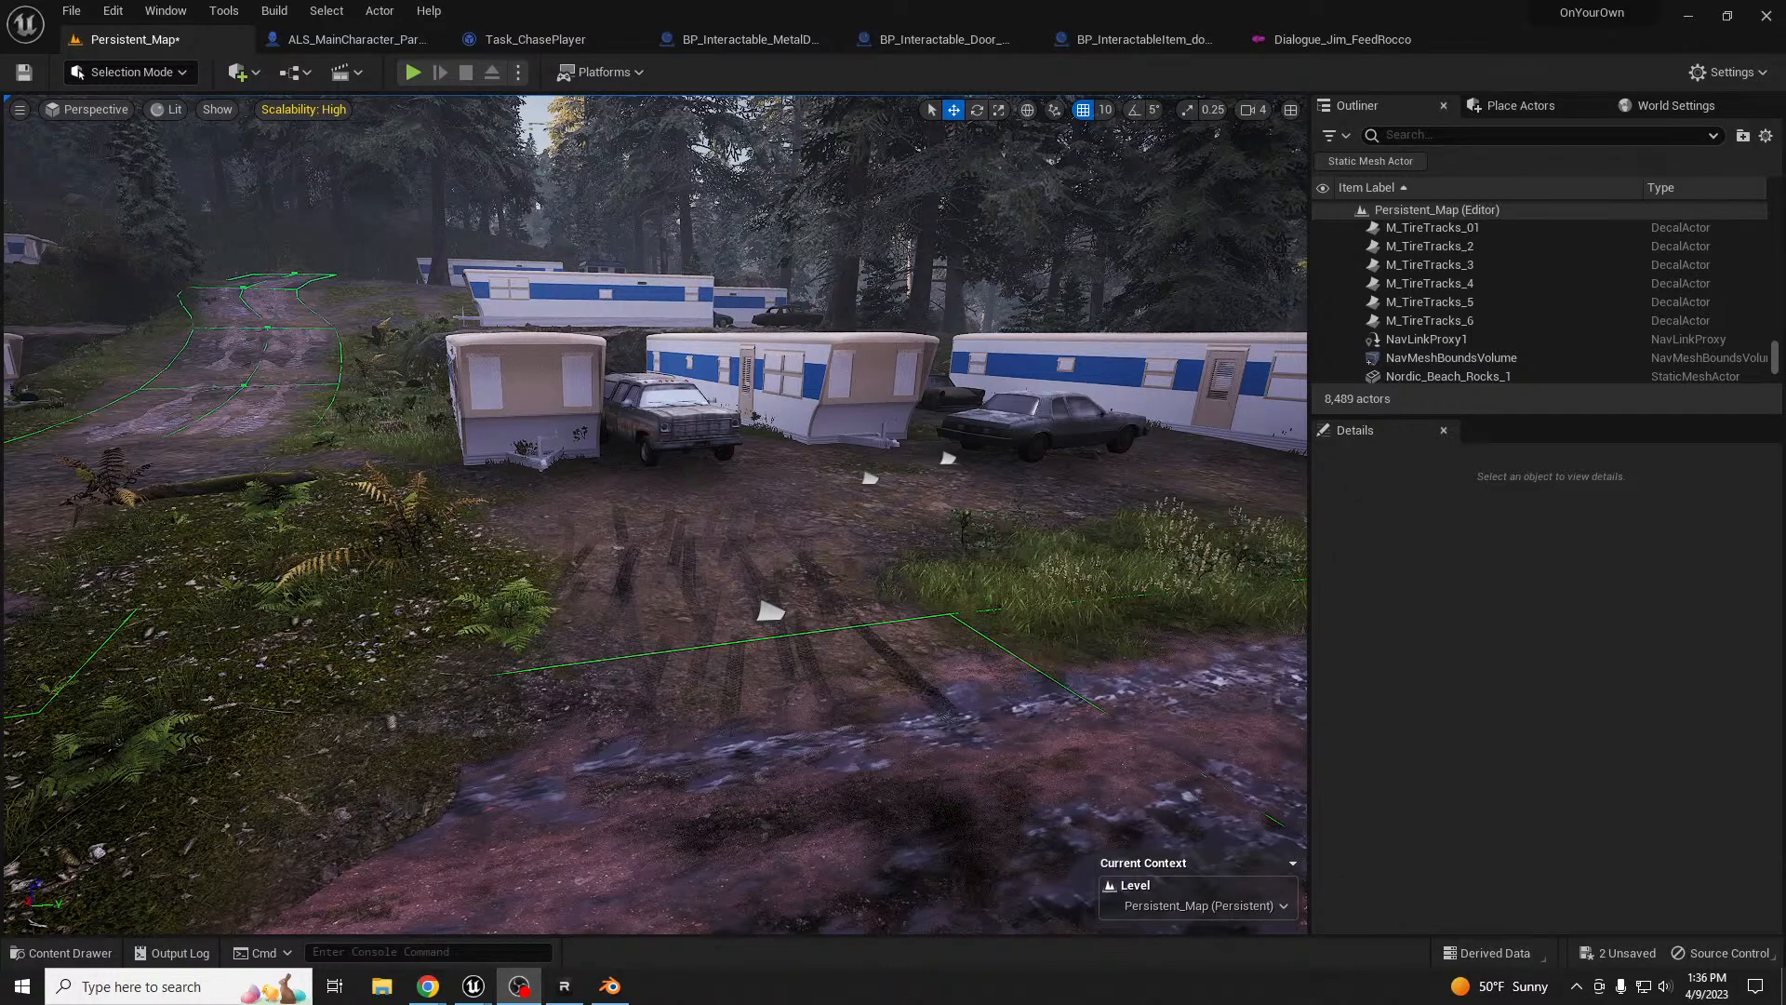
# - Examine the tire tracks at the entrance, the neighbouring dirt road and the mossy ground between them from several viewpoints
pyautogui.moveTo(831, 592); pyautogui.dragTo(1009, 590, button='right')
pyautogui.press('s')
pyautogui.moveTo(1039, 182); pyautogui.dragTo(986, 288, button='right')
pyautogui.moveTo(824, 435); pyautogui.dragTo(673, 396, button='right')
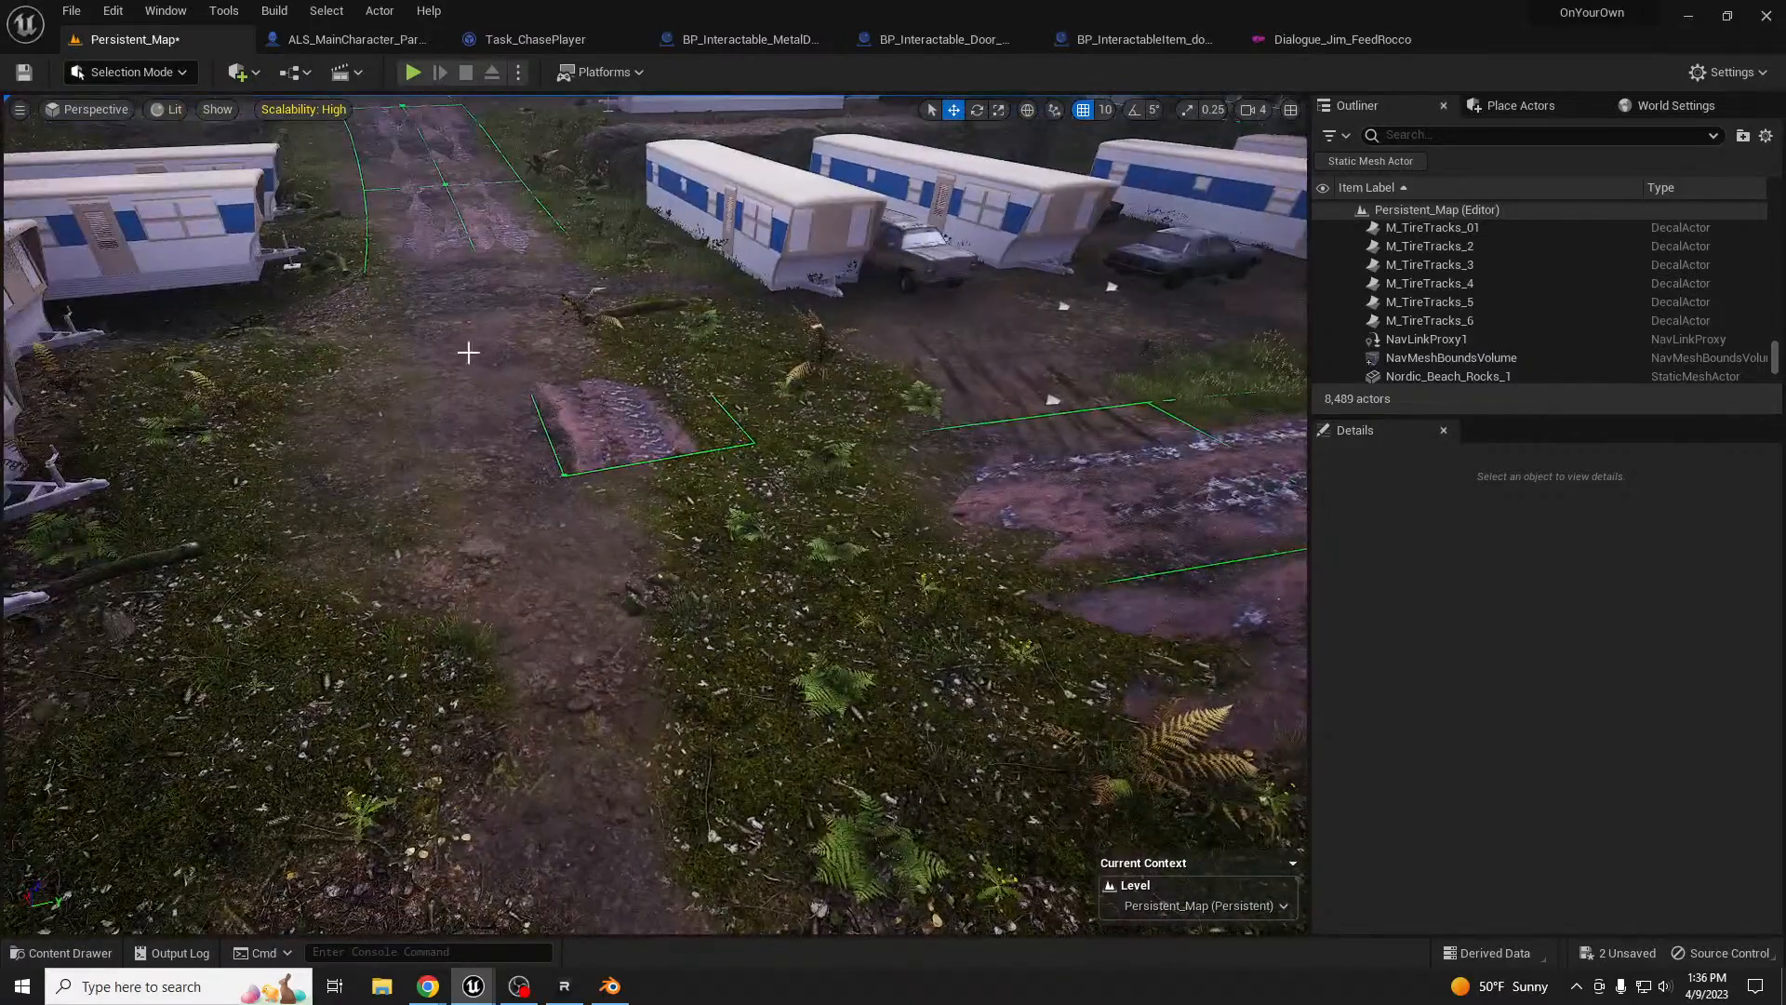
pyautogui.press('w')
pyautogui.moveTo(766, 524); pyautogui.dragTo(734, 403, button='right')
pyautogui.moveTo(961, 611); pyautogui.dragTo(400, 712, button='right')
pyautogui.press('w')
pyautogui.press('s')
pyautogui.press('a')
# - Try an MI_tracks_road decal rotated over the dirt entrance, and delete it
pyautogui.click(718, 653)
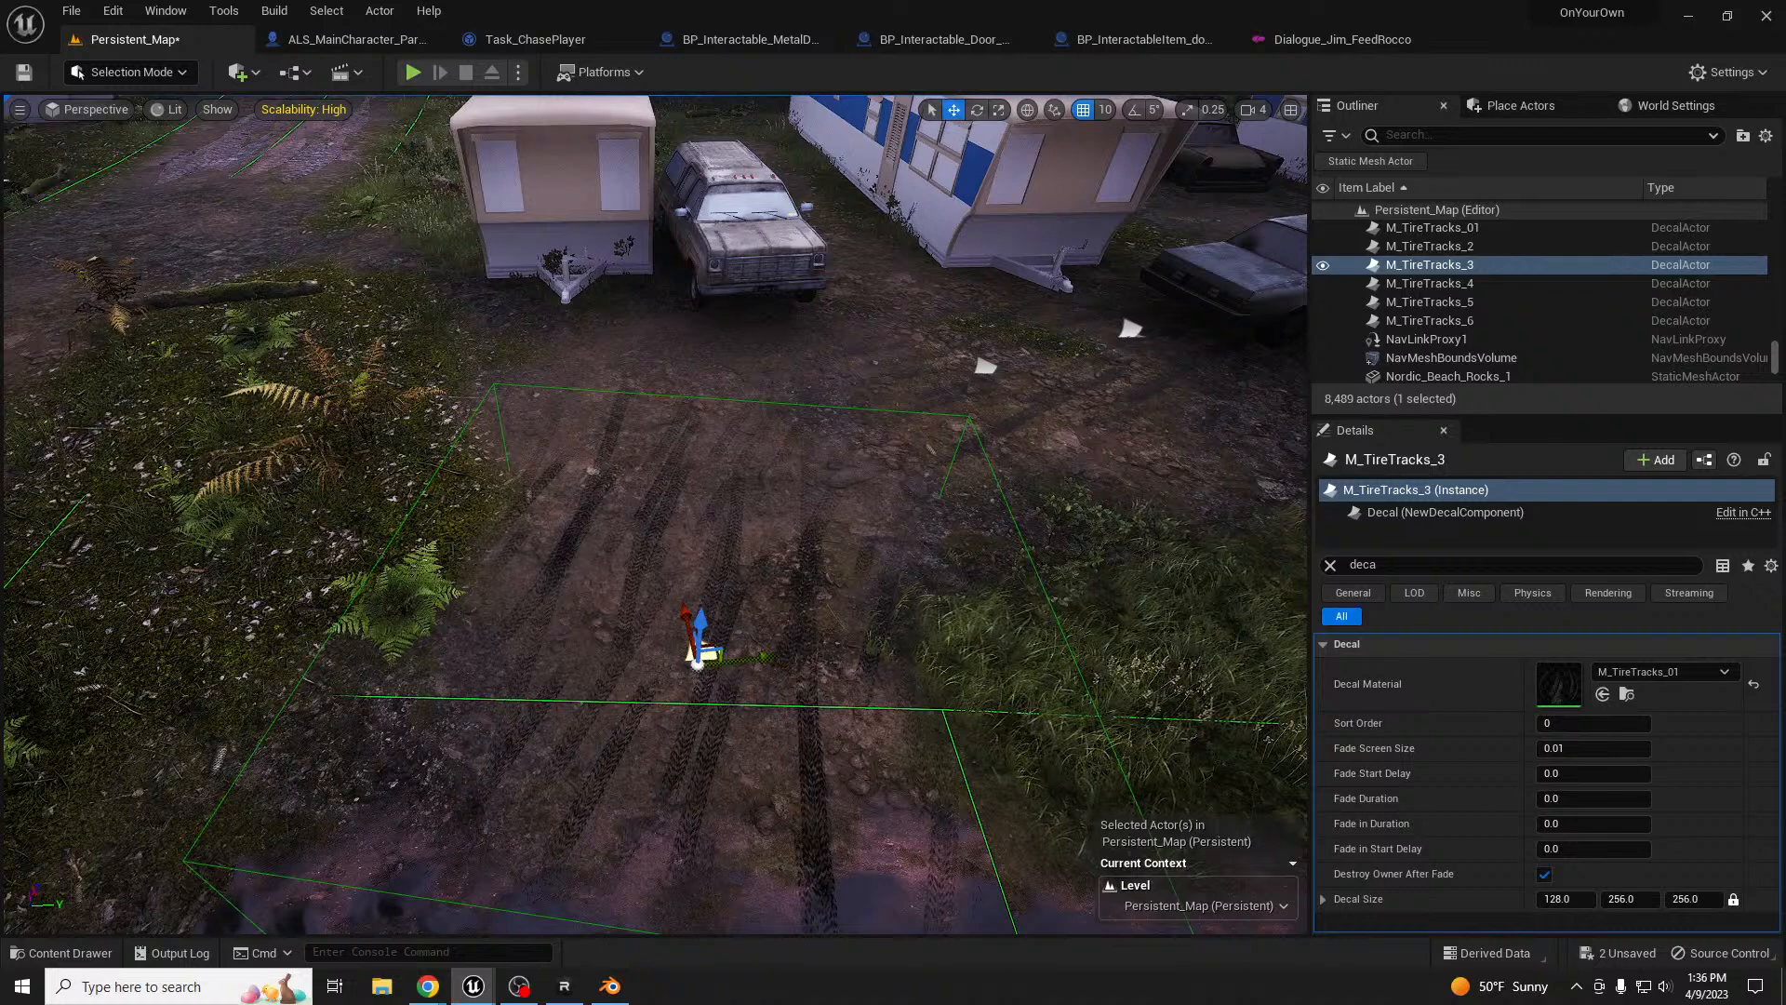
pyautogui.moveTo(3, 596); pyautogui.dragTo(651, 652)
pyautogui.moveTo(729, 706); pyautogui.dragTo(733, 728, button='right')
pyautogui.press('e')
pyautogui.moveTo(601, 664); pyautogui.dragTo(683, 649)
pyautogui.moveTo(690, 638); pyautogui.dragTo(651, 595, button='right')
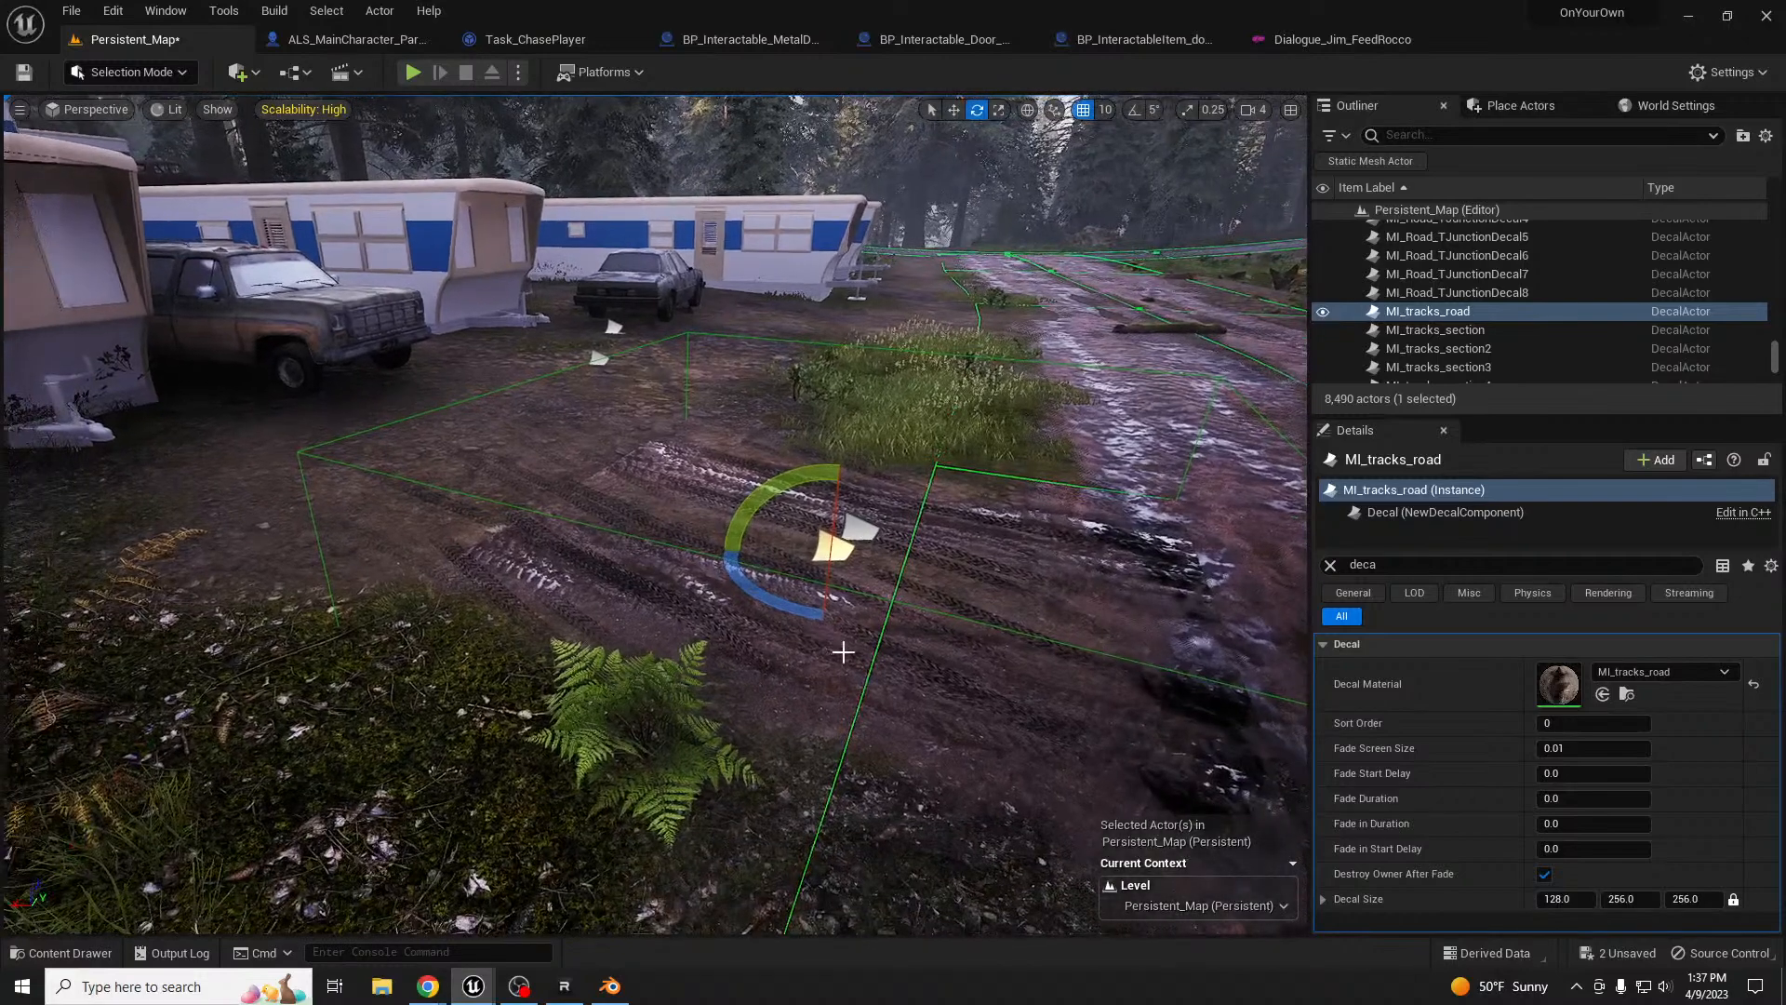
pyautogui.press('Delete')
# - Place an MI_tracks_section decal on the dirt entrance, rotate it and position it where the tire tracks meet the road
pyautogui.moveTo(1785, 651); pyautogui.dragTo(785, 542)
pyautogui.moveTo(786, 542); pyautogui.dragTo(1005, 557, button='right')
pyautogui.moveTo(518, 558); pyautogui.dragTo(554, 569)
pyautogui.press('w')
pyautogui.moveTo(493, 492); pyautogui.dragTo(592, 595)
pyautogui.press('s')
pyautogui.moveTo(592, 596); pyautogui.dragTo(721, 559, button='right')
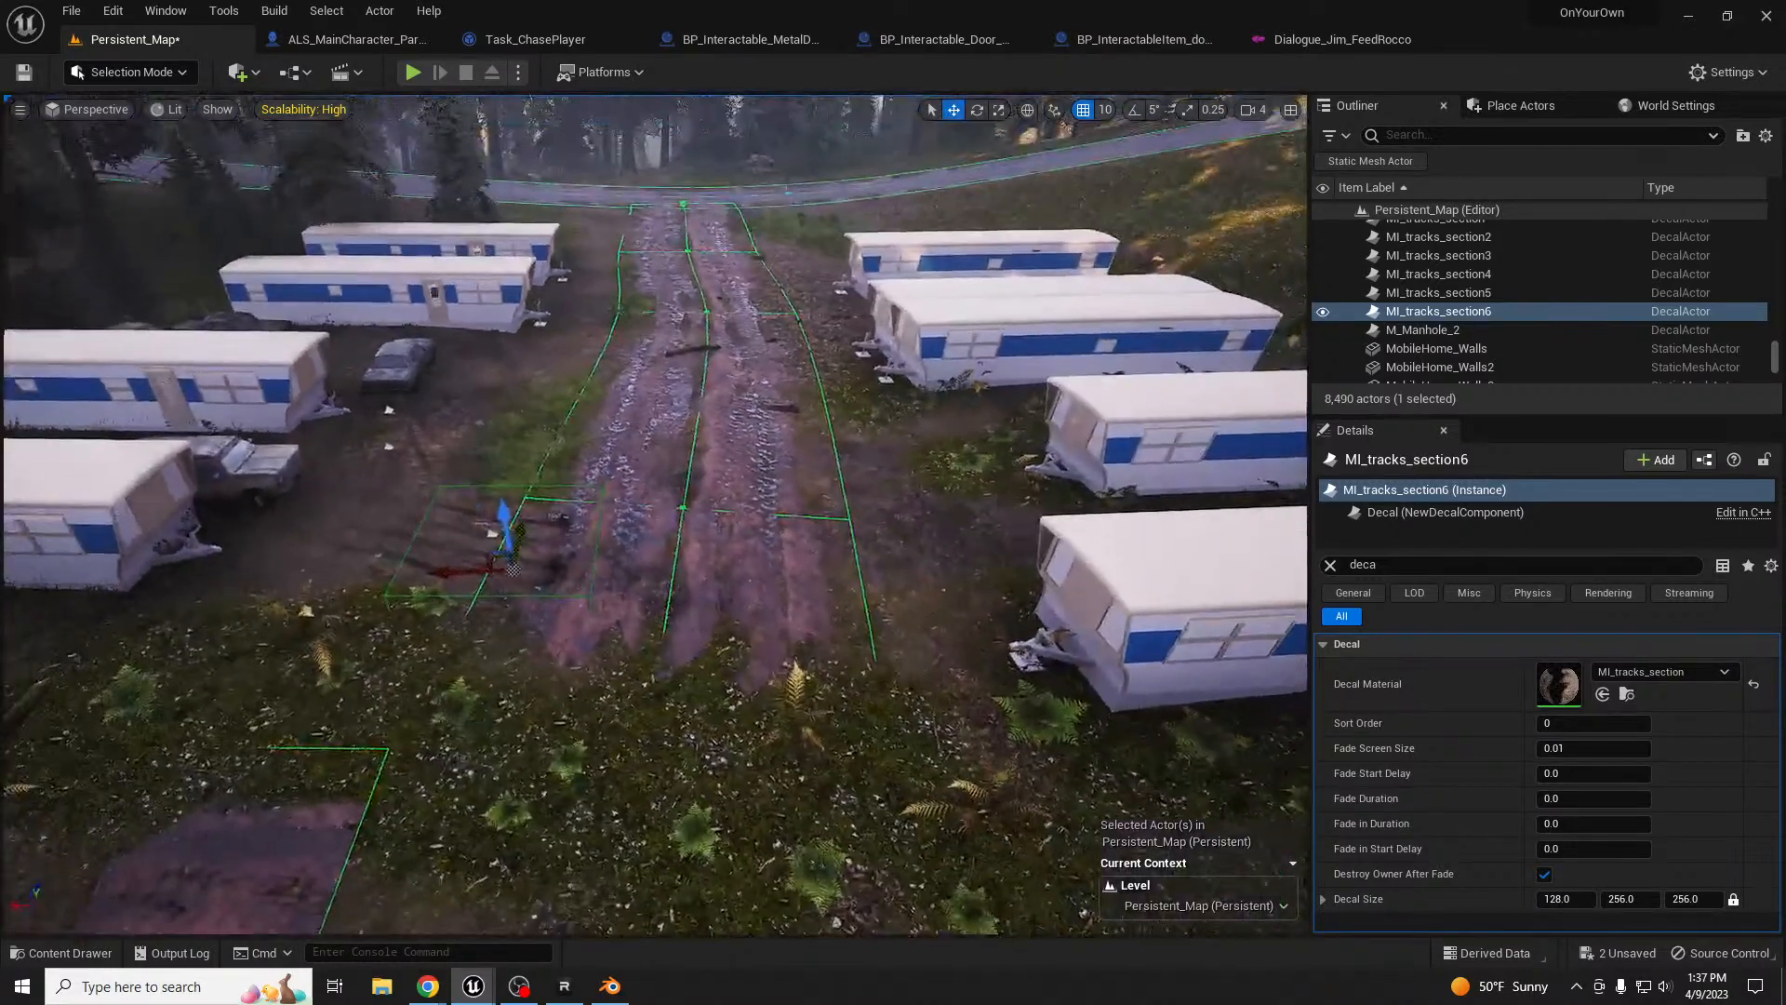
pyautogui.moveTo(701, 382); pyautogui.dragTo(716, 316, button='right')
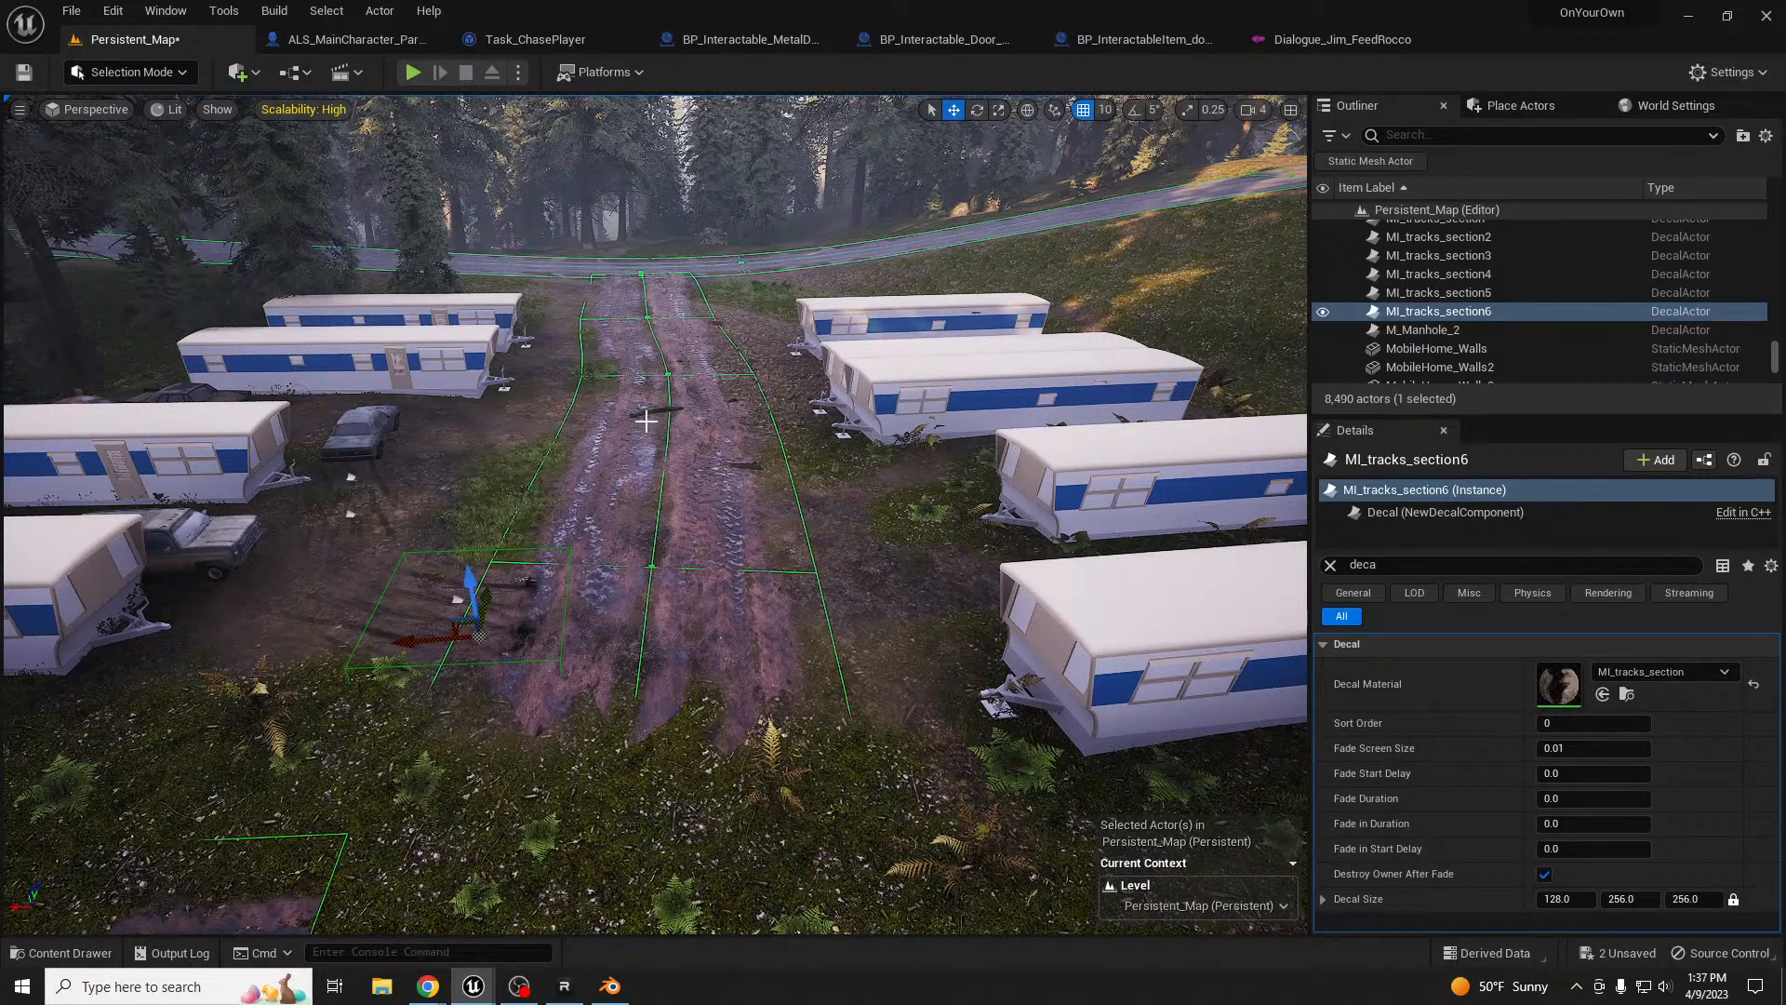
# - Select all connected control points of the dirt road's landscape spline and move the road sideways toward the opposite trailer row
pyautogui.hotkey('shift', '2')
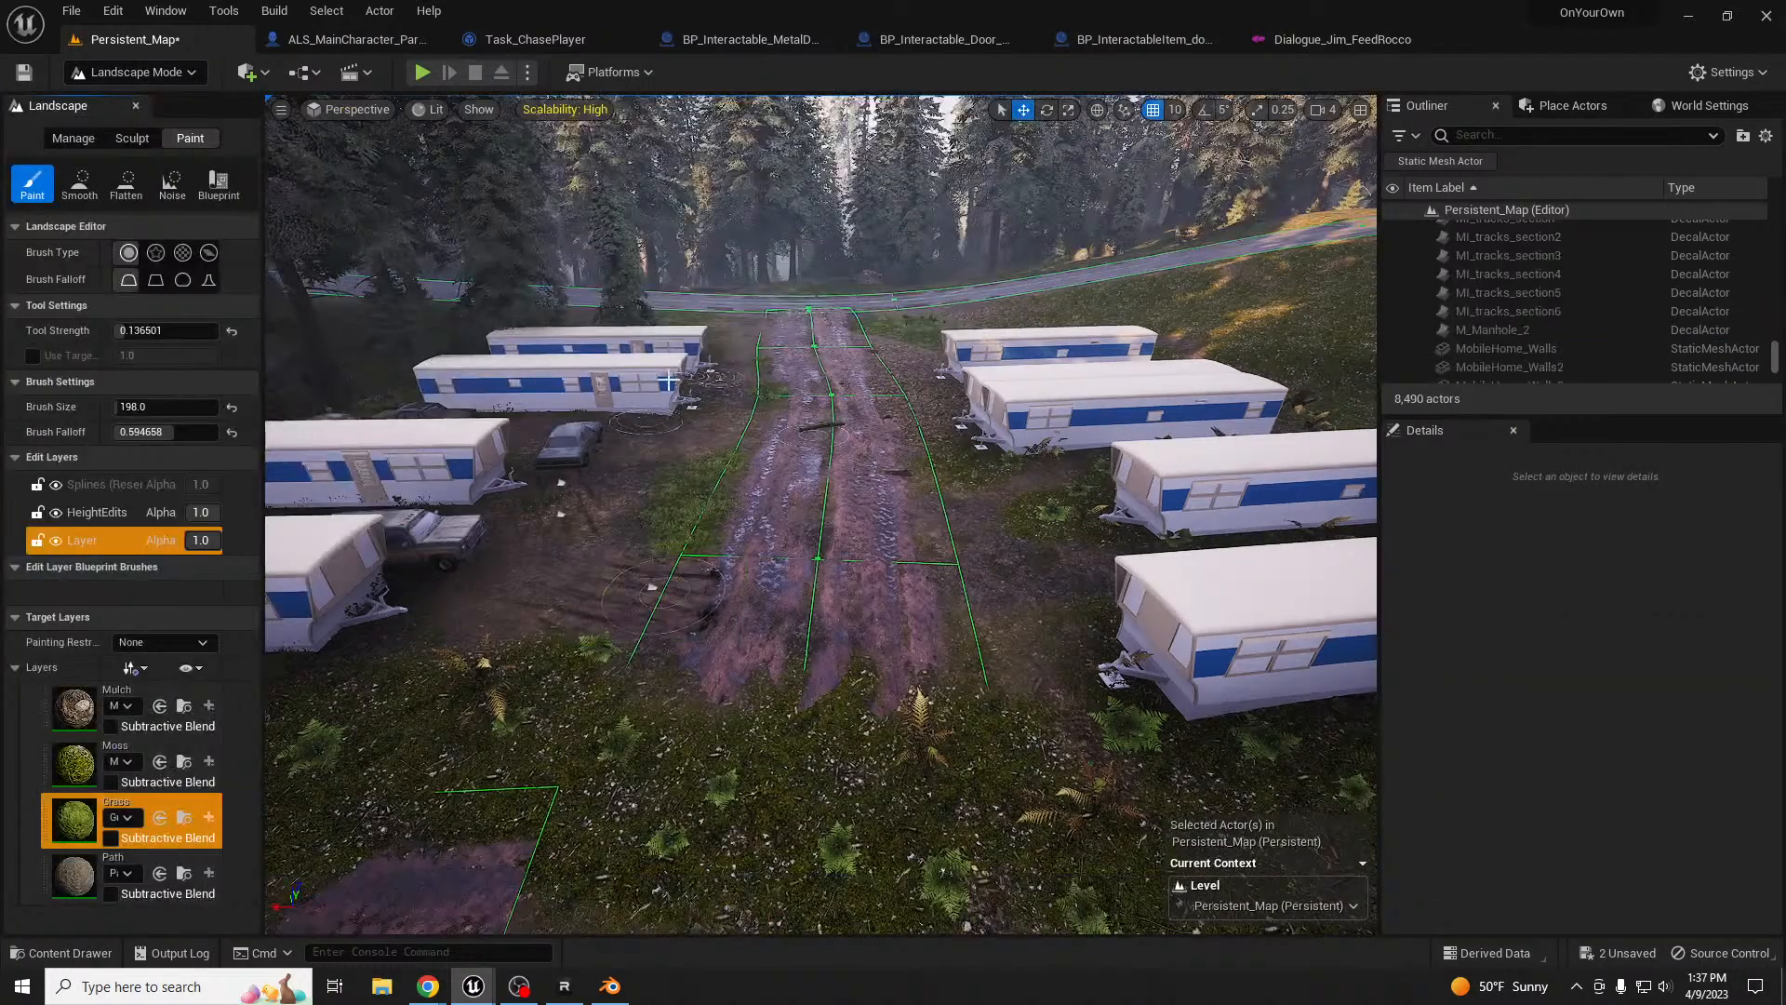
pyautogui.click(73, 138)
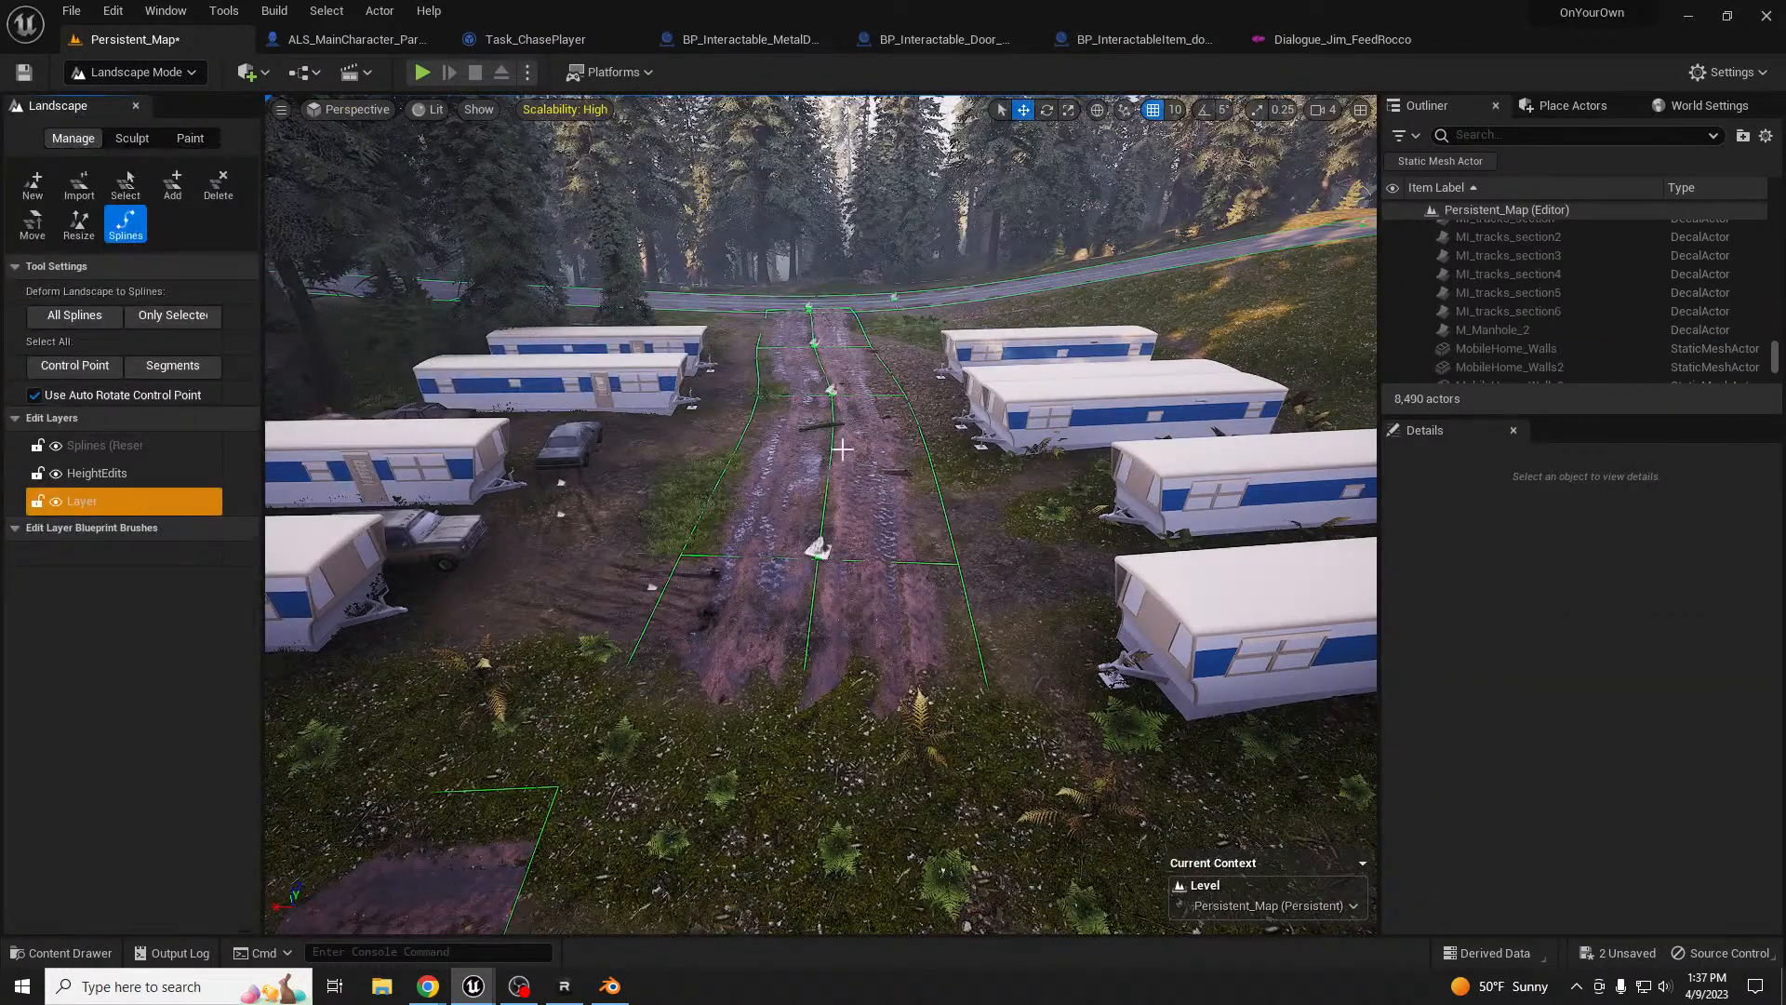
pyautogui.click(813, 332)
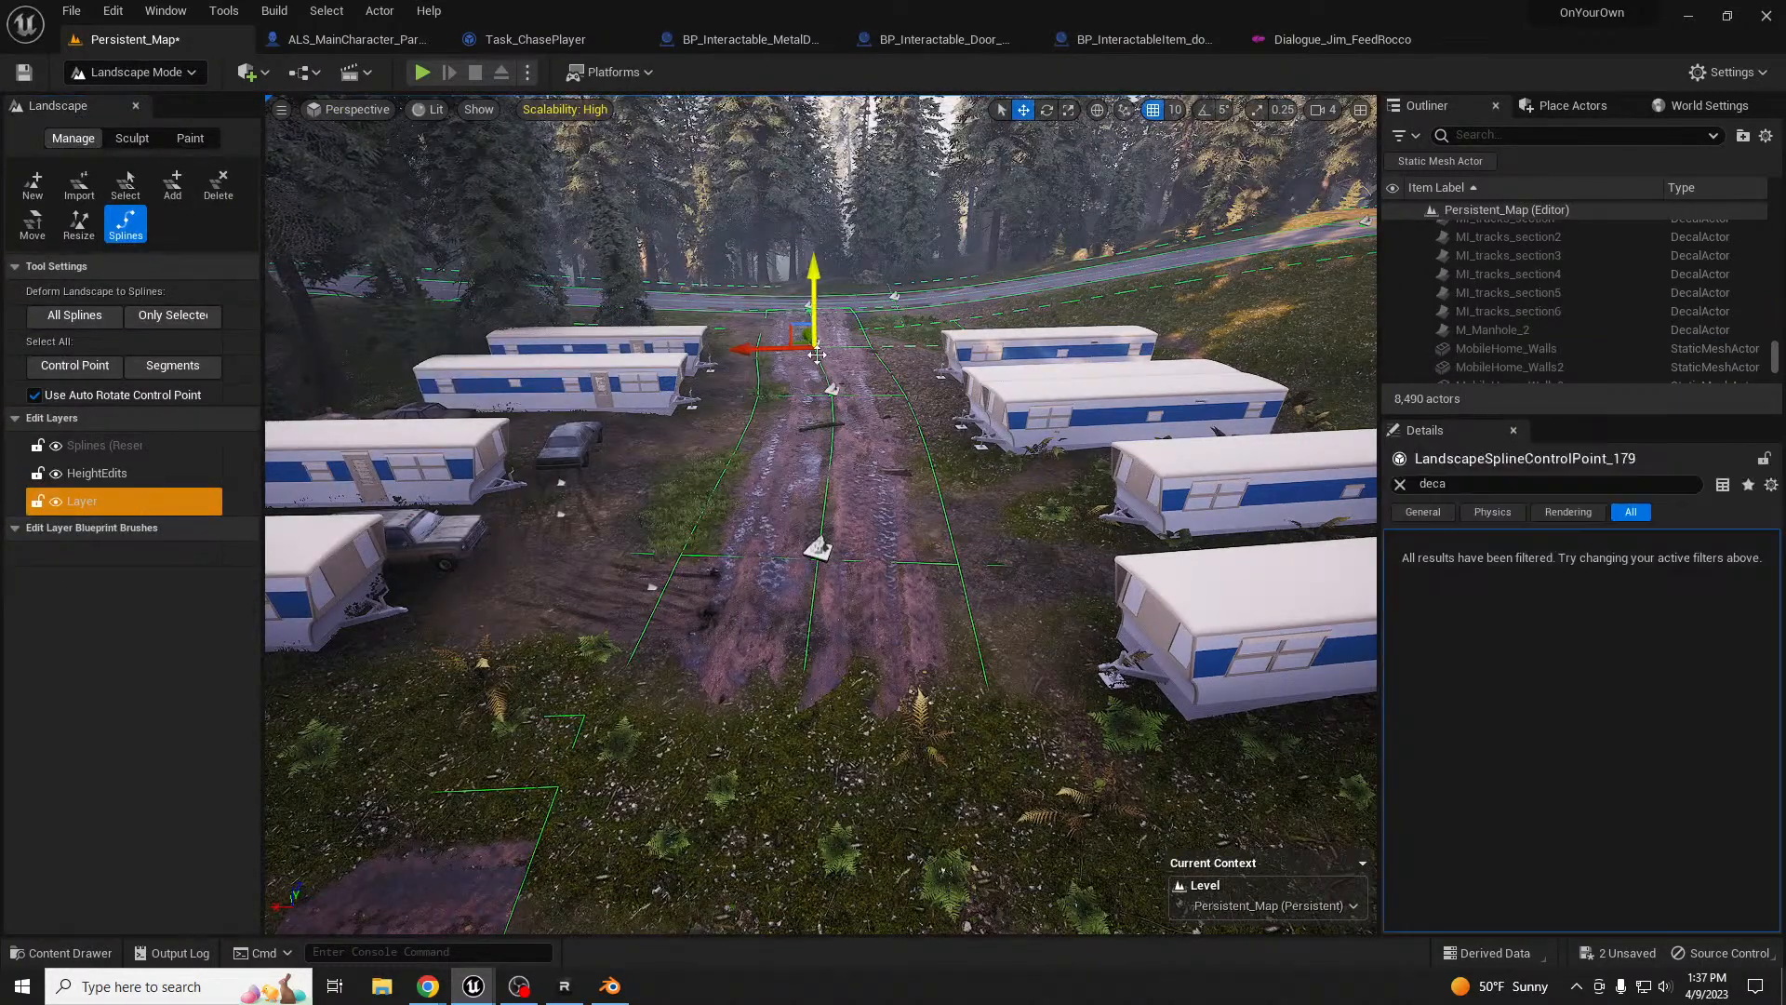
pyautogui.click(1400, 484)
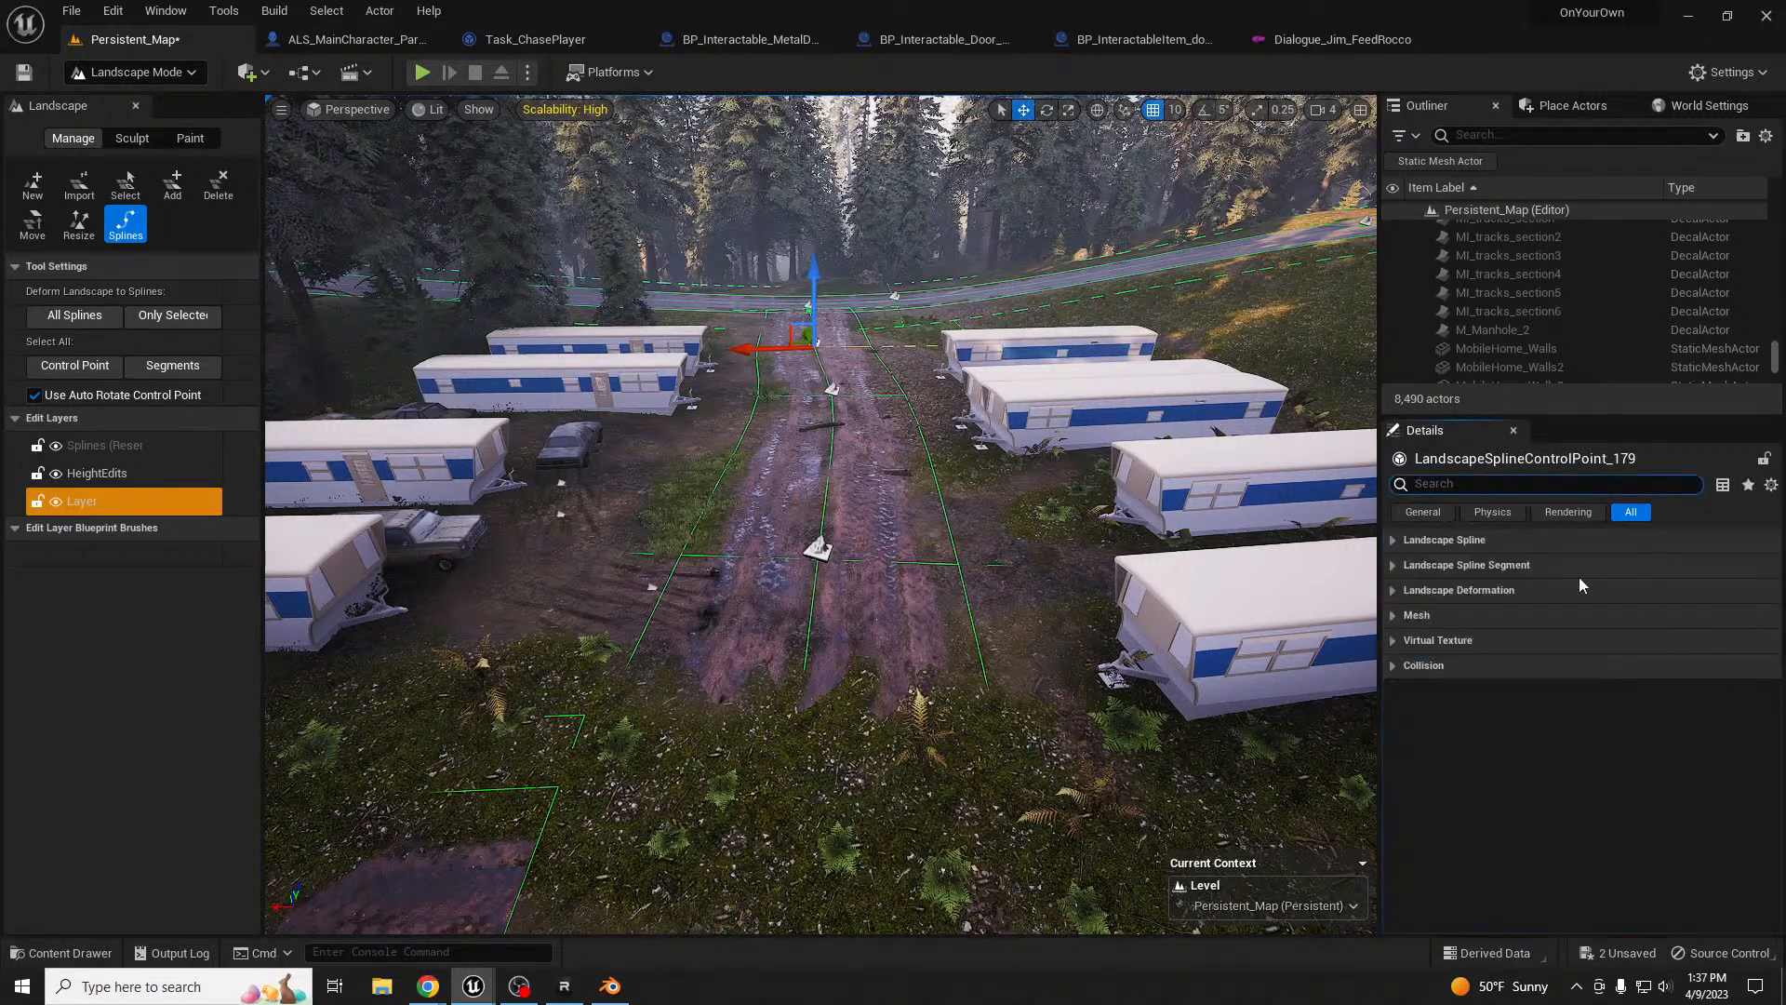
pyautogui.click(1386, 545)
pyautogui.click(1574, 589)
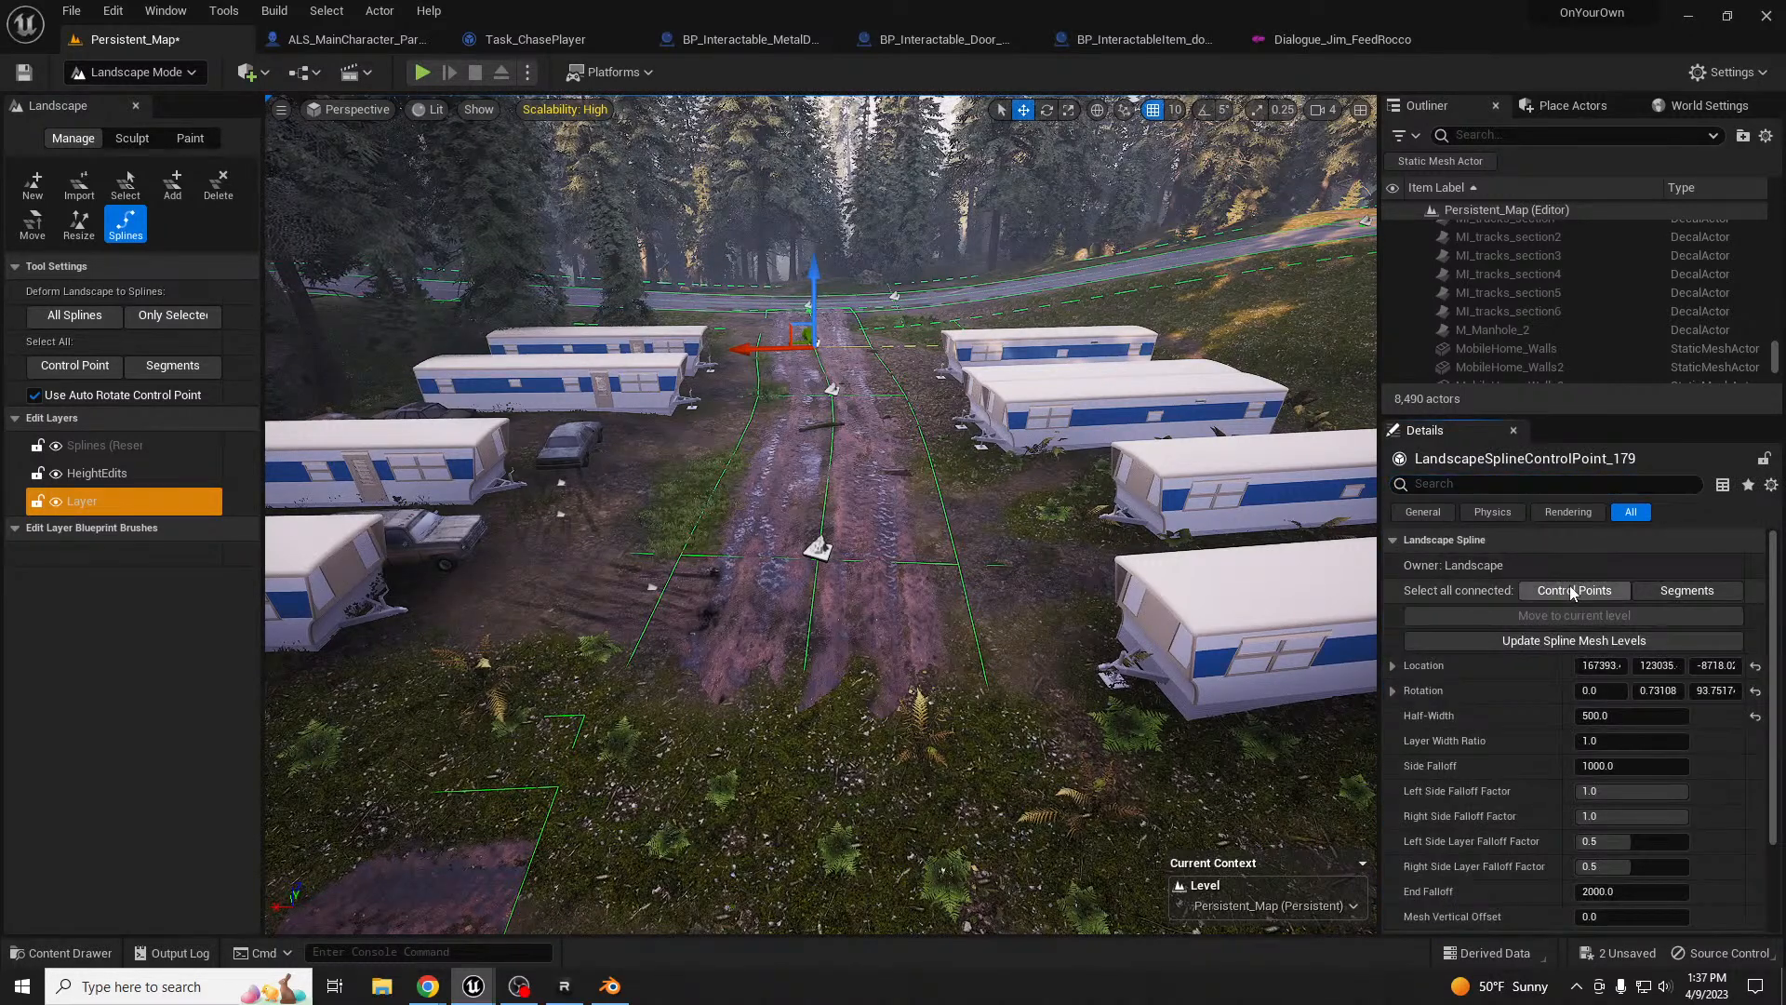
pyautogui.moveTo(740, 346); pyautogui.dragTo(798, 342)
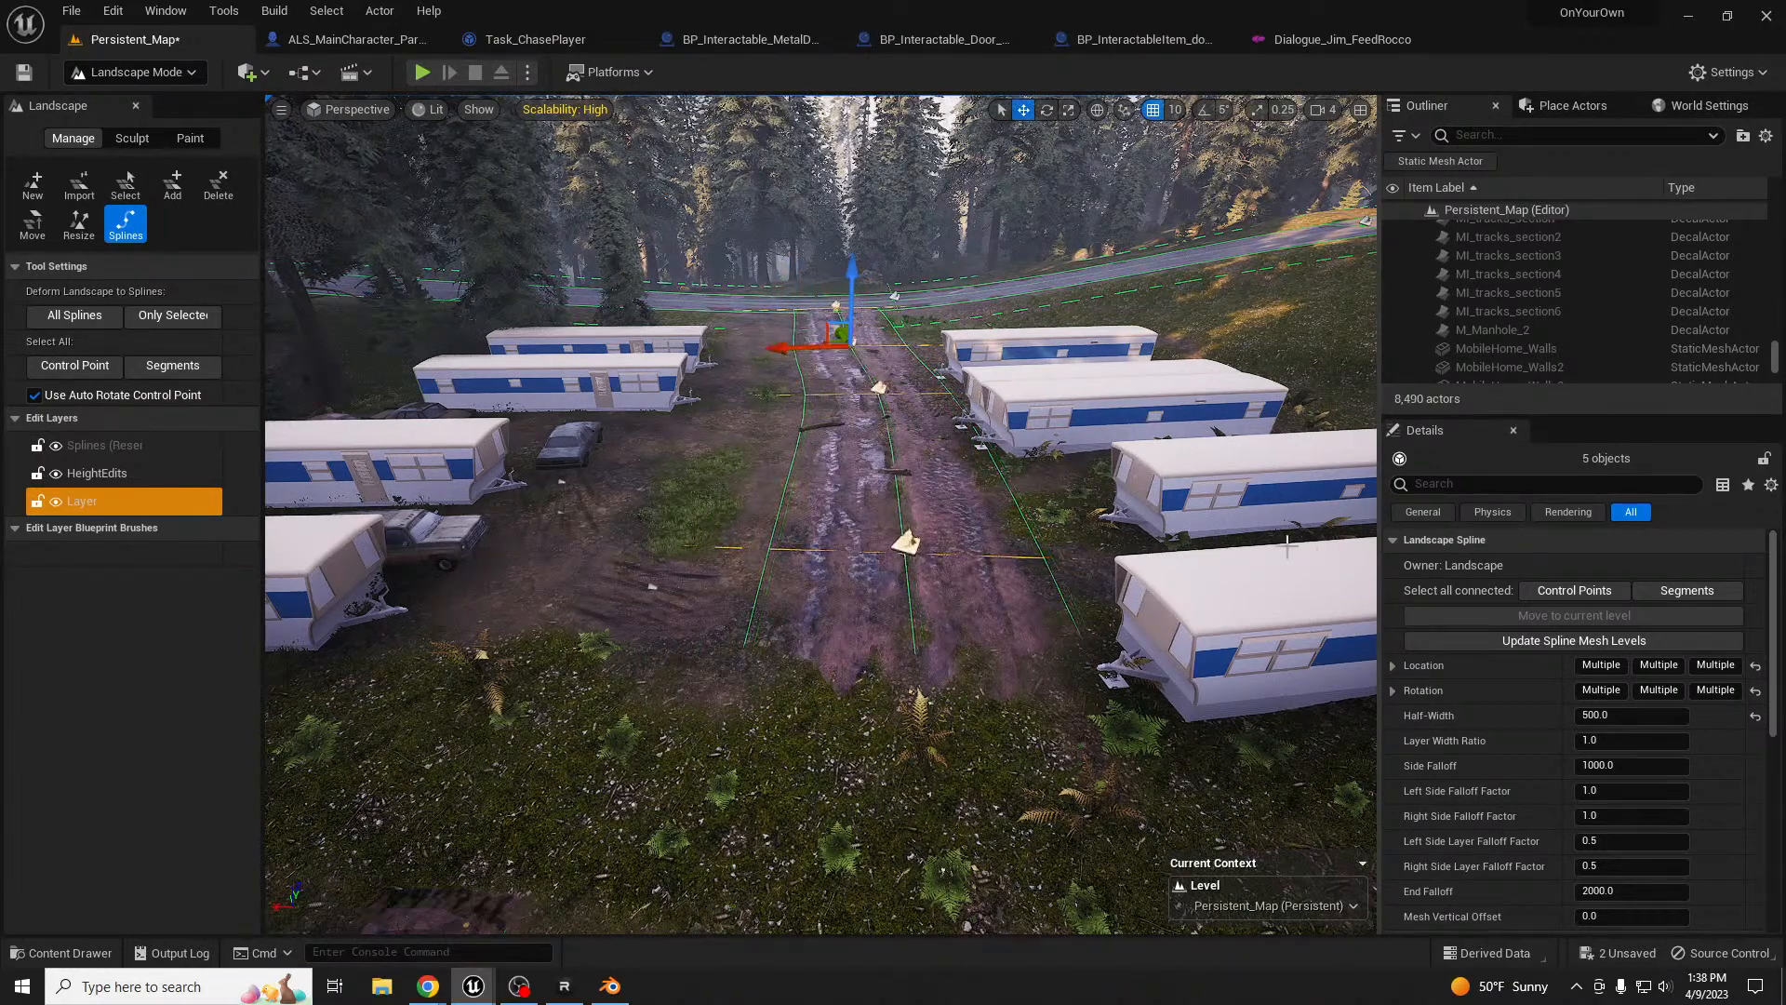
# - Narrow the dirt road spline by trying a half-width of 300 on all its control points, and settle on 200
pyautogui.click(1622, 714)
pyautogui.write('300')
pyautogui.press('Return')
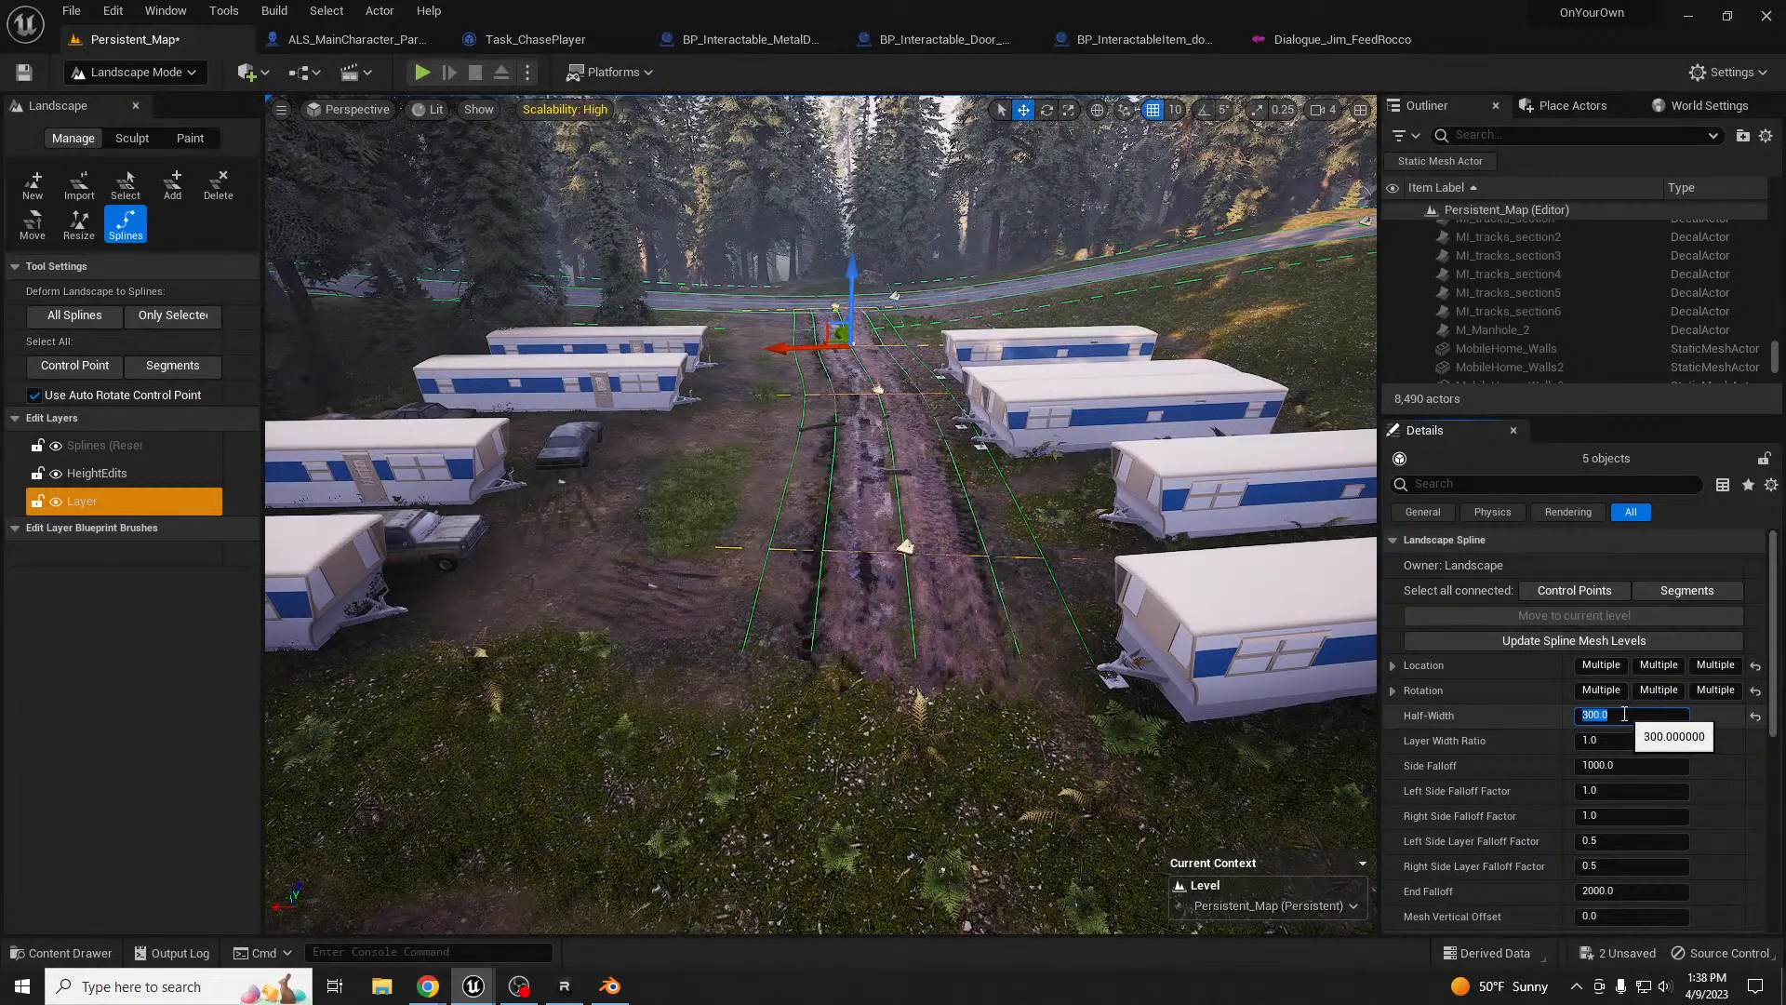
pyautogui.write('2')
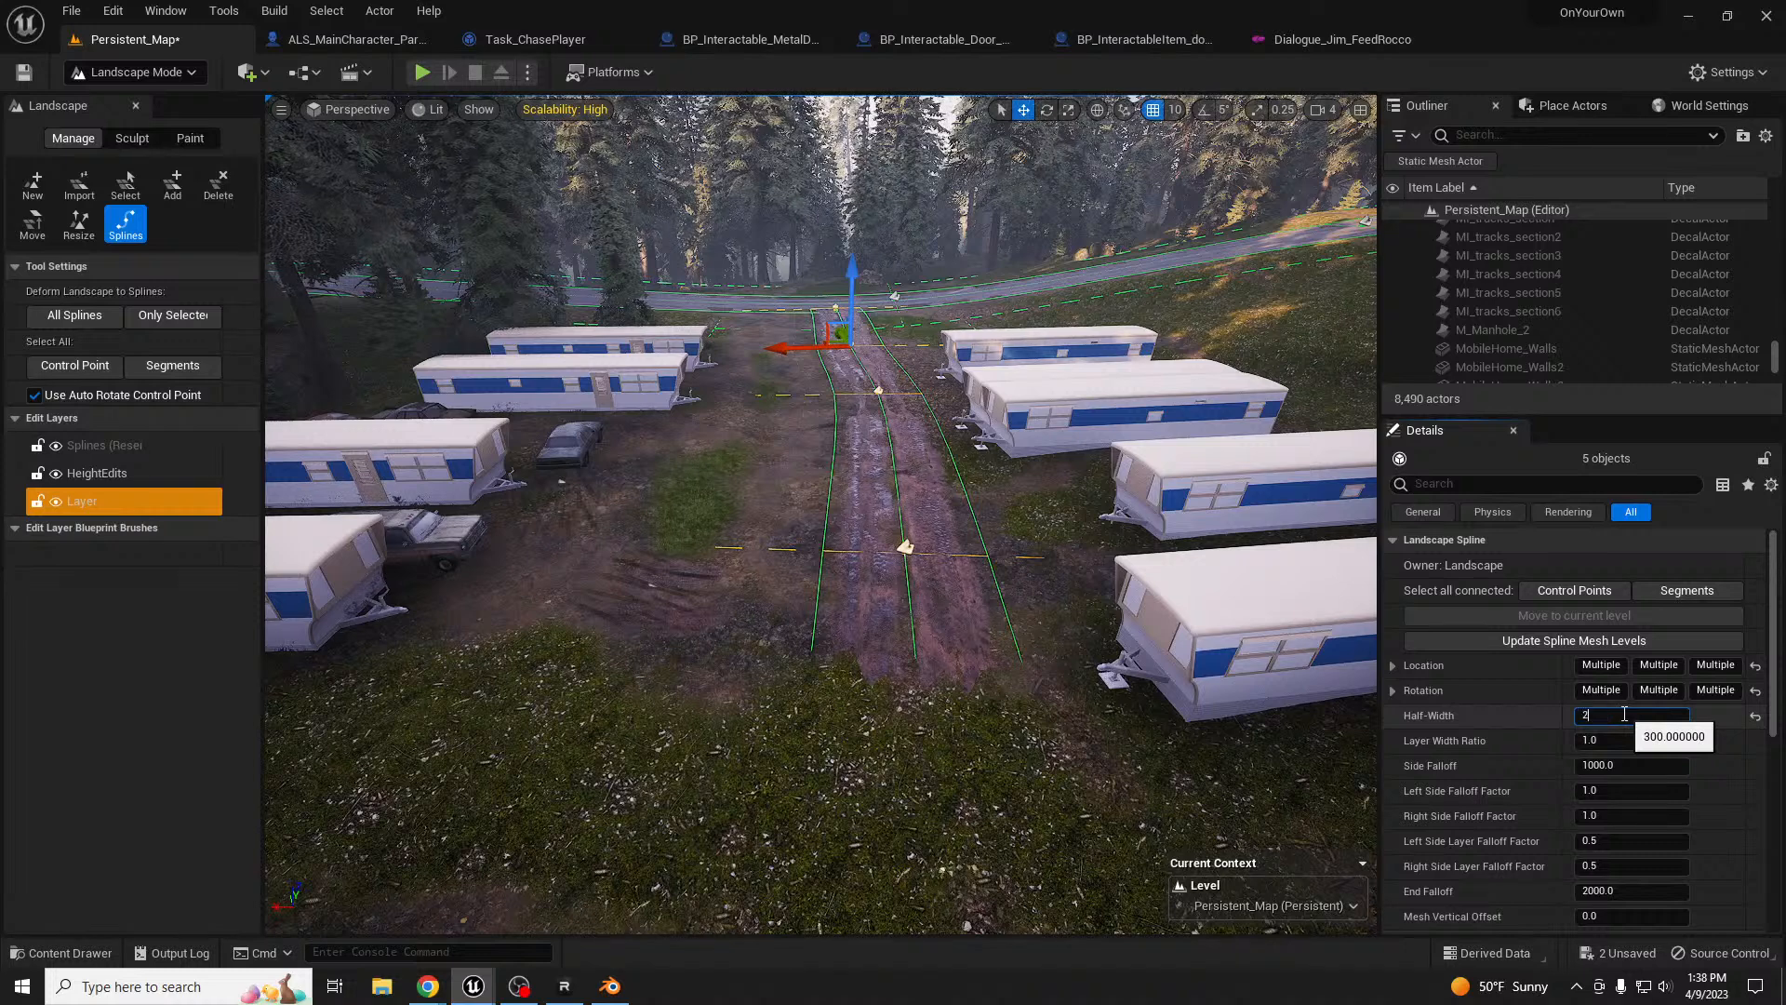
pyautogui.write('00')
pyautogui.press('Return')
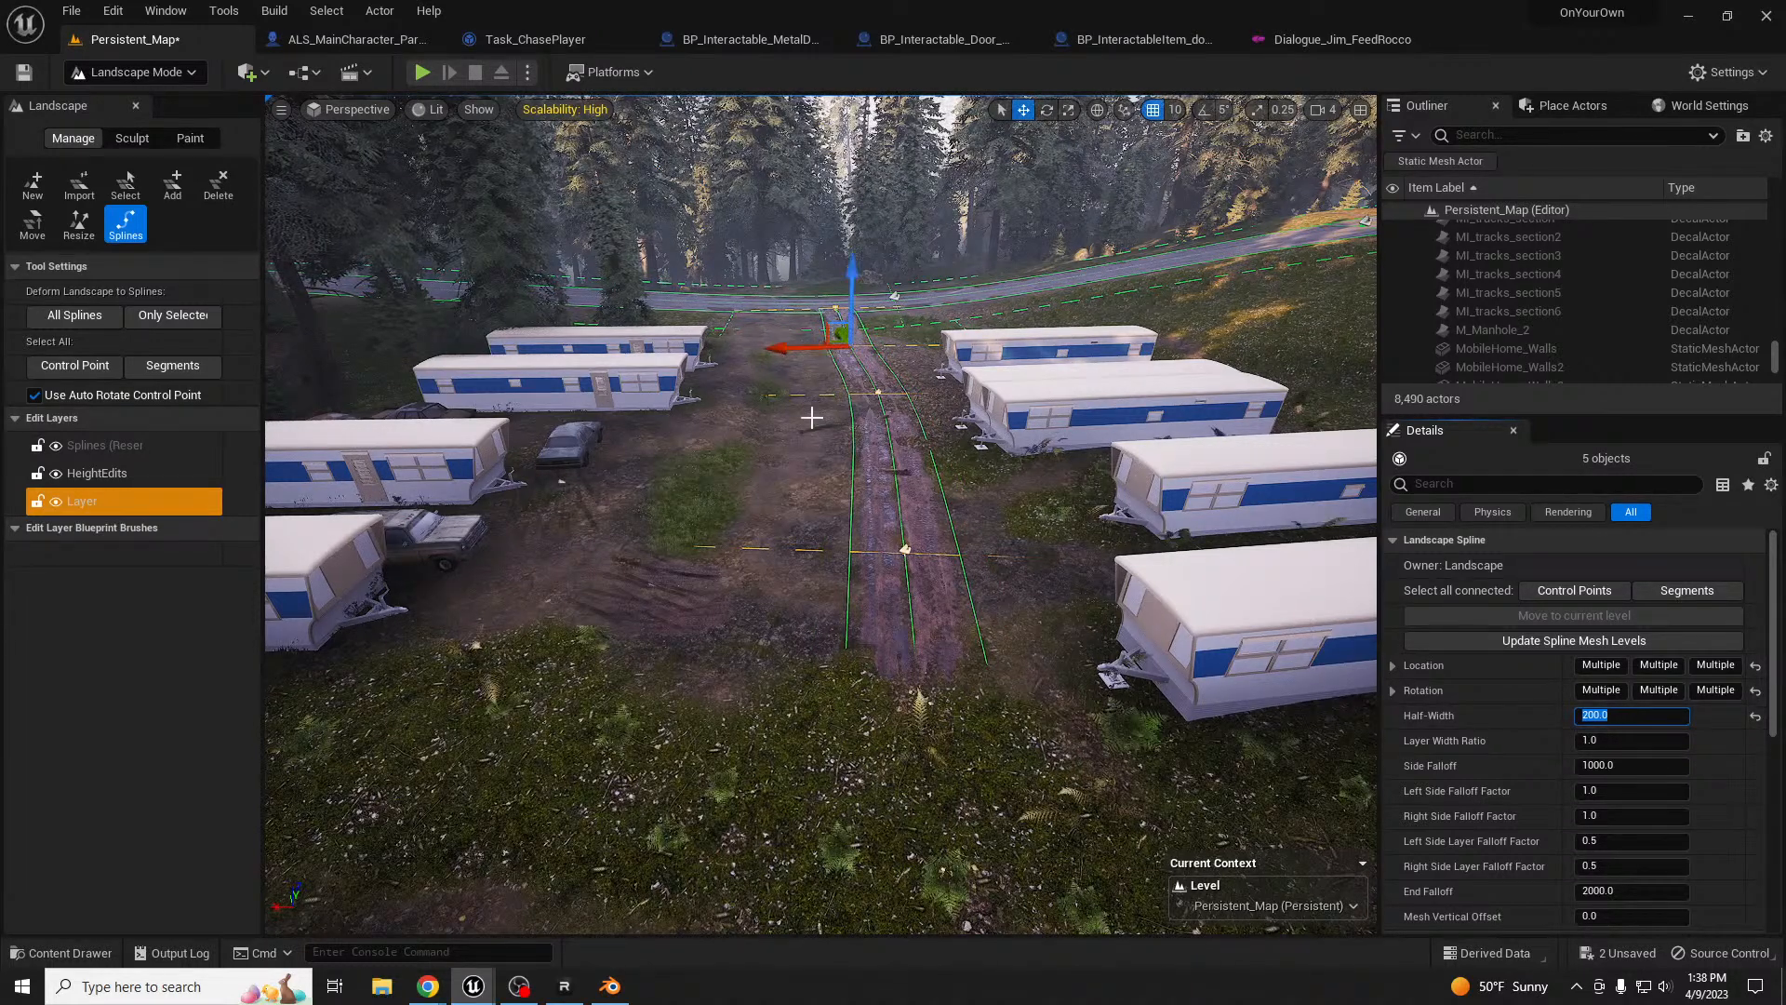
pyautogui.click(818, 485)
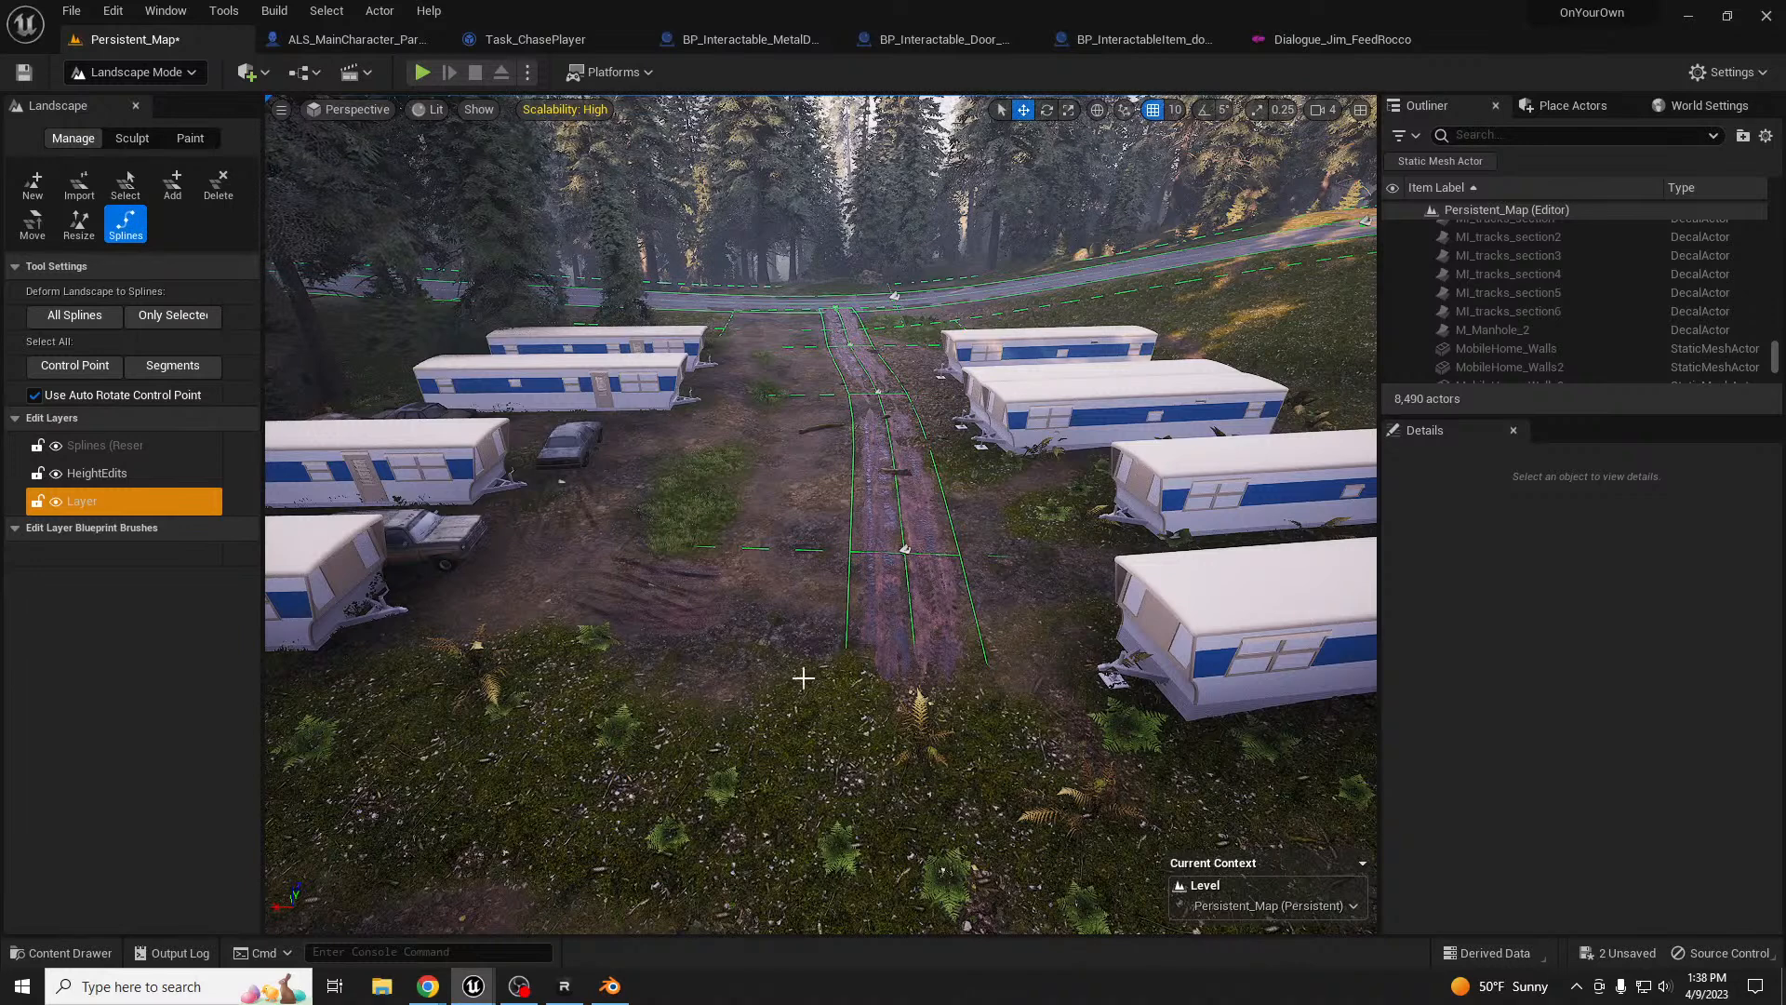
# - Start a new landscape spline beside the narrowed dirt road with three control points, undoing the stray extra point
pyautogui.keyDown('ctrl'); pyautogui.click(770, 739); pyautogui.keyUp('ctrl')
pyautogui.keyDown('ctrl'); pyautogui.click(772, 569); pyautogui.keyUp('ctrl')
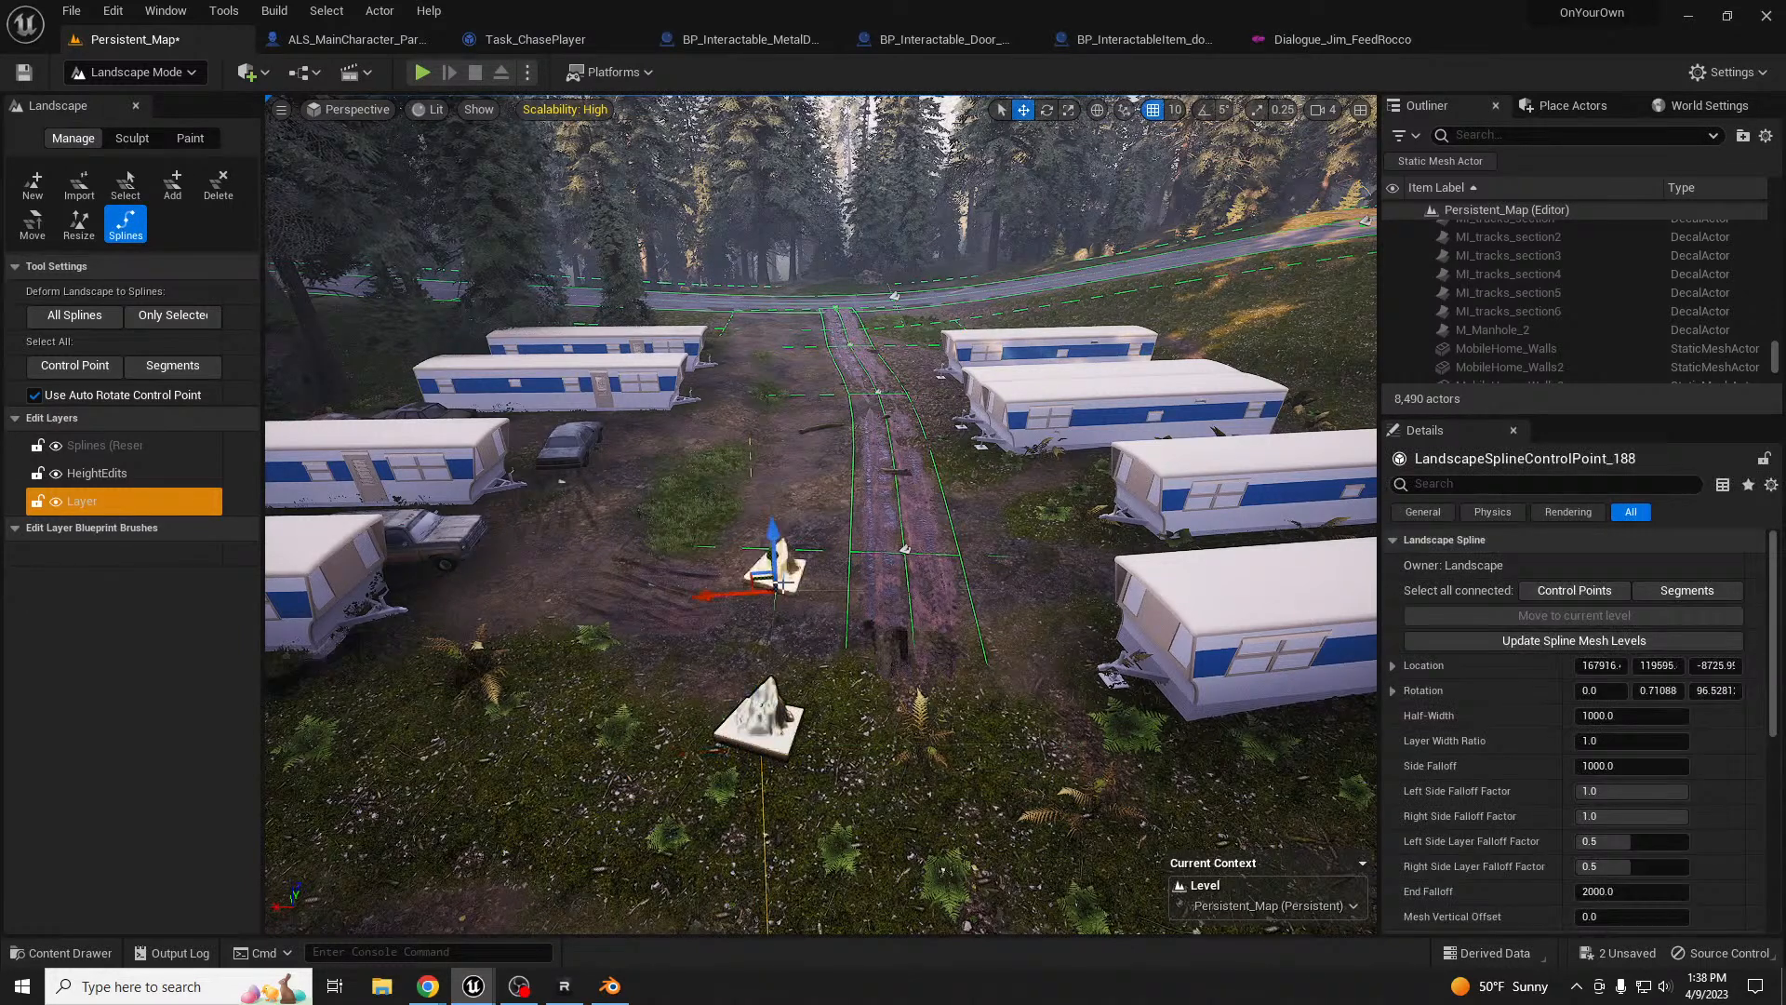
pyautogui.keyDown('ctrl'); pyautogui.click(802, 454); pyautogui.keyUp('ctrl')
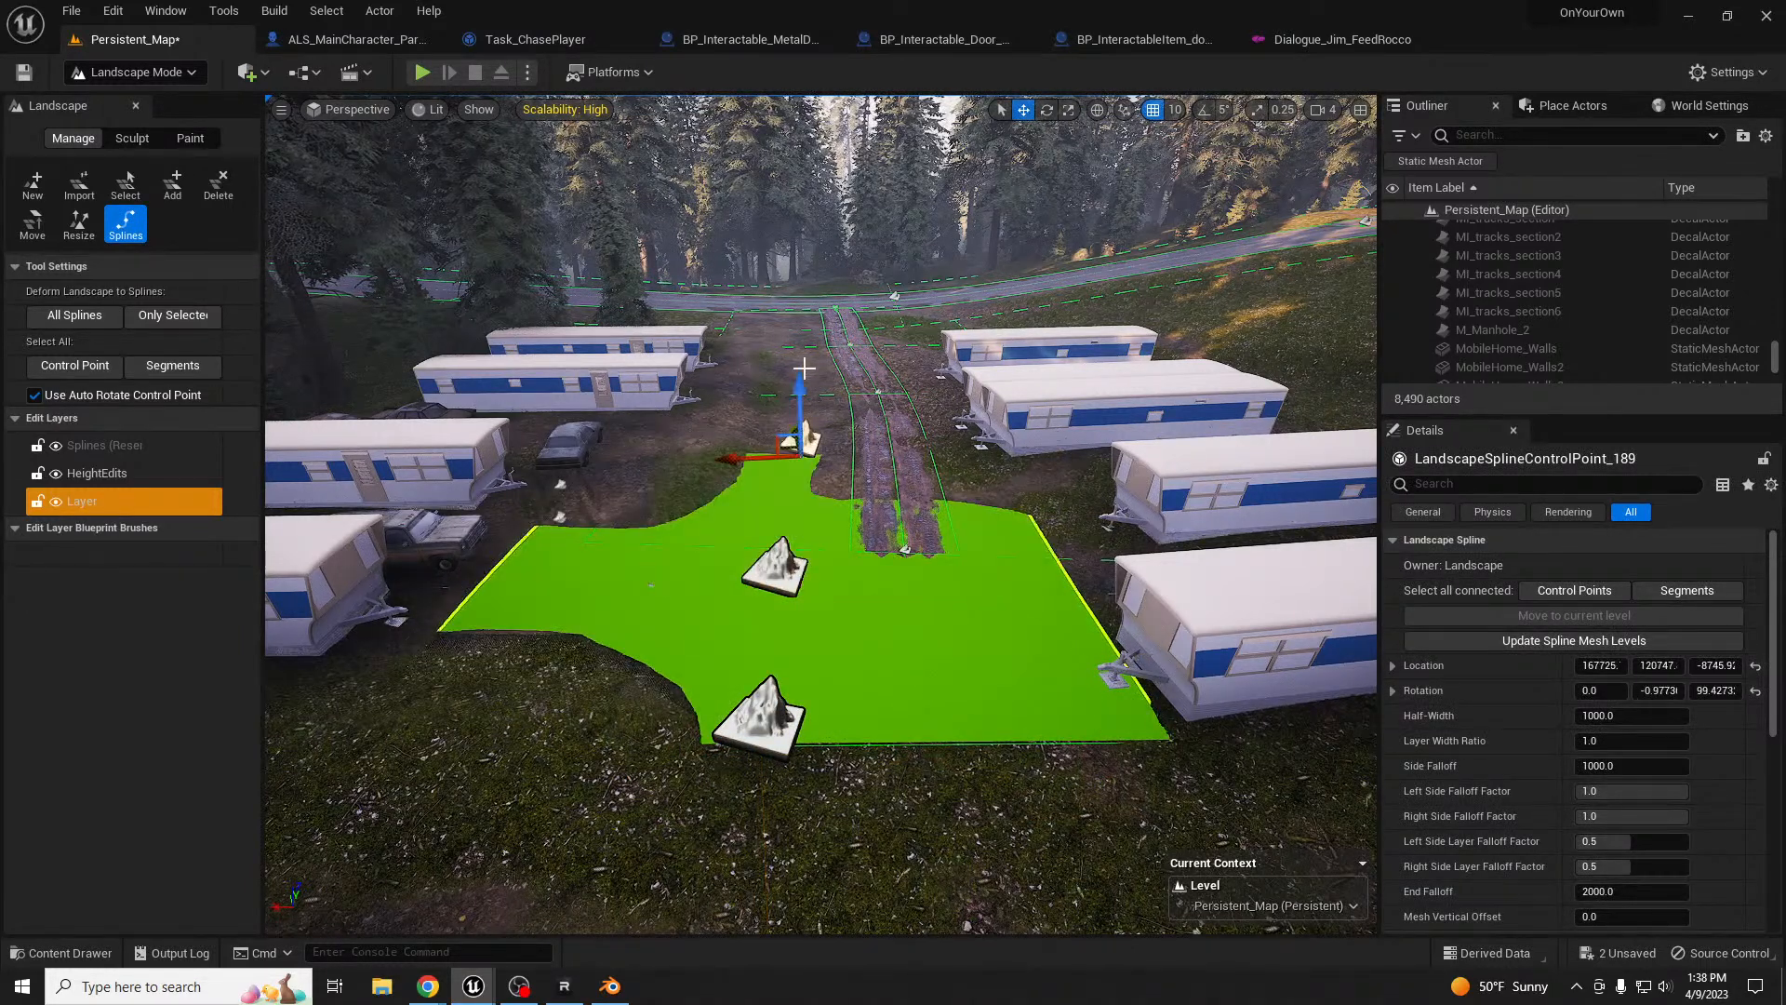
pyautogui.click(803, 349)
pyautogui.click(800, 348)
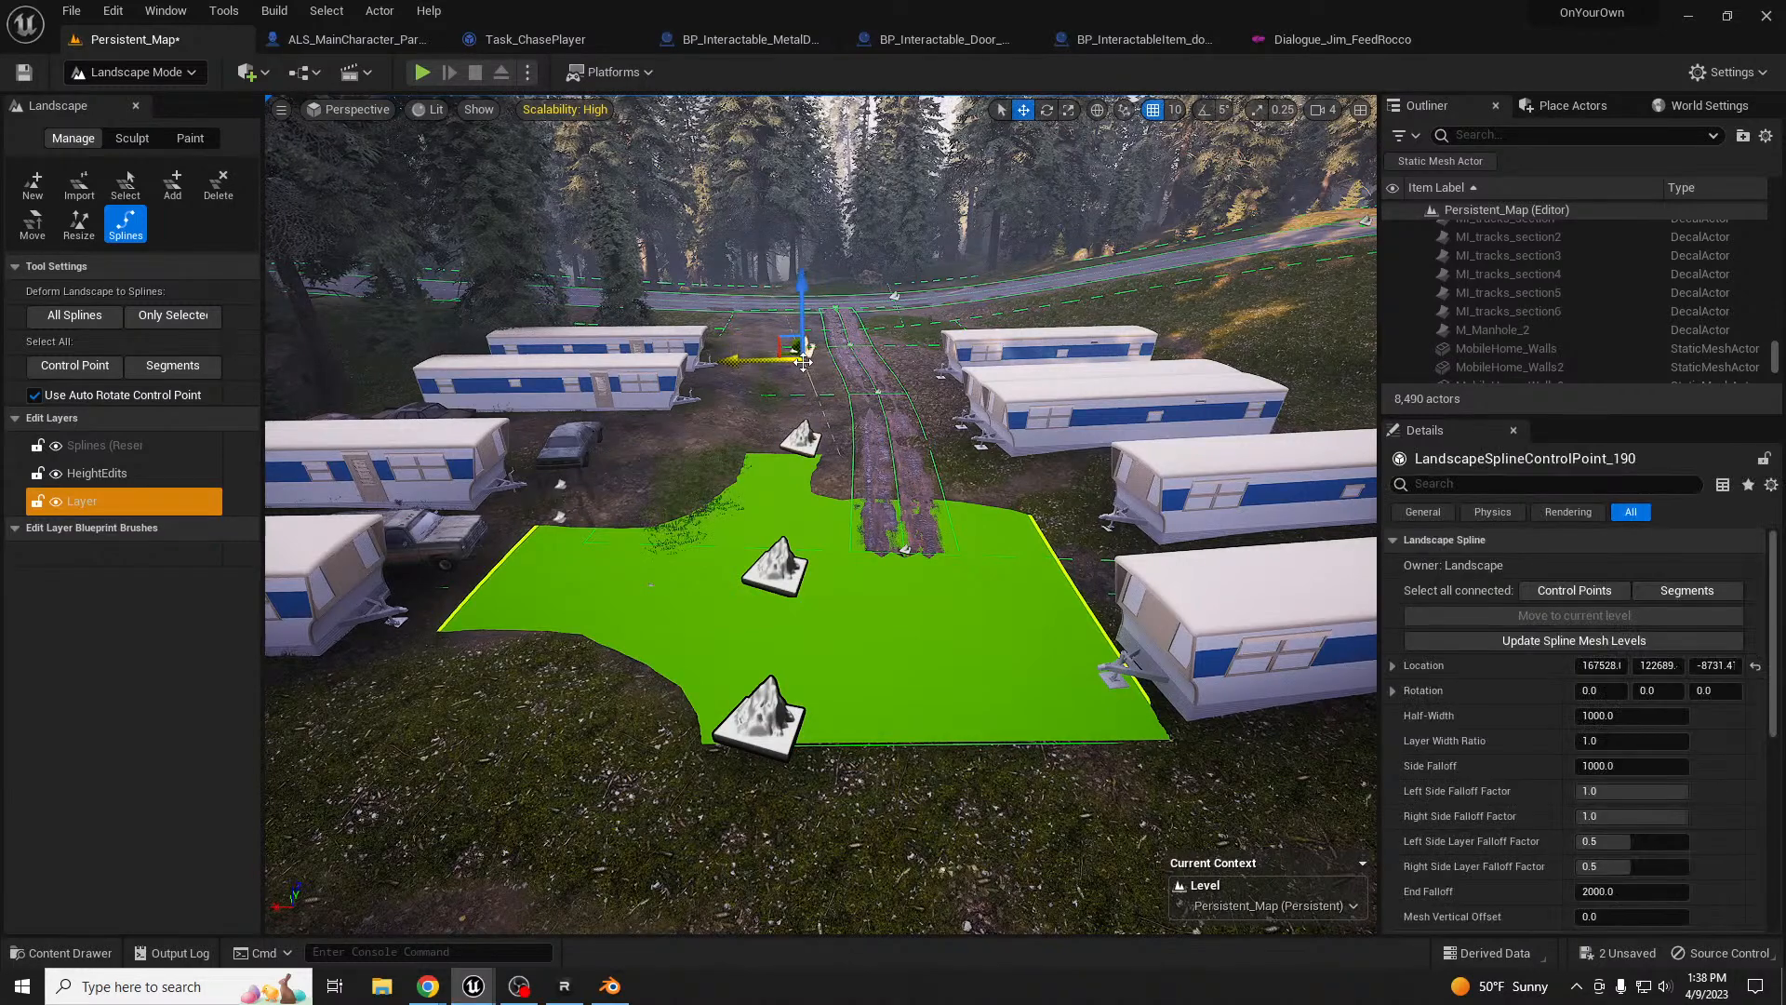
pyautogui.hotkey('ctrl', 'z')
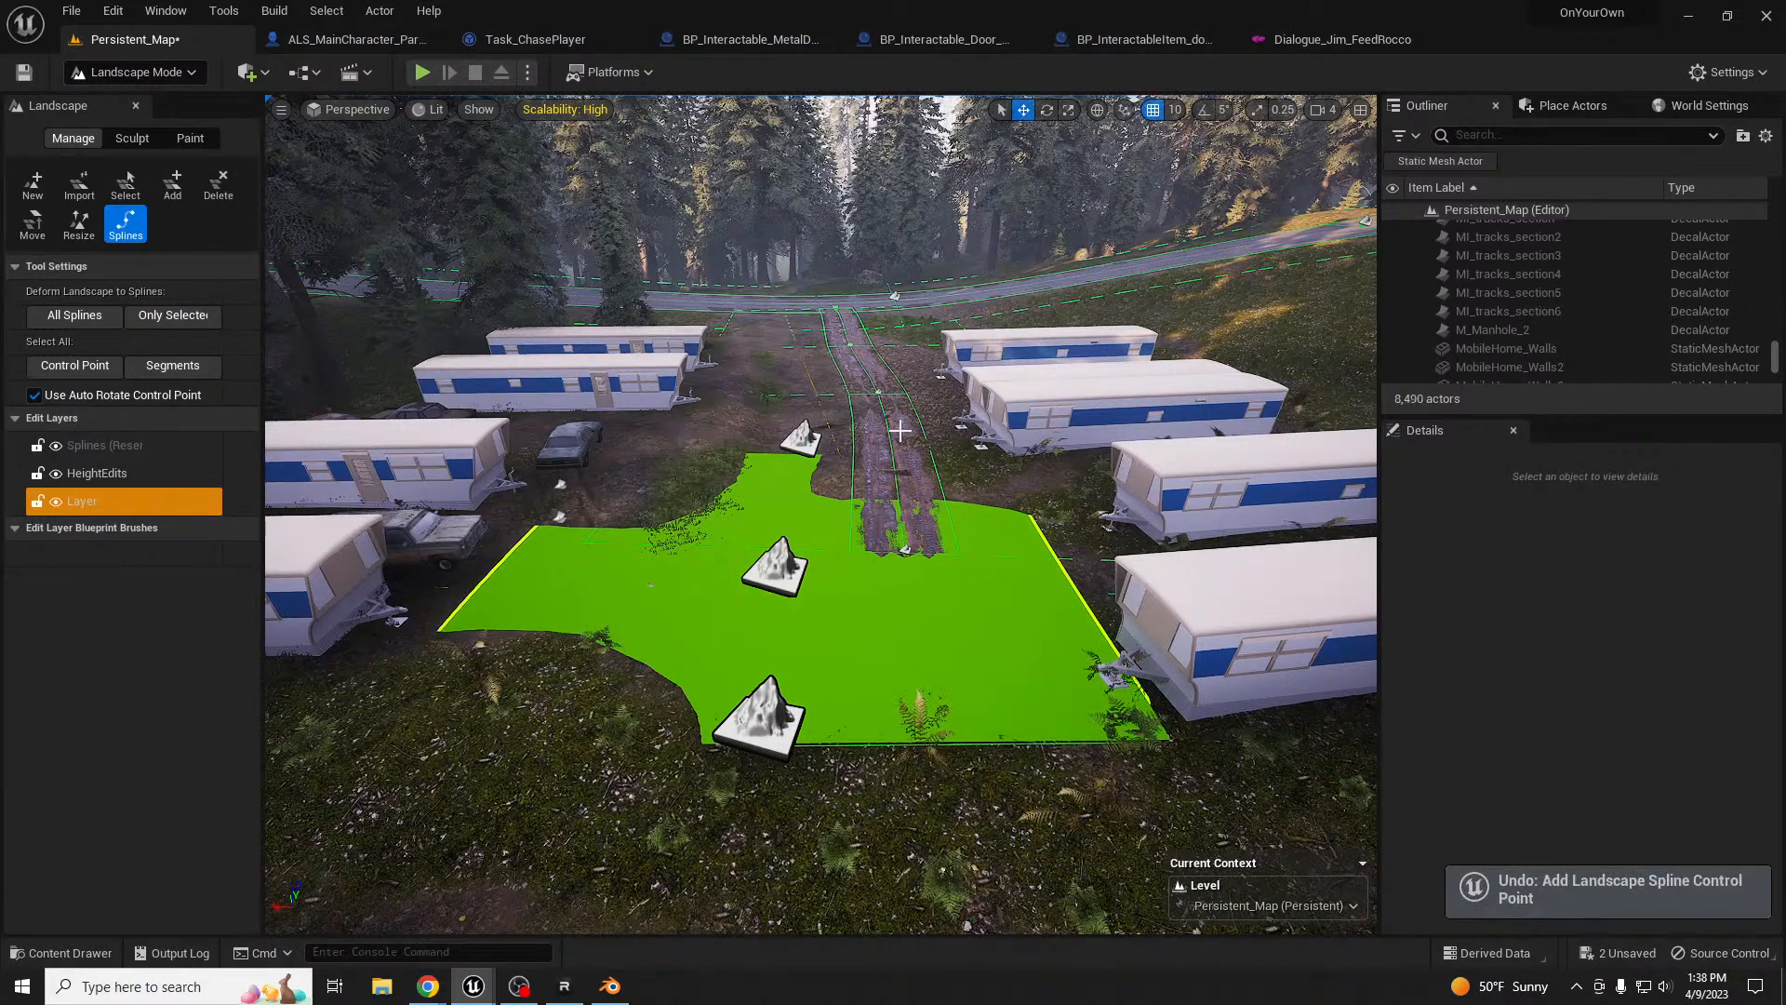
pyautogui.hotkey('ctrl', 'z')
# - Extend the new landscape spline with three more control points alongside the dirt road up to the paved road
pyautogui.moveTo(909, 450); pyautogui.dragTo(828, 568, button='right')
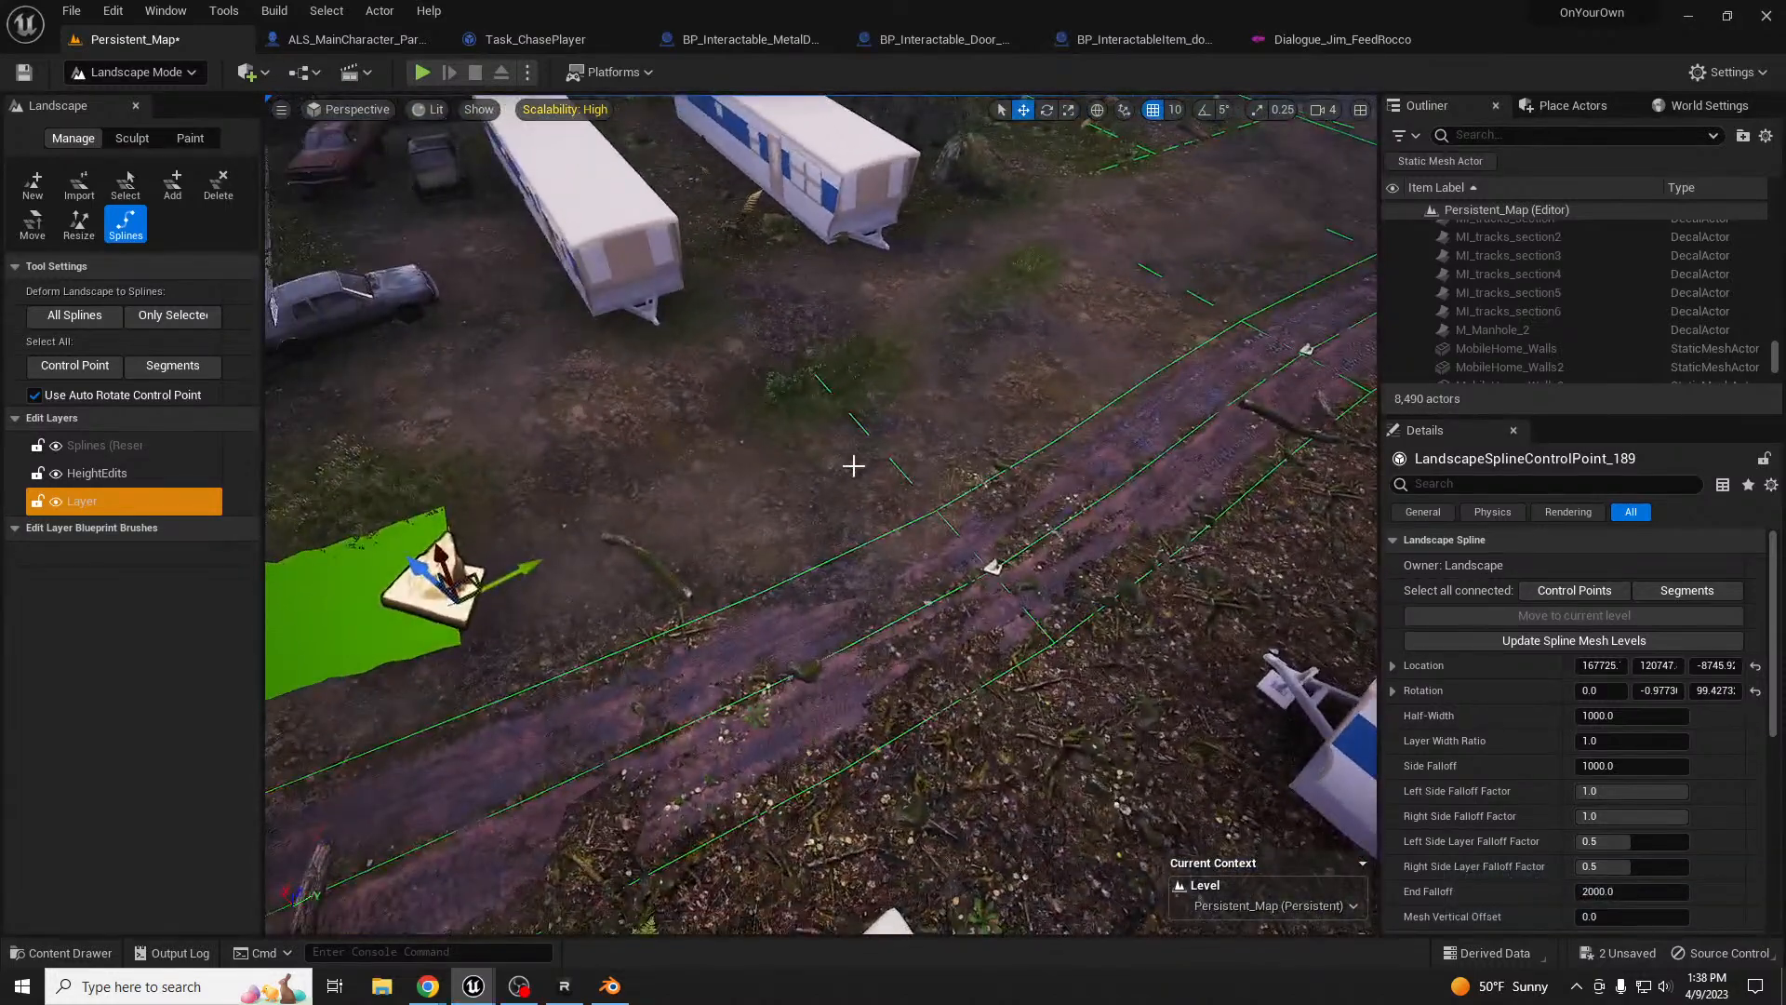
pyautogui.keyDown('ctrl'); pyautogui.click(1000, 379); pyautogui.keyUp('ctrl')
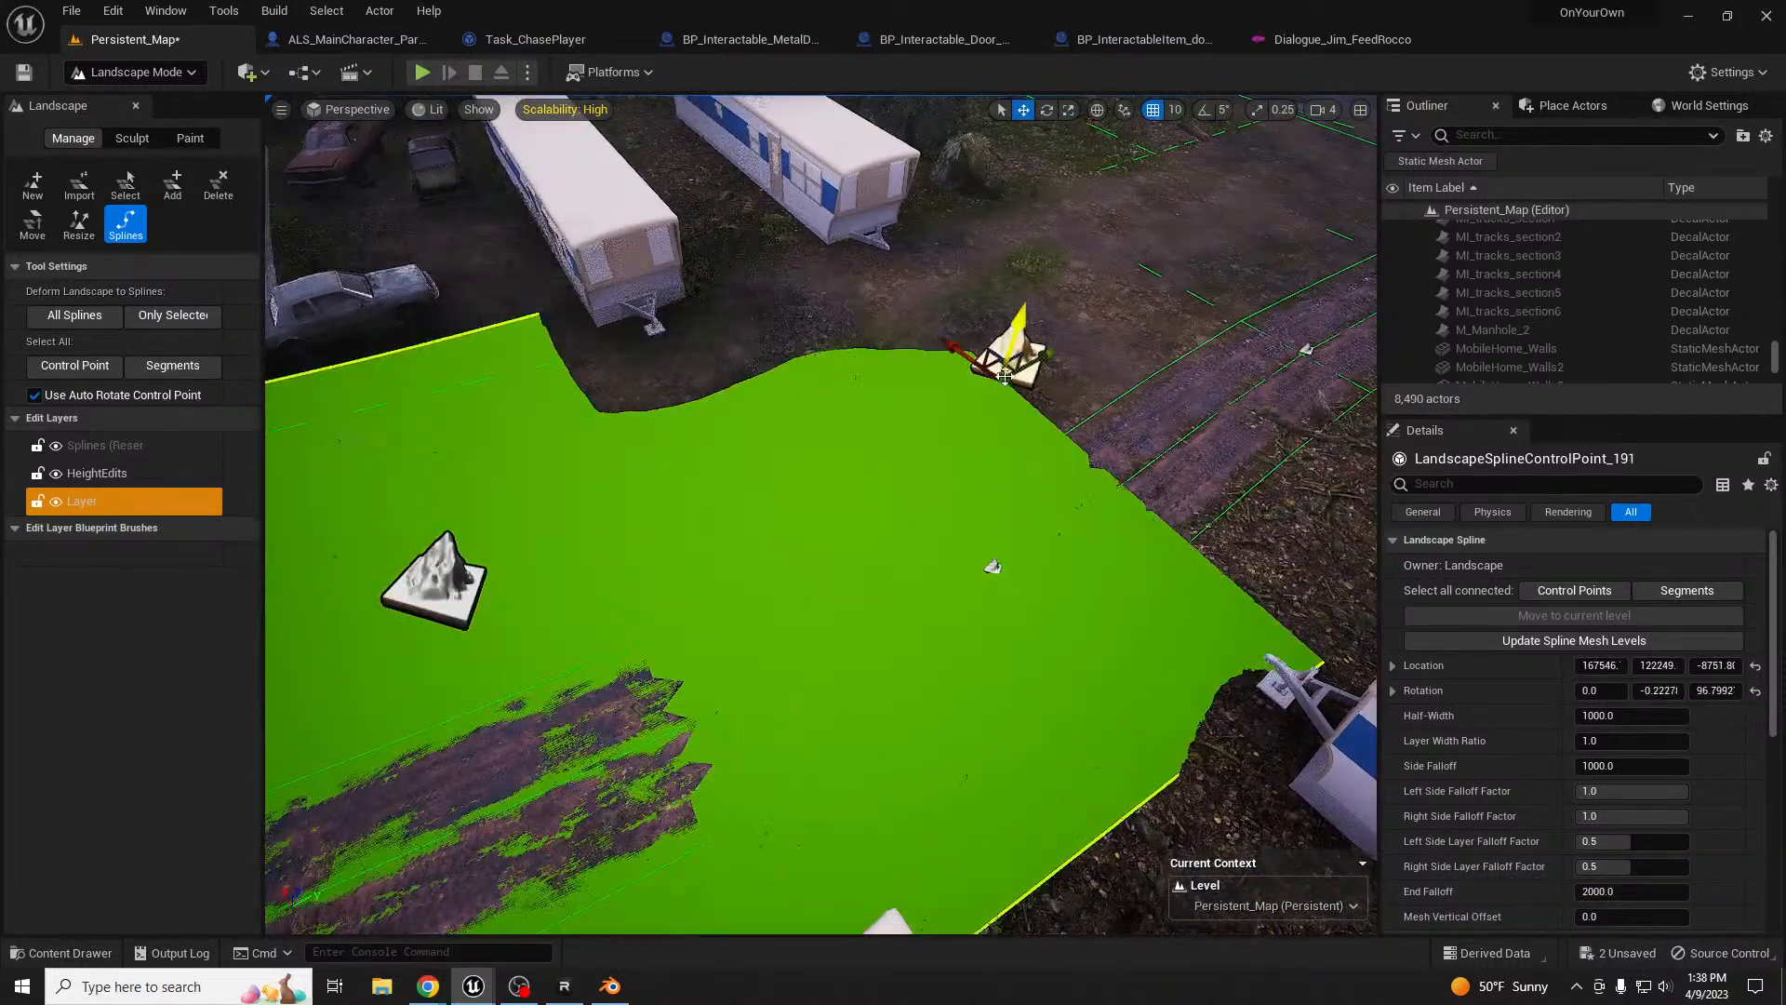
pyautogui.keyDown('ctrl'); pyautogui.click(1232, 234); pyautogui.keyUp('ctrl')
pyautogui.moveTo(1232, 234); pyautogui.dragTo(1103, 251, button='right')
pyautogui.keyDown('ctrl'); pyautogui.click(1127, 229); pyautogui.keyUp('ctrl')
# - Try a half-width of 300 on only the new spline's end control point, and undo it
pyautogui.click(1656, 716)
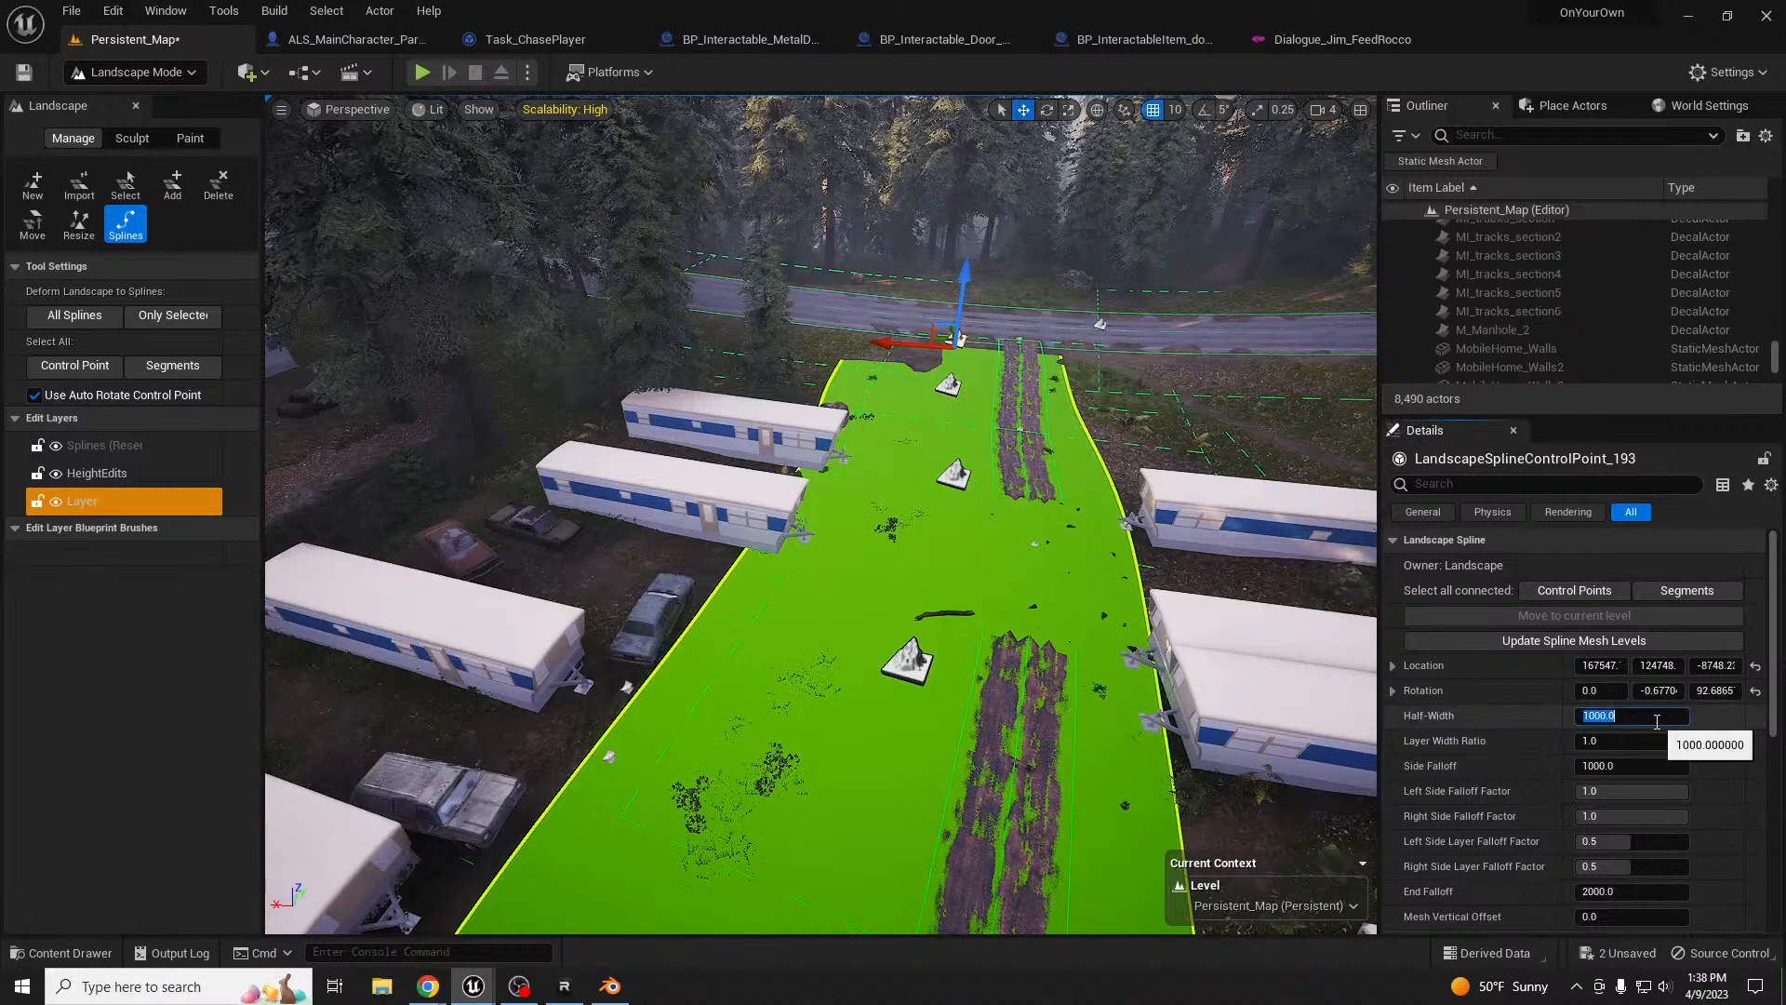
pyautogui.write('300')
pyautogui.press('Return')
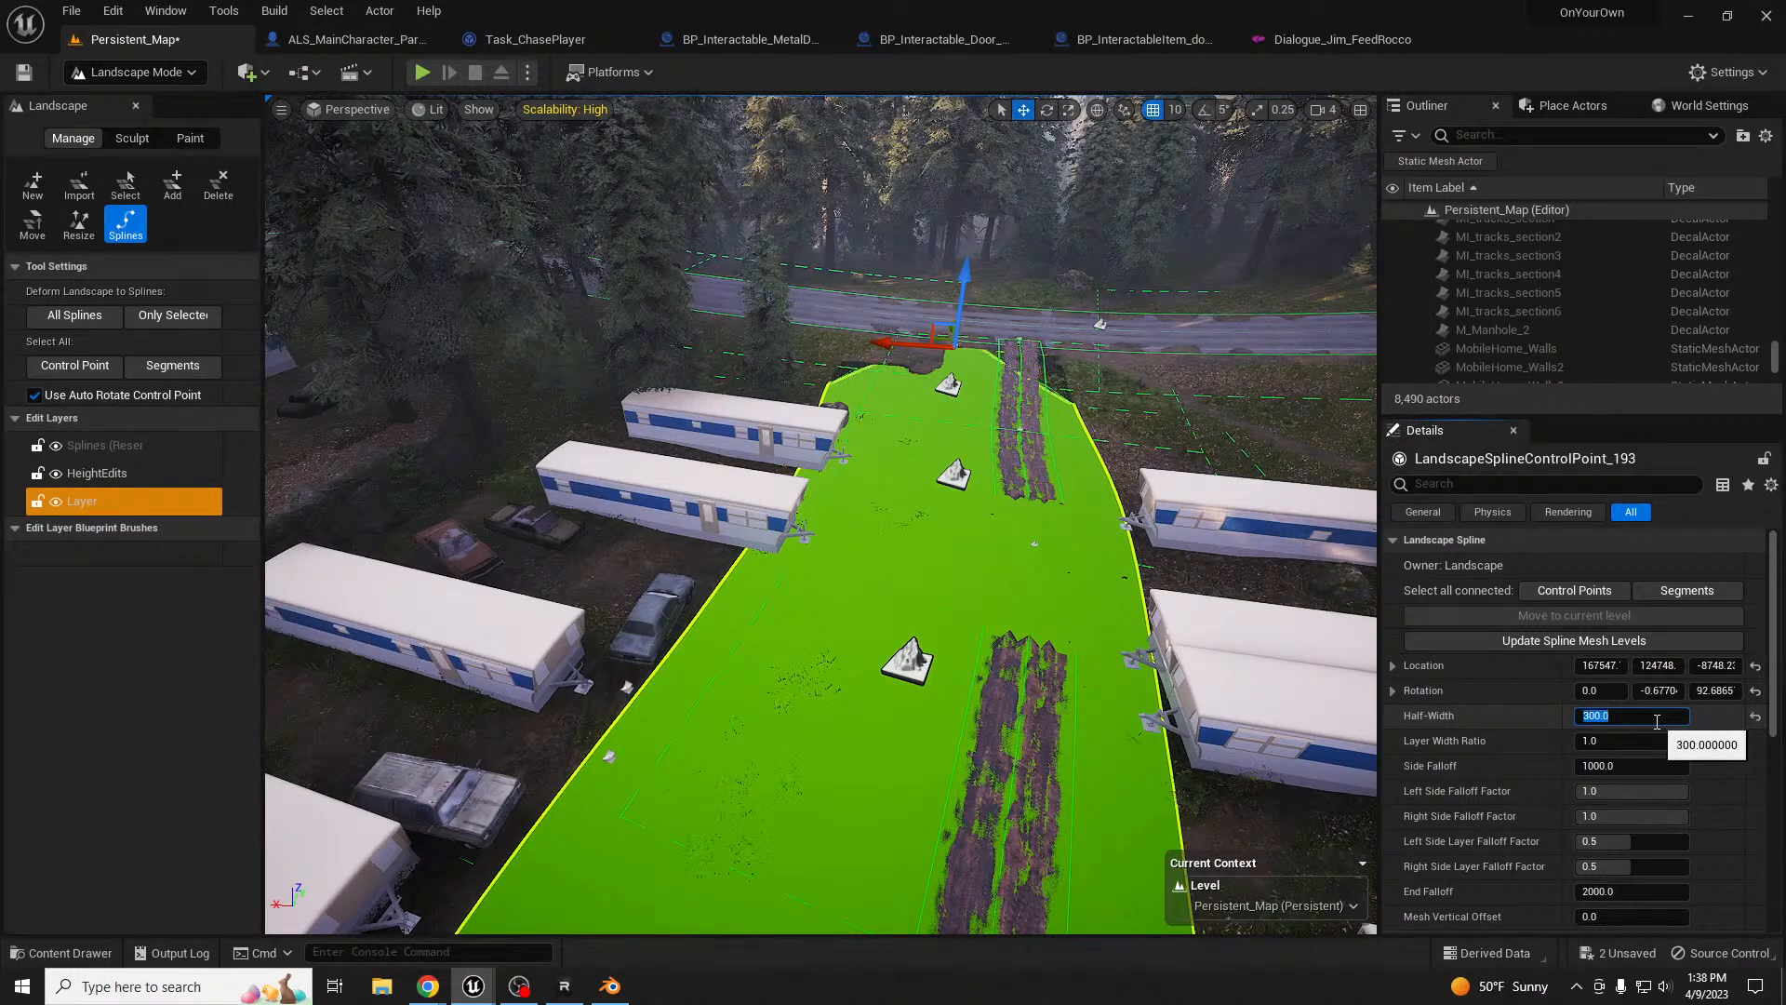
pyautogui.moveTo(1051, 603); pyautogui.dragTo(1051, 549, button='right')
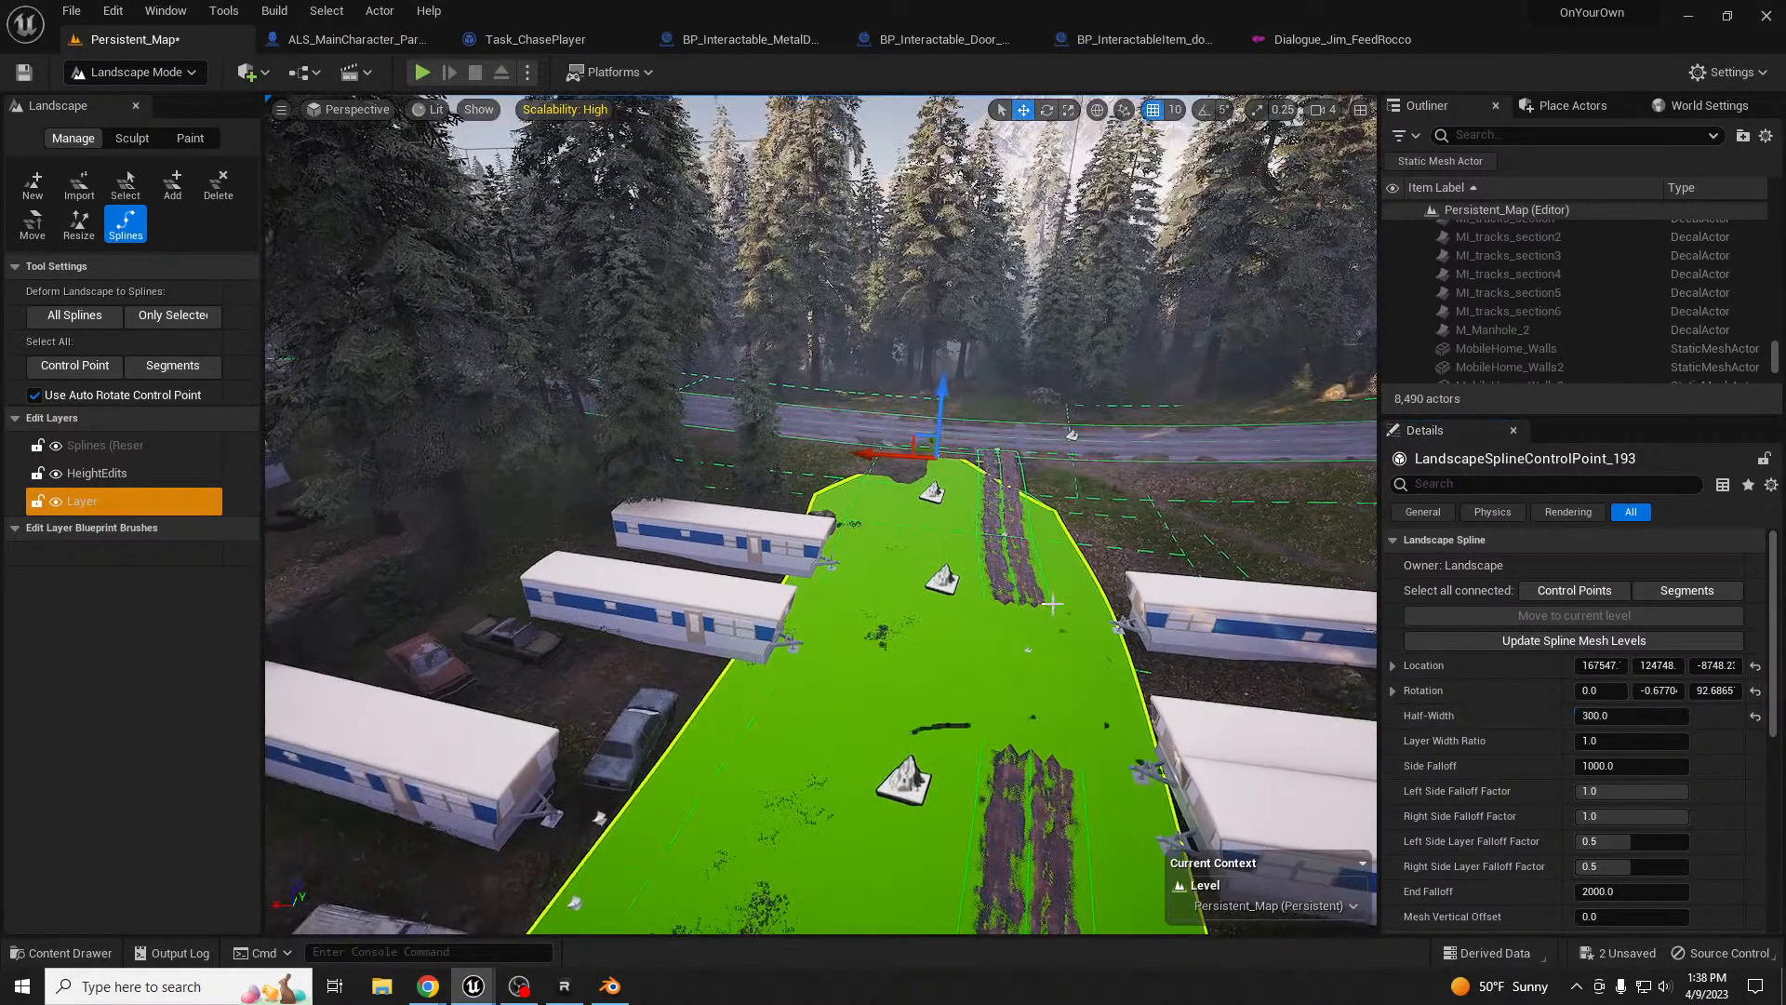
pyautogui.hotkey('ctrl', 'z')
# - Set the half-width of all connected control points on the new landscape spline to 300
pyautogui.click(1574, 590)
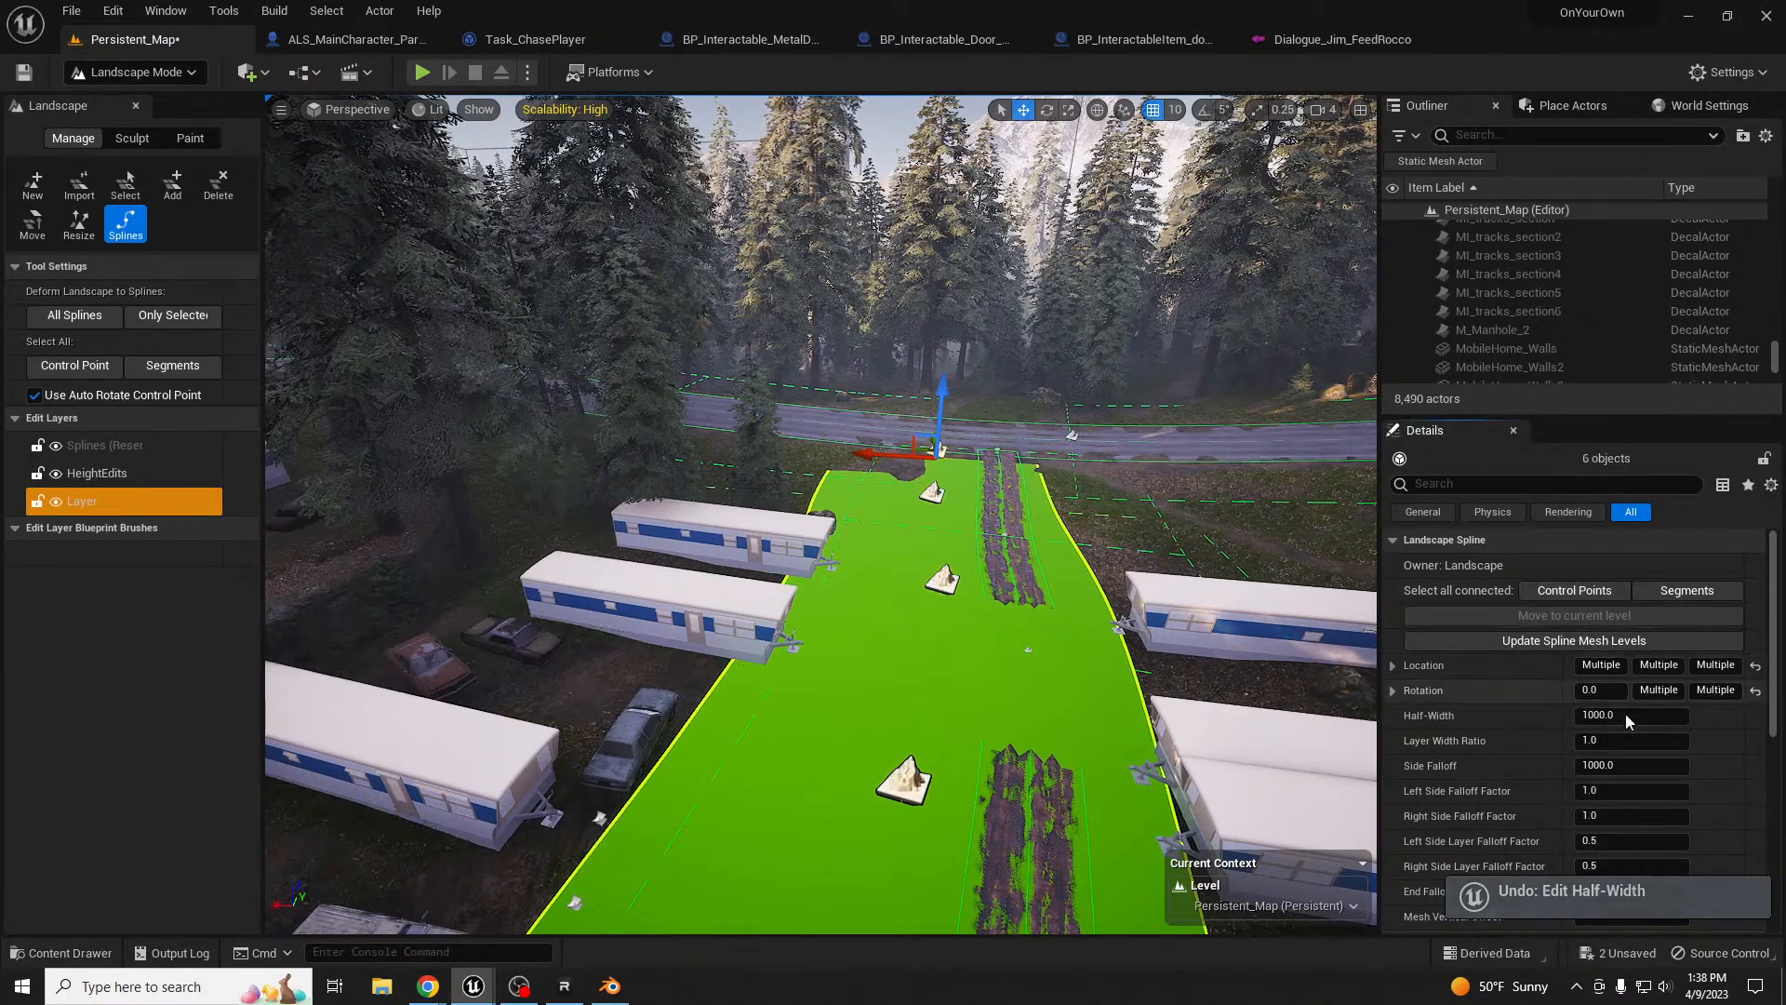
pyautogui.click(1623, 713)
pyautogui.write('300')
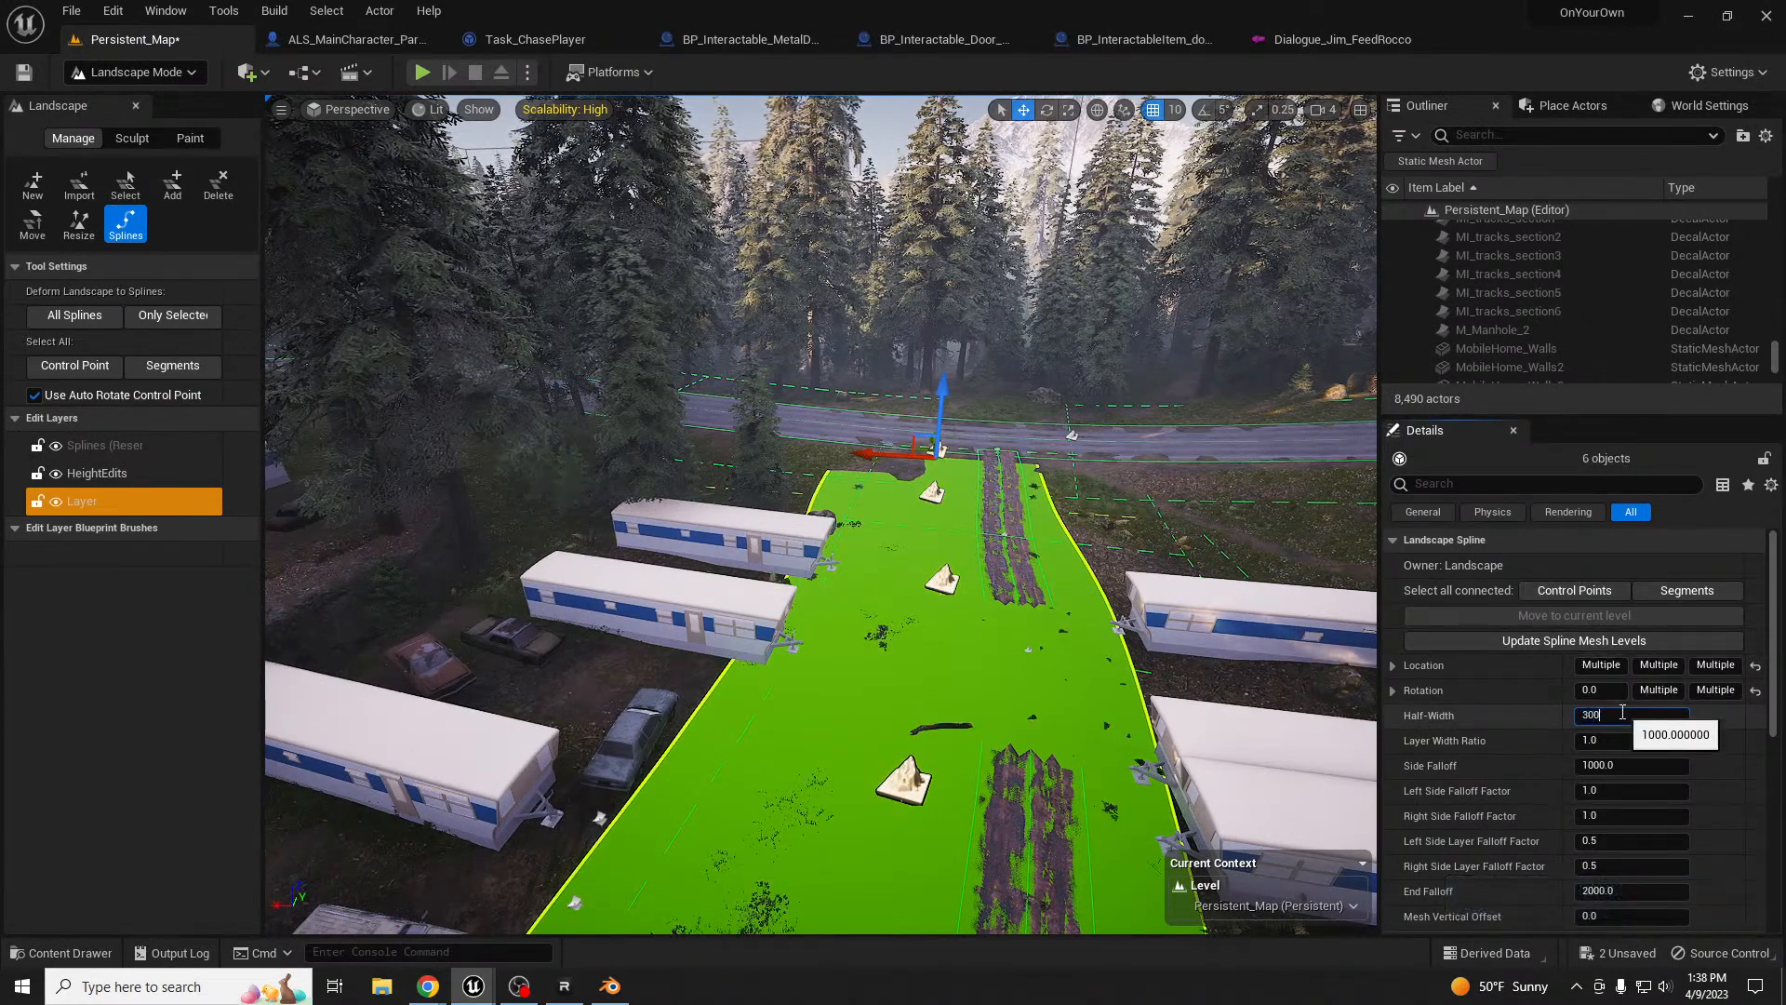
pyautogui.press('Return')
pyautogui.moveTo(1010, 660); pyautogui.dragTo(1180, 566, button='right')
pyautogui.moveTo(1169, 499); pyautogui.dragTo(1180, 494, button='right')
pyautogui.moveTo(968, 379); pyautogui.dragTo(1028, 421, button='right')
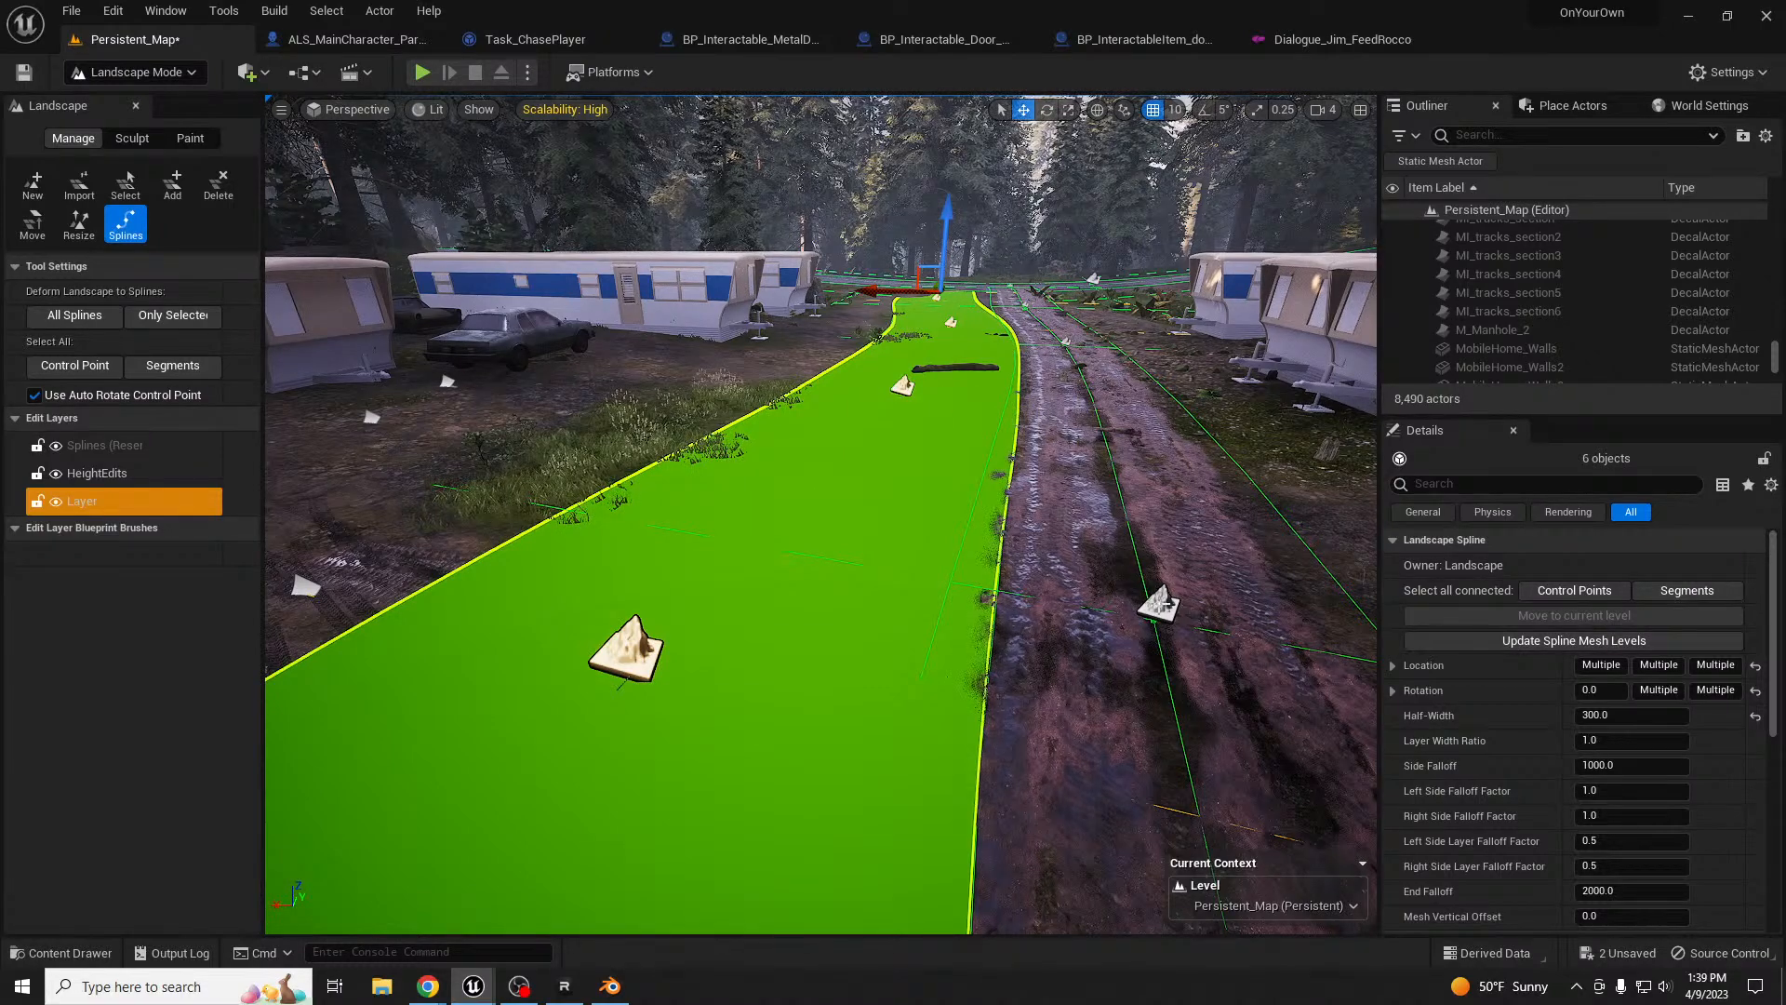
# - Add a spline mesh entry to all segments of the new landscape spline and assign SM_Road_01_A as its mesh
pyautogui.click(1161, 604)
pyautogui.click(1687, 595)
pyautogui.scroll(-3, 1729, 742)
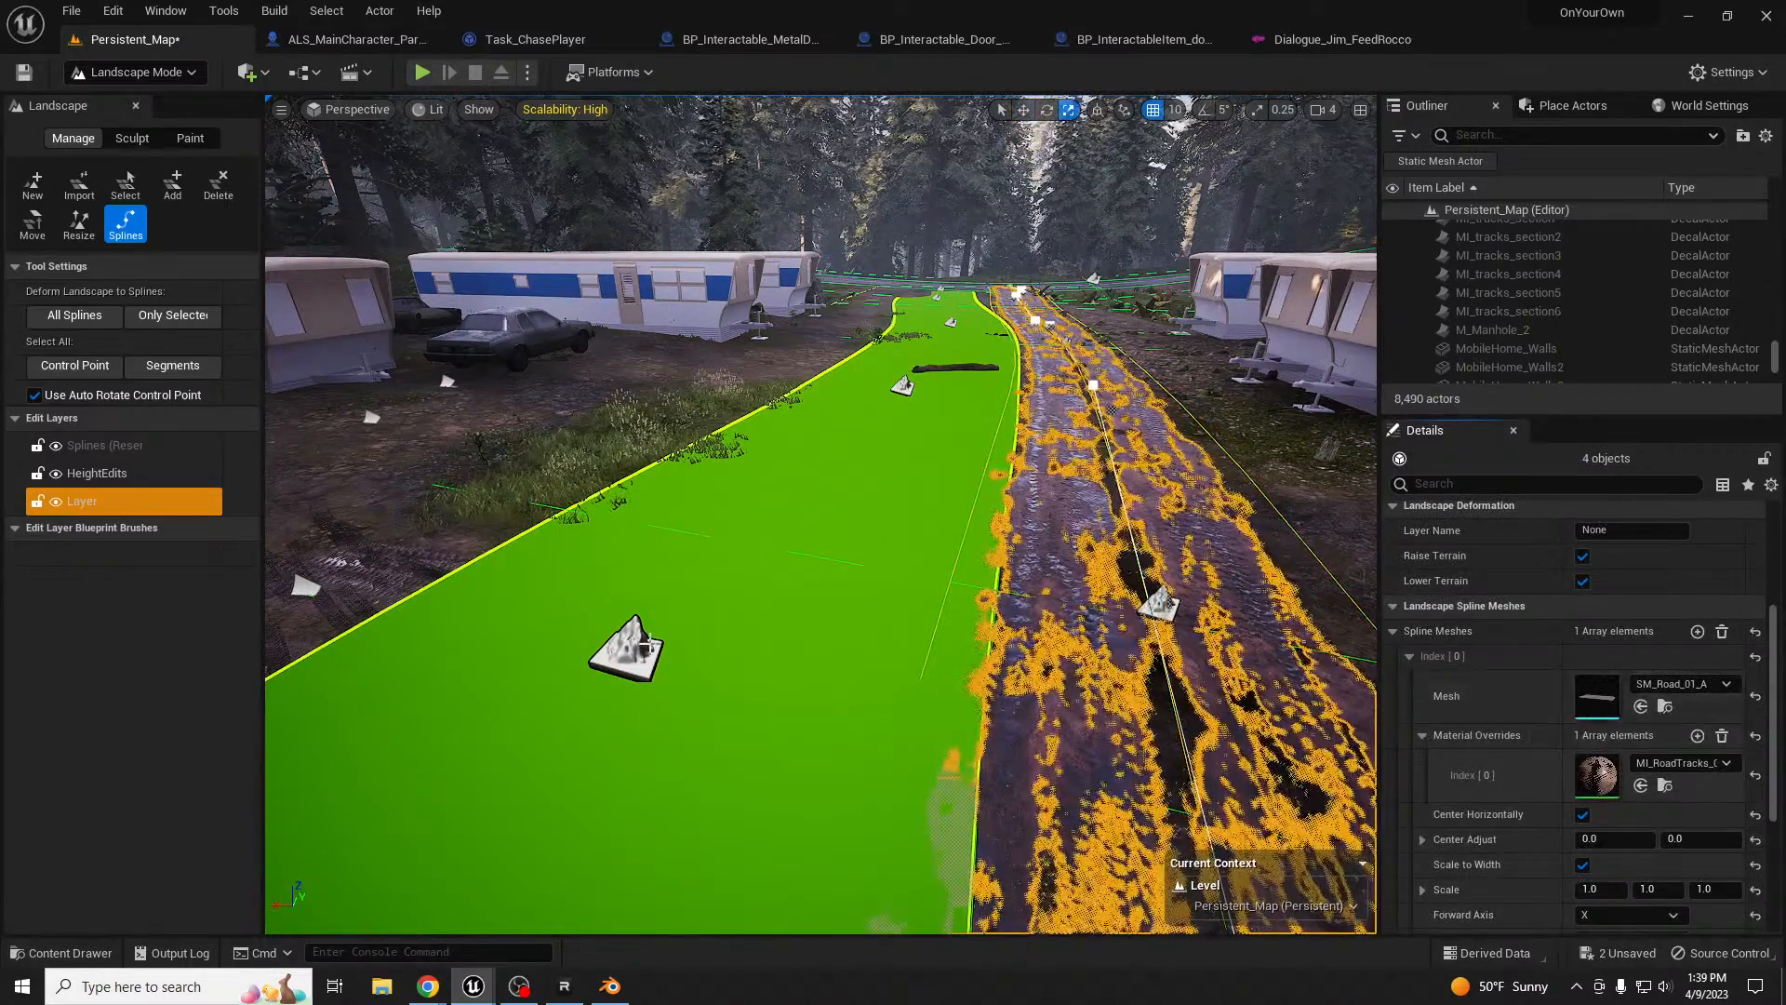
pyautogui.click(642, 646)
pyautogui.scroll(3, 1714, 618)
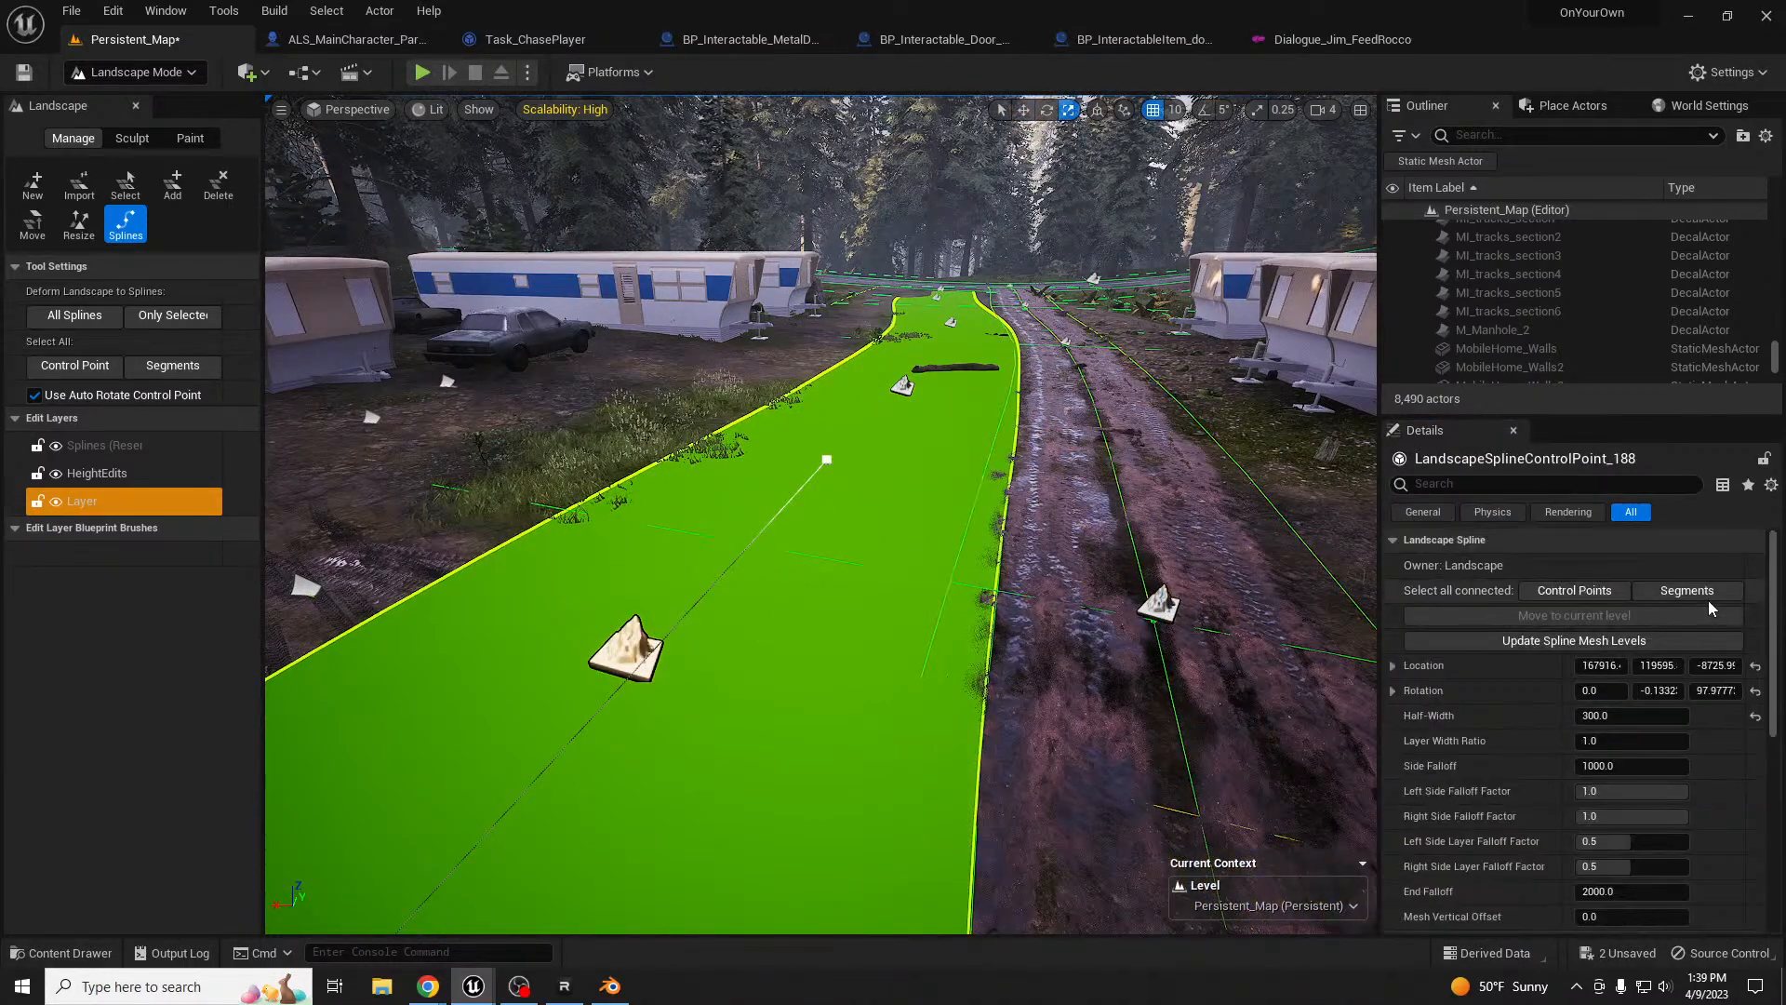
pyautogui.click(1707, 596)
pyautogui.moveTo(1600, 414); pyautogui.dragTo(1598, 263)
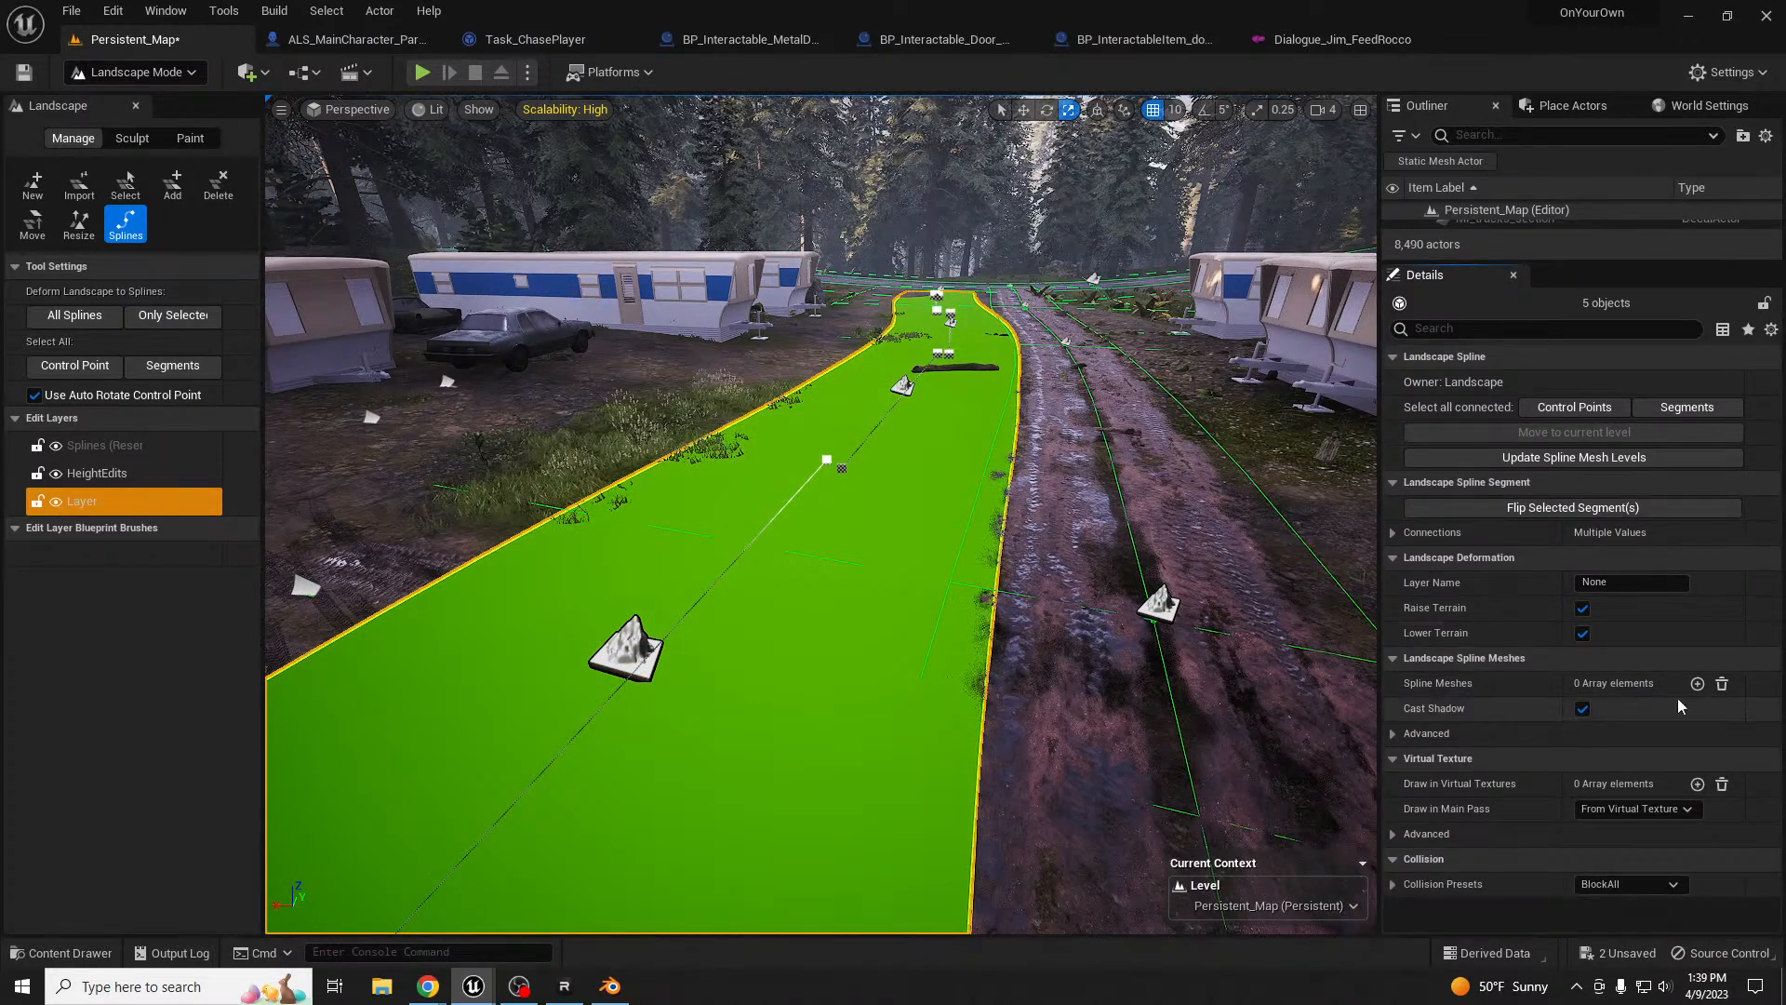
pyautogui.click(1697, 684)
pyautogui.click(1410, 708)
pyautogui.click(1642, 758)
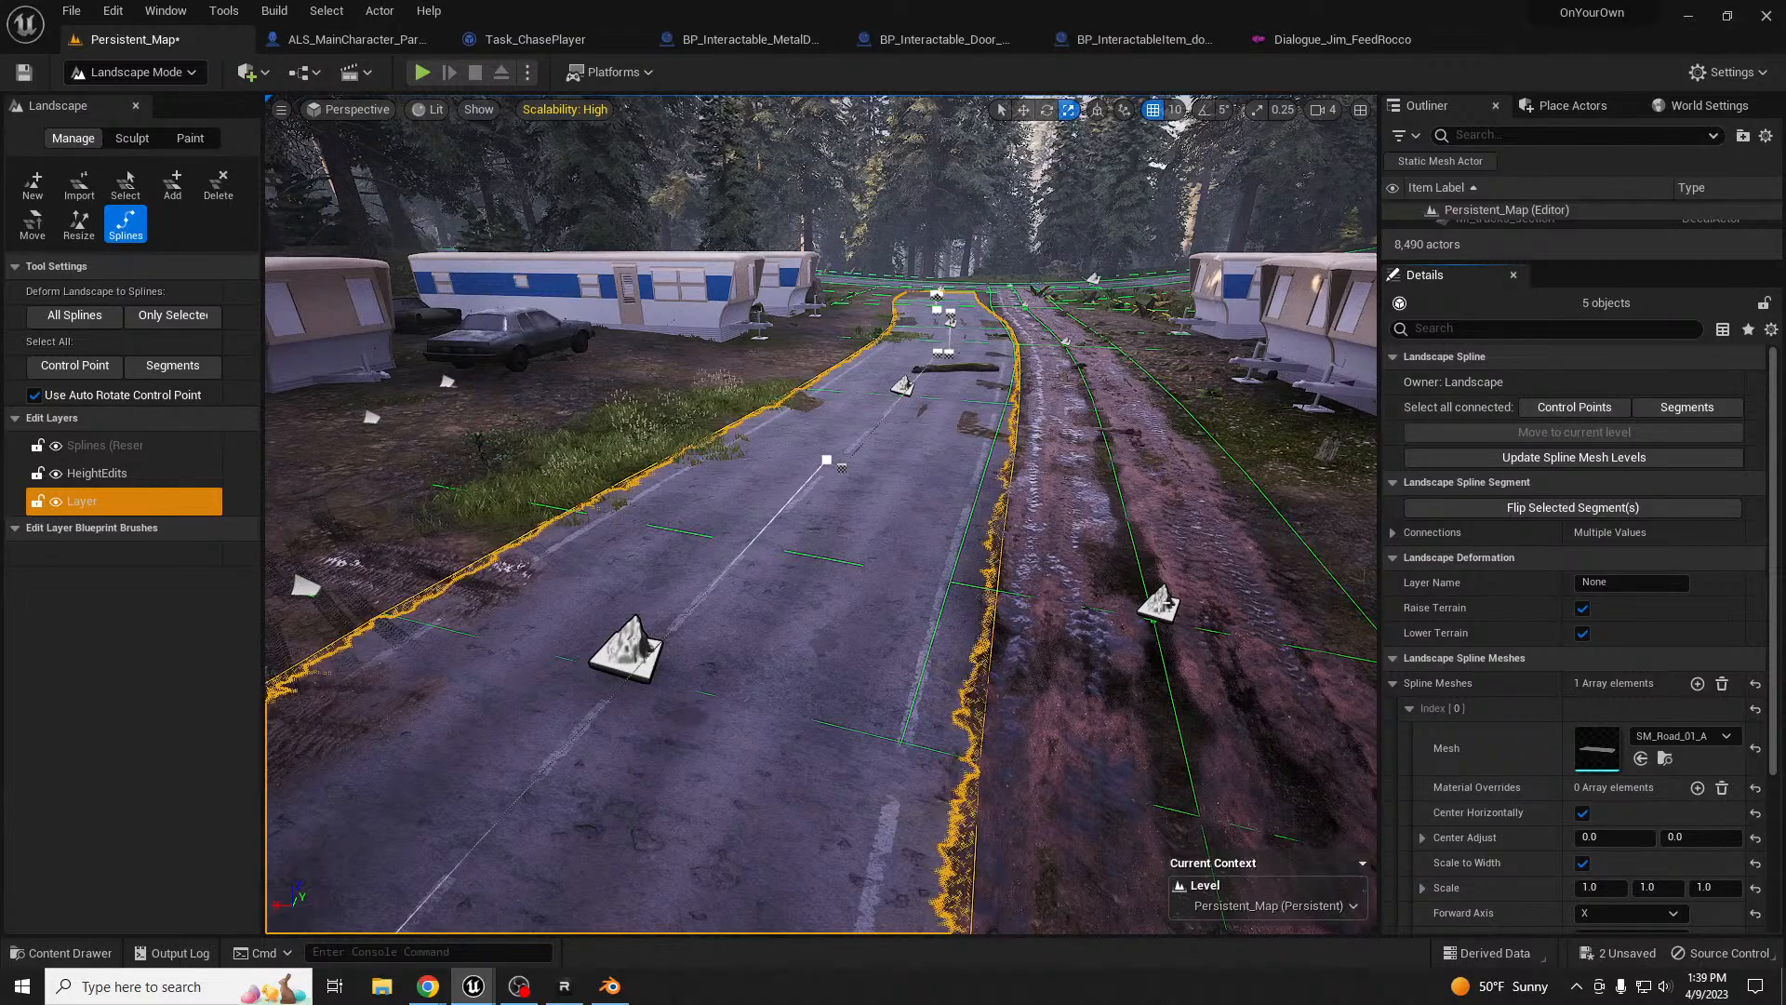
# - Add a material override to the new spline's road mesh, using the MI_RoadTracks material from the neighbouring dirt road's segments
pyautogui.click(1160, 607)
pyautogui.click(1574, 434)
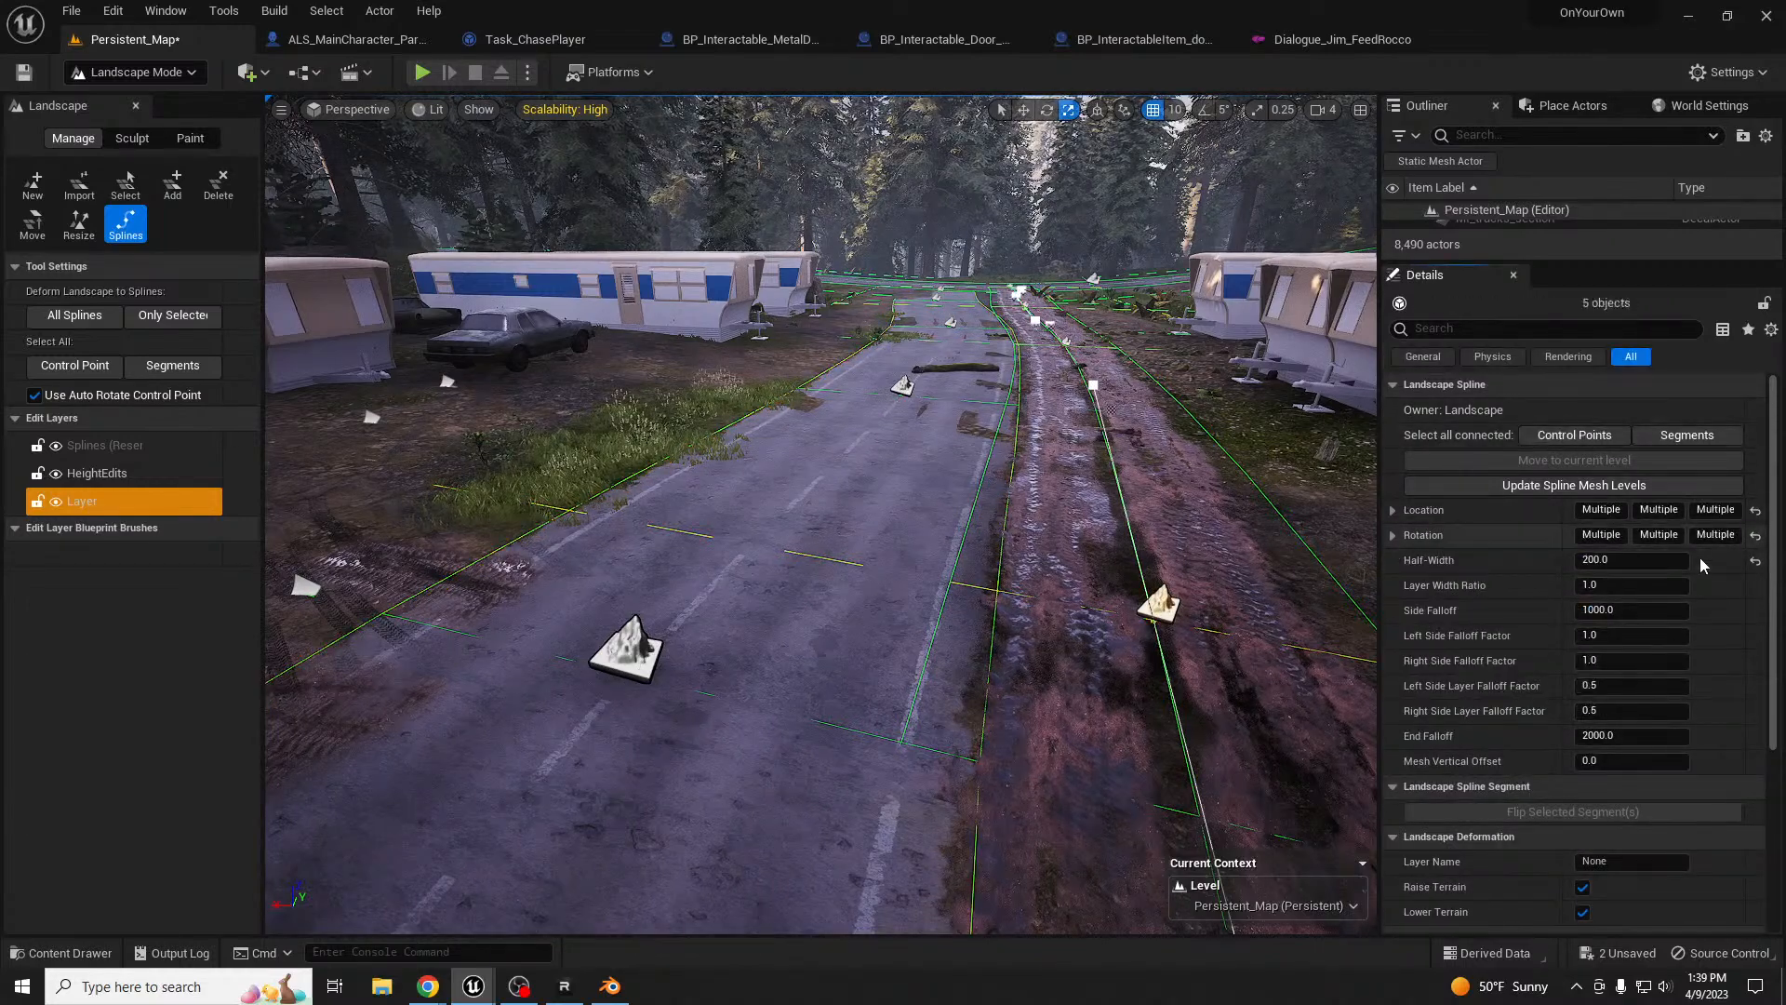
pyautogui.click(1687, 435)
pyautogui.scroll(-3, 1707, 634)
pyautogui.click(1422, 608)
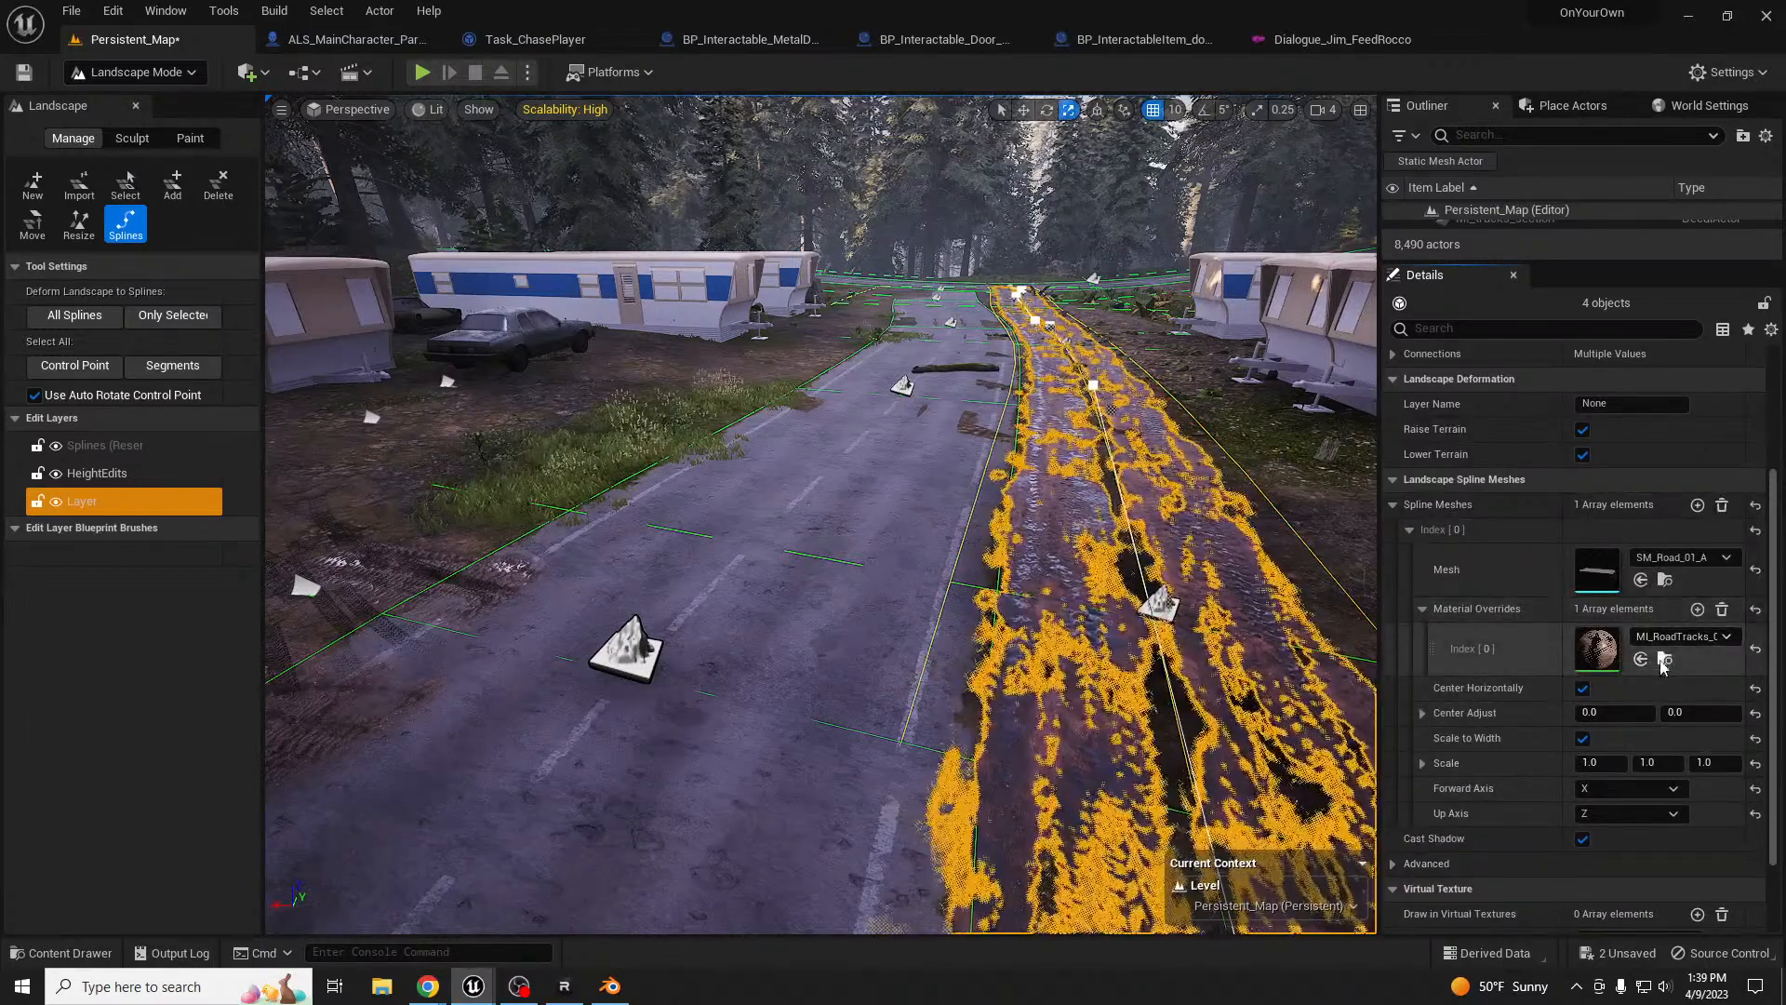
pyautogui.click(827, 459)
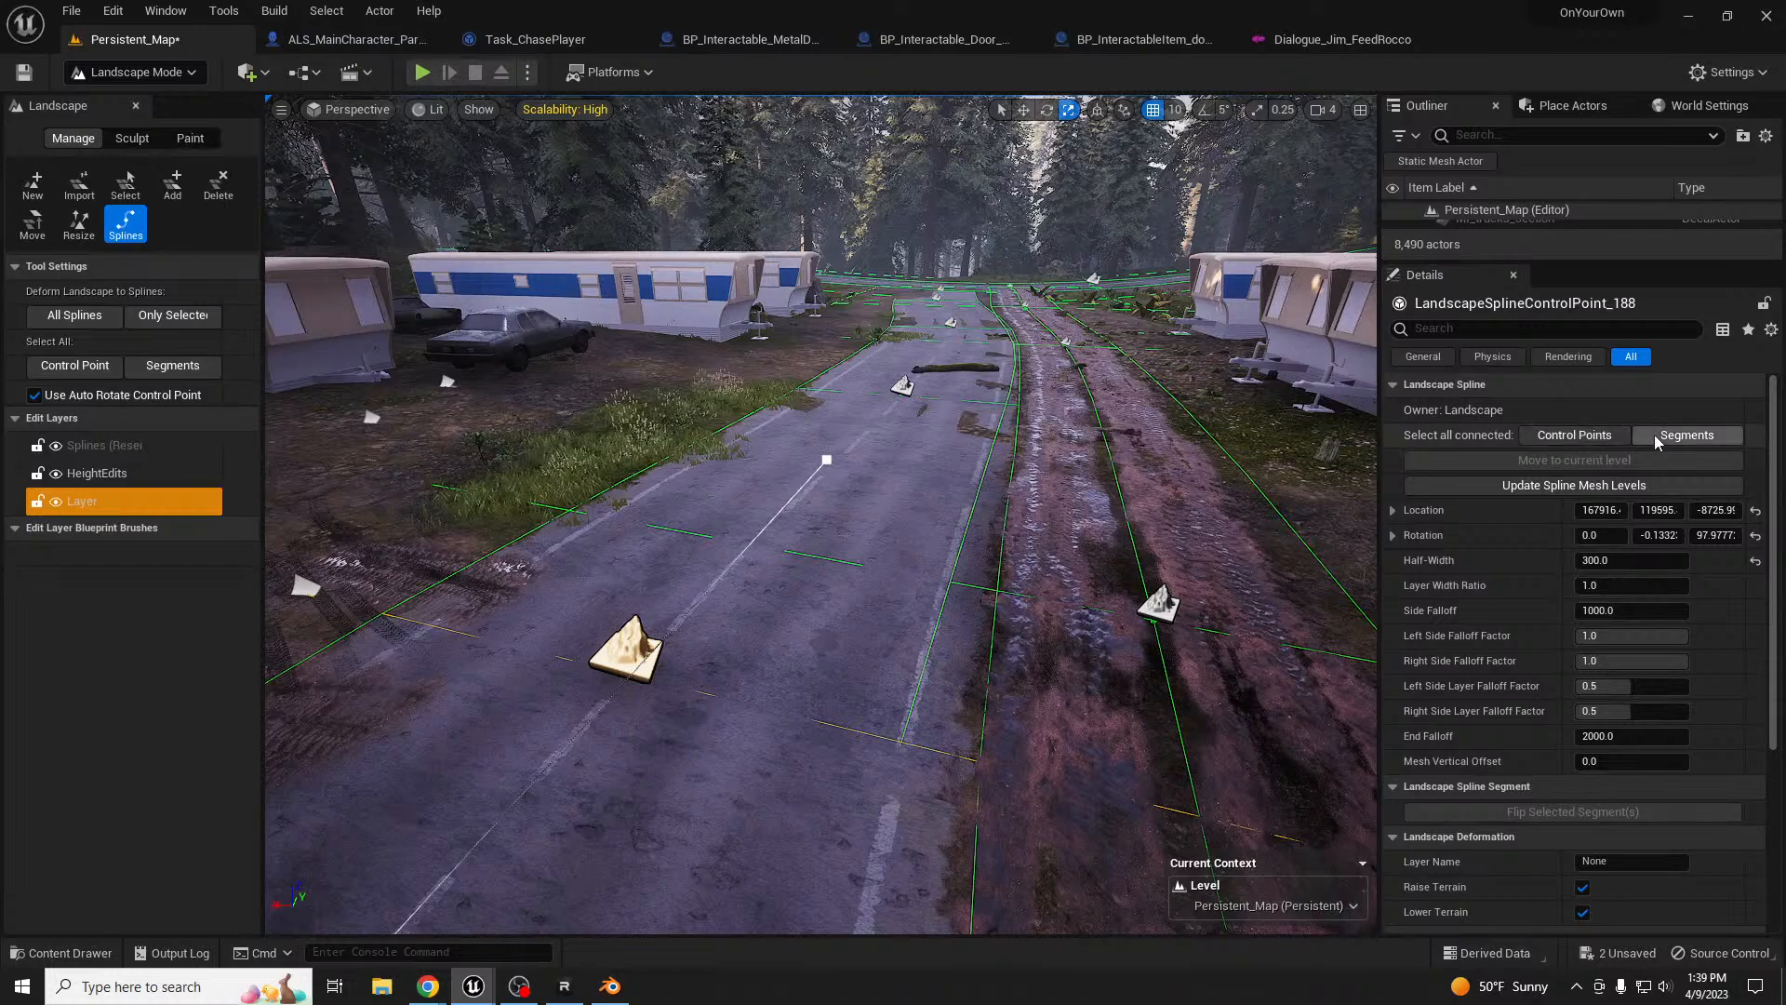
pyautogui.click(1665, 434)
pyautogui.scroll(-3, 1701, 639)
pyautogui.click(1697, 609)
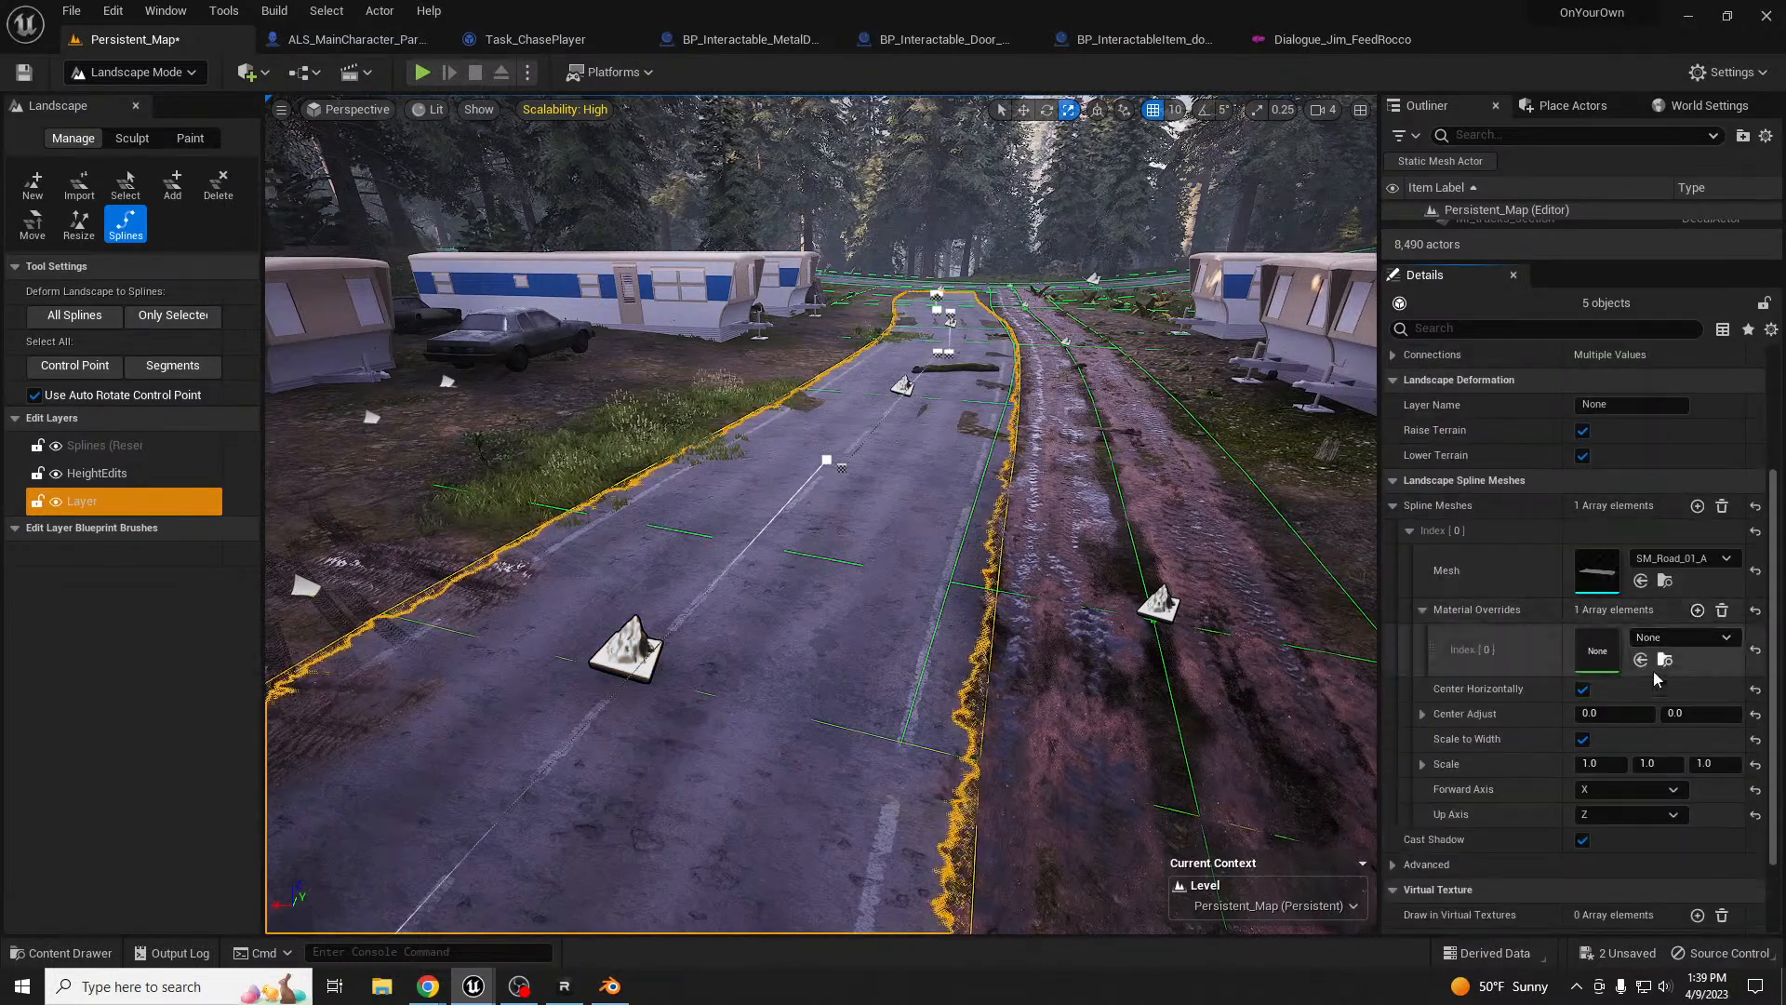
pyautogui.click(1641, 658)
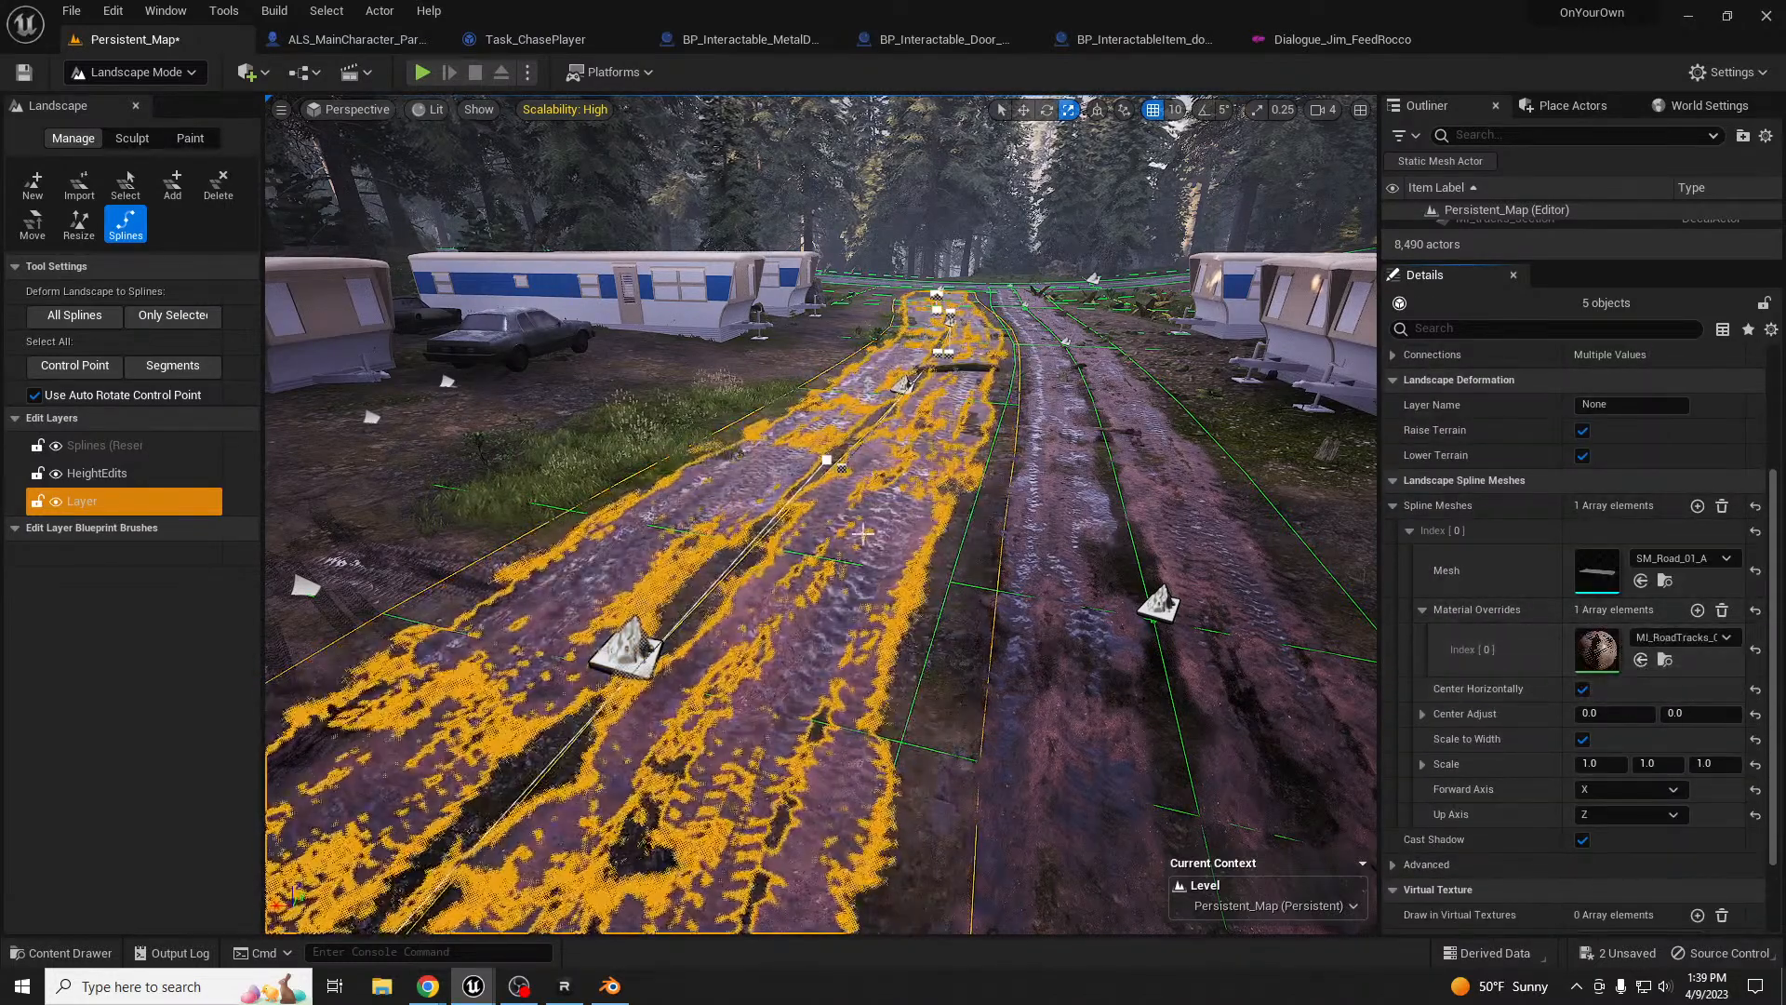
# - Move the new spline's control points sideways, closer to the neighbouring dirt road
pyautogui.click(826, 460)
pyautogui.moveTo(904, 582)
pyautogui.mouseDown(button='right')
pyautogui.moveTo(999, 569)
pyautogui.moveTo(886, 564)
pyautogui.mouseUp(button='right')
pyautogui.press('w')
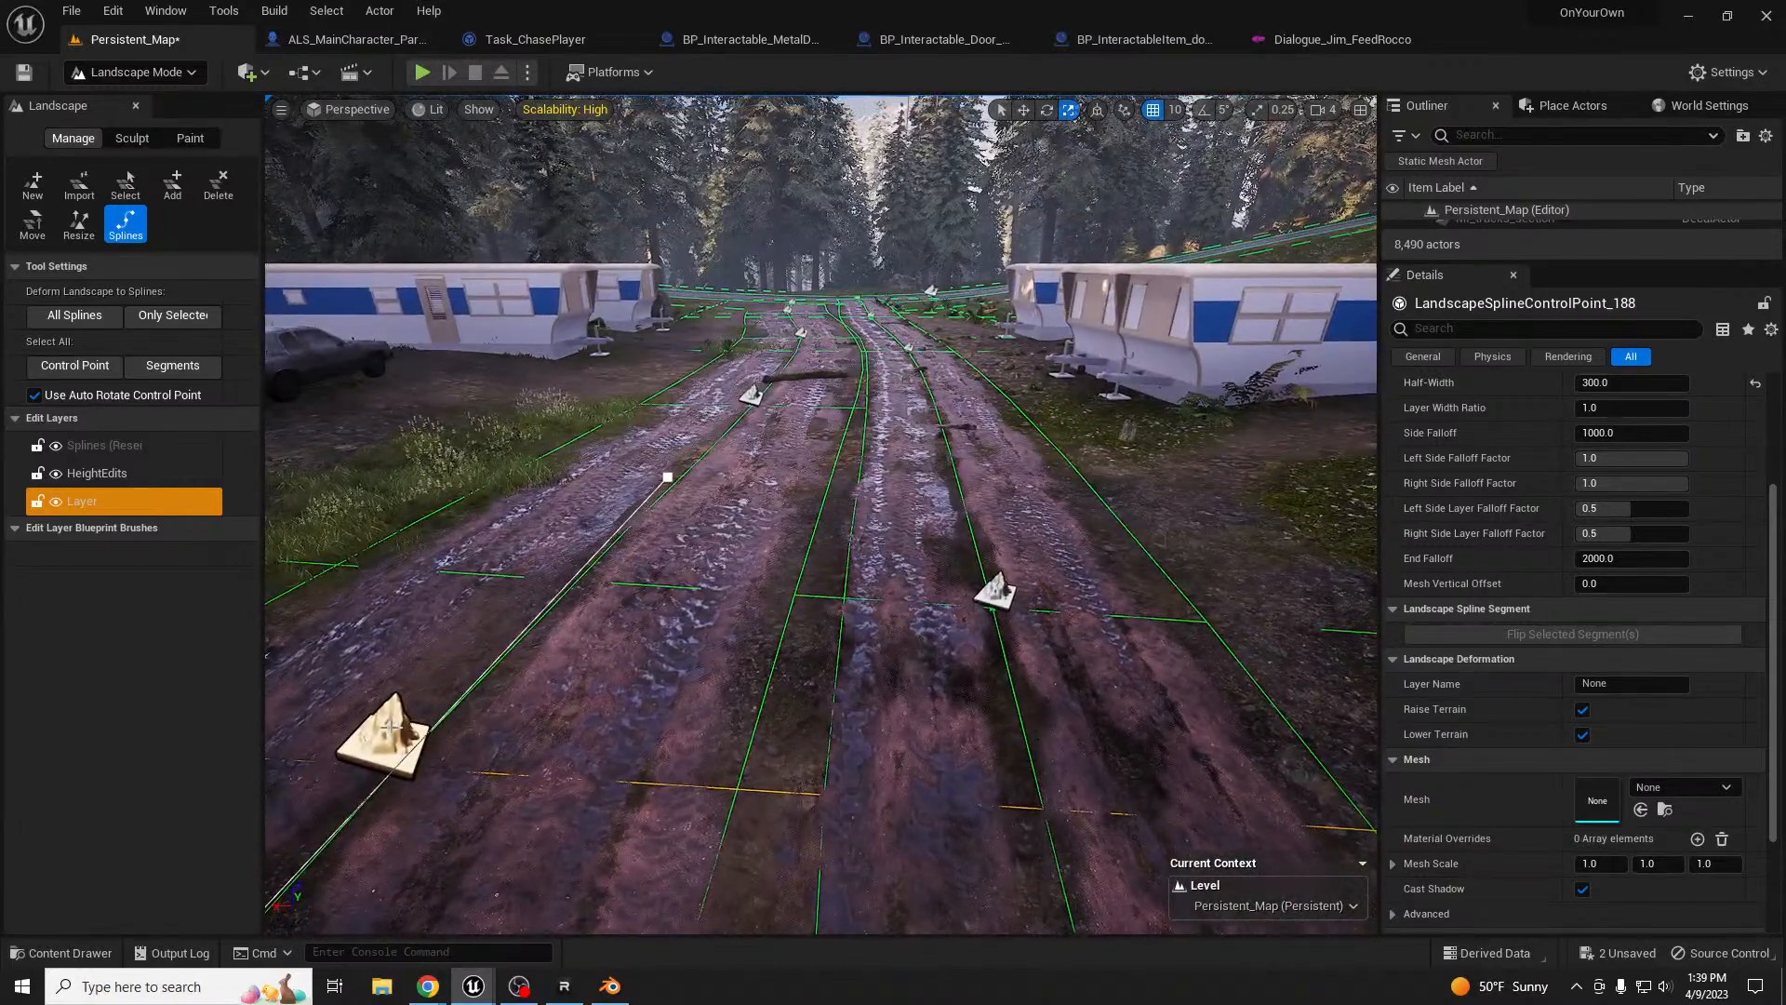
pyautogui.moveTo(793, 661); pyautogui.dragTo(706, 664, button='right')
pyautogui.press('w')
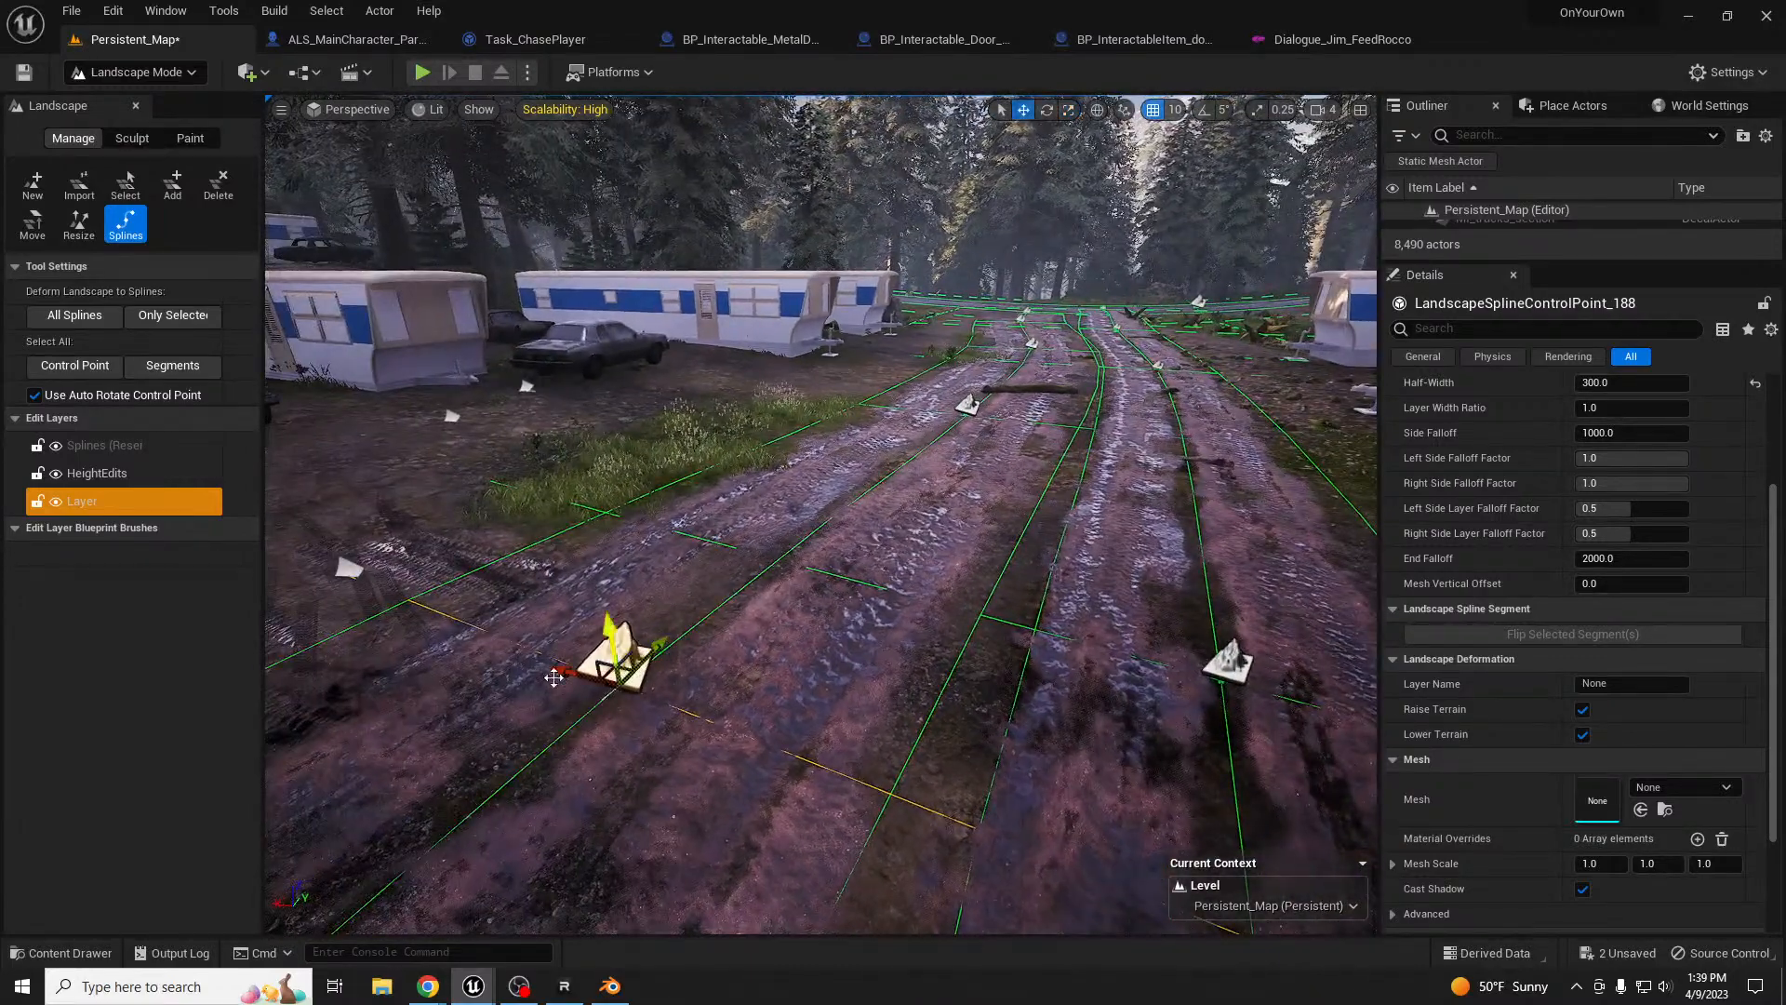
pyautogui.moveTo(553, 679); pyautogui.dragTo(662, 698)
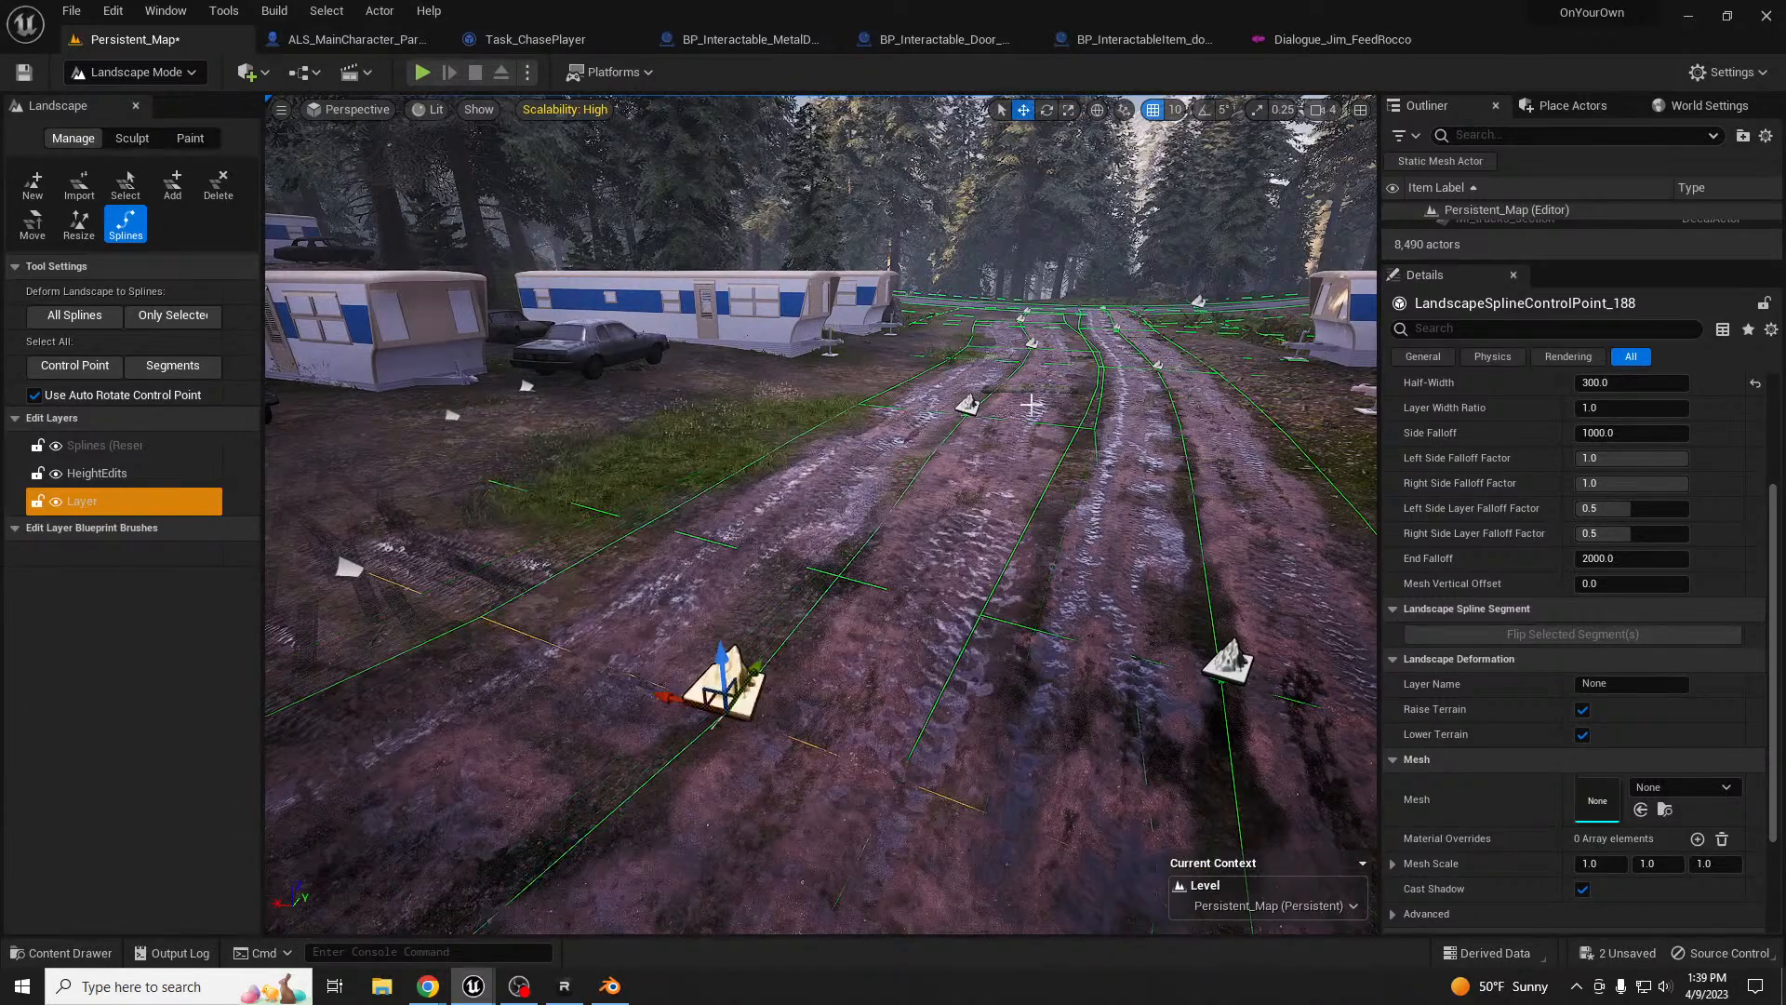
pyautogui.click(964, 412)
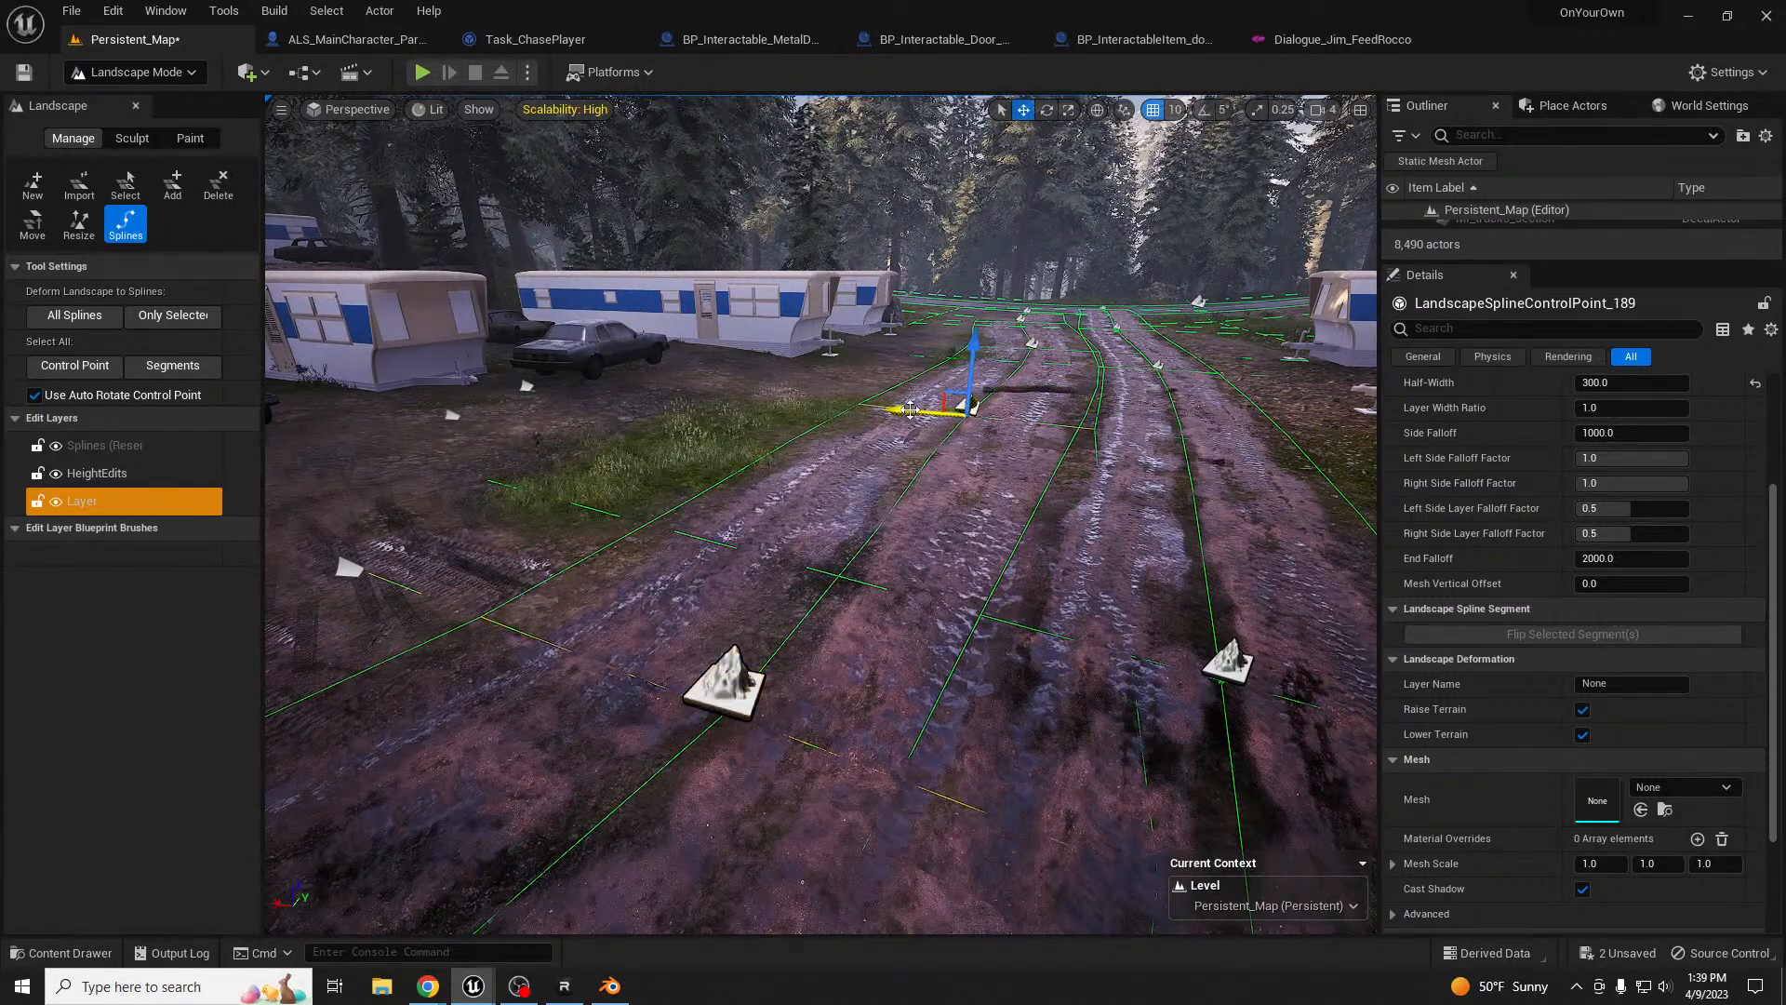
pyautogui.moveTo(909, 409); pyautogui.dragTo(952, 412)
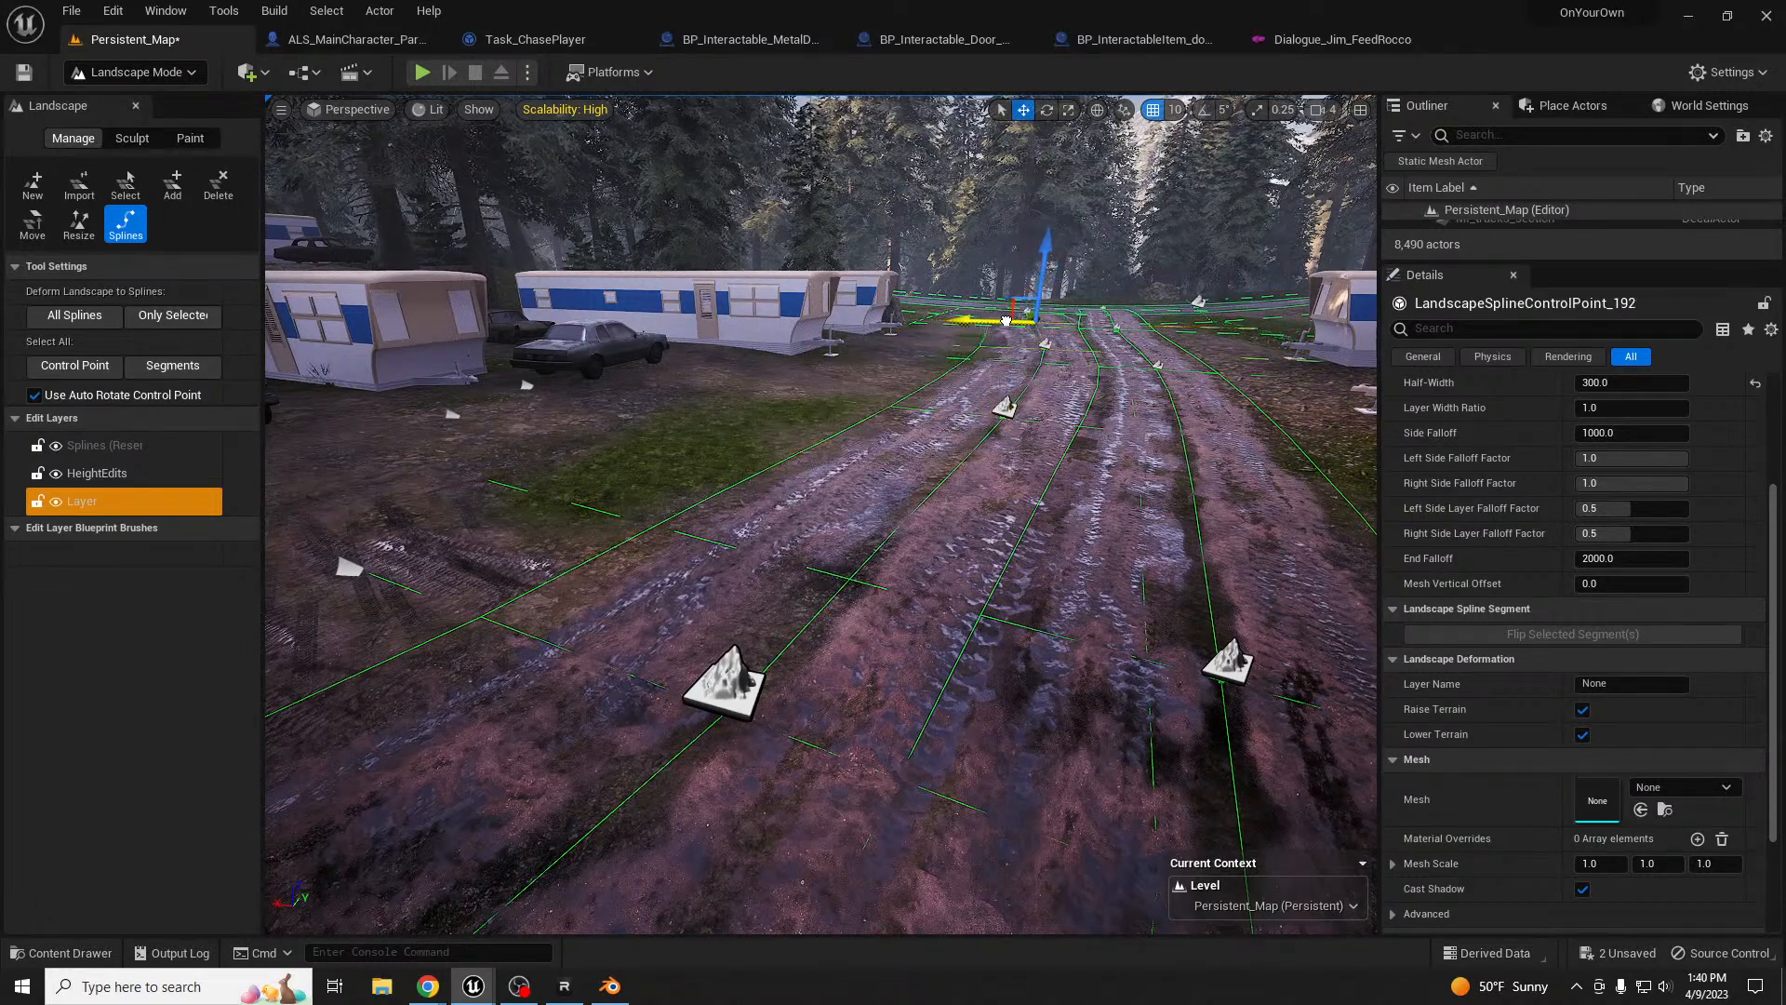
# - Set the half-width of all connected control points on the new spline to 200
pyautogui.scroll(3, 1582, 465)
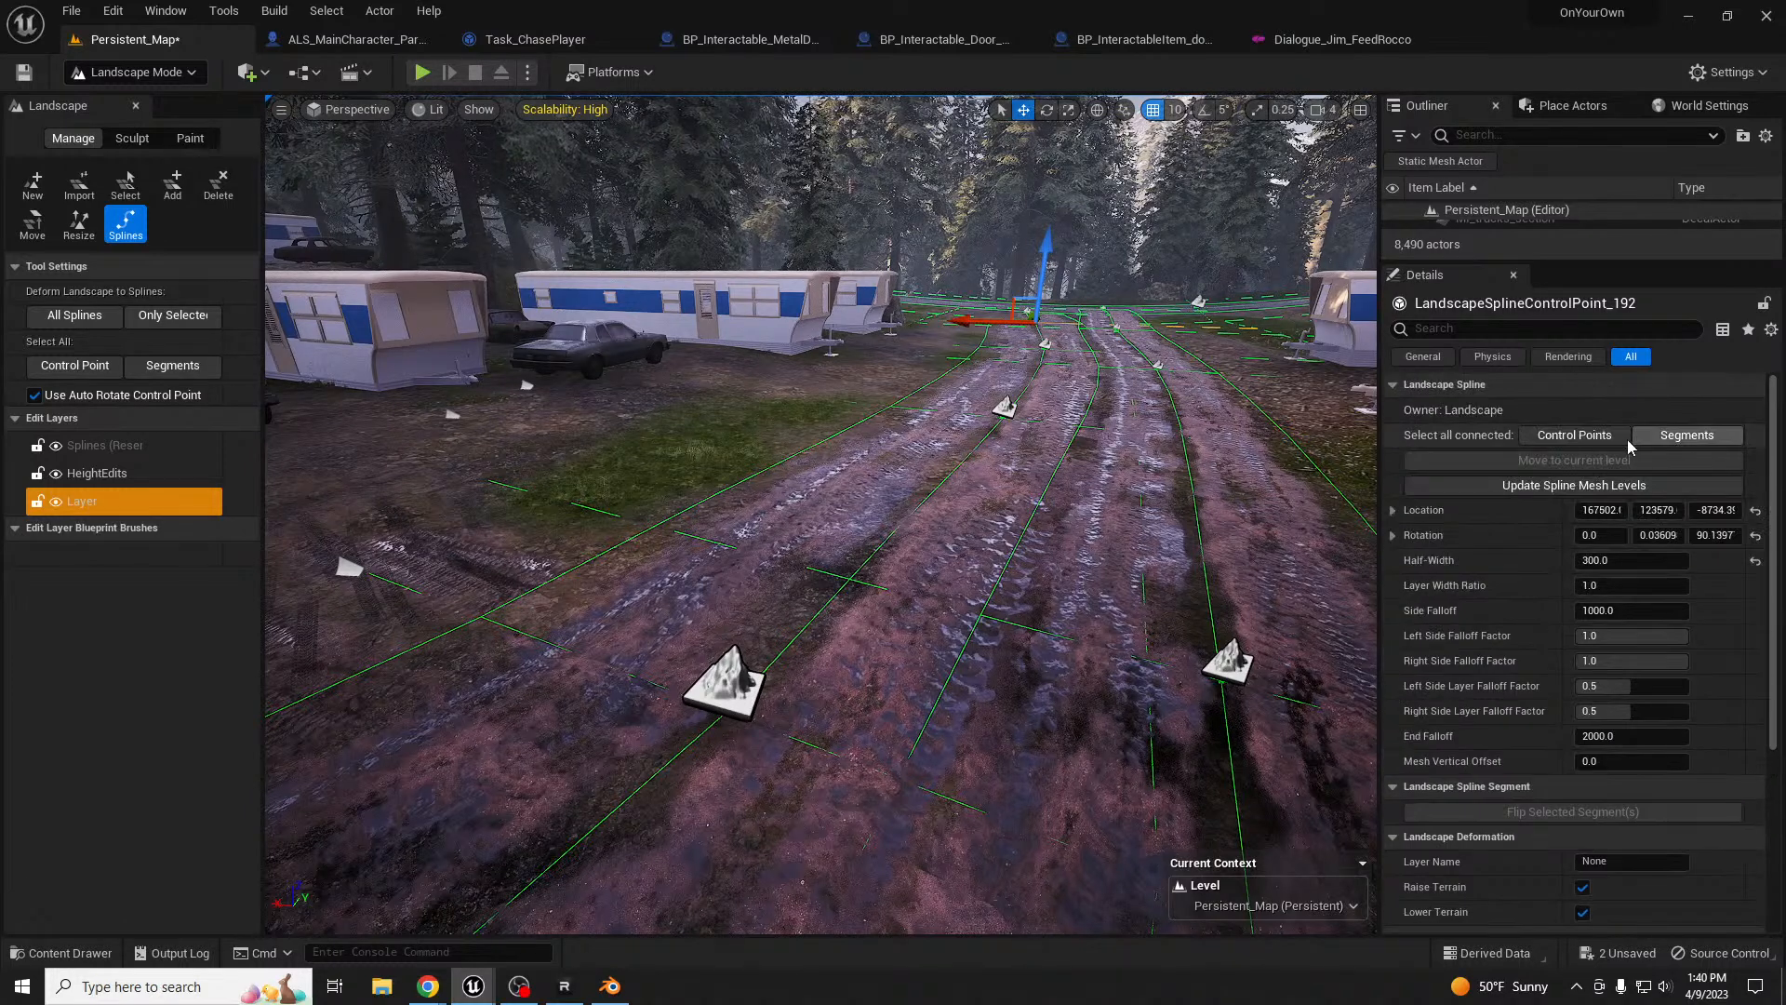
pyautogui.click(1623, 435)
pyautogui.click(1624, 561)
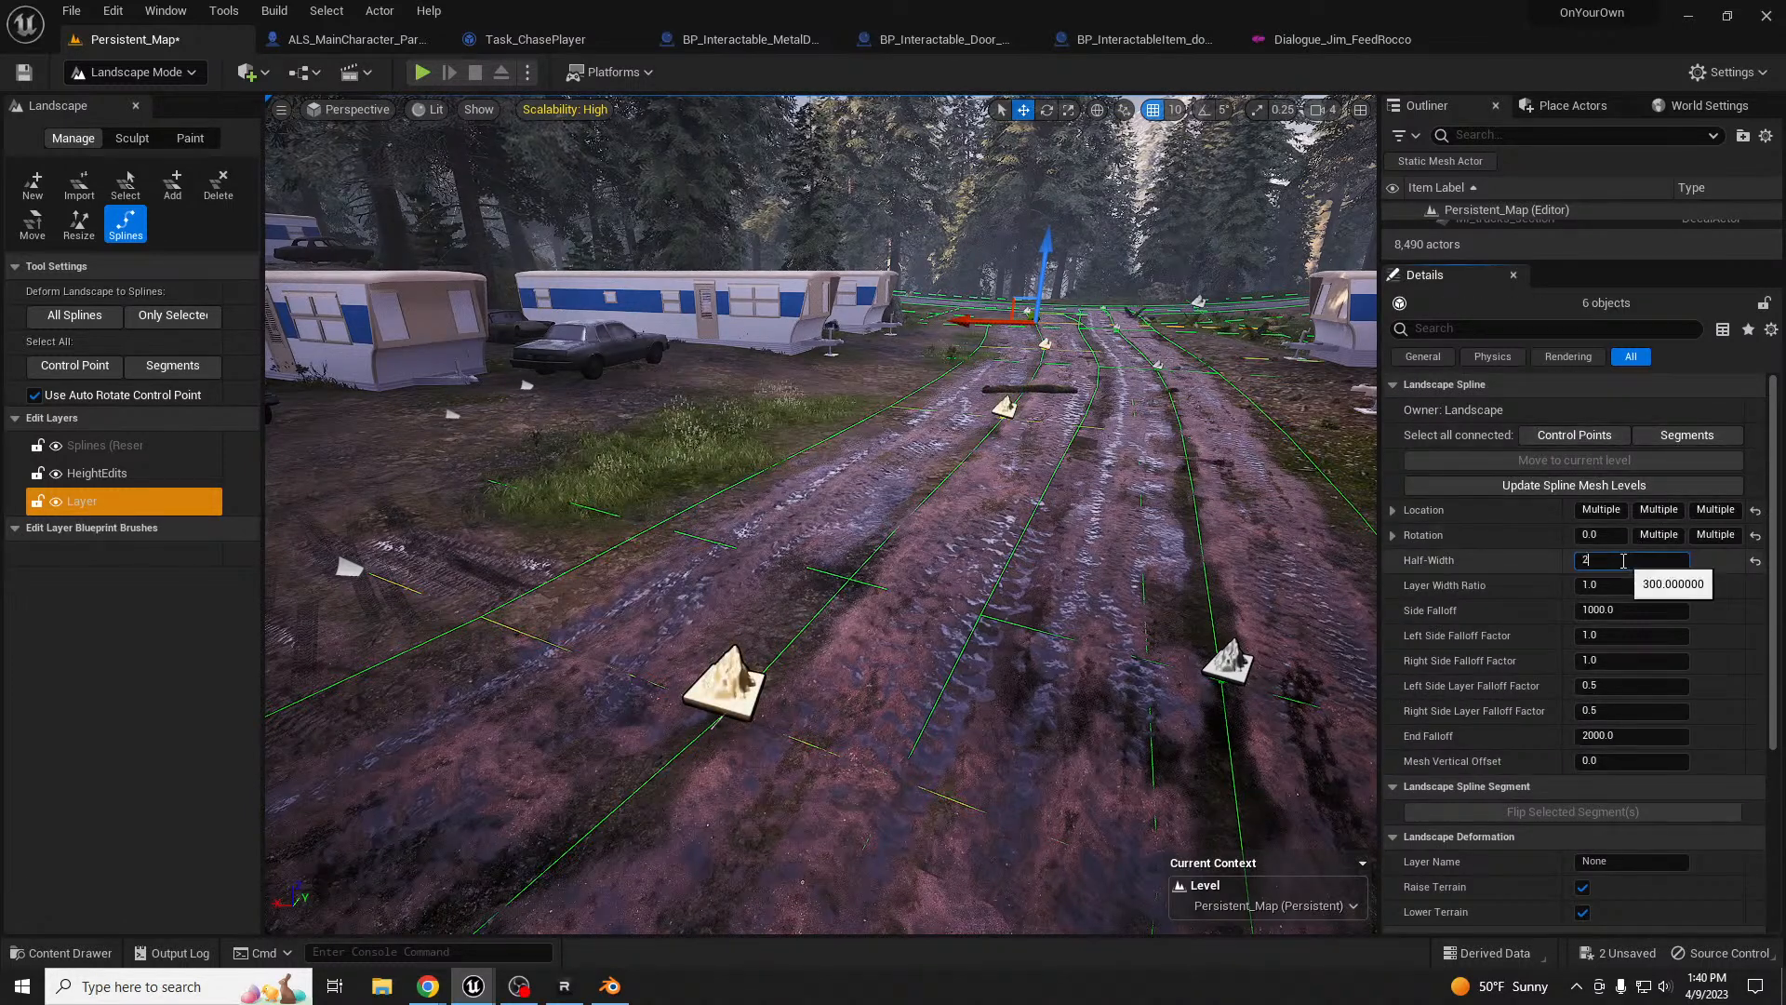
pyautogui.press('Return')
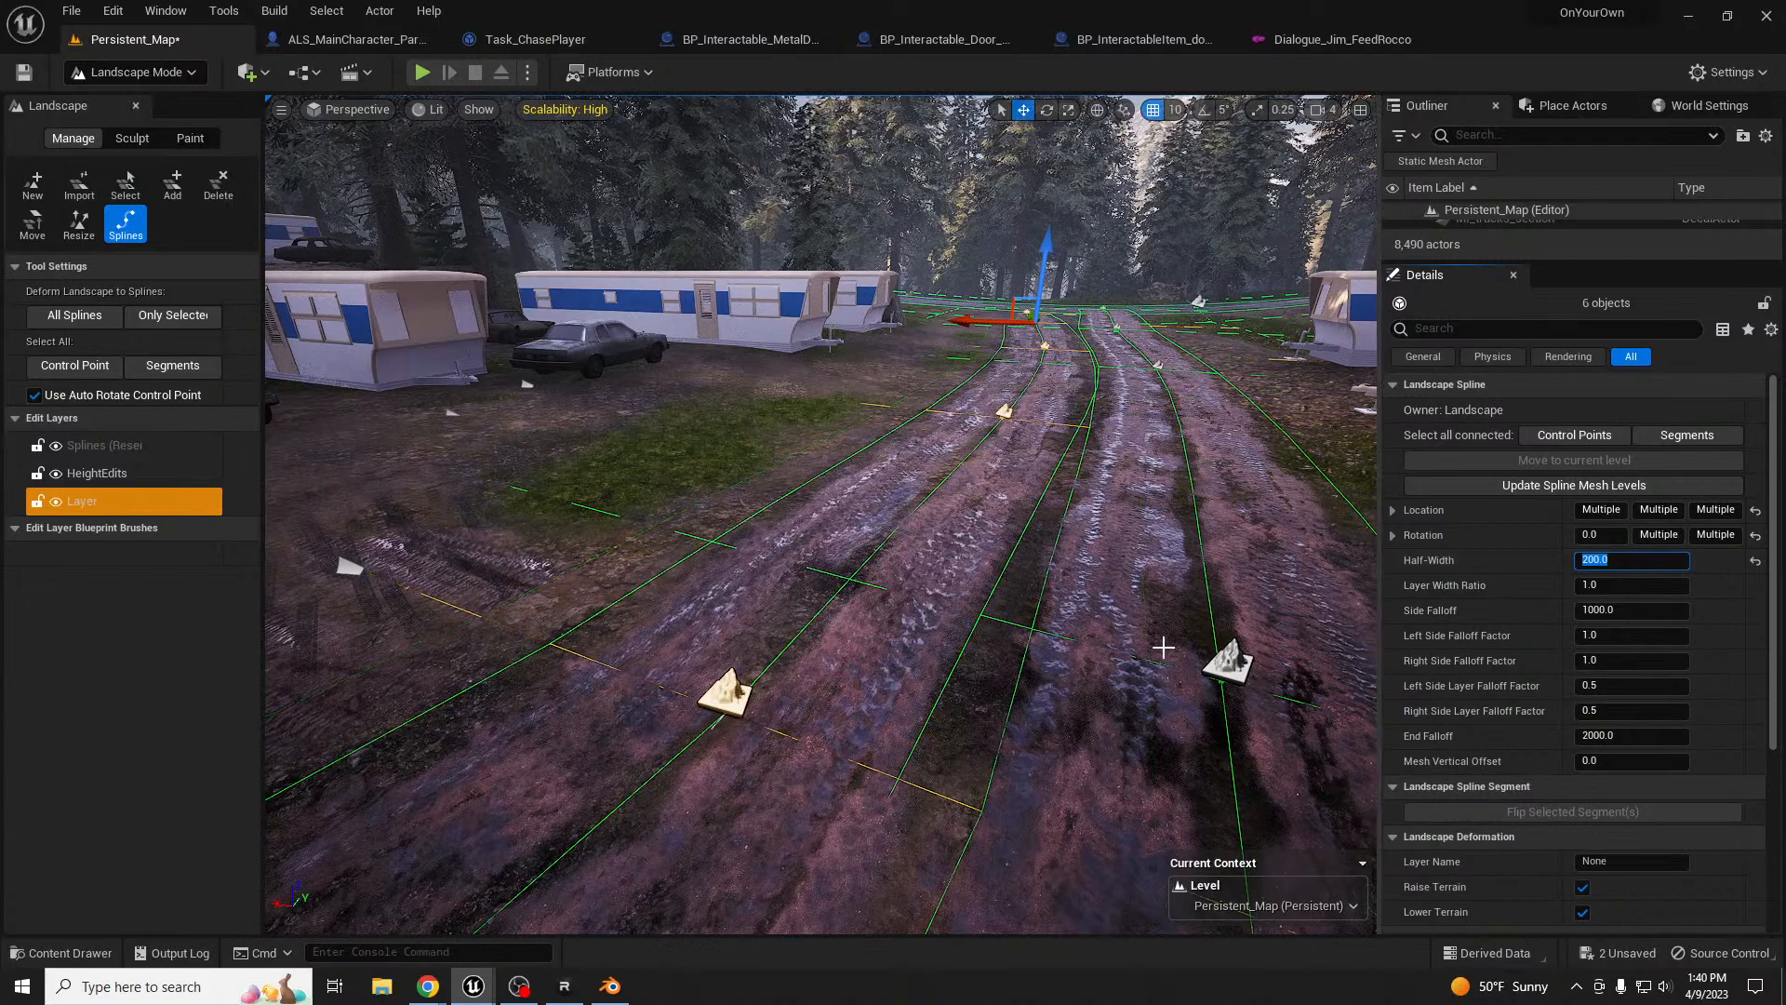
# - Set the side falloff to 500 for all connected control points on both the original dirt road spline and the new one
pyautogui.click(1226, 663)
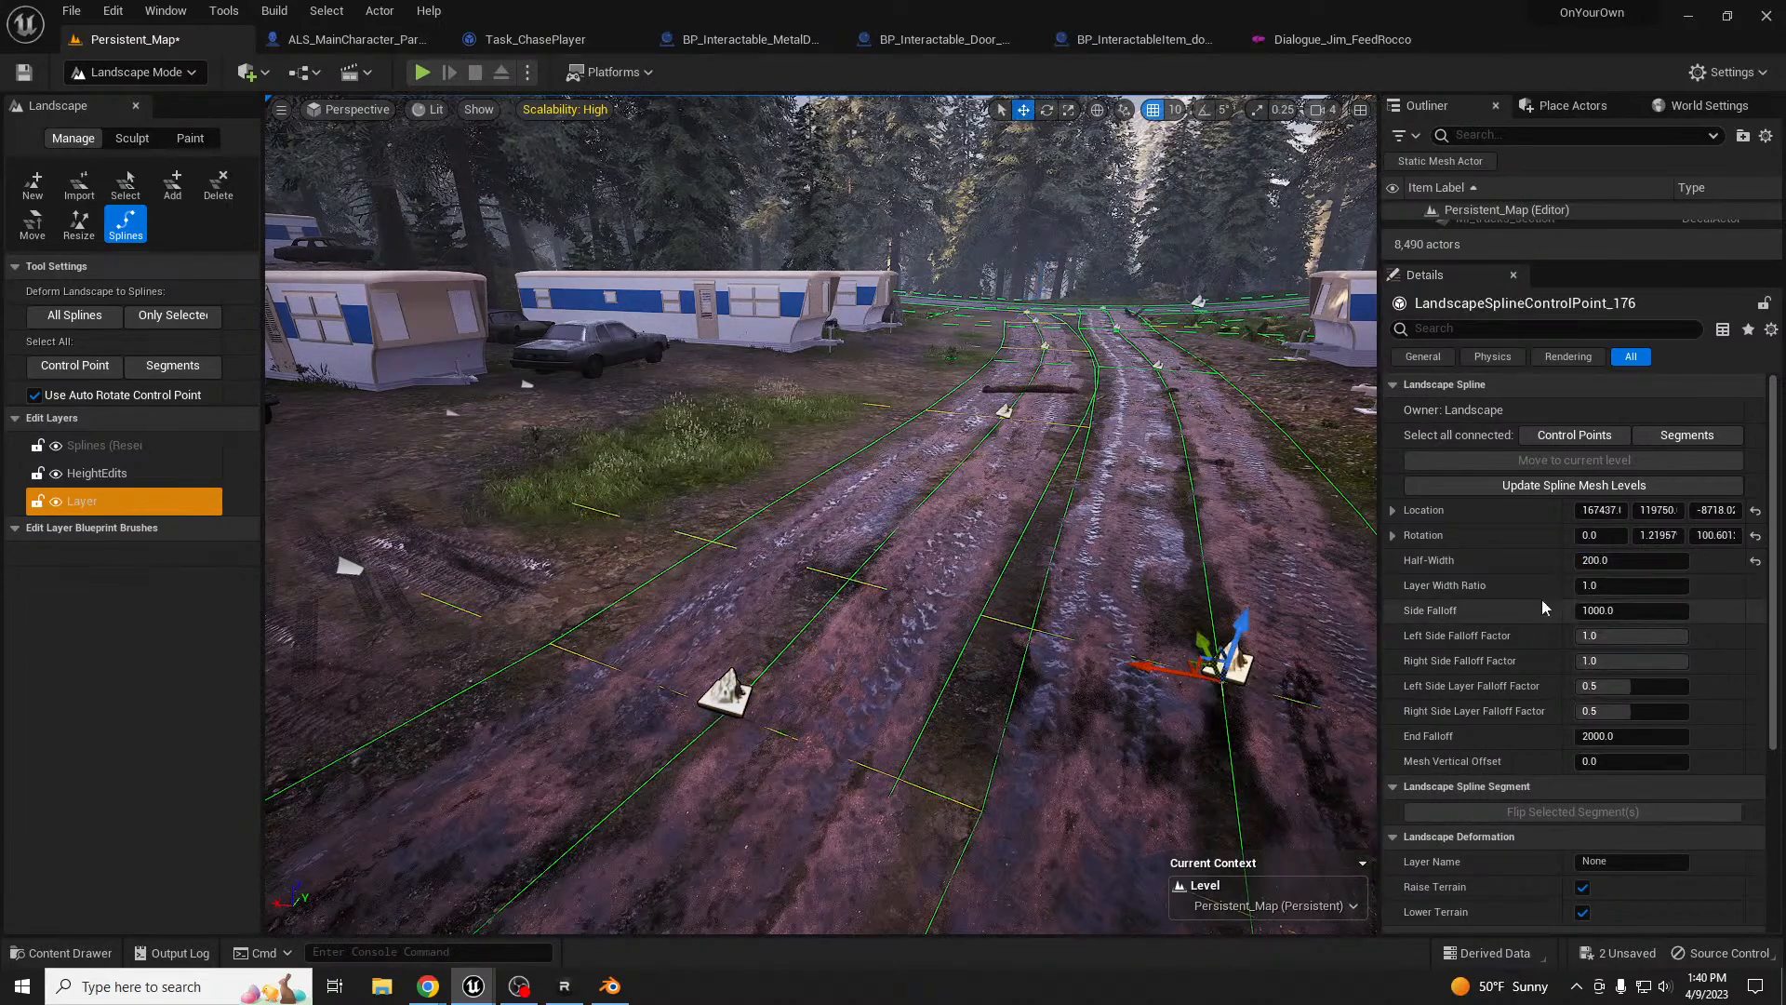
pyautogui.click(1571, 434)
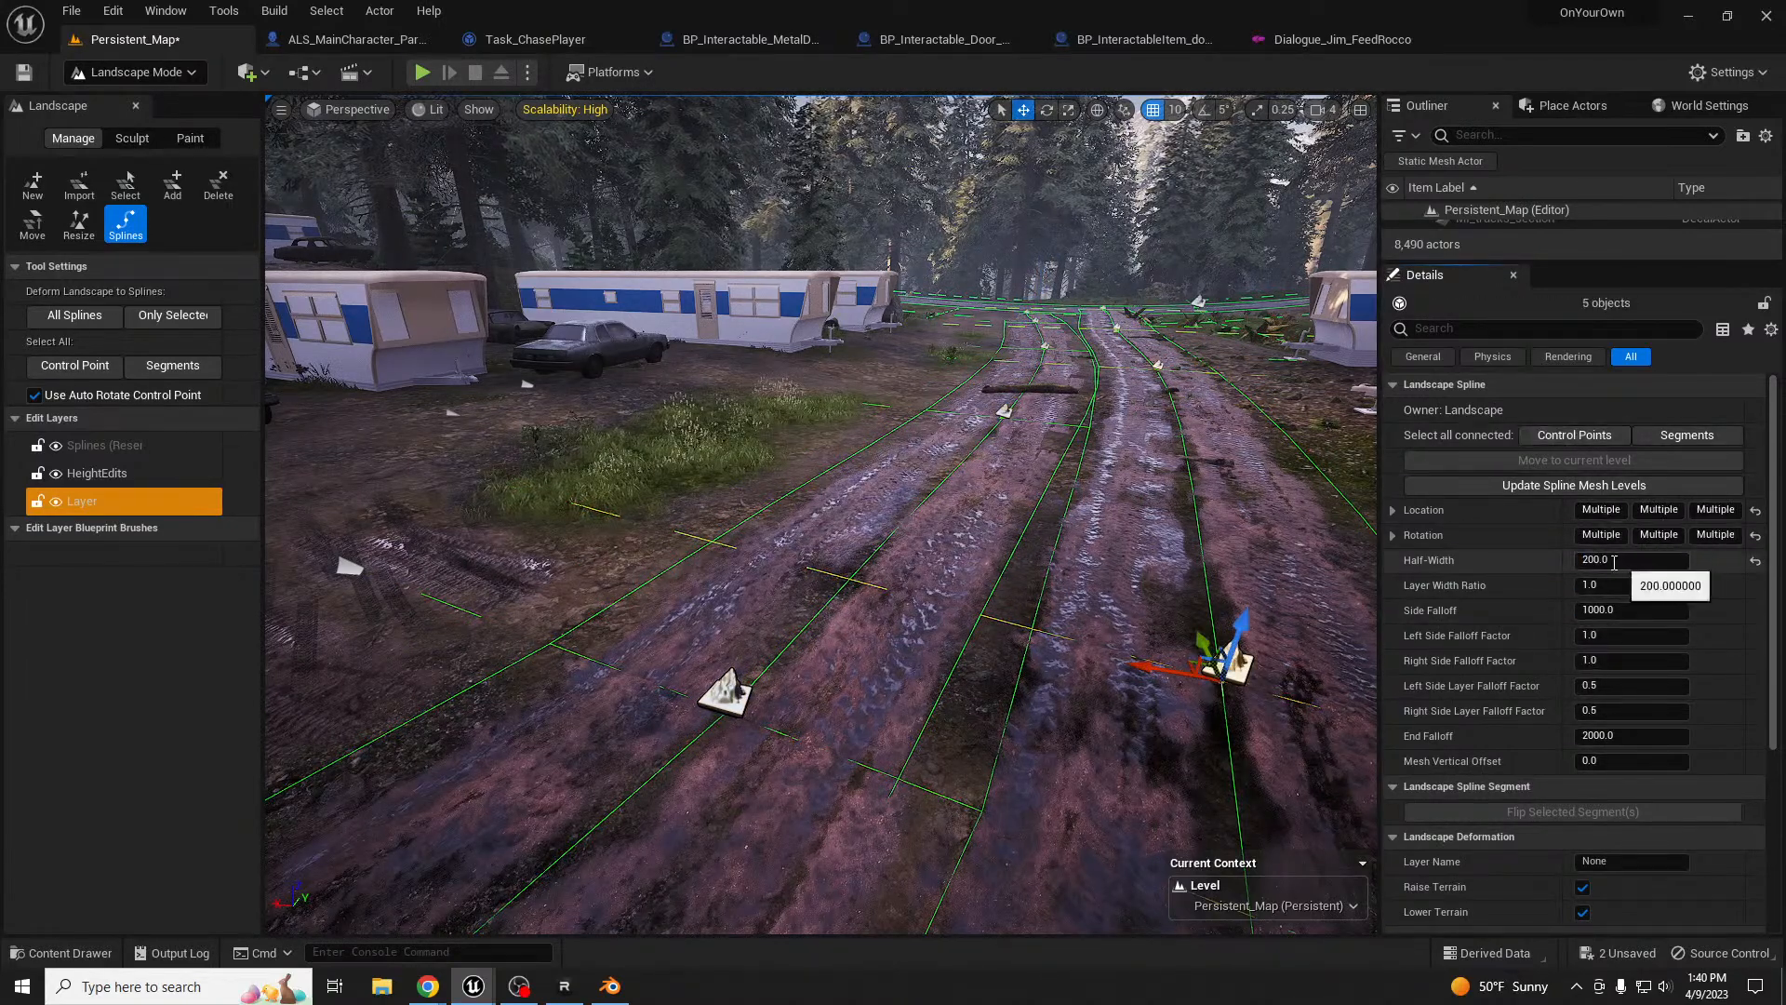
pyautogui.click(1627, 609)
pyautogui.write('500')
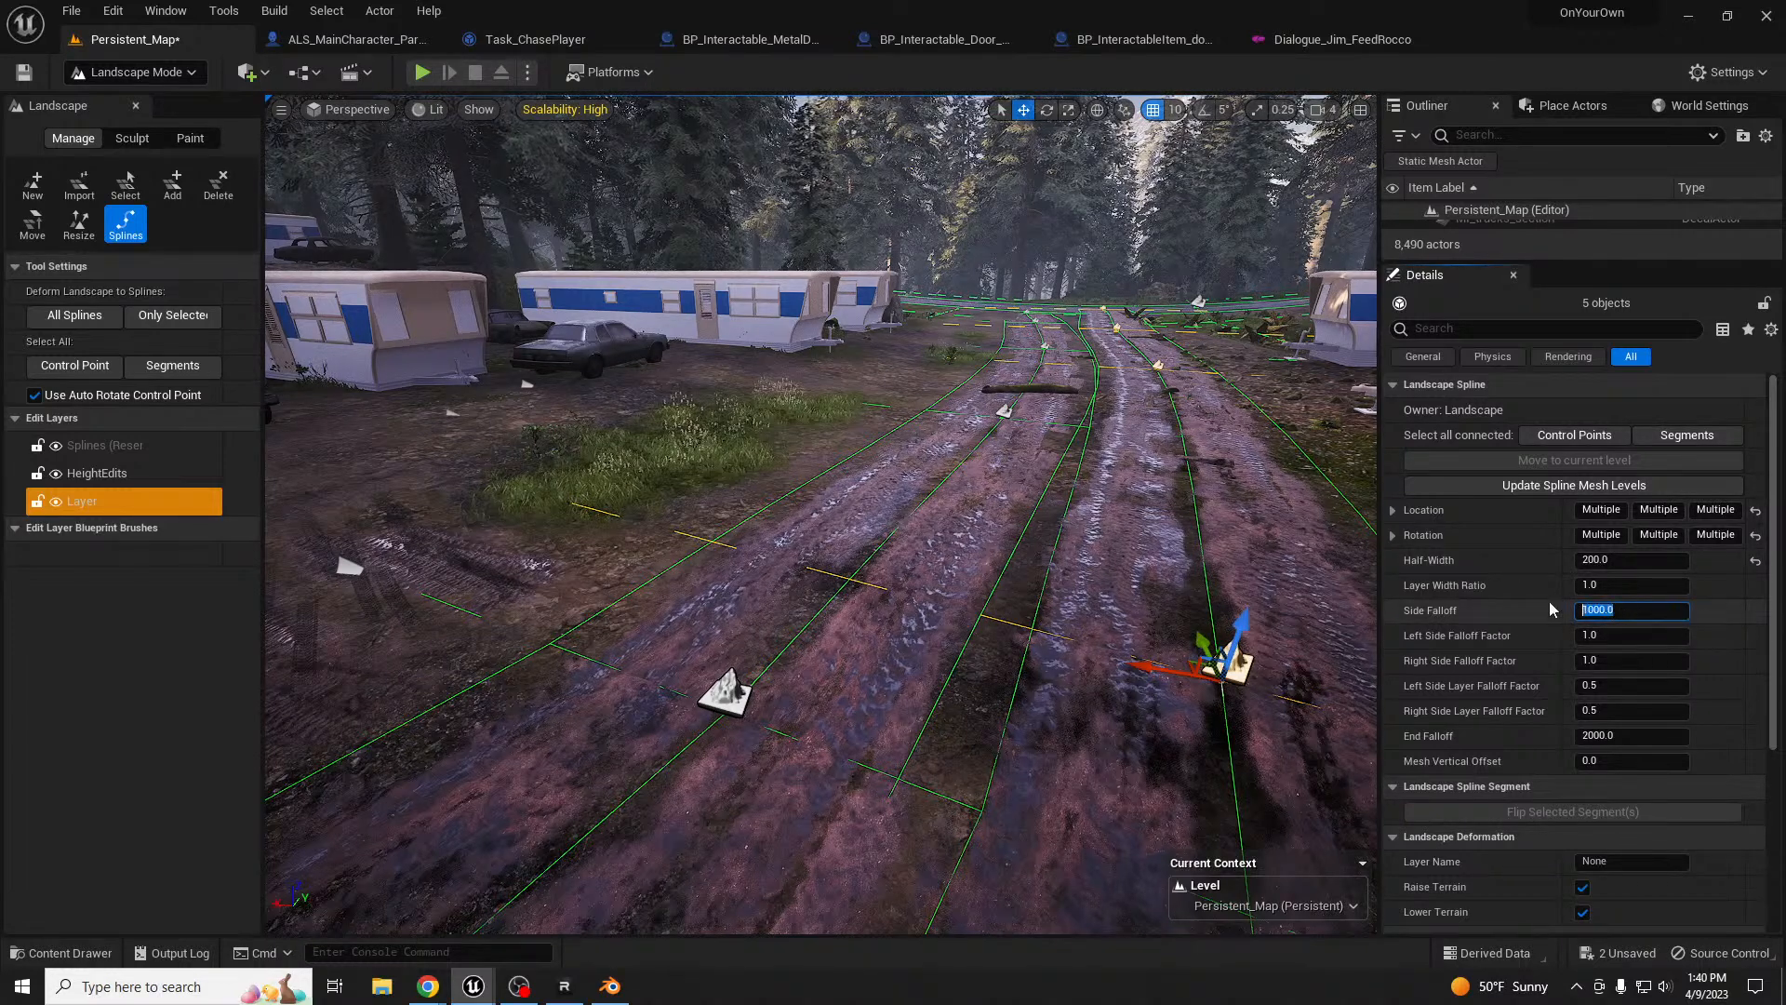
pyautogui.press('Return')
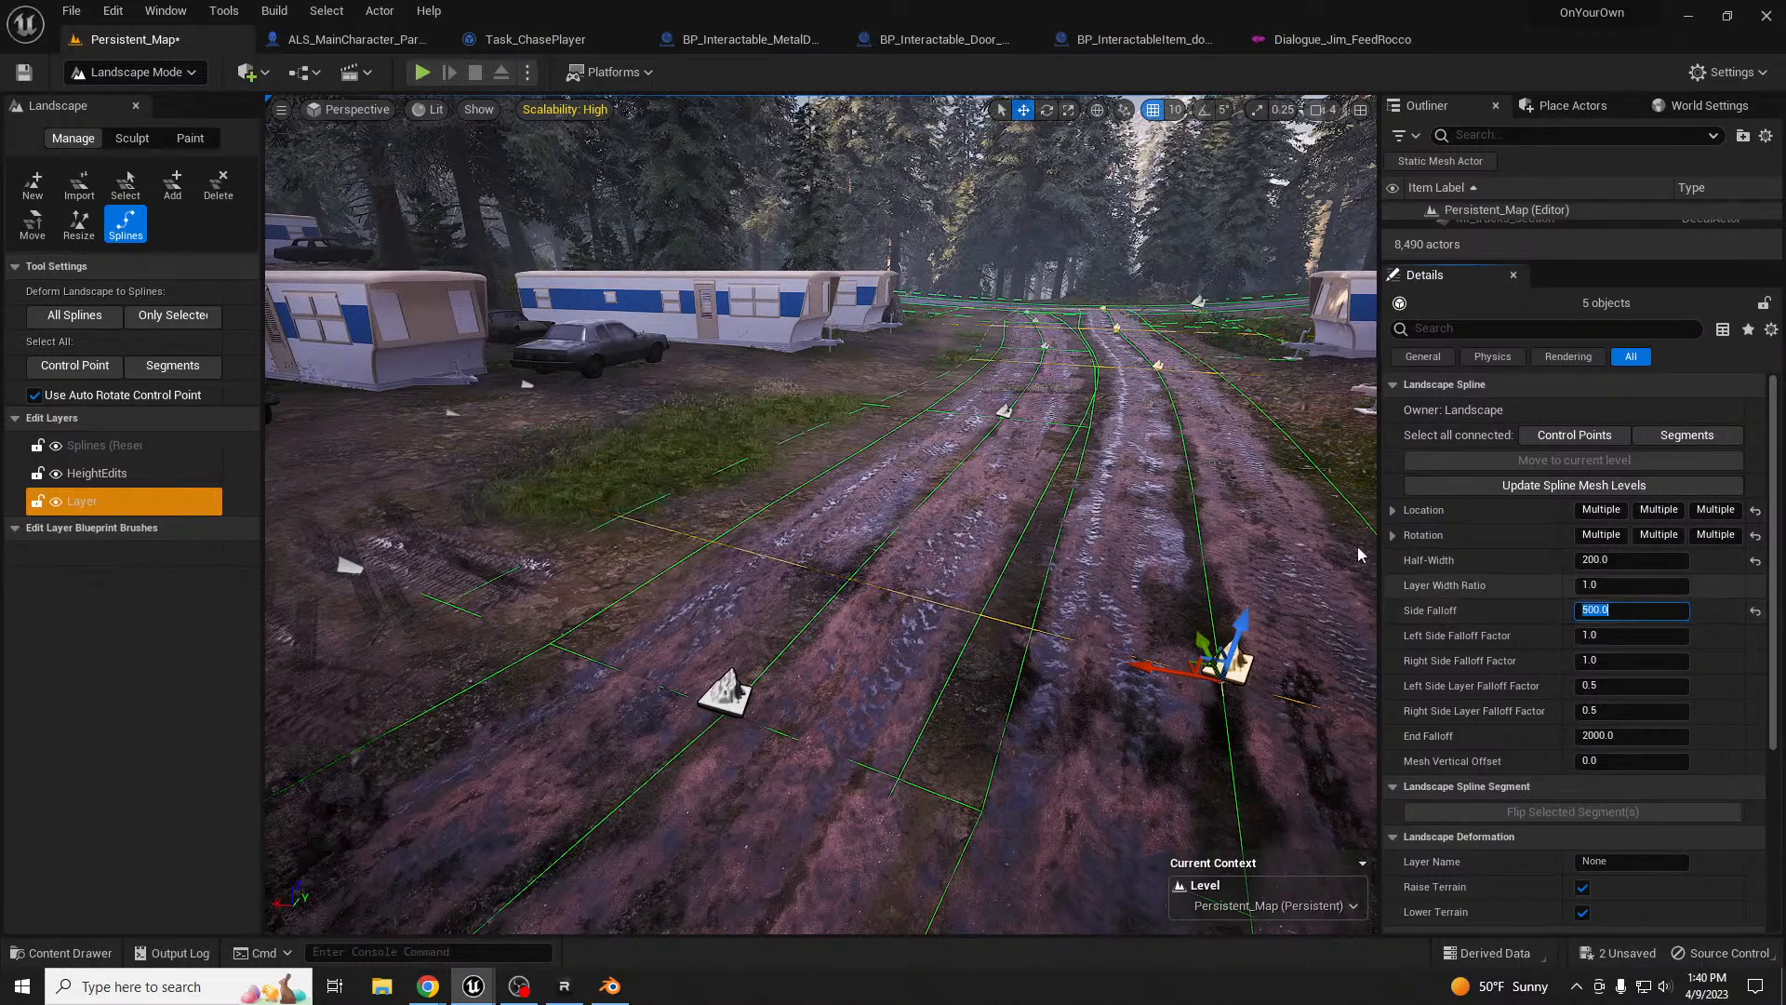
pyautogui.click(726, 693)
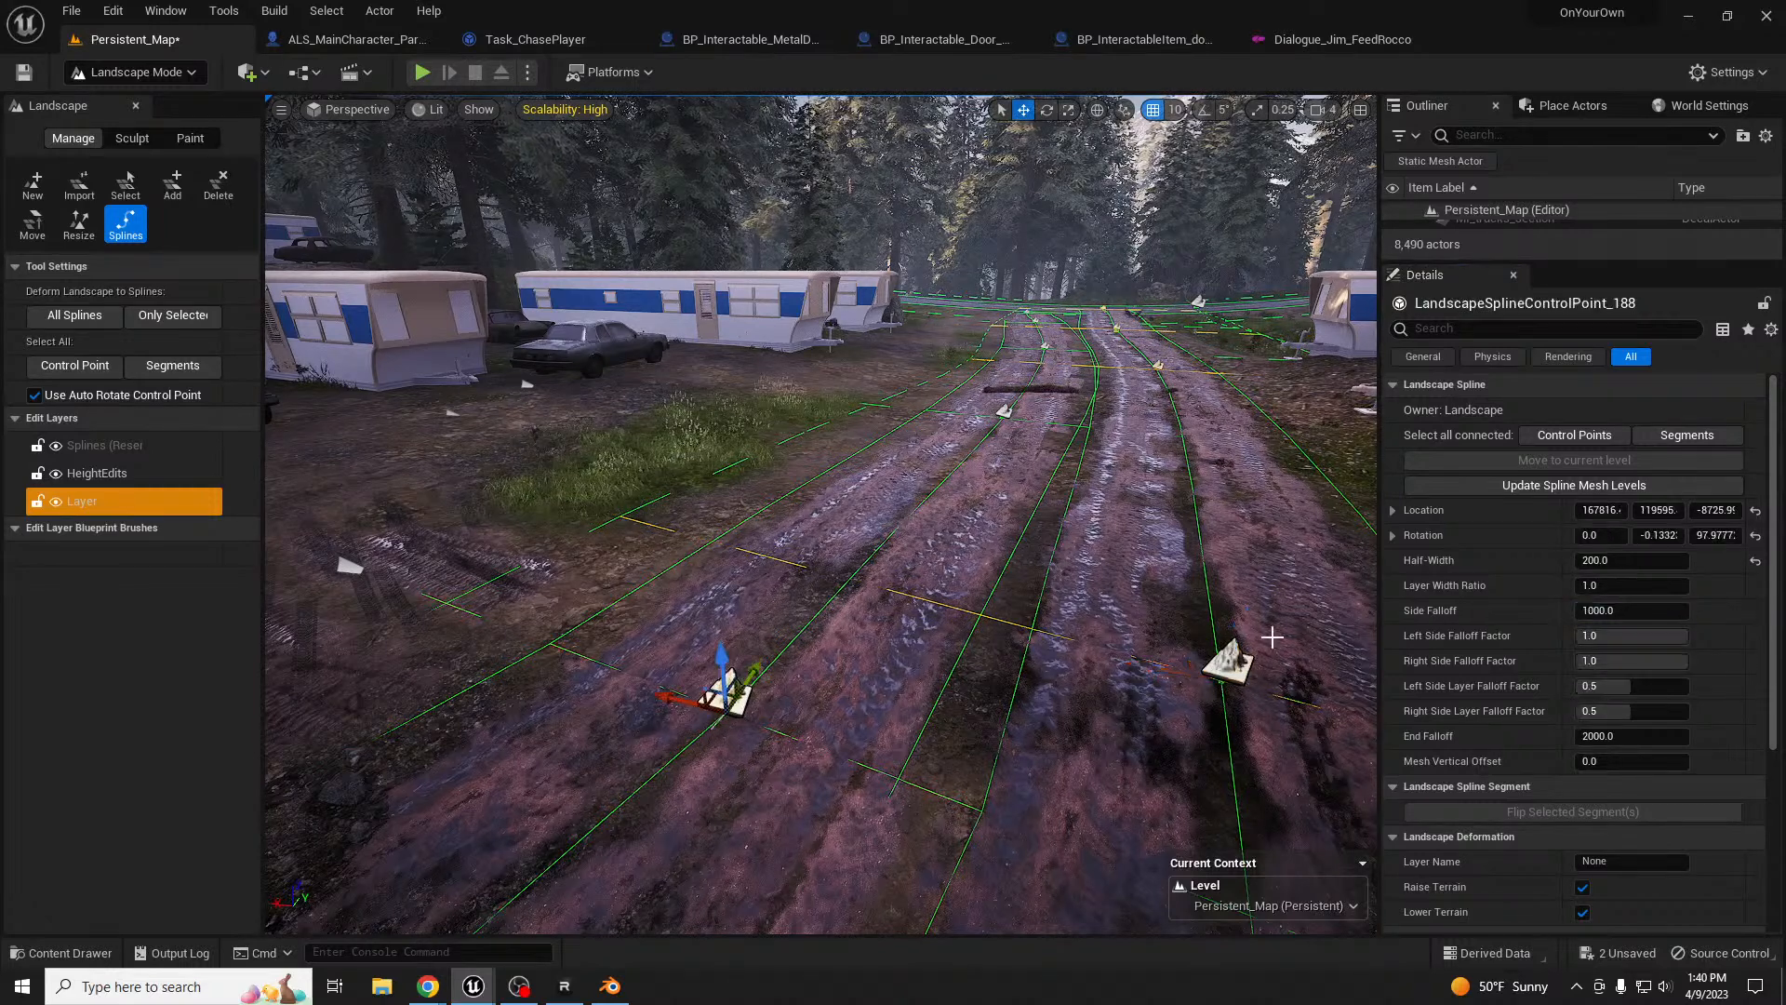
pyautogui.click(1572, 437)
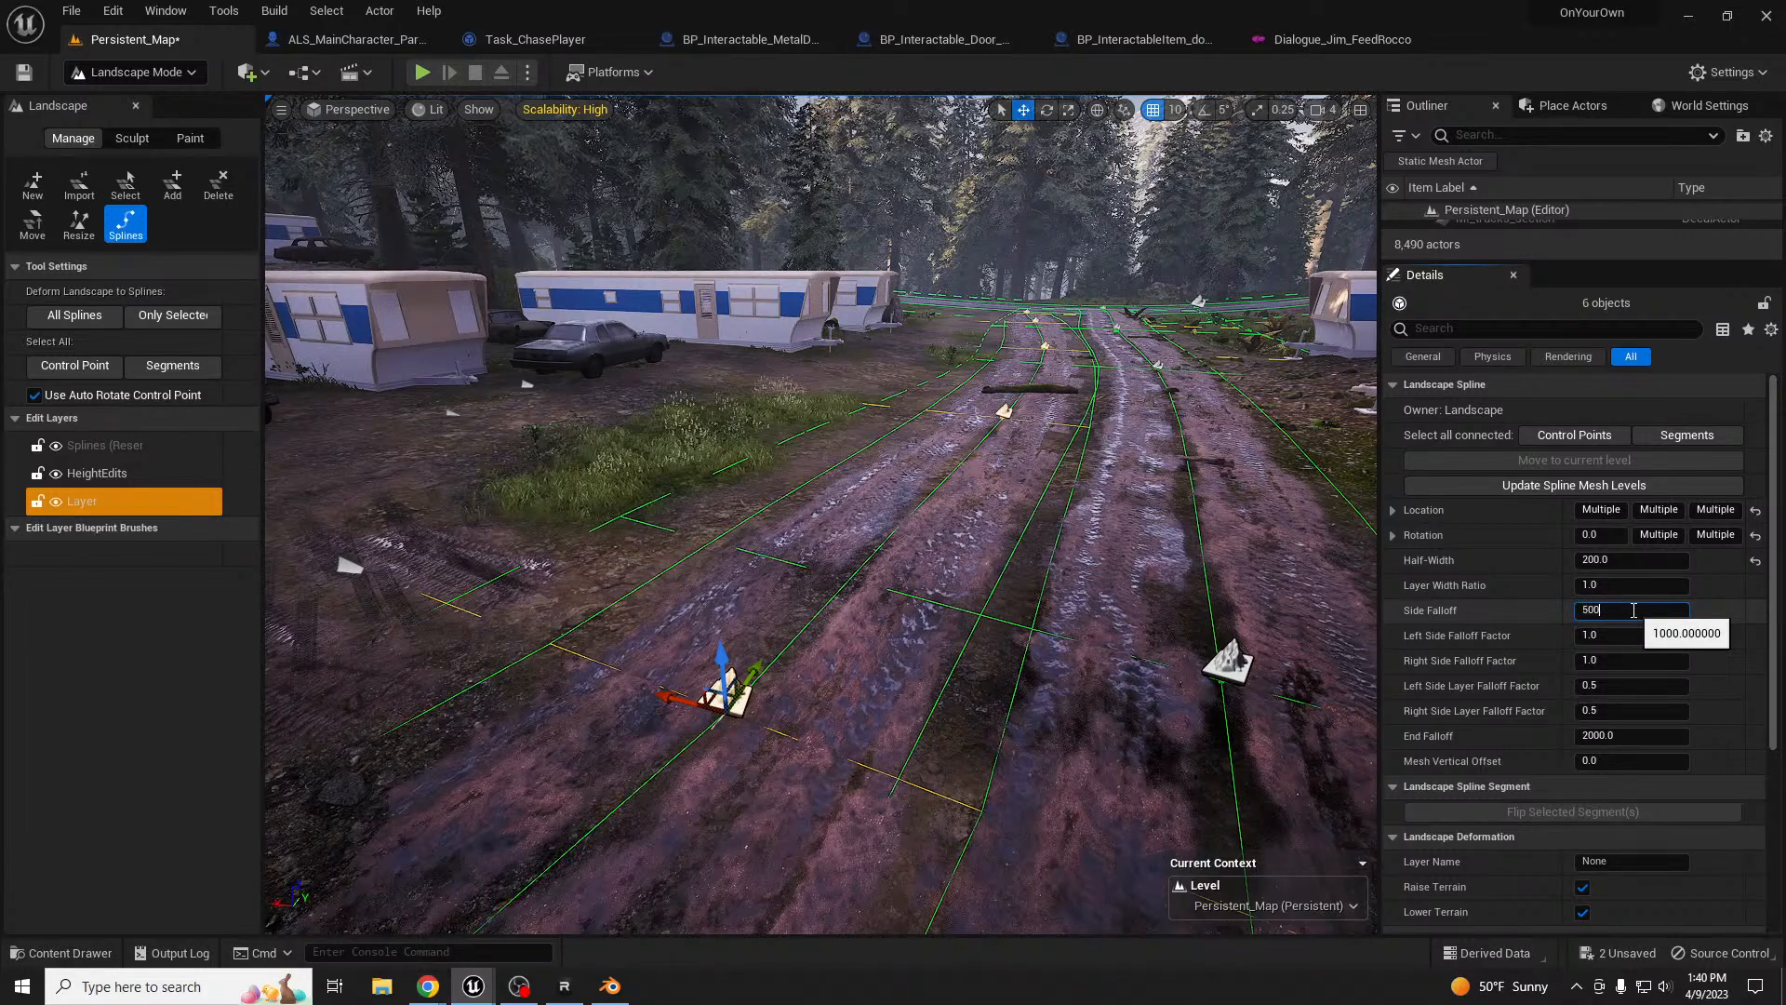
pyautogui.press('Return')
# - Deselect the splines, switch to landscape painting with the Grass layer, and reduce the brush size to 91
pyautogui.moveTo(1164, 589); pyautogui.dragTo(1246, 549, button='right')
pyautogui.press('a')
pyautogui.moveTo(750, 526)
pyautogui.mouseDown(button='right')
pyautogui.moveTo(837, 521)
pyautogui.moveTo(758, 522)
pyautogui.mouseUp(button='right')
pyautogui.press('d')
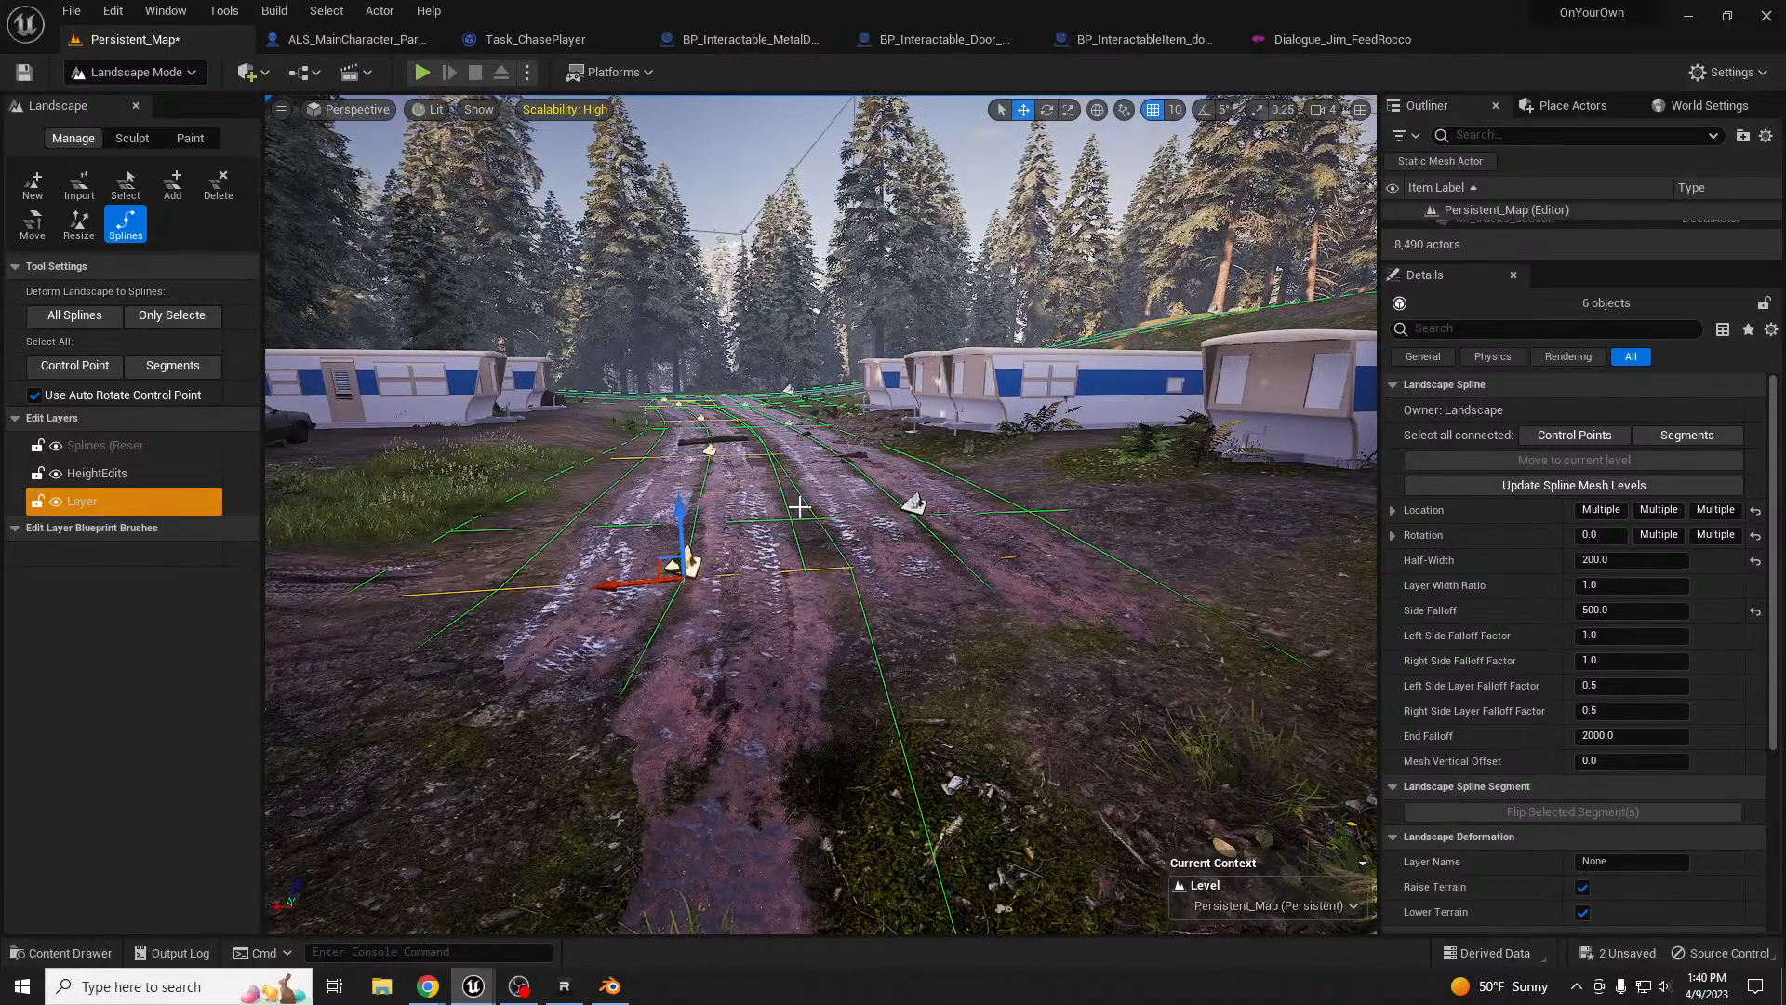
pyautogui.press('w')
pyautogui.moveTo(758, 521); pyautogui.dragTo(774, 623, button='right')
pyautogui.press('s')
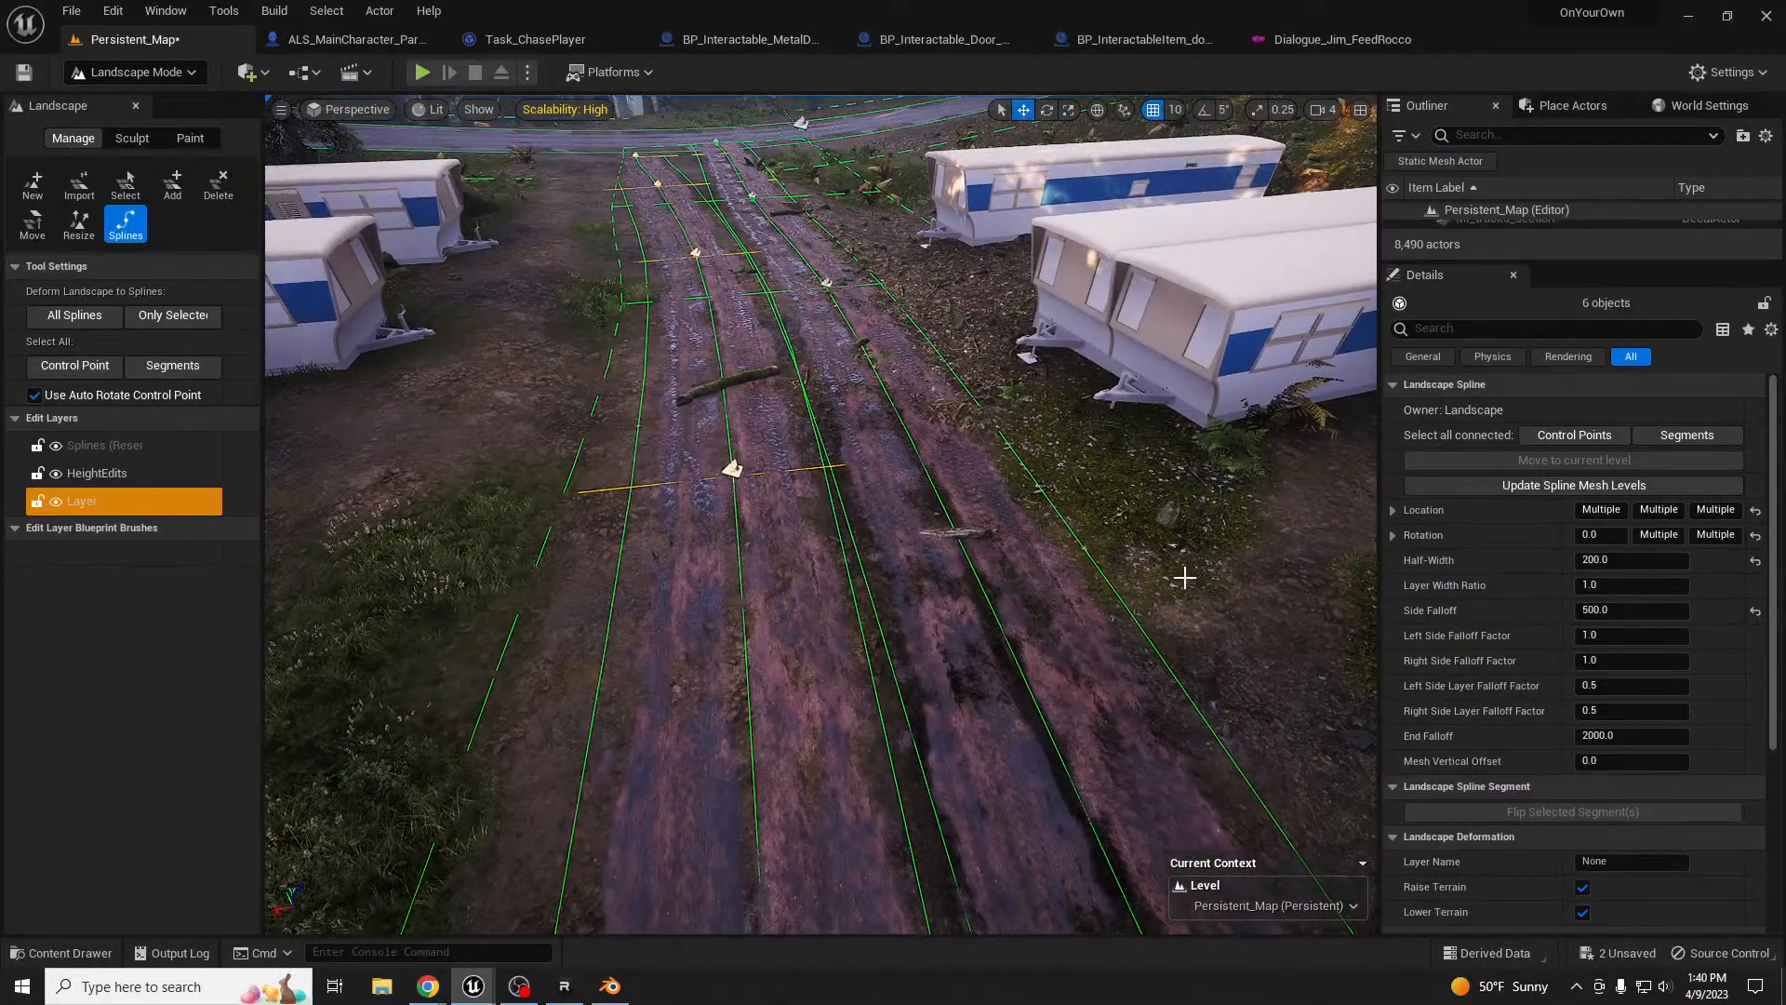
pyautogui.click(1189, 578)
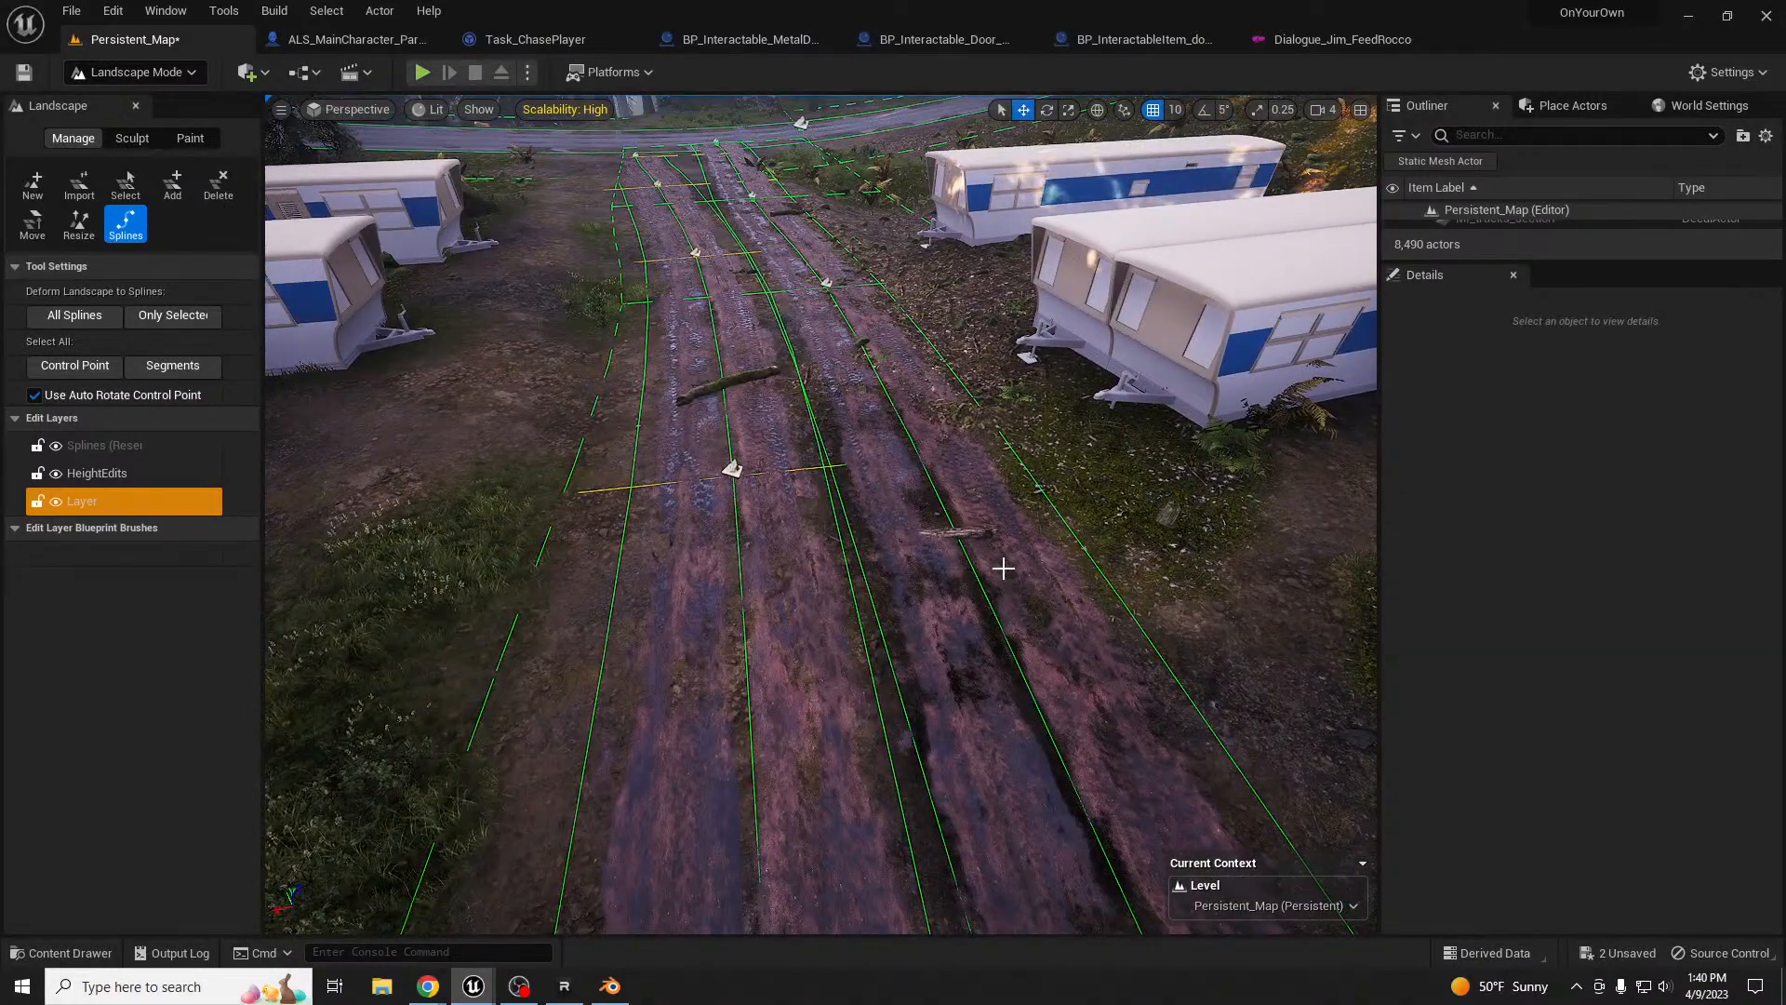
pyautogui.click(173, 141)
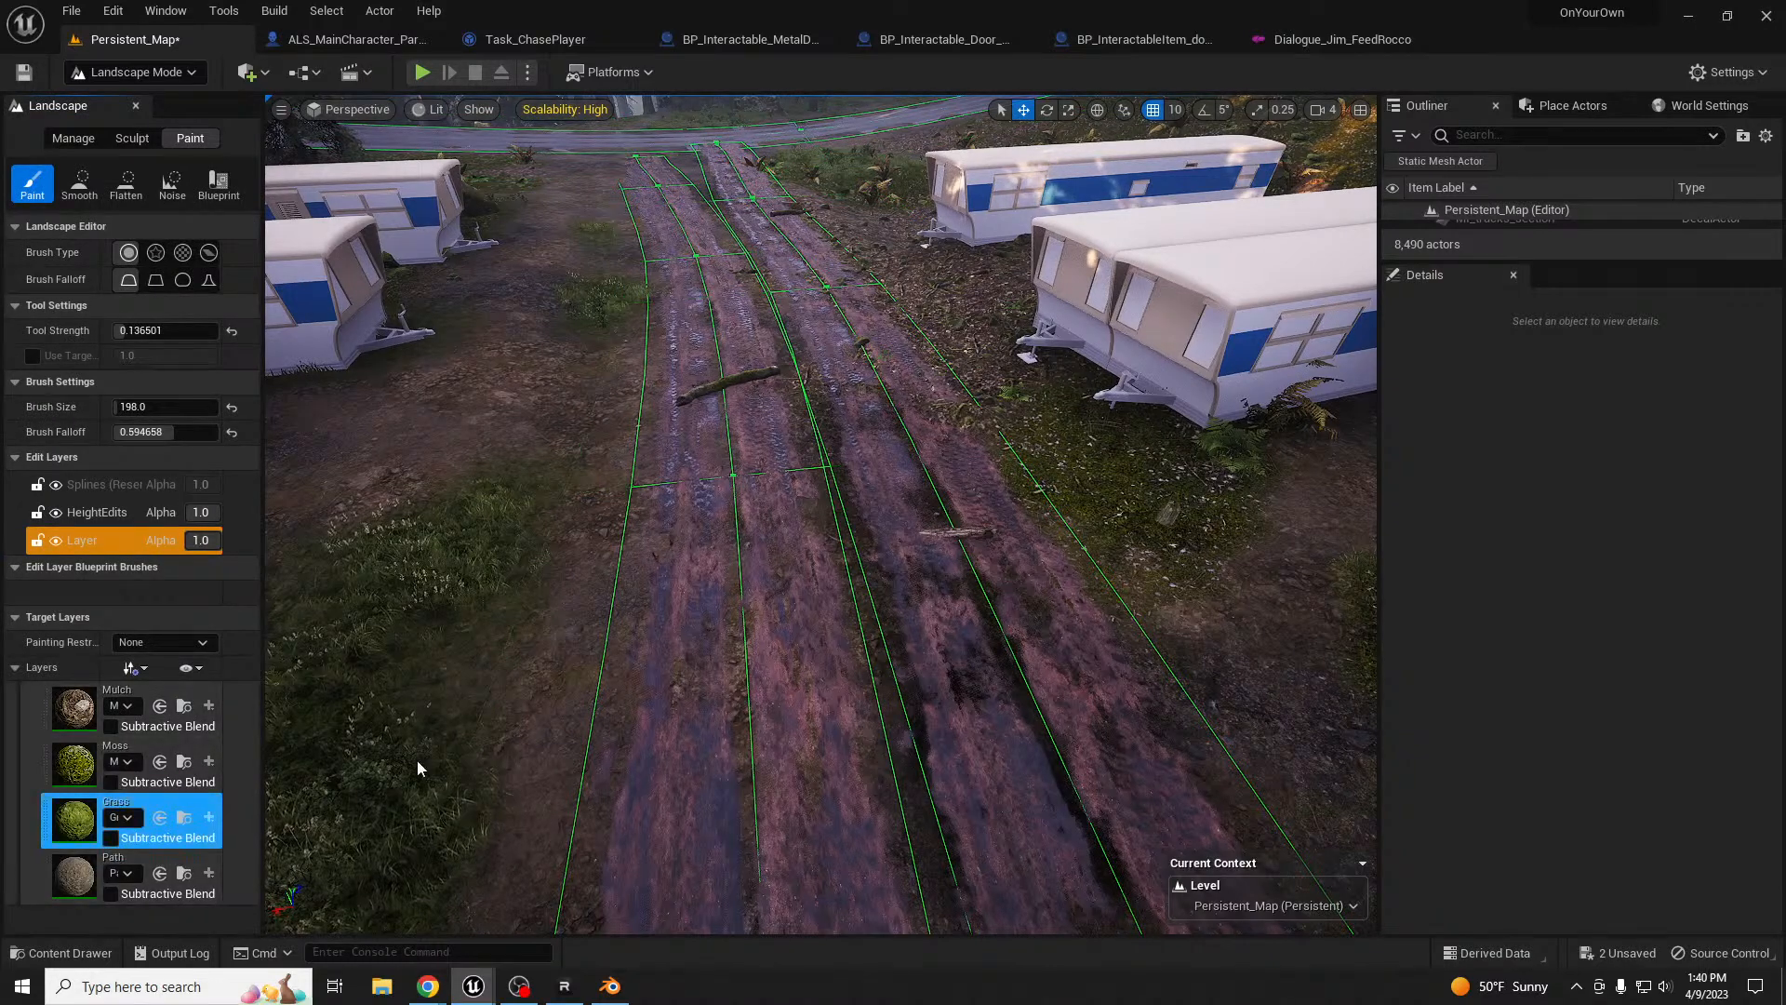
pyautogui.click(220, 806)
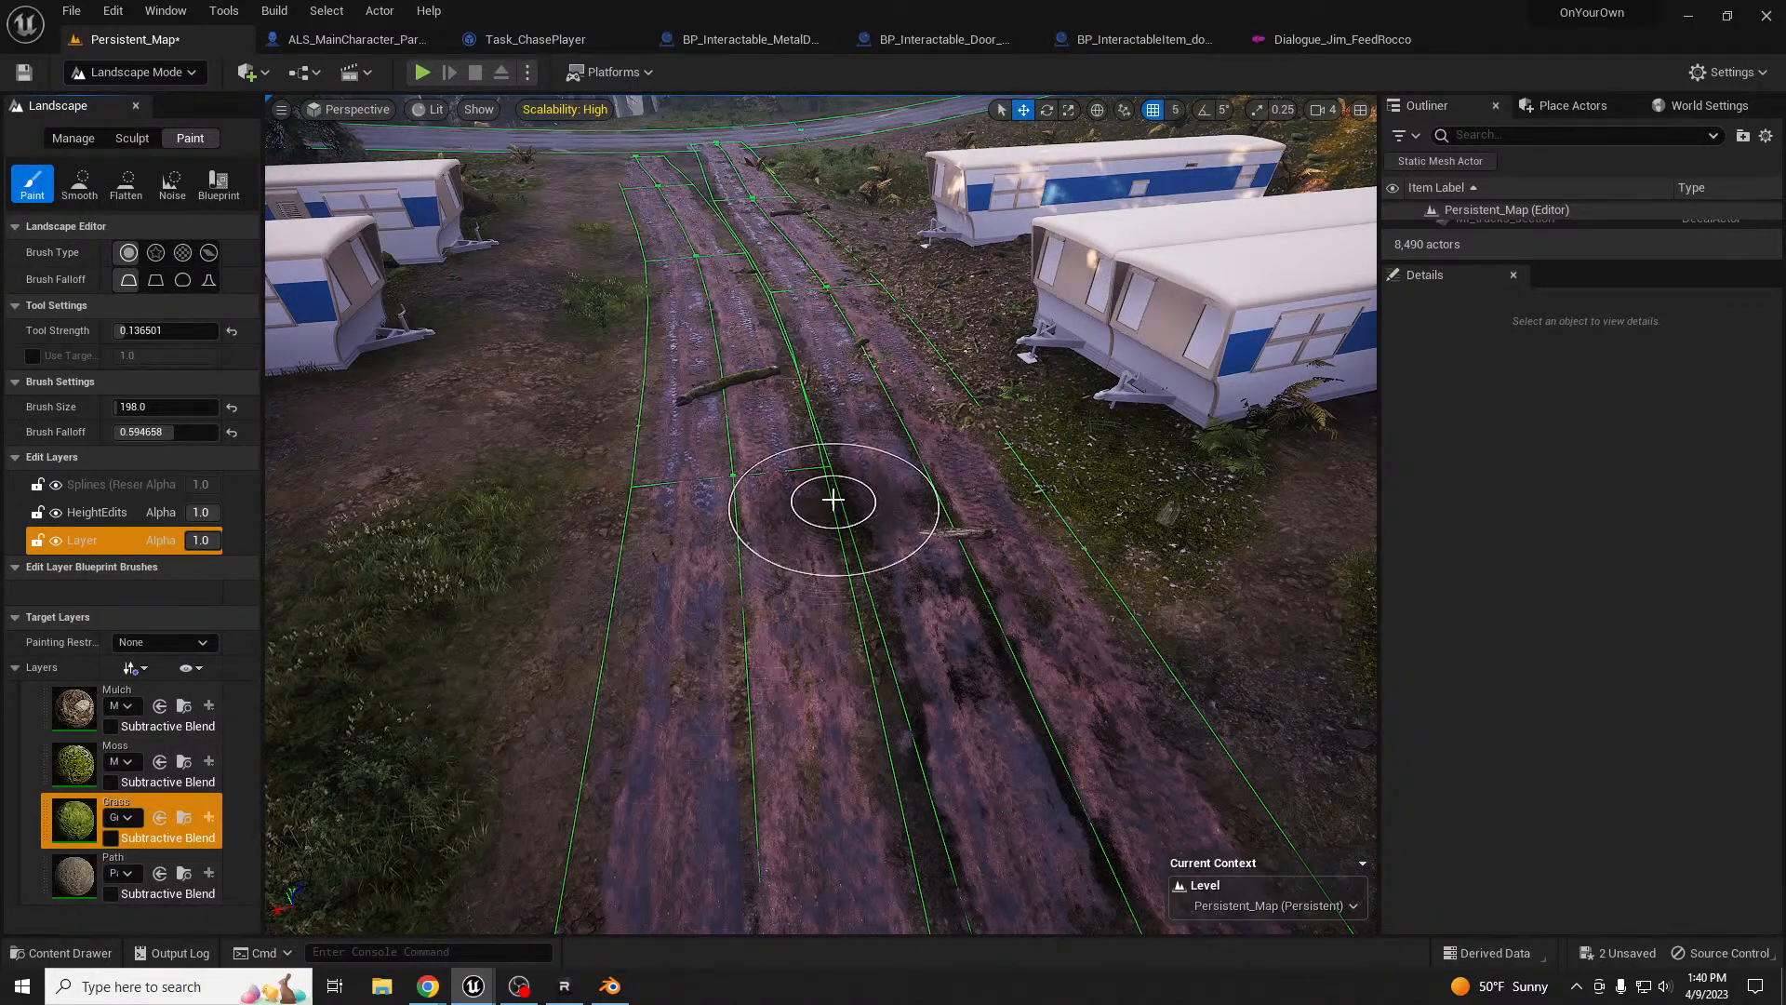
pyautogui.moveTo(835, 469); pyautogui.dragTo(834, 480, button='right')
pyautogui.press('[')
pyautogui.press('[')
pyautogui.press('[')
pyautogui.press('[')
pyautogui.press('[')
pyautogui.press('[')
pyautogui.press('[')
pyautogui.press('[')
pyautogui.press('[')
pyautogui.press('[')
pyautogui.press('[')
pyautogui.press('[')
pyautogui.press('[')
pyautogui.press('[')
pyautogui.press('[')
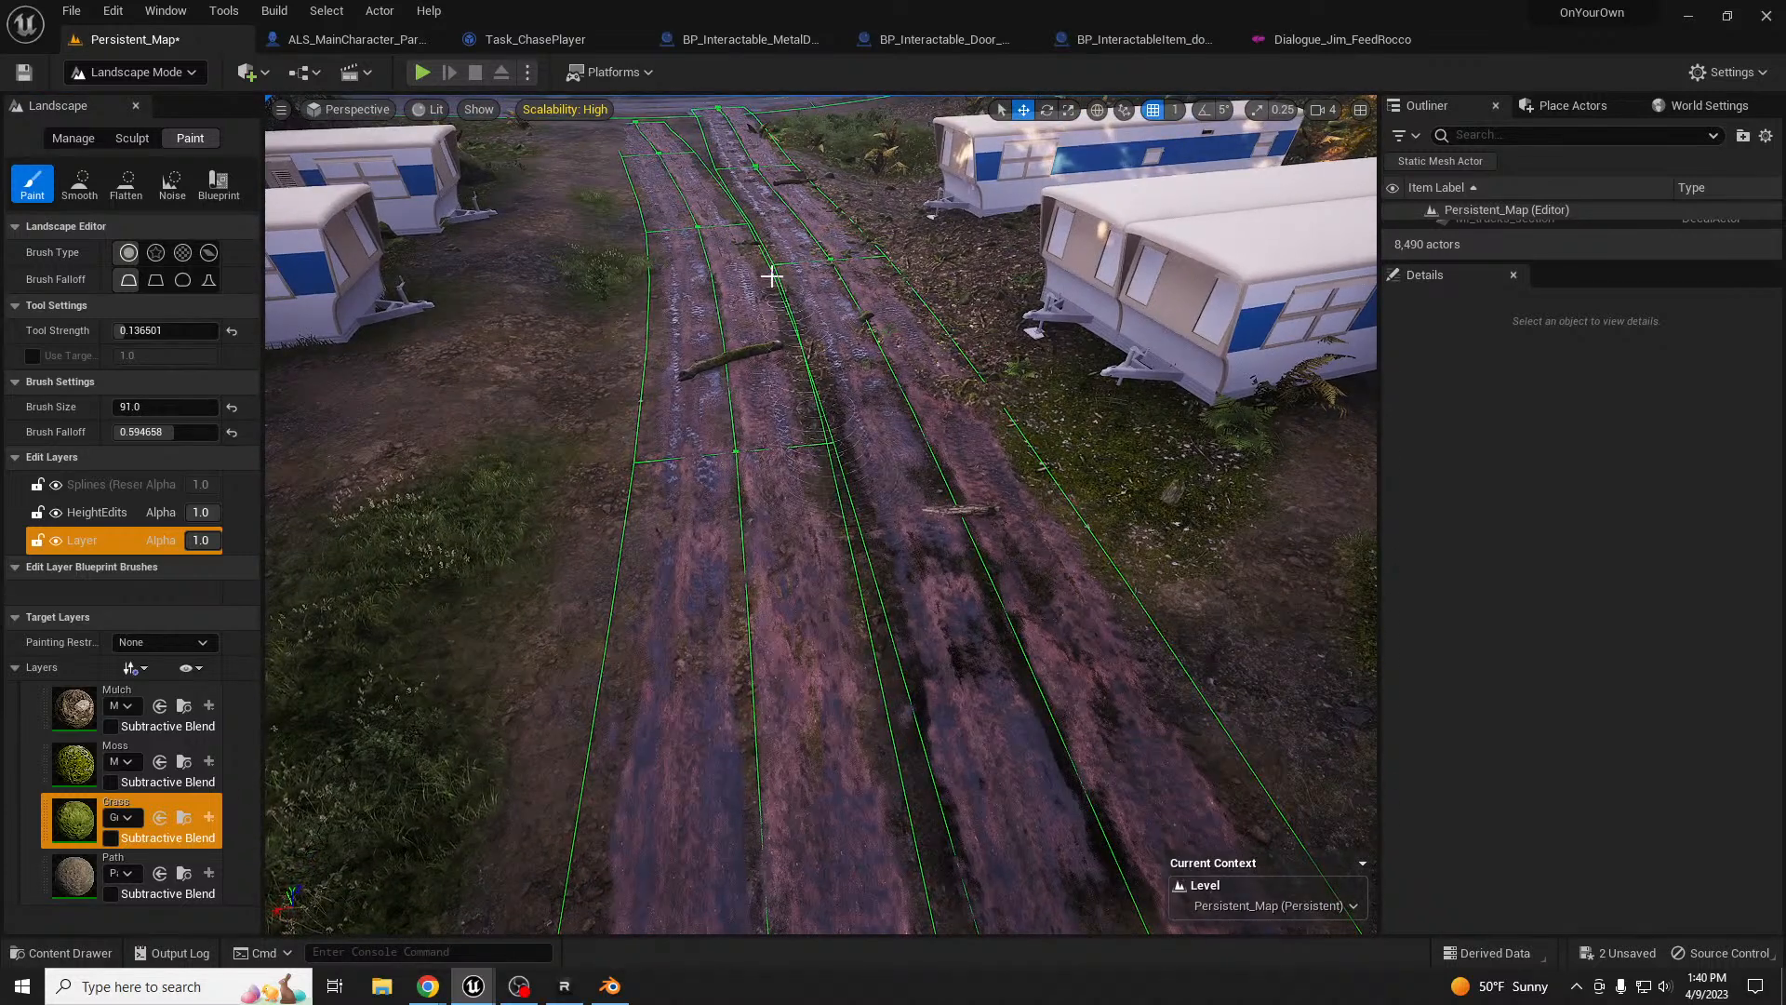
# - Paint the Grass layer along the strip between the two dirt roads at the current tool strength
pyautogui.moveTo(846, 466)
pyautogui.mouseDown()
pyautogui.moveTo(933, 773)
pyautogui.moveTo(921, 837)
pyautogui.moveTo(839, 498)
pyautogui.moveTo(881, 849)
pyautogui.moveTo(758, 263)
pyautogui.mouseUp()
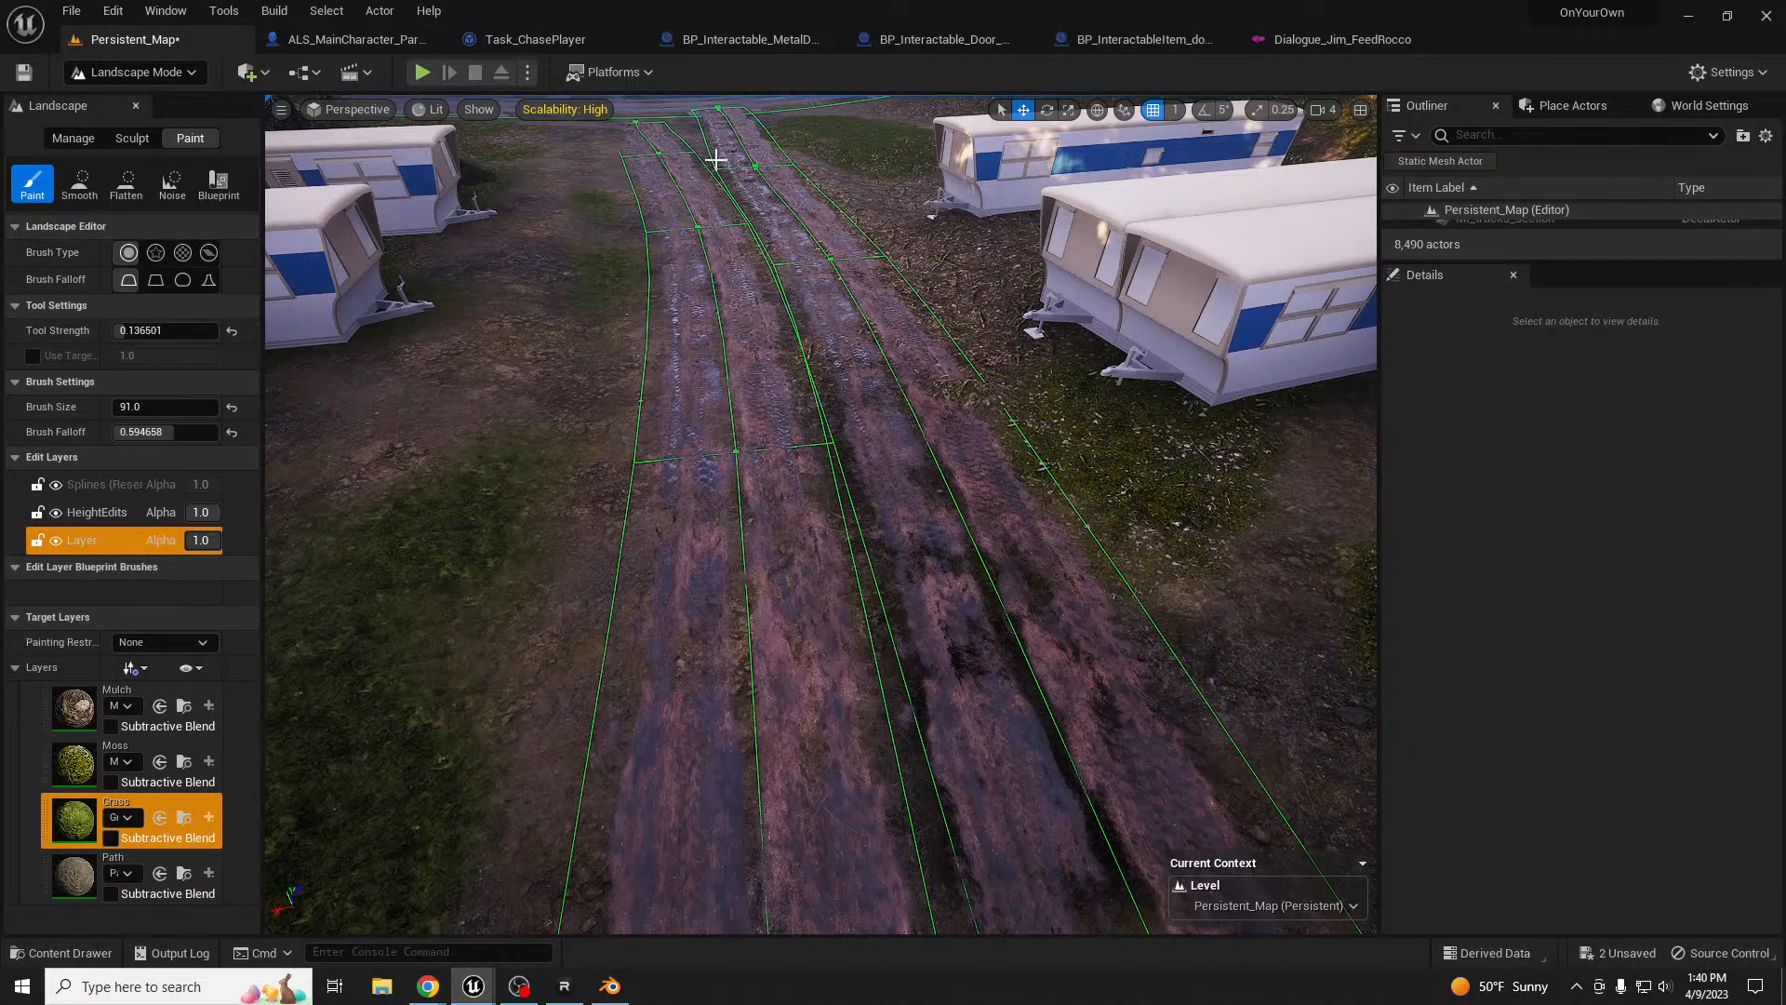
pyautogui.moveTo(786, 382); pyautogui.dragTo(933, 810)
pyautogui.press('d')
pyautogui.moveTo(933, 809)
pyautogui.mouseDown(button='right')
pyautogui.moveTo(707, 726)
pyautogui.moveTo(698, 763)
pyautogui.moveTo(838, 688)
pyautogui.mouseUp(button='right')
pyautogui.press('w')
pyautogui.moveTo(974, 819); pyautogui.dragTo(759, 805)
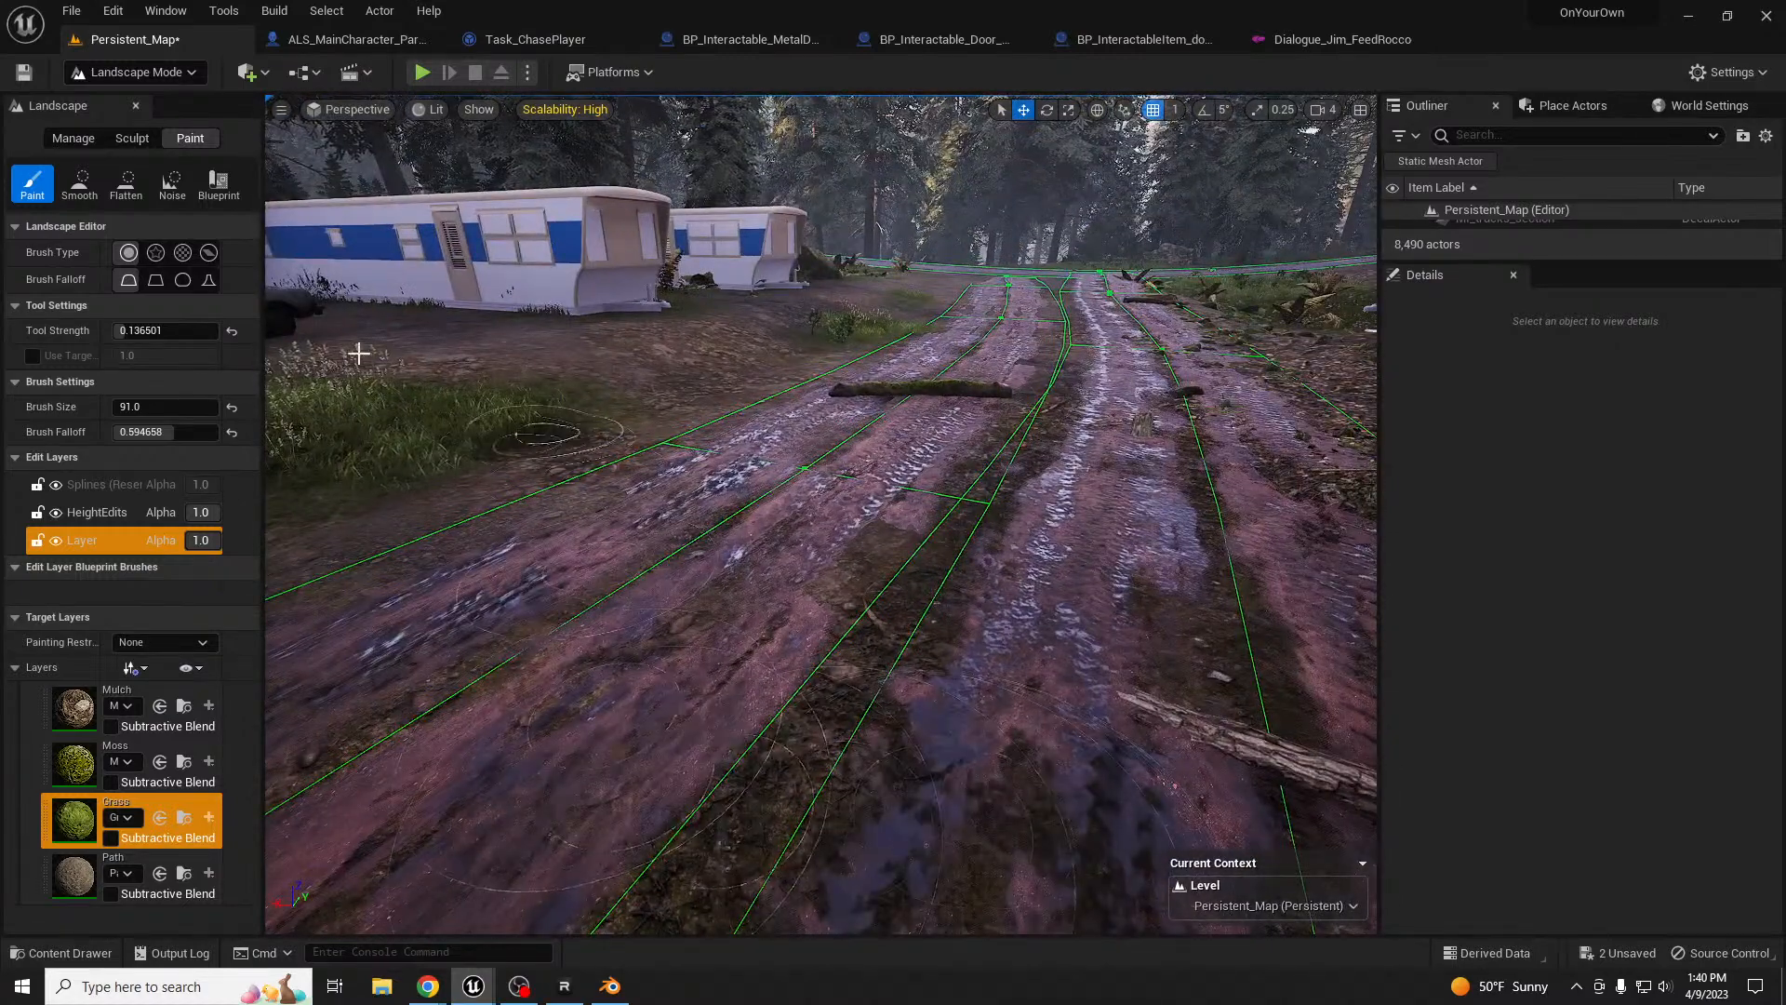
# - Raise the paint tool strength to about 0.4 and paint denser Grass along the seam between the two dirt roads
pyautogui.moveTo(156, 331); pyautogui.dragTo(154, 331)
pyautogui.moveTo(1010, 488)
pyautogui.mouseDown()
pyautogui.moveTo(702, 877)
pyautogui.moveTo(1022, 450)
pyautogui.mouseUp()
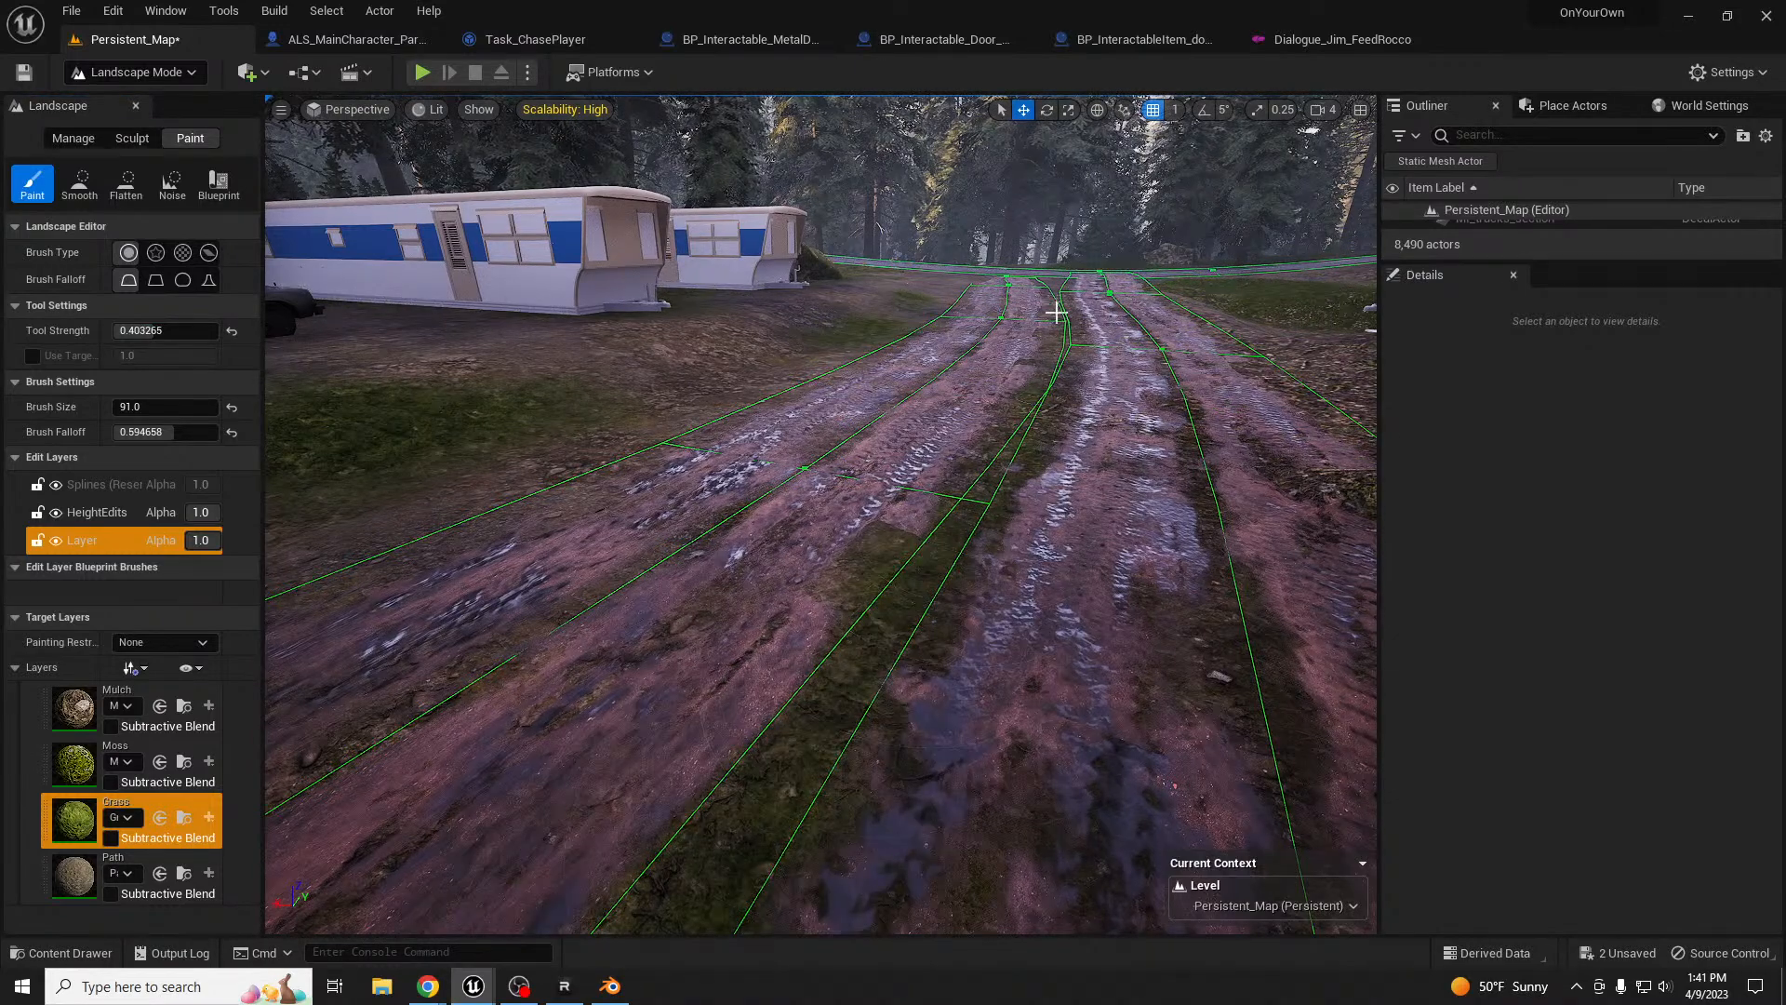
pyautogui.moveTo(1029, 510)
pyautogui.mouseDown(button='right')
pyautogui.moveTo(1084, 428)
pyautogui.moveTo(1029, 516)
pyautogui.mouseUp(button='right')
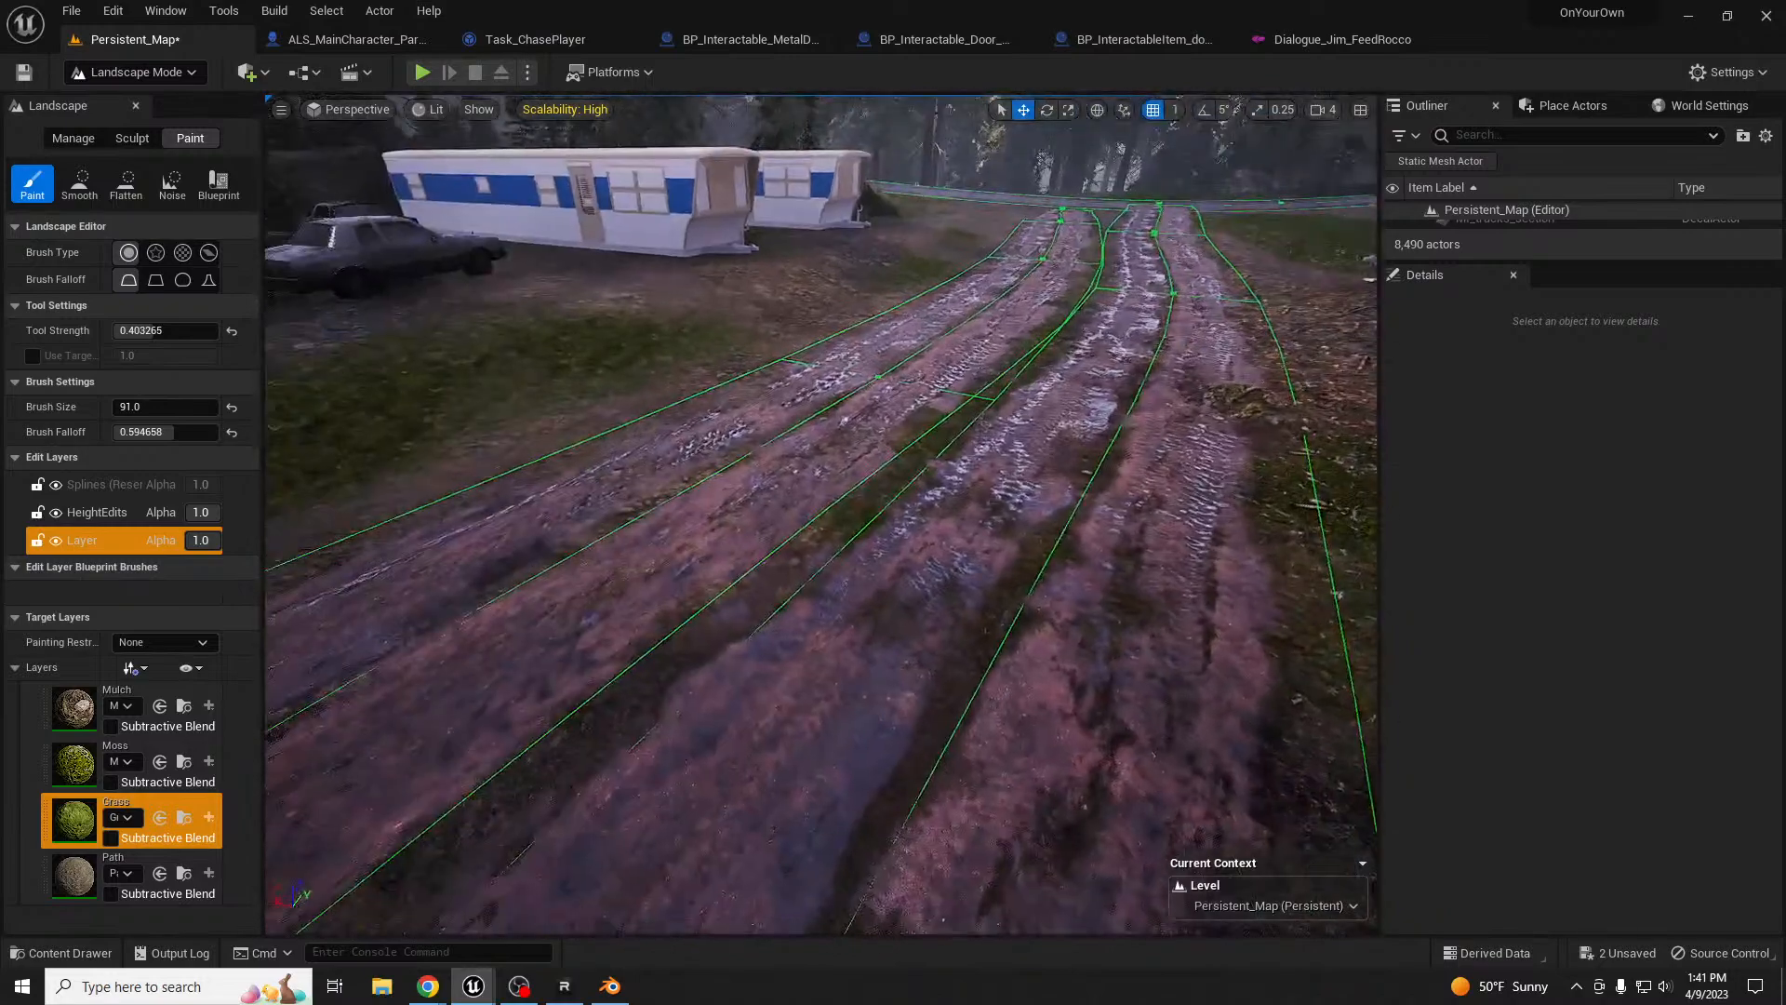
pyautogui.moveTo(646, 689)
pyautogui.mouseDown()
pyautogui.moveTo(382, 862)
pyautogui.moveTo(855, 615)
pyautogui.mouseUp()
pyautogui.moveTo(809, 602)
pyautogui.mouseDown(button='right')
pyautogui.moveTo(902, 530)
pyautogui.moveTo(947, 526)
pyautogui.moveTo(778, 611)
pyautogui.moveTo(807, 700)
pyautogui.mouseUp(button='right')
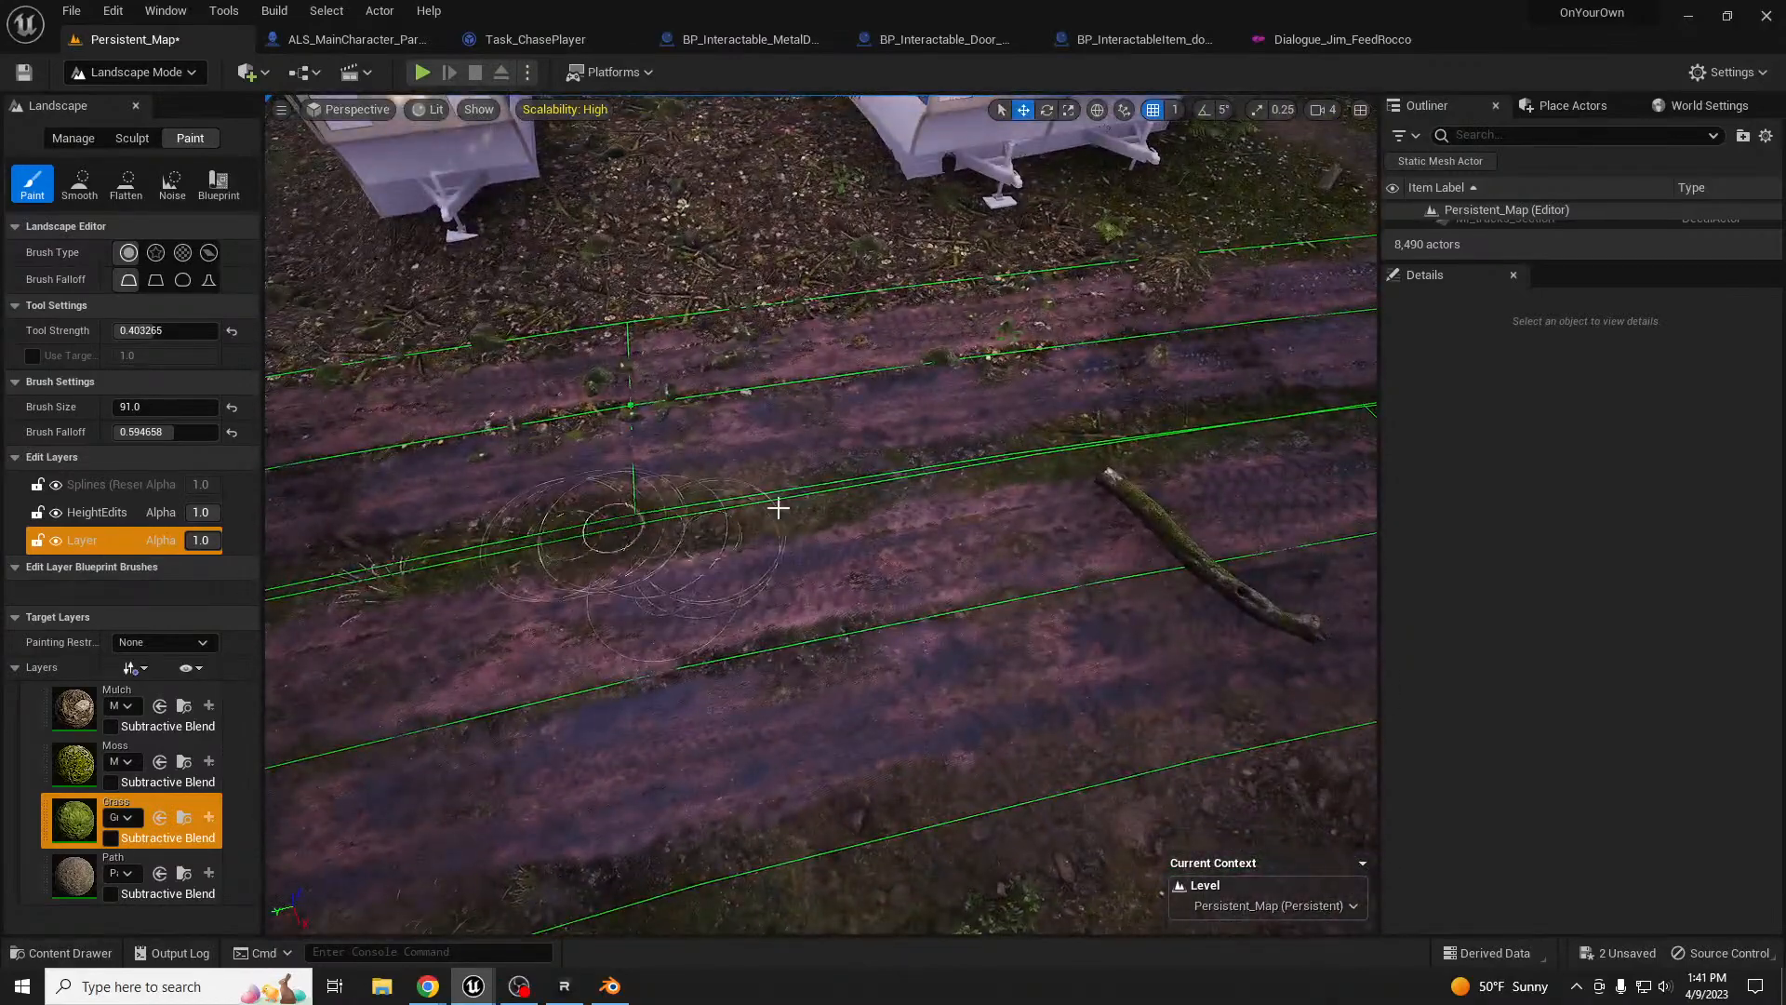
pyautogui.moveTo(796, 506); pyautogui.dragTo(1126, 283, button='right')
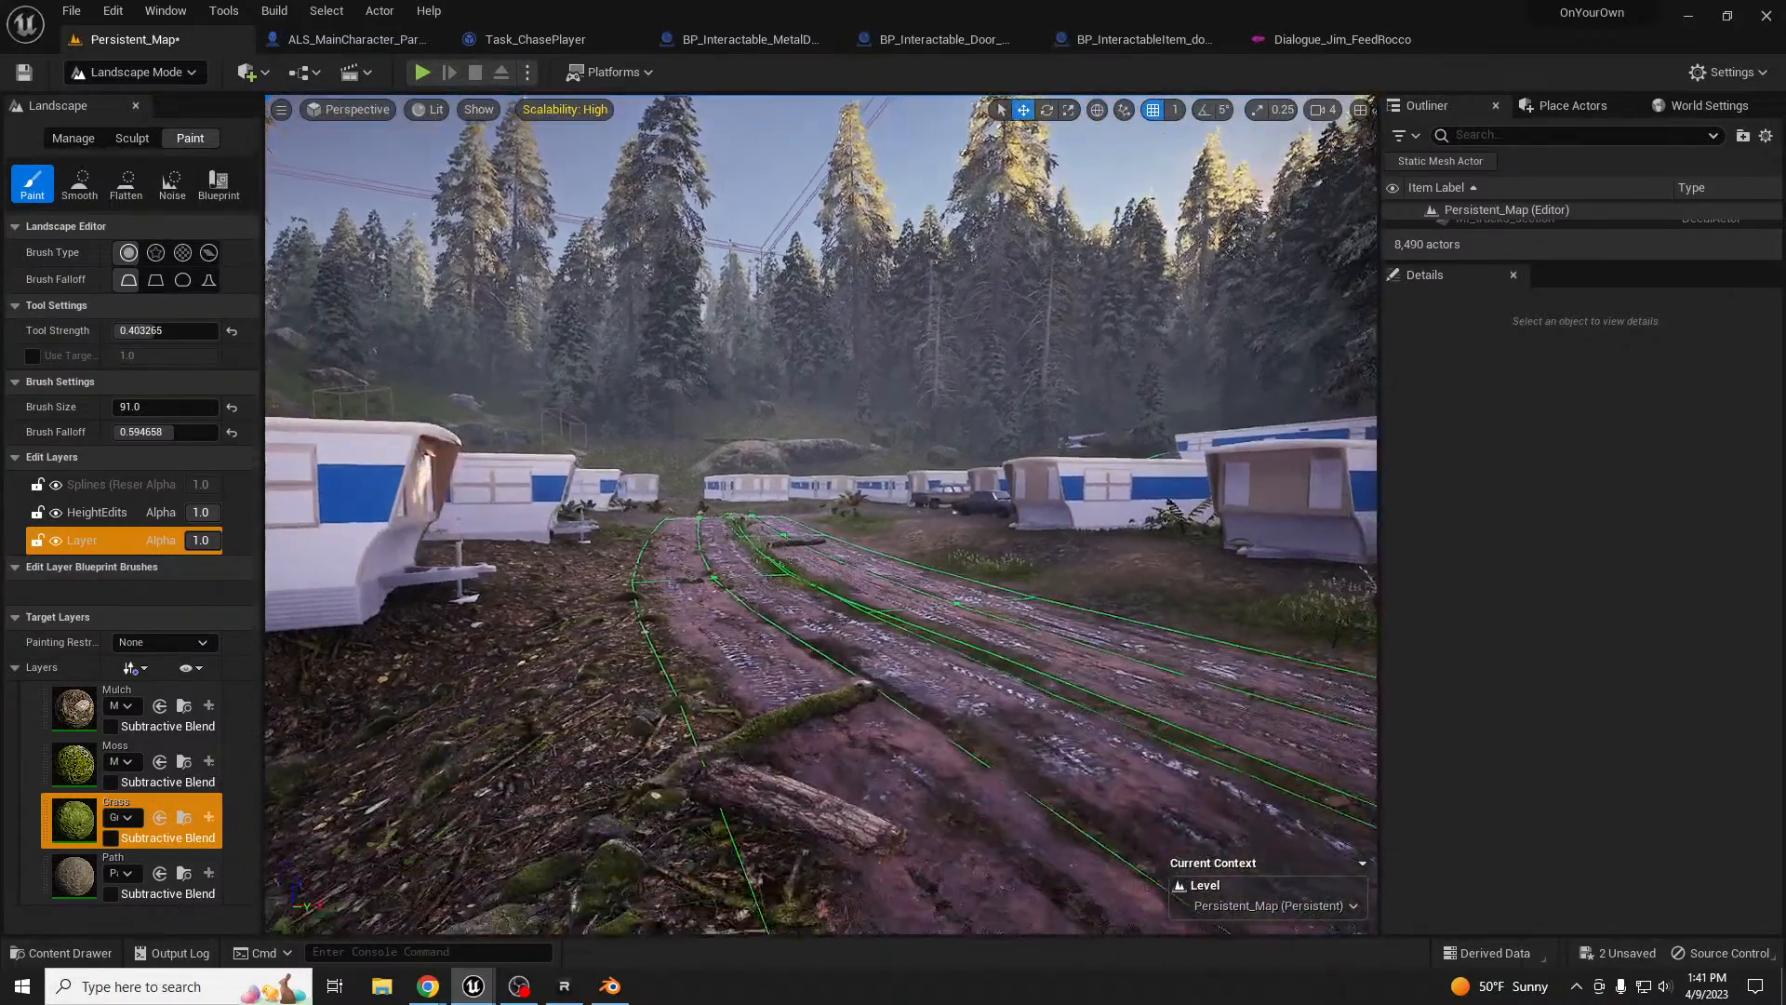
# - Choose the Path layer, enlarge the brush to 258, and paint bare ground between the two caravans beside the dirt road
pyautogui.moveTo(830, 537)
pyautogui.mouseDown(button='right')
pyautogui.moveTo(721, 542)
pyautogui.moveTo(690, 642)
pyautogui.mouseUp(button='right')
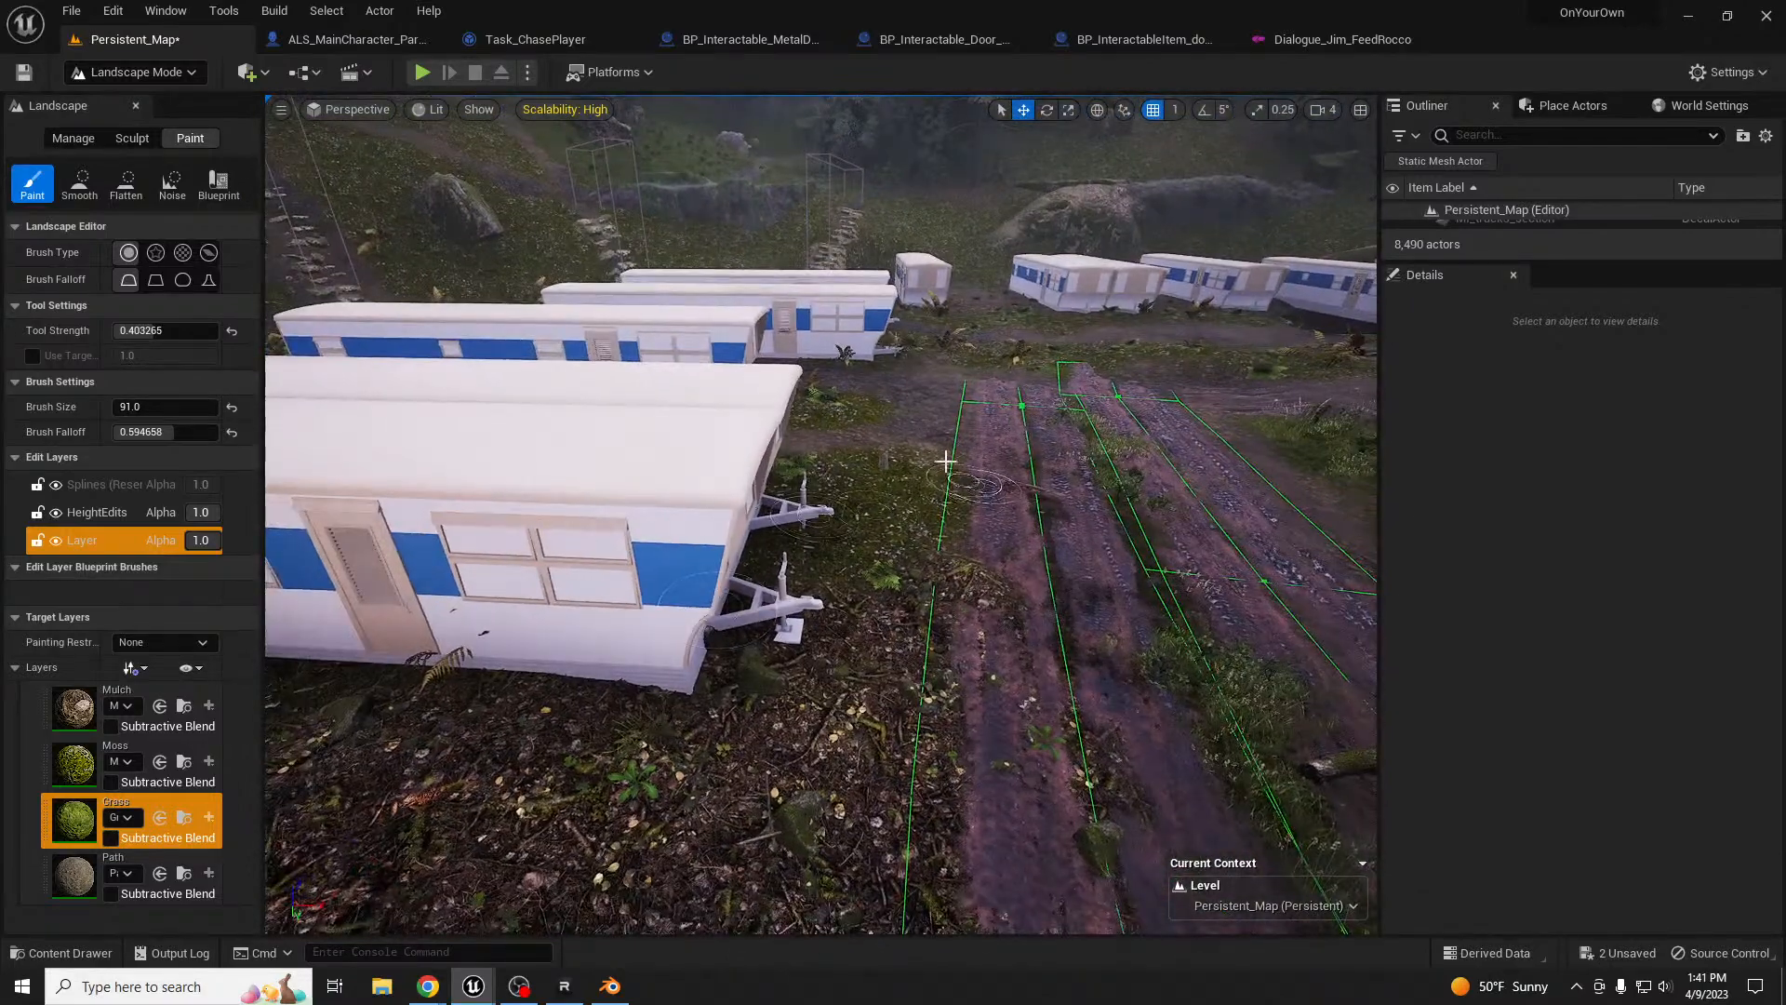
pyautogui.moveTo(932, 465); pyautogui.dragTo(791, 472, button='right')
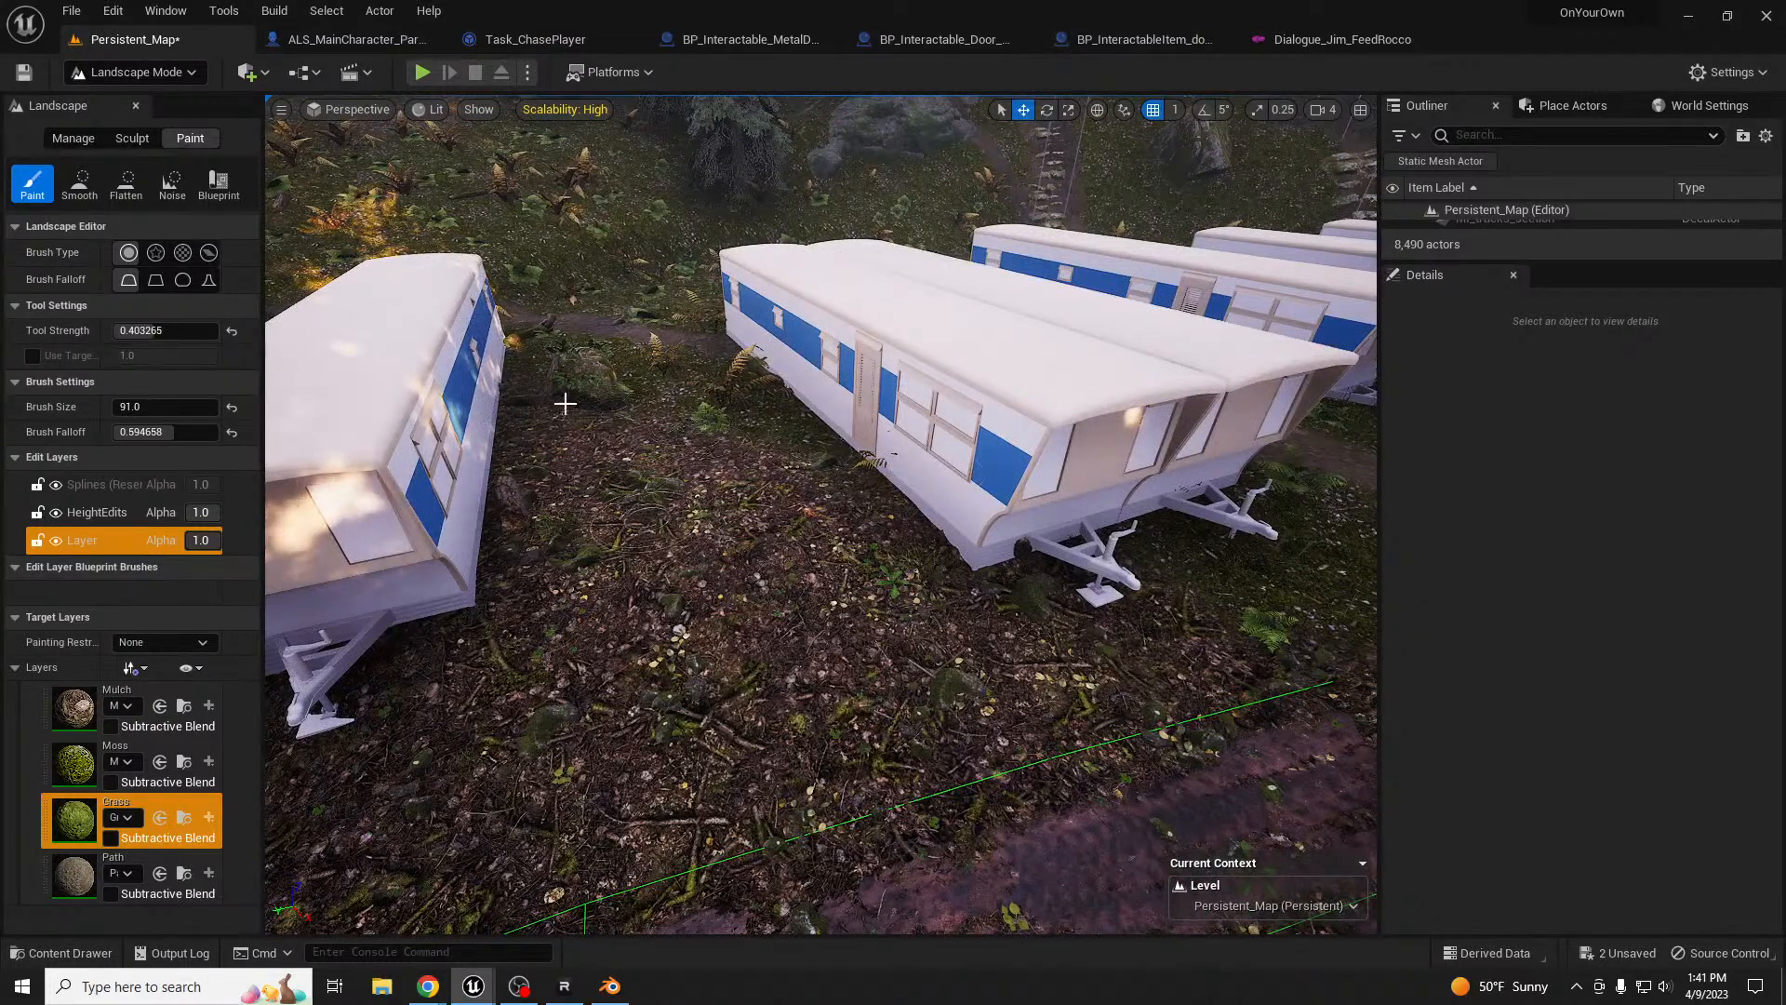
pyautogui.click(65, 884)
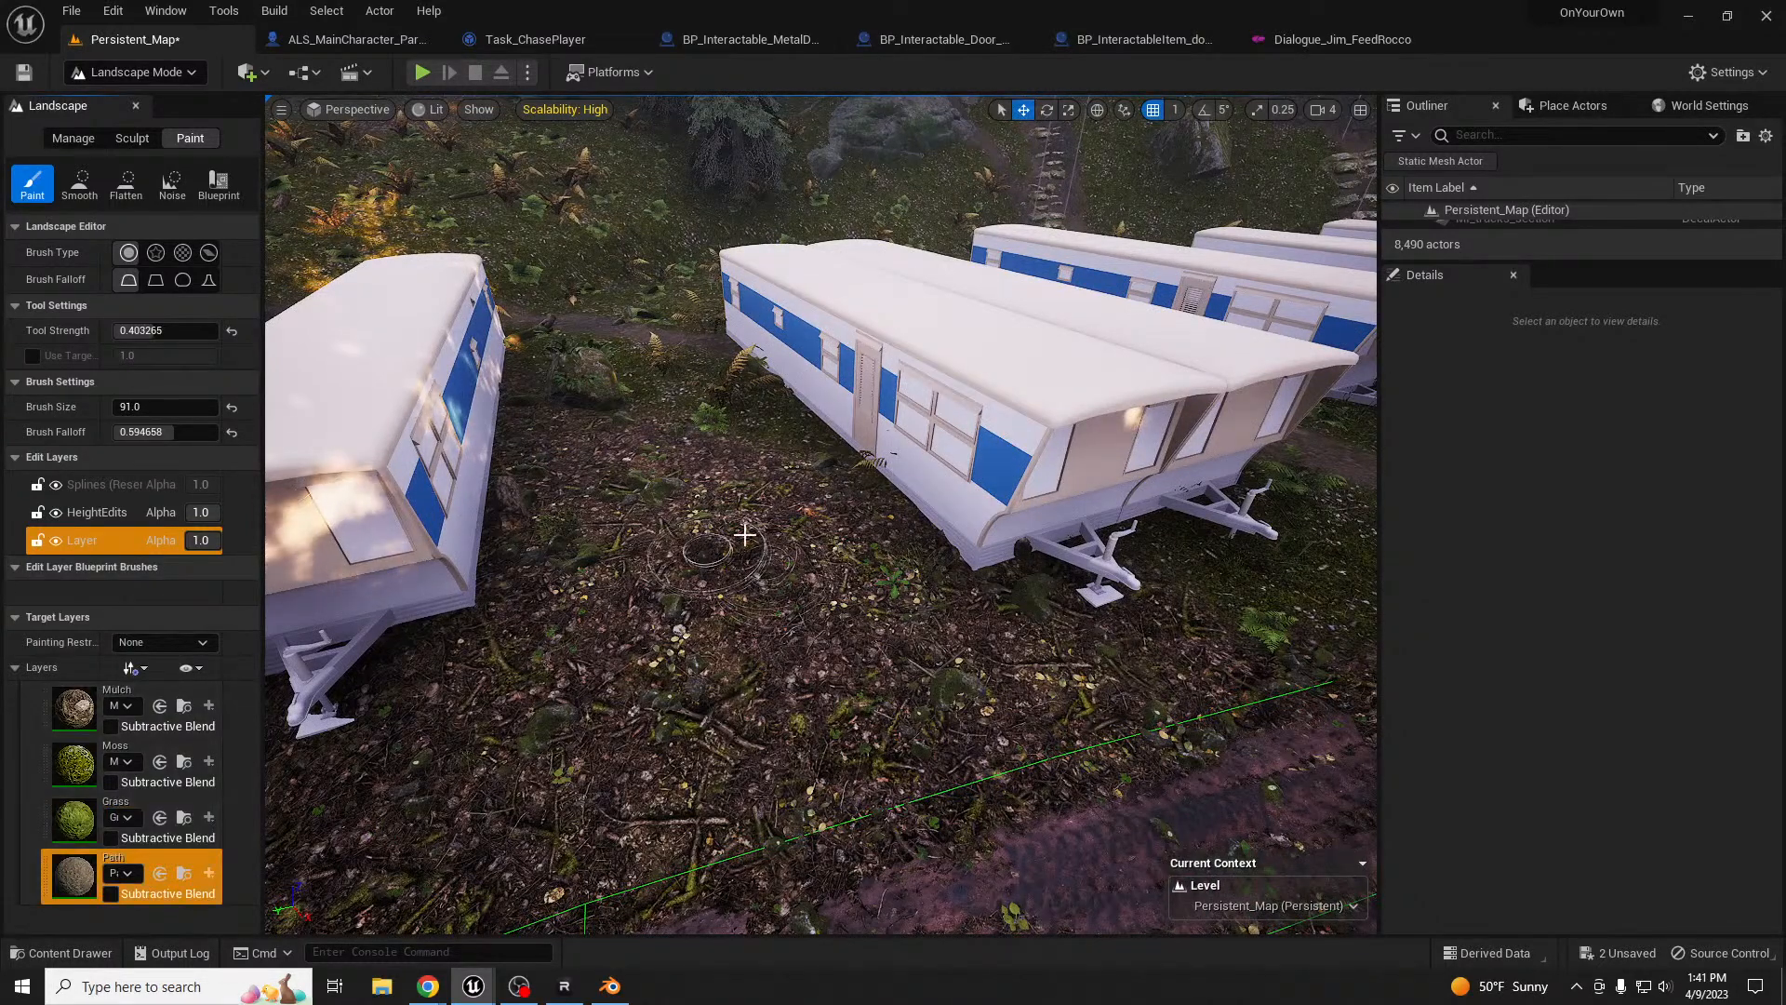
pyautogui.moveTo(743, 534); pyautogui.dragTo(698, 570, button='right')
pyautogui.press(']')
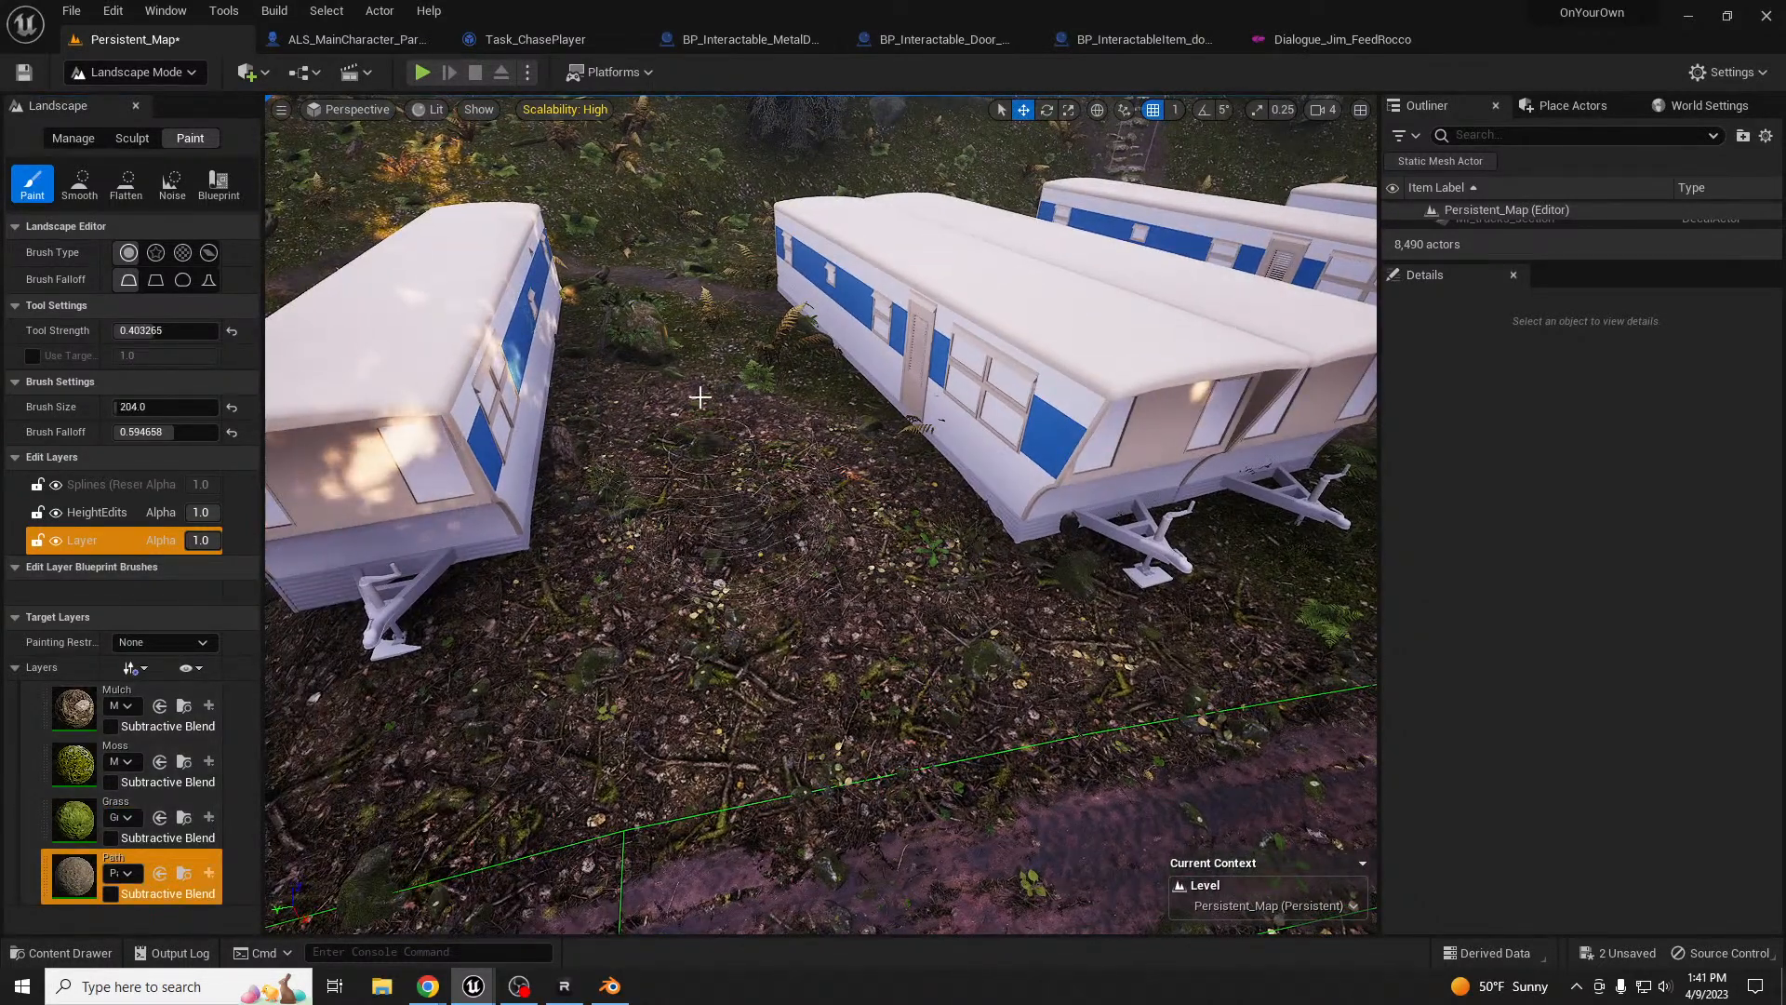
pyautogui.moveTo(677, 313); pyautogui.dragTo(709, 406)
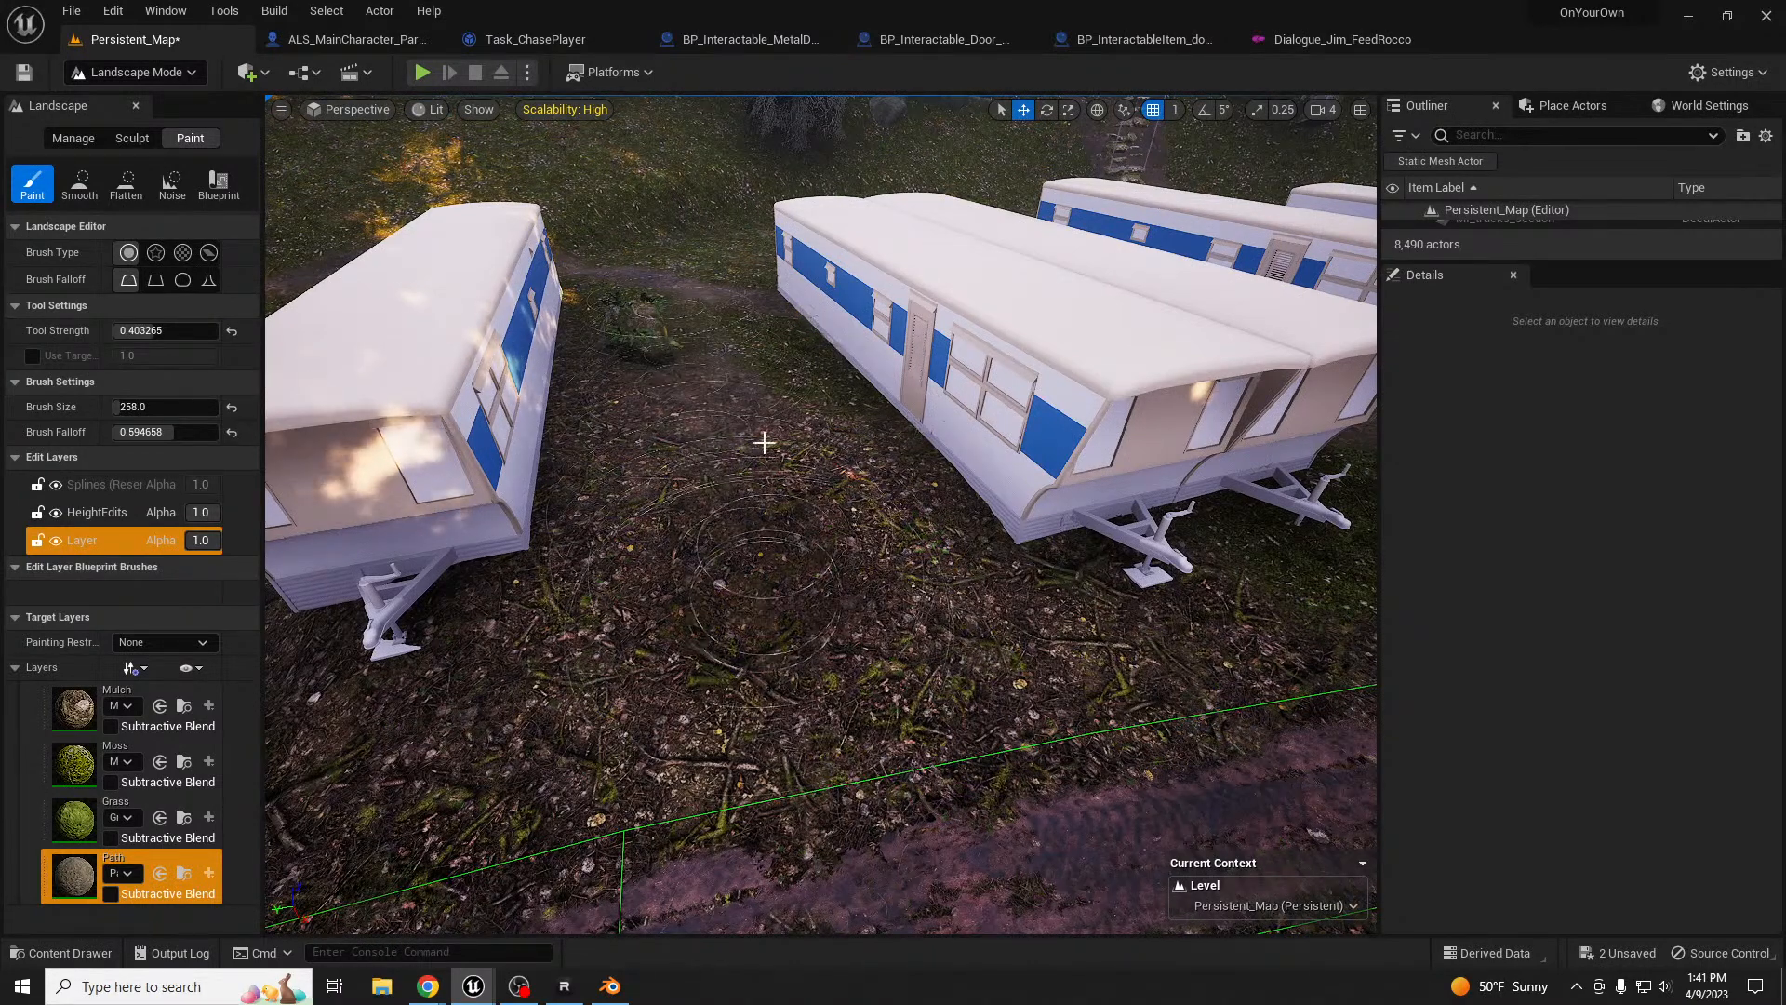
pyautogui.moveTo(857, 546)
pyautogui.mouseDown()
pyautogui.moveTo(710, 487)
pyautogui.moveTo(682, 674)
pyautogui.moveTo(707, 800)
pyautogui.moveTo(944, 732)
pyautogui.moveTo(614, 753)
pyautogui.moveTo(729, 598)
pyautogui.moveTo(571, 757)
pyautogui.moveTo(663, 433)
pyautogui.mouseUp()
# - Paint the Path layer across the ground in front of the caravans and down toward the edge of the dirt road
pyautogui.moveTo(663, 466)
pyautogui.mouseDown(button='right')
pyautogui.moveTo(642, 550)
pyautogui.moveTo(577, 544)
pyautogui.mouseUp(button='right')
pyautogui.moveTo(605, 540)
pyautogui.mouseDown()
pyautogui.moveTo(494, 394)
pyautogui.moveTo(615, 522)
pyautogui.mouseUp()
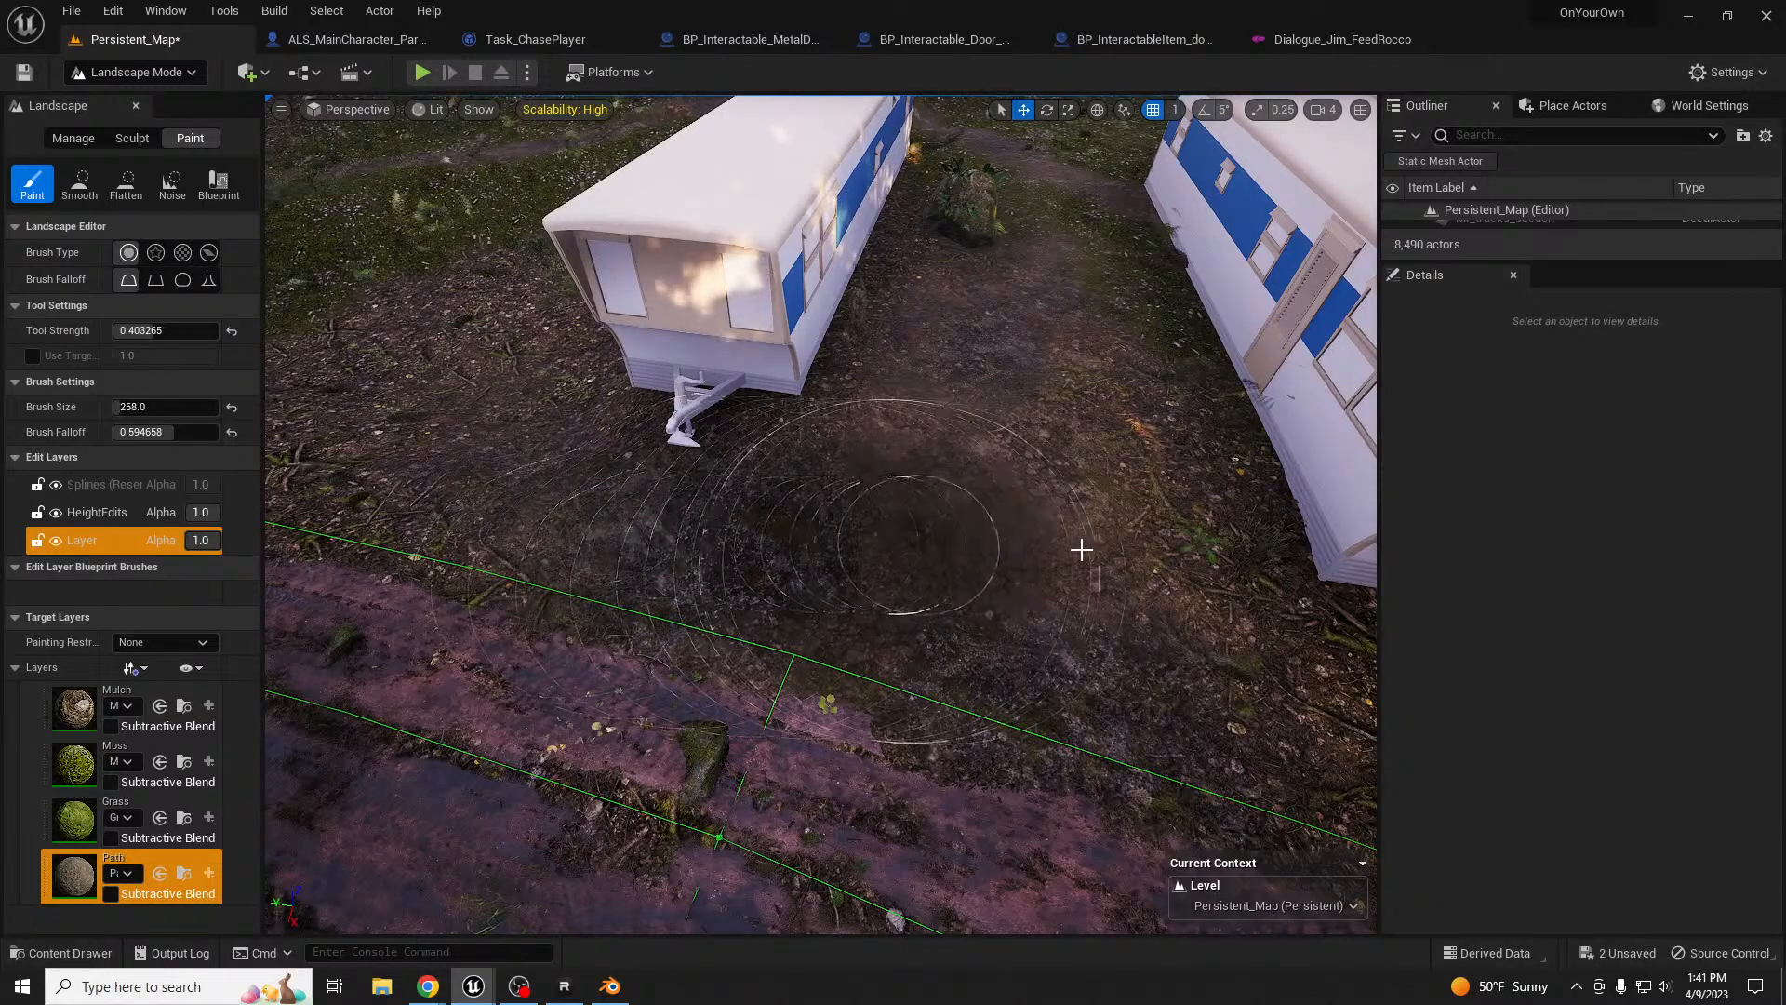
pyautogui.press('d')
pyautogui.moveTo(1129, 550)
pyautogui.mouseDown(button='right')
pyautogui.moveTo(1089, 568)
pyautogui.moveTo(1089, 539)
pyautogui.mouseUp(button='right')
pyautogui.press('s')
pyautogui.moveTo(889, 312)
pyautogui.mouseDown()
pyautogui.moveTo(855, 220)
pyautogui.moveTo(851, 434)
pyautogui.moveTo(857, 224)
pyautogui.moveTo(801, 618)
pyautogui.moveTo(678, 829)
pyautogui.moveTo(787, 592)
pyautogui.moveTo(745, 849)
pyautogui.moveTo(937, 722)
pyautogui.moveTo(1152, 745)
pyautogui.moveTo(877, 757)
pyautogui.mouseUp()
pyautogui.press('d')
pyautogui.moveTo(876, 757); pyautogui.dragTo(912, 715, button='right')
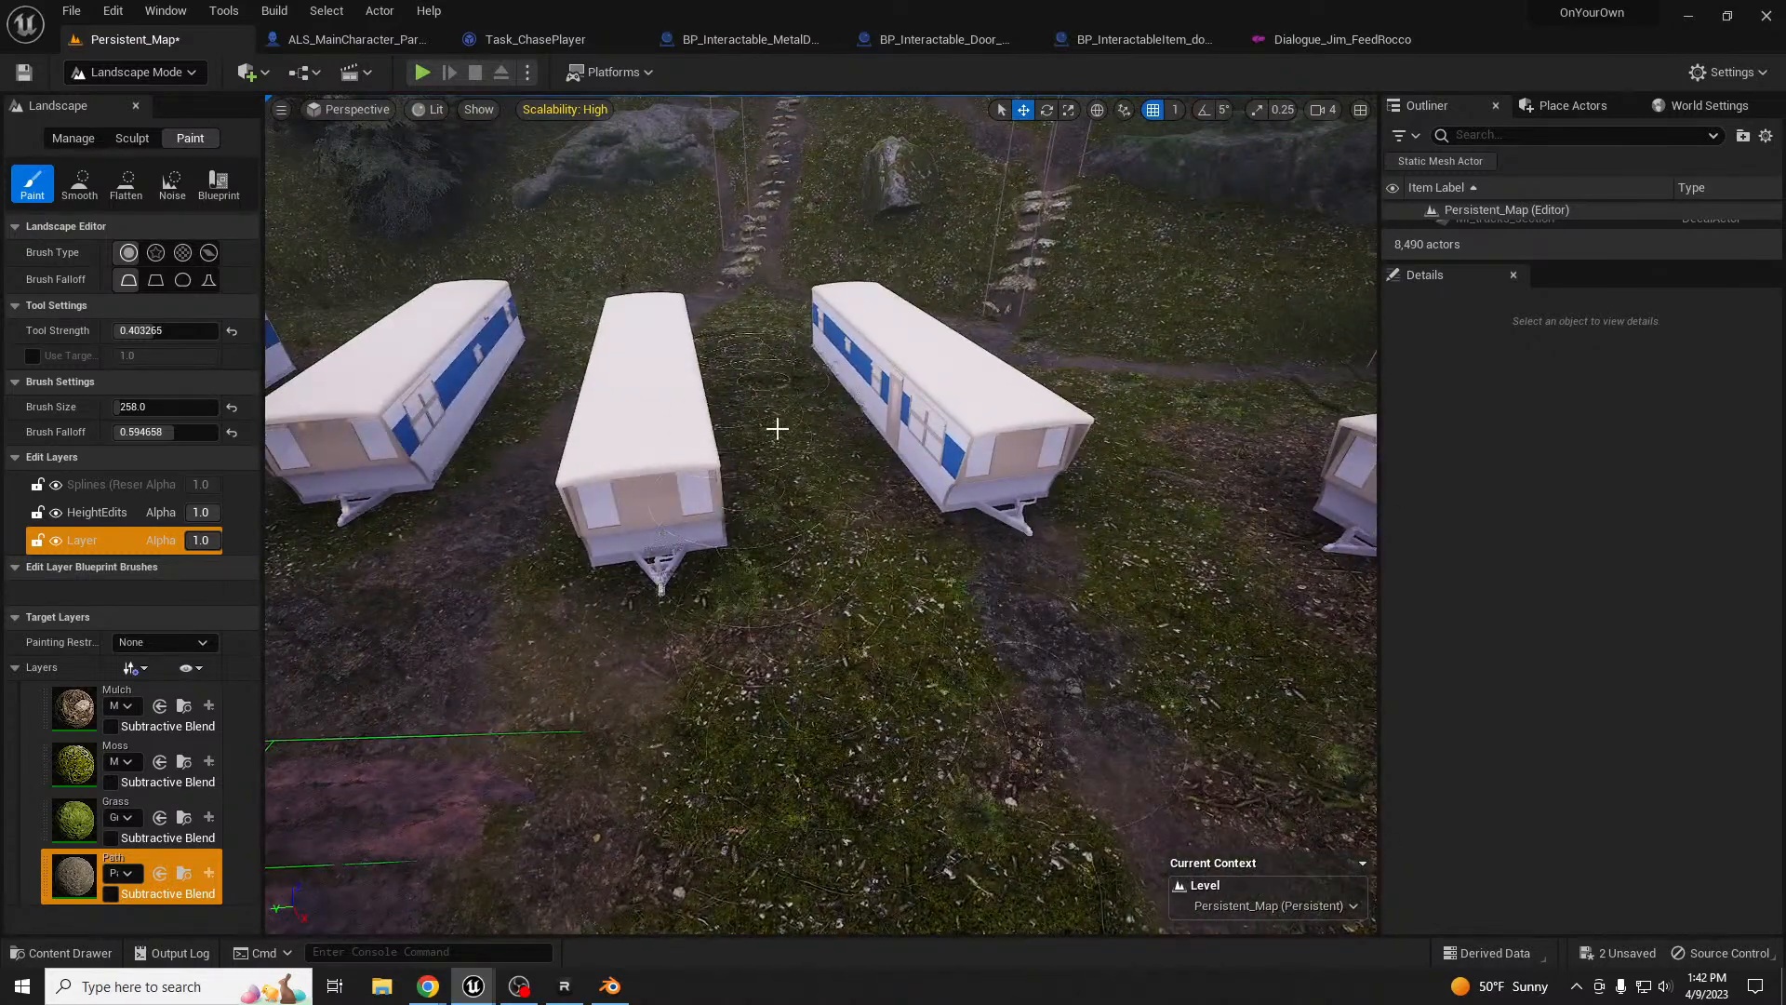
# - Paint the Path layer through the gaps between the caravans further along the row, joining them to the bare ground in front
pyautogui.moveTo(752, 361); pyautogui.dragTo(780, 471)
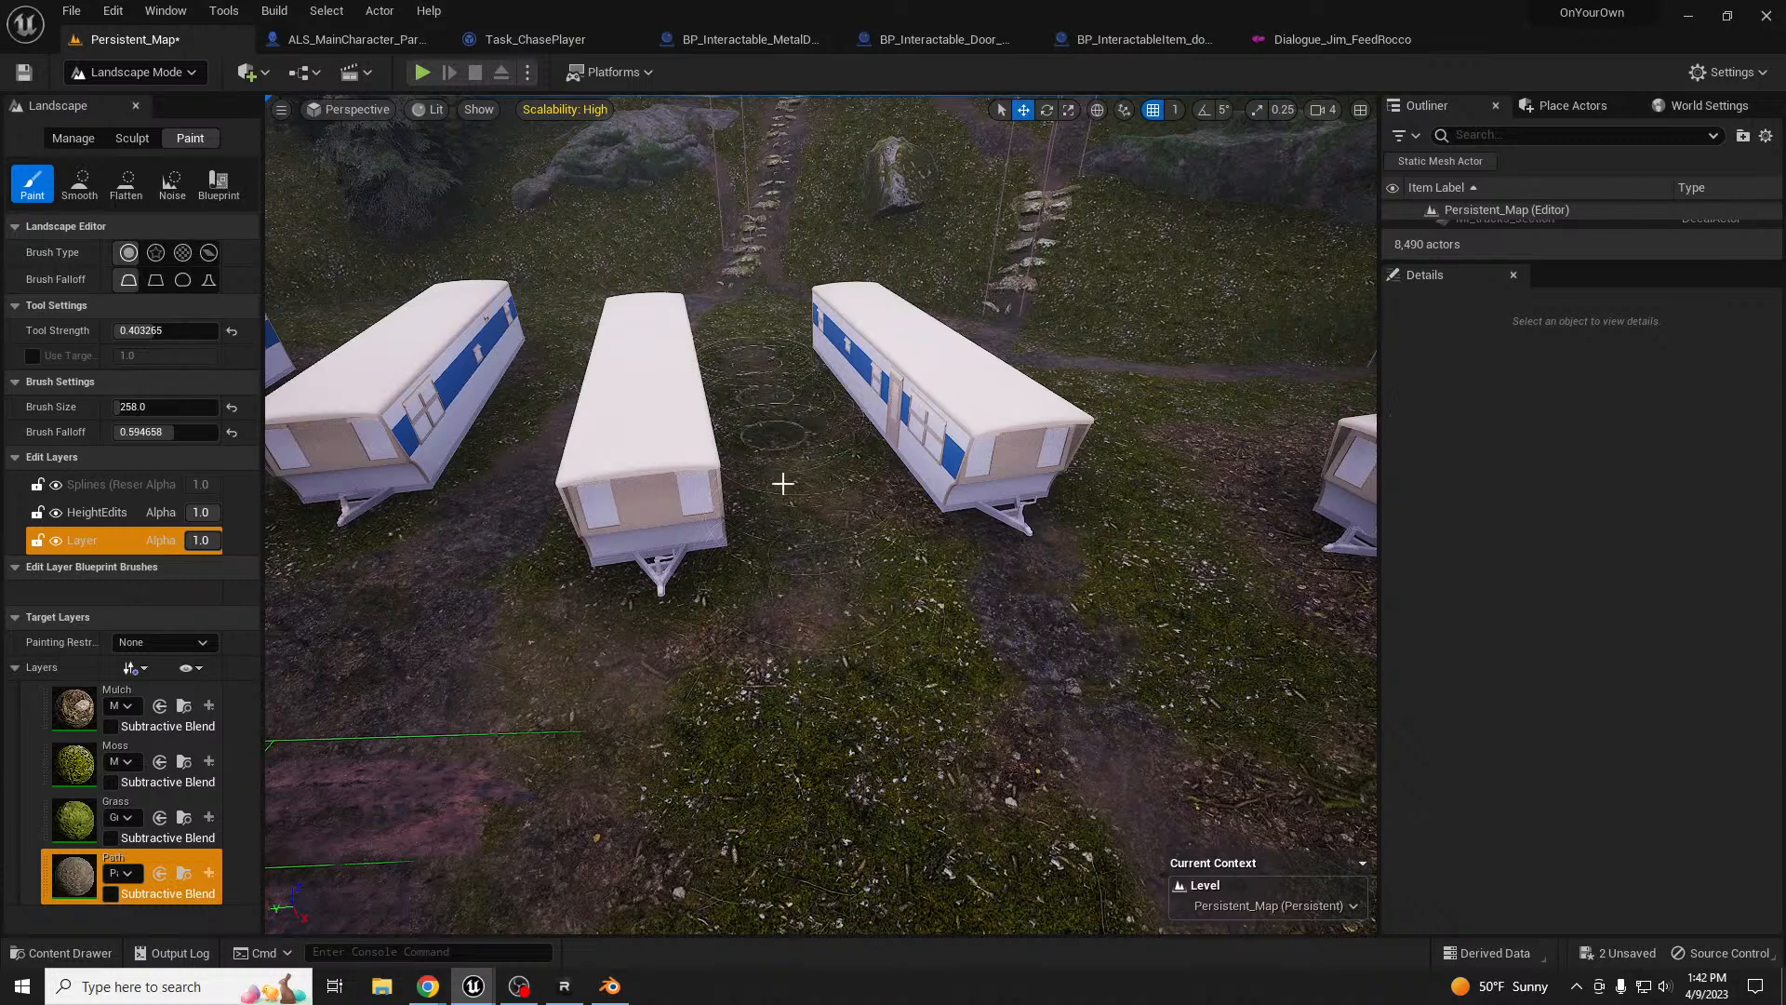
pyautogui.moveTo(851, 621)
pyautogui.mouseDown()
pyautogui.moveTo(765, 710)
pyautogui.moveTo(1008, 700)
pyautogui.mouseUp()
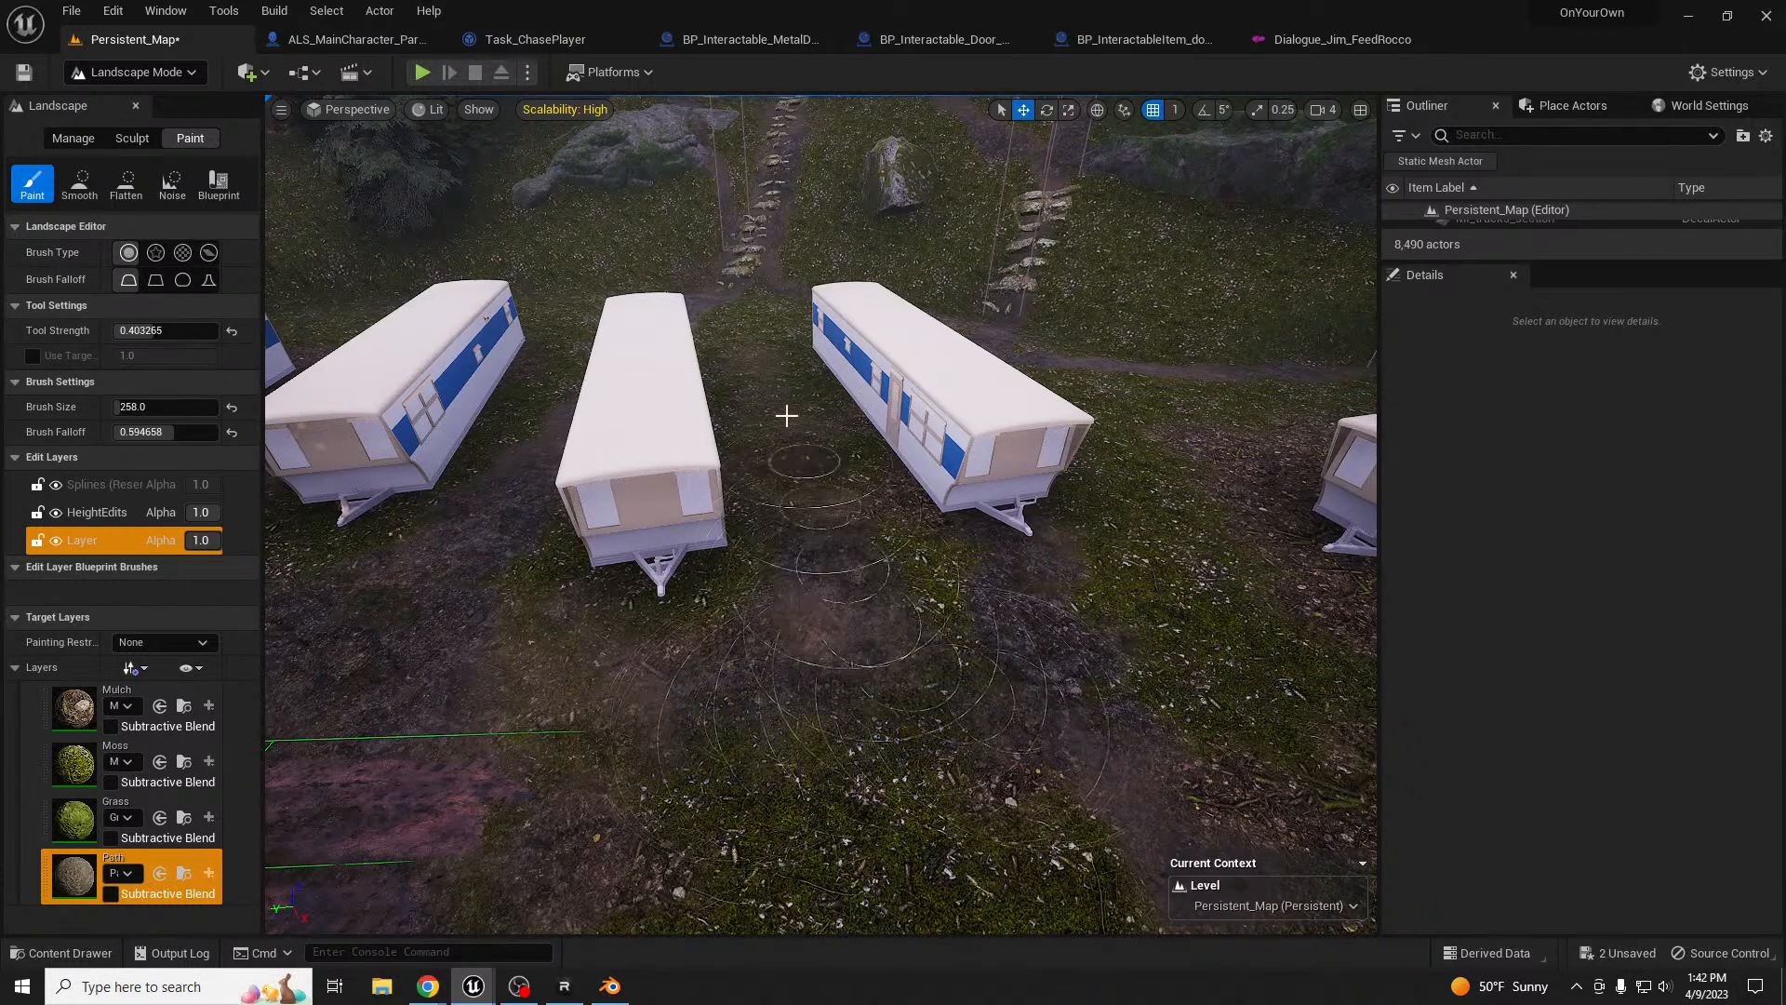
pyautogui.moveTo(790, 415)
pyautogui.mouseDown()
pyautogui.moveTo(1156, 642)
pyautogui.moveTo(1117, 406)
pyautogui.moveTo(1136, 533)
pyautogui.moveTo(1209, 355)
pyautogui.moveTo(1148, 704)
pyautogui.mouseUp()
pyautogui.moveTo(1148, 704); pyautogui.dragTo(1322, 680, button='right')
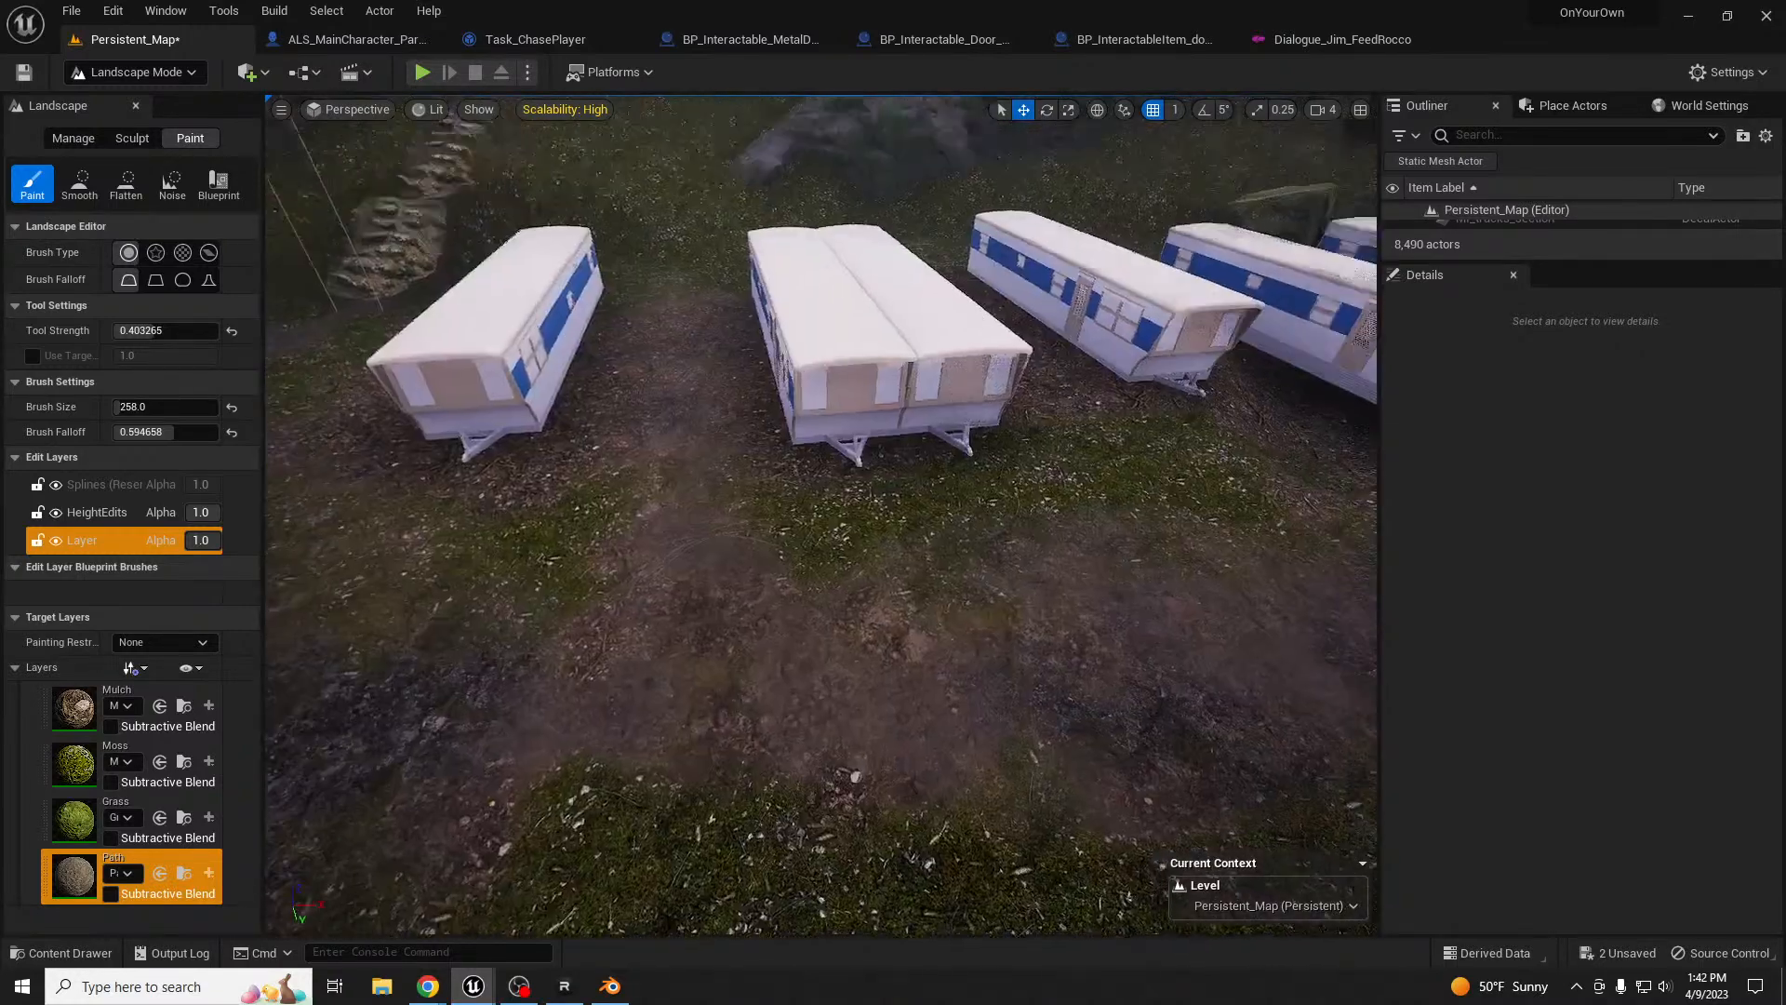
pyautogui.moveTo(994, 726); pyautogui.dragTo(958, 638, button='right')
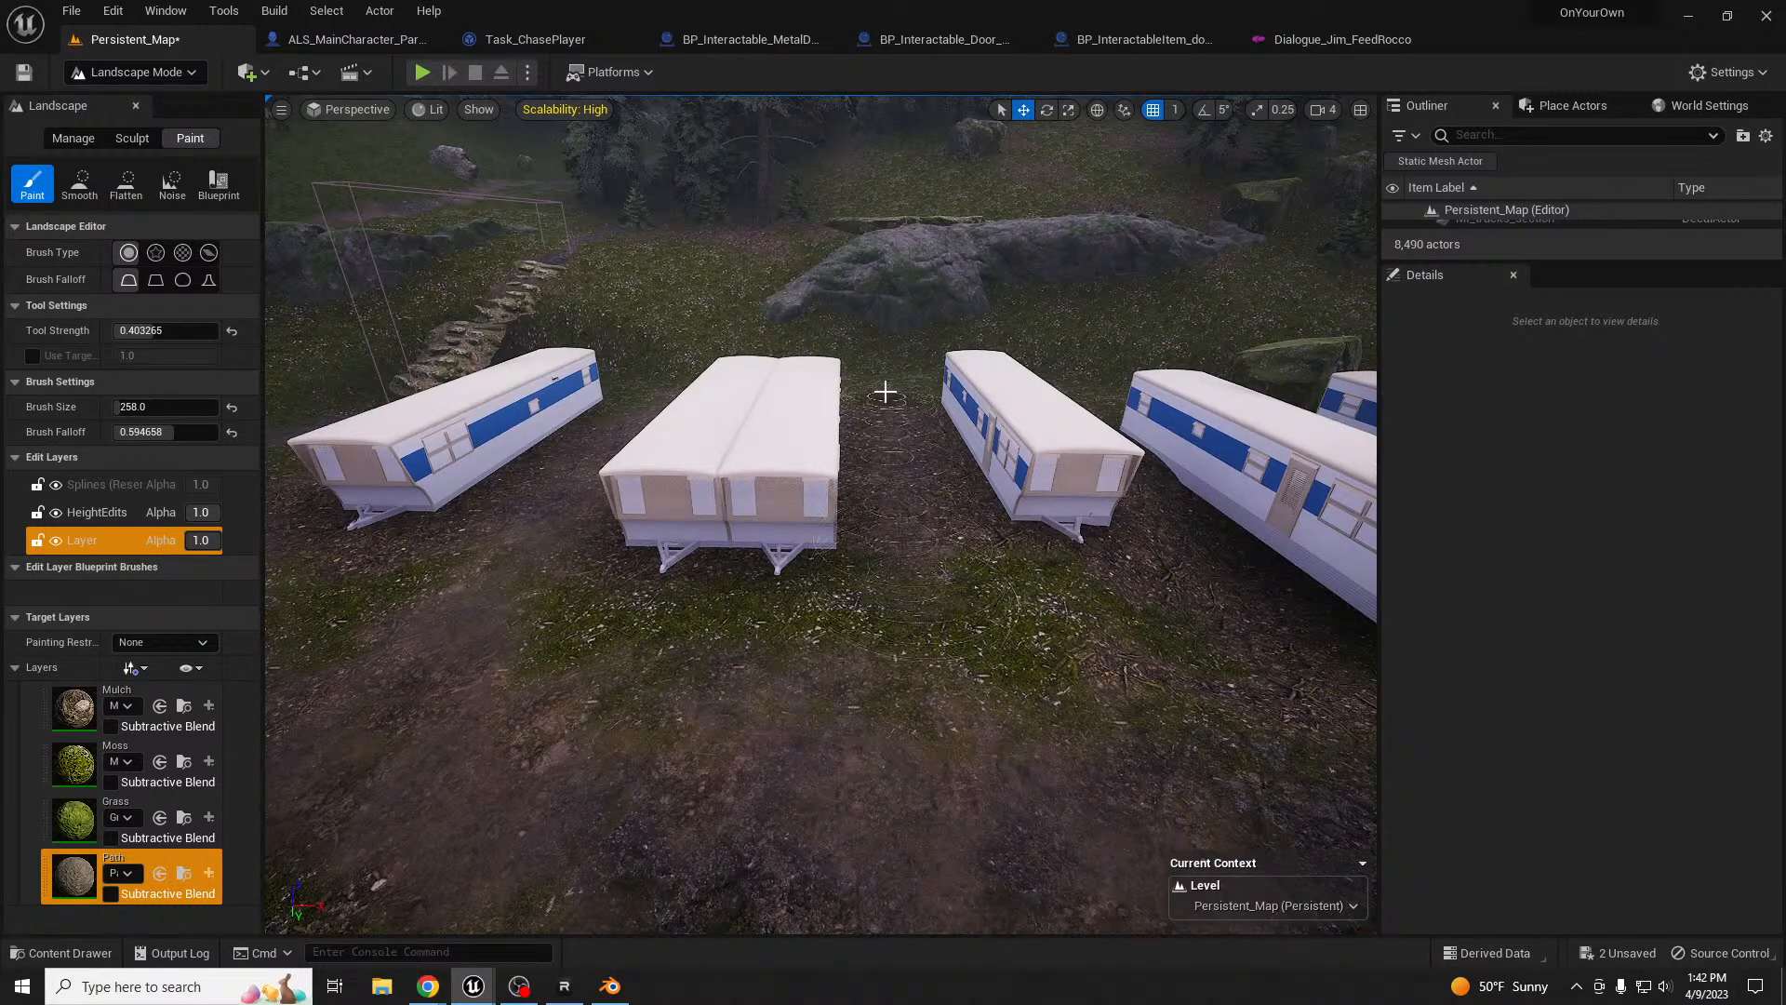
pyautogui.moveTo(844, 732); pyautogui.dragTo(918, 607)
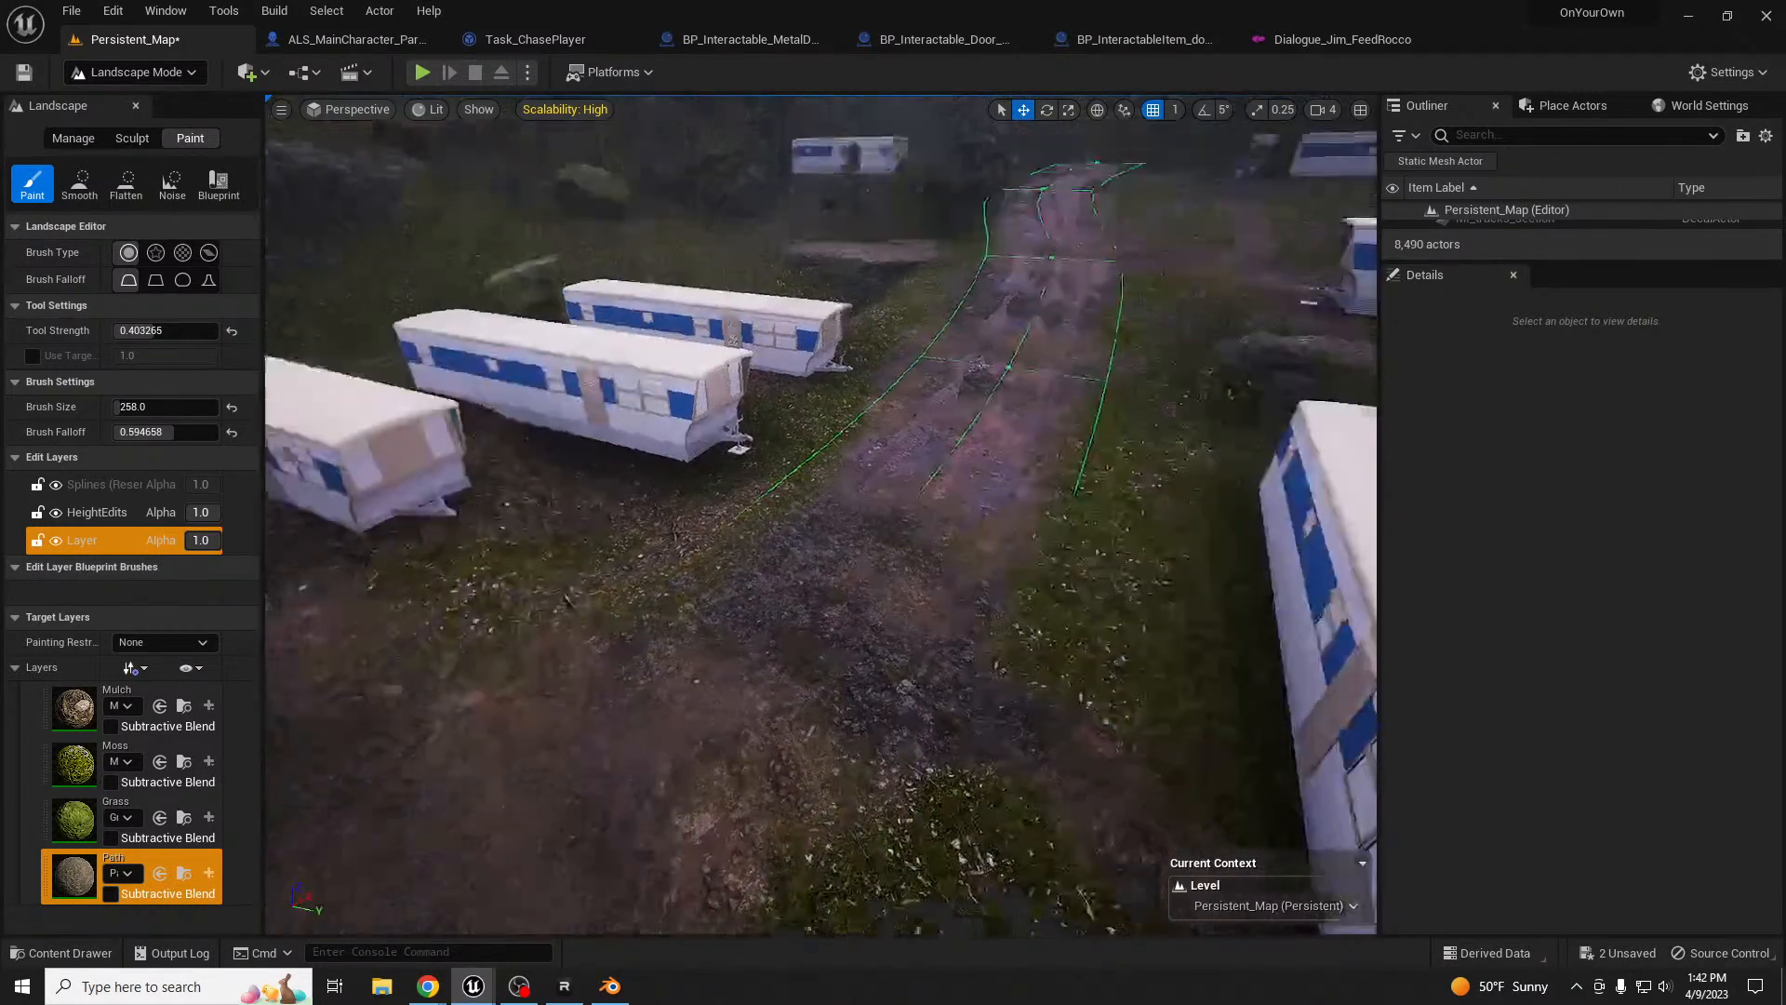
# - Paint the Path layer over the grass at the road junction and beside the end of the doubled dirt road
pyautogui.moveTo(885, 638); pyautogui.dragTo(885, 638, button='right')
pyautogui.moveTo(1143, 607); pyautogui.dragTo(945, 840)
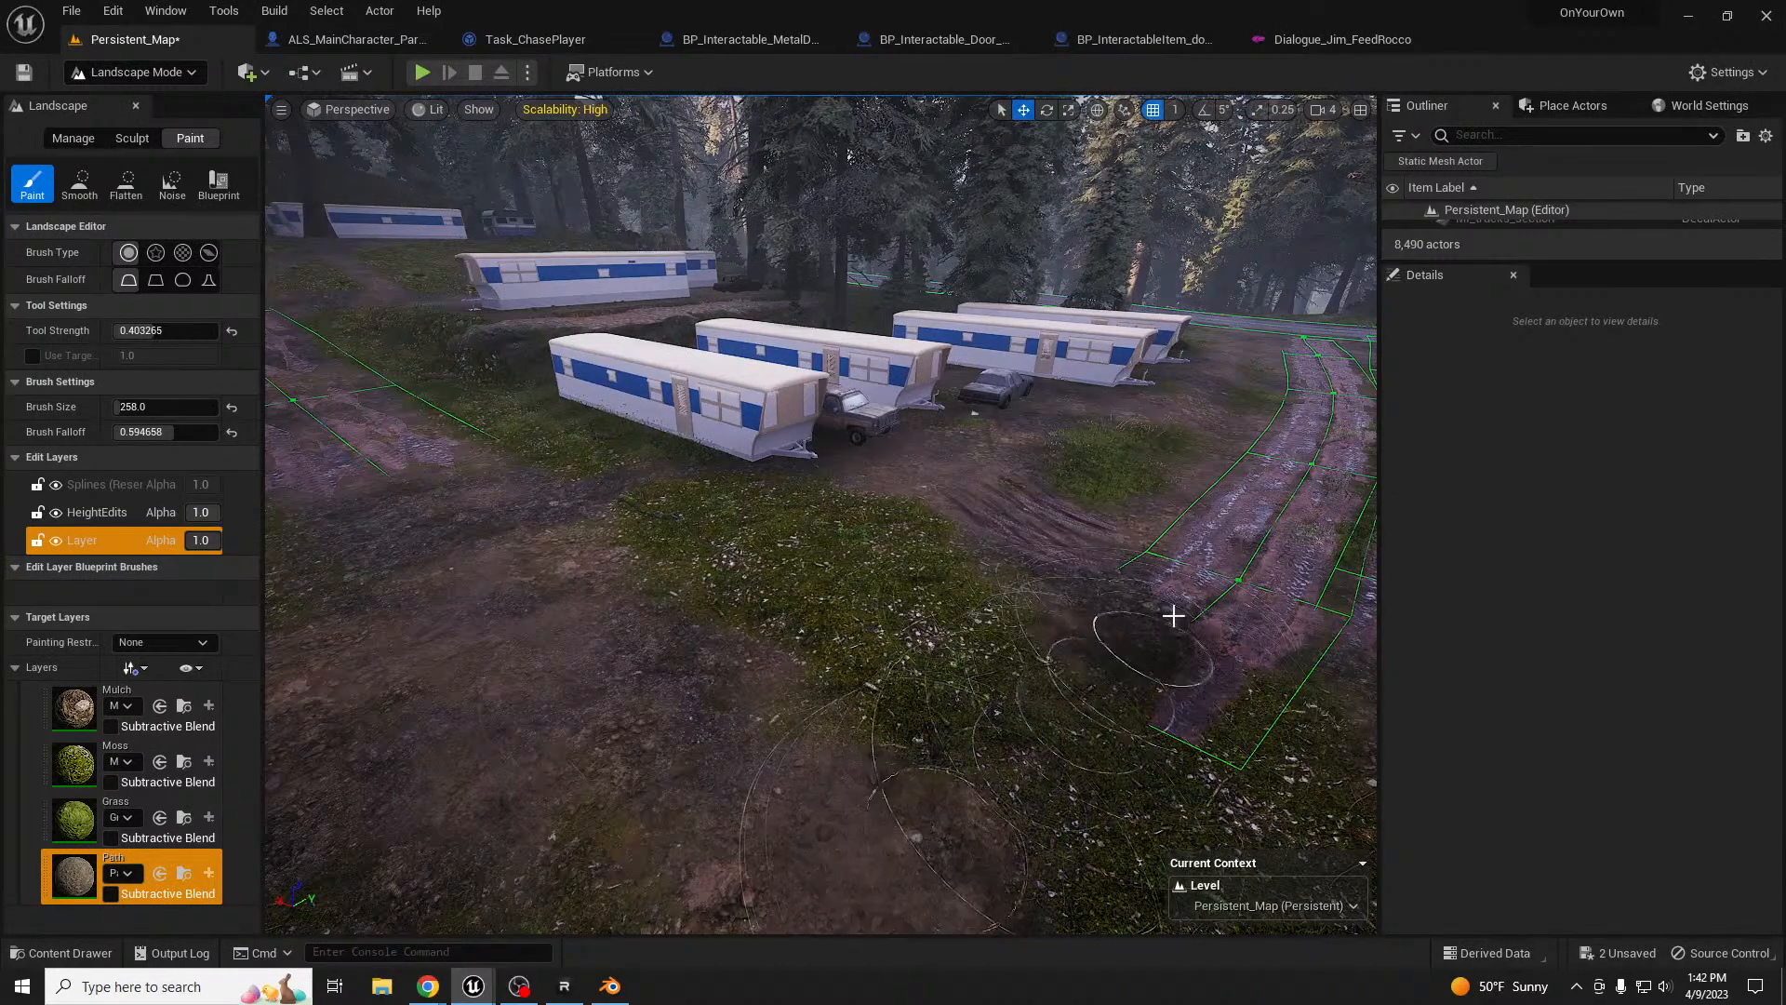
pyautogui.moveTo(936, 755); pyautogui.dragTo(847, 712)
pyautogui.moveTo(1002, 644); pyautogui.dragTo(943, 644)
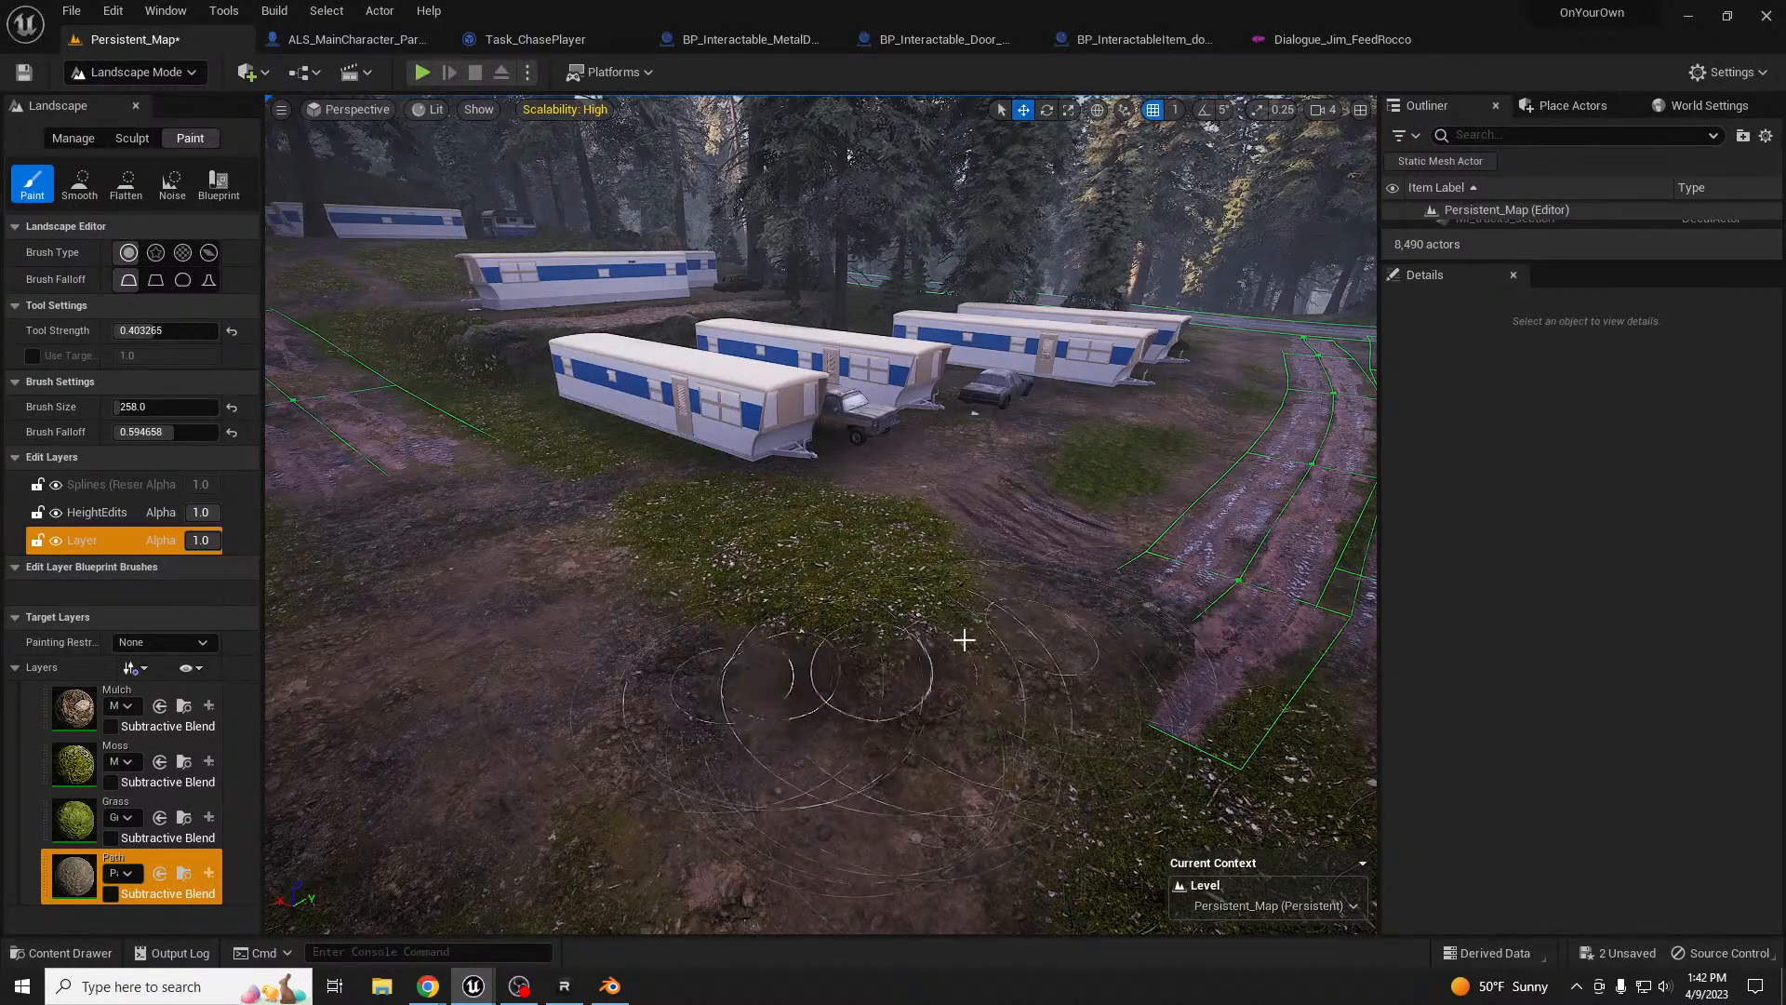
pyautogui.moveTo(645, 544); pyautogui.dragTo(772, 620)
pyautogui.moveTo(882, 638); pyautogui.dragTo(1070, 637, button='right')
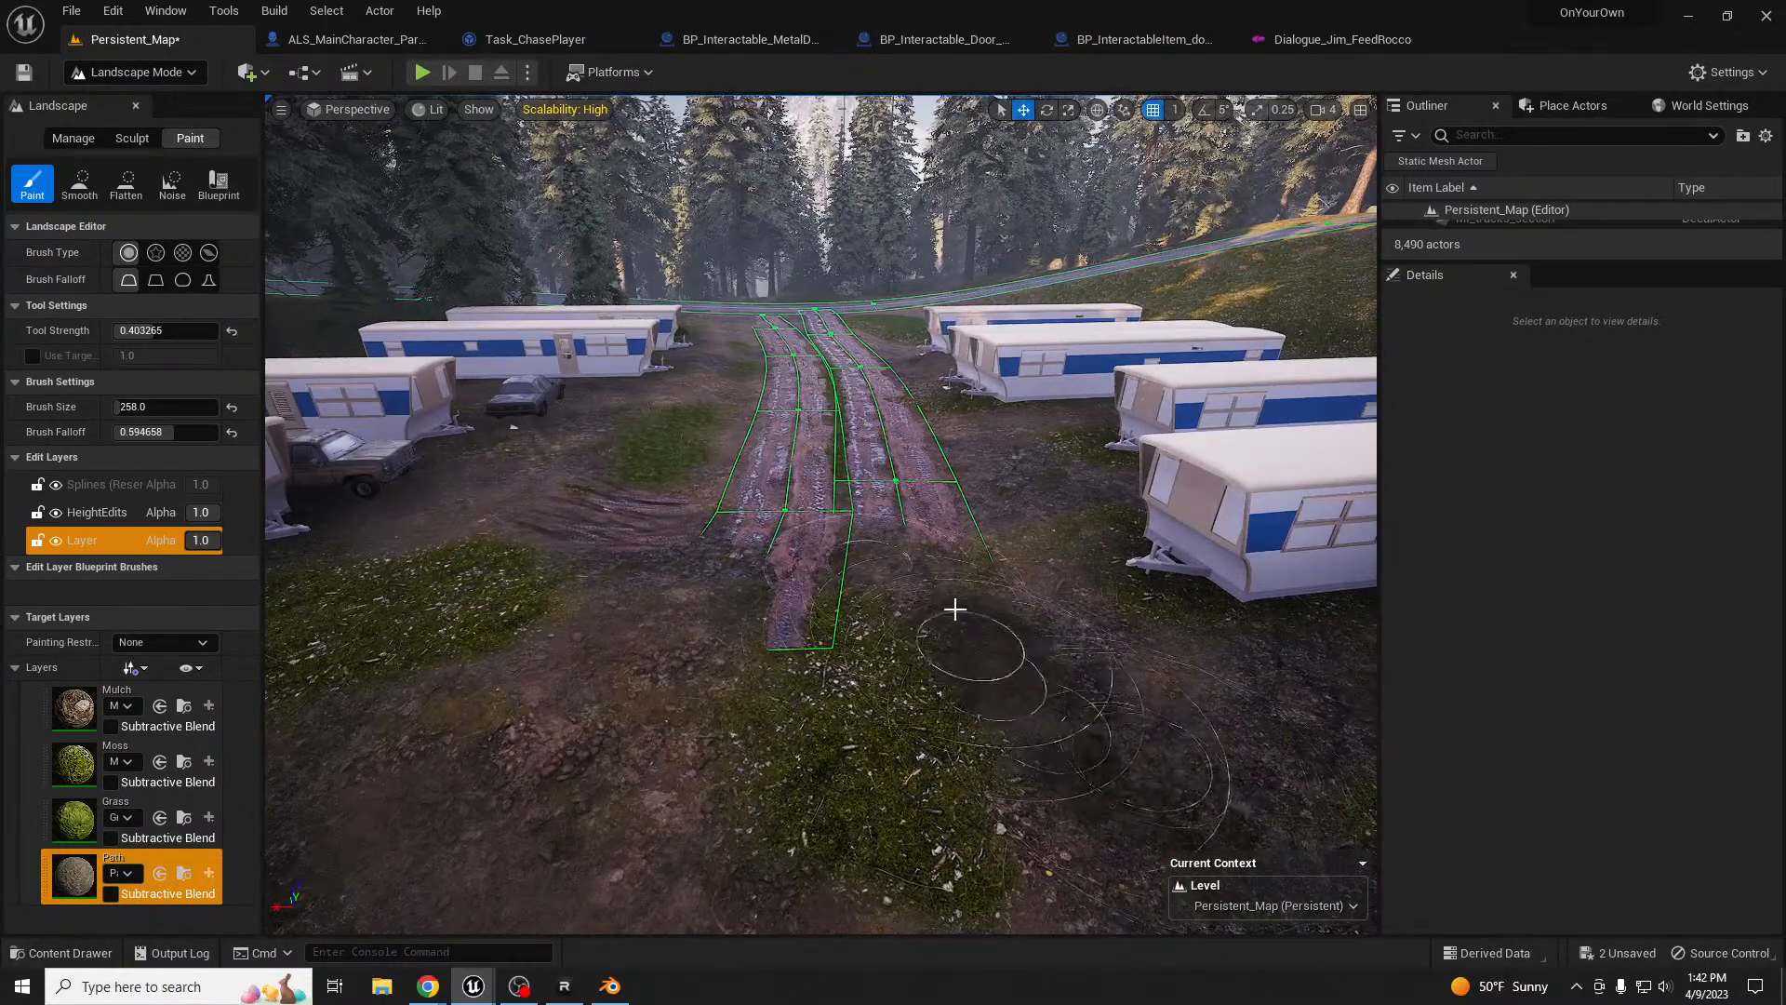
# - Inspect the painted junction and the narrower dirt road beyond it, checking how the road blends into the surrounding ground
pyautogui.moveTo(949, 676); pyautogui.dragTo(614, 675, button='right')
pyautogui.hotkey('shift', '1')
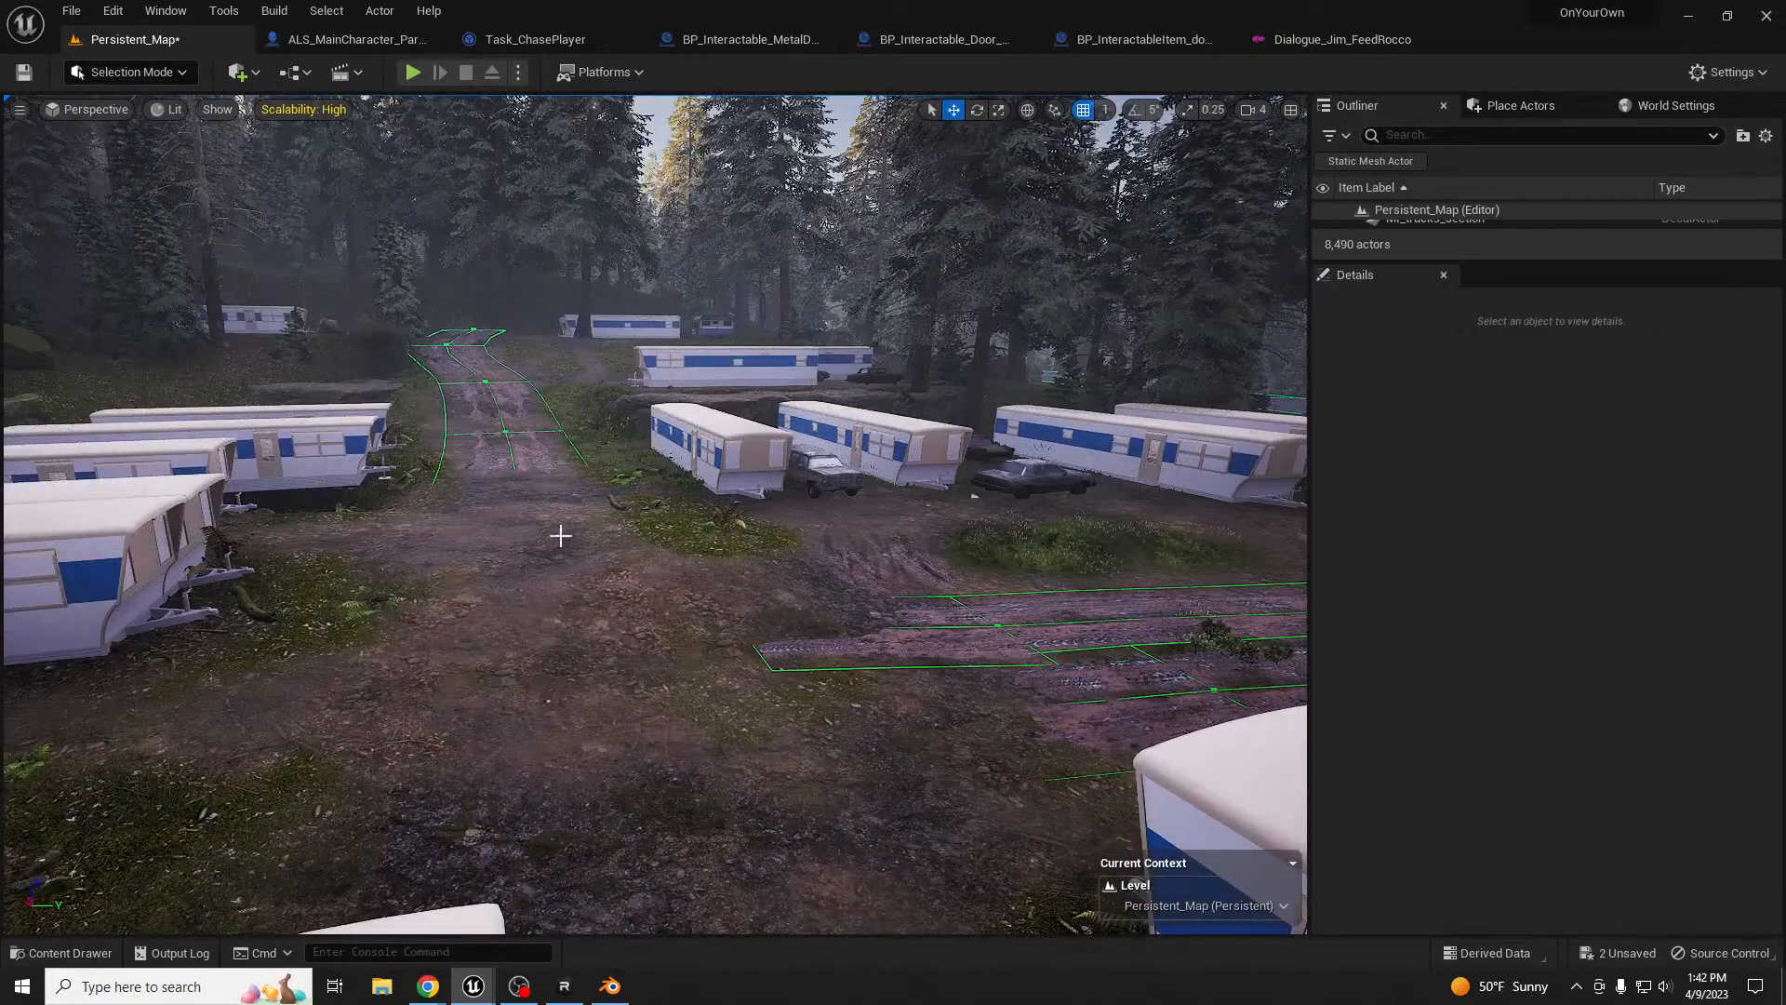
pyautogui.press('s')
pyautogui.moveTo(601, 524); pyautogui.dragTo(592, 459, button='right')
pyautogui.press('w')
pyautogui.click(537, 435)
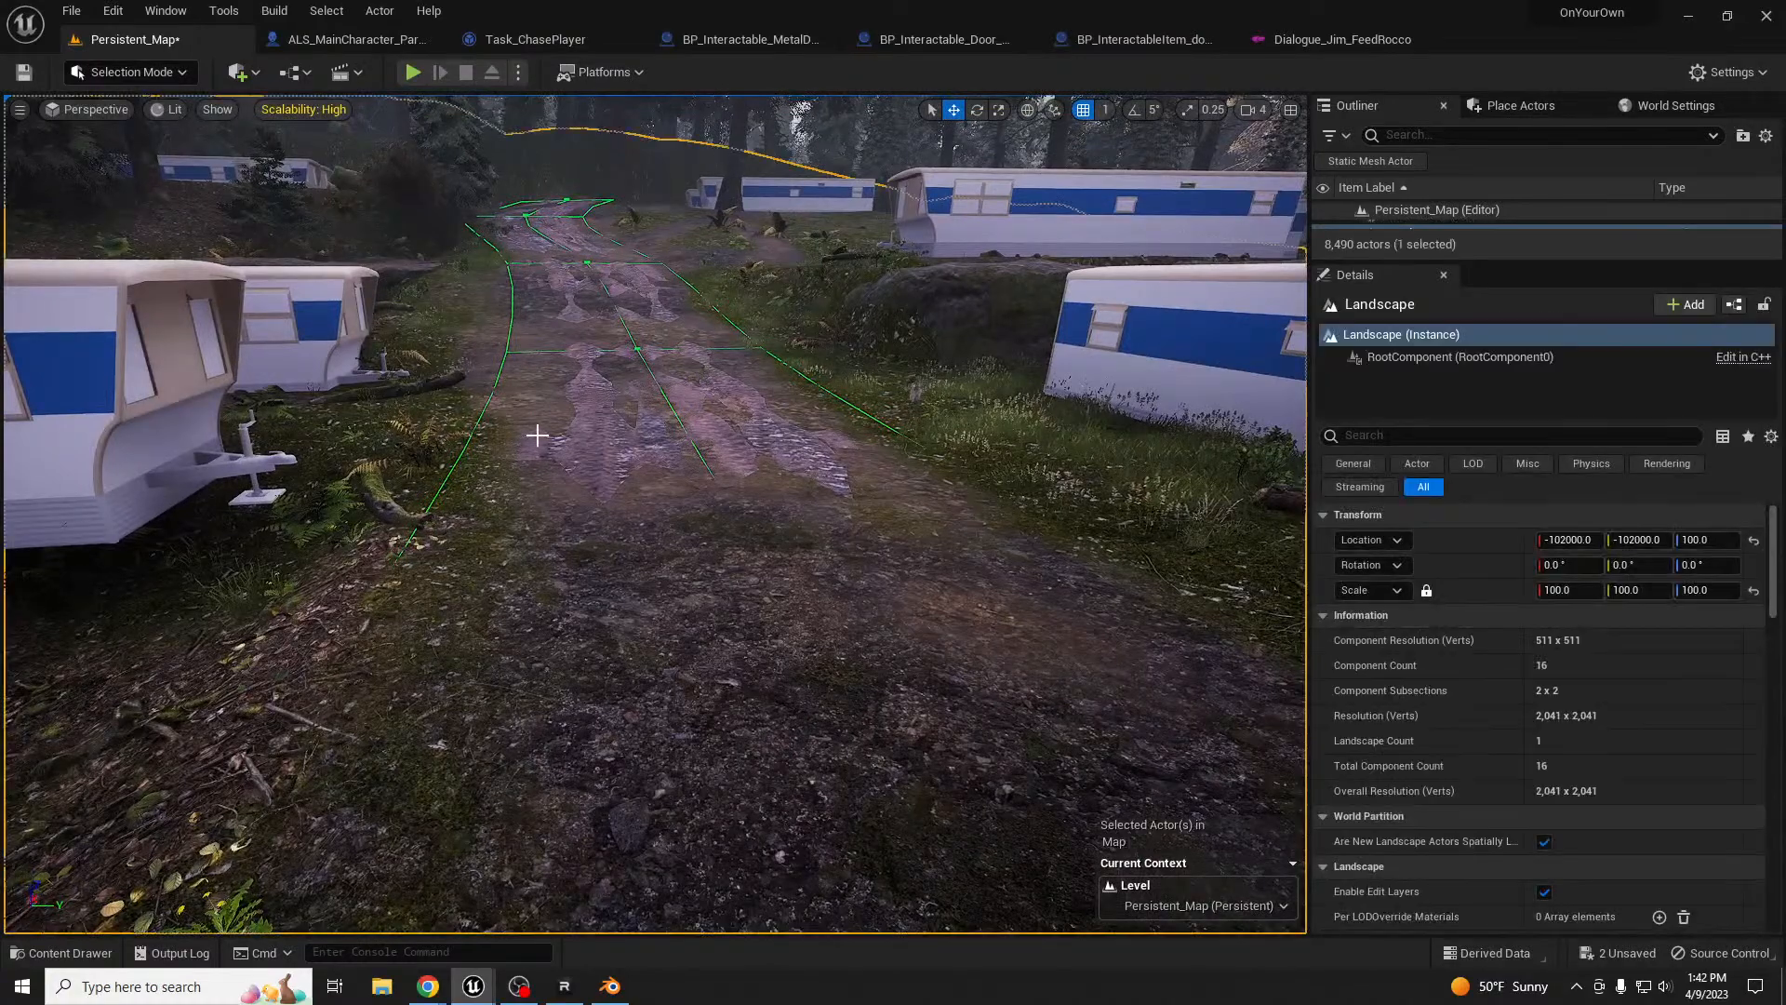
pyautogui.hotkey('shift', '2')
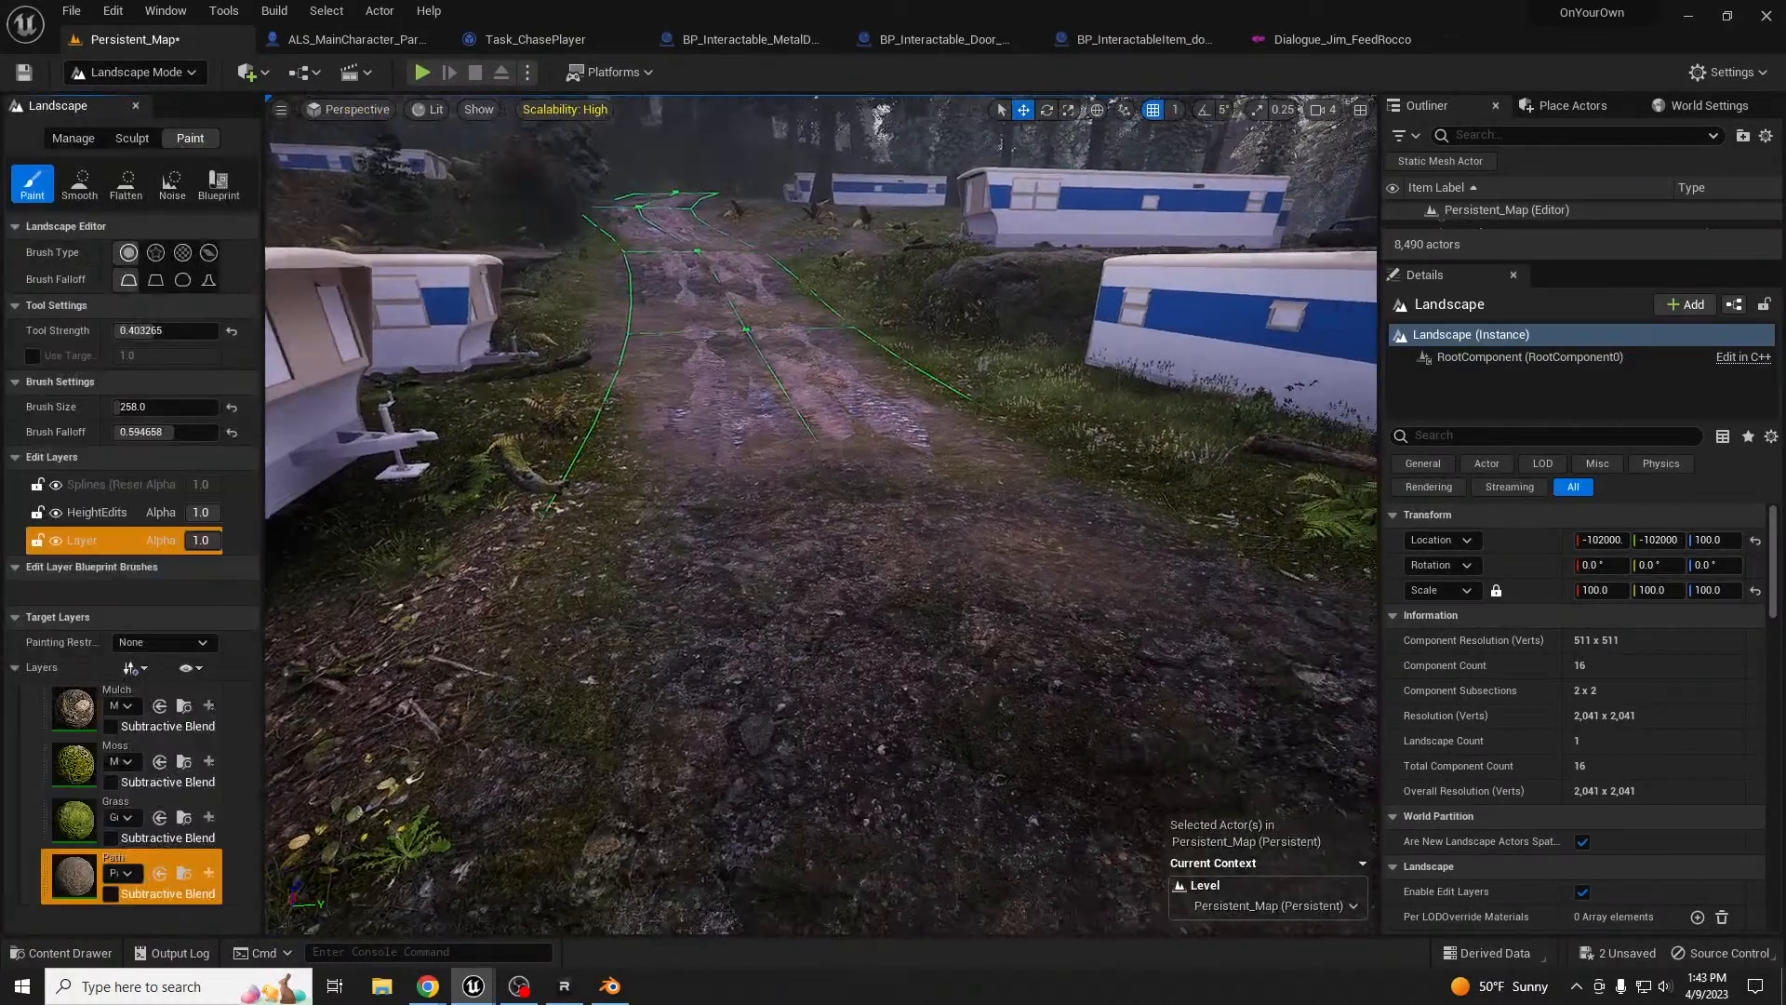
pyautogui.moveTo(744, 484); pyautogui.dragTo(725, 417, button='right')
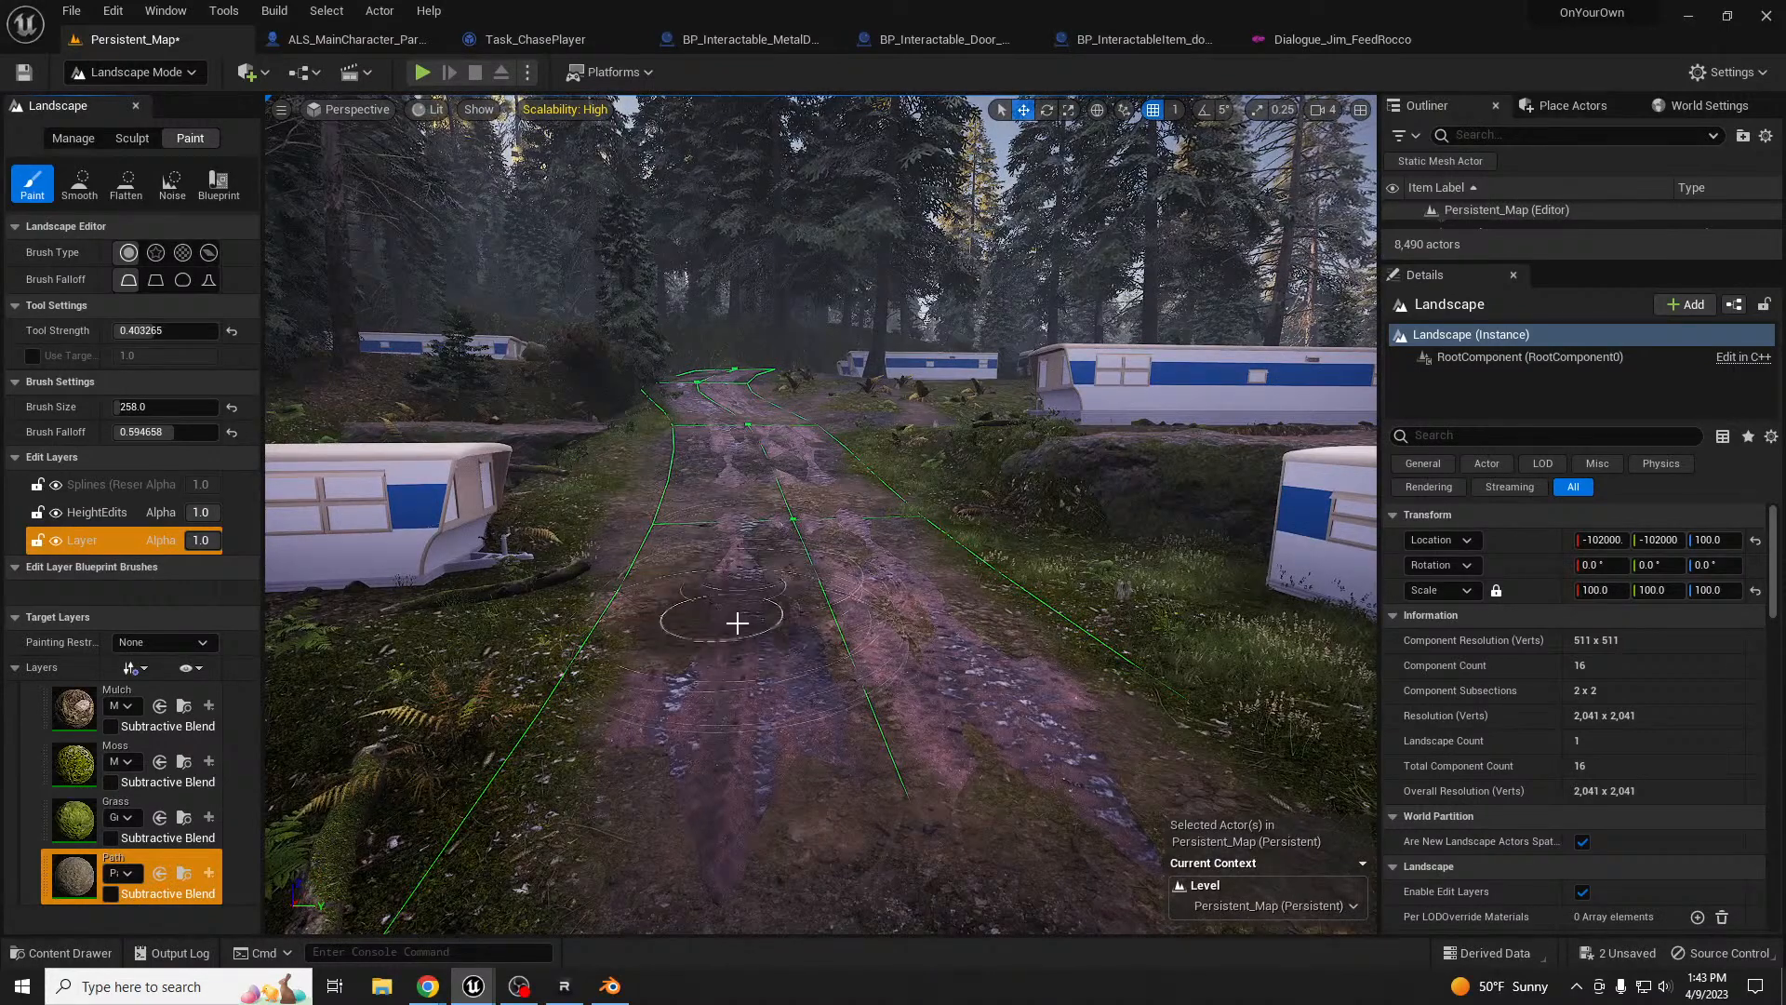
# - Select all connected segments of the narrower dirt road's spline and examine the parameters of its MI_RoadTracks_01 material override
pyautogui.click(73, 138)
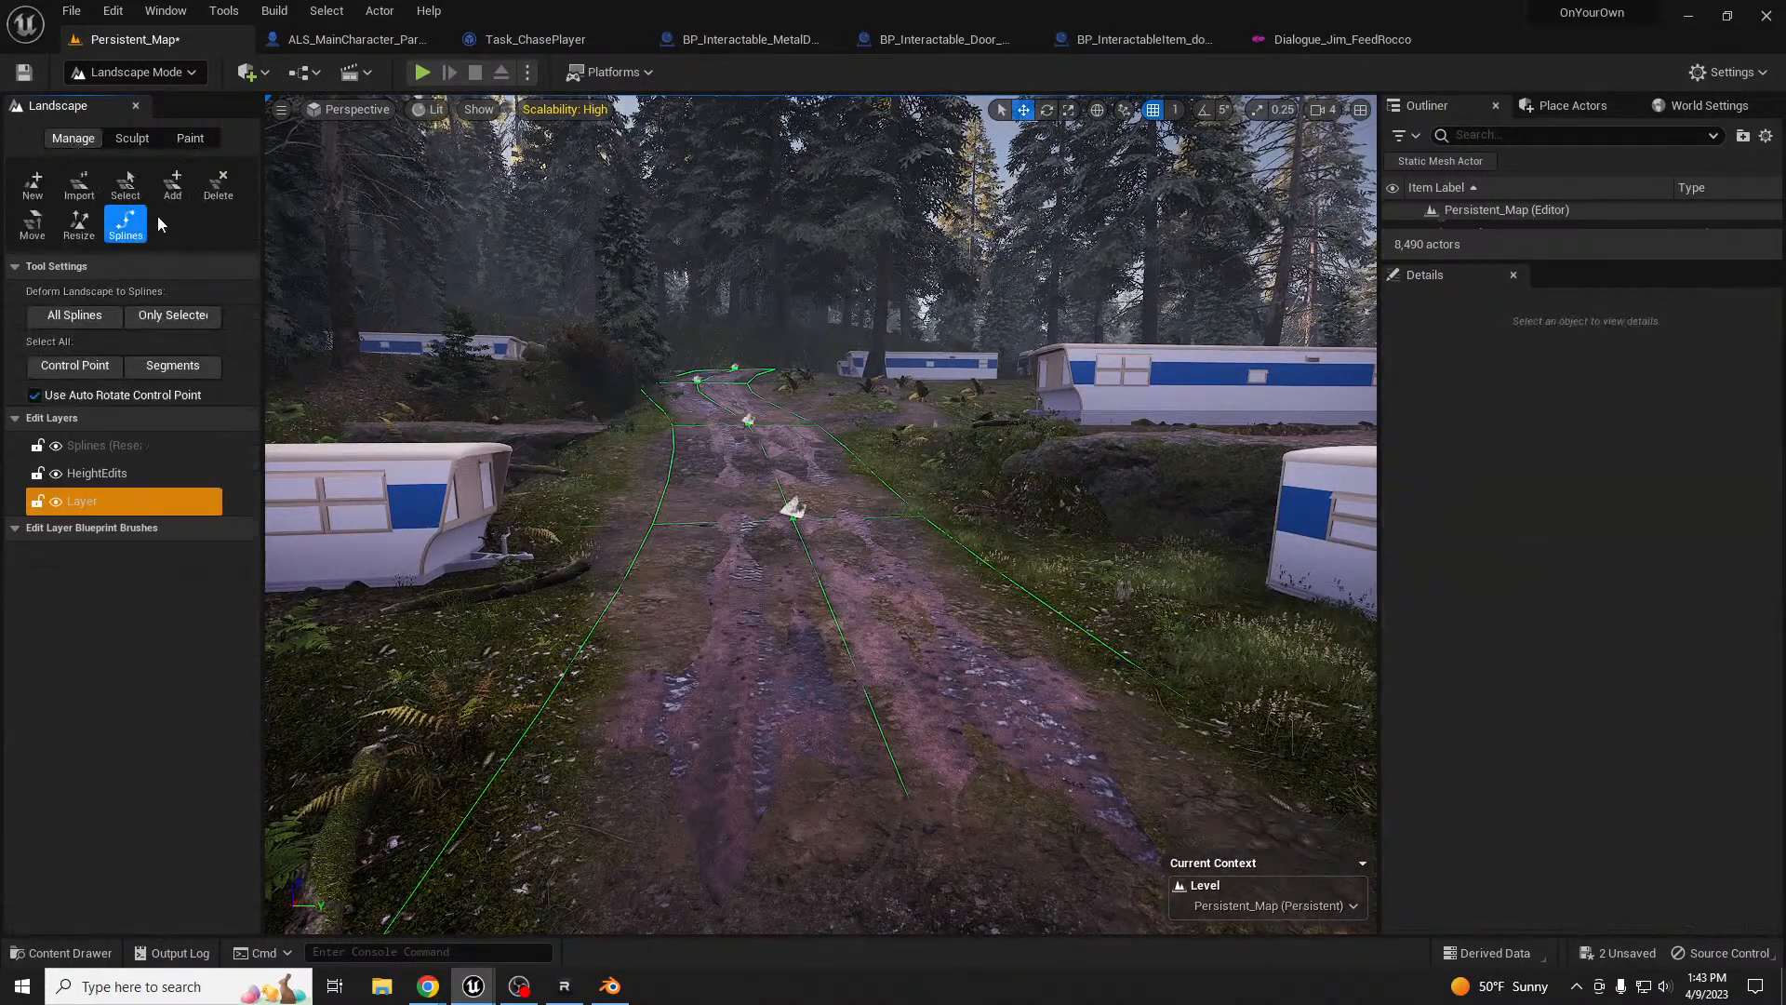
pyautogui.click(792, 507)
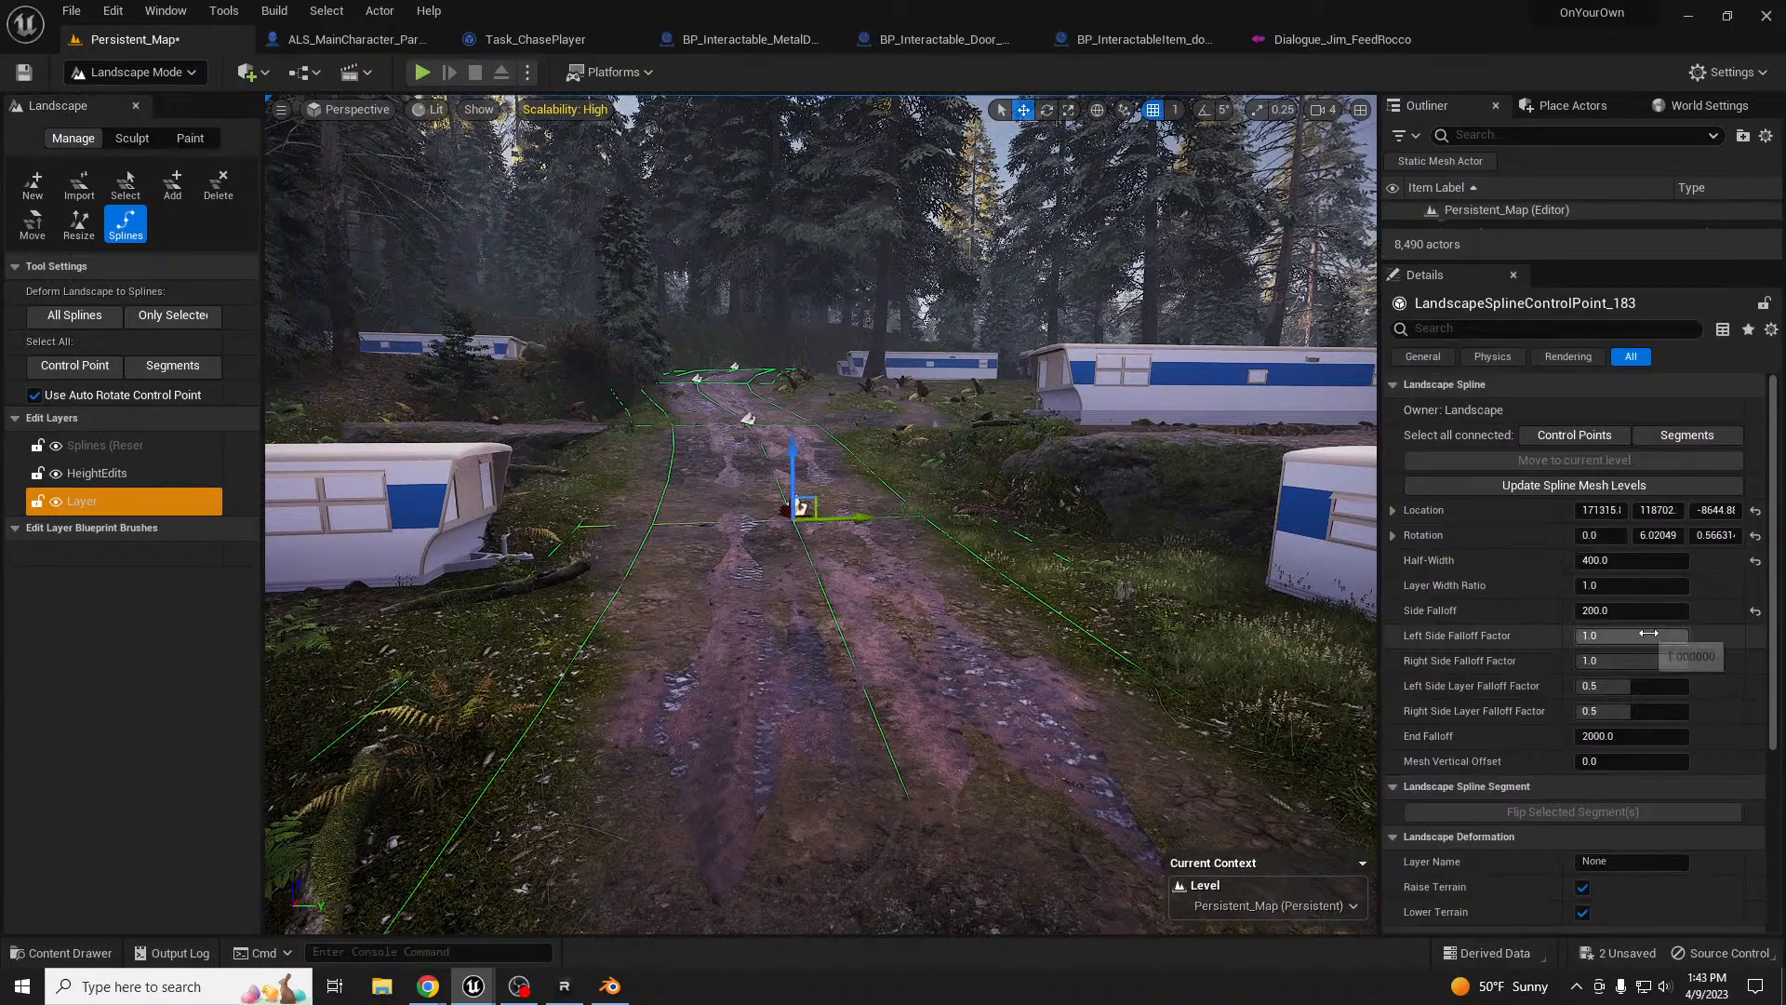
pyautogui.click(1691, 437)
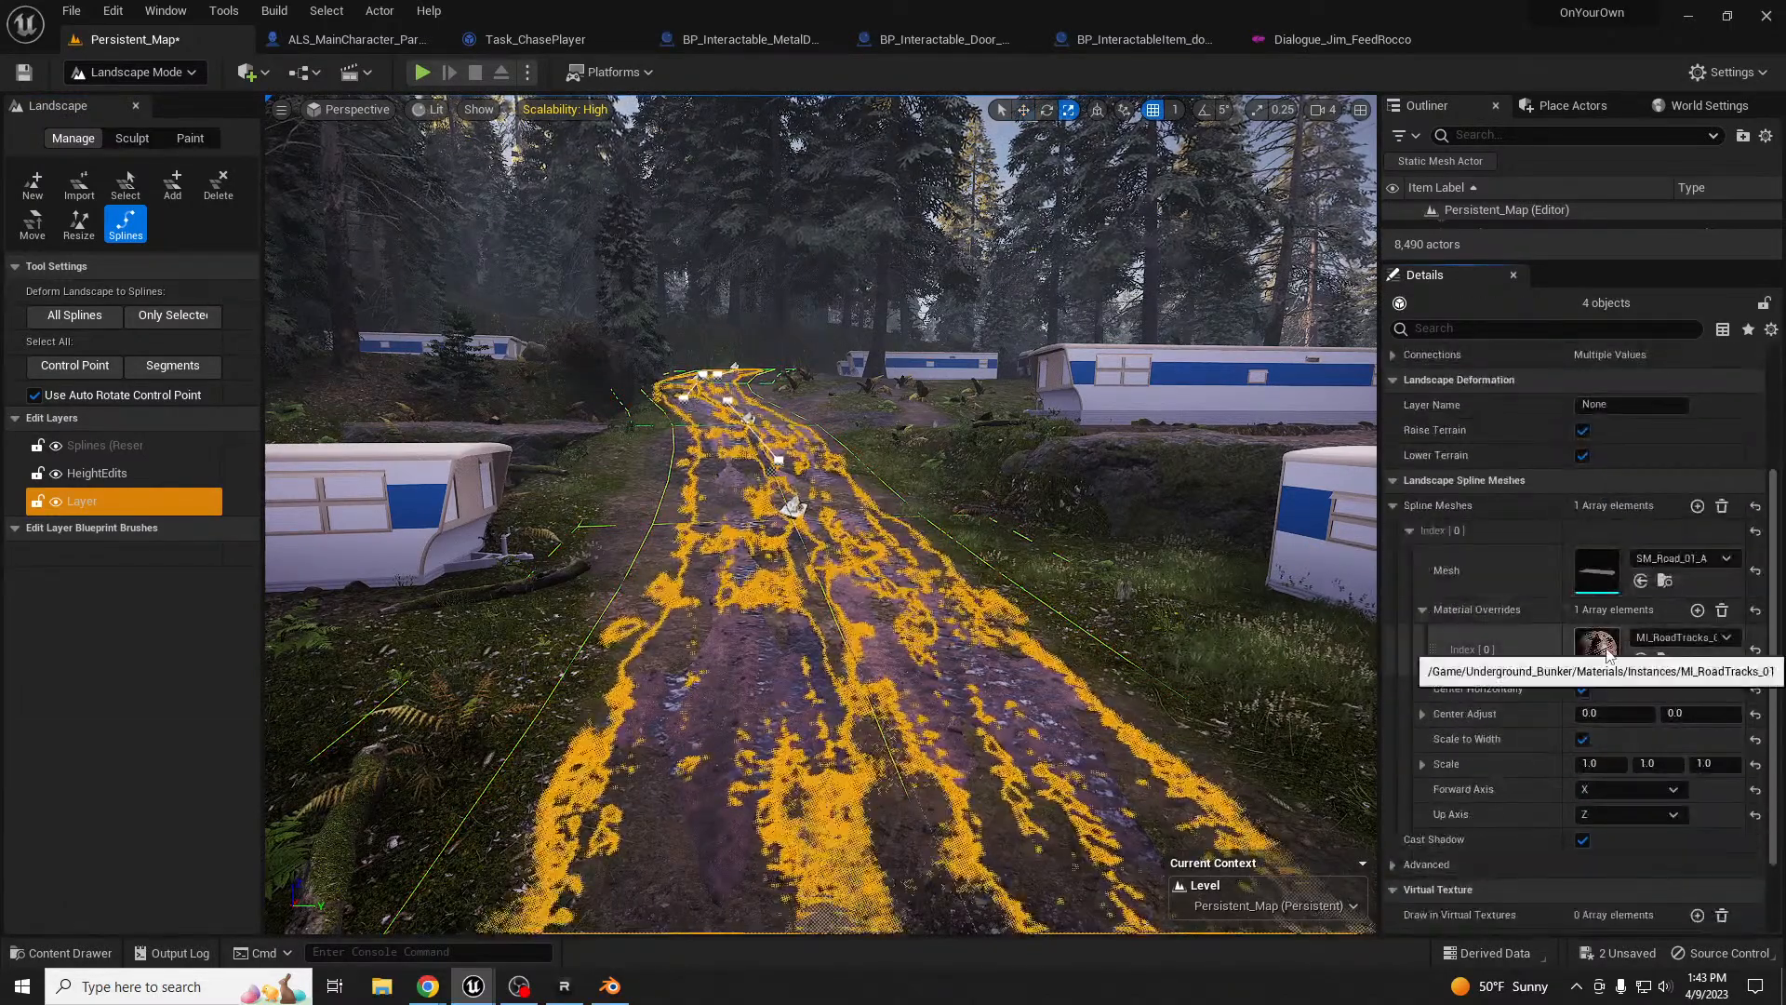
pyautogui.doubleClick(1598, 677)
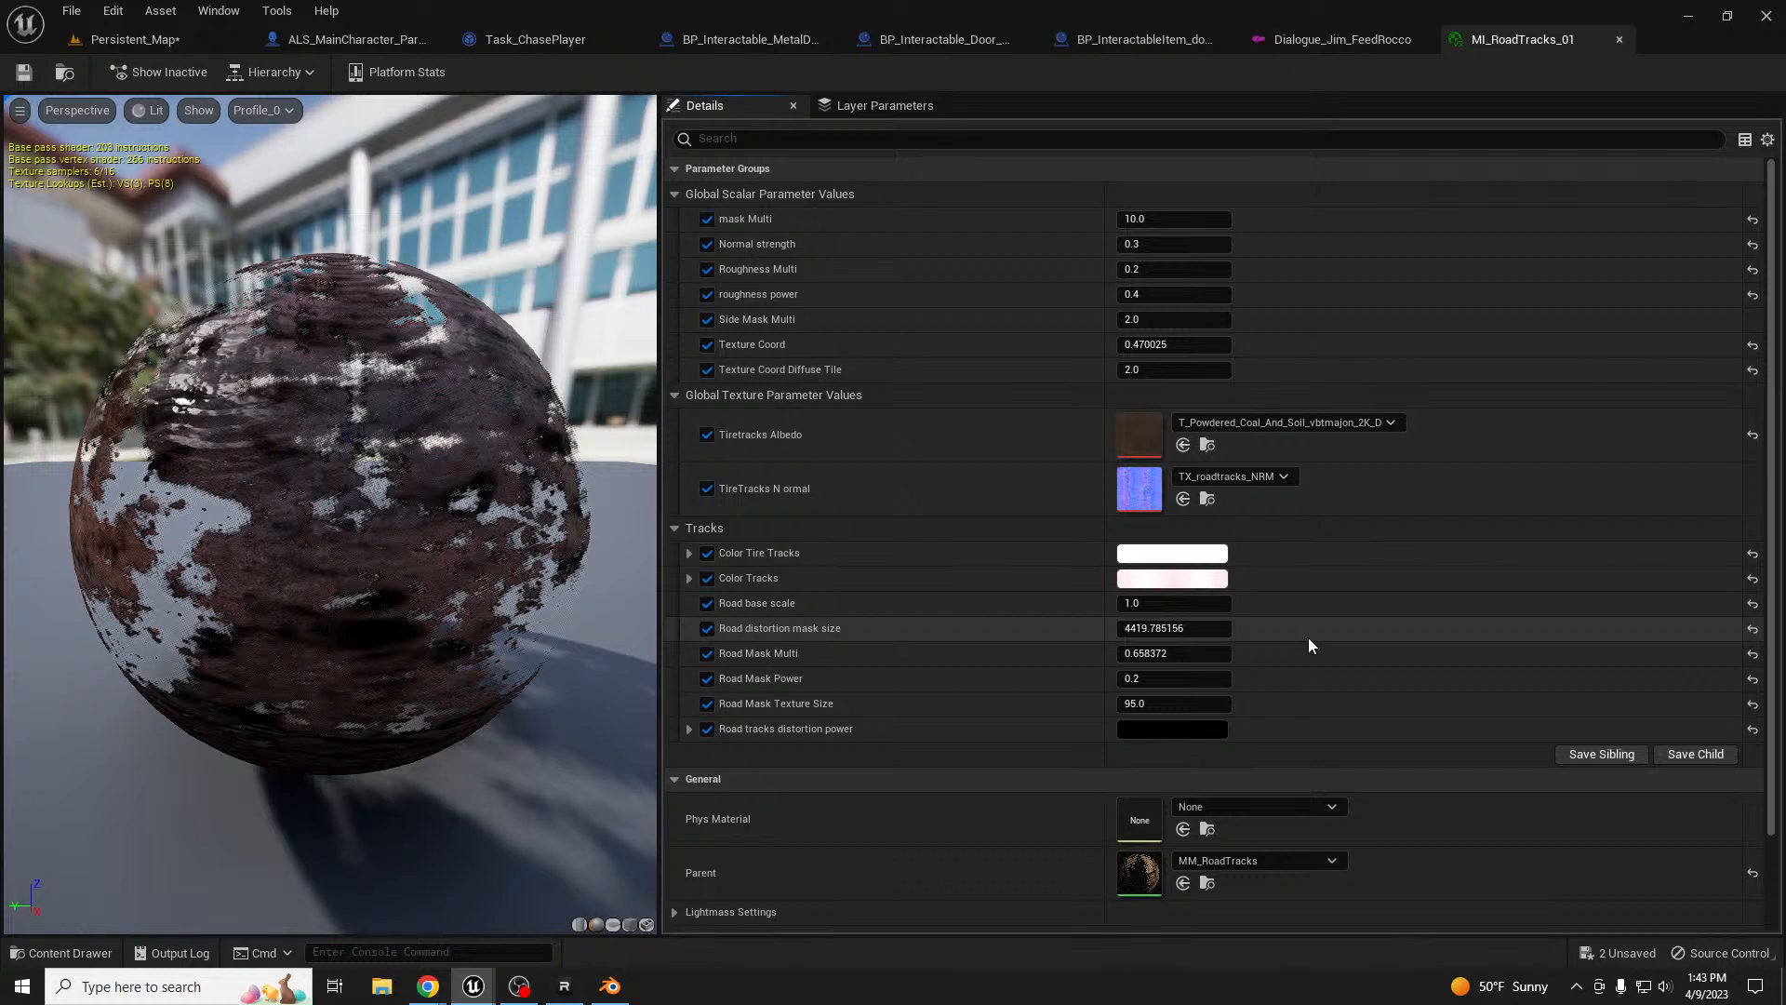
pyautogui.click(1627, 39)
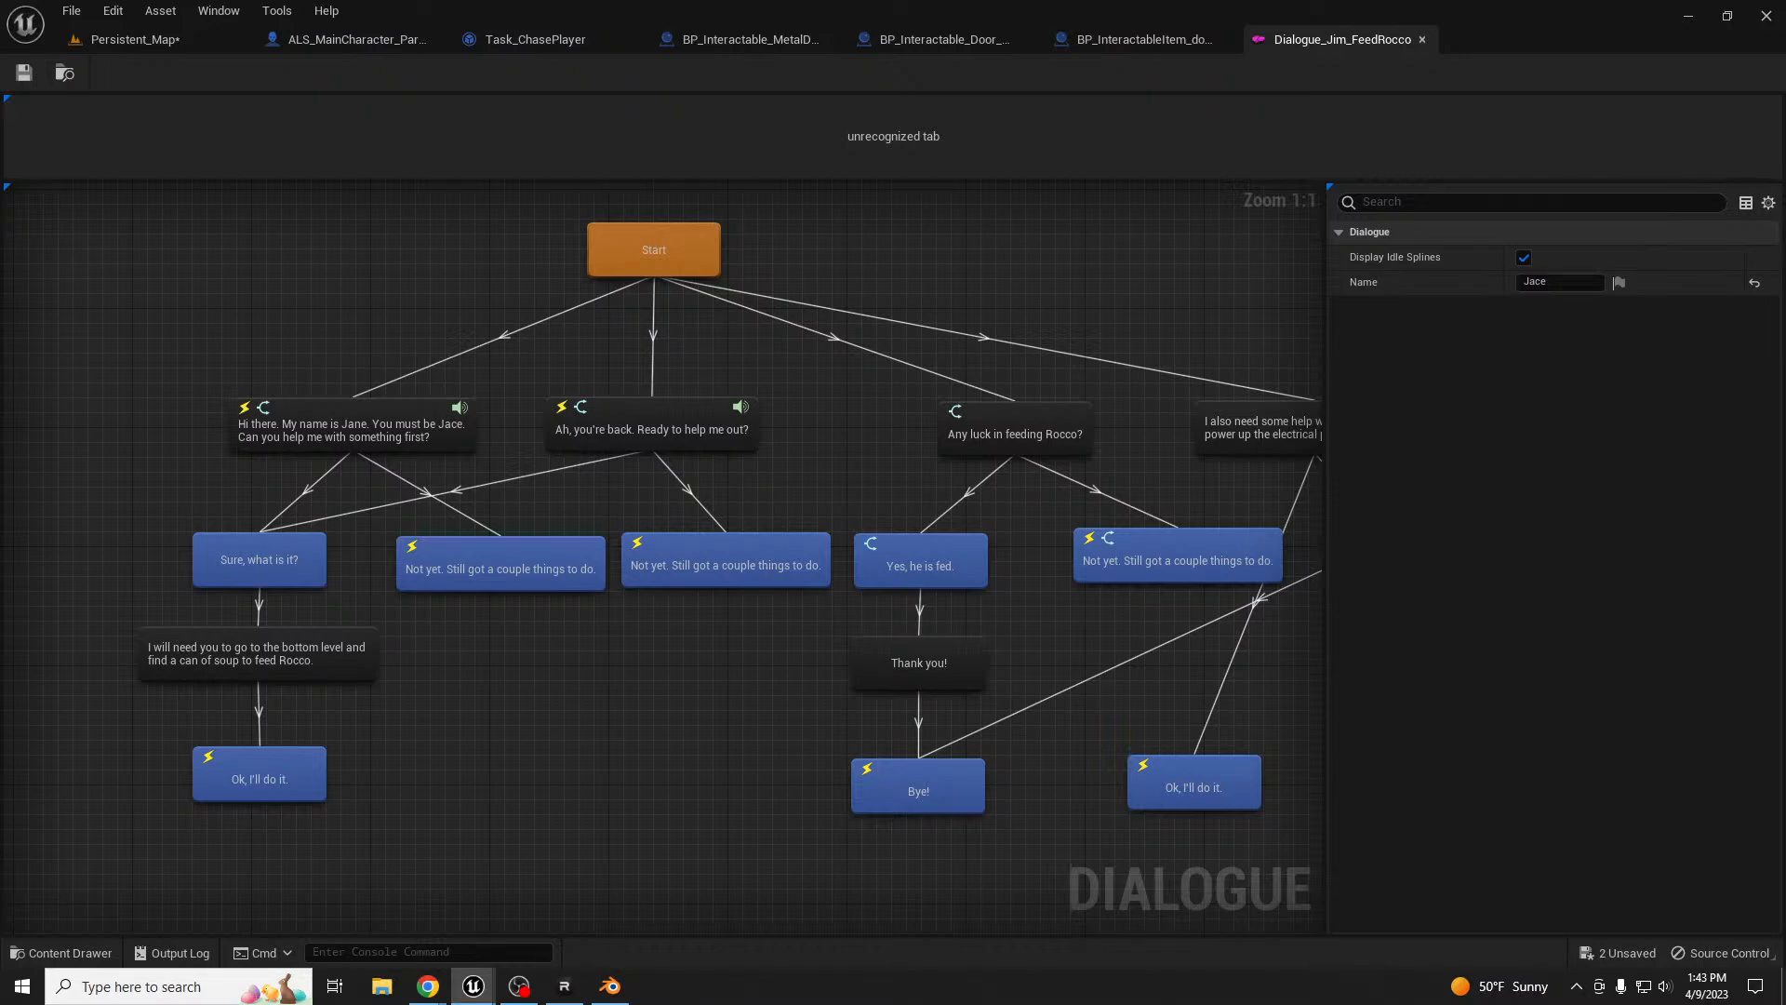
pyautogui.click(93, 39)
# - Examine the tyre-track material up close and from a distance along both dirt roads
pyautogui.moveTo(717, 705); pyautogui.dragTo(790, 558, button='right')
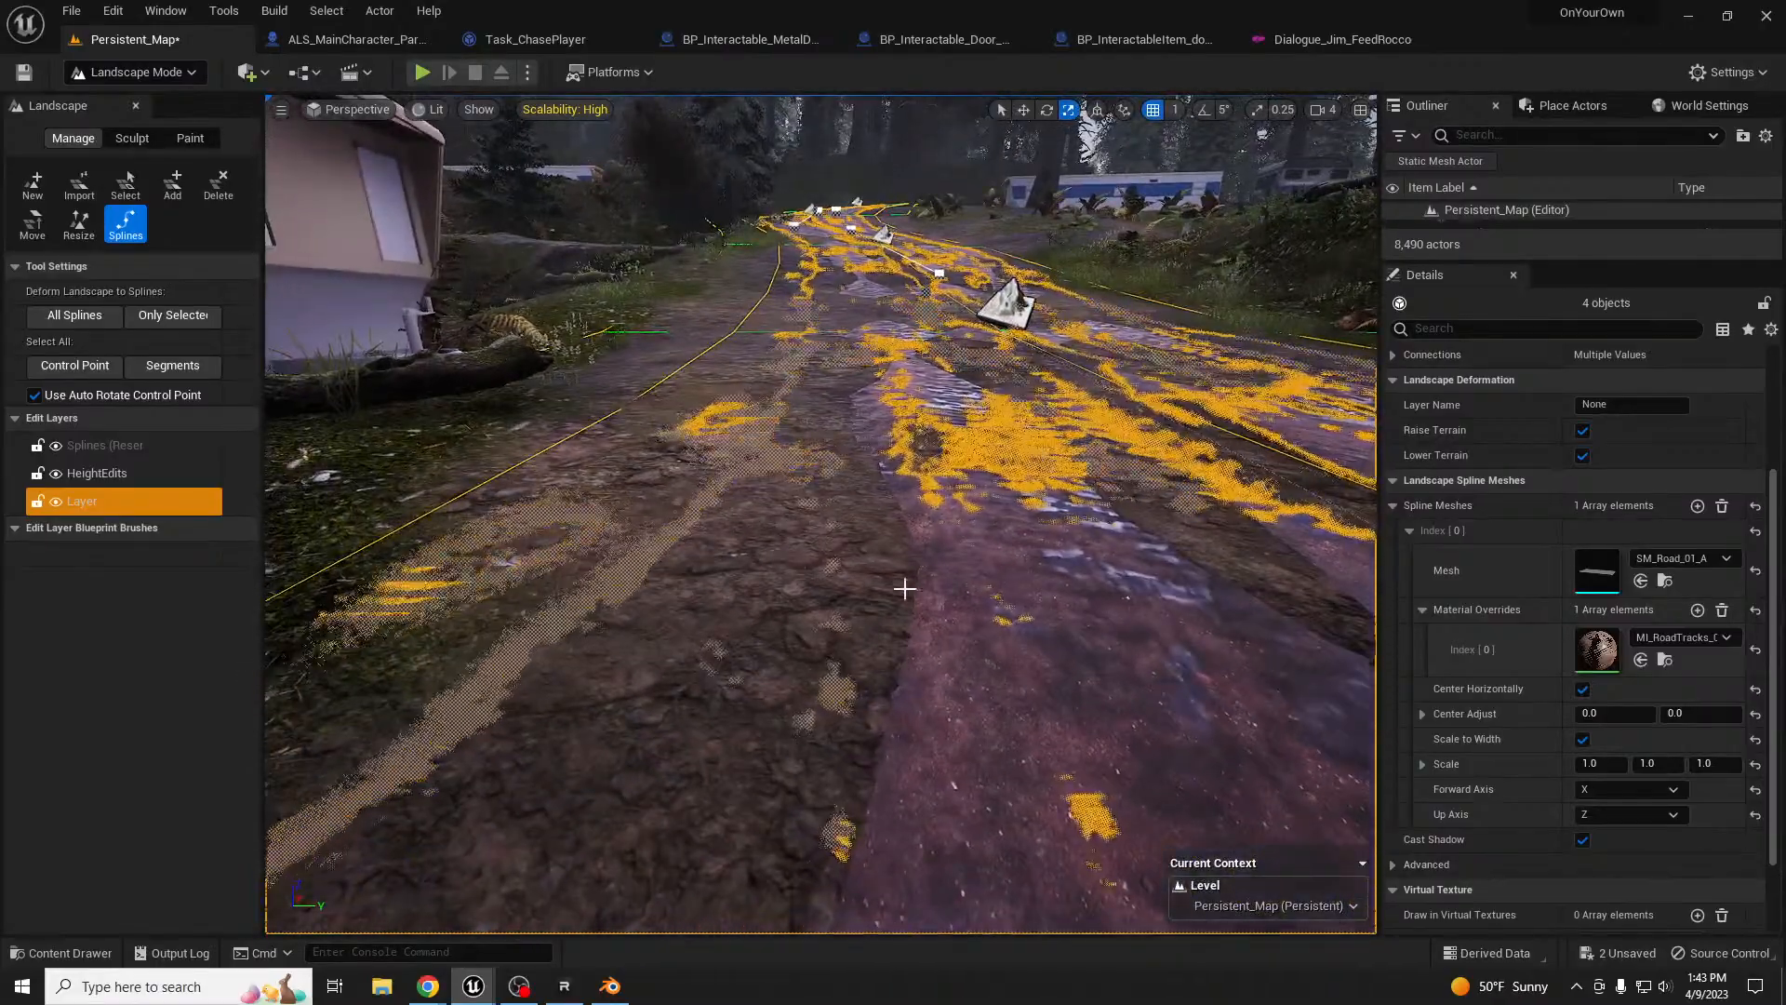
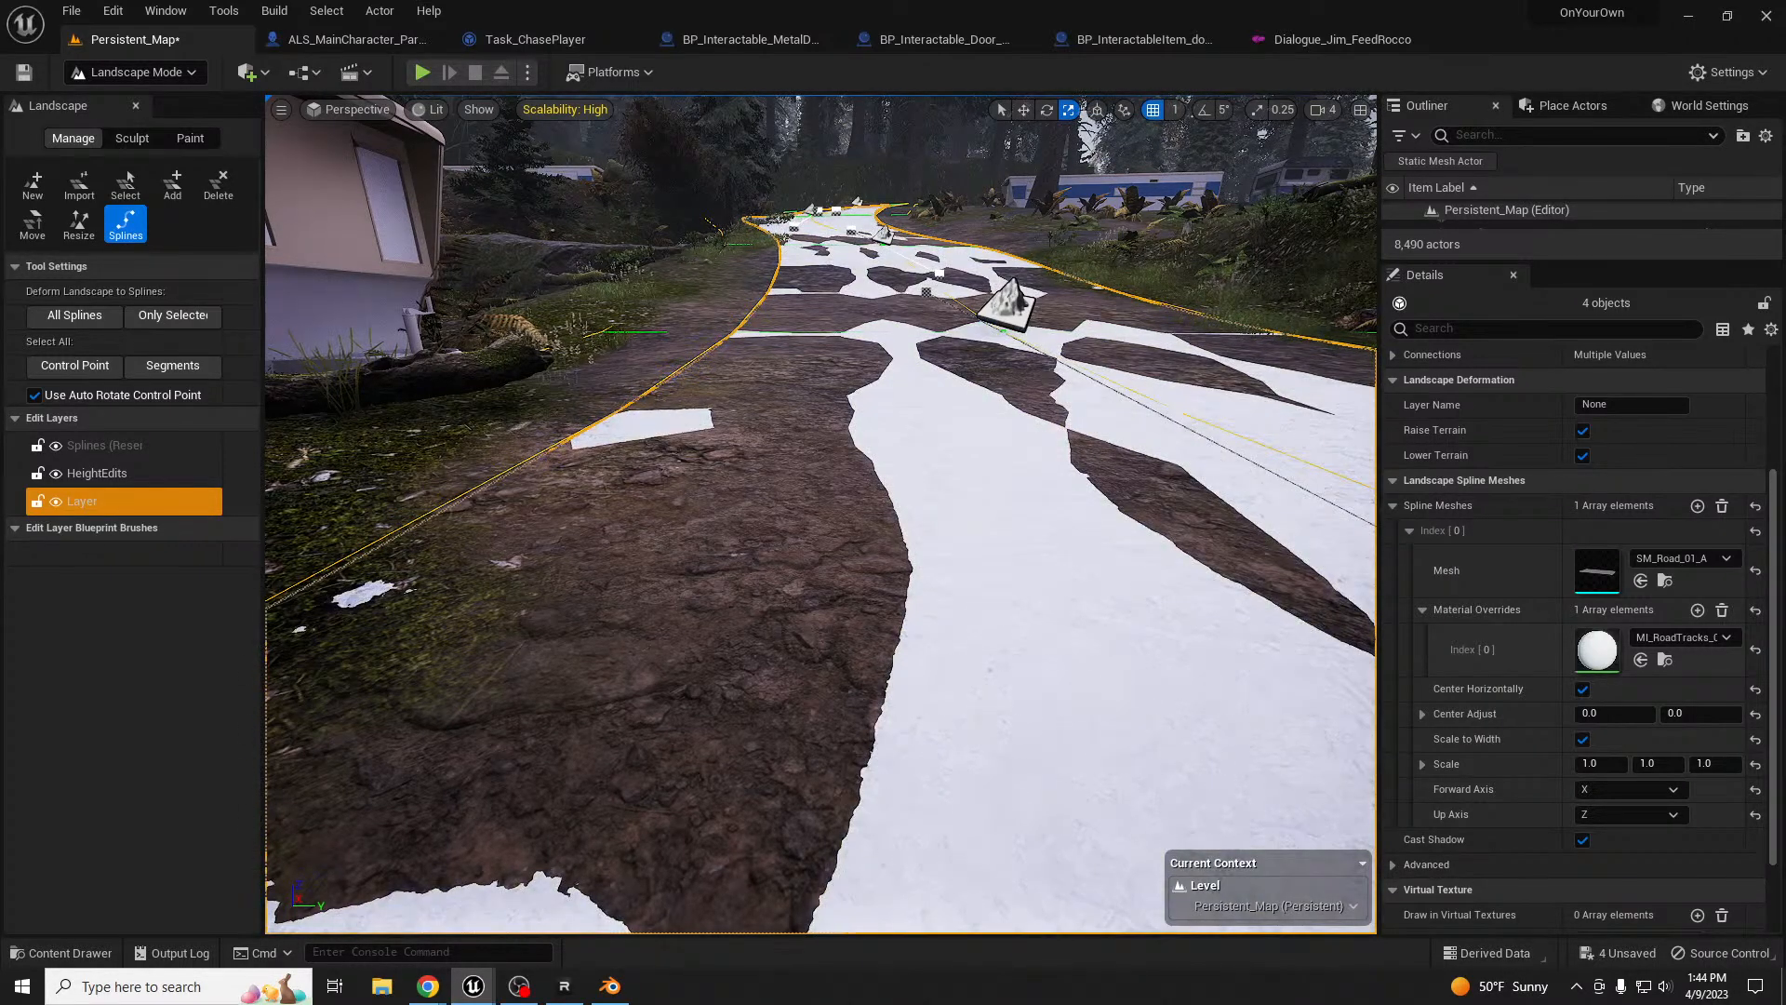
pyautogui.moveTo(963, 459); pyautogui.dragTo(1048, 428, button='right')
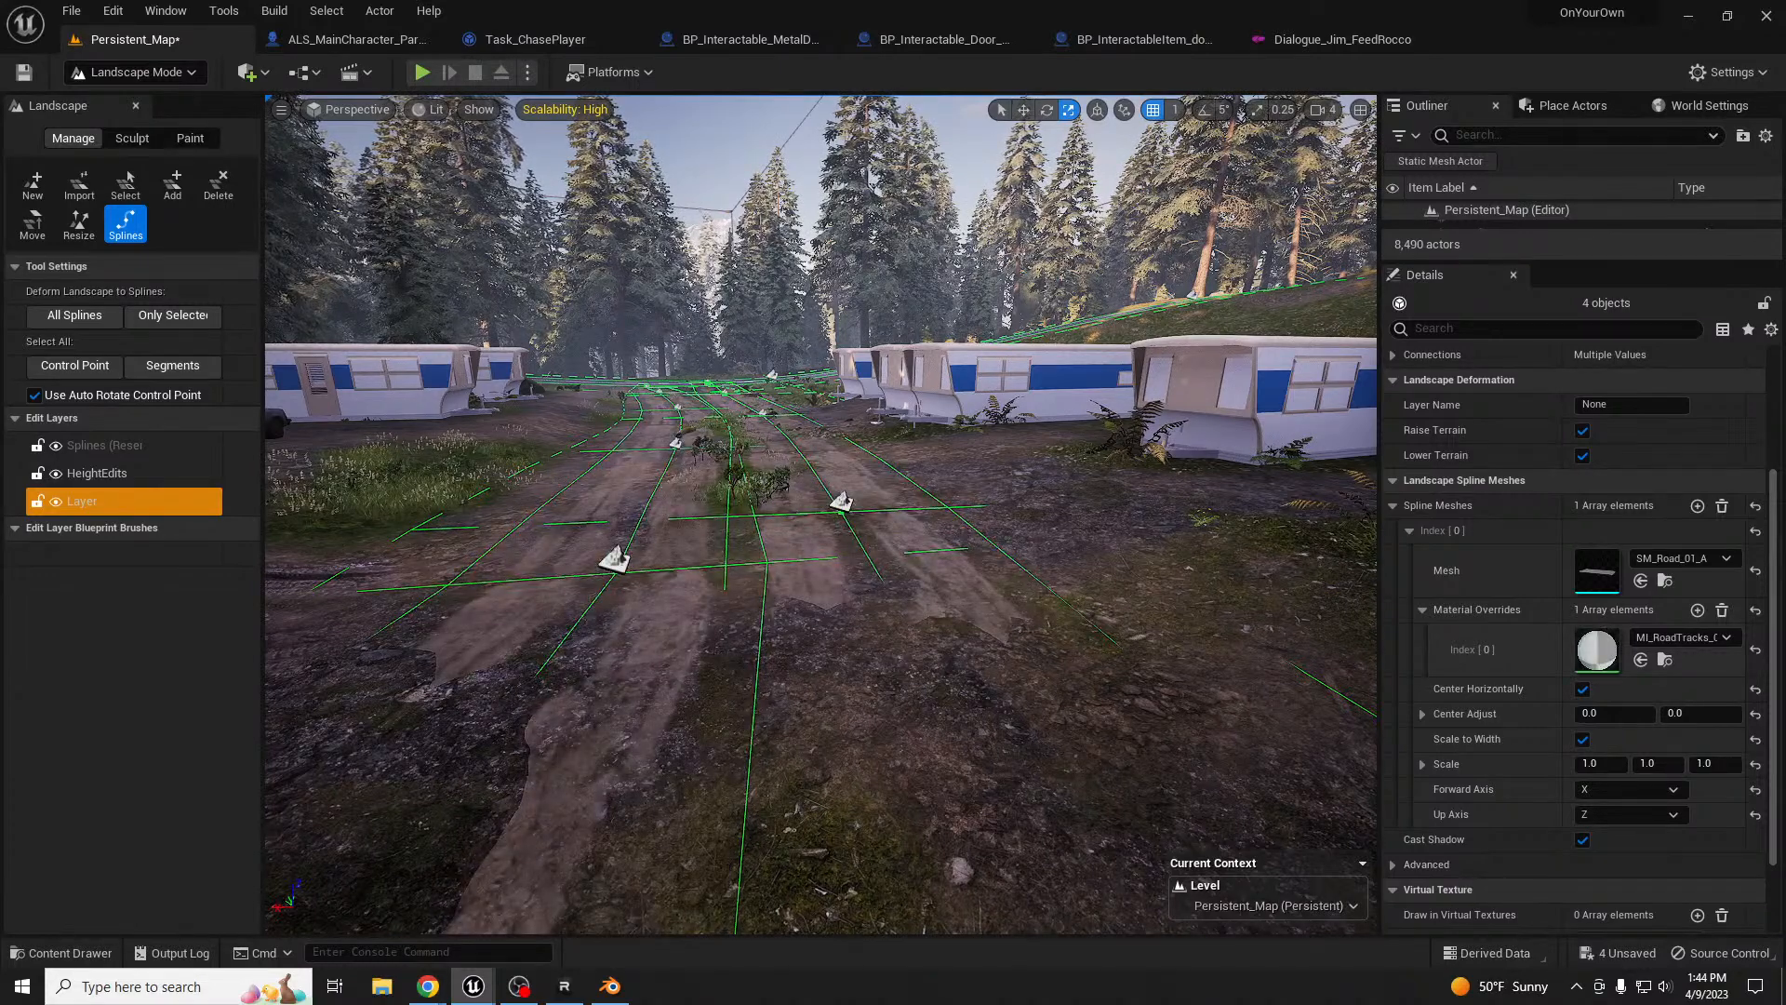
pyautogui.press('w')
pyautogui.moveTo(767, 620); pyautogui.dragTo(282, 660, button='right')
pyautogui.press('s')
pyautogui.press('w')
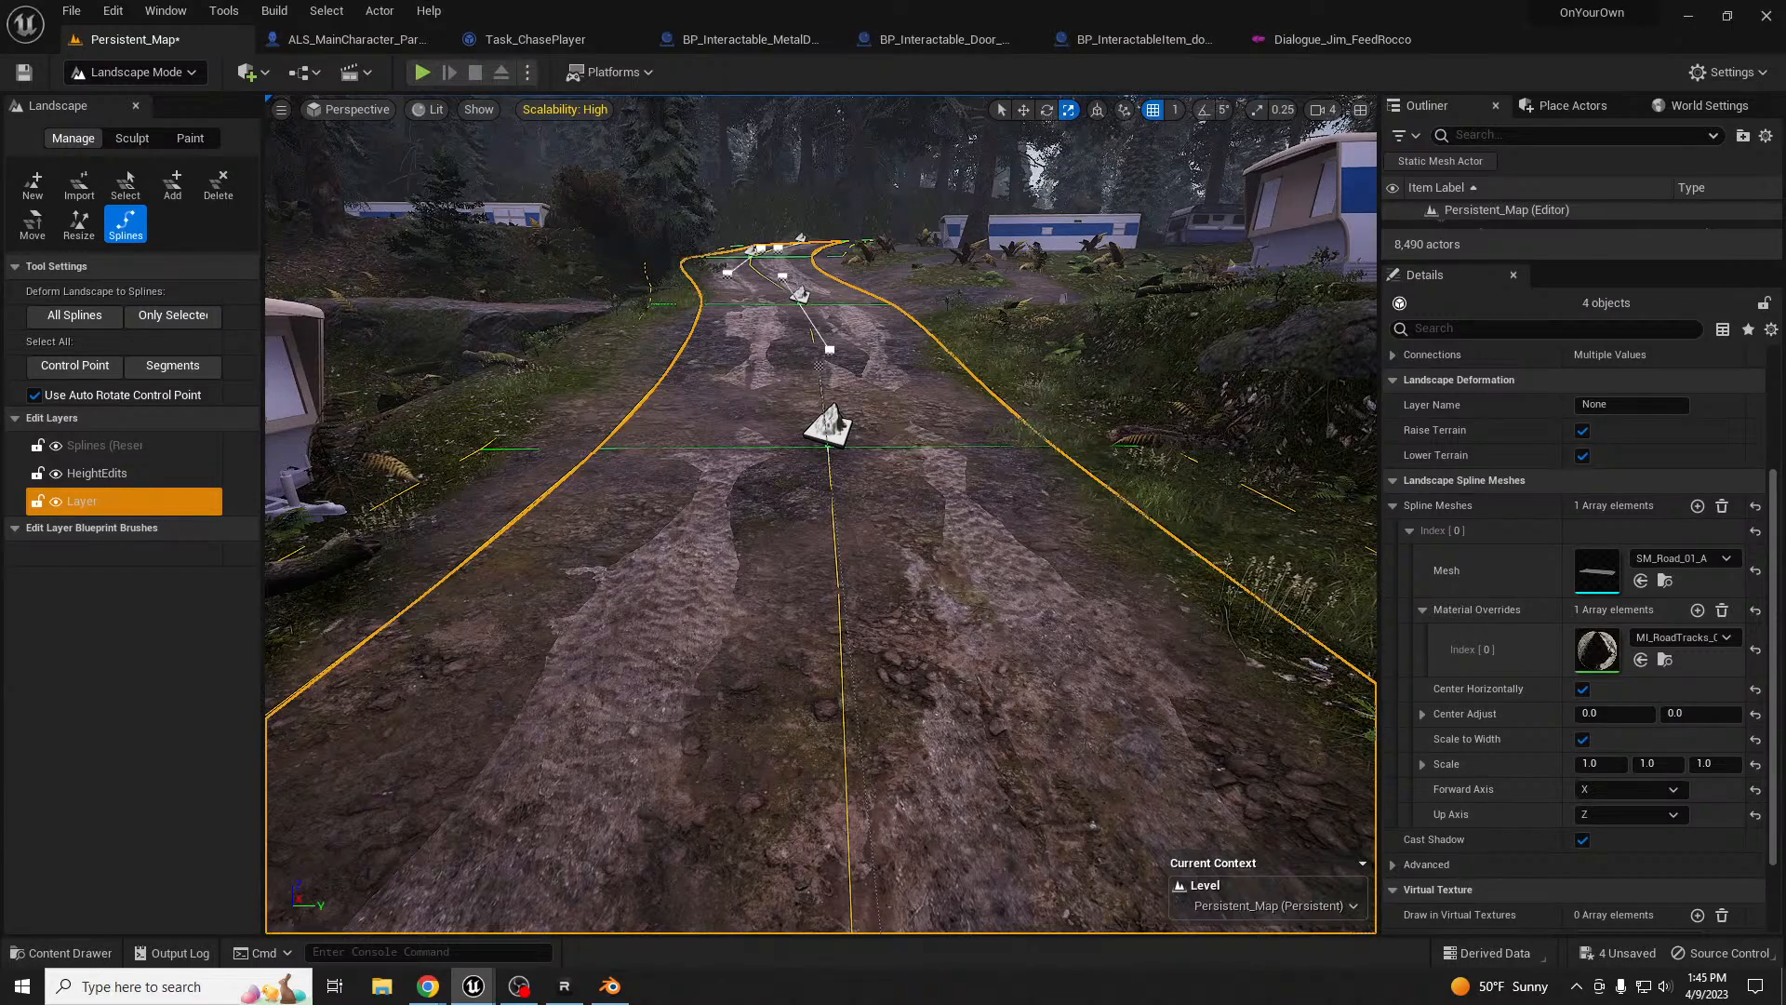
pyautogui.moveTo(667, 475); pyautogui.dragTo(555, 558, button='middle')
pyautogui.moveTo(556, 558)
pyautogui.mouseDown(button='right')
pyautogui.moveTo(532, 569)
pyautogui.moveTo(560, 550)
pyautogui.mouseUp(button='right')
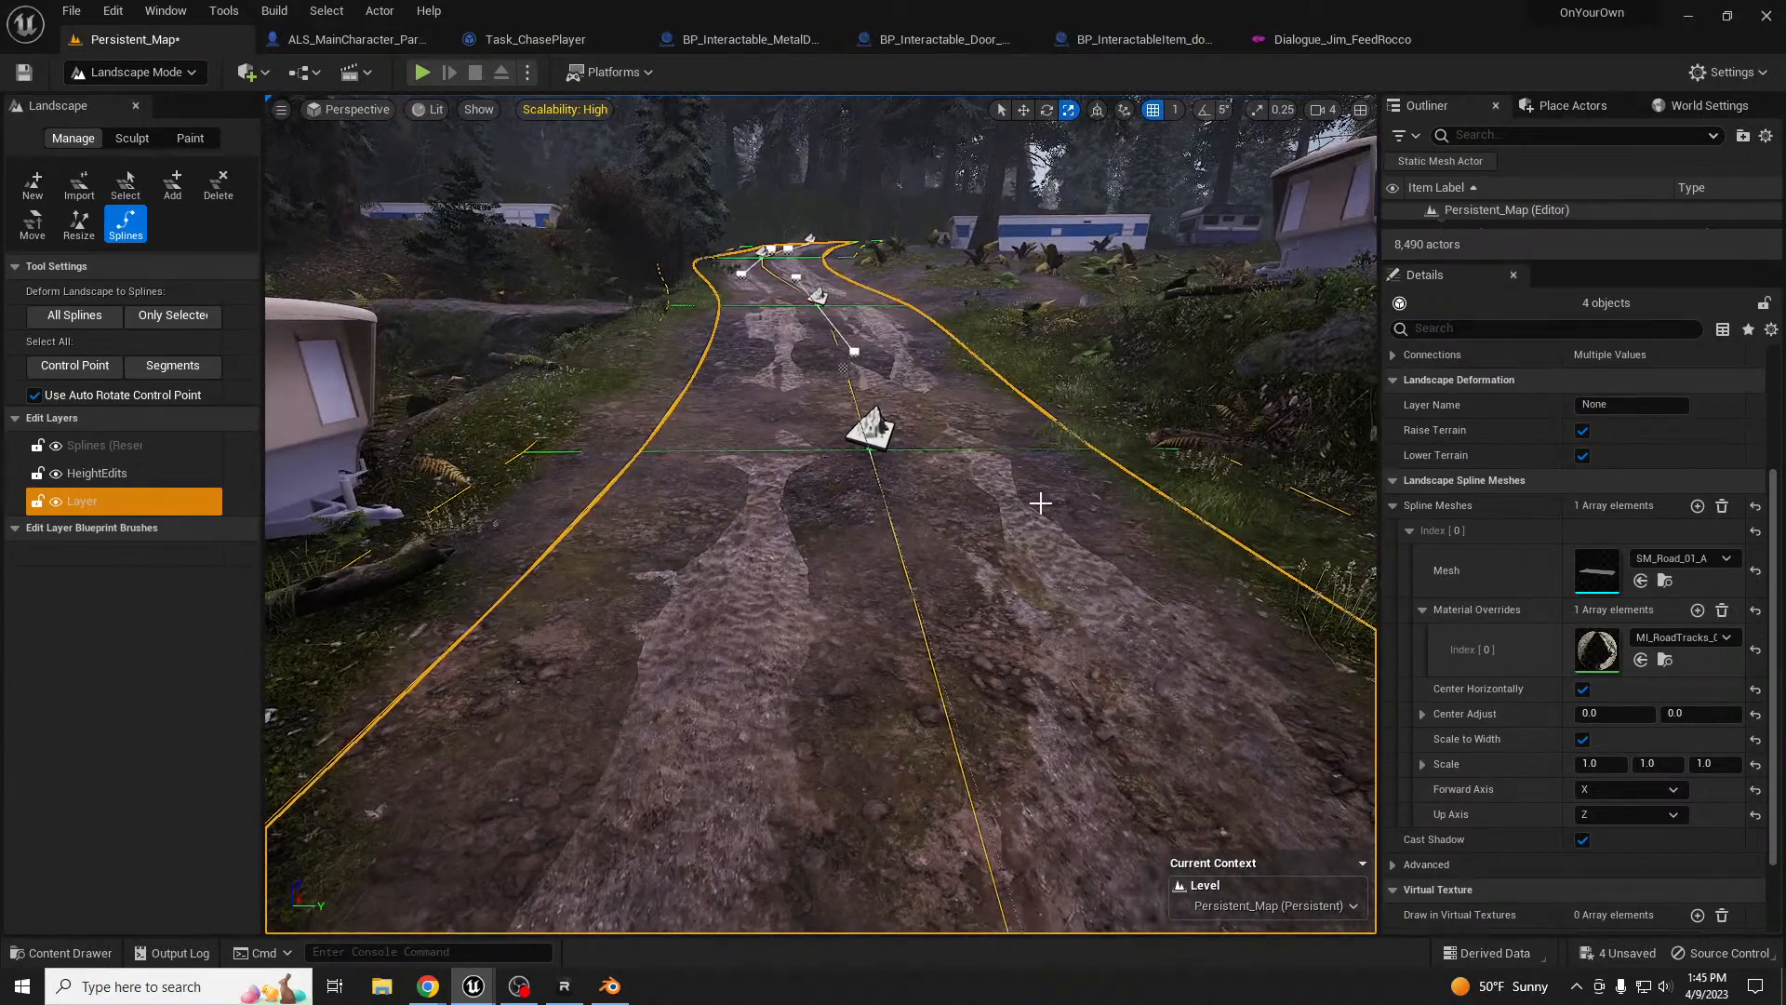
pyautogui.moveTo(1025, 558); pyautogui.dragTo(917, 559, button='right')
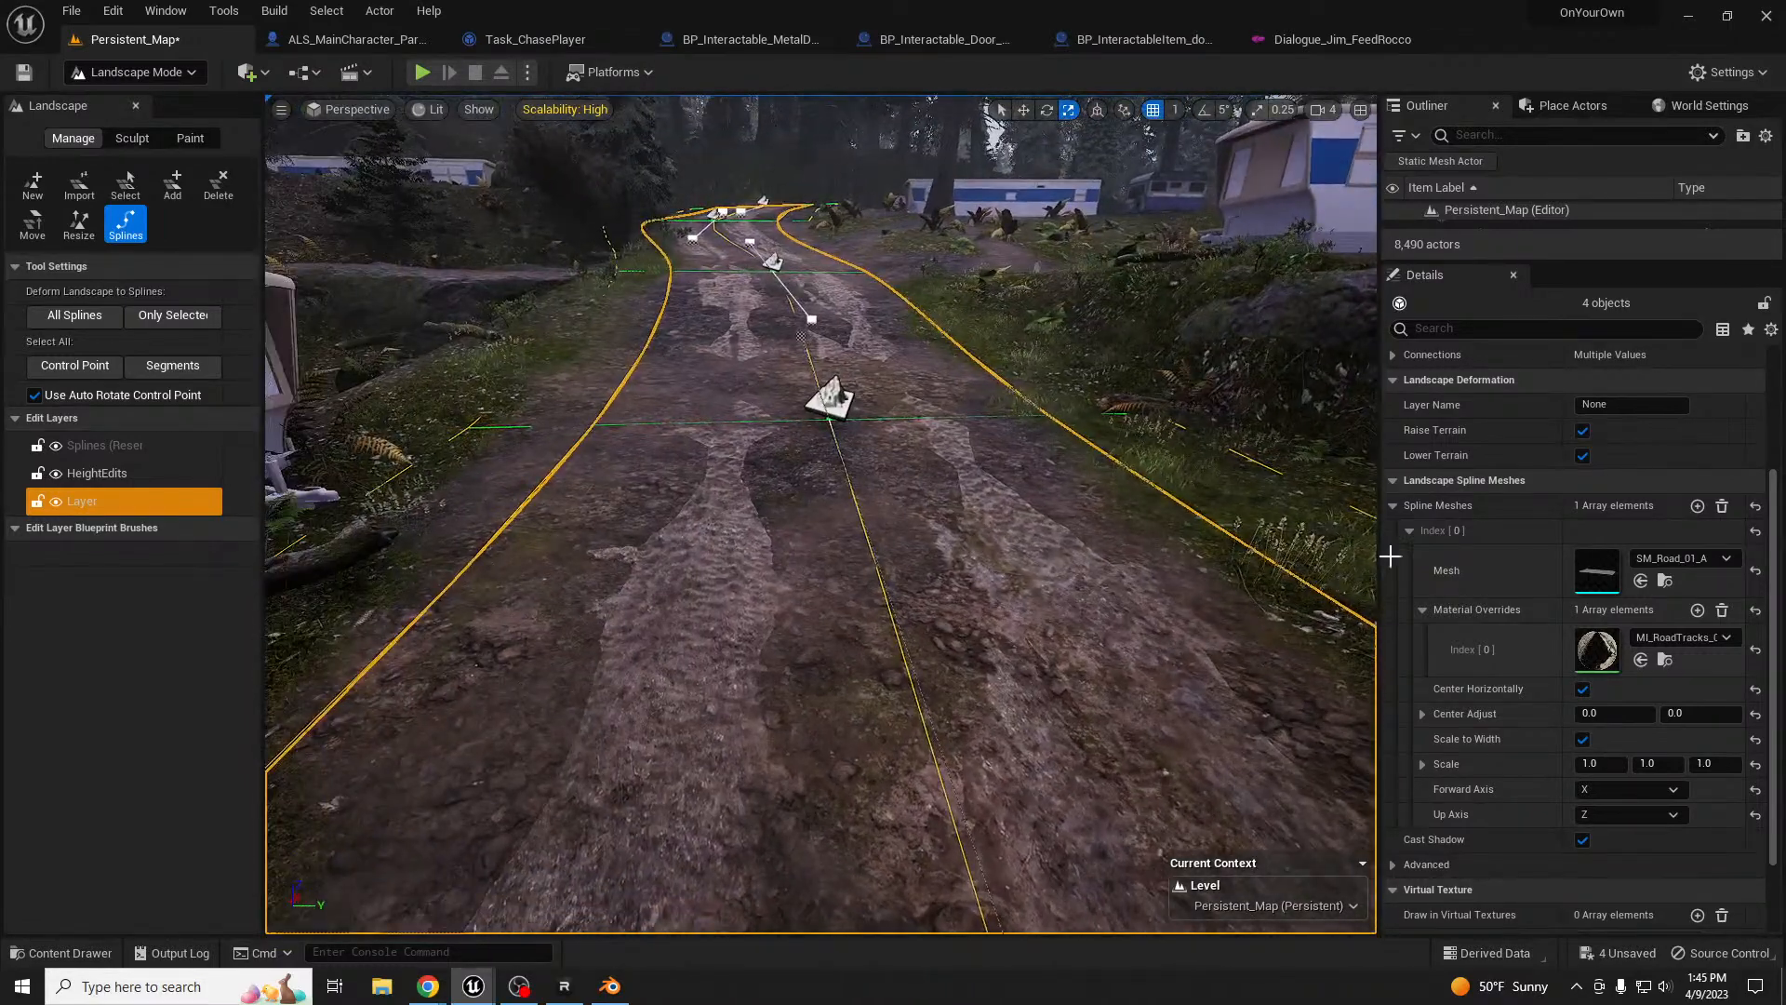
# - Search the available parent materials for MI_RoadTracks_01 with "master mas", and put the material editor window aside
pyautogui.moveTo(1785, 80); pyautogui.dragTo(1346, 49)
pyautogui.scroll(-5, 1471, 470)
pyautogui.scroll(-3, 1472, 477)
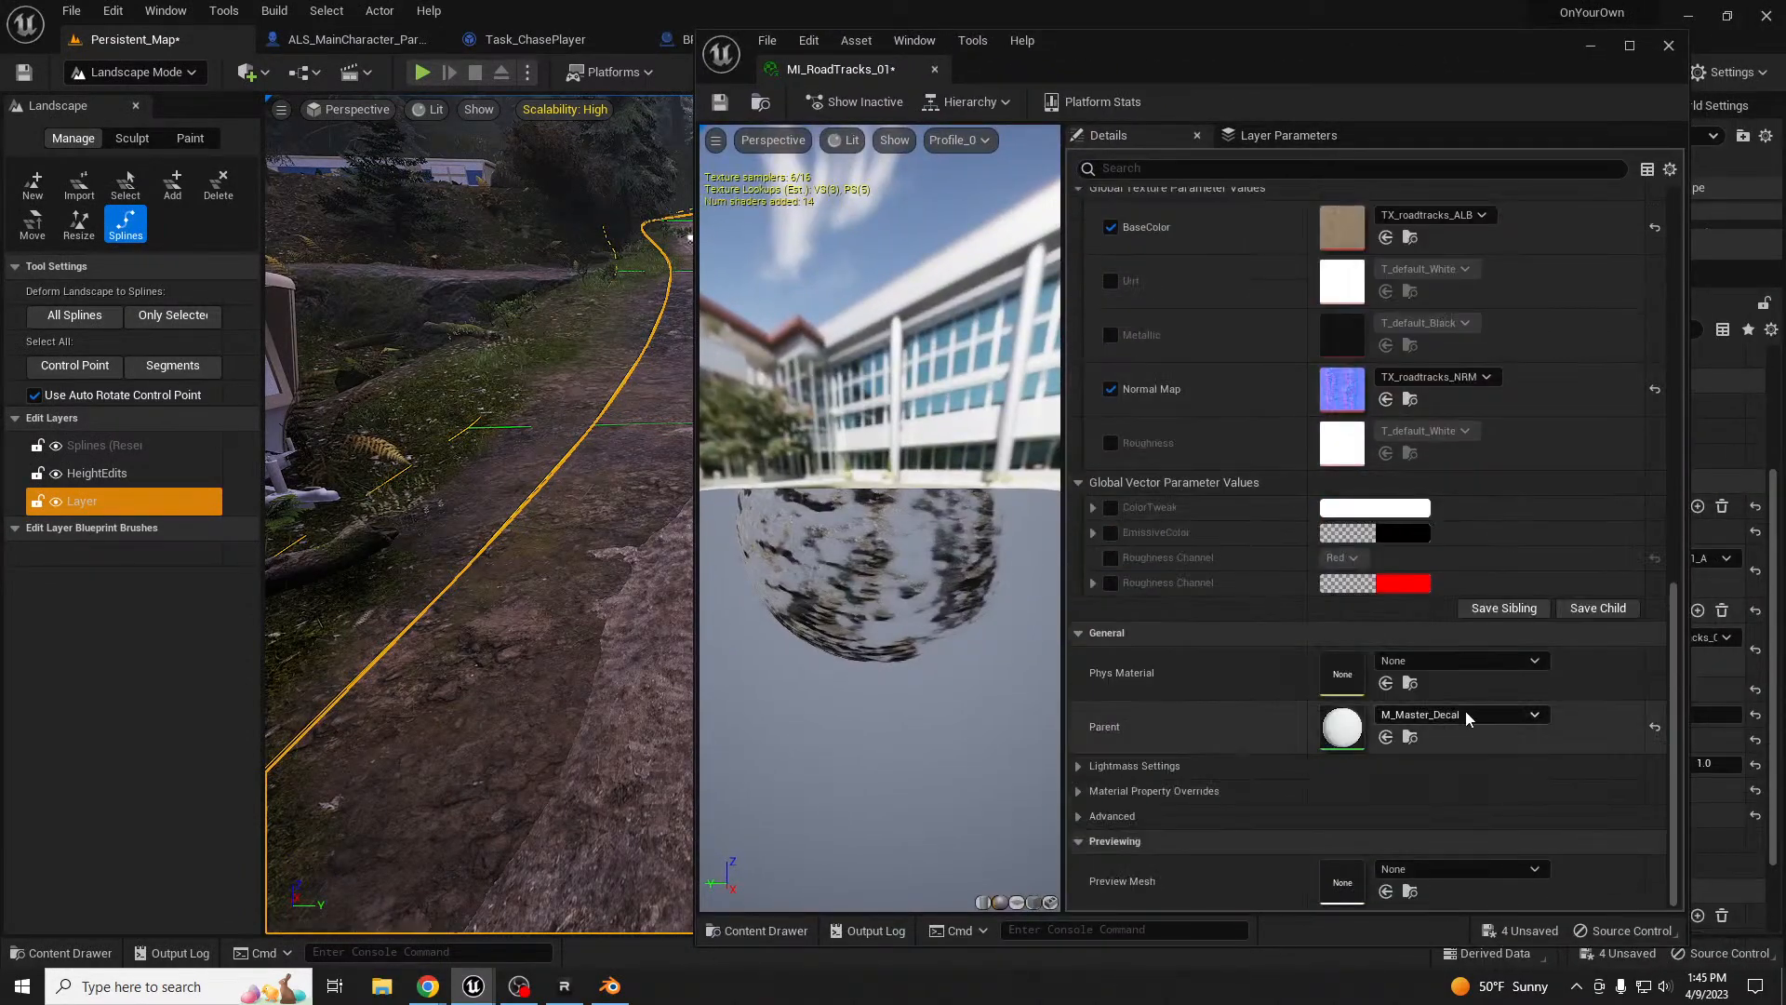
pyautogui.click(1466, 713)
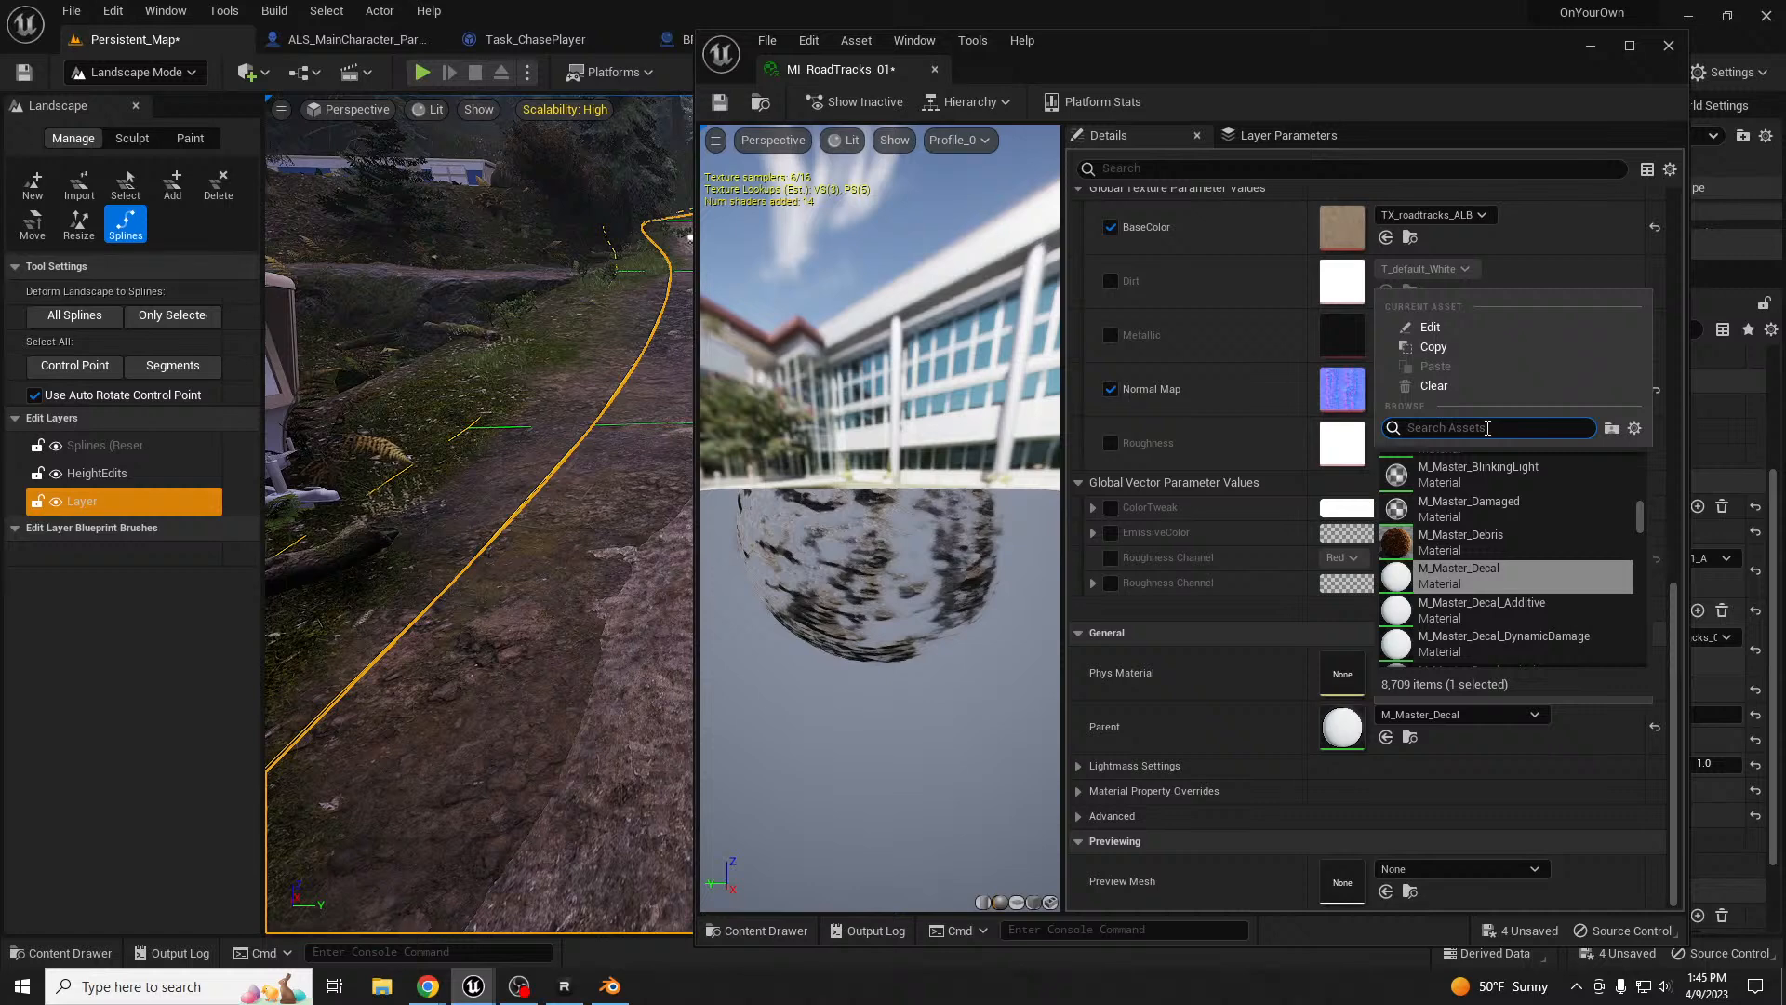
pyautogui.write('master mas')
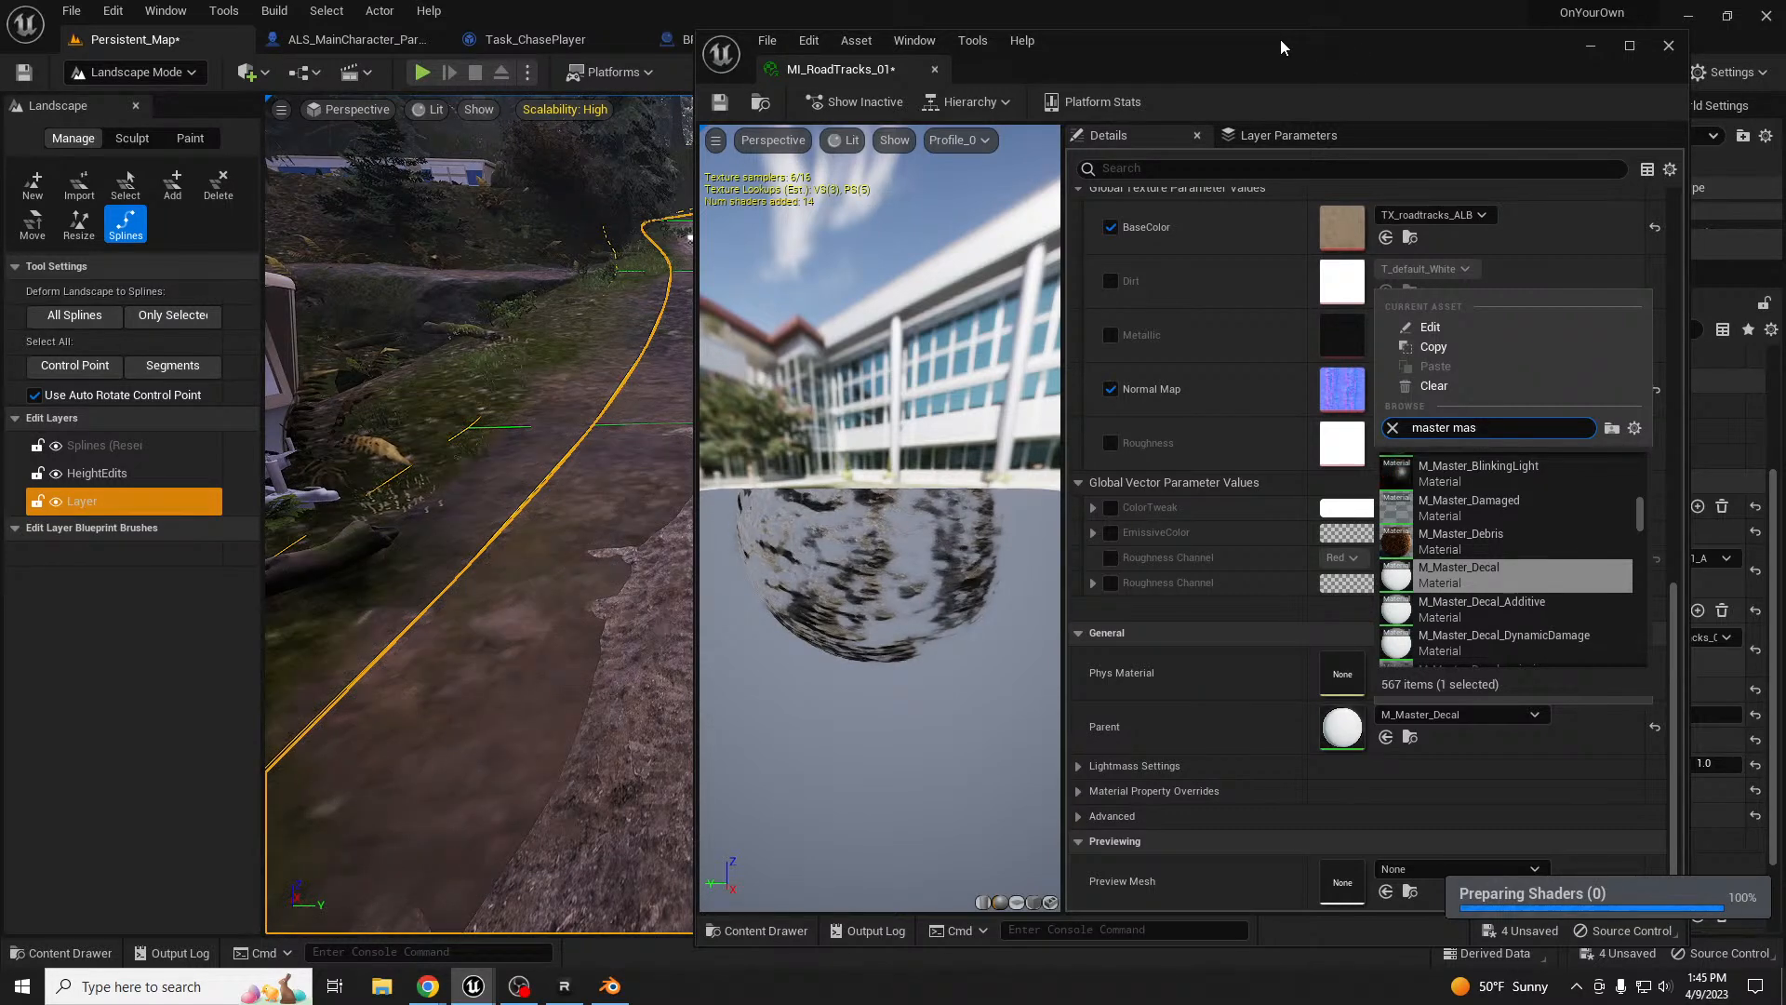
pyautogui.moveTo(1254, 49); pyautogui.dragTo(1785, 88)
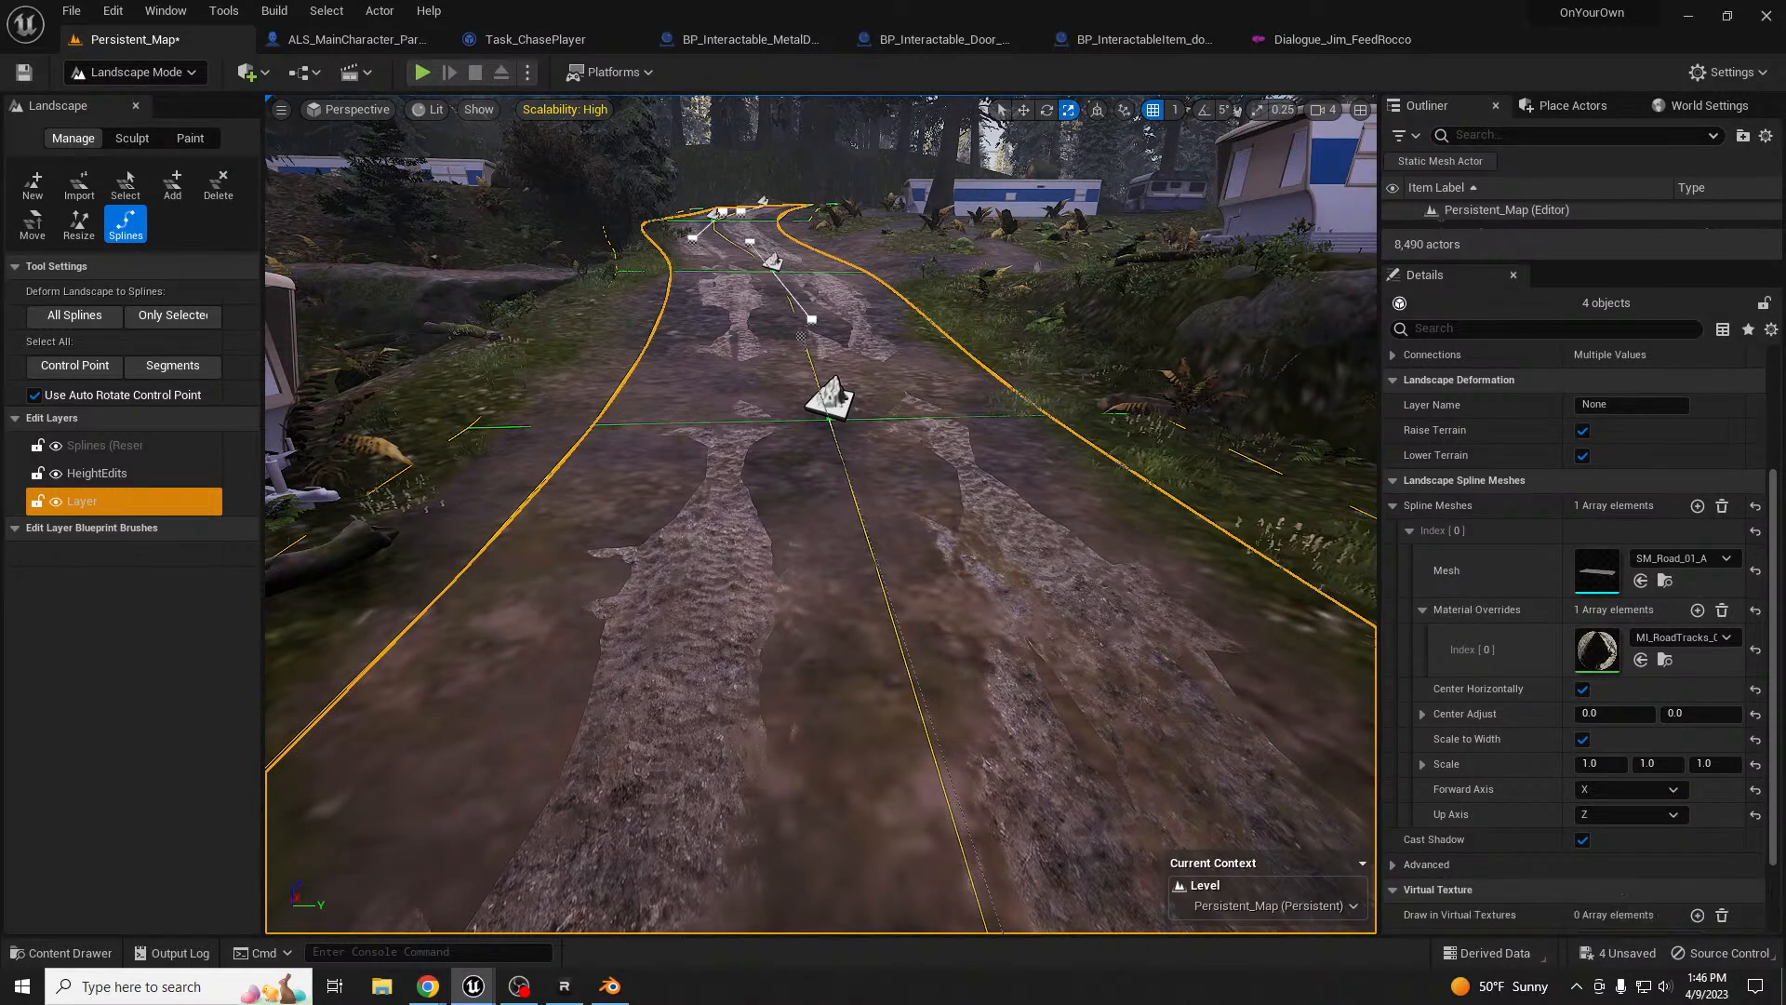
pyautogui.scroll(-3, 627, 446)
pyautogui.scroll(-2, 893, 502)
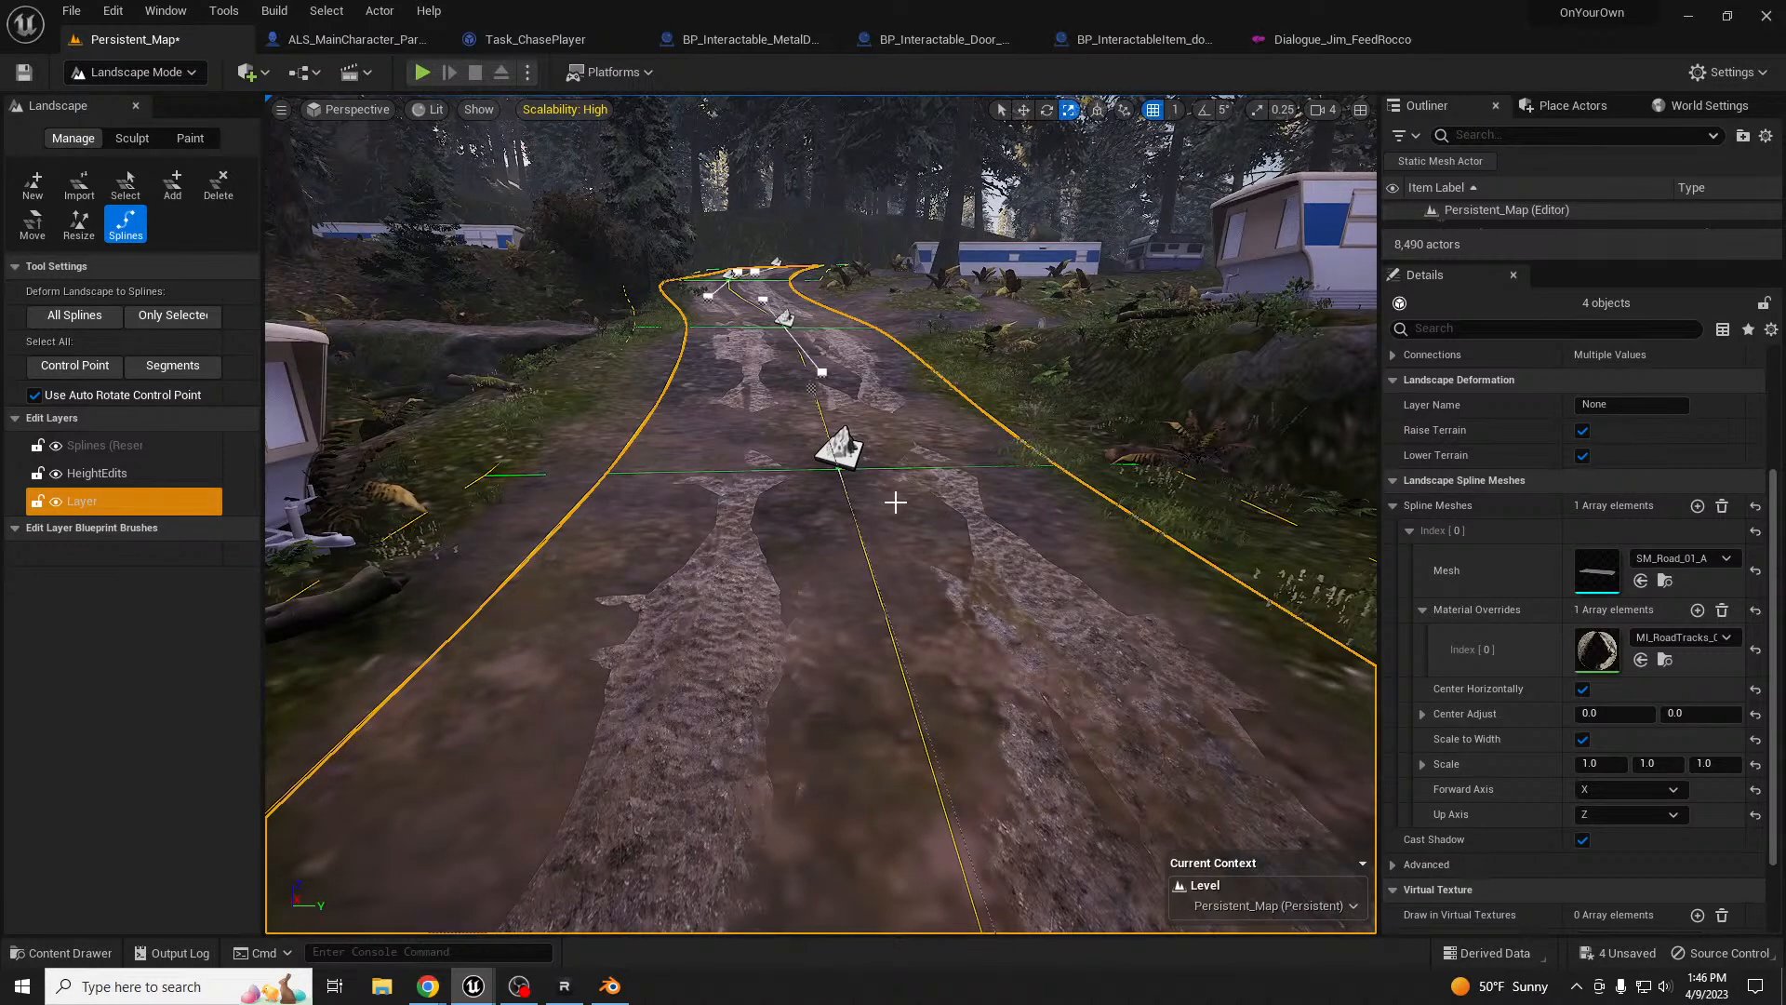
# - Inspect the tyre-track roads and the junction between the caravans from several viewpoints, with the landscape selected in Selection Mode
pyautogui.scroll(-2, 895, 502)
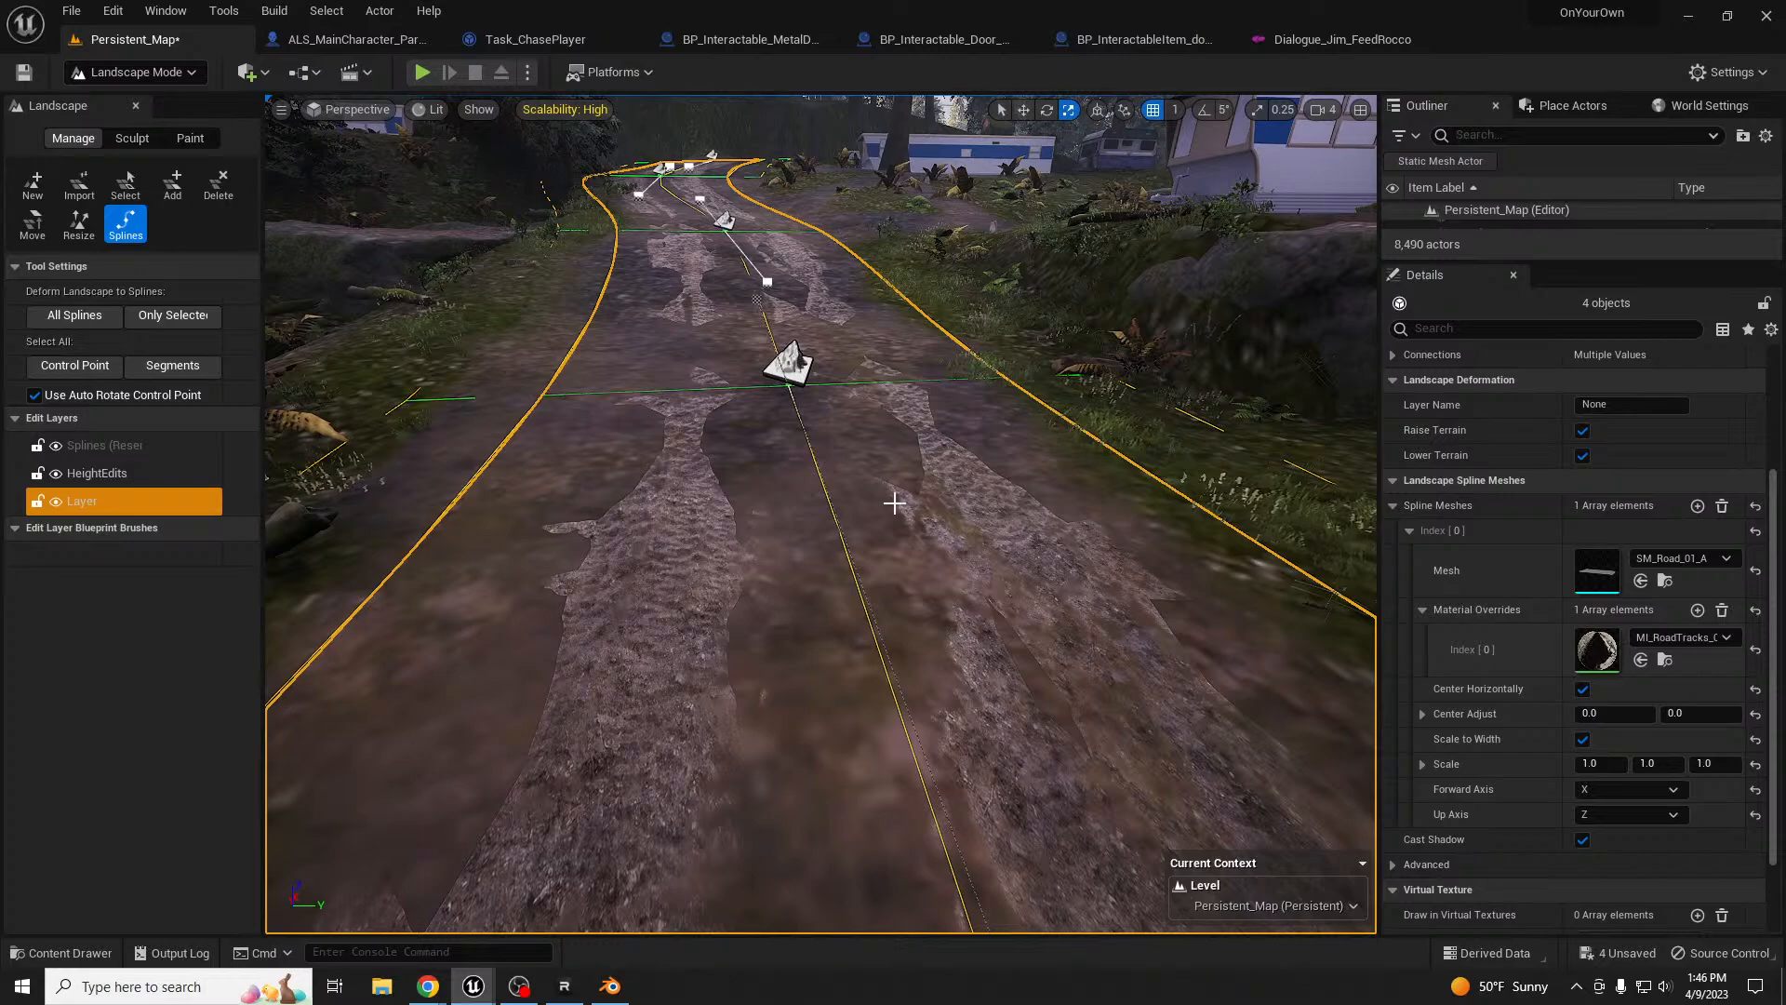
pyautogui.scroll(-2, 894, 504)
pyautogui.moveTo(893, 502); pyautogui.dragTo(1243, 493, button='right')
pyautogui.press('w')
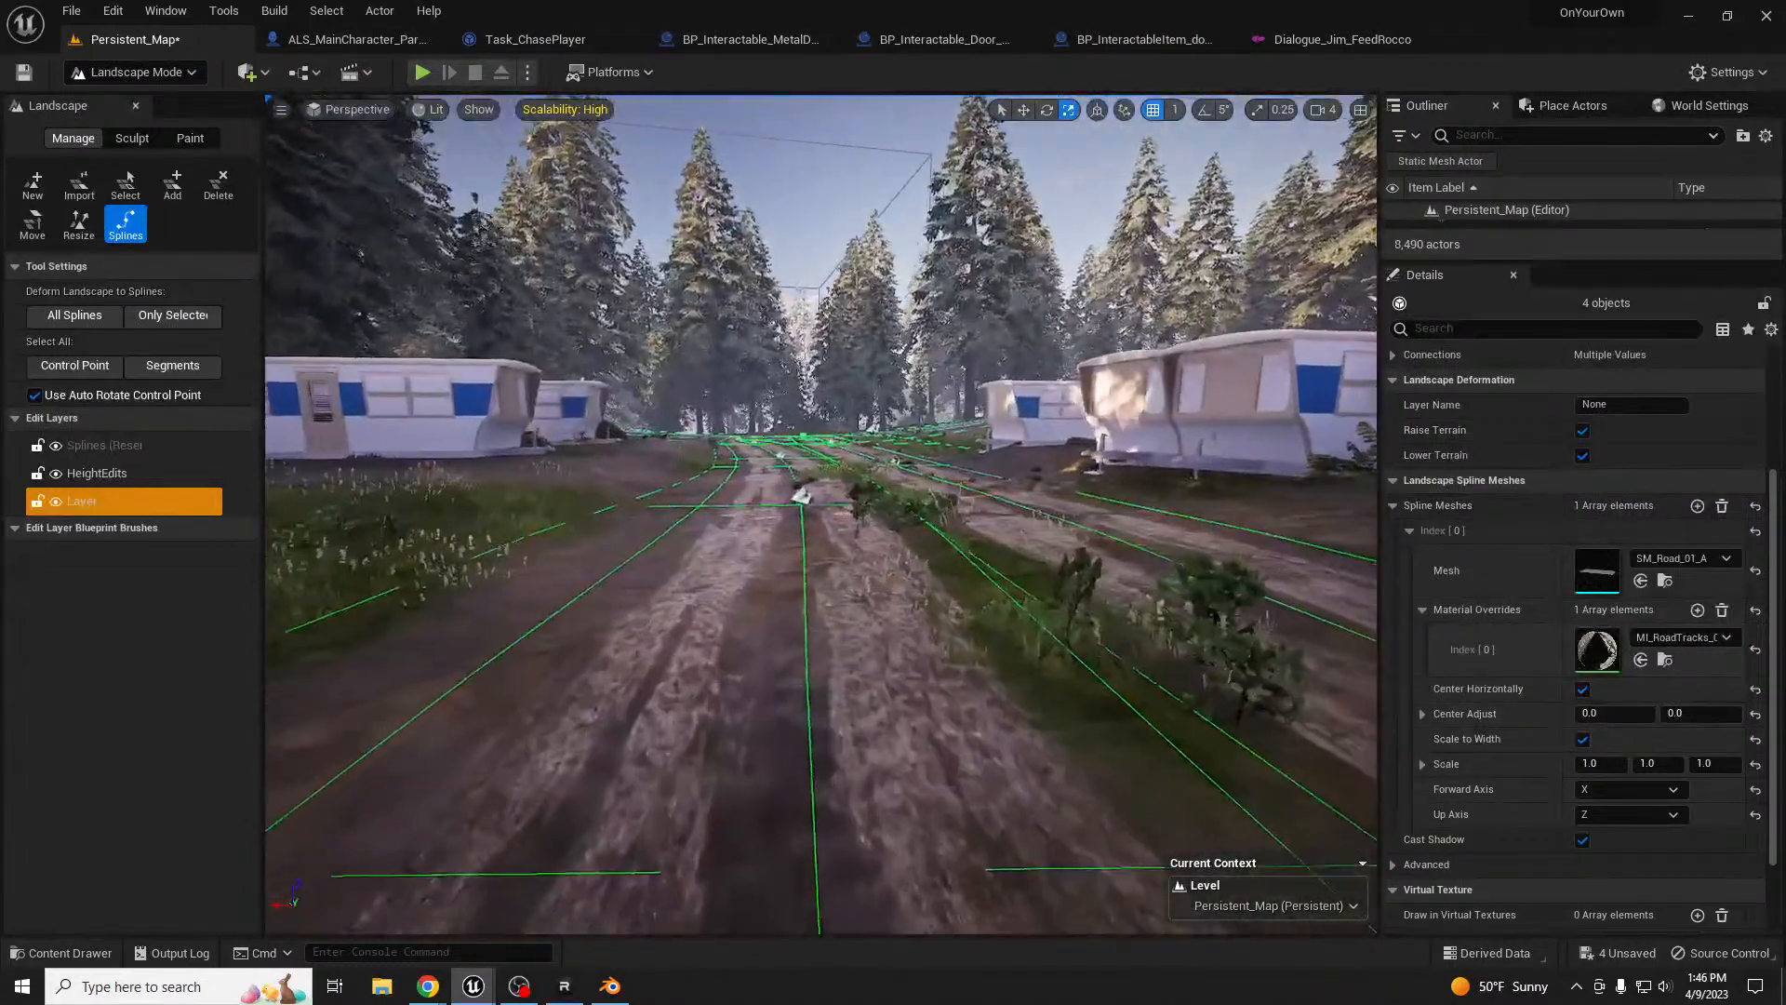
pyautogui.hotkey('shift', '1')
pyautogui.press('e')
pyautogui.moveTo(732, 604); pyautogui.dragTo(242, 619, button='right')
pyautogui.click(511, 611)
pyautogui.press('w')
pyautogui.press('a')
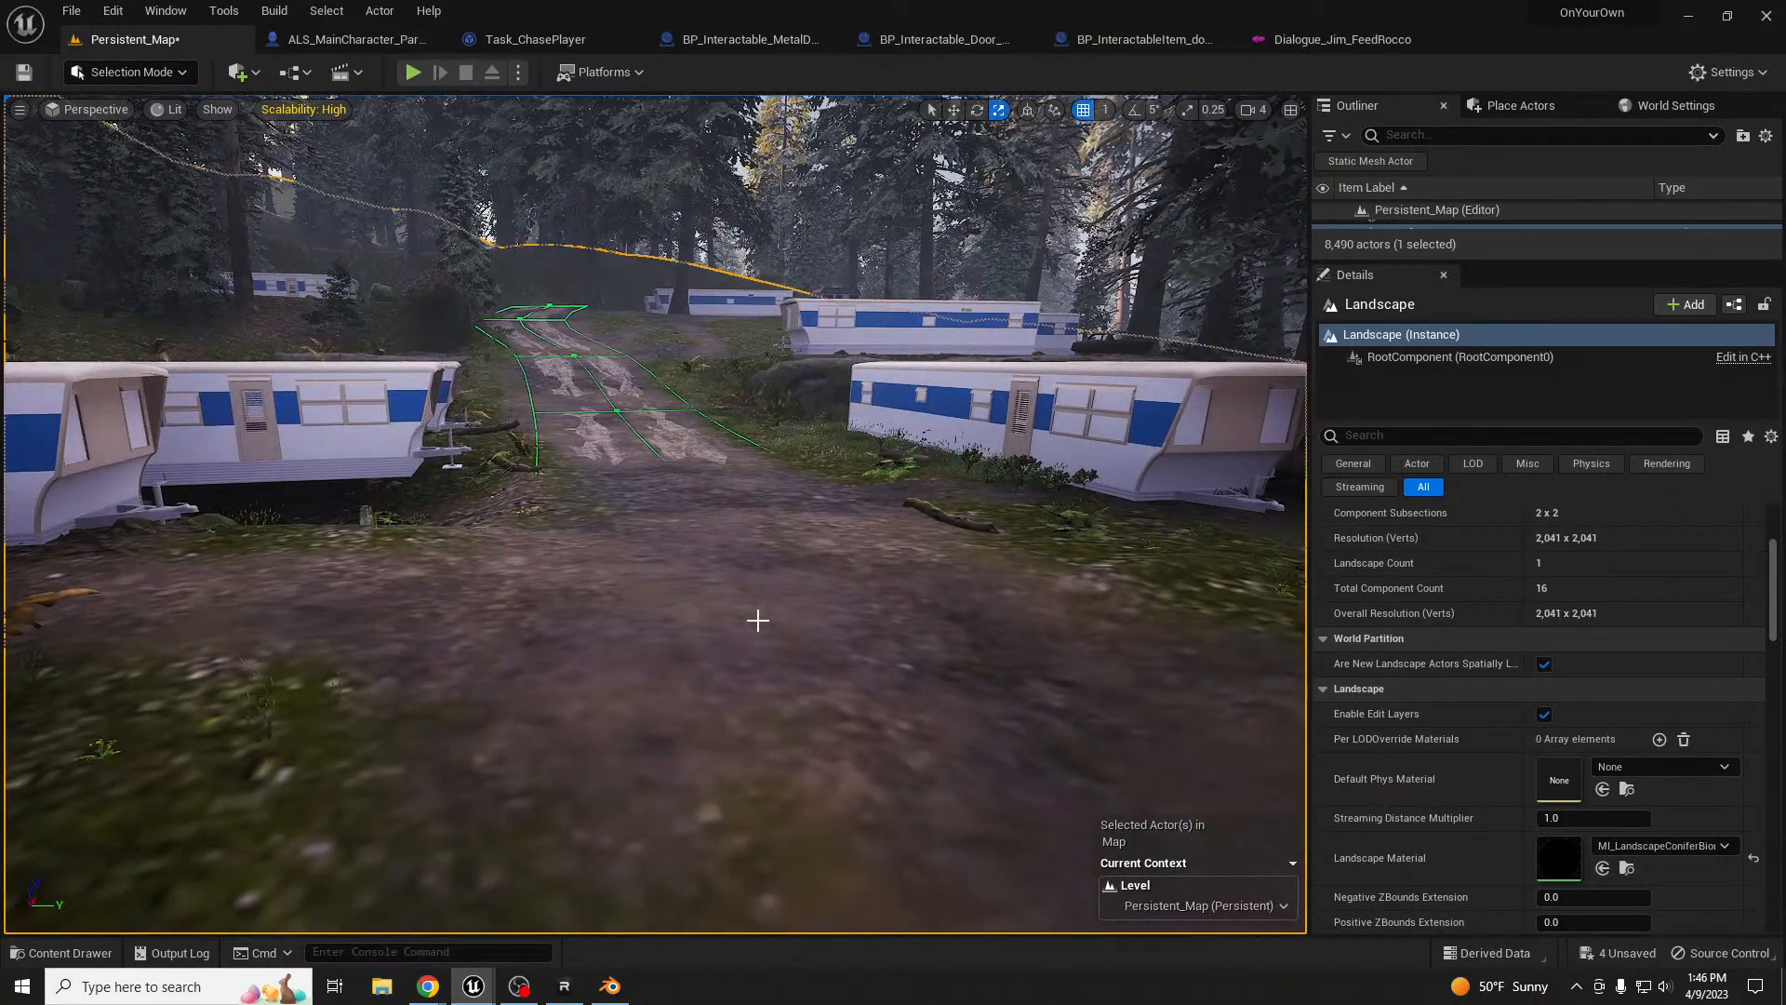
pyautogui.moveTo(854, 611); pyautogui.dragTo(896, 643, button='right')
# - Run the earlier r.Streaming.PoolSize 5500 console command again from the command history
pyautogui.press('`')
pyautogui.press('Up')
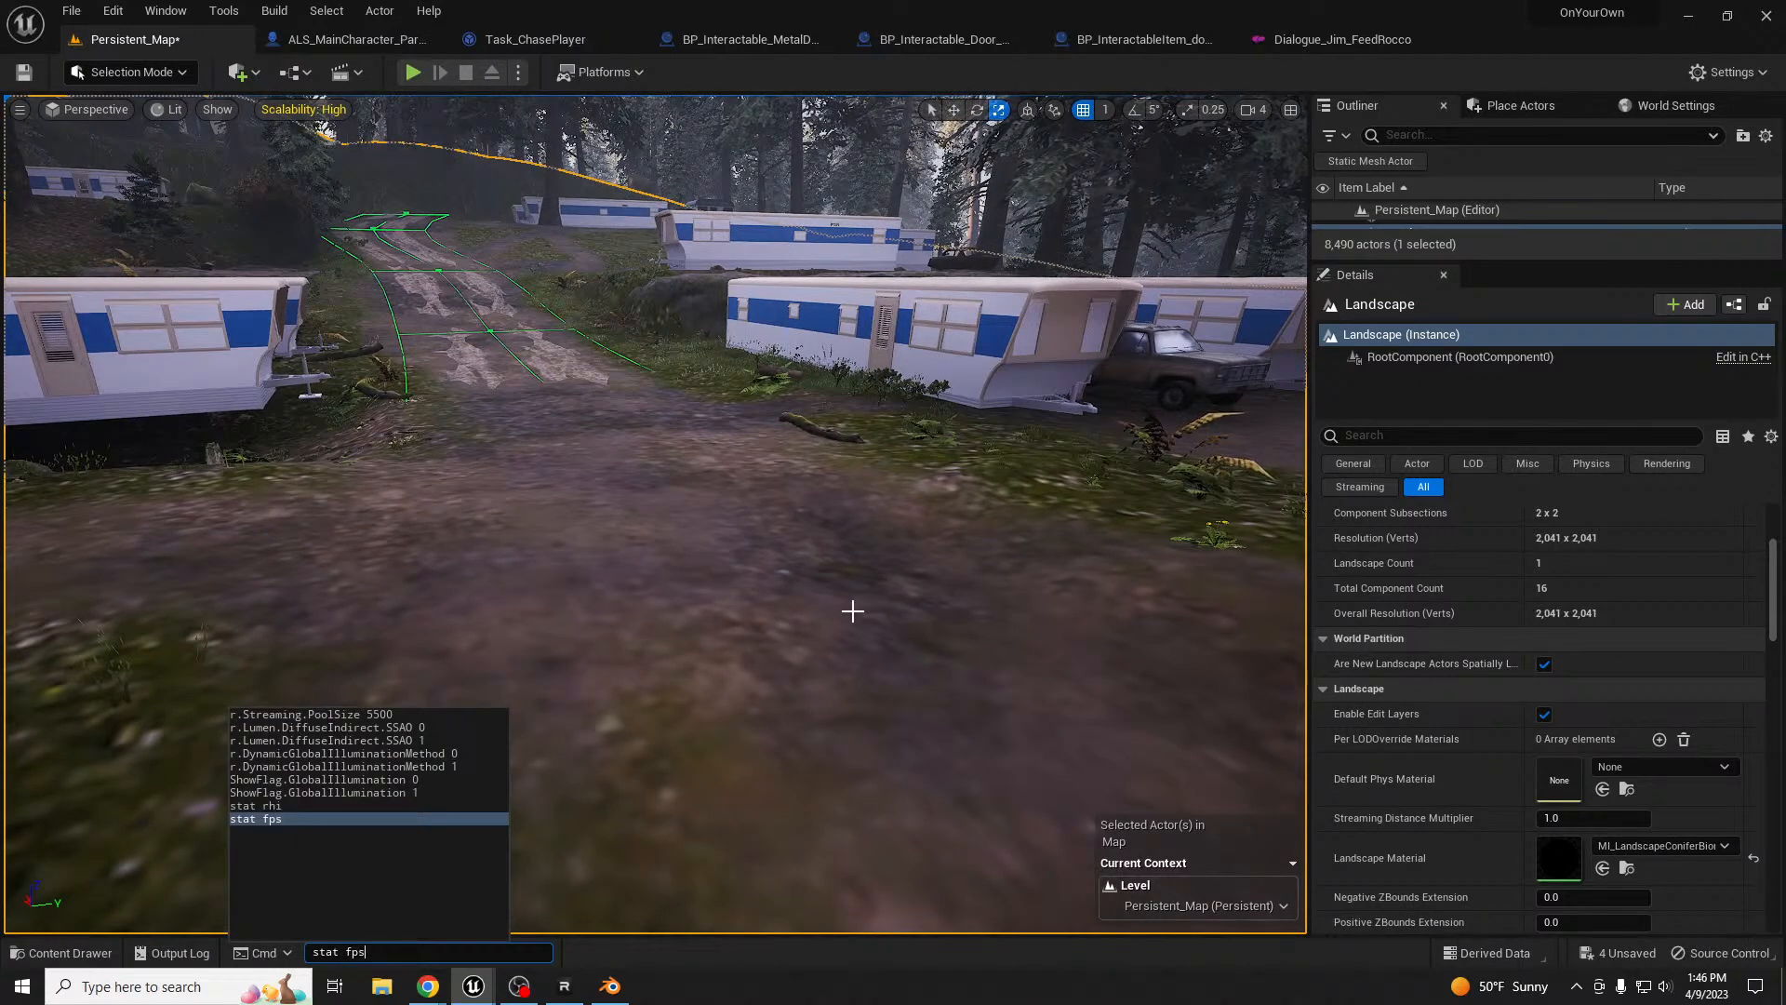
pyautogui.press('Up')
pyautogui.press('Up')
pyautogui.press('Up')
pyautogui.press('Up')
pyautogui.press('Up')
pyautogui.press('Up')
pyautogui.press('Up')
pyautogui.press('Up')
pyautogui.press('Return')
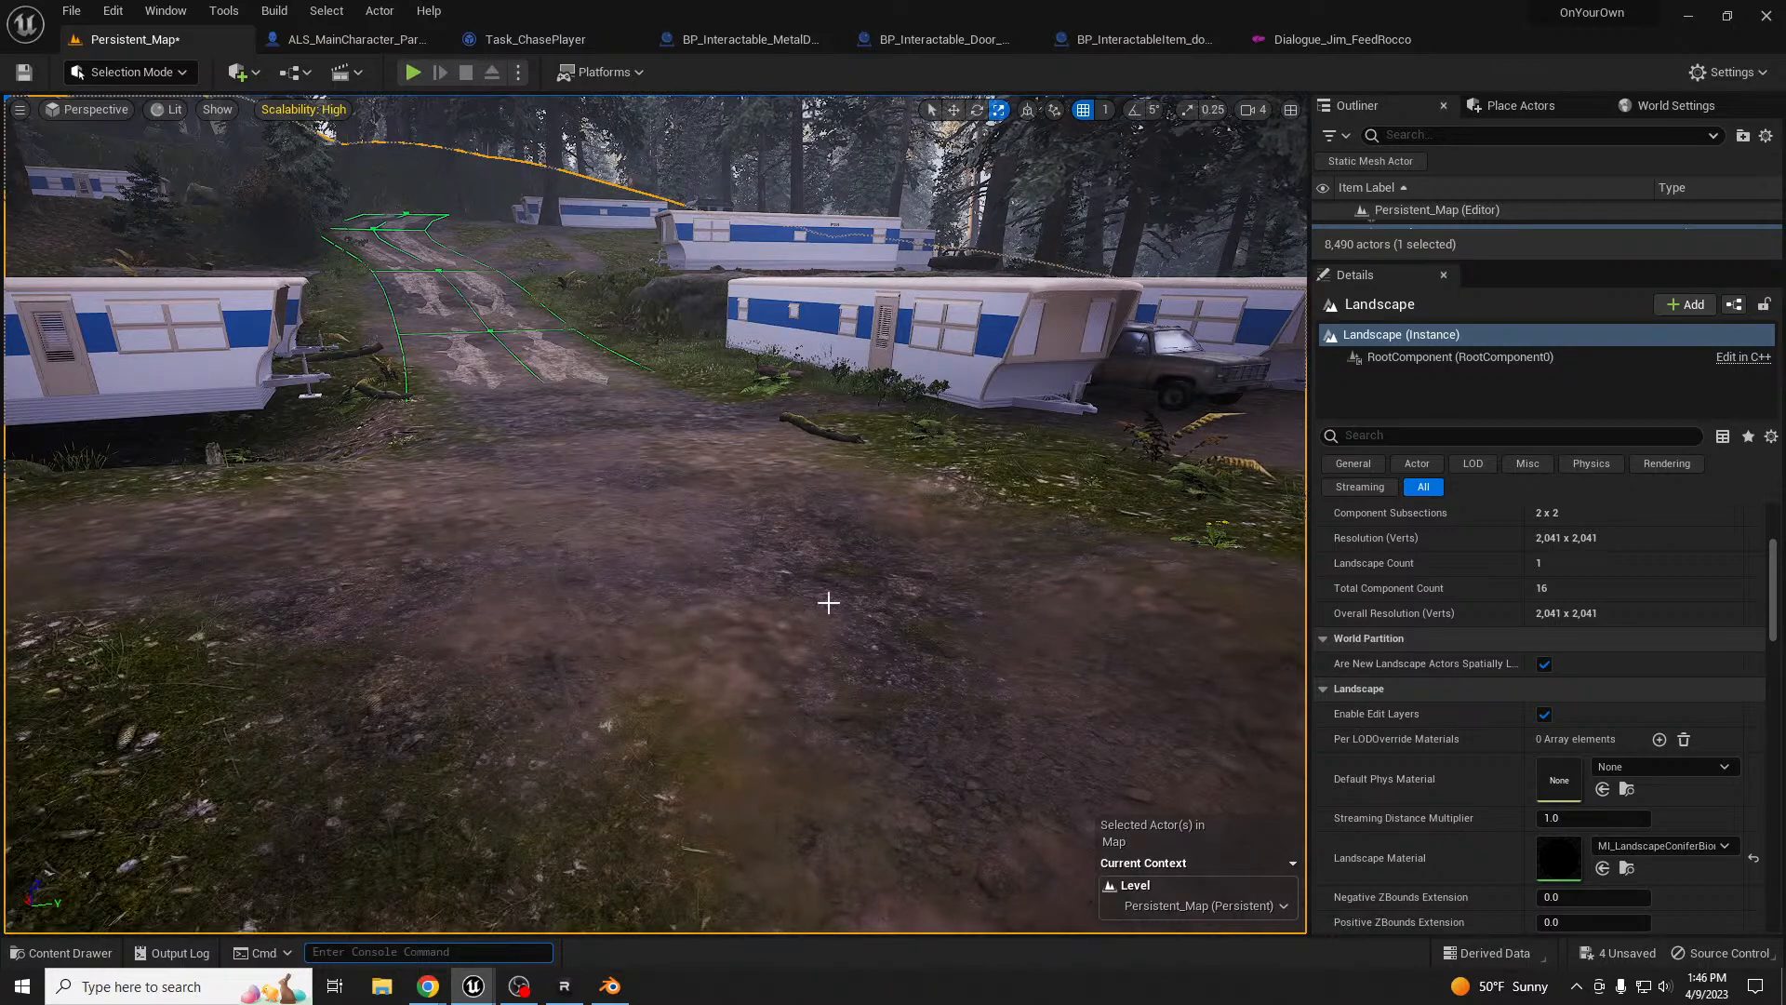
# - Examine the ground texture sharpness at the junction and how the adjoining dirt roads end there
pyautogui.moveTo(806, 615); pyautogui.dragTo(752, 559, button='right')
pyautogui.press('w')
pyautogui.press('s')
pyautogui.press('w')
pyautogui.press('s')
pyautogui.press('d')
pyautogui.moveTo(655, 513); pyautogui.dragTo(771, 706, button='right')
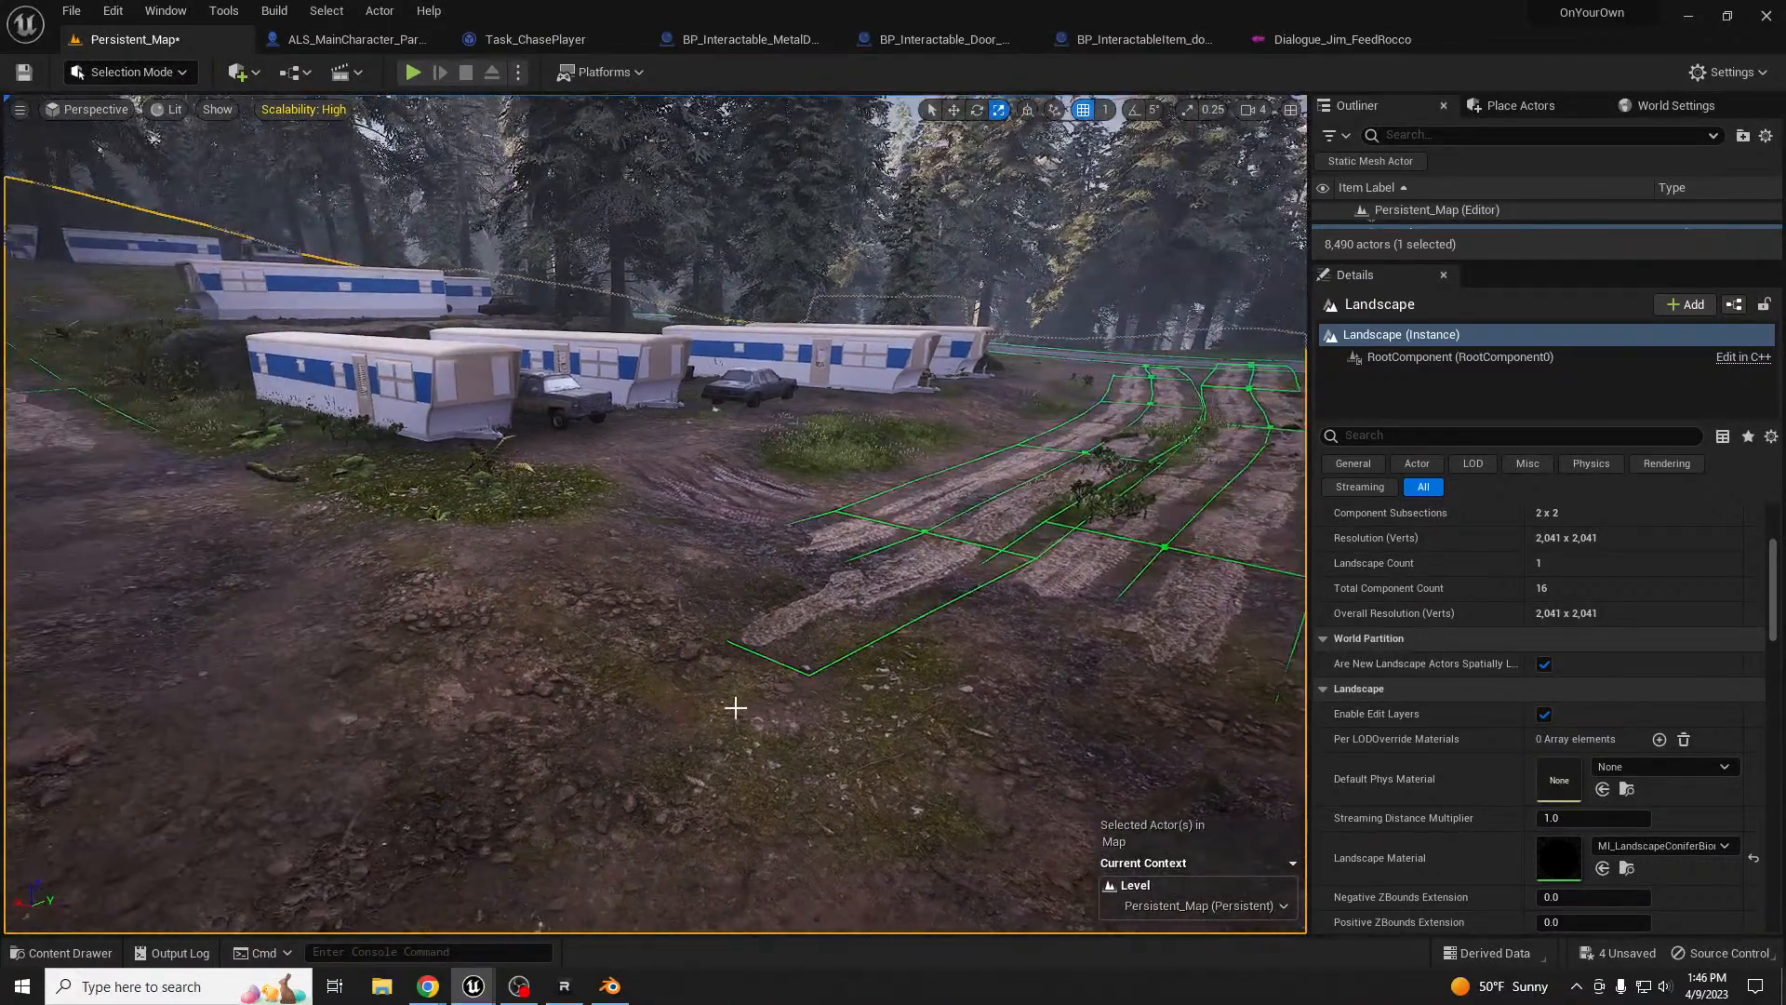
# - In Landscape Mode's spline editing, reposition and raise the narrower branch track's end control point so its mesh emerges at the junction
pyautogui.hotkey('shift', '2')
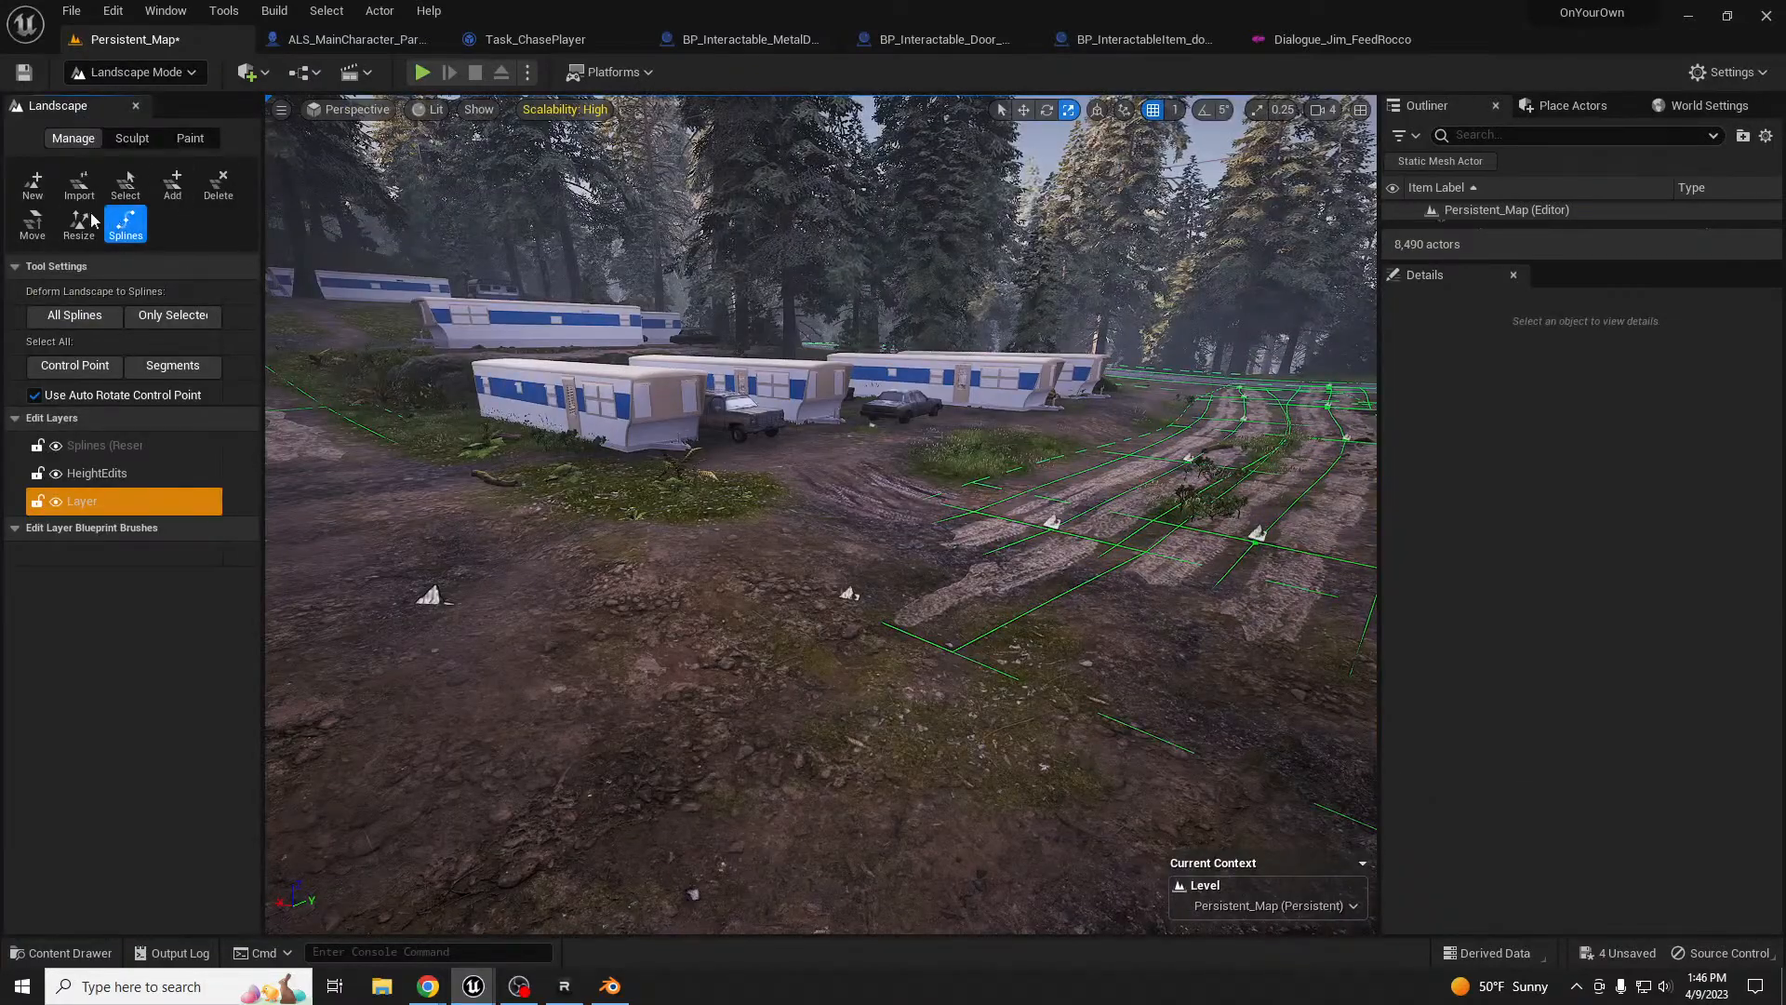
pyautogui.click(843, 598)
pyautogui.moveTo(970, 599); pyautogui.dragTo(1136, 596, button='right')
pyautogui.press('w')
pyautogui.press('s')
pyautogui.press('e')
pyautogui.press('w')
pyautogui.moveTo(1079, 640); pyautogui.dragTo(1030, 643)
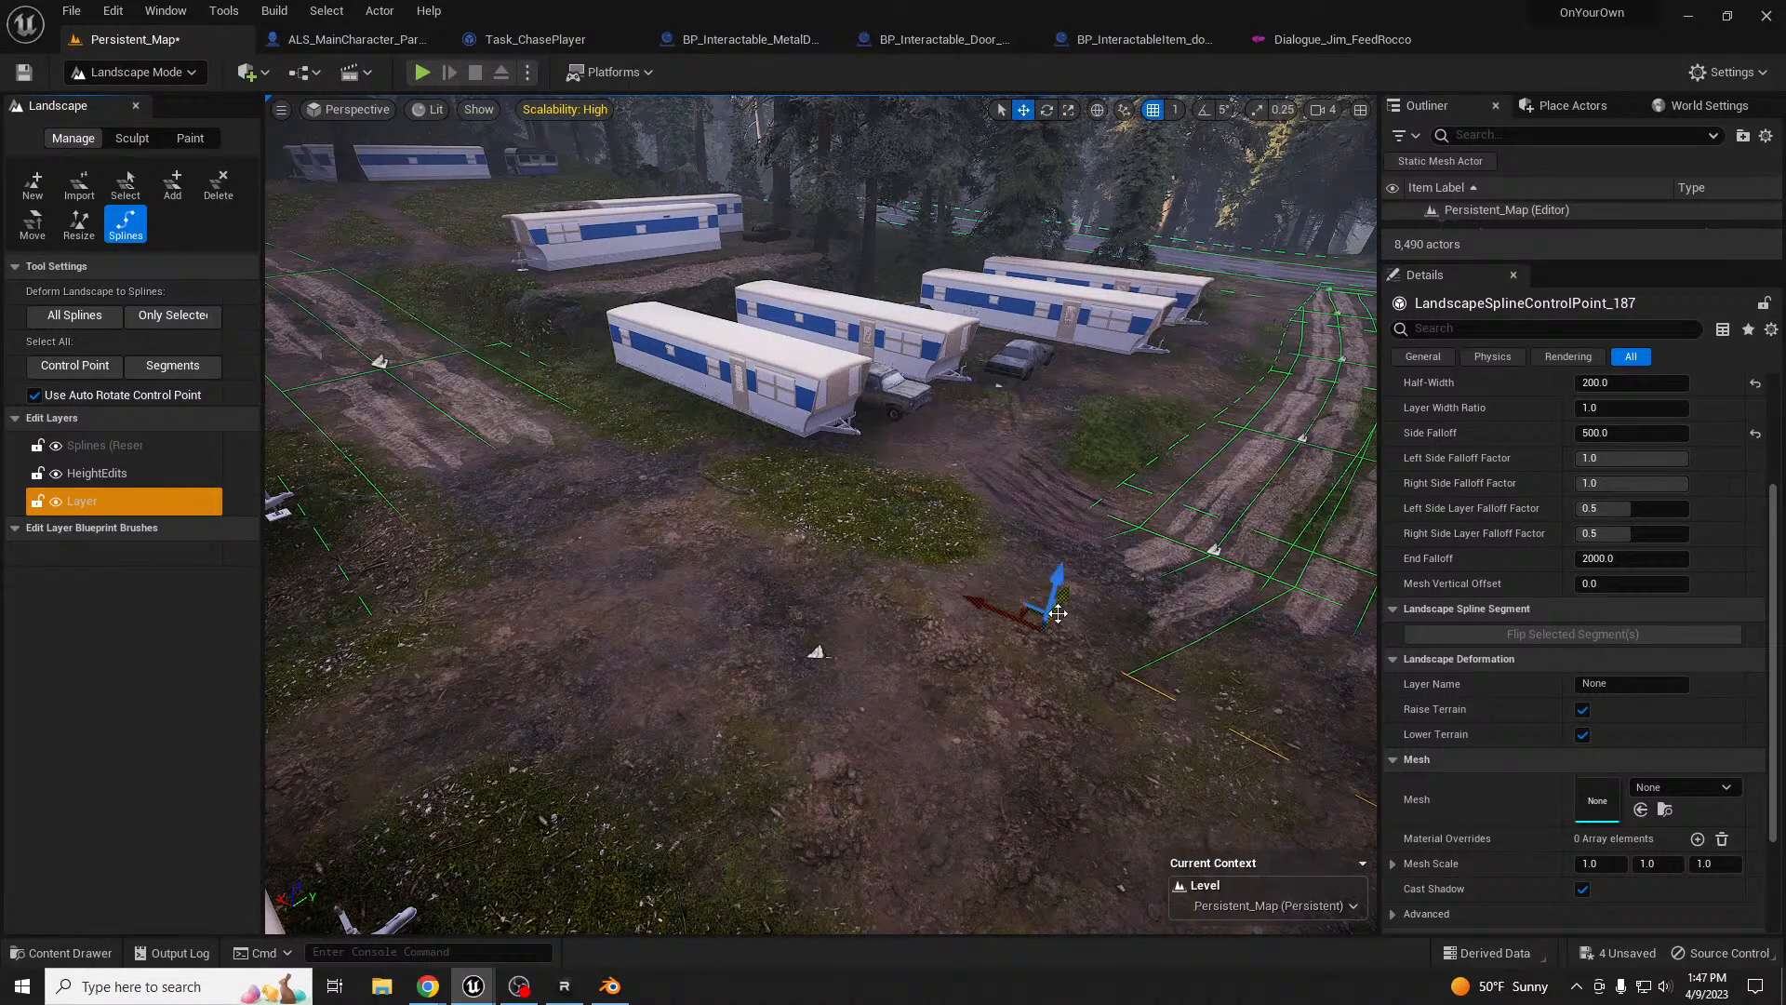
pyautogui.moveTo(1057, 607); pyautogui.dragTo(990, 562)
pyautogui.press('e')
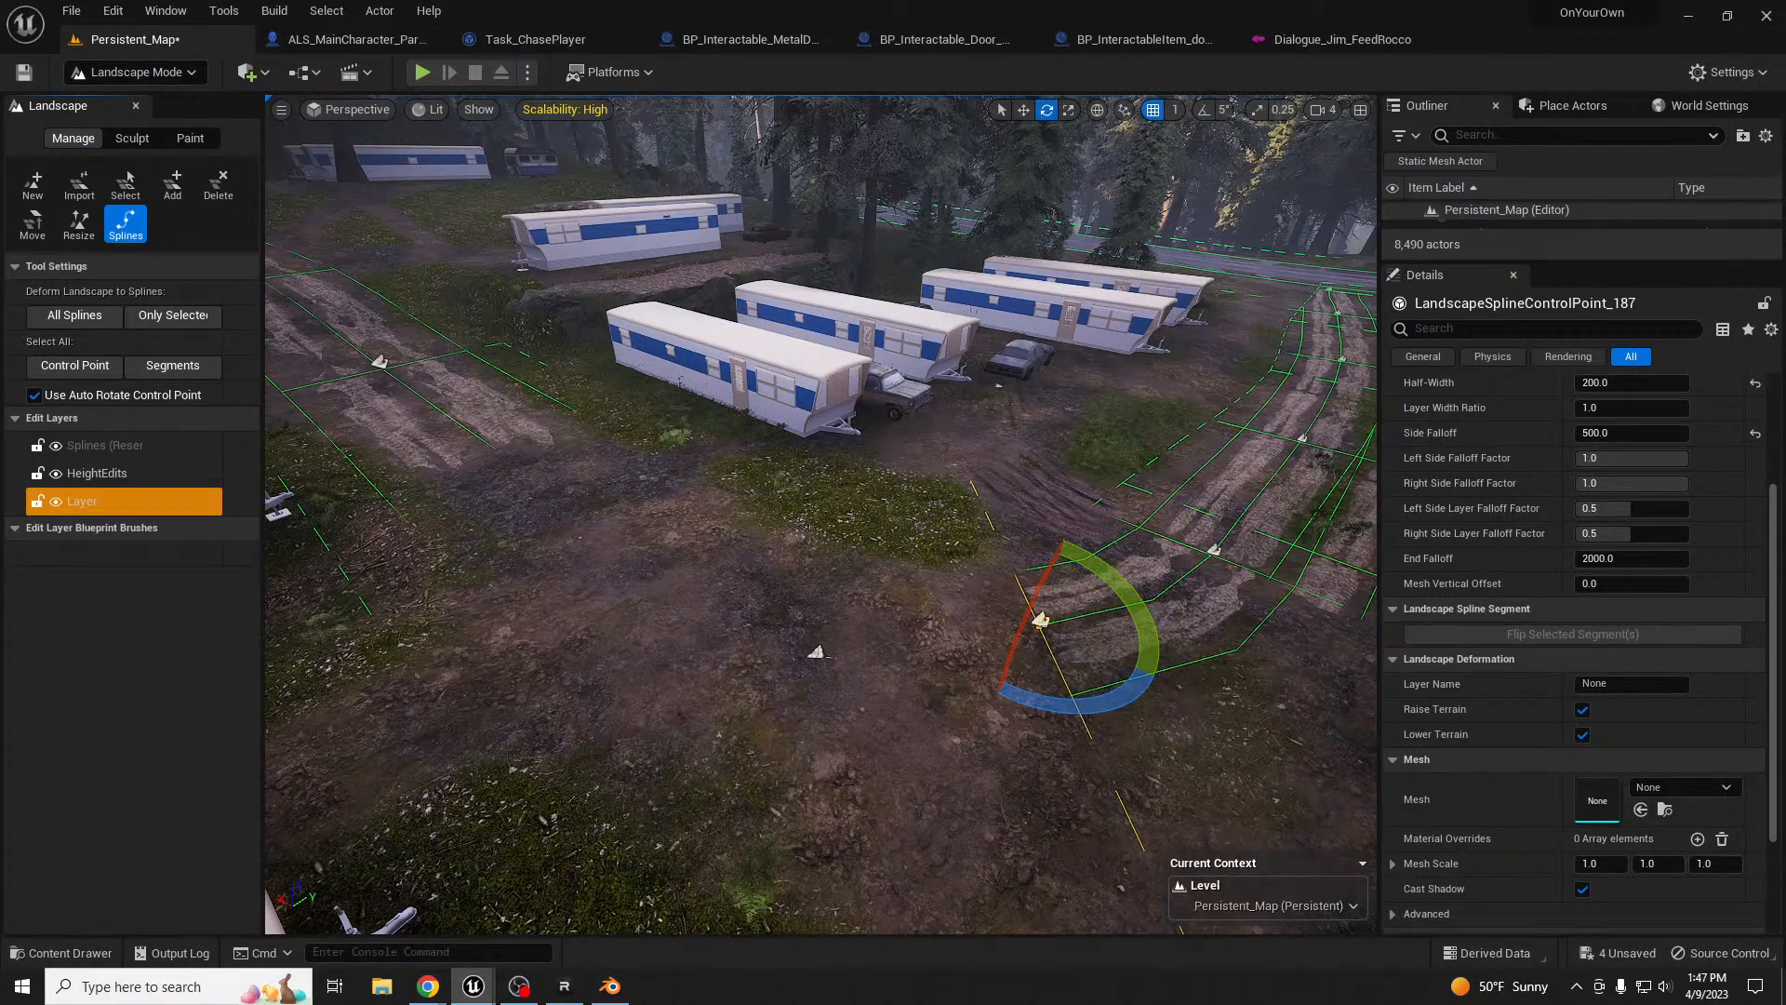
# - Raise the end control point of the wider dirt road at the junction so its tyre tracks clear the ground
pyautogui.click(816, 650)
pyautogui.press('w')
pyautogui.moveTo(817, 630); pyautogui.dragTo(743, 616)
pyautogui.press('e')
pyautogui.press('w')
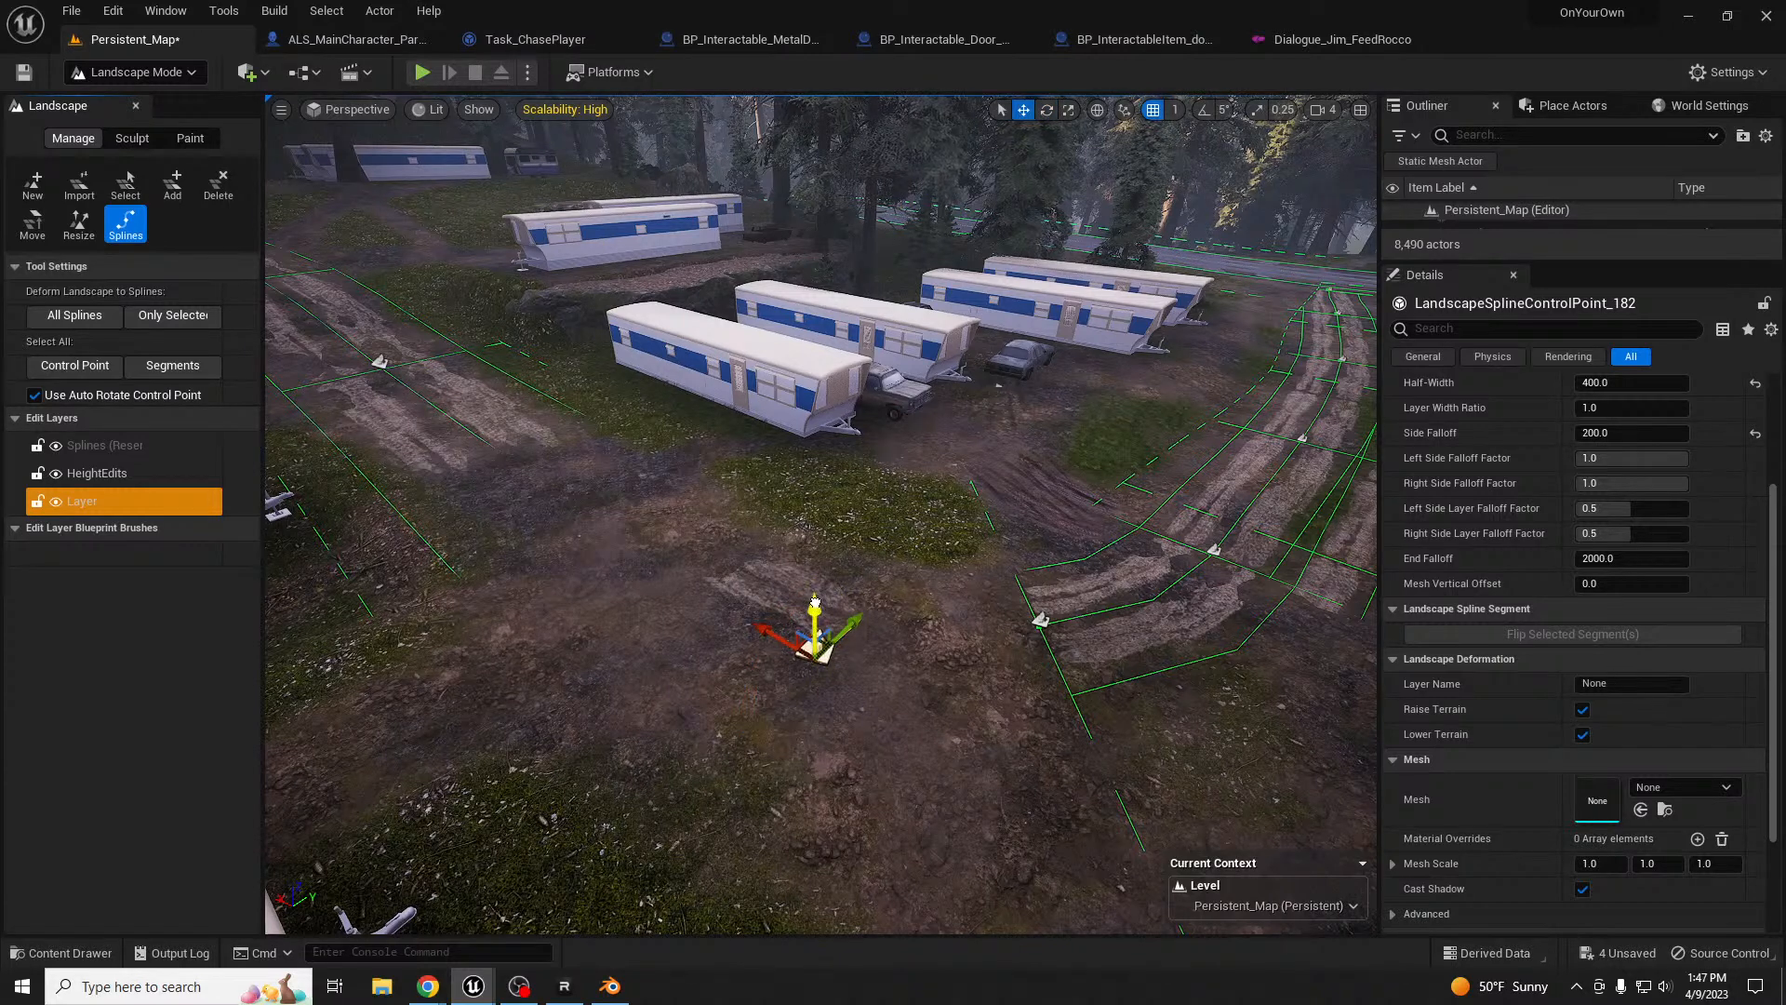
pyautogui.moveTo(815, 598); pyautogui.dragTo(815, 604)
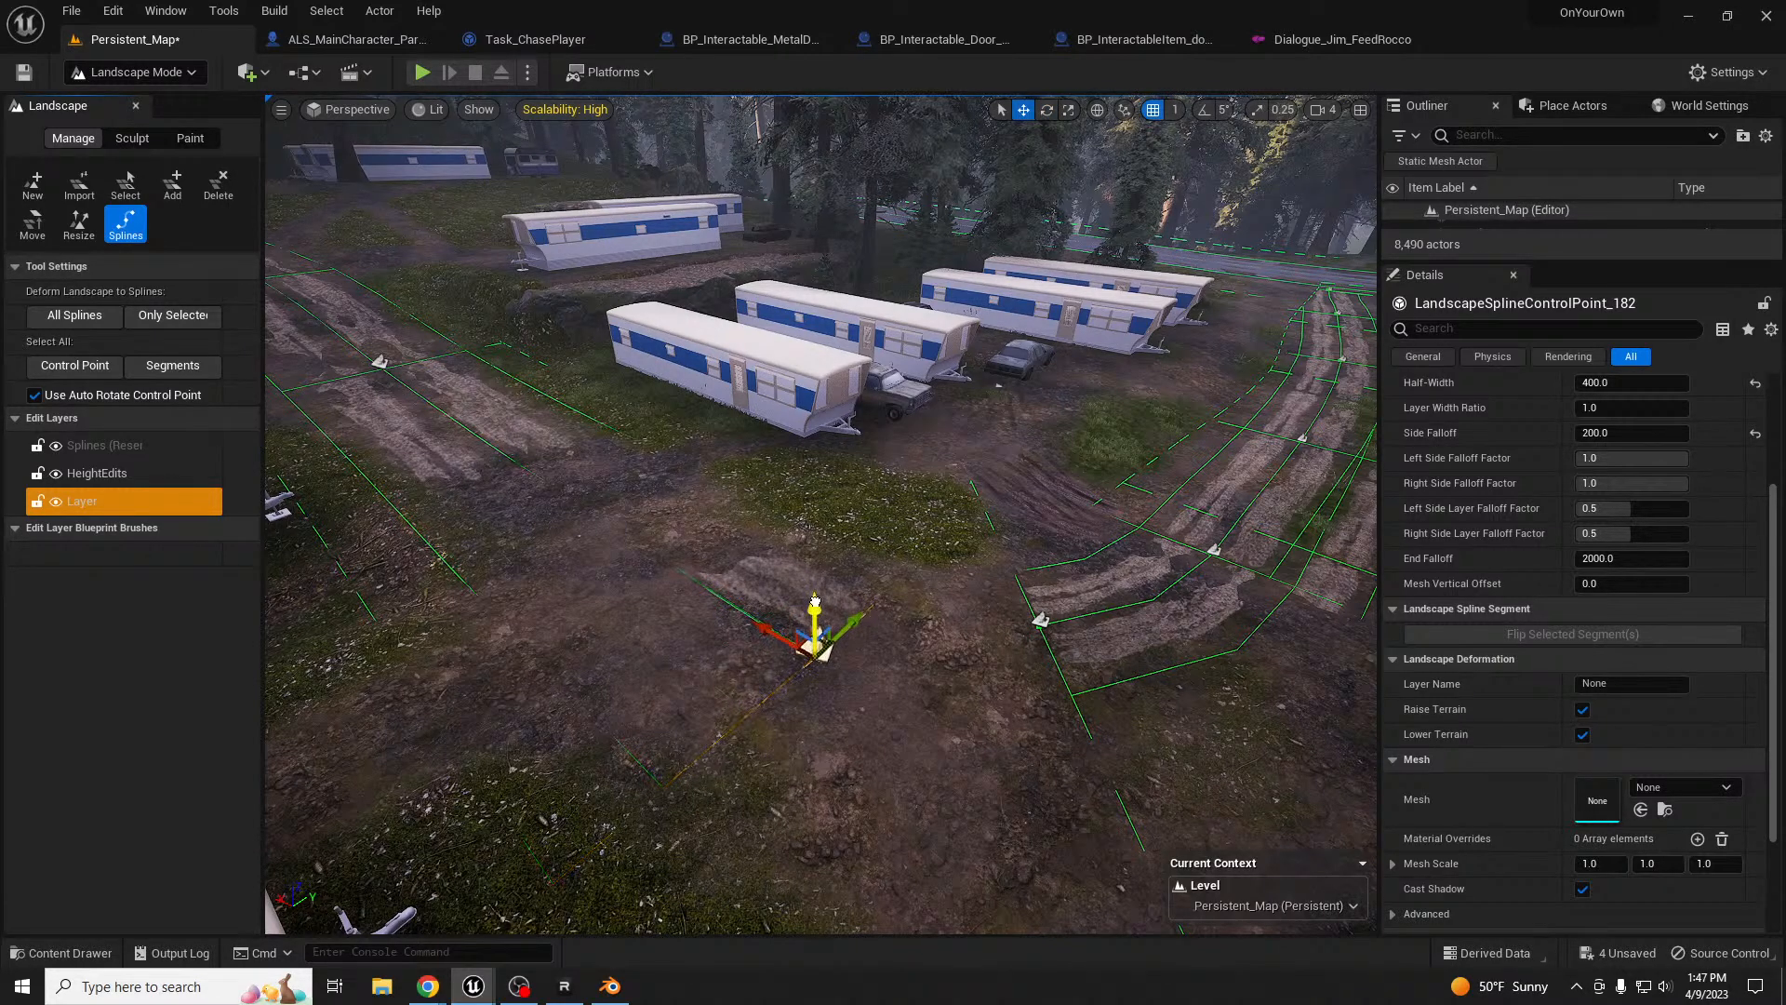
# - Extend the wider dirt road with a new control point placed on the far side of the junction
pyautogui.moveTo(851, 633); pyautogui.dragTo(670, 657, button='right')
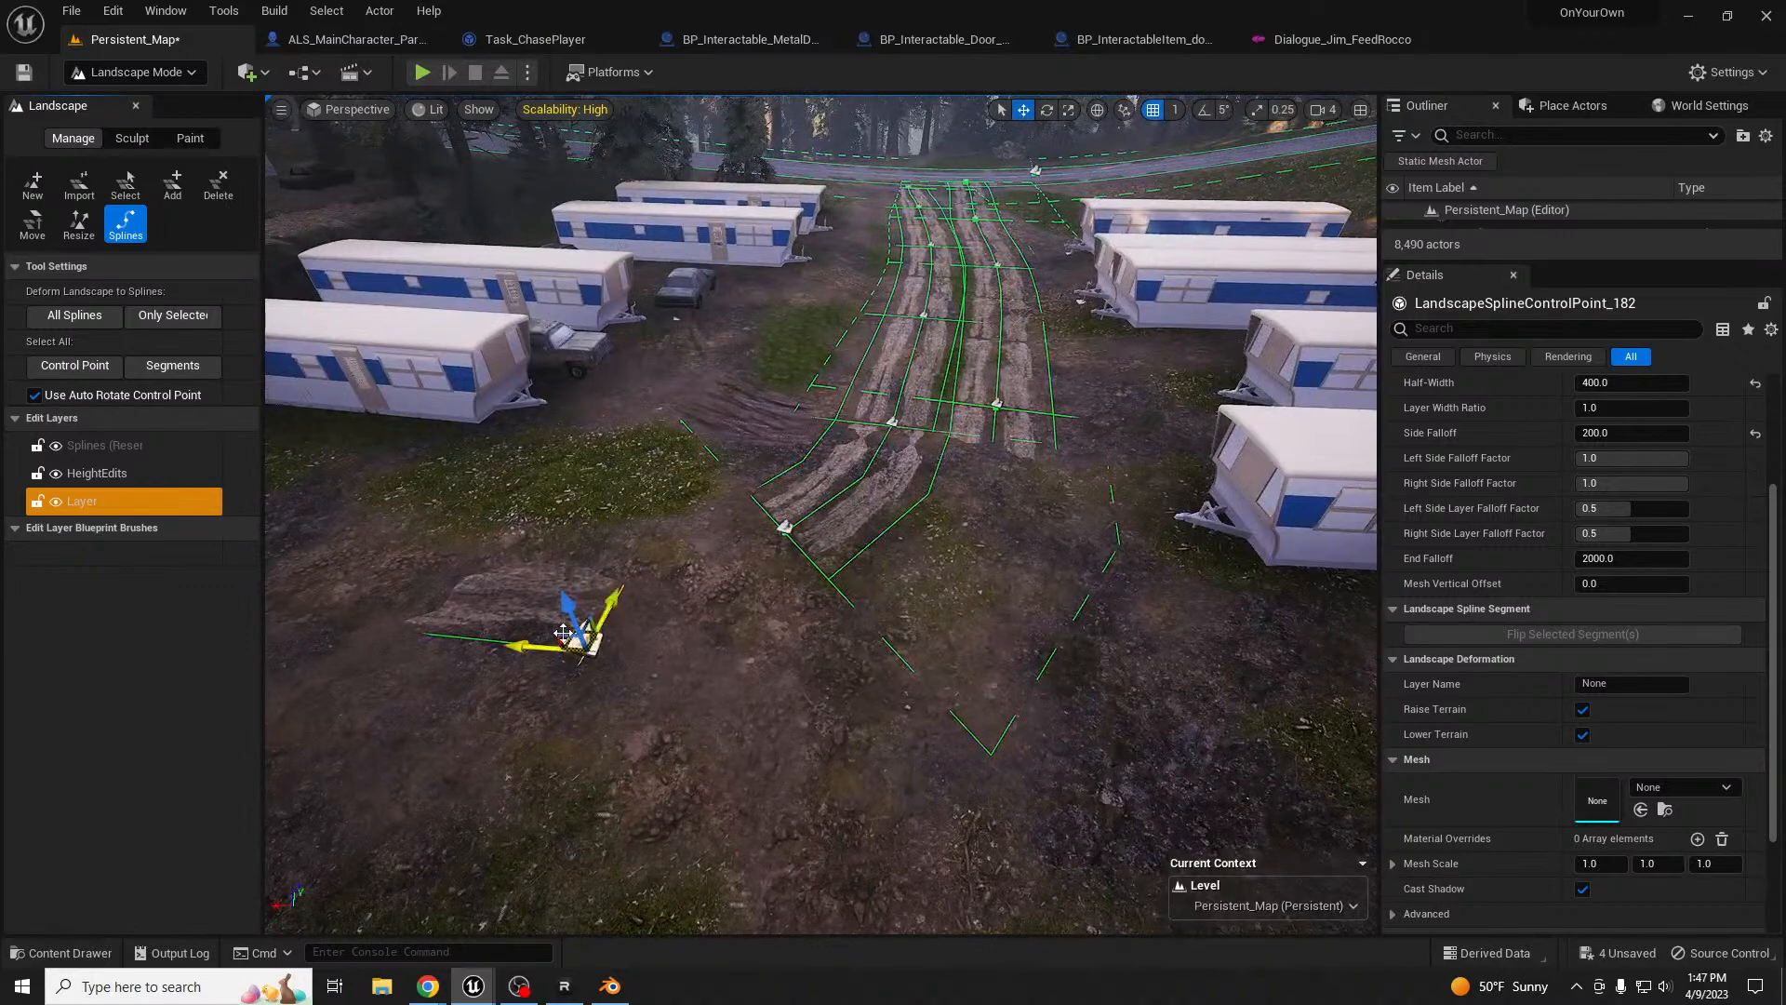
pyautogui.keyDown('ctrl'); pyautogui.click(682, 645); pyautogui.keyUp('ctrl')
pyautogui.moveTo(680, 642); pyautogui.dragTo(1243, 696)
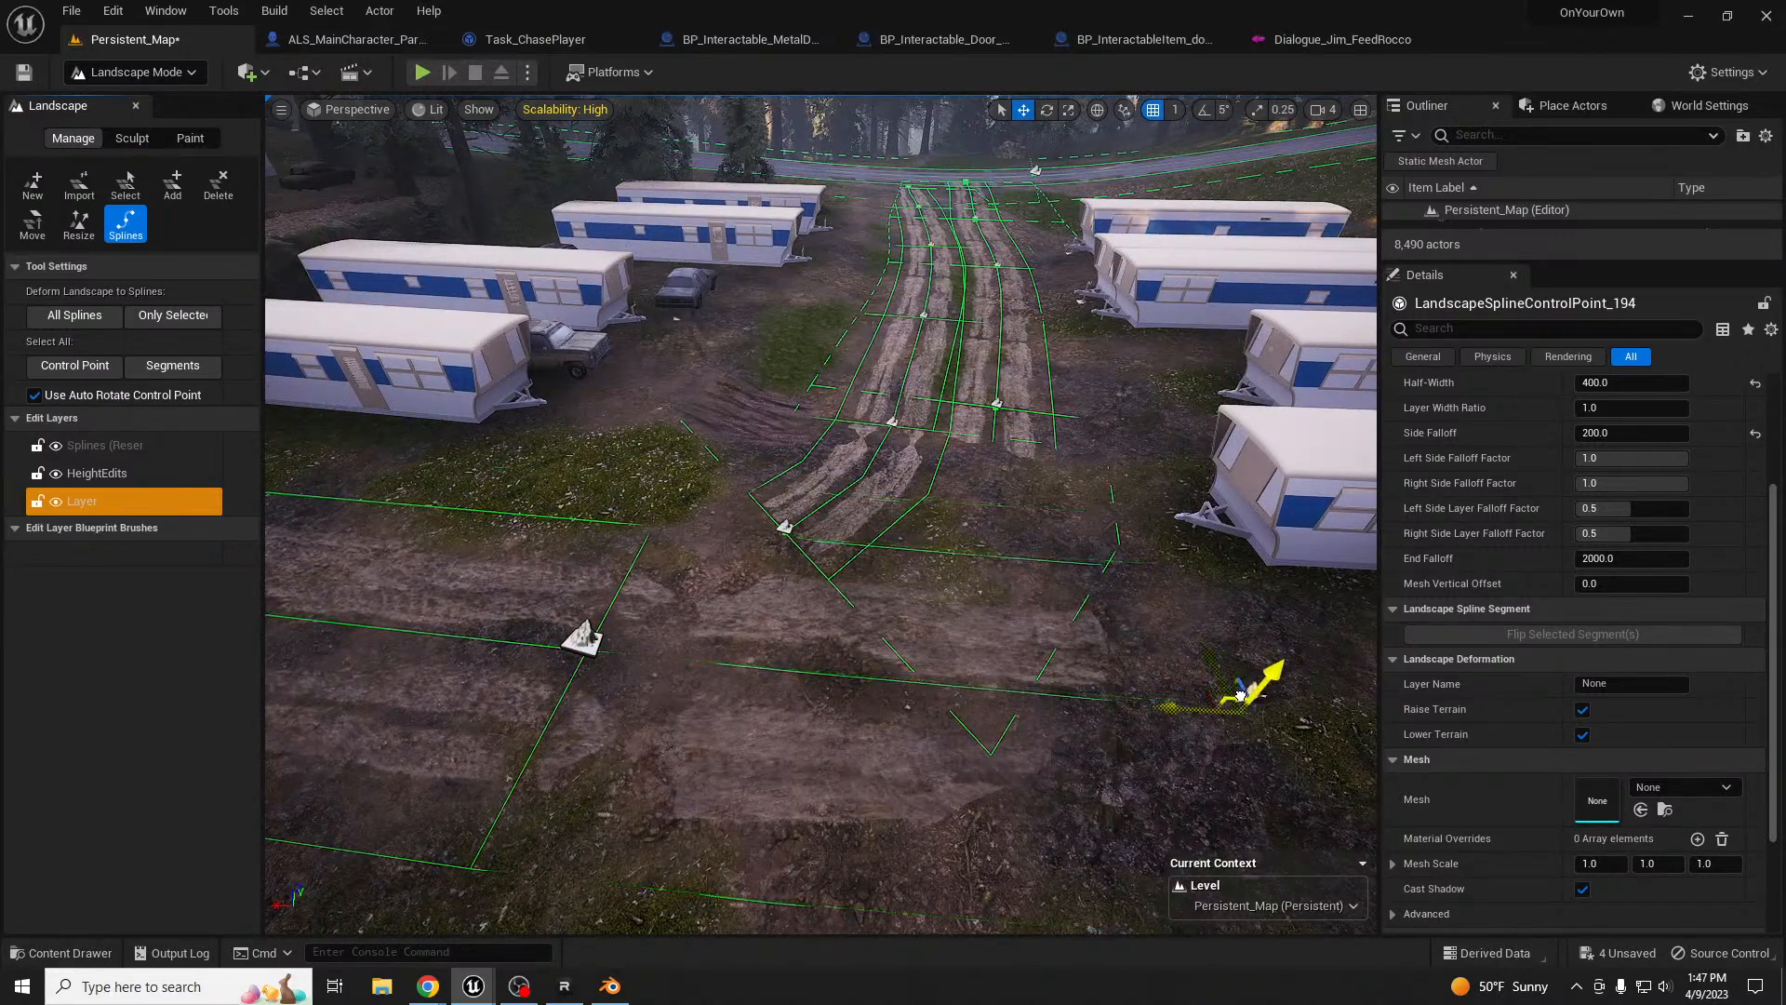
pyautogui.moveTo(1126, 667); pyautogui.dragTo(911, 659, button='right')
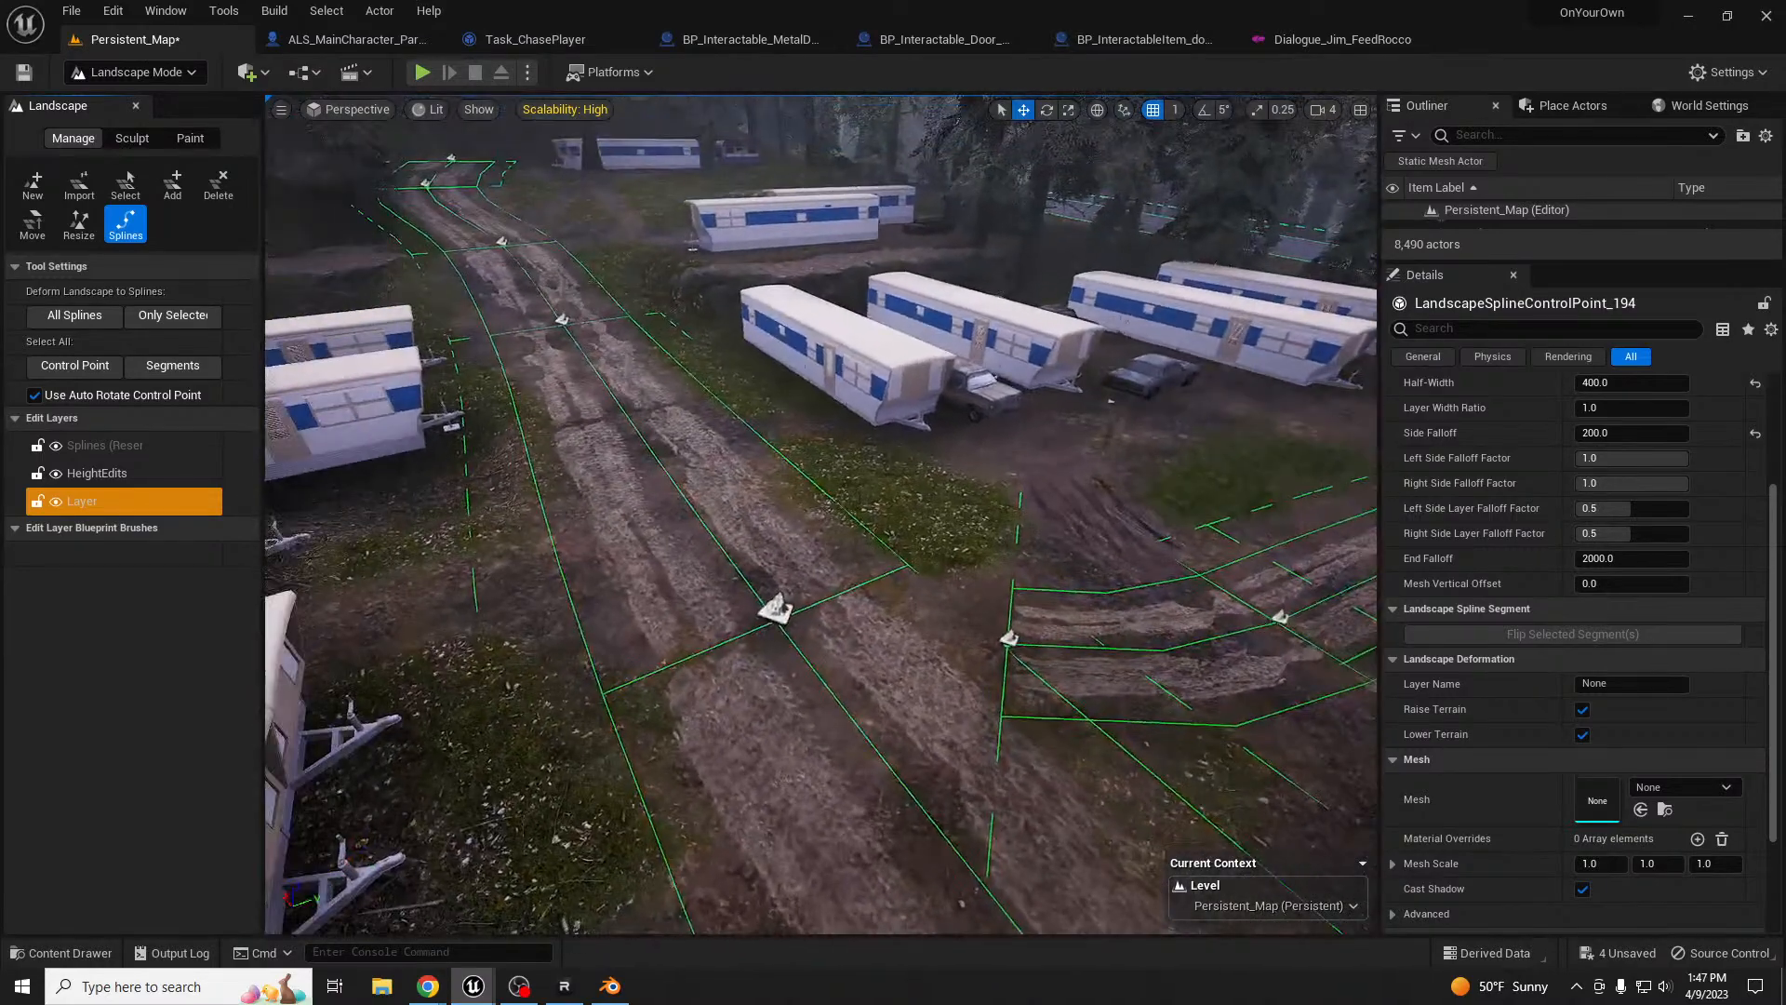
pyautogui.moveTo(1162, 659); pyautogui.dragTo(1252, 698, button='right')
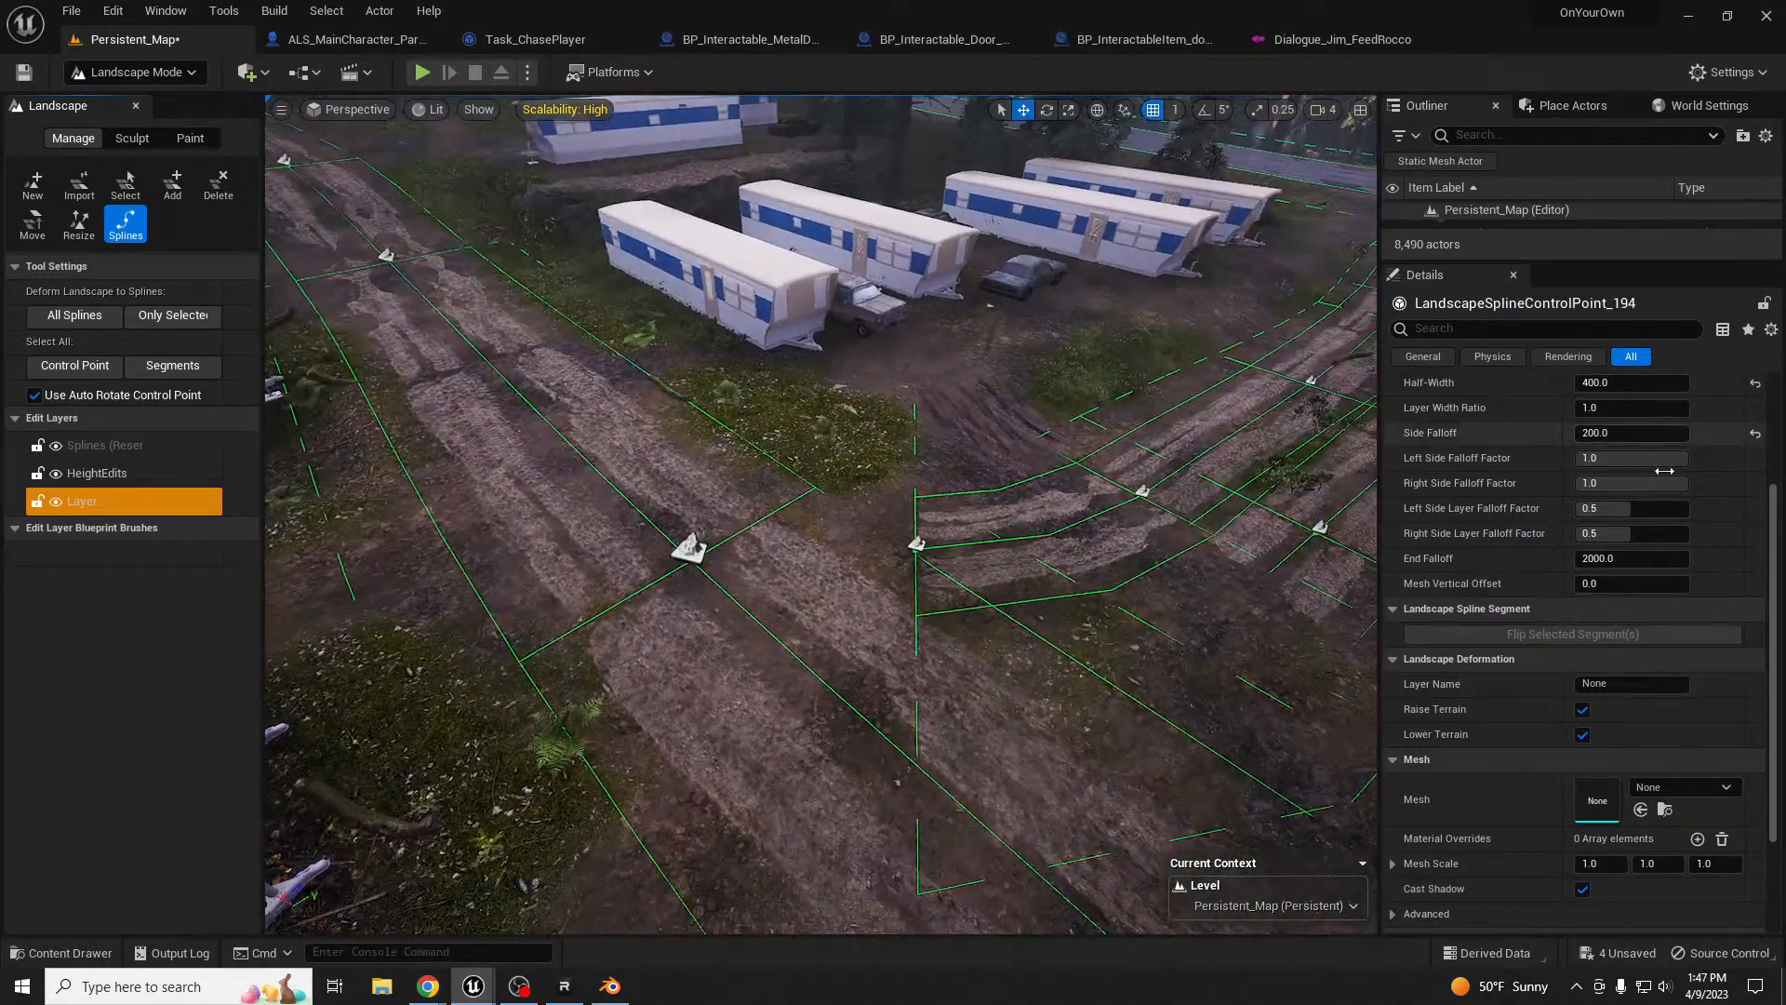
# - Select all connected control points of the extended road and set their Half-Width to 300
pyautogui.scroll(5, 1668, 476)
pyautogui.click(1574, 435)
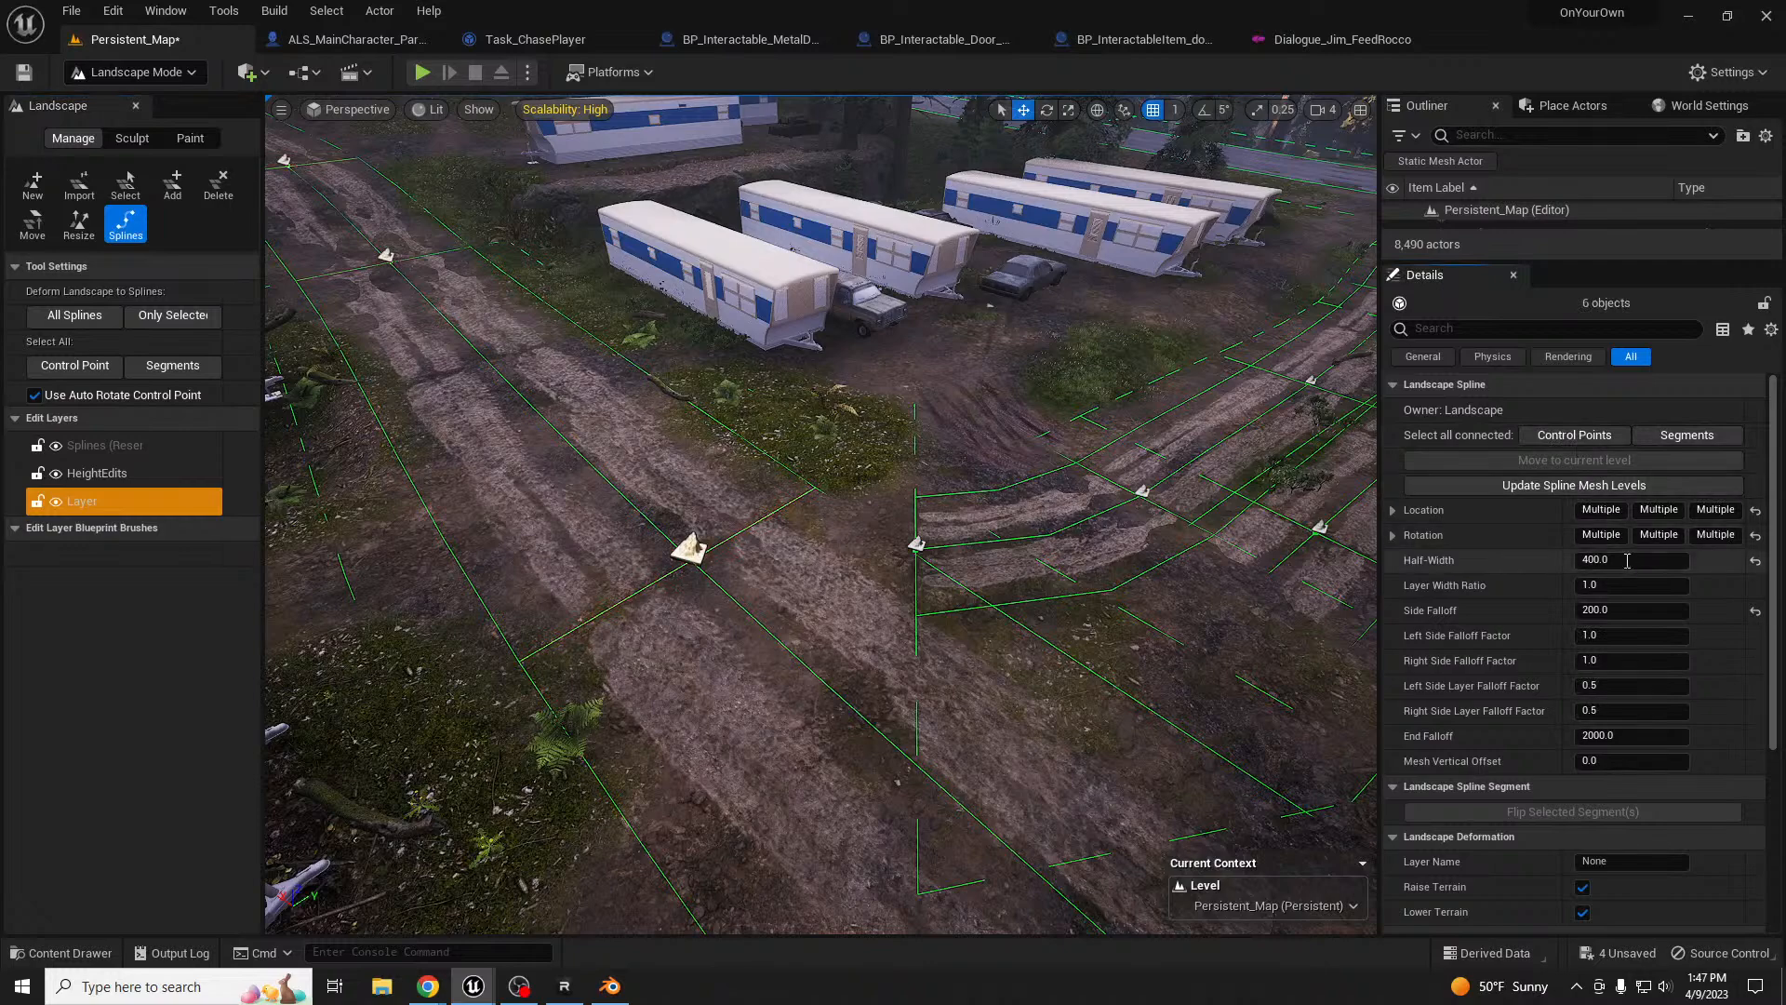
pyautogui.click(1625, 562)
pyautogui.write('300')
pyautogui.press('Return')
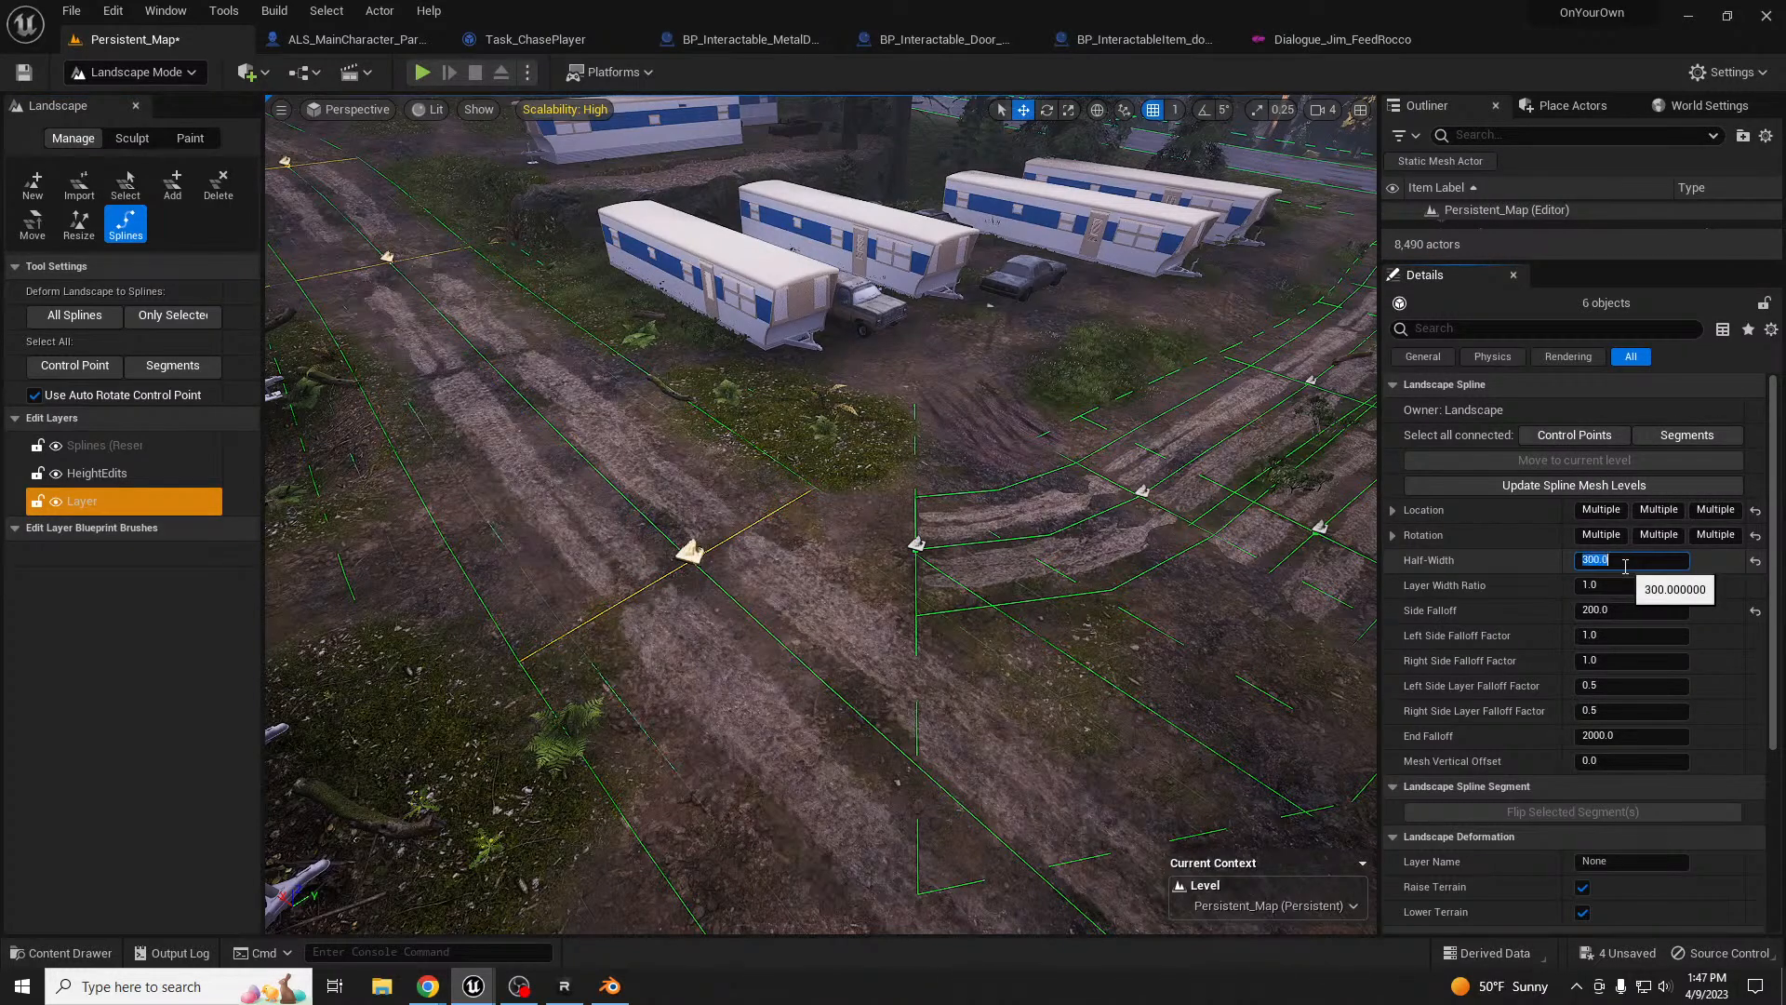
# - Select the end control point of the parallel track nearest the caravans, check the meshes in wireframe, and return to lit shading
pyautogui.moveTo(1067, 535); pyautogui.dragTo(1424, 545, button='right')
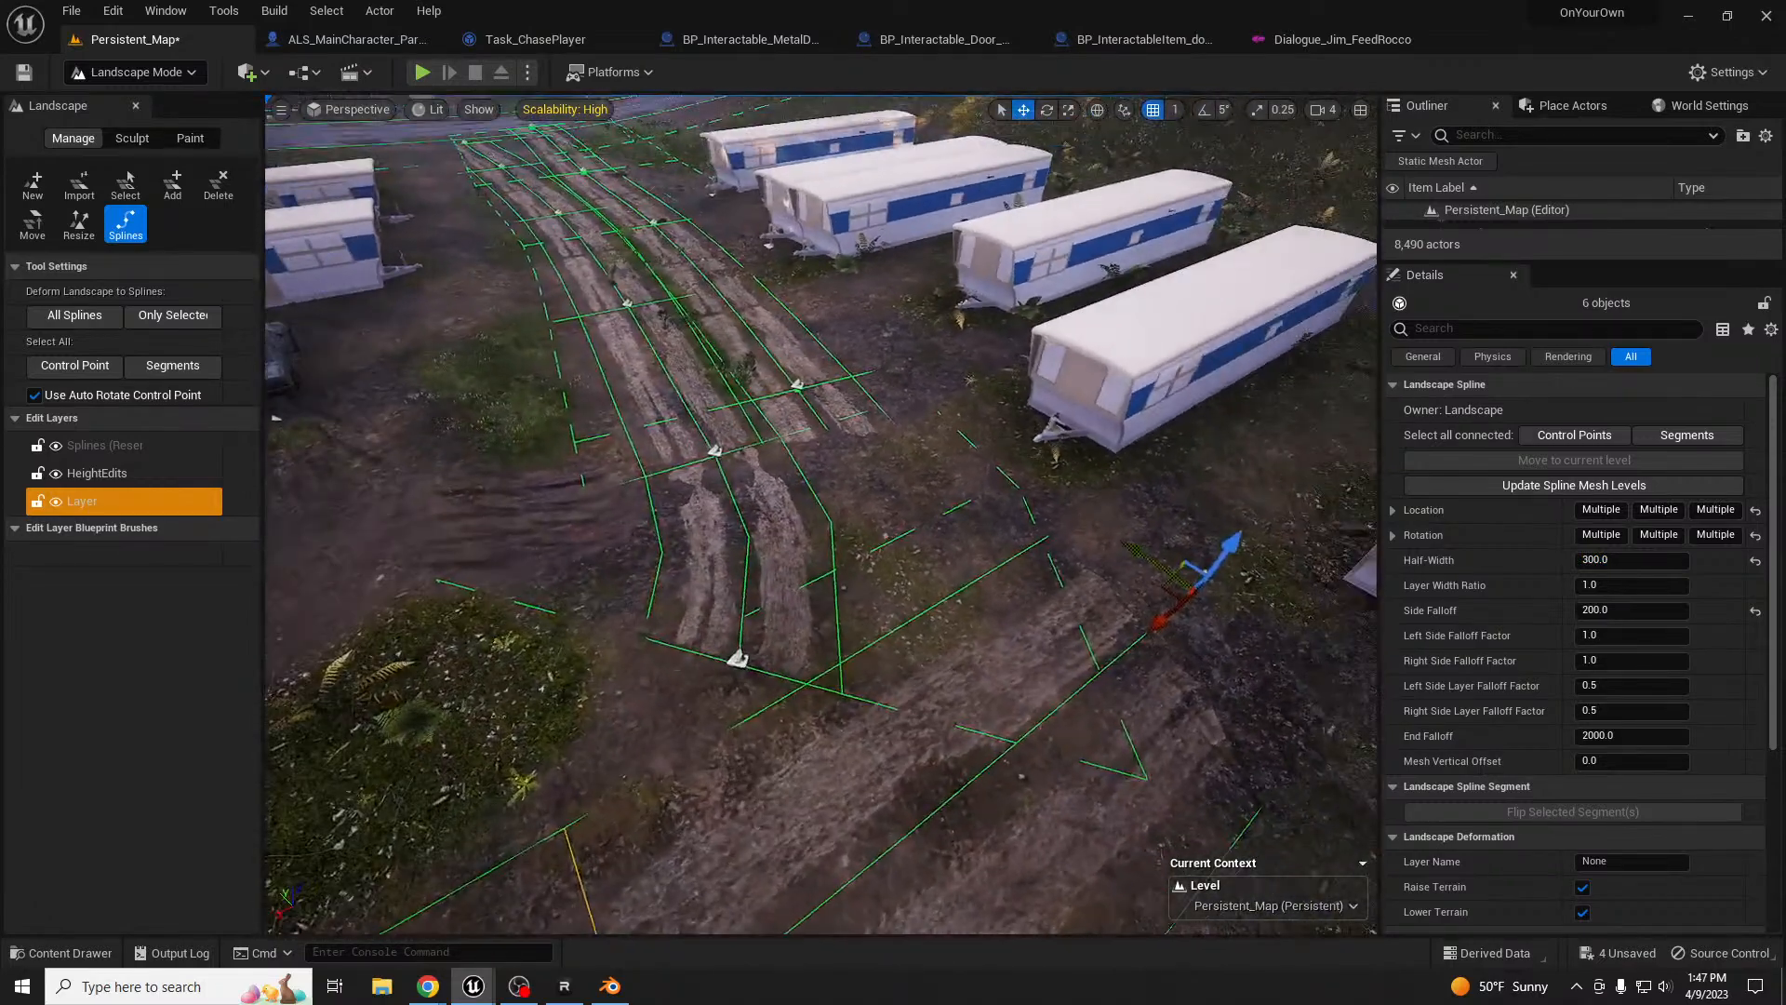
pyautogui.click(800, 386)
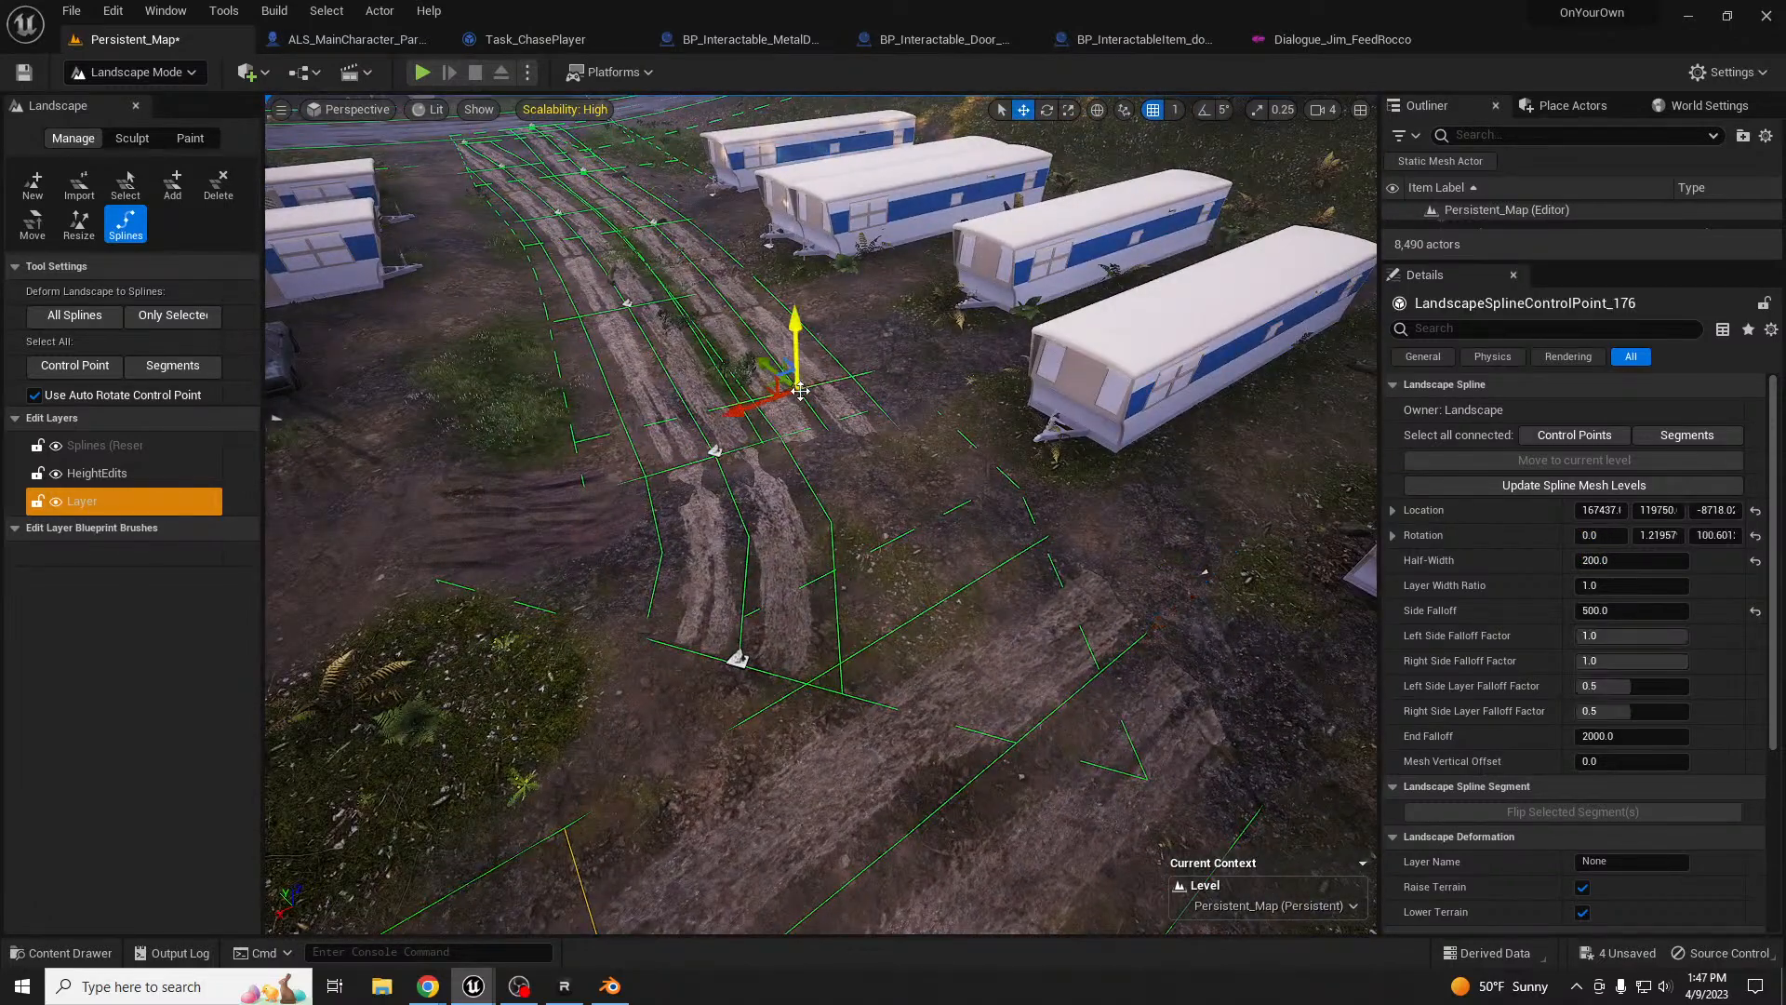
pyautogui.hotkey('alt', '2')
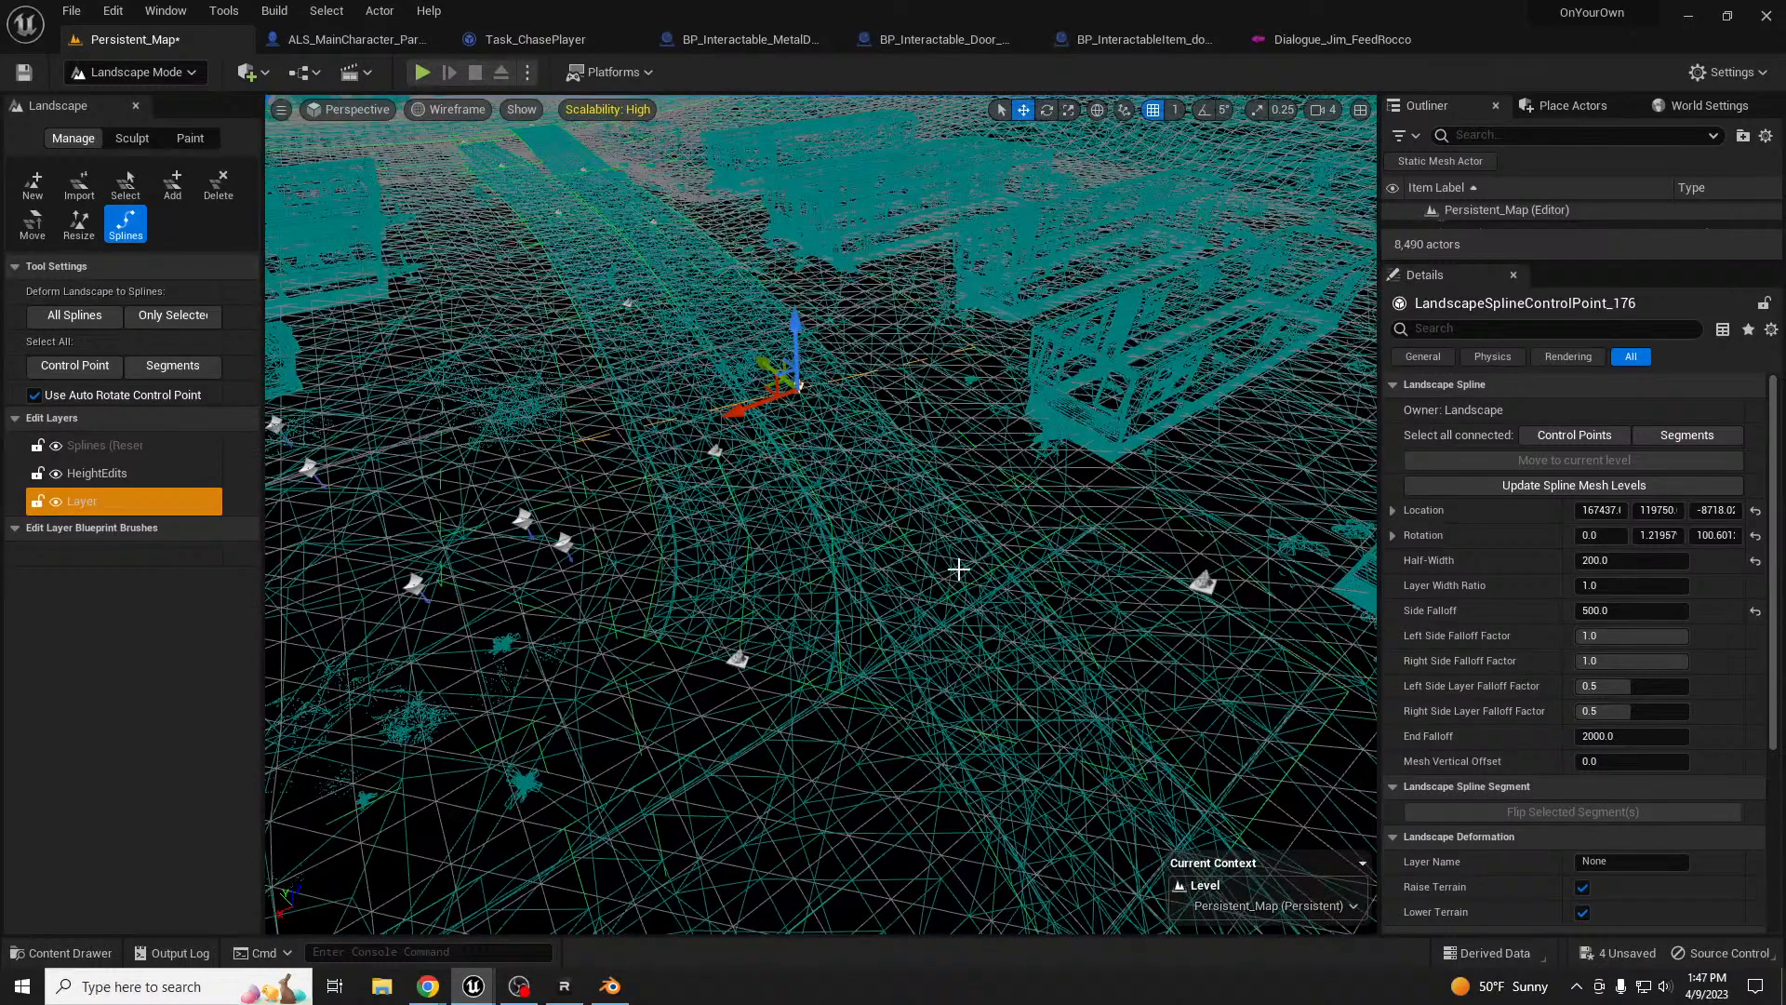
pyautogui.hotkey('alt', '4')
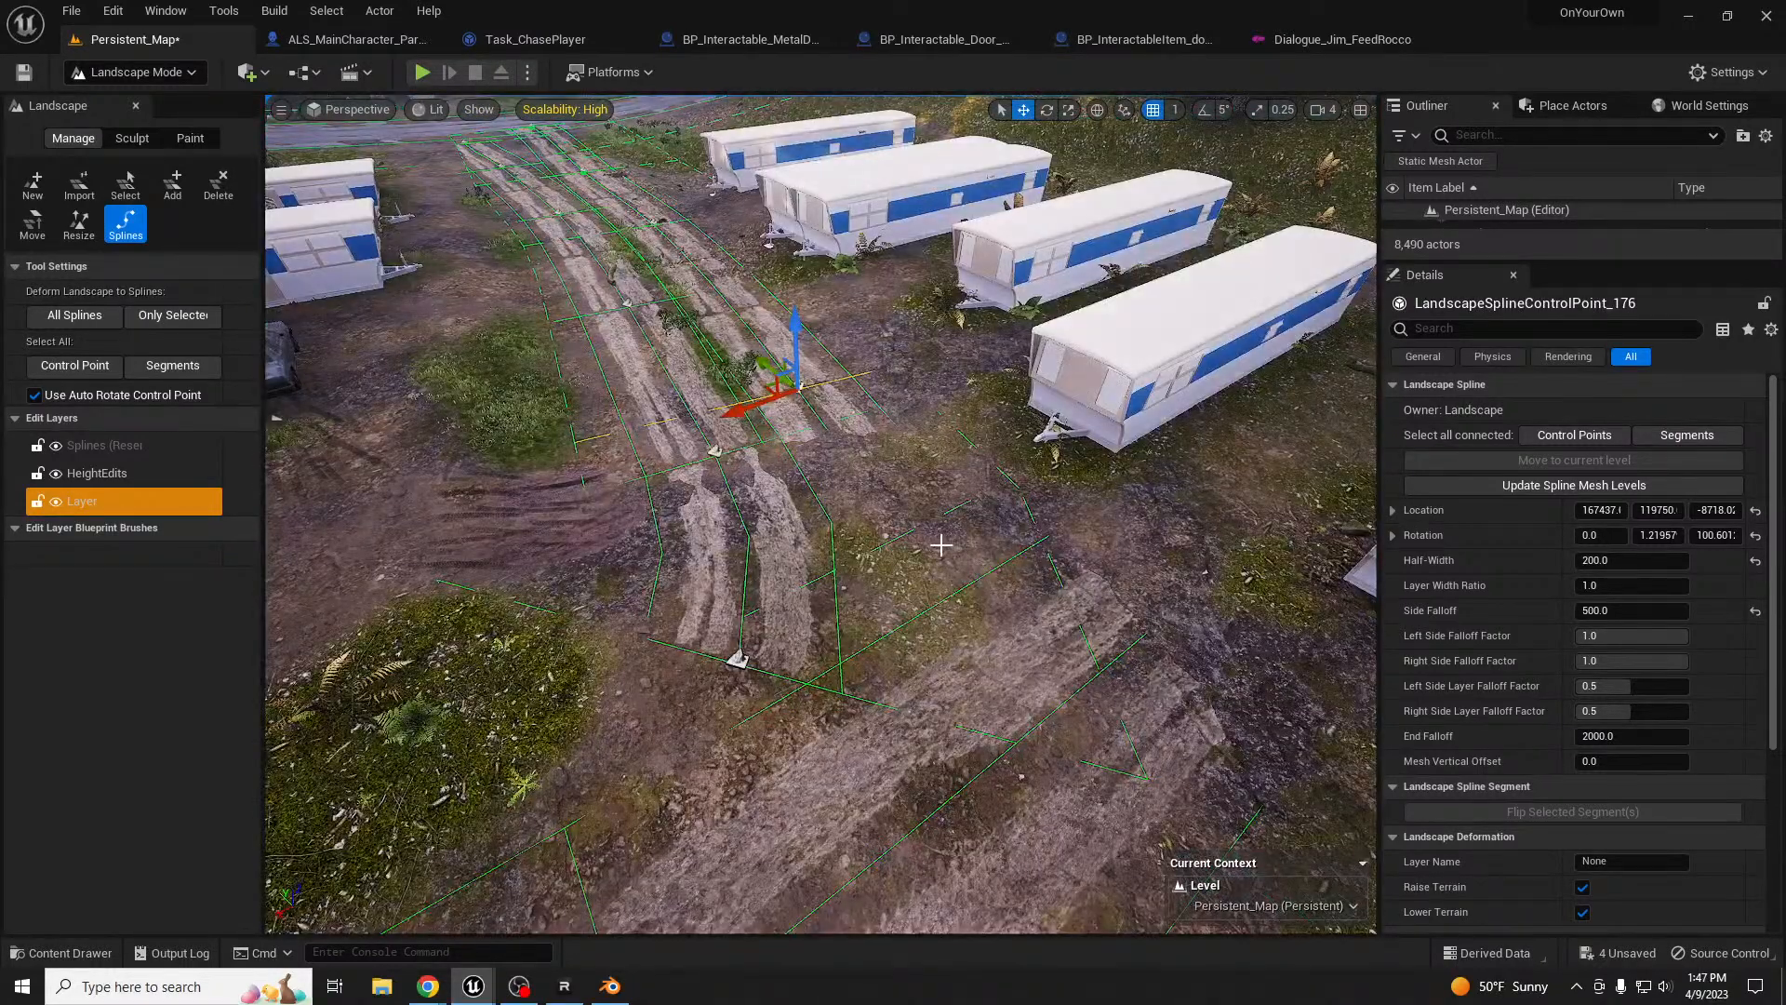
# - Raise the selected control point of the parallel track by about 69 units and check its junction with the wider road
pyautogui.moveTo(1042, 554); pyautogui.dragTo(1217, 608, button='right')
pyautogui.press('w')
pyautogui.press('w')
pyautogui.press('s')
pyautogui.press('w')
pyautogui.press('s')
pyautogui.moveTo(555, 532); pyautogui.dragTo(549, 517)
pyautogui.moveTo(549, 517); pyautogui.dragTo(707, 493, button='right')
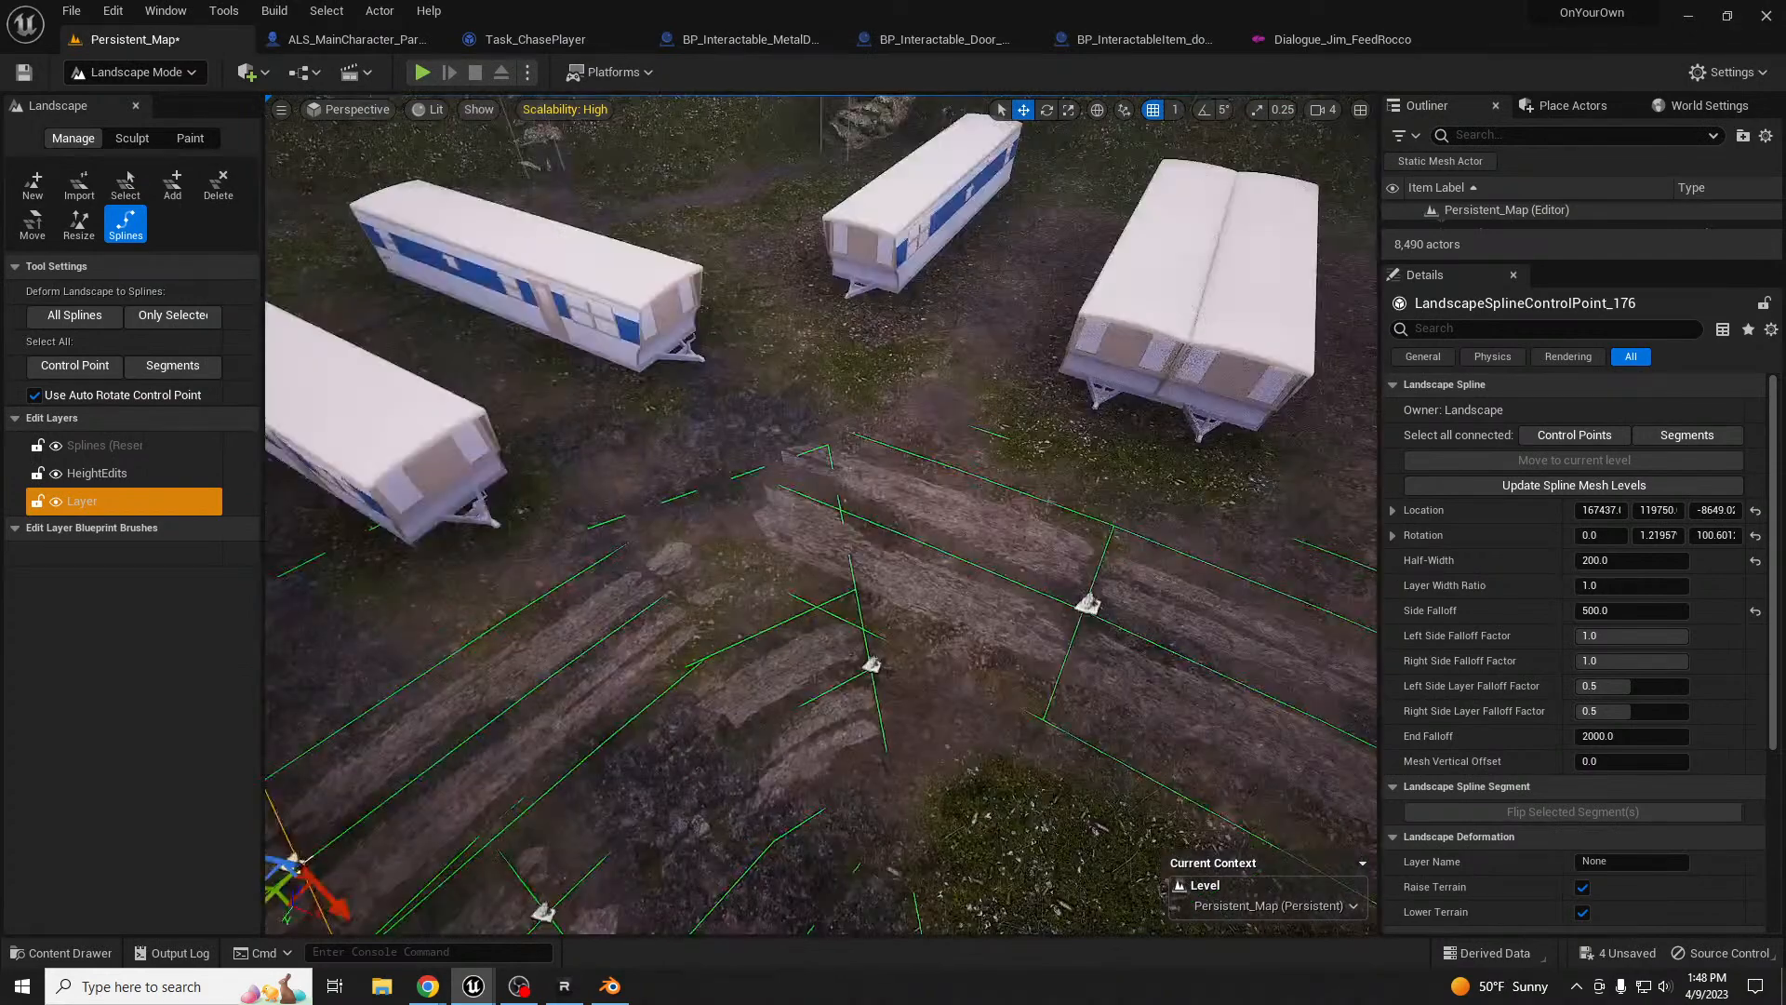
# - Shift the narrower branch track's end control point sideways to adjust how it meets the wider road
pyautogui.click(875, 665)
pyautogui.moveTo(879, 663); pyautogui.dragTo(873, 750, button='right')
pyautogui.moveTo(987, 601); pyautogui.dragTo(945, 592)
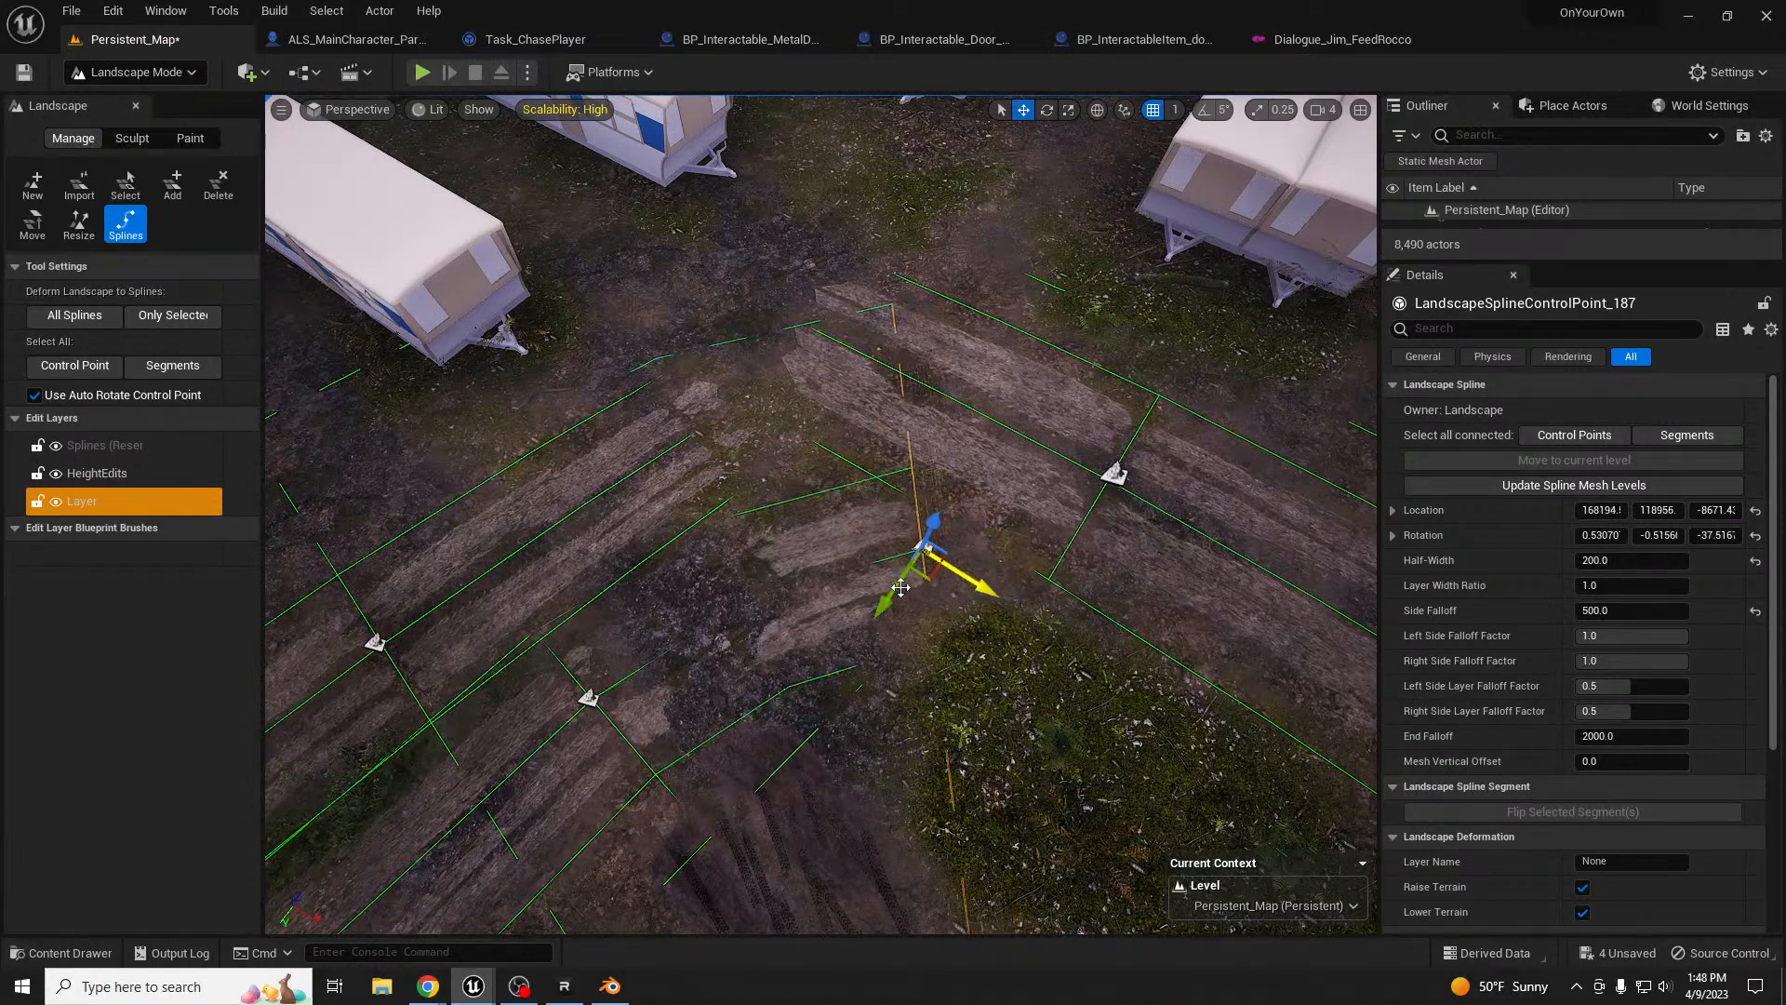
# - Move the parallel track's last visible control point about 37 units along Y to adjust its approach to the junction
pyautogui.click(603, 693)
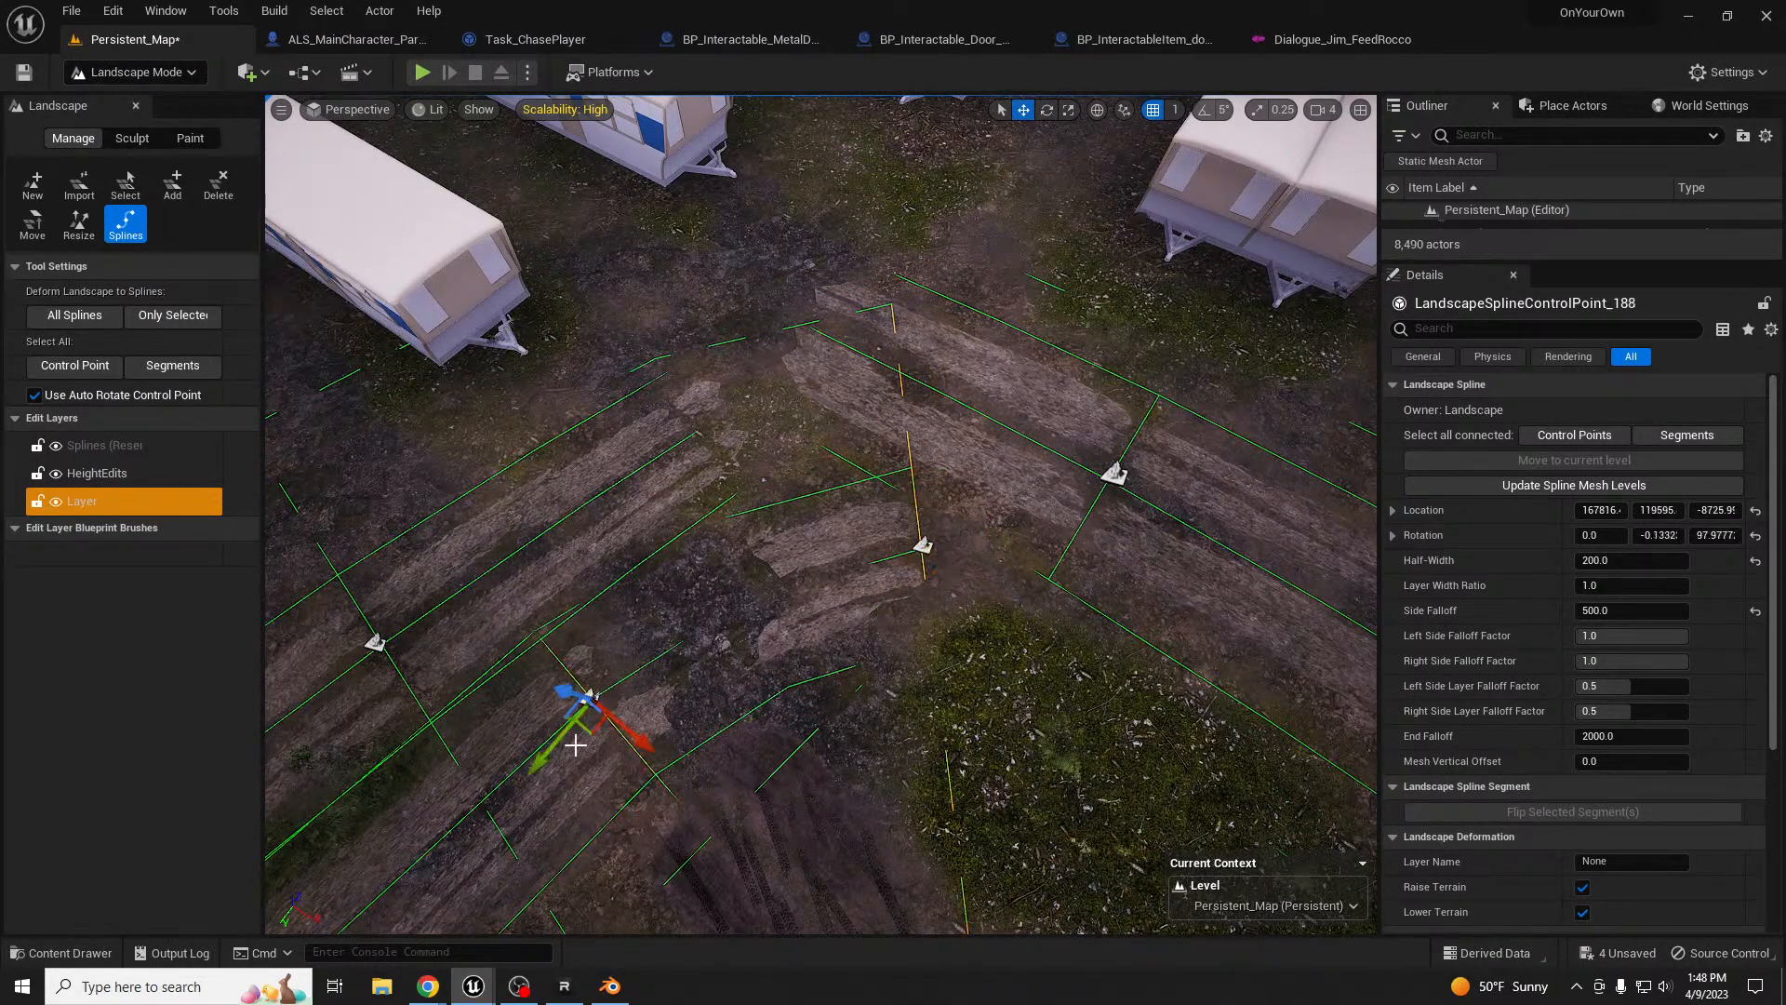
pyautogui.moveTo(745, 450); pyautogui.dragTo(624, 454, button='right')
pyautogui.click(484, 540)
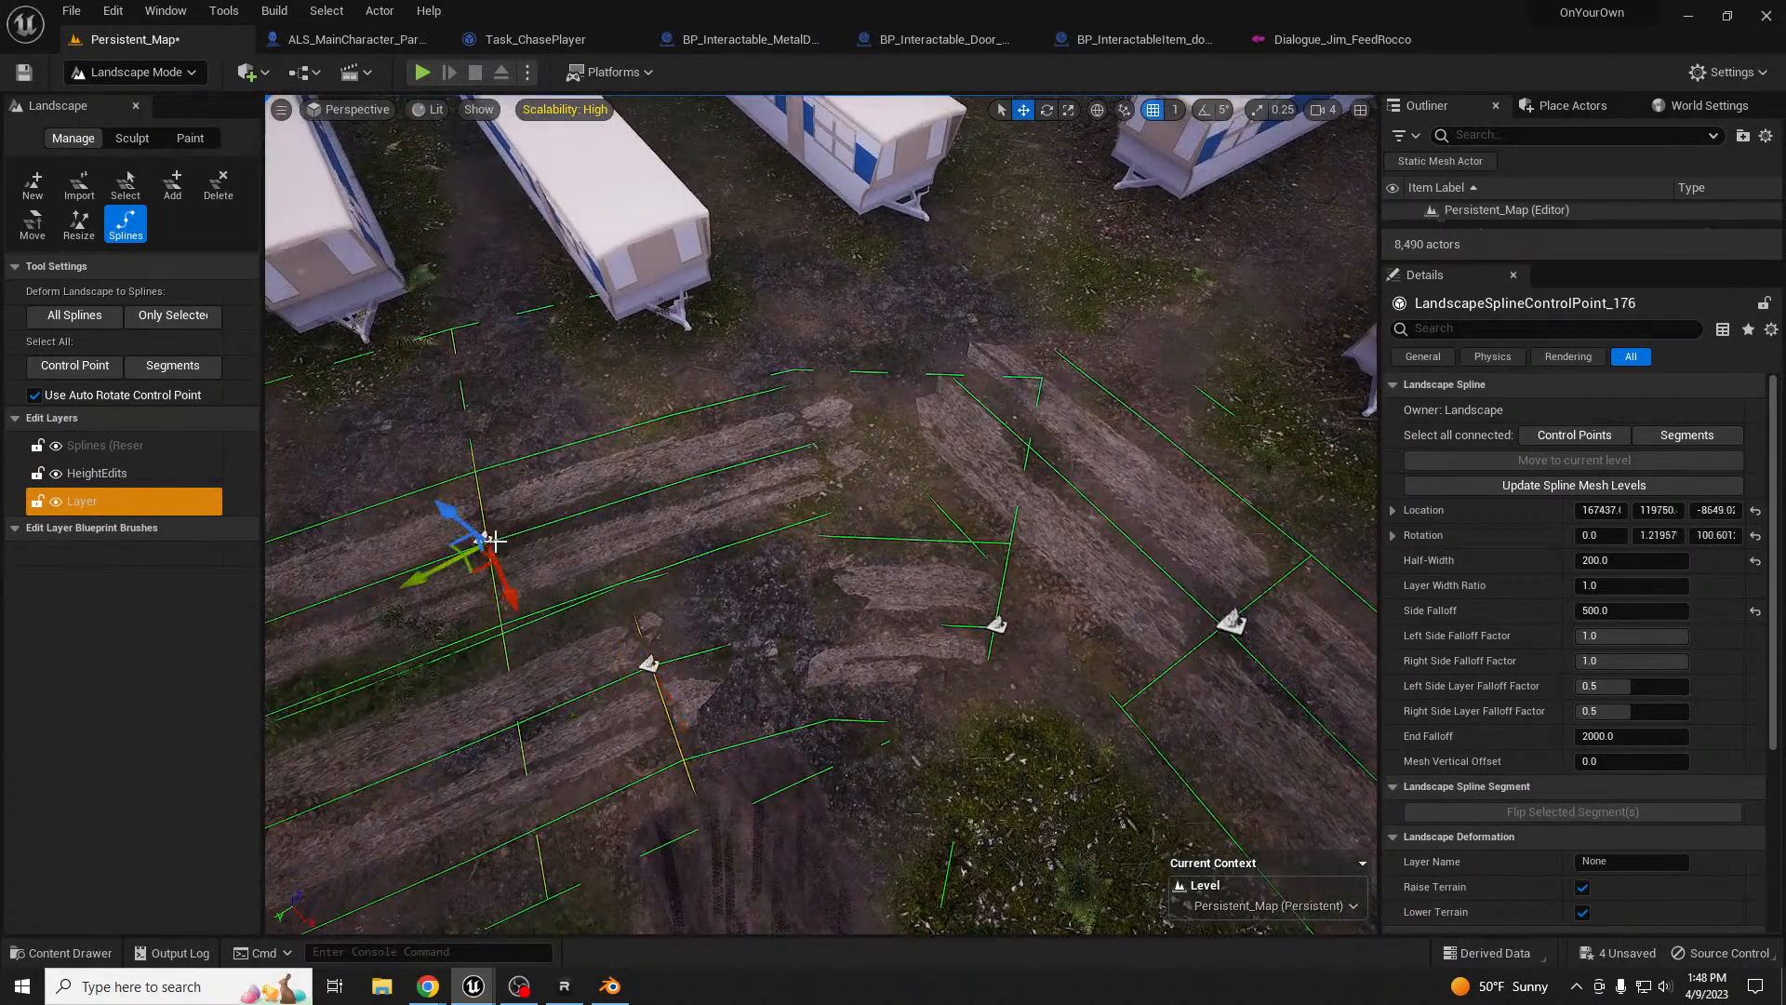
pyautogui.moveTo(453, 557)
pyautogui.mouseDown()
pyautogui.moveTo(532, 526)
pyautogui.moveTo(536, 556)
pyautogui.moveTo(477, 575)
pyautogui.mouseUp()
# - Find the parallel track's buried end control point beneath the landscape, move it to about X 167436, Y 117415, and raise it about 40 units
pyautogui.moveTo(841, 506); pyautogui.dragTo(986, 470, button='right')
pyautogui.moveTo(807, 537); pyautogui.dragTo(686, 511, button='right')
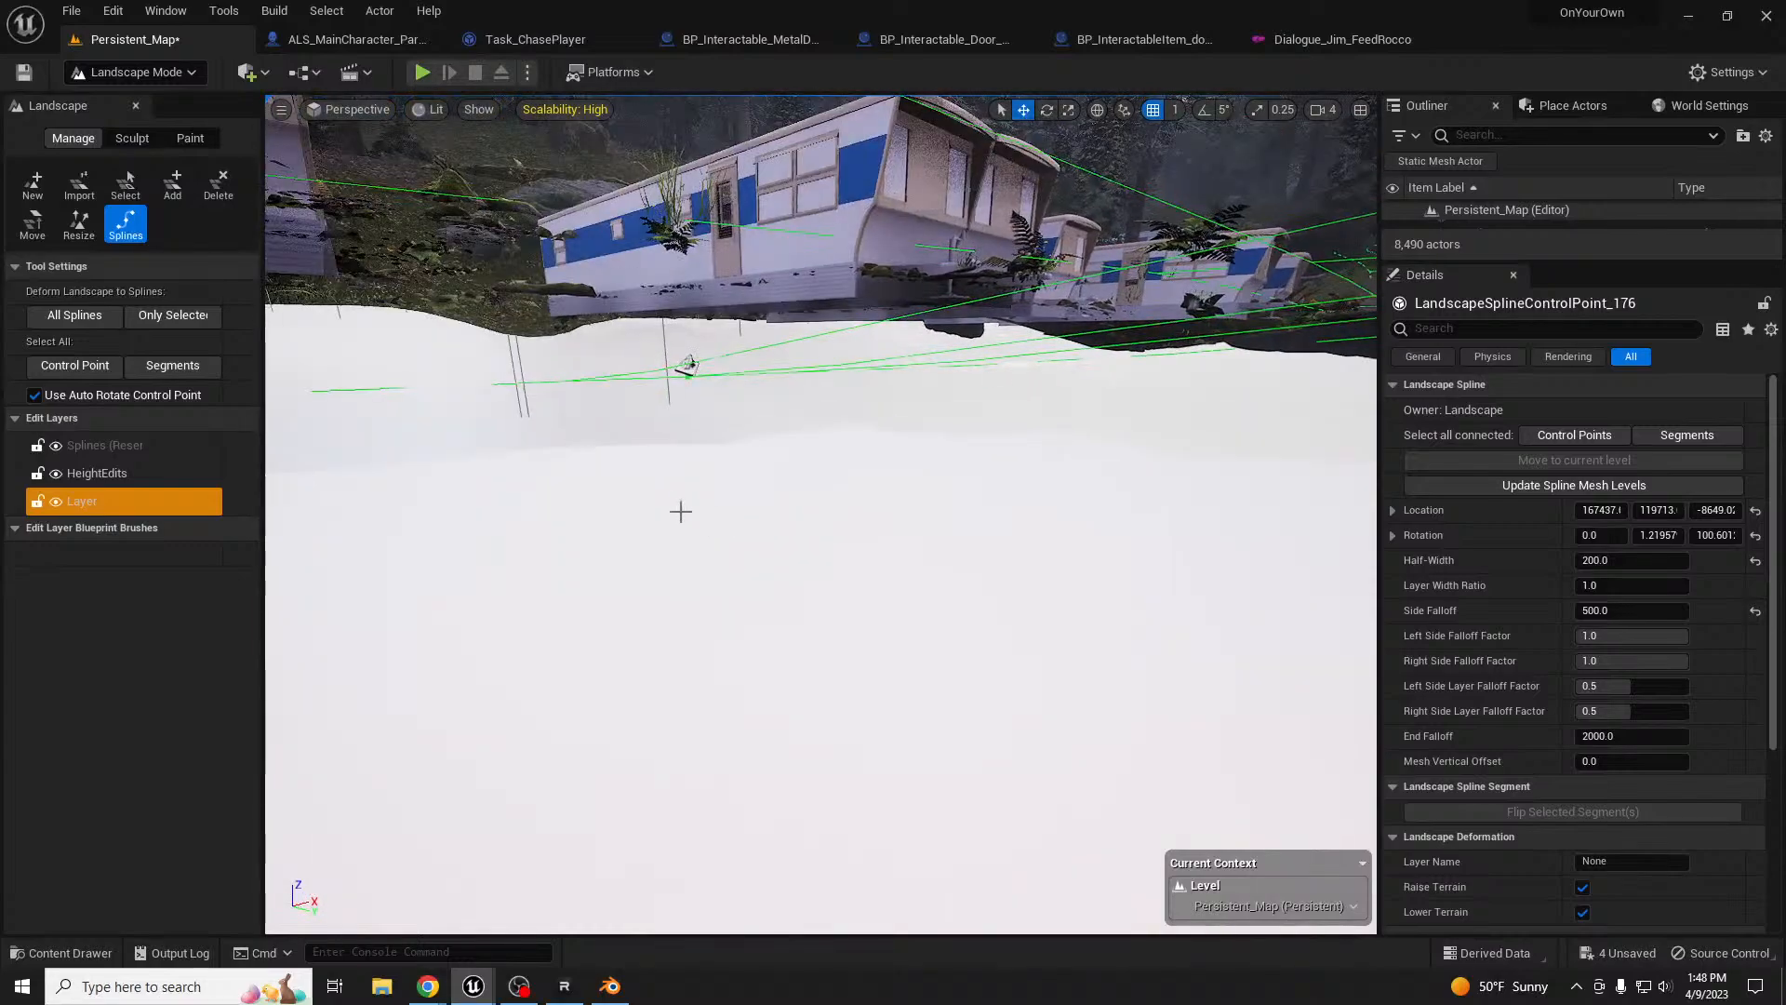
pyautogui.click(686, 365)
pyautogui.press('f')
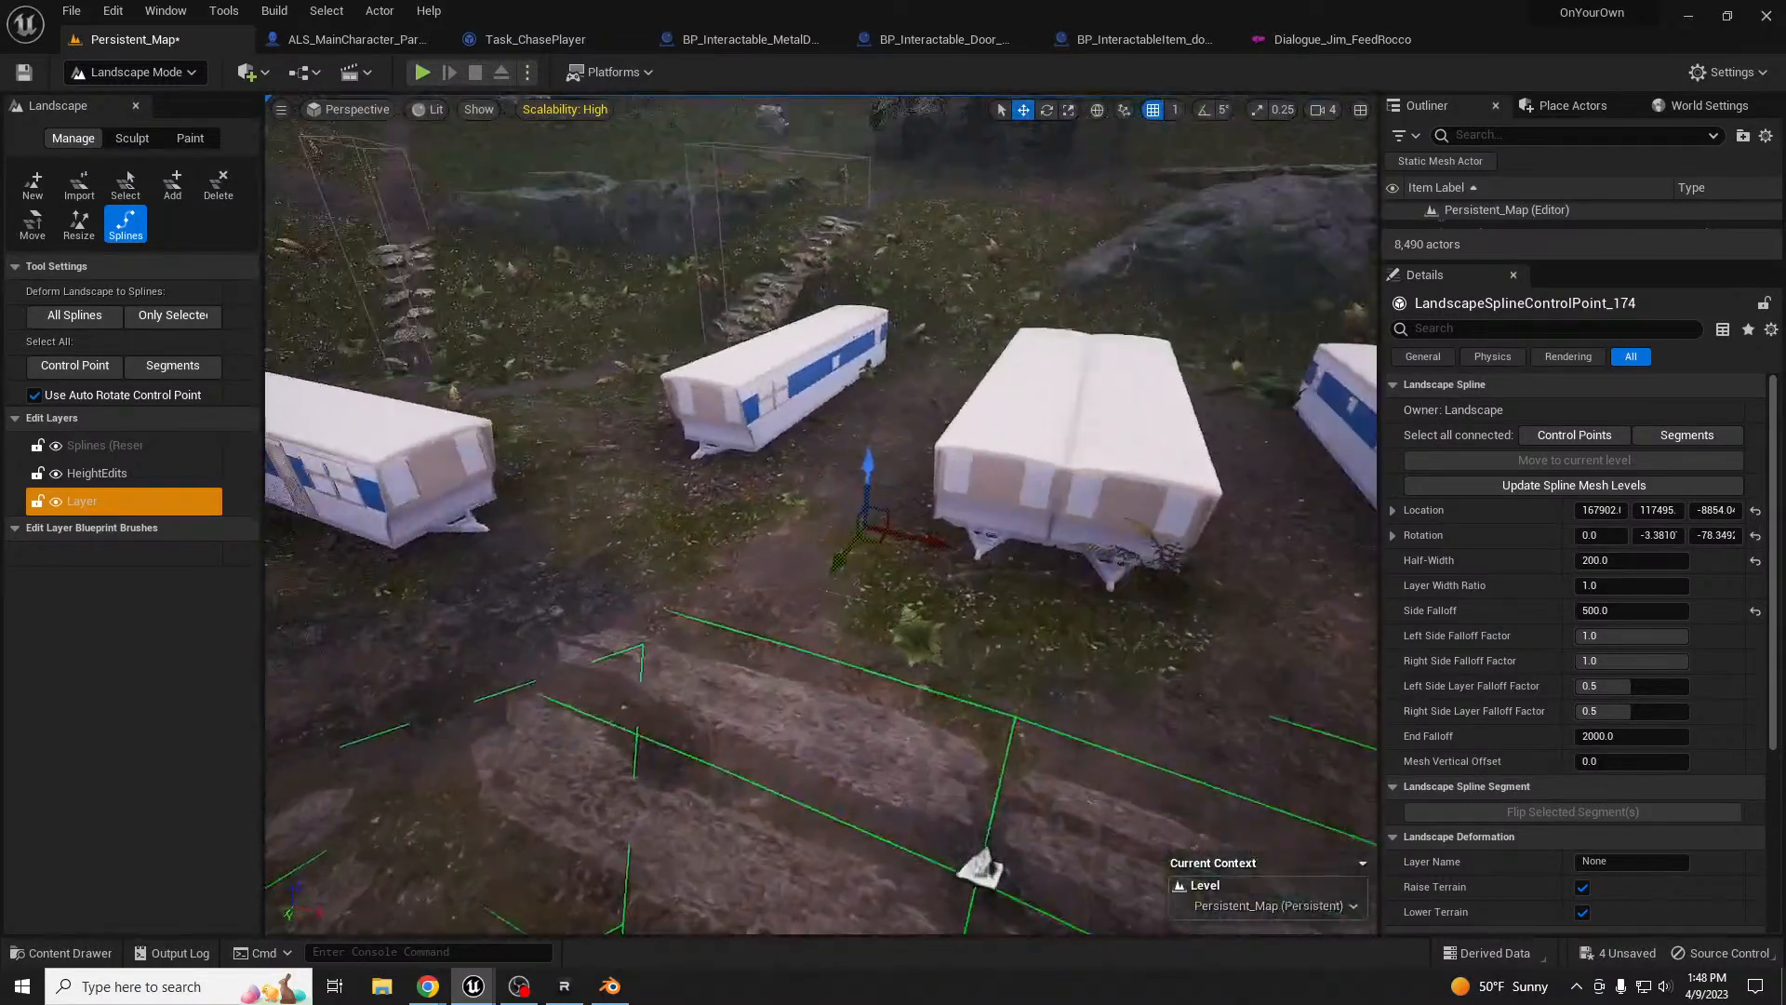
pyautogui.moveTo(1052, 447); pyautogui.dragTo(930, 484, button='right')
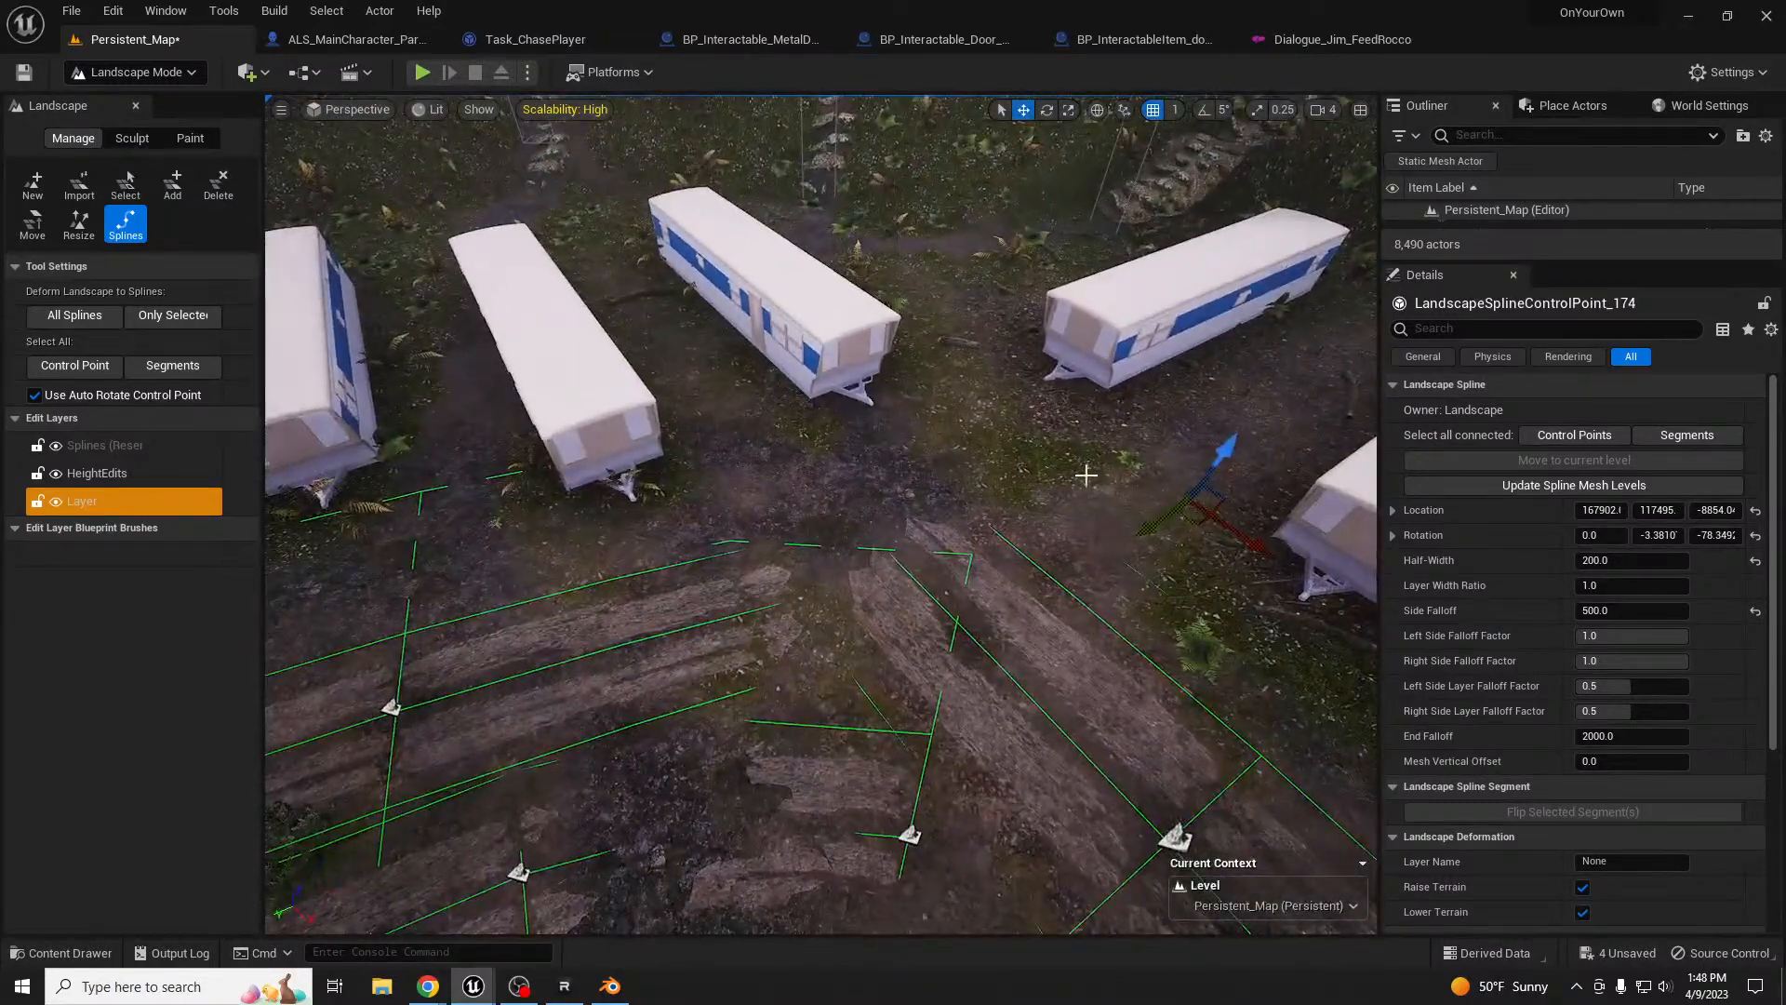
pyautogui.moveTo(1200, 524); pyautogui.dragTo(1098, 436)
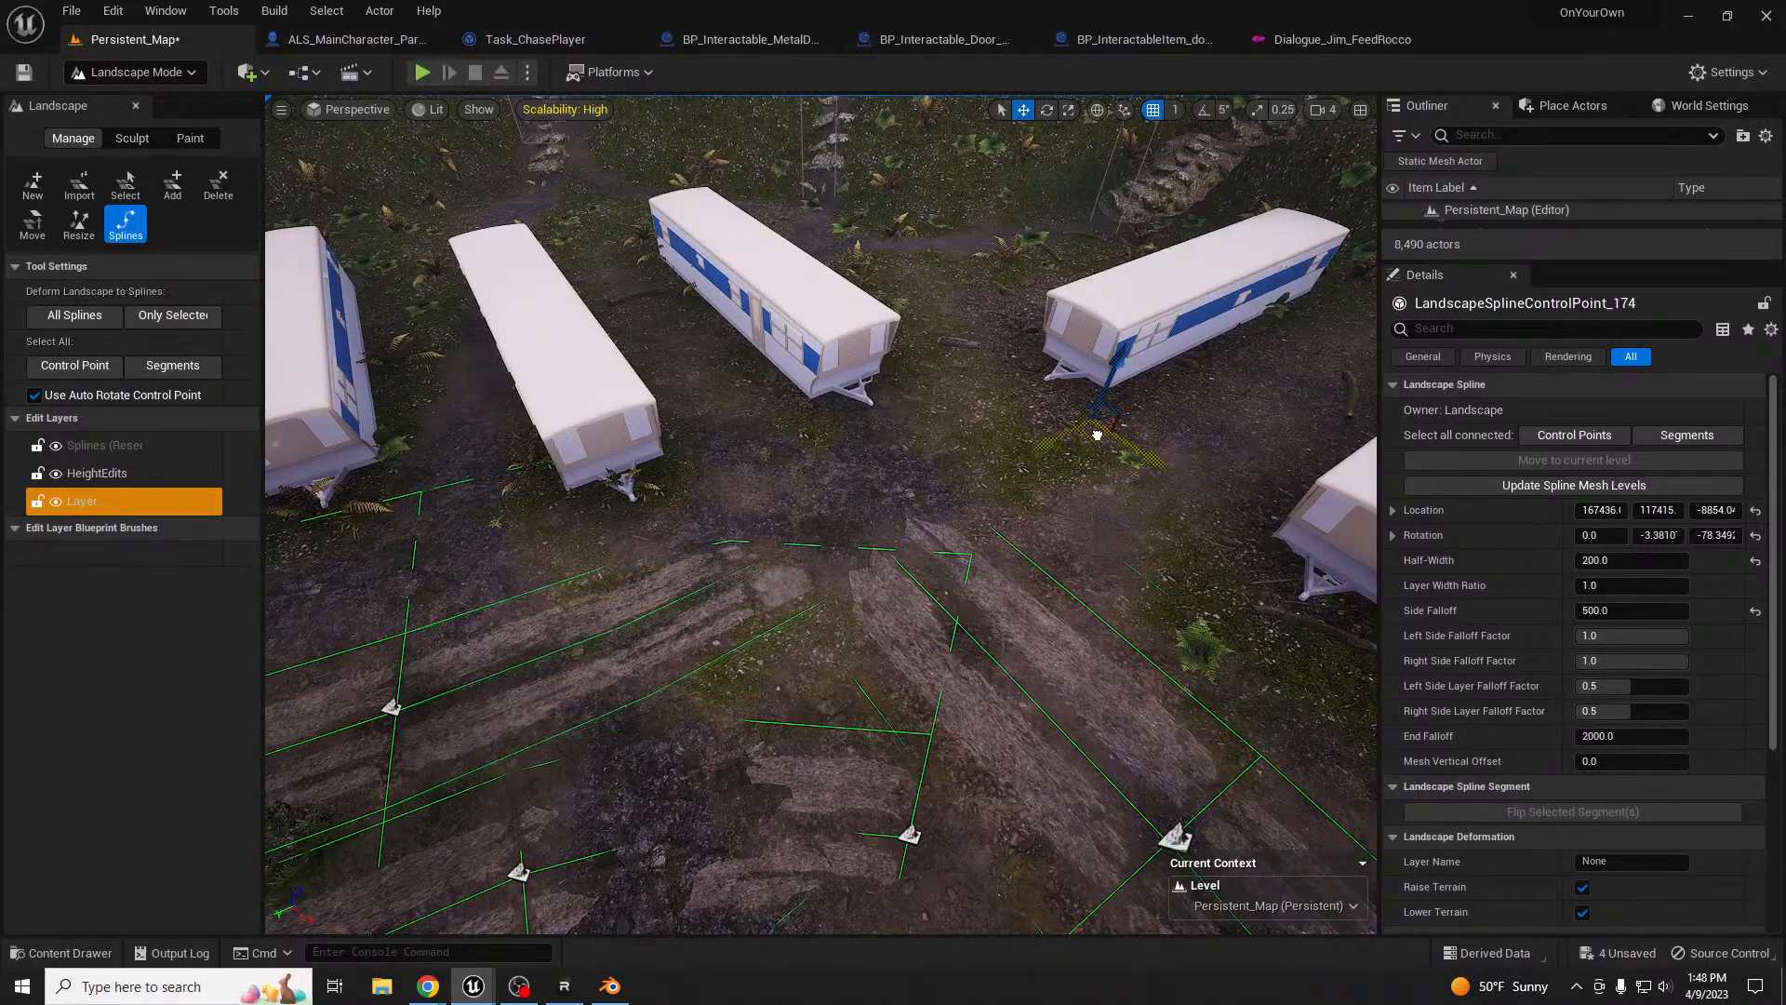
pyautogui.moveTo(1108, 371); pyautogui.dragTo(1120, 356)
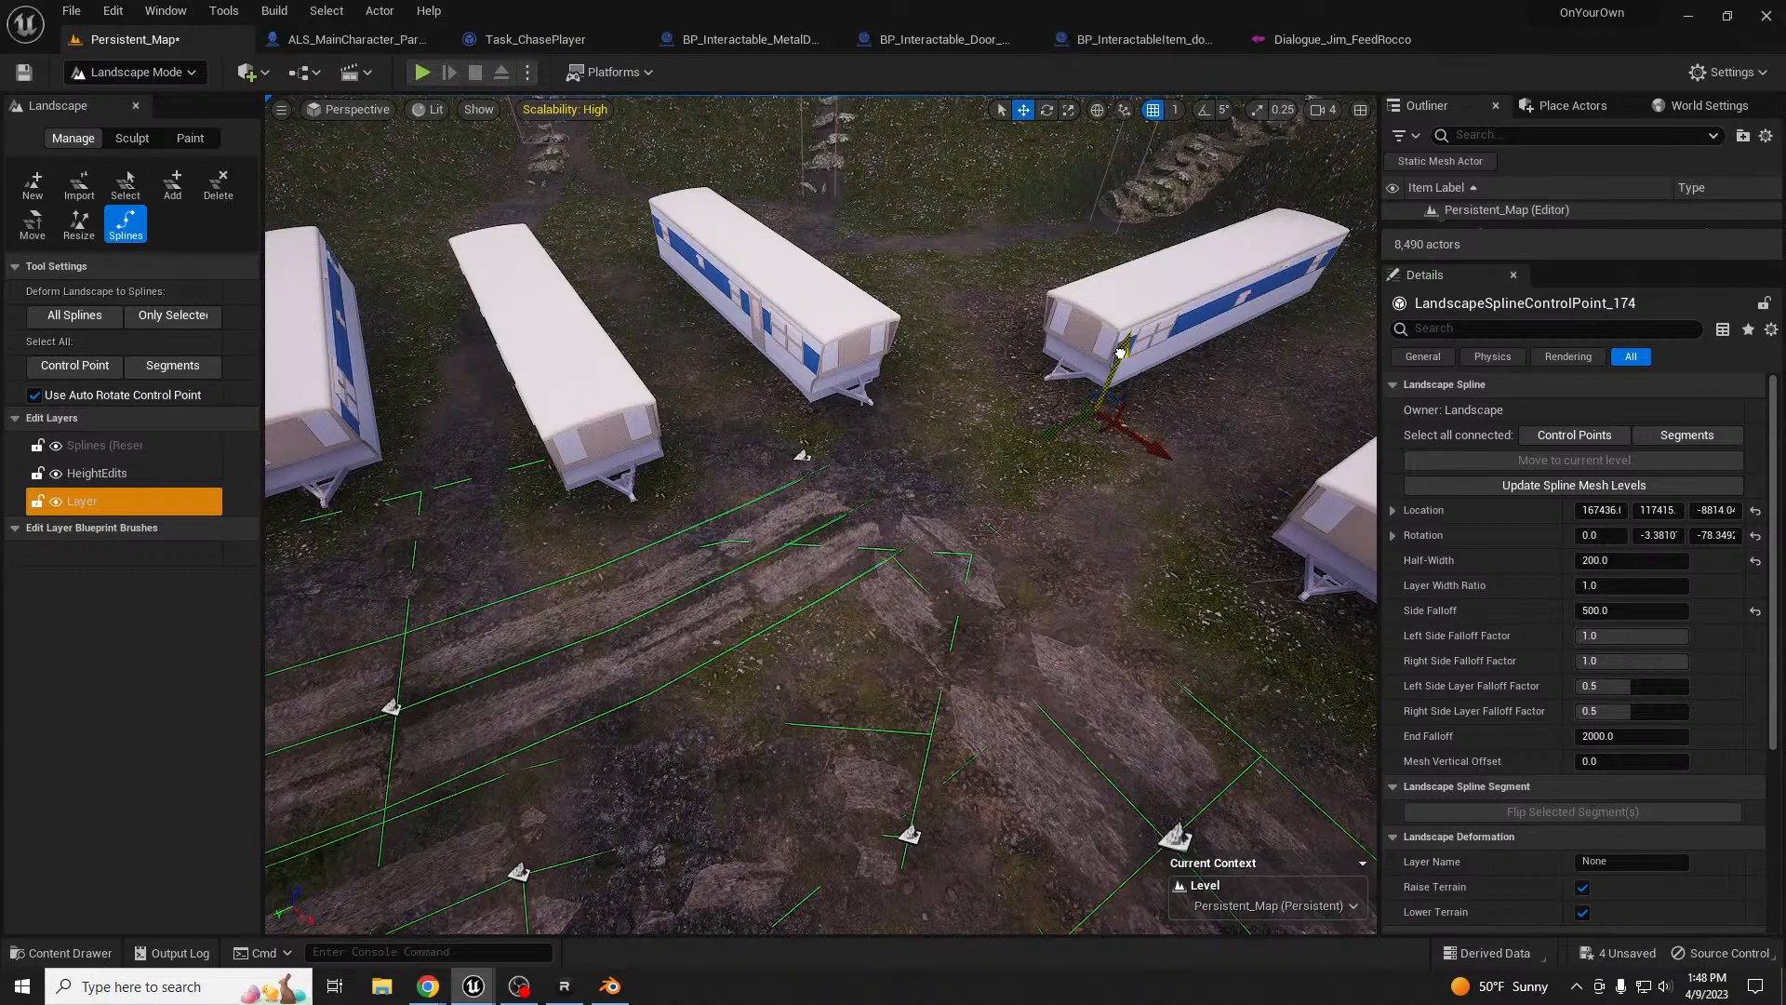
# - Set the Mesh Vertical Offset to 2.0 on the control point farther up the extended road and inspect the junction
pyautogui.moveTo(853, 703); pyautogui.dragTo(1238, 693, button='right')
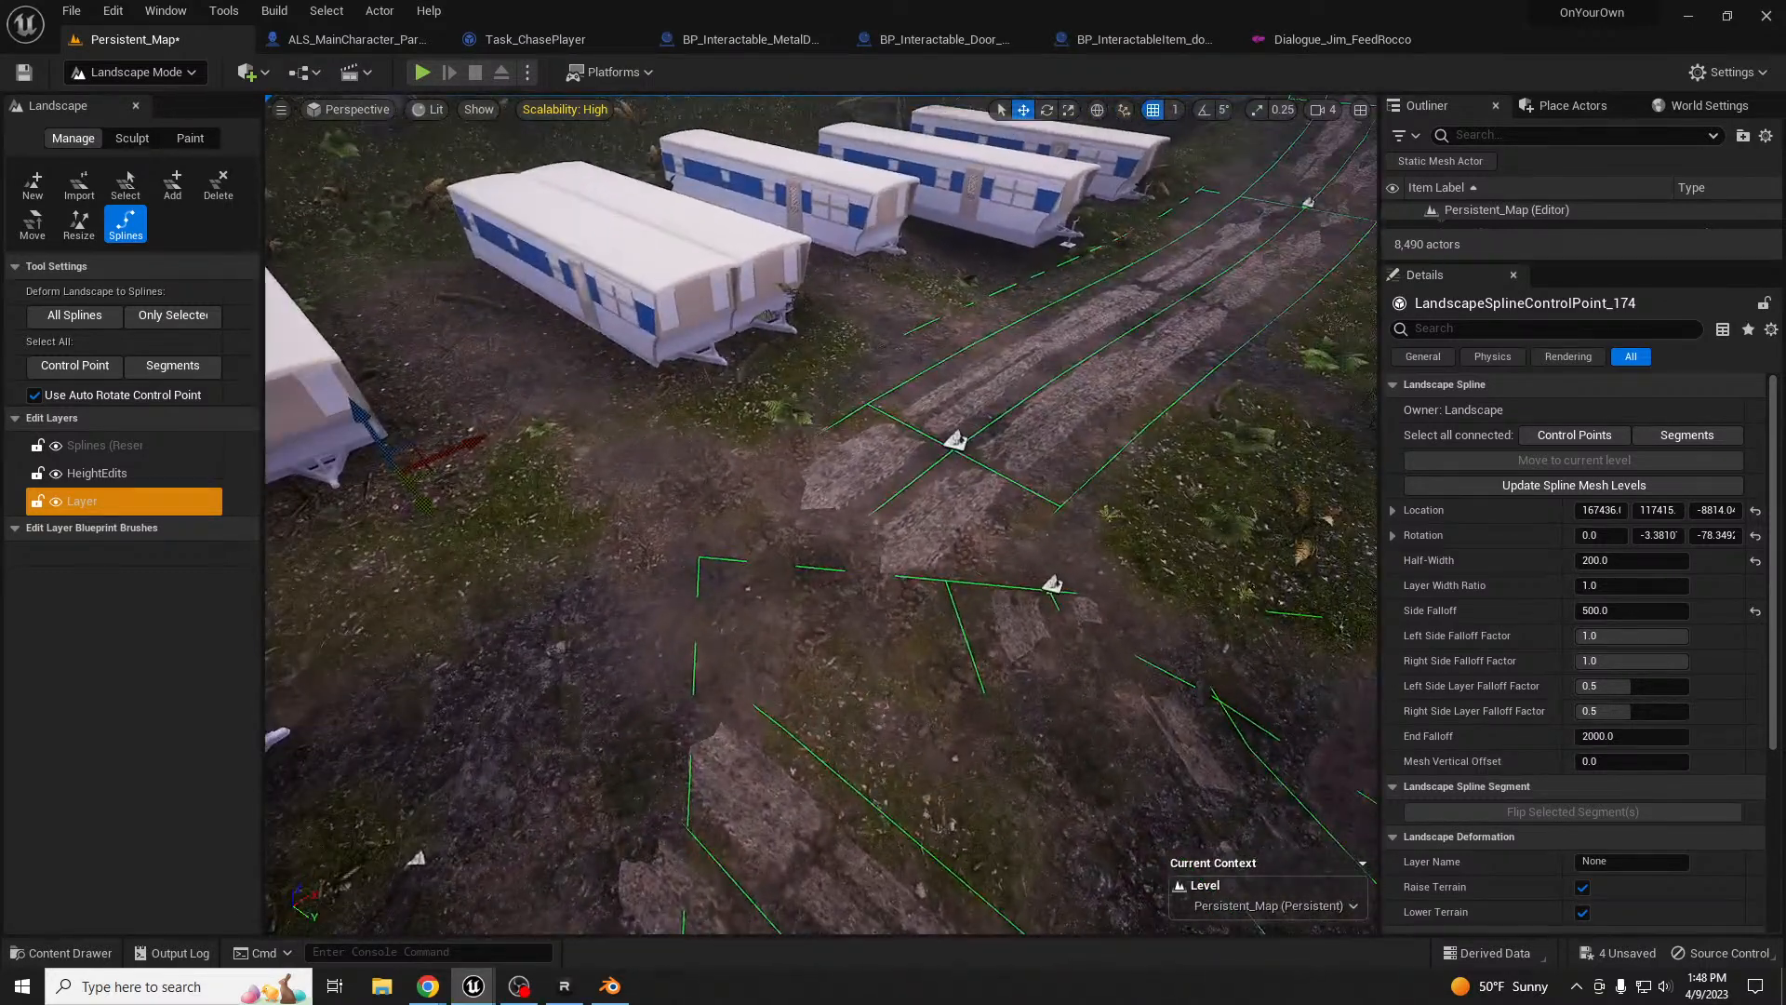
pyautogui.moveTo(814, 714); pyautogui.dragTo(903, 704, button='right')
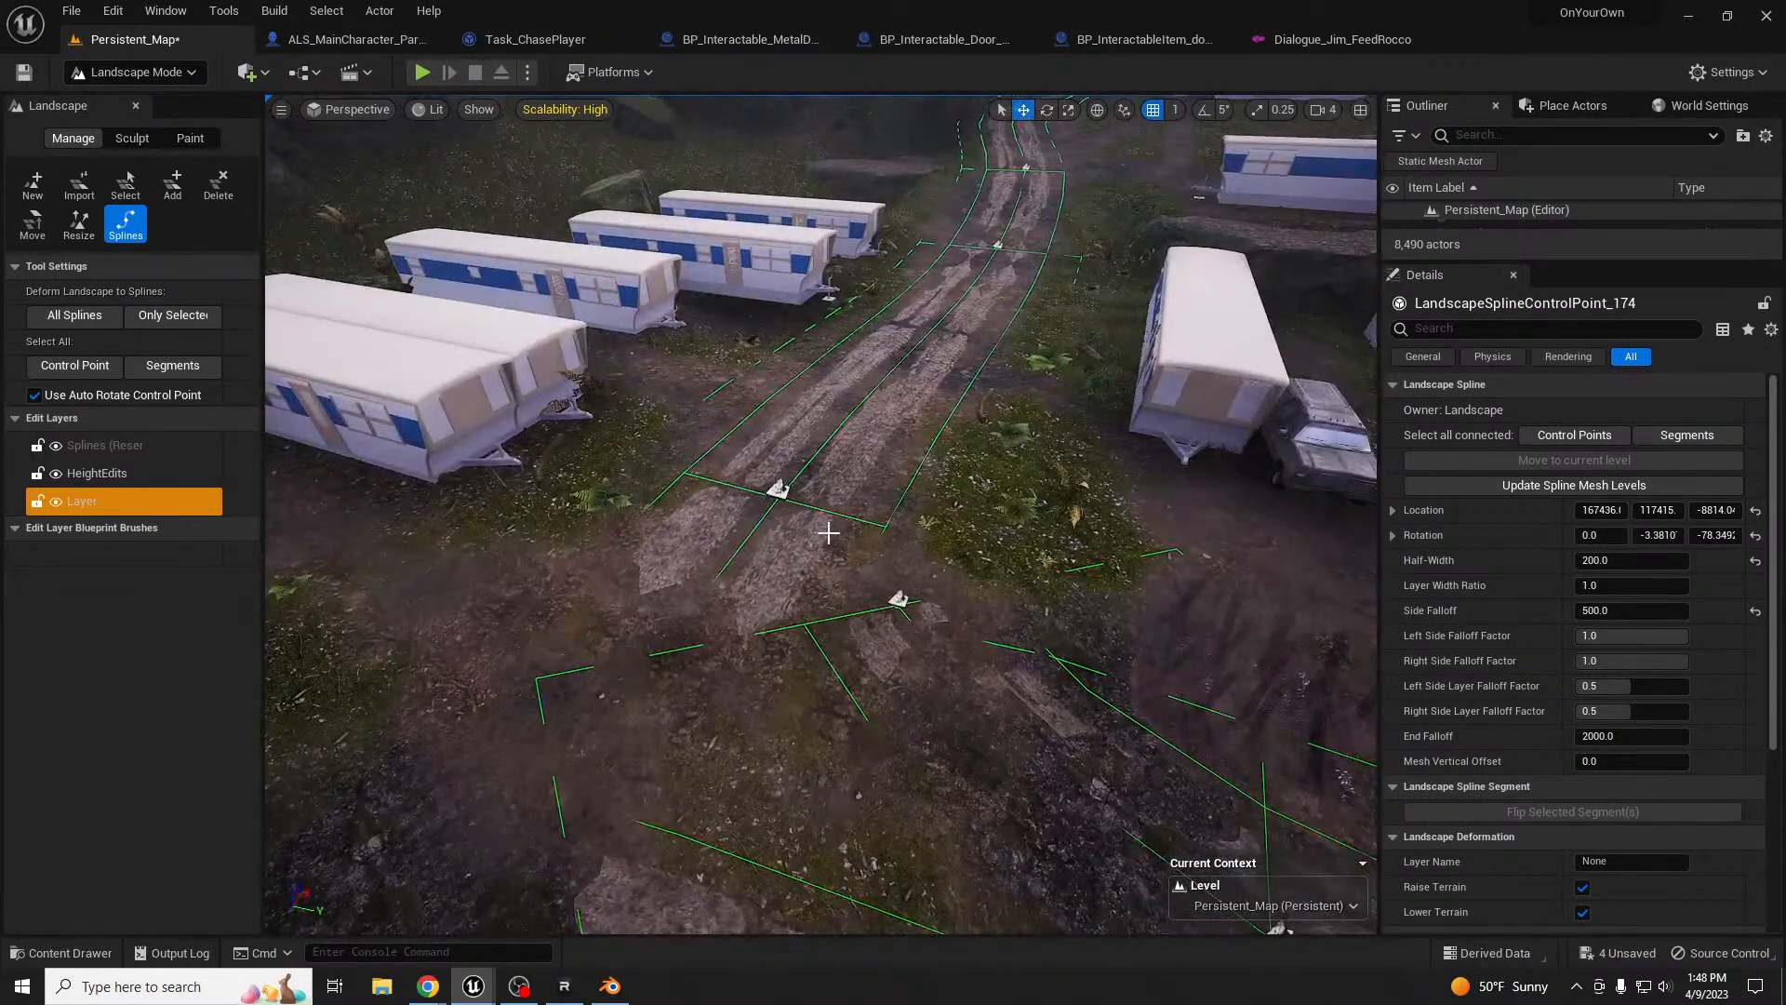
pyautogui.scroll(-3, 919, 570)
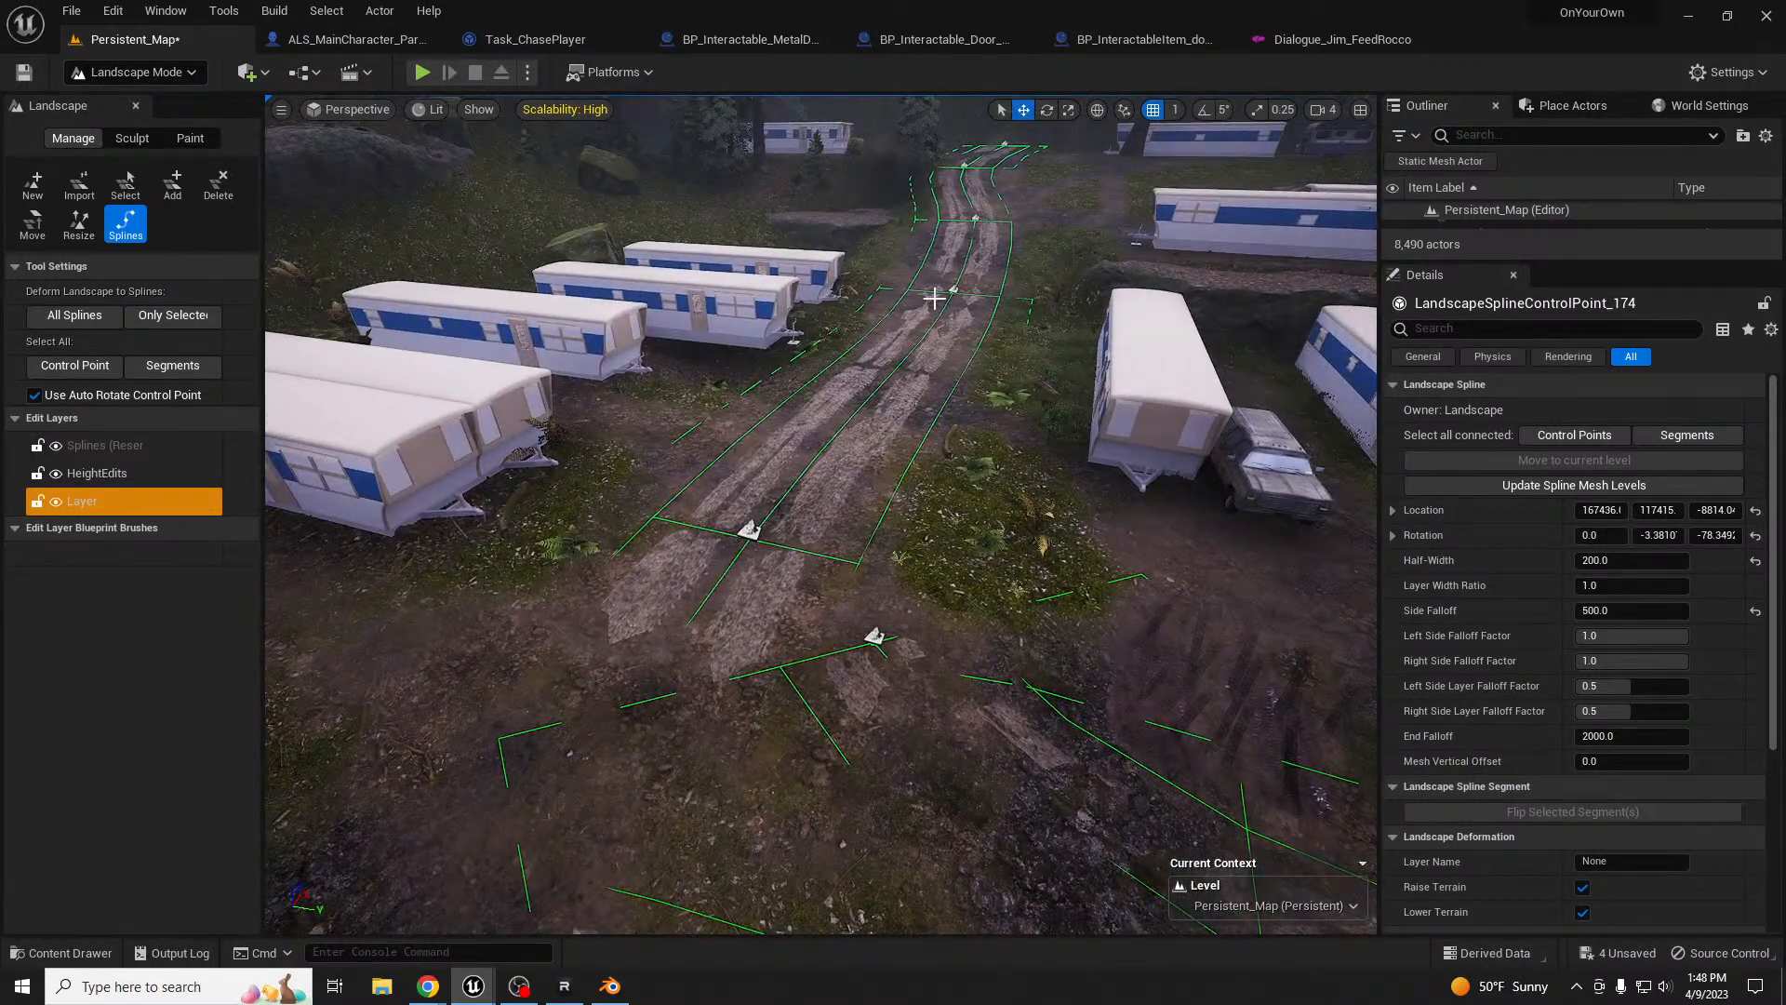
pyautogui.keyDown('ctrl'); pyautogui.click(954, 288); pyautogui.keyUp('ctrl')
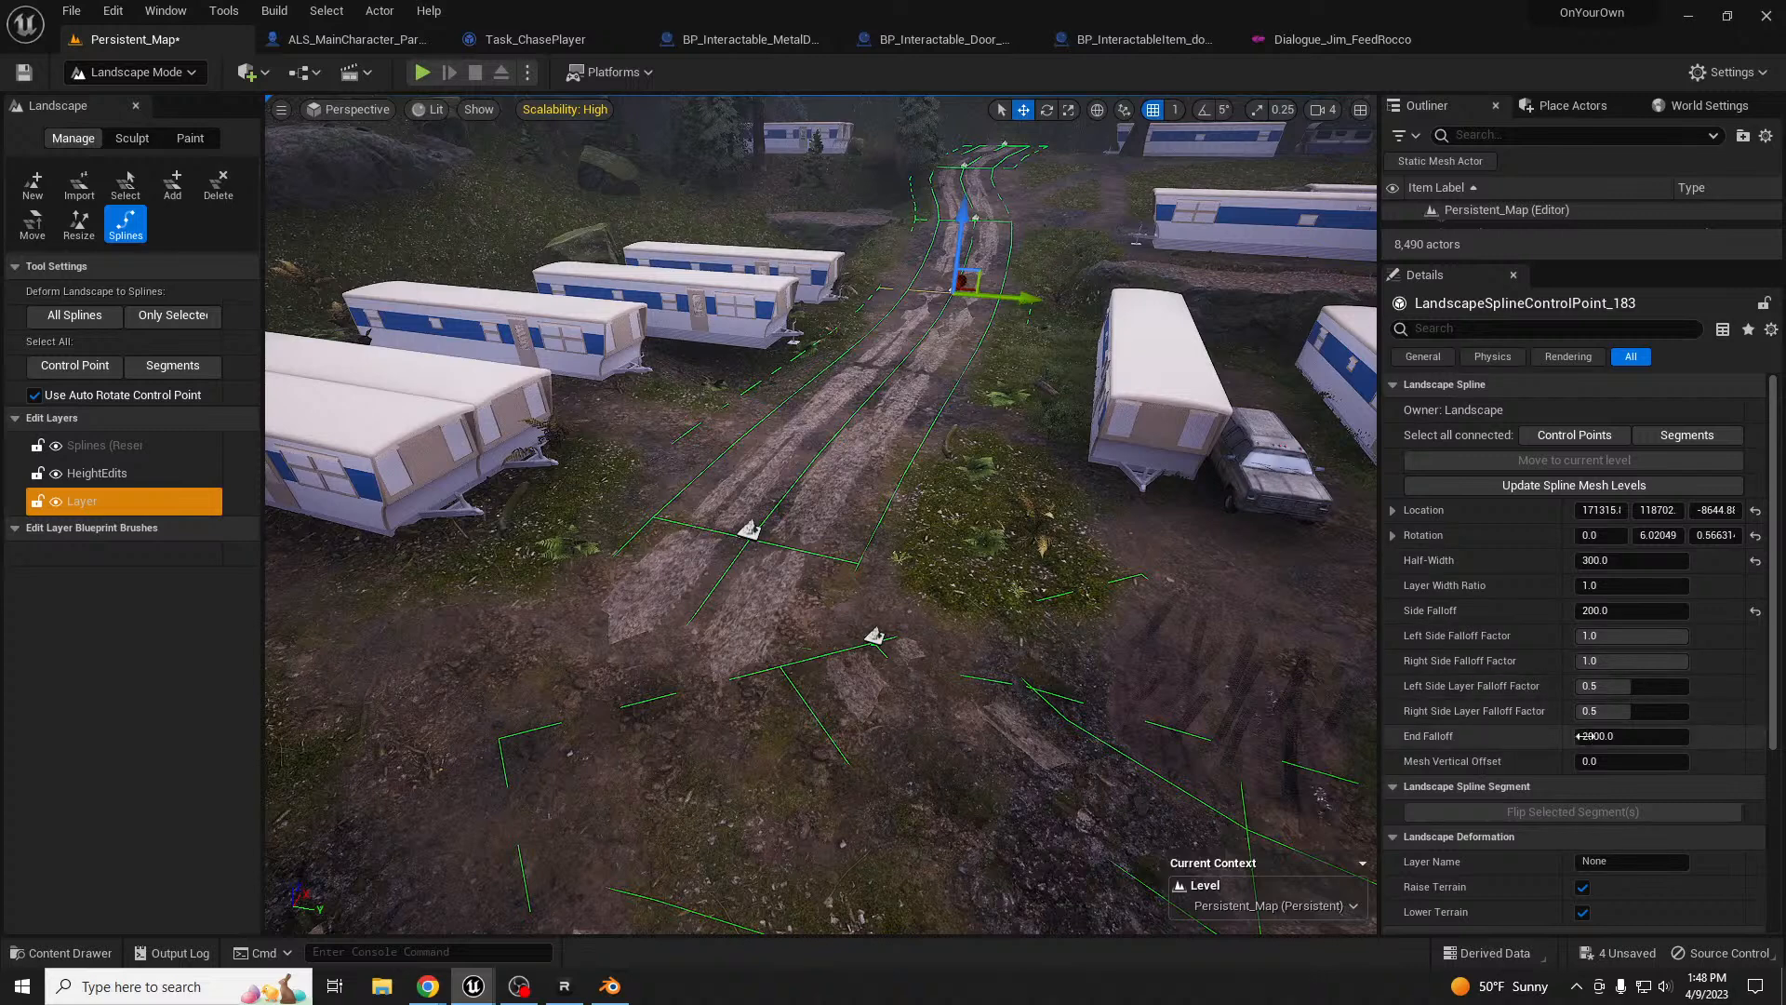
pyautogui.click(1632, 761)
pyautogui.press('Return')
pyautogui.moveTo(1210, 707); pyautogui.dragTo(1349, 763, button='right')
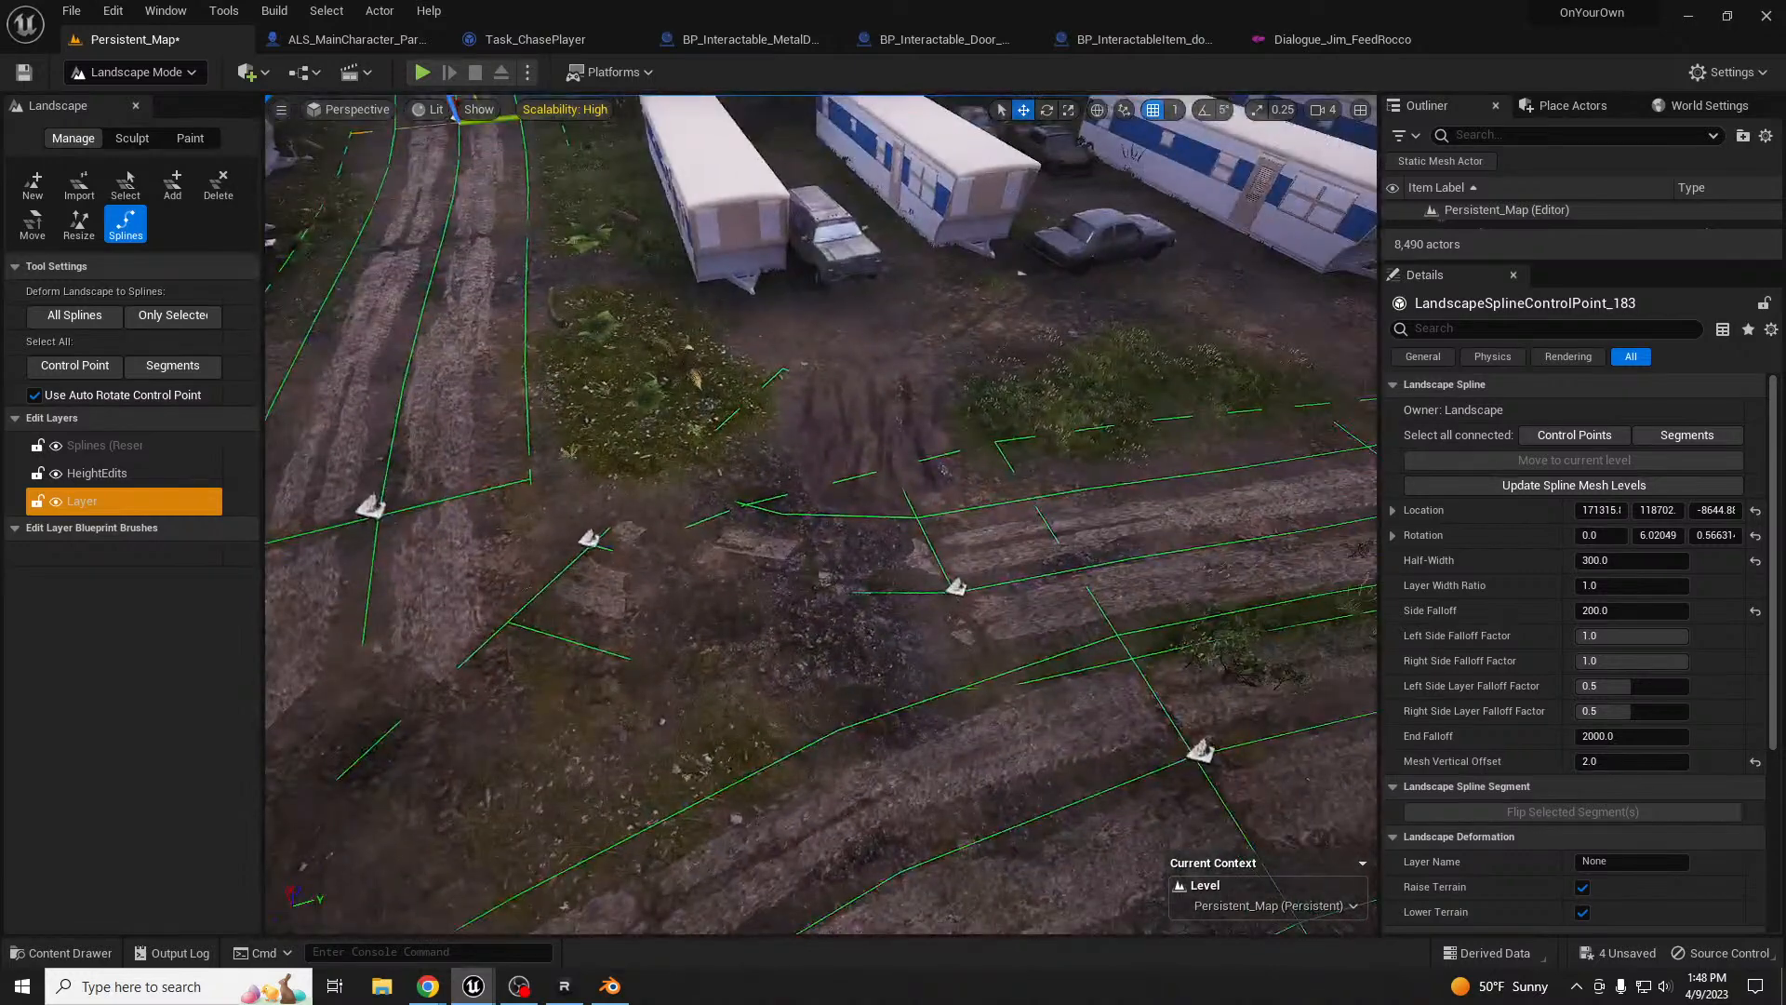
# - Set the Mesh Vertical Offset to 2.0 on the branch track's control point at the junction and inspect how the tracks overlap
pyautogui.click(958, 588)
pyautogui.click(1606, 762)
pyautogui.write('2')
pyautogui.press('Return')
pyautogui.moveTo(961, 703); pyautogui.dragTo(1177, 706, button='right')
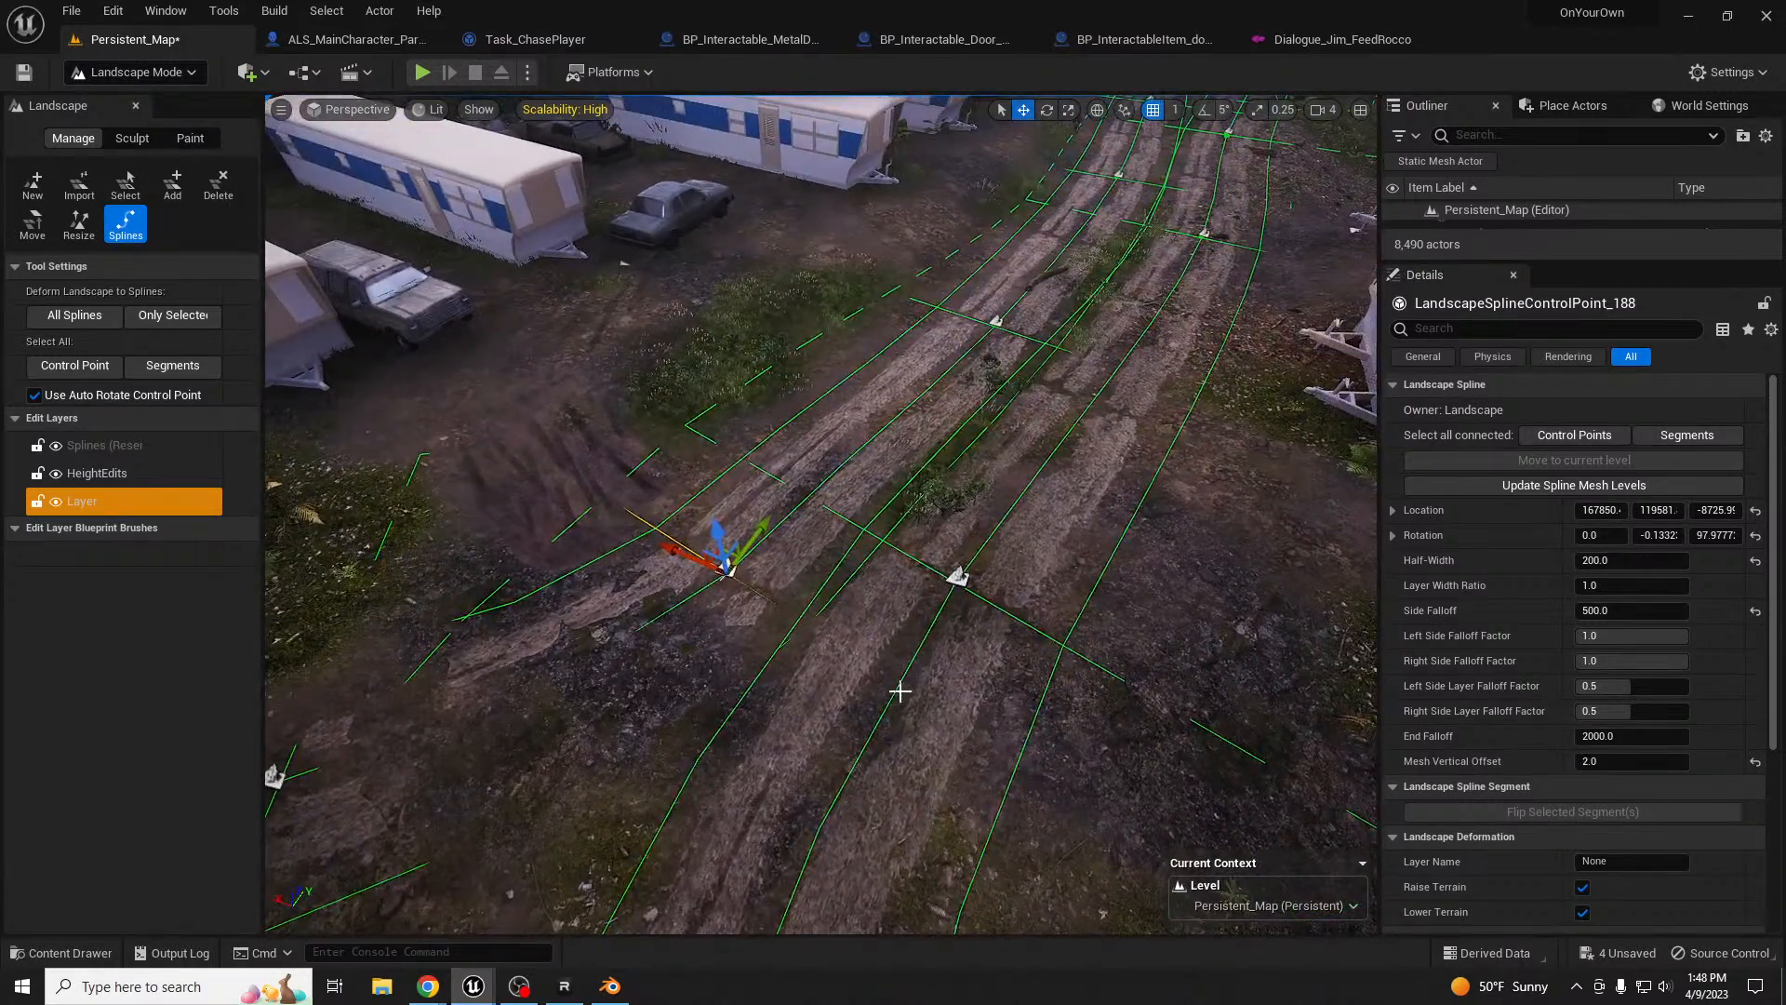
pyautogui.moveTo(908, 625); pyautogui.dragTo(987, 640, button='right')
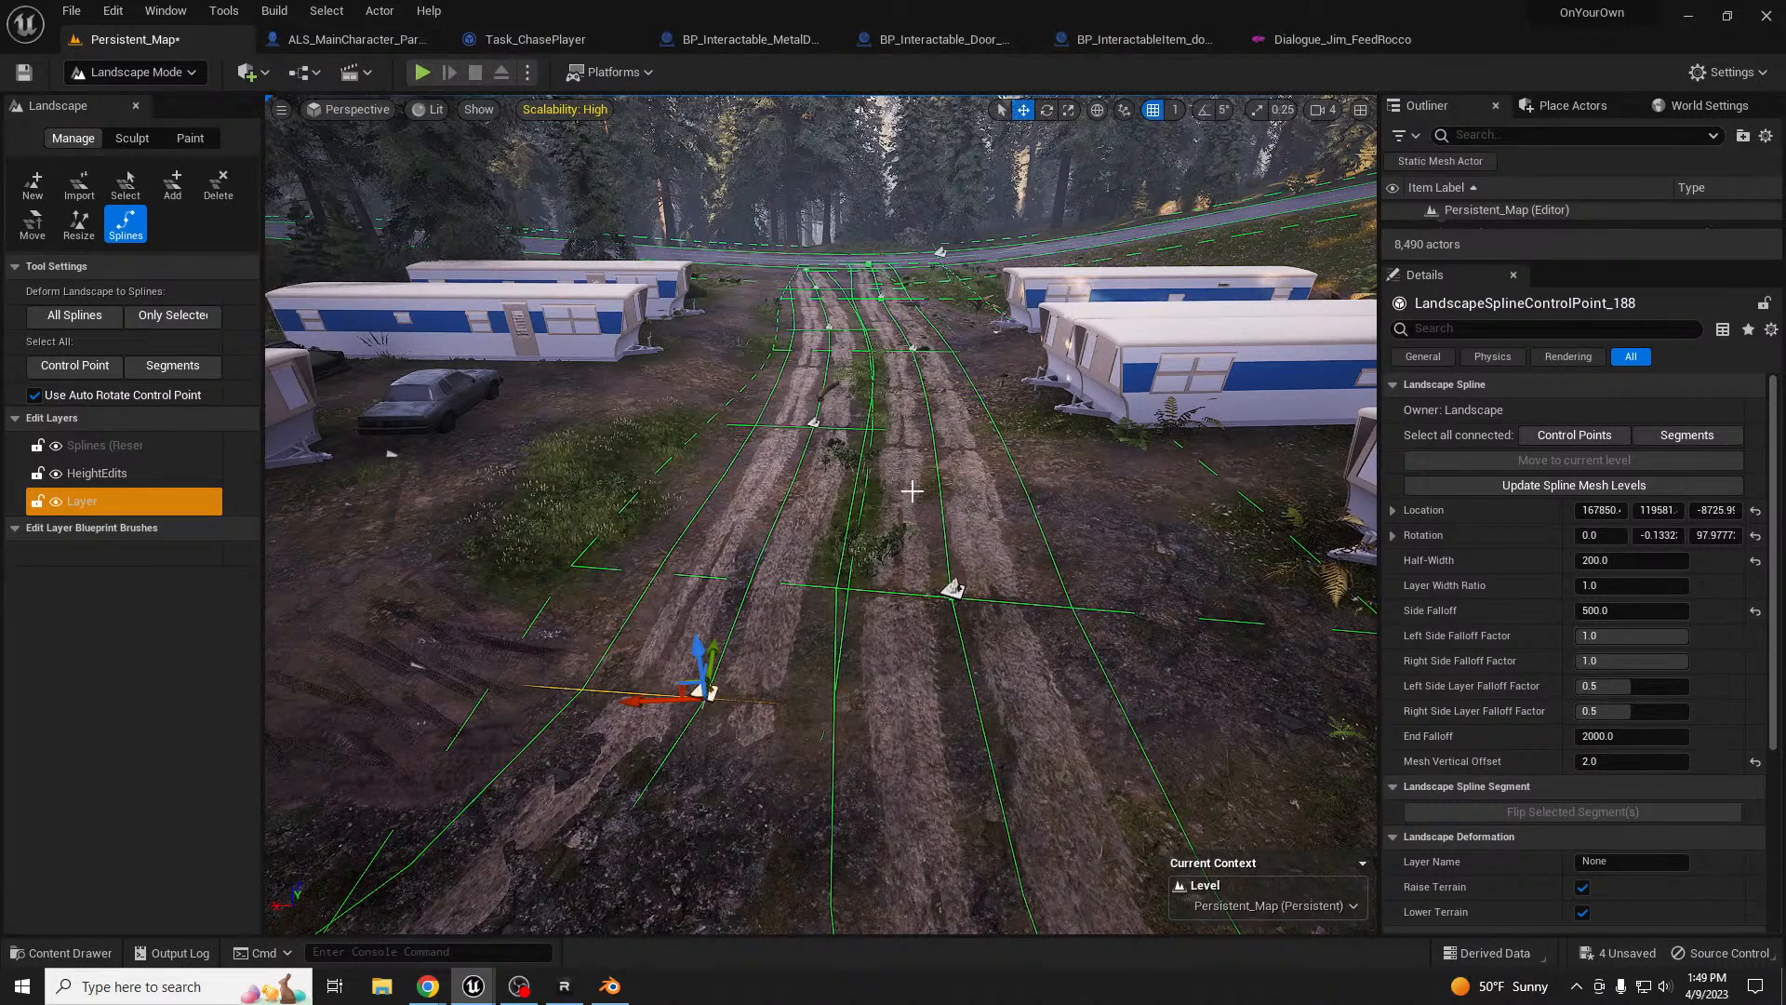
pyautogui.moveTo(1007, 520); pyautogui.dragTo(981, 558, button='right')
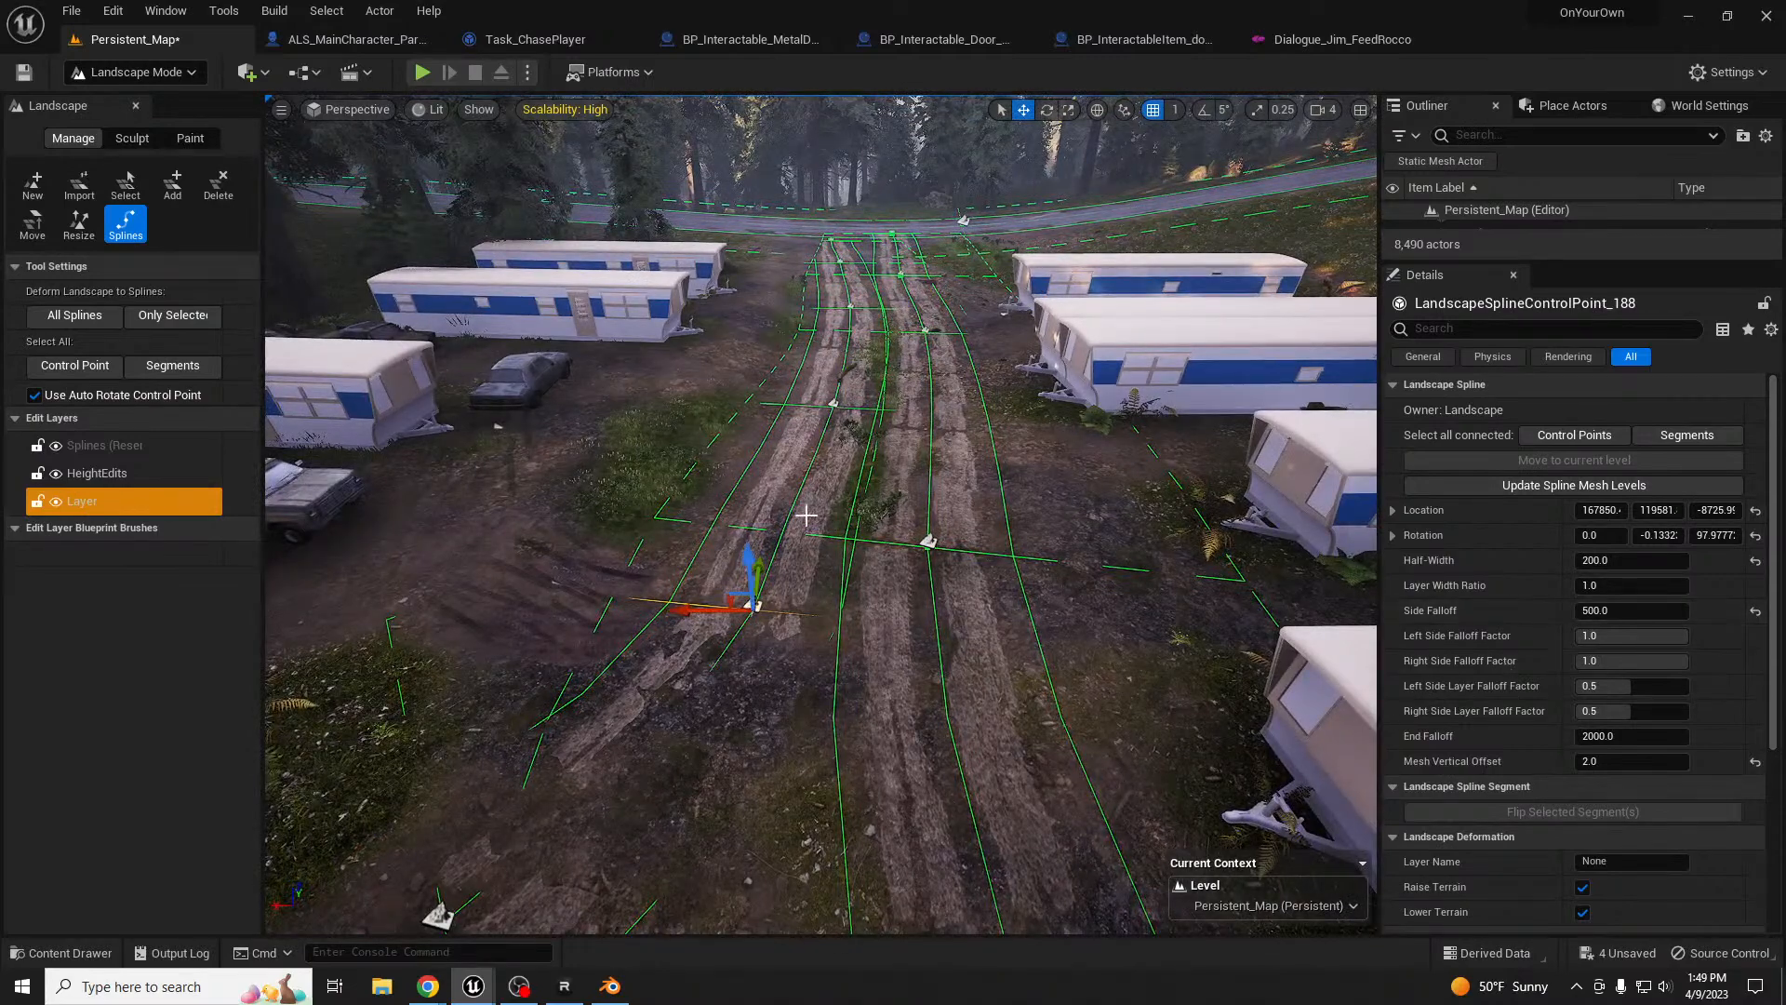
# - Delete the narrower branch track by selecting and removing all of its connected control points
pyautogui.click(1574, 434)
pyautogui.moveTo(930, 526); pyautogui.dragTo(910, 531, button='right')
pyautogui.press('Delete')
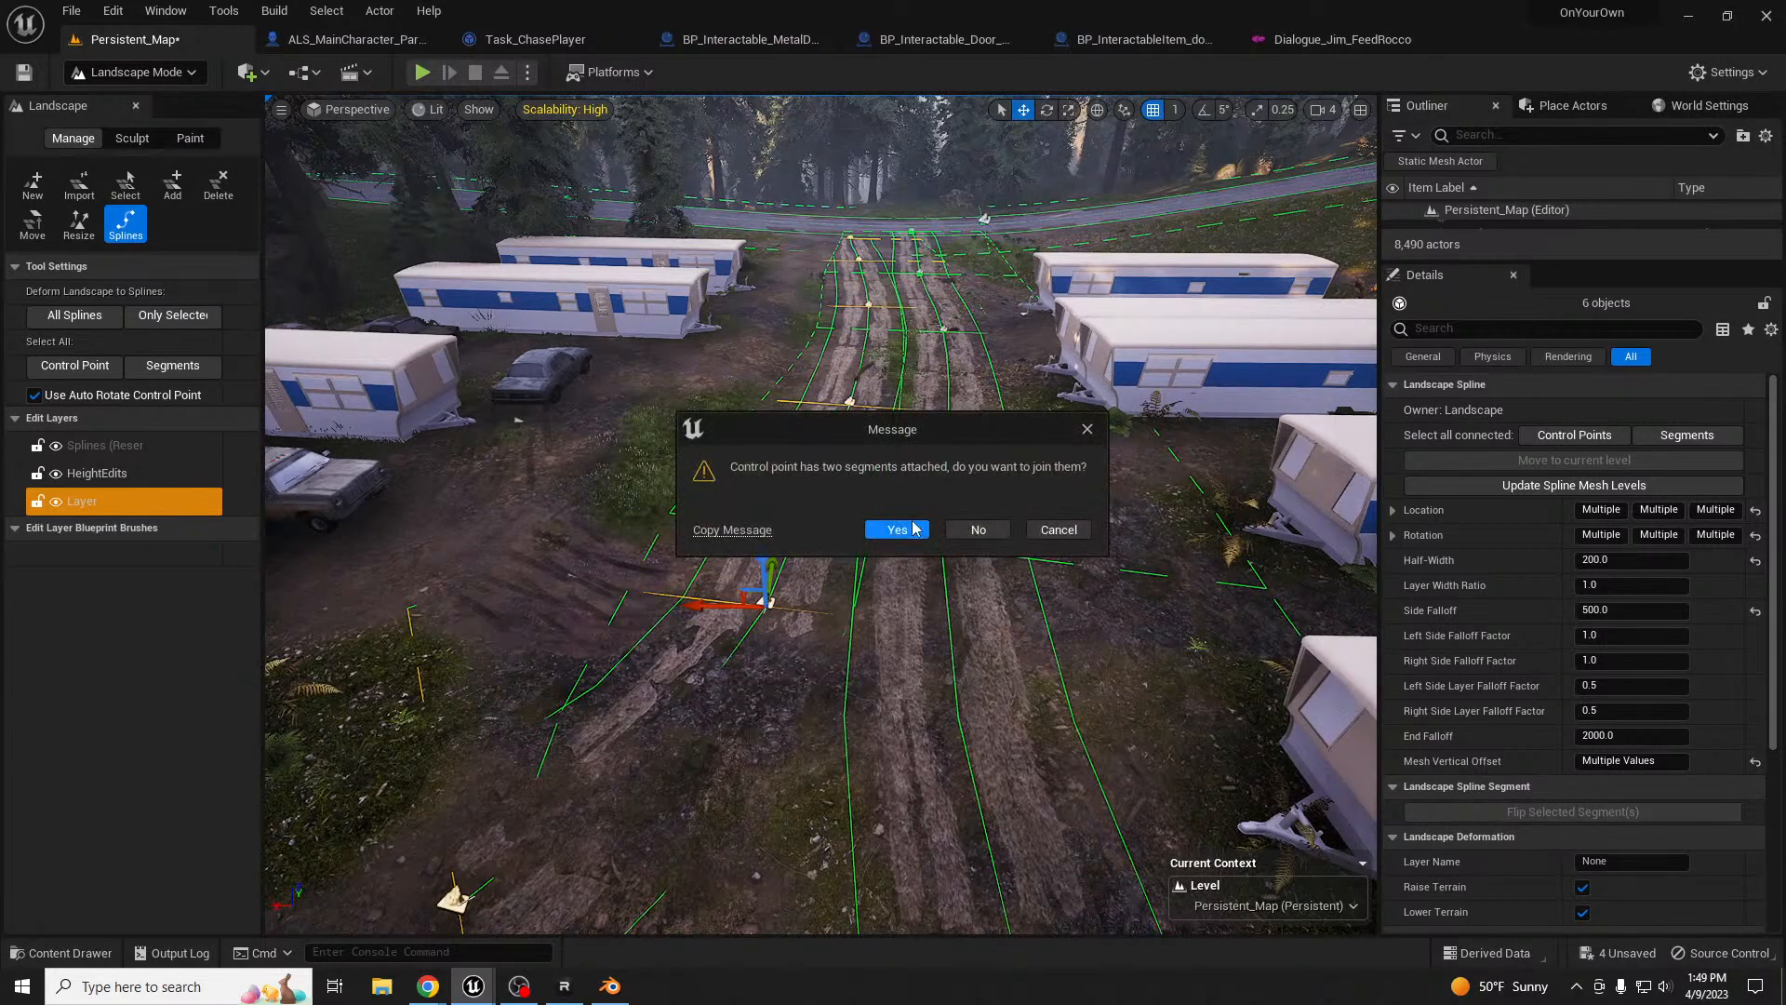
pyautogui.click(1057, 529)
pyautogui.click(1002, 531)
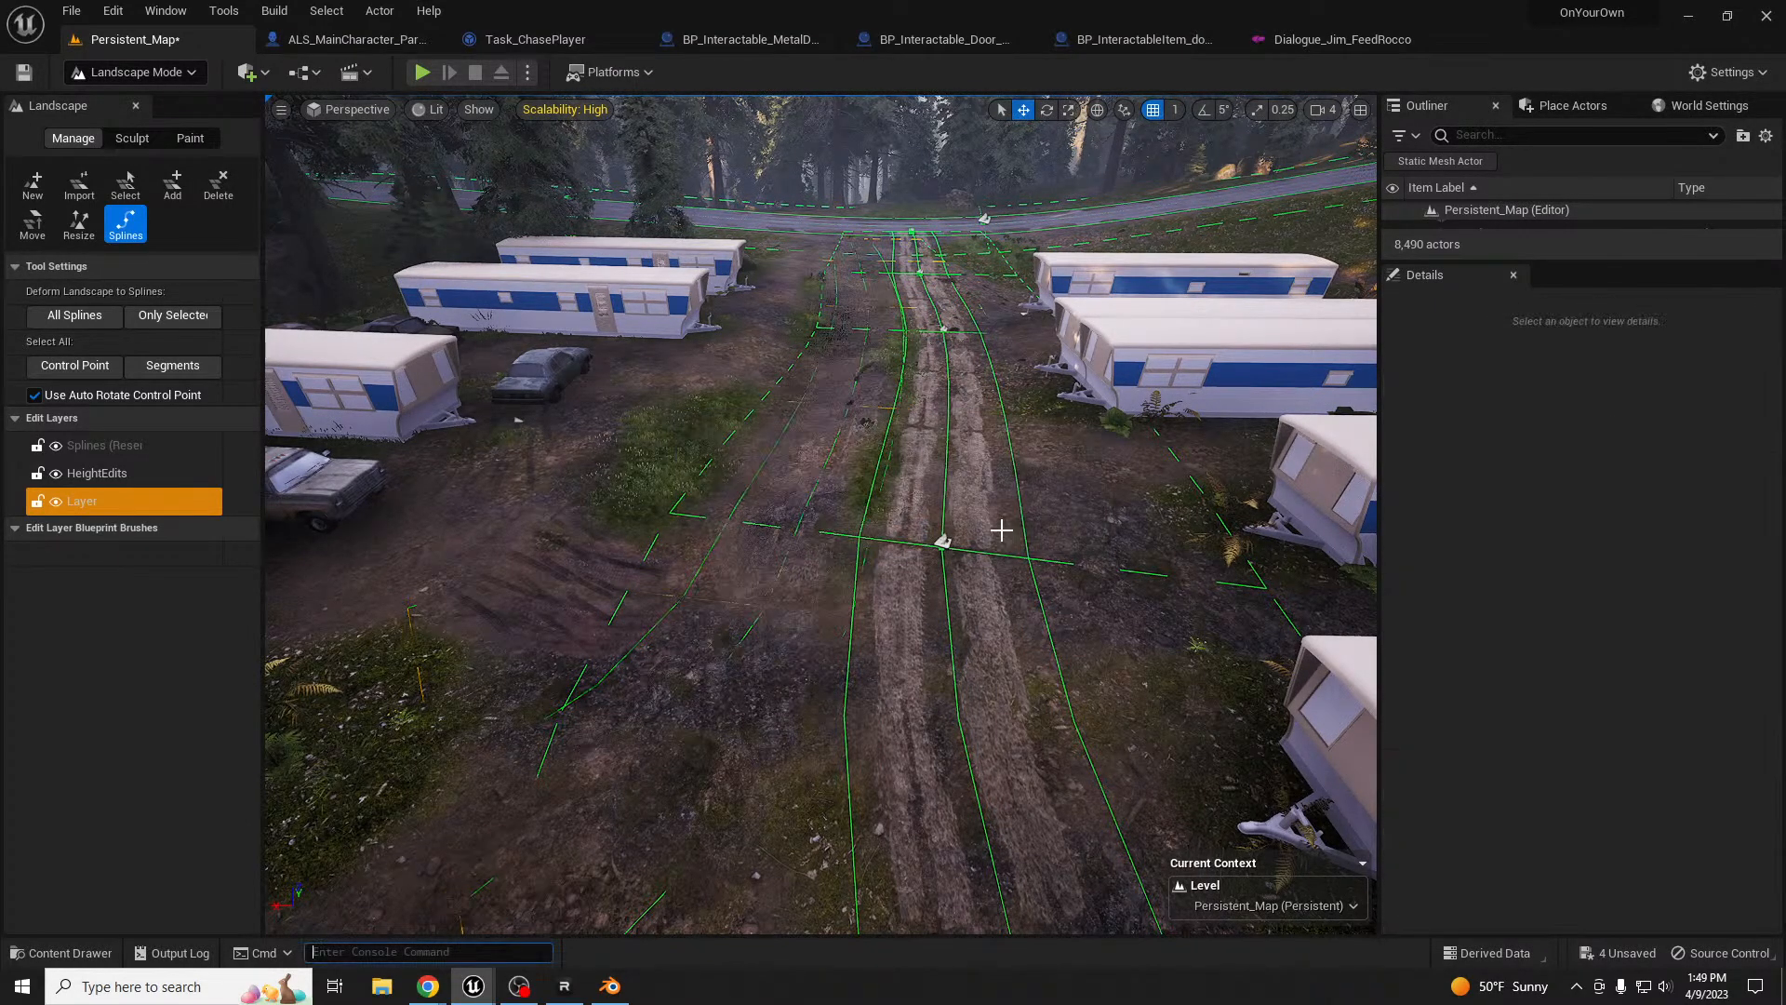
pyautogui.moveTo(977, 517); pyautogui.dragTo(977, 465, button='right')
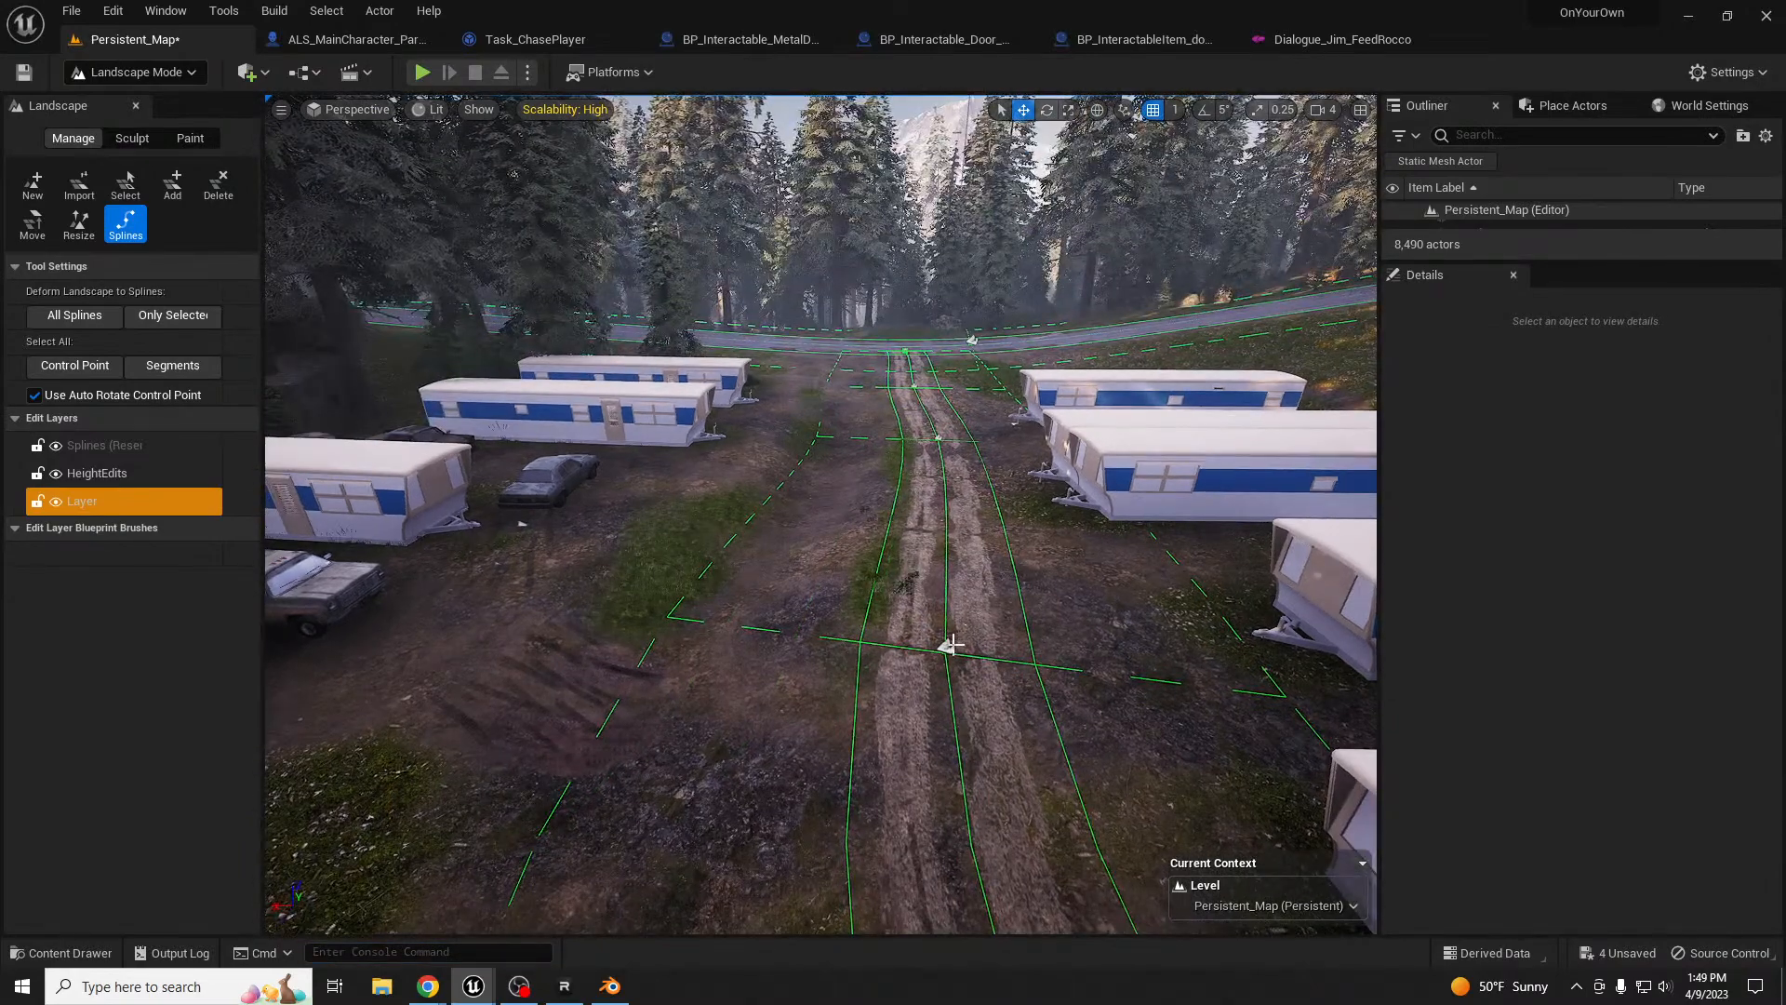
# - Examine the paved main road's spline segments to see which road mesh they use
pyautogui.click(946, 644)
pyautogui.press('w')
pyautogui.moveTo(978, 551); pyautogui.dragTo(1368, 307, button='right')
pyautogui.press('s')
pyautogui.press('w')
pyautogui.press('w')
pyautogui.press('w')
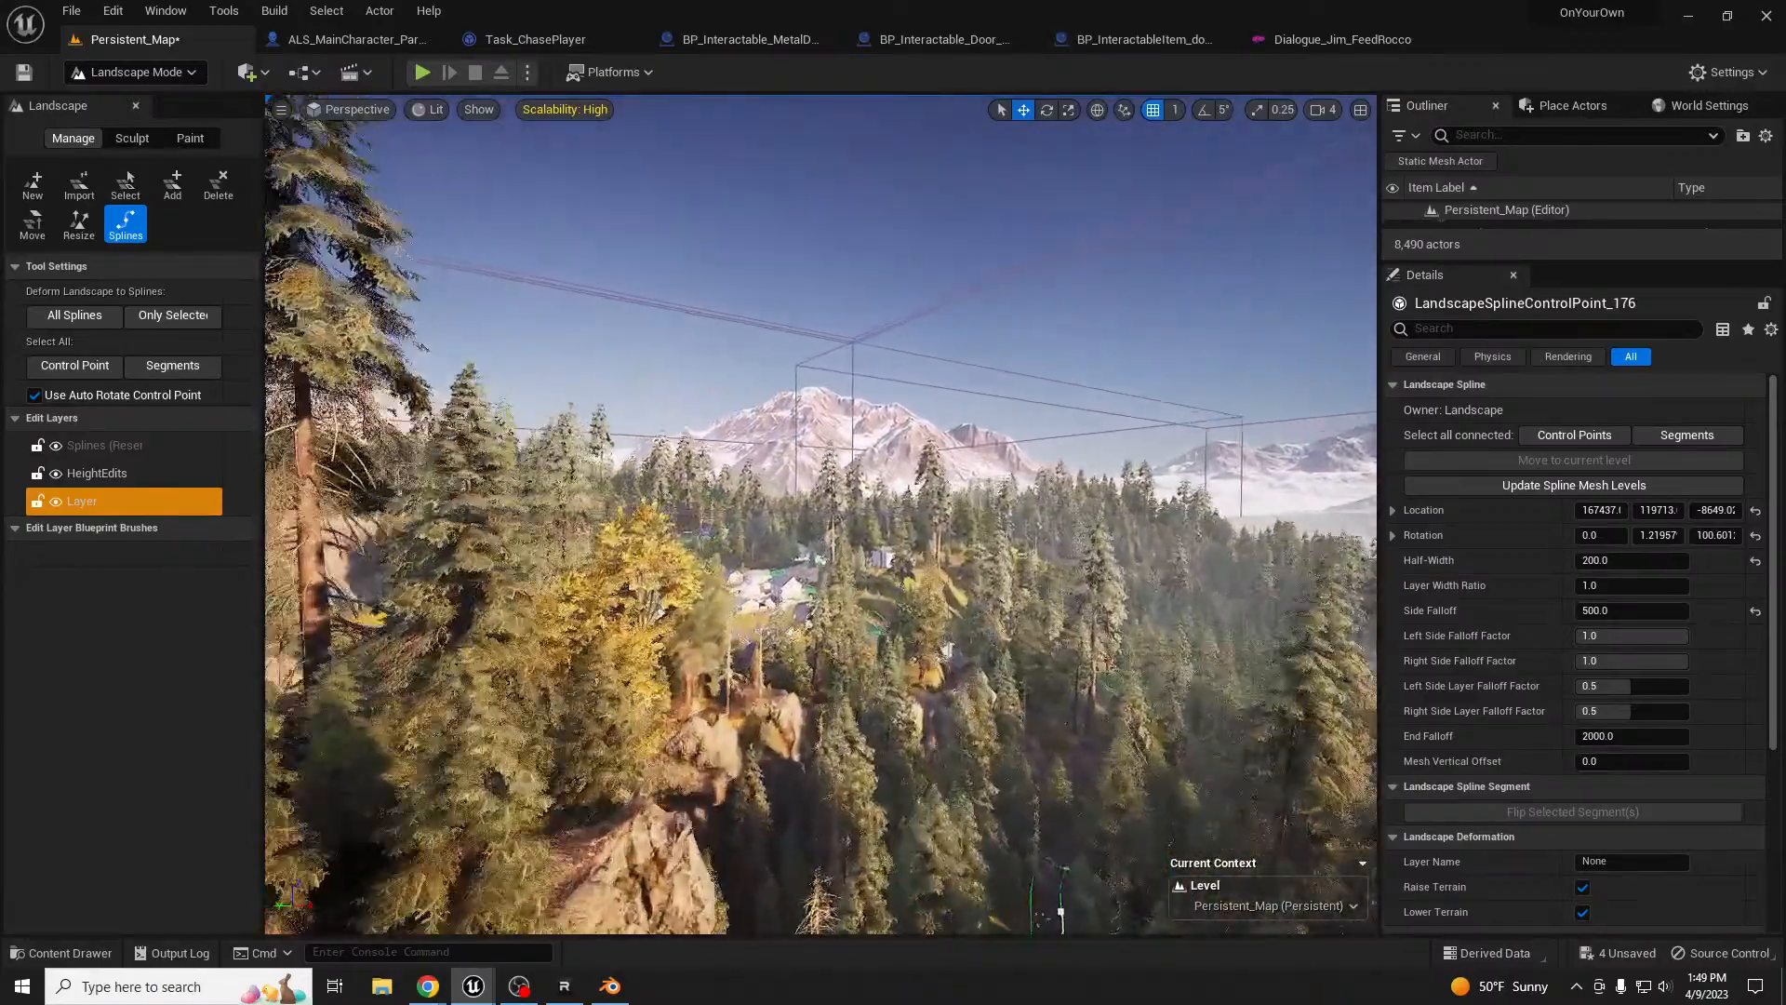
pyautogui.press('w')
pyautogui.moveTo(821, 515); pyautogui.dragTo(647, 651, button='right')
pyautogui.press('d')
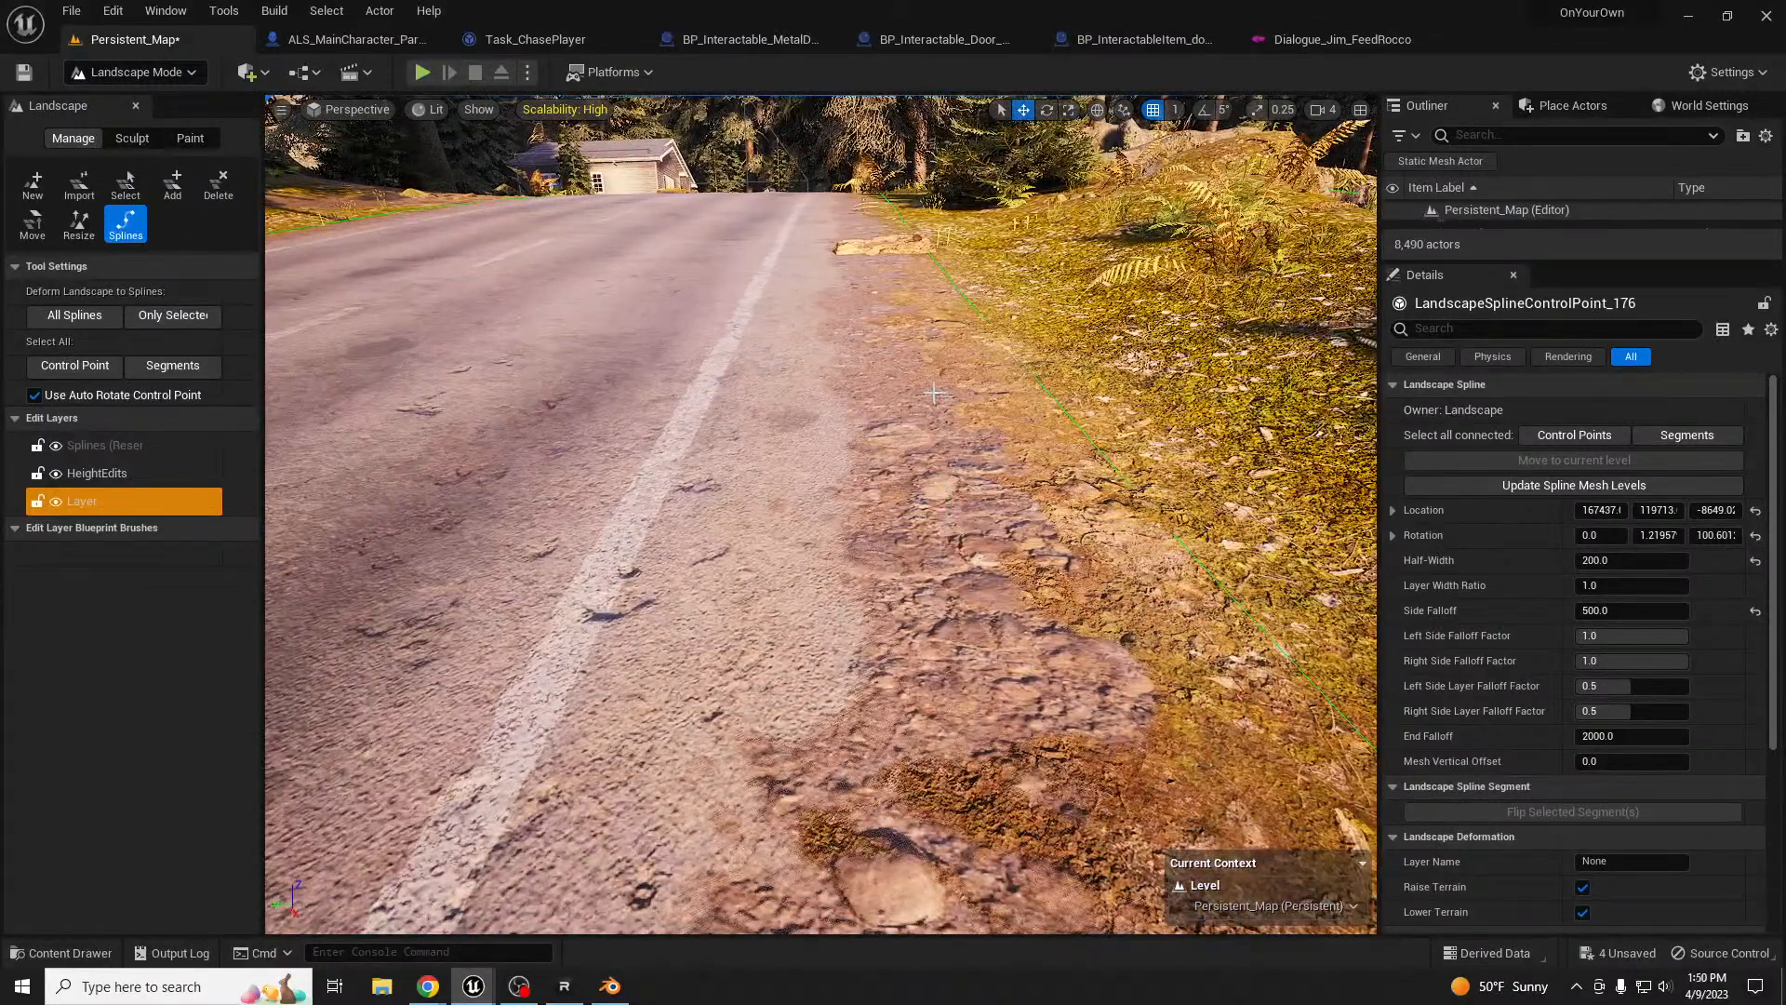
pyautogui.moveTo(949, 563); pyautogui.dragTo(939, 549, button='right')
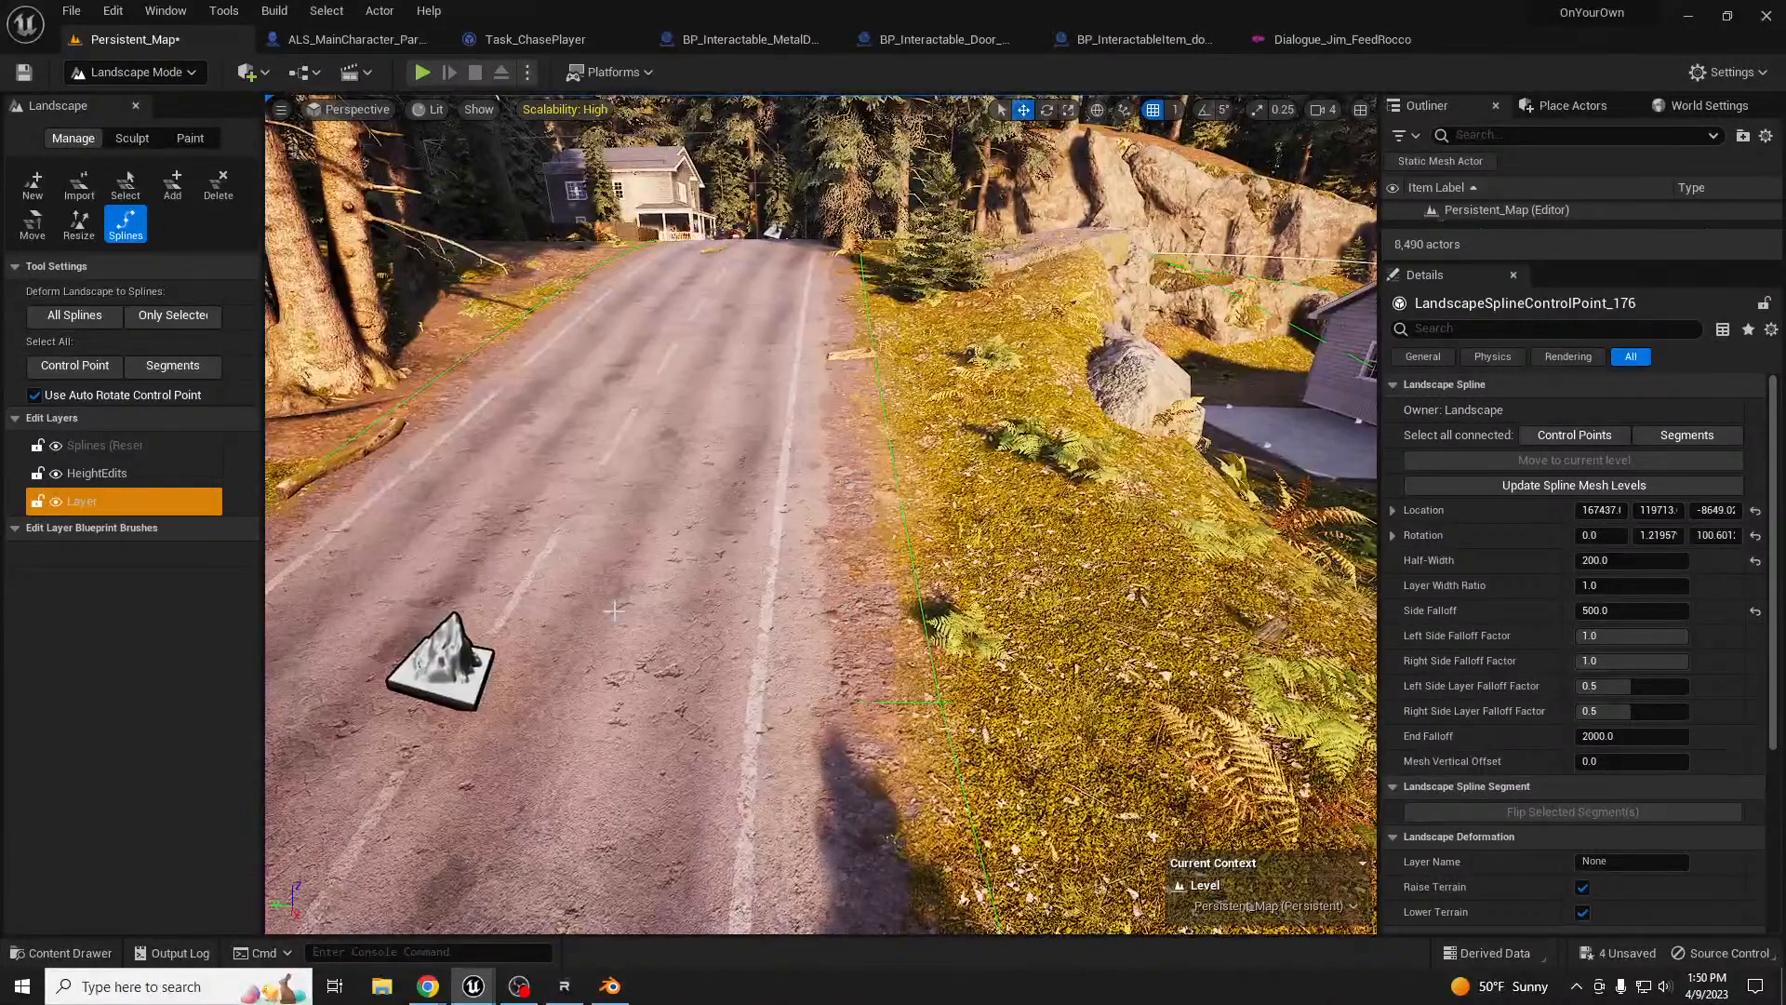
pyautogui.click(1661, 436)
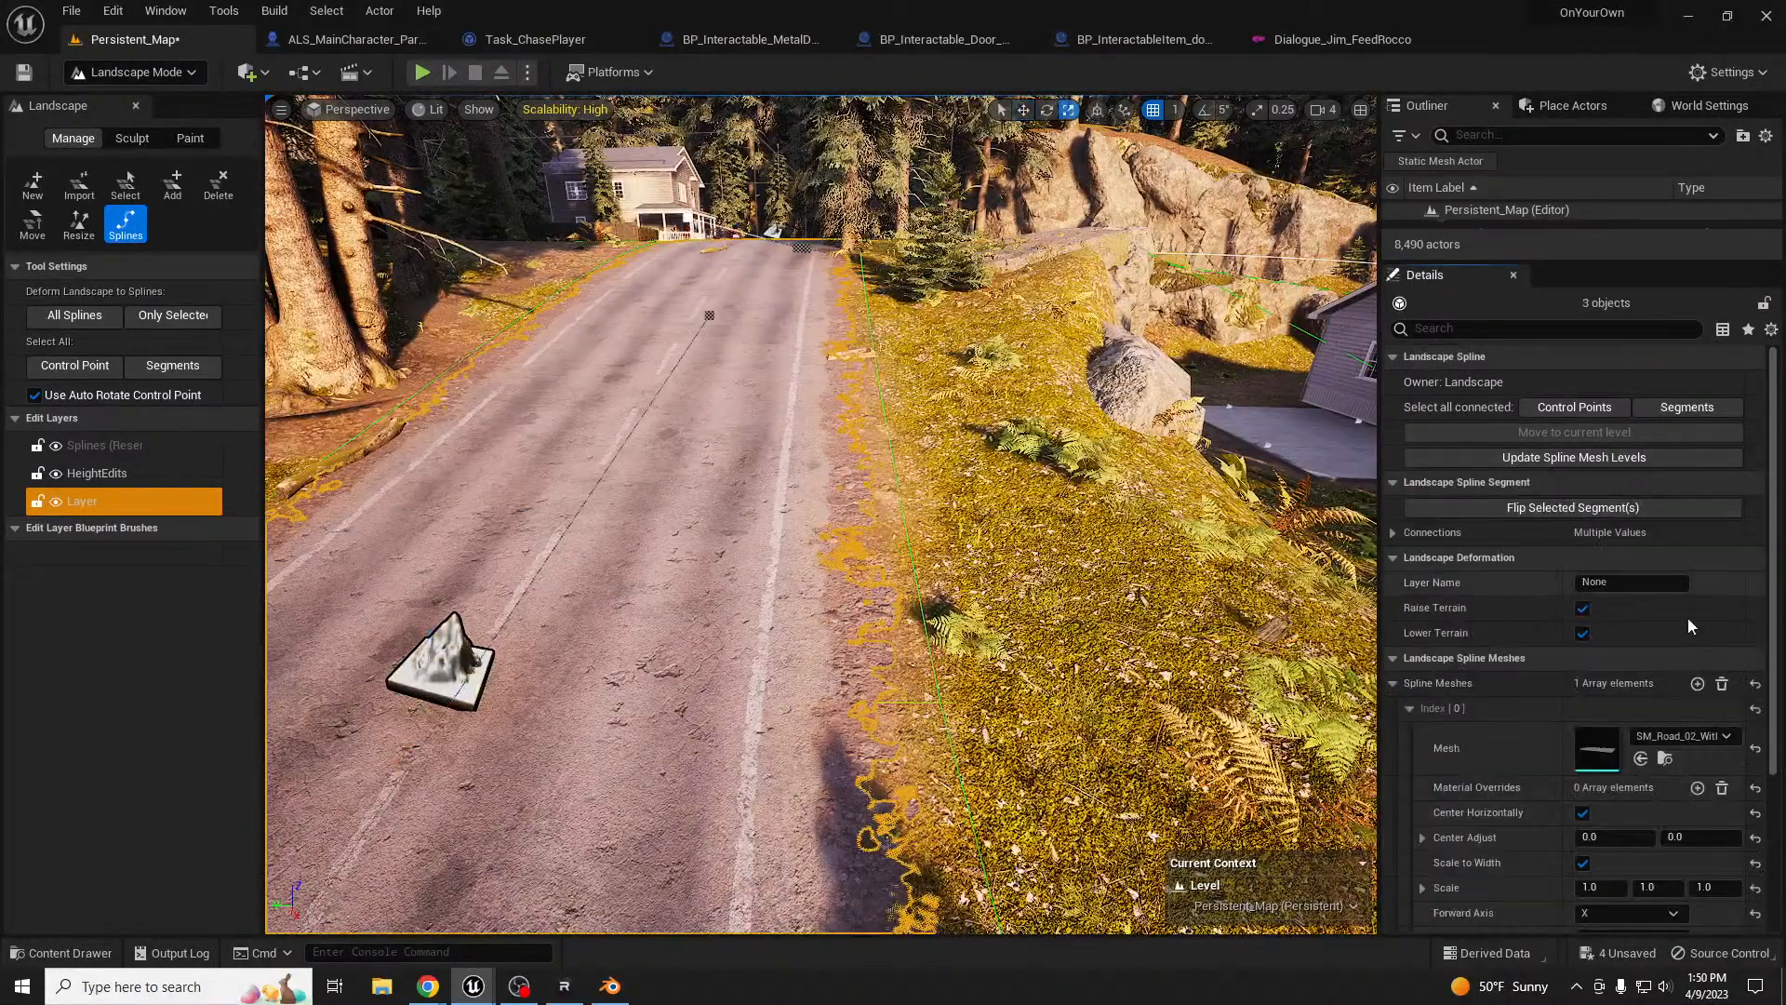
pyautogui.scroll(-3, 1679, 712)
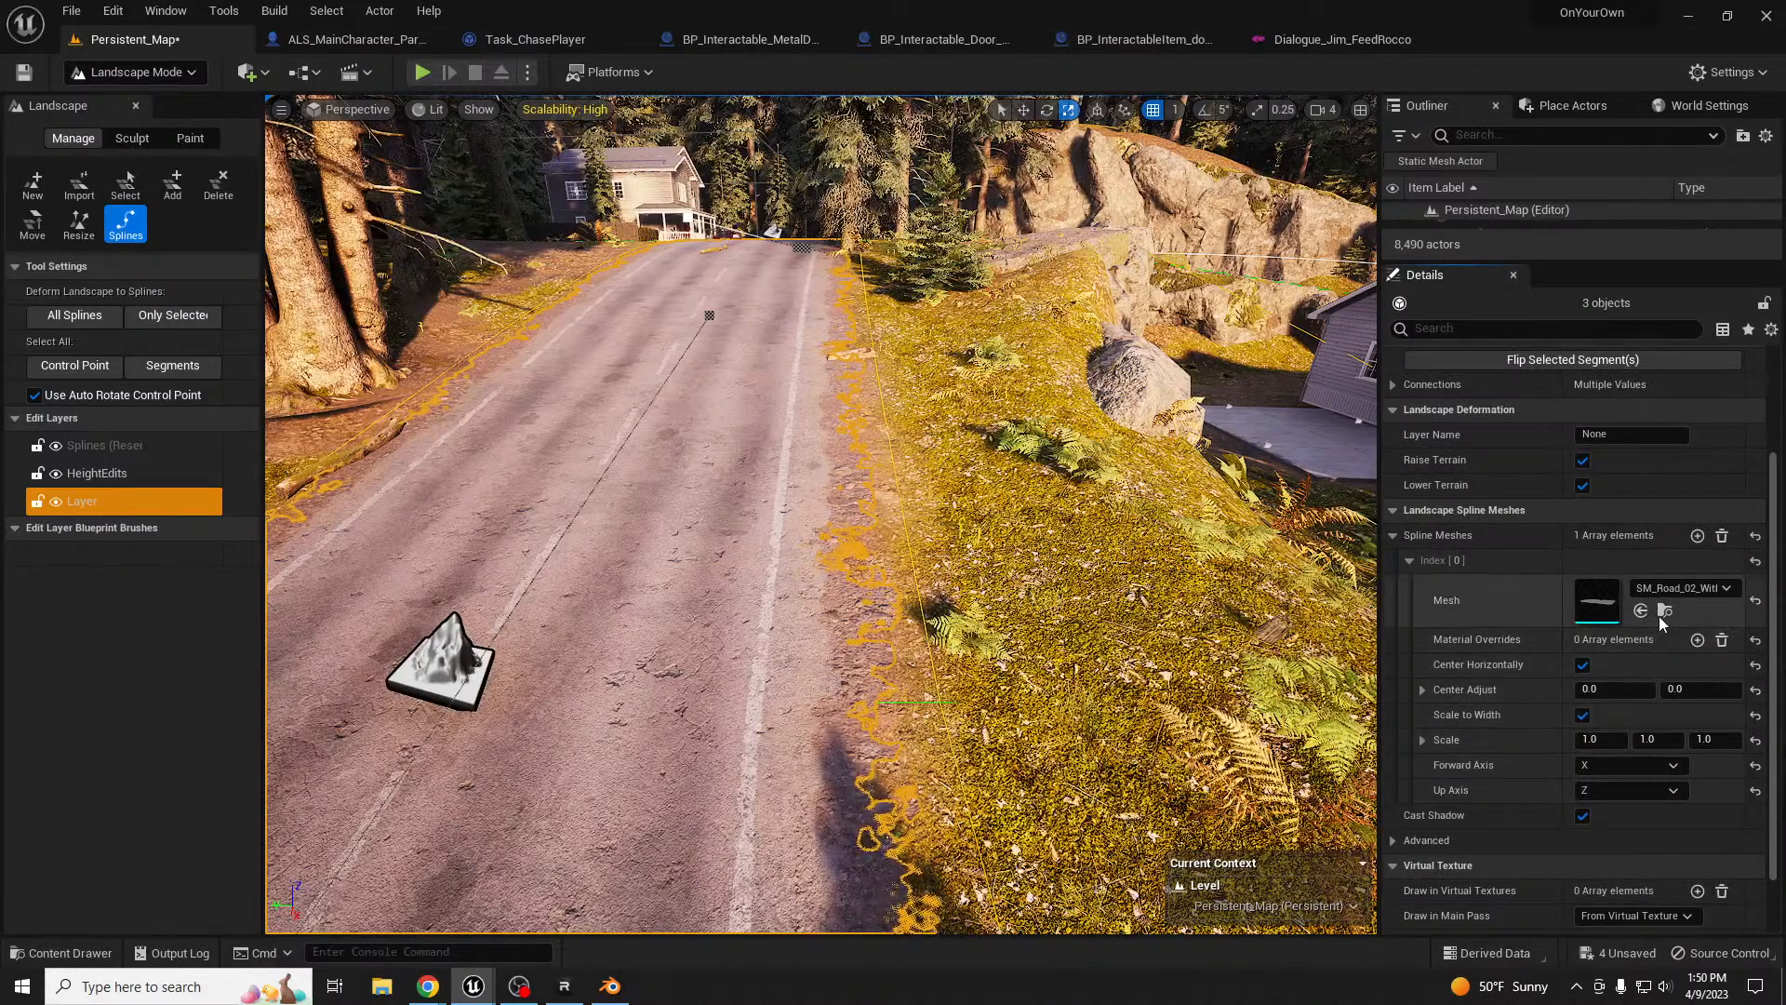
pyautogui.scroll(-6, 1311, 499)
pyautogui.scroll(-8, 1310, 498)
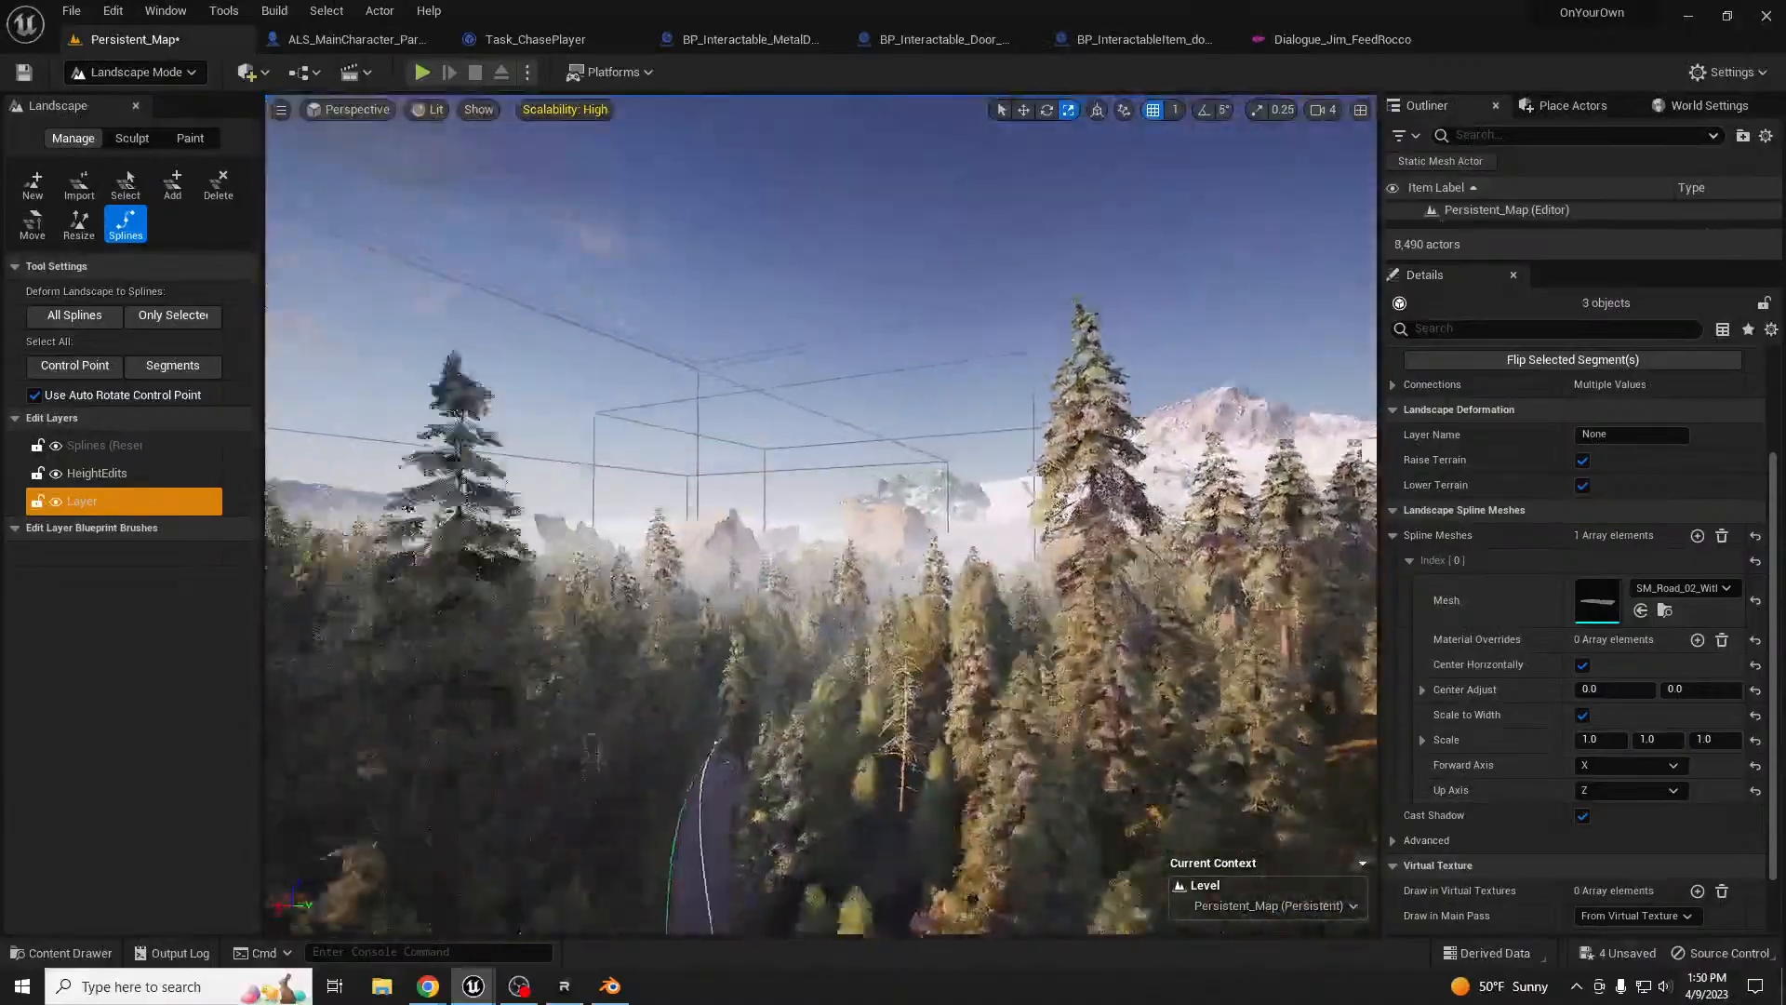
# - Replace the mesh on all segments of the remaining dirt track between the caravans with the SM_Road_02 road mesh
pyautogui.moveTo(1310, 499); pyautogui.dragTo(788, 490, button='right')
pyautogui.click(769, 505)
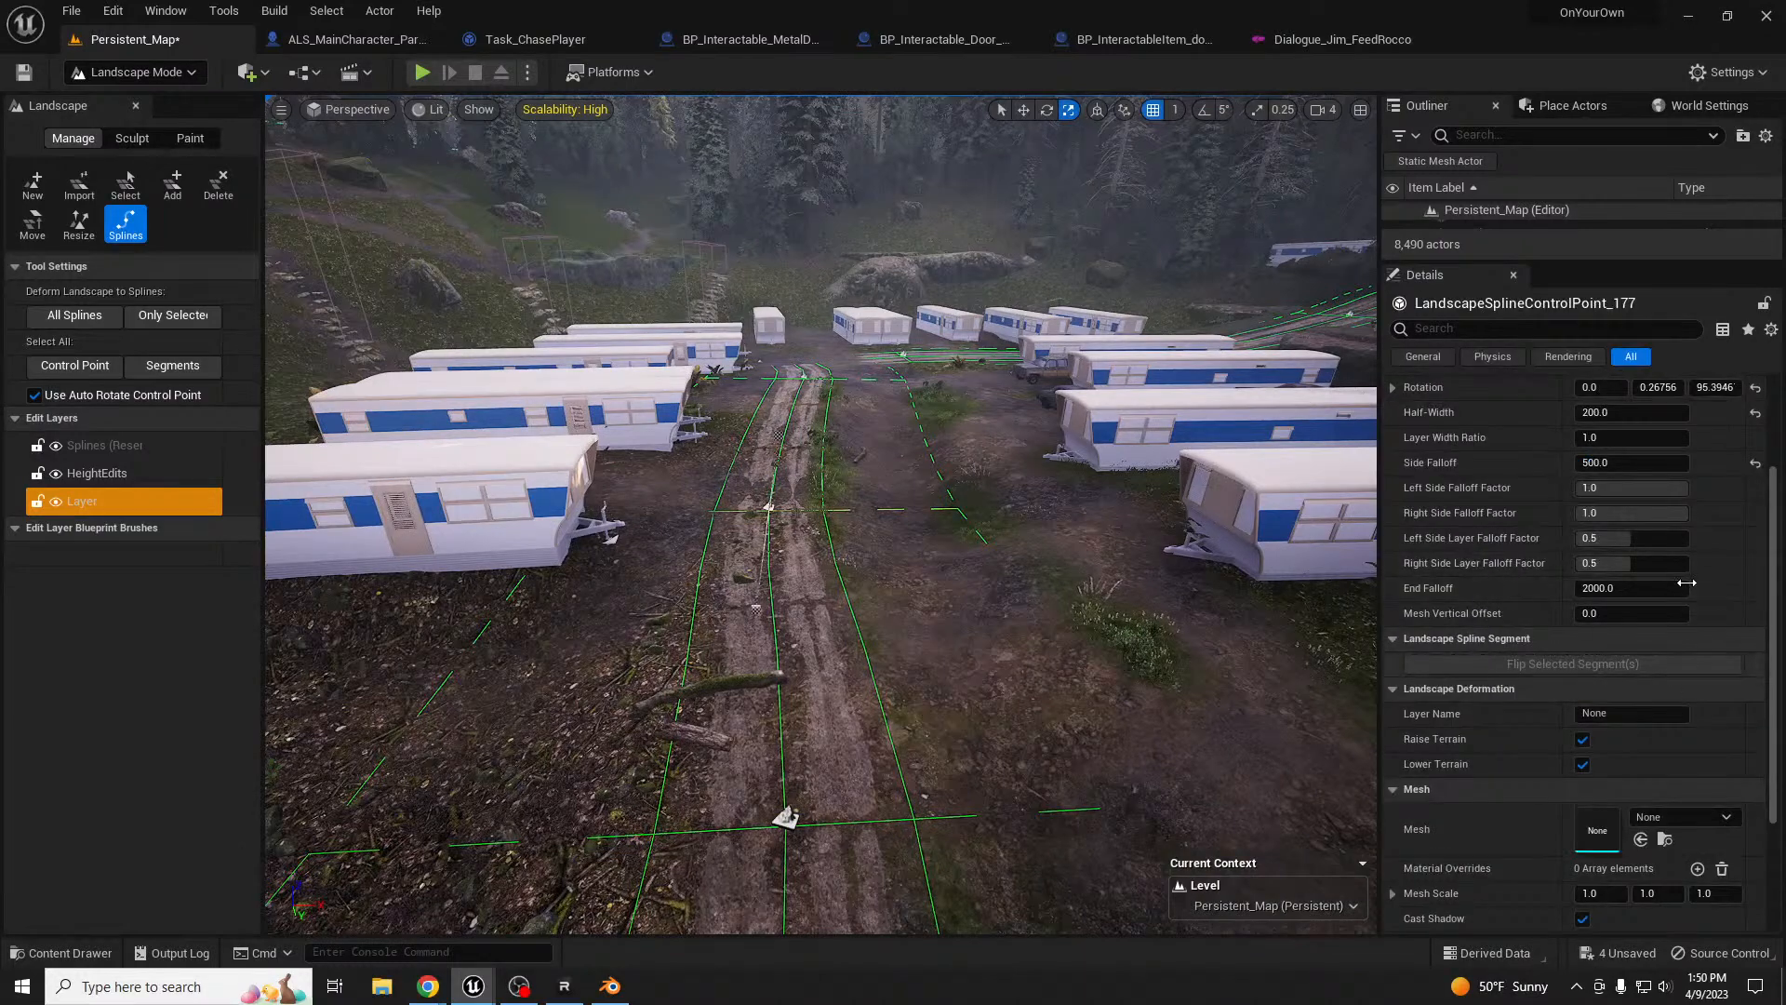
pyautogui.scroll(3, 1688, 589)
pyautogui.click(1684, 439)
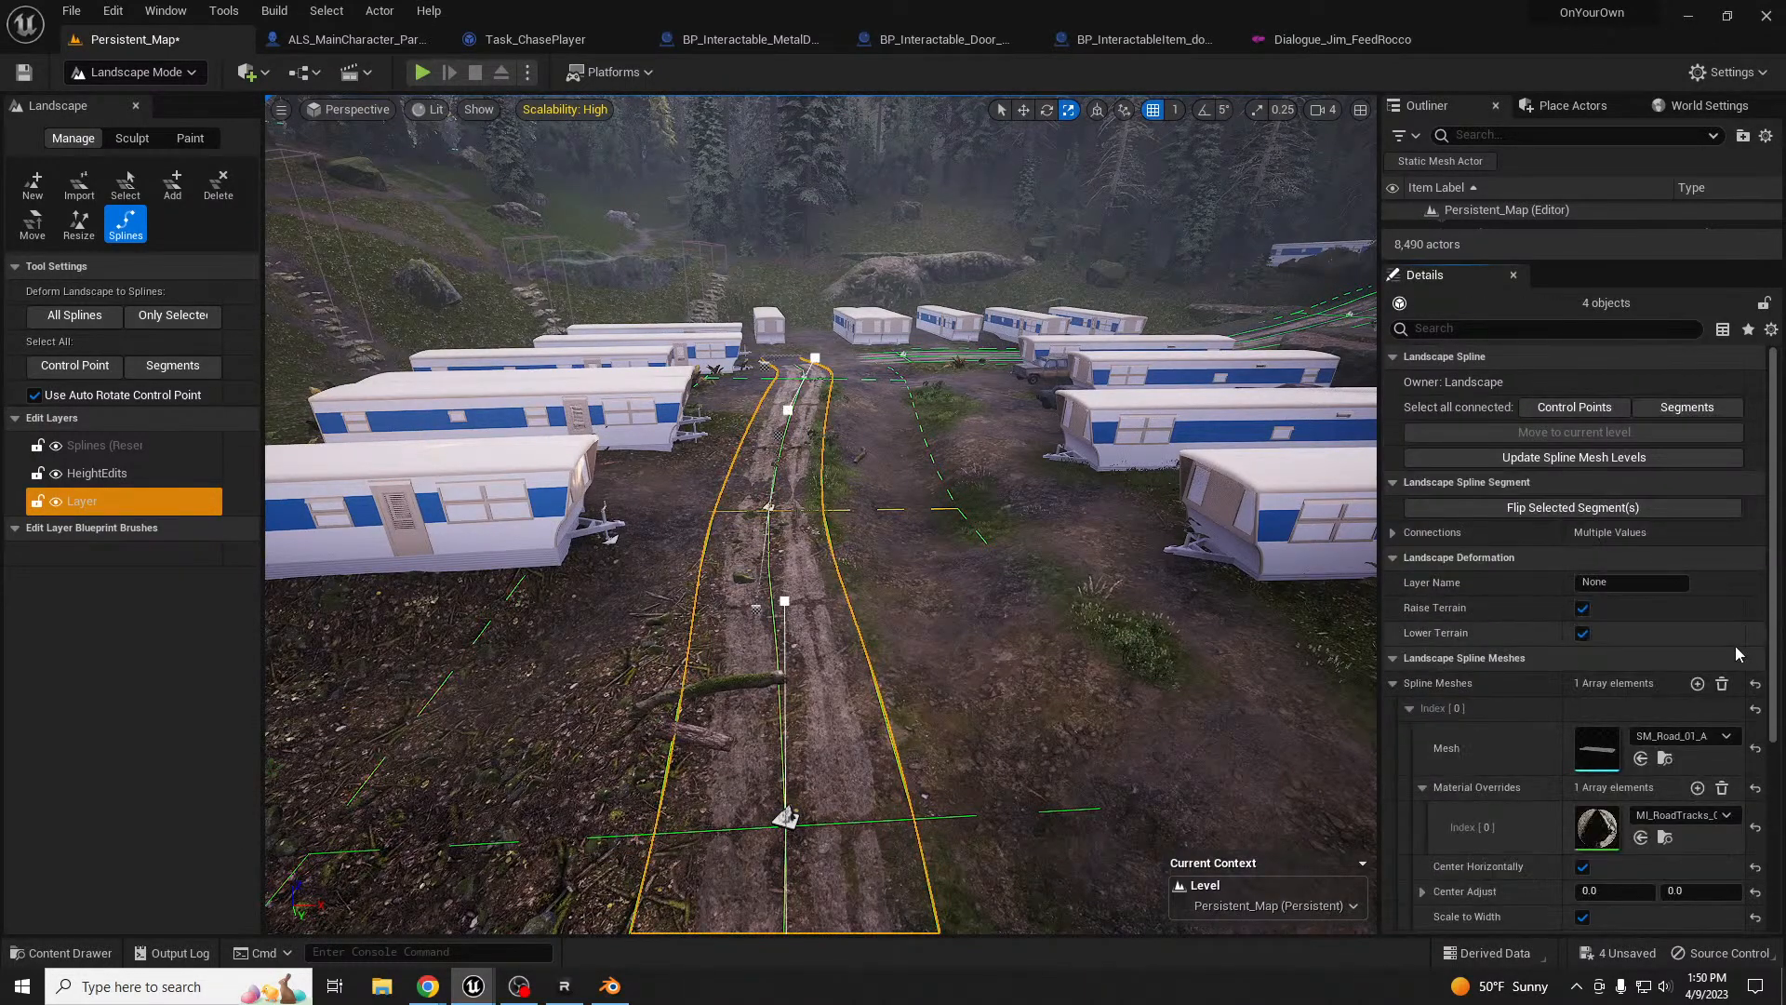
pyautogui.scroll(-2, 1733, 652)
# - Examine how the MI_RoadTracks material override maps onto the new road mesh along the track
pyautogui.moveTo(910, 628); pyautogui.dragTo(940, 604, button='right')
pyautogui.press('w')
pyautogui.press('s')
pyautogui.press('w')
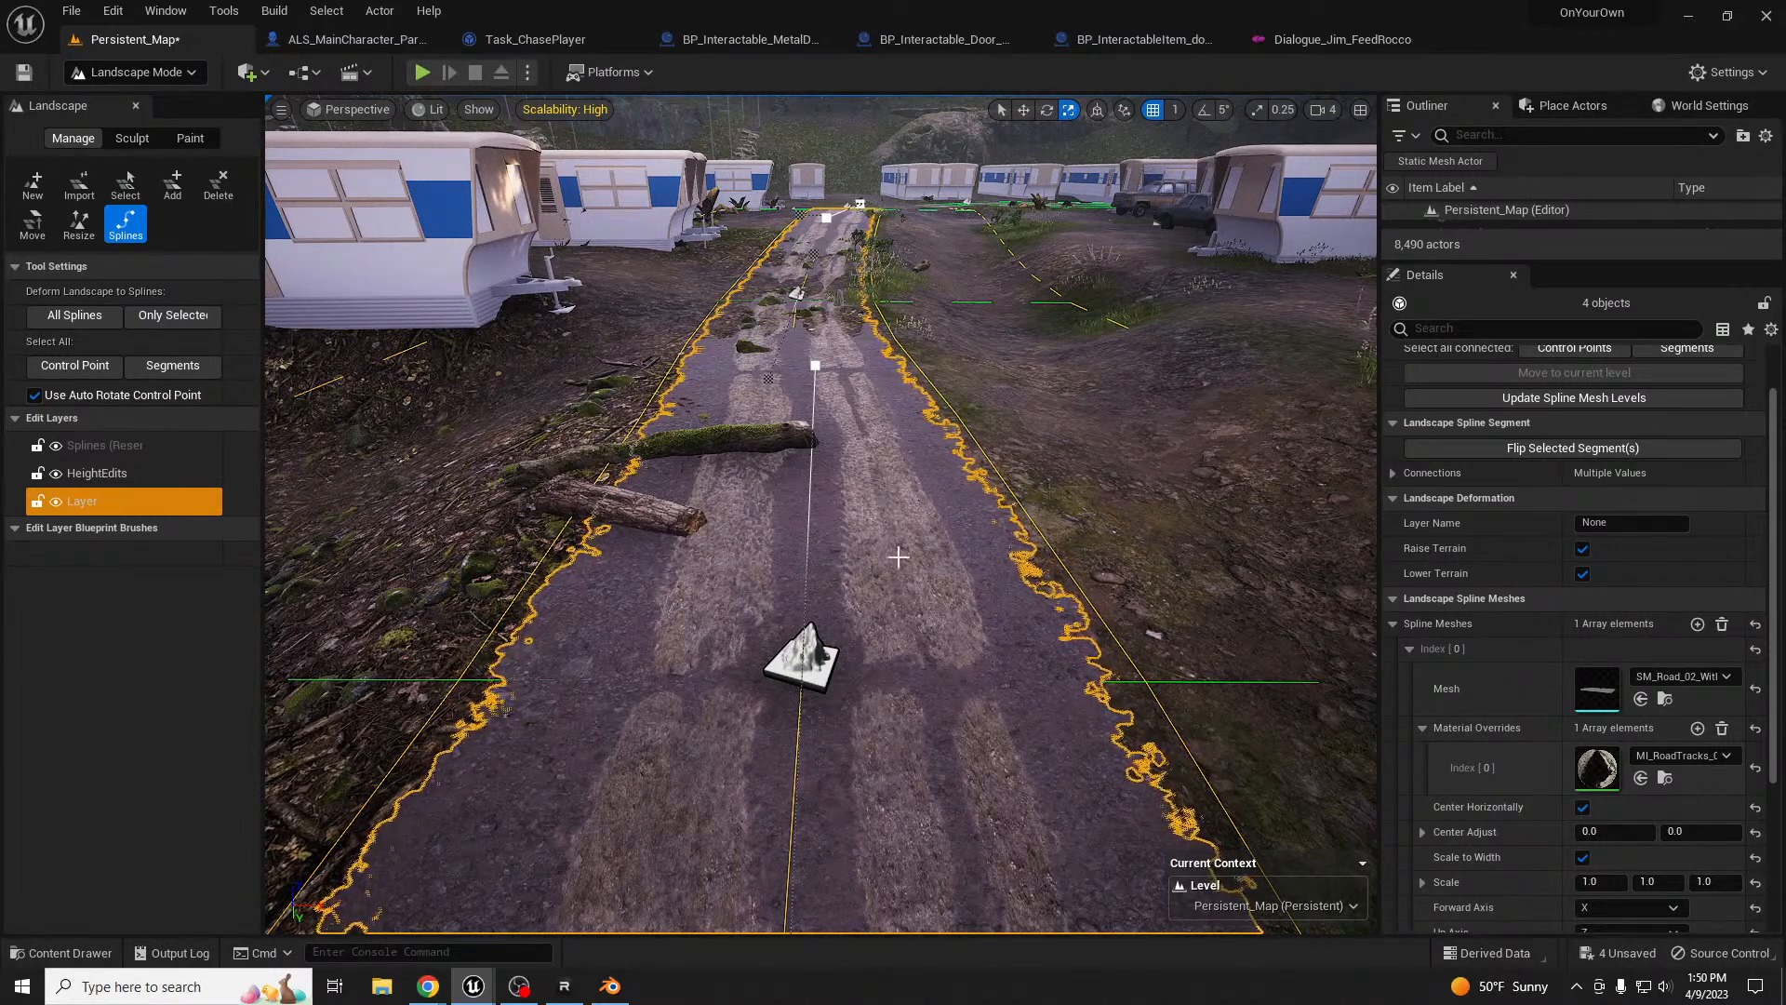
pyautogui.press('a')
pyautogui.press('q')
pyautogui.moveTo(963, 595); pyautogui.dragTo(963, 595, button='right')
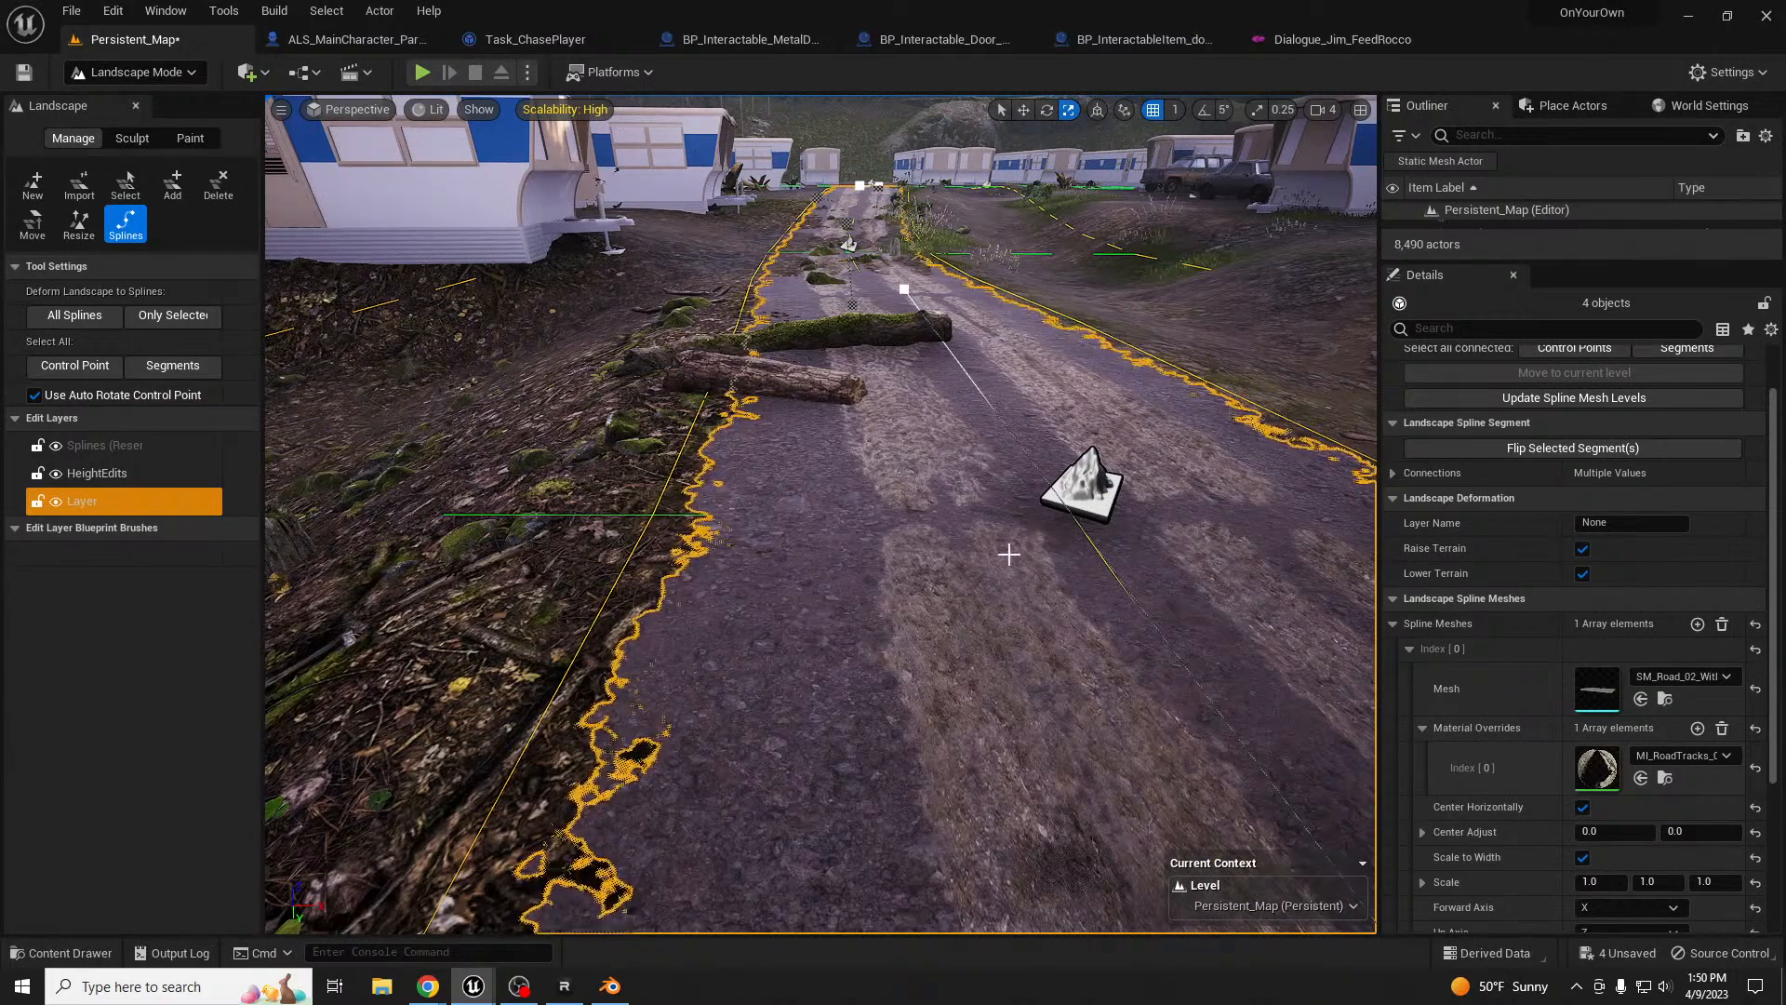
pyautogui.moveTo(1161, 495); pyautogui.dragTo(1161, 495, button='right')
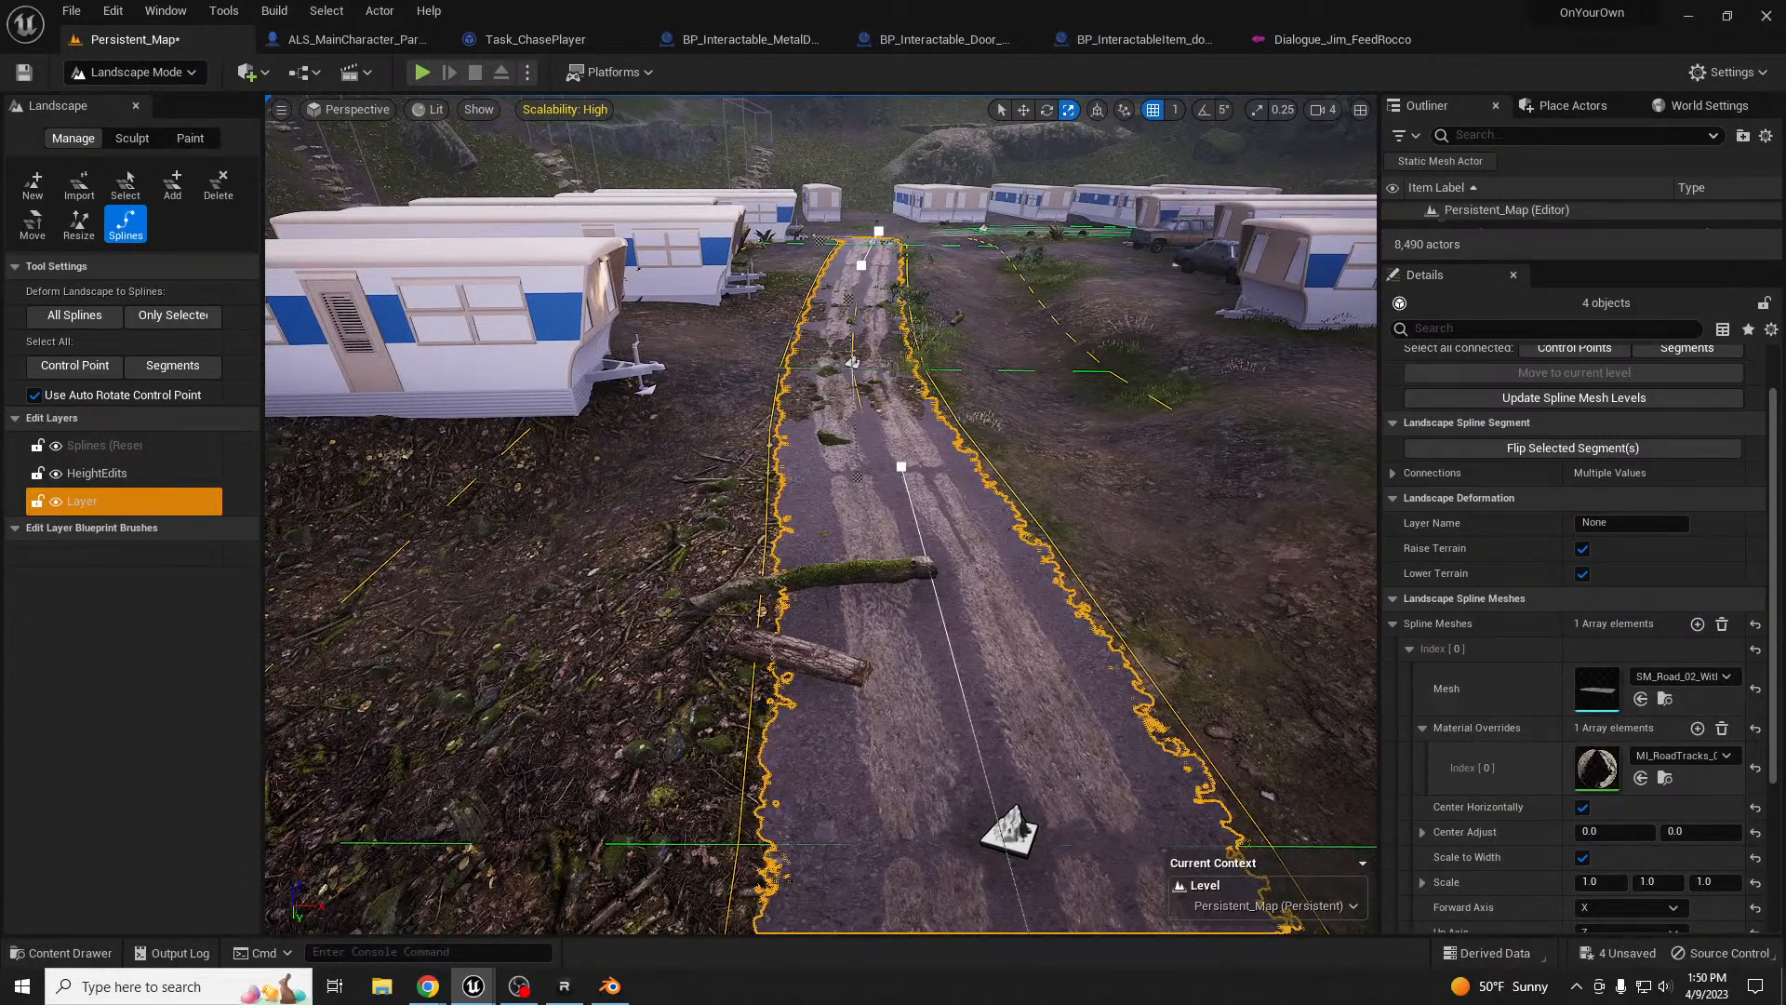
pyautogui.moveTo(1033, 585); pyautogui.dragTo(1033, 584, button='right')
pyautogui.press('d')
pyautogui.press('a')
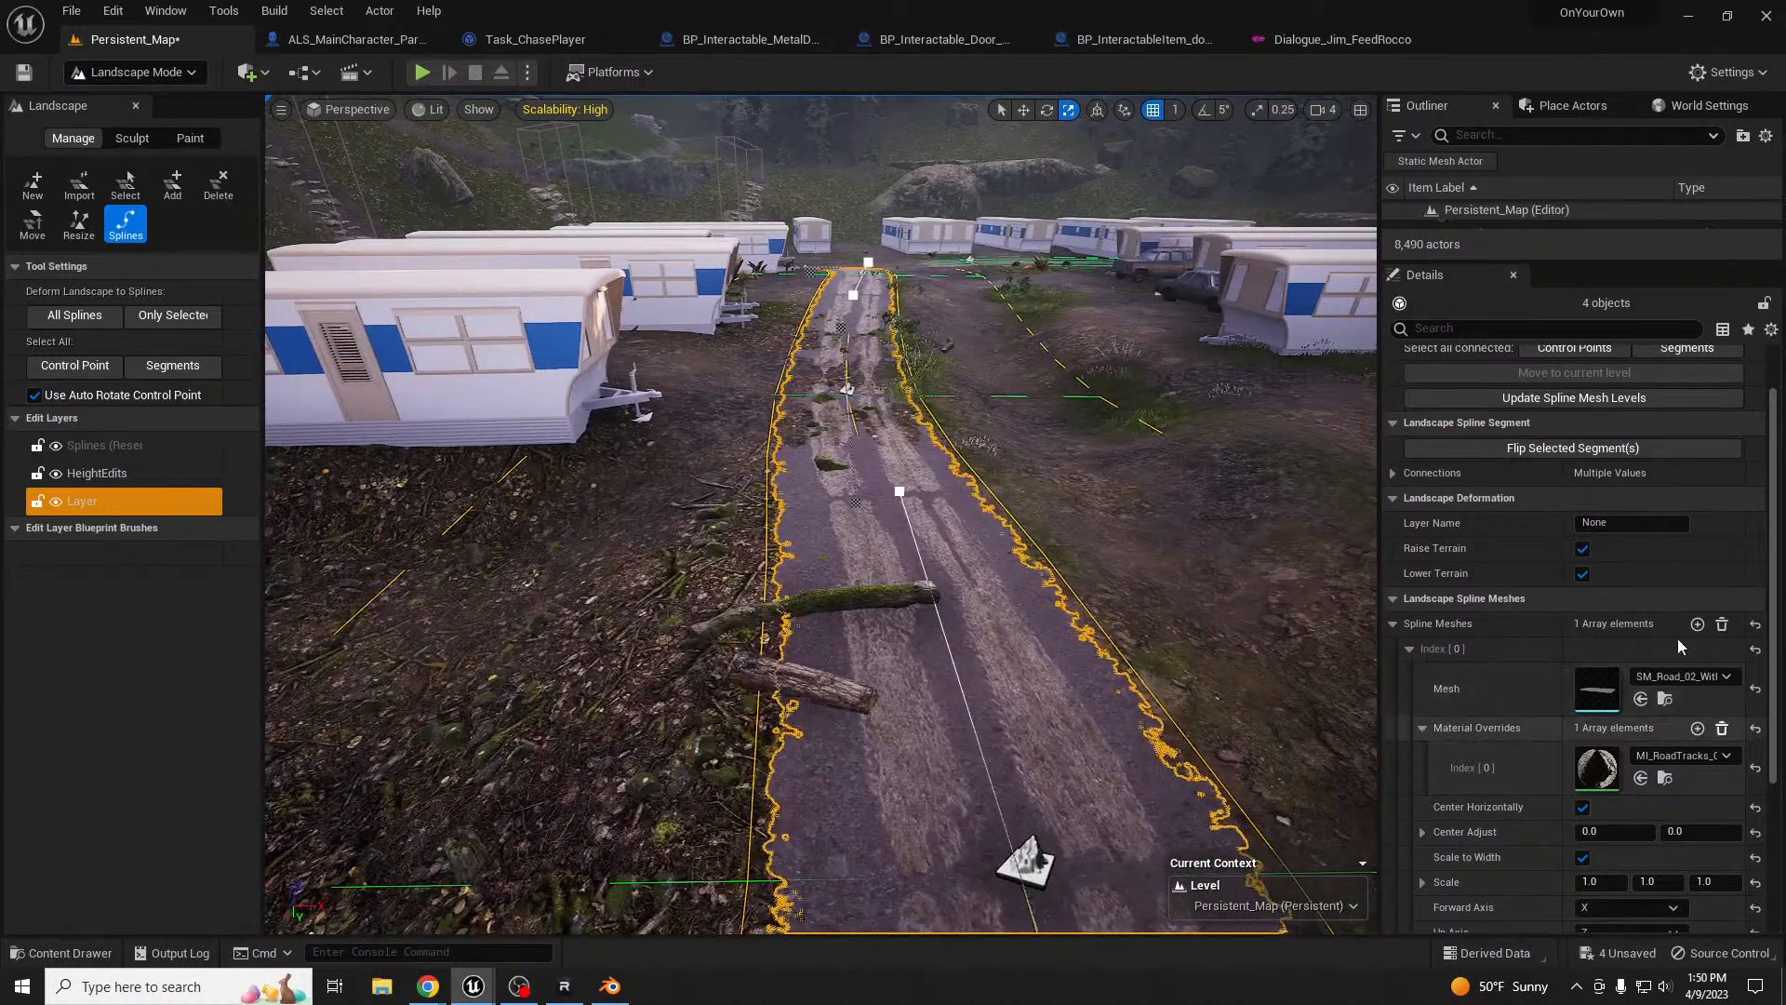
pyautogui.moveTo(1058, 769); pyautogui.dragTo(1058, 769, button='right')
pyautogui.moveTo(1303, 837); pyautogui.dragTo(1303, 837, button='right')
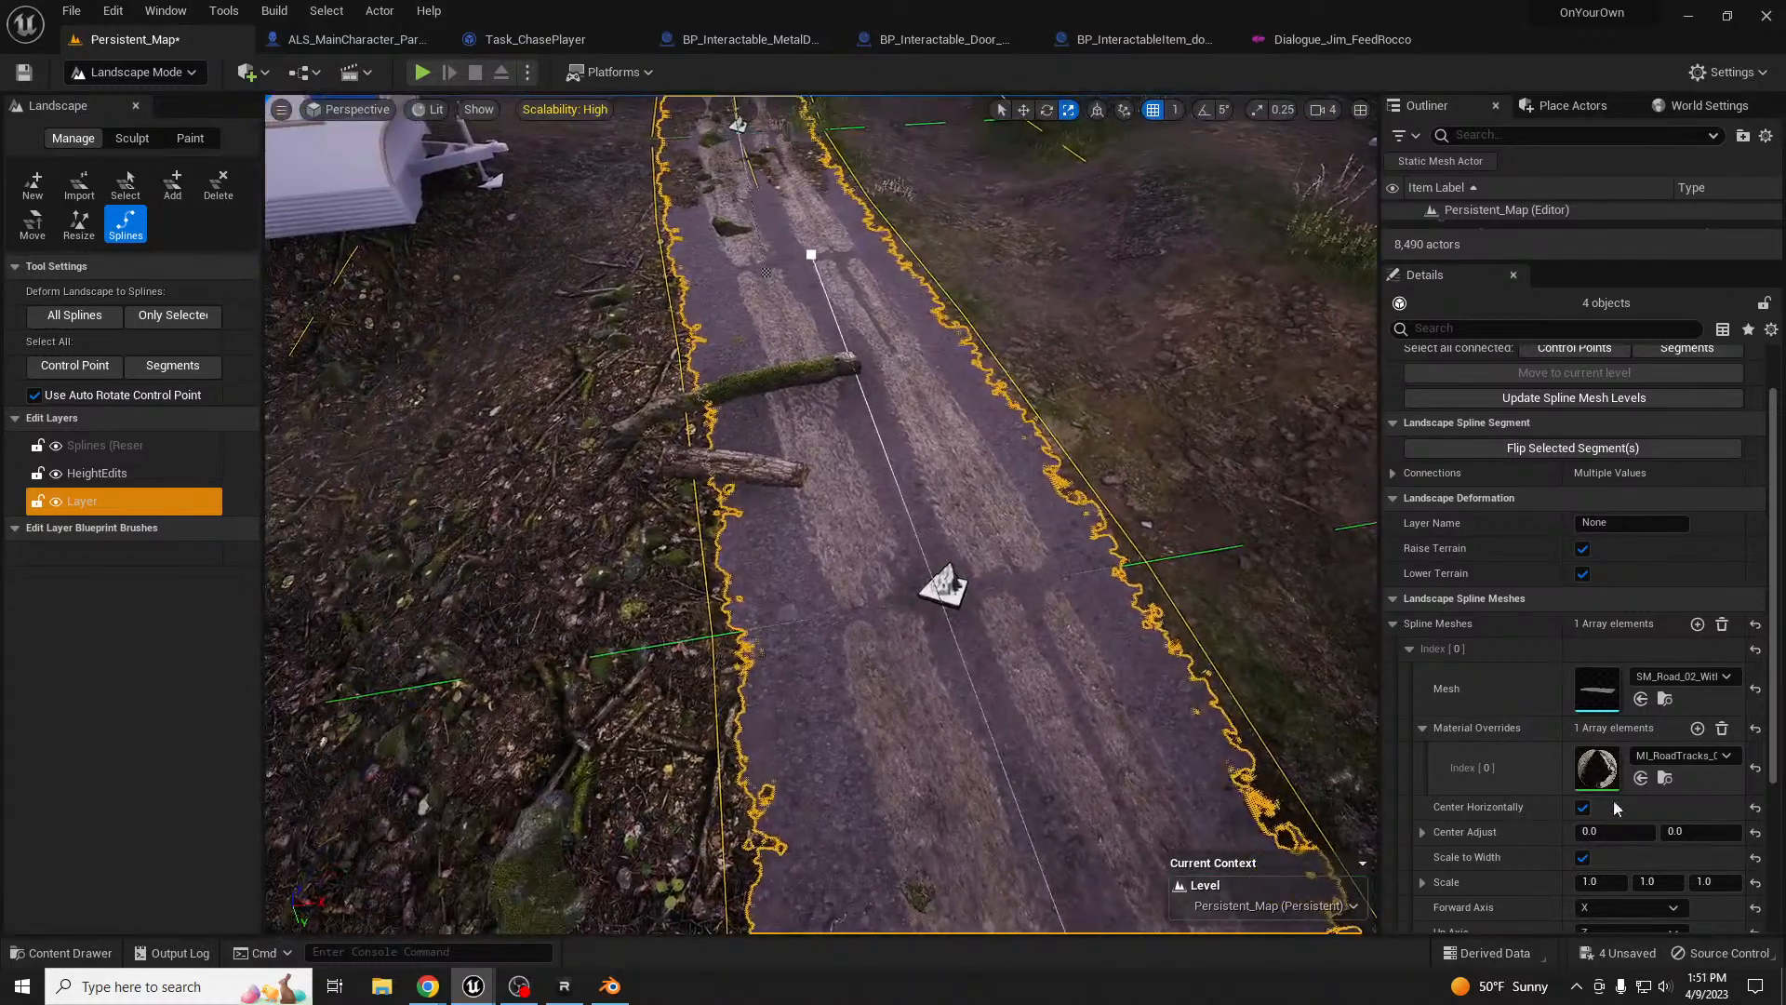
# - Reset the material override on the track's spline segments to None
pyautogui.click(1759, 770)
pyautogui.moveTo(1188, 698); pyautogui.dragTo(1188, 698, button='right')
pyautogui.moveTo(975, 516); pyautogui.dragTo(975, 517, button='right')
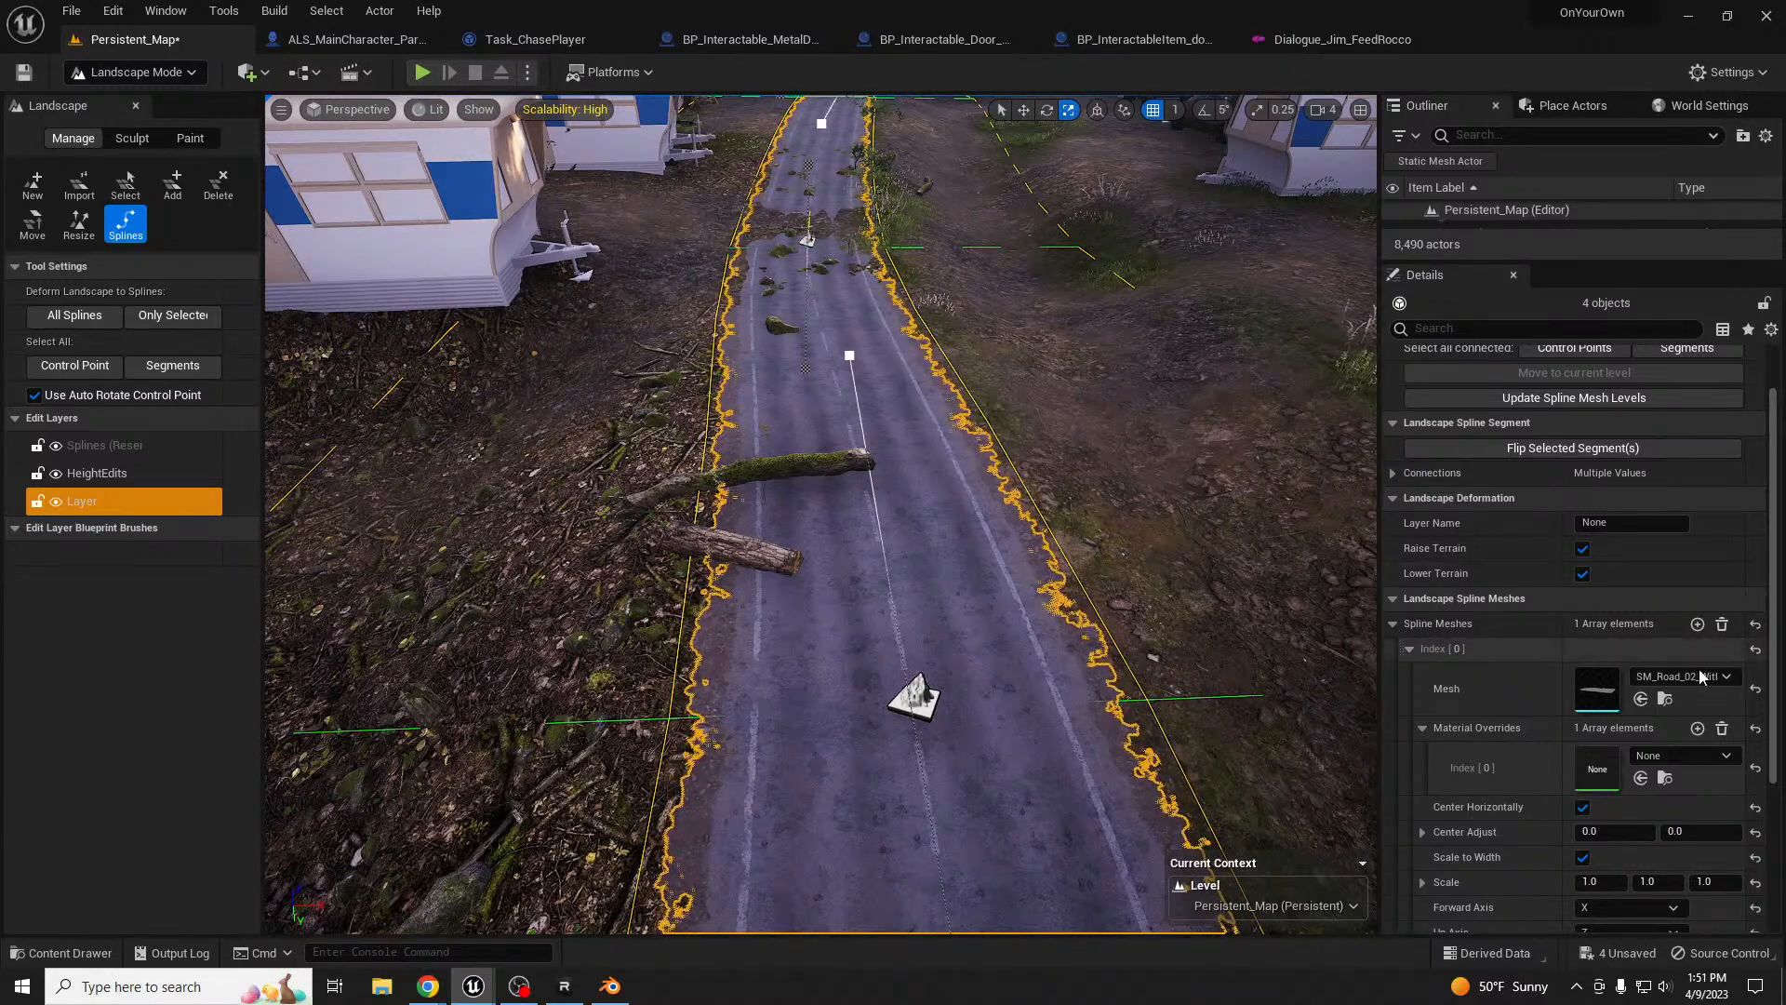
# - Set the Half-Width to 400 on all control points of the caravan park road
pyautogui.scroll(2, 1684, 689)
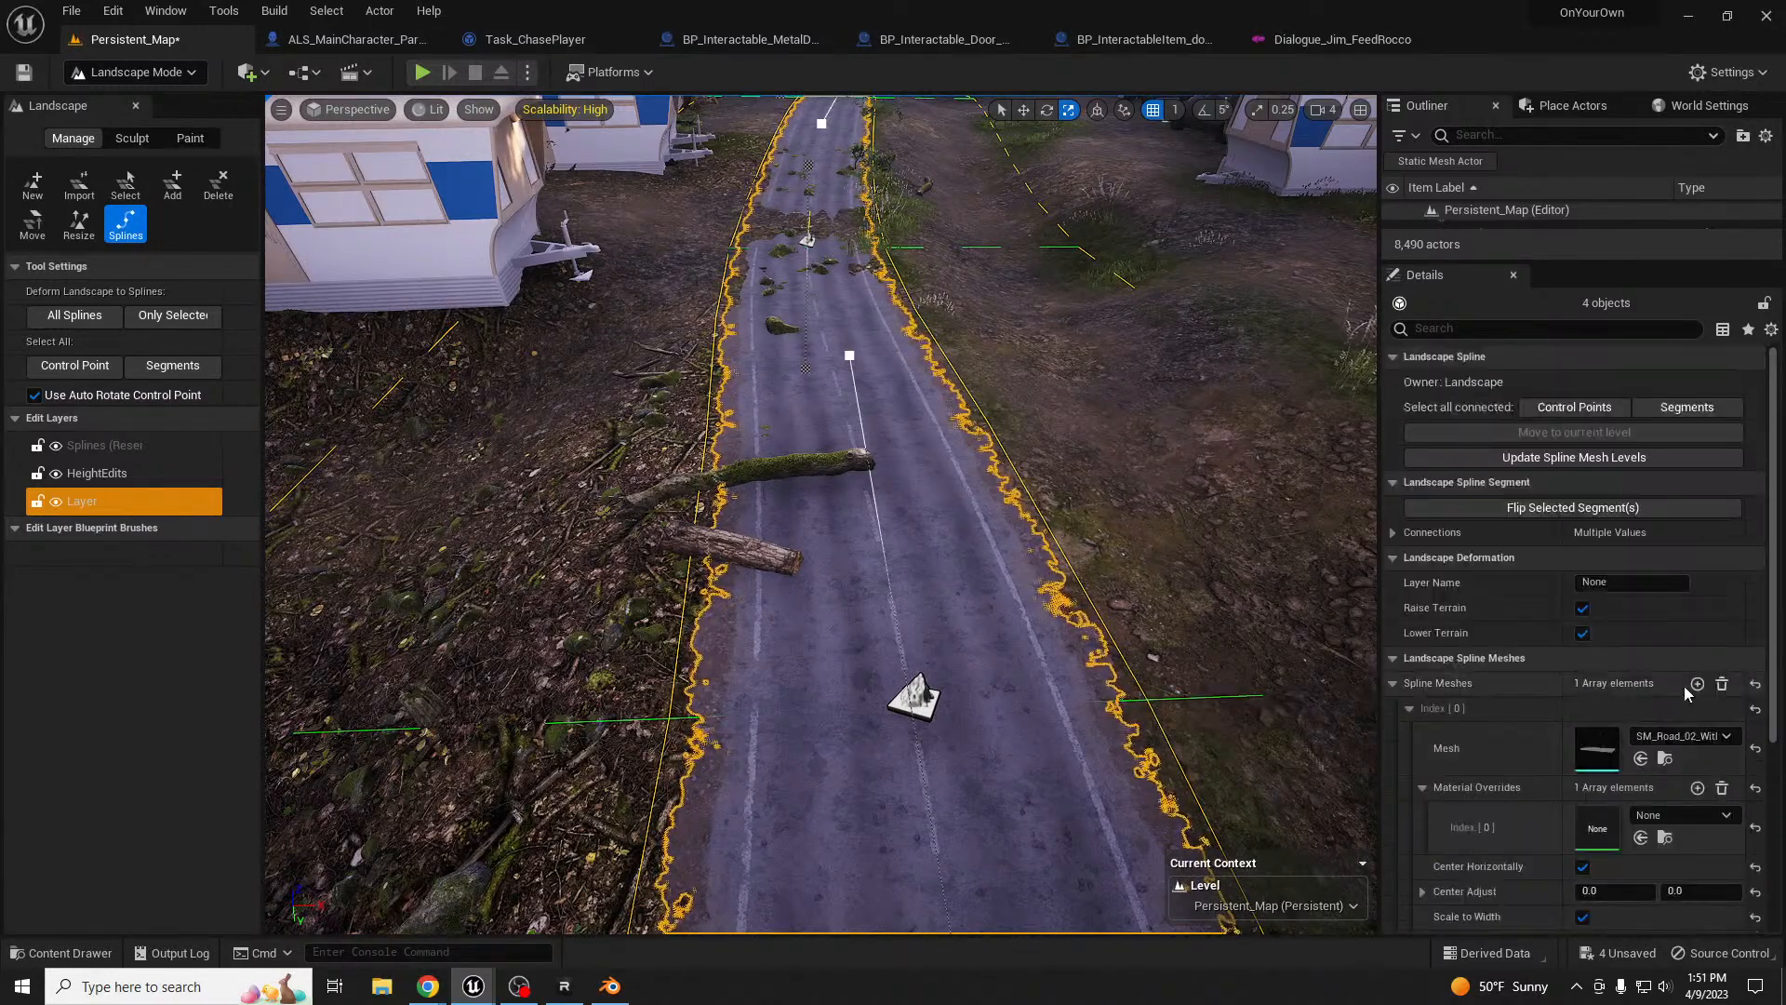
pyautogui.click(1583, 407)
pyautogui.click(1642, 560)
pyautogui.press('Return')
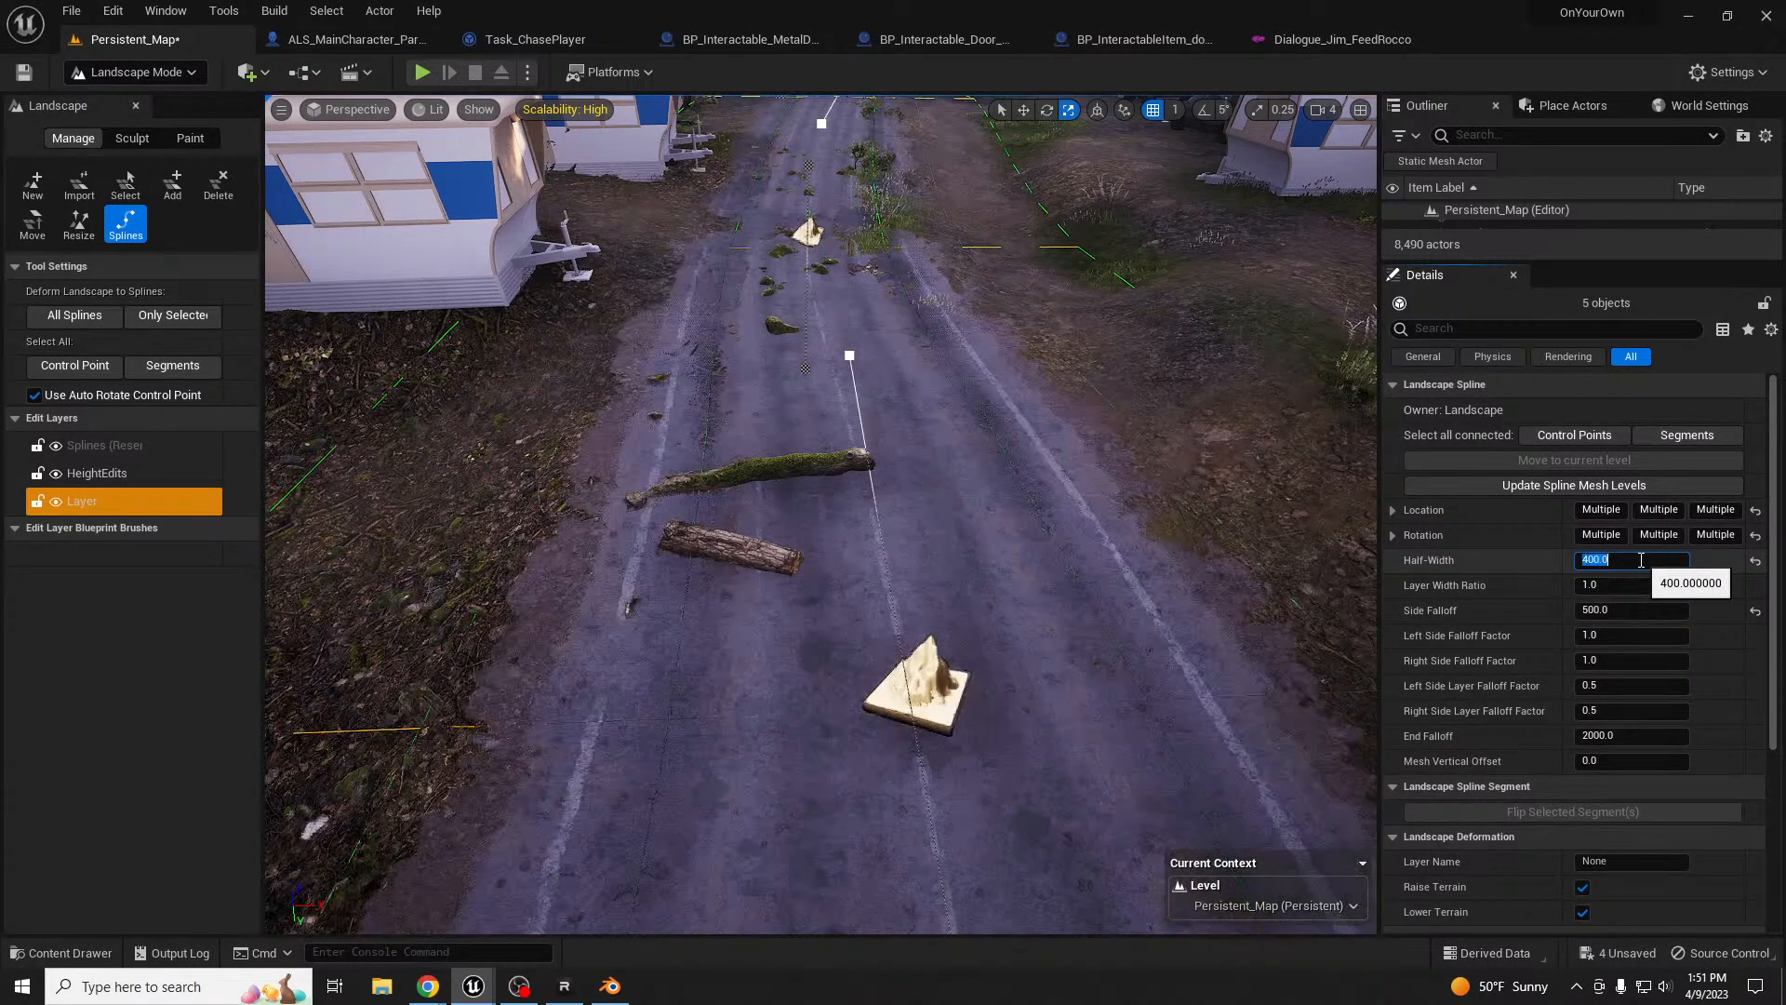
pyautogui.moveTo(771, 388); pyautogui.dragTo(780, 308, button='right')
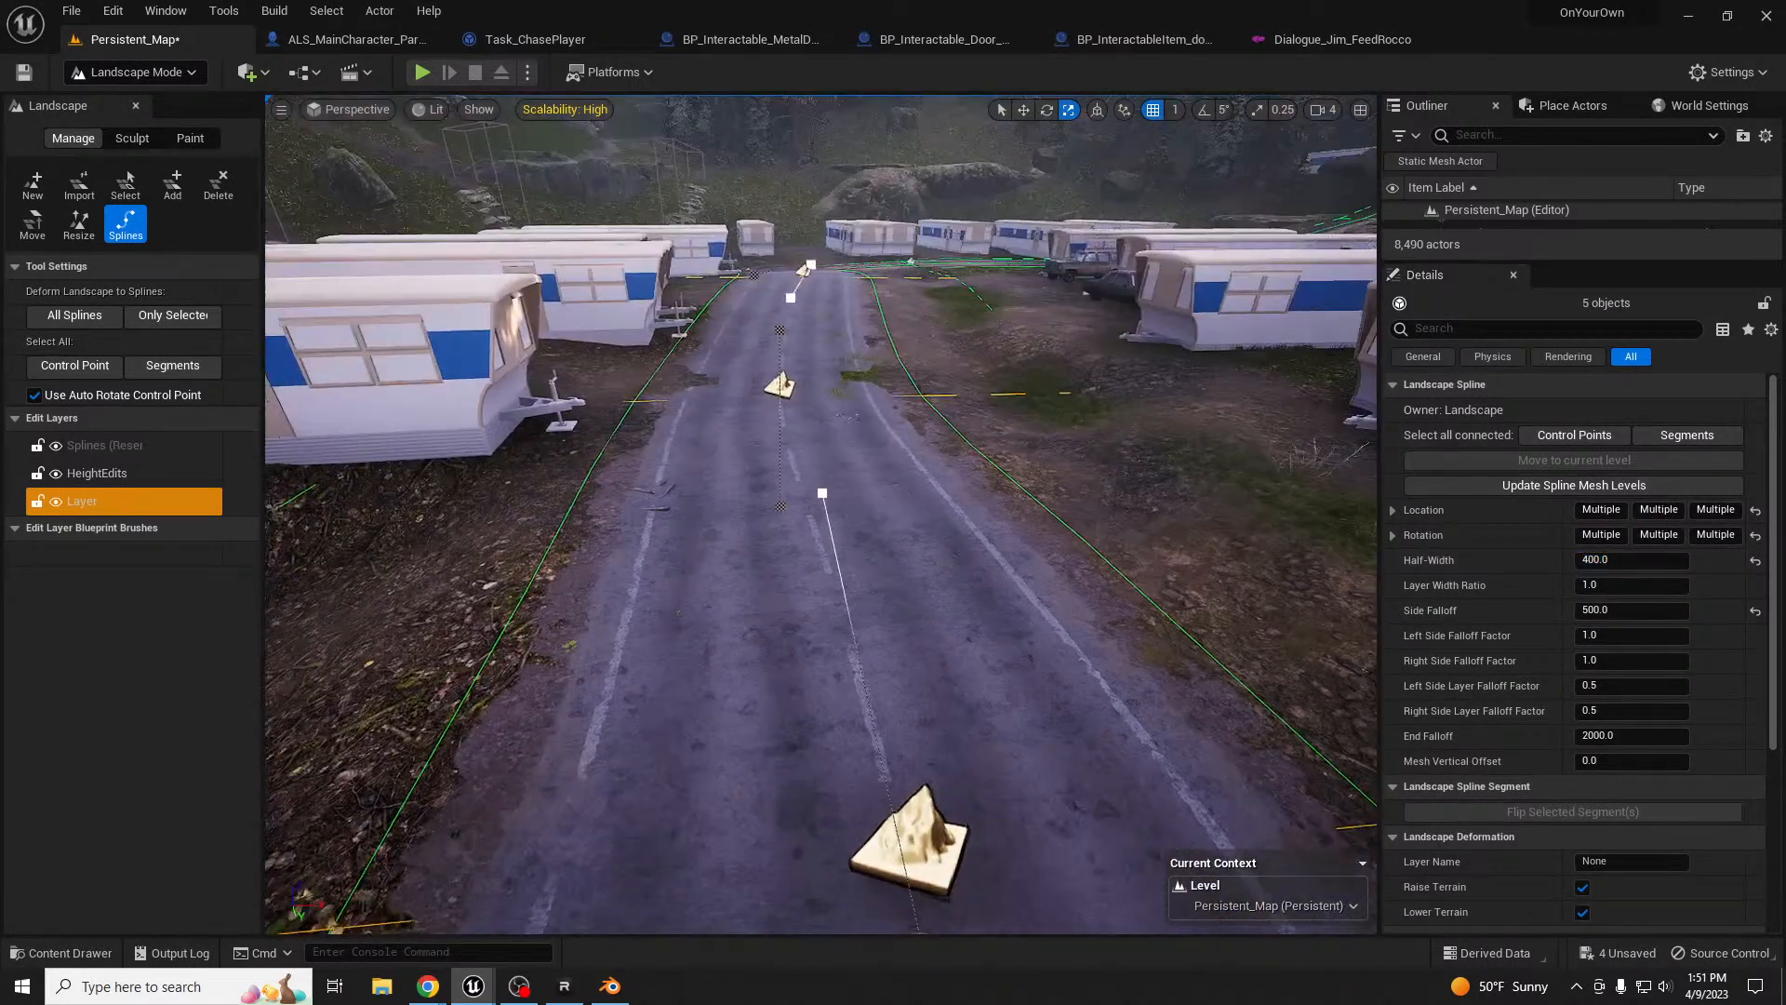
# - Move the control point in the middle of the caravan park road about 167 units along X
pyautogui.click(784, 385)
pyautogui.press('w')
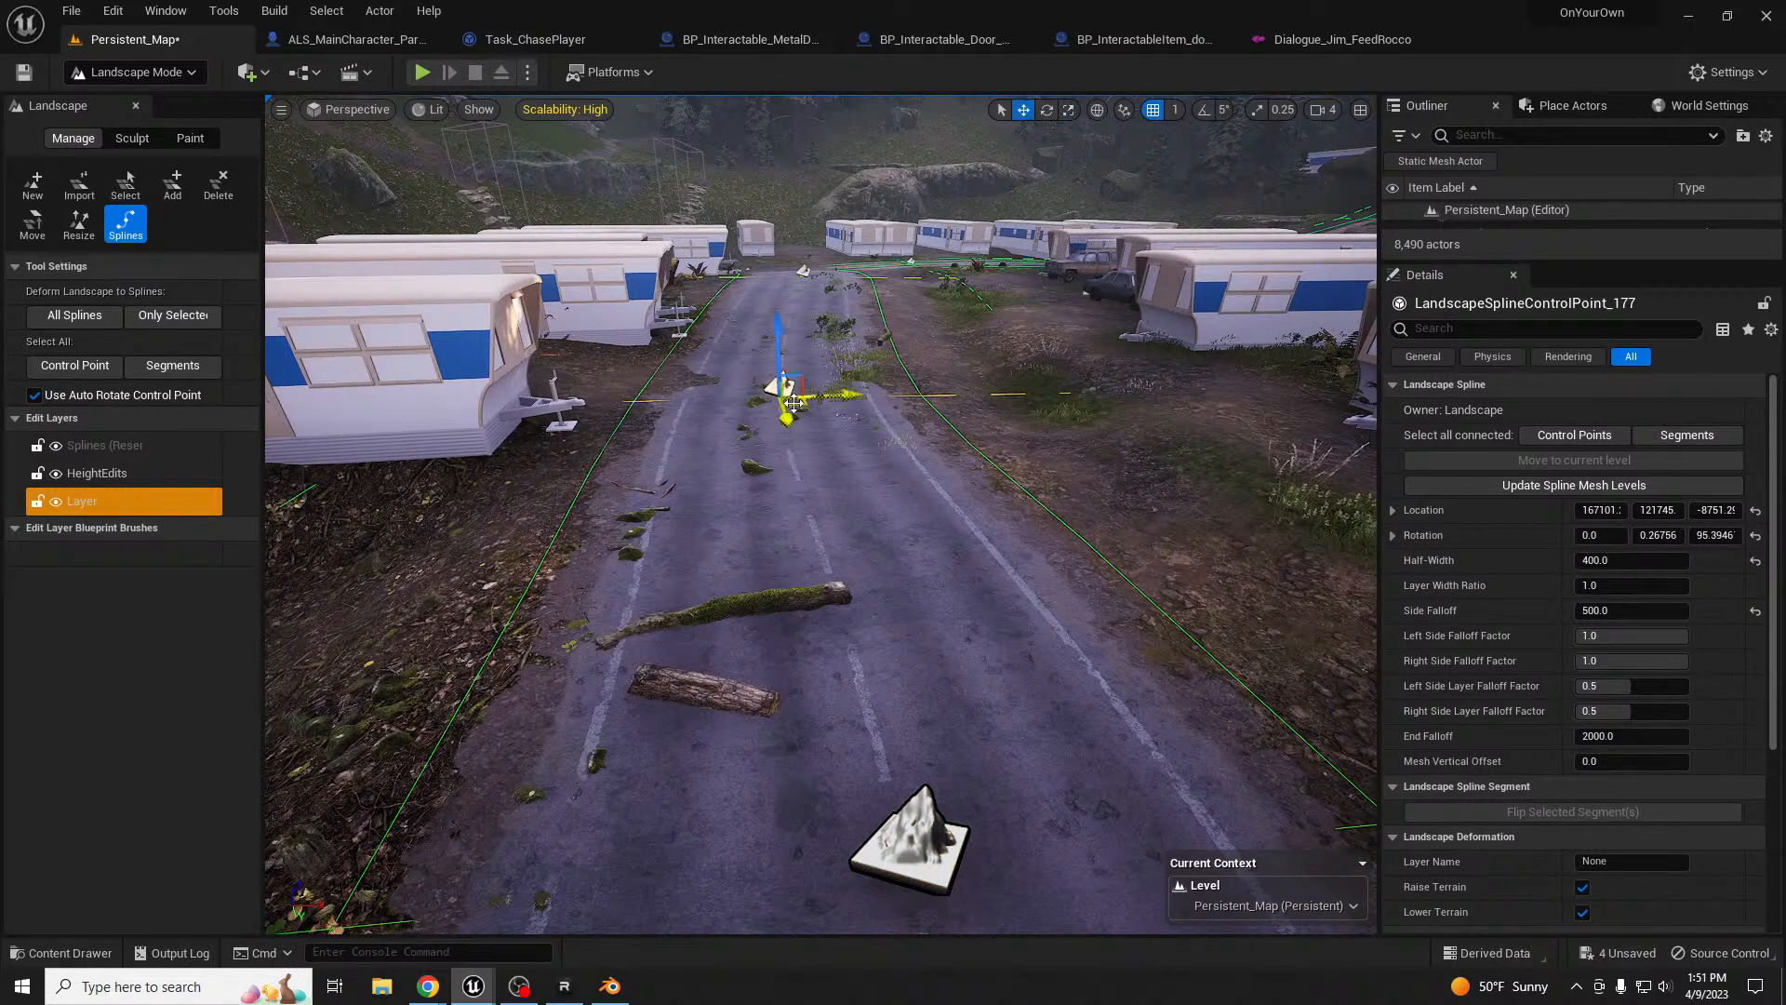
pyautogui.moveTo(841, 391); pyautogui.dragTo(902, 390)
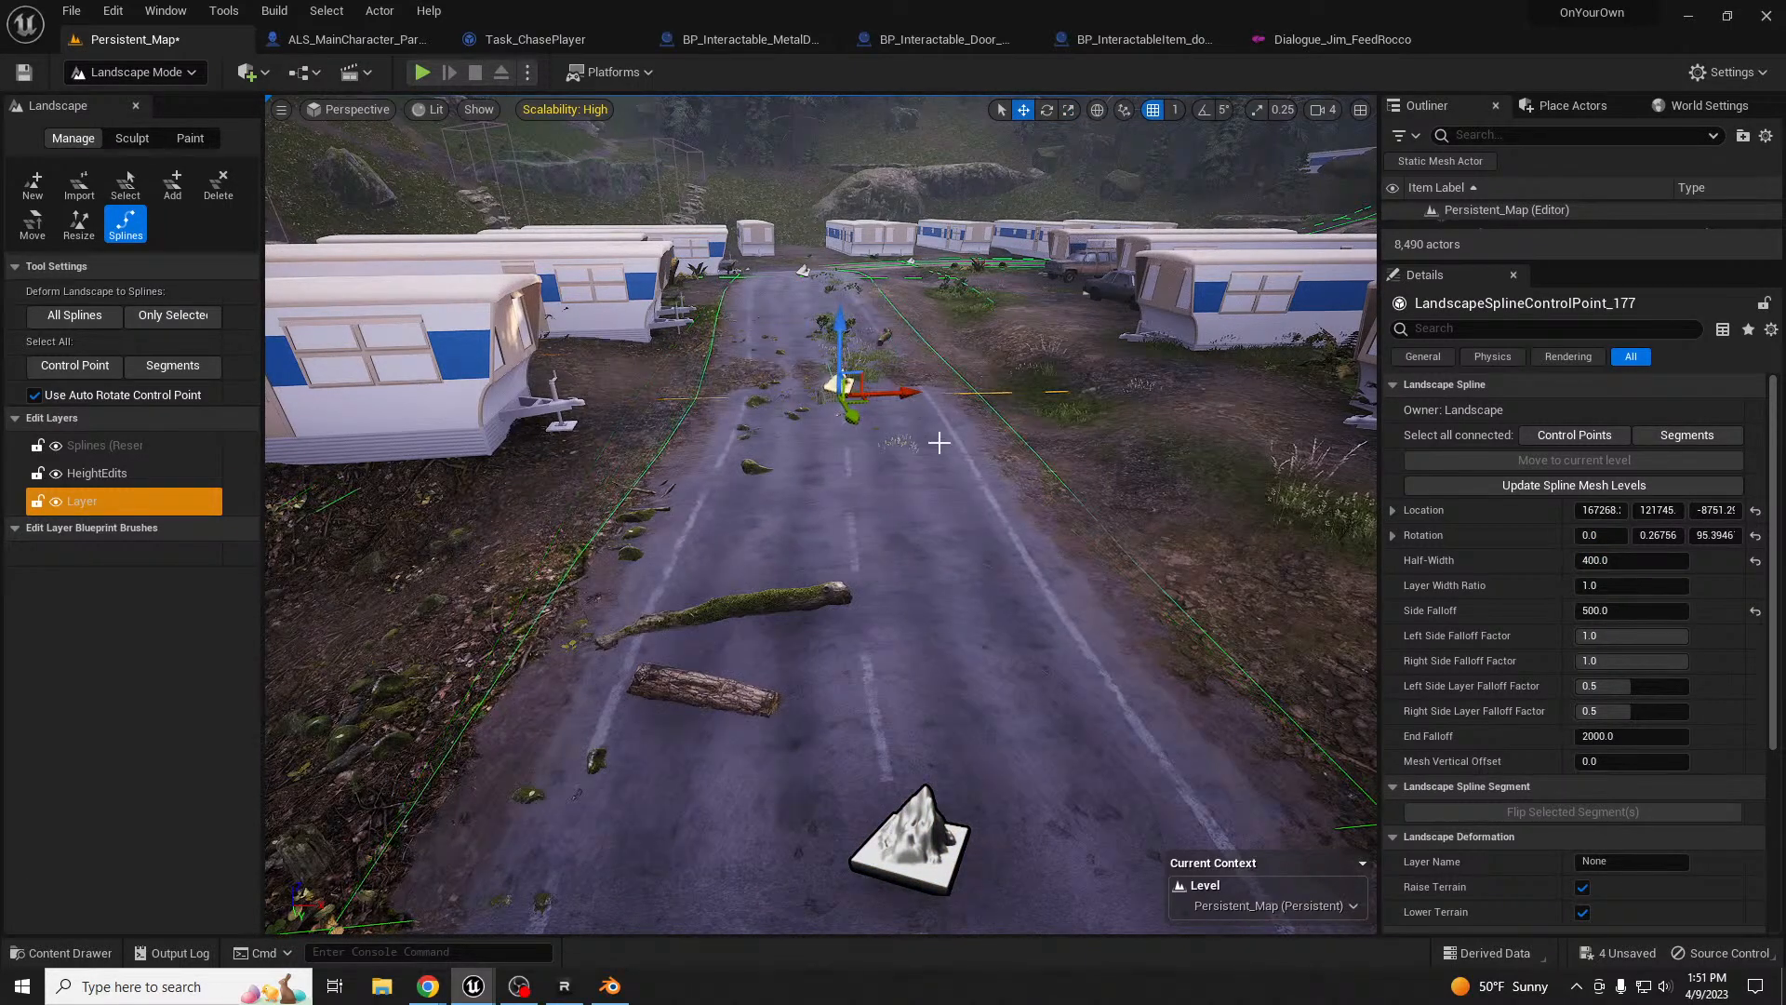
# - Shift the next control point along the caravan park road sideways to about X 167133
pyautogui.click(915, 830)
pyautogui.moveTo(996, 785); pyautogui.dragTo(997, 813, button='right')
pyautogui.moveTo(976, 781); pyautogui.dragTo(1056, 764)
pyautogui.moveTo(1056, 764); pyautogui.dragTo(1284, 740, button='right')
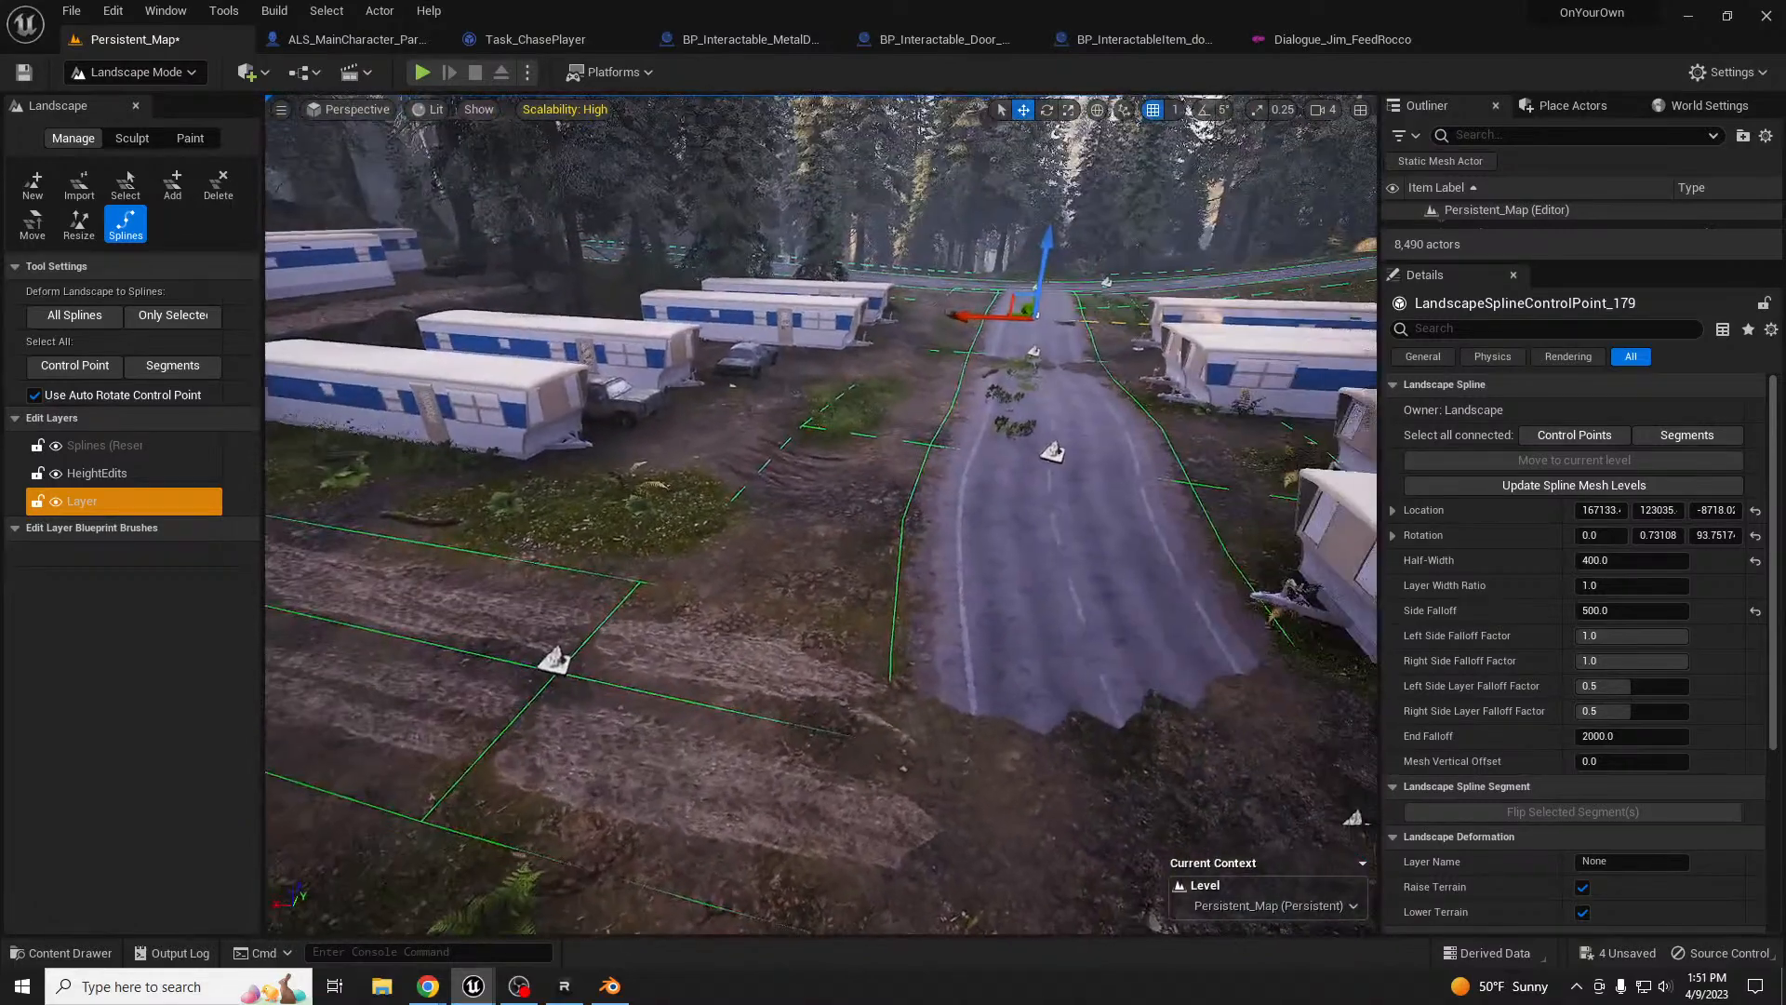
# - Find the road's hidden end control point in Wireframe view and move it about 316 units along X in Unlit view
pyautogui.click(1052, 453)
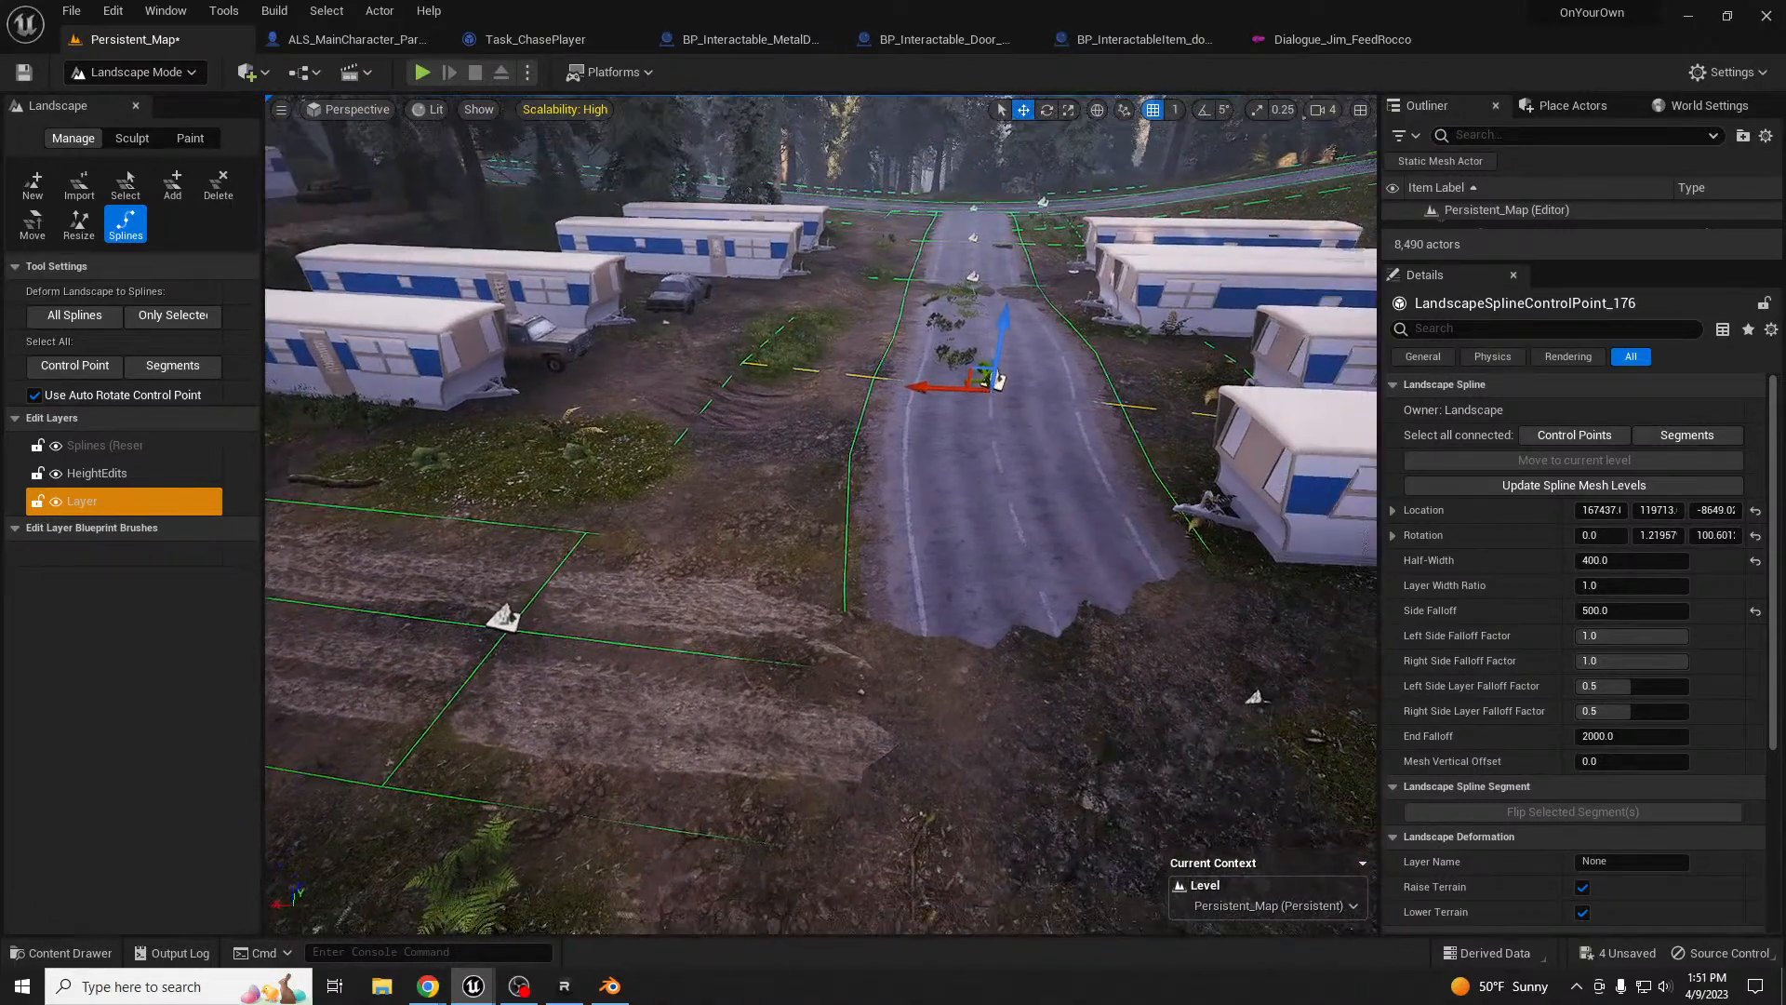
pyautogui.moveTo(1076, 524); pyautogui.dragTo(1076, 558, button='right')
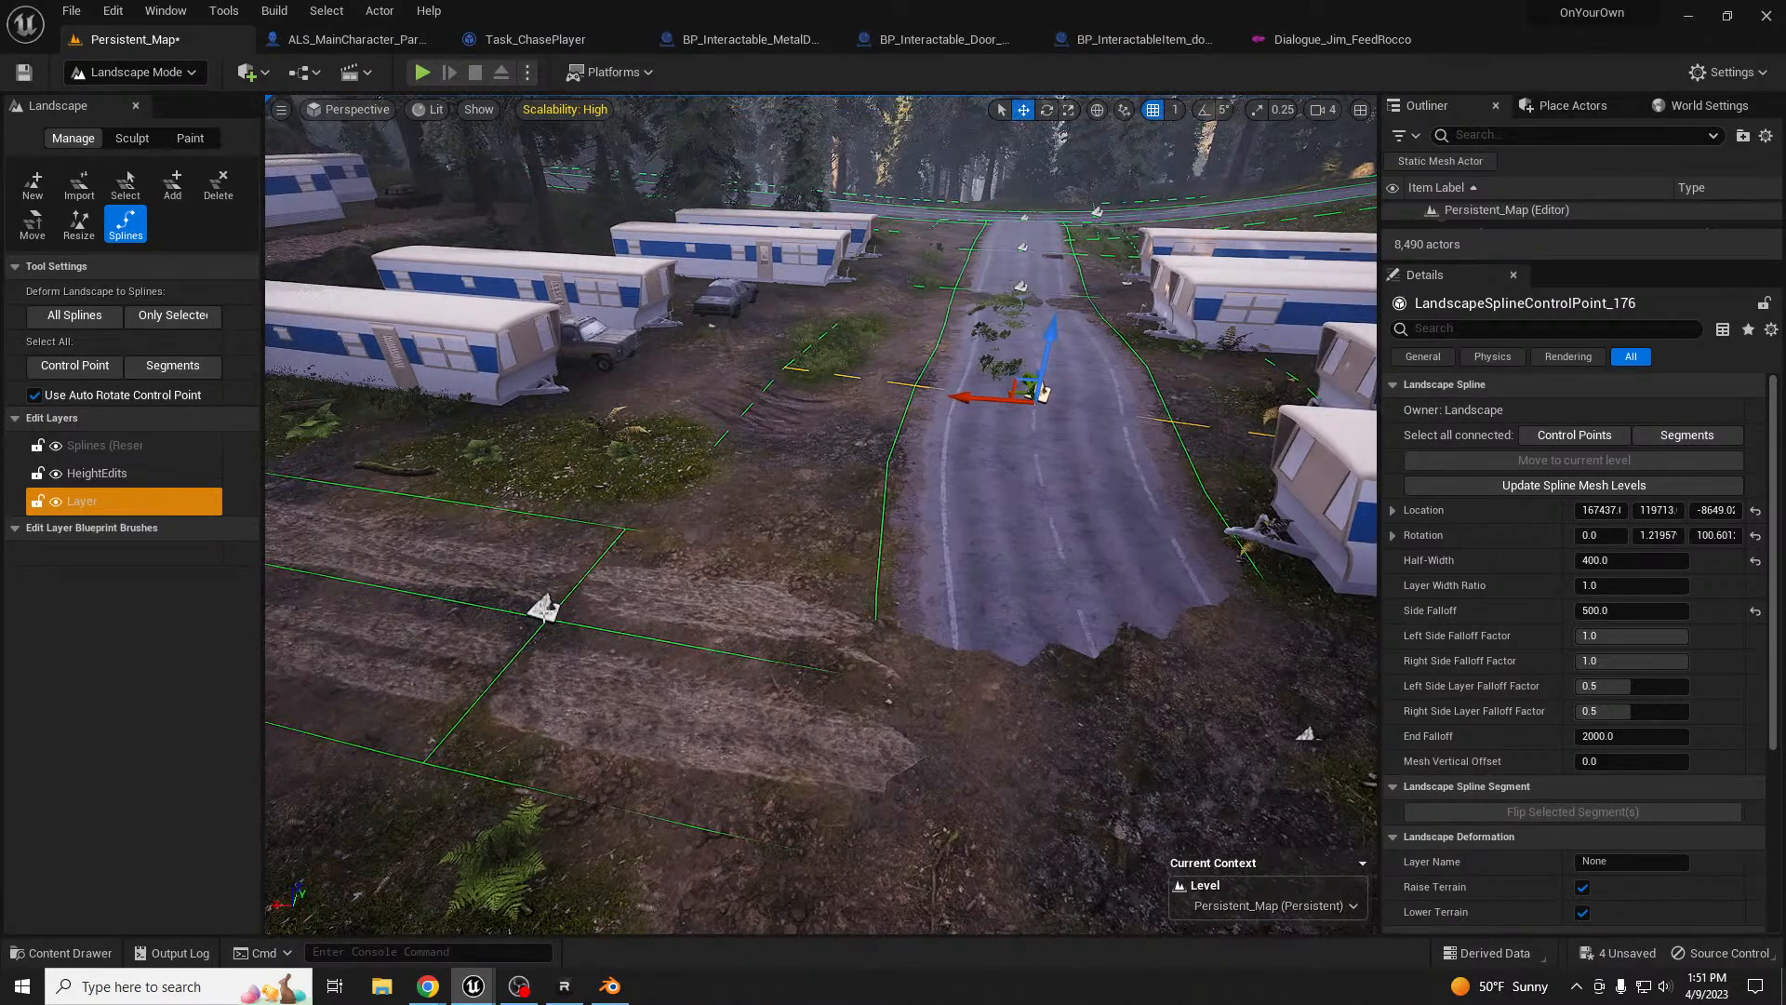
pyautogui.moveTo(594, 633); pyautogui.dragTo(936, 496, button='right')
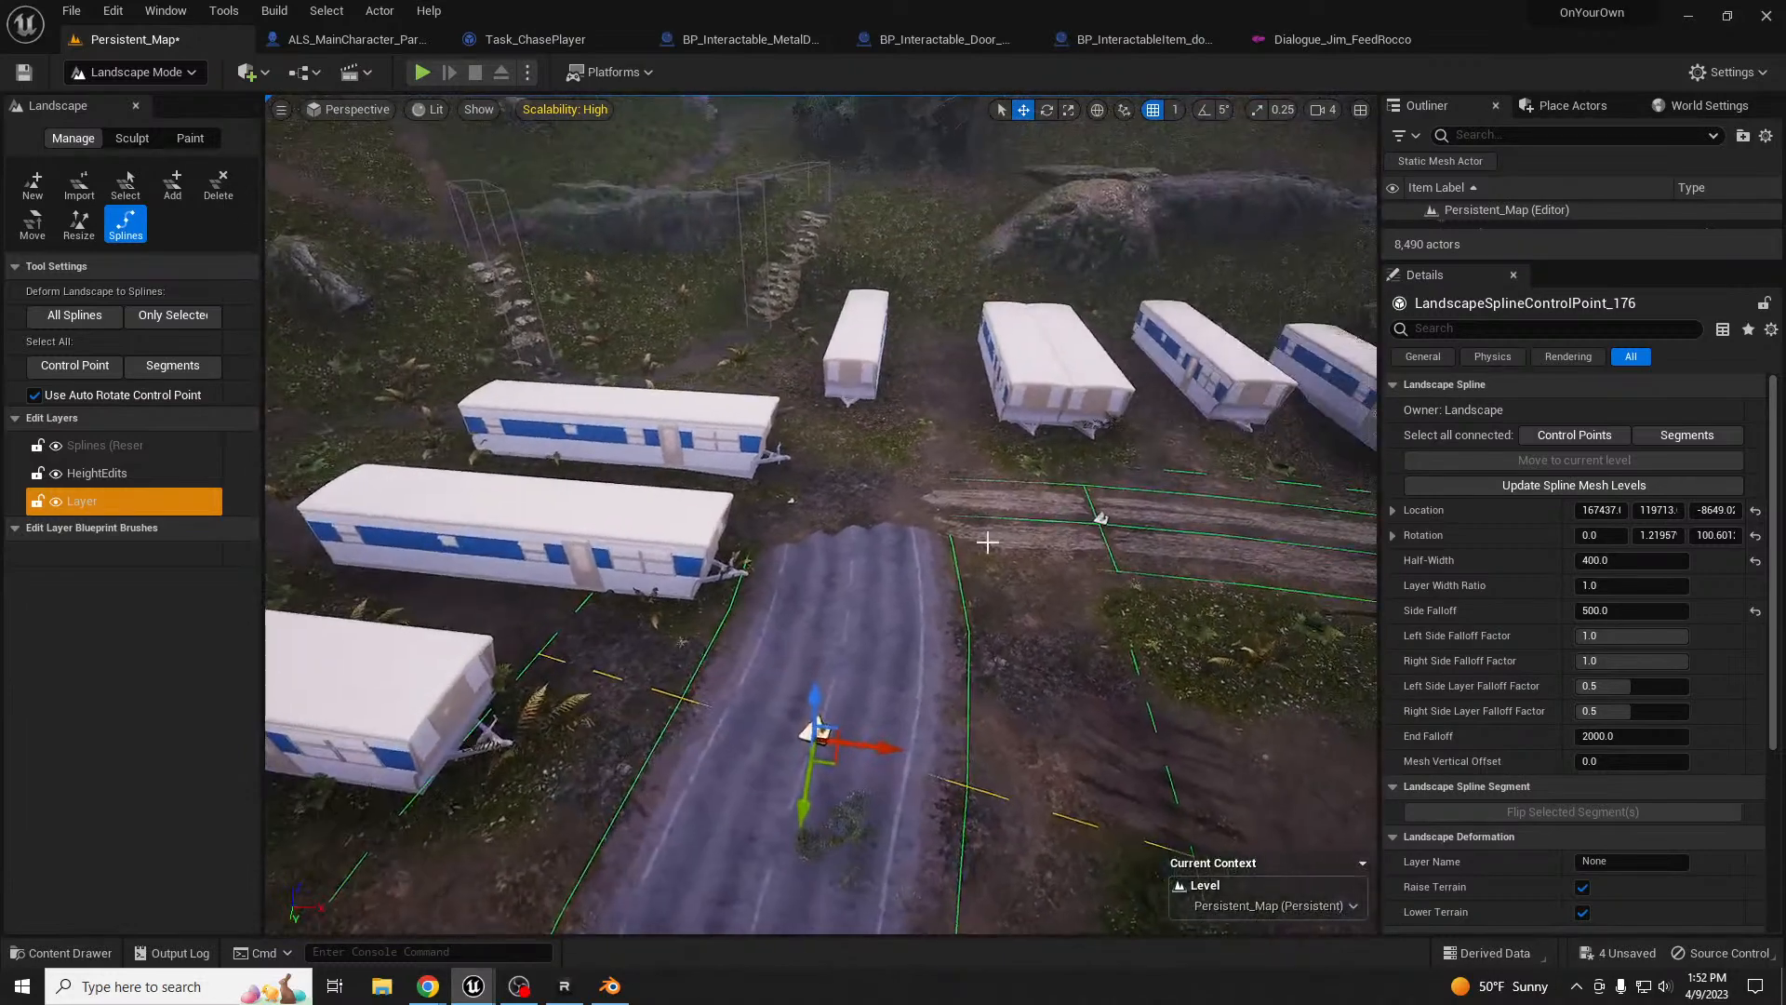
pyautogui.hotkey('alt', '2')
pyautogui.click(868, 415)
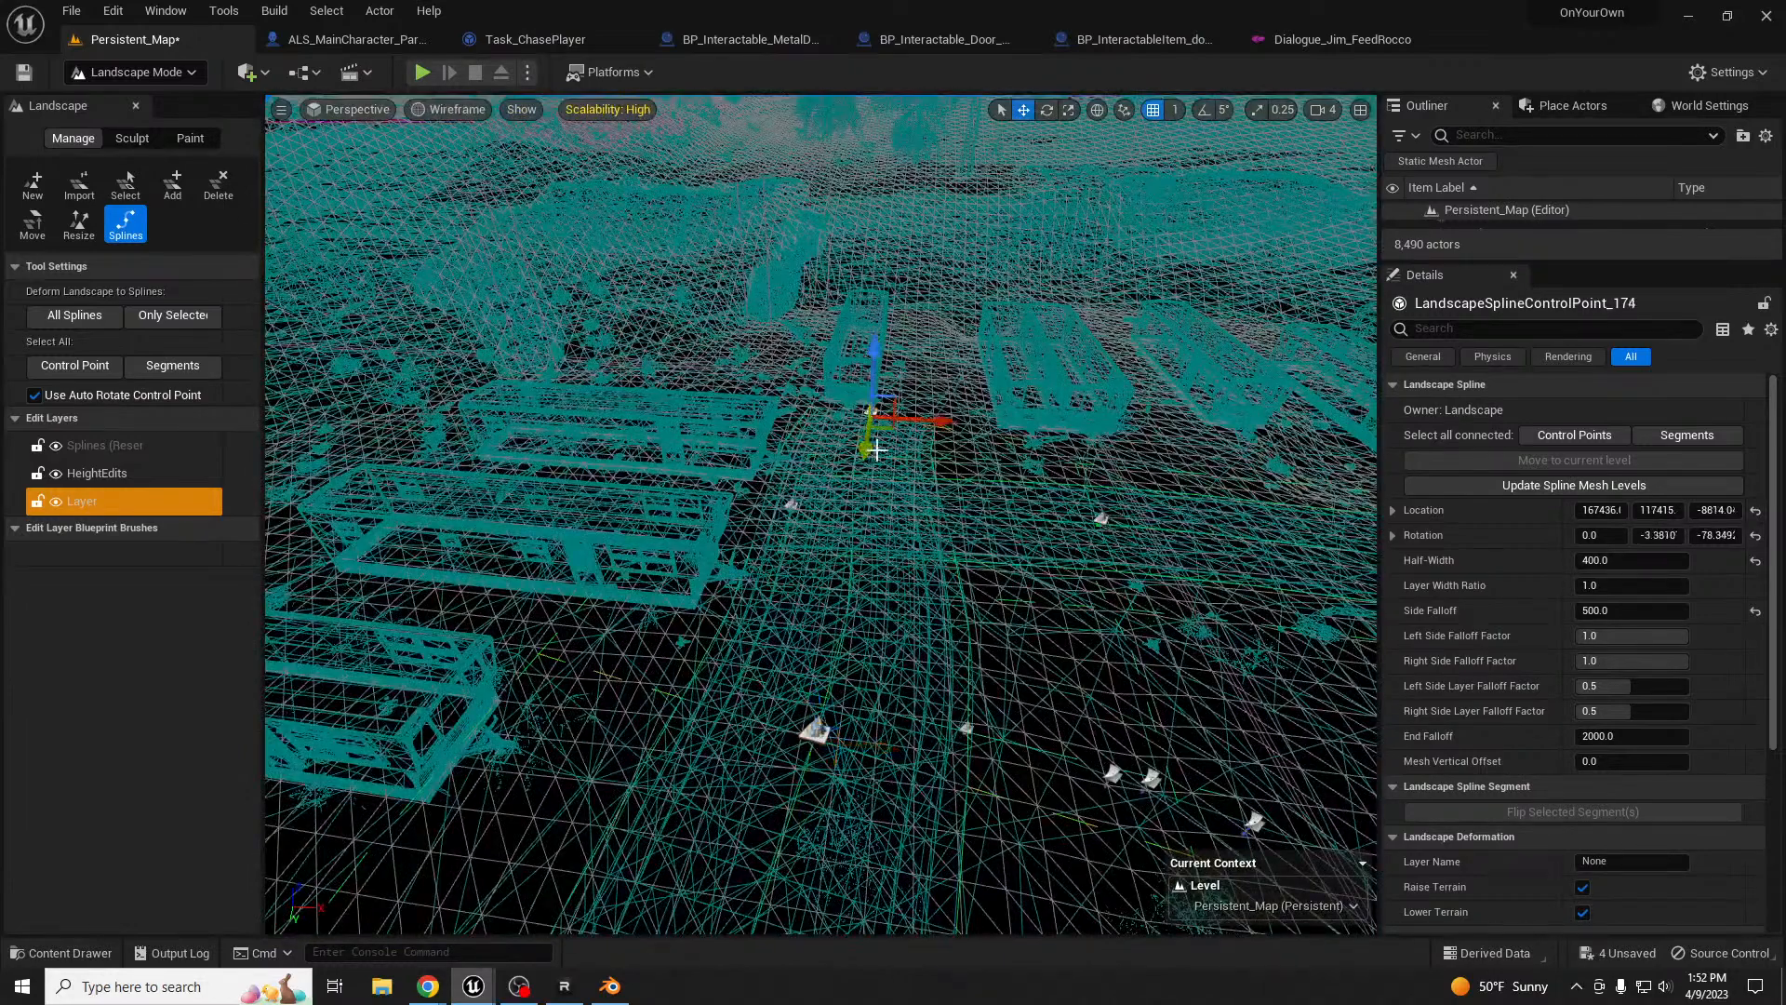
pyautogui.hotkey('alt', '3')
pyautogui.moveTo(938, 414); pyautogui.dragTo(965, 413)
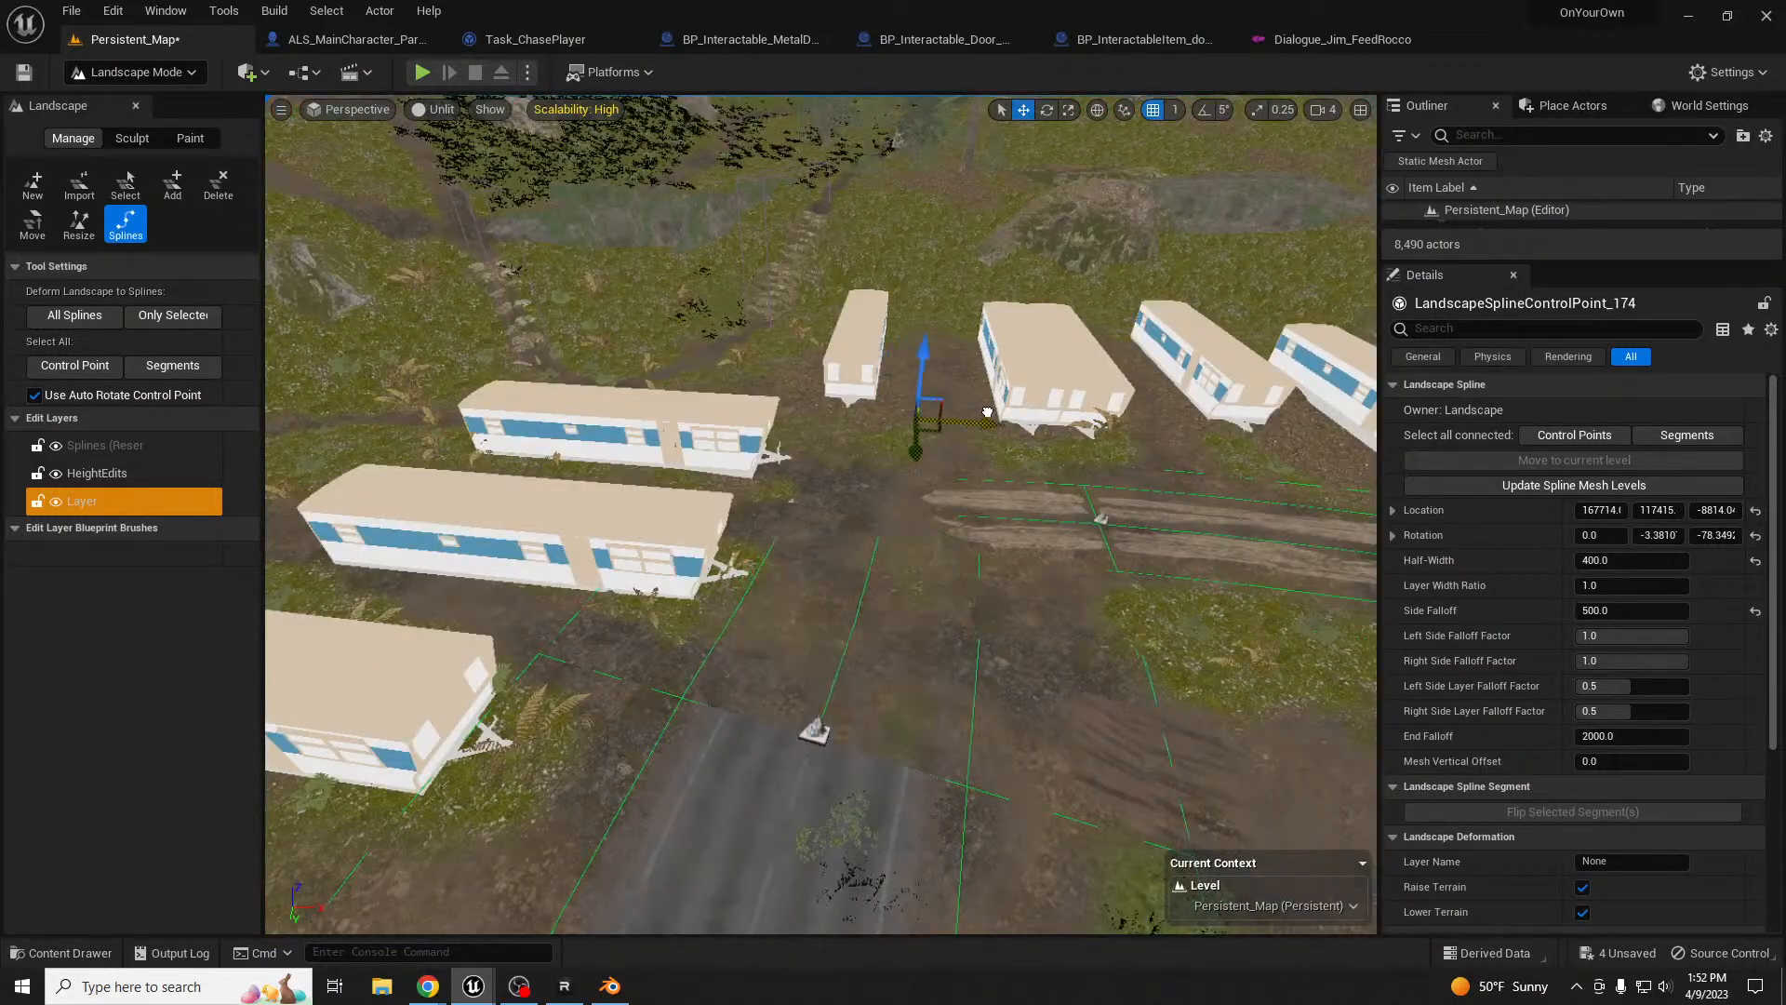
pyautogui.moveTo(740, 527); pyautogui.dragTo(372, 744, button='right')
pyautogui.moveTo(828, 638); pyautogui.dragTo(633, 595, button='right')
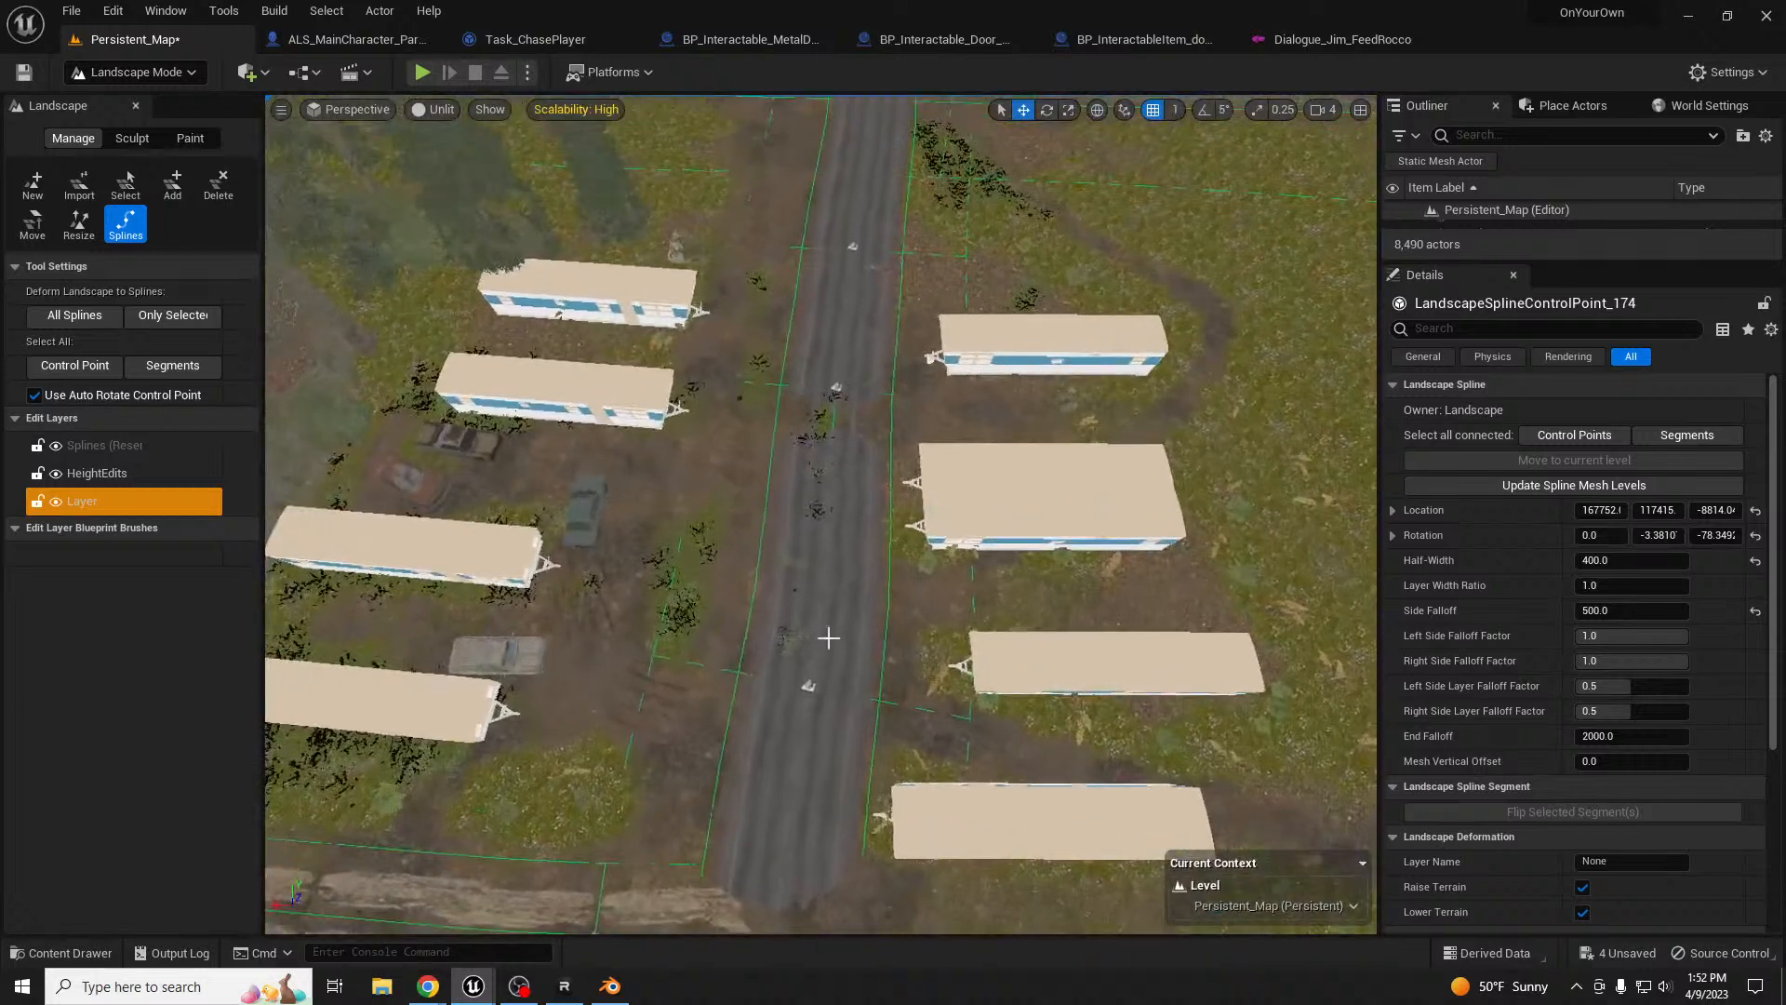
# - Move the control point before the road's end about 83 units along X, and inspect the junction in Lit view
pyautogui.keyDown('ctrl'); pyautogui.click(802, 689); pyautogui.keyUp('ctrl')
pyautogui.moveTo(771, 686)
pyautogui.mouseDown()
pyautogui.moveTo(737, 688)
pyautogui.moveTo(773, 687)
pyautogui.moveTo(737, 688)
pyautogui.moveTo(755, 686)
pyautogui.mouseUp()
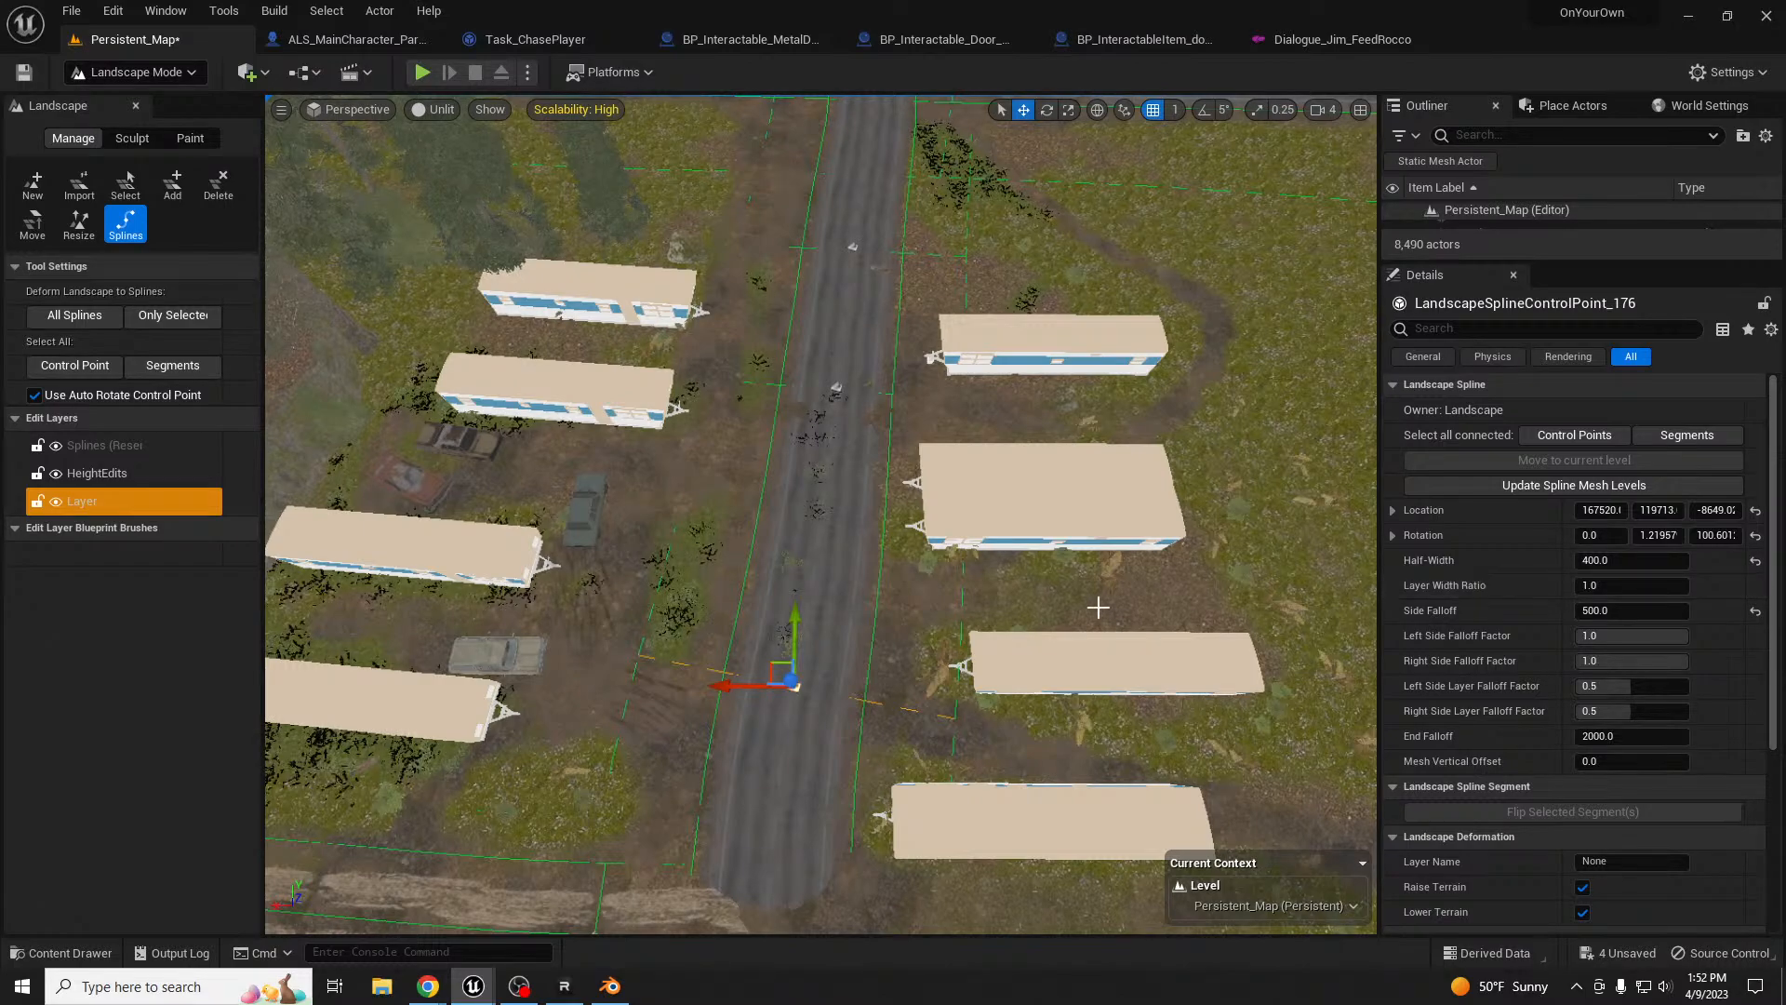
pyautogui.moveTo(893, 558); pyautogui.dragTo(701, 589, button='right')
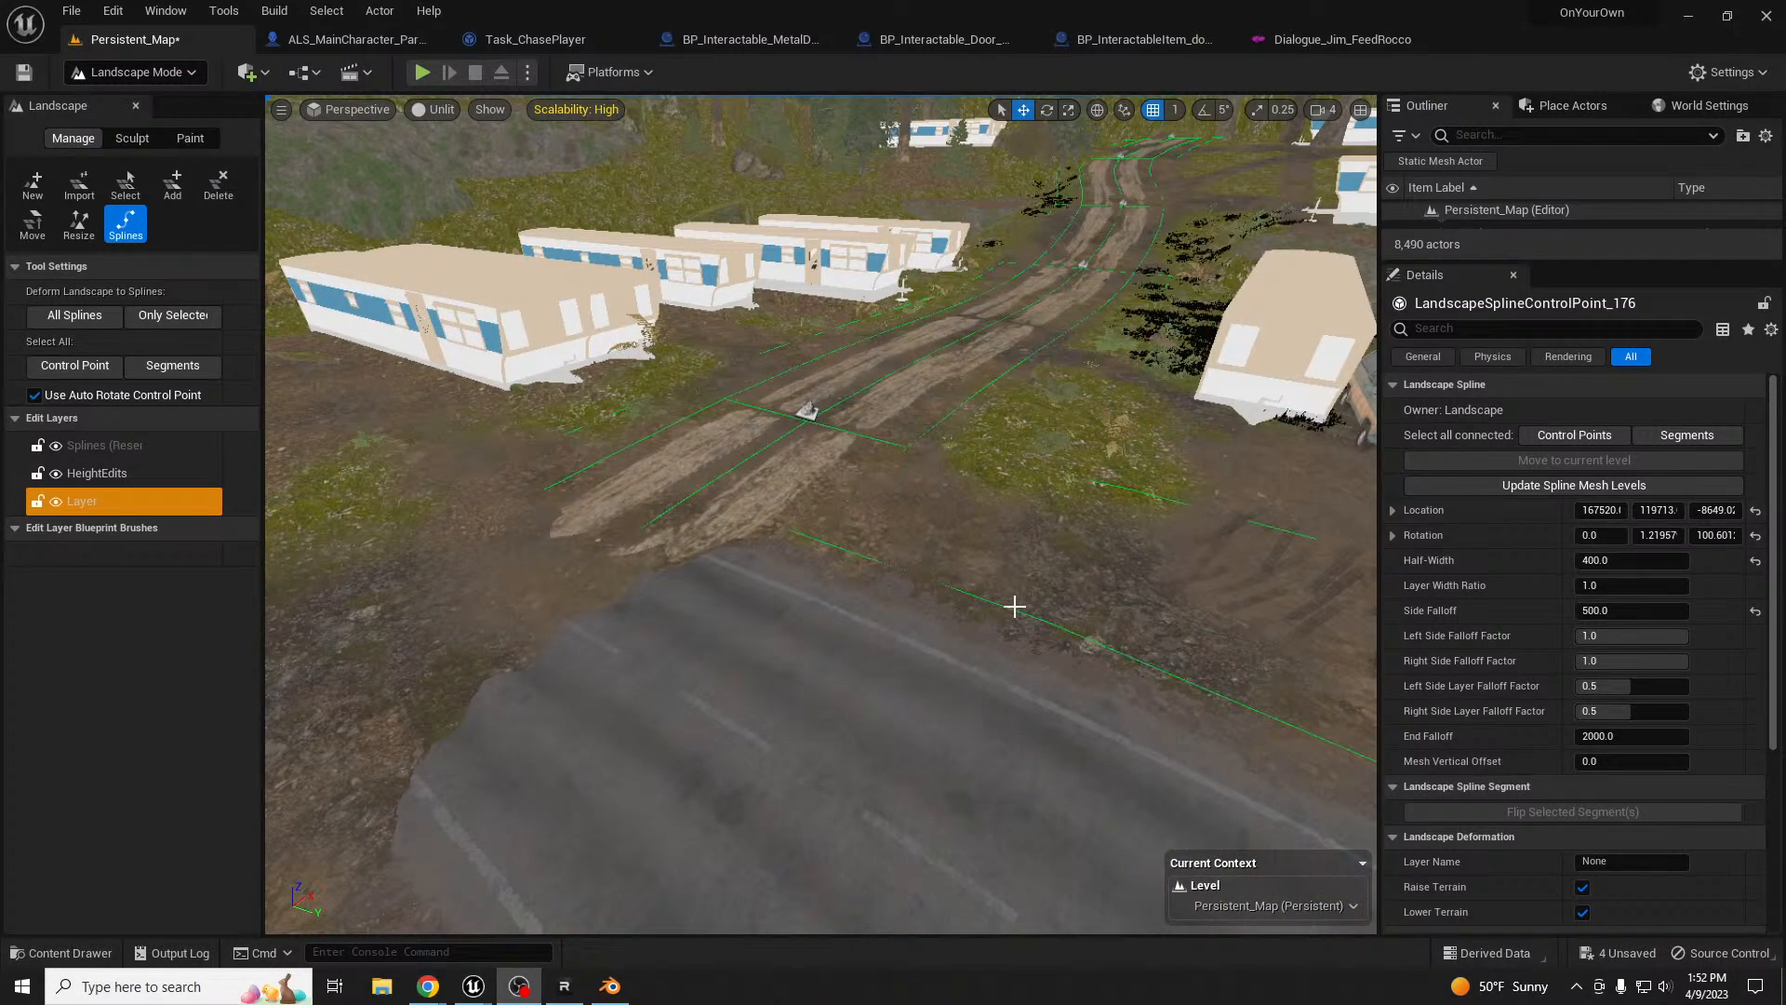
pyautogui.moveTo(965, 638); pyautogui.dragTo(904, 664, button='right')
pyautogui.hotkey('alt', '4')
pyautogui.press('w')
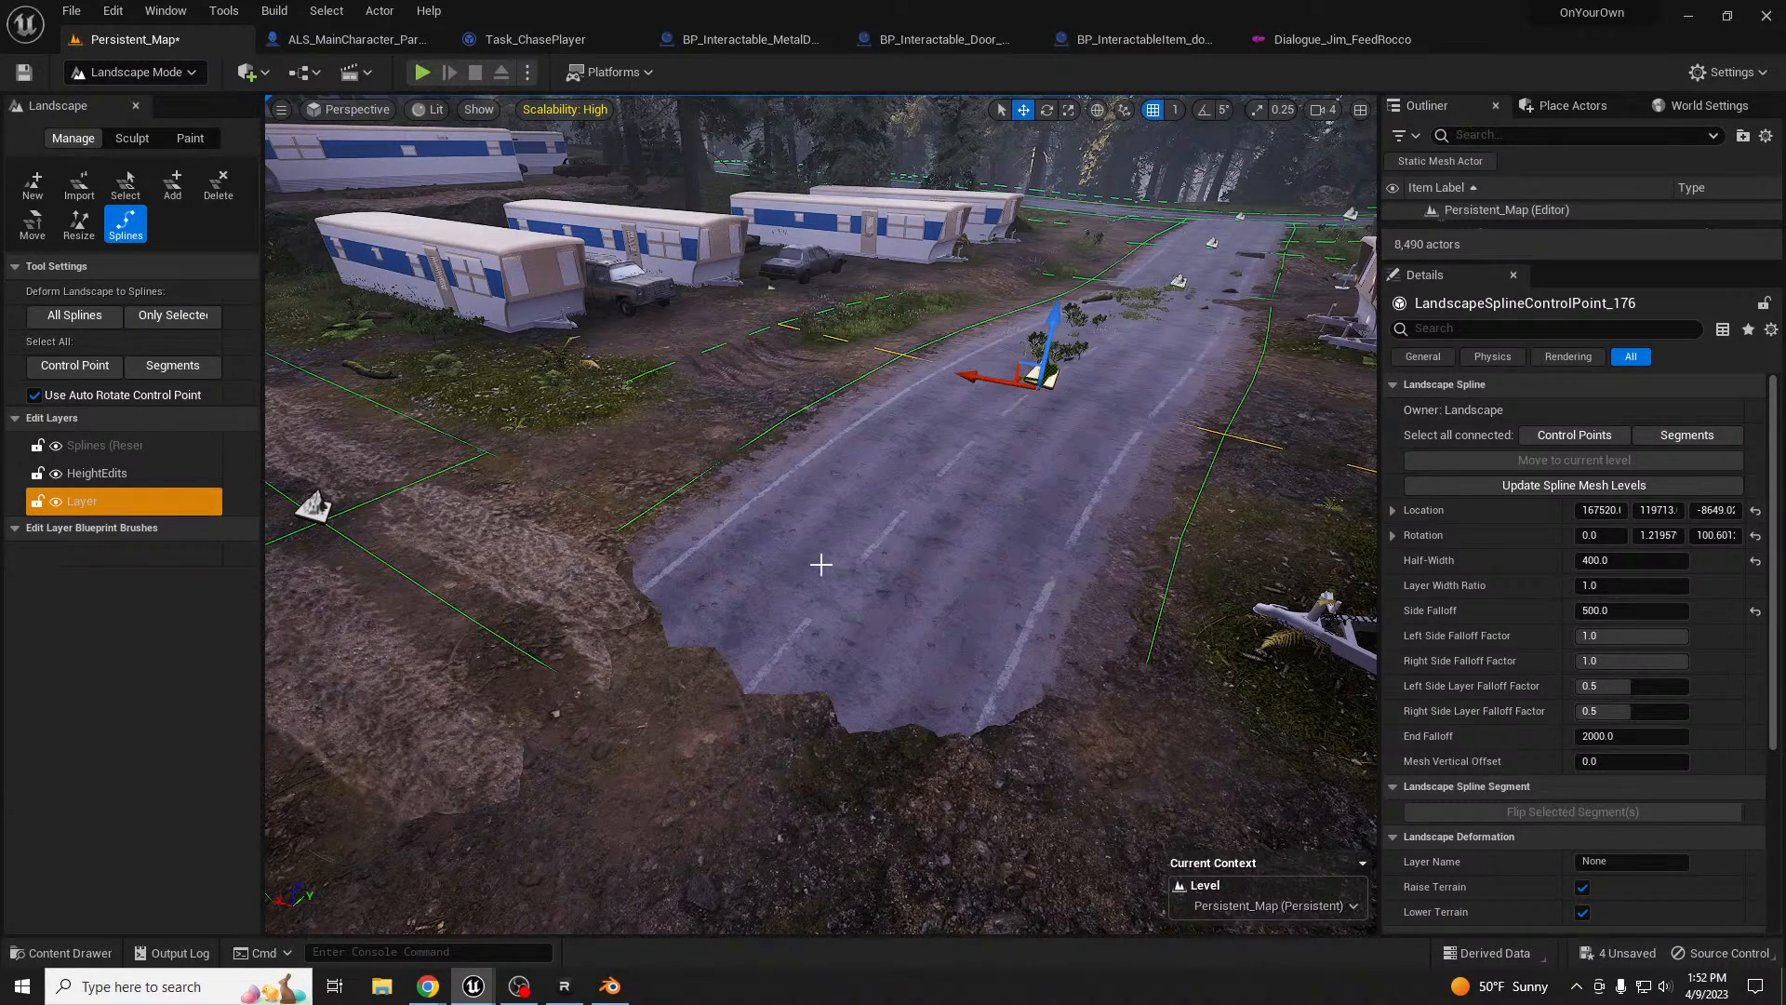
# - Leave landscape editing and select the MI_Road_TJunctionDecal at the paved road junction, using Wireframe view to find it, then restore Lit view
pyautogui.press('w')
pyautogui.moveTo(1076, 536); pyautogui.dragTo(1348, 563, button='right')
pyautogui.moveTo(1017, 465); pyautogui.dragTo(1017, 528, button='right')
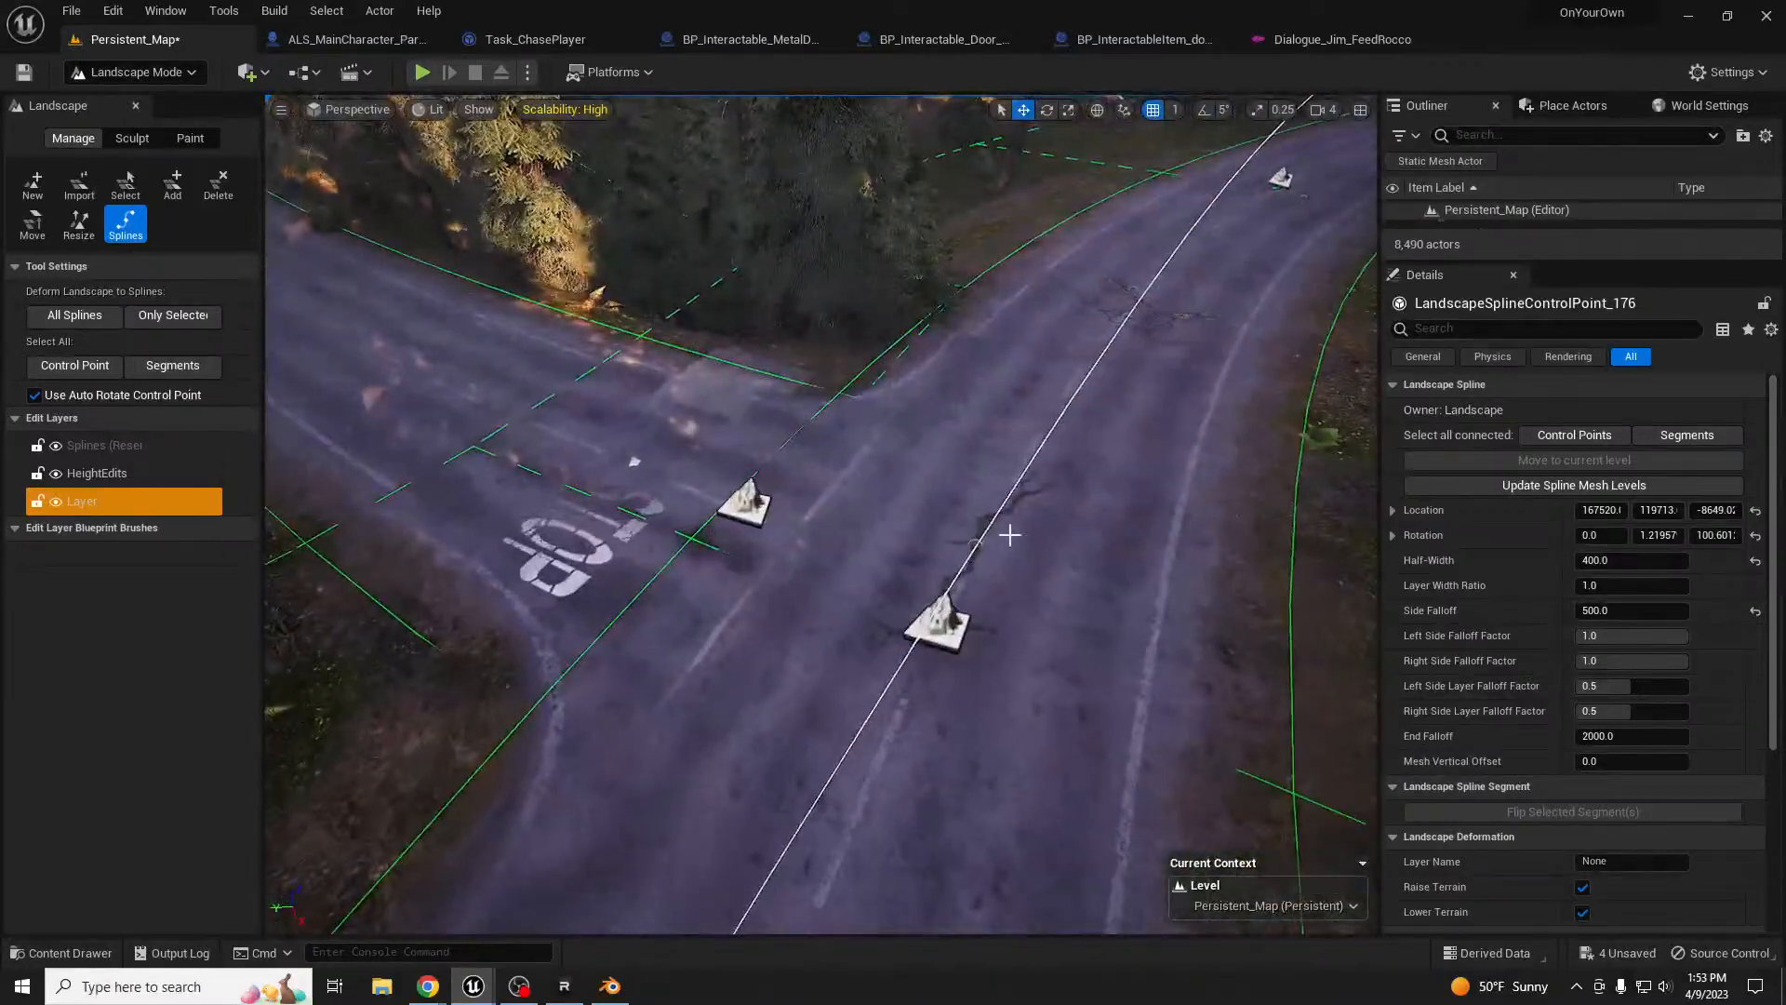
pyautogui.click(938, 621)
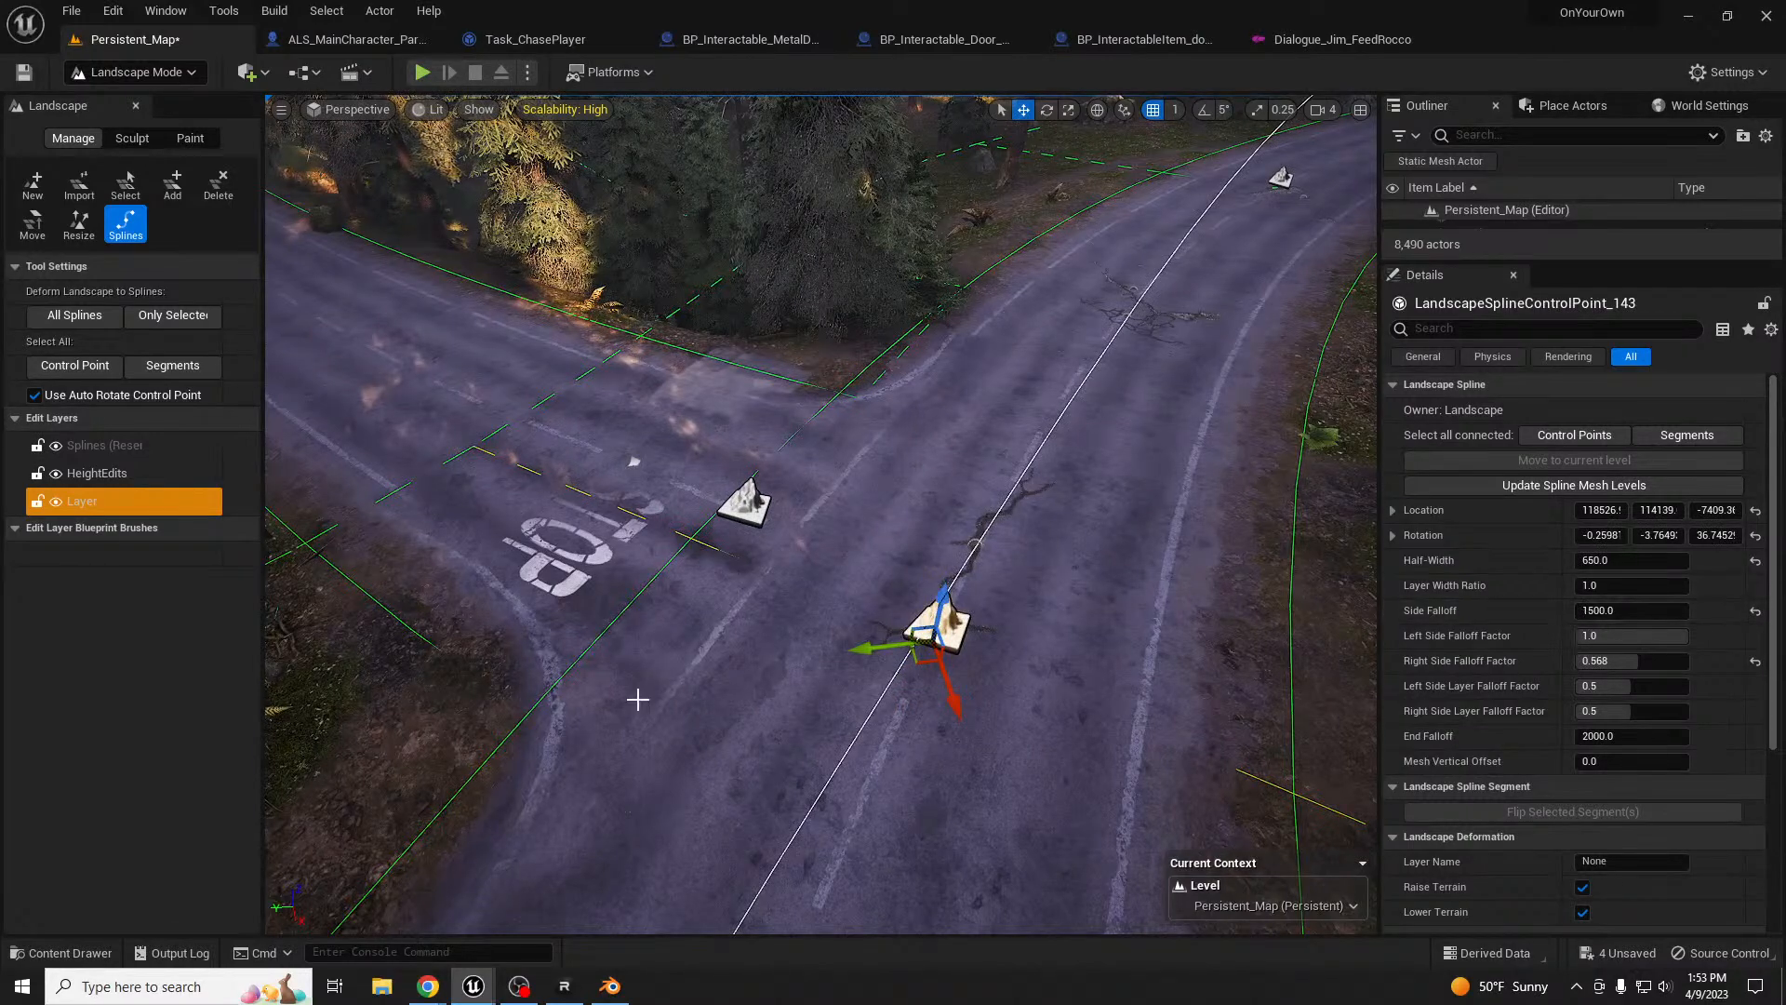
pyautogui.hotkey('shift', '1')
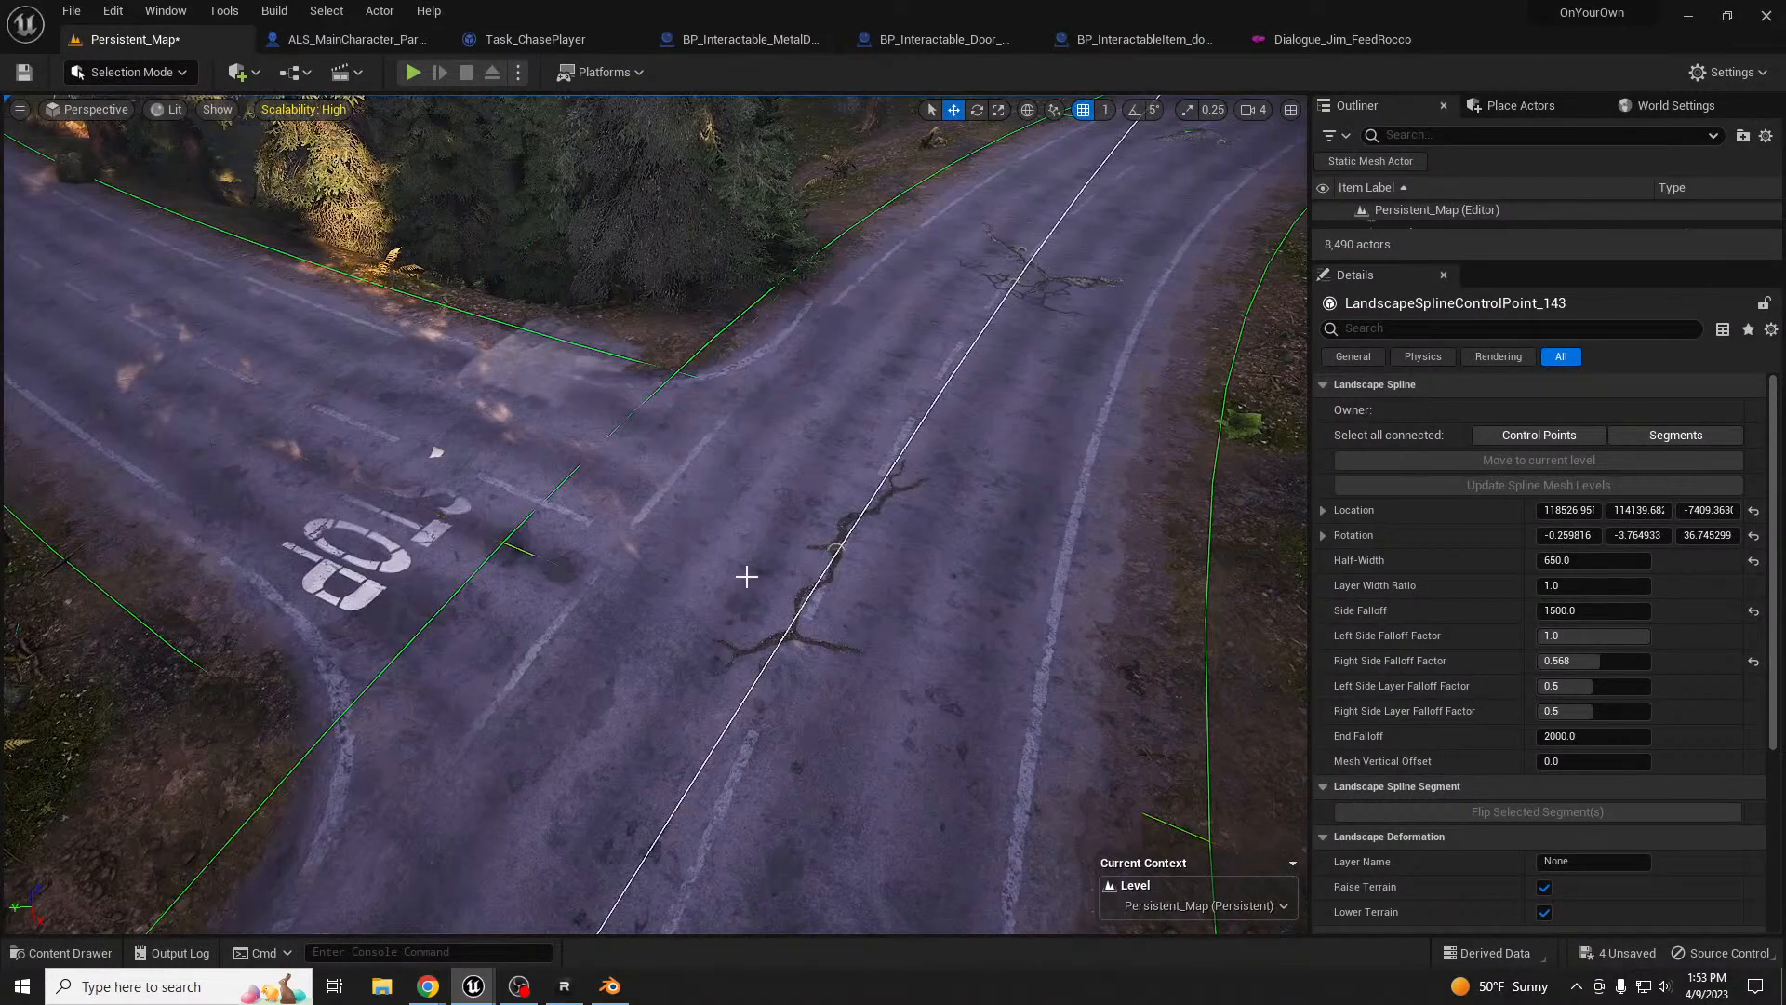
pyautogui.hotkey('alt', '2')
pyautogui.click(830, 626)
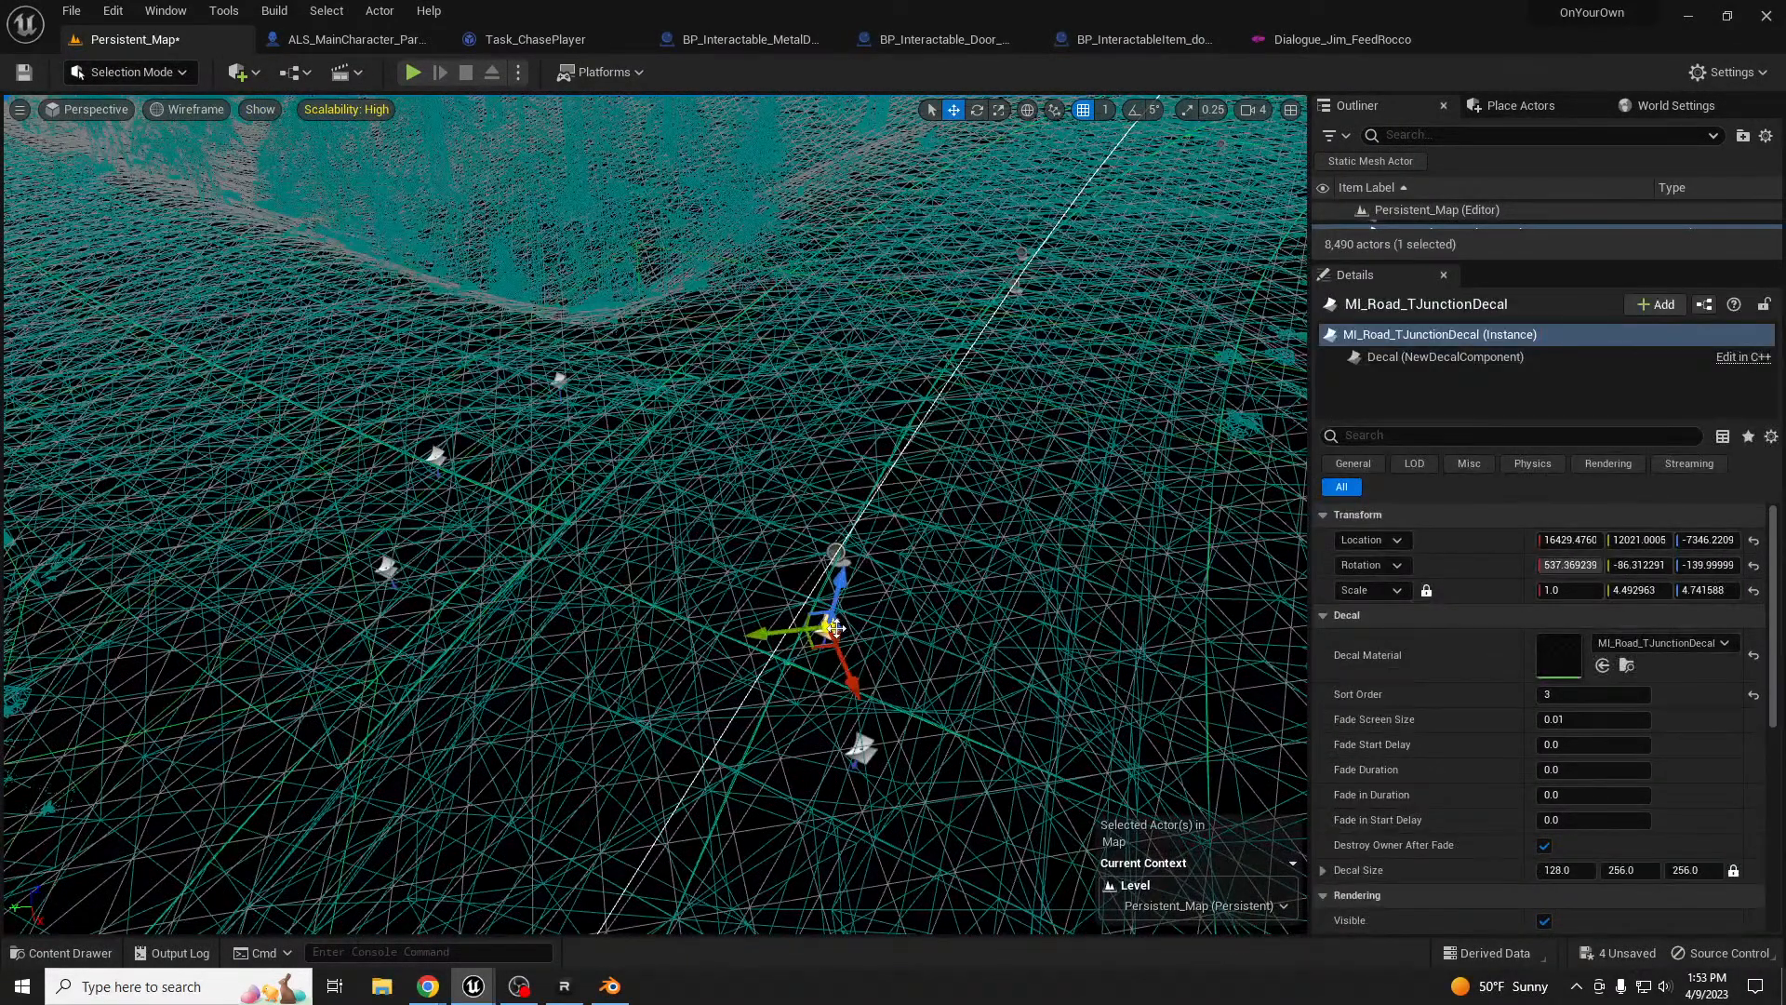
pyautogui.hotkey('alt', '4')
# - Locate the selected decal's material in the content browser and place a new MI_Road_TJunctionDecal where the paved road meets the dirt track
pyautogui.press('s')
pyautogui.moveTo(973, 630); pyautogui.dragTo(1014, 609, button='right')
pyautogui.press('w')
pyautogui.press('w')
pyautogui.press('s')
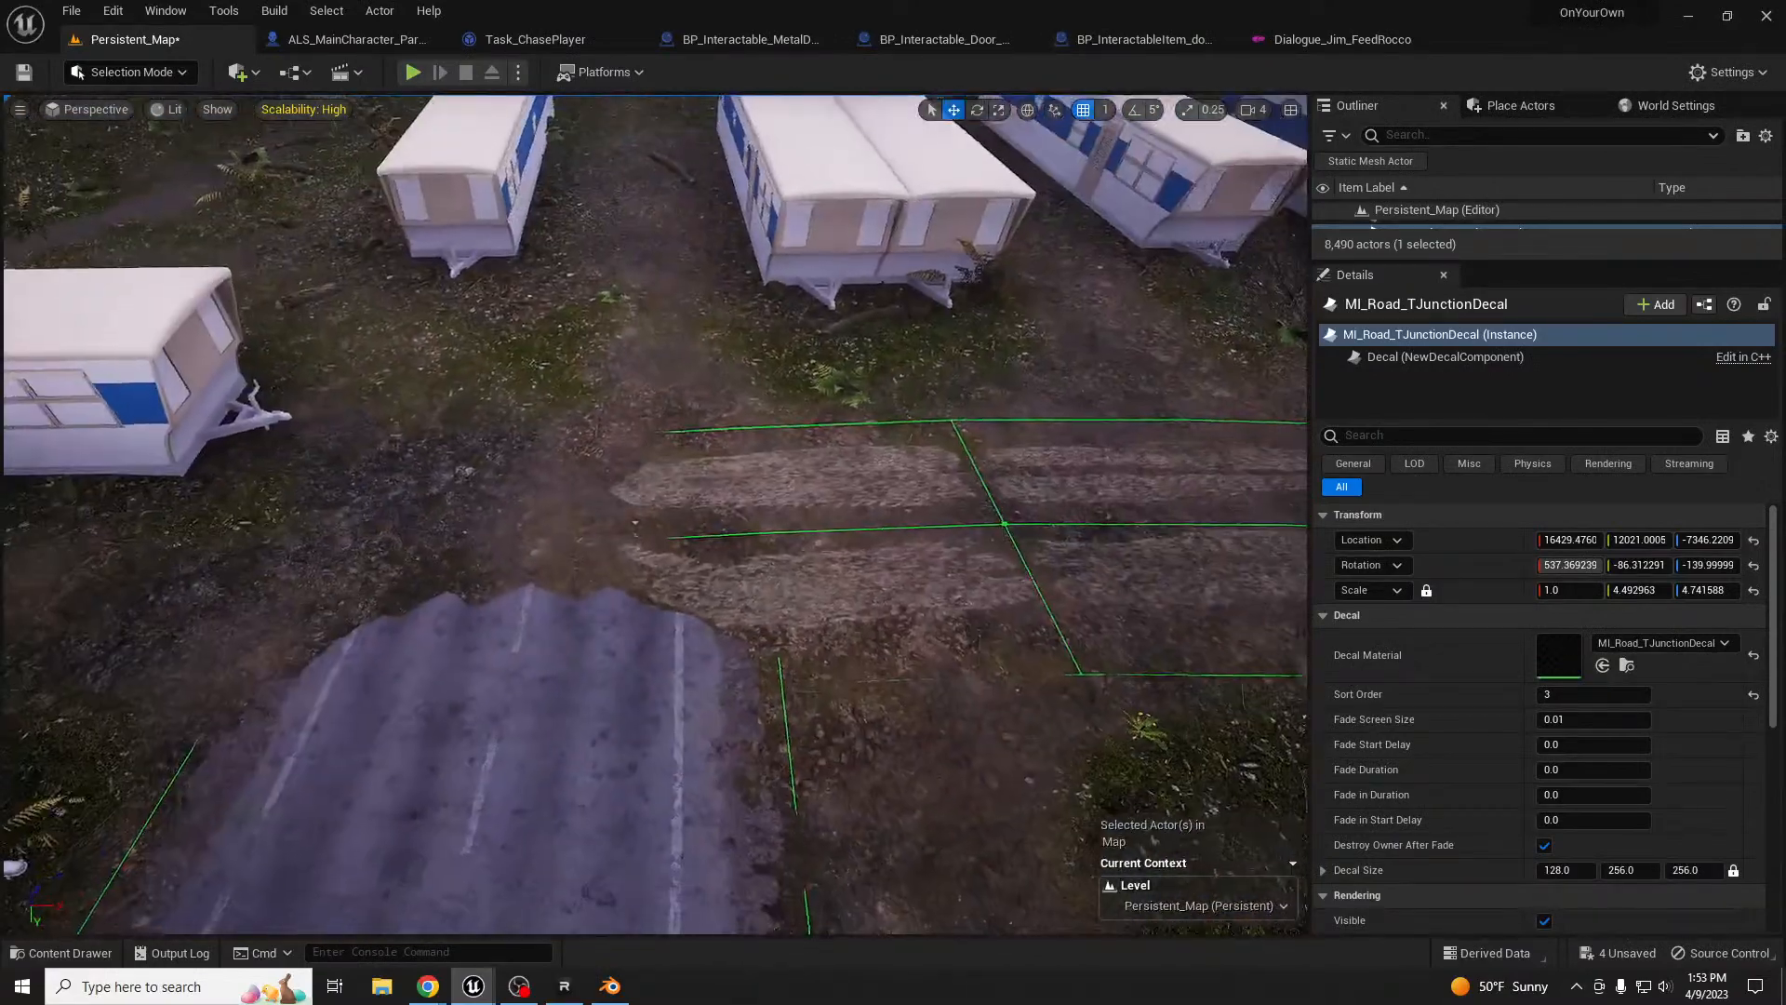
pyautogui.click(1626, 669)
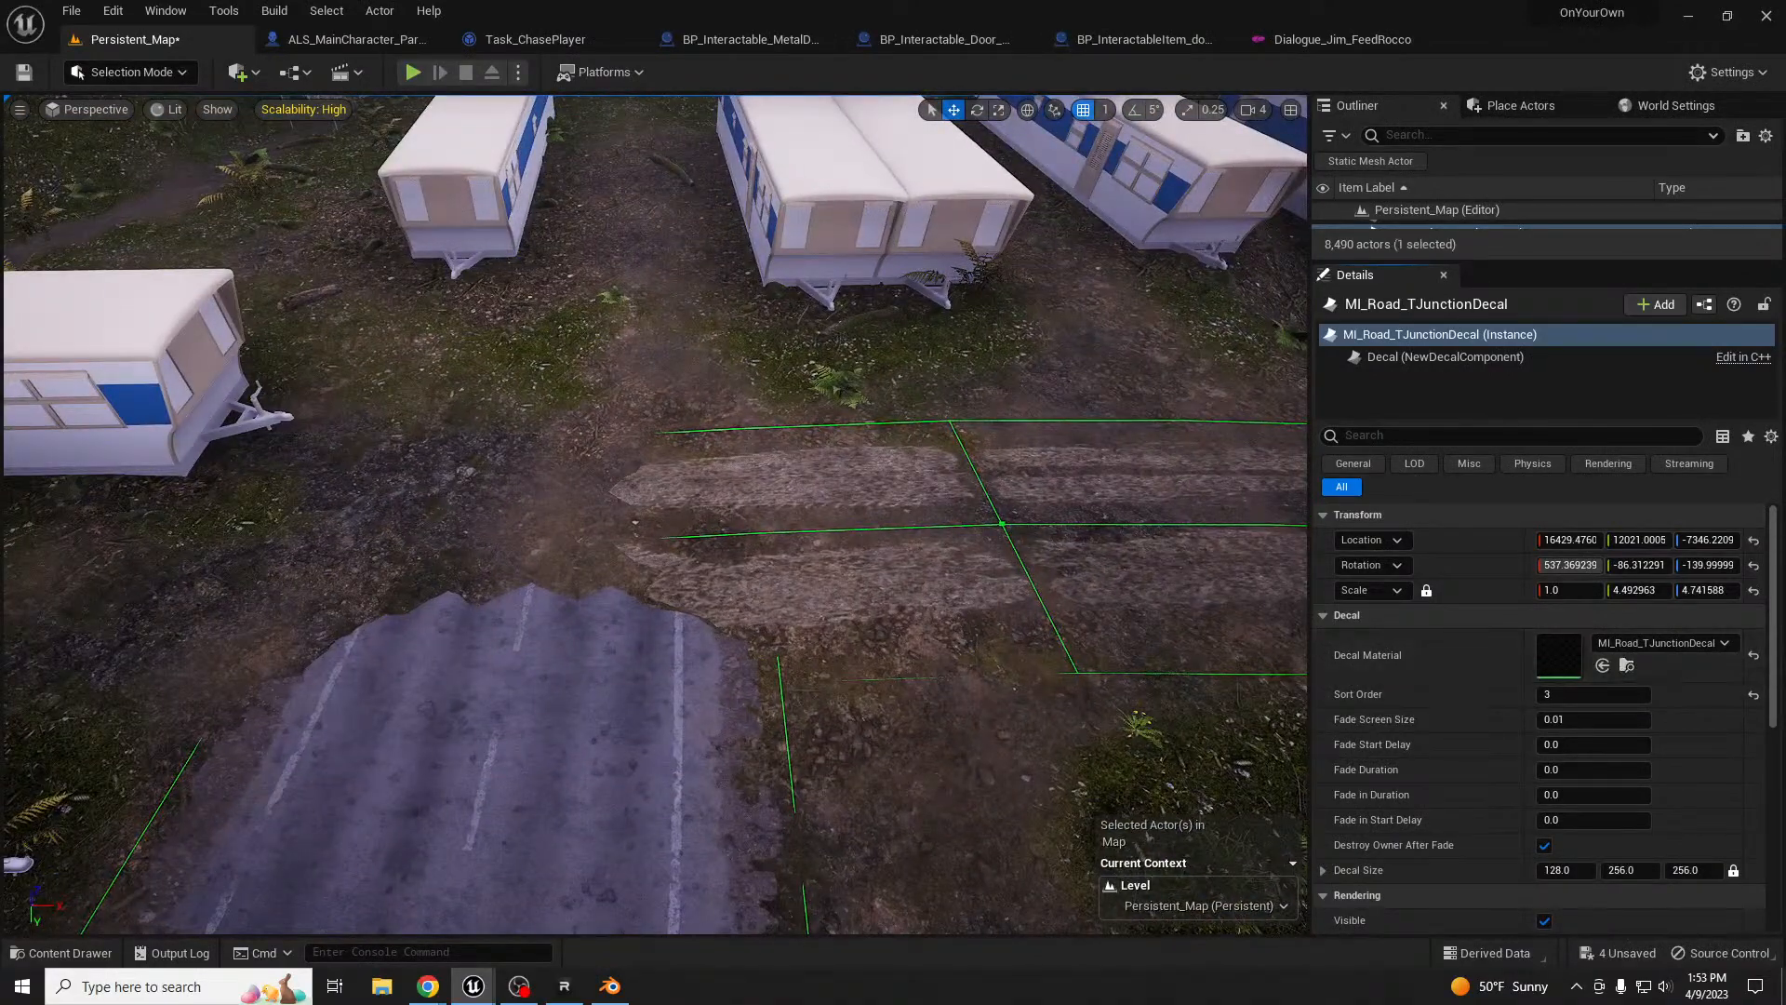
pyautogui.moveTo(1, 735); pyautogui.dragTo(499, 651)
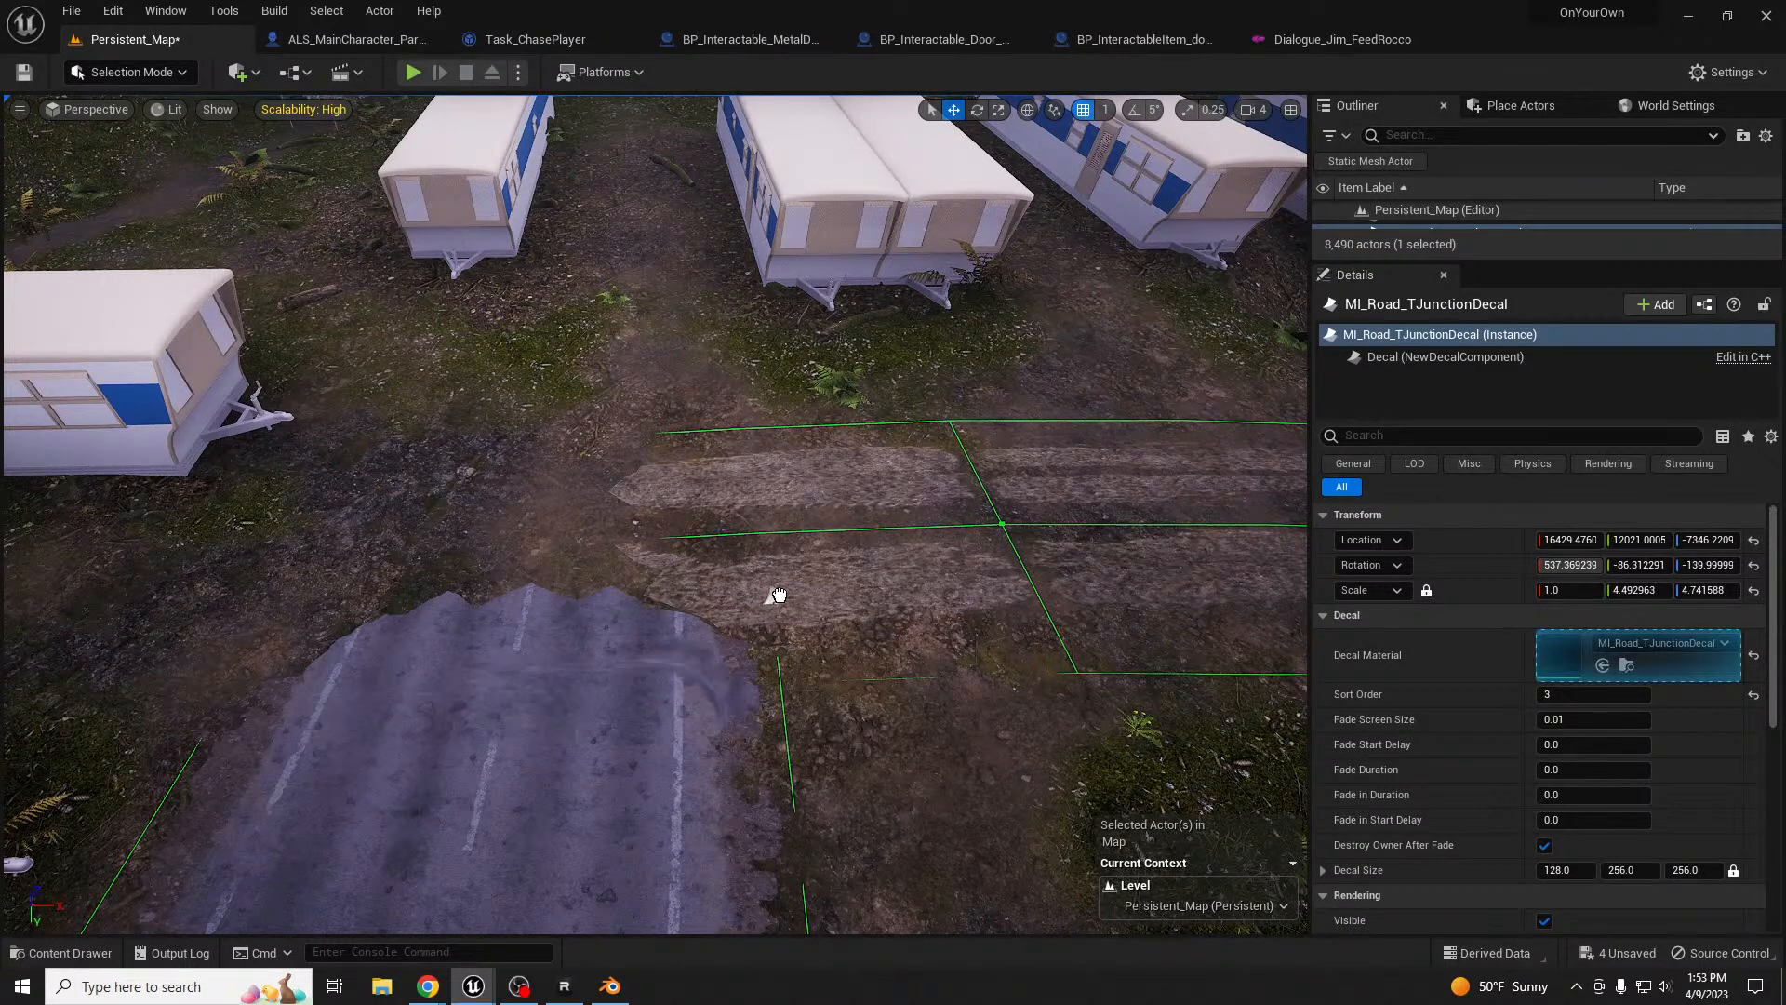
pyautogui.moveTo(786, 584); pyautogui.dragTo(788, 584)
# - Scale the new T-junction decal to about 2.48 × 1.74 × 1.74 and move it to about Y 16650 at the paved road's end
pyautogui.moveTo(737, 640); pyautogui.dragTo(808, 619)
pyautogui.press('r')
pyautogui.press('w')
pyautogui.moveTo(810, 601); pyautogui.dragTo(732, 594, button='right')
pyautogui.moveTo(733, 593); pyautogui.dragTo(506, 558)
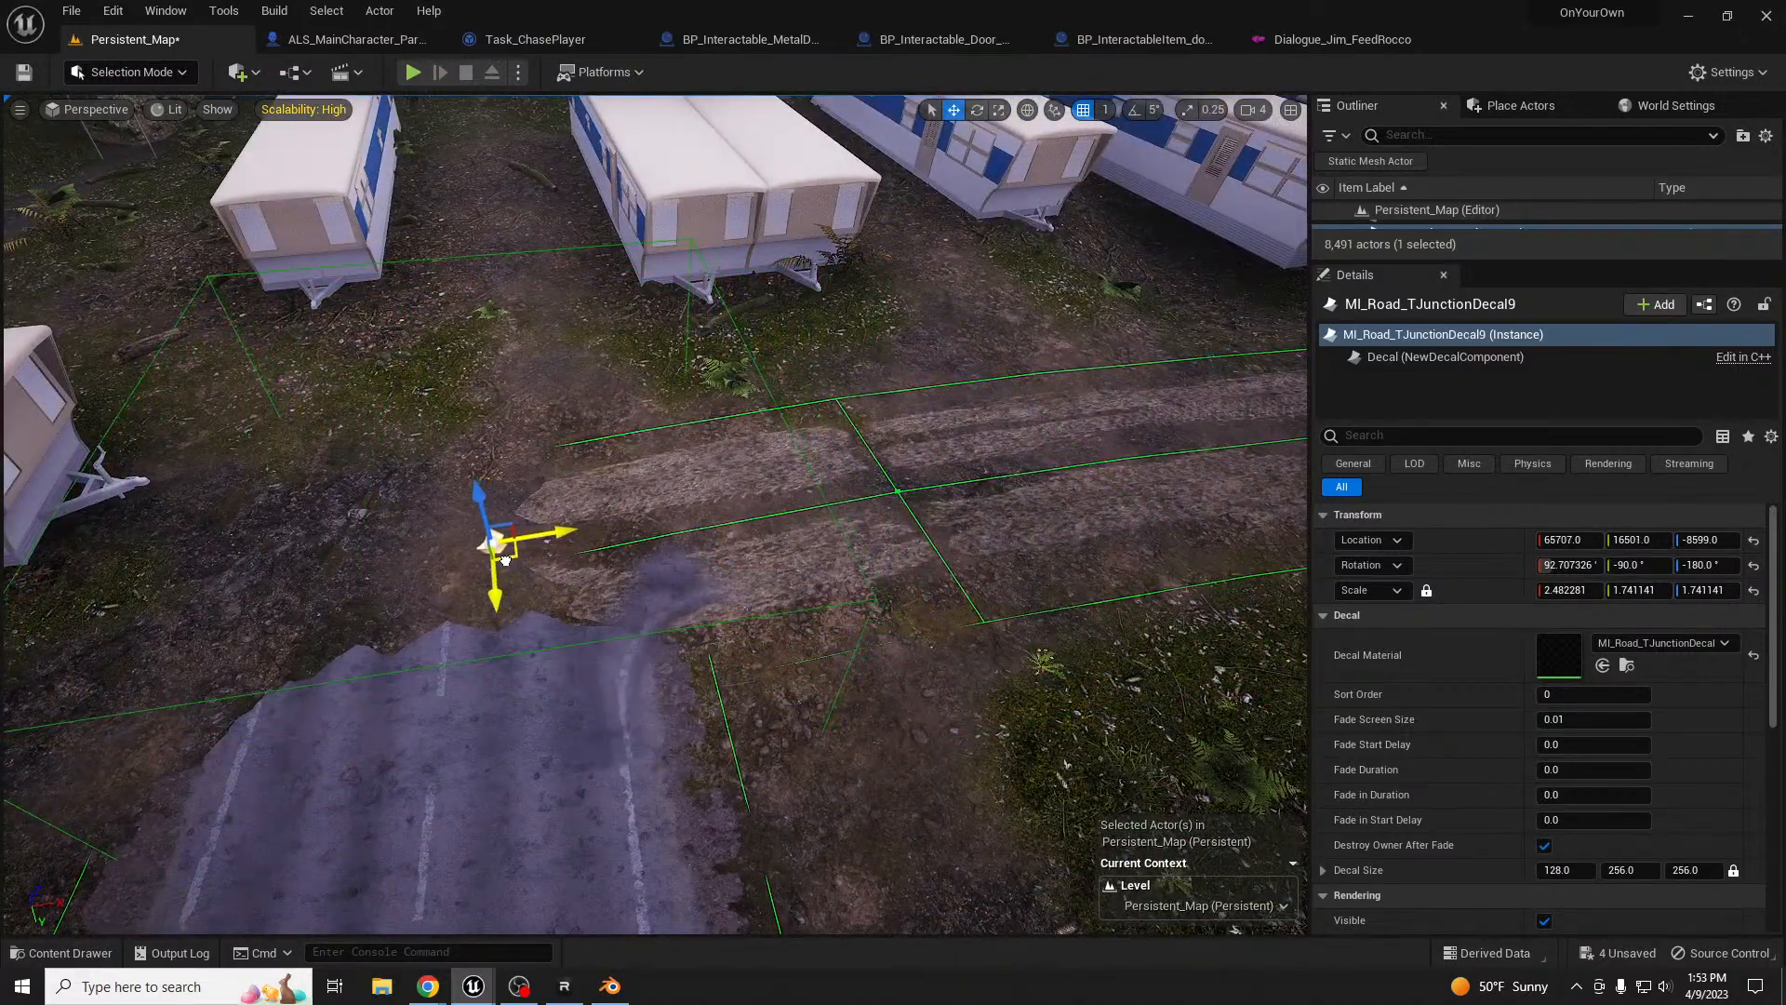
pyautogui.moveTo(578, 603); pyautogui.dragTo(746, 767, button='right')
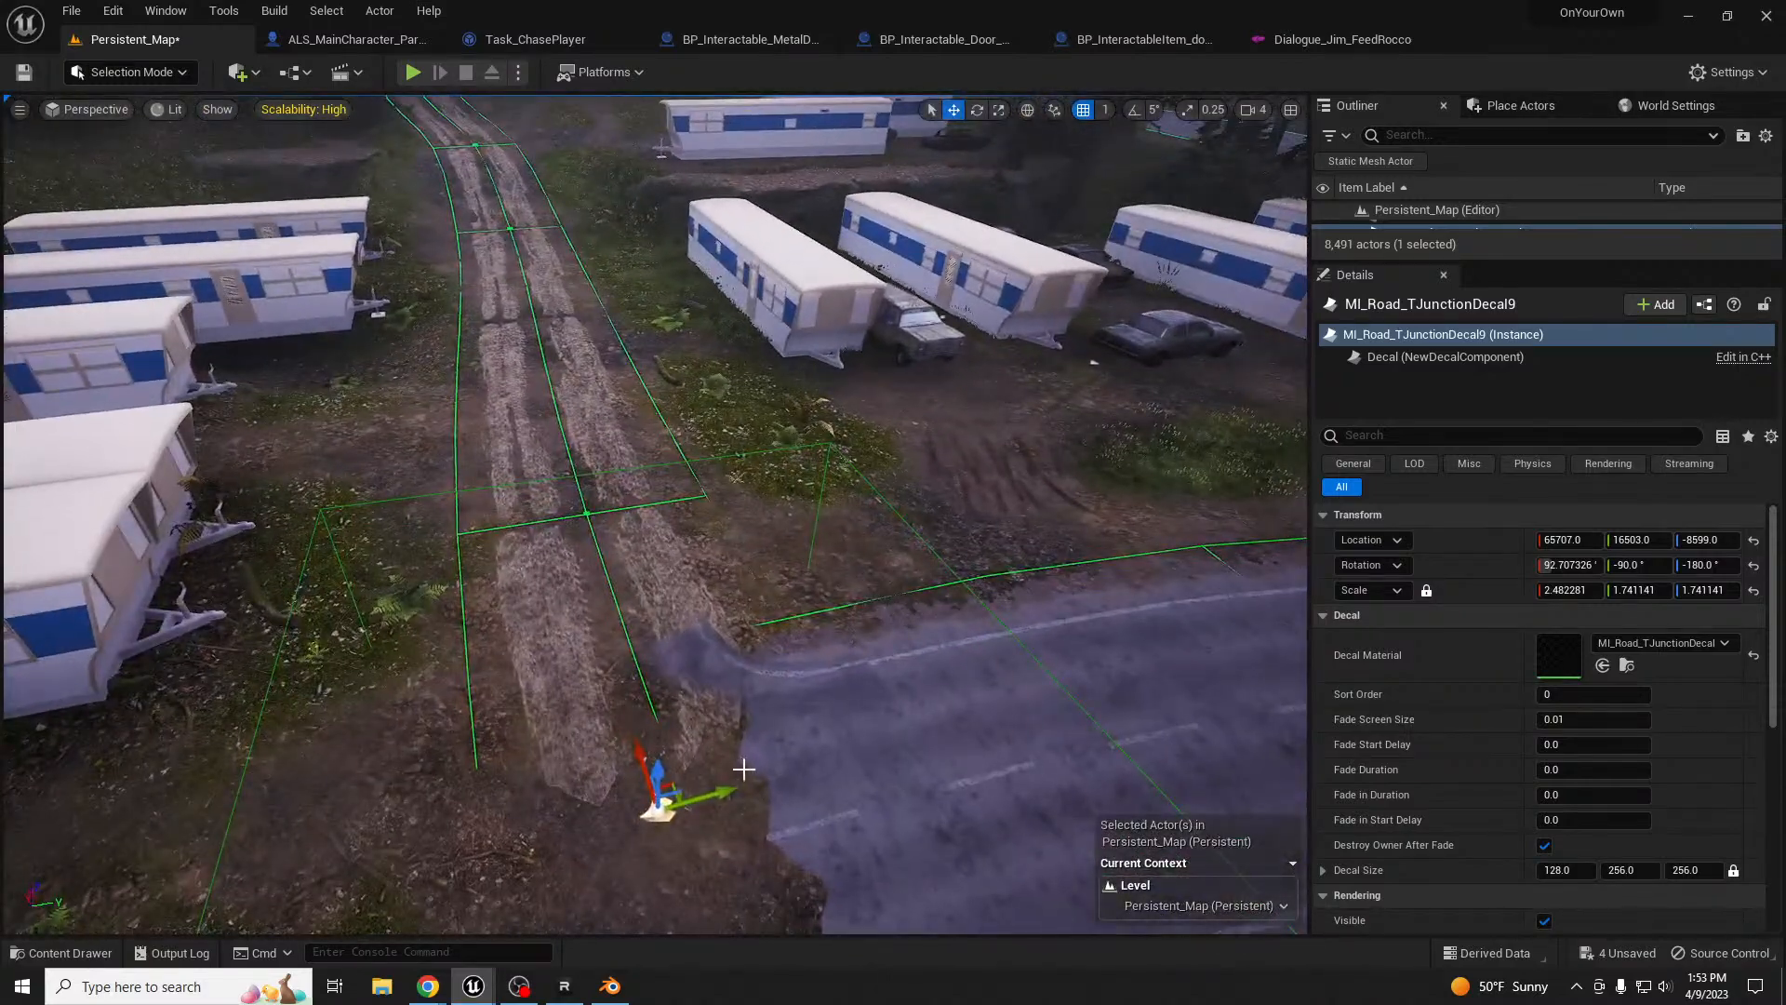
pyautogui.moveTo(733, 789); pyautogui.dragTo(816, 733)
pyautogui.moveTo(816, 733); pyautogui.dragTo(875, 770, button='right')
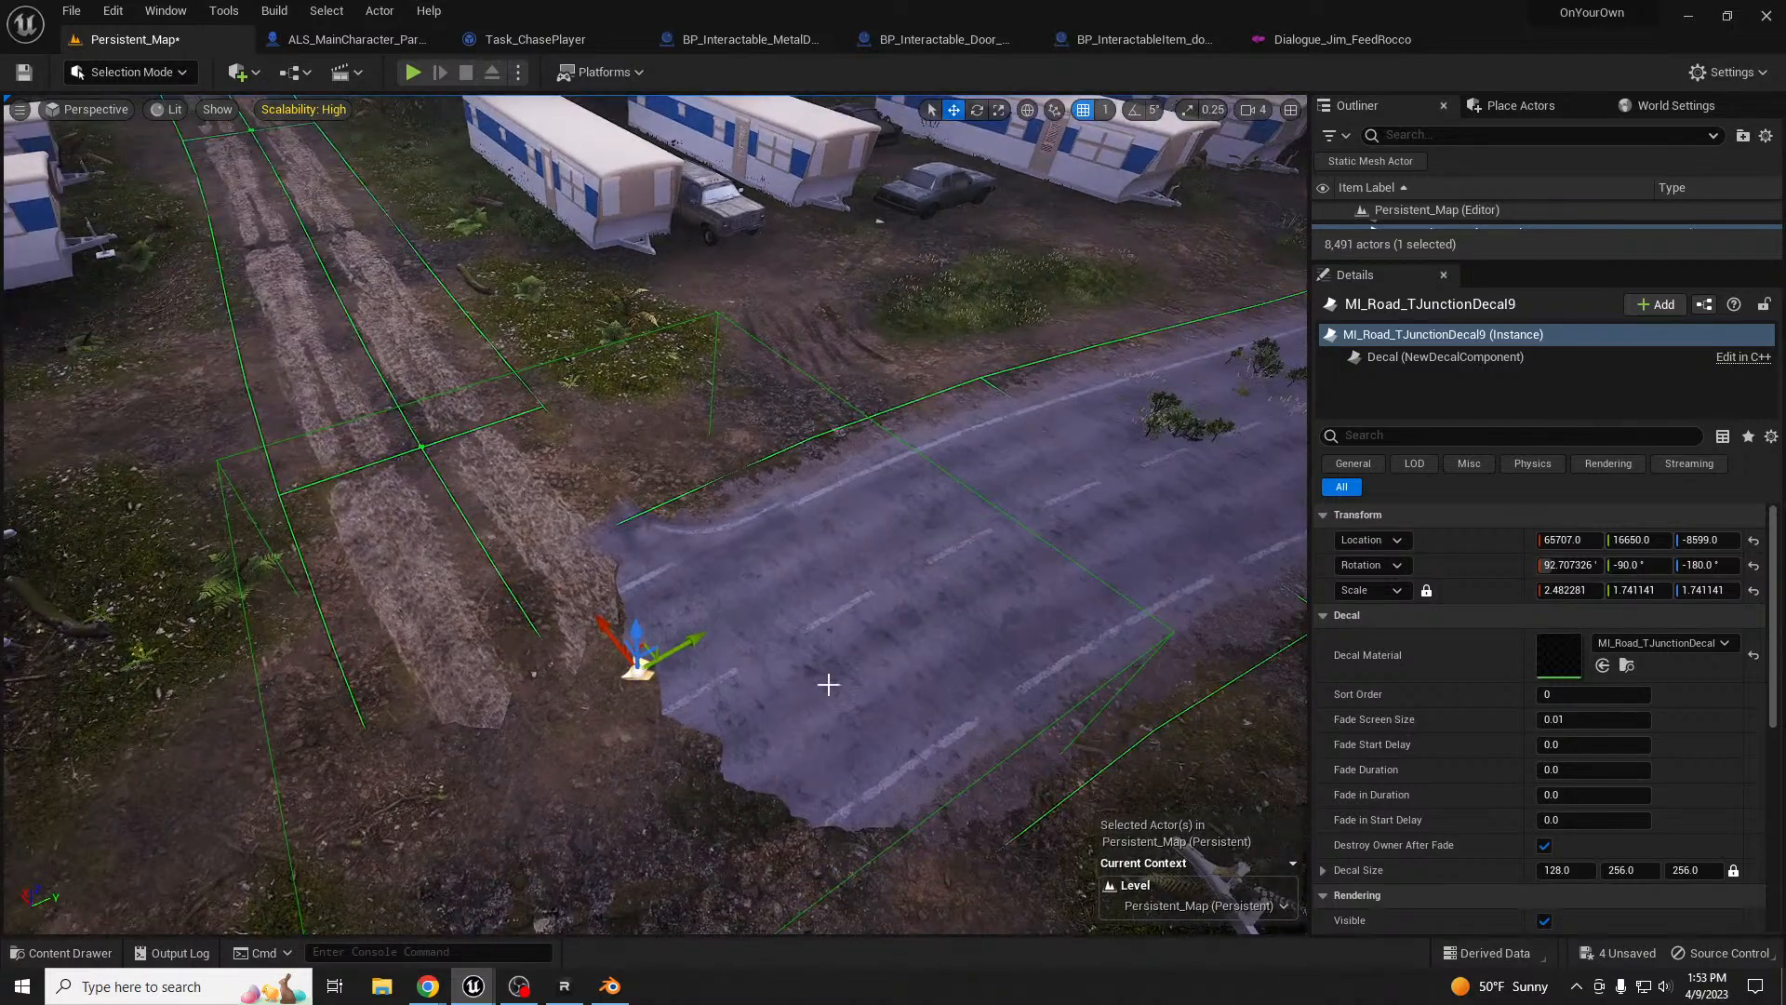
# - Place an MI_Road_03Decal over the paved road's end, rotate it into line and scale it to about 1.54 × 1.34 × 1.59
pyautogui.moveTo(827, 684); pyautogui.dragTo(837, 721, button='right')
pyautogui.moveTo(687, 616)
pyautogui.mouseDown(button='right')
pyautogui.moveTo(725, 624)
pyautogui.moveTo(697, 646)
pyautogui.mouseUp(button='right')
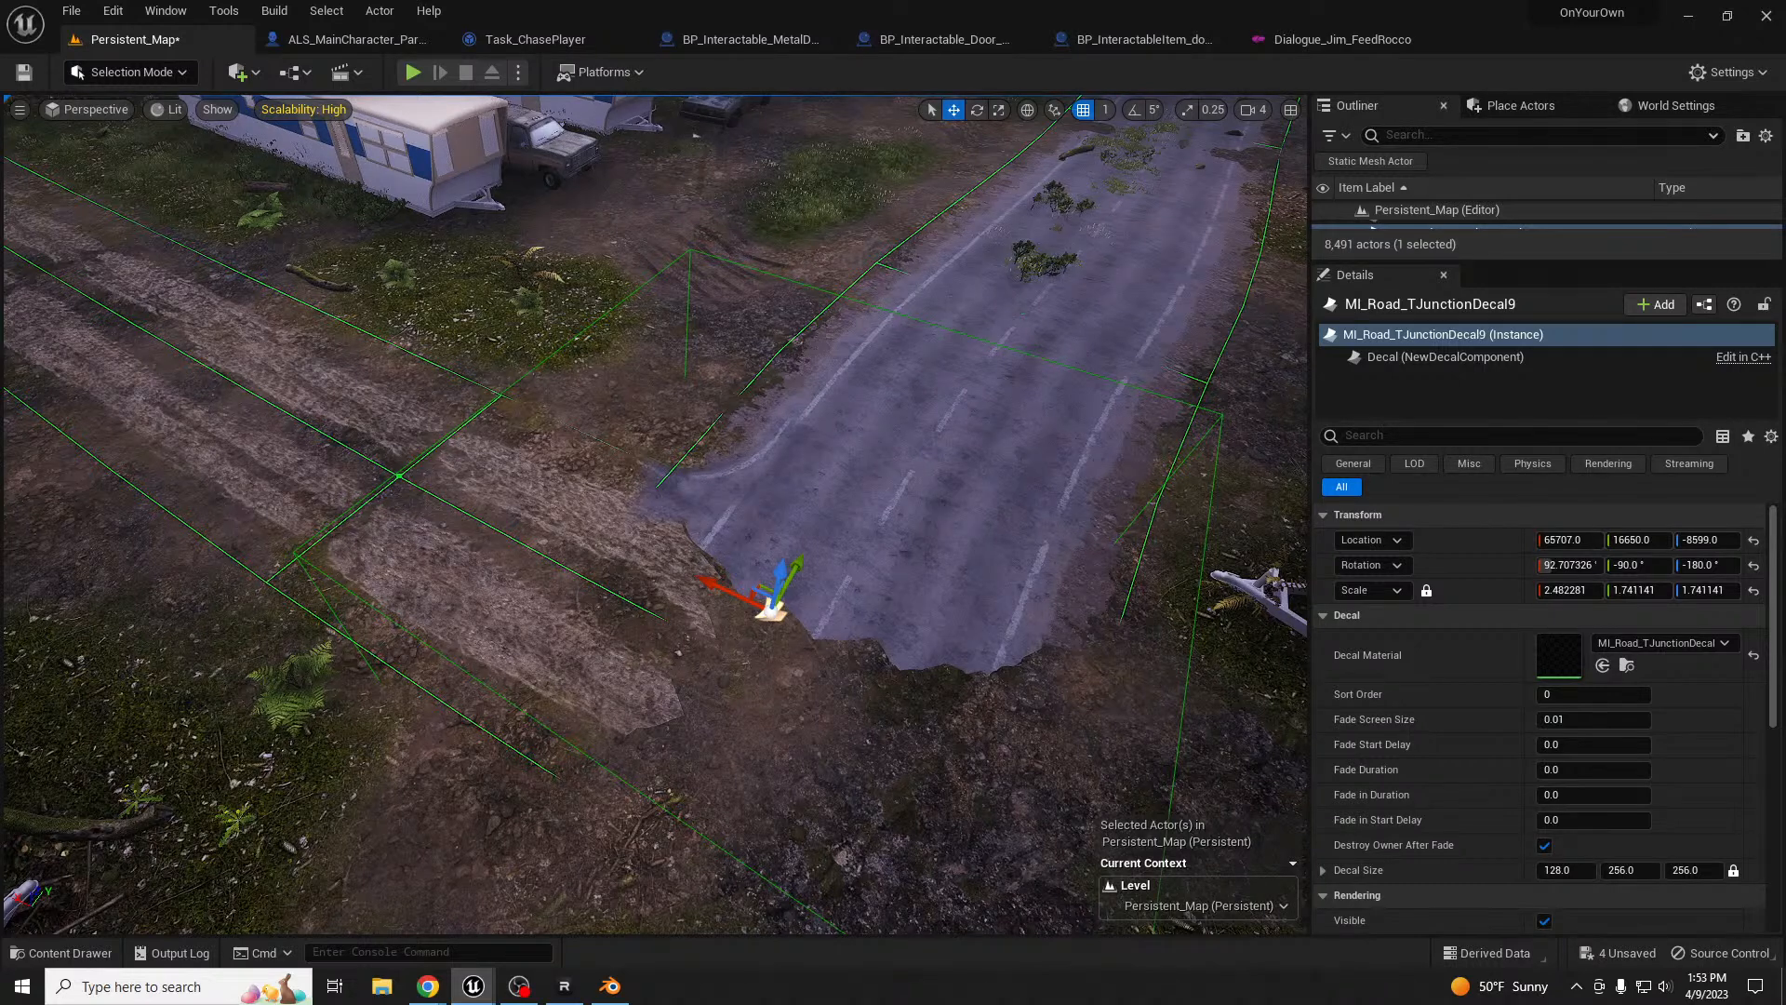
pyautogui.moveTo(807, 684); pyautogui.dragTo(794, 638)
pyautogui.press('e')
pyautogui.moveTo(869, 693); pyautogui.dragTo(828, 574)
pyautogui.press('r')
pyautogui.moveTo(792, 633); pyautogui.dragTo(834, 539)
pyautogui.press('w')
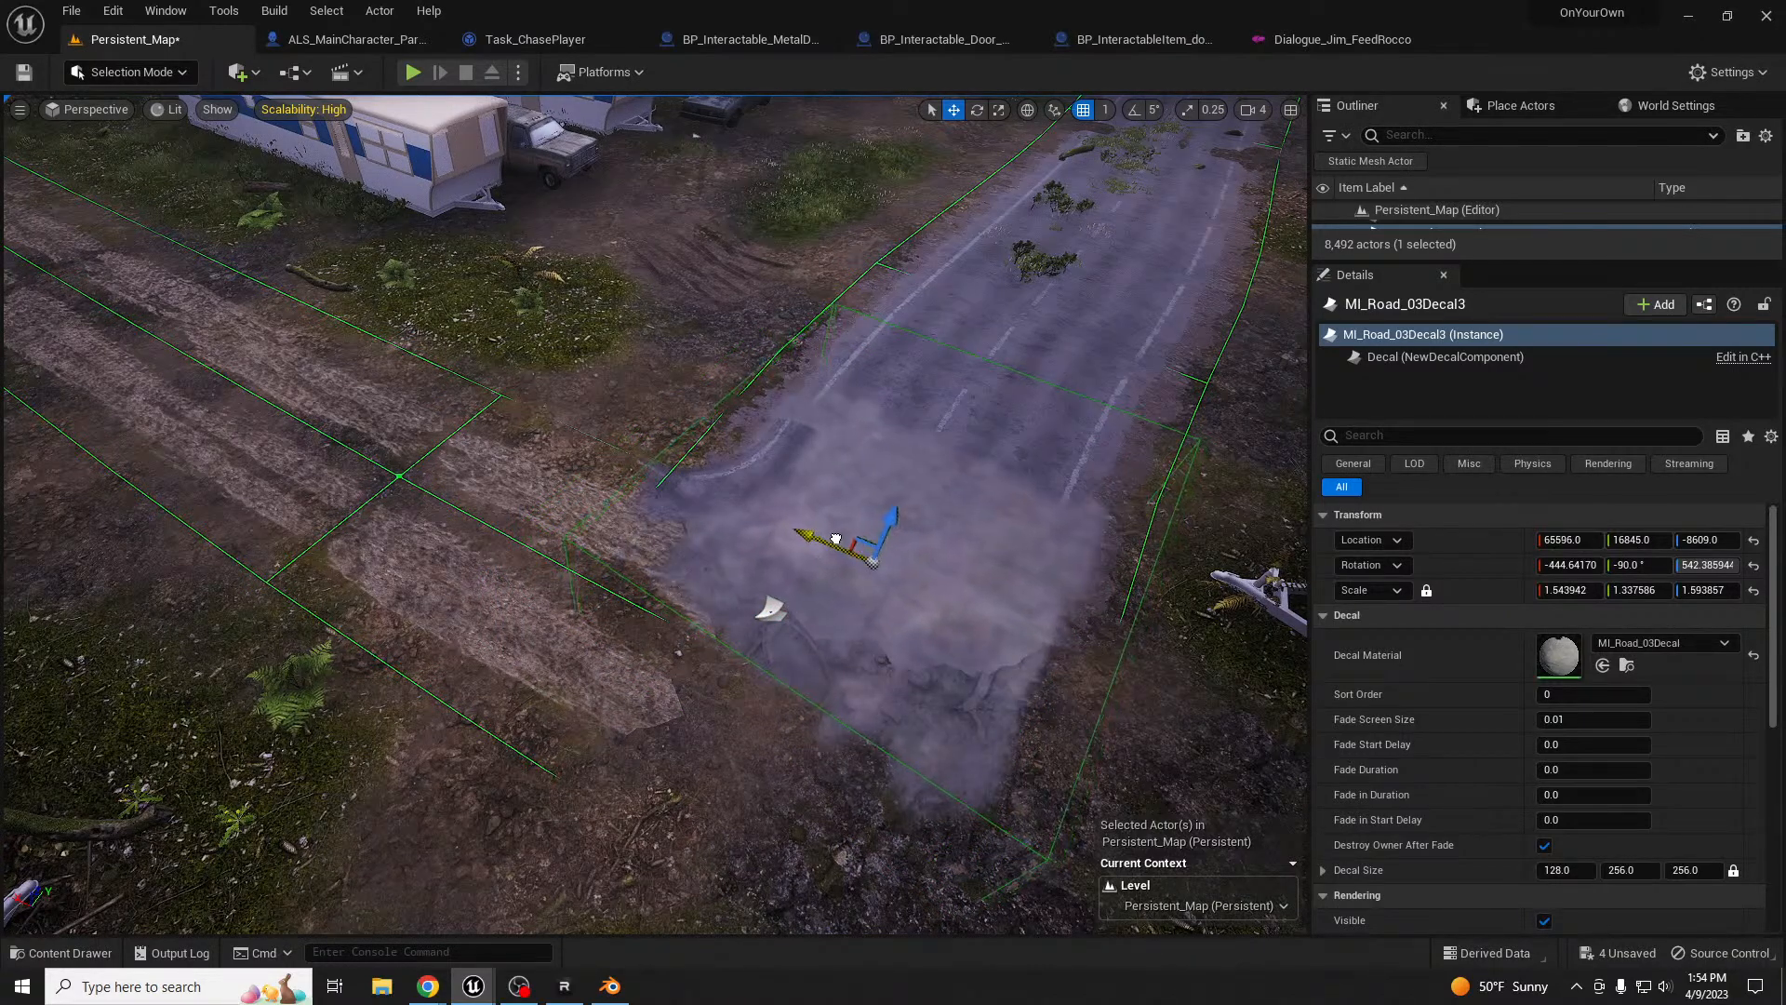
# - Lower the MI_Road_03Decal at the road's end to about Z -8649
pyautogui.press('d')
pyautogui.moveTo(948, 585); pyautogui.dragTo(549, 596, button='right')
pyautogui.press('w')
pyautogui.press('d')
pyautogui.moveTo(1077, 623); pyautogui.dragTo(1048, 643, button='right')
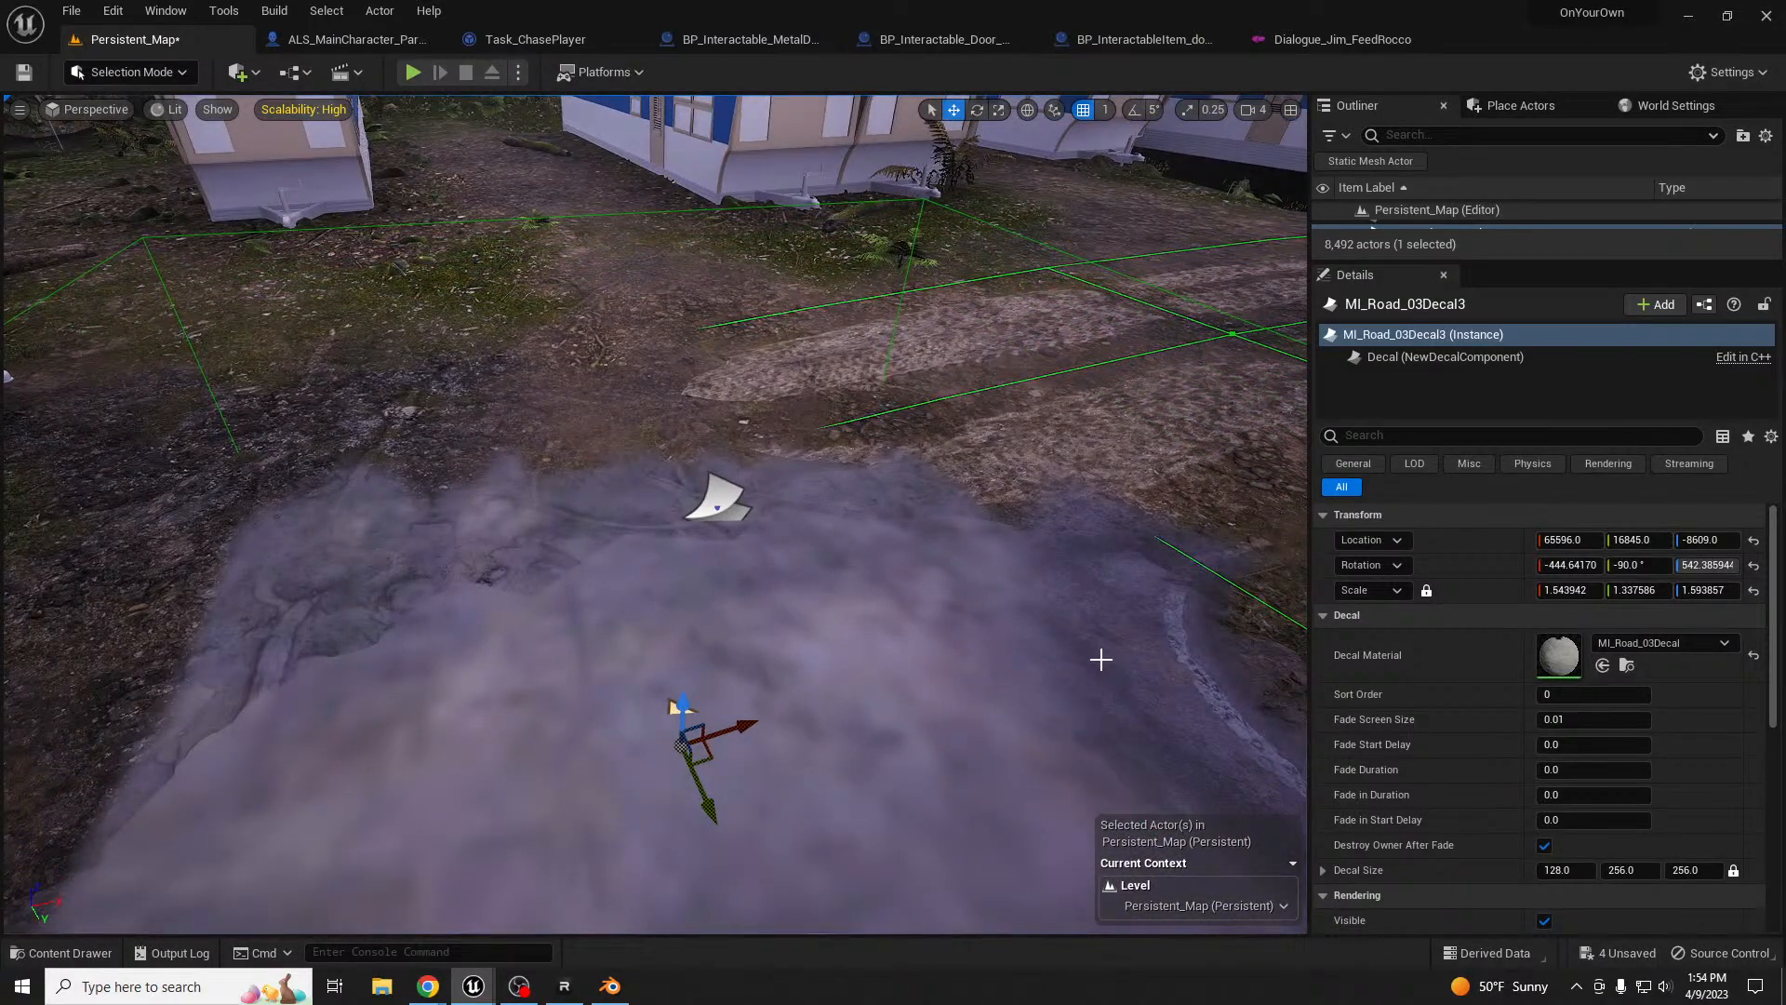
pyautogui.moveTo(933, 677); pyautogui.dragTo(893, 709, button='right')
pyautogui.moveTo(851, 618); pyautogui.dragTo(897, 626)
pyautogui.moveTo(897, 627); pyautogui.dragTo(879, 656, button='right')
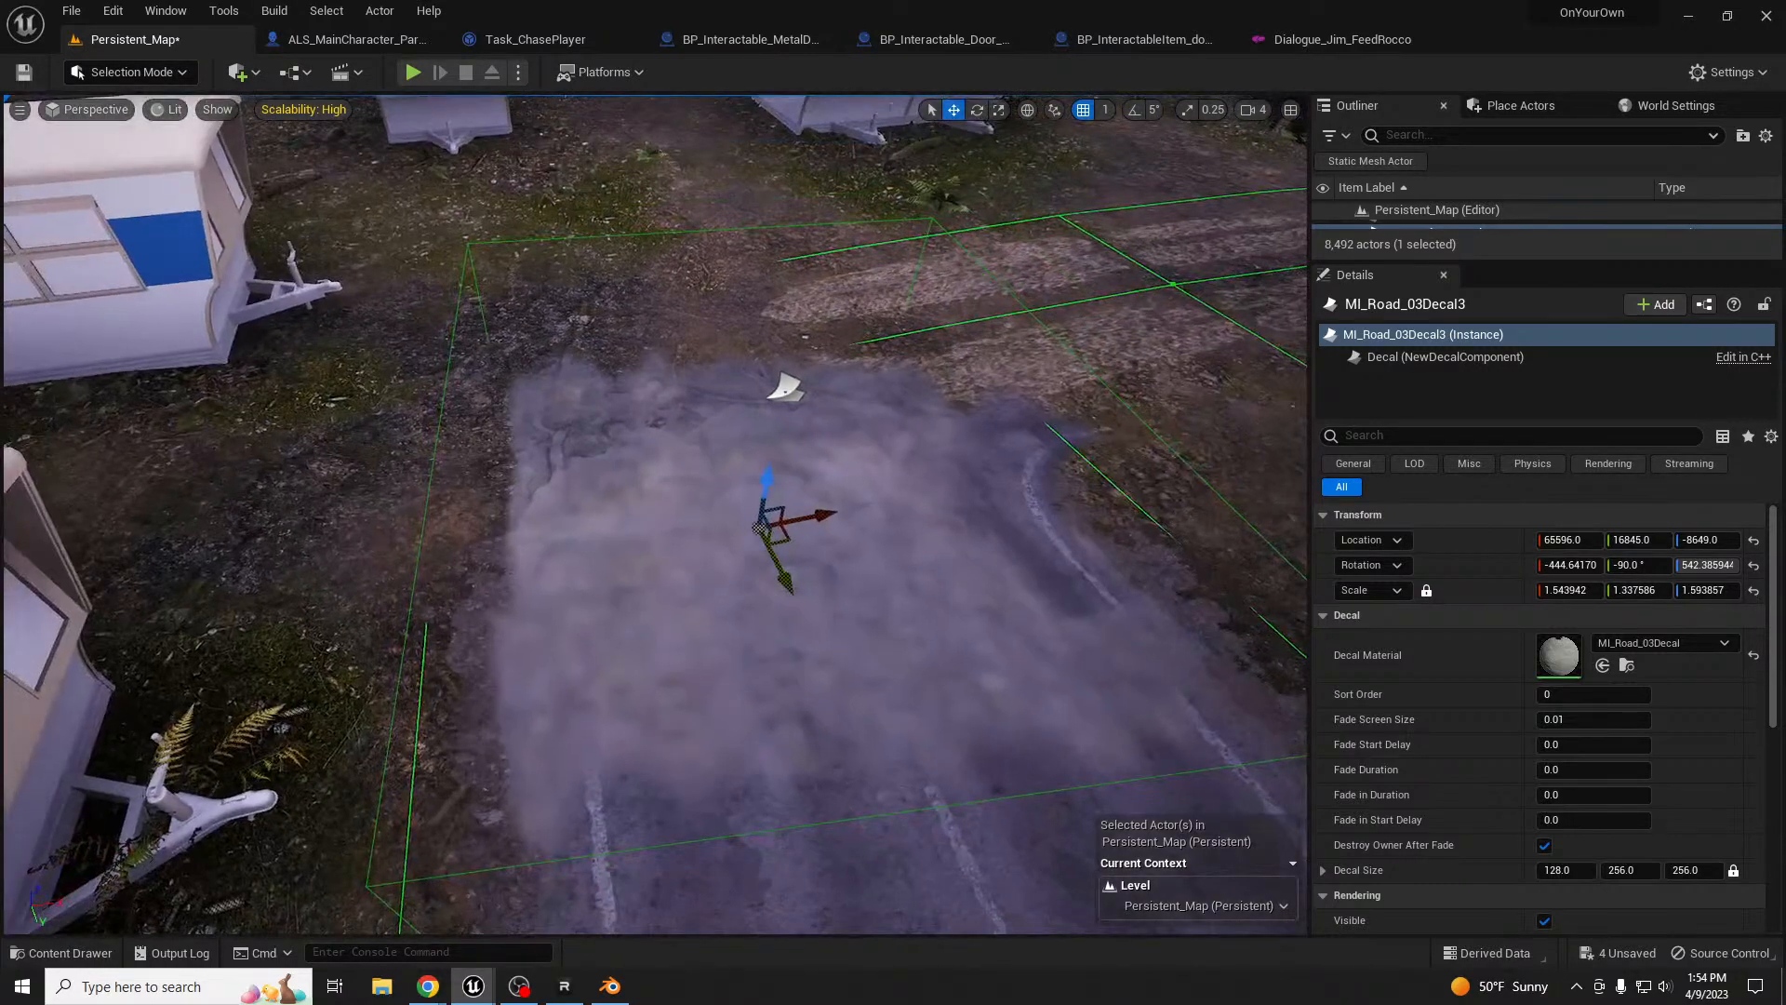
# - Select the two curved BP_ia_scatter_roadTracks actors and the decal on the driveway beside the houses, undoing the trial hiding of the tracks
pyautogui.moveTo(792, 464); pyautogui.dragTo(865, 419, button='right')
pyautogui.moveTo(656, 515); pyautogui.dragTo(538, 542, button='right')
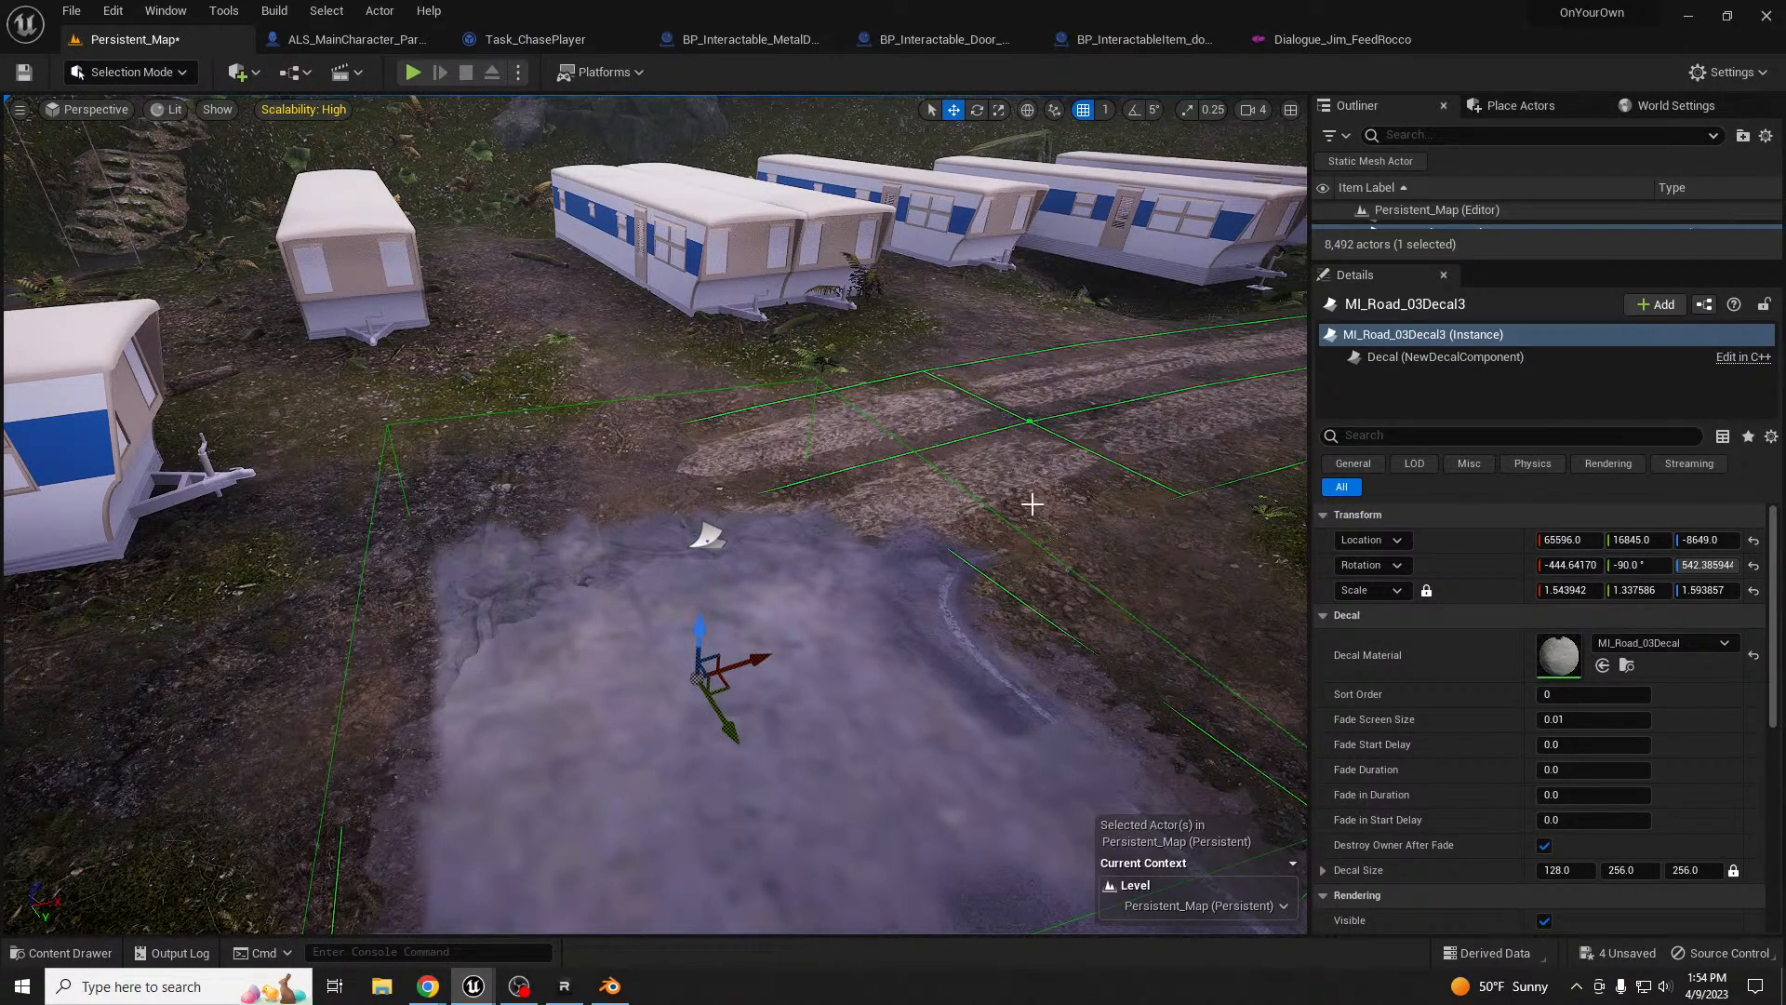
pyautogui.moveTo(1033, 503); pyautogui.dragTo(1130, 476, button='right')
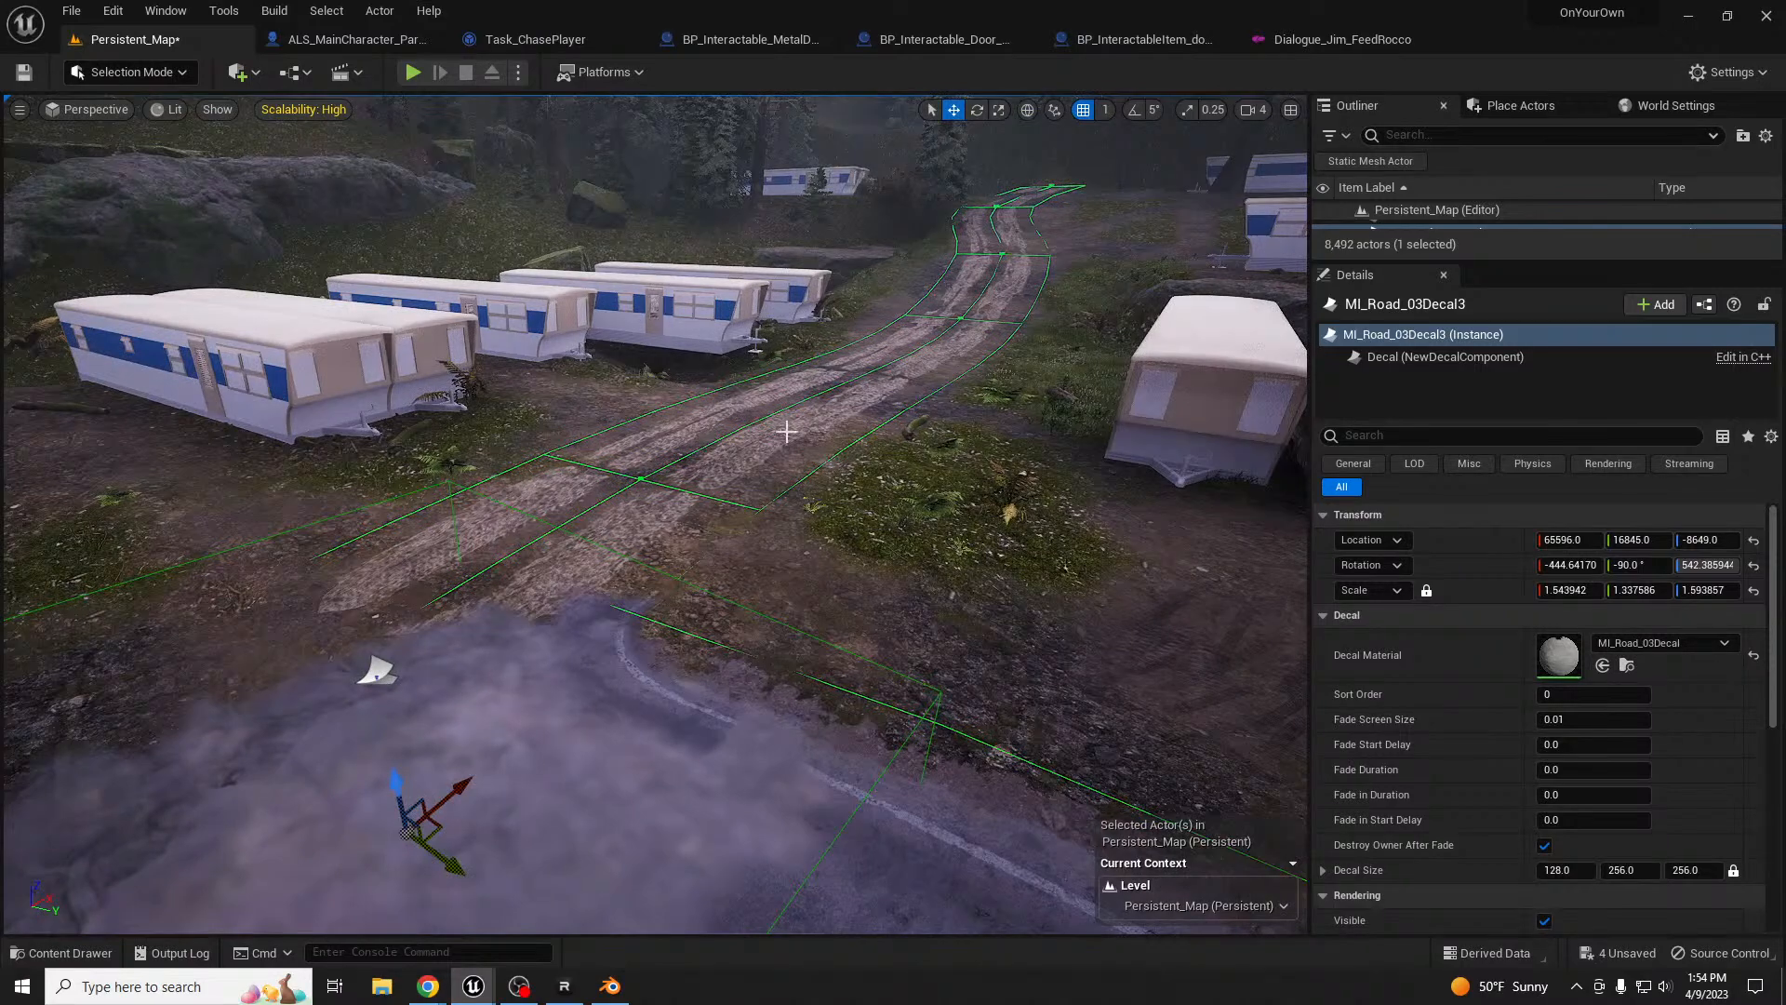
pyautogui.moveTo(709, 499); pyautogui.dragTo(711, 600, button='right')
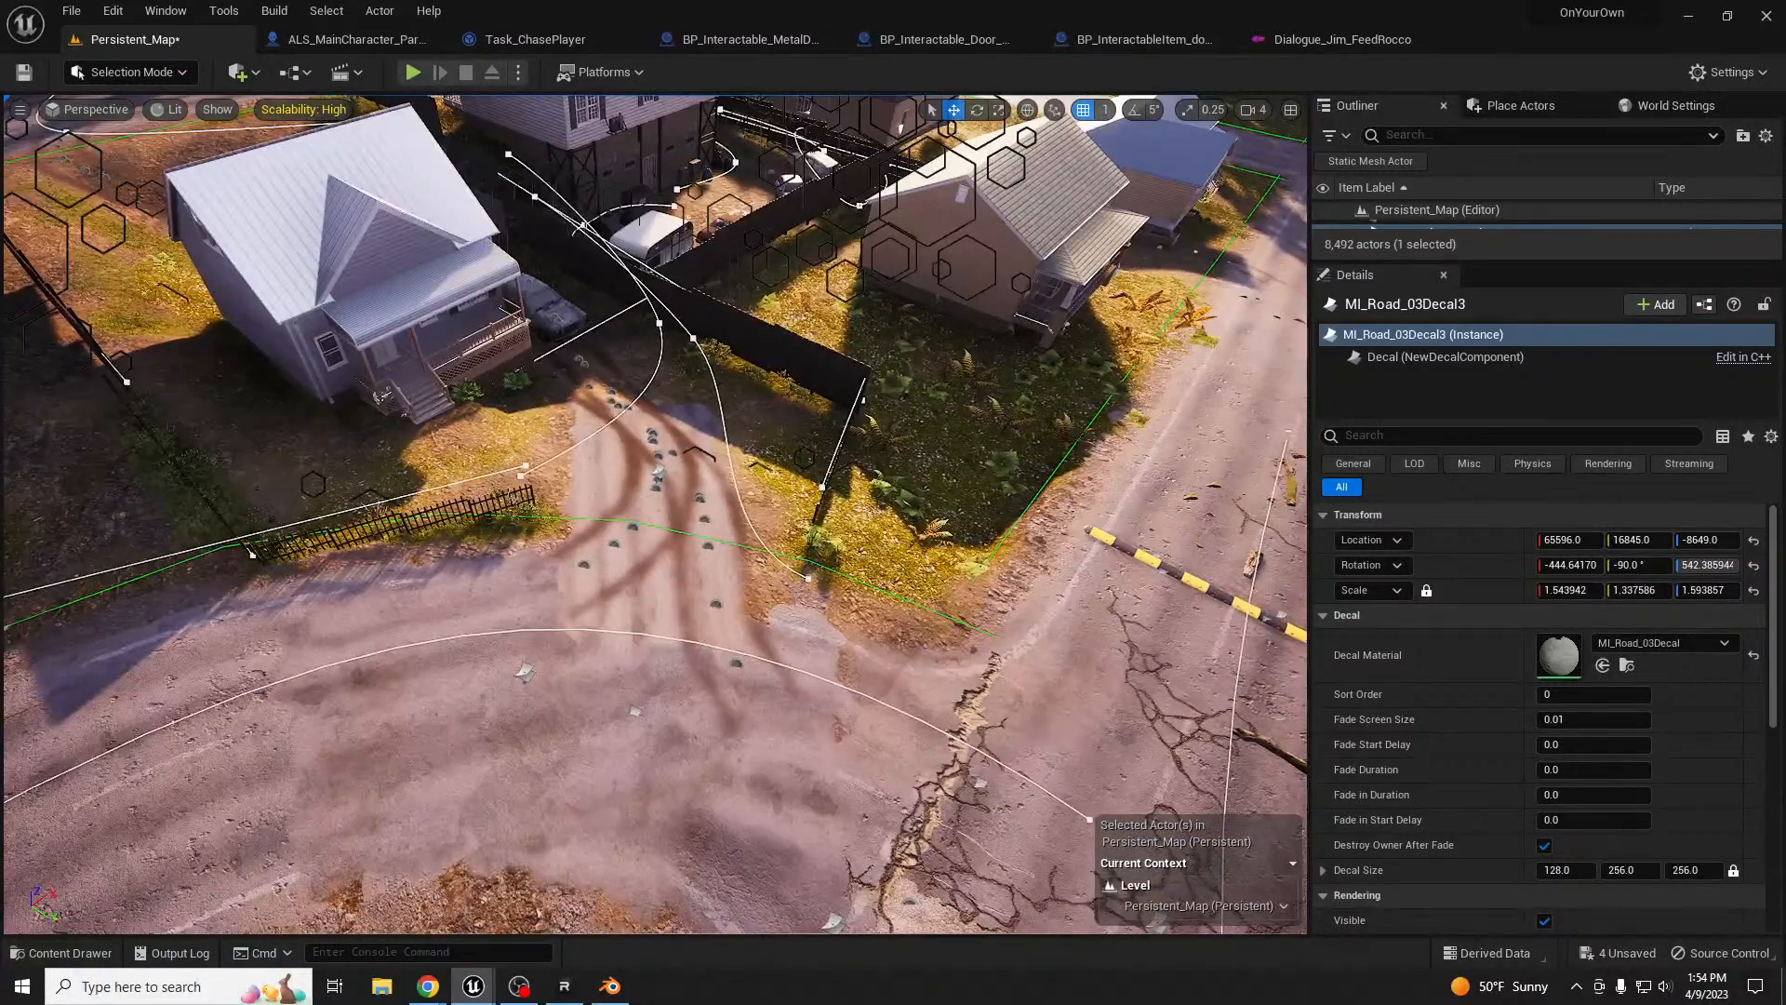
pyautogui.click(807, 579)
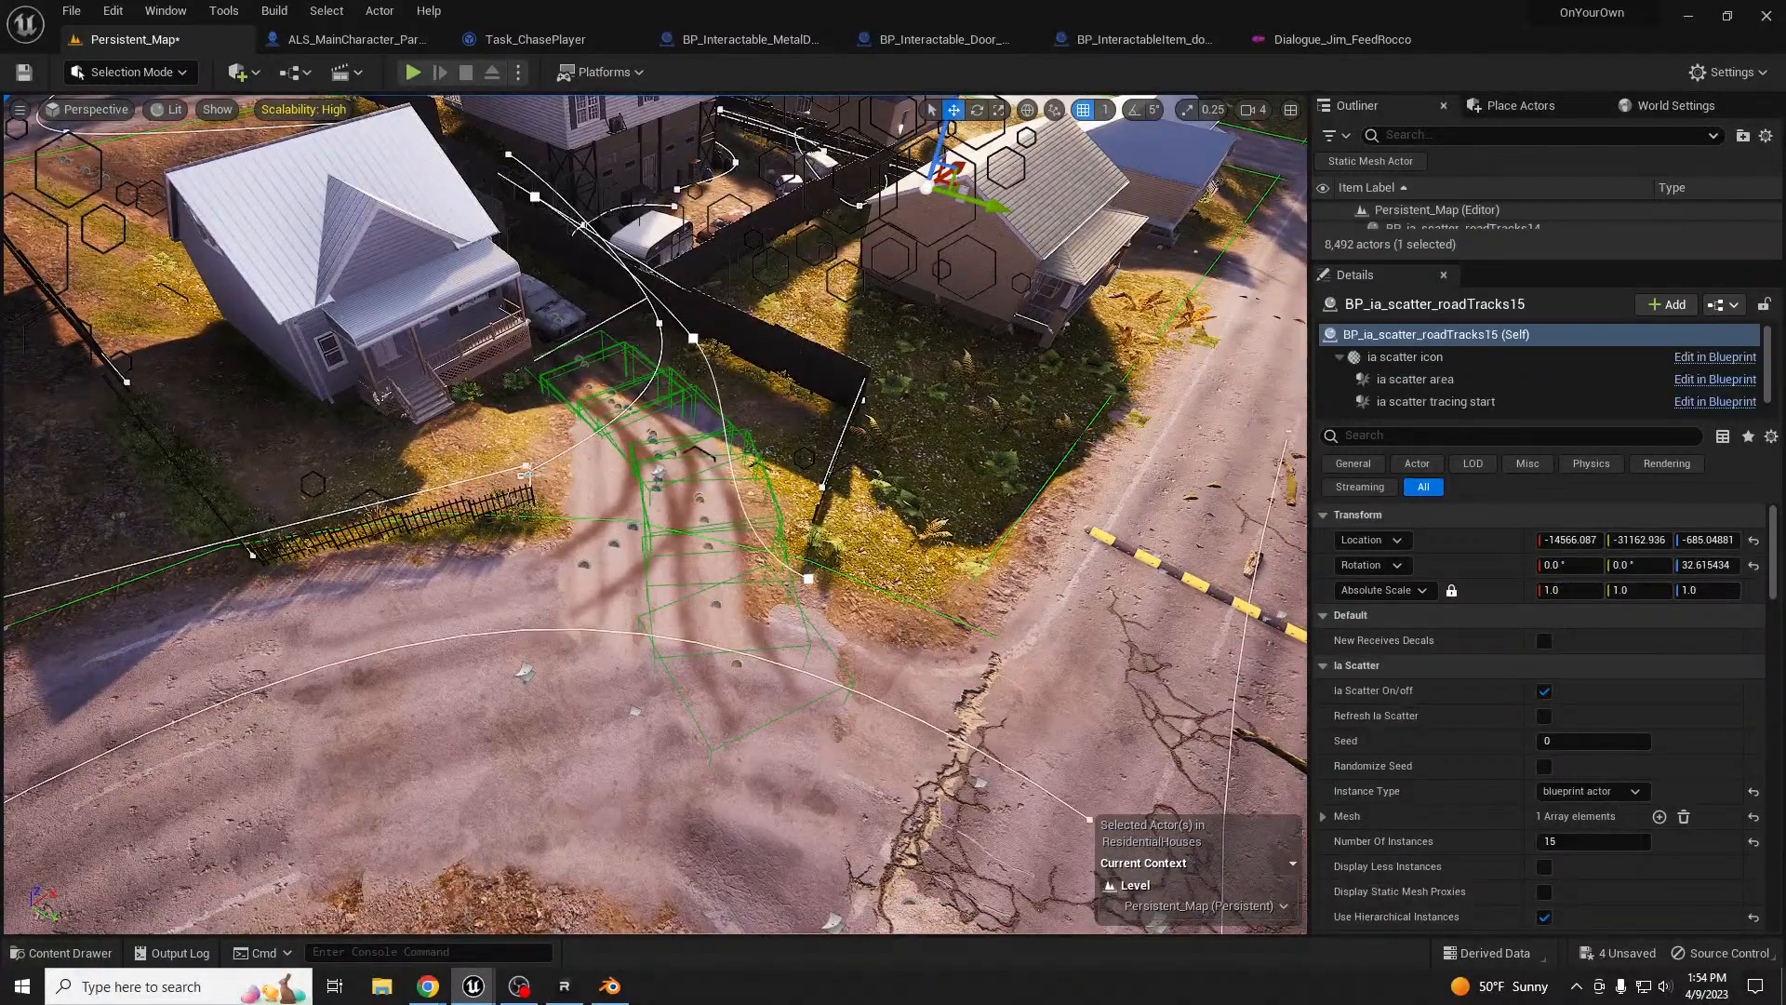
pyautogui.keyDown('ctrl'); pyautogui.click(526, 473); pyautogui.keyUp('ctrl')
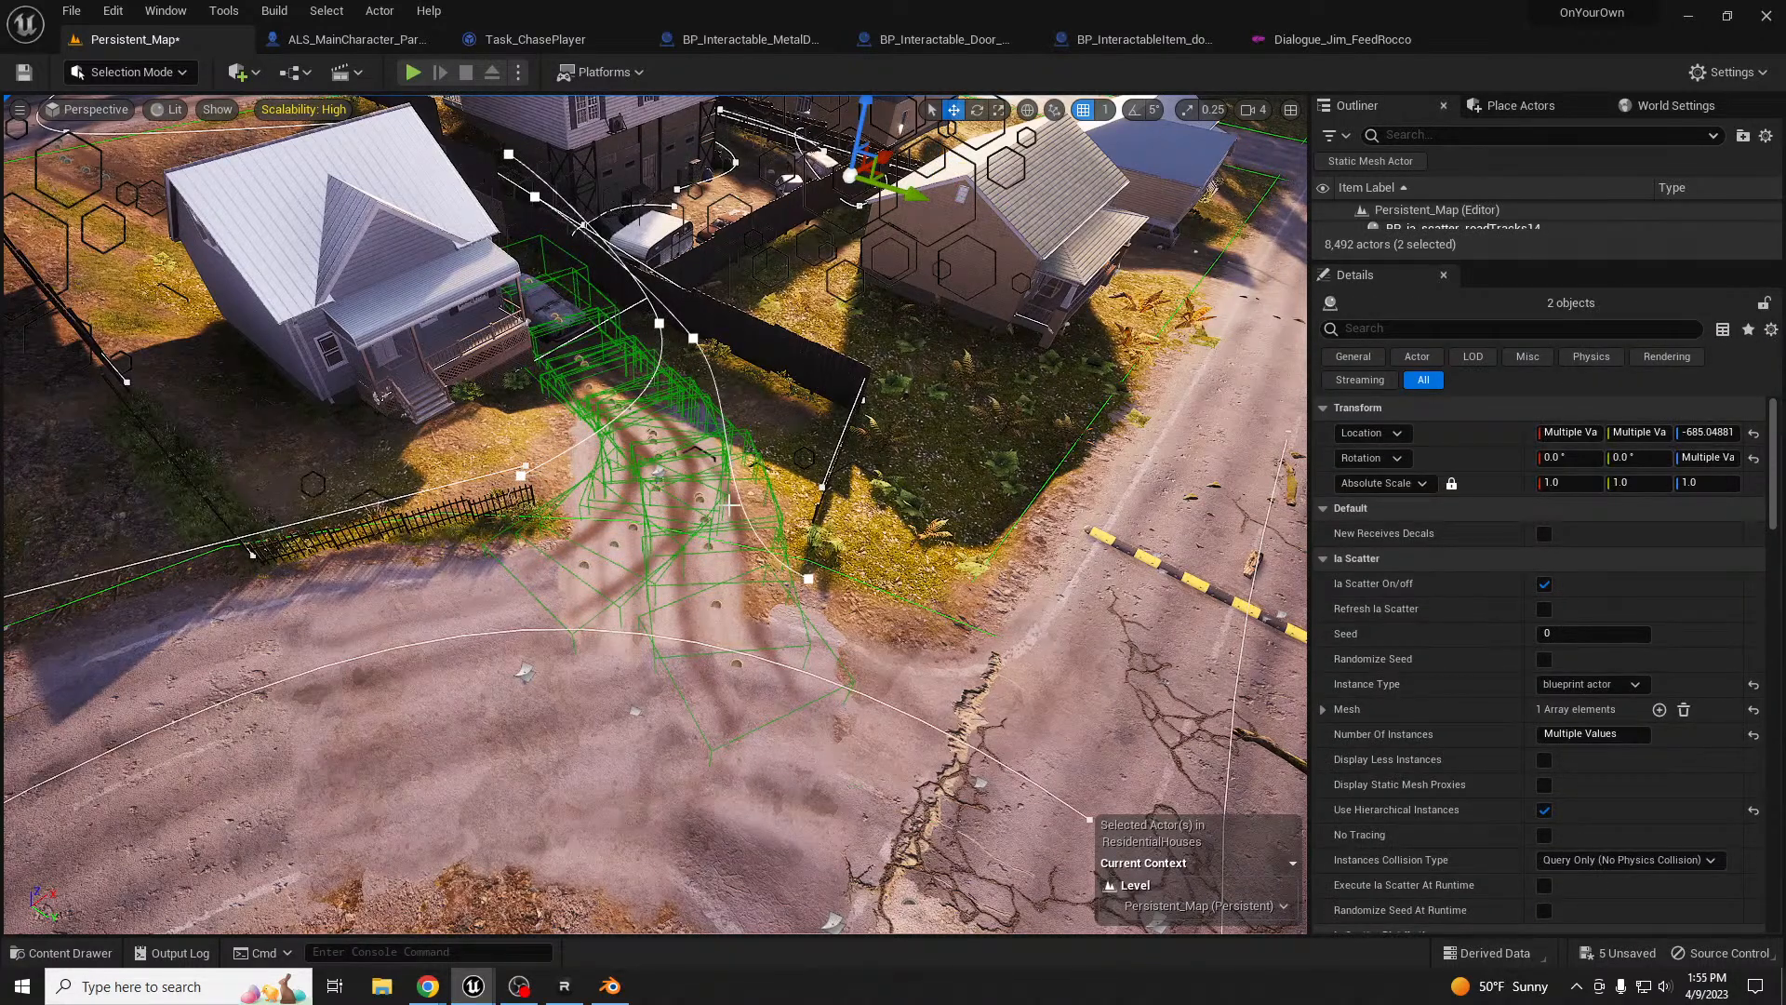
pyautogui.press('Delete')
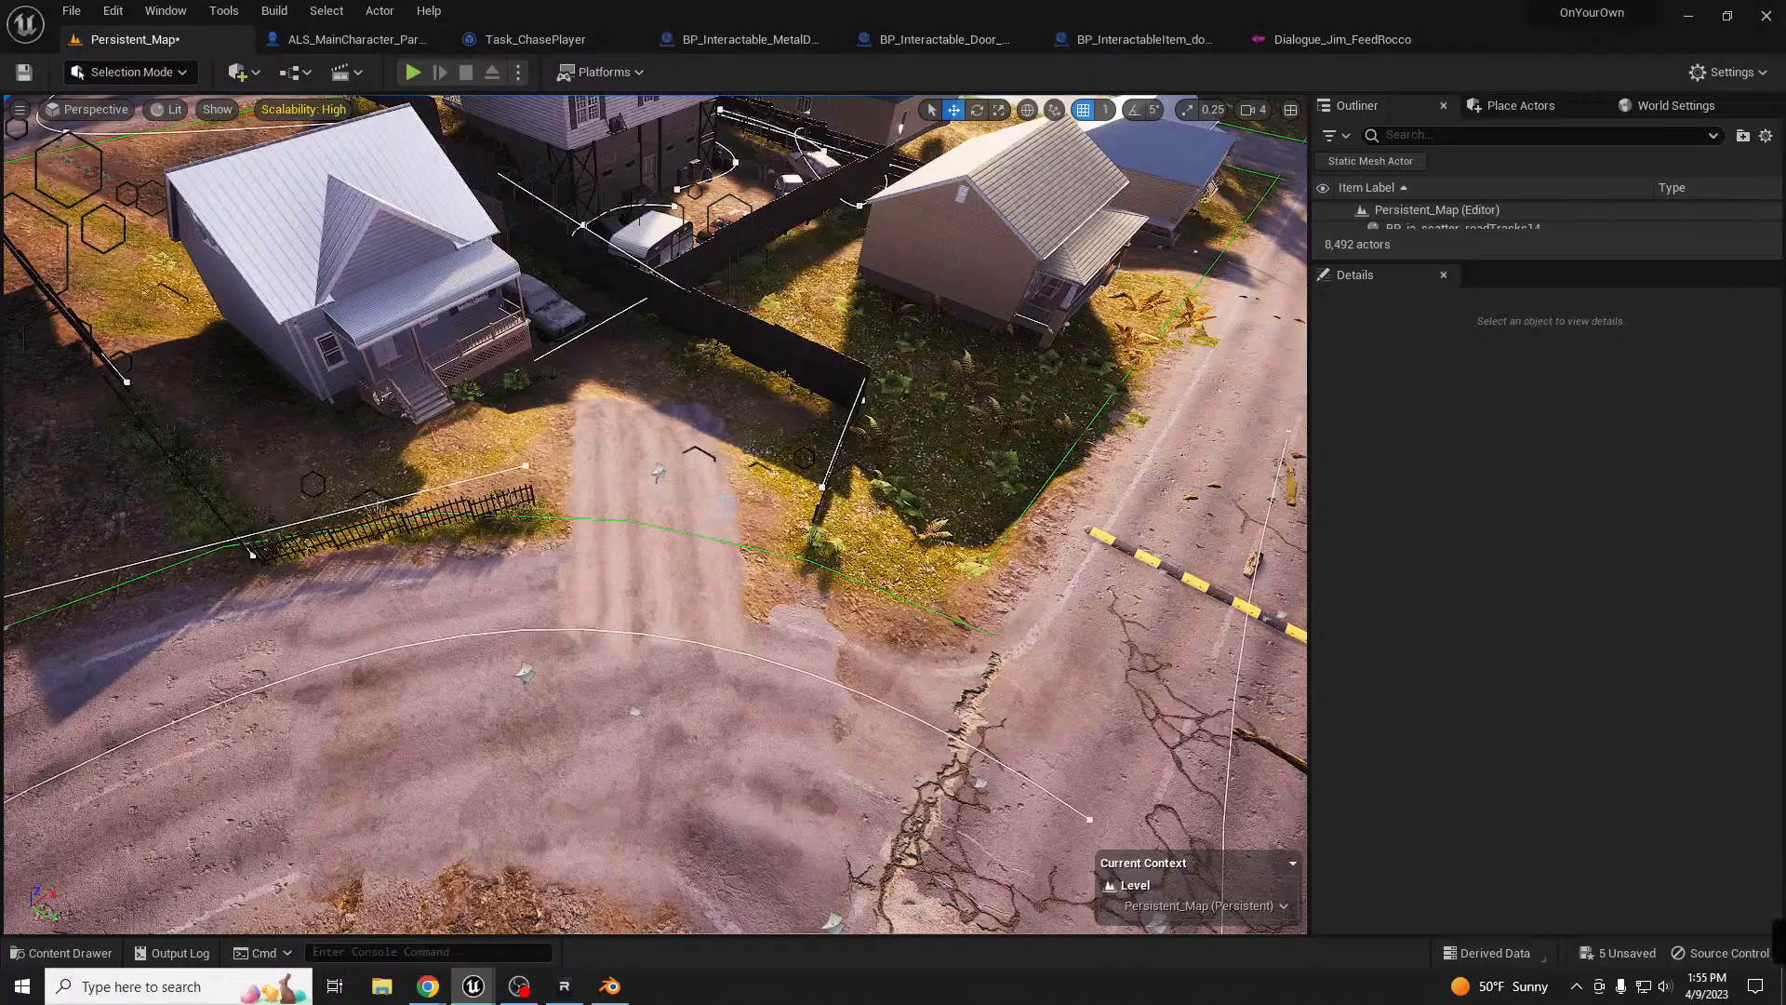
pyautogui.hotkey('ctrl', 'z')
pyautogui.keyDown('ctrl'); pyautogui.click(659, 472); pyautogui.keyUp('ctrl')
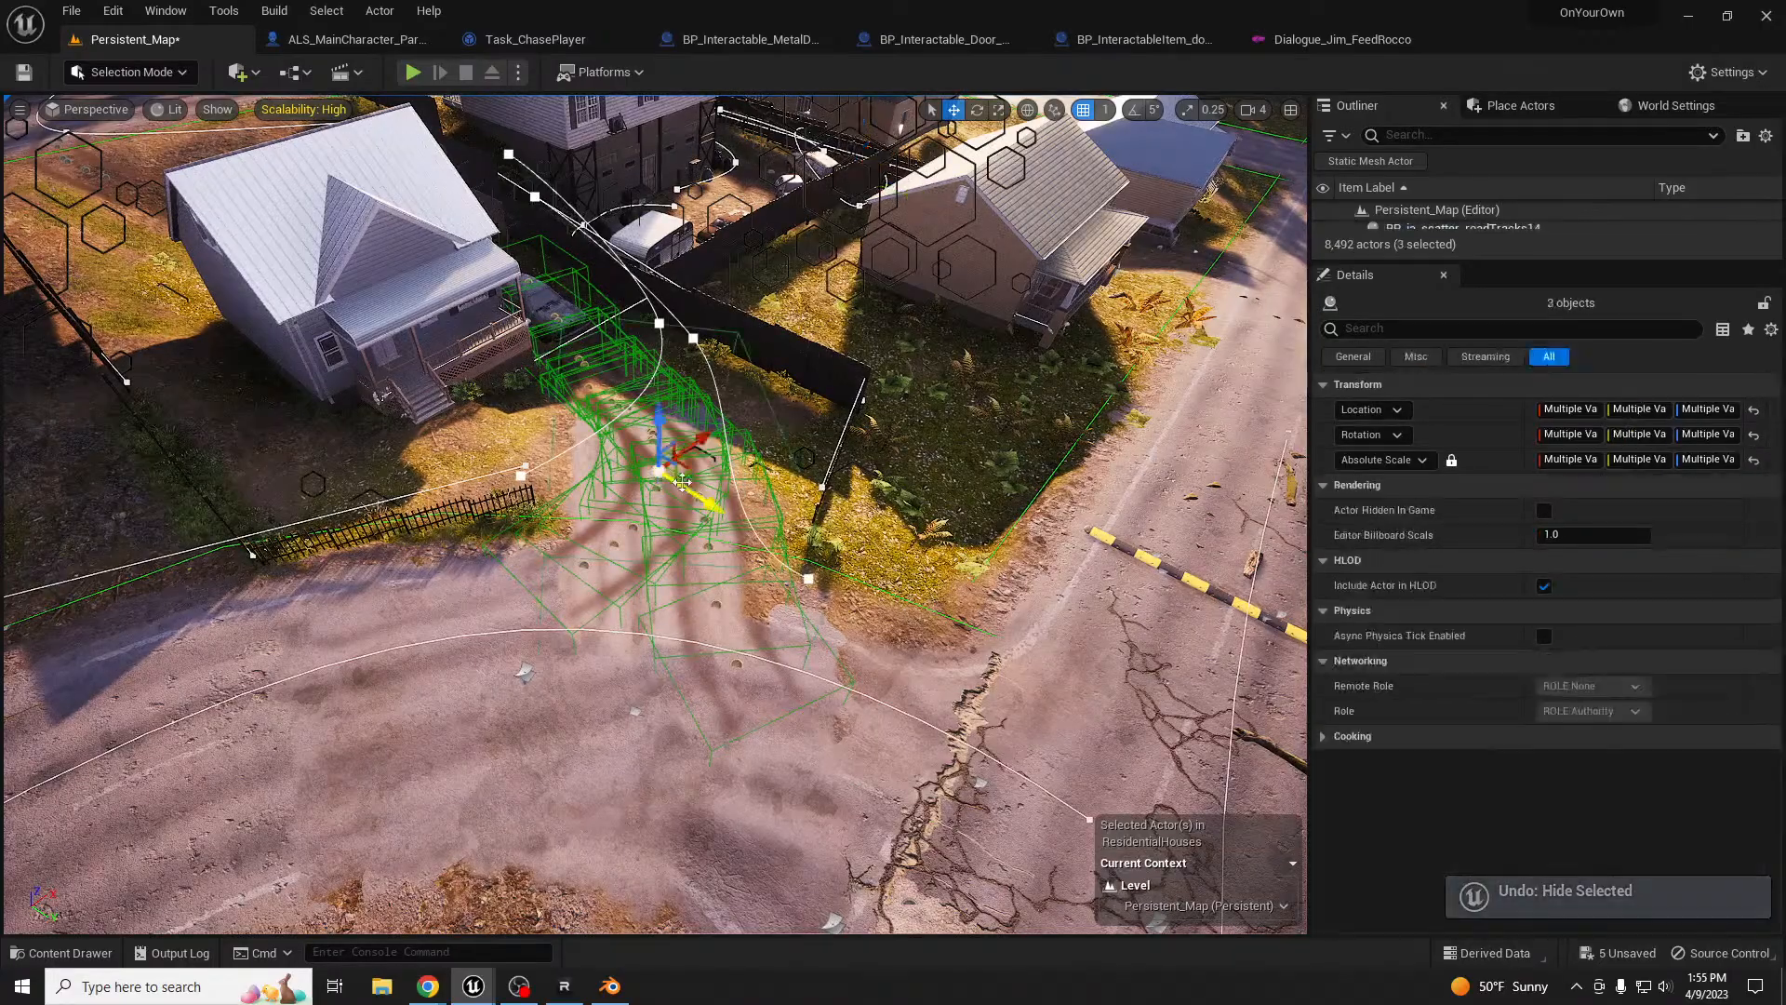
# - Duplicate the selected track scatters and decal into the caravan park and place the copies over the end of the paved road
pyautogui.moveTo(977, 499); pyautogui.dragTo(764, 362, button='right')
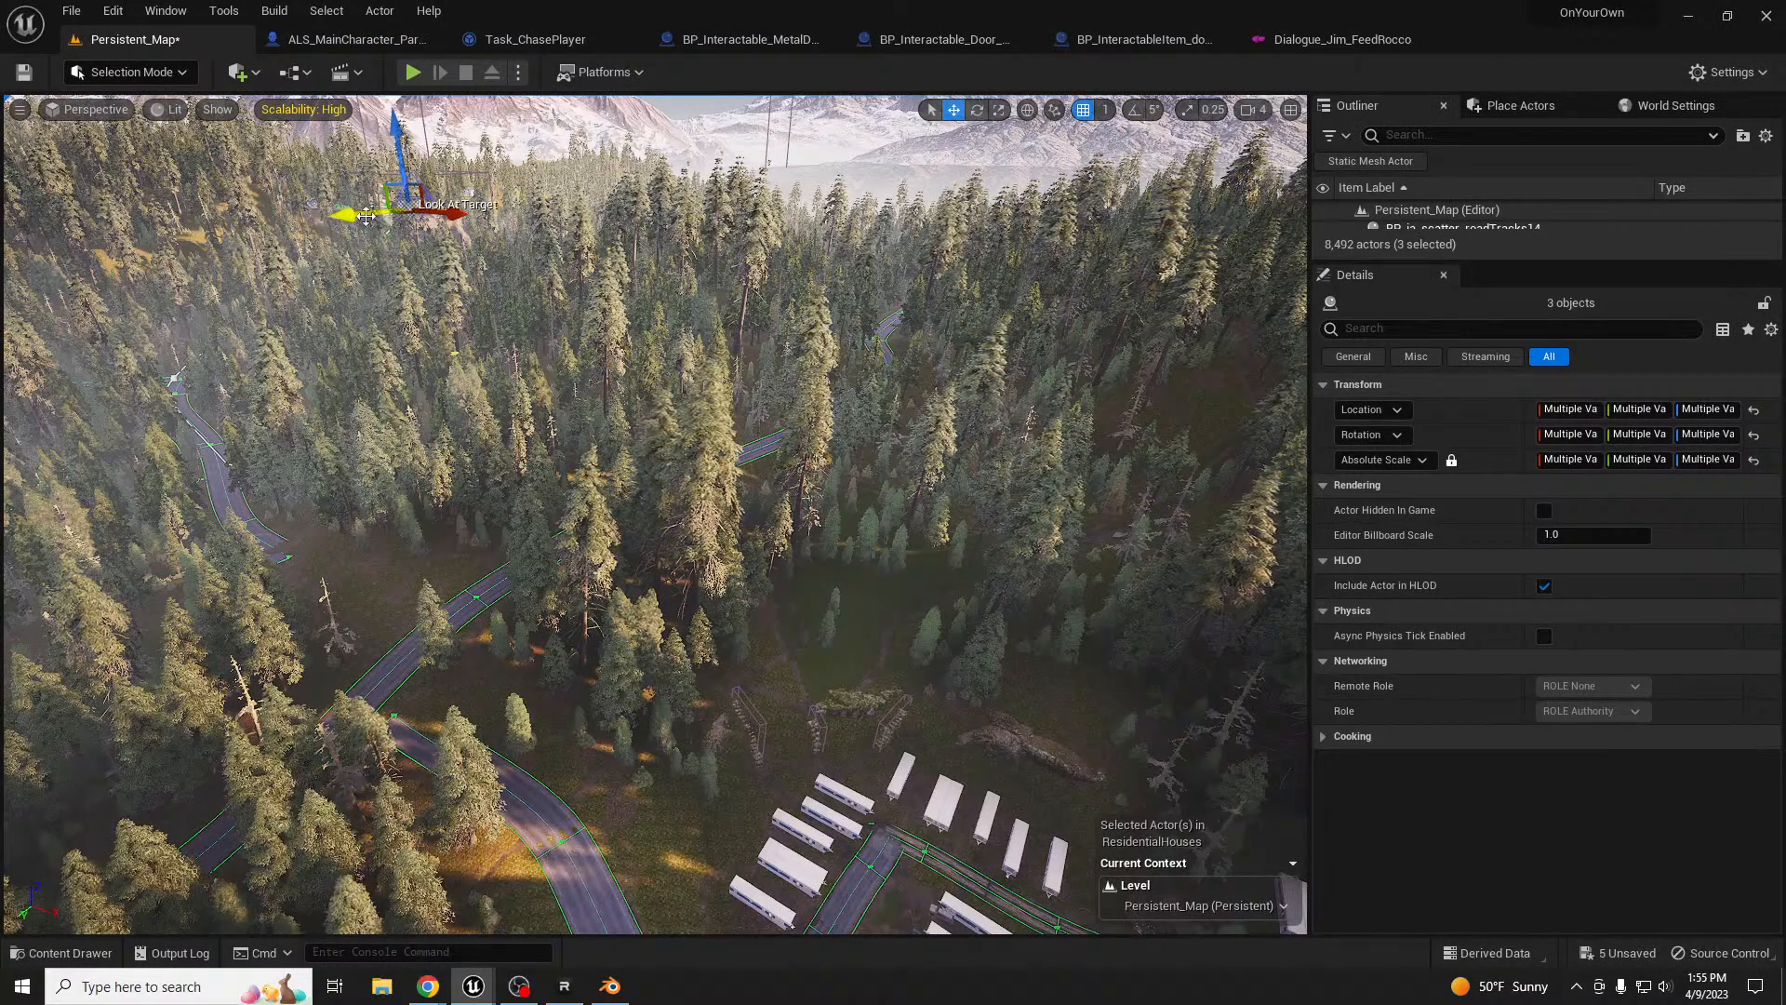
pyautogui.keyDown('alt'); pyautogui.moveTo(316, 224); pyautogui.dragTo(649, 476); pyautogui.keyUp('alt')
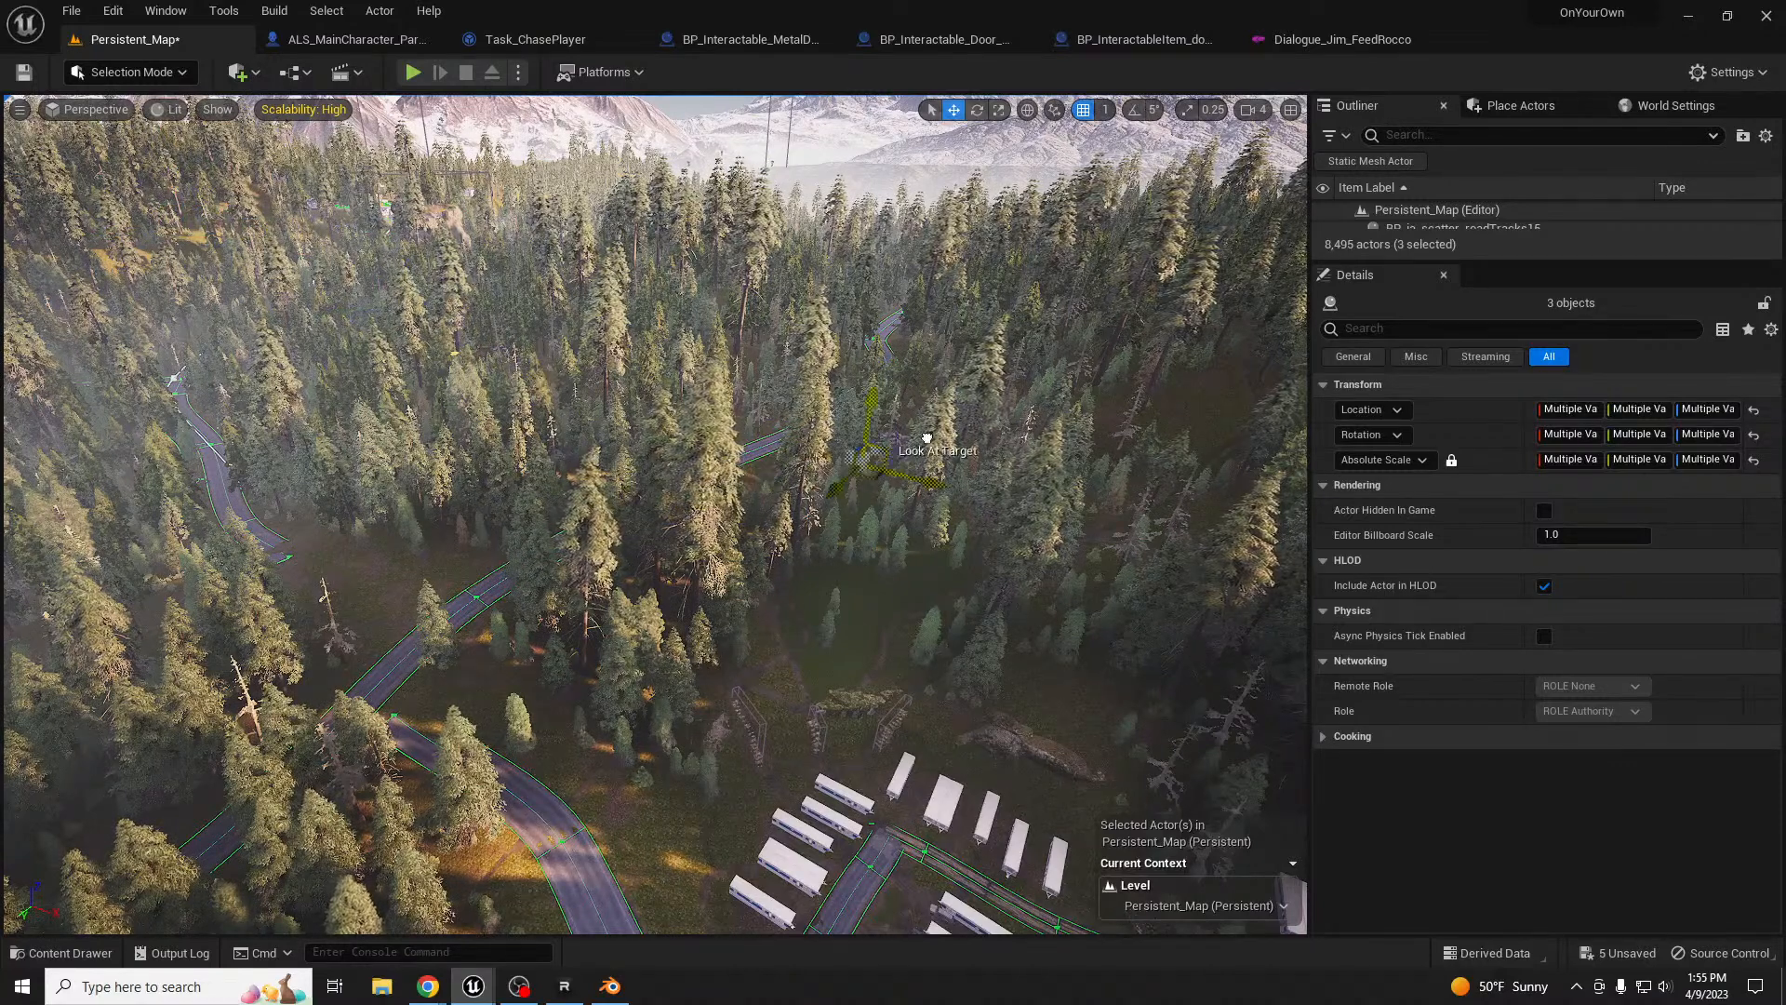
pyautogui.moveTo(942, 459); pyautogui.dragTo(917, 804)
pyautogui.press('f')
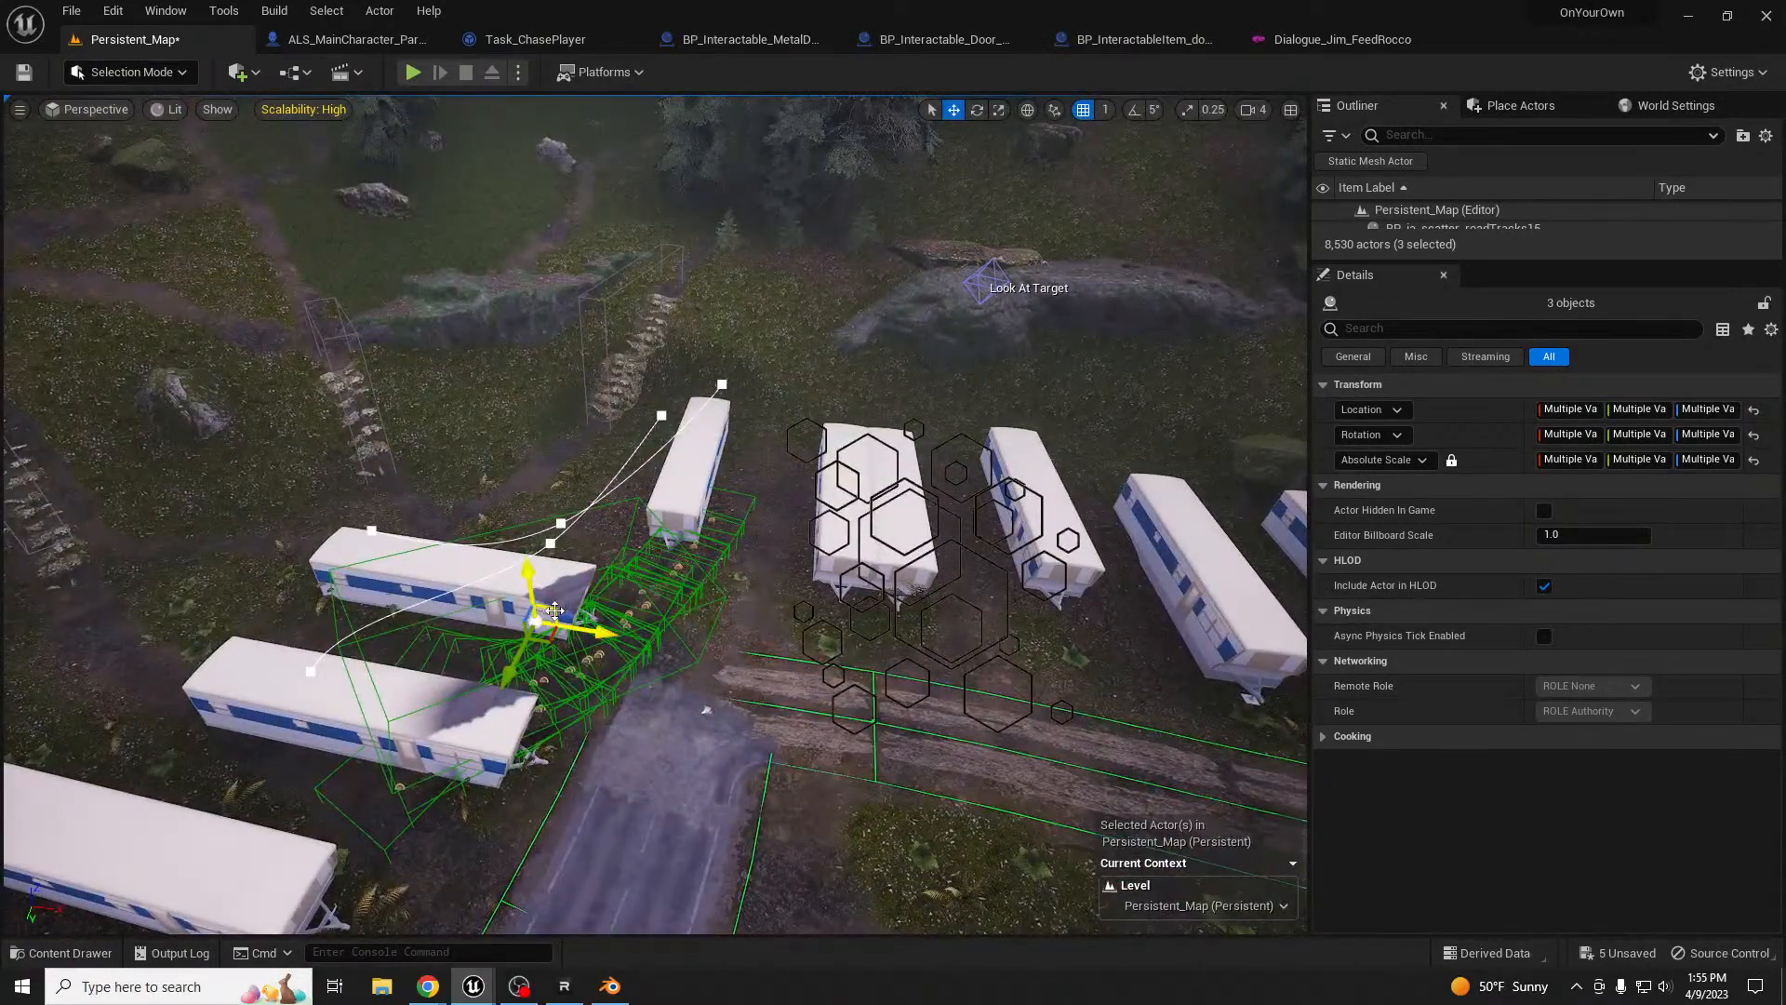
pyautogui.moveTo(555, 611); pyautogui.dragTo(723, 762)
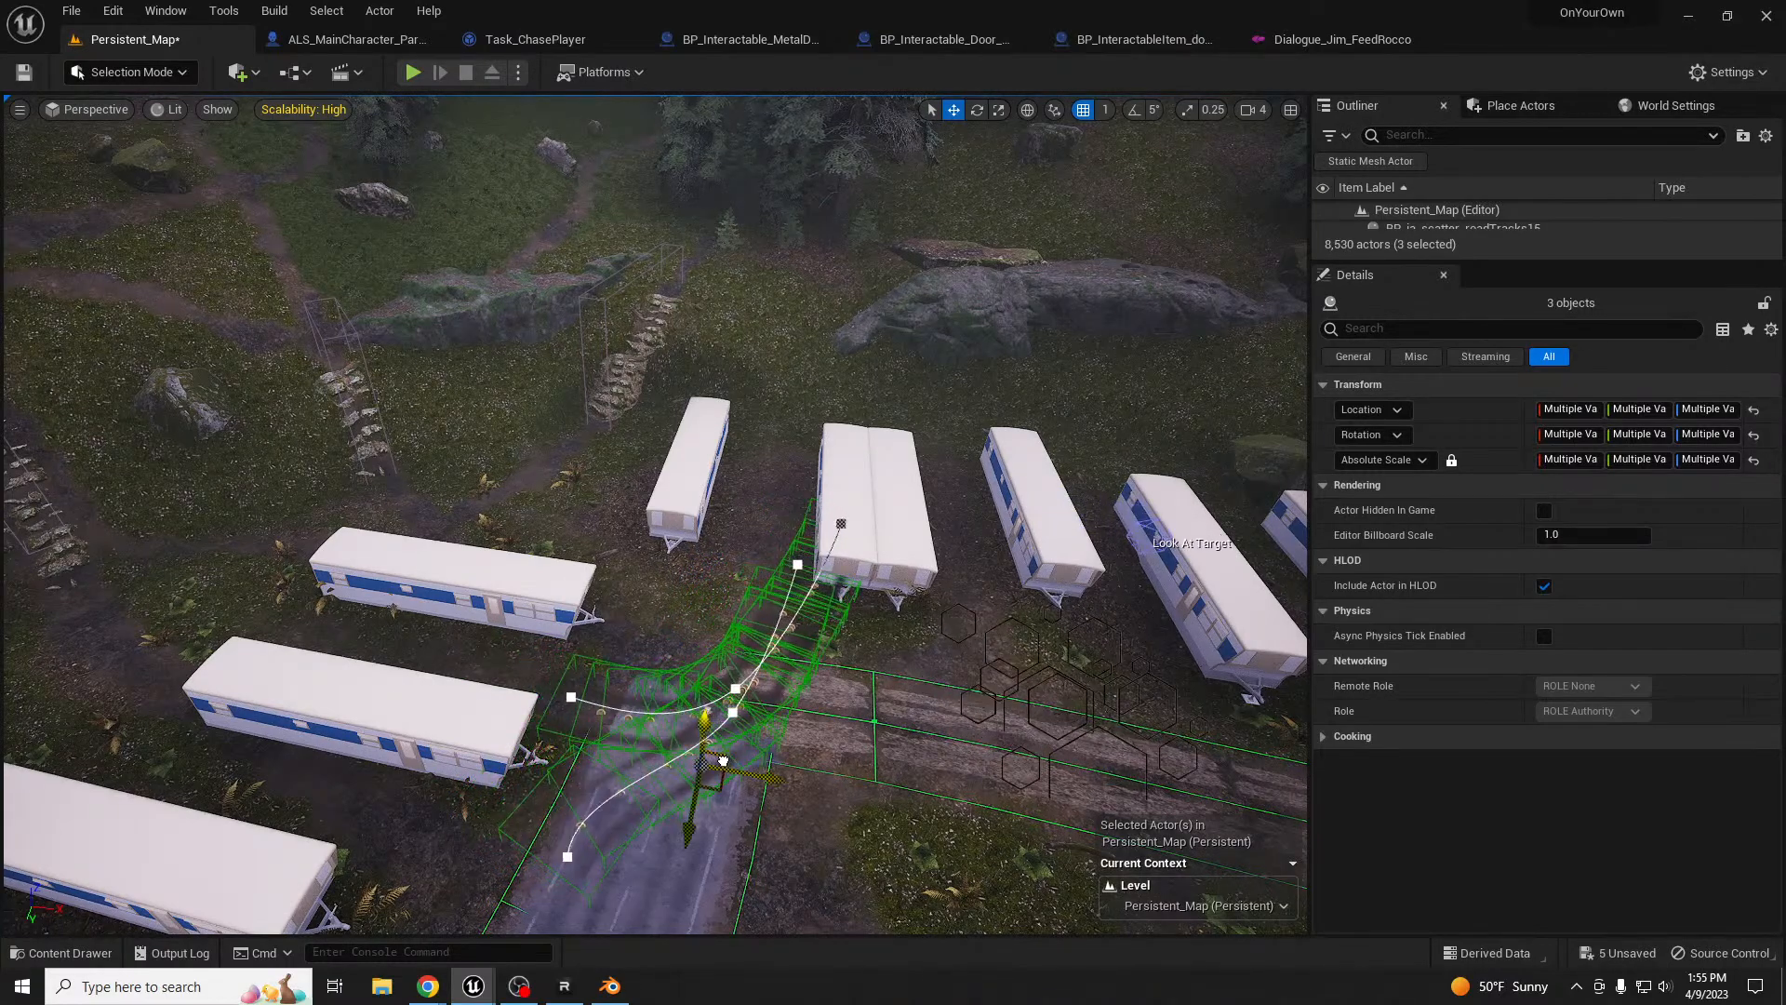
pyautogui.press('w')
pyautogui.moveTo(723, 761); pyautogui.dragTo(745, 842, button='right')
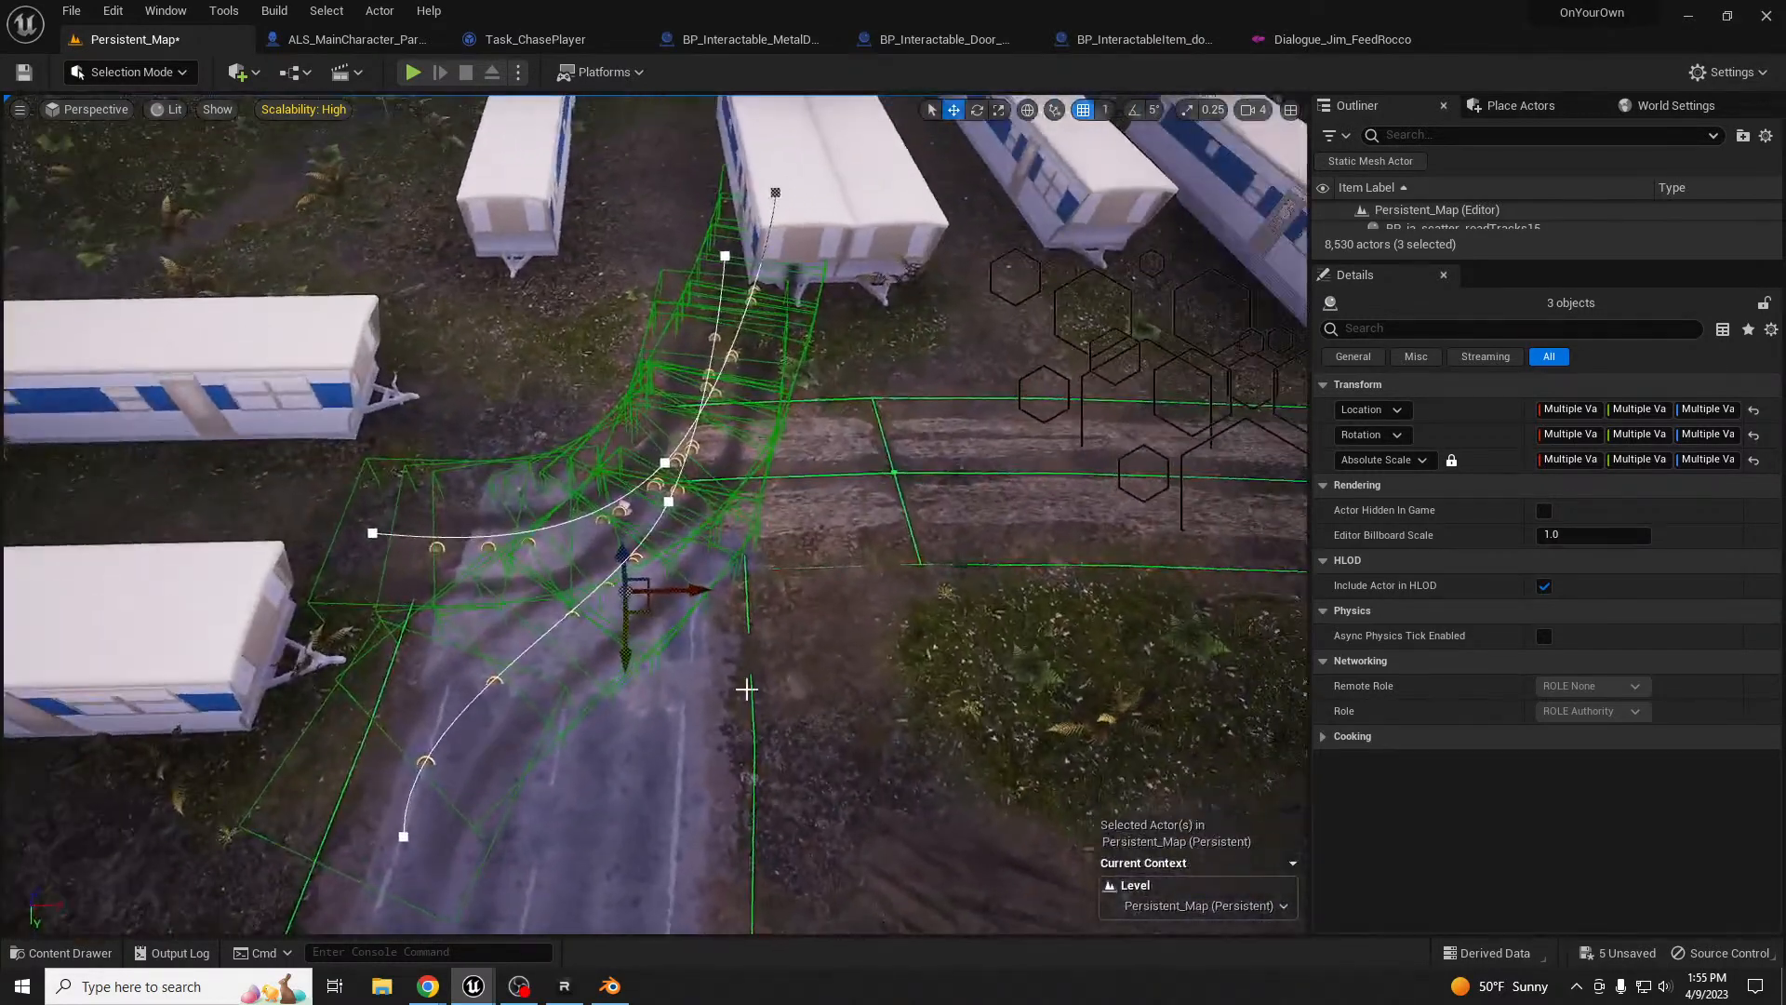
# - Rotate and shift the copied track group so its curves run from the paved road around onto the dirt track
pyautogui.press('e')
pyautogui.moveTo(669, 666); pyautogui.dragTo(715, 508)
pyautogui.moveTo(715, 581); pyautogui.dragTo(729, 595, button='right')
pyautogui.press('w')
pyautogui.moveTo(629, 578)
pyautogui.mouseDown()
pyautogui.moveTo(713, 441)
pyautogui.moveTo(630, 602)
pyautogui.mouseUp()
pyautogui.moveTo(646, 599); pyautogui.dragTo(710, 598, button='right')
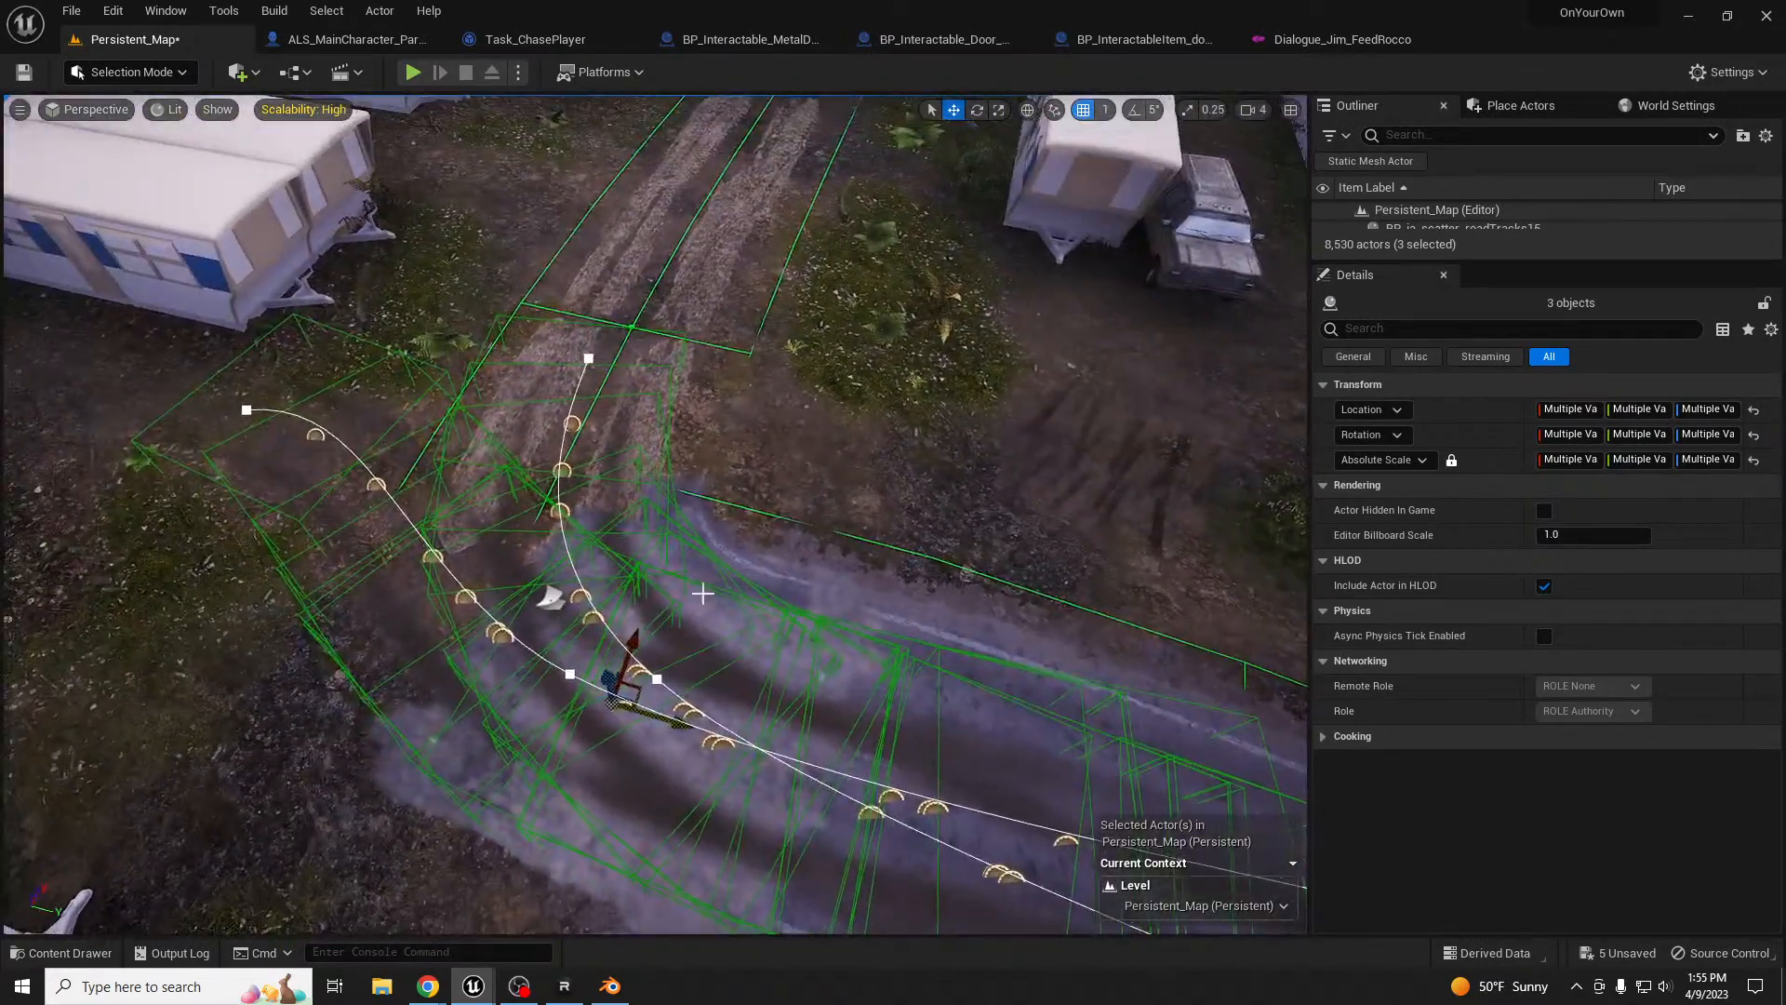
# - Select the copied BP_ia_scatter_roadTracks16 and replace its mesh entry's blueprint actor with the BP_TiretracksM variant selected in the content browser
pyautogui.click(675, 604)
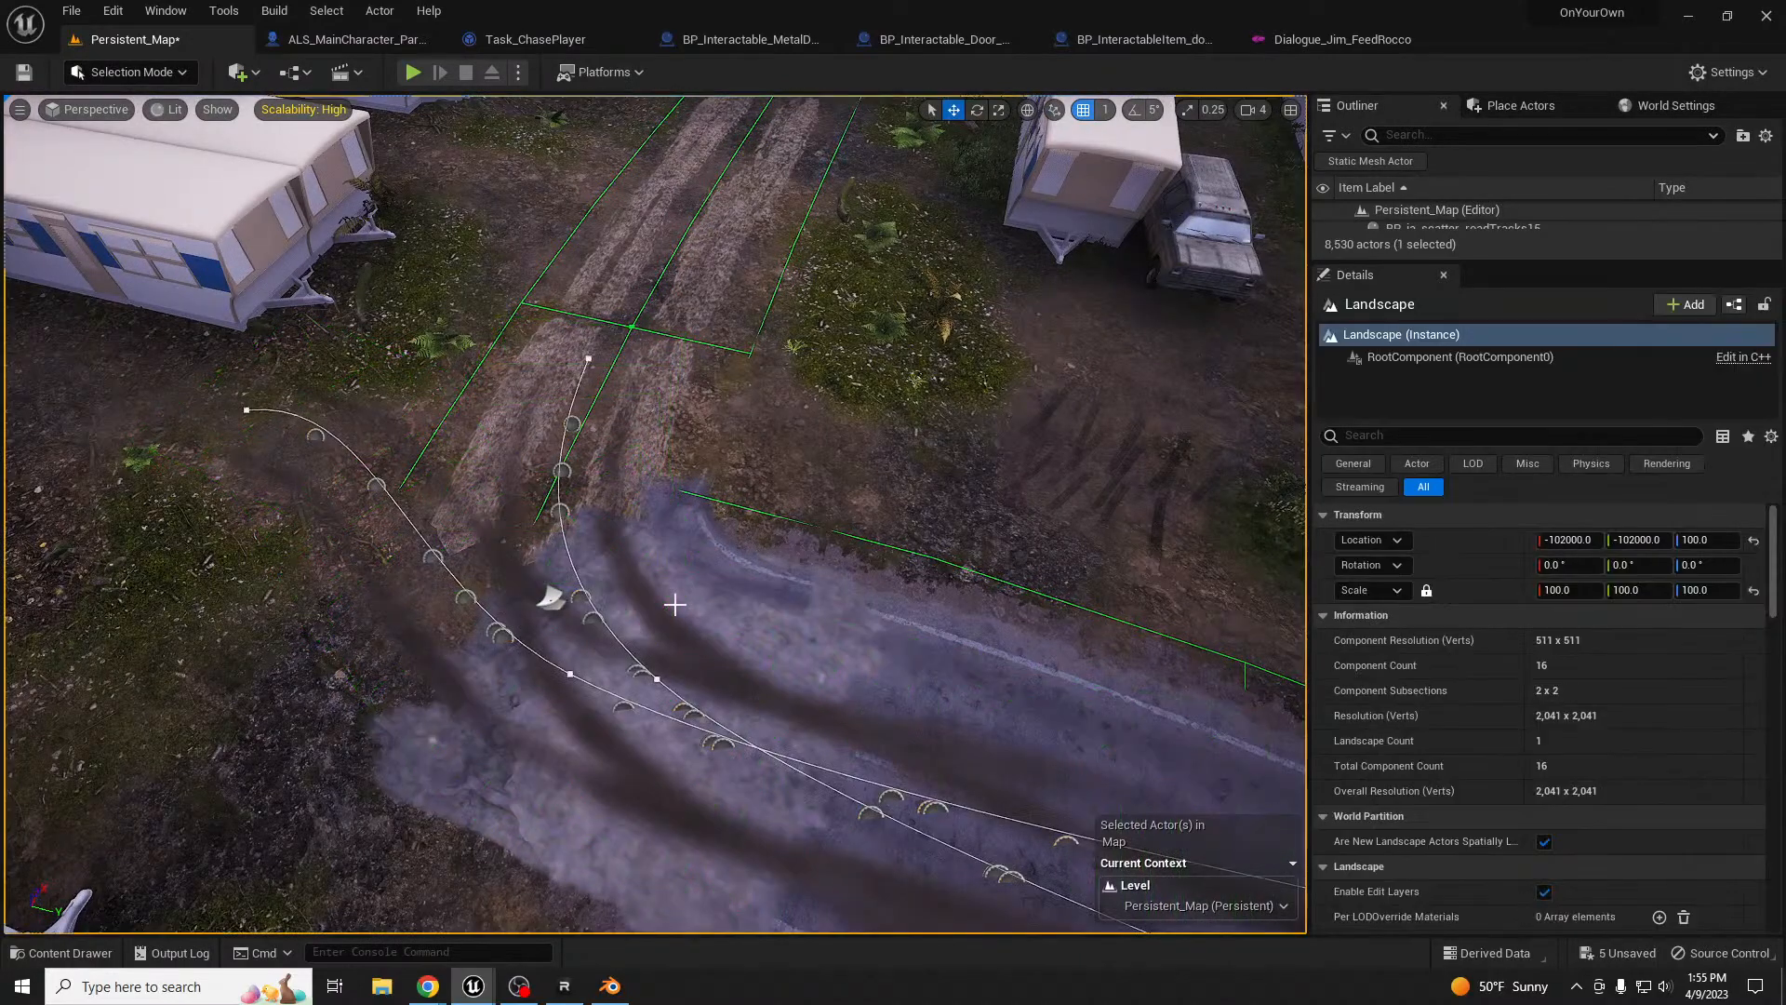
pyautogui.click(605, 616)
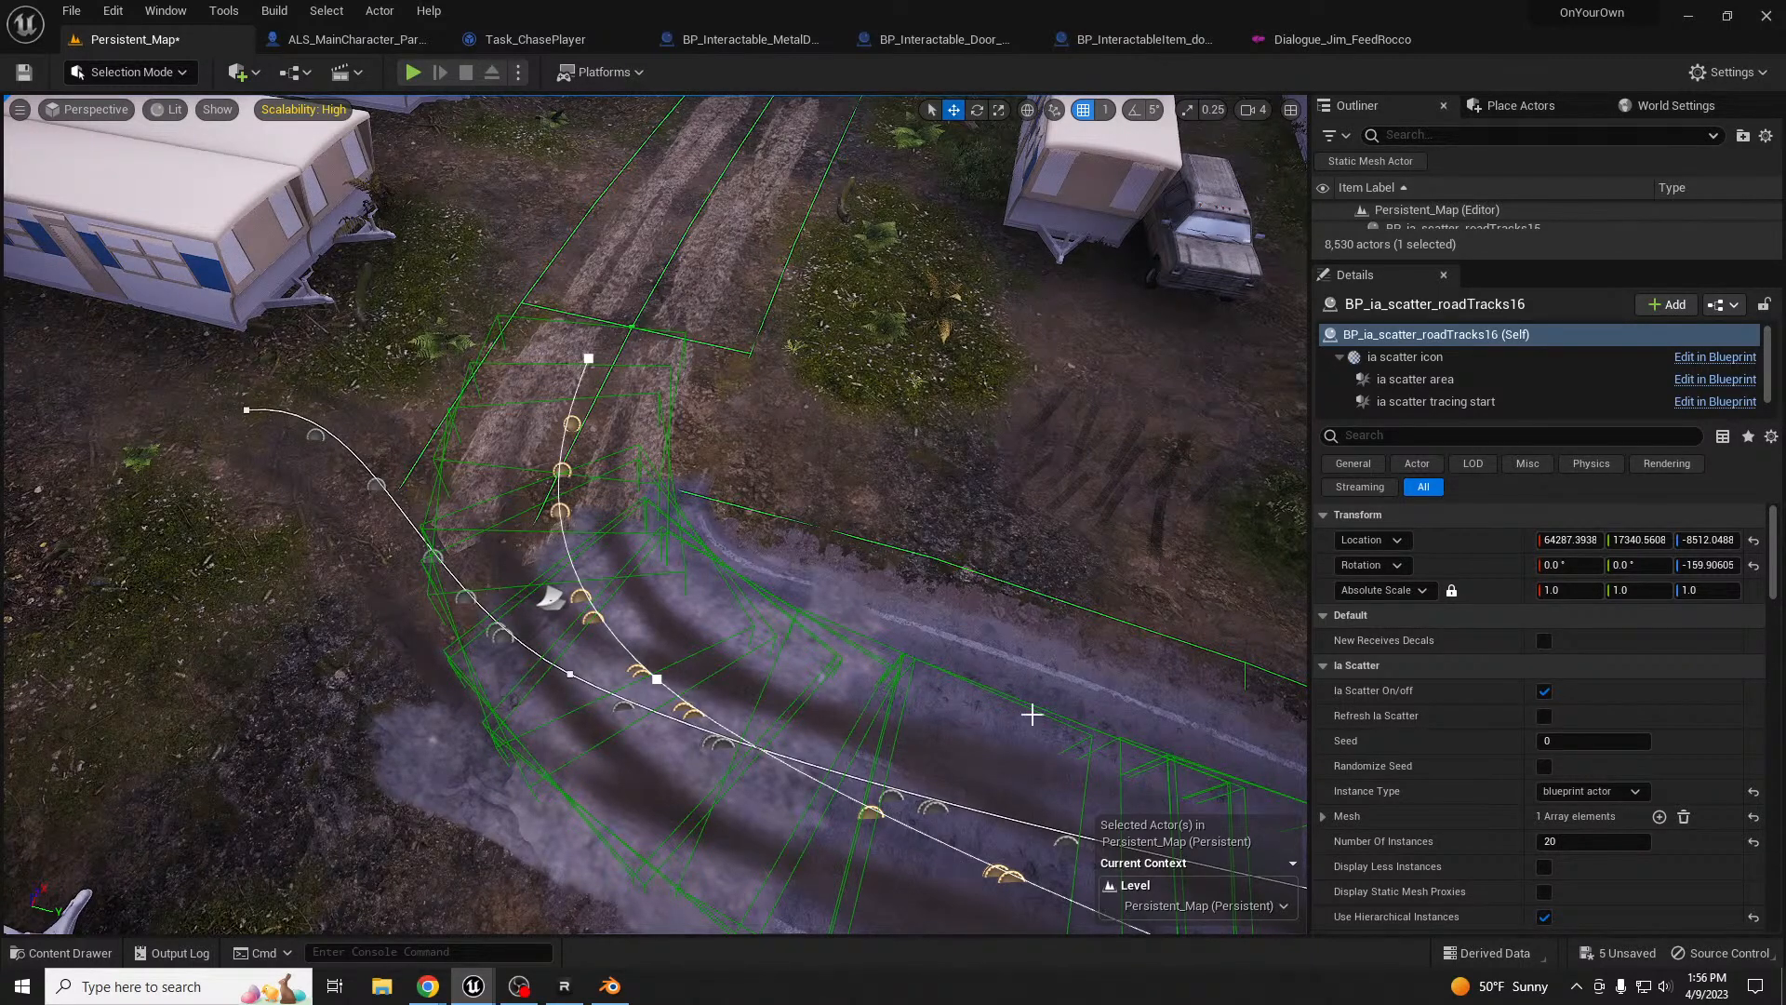
pyautogui.click(1323, 817)
pyautogui.click(1340, 842)
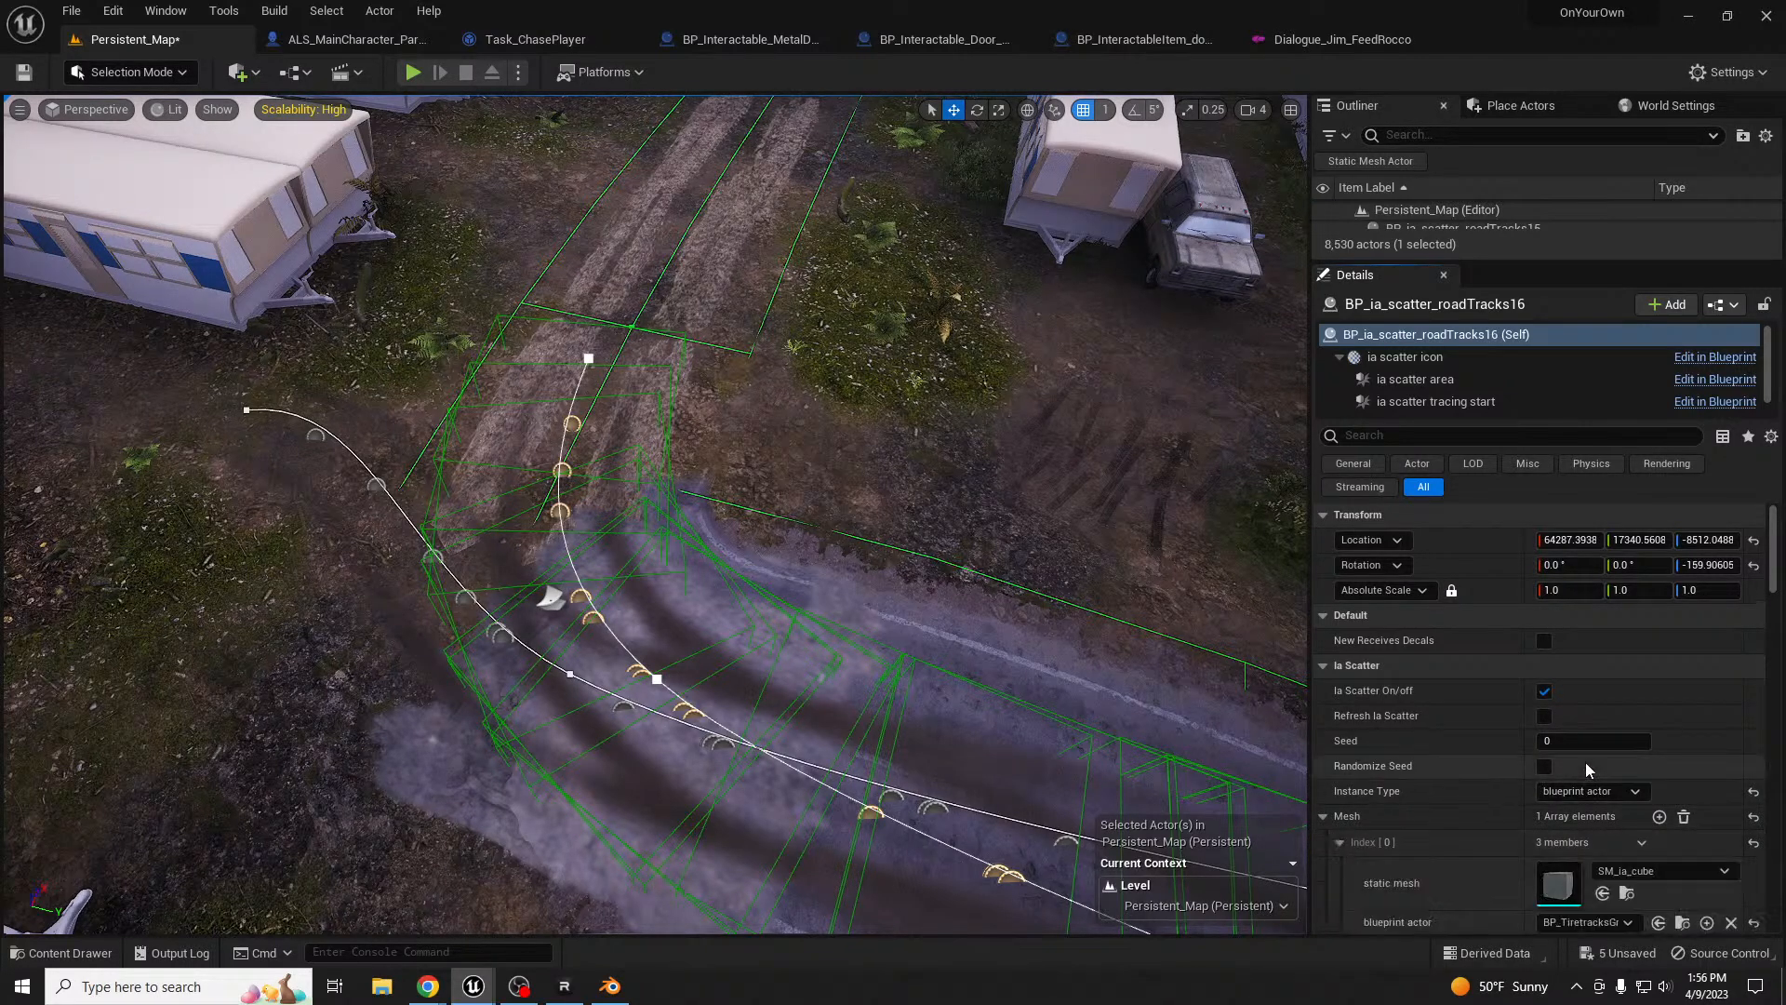
pyautogui.scroll(-5, 1591, 767)
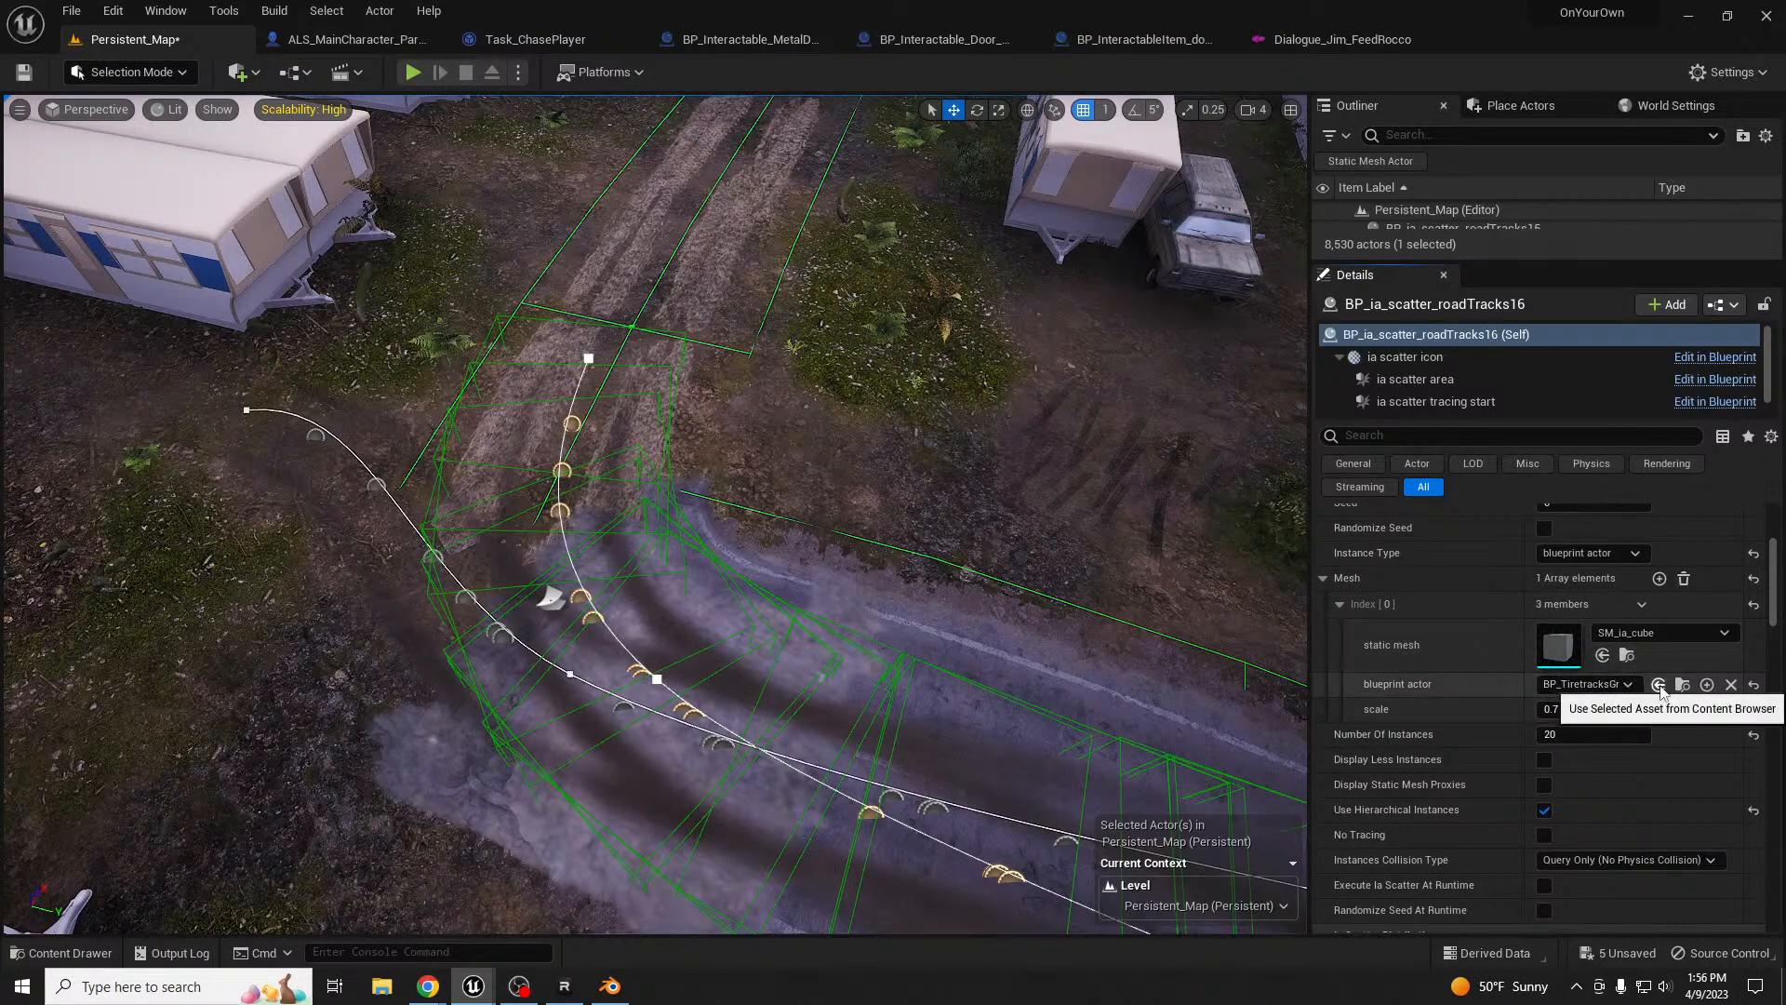
pyautogui.click(1659, 686)
# - Reselect BP_ia_scatter_roadTracks16, then rotate and move it so its tracks bend from the paved road across the dirt track
pyautogui.moveTo(687, 546); pyautogui.dragTo(972, 517, button='right')
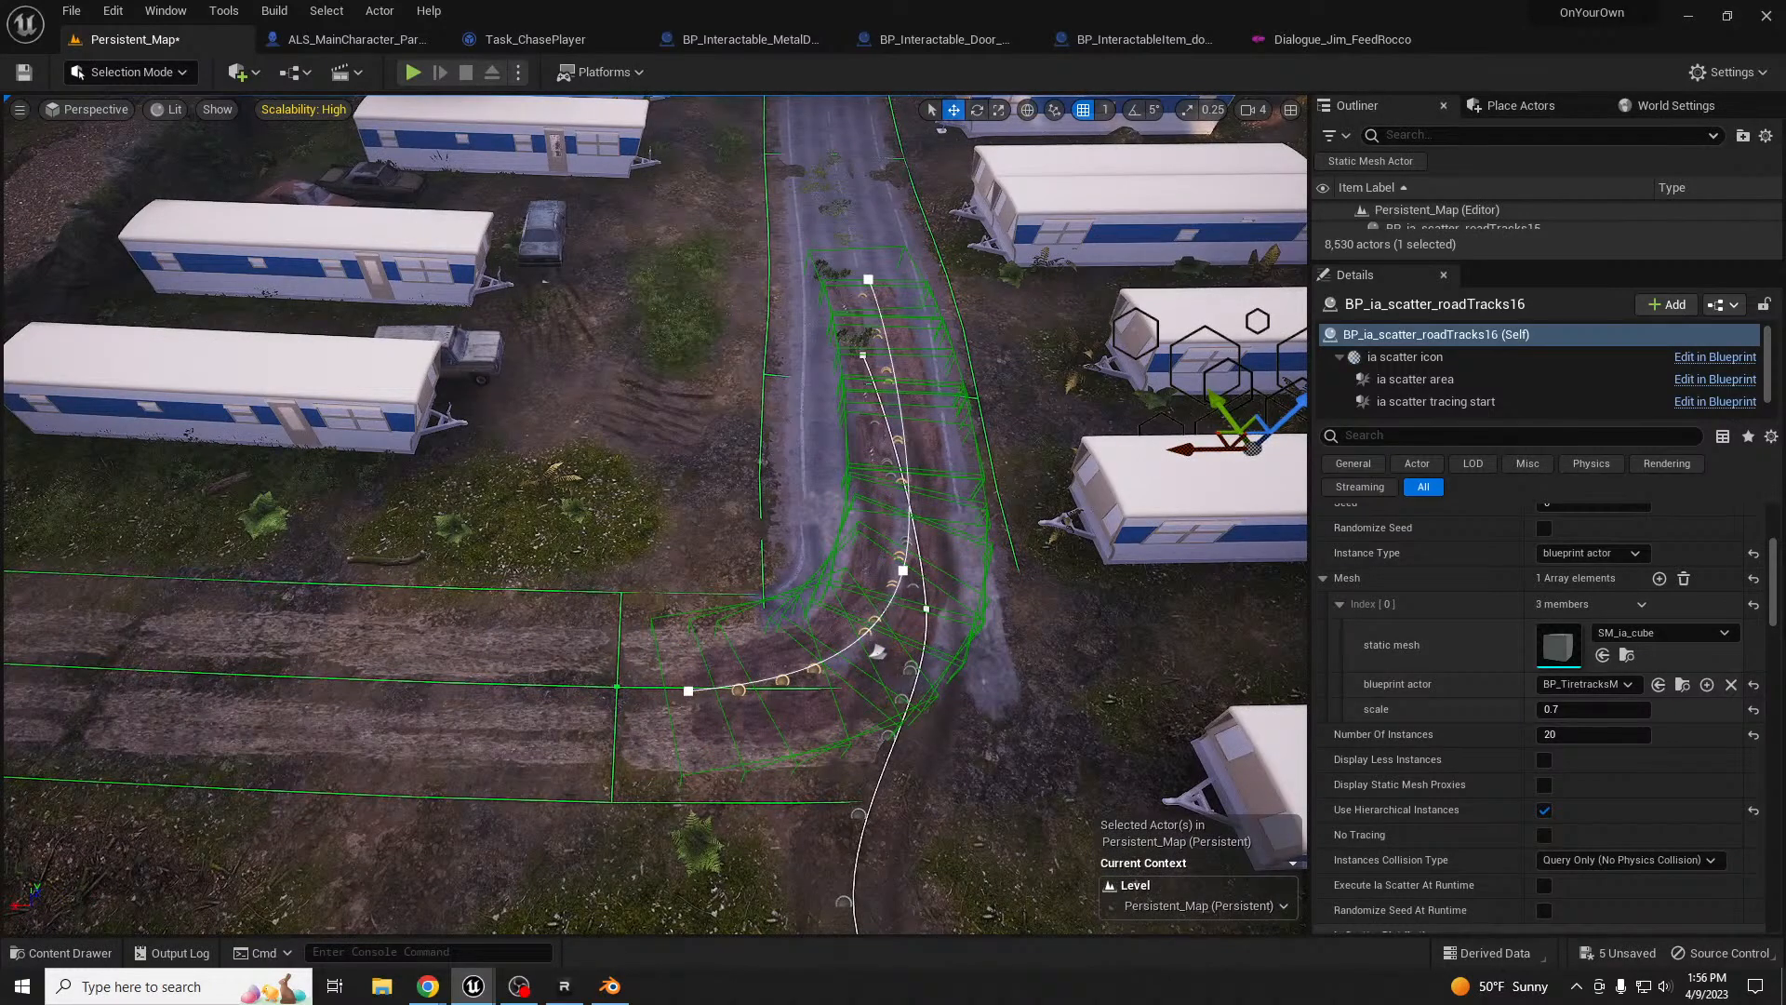
pyautogui.click(885, 604)
pyautogui.click(900, 572)
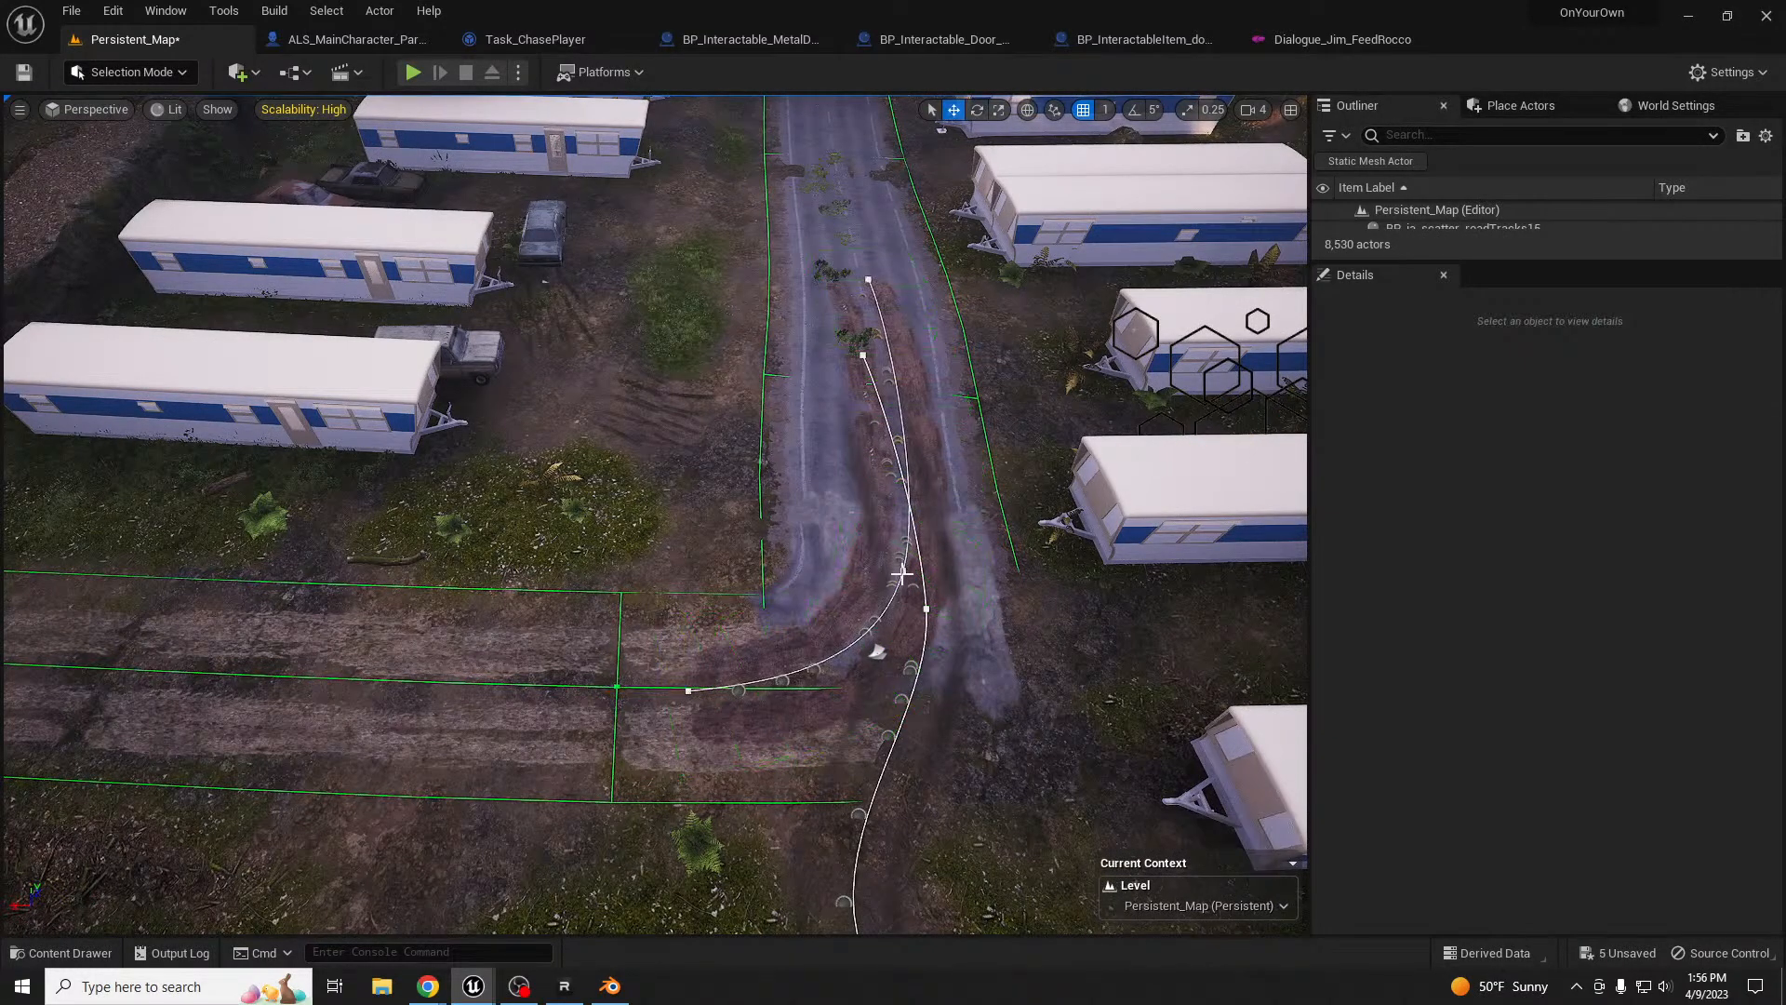
pyautogui.click(902, 572)
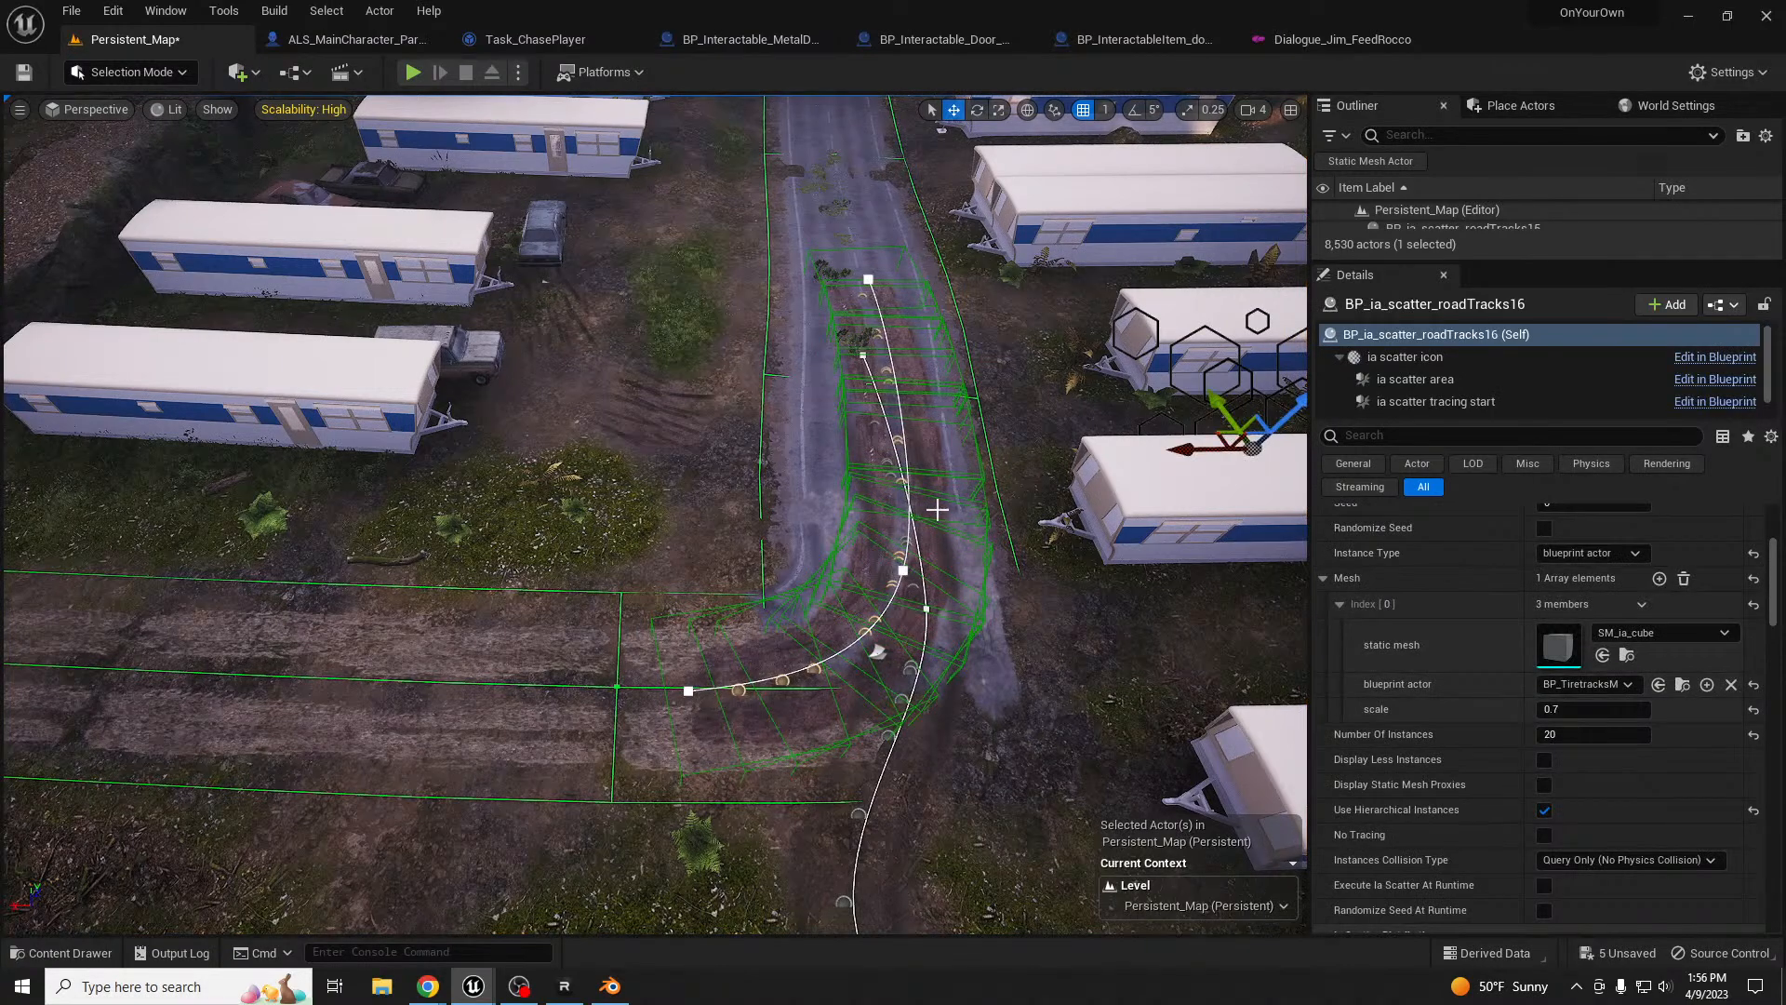
pyautogui.moveTo(1215, 441); pyautogui.dragTo(968, 534)
pyautogui.press('e')
pyautogui.moveTo(921, 639); pyautogui.dragTo(856, 521)
pyautogui.press('w')
pyautogui.moveTo(944, 567); pyautogui.dragTo(1102, 888)
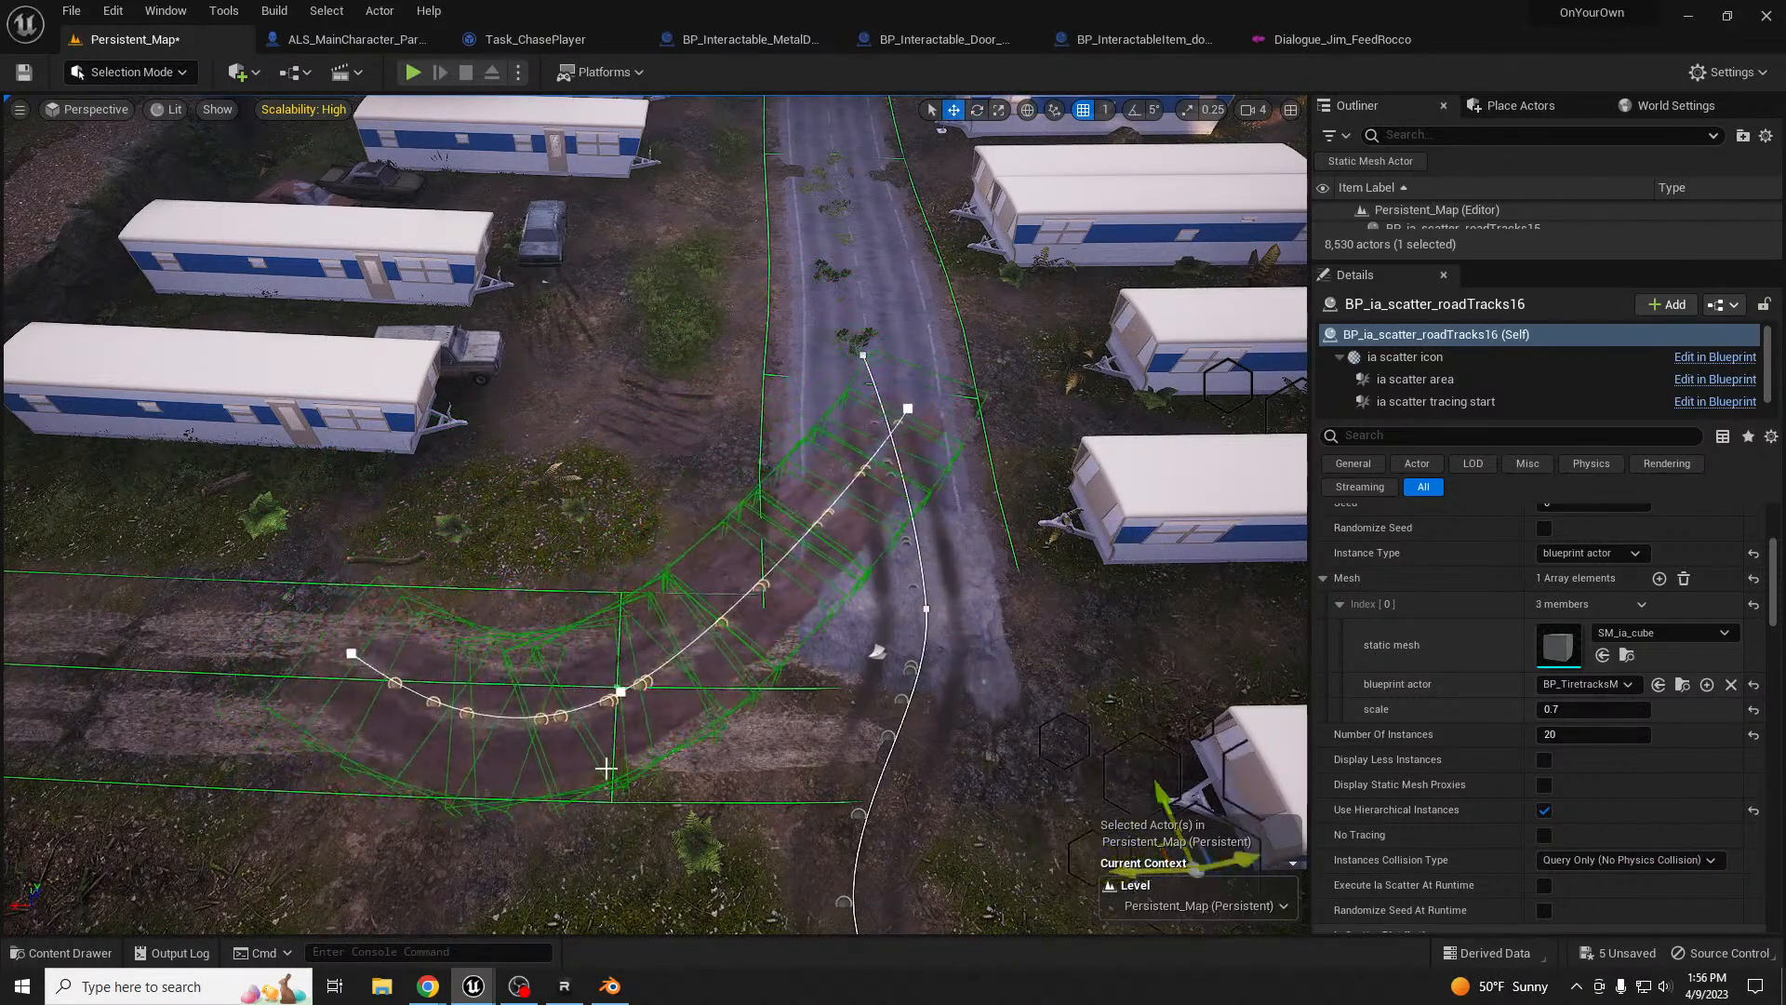
# - Reshape the BP_ia_scatter_roadTracks16 spline by rotating and extending its end point along the dirt track and moving its middle point toward the paved road
pyautogui.click(351, 655)
pyautogui.press('e')
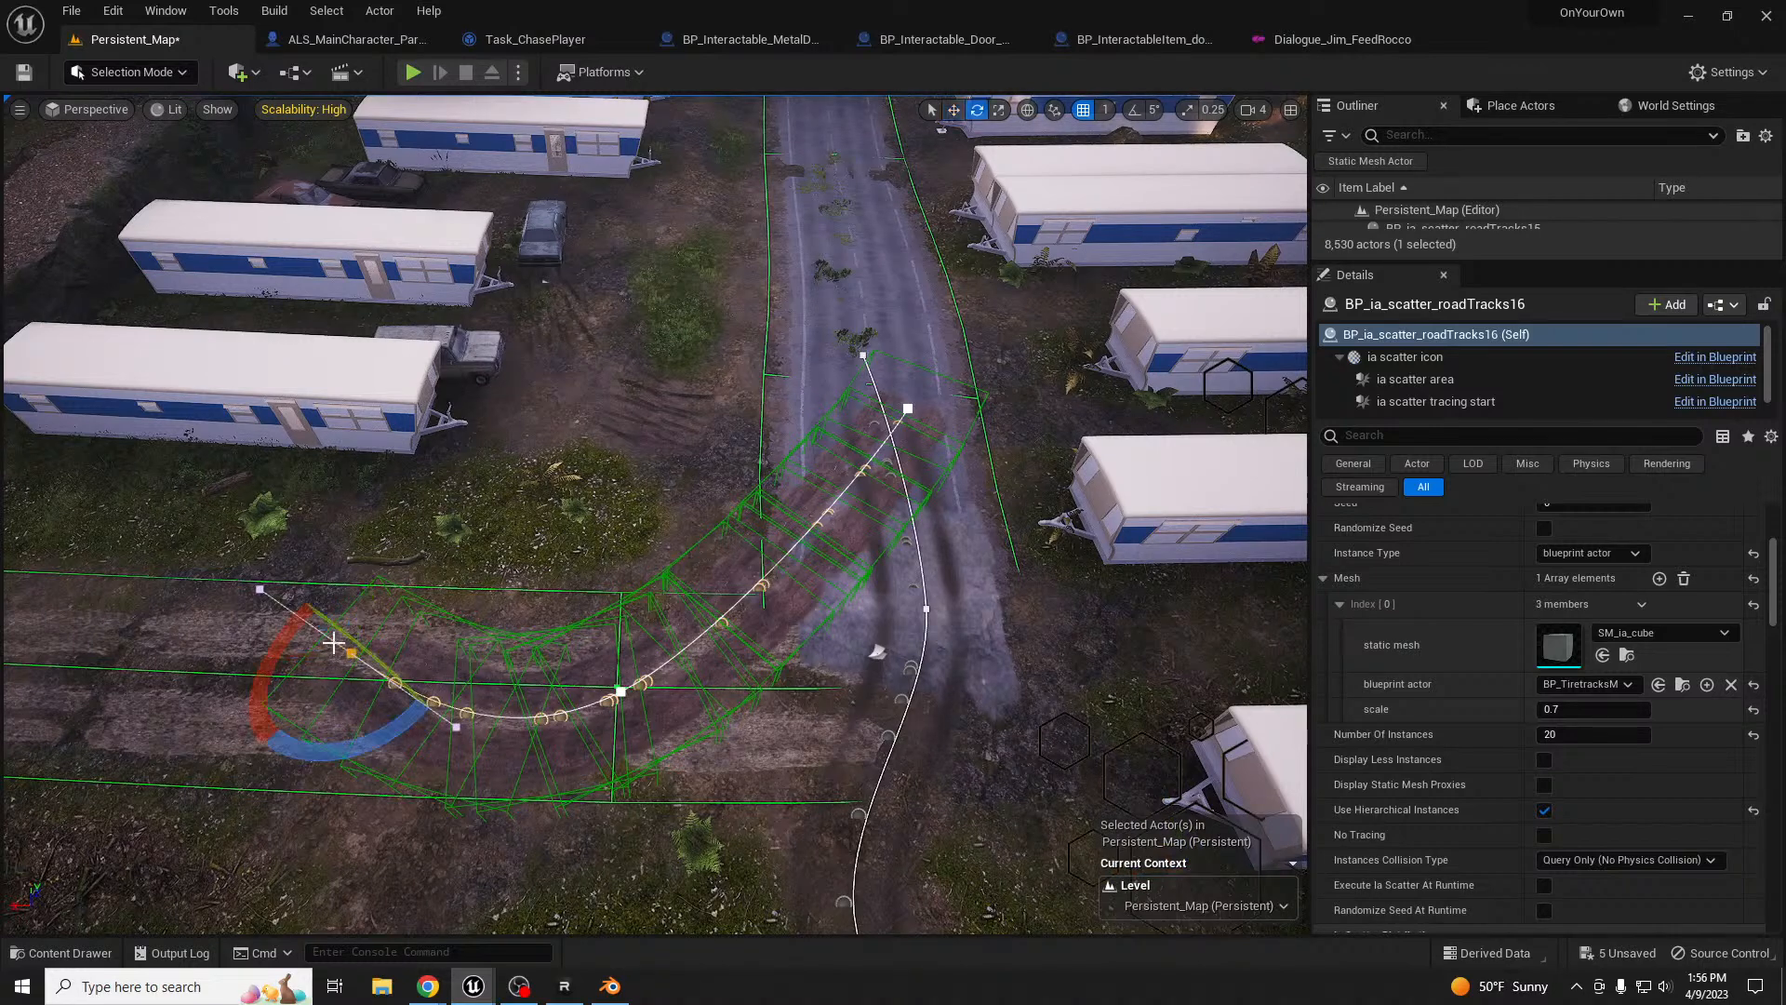
pyautogui.moveTo(367, 710)
pyautogui.mouseDown()
pyautogui.moveTo(451, 642)
pyautogui.moveTo(357, 723)
pyautogui.mouseUp()
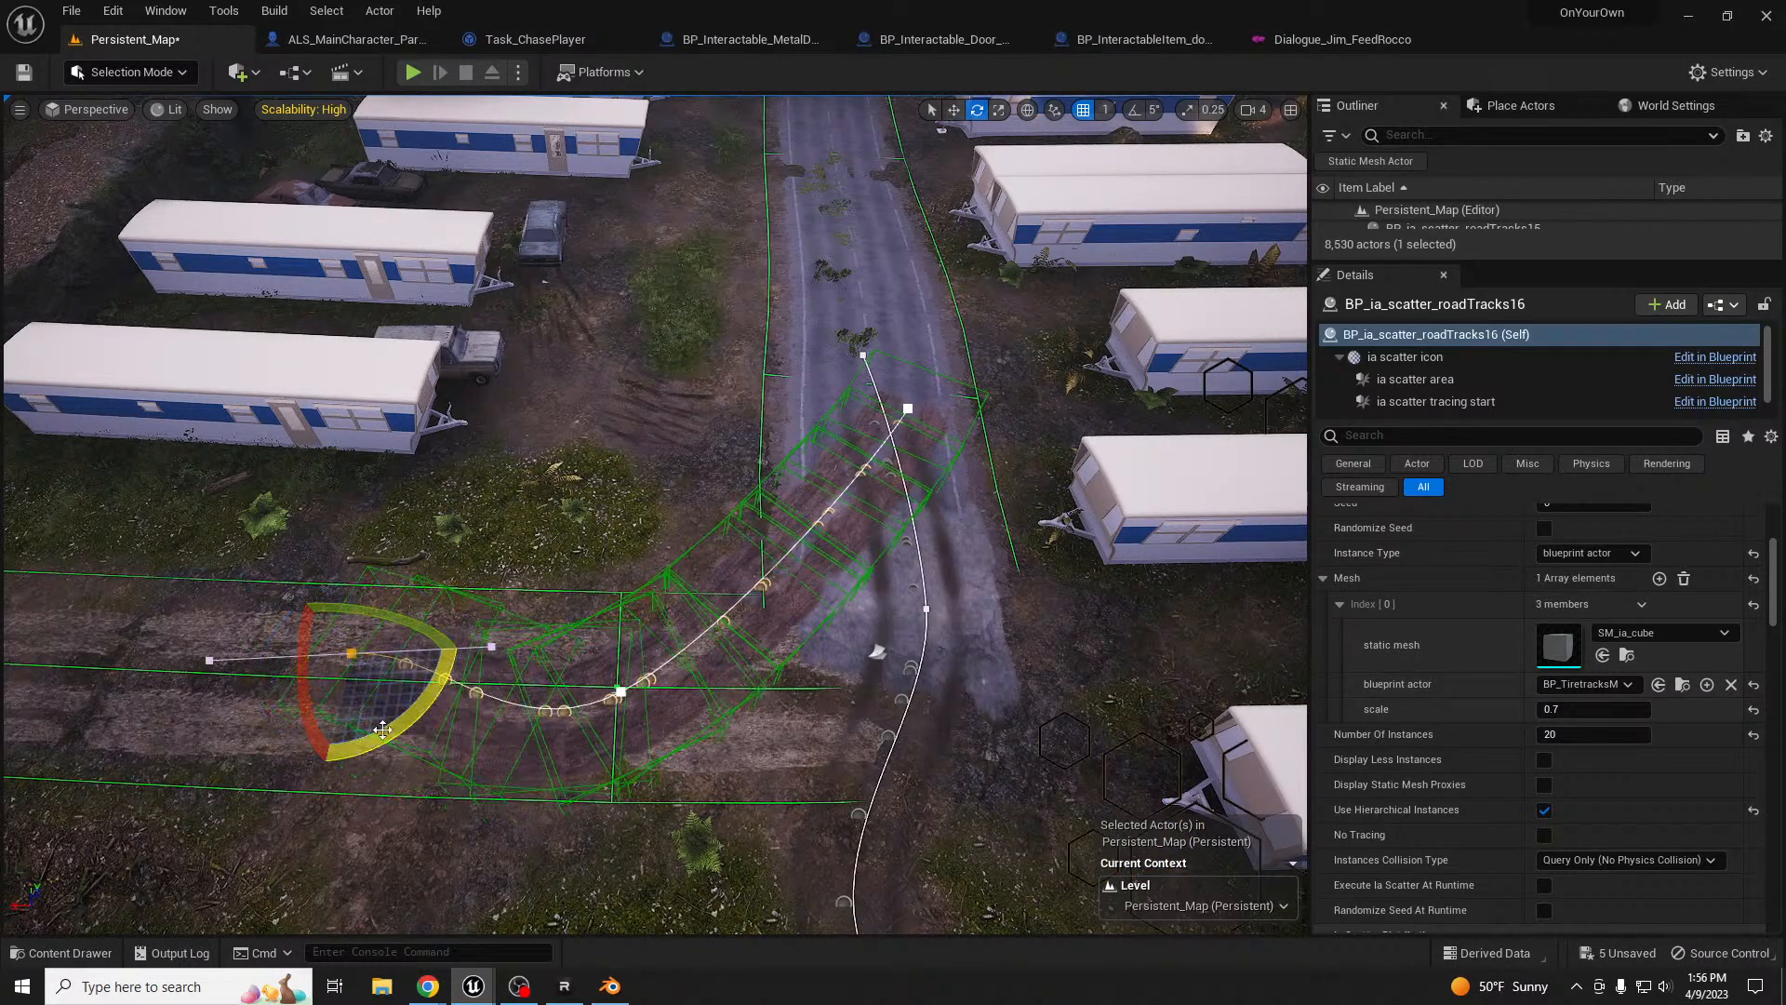
pyautogui.press('w')
pyautogui.moveTo(298, 655); pyautogui.dragTo(84, 651)
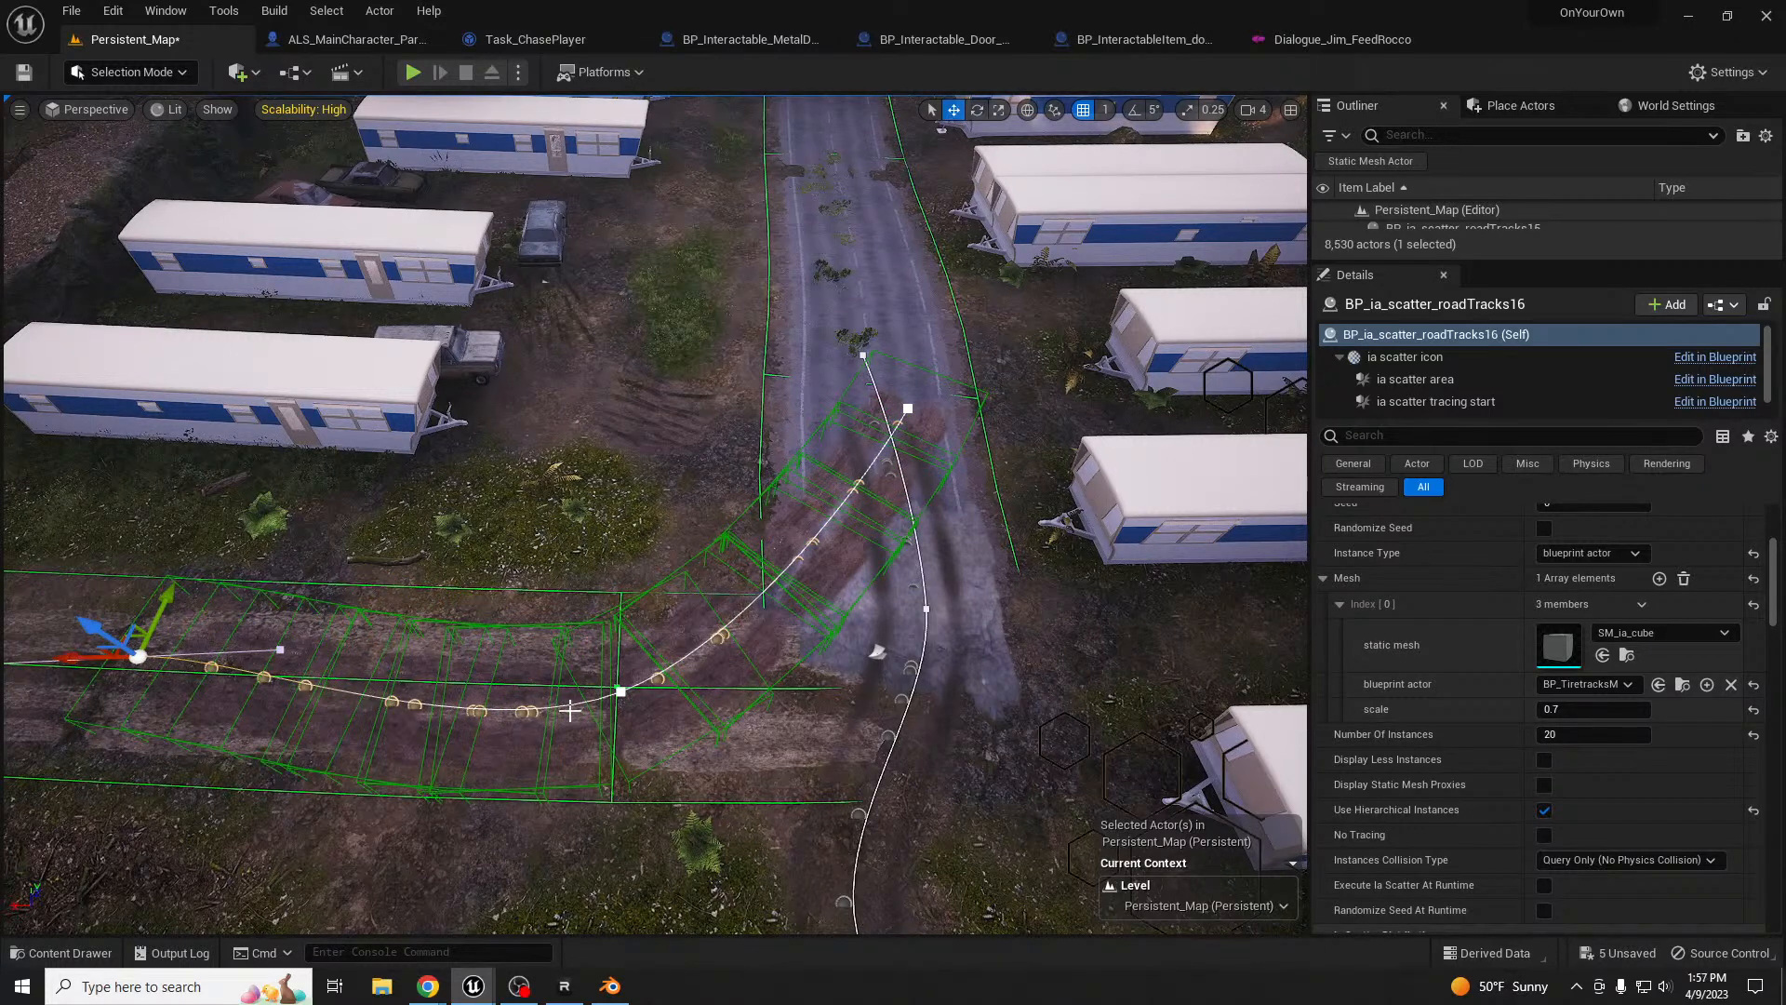
pyautogui.click(607, 694)
pyautogui.moveTo(600, 676); pyautogui.dragTo(742, 672)
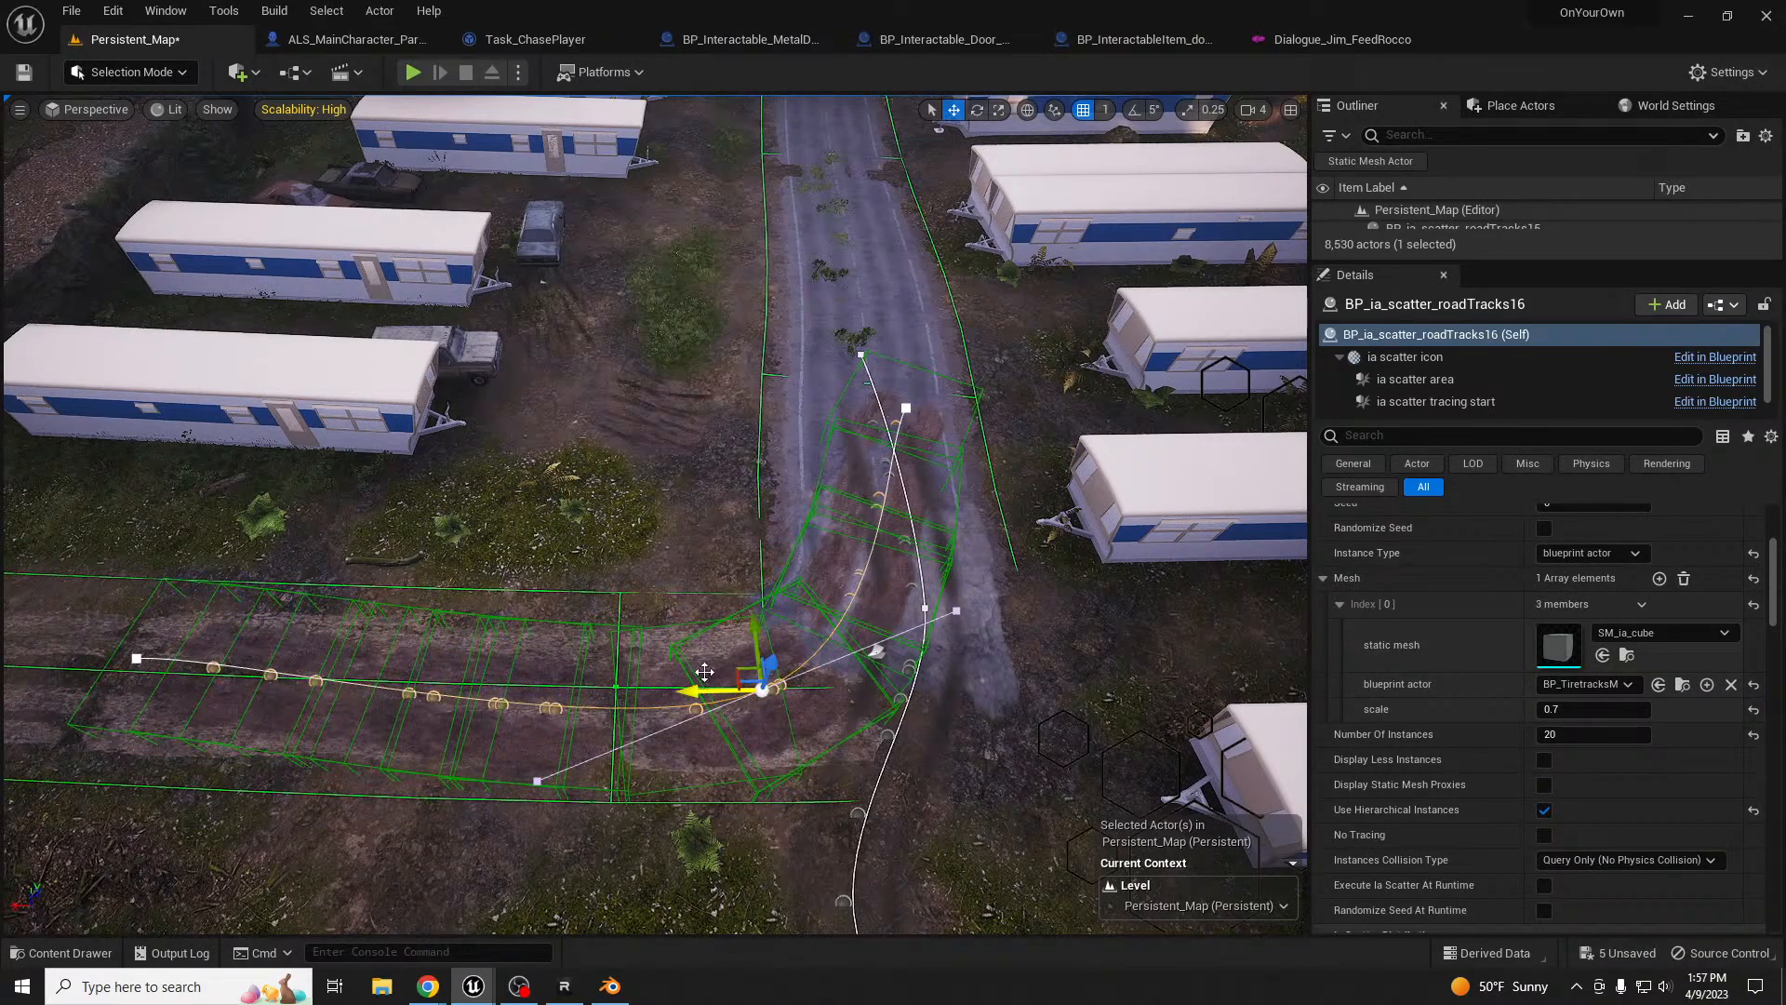
pyautogui.moveTo(741, 672); pyautogui.dragTo(747, 542, button='right')
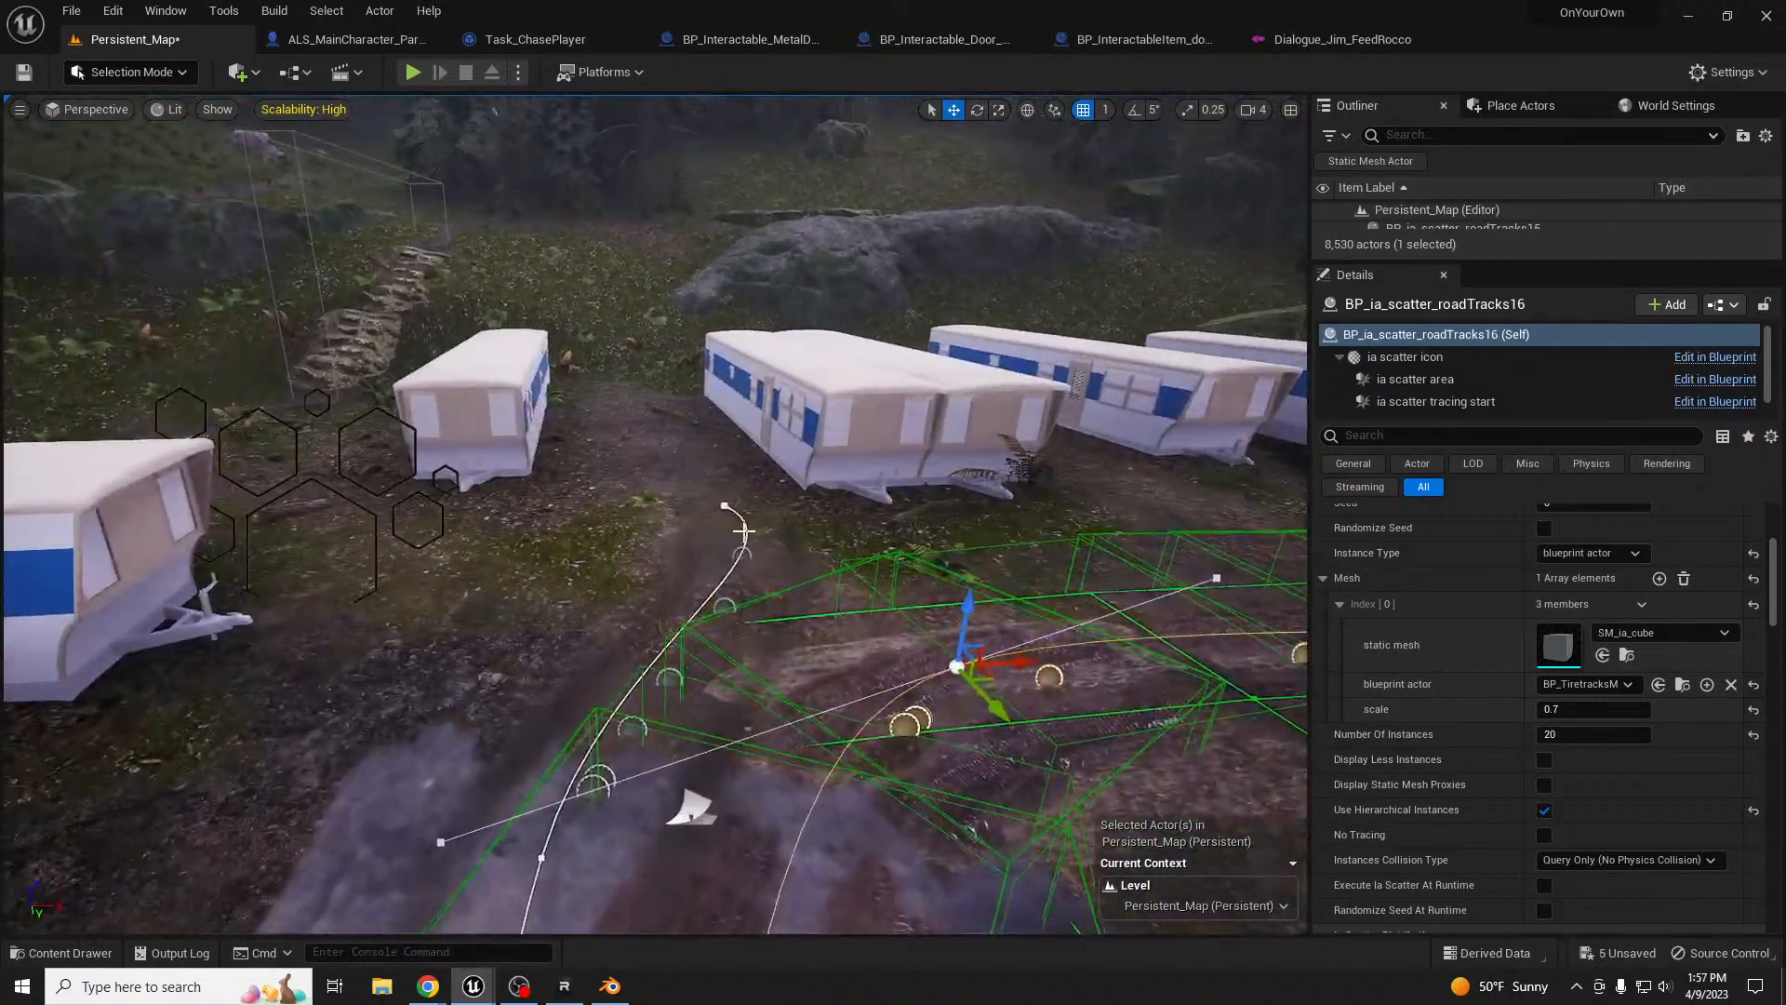
# - Pull the far end point of the BP_ia_scatter_roadTracks17 spline toward the gap between the caravans
pyautogui.click(729, 501)
pyautogui.click(726, 505)
pyautogui.click(728, 505)
pyautogui.moveTo(749, 508); pyautogui.dragTo(642, 444)
pyautogui.moveTo(660, 464); pyautogui.dragTo(884, 476, button='right')
pyautogui.press('s')
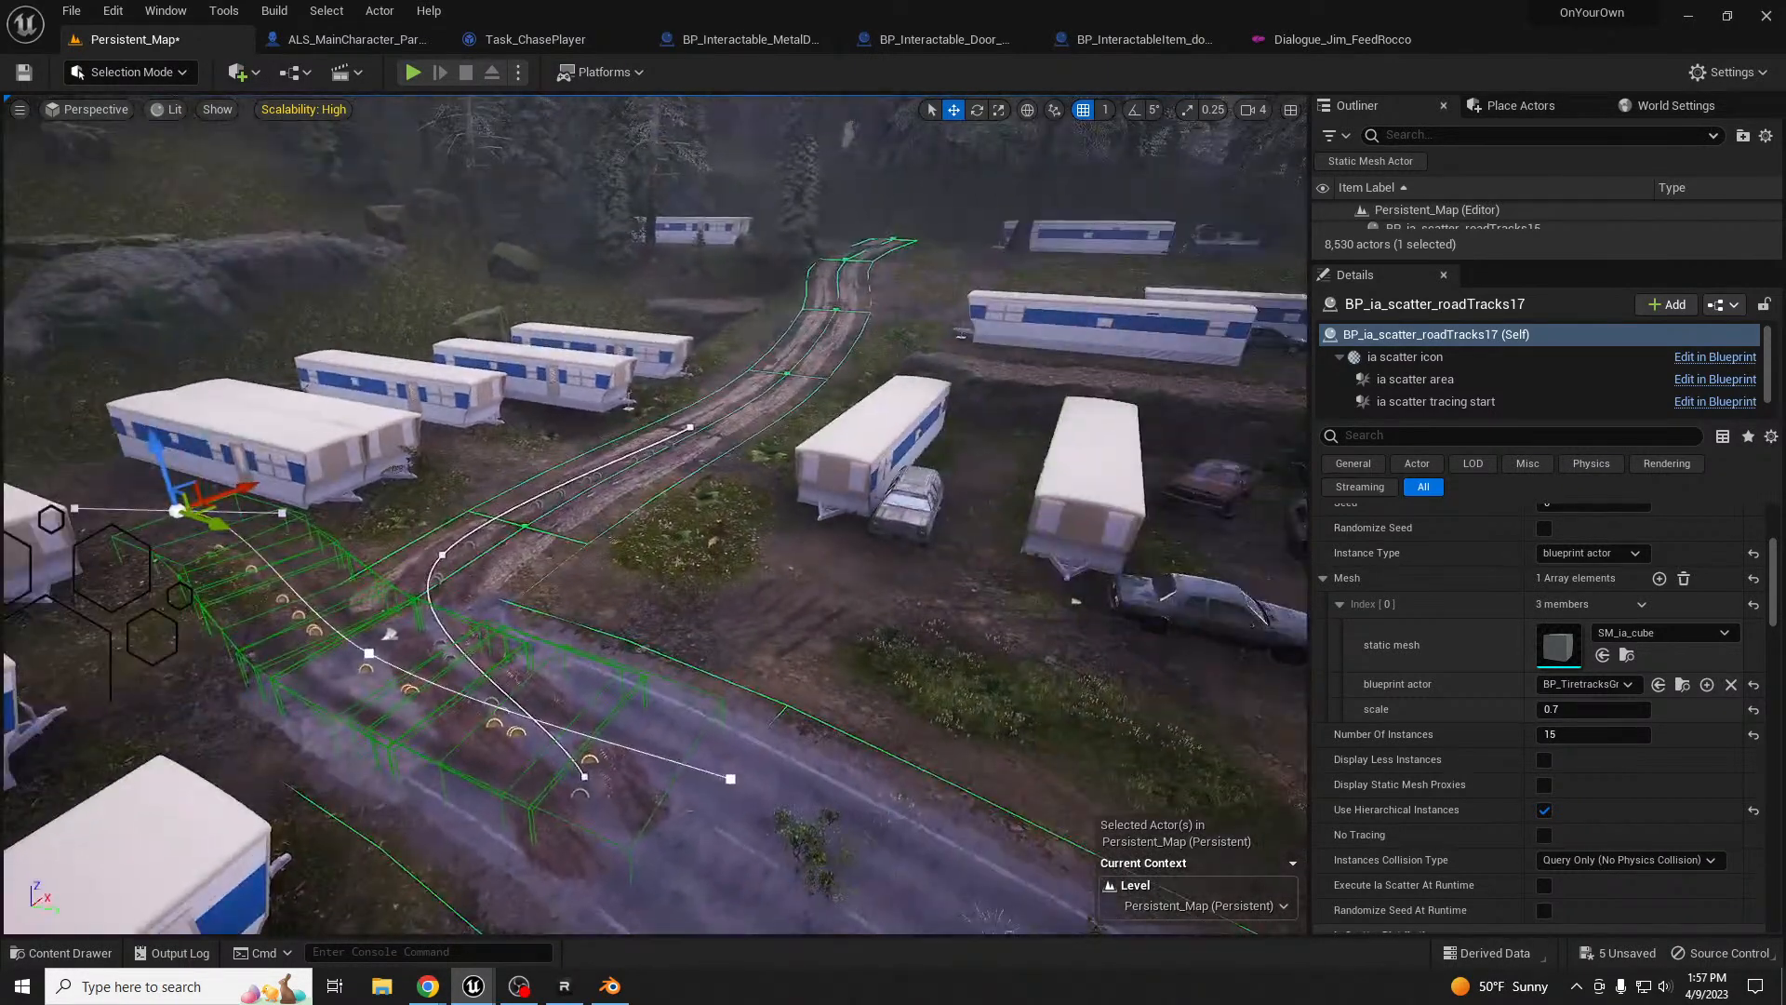
# - Place the suv static mesh between two caravans near the far end of the tire-track spline
pyautogui.click(1209, 610)
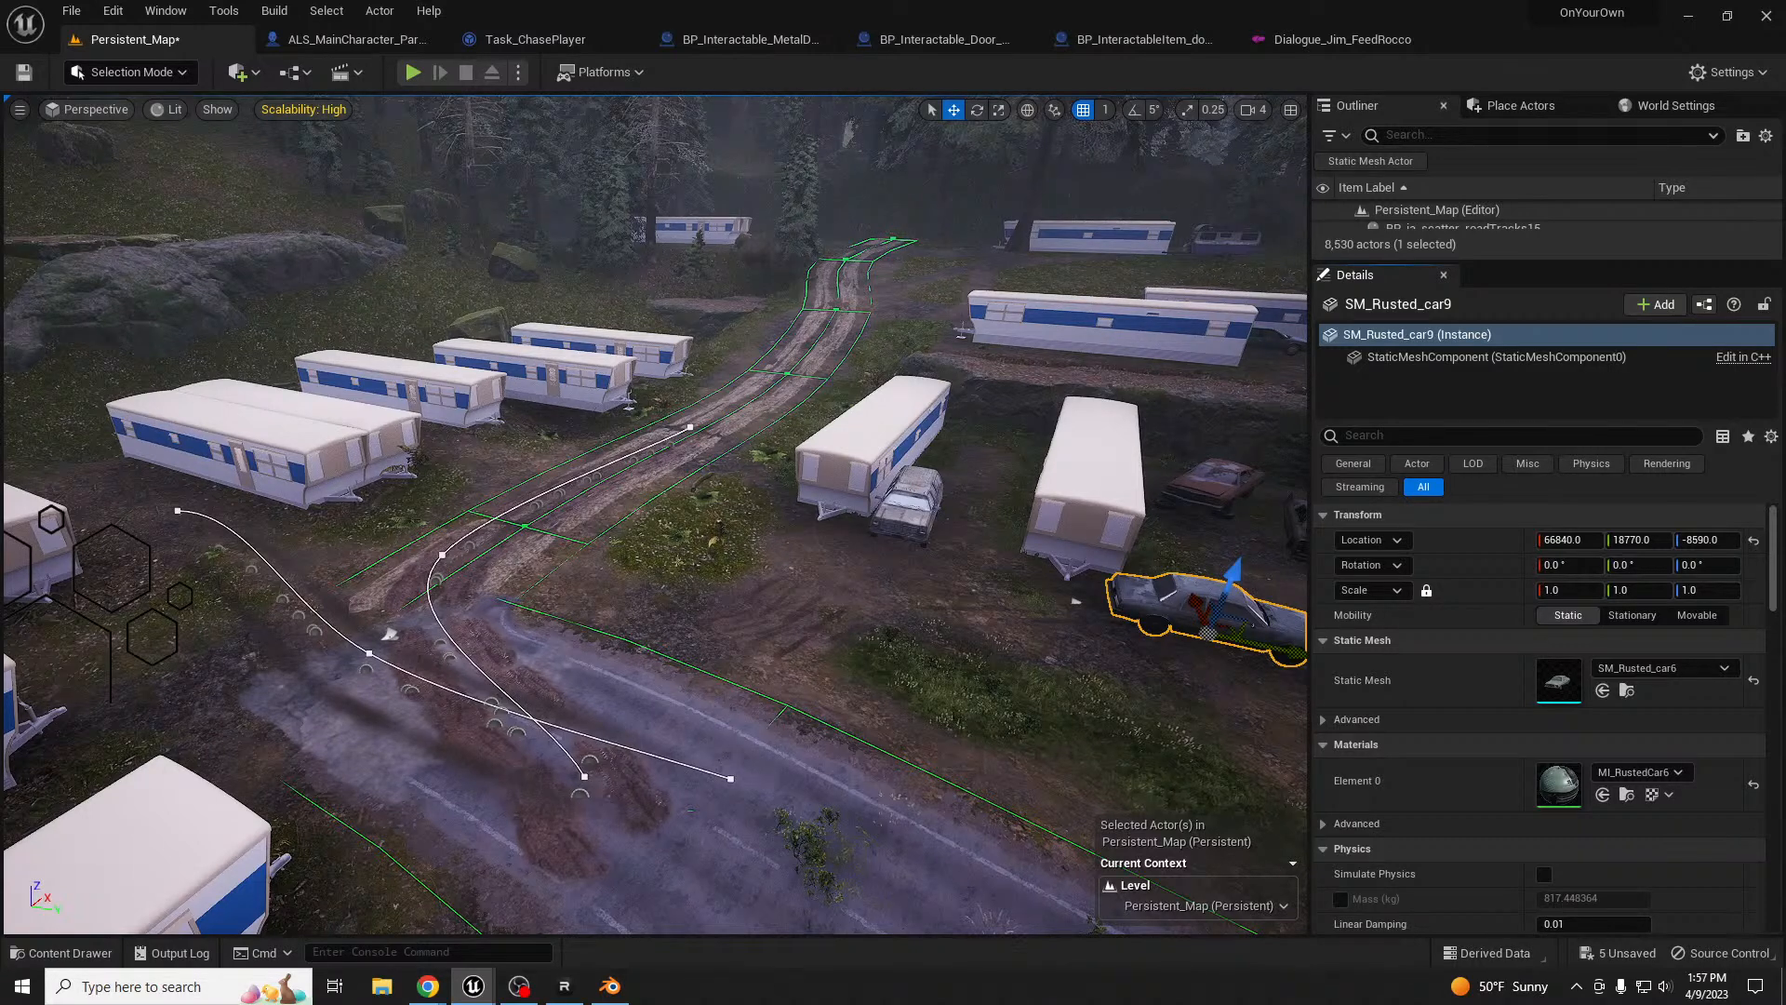
pyautogui.moveTo(1558, 680); pyautogui.dragTo(116, 523)
pyautogui.press('f')
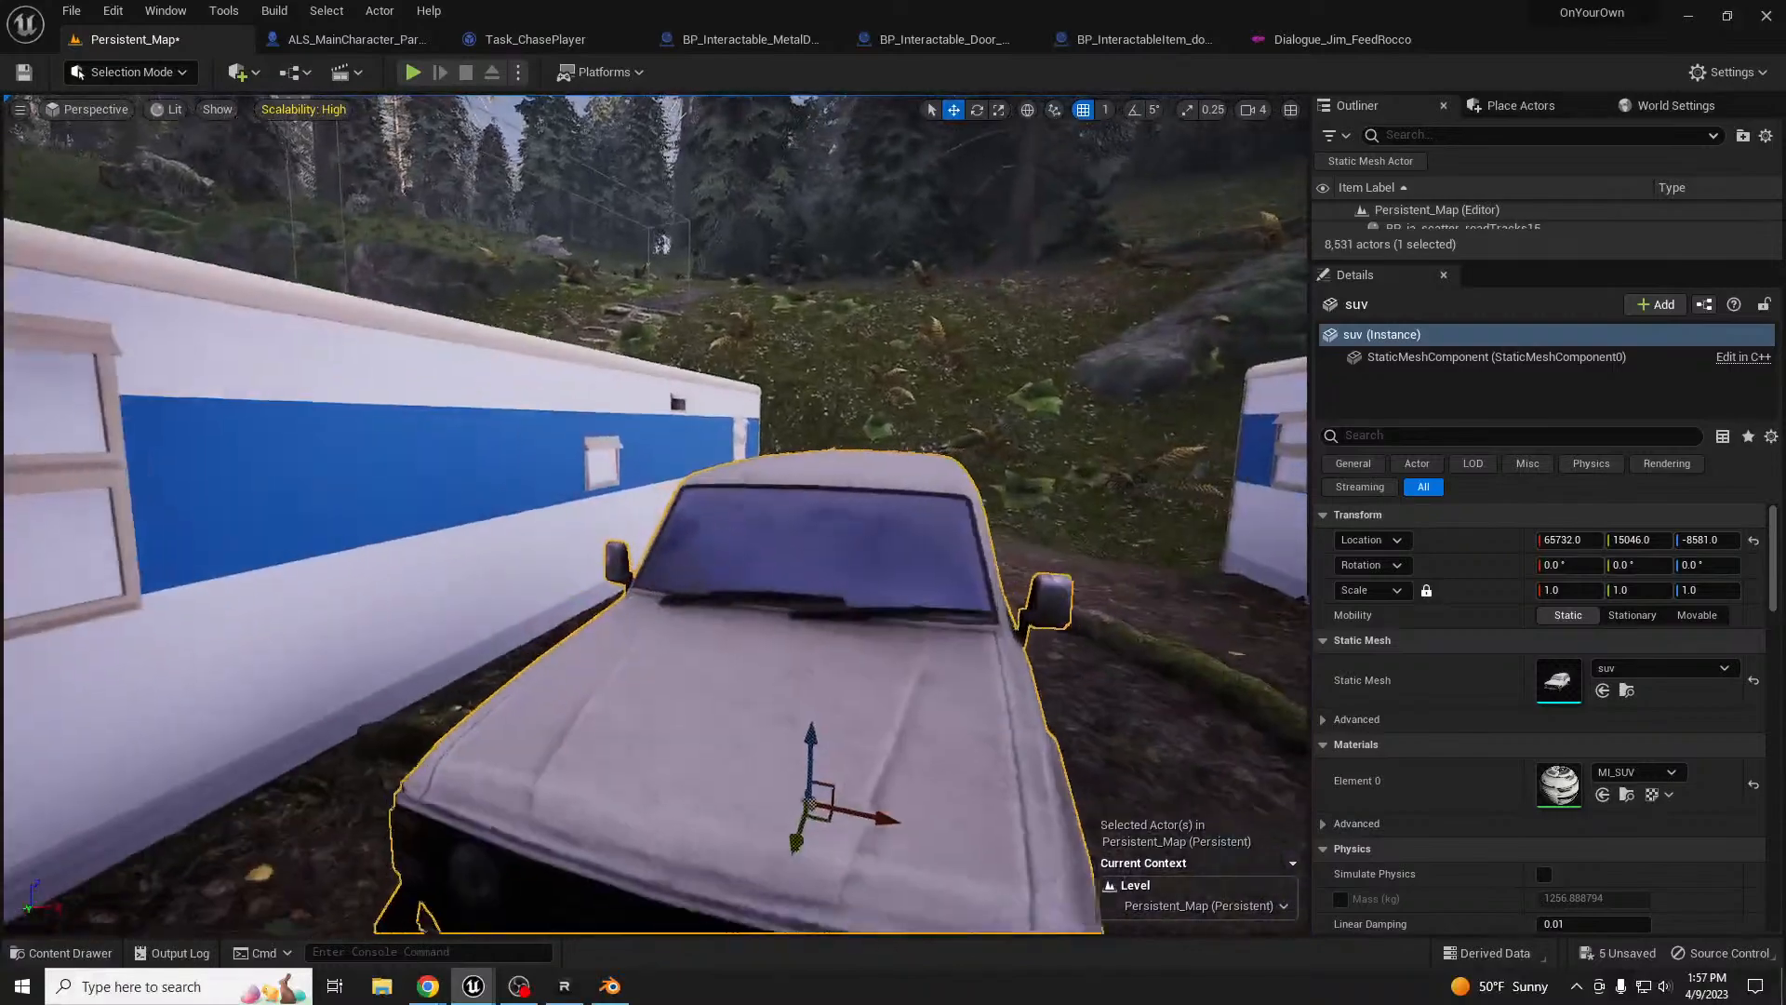
pyautogui.press('s')
pyautogui.moveTo(350, 496); pyautogui.dragTo(350, 496, button='right')
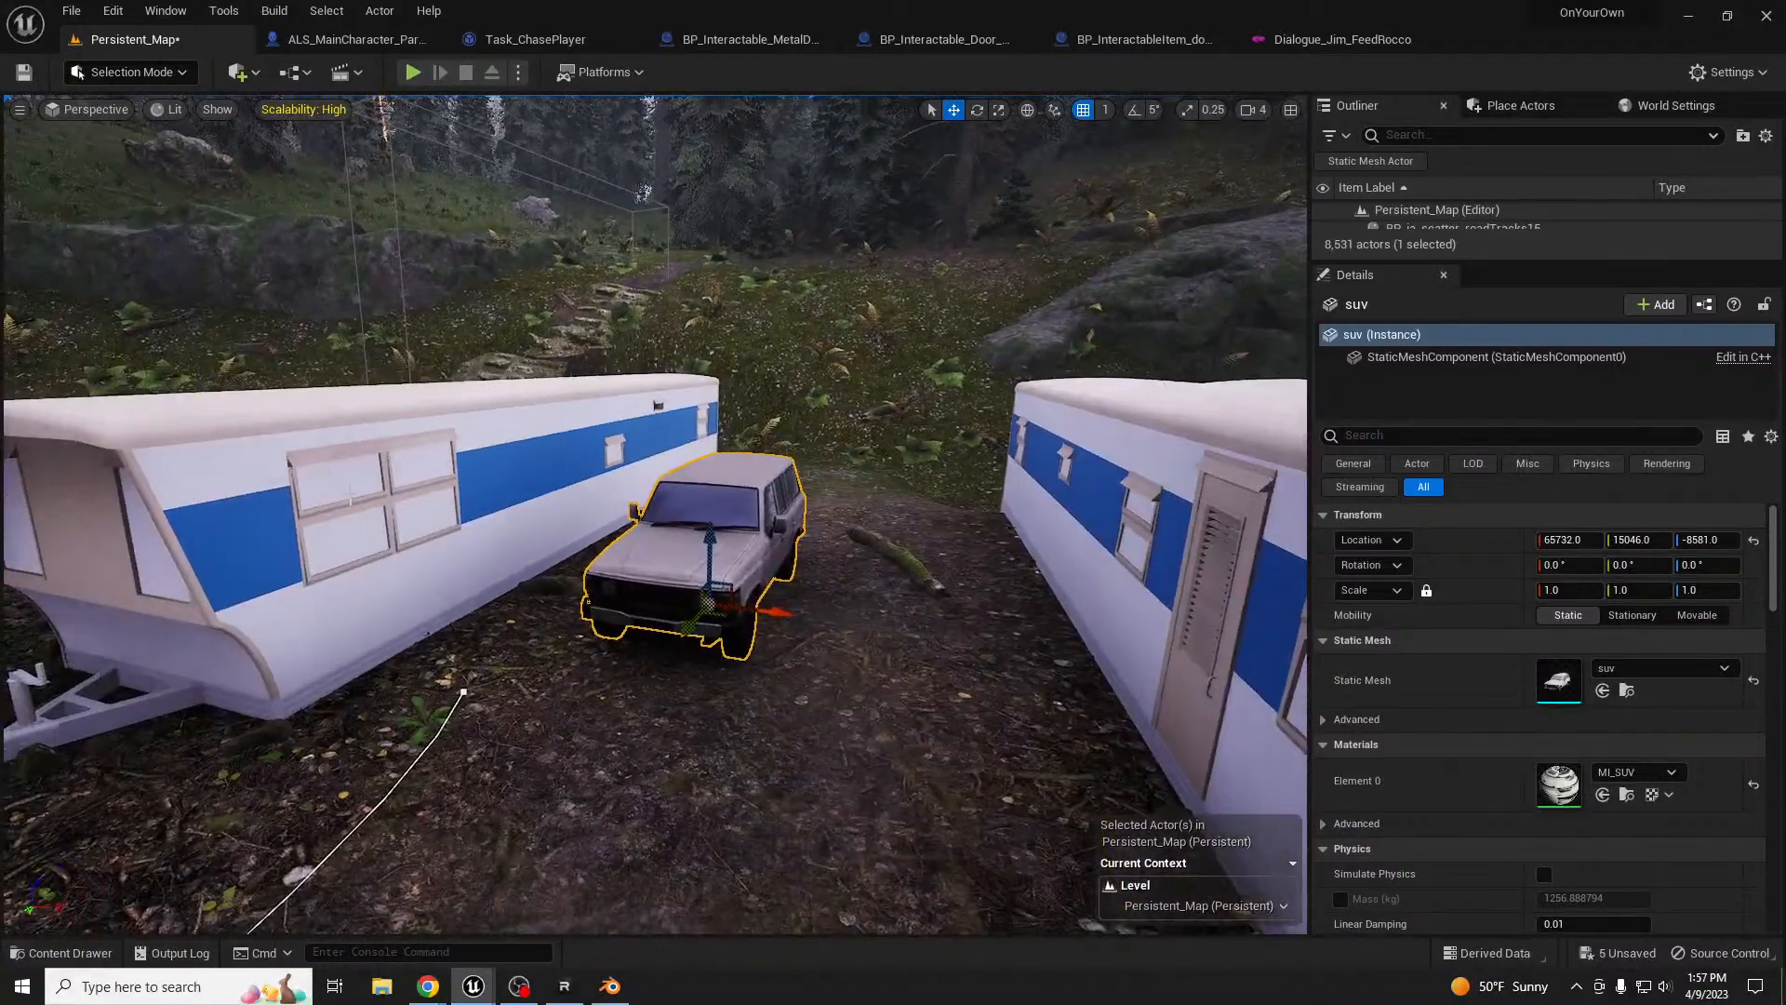
# - Move the suv to about X 65745, Y 15345 at the end of the tire tracks and rotate it to about -6.6° on Z
pyautogui.moveTo(742, 610); pyautogui.dragTo(726, 679, button='right')
pyautogui.press('s')
pyautogui.moveTo(763, 570); pyautogui.dragTo(642, 558, button='right')
pyautogui.press('a')
pyautogui.press('s')
pyautogui.moveTo(977, 465)
pyautogui.mouseDown(button='right')
pyautogui.moveTo(1014, 451)
pyautogui.moveTo(1003, 463)
pyautogui.mouseUp(button='right')
pyautogui.press('a')
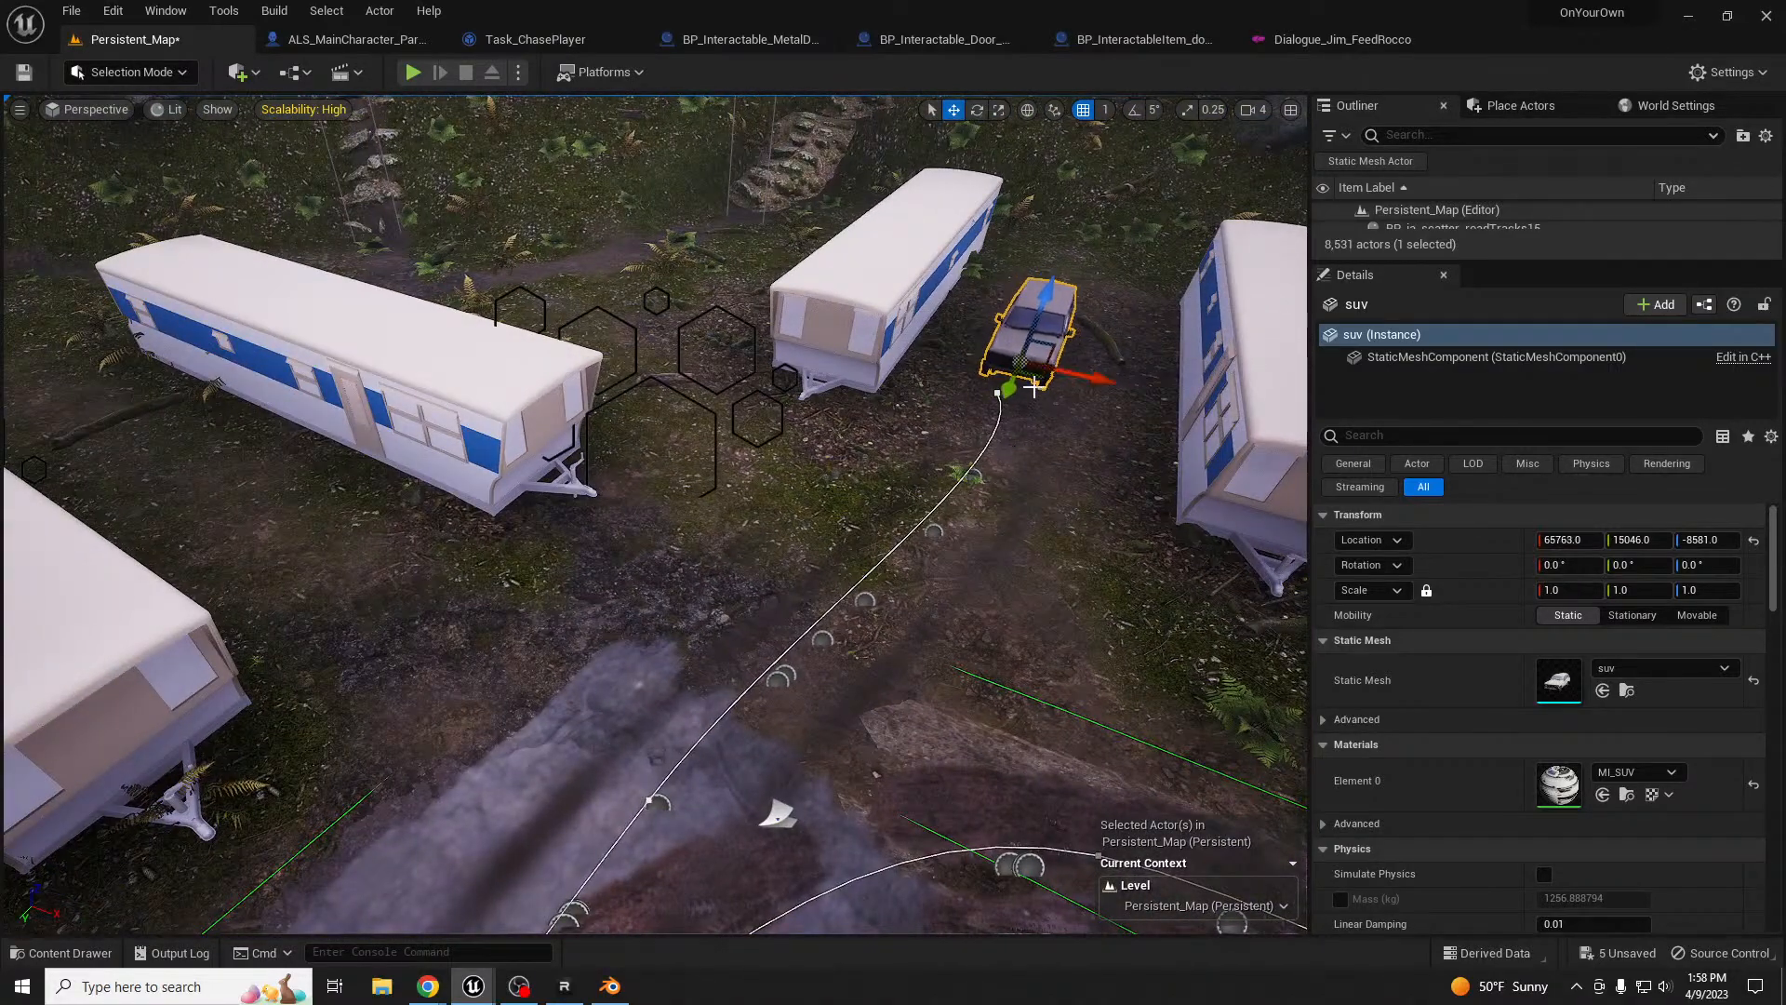
pyautogui.moveTo(1007, 368); pyautogui.dragTo(1007, 365)
pyautogui.press('e')
pyautogui.moveTo(1039, 464); pyautogui.dragTo(1061, 461)
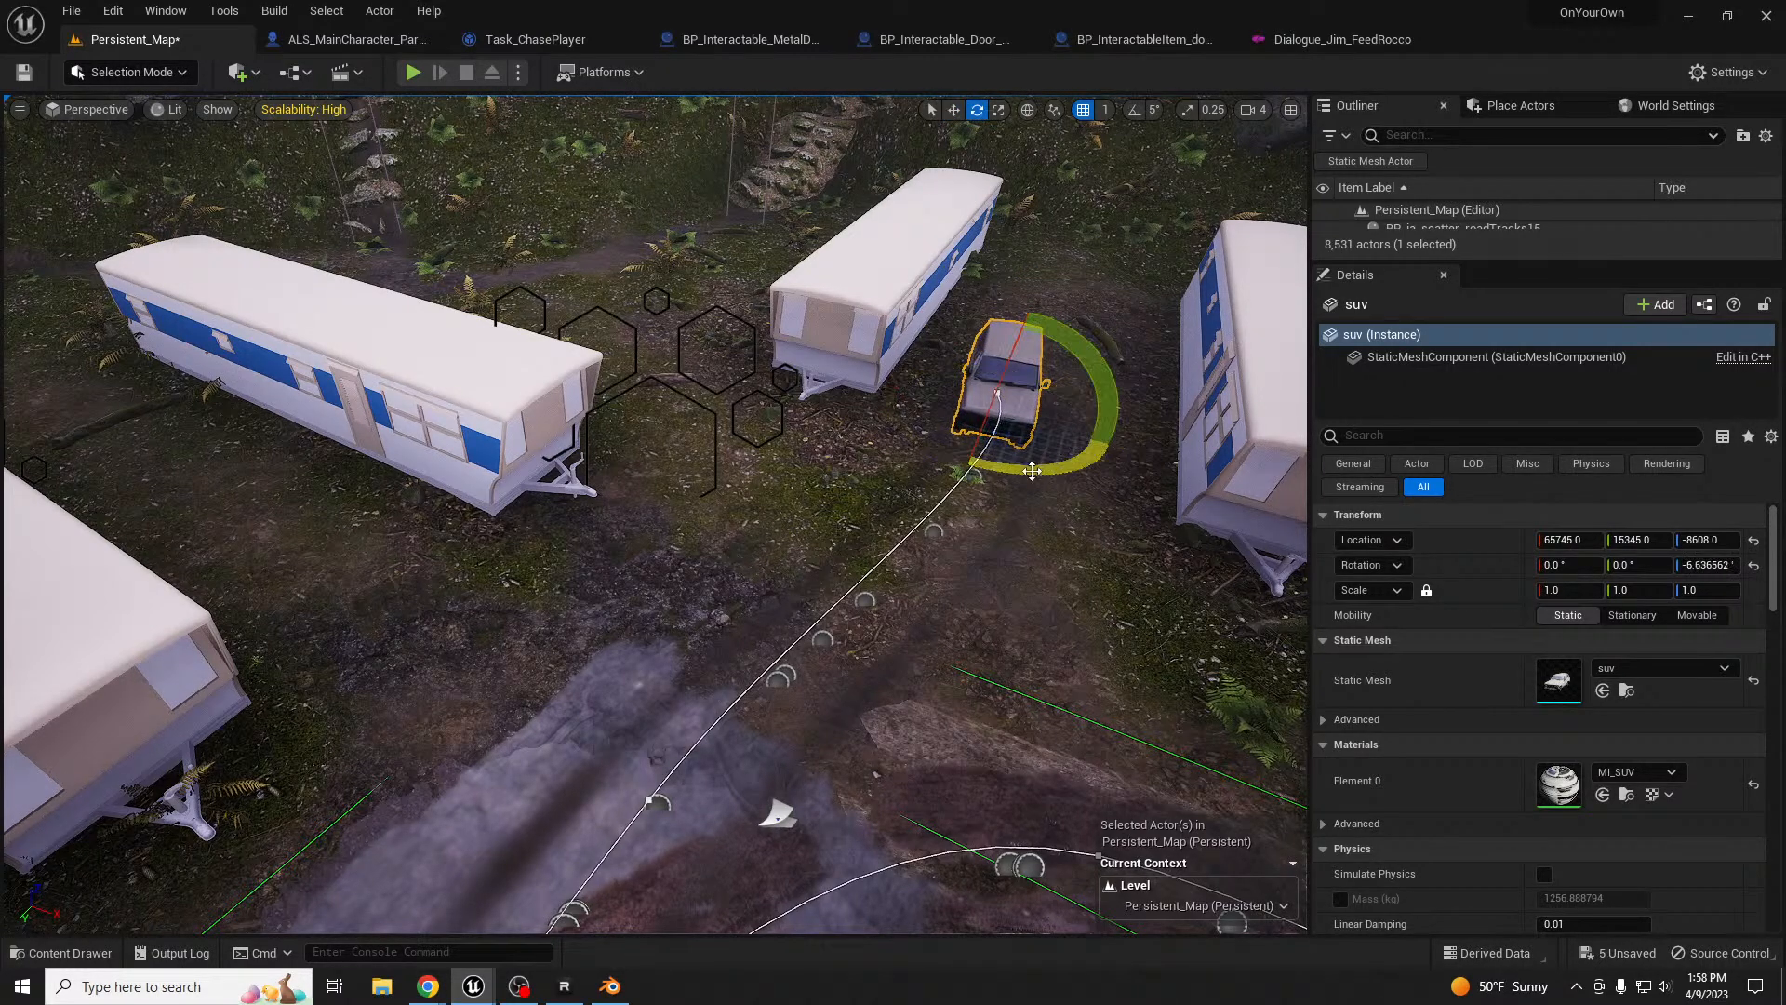
pyautogui.press('Escape')
# - Reselect the suv and raise it to Z -8575 so it sits on the ground
pyautogui.press('a')
pyautogui.moveTo(925, 509)
pyautogui.mouseDown(button='right')
pyautogui.moveTo(1005, 499)
pyautogui.moveTo(921, 497)
pyautogui.mouseUp(button='right')
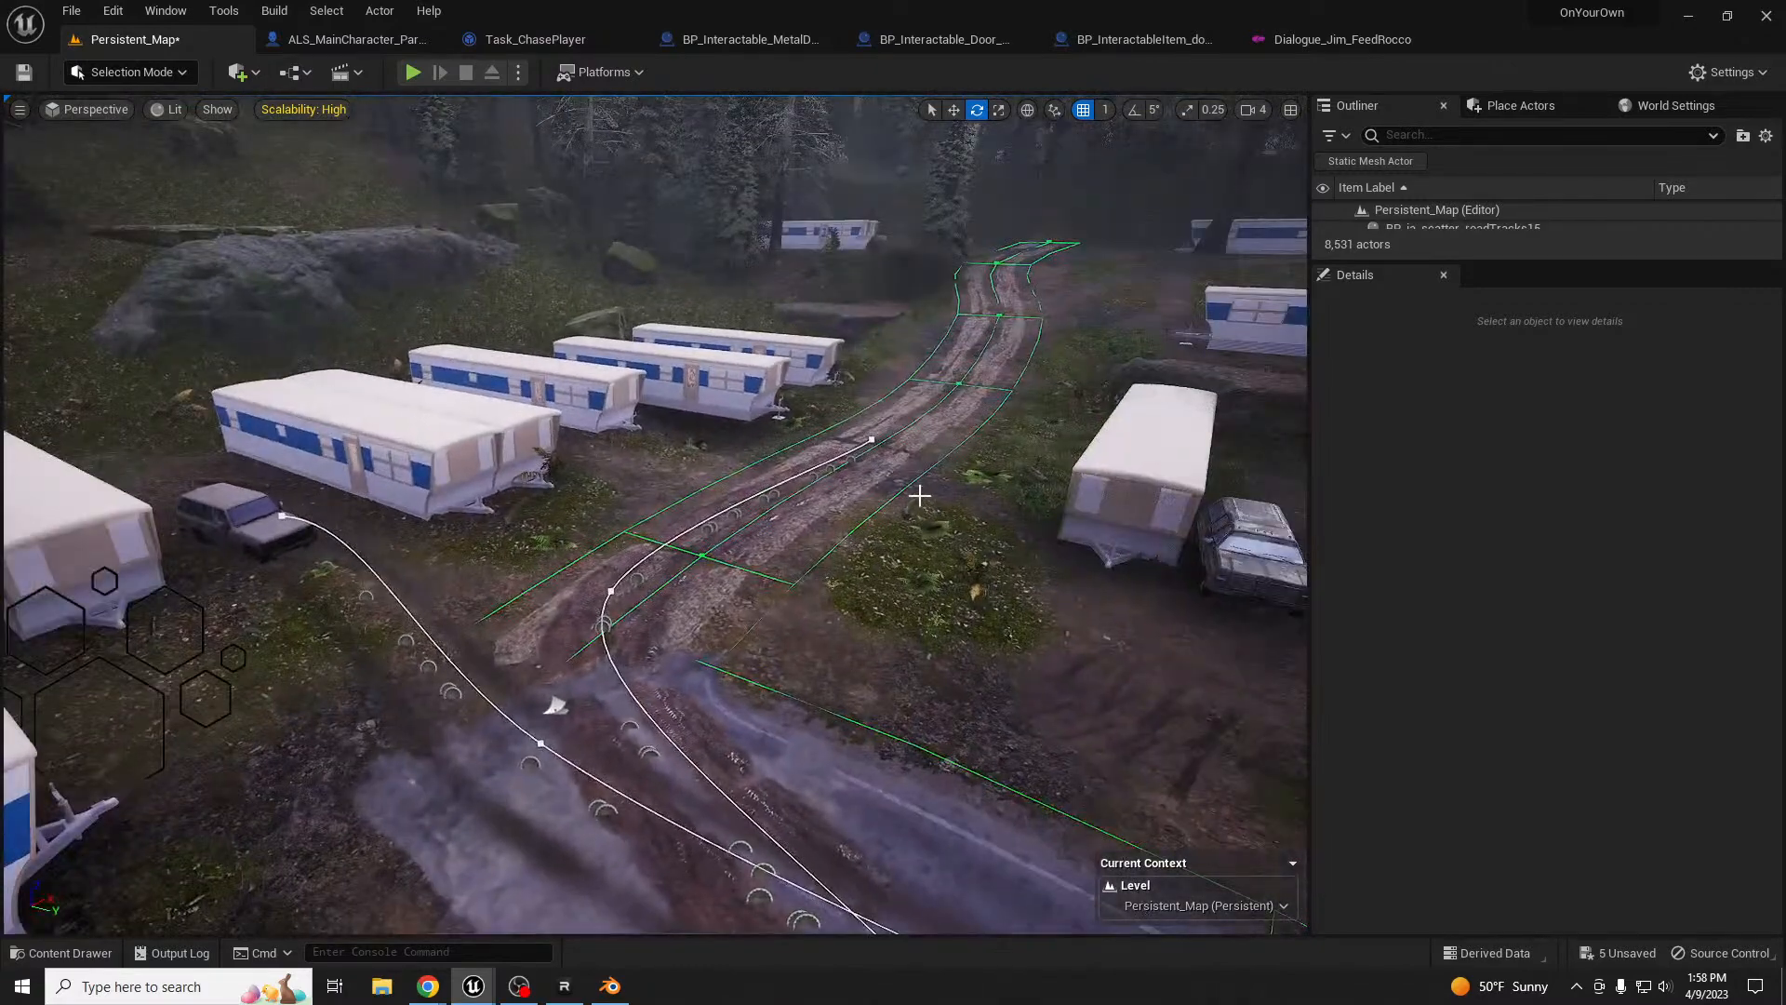
pyautogui.click(240, 502)
pyautogui.press('w')
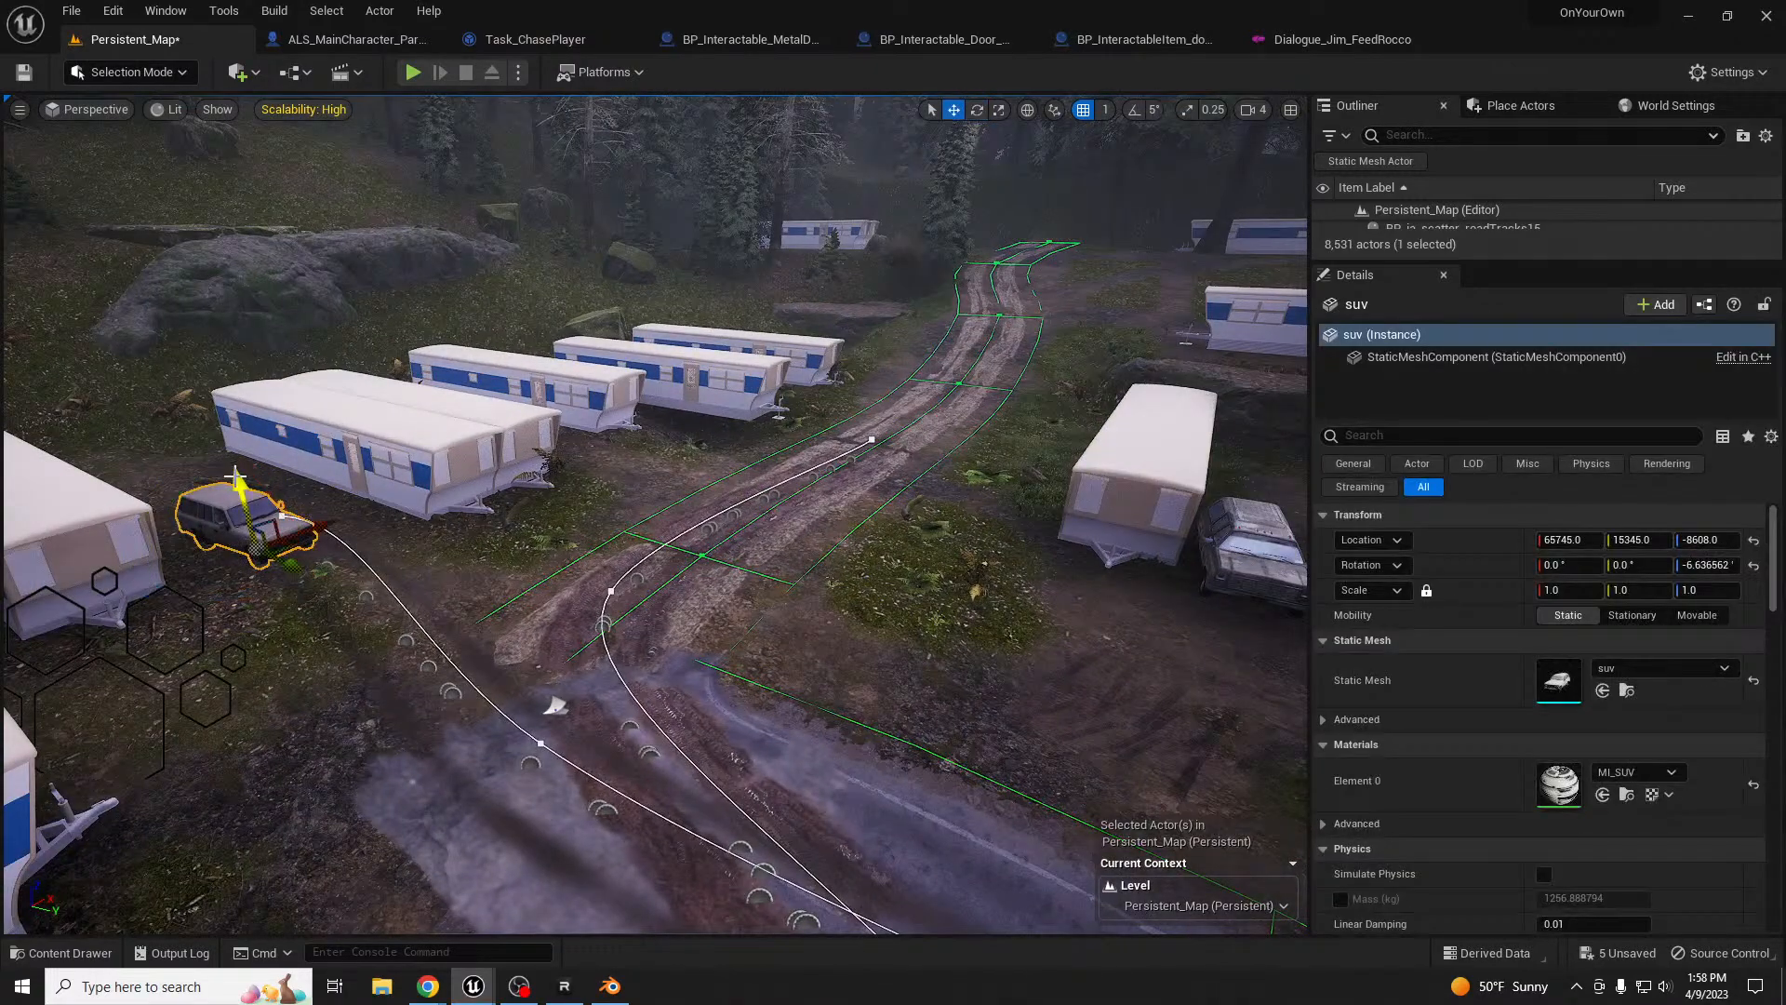
pyautogui.moveTo(534, 530); pyautogui.dragTo(642, 598, button='middle')
pyautogui.moveTo(534, 531); pyautogui.dragTo(486, 503, button='right')
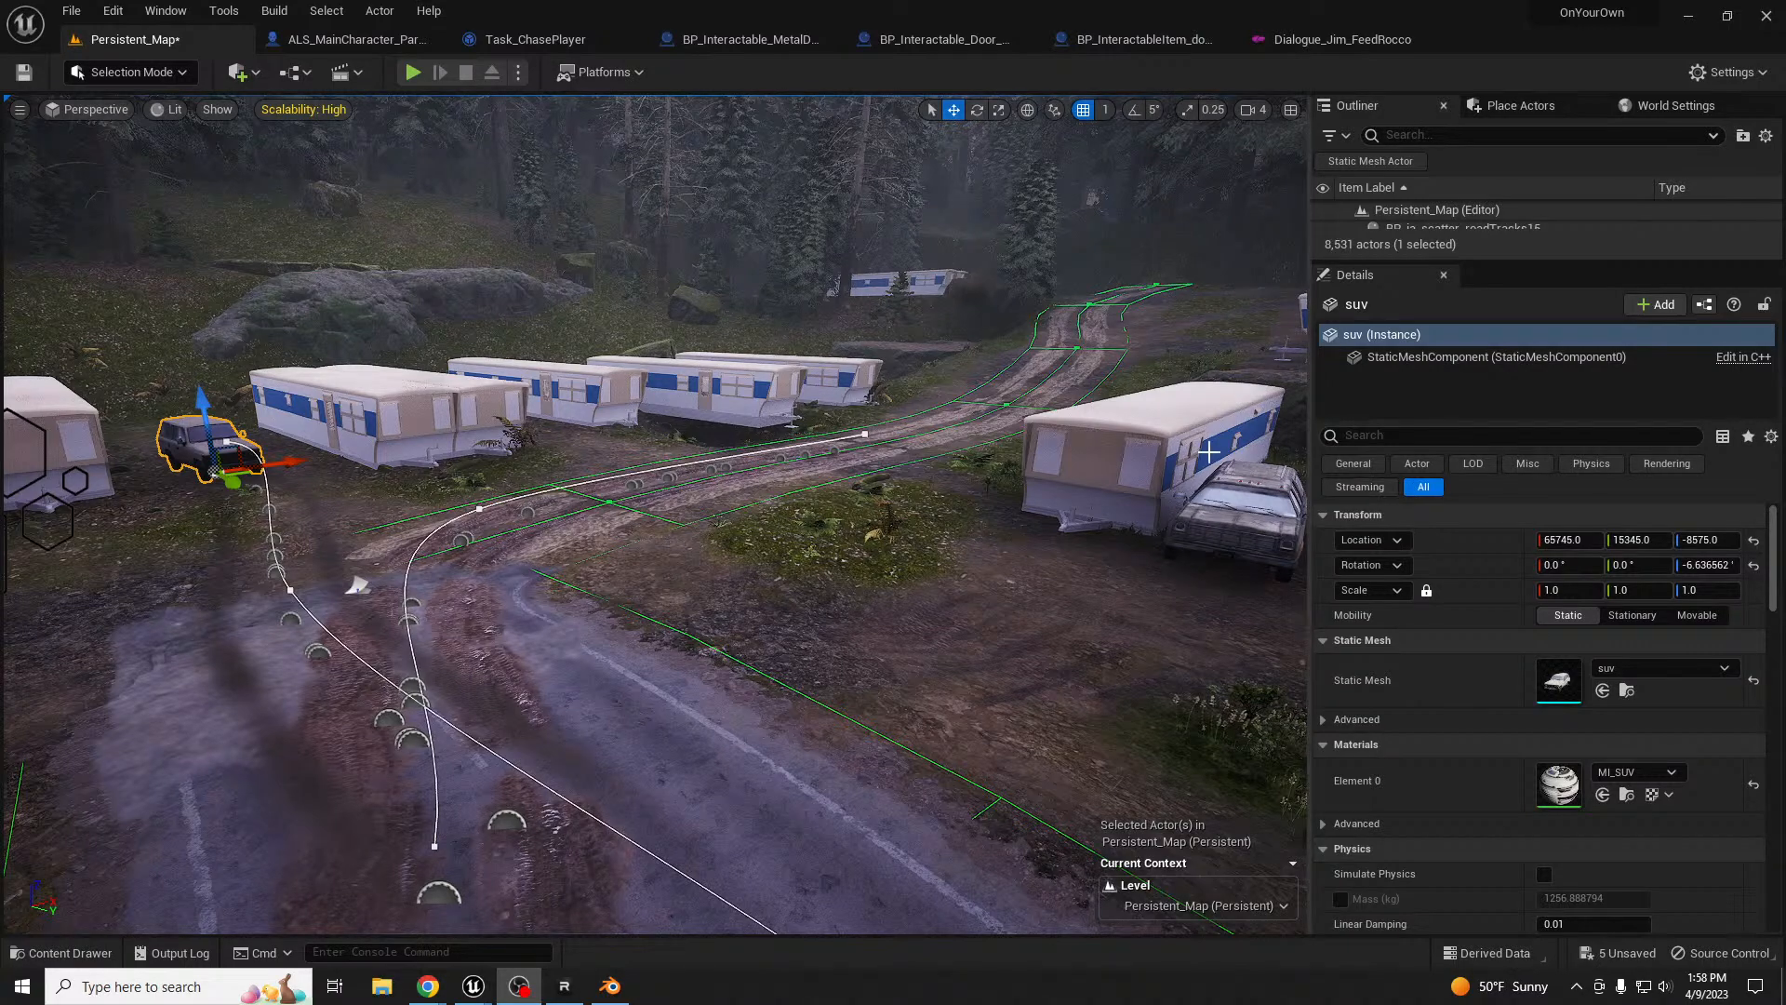
# - Select SM_OldTruck4 beside the caravan across the road and shift it sideways to Y 17939
pyautogui.moveTo(998, 549); pyautogui.dragTo(963, 529, button='right')
pyautogui.press('d')
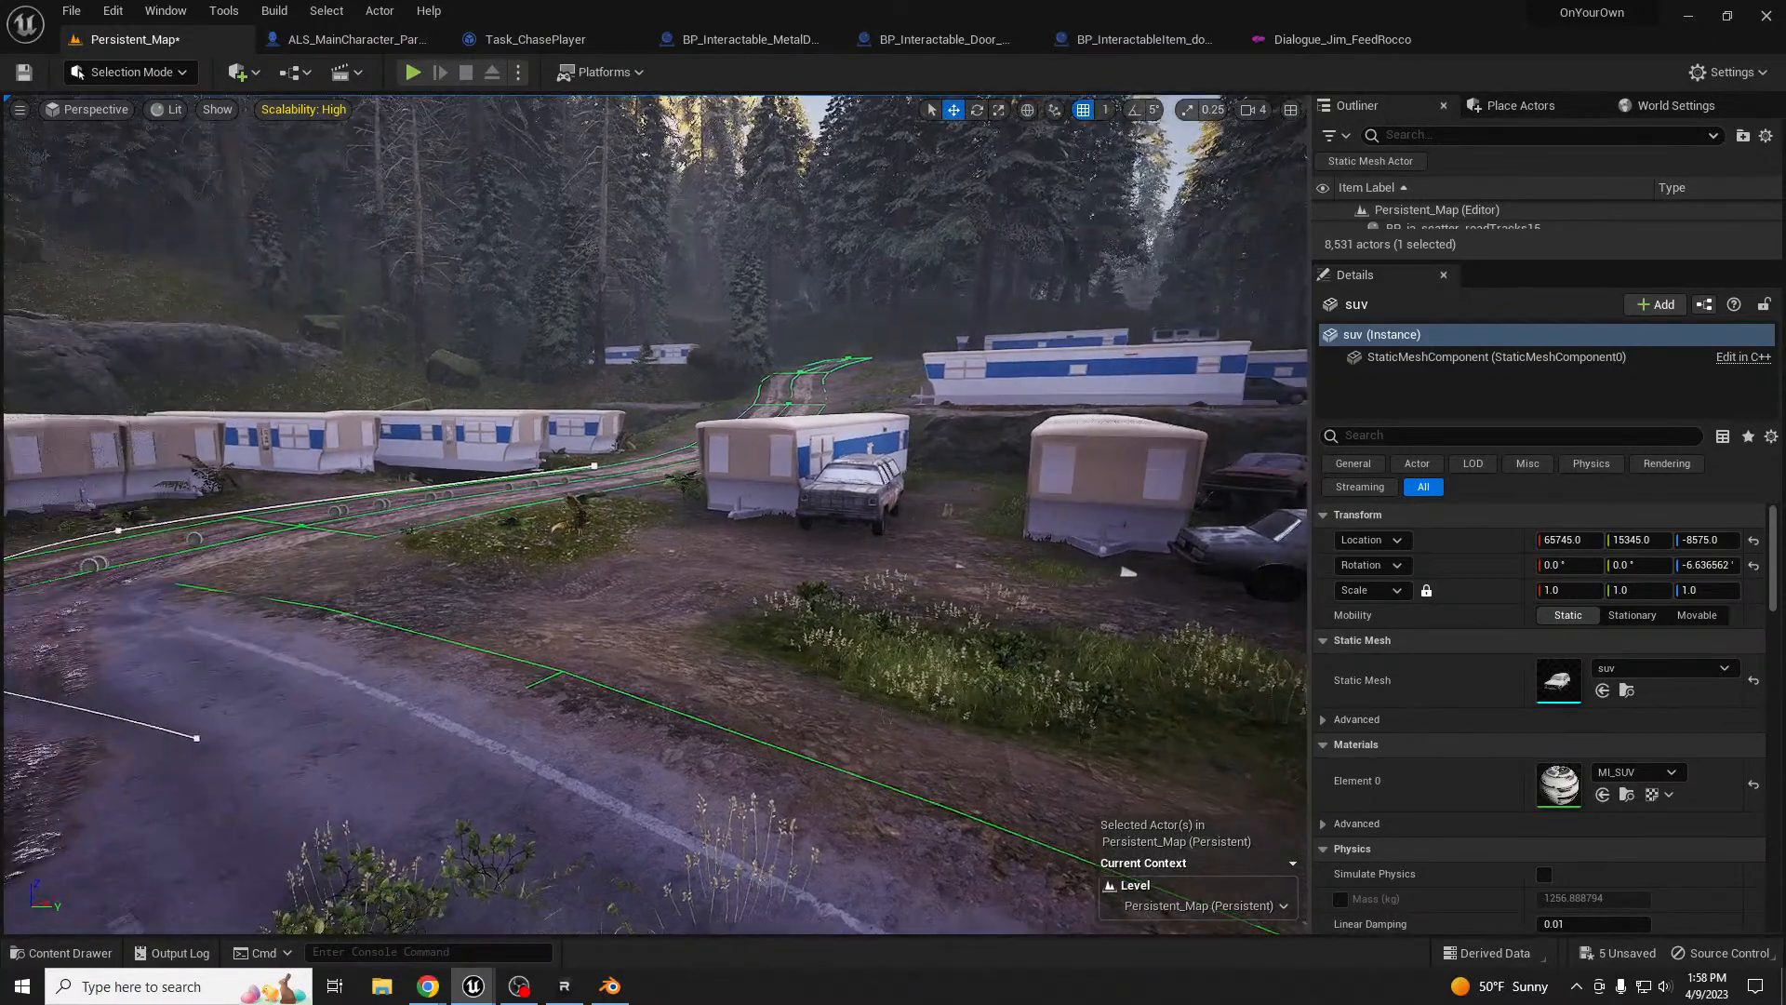
pyautogui.click(884, 491)
pyautogui.moveTo(923, 525); pyautogui.dragTo(950, 527)
pyautogui.moveTo(951, 528); pyautogui.dragTo(894, 529, button='right')
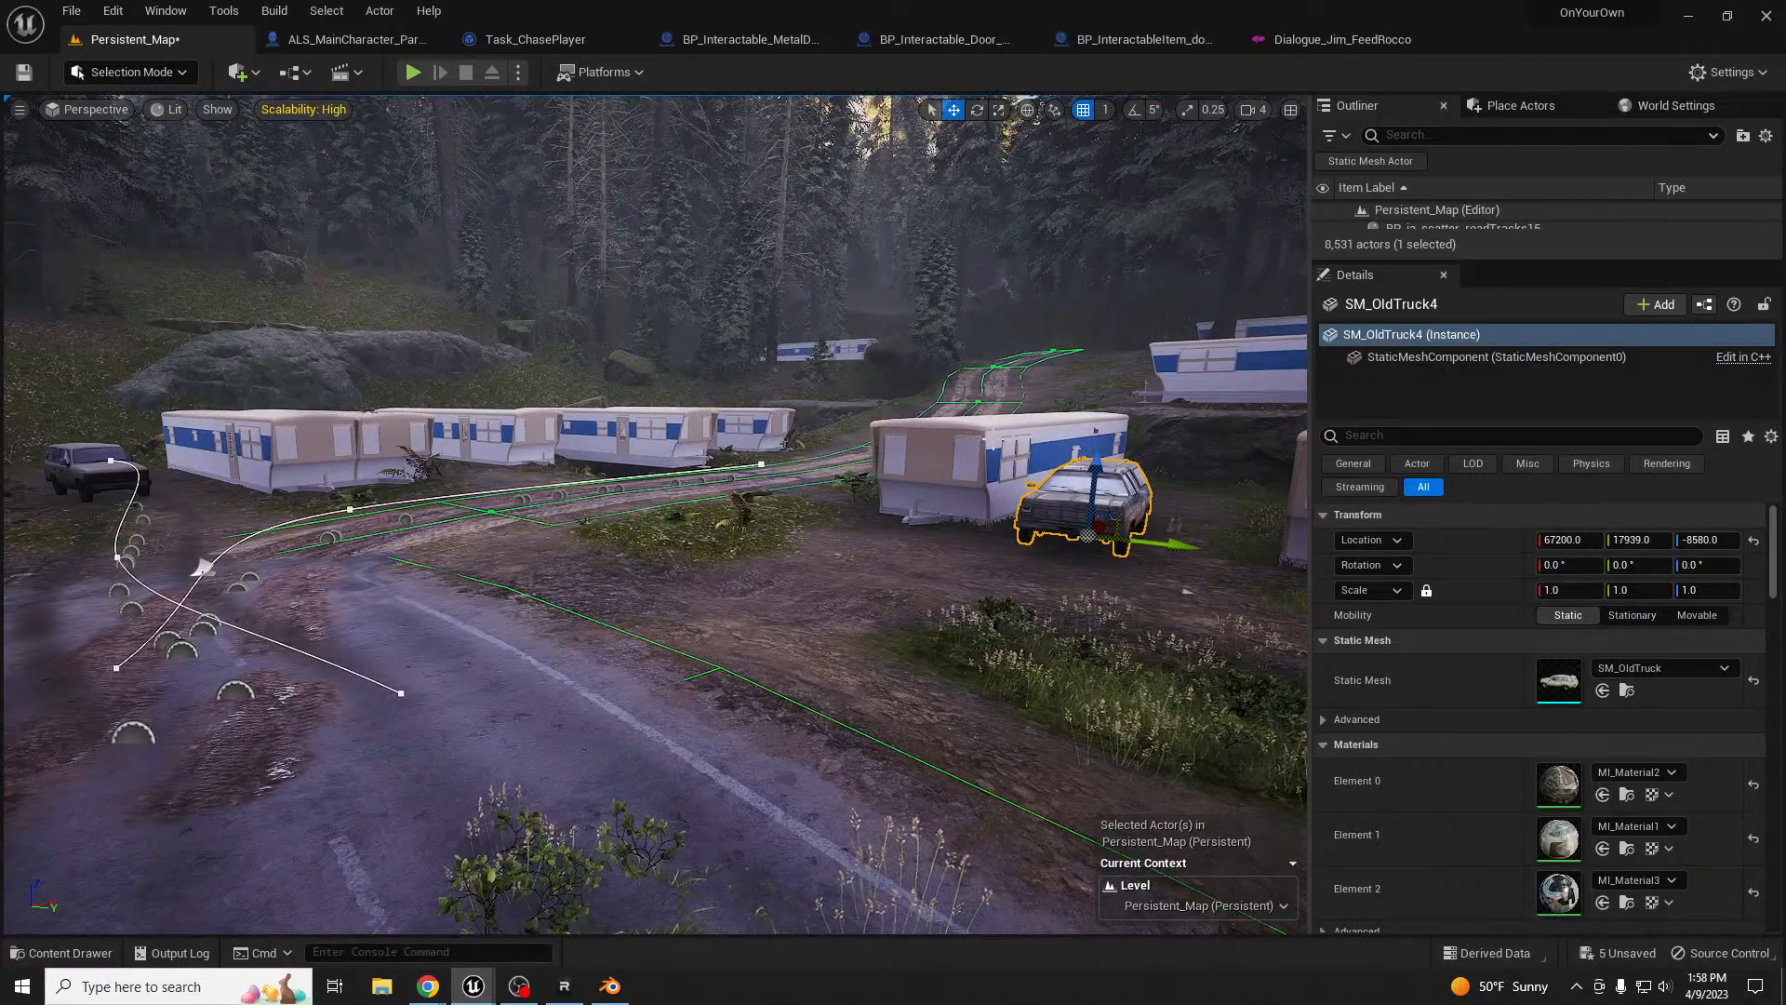
# - Select the caravan MobileHome_Walls16 next to the truck and raise it to Z -8584 so its corrugated skirting clears the ground
pyautogui.click(958, 502)
pyautogui.press('w')
pyautogui.moveTo(969, 586); pyautogui.dragTo(1082, 553, button='right')
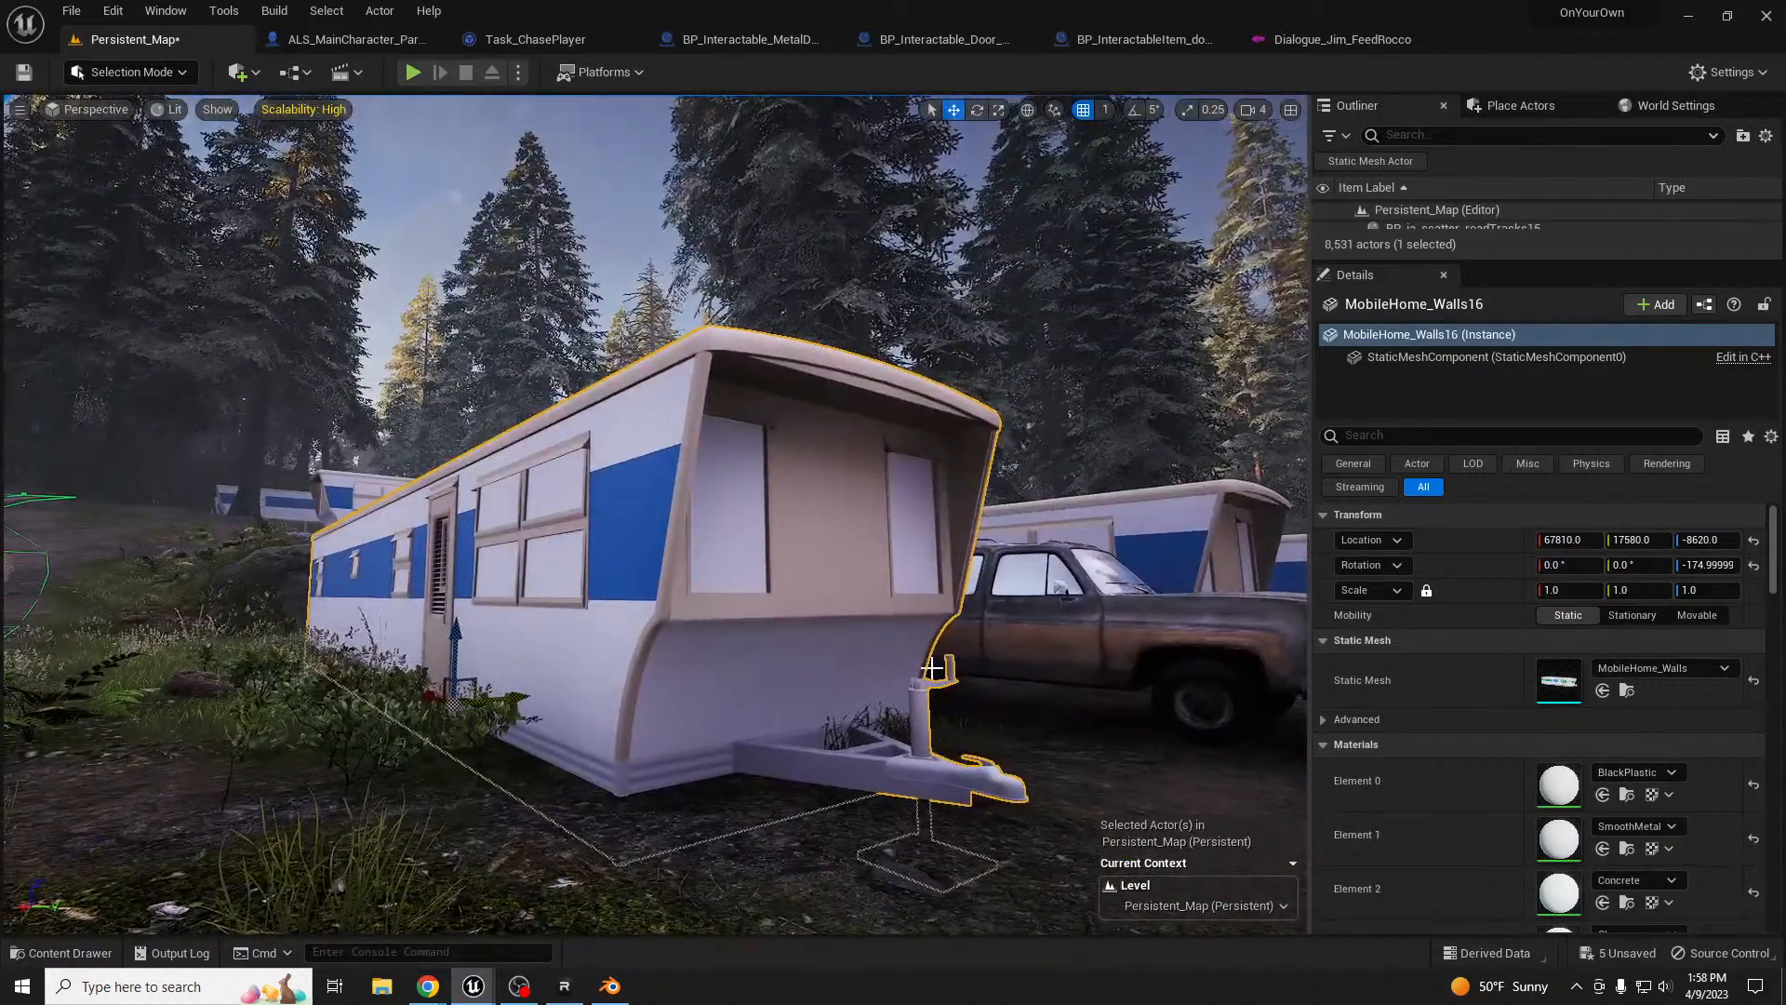
pyautogui.moveTo(457, 636); pyautogui.dragTo(474, 608)
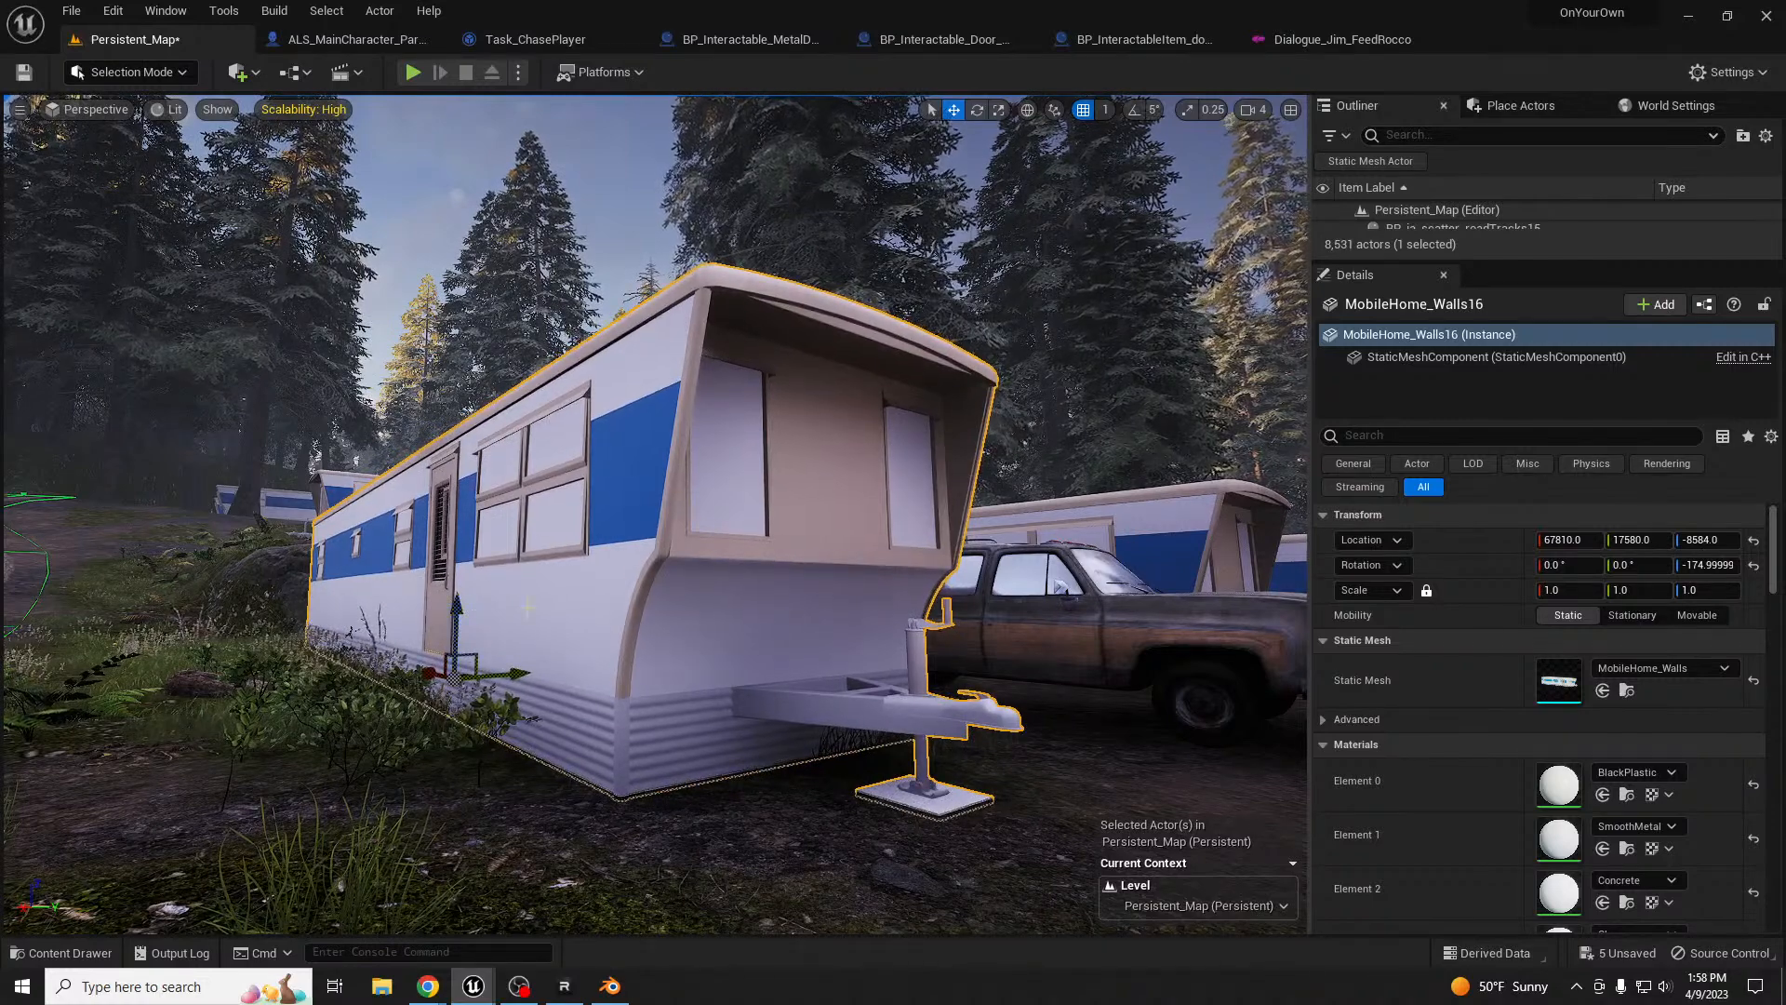
# - Open the MobileHome_Walls mesh for editing and isolate its Element 0 material slot to inspect which parts use it
pyautogui.doubleClick(1552, 680)
pyautogui.moveTo(625, 267); pyautogui.dragTo(668, 428)
pyautogui.moveTo(823, 463); pyautogui.dragTo(787, 458)
pyautogui.moveTo(897, 458); pyautogui.dragTo(919, 487)
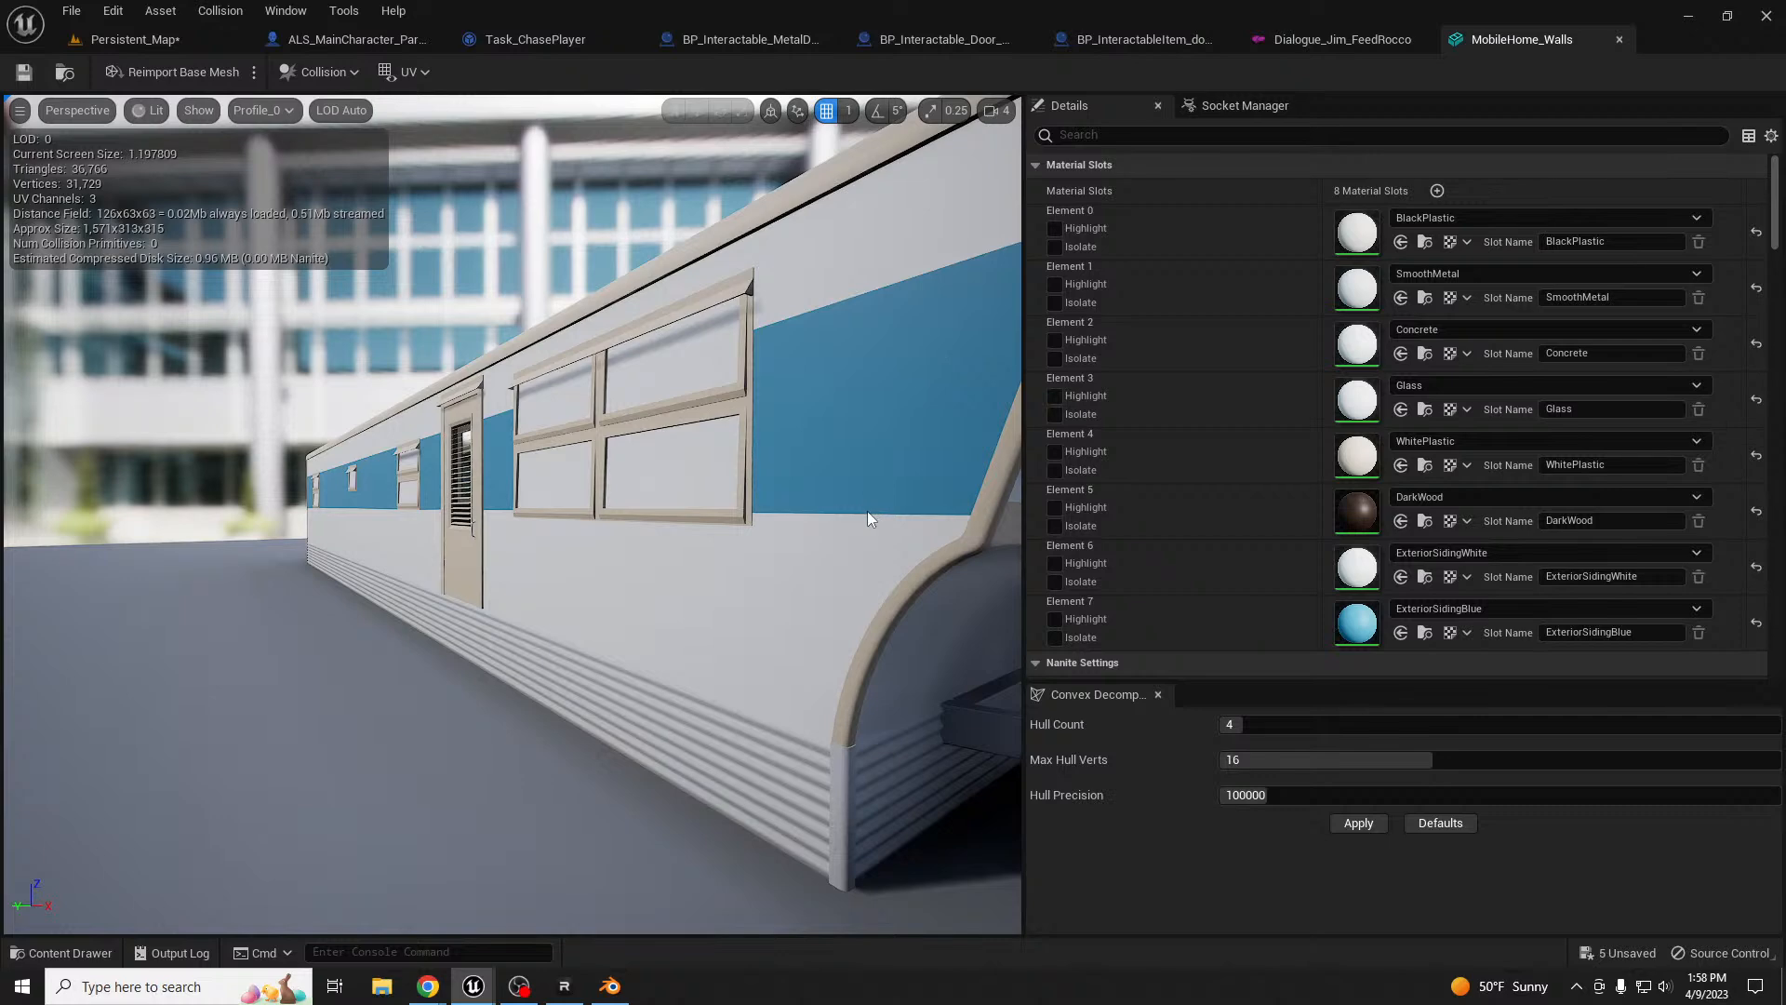
pyautogui.click(1055, 247)
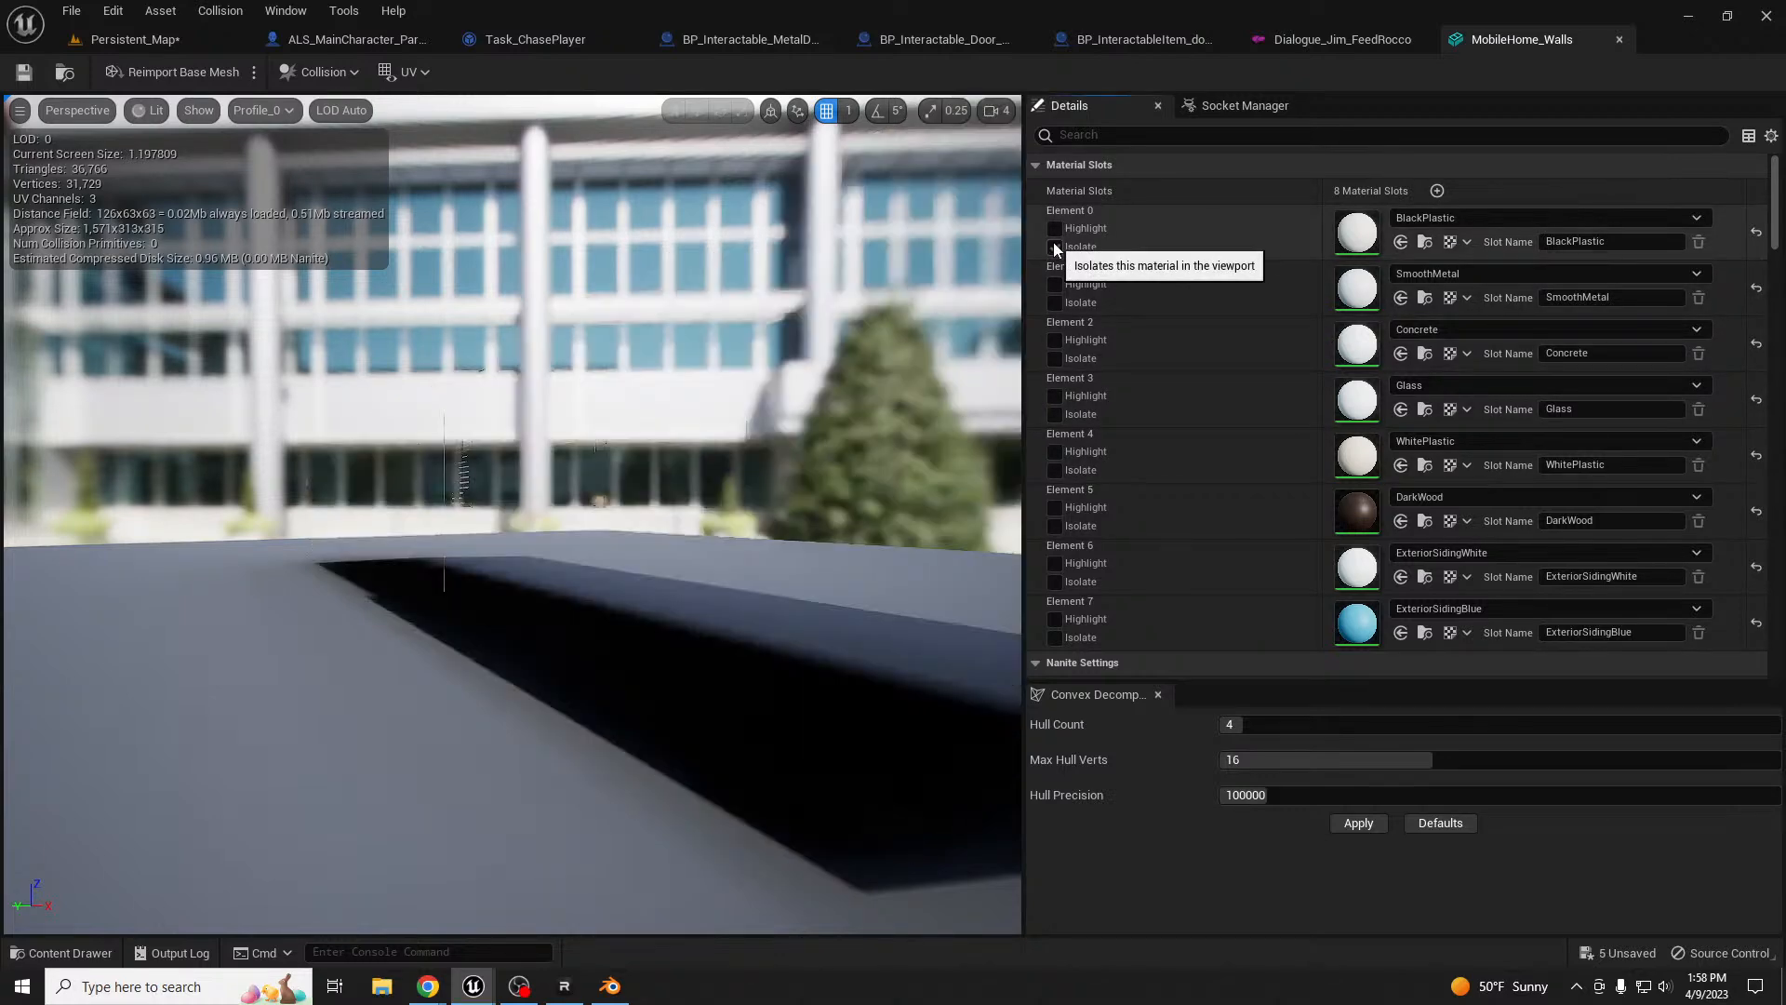
pyautogui.moveTo(875, 446); pyautogui.dragTo(895, 394, button='middle')
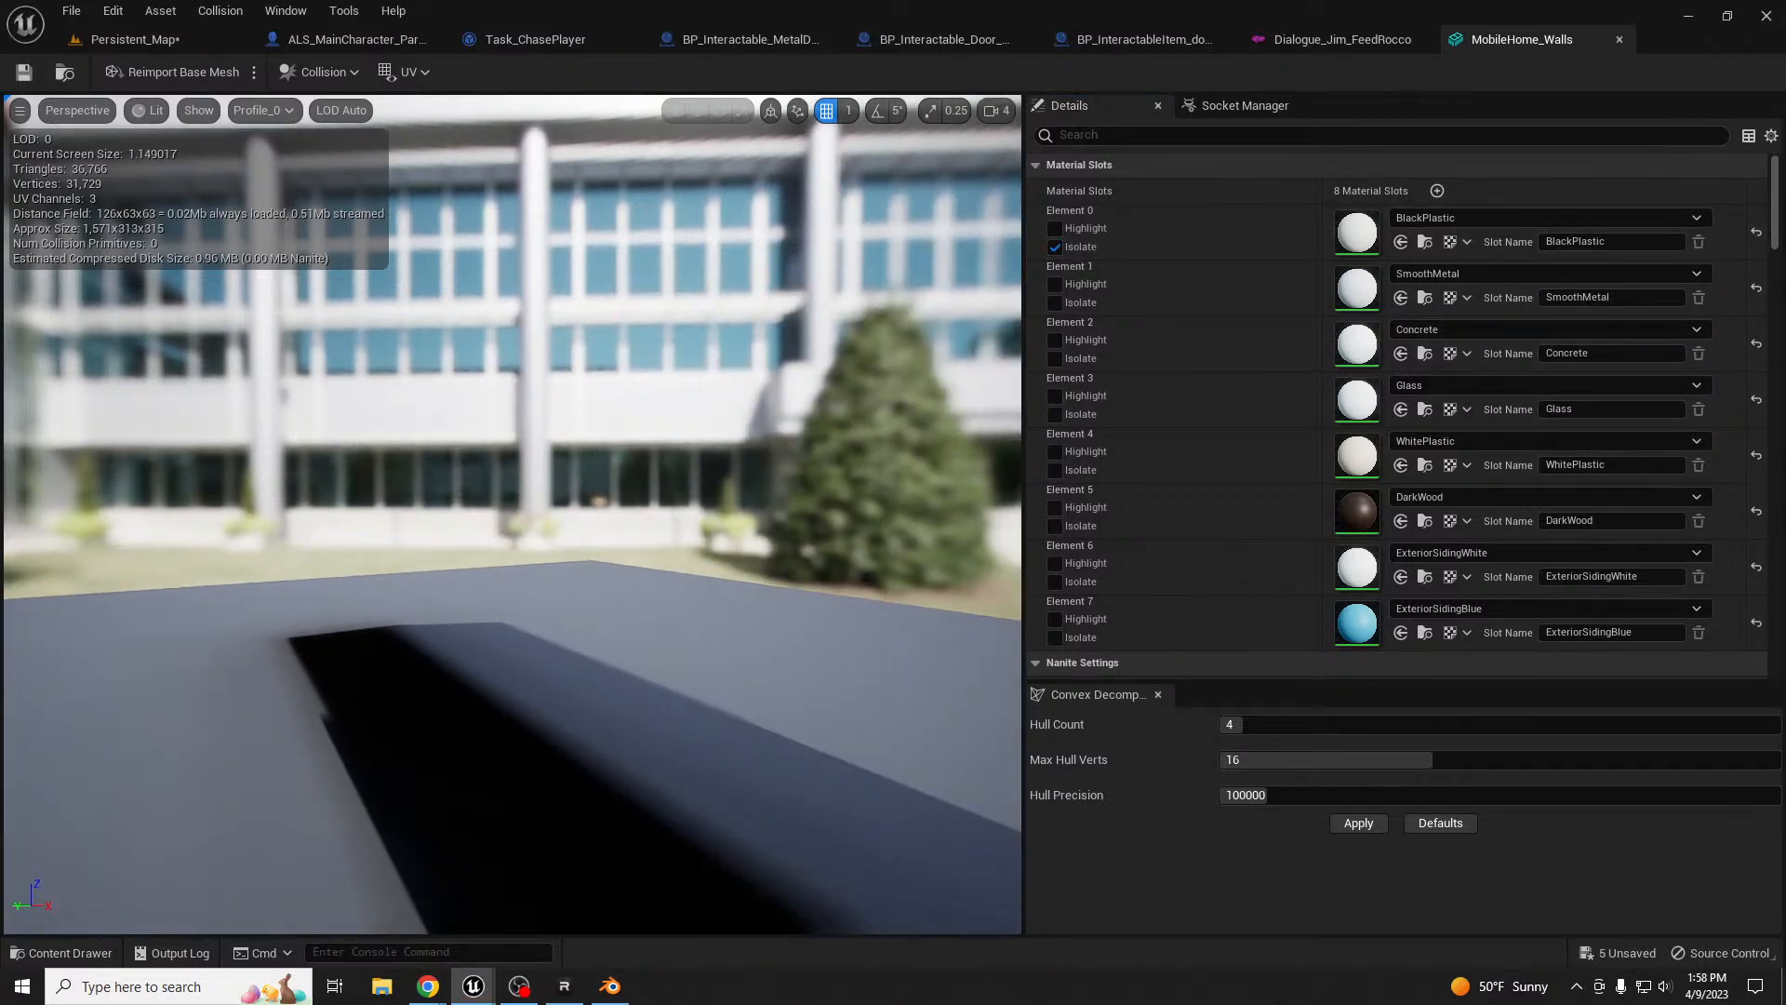
pyautogui.moveTo(895, 394)
pyautogui.mouseDown(button='right')
pyautogui.moveTo(879, 446)
pyautogui.moveTo(851, 463)
pyautogui.moveTo(833, 449)
pyautogui.moveTo(916, 420)
pyautogui.mouseUp(button='right')
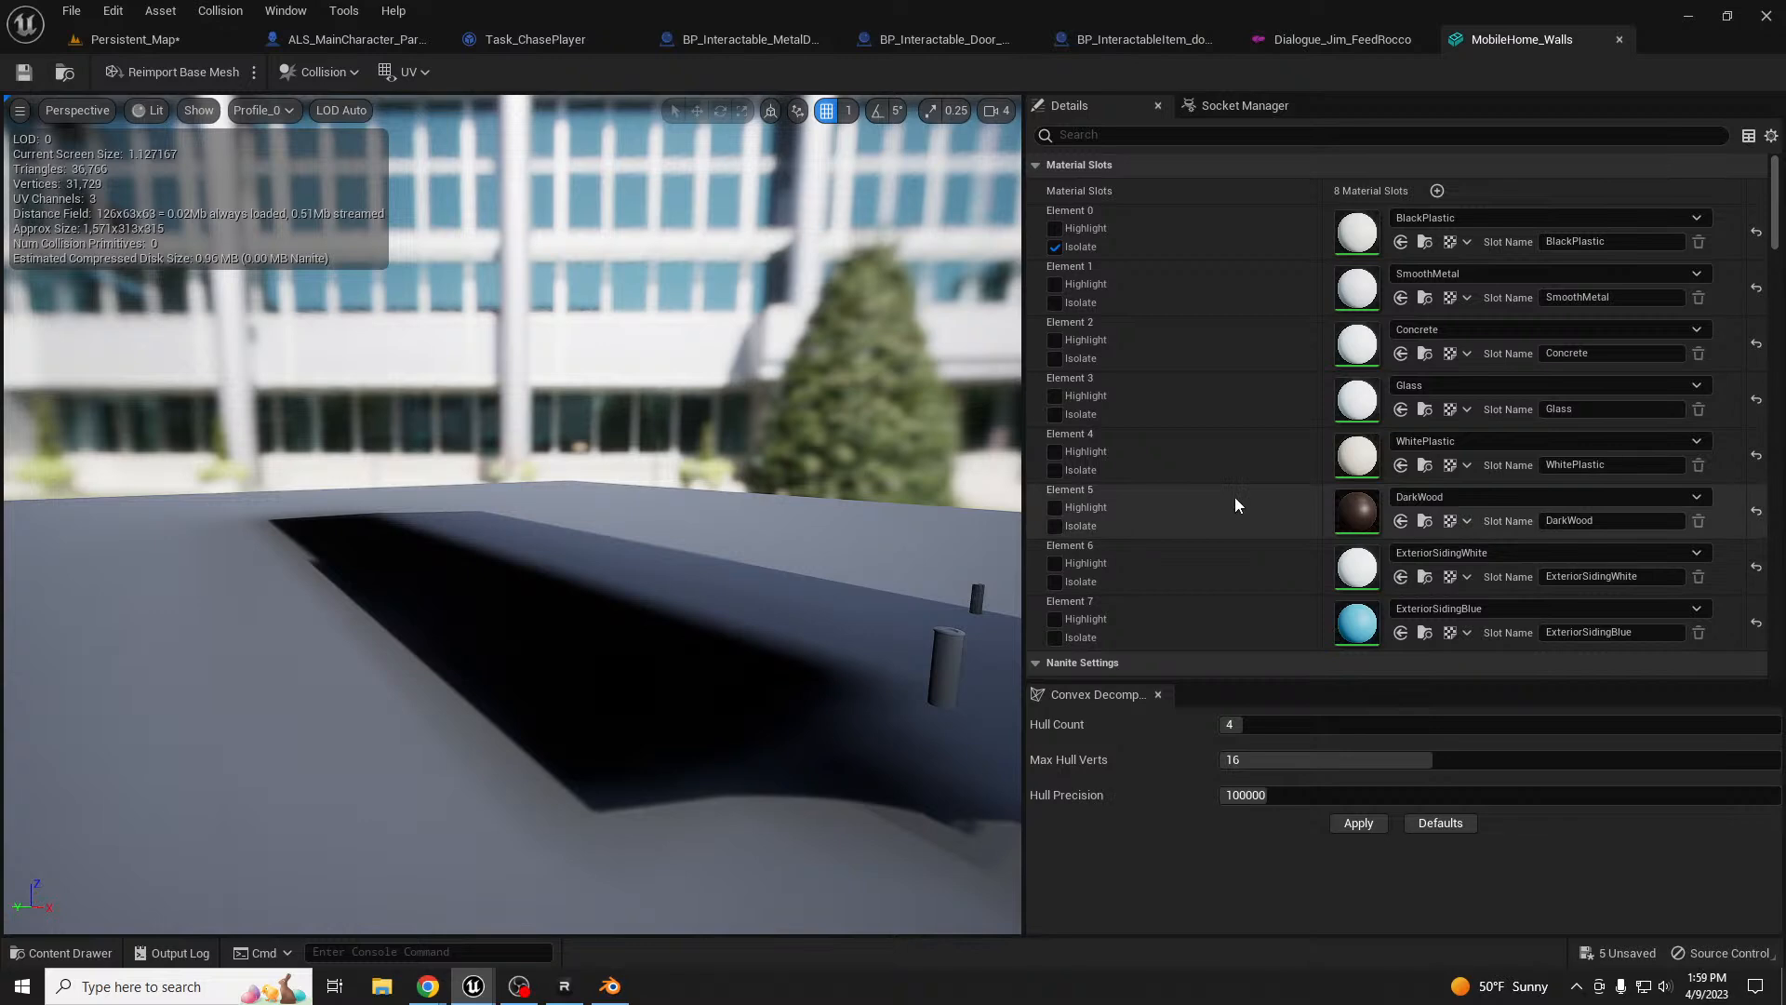
# - Assign the BrownPlastic material to Element 0 and turn off the slot's isolation
pyautogui.click(1492, 216)
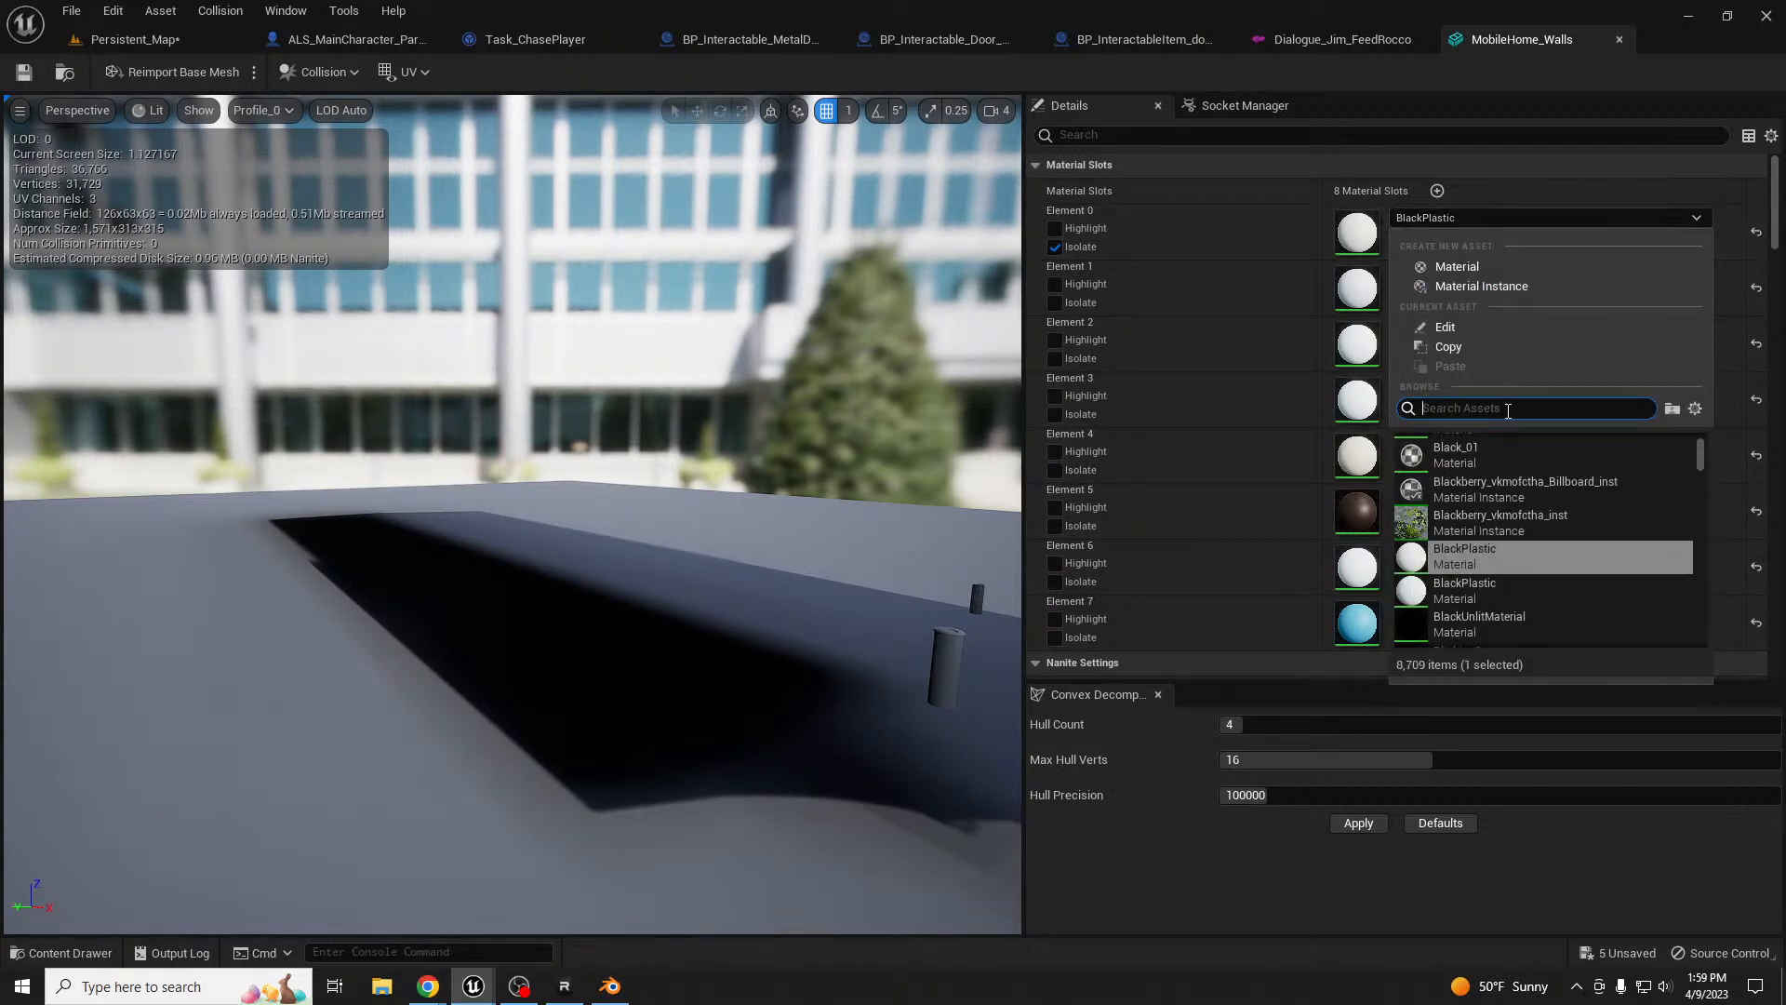
pyautogui.write('pla')
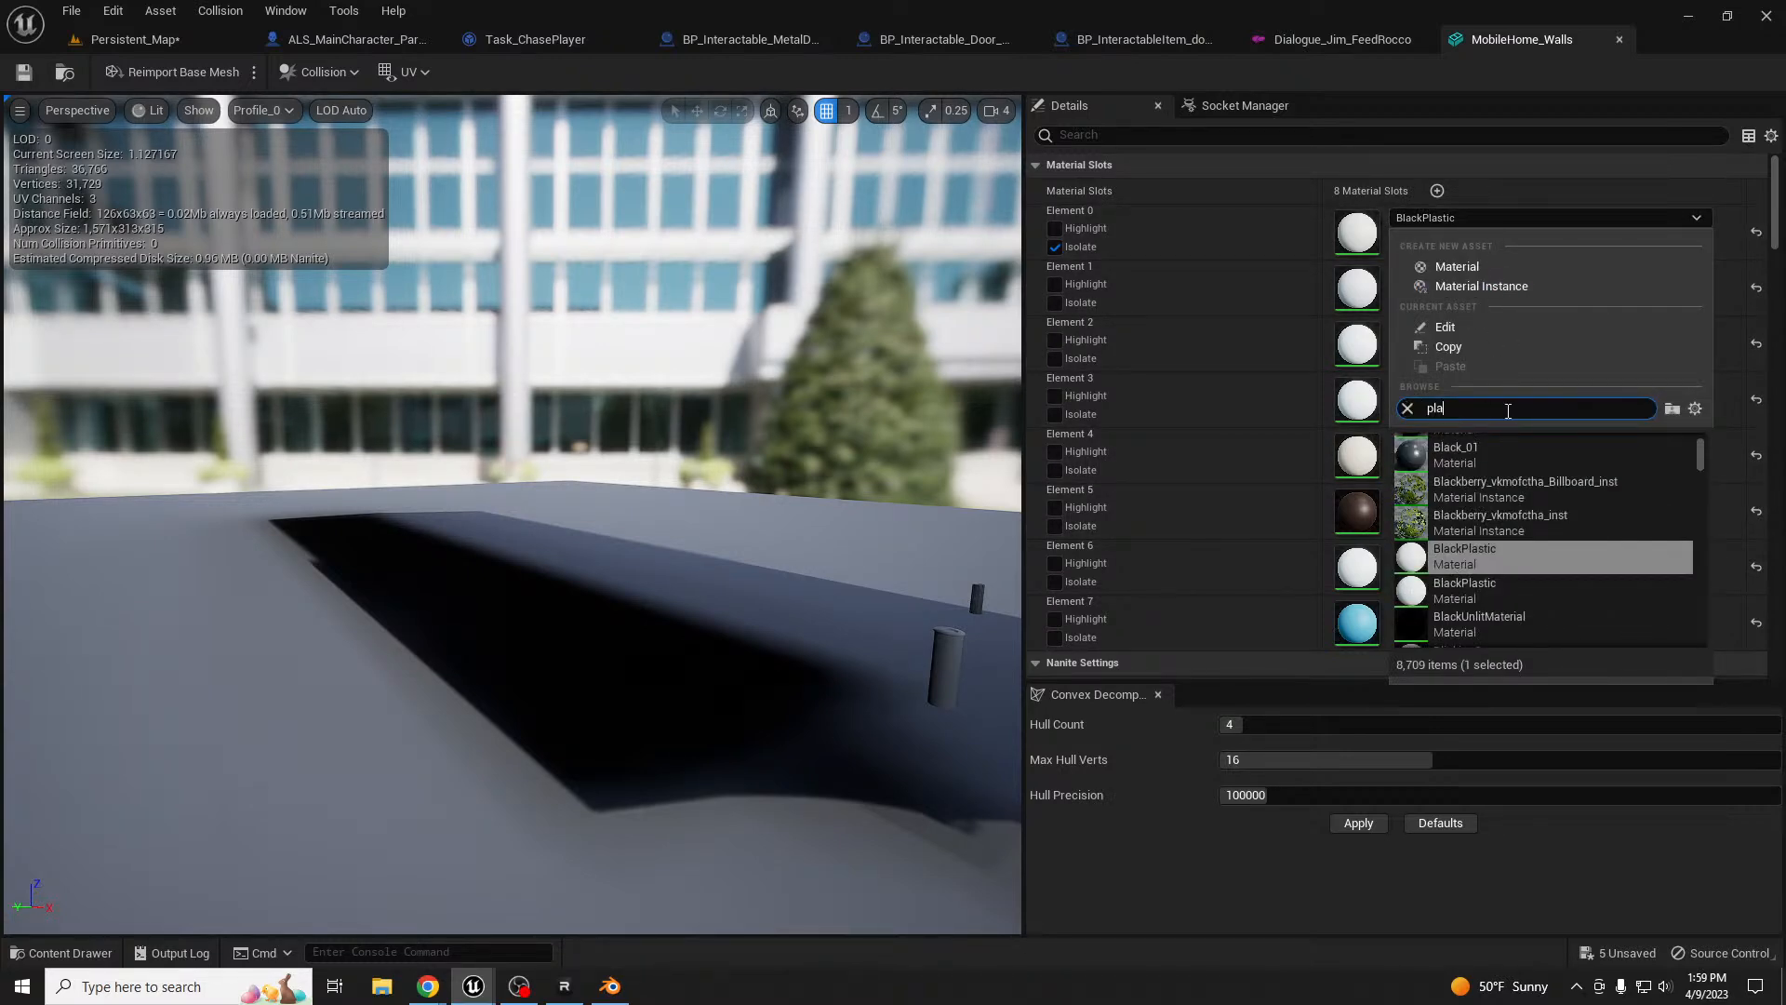
pyautogui.write('sti')
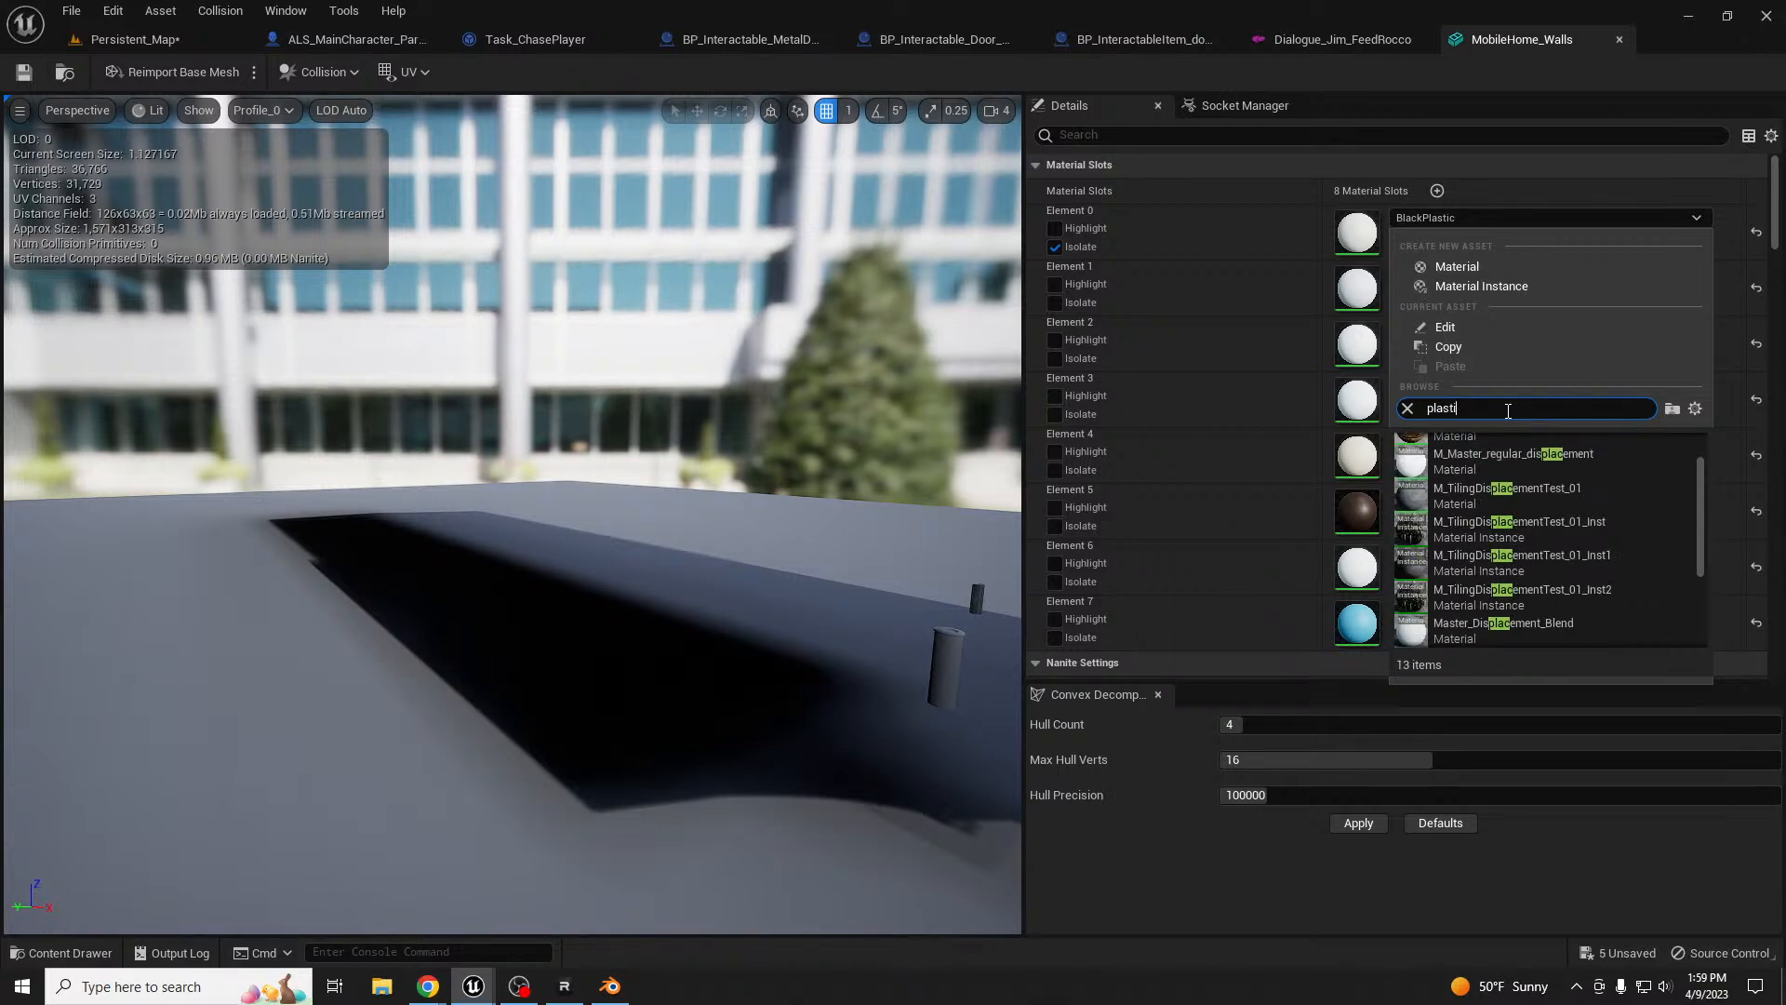
pyautogui.write('c')
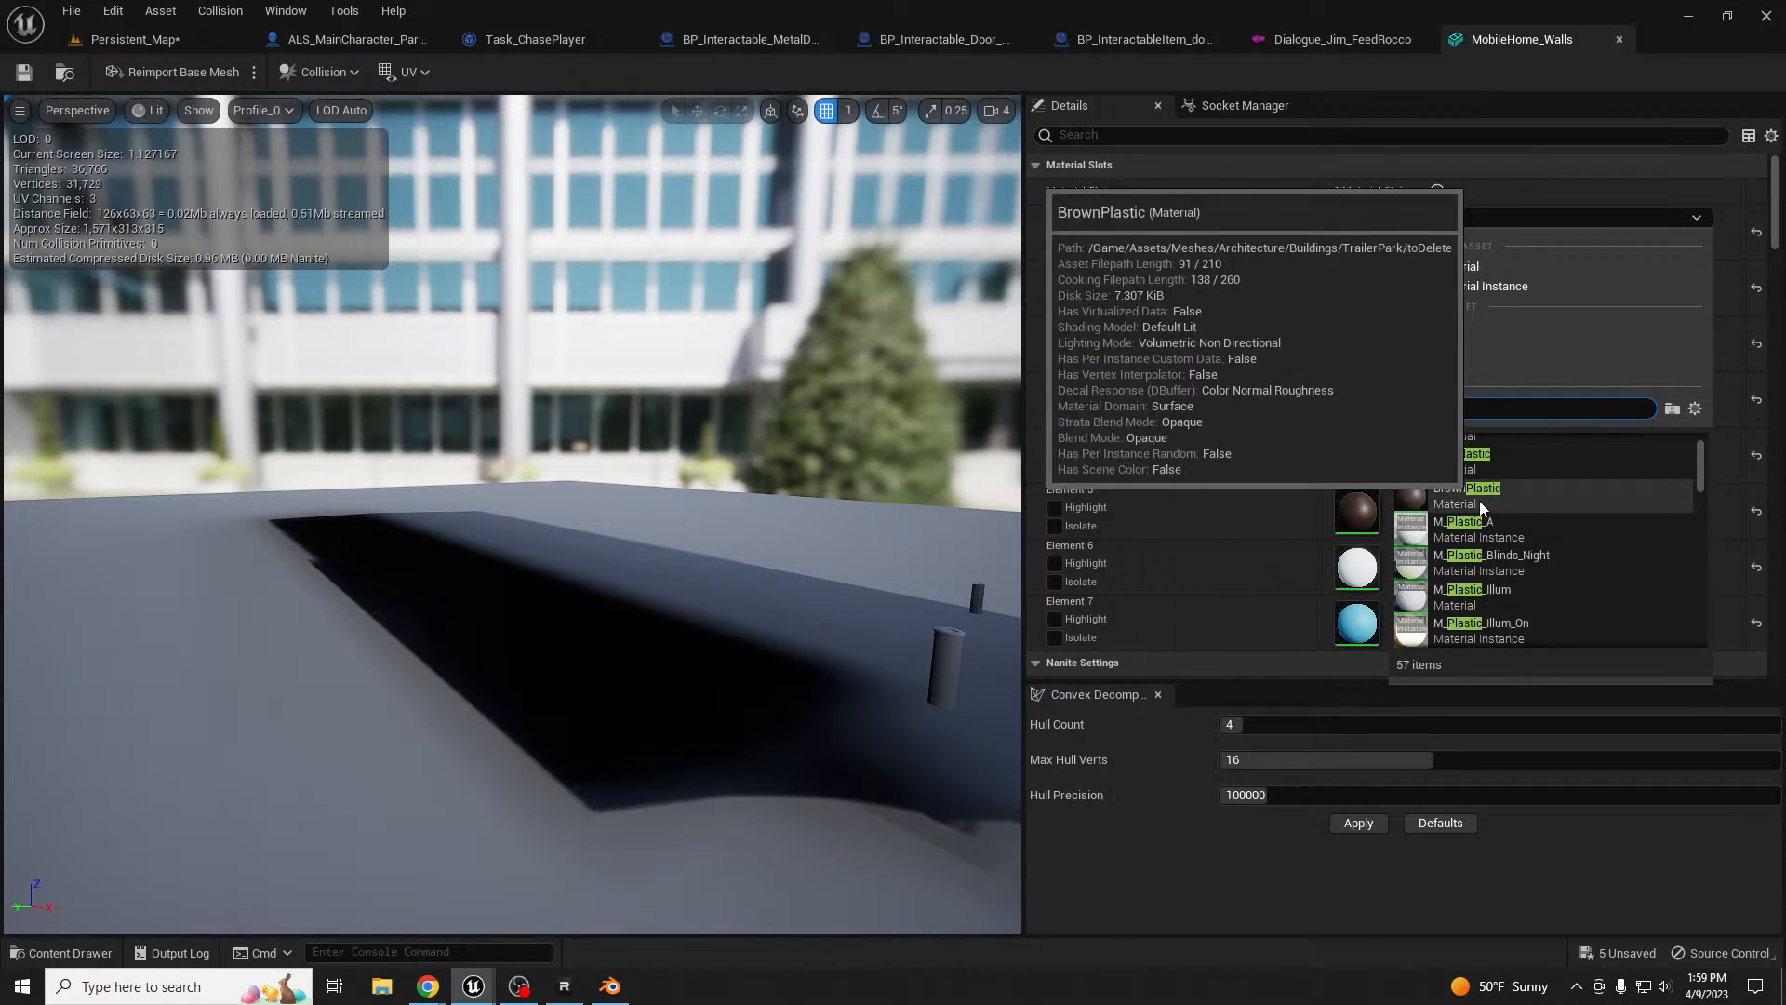
pyautogui.click(1477, 499)
pyautogui.moveTo(856, 641); pyautogui.dragTo(925, 678, button='middle')
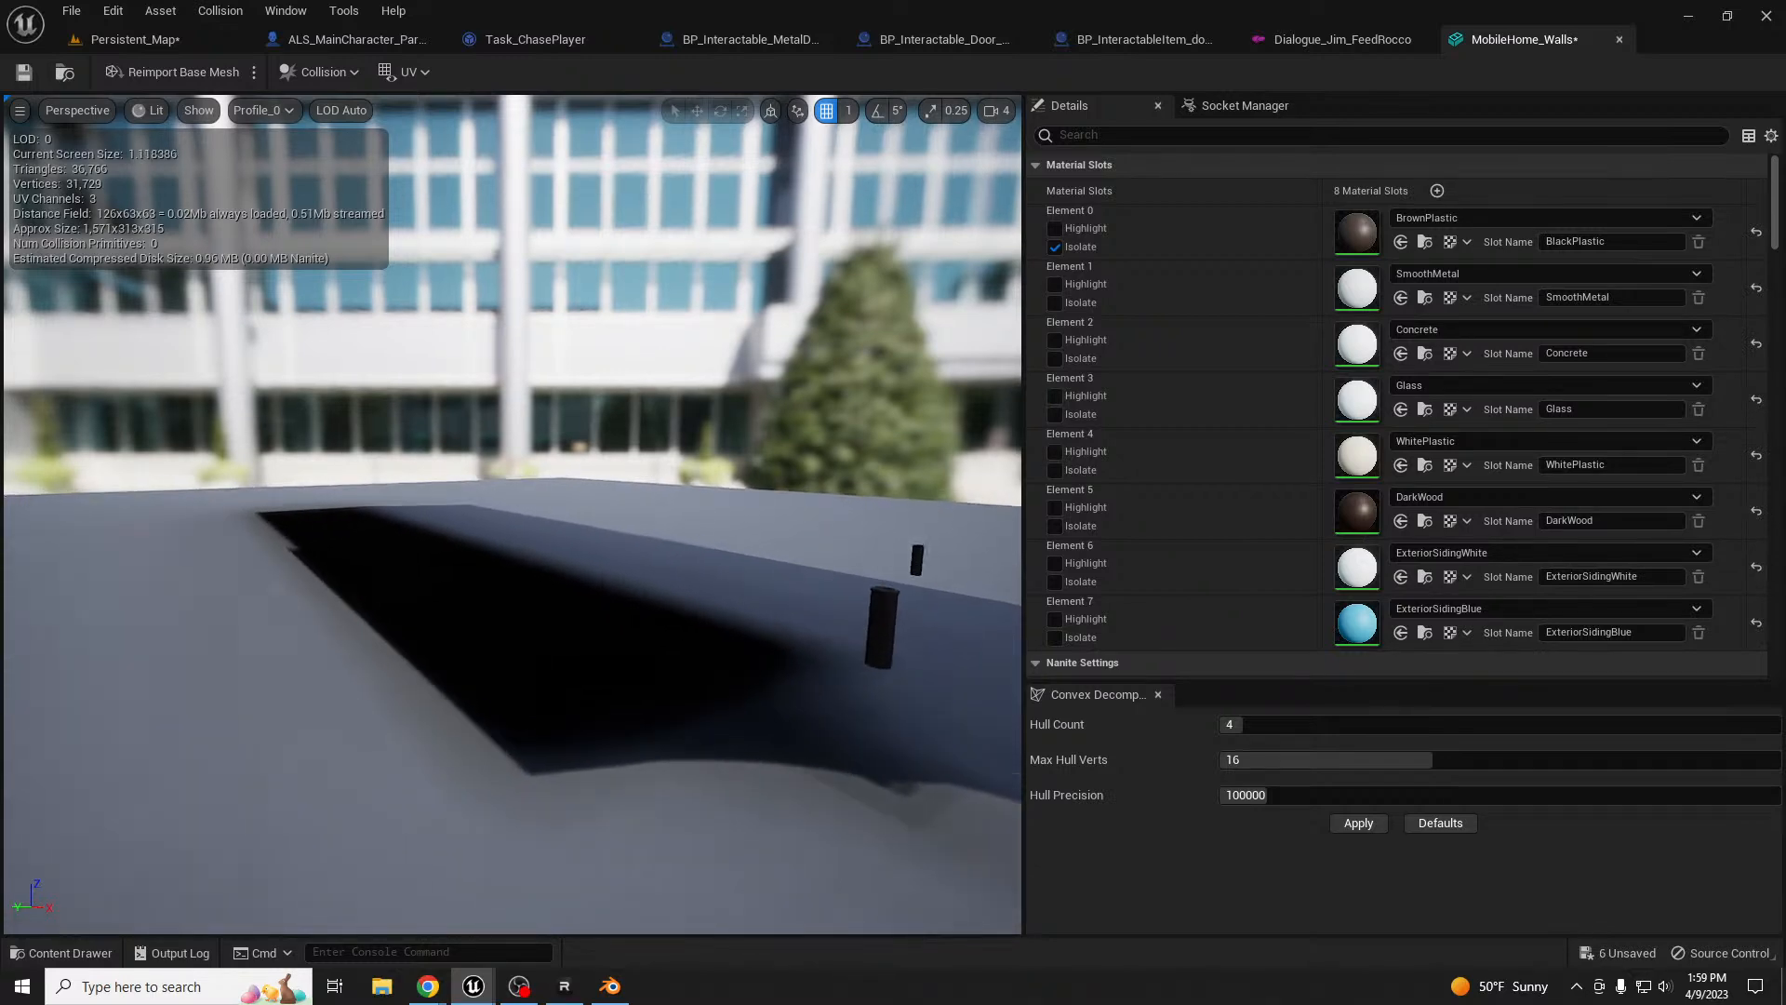
pyautogui.click(1055, 246)
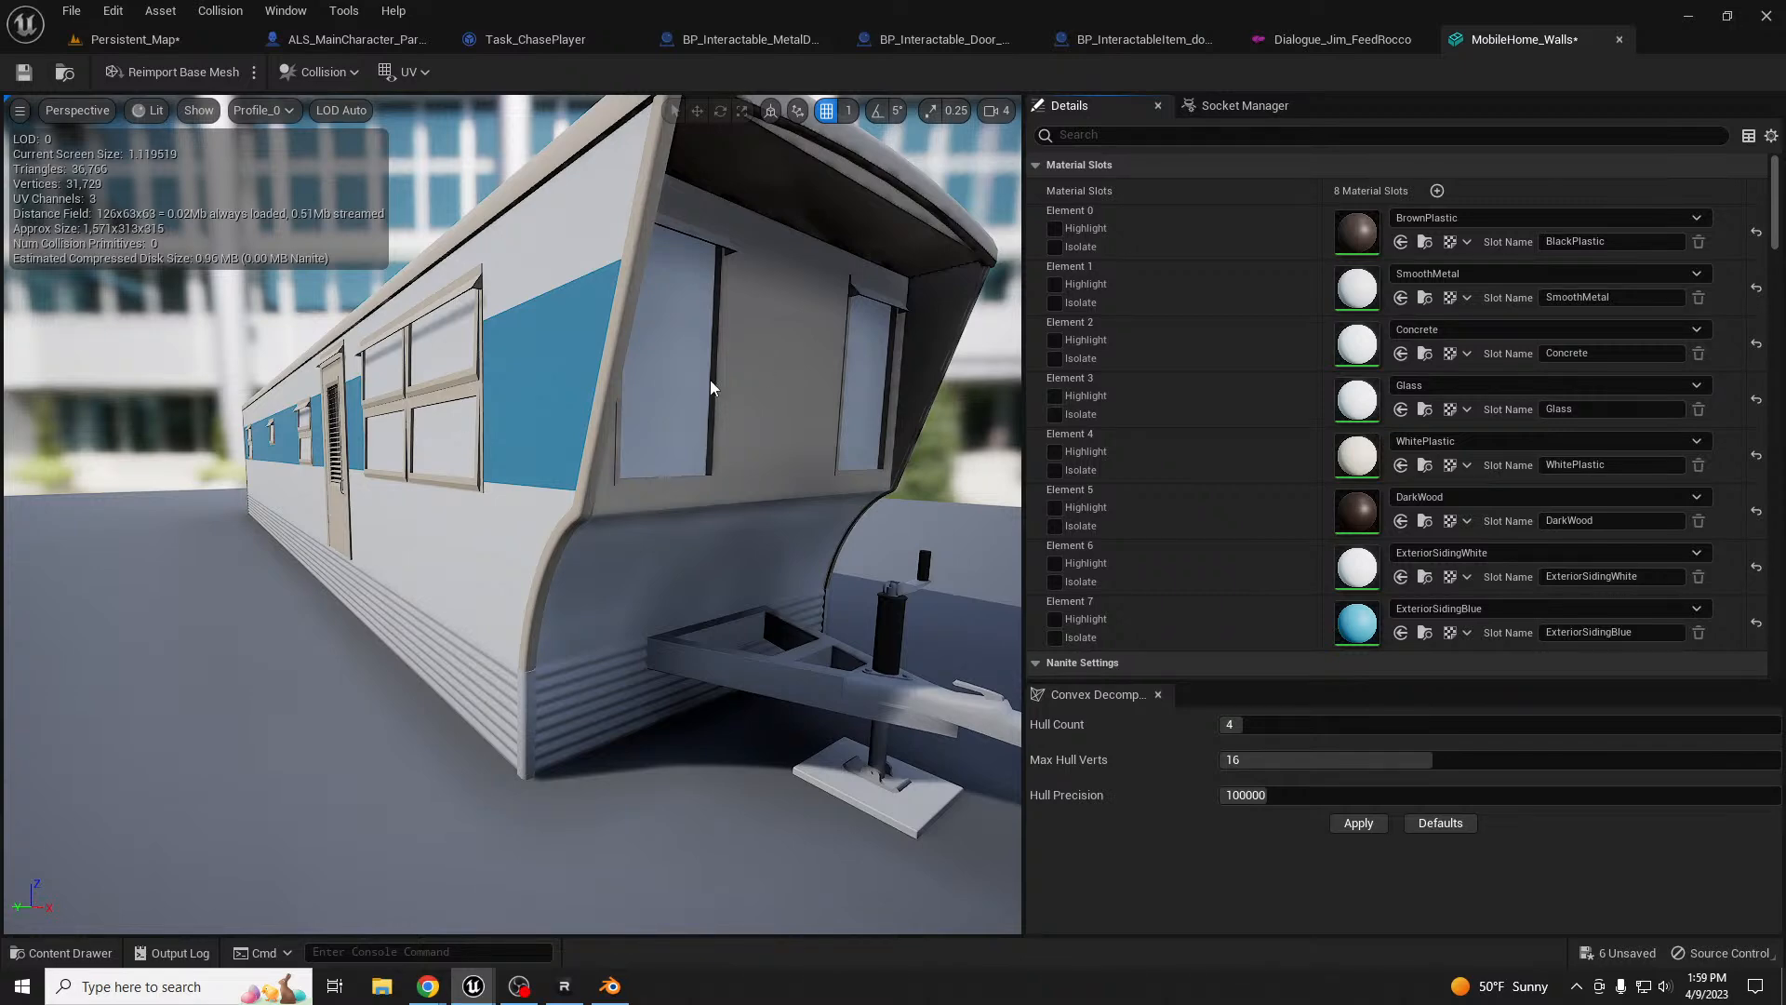
# - Check the parts using Element 1 and replace its material with 02_Rusted_Metal_Sheet_tklmeeso_8K_inst
pyautogui.click(1054, 303)
pyautogui.click(1054, 303)
pyautogui.click(1401, 298)
pyautogui.moveTo(724, 495); pyautogui.dragTo(652, 499)
pyautogui.moveTo(651, 499); pyautogui.dragTo(714, 537, button='right')
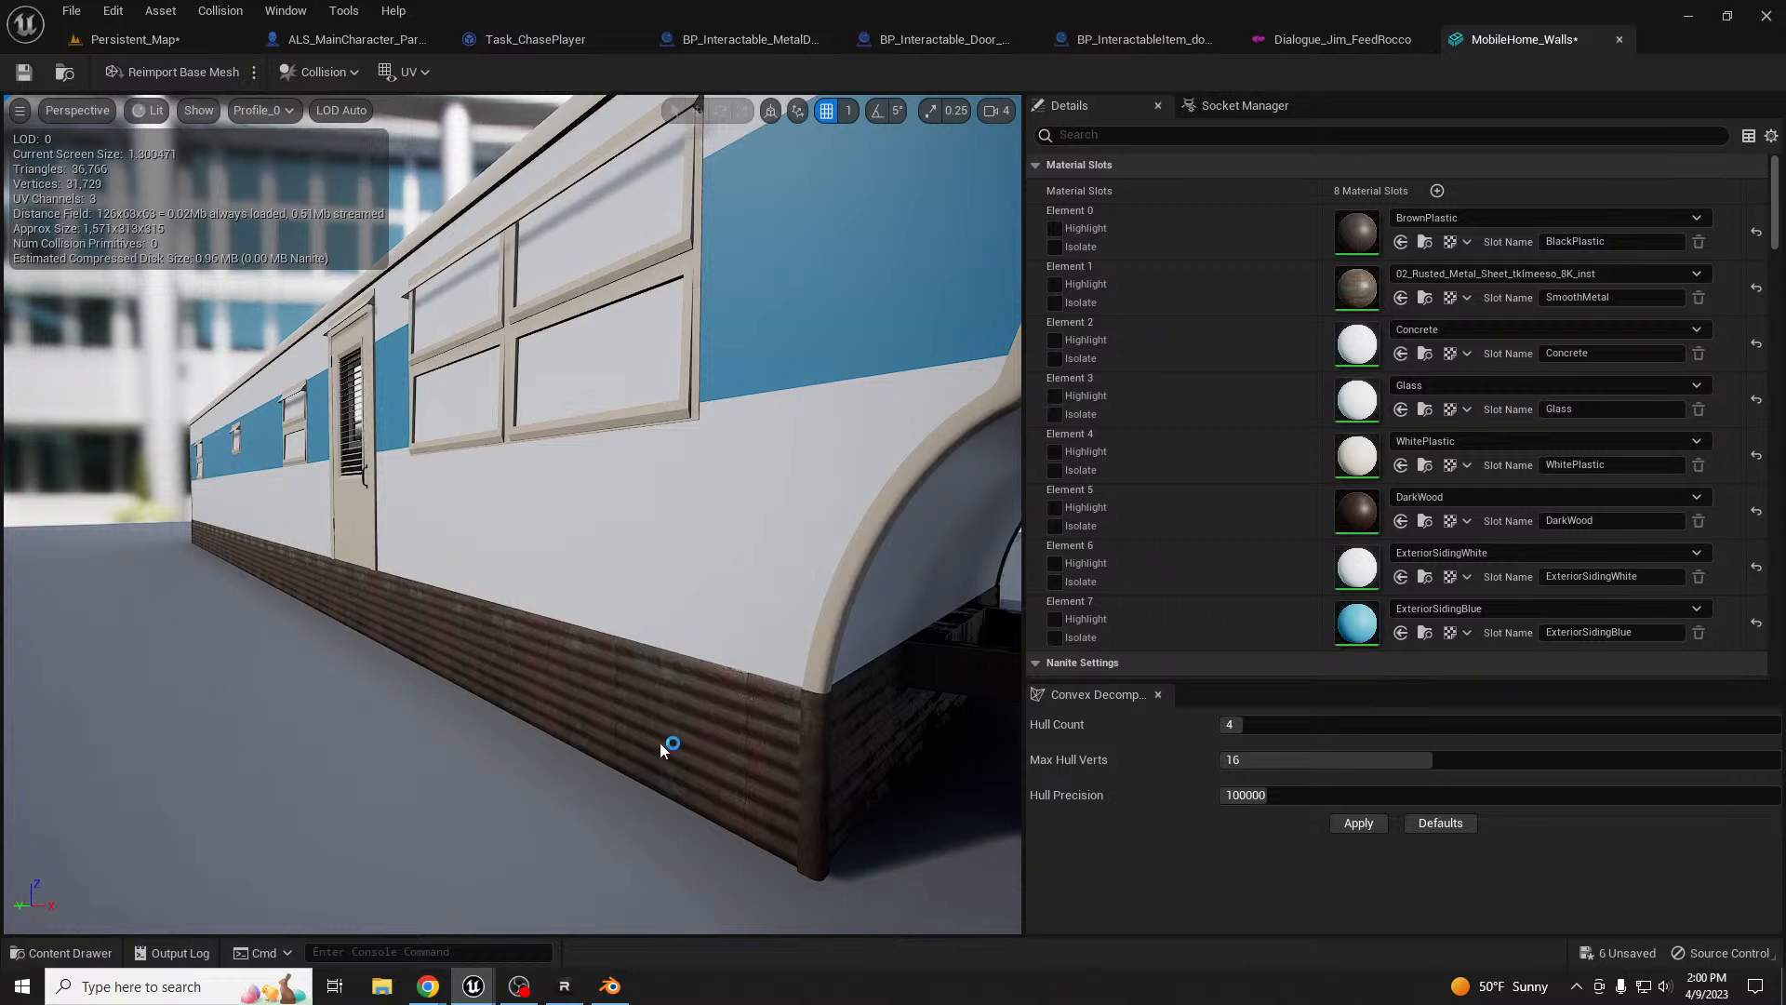
# - Open the rusted metal material instance of Element 1 to examine its rotation and tiling parameters, and close it again
pyautogui.moveTo(615, 991)
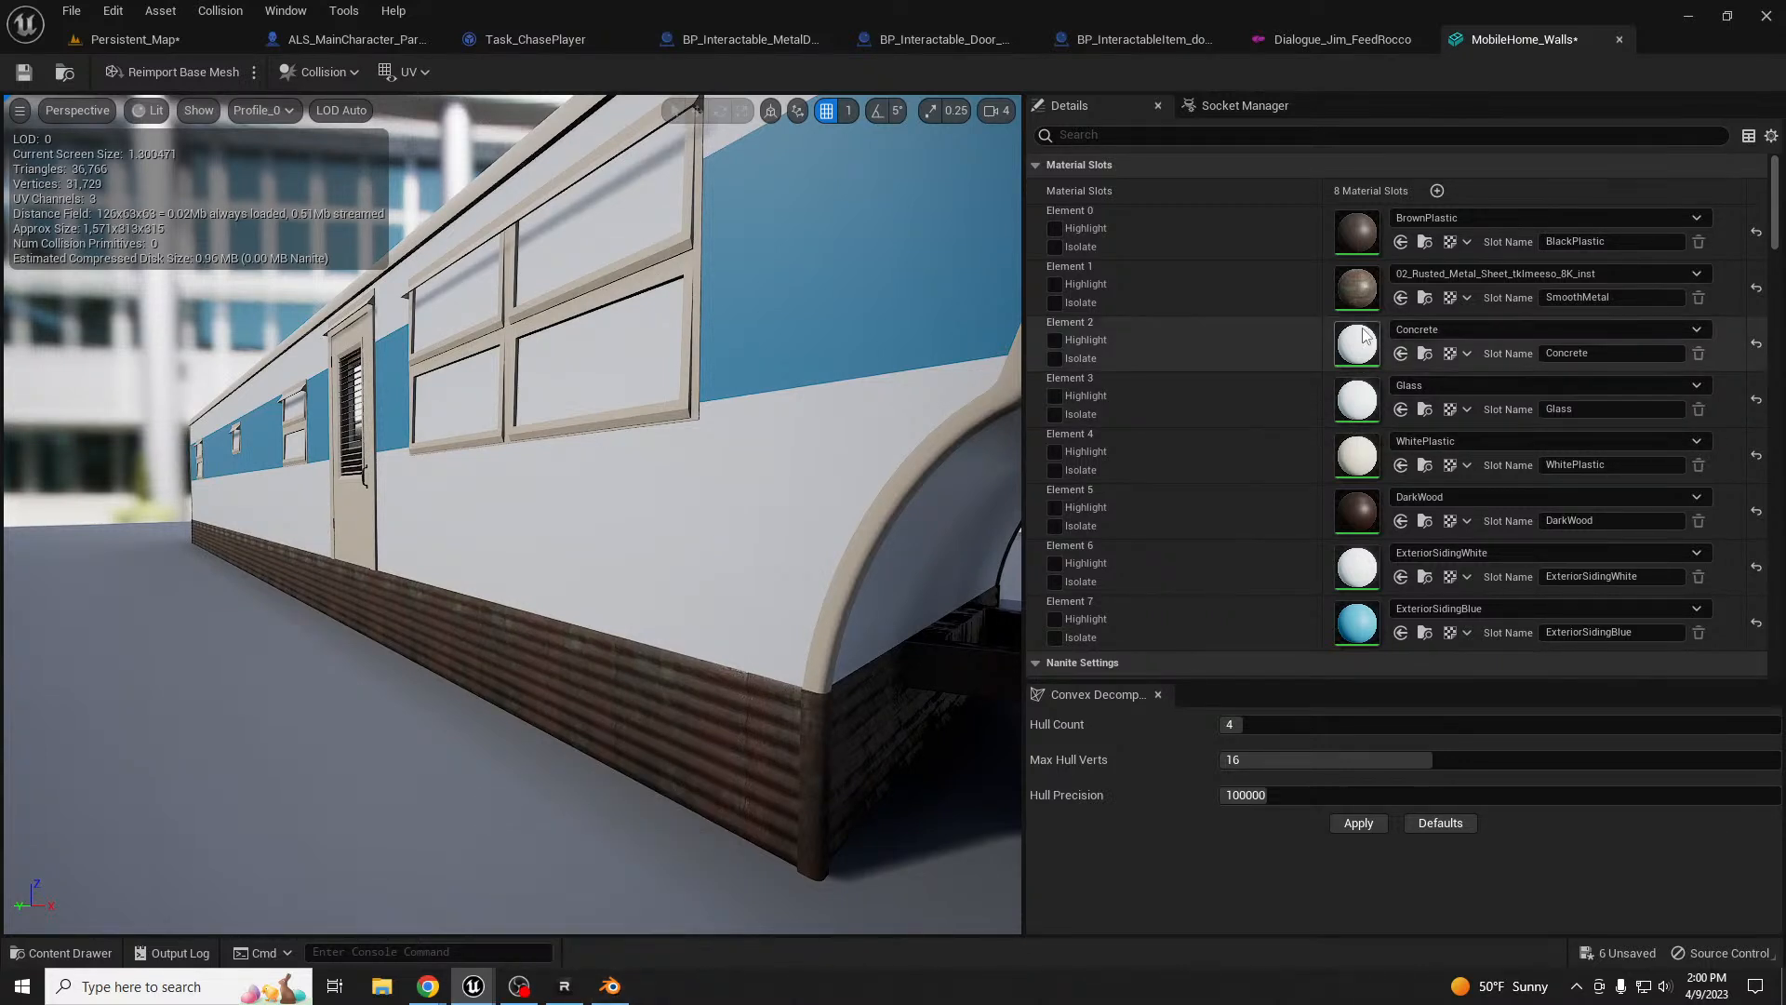
pyautogui.doubleClick(1364, 300)
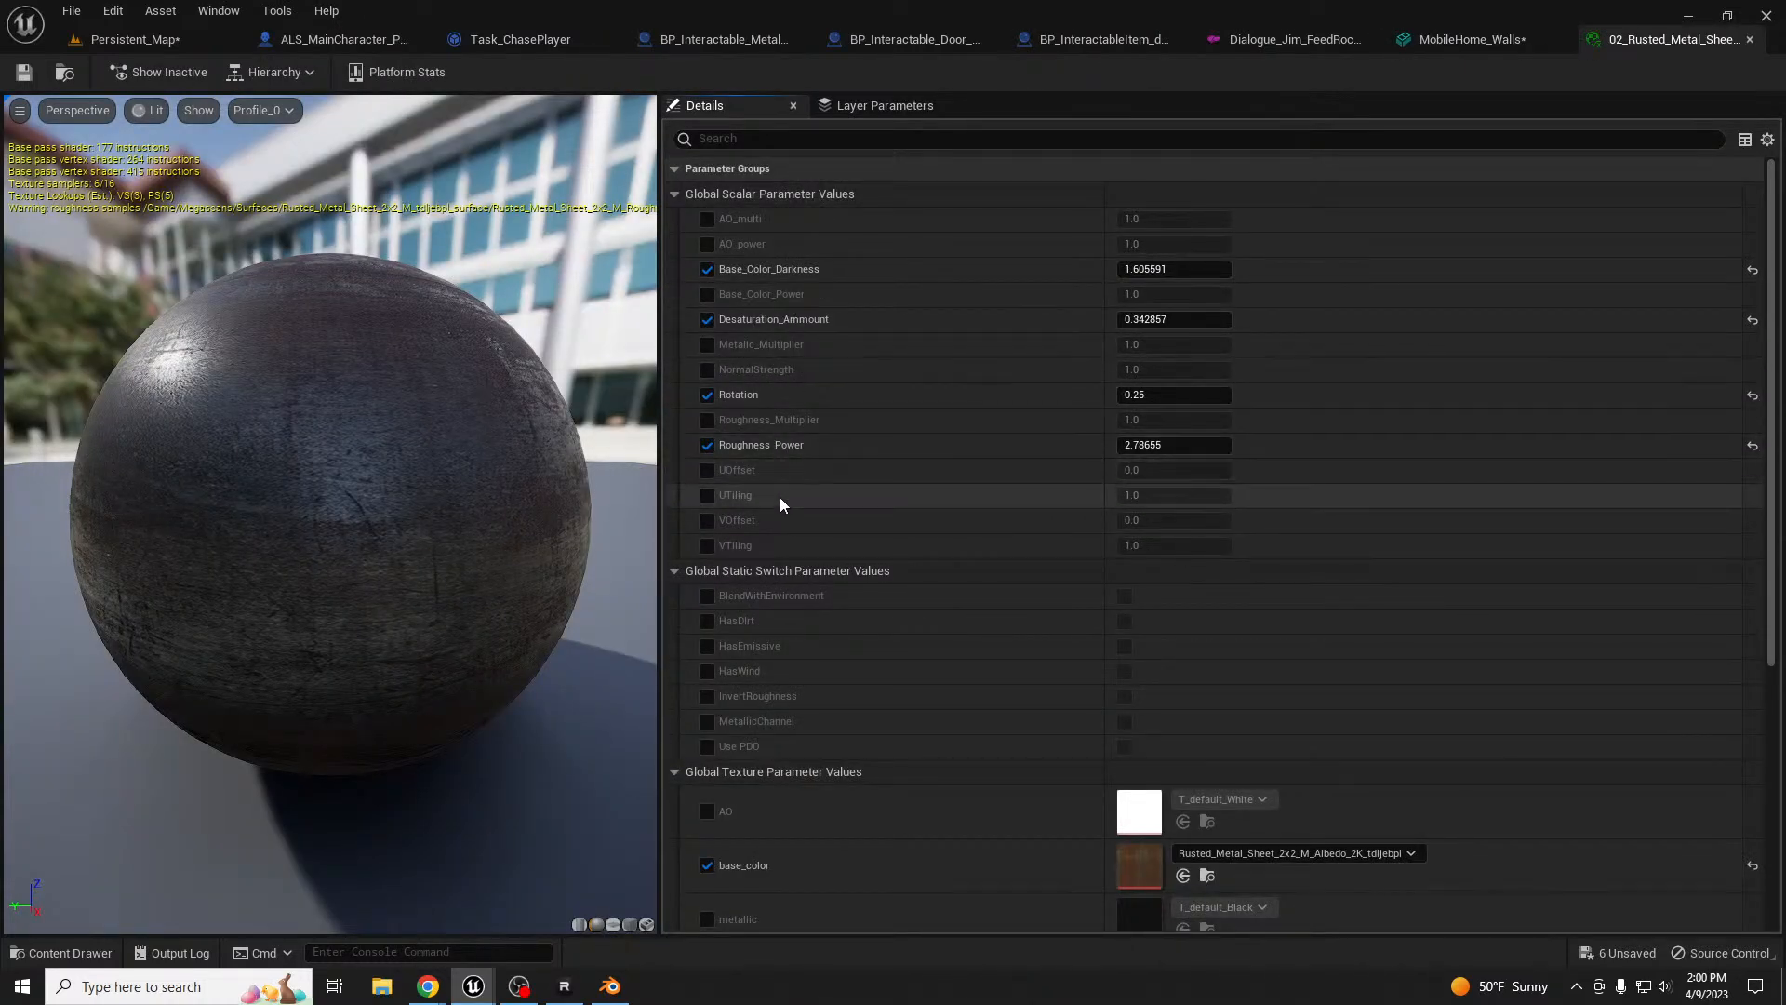
pyautogui.click(1750, 40)
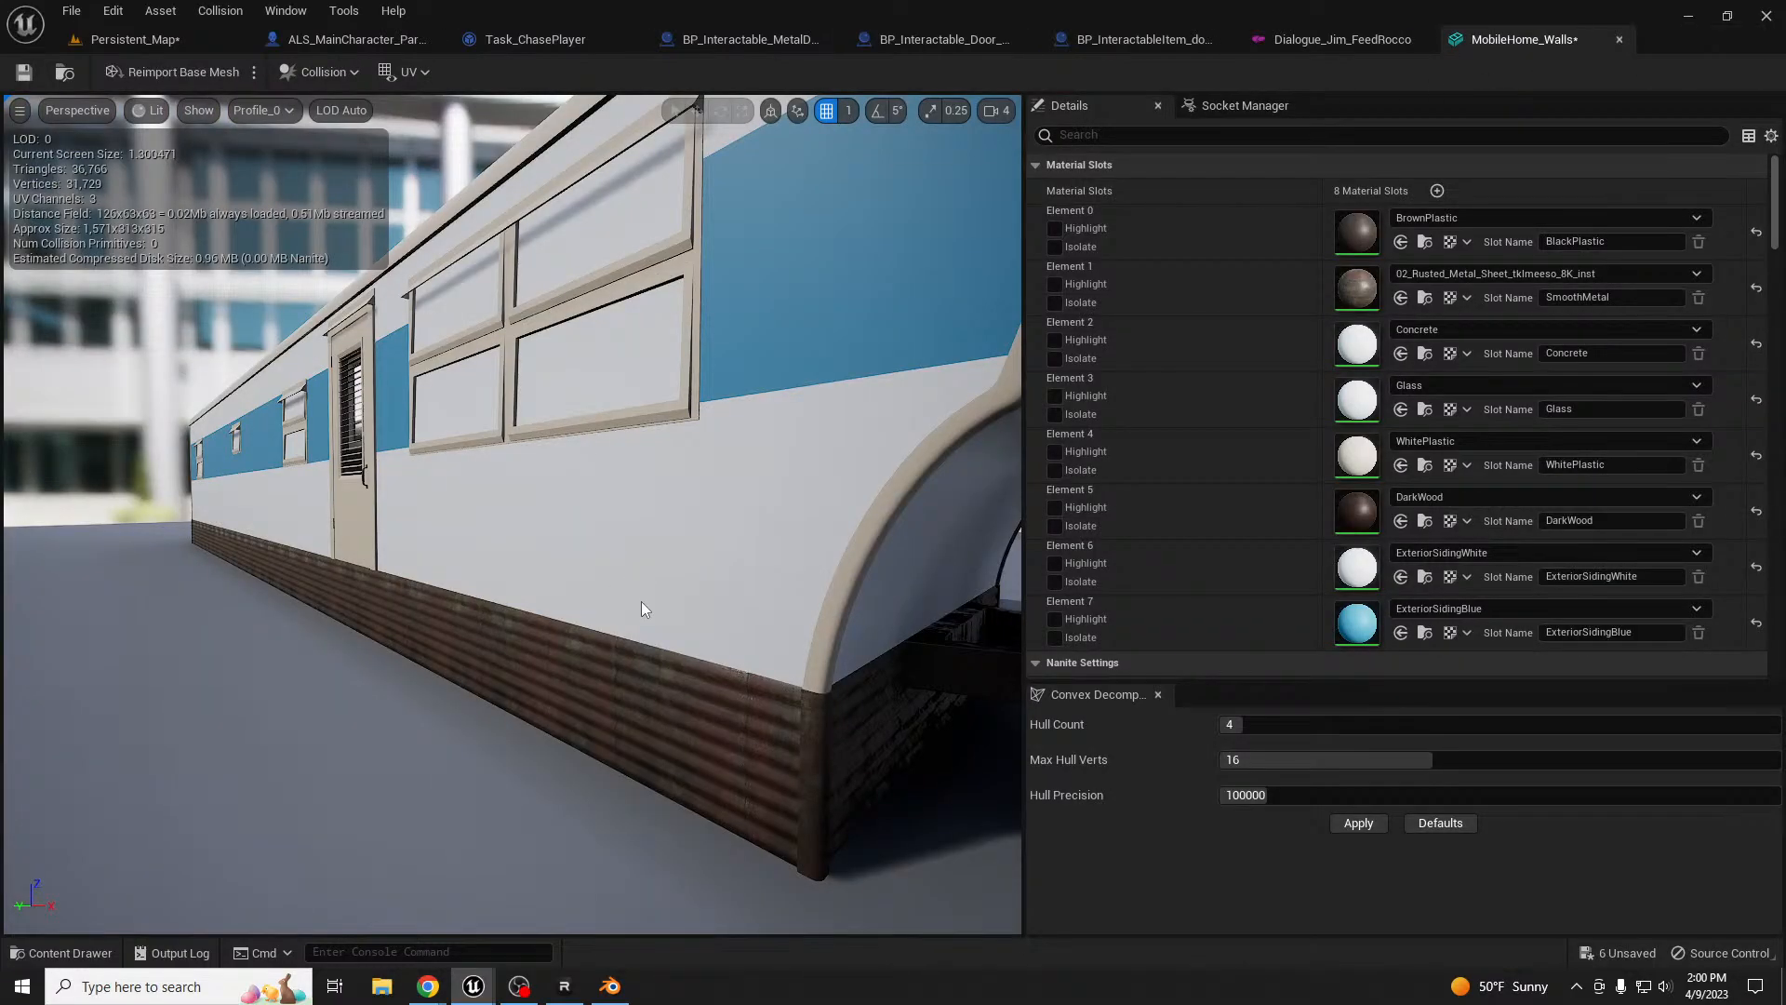
# - Switch to Blender and select all faces of the trailer mesh that use the SmoothMetal material in Edit Mode
pyautogui.click(610, 986)
pyautogui.press('Tab')
pyautogui.moveTo(1089, 754); pyautogui.dragTo(1120, 673, button='middle')
pyautogui.press('a')
pyautogui.scroll(7, 1128, 648)
pyautogui.scroll(-3, 1128, 648)
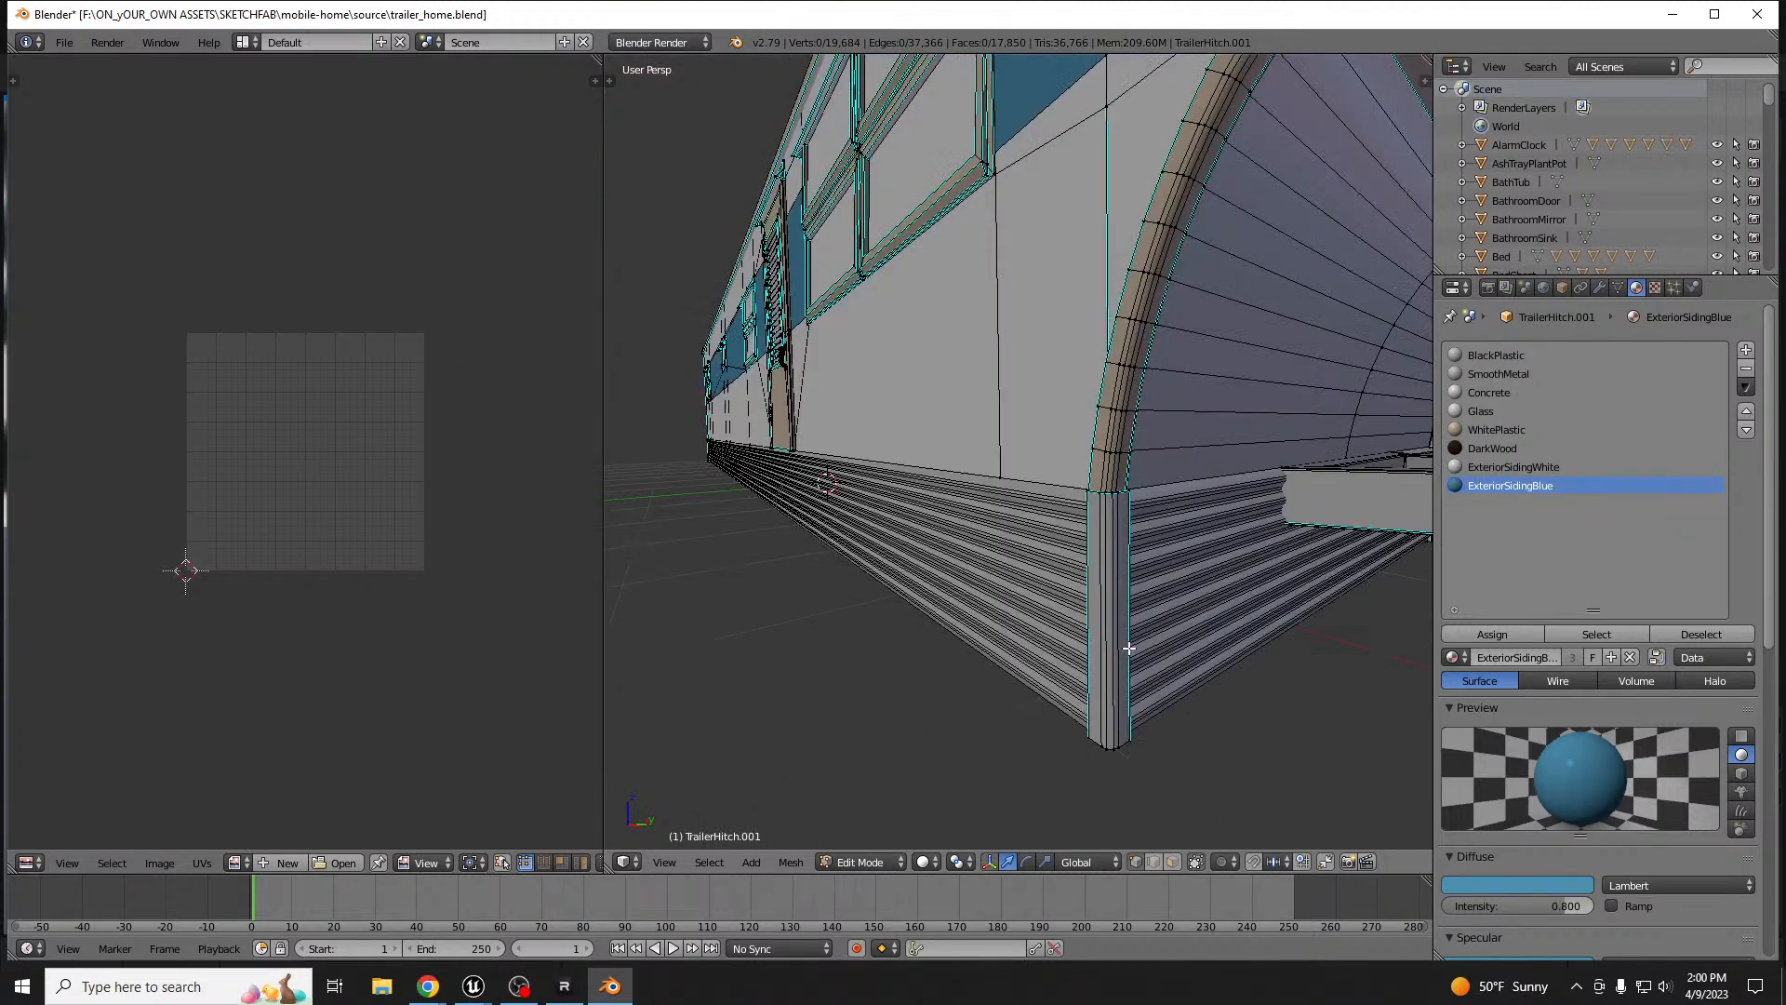
pyautogui.press('KP_5')
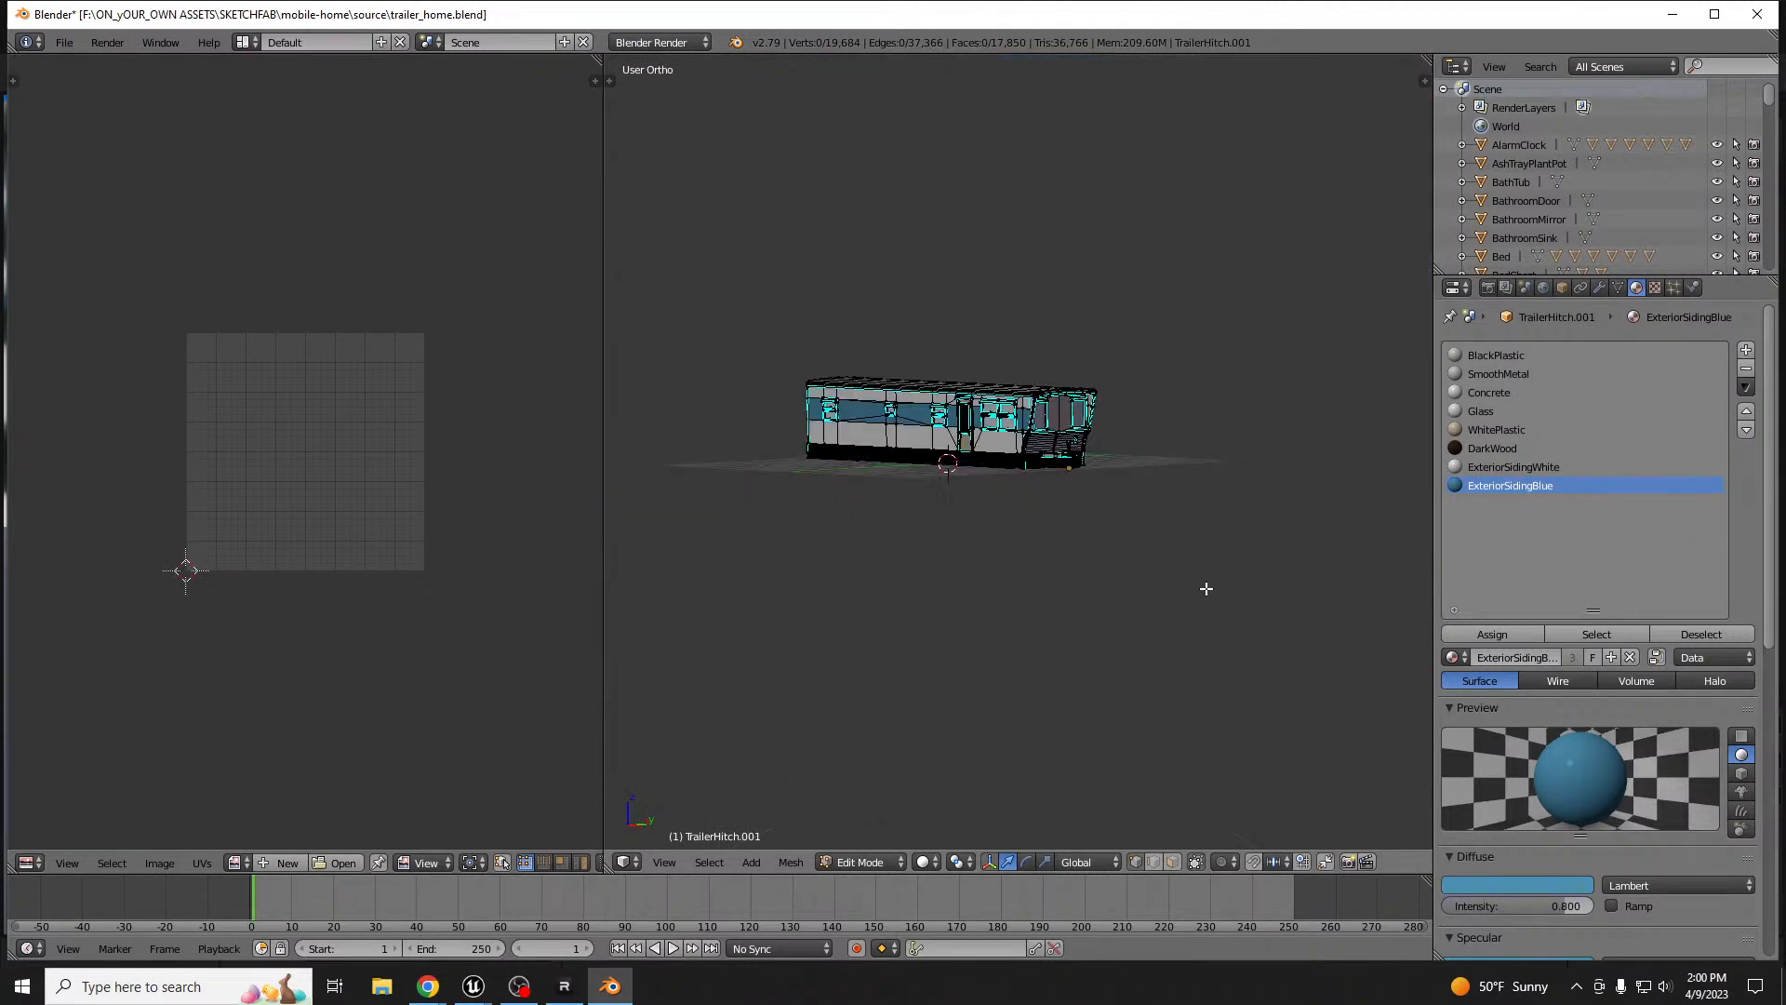
pyautogui.scroll(6, 1204, 590)
pyautogui.scroll(1, 869, 498)
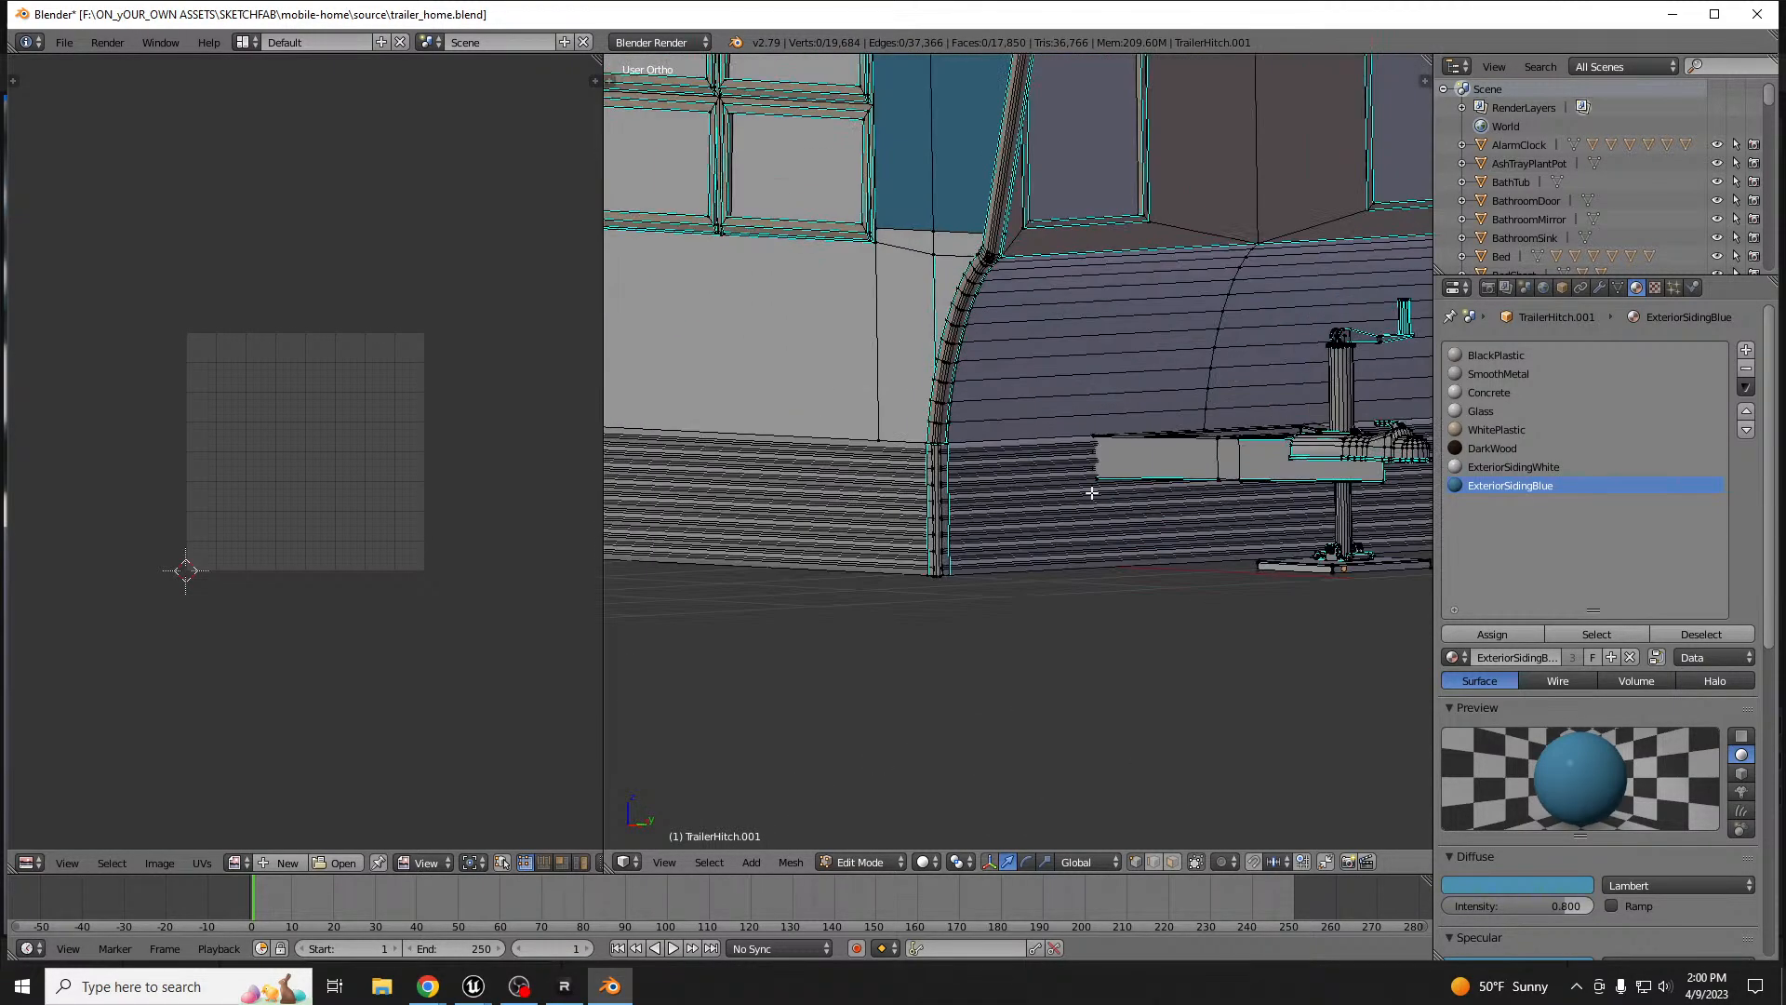
pyautogui.click(1522, 374)
pyautogui.click(1572, 636)
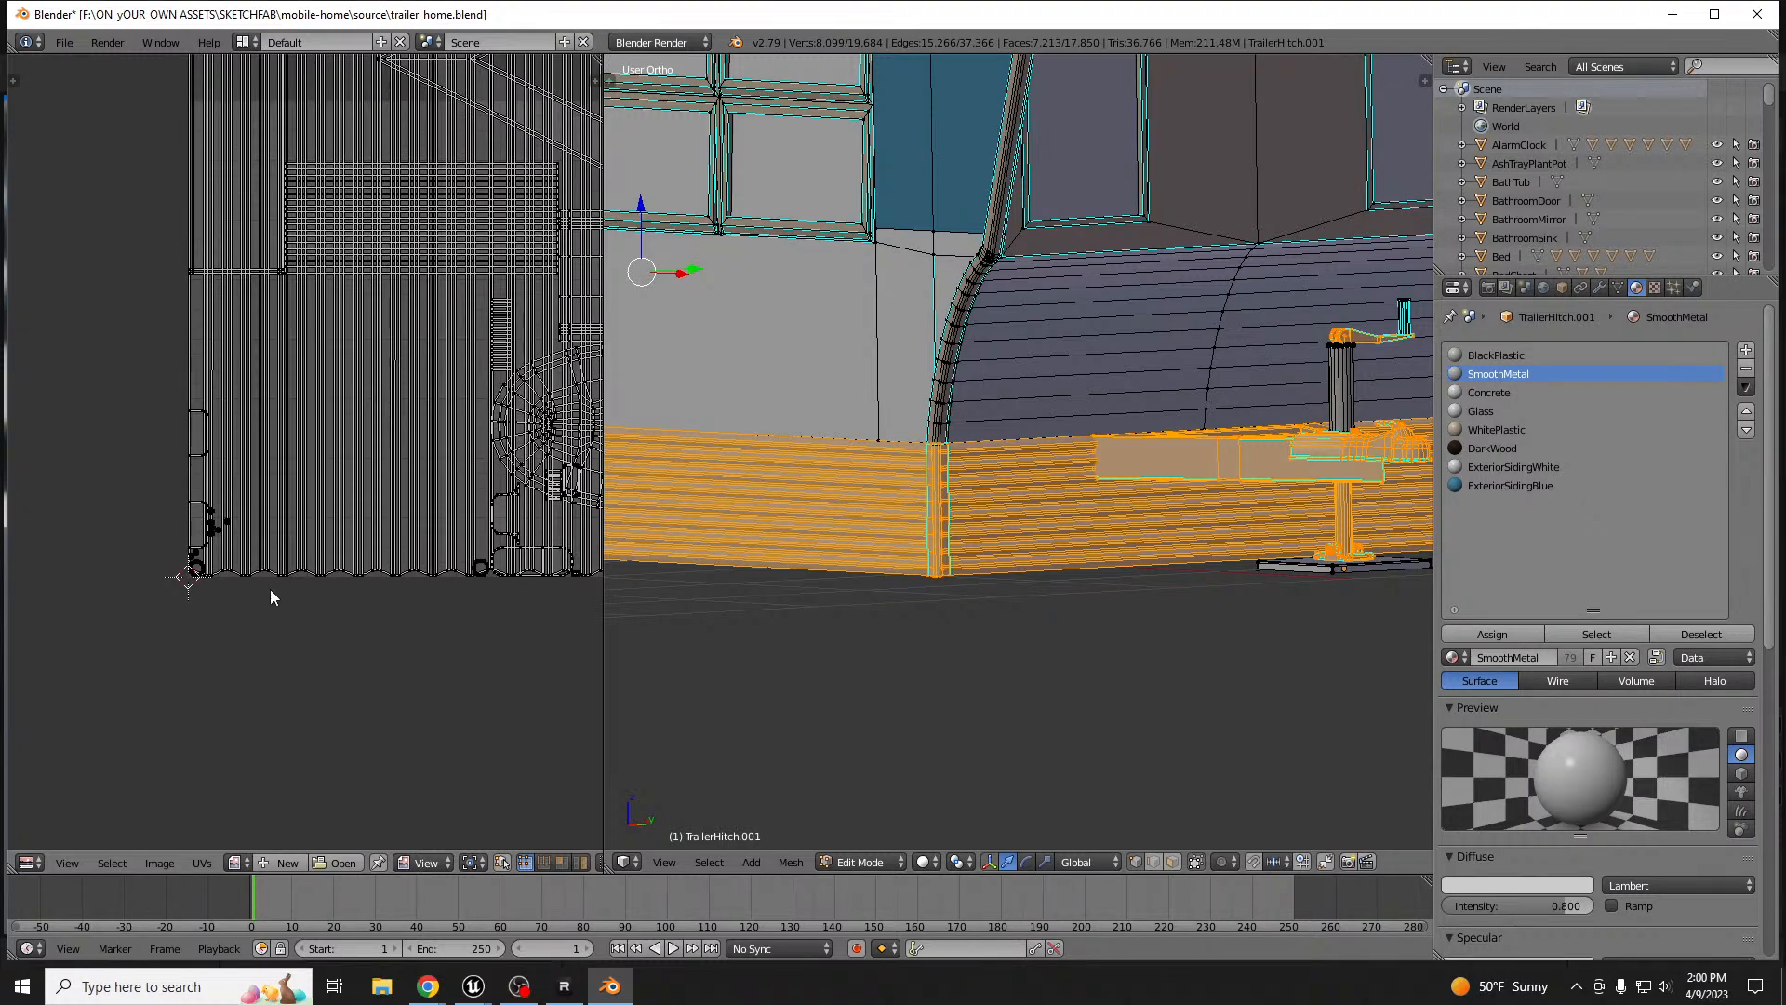
# - Select all UVs of the SmoothMetal faces and scale them by 0.2
pyautogui.press('a')
pyautogui.press('s')
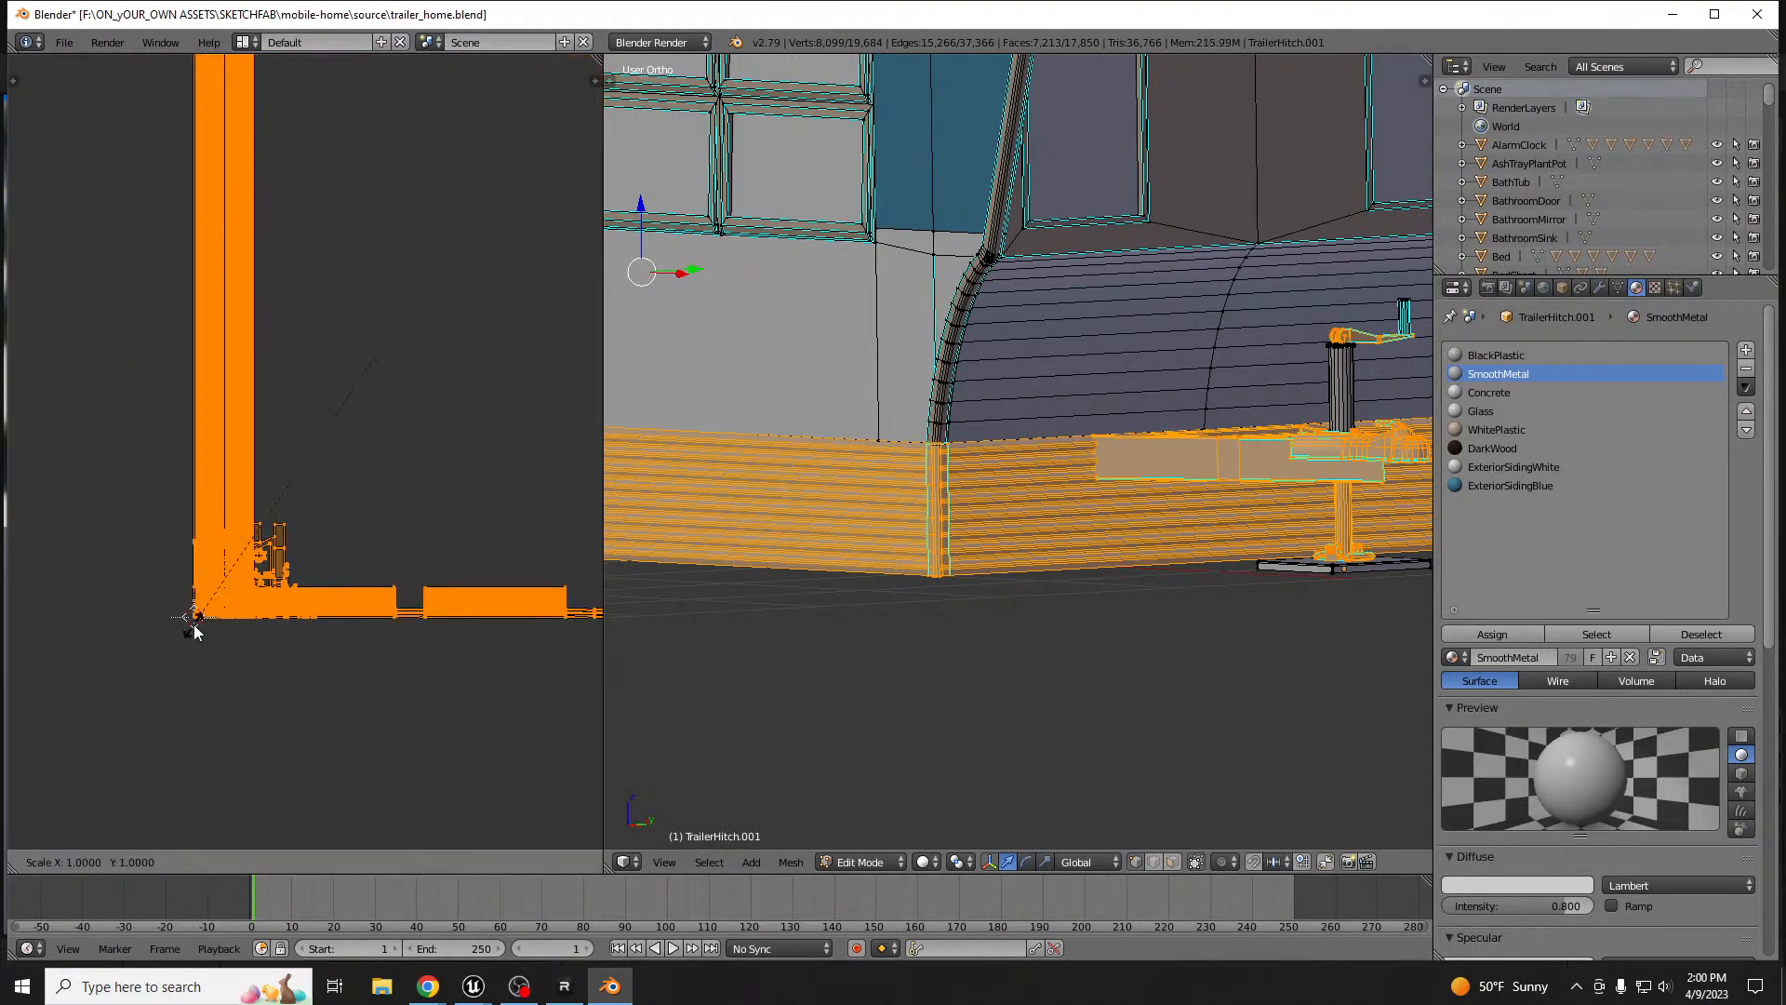
pyautogui.click(195, 631)
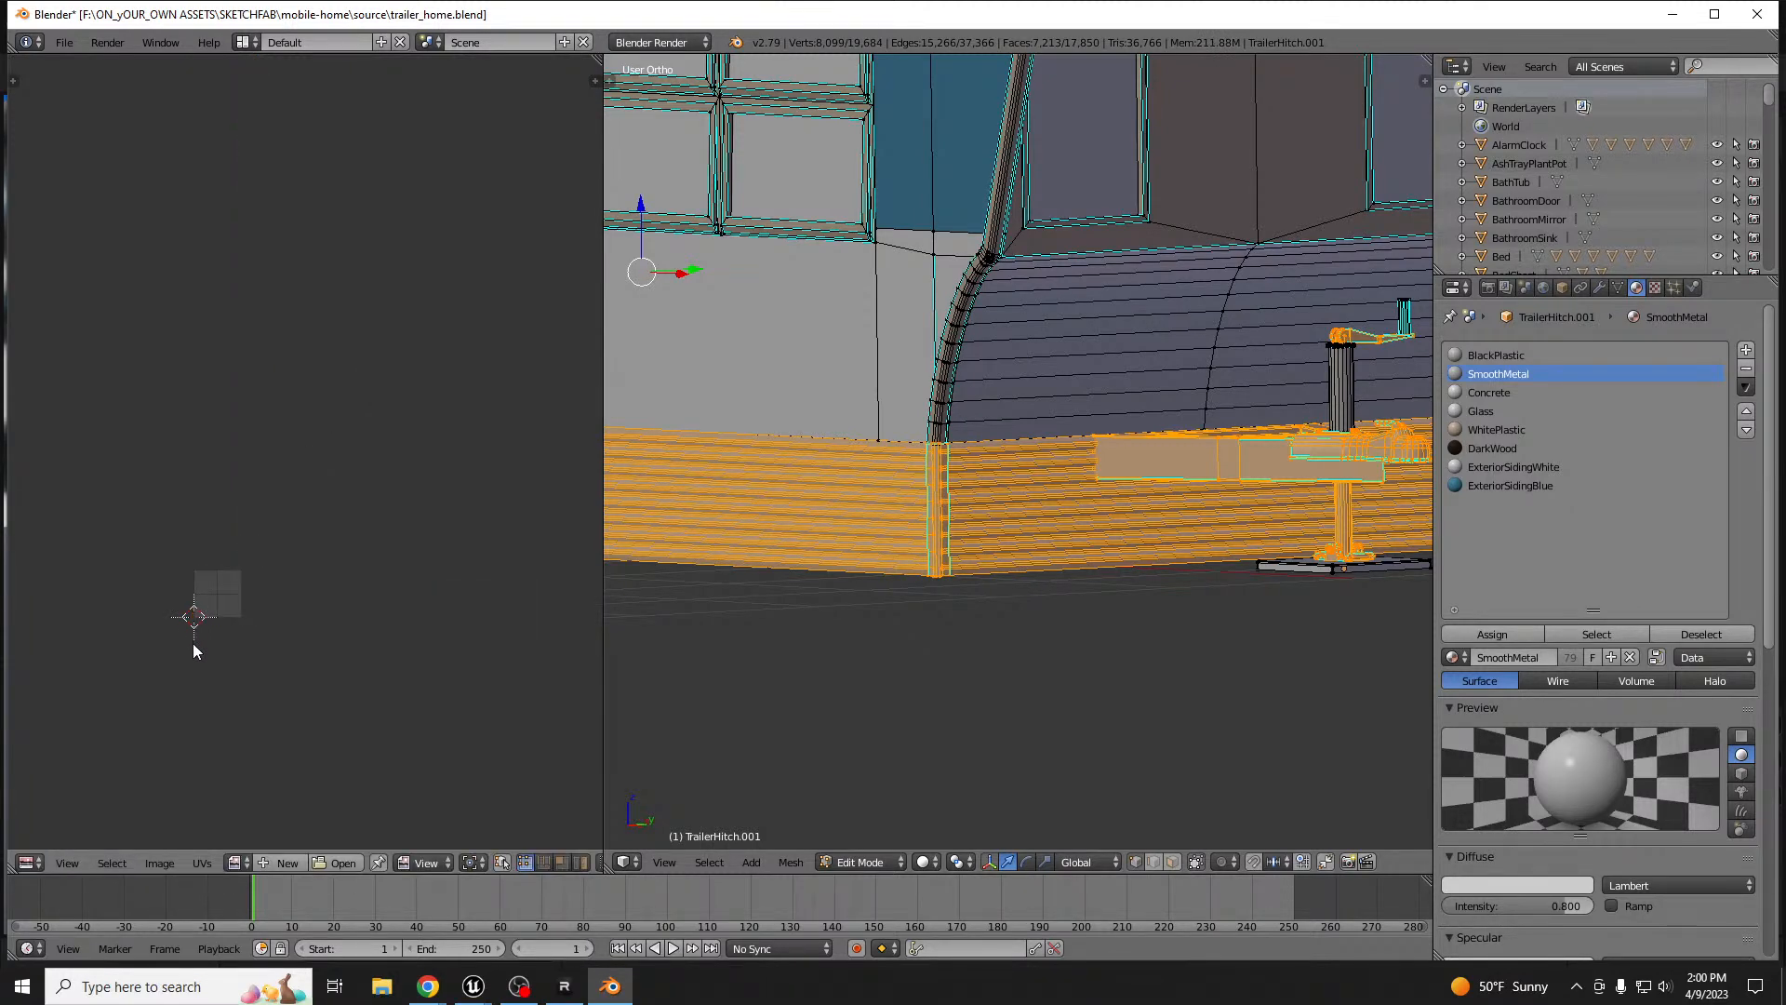
pyautogui.scroll(-4, 234, 683)
pyautogui.scroll(6, 210, 690)
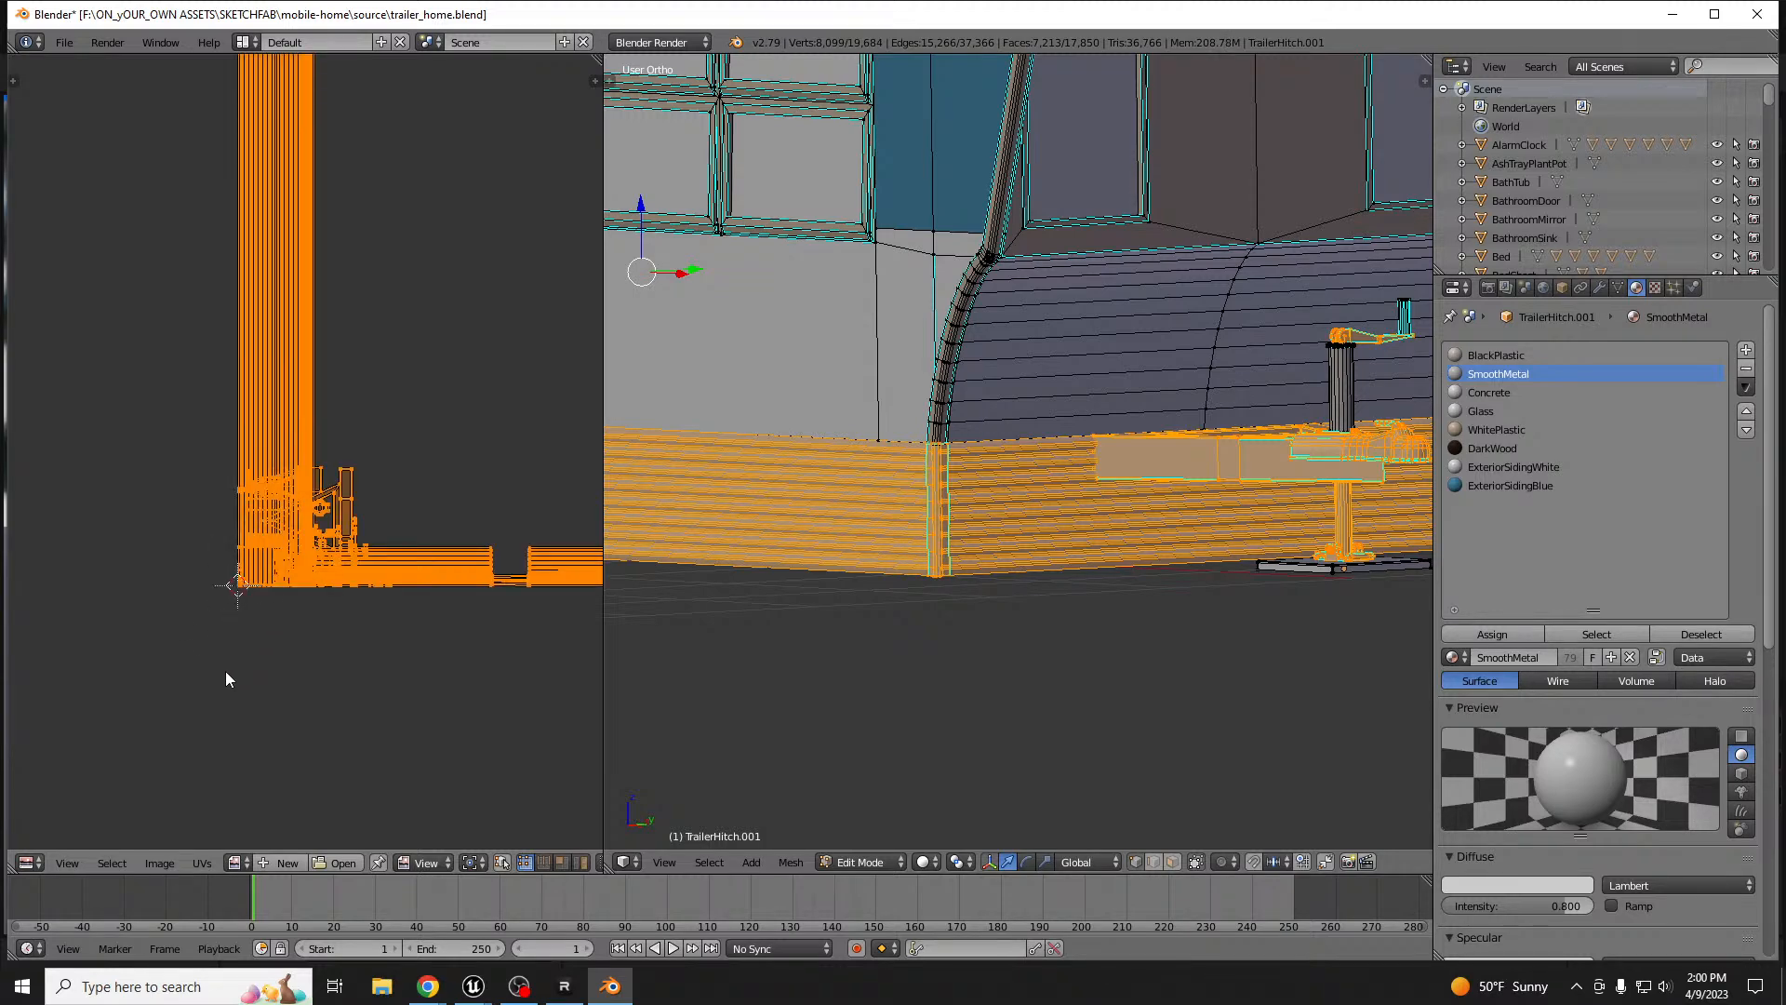
pyautogui.write('s.2')
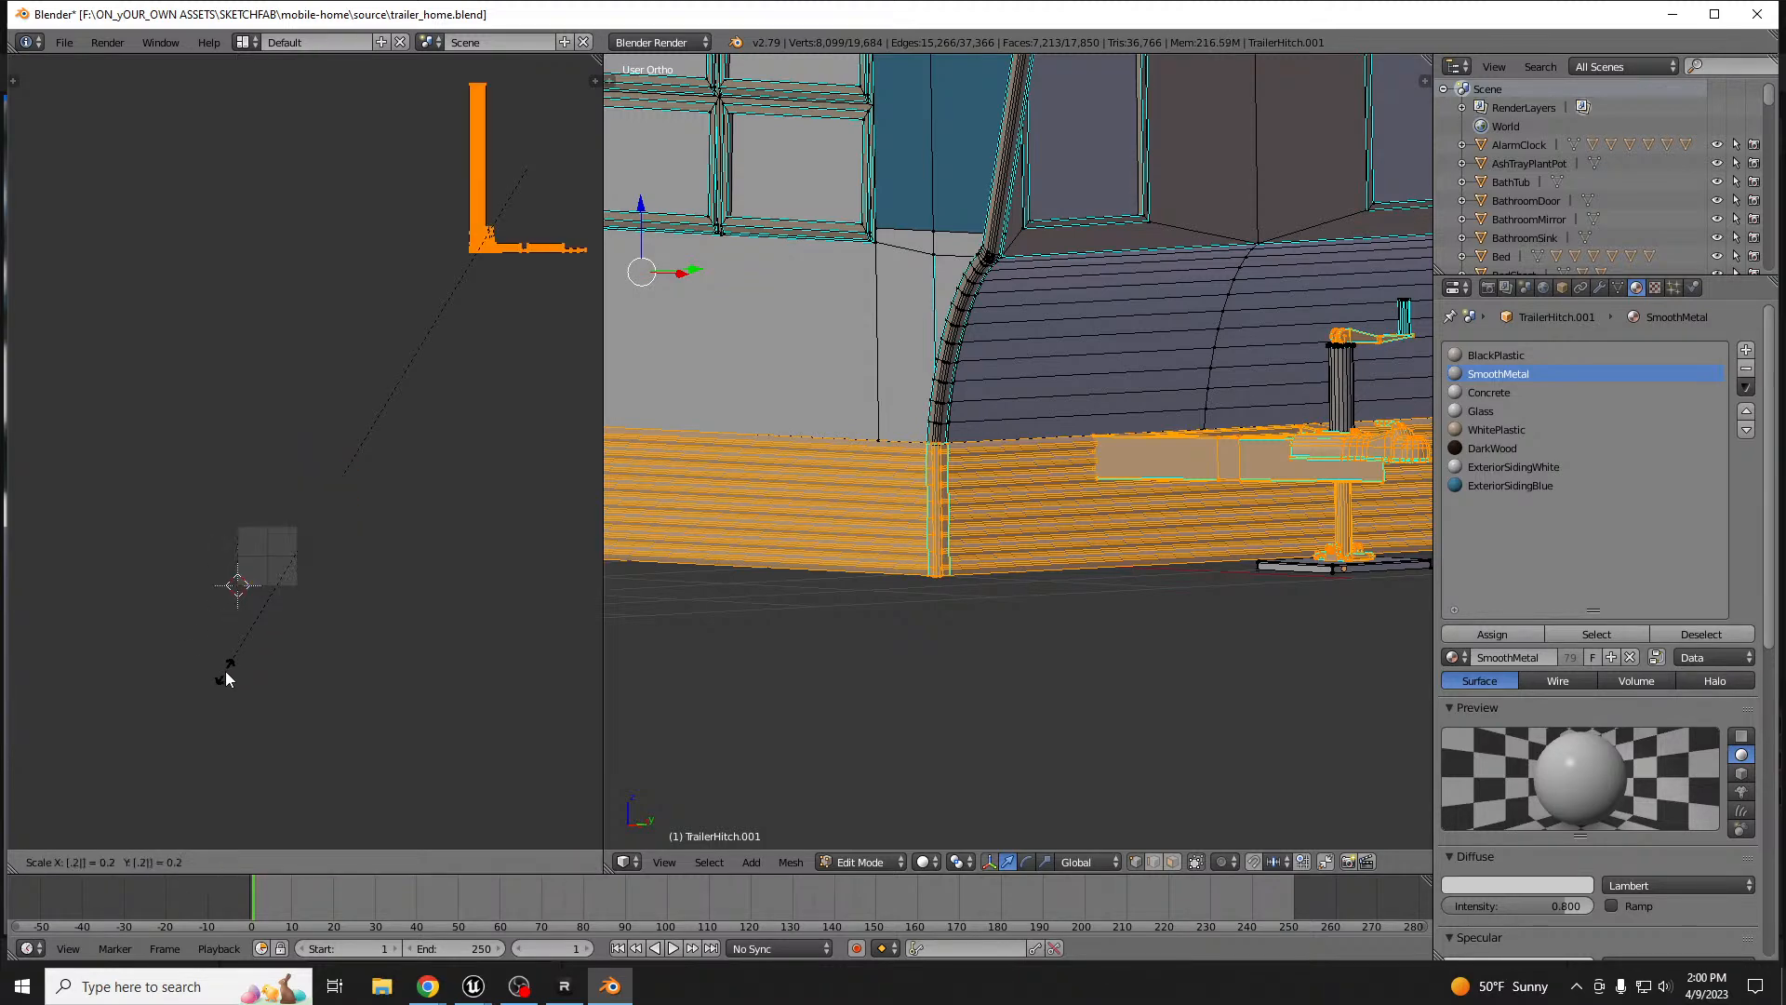
pyautogui.press('Return')
# - Move the SmoothMetal UVs to the origin corner of the UV grid, rotate them 90°, and return to Object Mode
pyautogui.press('g')
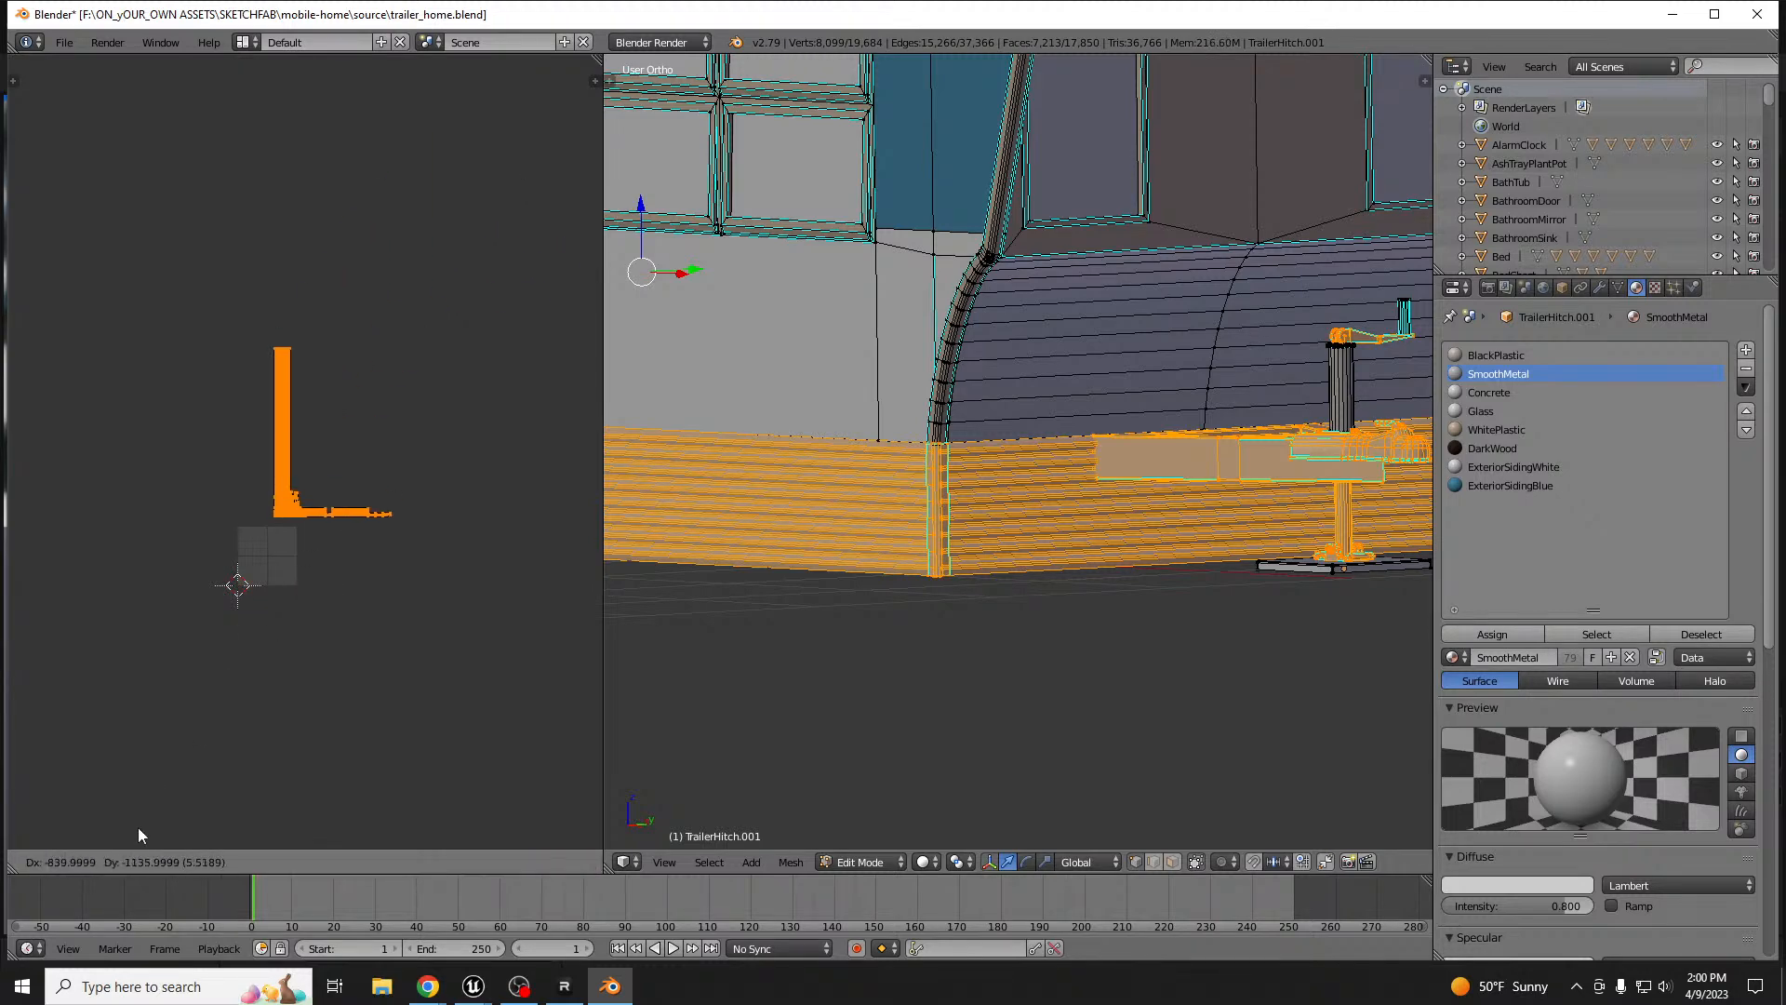
pyautogui.click(119, 69)
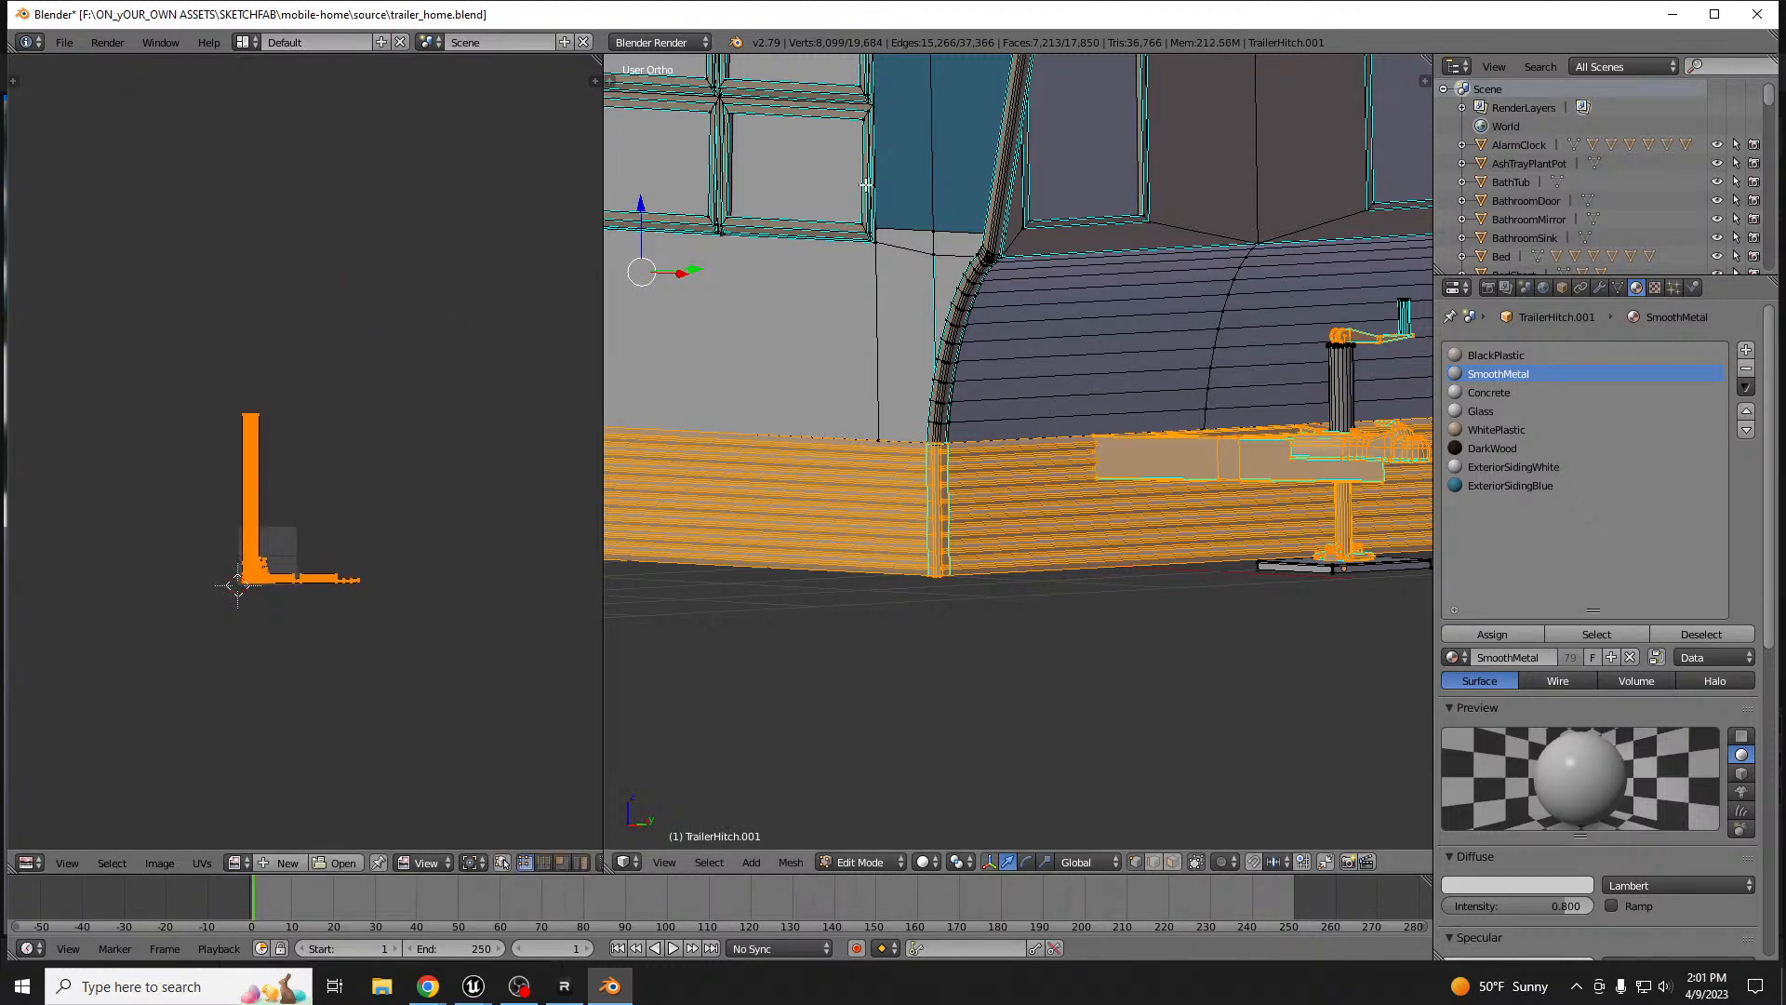
pyautogui.write('r90')
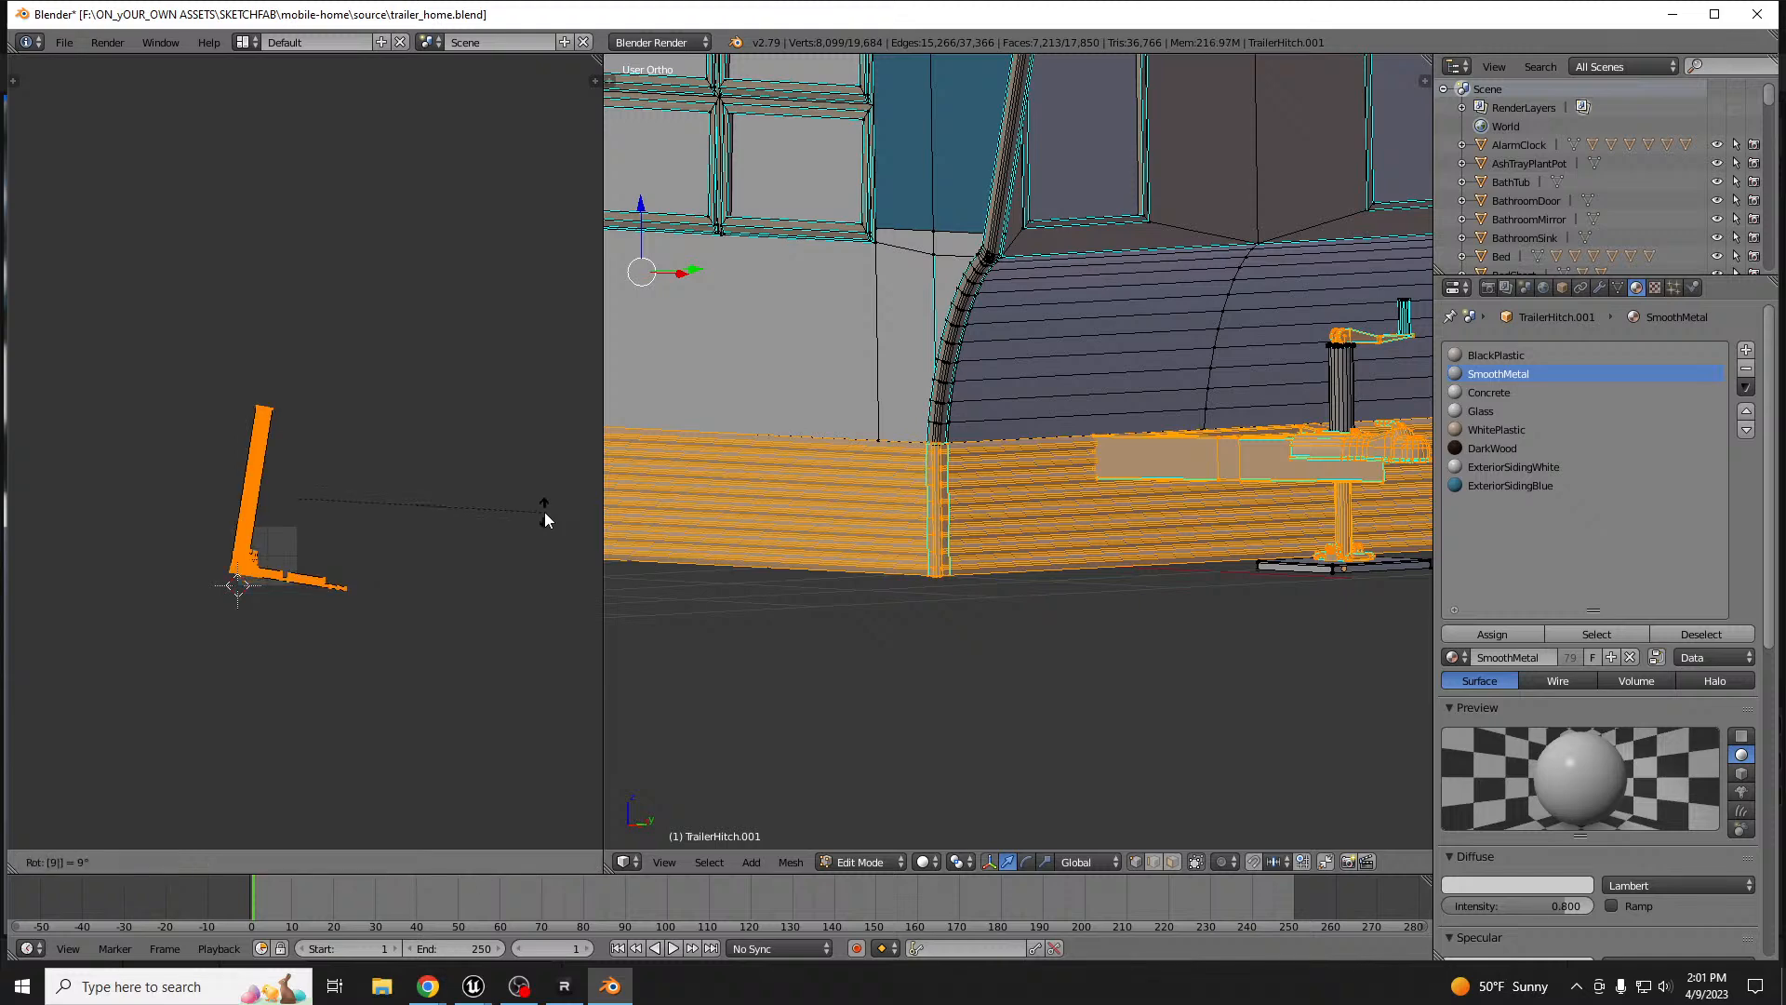
pyautogui.press('Return')
pyautogui.press('Tab')
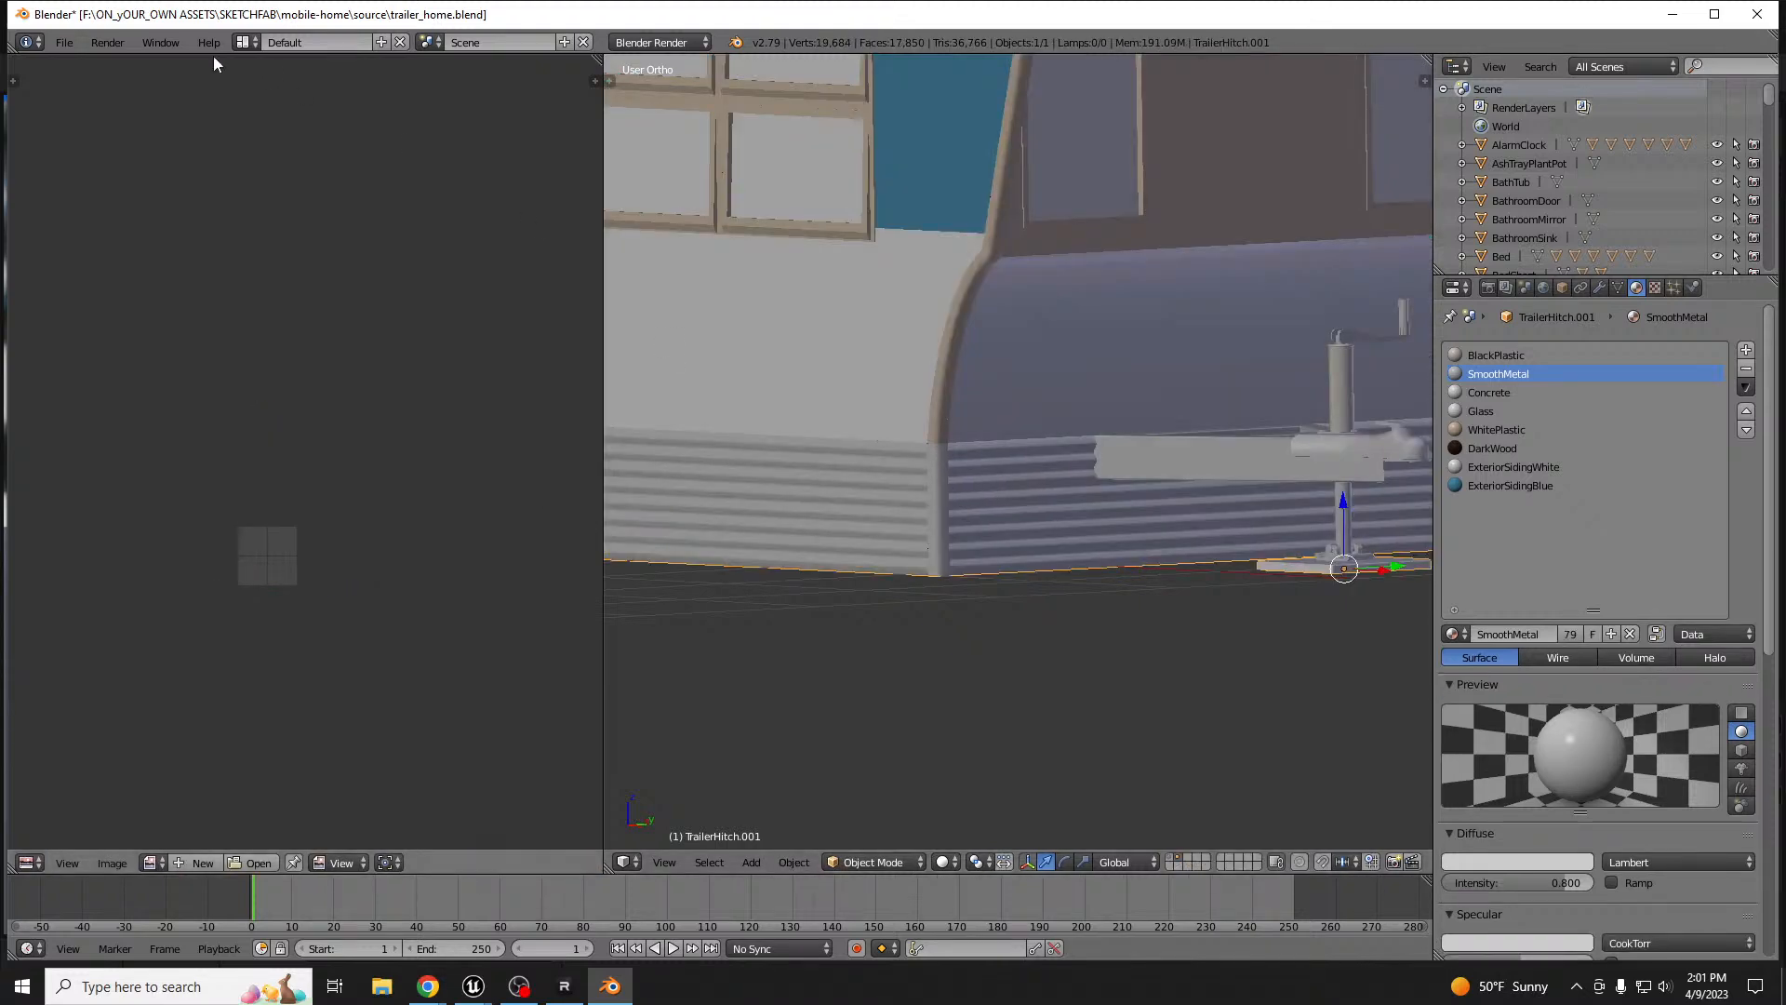
# - Export the trailer over MobileHome_Walls.fbx and reimport the base mesh in Unreal Engine
pyautogui.click(65, 41)
pyautogui.moveTo(159, 417)
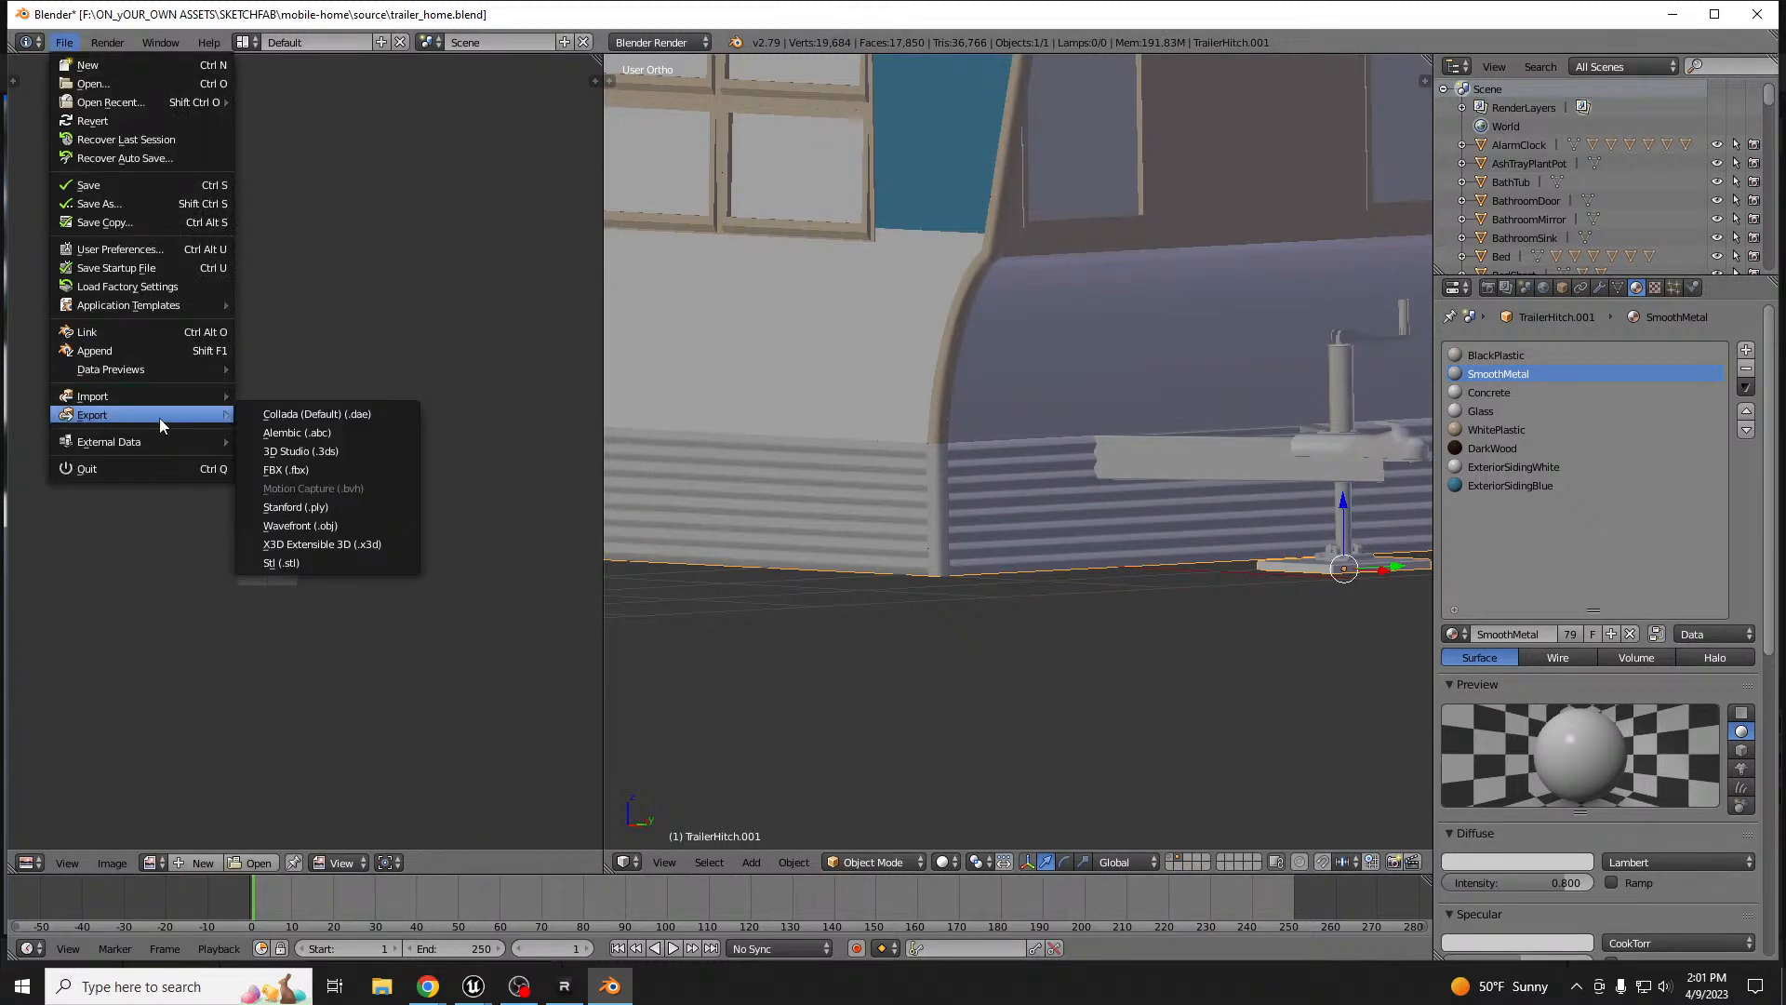
pyautogui.click(286, 469)
pyautogui.click(333, 175)
pyautogui.doubleClick(333, 175)
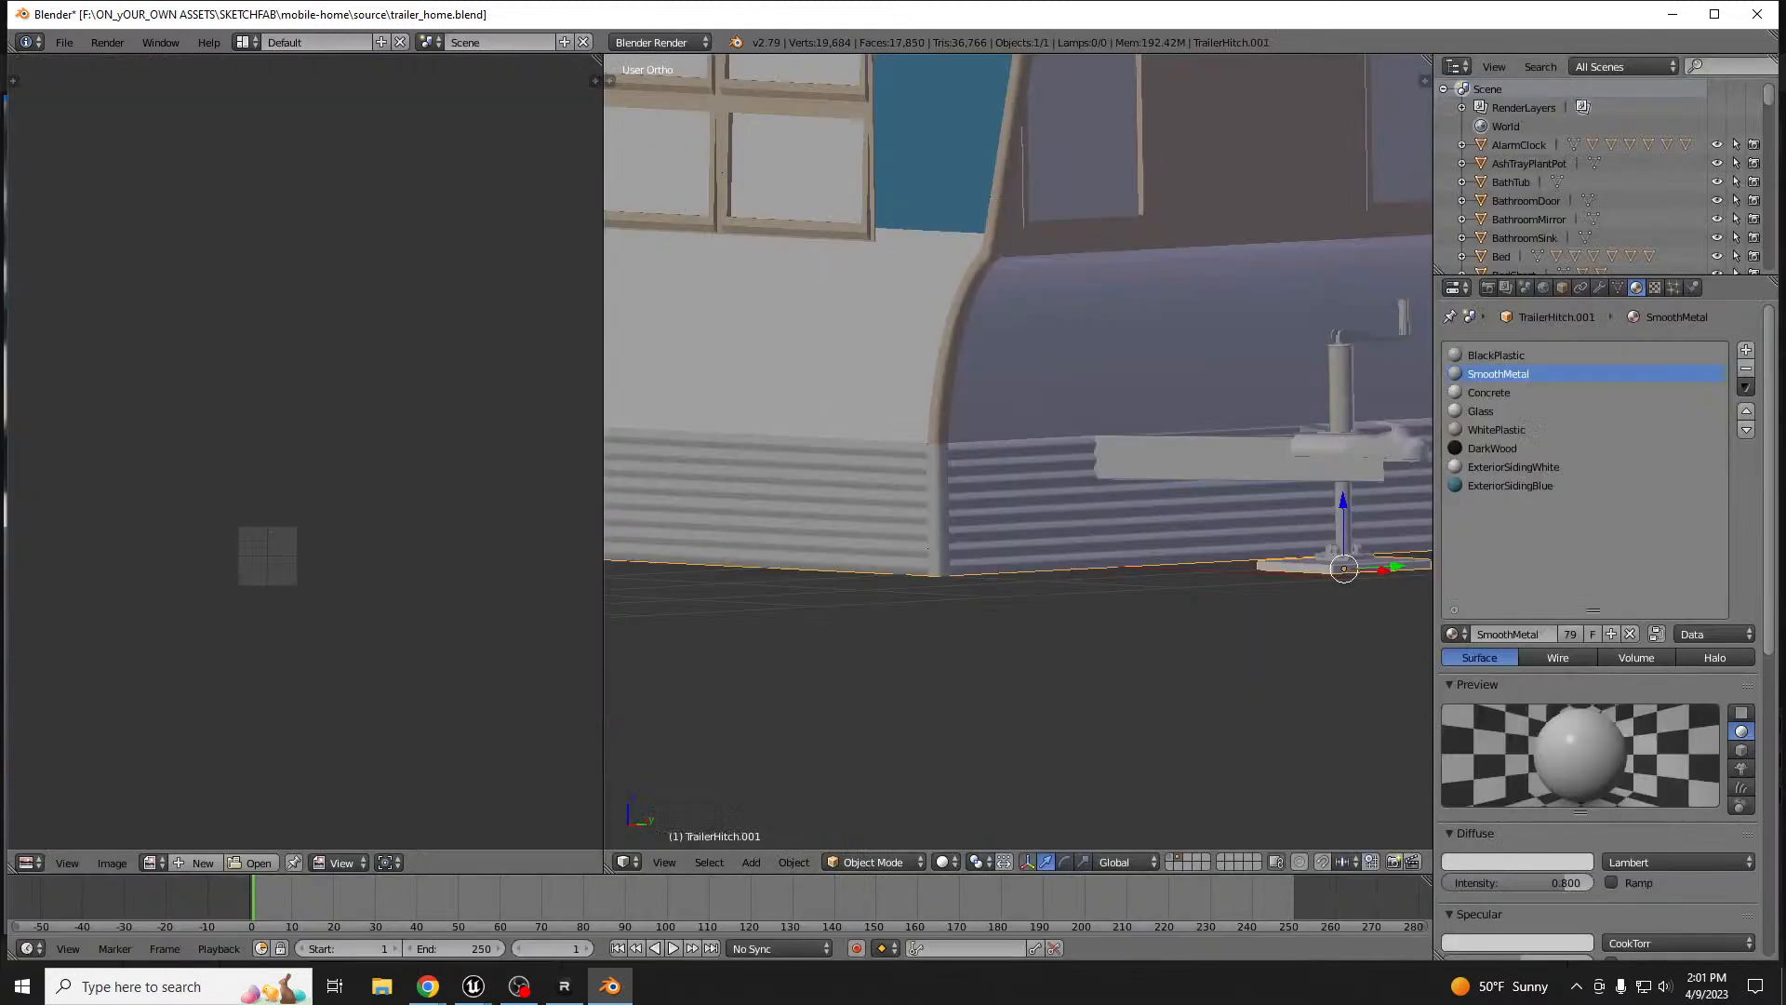
pyautogui.hotkey('alt', 'Tab')
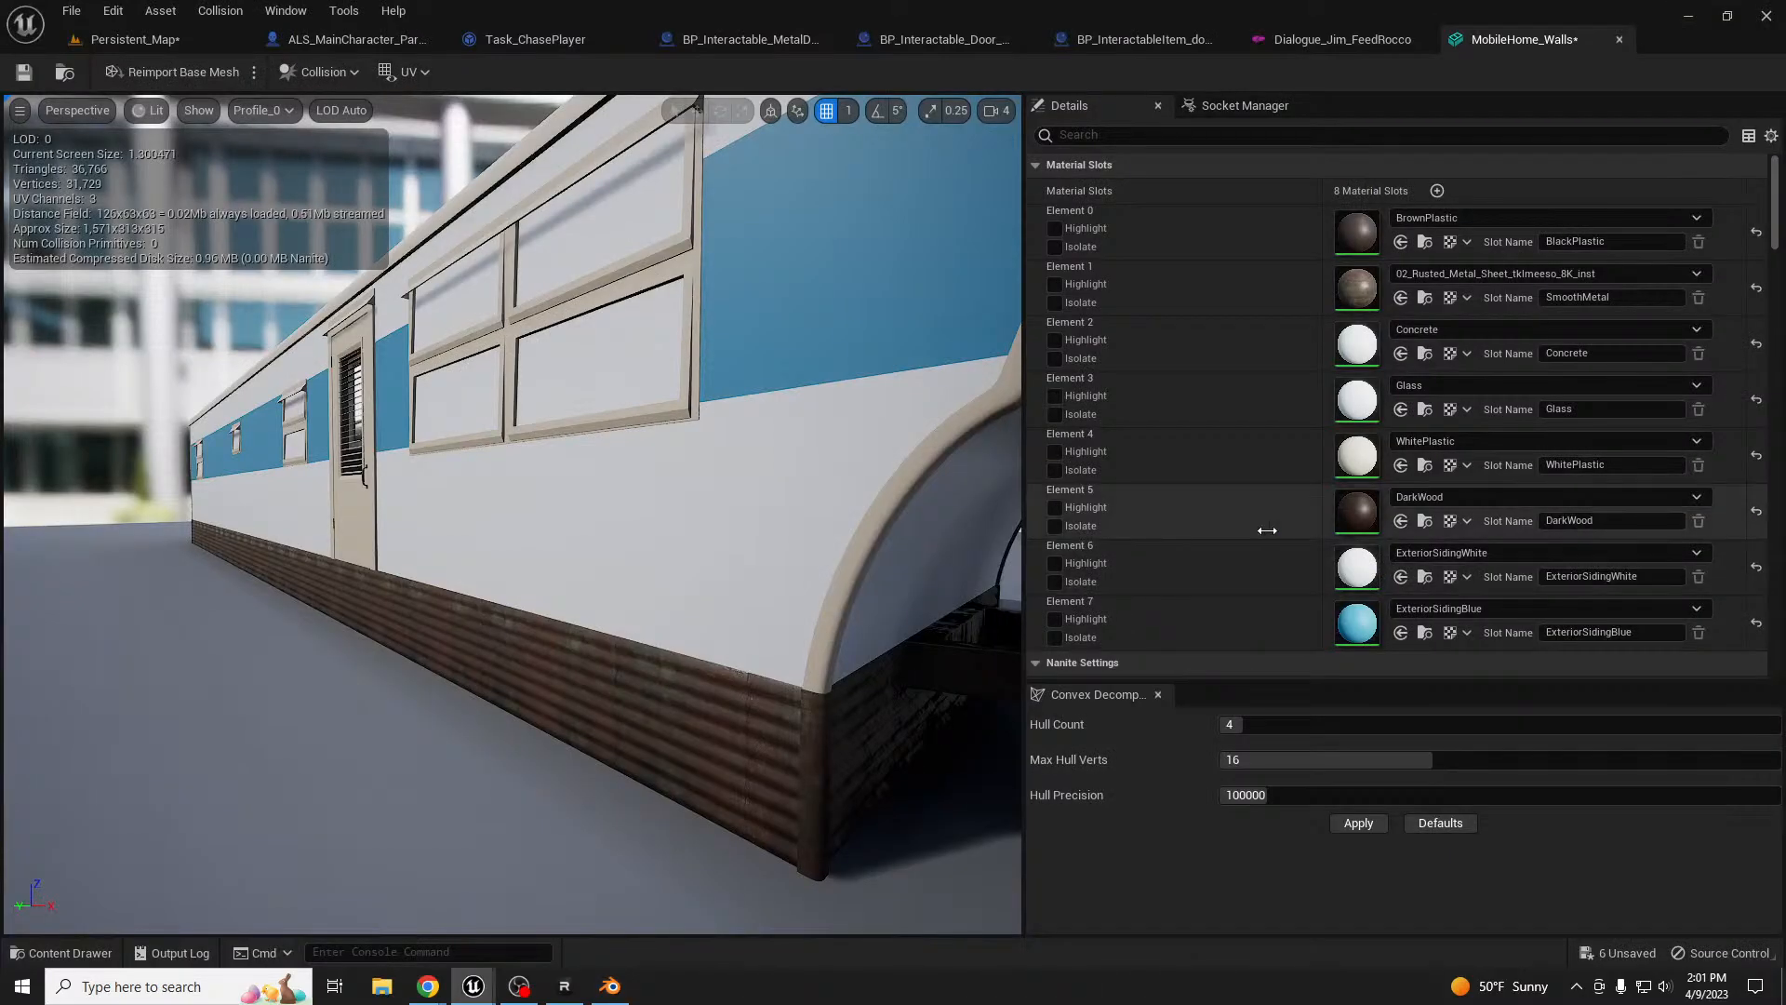
pyautogui.click(207, 74)
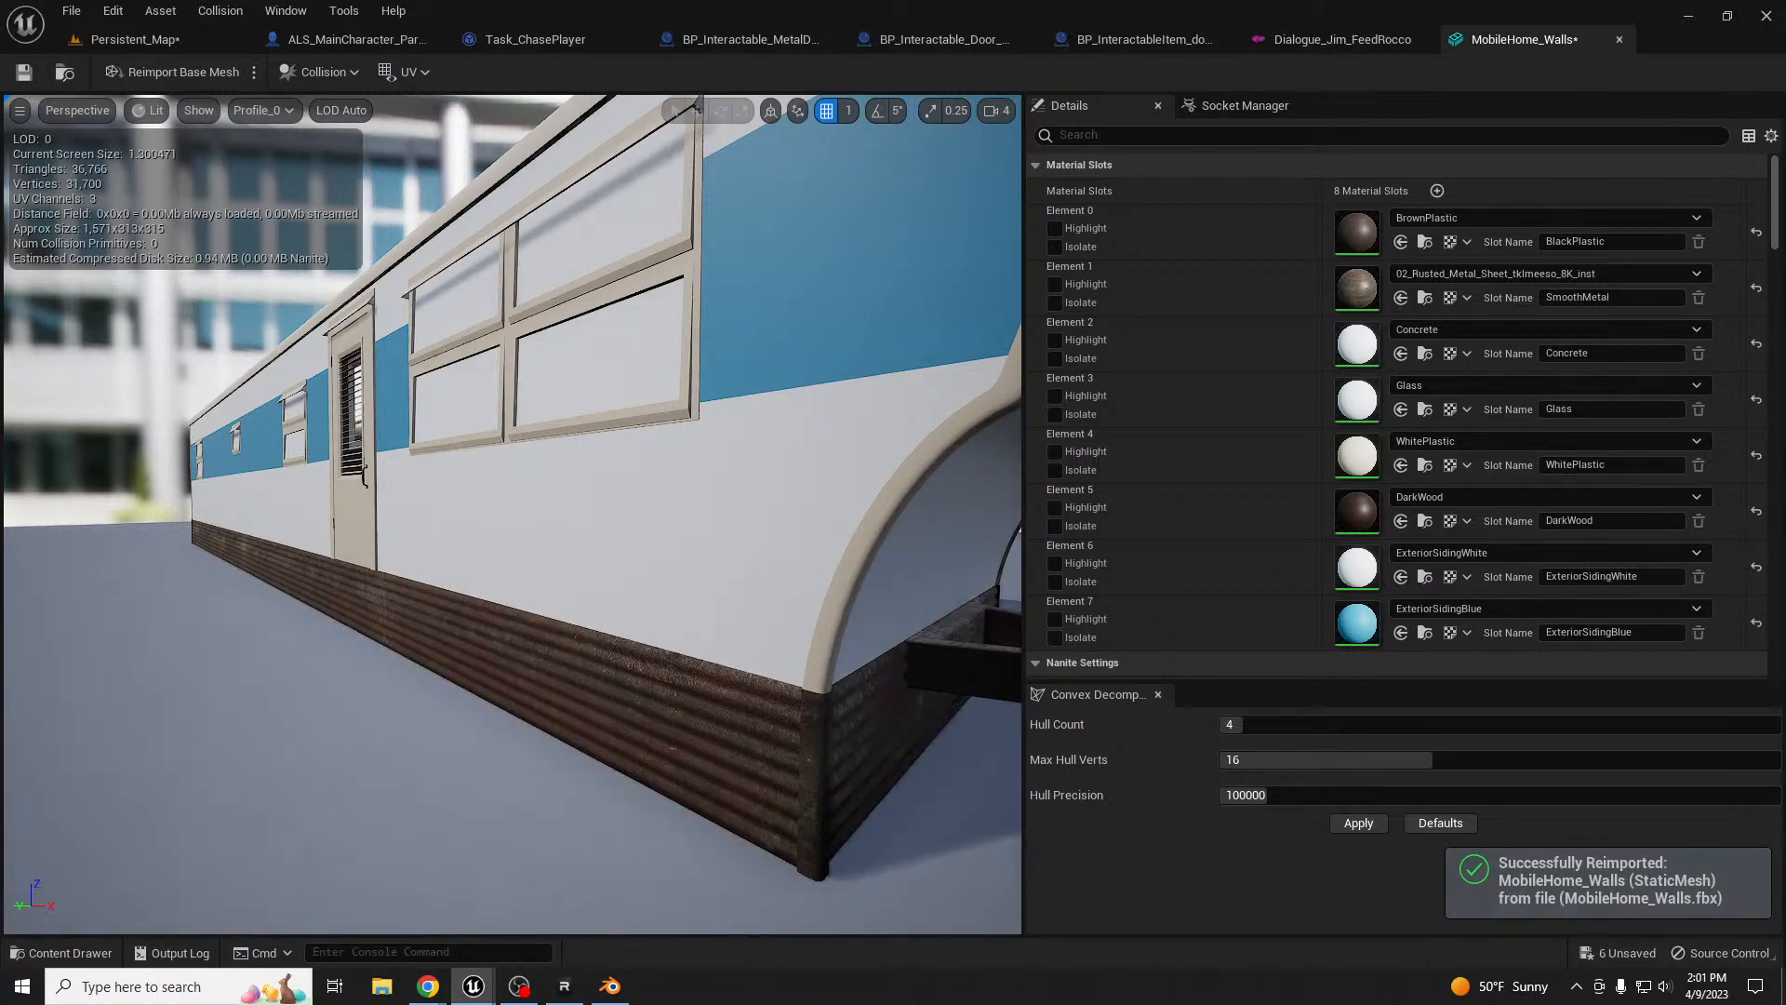
# - Examine the scale and direction of the rusted metal texture on the trailer's corrugated skirting
pyautogui.moveTo(780, 562); pyautogui.dragTo(735, 642, button='middle')
pyautogui.press('w')
pyautogui.moveTo(780, 562); pyautogui.dragTo(697, 560, button='right')
pyautogui.press('w')
pyautogui.press('s')
pyautogui.press('s')
pyautogui.press('d')
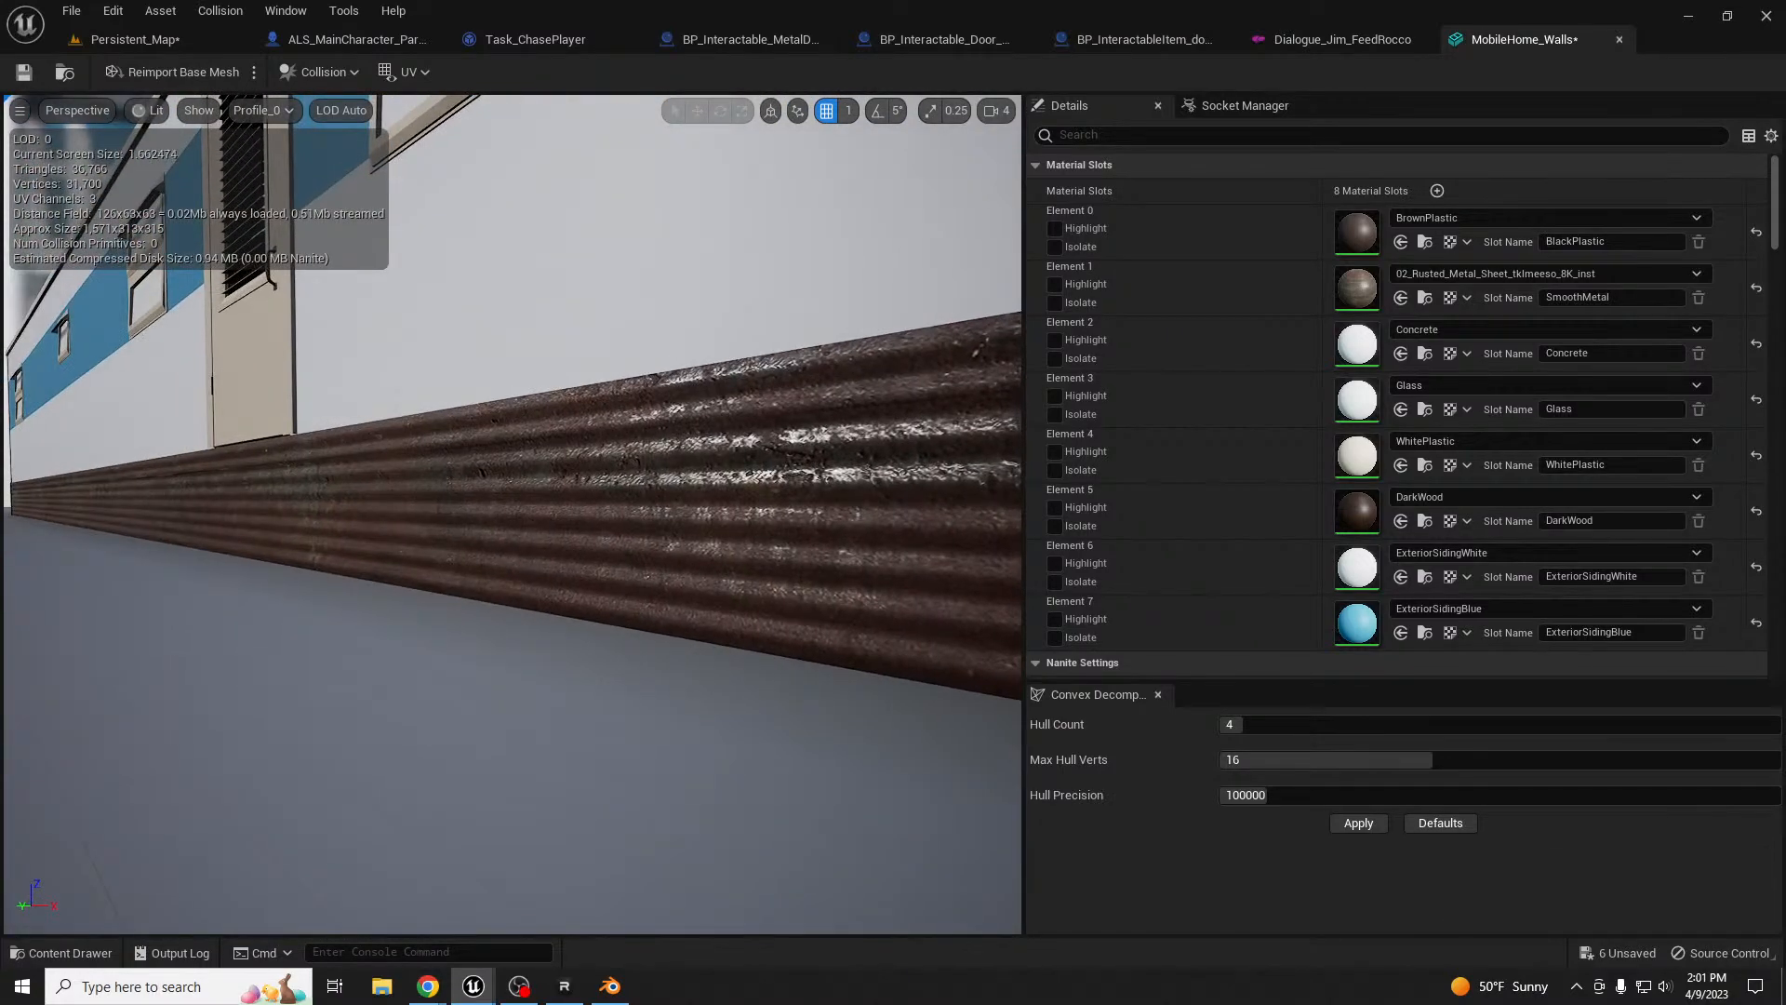
pyautogui.moveTo(812, 539); pyautogui.dragTo(883, 533, button='right')
pyautogui.press('s')
pyautogui.press('w')
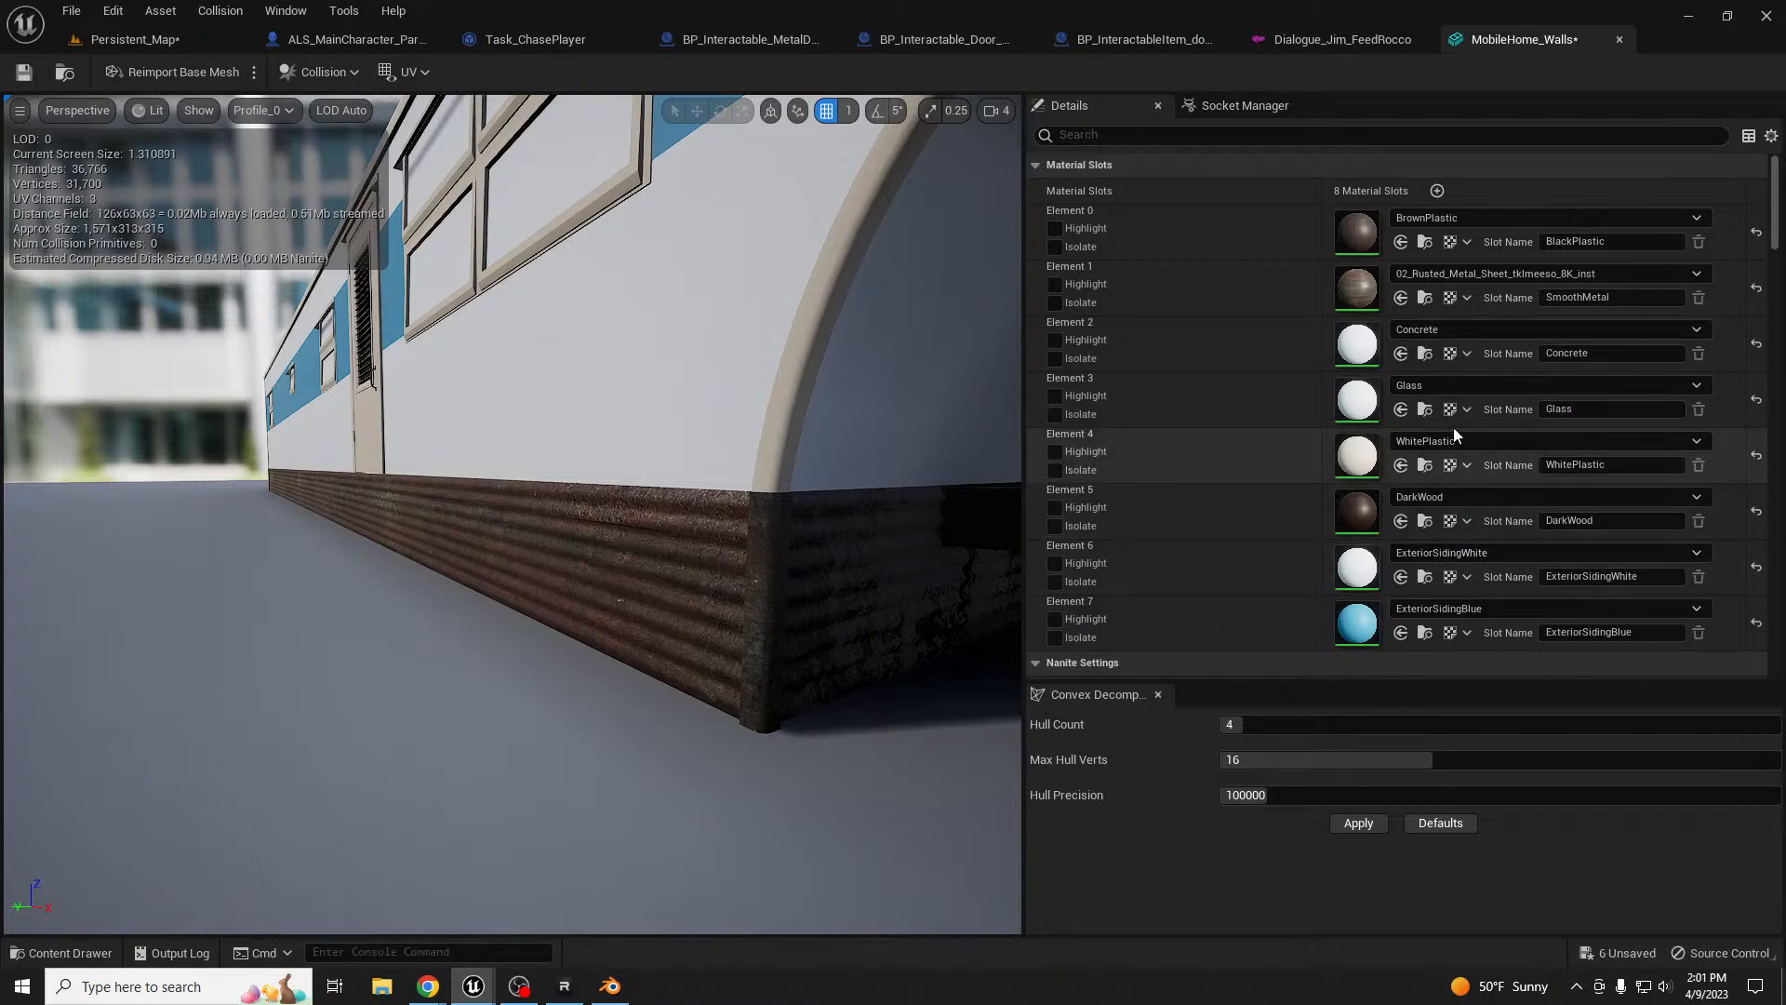
# - Assign the MI_Dirty_Metal_Flooring_2tone material to Element 1, the SmoothMetal slot
pyautogui.click(1400, 296)
pyautogui.moveTo(877, 562)
pyautogui.mouseDown(button='middle')
pyautogui.moveTo(786, 605)
pyautogui.moveTo(852, 575)
pyautogui.moveTo(1000, 572)
pyautogui.moveTo(865, 575)
pyautogui.mouseUp(button='middle')
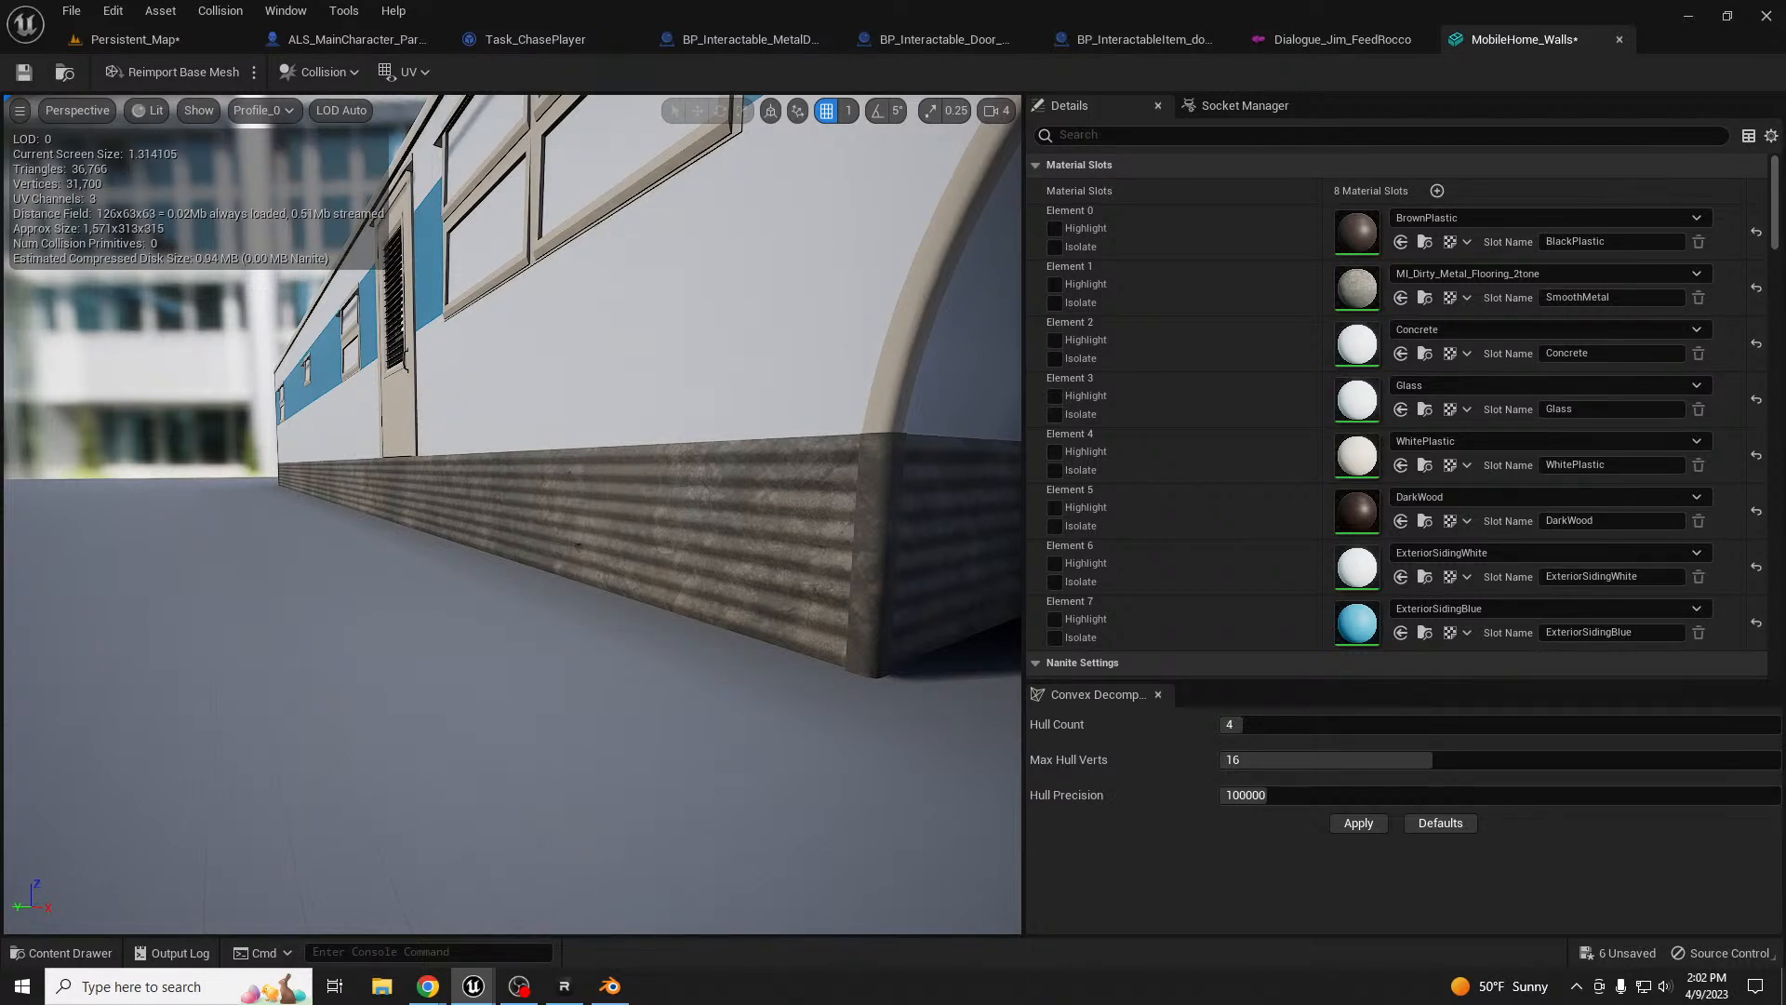
pyautogui.moveTo(566, 448); pyautogui.dragTo(593, 454, button='right')
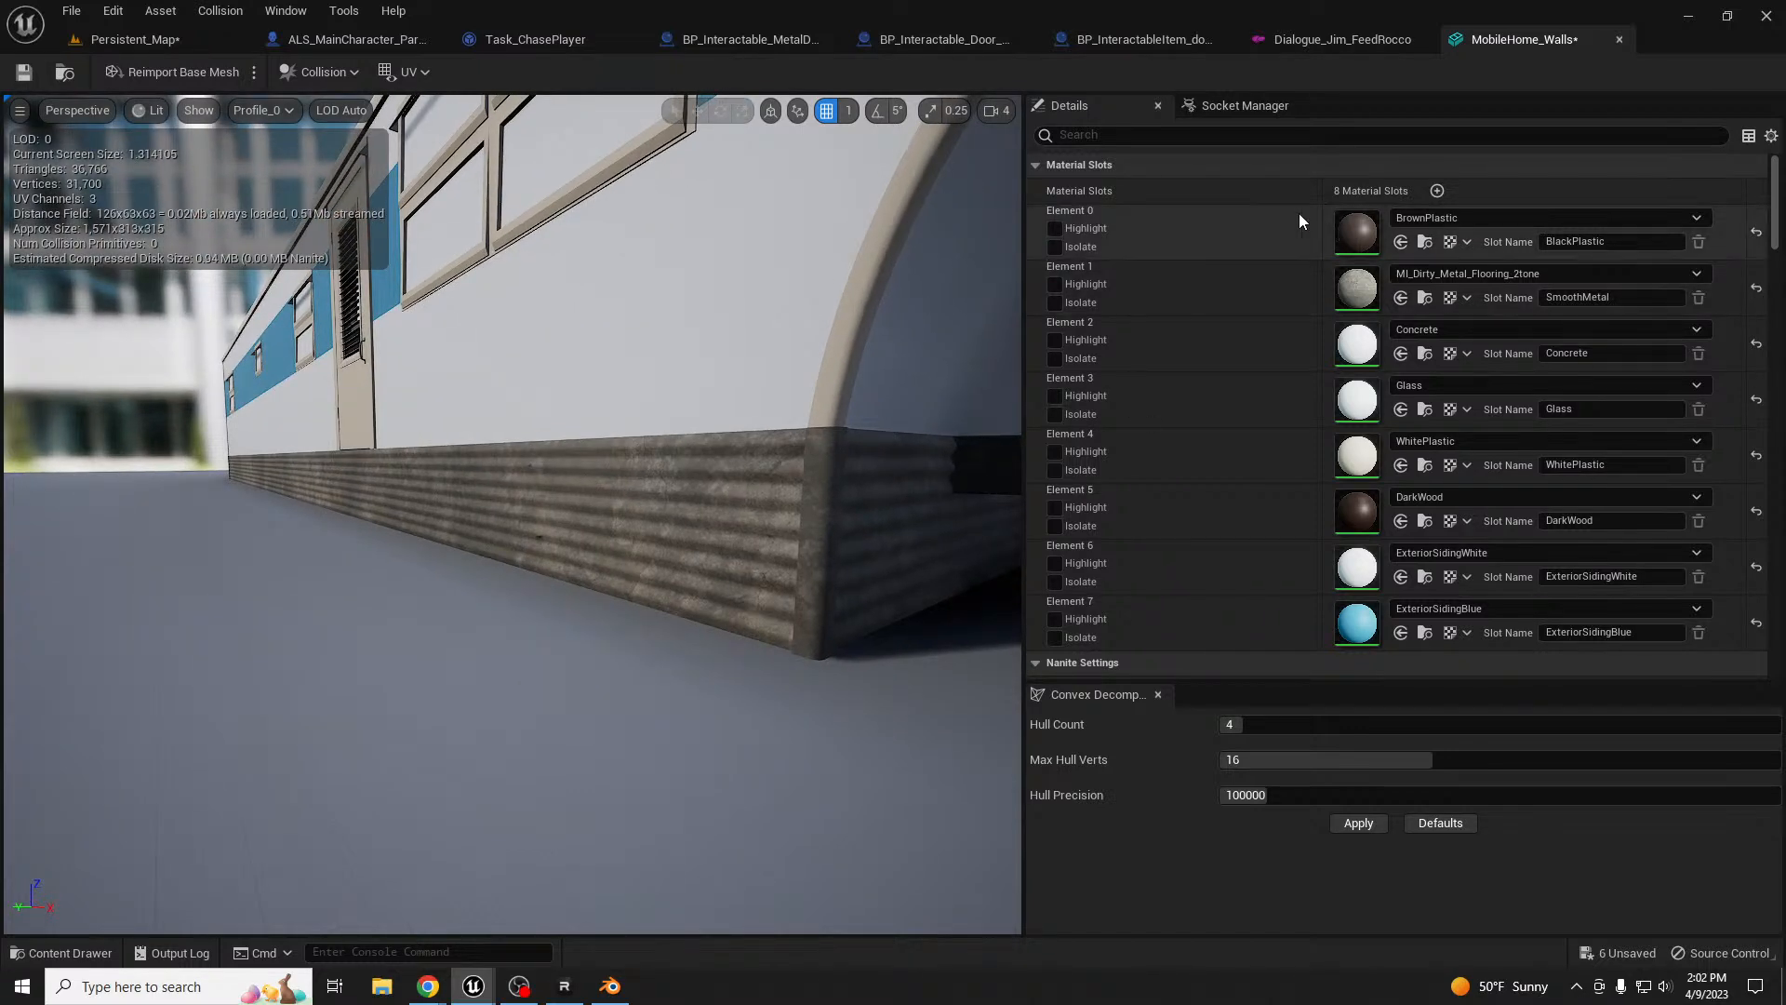
pyautogui.moveTo(806, 403)
pyautogui.mouseDown(button='right')
pyautogui.moveTo(802, 377)
pyautogui.moveTo(809, 426)
pyautogui.mouseUp(button='right')
# - Assign Bunker_Concrete_Wall_tkykafkcw_inst to Element 2, the Concrete slot, and save all modified assets
pyautogui.click(1556, 330)
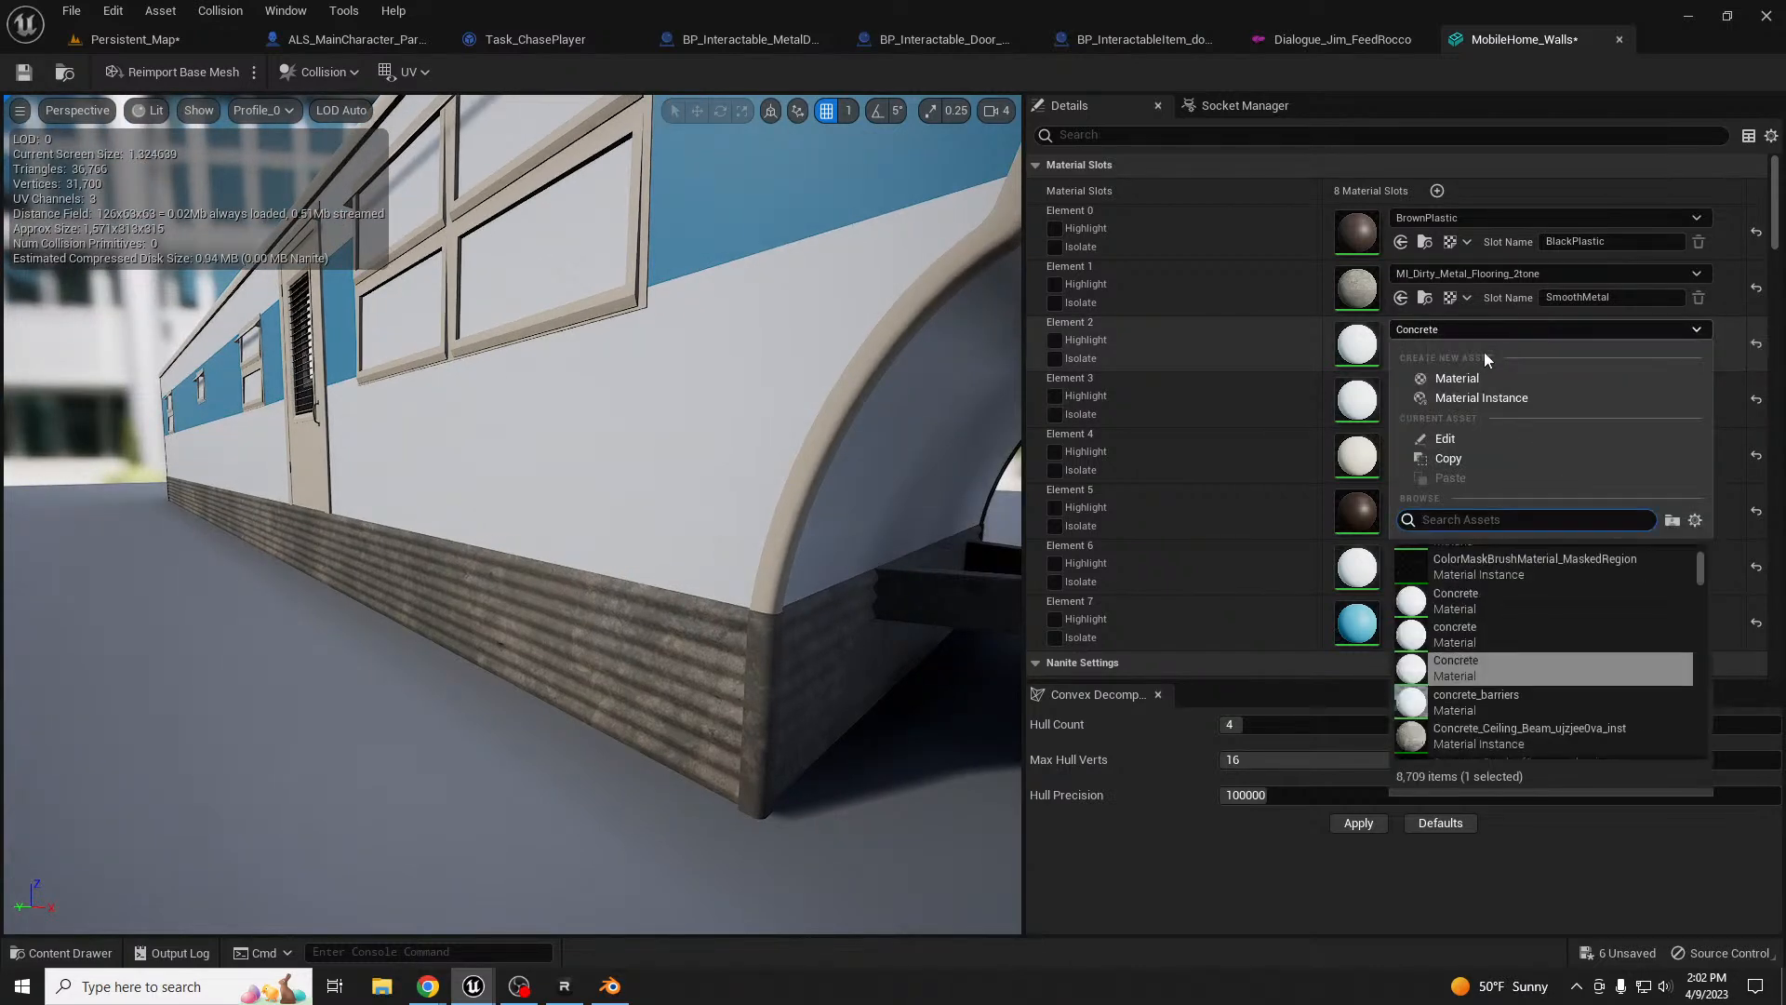
pyautogui.write('concrete')
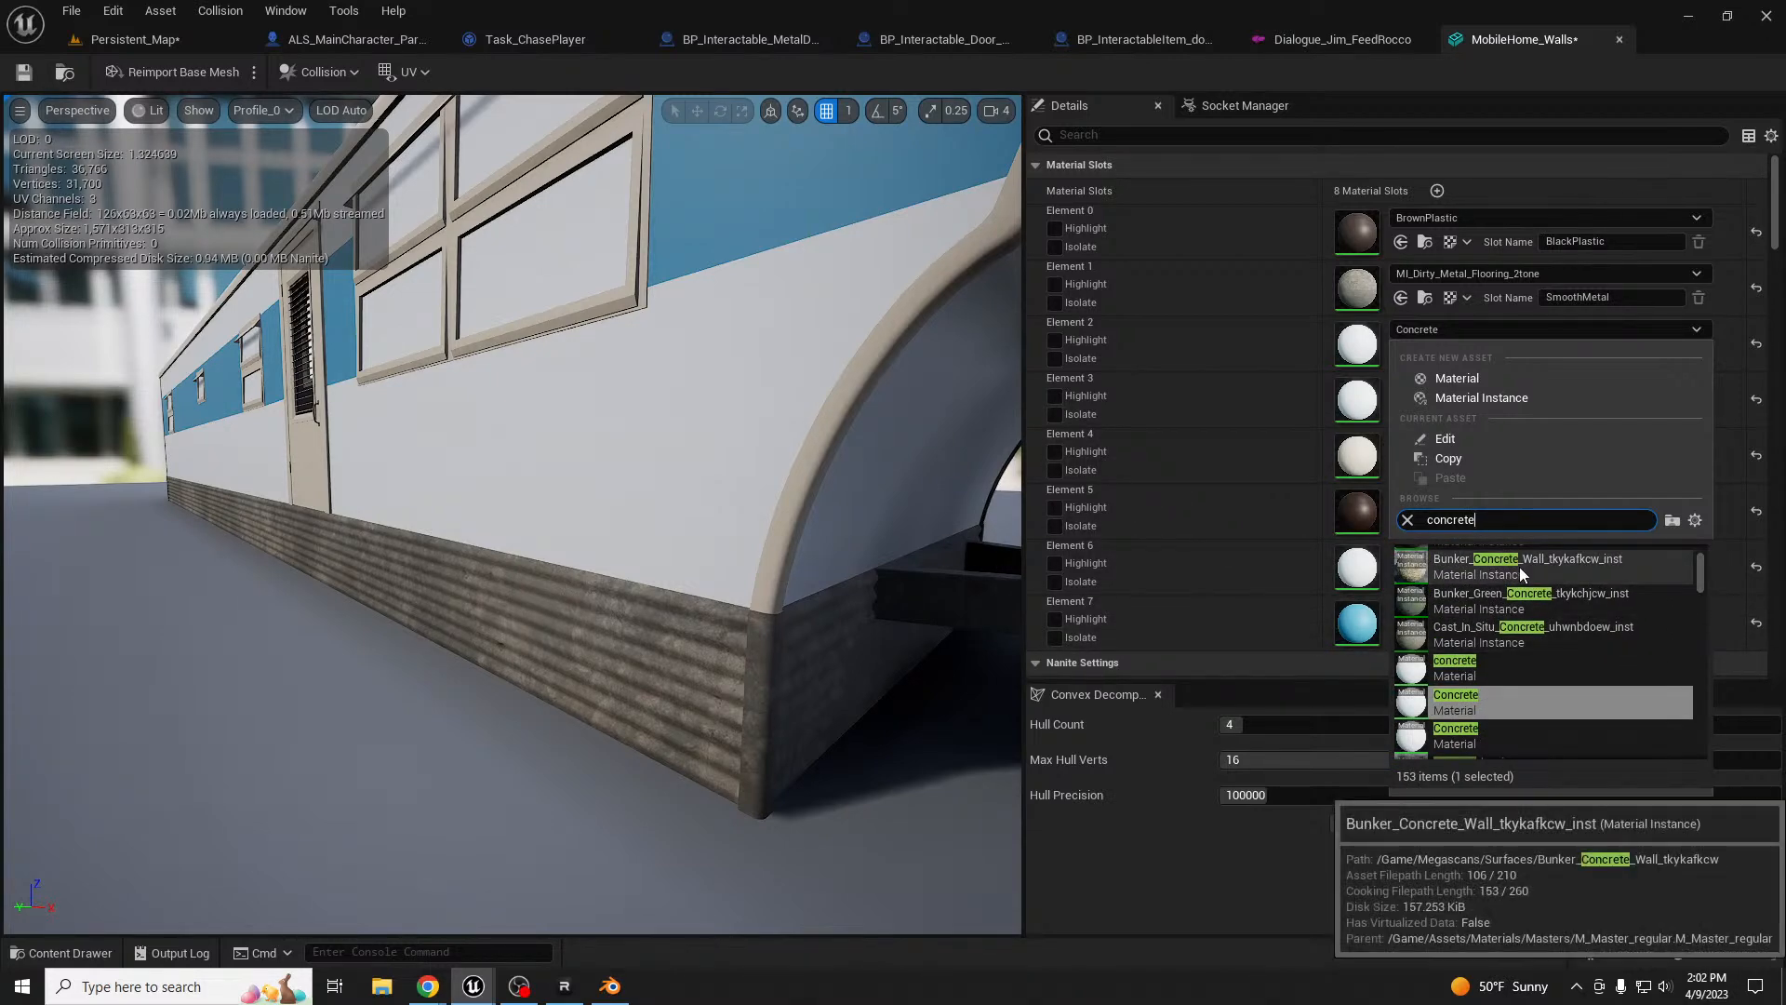
pyautogui.click(1523, 571)
pyautogui.moveTo(949, 672); pyautogui.dragTo(1061, 672, button='right')
pyautogui.hotkey('ctrl', 'shift', 's')
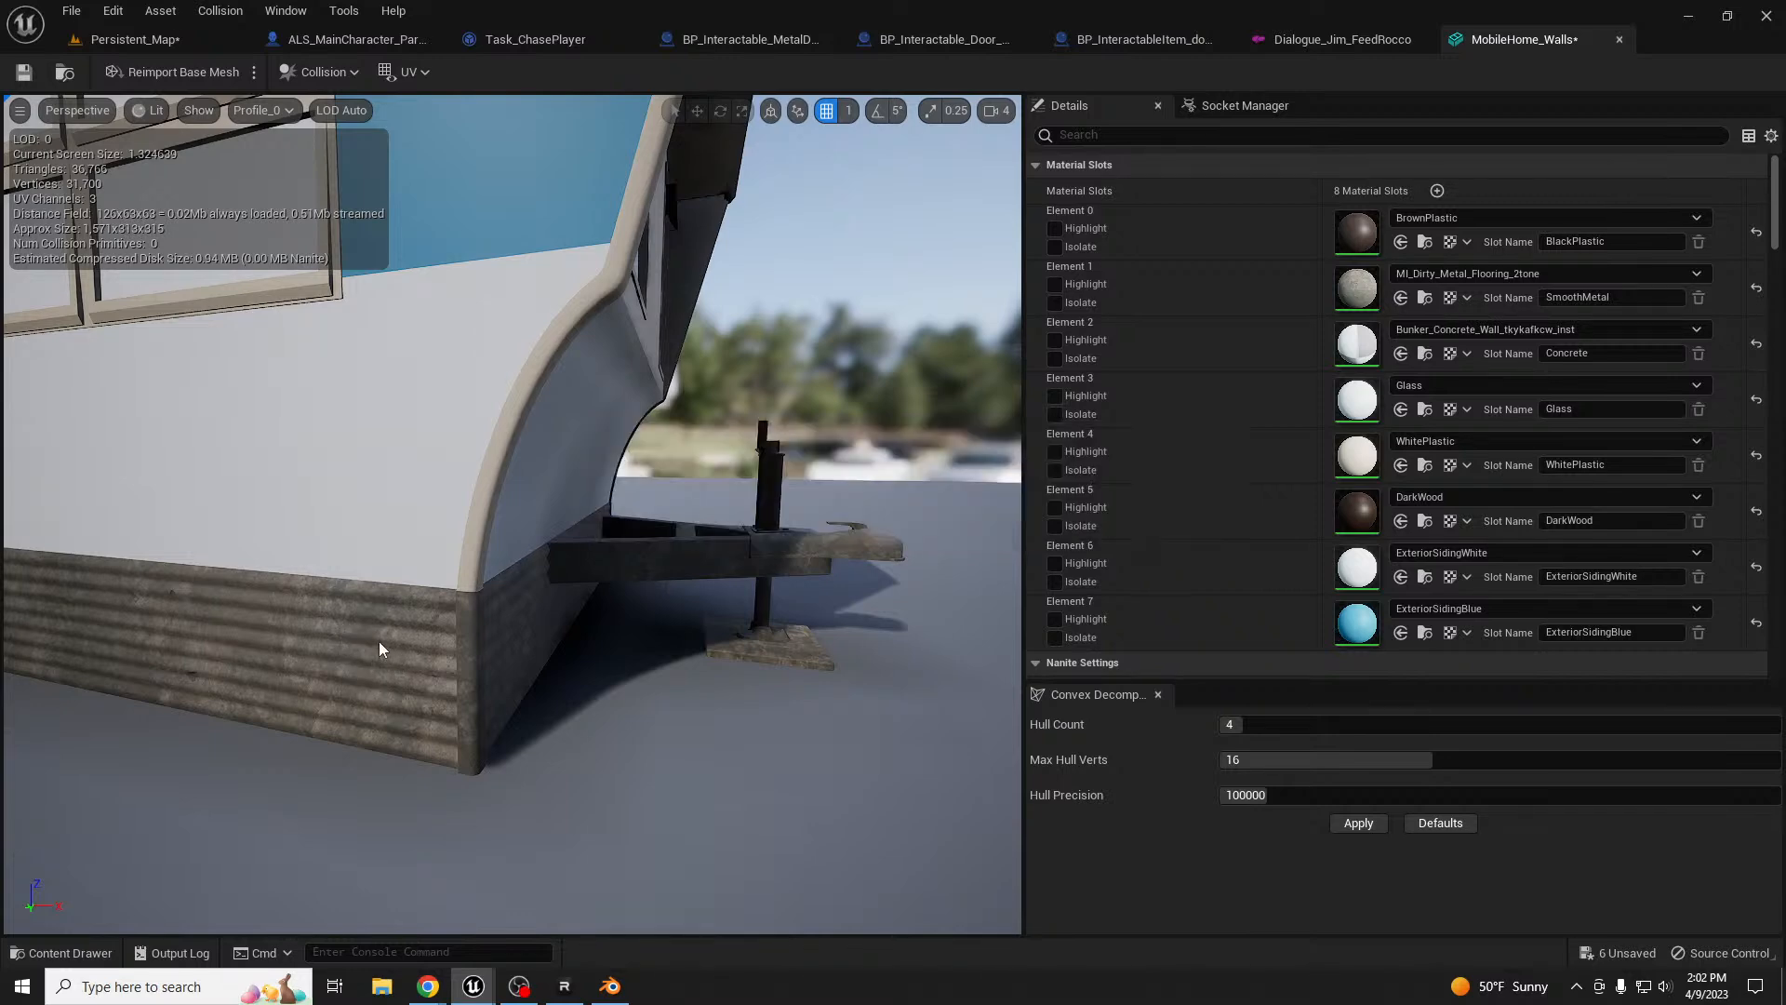
pyautogui.moveTo(415, 628); pyautogui.dragTo(350, 612, button='right')
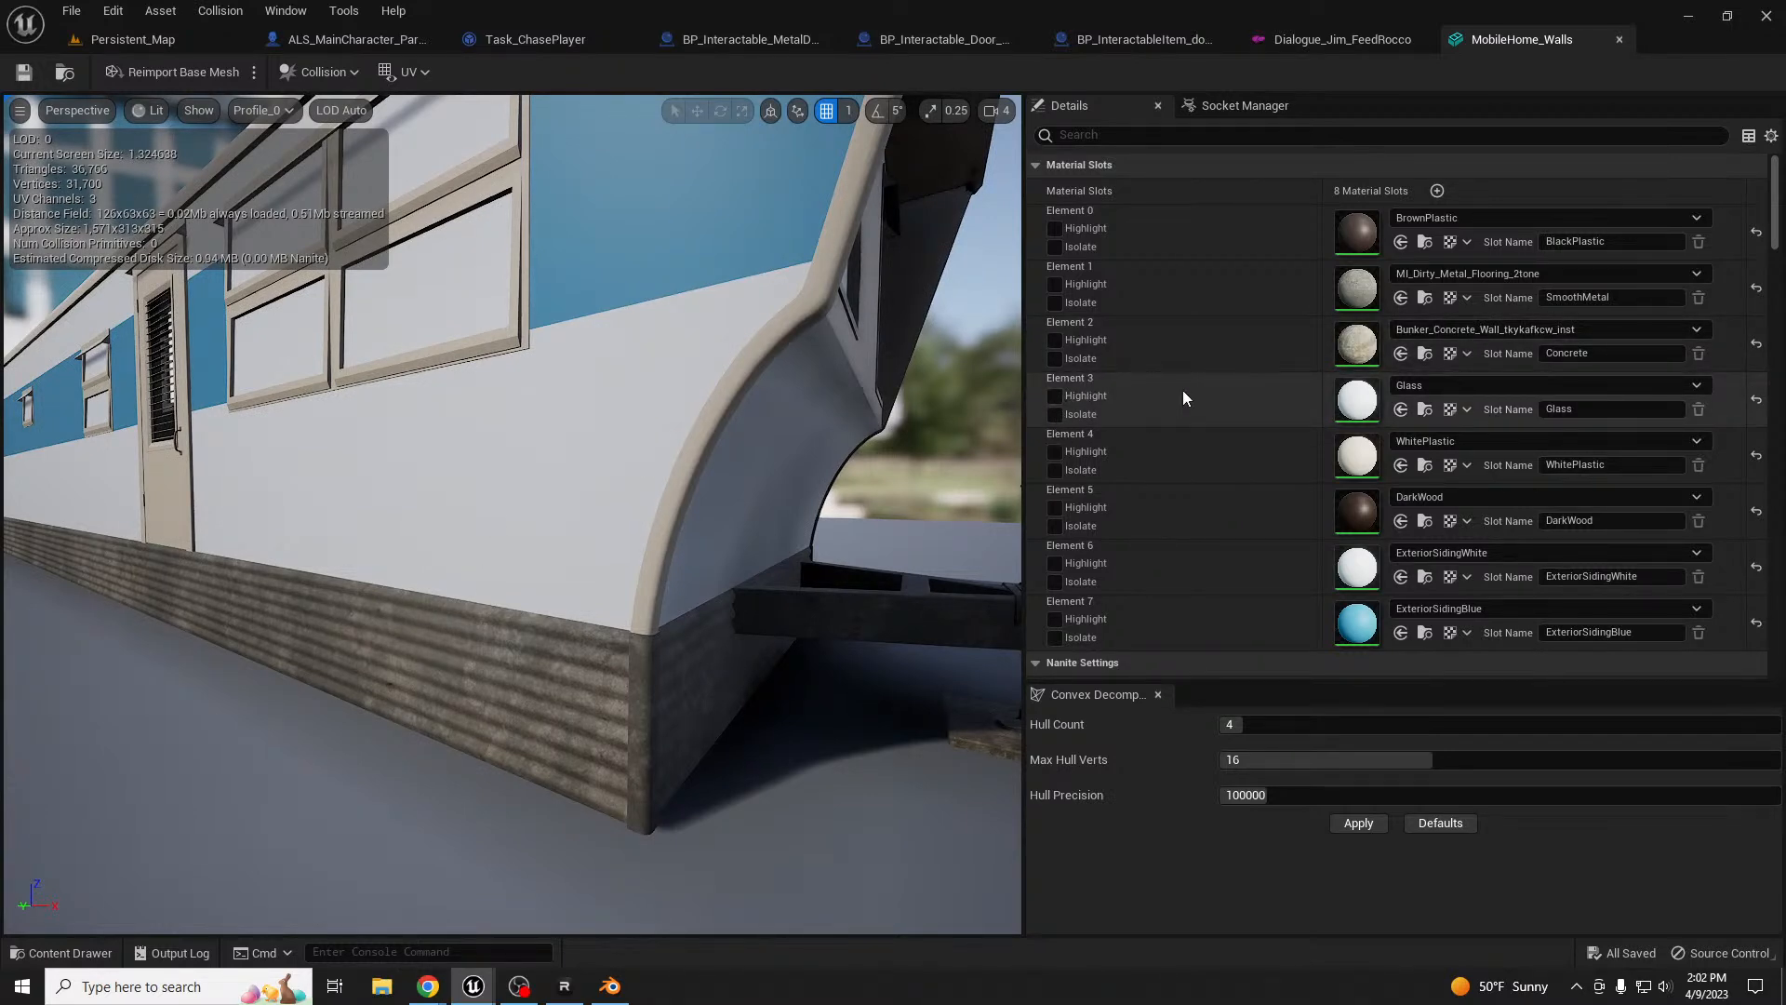
# - Search the materials for truck glass and assign Mi_BoxTruck_Glass to Element 3, the Glass slot
pyautogui.click(1457, 385)
pyautogui.write('truck gra')
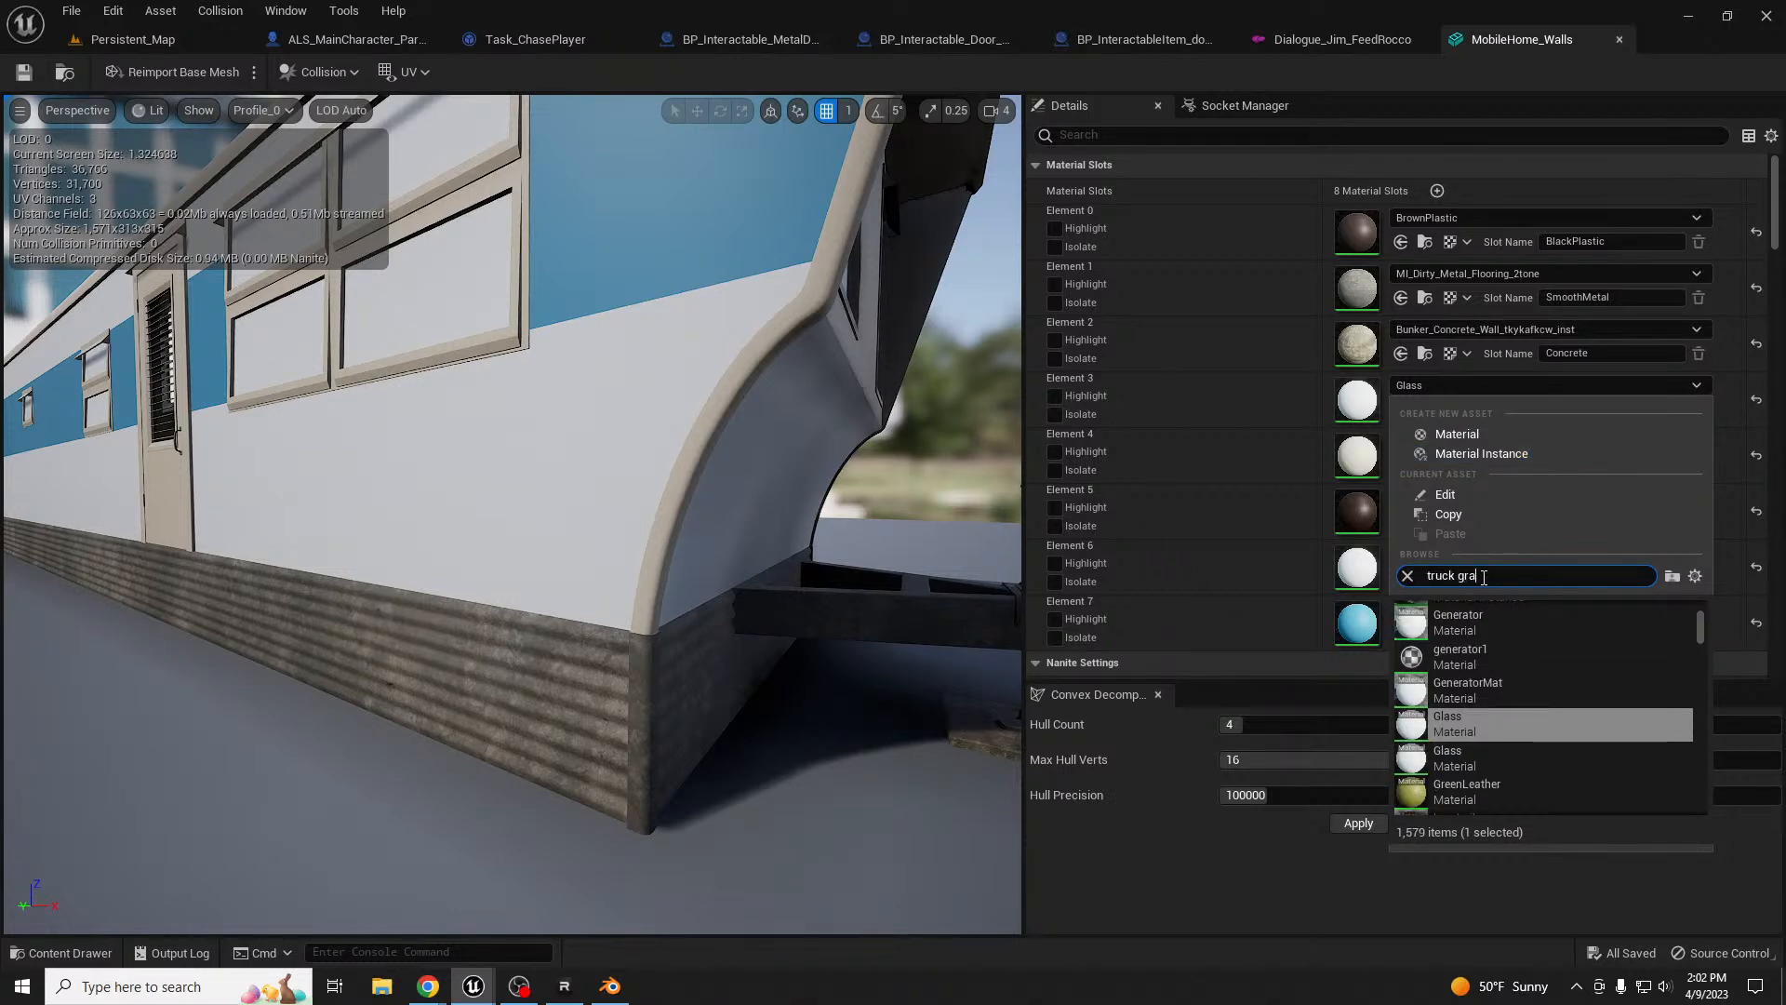
pyautogui.write('l')
pyautogui.press('BackSpace')
pyautogui.press('BackSpace')
pyautogui.press('BackSpace')
pyautogui.write('lass')
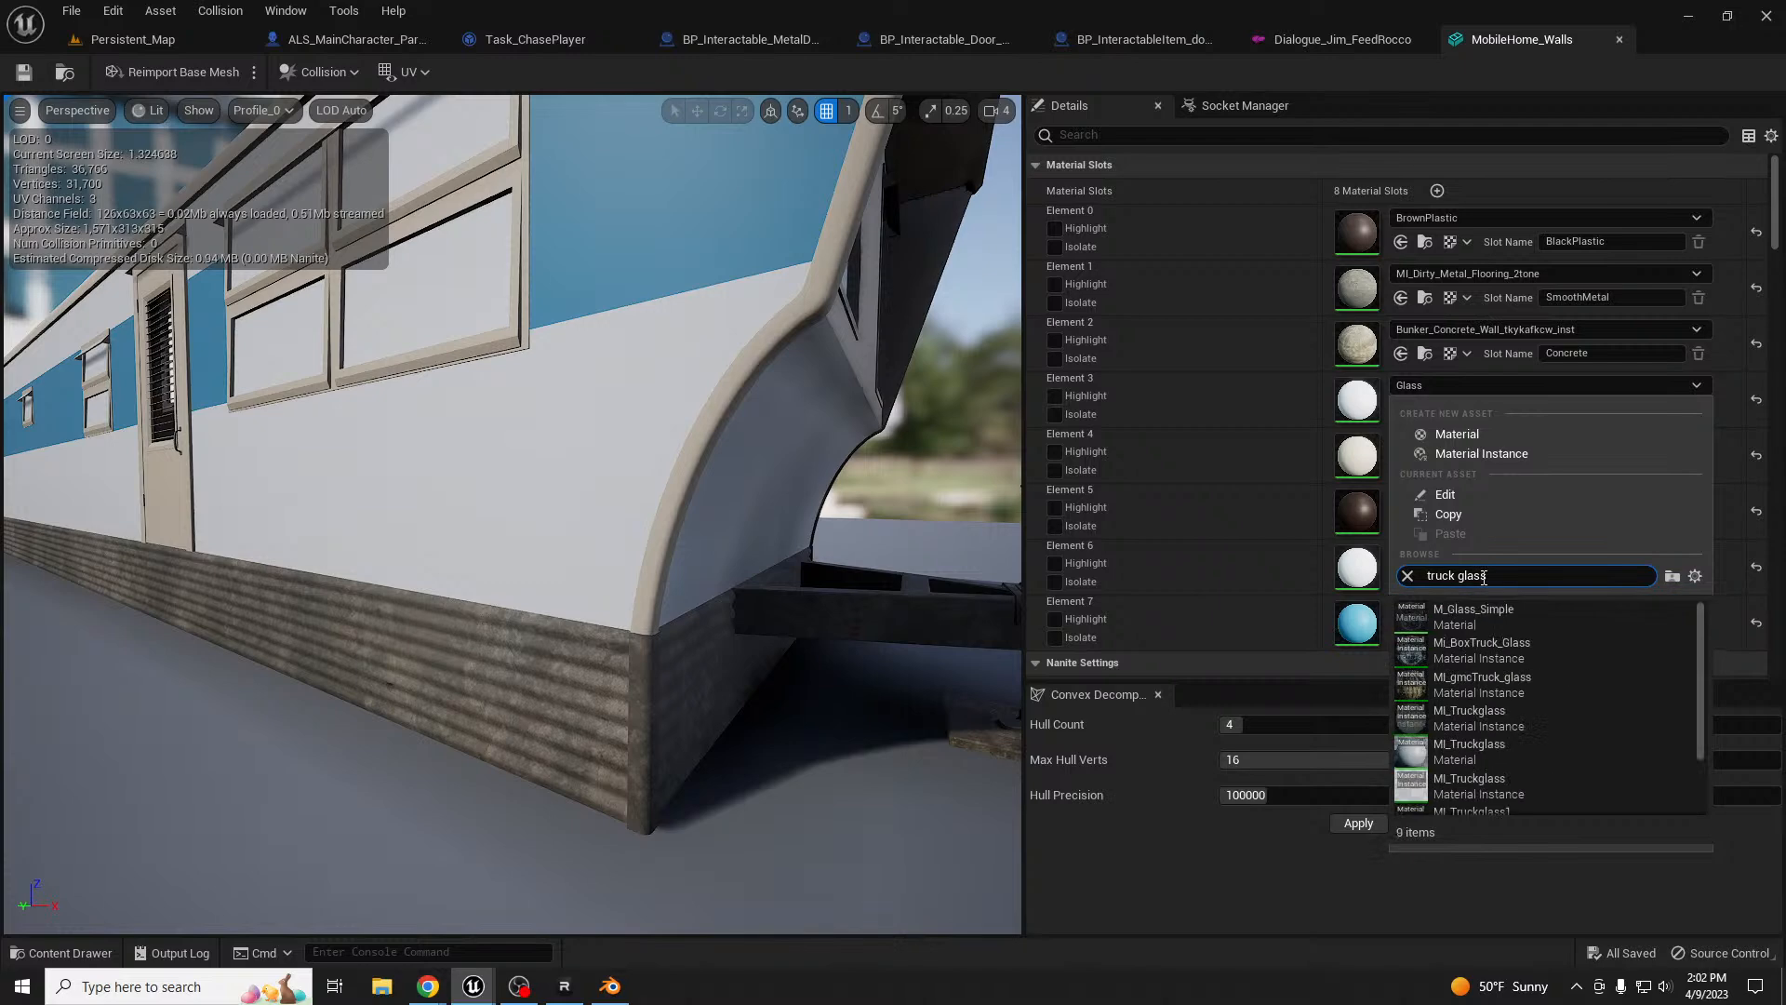
pyautogui.click(1474, 653)
pyautogui.moveTo(761, 669); pyautogui.dragTo(680, 644, button='middle')
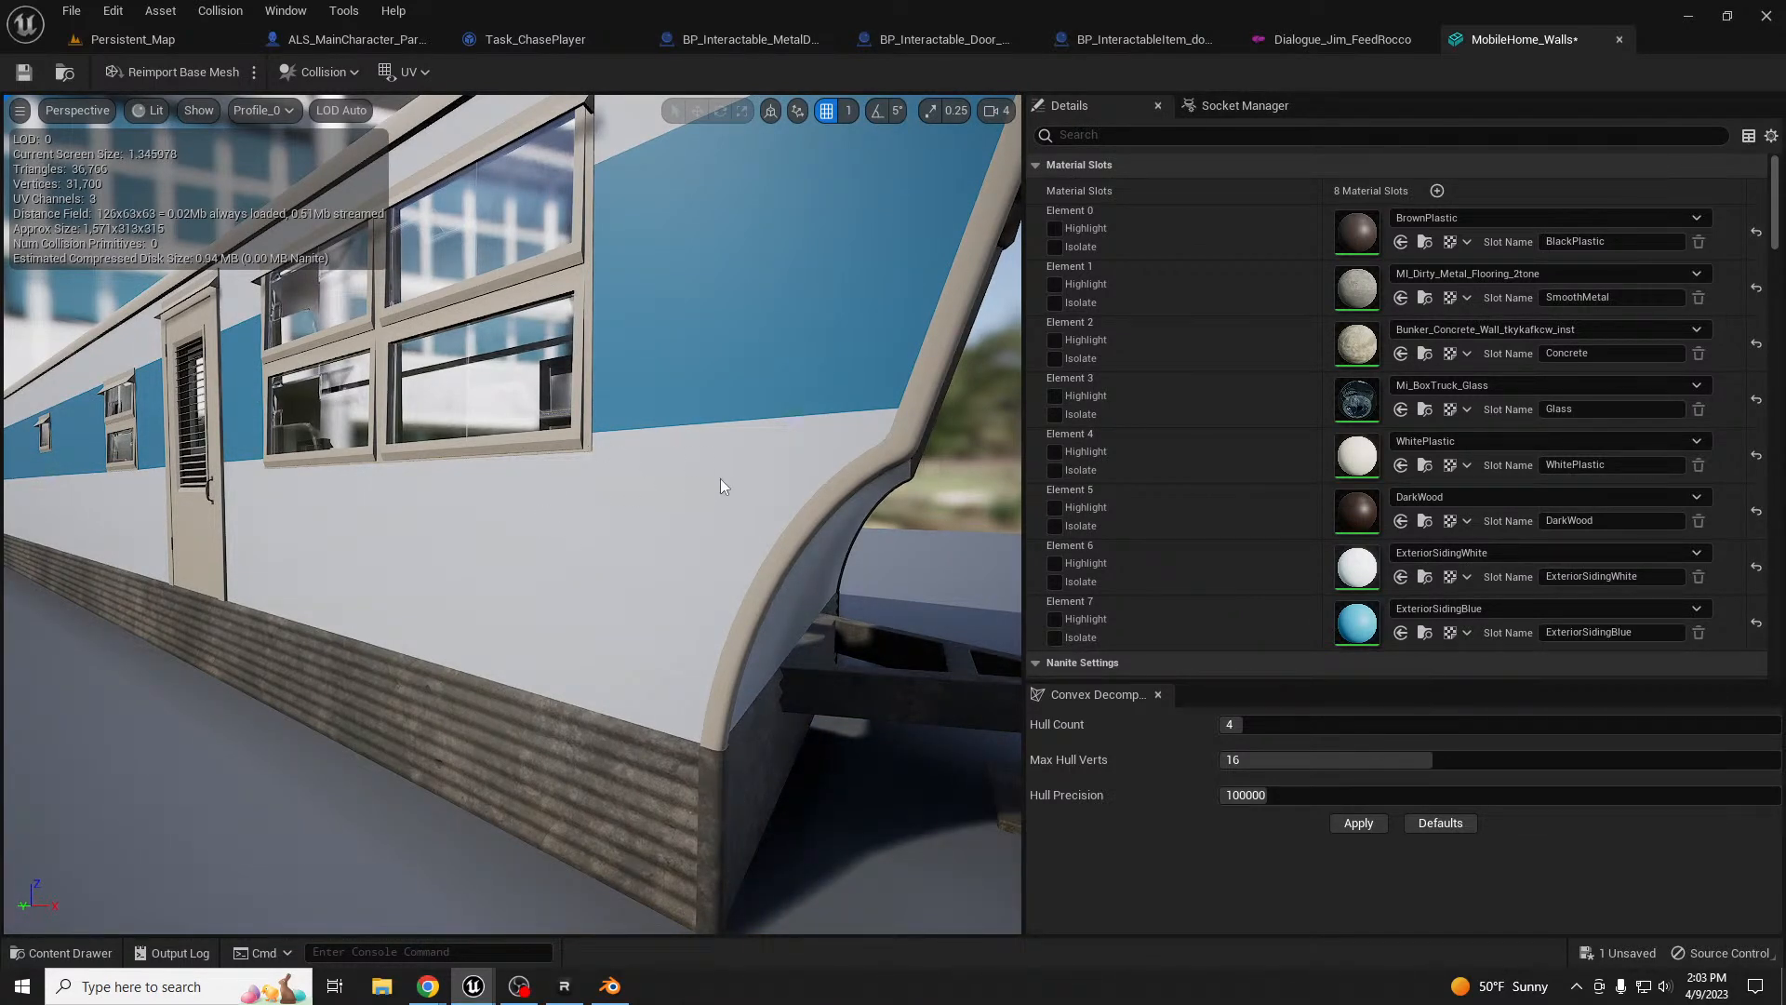
# - Briefly isolate Element 4 to check its parts, and replace its material with BrownPlastic
pyautogui.click(1056, 469)
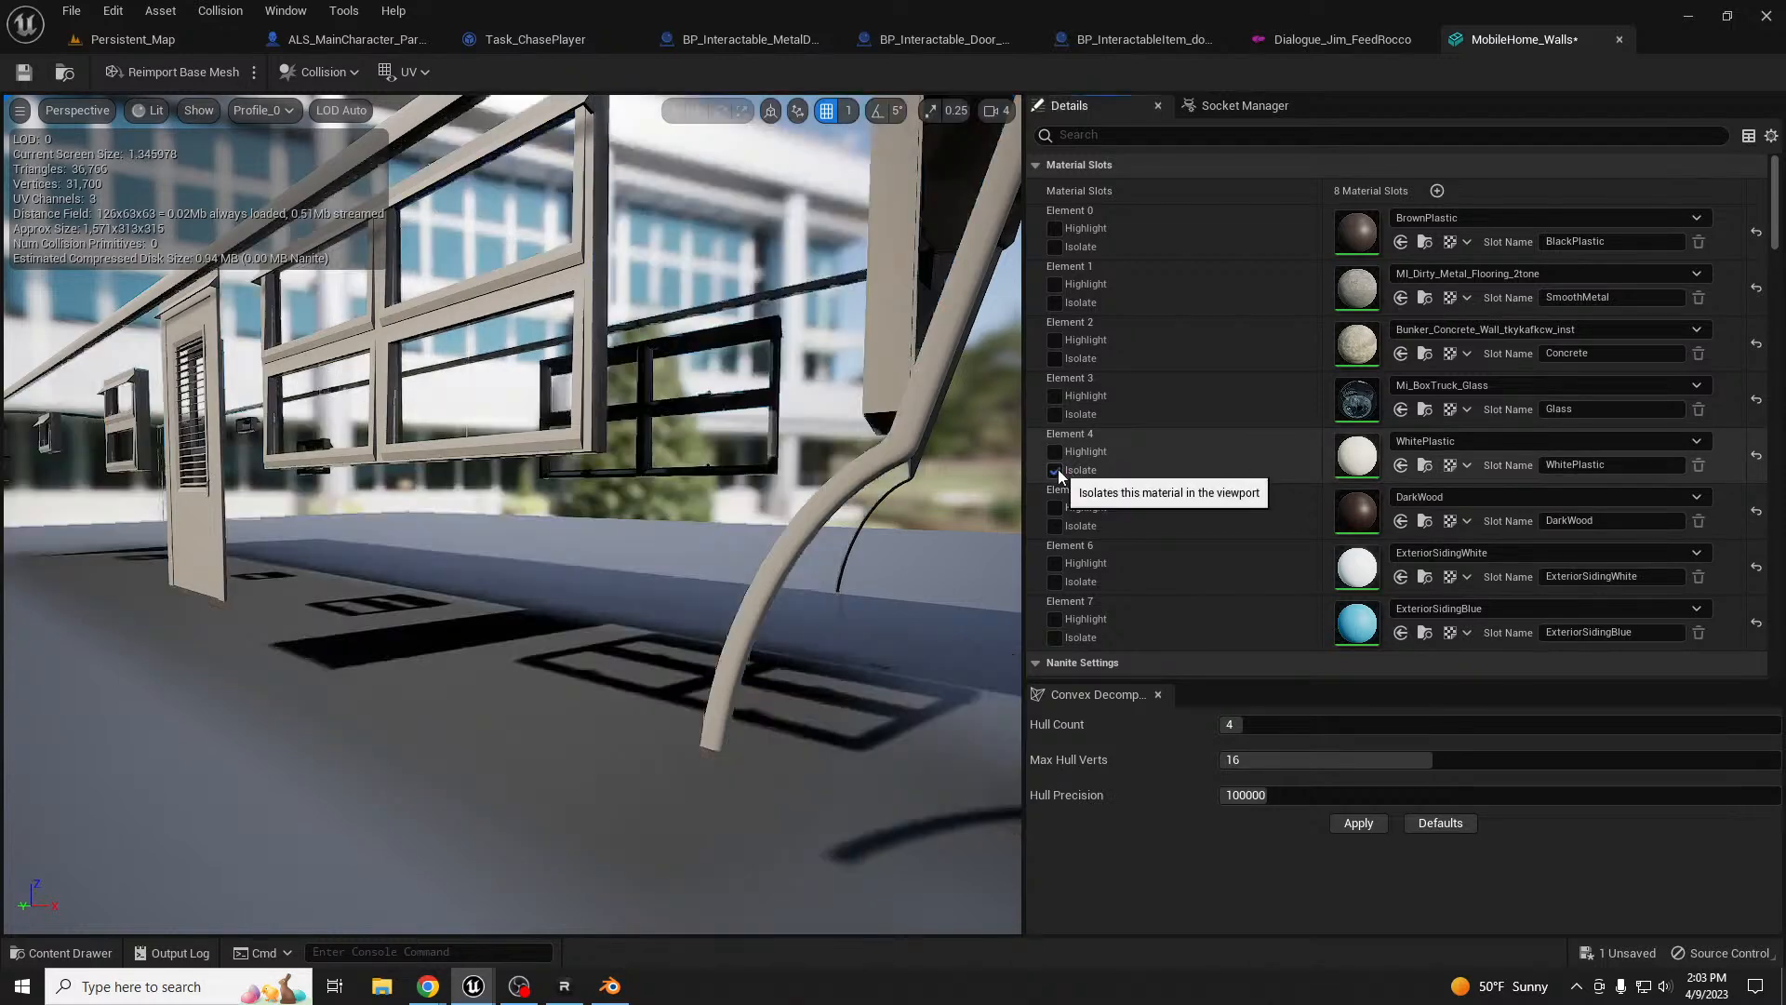
pyautogui.click(1056, 470)
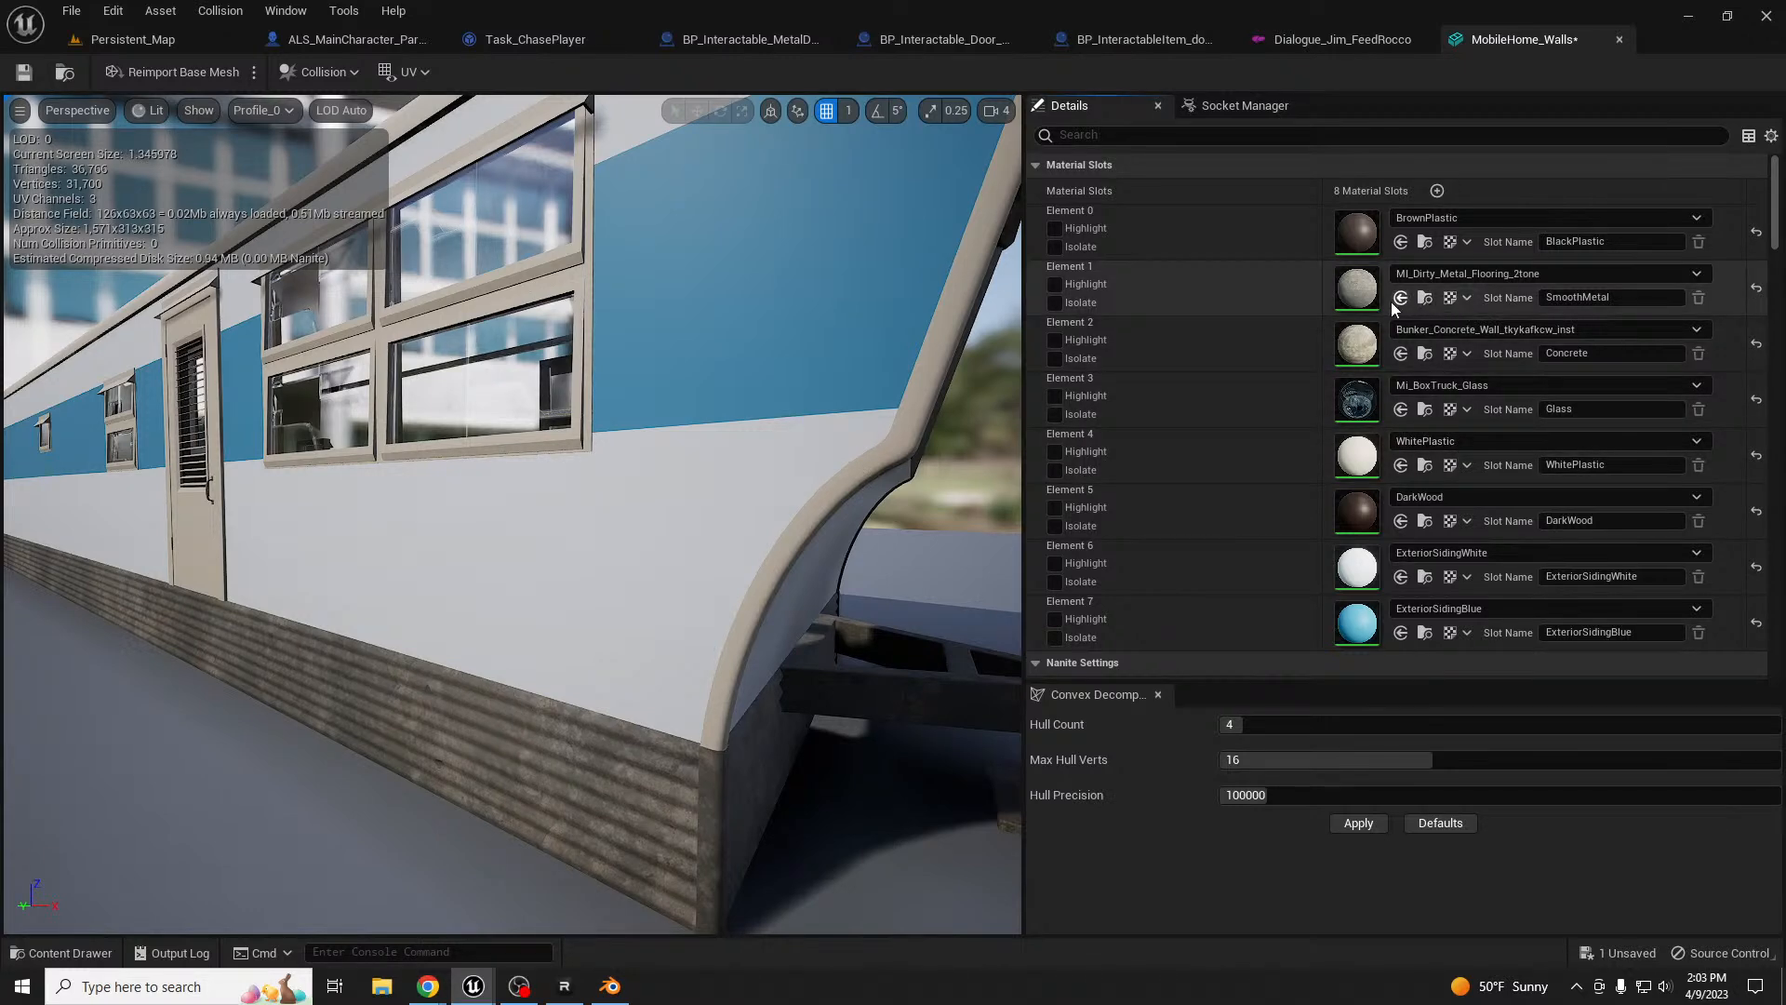
pyautogui.moveTo(845, 582); pyautogui.dragTo(921, 590, button='right')
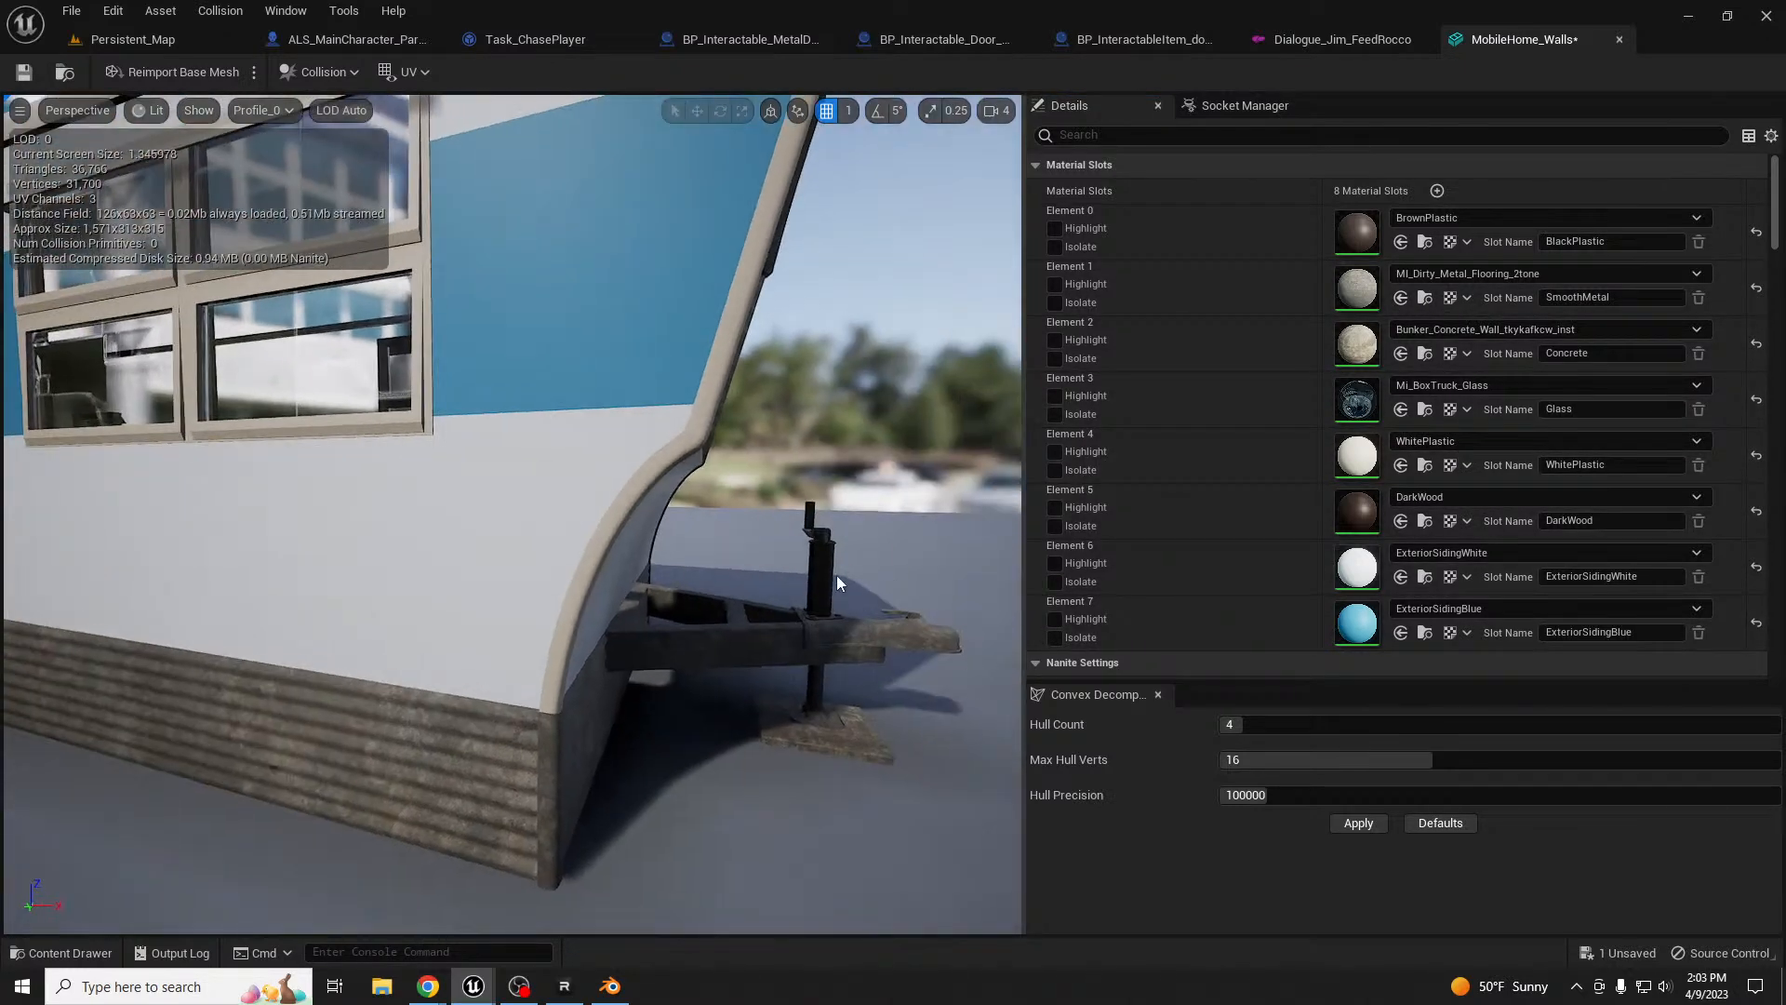
pyautogui.scroll(-1, 824, 583)
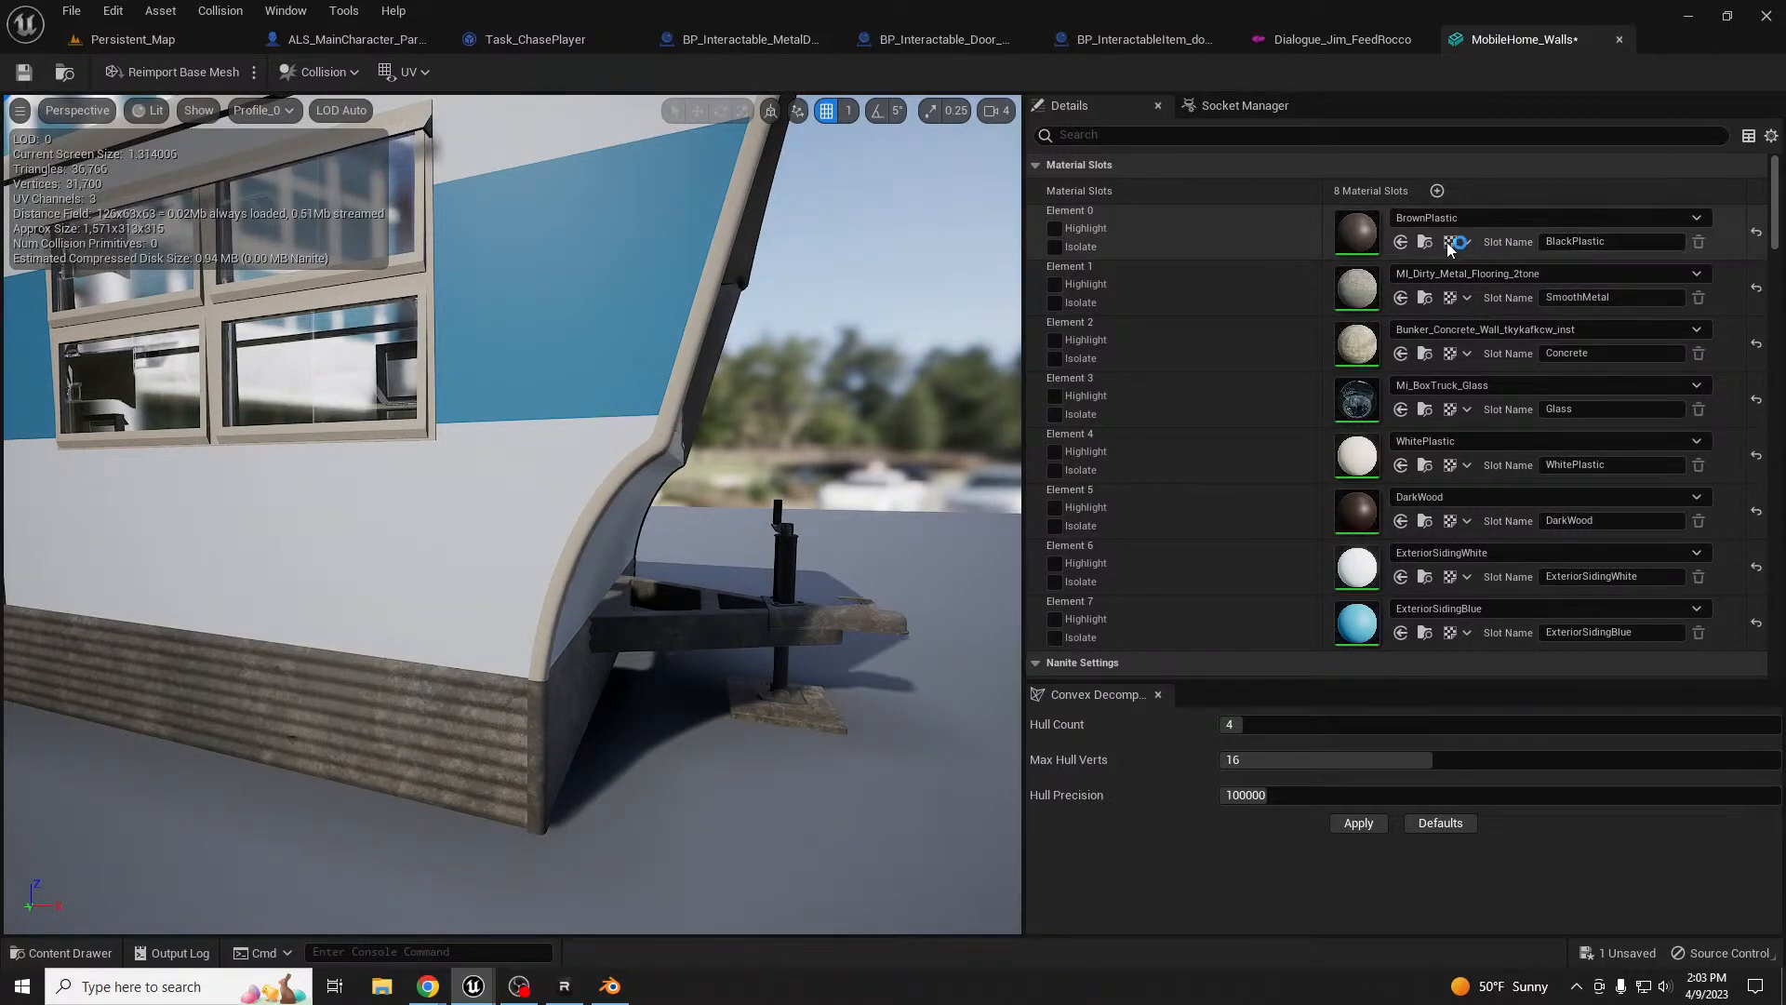
pyautogui.click(1402, 466)
pyautogui.moveTo(812, 493); pyautogui.dragTo(731, 442, button='right')
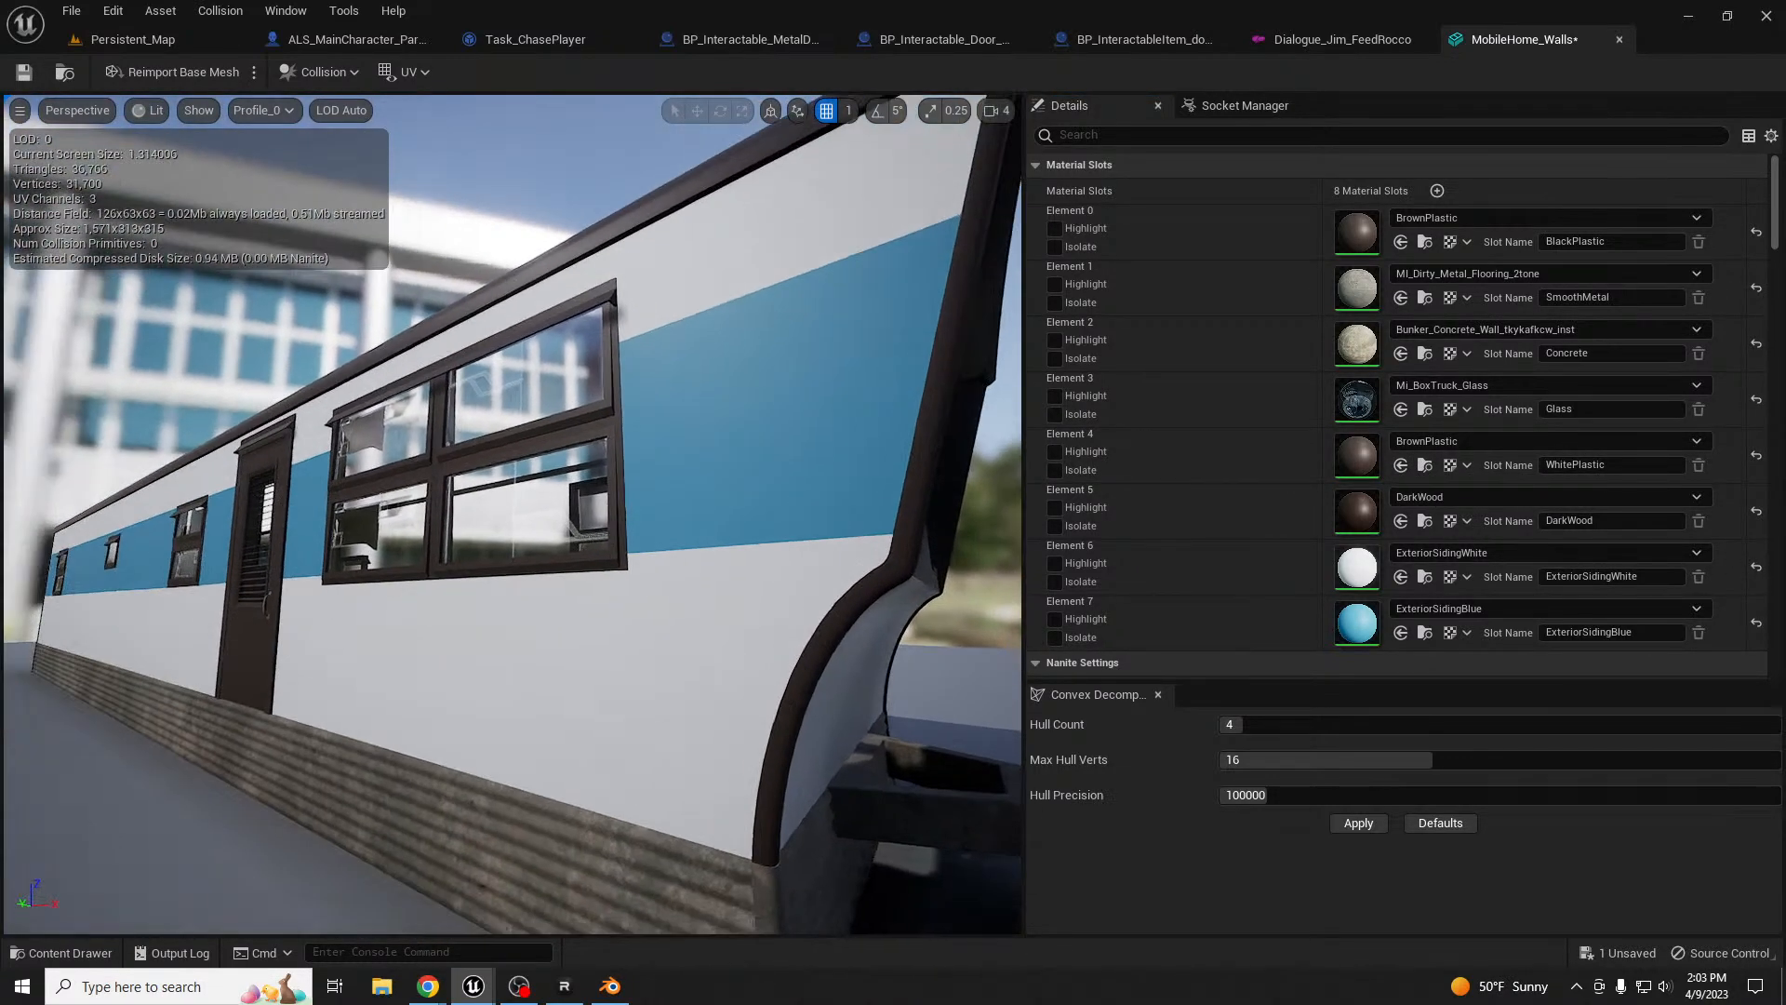
pyautogui.moveTo(512, 513)
pyautogui.mouseDown(button='right')
pyautogui.moveTo(651, 428)
pyautogui.moveTo(530, 507)
pyautogui.mouseUp(button='right')
pyautogui.press('w')
pyautogui.press('s')
pyautogui.moveTo(921, 437); pyautogui.dragTo(892, 467, button='right')
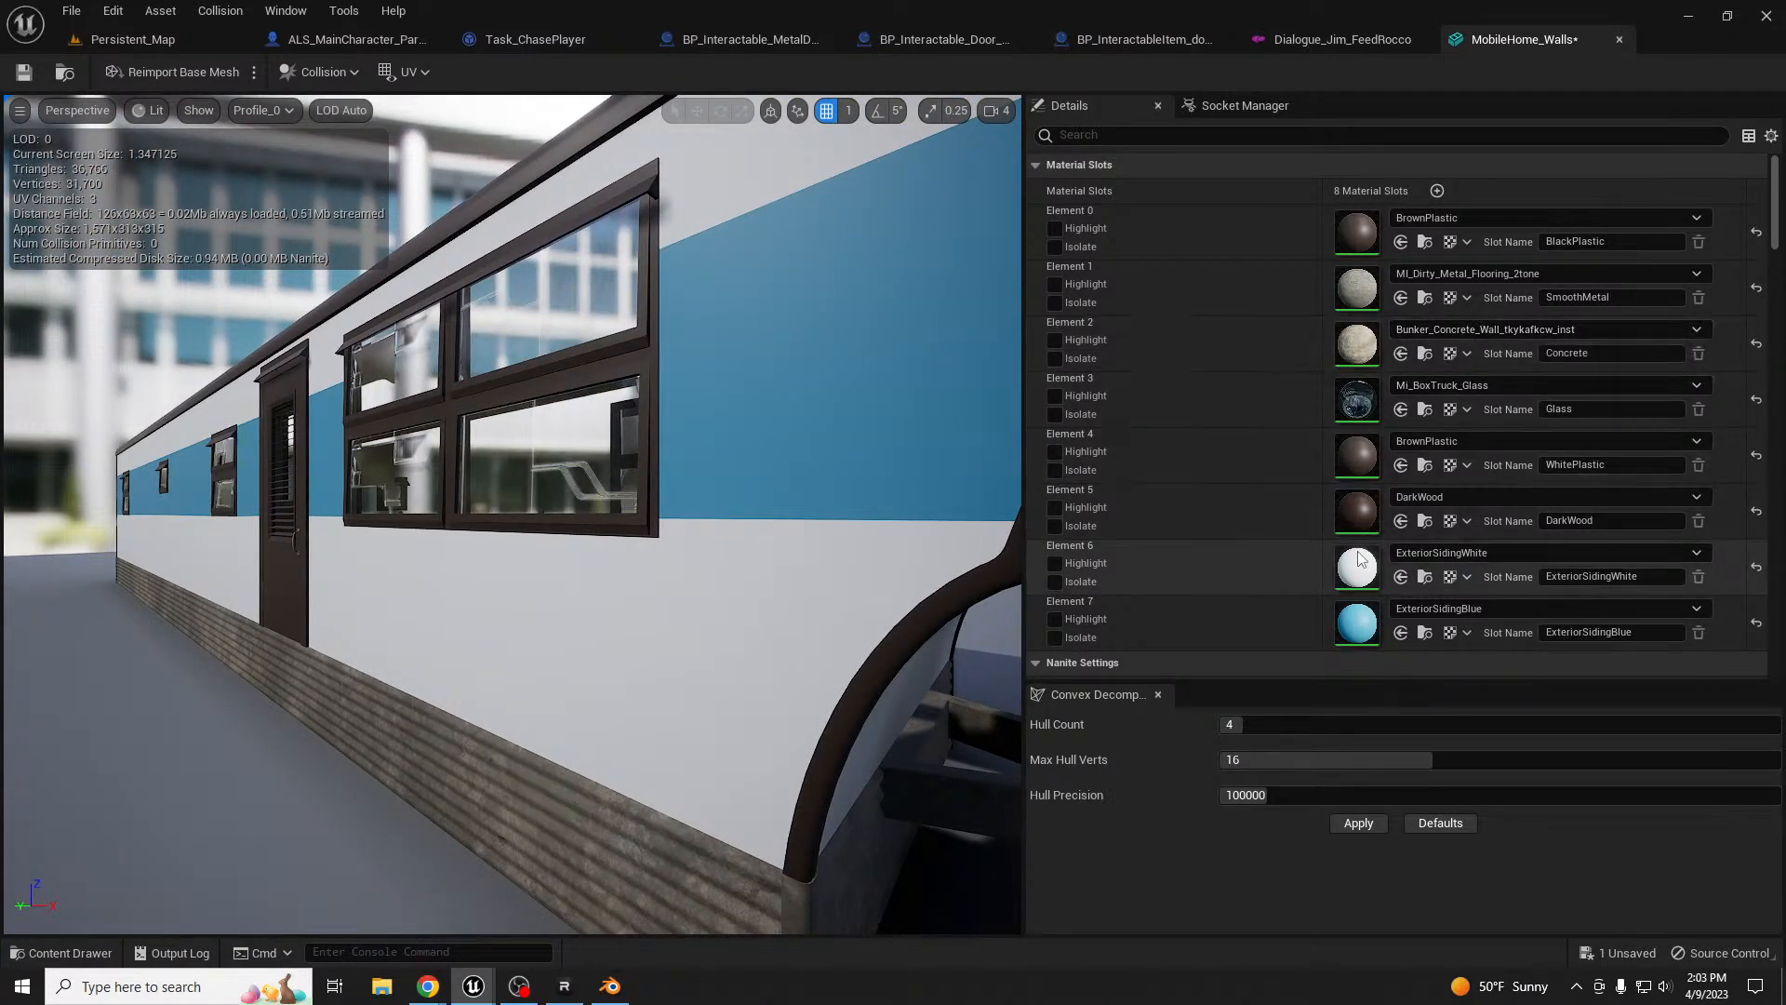
# - Assign Corrugated_Metal_Sheet_2x2_M_00_inst to Element 6, the ExteriorSidingWhite slot
pyautogui.scroll(-1, 1396, 558)
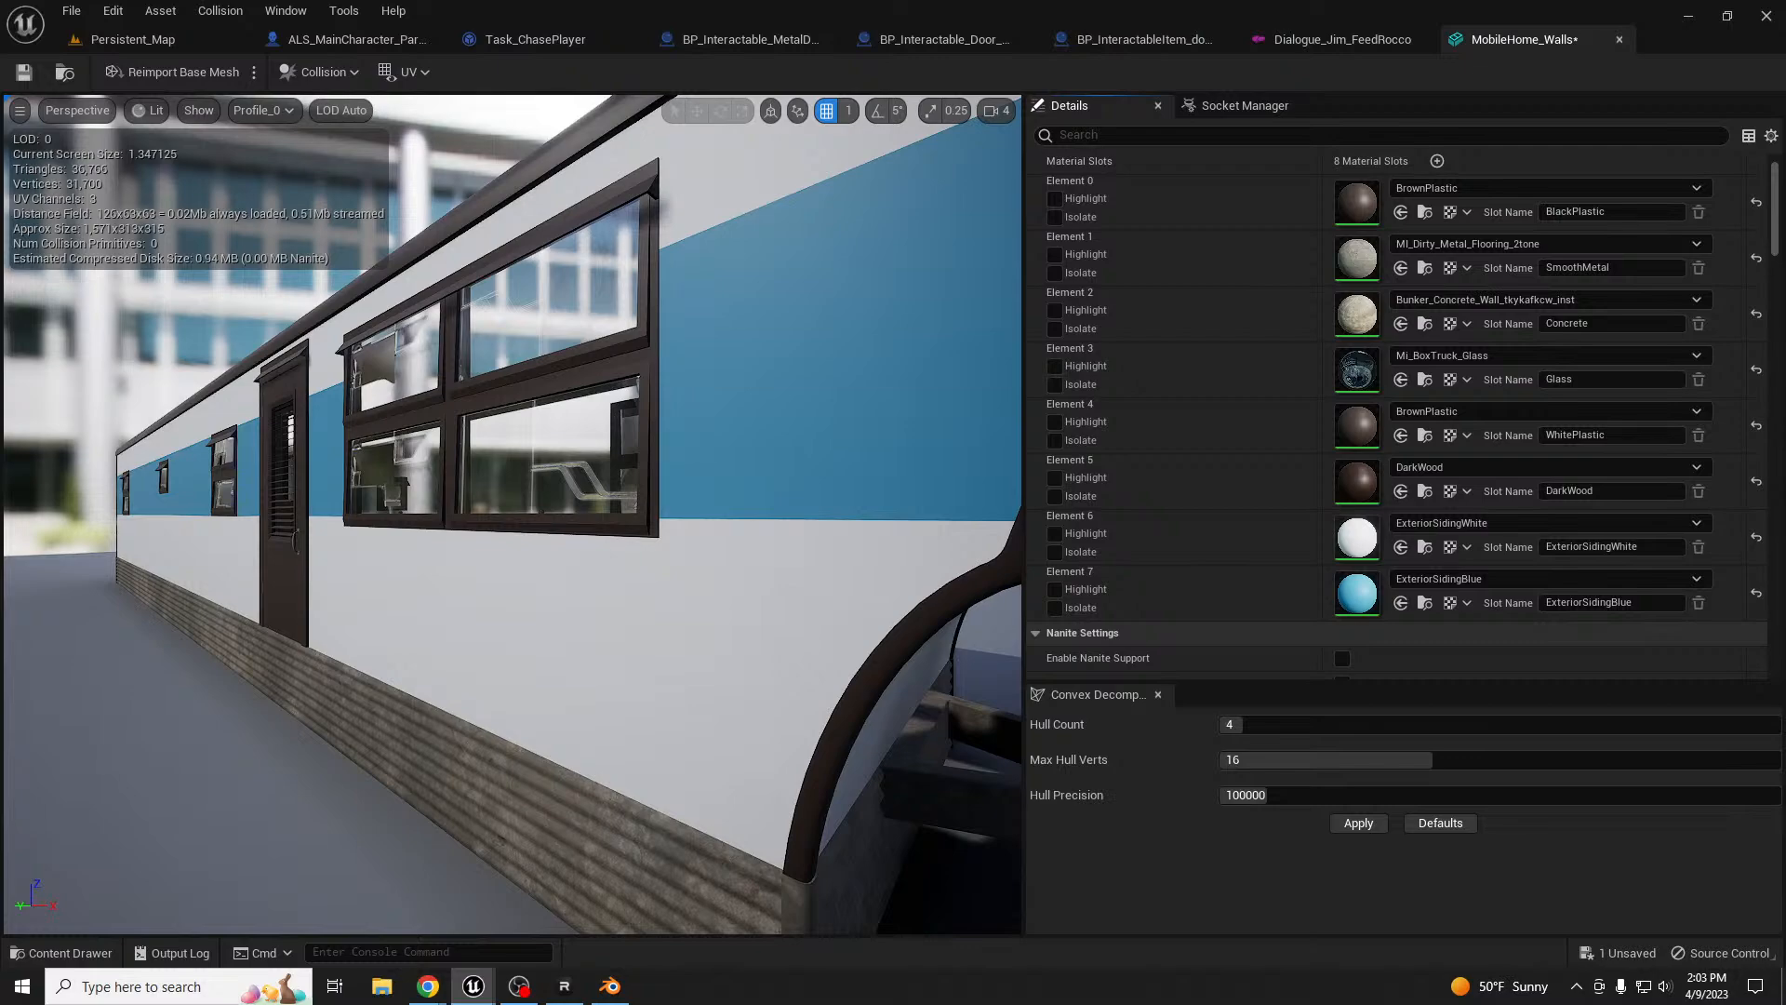
pyautogui.click(1400, 547)
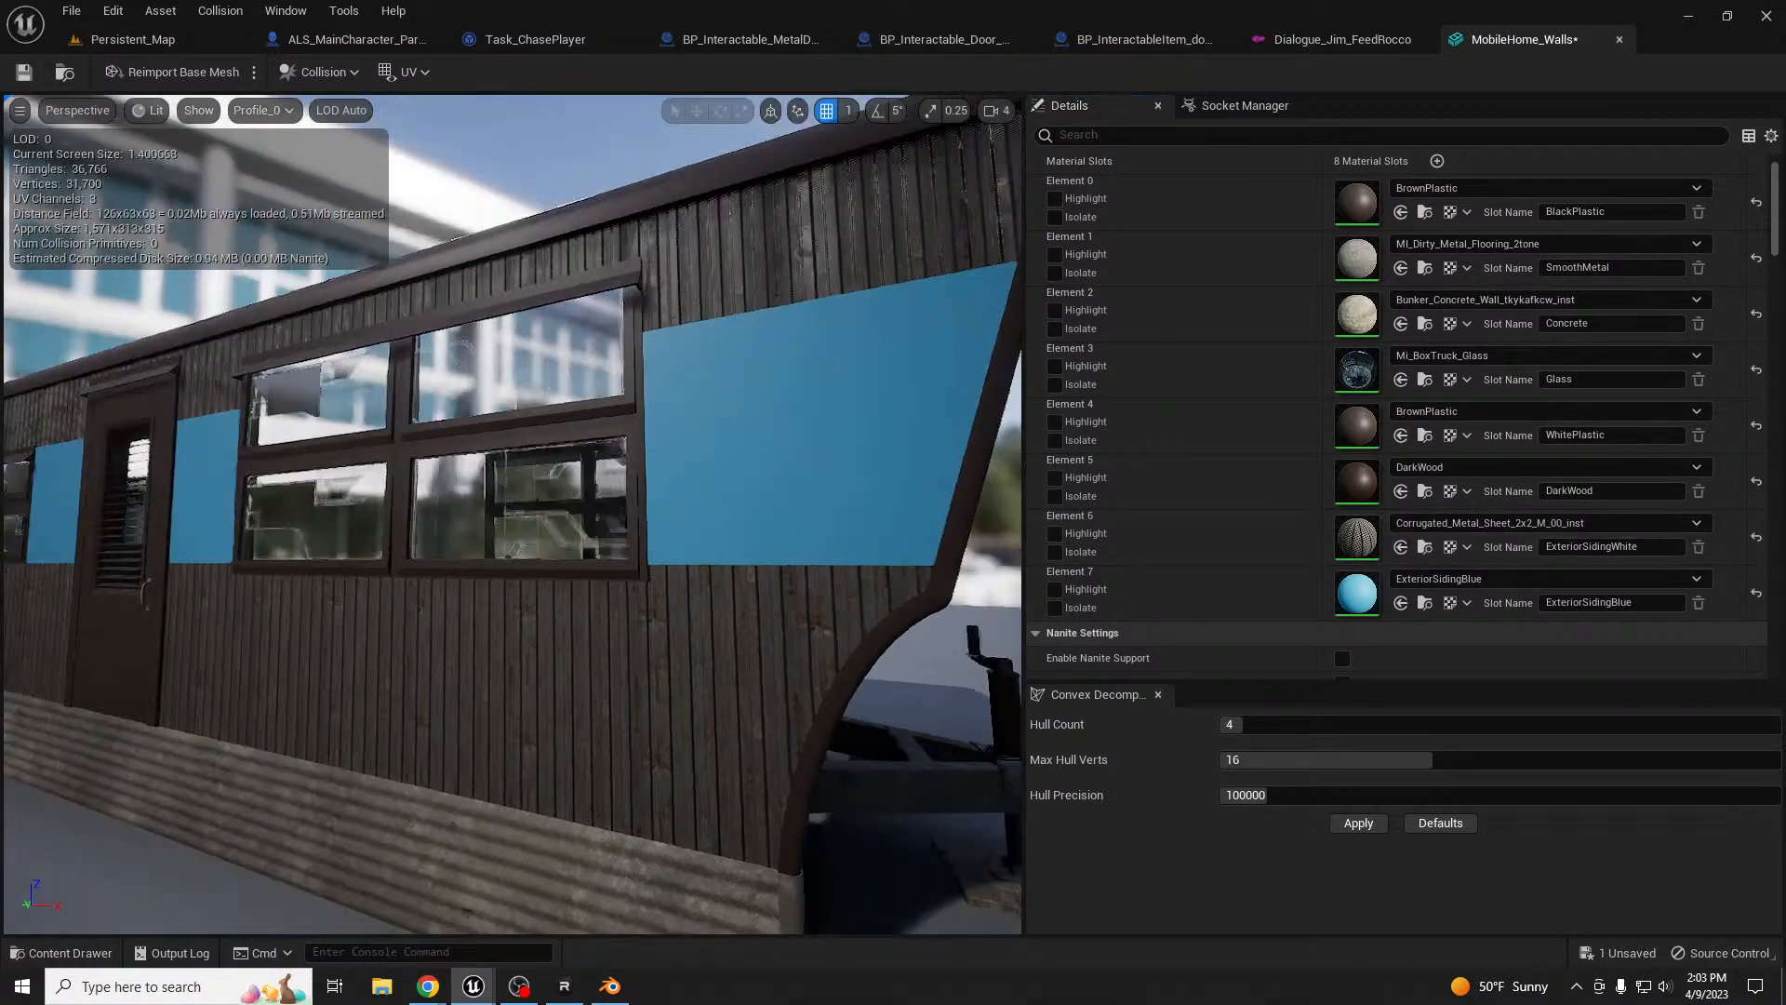
# - Inspect the corrugated metal siding, windows and door trim along the outside of the mobile home mesh
pyautogui.press('w')
pyautogui.moveTo(512, 511)
pyautogui.mouseDown(button='right')
pyautogui.moveTo(651, 507)
pyautogui.moveTo(507, 510)
pyautogui.moveTo(598, 509)
pyautogui.moveTo(544, 507)
pyautogui.mouseUp(button='right')
pyautogui.press('d')
pyautogui.press('s')
pyautogui.press('d')
pyautogui.press('w')
pyautogui.press('w')
pyautogui.press('a')
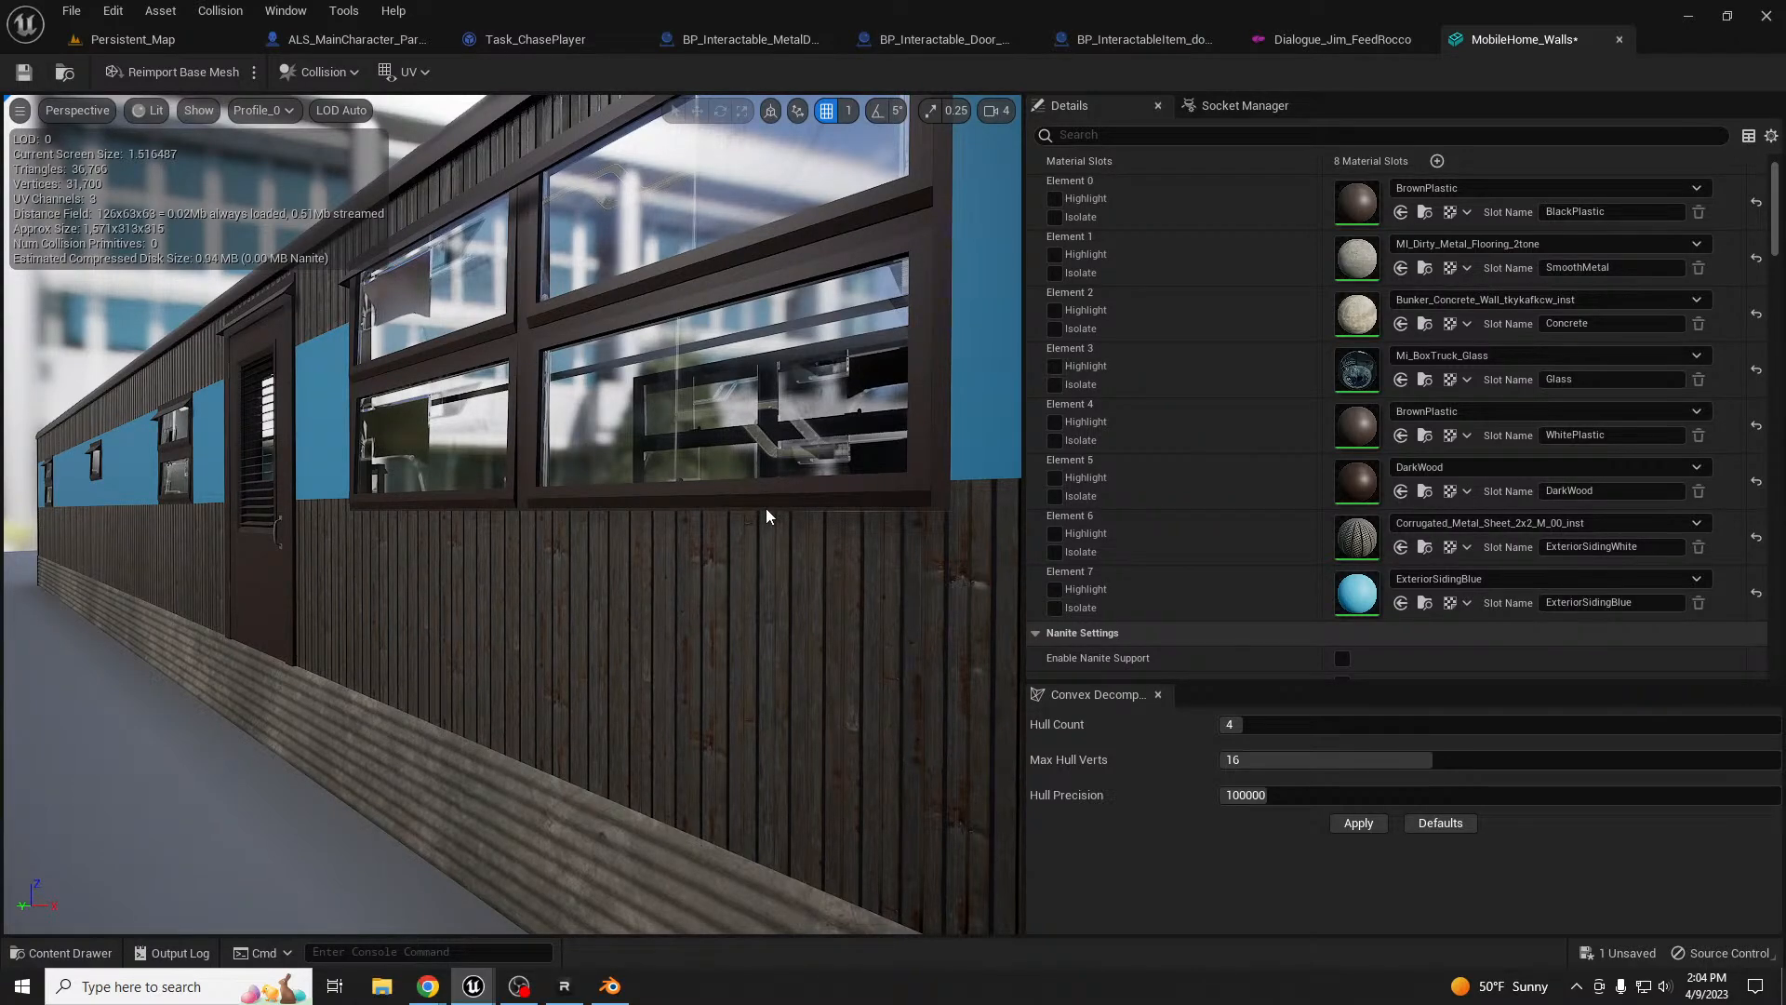
pyautogui.moveTo(765, 508)
pyautogui.mouseDown(button='right')
pyautogui.moveTo(845, 514)
pyautogui.moveTo(930, 470)
pyautogui.moveTo(888, 465)
pyautogui.moveTo(761, 510)
pyautogui.mouseUp(button='right')
pyautogui.press('w')
pyautogui.press('a')
pyautogui.press('d')
pyautogui.press('w')
pyautogui.press('w')
pyautogui.press('s')
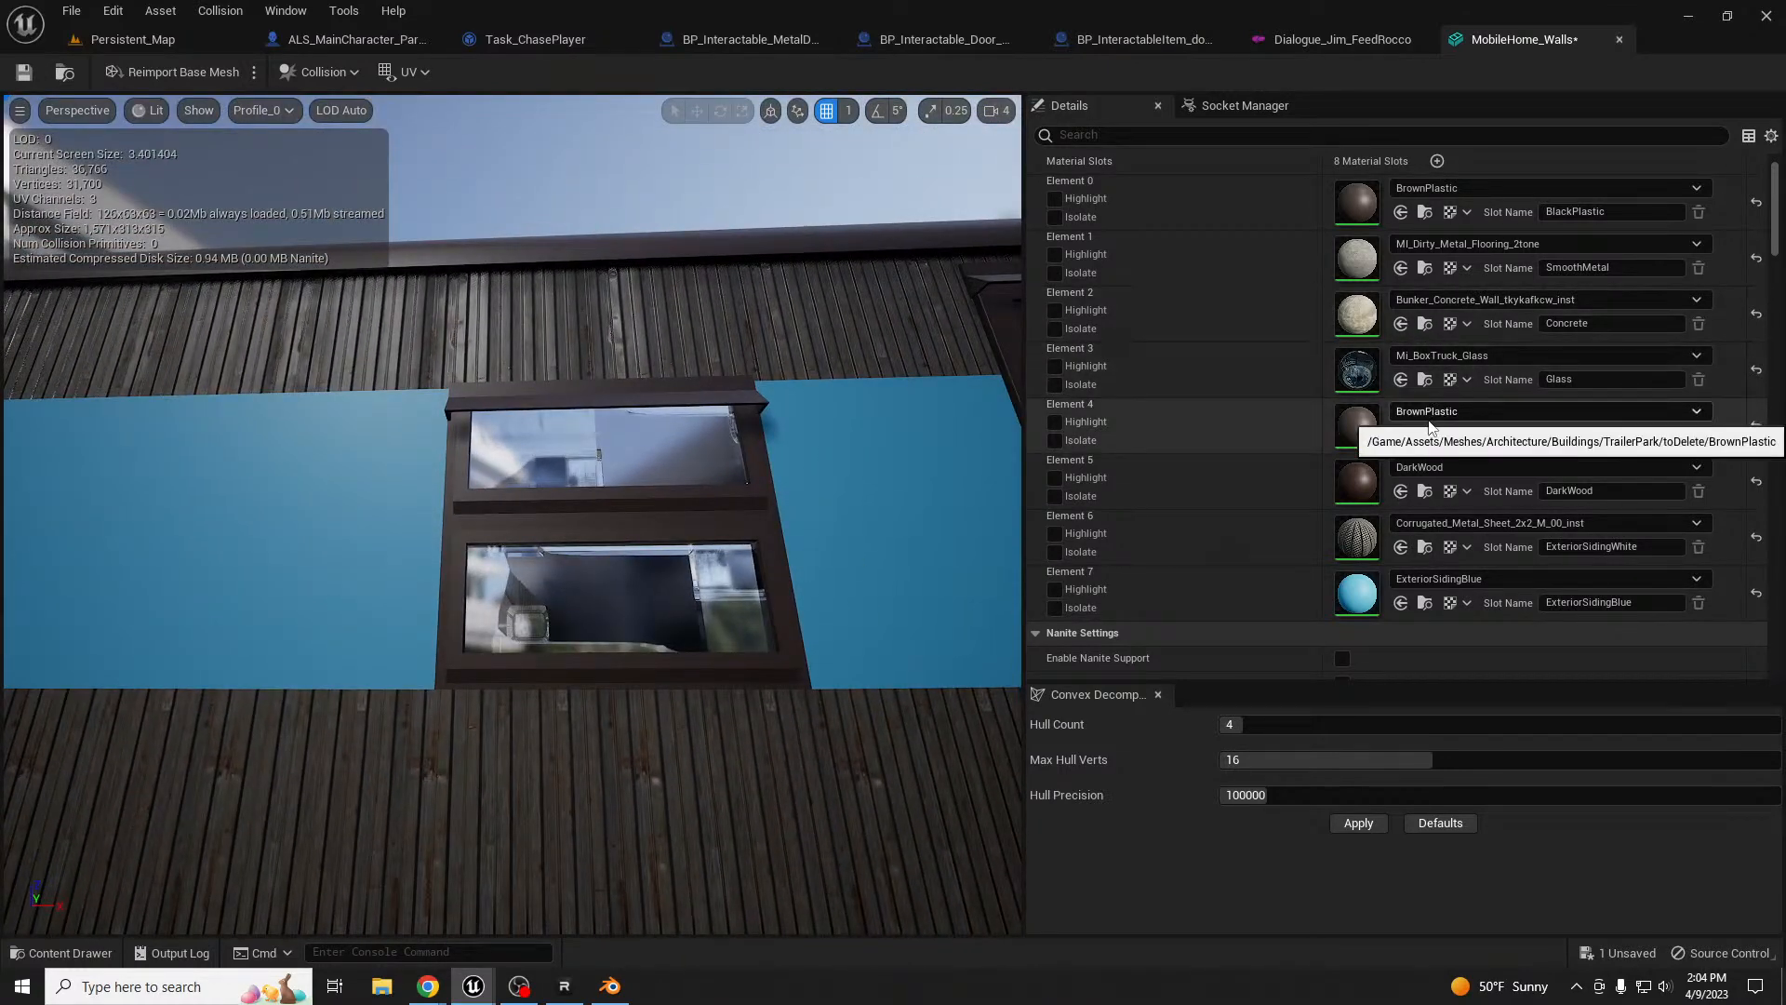
# - Open the BrownPlastic material from Element 4 to check its graph, close it, and review the door side of the mesh
pyautogui.doubleClick(1367, 430)
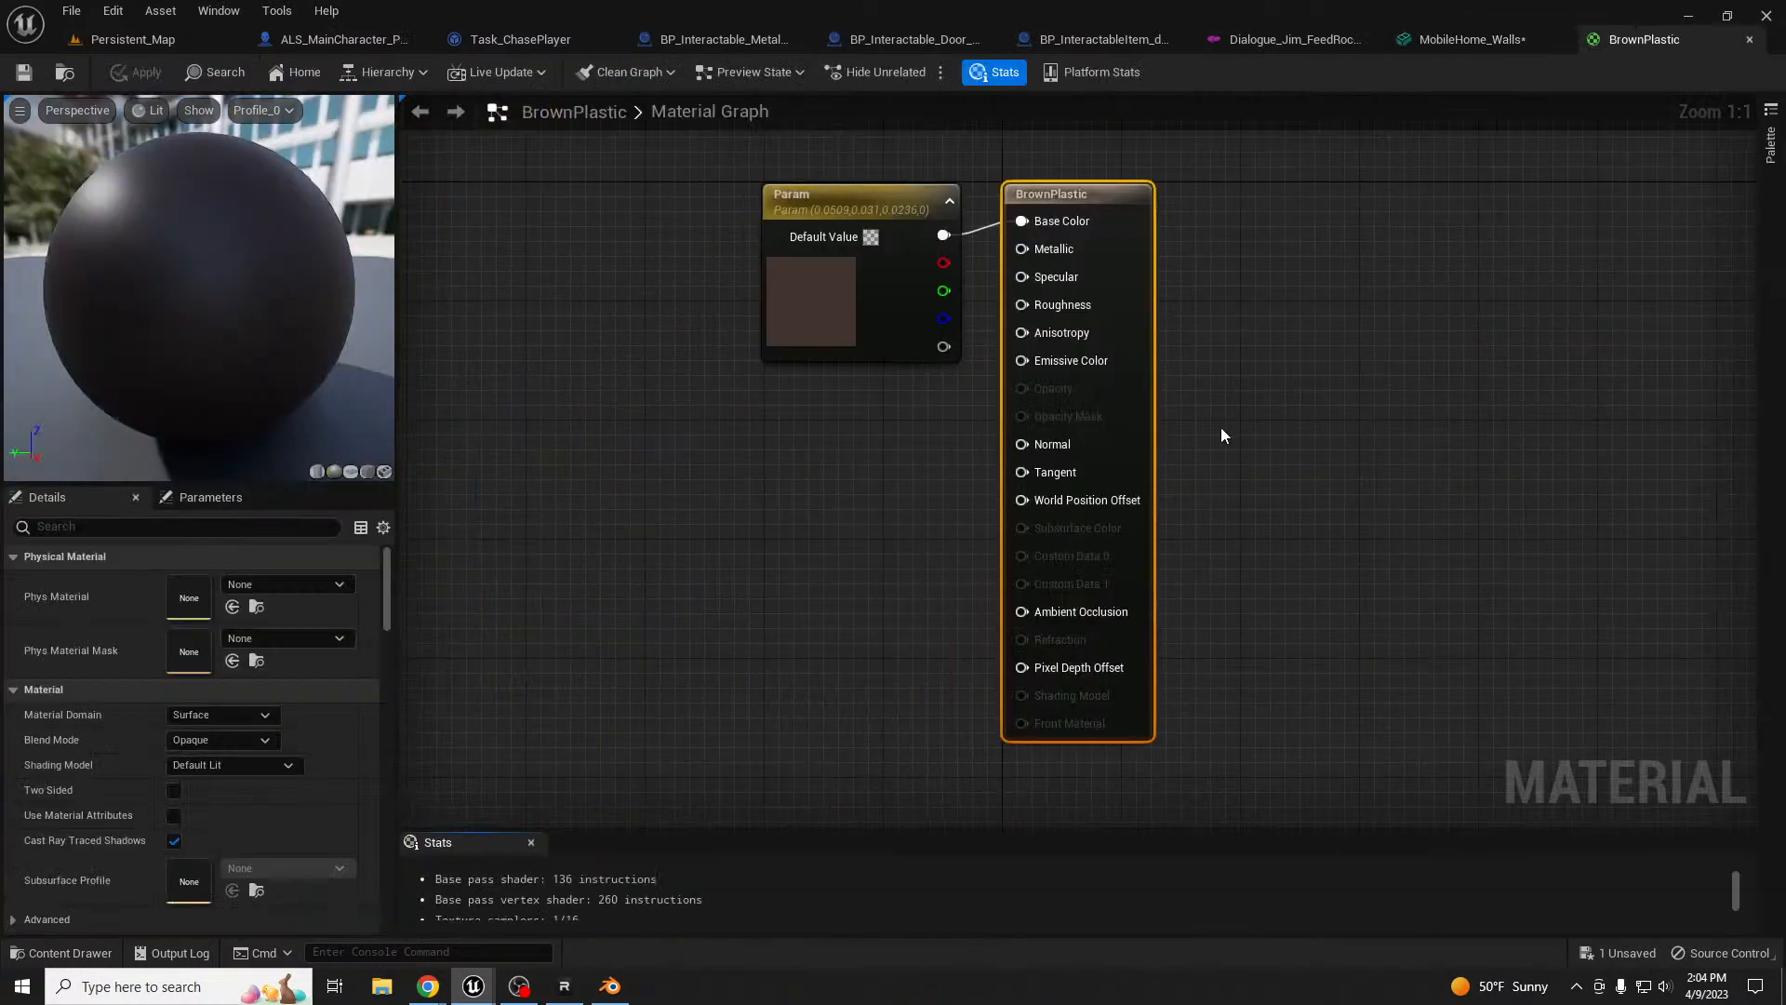
pyautogui.click(1749, 40)
pyautogui.moveTo(672, 383); pyautogui.dragTo(731, 402, button='right')
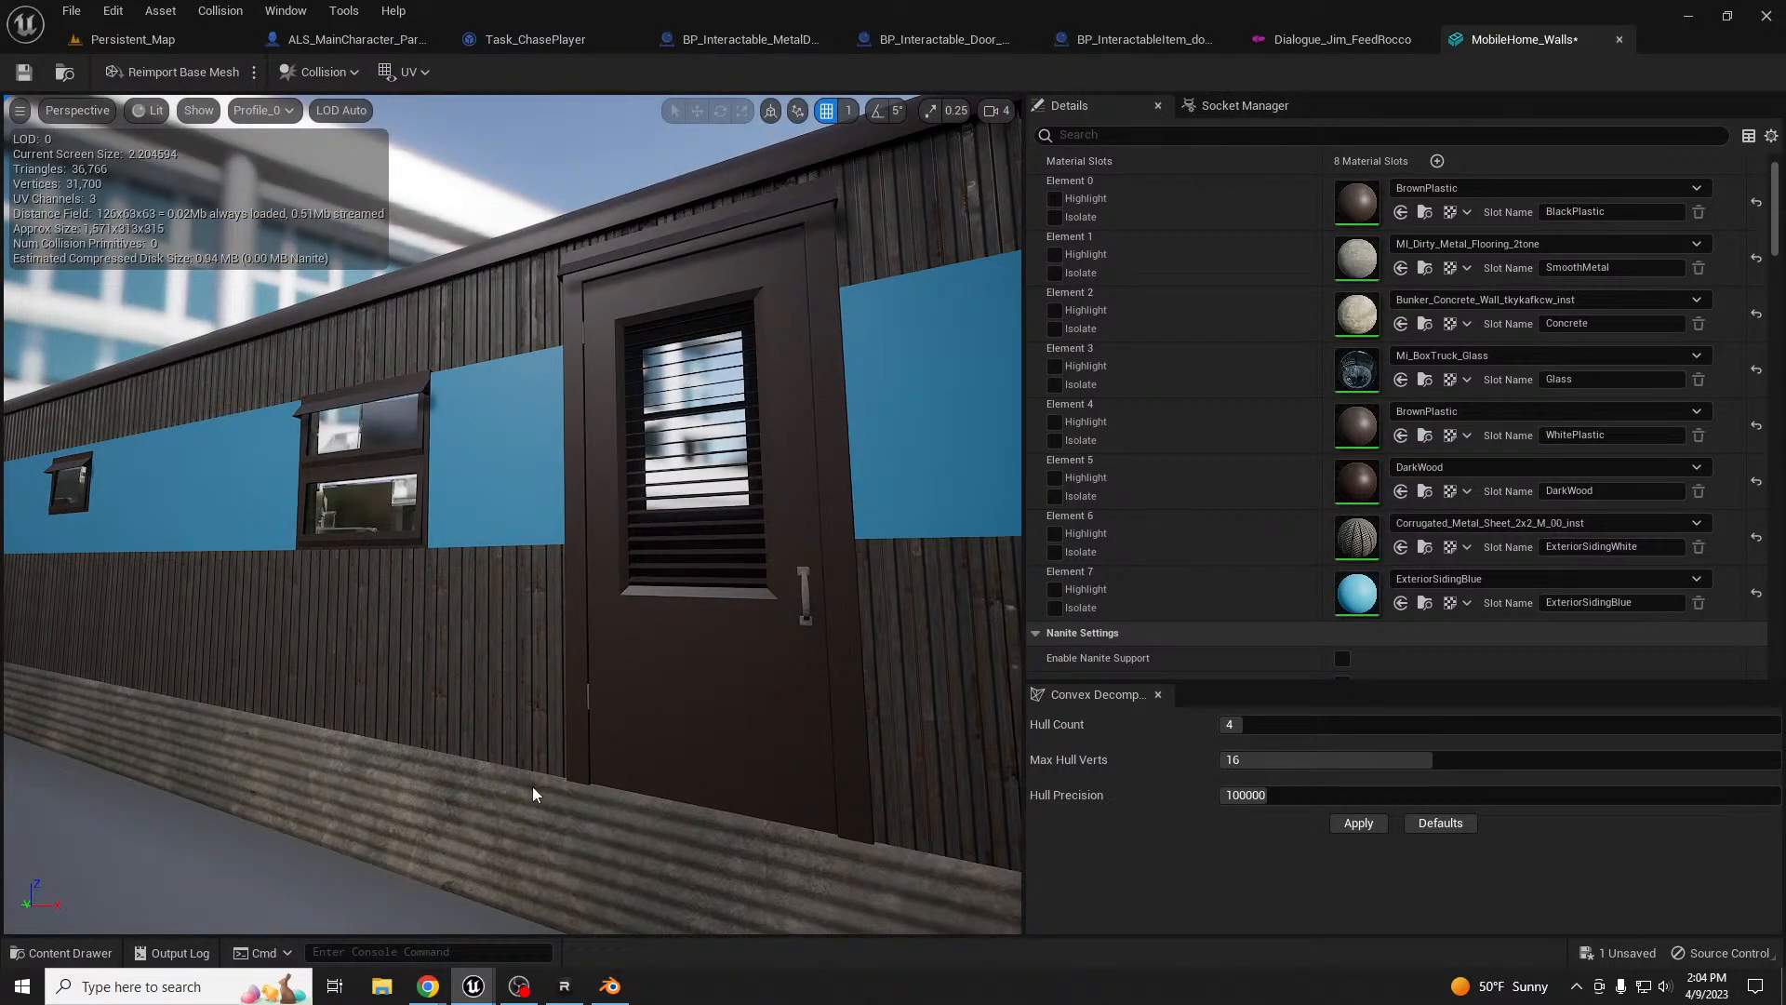
# - Switch to Blender, select the faces using the ExteriorSidingWhite material, and rescale all of their UV islands
pyautogui.click(606, 984)
pyautogui.moveTo(879, 434); pyautogui.dragTo(886, 386, button='middle')
pyautogui.press('a')
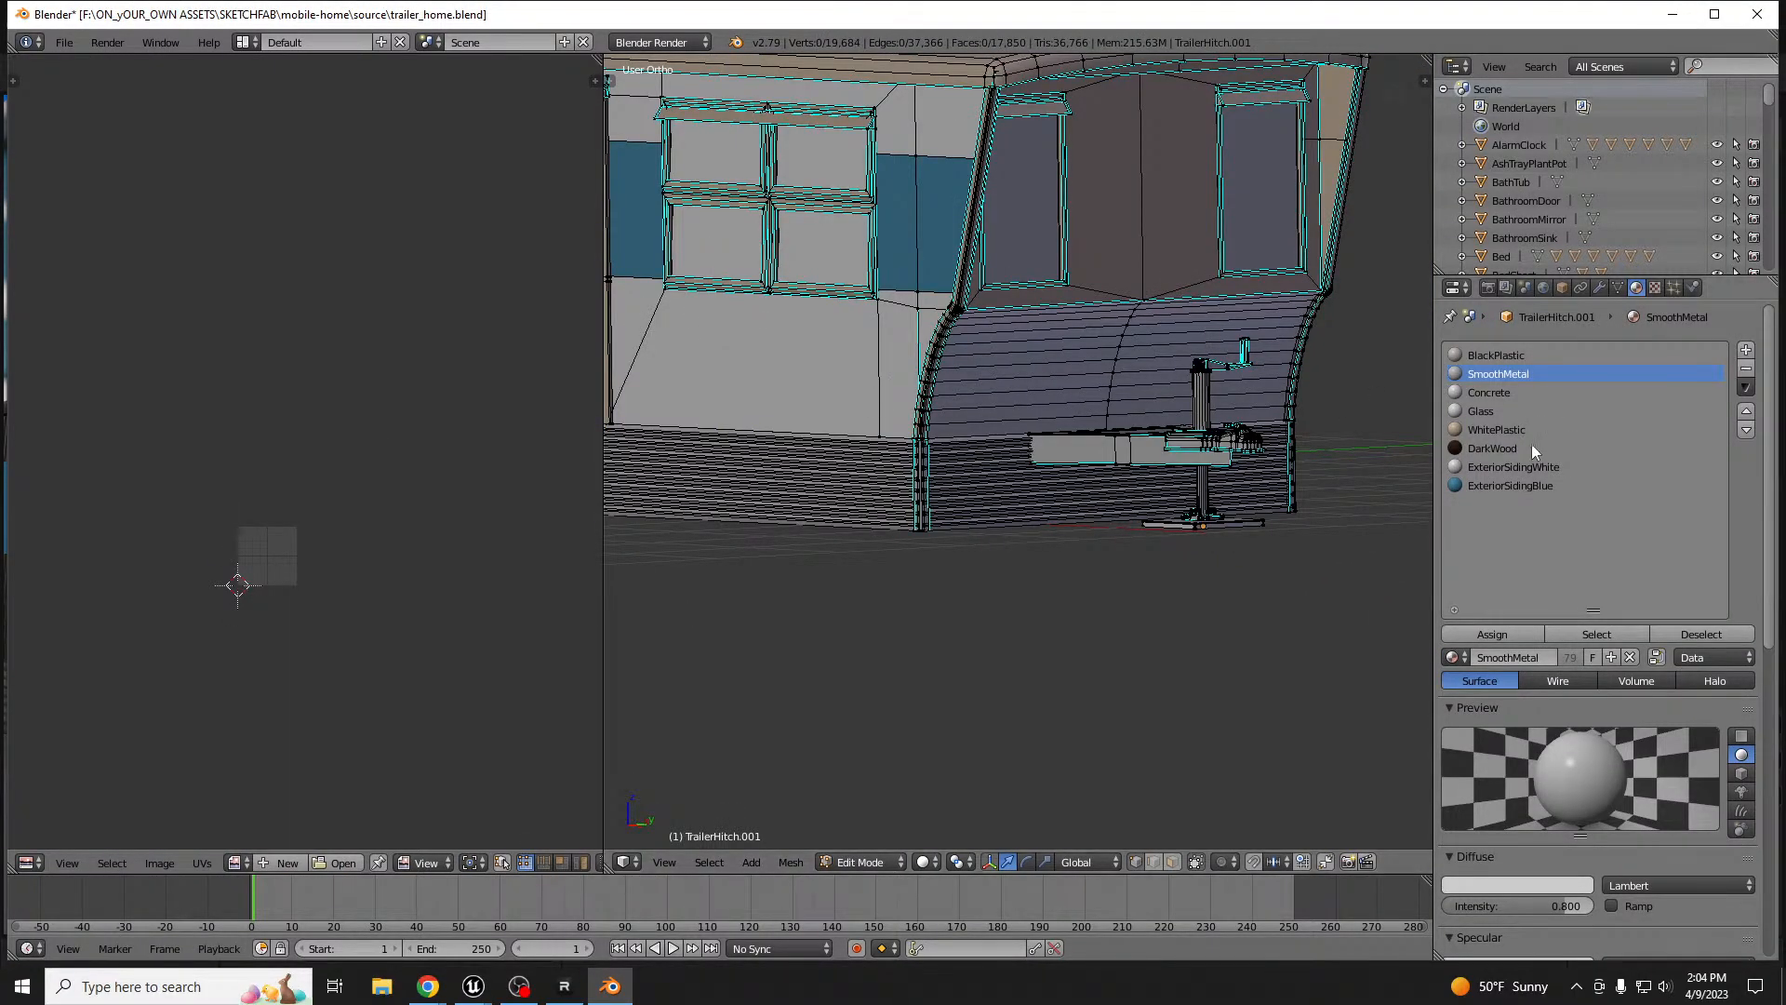
pyautogui.click(1514, 466)
pyautogui.click(1596, 634)
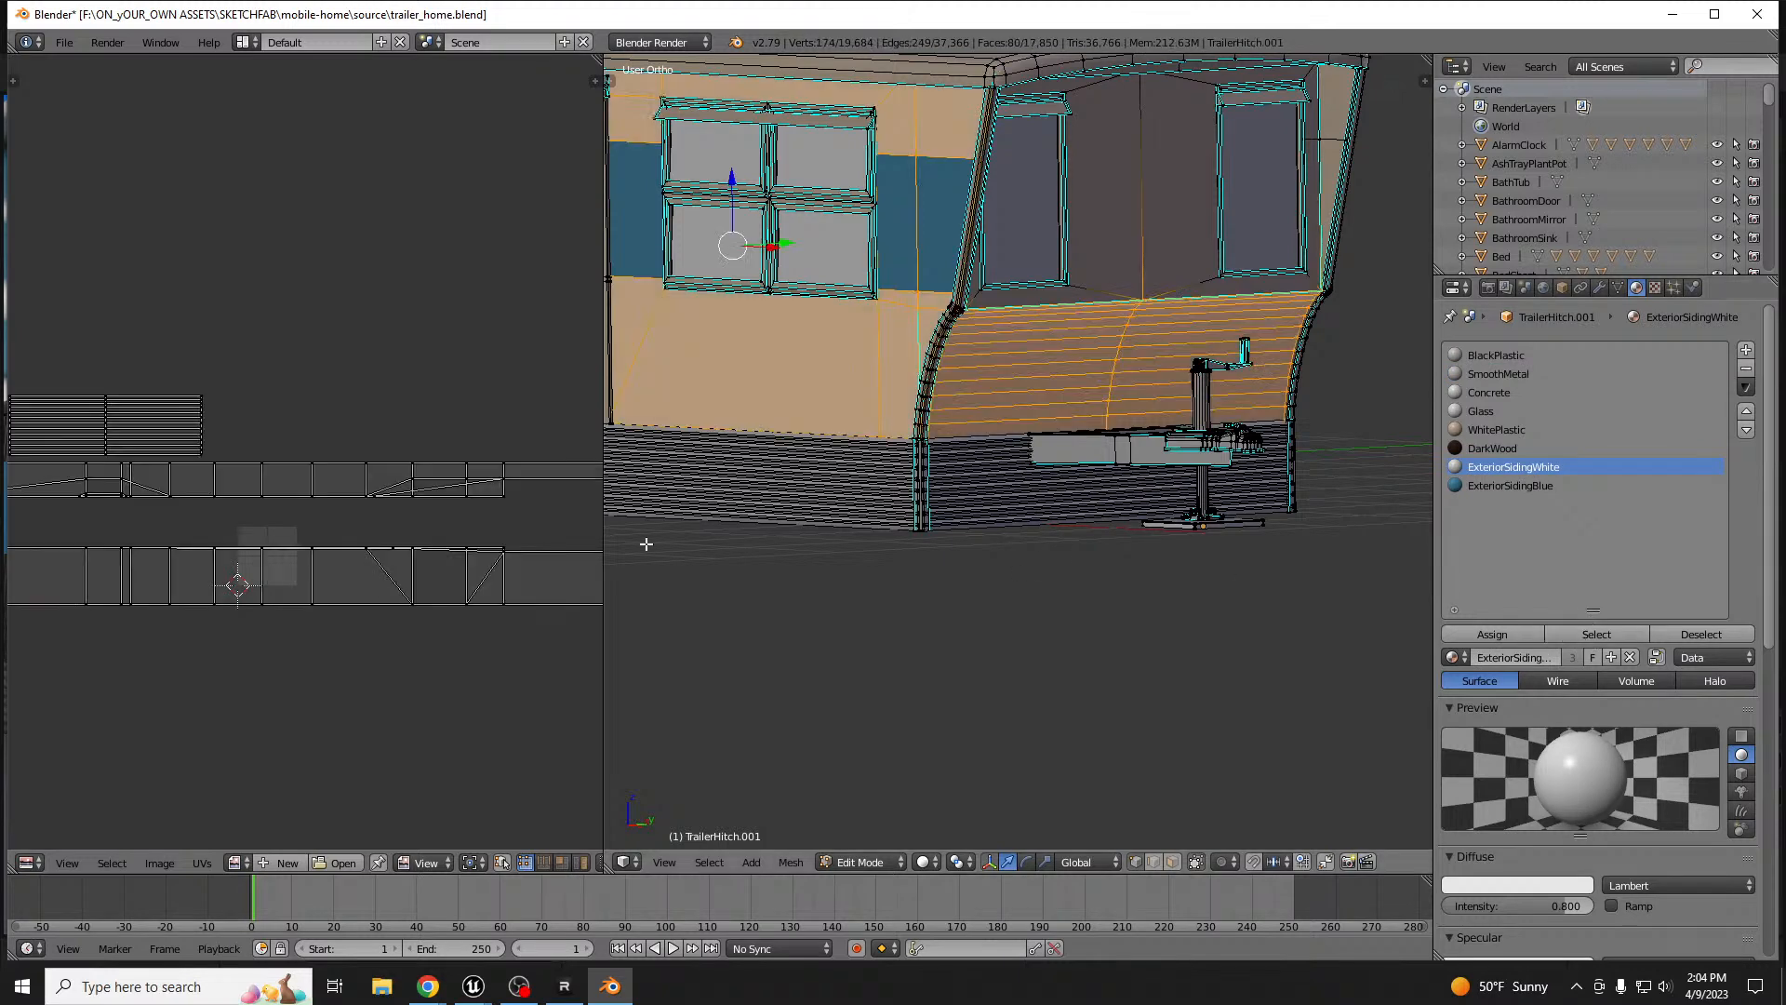
pyautogui.press('a')
pyautogui.press('s')
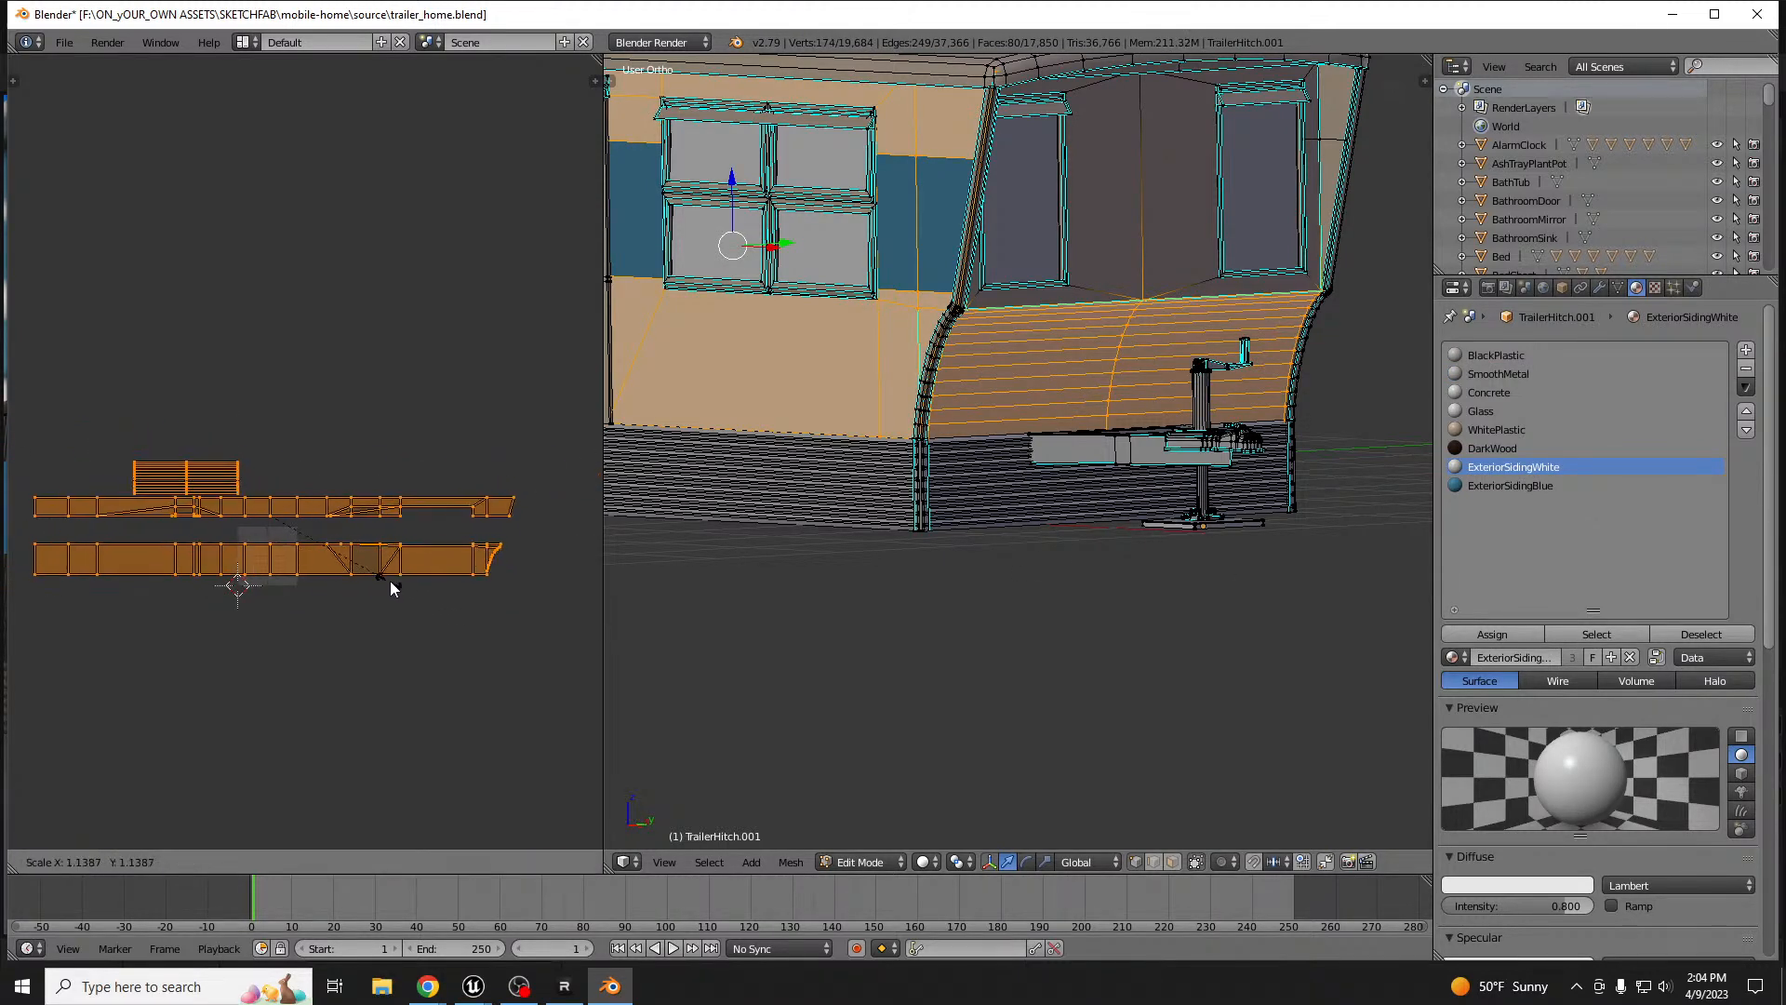
pyautogui.click(398, 584)
pyautogui.press('Tab')
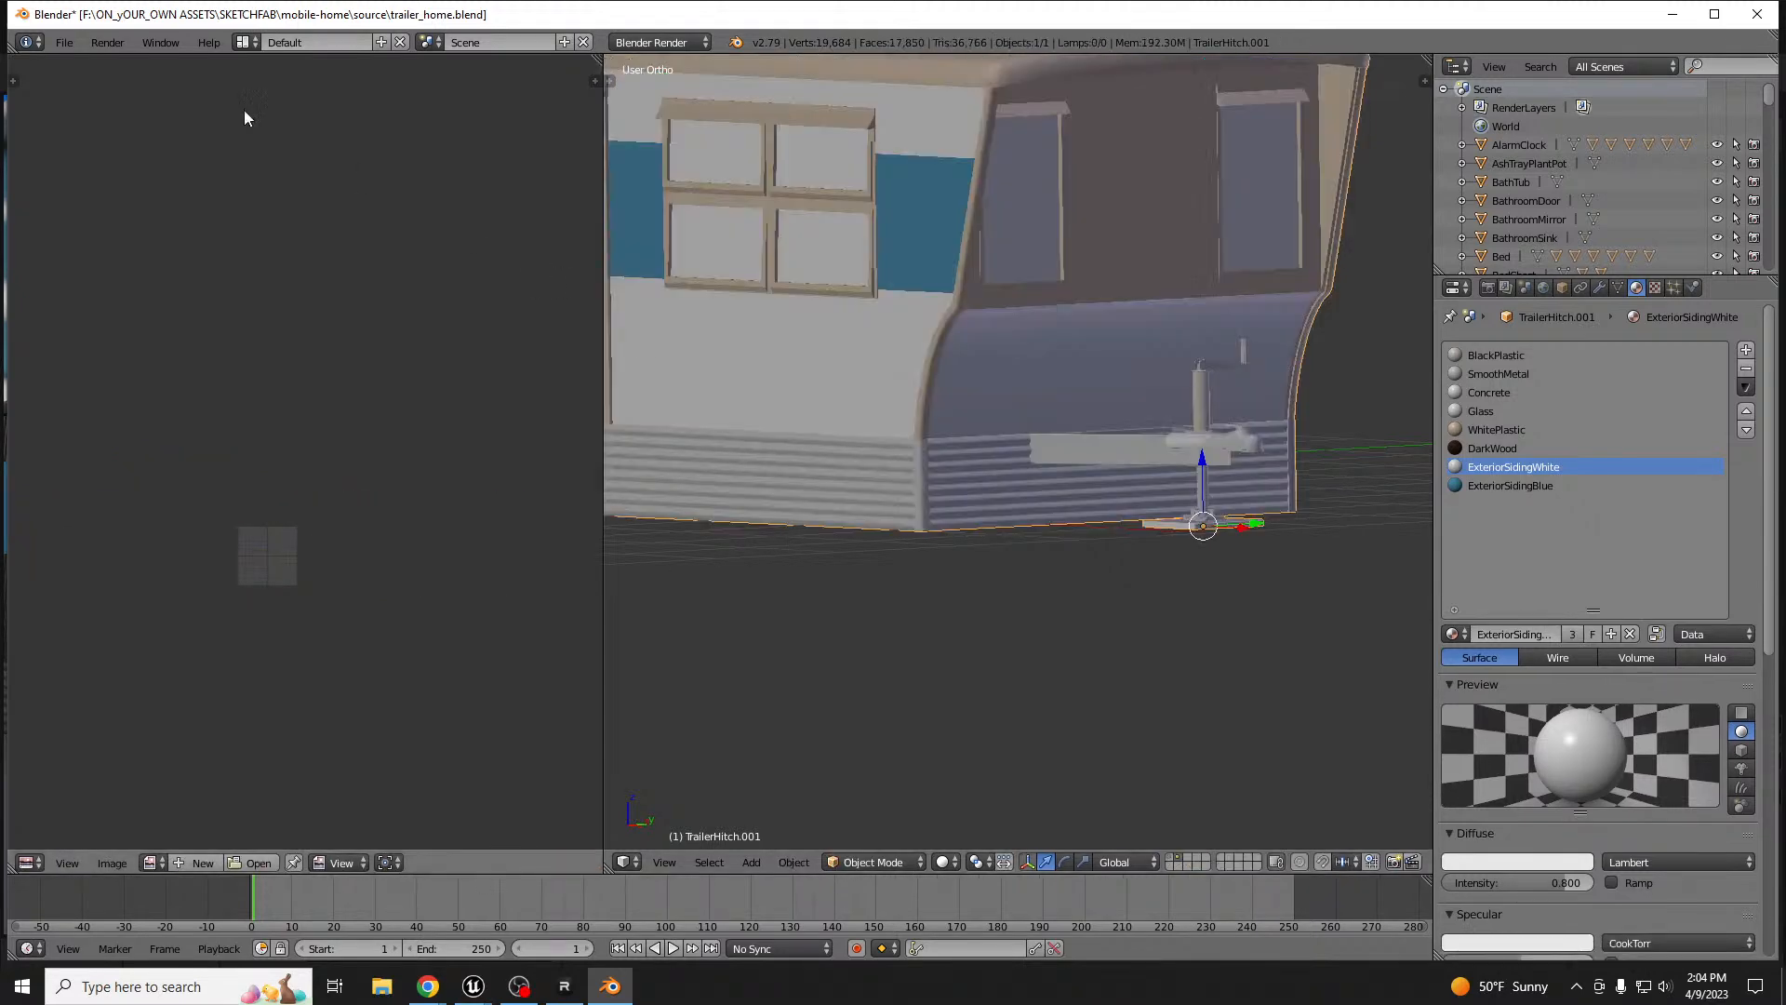
# - Select only the ExteriorSidingBlue faces of the trailer and rescale their UVs
pyautogui.press('Tab')
pyautogui.press('a')
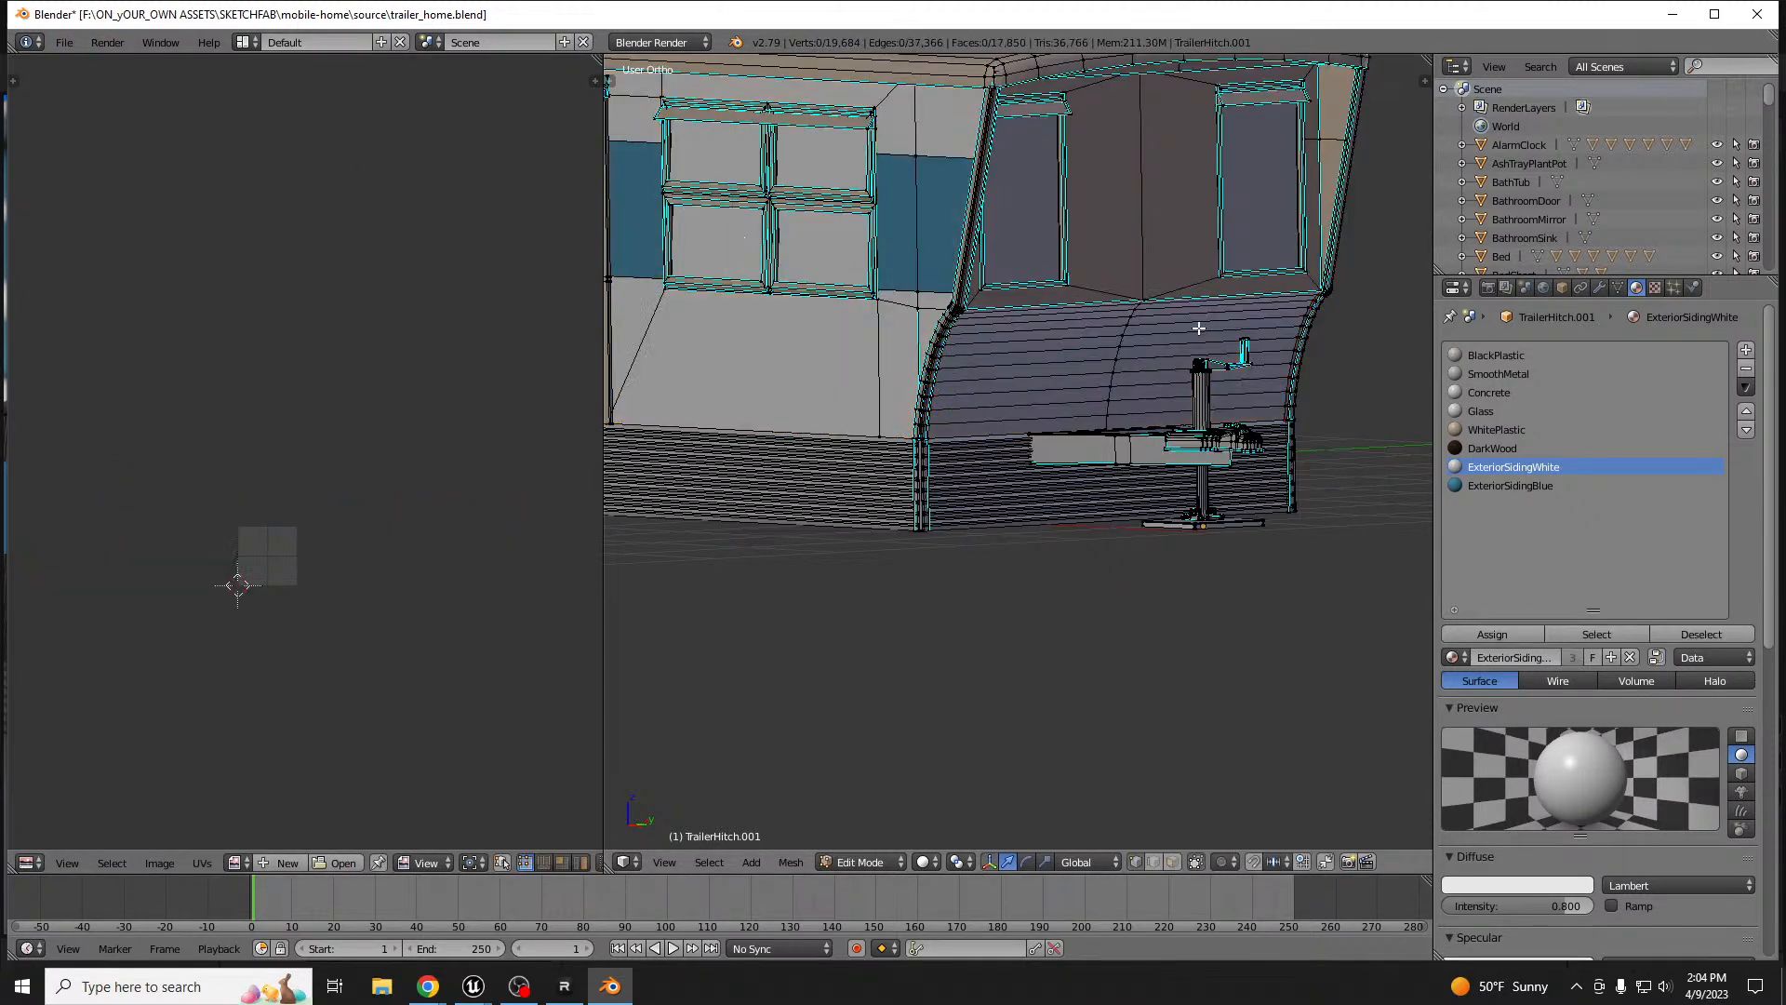
pyautogui.click(1536, 486)
pyautogui.click(1597, 634)
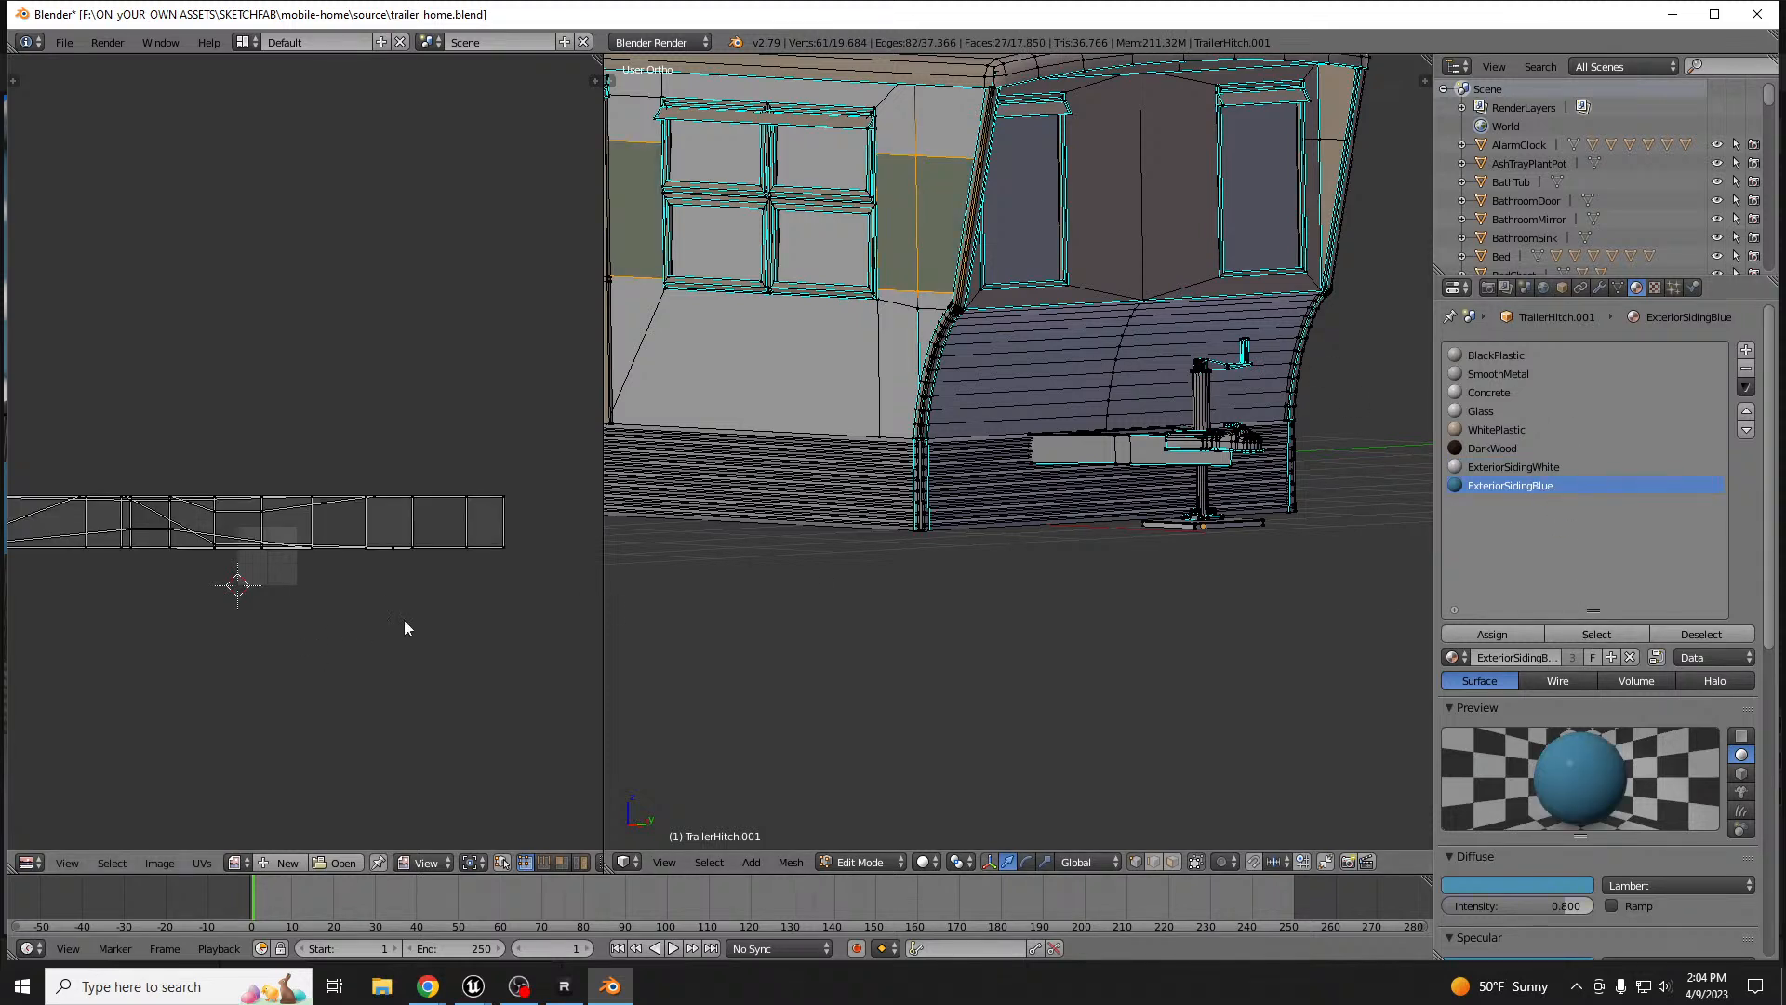
pyautogui.press('s')
pyautogui.click(328, 571)
pyautogui.press('Tab')
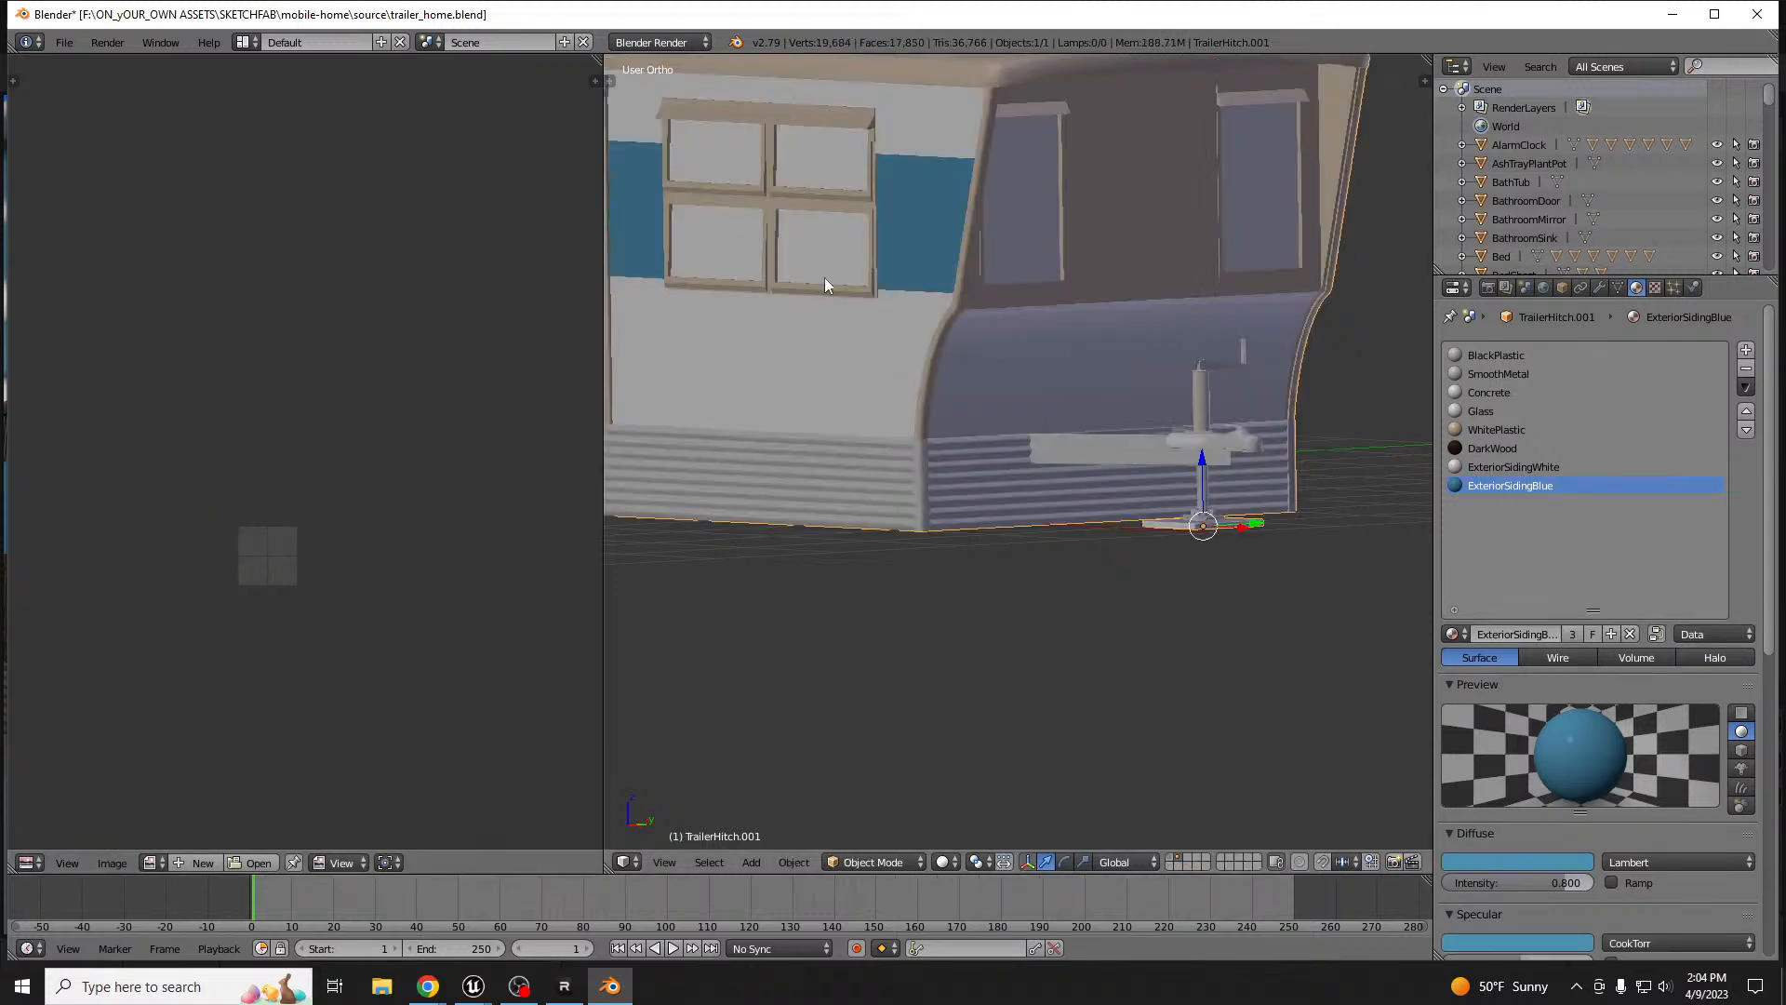
# - Export the trailer as FBX over the existing MobileHome_Walls.fbx file
pyautogui.click(64, 42)
pyautogui.moveTo(134, 415)
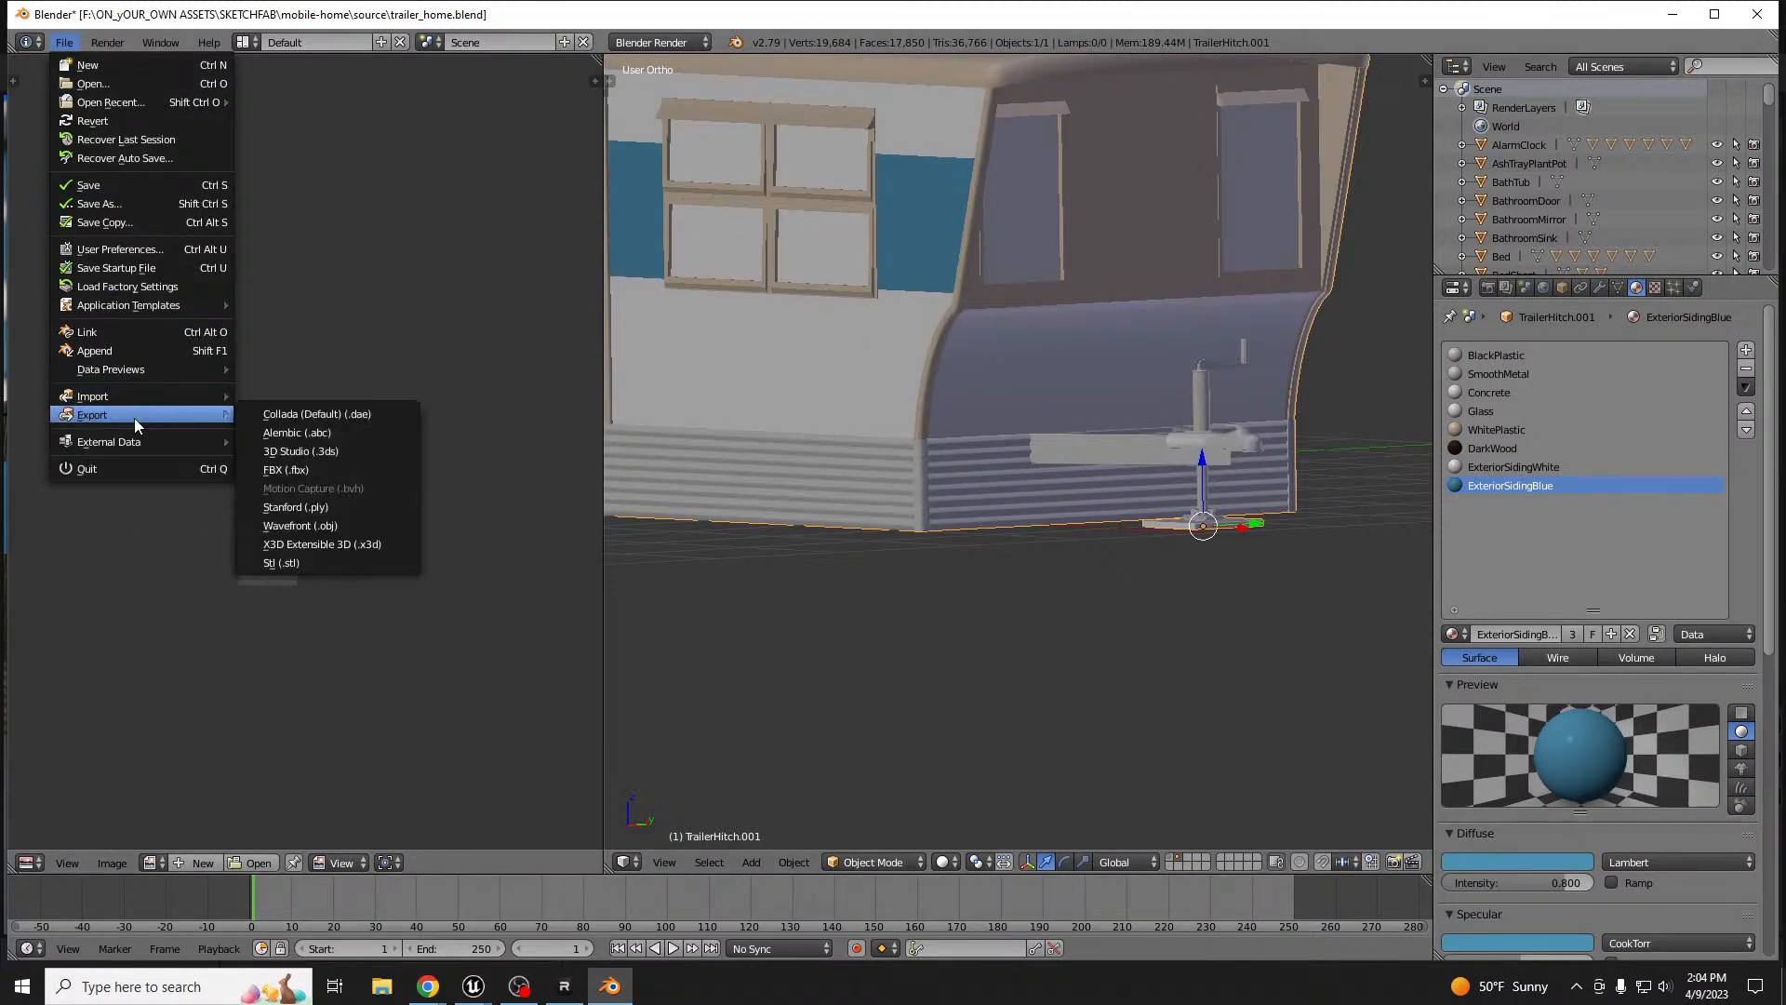
pyautogui.click(287, 470)
pyautogui.click(340, 177)
pyautogui.doubleClick(339, 175)
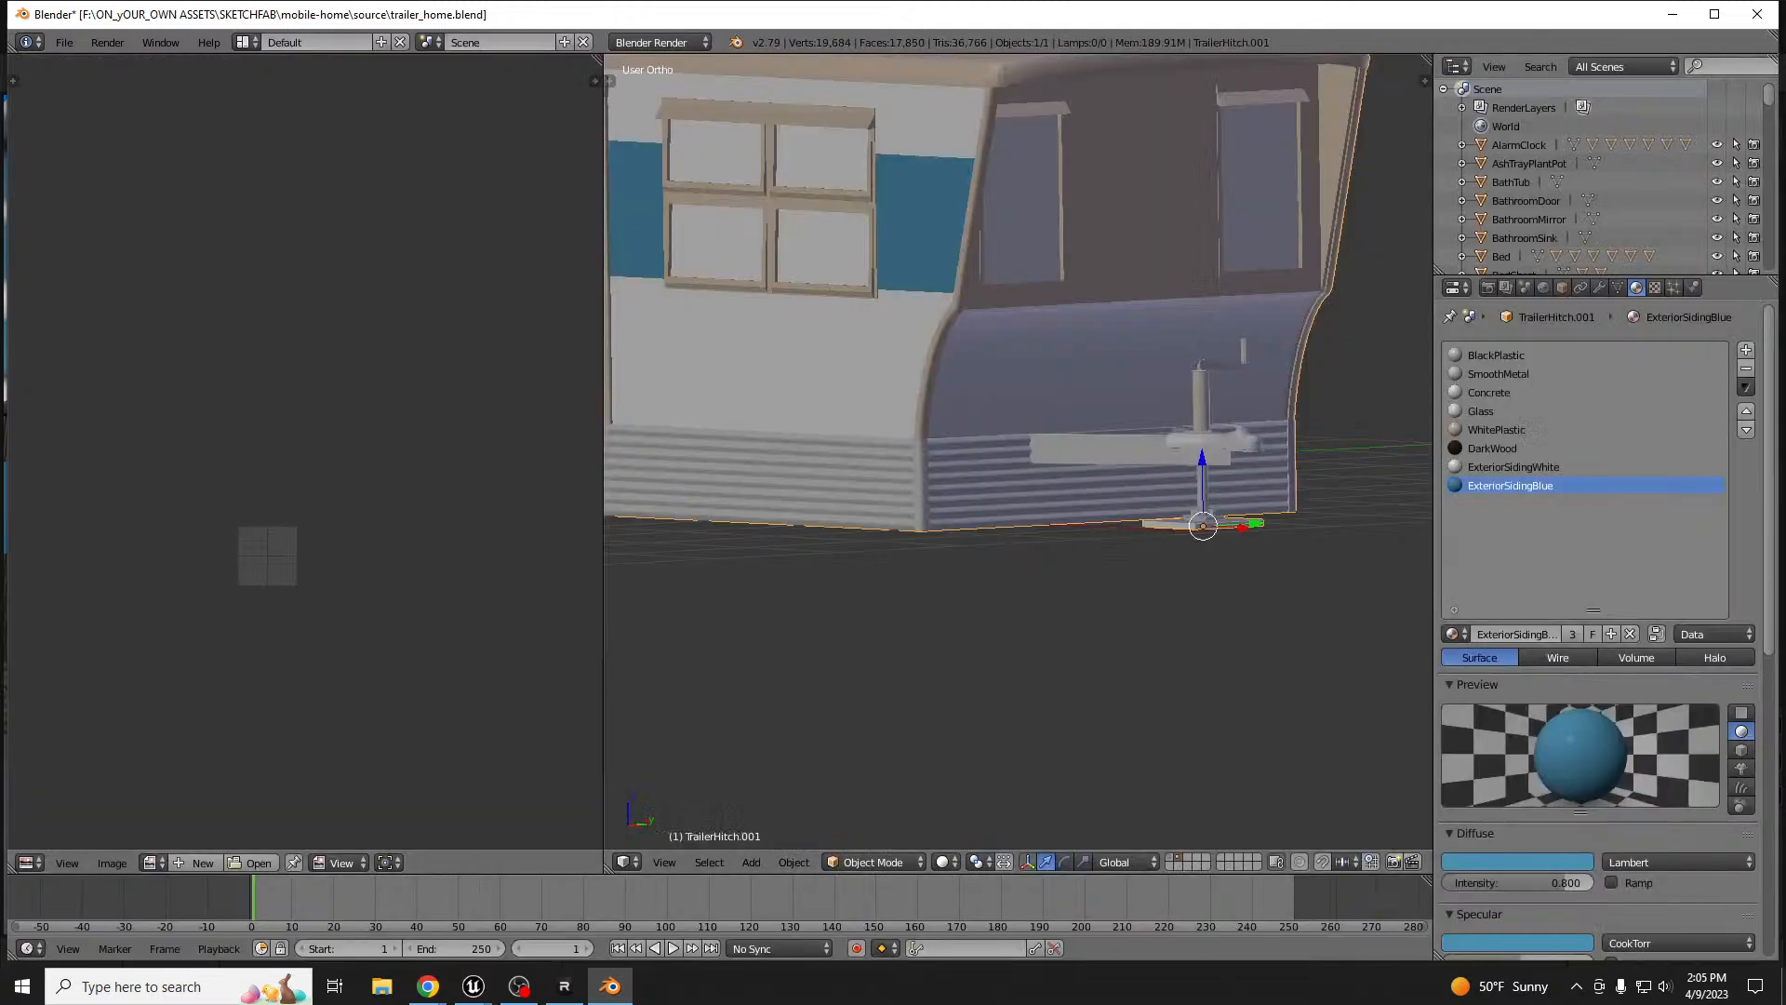
# - Return to Unreal Editor, reimport the MobileHome_Walls base mesh, and check the siding's texture scale
pyautogui.hotkey('alt', 'Tab')
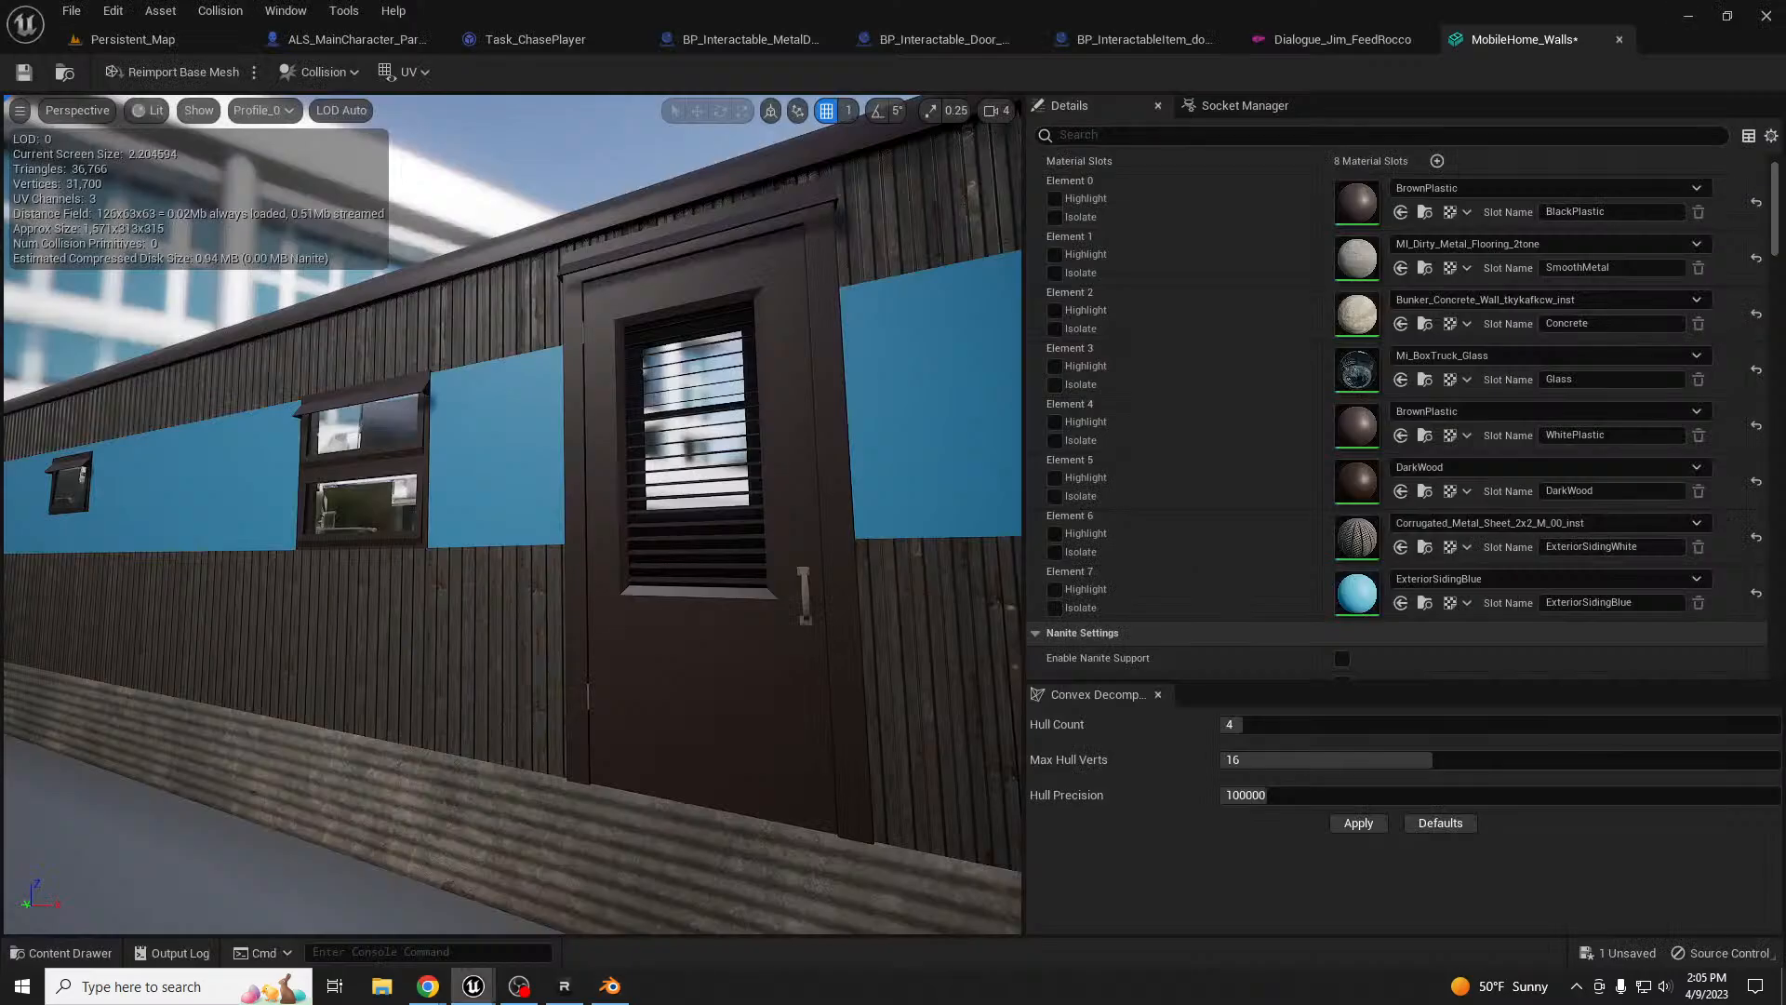
pyautogui.click(172, 75)
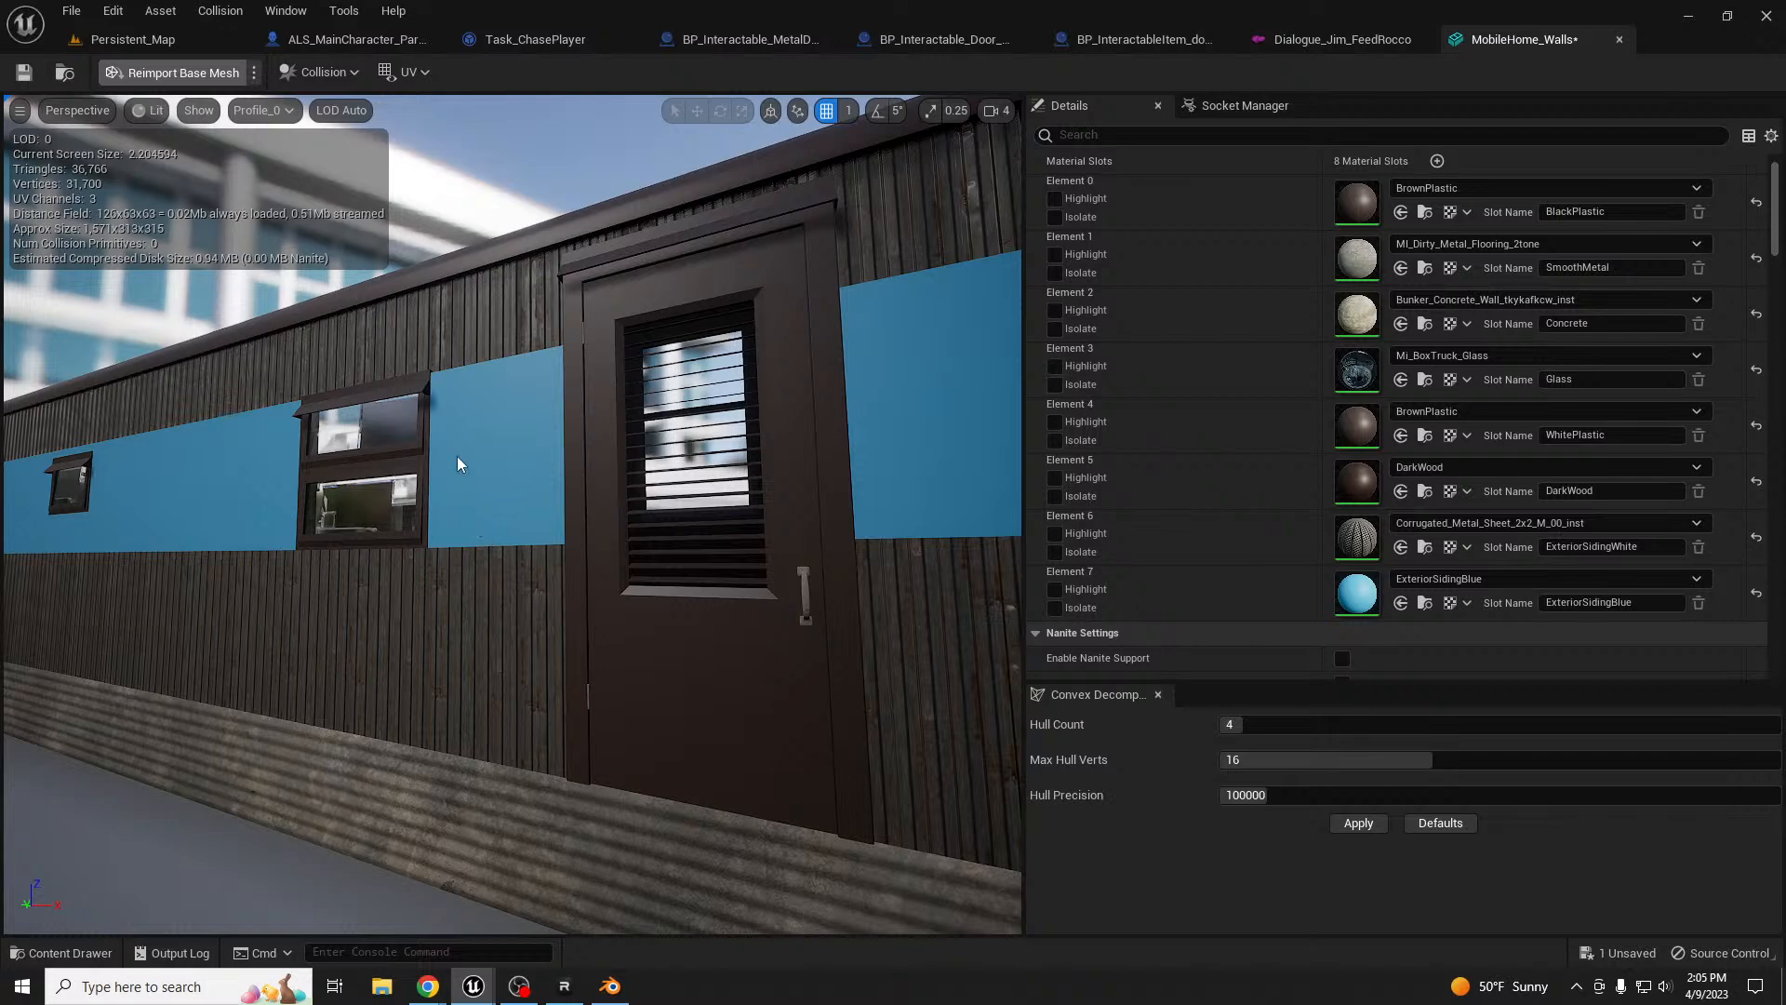
pyautogui.moveTo(476, 486); pyautogui.dragTo(540, 498, button='right')
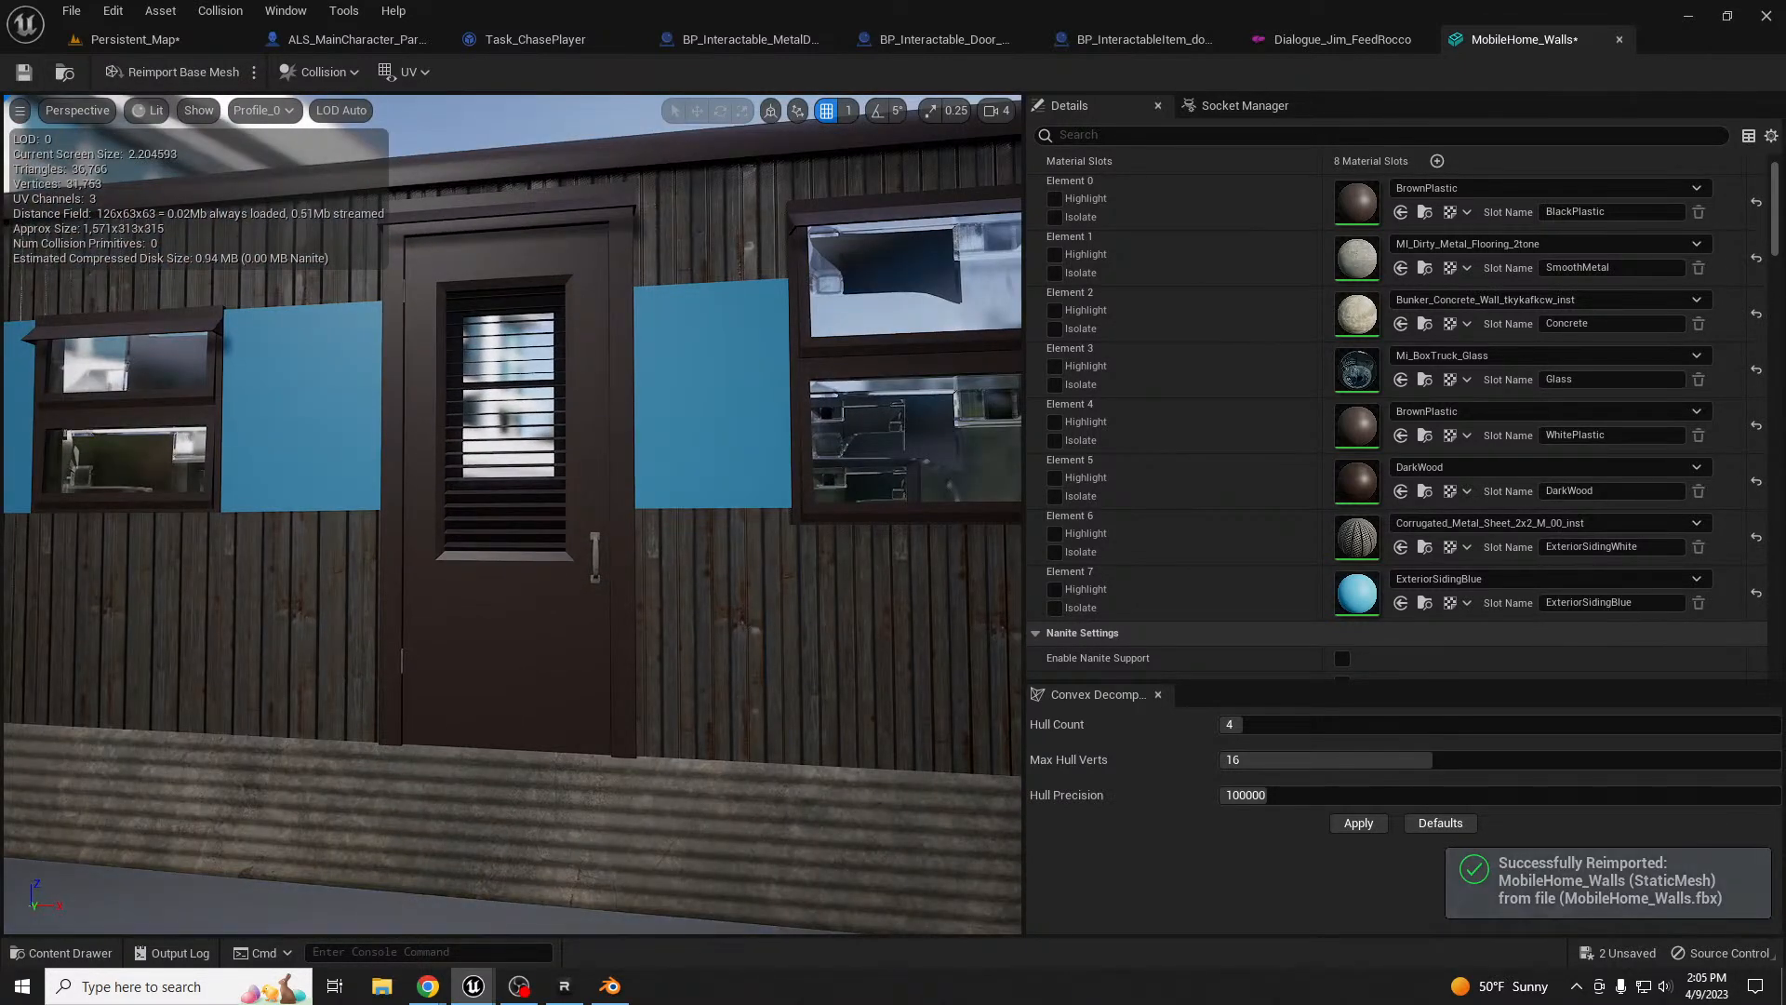
pyautogui.moveTo(540, 498); pyautogui.dragTo(344, 493, button='right')
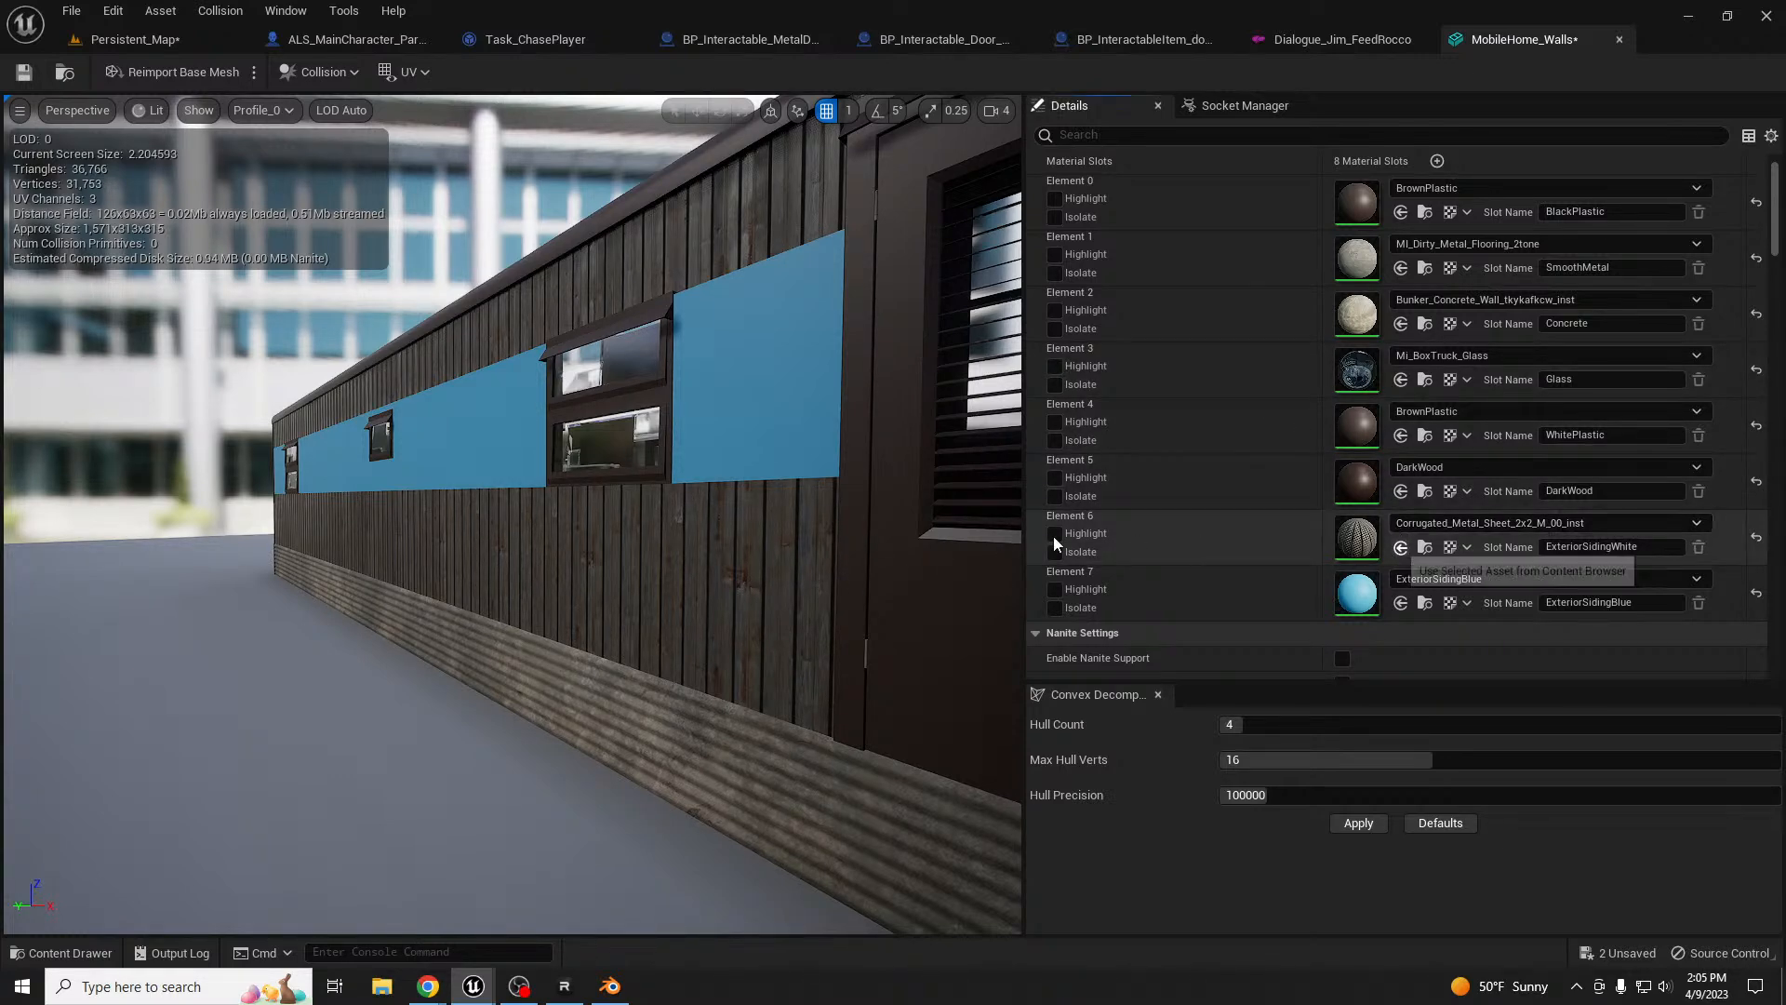
# - Undo the last material change and try MI_siding_2tone on Element 6, the ExteriorSidingWhite slot
pyautogui.hotkey('ctrl', 'z')
pyautogui.moveTo(571, 560); pyautogui.dragTo(621, 561, button='right')
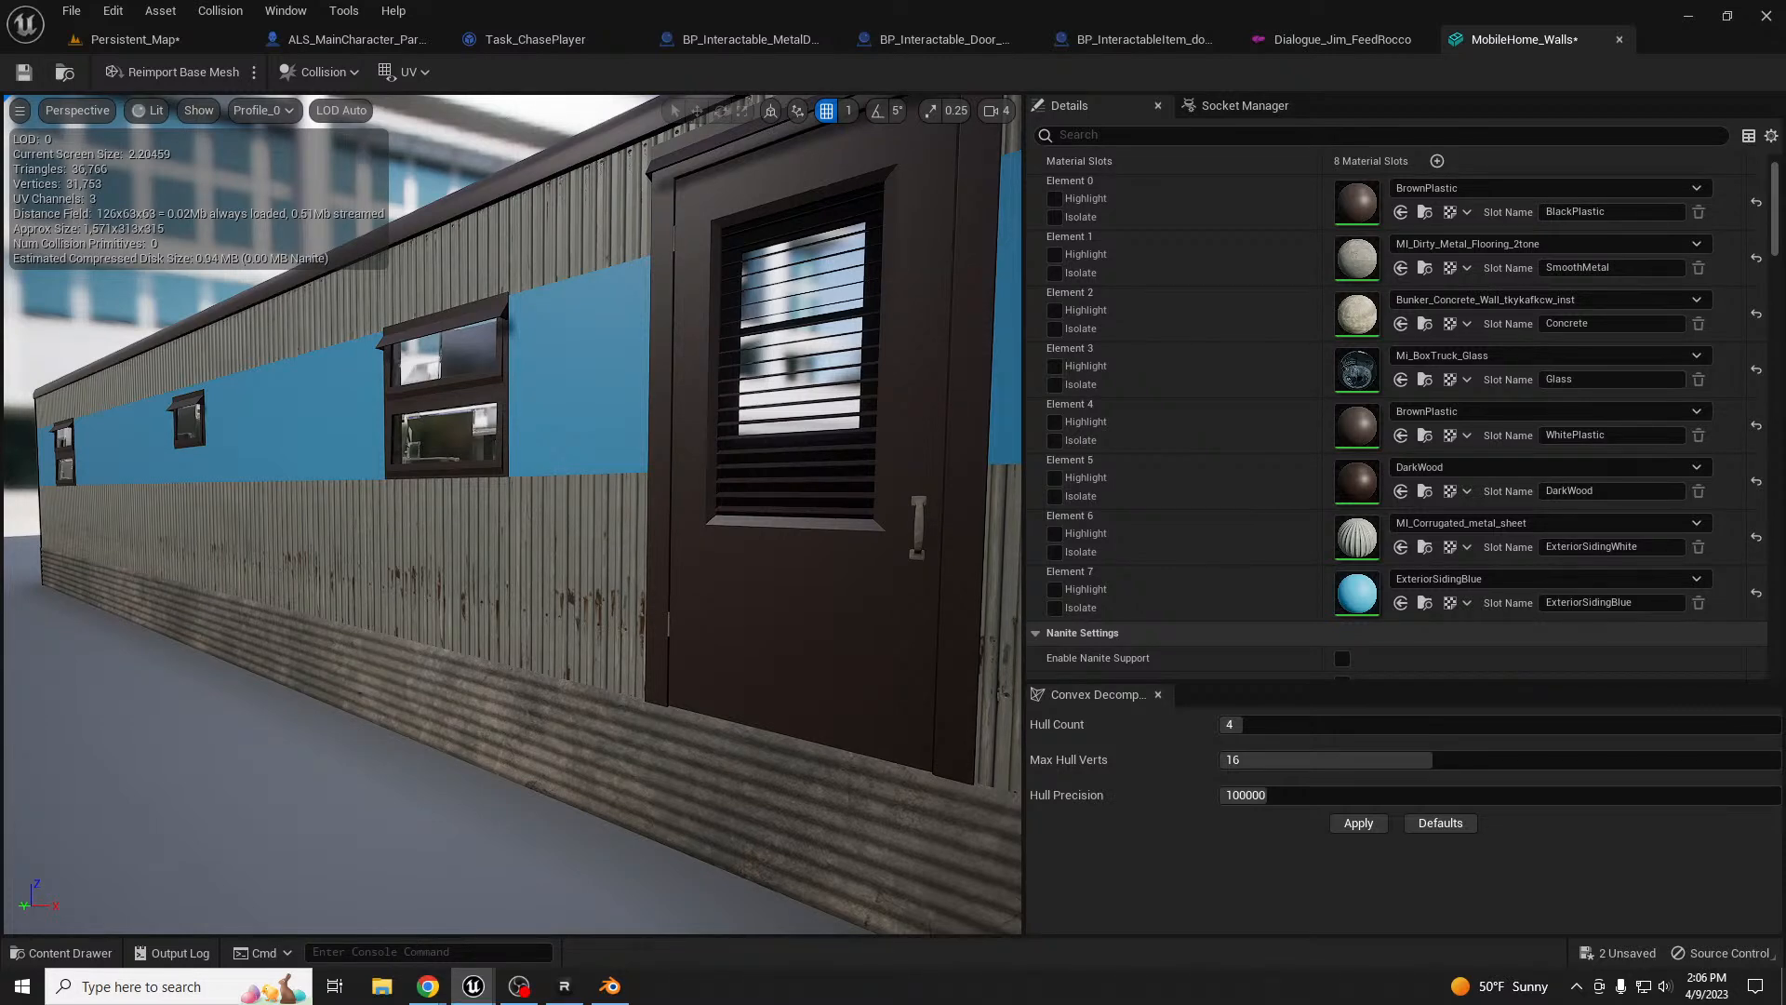
pyautogui.click(1400, 547)
pyautogui.moveTo(681, 543); pyautogui.dragTo(726, 547, button='right')
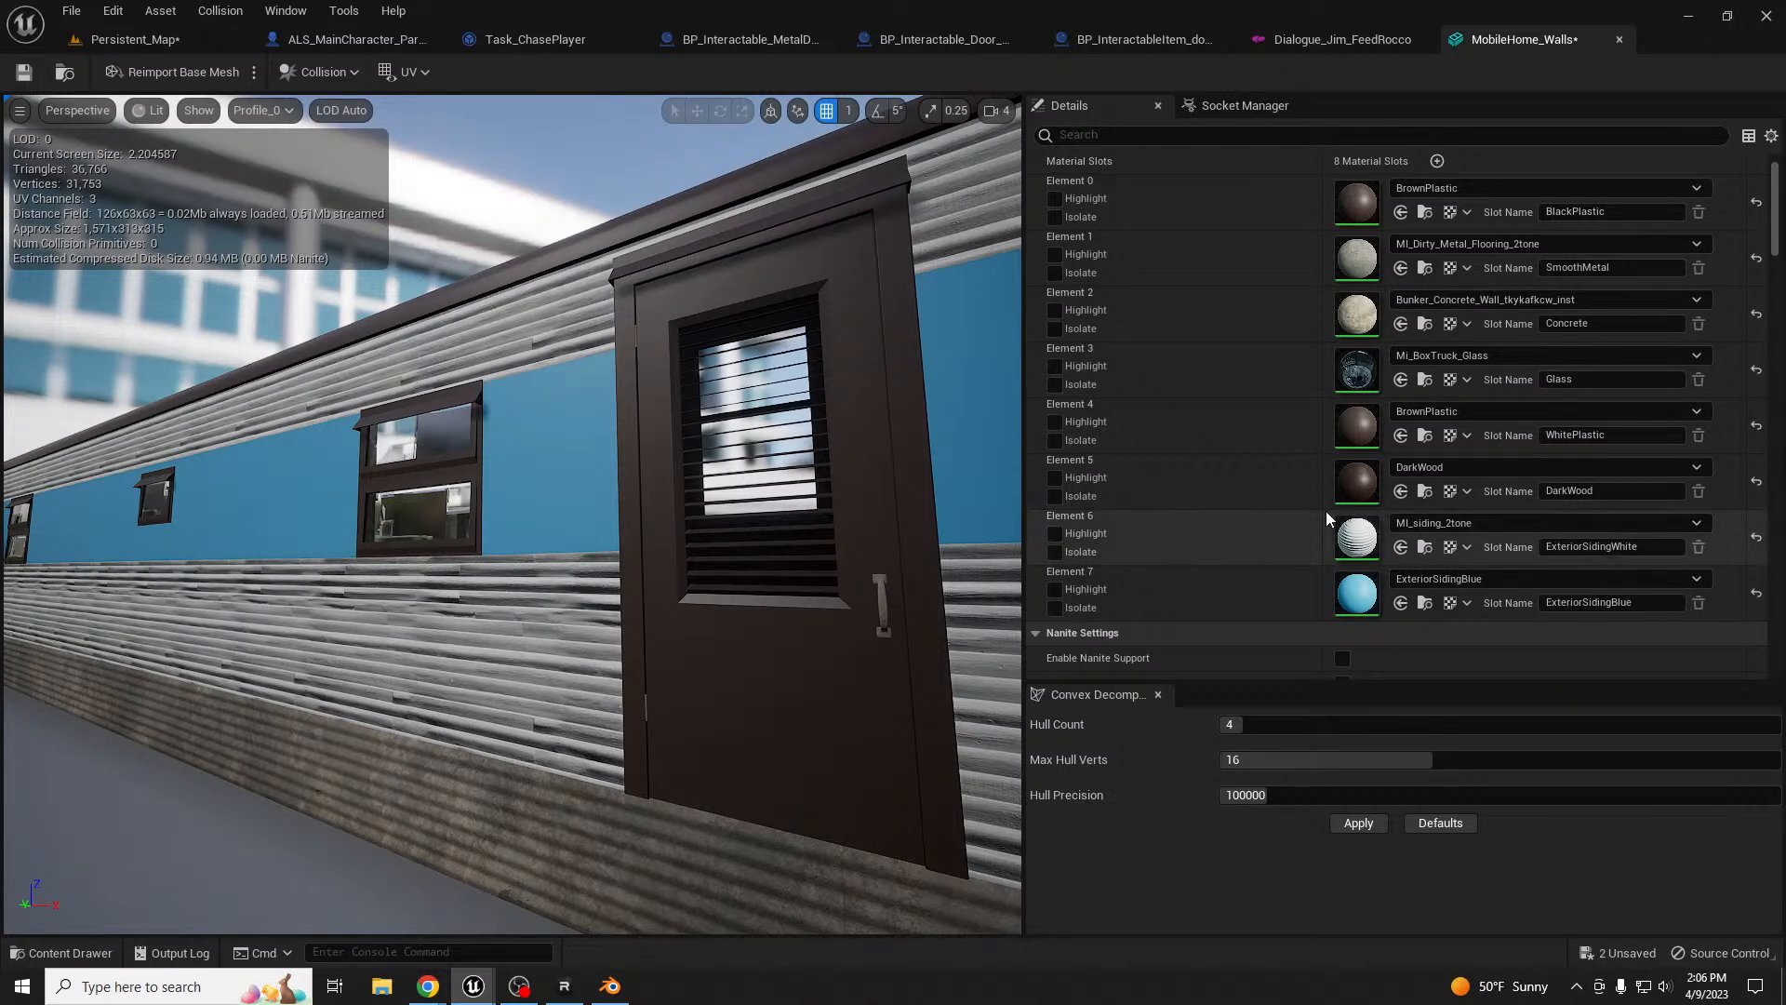
# - Assign M_Siding_A to Element 6, the ExteriorSidingWhite slot, and check it beside the door
pyautogui.click(1400, 546)
pyautogui.moveTo(895, 563); pyautogui.dragTo(952, 583, button='right')
pyautogui.moveTo(570, 540); pyautogui.dragTo(438, 537, button='right')
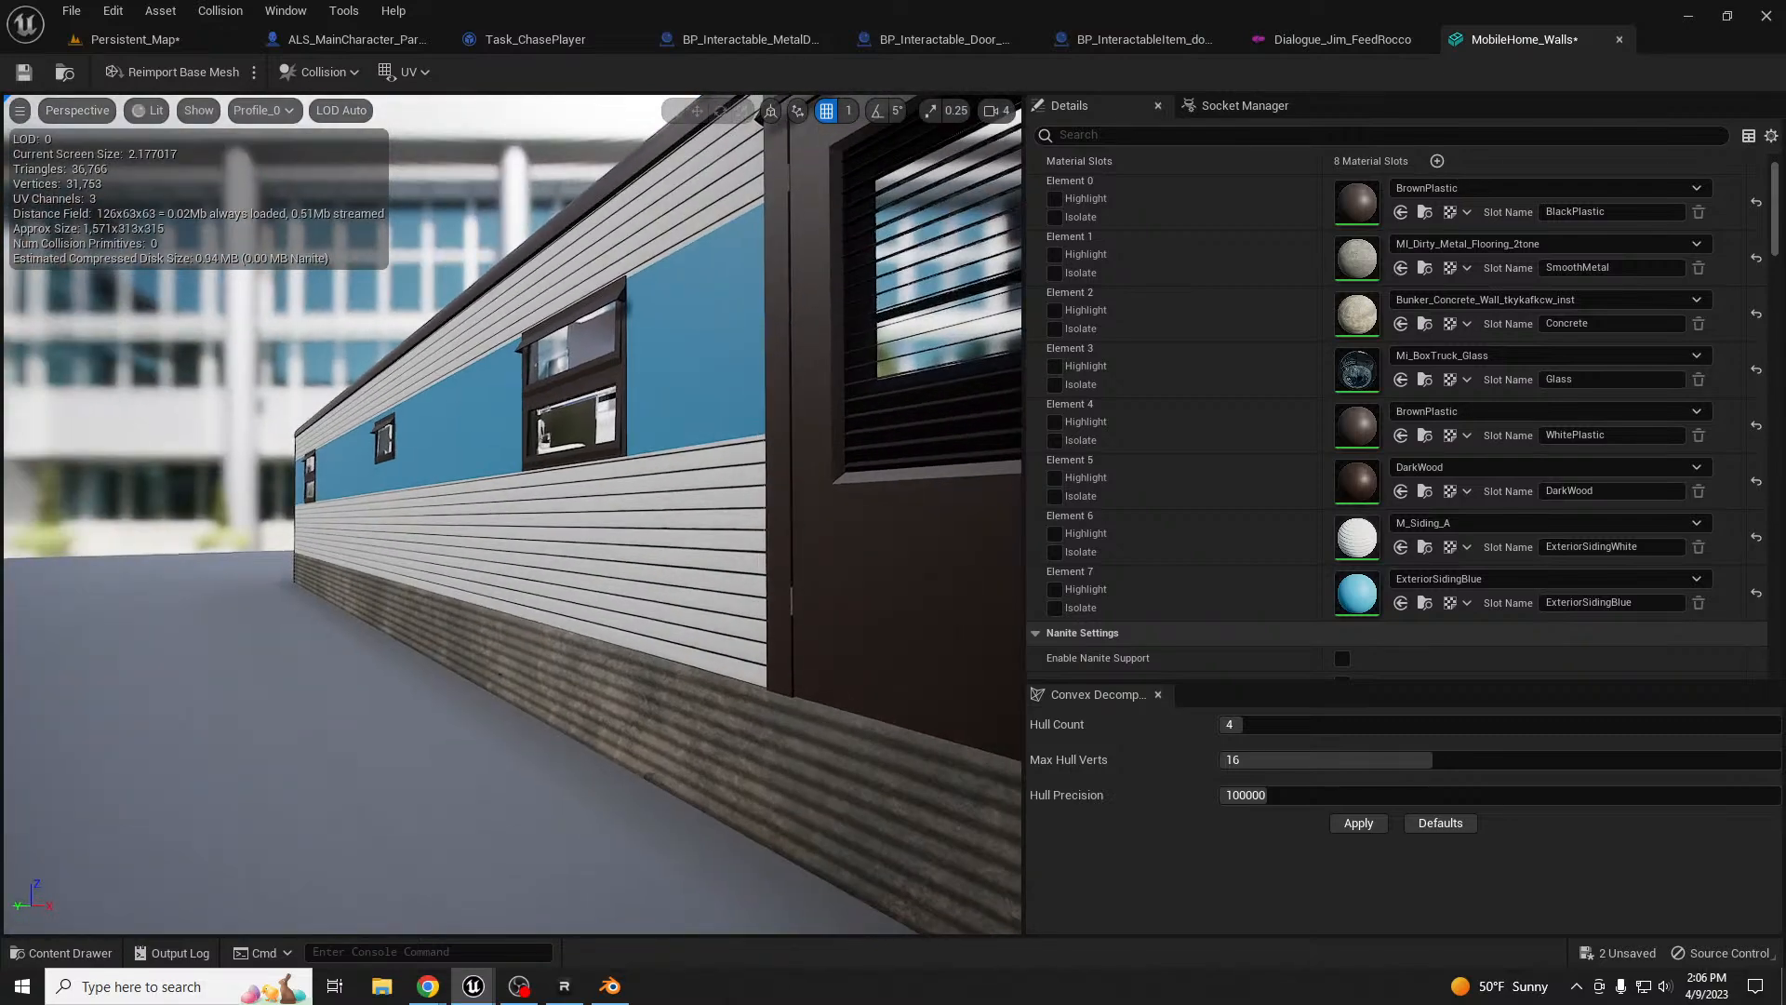
pyautogui.moveTo(571, 541); pyautogui.dragTo(594, 508, button='right')
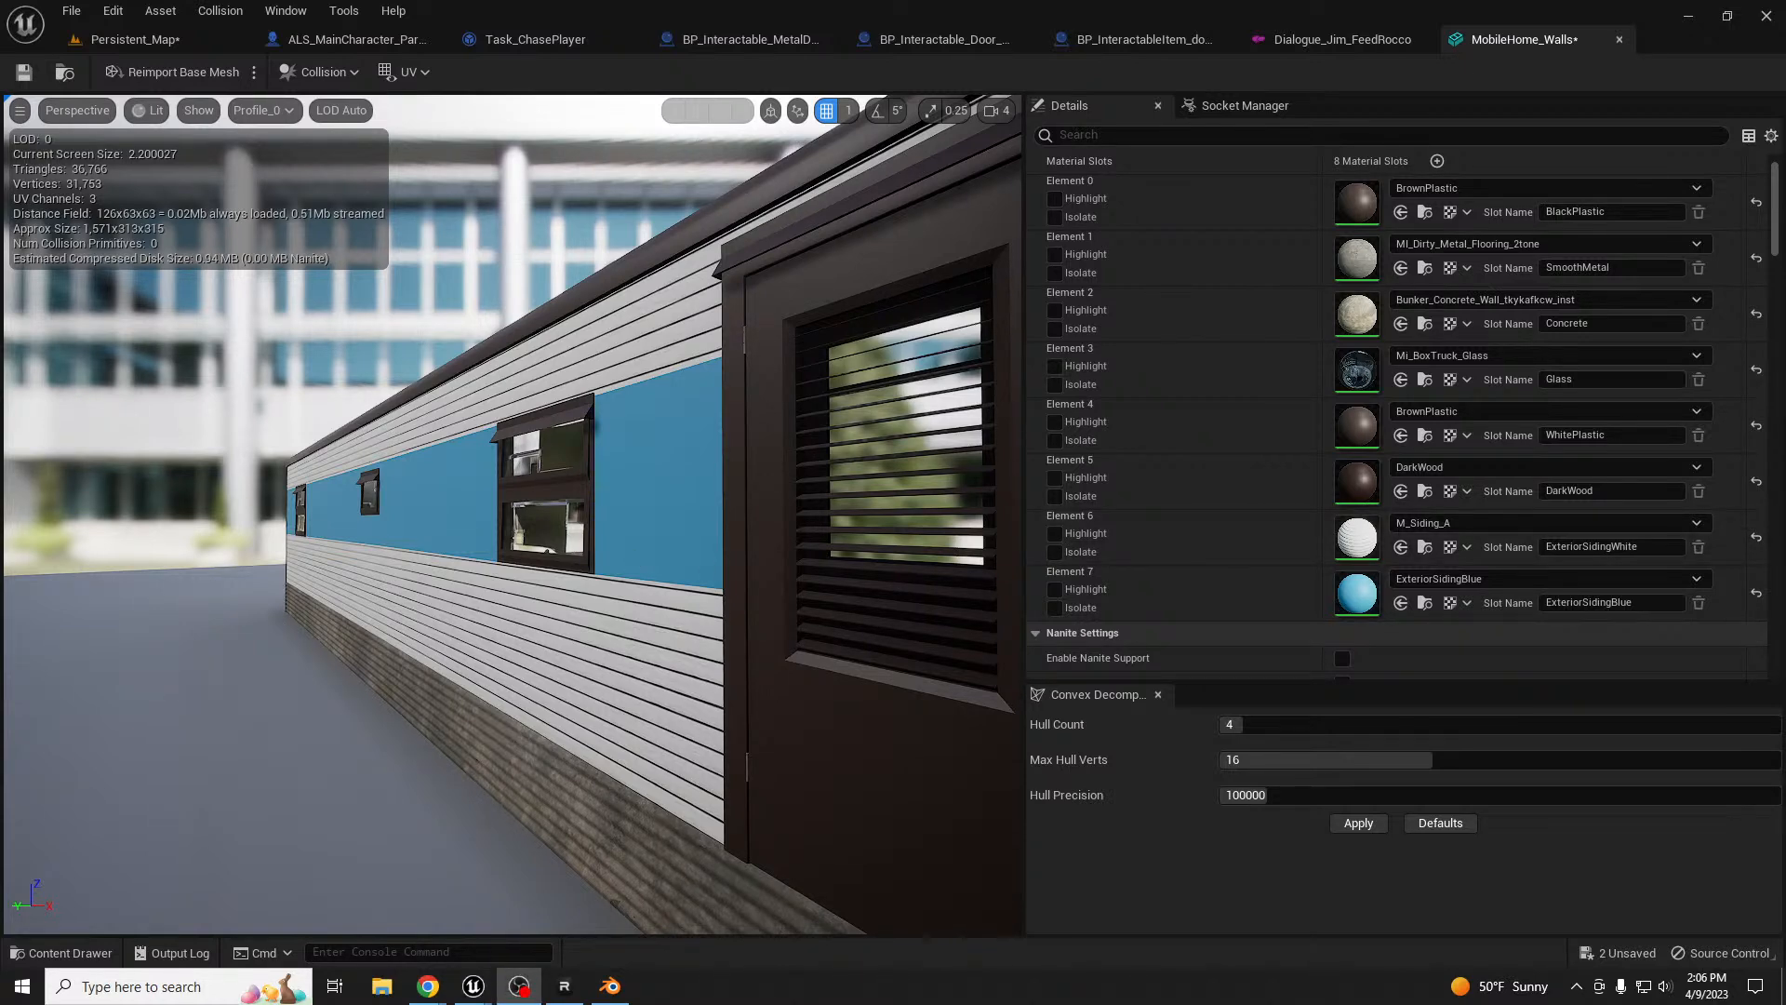
# - Examine the new white plank siding along the length of the mobile home
pyautogui.press('s')
pyautogui.moveTo(765, 577)
pyautogui.mouseDown(button='right')
pyautogui.moveTo(830, 584)
pyautogui.moveTo(757, 573)
pyautogui.mouseUp(button='right')
pyautogui.press('d')
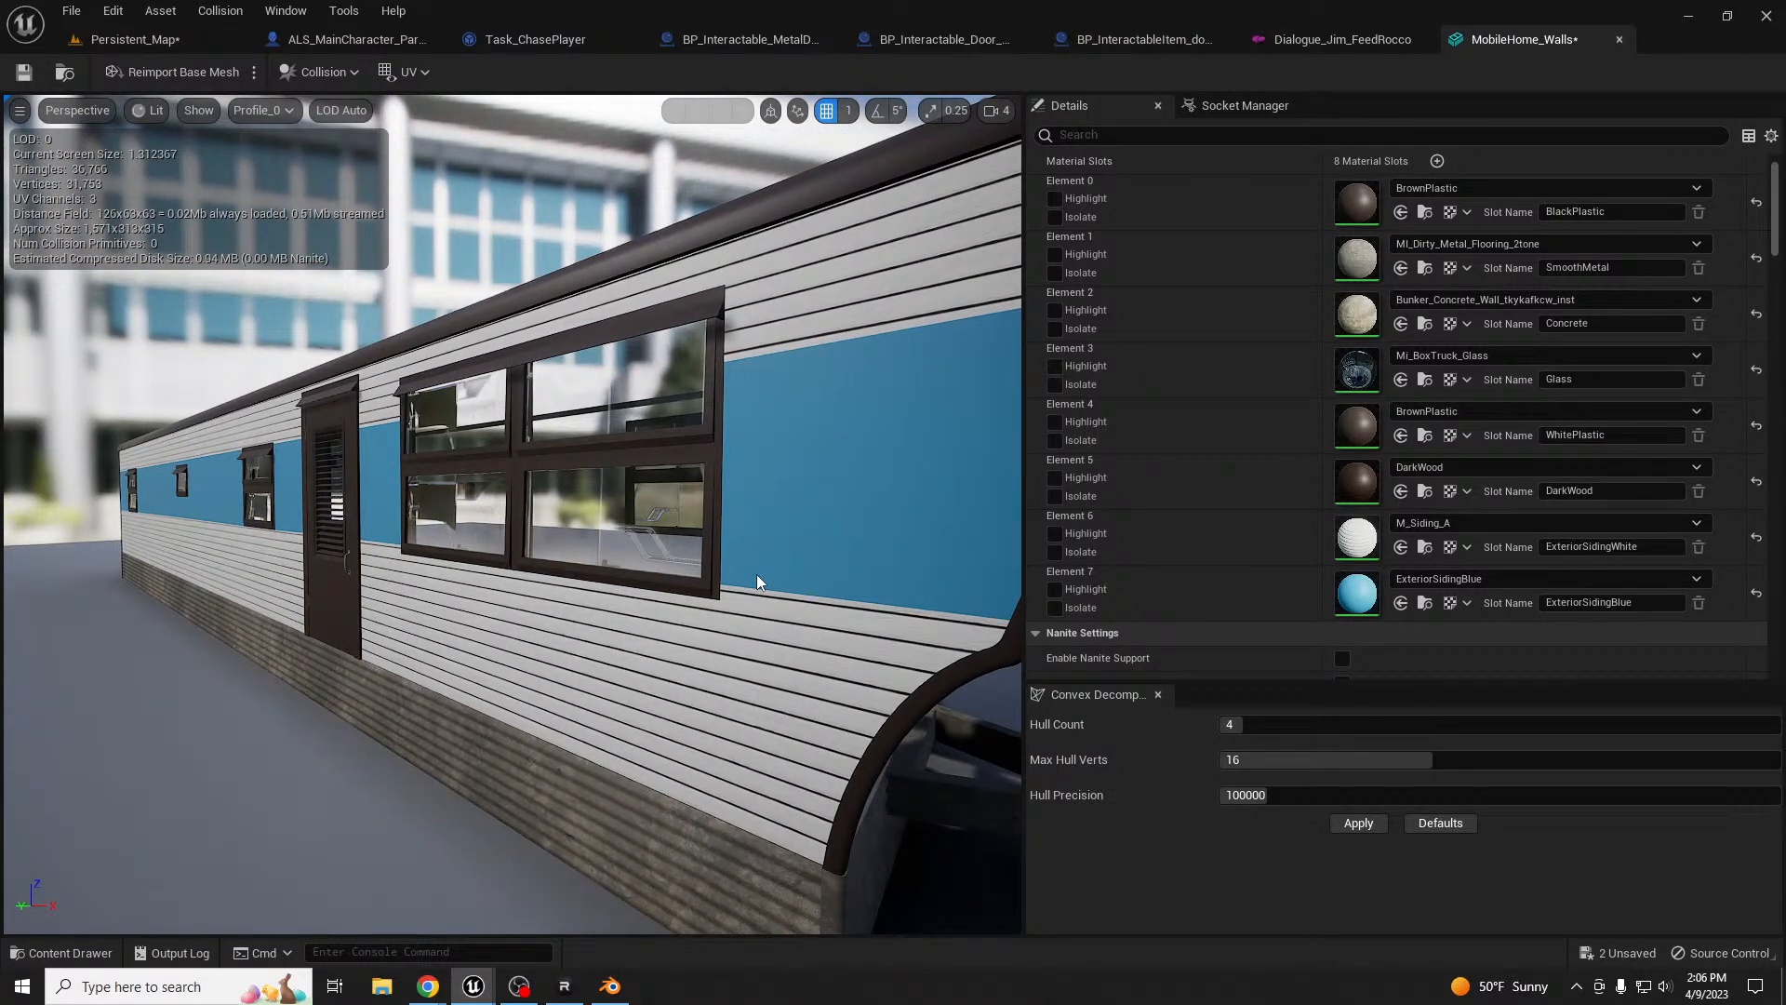
pyautogui.moveTo(755, 574)
pyautogui.mouseDown(button='right')
pyautogui.moveTo(796, 577)
pyautogui.moveTo(531, 575)
pyautogui.moveTo(828, 565)
pyautogui.moveTo(783, 573)
pyautogui.mouseUp(button='right')
pyautogui.press('a')
pyautogui.press('s')
pyautogui.press('d')
pyautogui.press('w')
pyautogui.press('a')
pyautogui.press('w')
pyautogui.press('s')
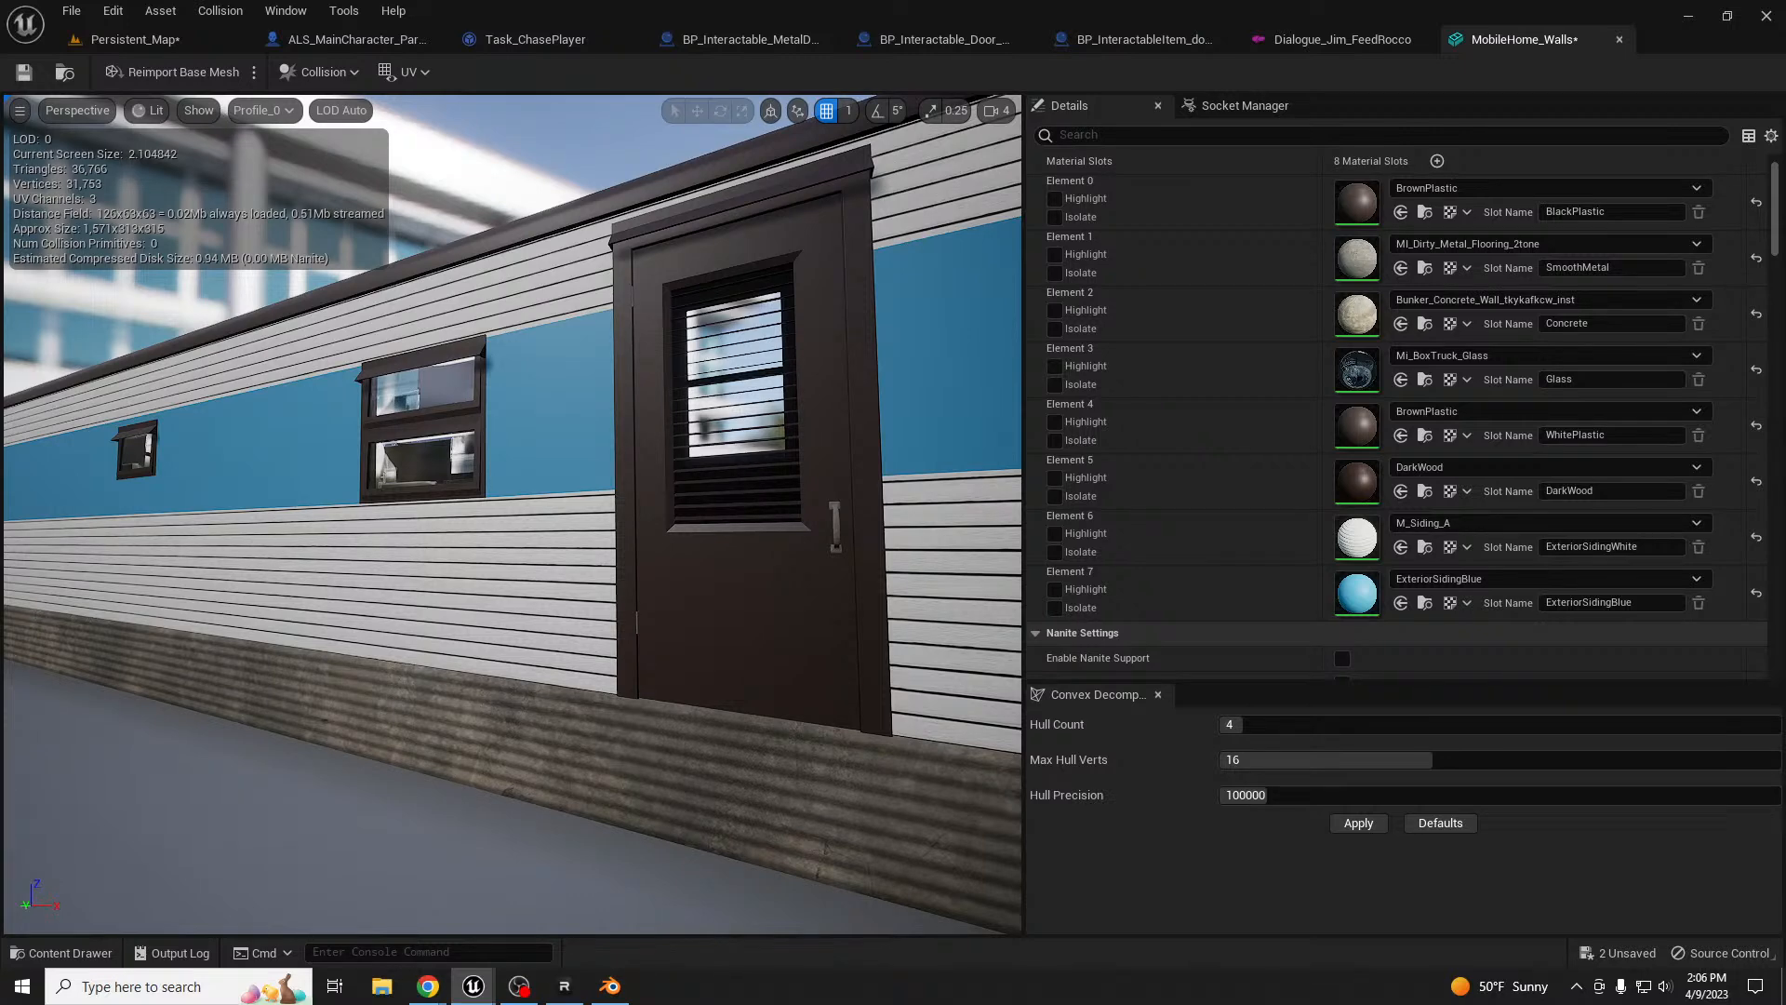
# - Assign M_Siding_A_Yellow to Element 7, the ExteriorSidingBlue slot, and save all modified assets
pyautogui.click(1400, 602)
pyautogui.moveTo(536, 583); pyautogui.dragTo(823, 579, button='right')
pyautogui.hotkey('ctrl', 'shift', 's')
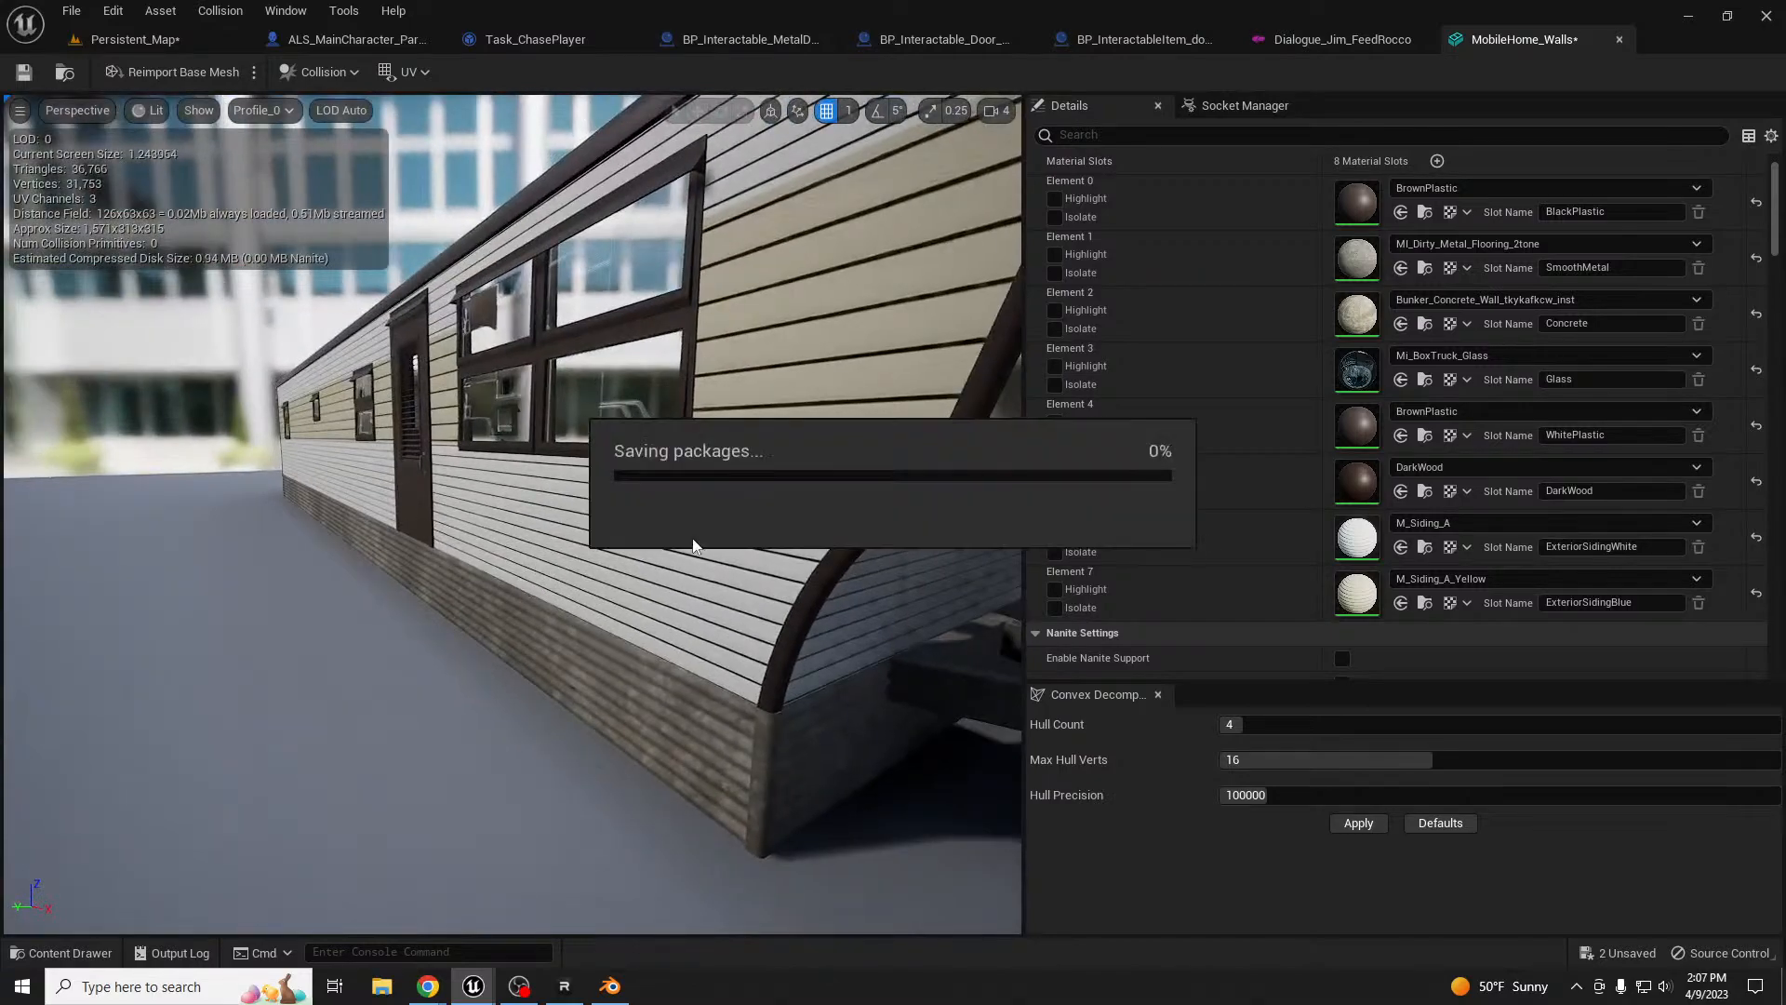
# - Return to the Persistent_Map level, frame the selected mobile home, and hide the editor overlays to view the park
pyautogui.click(133, 39)
pyautogui.press('f')
pyautogui.moveTo(1031, 535); pyautogui.dragTo(976, 514, button='right')
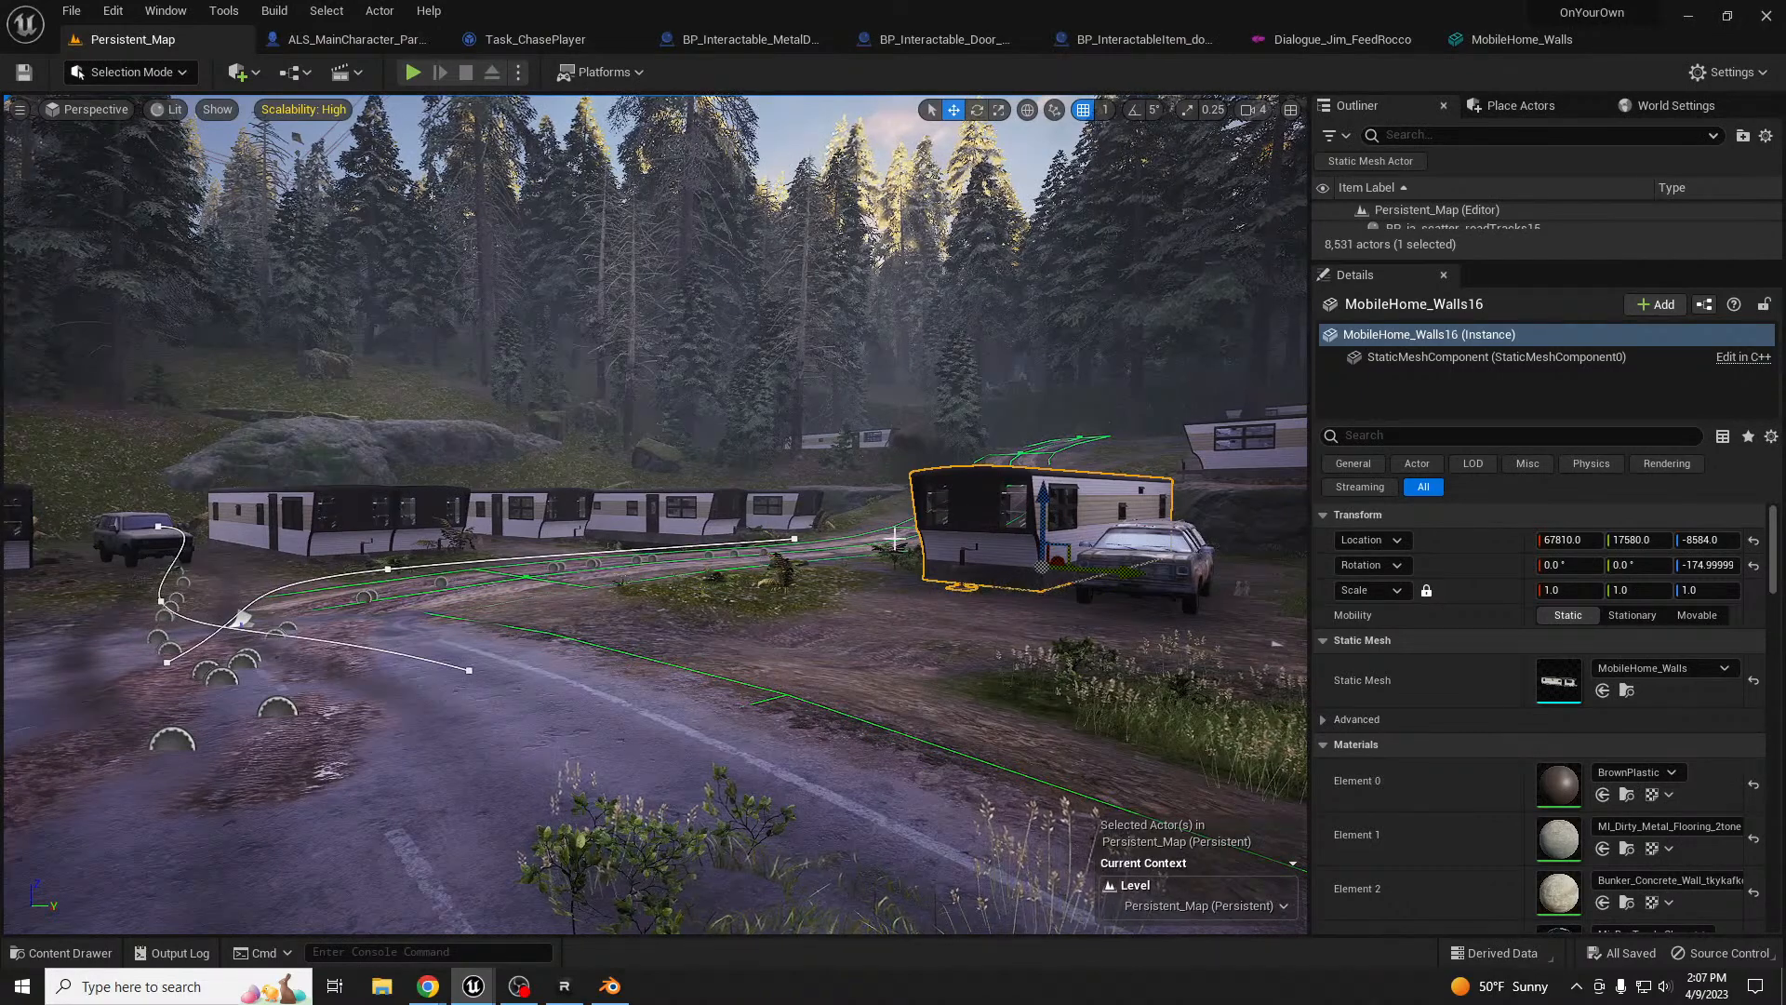
pyautogui.press('g')
pyautogui.moveTo(976, 515); pyautogui.dragTo(1006, 507, button='right')
pyautogui.moveTo(791, 582); pyautogui.dragTo(821, 614, button='middle')
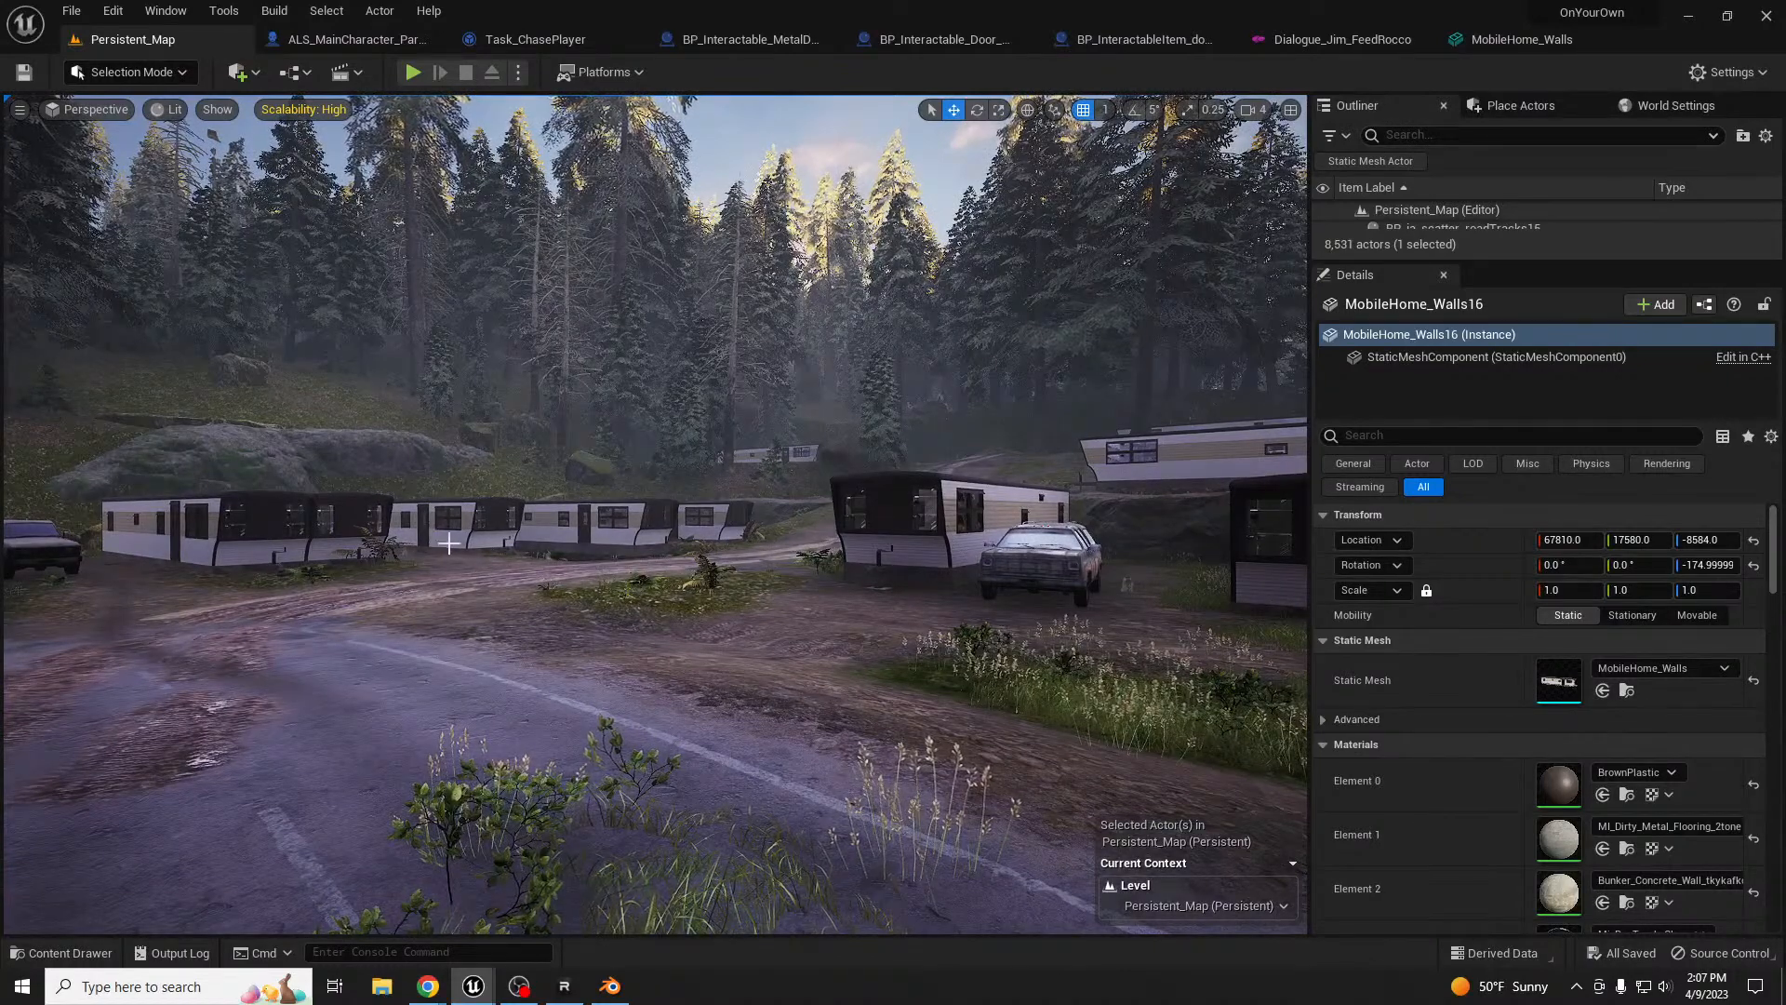
# - Select a mobile home in the far row, focus on it, and view the trailer park from the road
pyautogui.click(302, 549)
pyautogui.click(355, 526)
pyautogui.press('f')
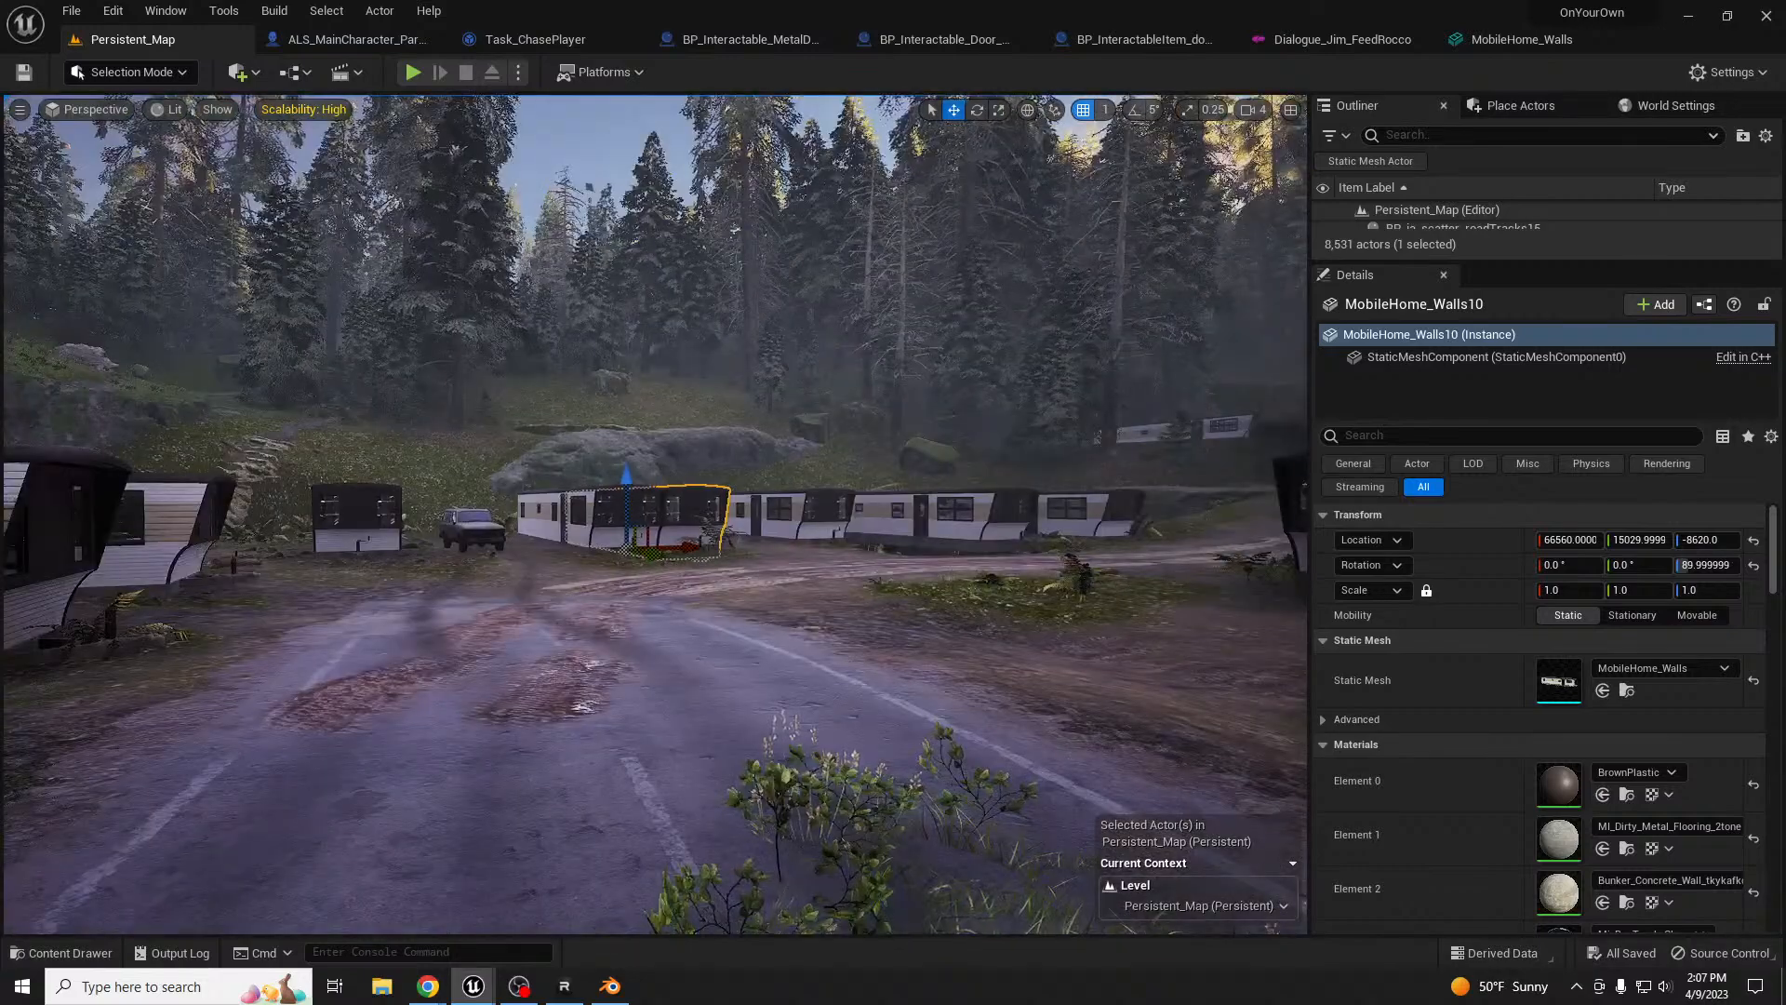
pyautogui.press('s')
pyautogui.press('w')
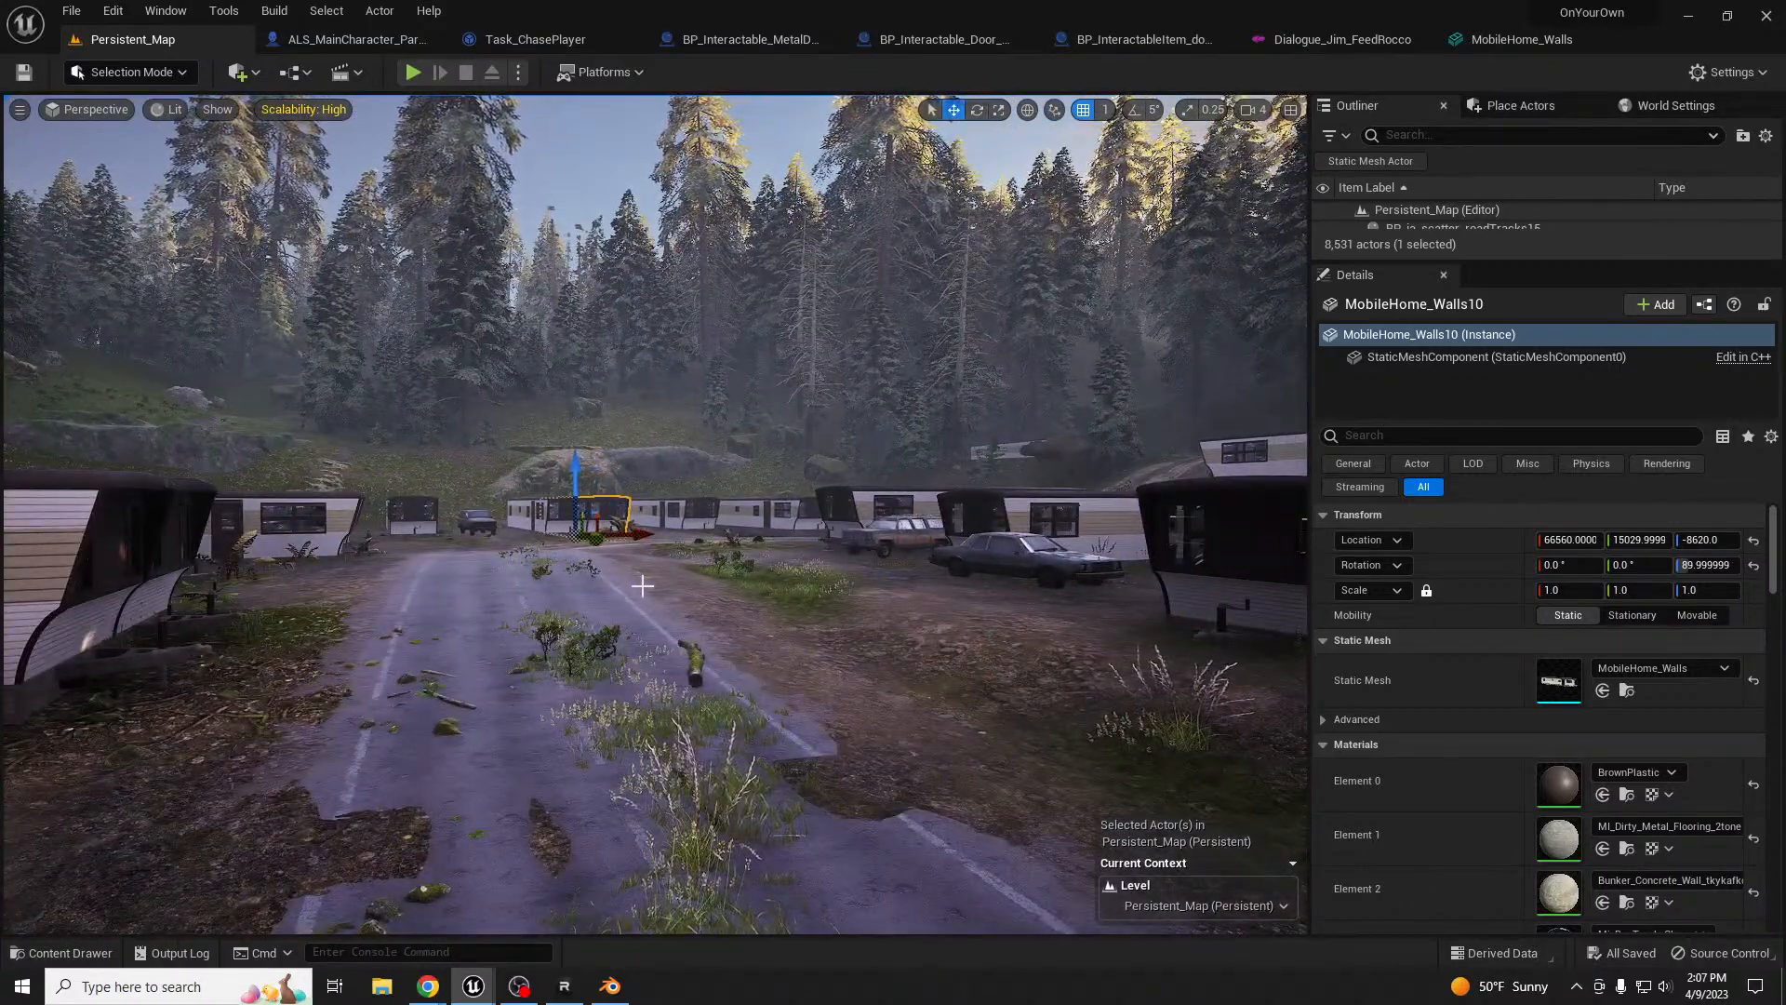
pyautogui.moveTo(642, 584); pyautogui.dragTo(642, 544, button='right')
# - Select the BP_Sky_newV2 sky, try its Daylight lighting, and look over the trailer park
pyautogui.click(594, 184)
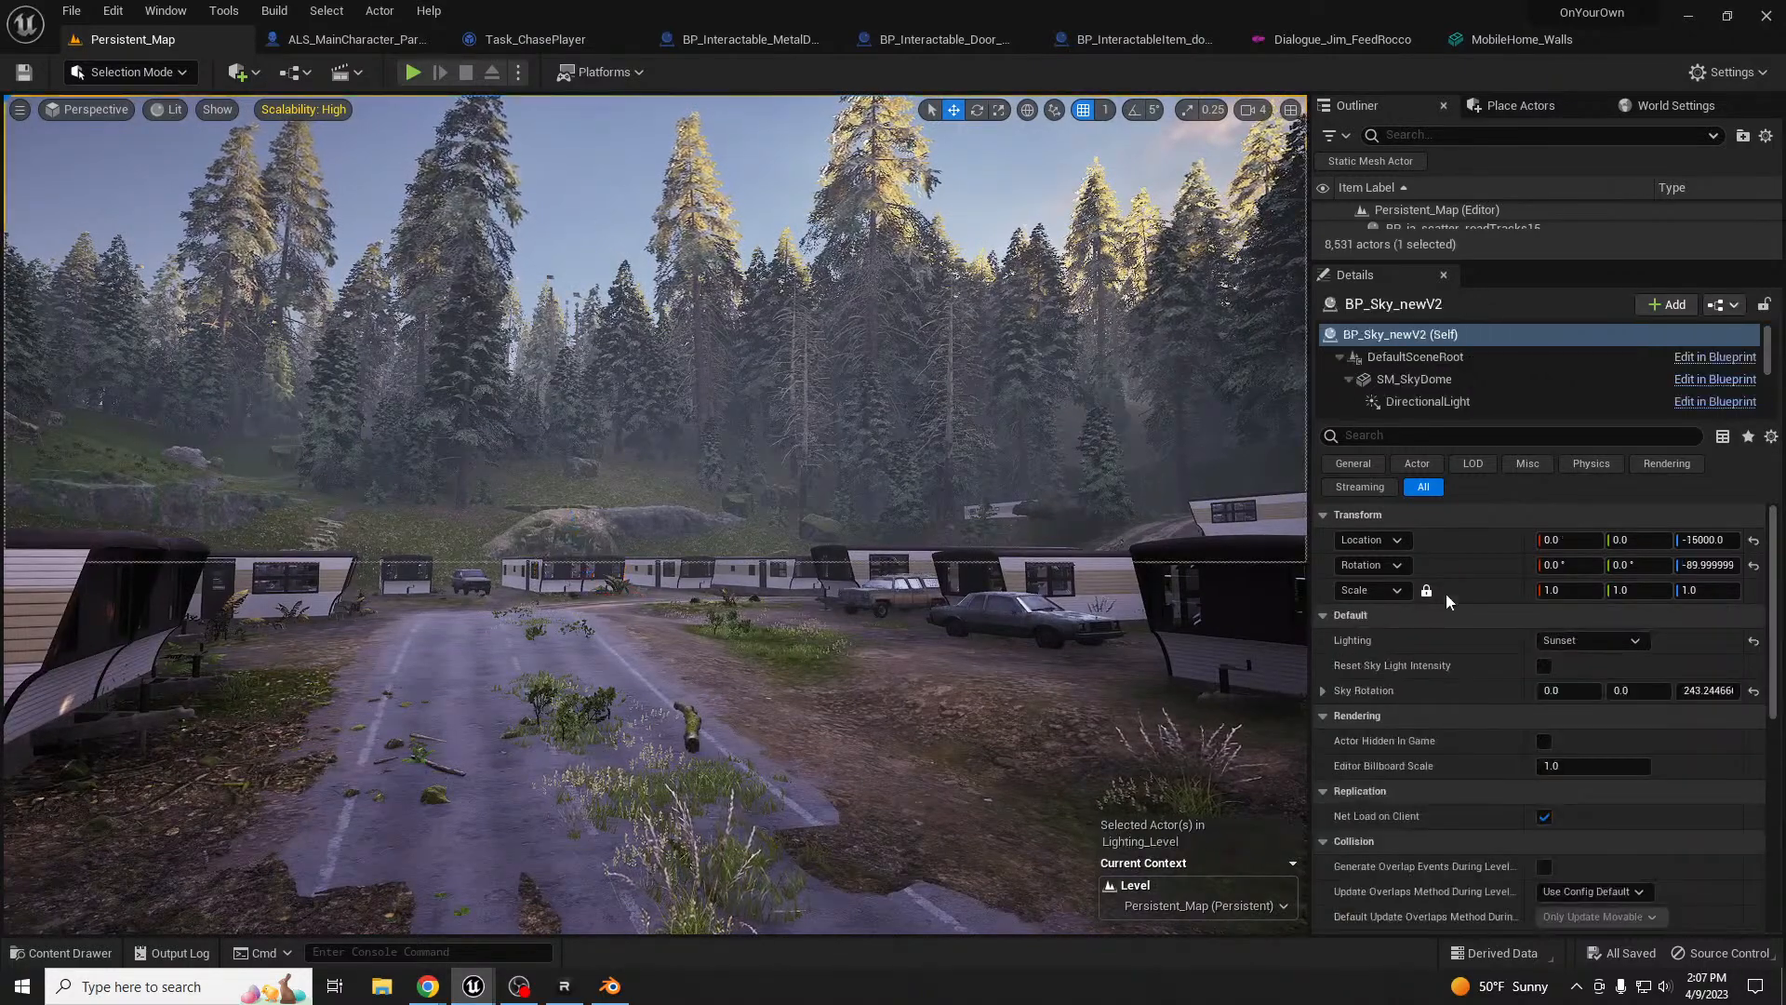
pyautogui.click(1611, 639)
pyautogui.click(1523, 663)
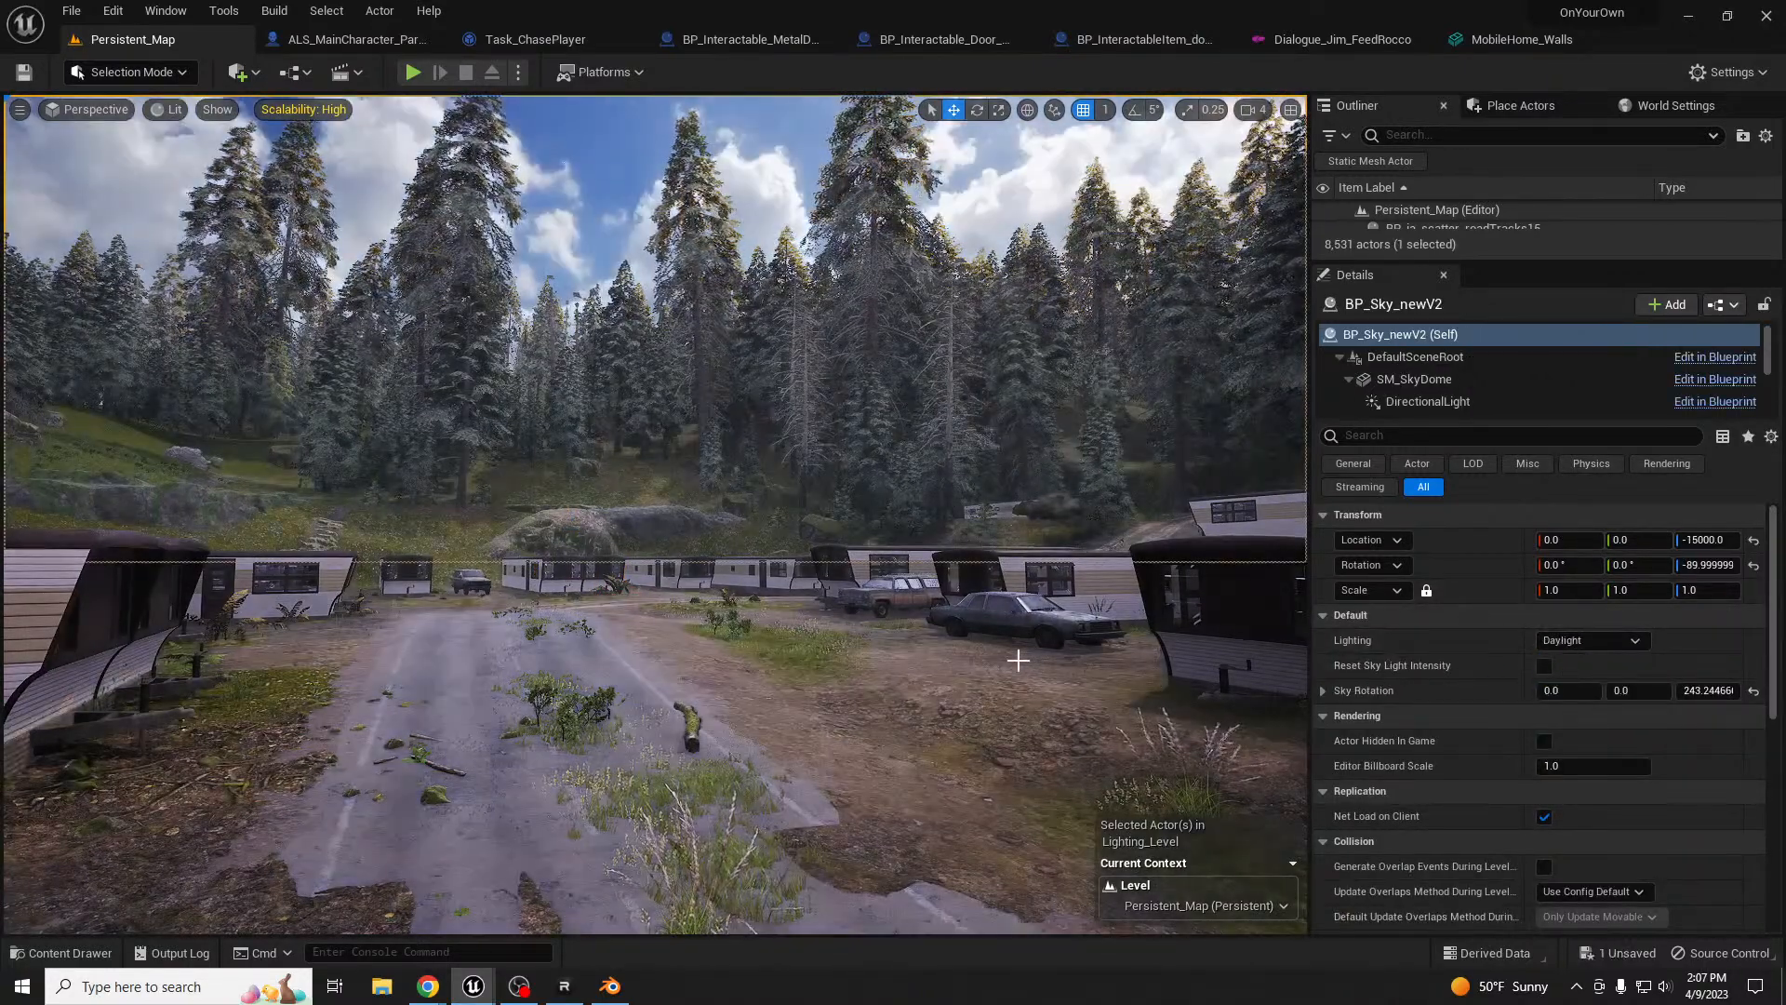
pyautogui.moveTo(651, 521); pyautogui.dragTo(744, 528, button='right')
pyautogui.press('s')
pyautogui.press('w')
pyautogui.moveTo(1291, 703); pyautogui.dragTo(1291, 702, button='right')
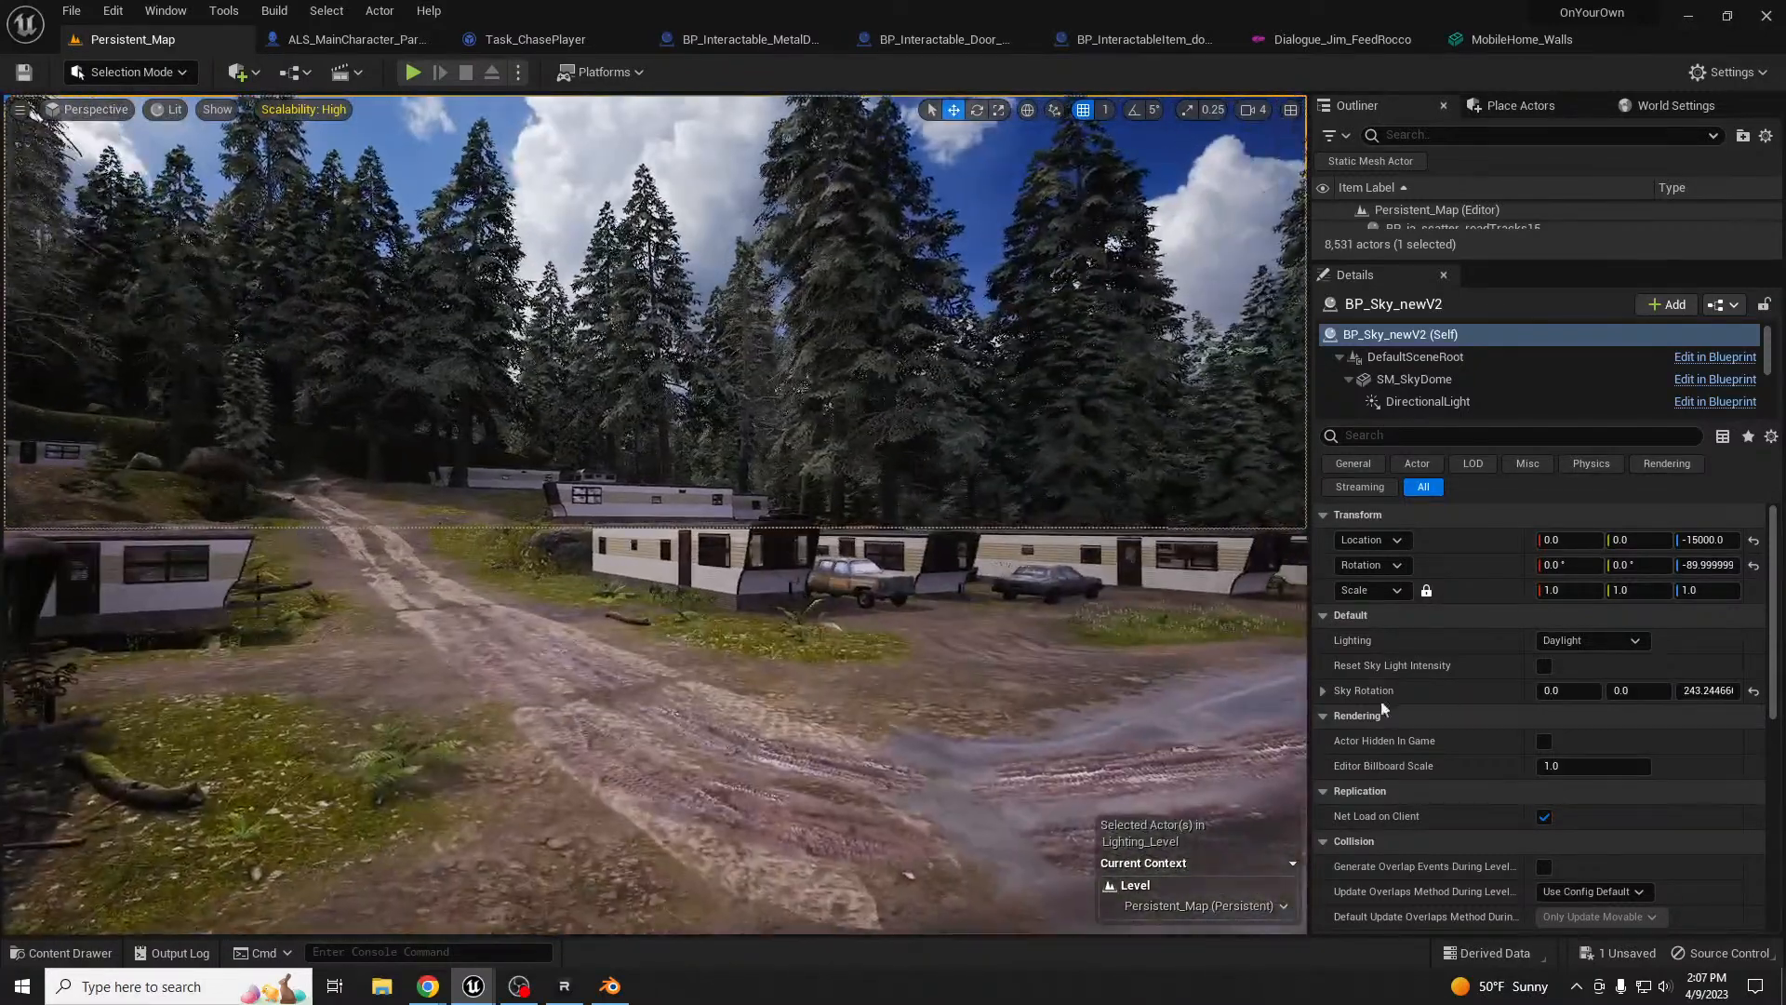
# - Try the sky's Night lighting, view the park in the dark, and clear the selection
pyautogui.click(1623, 641)
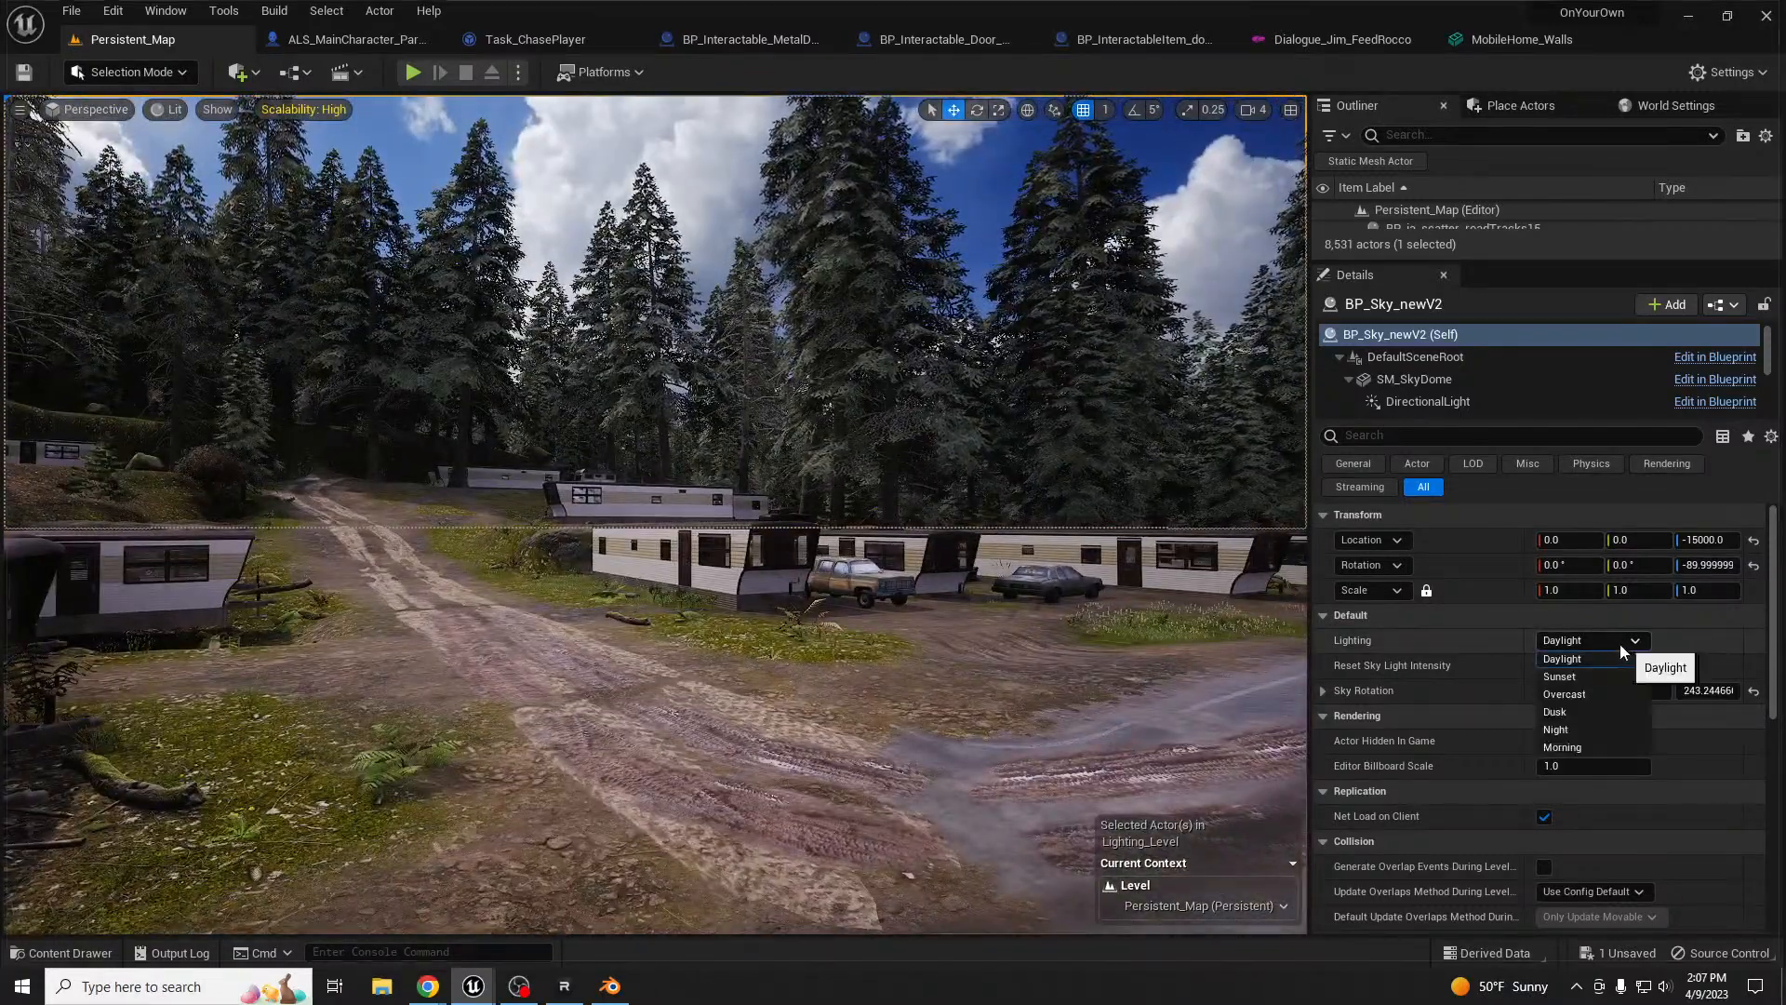
pyautogui.click(1582, 718)
pyautogui.moveTo(997, 666); pyautogui.dragTo(521, 637, button='right')
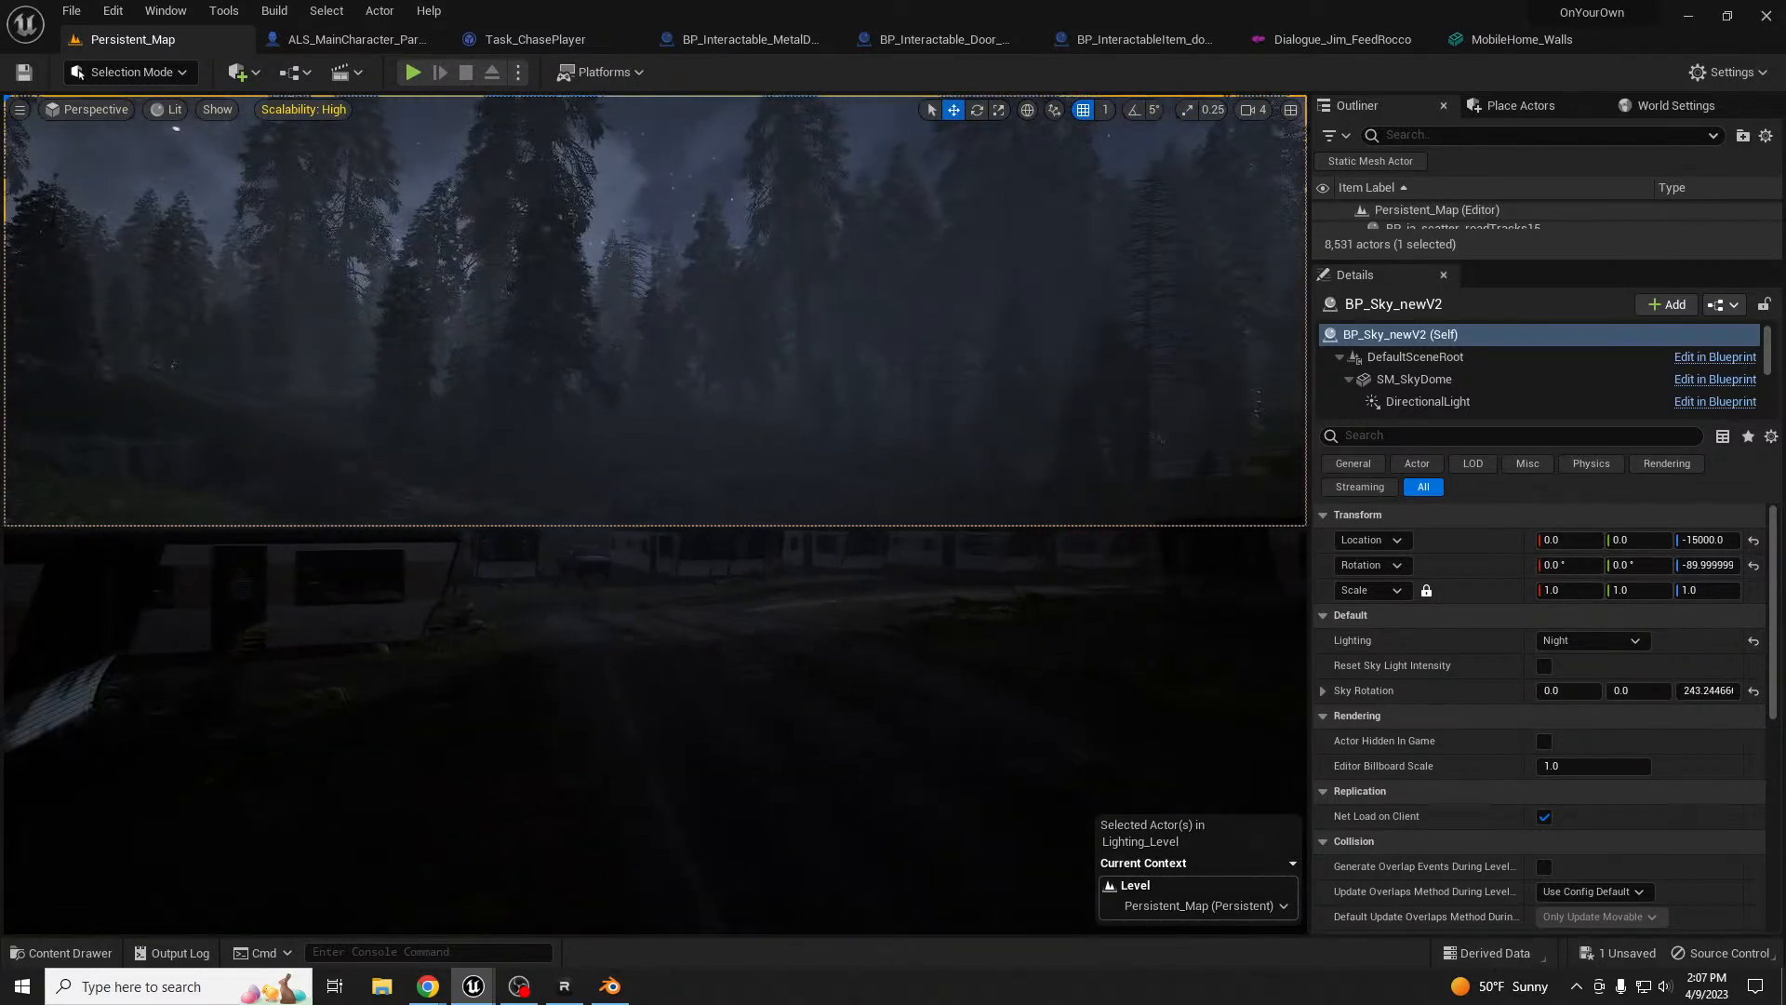
pyautogui.press('Escape')
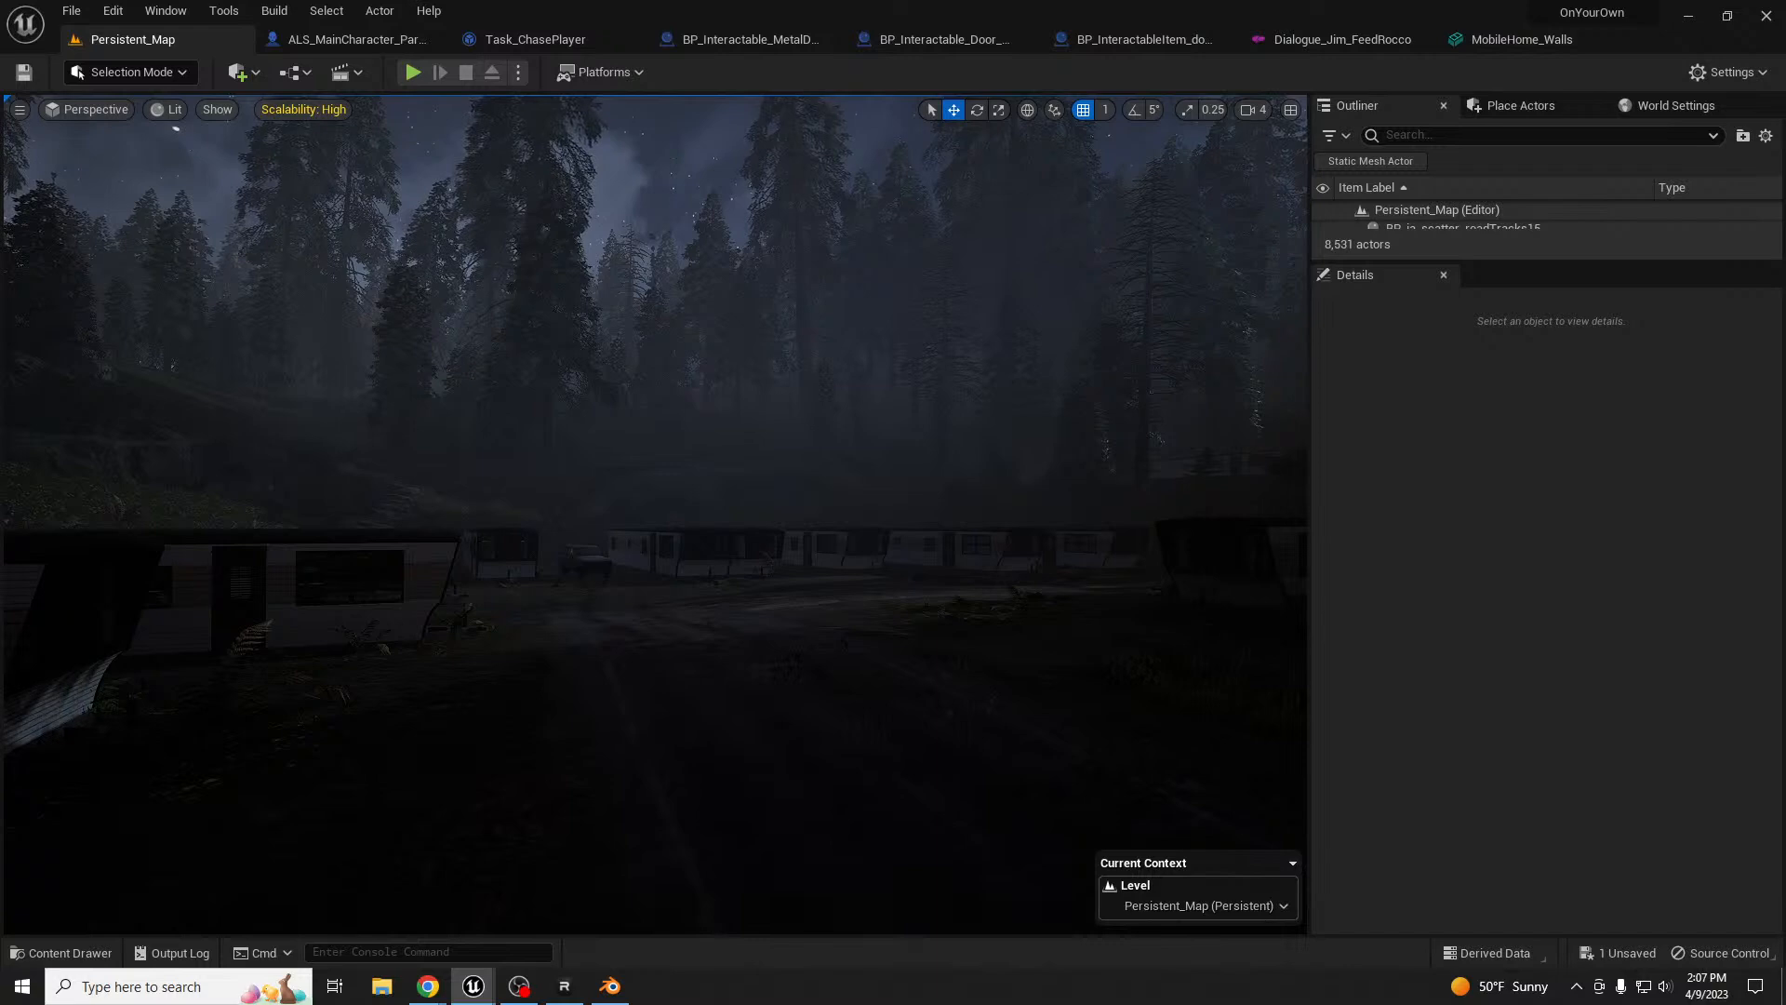
pyautogui.hotkey('alt', 'Tab')
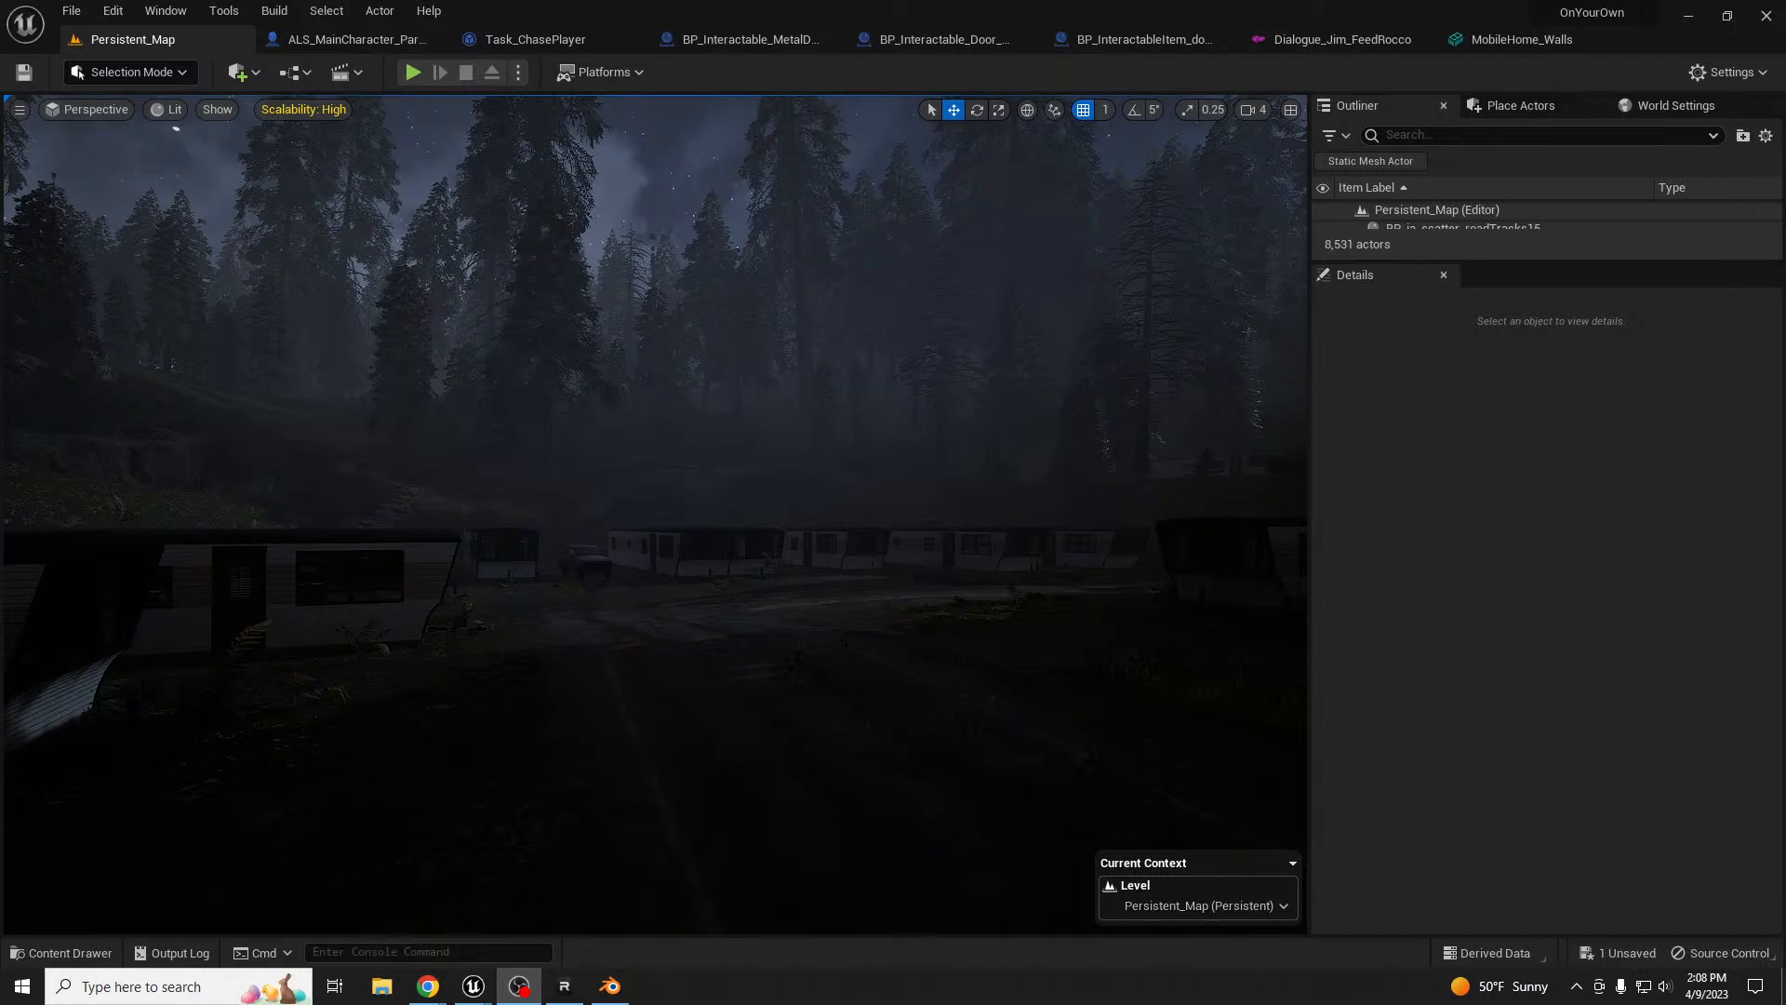
# - Select the BP_Sky_newV2 sky again and set its Lighting to Sunset
pyautogui.click(702, 196)
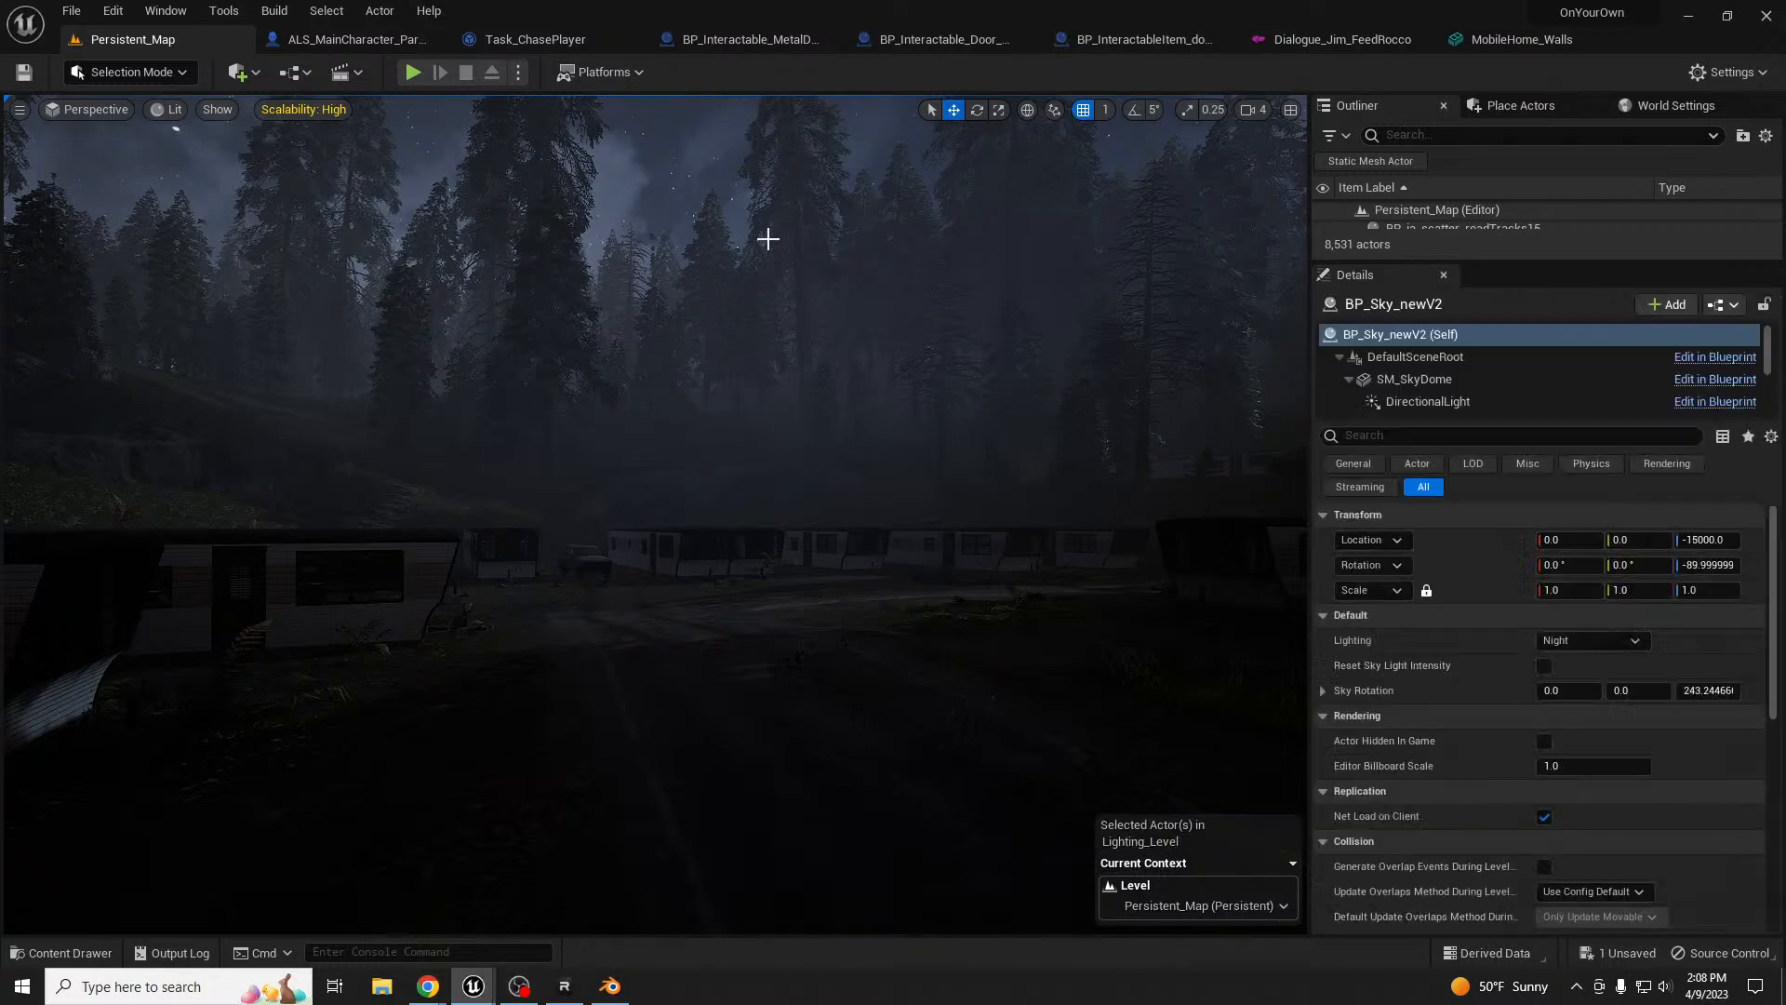
pyautogui.click(1623, 641)
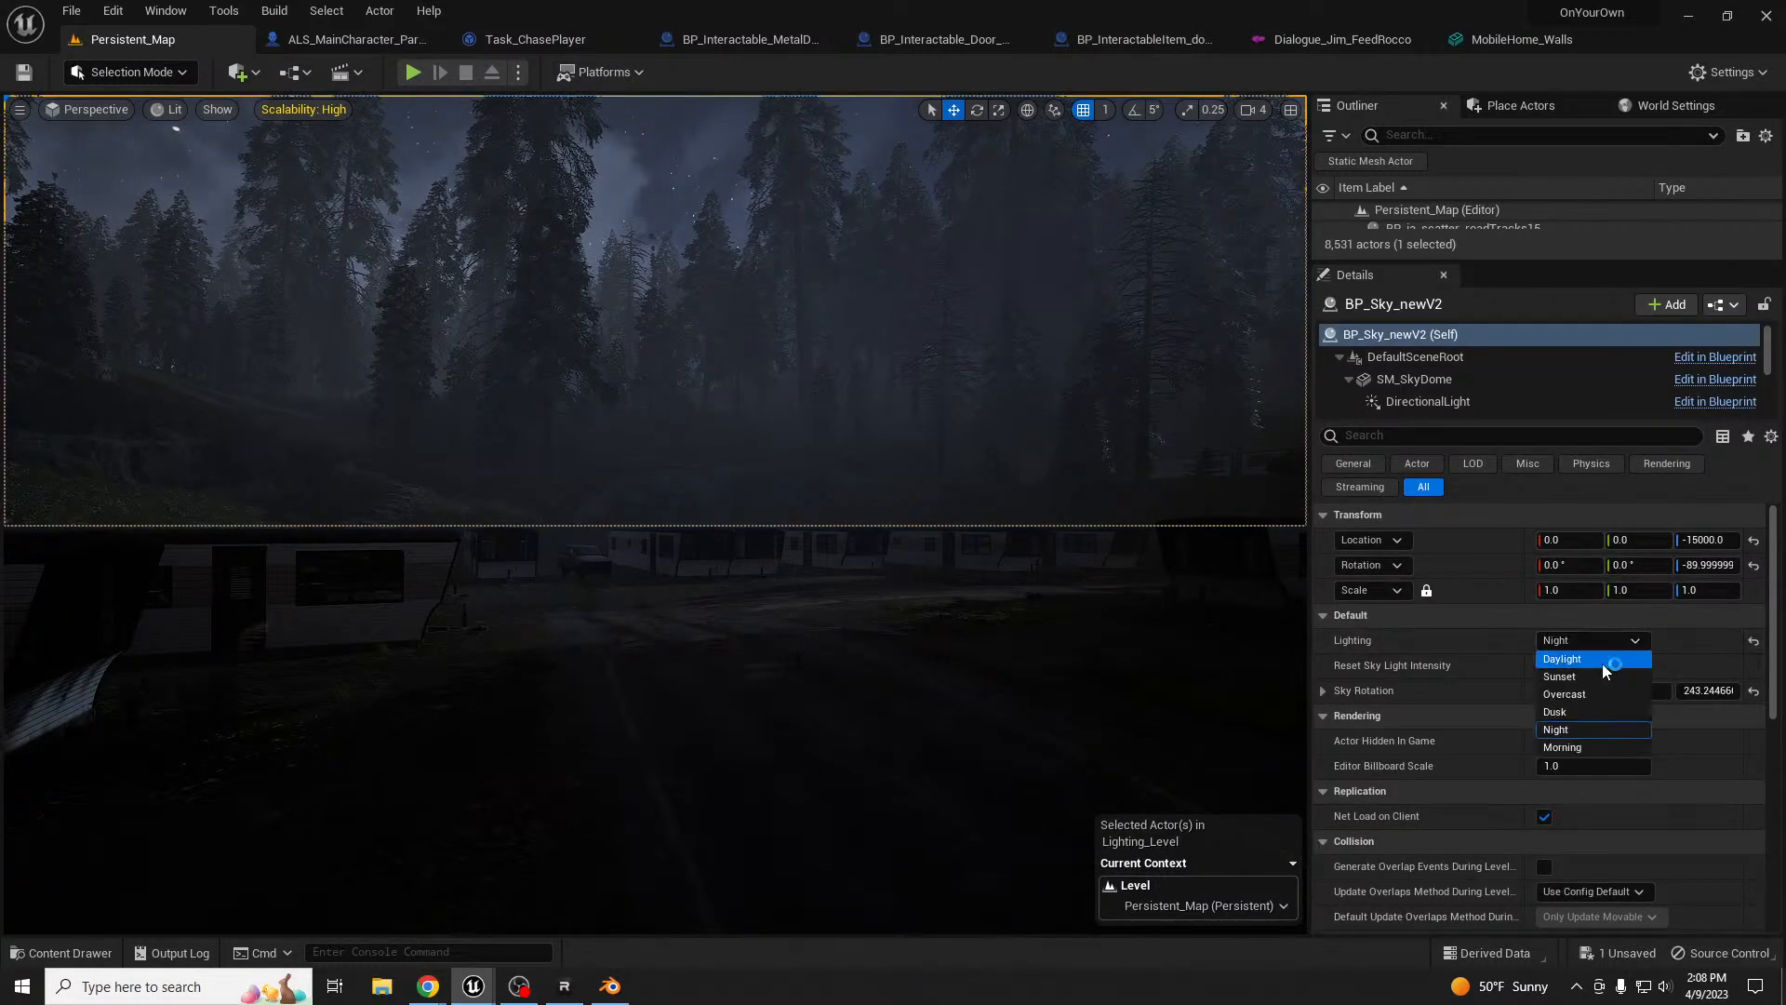
pyautogui.click(1593, 676)
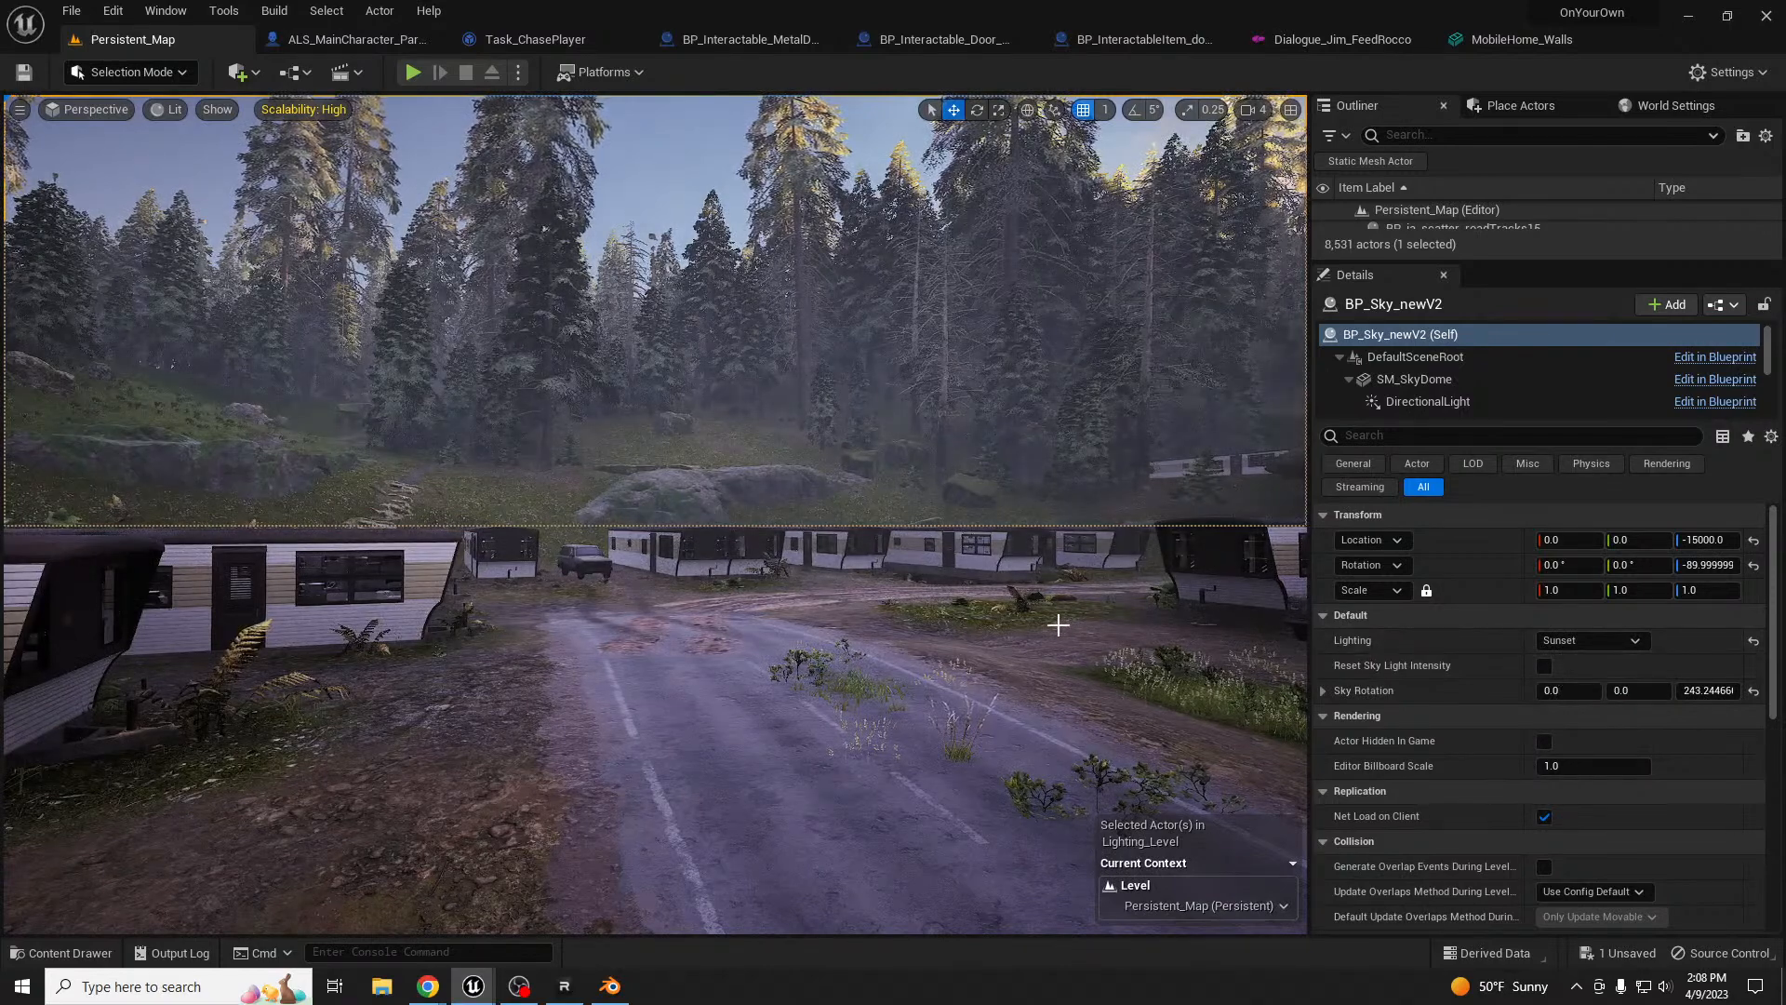